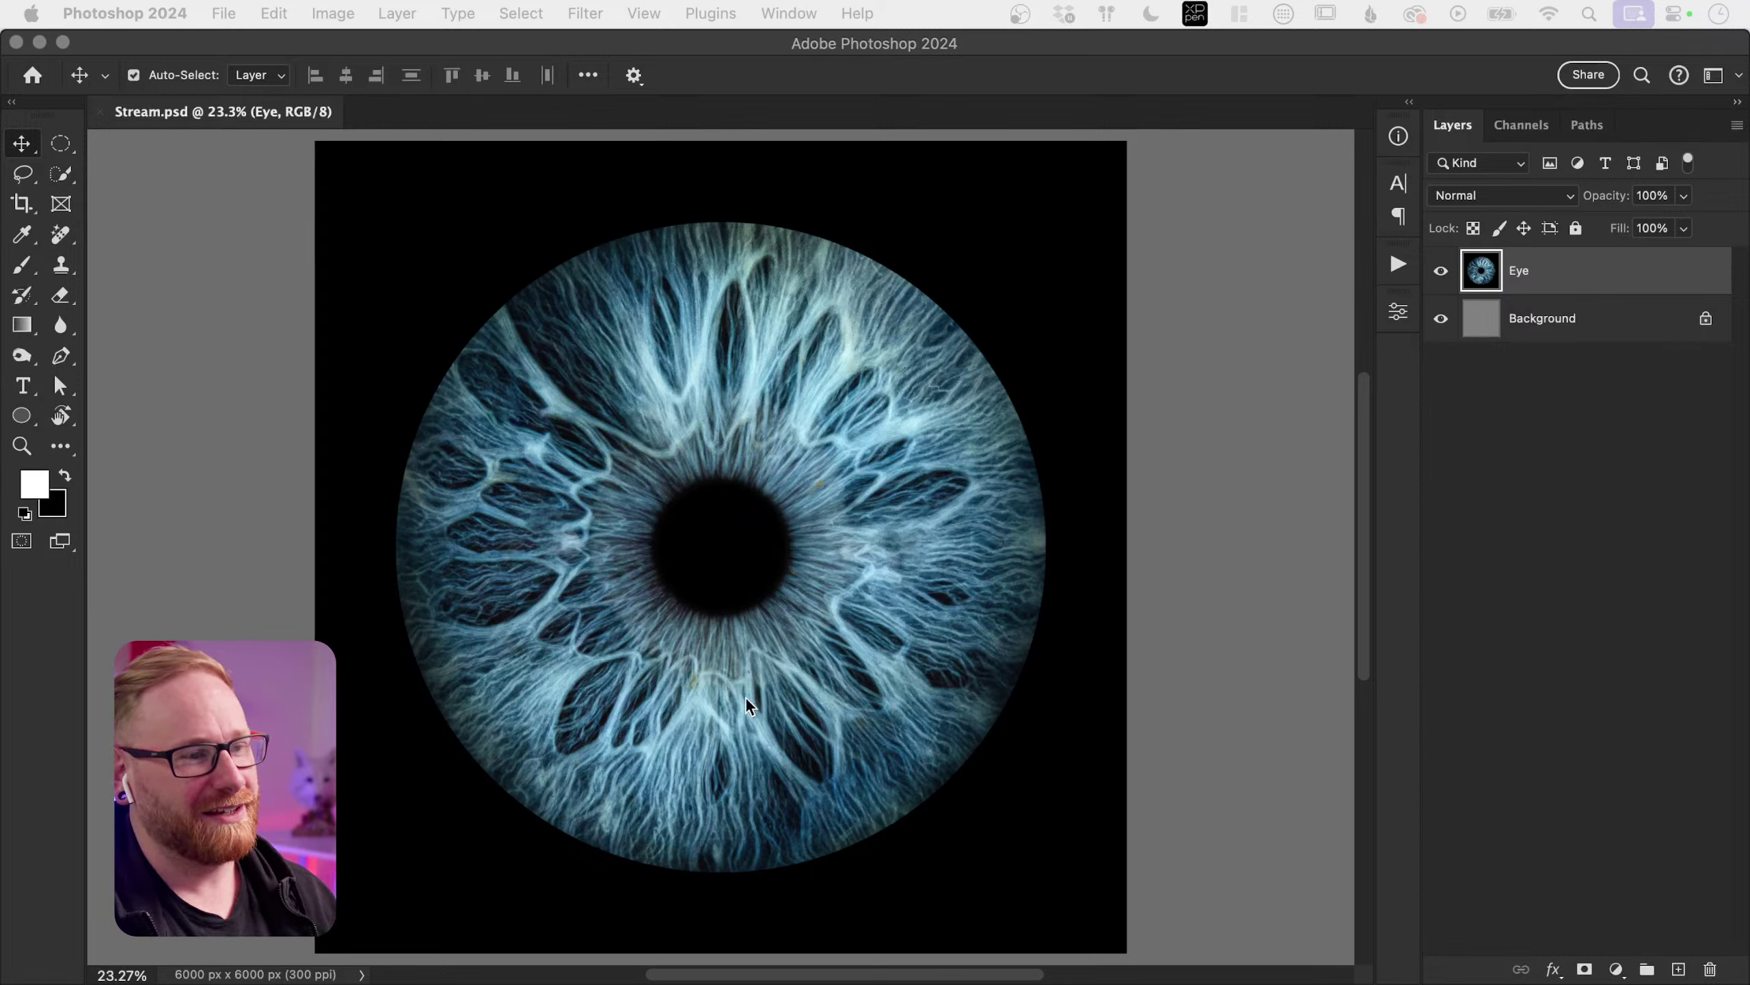
# Step: Switch to Chrome, view the finished eye artwork on the YouTube Community page, and close the browser window
pyautogui.click(1241, 514)
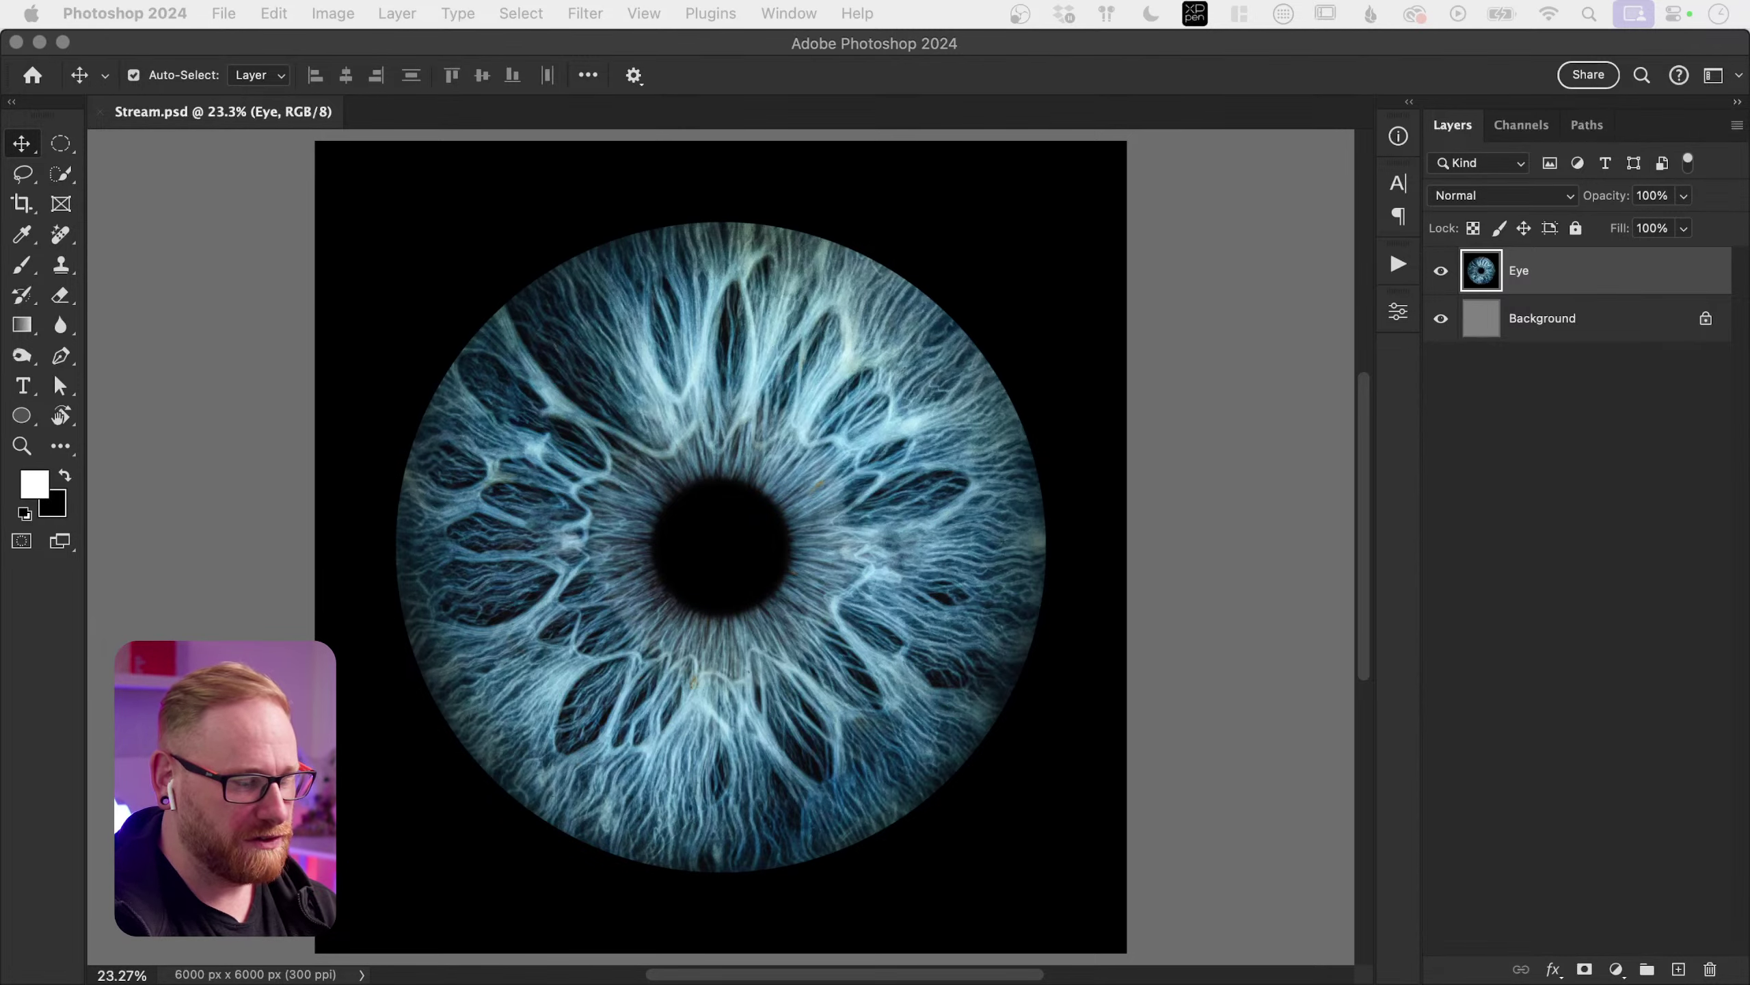
pyautogui.press('super+Tab')
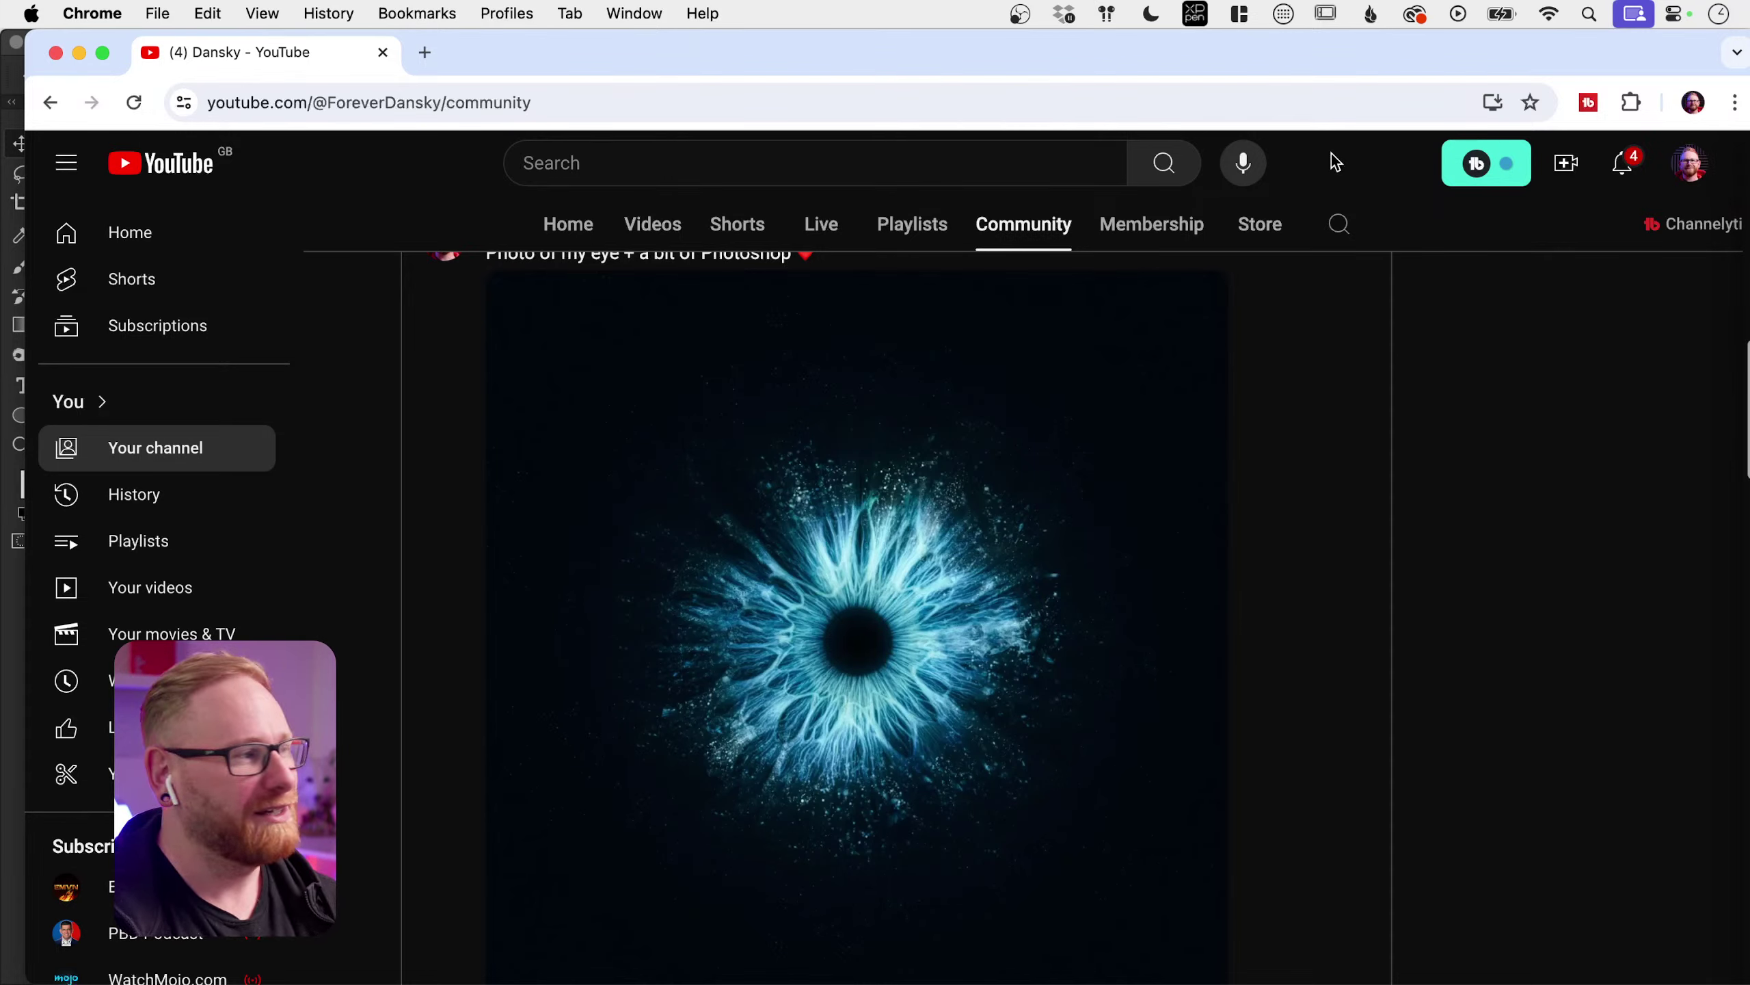
pyautogui.click(56, 52)
pyautogui.click(1270, 517)
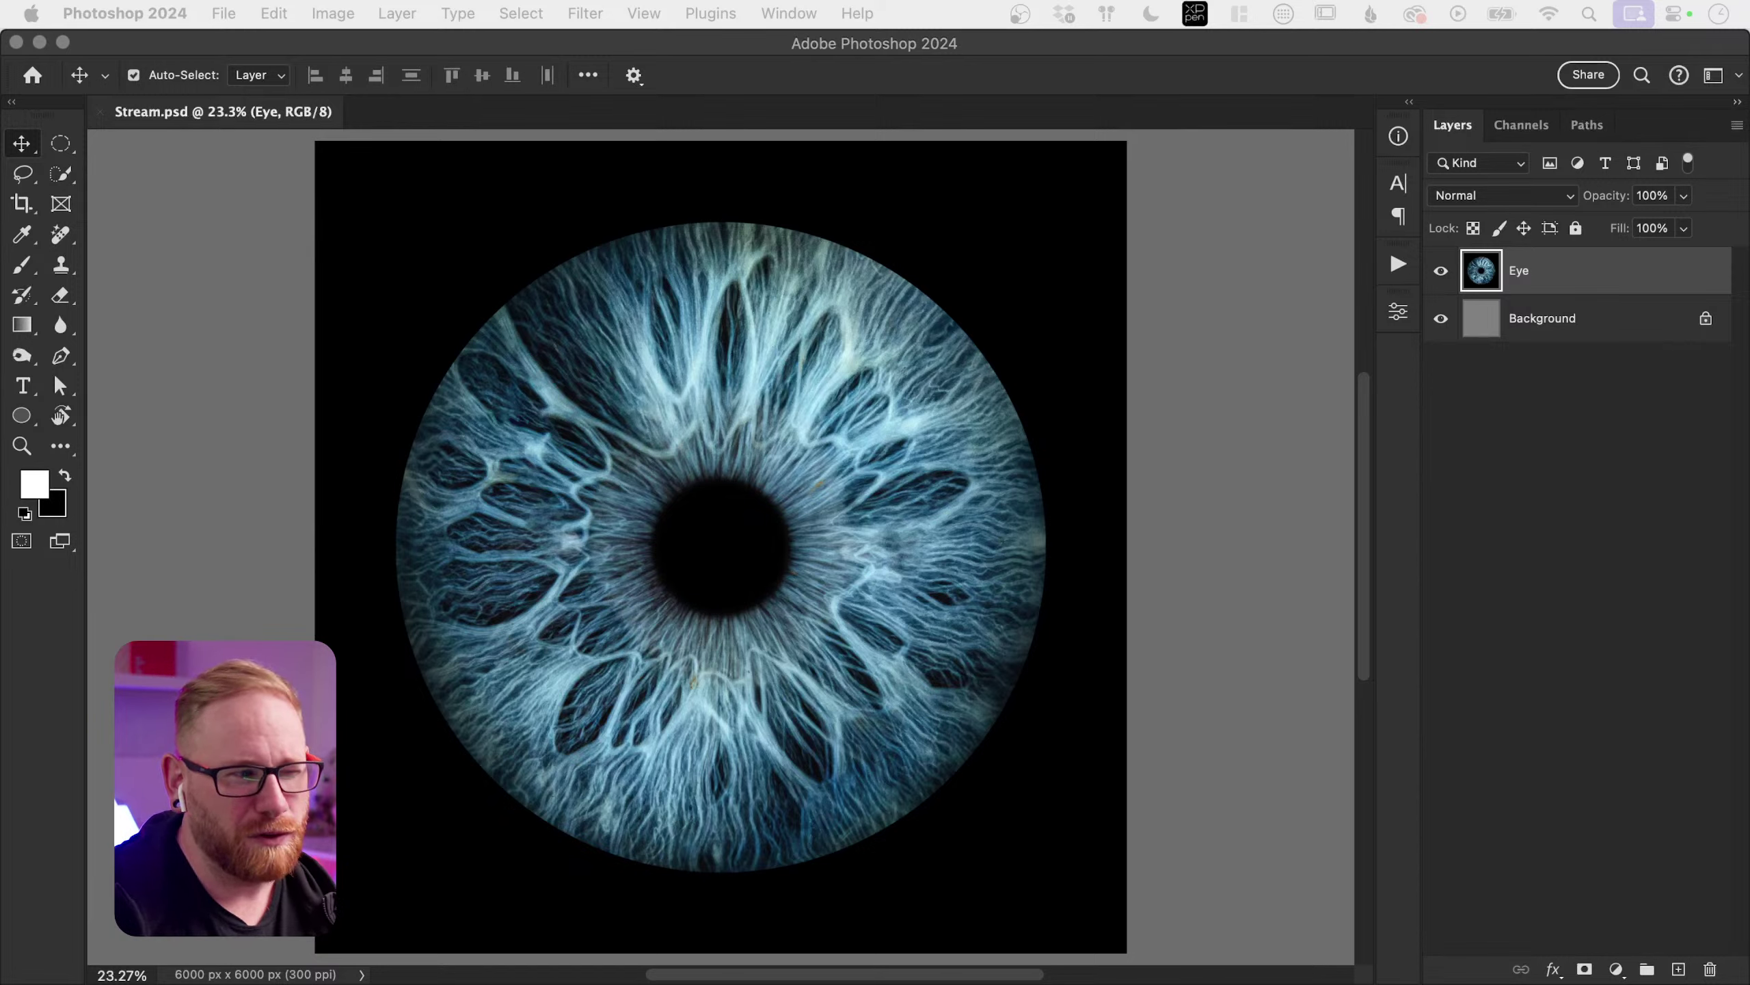
pyautogui.click(769, 731)
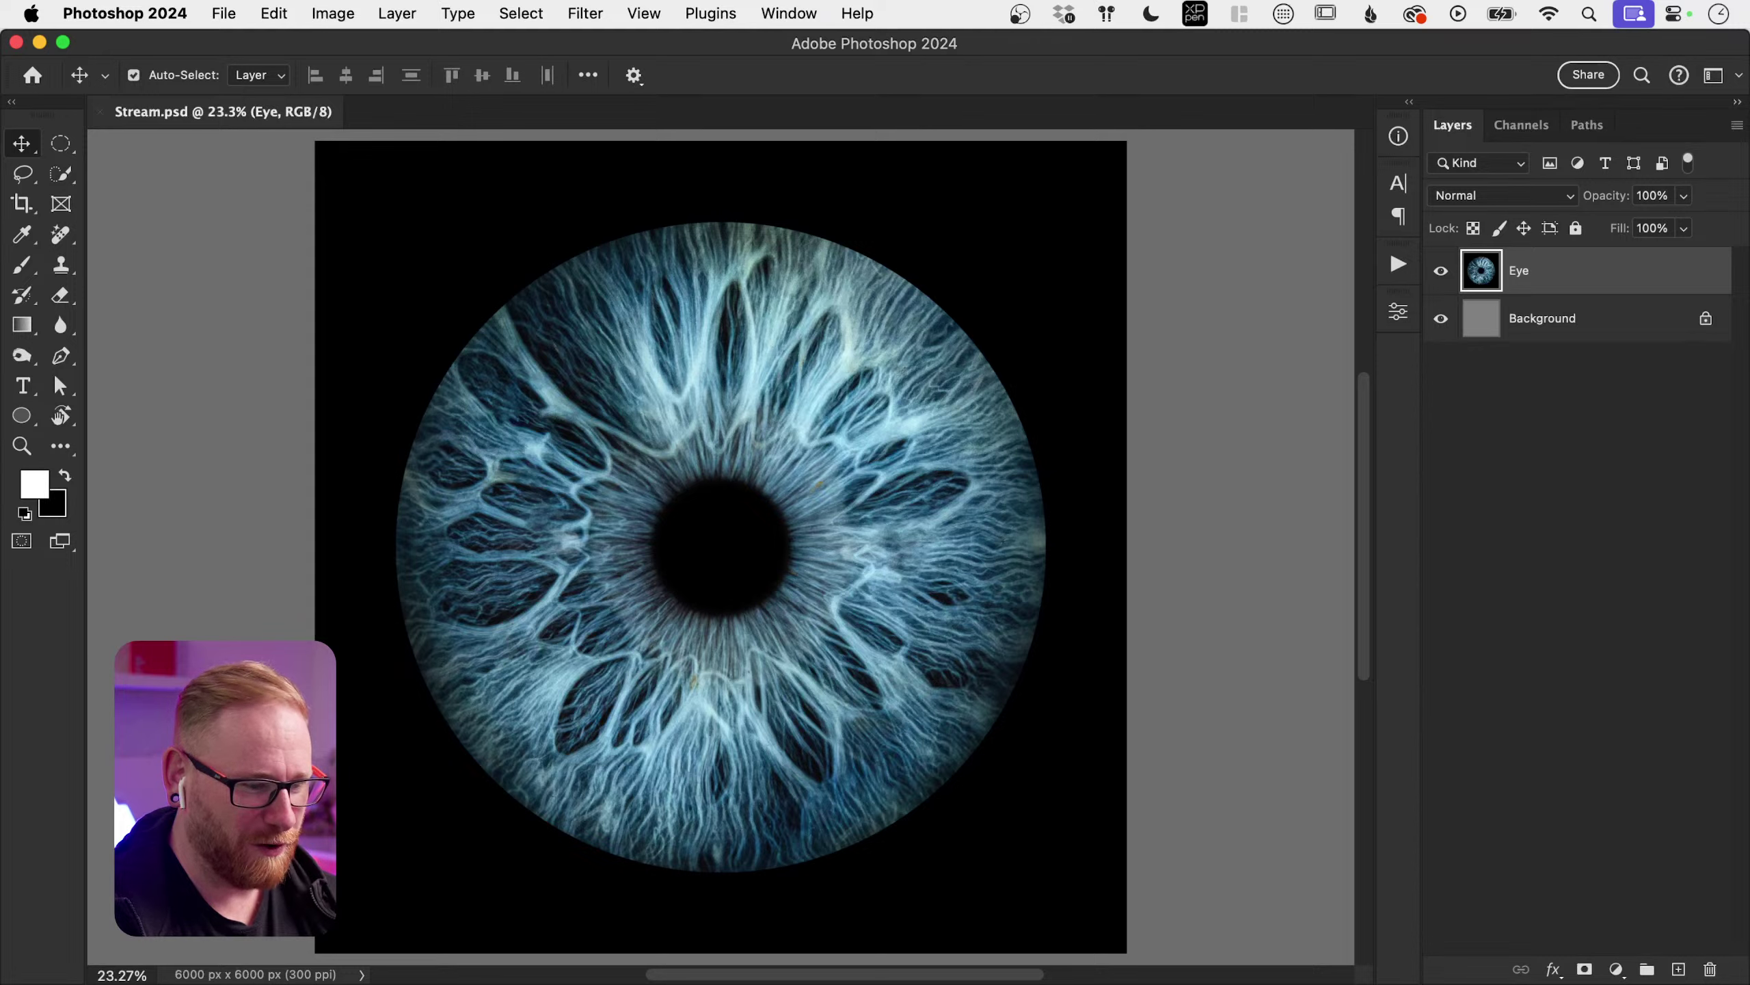
pyautogui.press('super+shift+4')
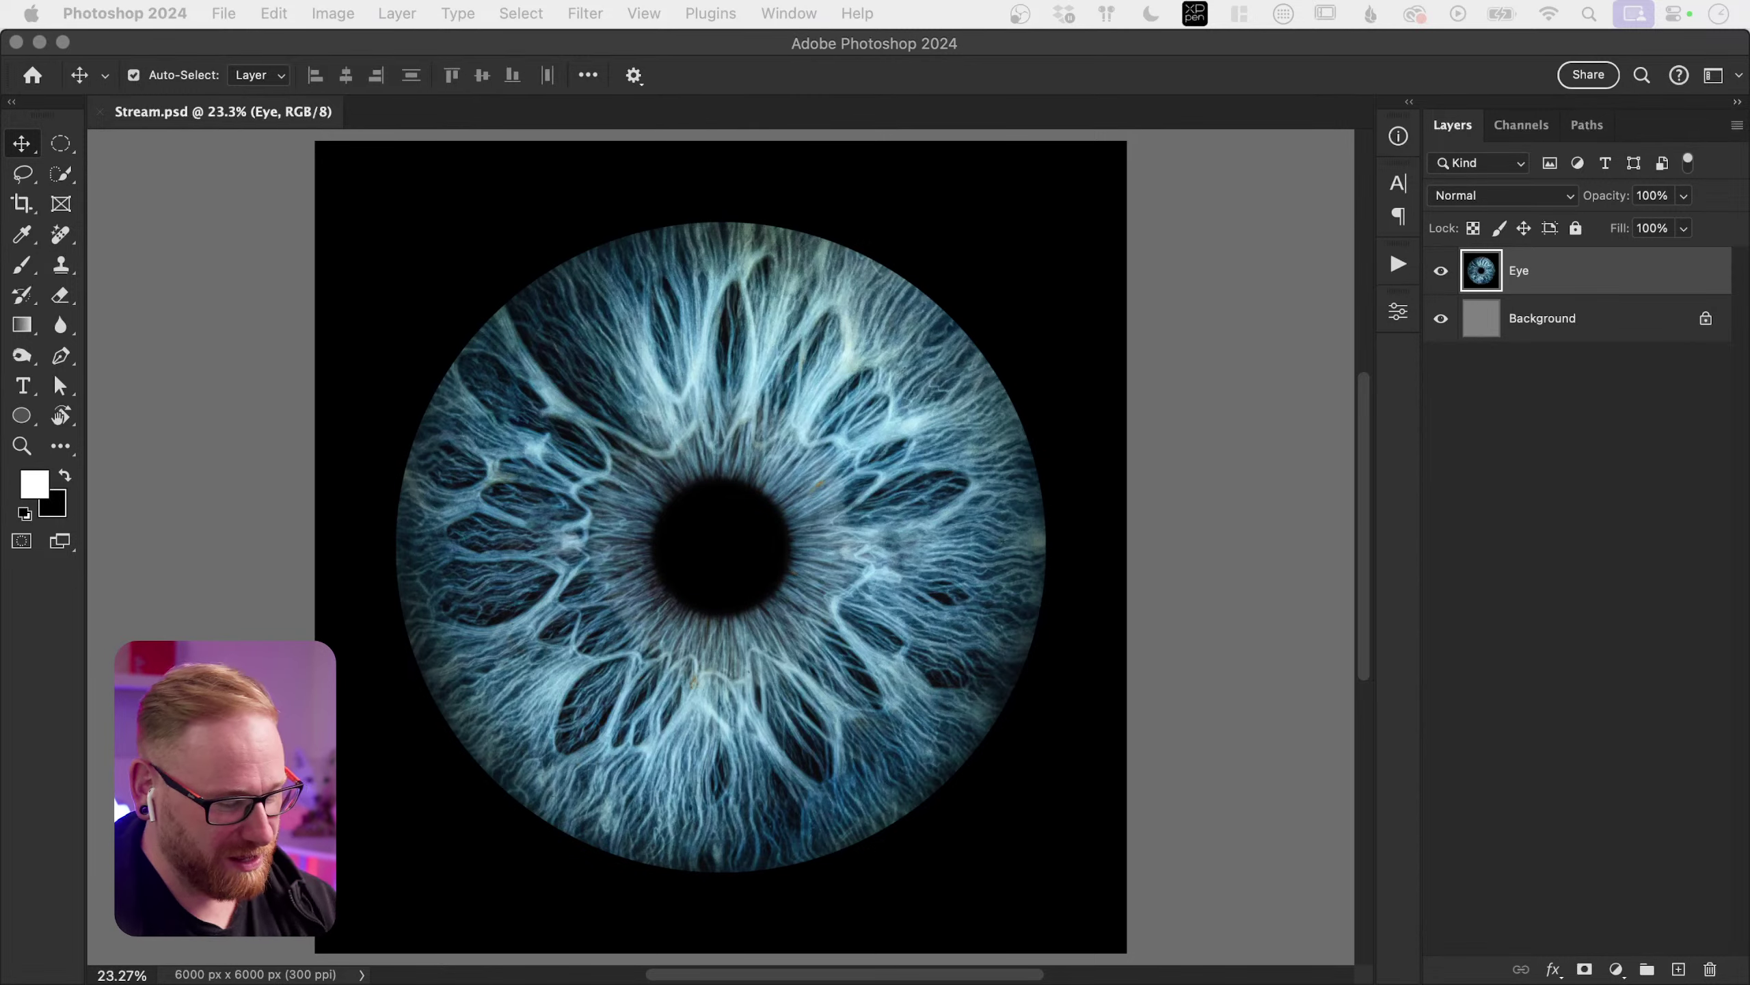
pyautogui.click(273, 437)
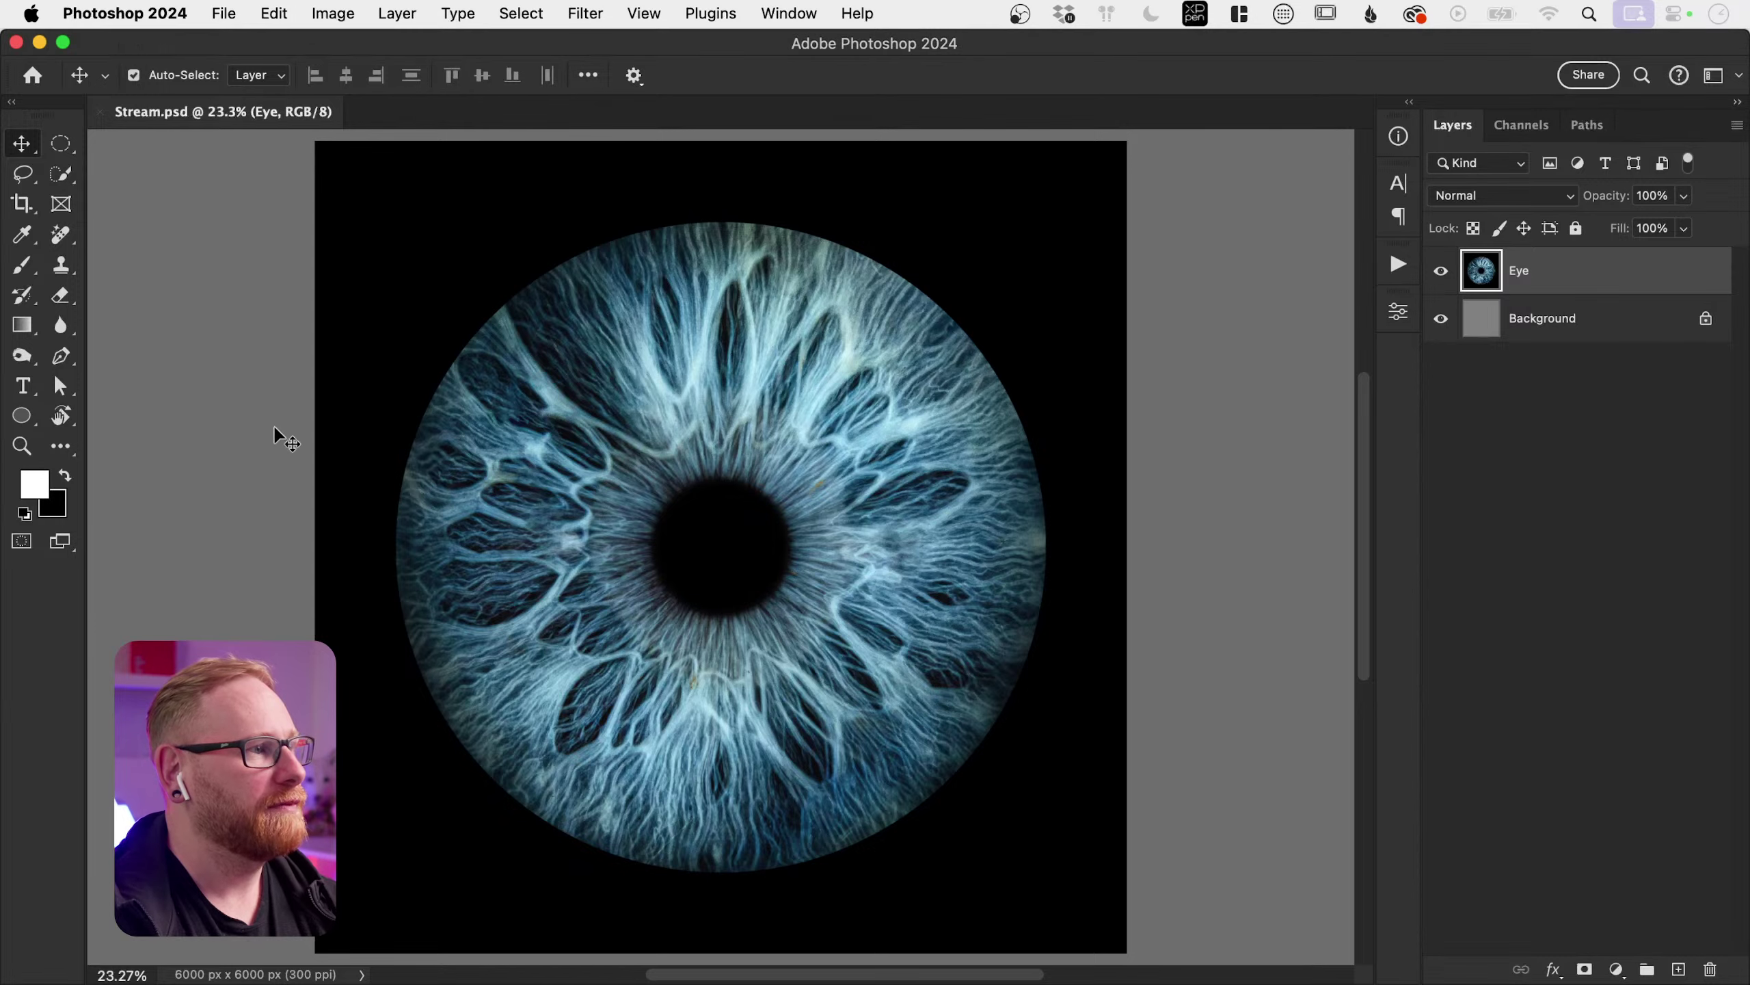
pyautogui.press('super')
pyautogui.press('super+shift+4')
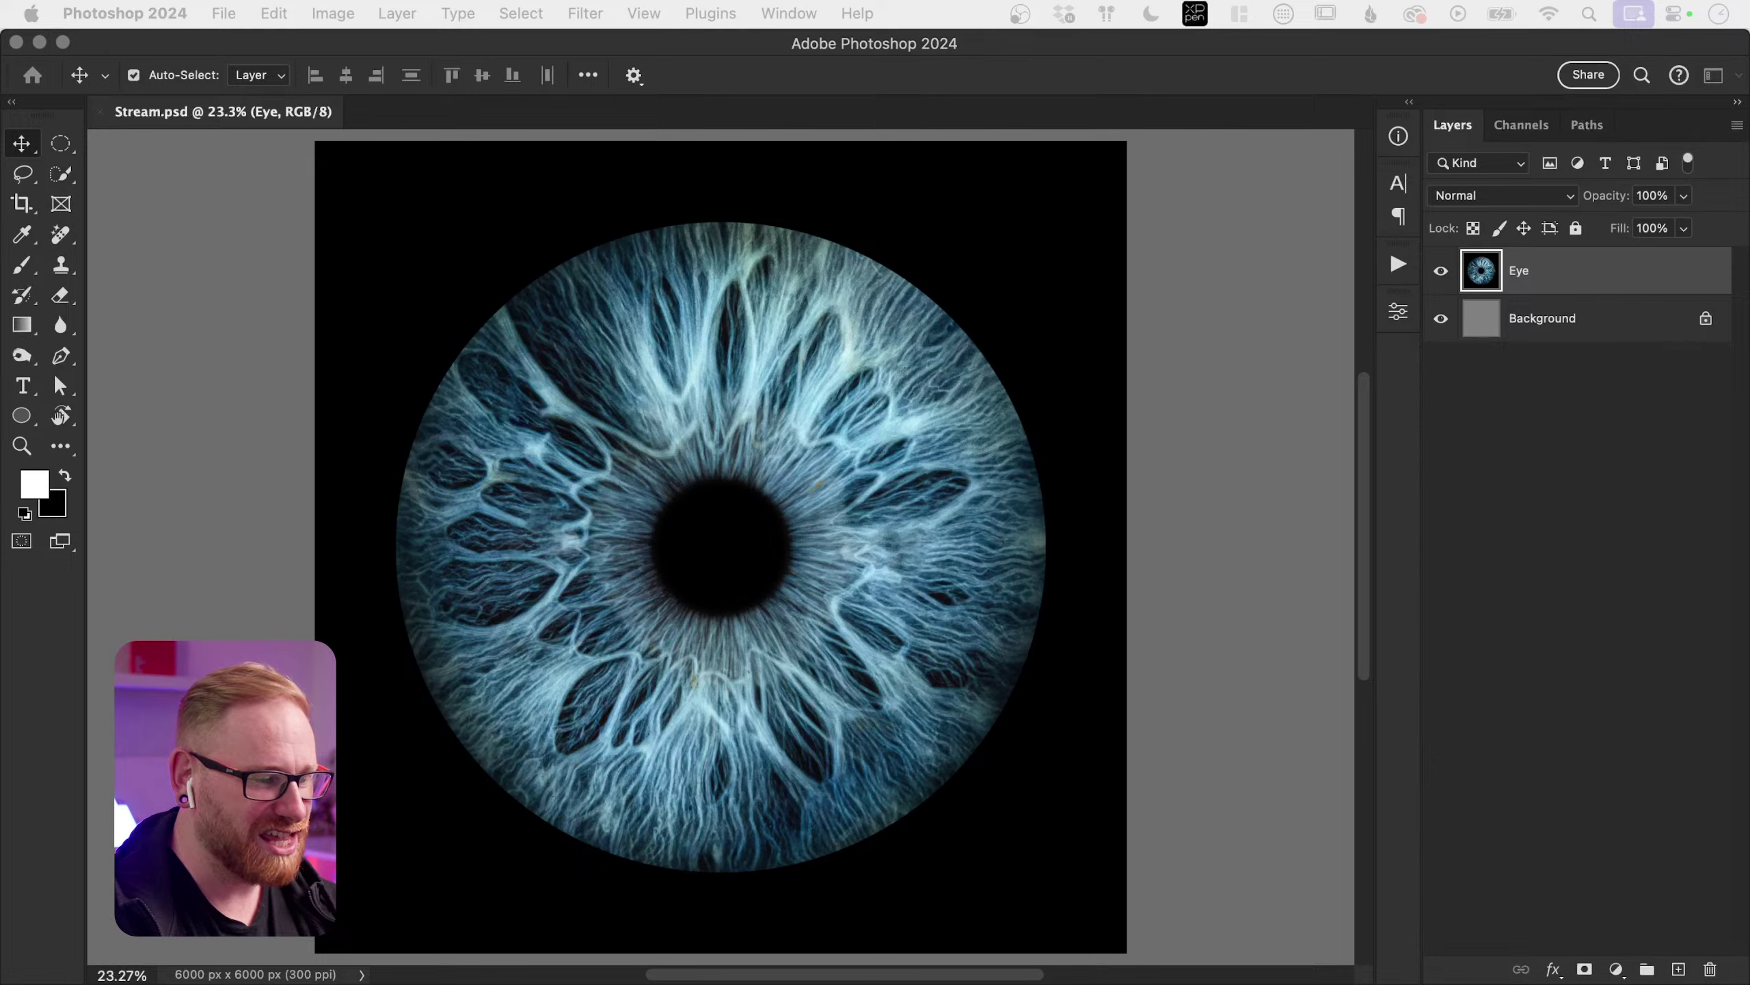
# Step: Check the document's canvas size in pixels without changing it
pyautogui.press('super+alt+c')
pyautogui.moveTo(738, 588); pyautogui.dragTo(692, 356)
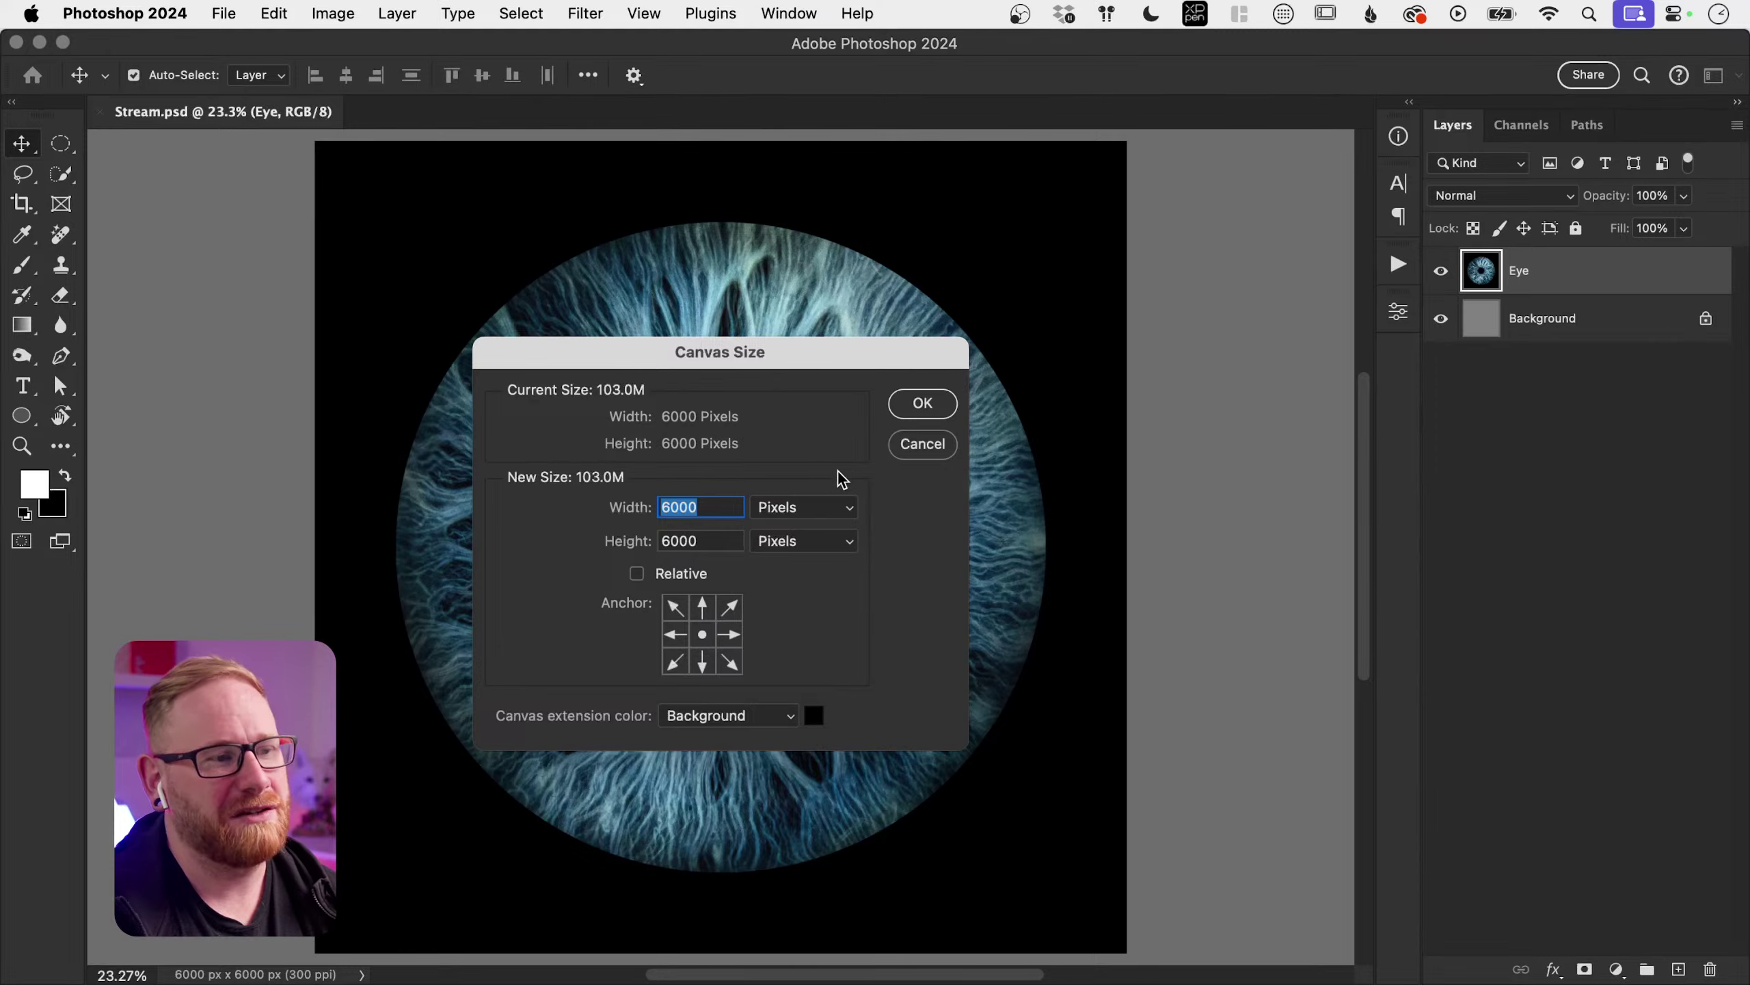
pyautogui.click(922, 443)
# Step: Examine the iris texture around the pupil and out to the edges at 100% magnification
pyautogui.press('super+1')
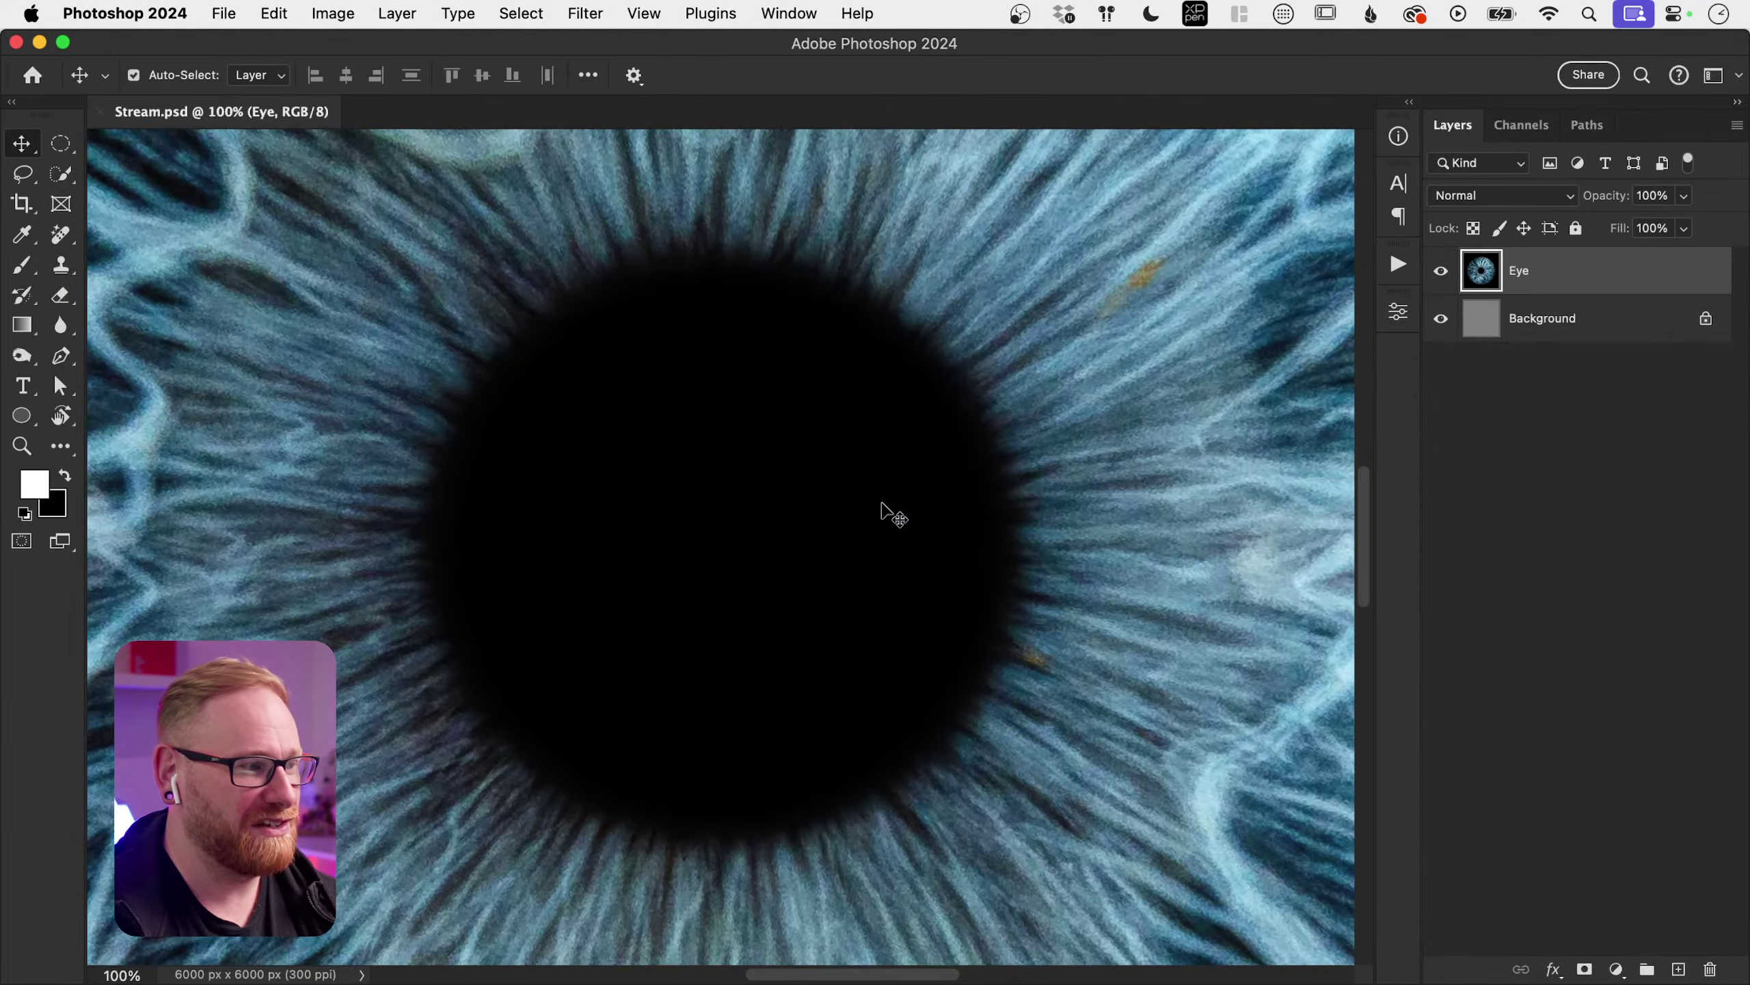
pyautogui.scroll(10, 882, 510)
pyautogui.hscroll(6, 882, 510)
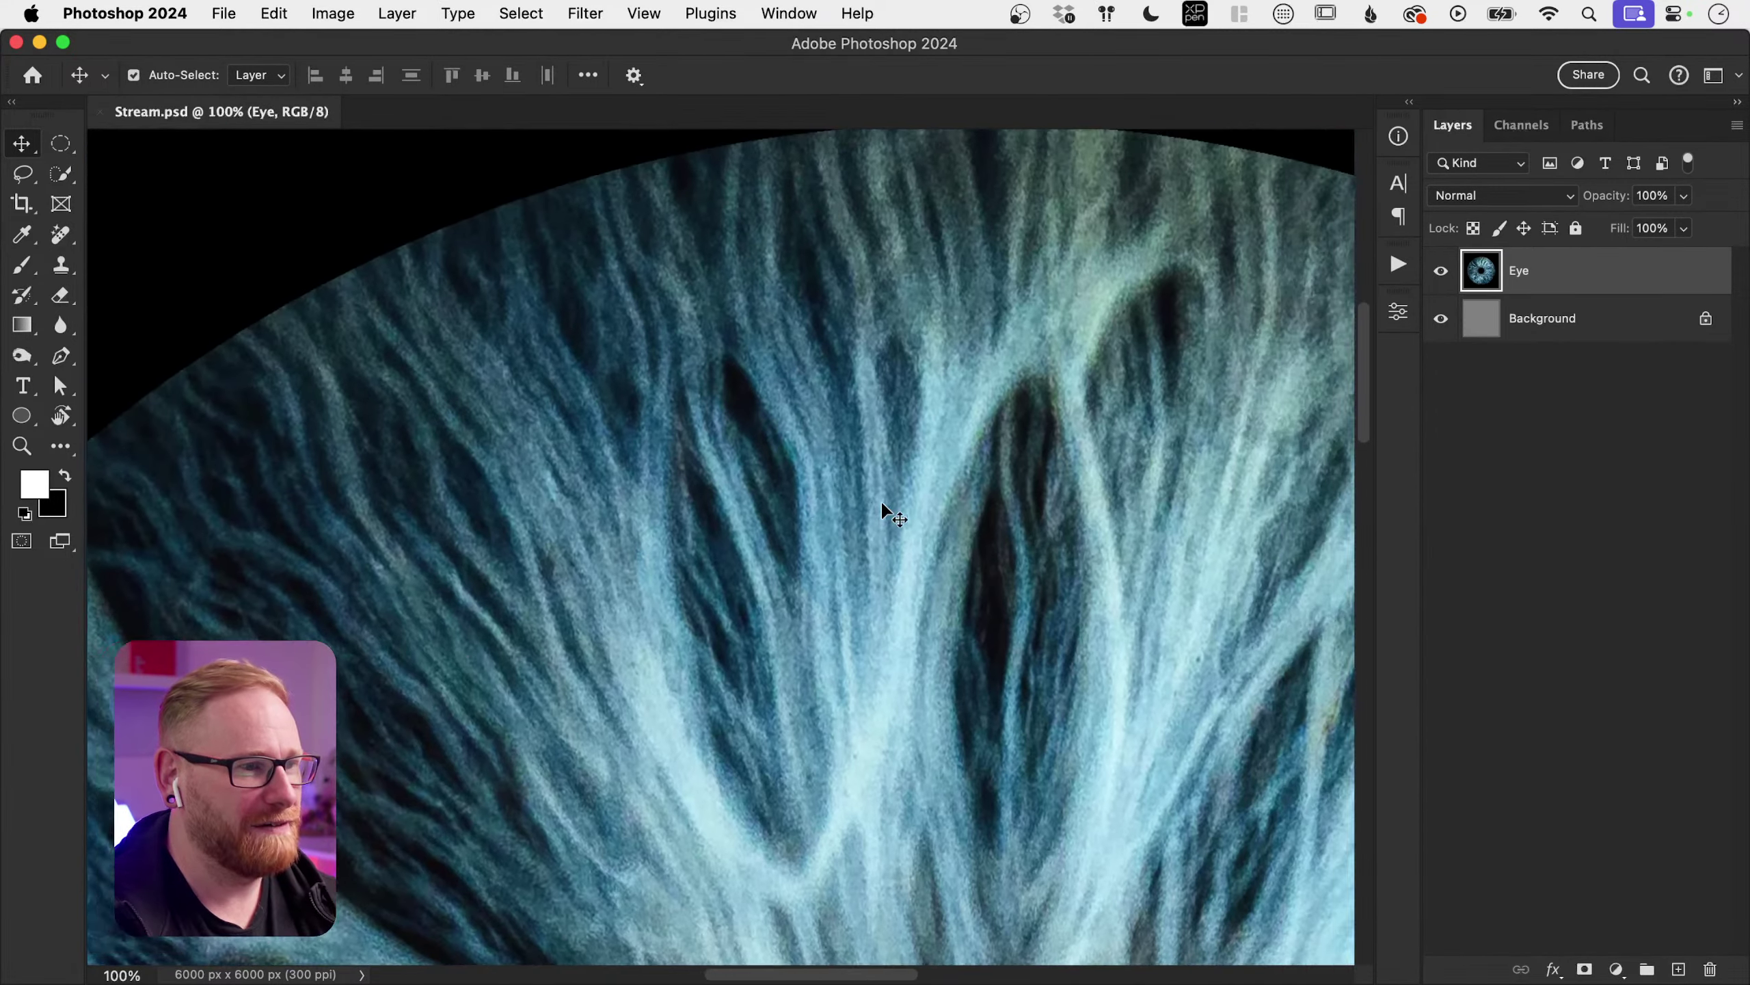
pyautogui.scroll(-10, 882, 510)
pyautogui.hscroll(5, 882, 510)
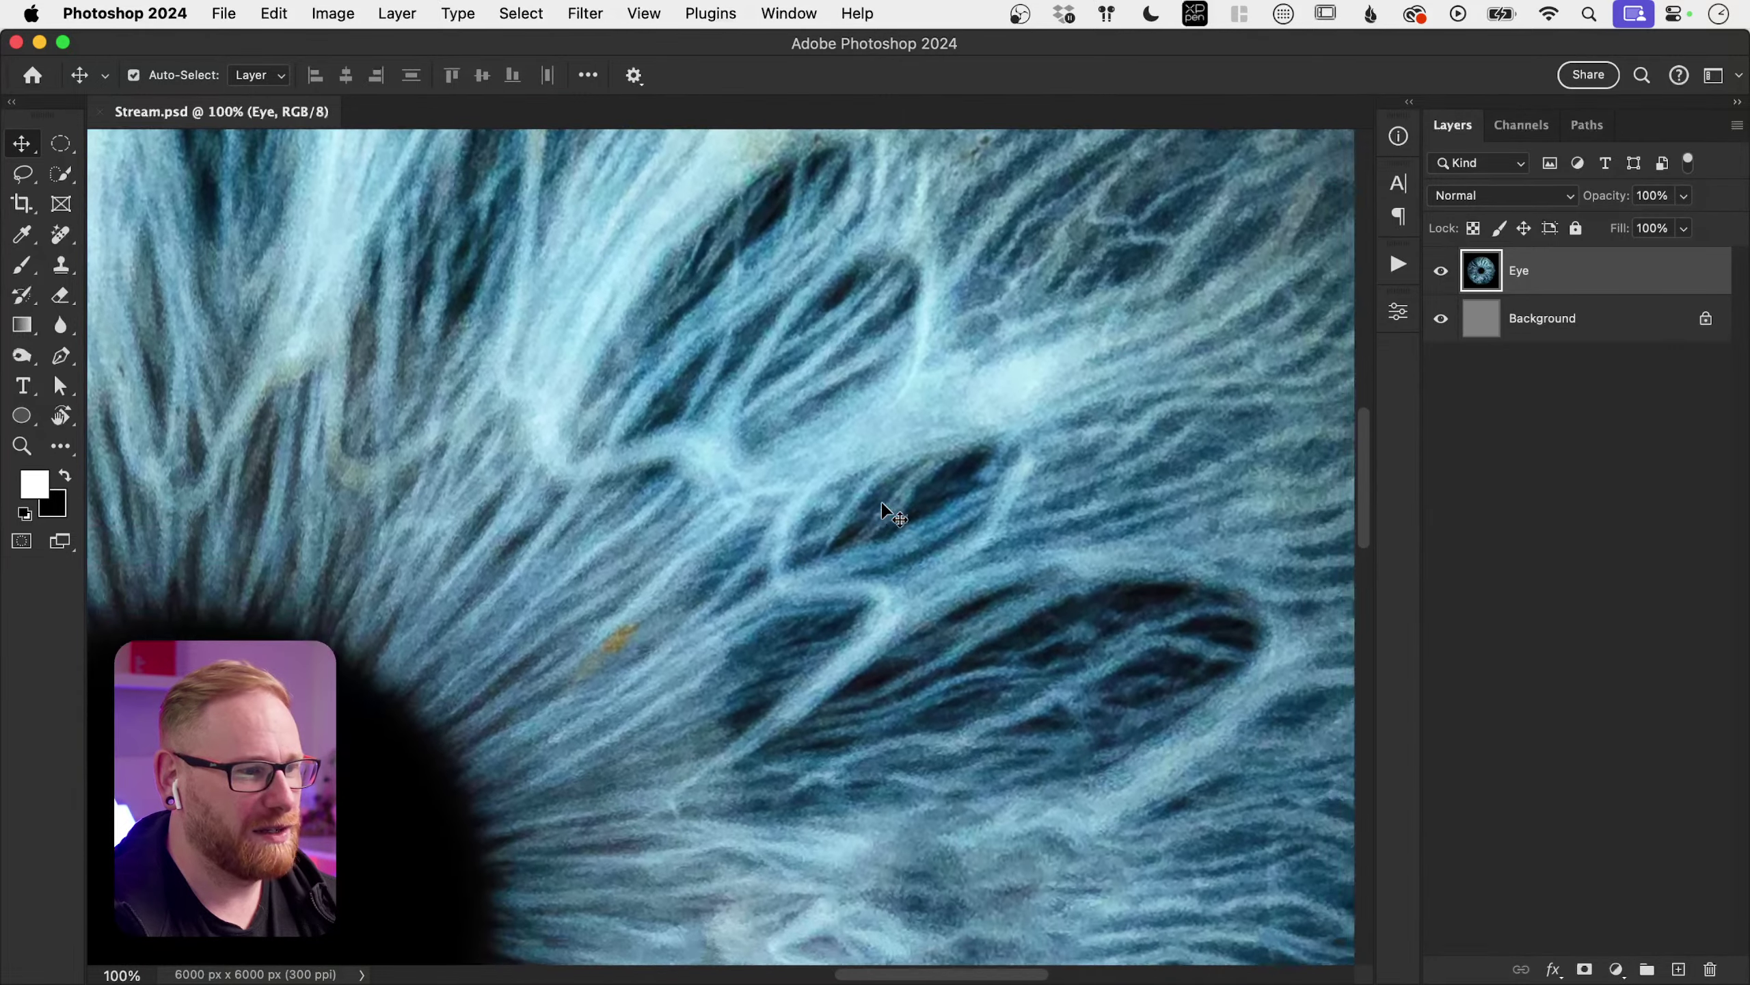
pyautogui.scroll(-10, 882, 510)
pyautogui.hscroll(-2, 882, 510)
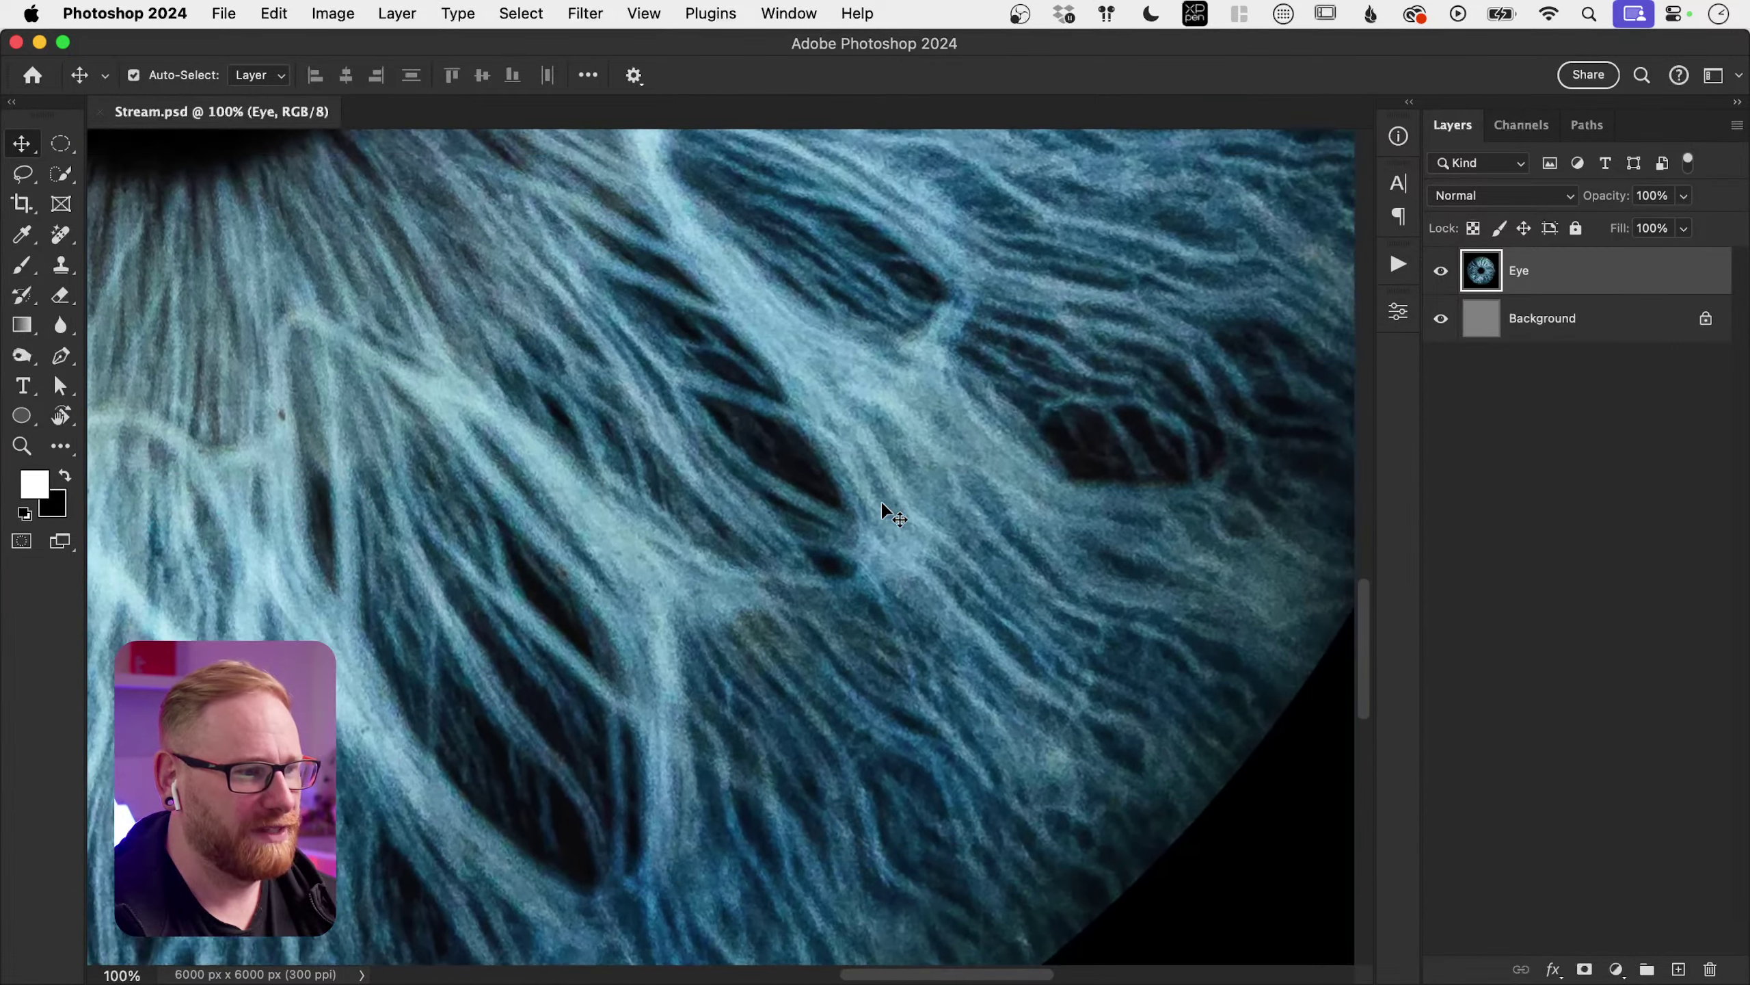
pyautogui.hscroll(-10, 882, 510)
pyautogui.scroll(2, 882, 510)
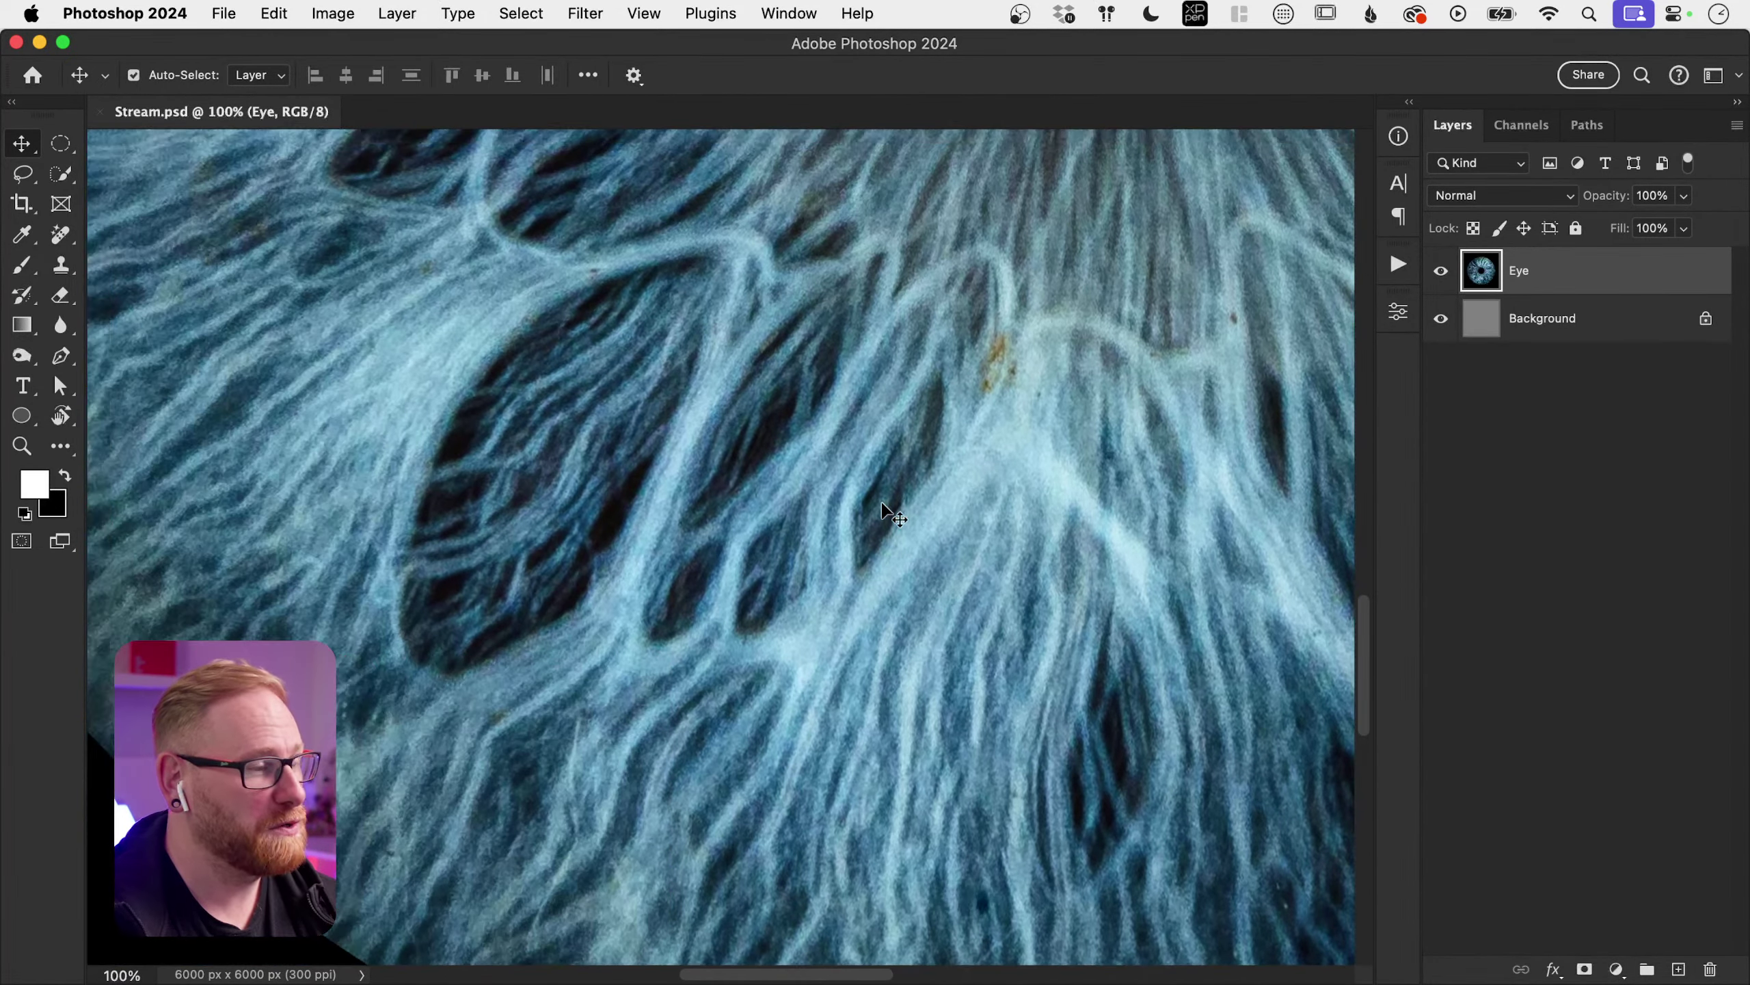
pyautogui.scroll(3, 882, 510)
pyautogui.hscroll(-2, 882, 510)
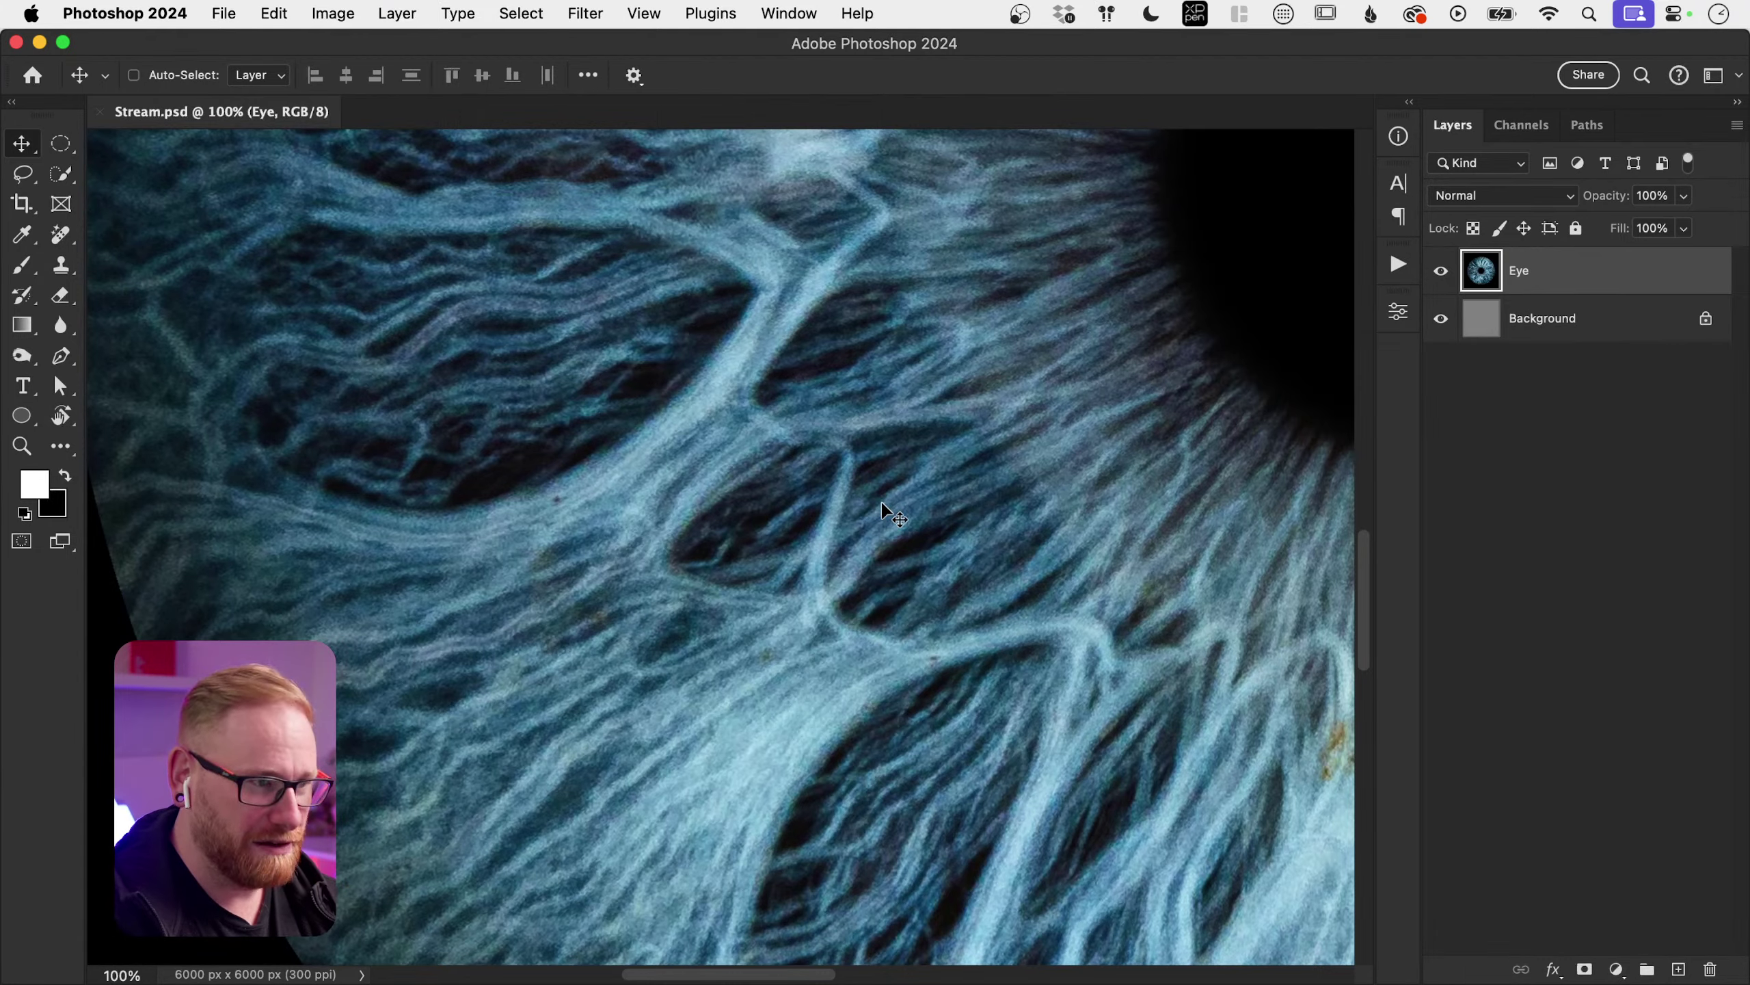
pyautogui.press('super+minus')
pyautogui.press('super+minus')
pyautogui.press('super+minus')
pyautogui.press('super+minus')
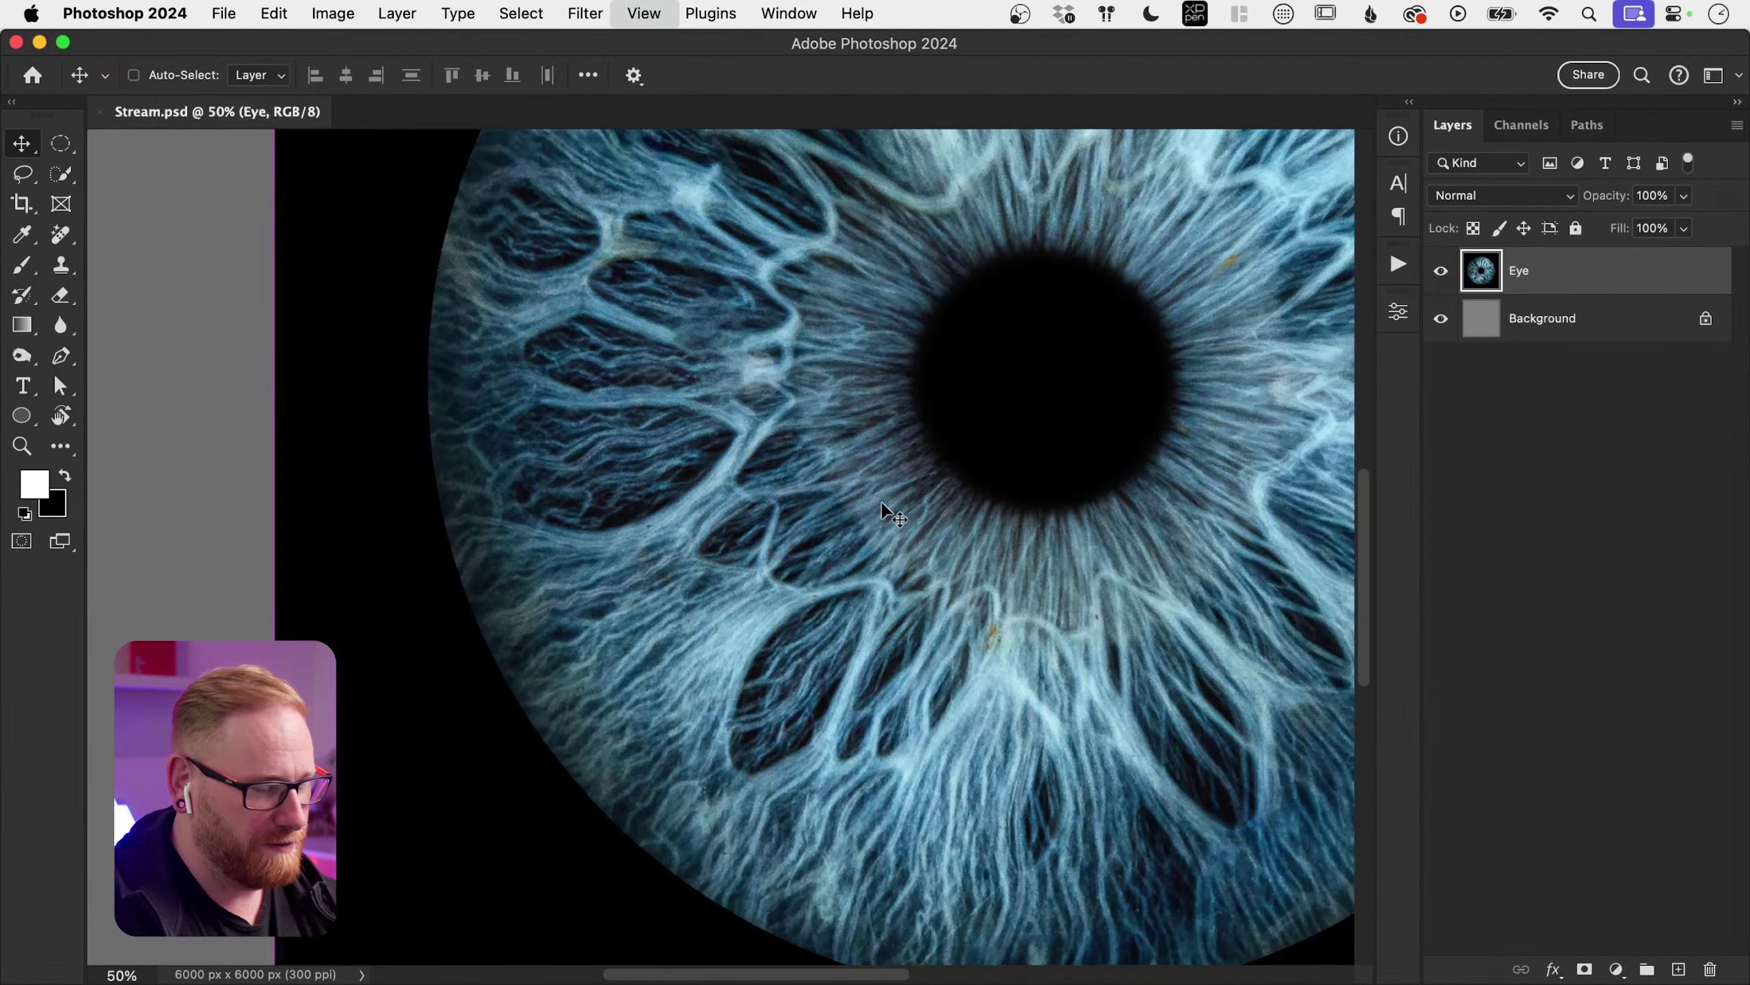
pyautogui.press('super+0')
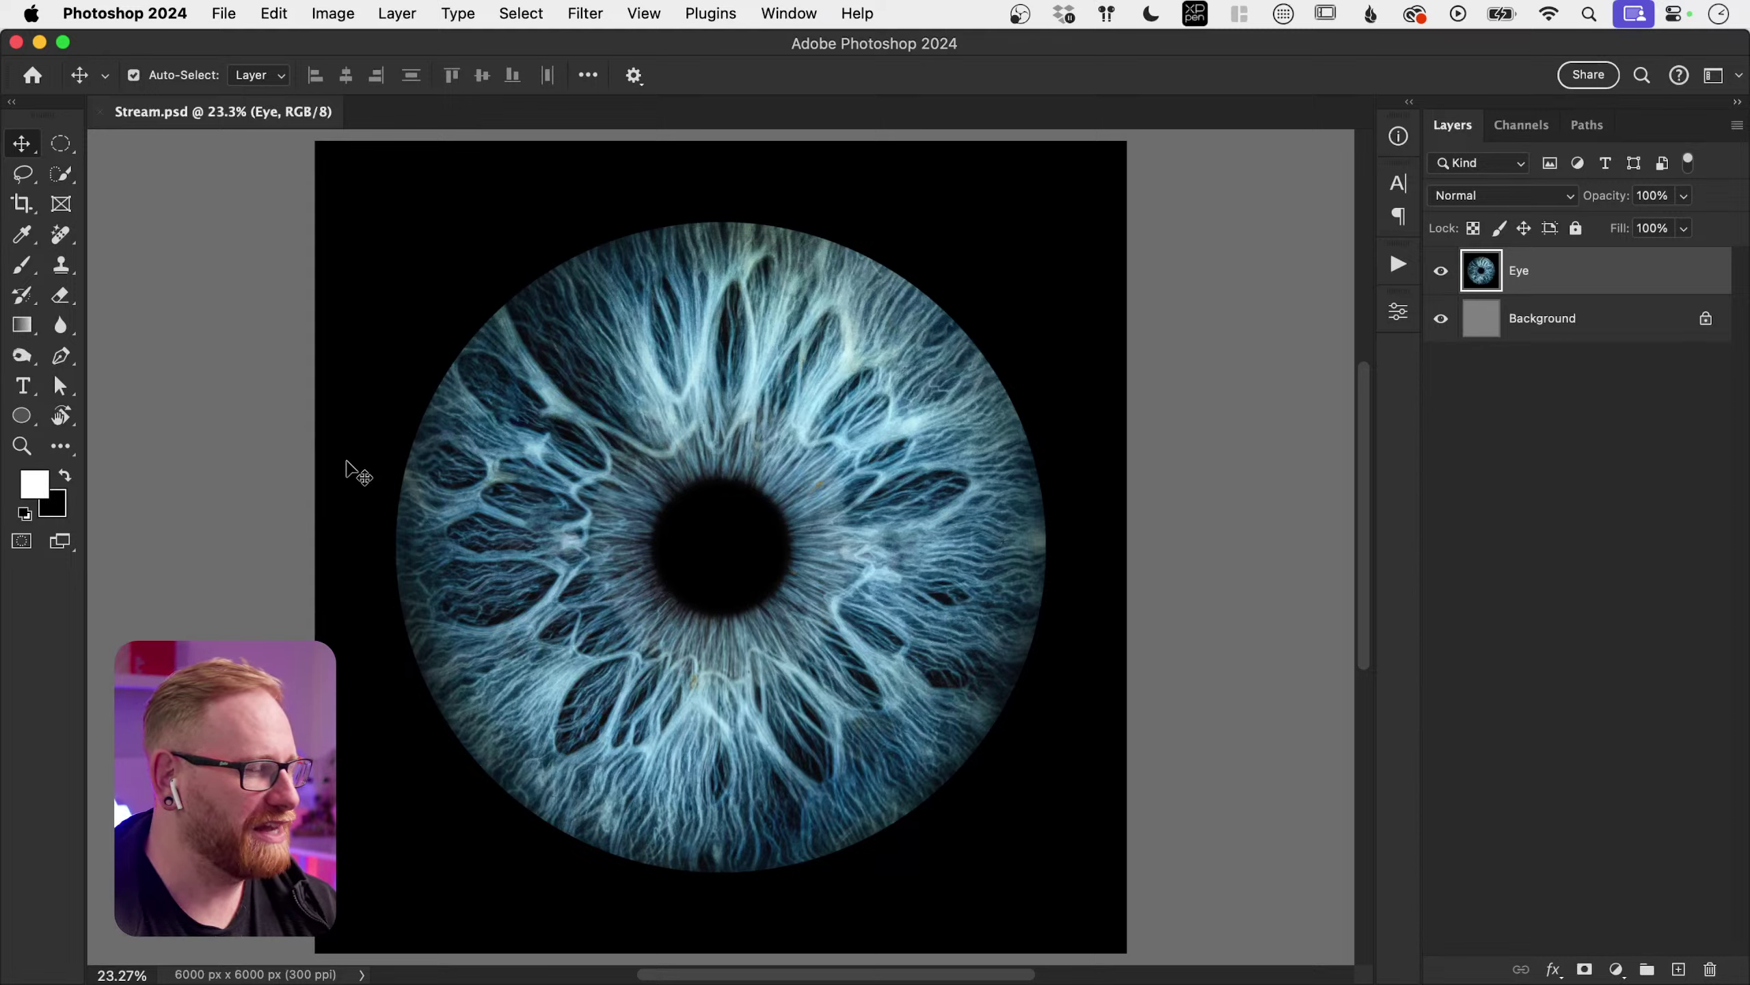
# Step: Scale the Eye layer down about its centre to about 68% of its size
pyautogui.press('super+t')
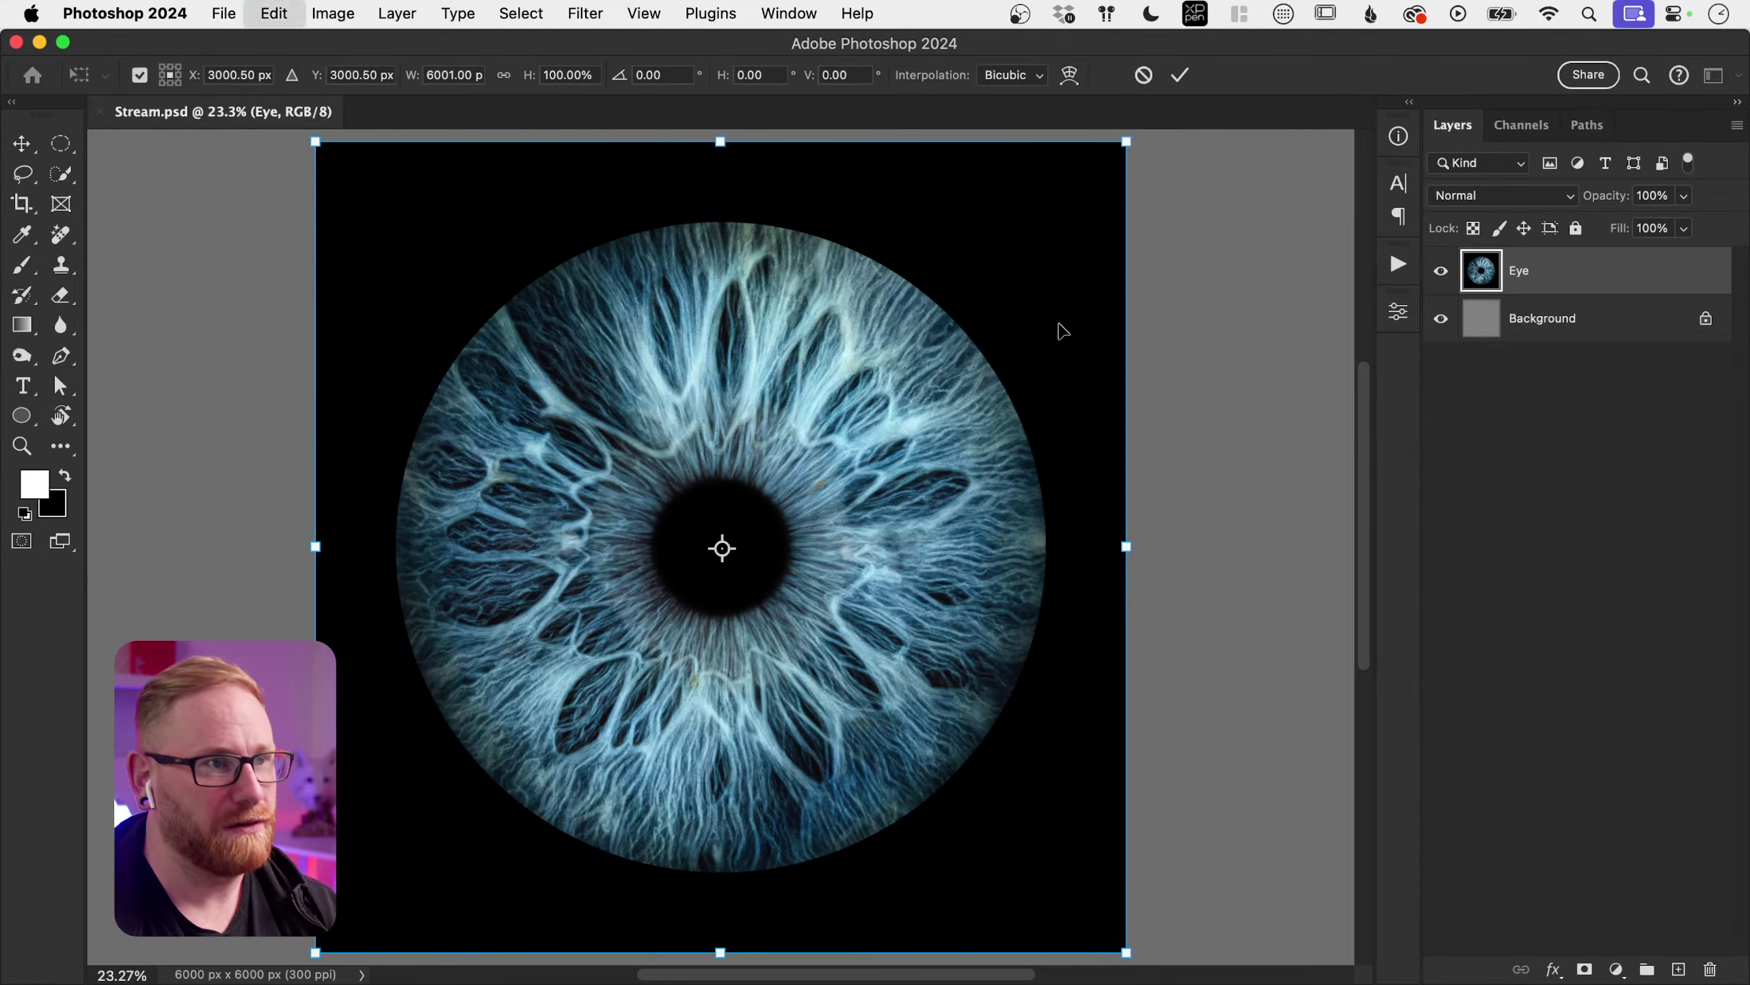
pyautogui.moveTo(1127, 141); pyautogui.dragTo(995, 270)
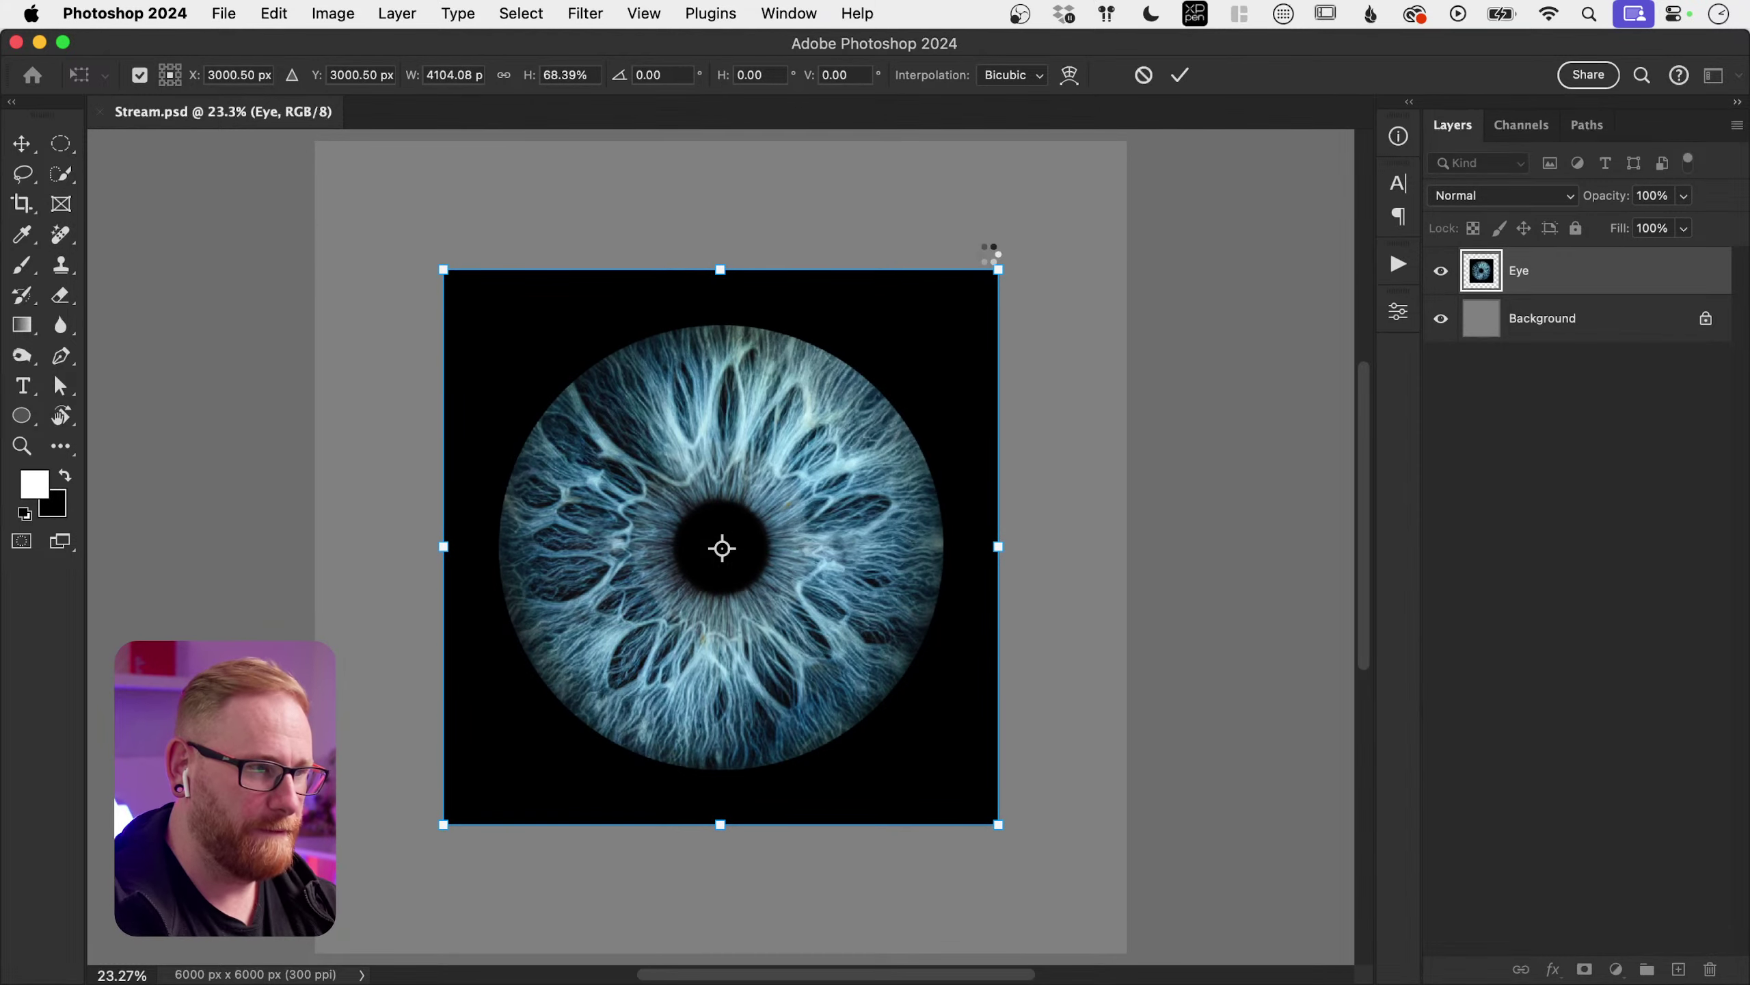
pyautogui.press('Return')
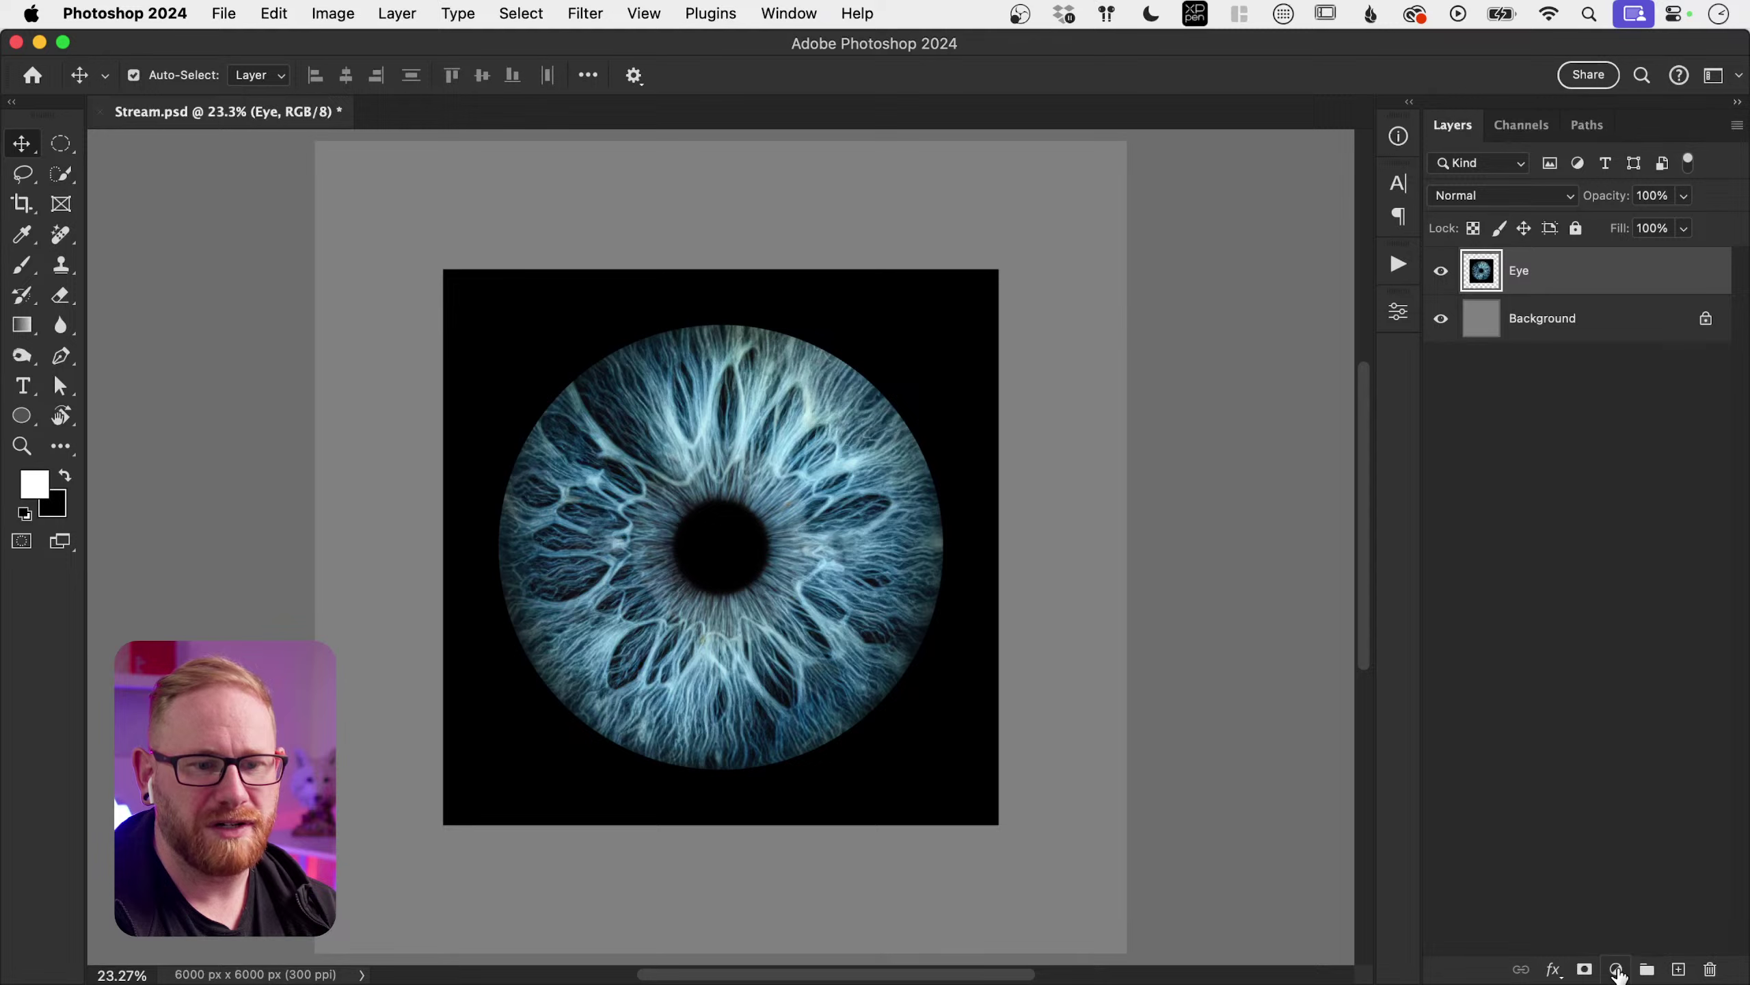
# Step: Select the Background layer and sample the black around the iris as the foreground color, checking it in the Color Picker
pyautogui.click(1561, 333)
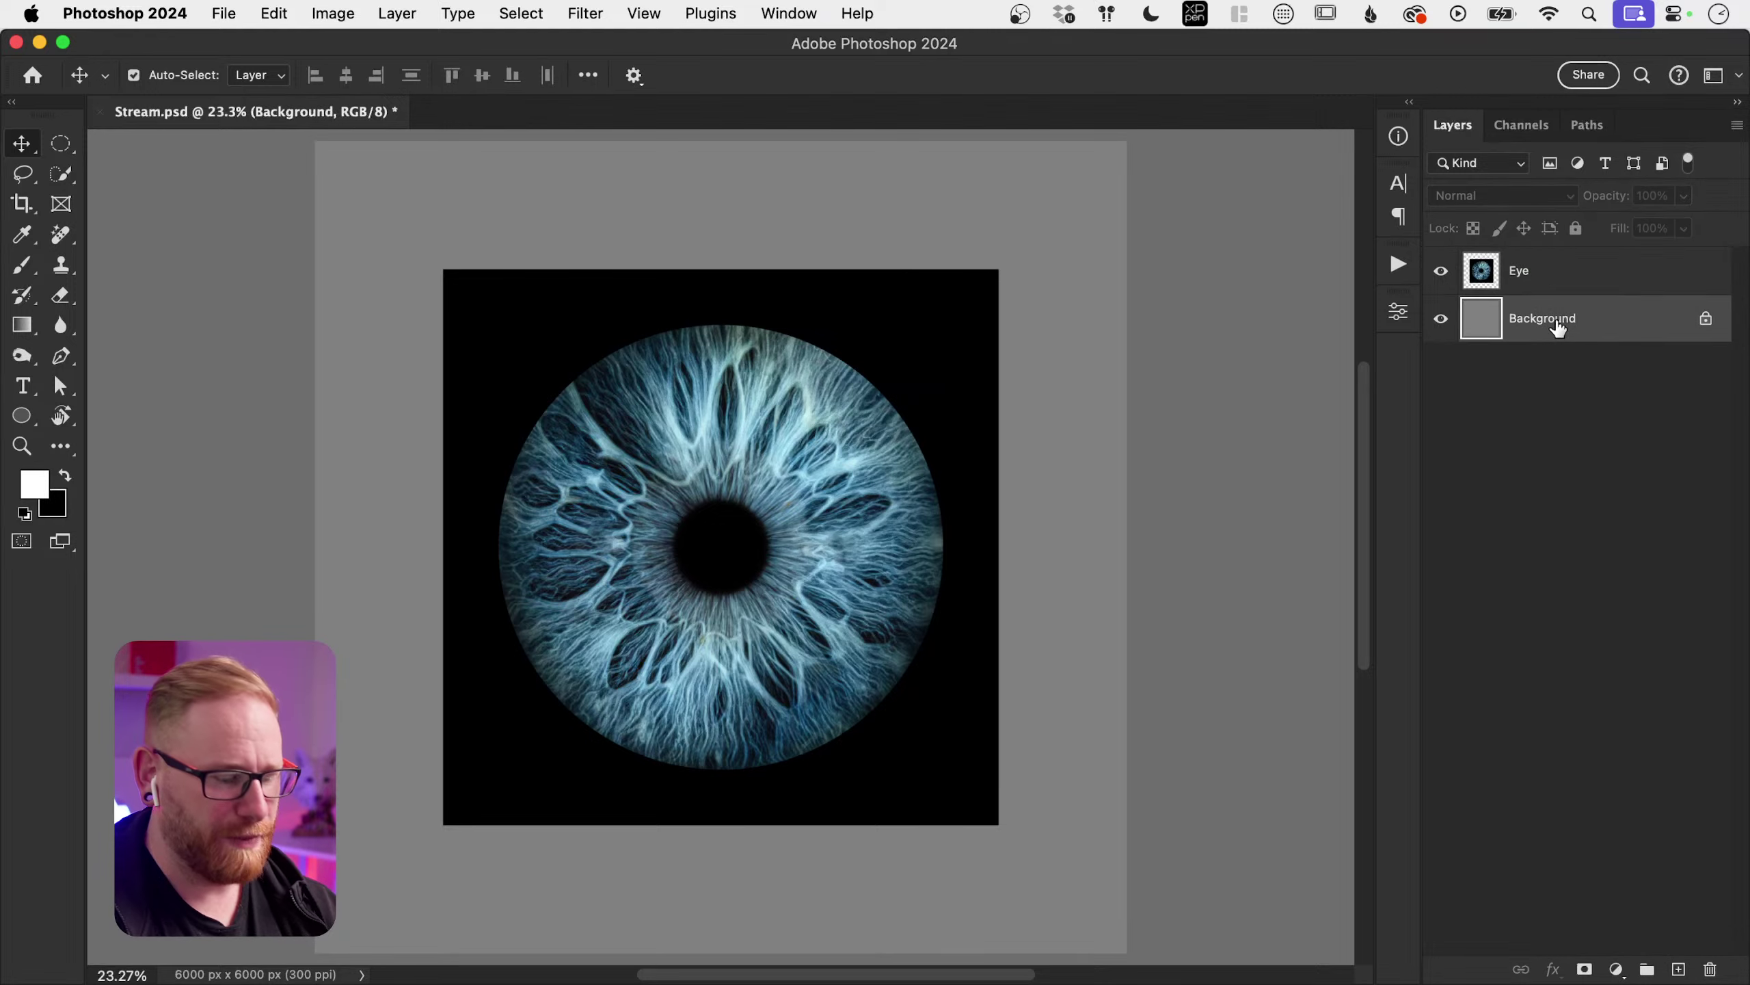
pyautogui.press('i')
pyautogui.click(965, 289)
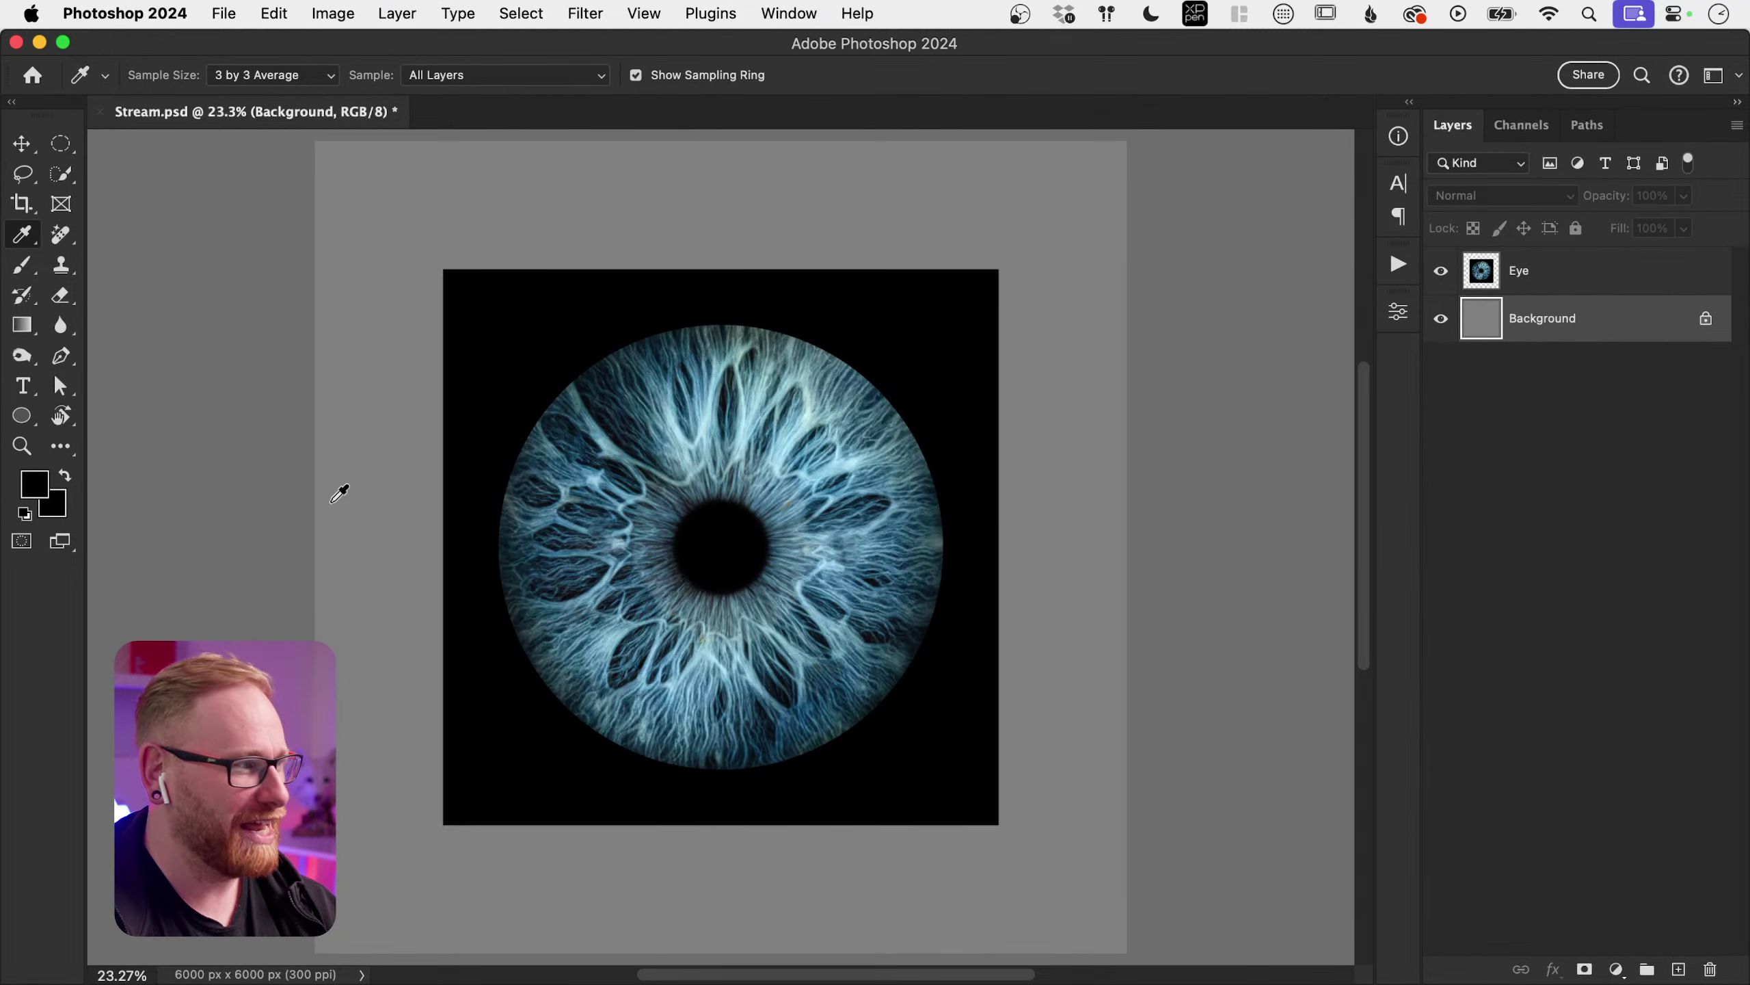
pyautogui.click(33, 484)
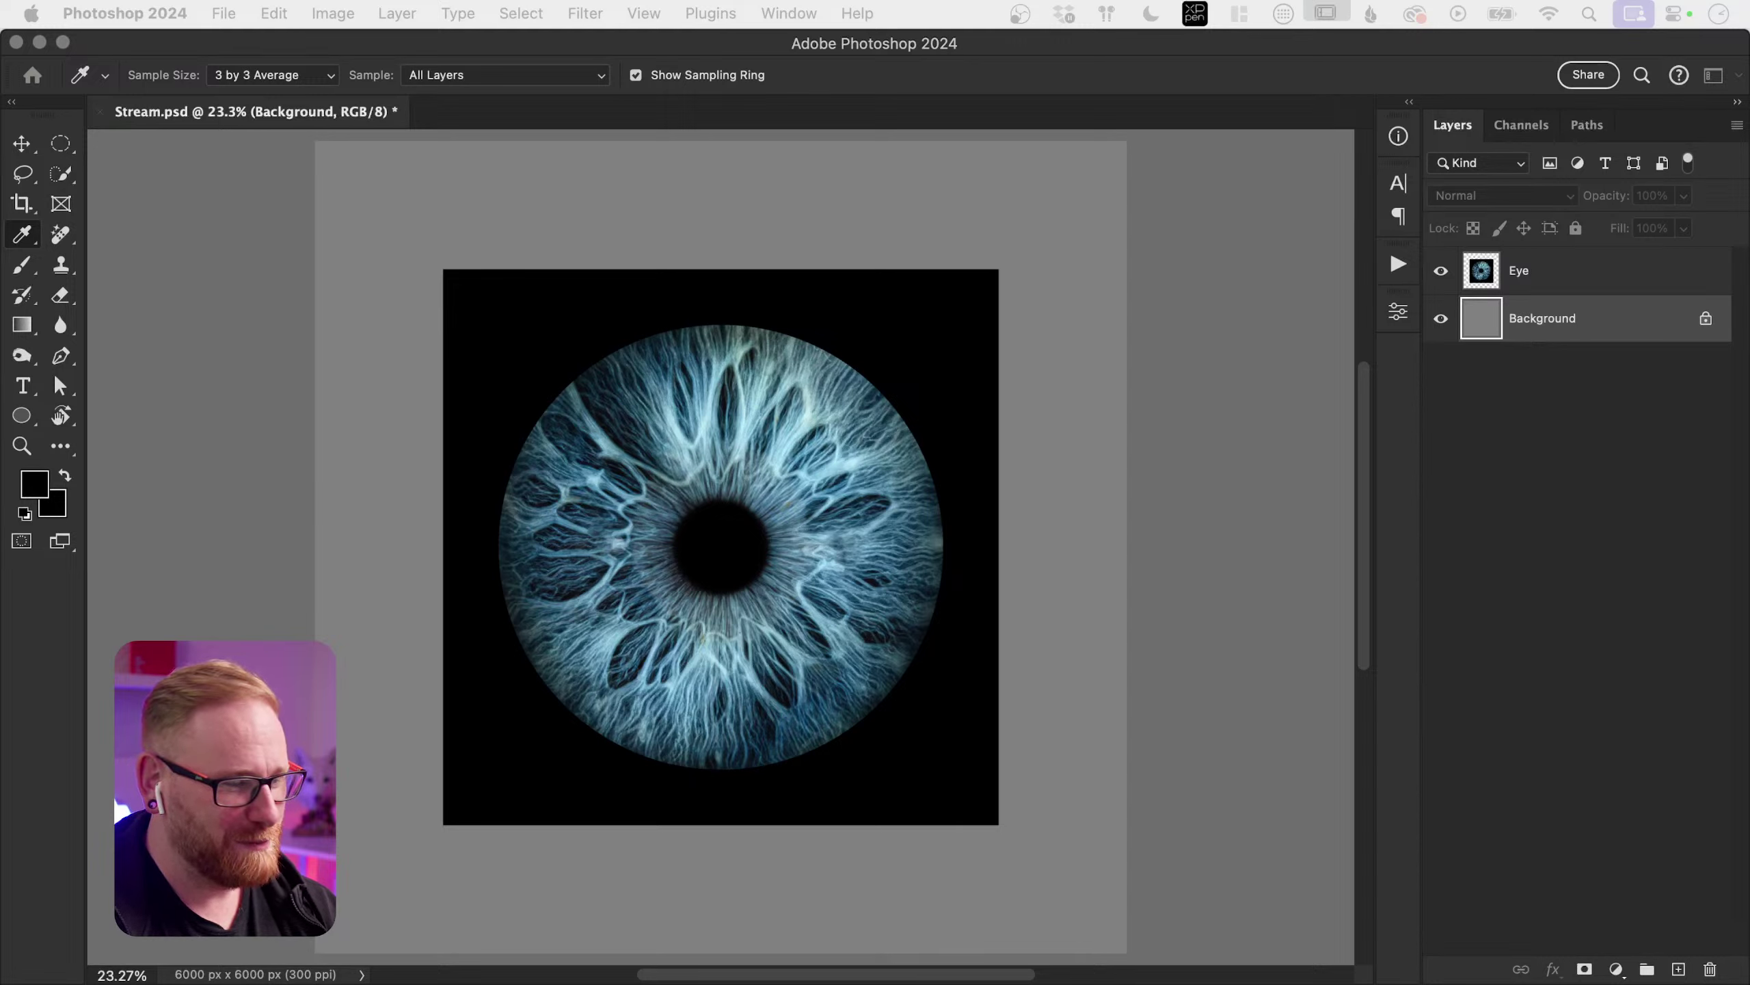
pyautogui.moveTo(1118, 604); pyautogui.dragTo(1042, 517)
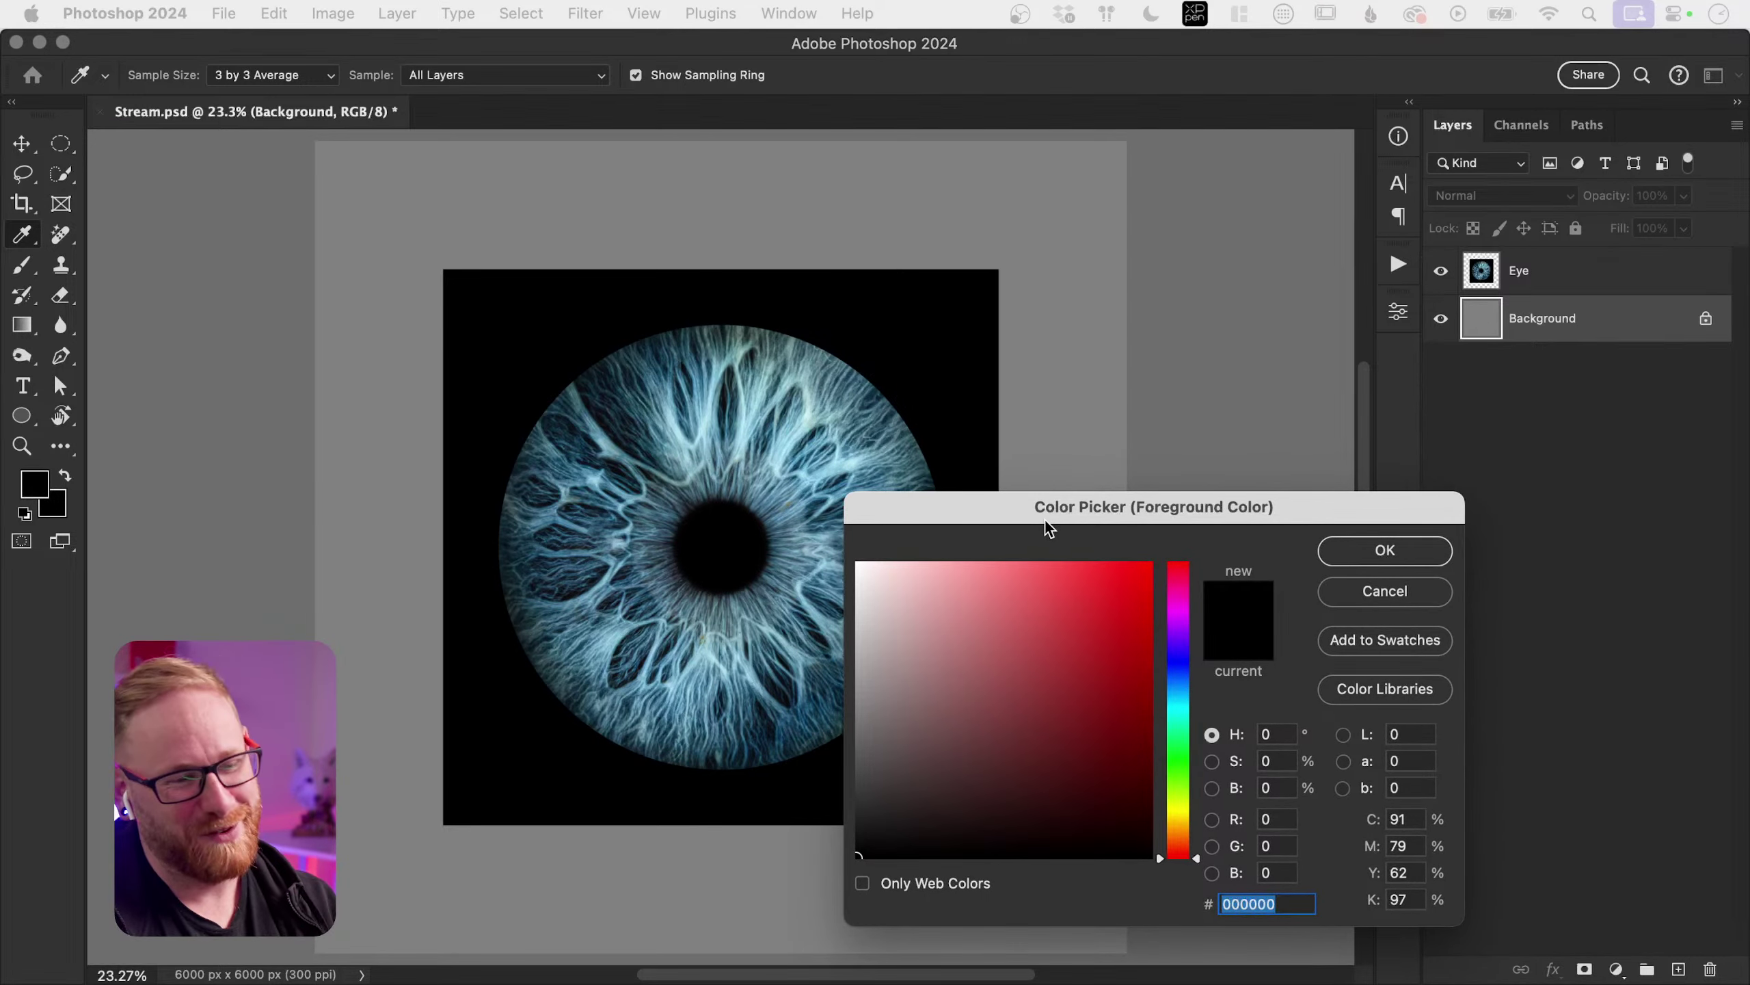
pyautogui.click(1345, 555)
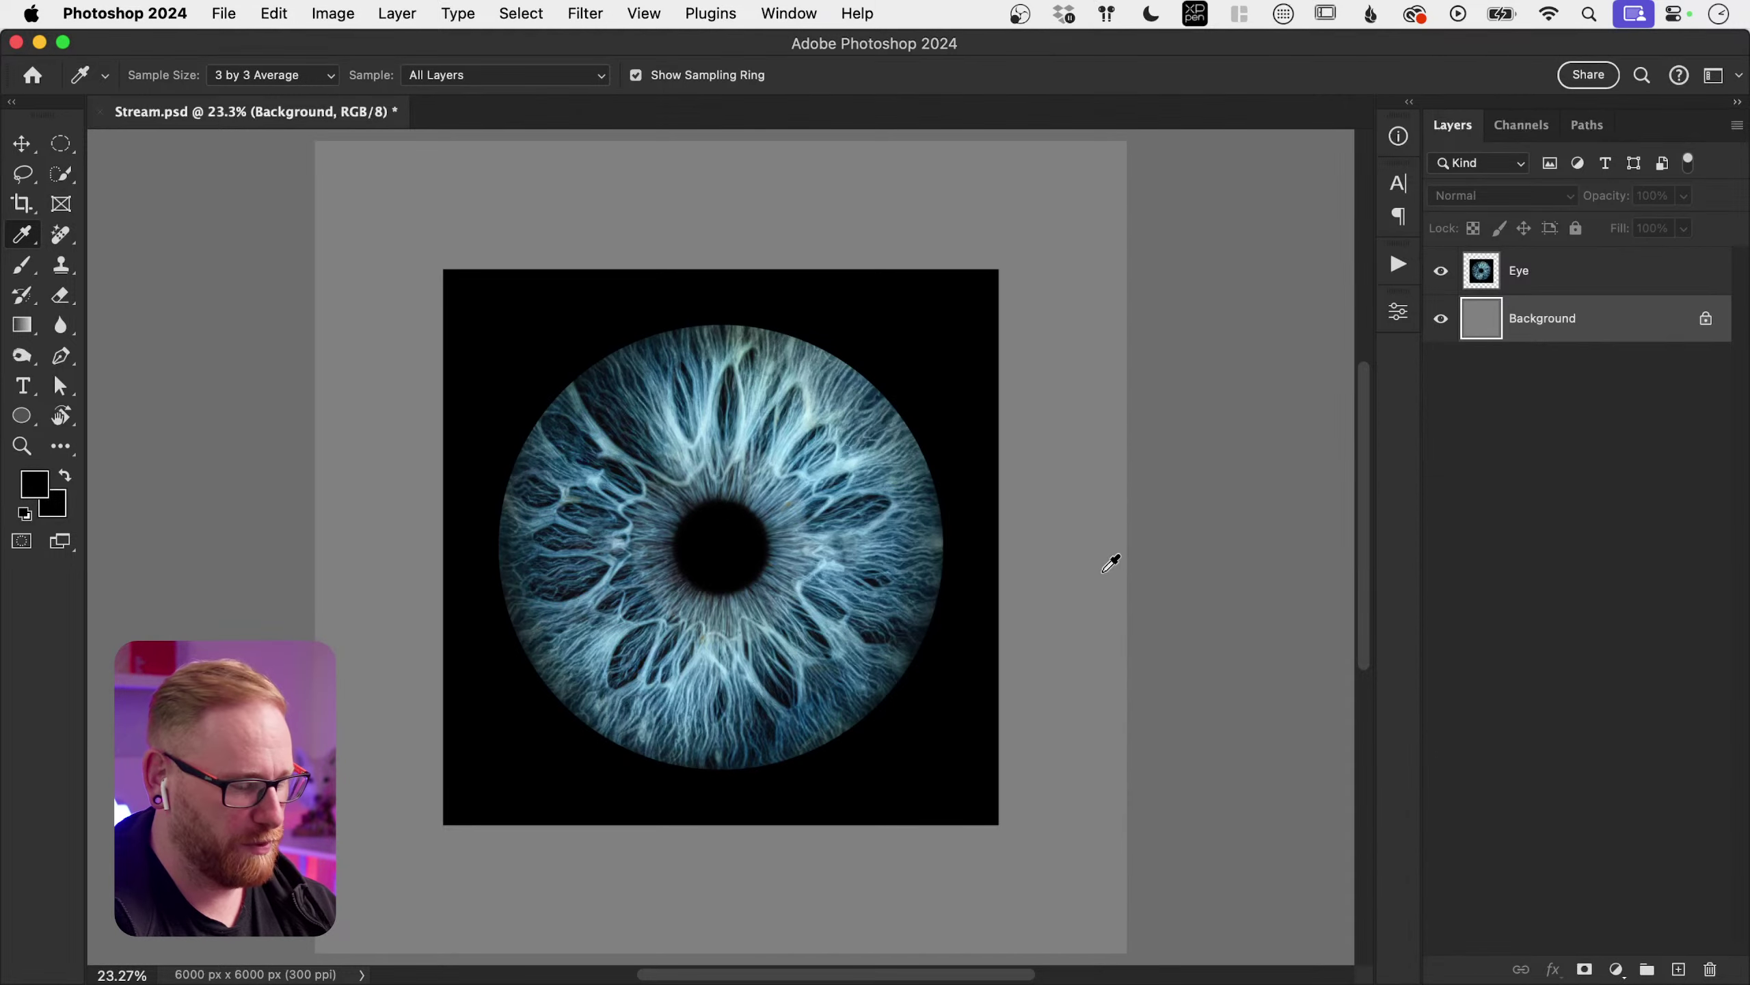
# Step: Fill the Background layer with the black foreground color using the Paint Bucket Tool
pyautogui.press('g')
pyautogui.rightClick(22, 325)
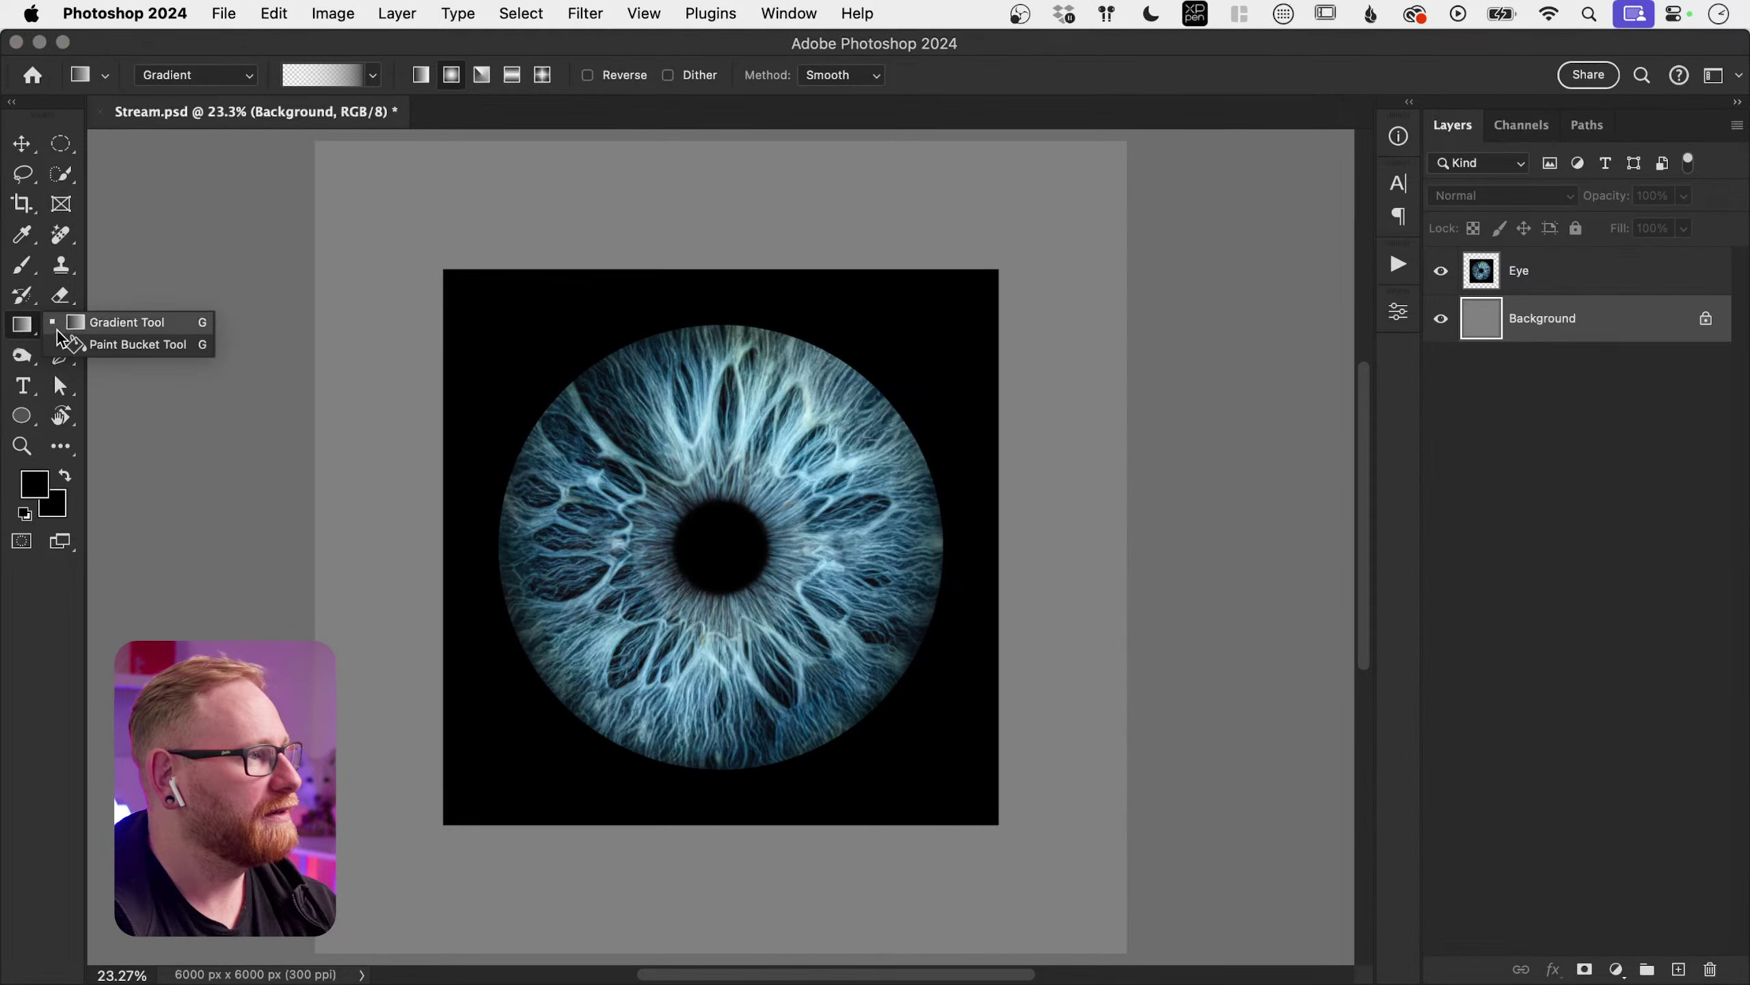
pyautogui.click(97, 344)
pyautogui.click(392, 394)
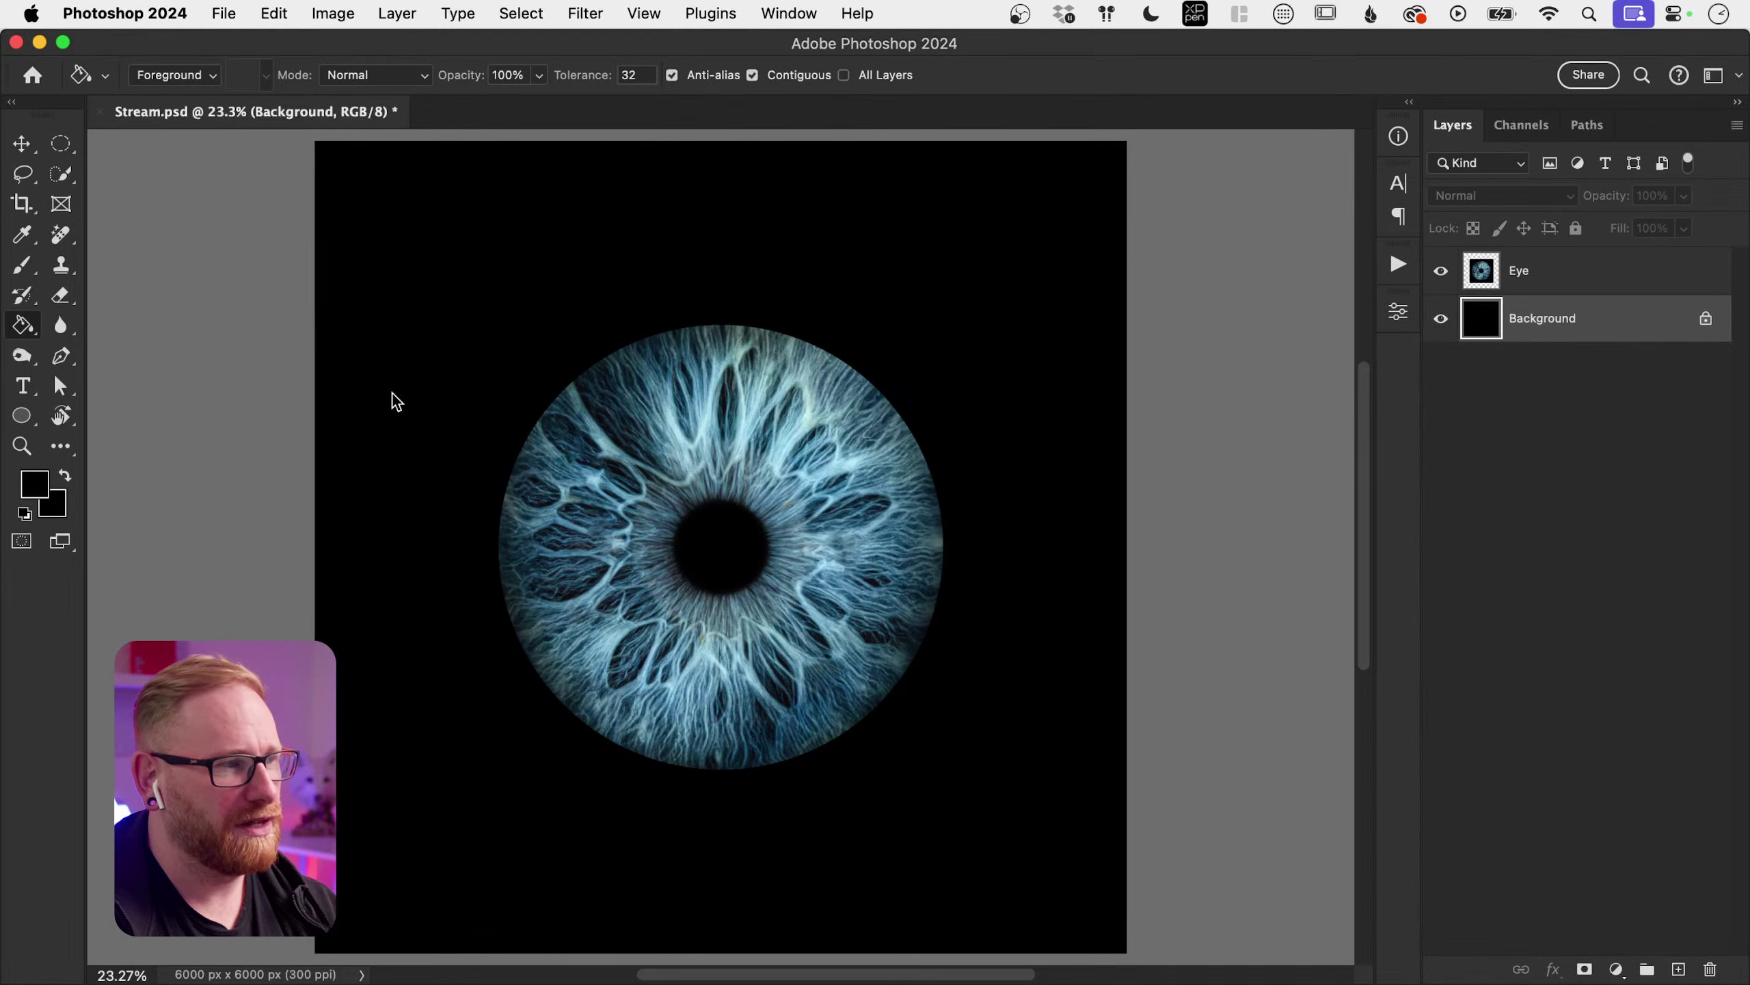
# Step: Merge the Eye and Background layers into a single layer
pyautogui.press('v')
pyautogui.keyDown('shift'); pyautogui.click(1537, 275); pyautogui.keyUp('shift')
pyautogui.press('super+e')
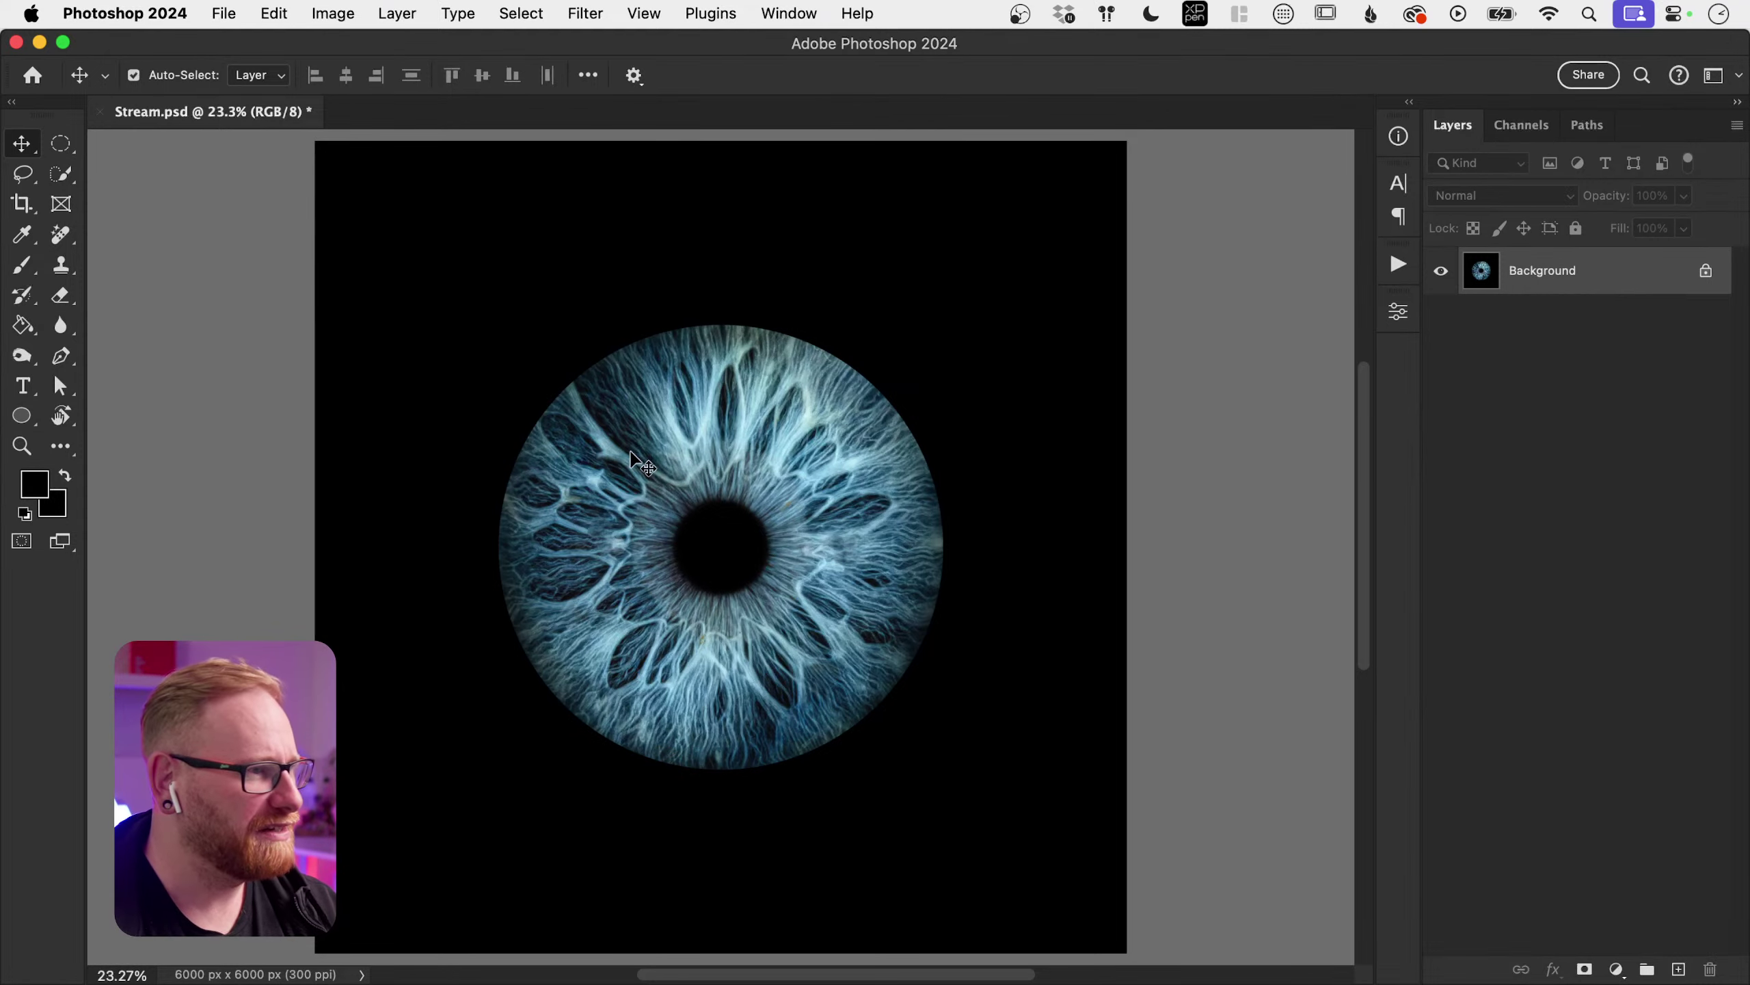
# Step: Draw a circle shape about 2391 px in diameter over the iris with the Ellipse Tool
pyautogui.press('z')
pyautogui.moveTo(508, 460); pyautogui.dragTo(464, 380)
pyautogui.moveTo(592, 488)
pyautogui.mouseDown()
pyautogui.moveTo(719, 548)
pyautogui.moveTo(672, 536)
pyautogui.moveTo(606, 469)
pyautogui.mouseUp()
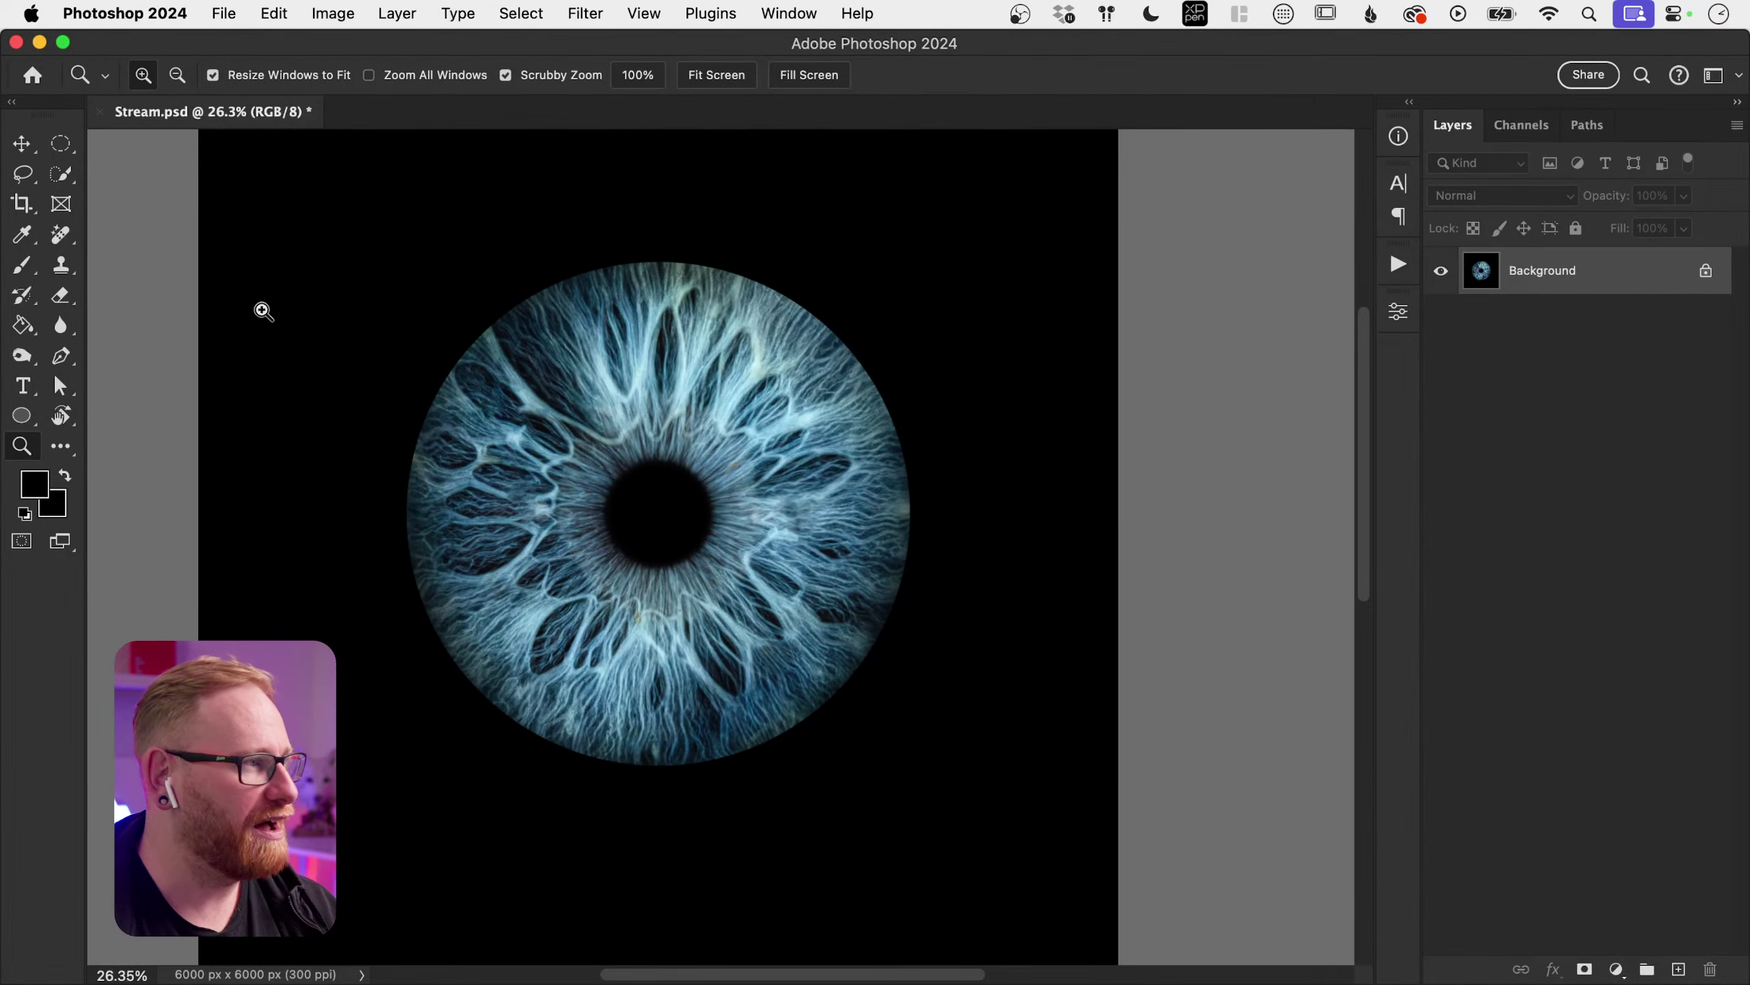
pyautogui.click(22, 416)
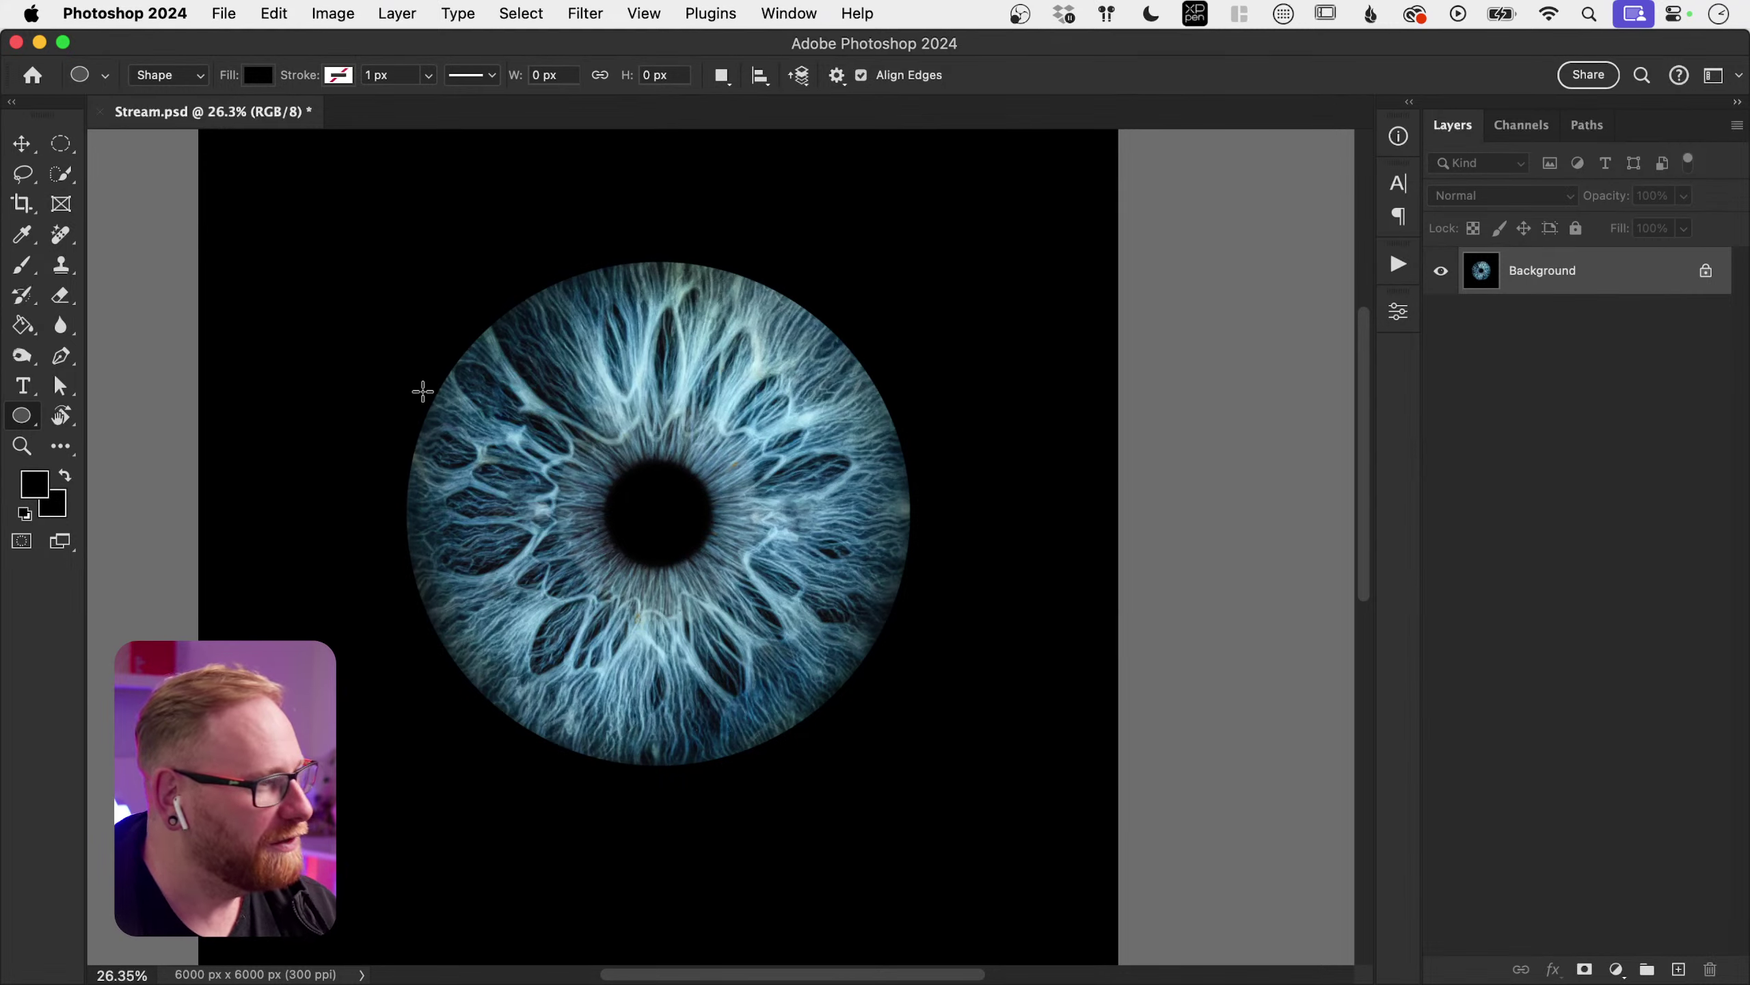
pyautogui.moveTo(418, 328)
pyautogui.mouseDown()
pyautogui.moveTo(476, 452)
pyautogui.moveTo(696, 700)
pyautogui.moveTo(699, 638)
pyautogui.moveTo(734, 637)
pyautogui.moveTo(784, 693)
pyautogui.mouseUp()
pyautogui.press('v')
# Step: Set the circle's fill to red ff0000 and its layer opacity to 50%
pyautogui.click(1125, 543)
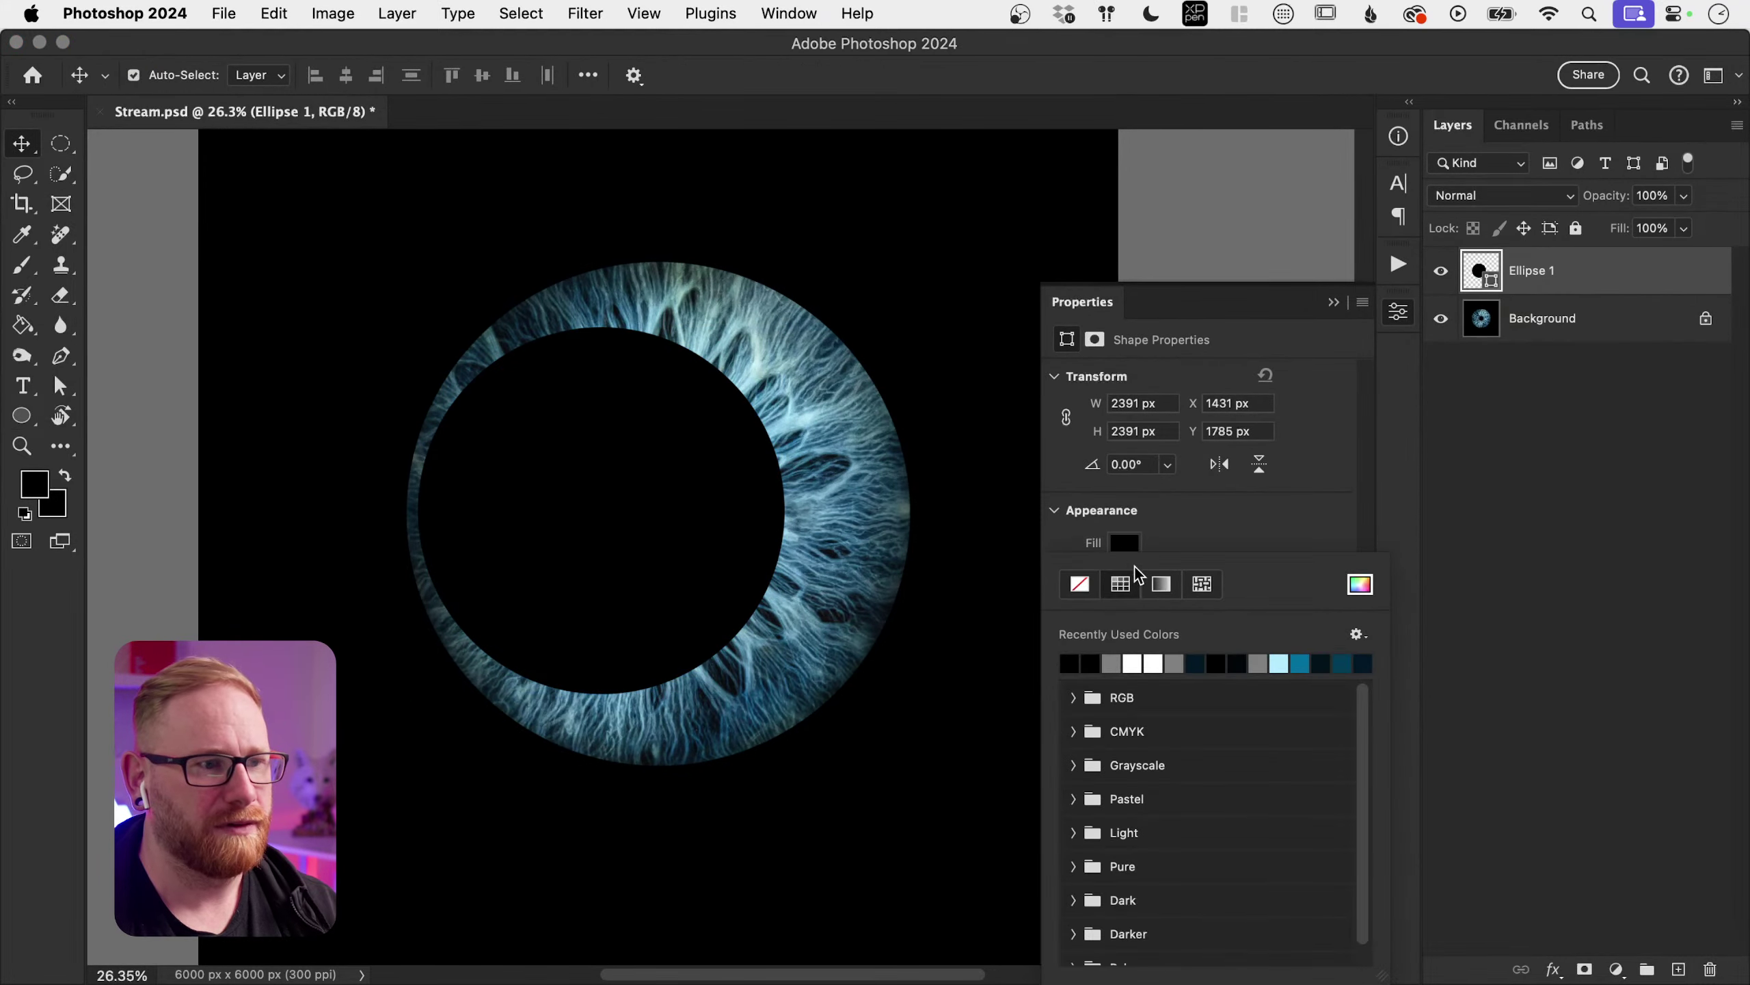
pyautogui.click(1310, 663)
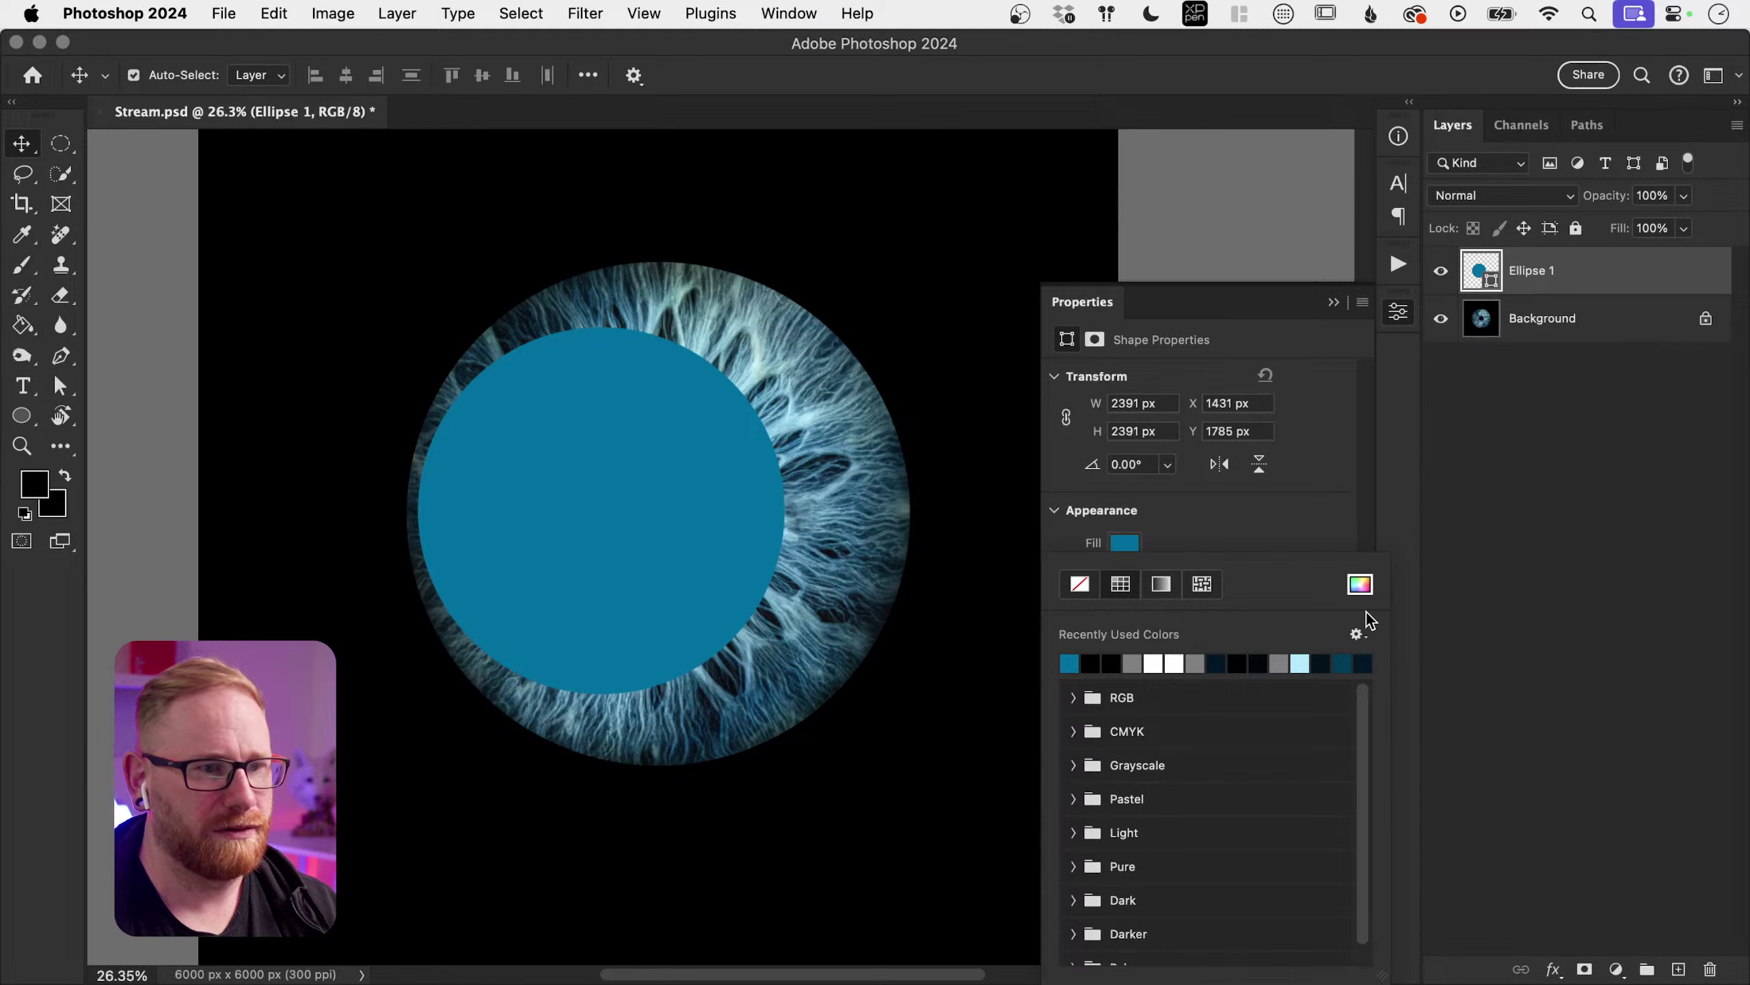
pyautogui.click(1359, 584)
pyautogui.write('ff0000')
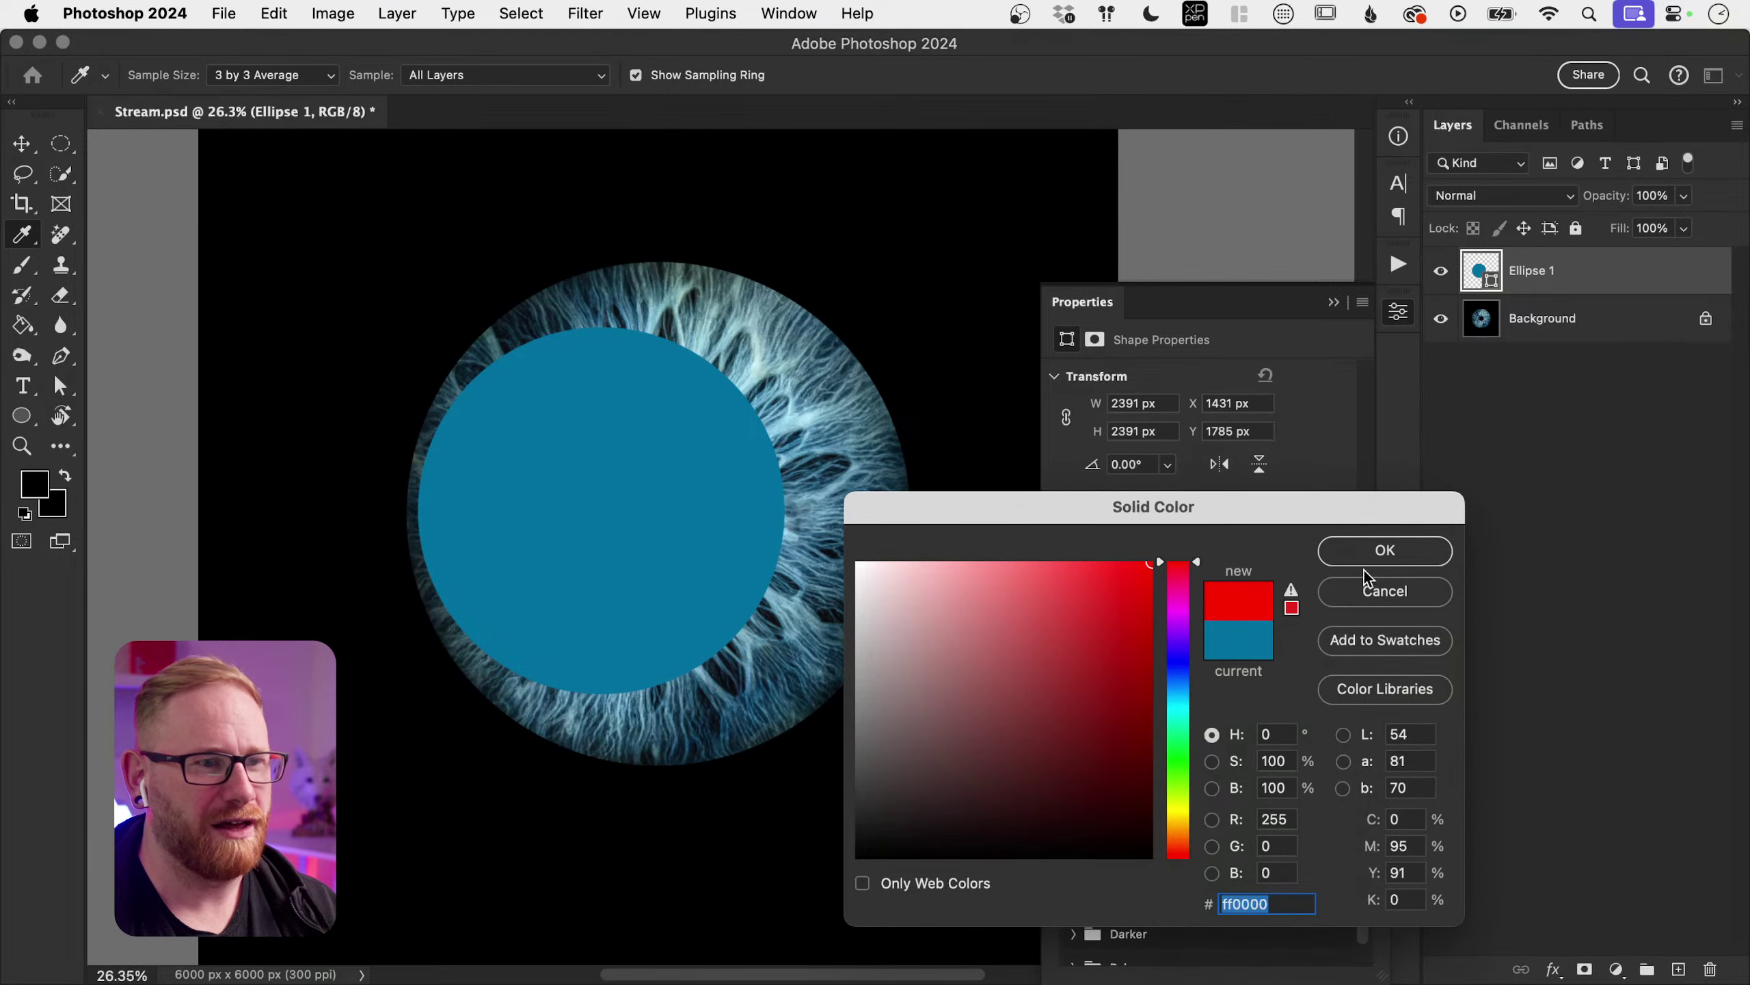
pyautogui.click(1385, 552)
pyautogui.click(641, 487)
pyautogui.press('5')
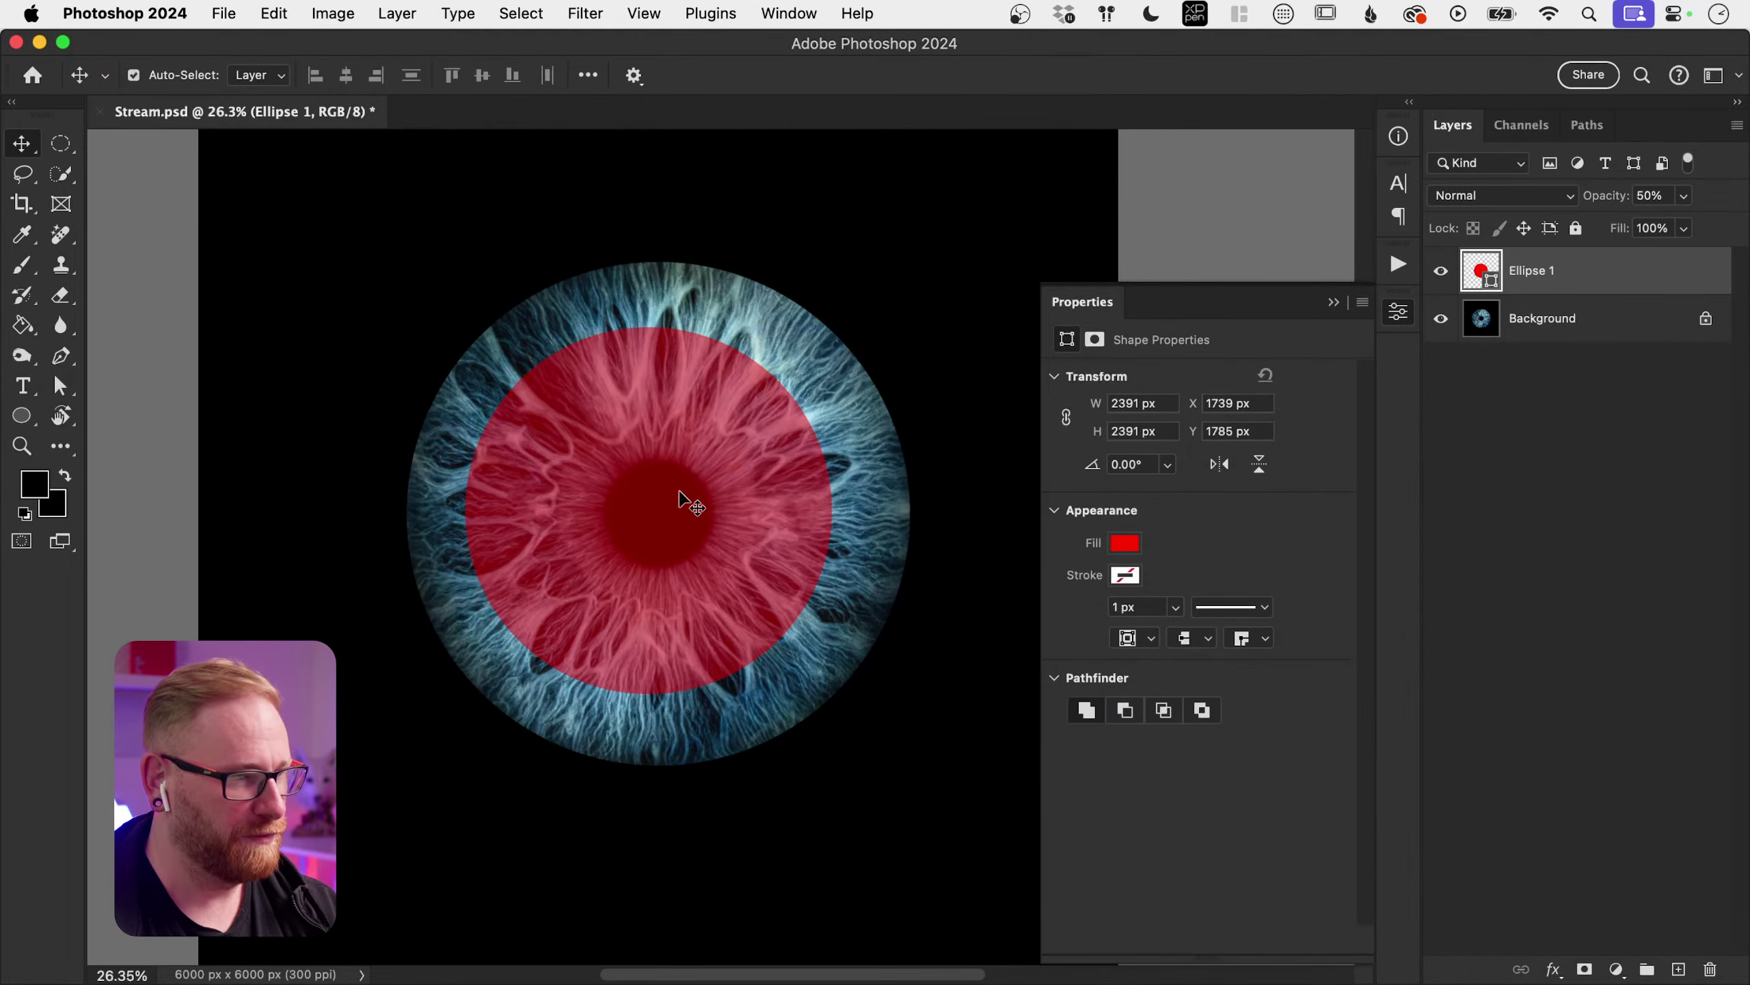
# Step: Reposition and scale the red circle to about 3267 px in diameter so it matches the iris's outer edge
pyautogui.moveTo(723, 486); pyautogui.dragTo(665, 477)
pyautogui.hotkey('ctrl', 't')
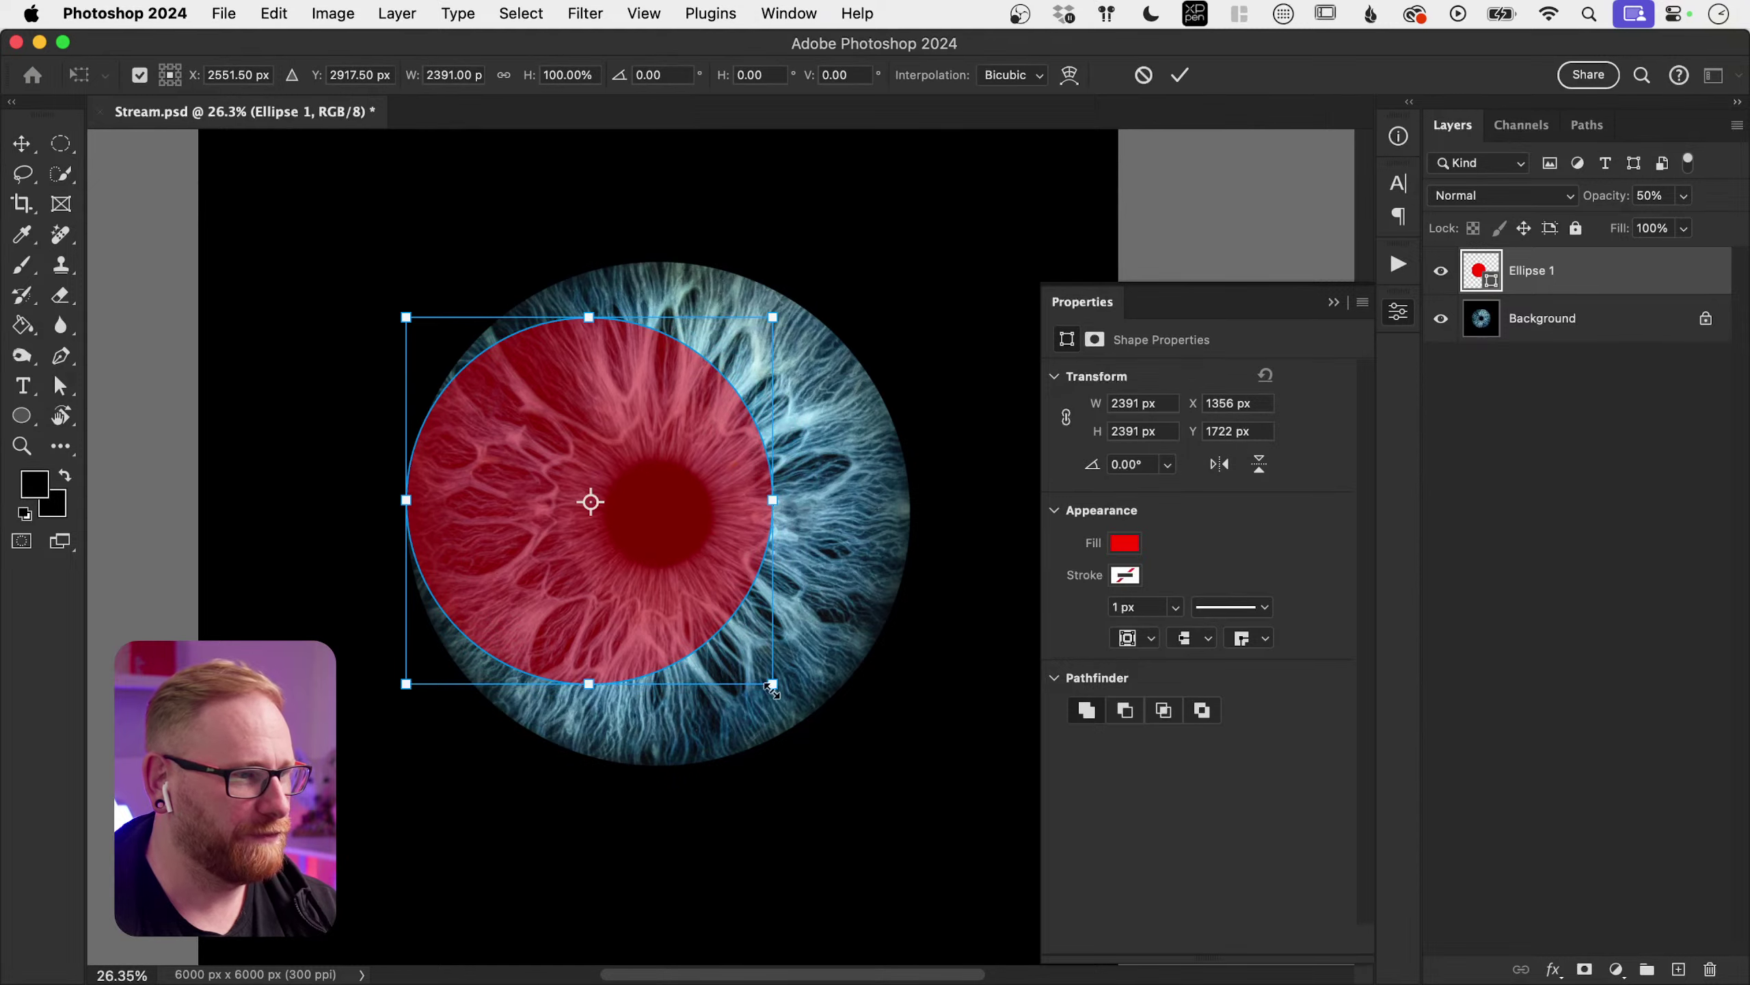
pyautogui.moveTo(773, 683); pyautogui.dragTo(922, 810)
pyautogui.moveTo(792, 645); pyautogui.dragTo(773, 585)
pyautogui.moveTo(909, 262)
pyautogui.mouseDown()
pyautogui.moveTo(897, 270)
pyautogui.moveTo(910, 263)
pyautogui.mouseUp()
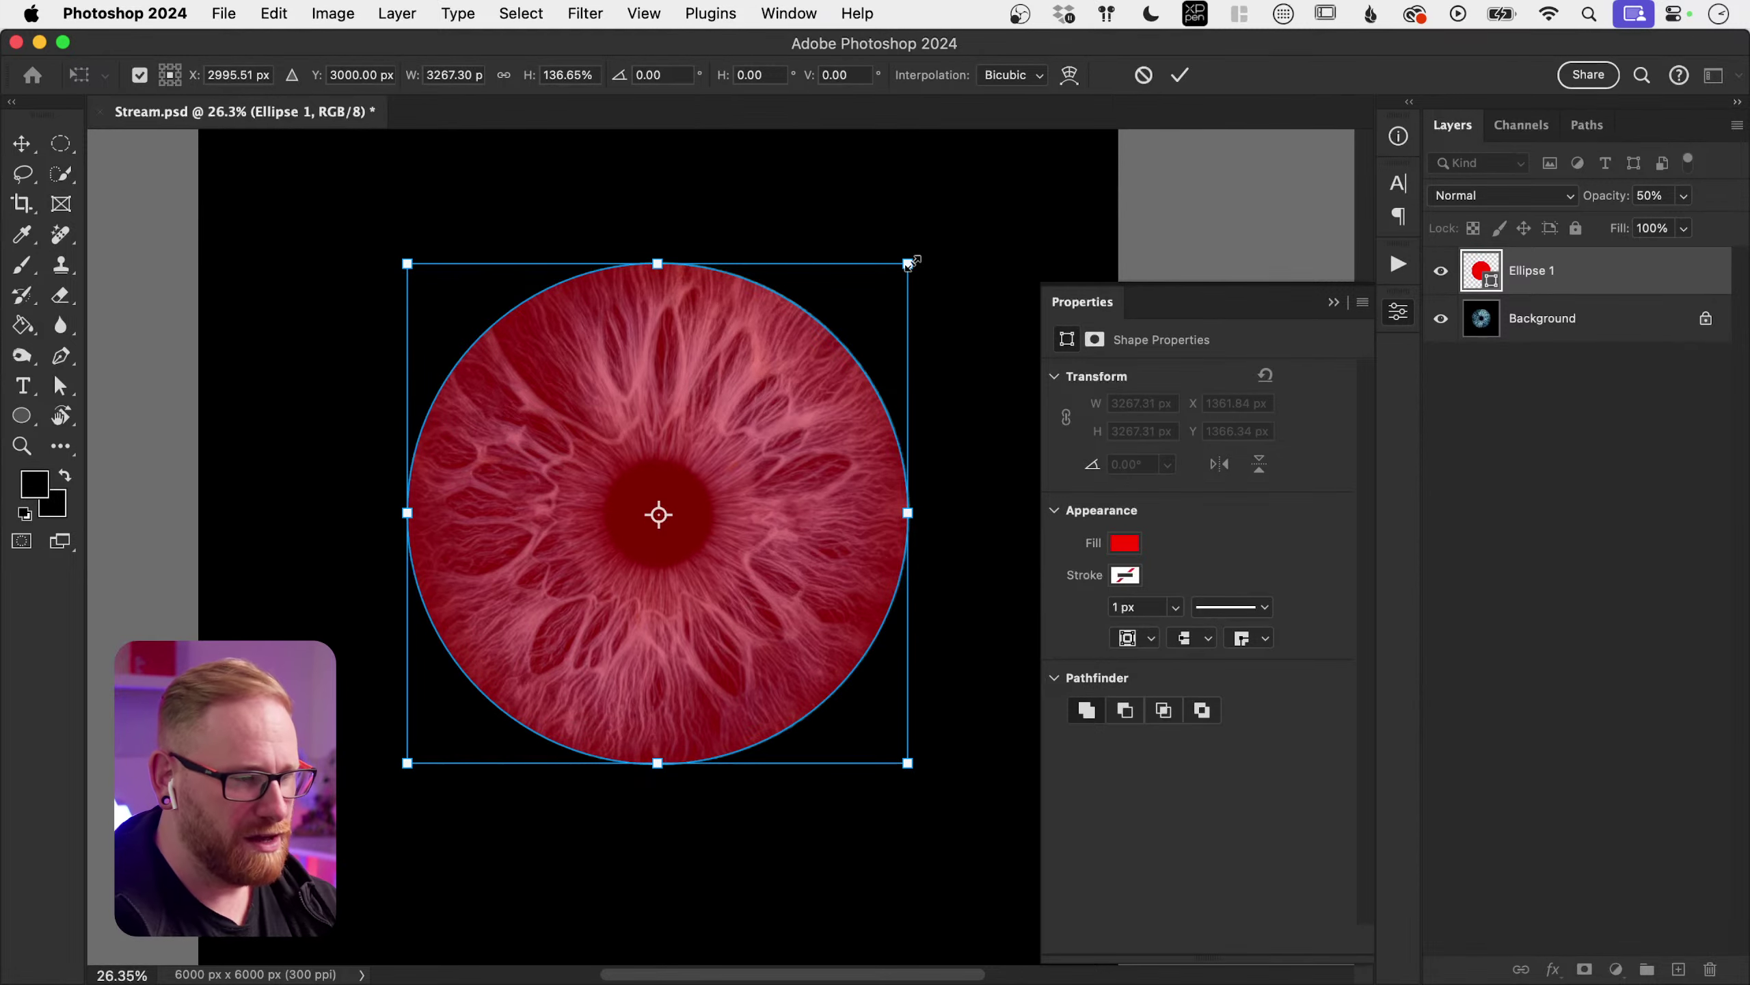
pyautogui.press('Return')
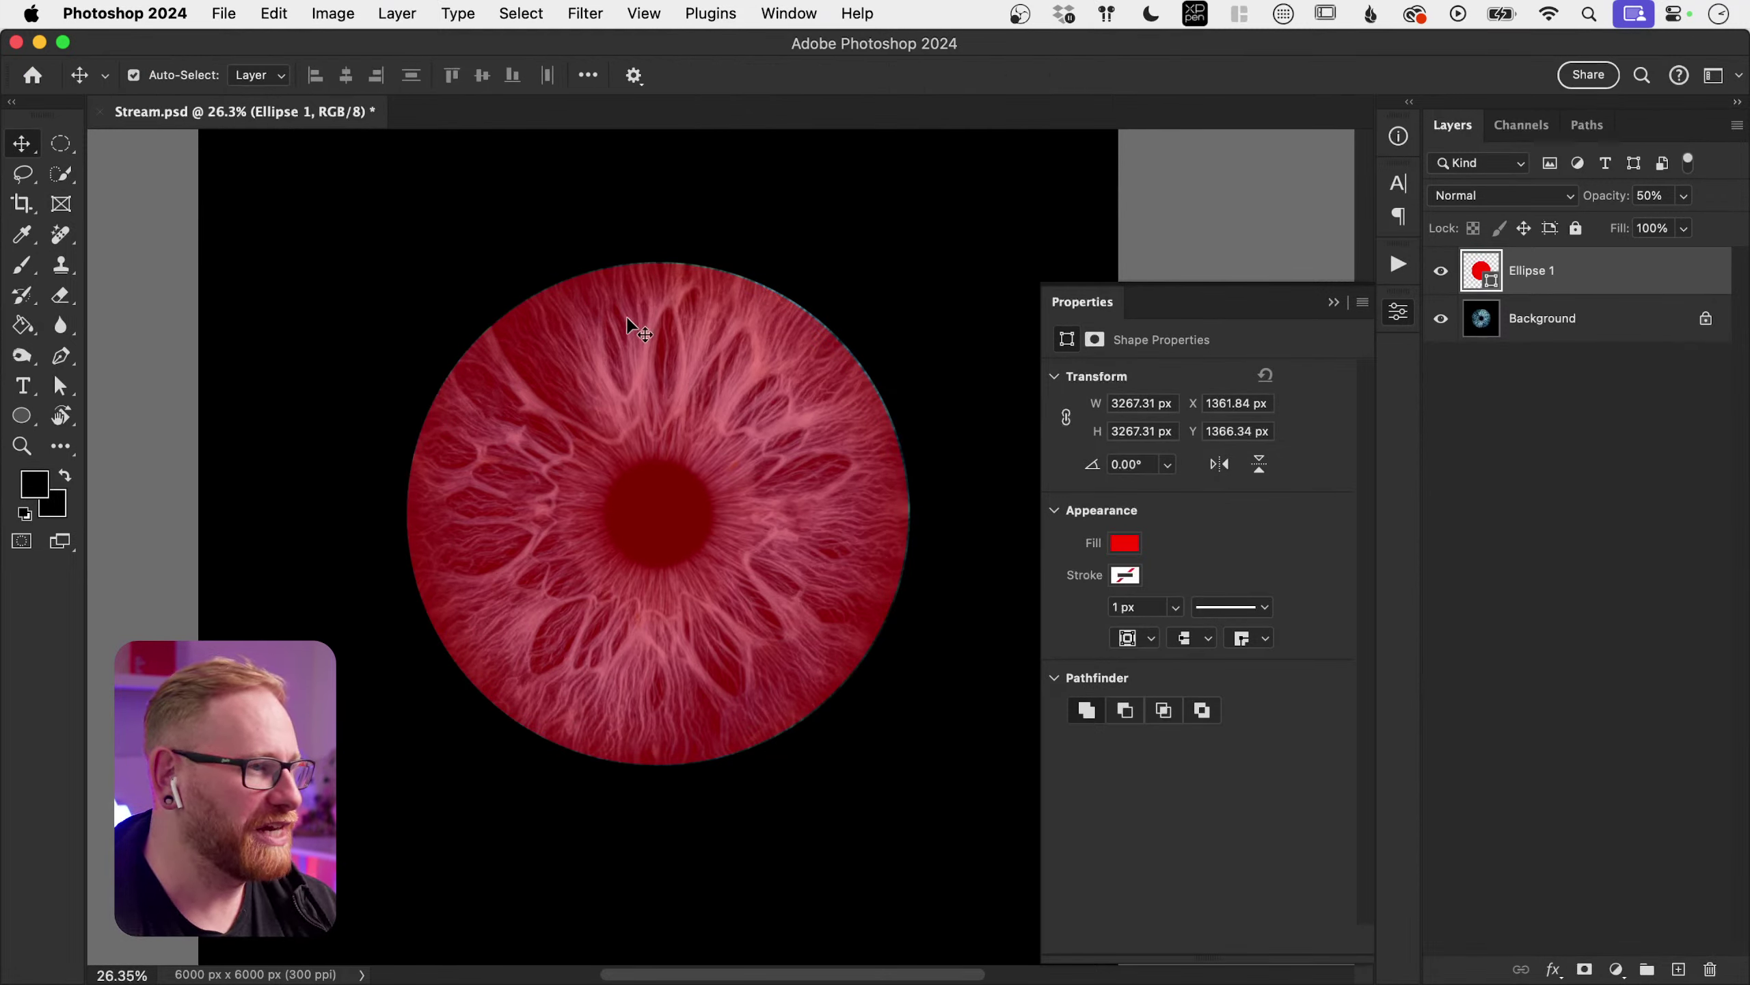
pyautogui.click(1397, 316)
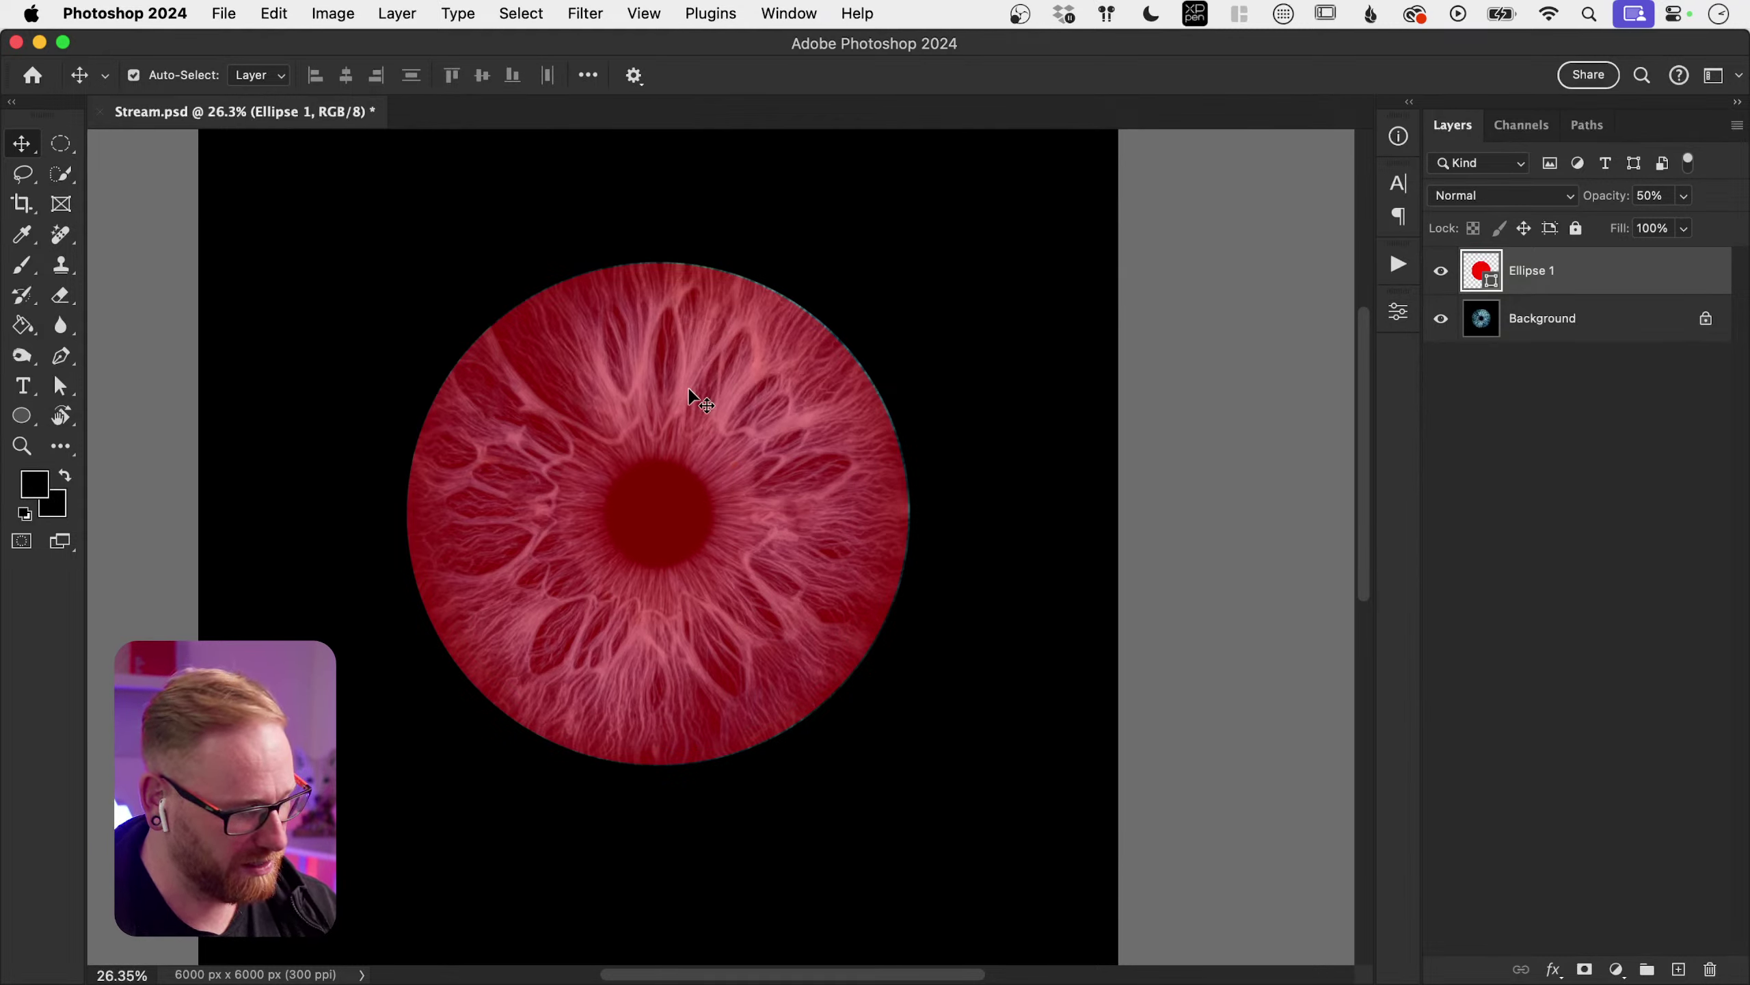
# Step: Align the circle to the horizontal and vertical centre of the whole canvas, then clear the selection
pyautogui.press('super+a')
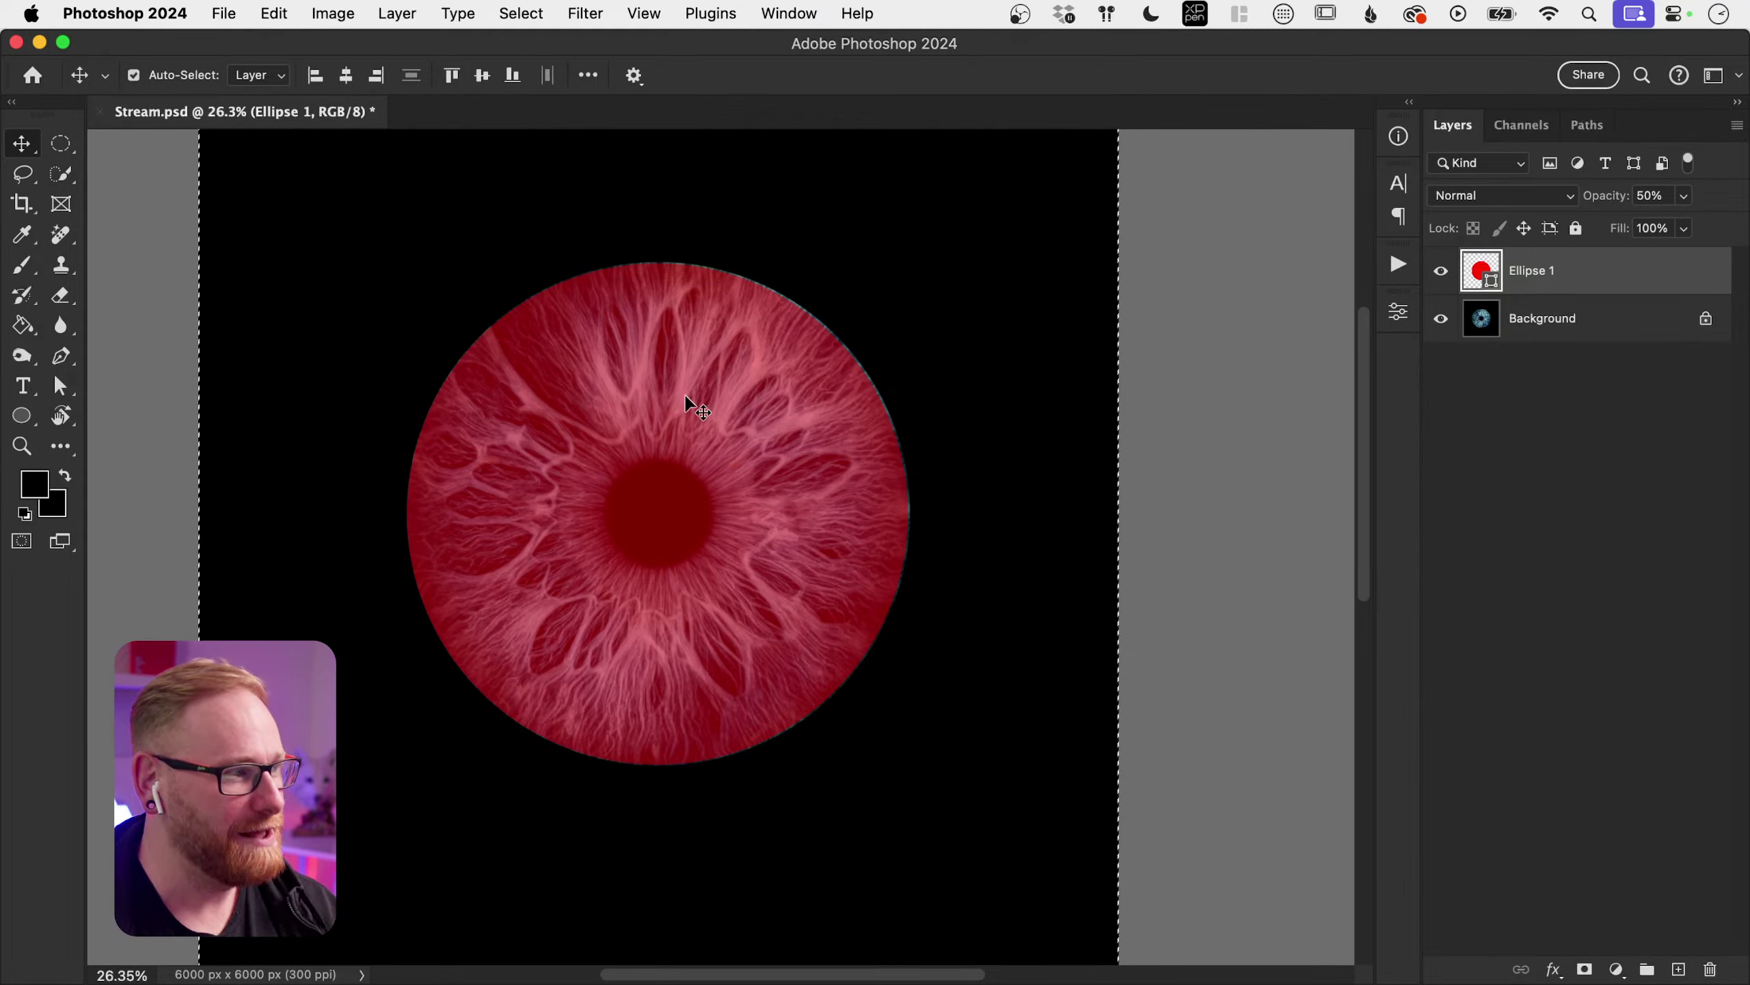
pyautogui.click(452, 75)
pyautogui.click(513, 75)
pyautogui.click(375, 75)
pyautogui.press('super+z')
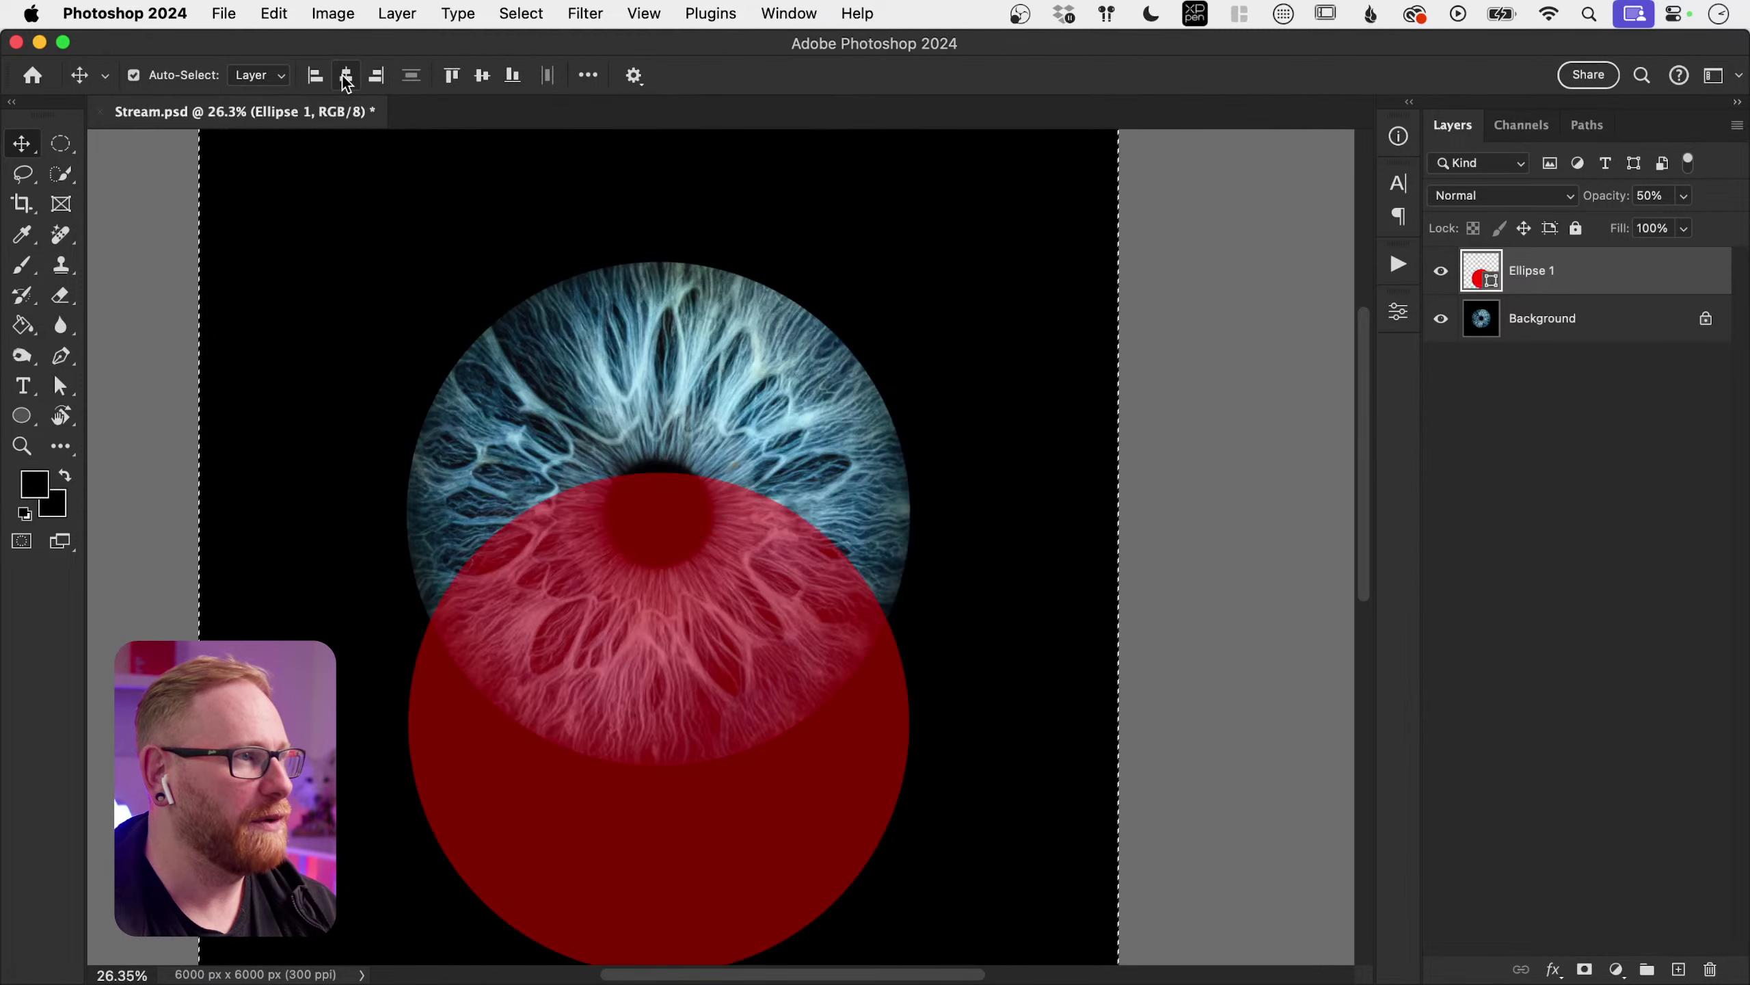
pyautogui.press('super+z')
pyautogui.press('super+z')
pyautogui.press('super+d')
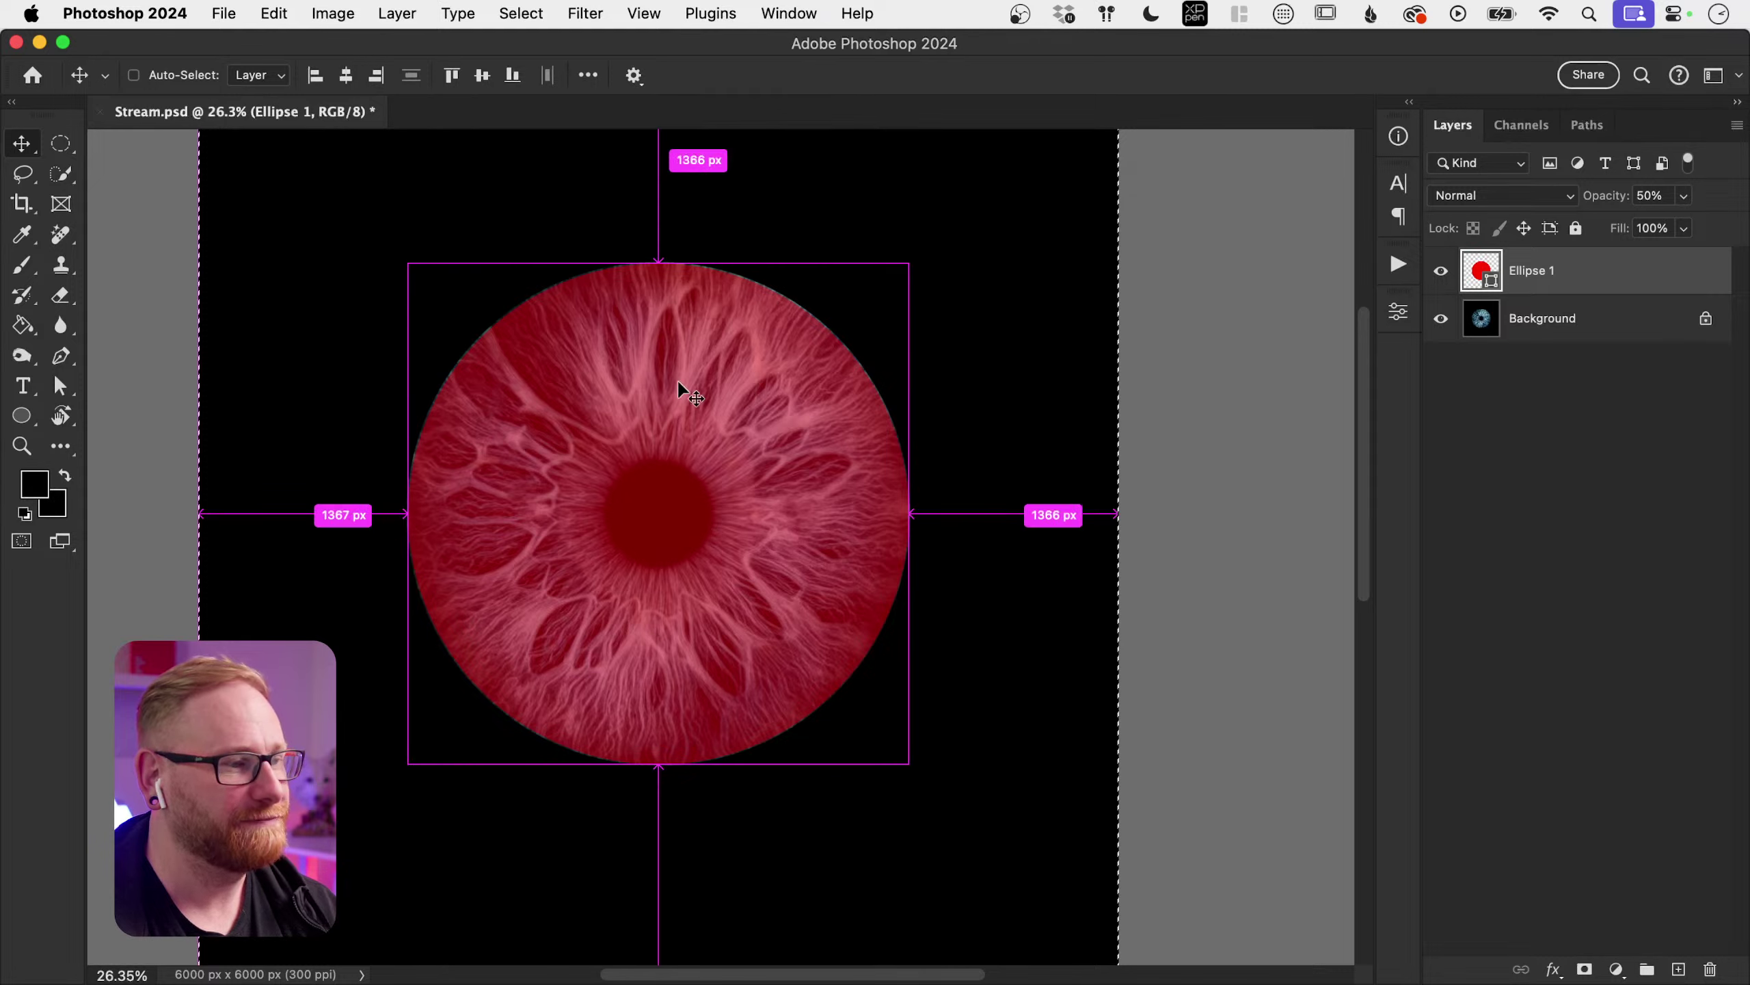
# Step: Load the Ellipse 1 outline as a selection, hide that layer, and use the selection to mask the Background layer
pyautogui.click(1515, 328)
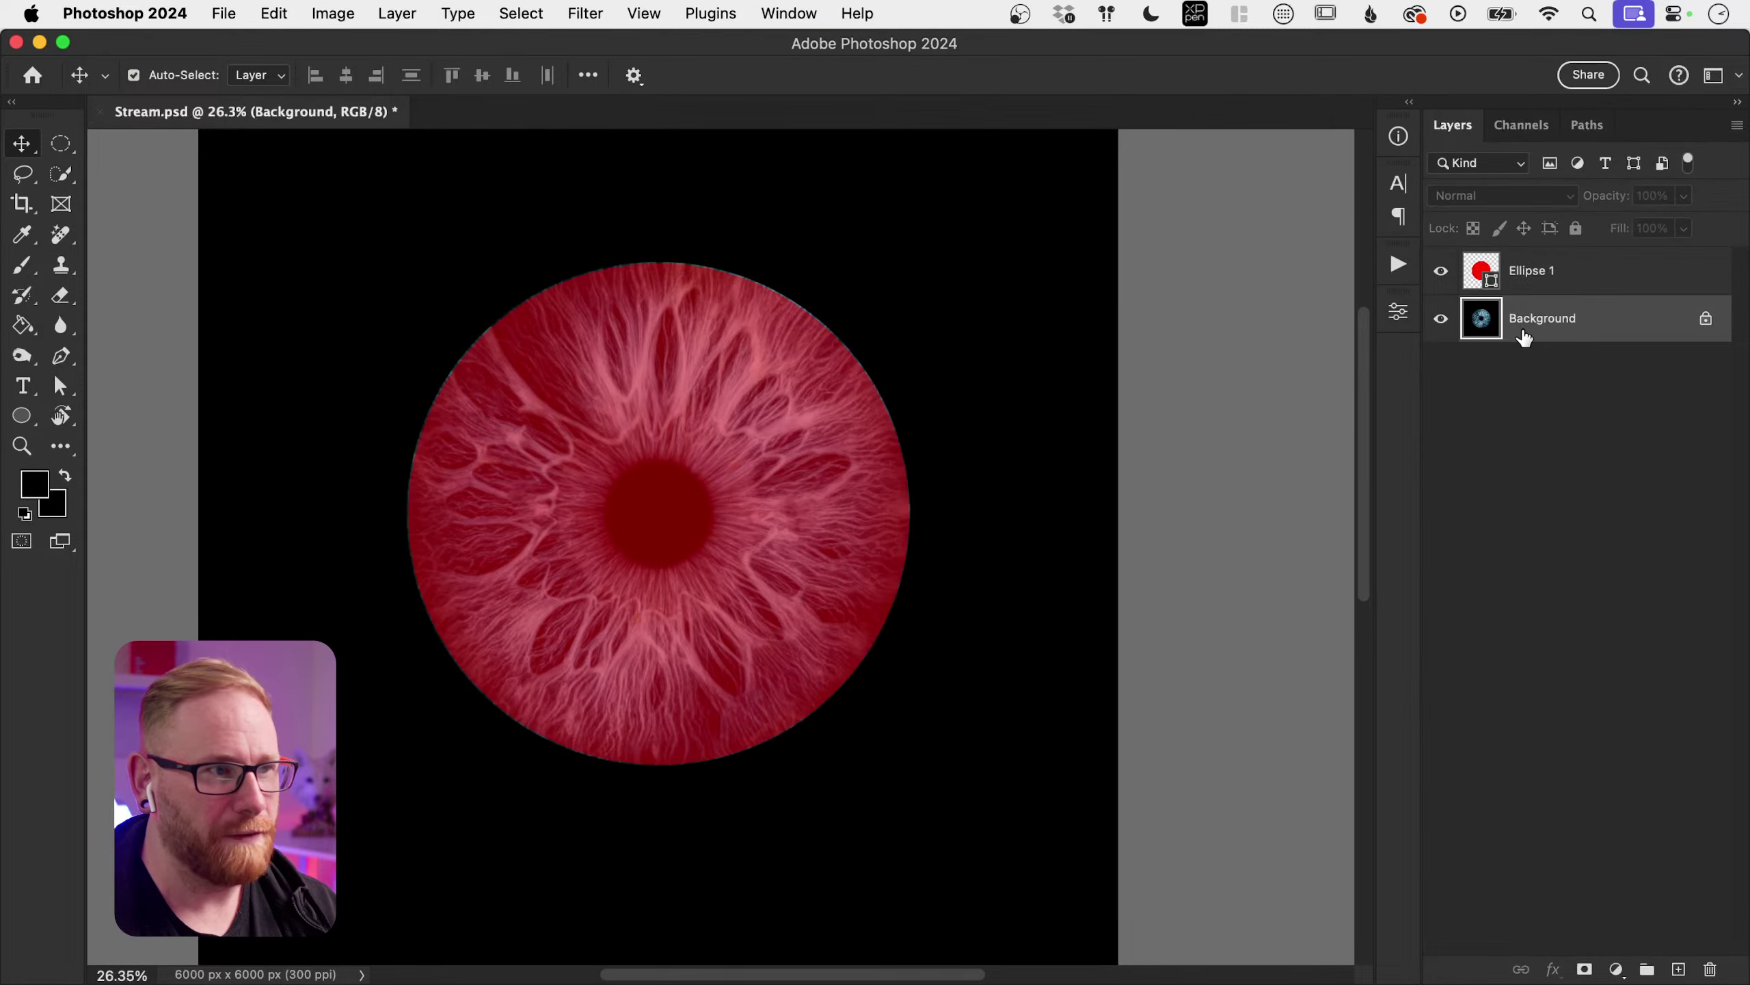
pyautogui.press('z')
pyautogui.moveTo(519, 641); pyautogui.dragTo(679, 709)
pyautogui.moveTo(906, 297); pyautogui.dragTo(742, 311)
pyautogui.press('v')
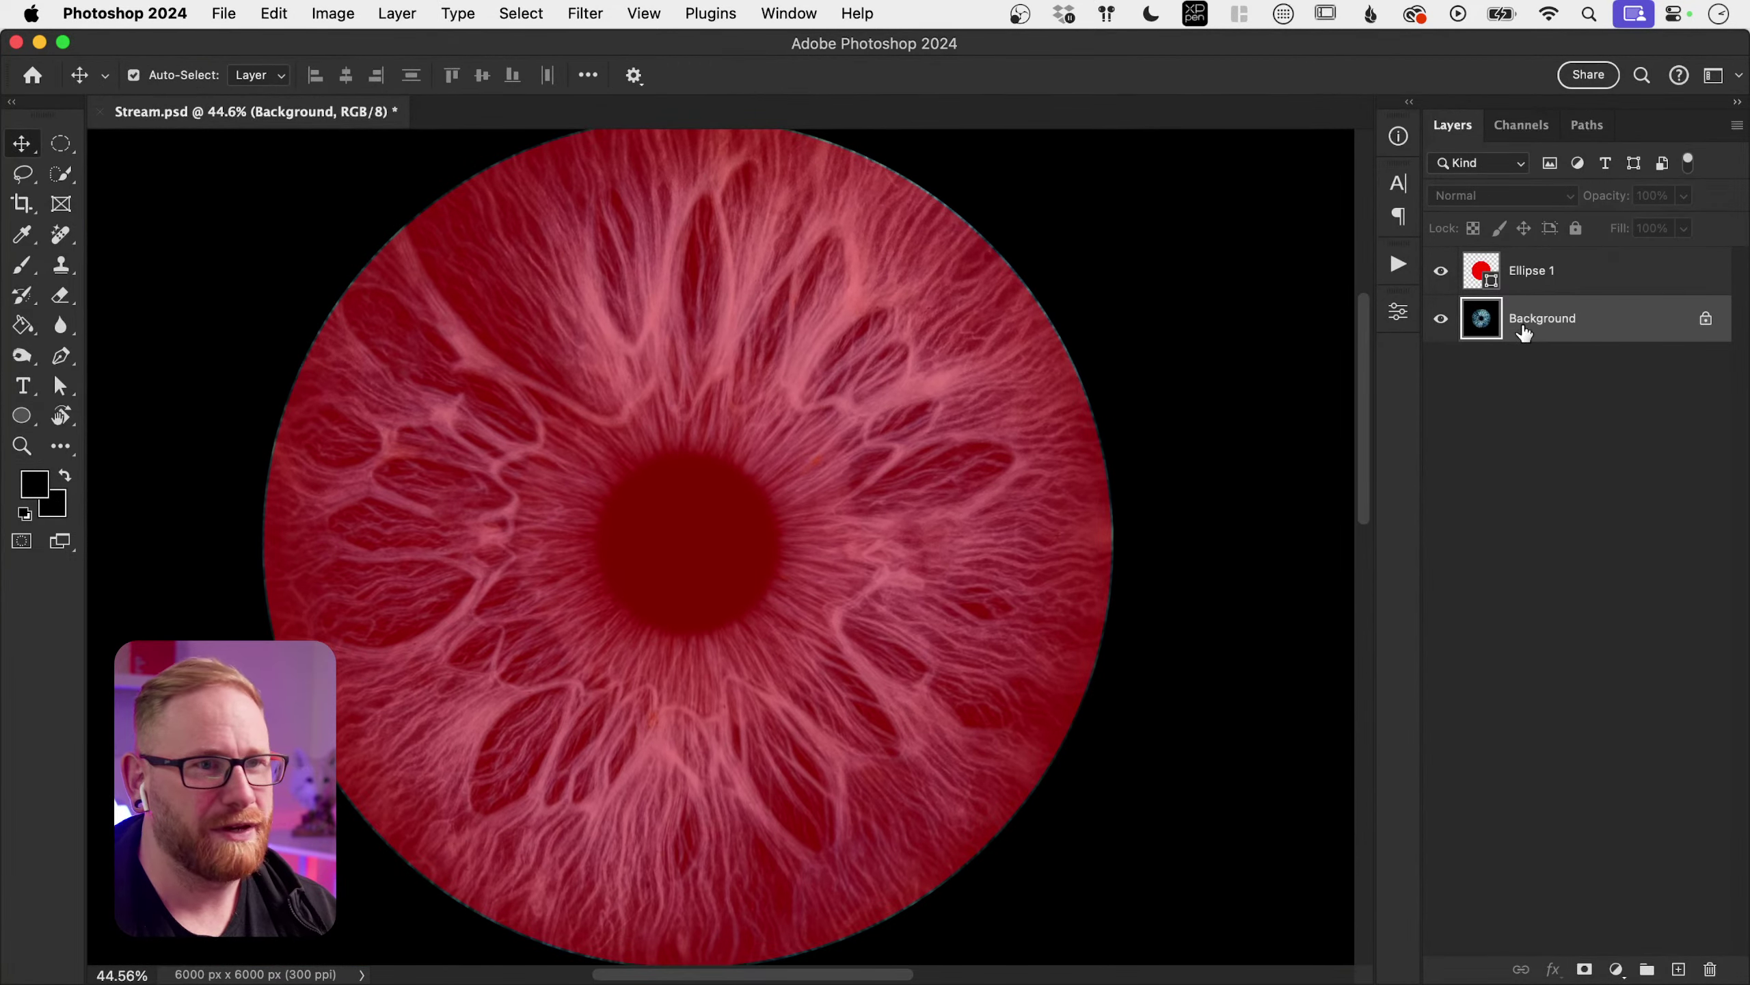
pyautogui.keyDown('super'); pyautogui.click(1485, 277); pyautogui.keyUp('super')
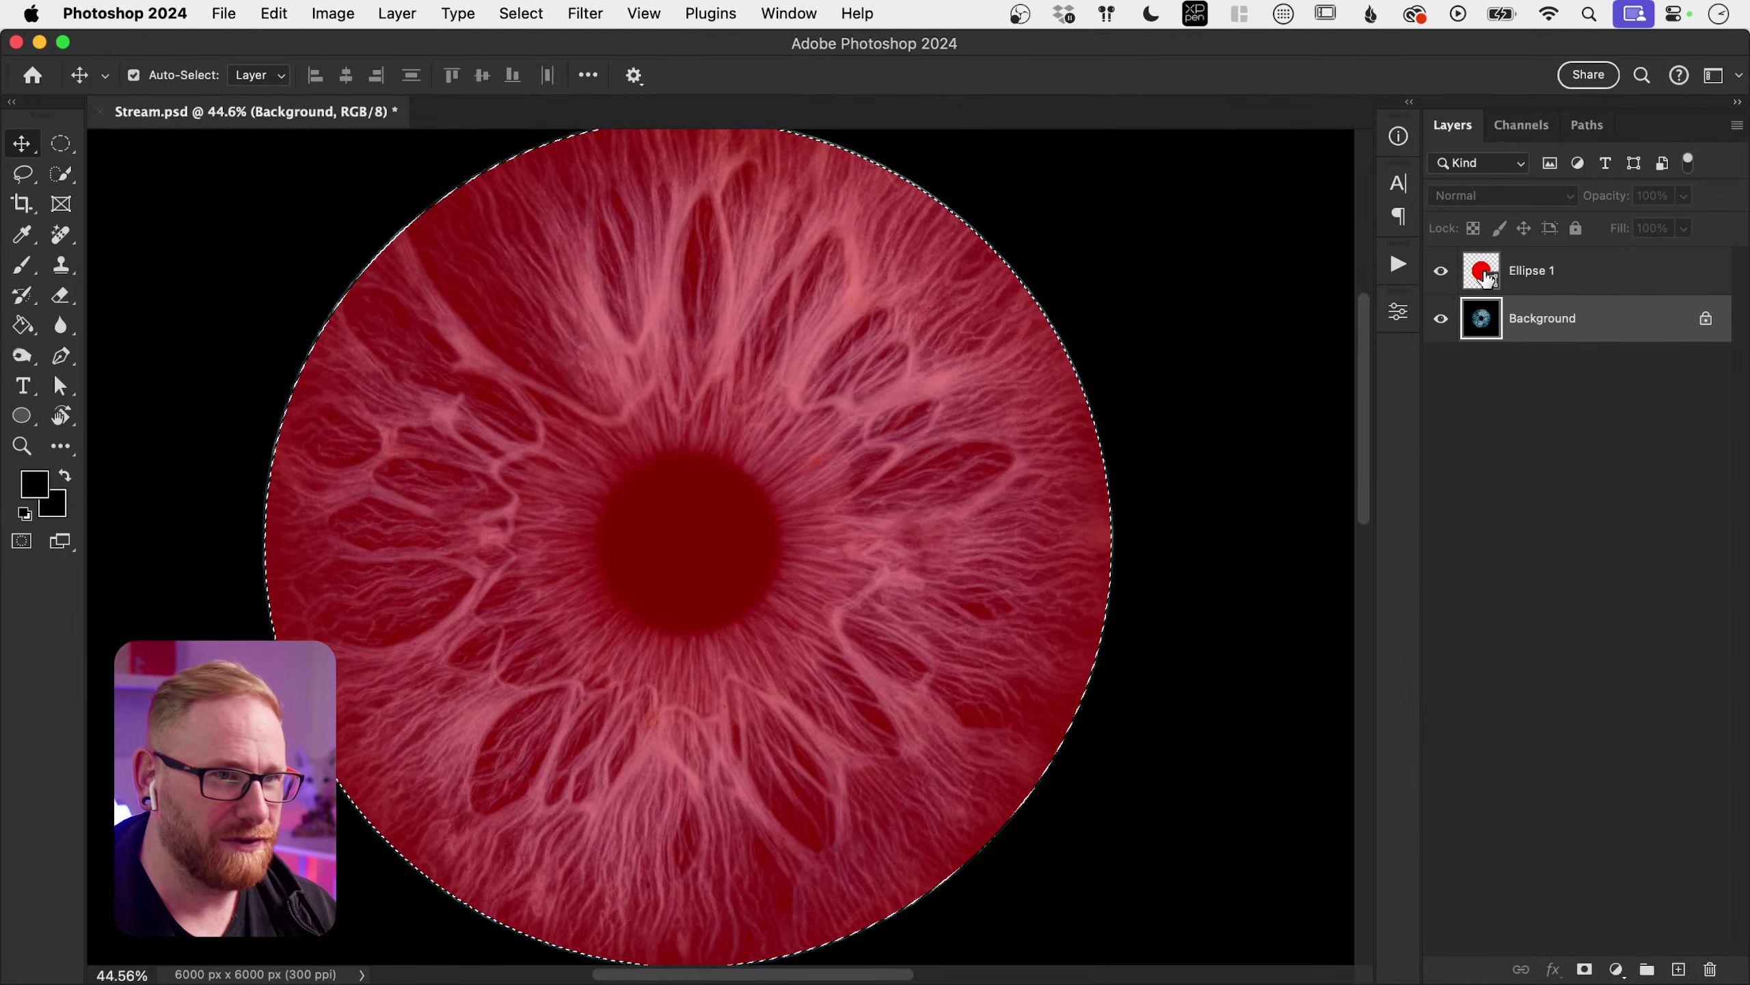
pyautogui.click(1441, 272)
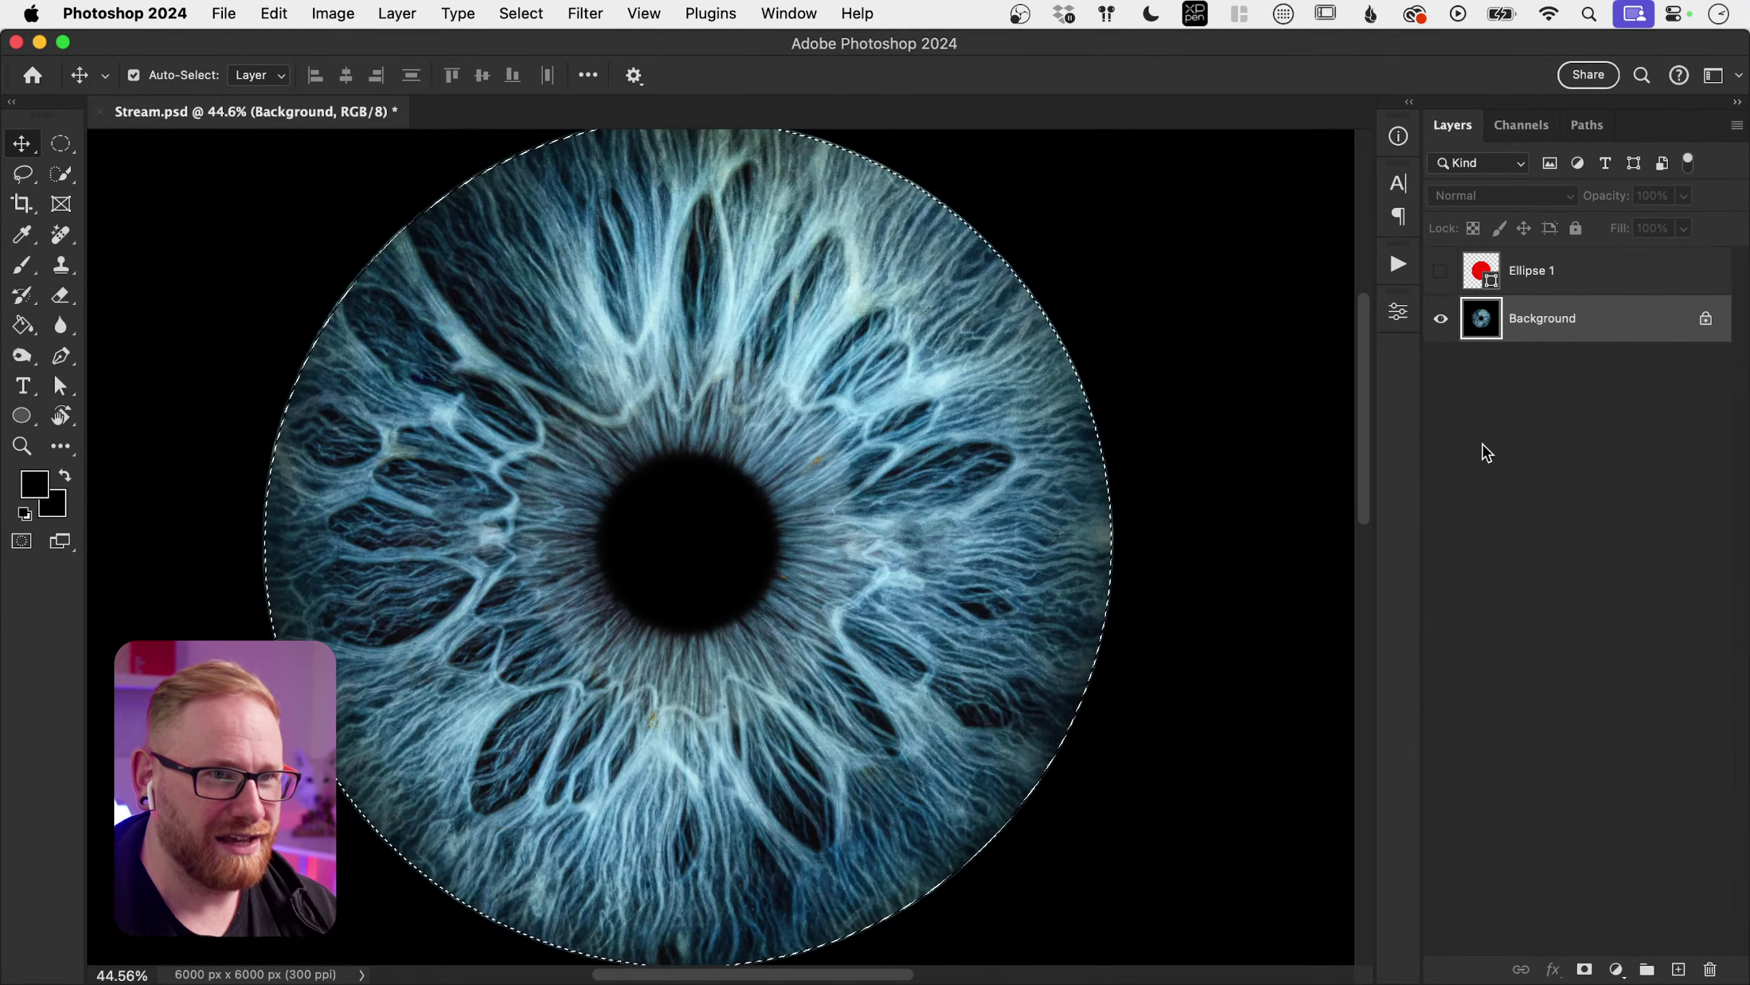
pyautogui.click(1585, 969)
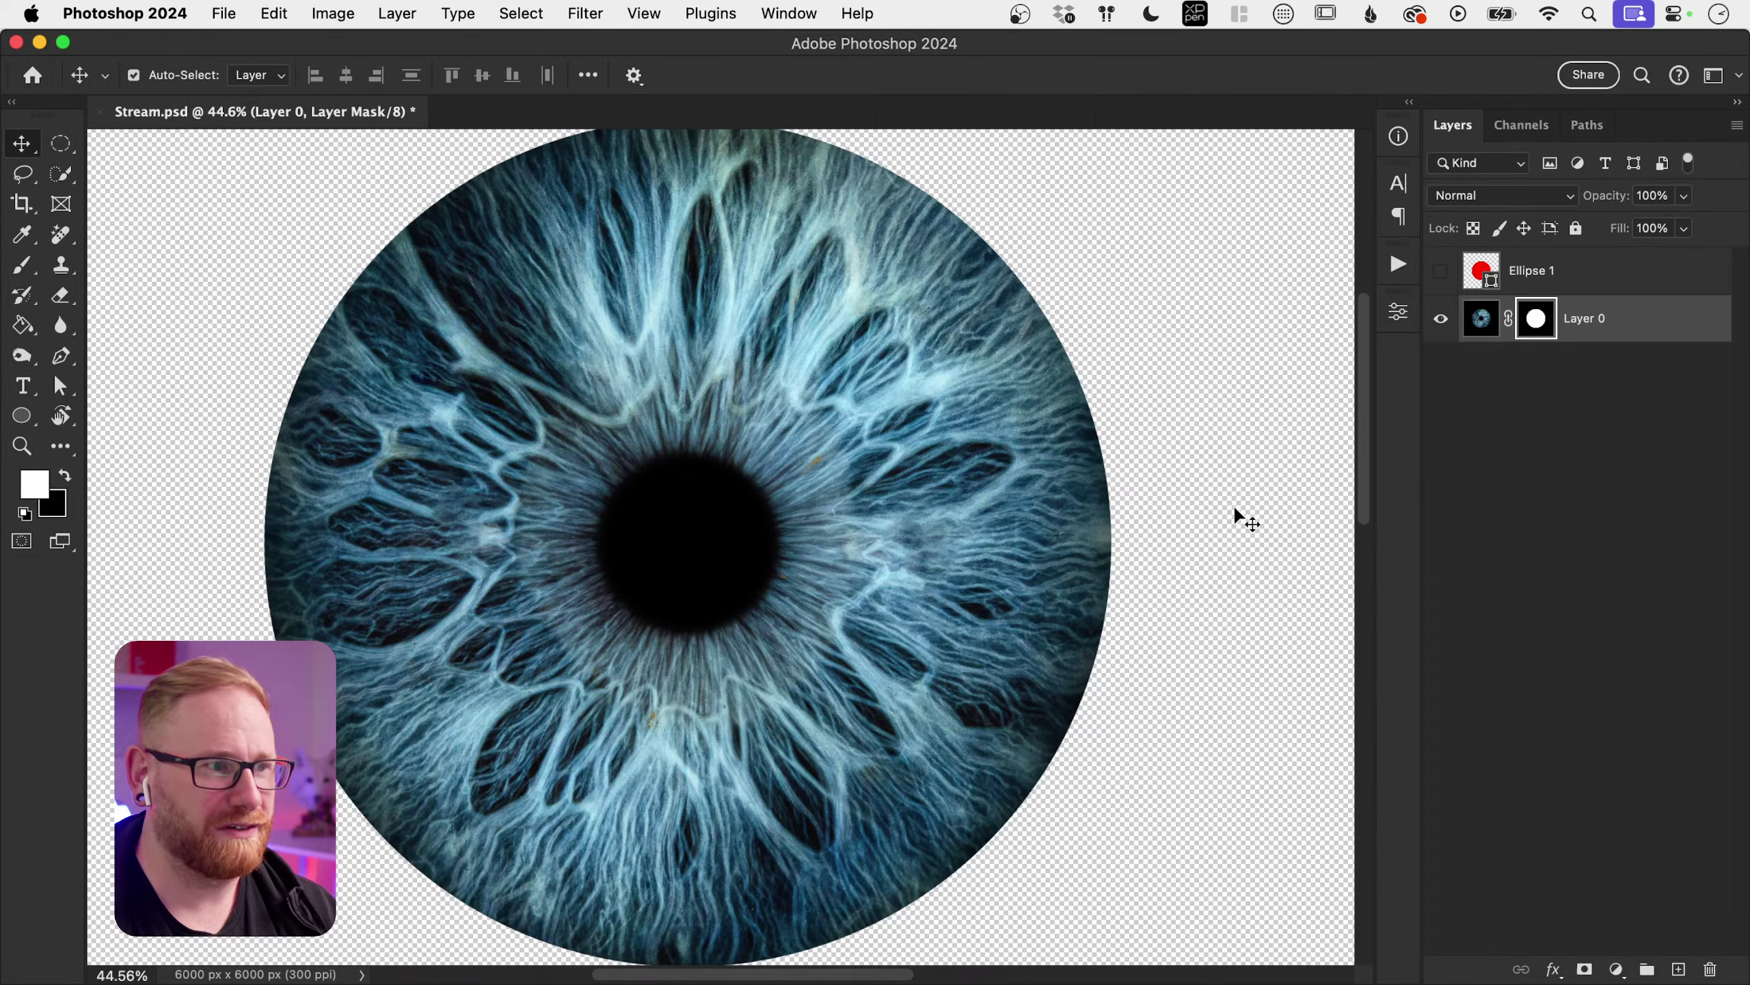
# Step: Add a black 000000 Solid Color fill layer and place the masked iris layer above it
pyautogui.press('super+minus')
pyautogui.press('super+minus')
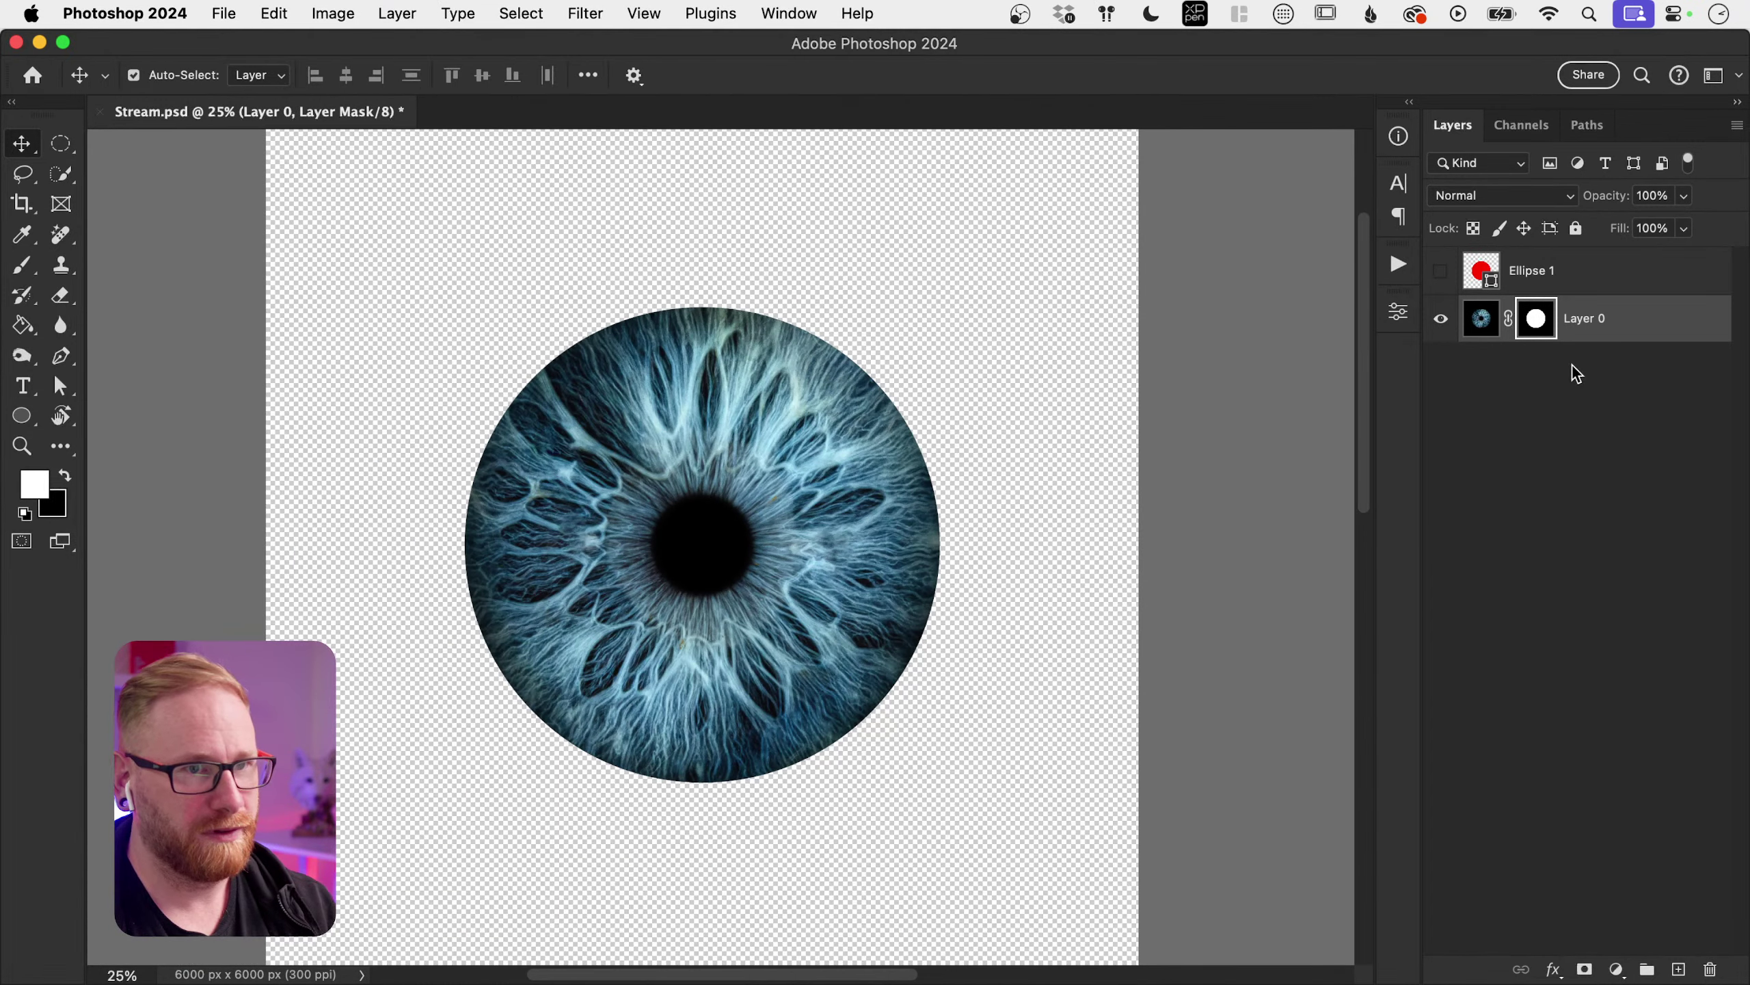
pyautogui.click(1613, 969)
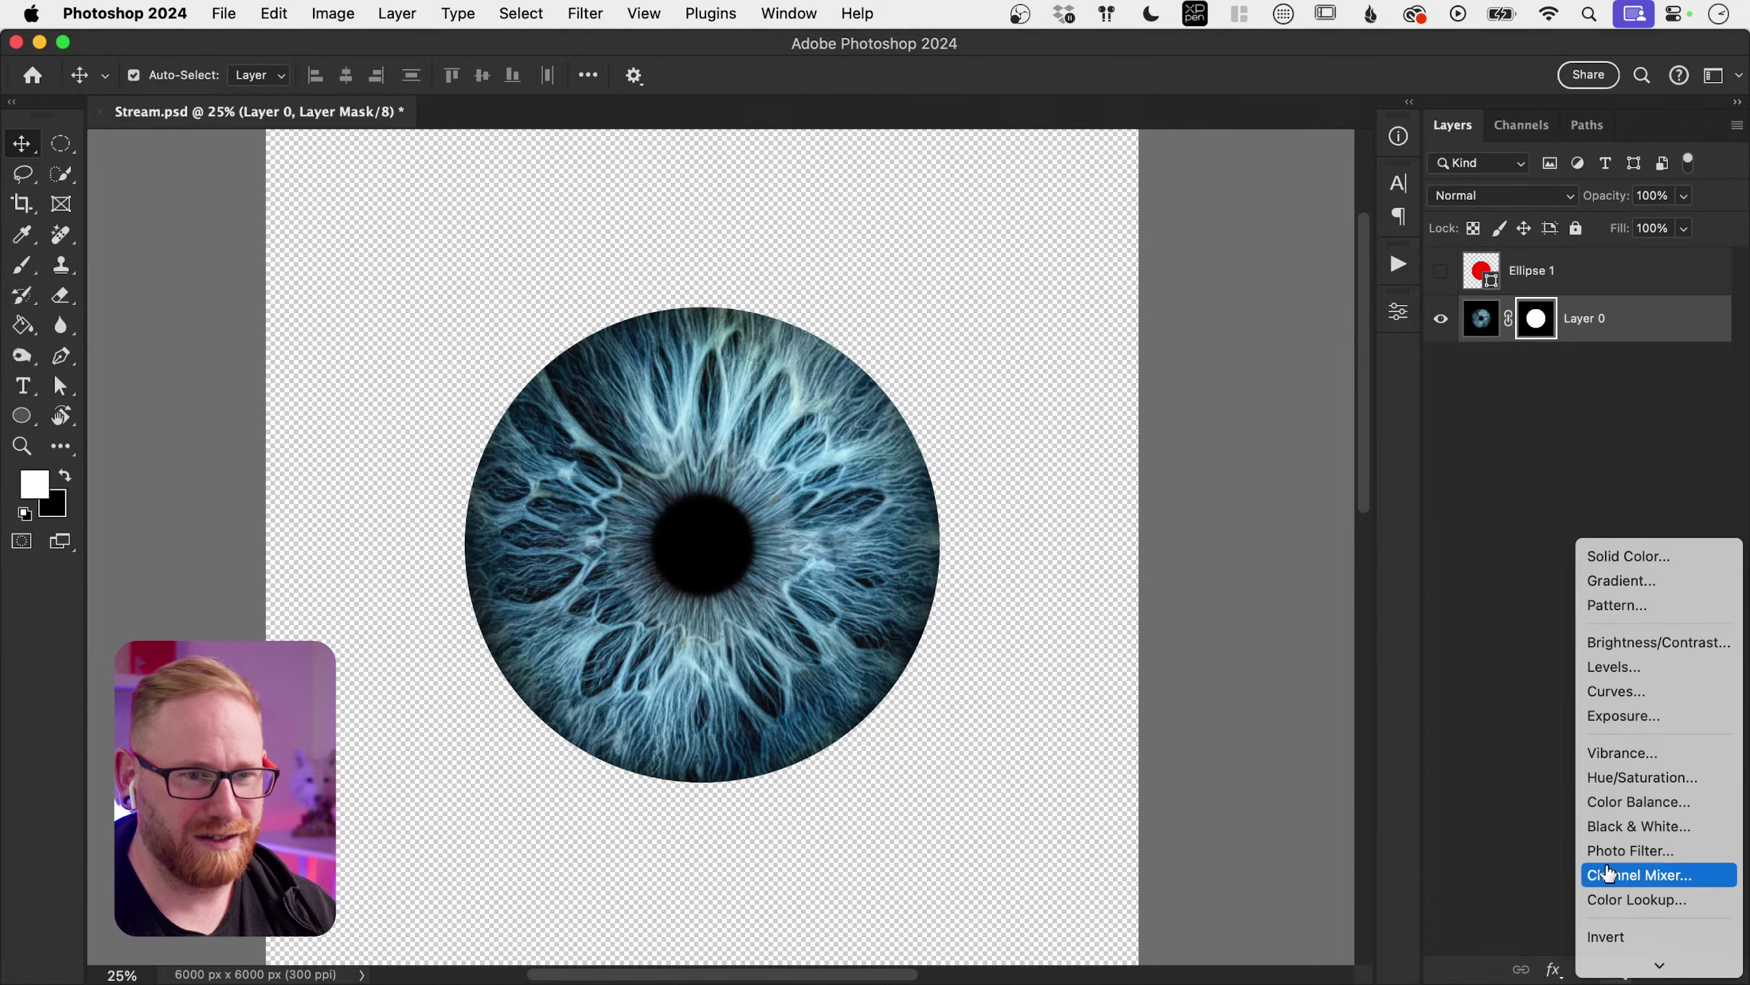
pyautogui.click(1585, 555)
pyautogui.moveTo(1025, 668); pyautogui.dragTo(824, 832)
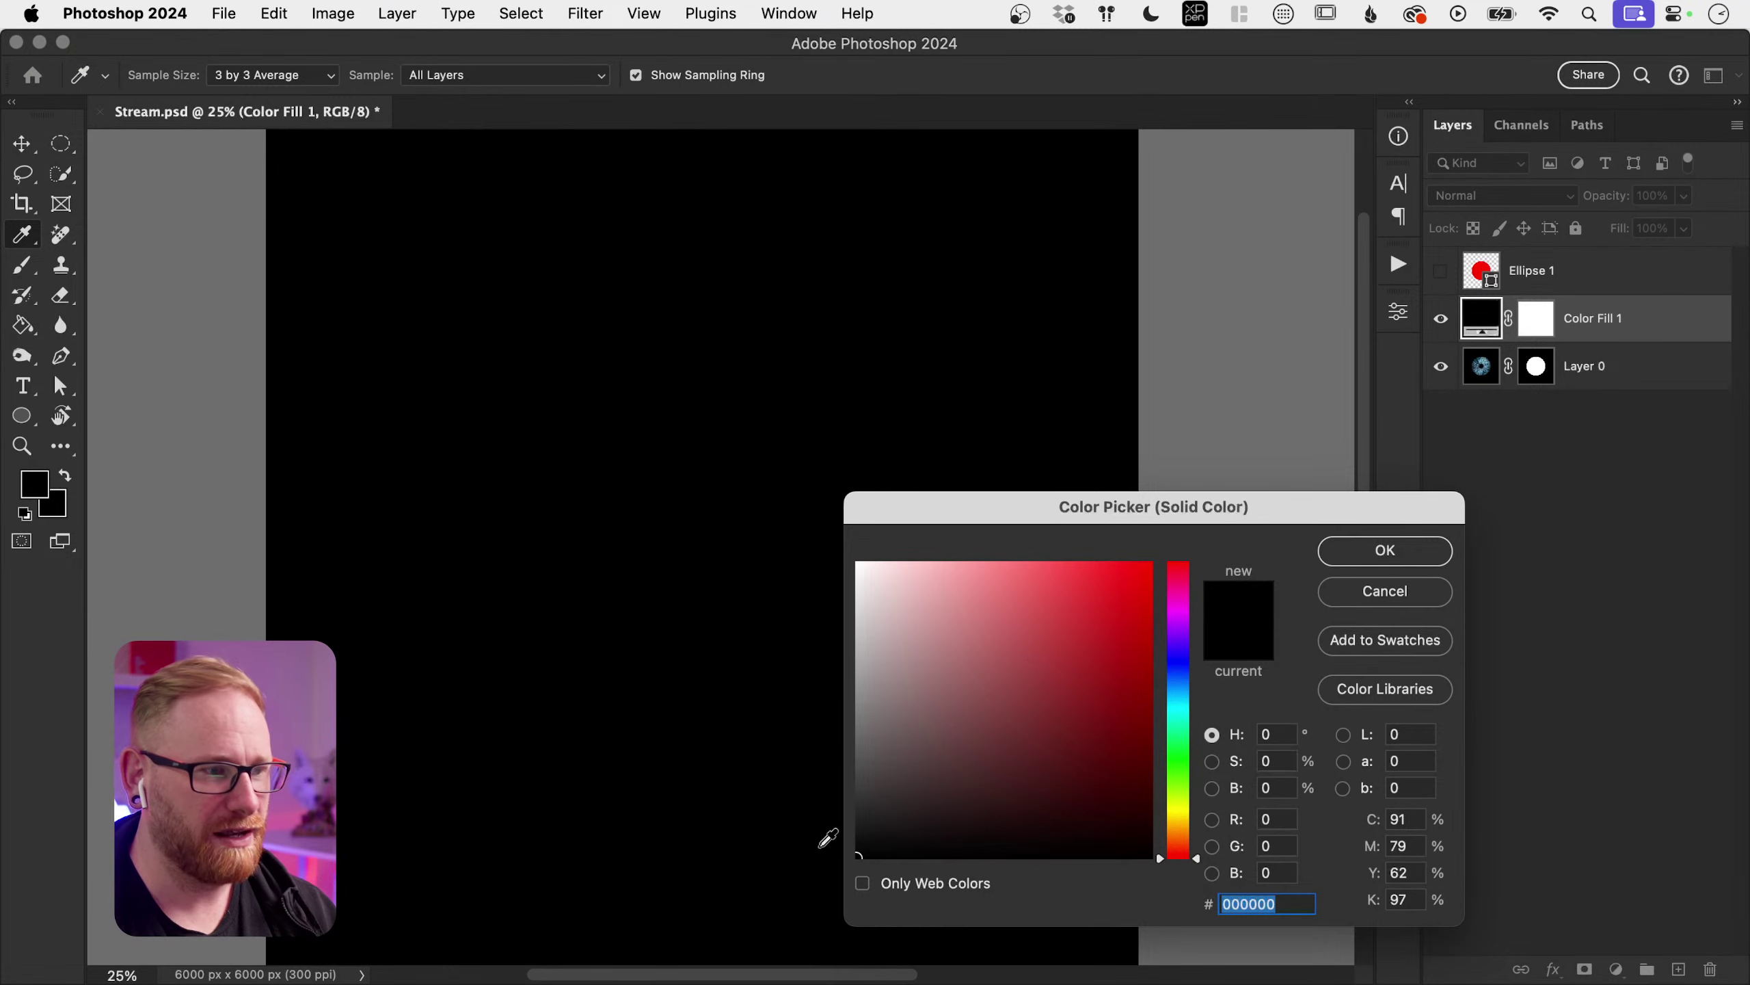
pyautogui.click(1399, 549)
pyautogui.moveTo(1603, 373); pyautogui.dragTo(1612, 314)
# Step: Rename the masked iris layer as Eye and lock the position of the Color Fill 1 layer
pyautogui.doubleClick(1582, 318)
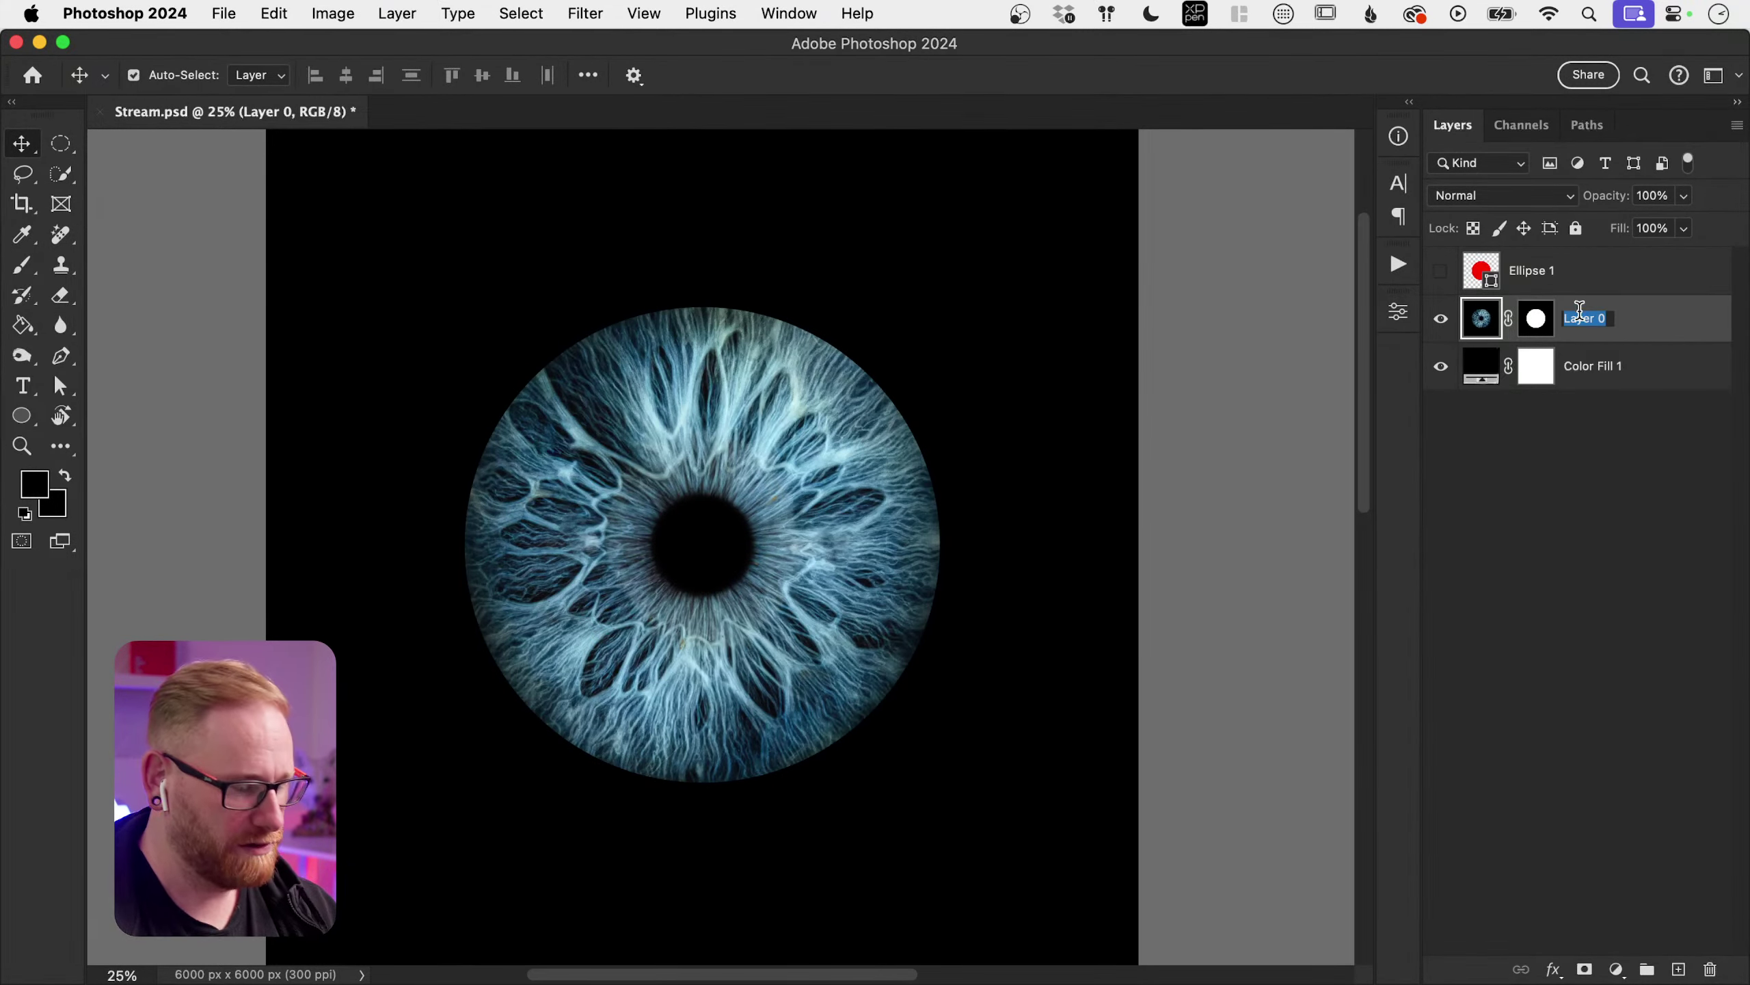
pyautogui.write('Eye')
pyautogui.press('Return')
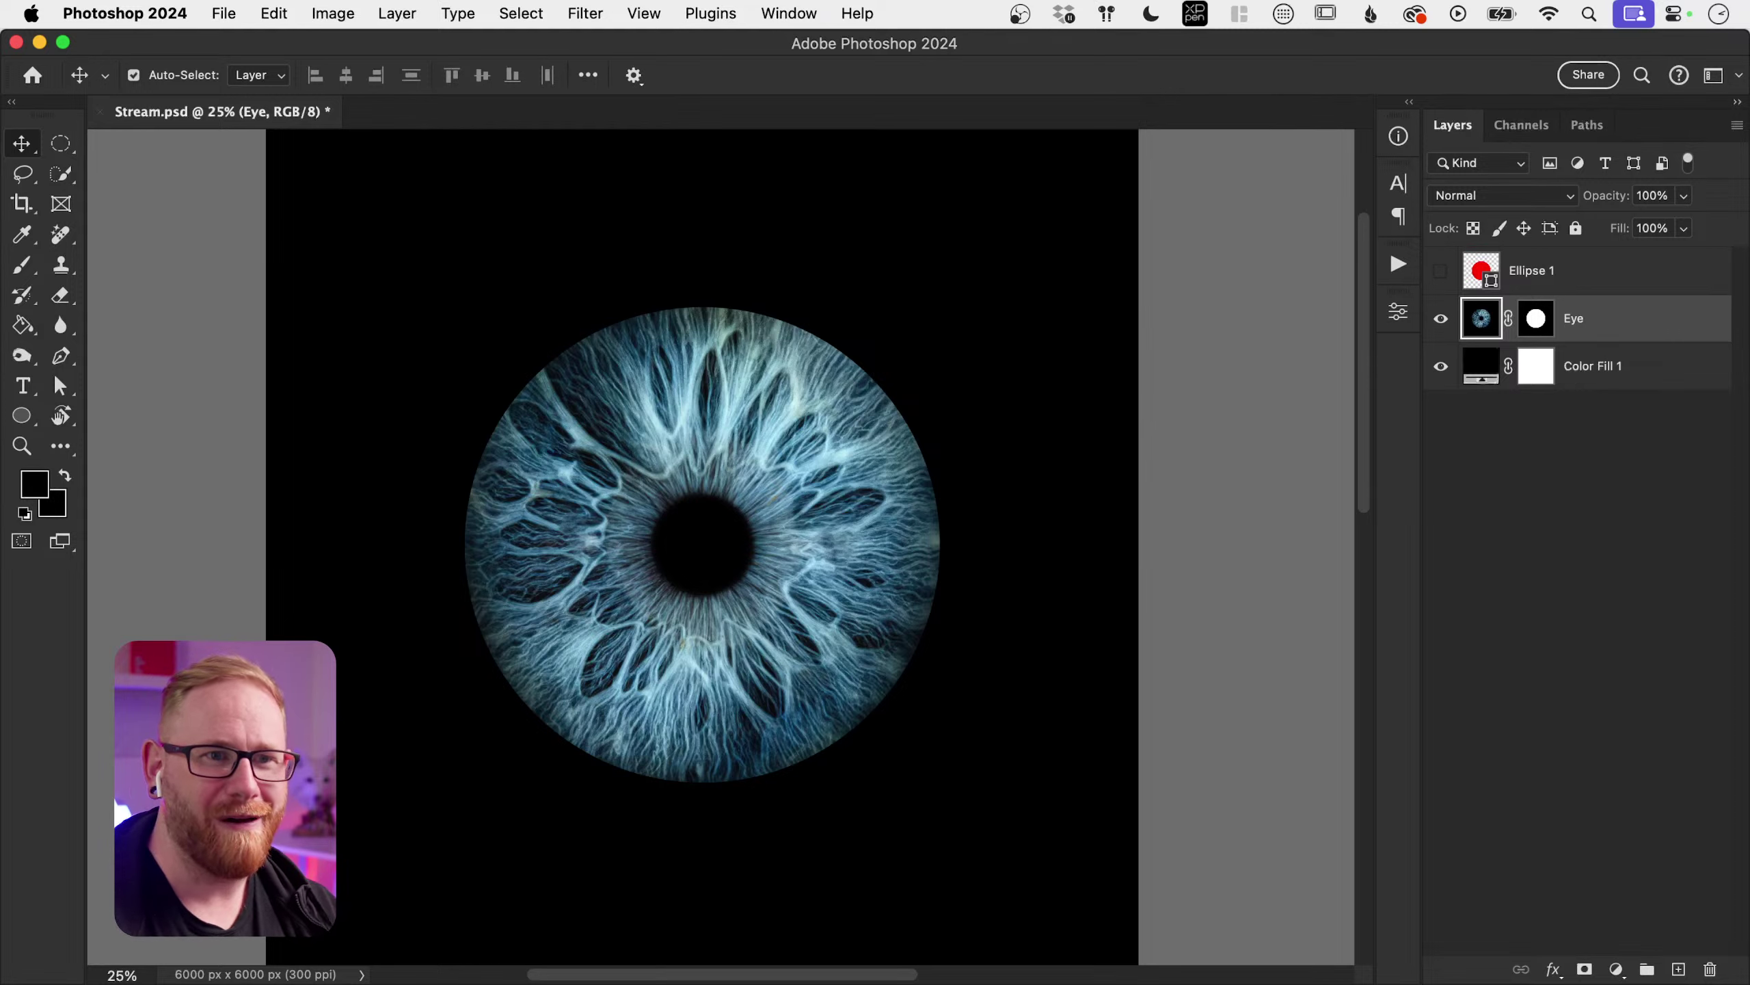
pyautogui.click(1602, 371)
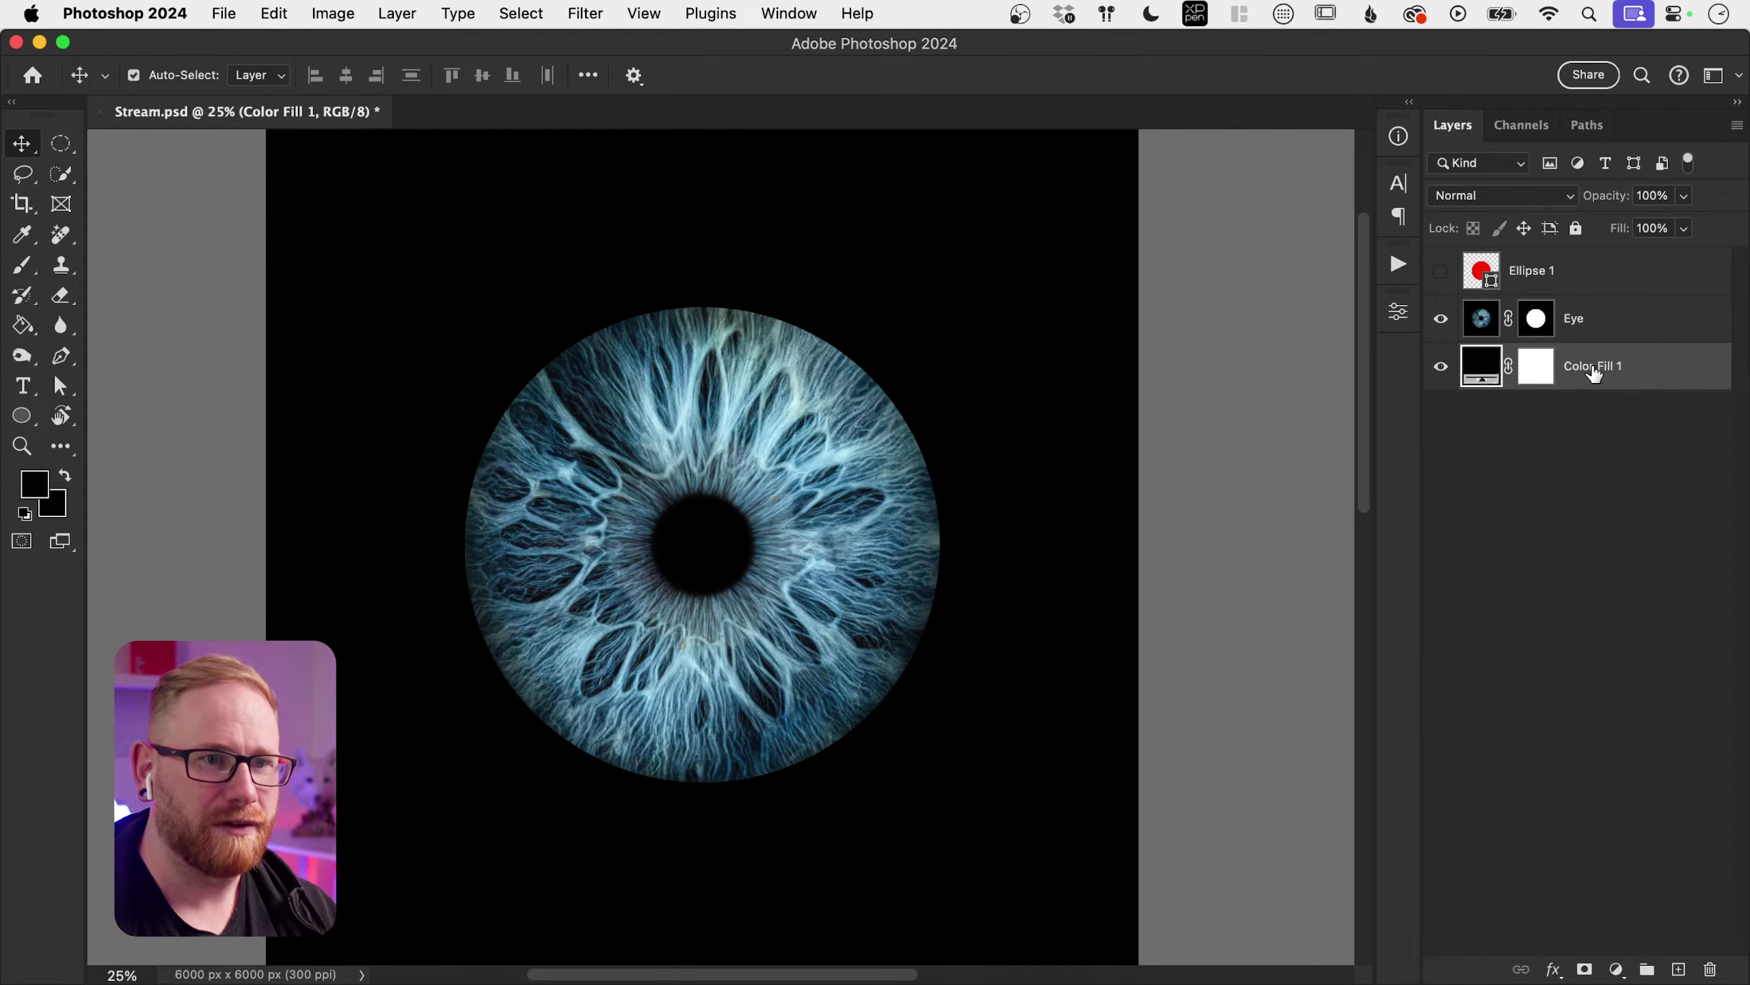
pyautogui.click(1523, 228)
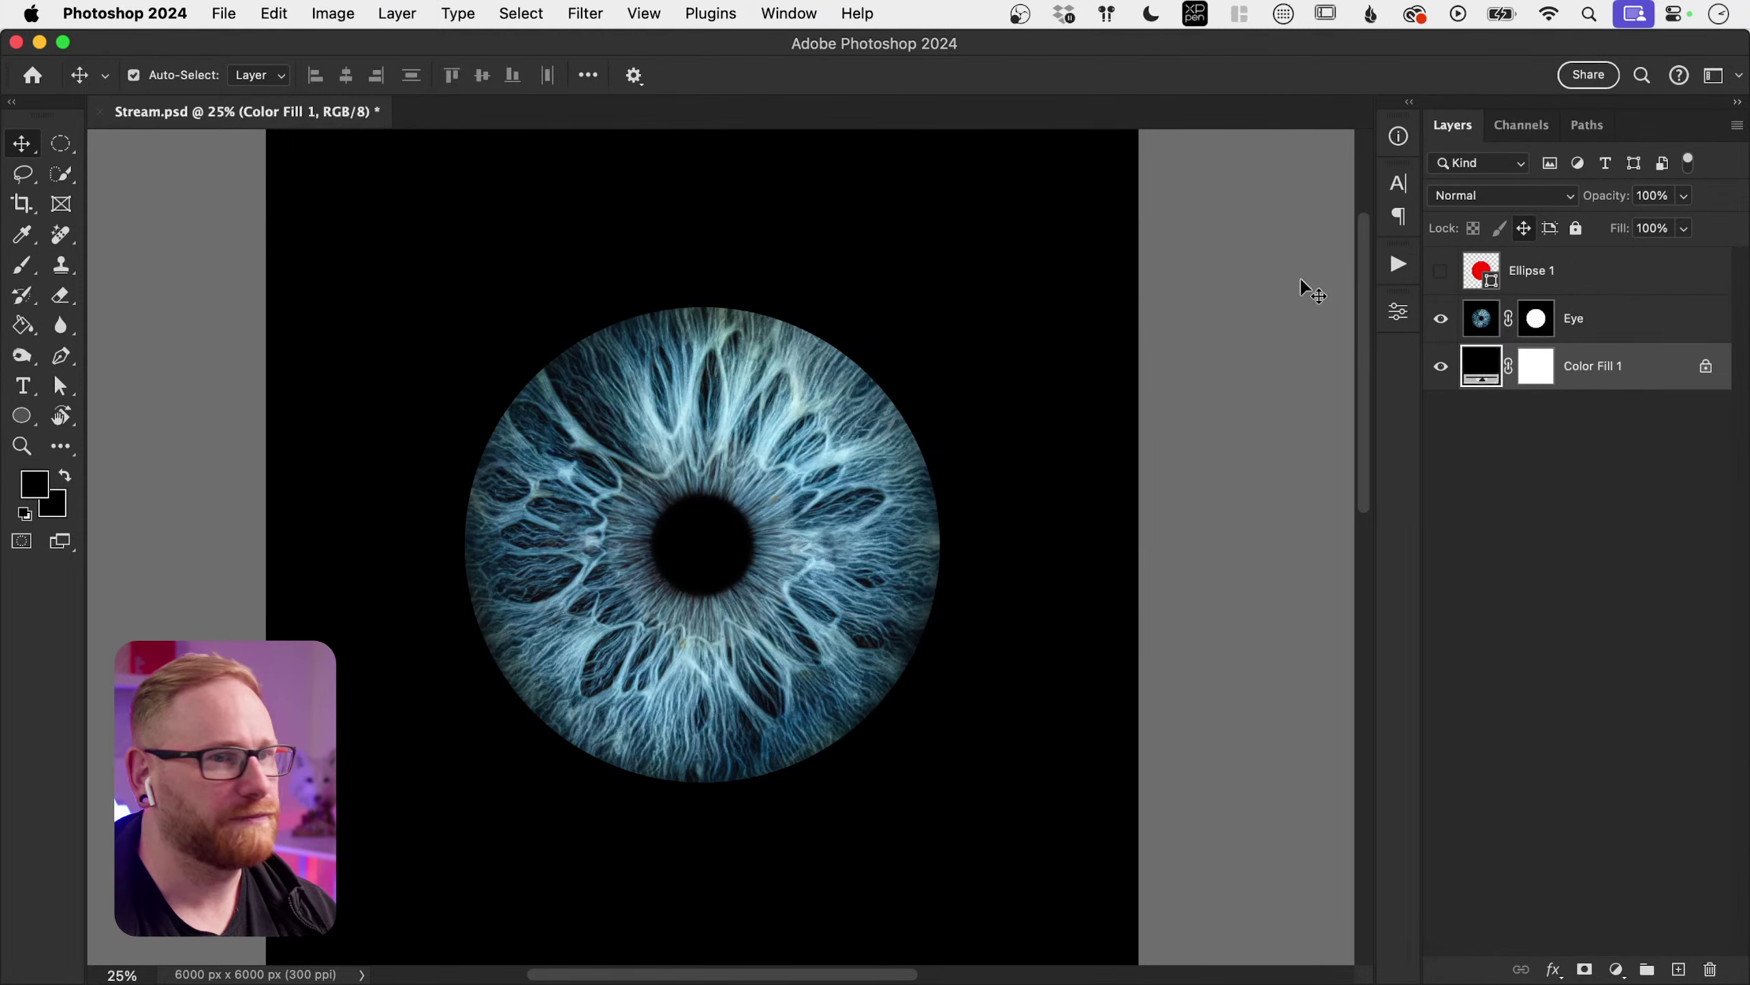
# Step: Show and hide the Ellipse 1 layer to compare the red circle with the masked iris
pyautogui.click(1571, 277)
pyautogui.click(1440, 272)
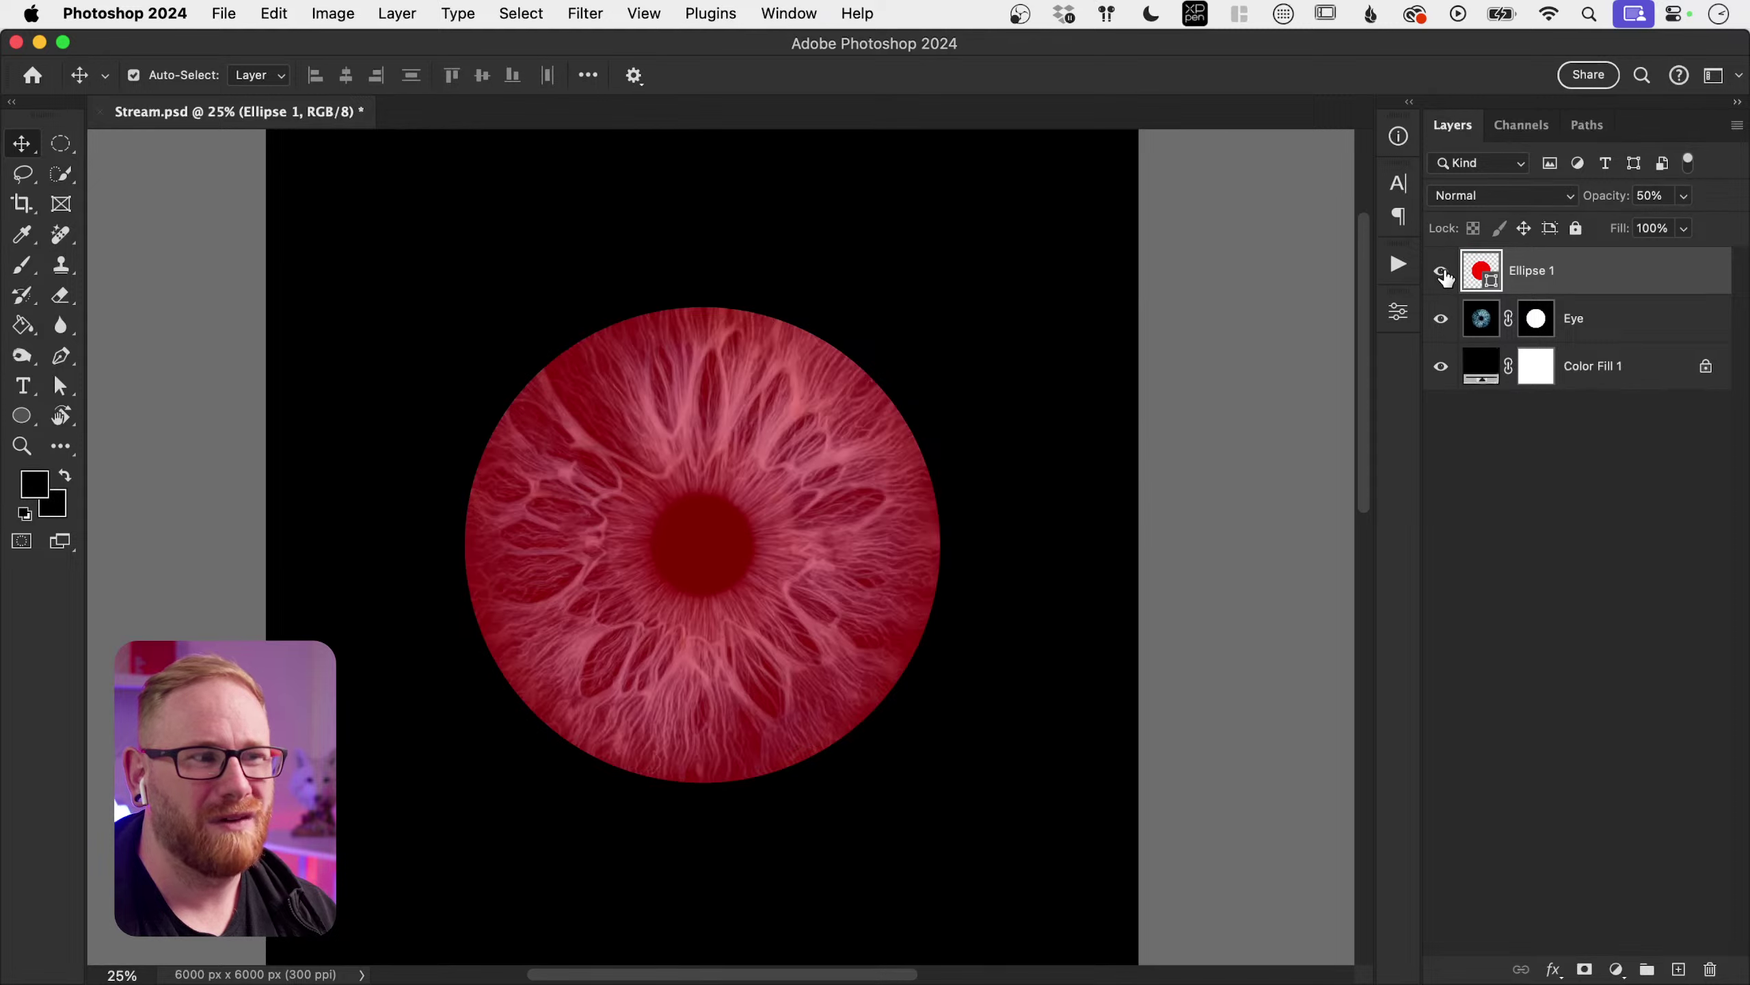
pyautogui.click(1439, 274)
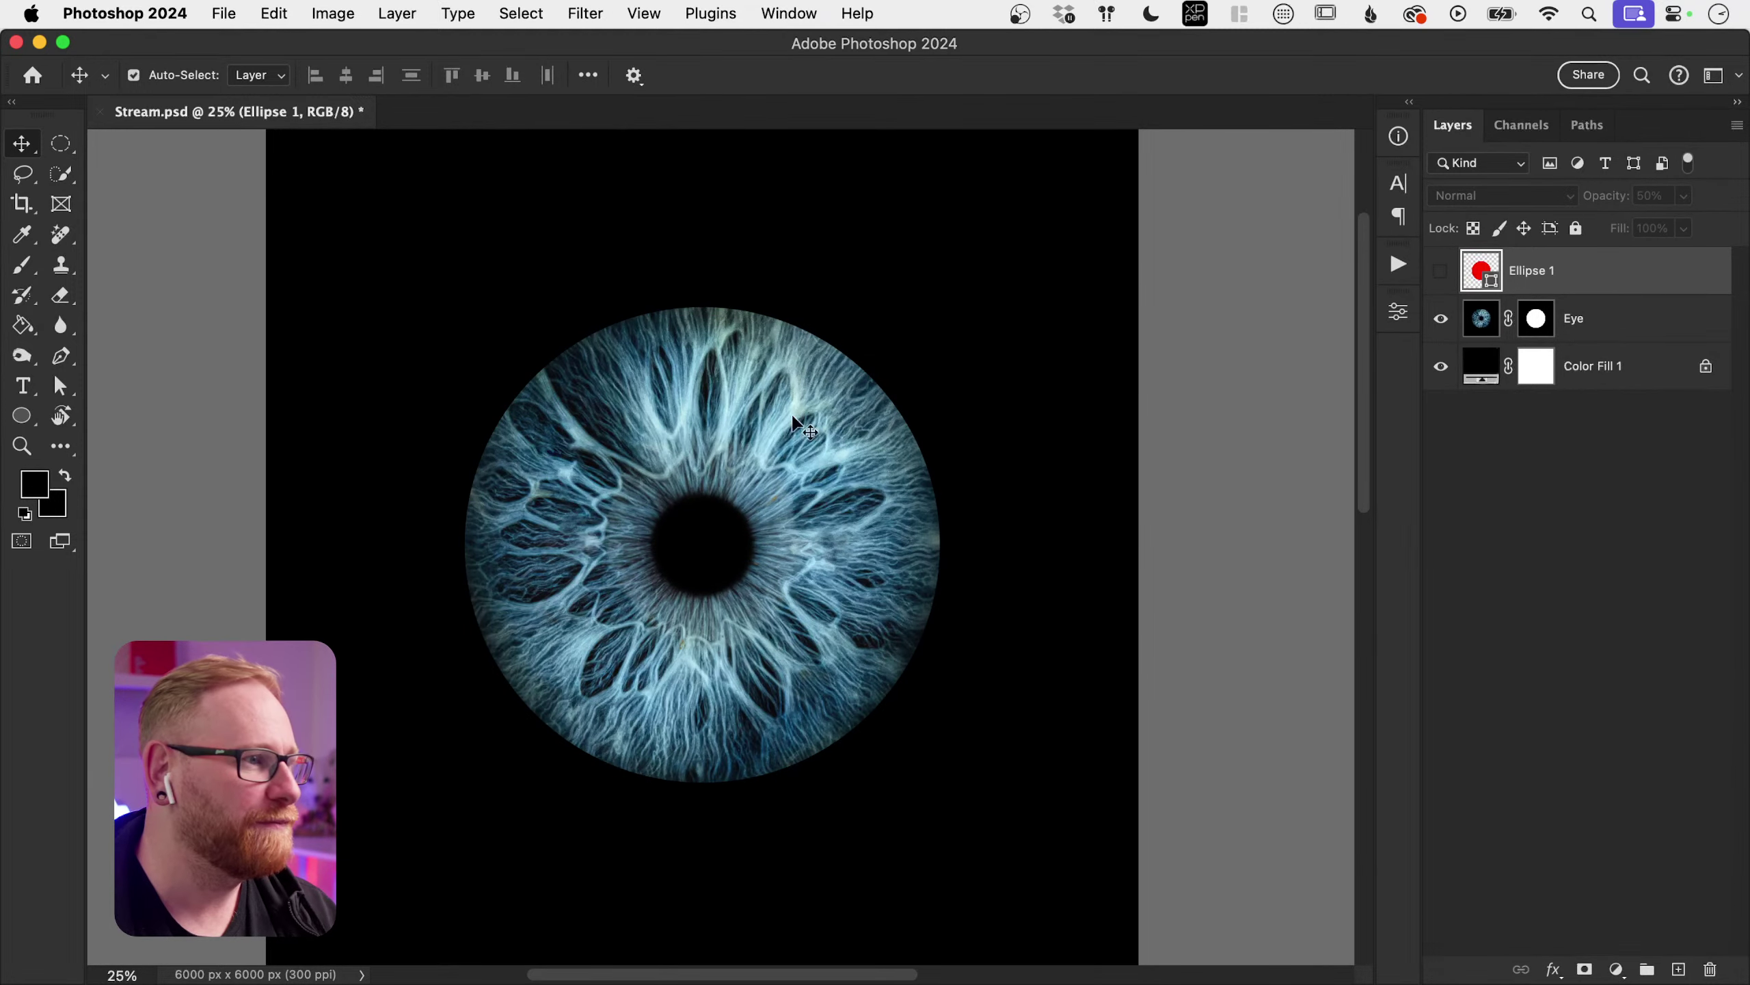
# Step: Feather the Eye layer's mask to soften the iris's outer edge, keeping the mask density at 100%
pyautogui.moveTo(658, 474); pyautogui.dragTo(672, 501)
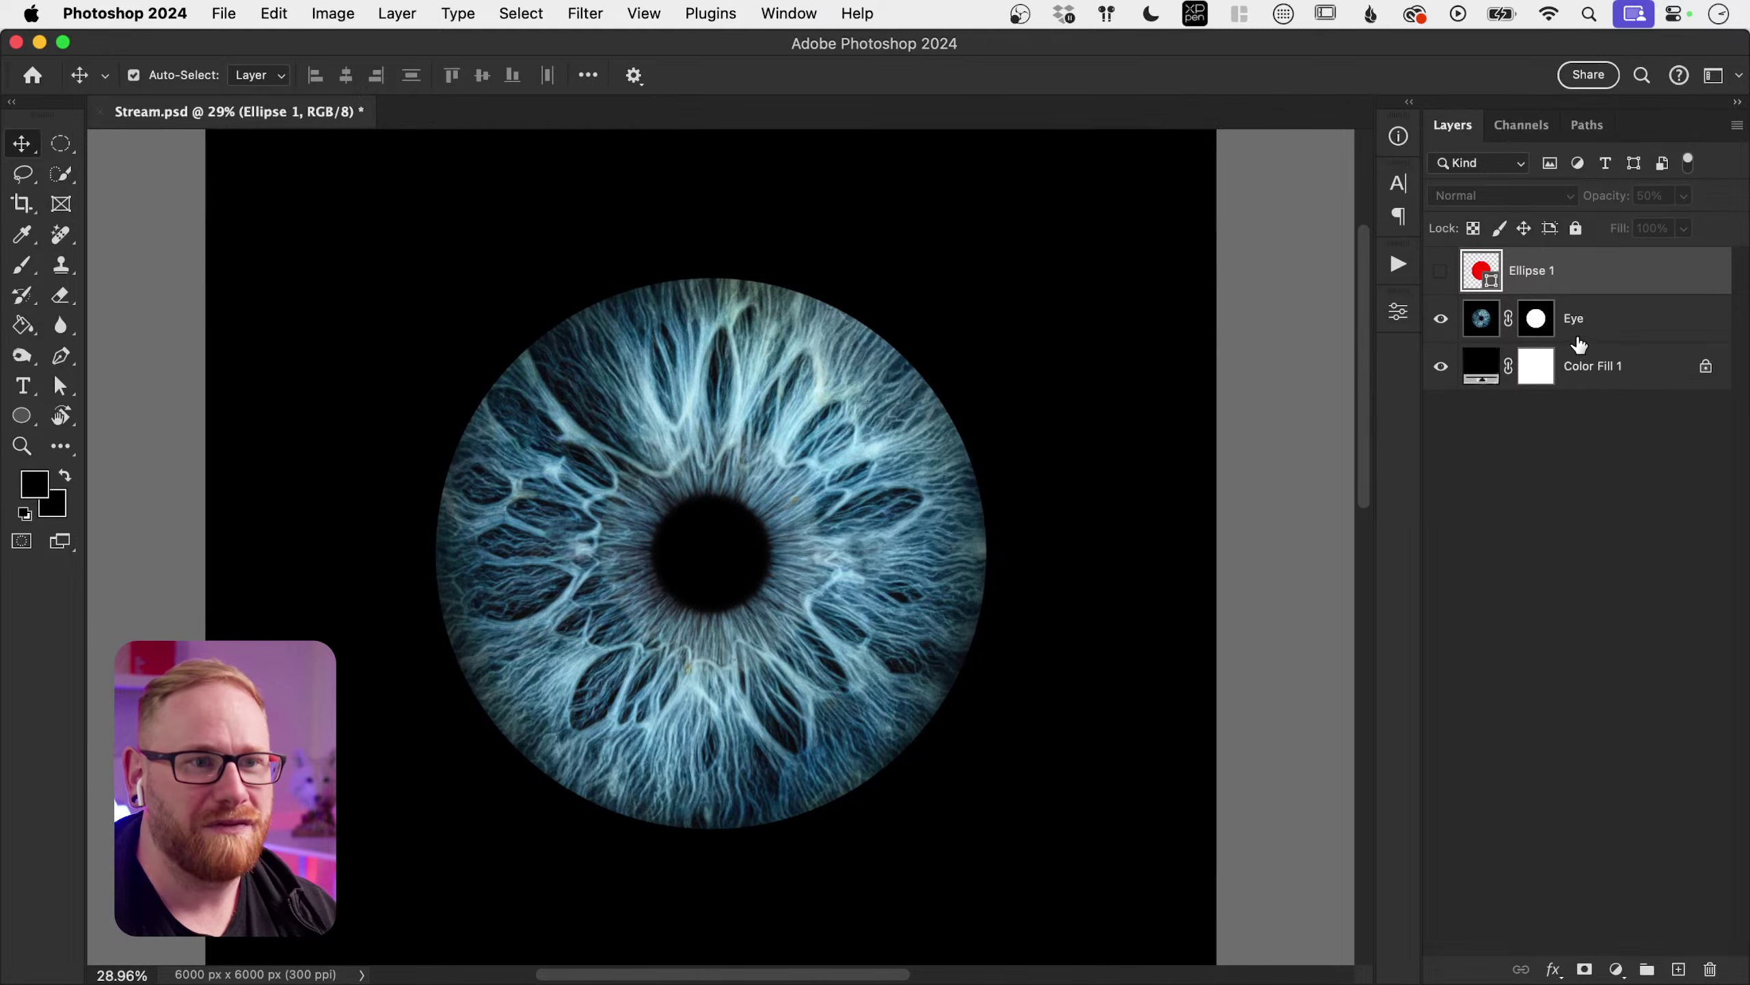
pyautogui.click(1535, 328)
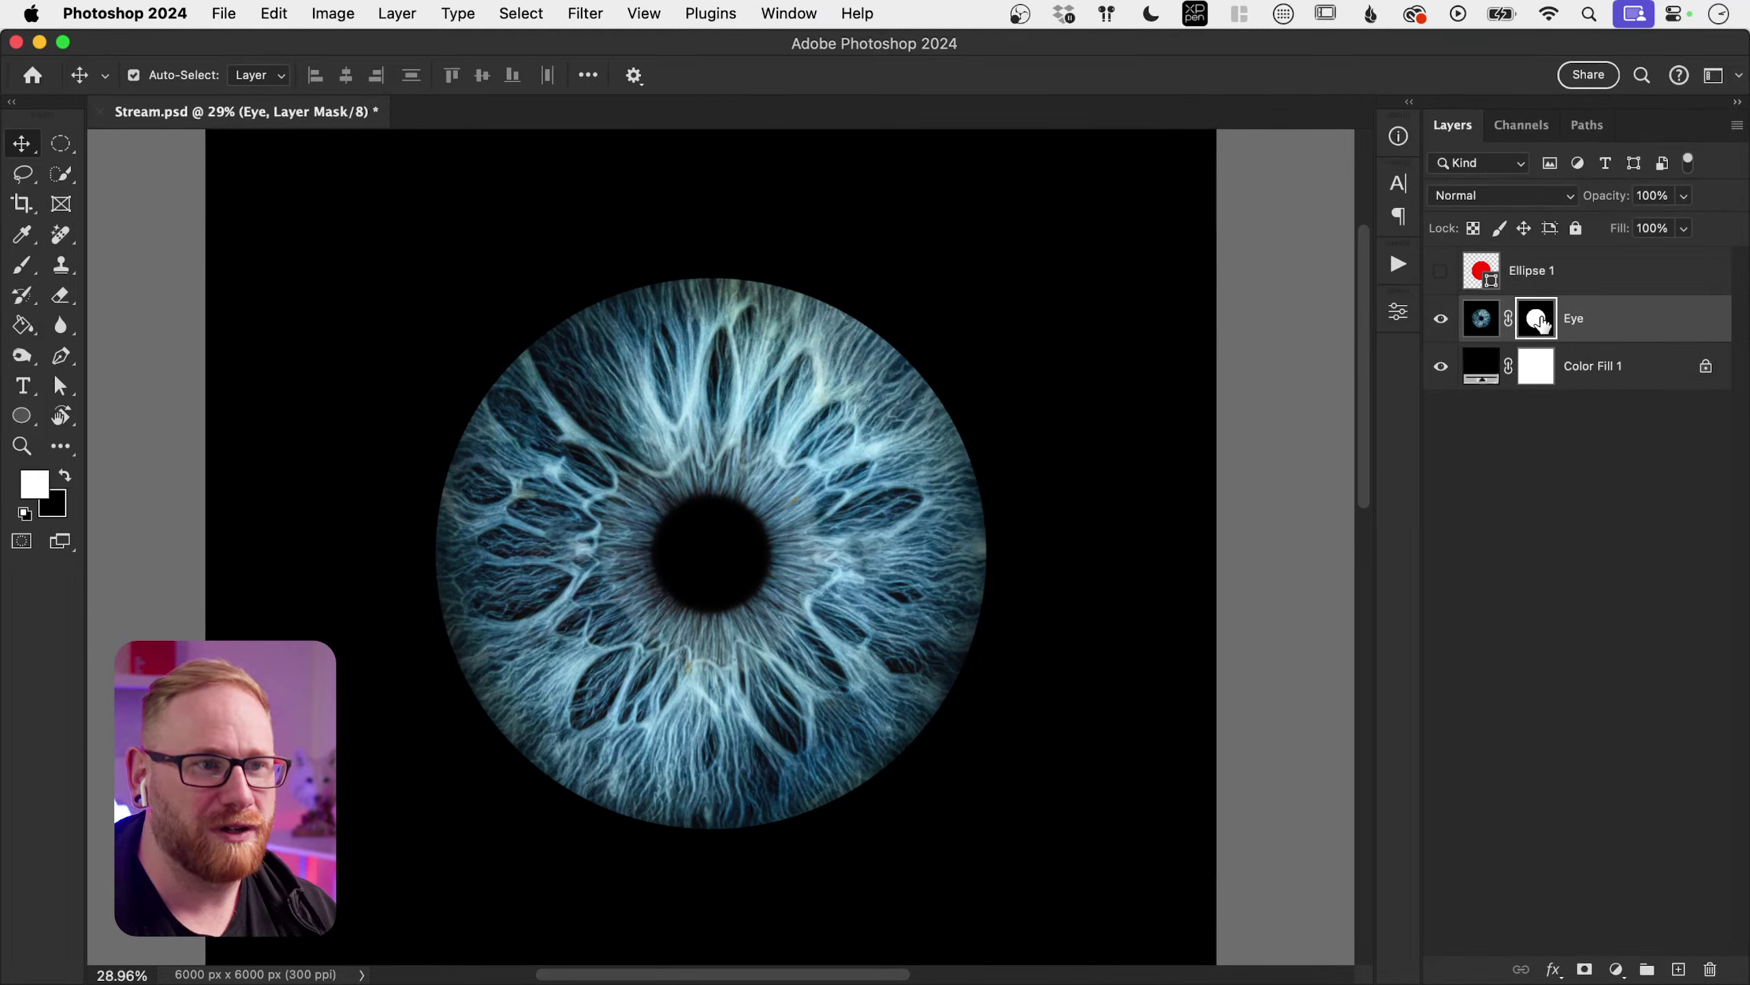
pyautogui.doubleClick(1536, 324)
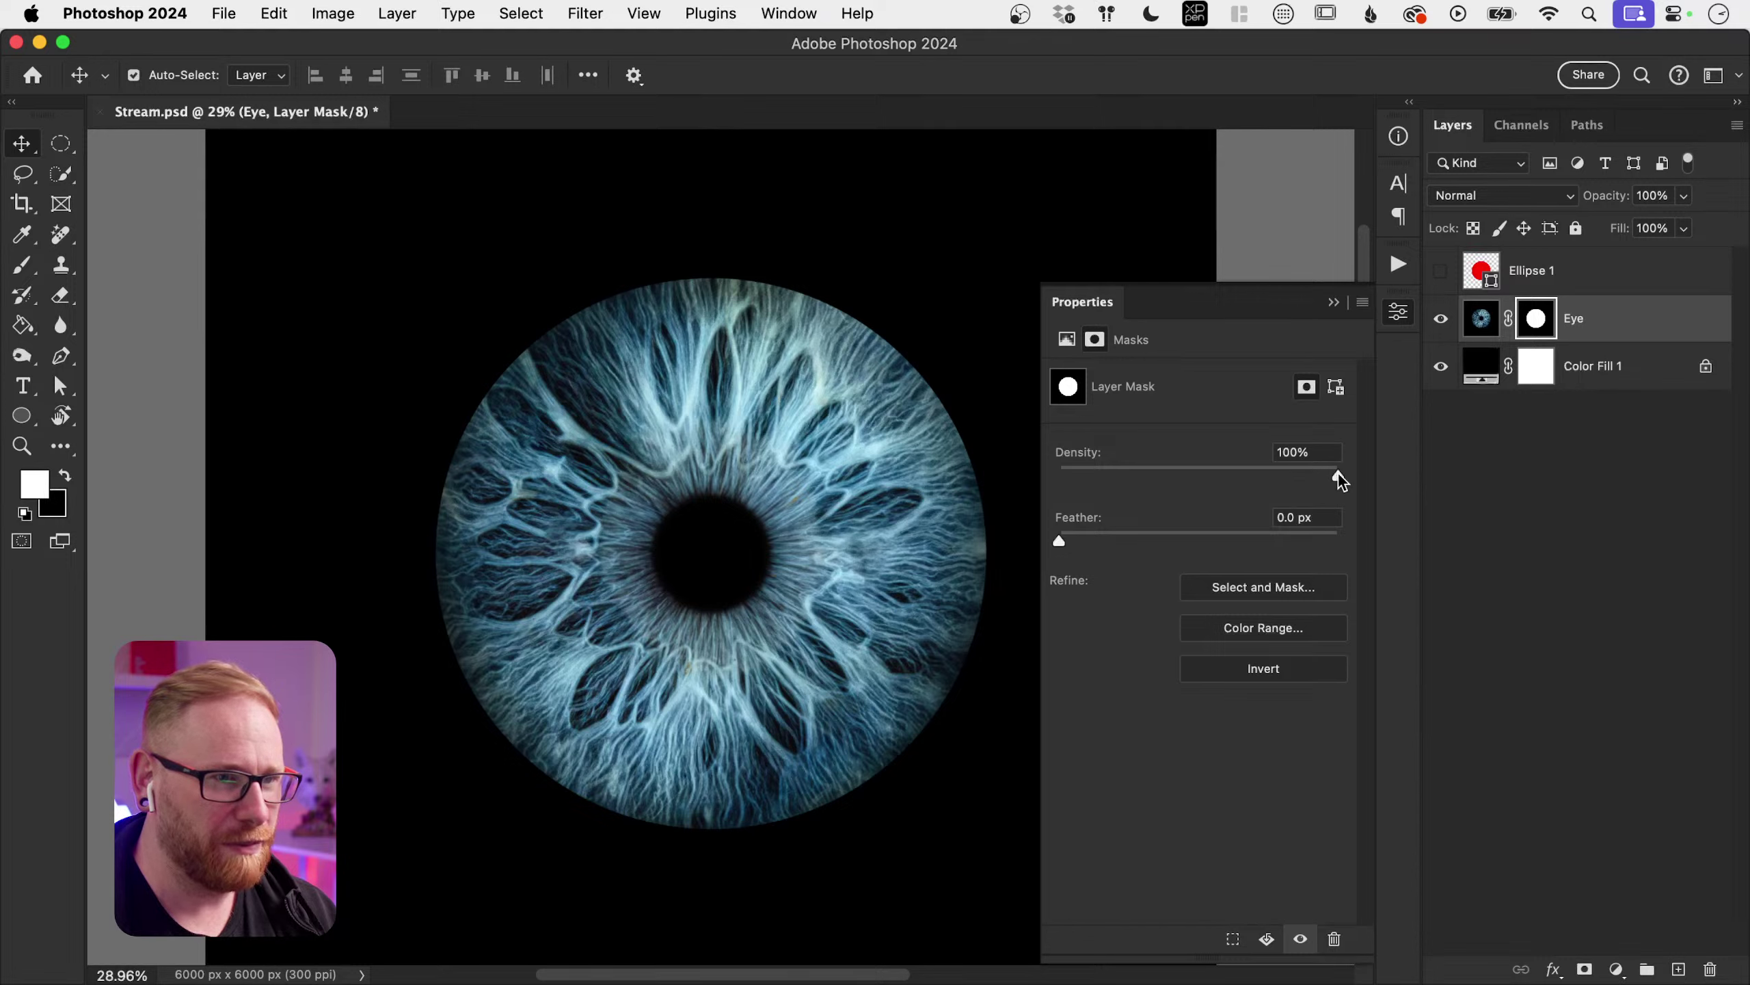
pyautogui.moveTo(1337, 476)
pyautogui.mouseDown()
pyautogui.moveTo(1164, 472)
pyautogui.moveTo(1347, 482)
pyautogui.mouseUp()
pyautogui.moveTo(1059, 539); pyautogui.dragTo(1176, 540)
pyautogui.click(1406, 314)
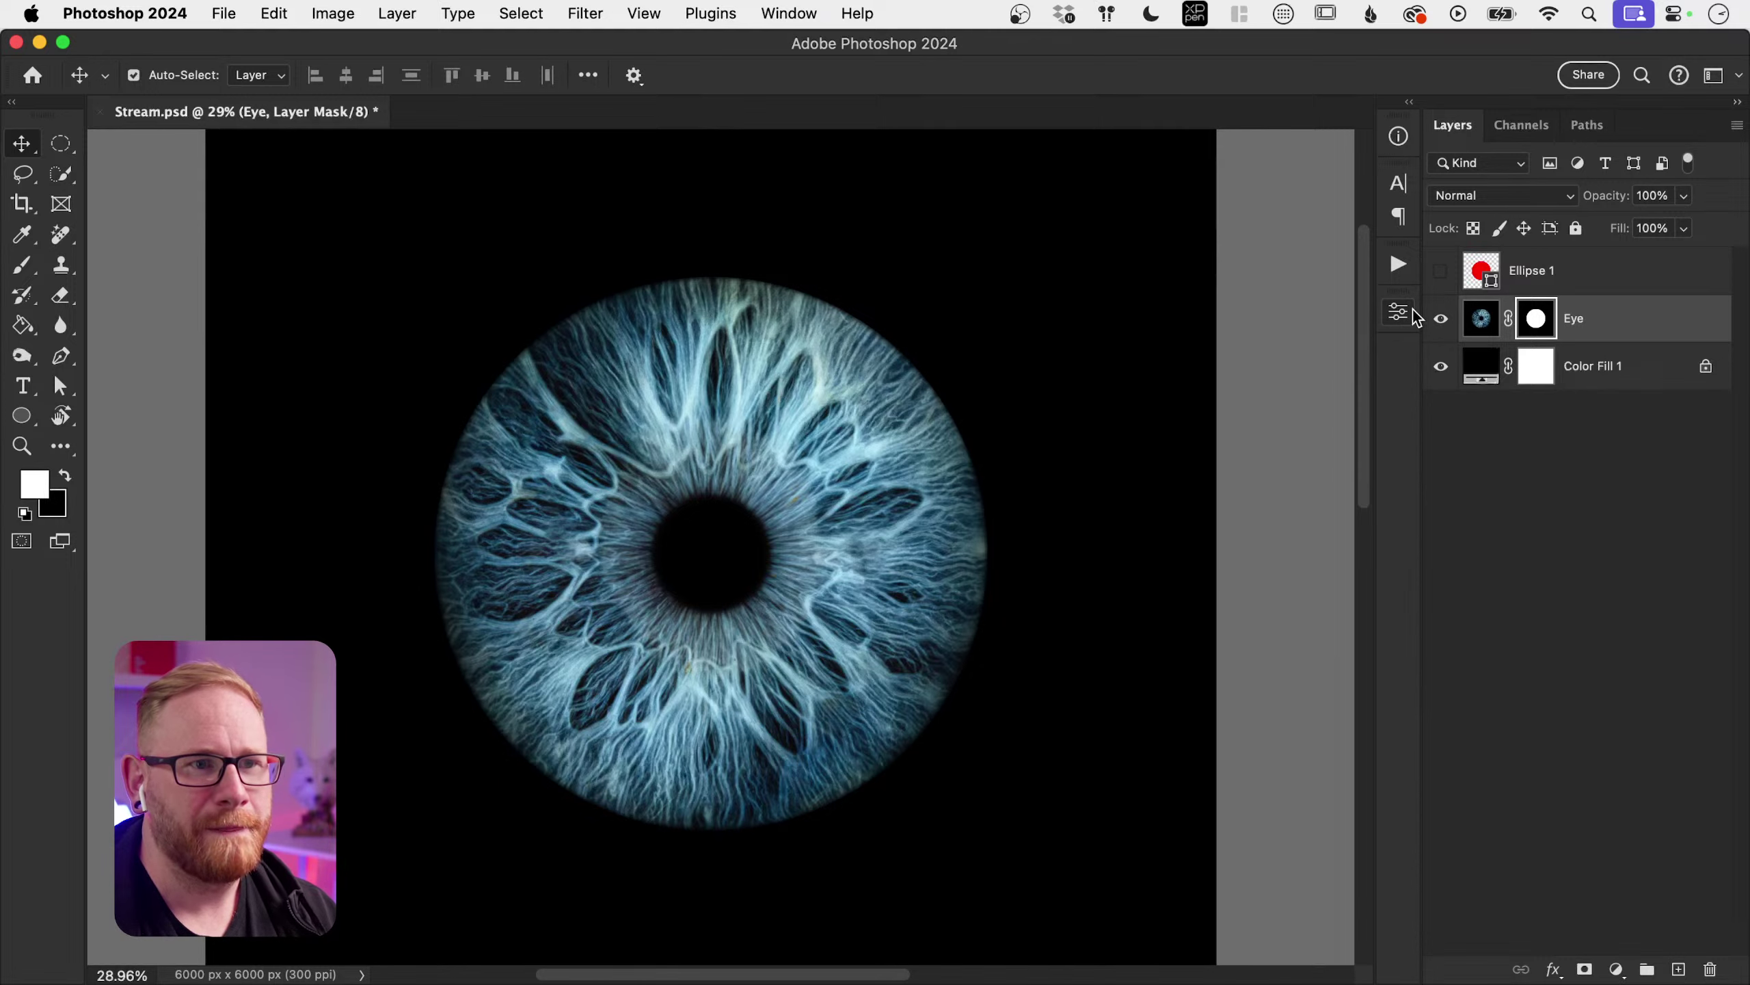
# Step: Add a Curves adjustment layer above the Eye layer and clip it to that layer
pyautogui.click(1606, 328)
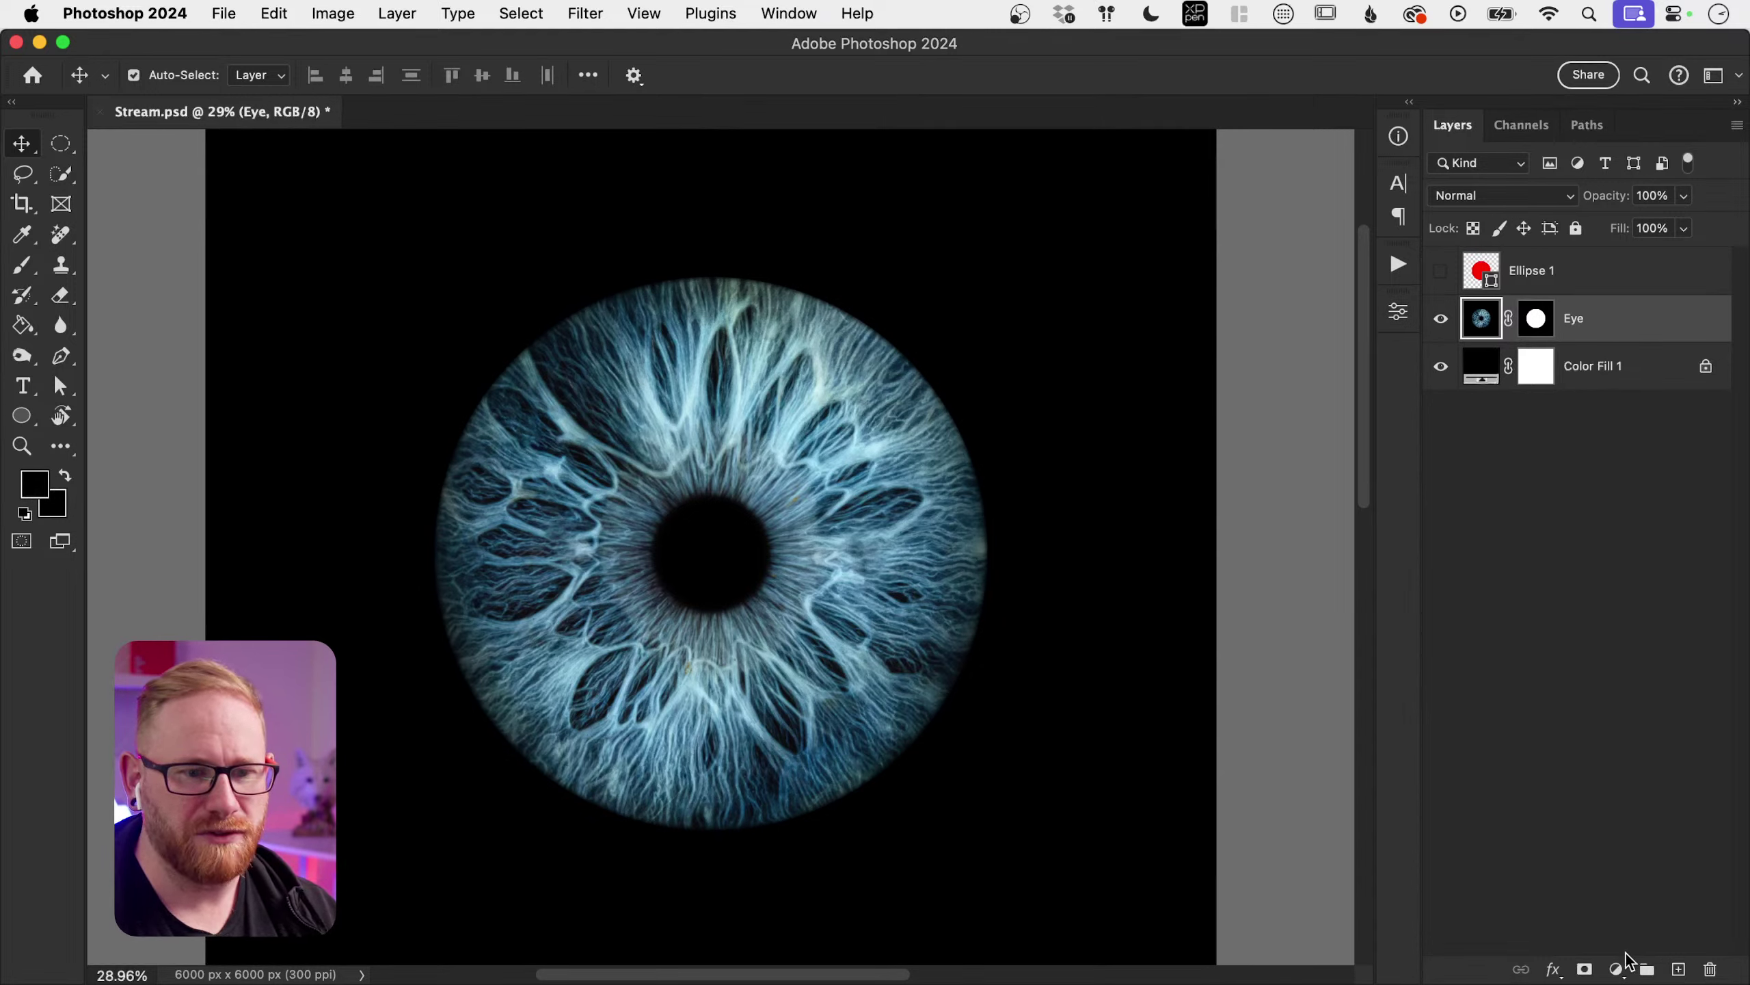
pyautogui.click(1617, 972)
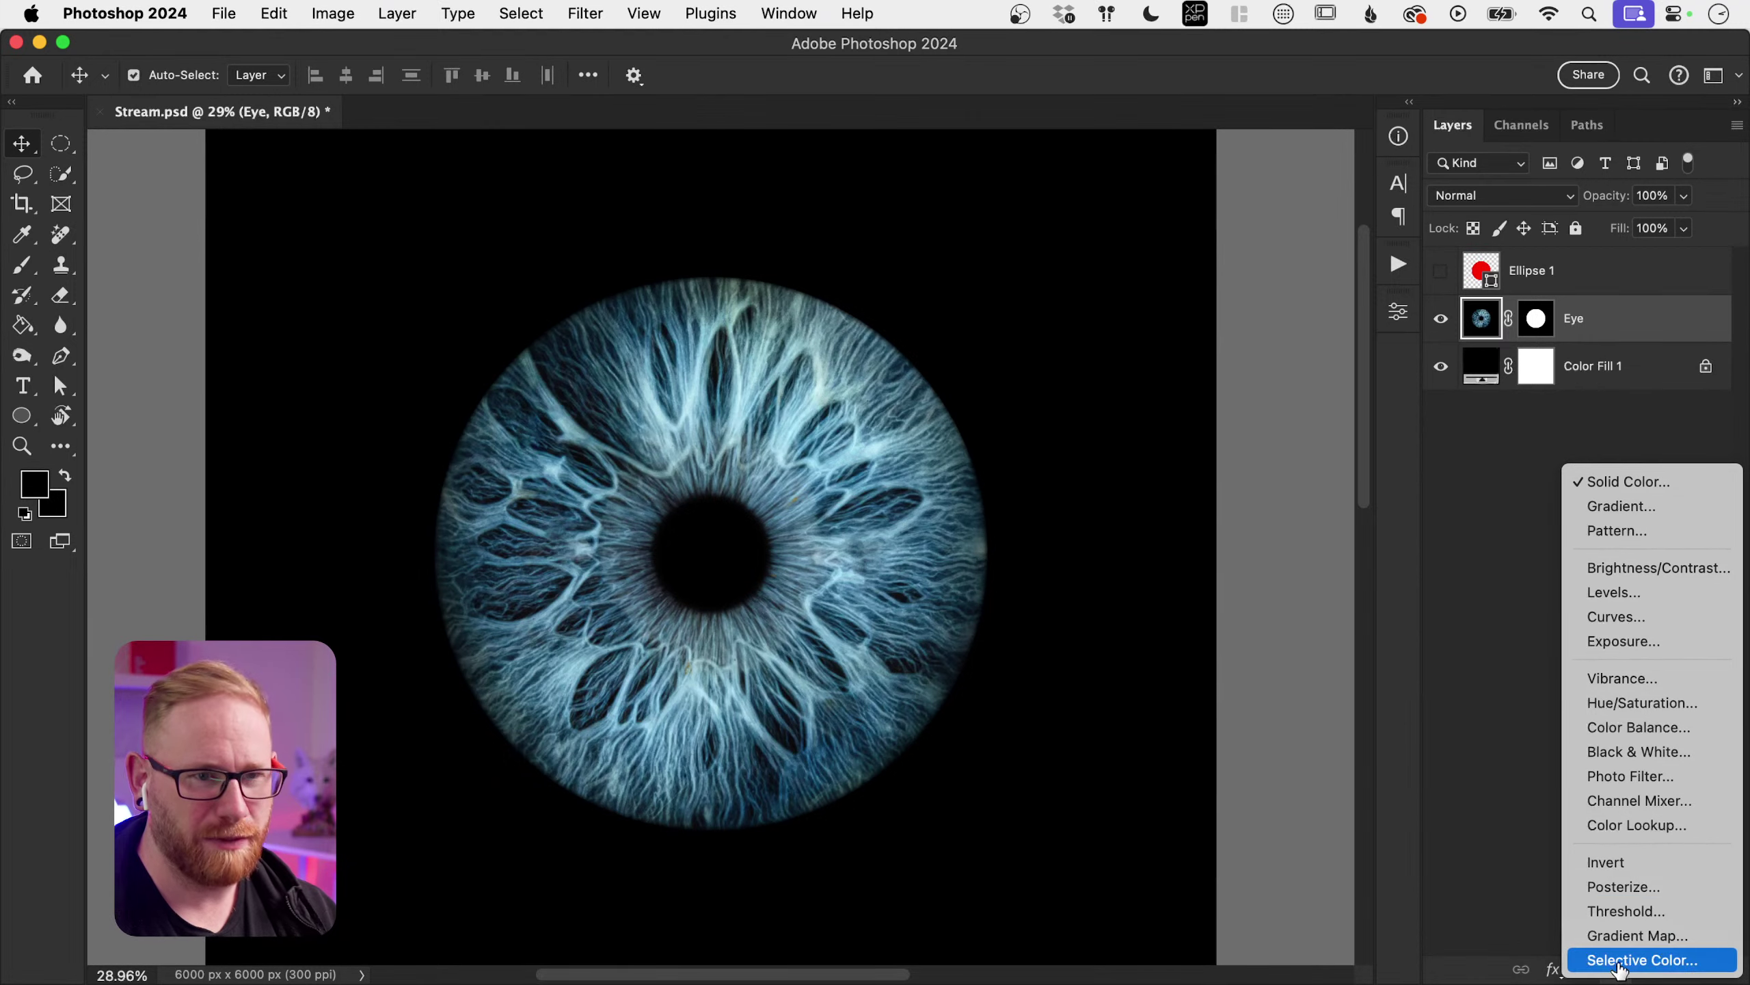
pyautogui.click(1650, 625)
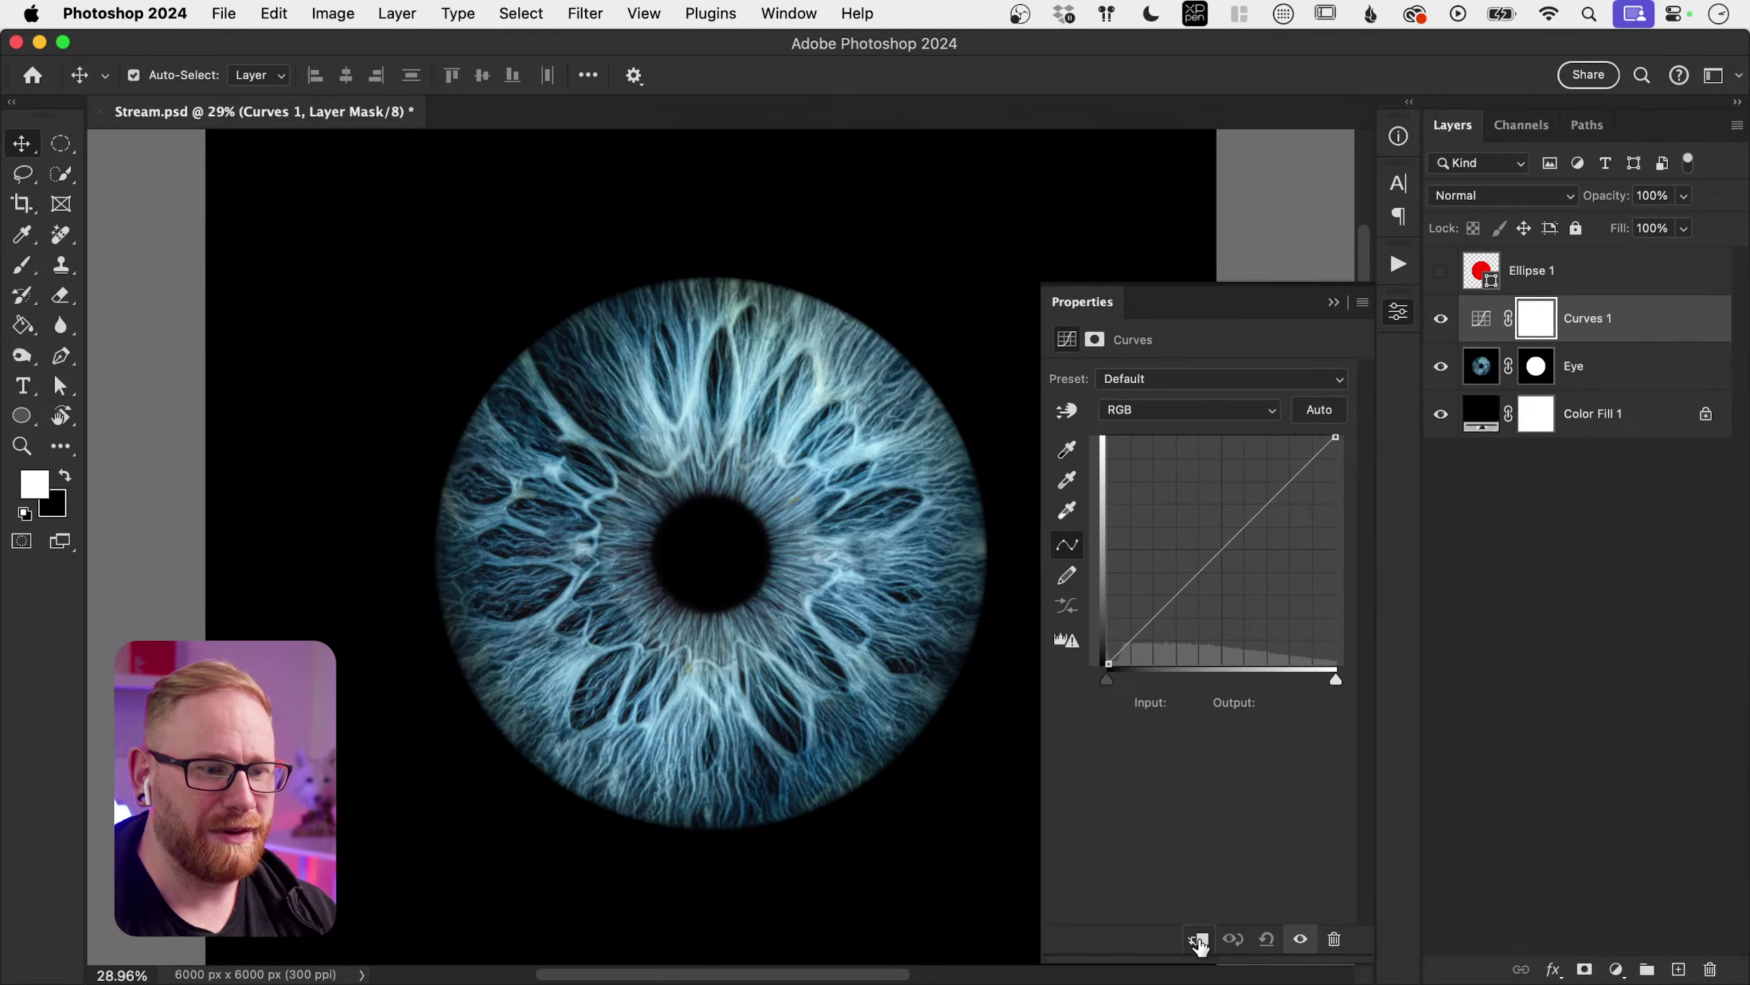
pyautogui.click(1200, 950)
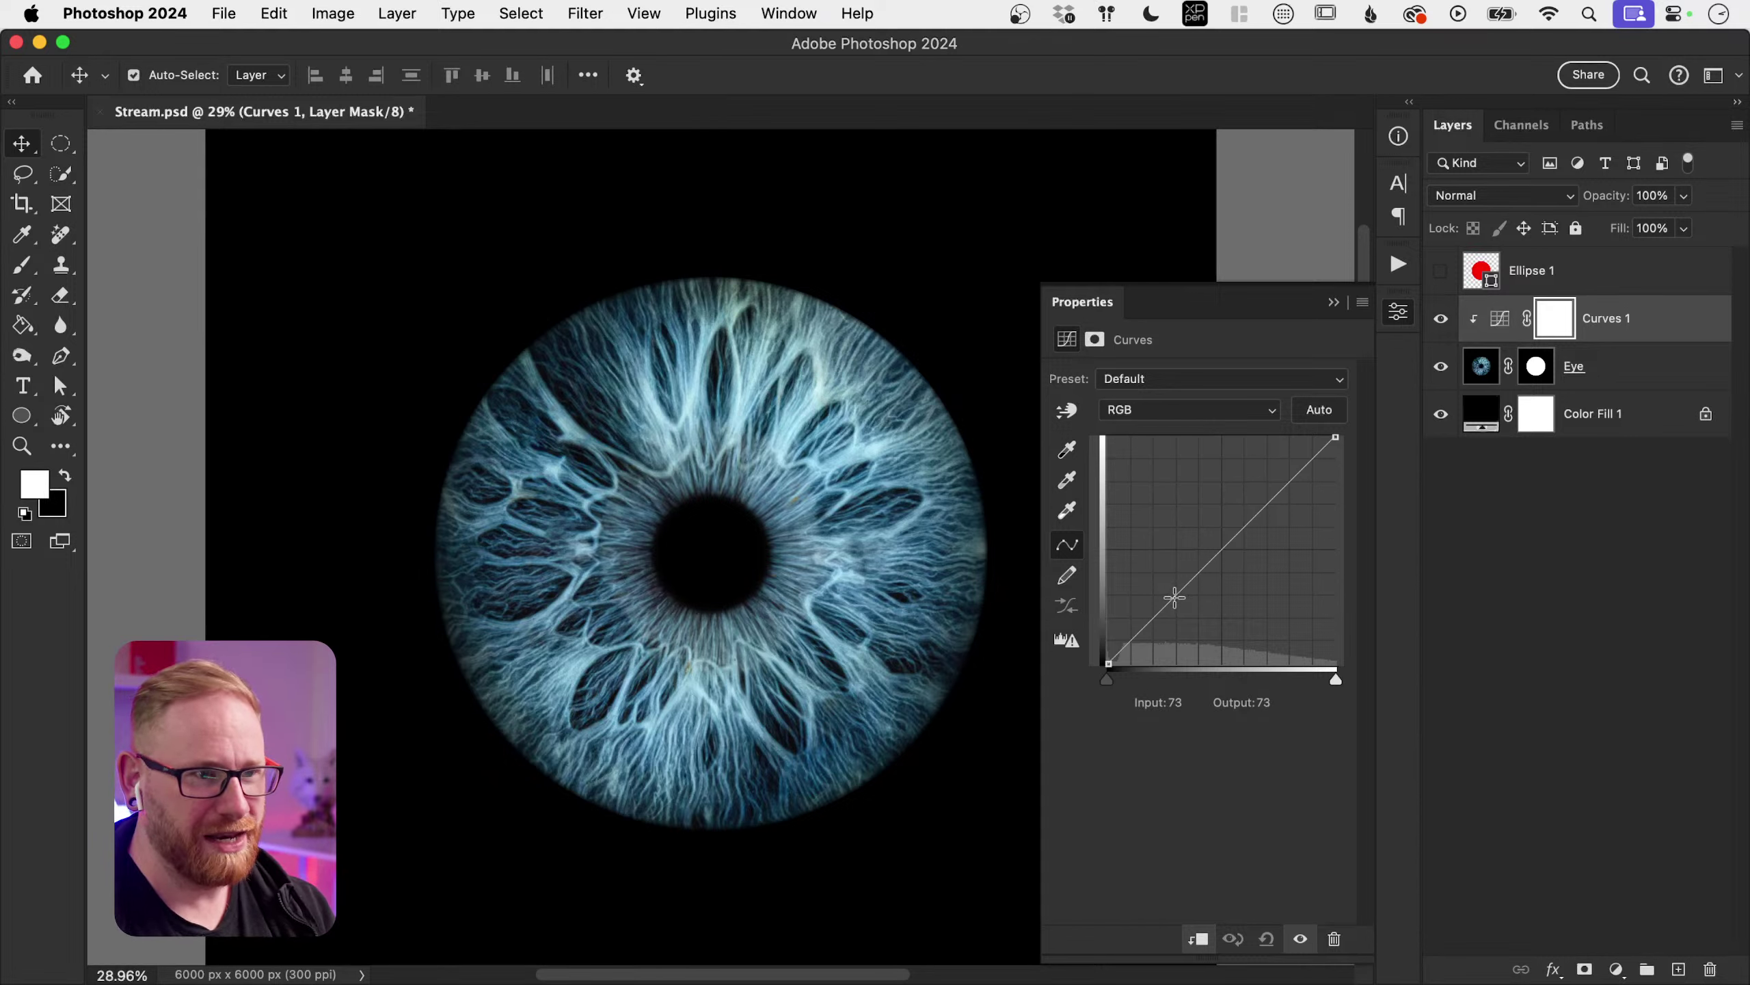
# Step: Shape the RGB curve into a contrast S-curve with lowered shadows and an upper point at input 158, output 177
pyautogui.moveTo(1177, 595); pyautogui.dragTo(1179, 601)
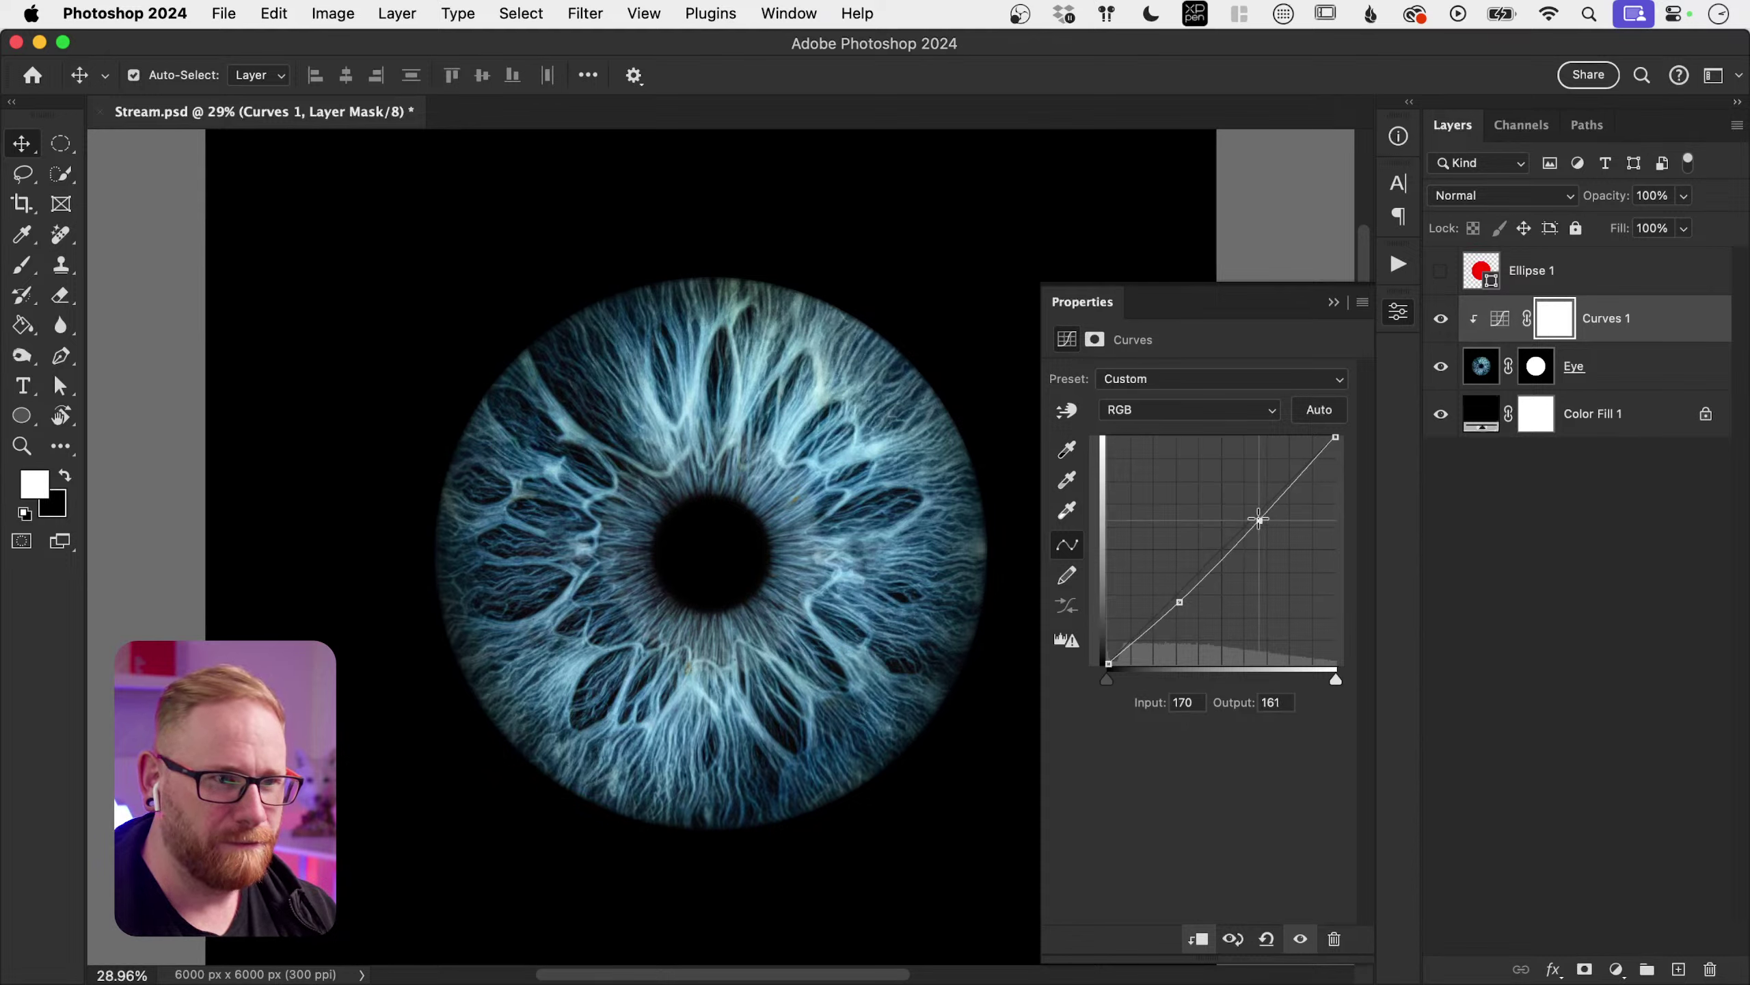
pyautogui.moveTo(1244, 528); pyautogui.dragTo(1245, 491)
pyautogui.moveTo(1177, 603); pyautogui.dragTo(1217, 624)
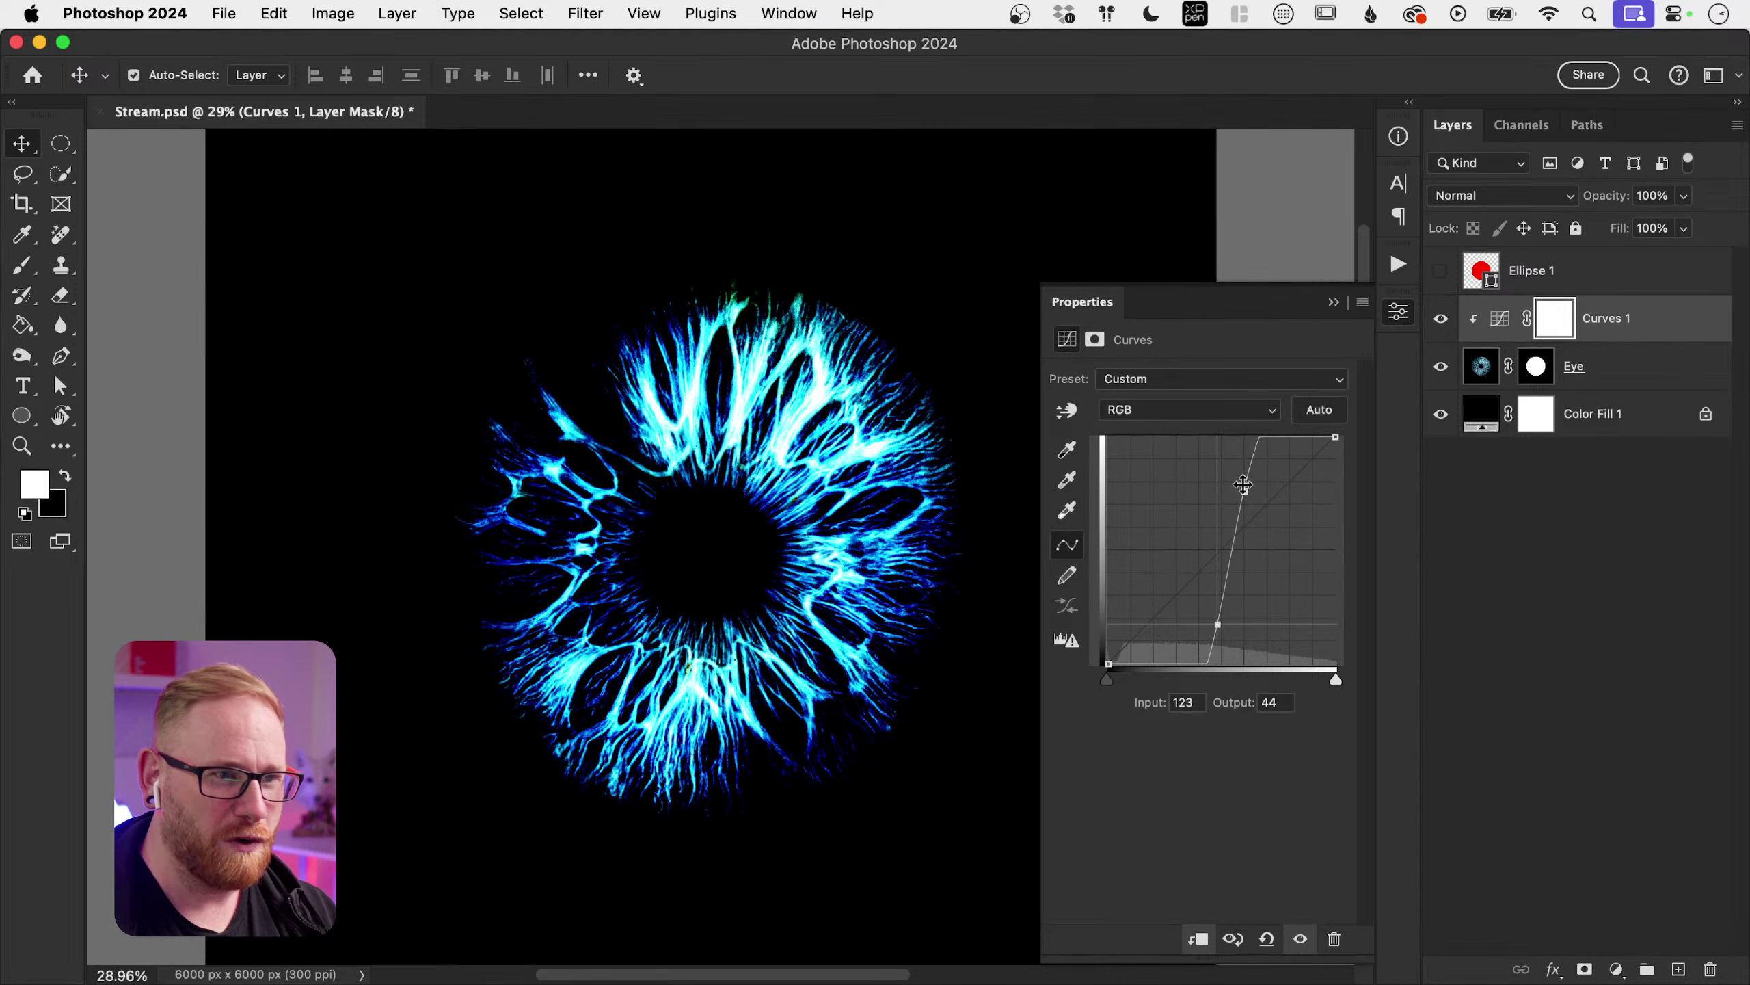
pyautogui.moveTo(1245, 492)
pyautogui.mouseDown()
pyautogui.moveTo(1222, 491)
pyautogui.moveTo(1257, 513)
pyautogui.mouseUp()
pyautogui.moveTo(1215, 632); pyautogui.dragTo(1183, 603)
pyautogui.moveTo(1255, 511); pyautogui.dragTo(1247, 503)
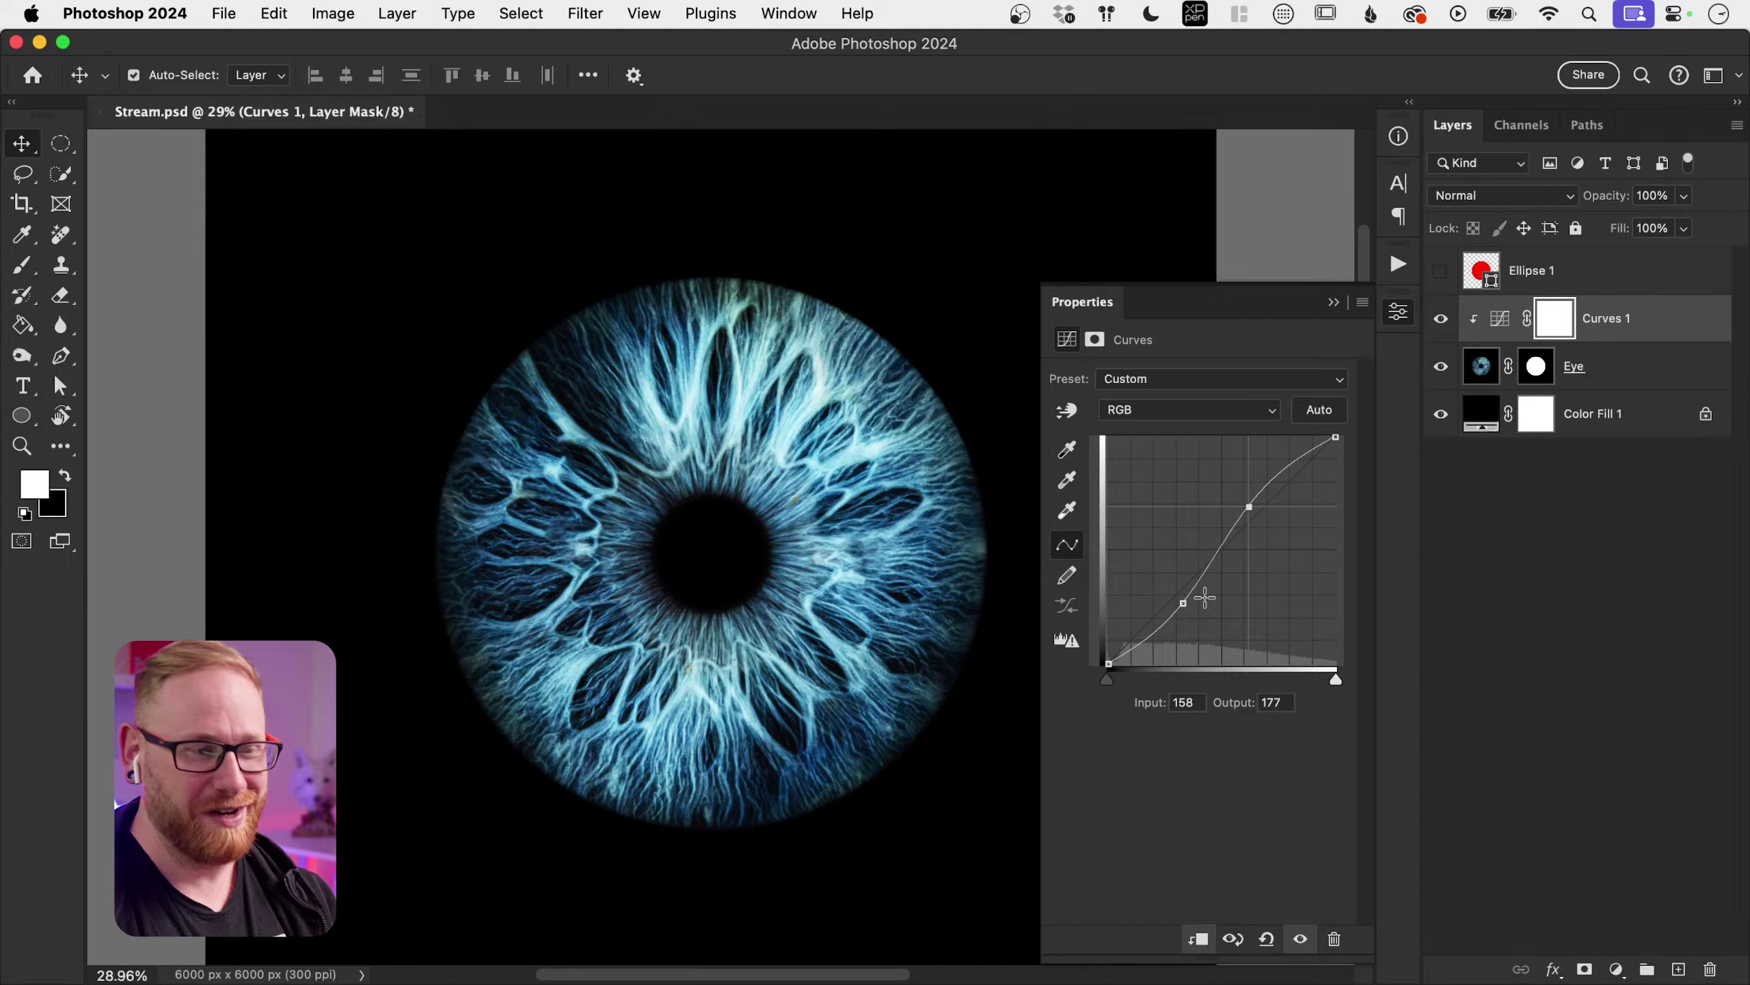
# Step: Toggle the Curves 1 layer's visibility to compare the iris before and after the contrast adjustment
pyautogui.click(1441, 319)
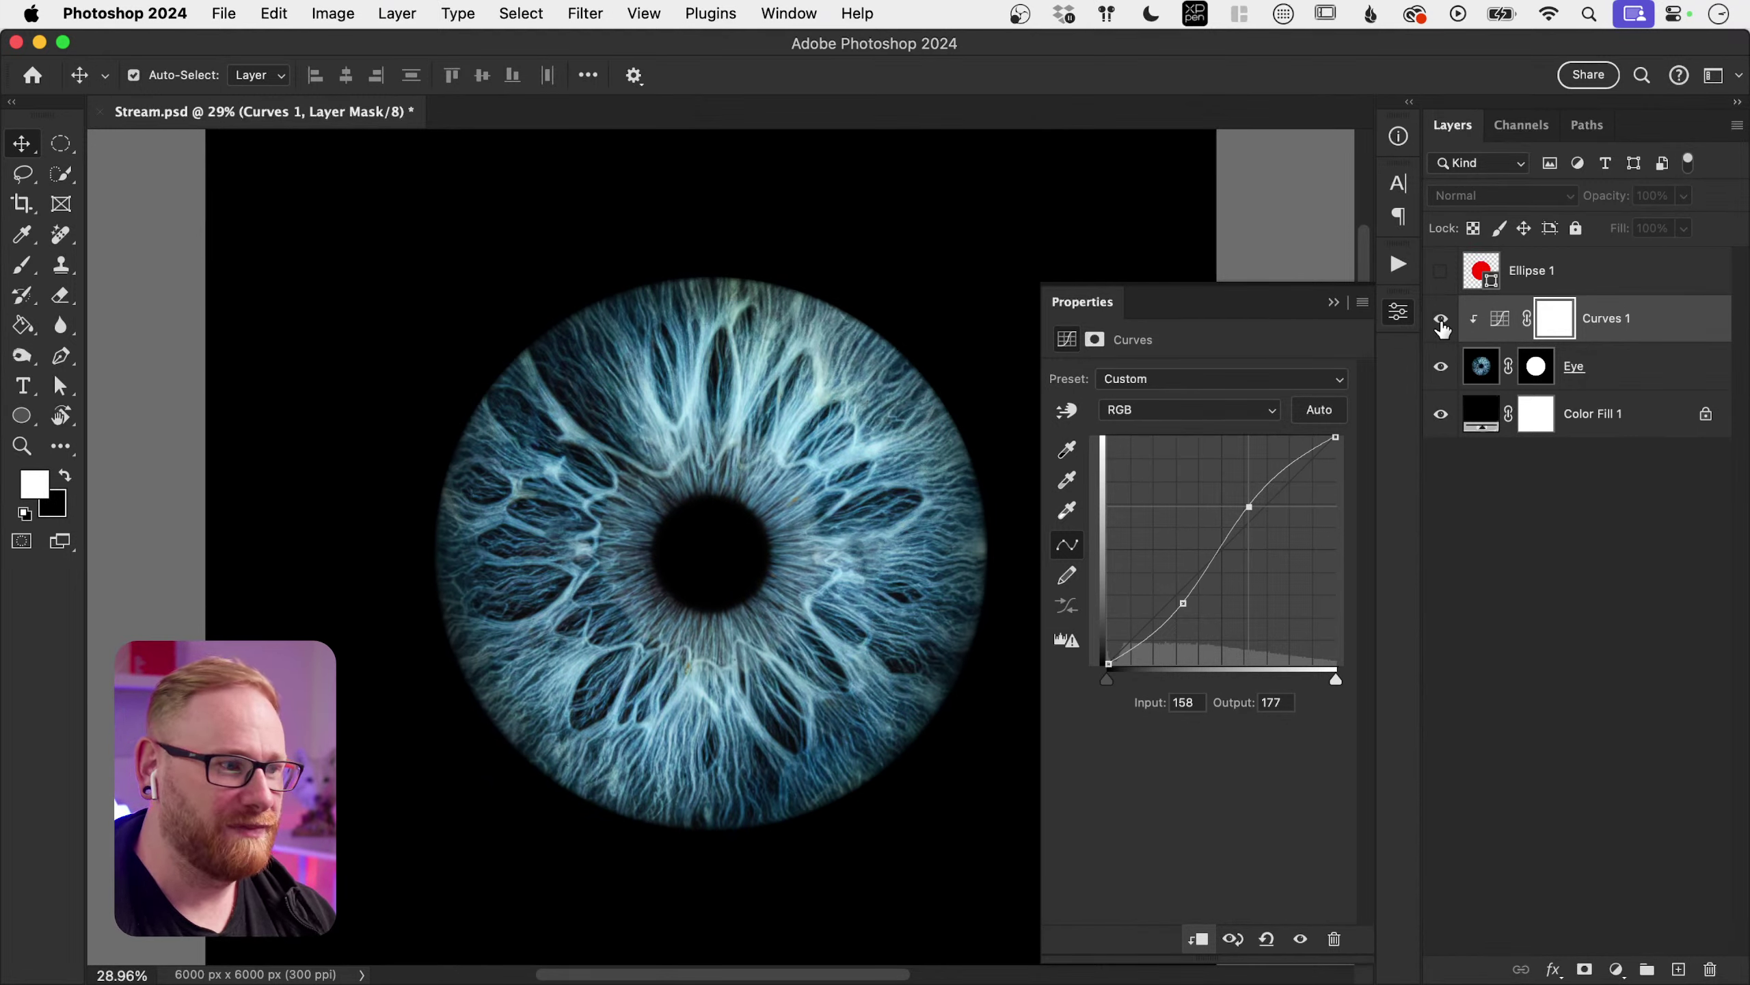
pyautogui.click(1440, 321)
pyautogui.click(1440, 321)
pyautogui.click(1441, 321)
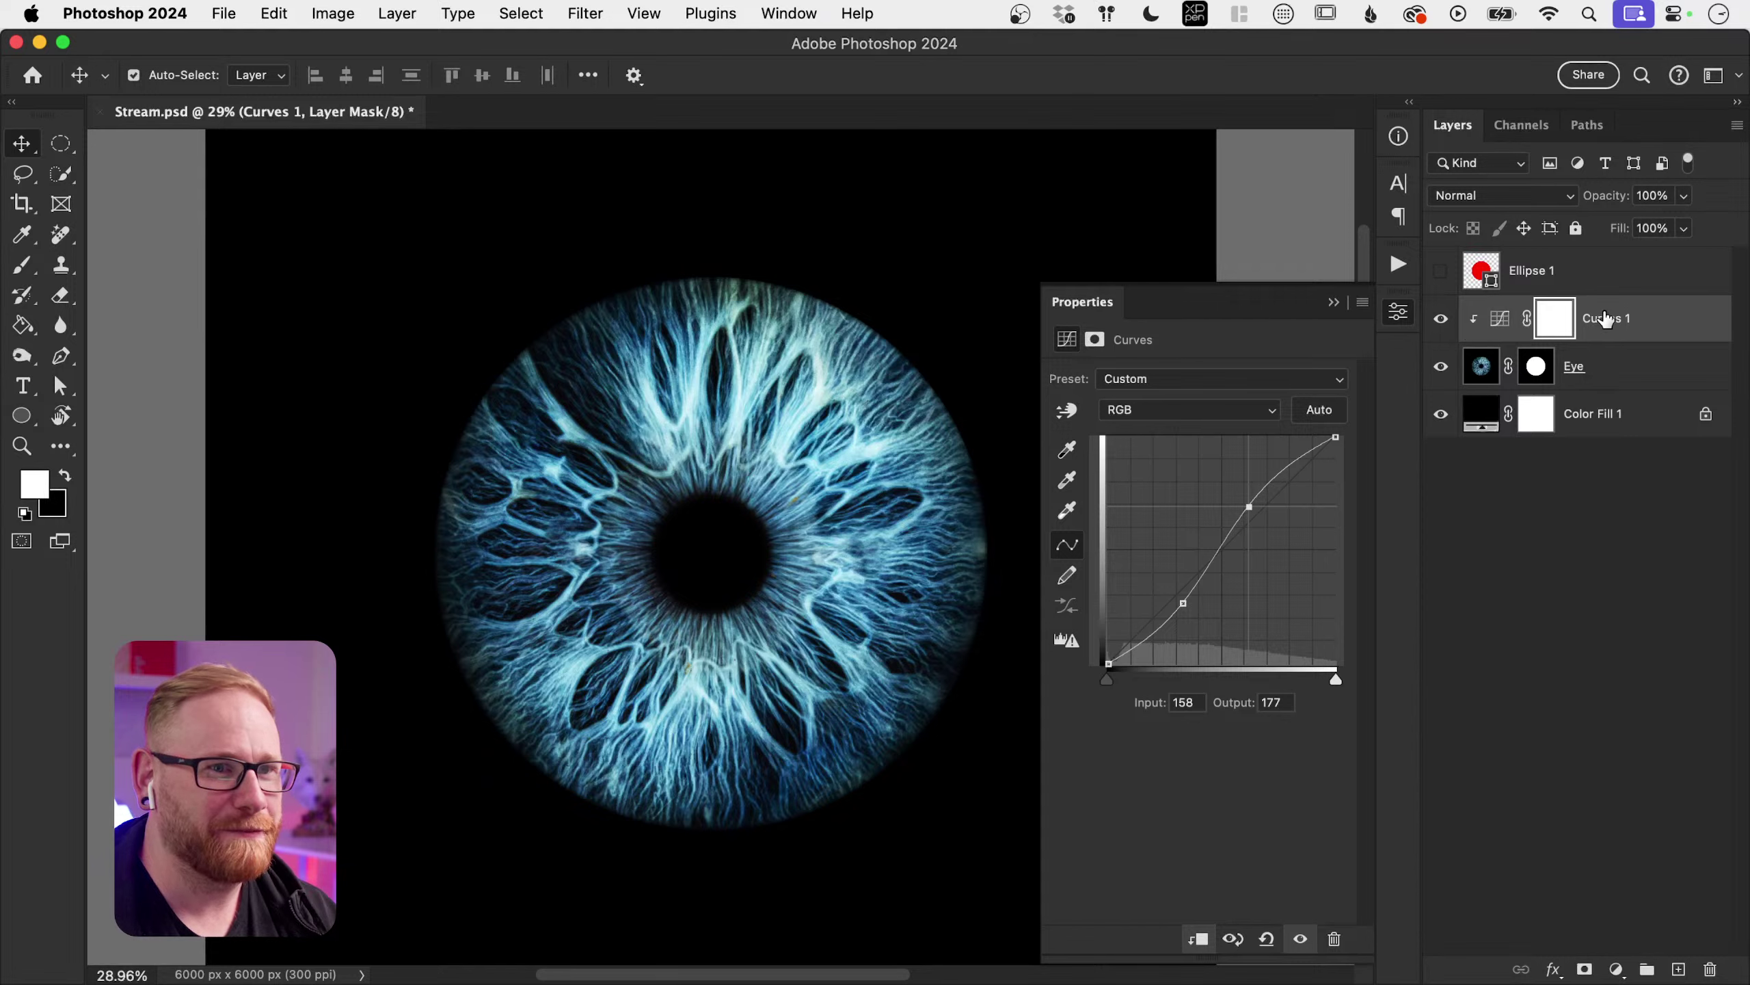
pyautogui.press('super+2')
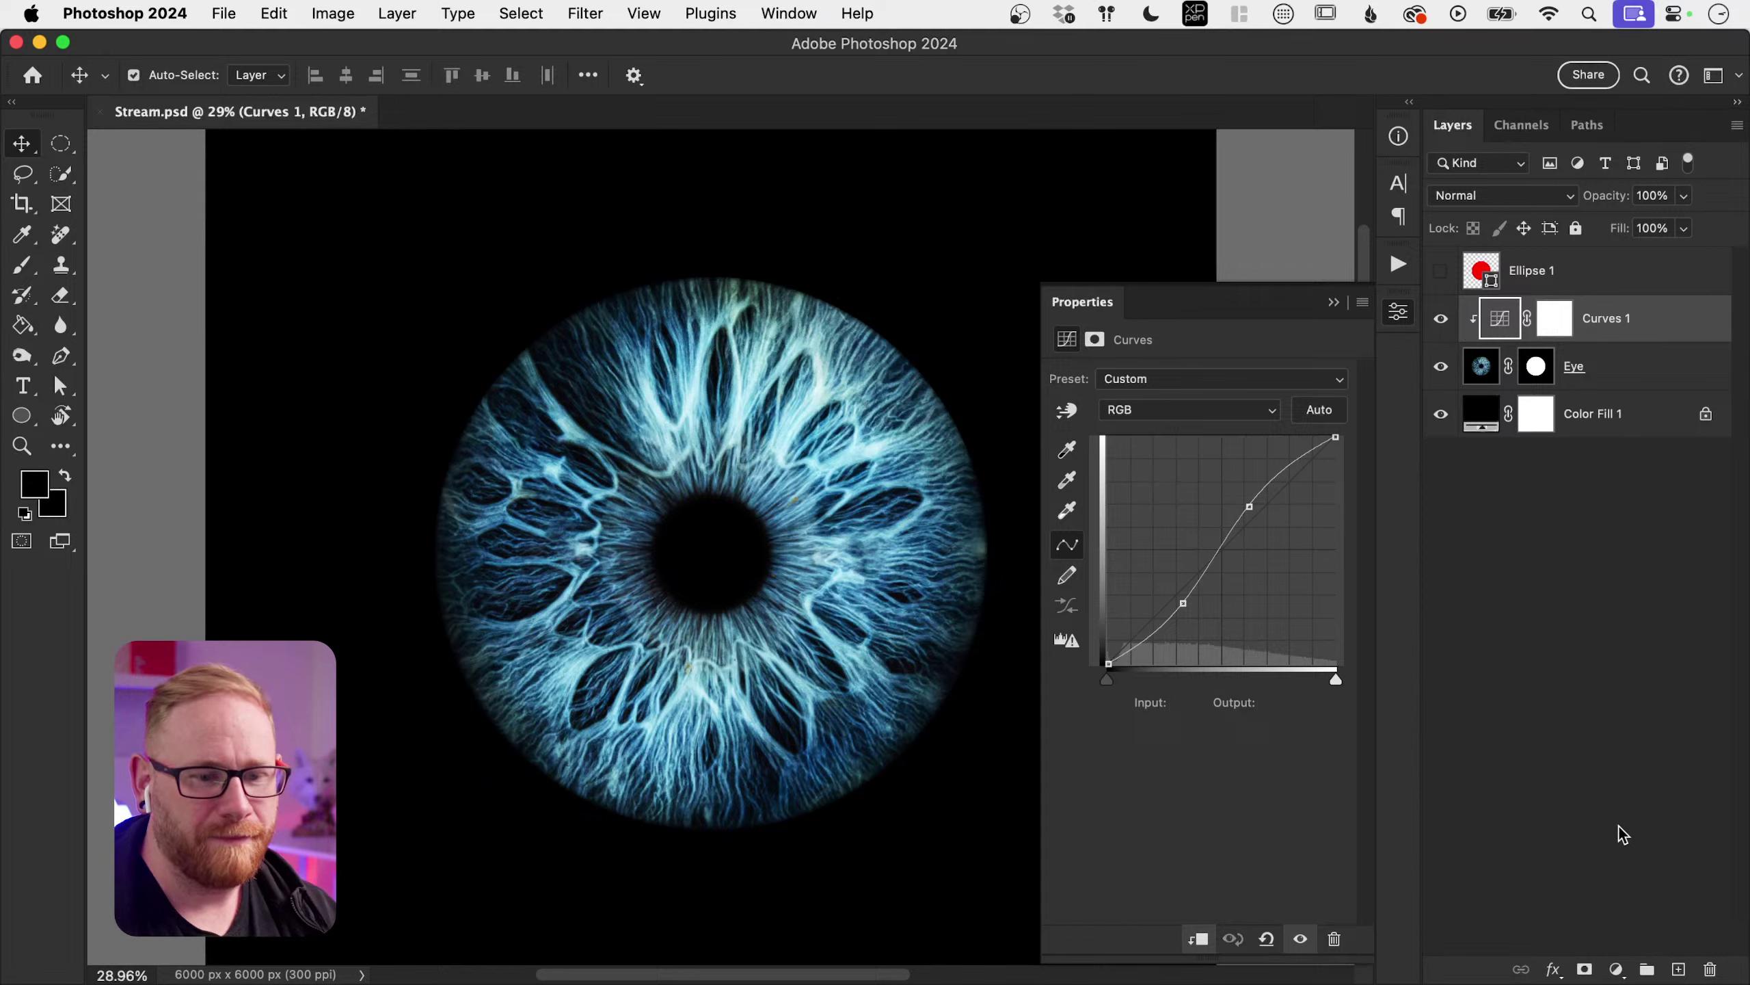
# Step: Add a second Curves adjustment layer above Curves 1 and clip it to the Eye layer
pyautogui.click(1616, 969)
pyautogui.click(1378, 788)
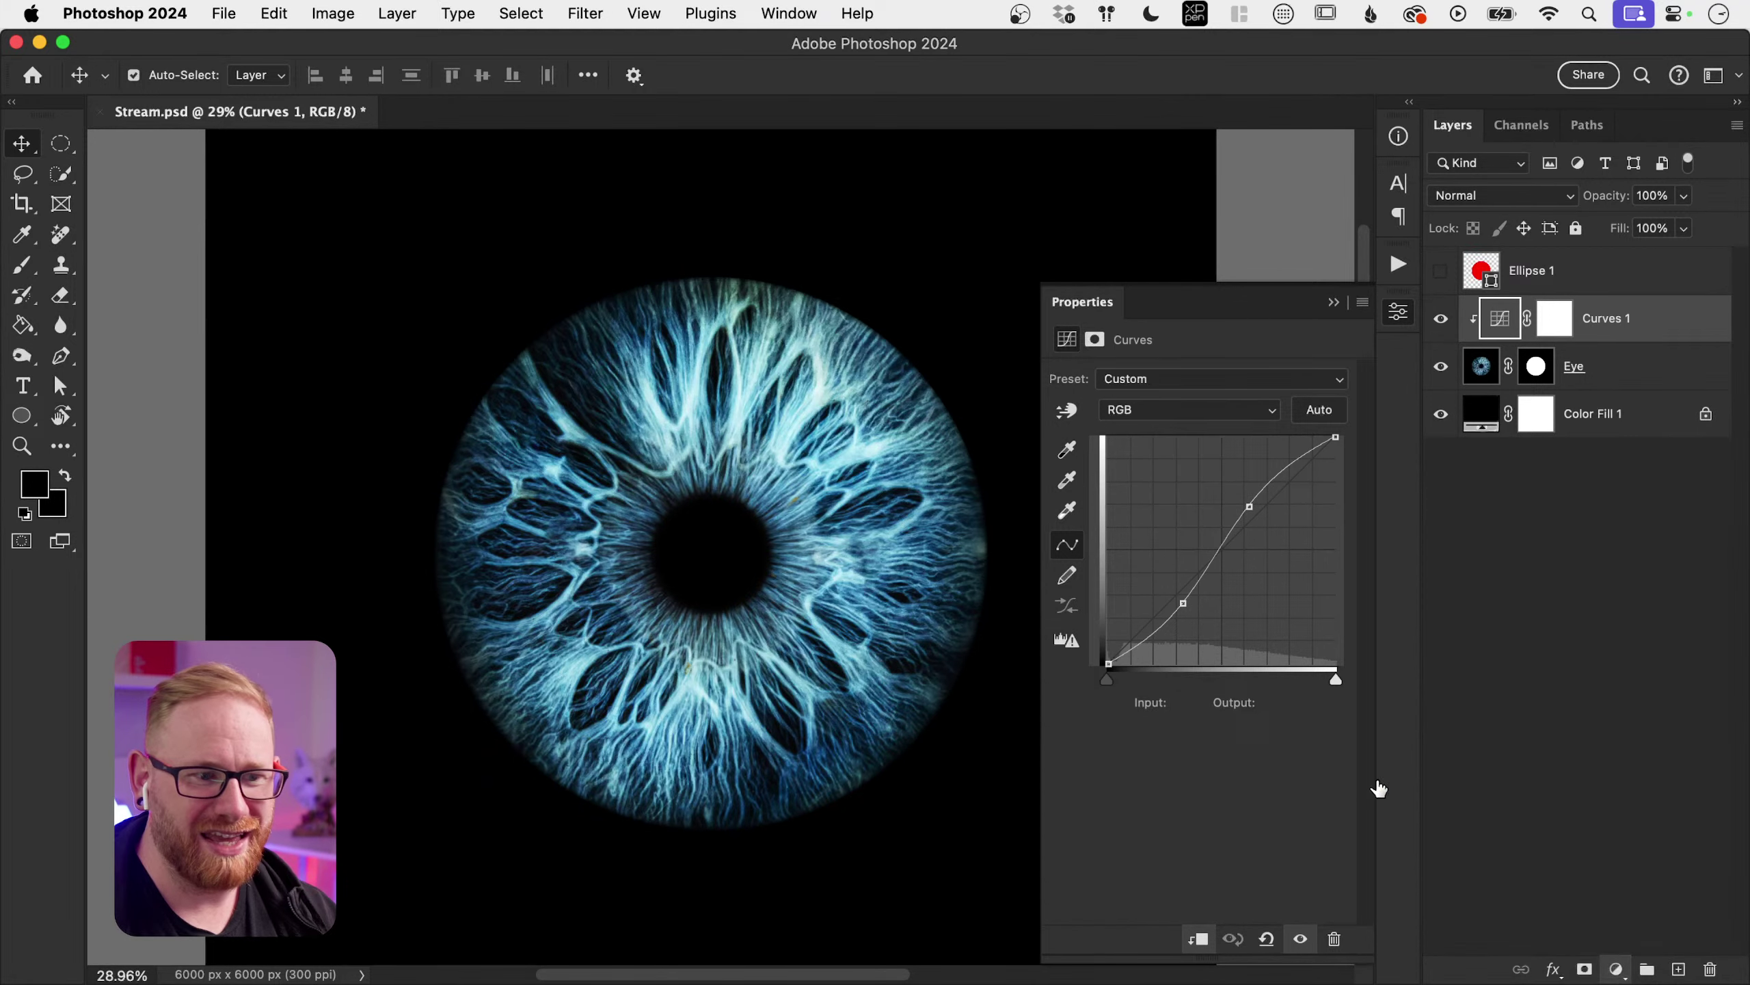
pyautogui.click(1198, 939)
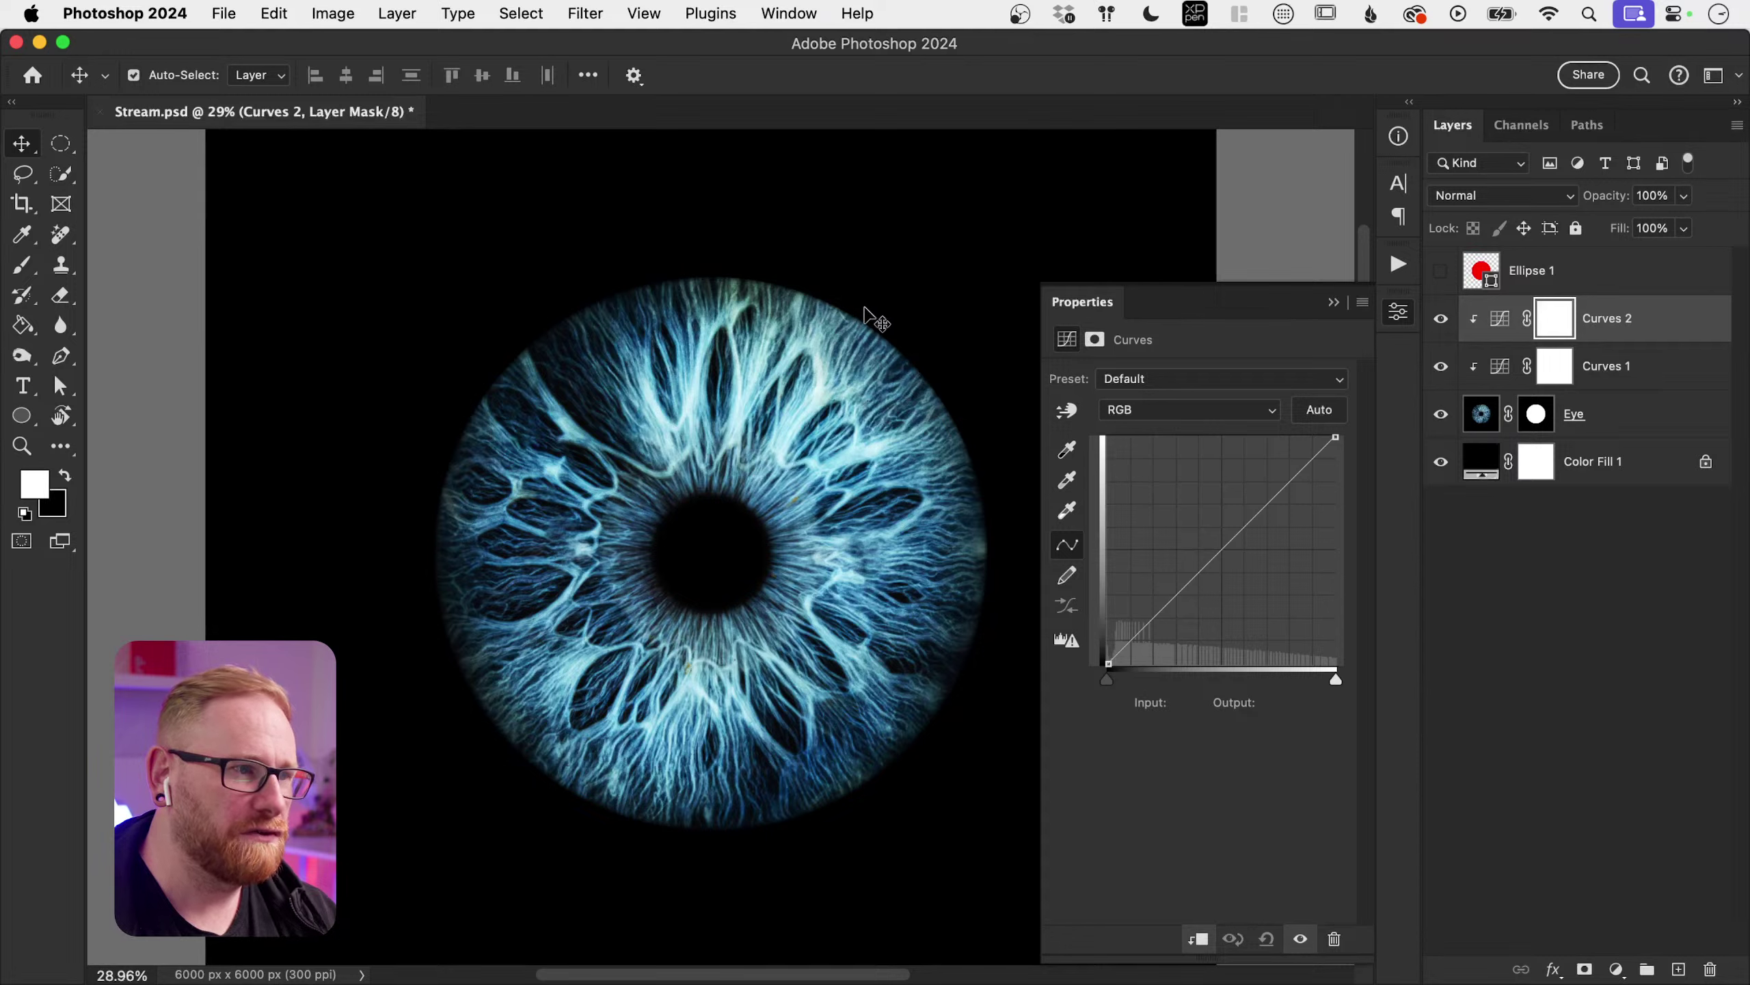
# Step: Darken the iris with the Curves 2 RGB curve, using a lowered midtone point at input 130, output 81, plus an upper point
pyautogui.moveTo(1186, 588)
pyautogui.mouseDown()
pyautogui.moveTo(1174, 607)
pyautogui.moveTo(1208, 611)
pyautogui.mouseUp()
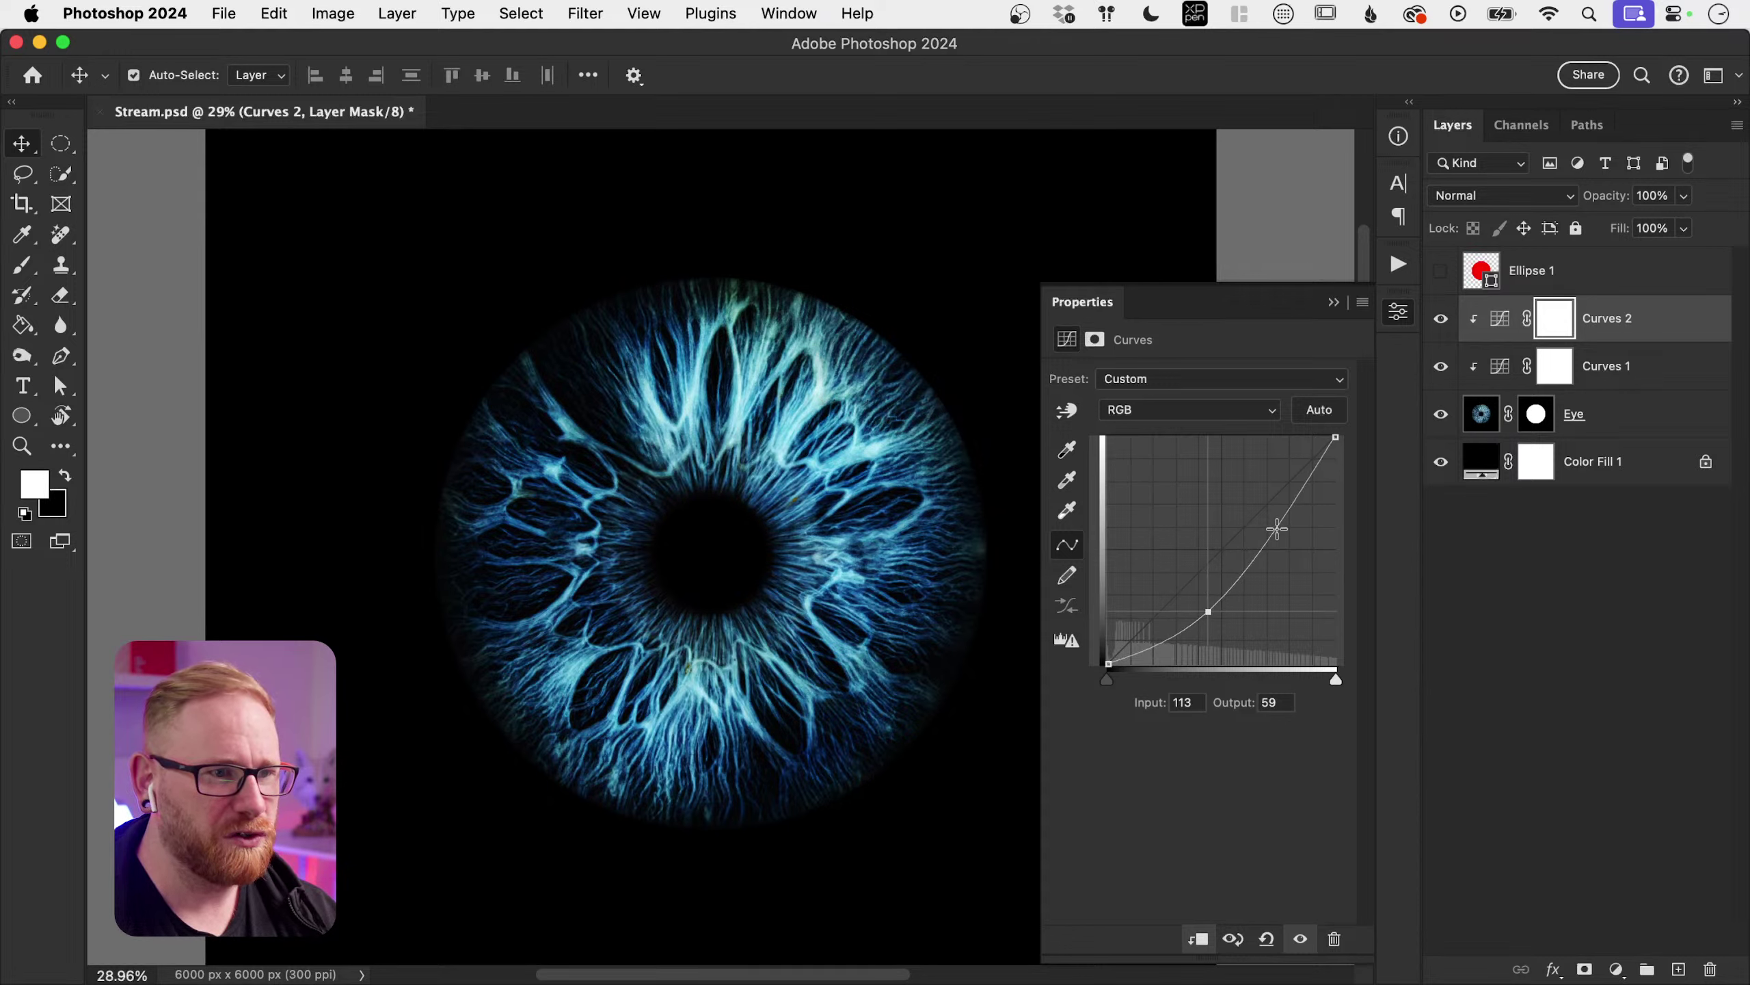
pyautogui.moveTo(1276, 529); pyautogui.dragTo(1269, 522)
pyautogui.moveTo(1105, 657)
pyautogui.mouseDown()
pyautogui.moveTo(1105, 631)
pyautogui.moveTo(1106, 664)
pyautogui.mouseUp()
pyautogui.moveTo(1209, 610)
pyautogui.mouseDown()
pyautogui.moveTo(1224, 579)
pyautogui.moveTo(1223, 594)
pyautogui.mouseUp()
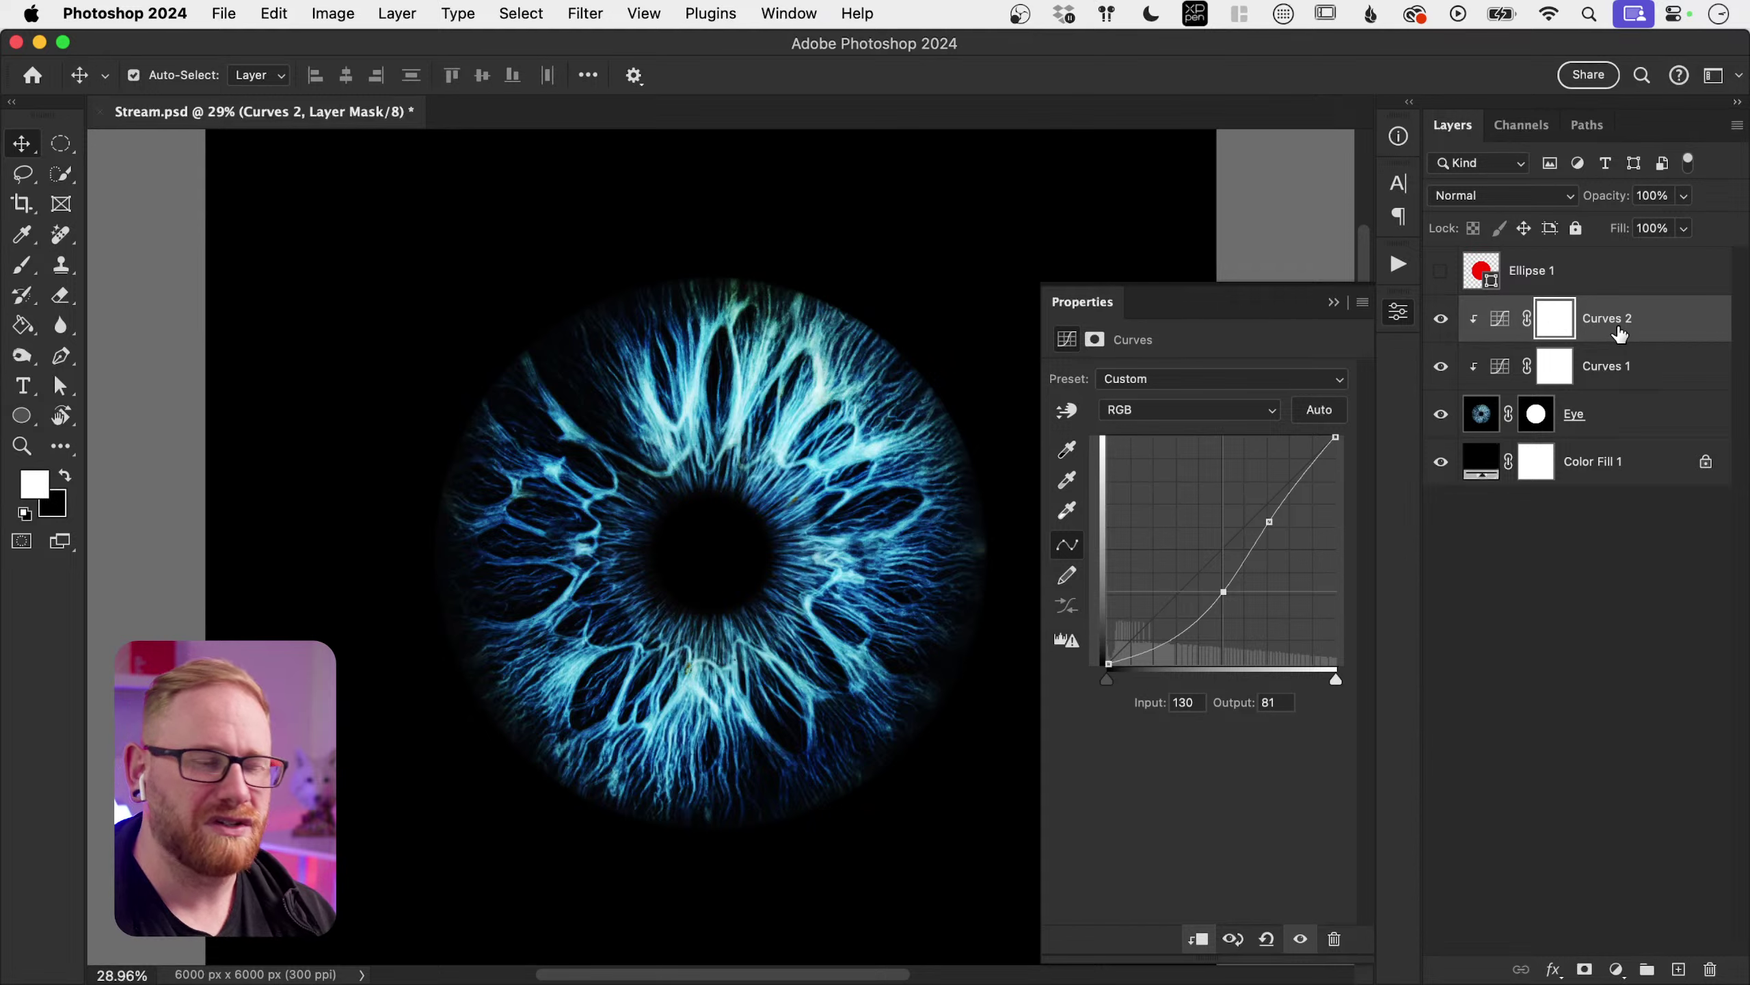
# Step: Invert the Curves 2 mask to black and paint white around the iris's outer edge with a soft 400 px brush
pyautogui.click(1555, 325)
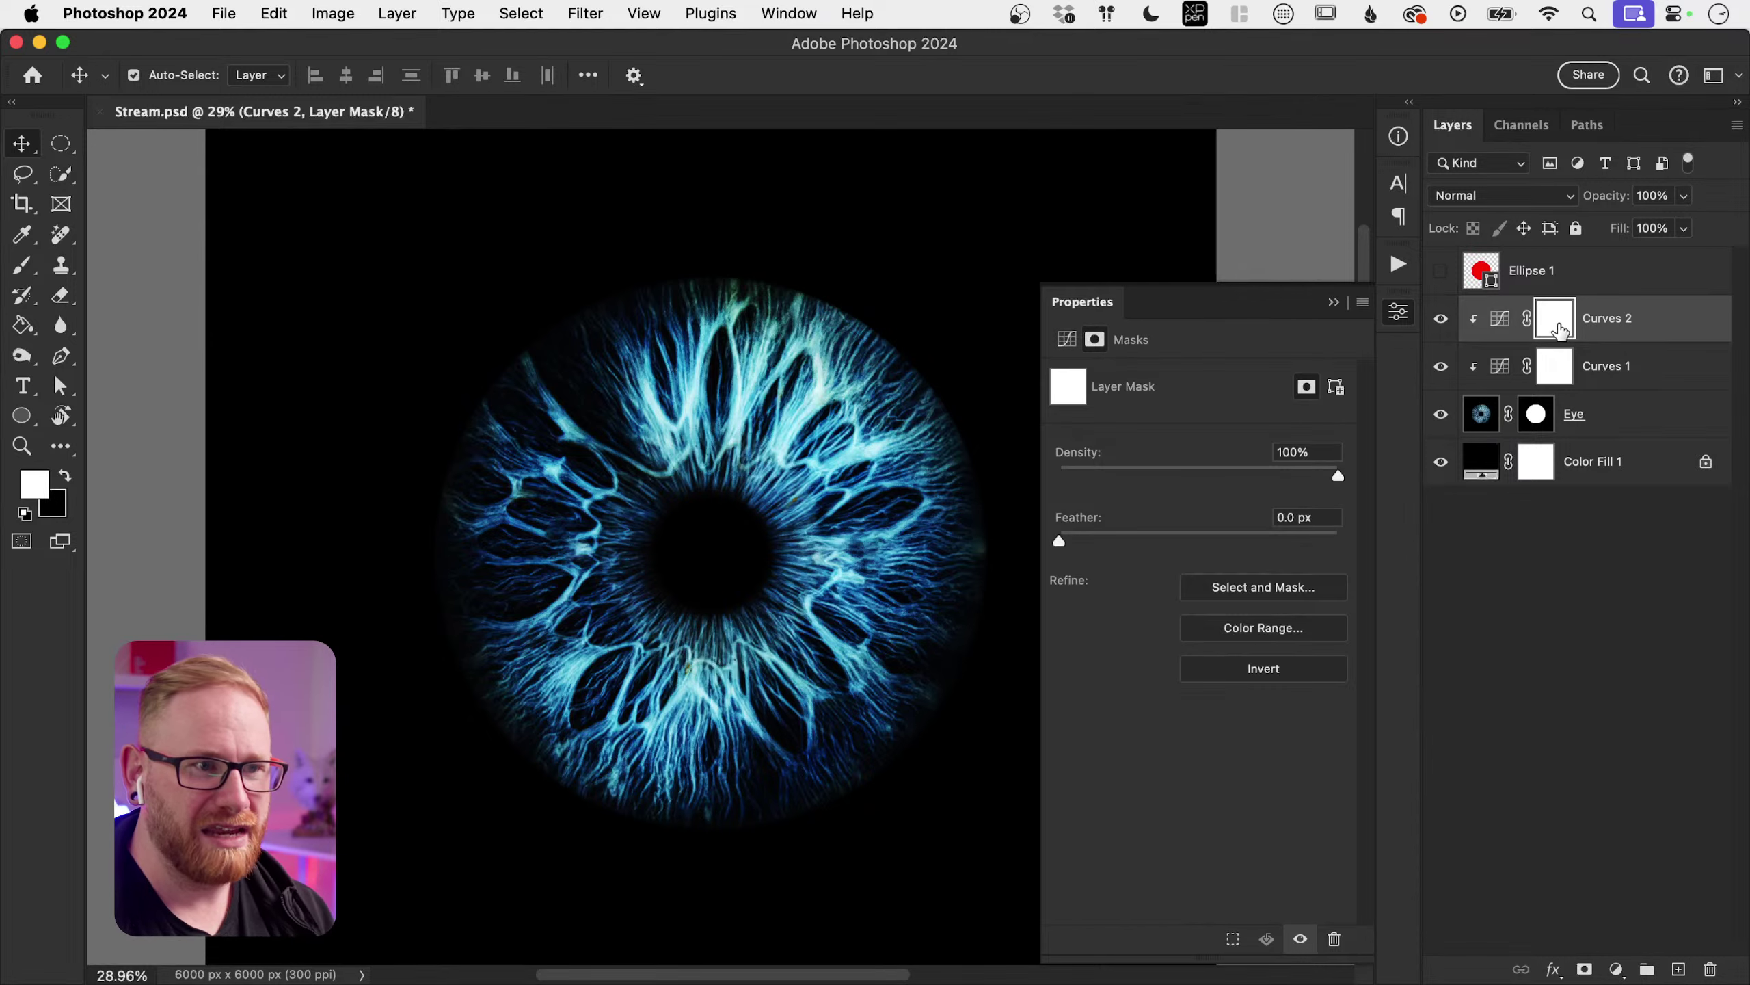
pyautogui.press('super+i')
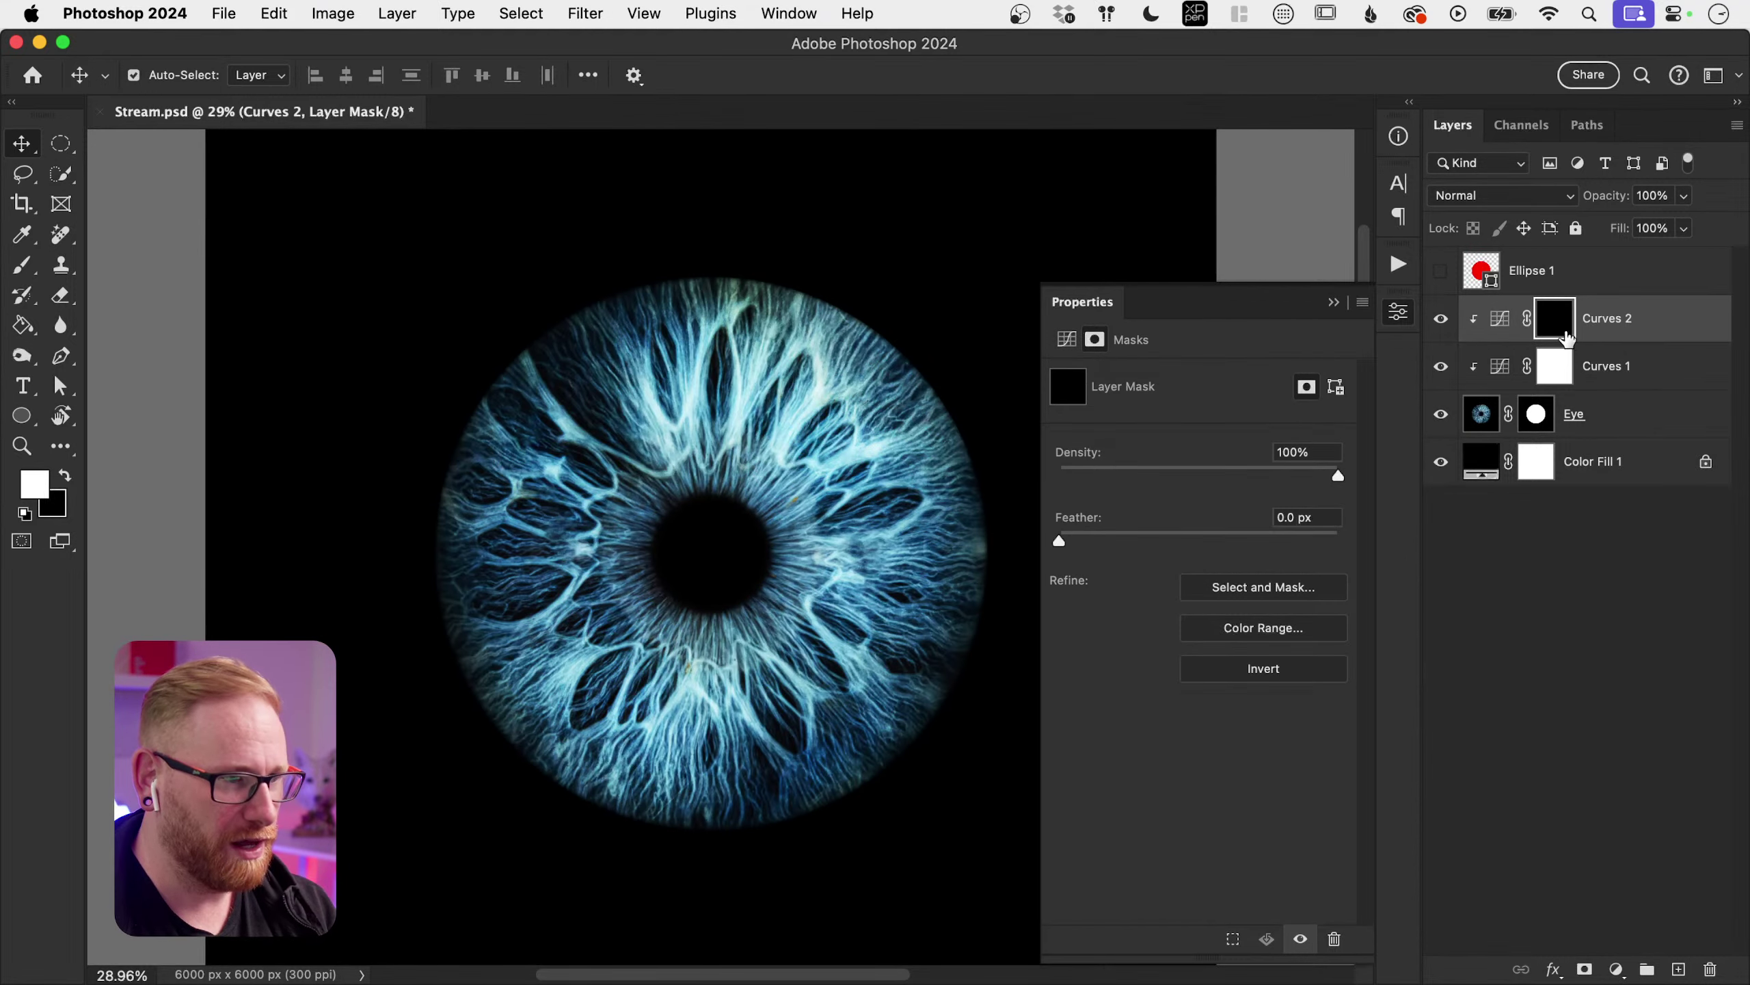
pyautogui.press('b')
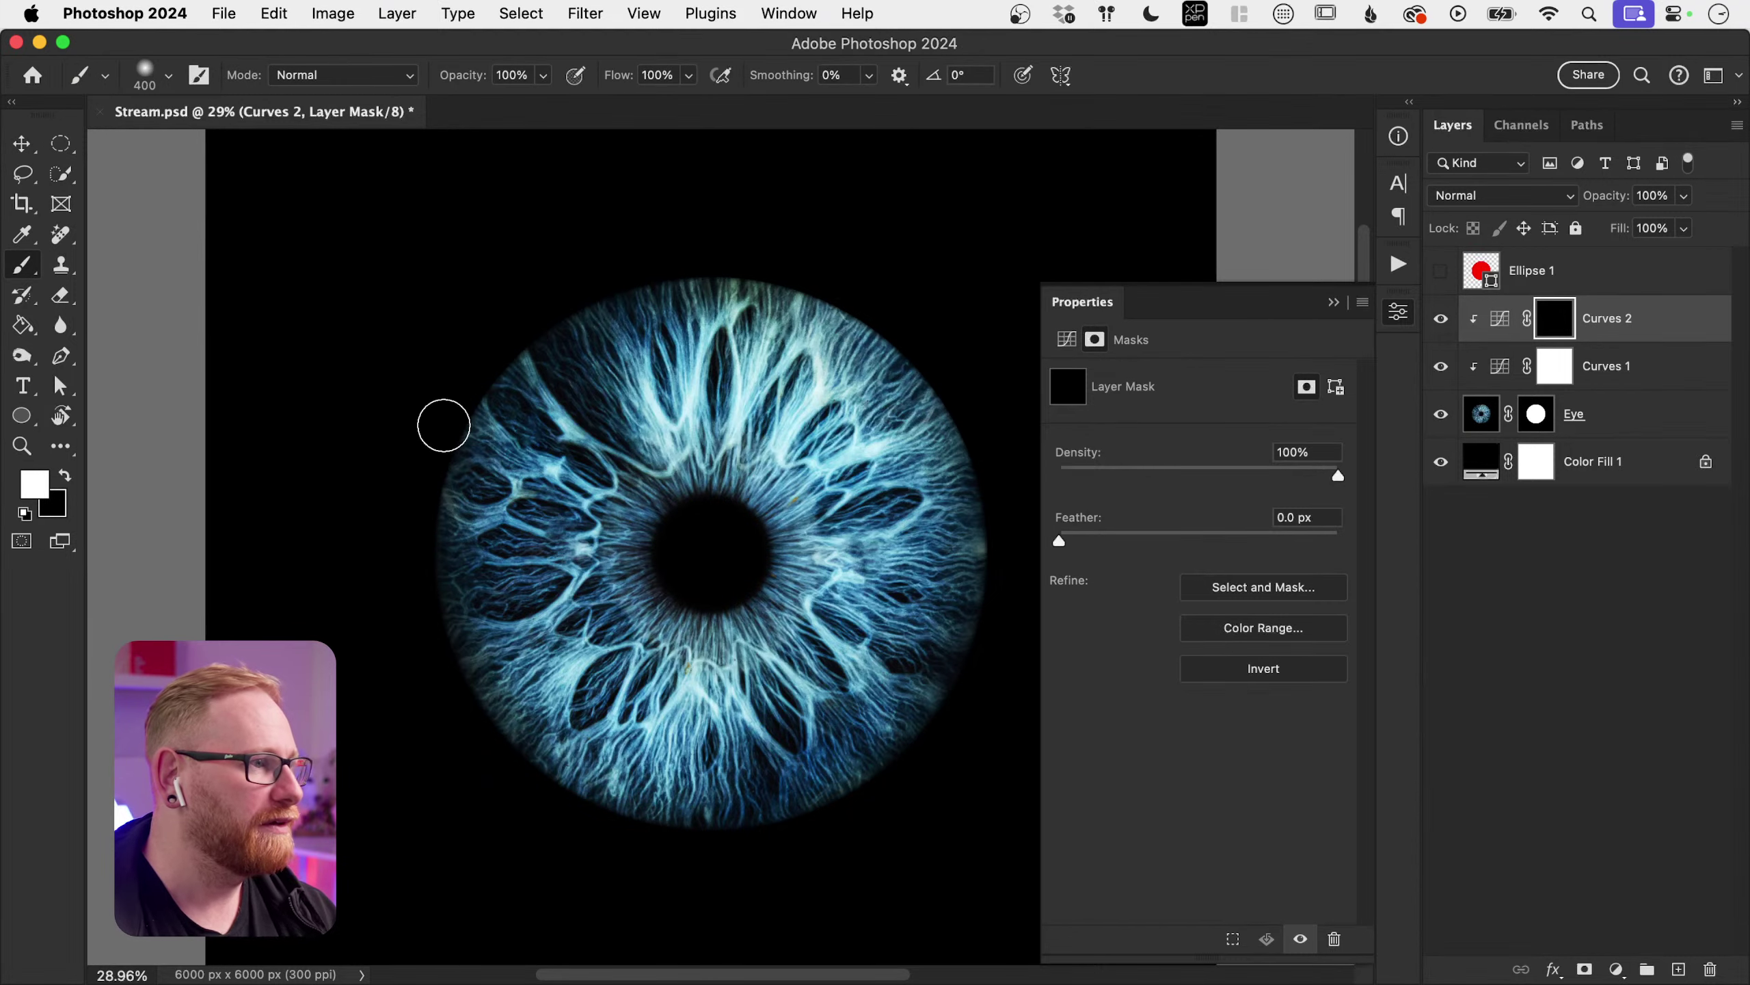
pyautogui.click(166, 75)
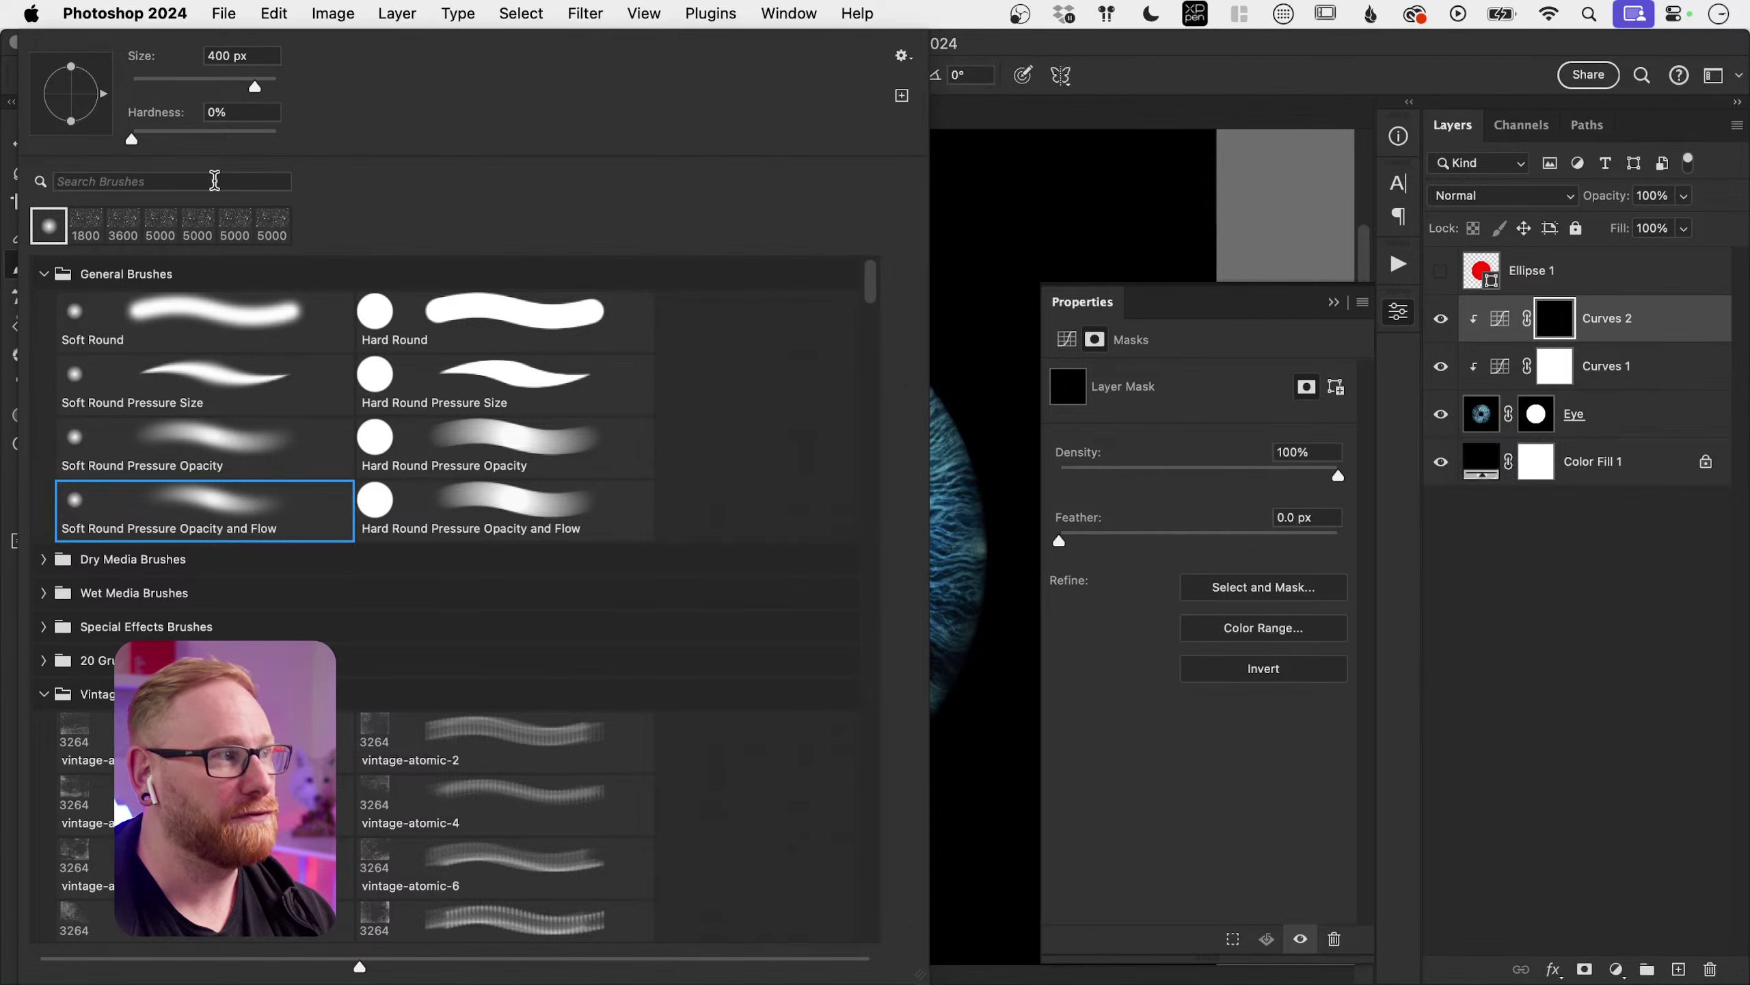
pyautogui.click(968, 228)
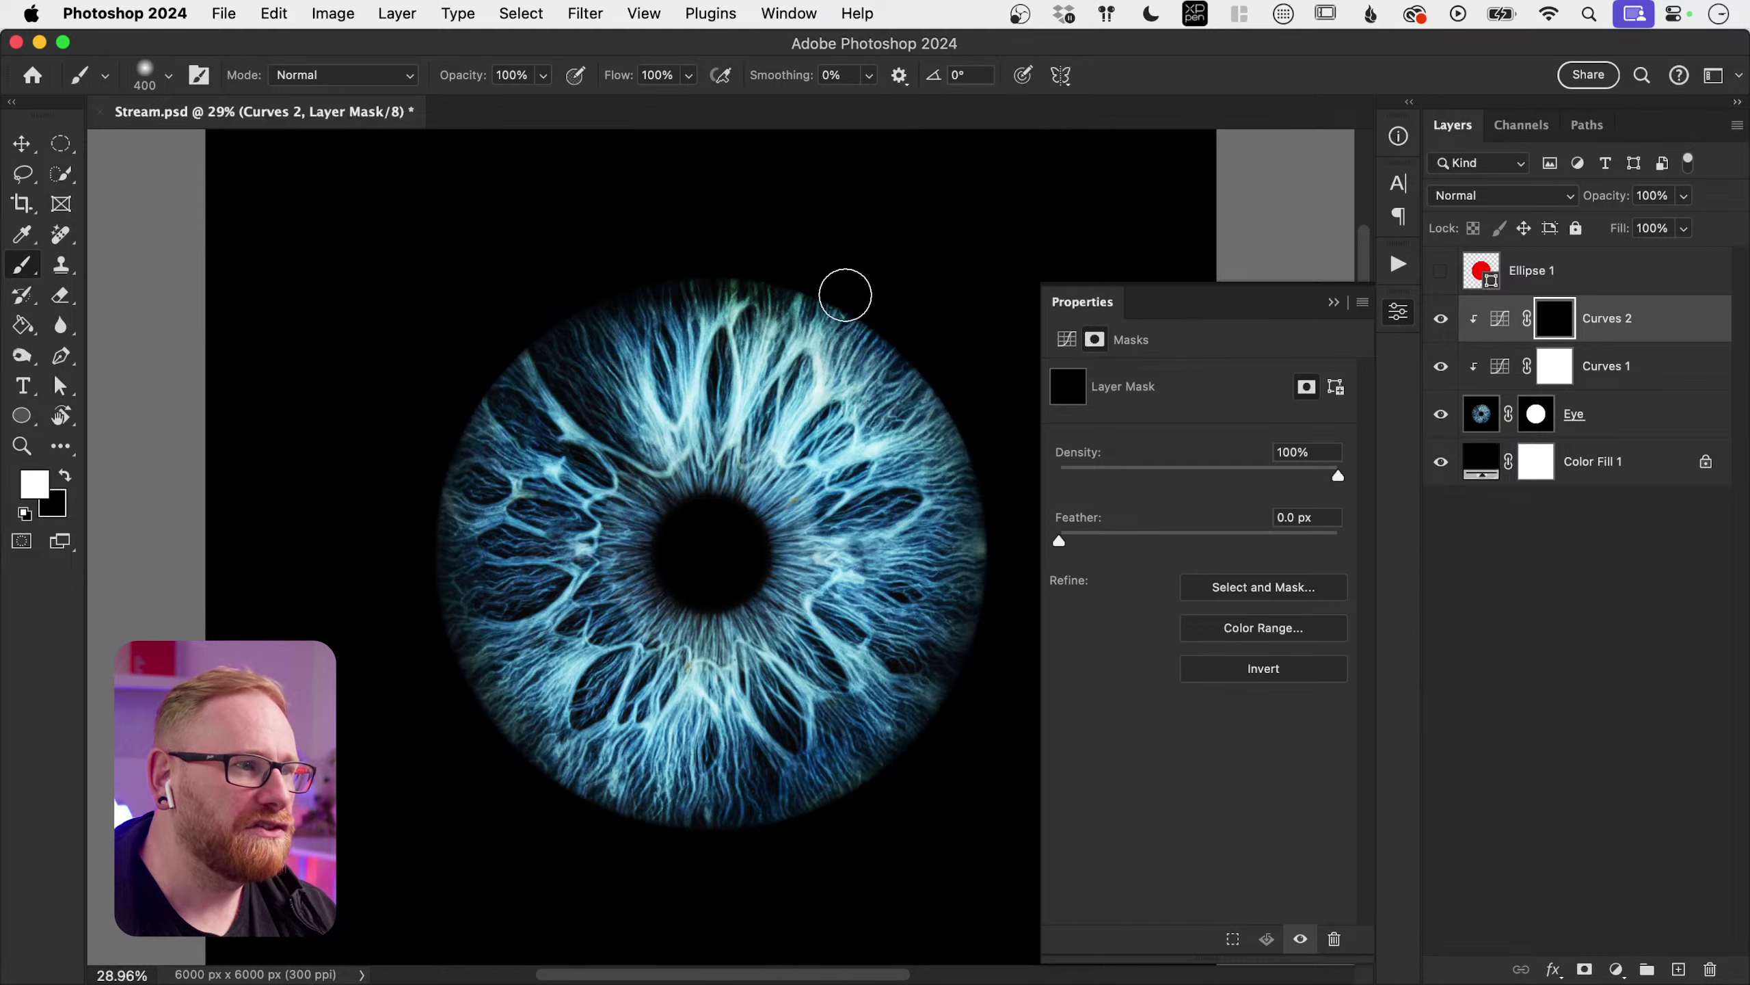
pyautogui.moveTo(876, 328)
pyautogui.mouseDown()
pyautogui.moveTo(970, 439)
pyautogui.moveTo(994, 583)
pyautogui.moveTo(978, 653)
pyautogui.moveTo(909, 759)
pyautogui.moveTo(975, 635)
pyautogui.moveTo(861, 792)
pyautogui.moveTo(782, 824)
pyautogui.mouseUp()
pyautogui.moveTo(696, 830)
pyautogui.mouseDown()
pyautogui.moveTo(520, 755)
pyautogui.moveTo(442, 609)
pyautogui.moveTo(437, 481)
pyautogui.moveTo(512, 336)
pyautogui.moveTo(451, 524)
pyautogui.moveTo(613, 294)
pyautogui.moveTo(852, 281)
pyautogui.moveTo(1000, 501)
pyautogui.moveTo(802, 777)
pyautogui.mouseUp()
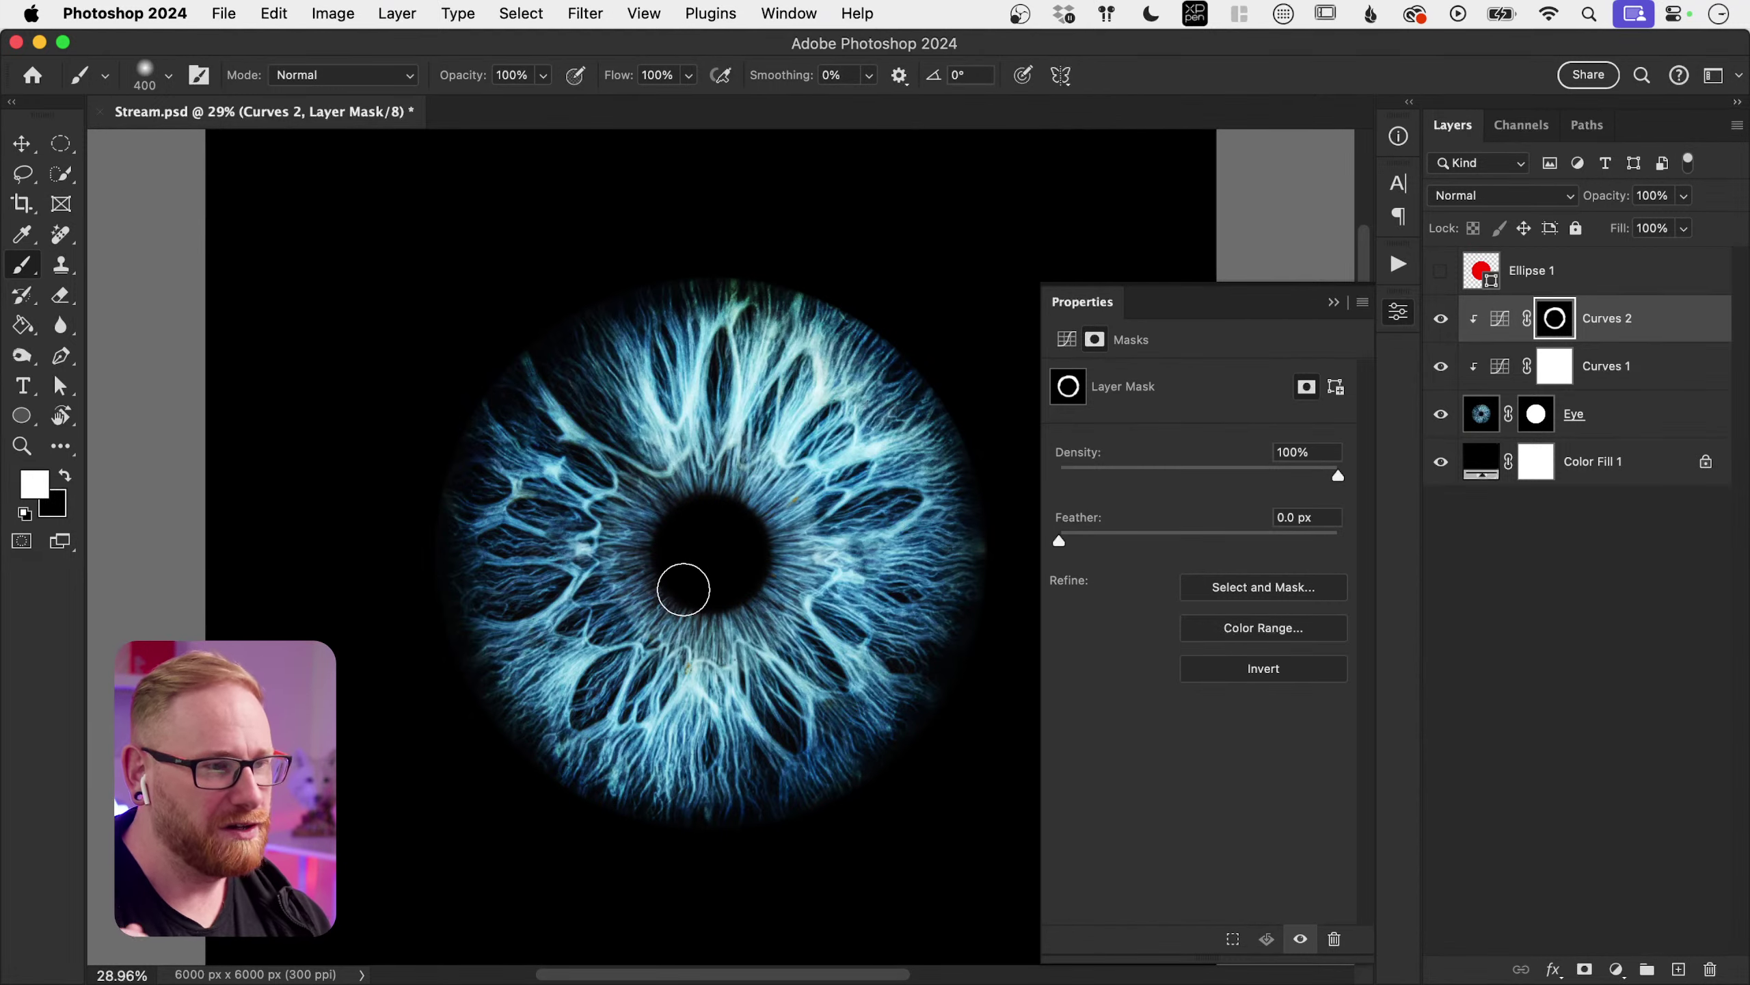
# Step: Toggle the Curves 2 layer's visibility to compare the iris's outer edge with and without the darkening
pyautogui.press('super+minus')
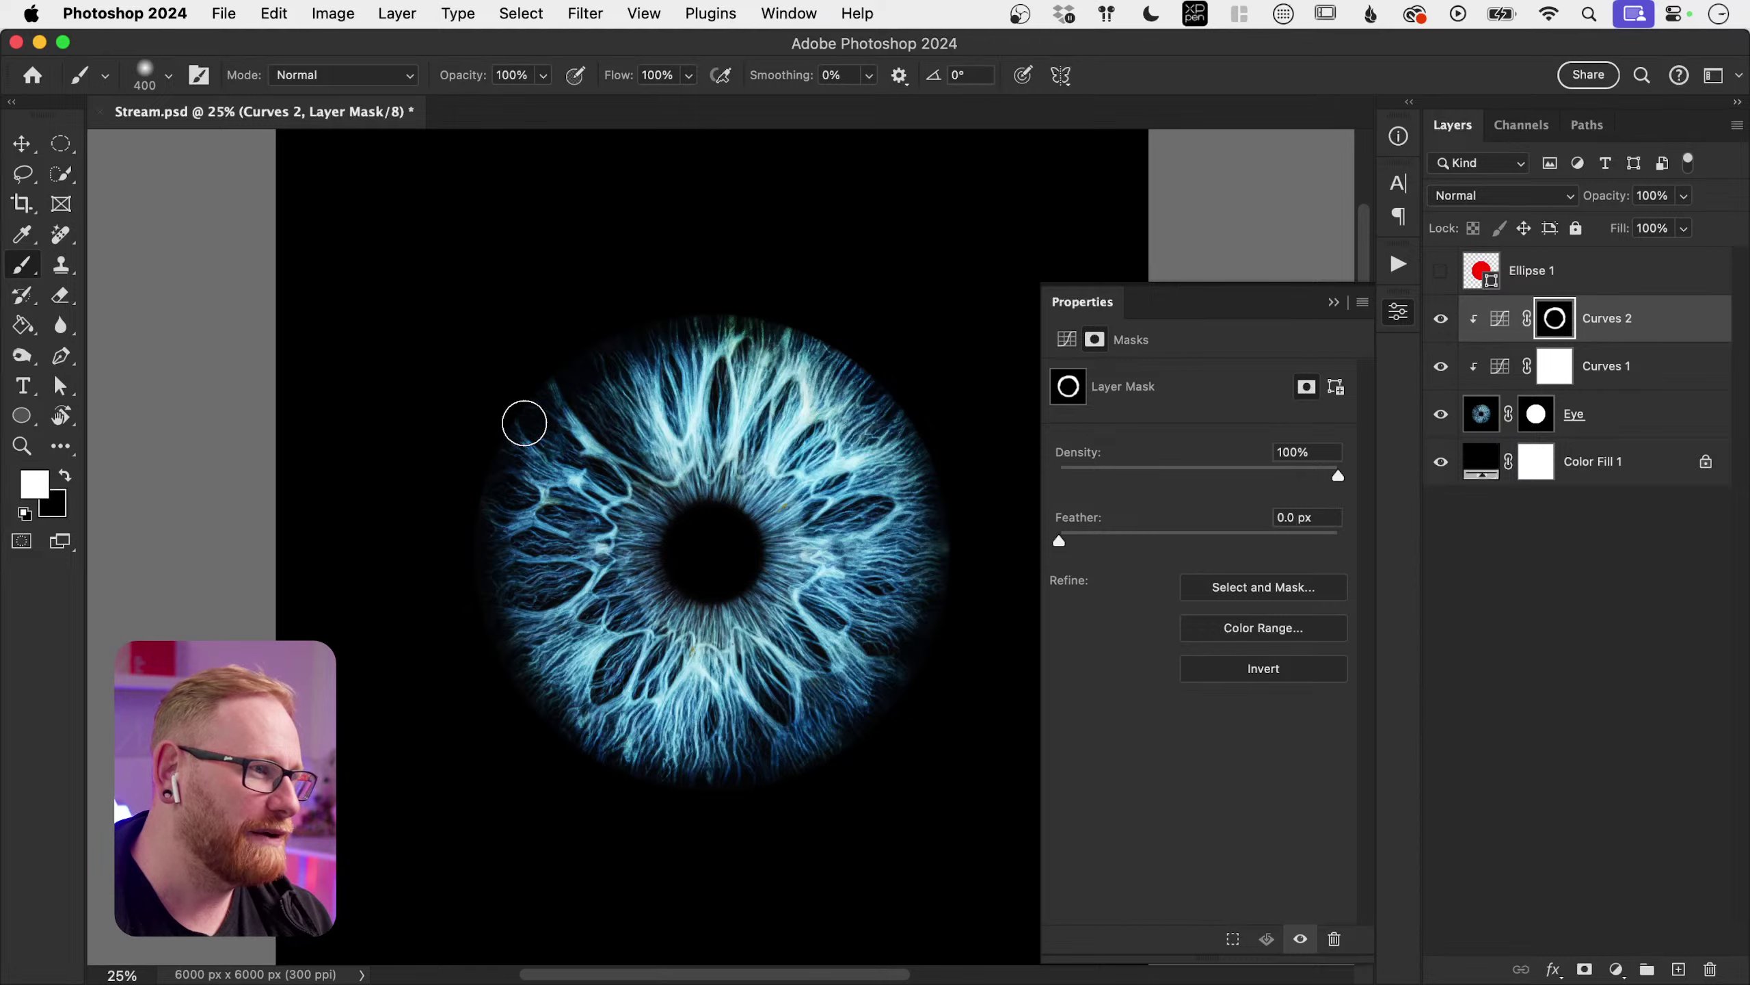
pyautogui.click(1440, 321)
pyautogui.click(1440, 326)
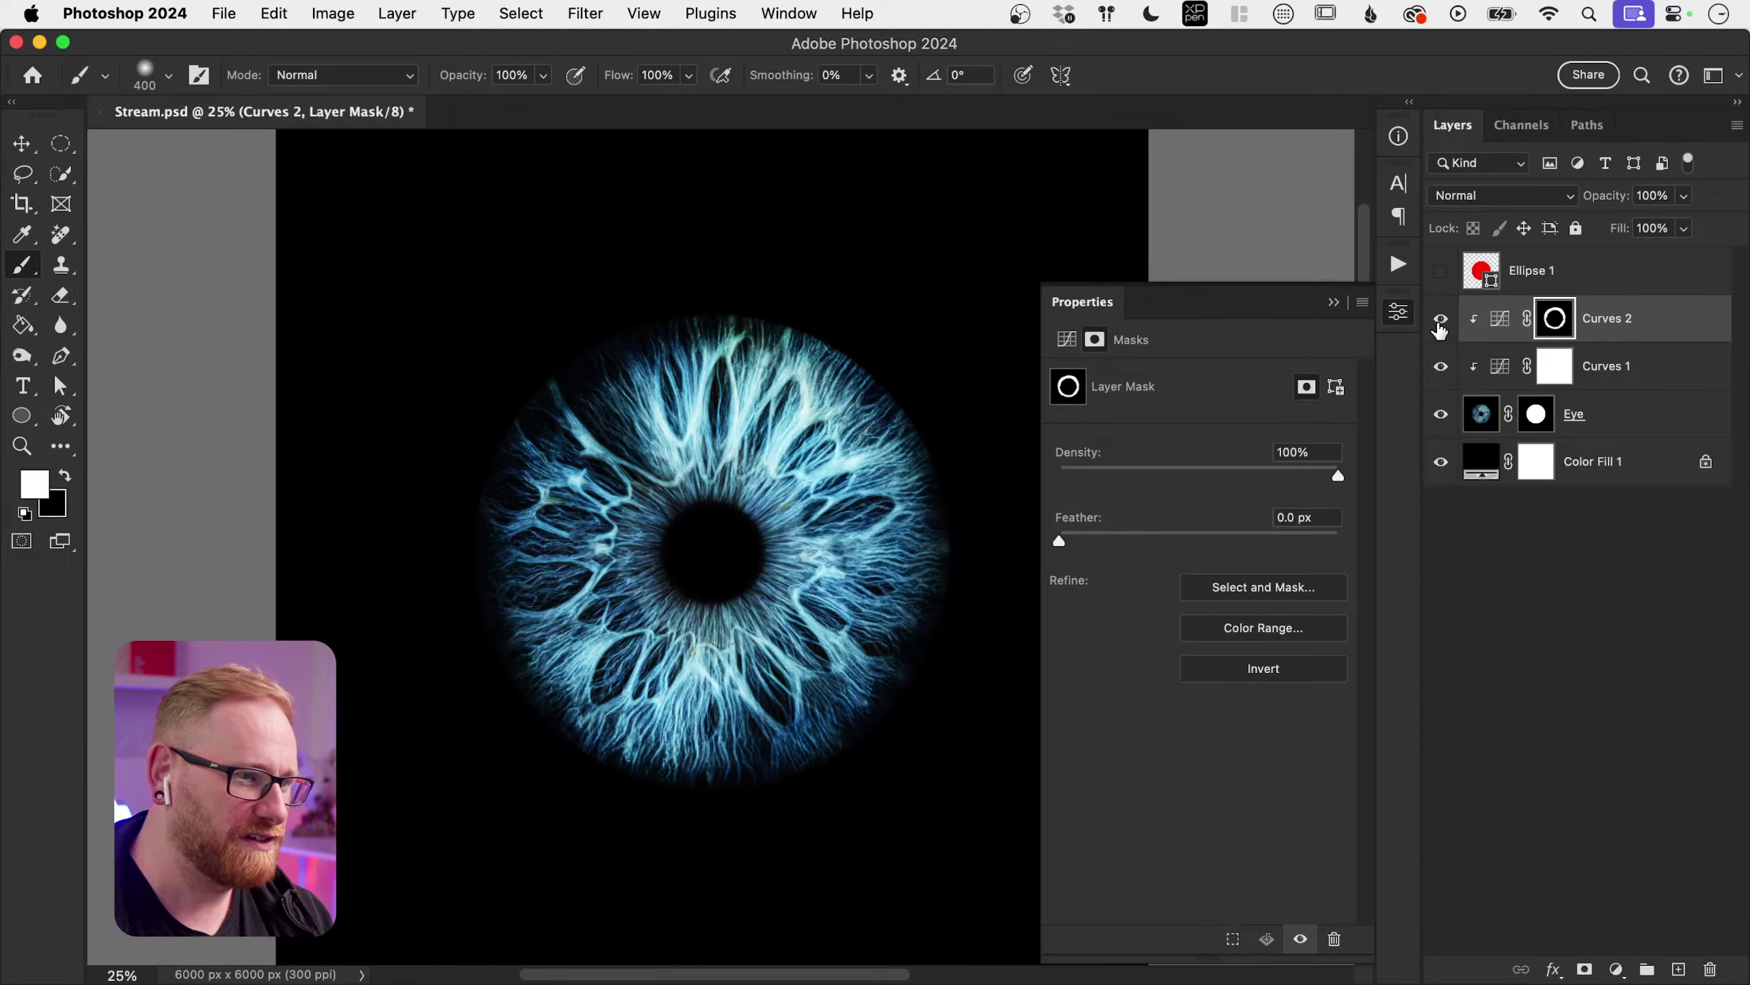
pyautogui.click(1440, 326)
pyautogui.click(1439, 325)
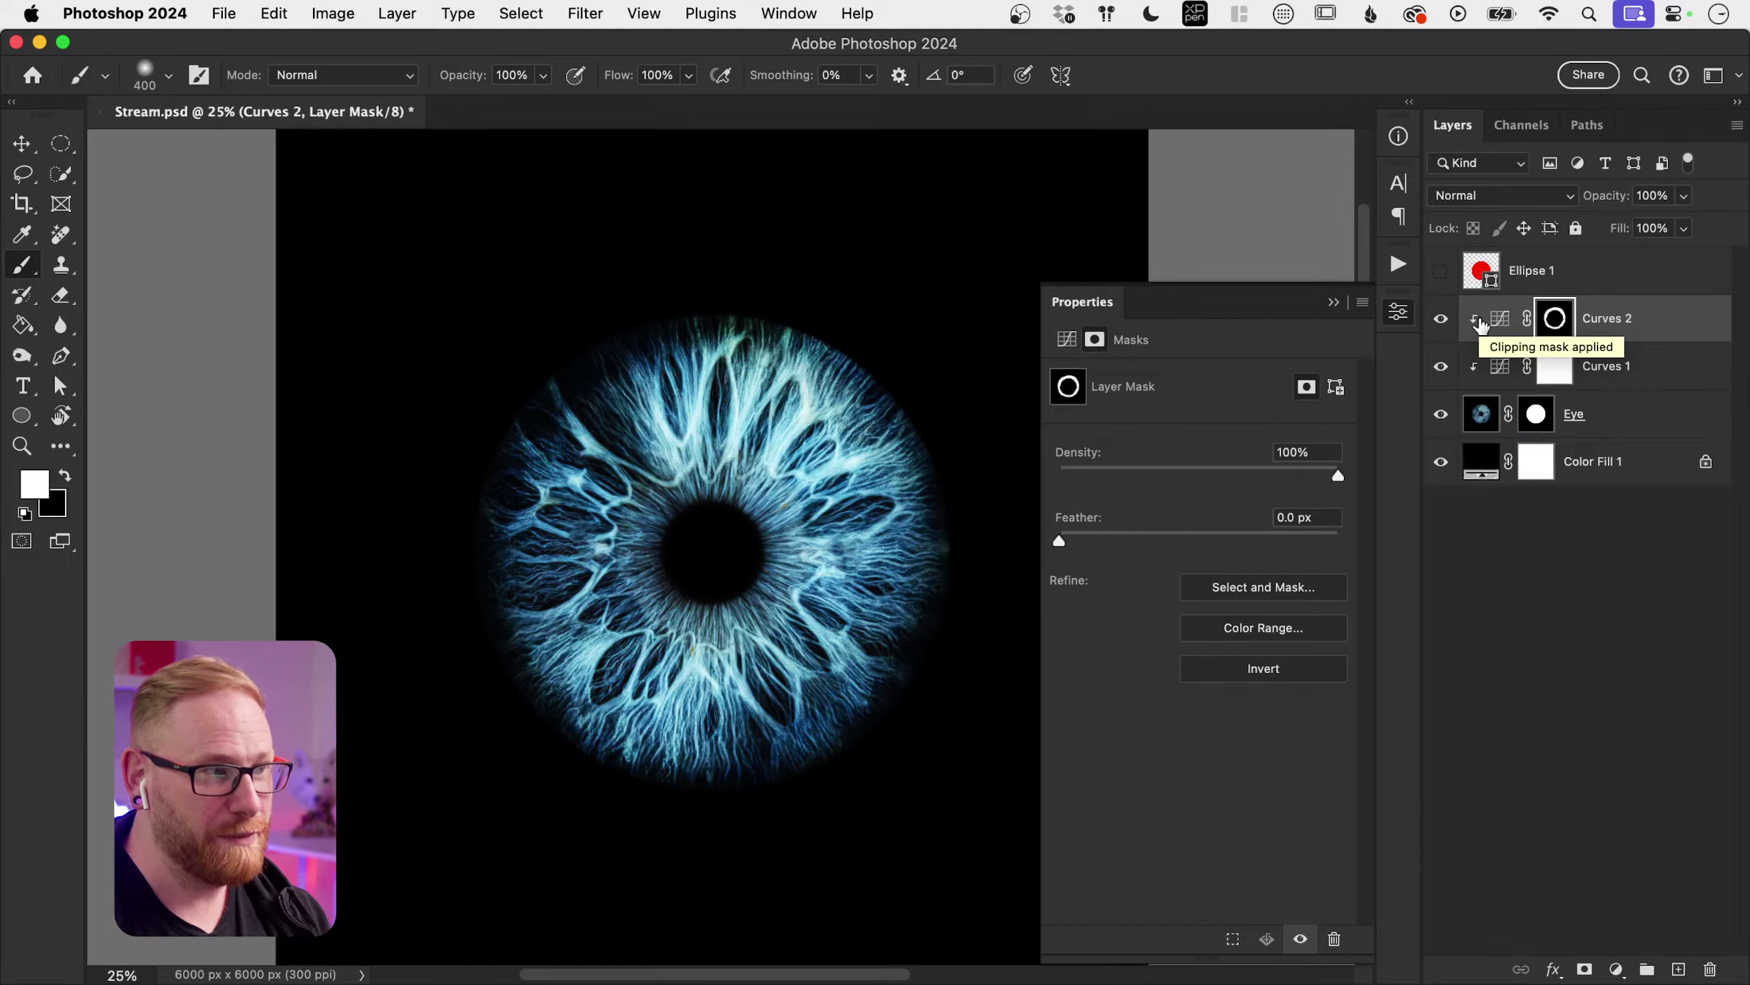
pyautogui.click(1440, 318)
pyautogui.click(1440, 318)
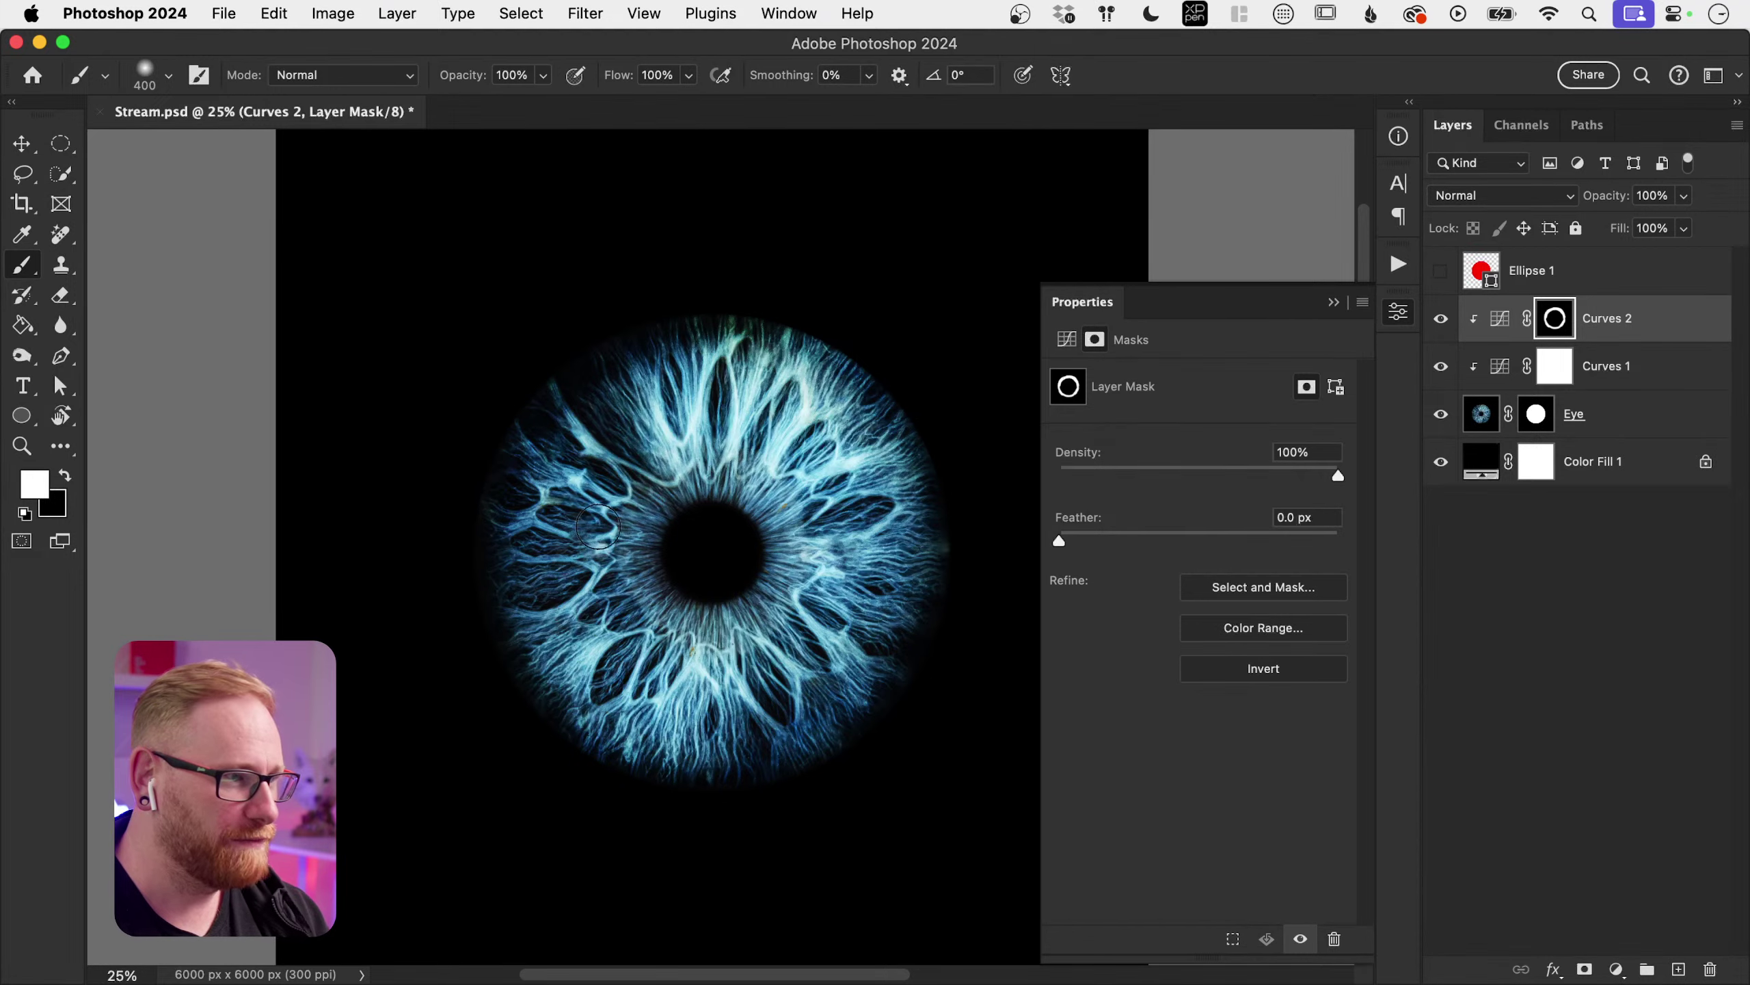
# Step: Try painting white over the iris's inner fibres on the Curves 2 mask, undoing each stroke
pyautogui.moveTo(611, 550)
pyautogui.mouseDown()
pyautogui.moveTo(704, 509)
pyautogui.moveTo(818, 540)
pyautogui.moveTo(850, 568)
pyautogui.moveTo(879, 511)
pyautogui.moveTo(811, 398)
pyautogui.moveTo(697, 439)
pyautogui.moveTo(835, 492)
pyautogui.mouseUp()
pyautogui.press('super+z')
pyautogui.moveTo(730, 406)
pyautogui.mouseDown()
pyautogui.moveTo(703, 461)
pyautogui.moveTo(807, 435)
pyautogui.moveTo(850, 530)
pyautogui.moveTo(820, 635)
pyautogui.moveTo(766, 660)
pyautogui.moveTo(610, 636)
pyautogui.moveTo(568, 505)
pyautogui.moveTo(668, 441)
pyautogui.moveTo(717, 331)
pyautogui.mouseUp()
pyautogui.press('super+z')
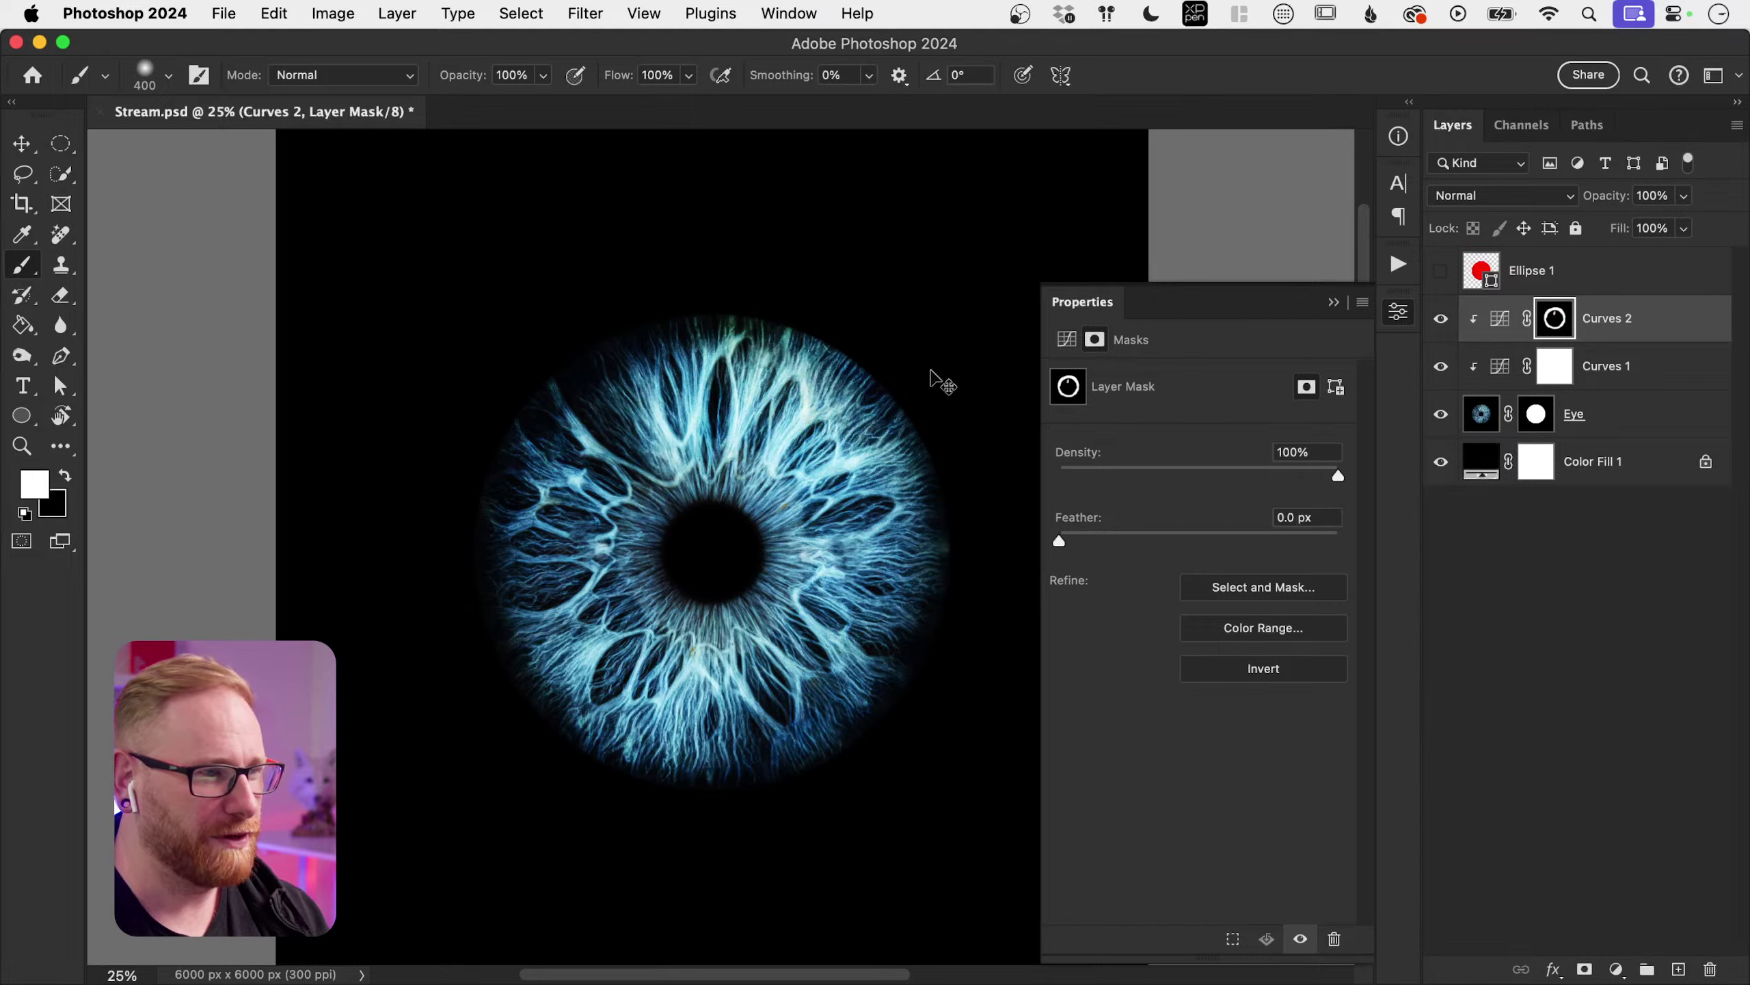
# Step: Switch to the Move tool and check the masked edge darkening by hiding and showing Curves 2
pyautogui.press('v')
pyautogui.click(1441, 320)
pyautogui.click(1441, 320)
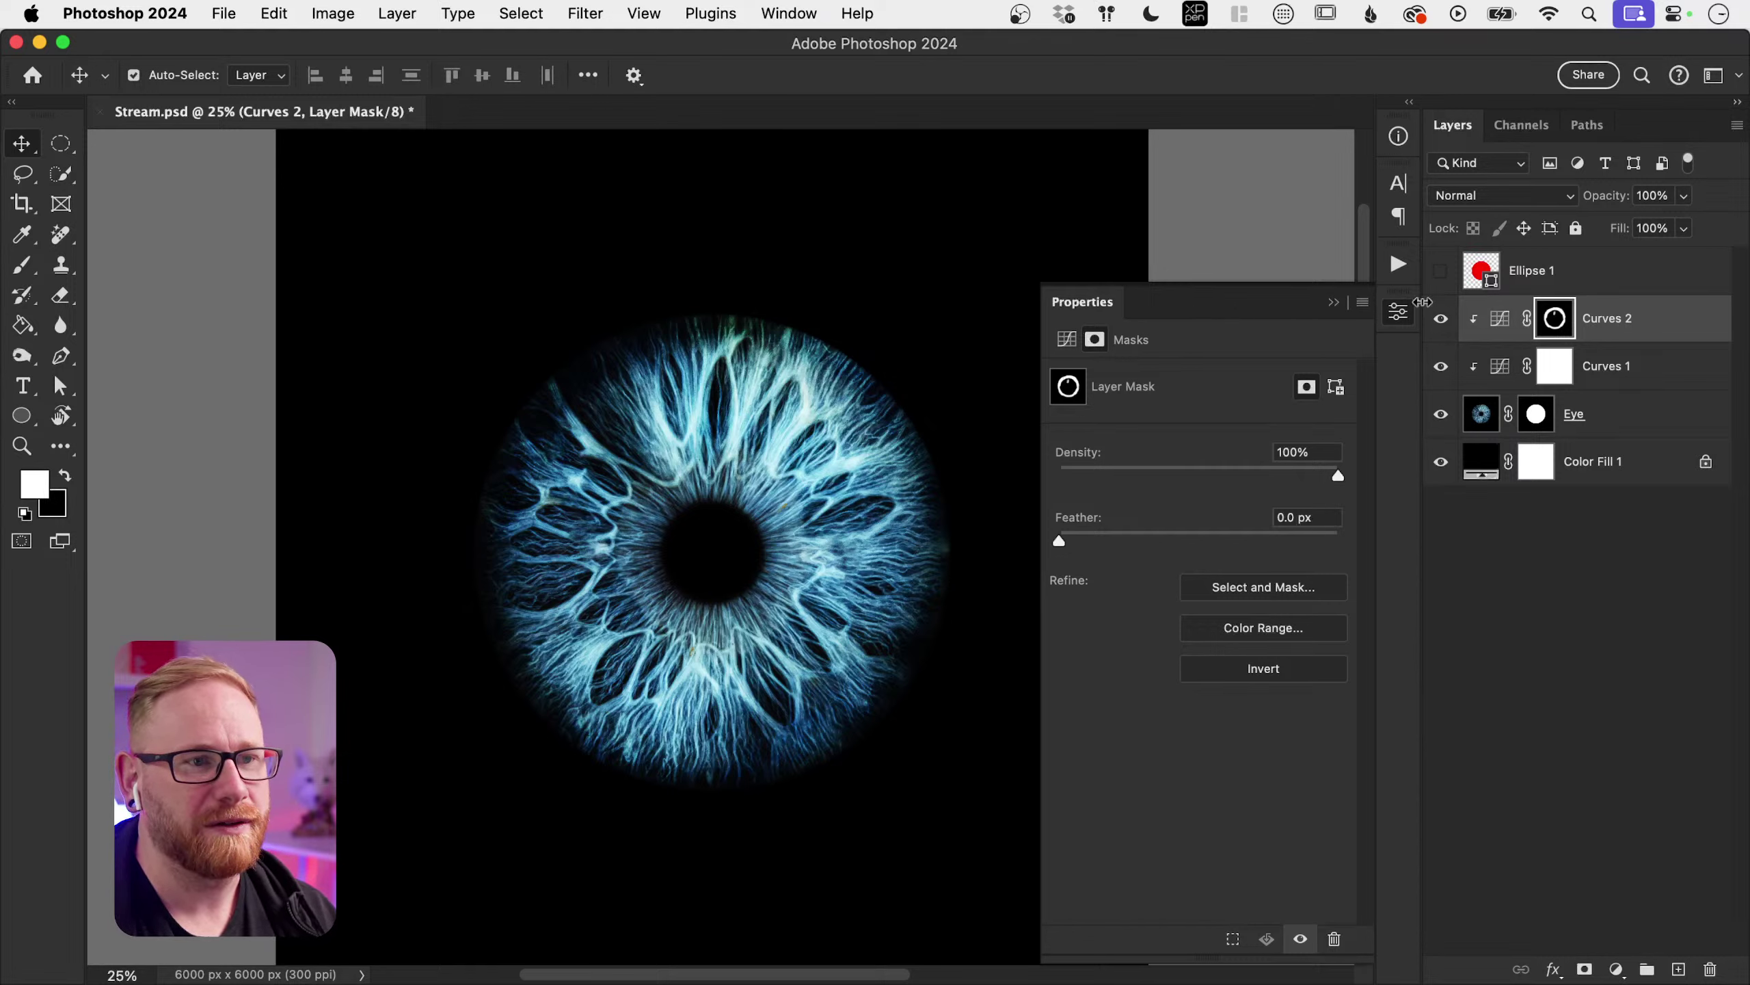
# Step: Duplicate the Eye layer together with both clipped Curves layers and merge the copies into one layer above the originals
pyautogui.click(1398, 312)
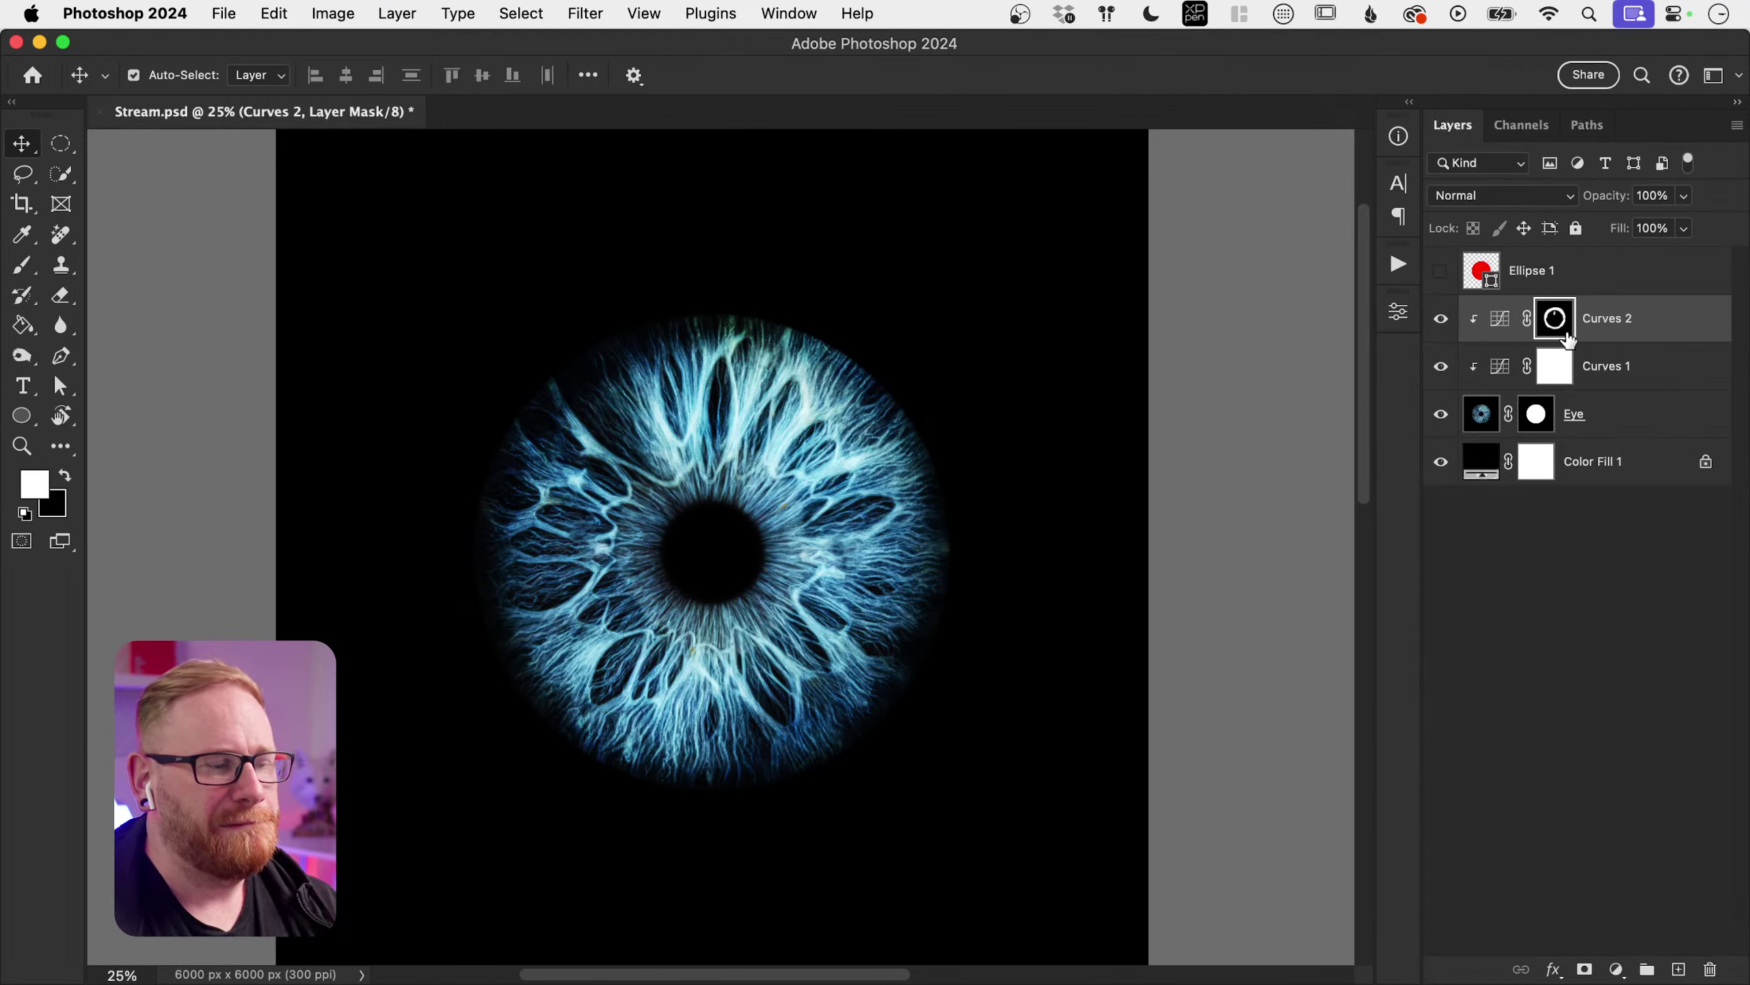
pyautogui.click(1601, 424)
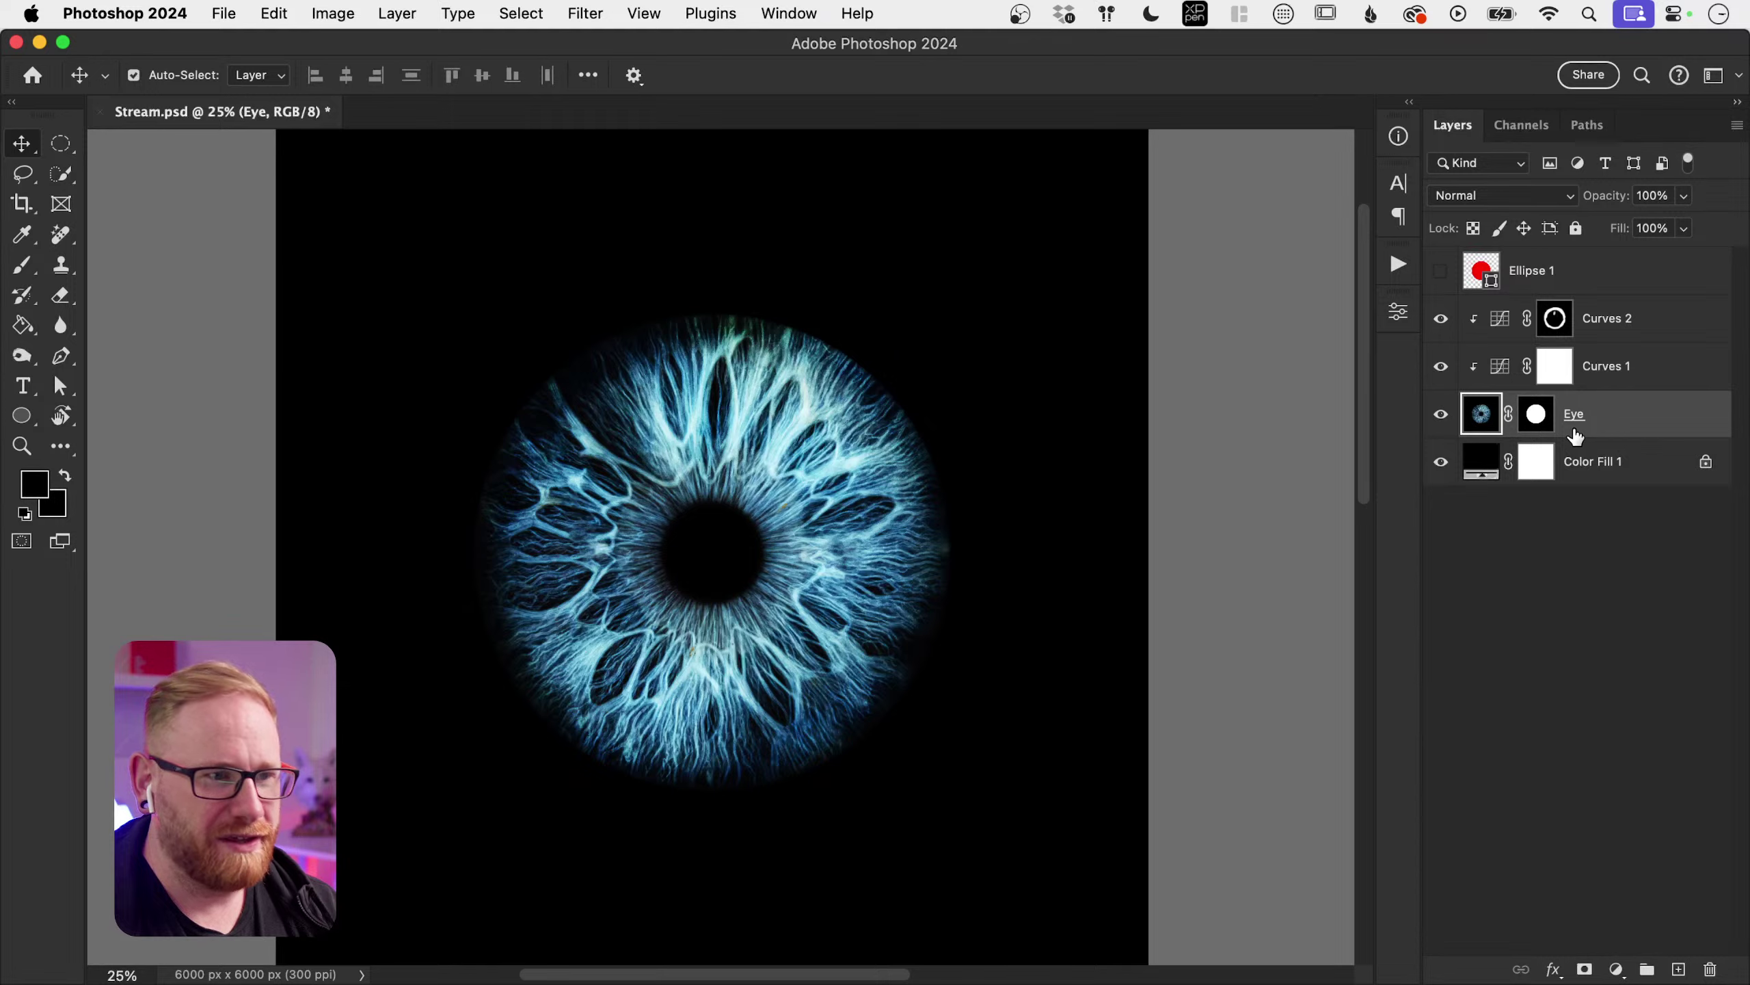
pyautogui.keyDown('shift'); pyautogui.click(1612, 323); pyautogui.keyUp('shift')
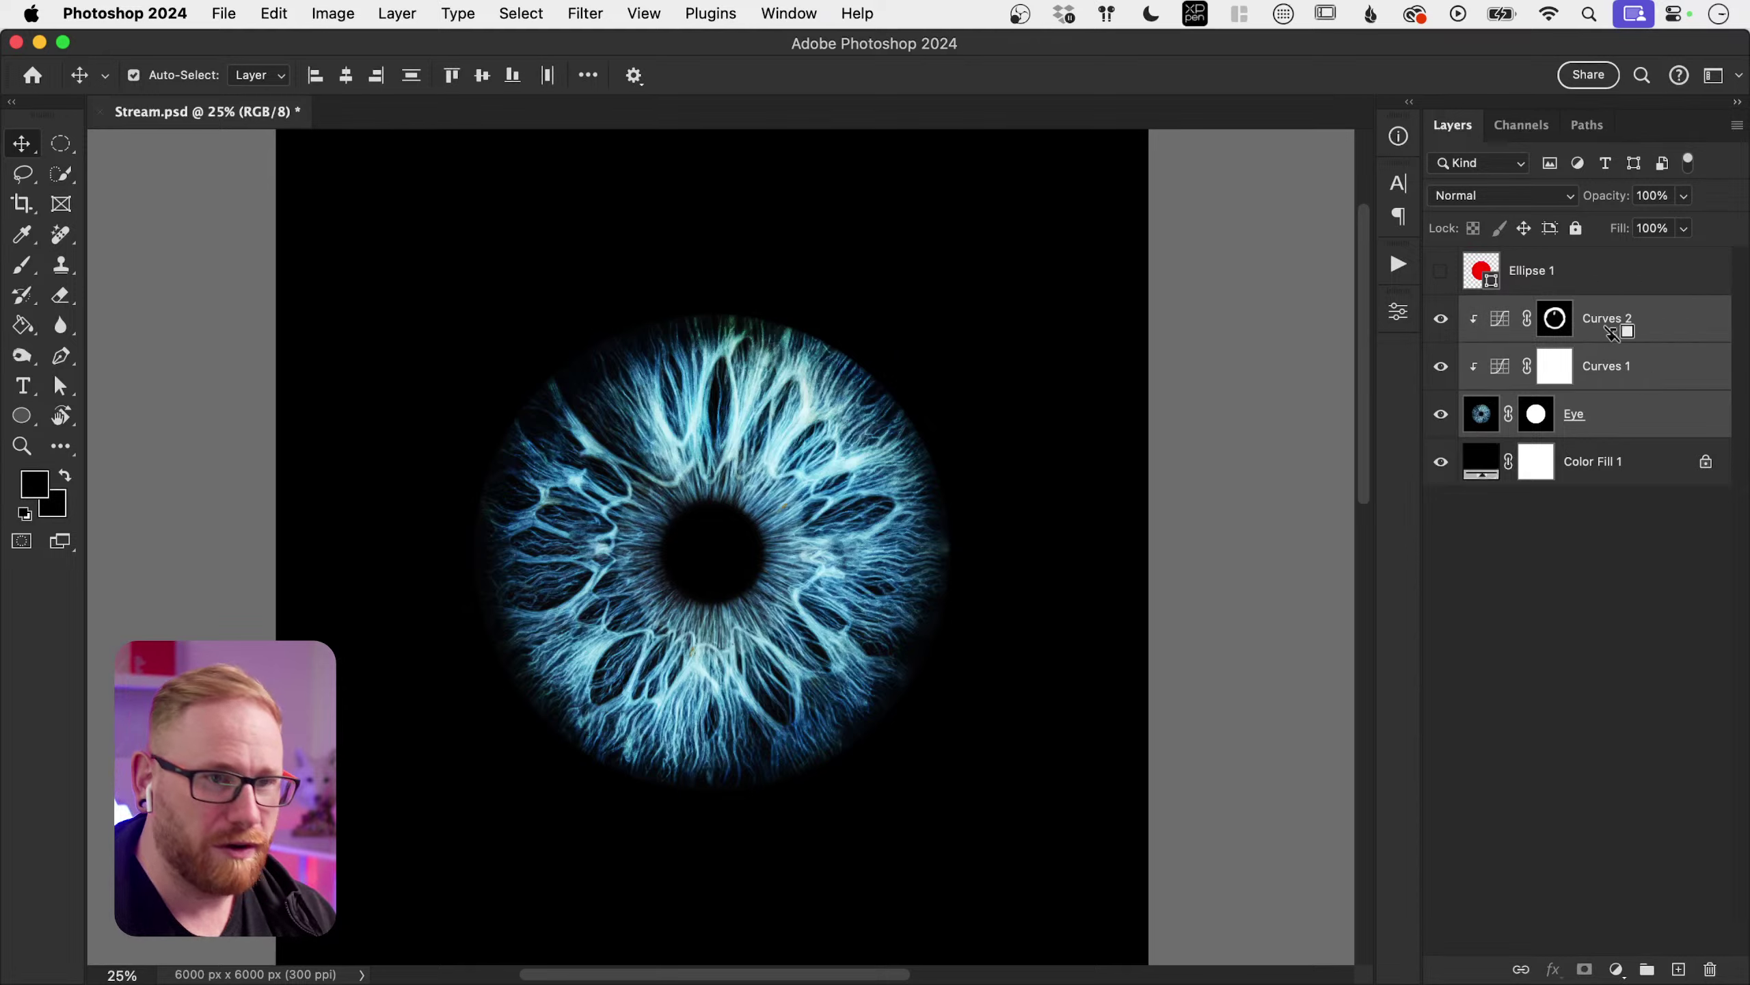
pyautogui.moveTo(1587, 429); pyautogui.dragTo(1602, 313)
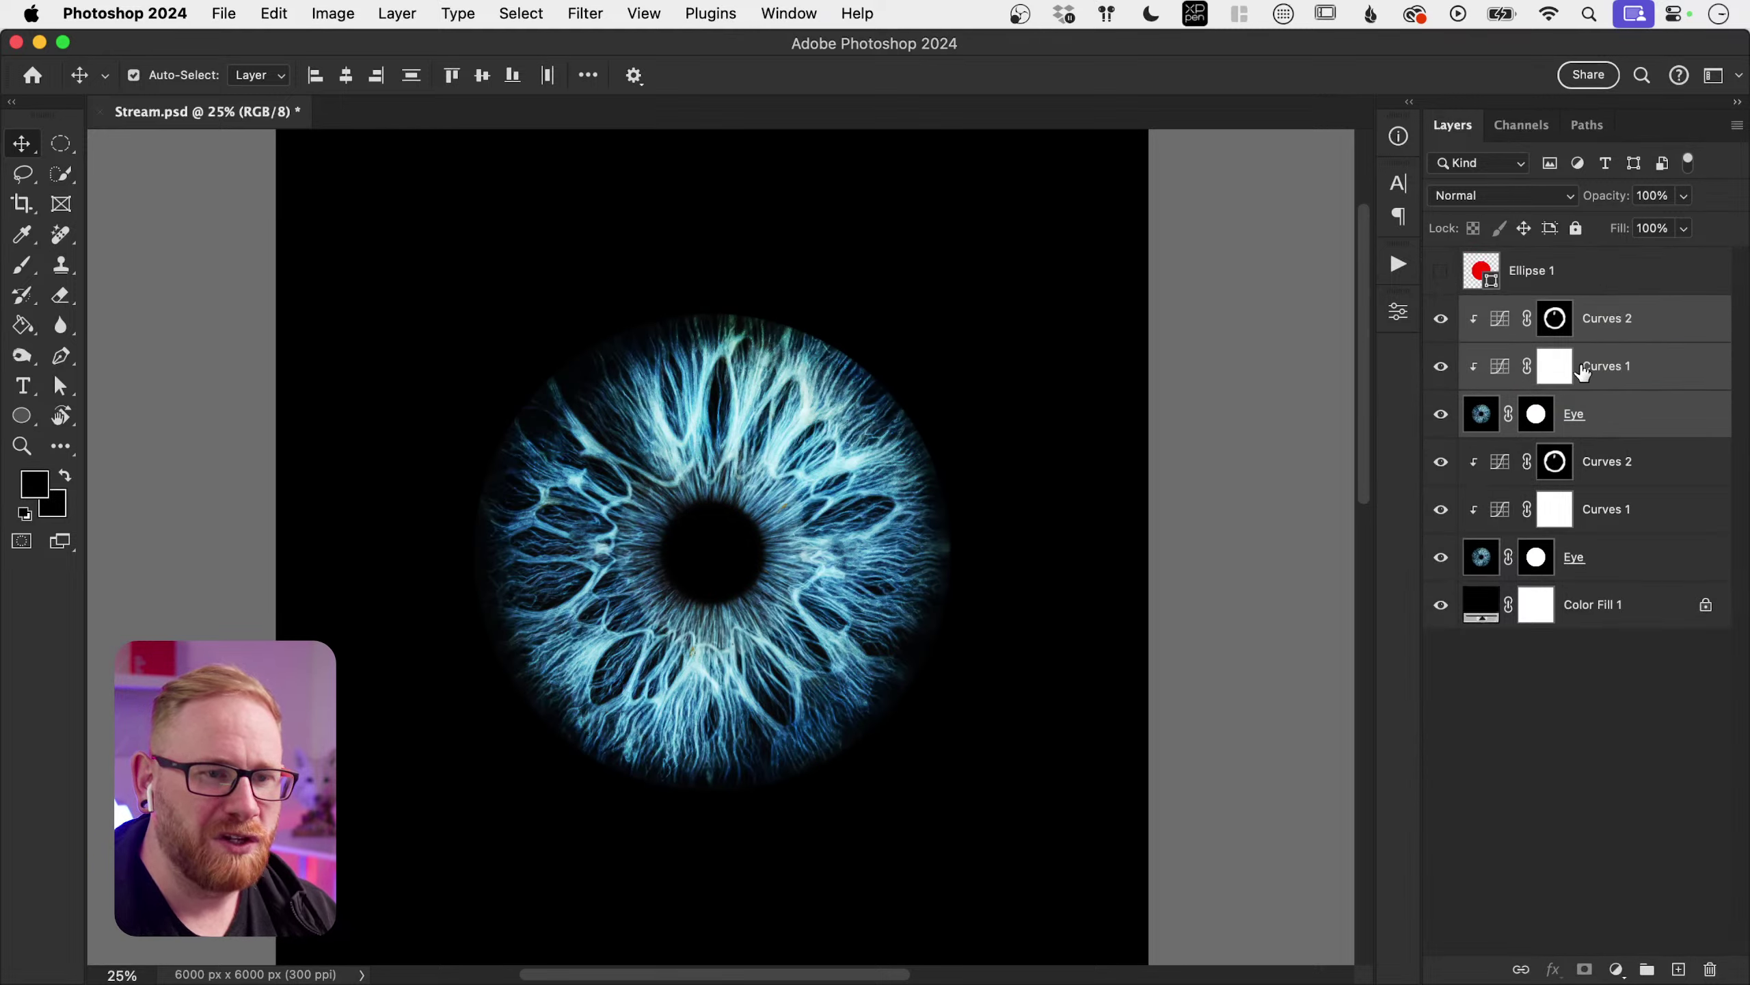
pyautogui.press('super+e')
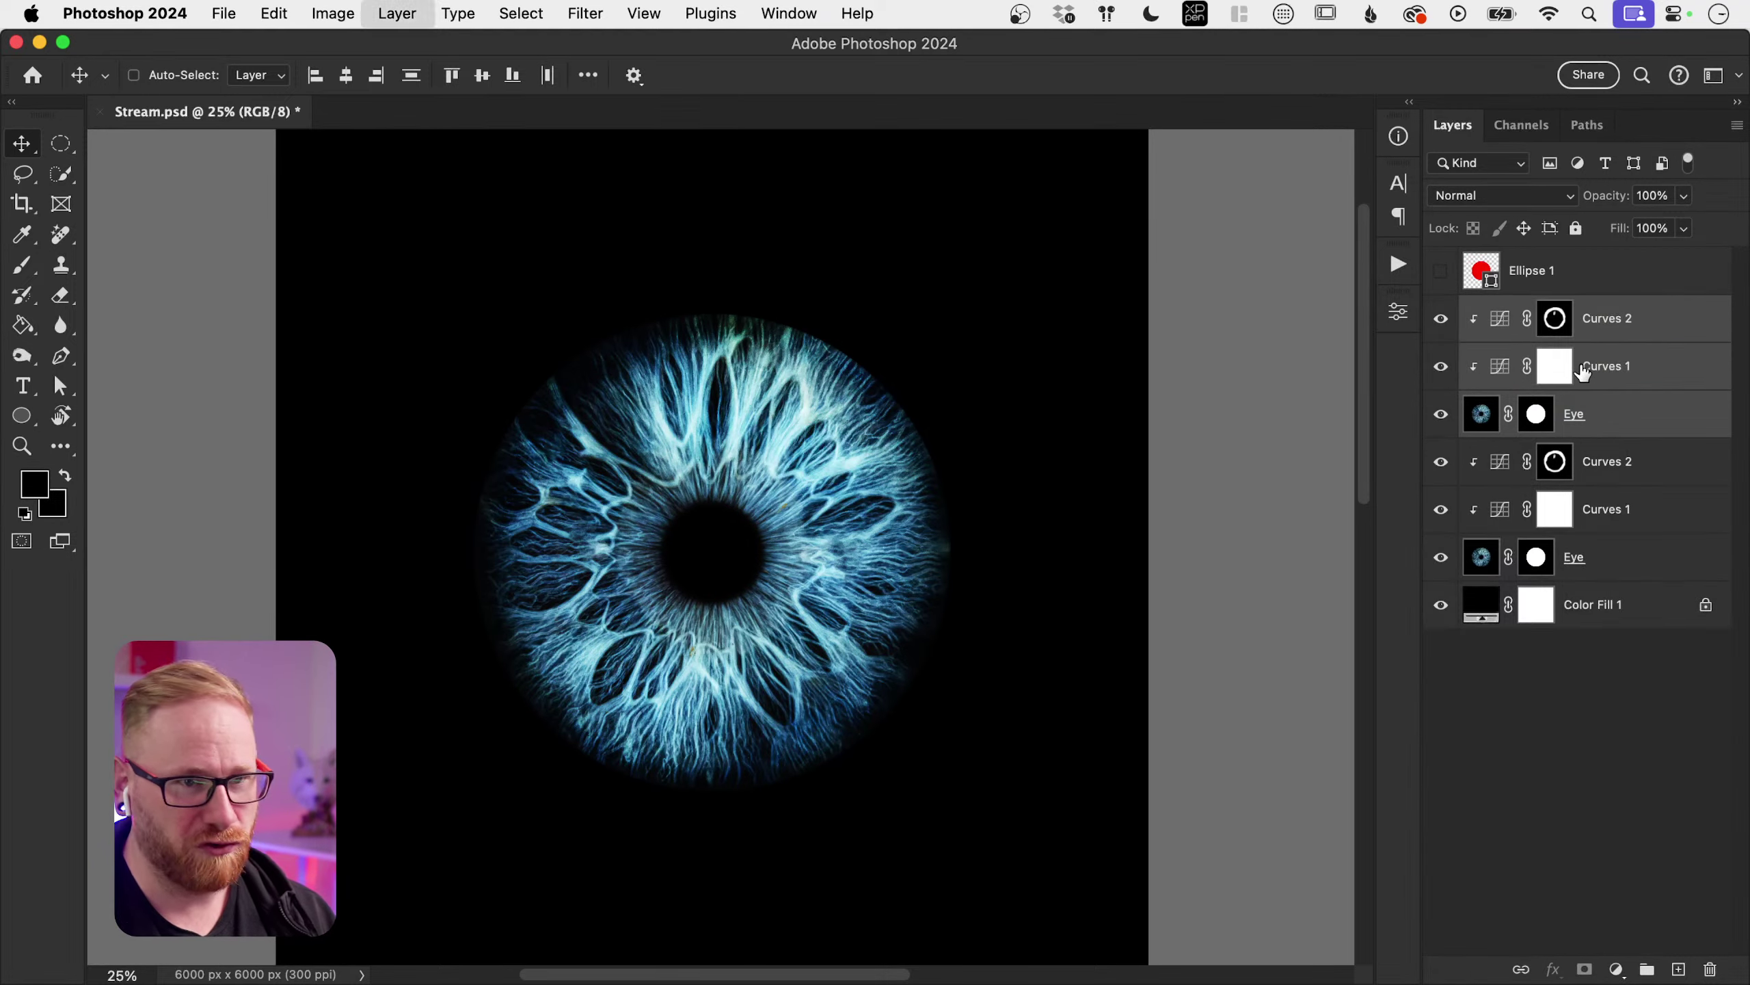
# Step: Hide and show the original Eye and Curves layers and the merged iris layer to check the merged copy
pyautogui.moveTo(1443, 379); pyautogui.dragTo(1440, 461)
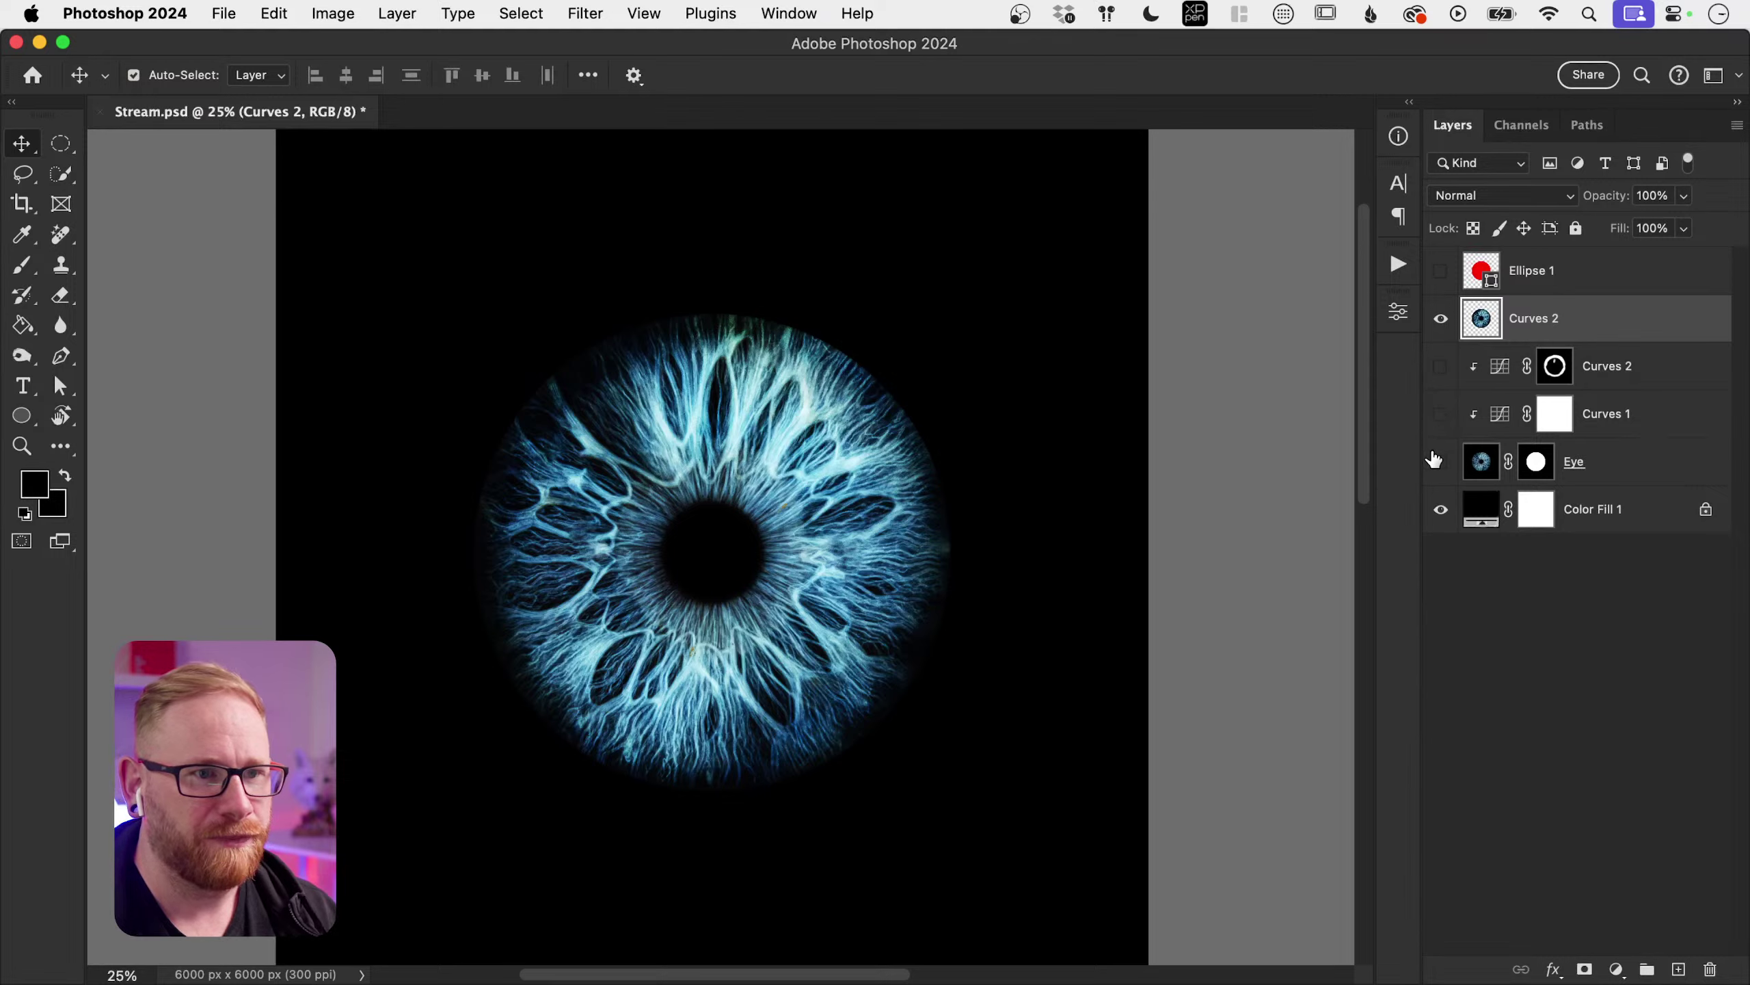
pyautogui.click(1441, 318)
pyautogui.click(1440, 318)
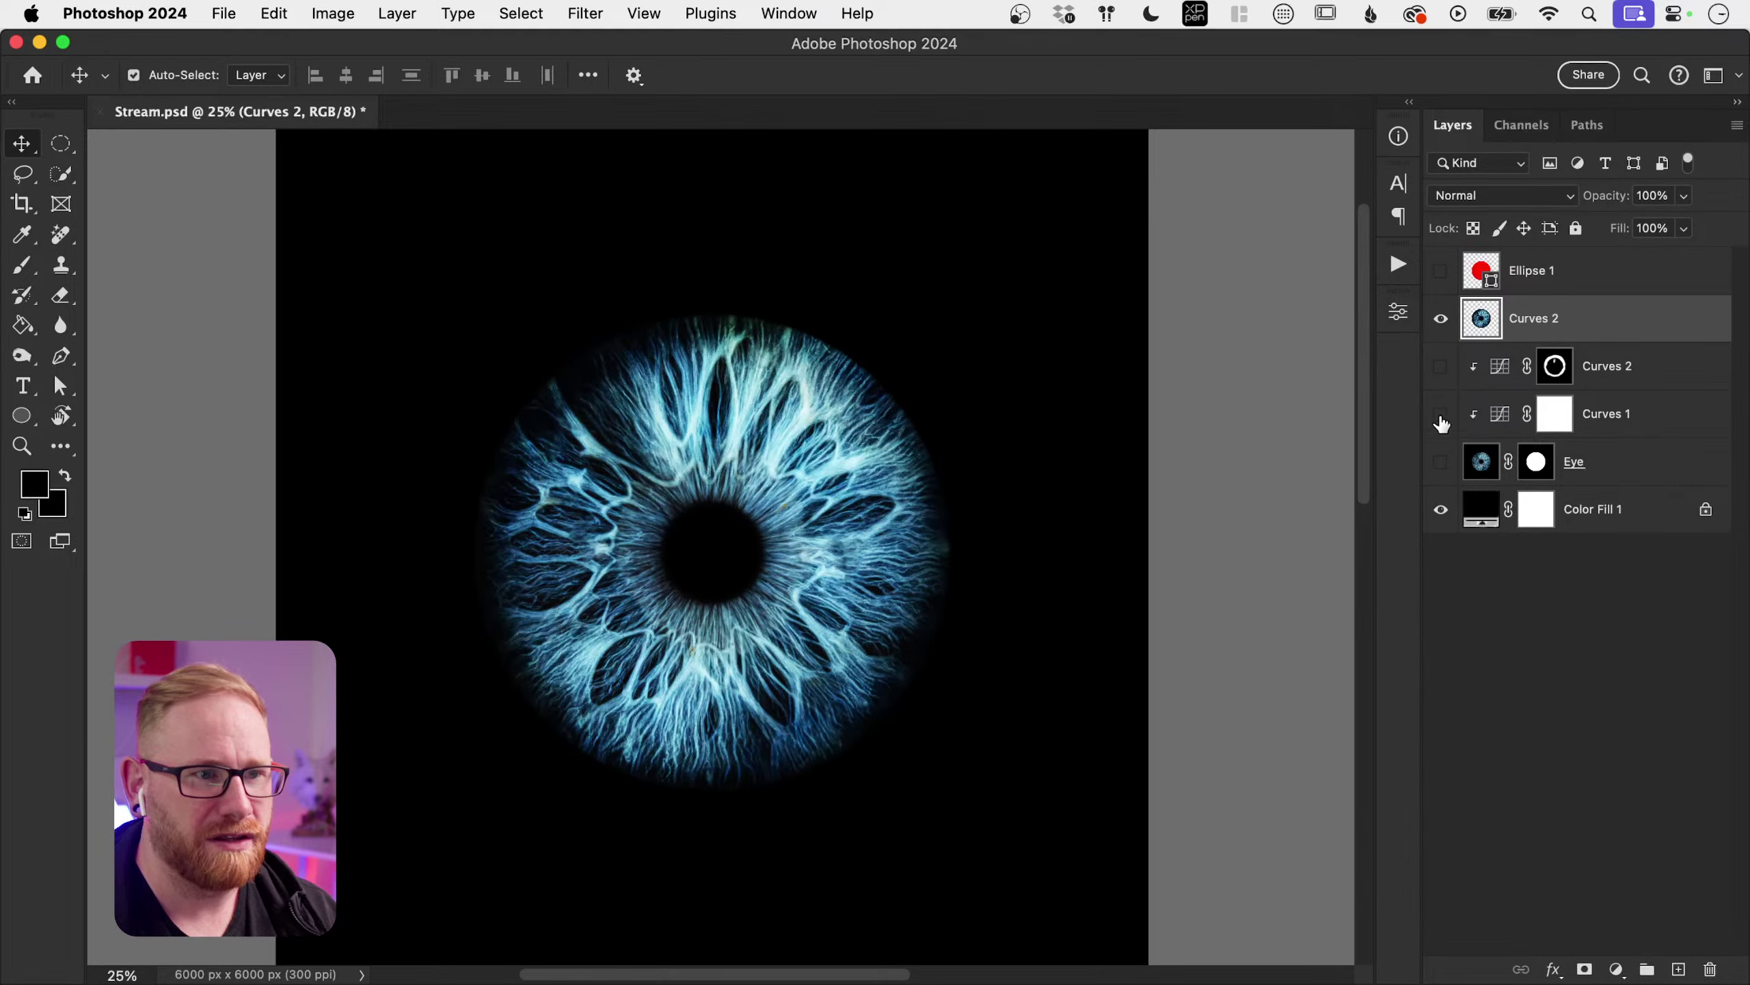
pyautogui.moveTo(1441, 369); pyautogui.dragTo(1440, 459)
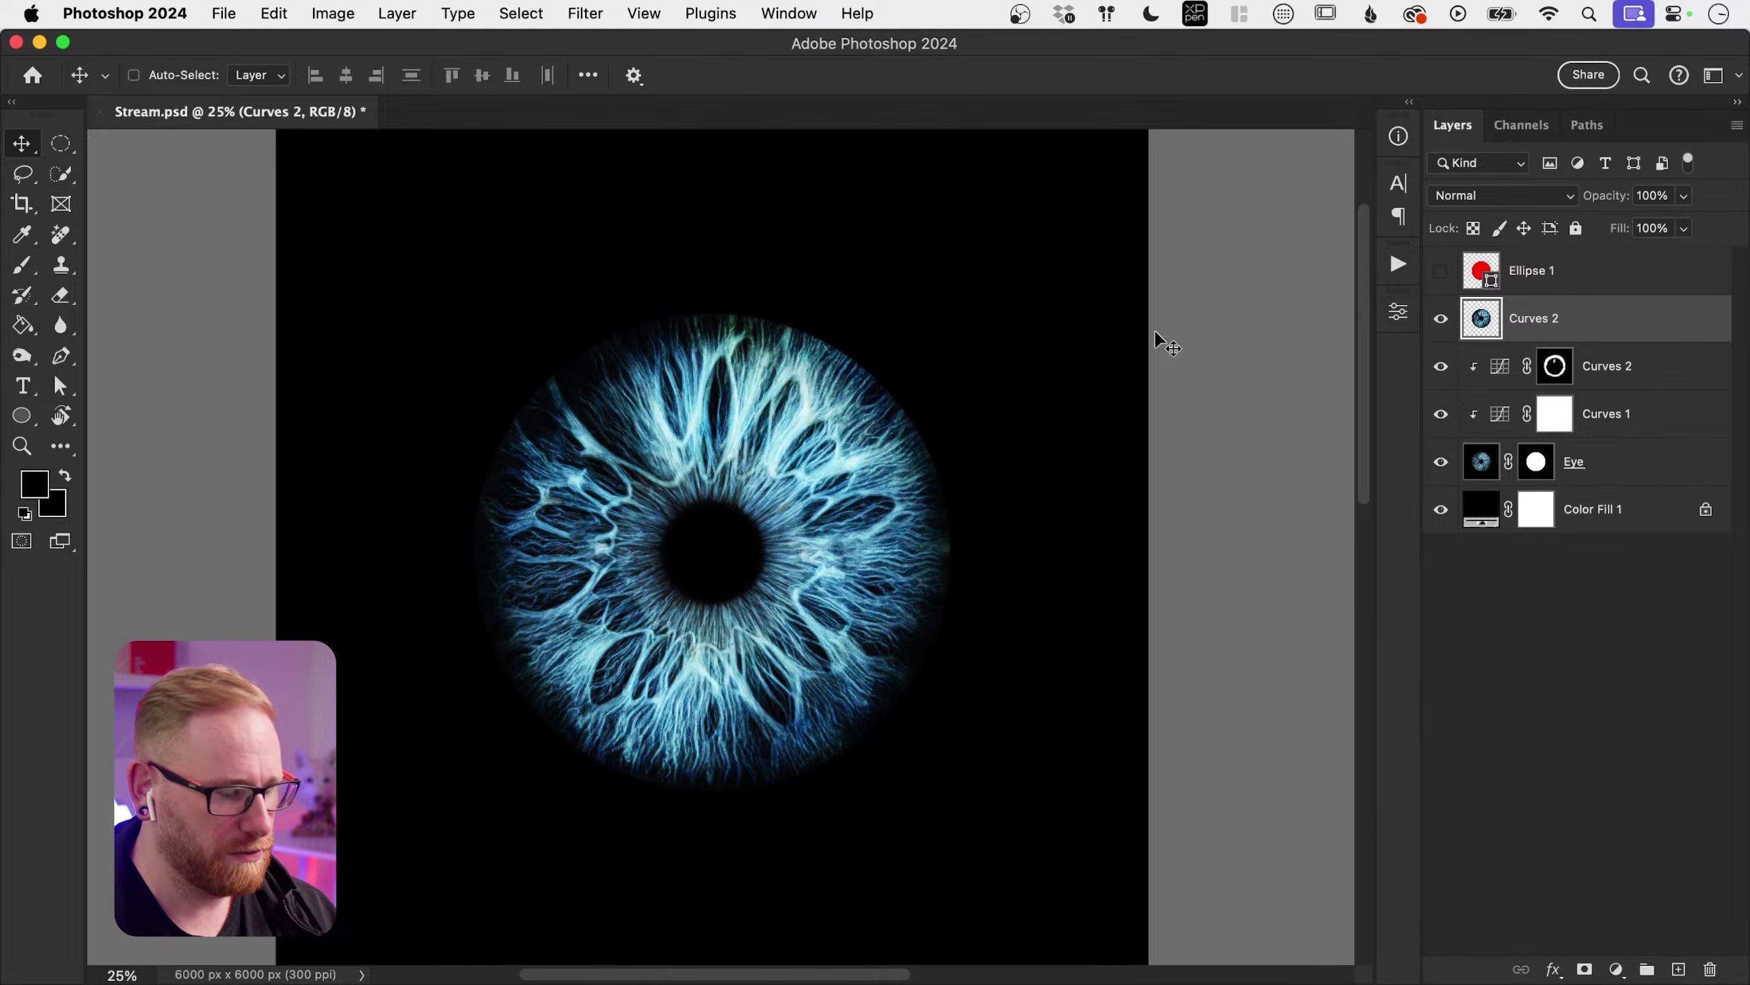
# Step: Scale the merged iris layer up proportionally from its centre to about 134%
pyautogui.press('super+t')
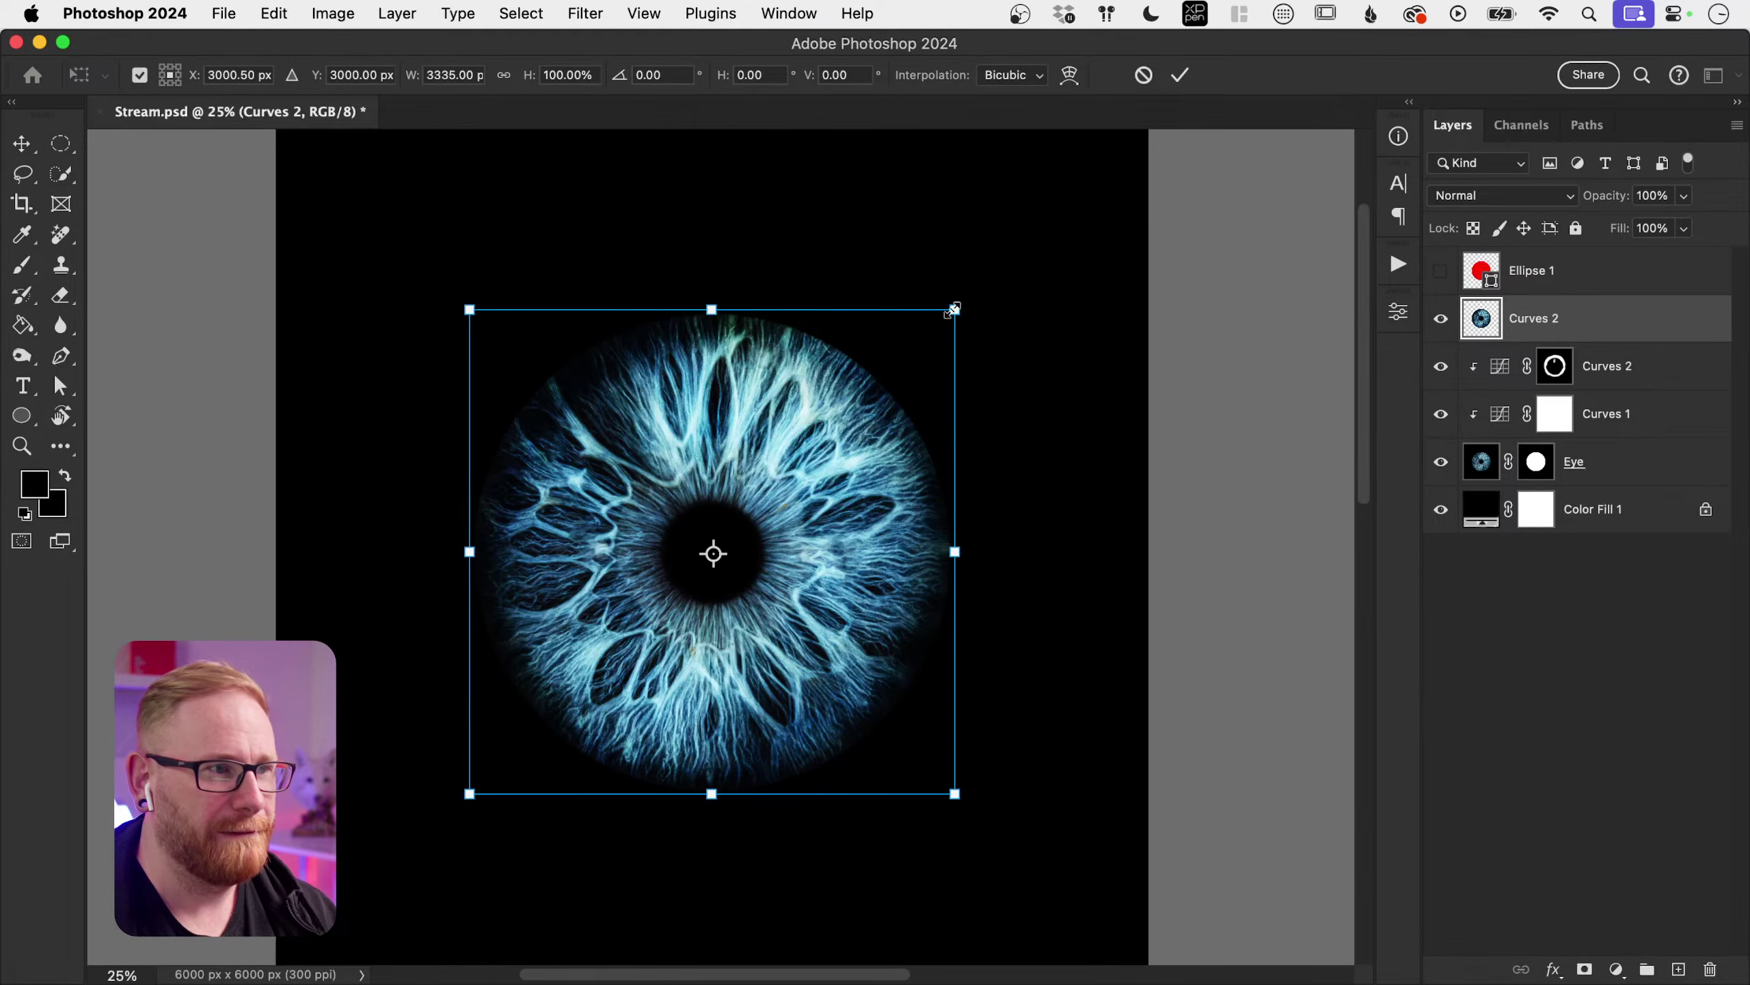
pyautogui.moveTo(953, 310); pyautogui.dragTo(1054, 244)
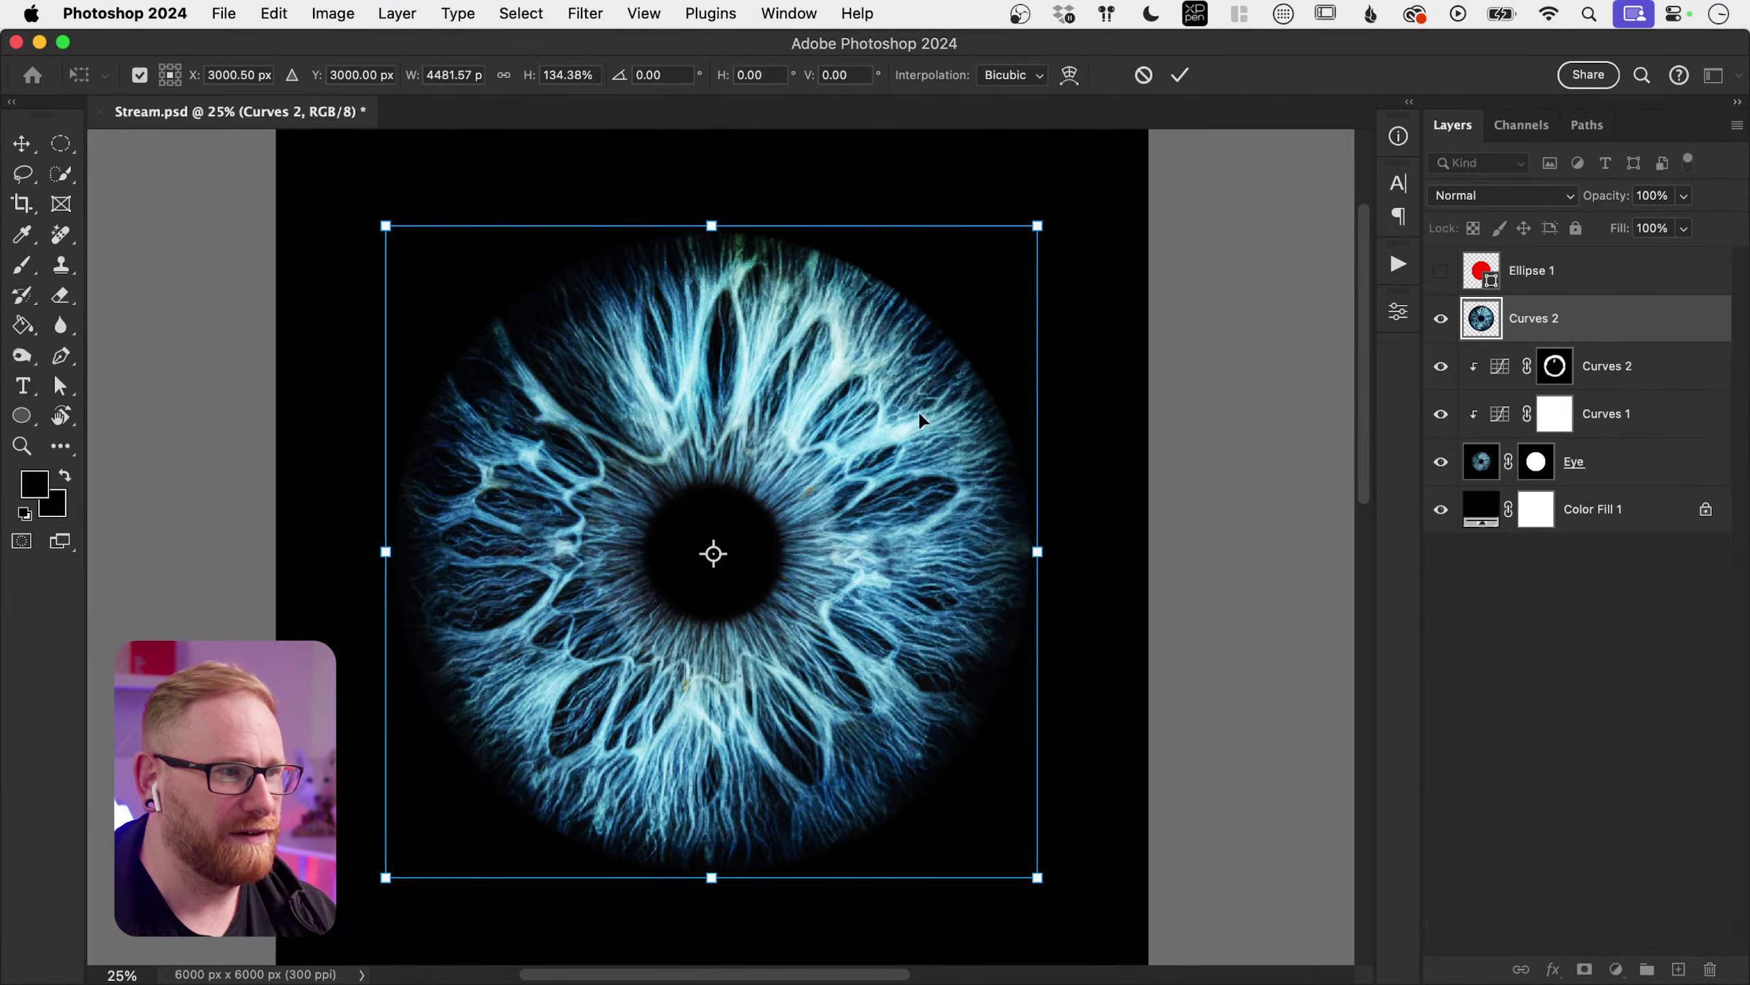
pyautogui.press('Return')
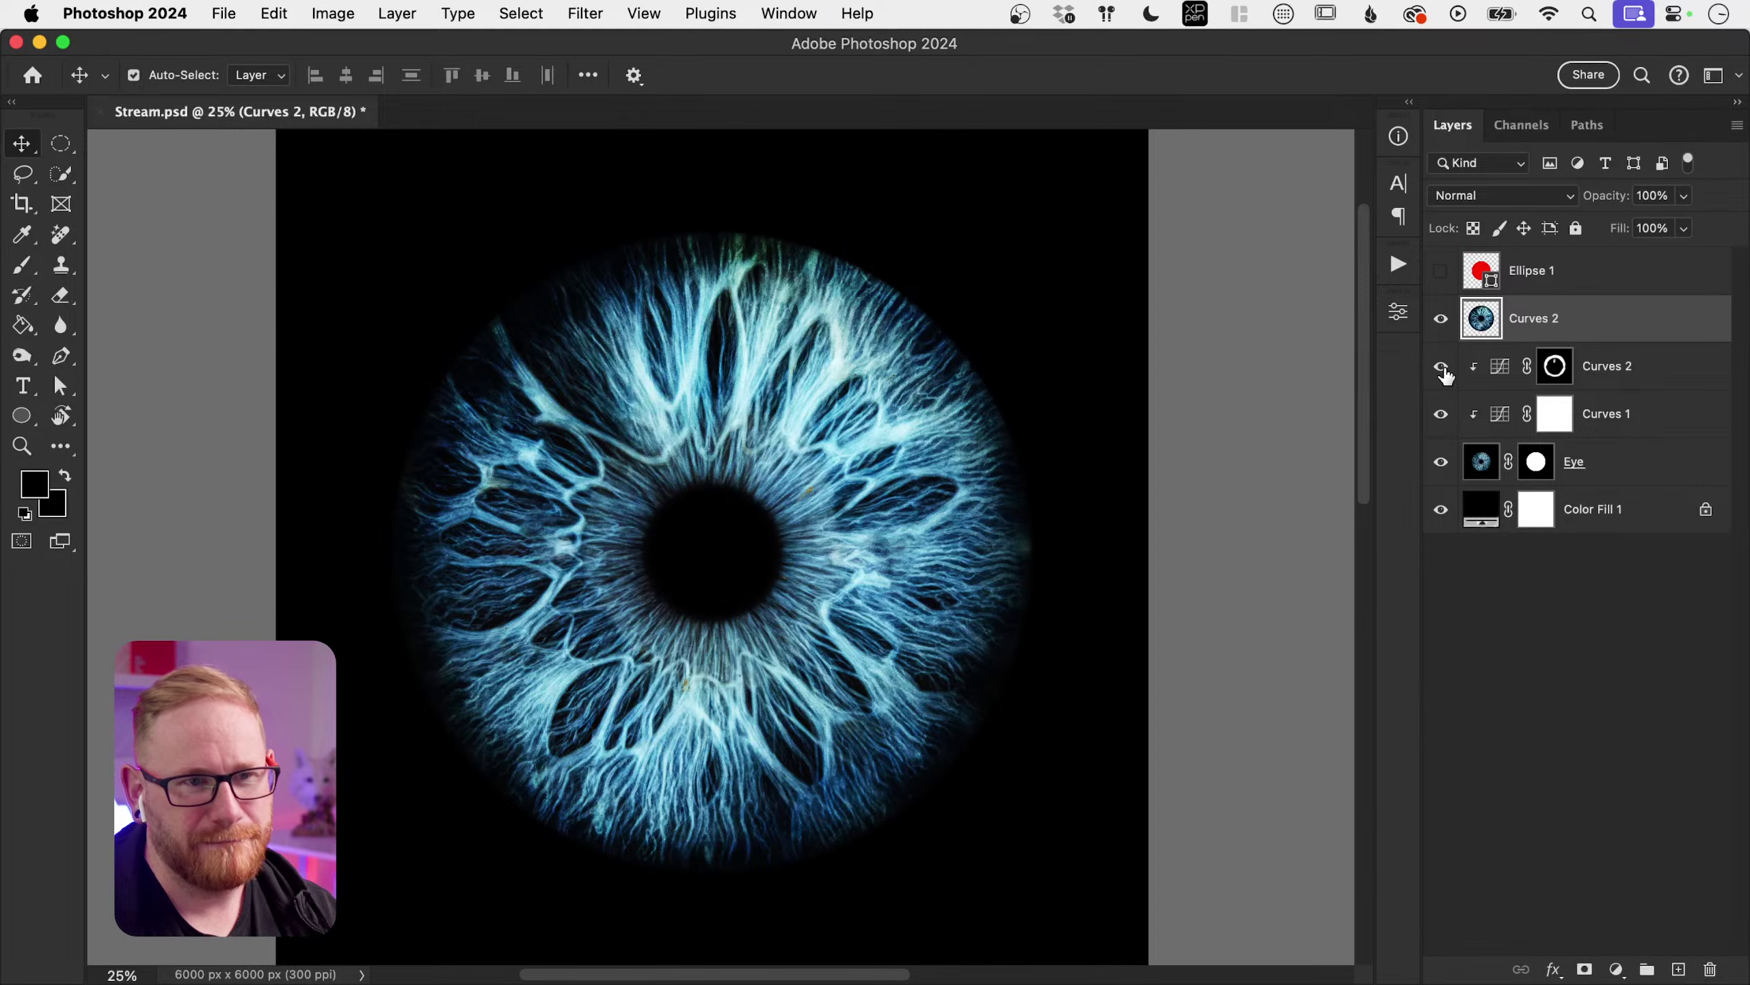
# Step: Toggle the merged layer's visibility to compare the enlarged iris with the original one beneath it
pyautogui.click(1441, 323)
pyautogui.click(1441, 324)
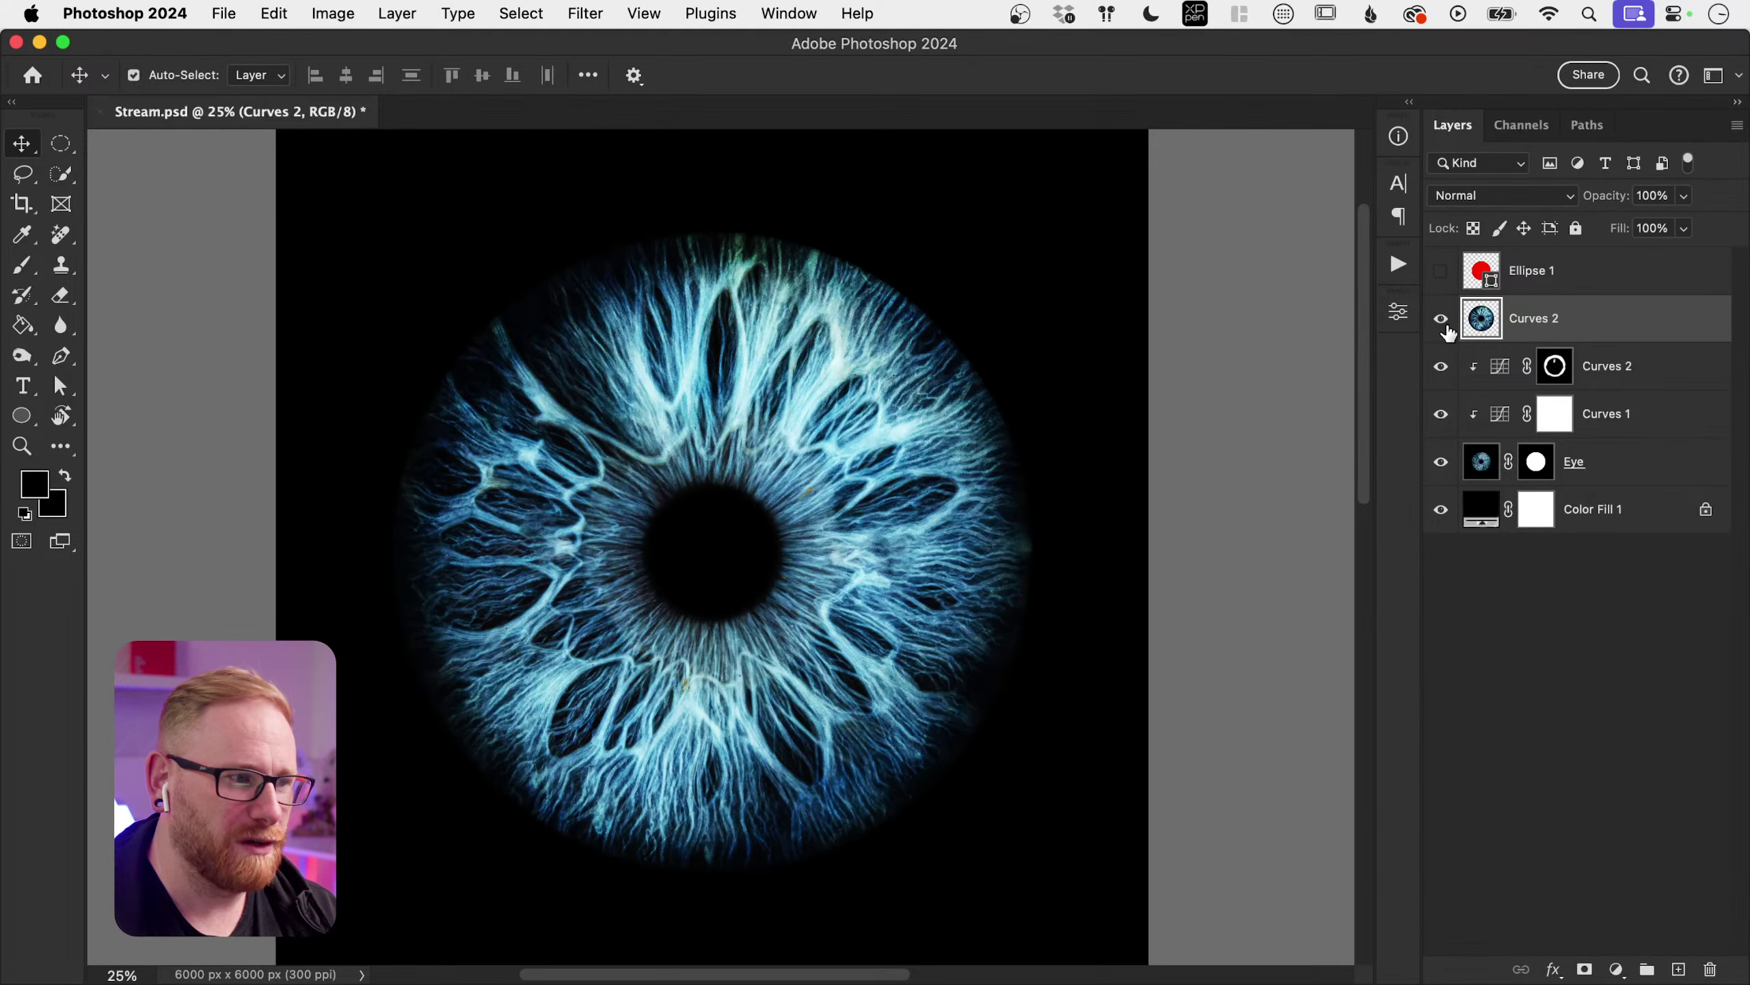
pyautogui.click(1442, 324)
pyautogui.click(1441, 325)
pyautogui.click(1441, 329)
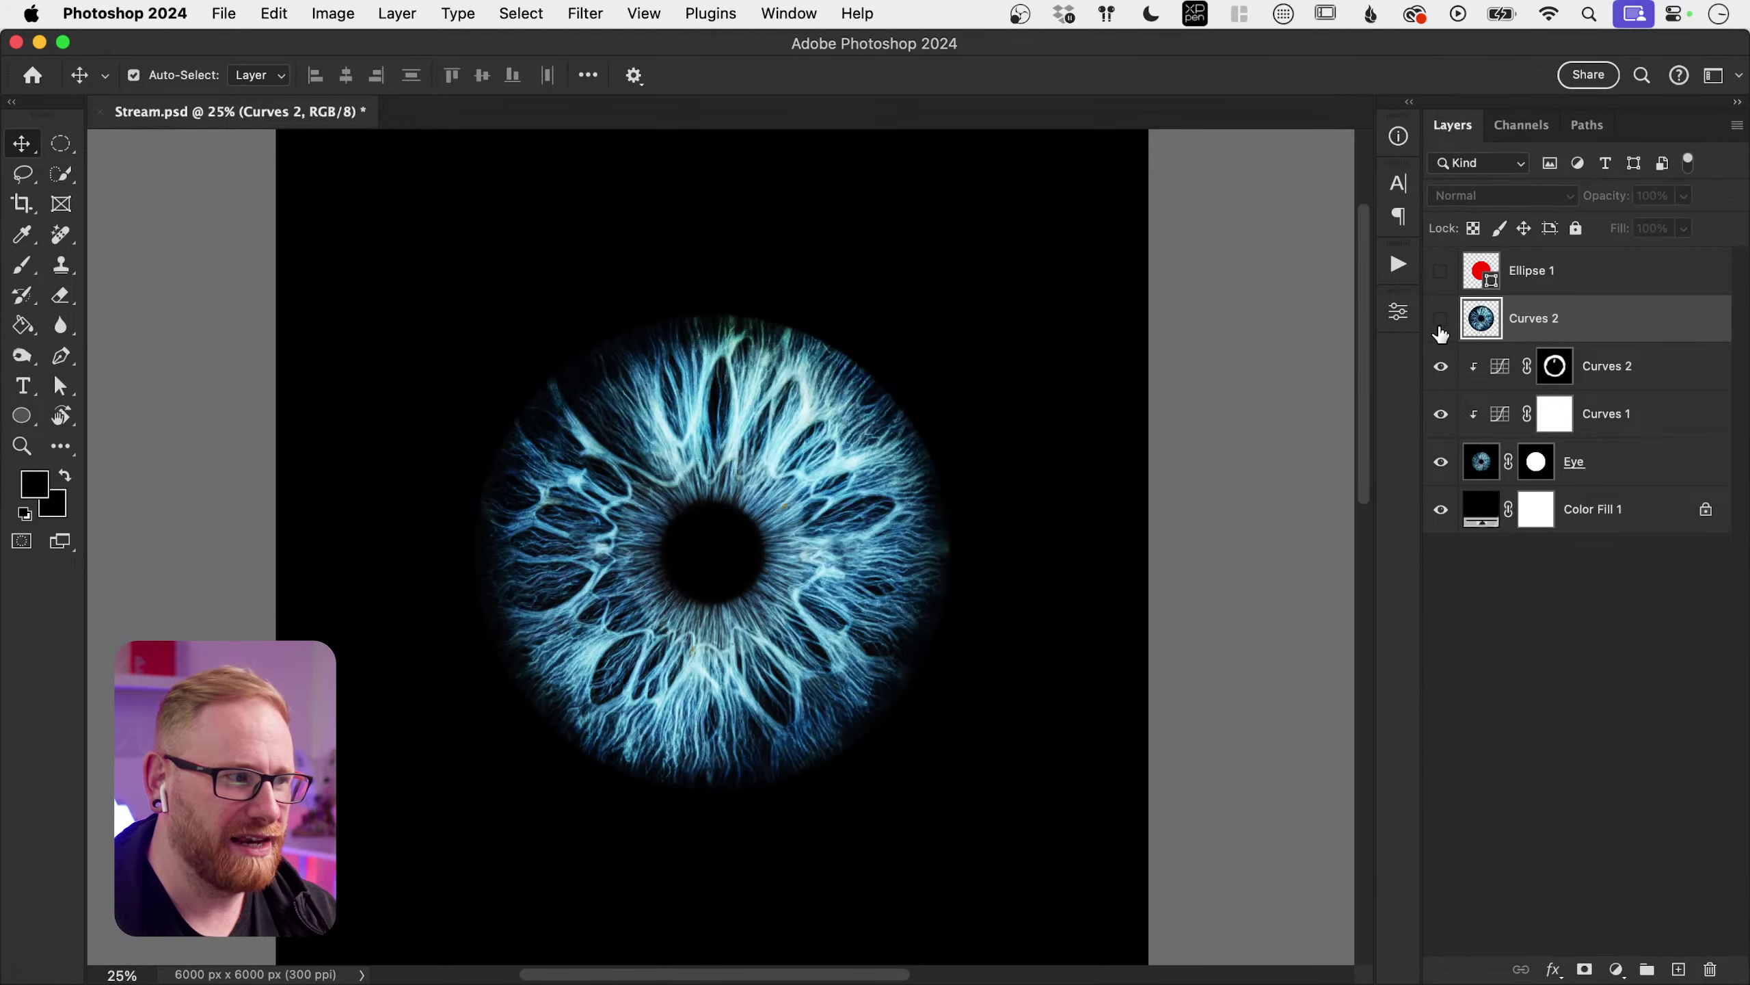
pyautogui.click(1442, 330)
# Step: Set the merged iris layer to 50% opacity and scale it slightly larger from its centre
pyautogui.press('5')
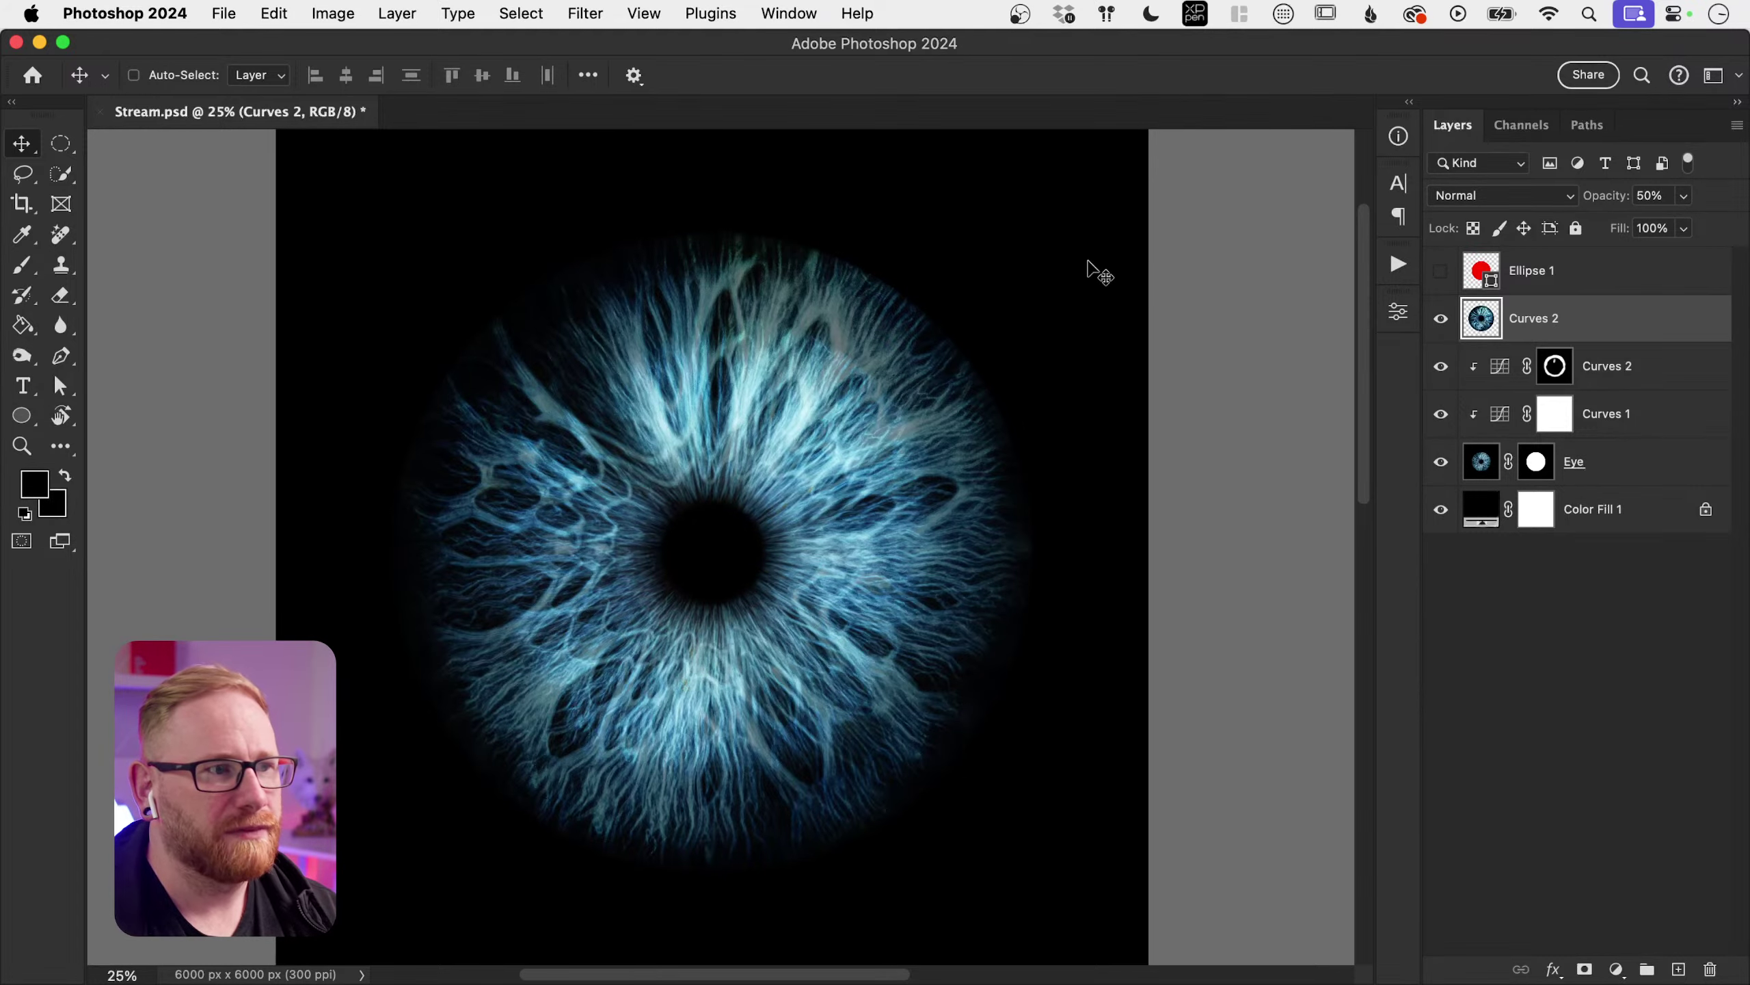
pyautogui.hotkey('ctrl', 't')
pyautogui.moveTo(1039, 223); pyautogui.dragTo(1080, 240)
pyautogui.press('Return')
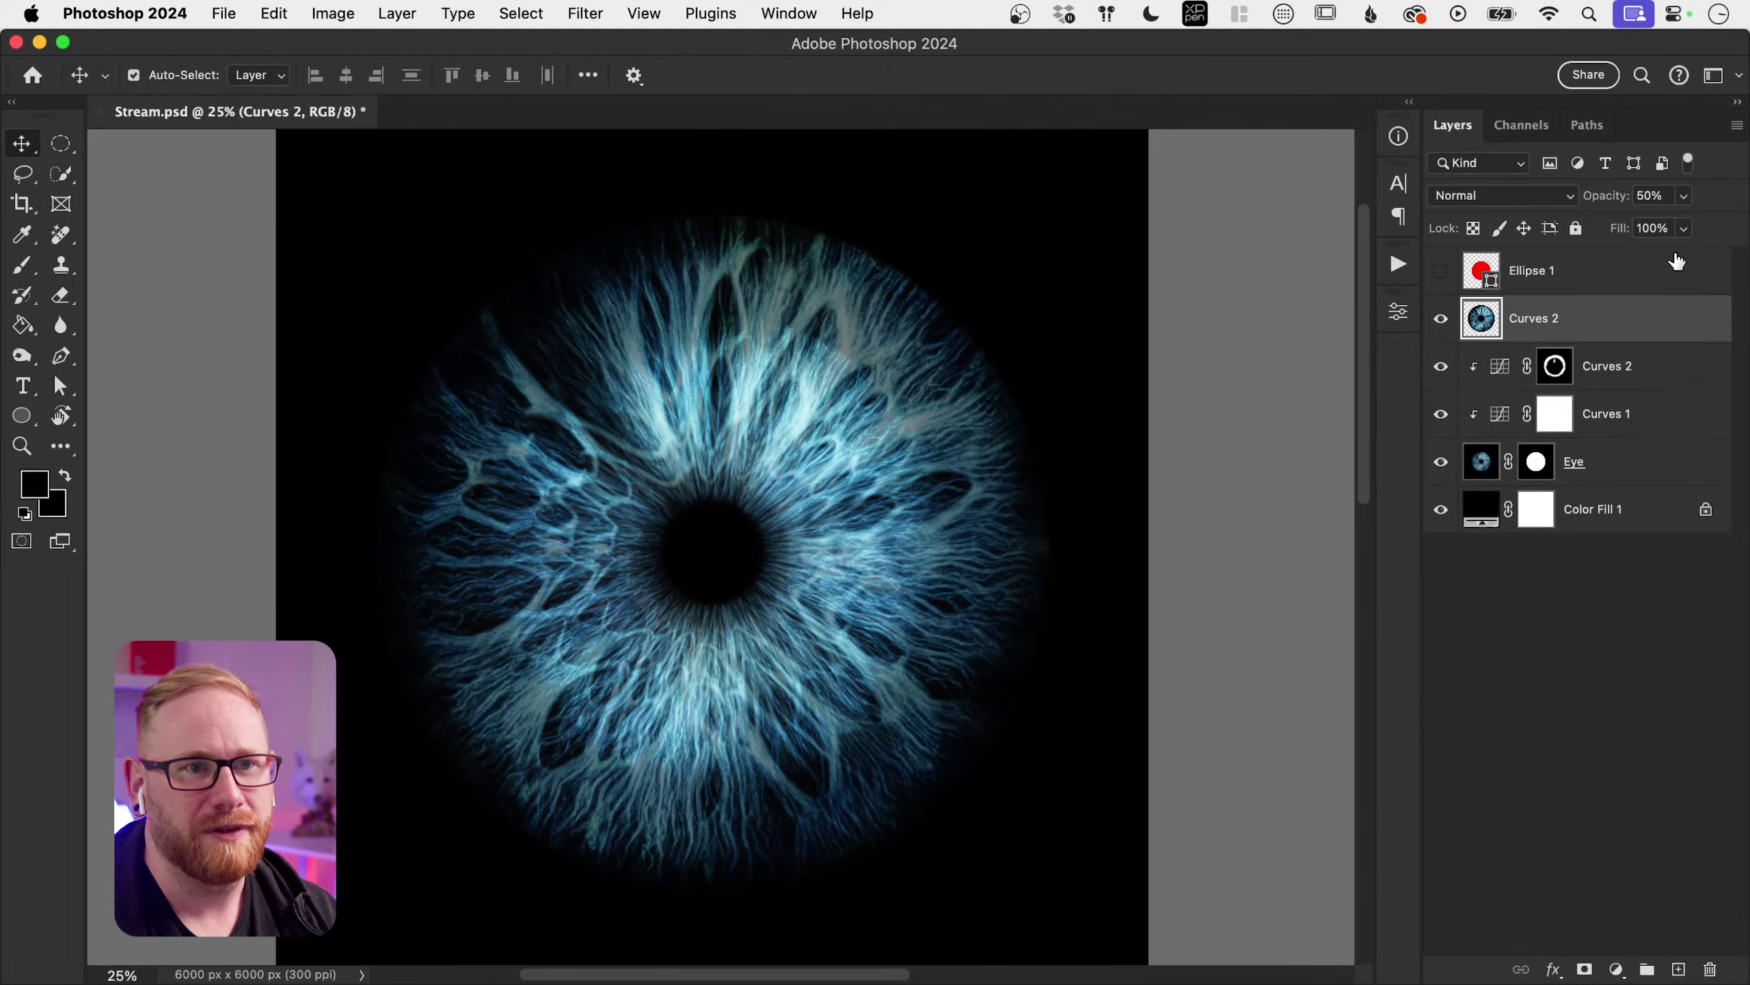
# Step: Return the merged iris layer to 100% opacity and add a black layer mask that hides it
pyautogui.moveTo(1686, 198); pyautogui.dragTo(1735, 225)
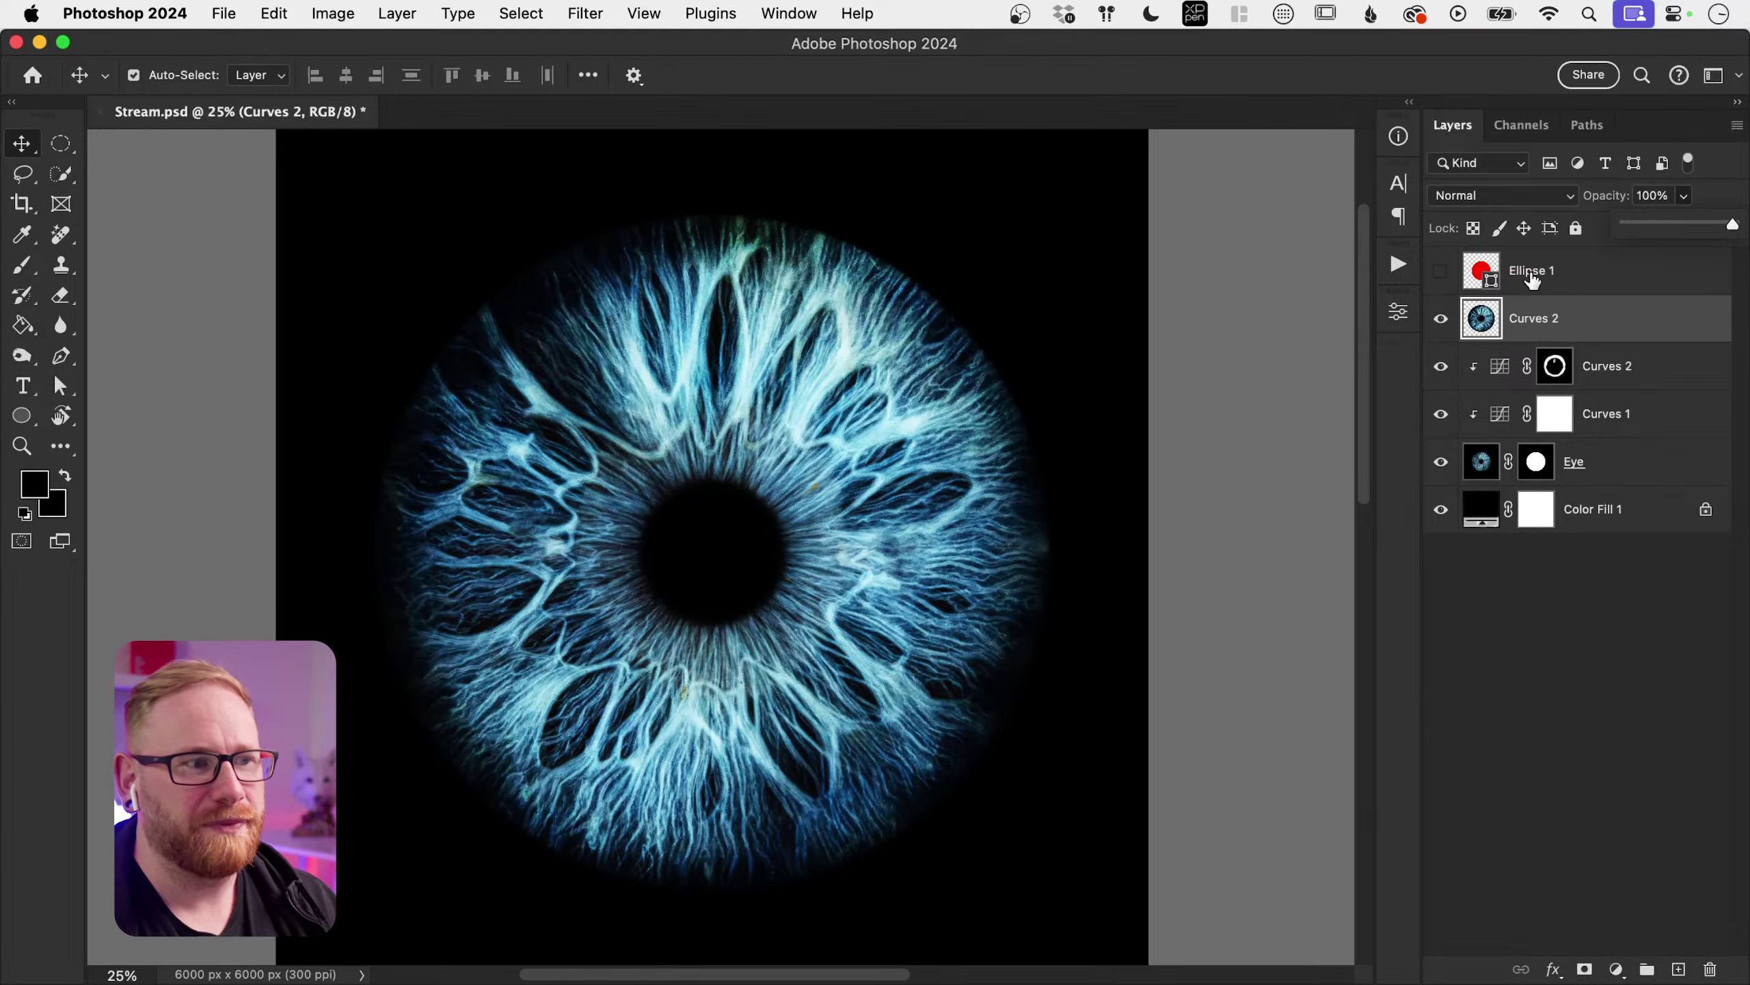
pyautogui.keyDown('alt'); pyautogui.click(1583, 970); pyautogui.keyUp('alt')
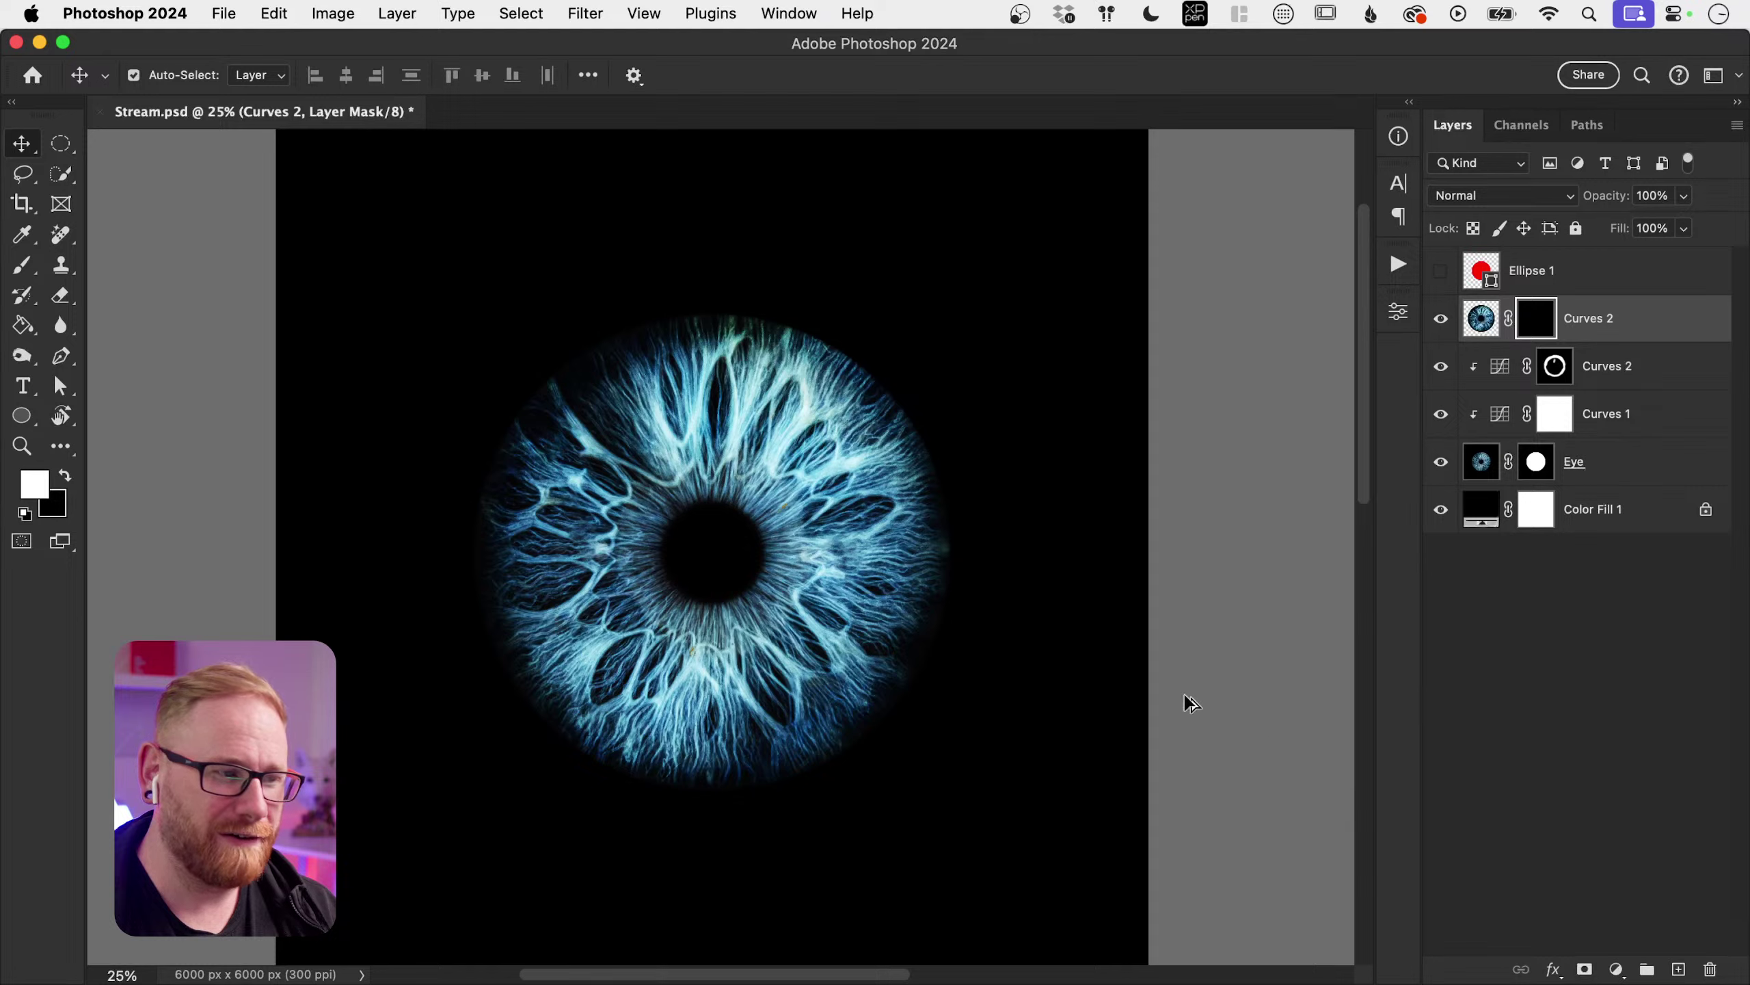
# Step: Try painting white around the iris on the merged layer's mask with the soft 400 px brush, and undo the strokes
pyautogui.press('b')
pyautogui.moveTo(485, 356)
pyautogui.mouseDown()
pyautogui.moveTo(730, 269)
pyautogui.moveTo(921, 352)
pyautogui.moveTo(891, 664)
pyautogui.moveTo(641, 820)
pyautogui.moveTo(468, 683)
pyautogui.moveTo(495, 434)
pyautogui.moveTo(417, 541)
pyautogui.moveTo(737, 836)
pyautogui.moveTo(973, 583)
pyautogui.moveTo(941, 352)
pyautogui.mouseUp()
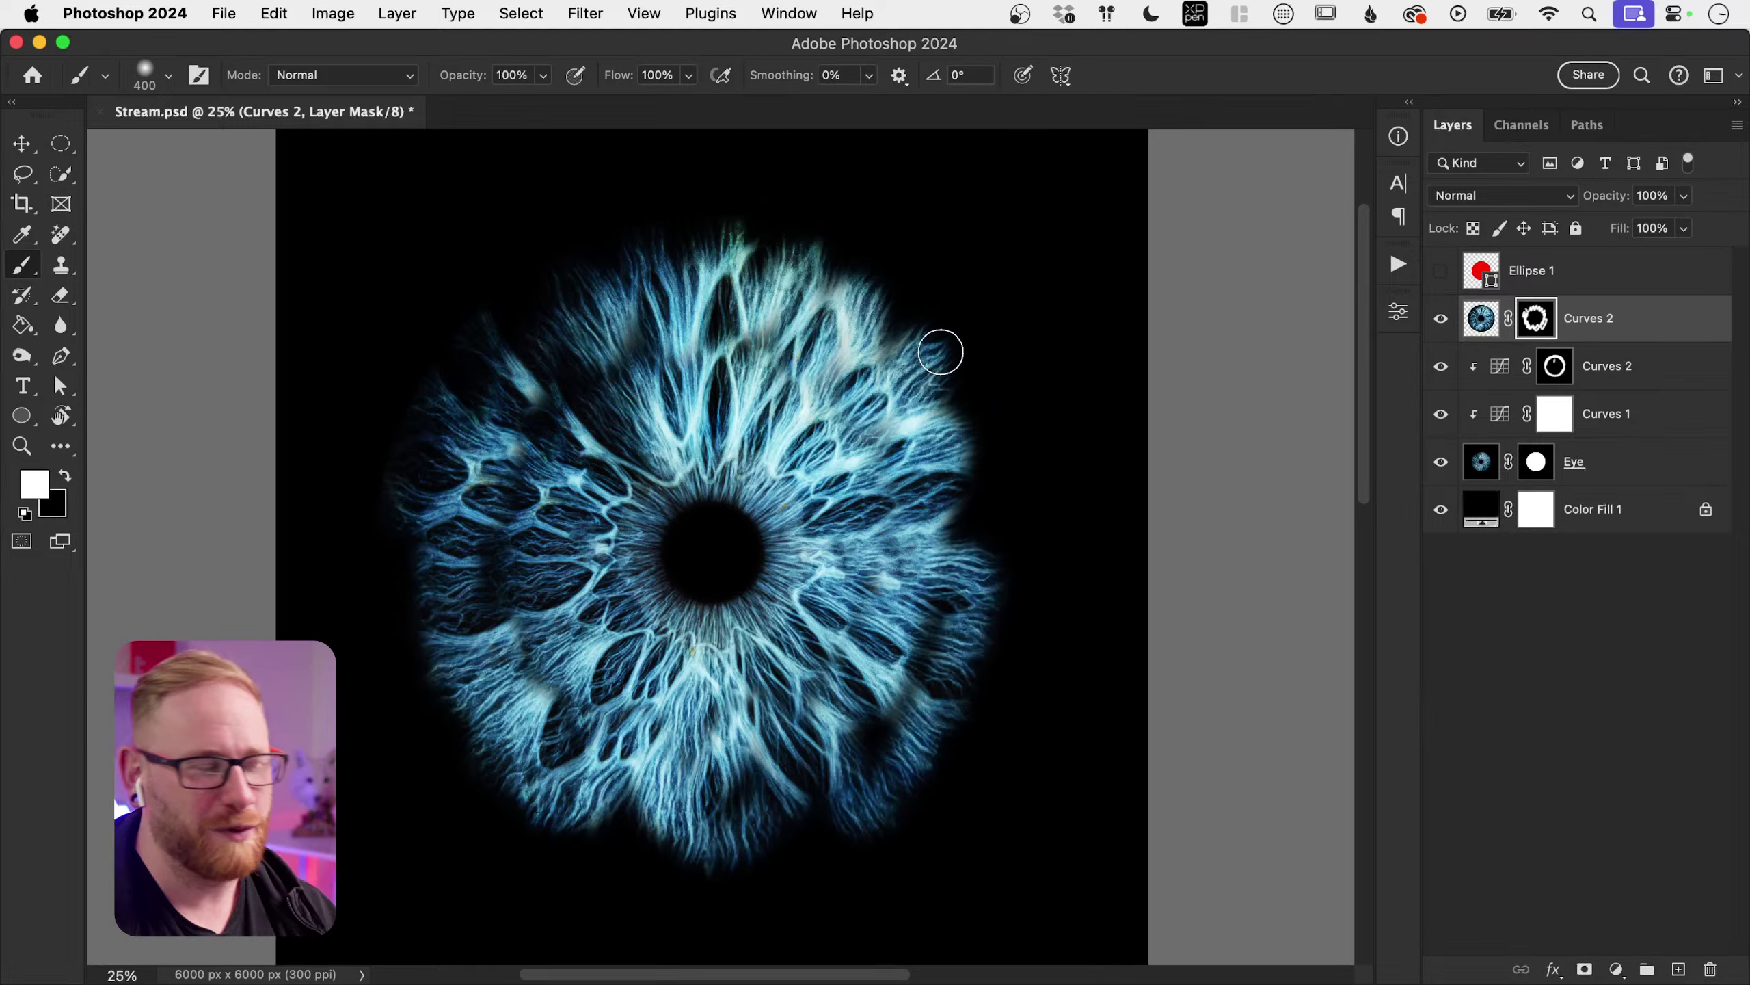
pyautogui.press('super+z')
pyautogui.press('super+z')
pyautogui.press('super+z')
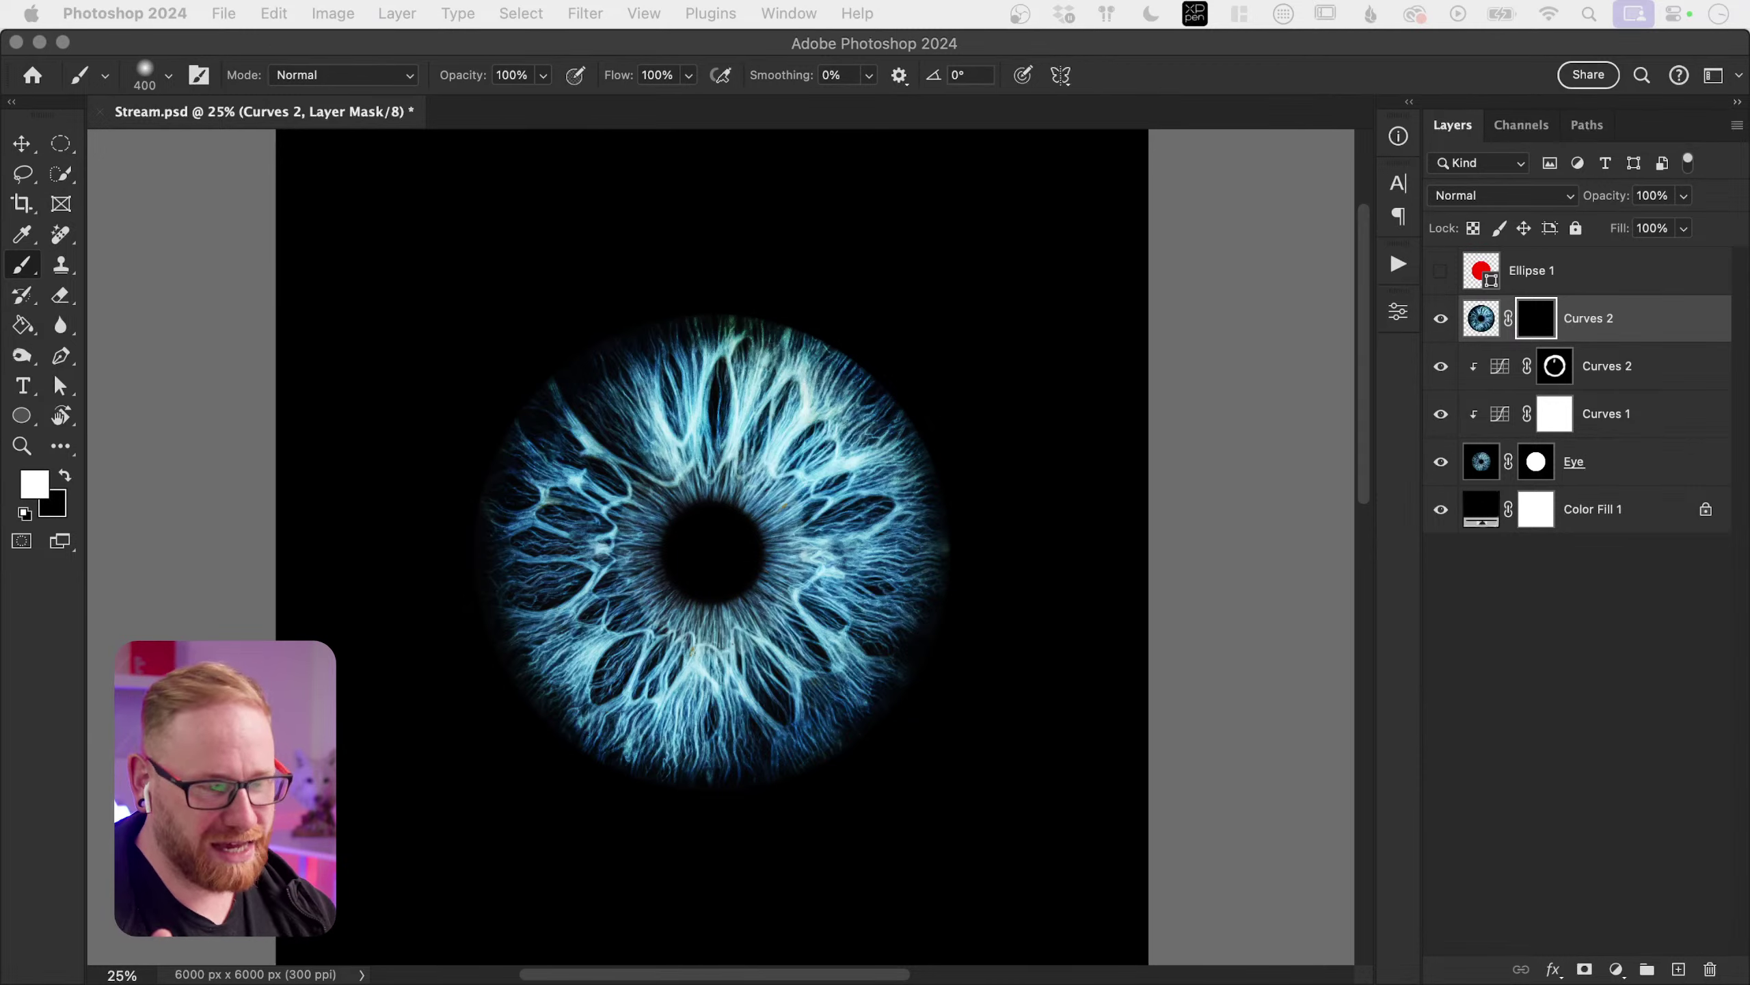
# Step: Switch to Chrome and search the Envato Elements add-ons for "particle brushes", limiting the results to Photoshop-compatible brushes
pyautogui.press('super+Tab')
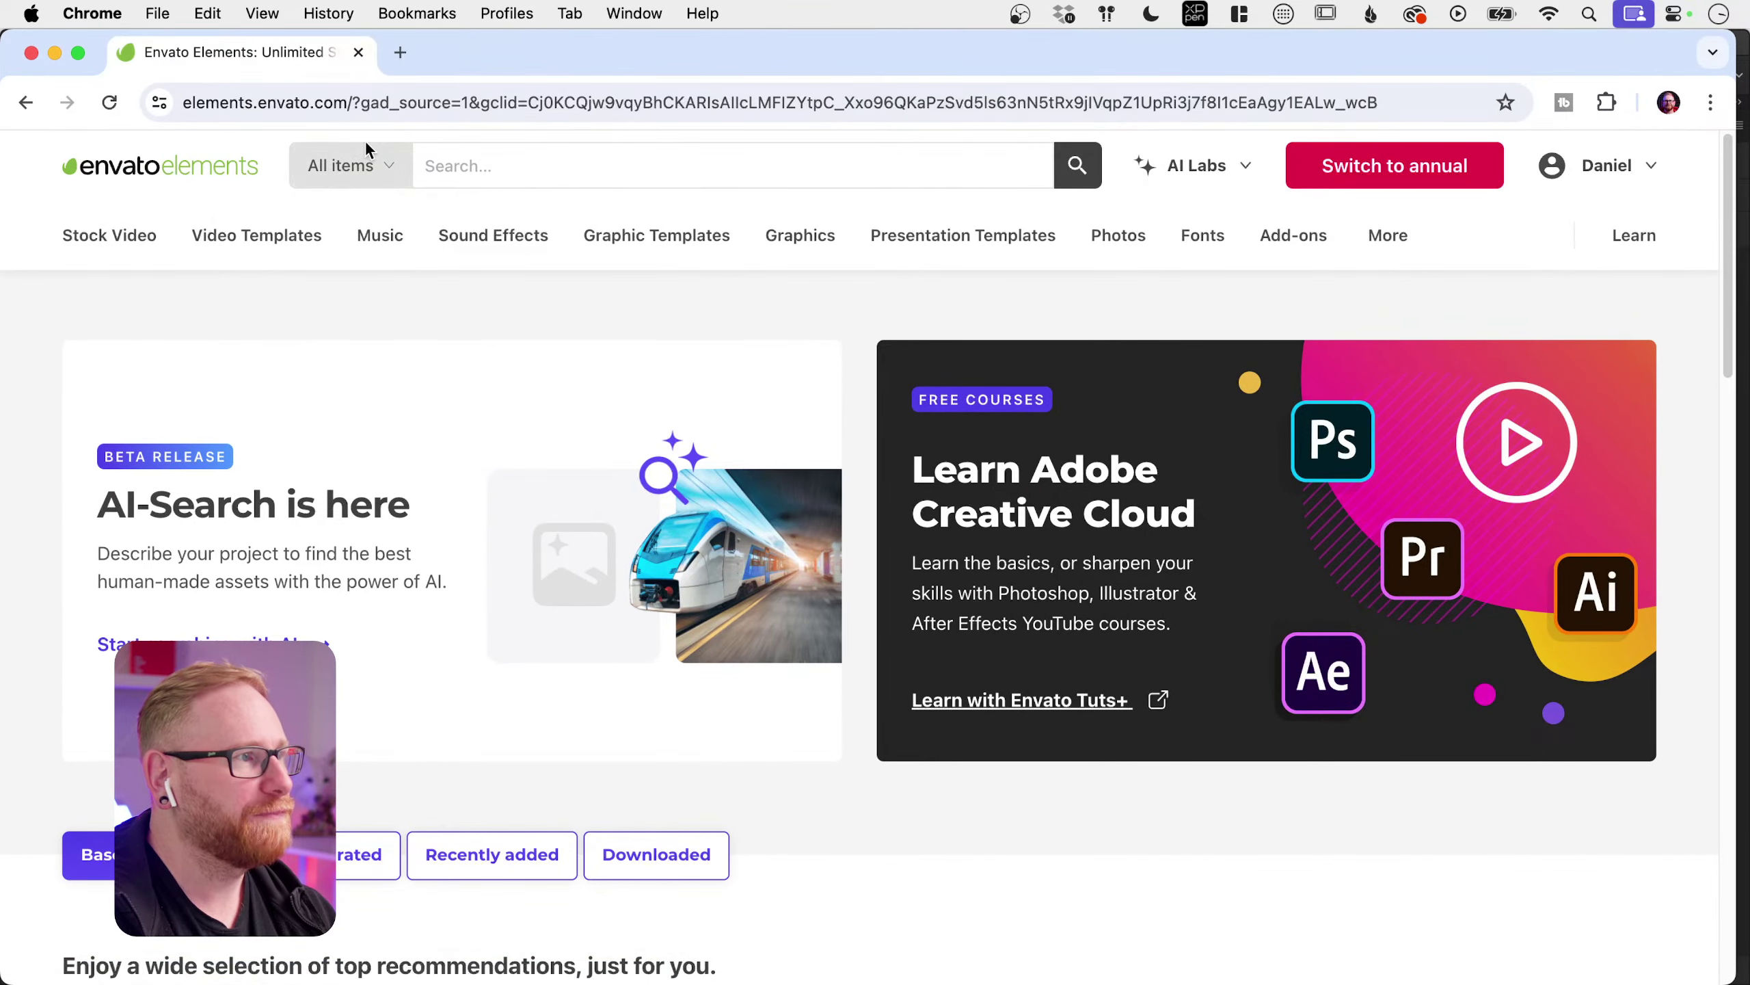
pyautogui.click(383, 173)
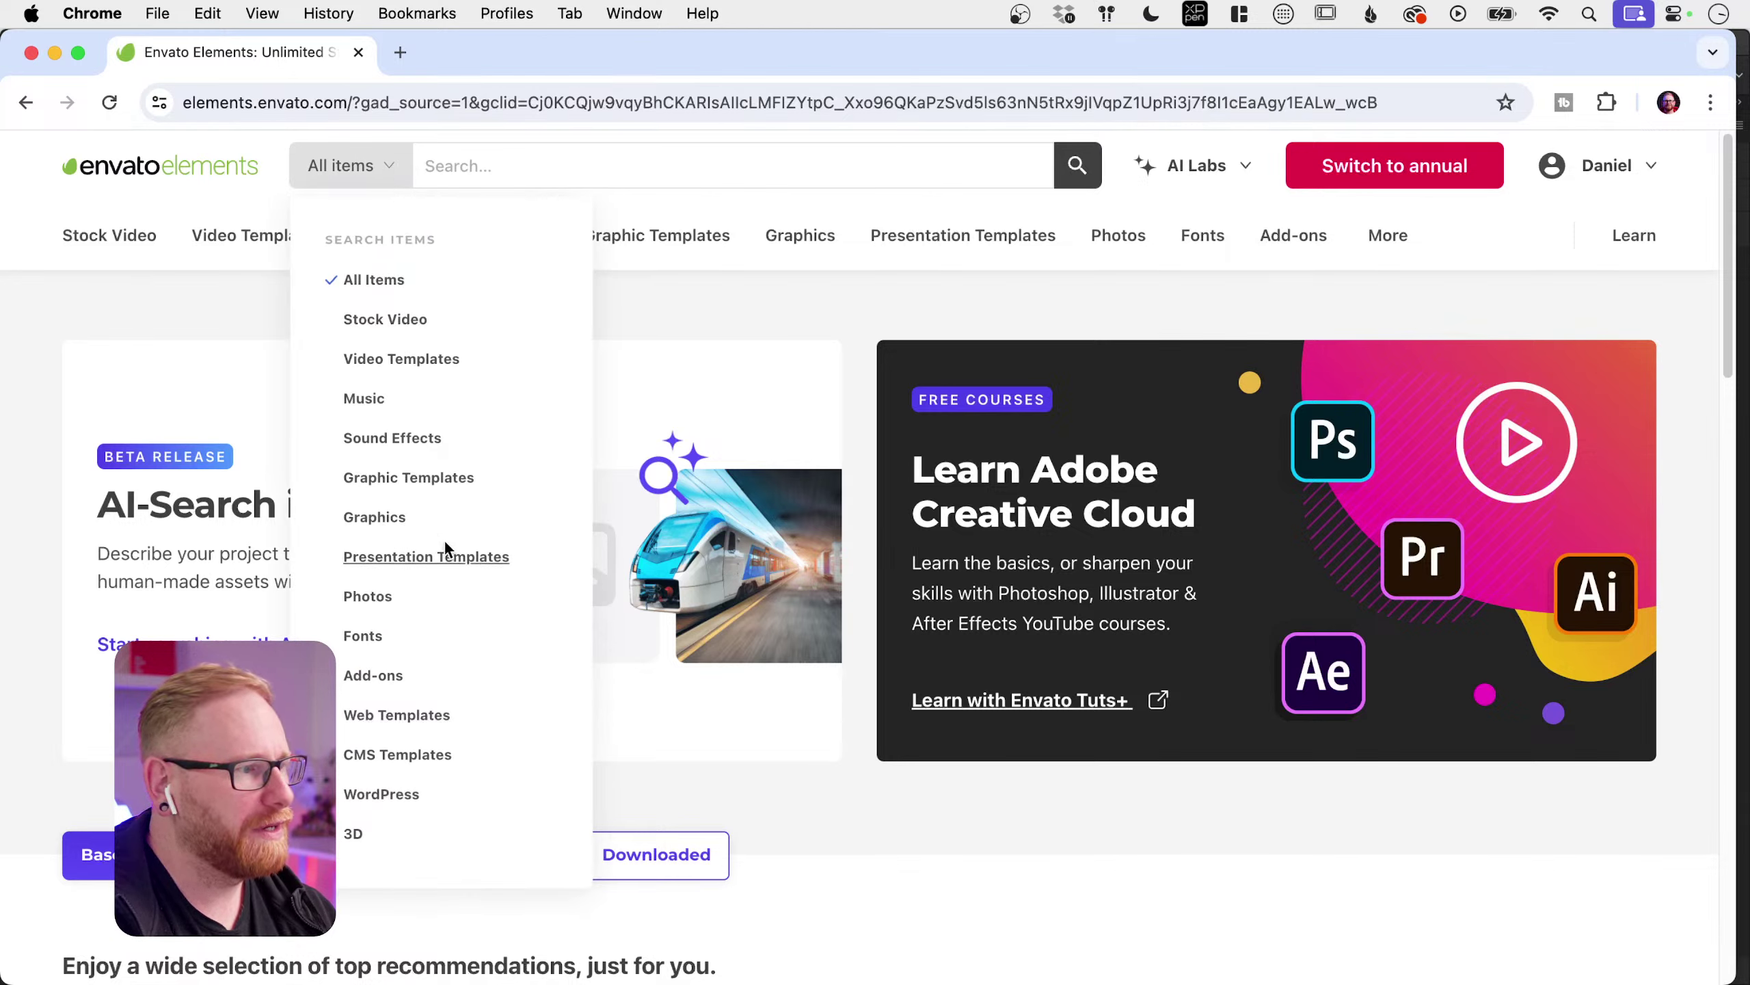
pyautogui.click(383, 675)
pyautogui.click(525, 160)
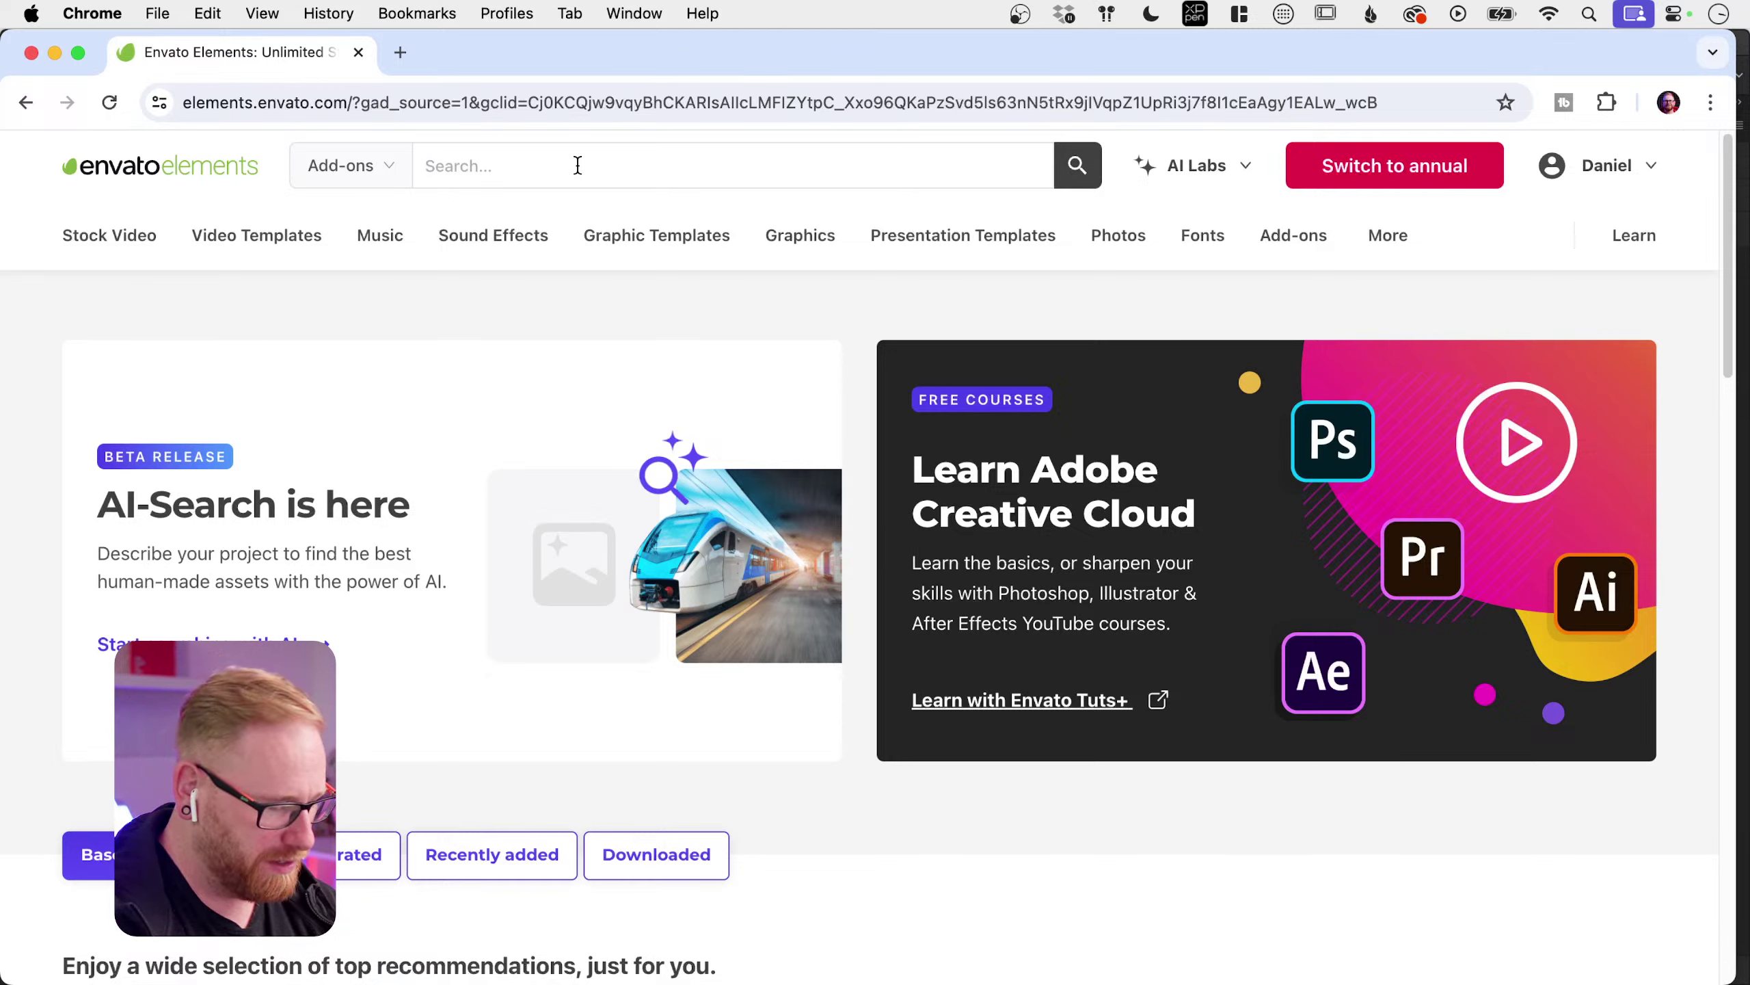
pyautogui.write('pa')
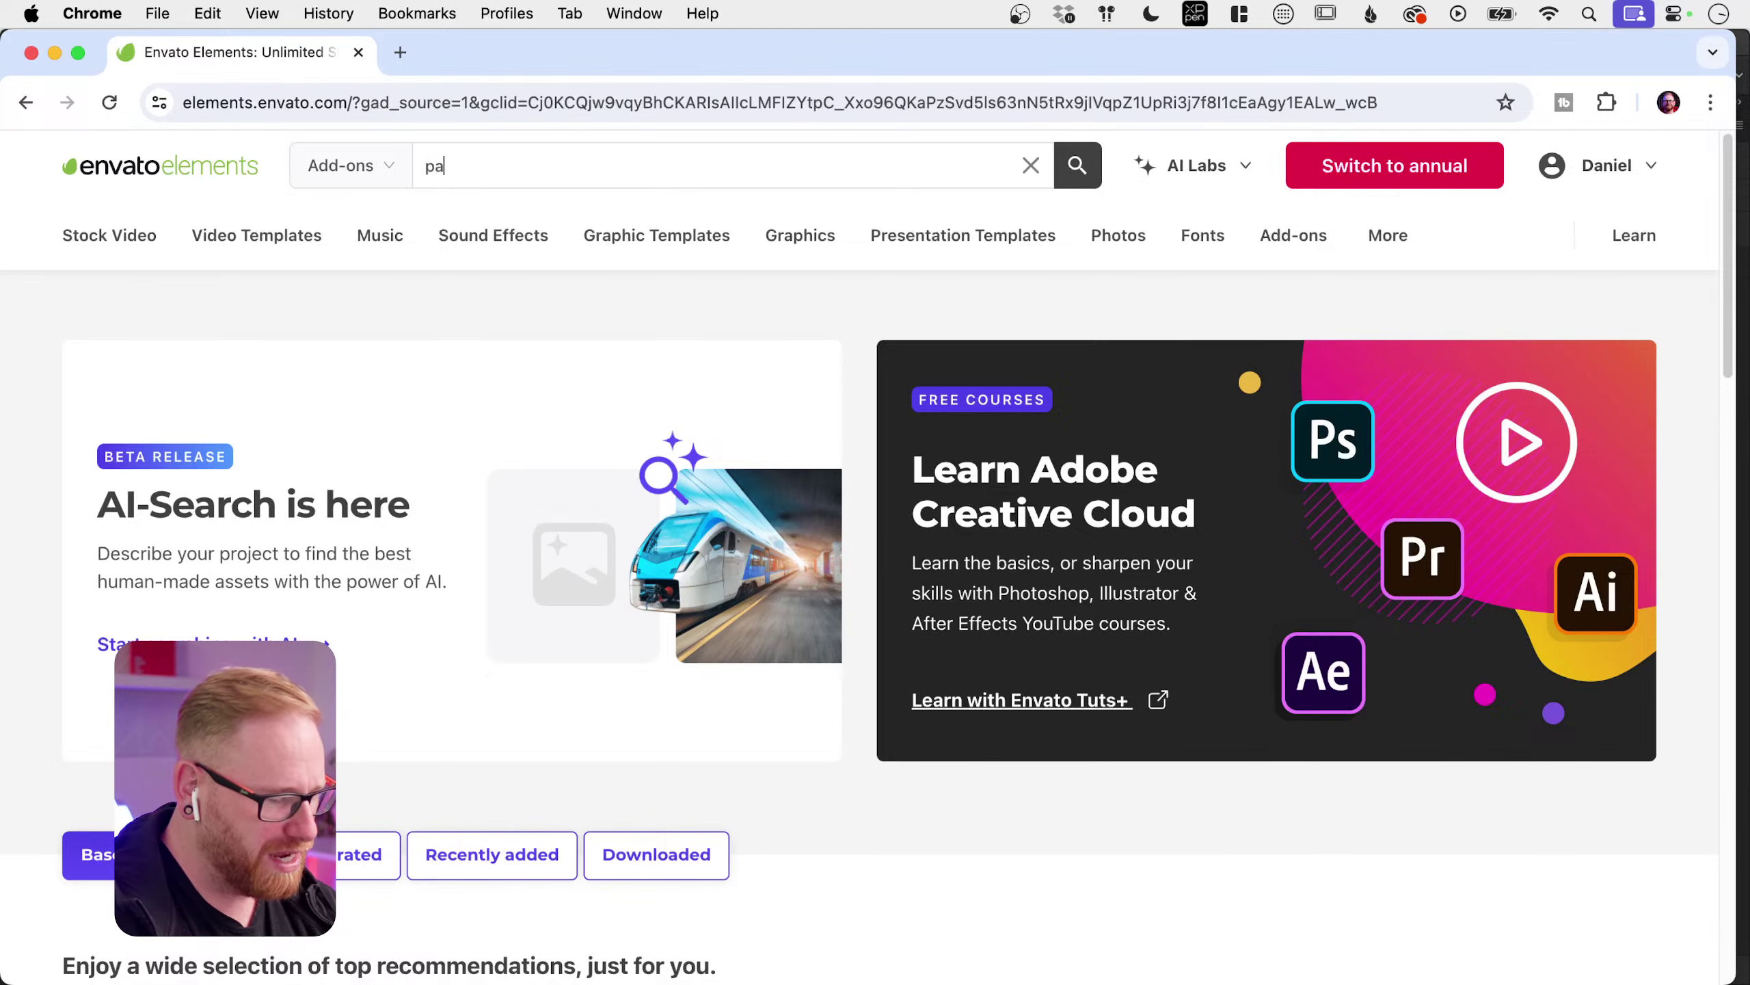
pyautogui.write('rticle brushes')
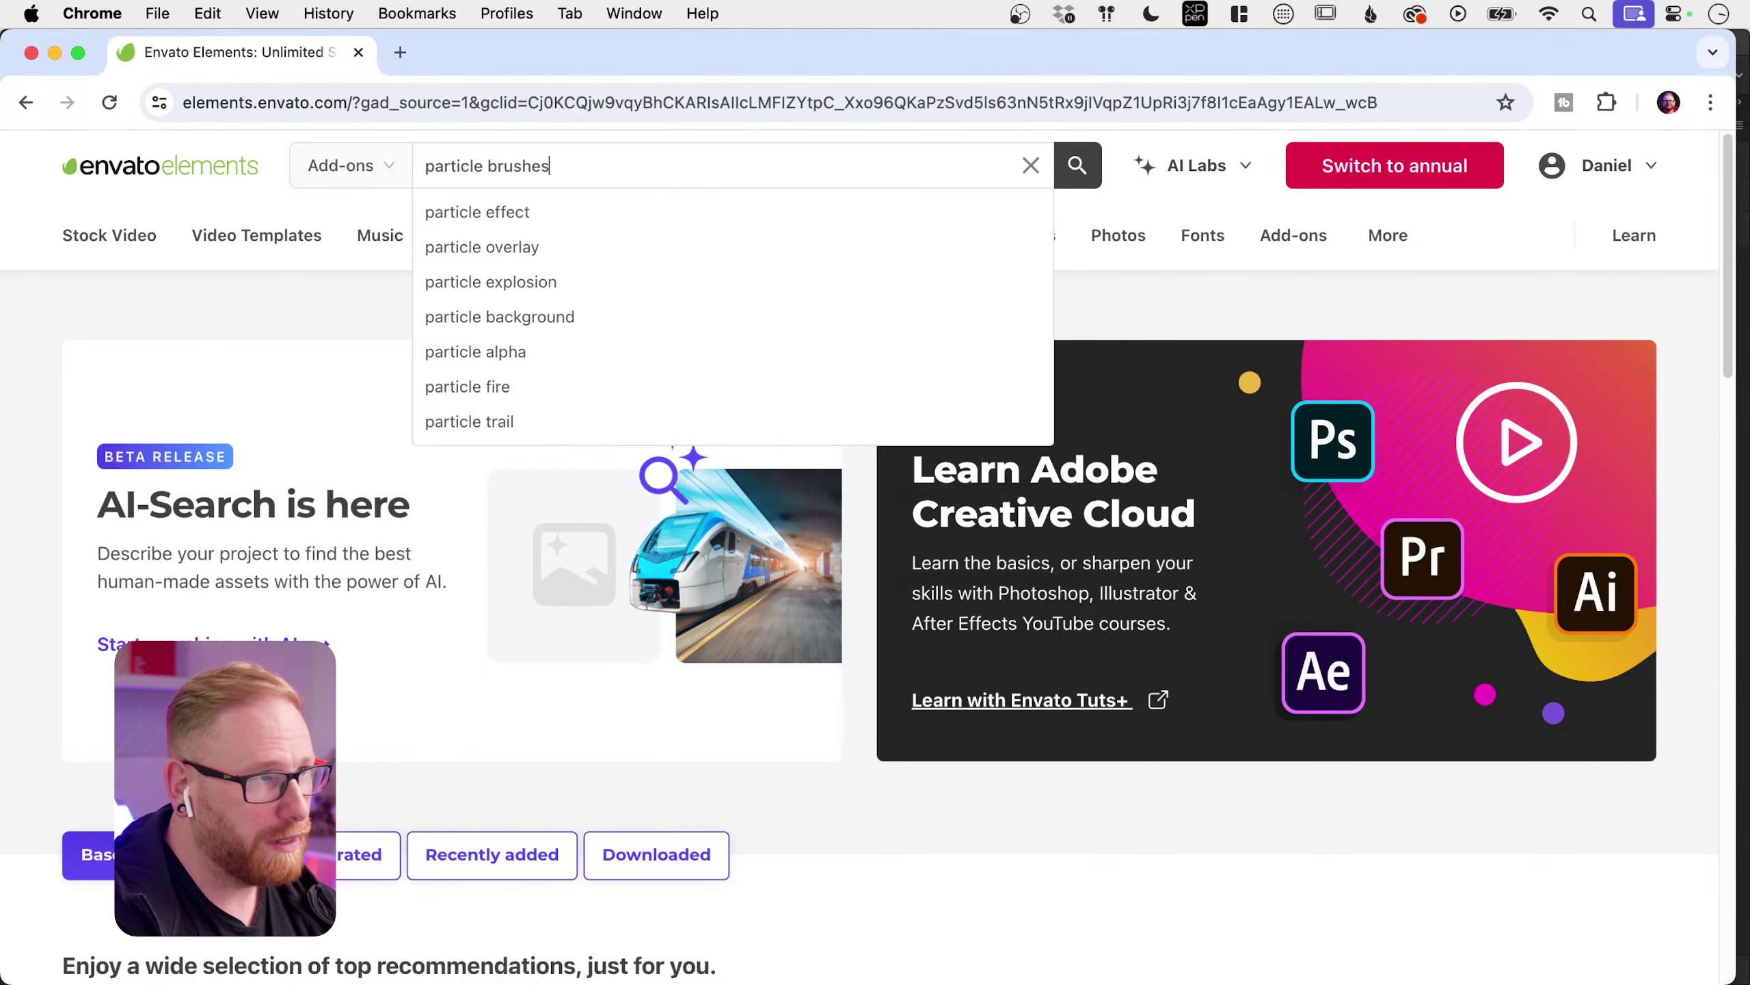
pyautogui.press('Return')
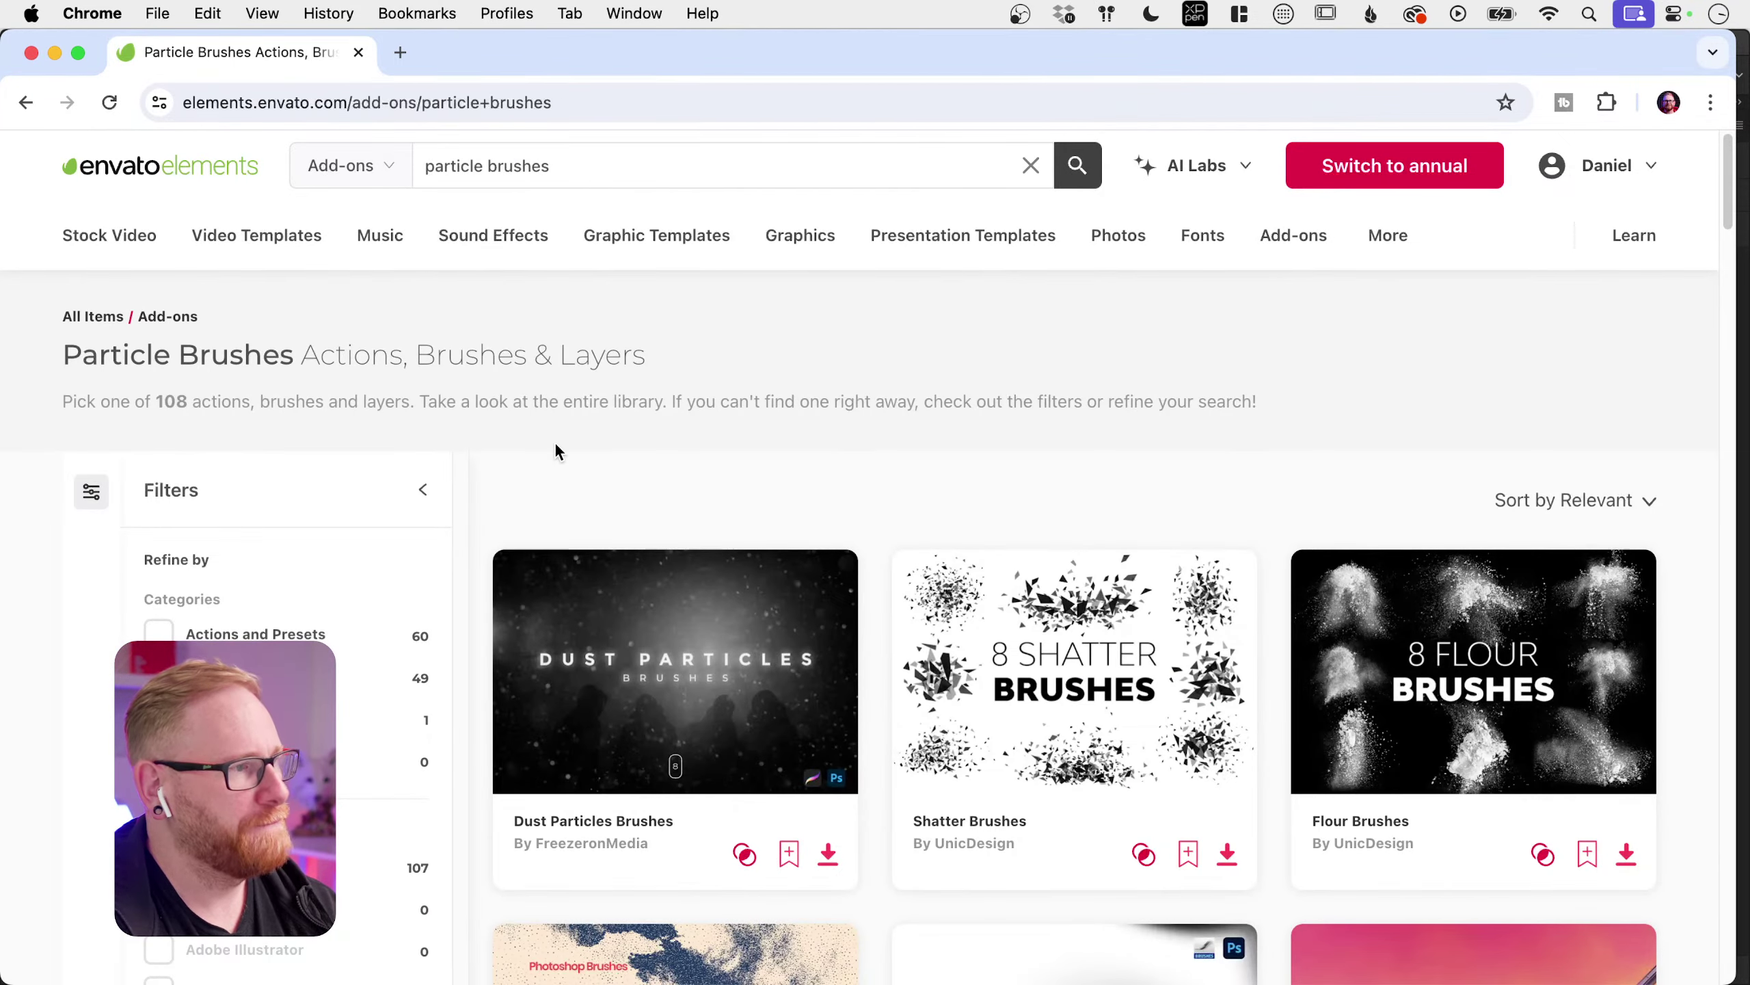
pyautogui.scroll(-5, 555, 442)
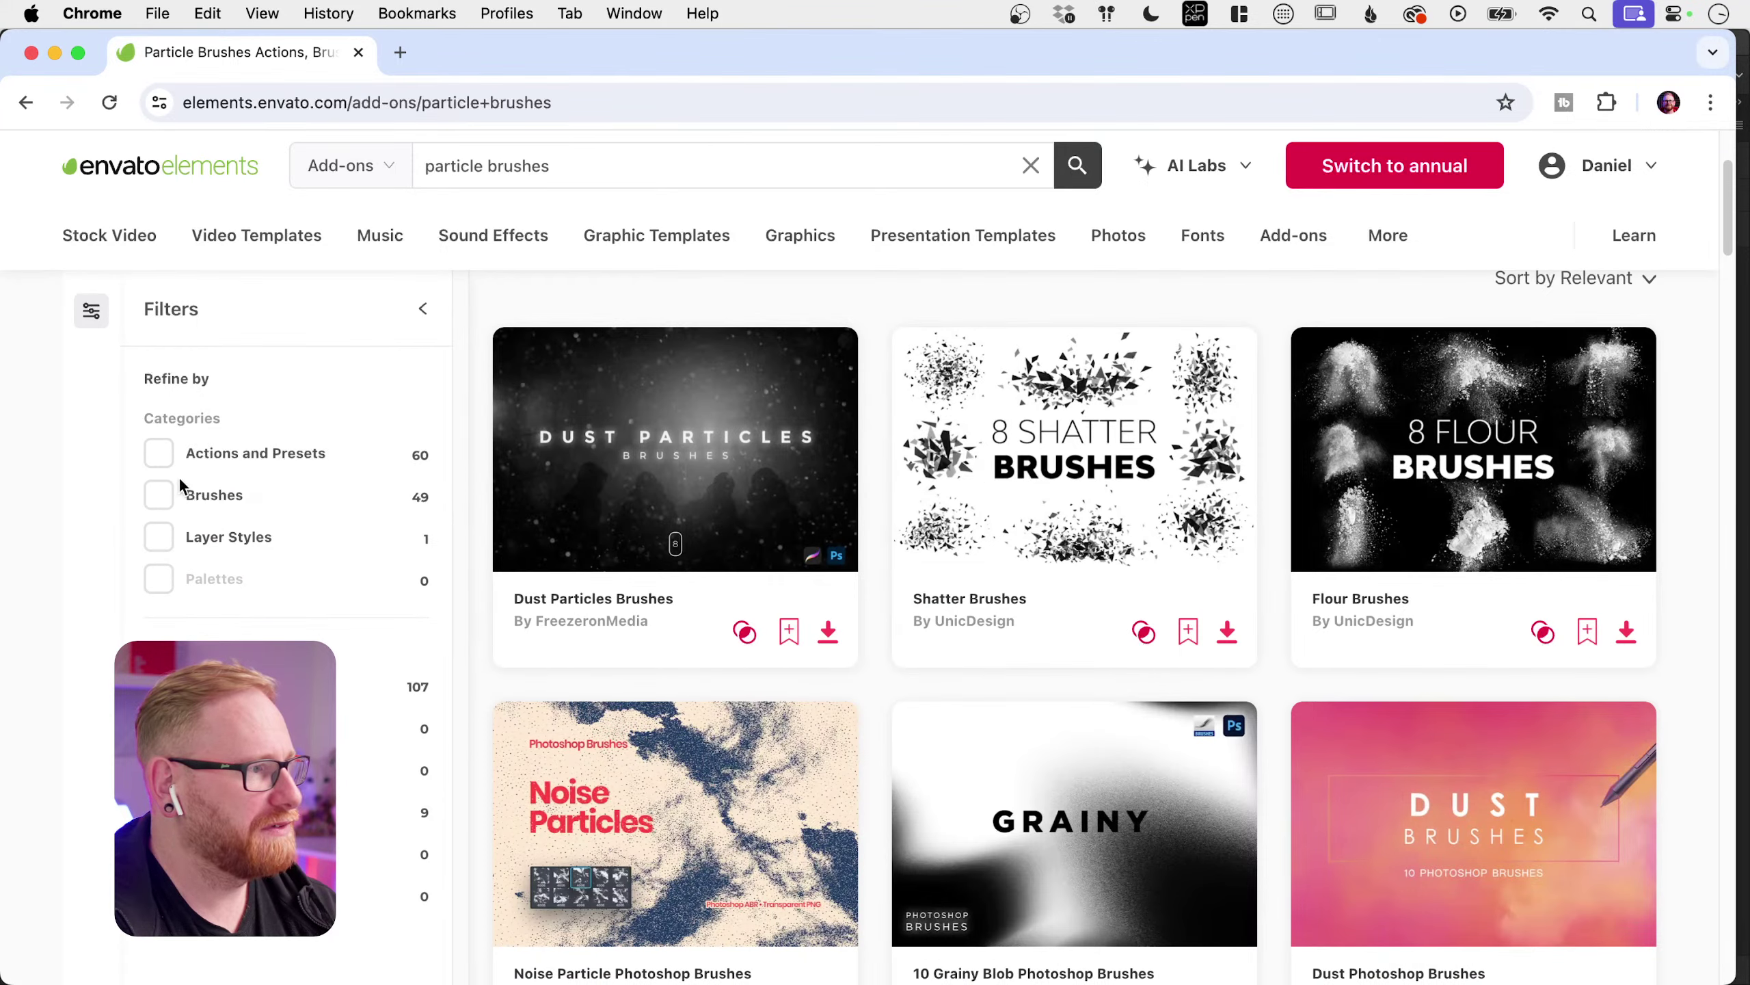
pyautogui.click(160, 494)
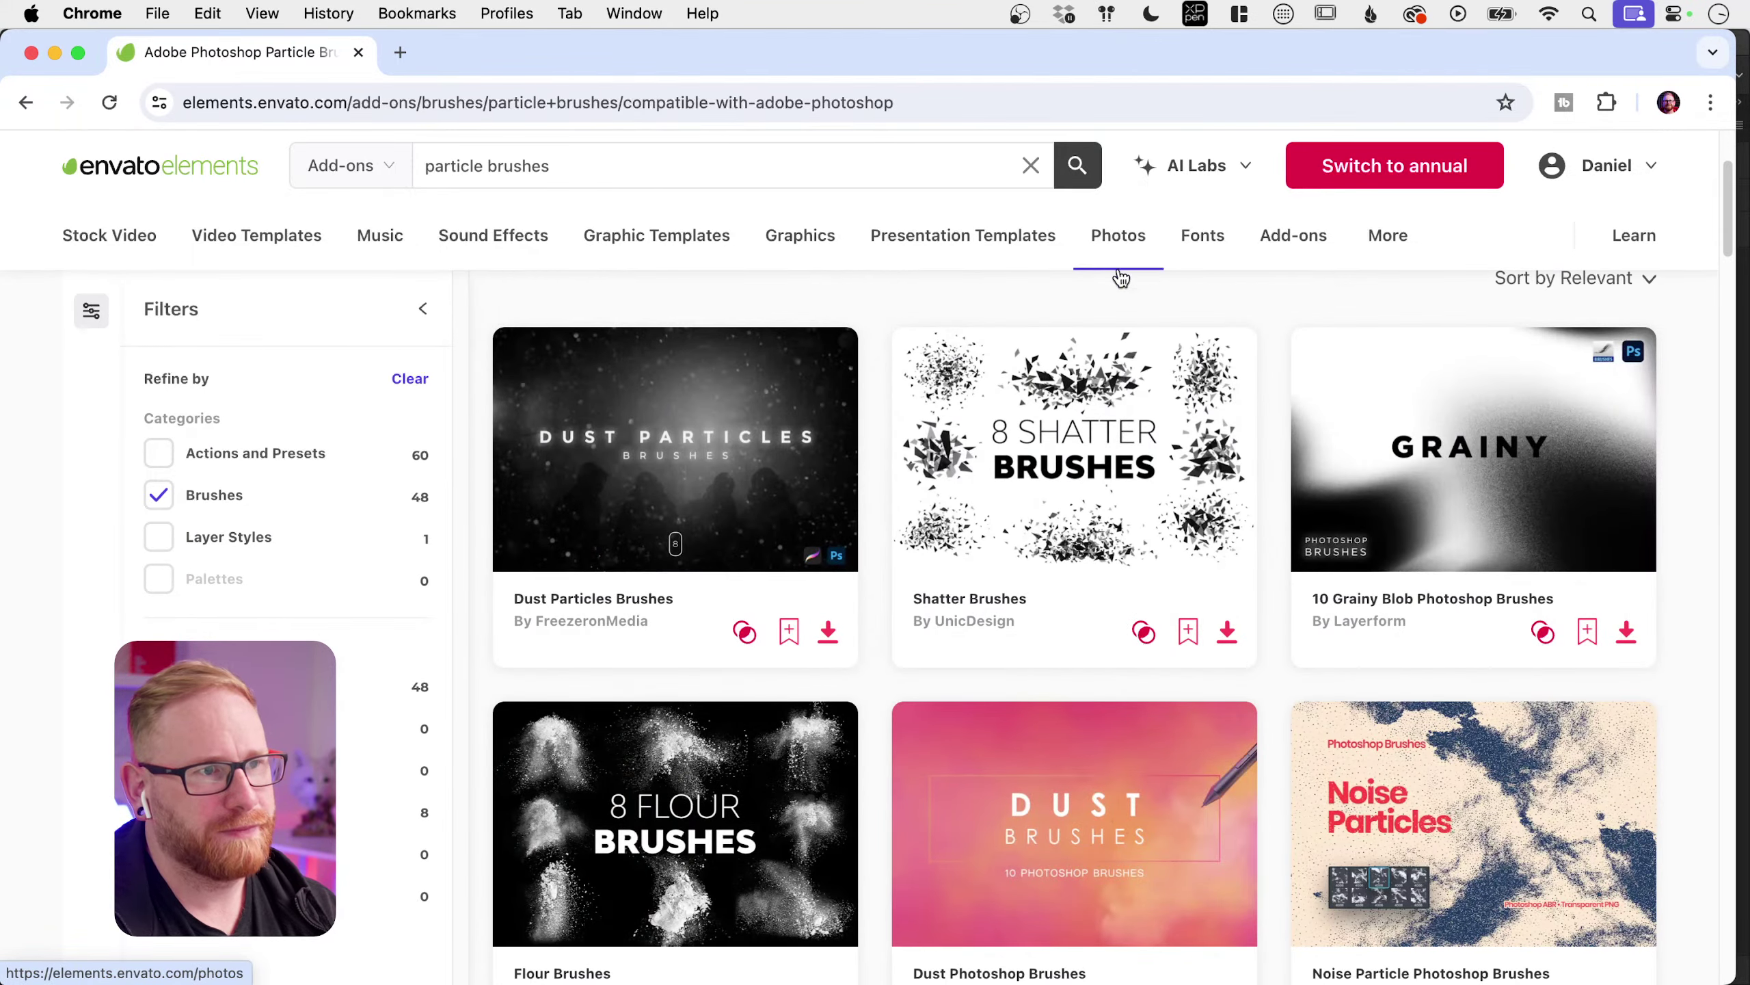
# Step: Download the Electric Particle Fields Brushes from the search results, licensing them to the Youtube project
pyautogui.scroll(-1, 1063, 293)
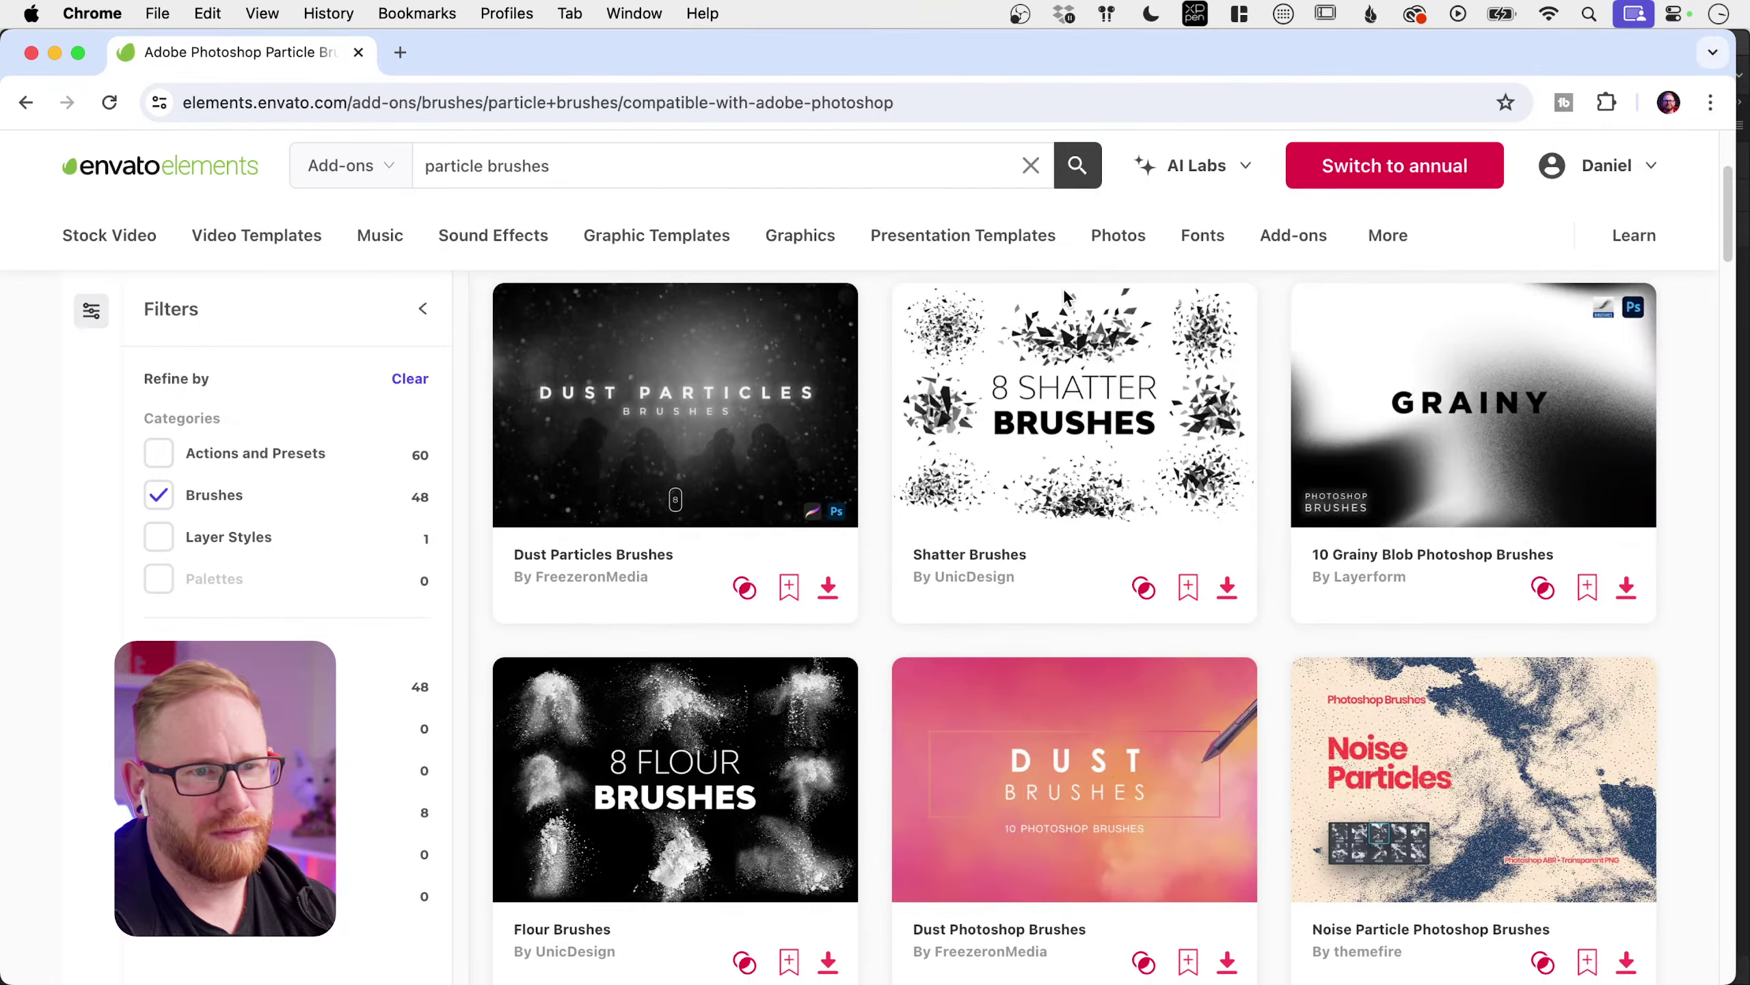
pyautogui.scroll(-1, 1064, 288)
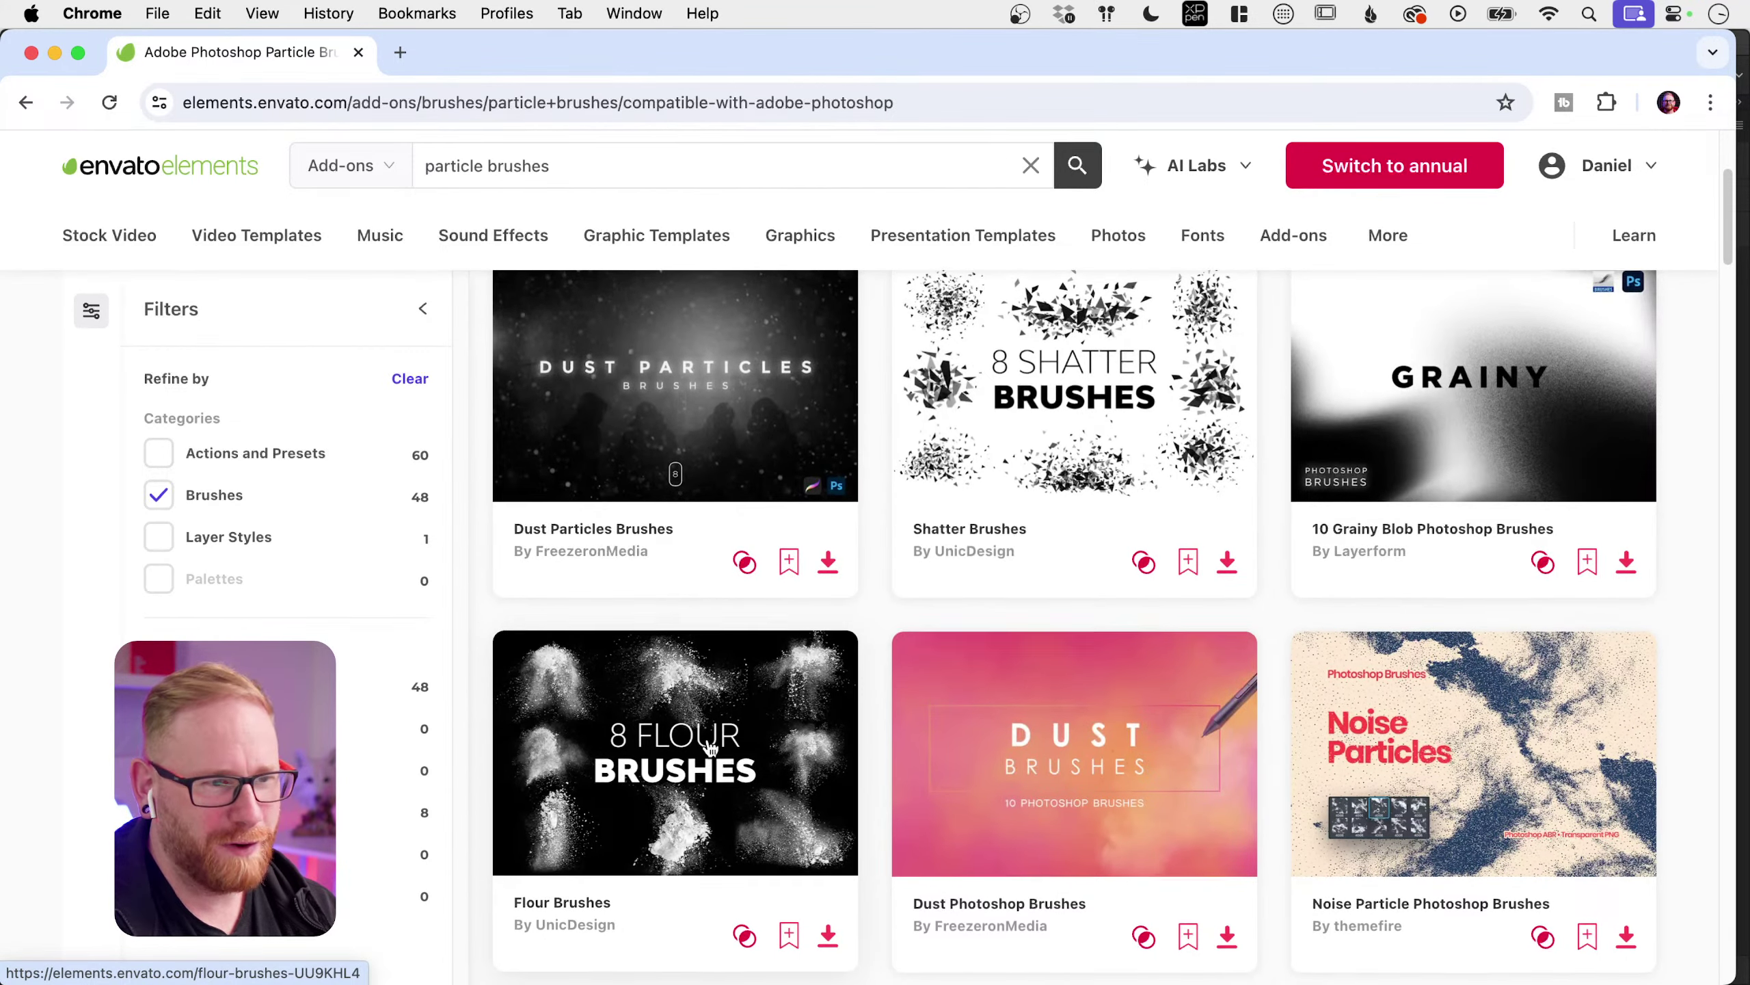
pyautogui.scroll(-3, 708, 742)
pyautogui.scroll(-5, 1079, 640)
pyautogui.scroll(-5, 1079, 640)
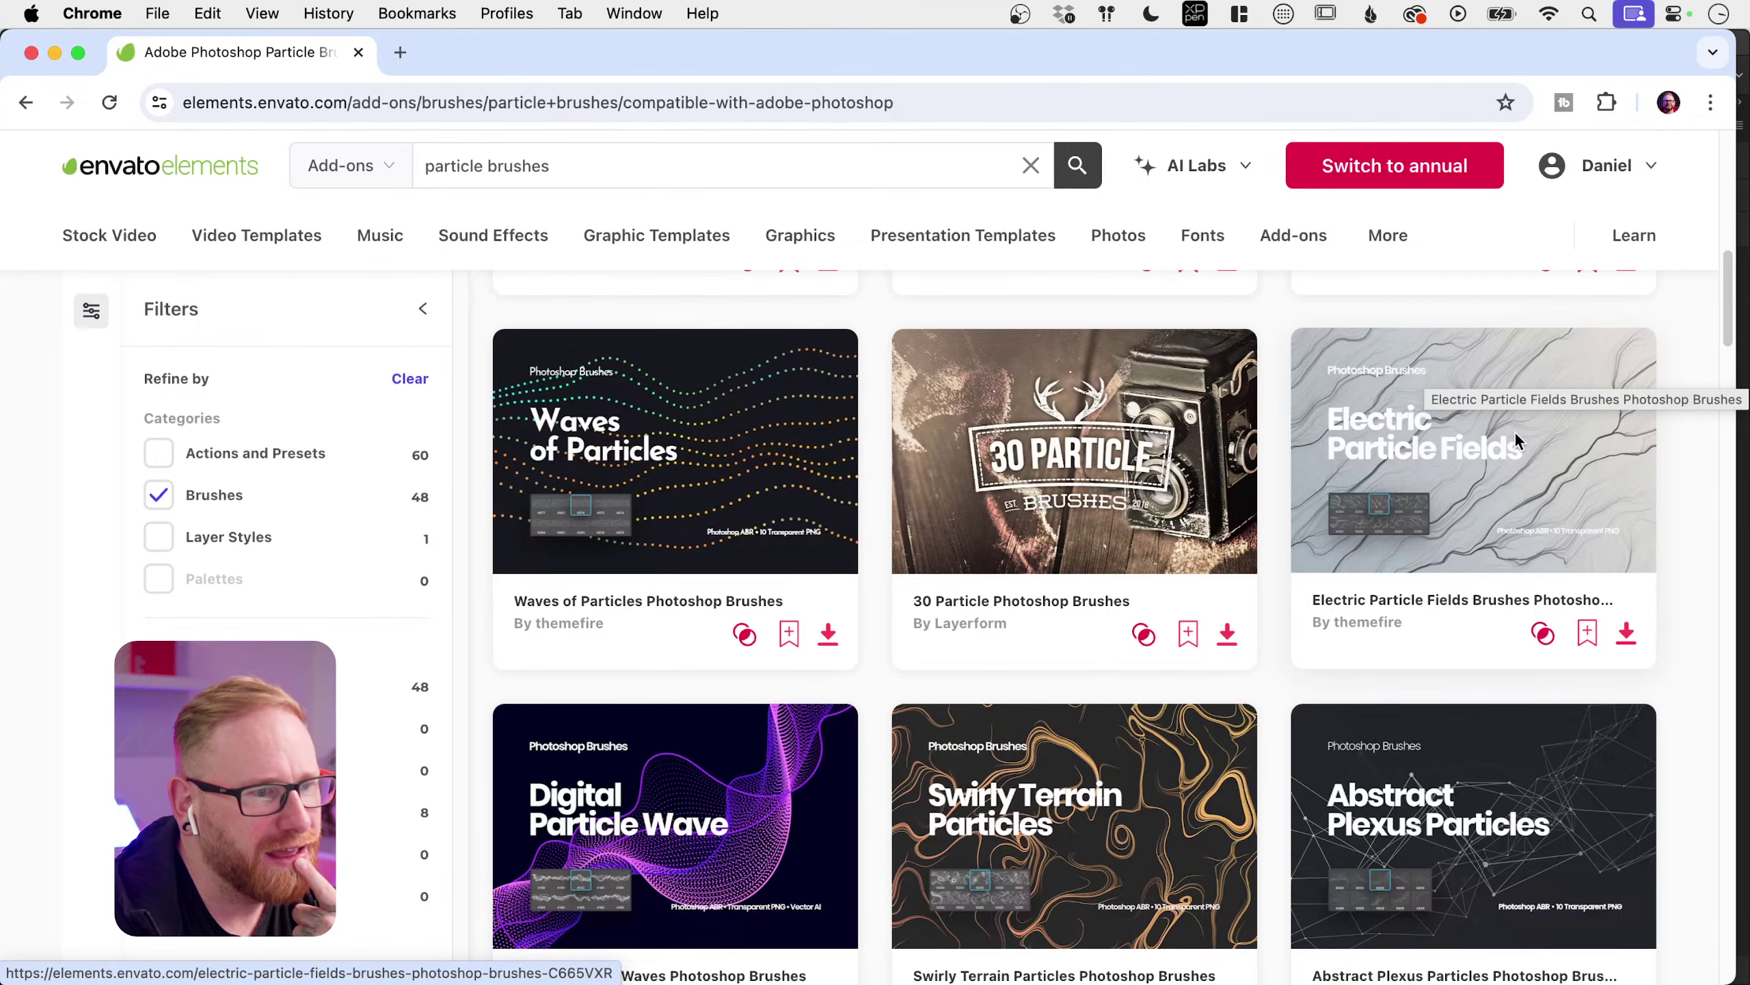
pyautogui.click(1627, 633)
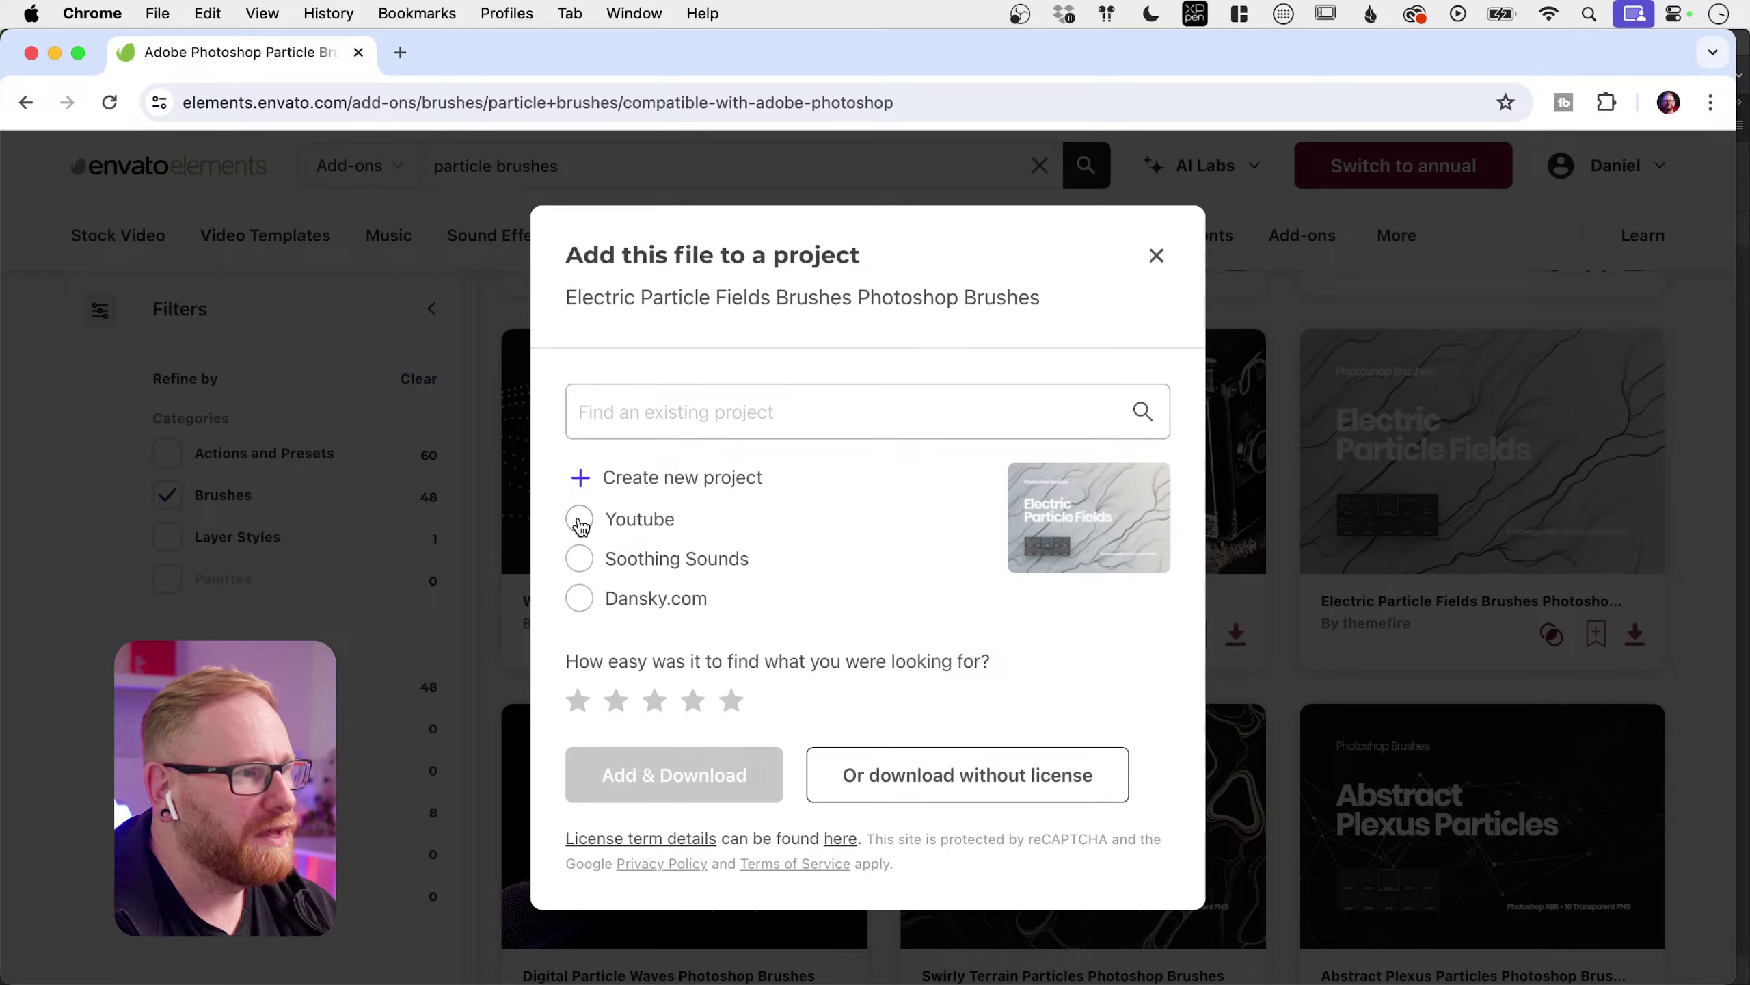
pyautogui.click(581, 525)
pyautogui.click(704, 758)
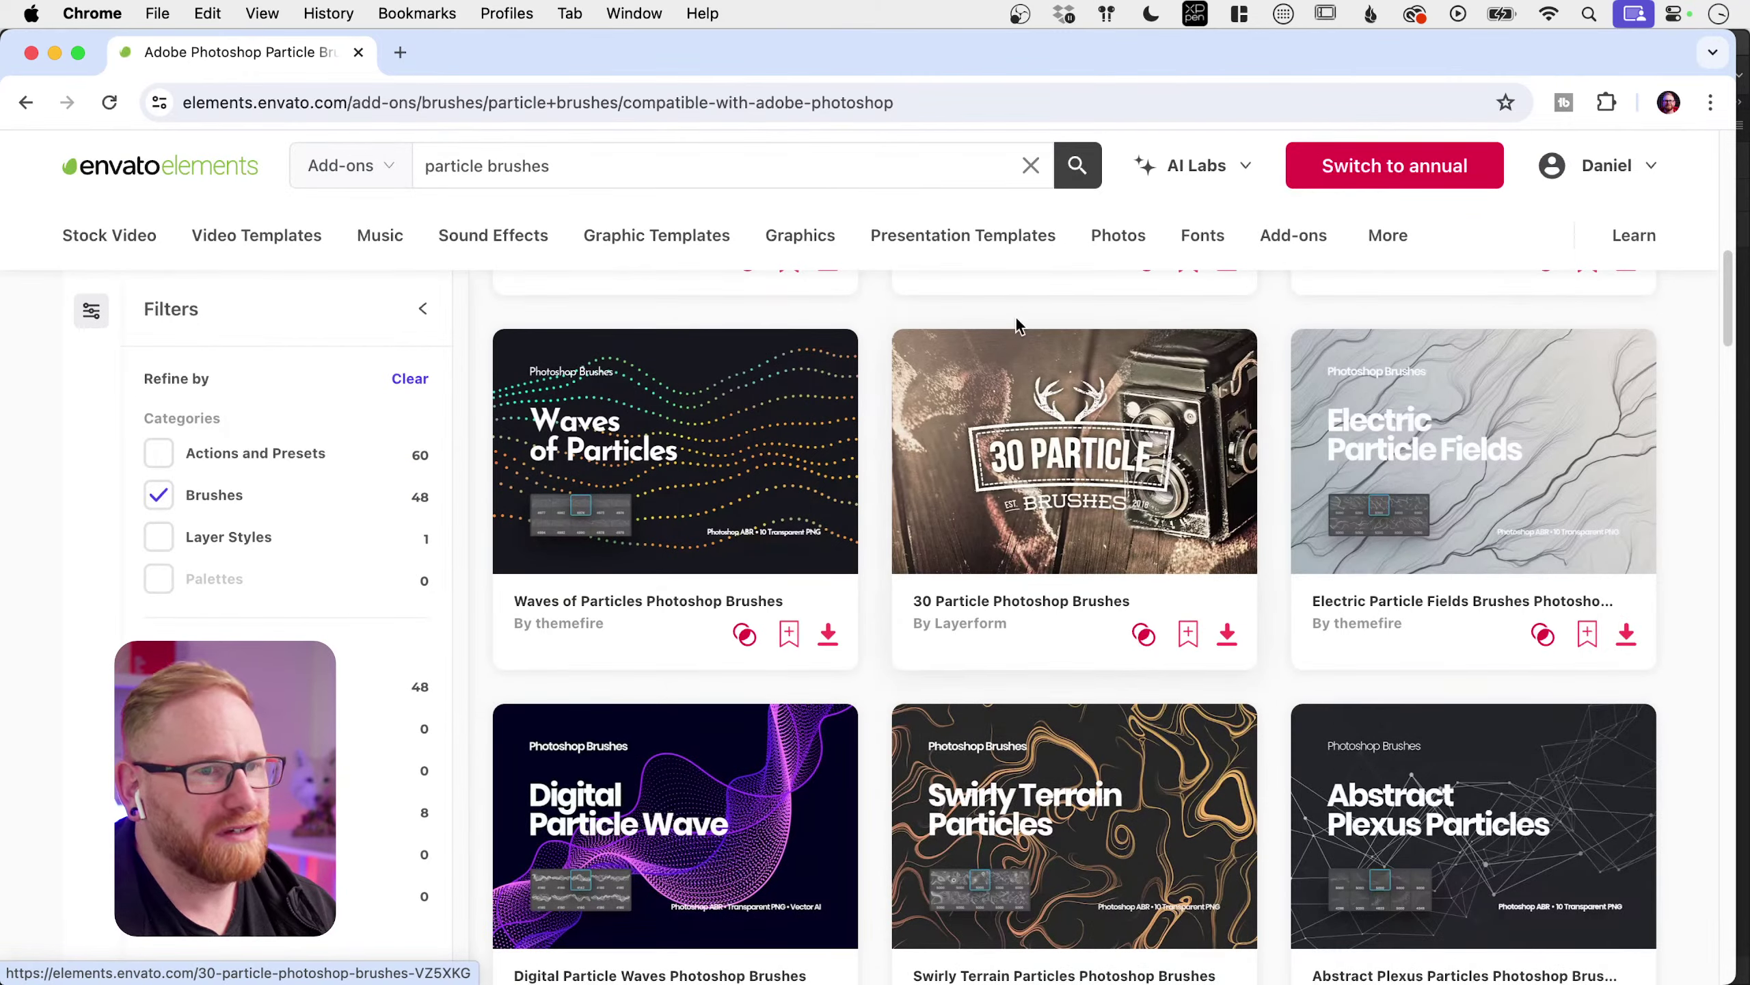
# Step: Browse the remaining particle brush results, including the powder, galaxy, dust explosion and smoke sets, and switch back to Photoshop
pyautogui.scroll(-6, 1016, 318)
pyautogui.scroll(-5, 1019, 324)
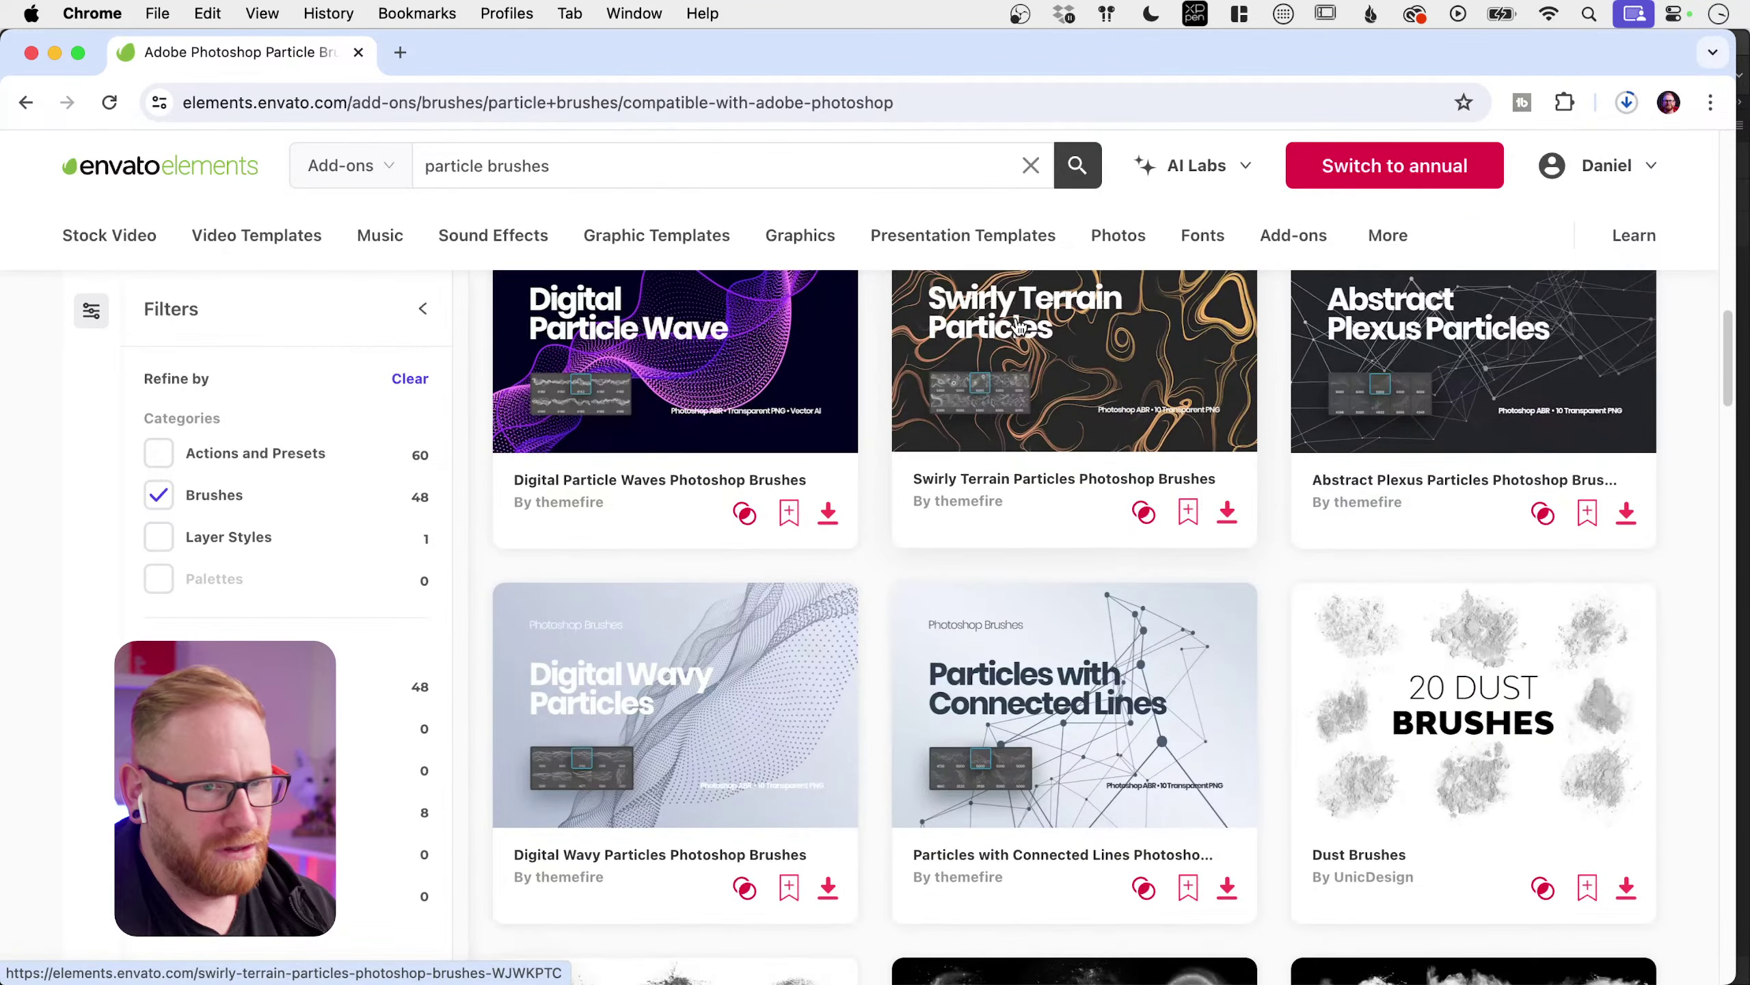
pyautogui.scroll(-3, 1017, 324)
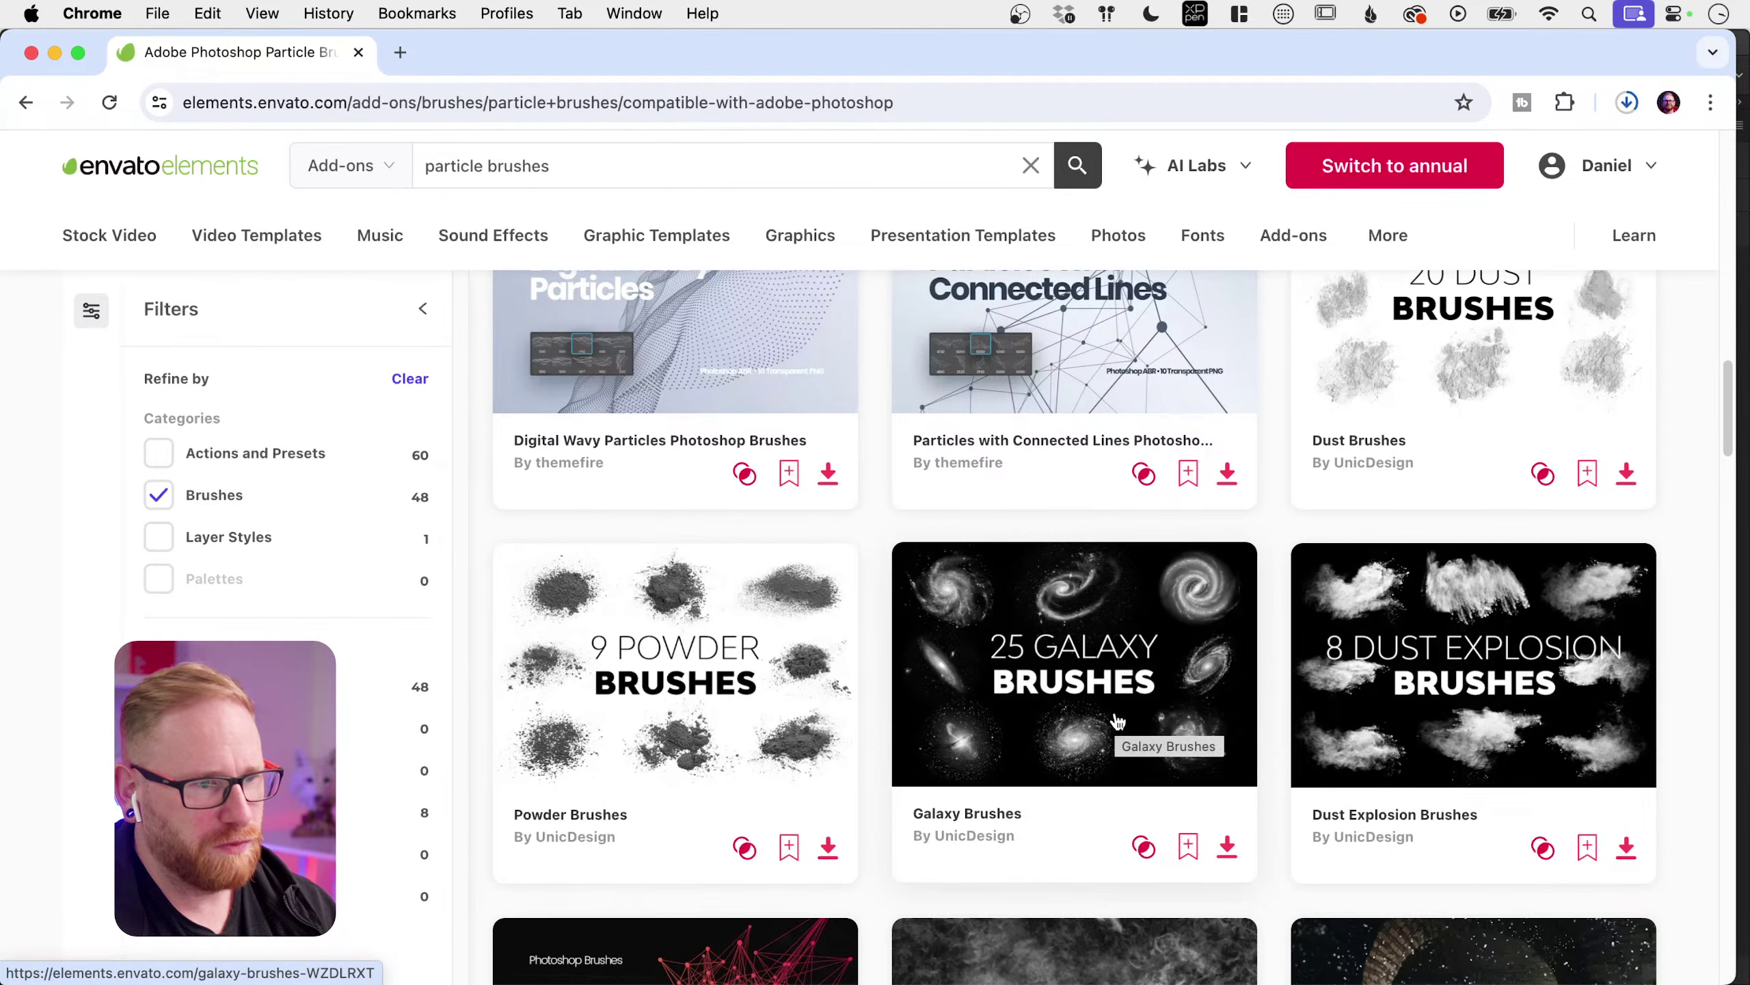
pyautogui.scroll(-2, 1118, 721)
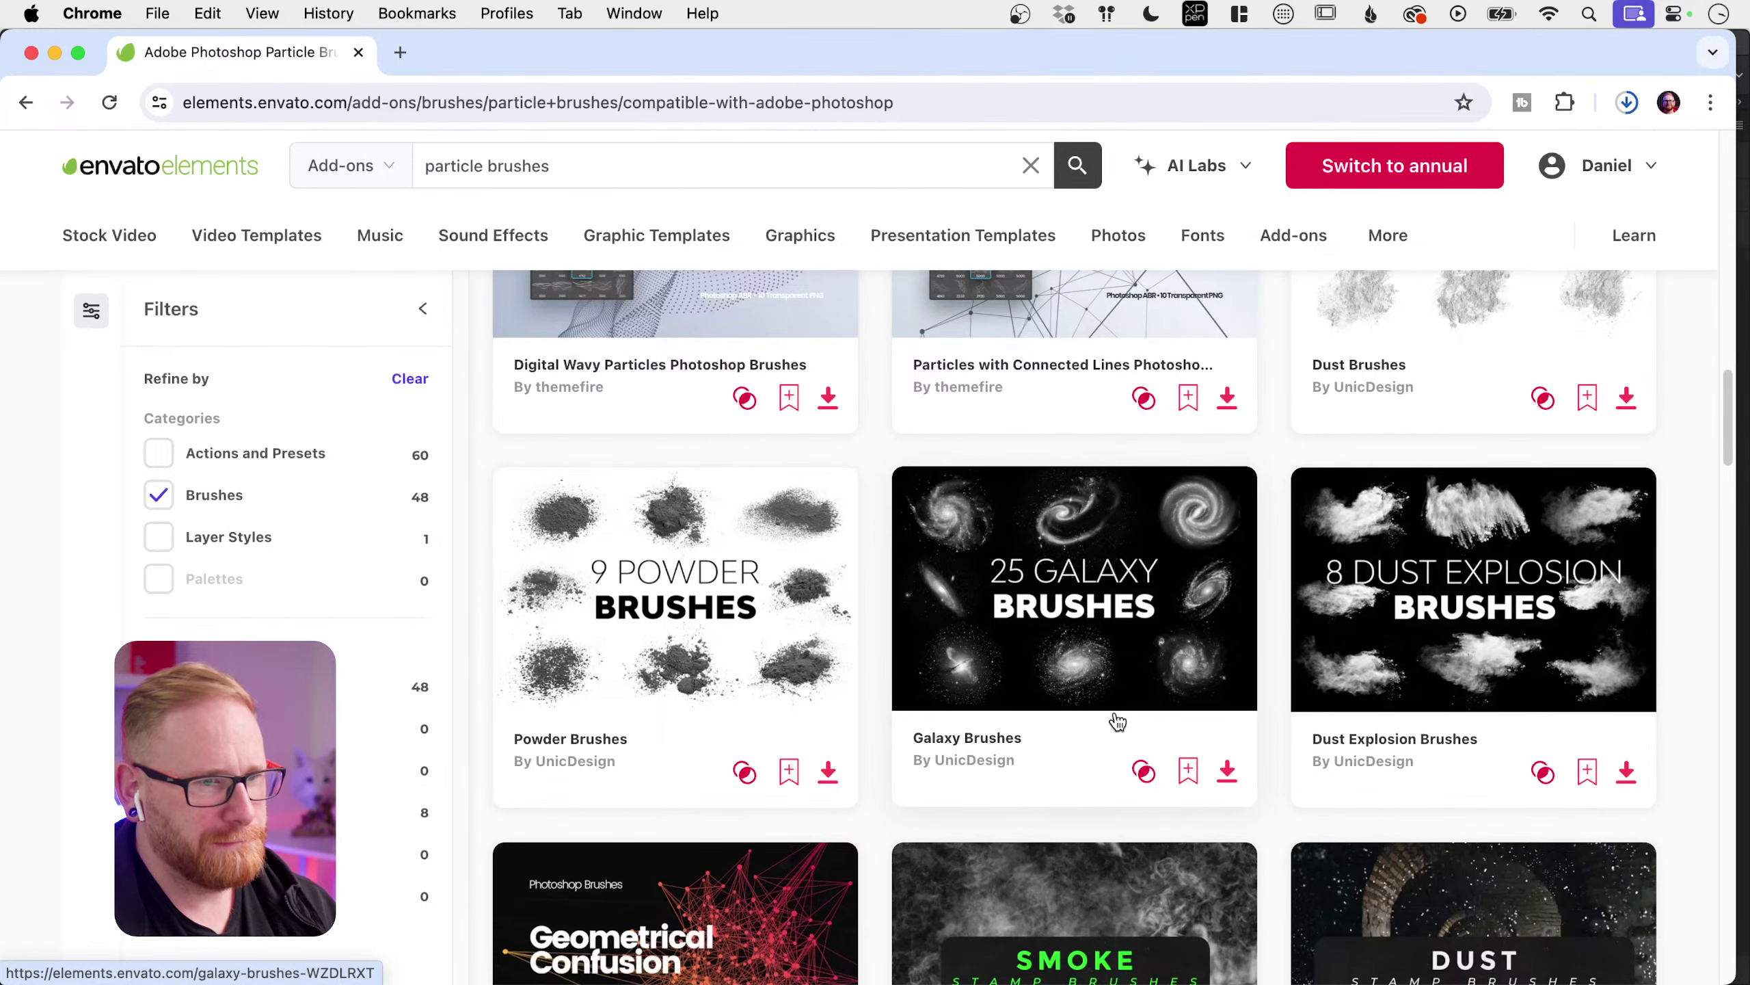
pyautogui.scroll(-3, 1118, 722)
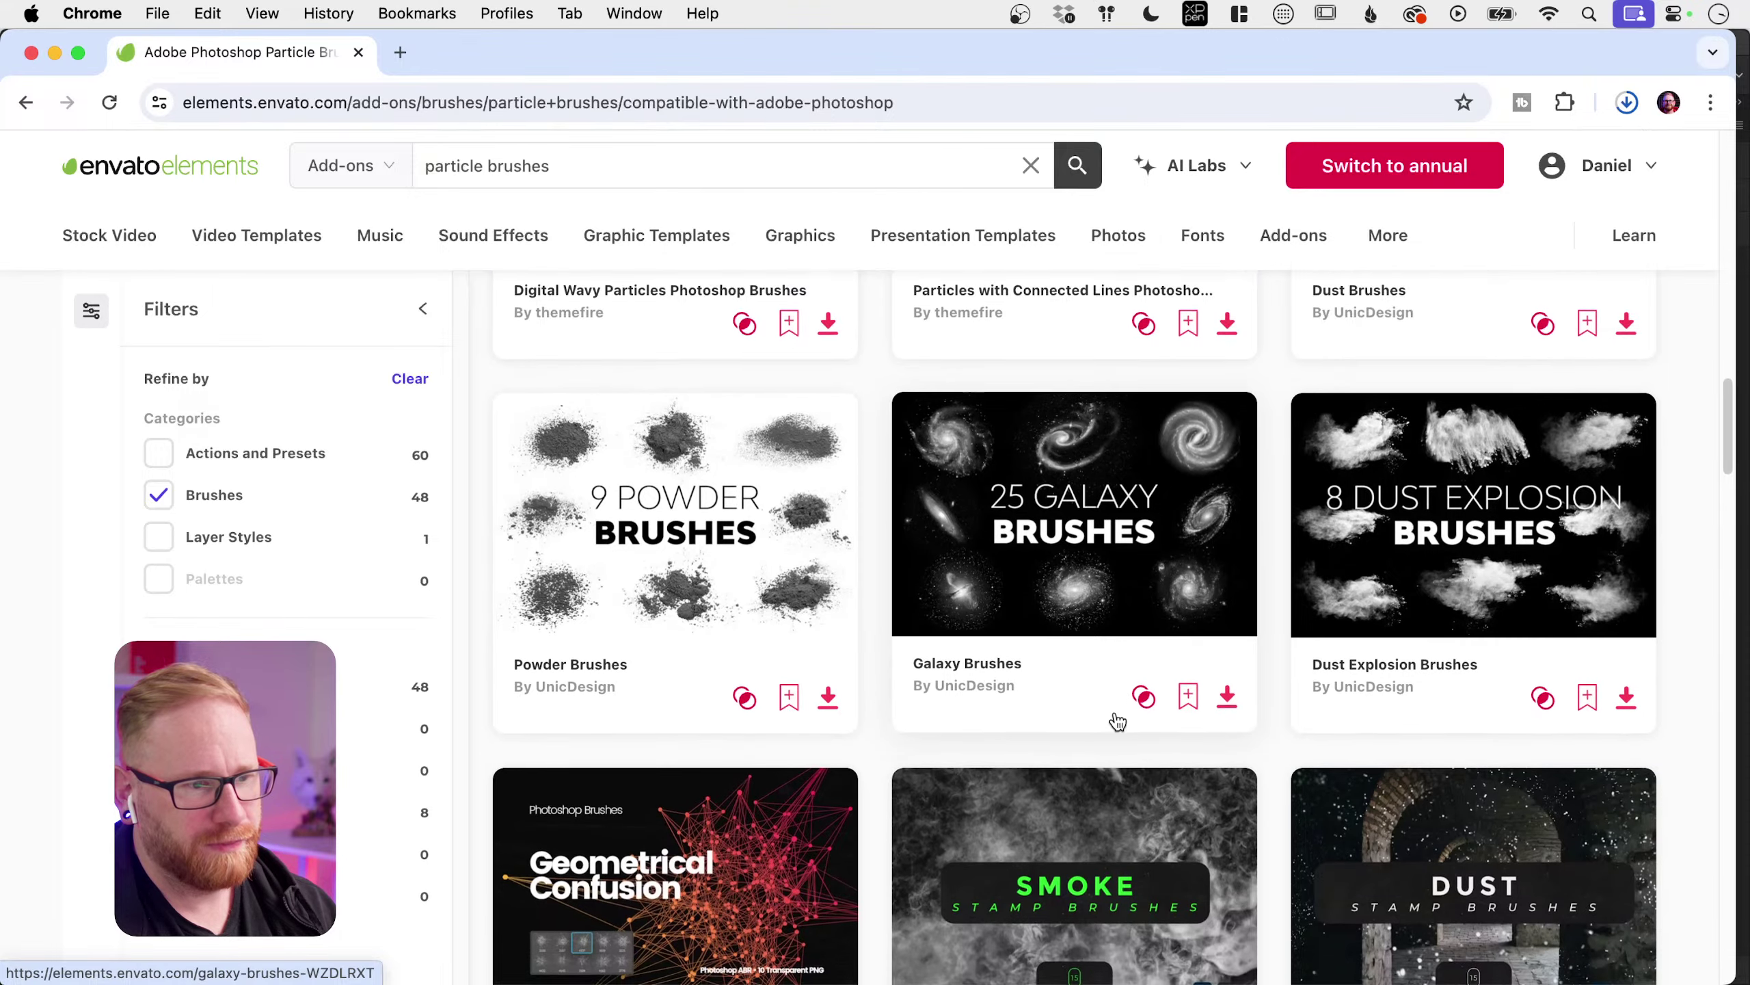
pyautogui.scroll(-1, 1117, 721)
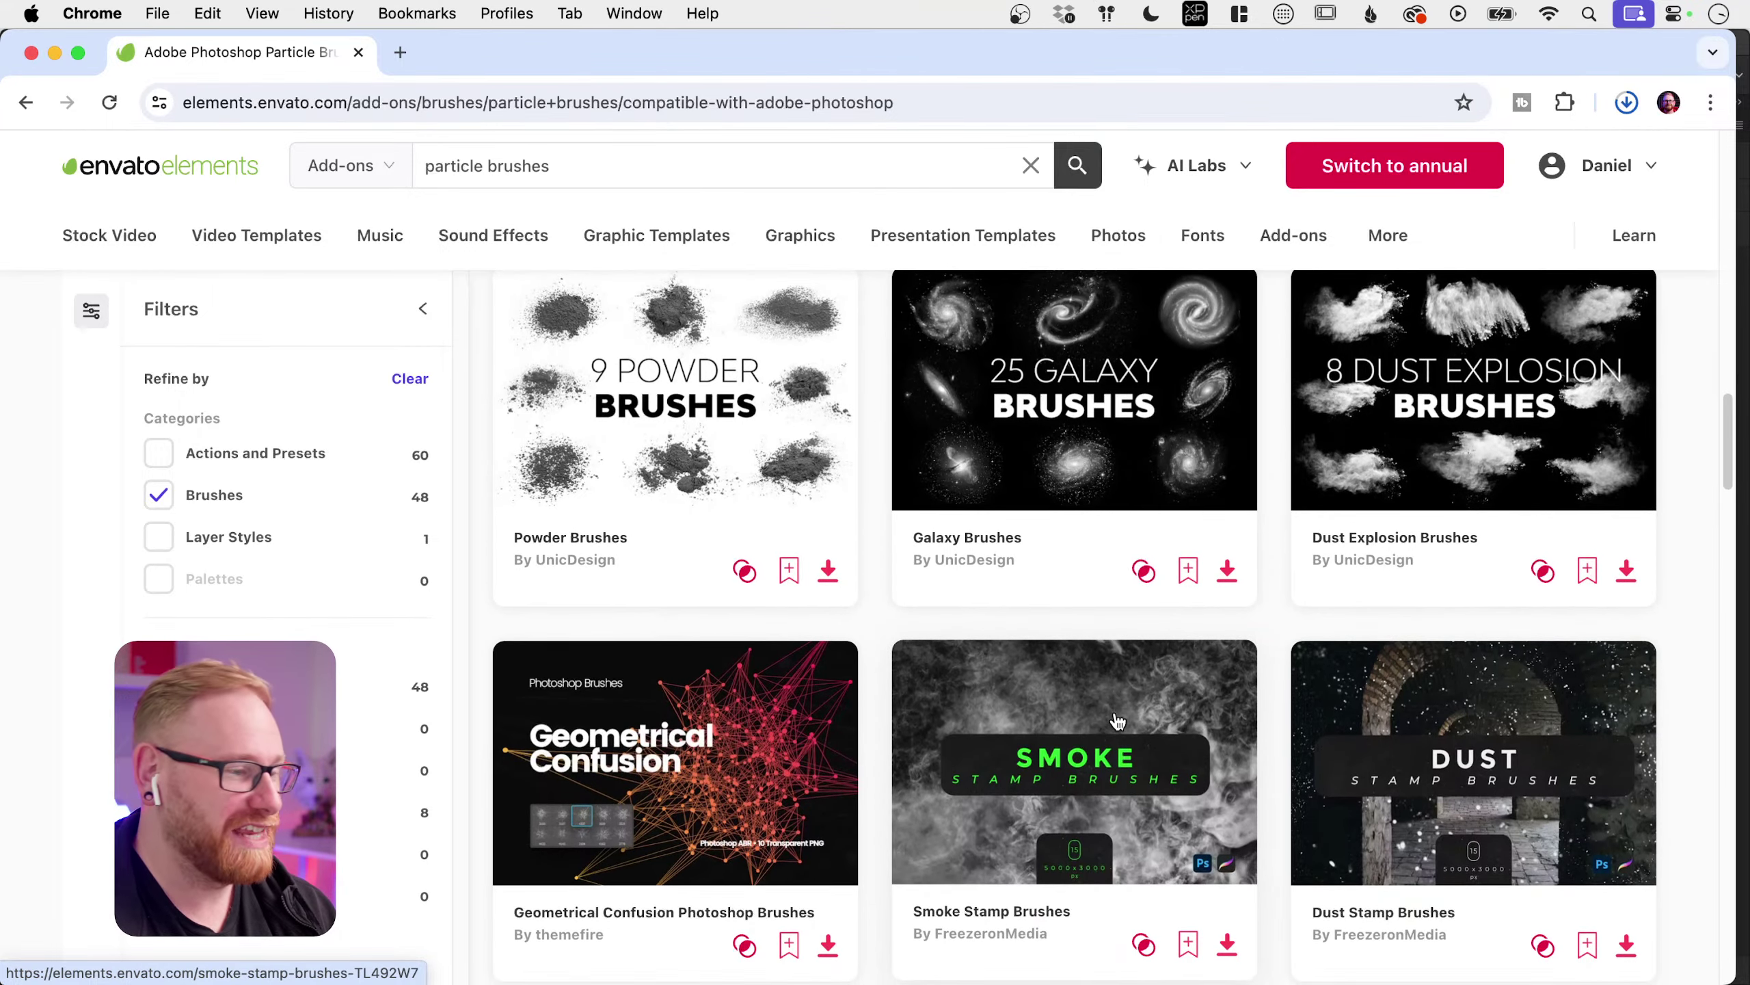
pyautogui.click(1118, 721)
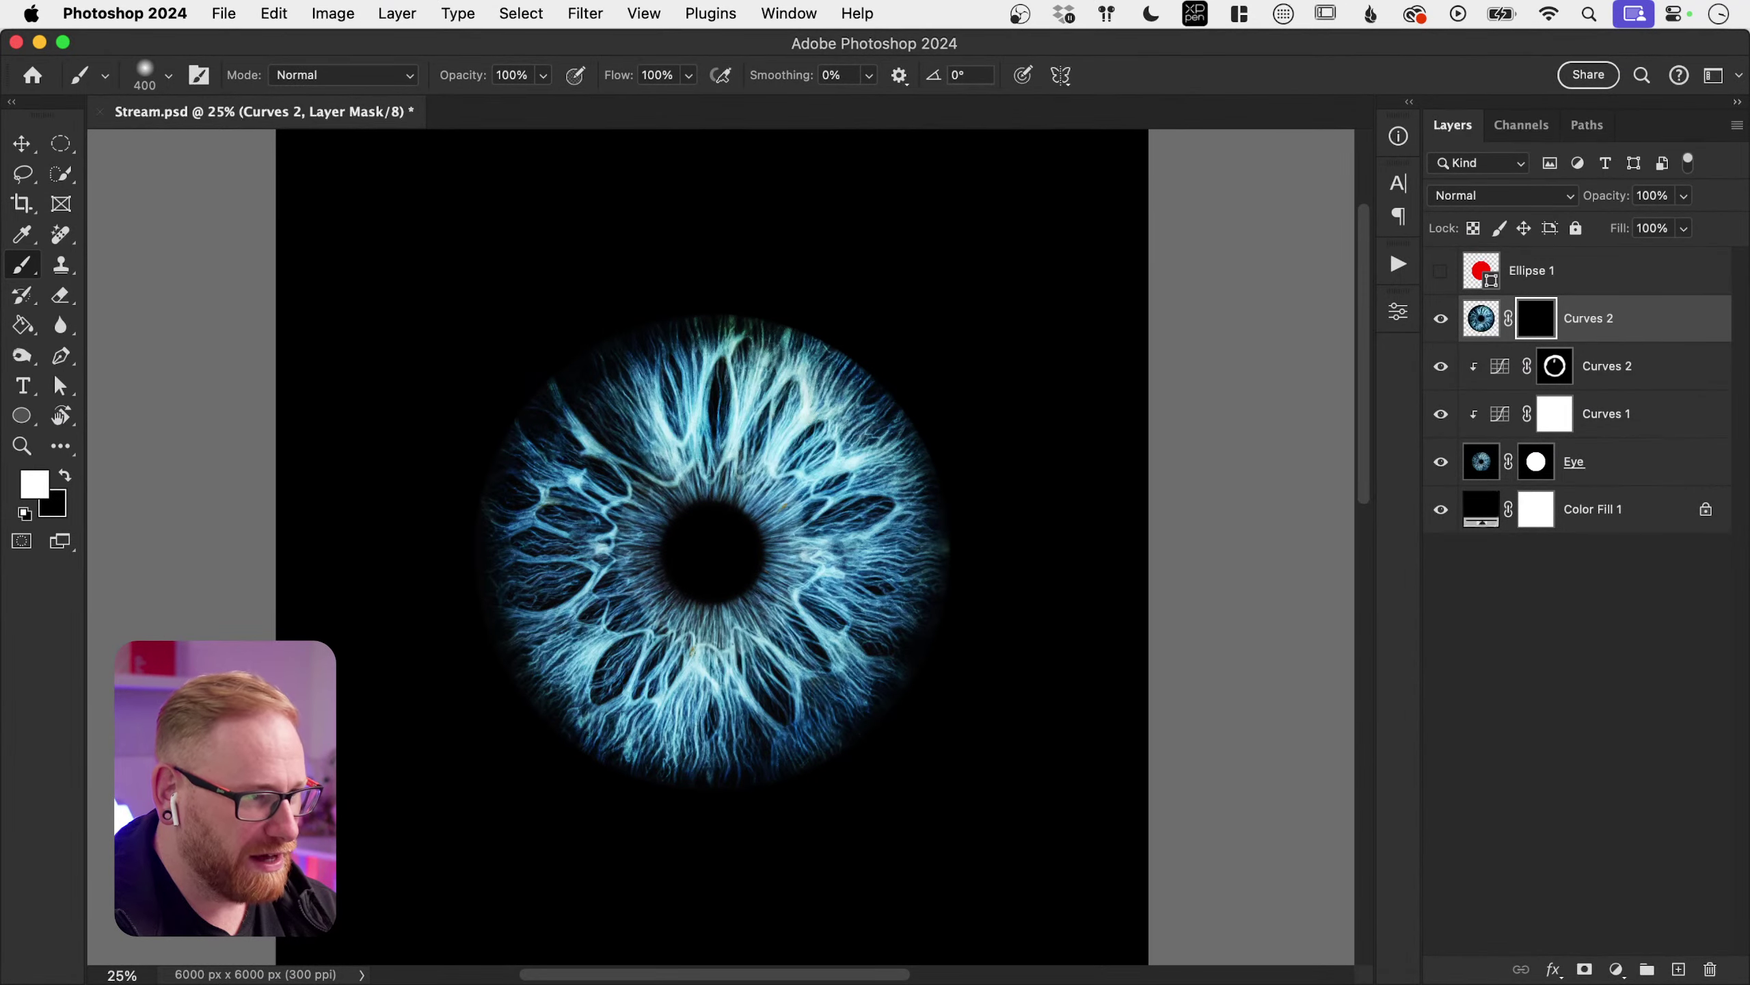
# Step: Open the brush presets and examine the options for importing new brushes
pyautogui.click(168, 75)
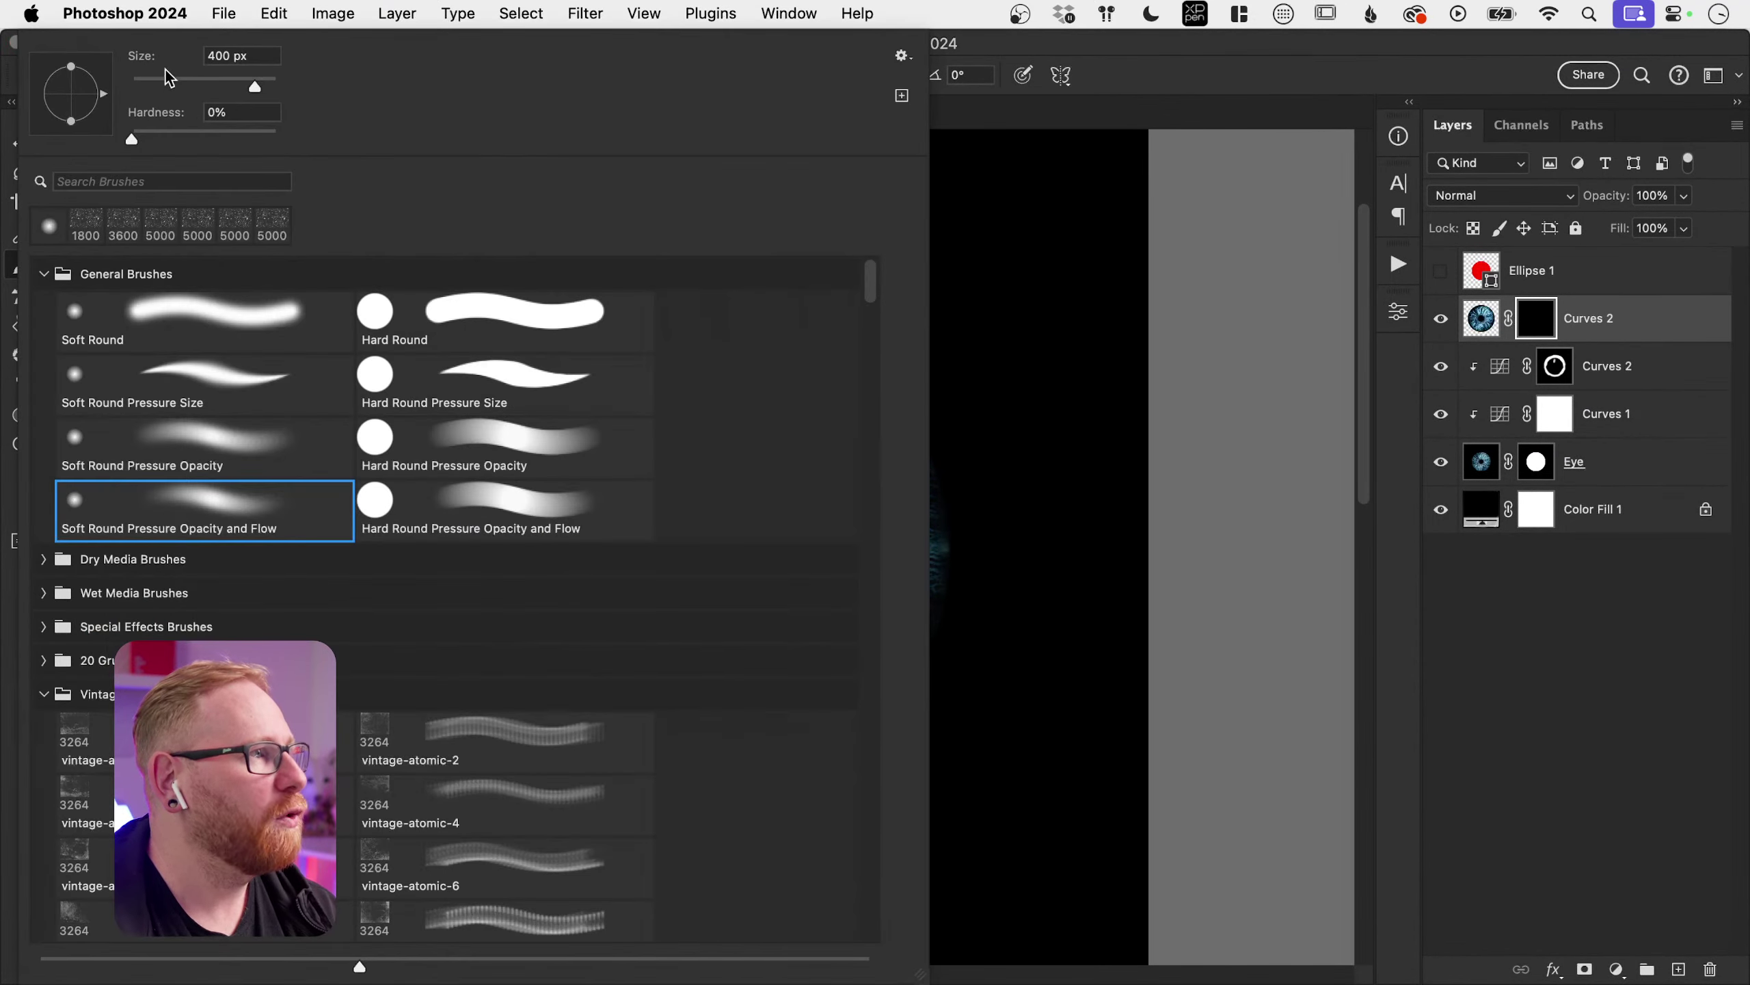
pyautogui.click(903, 56)
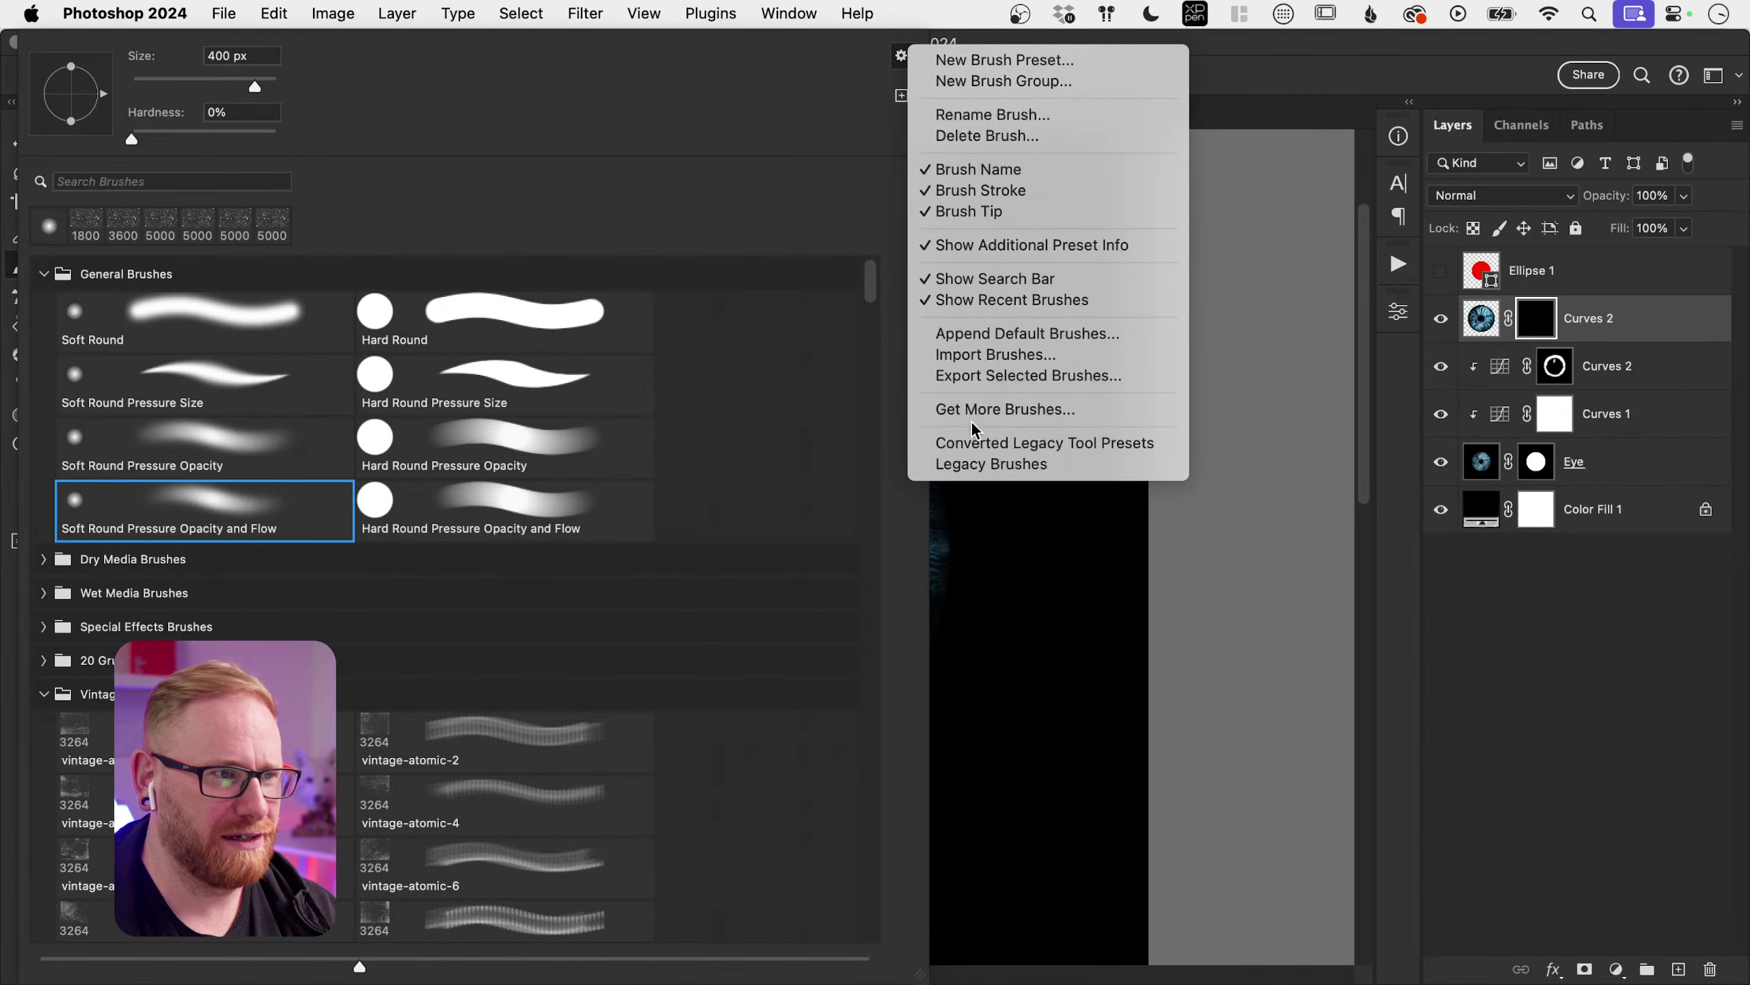
pyautogui.click(1220, 326)
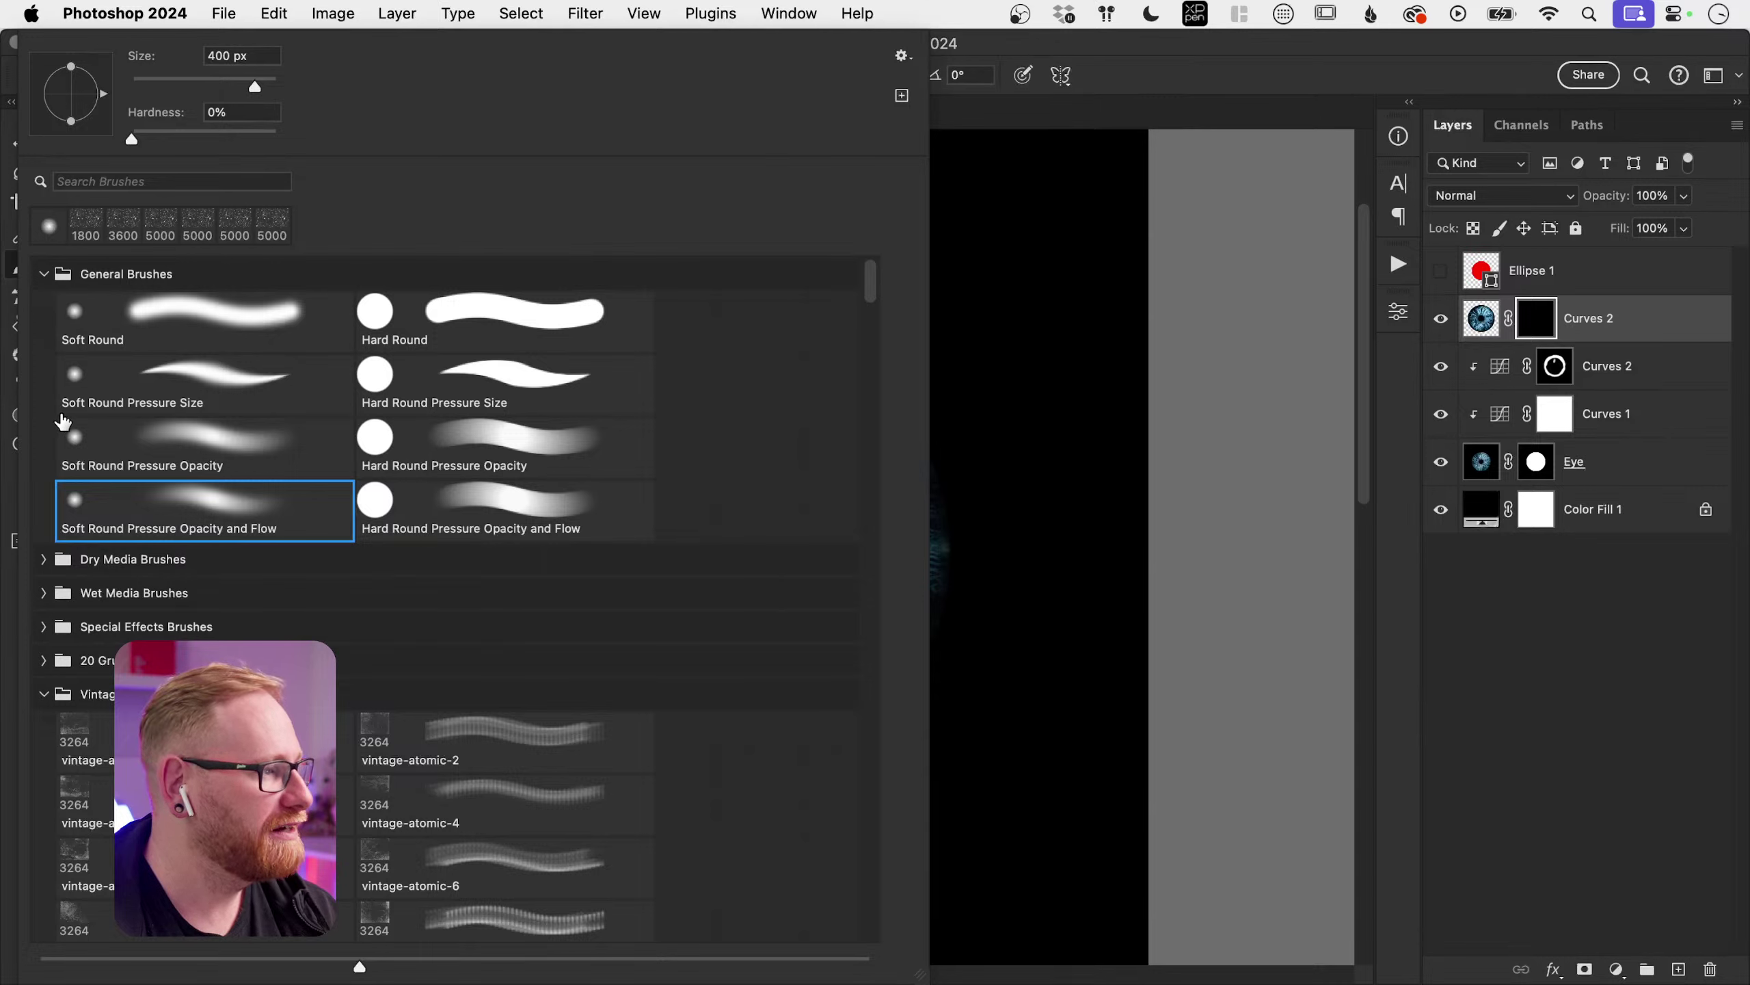
# Step: Collapse the expanded brush groups in the preset list, including Vintage Atomic, Dust Stamp, Flame, Clouds, Ink in Water, spatter and Grunge brushes
pyautogui.click(43, 694)
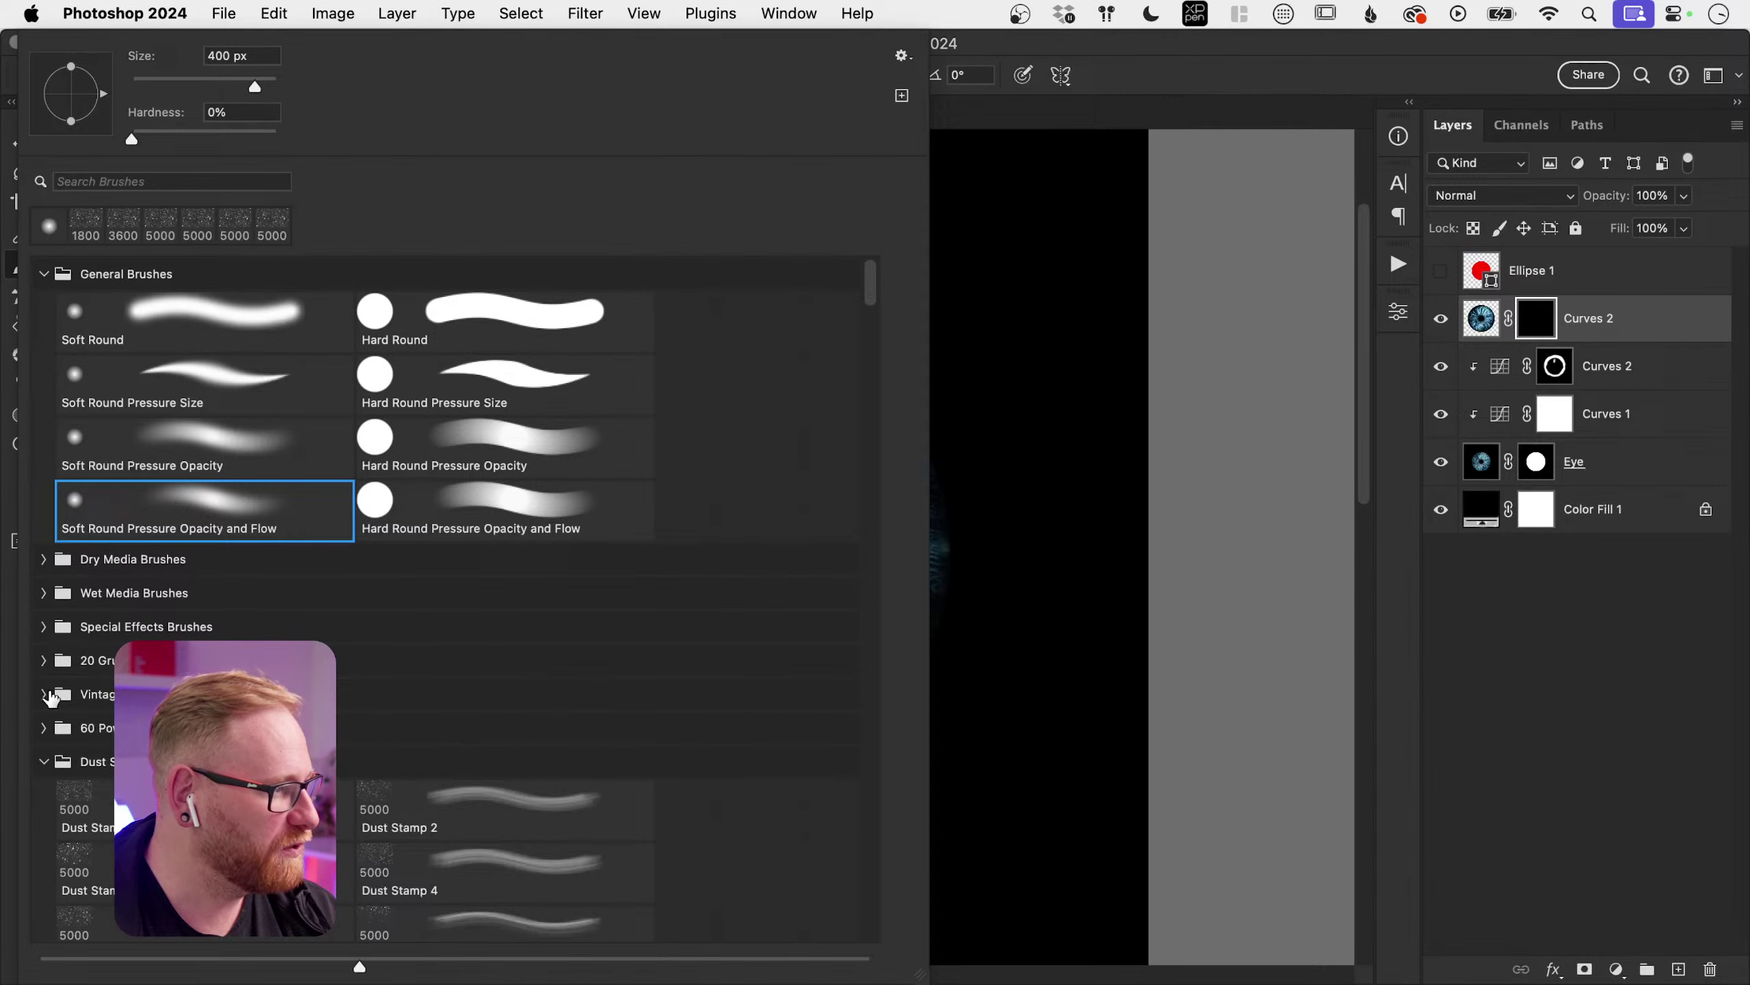
pyautogui.click(43, 762)
pyautogui.click(43, 834)
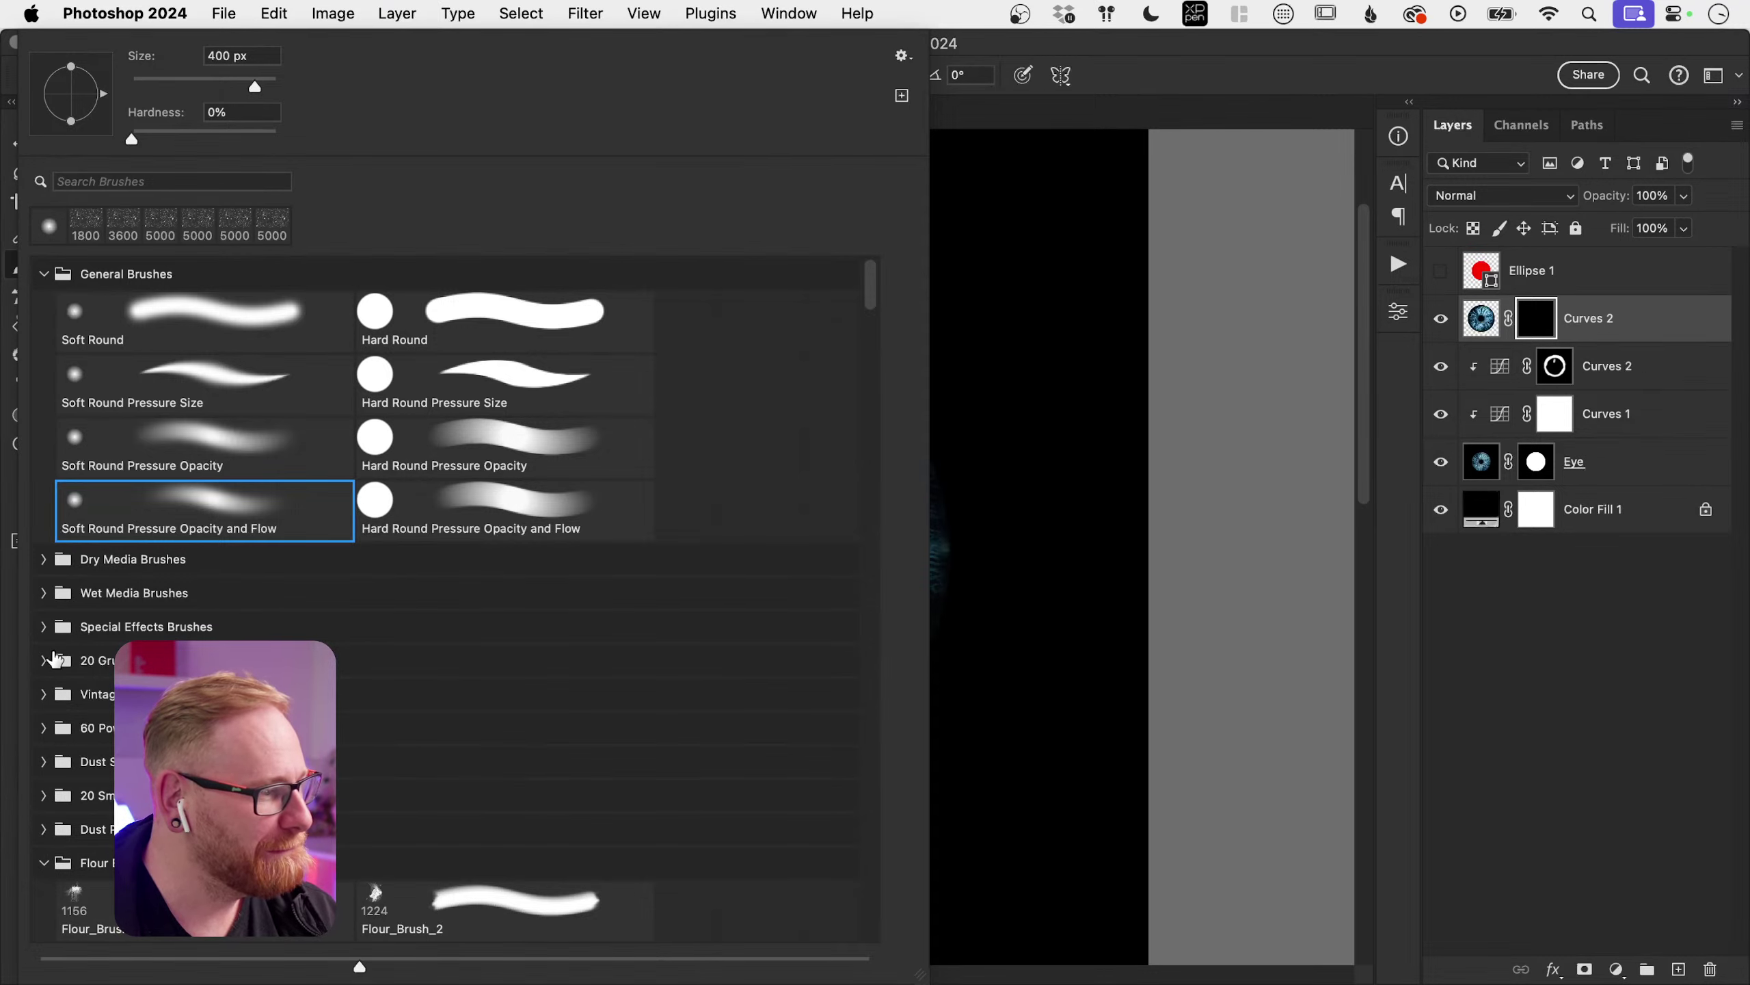
pyautogui.scroll(-5, 61, 679)
pyautogui.click(45, 559)
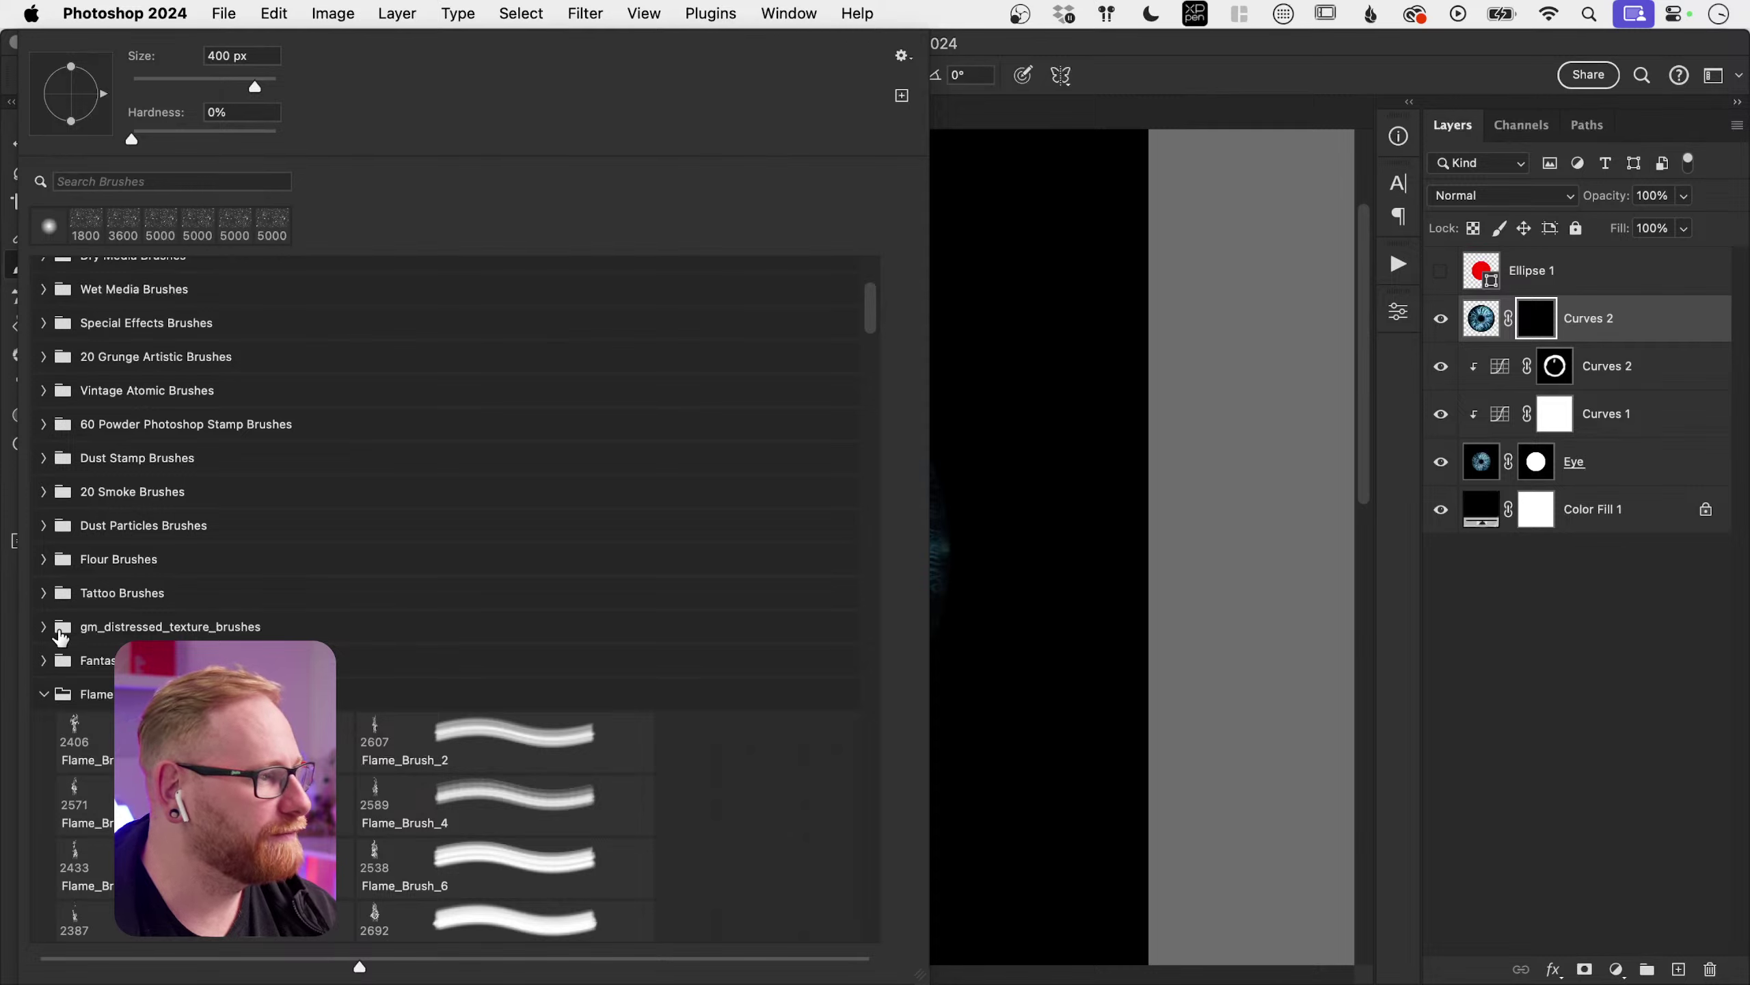
pyautogui.click(42, 694)
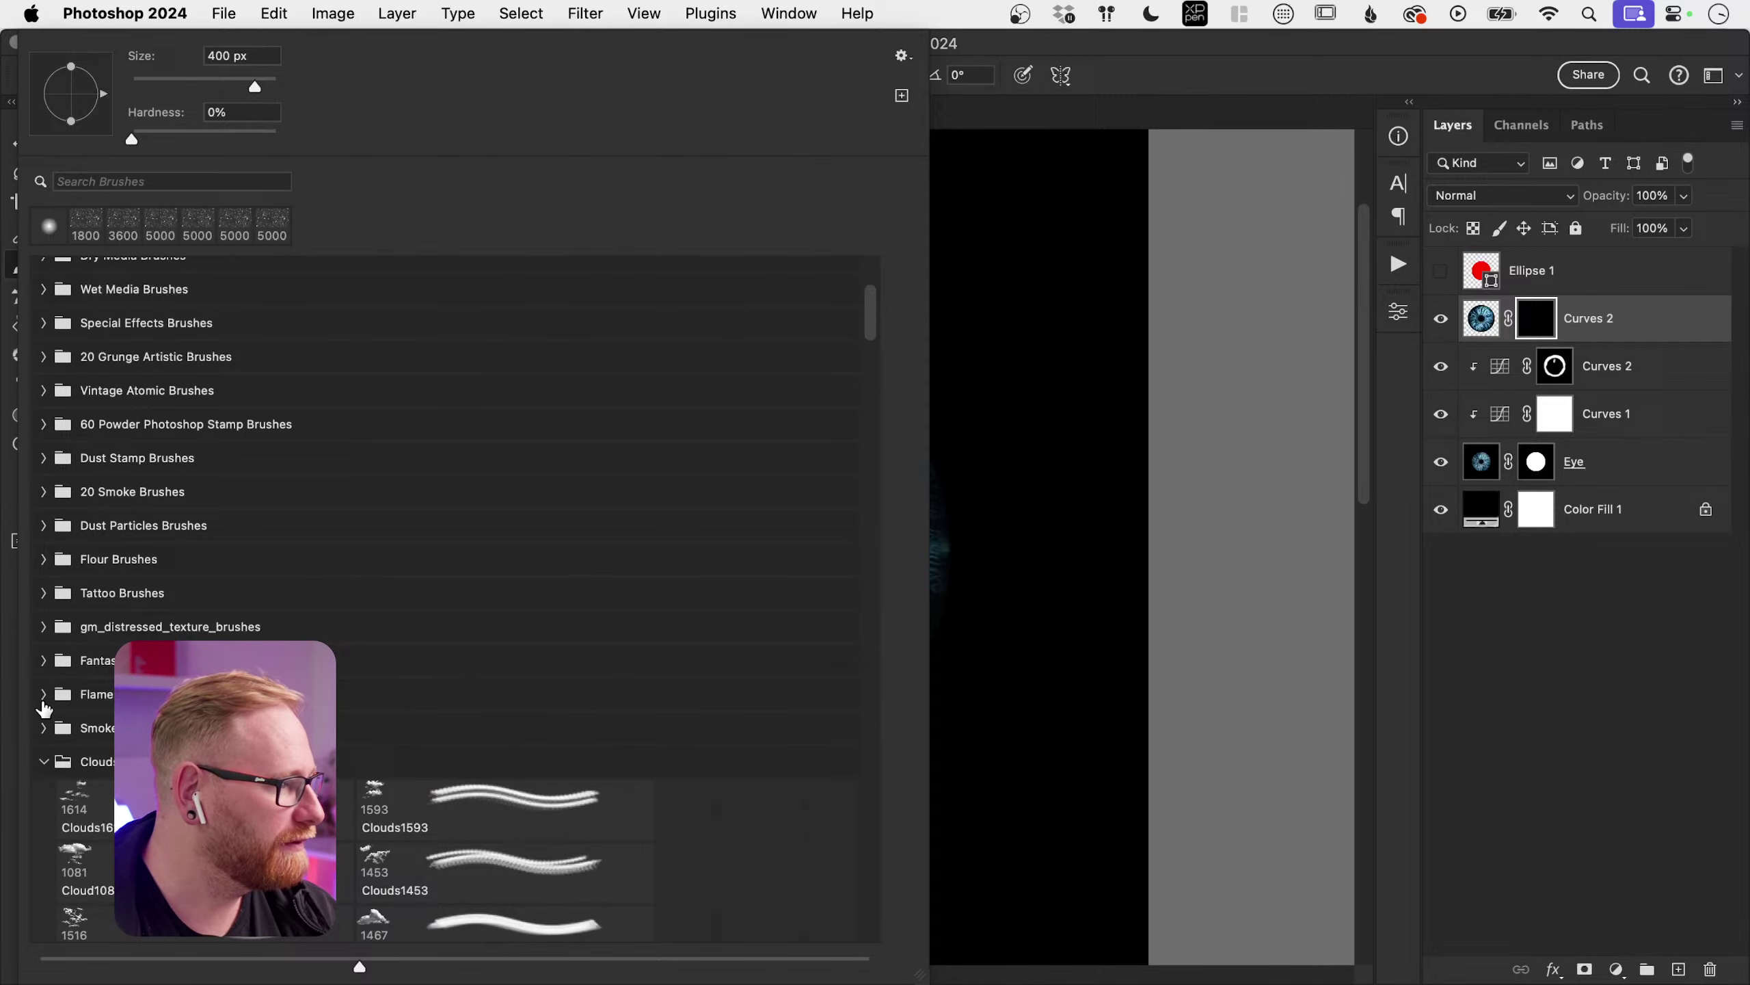
pyautogui.click(45, 762)
pyautogui.click(45, 829)
pyautogui.scroll(-5, 47, 814)
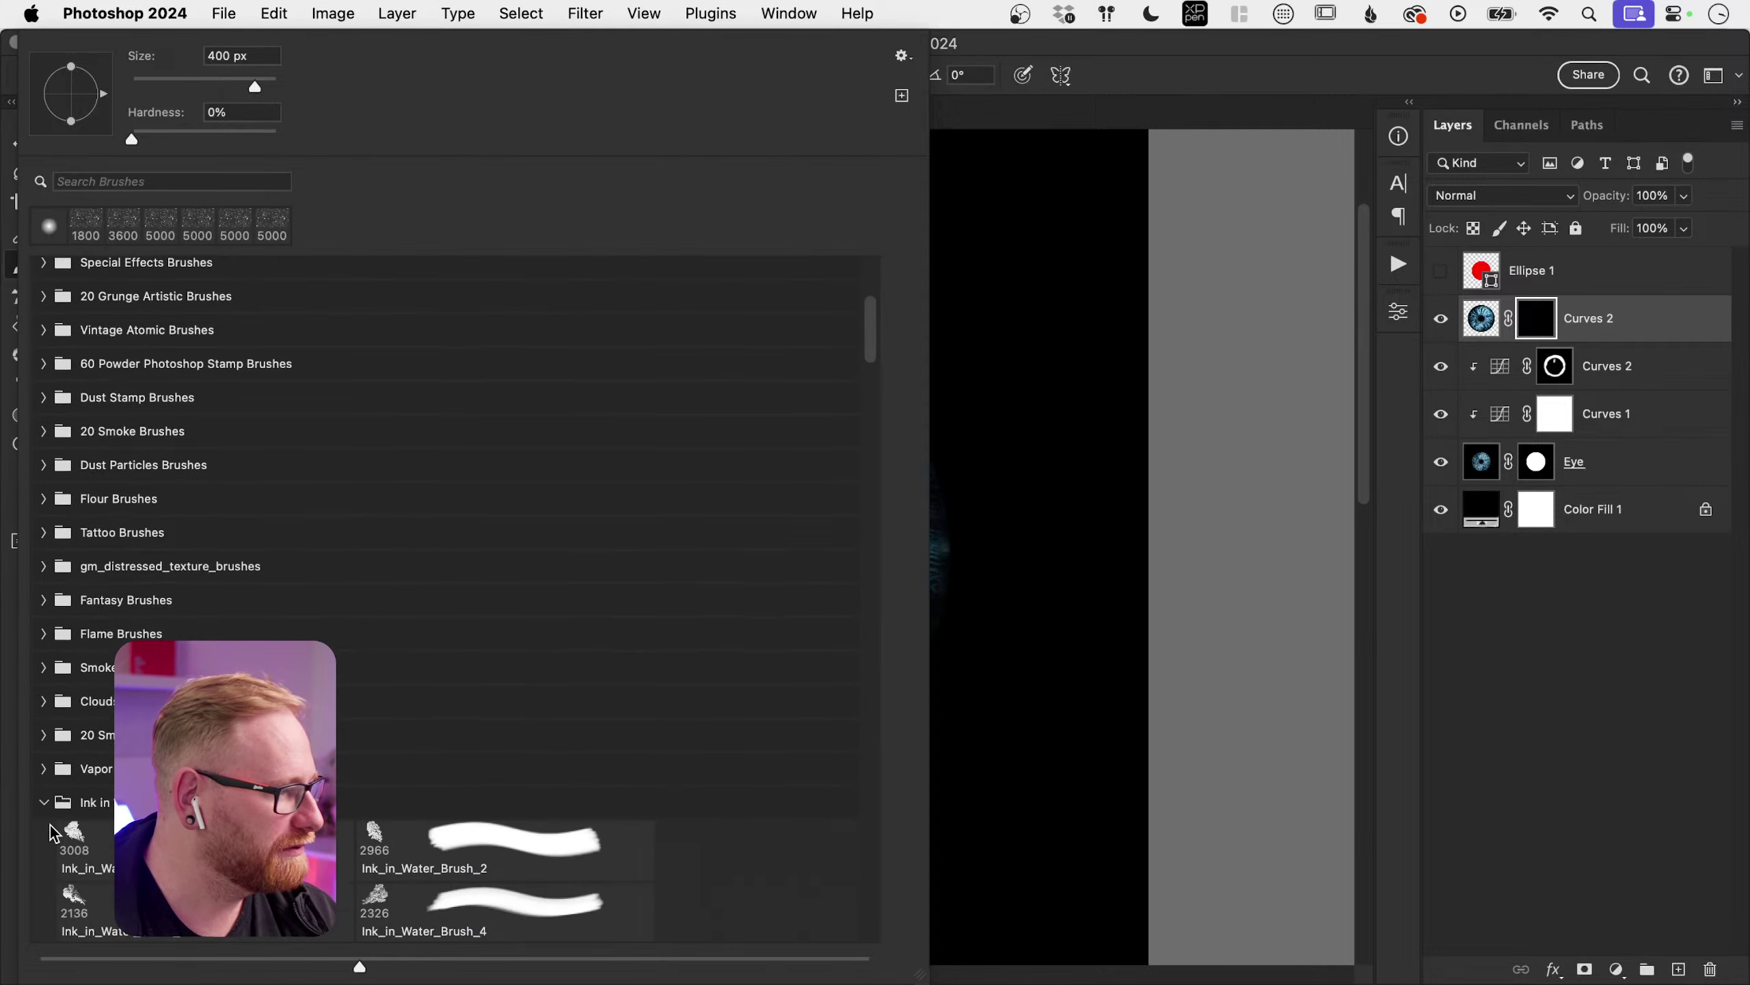
pyautogui.click(42, 704)
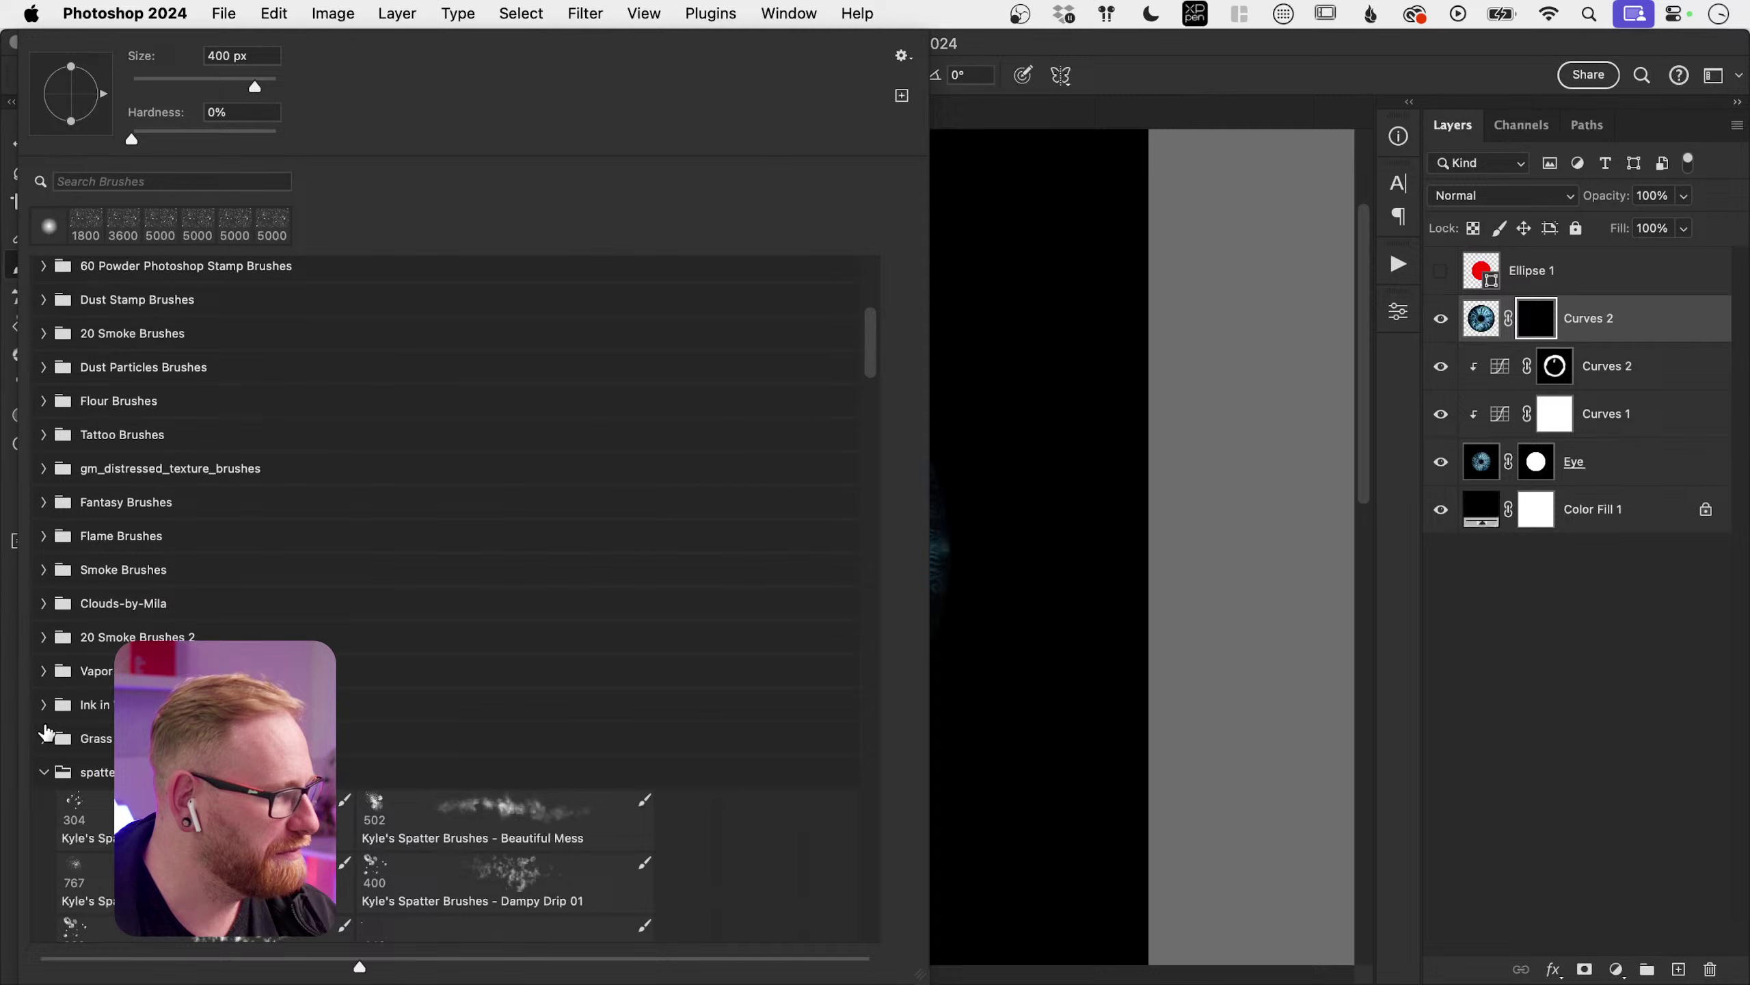
pyautogui.click(44, 773)
pyautogui.click(44, 841)
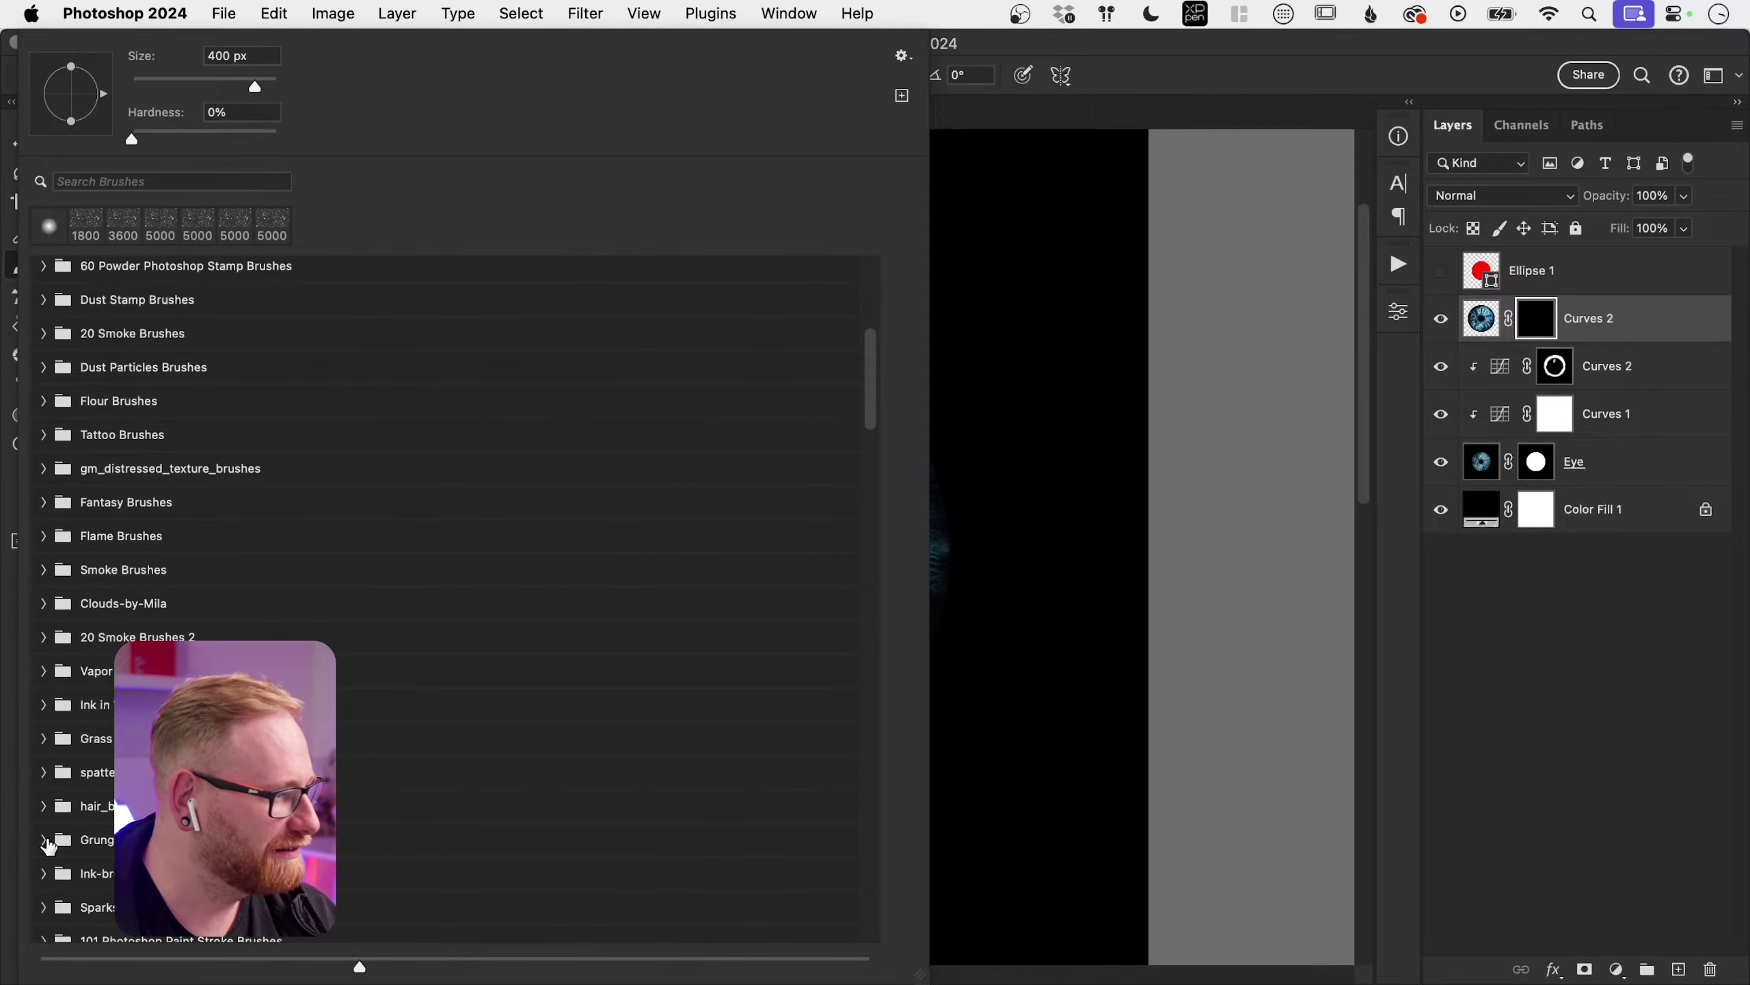
pyautogui.scroll(-8, 48, 834)
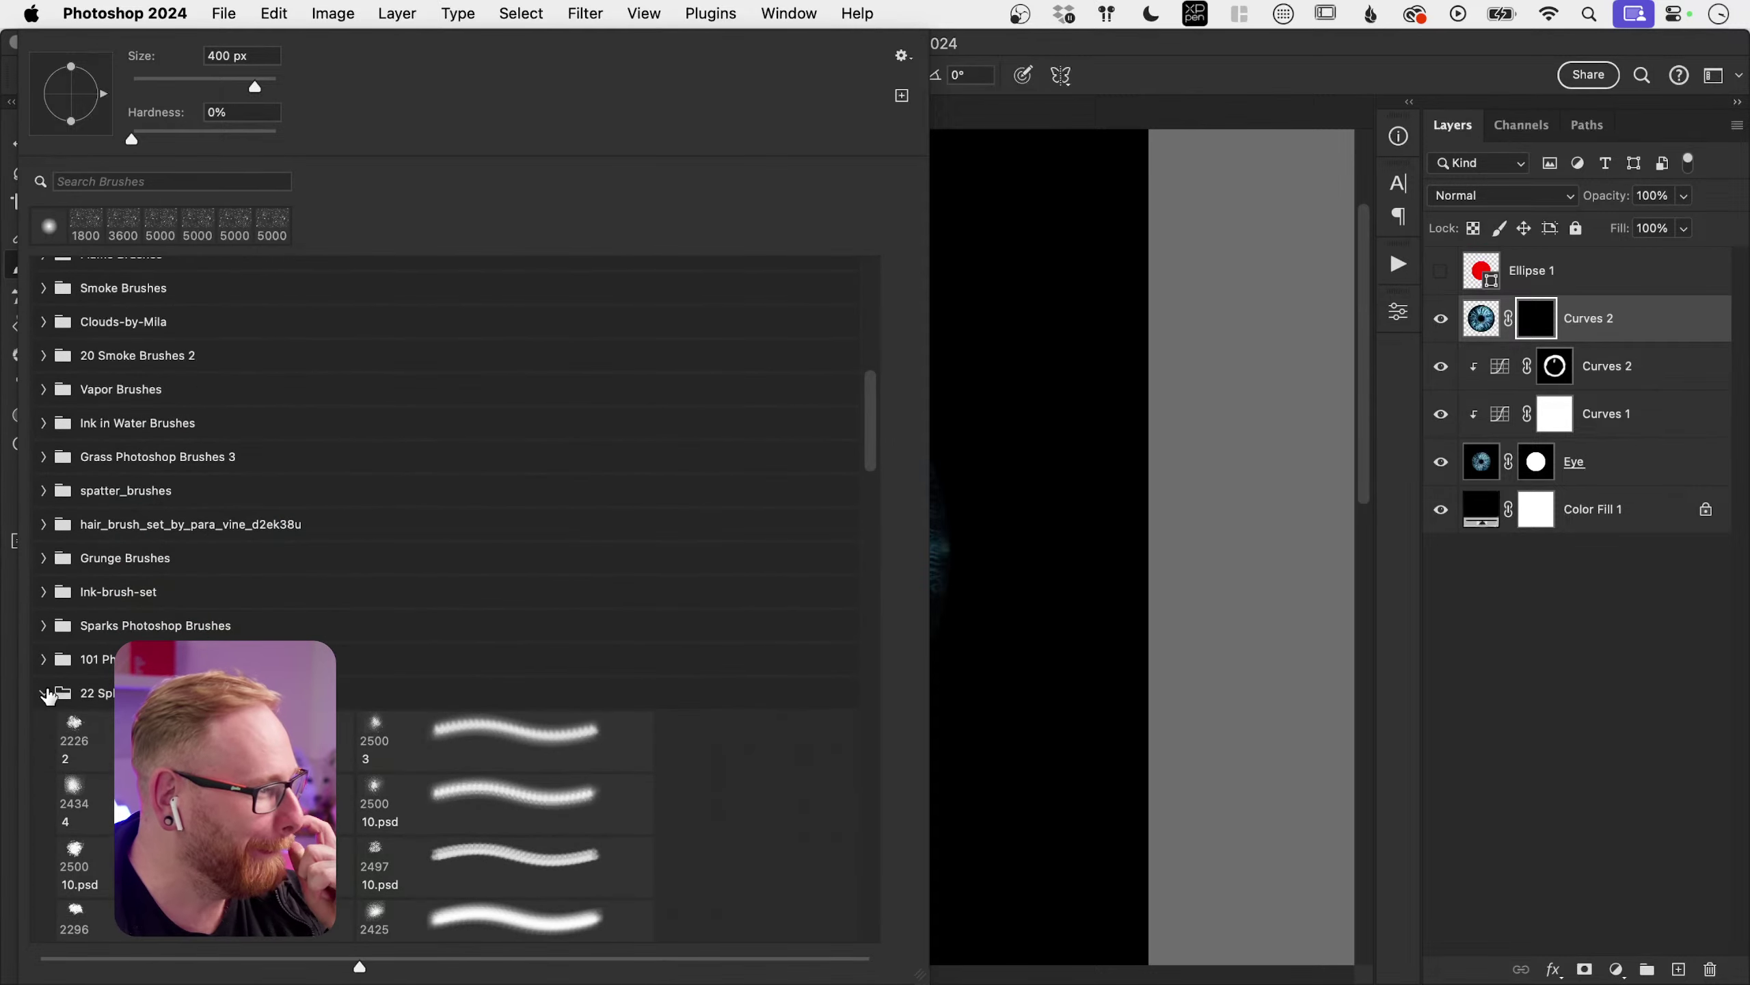
# Step: Stamp white on both sides of the iris on the merged layer's mask with the first Water Splash brush at 3344 px, and undo the left stamp
pyautogui.click(45, 692)
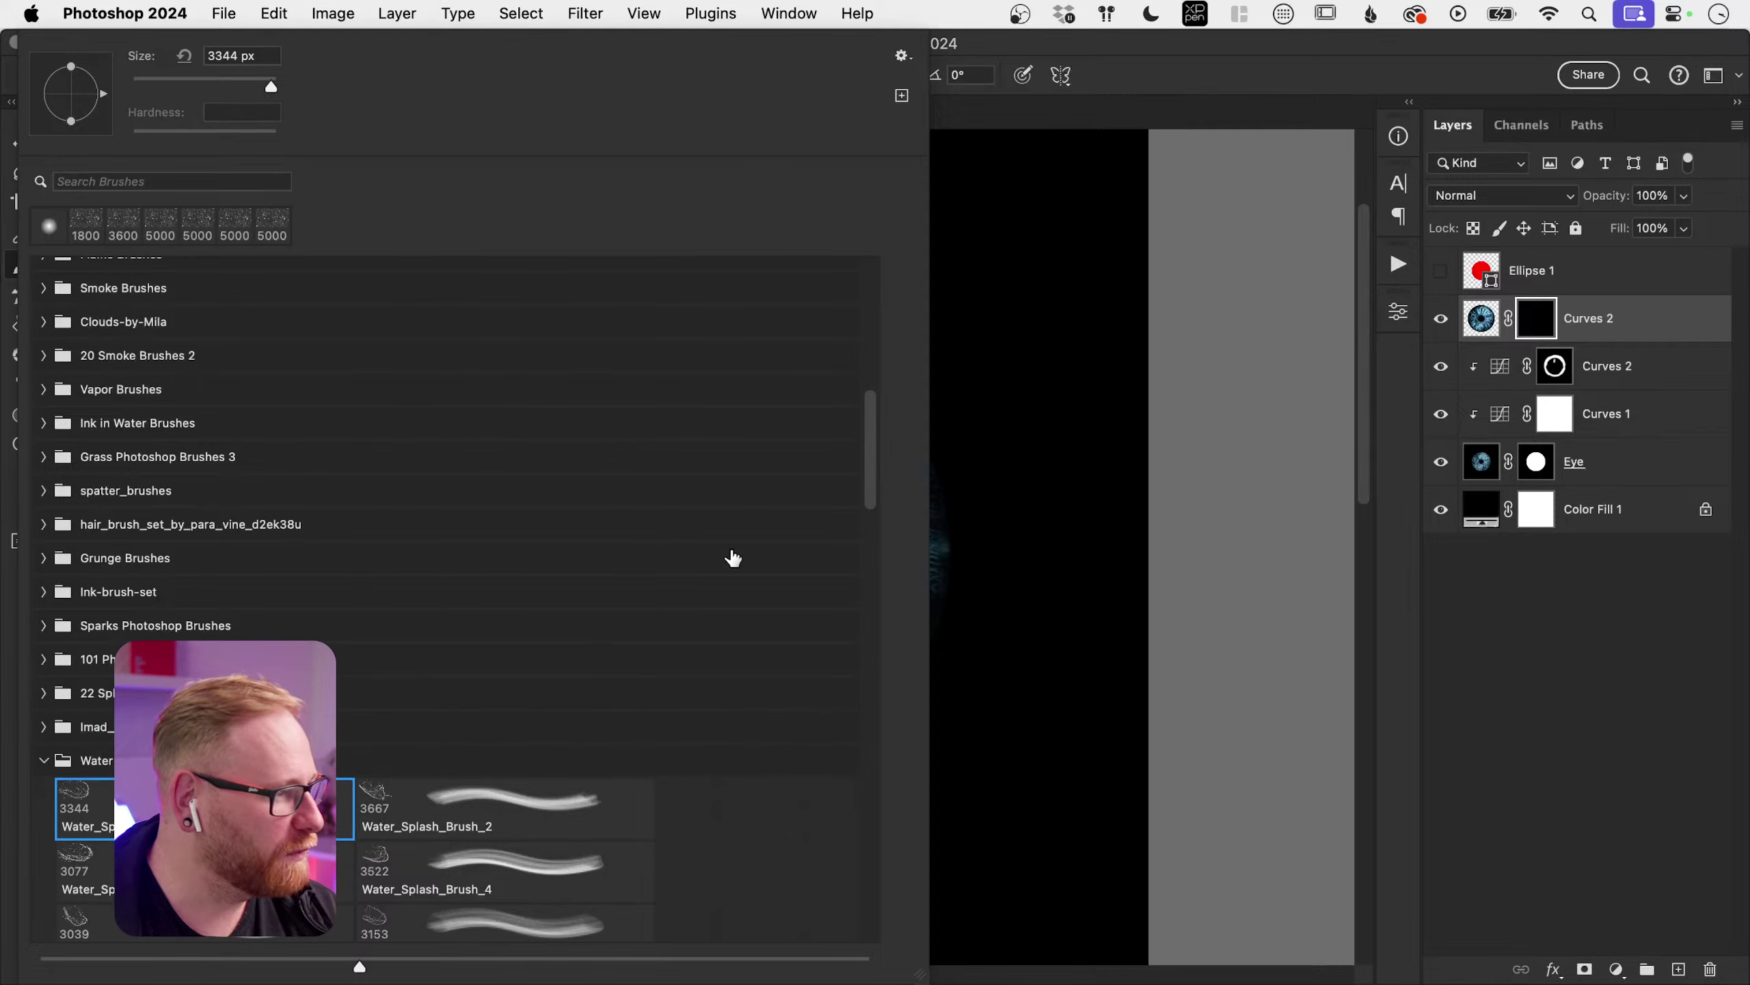
pyautogui.click(1014, 645)
pyautogui.click(603, 524)
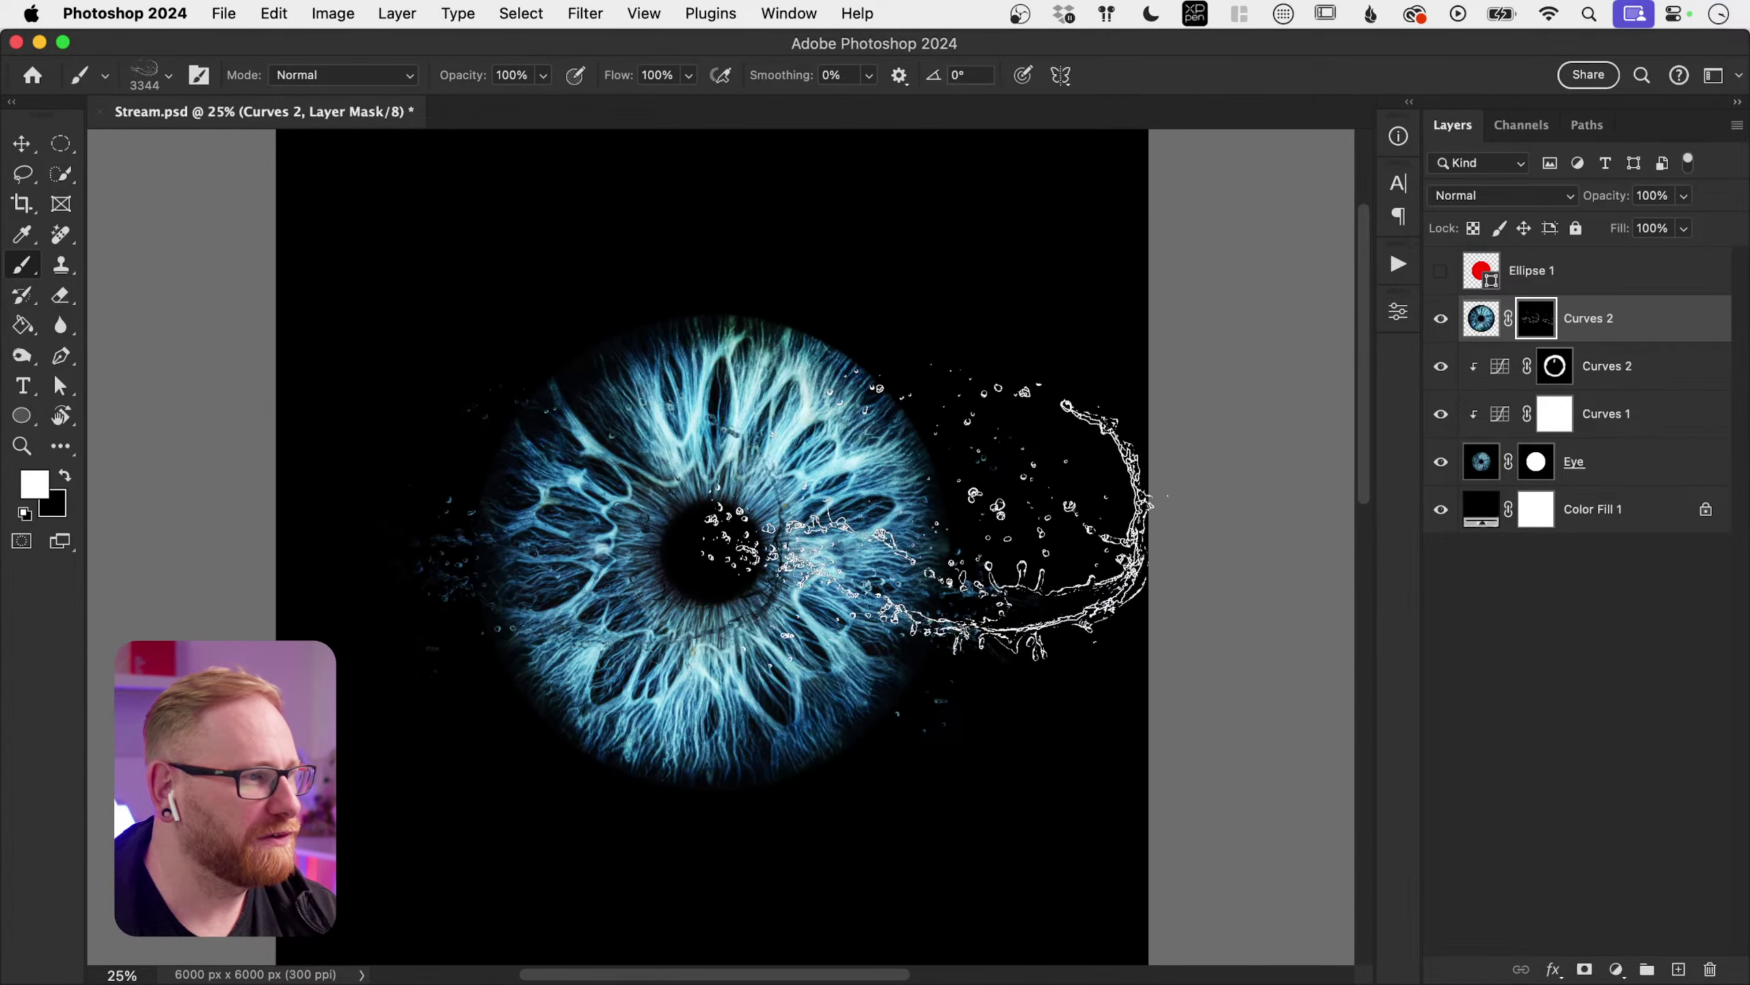
pyautogui.press('super+z')
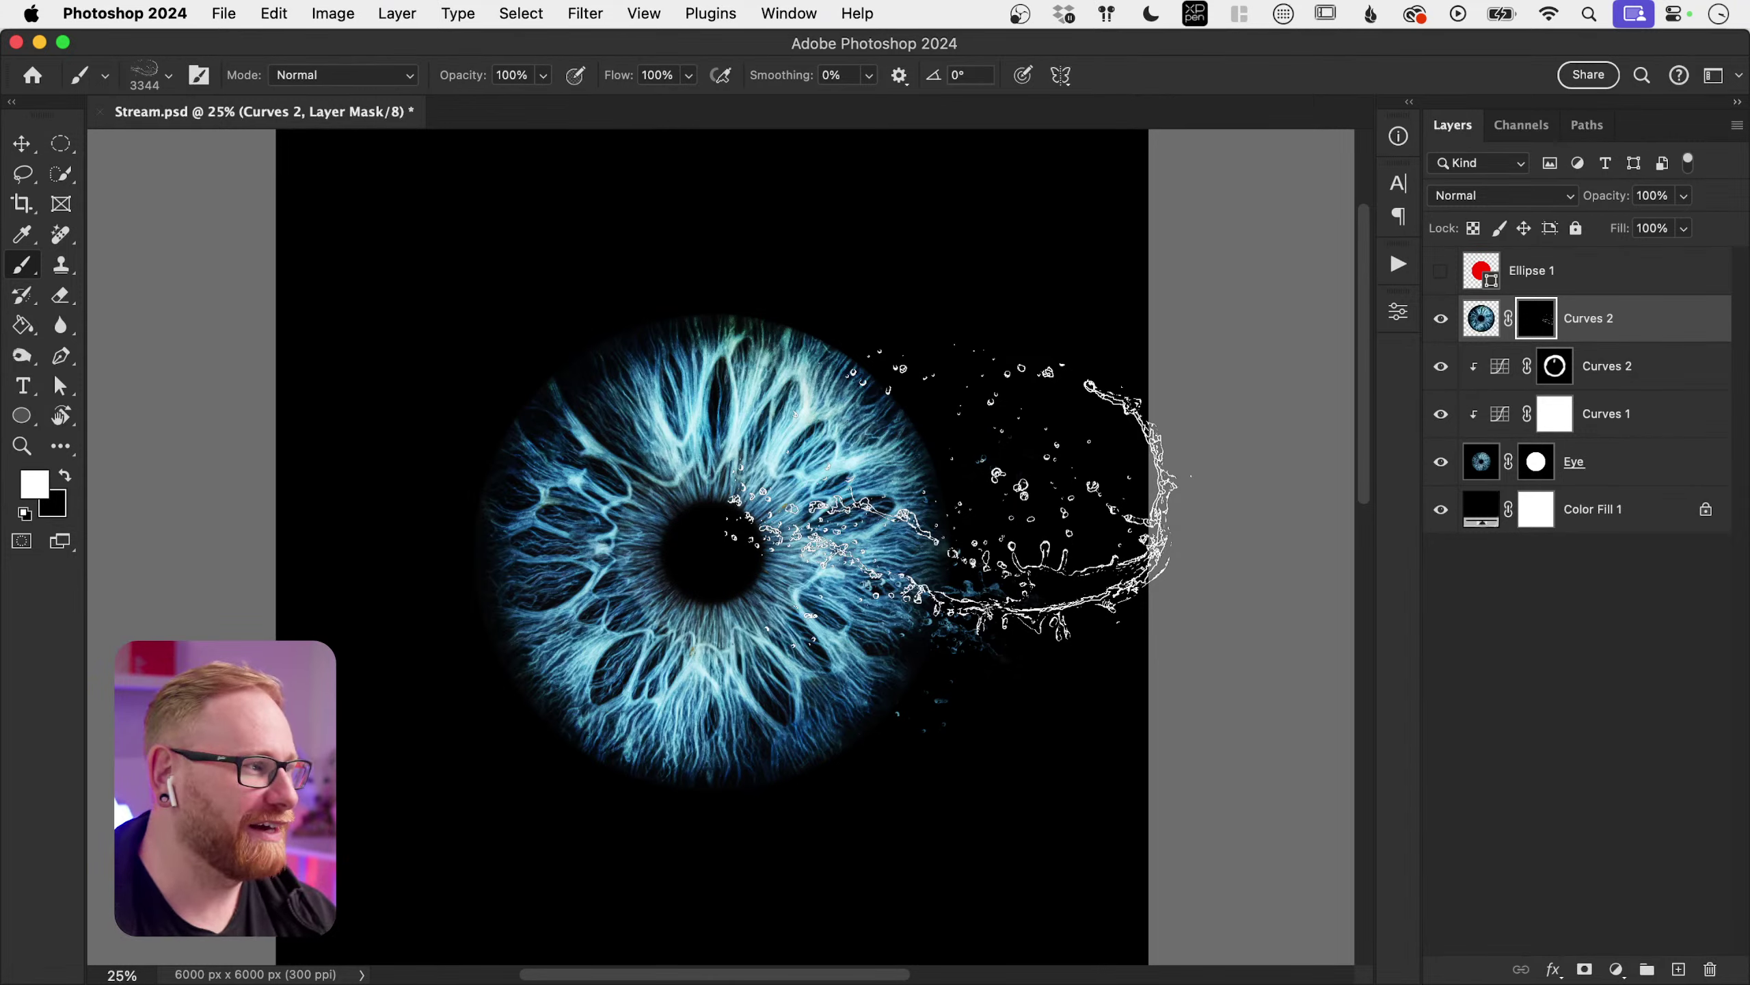
# Step: Reduce the Water Splash brush size to 1700 px
pyautogui.press('[')
pyautogui.press('[')
pyautogui.press('[')
pyautogui.press('[')
pyautogui.press('[')
pyautogui.press('[')
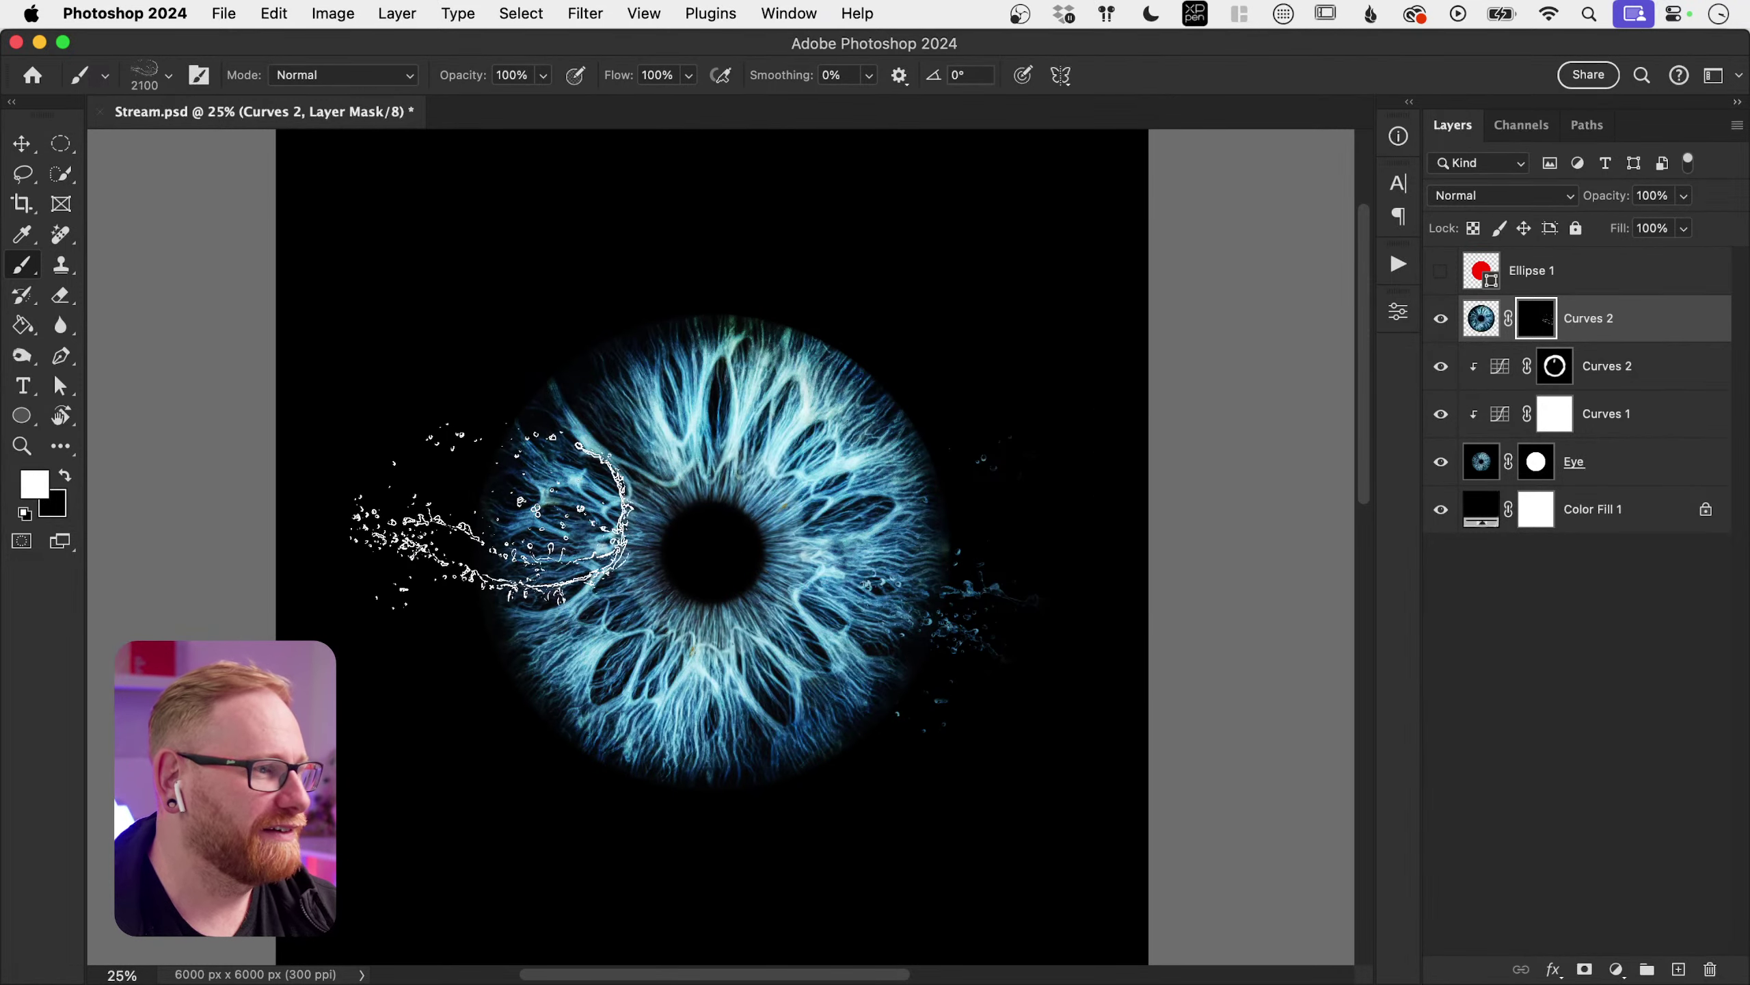
pyautogui.press('[')
pyautogui.press('[')
pyautogui.press('[')
pyautogui.press('[')
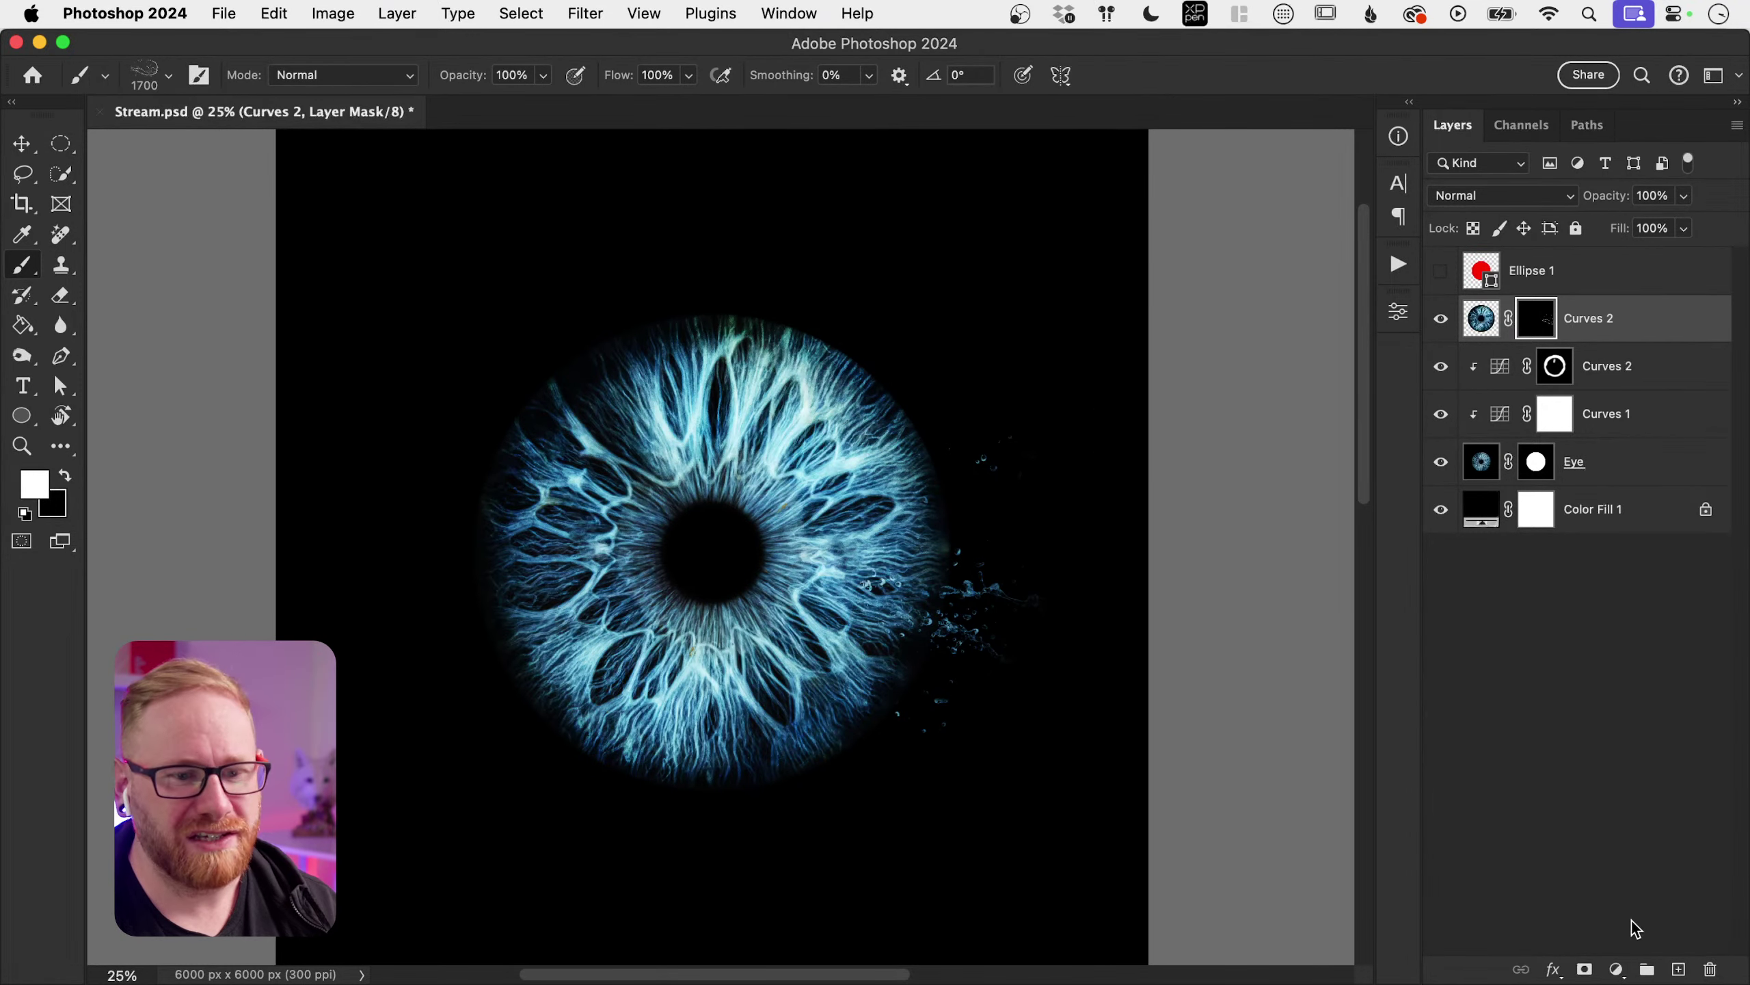
# Step: Add a new layer and try out the Water Splash brush in white above and below the iris, undoing unwanted stamps
pyautogui.click(1679, 969)
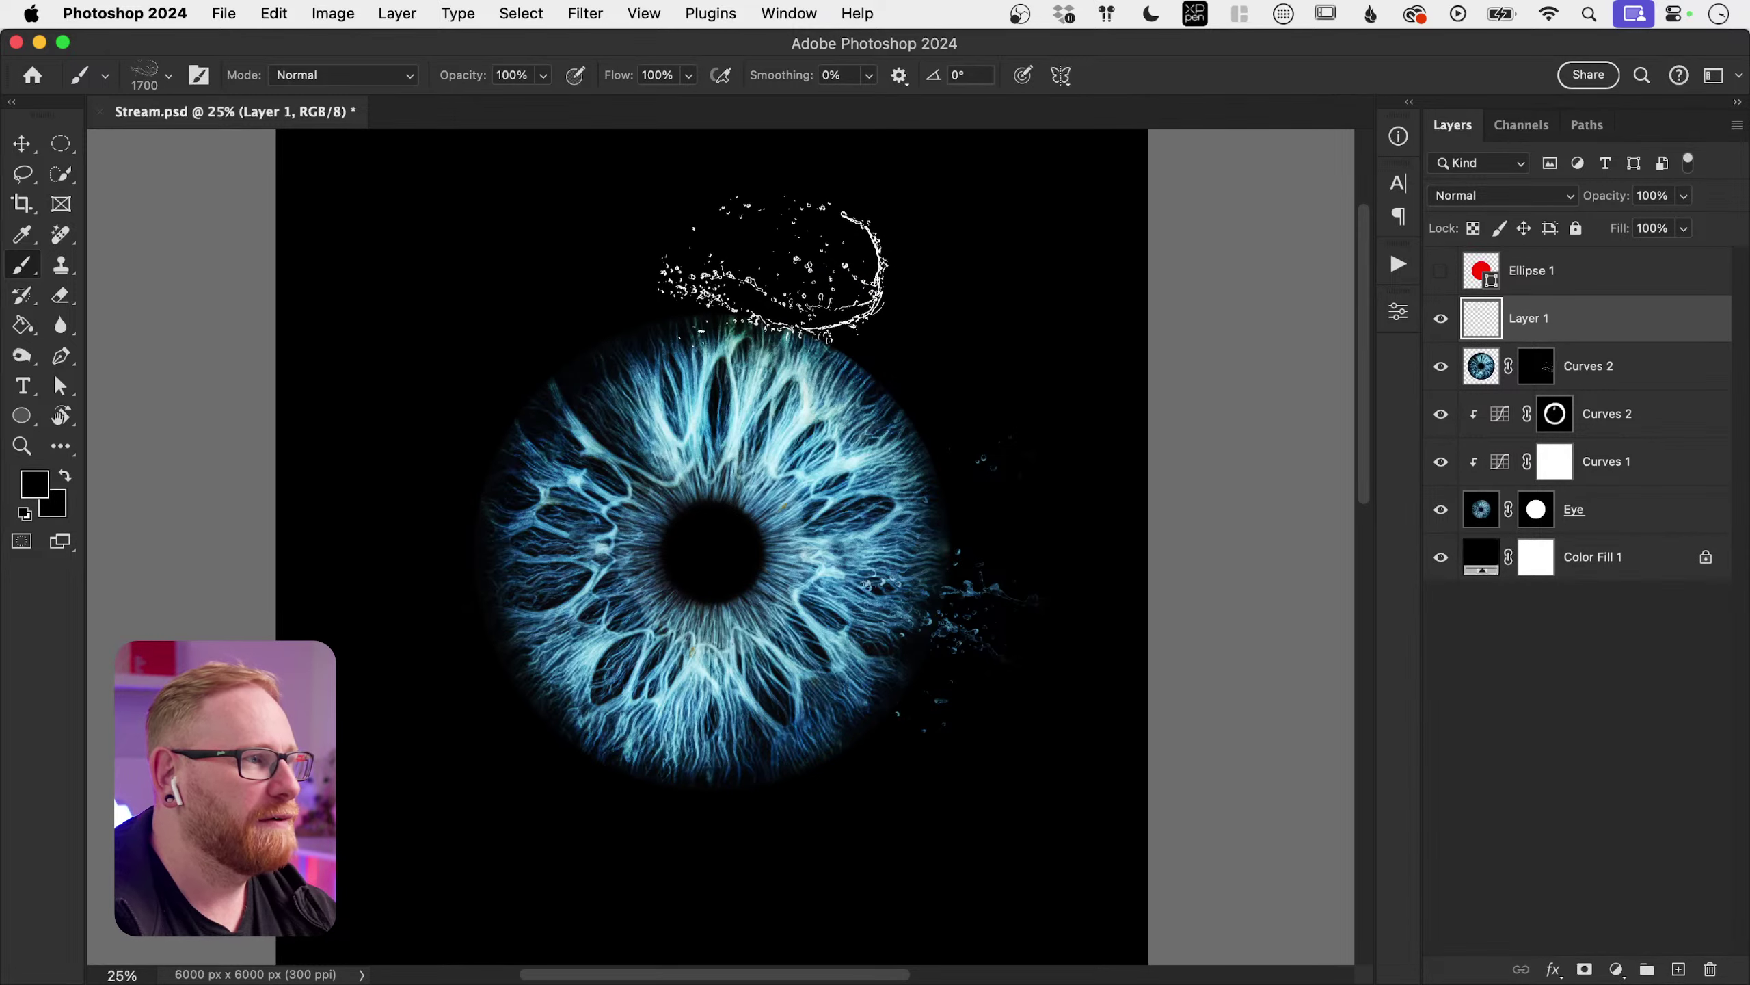
pyautogui.press('d')
pyautogui.press('x')
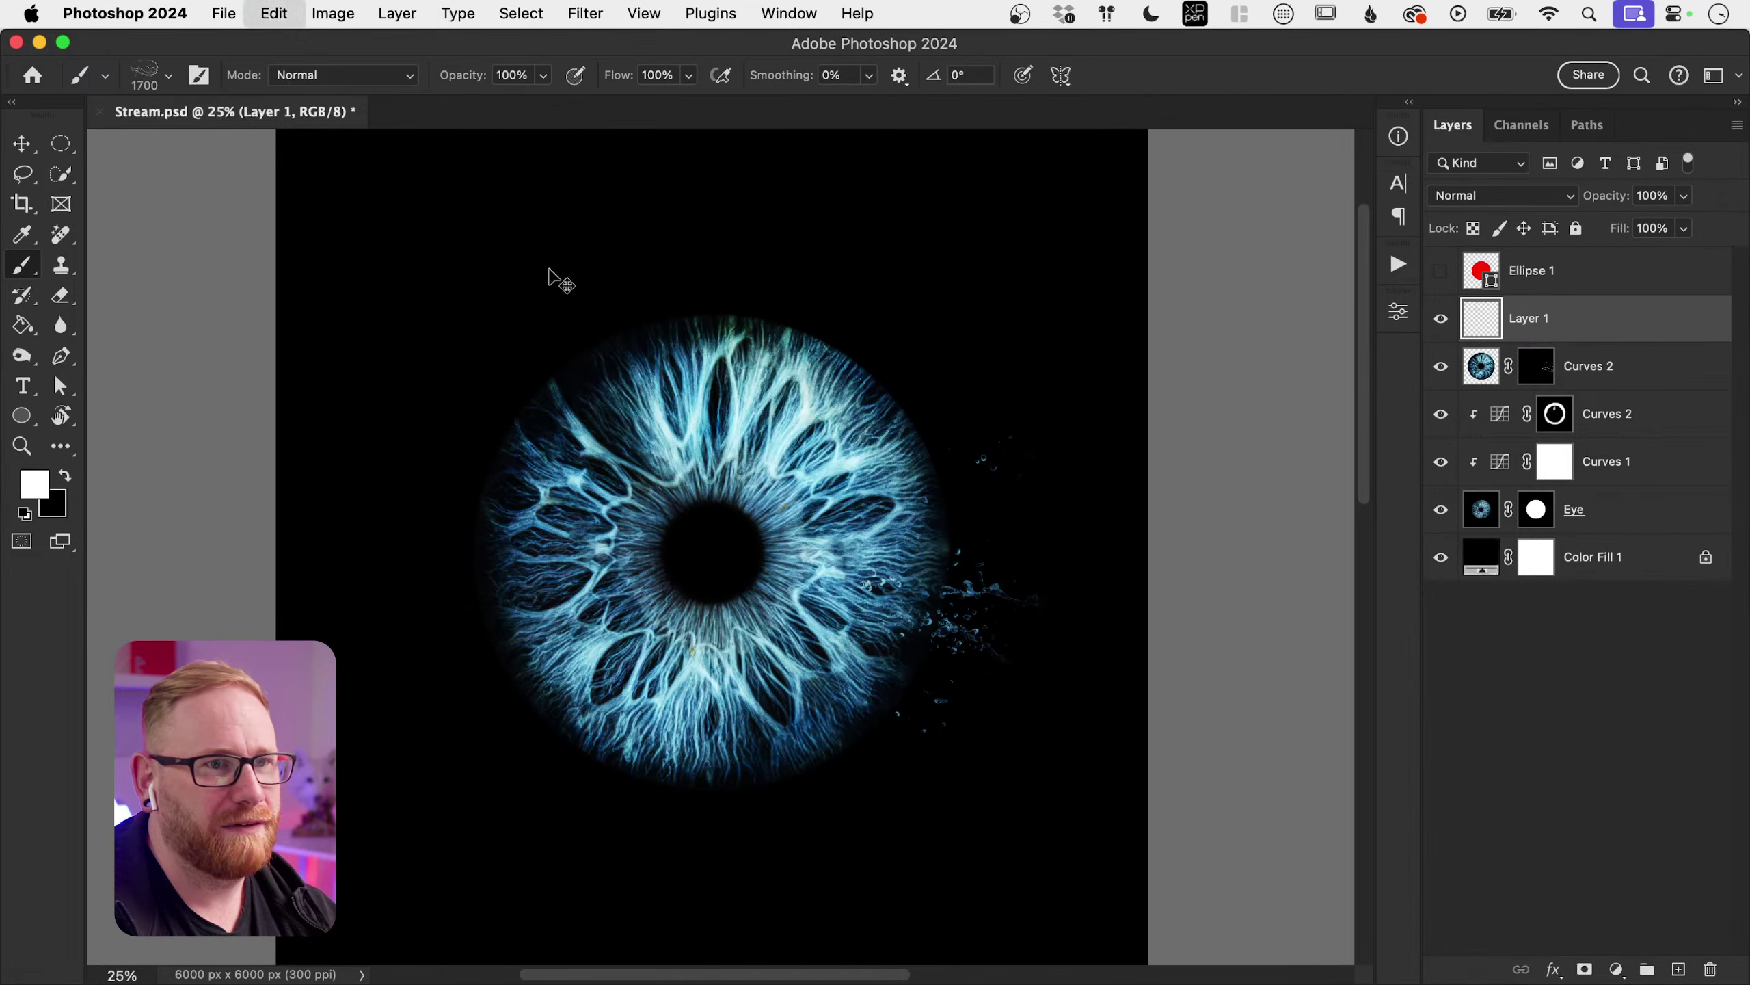
pyautogui.click(509, 293)
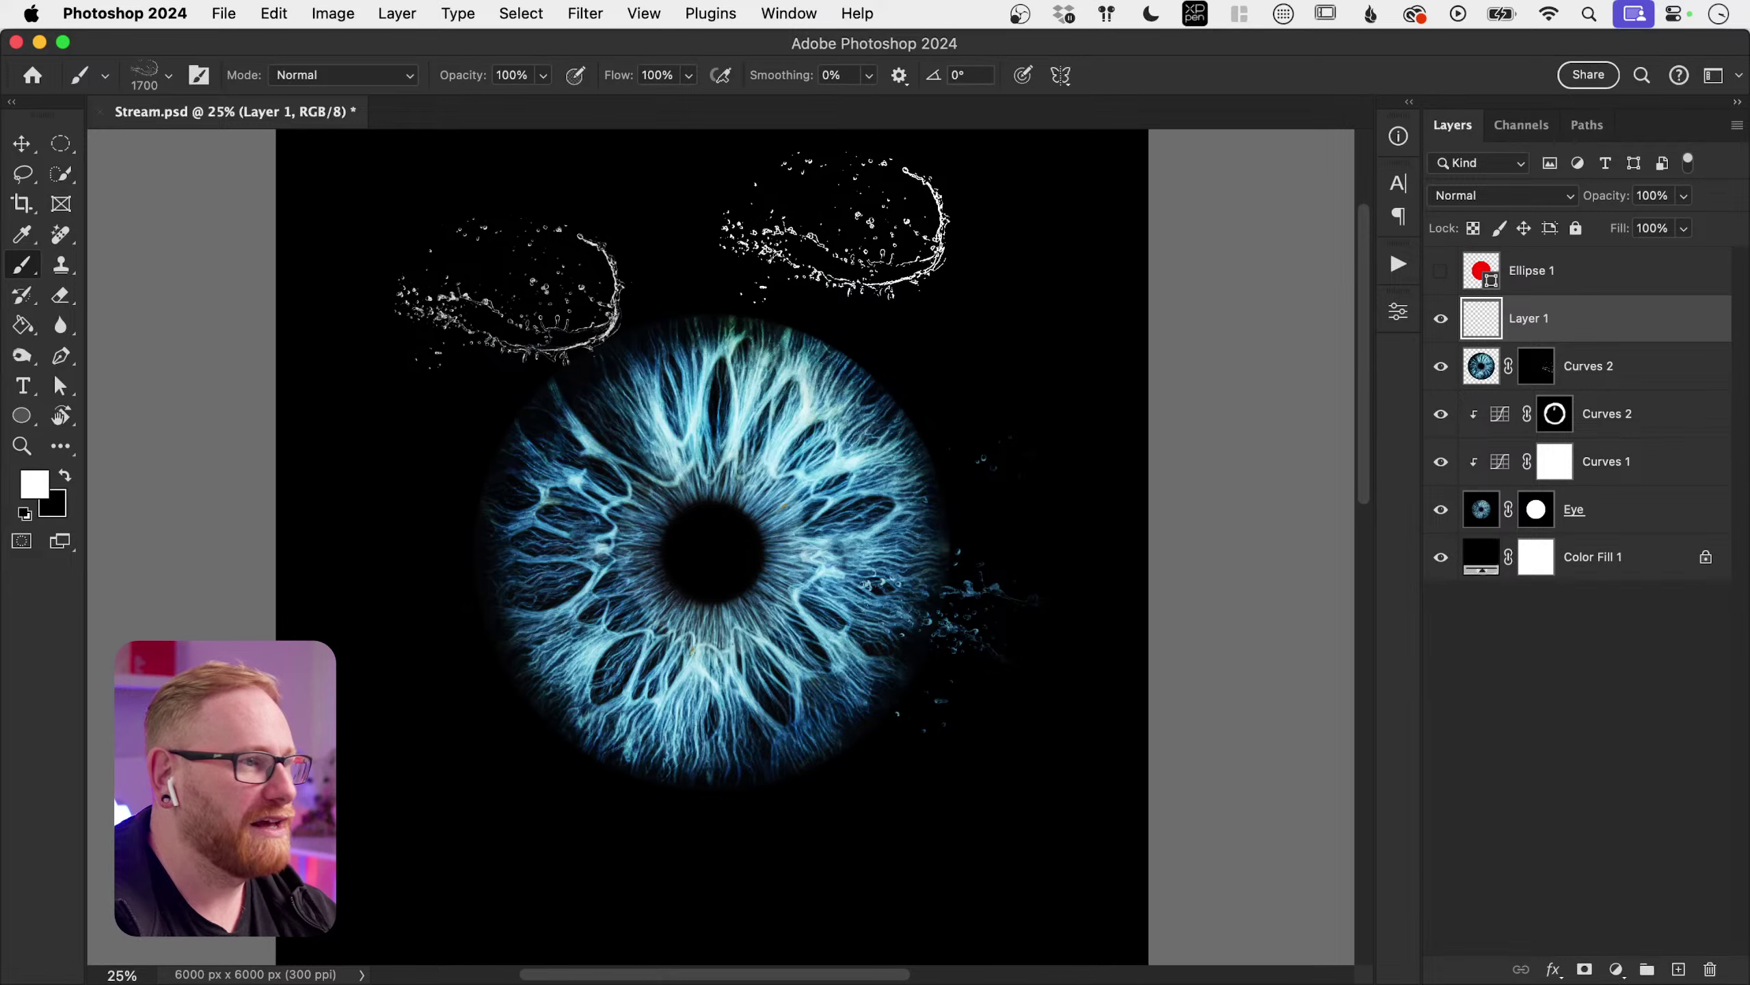
pyautogui.moveTo(964, 645)
pyautogui.mouseDown()
pyautogui.moveTo(896, 724)
pyautogui.moveTo(672, 827)
pyautogui.moveTo(475, 841)
pyautogui.moveTo(758, 807)
pyautogui.moveTo(1088, 621)
pyautogui.moveTo(1075, 600)
pyautogui.mouseUp()
pyautogui.press('super+z')
pyautogui.click(1085, 755)
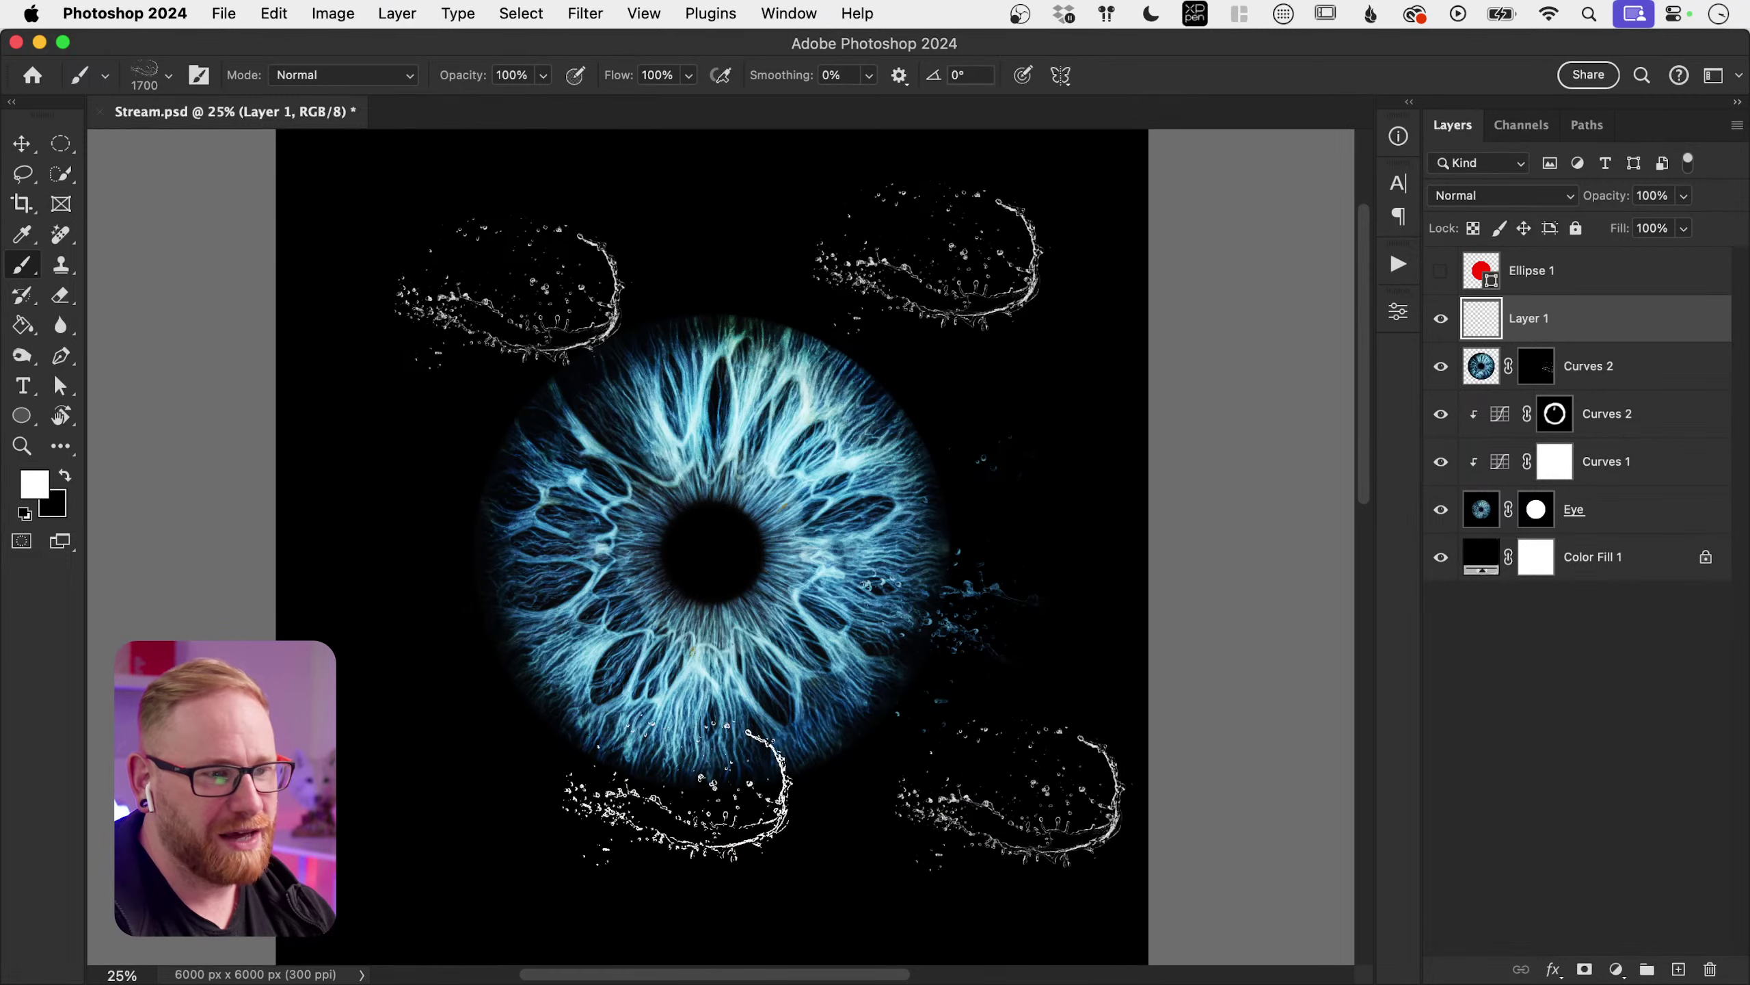
pyautogui.press('super+z')
pyautogui.click(678, 790)
pyautogui.press('super+z')
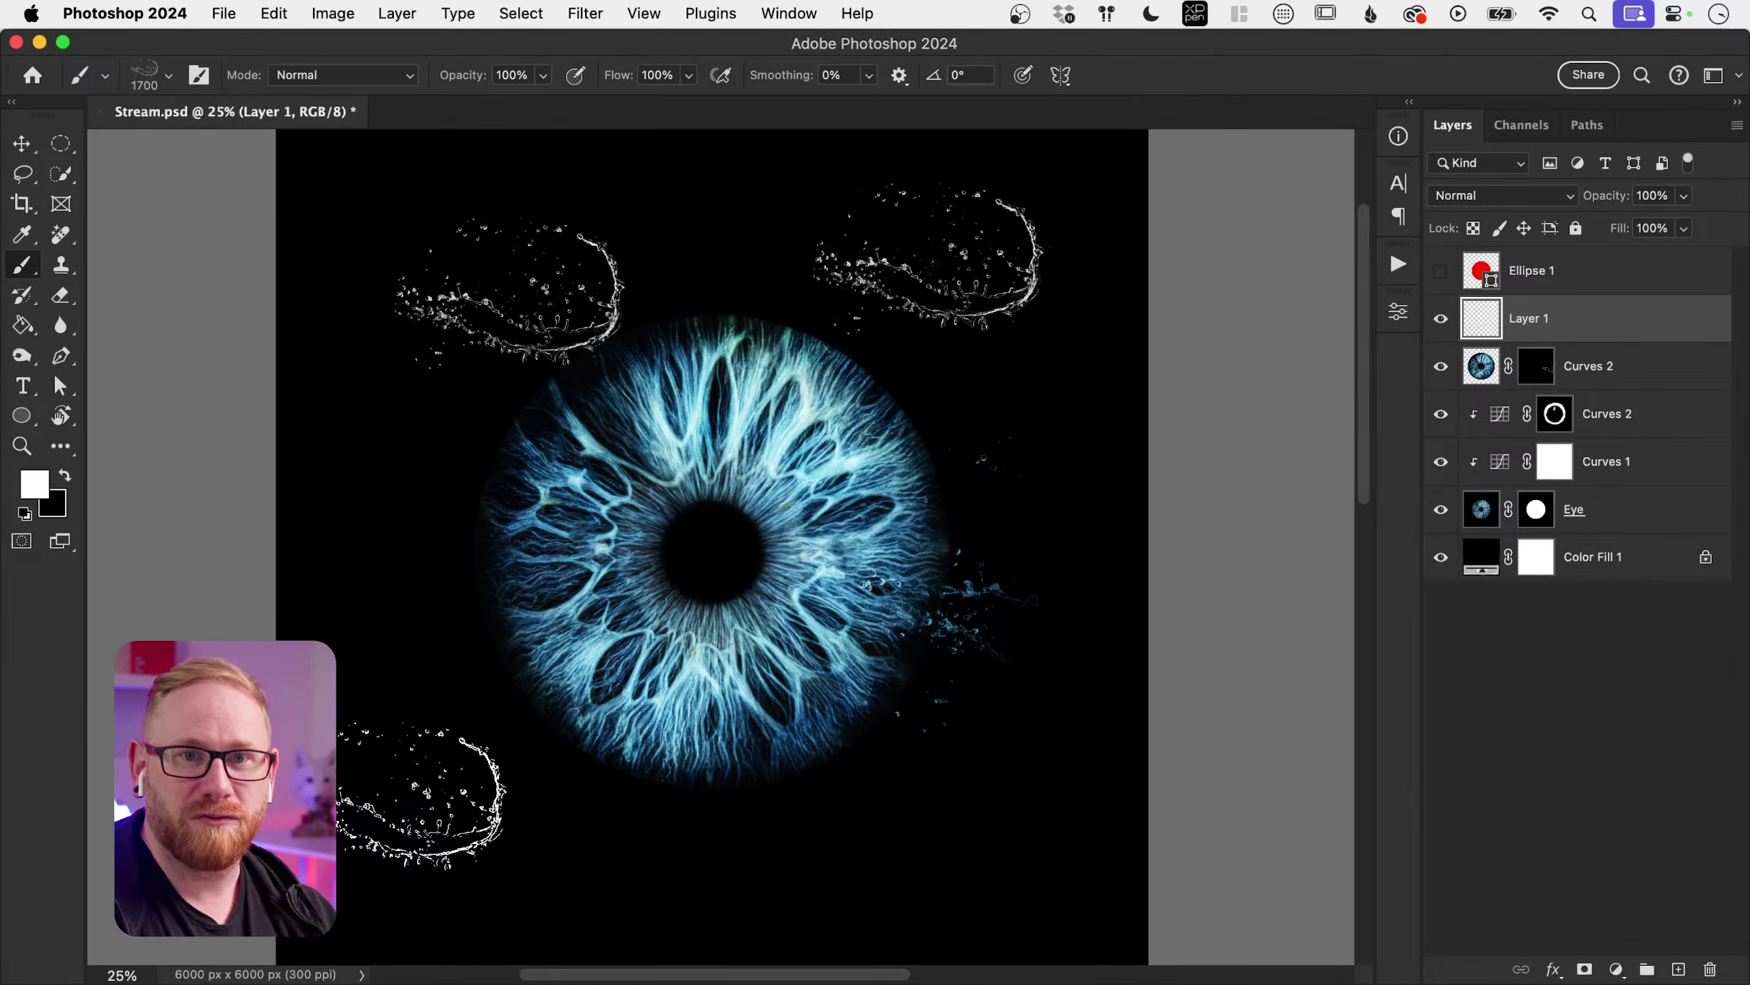
# Step: Rotate the Water Splash brush tip in one-degree increments to -47°
pyautogui.press('Right')
pyautogui.press('Right')
pyautogui.press('Right')
pyautogui.press('Right')
pyautogui.press('Right')
pyautogui.press('Right')
pyautogui.press('Right')
pyautogui.press('Right')
pyautogui.press('Right')
pyautogui.press('Right')
pyautogui.press('Right')
pyautogui.press('Right')
pyautogui.press('Right')
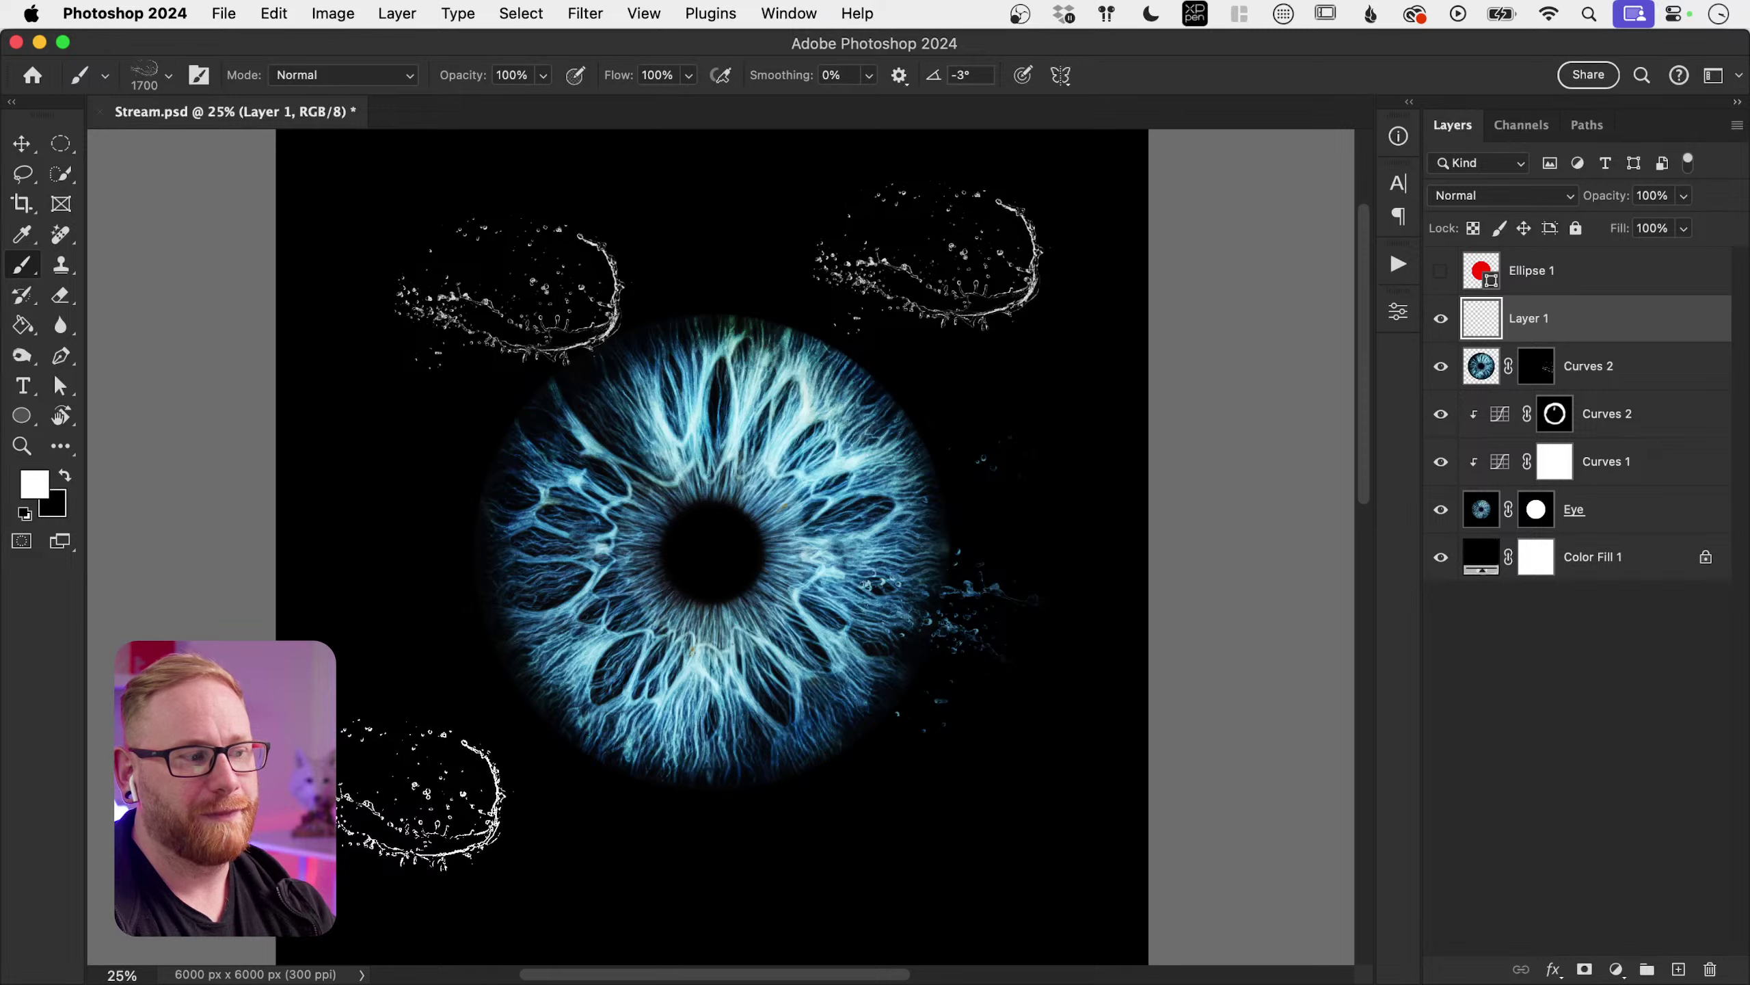
pyautogui.press('Right')
pyautogui.press('Right')
pyautogui.press('Right')
pyautogui.press('Right')
pyautogui.press('Right')
pyautogui.press('Right')
pyautogui.press('Right')
pyautogui.press('Right')
pyautogui.press('Right')
pyautogui.press('Right')
pyautogui.press('Right')
pyautogui.press('Right')
pyautogui.press('Right')
pyautogui.press('Right')
pyautogui.press('Right')
pyautogui.press('Right')
pyautogui.press('Right')
pyautogui.press('Right')
pyautogui.press('Right')
pyautogui.press('Right')
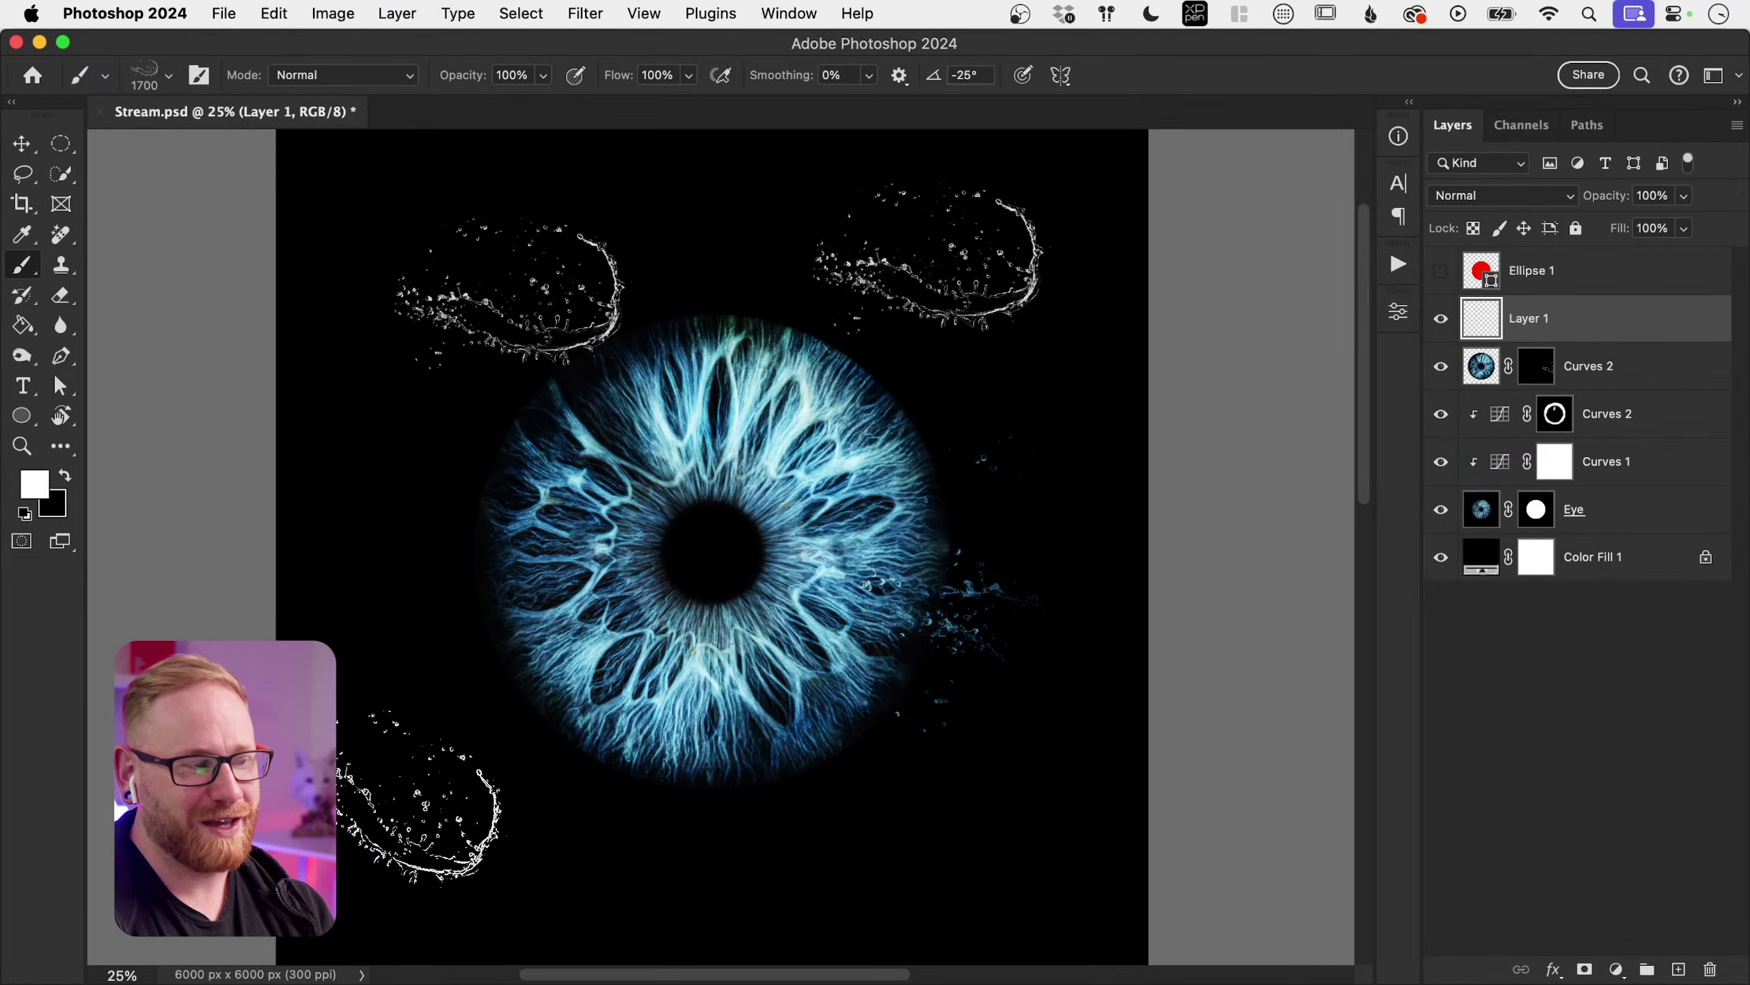
pyautogui.press('Right')
pyautogui.press('Right')
pyautogui.press('Right')
pyautogui.press('Right')
pyautogui.press('Right')
pyautogui.press('Right')
pyautogui.press('Right')
pyautogui.press('Right')
pyautogui.press('Right')
pyautogui.press('Right')
pyautogui.press('Right')
pyautogui.press('Right')
pyautogui.press('Right')
pyautogui.press('Right')
pyautogui.press('Right')
pyautogui.press('Right')
pyautogui.press('Right')
pyautogui.press('Right')
pyautogui.press('Right')
pyautogui.press('Right')
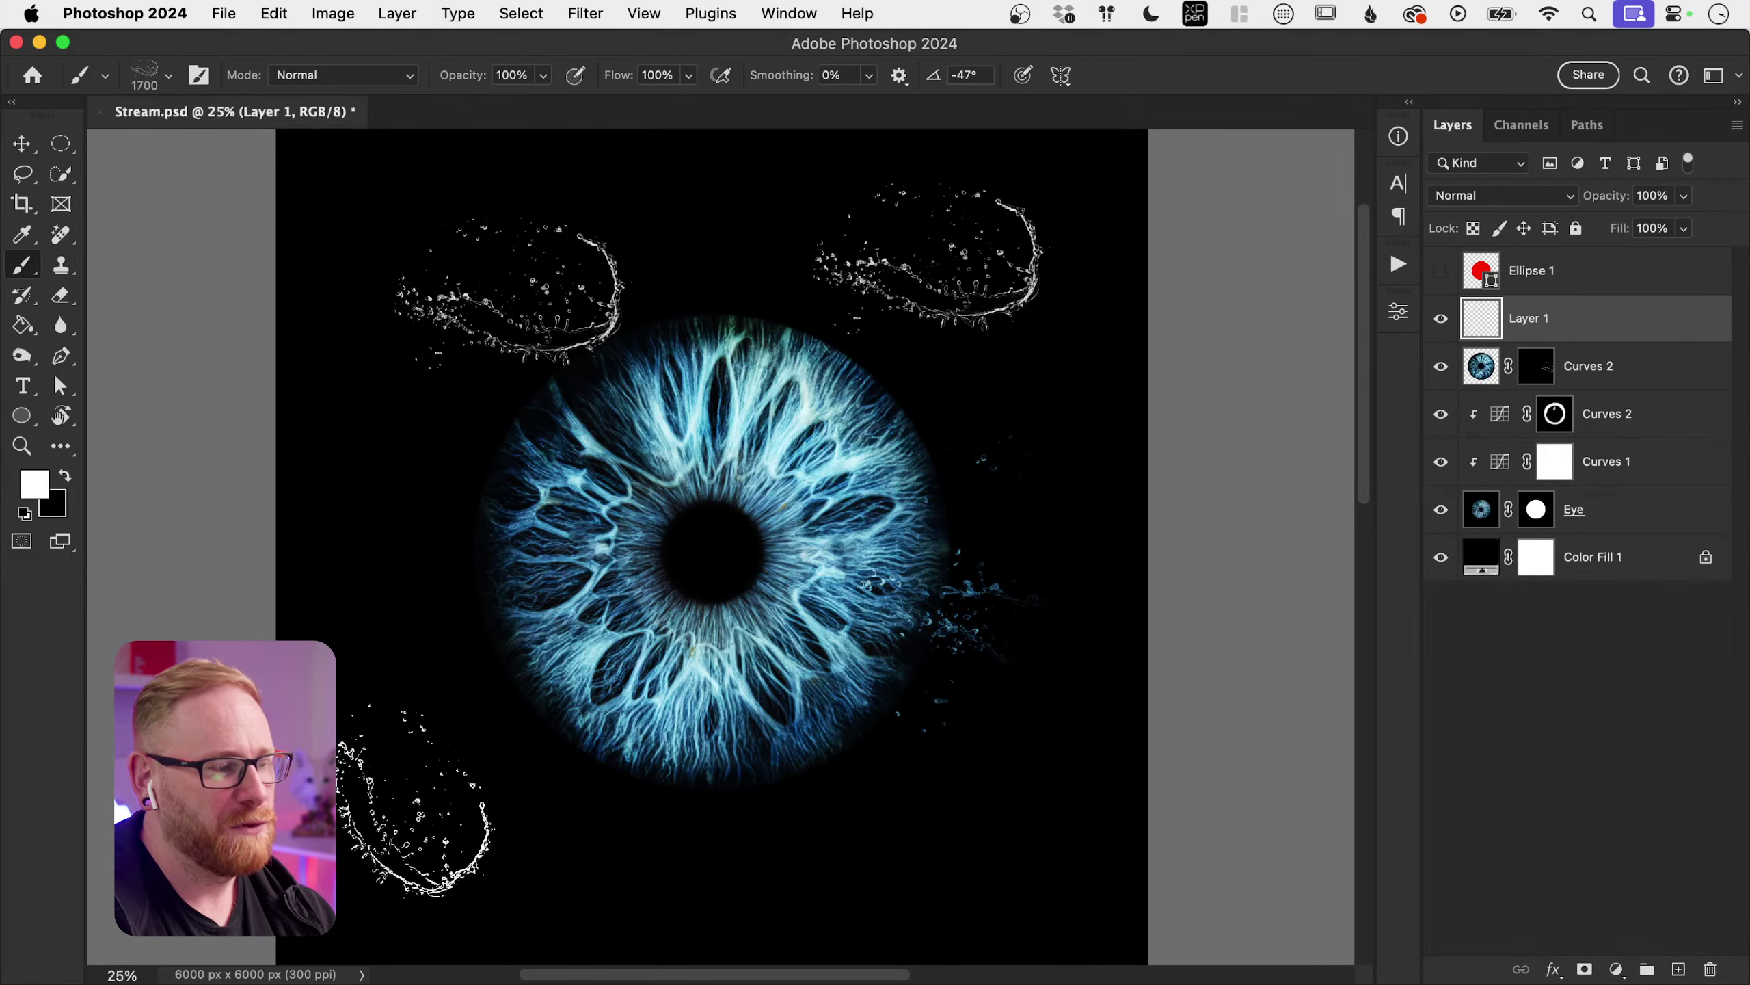
pyautogui.press('Right')
pyautogui.press('Right')
pyautogui.press('Right')
pyautogui.press('Right')
pyautogui.press('Right')
pyautogui.press('Right')
pyautogui.press('Right')
pyautogui.press('Right')
pyautogui.press('Right')
pyautogui.press('Right')
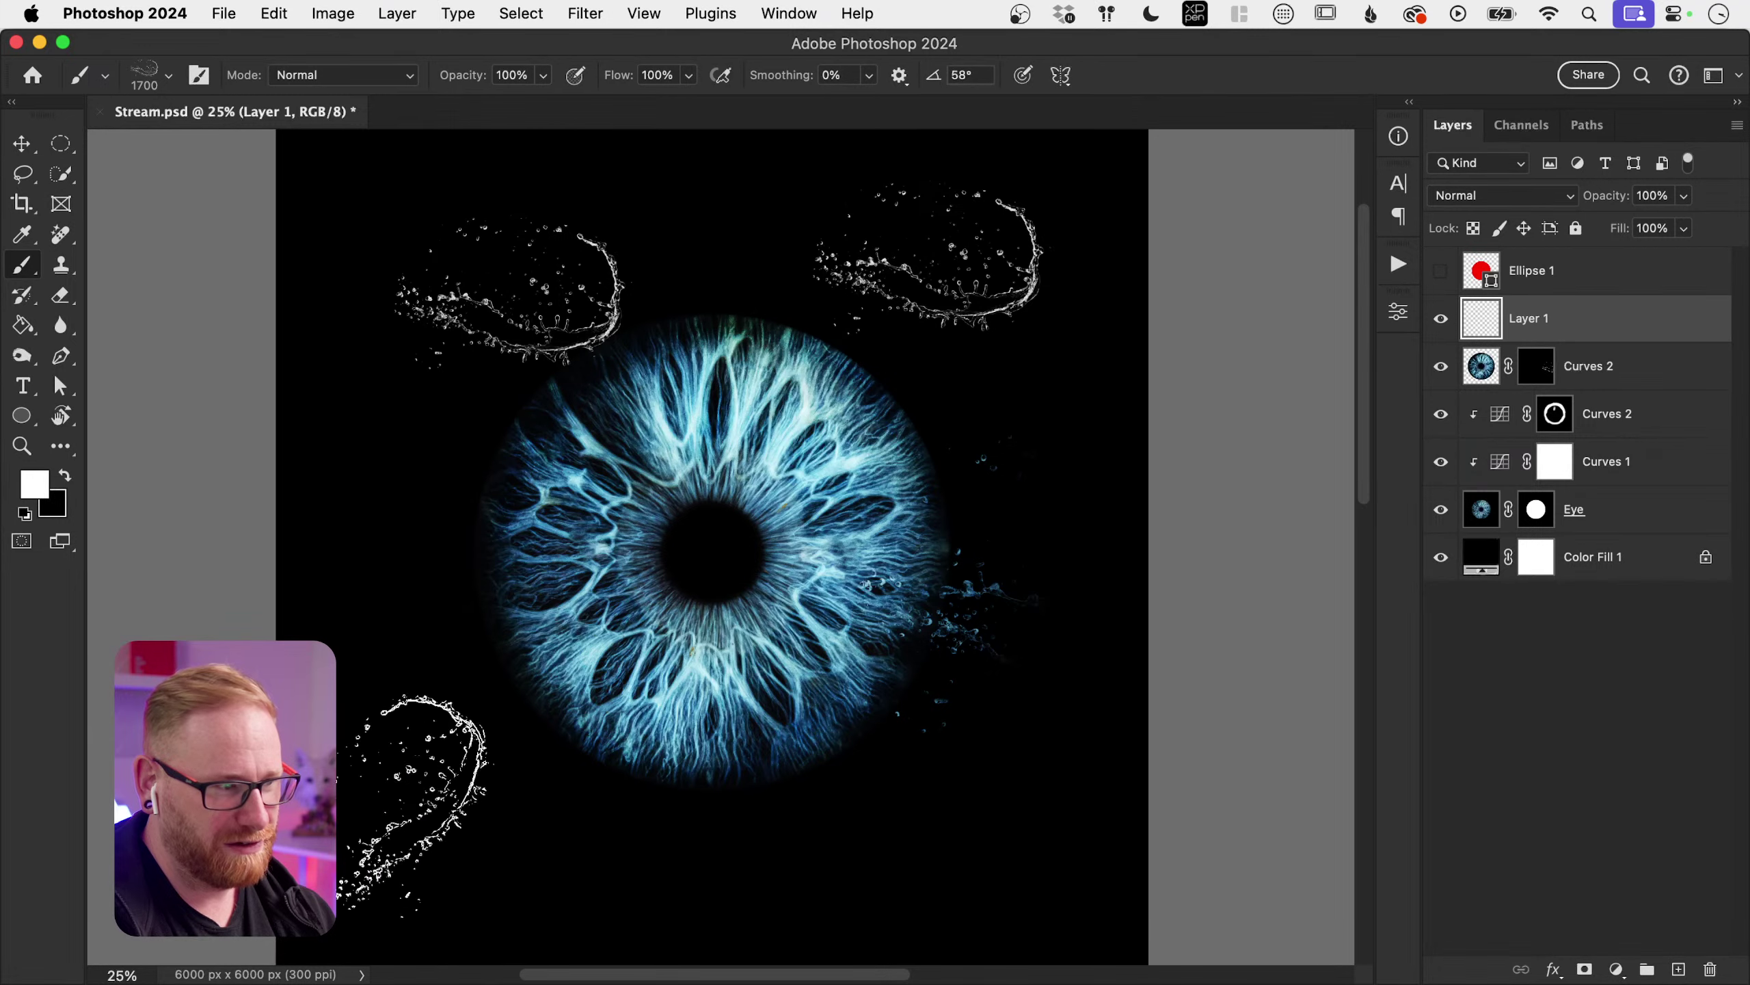
# Step: Rotate the Water Splash brush tip in 15-degree increments to 43°
pyautogui.press('Left')
pyautogui.press('Left')
pyautogui.press('Left')
pyautogui.press('Left')
pyautogui.press('Left')
pyautogui.press('Left')
pyautogui.press('Left')
pyautogui.press('Left')
pyautogui.press('Left')
pyautogui.press('Left')
pyautogui.hotkey('shift', 'Left')
pyautogui.hotkey('shift', 'Left')
pyautogui.hotkey('shift', 'Left')
pyautogui.hotkey('shift', 'Left')
pyautogui.hotkey('shift', 'Left')
pyautogui.hotkey('shift', 'Left')
pyautogui.hotkey('shift', 'Left')
pyautogui.hotkey('shift', 'Left')
pyautogui.hotkey('shift', 'Left')
pyautogui.hotkey('shift', 'Left')
pyautogui.hotkey('shift', 'Left')
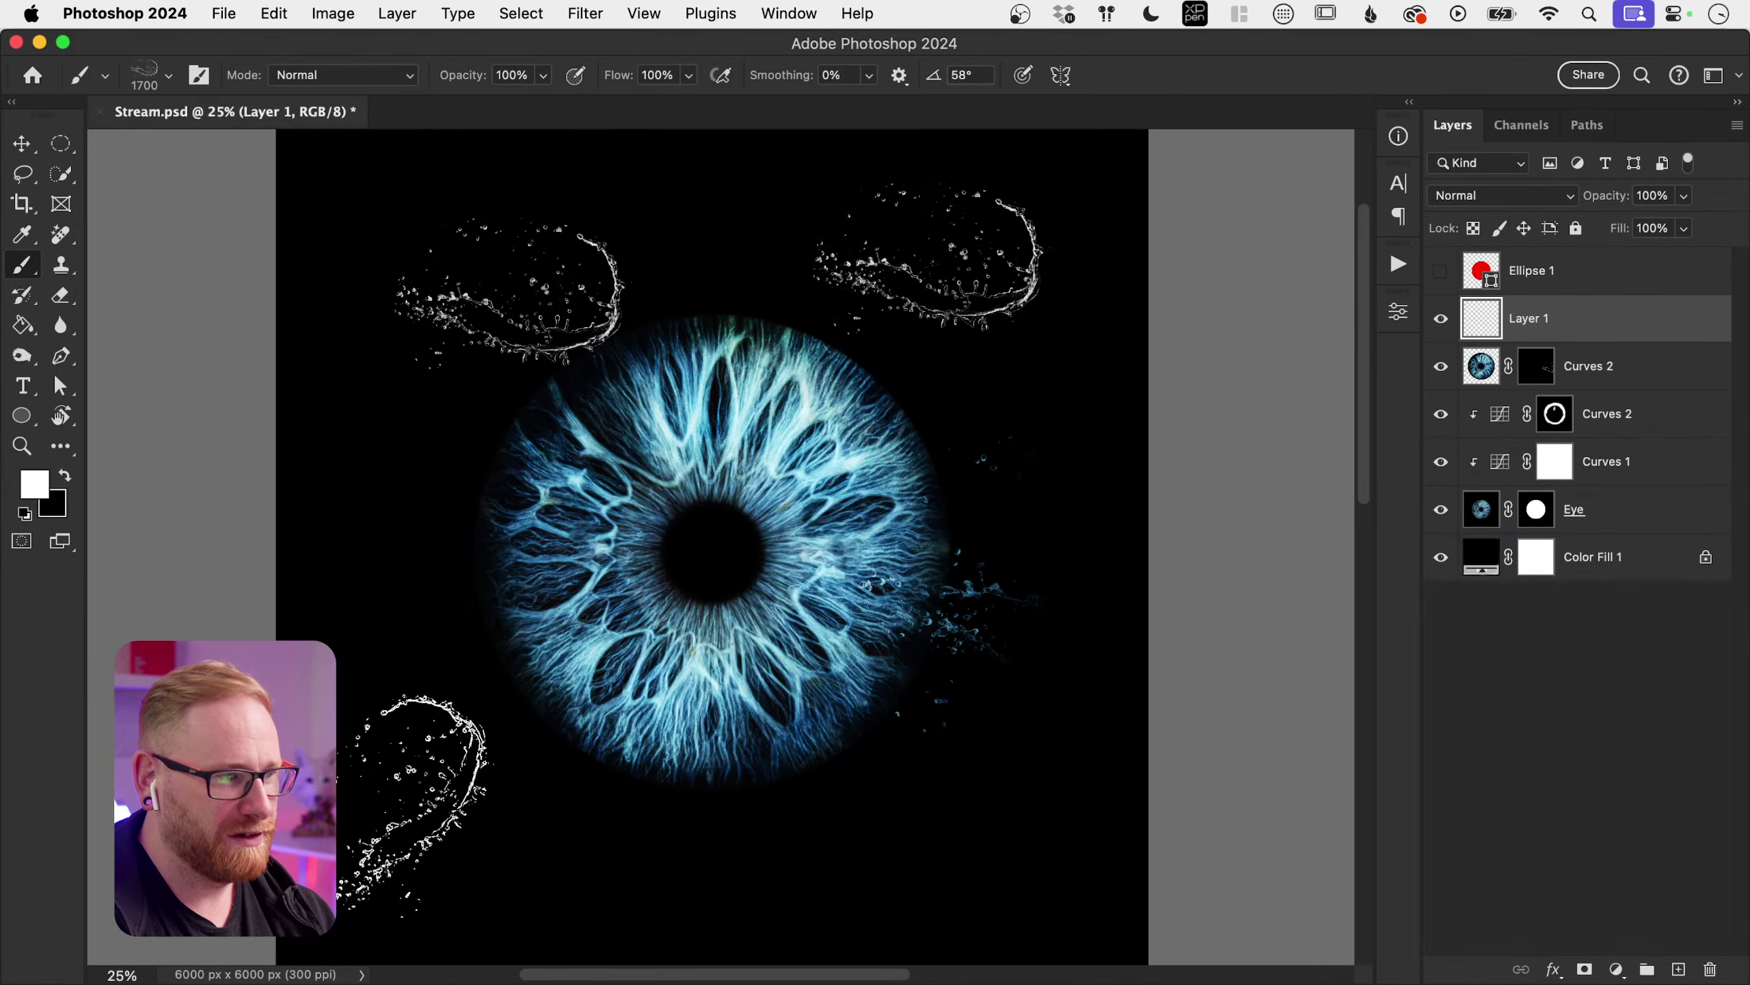
# Step: Stamp the rotated splash over the iris's lower-left edge, undo it, and delete the test layer
pyautogui.click(544, 685)
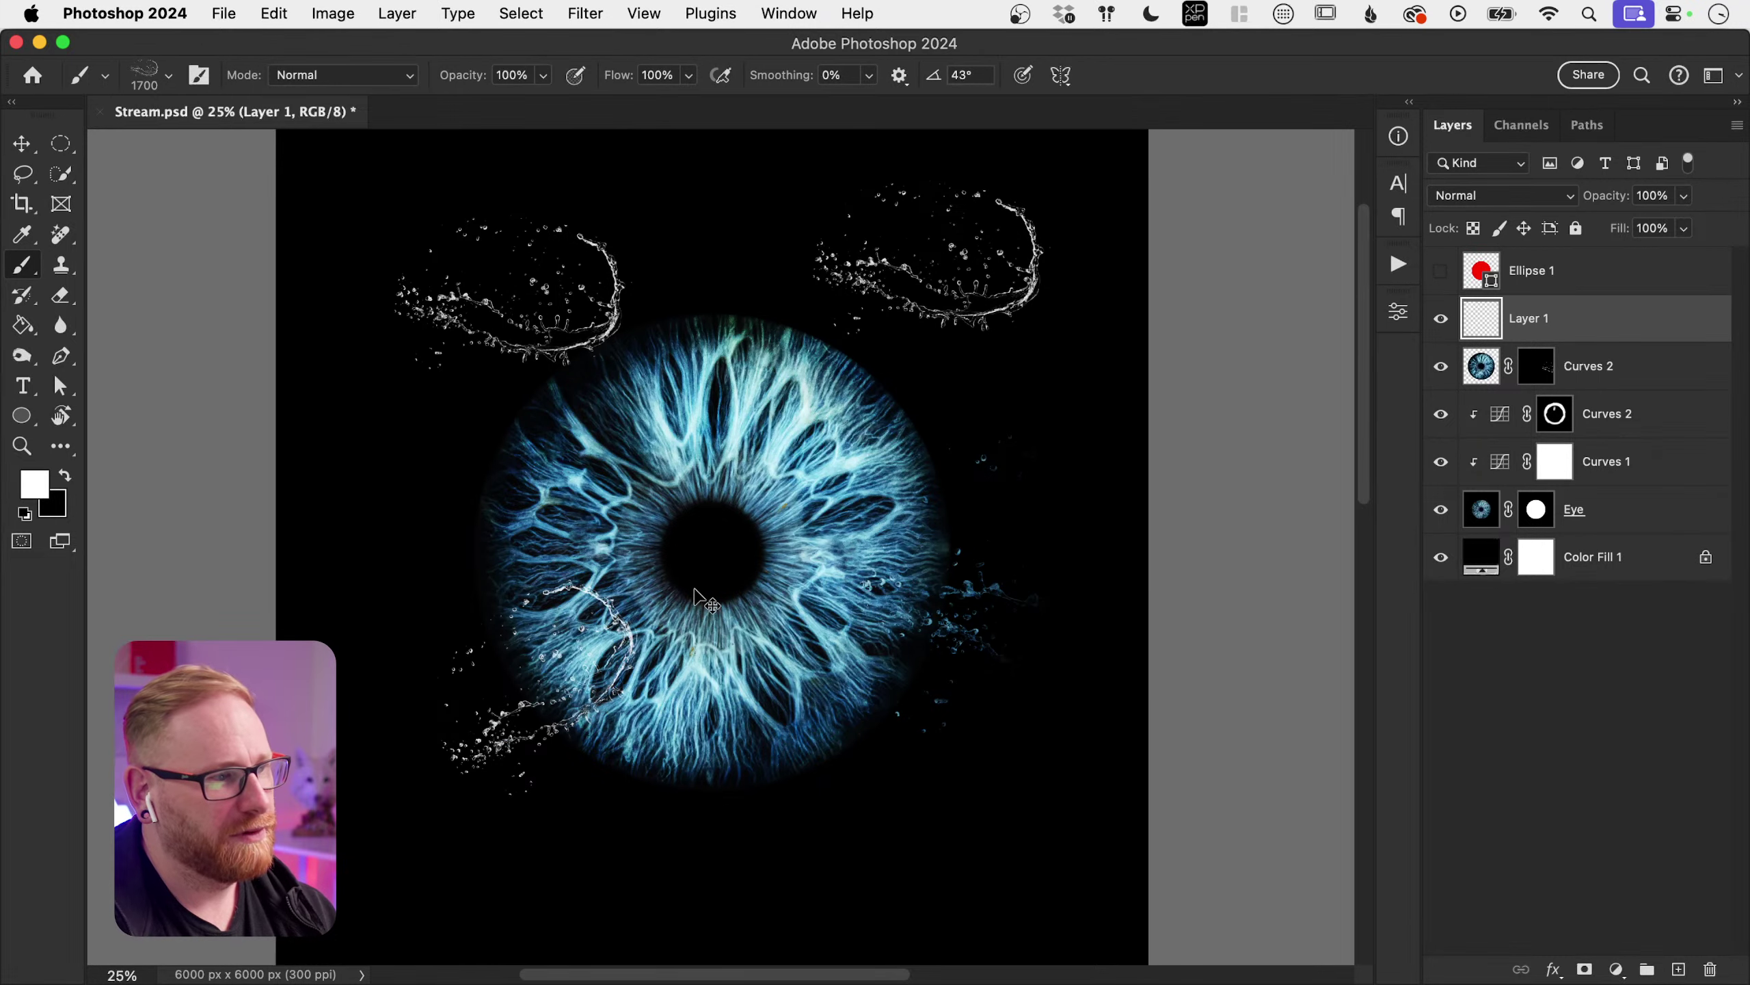
pyautogui.press('super+z')
pyautogui.press('v')
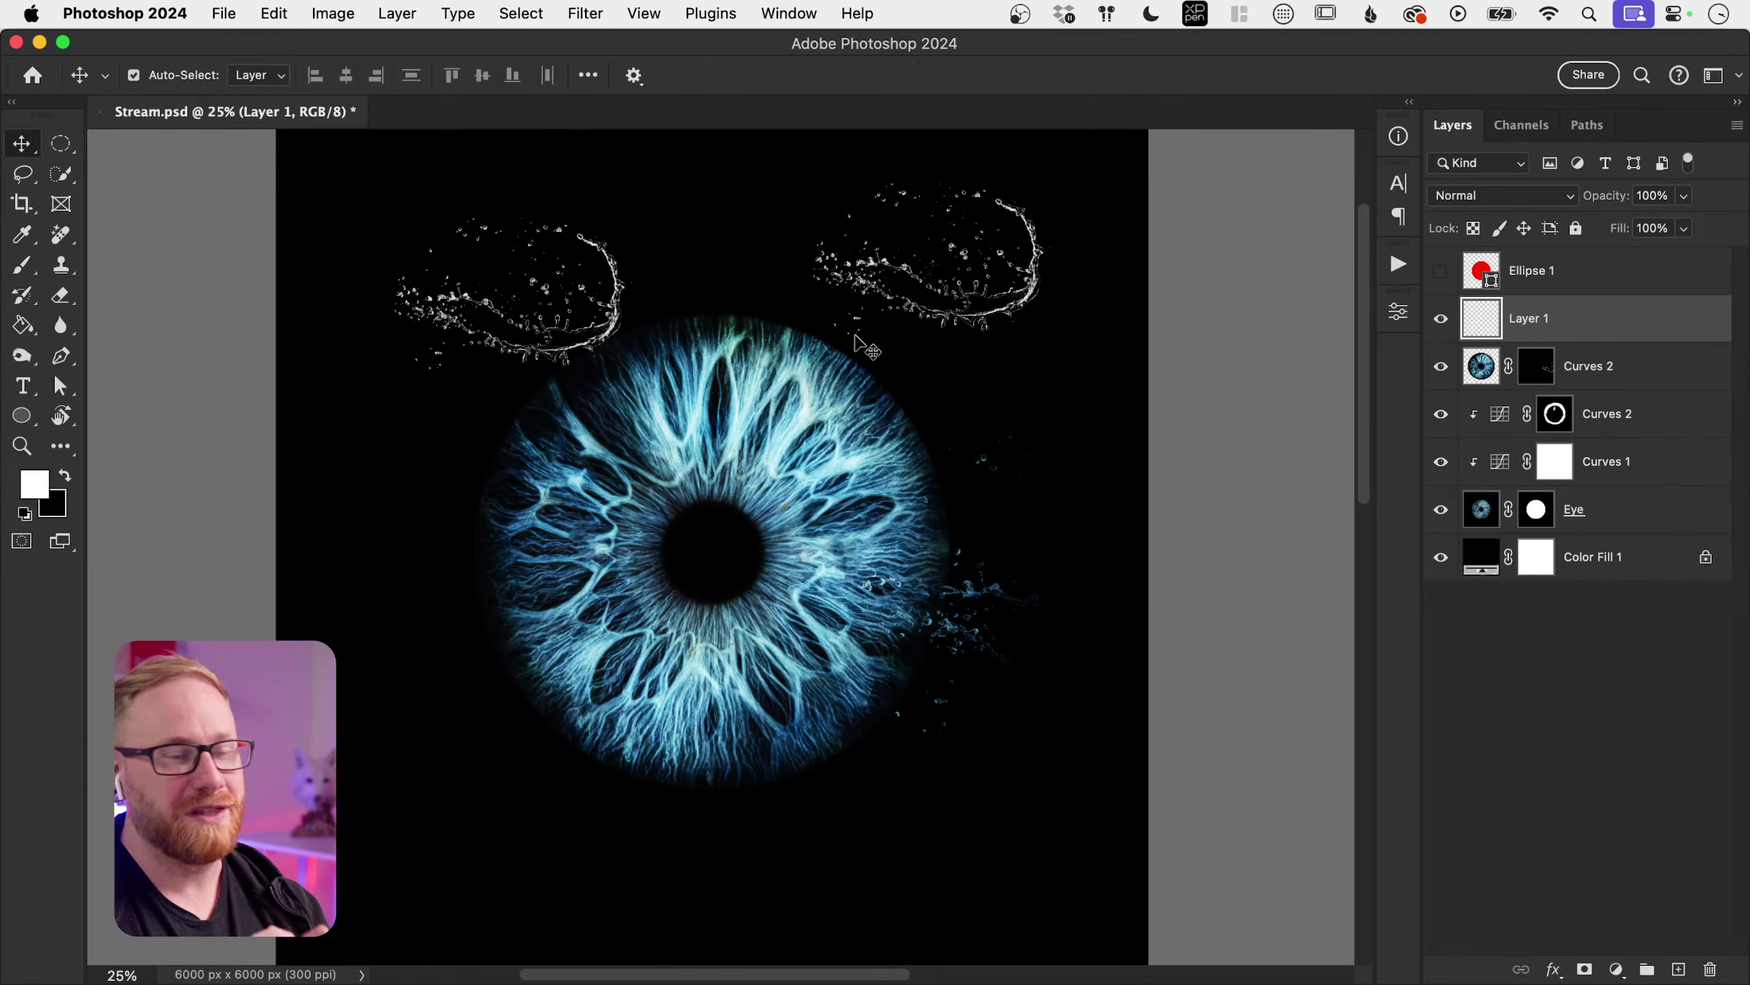
pyautogui.press('BackSpace')
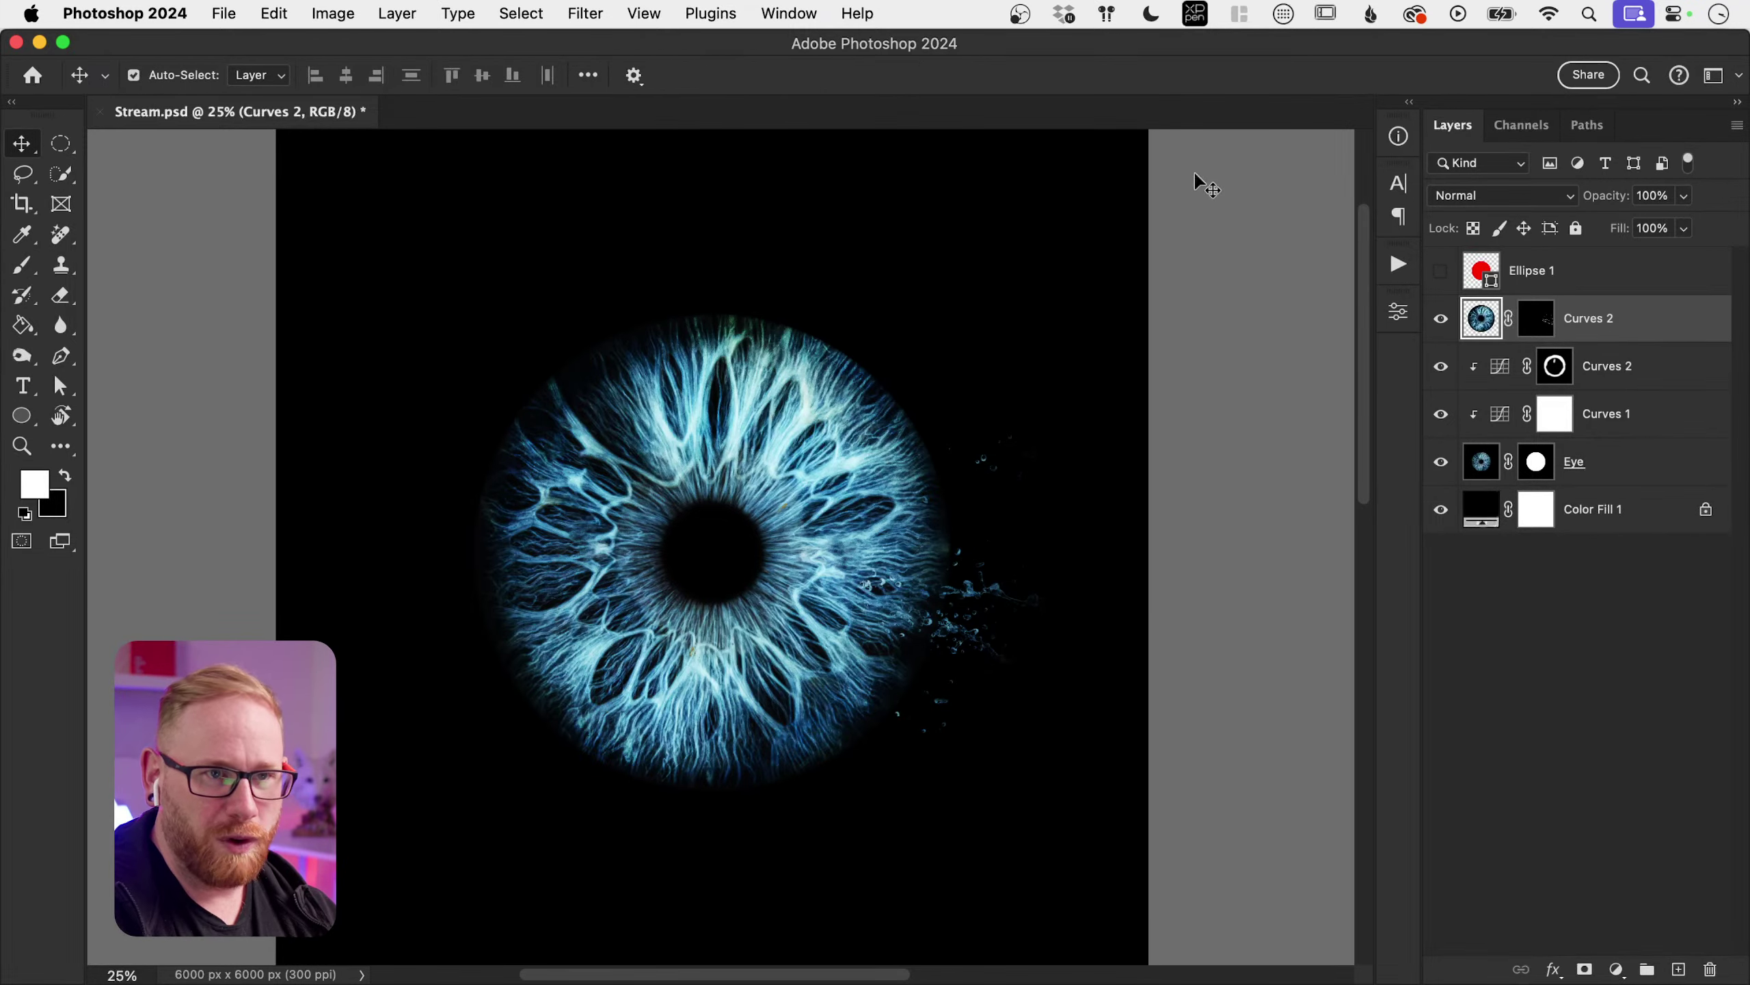
# Step: On the enlarged iris layer's mask, stamp black over the splashes right of the iris and stamp a white splash at its lower-left edge
pyautogui.click(1534, 323)
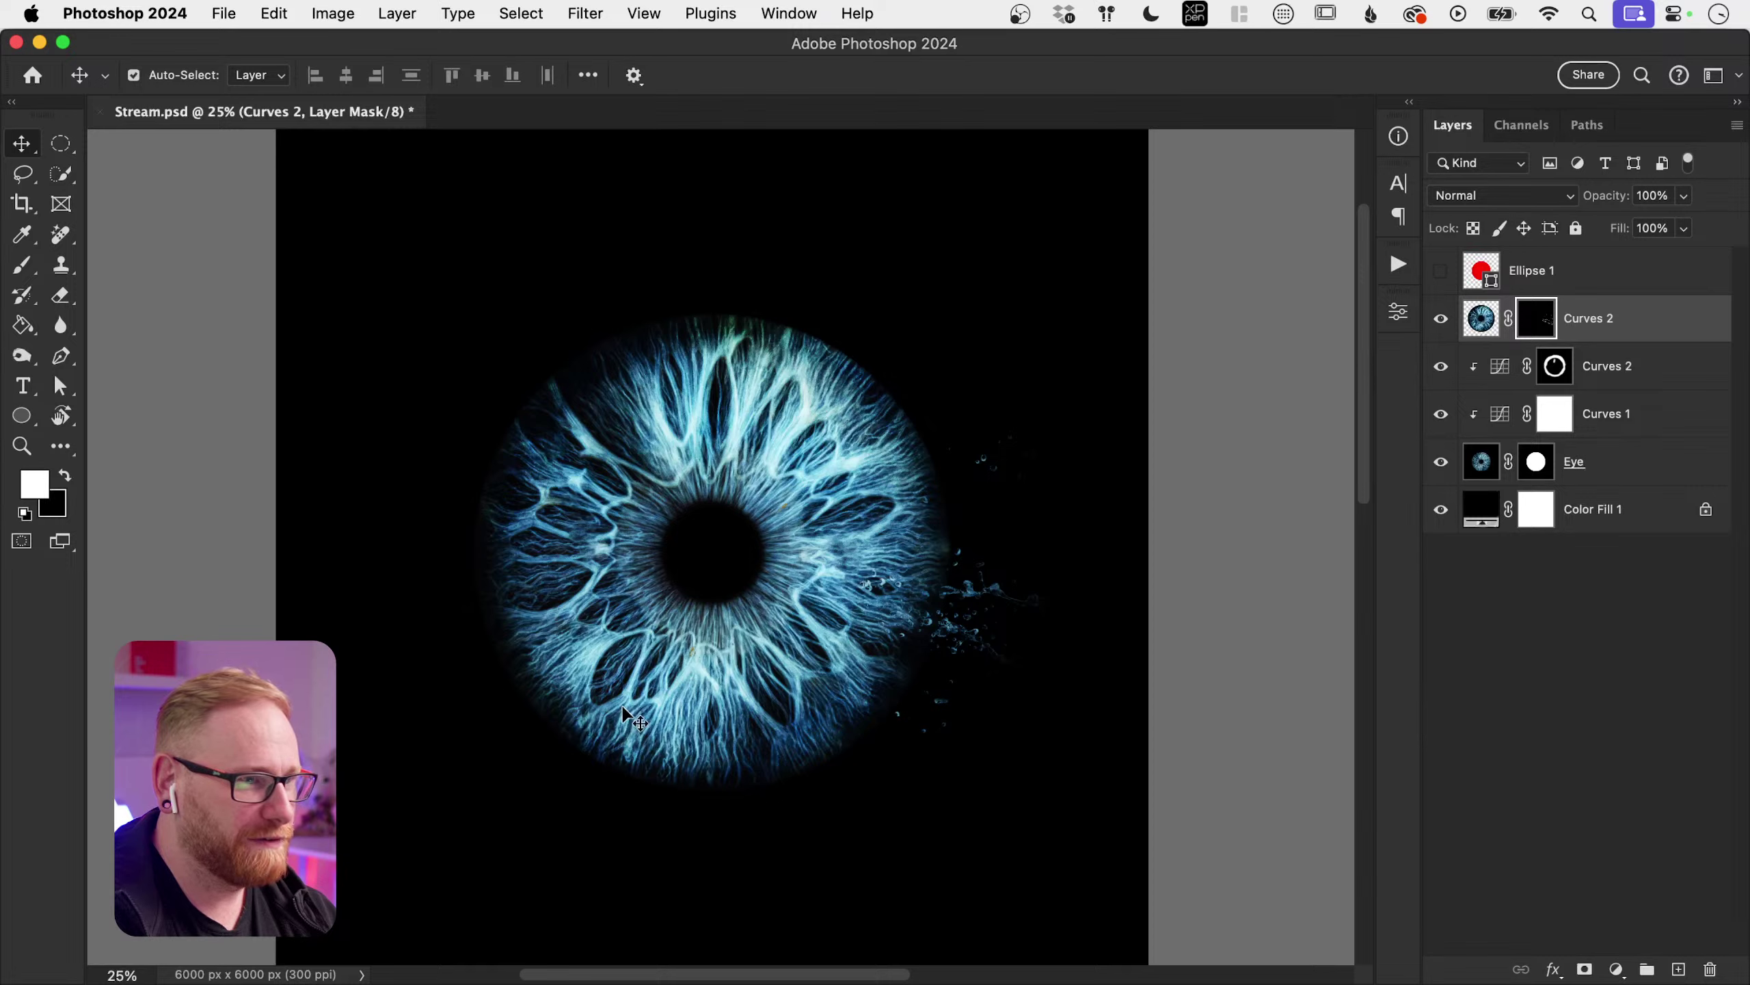
pyautogui.press('b')
pyautogui.press('x')
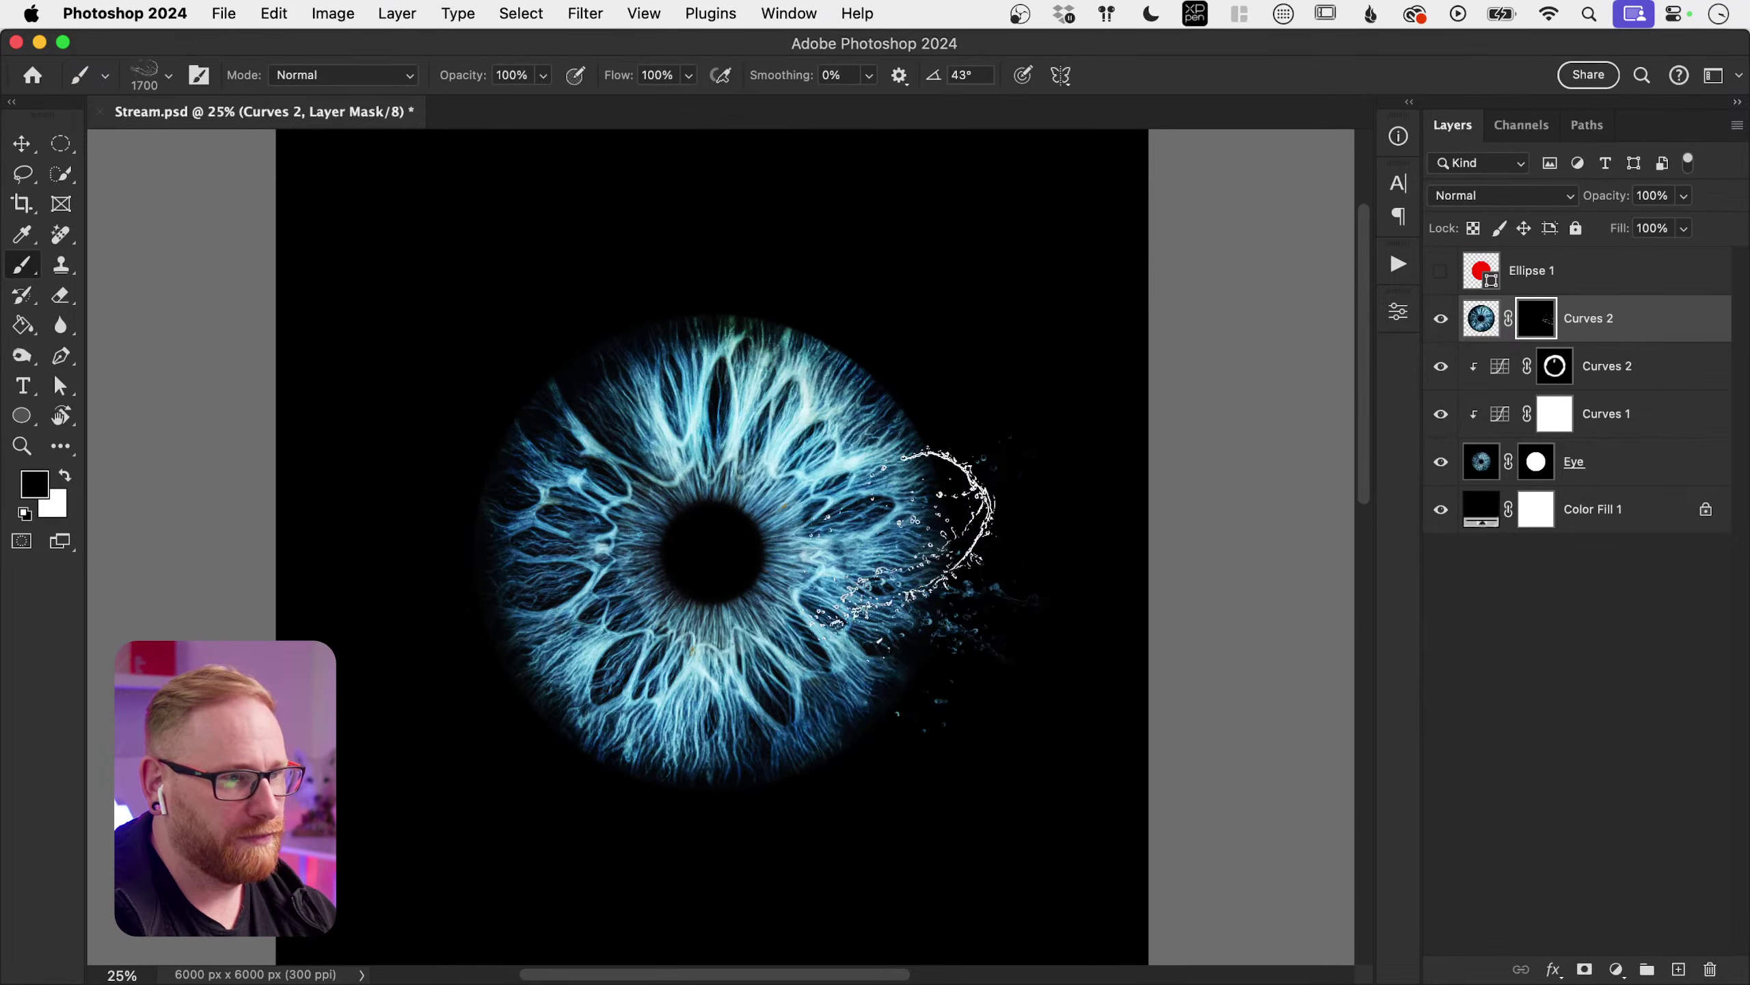
pyautogui.press('x')
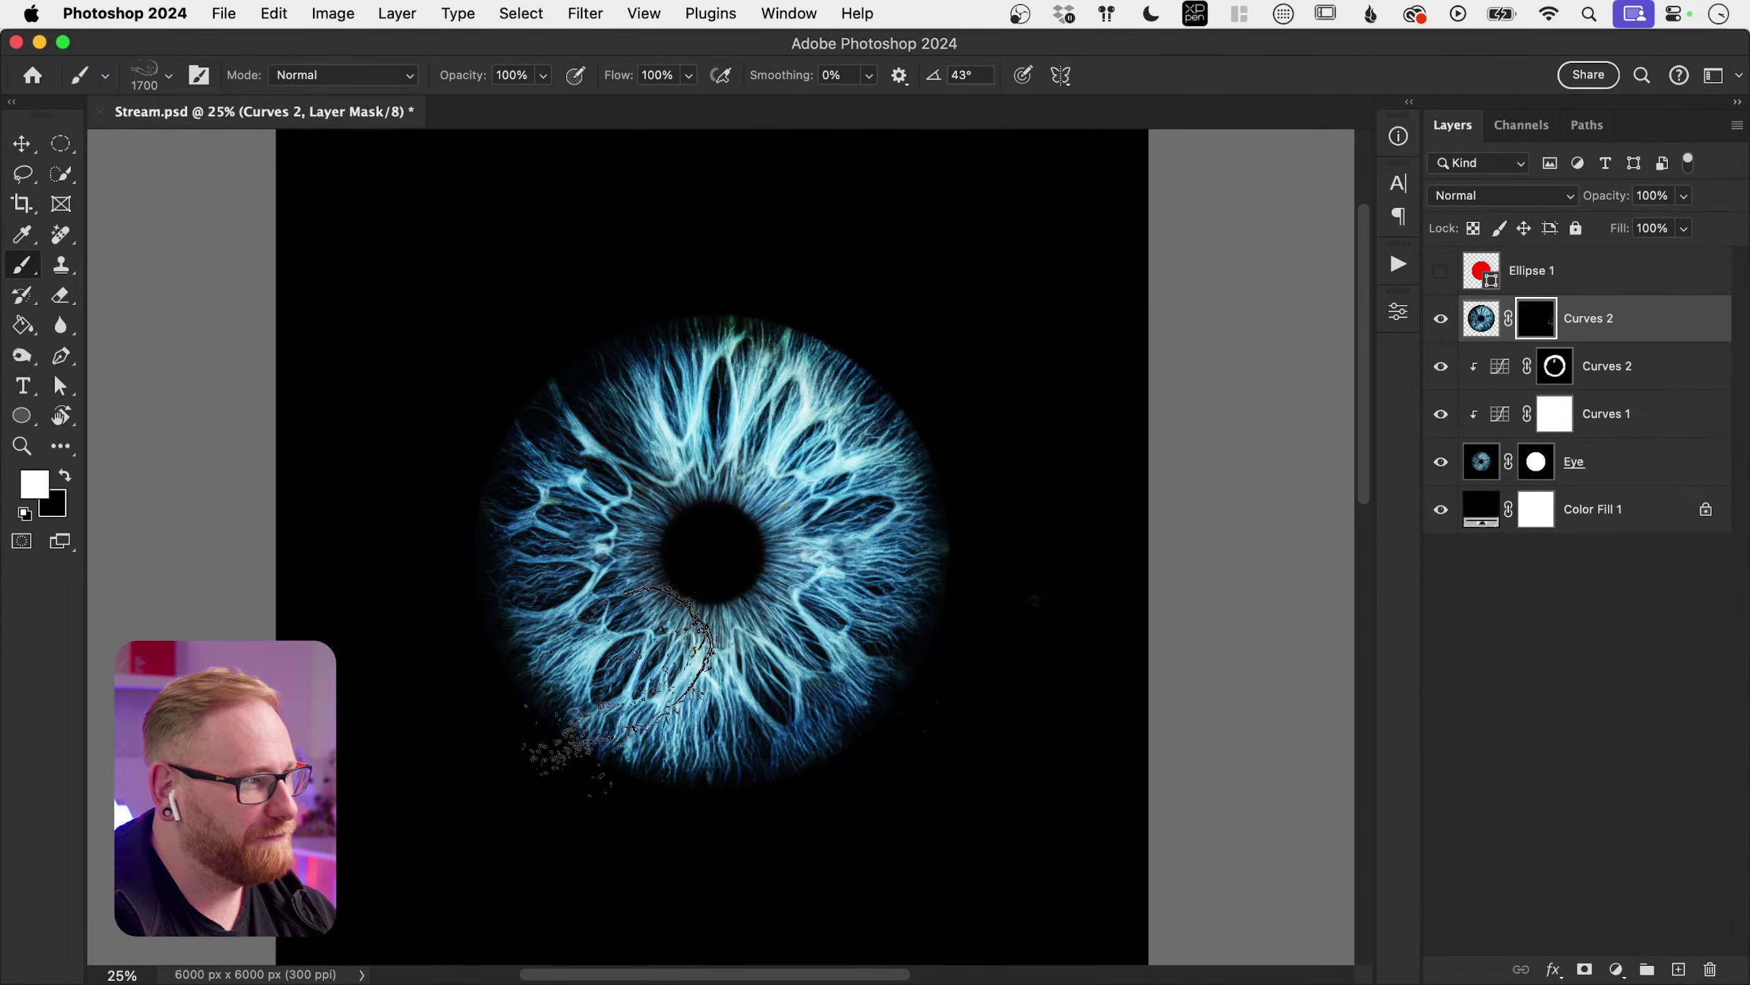
pyautogui.click(593, 672)
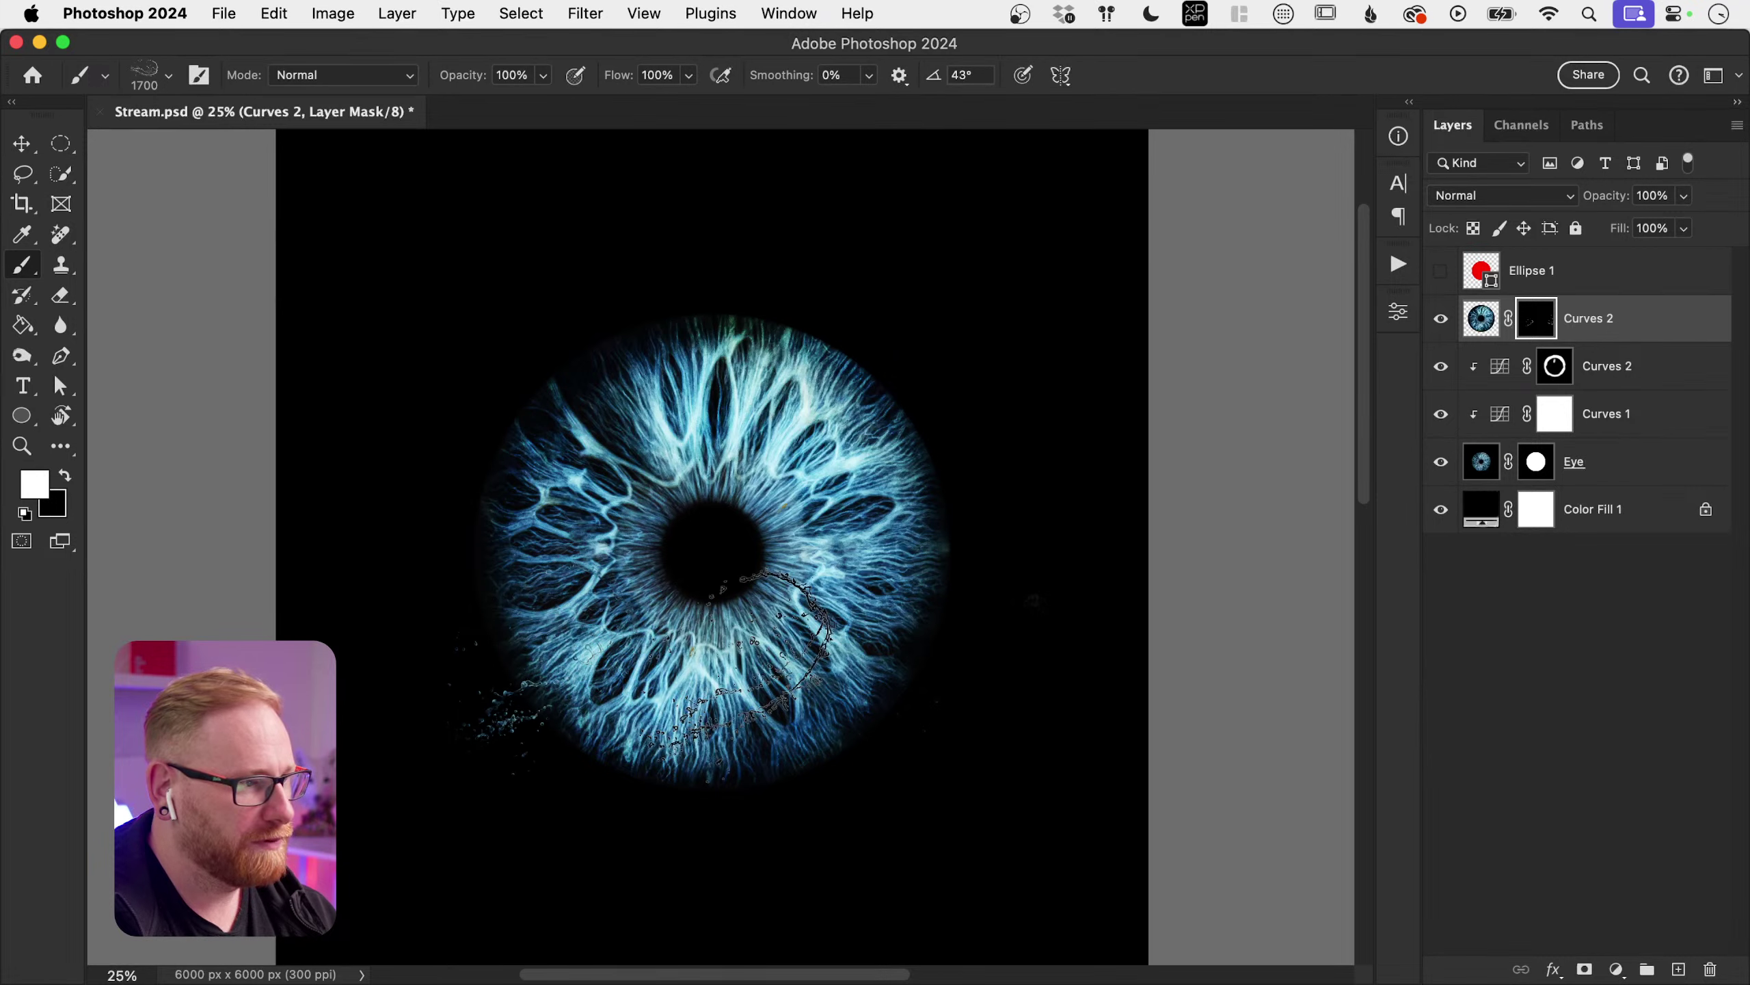
# Step: Reduce the brush to 1100 px, rotate it to 28°, and stamp a white splash on the iris's left edge
pyautogui.press('[')
pyautogui.press('[')
pyautogui.press('[')
pyautogui.press('[')
pyautogui.press('[')
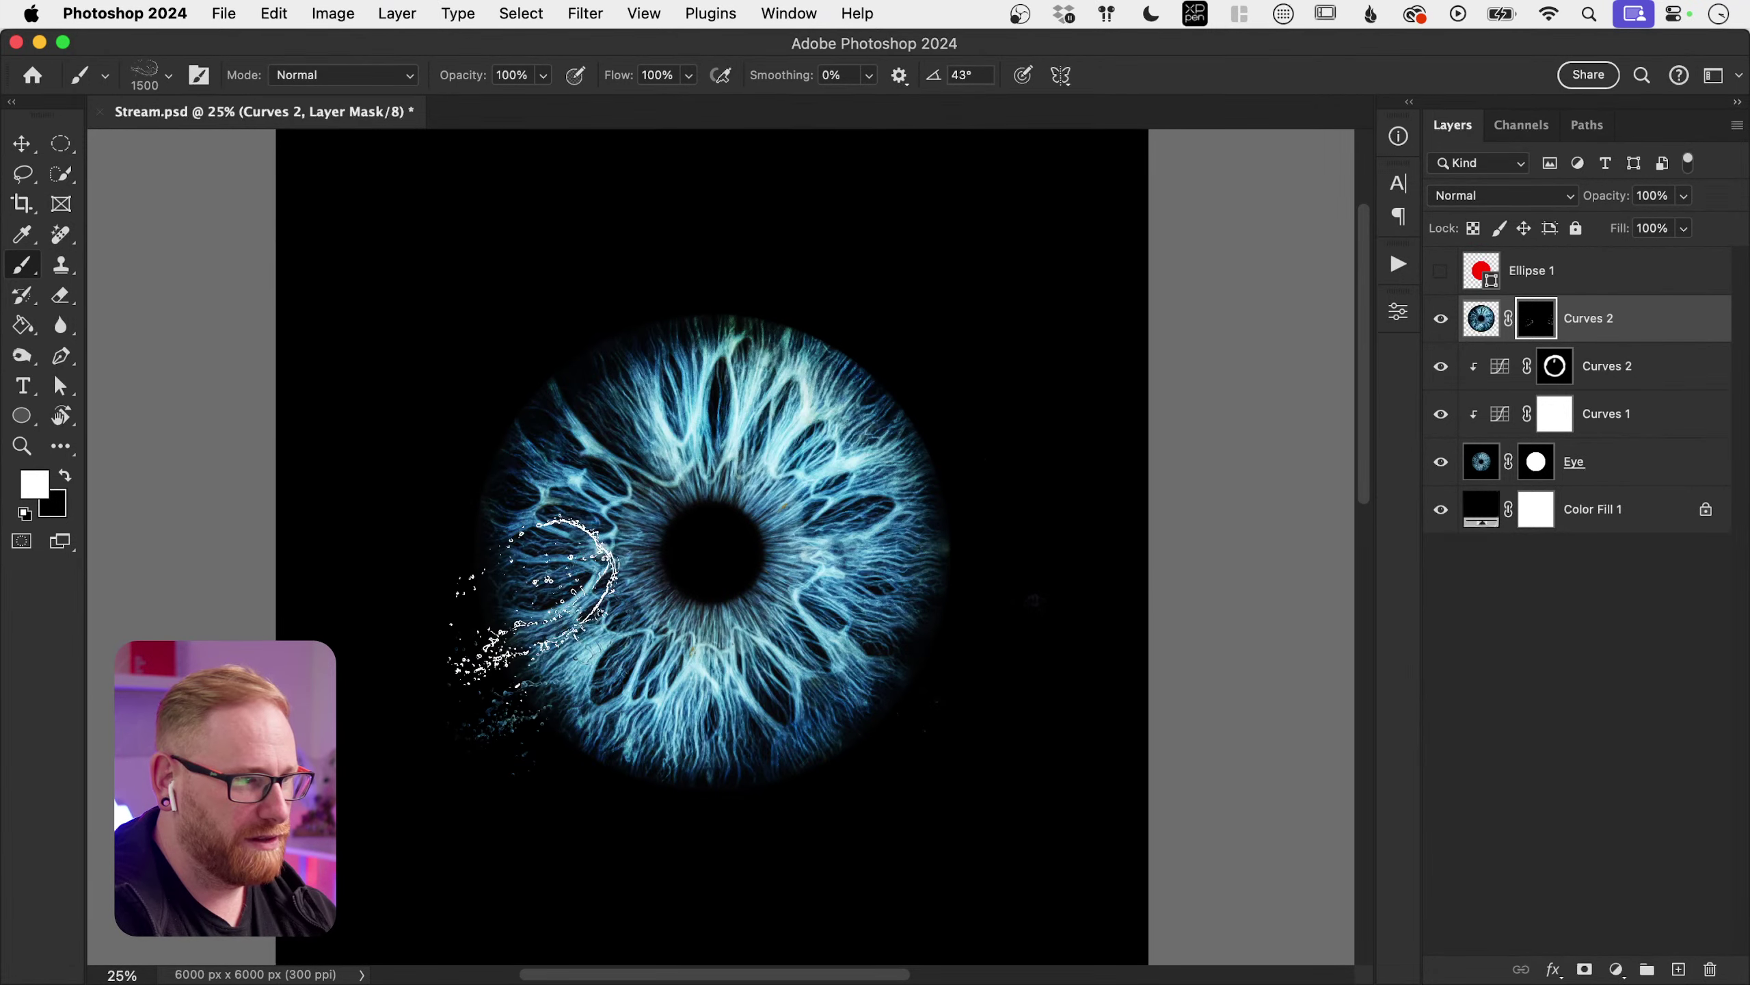
pyautogui.press('[')
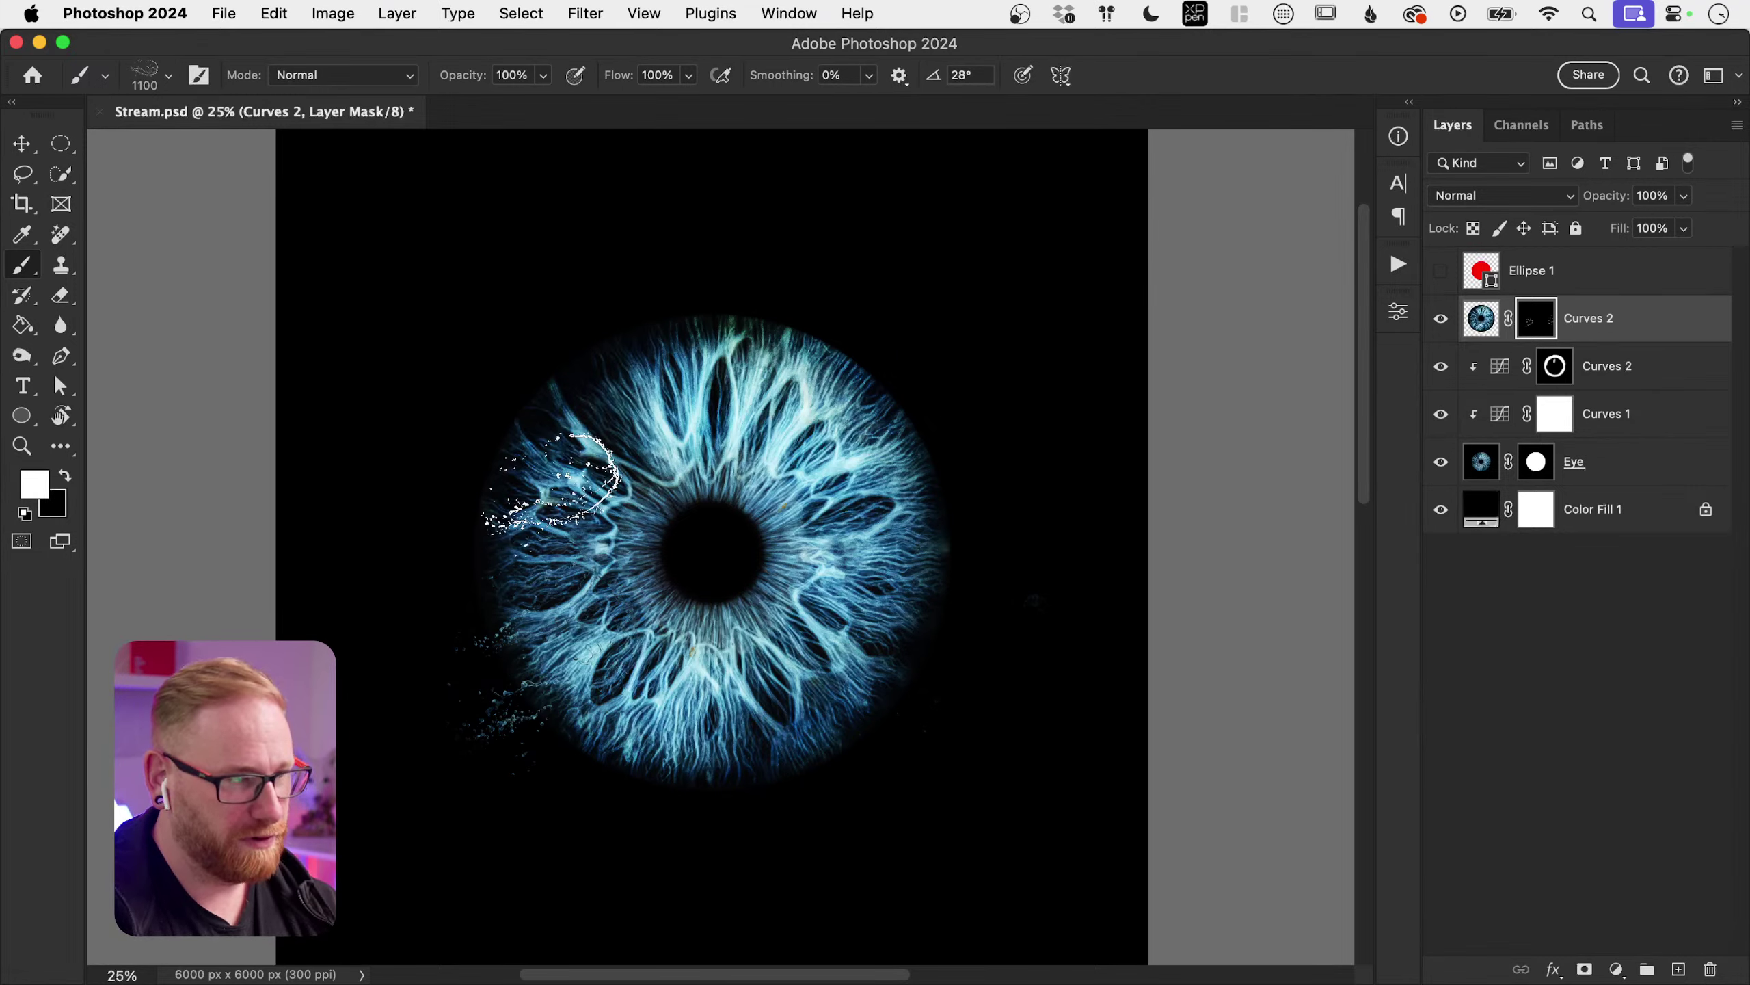
# Step: Rotate the splash brush to -47° and stamp white at the iris's upper-left edge on the mask
pyautogui.hotkey('shift', 'Right')
pyautogui.hotkey('shift', 'Right')
pyautogui.hotkey('shift', 'Right')
pyautogui.hotkey('shift', 'Right')
pyautogui.hotkey('shift', 'Right')
pyautogui.hotkey('shift', 'Right')
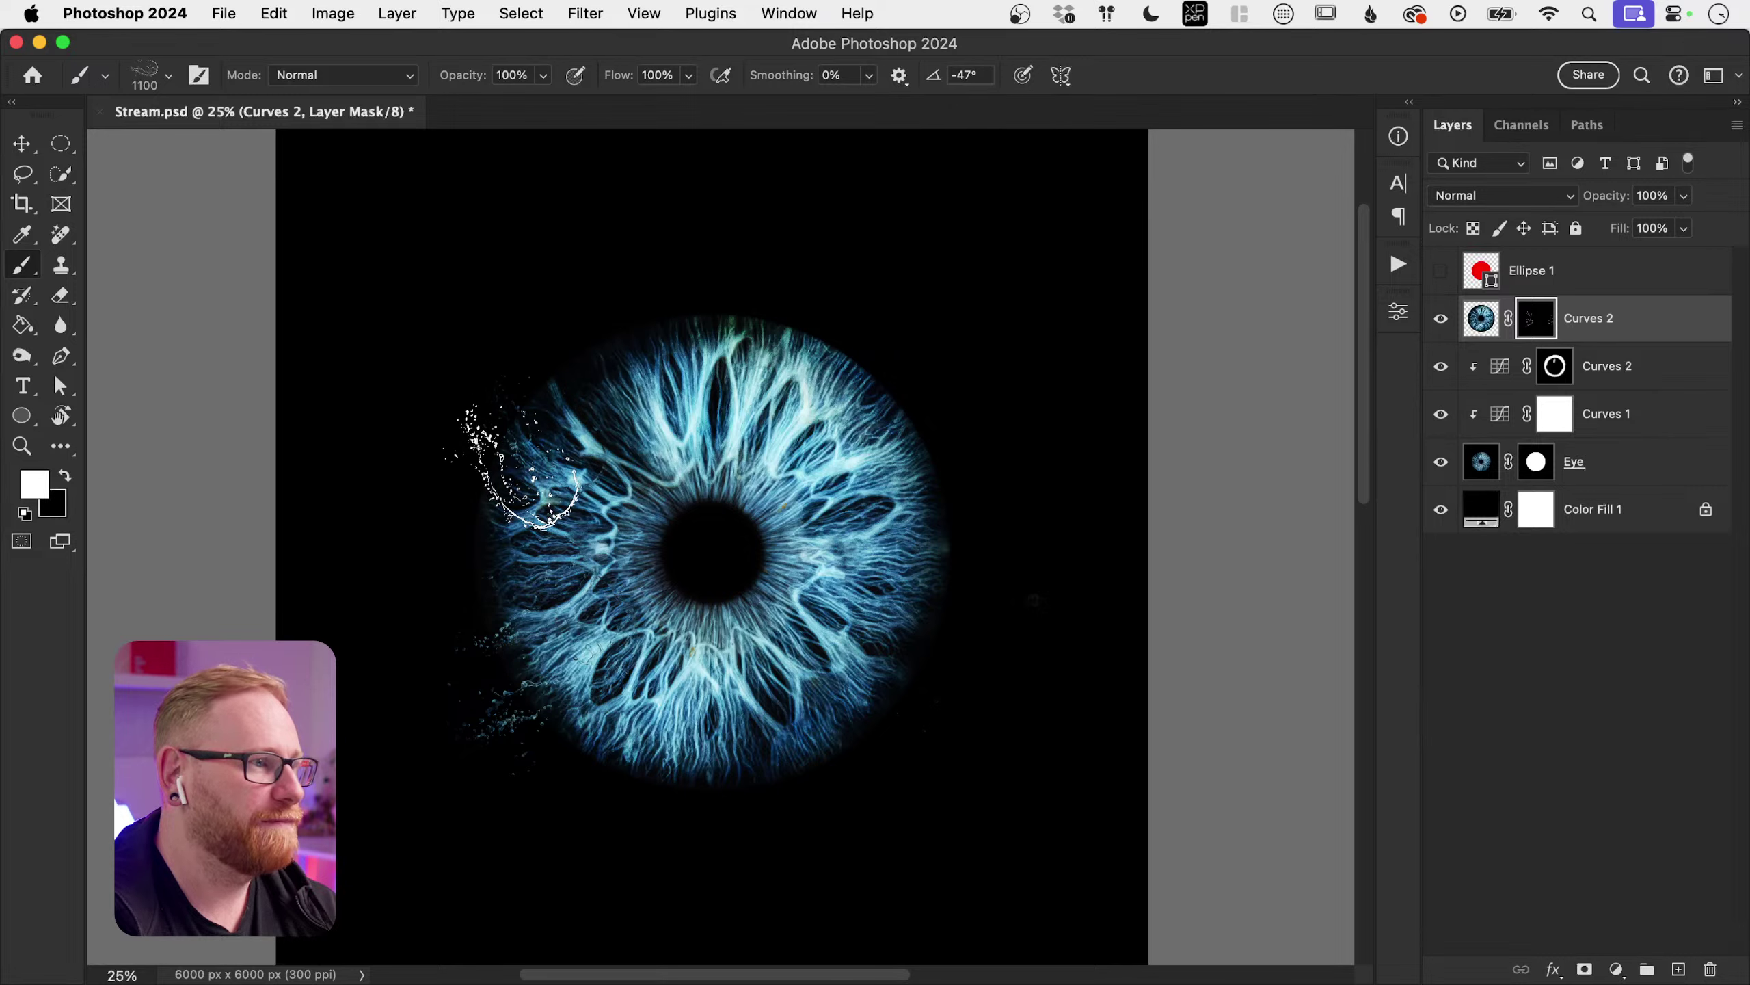
# Step: Enlarge the splash brush to 1500 px, rotate it to -77°, and stamp white above the iris's top edge, left of centre
pyautogui.press(']')
pyautogui.press(']')
pyautogui.press(']')
pyautogui.press(']')
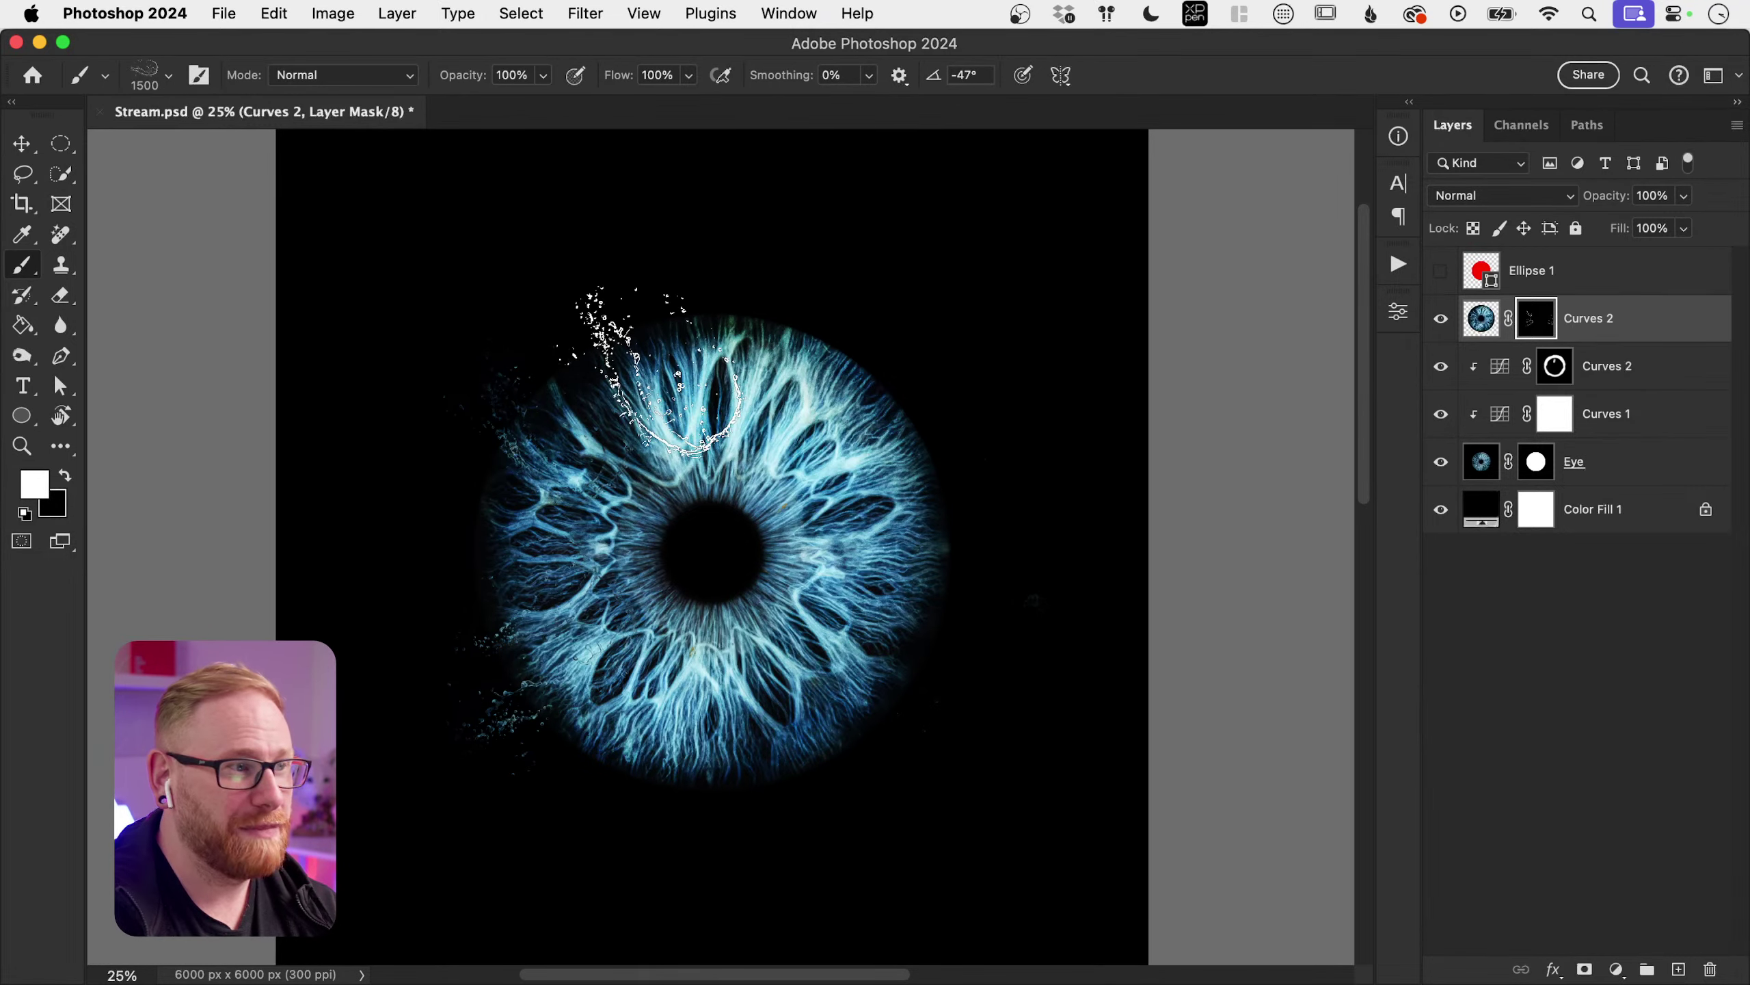
pyautogui.hotkey('shift', 'Right')
pyautogui.hotkey('shift', 'Right')
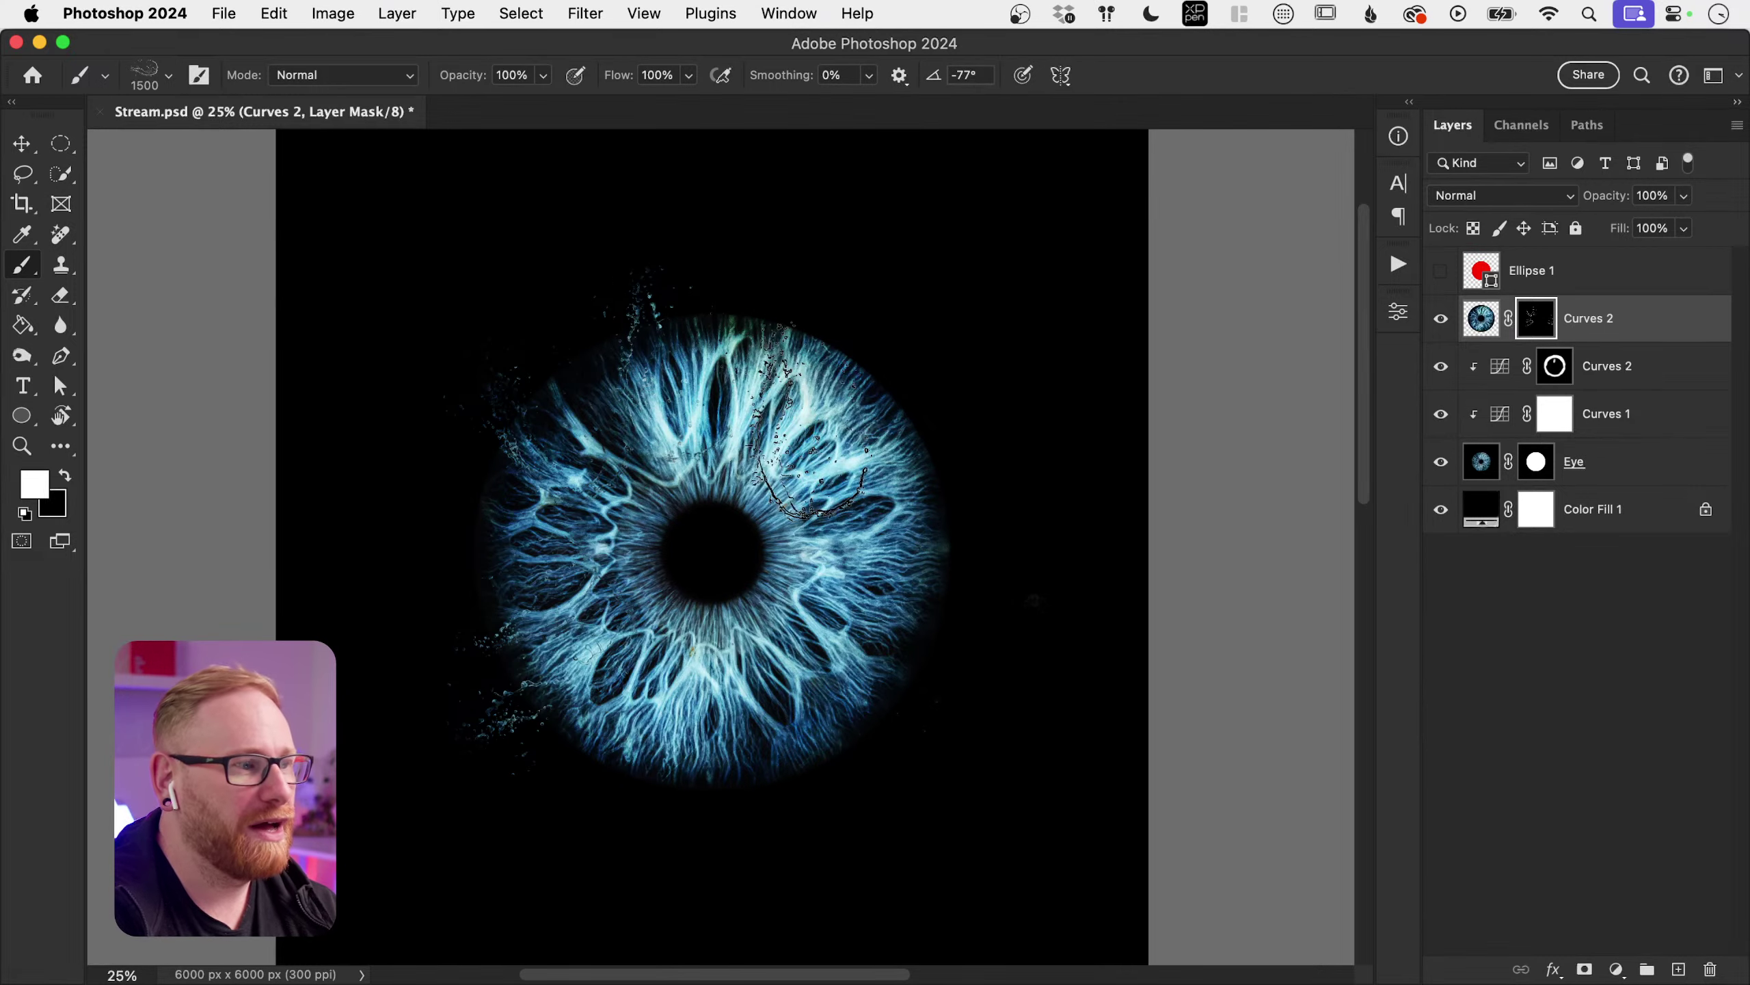
# Step: Reduce the splash brush to 1100 px, rotate it to -92°, and stamp white above the iris's top edge, right of centre
pyautogui.click(929, 438)
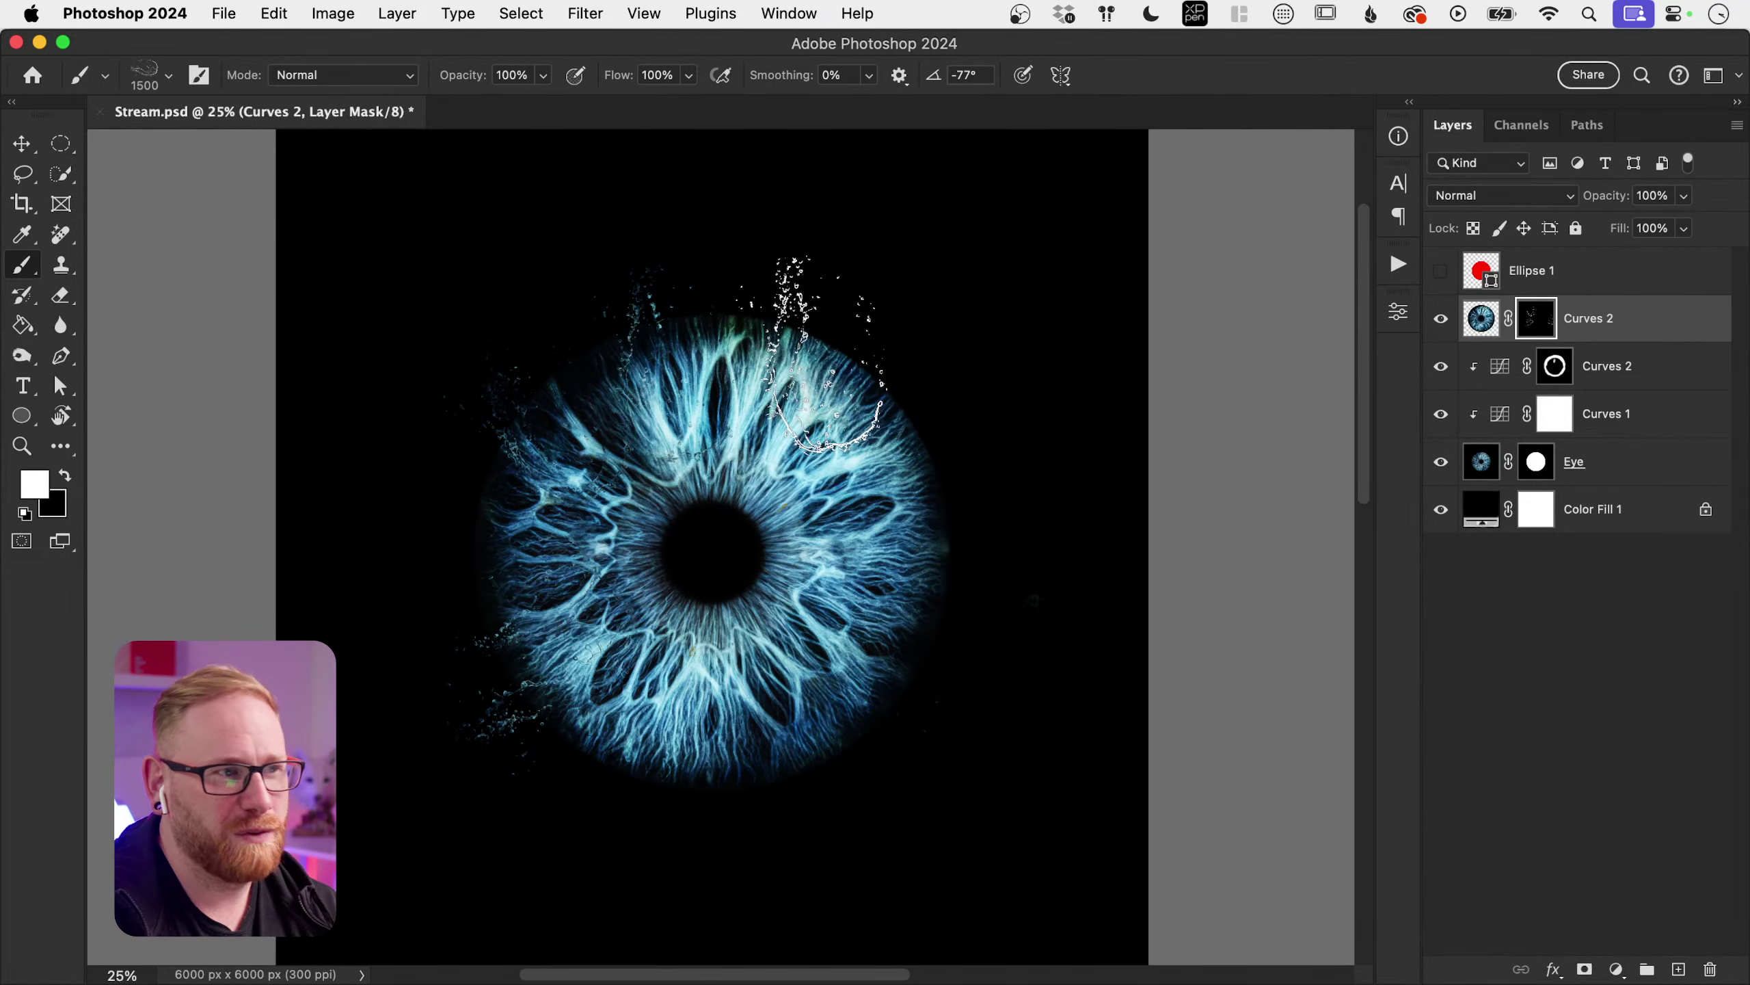
pyautogui.press('[')
pyautogui.press('[')
pyautogui.press('[')
pyautogui.press('[')
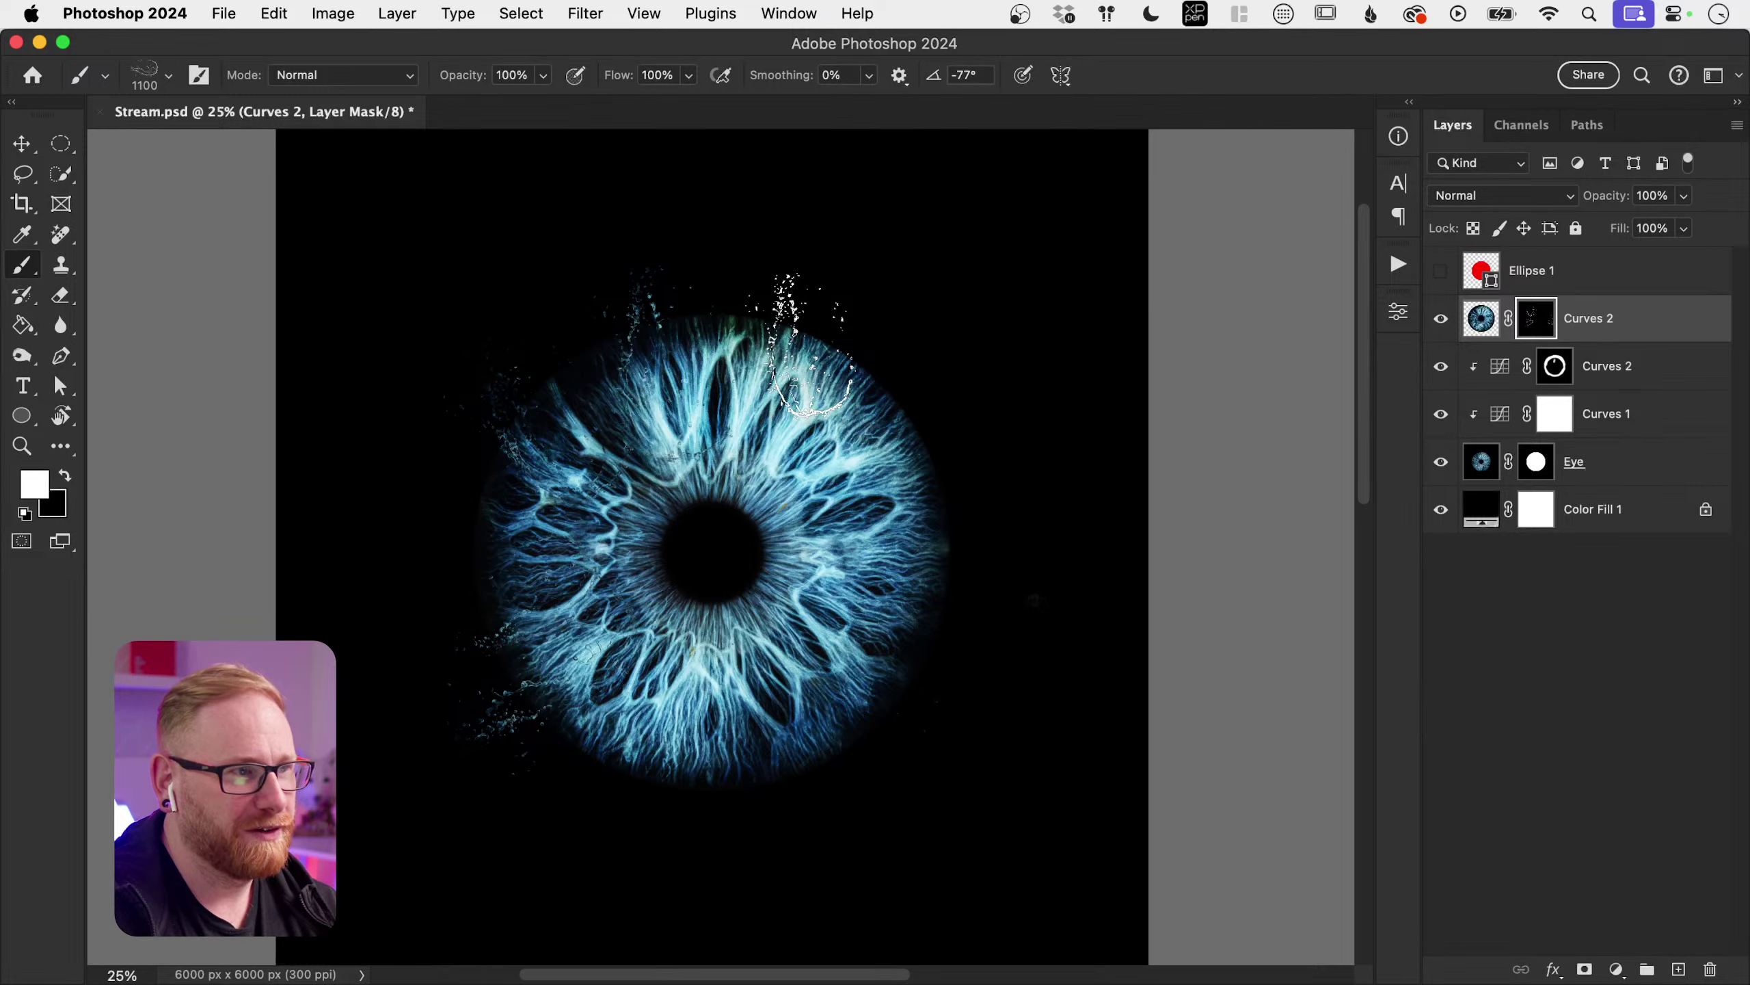
pyautogui.hotkey('shift', 'Right')
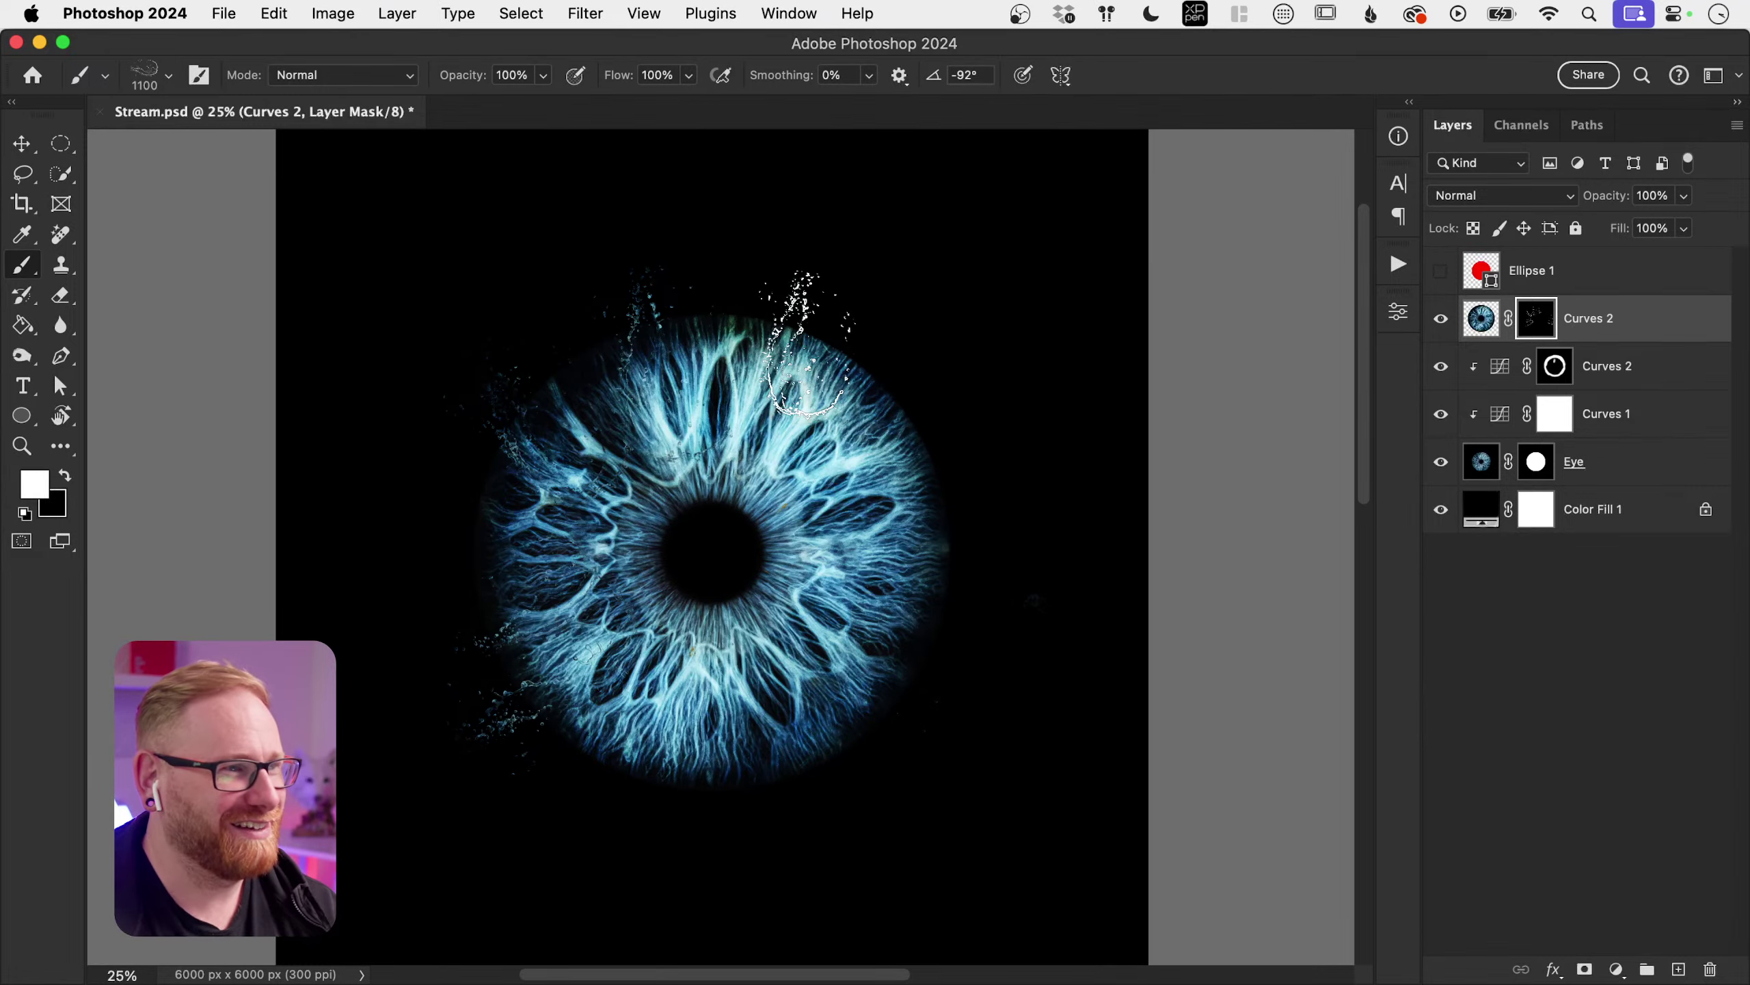
# Step: Choose the 3500 px brush from the Water Splash Brushes set and undo its full-size stamps on the mask
pyautogui.click(171, 75)
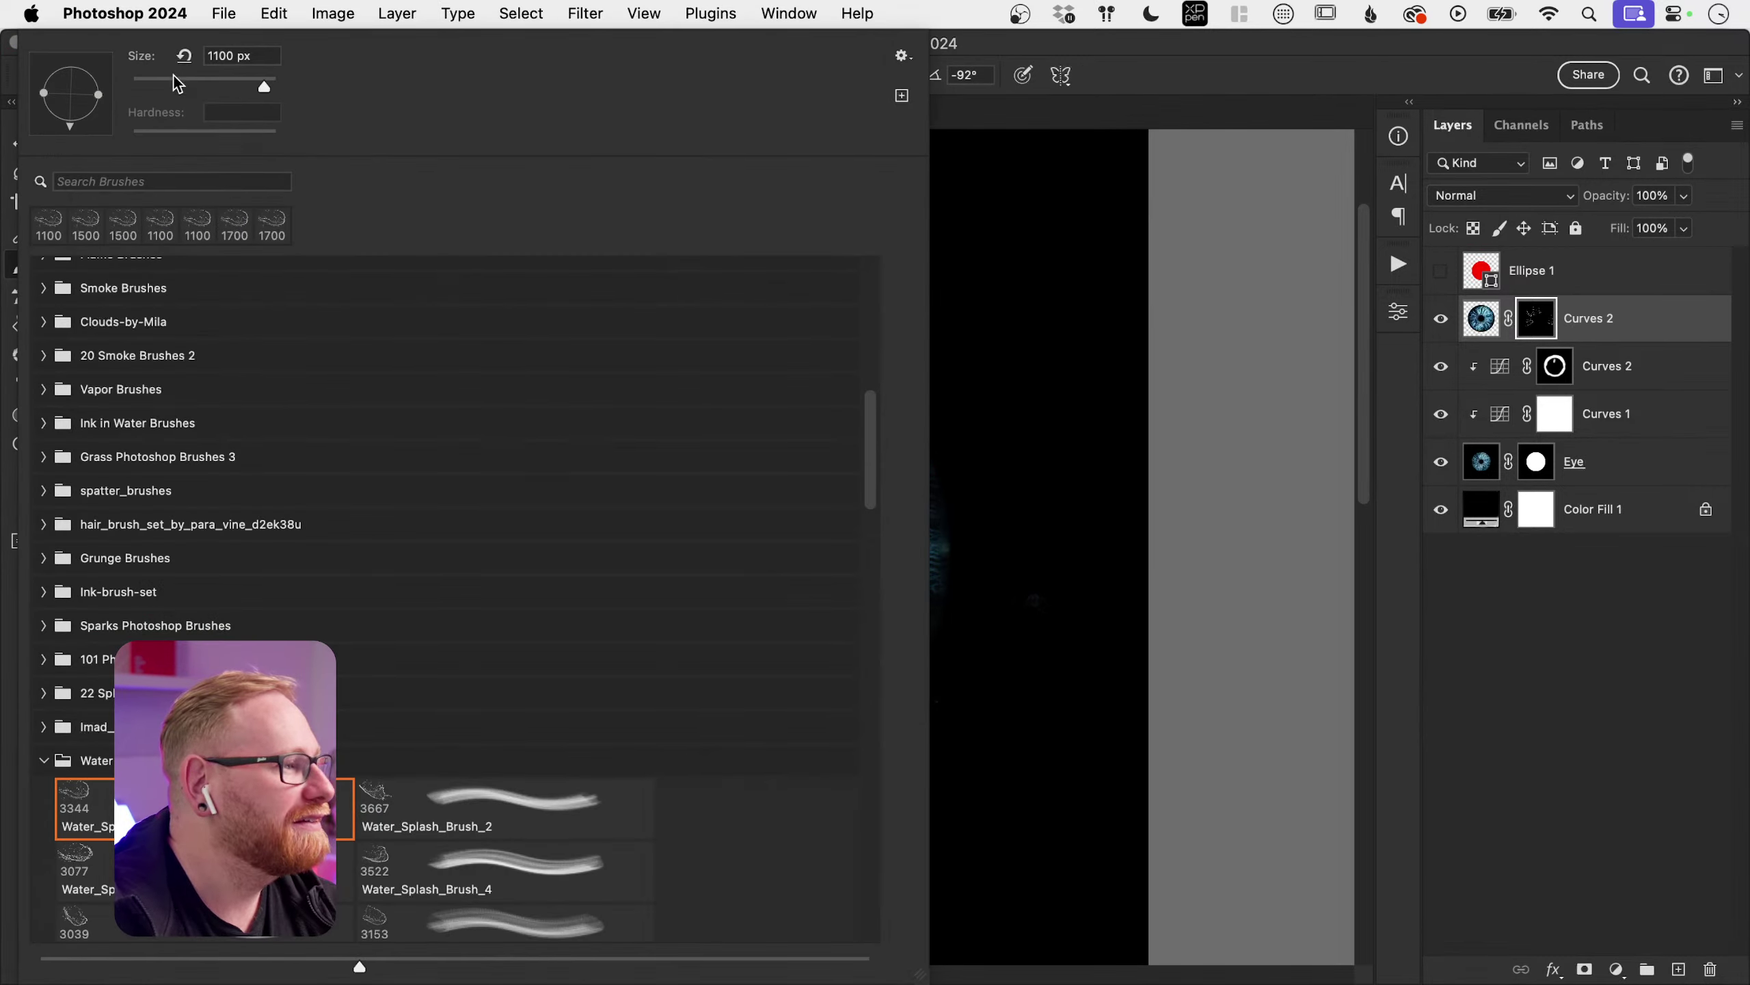
pyautogui.scroll(-4, 346, 596)
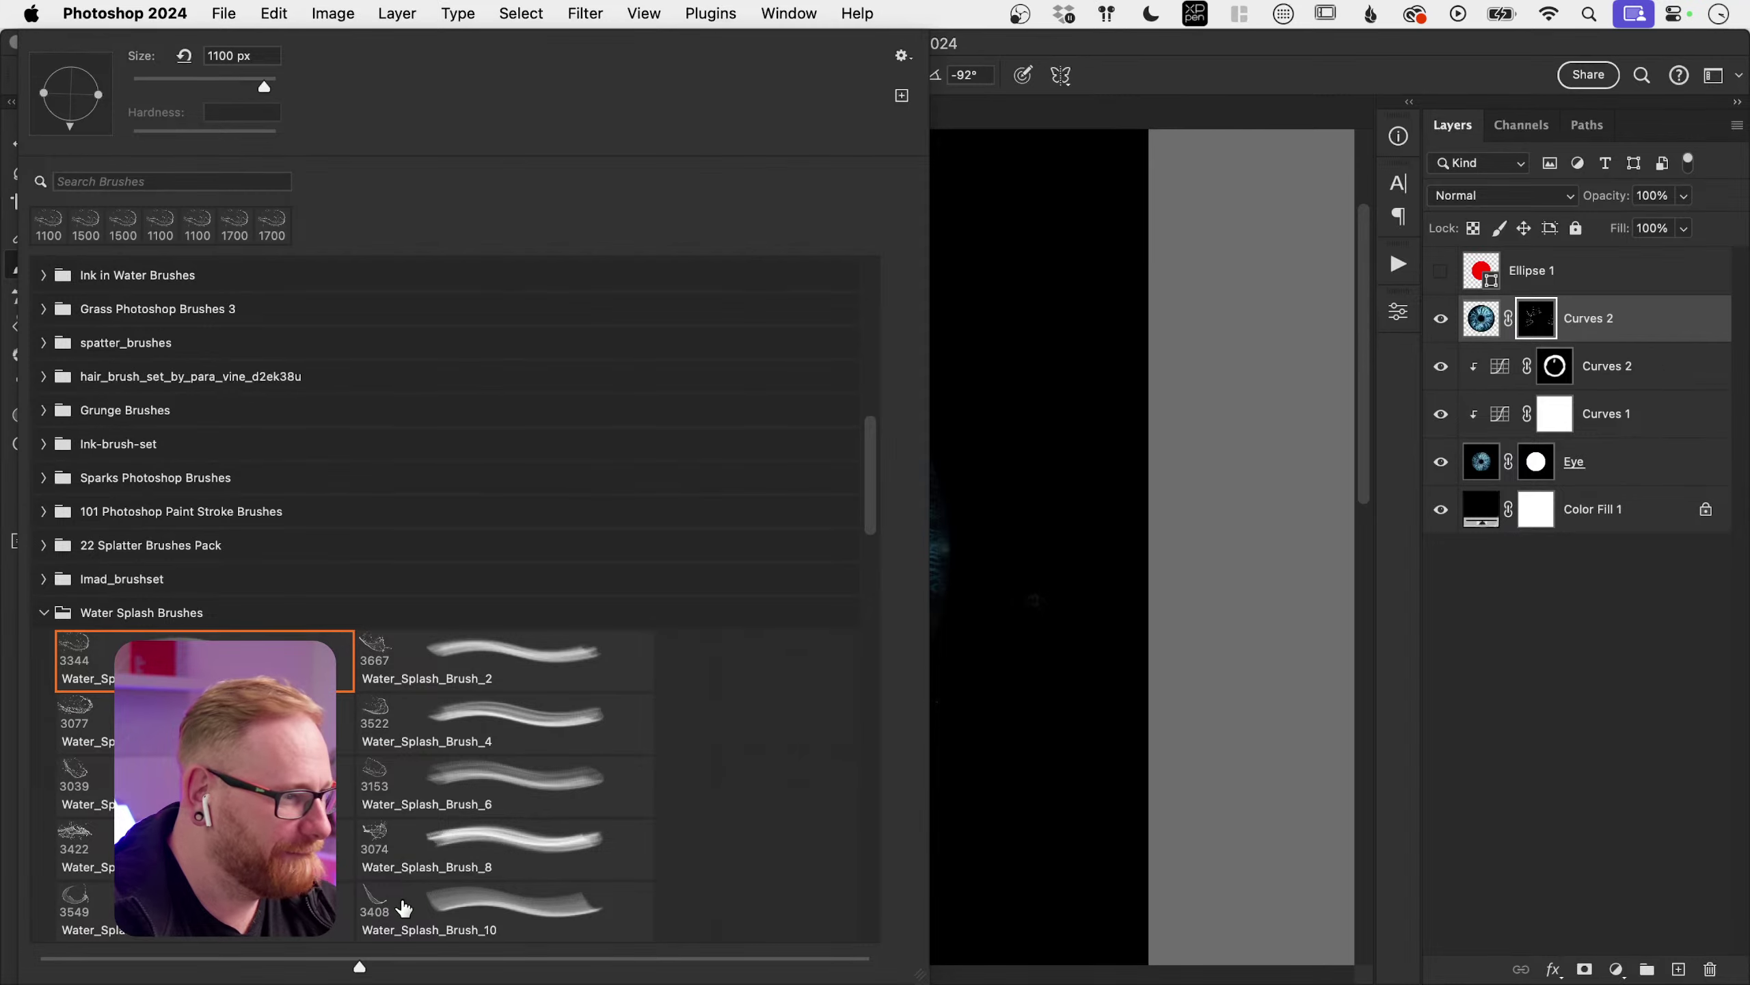
pyautogui.scroll(-5, 403, 718)
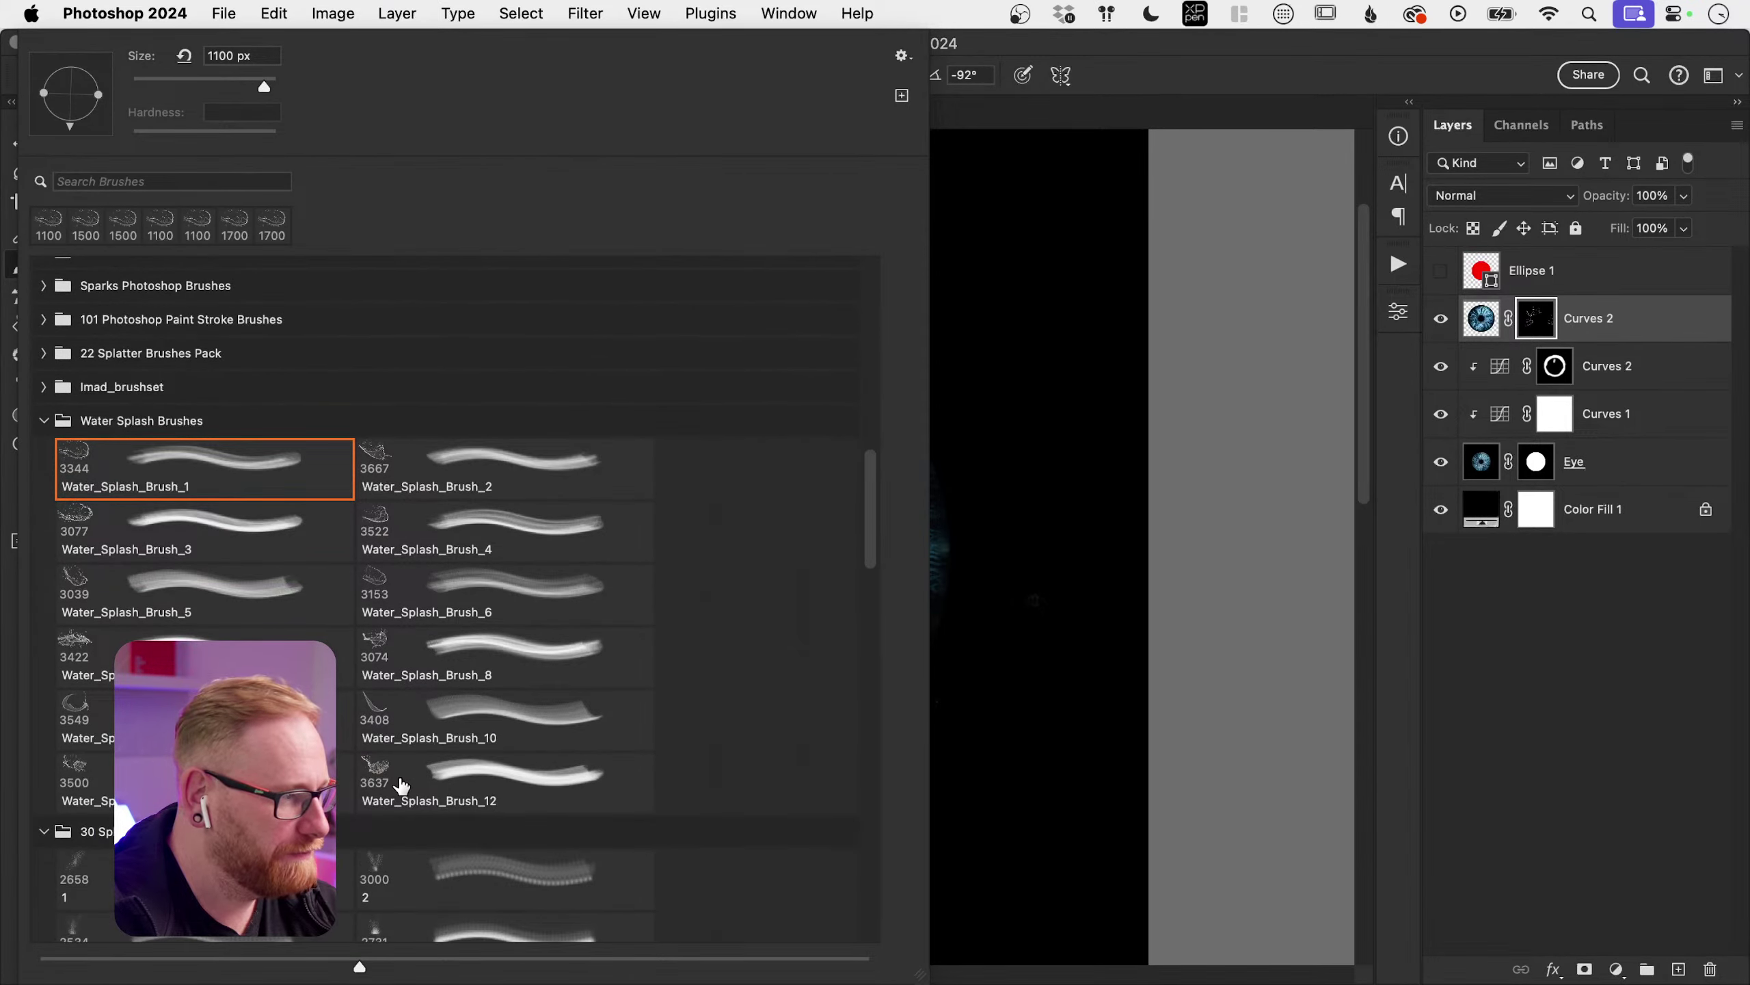
pyautogui.click(75, 775)
pyautogui.press('Return')
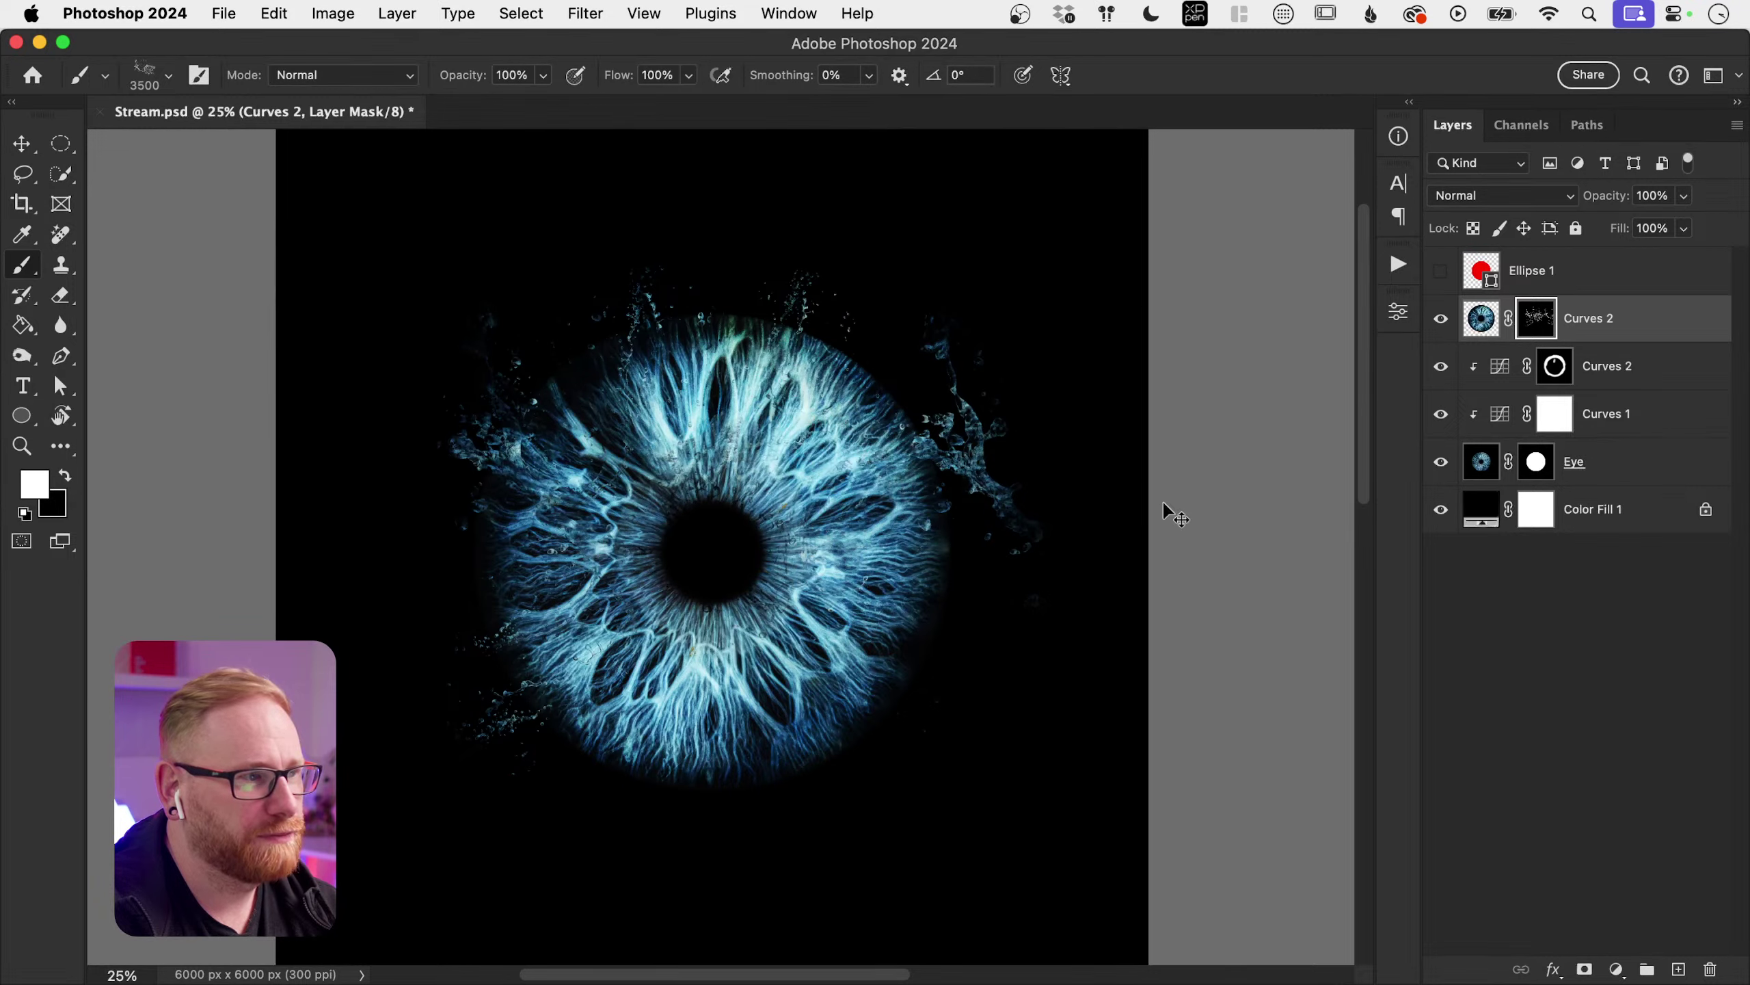
pyautogui.press('super+z')
pyautogui.press('super+z')
# Step: Reduce the new splash brush to 2300 px and stamp white across the iris toward its right edge
pyautogui.press('[')
pyautogui.press('[')
pyautogui.press('[')
pyautogui.press('[')
pyautogui.press('[')
pyautogui.press('[')
pyautogui.press('[')
pyautogui.press('[')
pyautogui.press('[')
pyautogui.press('[')
pyautogui.press('[')
pyautogui.press('[')
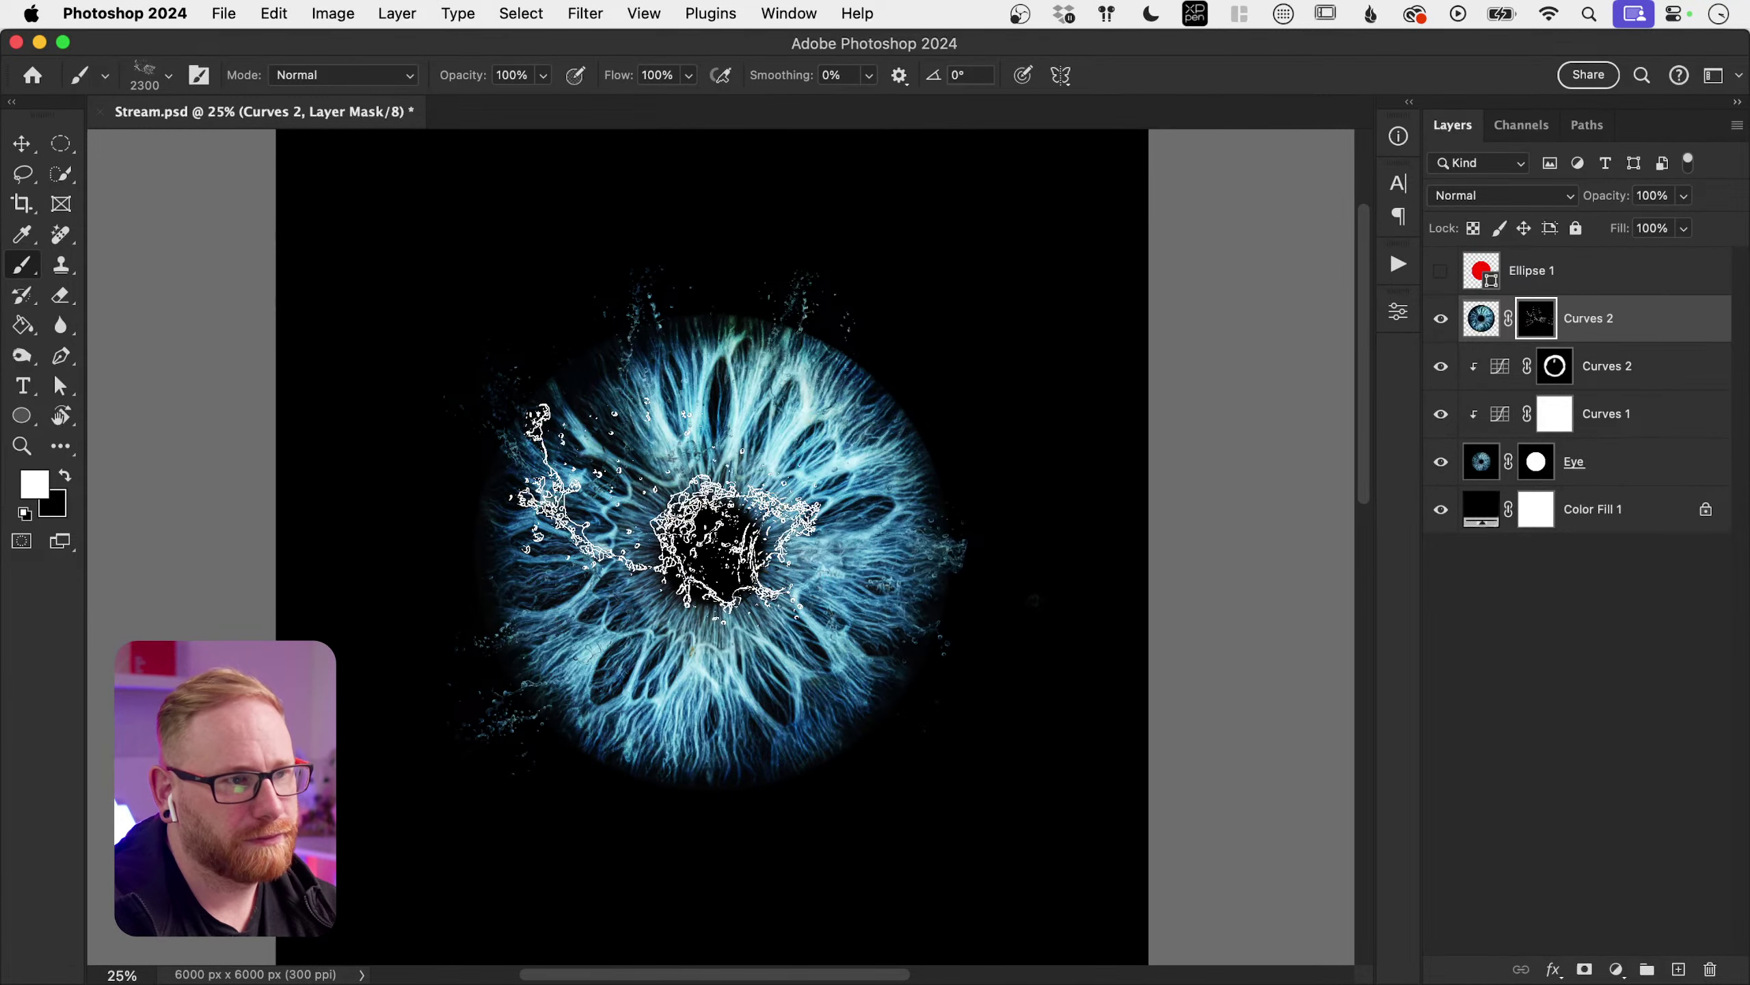
pyautogui.click(838, 593)
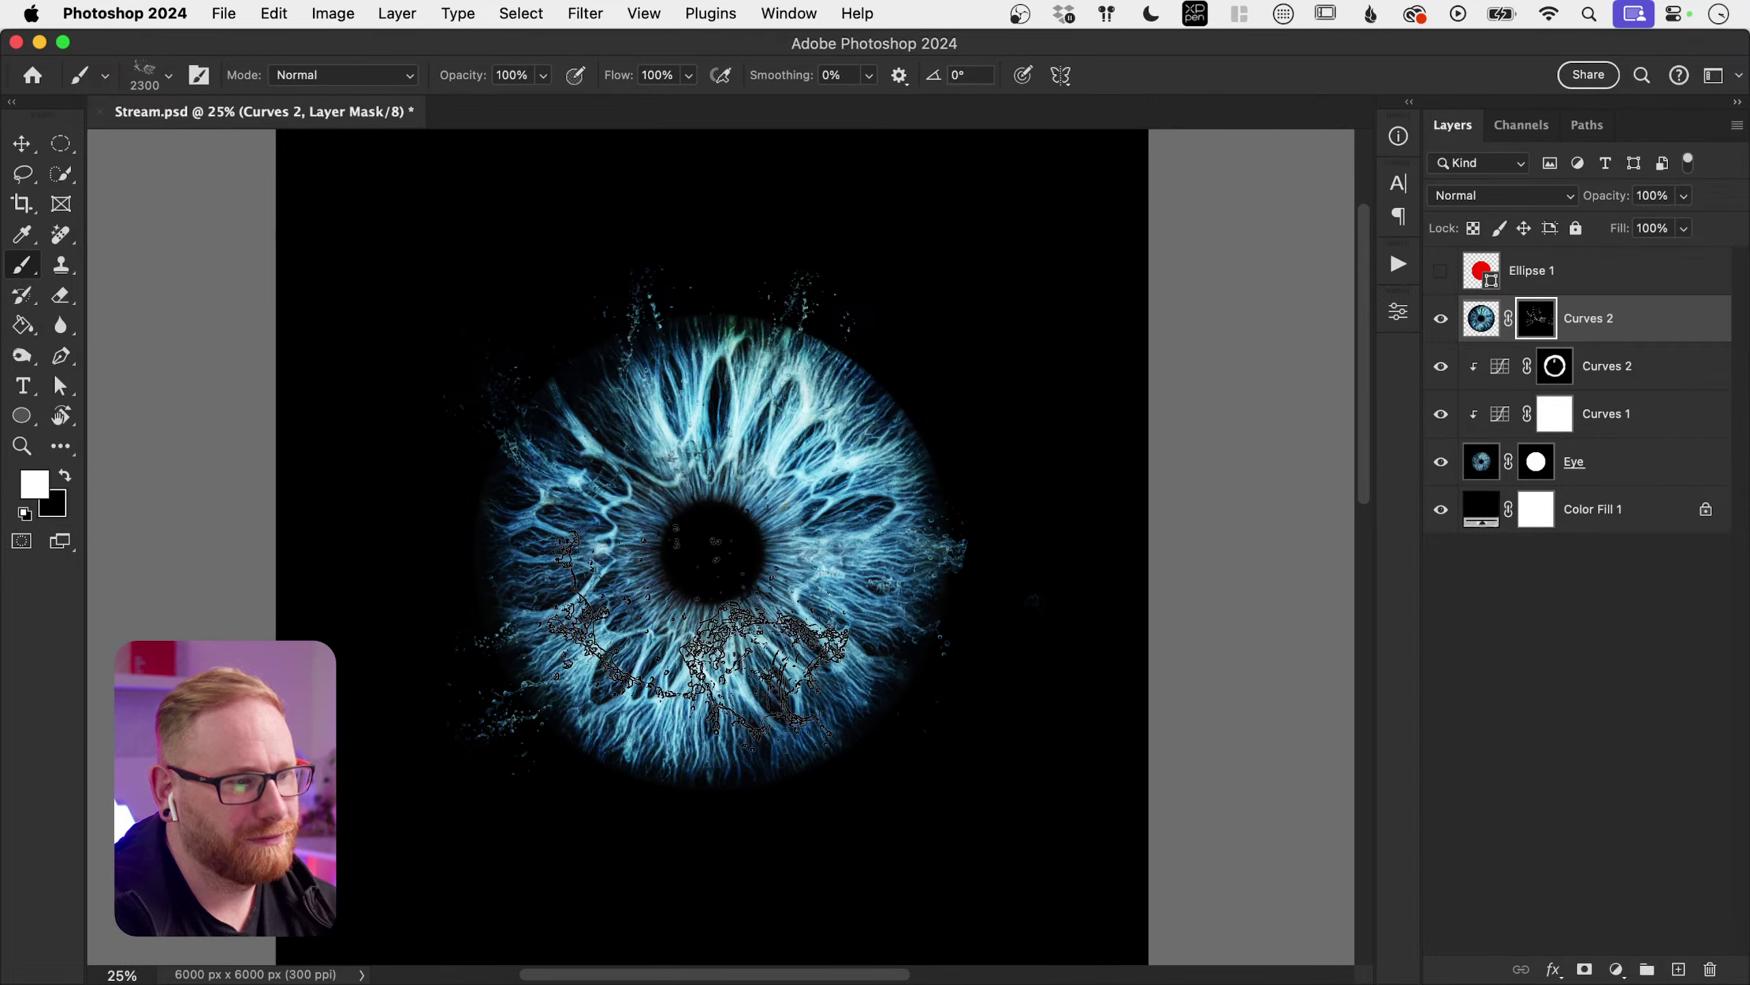
# Step: Rotate the splash brush to 135°, reduce it to 1600 px, and stamp white on the mask at the iris's upper-right edge
pyautogui.hotkey('shift', 'Left')
pyautogui.hotkey('shift', 'Left')
pyautogui.hotkey('shift', 'Left')
pyautogui.hotkey('shift', 'Left')
pyautogui.hotkey('shift', 'Left')
pyautogui.hotkey('shift', 'Left')
pyautogui.hotkey('shift', 'Left')
pyautogui.hotkey('shift', 'Left')
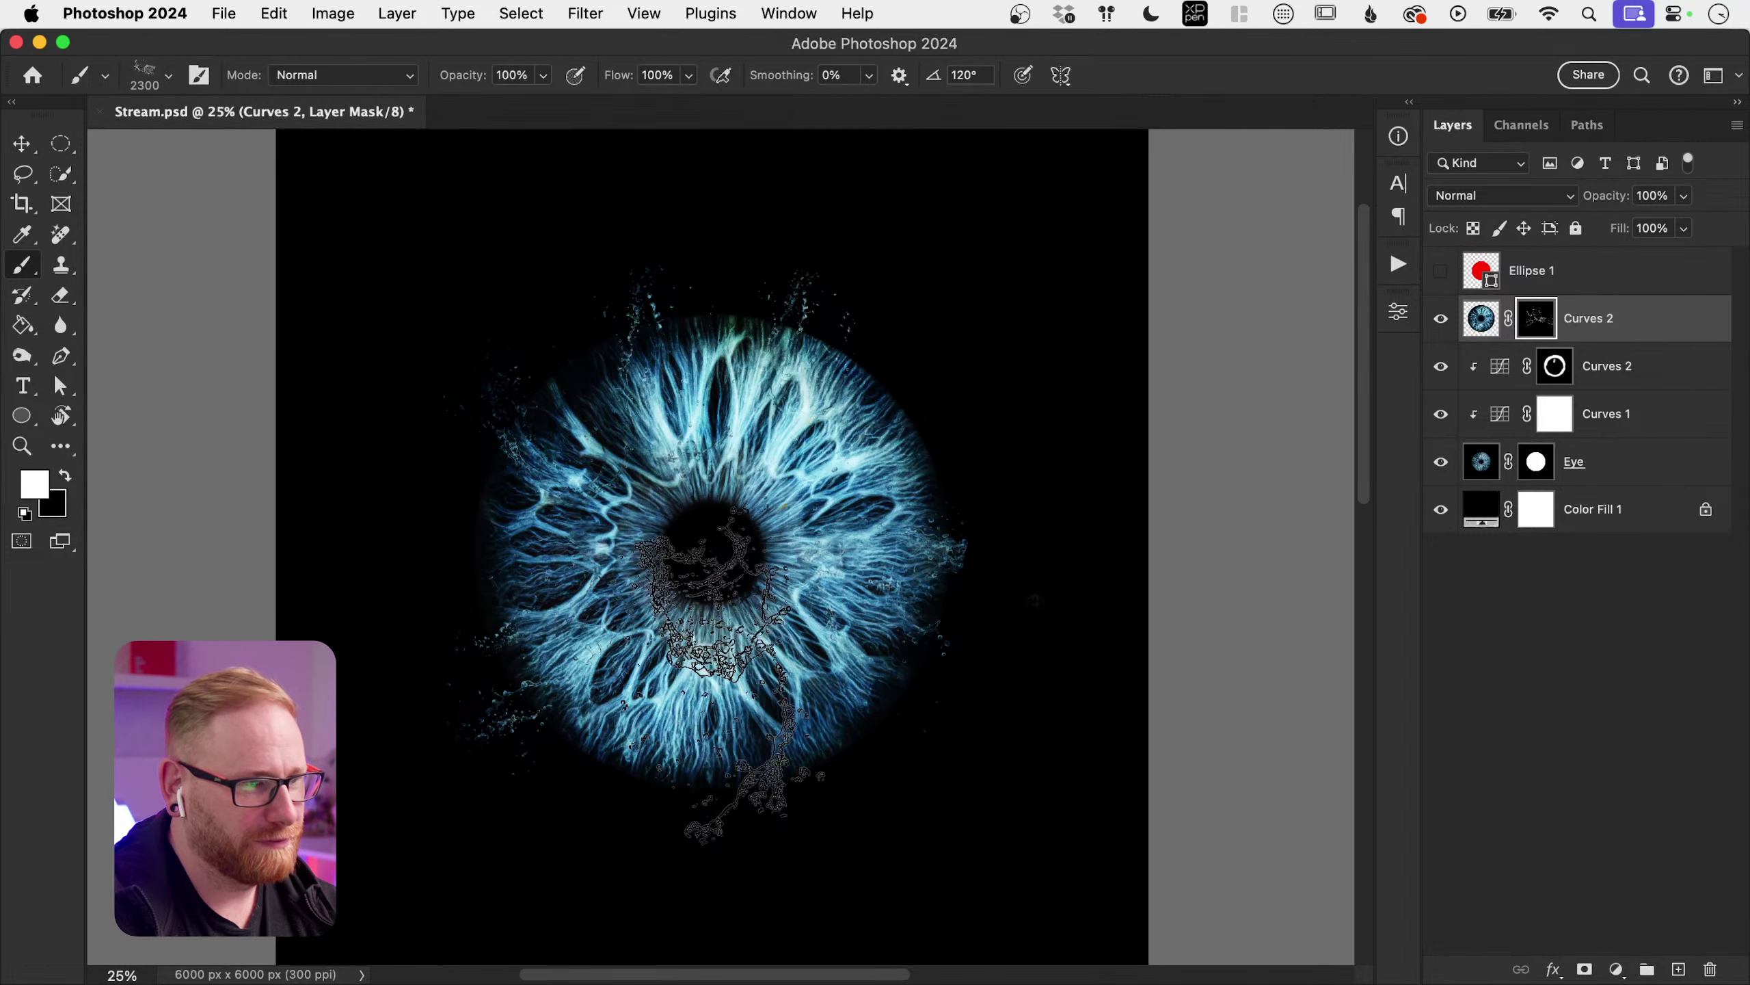
pyautogui.press('[')
pyautogui.press('[')
pyautogui.press('[')
pyautogui.press('[')
pyautogui.press('[')
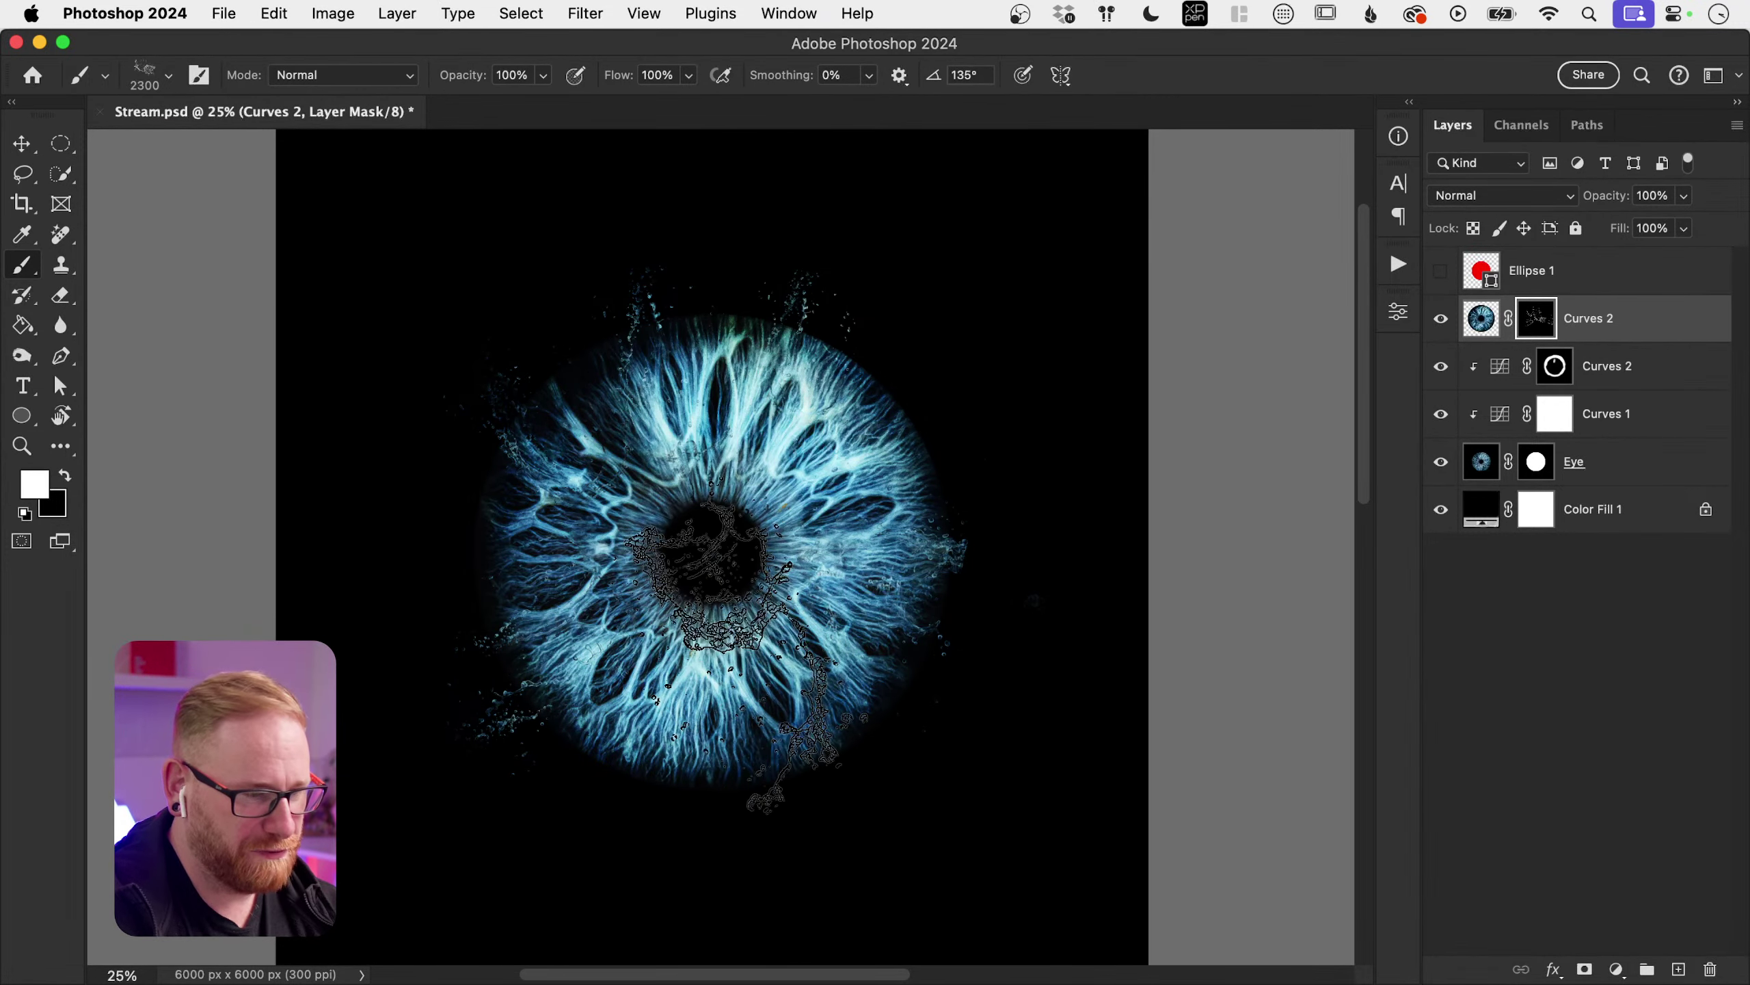
pyautogui.hotkey('shift', 'Left')
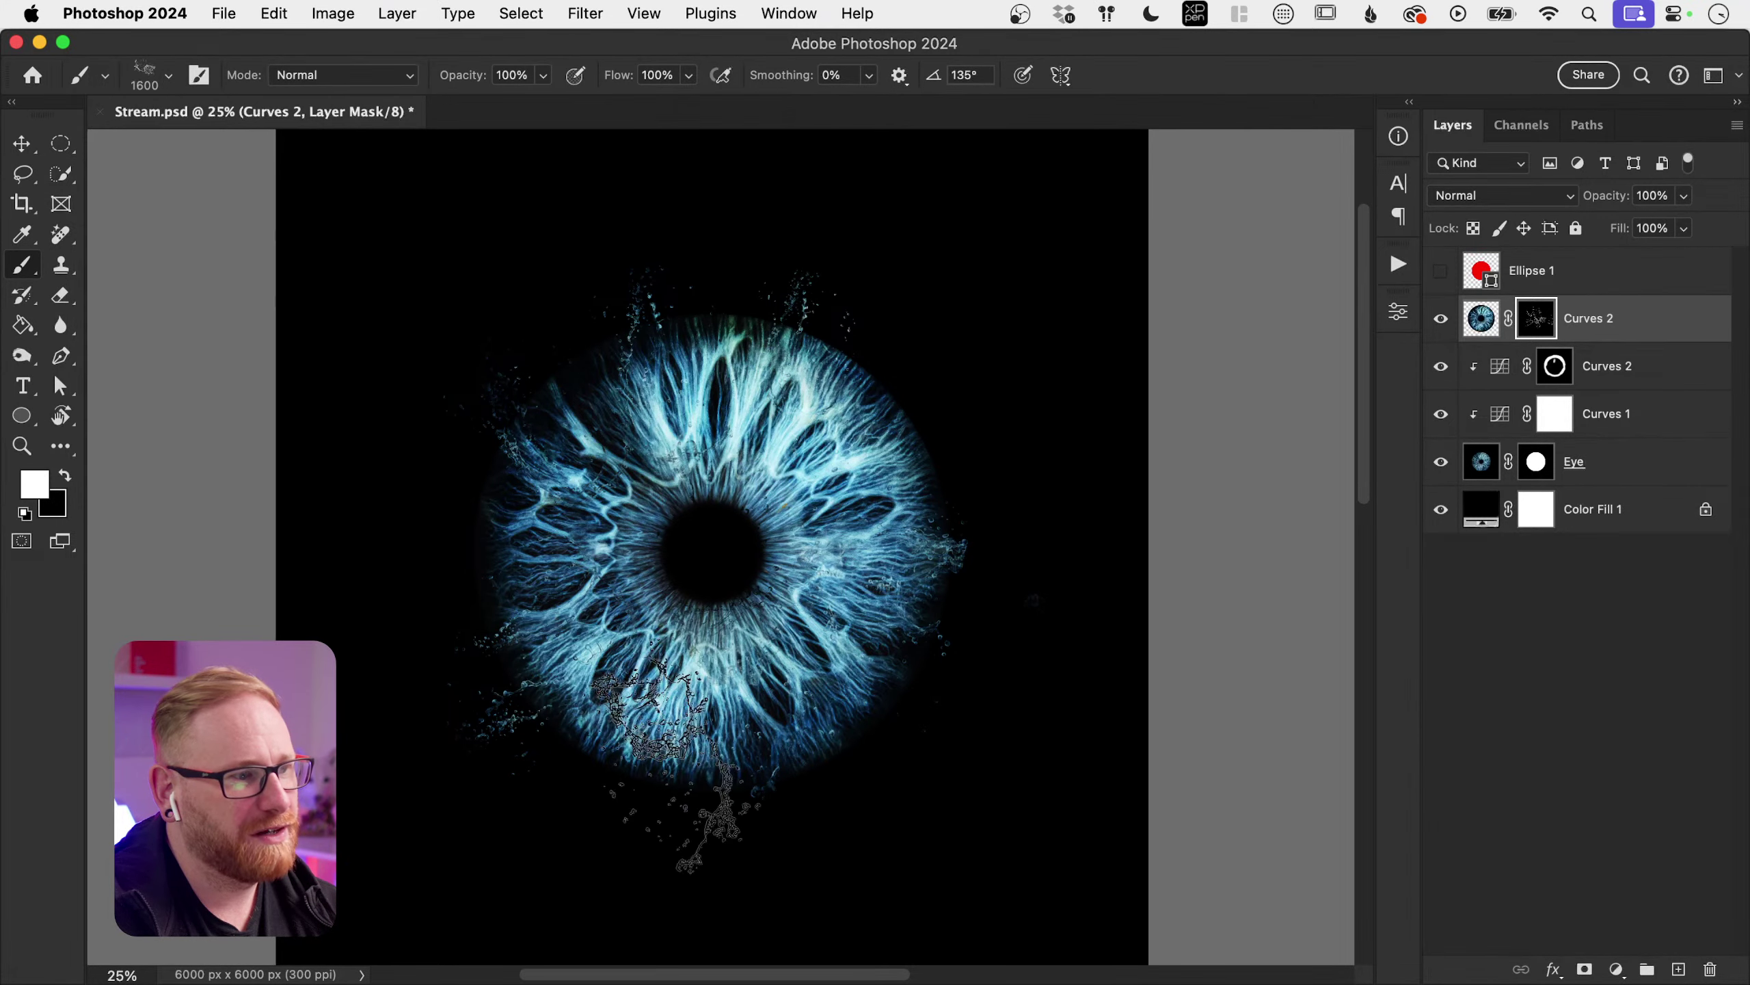
pyautogui.click(665, 793)
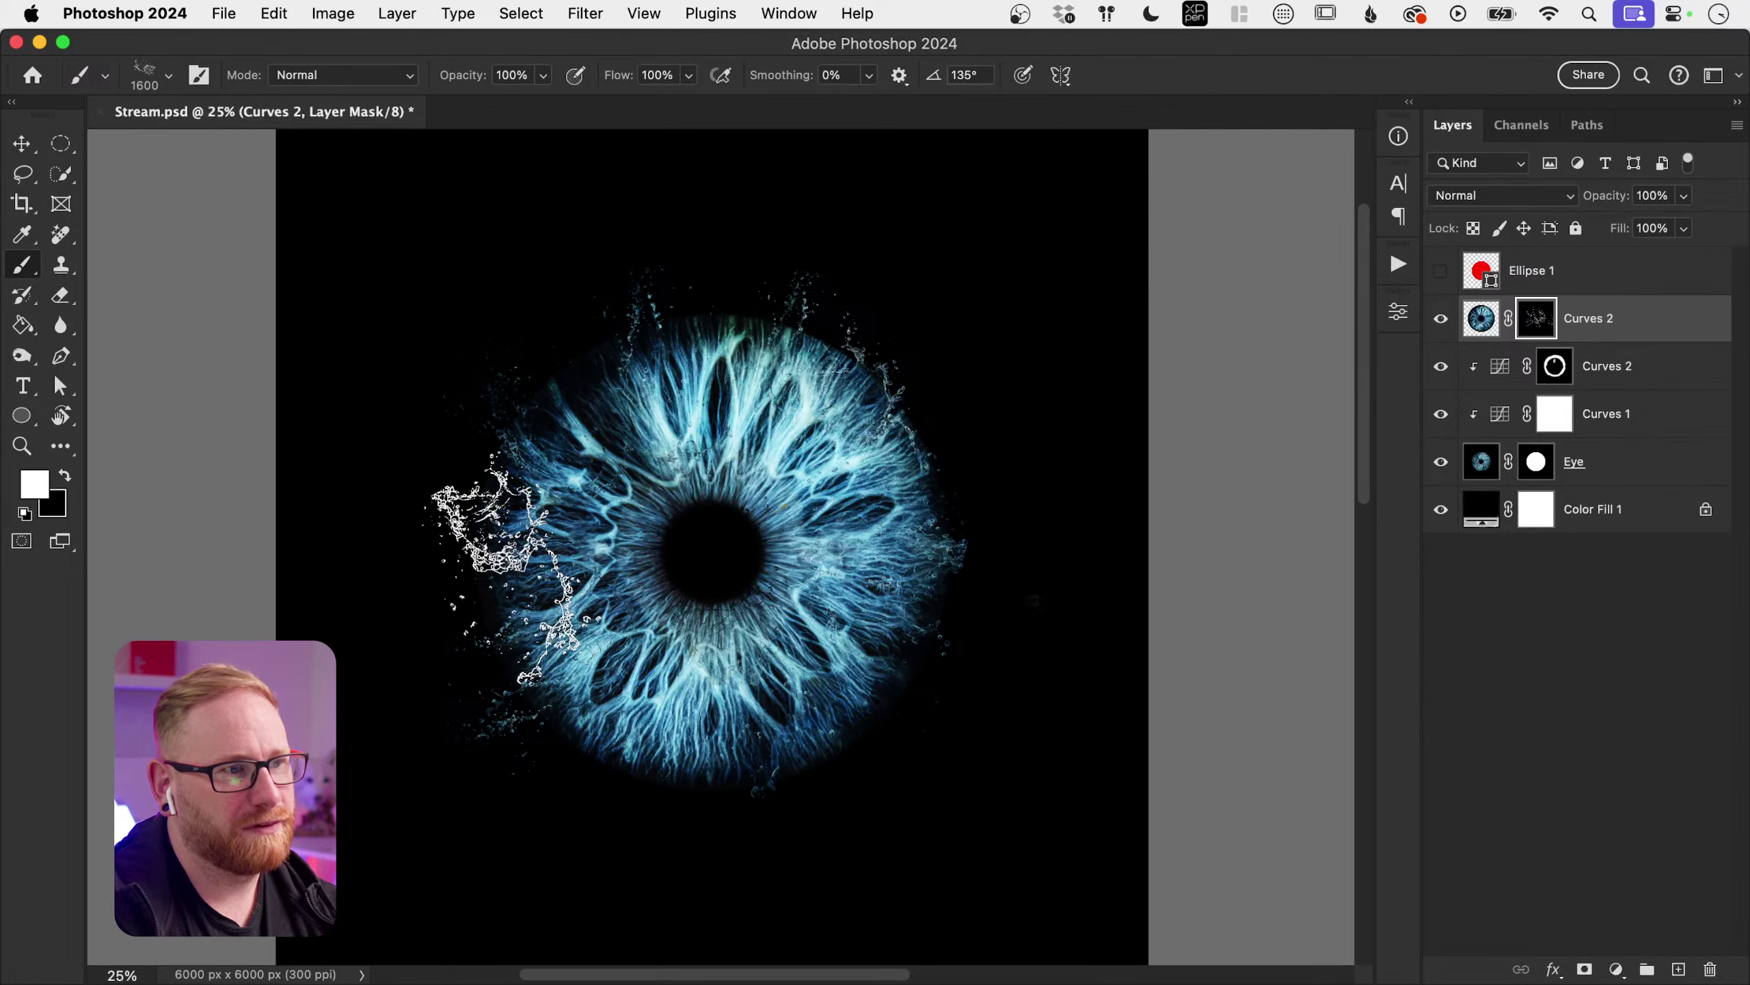
# Step: Rotate the splash brush to 165° and stamp white on the mask at the iris's left edge
pyautogui.hotkey('shift', 'Left')
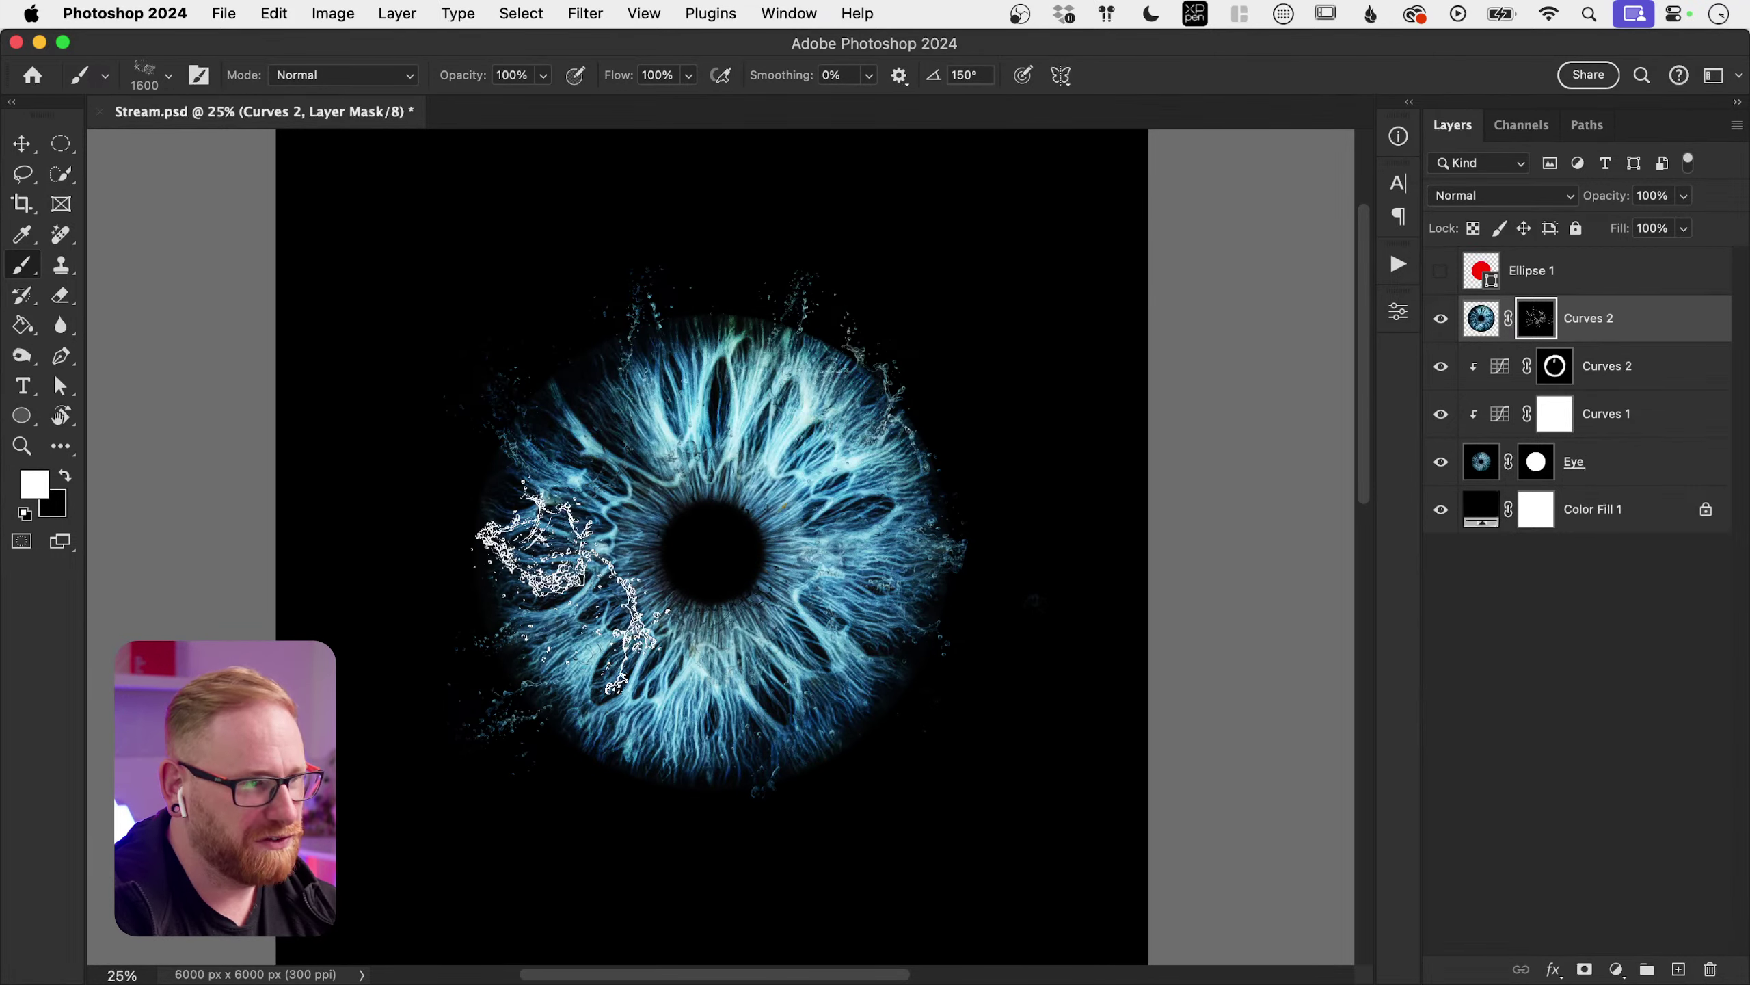
pyautogui.hotkey('shift', 'Left')
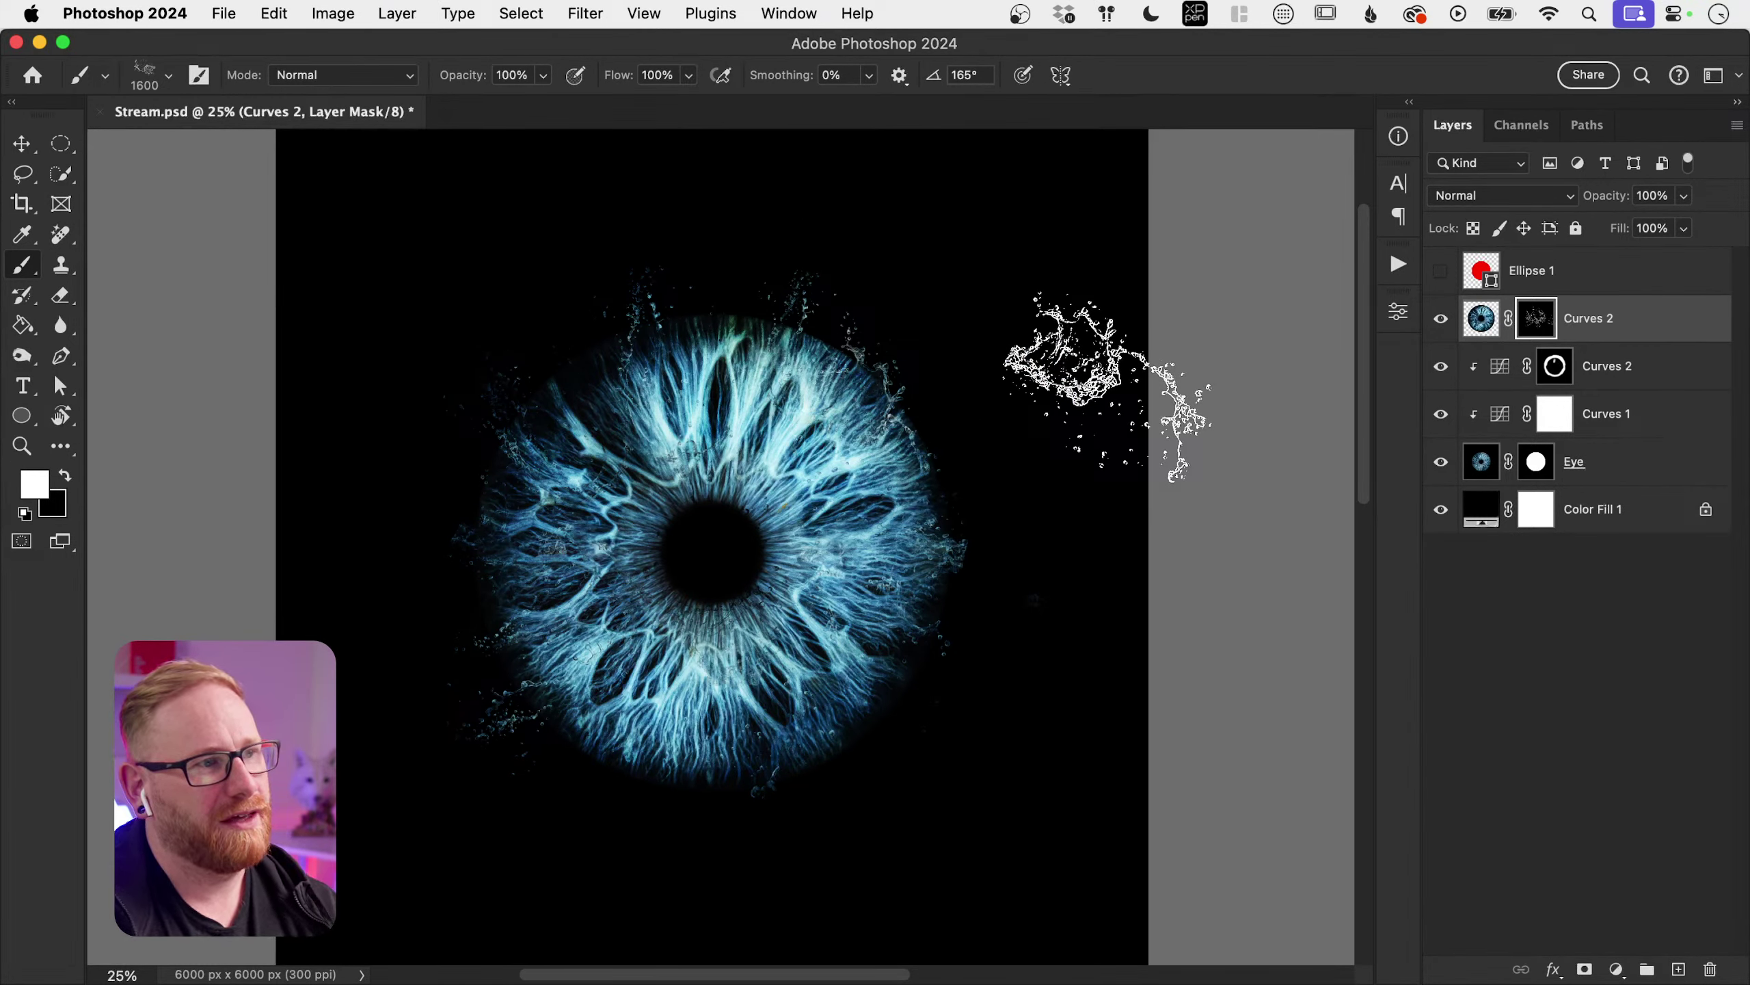
# Step: Choose brush 1 (2658 px) from the 30 Splash Photoshop Brushes set
pyautogui.click(166, 74)
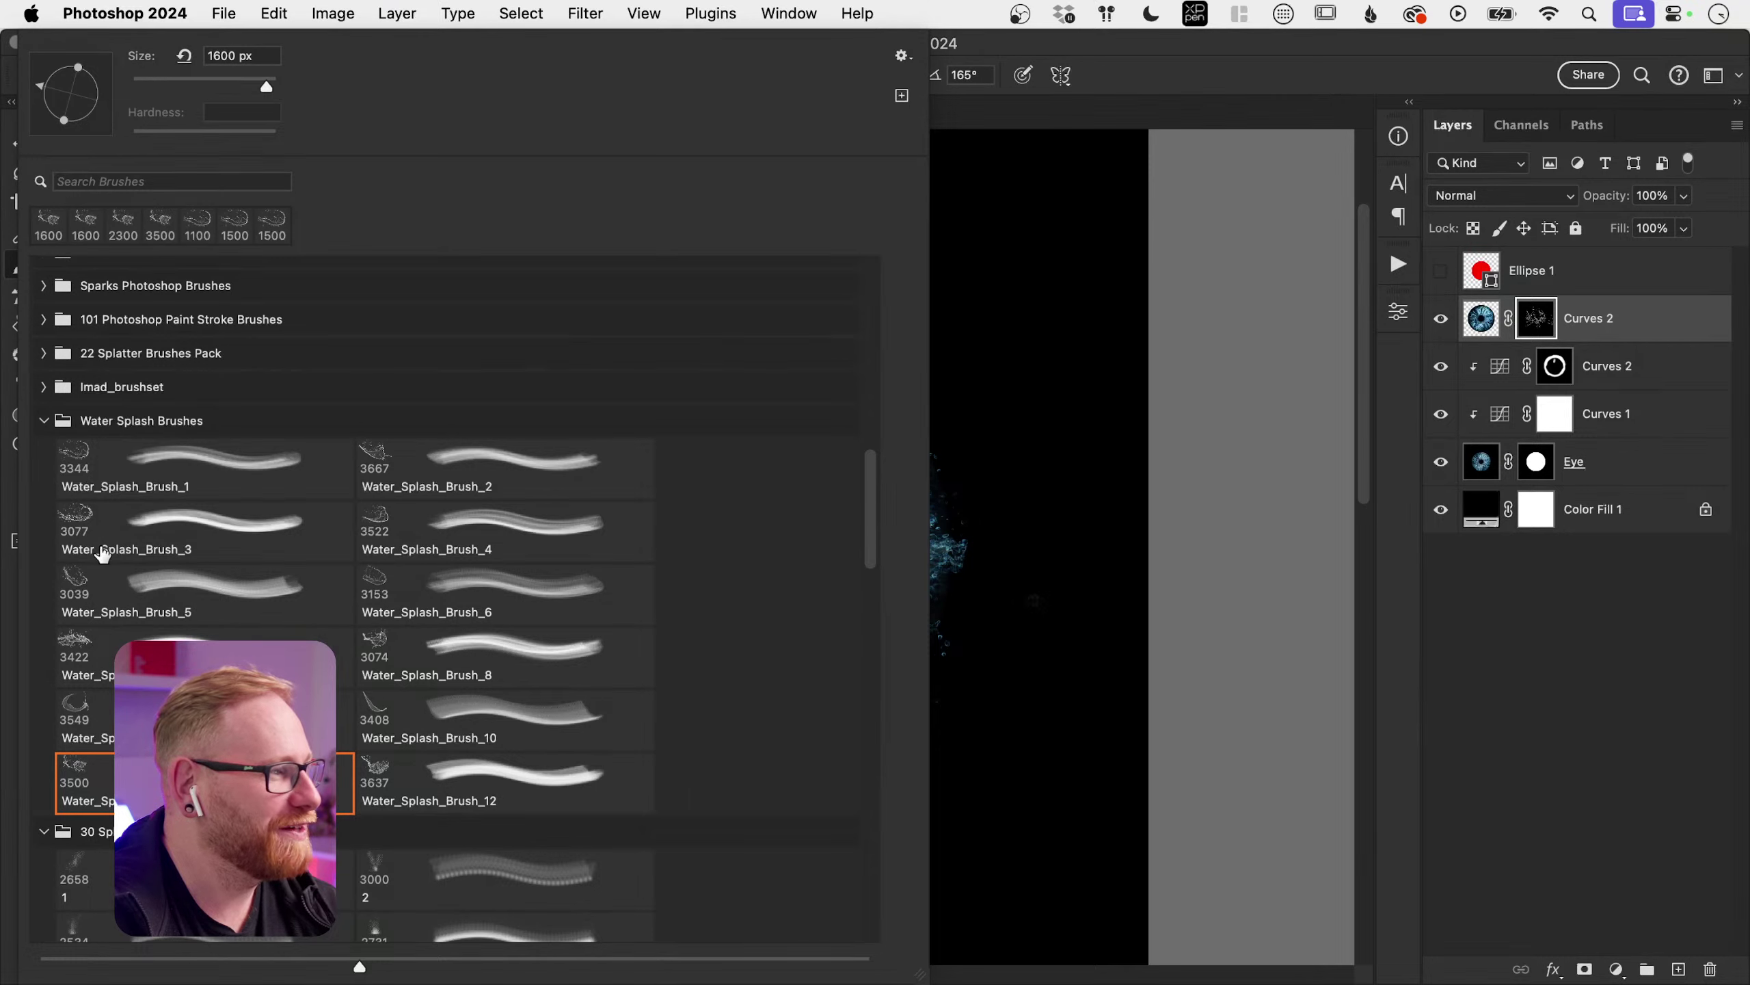
pyautogui.click(42, 422)
pyautogui.scroll(-5, 90, 478)
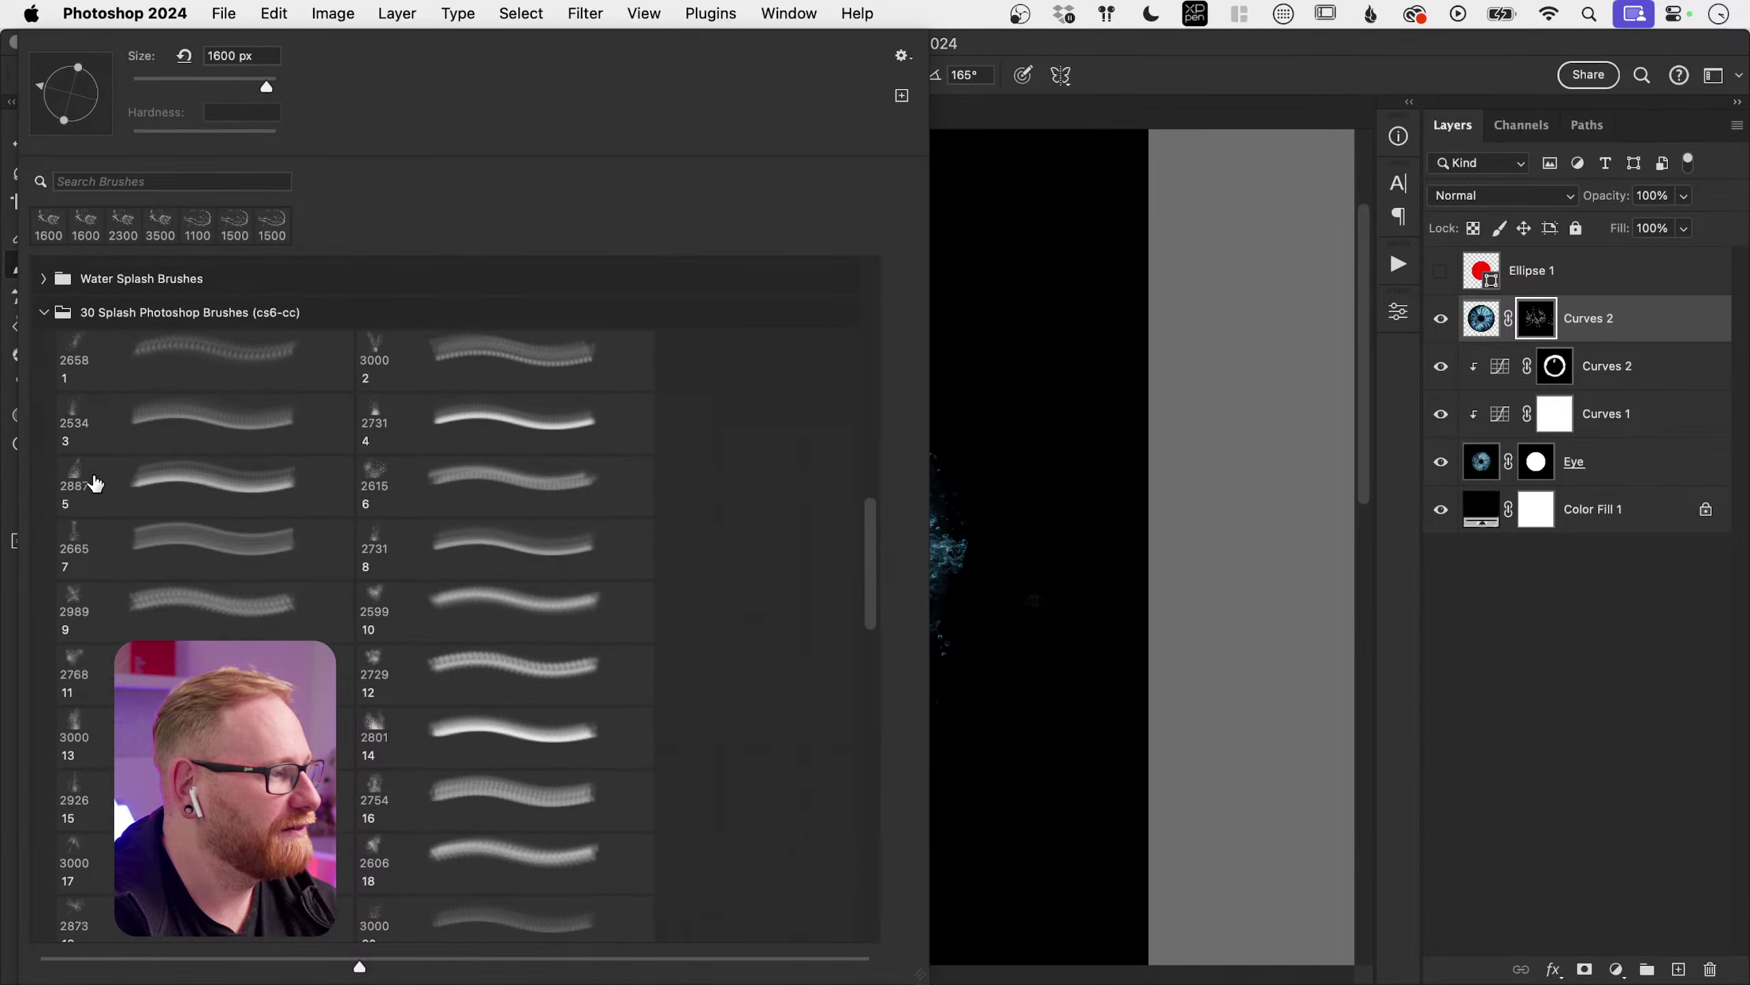
pyautogui.scroll(2, 126, 580)
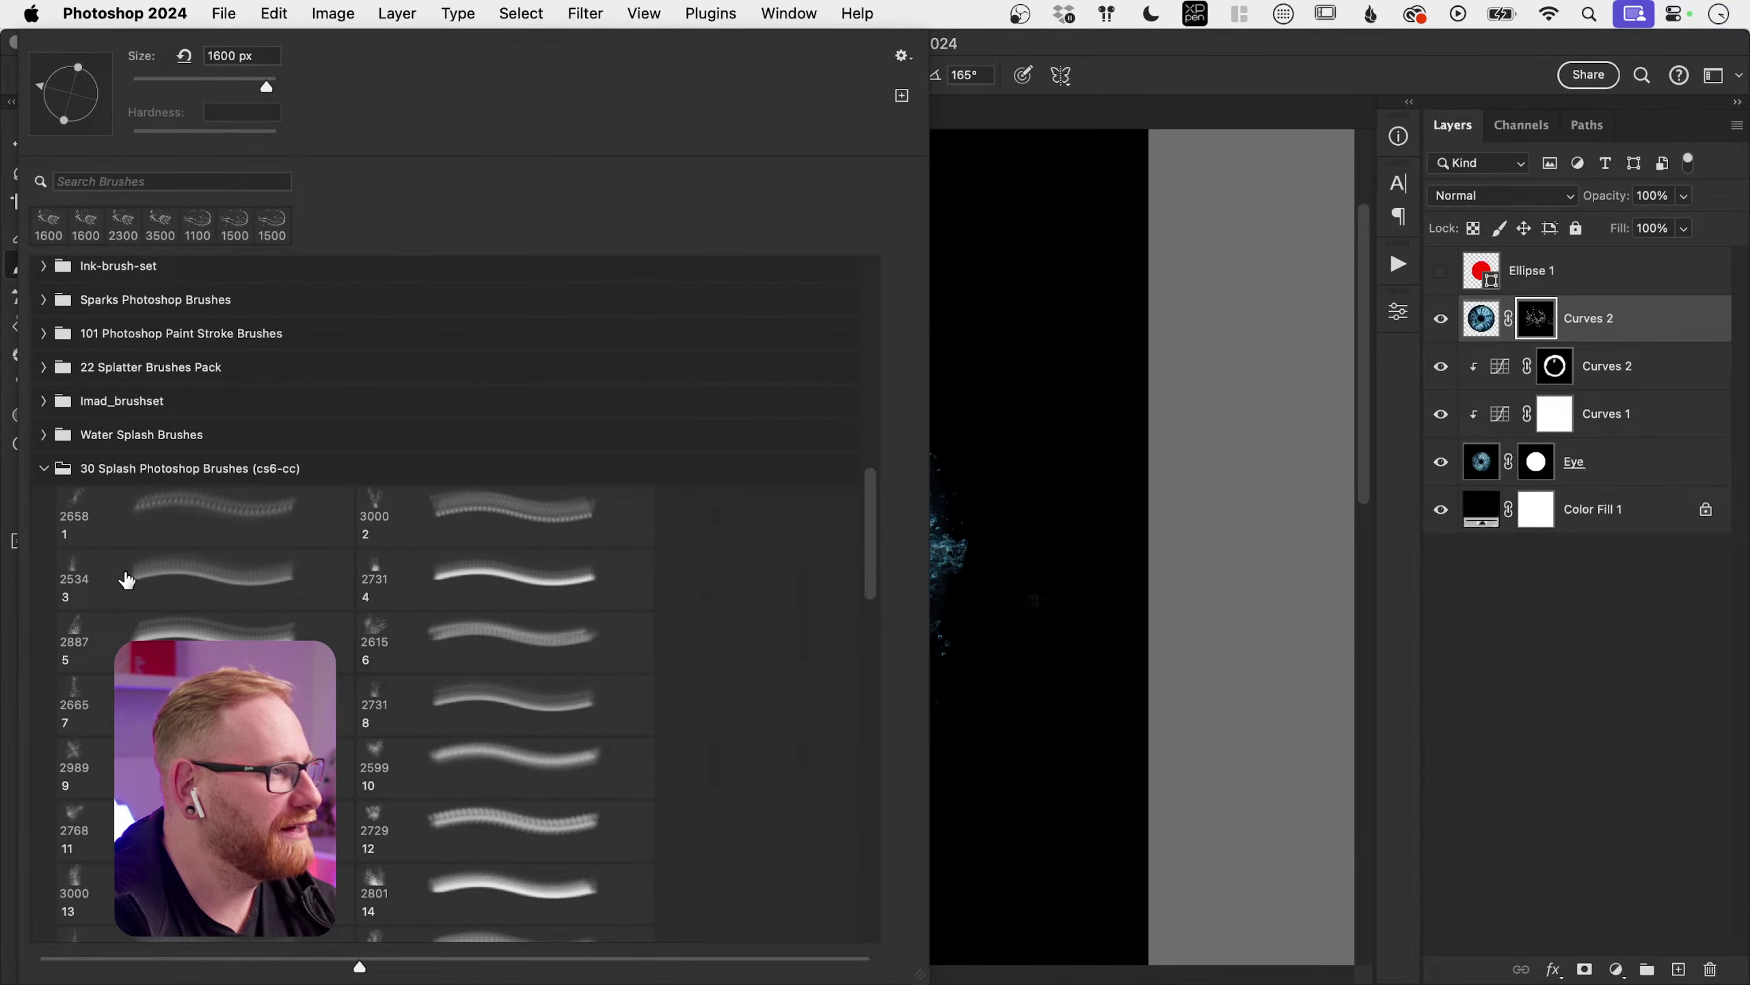
pyautogui.click(196, 522)
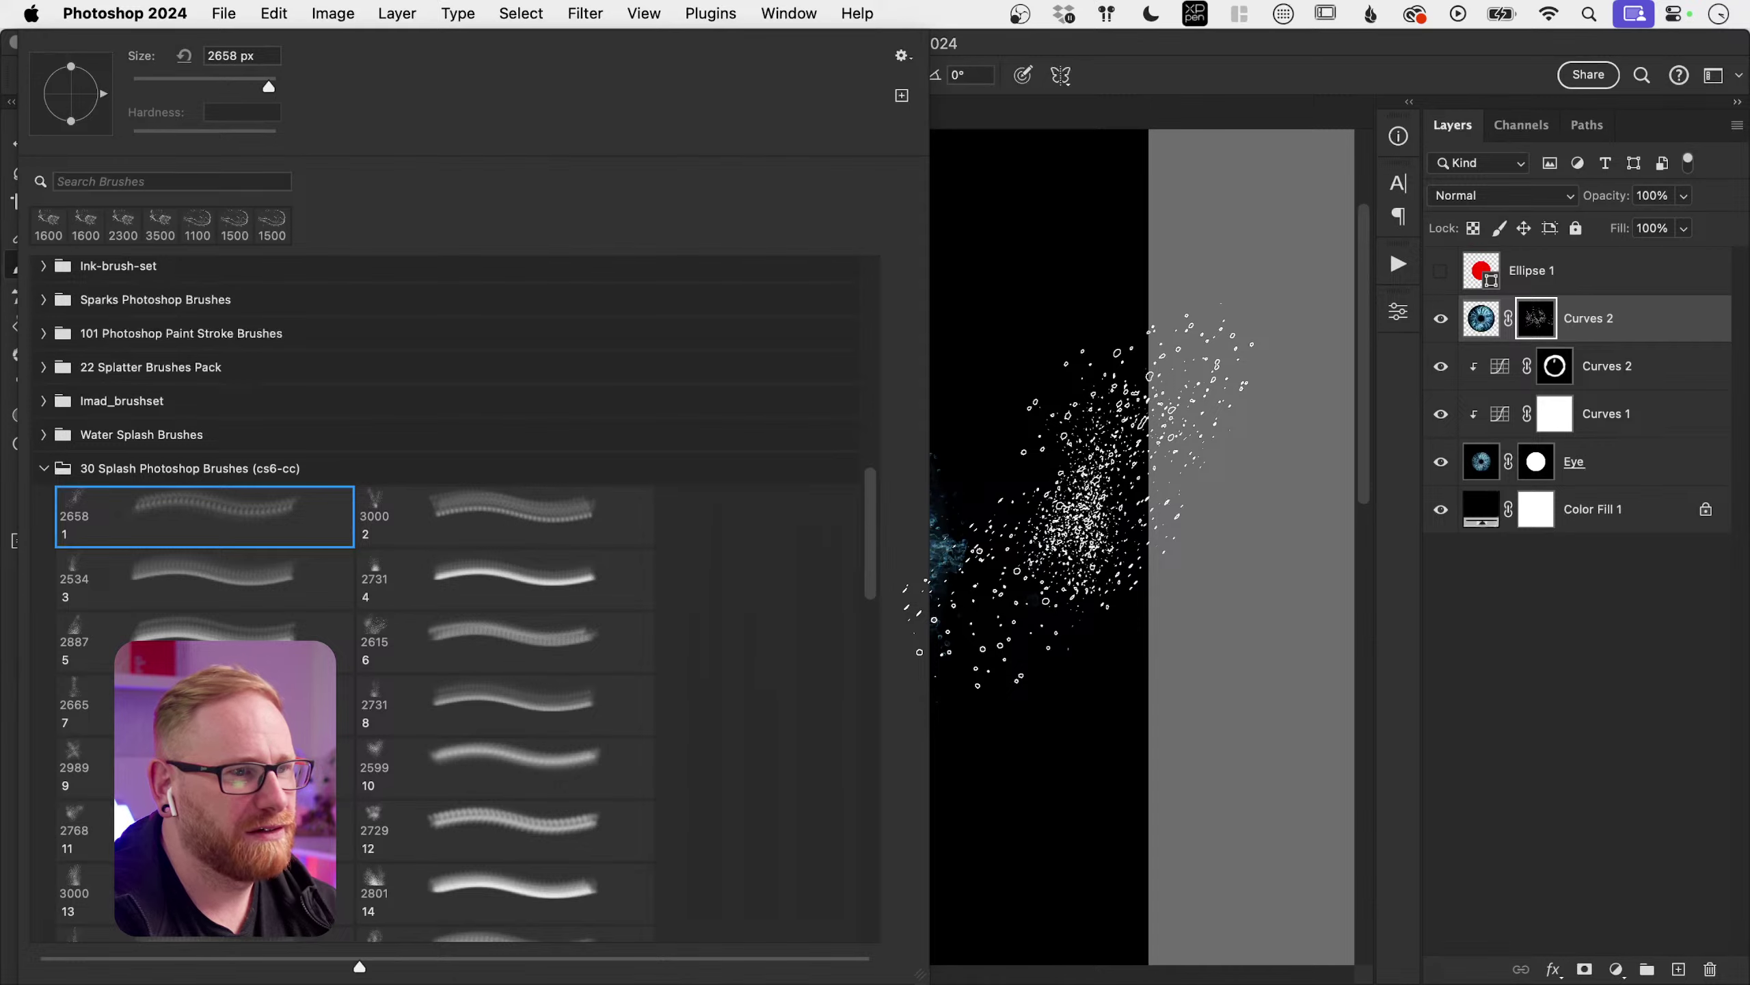
pyautogui.click(1078, 500)
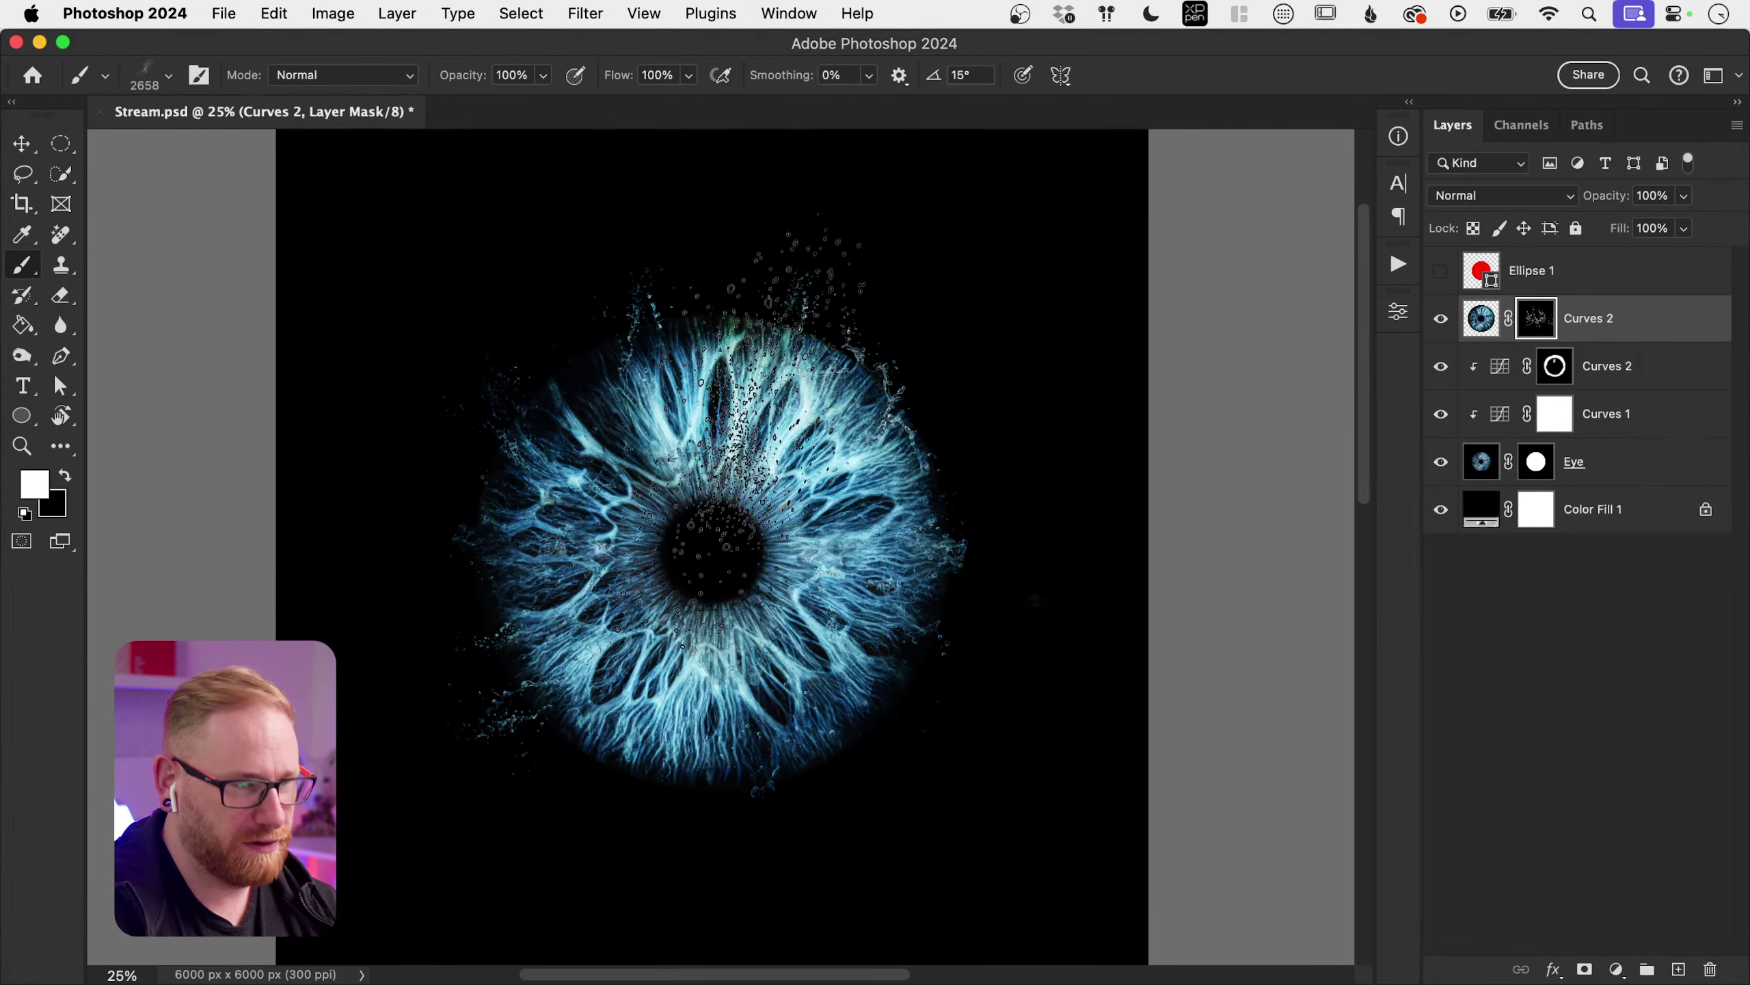
# Step: Reduce the splatter brush to 2100 px, rotate it to 30°, and stamp white above the iris's top edge
pyautogui.press('[')
pyautogui.press('[')
pyautogui.press('[')
pyautogui.press('[')
pyautogui.press('[')
pyautogui.press('[')
pyautogui.hotkey('shift', 'Left')
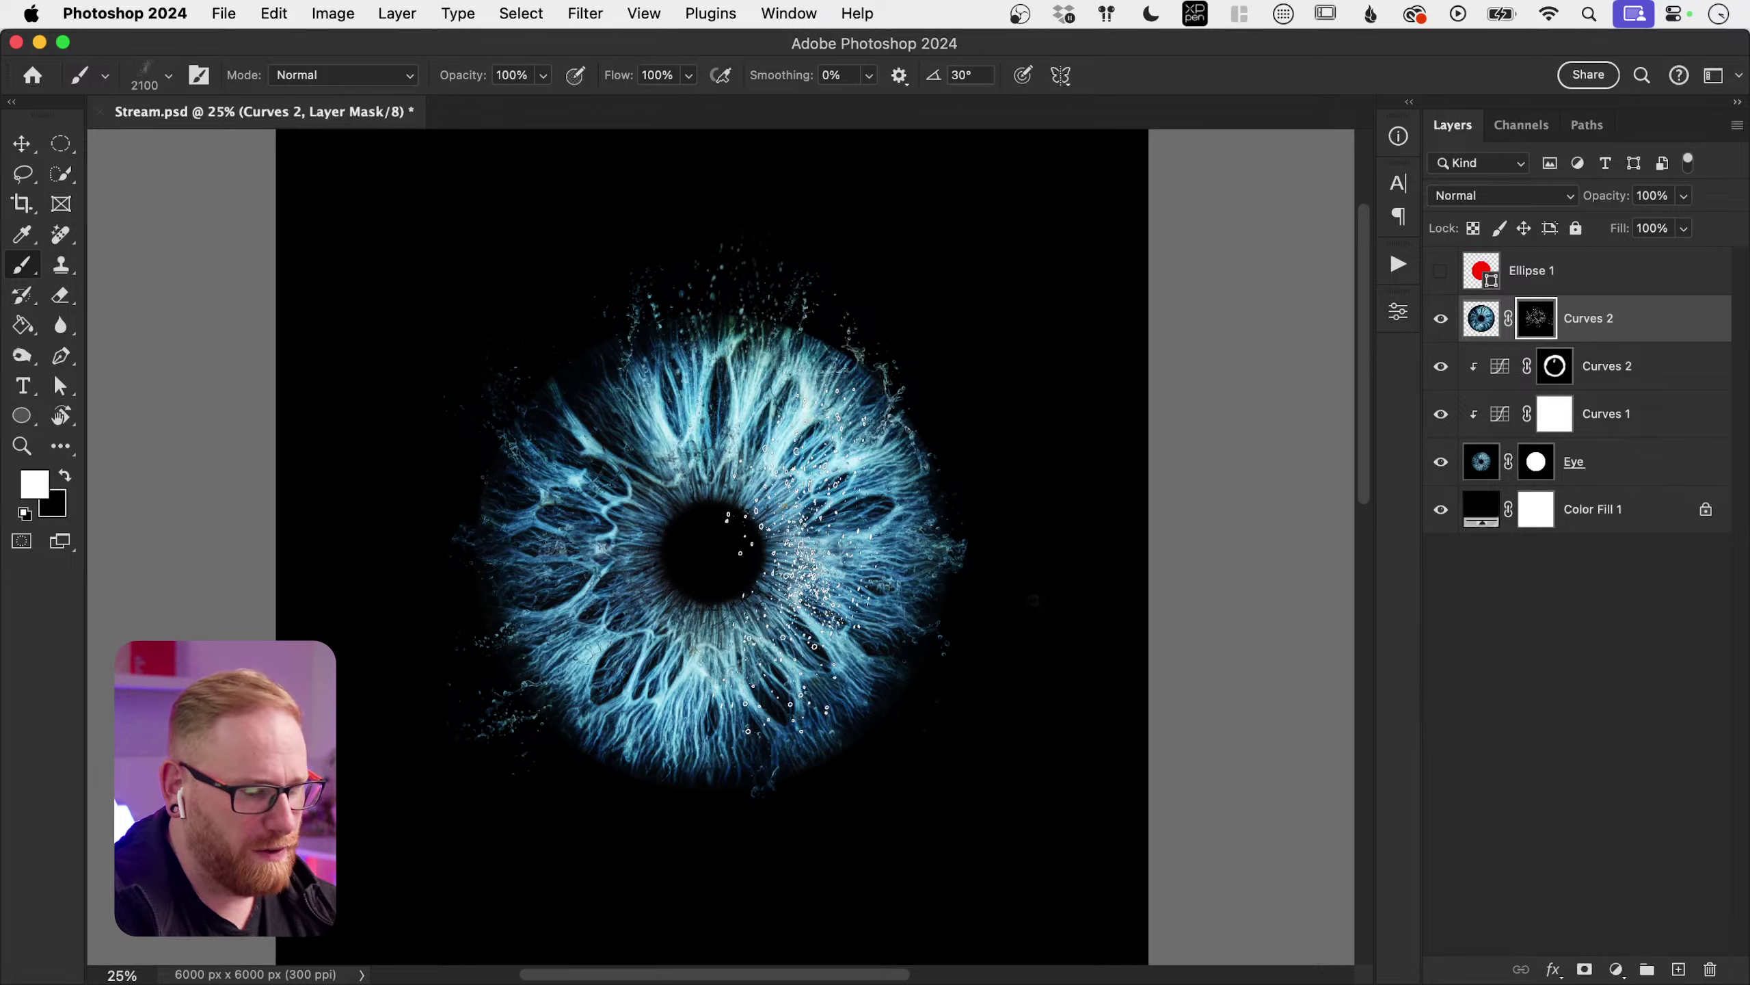
# Step: Reduce the splatter brush to 1300 px and stamp more white droplets above the iris's top edge at centre
pyautogui.press('[')
pyautogui.press('[')
pyautogui.press('[')
pyautogui.press('[')
pyautogui.press('[')
pyautogui.press('[')
pyautogui.press('[')
pyautogui.press('[')
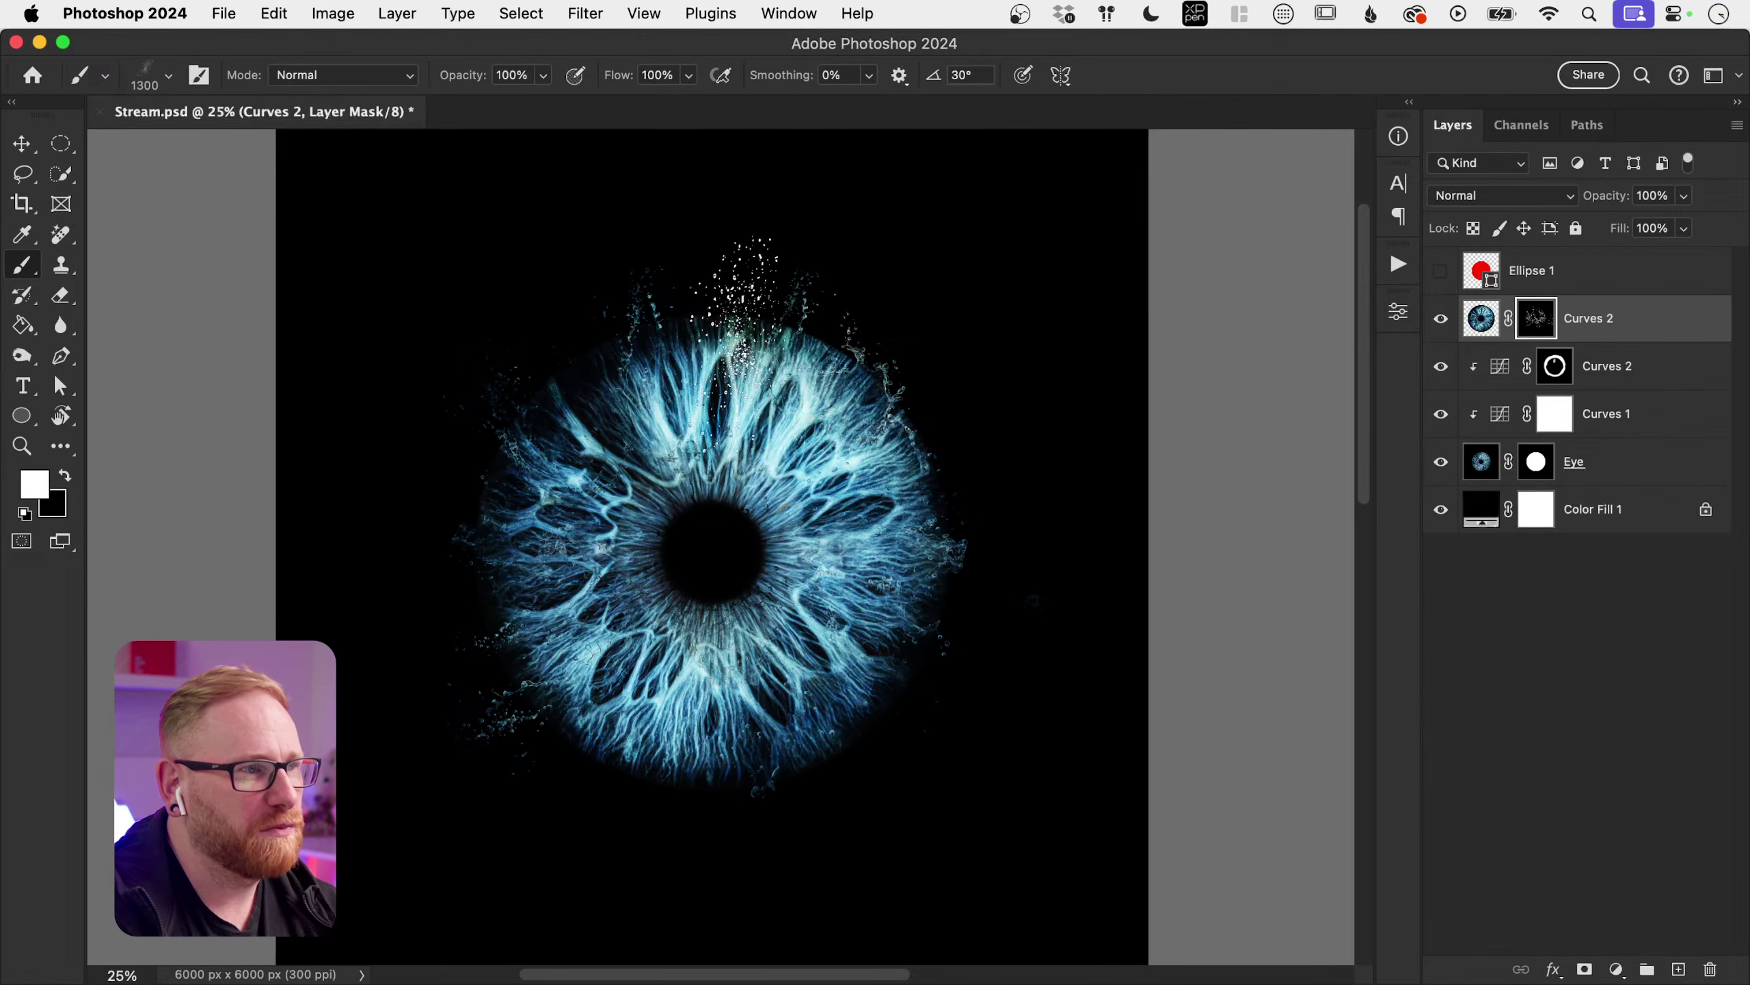
# Step: Rotate the splatter brush to 75° and stamp white at the iris's upper-left edge
pyautogui.hotkey('shift', 'Left')
pyautogui.hotkey('shift', 'Left')
pyautogui.hotkey('shift', 'Left')
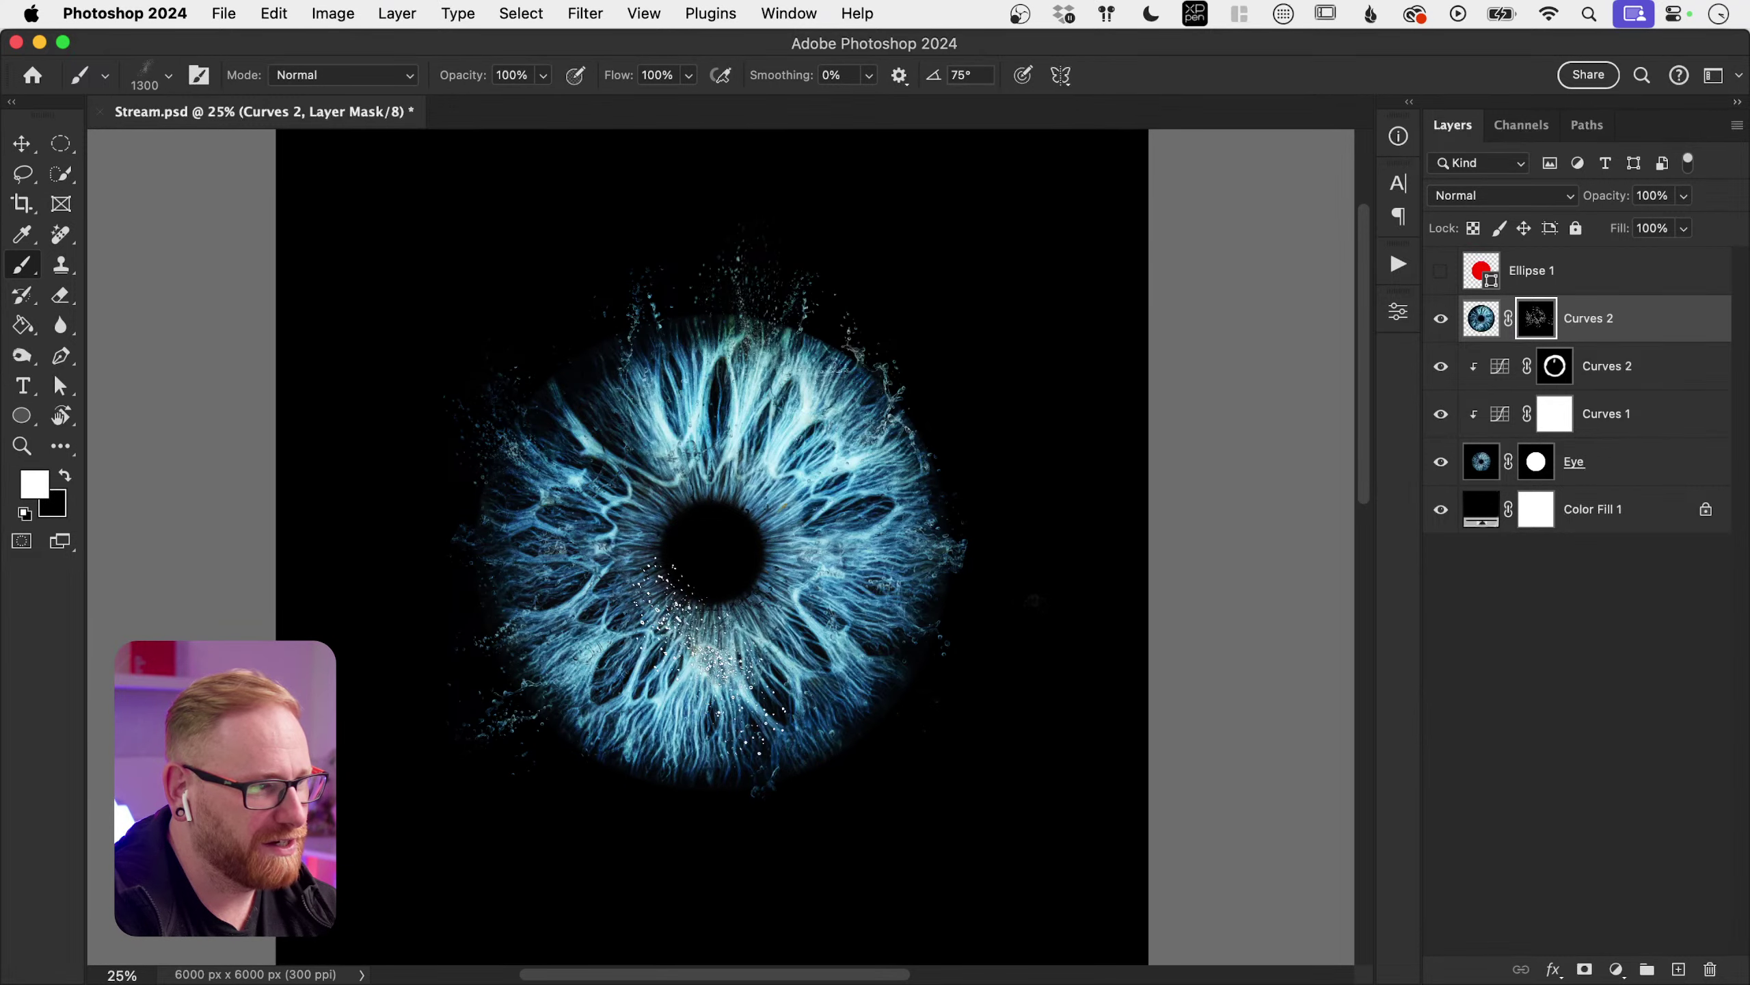
# Step: Rotate the splatter brush to -150° and stamp white below the iris's bottom edge, left of centre
pyautogui.hotkey('shift', 'Left')
pyautogui.hotkey('shift', 'Left')
pyautogui.hotkey('shift', 'Left')
pyautogui.hotkey('shift', 'Left')
pyautogui.hotkey('shift', 'Left')
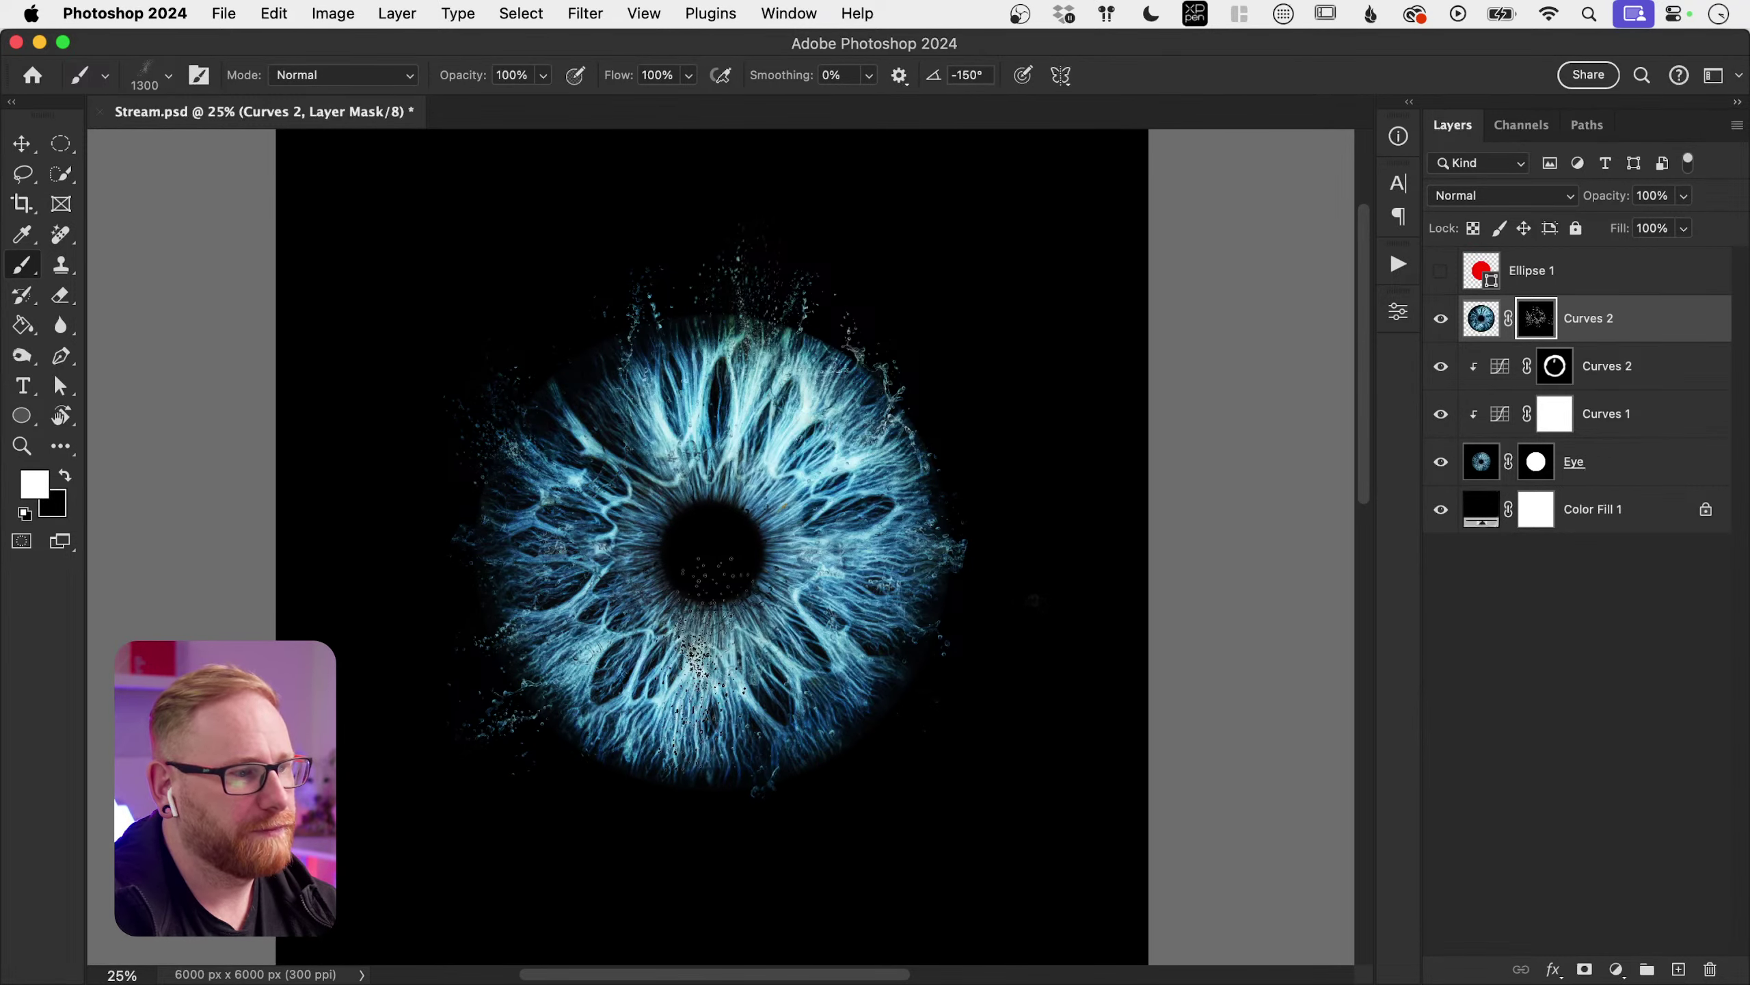
pyautogui.hotkey('shift', 'Left')
pyautogui.hotkey('shift', 'Left')
pyautogui.hotkey('shift', 'Left')
pyautogui.hotkey('shift', 'Left')
pyautogui.click(968, 658)
pyautogui.hotkey('ctrl', 'z')
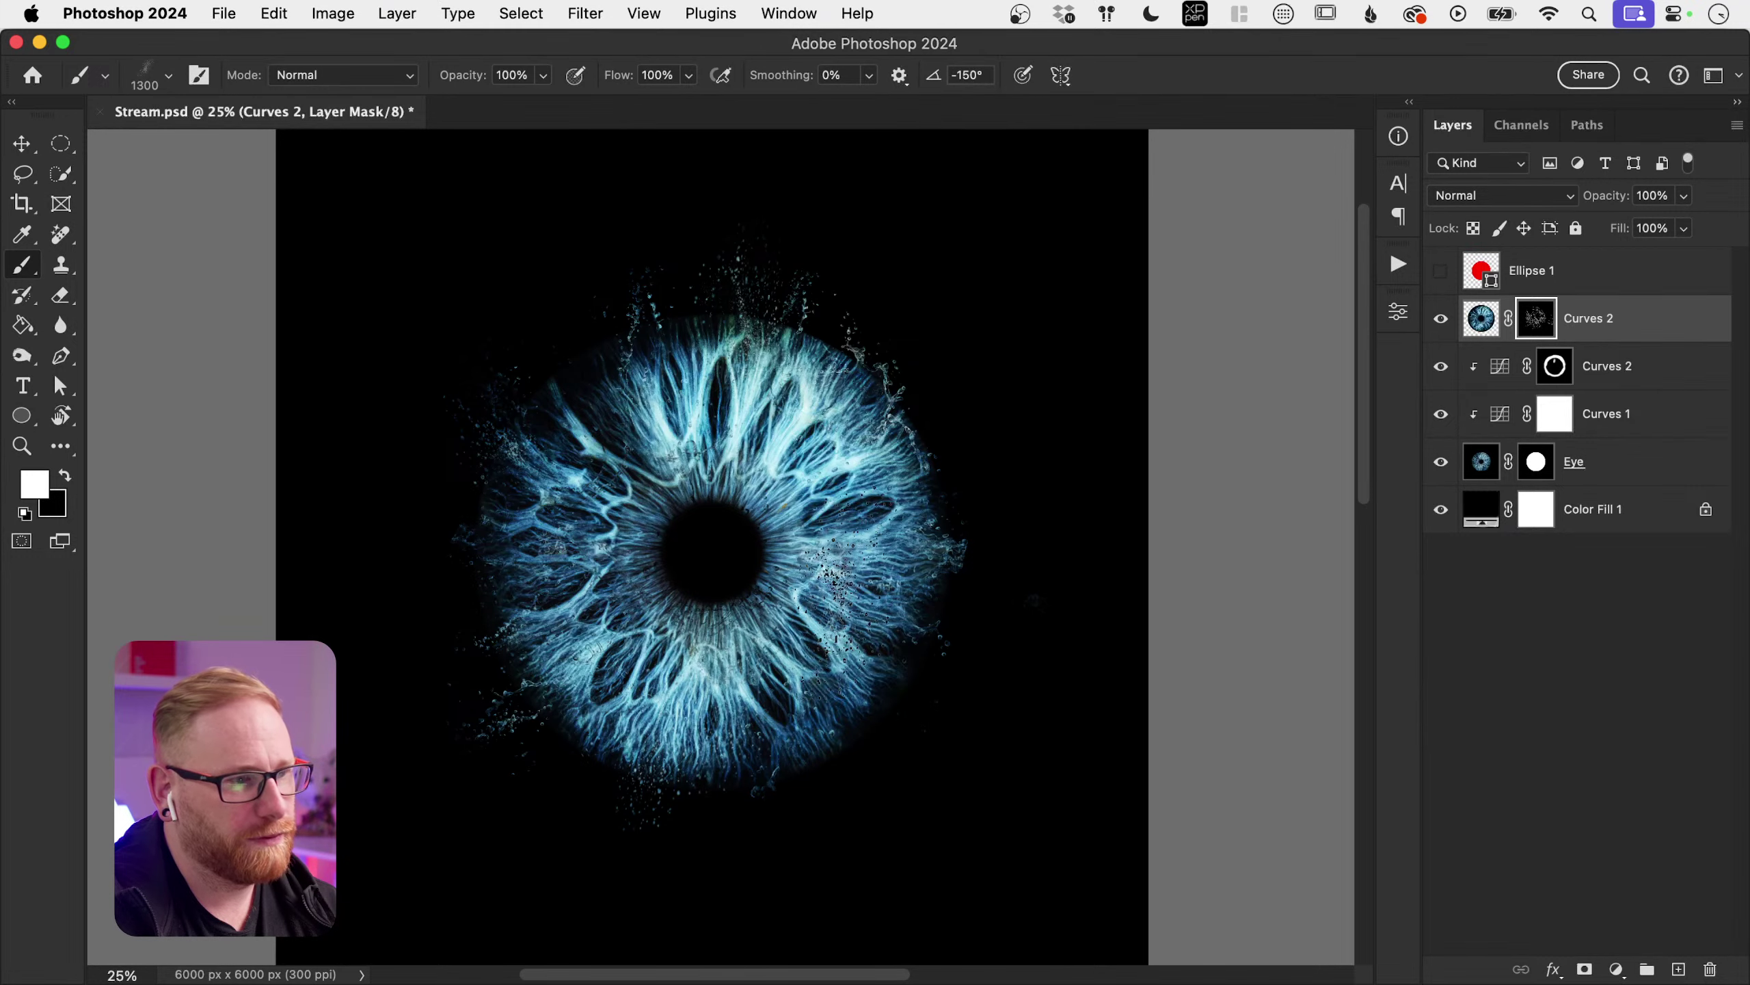
pyautogui.click(841, 689)
pyautogui.hotkey('ctrl', 'z')
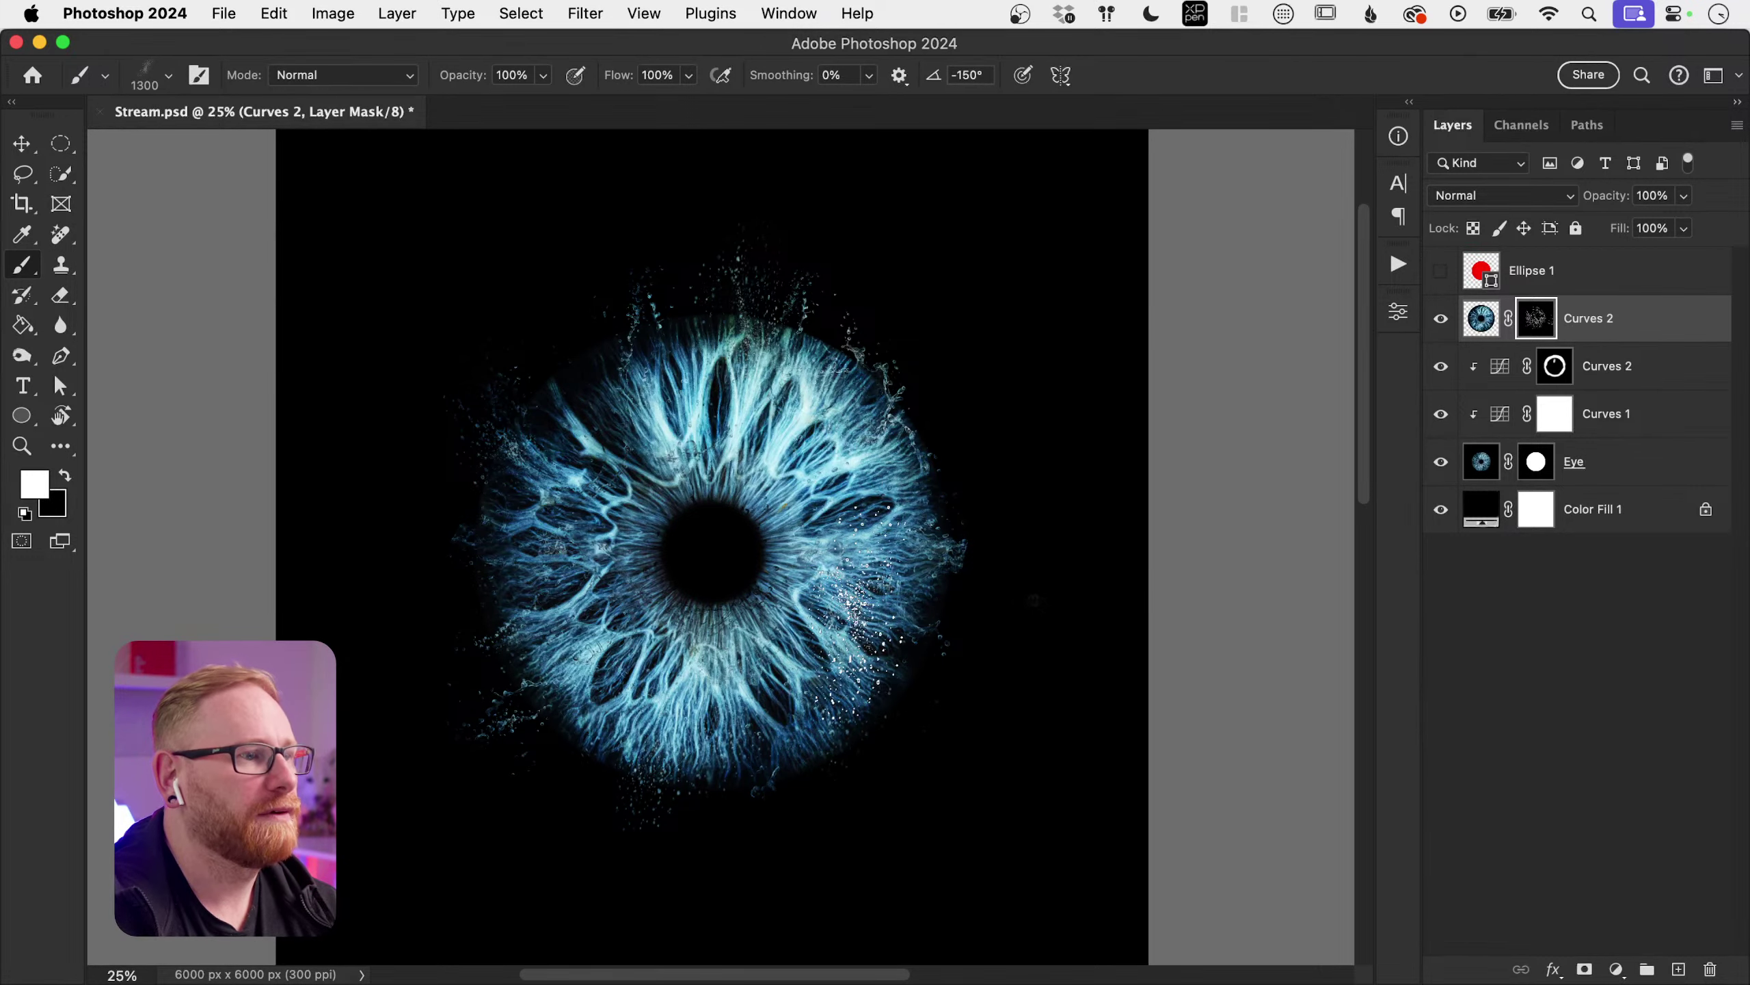
# Step: Rotate the splatter brush to -60° and stamp white at the iris's upper-right edge
pyautogui.click(858, 599)
pyautogui.hotkey('shift', 'Left')
pyautogui.hotkey('shift', 'Left')
pyautogui.hotkey('shift', 'Left')
pyautogui.hotkey('shift', 'Left')
pyautogui.hotkey('shift', 'Left')
pyautogui.hotkey('shift', 'Left')
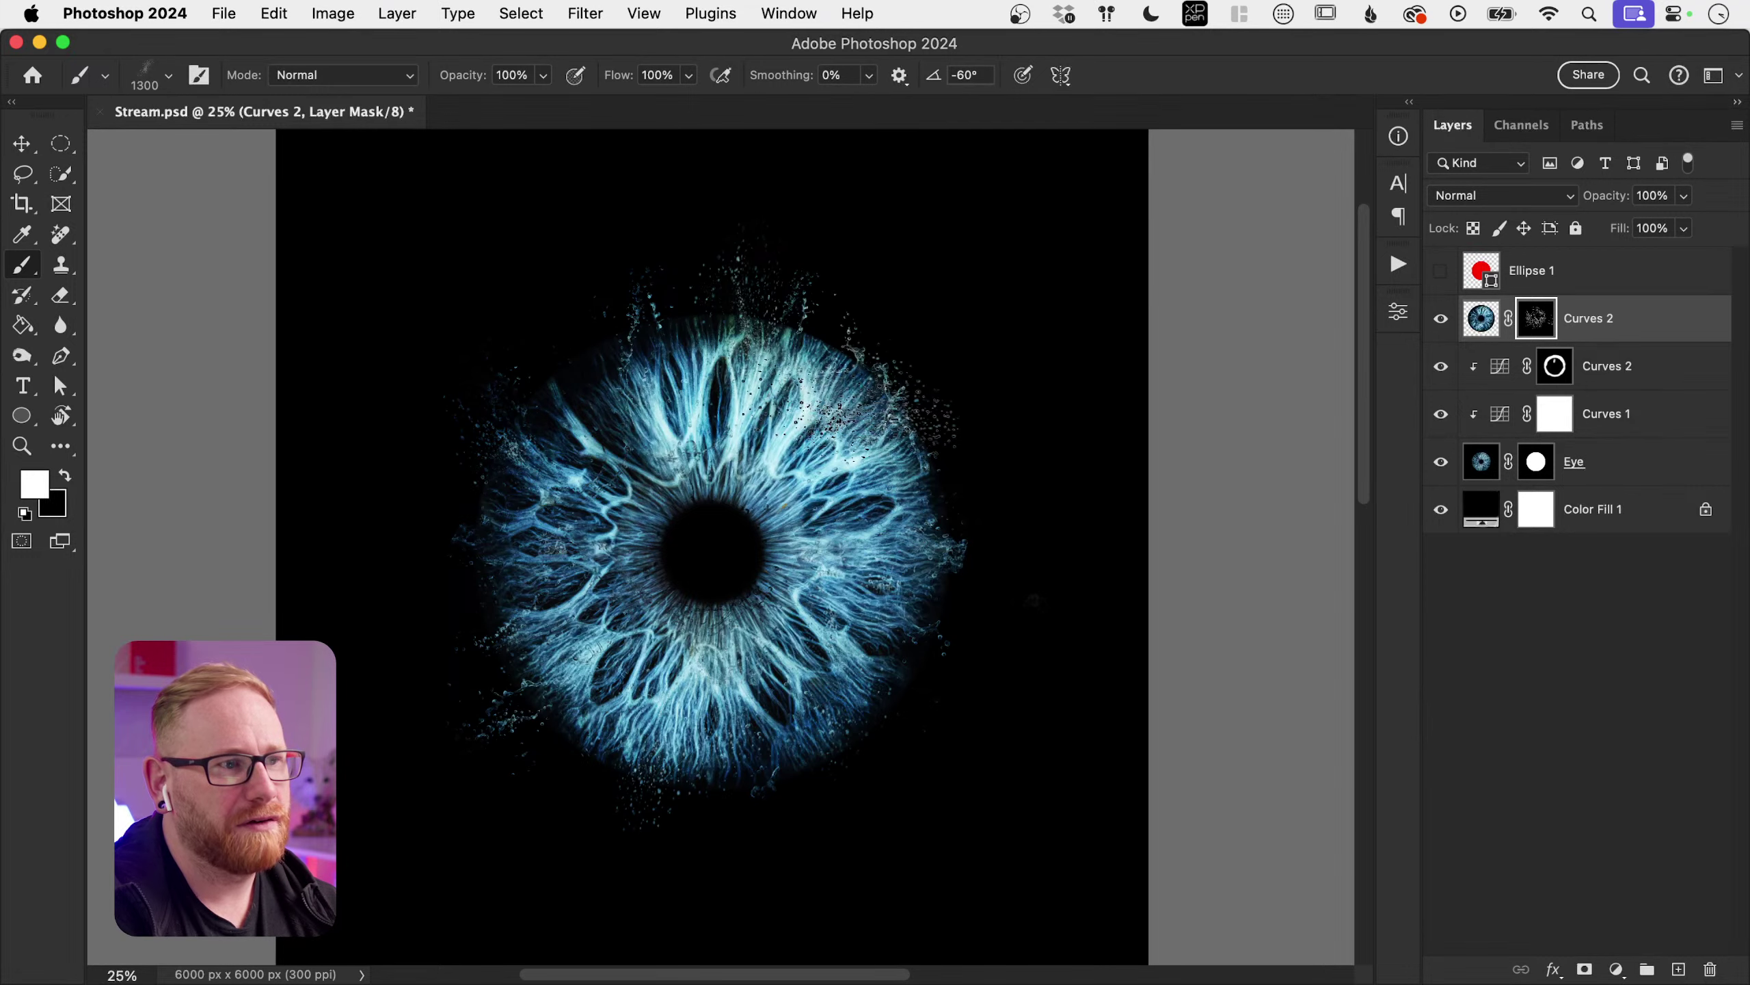
# Step: Compare the iris up close with the masked Curves 2 copy hidden and shown
pyautogui.press('z')
pyautogui.click(717, 556)
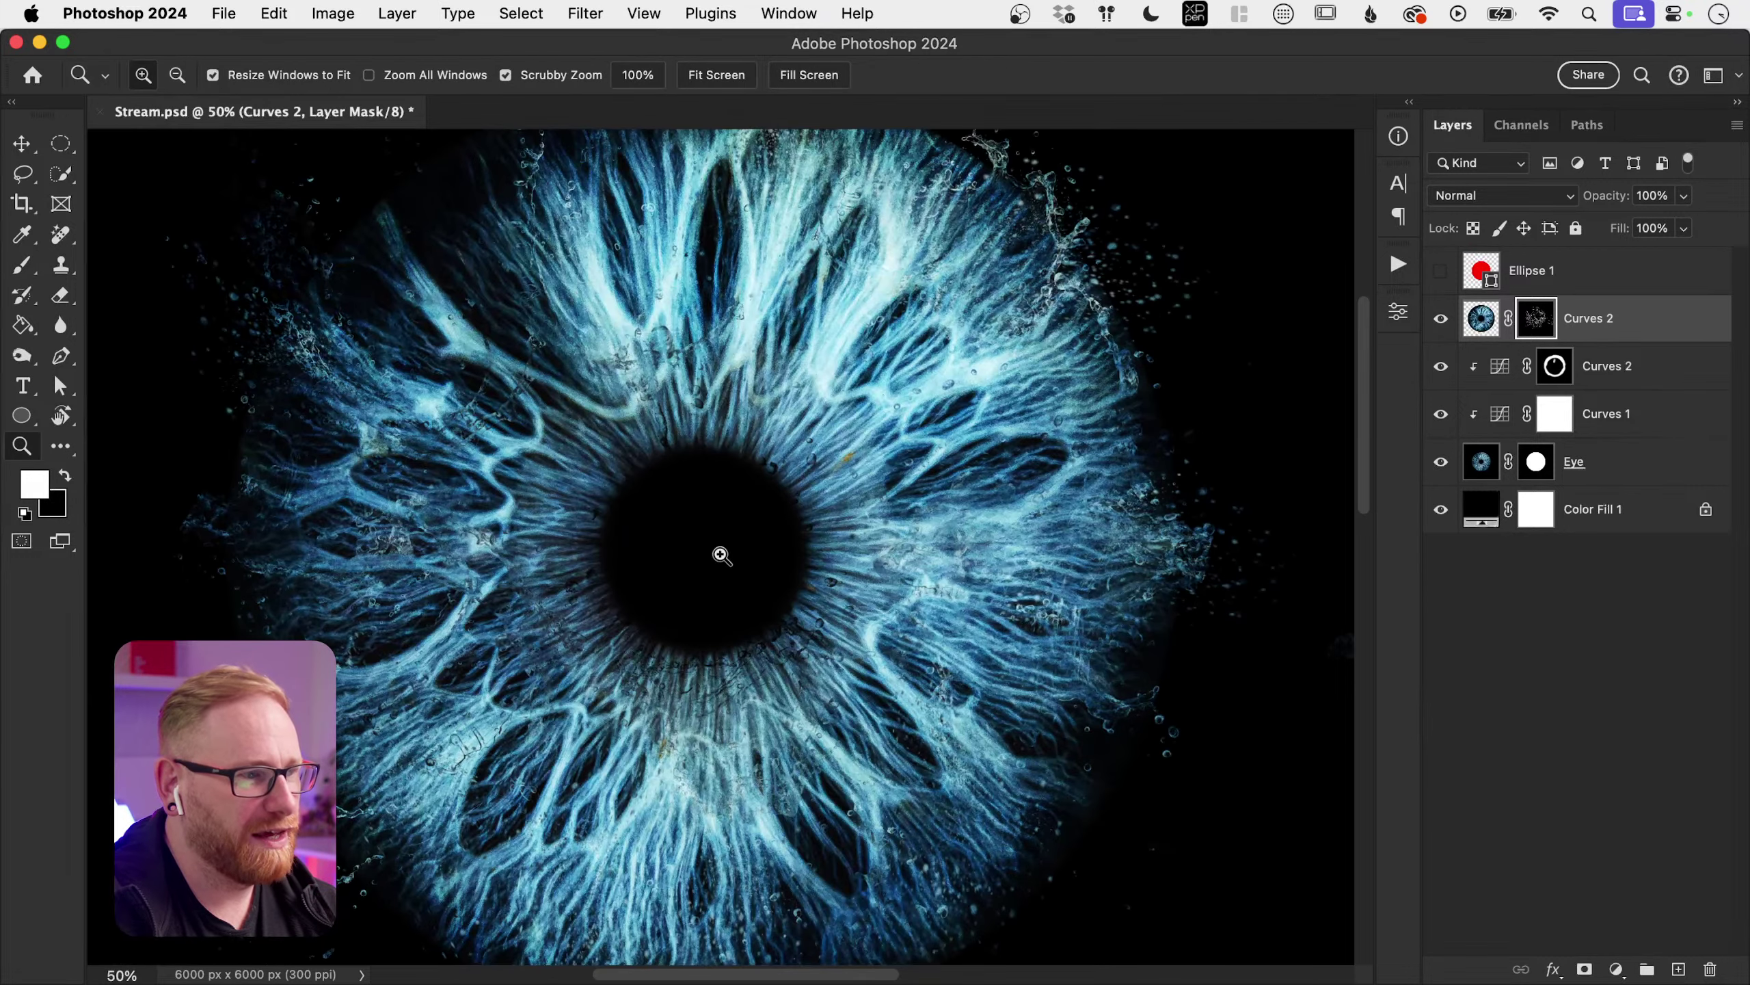
pyautogui.press('v')
pyautogui.click(1440, 318)
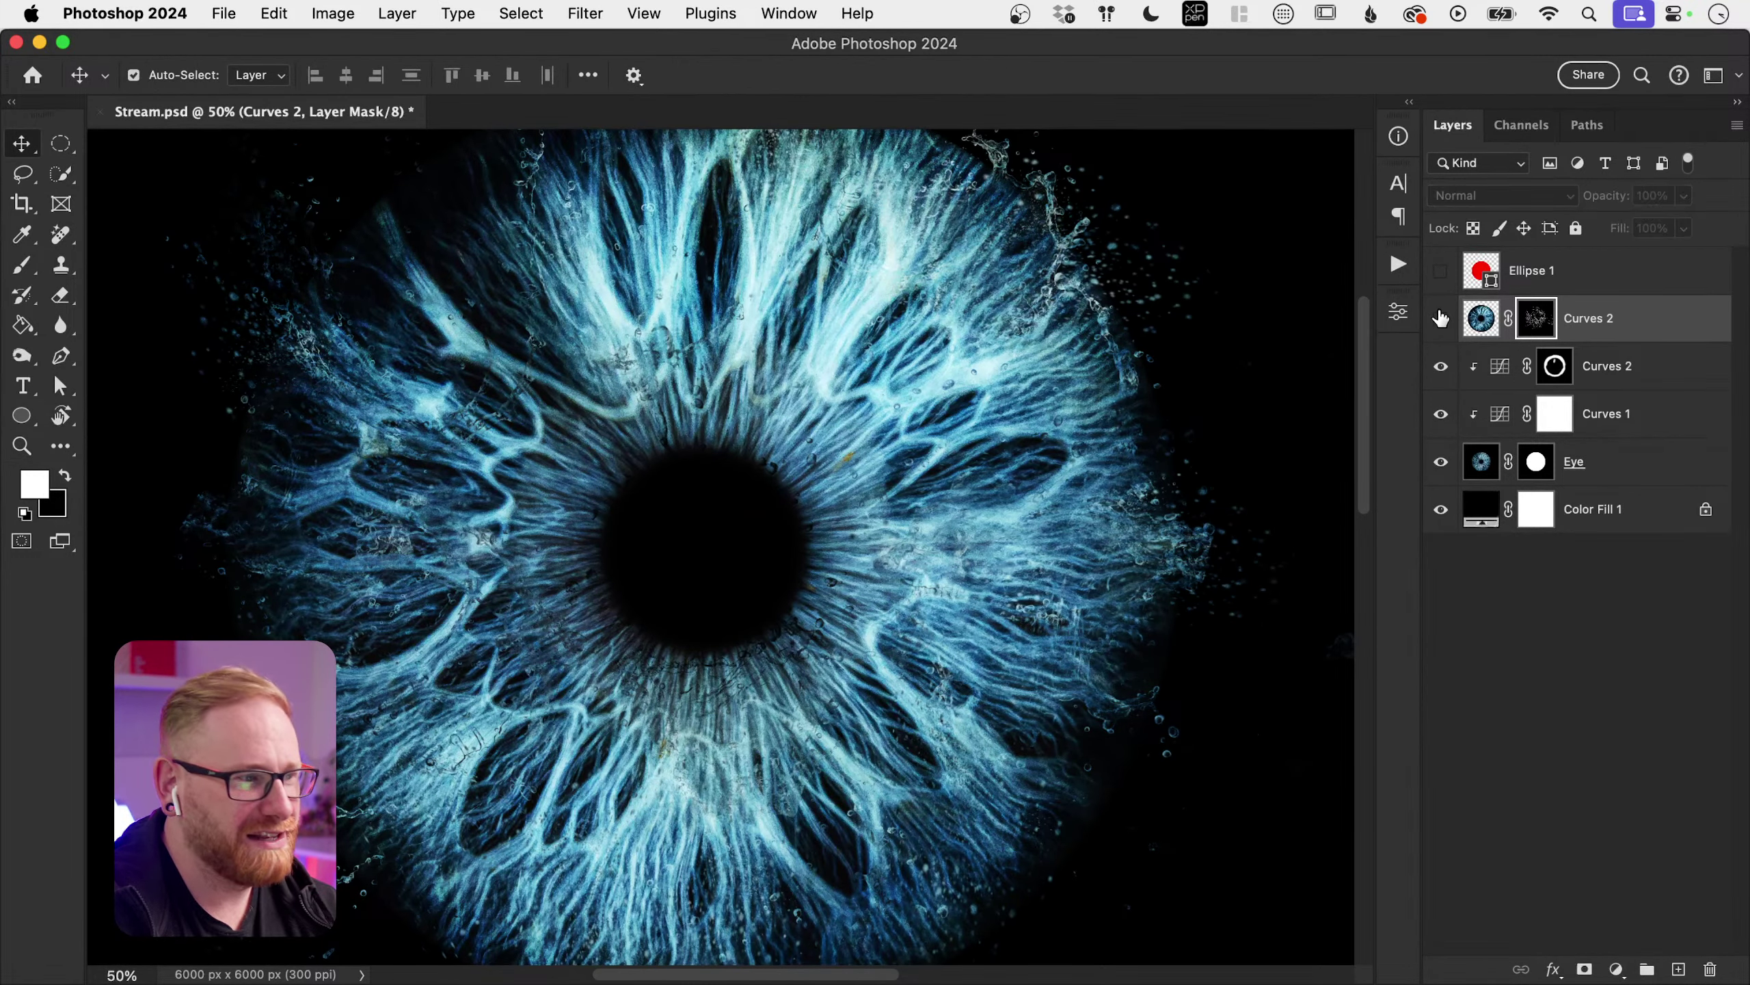
pyautogui.click(1440, 317)
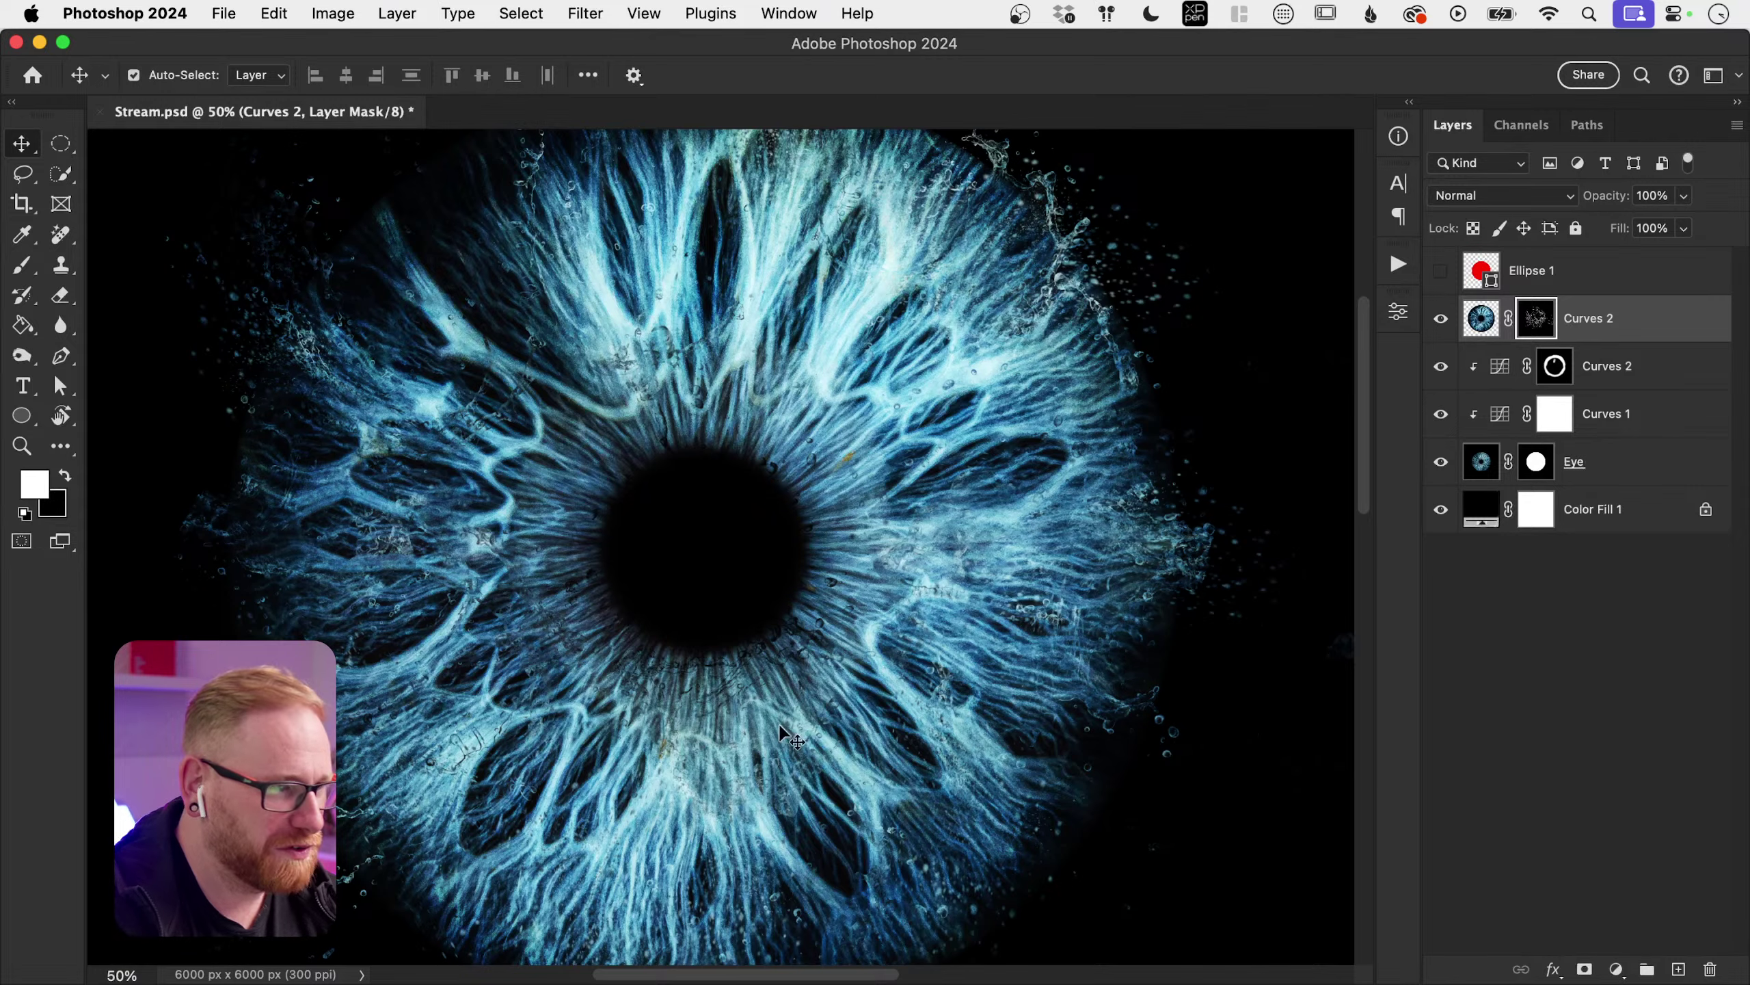
pyautogui.press('super+minus')
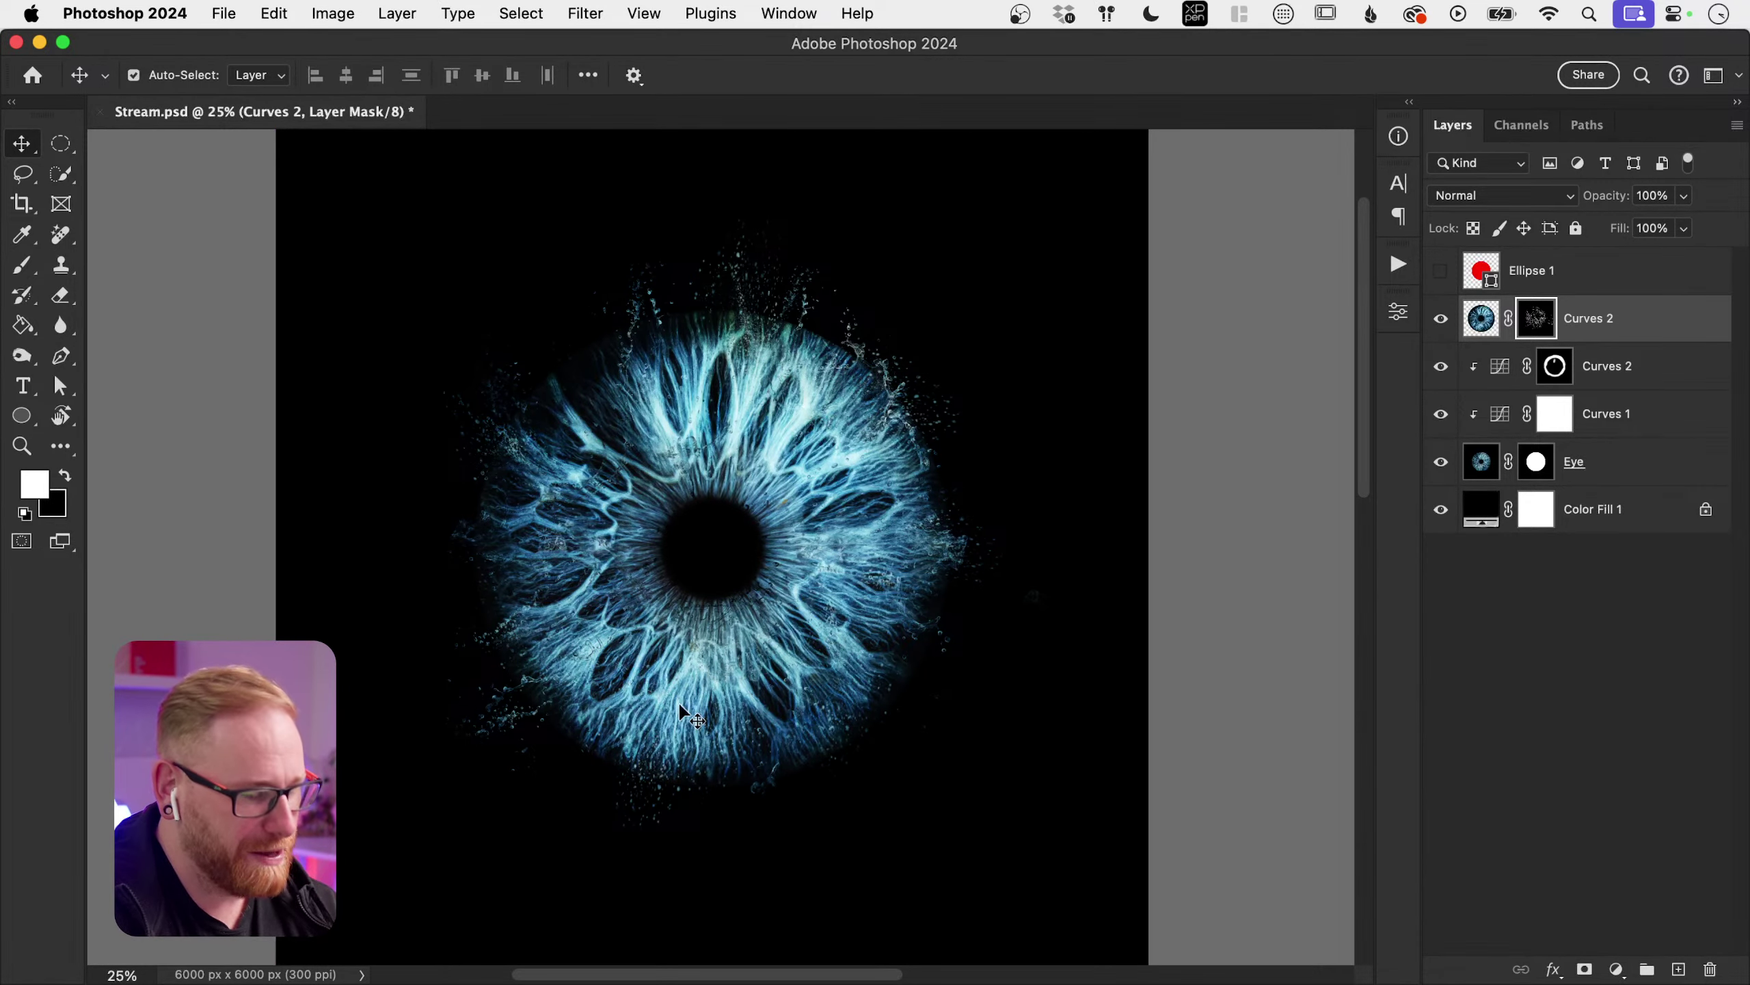
# Step: Choose the 5000 px Snow 02 brush from the 8 Snow Photoshop Brushes set
pyautogui.press('b')
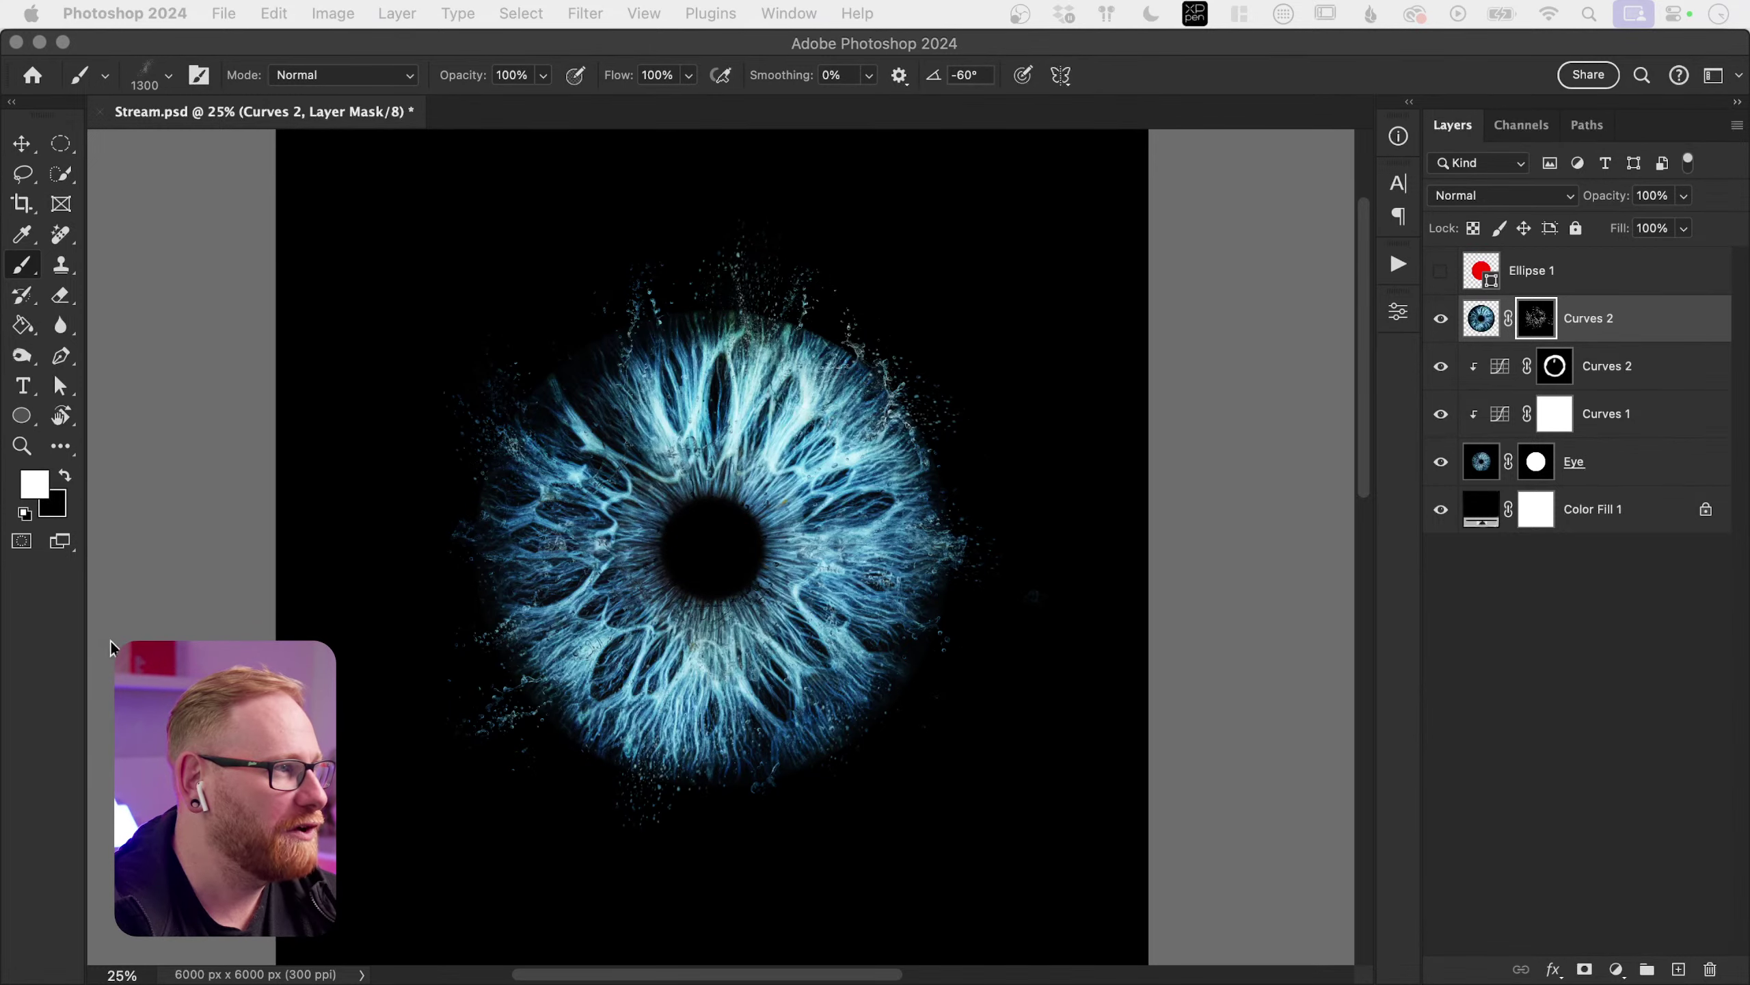
pyautogui.click(168, 76)
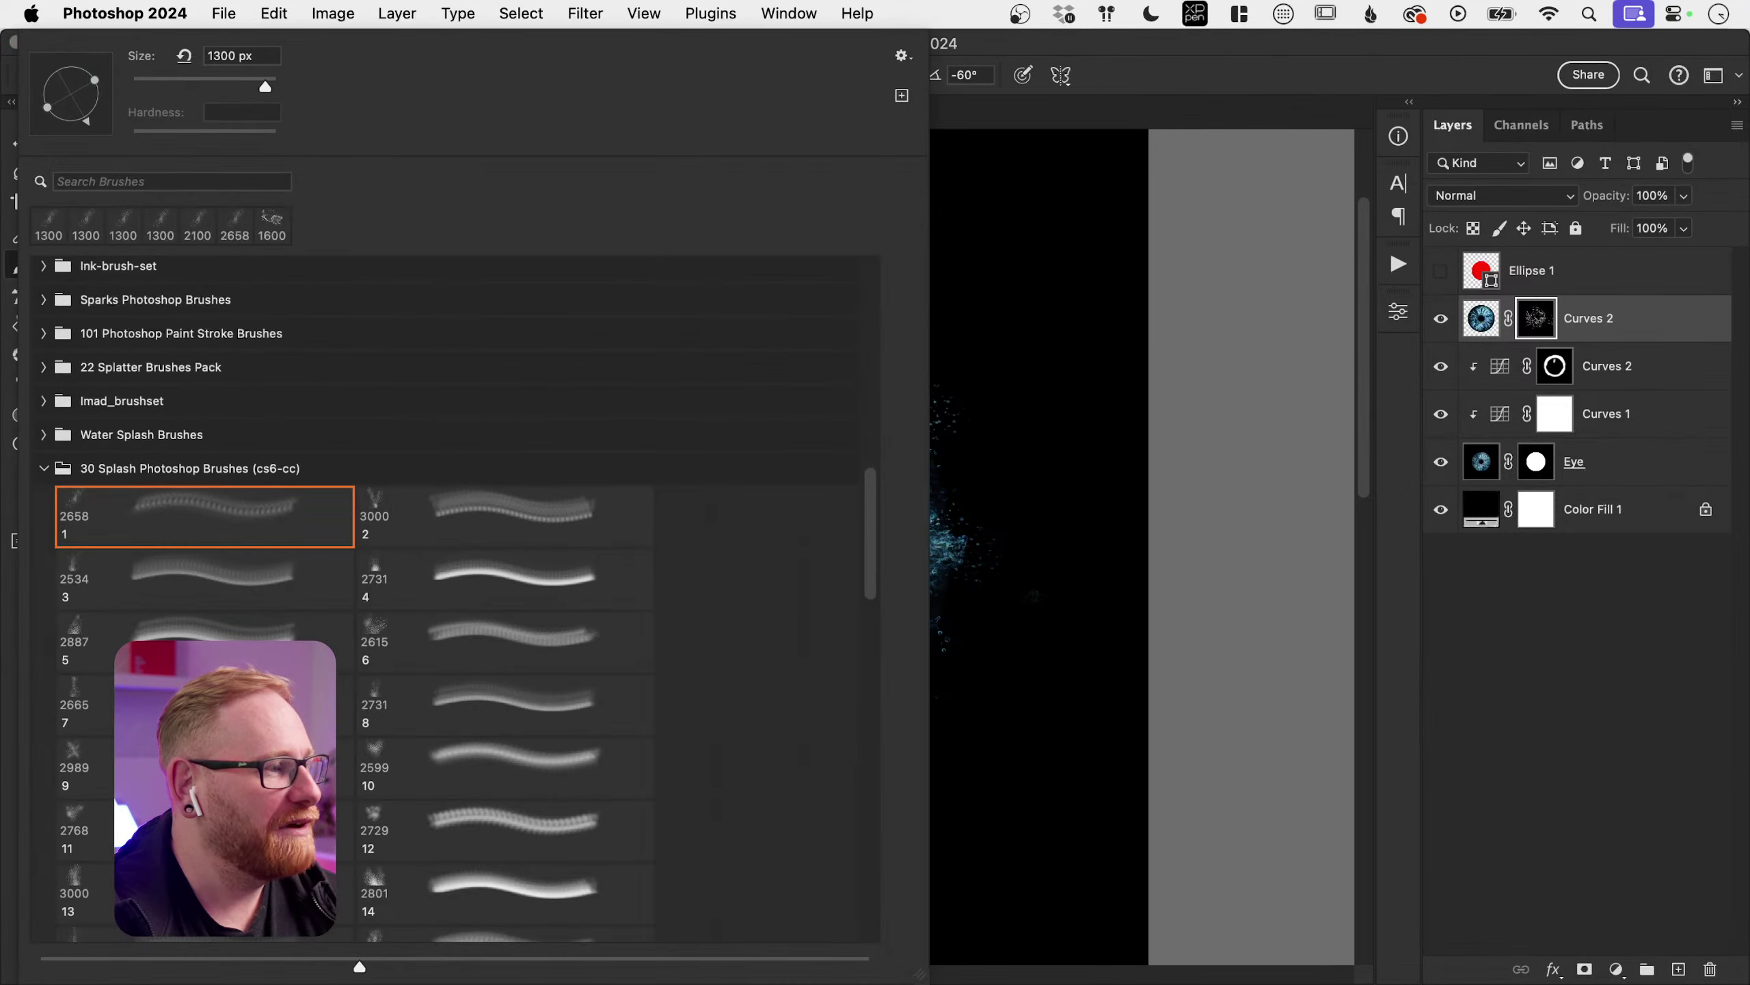
pyautogui.click(43, 469)
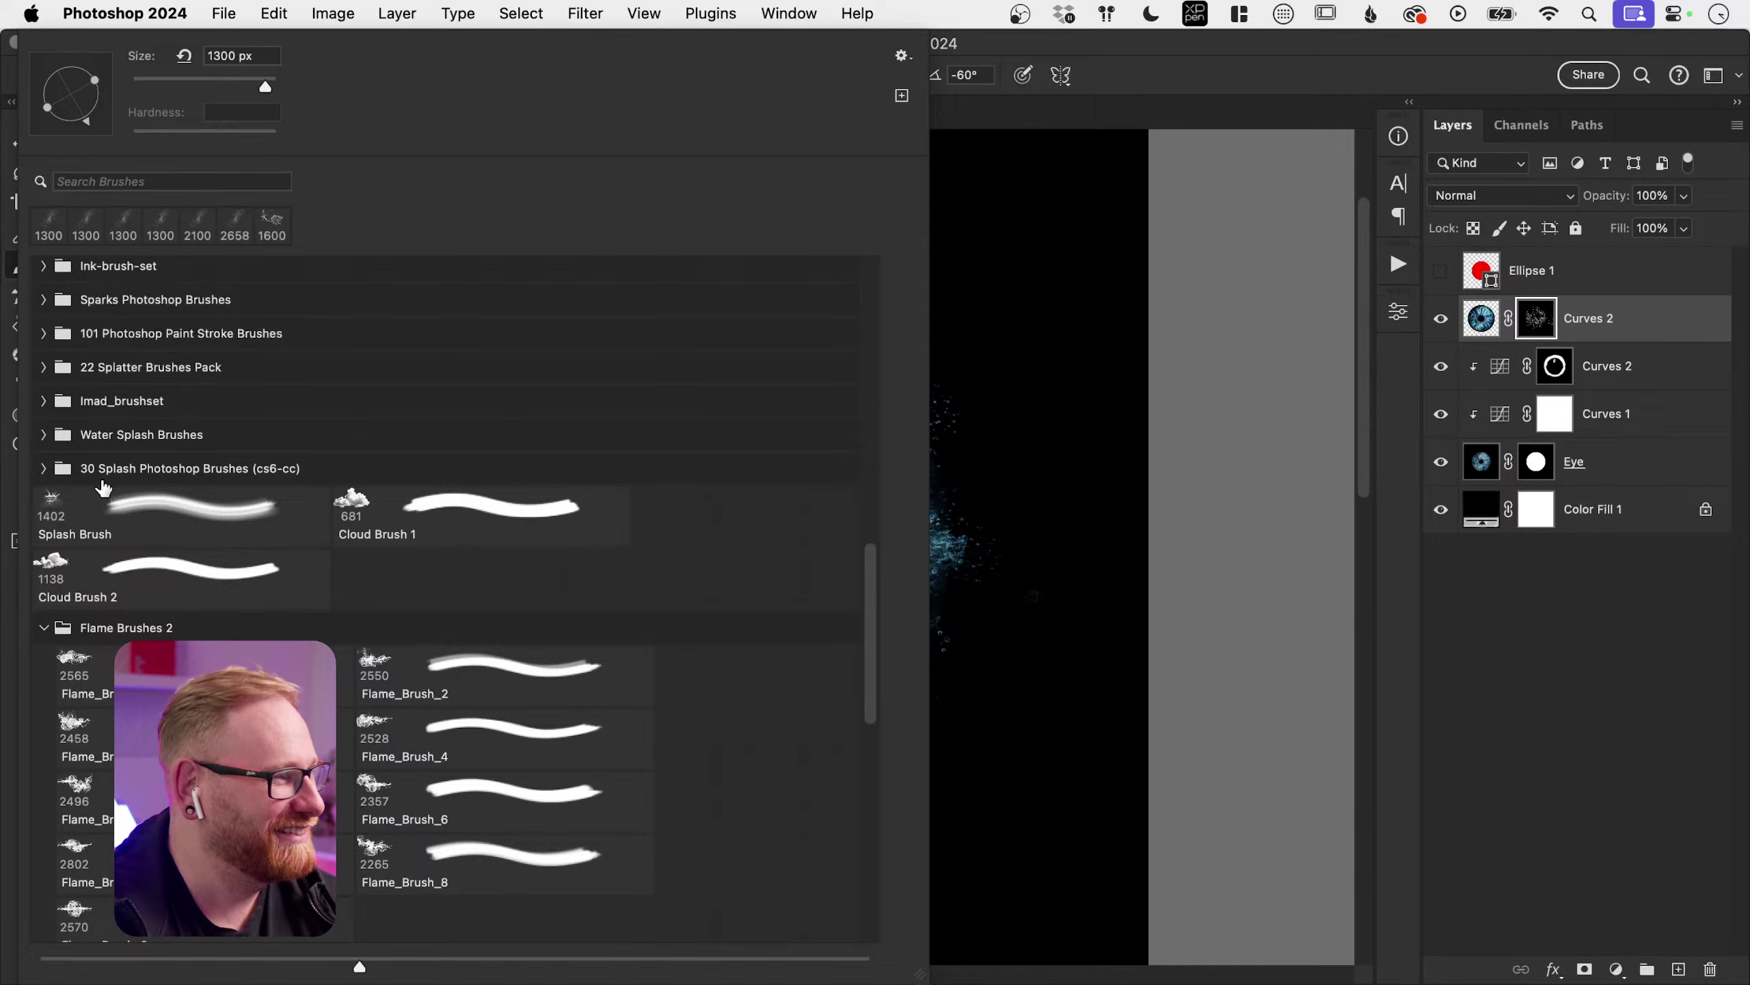
pyautogui.click(41, 628)
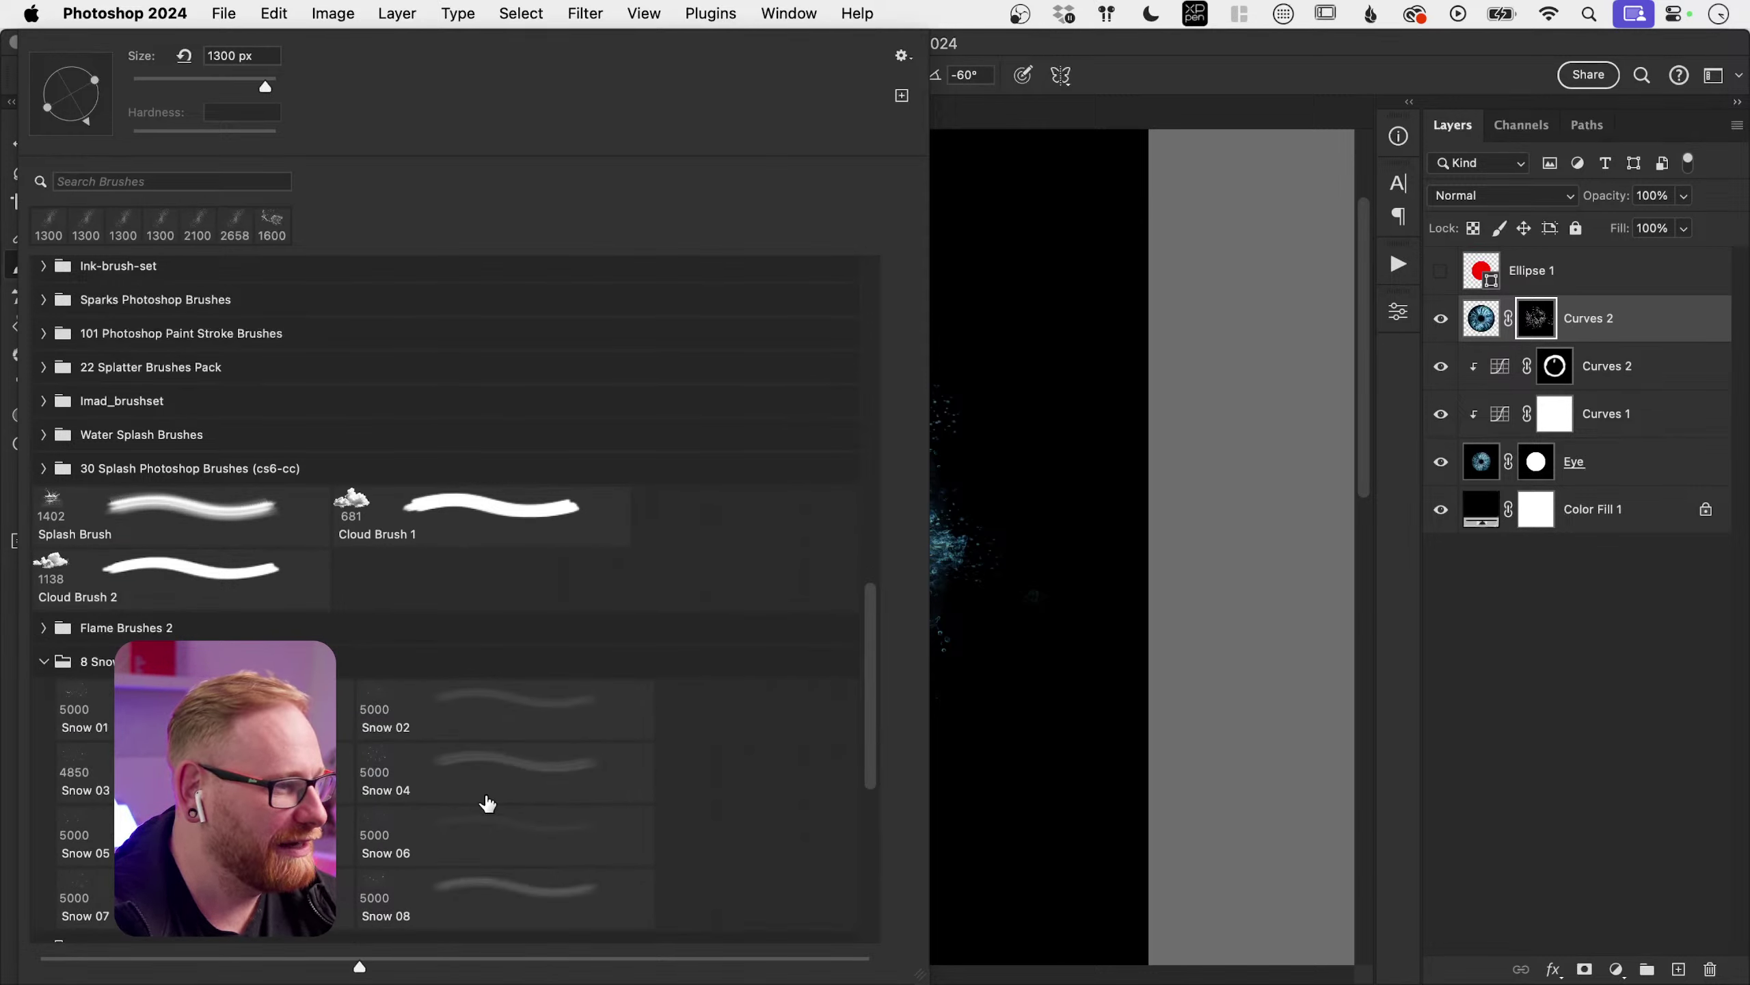
pyautogui.click(413, 717)
pyautogui.click(1020, 476)
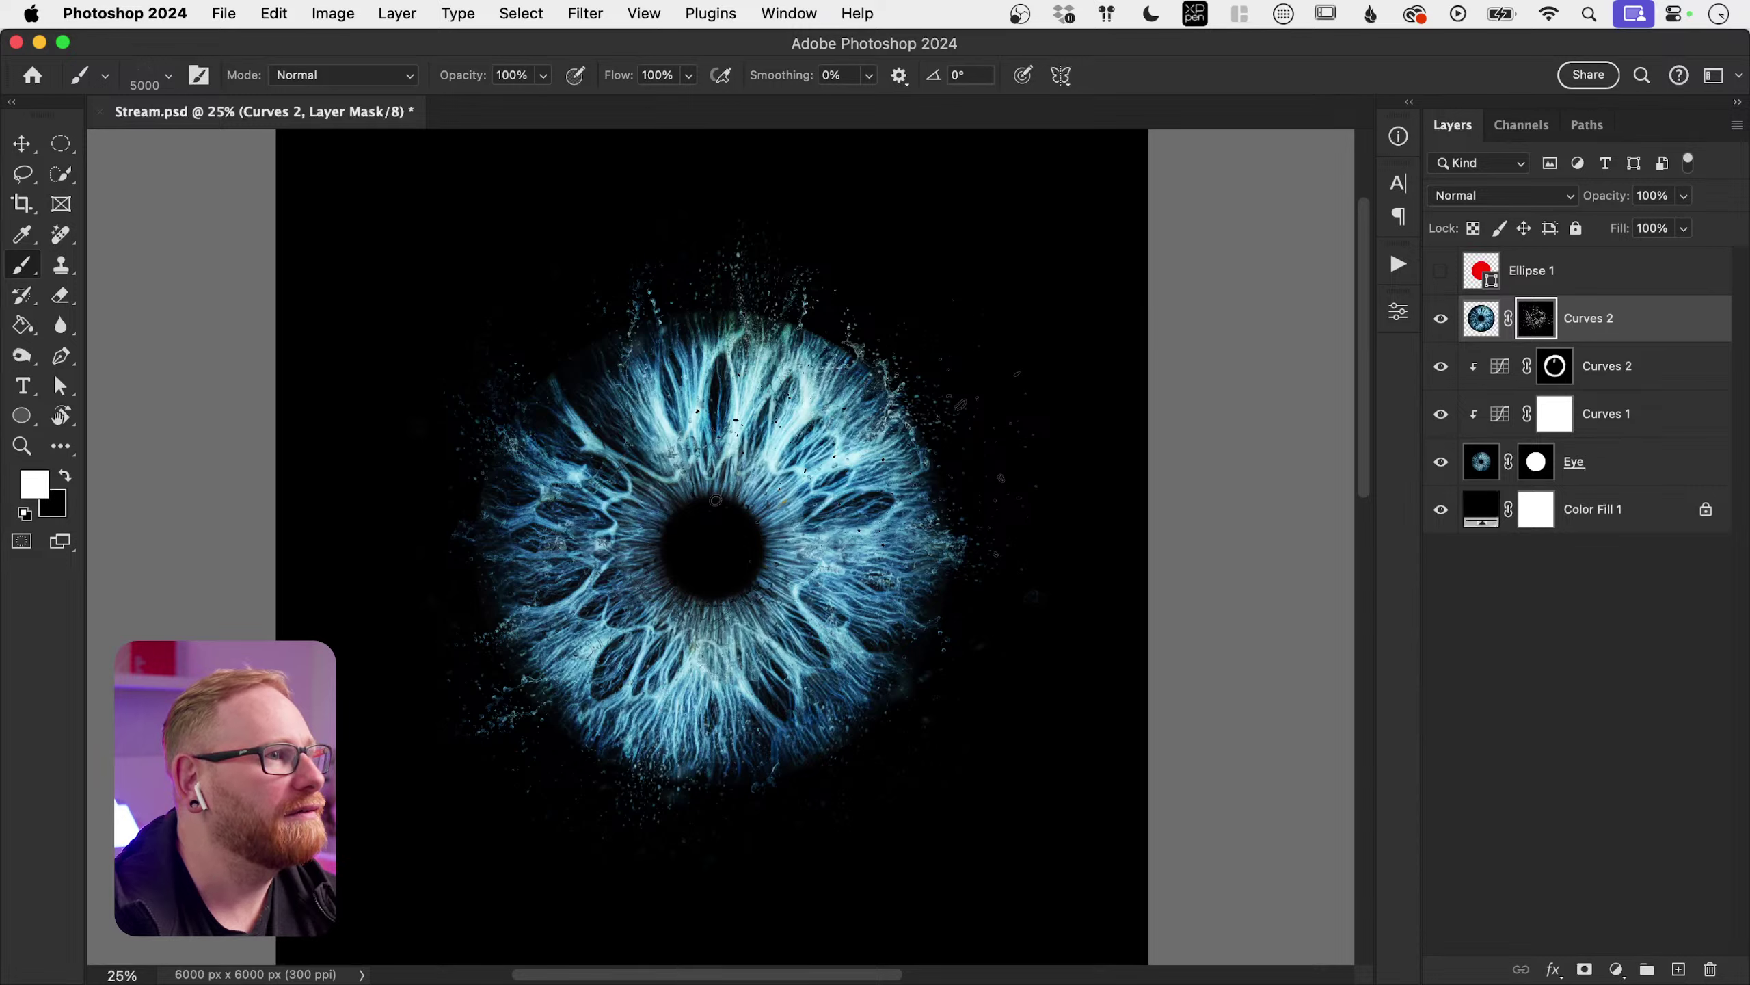
# Step: Undo the 5000 px snow stroke, reduce the brush to 4100 px, and stamp white particles all around the iris on the mask
pyautogui.moveTo(716, 497); pyautogui.dragTo(689, 586)
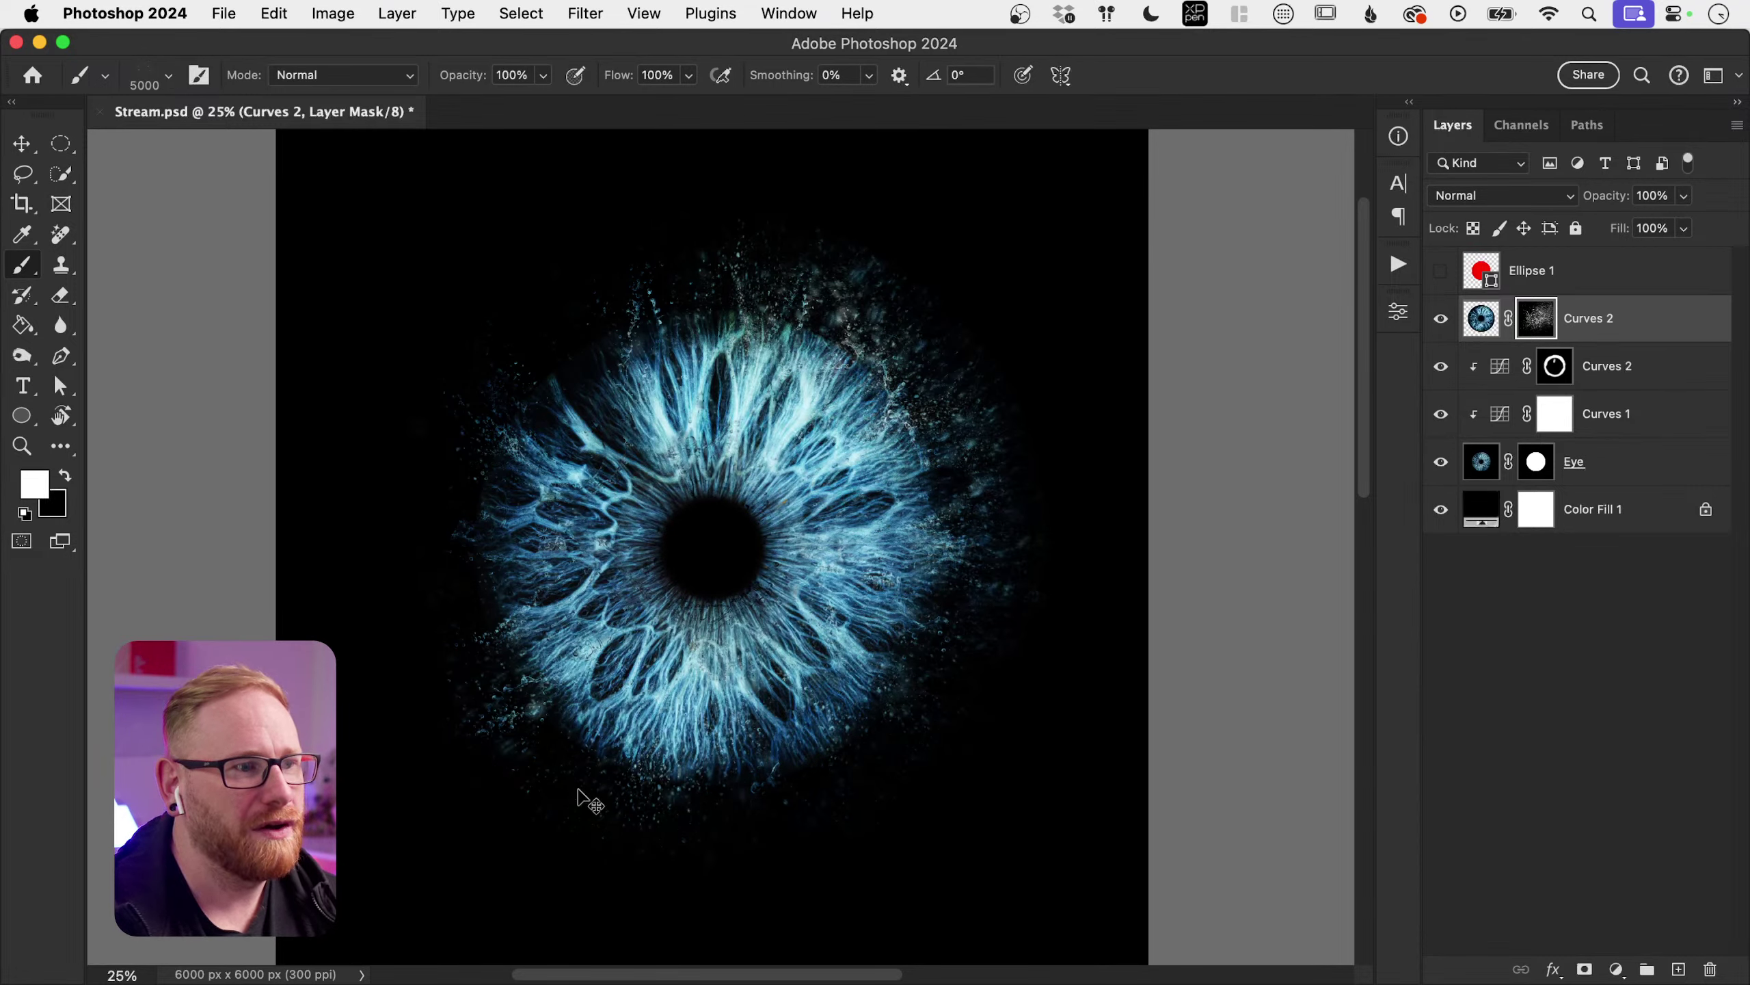
pyautogui.press('super+z')
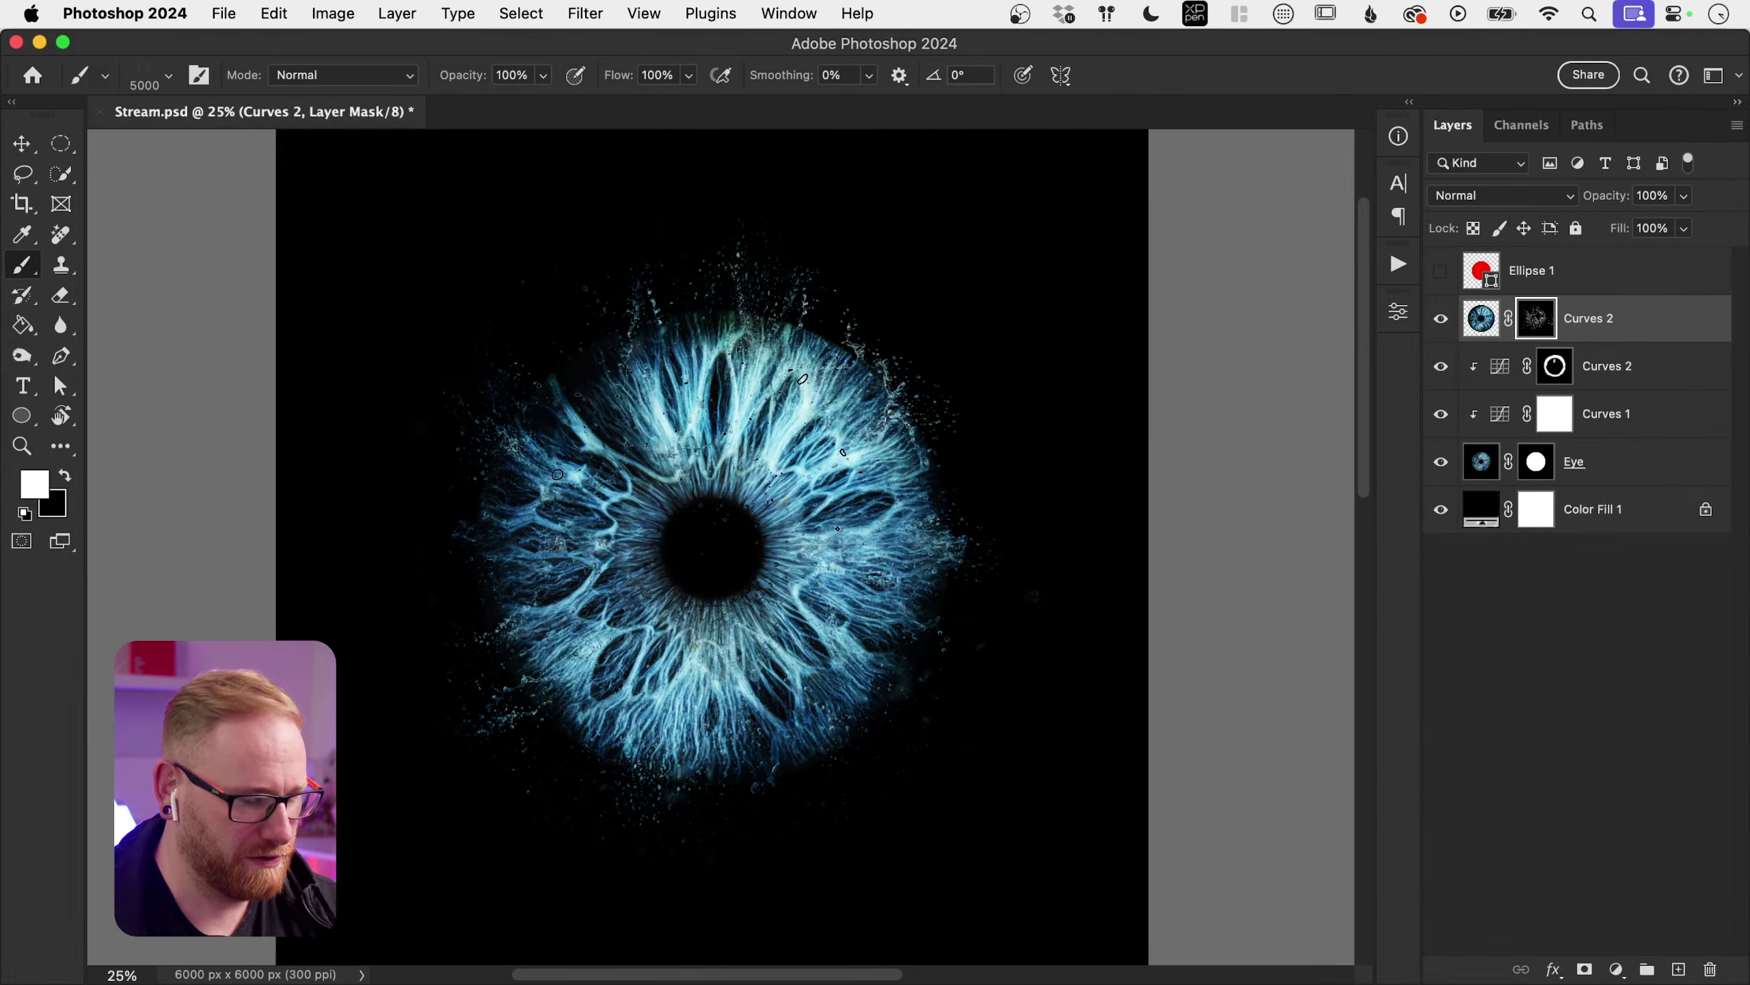
pyautogui.press('[')
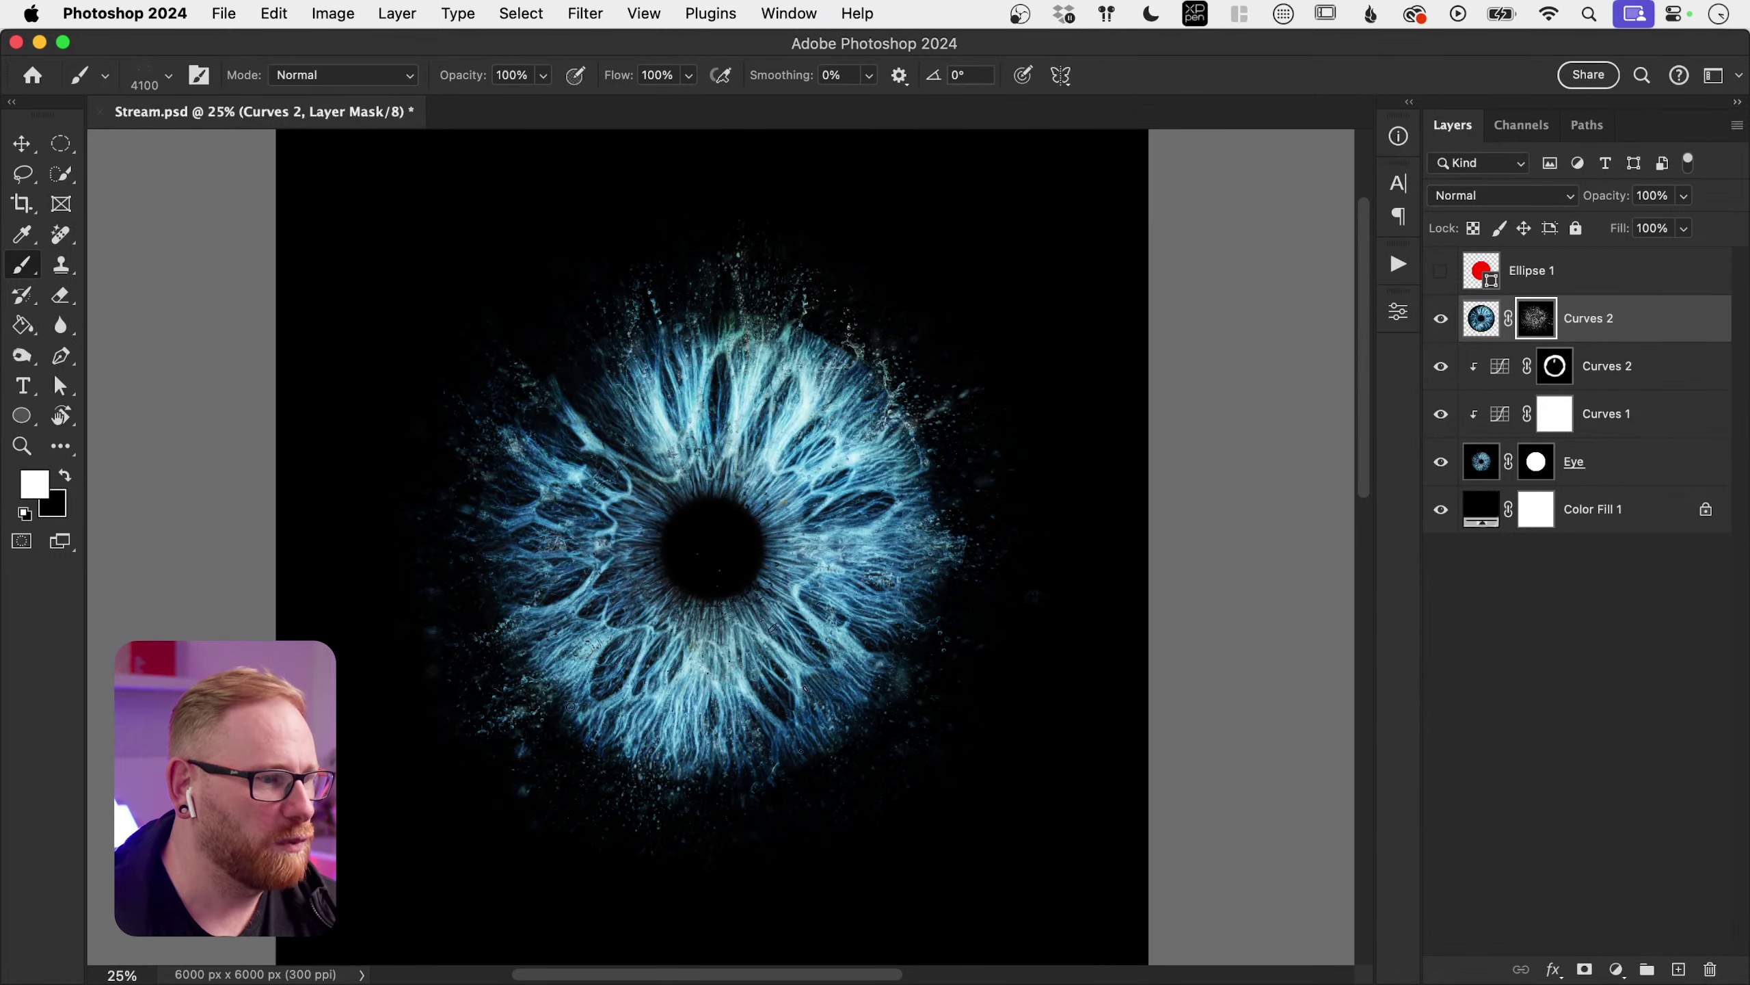
pyautogui.press('super+z')
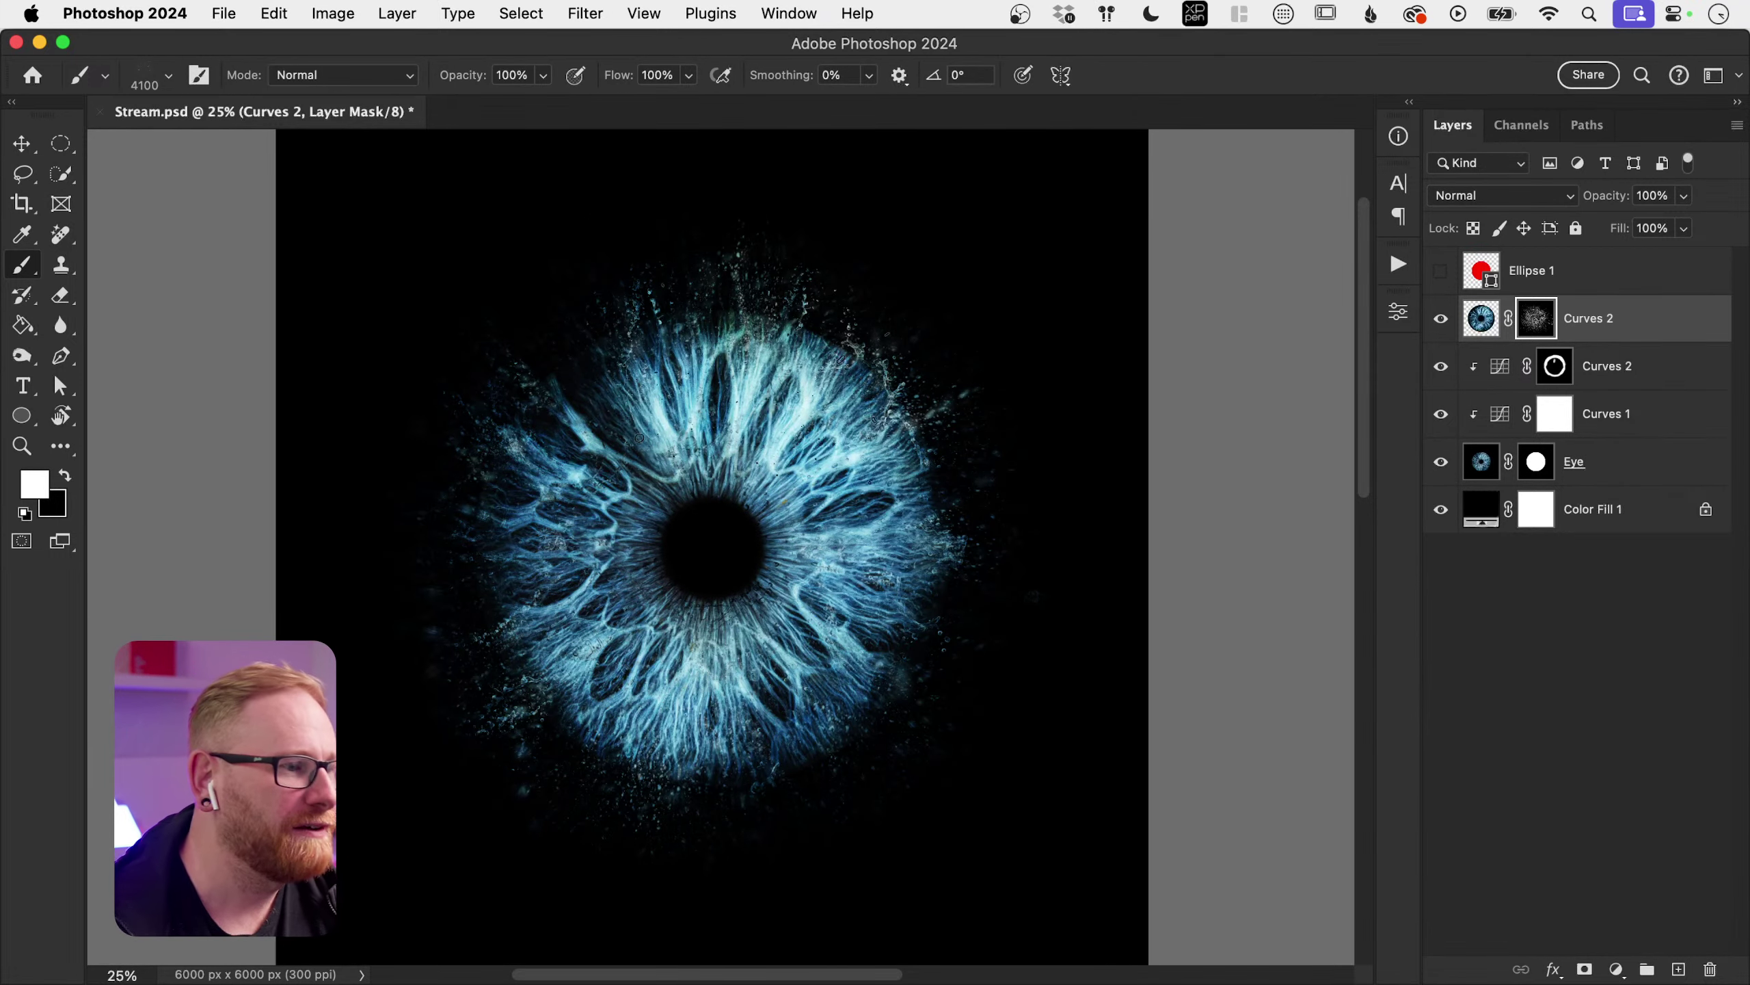
# Step: Choose the 5000 px 04.png brush from the Electric Particle Fields Brushes set
pyautogui.click(168, 79)
pyautogui.click(76, 772)
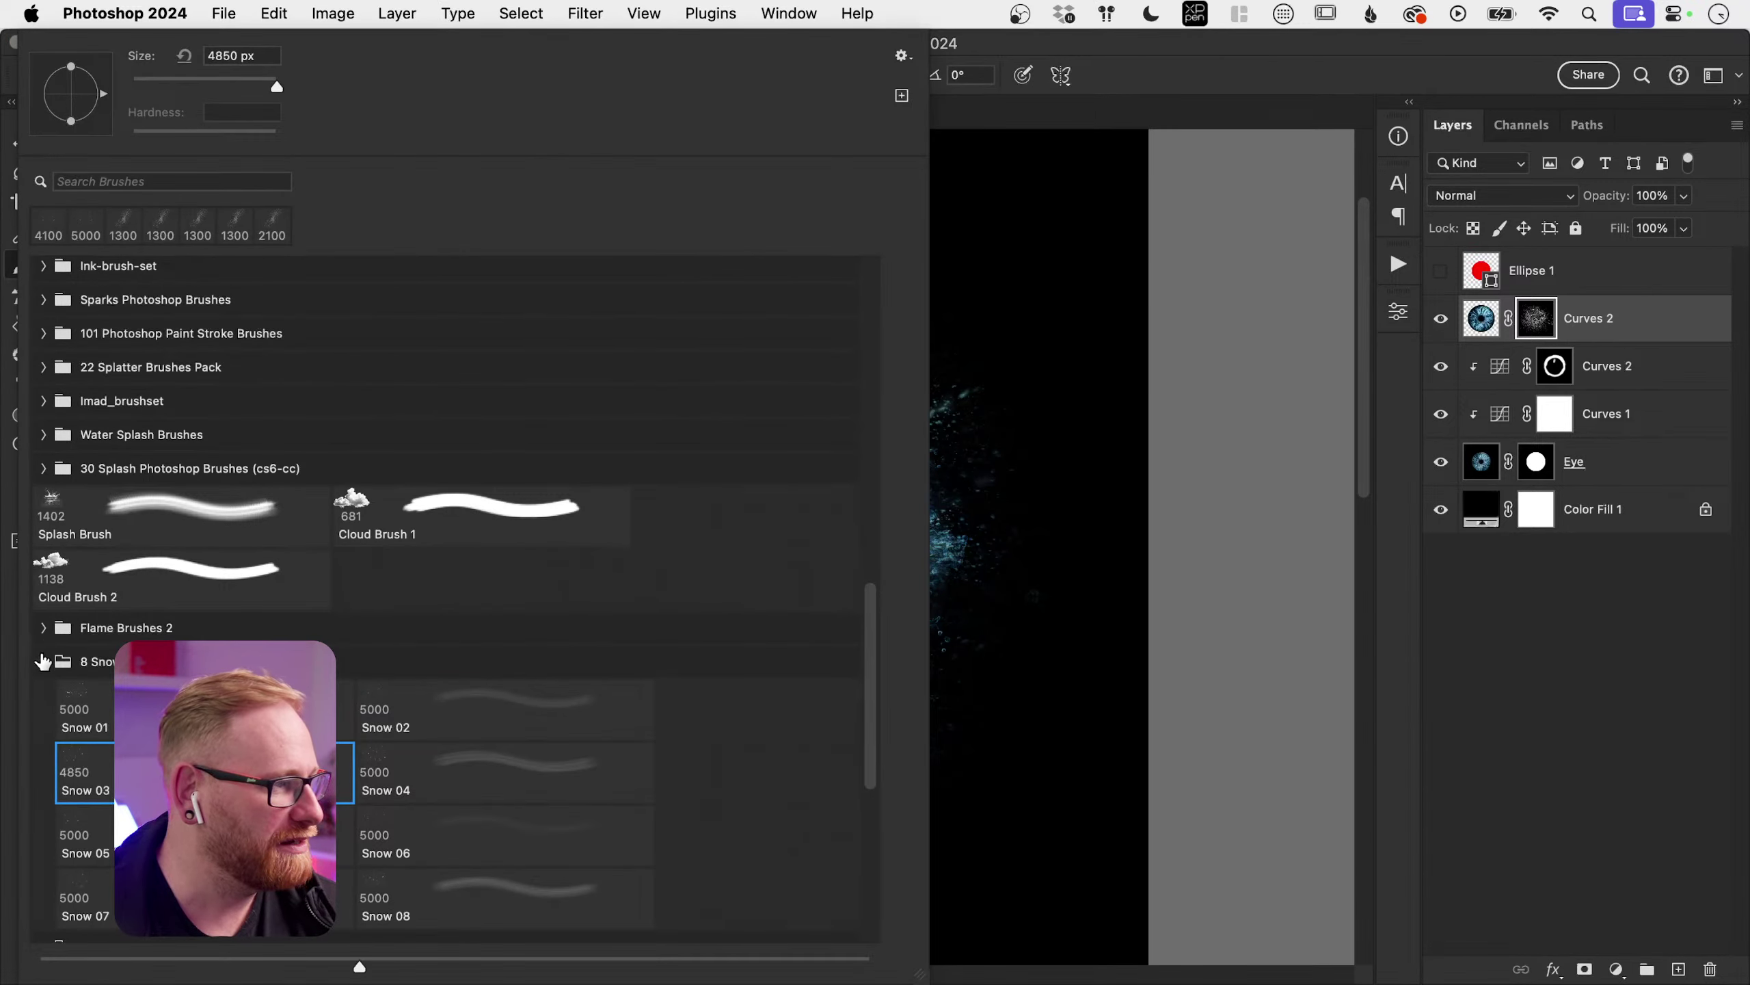
pyautogui.click(43, 661)
pyautogui.click(43, 696)
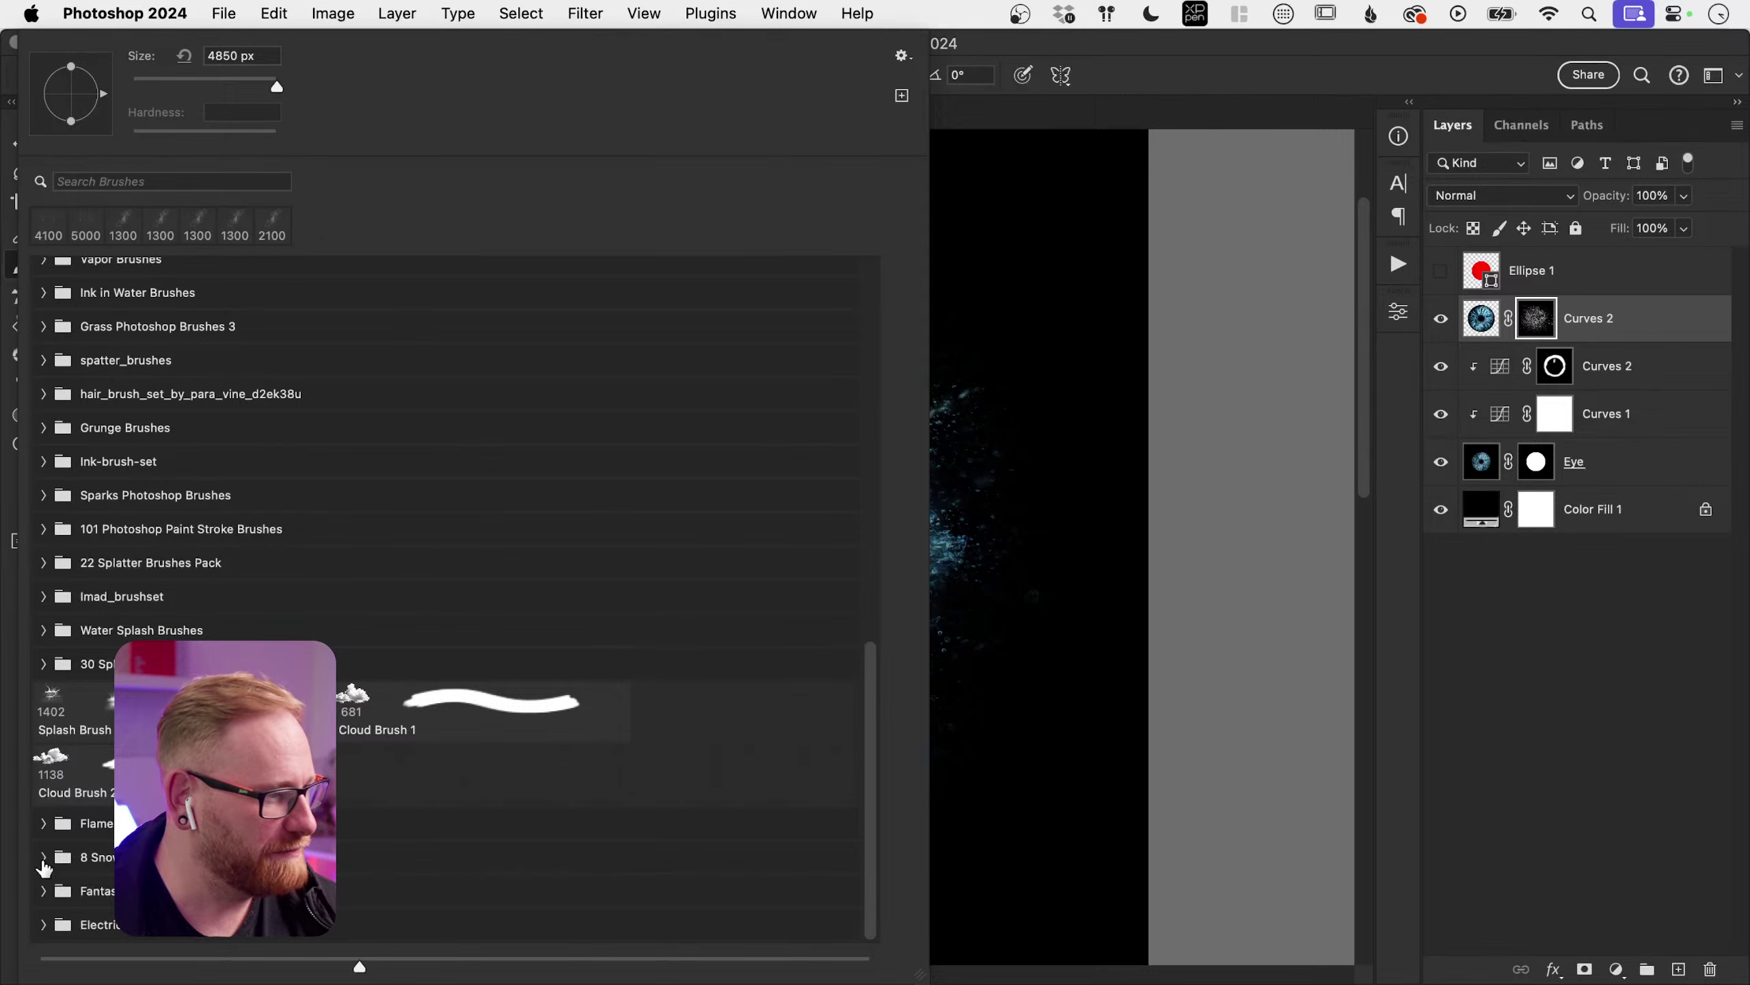
pyautogui.click(43, 924)
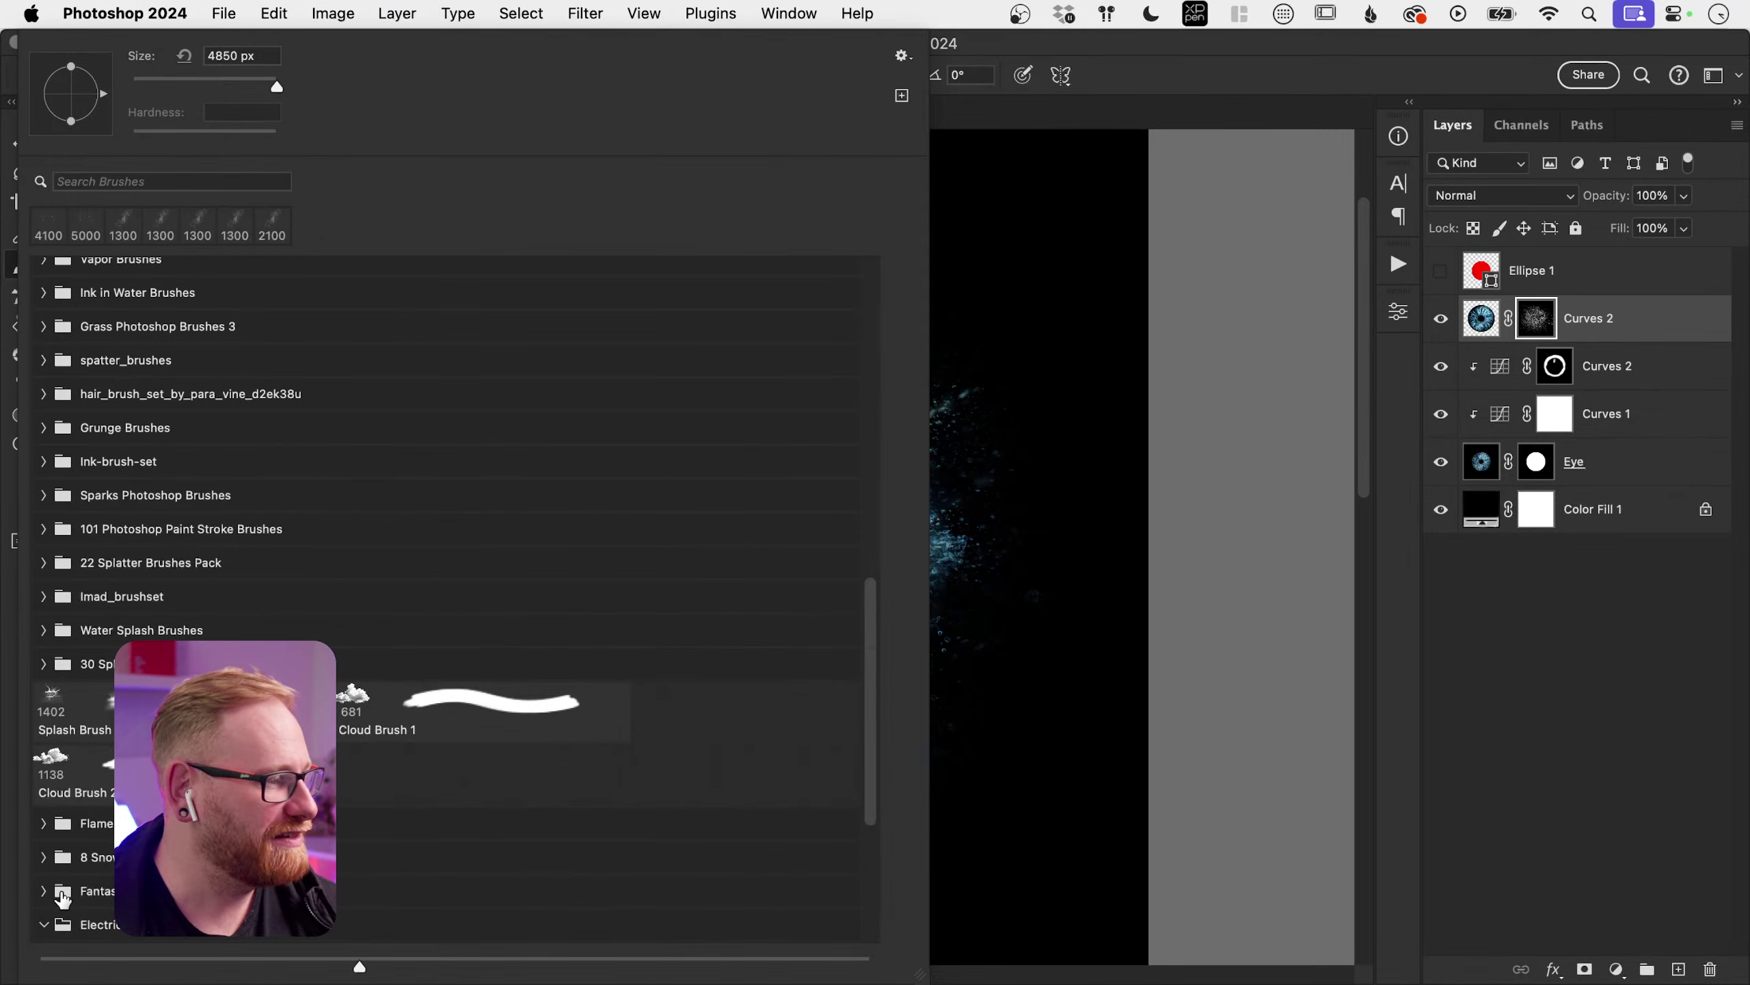
pyautogui.scroll(-5, 62, 889)
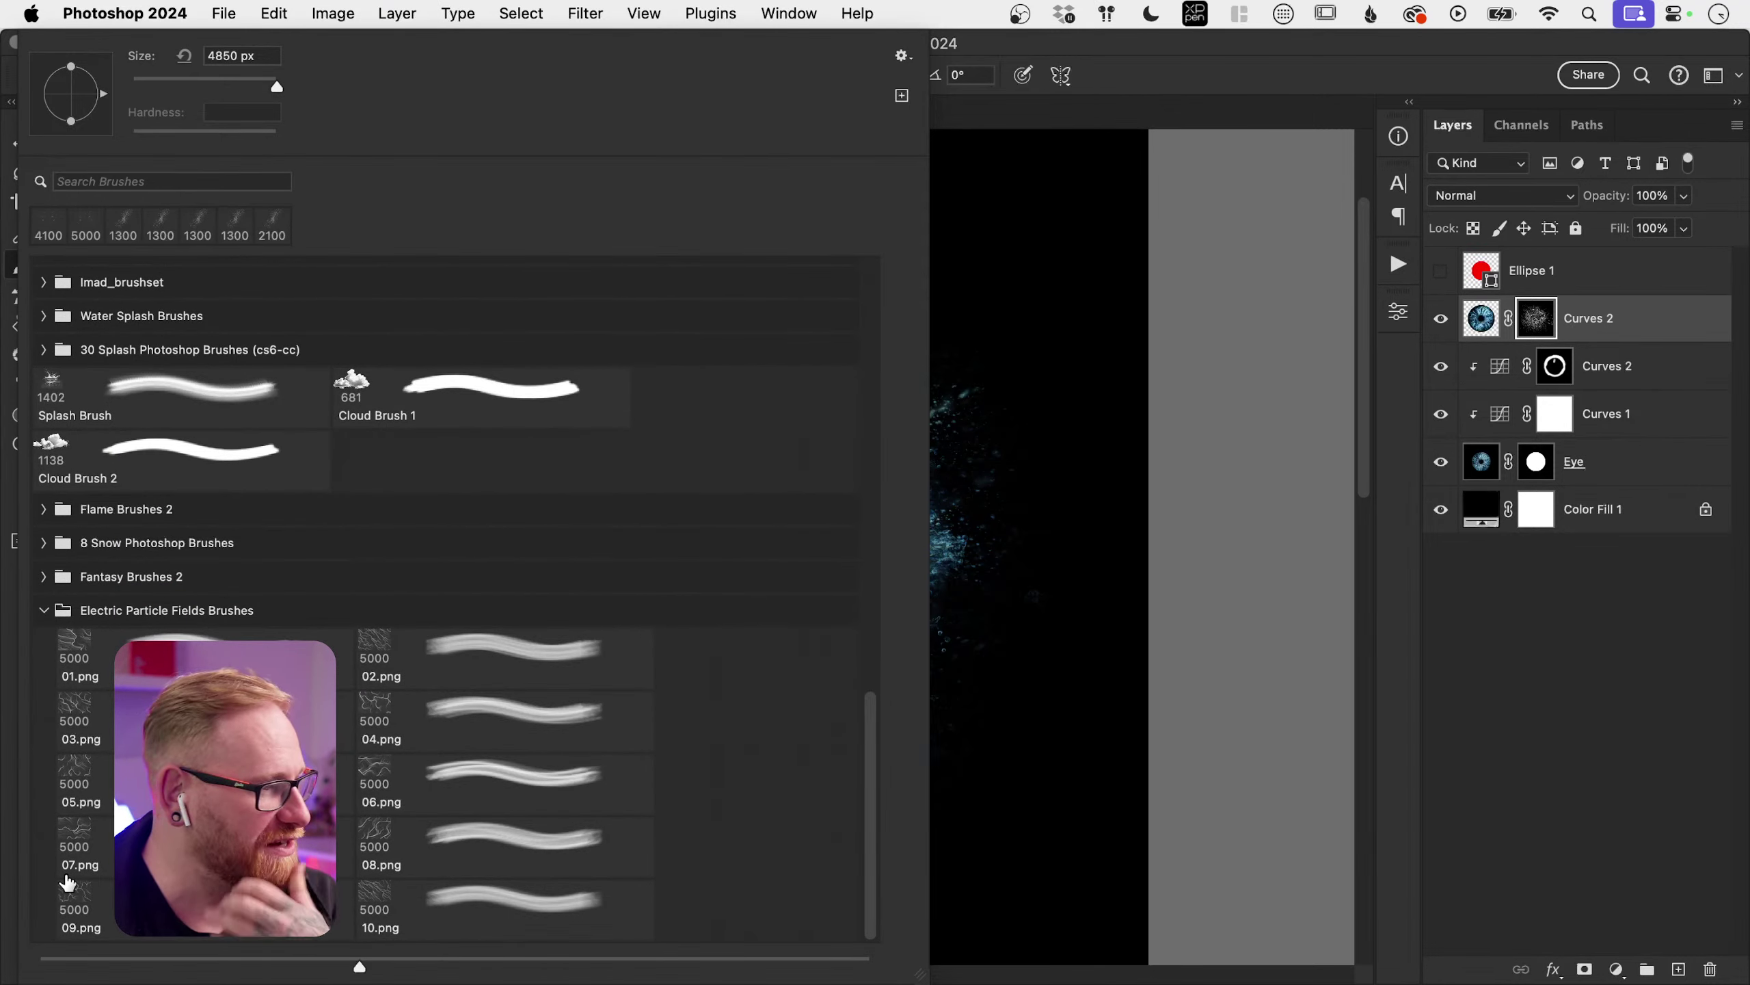
pyautogui.click(510, 721)
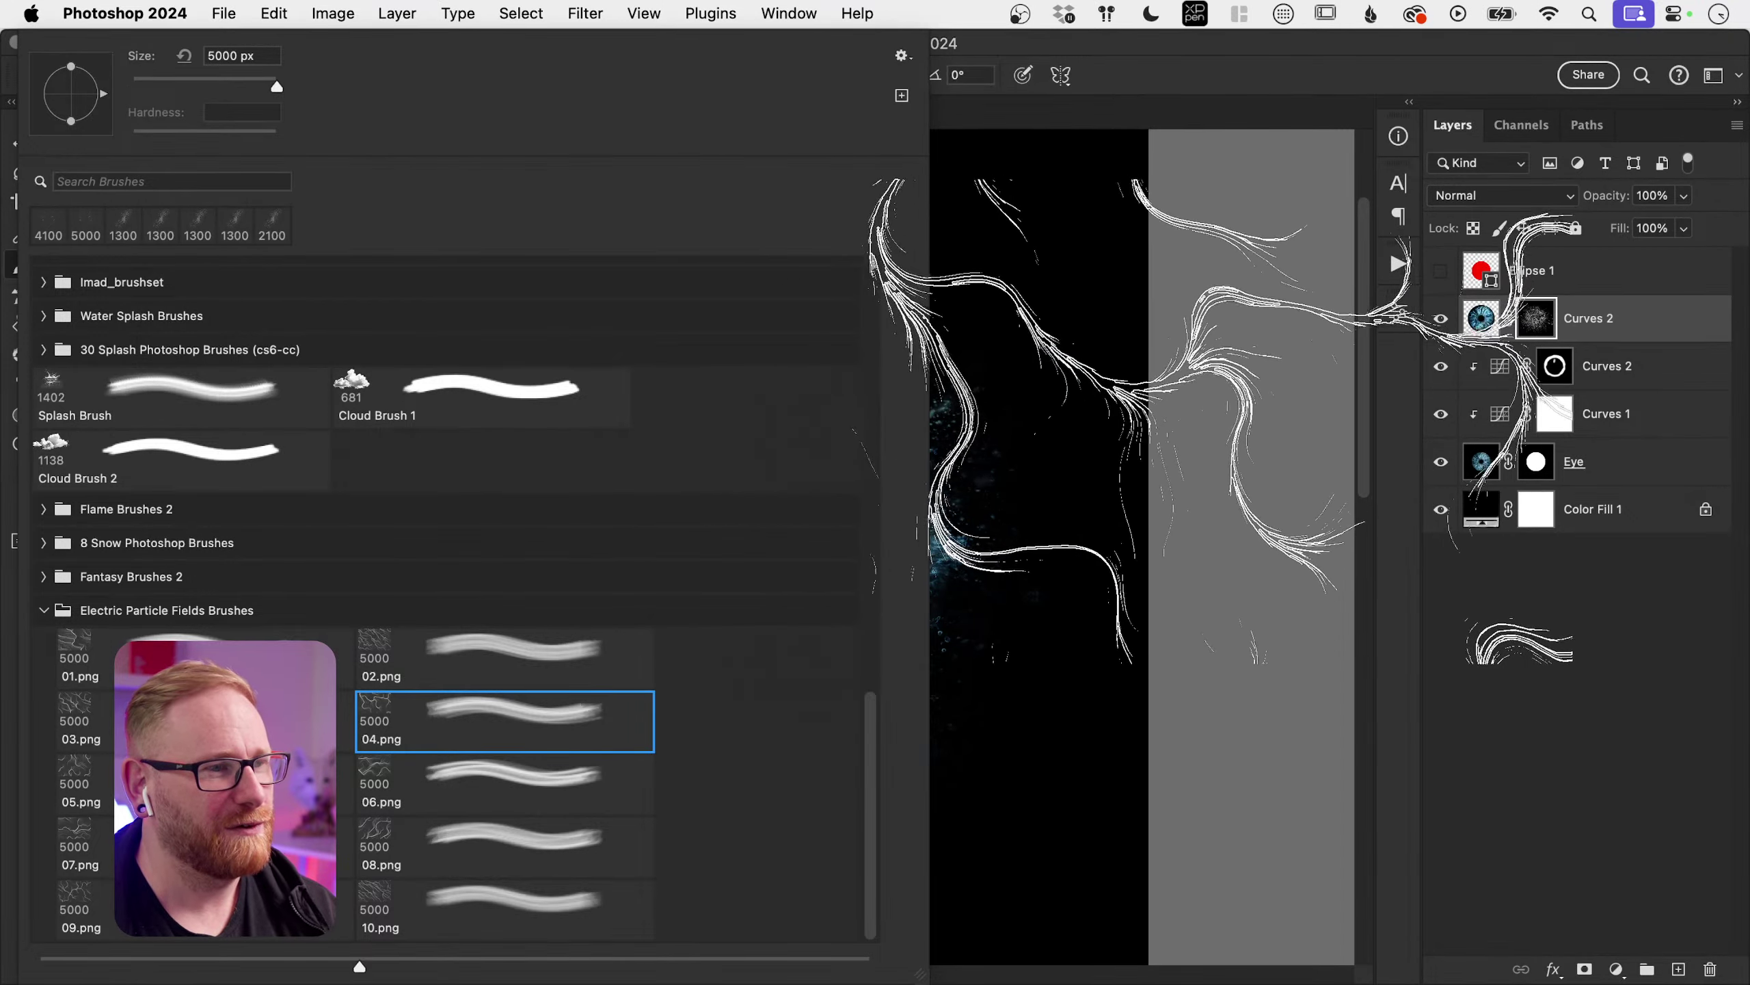
pyautogui.click(1206, 461)
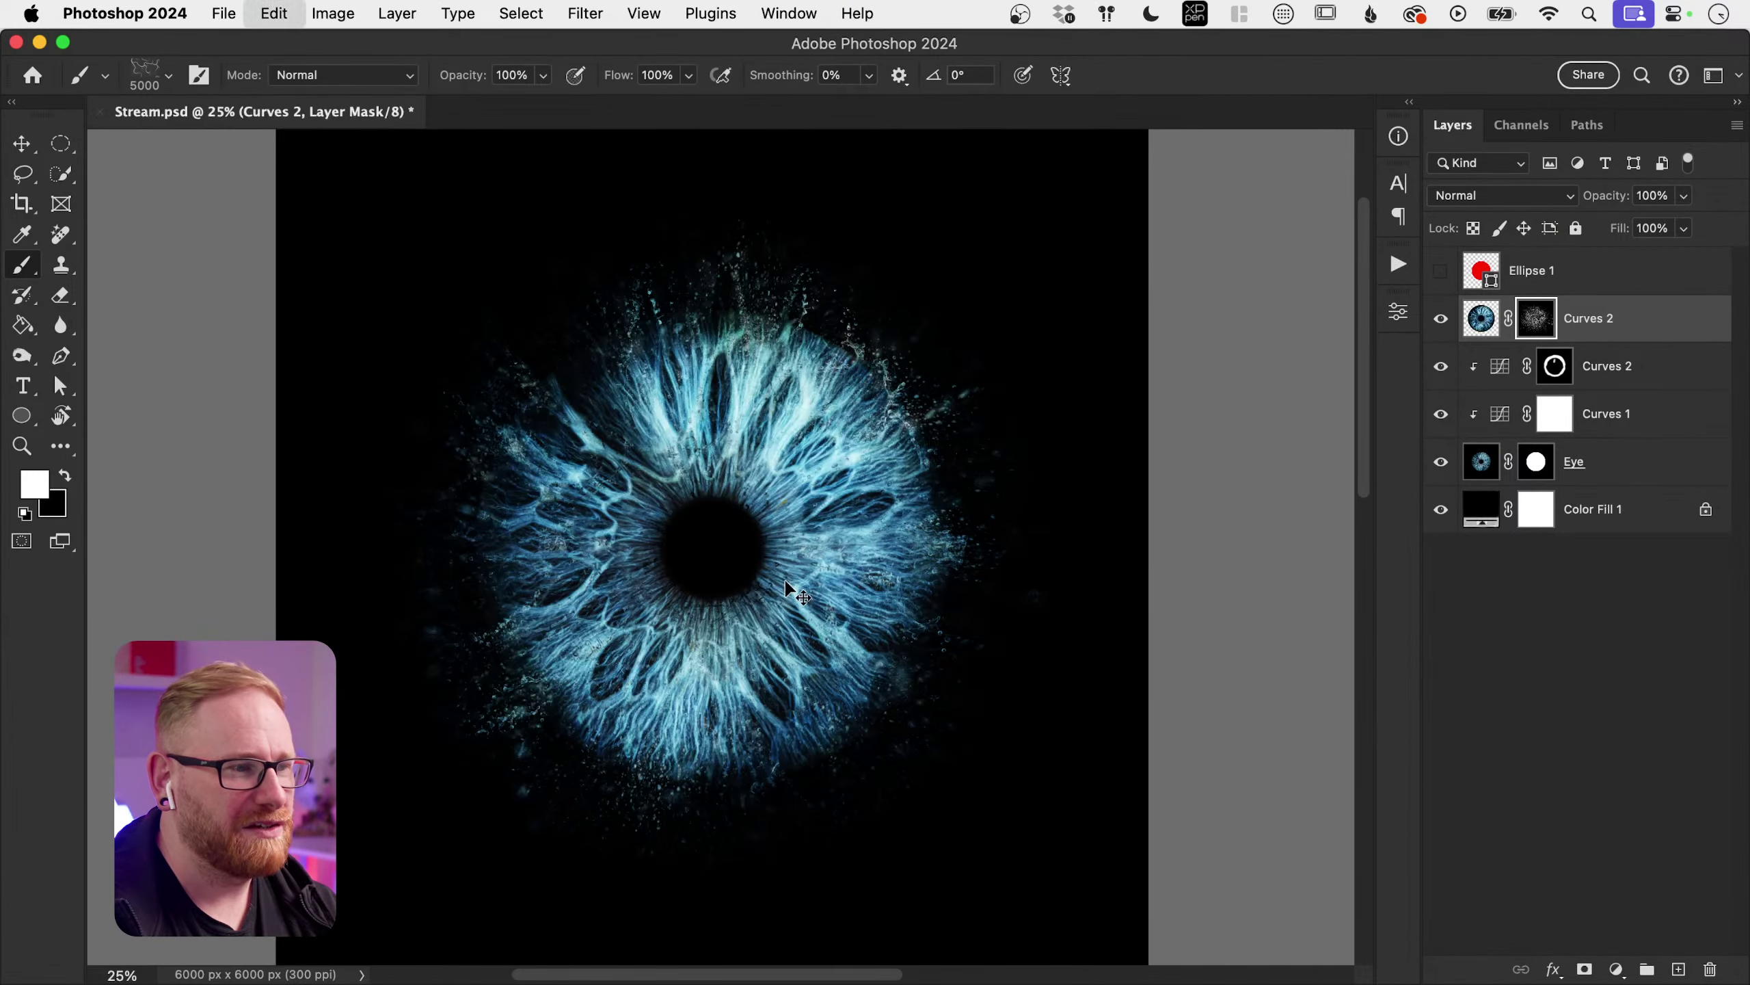
# Step: Reduce the electric particle brush to 2200 px
pyautogui.press('[')
pyautogui.press('[')
pyautogui.press('[')
pyautogui.press('[')
pyautogui.press('[')
pyautogui.press('[')
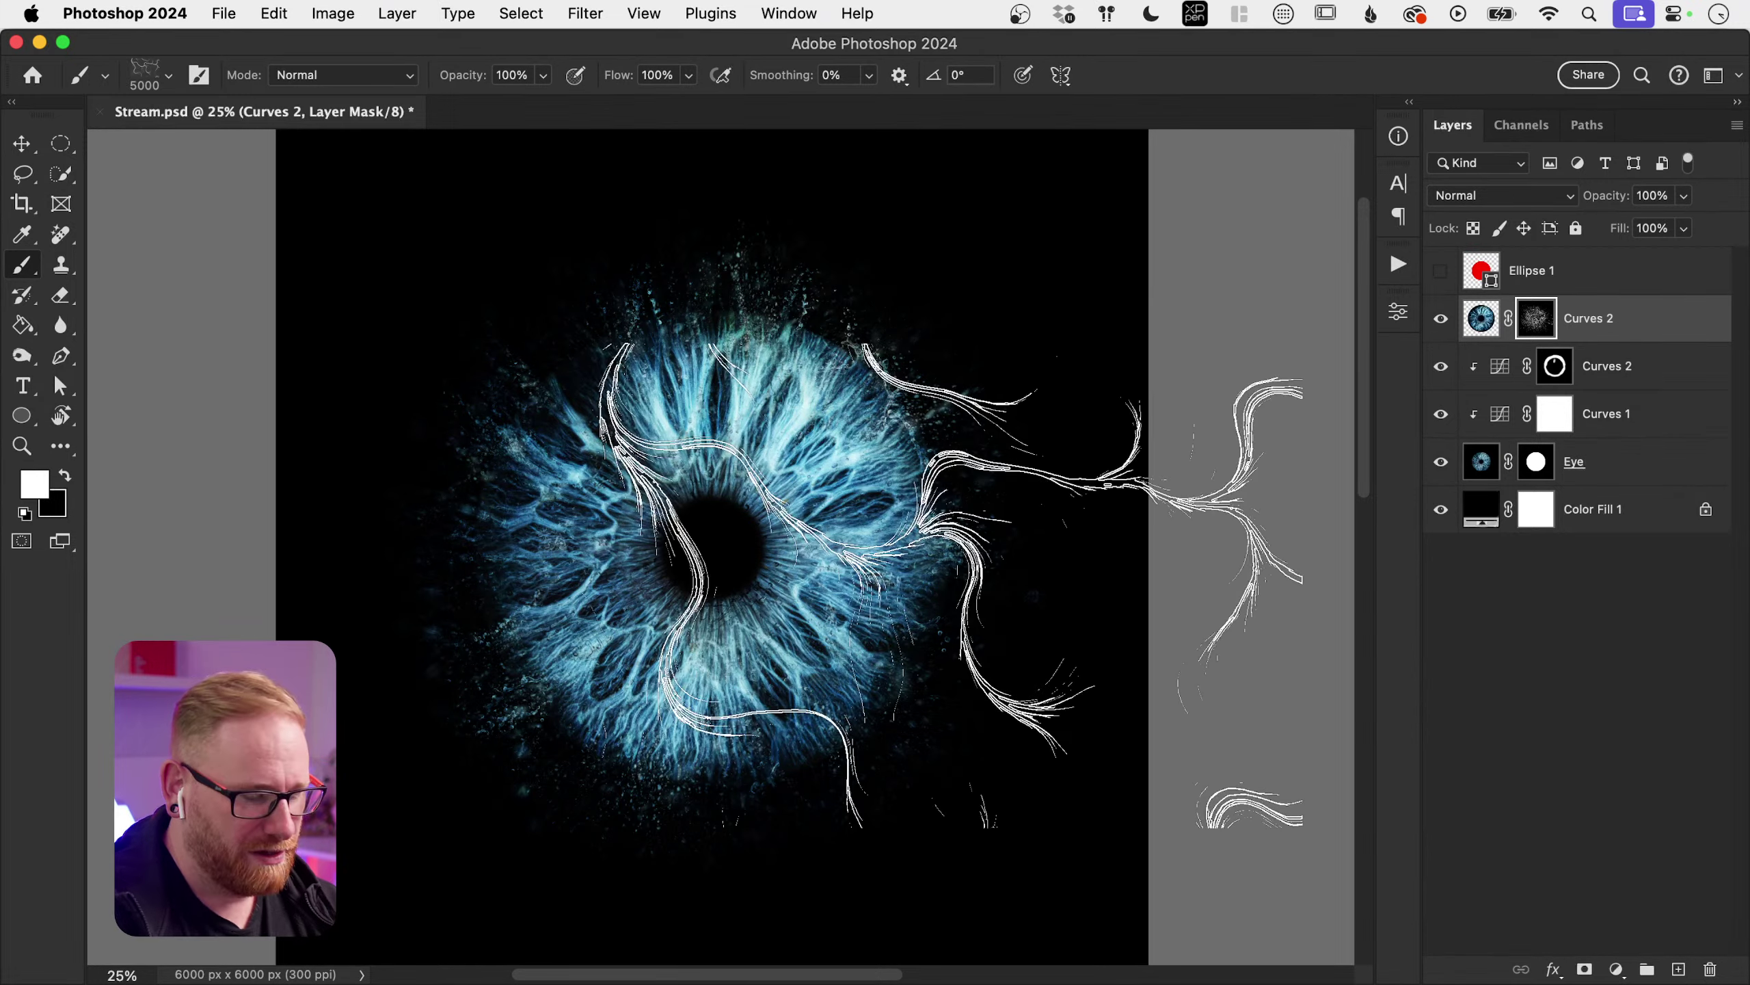
pyautogui.press('[')
pyautogui.press('[')
pyautogui.press('[')
pyautogui.press('[')
pyautogui.press('[')
pyautogui.press('[')
pyautogui.press('[')
pyautogui.press('[')
pyautogui.press('[')
pyautogui.press('[')
pyautogui.press('[')
pyautogui.press('[')
pyautogui.press('[')
pyautogui.press('[')
pyautogui.press('[')
pyautogui.press('[')
pyautogui.press('[')
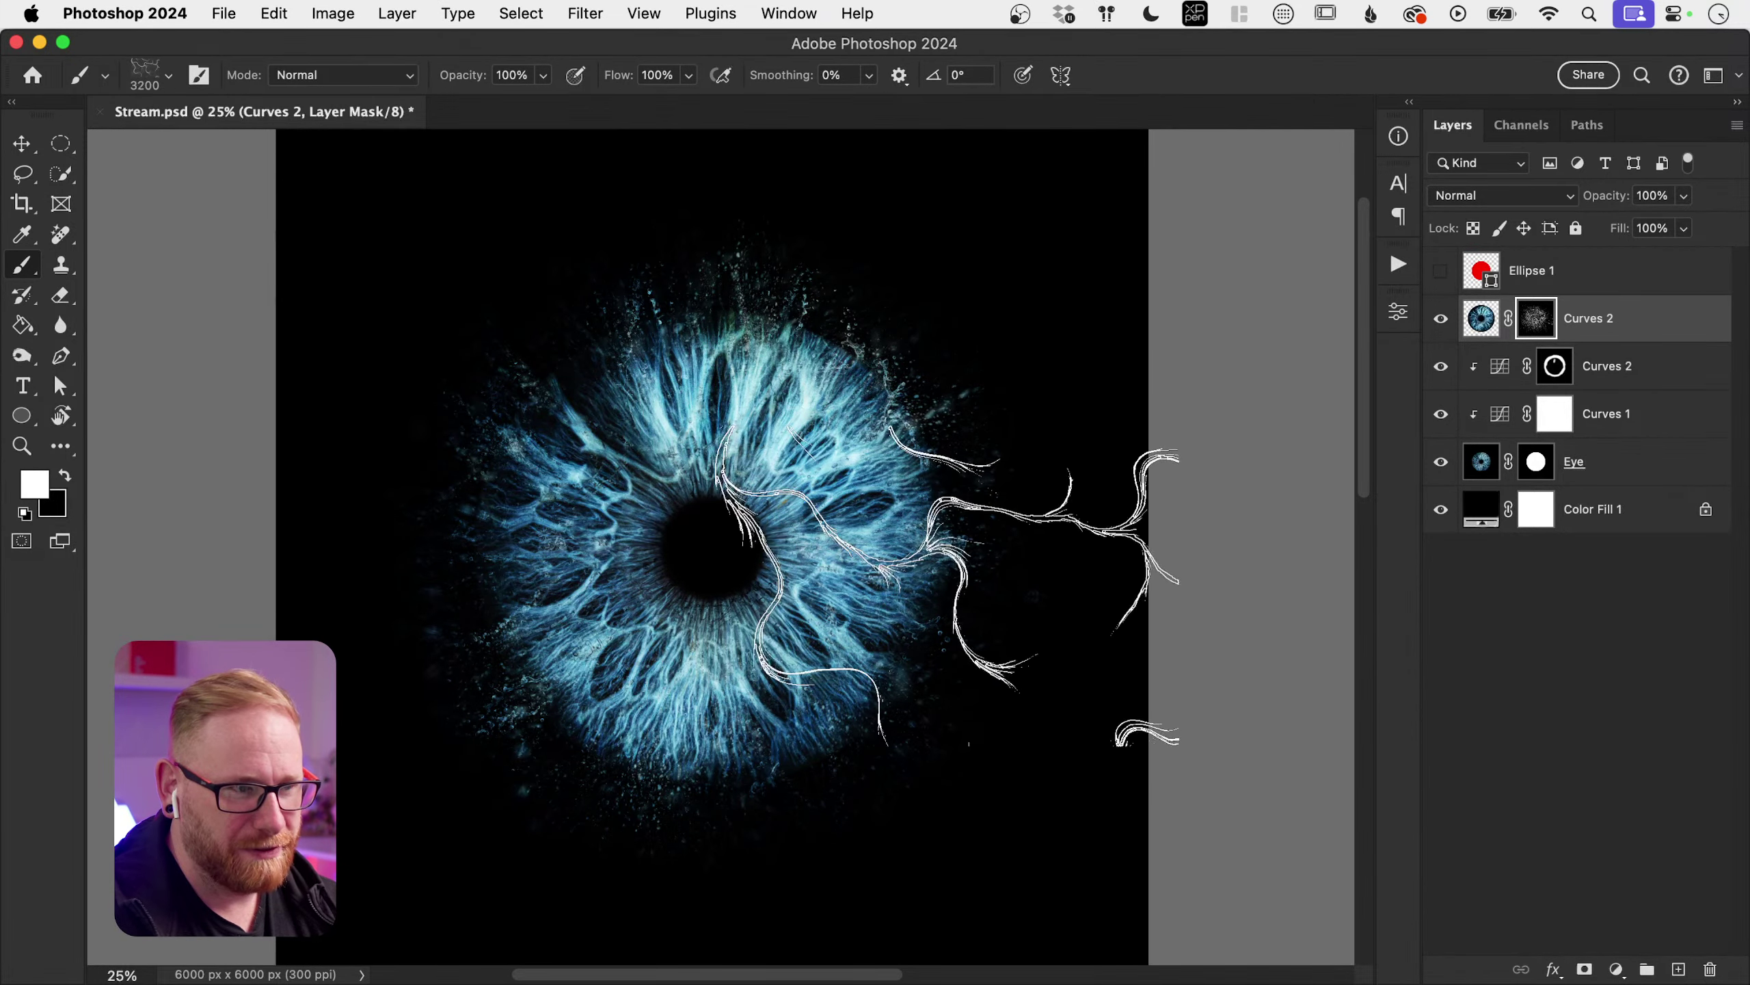
pyautogui.press('[')
pyautogui.press('[')
pyautogui.press('[')
pyautogui.press('[')
pyautogui.press('[')
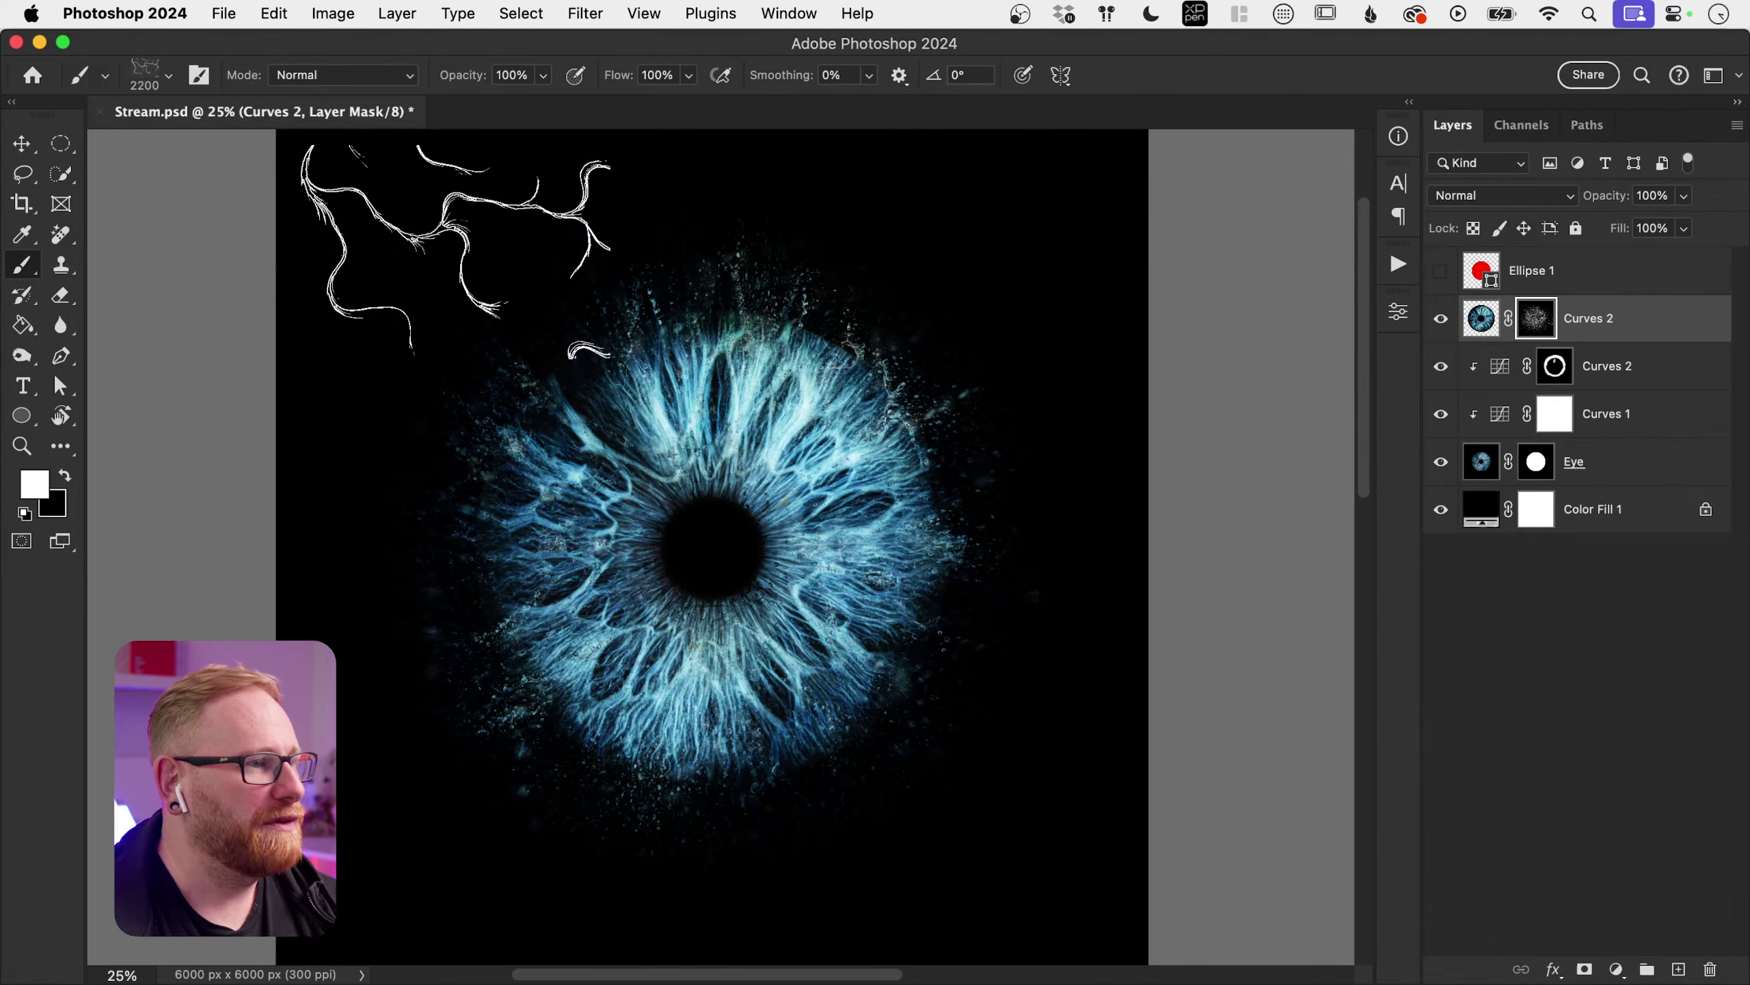
# Step: Choose the 1804 px Dust Particles 4 brush from the Dust Particles Brushes set
pyautogui.click(163, 74)
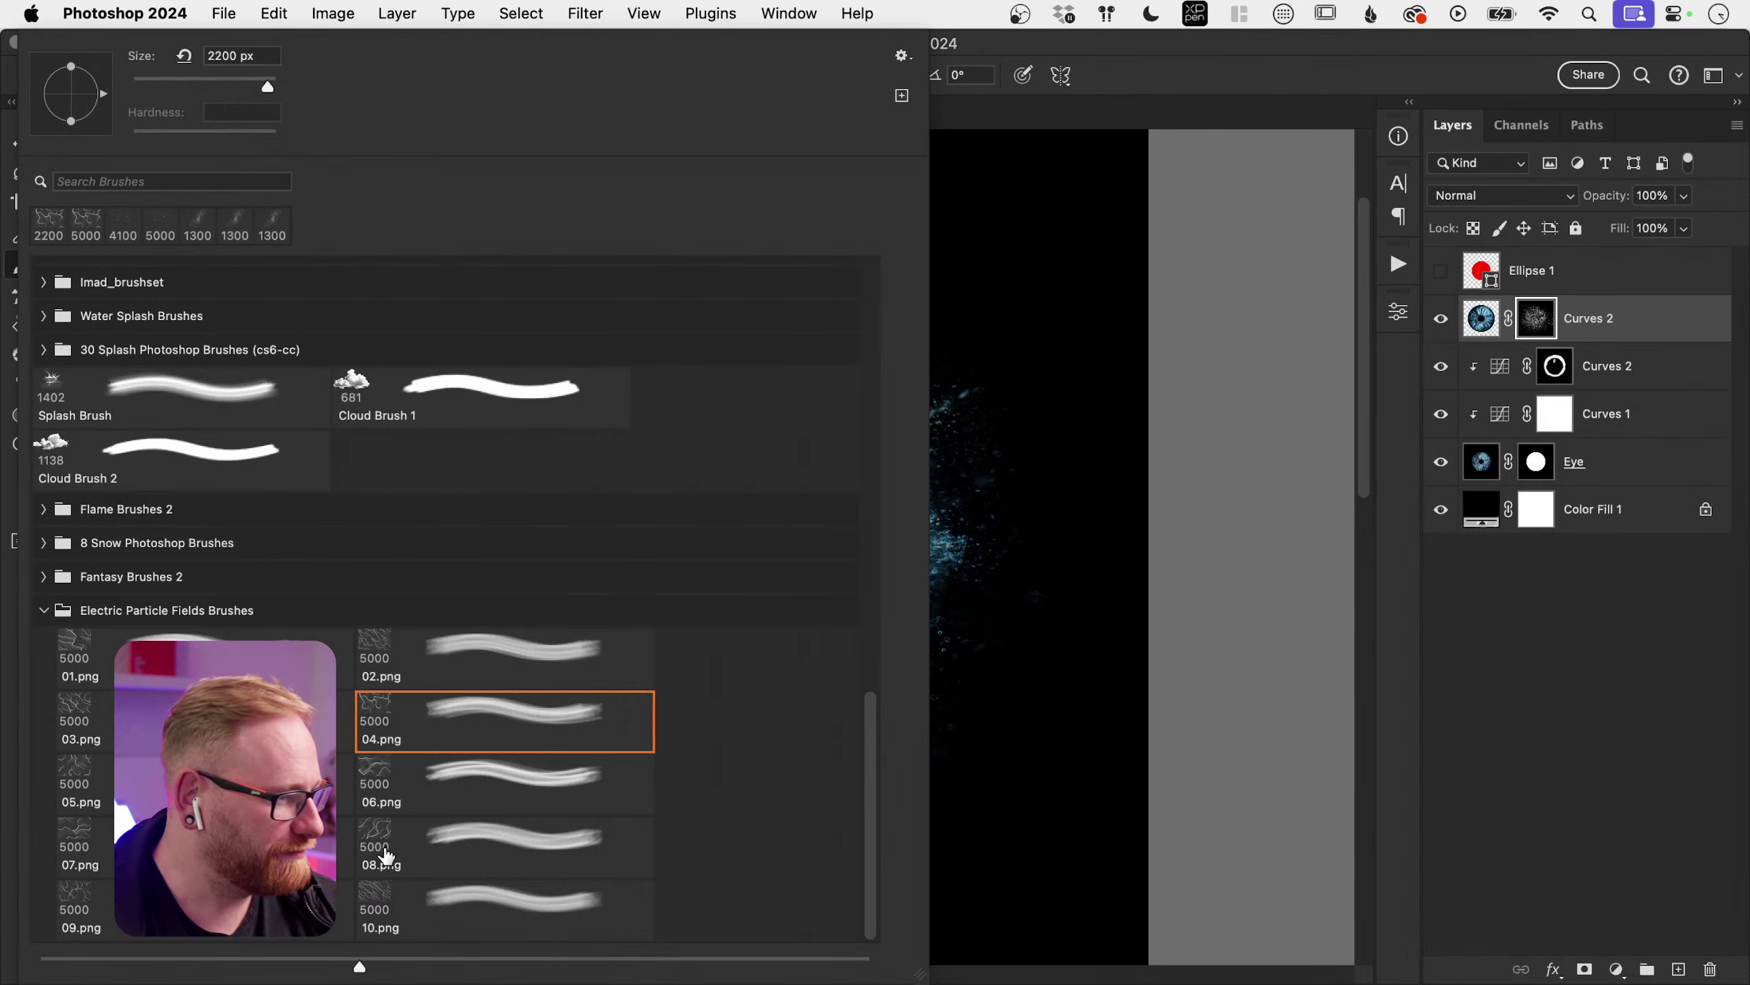
pyautogui.click(45, 610)
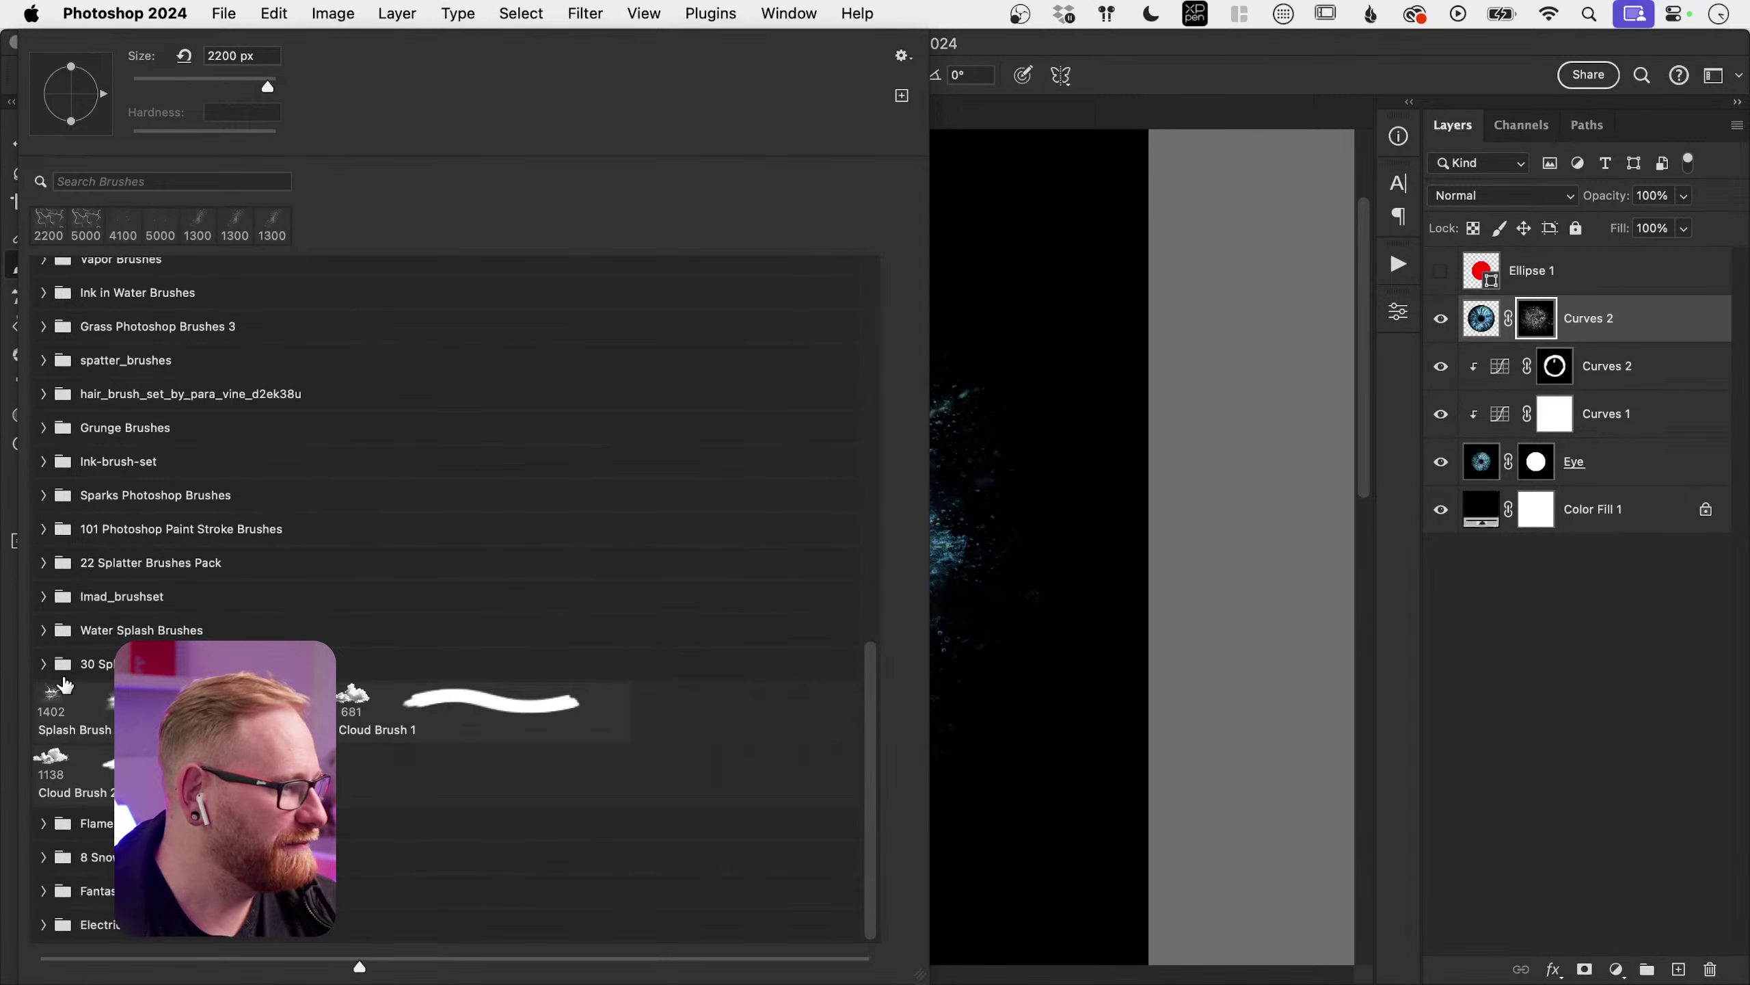
pyautogui.scroll(3, 103, 459)
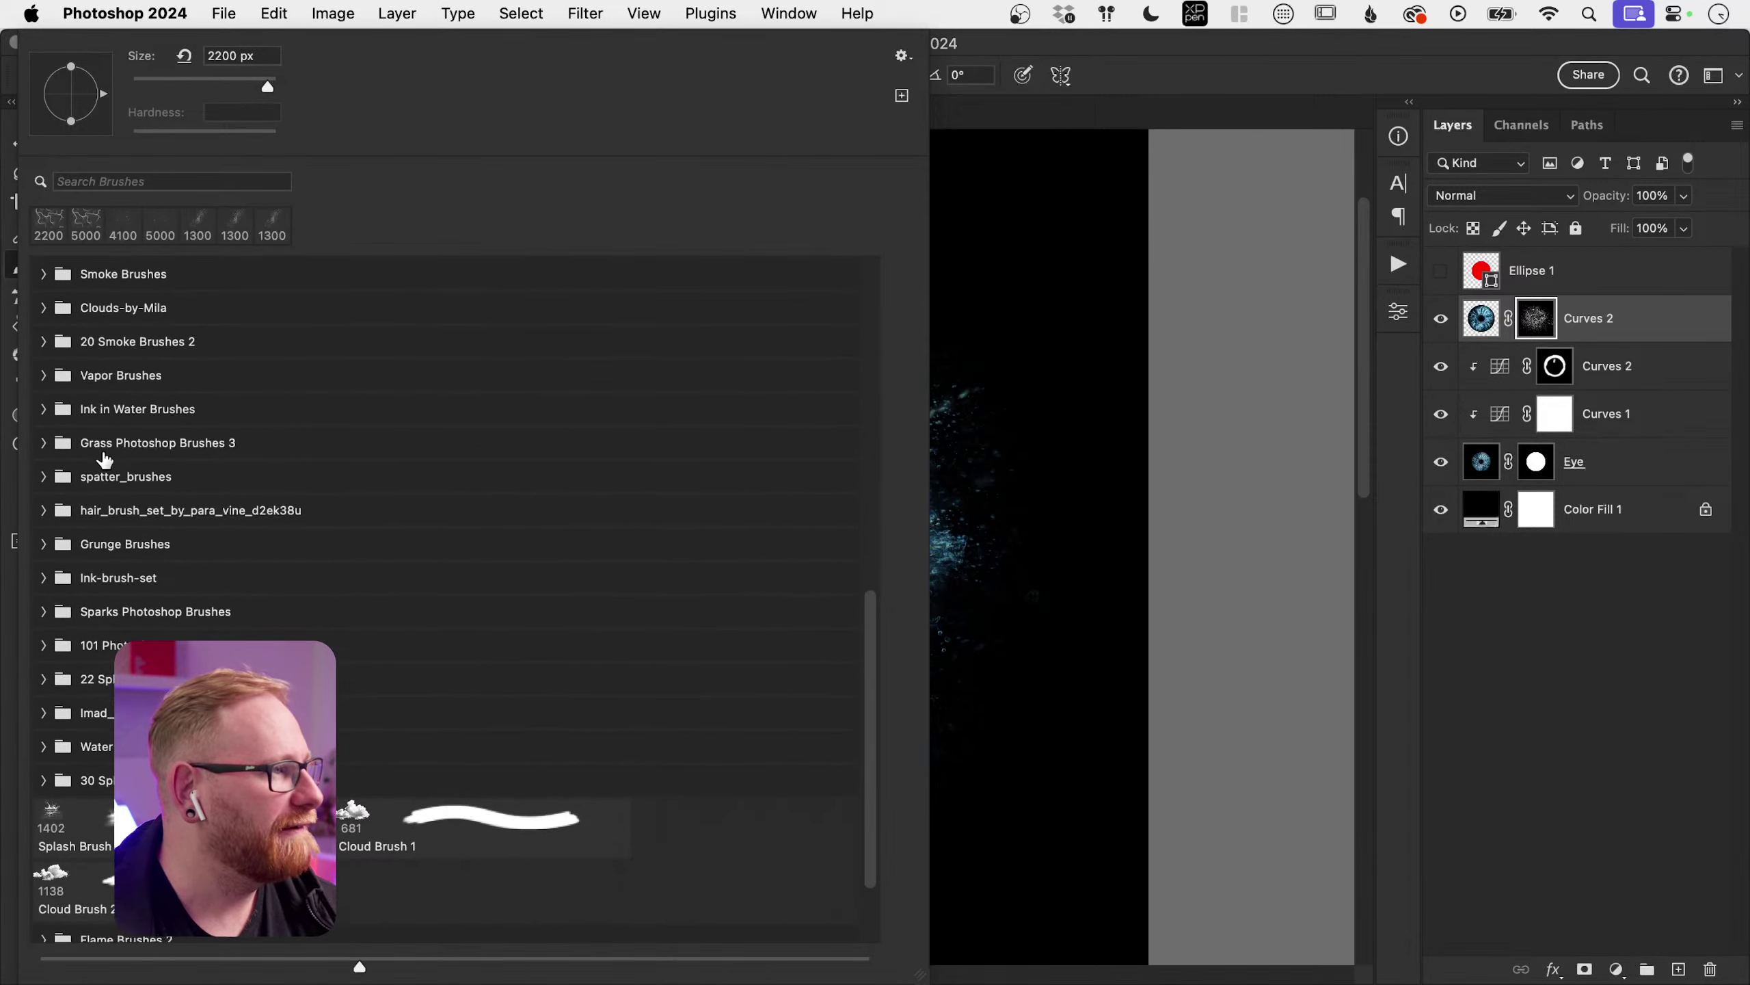
pyautogui.scroll(8, 103, 462)
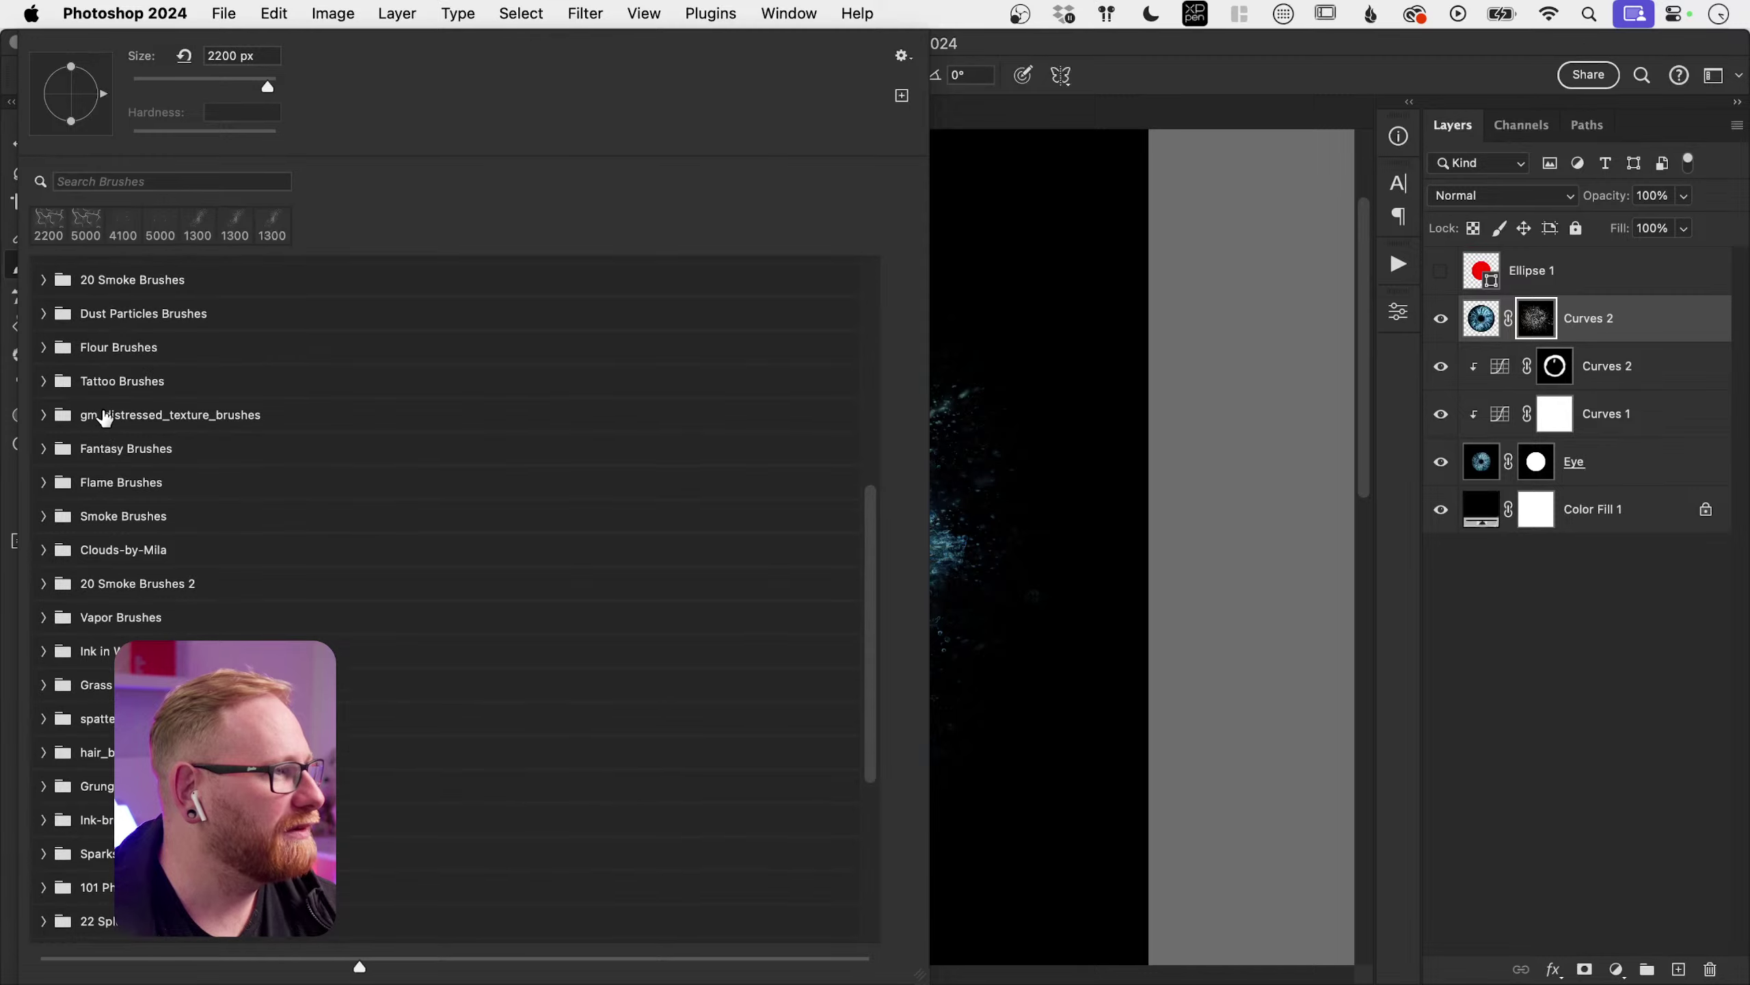
pyautogui.click(46, 405)
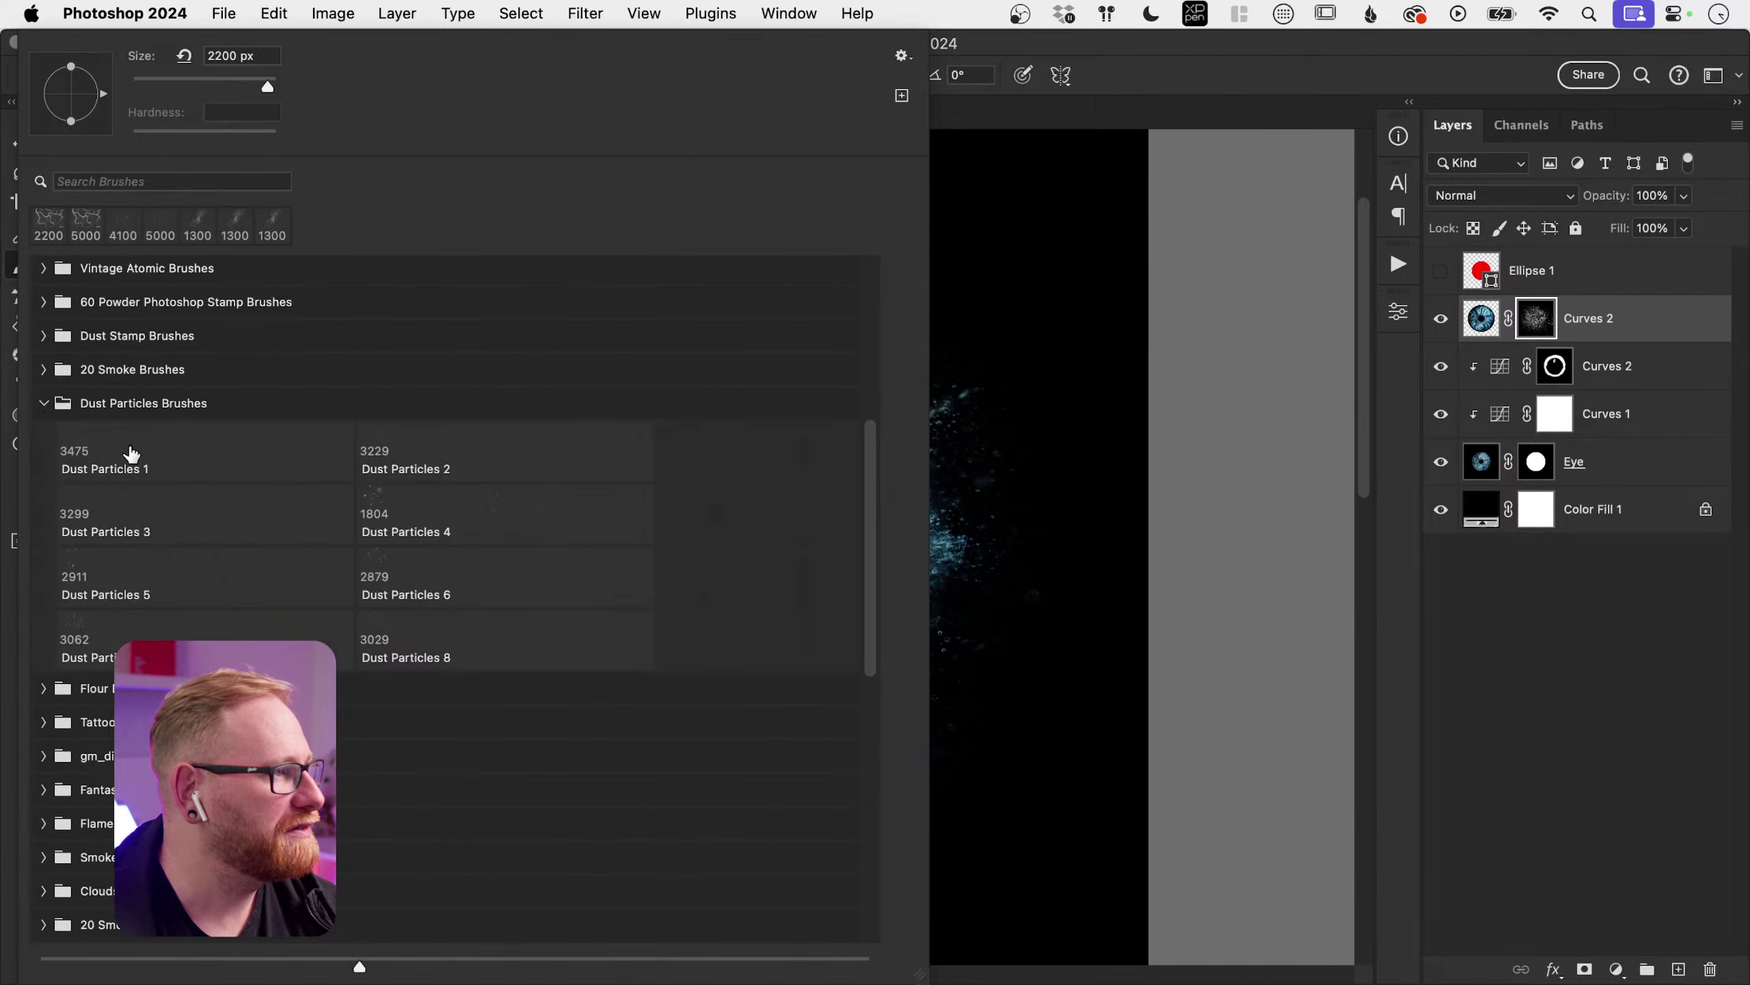
pyautogui.click(592, 514)
pyautogui.click(1045, 539)
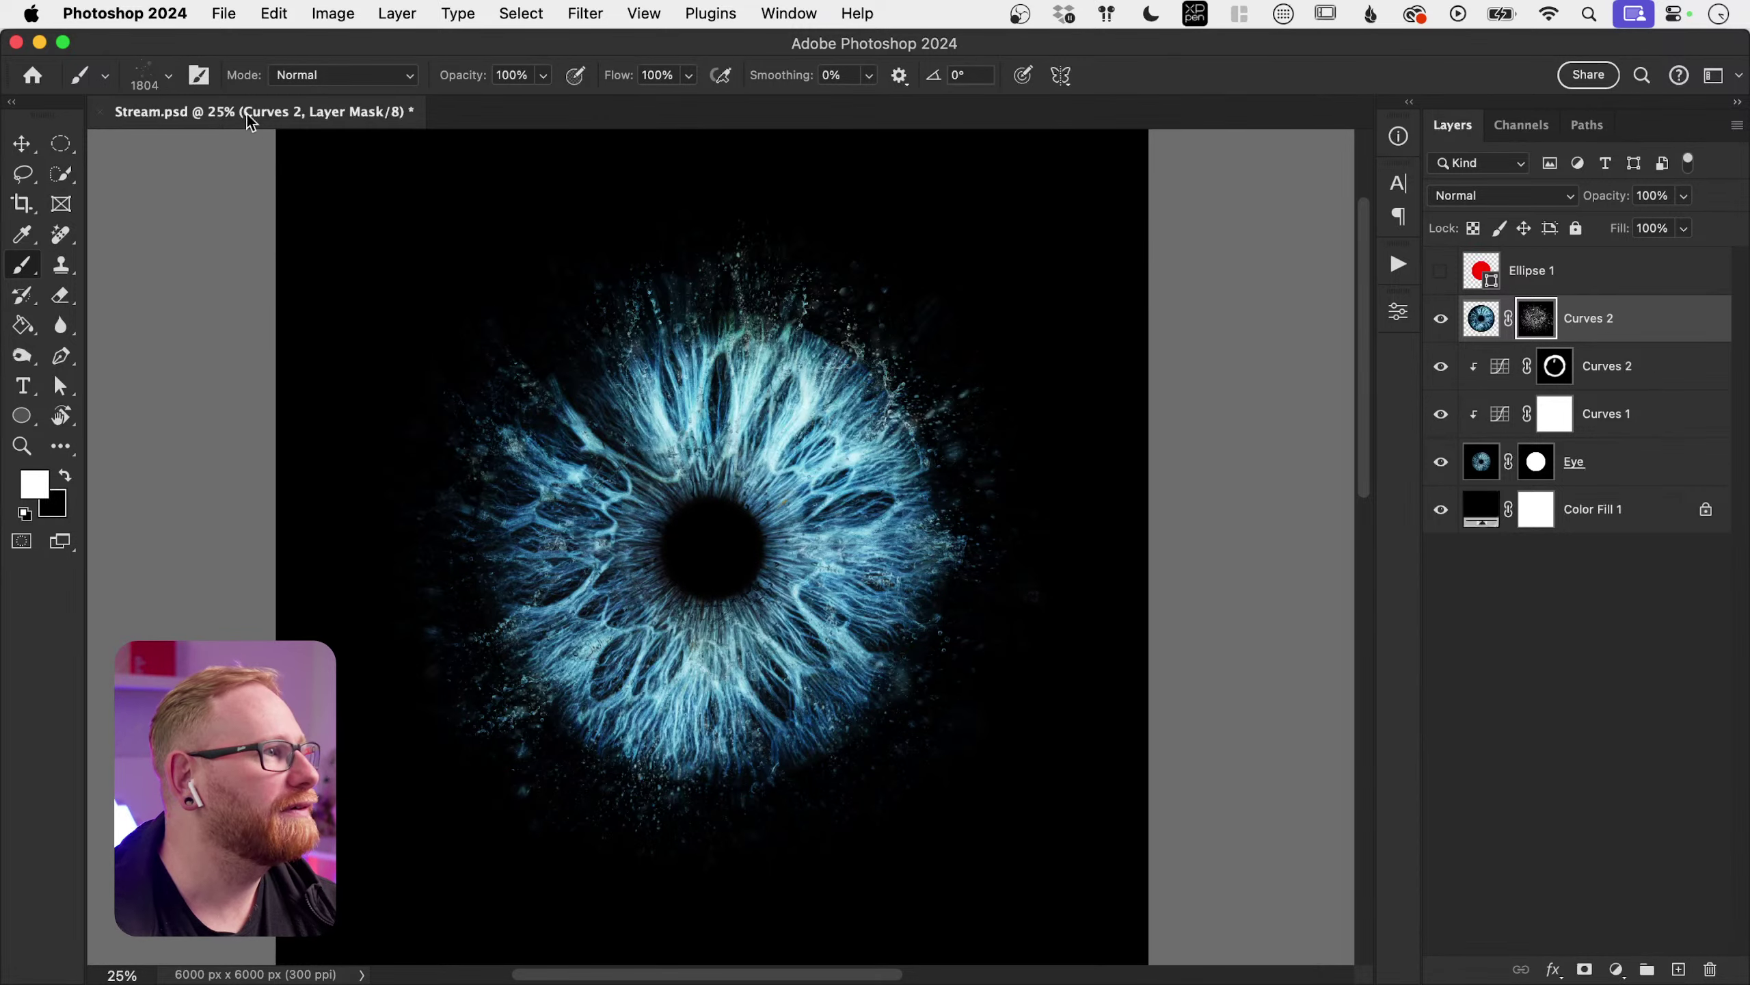
# Step: Choose the 3383 px brush 12 from the 60 Powder Photoshop Stamp Brushes set
pyautogui.click(164, 76)
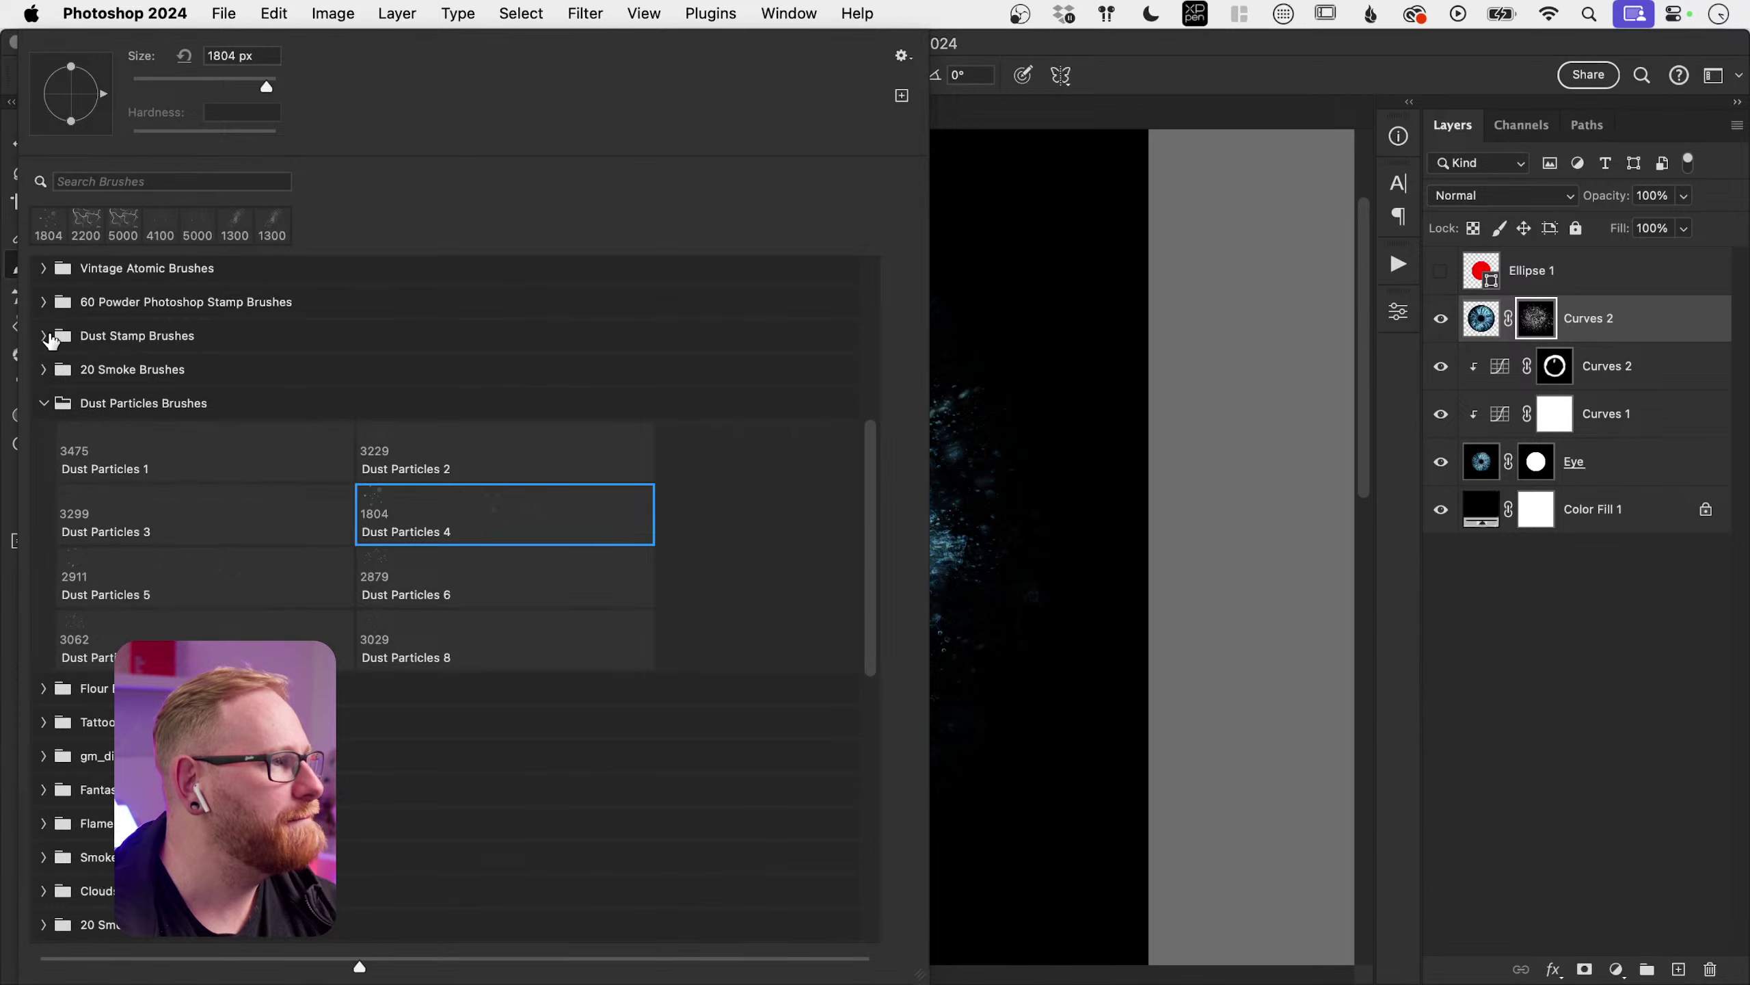
pyautogui.click(44, 303)
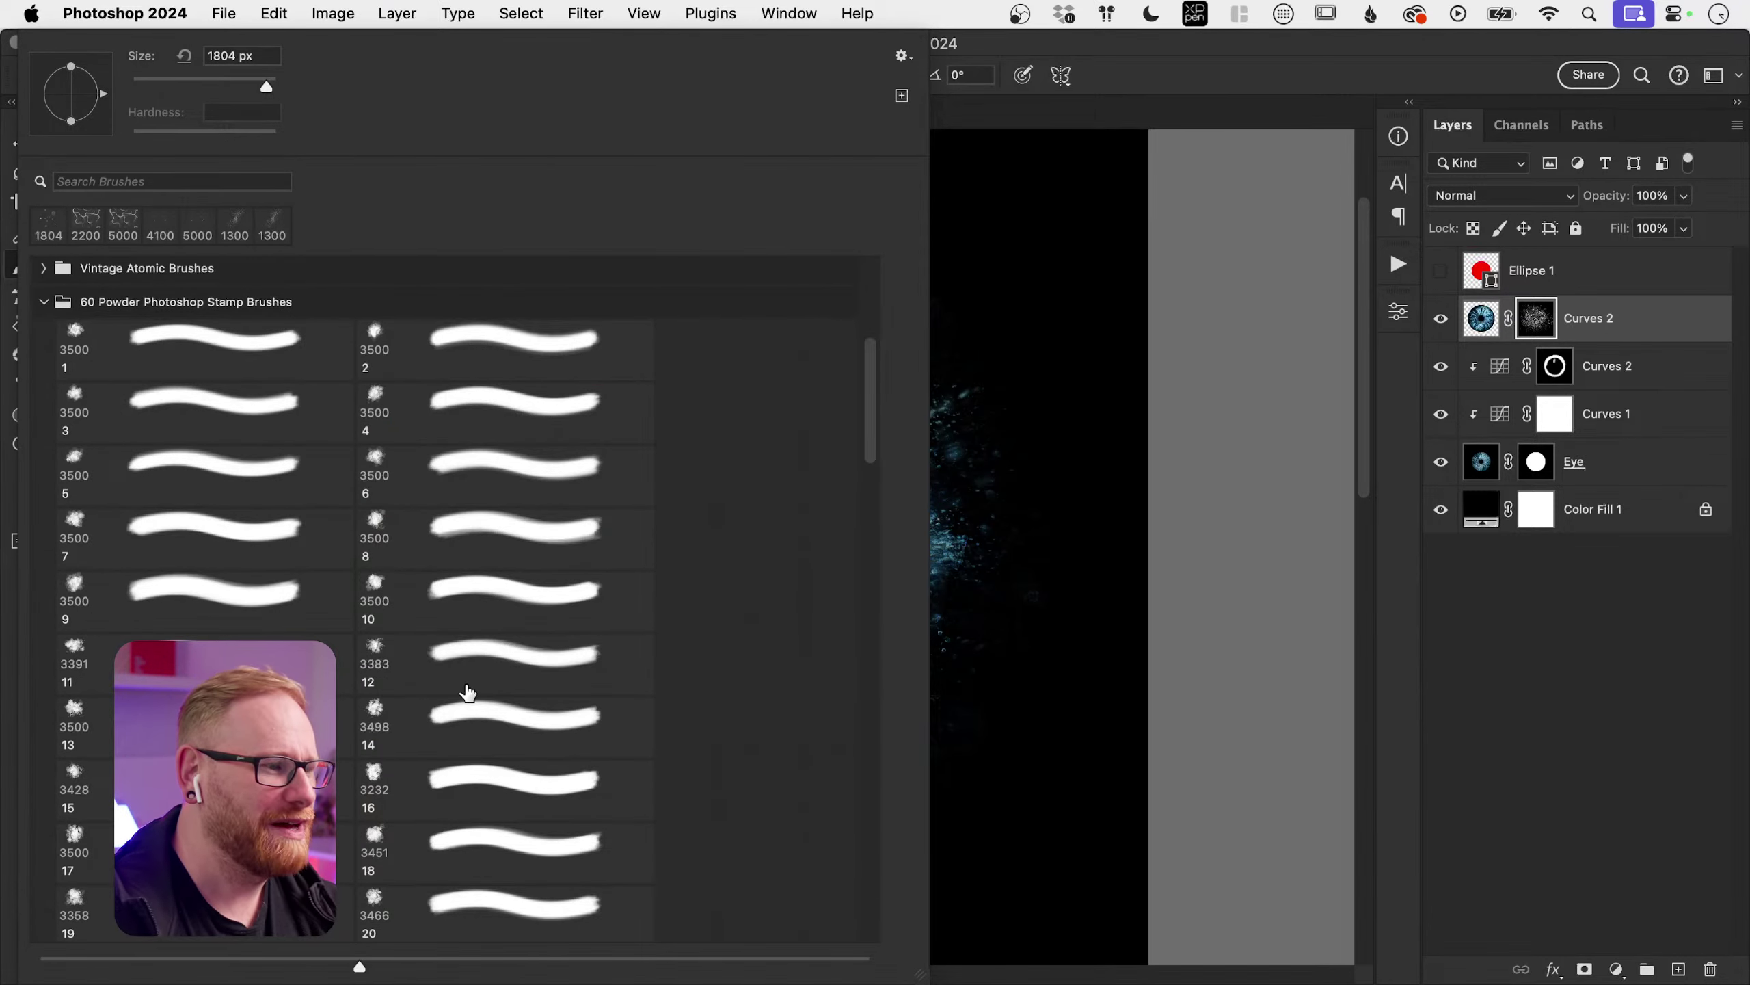
pyautogui.doubleClick(477, 651)
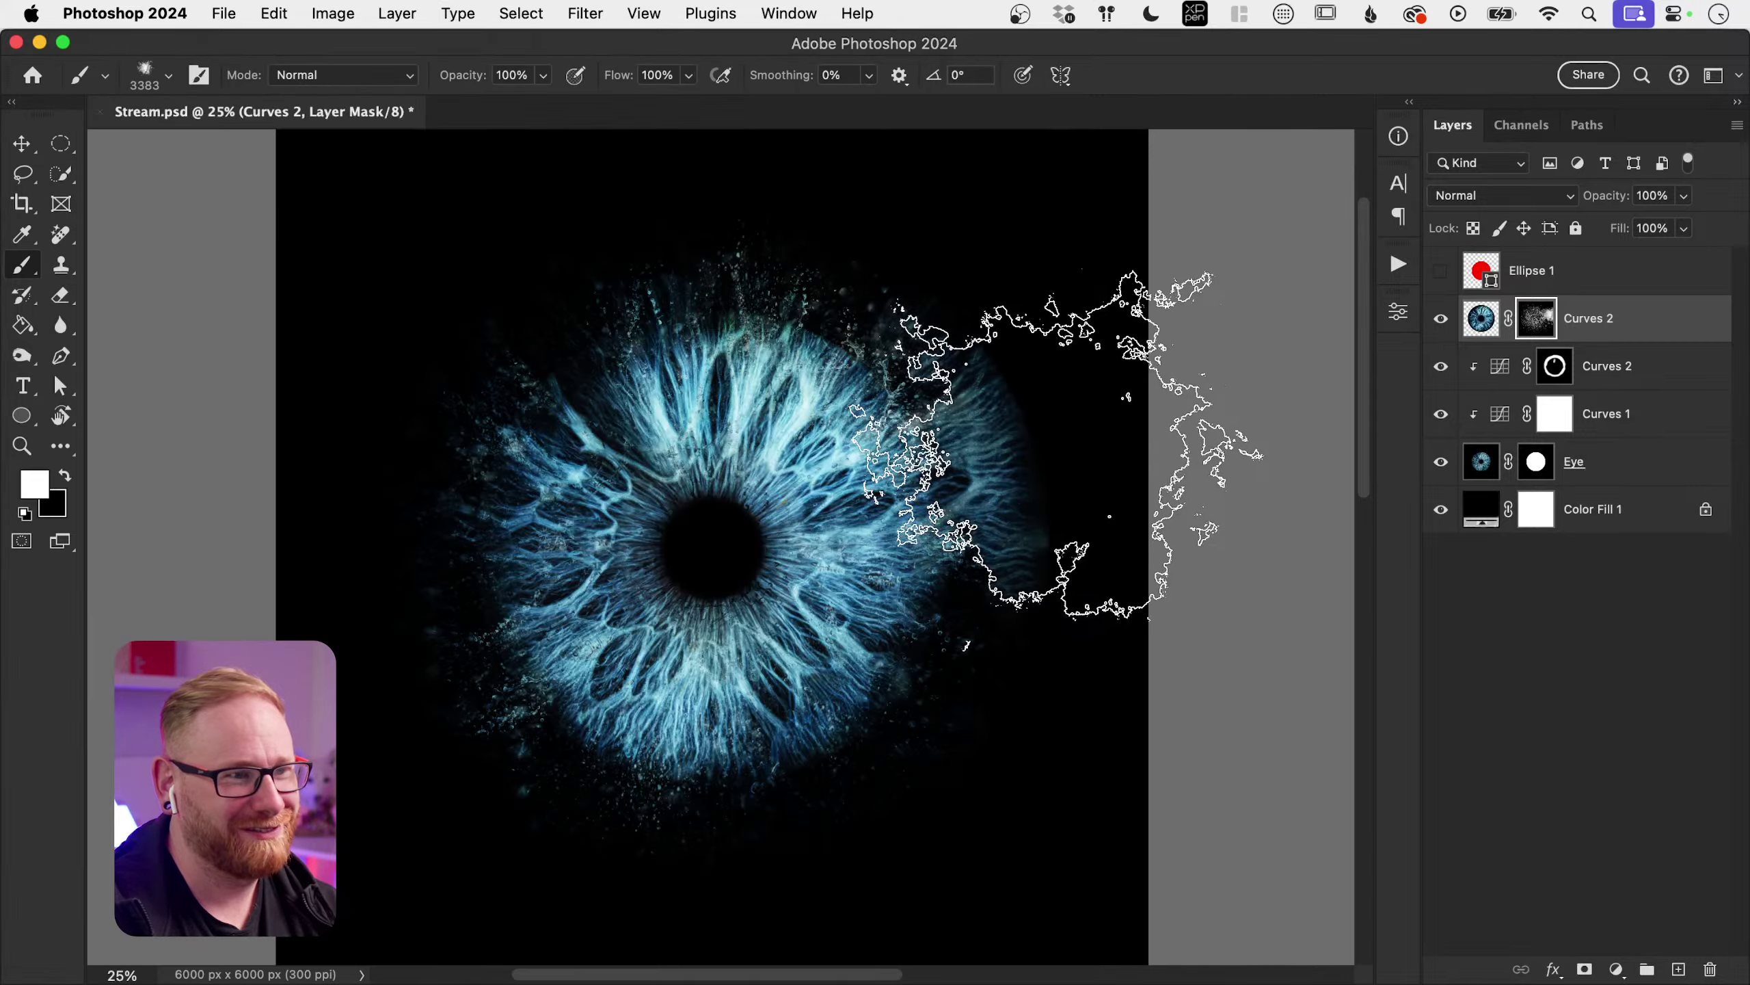
# Step: Try stamping white with the powder brush at several spots around the iris on the mask, undoing each stamp
pyautogui.click(661, 502)
pyautogui.press('super+z')
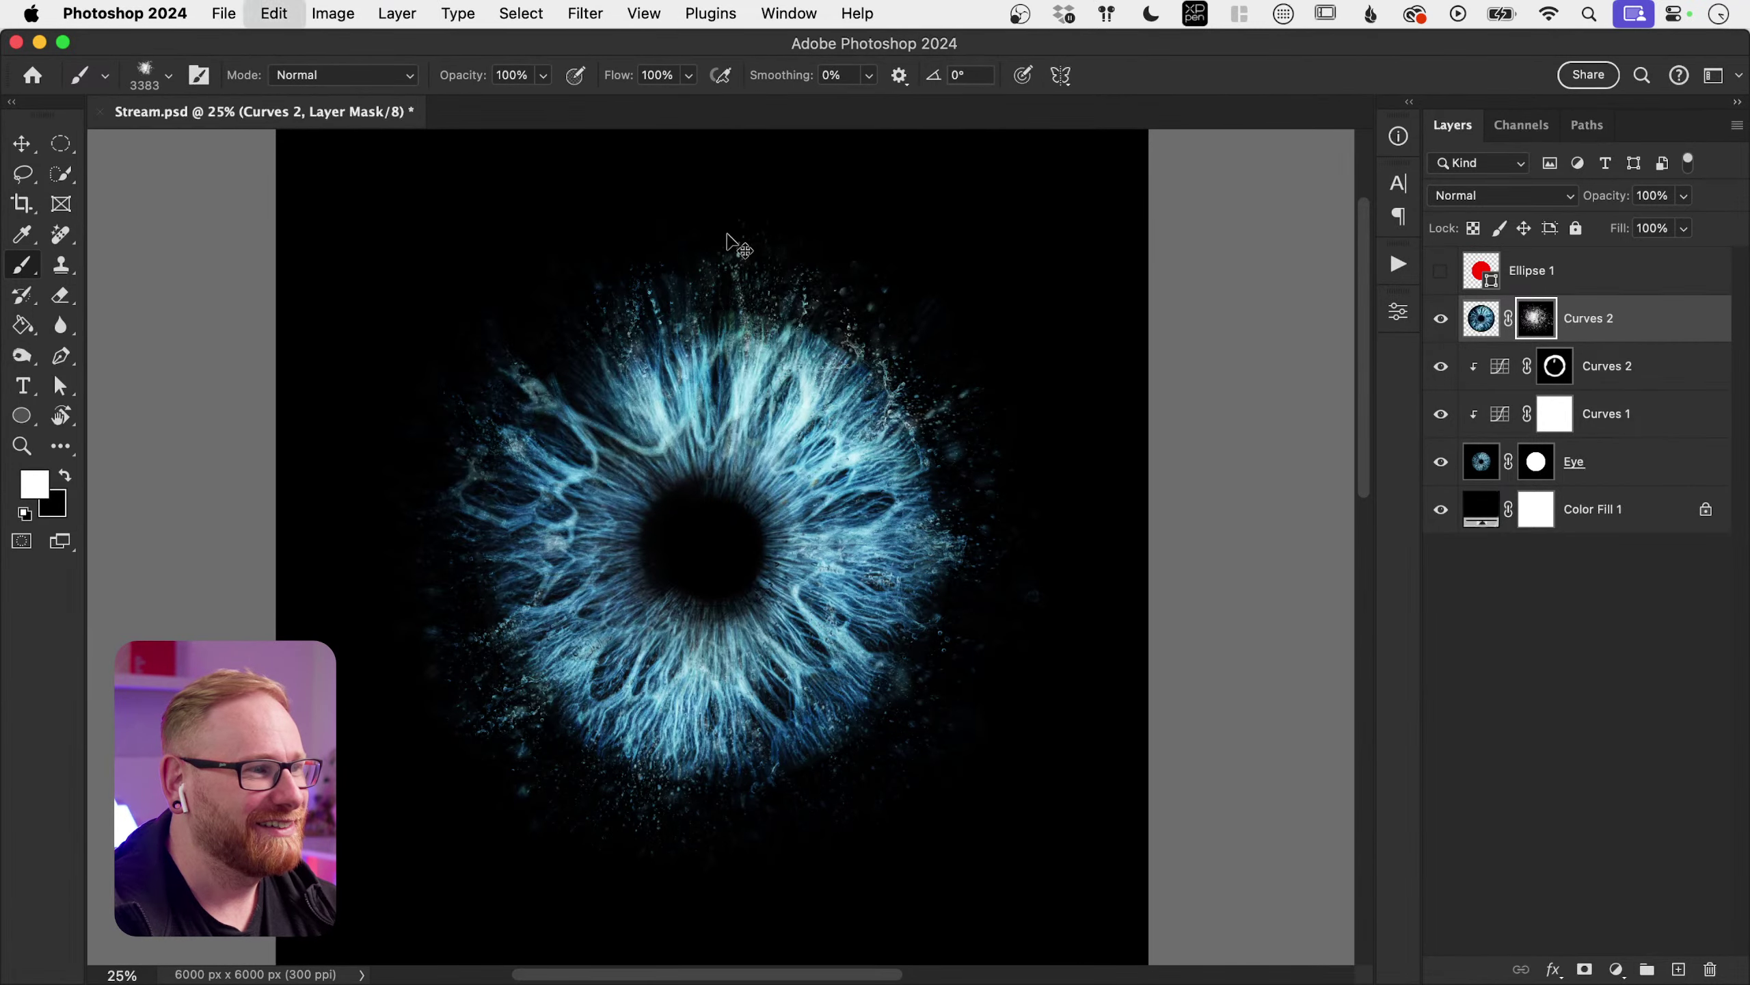
pyautogui.click(566, 333)
pyautogui.press('super+z')
pyautogui.click(879, 508)
pyautogui.press('super+z')
pyautogui.click(831, 632)
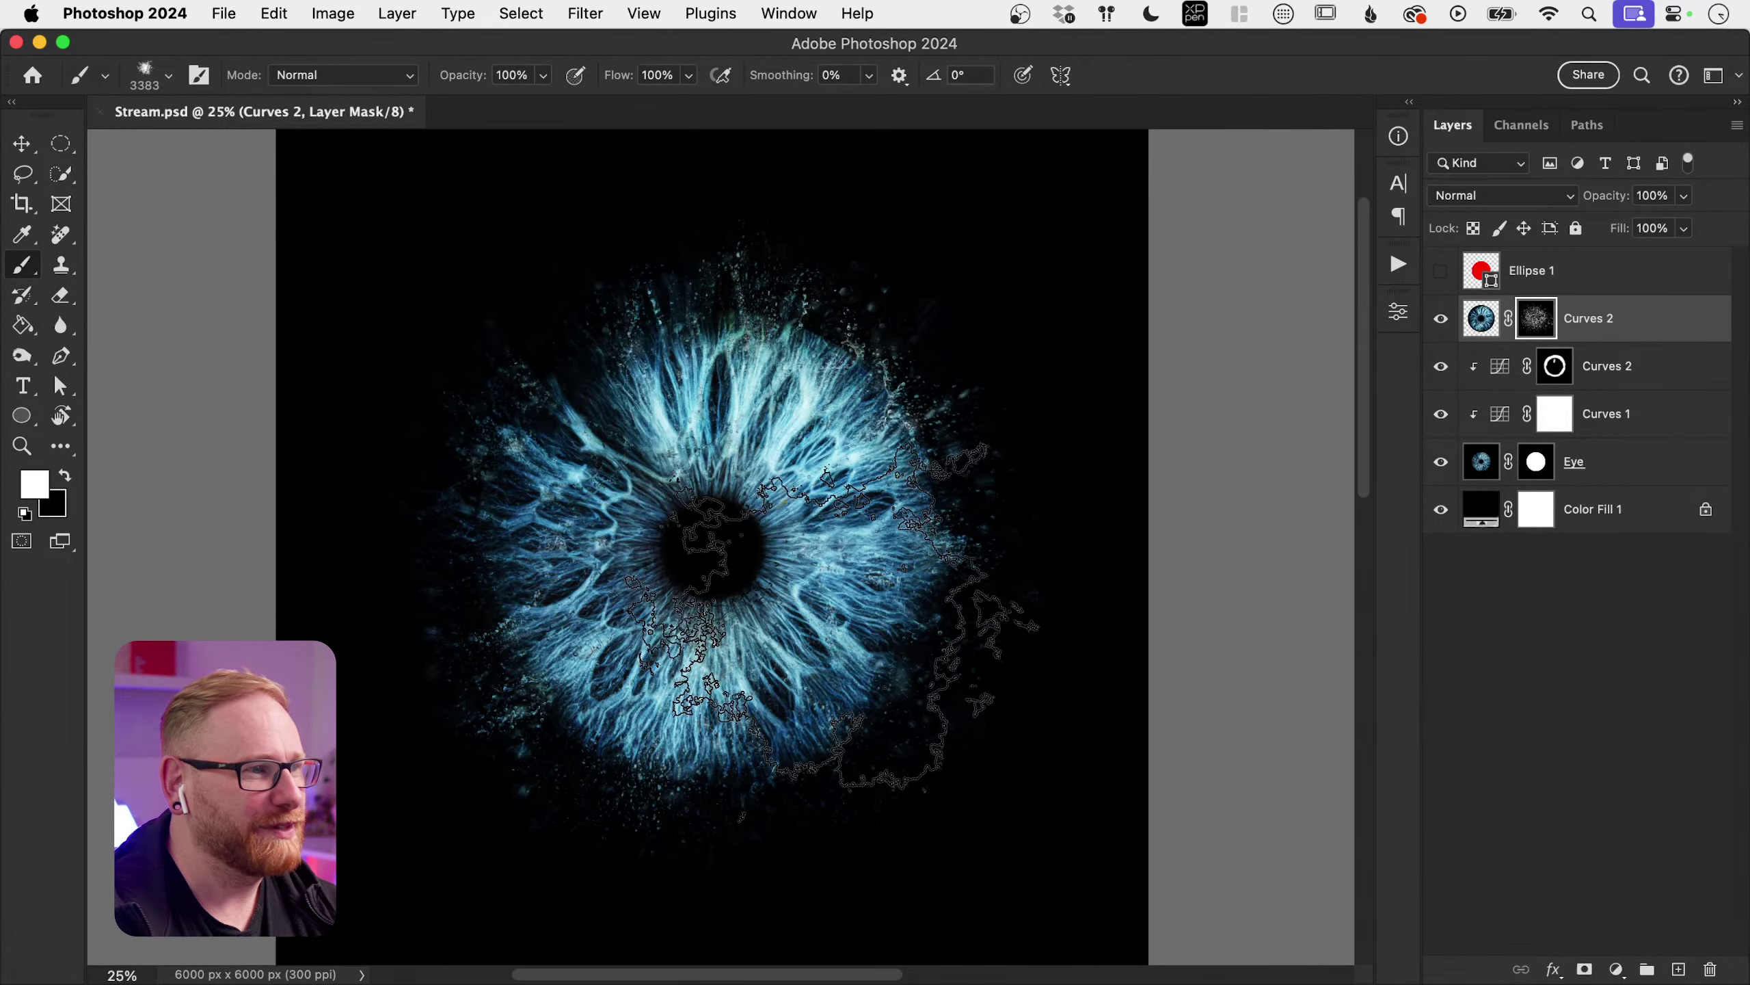
pyautogui.press('super+z')
pyautogui.click(799, 675)
pyautogui.press('super+z')
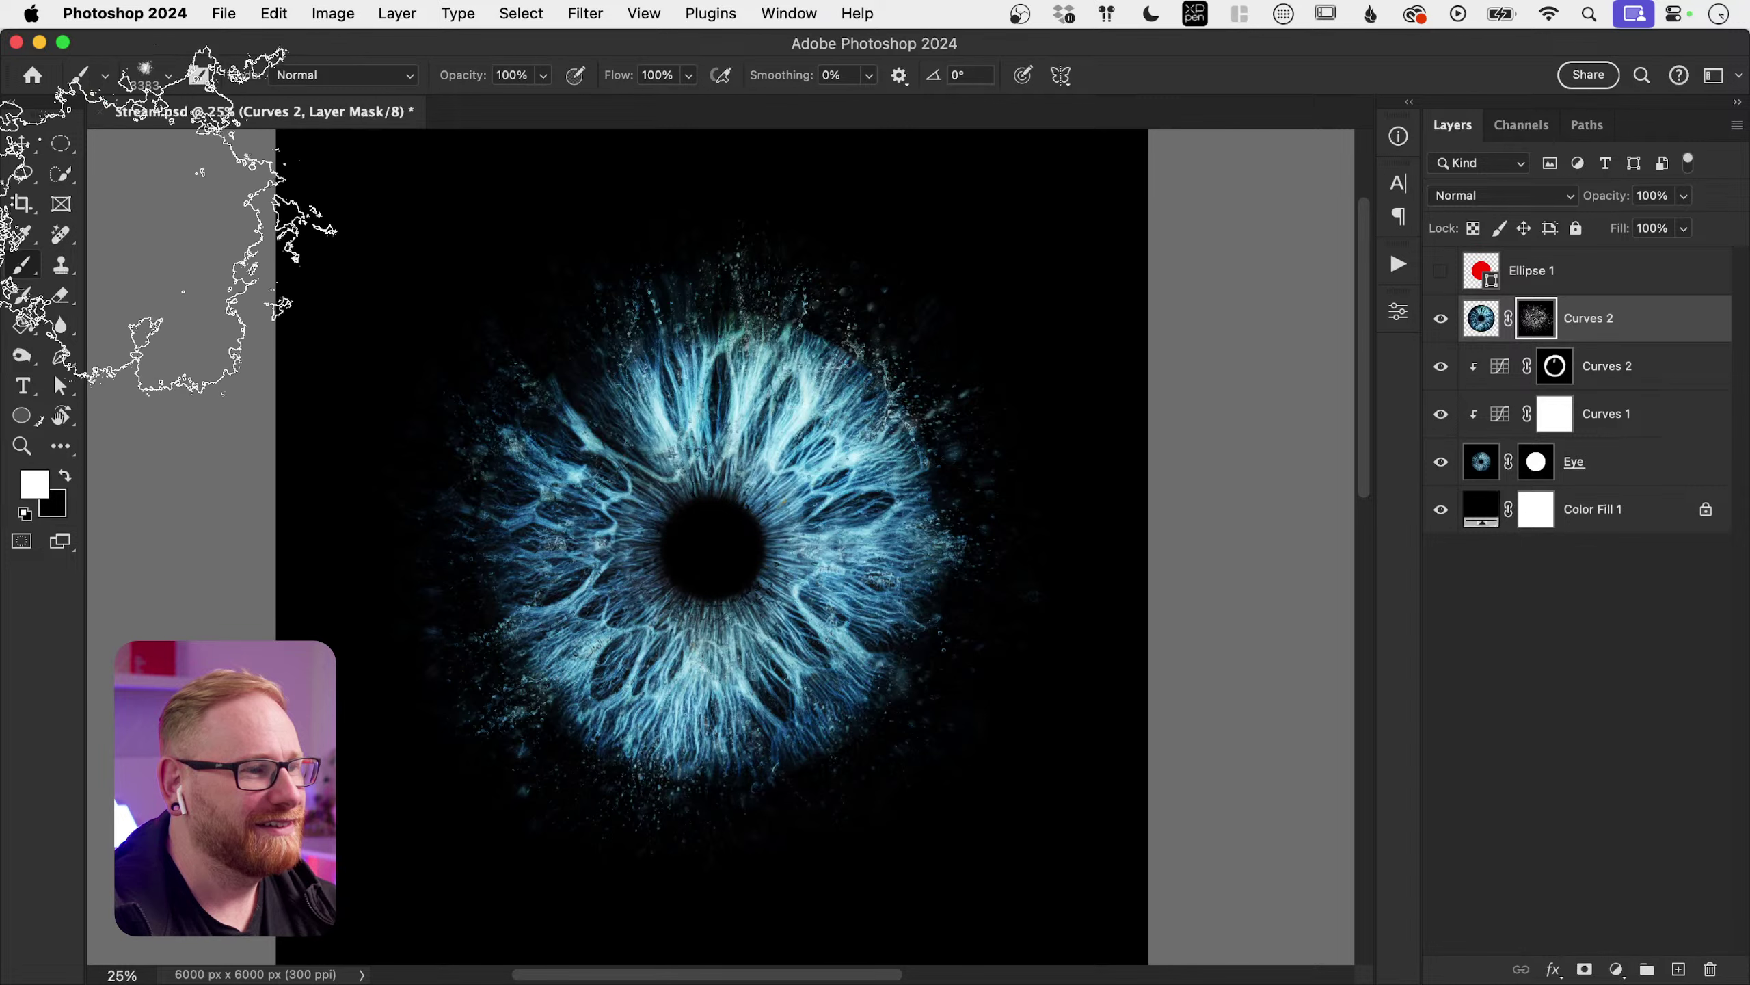
# Step: Choose the 3264 px vintage-atomic-7 brush from the Vintage Atomic Brushes set and try it over the iris's right side
pyautogui.click(160, 78)
pyautogui.scroll(5, 153, 444)
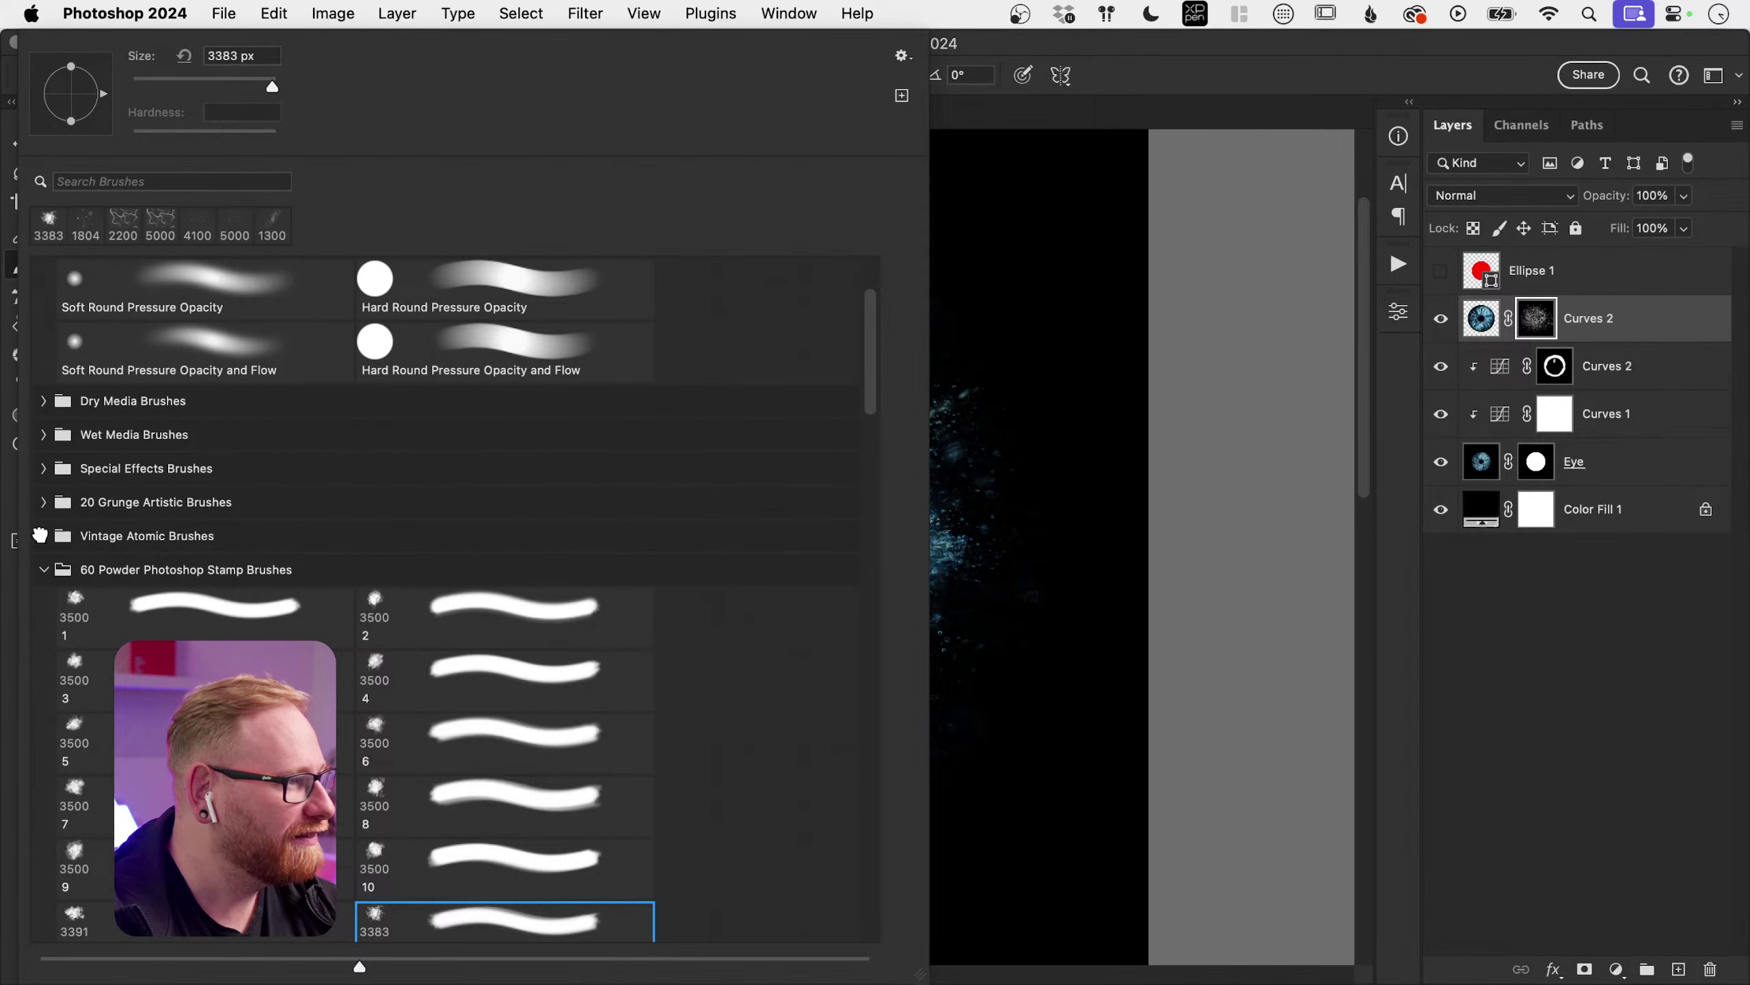
pyautogui.click(43, 536)
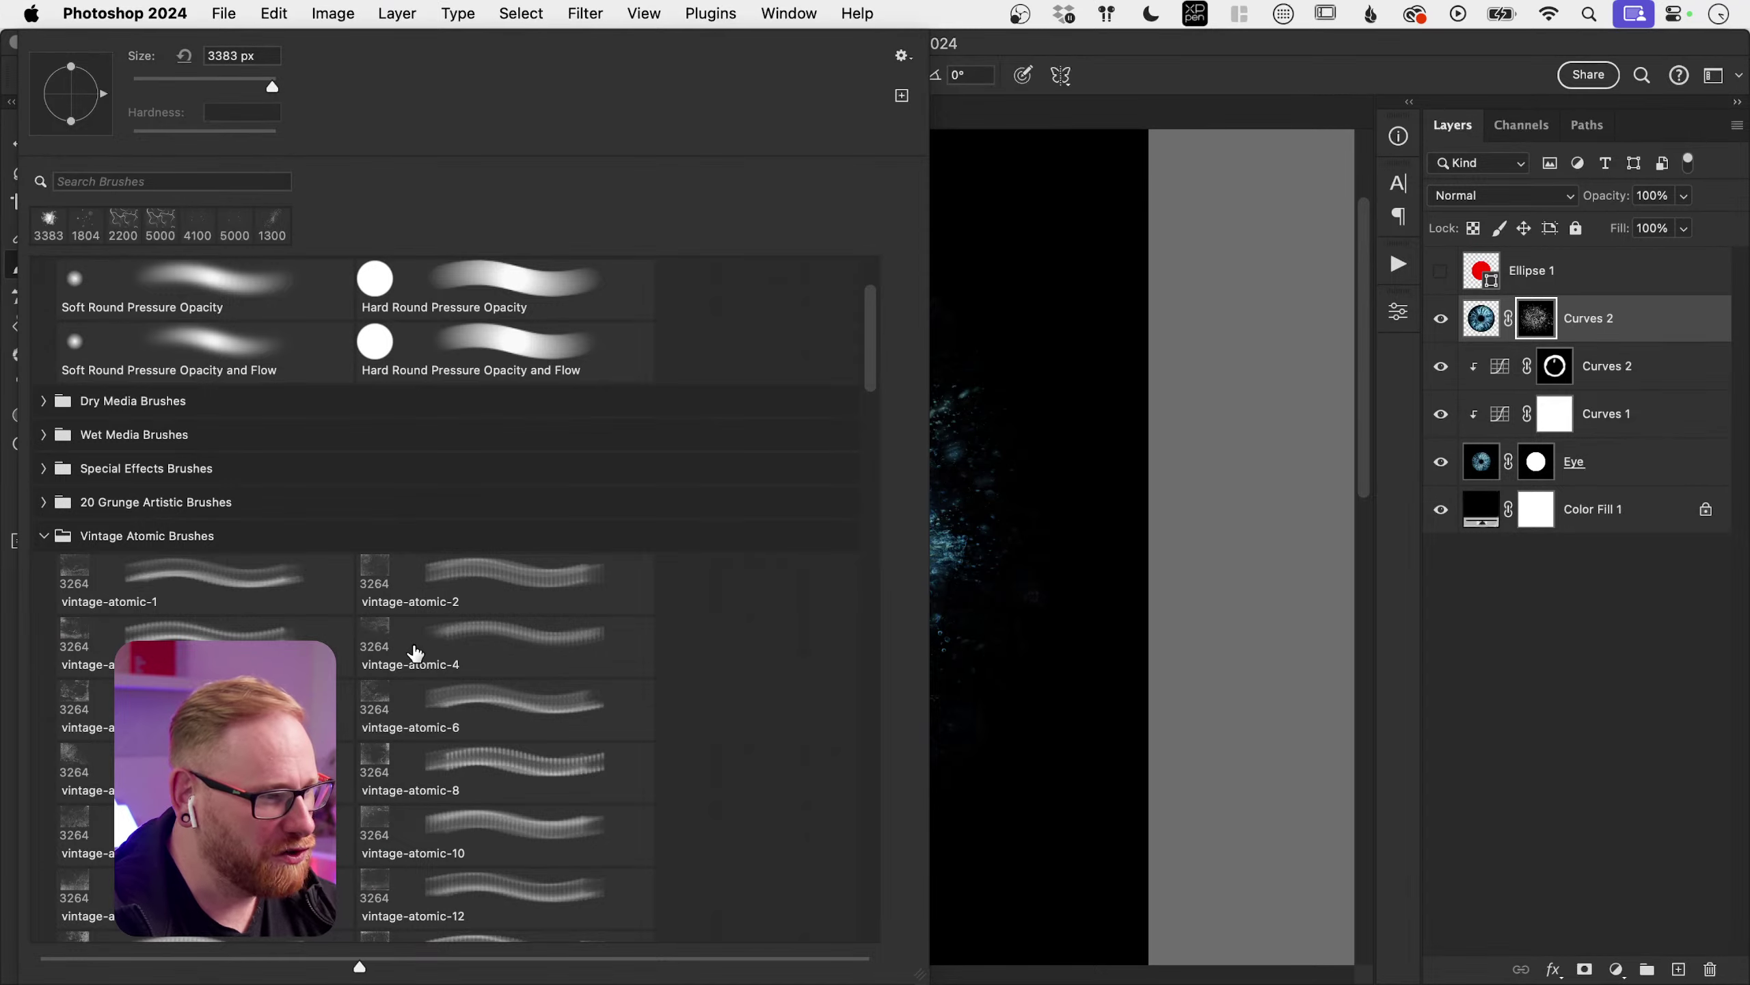
pyautogui.scroll(-3, 455, 592)
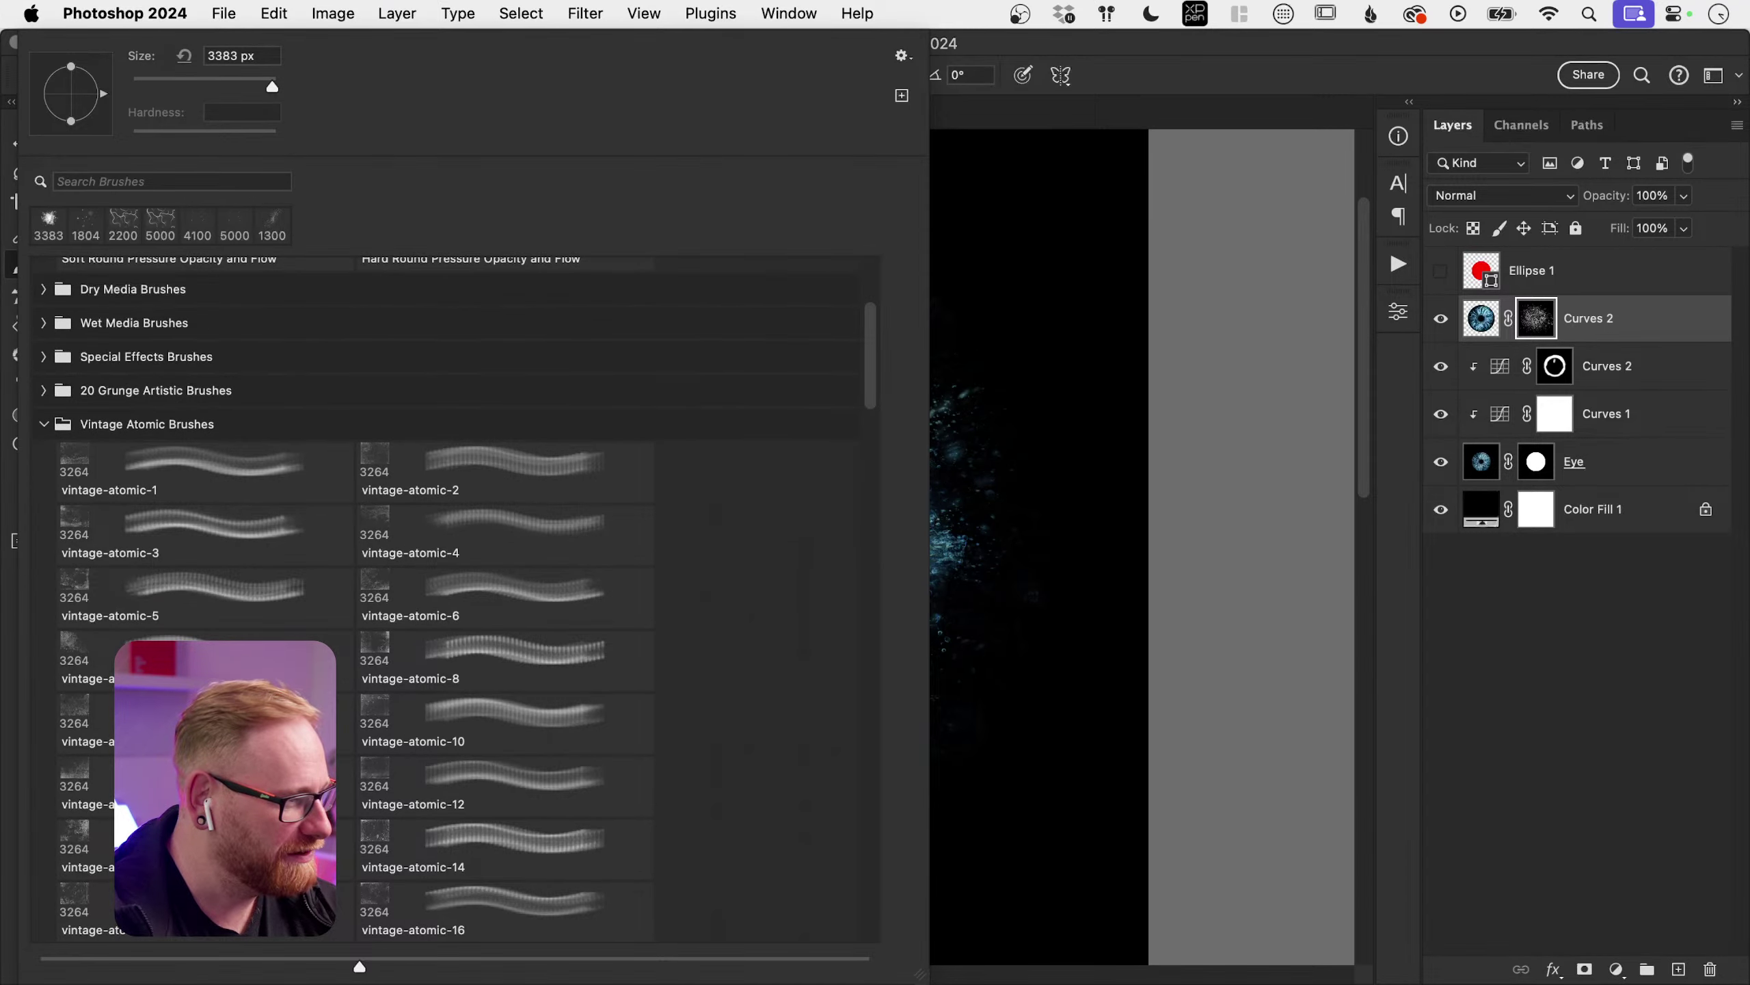
pyautogui.click(207, 652)
pyautogui.click(972, 359)
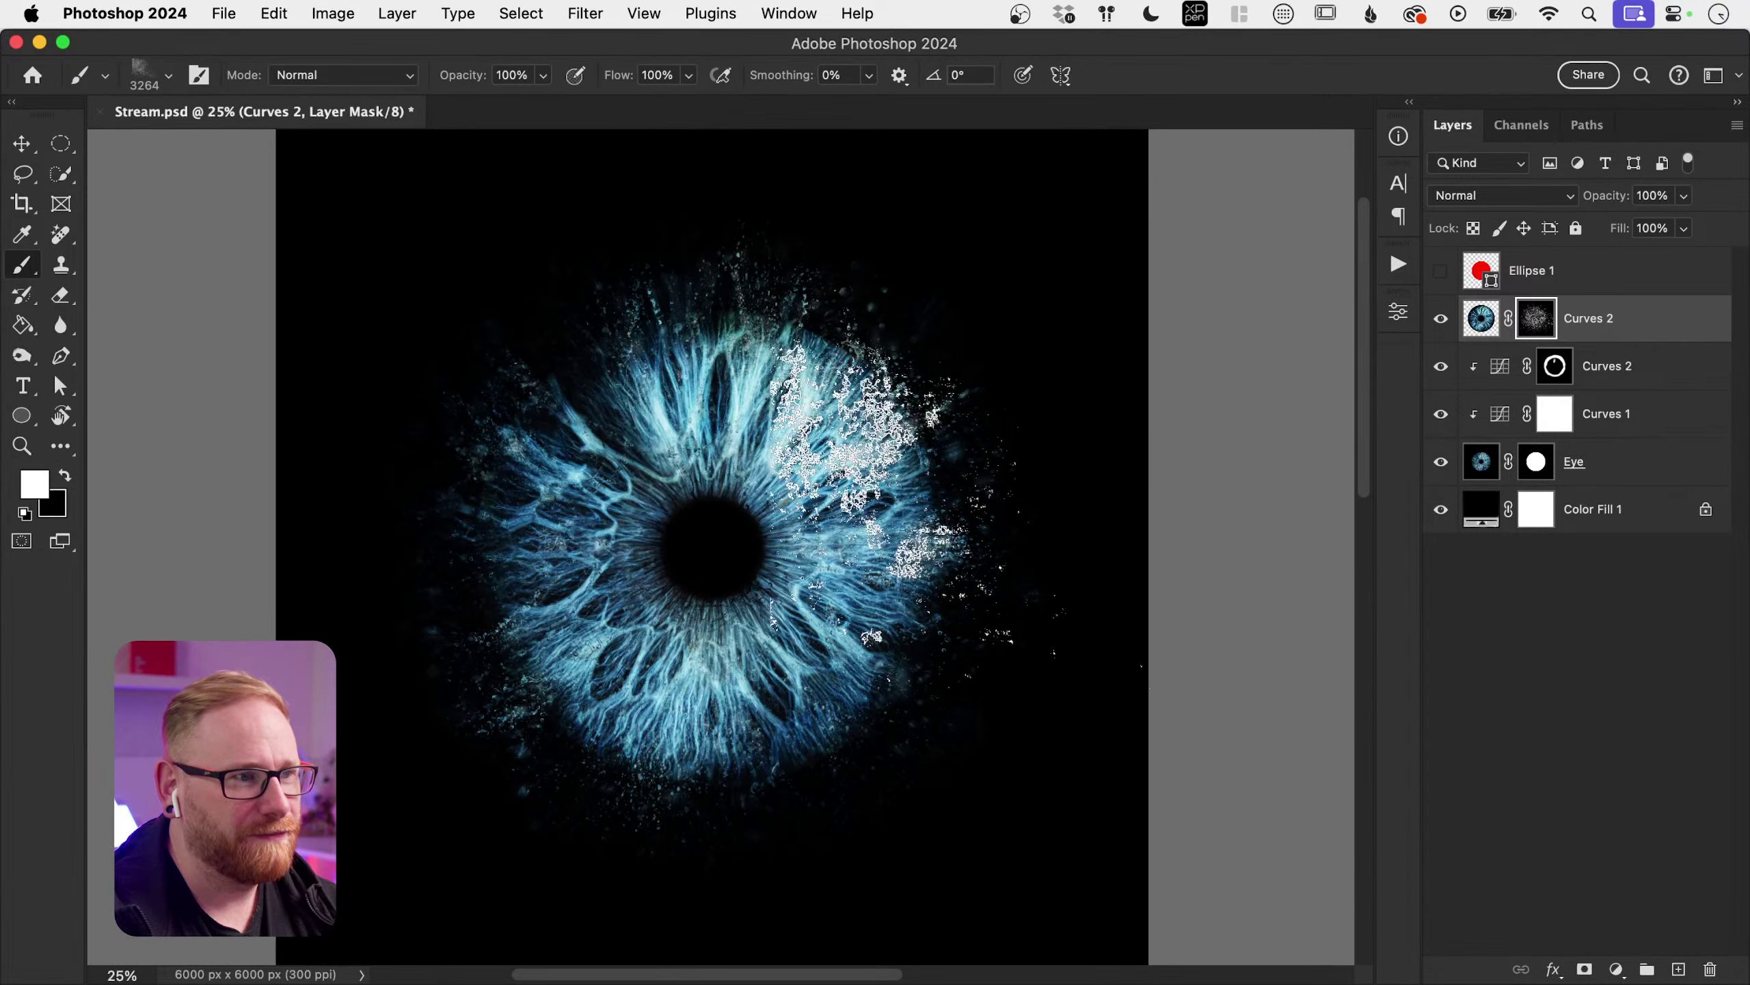
pyautogui.moveTo(862, 455)
pyautogui.mouseDown()
pyautogui.moveTo(644, 448)
pyautogui.moveTo(703, 393)
pyautogui.moveTo(896, 597)
pyautogui.moveTo(1013, 579)
pyautogui.mouseUp()
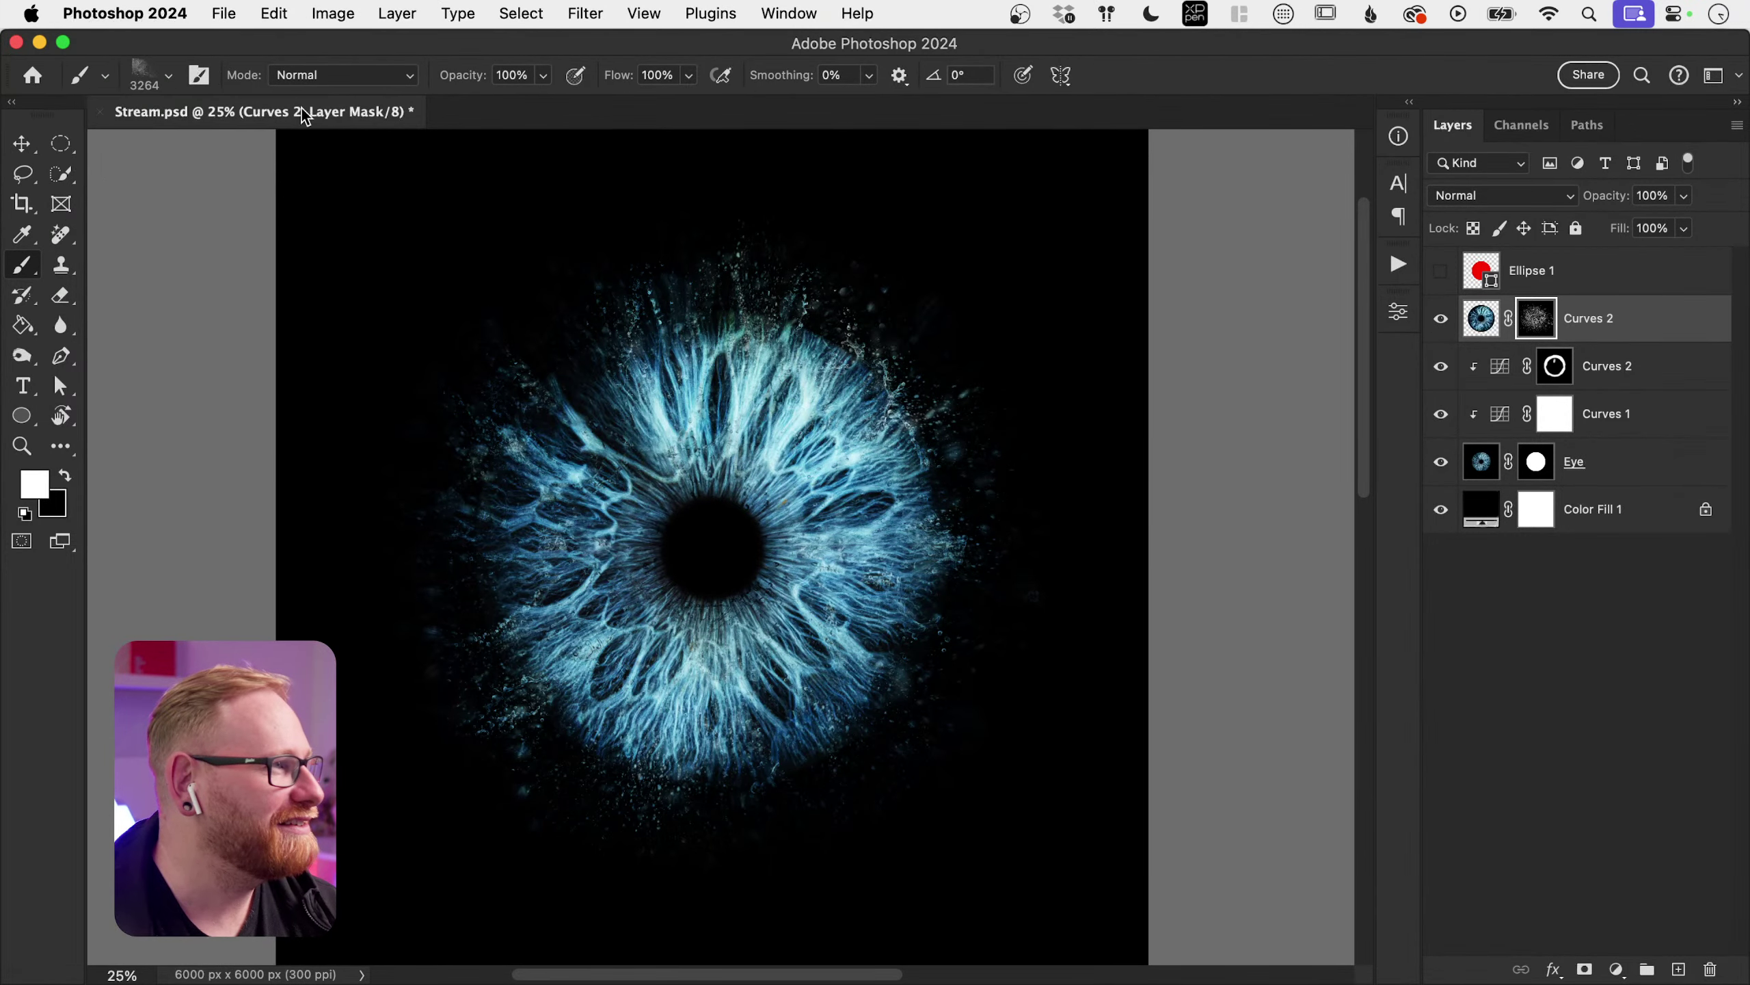
# Step: Choose the Soft Round Pressure Opacity and Flow brush and reduce it to 1200 px
pyautogui.click(171, 79)
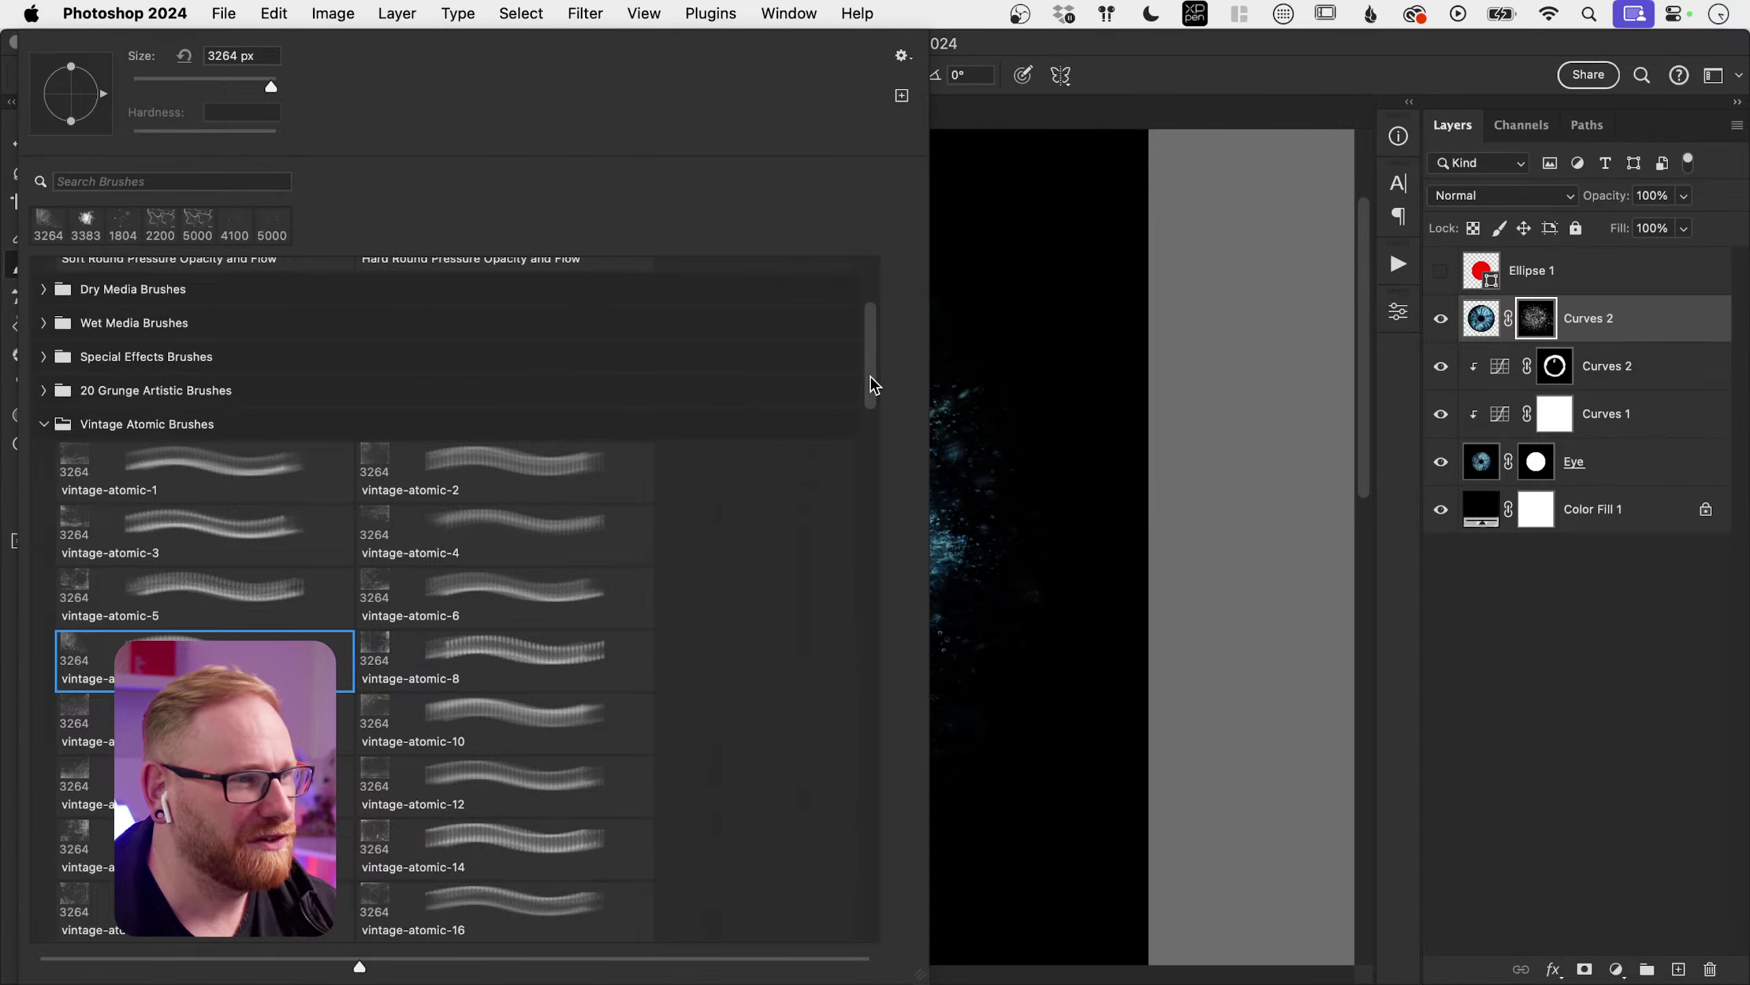
pyautogui.scroll(5, 872, 380)
pyautogui.click(194, 492)
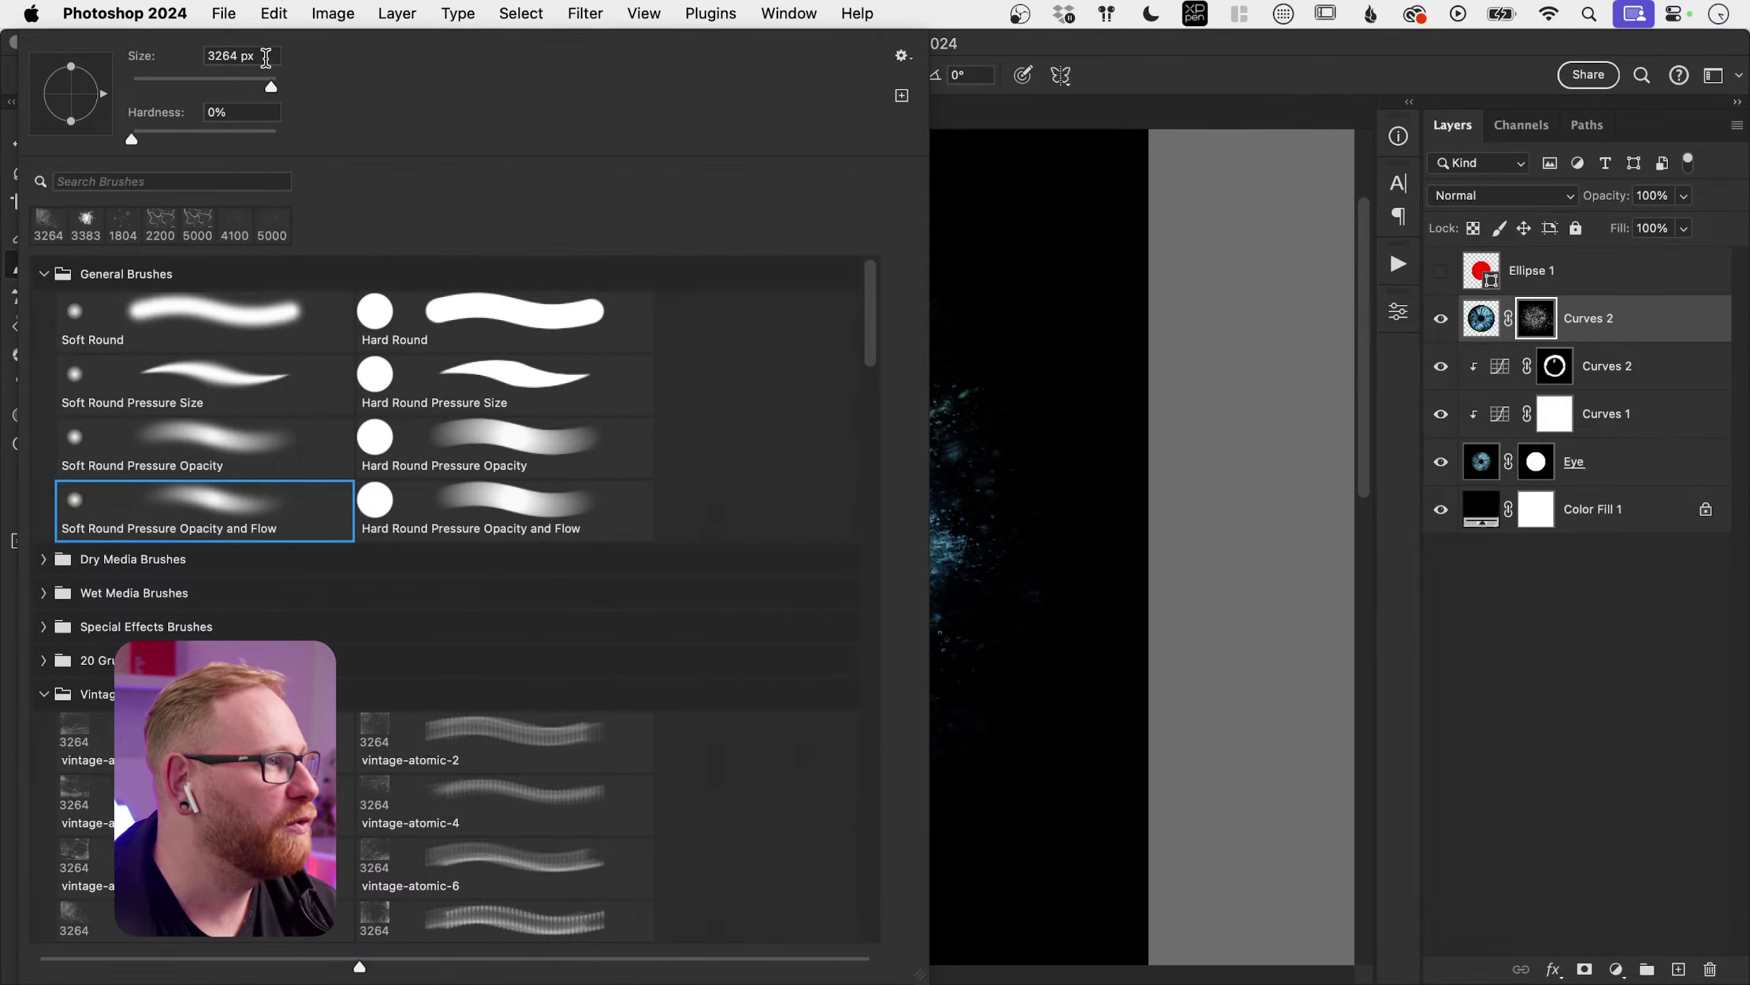
pyautogui.click(1103, 314)
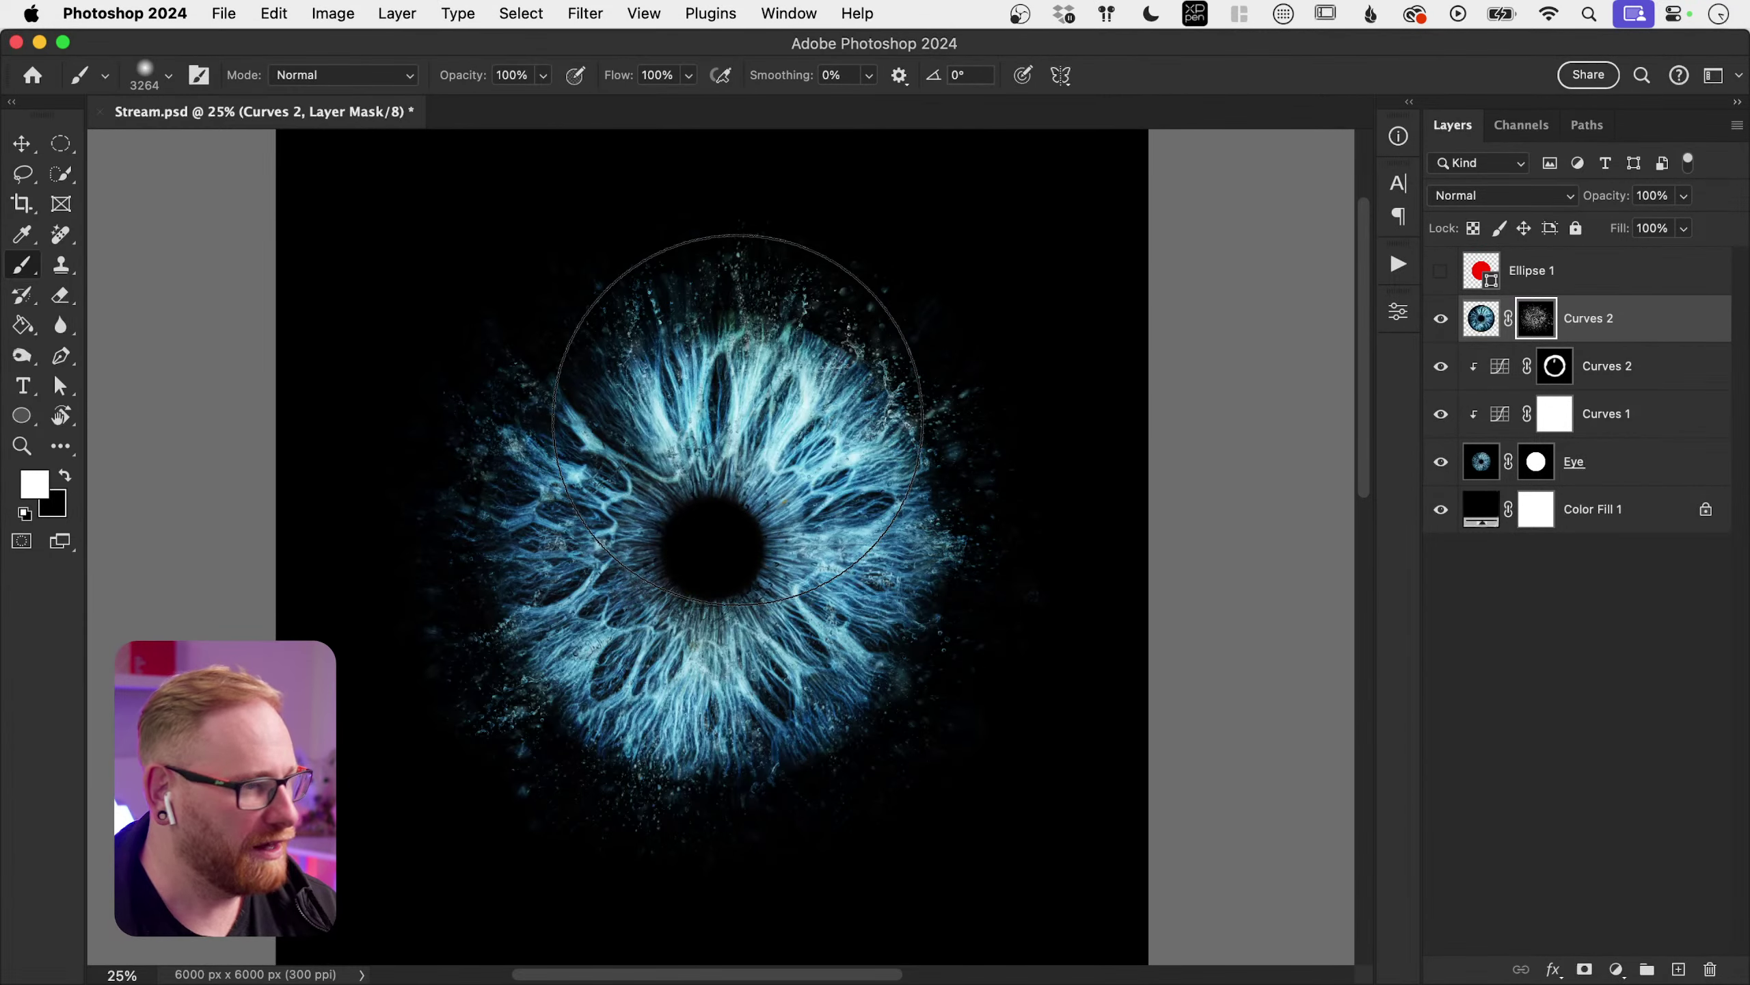
pyautogui.press('[')
pyautogui.press('[')
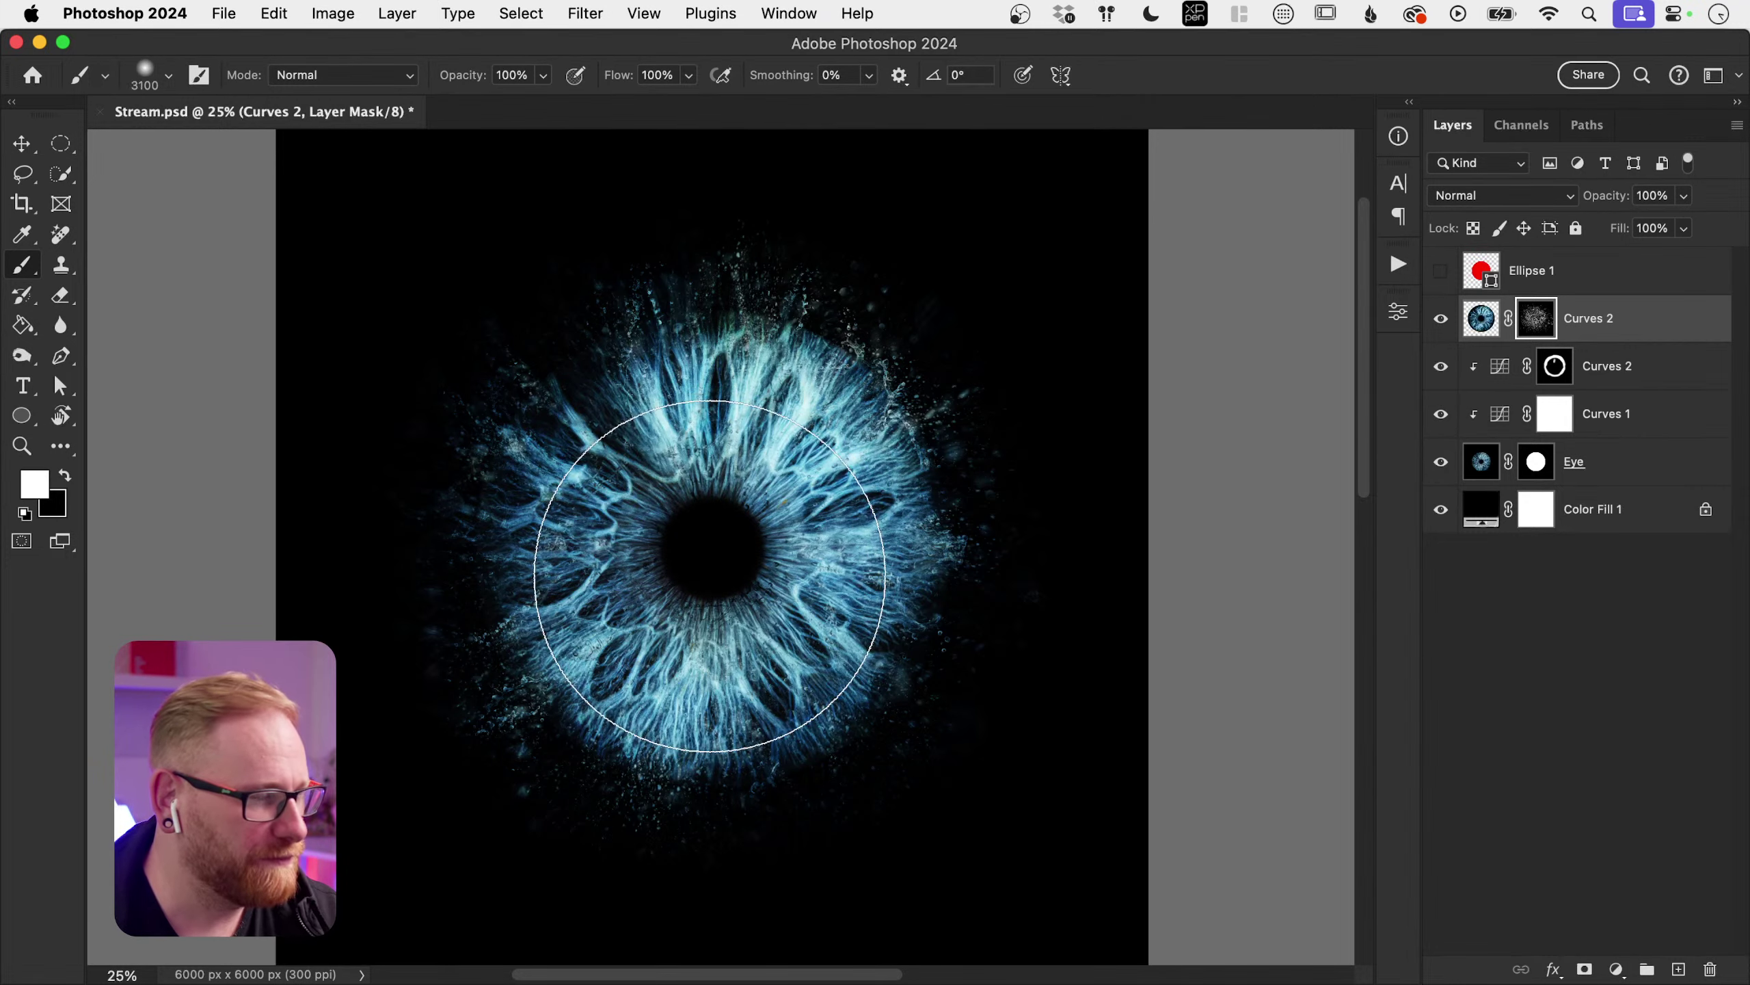
pyautogui.press('[')
pyautogui.press('[')
pyautogui.press('[')
pyautogui.press('[')
pyautogui.press('[')
pyautogui.press('[')
pyautogui.press('[')
pyautogui.press('[')
pyautogui.press('[')
pyautogui.press('[')
pyautogui.press('[')
pyautogui.press('[')
pyautogui.press('[')
# Step: Undo the white stroke over the pupil and switch the paint colour to black
pyautogui.moveTo(711, 548)
pyautogui.mouseDown()
pyautogui.moveTo(653, 616)
pyautogui.moveTo(729, 558)
pyautogui.mouseUp()
pyautogui.press('super+z')
pyautogui.press('x')
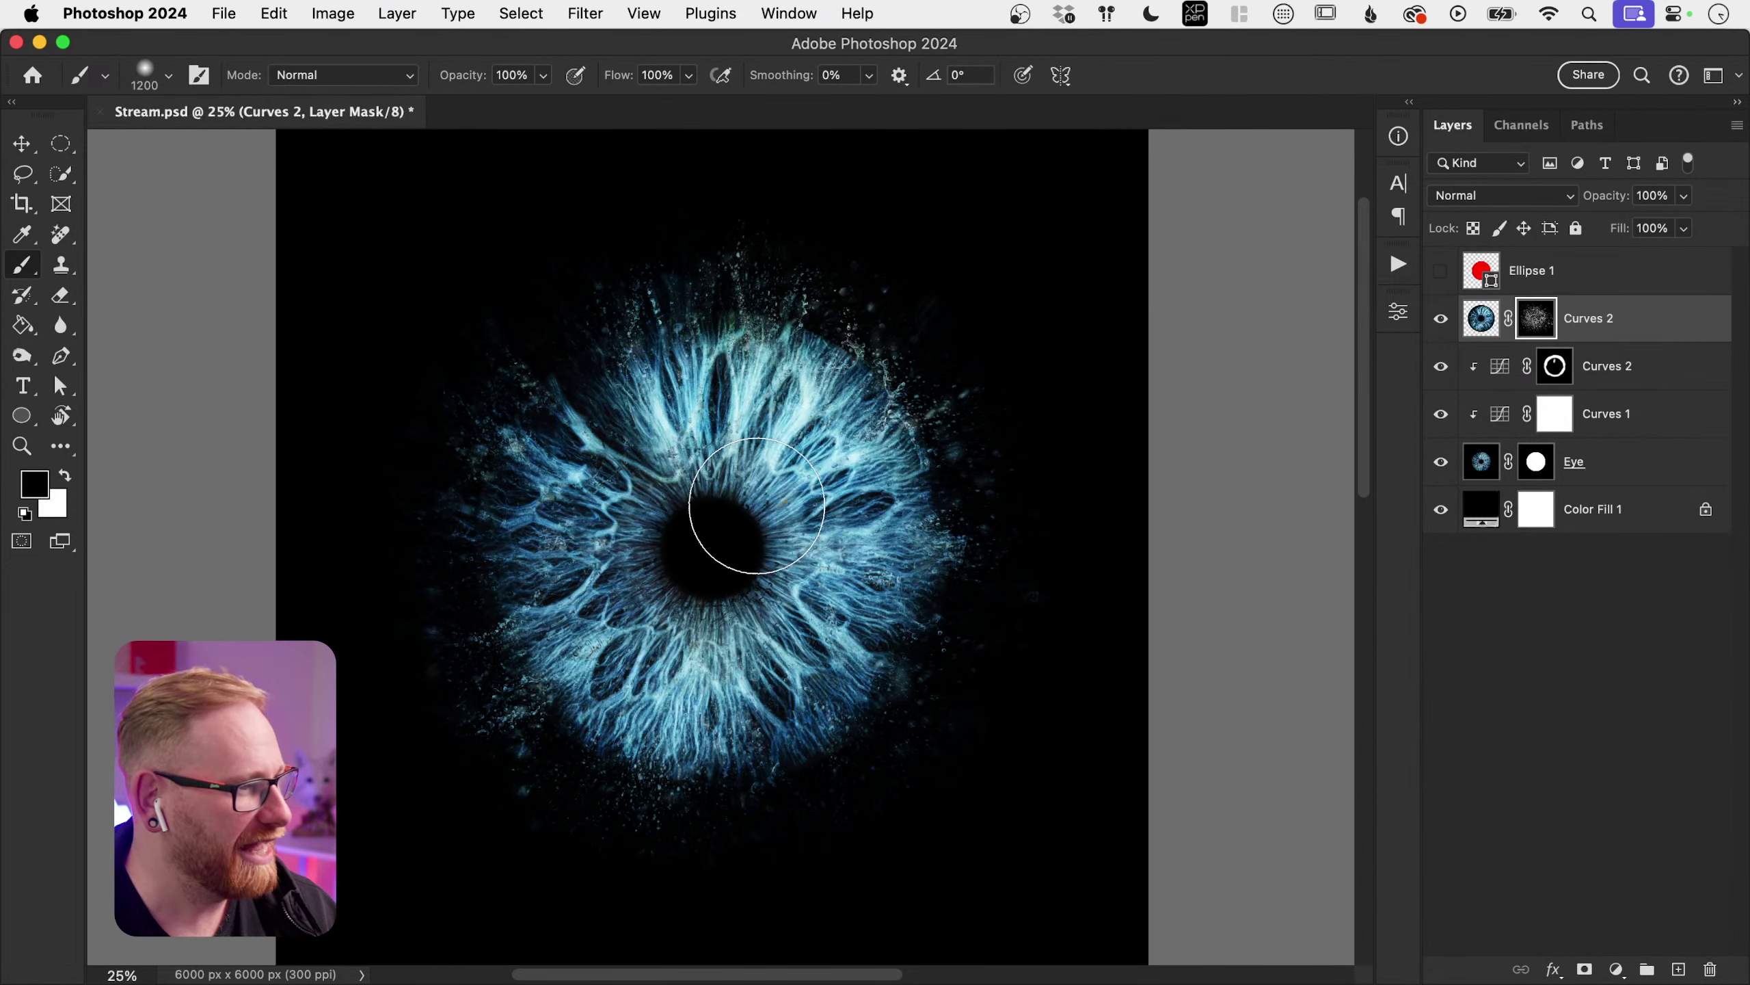
# Step: Paint black with a 400 px soft brush around the pupil on the Curves 2 mask to hide the specks there
pyautogui.press('super+equal')
pyautogui.press('super+1')
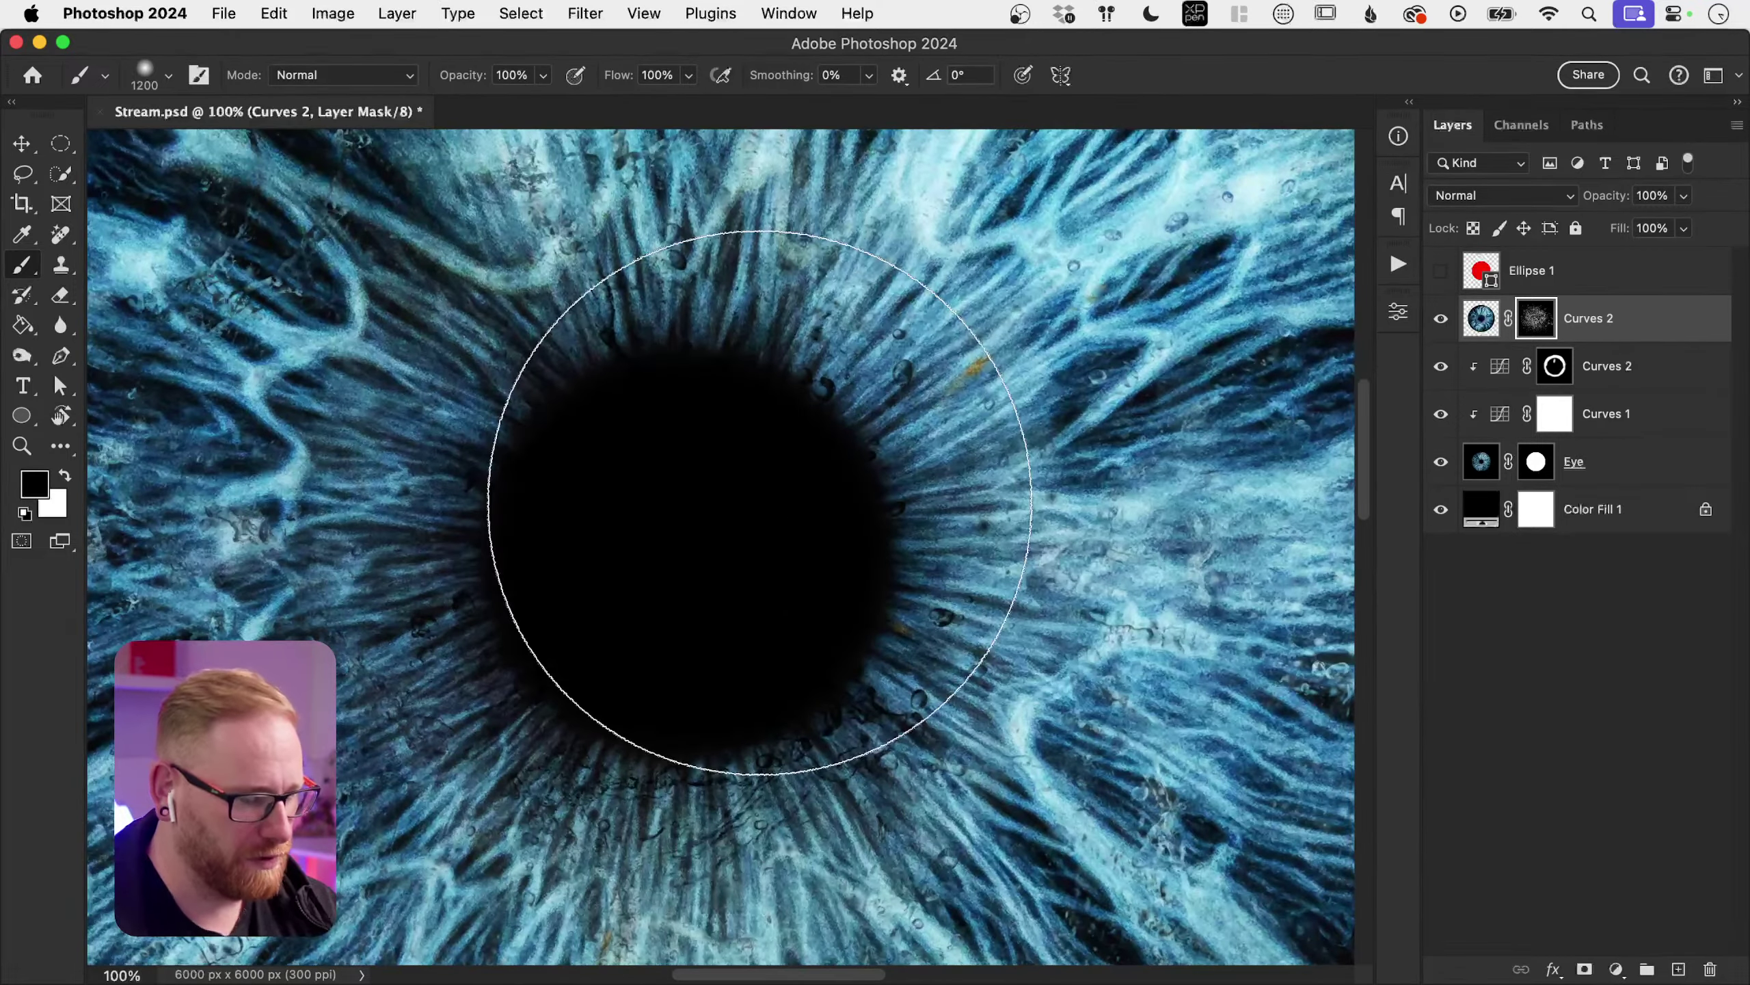
pyautogui.press('[')
pyautogui.press('[')
pyautogui.press('[')
pyautogui.press('[')
pyautogui.press('[')
pyautogui.press('[')
pyautogui.press('[')
pyautogui.press('[')
pyautogui.moveTo(418, 600)
pyautogui.mouseDown()
pyautogui.moveTo(719, 731)
pyautogui.moveTo(934, 618)
pyautogui.moveTo(906, 437)
pyautogui.mouseUp()
pyautogui.moveTo(685, 489); pyautogui.dragTo(976, 388)
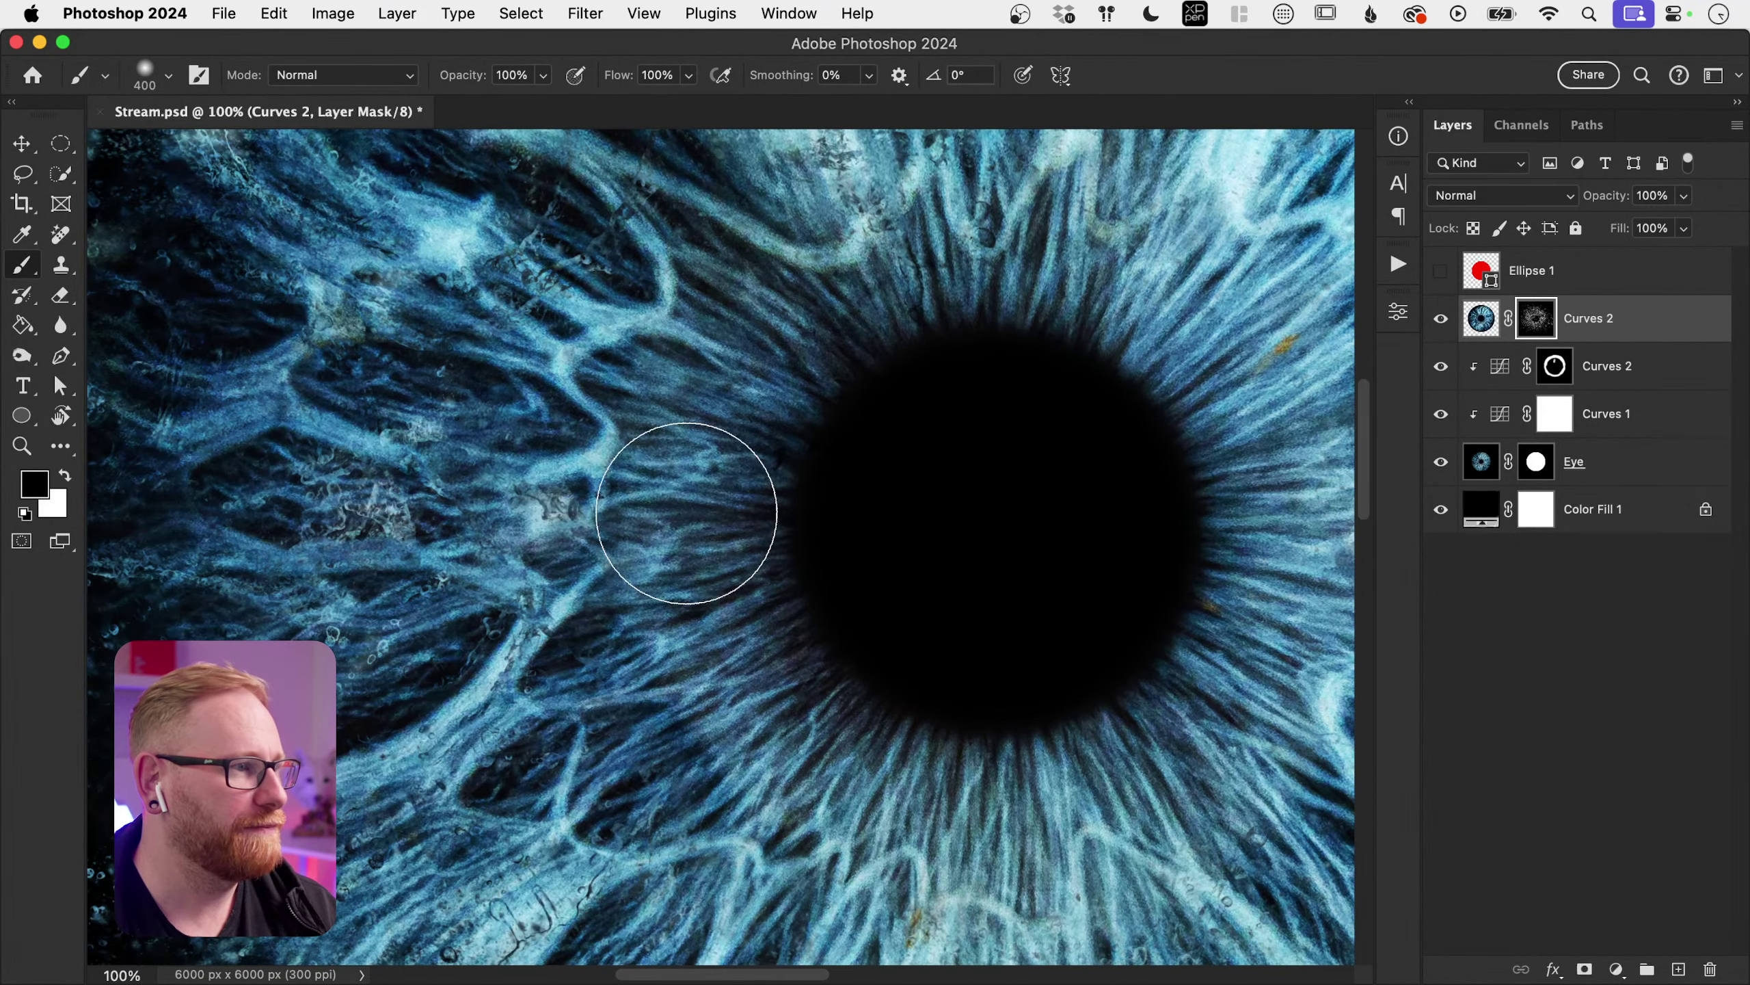
# Step: Reduce the soft brush to 150 px and paint black on the Curves 2 mask over the specks left of and above the pupil
pyautogui.moveTo(672, 410); pyautogui.dragTo(597, 640)
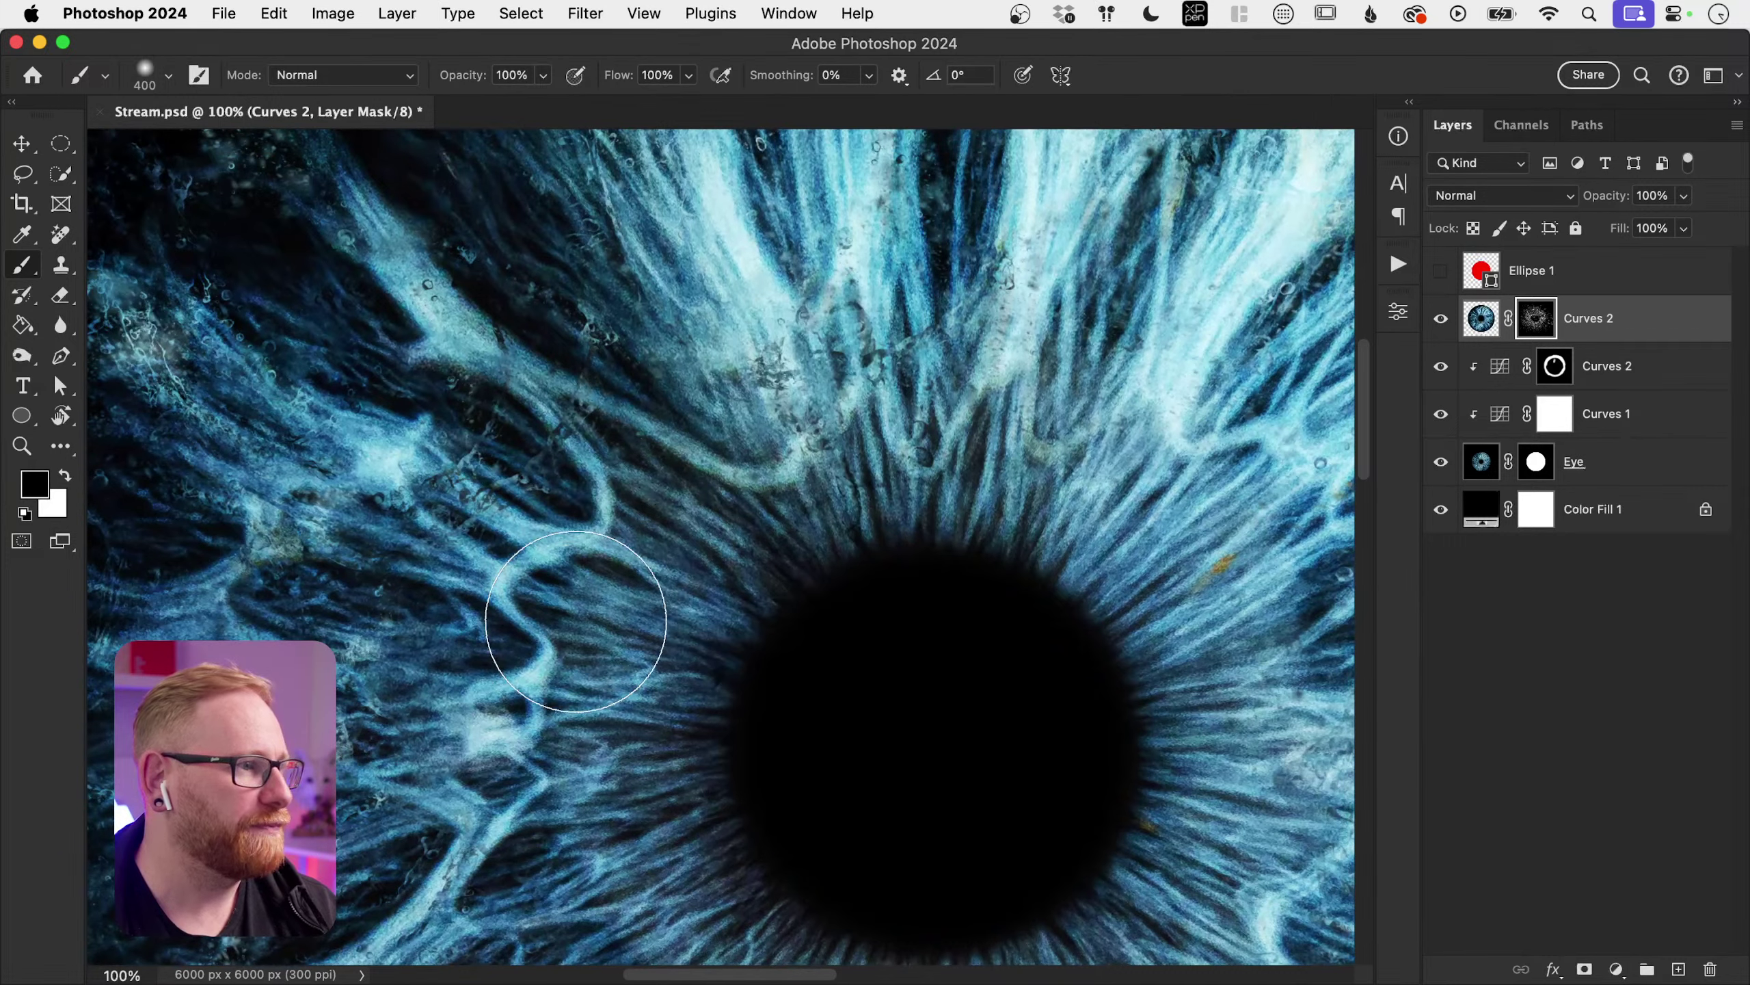
pyautogui.press('[')
pyautogui.press('[')
pyautogui.press('[')
pyautogui.press('[')
pyautogui.press('[')
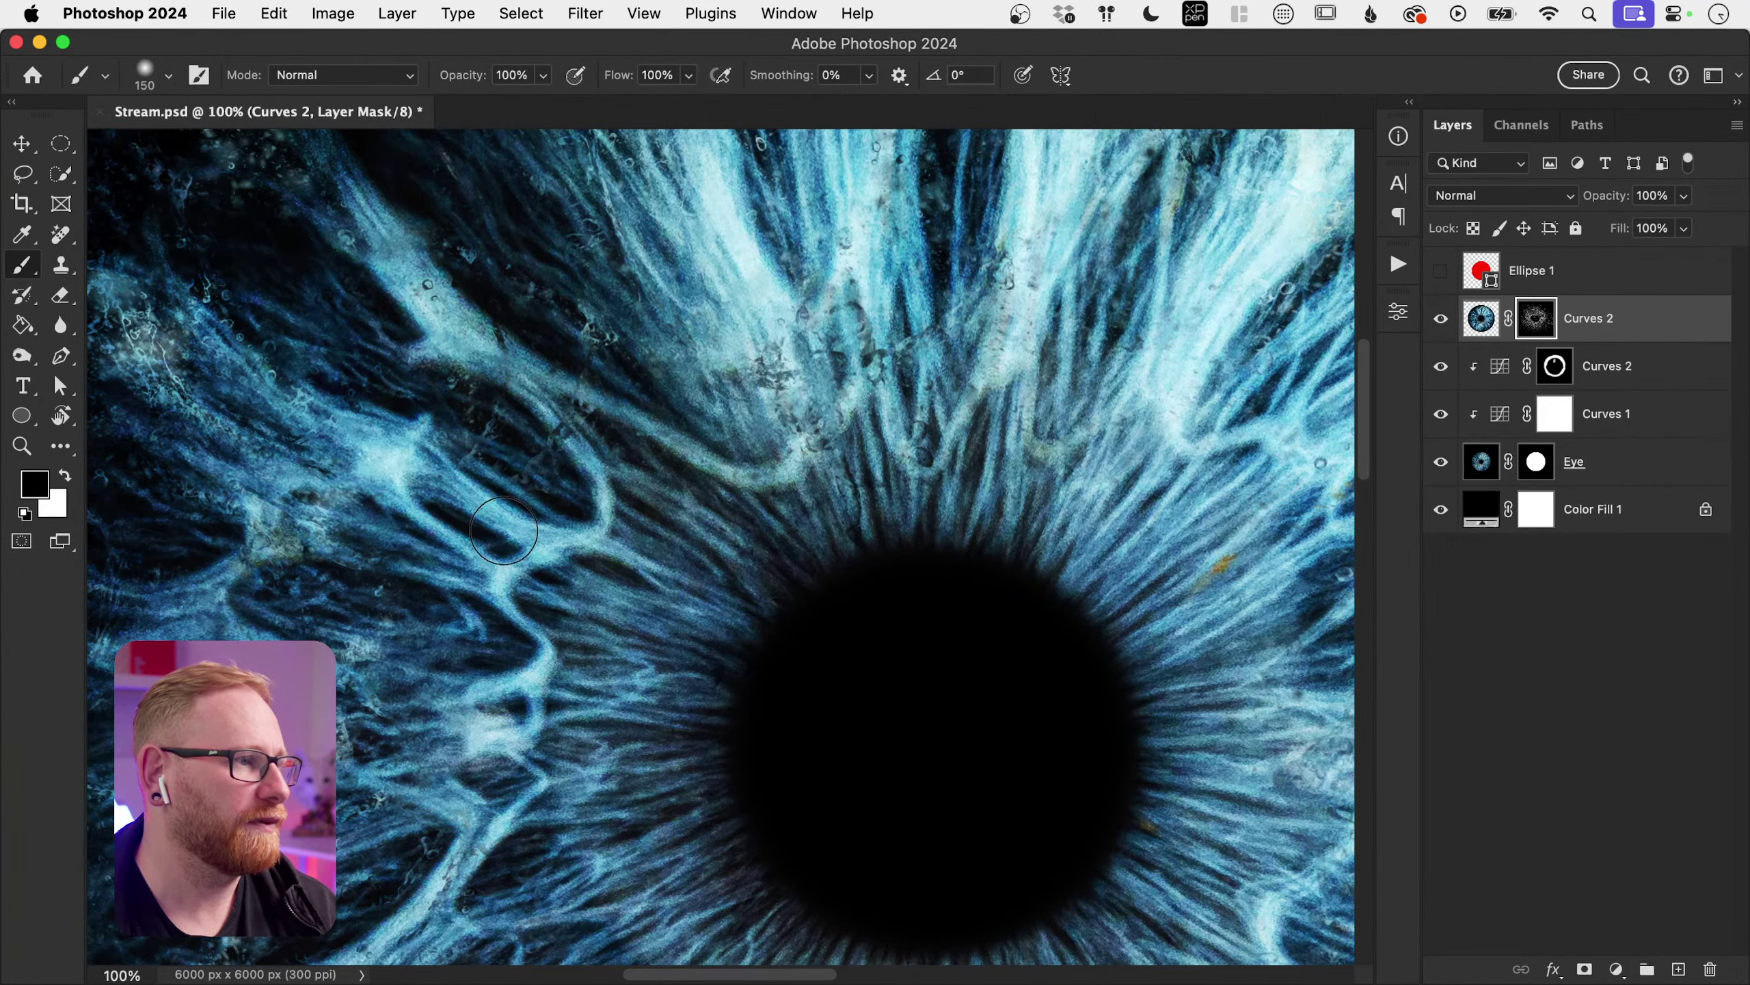
pyautogui.moveTo(551, 461); pyautogui.dragTo(469, 578)
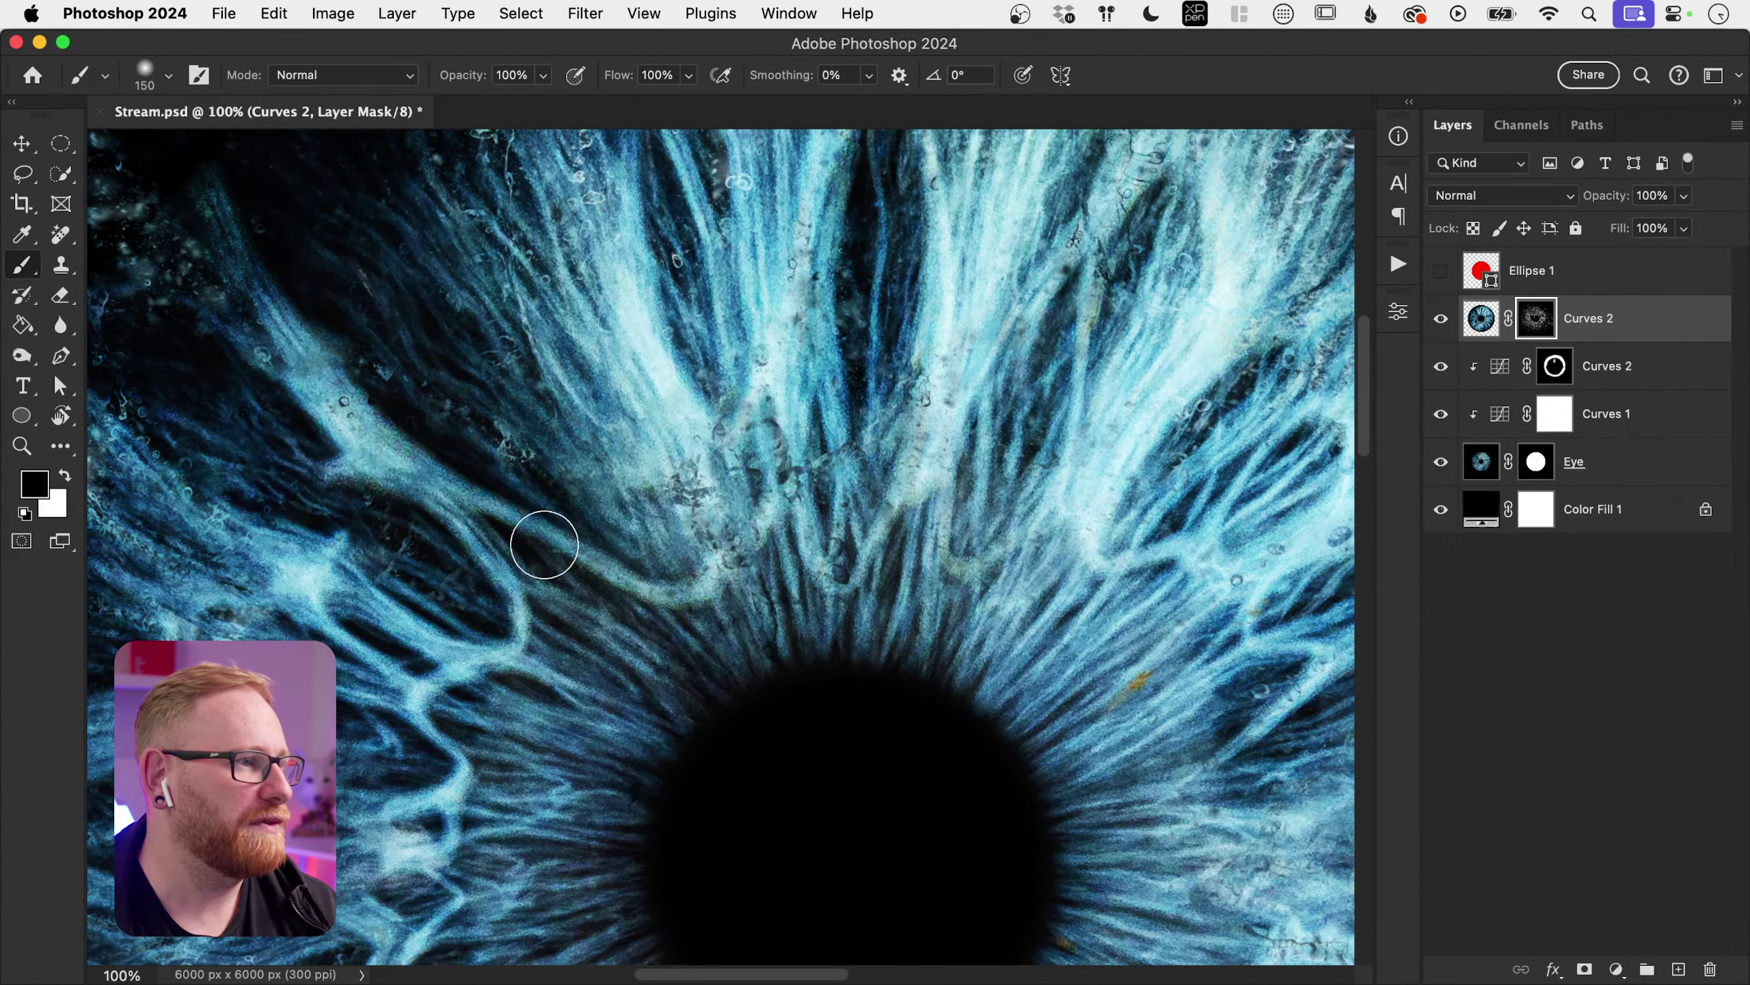
pyautogui.moveTo(543, 536)
pyautogui.mouseDown()
pyautogui.moveTo(665, 493)
pyautogui.moveTo(685, 538)
pyautogui.moveTo(725, 481)
pyautogui.moveTo(833, 486)
pyautogui.moveTo(770, 437)
pyautogui.moveTo(701, 417)
pyautogui.moveTo(665, 584)
pyautogui.moveTo(536, 522)
pyautogui.moveTo(517, 363)
pyautogui.moveTo(592, 535)
pyautogui.moveTo(674, 426)
pyautogui.moveTo(730, 479)
pyautogui.moveTo(792, 503)
pyautogui.moveTo(787, 721)
pyautogui.moveTo(882, 531)
pyautogui.mouseUp()
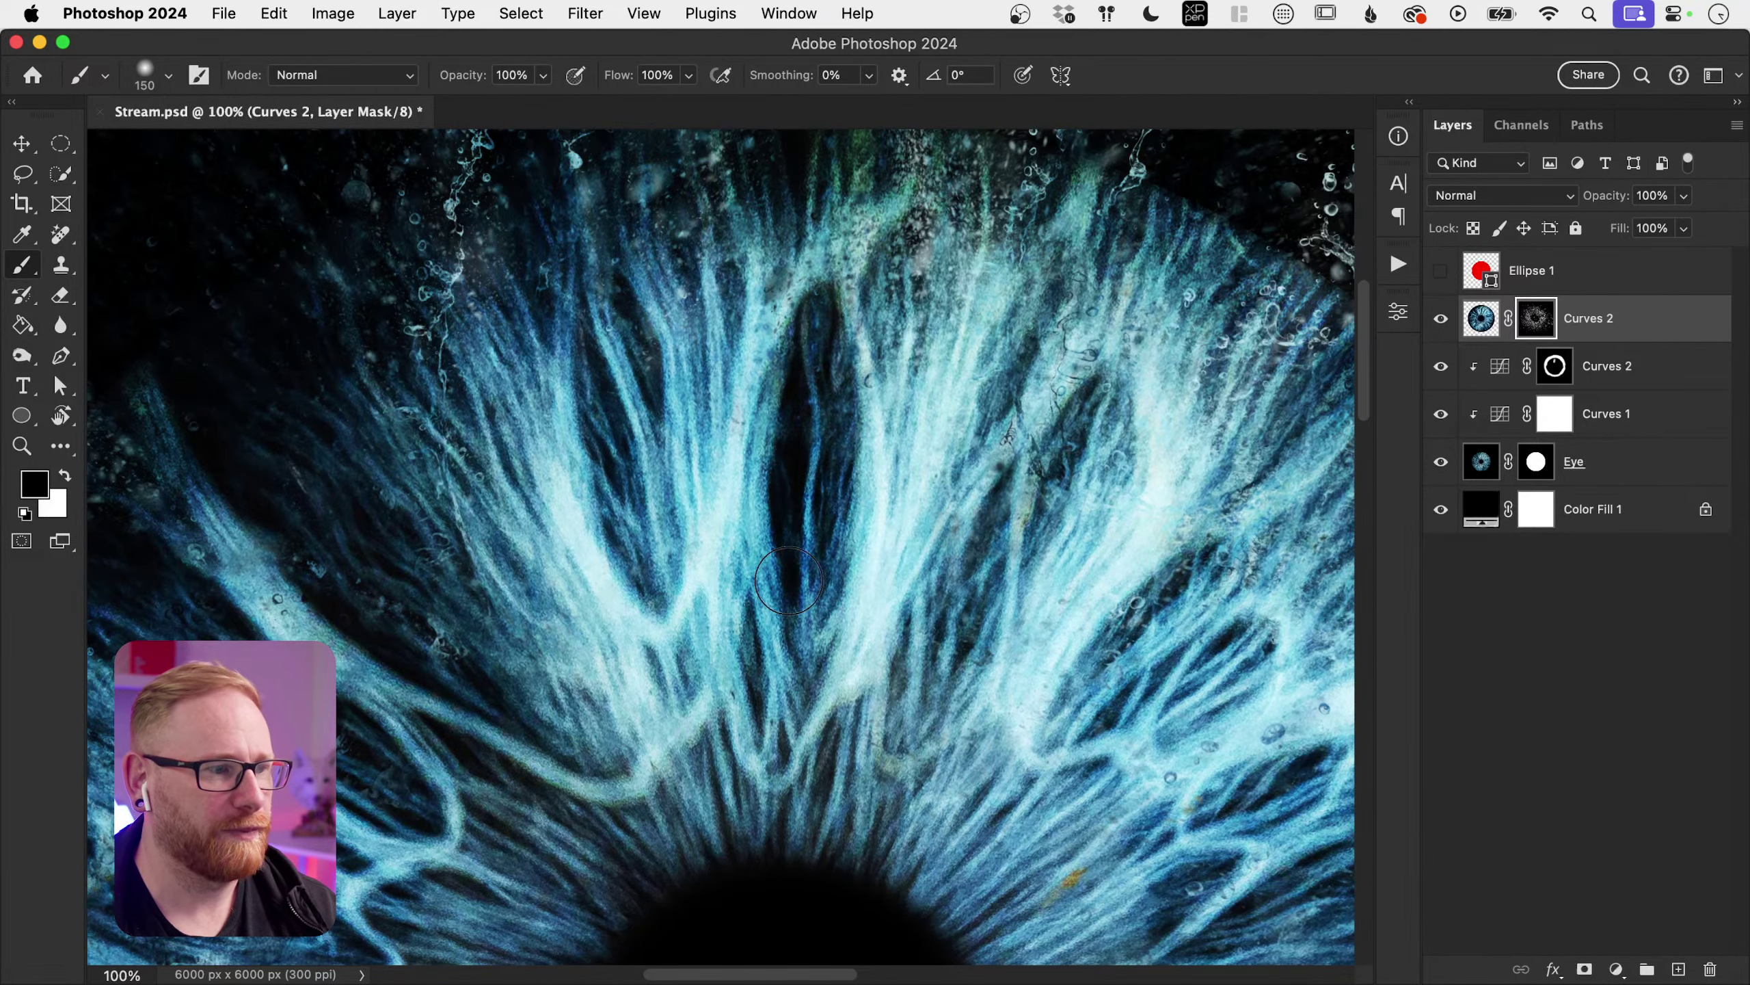
# Step: Paint out the specks on the iris fibres above and to the right of the pupil on the mask
pyautogui.moveTo(903, 673)
pyautogui.mouseDown()
pyautogui.moveTo(640, 495)
pyautogui.moveTo(758, 227)
pyautogui.moveTo(799, 410)
pyautogui.moveTo(778, 407)
pyautogui.mouseUp()
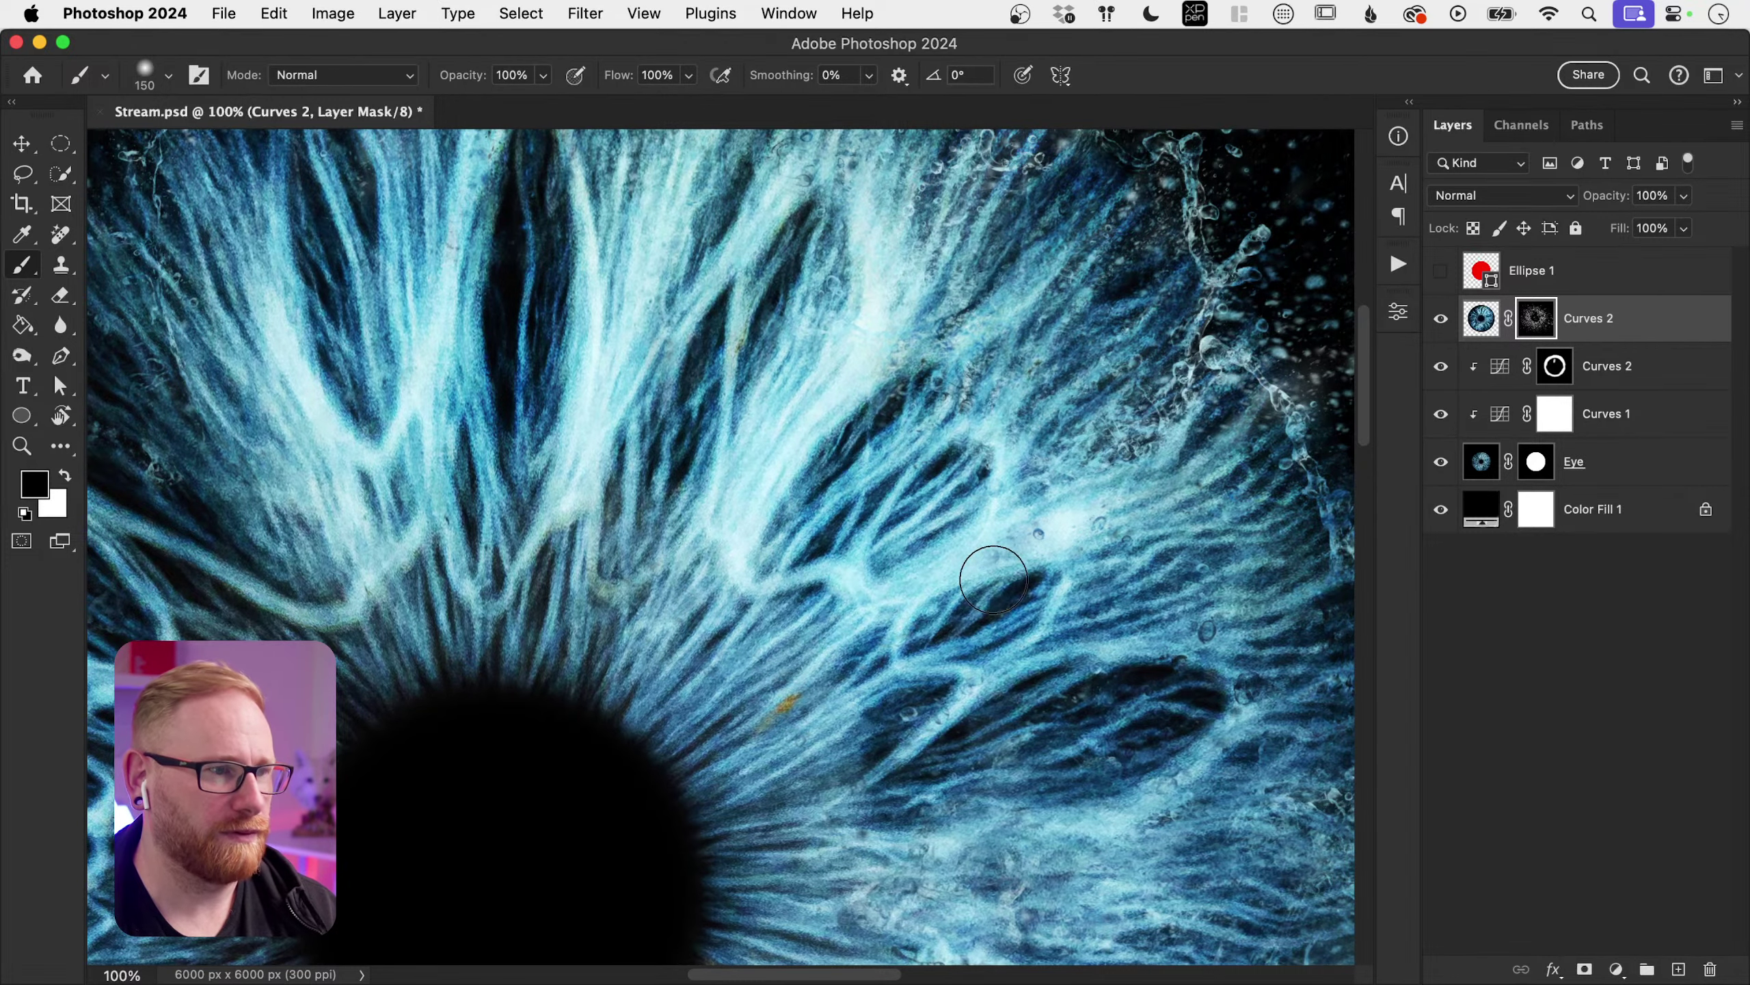
pyautogui.moveTo(1137, 641); pyautogui.dragTo(835, 559)
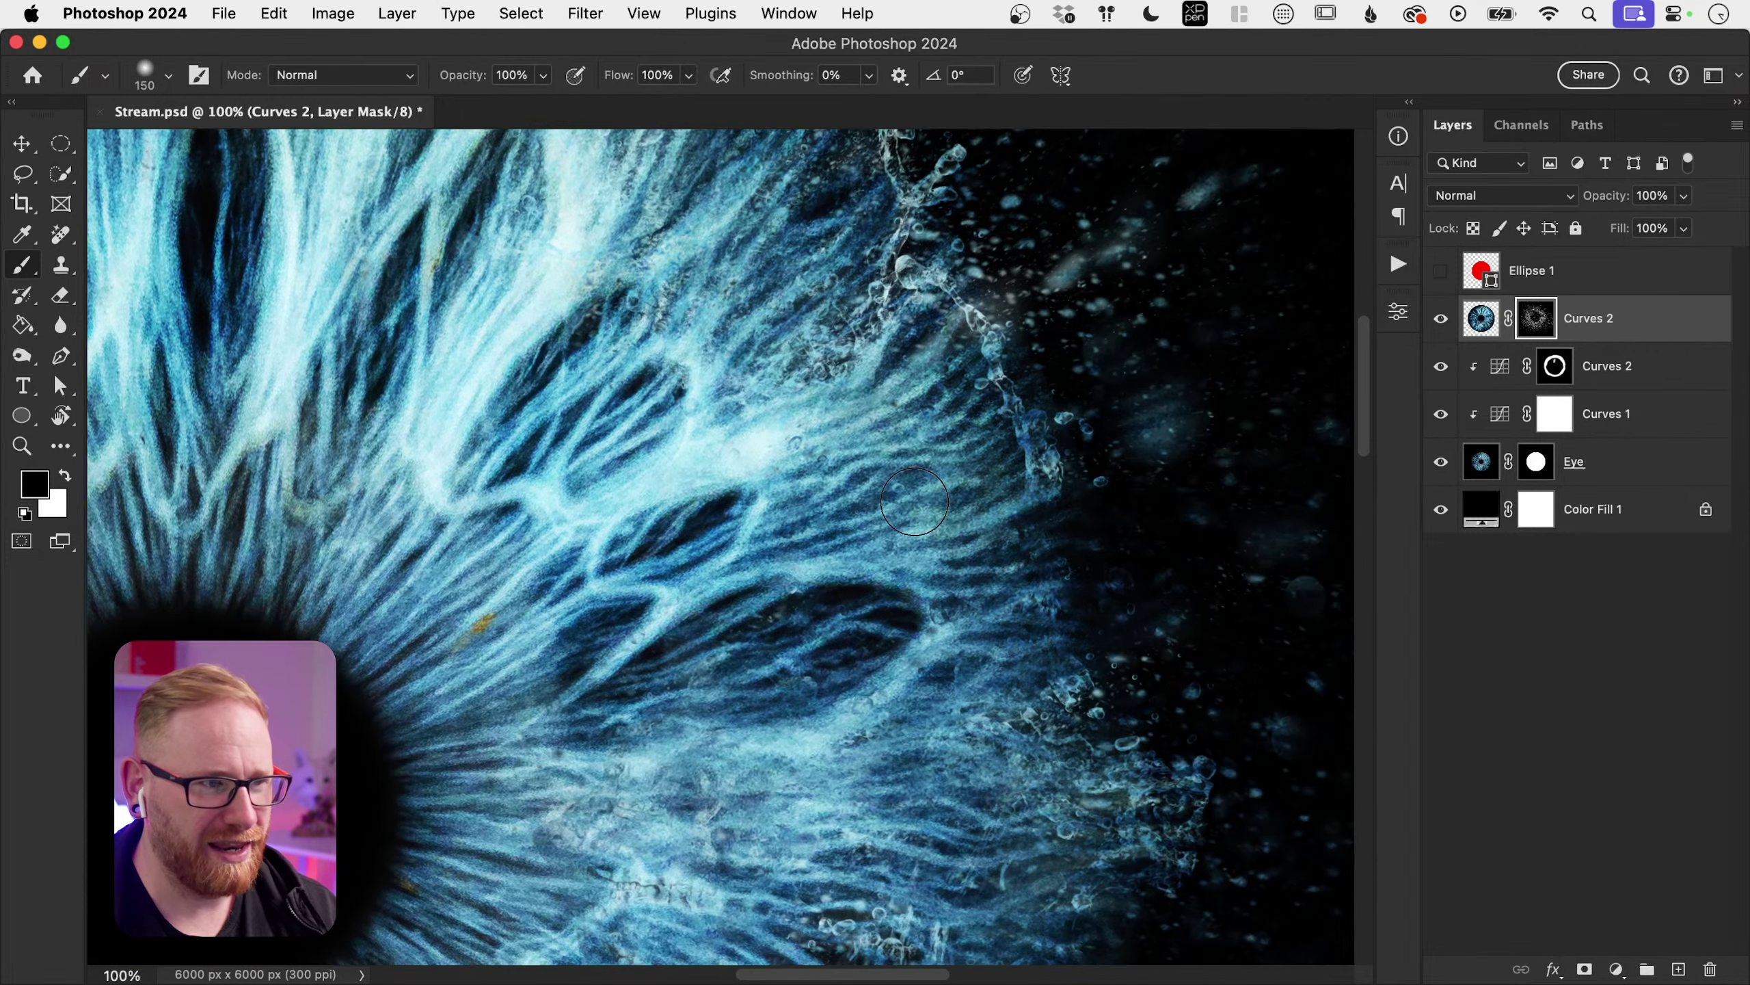
pyautogui.moveTo(620, 731); pyautogui.dragTo(759, 443)
pyautogui.moveTo(848, 539)
pyautogui.mouseDown()
pyautogui.moveTo(889, 536)
pyautogui.moveTo(760, 636)
pyautogui.moveTo(700, 722)
pyautogui.moveTo(725, 753)
pyautogui.moveTo(763, 750)
pyautogui.moveTo(764, 493)
pyautogui.moveTo(773, 601)
pyautogui.mouseUp()
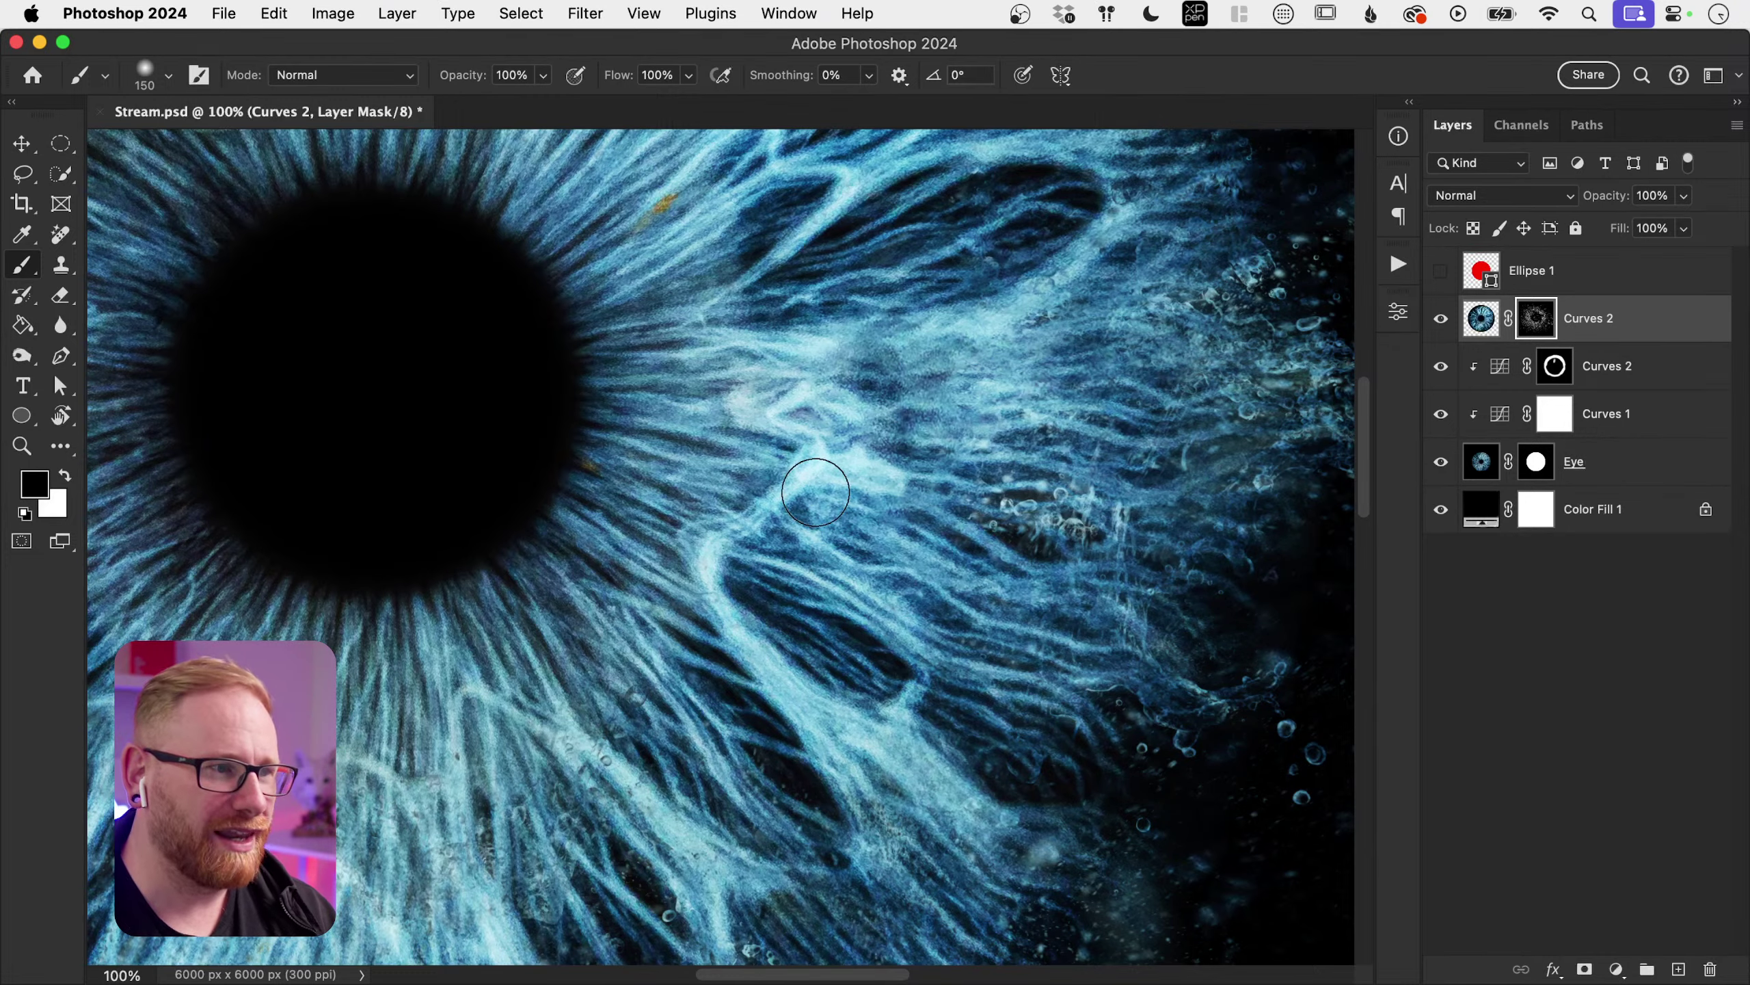
# Step: Paint out the specks below the pupil and briefly disable the Curves 2 mask to compare the iris without it
pyautogui.scroll(-5, 813, 606)
pyautogui.hscroll(-4, 813, 607)
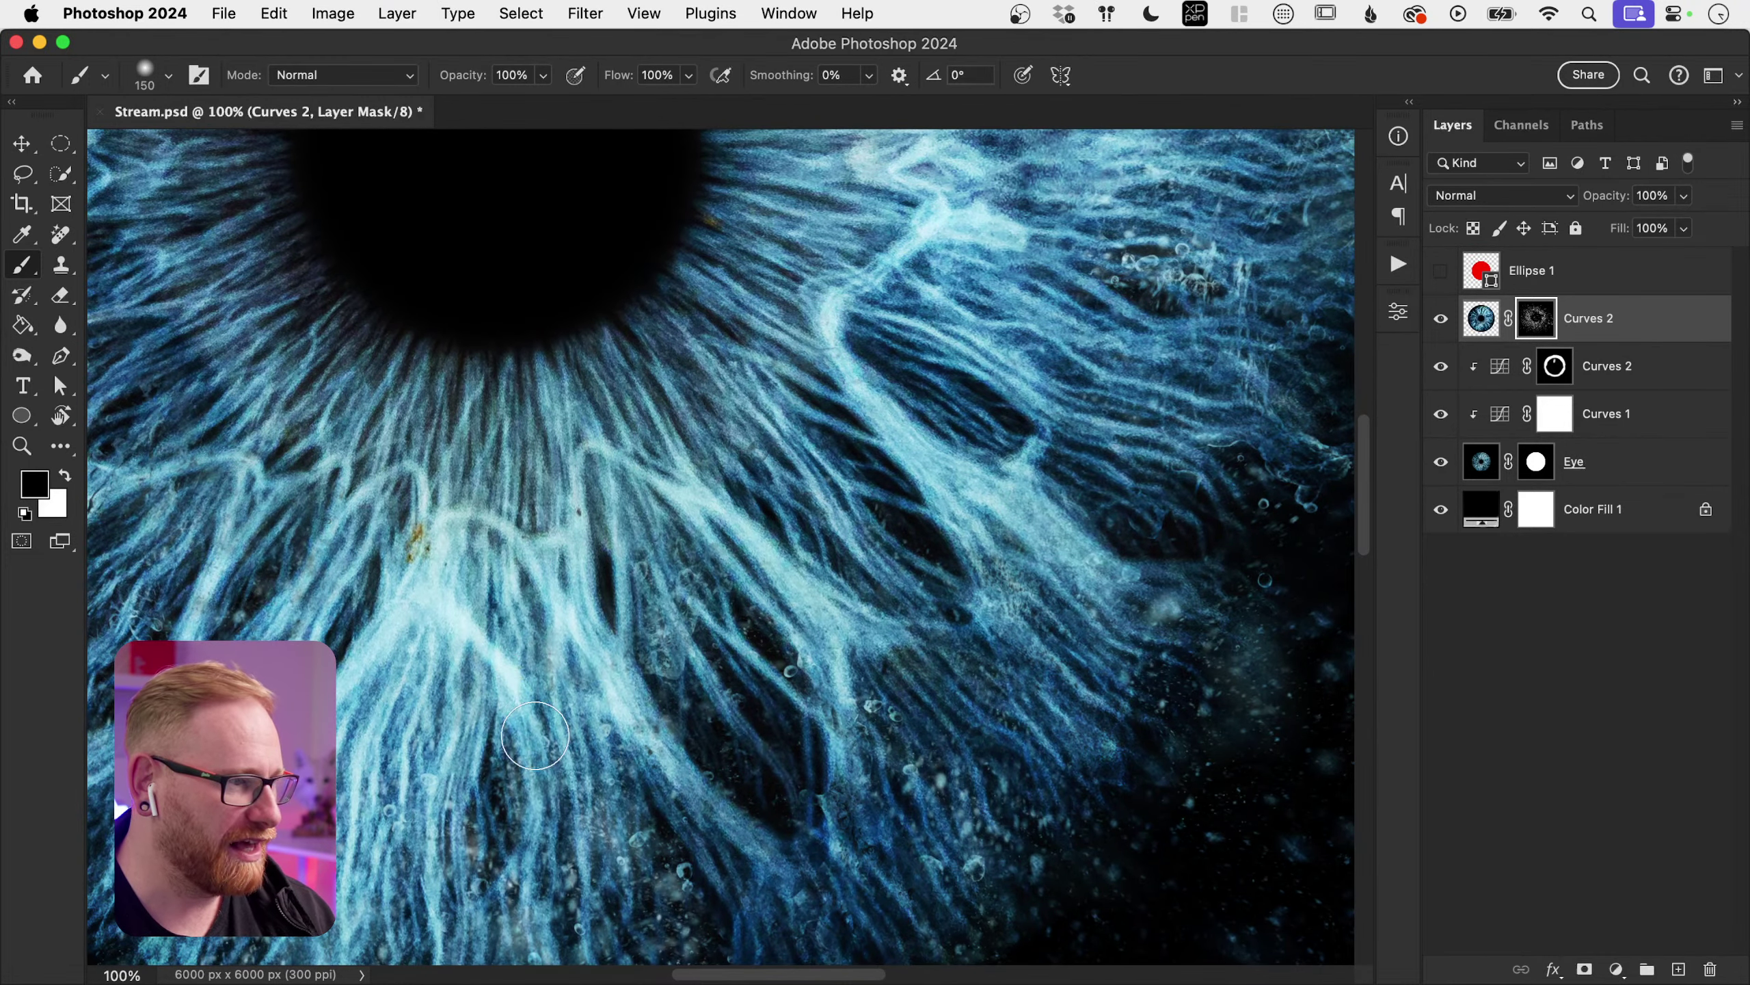
pyautogui.scroll(-3, 1066, 731)
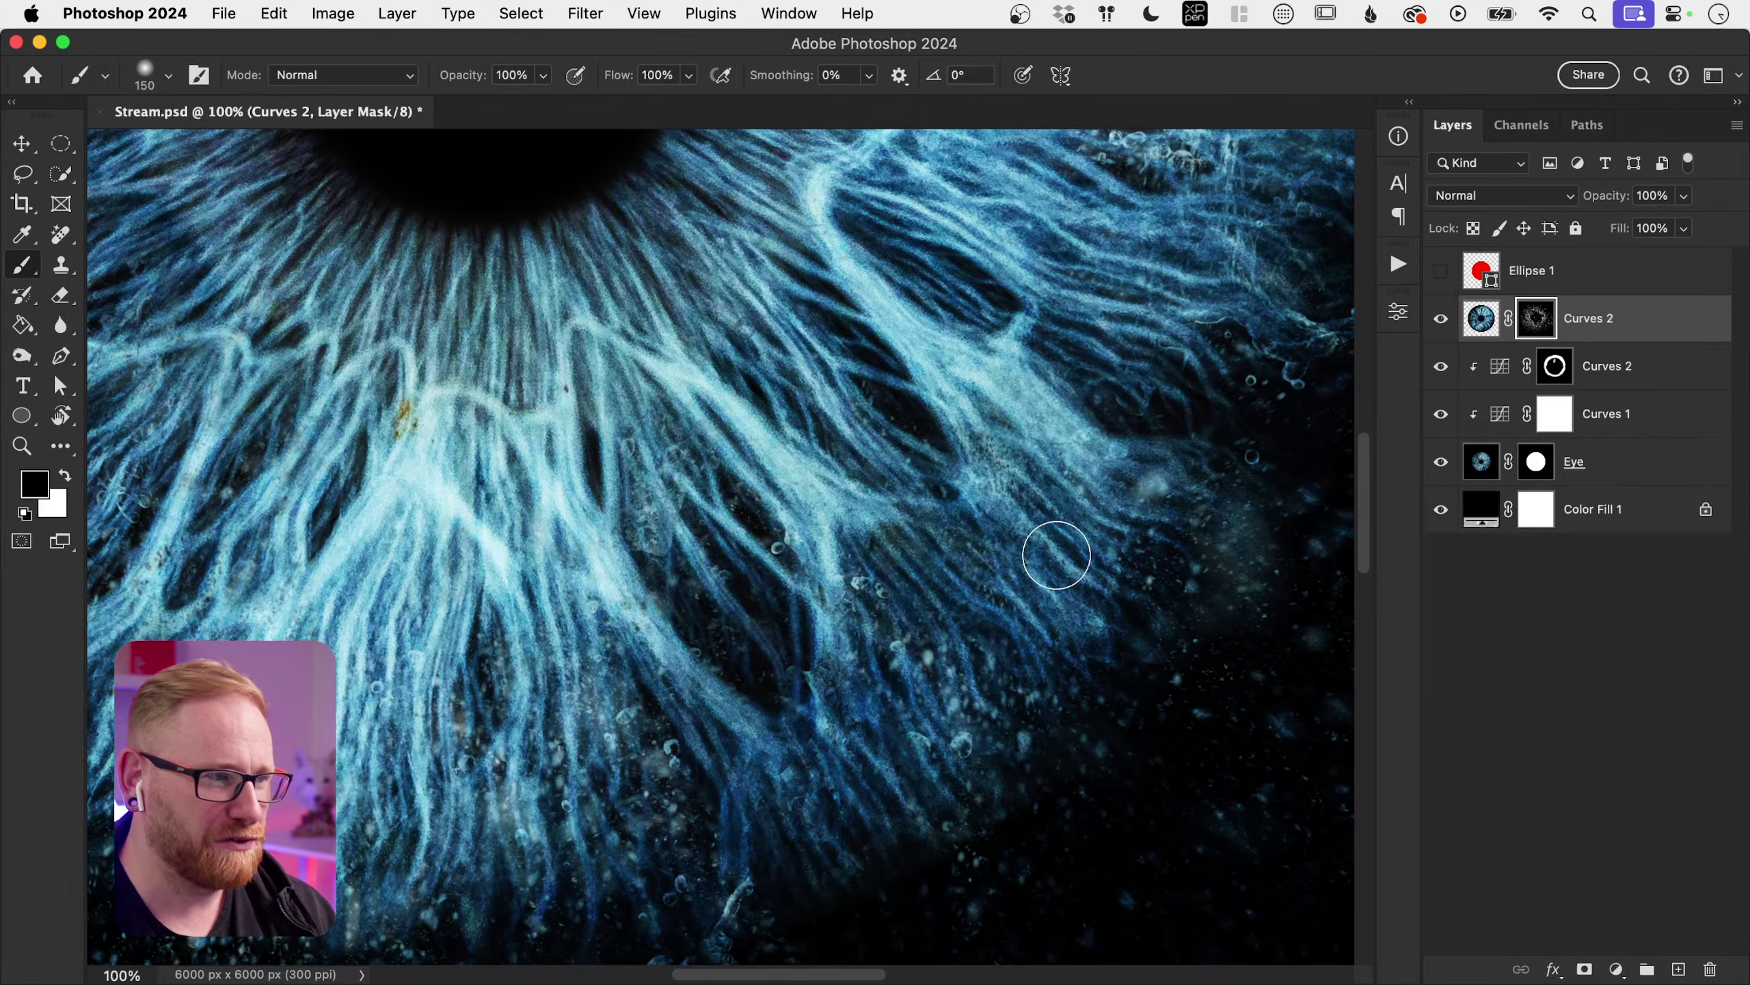
pyautogui.keyDown('shift'); pyautogui.click(1537, 324); pyautogui.keyUp('shift')
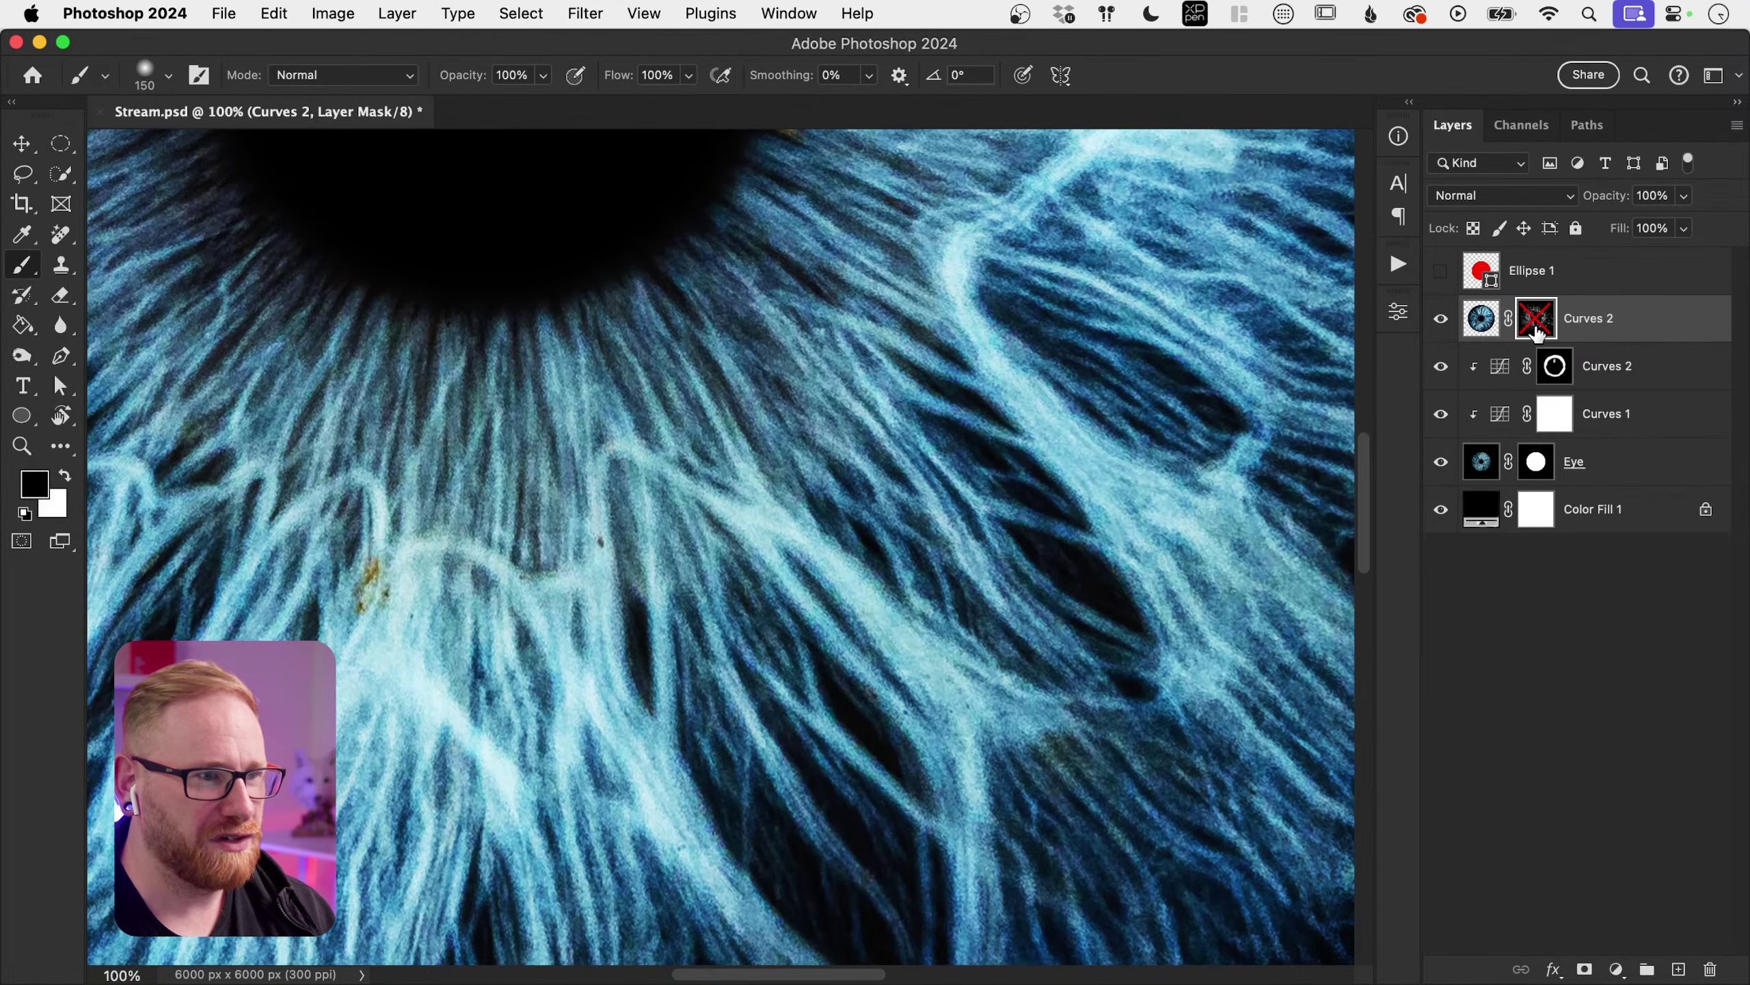
pyautogui.keyDown('shift'); pyautogui.click(1537, 321); pyautogui.keyUp('shift')
# Step: Paint black over the bubbly texture on the iris fibres at the lower left of the pupil
pyautogui.hscroll(-5, 806, 520)
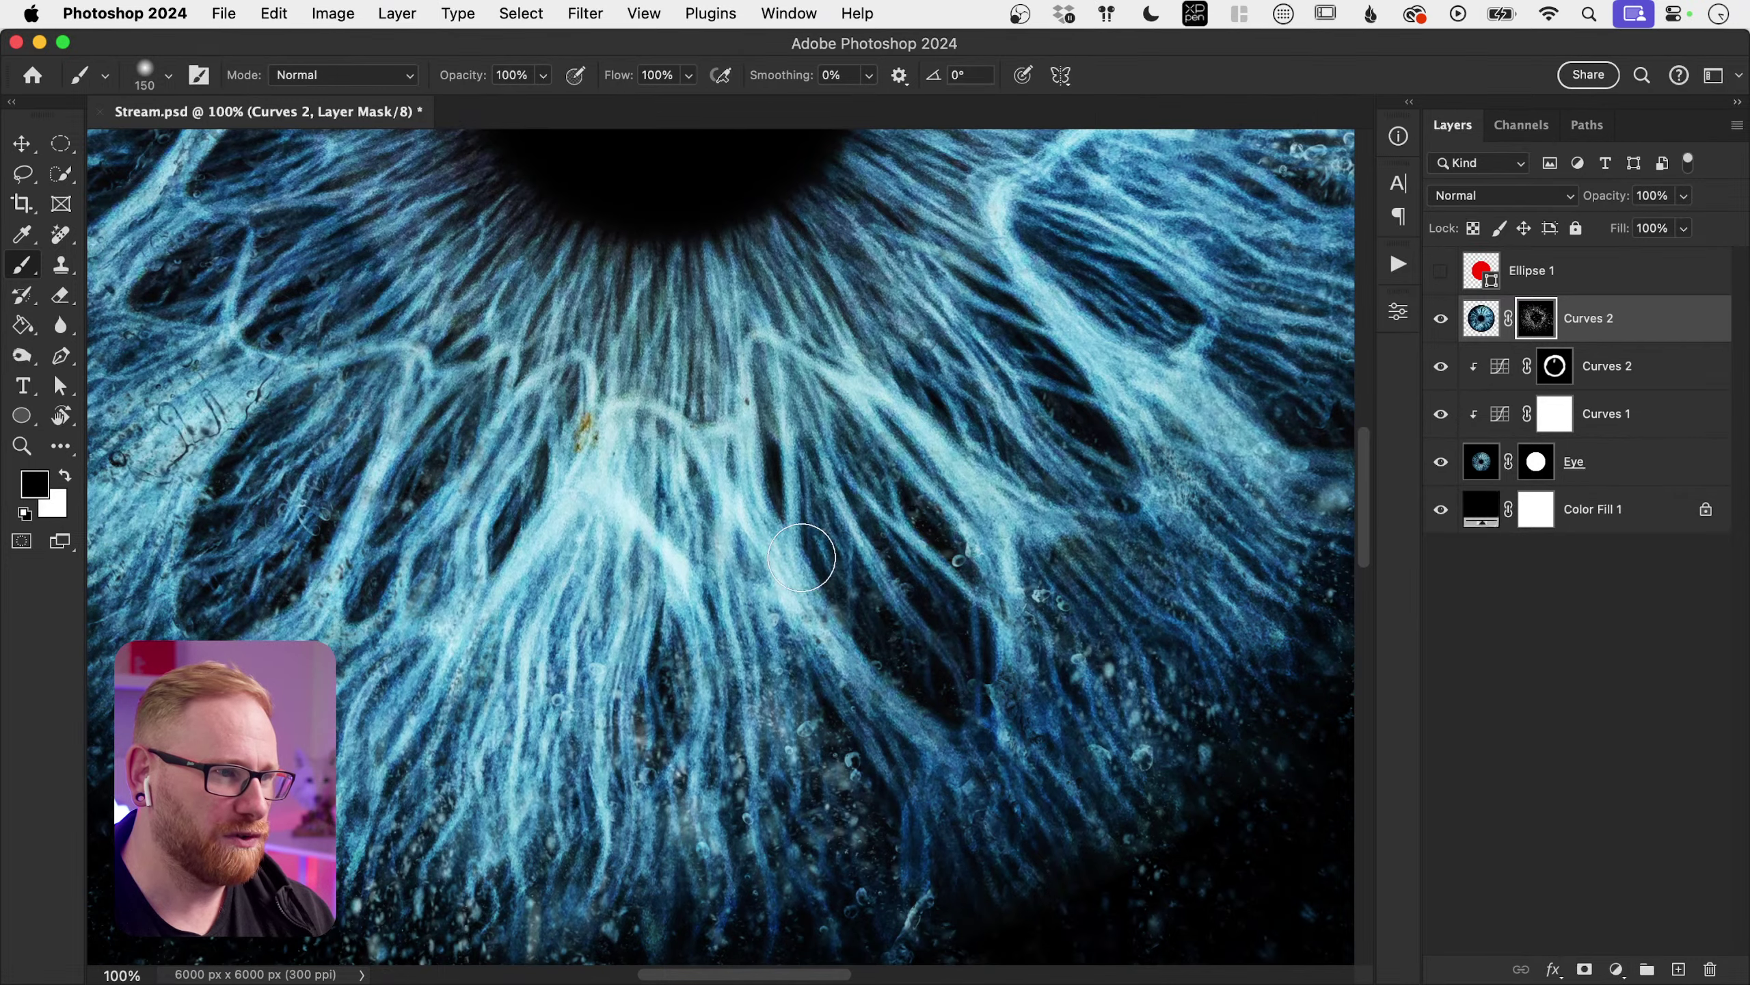
pyautogui.hscroll(-10, 806, 519)
pyautogui.moveTo(614, 431)
pyautogui.mouseDown()
pyautogui.moveTo(598, 362)
pyautogui.moveTo(552, 333)
pyautogui.moveTo(419, 366)
pyautogui.moveTo(495, 284)
pyautogui.moveTo(436, 246)
pyautogui.moveTo(481, 233)
pyautogui.moveTo(504, 389)
pyautogui.moveTo(486, 496)
pyautogui.moveTo(484, 424)
pyautogui.moveTo(626, 395)
pyautogui.moveTo(684, 475)
pyautogui.moveTo(730, 477)
pyautogui.moveTo(707, 553)
pyautogui.moveTo(796, 679)
pyautogui.moveTo(882, 722)
pyautogui.moveTo(983, 634)
pyautogui.moveTo(1033, 655)
pyautogui.moveTo(1171, 648)
pyautogui.moveTo(983, 720)
pyautogui.moveTo(982, 755)
pyautogui.mouseUp()
pyautogui.hscroll(10, 982, 755)
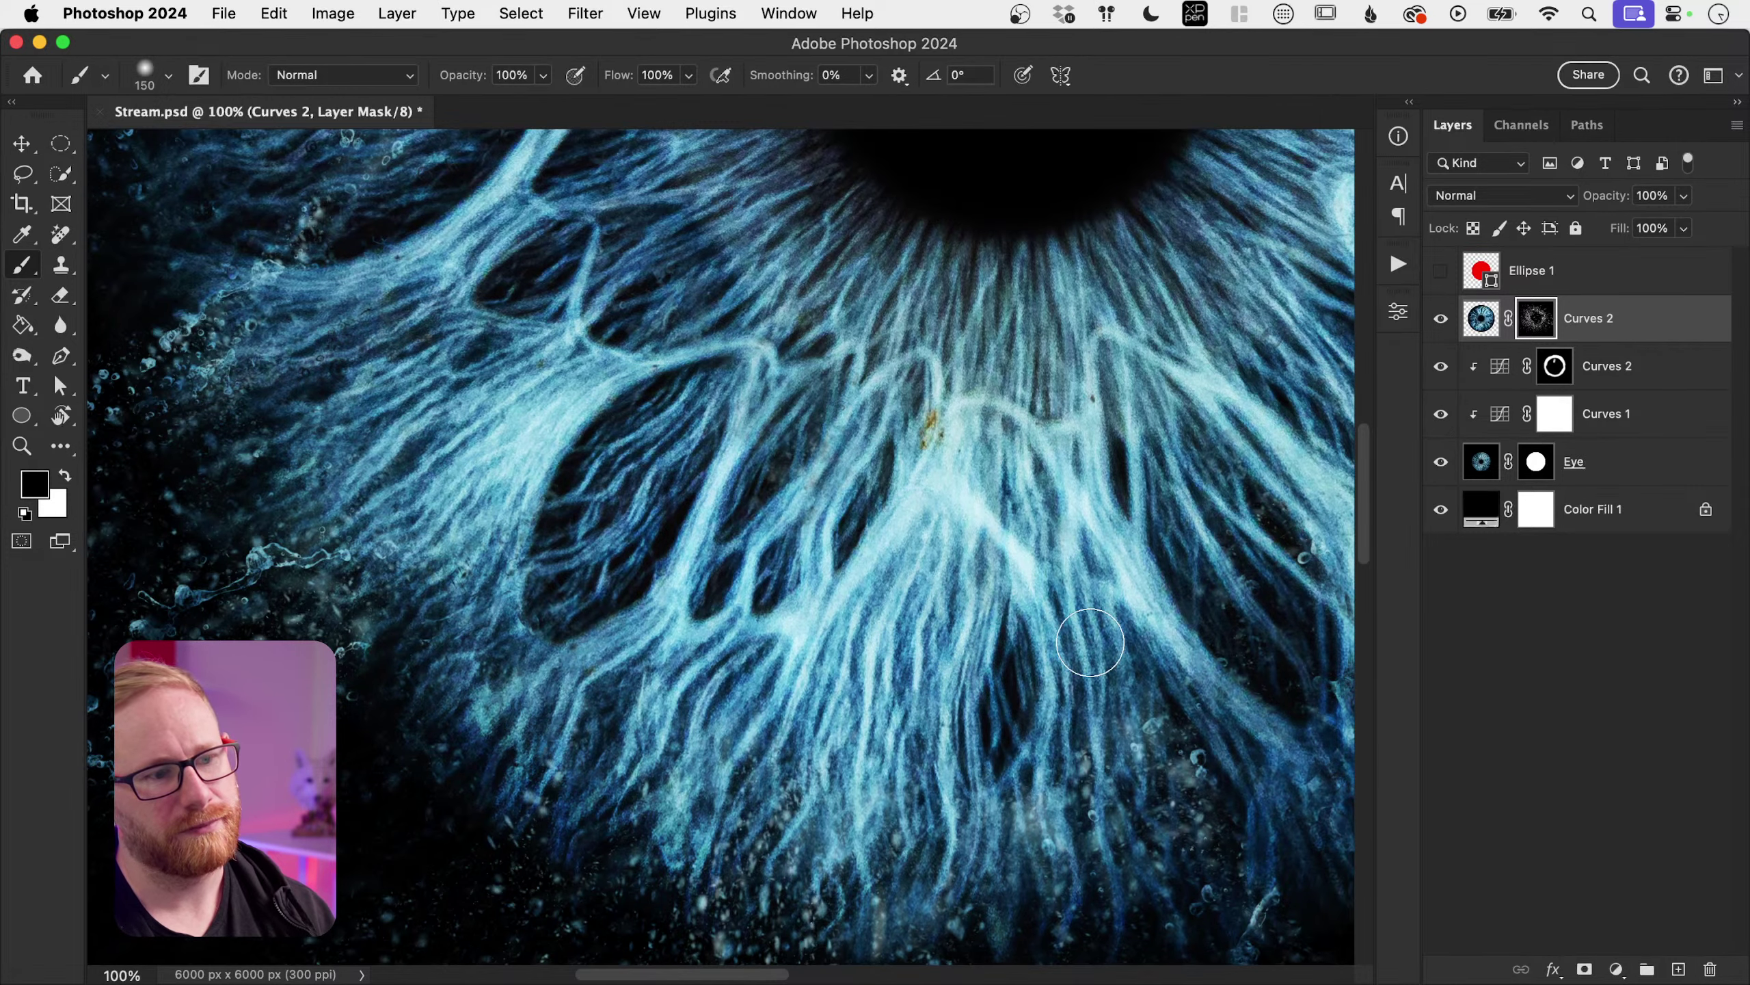
# Step: Clean the remaining specks from the fibres left of the pupil on the mask and fit the whole artwork in view
pyautogui.hscroll(-15, 1037, 550)
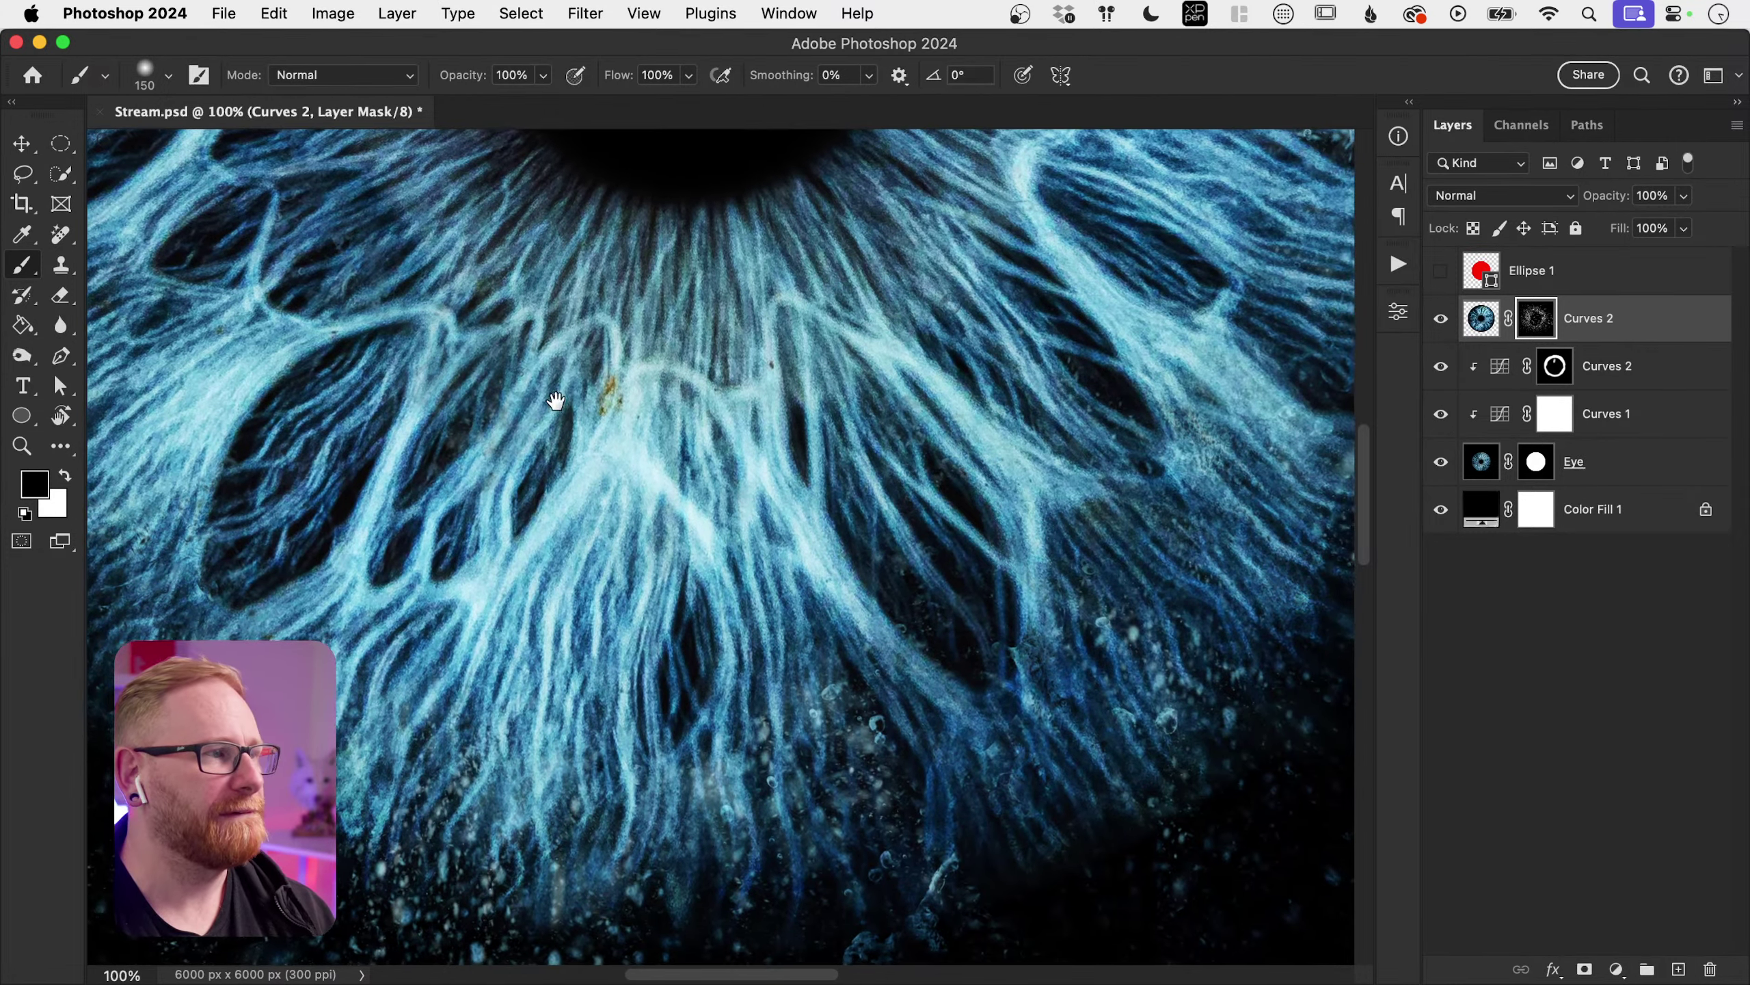
pyautogui.scroll(6, 689, 523)
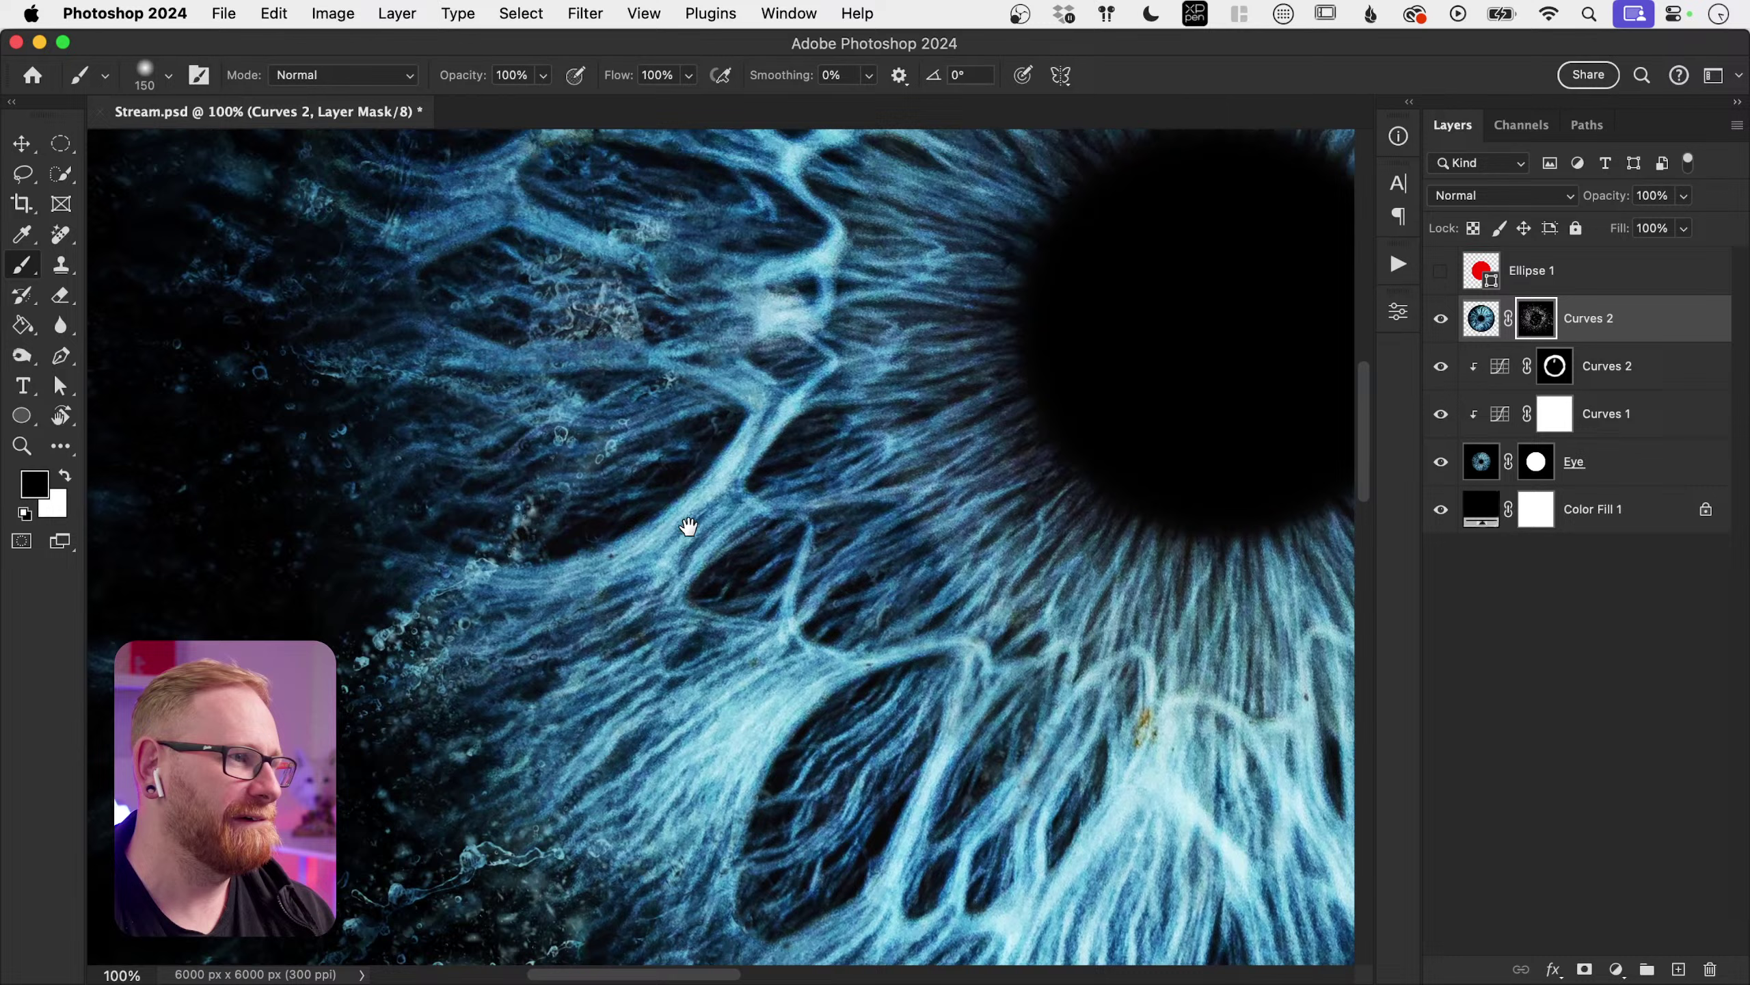
pyautogui.moveTo(689, 526)
pyautogui.mouseDown()
pyautogui.moveTo(577, 484)
pyautogui.moveTo(624, 433)
pyautogui.moveTo(592, 435)
pyautogui.moveTo(521, 569)
pyautogui.moveTo(571, 555)
pyautogui.moveTo(611, 413)
pyautogui.moveTo(610, 349)
pyautogui.moveTo(559, 266)
pyautogui.moveTo(682, 238)
pyautogui.mouseUp()
pyautogui.scroll(8, 617, 501)
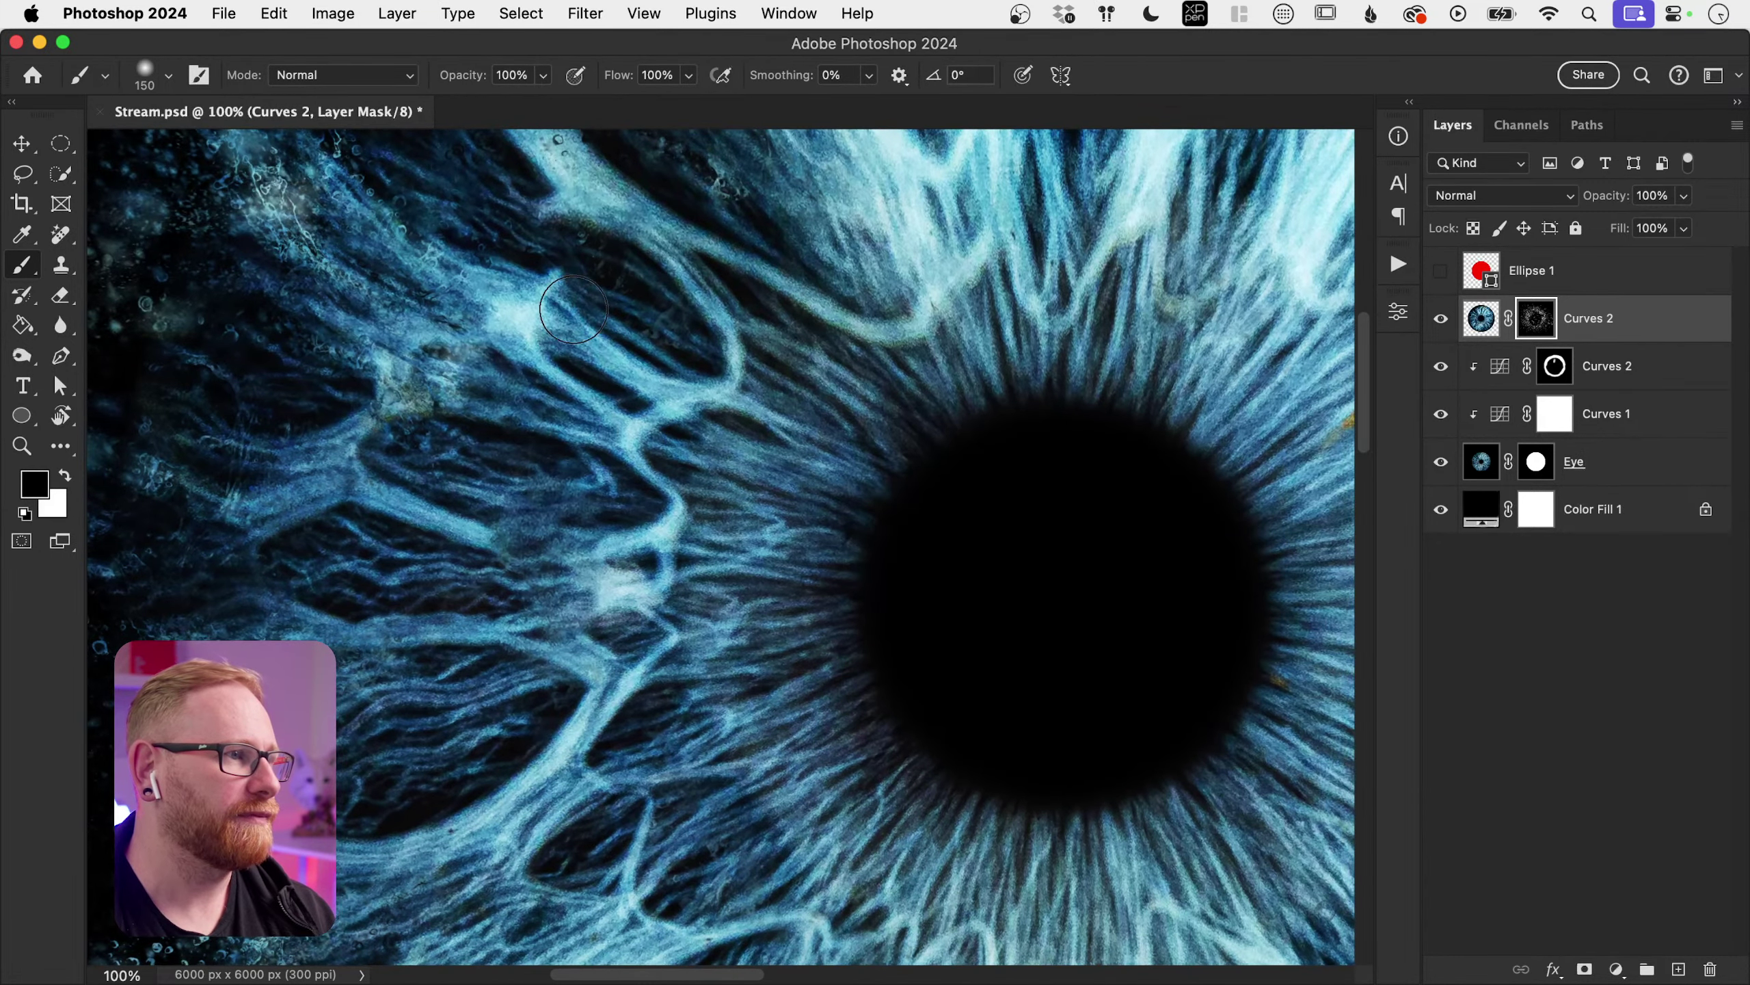
pyautogui.press('super+0')
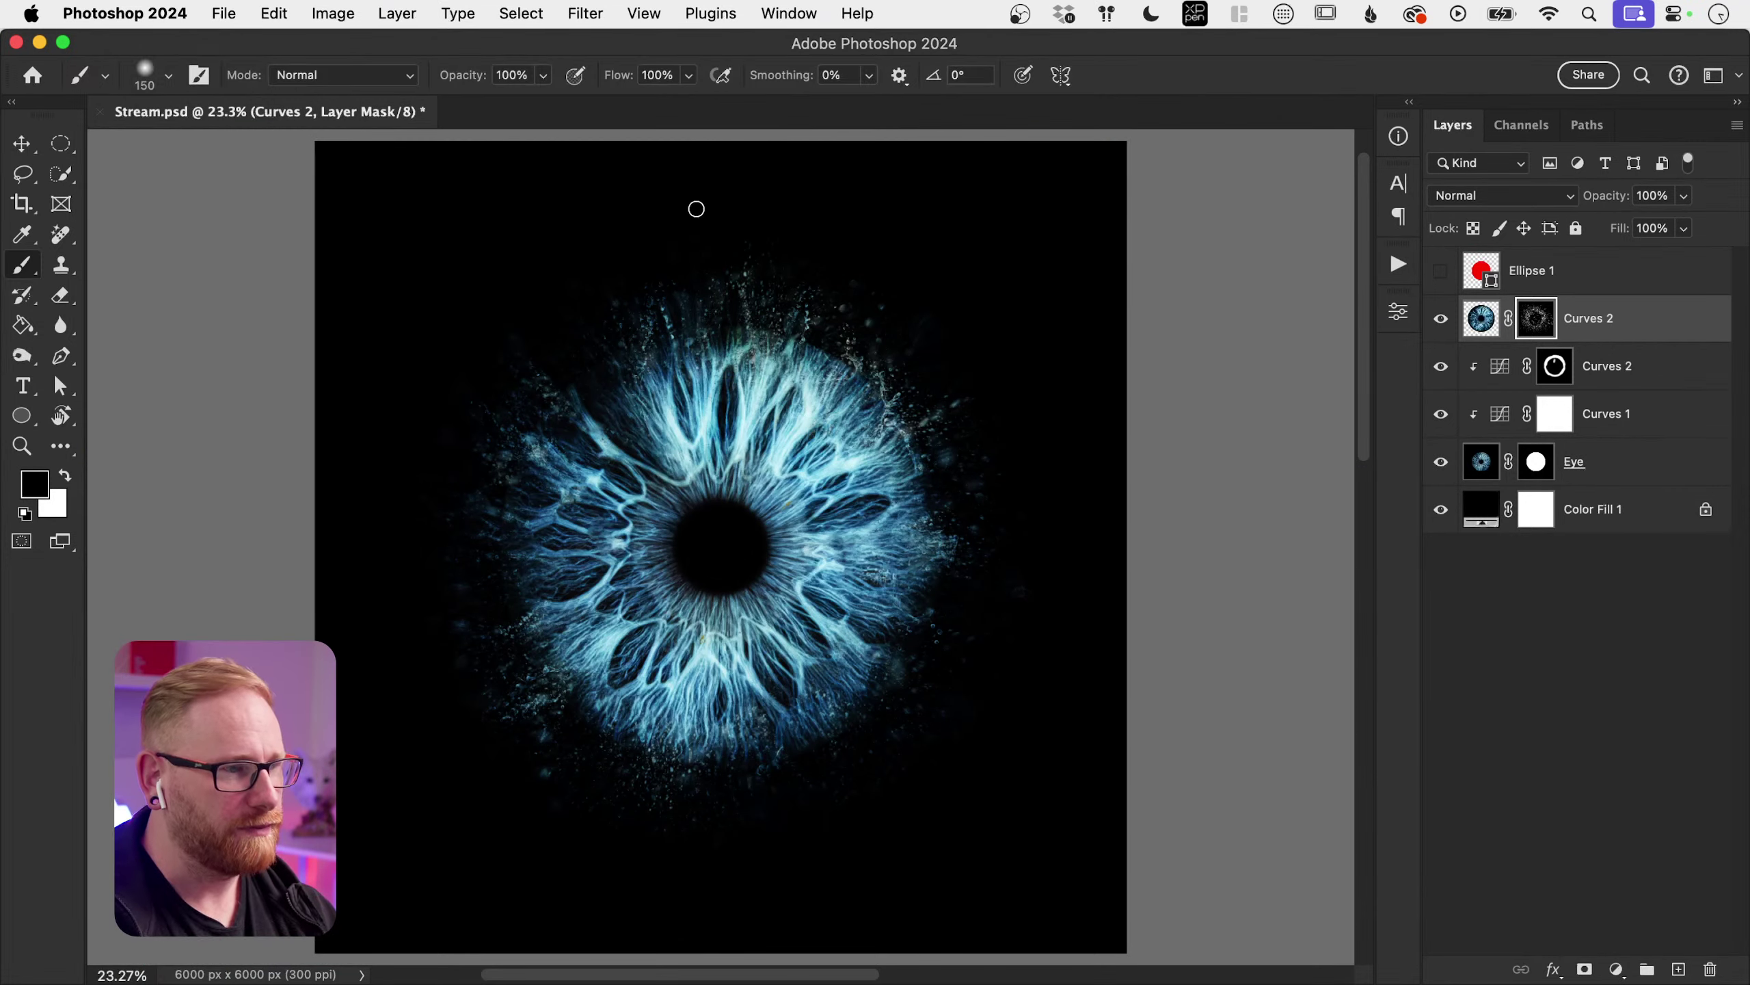
pyautogui.press('v')
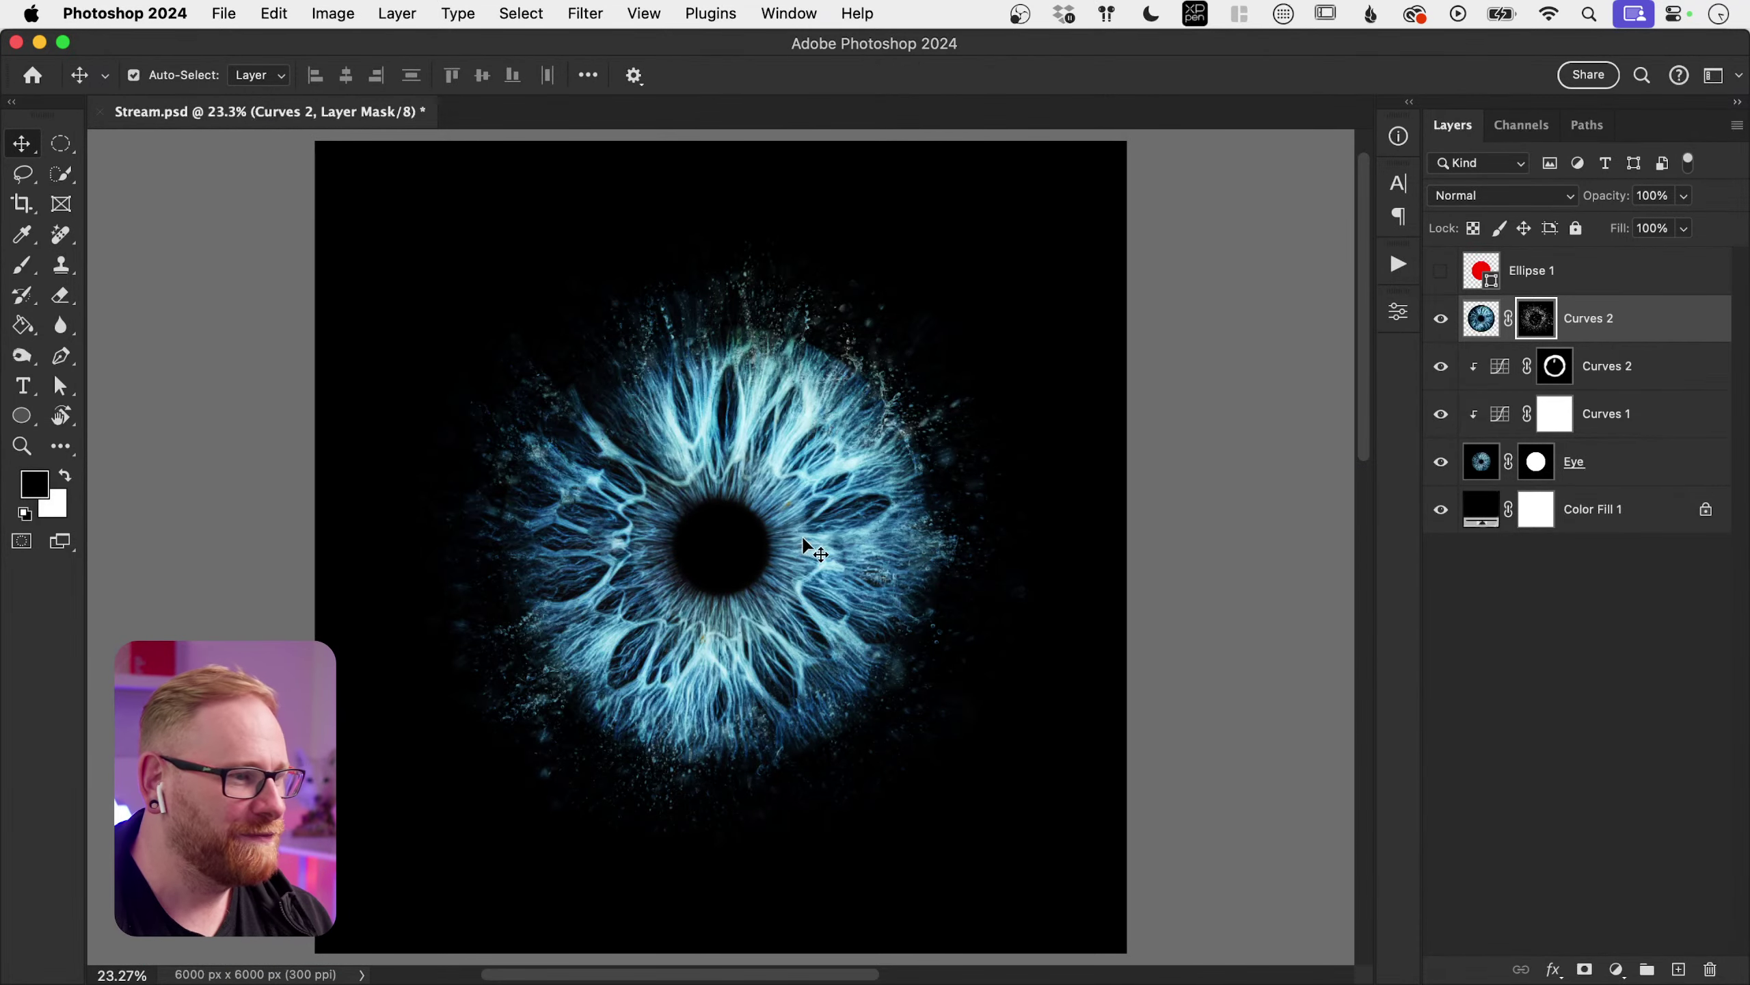
pyautogui.press('b')
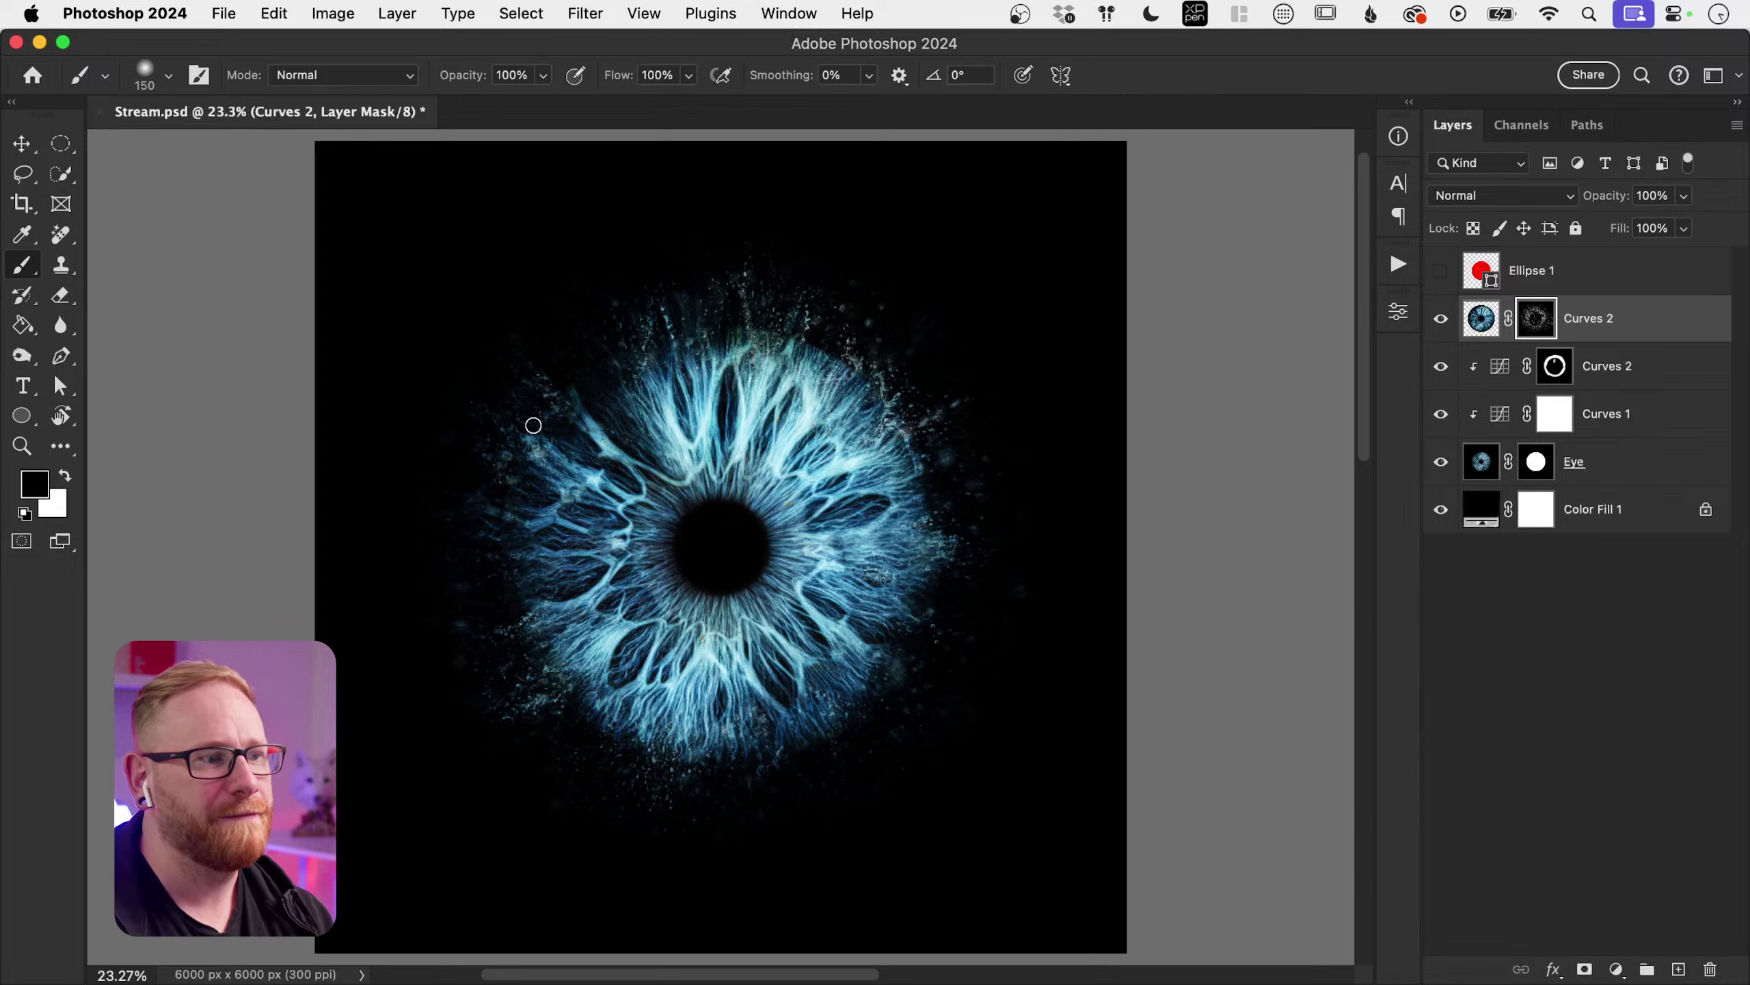
pyautogui.press('v')
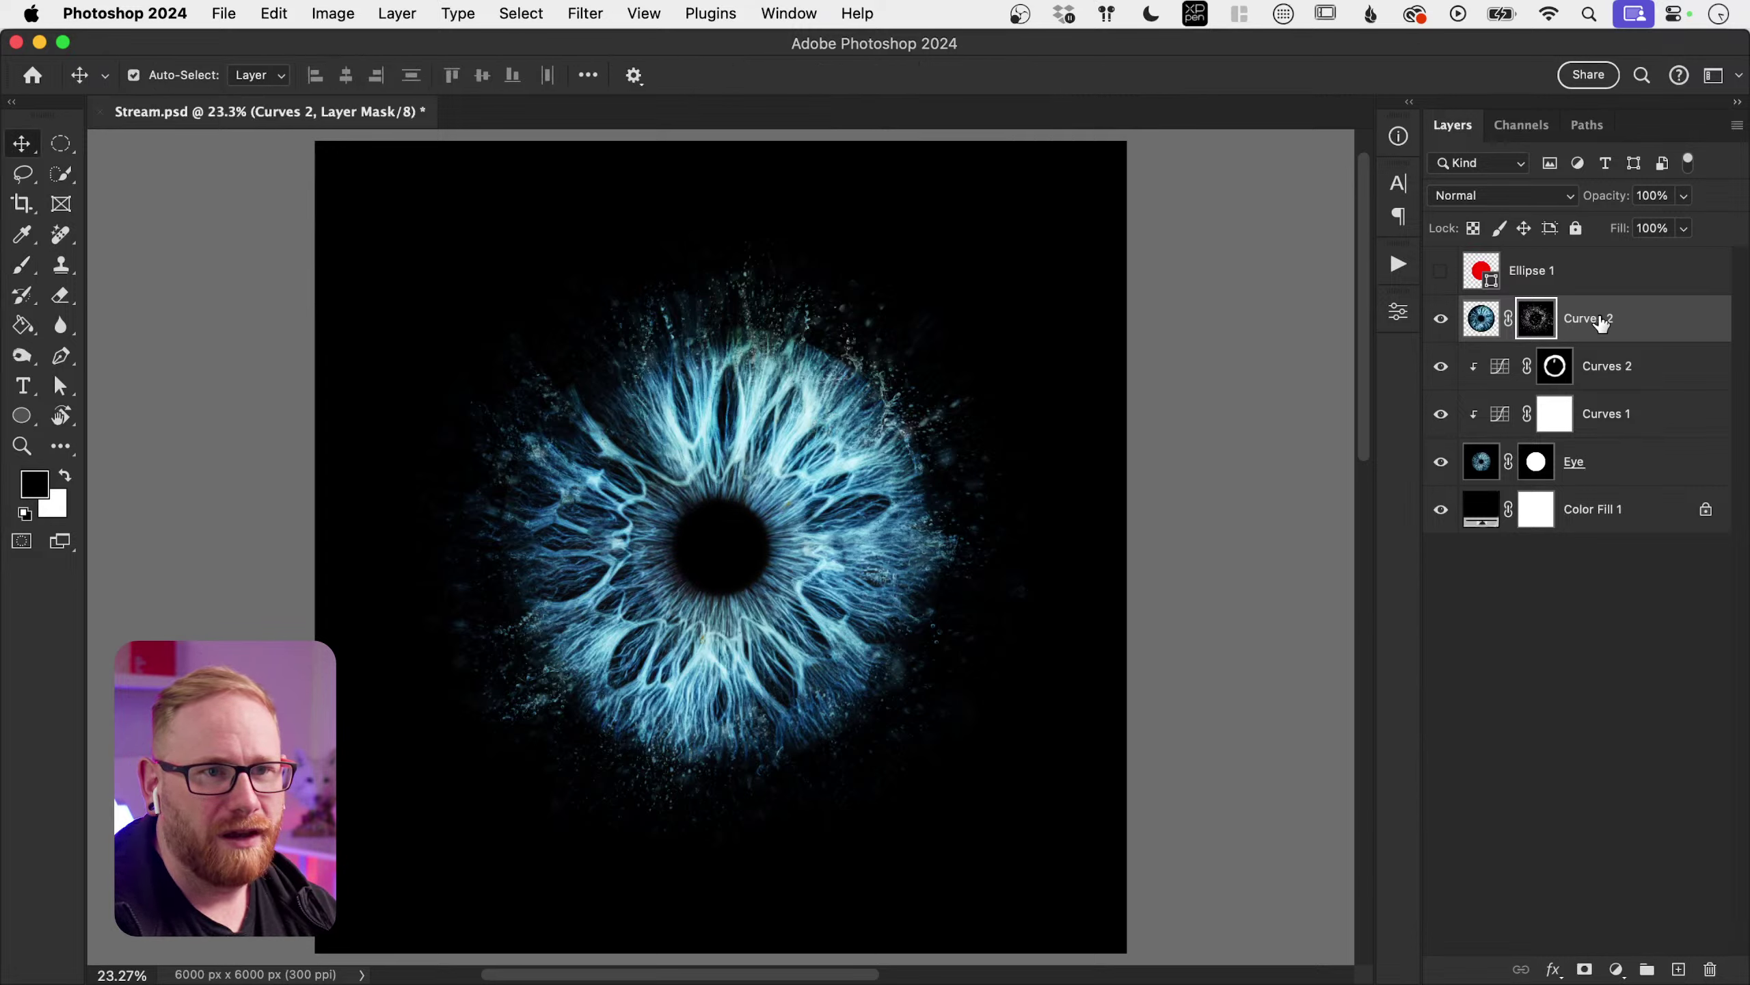
# Step: Try duplicating the Curves 2 image layer and applying the copy's layer mask, and undo it
pyautogui.press('x')
pyautogui.press('super+2')
pyautogui.press('super+j')
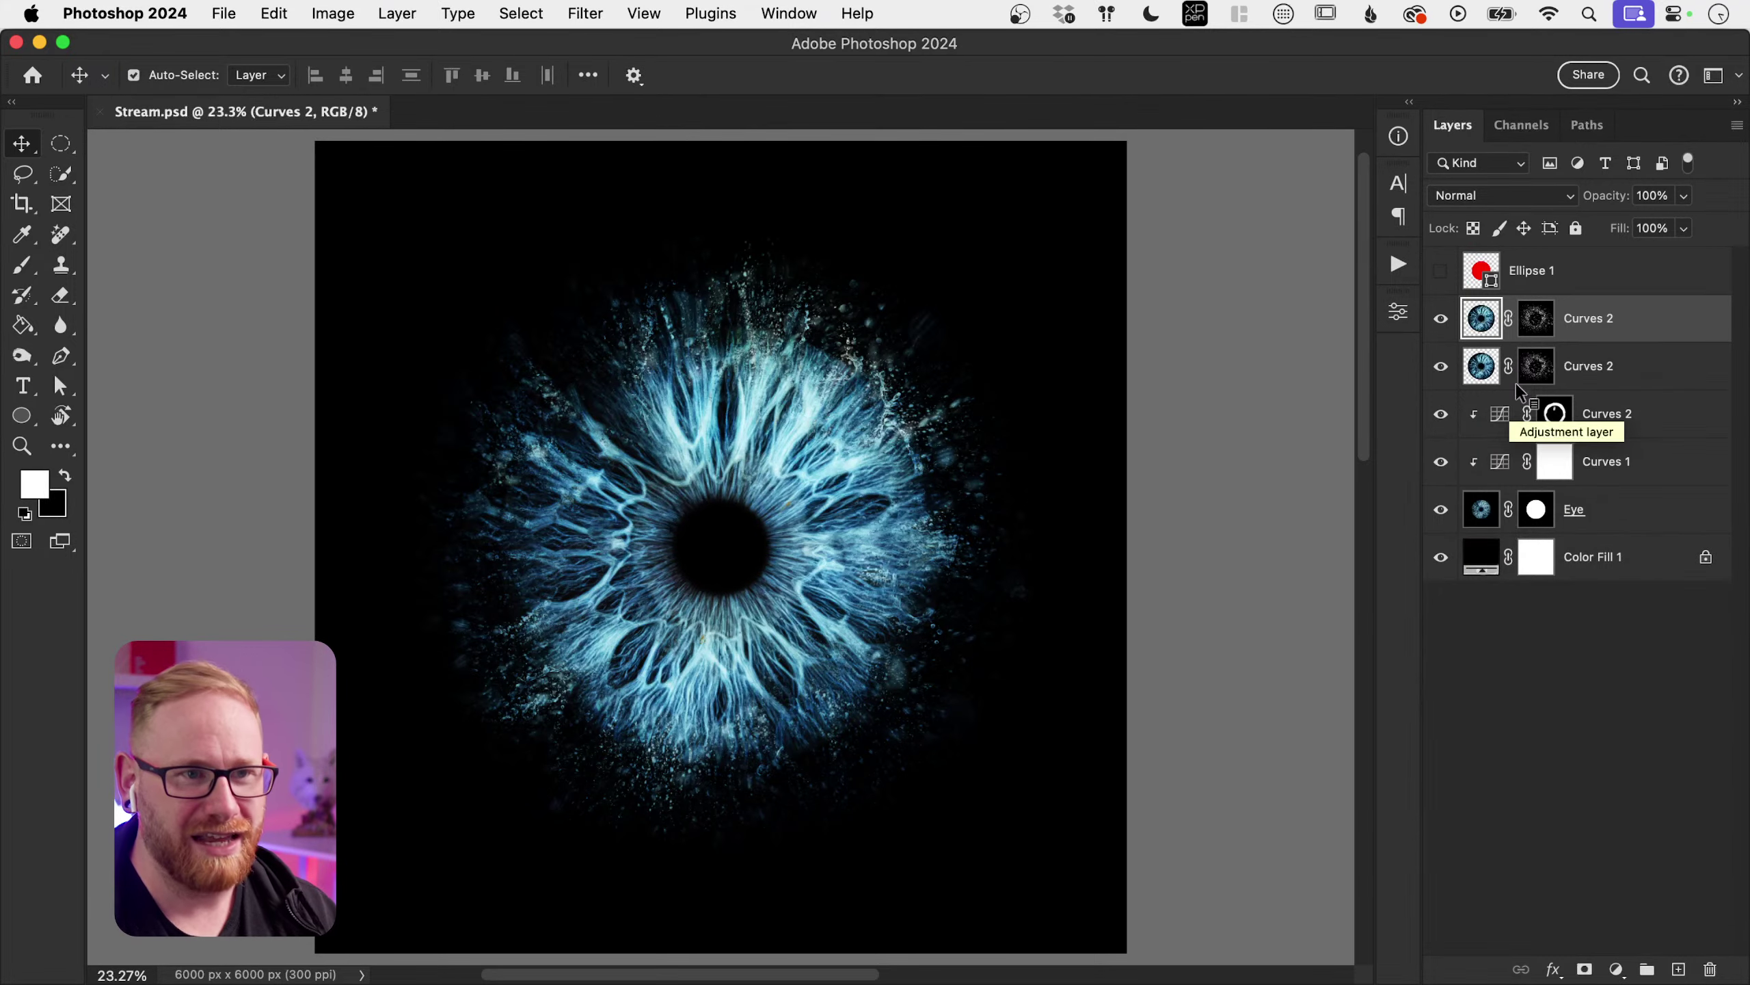
pyautogui.rightClick(1536, 318)
pyautogui.click(1392, 363)
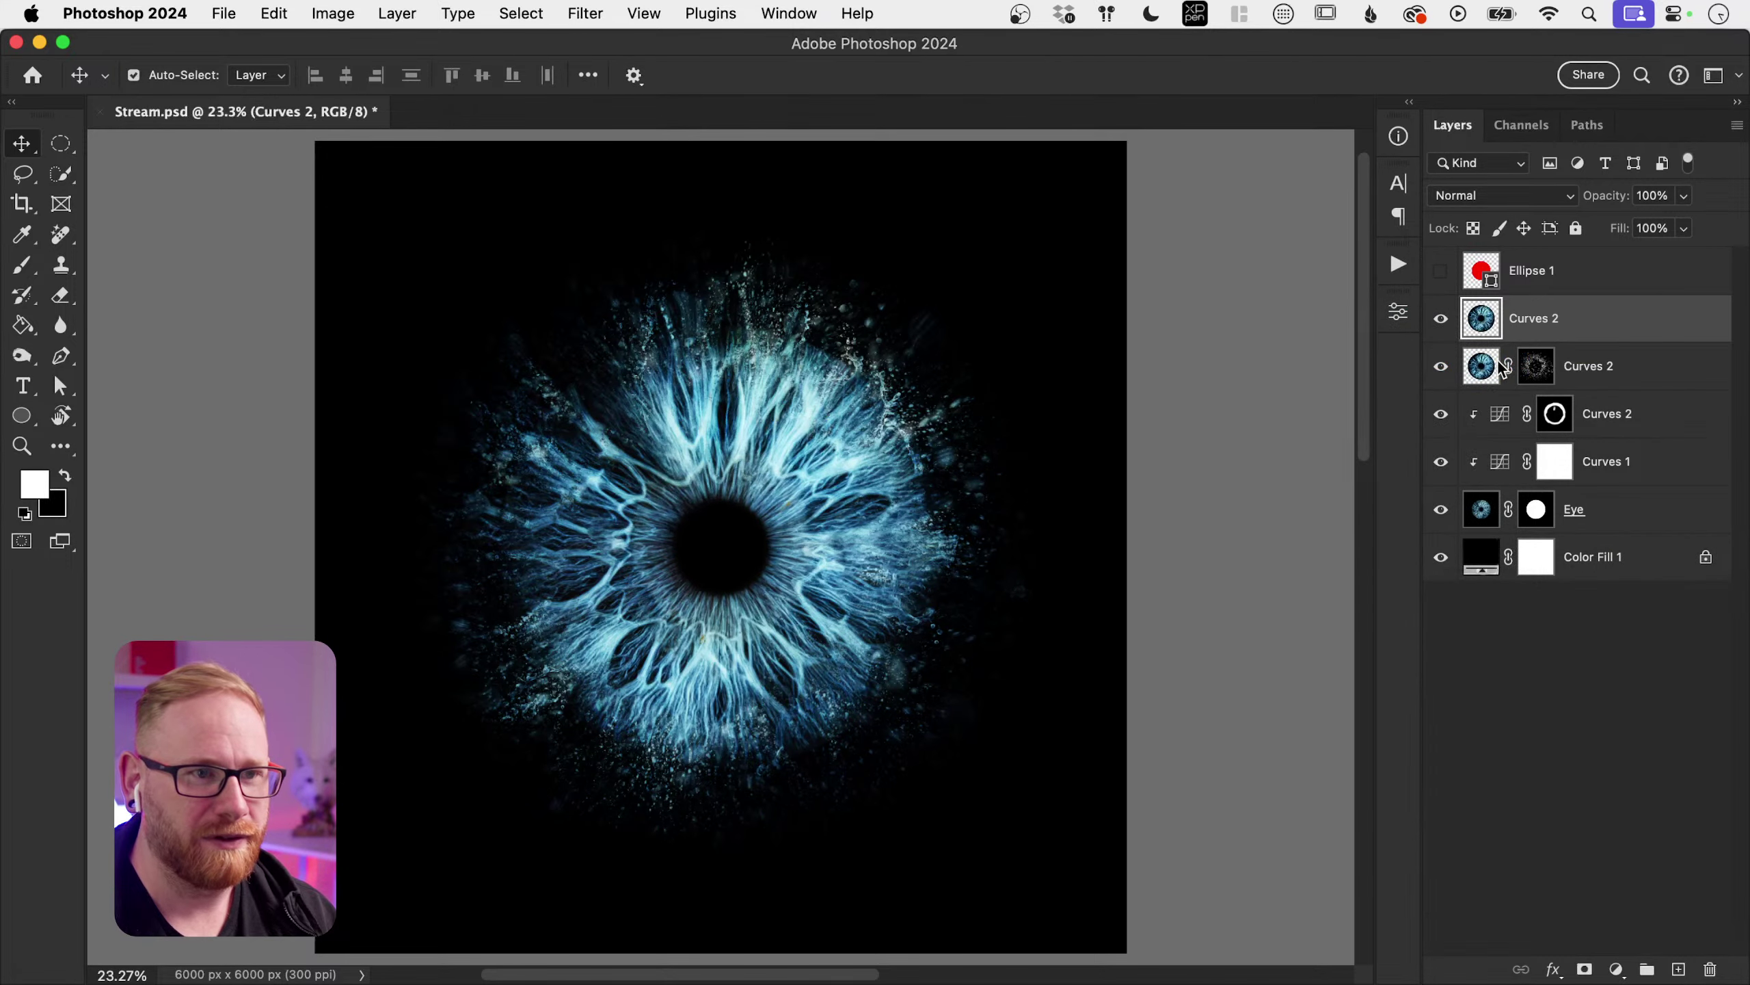
pyautogui.press('super+z')
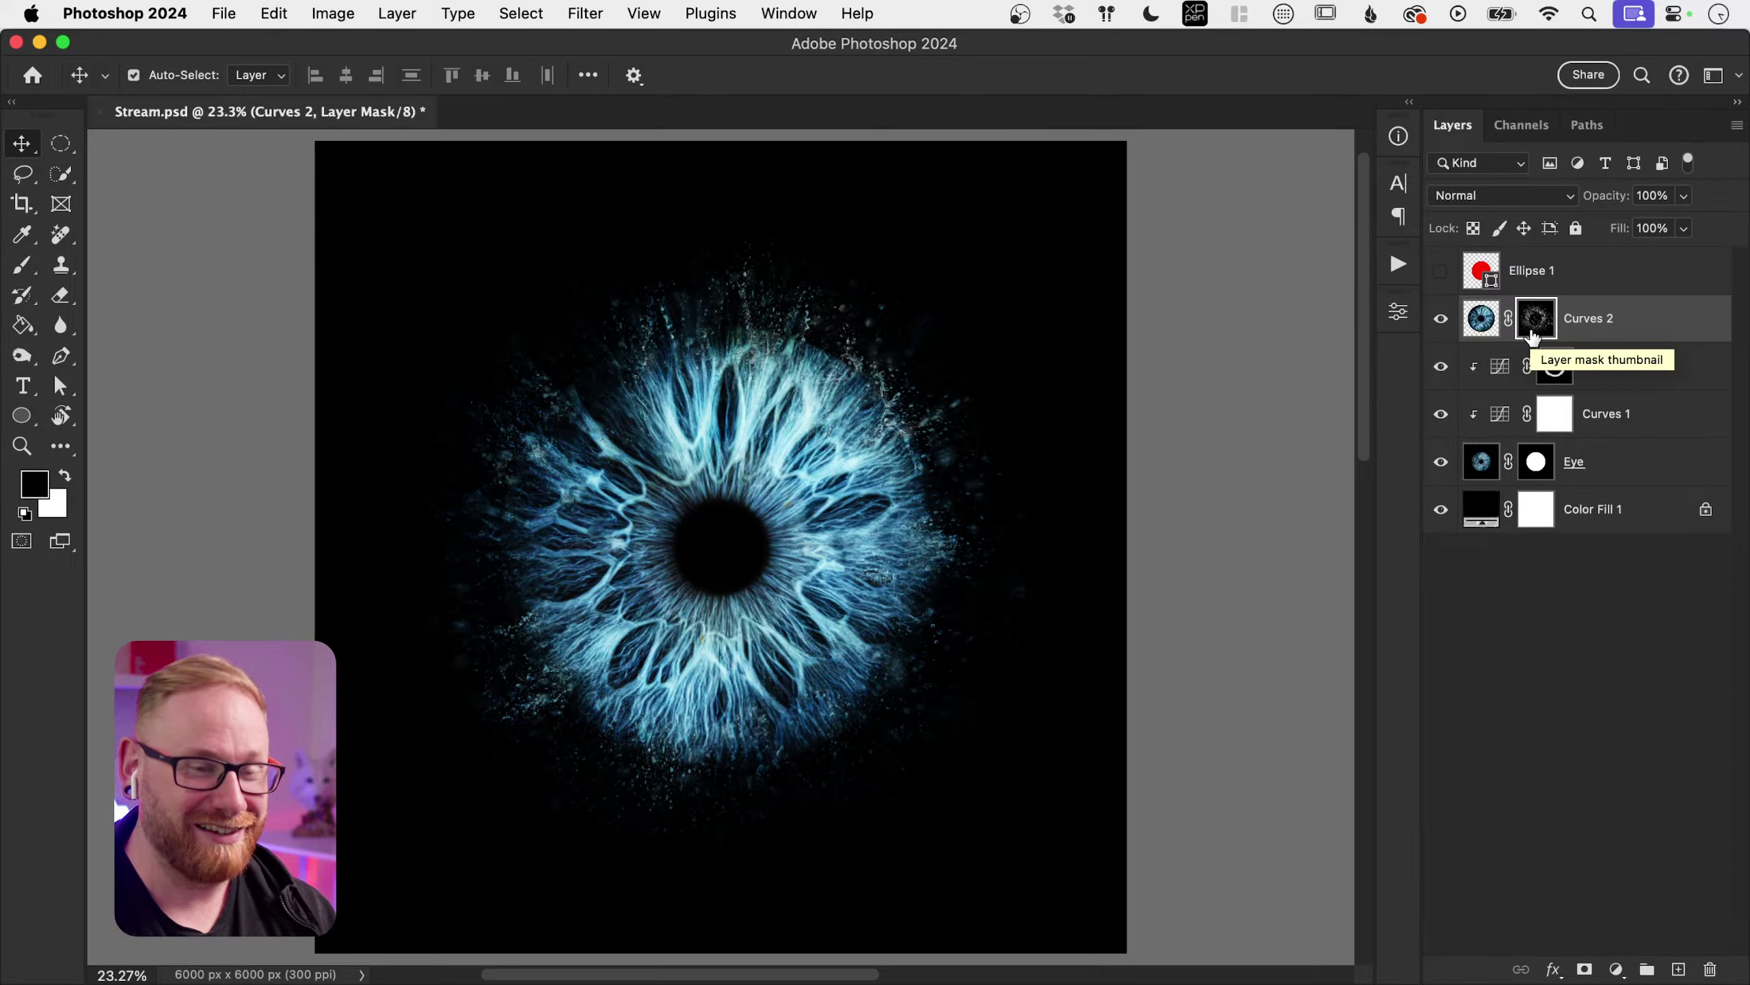
# Step: Duplicate the Curves 2 image layer with its mask and hide the lower one of the pair
pyautogui.press('super+2')
pyautogui.press('super+j')
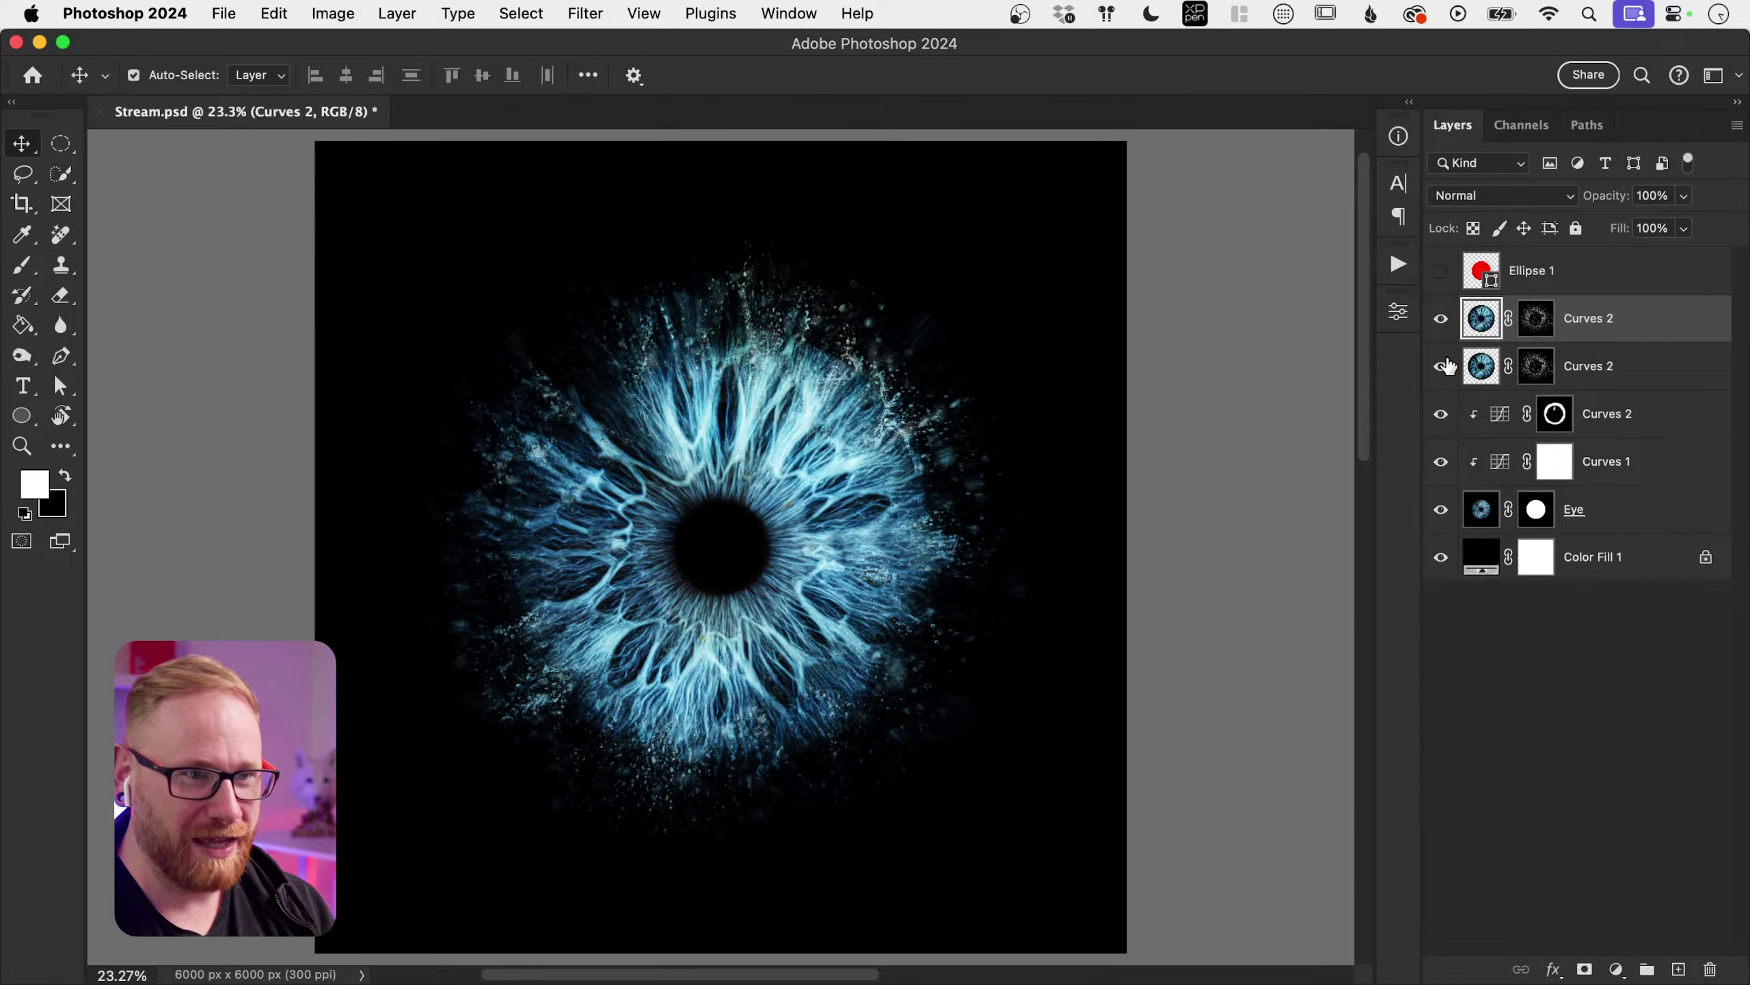
pyautogui.click(1441, 365)
# Step: Rename both the hidden layer and its visible copy to "Brush Effects"
pyautogui.doubleClick(1592, 366)
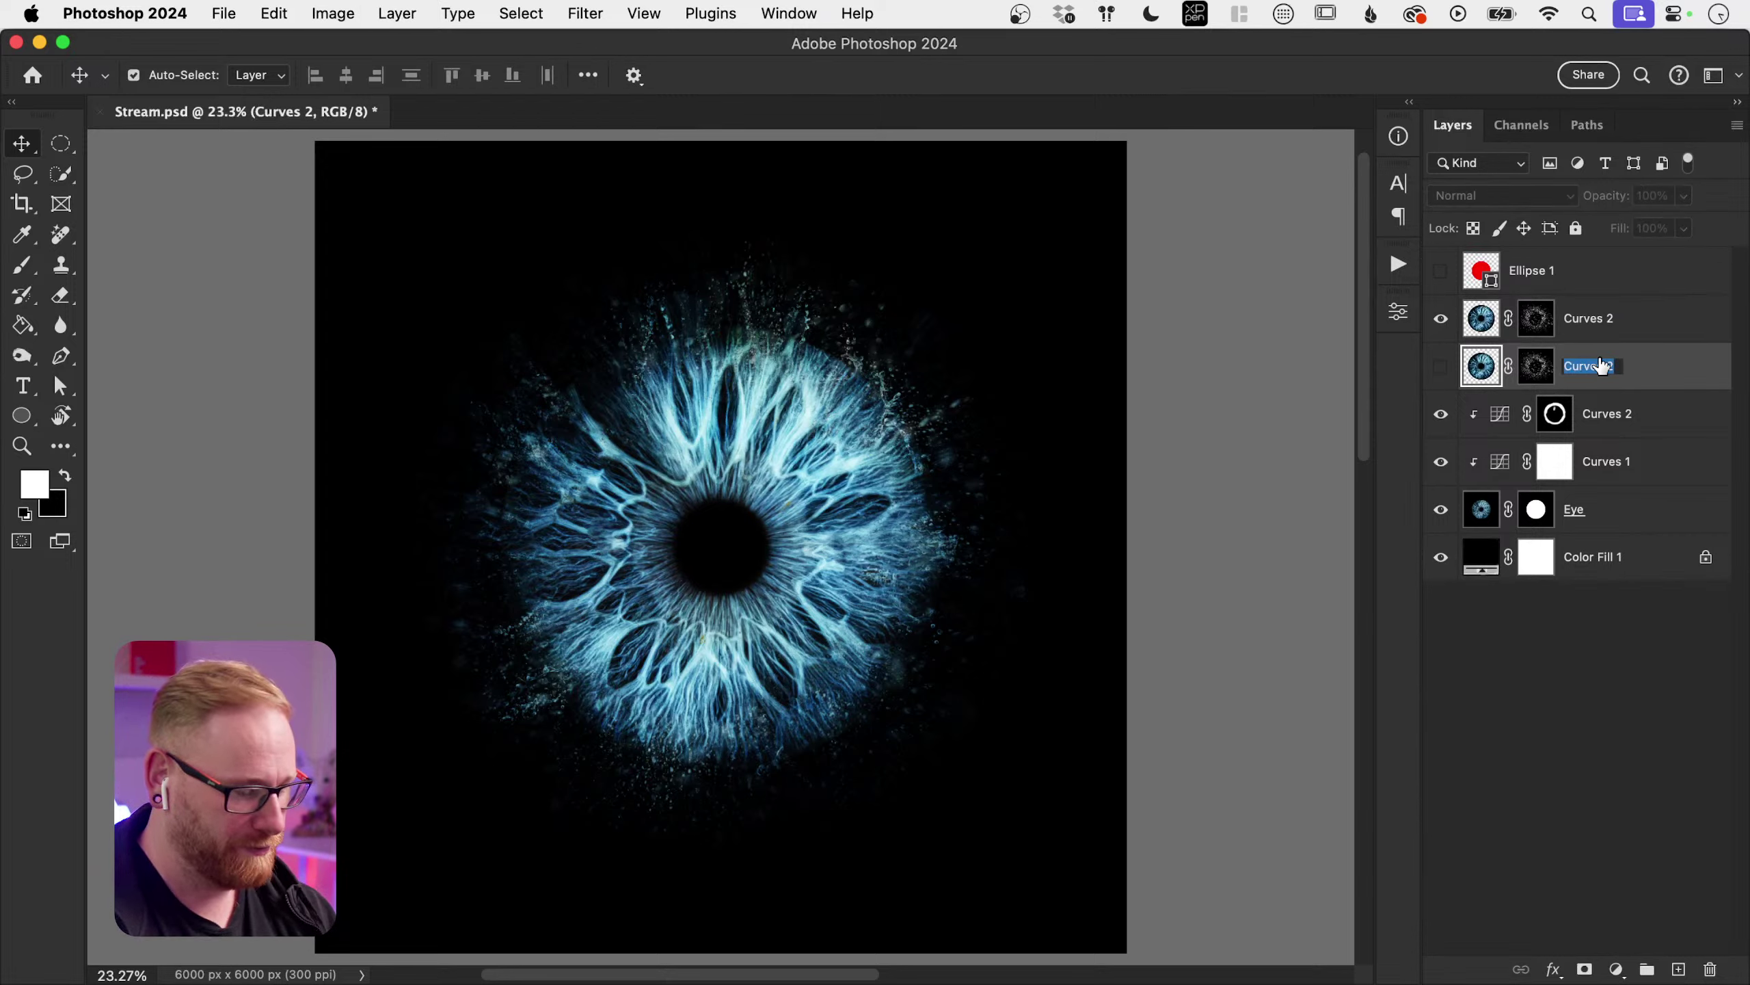
pyautogui.write('Brush Effects')
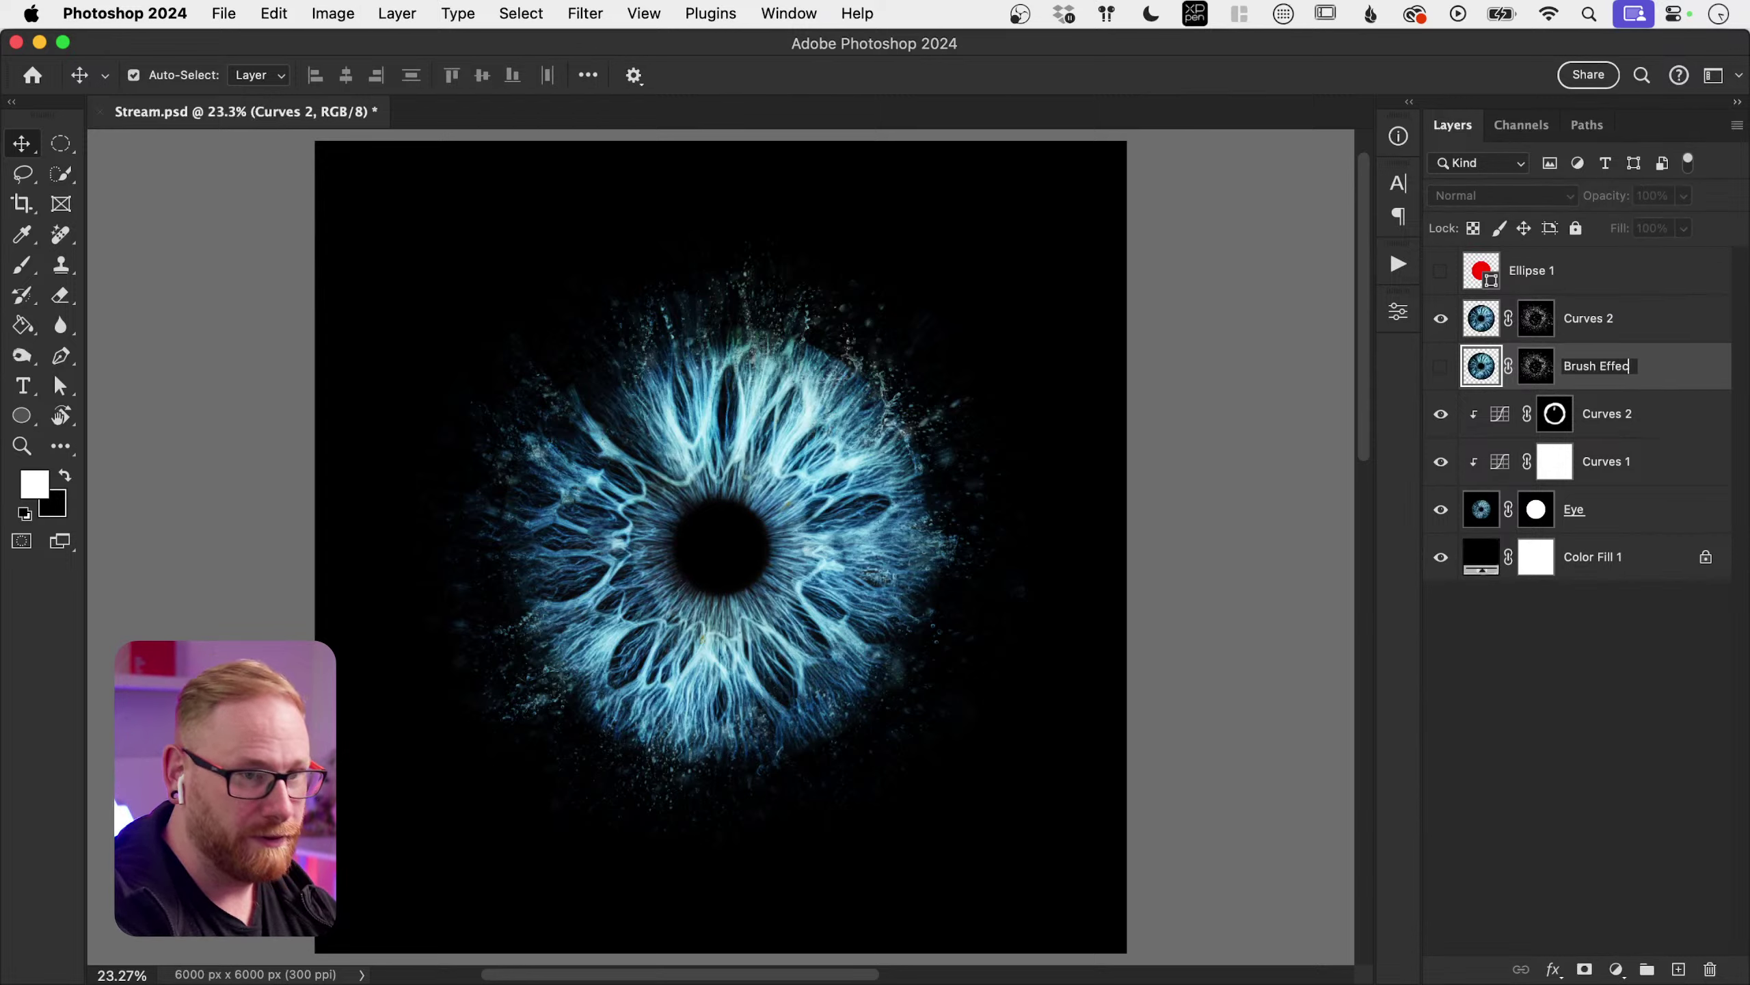
pyautogui.press('super+a')
pyautogui.press('super+c')
pyautogui.doubleClick(1585, 318)
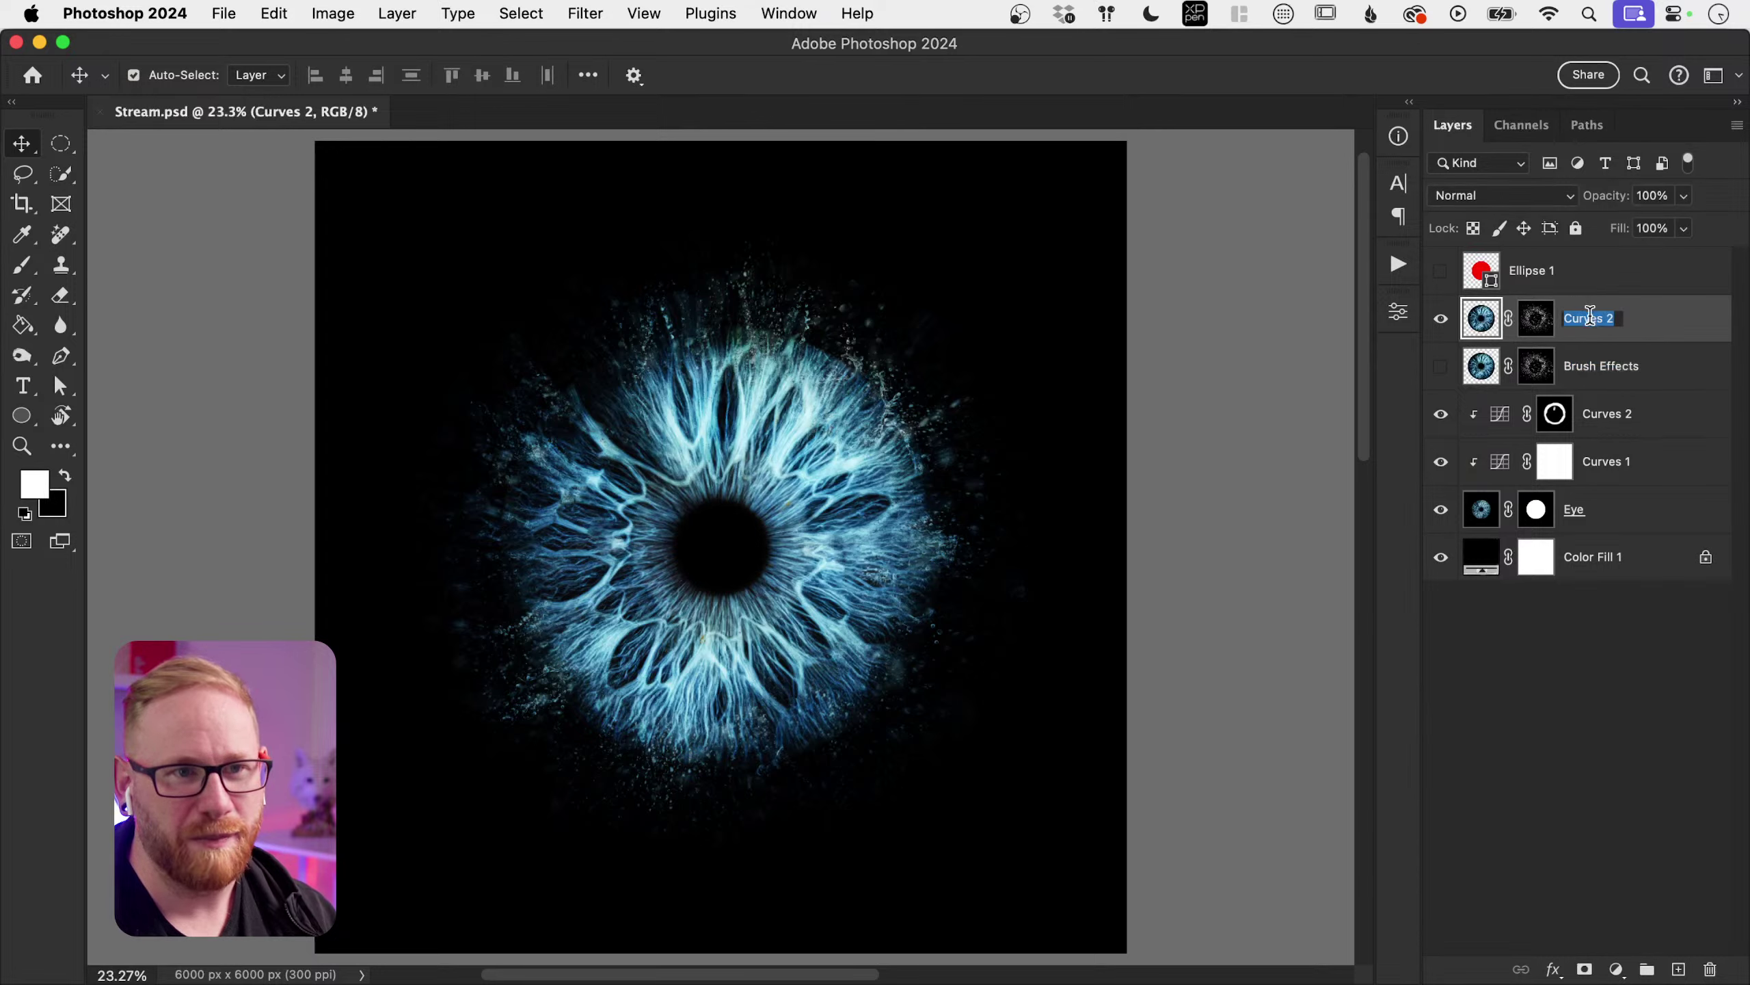
pyautogui.press('super+v')
pyautogui.press('Return')
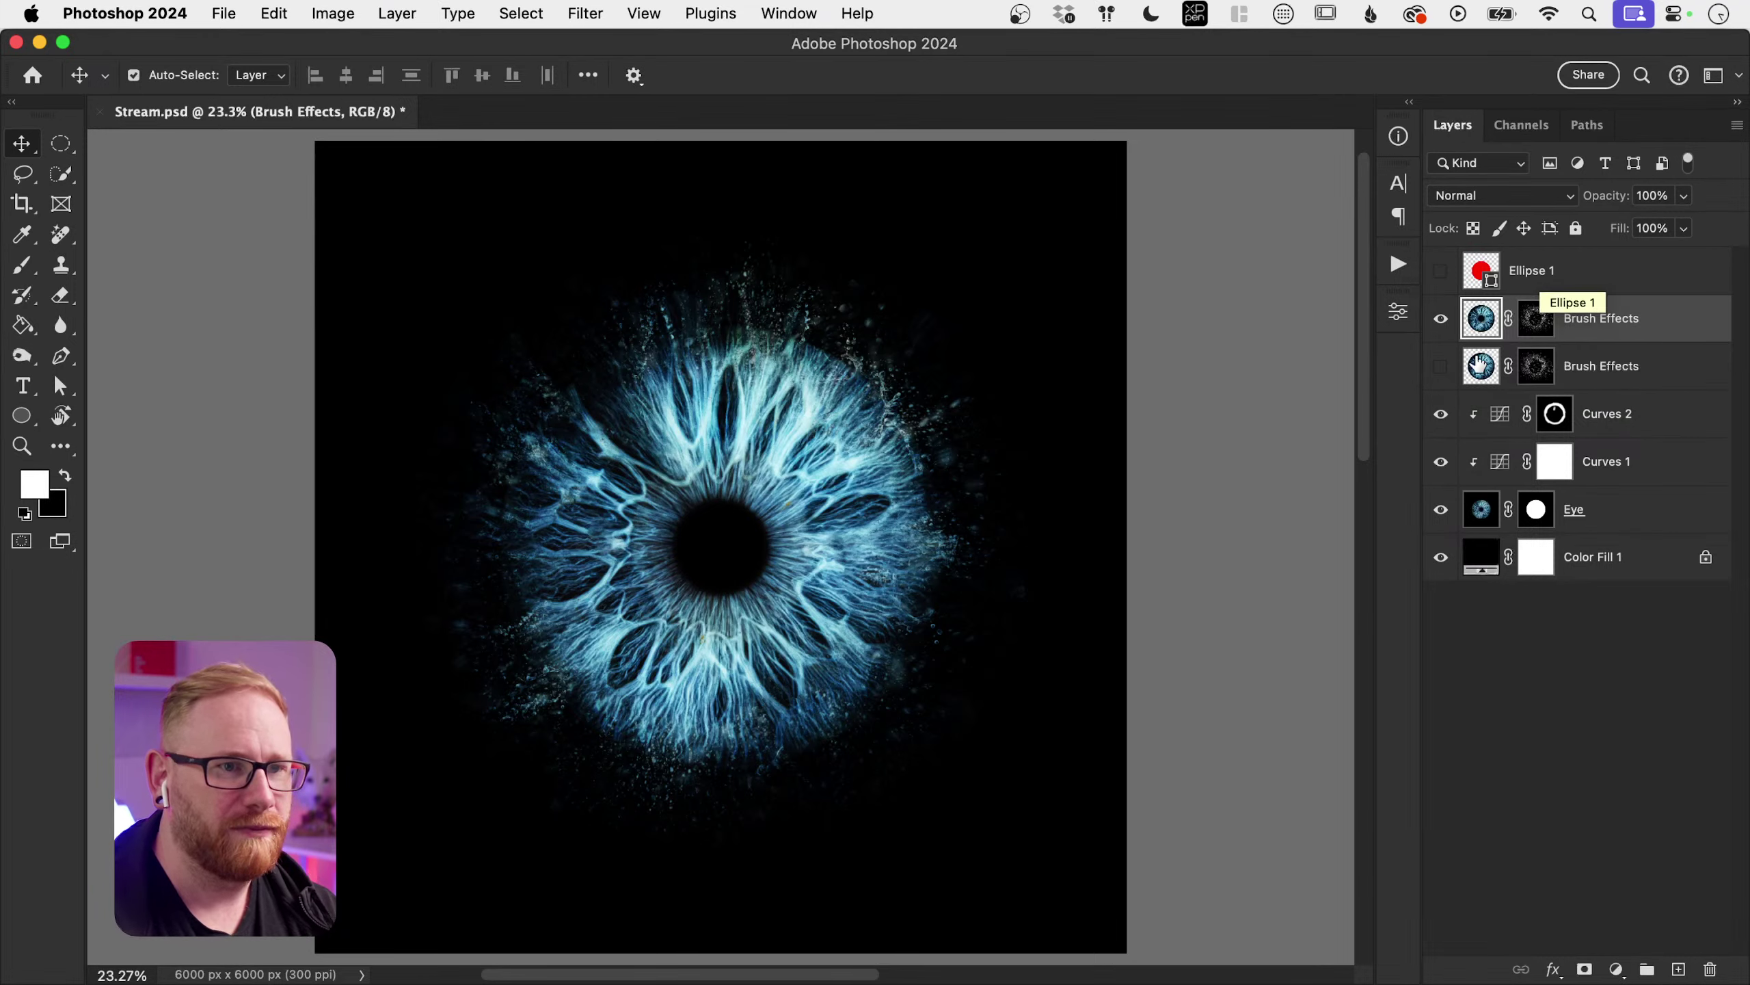
# Step: Compare the visible Brush Effects layer with its mask disabled and enabled, and select the mask for editing
pyautogui.keyDown('shift'); pyautogui.click(1536, 327); pyautogui.keyUp('shift')
pyautogui.keyDown('shift'); pyautogui.click(1537, 331); pyautogui.keyUp('shift')
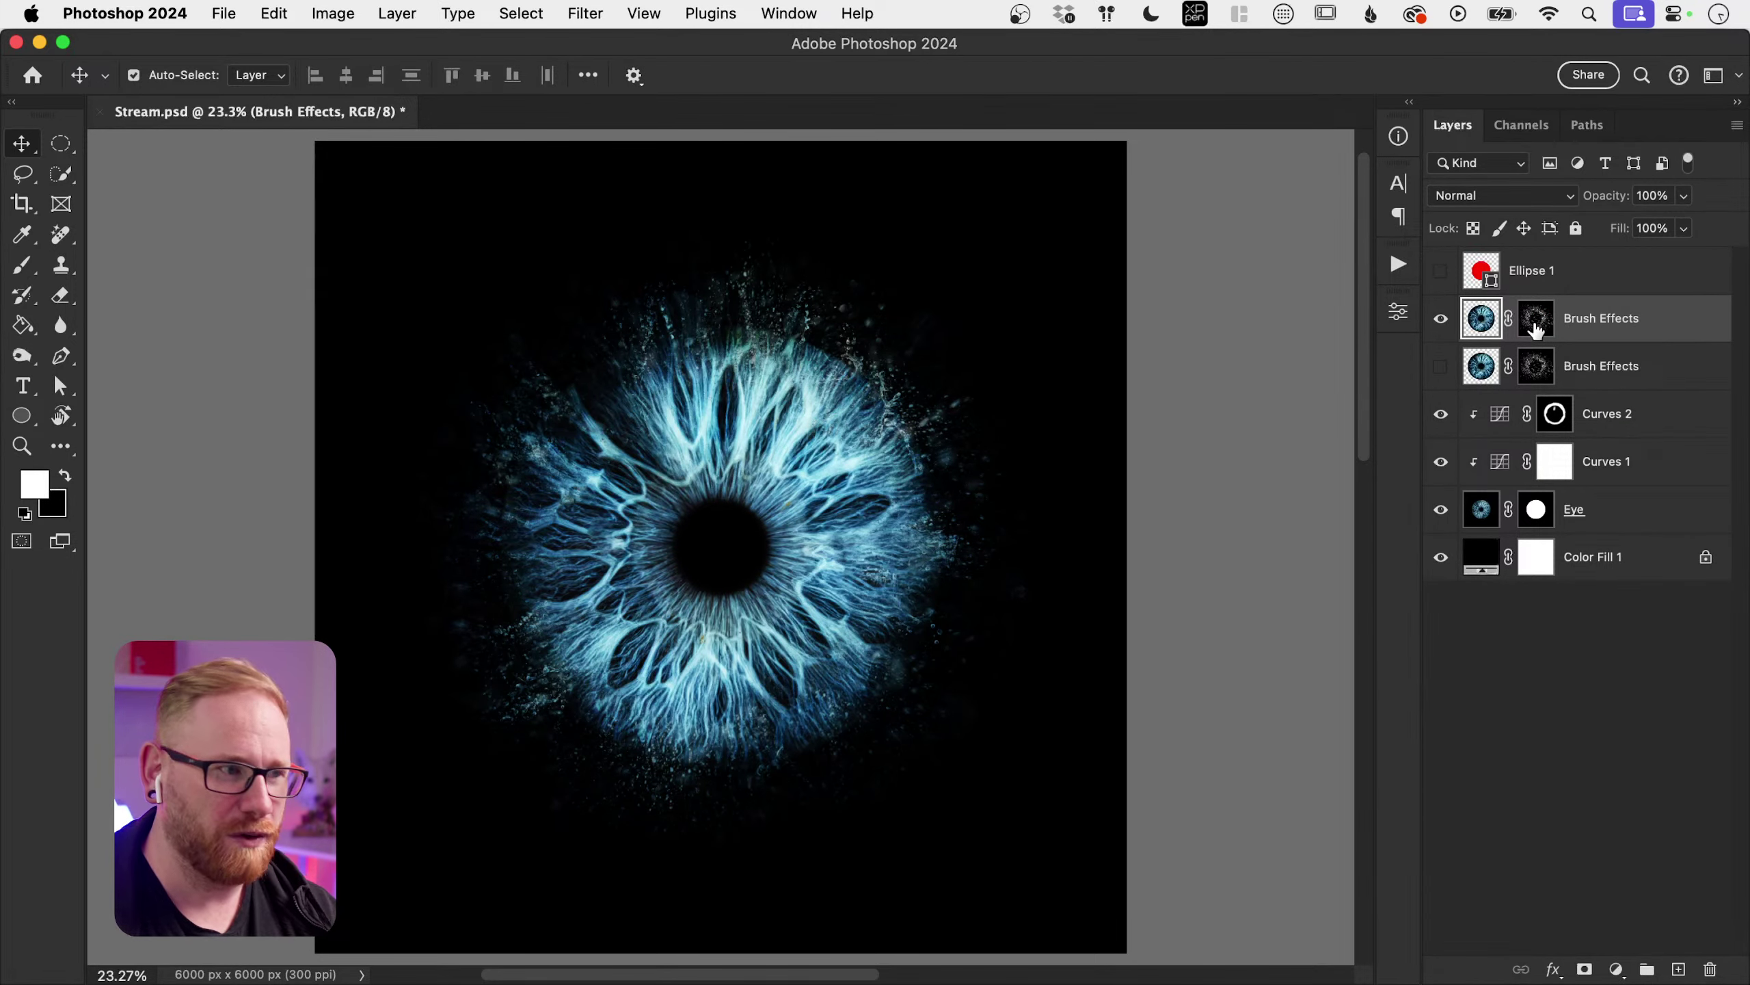
pyautogui.click(1537, 320)
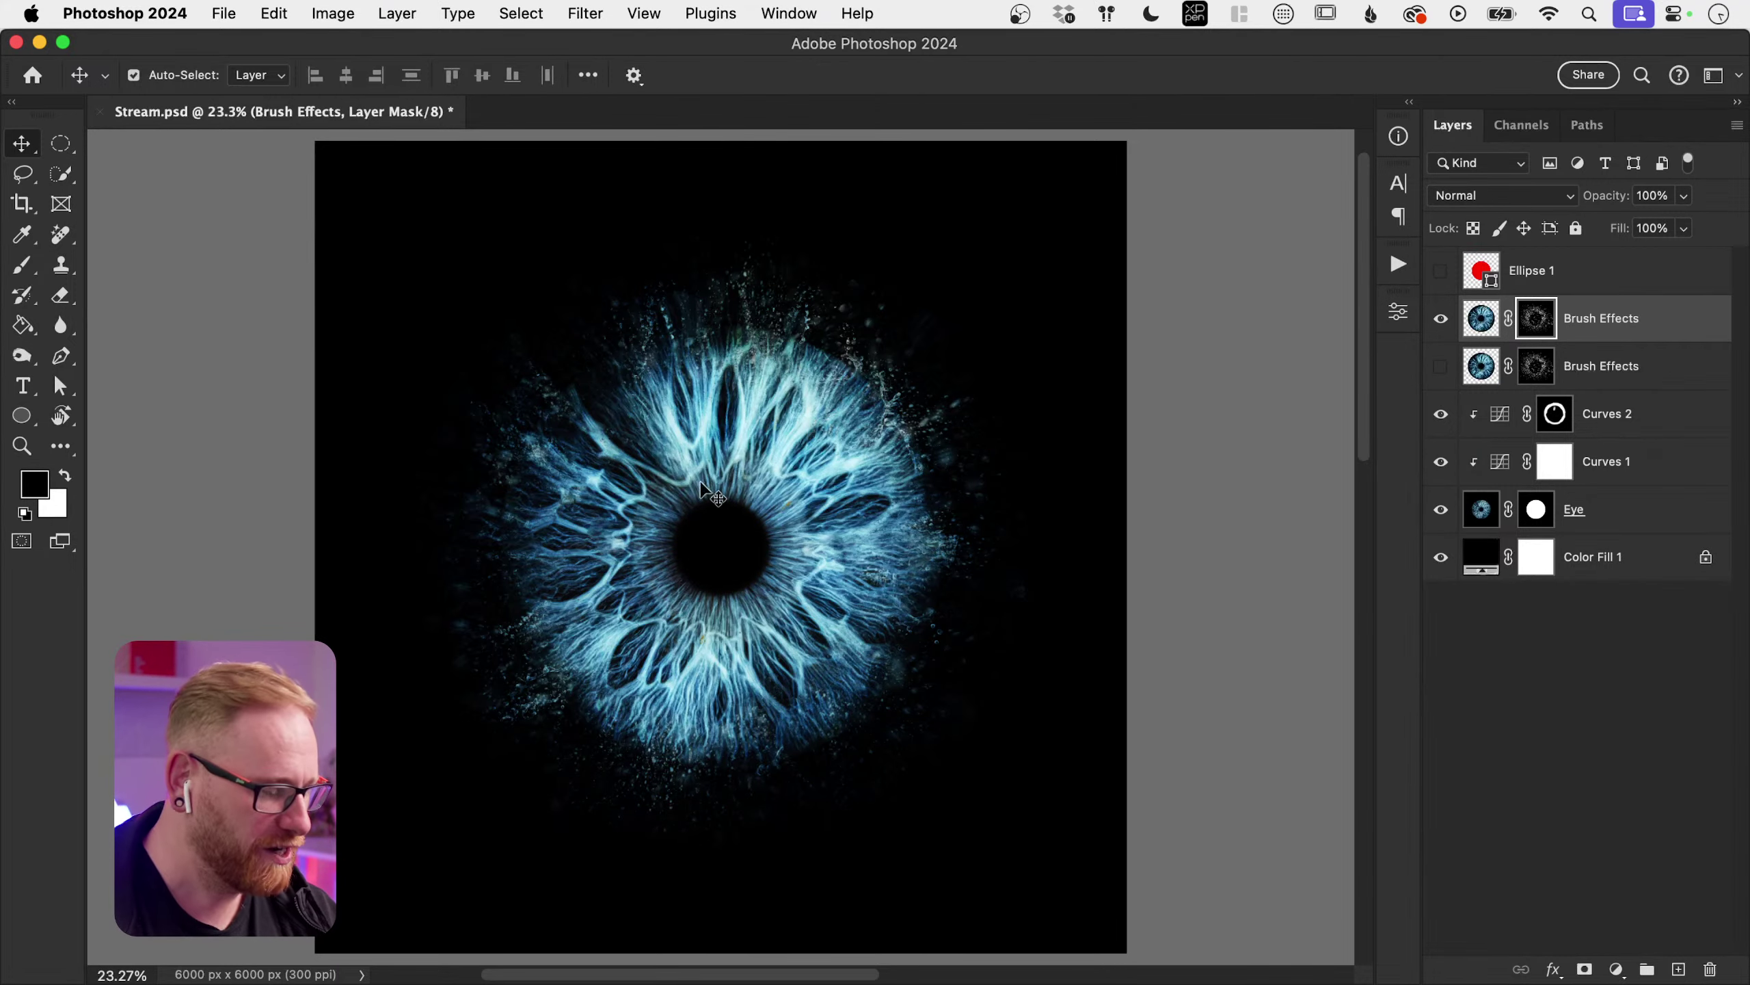
# Step: Activate the Brush tool and collapse the Vintage Atomic, 60 Powder Photoshop Stamp and Dust Particles brush groups while browsing the presets
pyautogui.press('b')
pyautogui.click(156, 81)
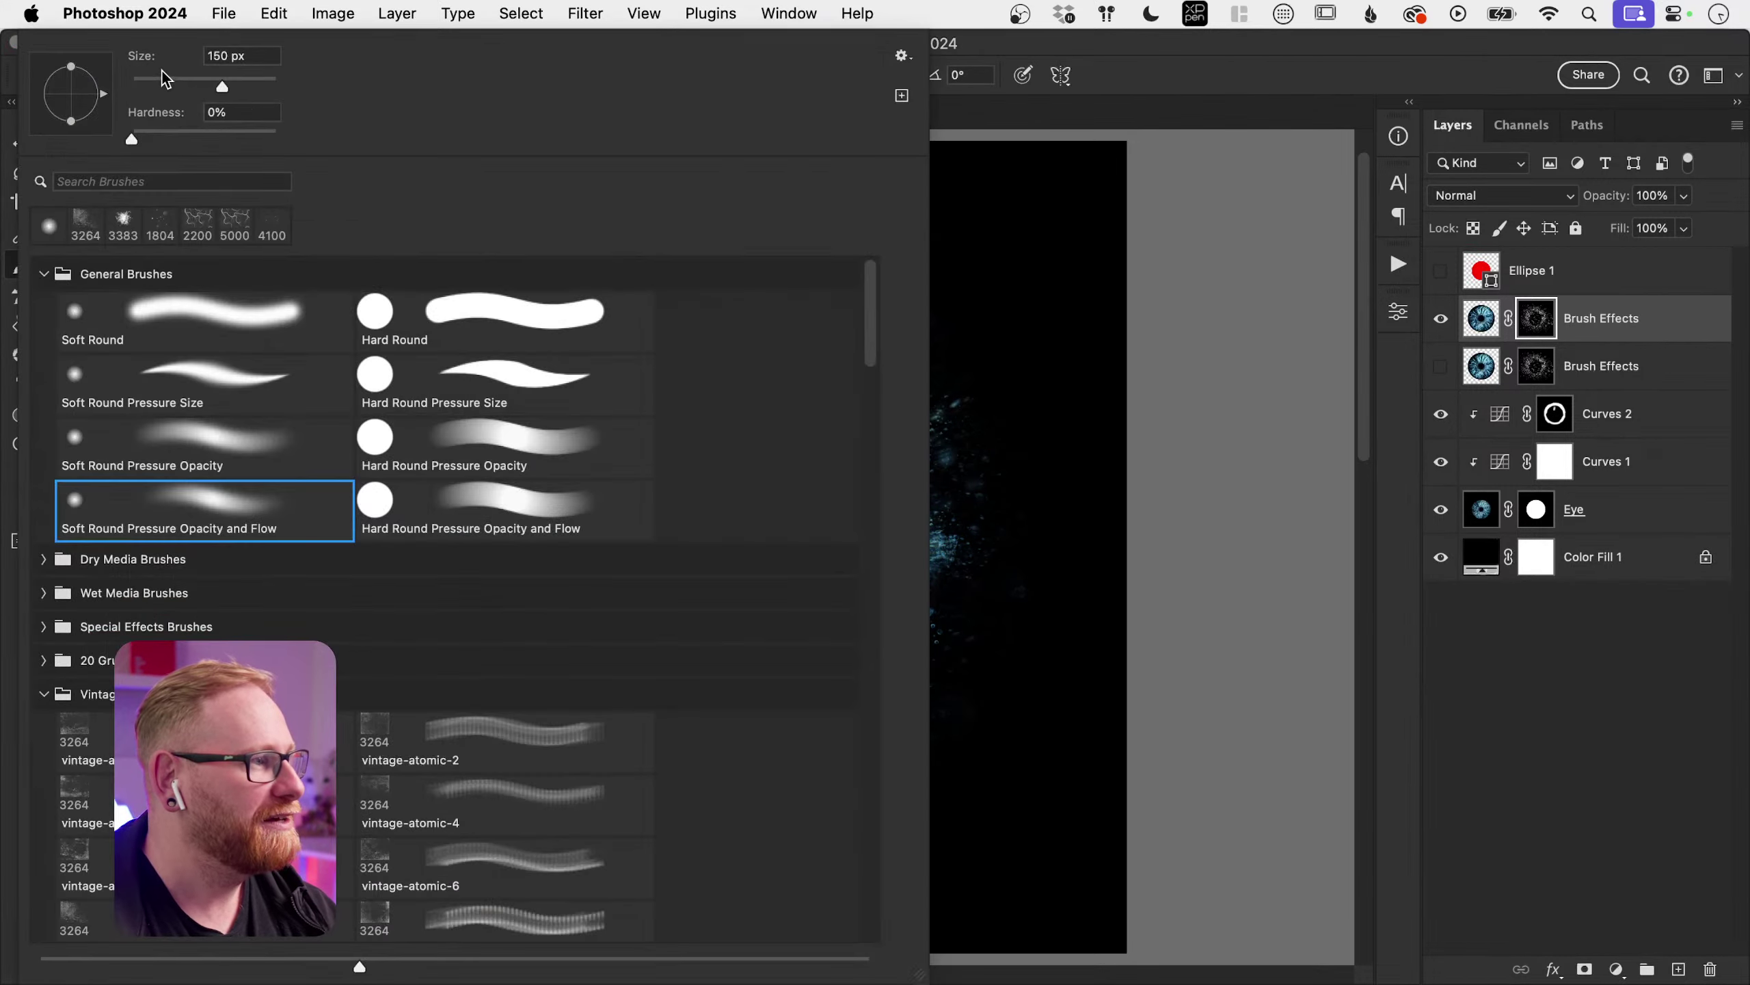
pyautogui.click(1246, 195)
pyautogui.click(158, 81)
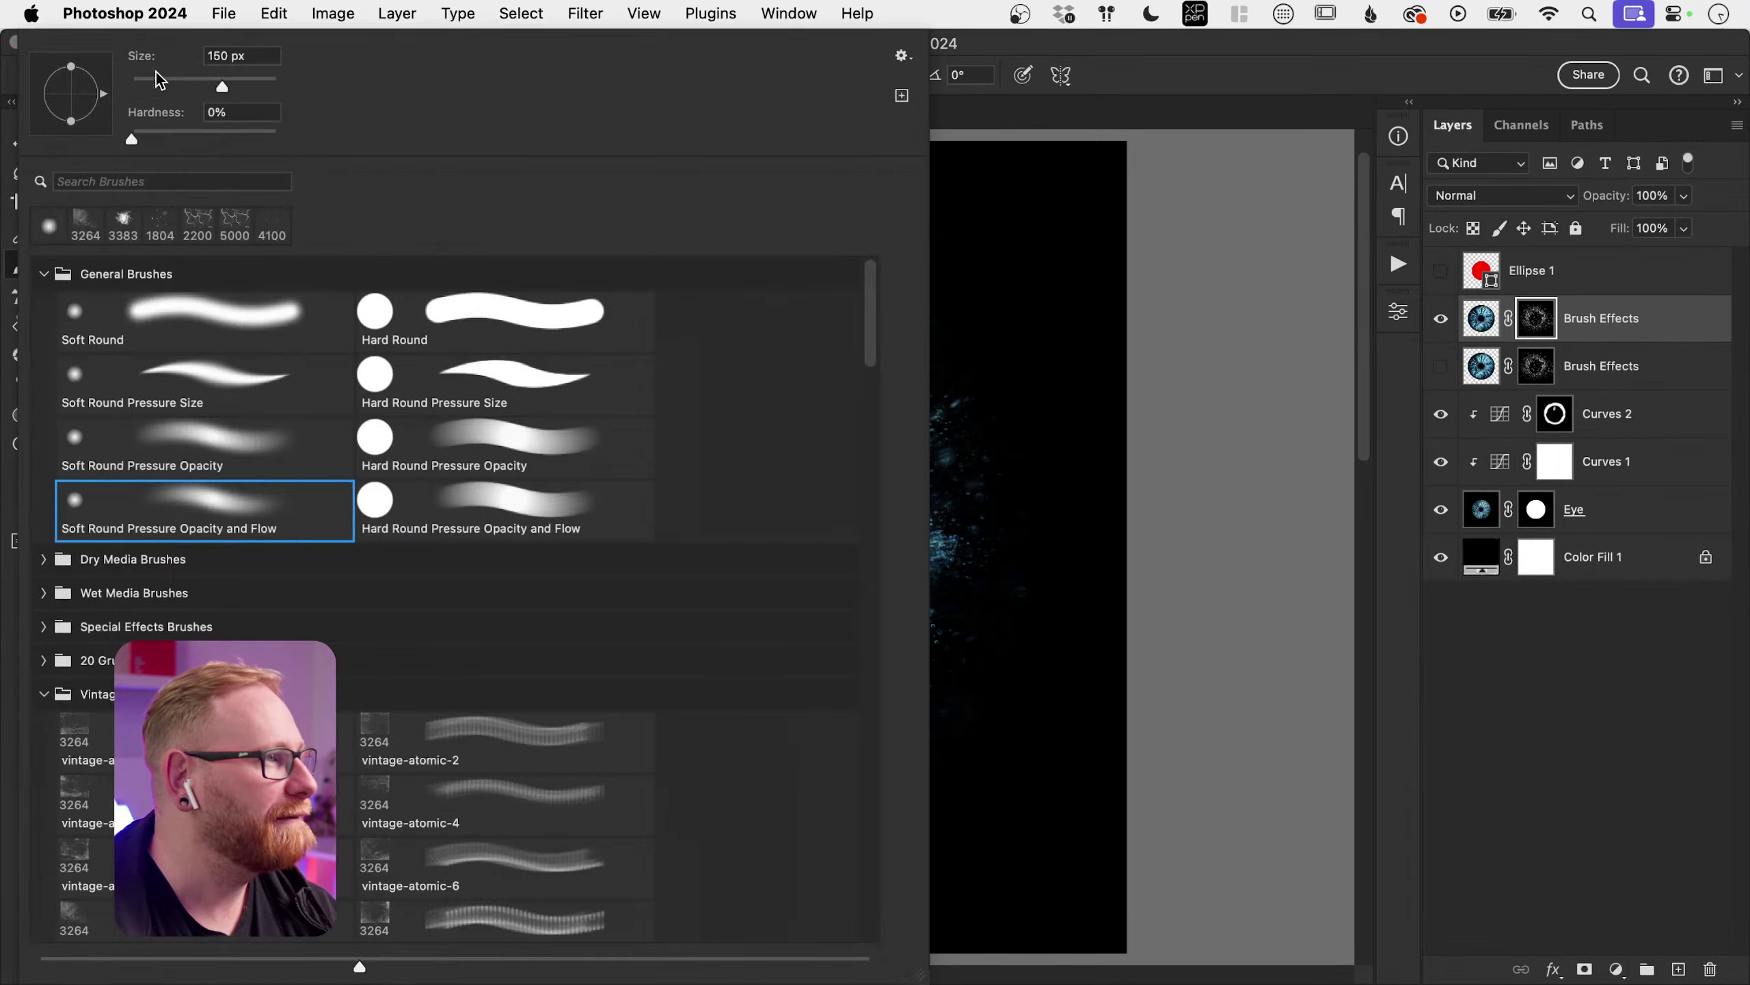
pyautogui.scroll(-20, 99, 560)
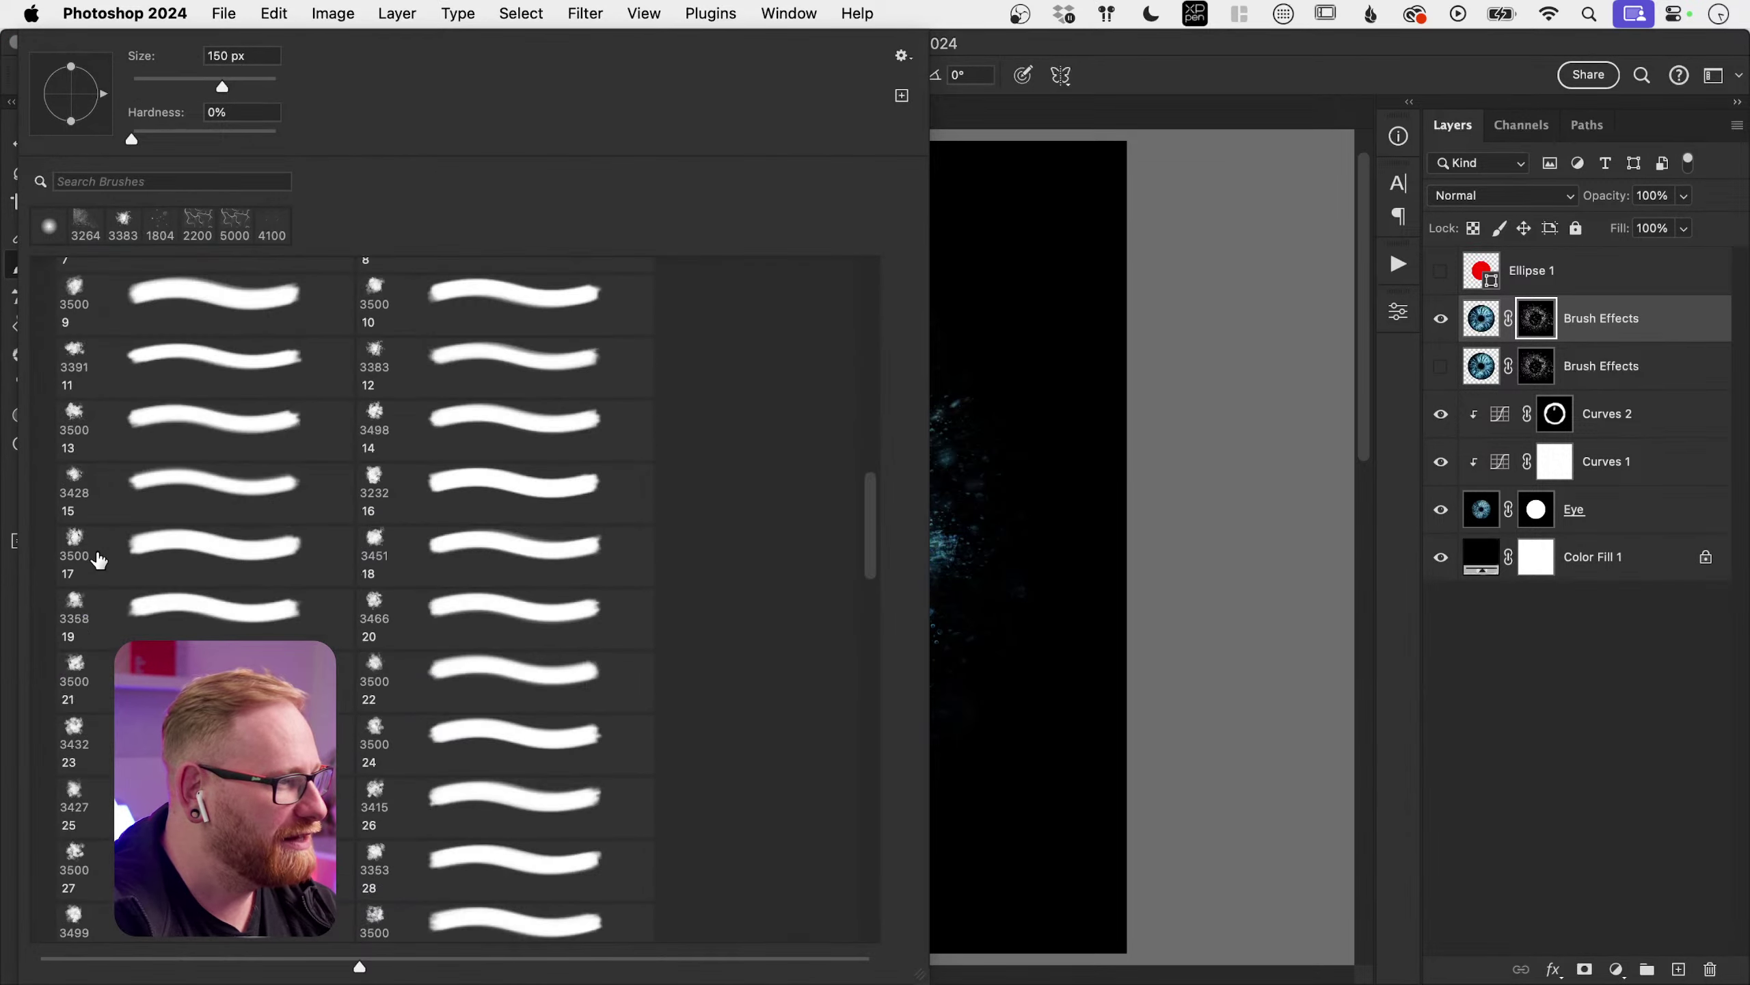
pyautogui.scroll(20, 98, 560)
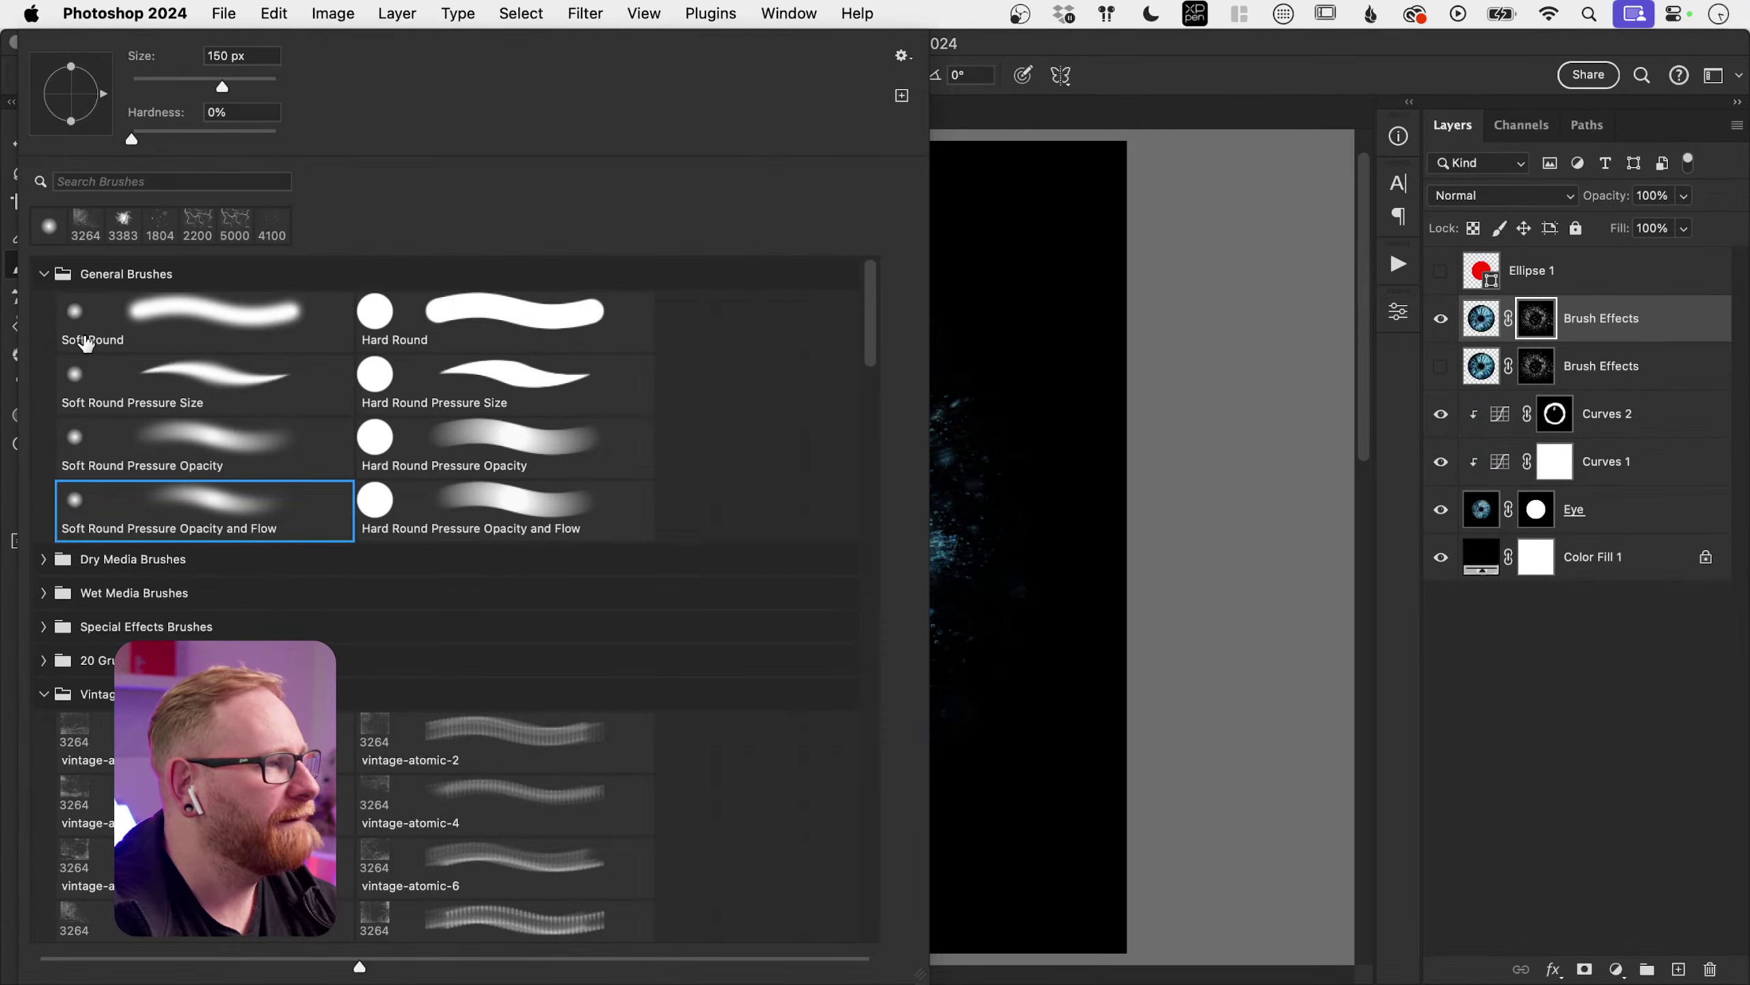
pyautogui.click(41, 692)
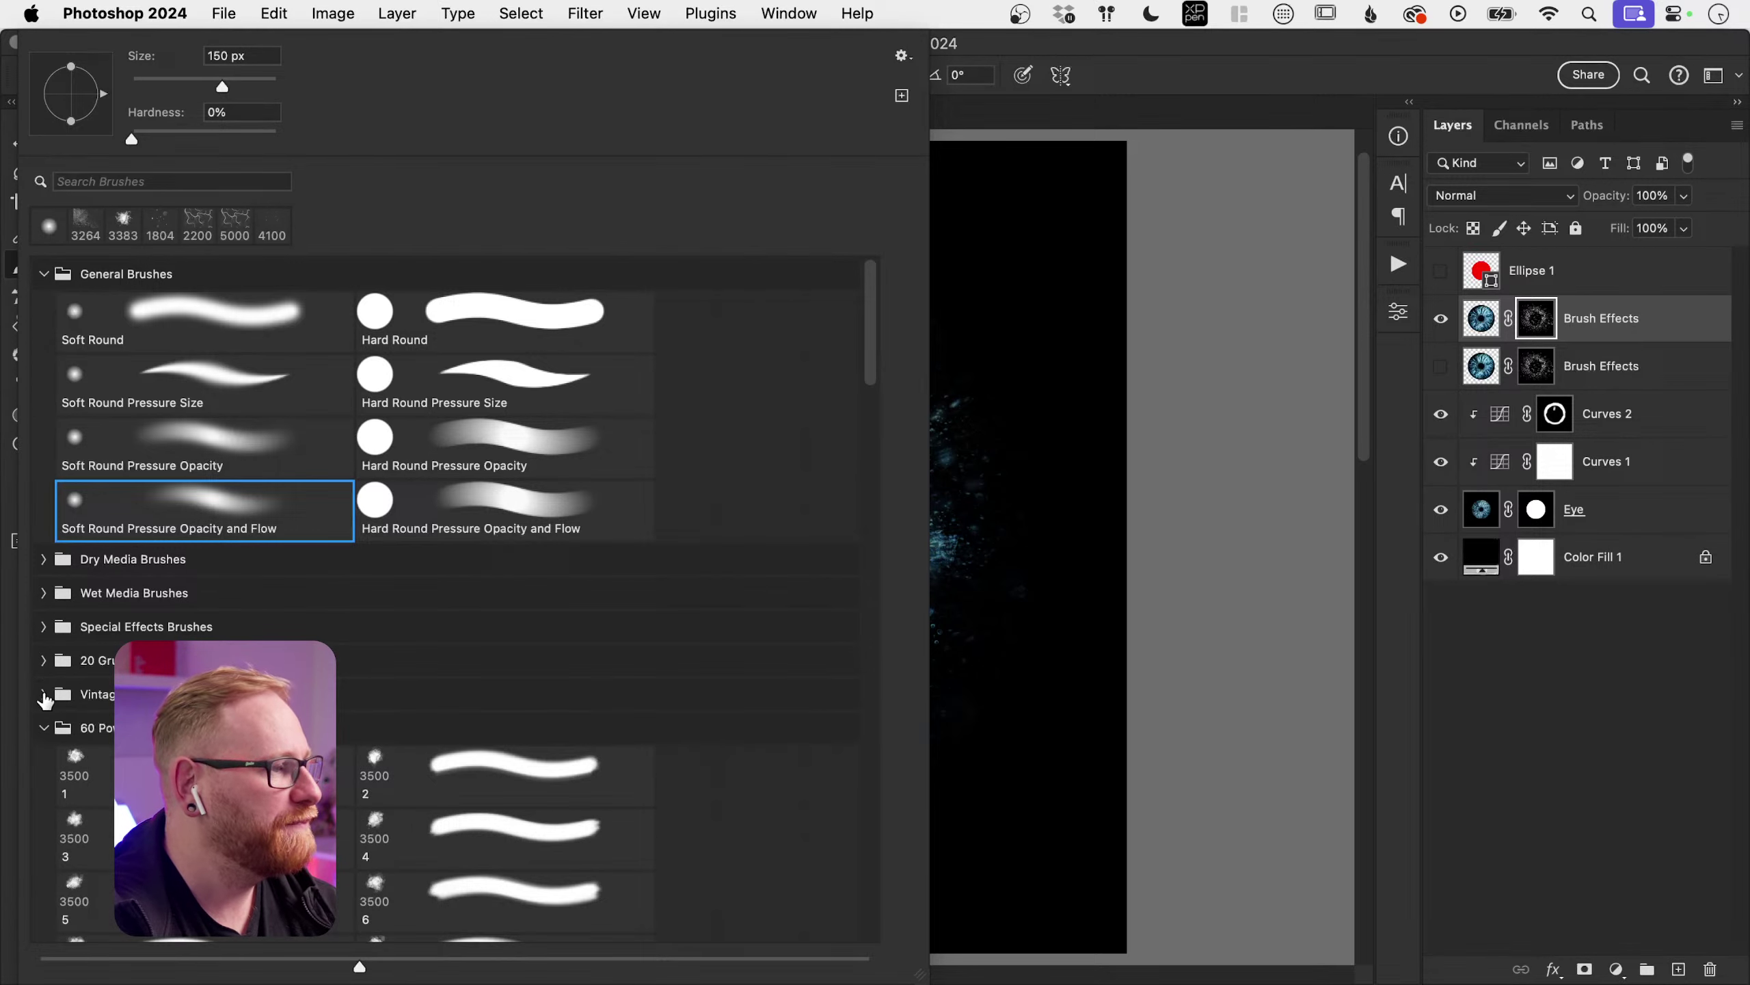
pyautogui.click(43, 727)
pyautogui.scroll(-5, 77, 772)
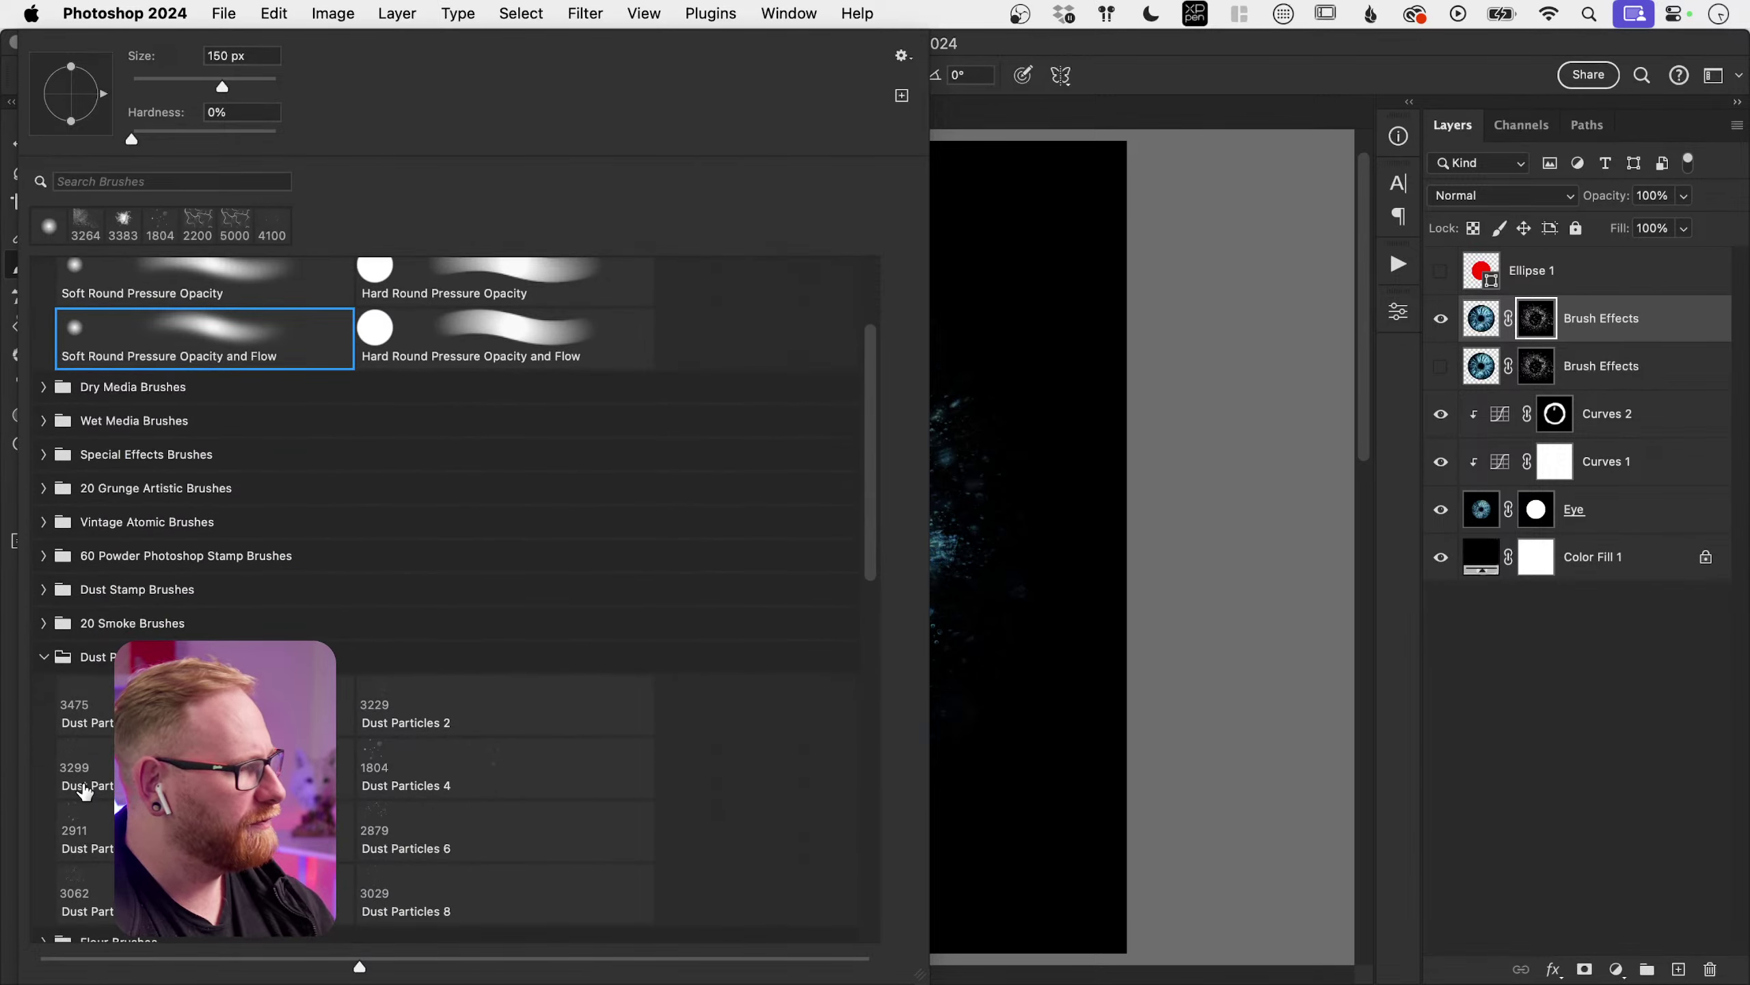
pyautogui.click(48, 657)
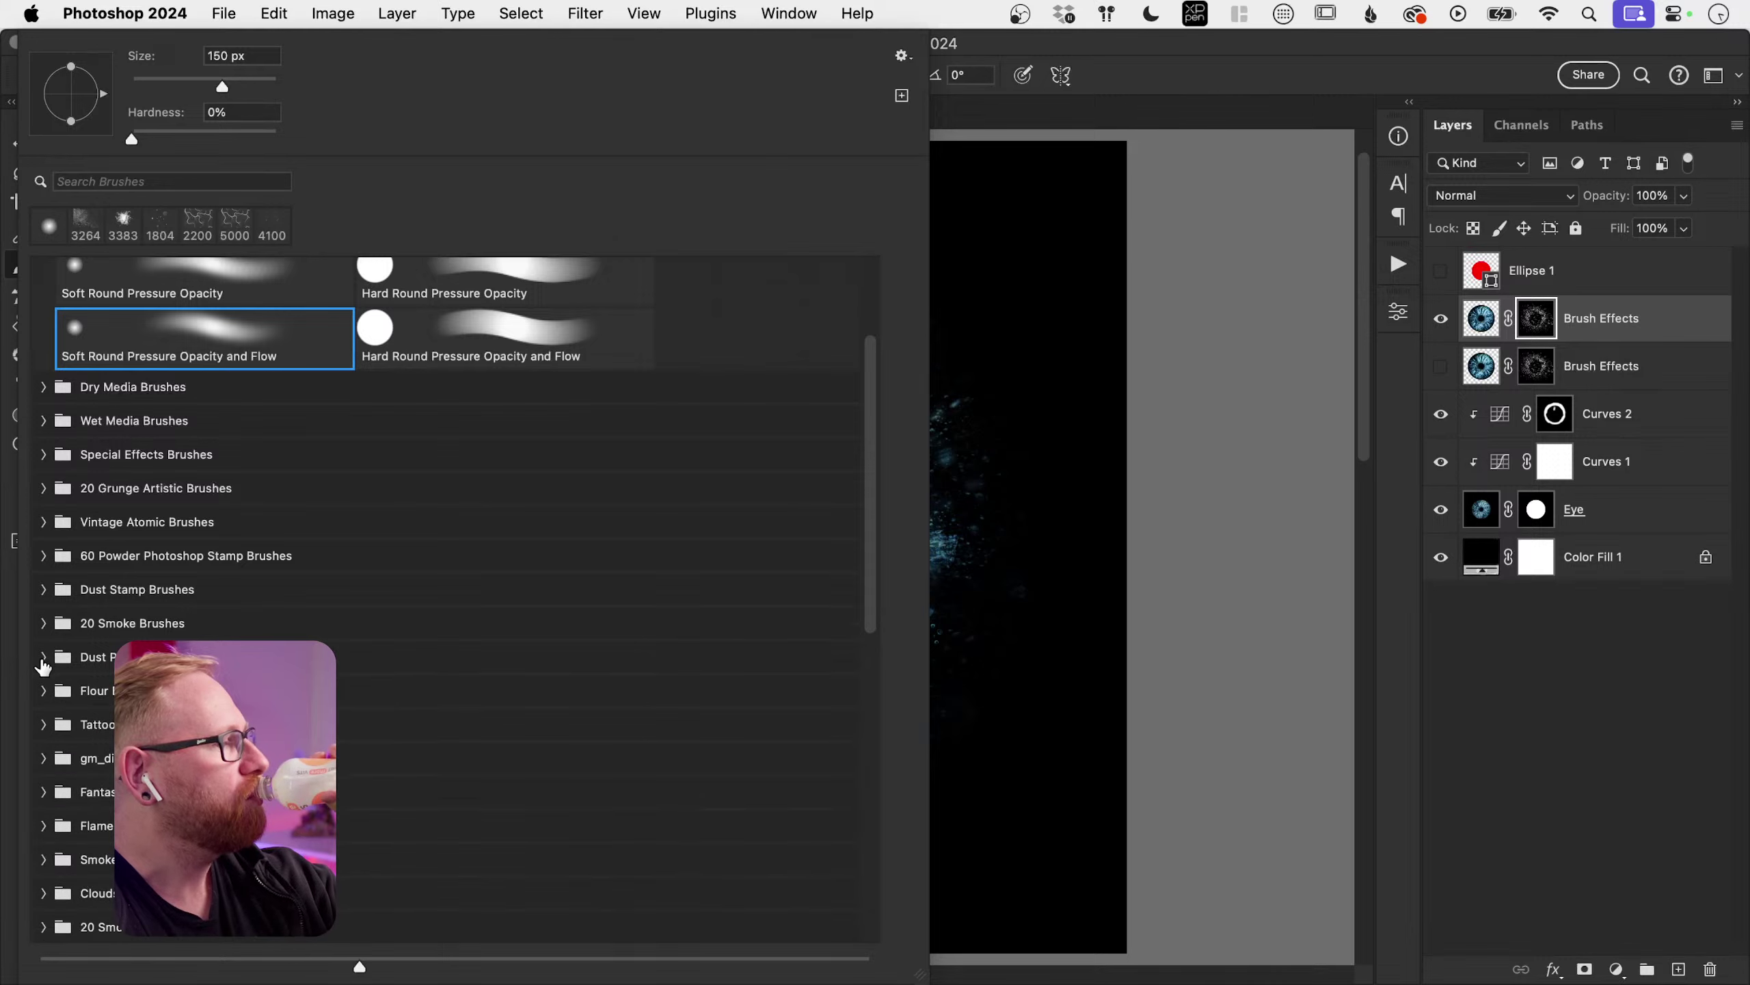
pyautogui.scroll(-1, 62, 738)
pyautogui.scroll(-1, 63, 739)
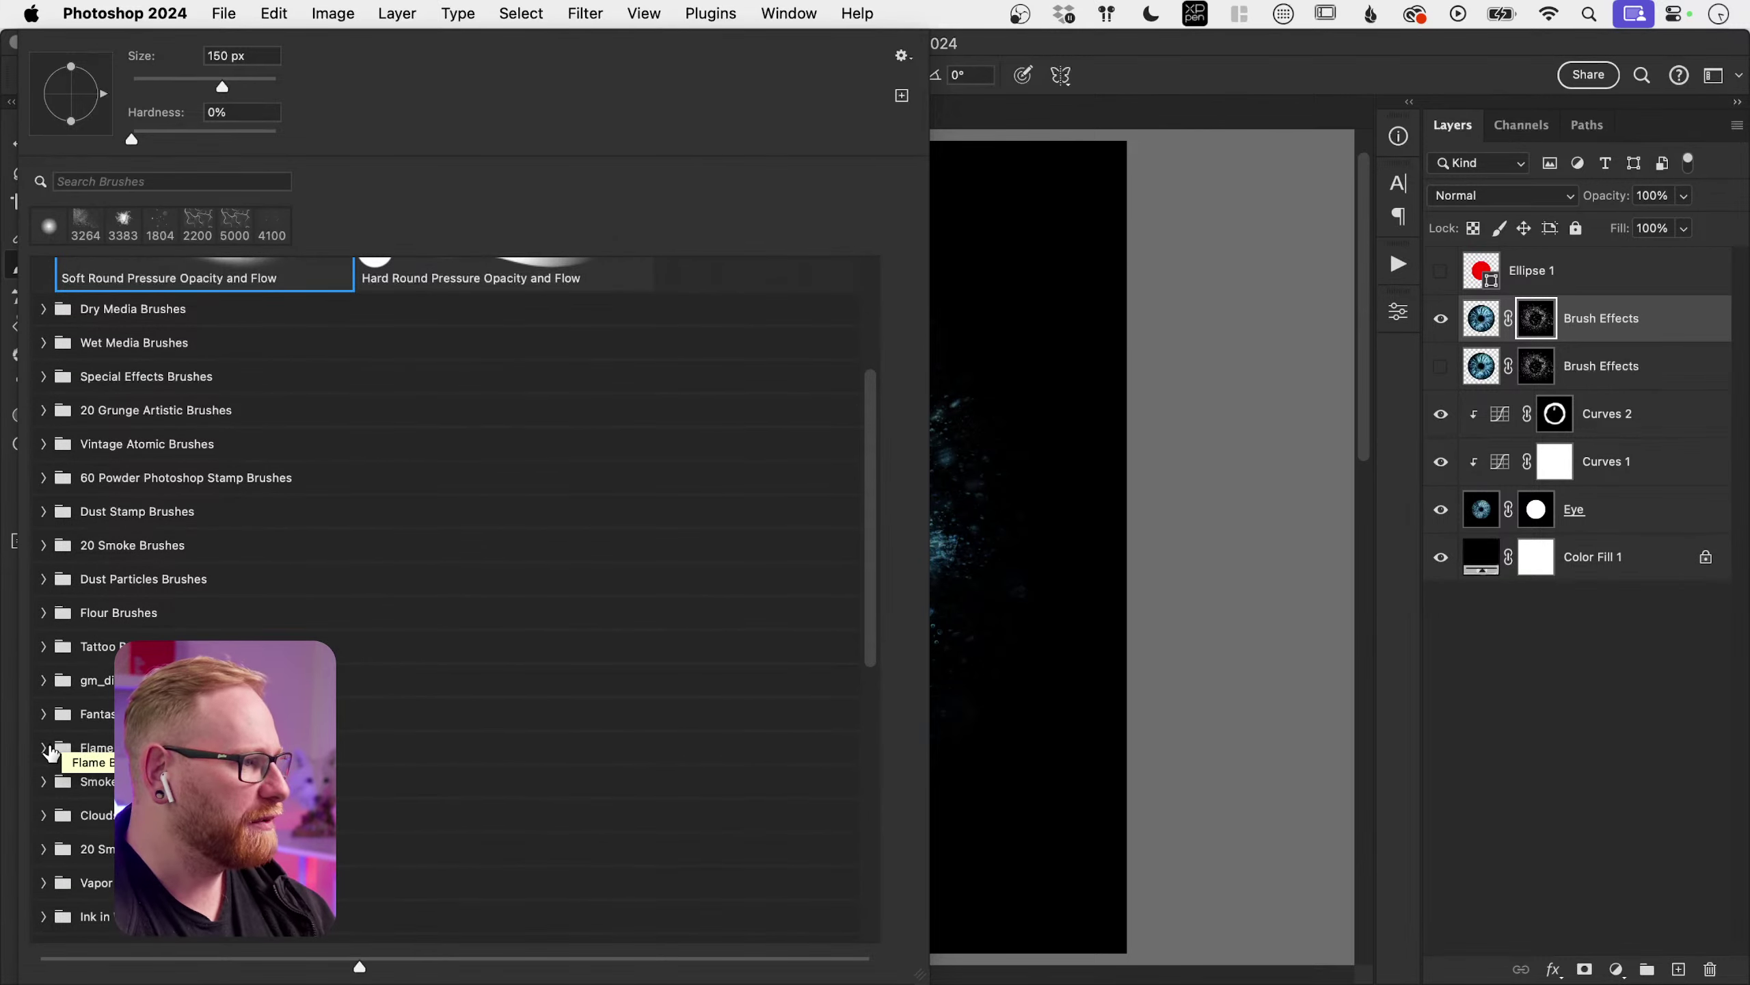
# Step: Choose Flame_Brush_4 from the Flame Brushes group and reduce its size to 1400 px
pyautogui.click(45, 747)
pyautogui.scroll(-1, 51, 752)
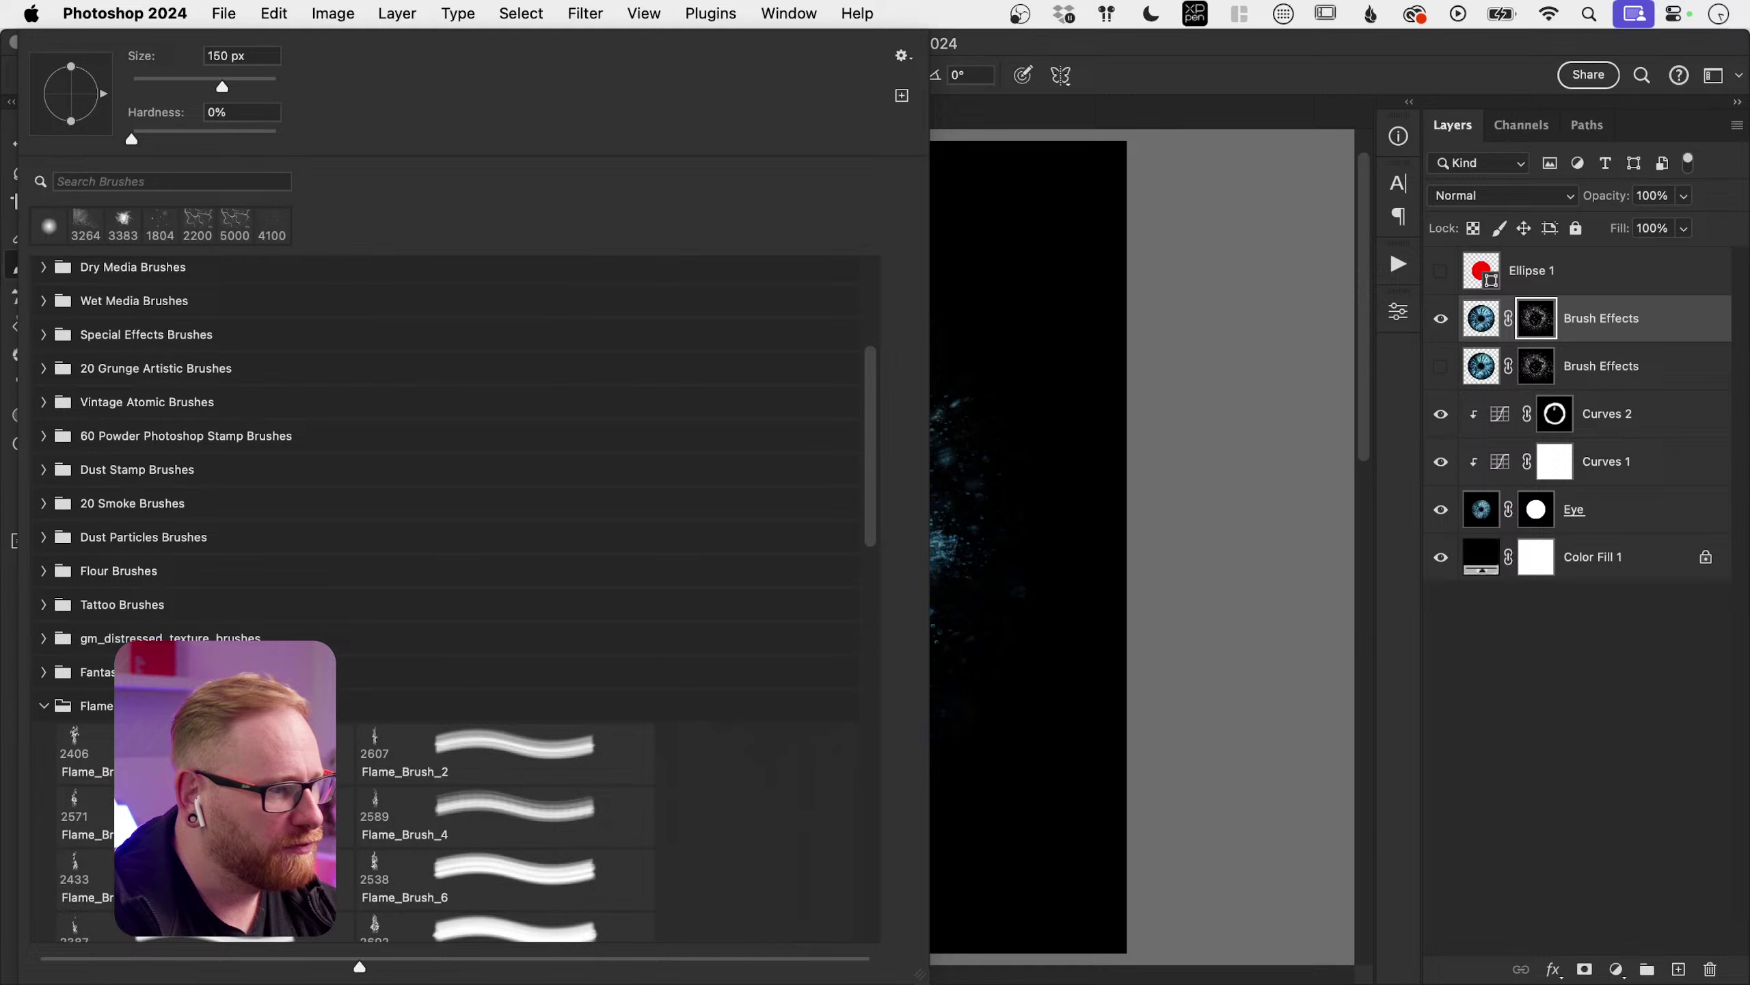
pyautogui.click(461, 830)
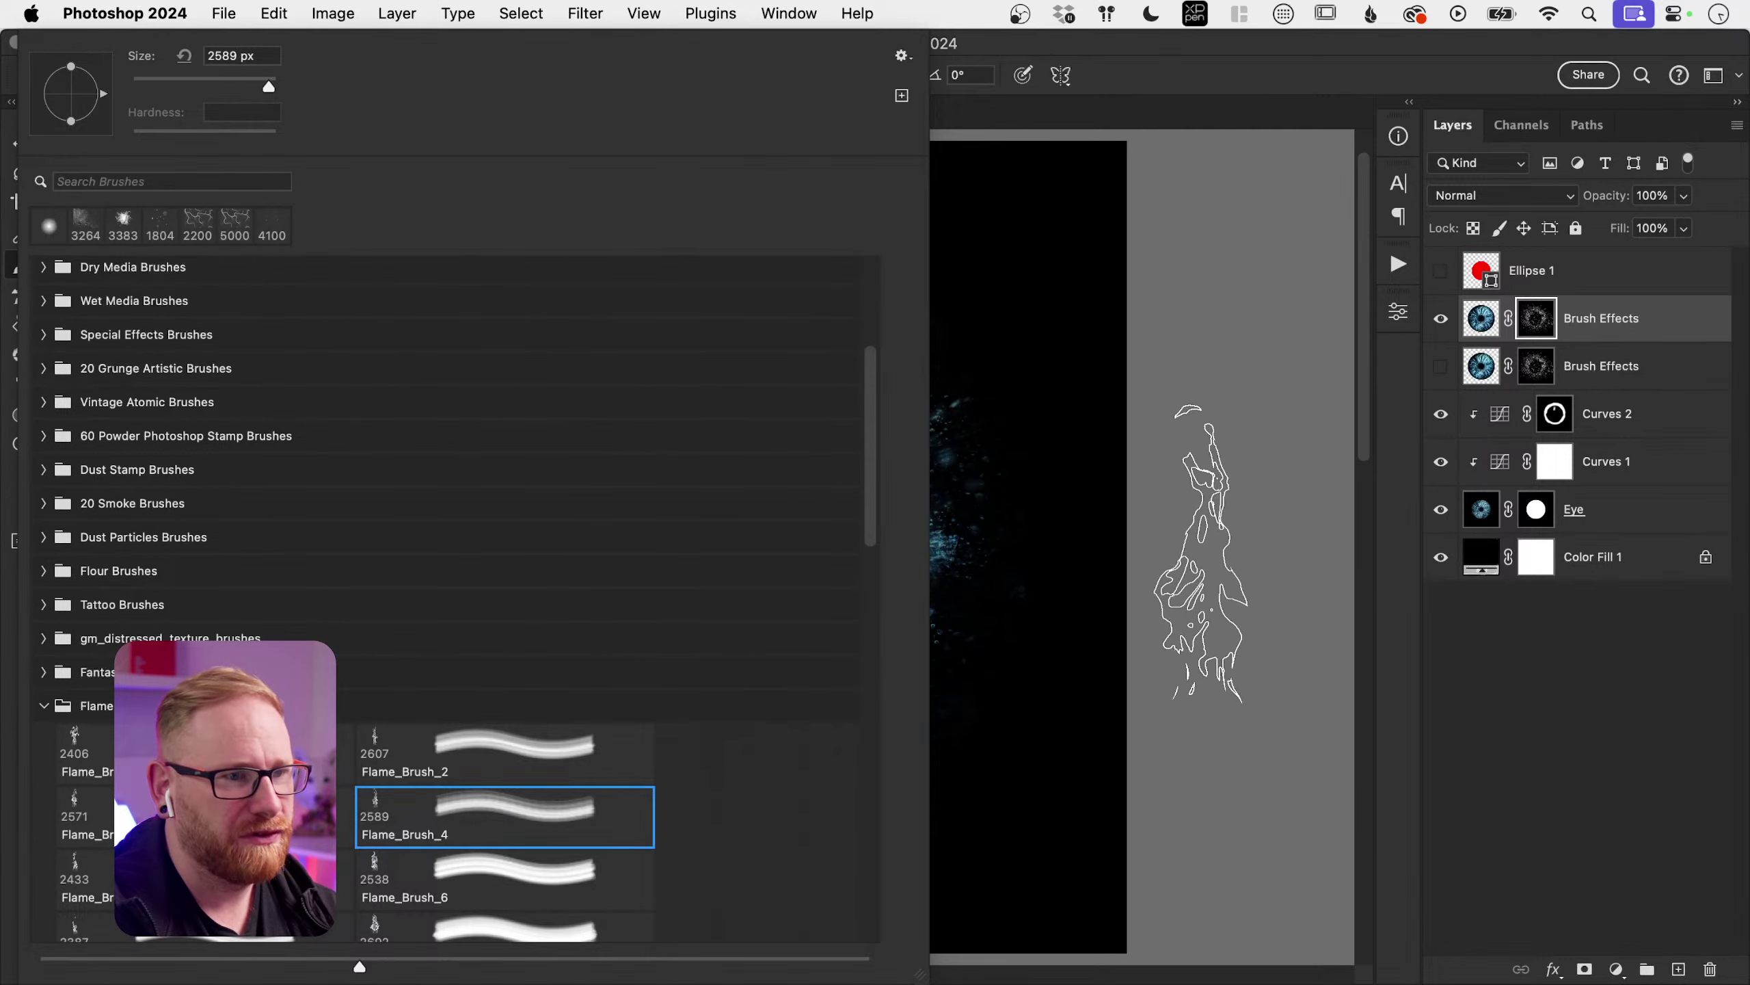
pyautogui.click(1172, 579)
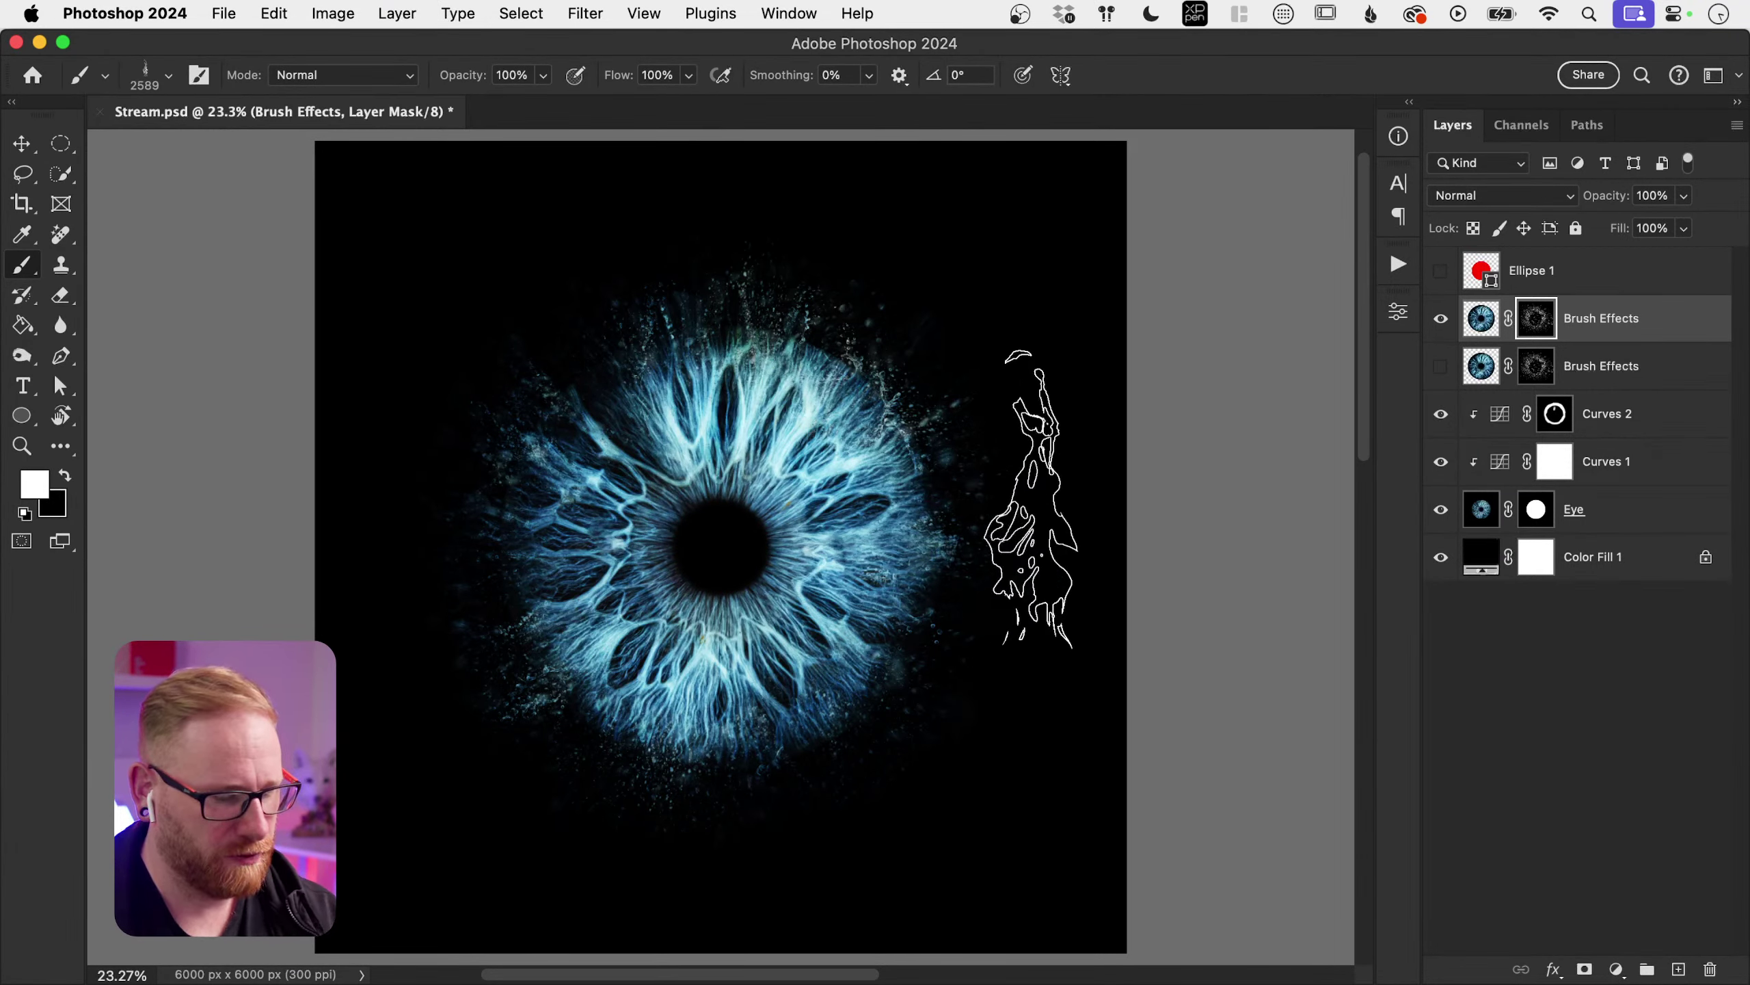
pyautogui.press('[')
pyautogui.press('[')
pyautogui.press('[')
pyautogui.press('[')
pyautogui.press('[')
pyautogui.press('[')
pyautogui.press('[')
pyautogui.press('[')
pyautogui.press('[')
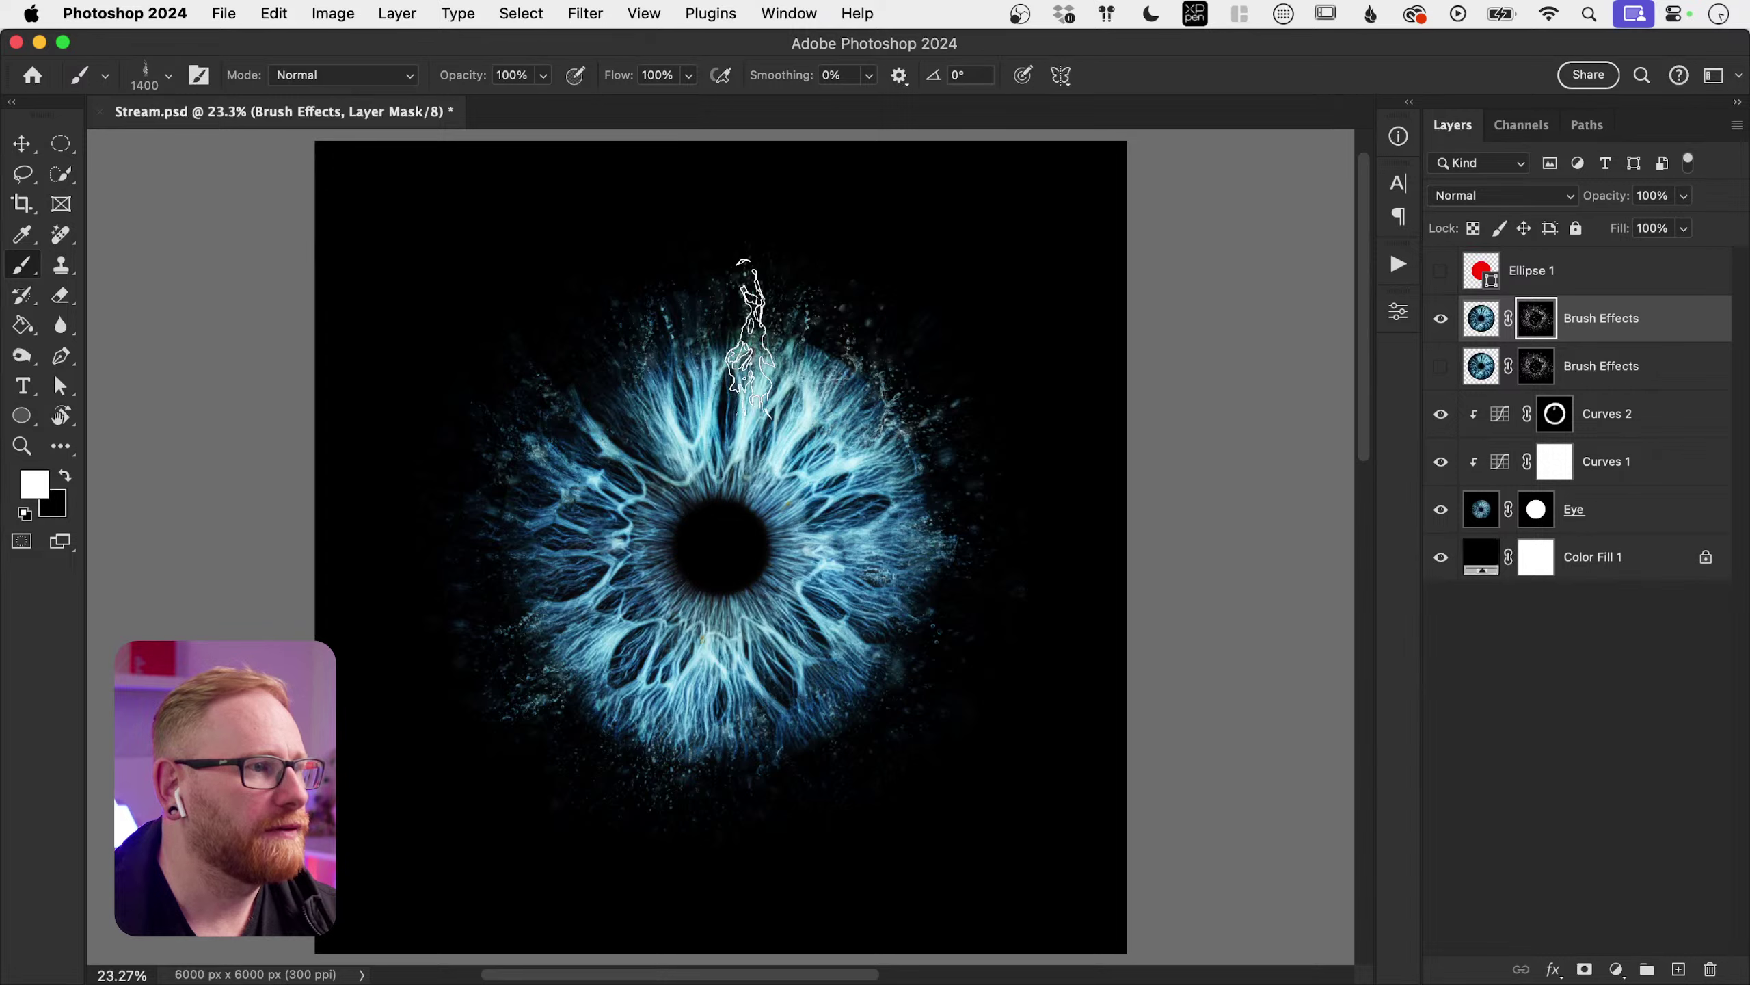
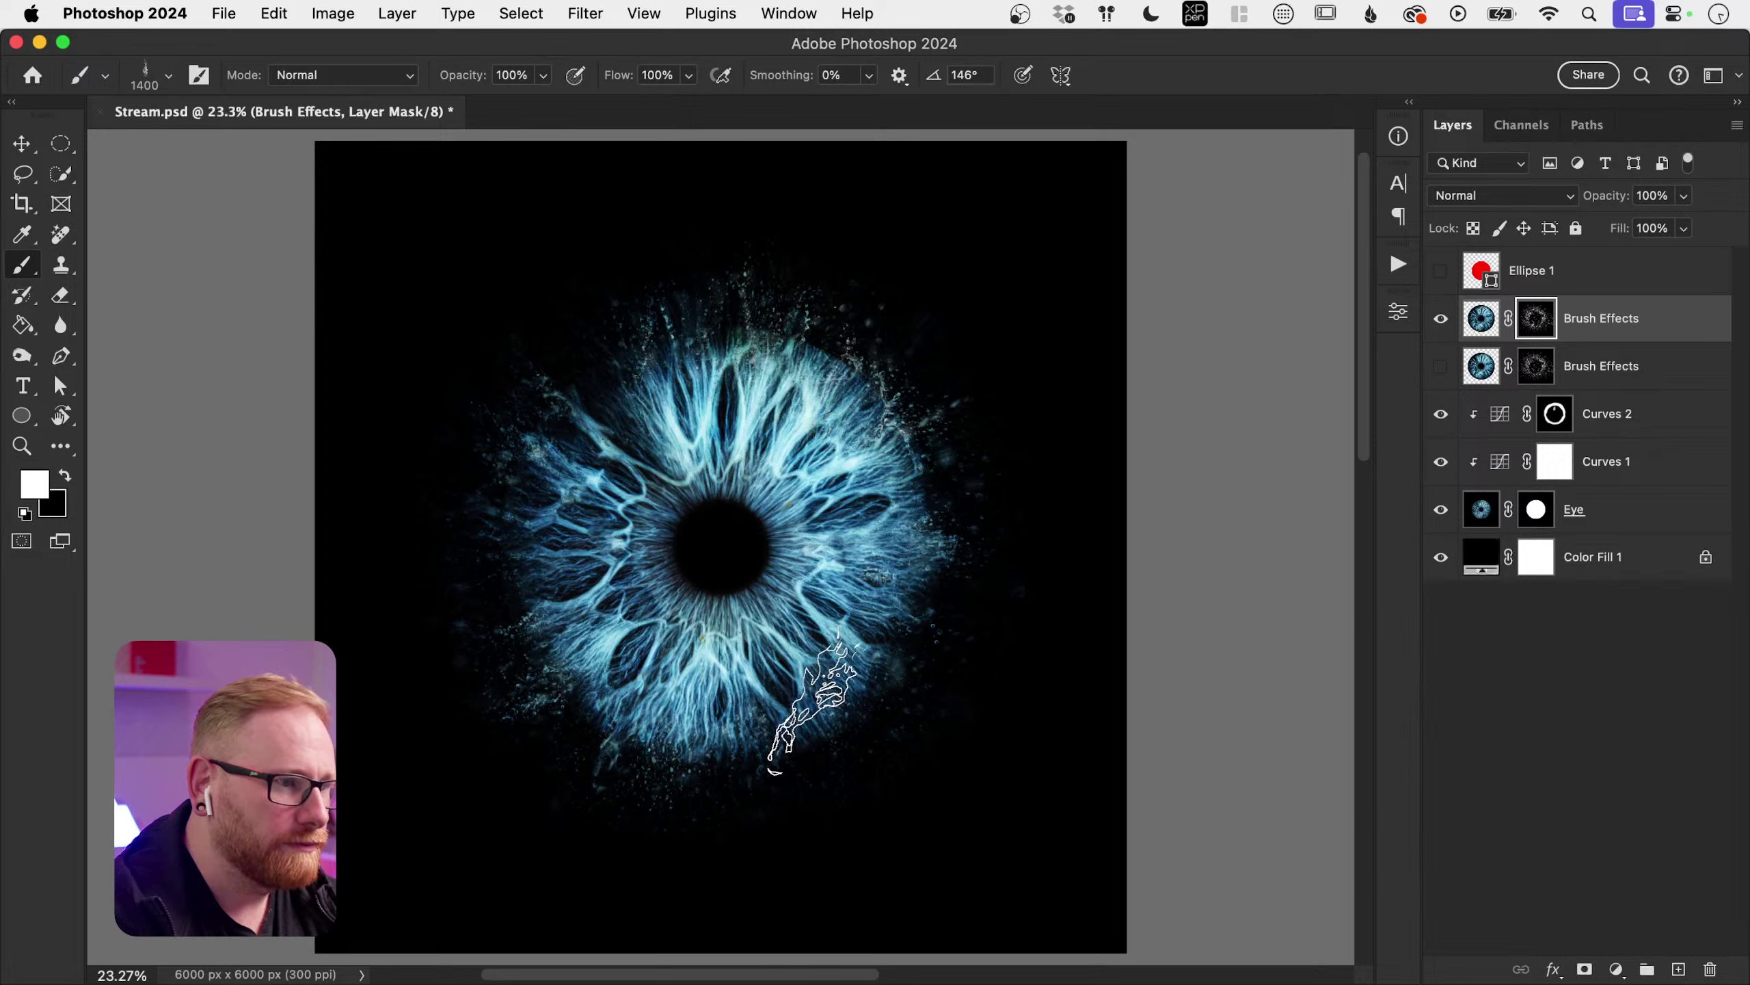
# Step: Rotate the flame brush tip to -139° and stamp it into the Brush Effects mask along the iris's lower-right edge
pyautogui.hotkey('shift', 'Left')
pyautogui.hotkey('shift', 'Left')
pyautogui.hotkey('shift', 'Left')
pyautogui.hotkey('shift', 'Left')
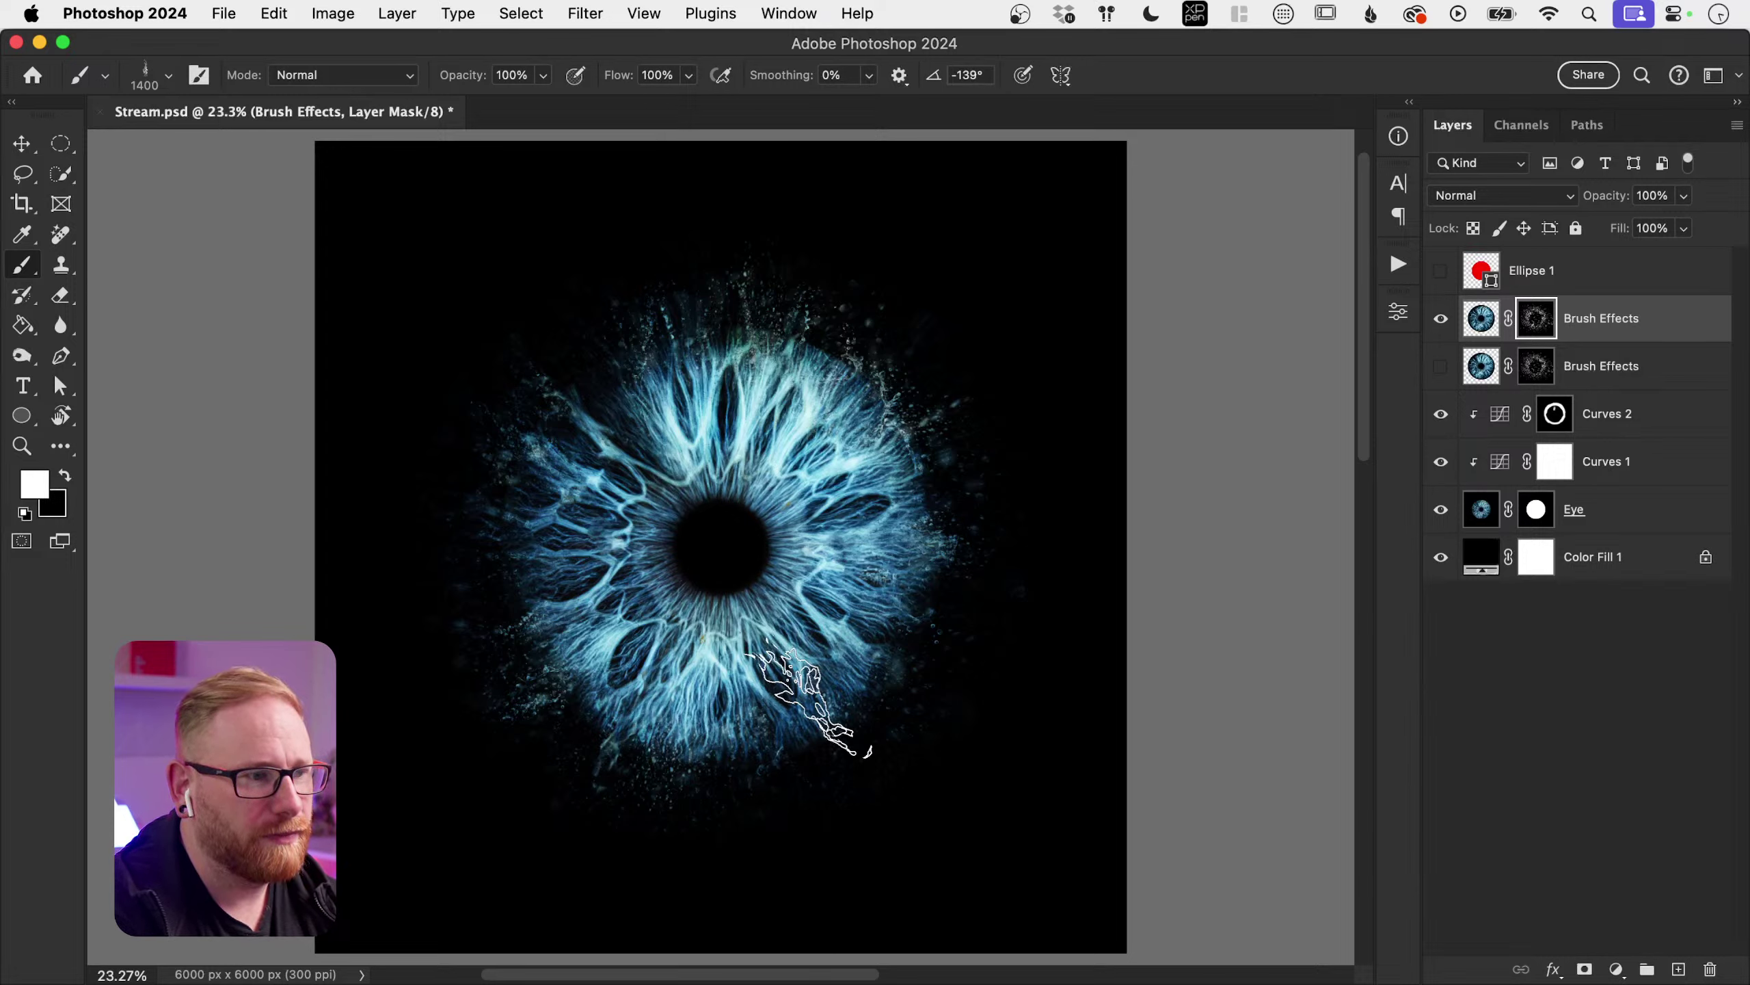
pyautogui.click(827, 750)
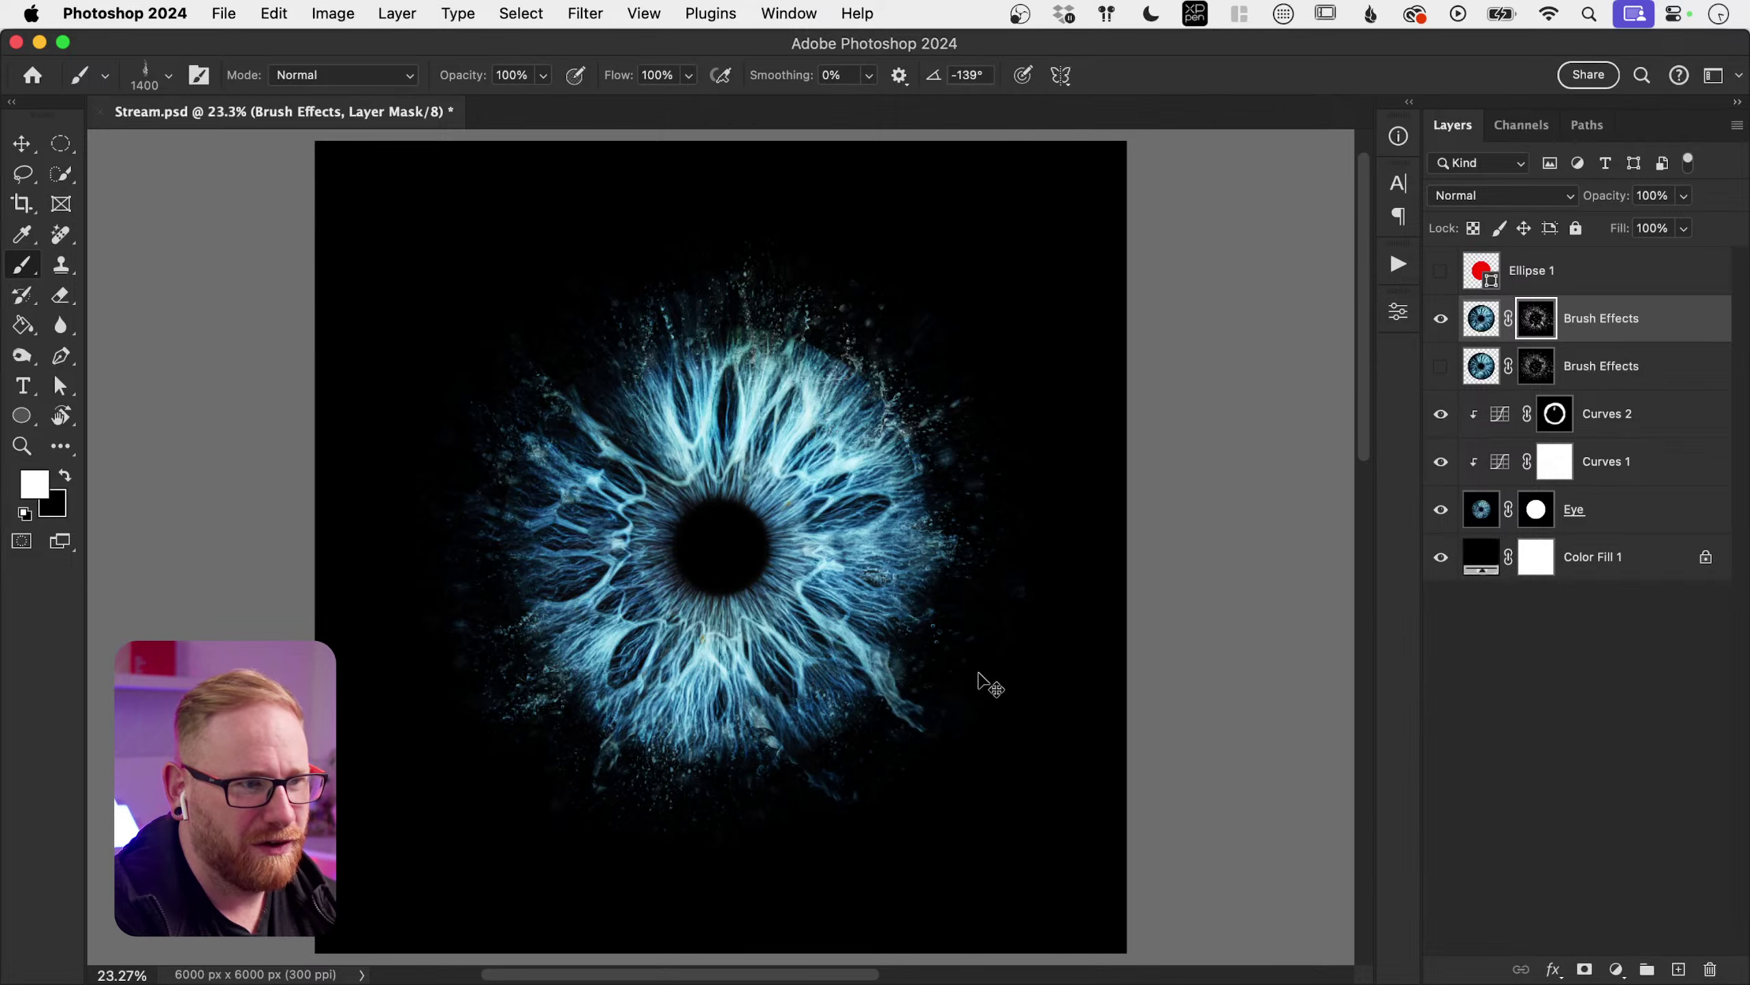
# Step: Stamp the flame brush at 1500 px and 121° into the mask on the iris's upper-right edge
pyautogui.press('[')
pyautogui.press('[')
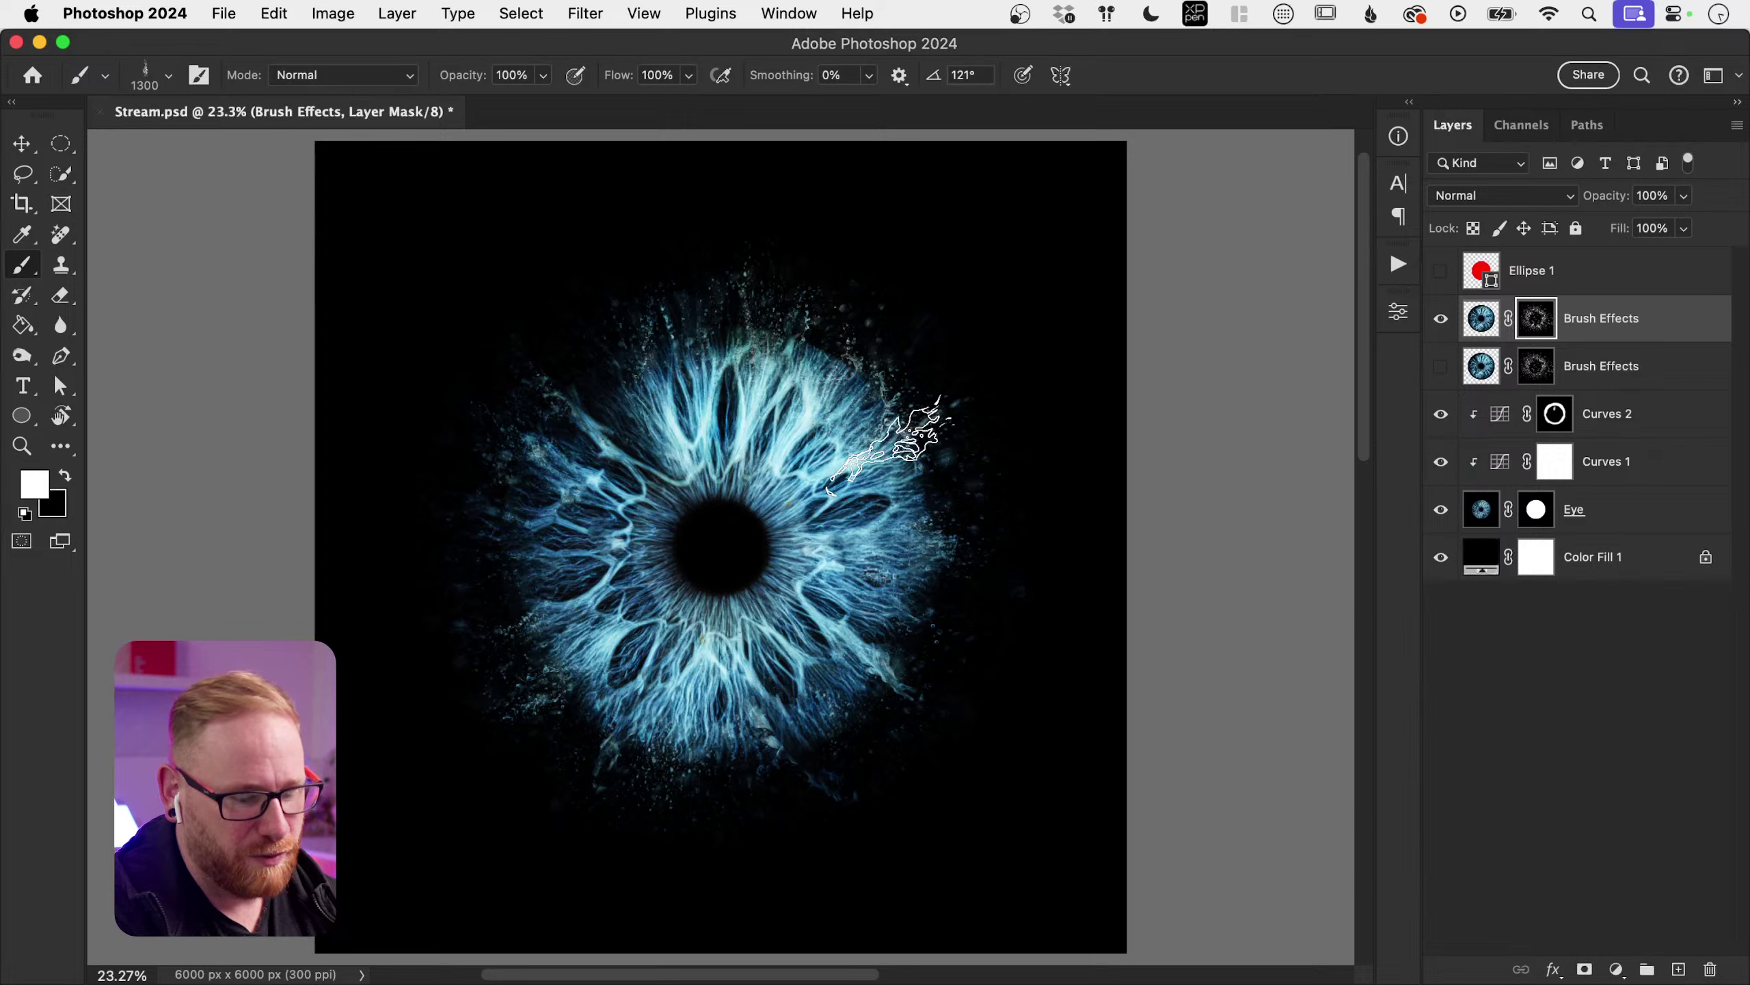
pyautogui.click(893, 438)
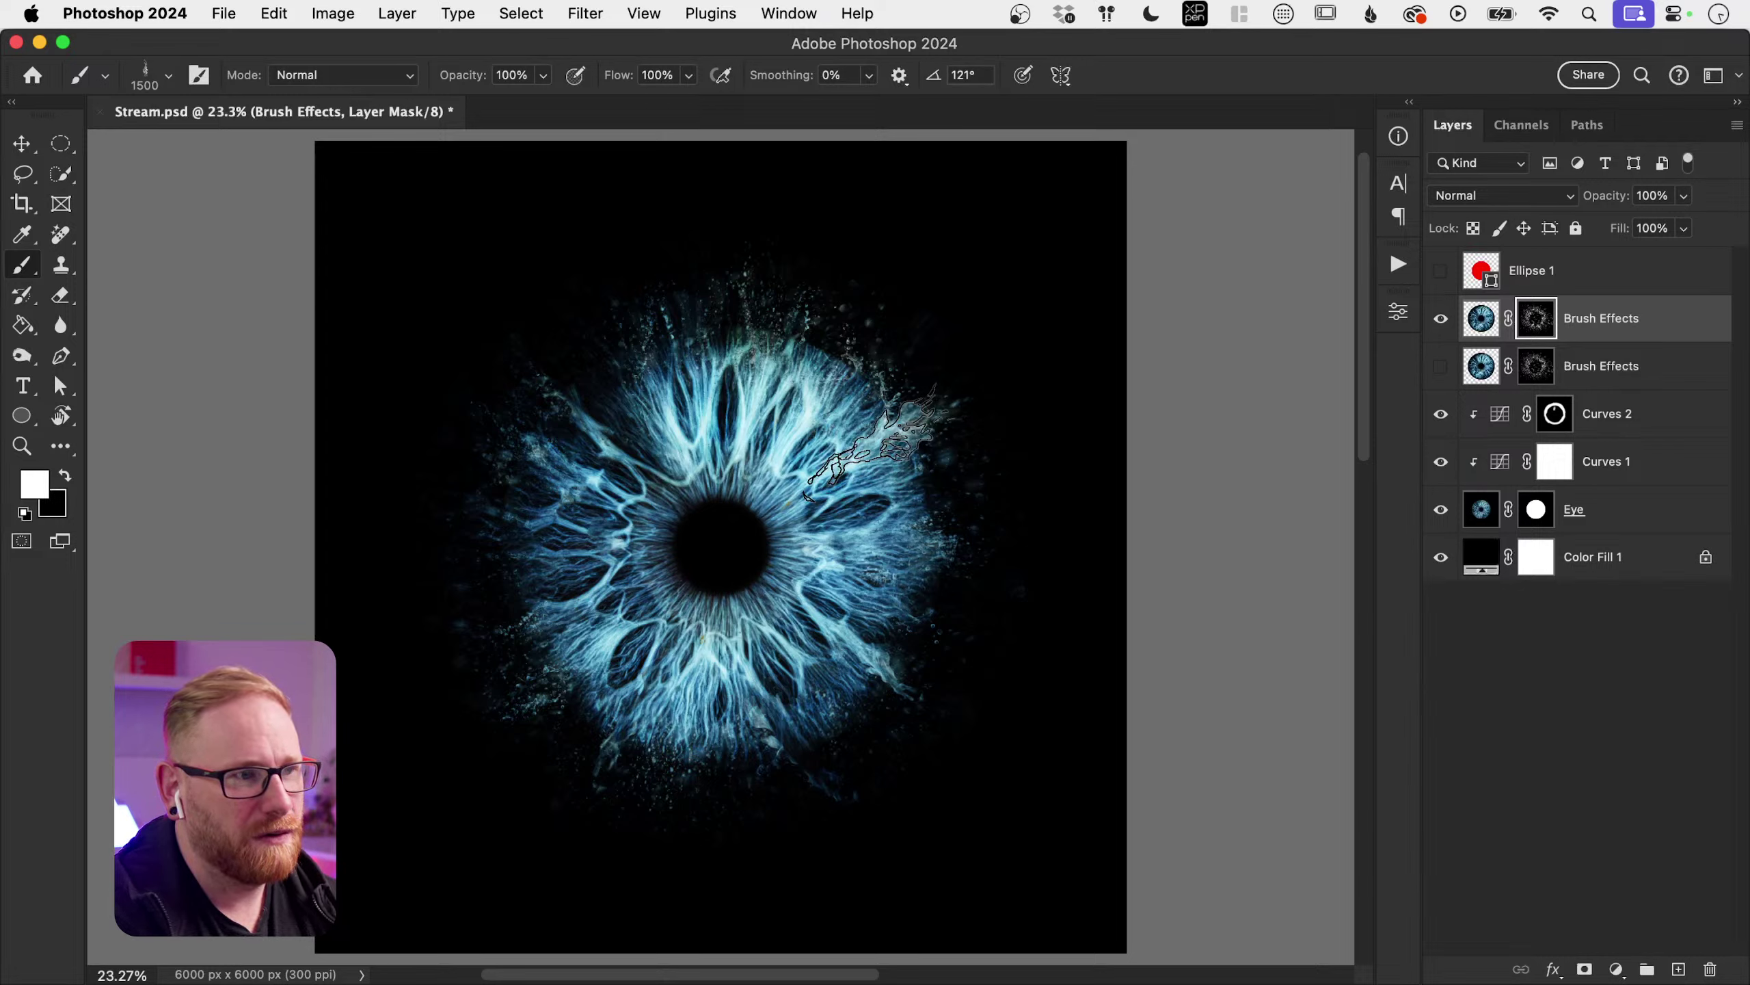
pyautogui.click(894, 438)
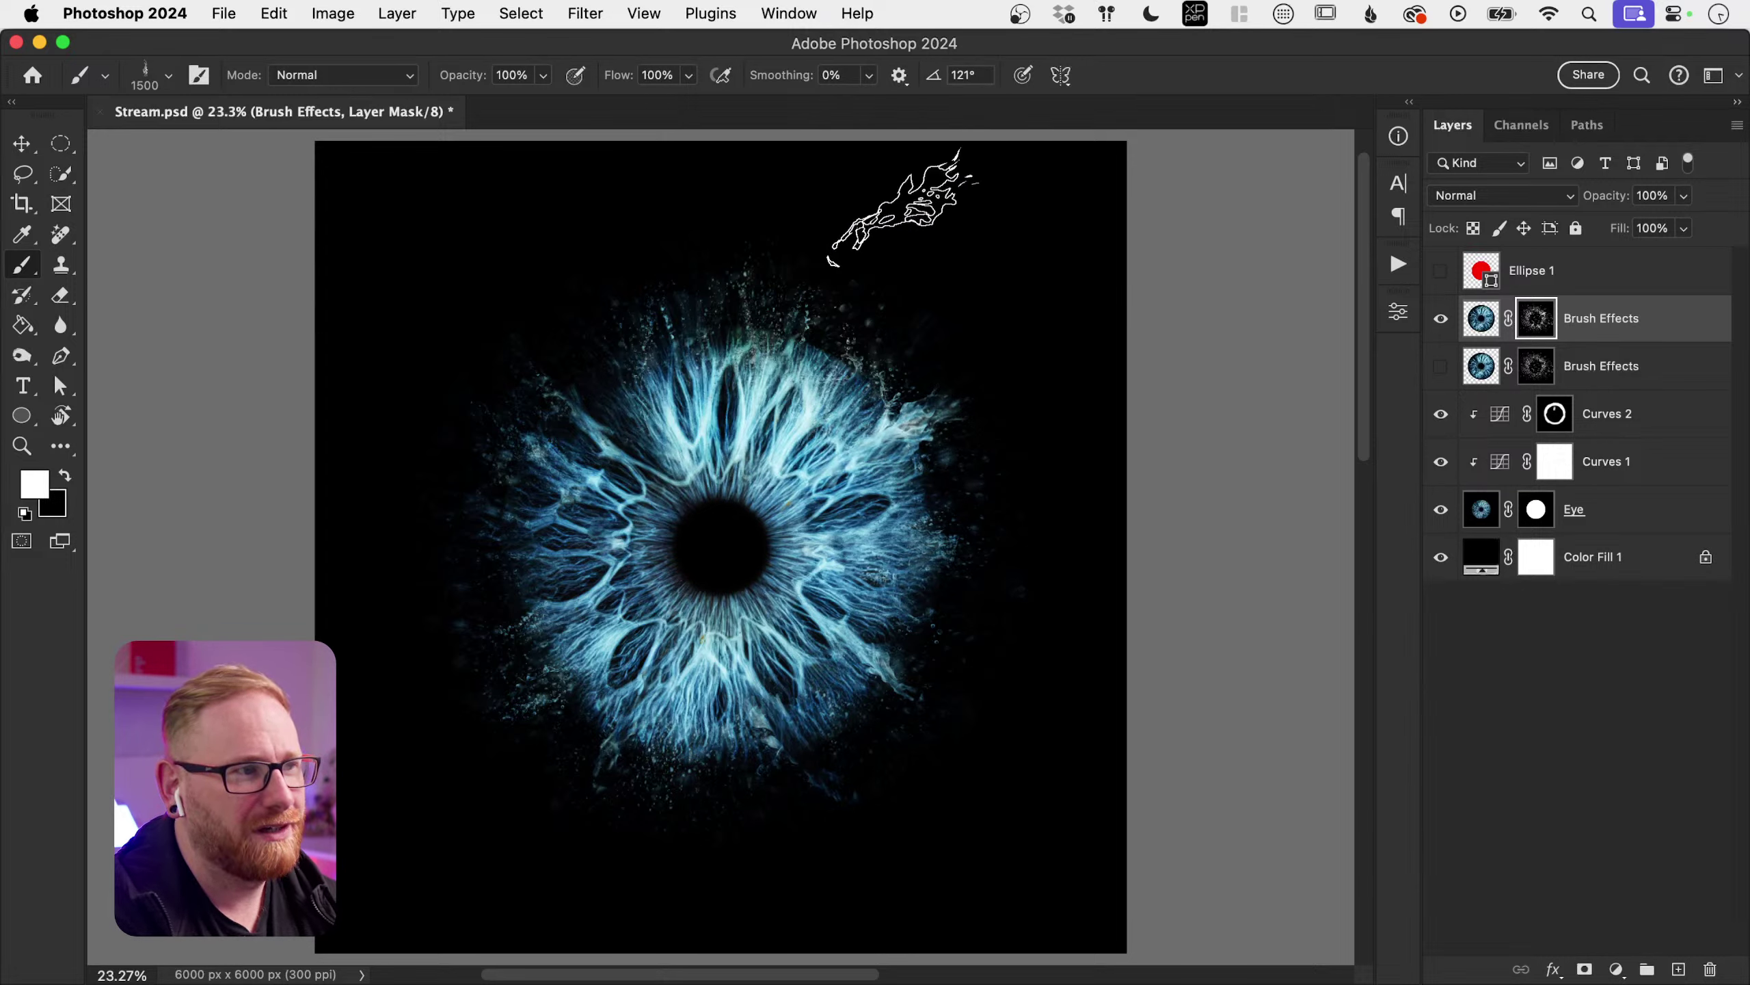
# Step: Rotate the flame brush tip to -4° for the top of the iris
pyautogui.hotkey('shift', 'Left')
pyautogui.hotkey('shift', 'Left')
pyautogui.hotkey('shift', 'Left')
pyautogui.hotkey('shift', 'Left')
pyautogui.hotkey('shift', 'Left')
pyautogui.hotkey('shift', 'Left')
pyautogui.hotkey('shift', 'Left')
pyautogui.hotkey('shift', 'Left')
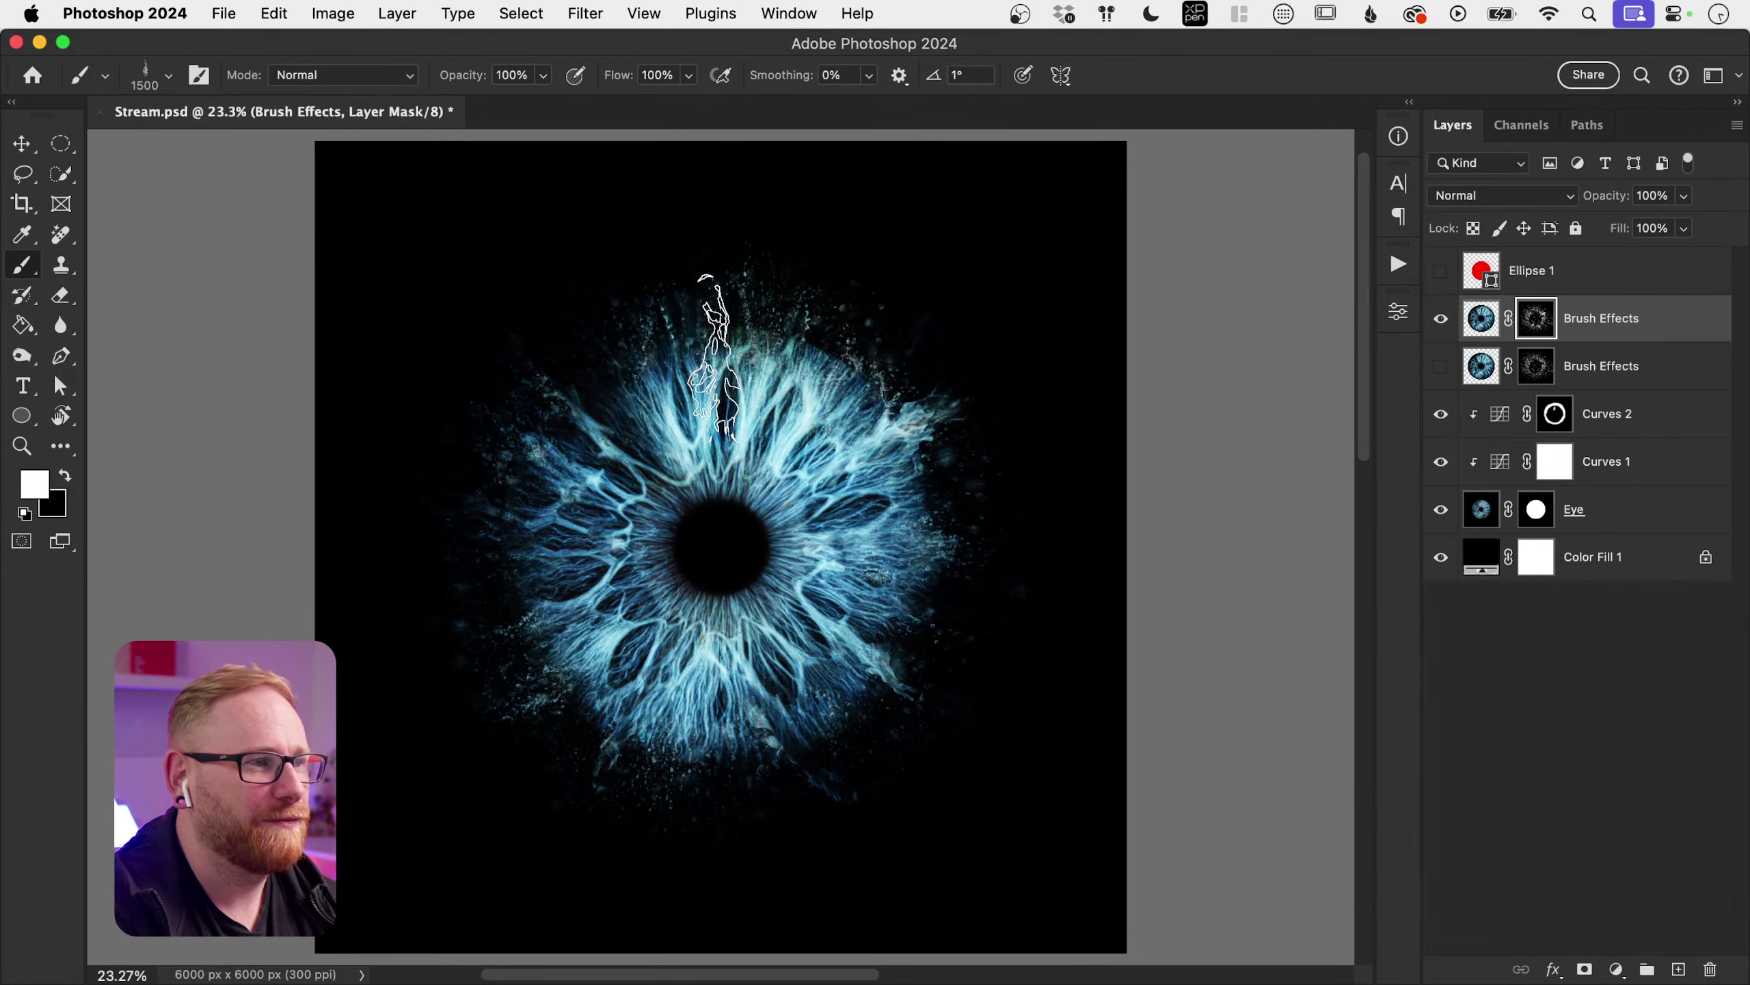
pyautogui.press('Left')
pyautogui.press('Left')
pyautogui.press('Left')
pyautogui.press('Left')
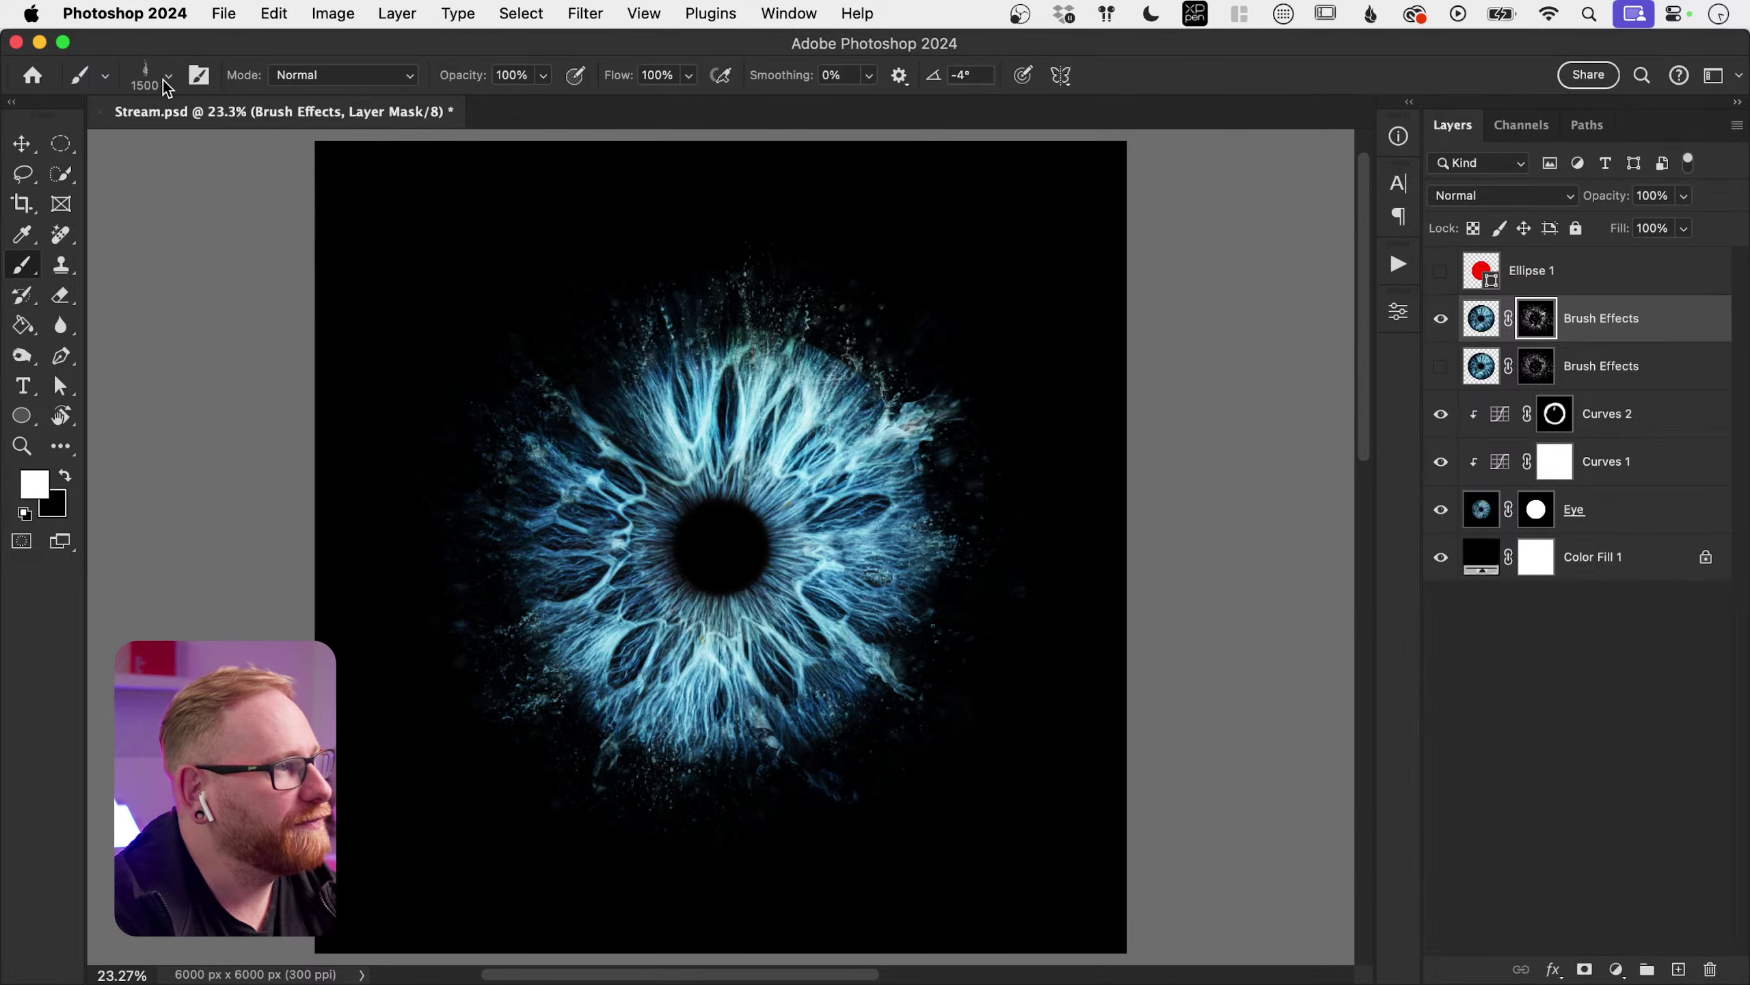
# Step: Try Smoke_Brush_2 from the Smoke Brushes group at 1901 px on the mask at the iris's top edge
pyautogui.click(166, 77)
pyautogui.scroll(-5, 180, 321)
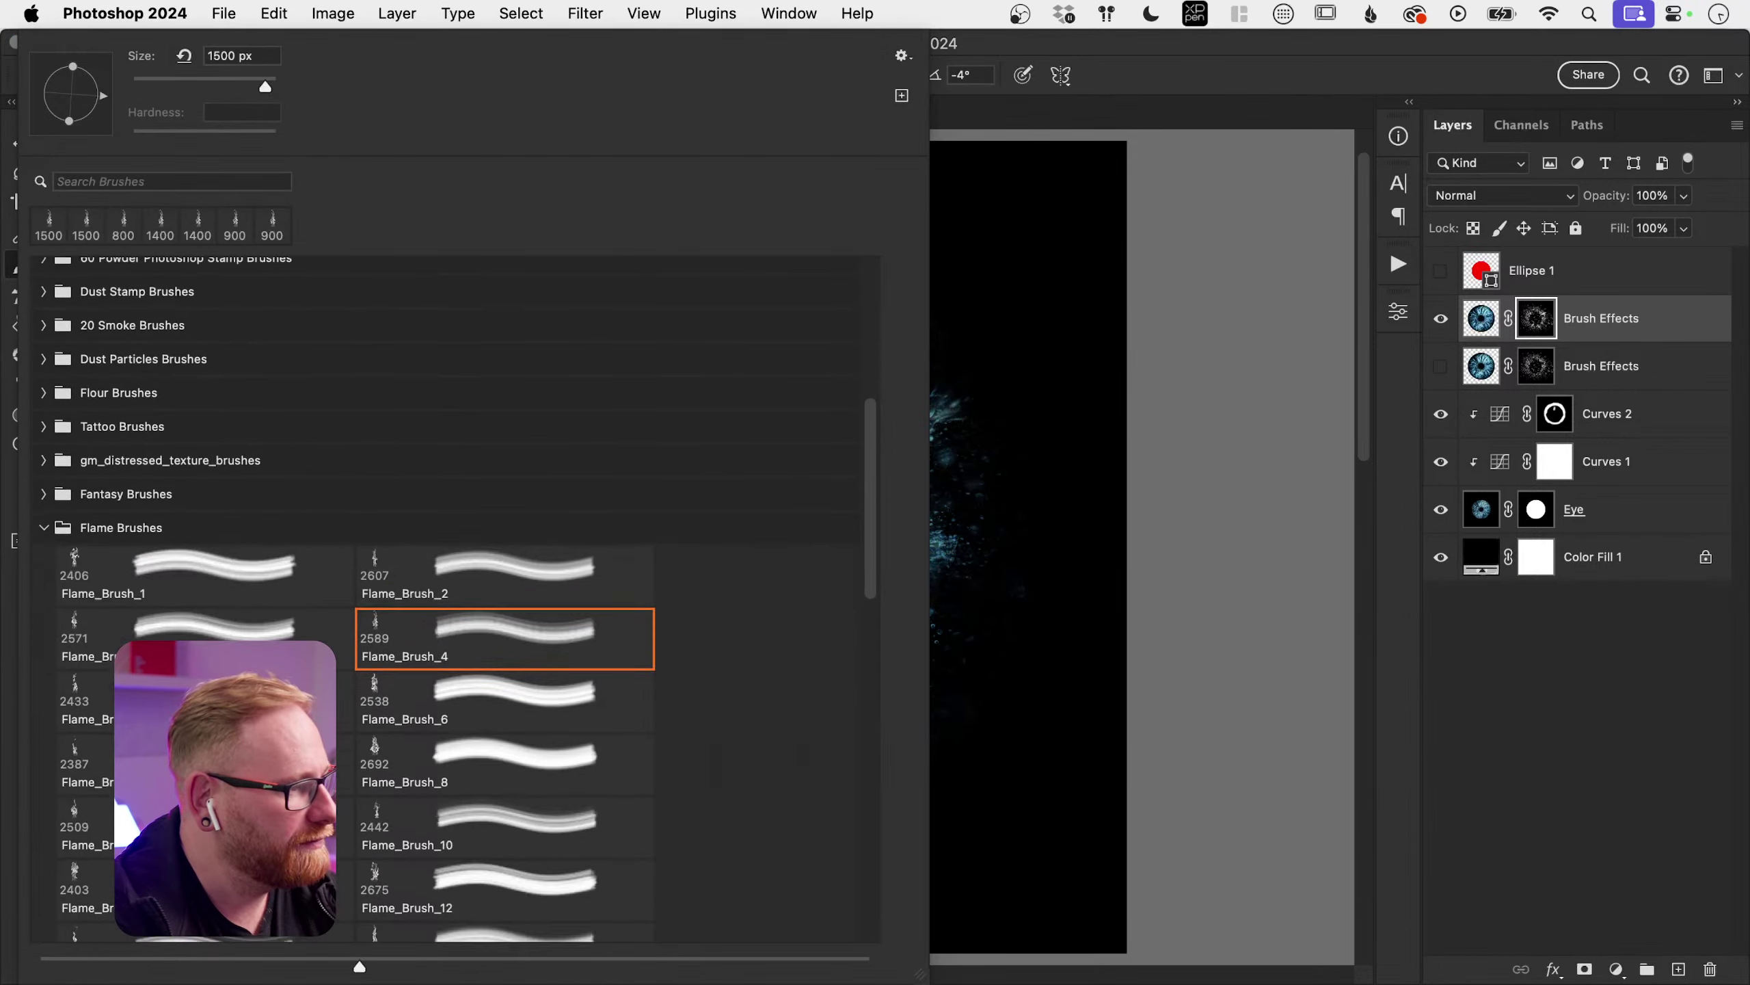
pyautogui.scroll(-1, 353, 600)
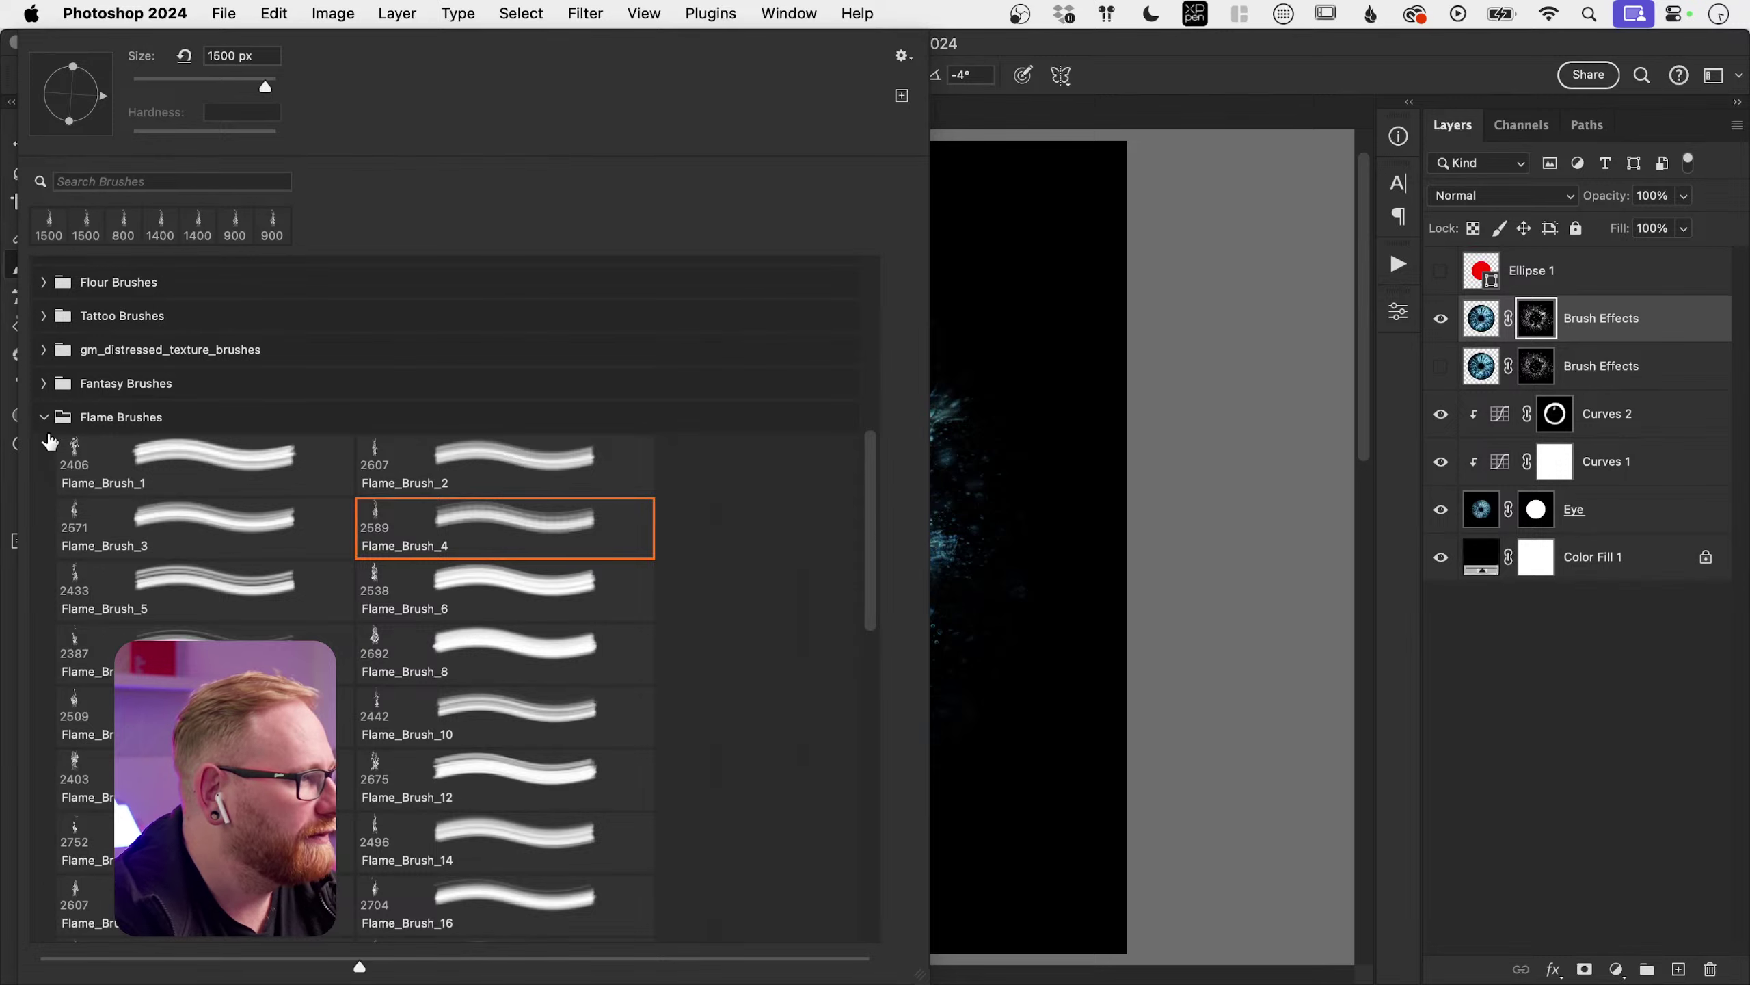
pyautogui.click(44, 417)
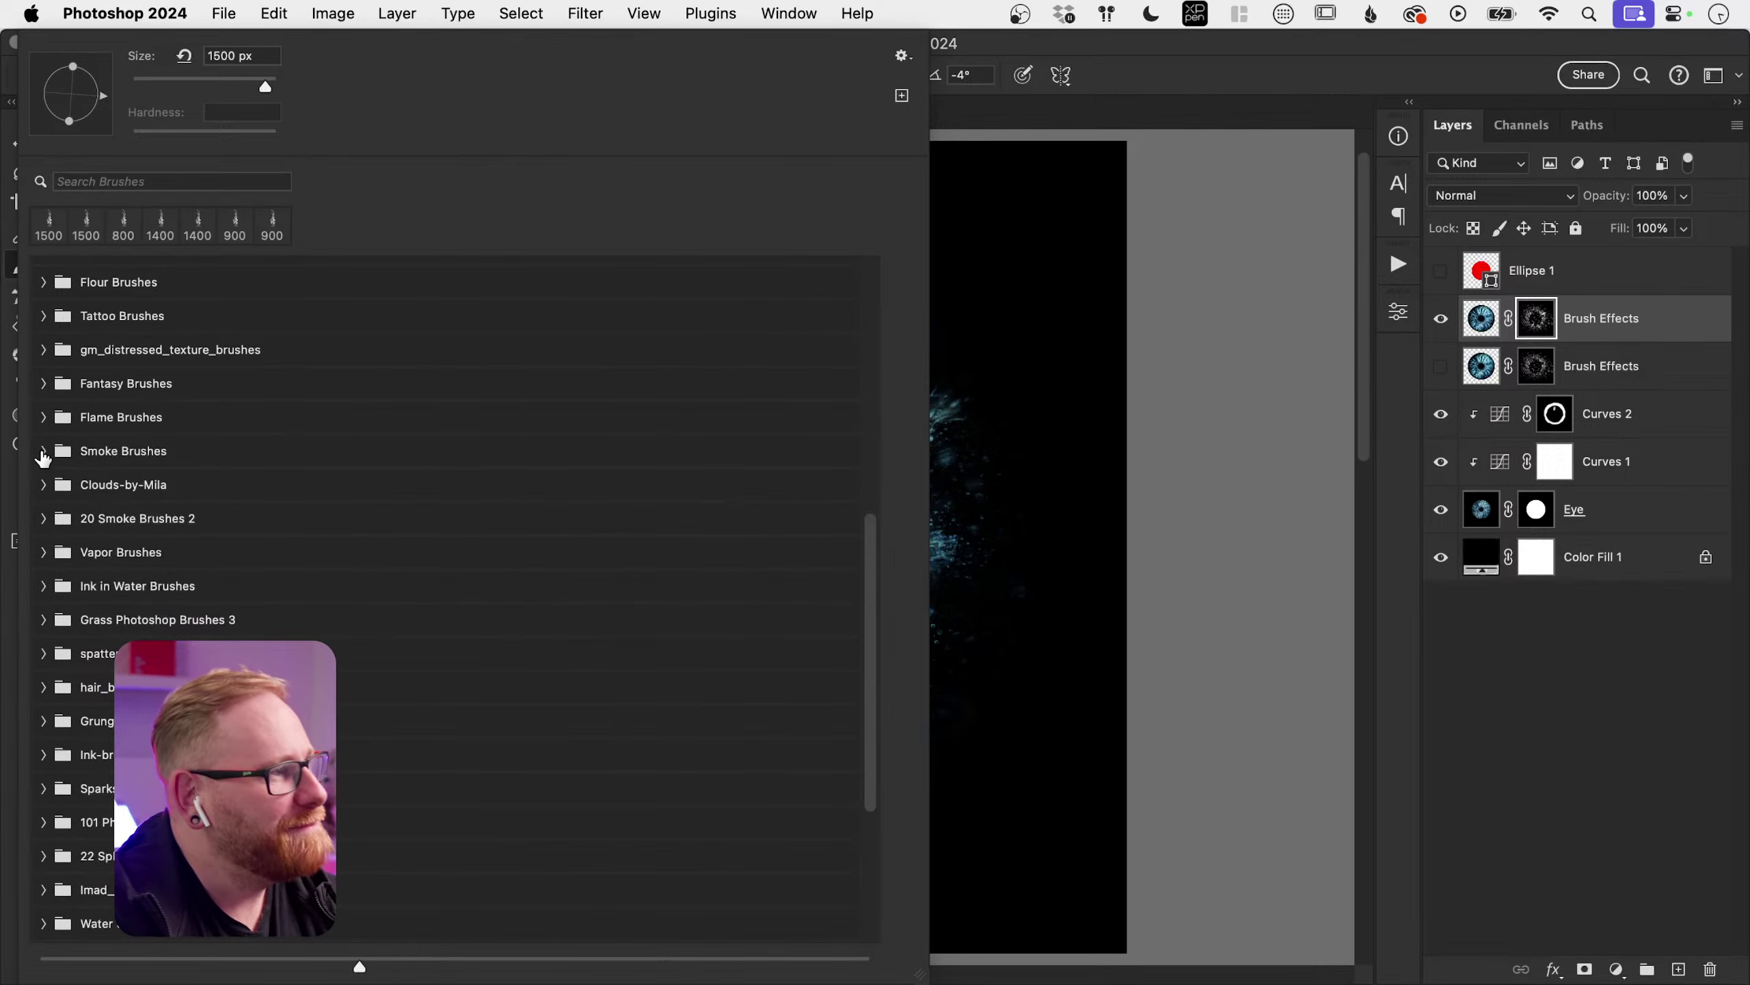
pyautogui.click(42, 451)
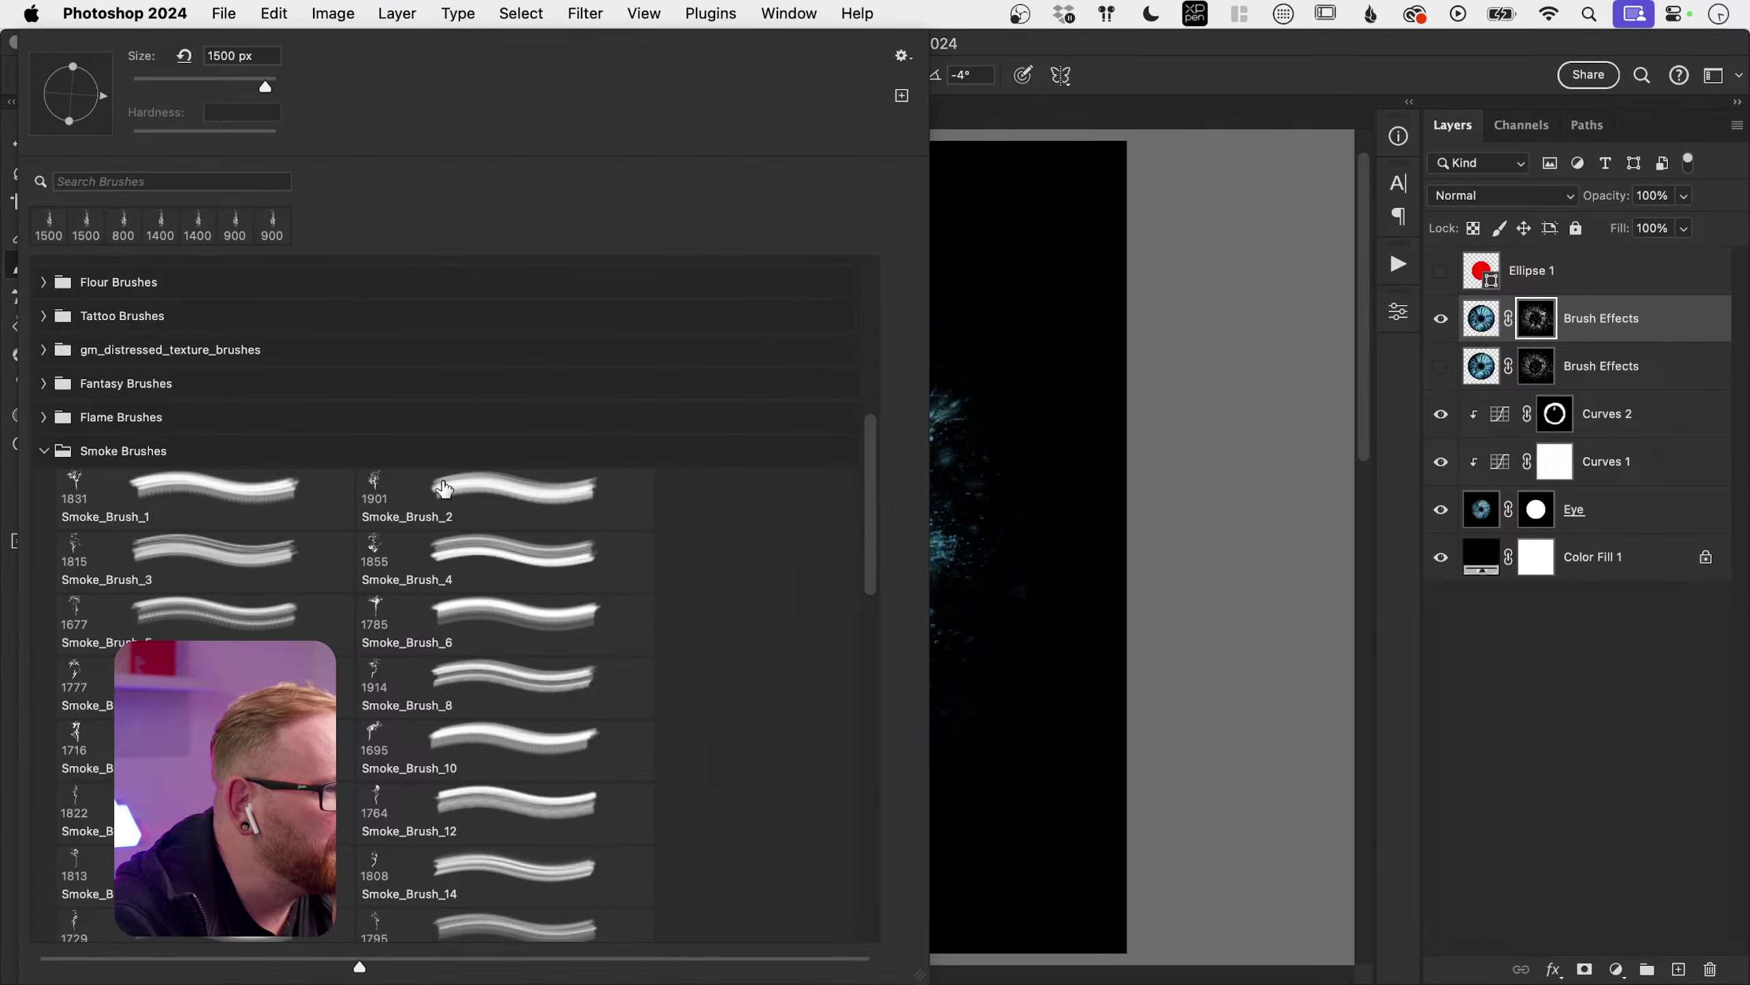
pyautogui.click(444, 488)
pyautogui.click(1085, 428)
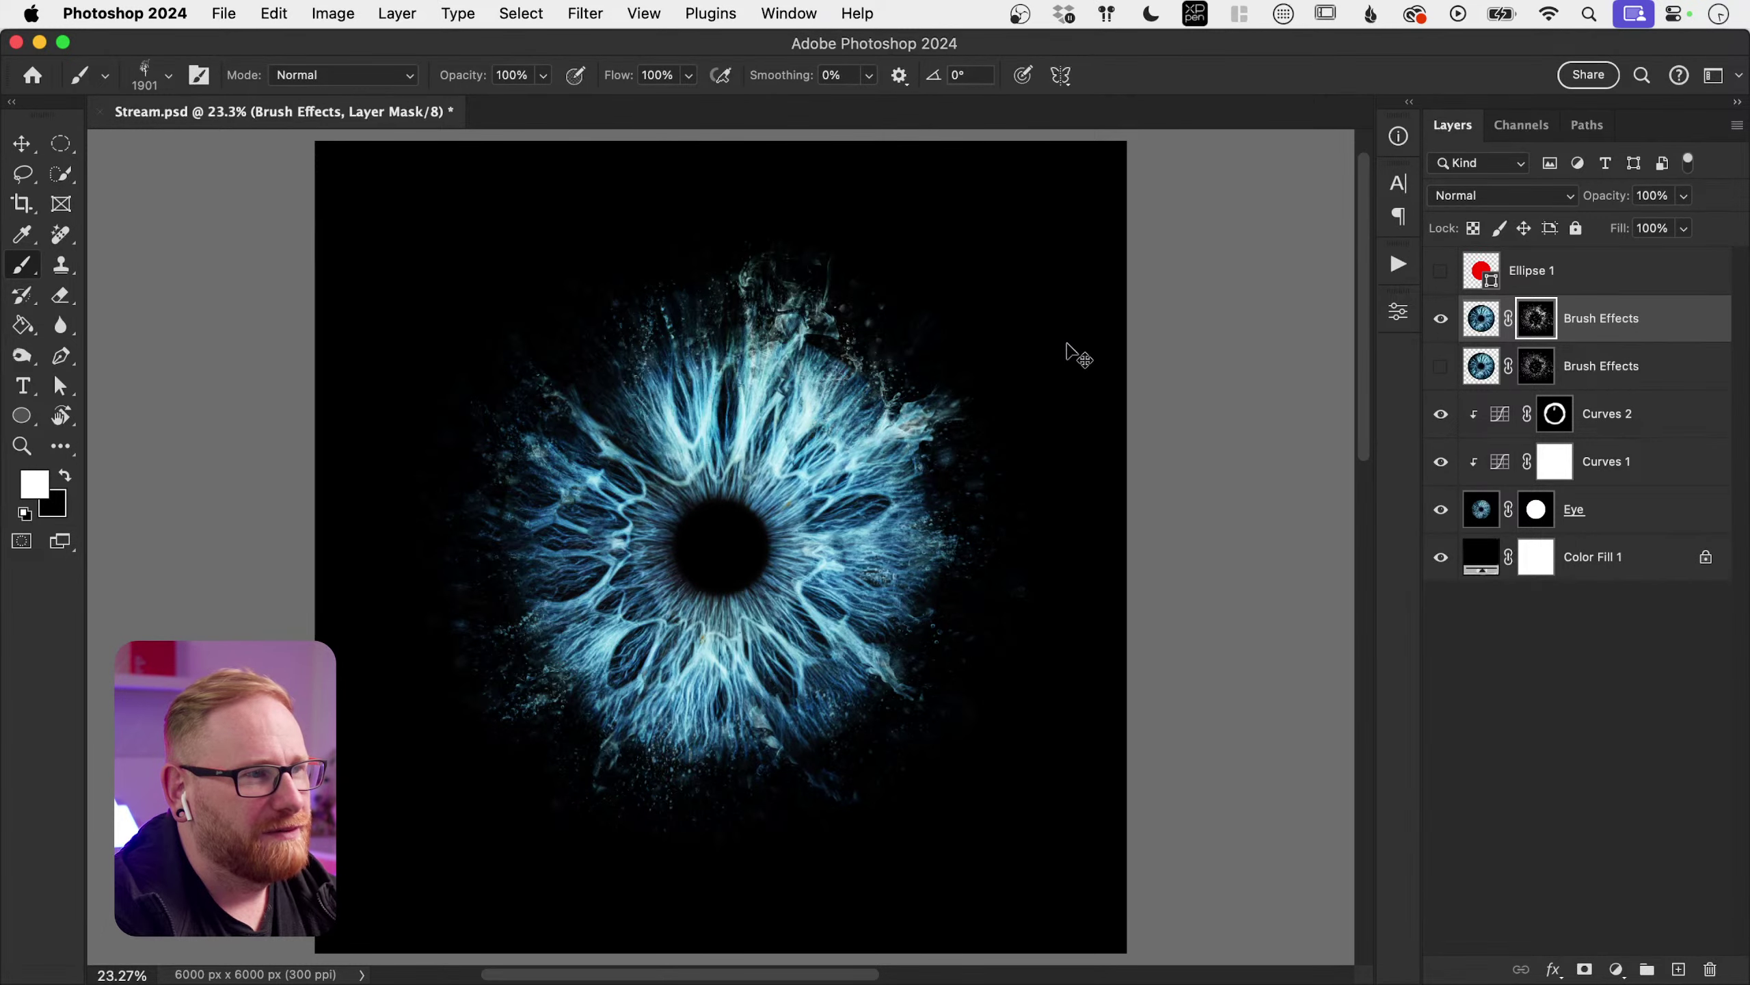
# Step: Try Ink_in_Water_Brush_8 from the Ink in Water Brushes group at 3096 px on the mask over the iris's upper-left area
pyautogui.click(153, 76)
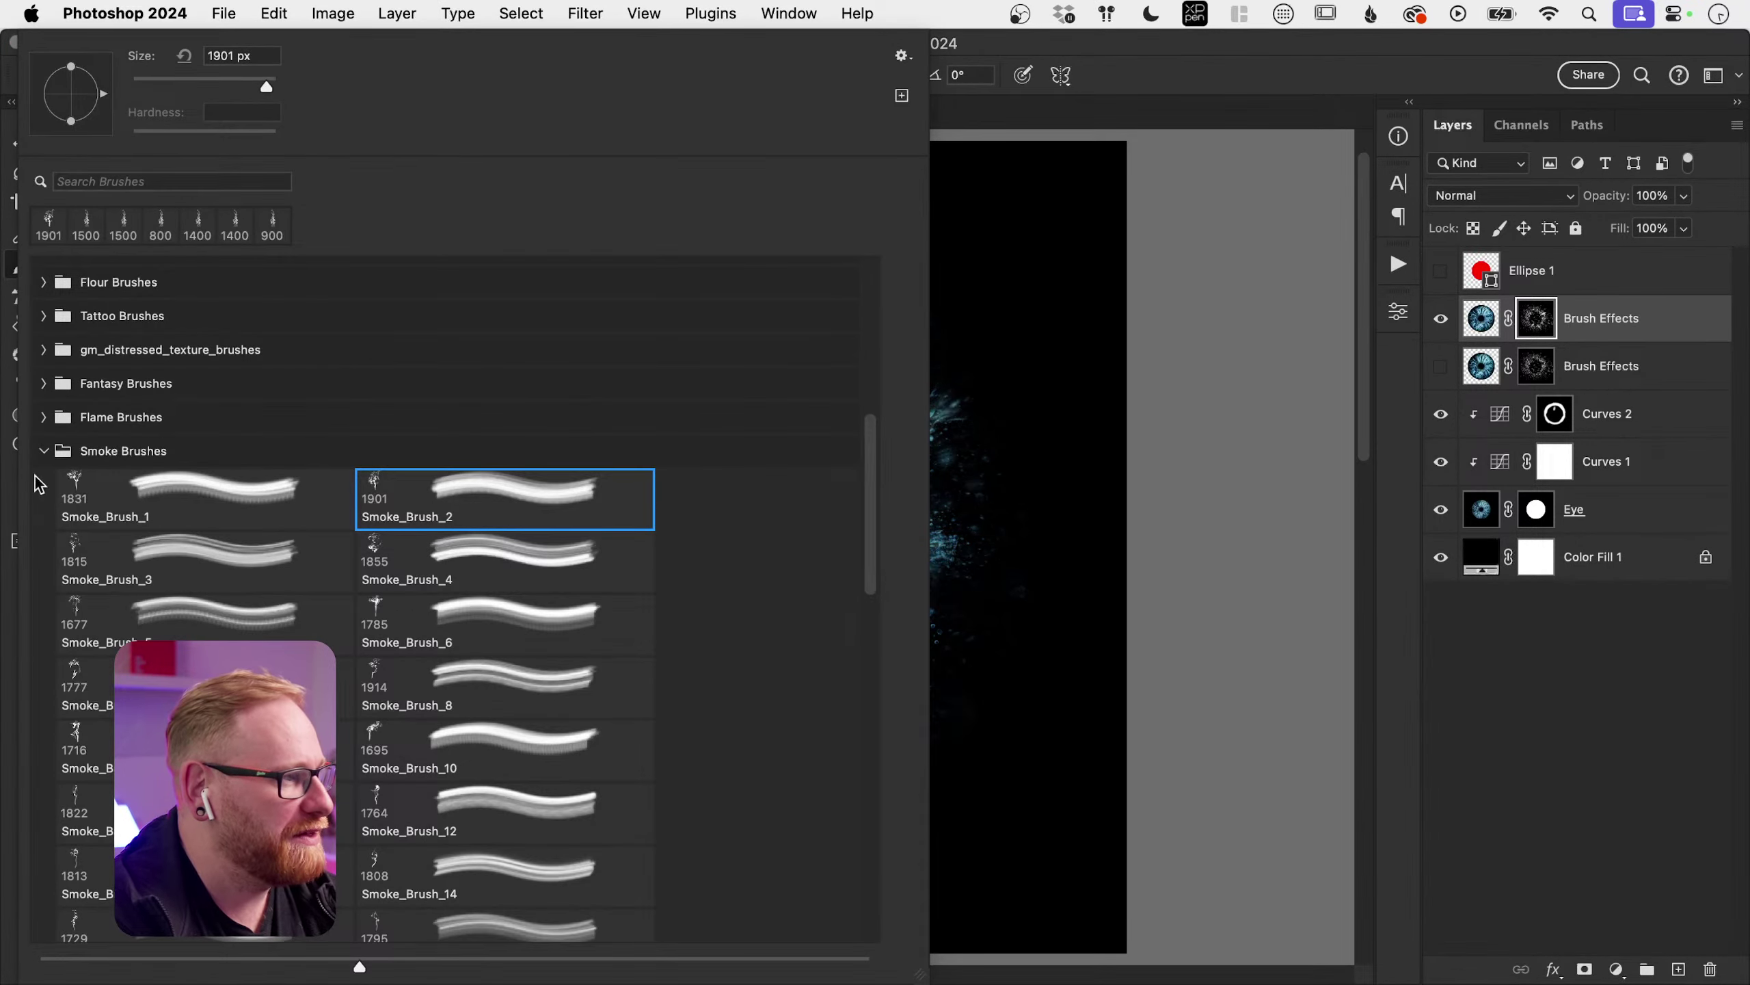
pyautogui.click(44, 452)
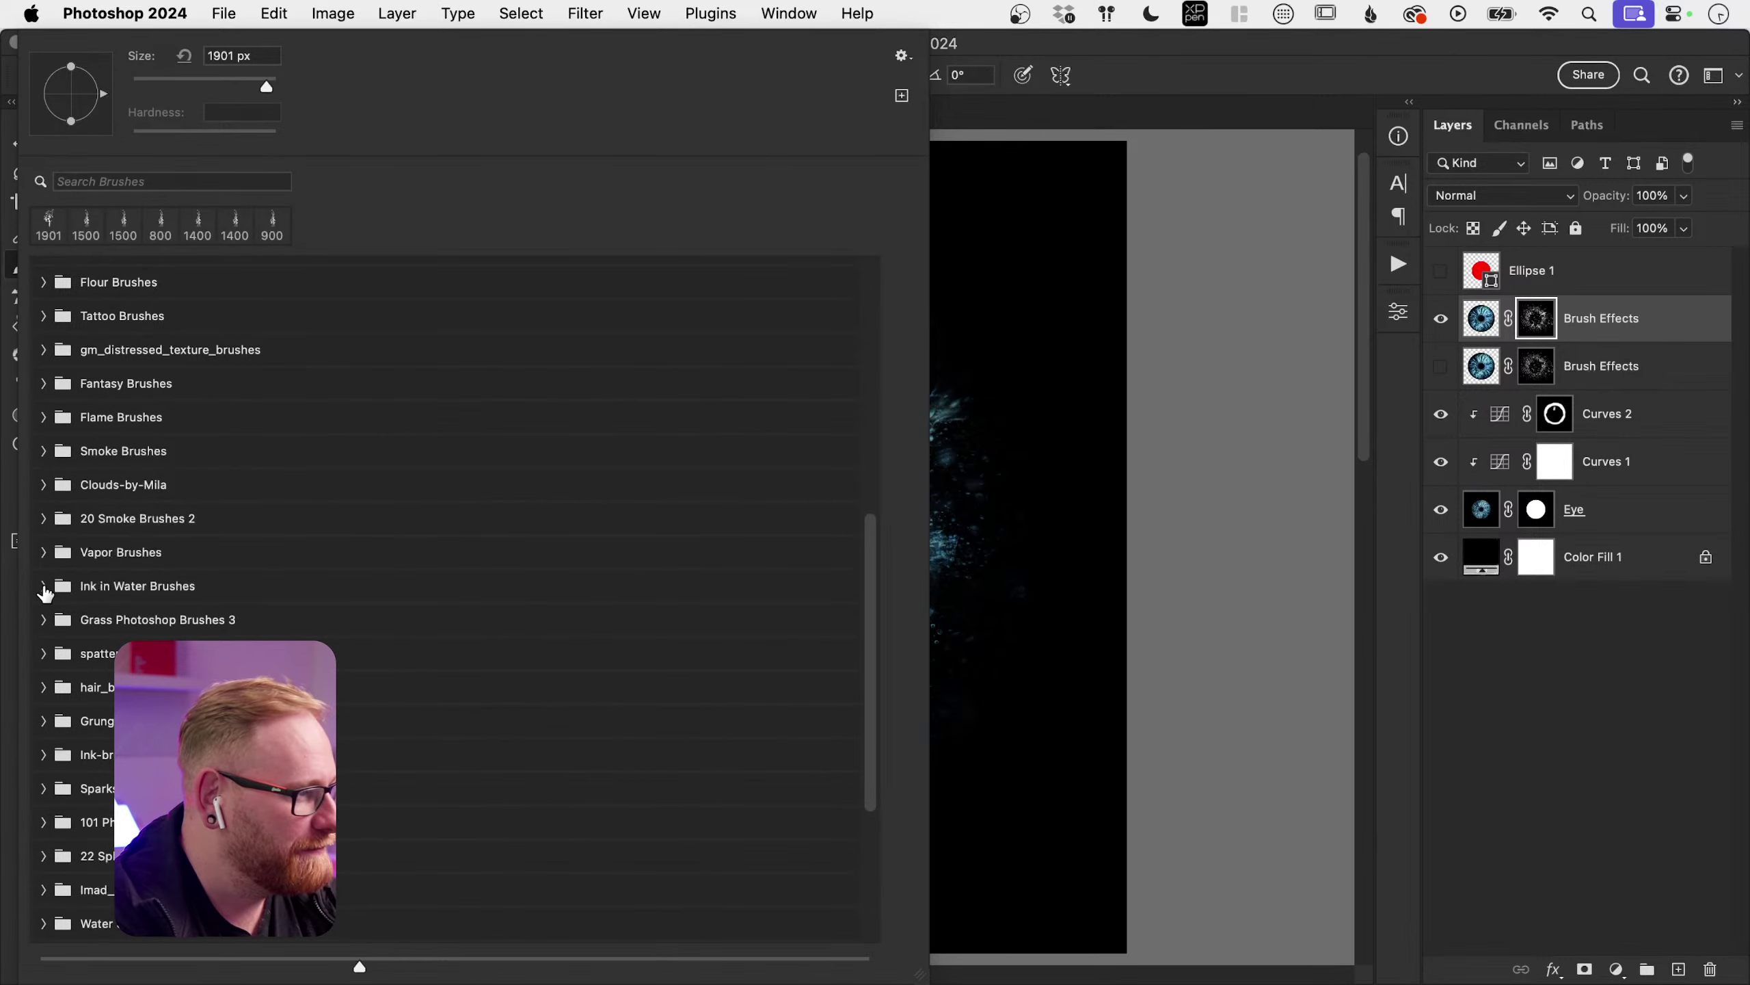
pyautogui.click(44, 587)
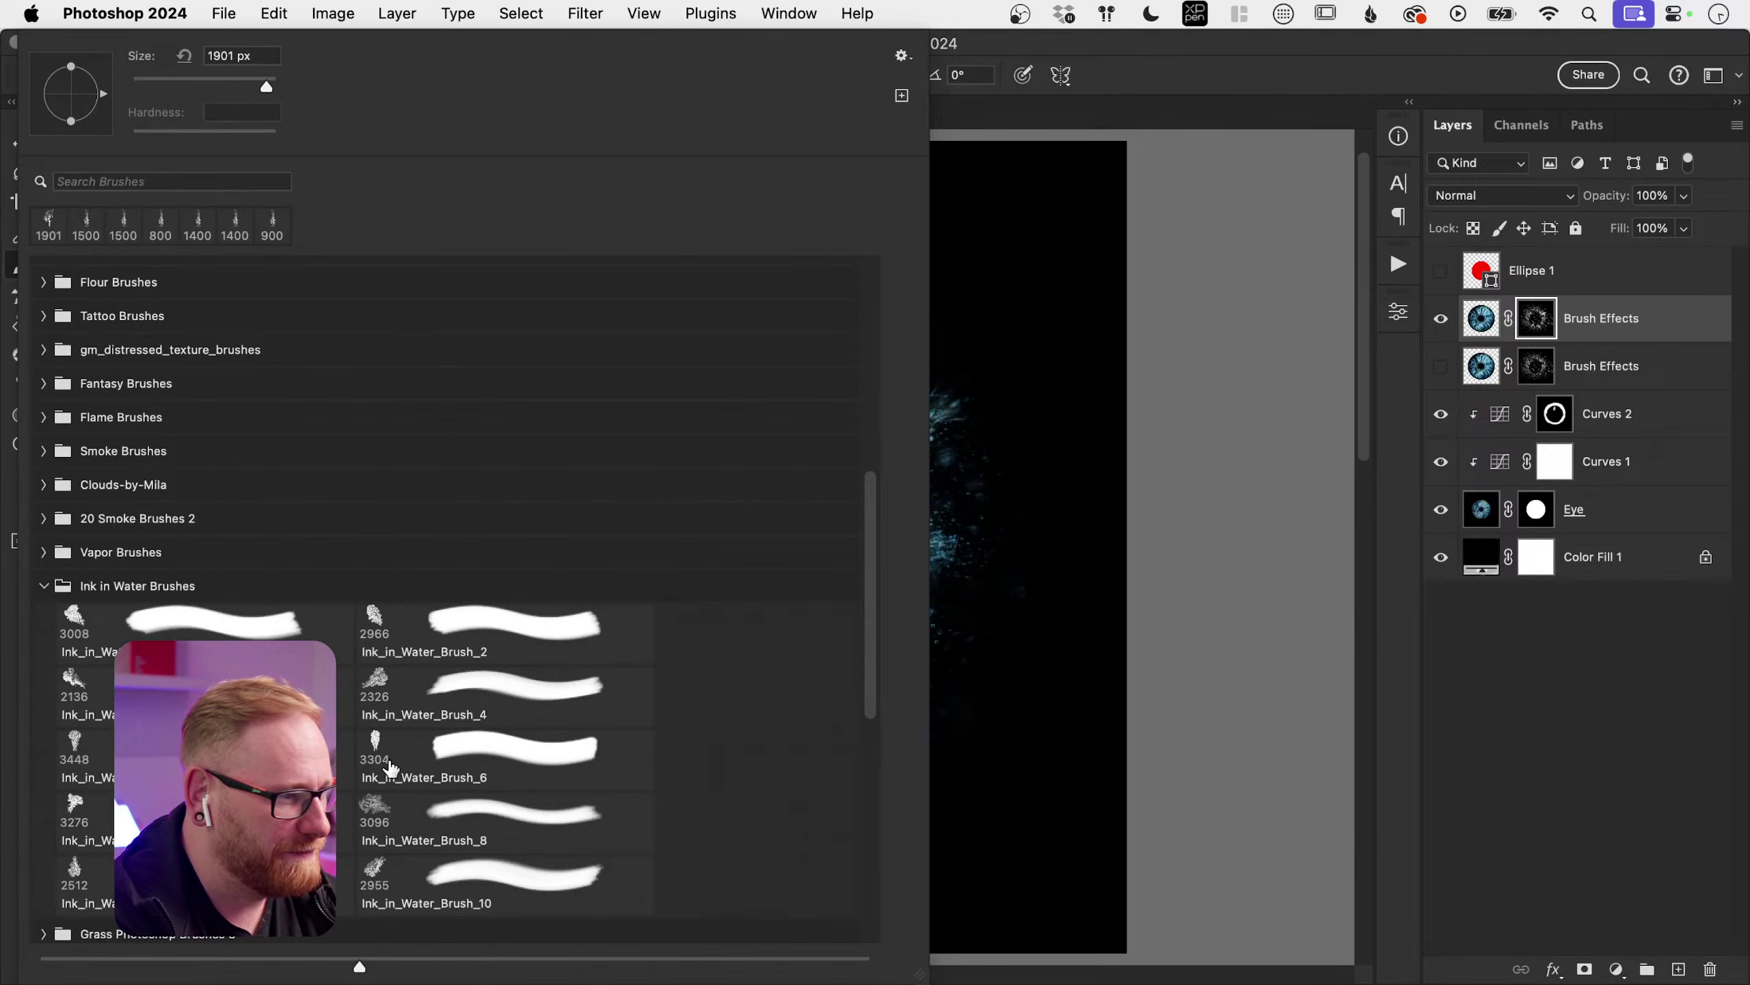
pyautogui.click(451, 840)
pyautogui.press('Return')
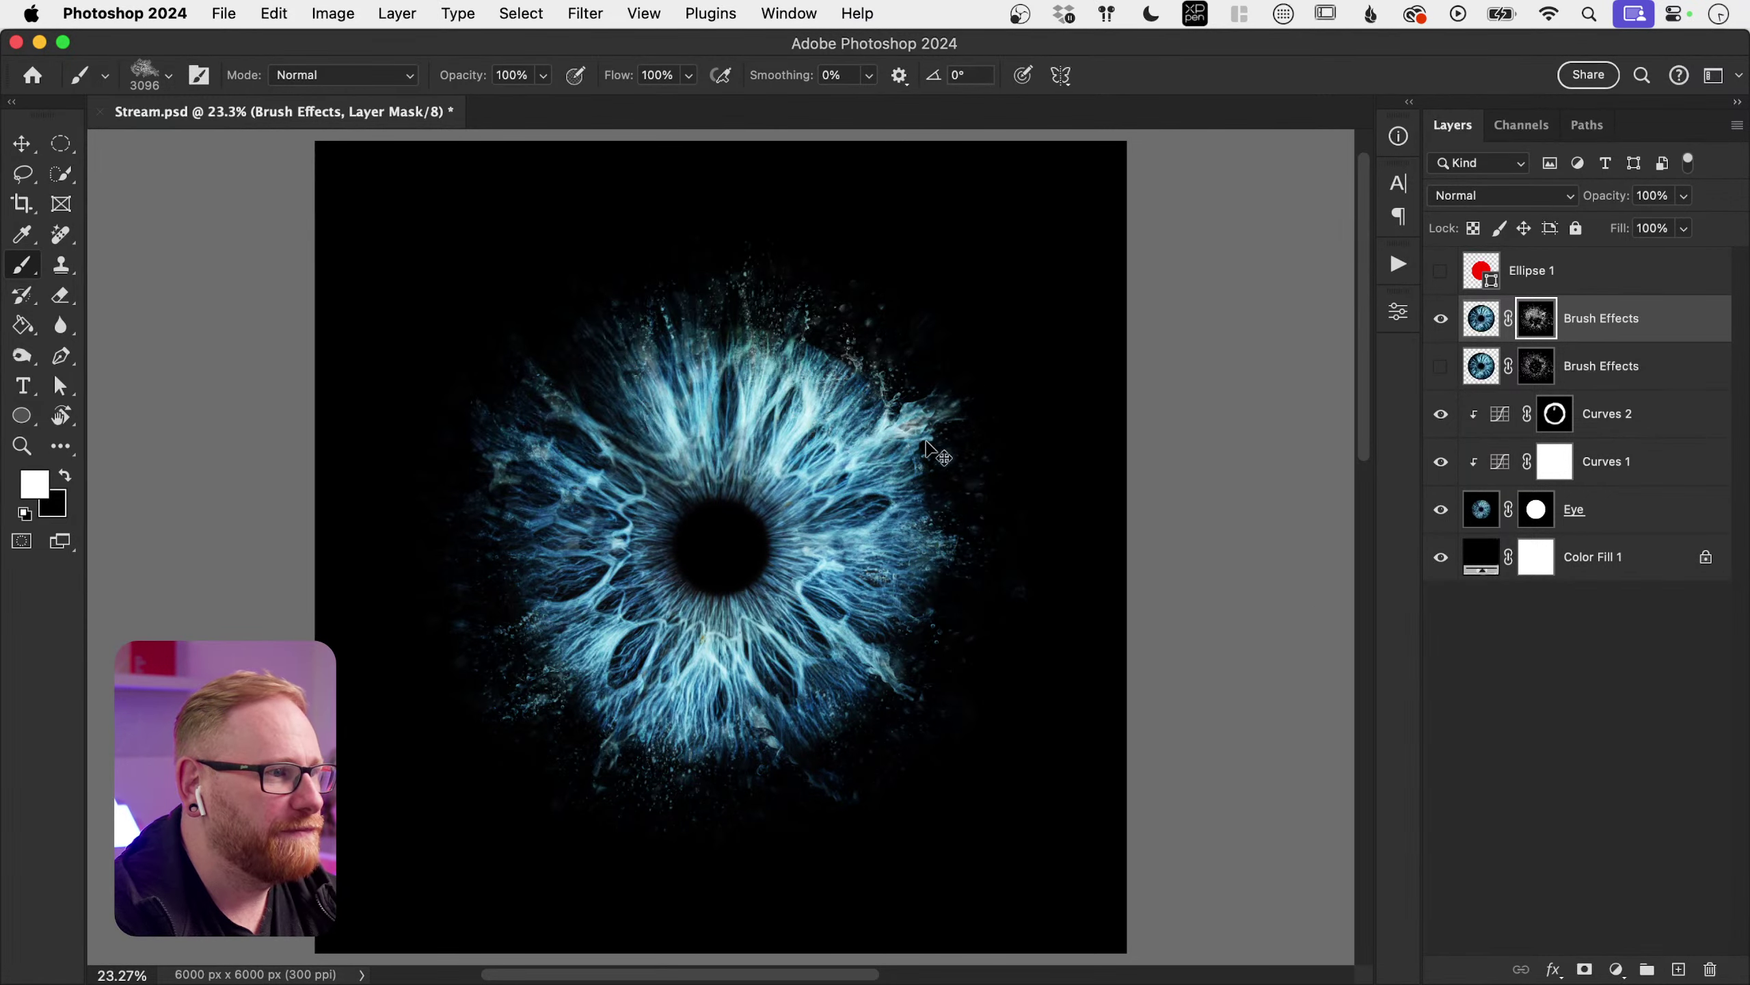
# Step: Choose brush 2 from Grass Photoshop Brushes 3 and try it at 2500 px on the mask over the iris's upper-right area
pyautogui.click(172, 77)
pyautogui.scroll(-3, 454, 599)
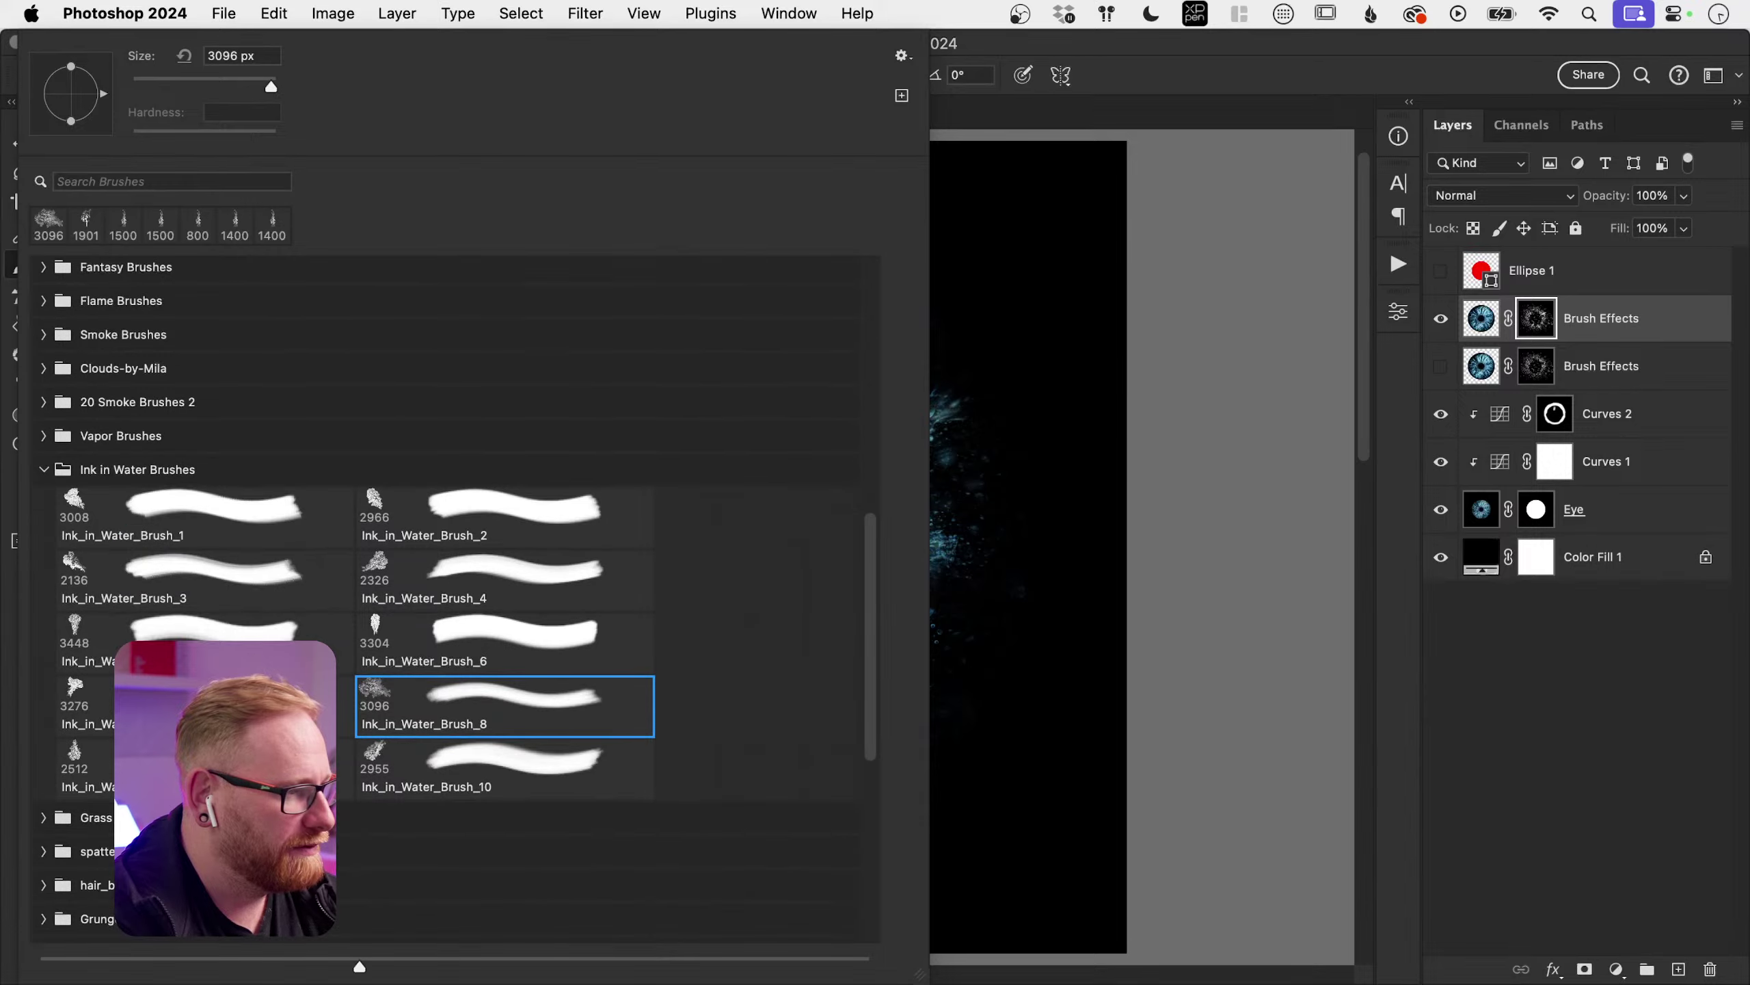
pyautogui.click(40, 816)
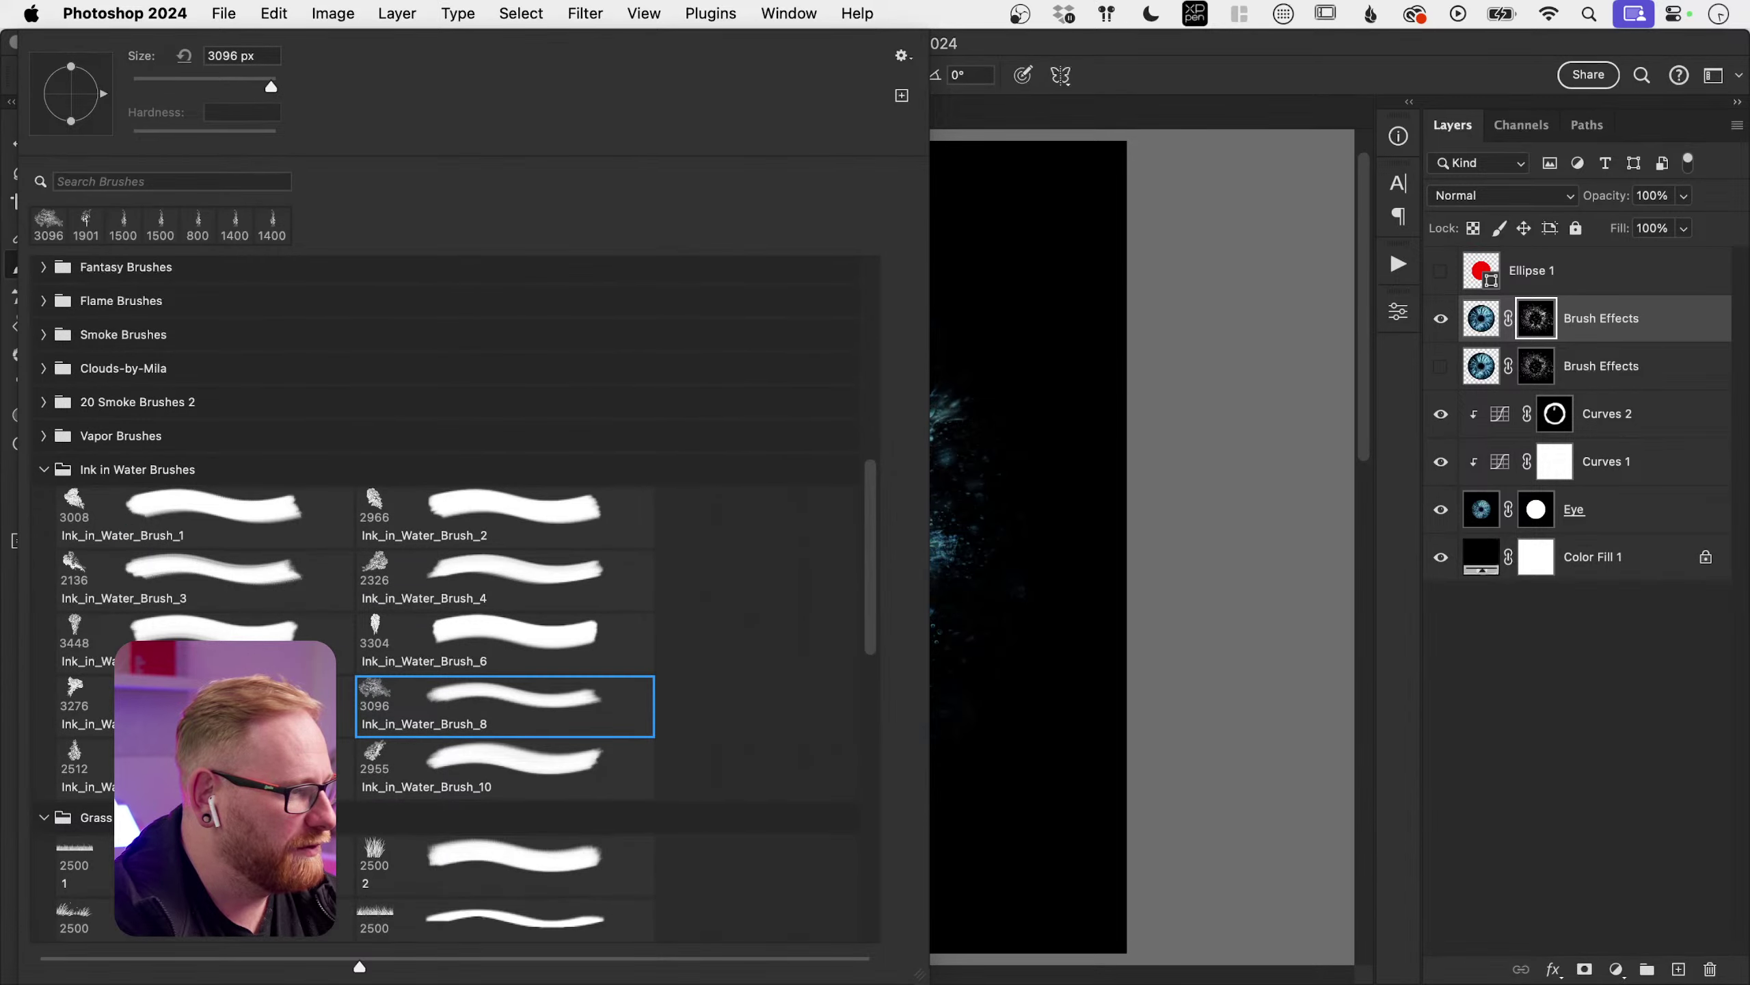
pyautogui.scroll(-5, 447, 663)
pyautogui.click(446, 663)
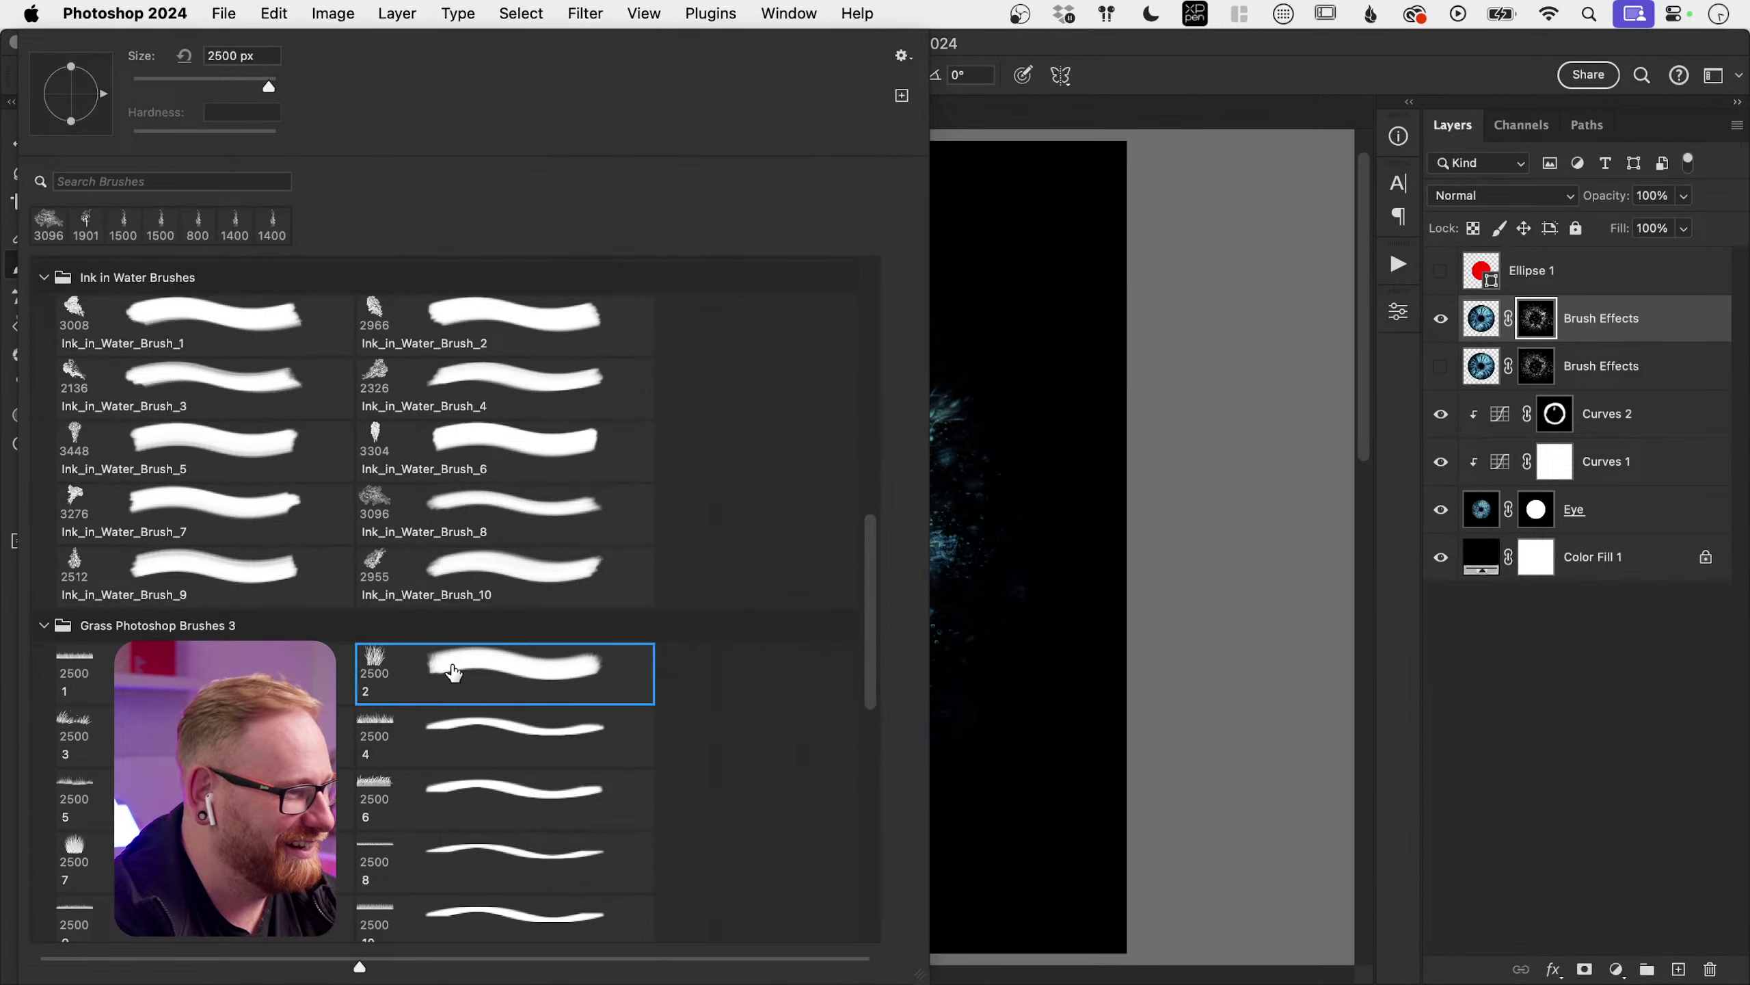
pyautogui.click(853, 446)
# Step: Reduce the grass brush to 600 px and stamp it into the mask at the iris's top edge
pyautogui.press('[')
pyautogui.press('[')
pyautogui.press('[')
pyautogui.press('[')
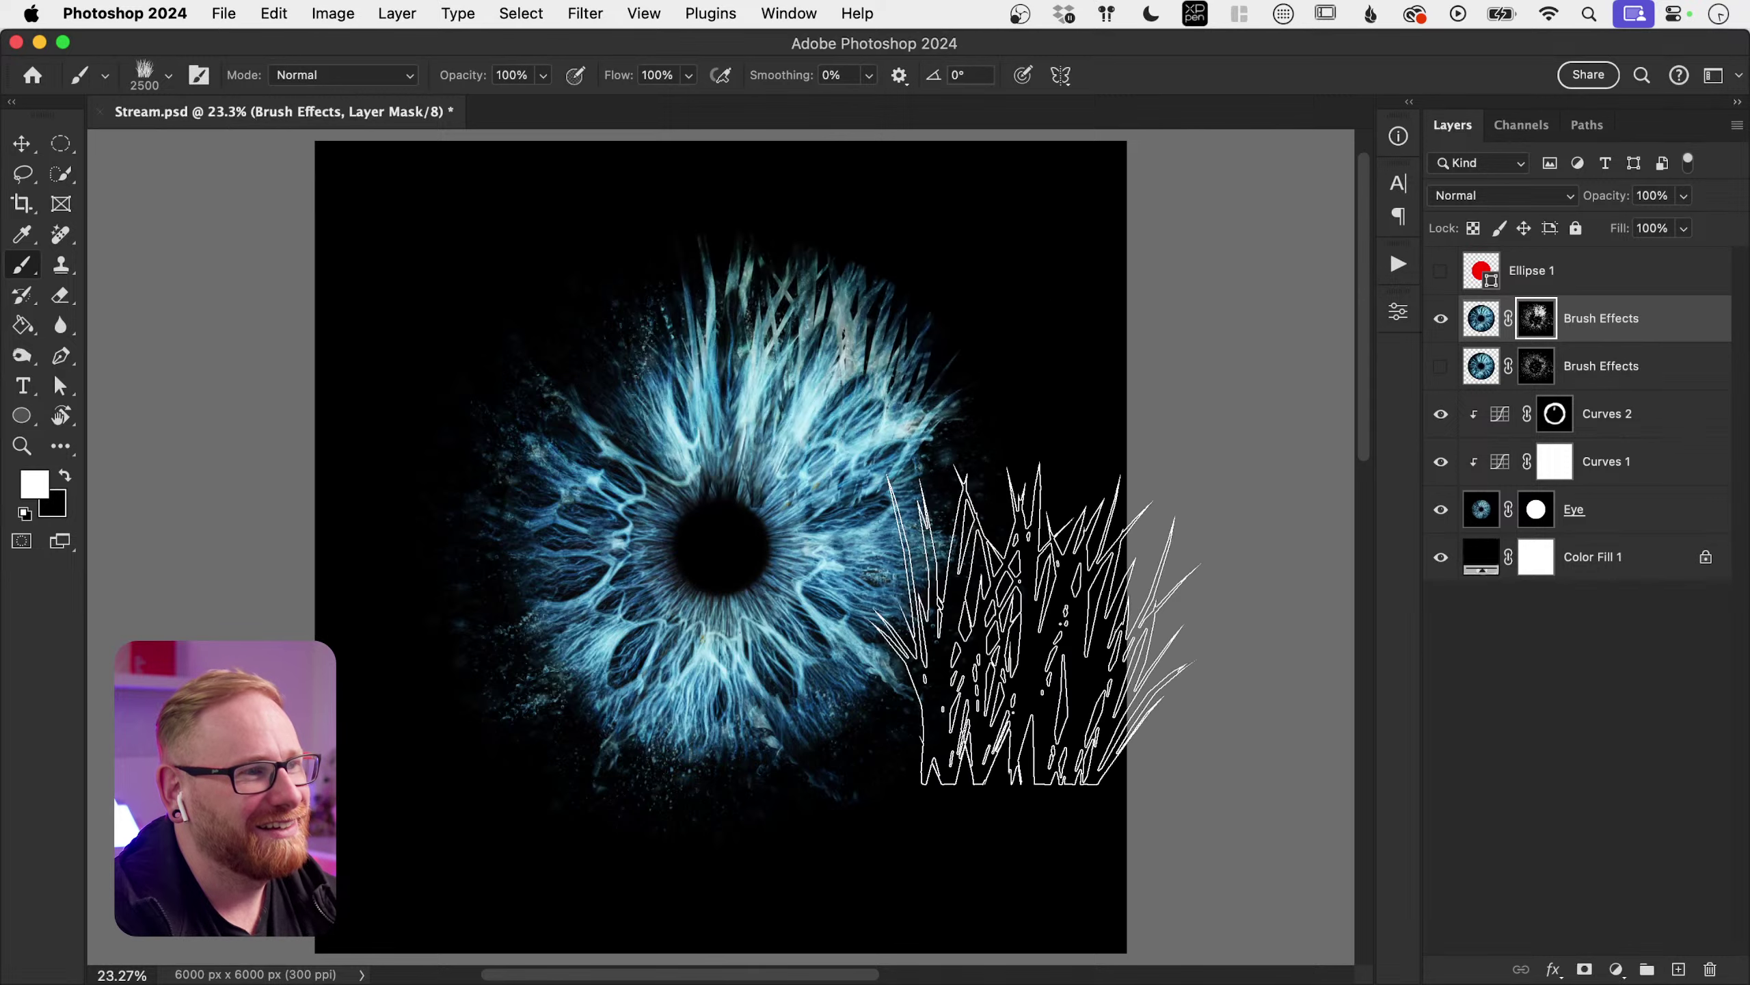
pyautogui.press('[')
pyautogui.press('[')
pyautogui.press('[')
pyautogui.press('[')
pyautogui.press('[')
pyautogui.press('[')
pyautogui.press('[')
pyautogui.press('[')
pyautogui.press('[')
pyautogui.press('[')
pyautogui.press('[')
pyautogui.press('[')
pyautogui.press('[')
pyautogui.press('[')
pyautogui.press('[')
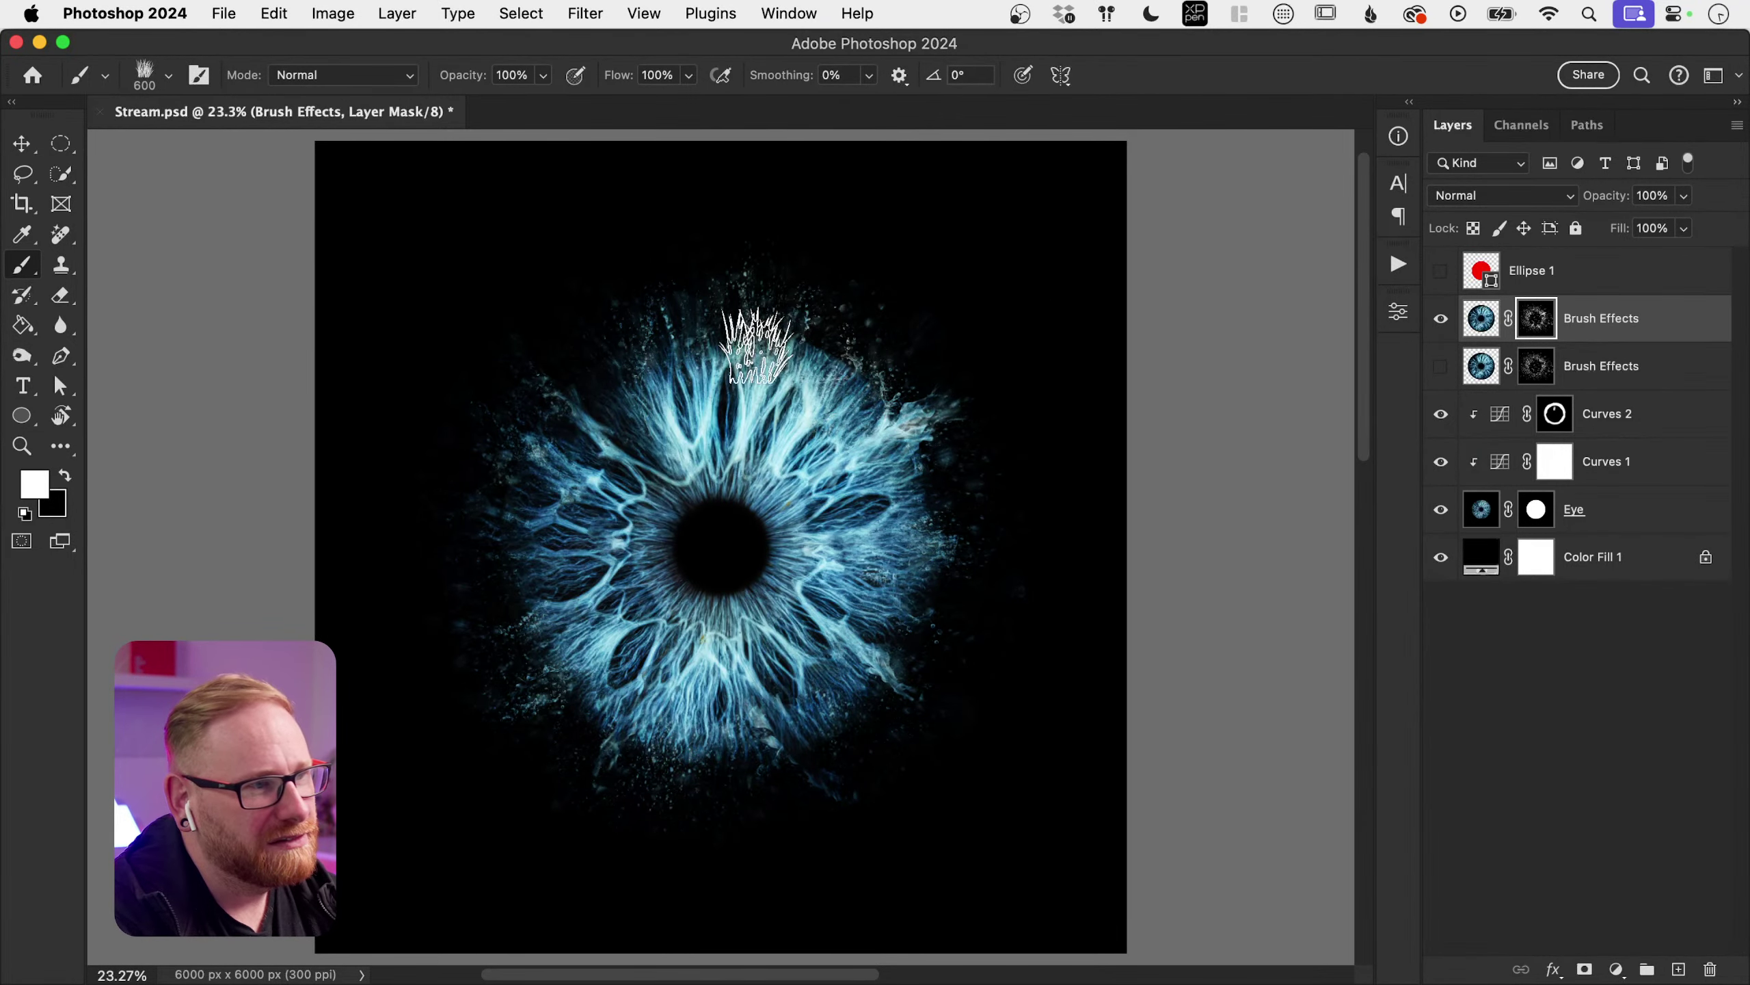
pyautogui.click(785, 361)
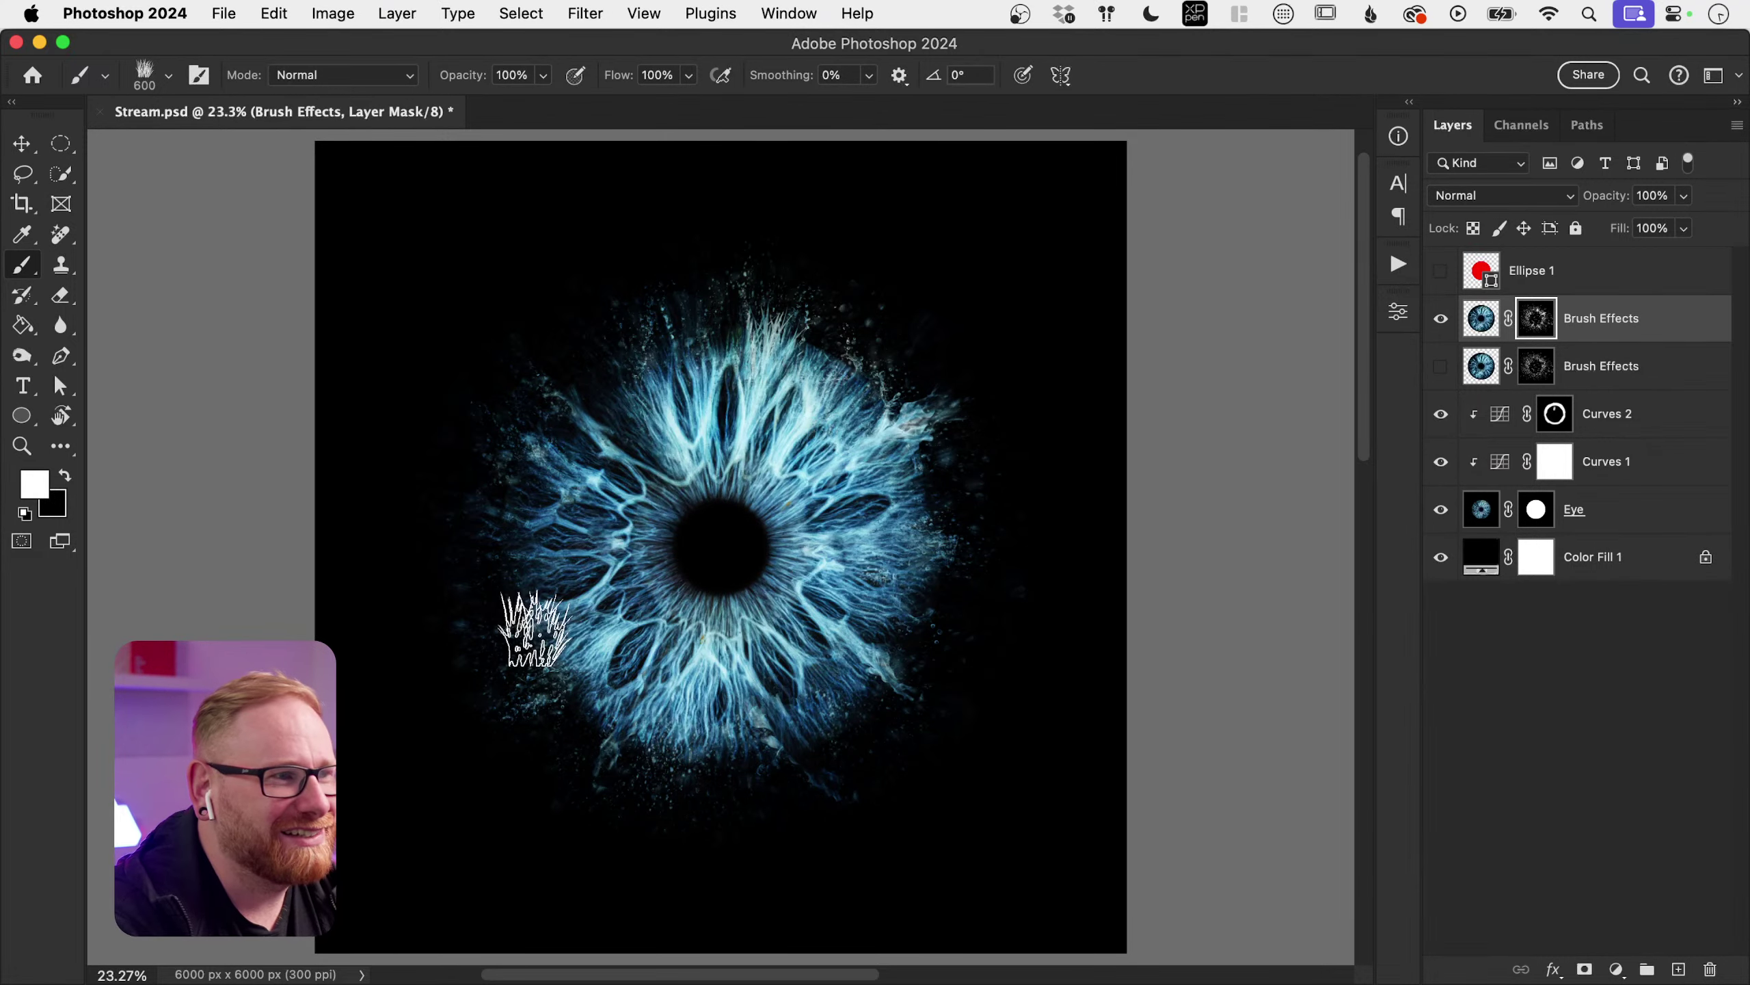
# Step: Try brush 3 from Grass Photoshop Brushes 3 at 1200 px on the mask at the iris's top edge
pyautogui.press('[')
pyautogui.press('[')
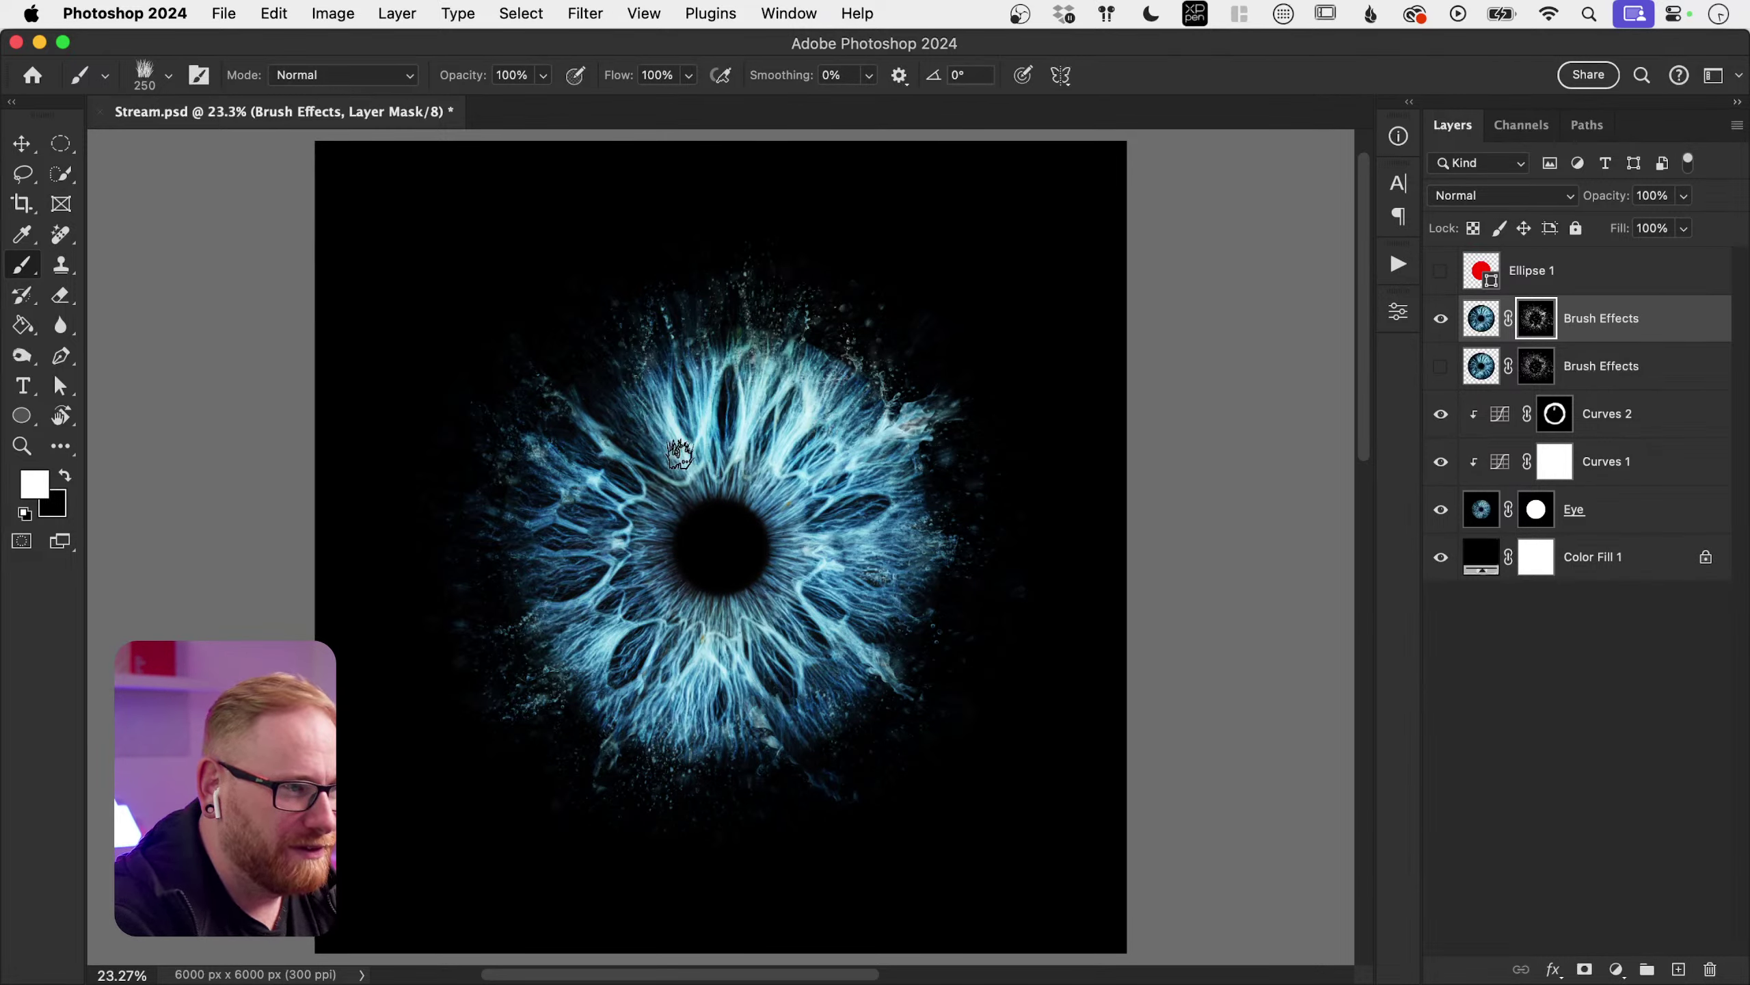
pyautogui.press('[')
pyautogui.click(160, 77)
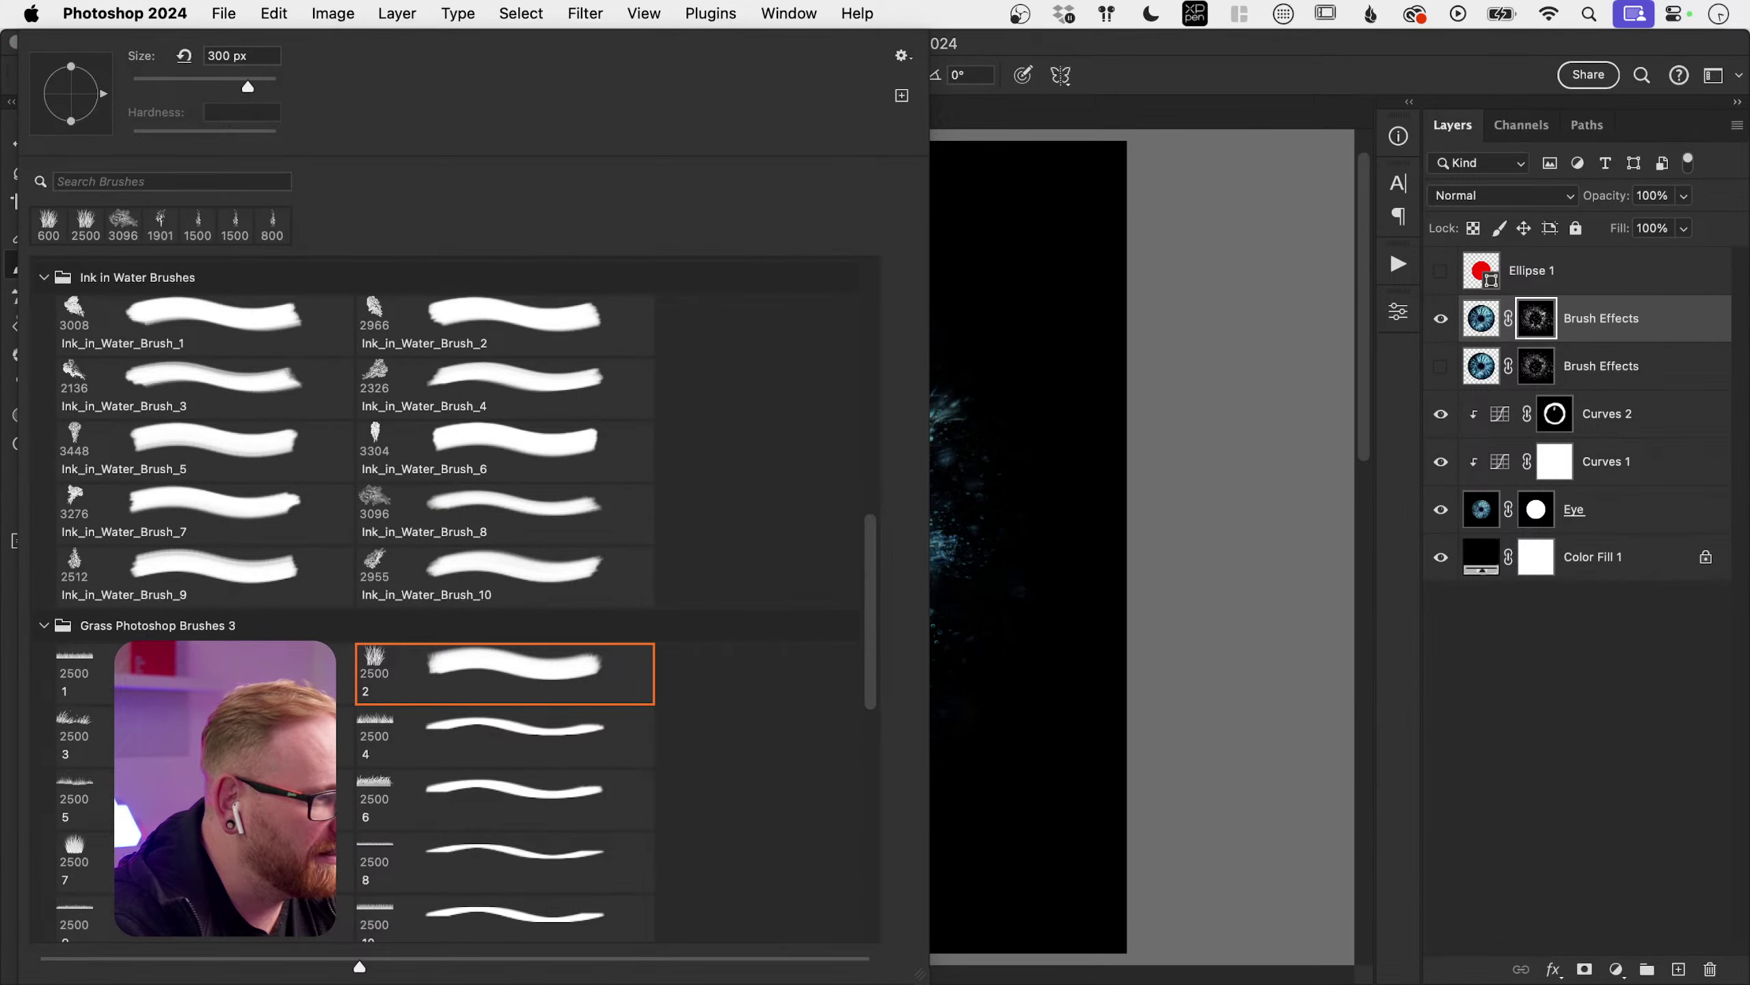
pyautogui.scroll(-3, 353, 593)
pyautogui.scroll(-4, 455, 597)
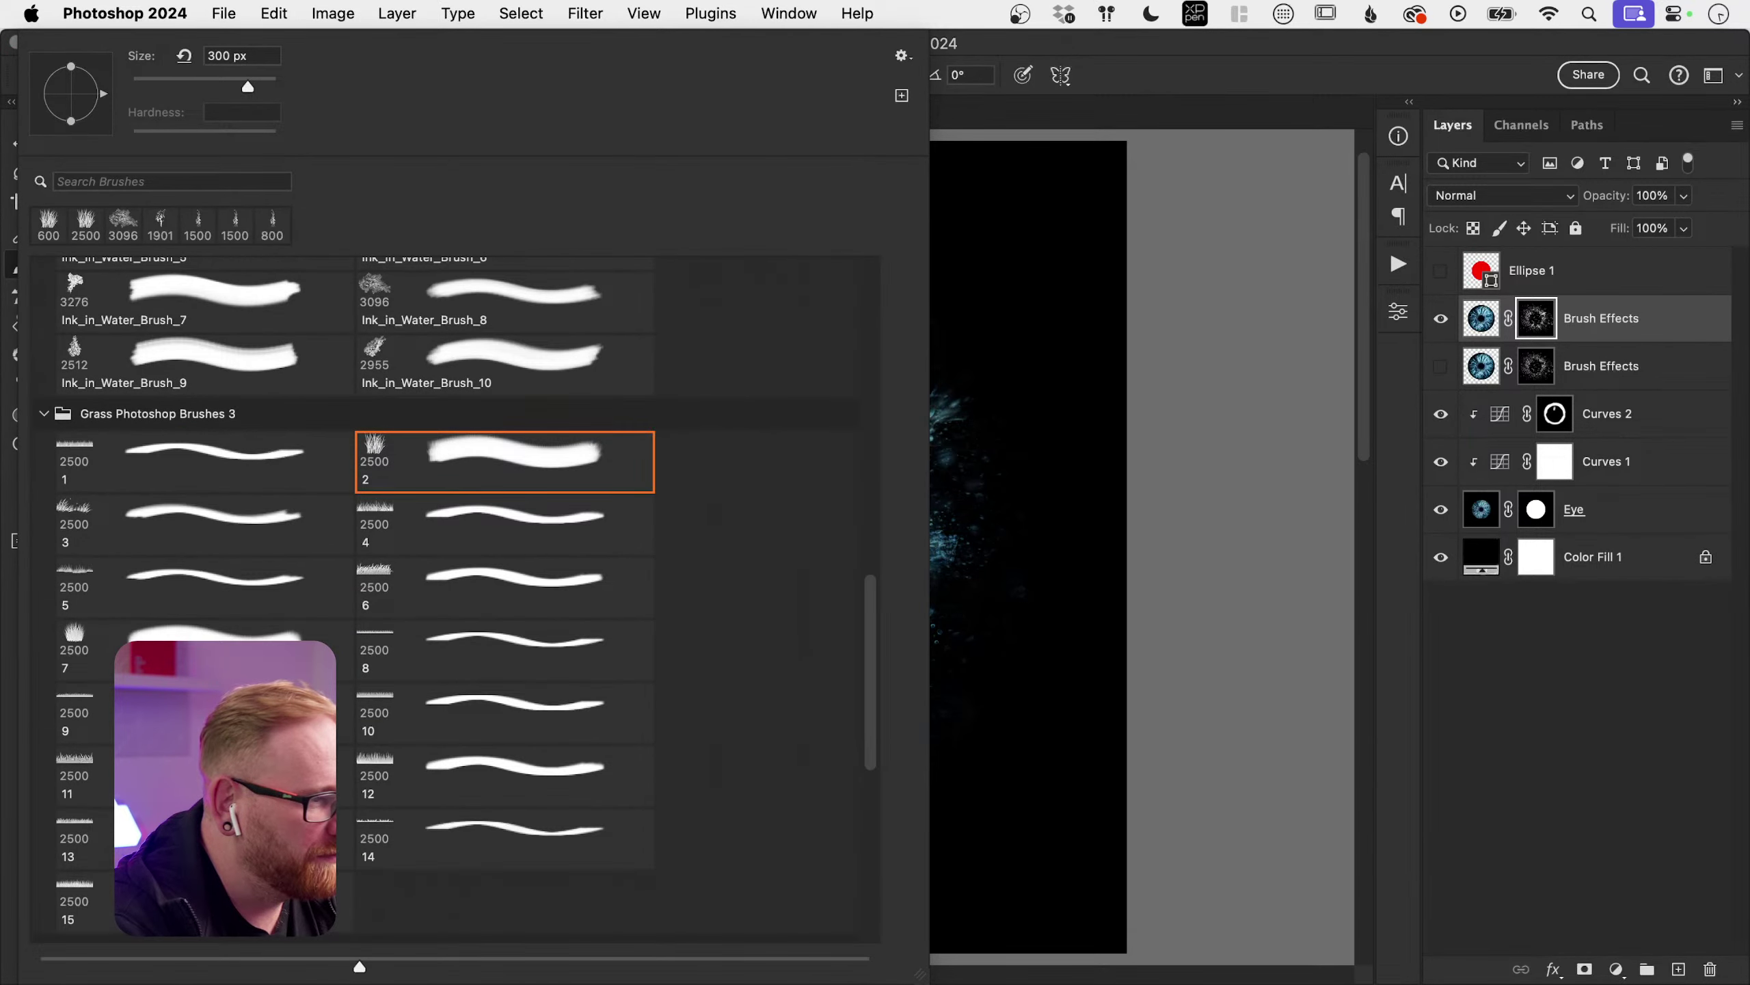
pyautogui.scroll(4, 207, 689)
pyautogui.click(142, 638)
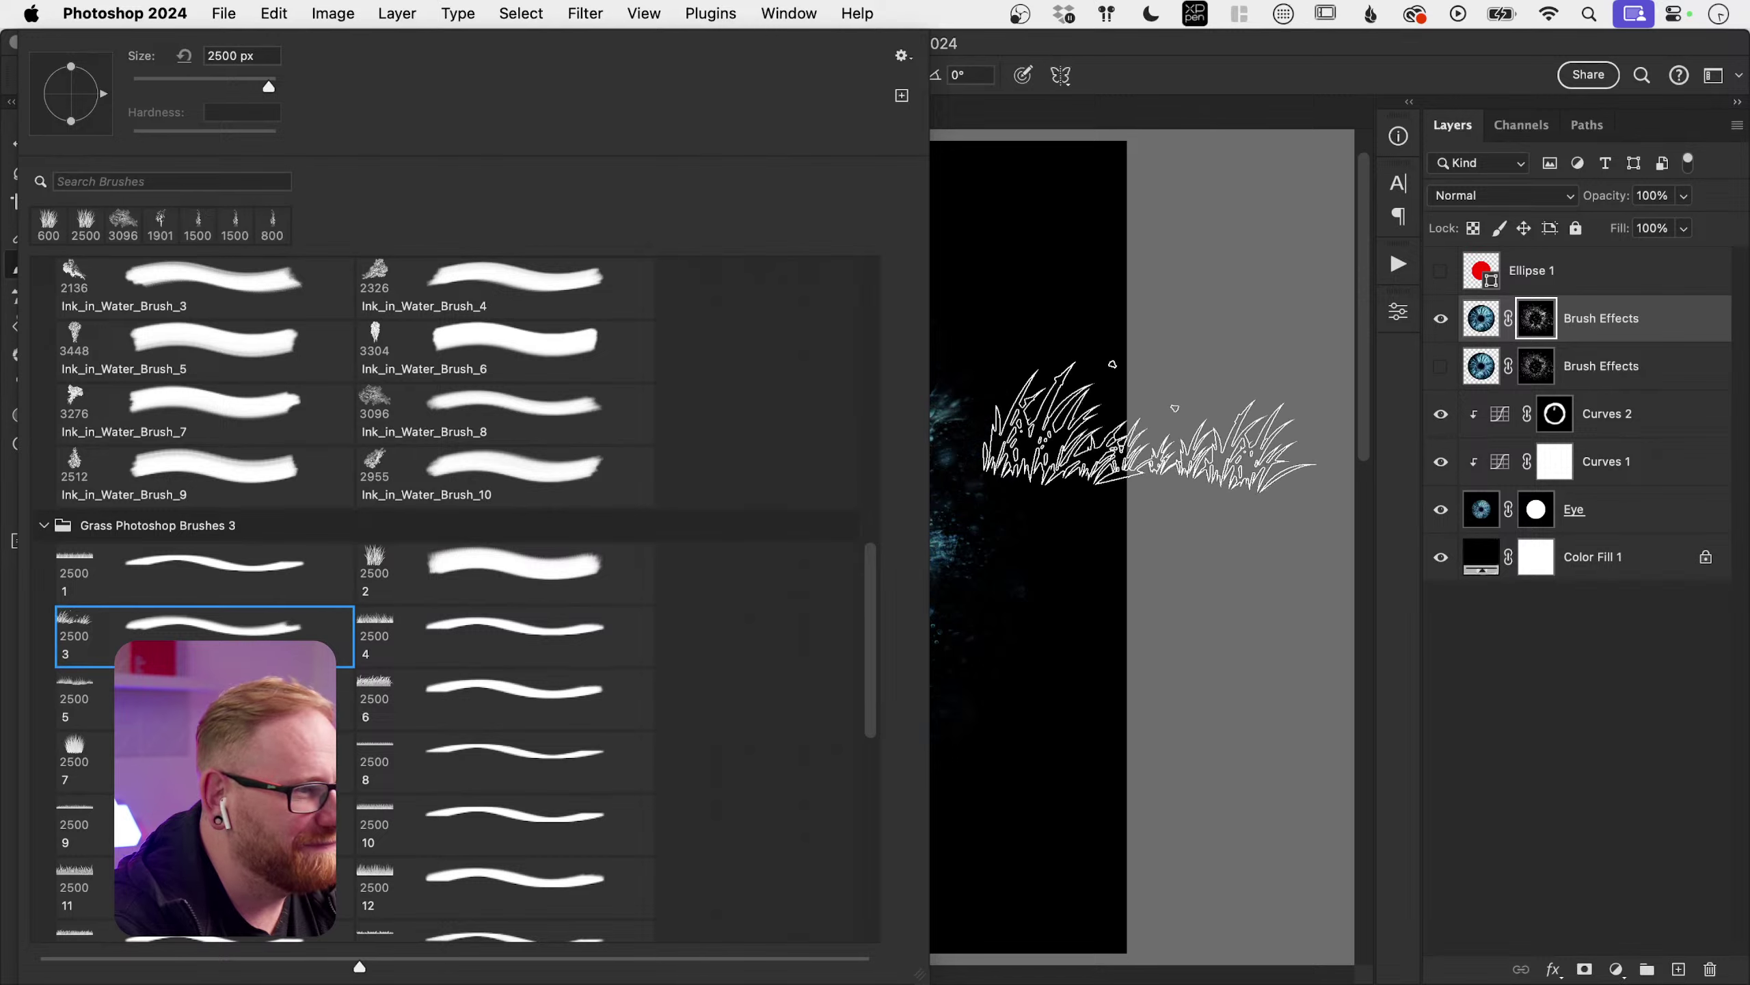
pyautogui.click(1206, 413)
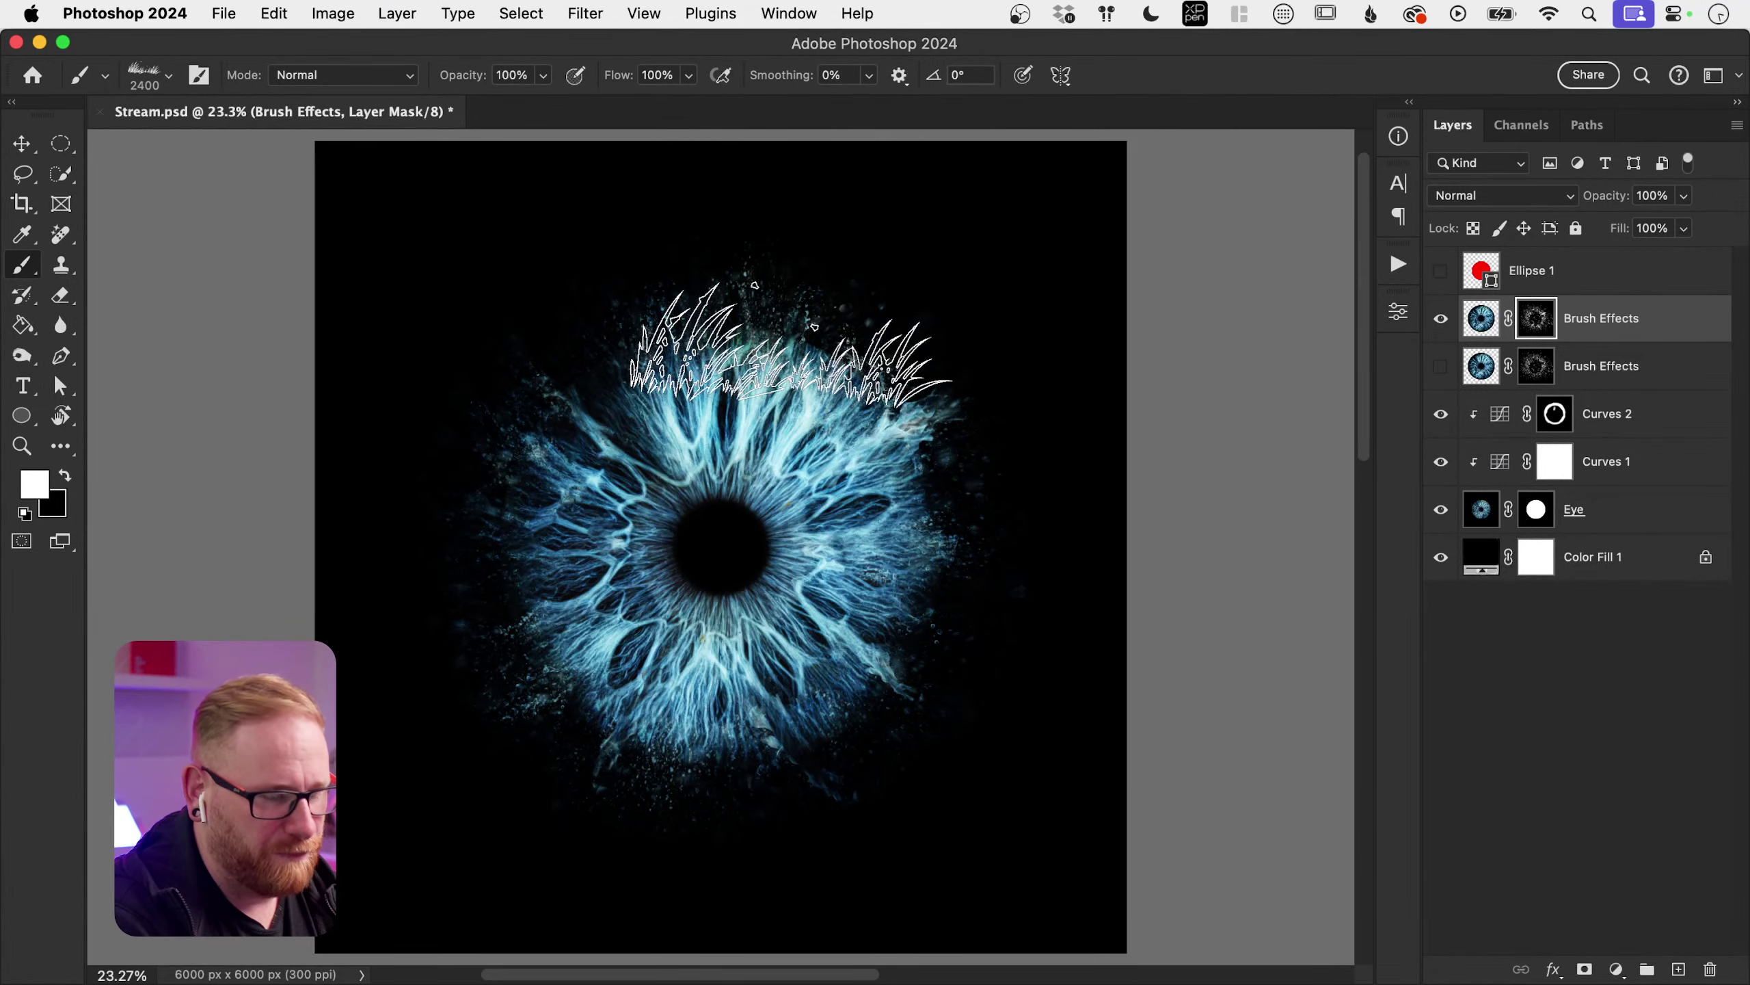
pyautogui.press('[')
pyautogui.press('[')
pyautogui.press('[')
pyautogui.press('[')
pyautogui.press('[')
pyautogui.press('[')
pyautogui.press('[')
pyautogui.press('[')
pyautogui.press('[')
pyautogui.press('[')
pyautogui.press('[')
pyautogui.press('[')
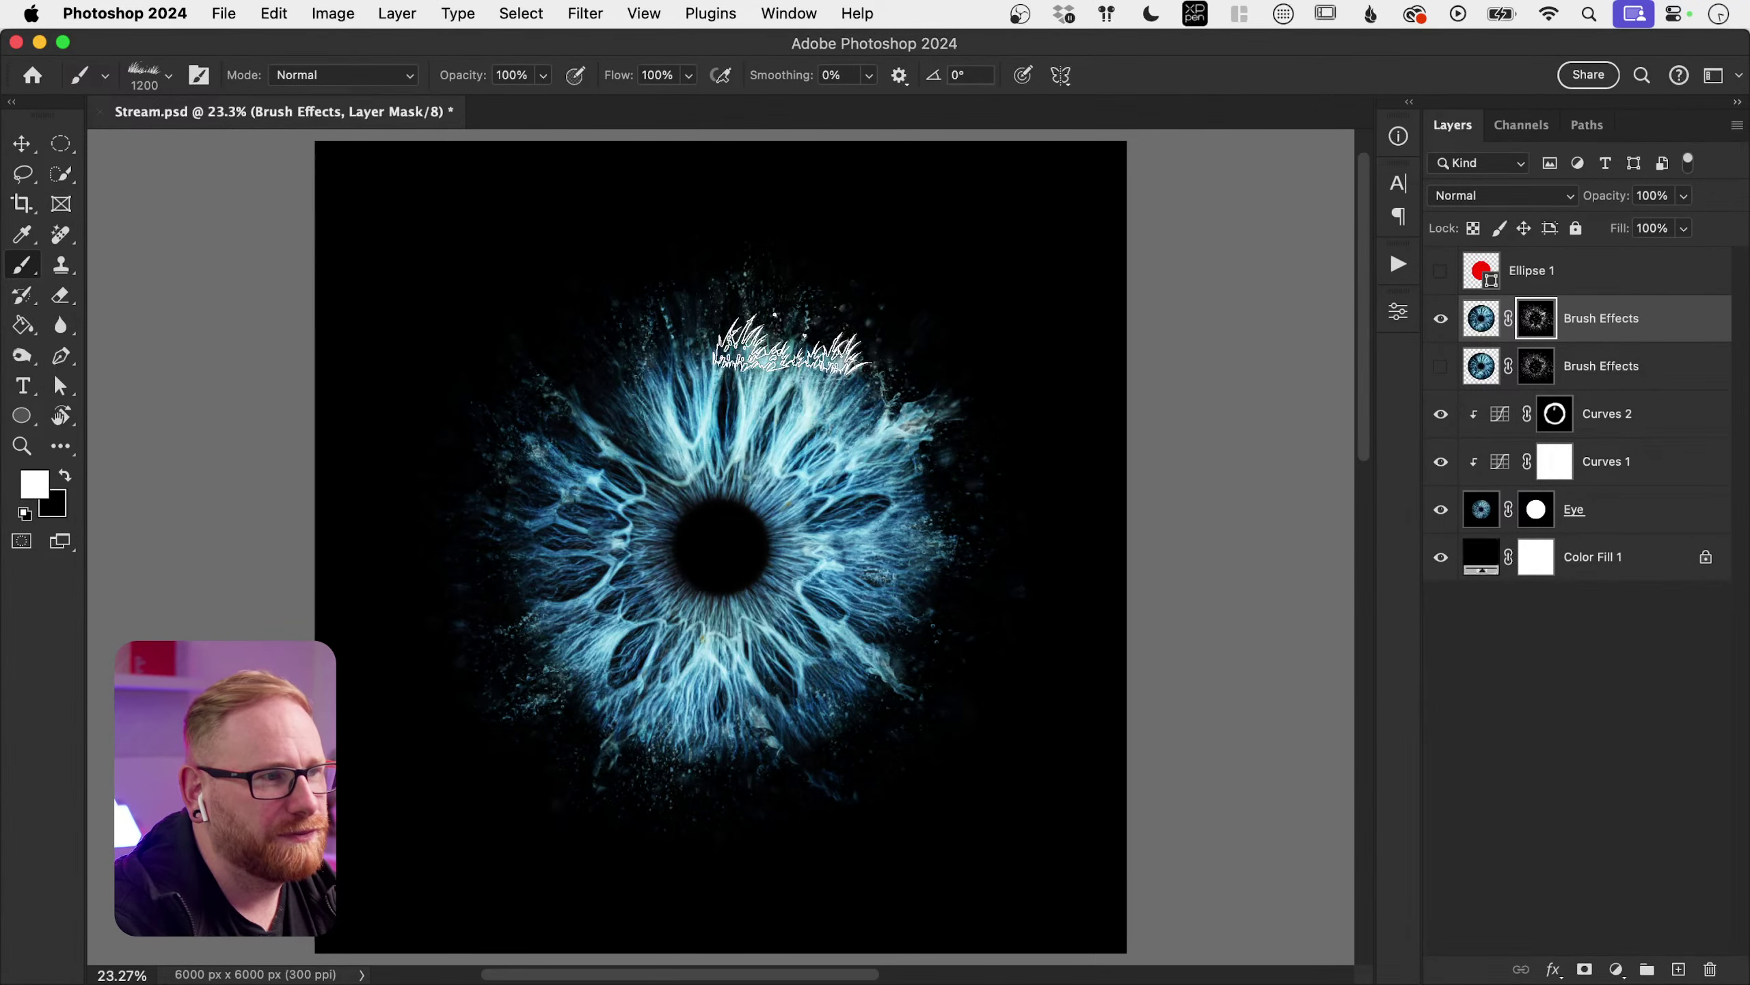
# Step: Choose brush 2 from Grass Photoshop Brushes 3, reduce it to 400 px and rotate it to -30° for the iris's upper-right edge
pyautogui.click(145, 93)
pyautogui.click(447, 580)
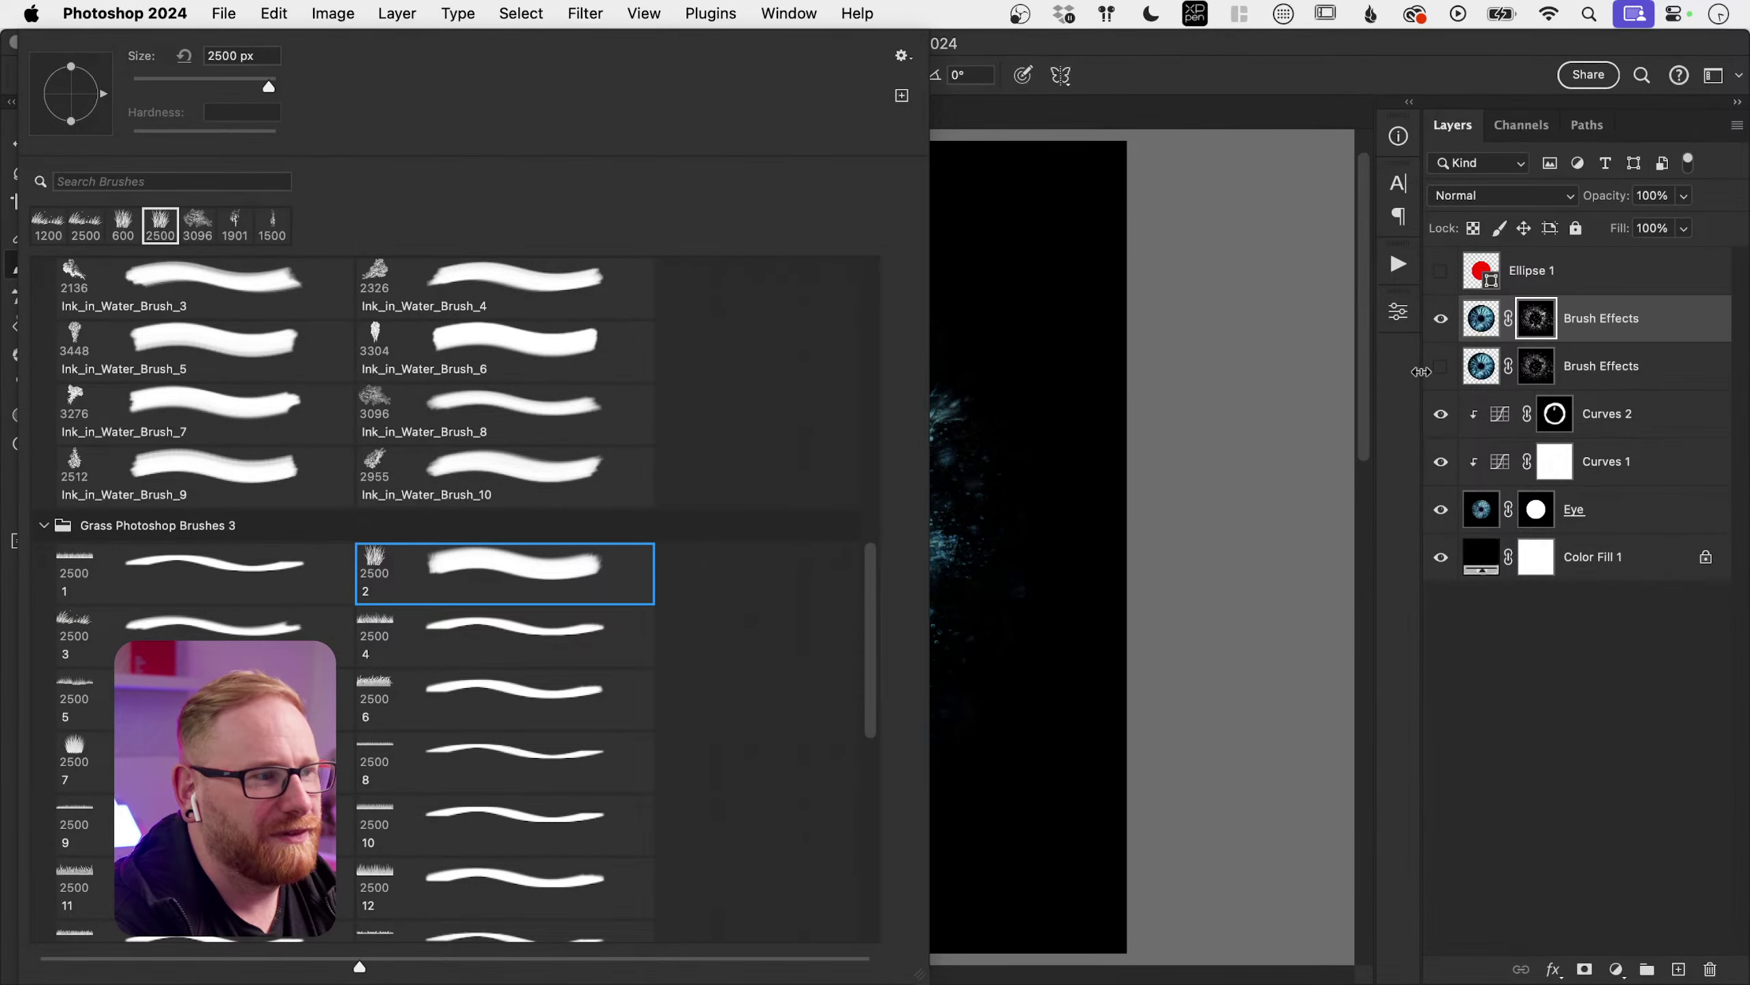
pyautogui.click(1421, 372)
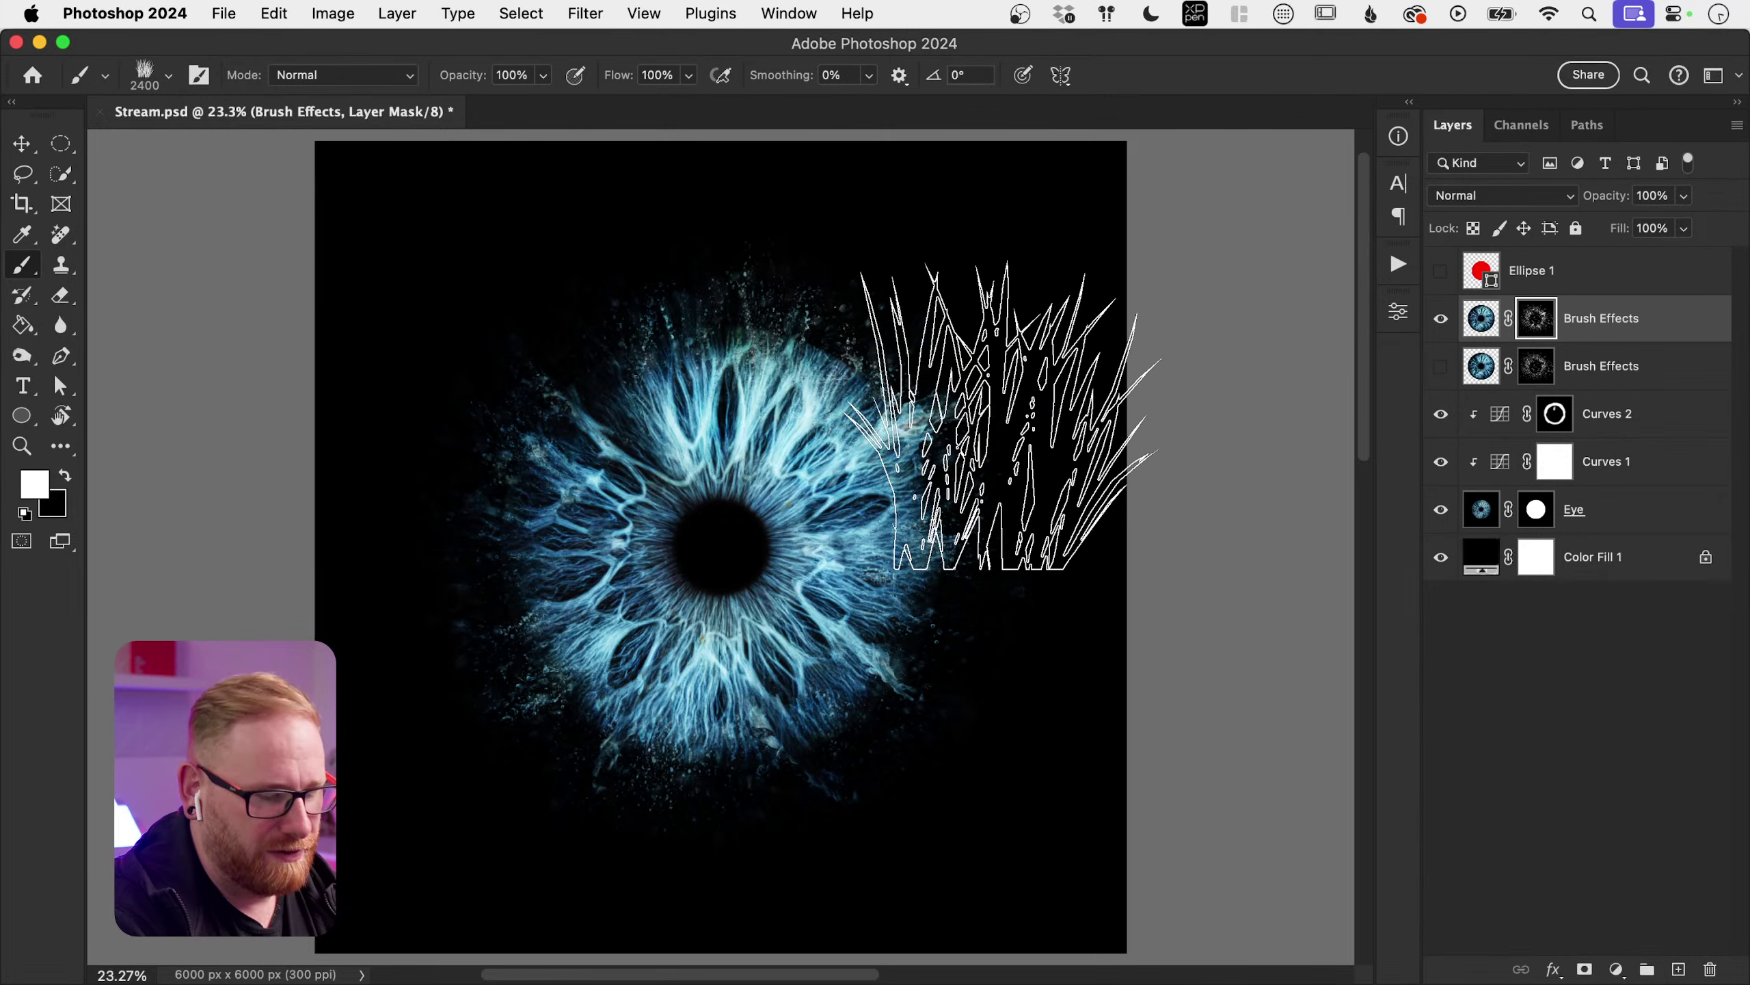
pyautogui.press('[')
pyautogui.press('[')
pyautogui.press('[')
pyautogui.press('[')
pyautogui.press('[')
pyautogui.press('[')
pyautogui.press('[')
pyautogui.press('[')
pyautogui.press('[')
pyautogui.press('[')
pyautogui.press('[')
pyautogui.press('[')
pyautogui.press('[')
pyautogui.press('[')
pyautogui.press('[')
pyautogui.press('[')
pyautogui.press('[')
pyautogui.press('[')
pyautogui.press('[')
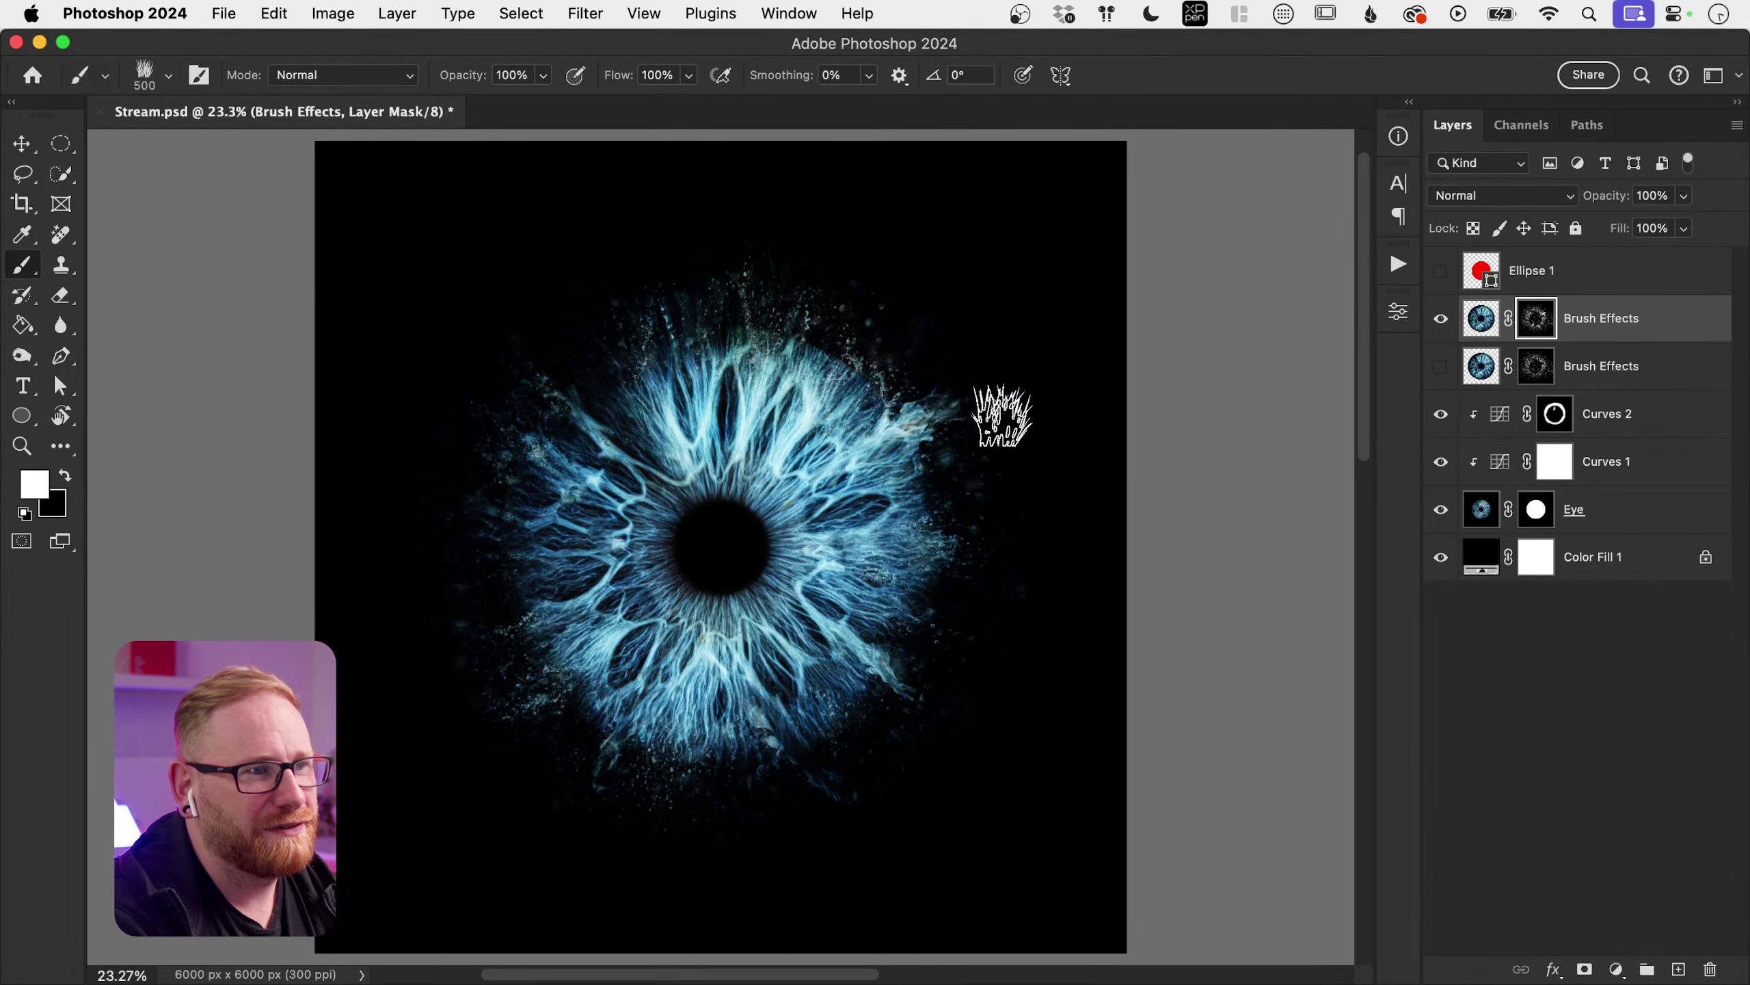
pyautogui.press('[')
pyautogui.hotkey('shift', 'Right')
pyautogui.hotkey('shift', 'Right')
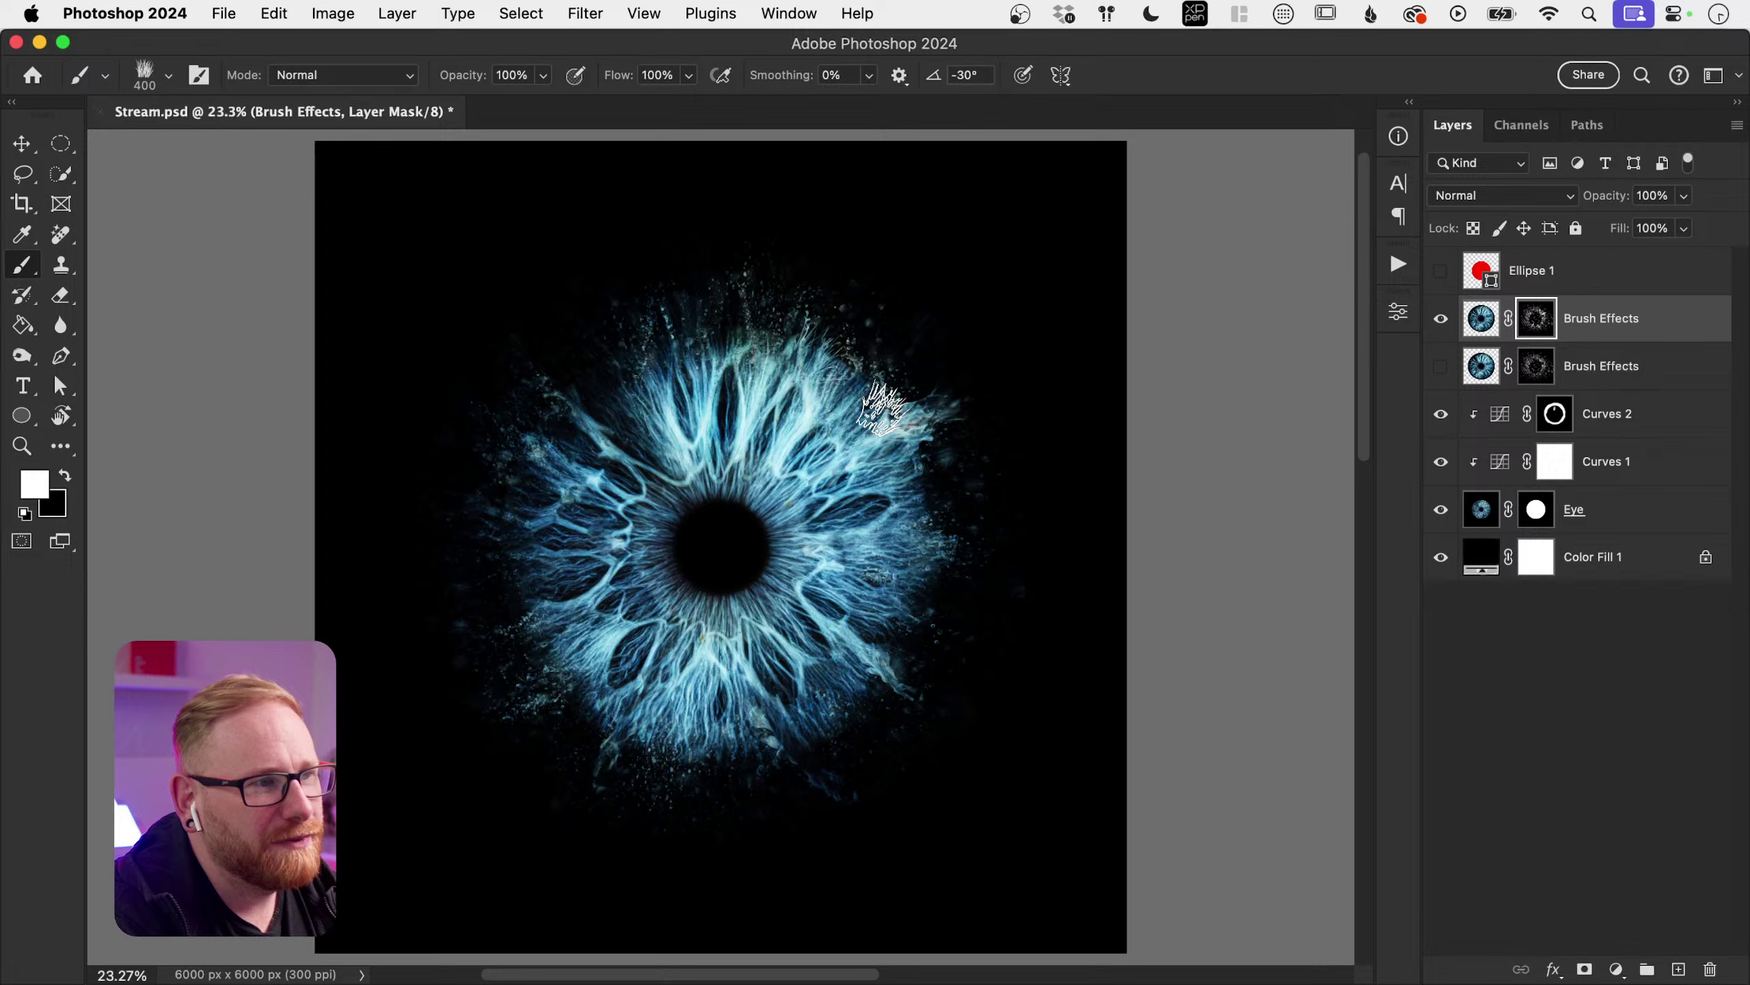
# Step: Rotate the grass brush back to 0° and stamp it at 500 px into the mask along the iris's top edge
pyautogui.hotkey('shift', 'Left')
pyautogui.hotkey('shift', 'Left')
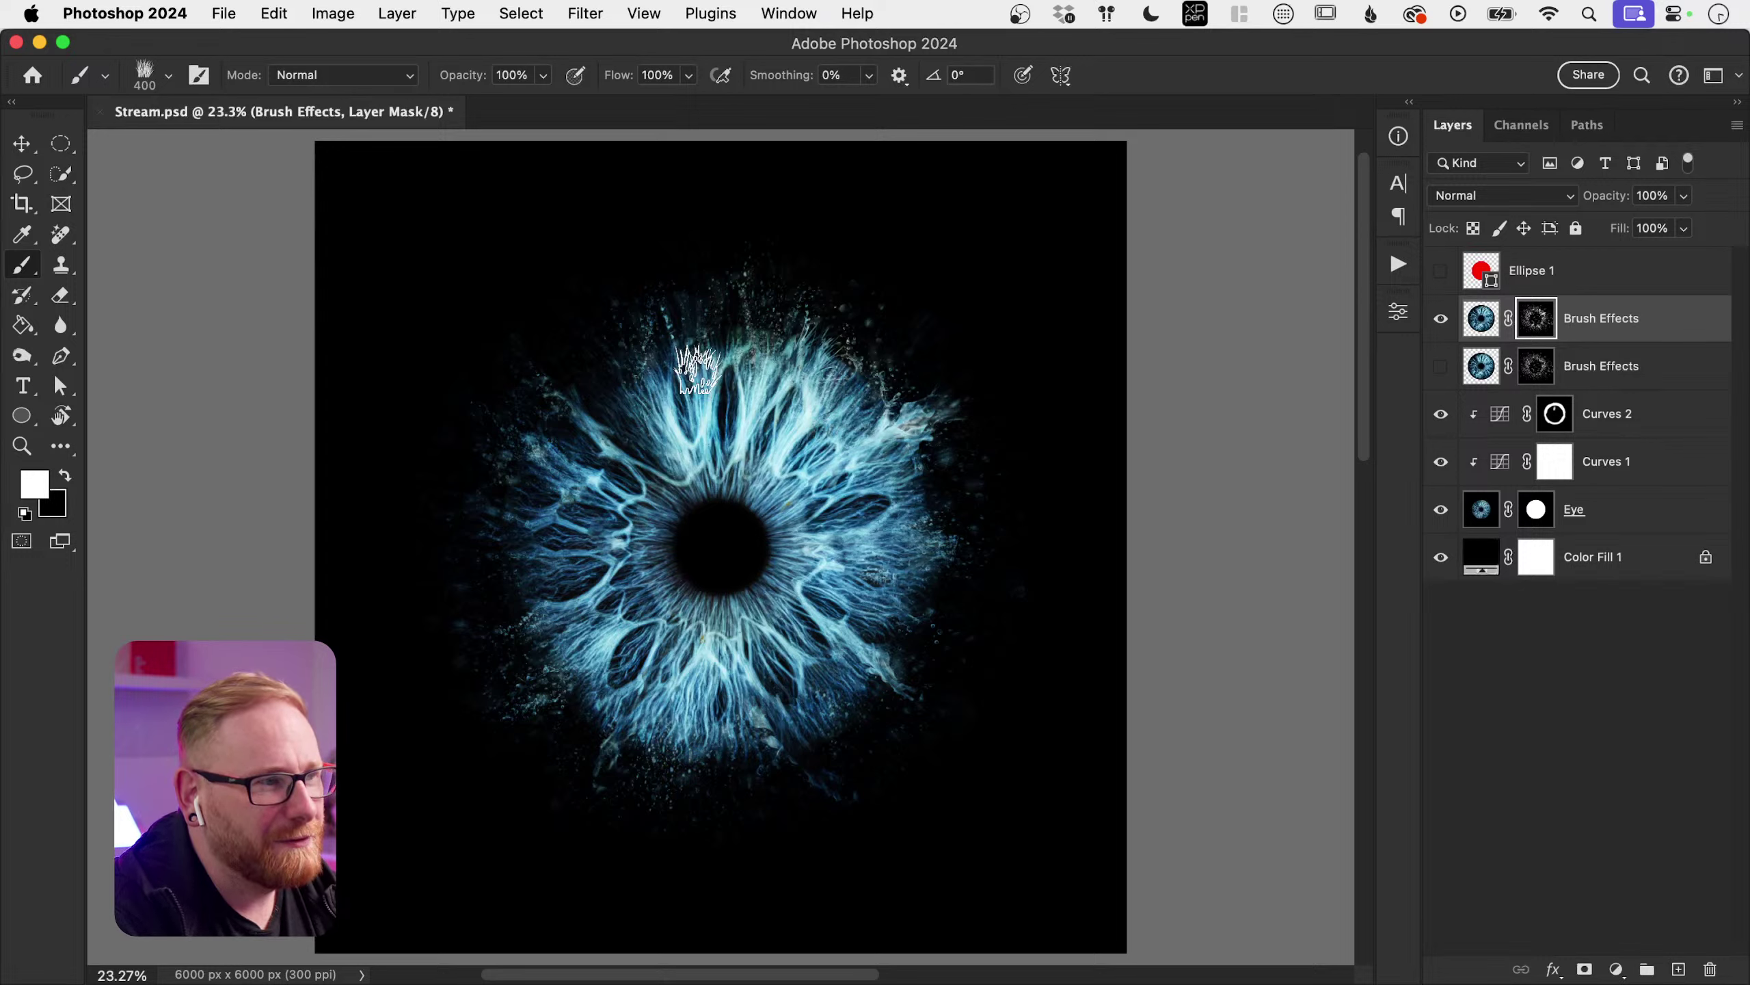
pyautogui.press(']')
pyautogui.press(']')
pyautogui.press(']')
pyautogui.press('[')
pyautogui.press('[')
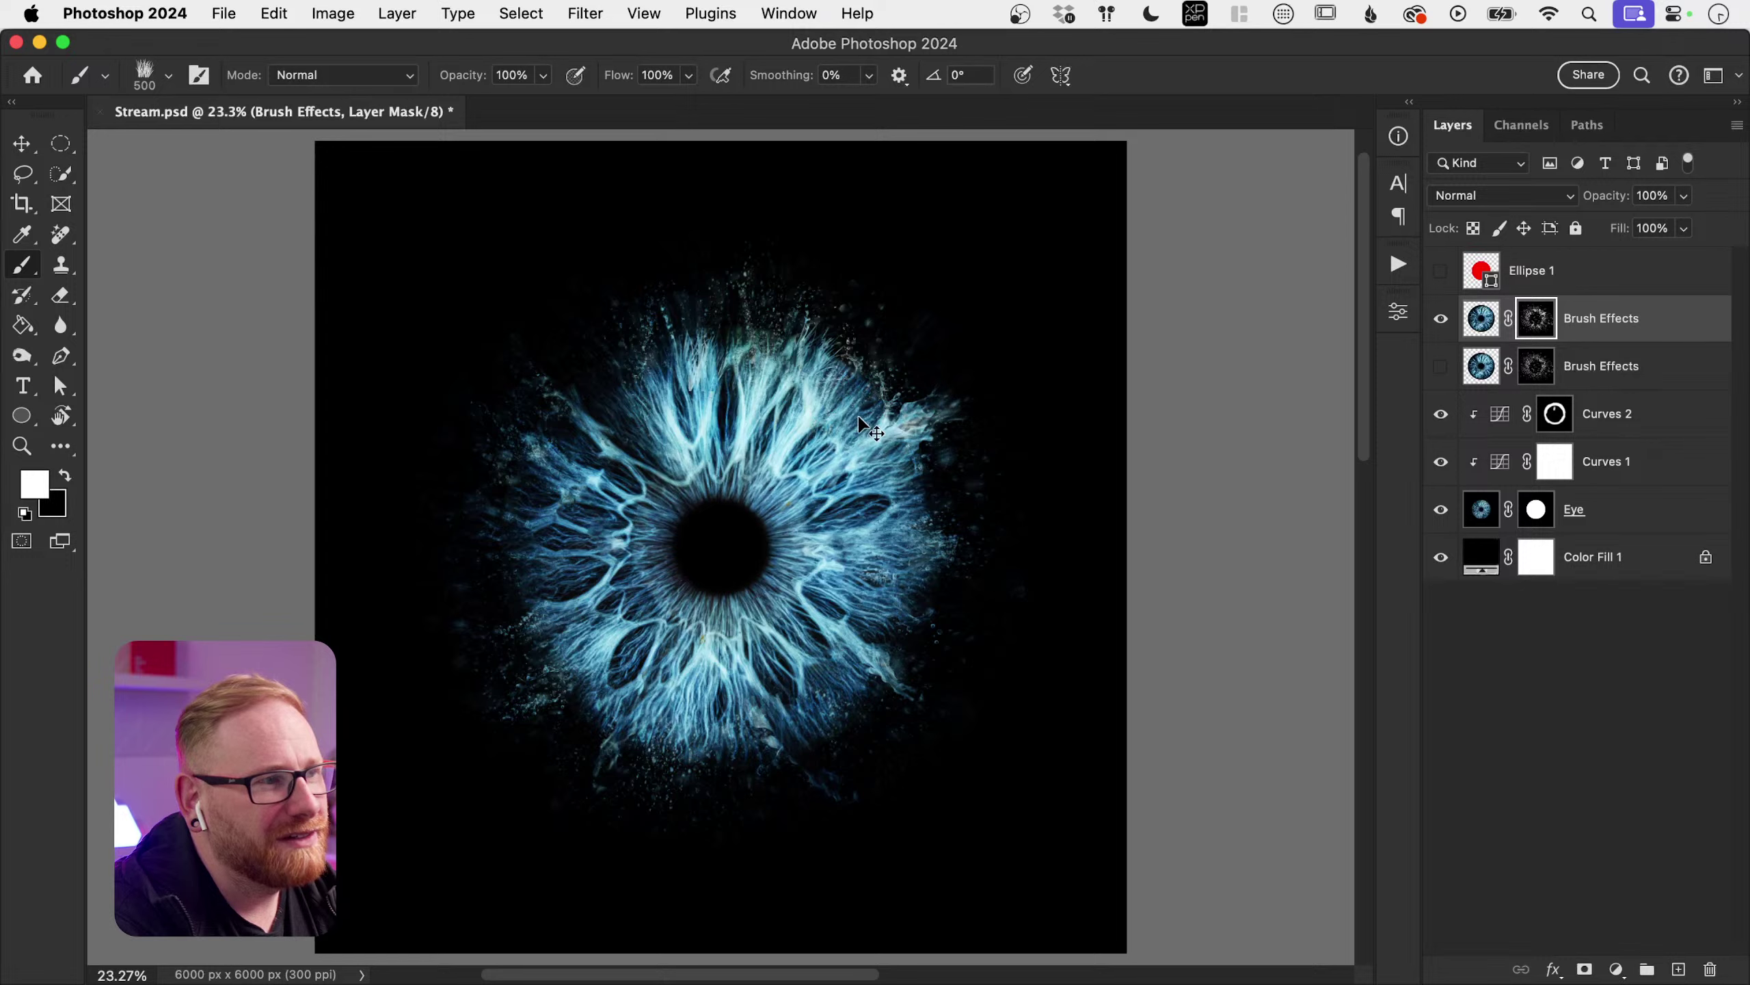
# Step: Rotate the 500 px grass brush to -60° for stamping around the iris's right side
pyautogui.hotkey('shift', 'Right')
pyautogui.hotkey('shift', 'Right')
pyautogui.hotkey('shift', 'Right')
pyautogui.hotkey('shift', 'Right')
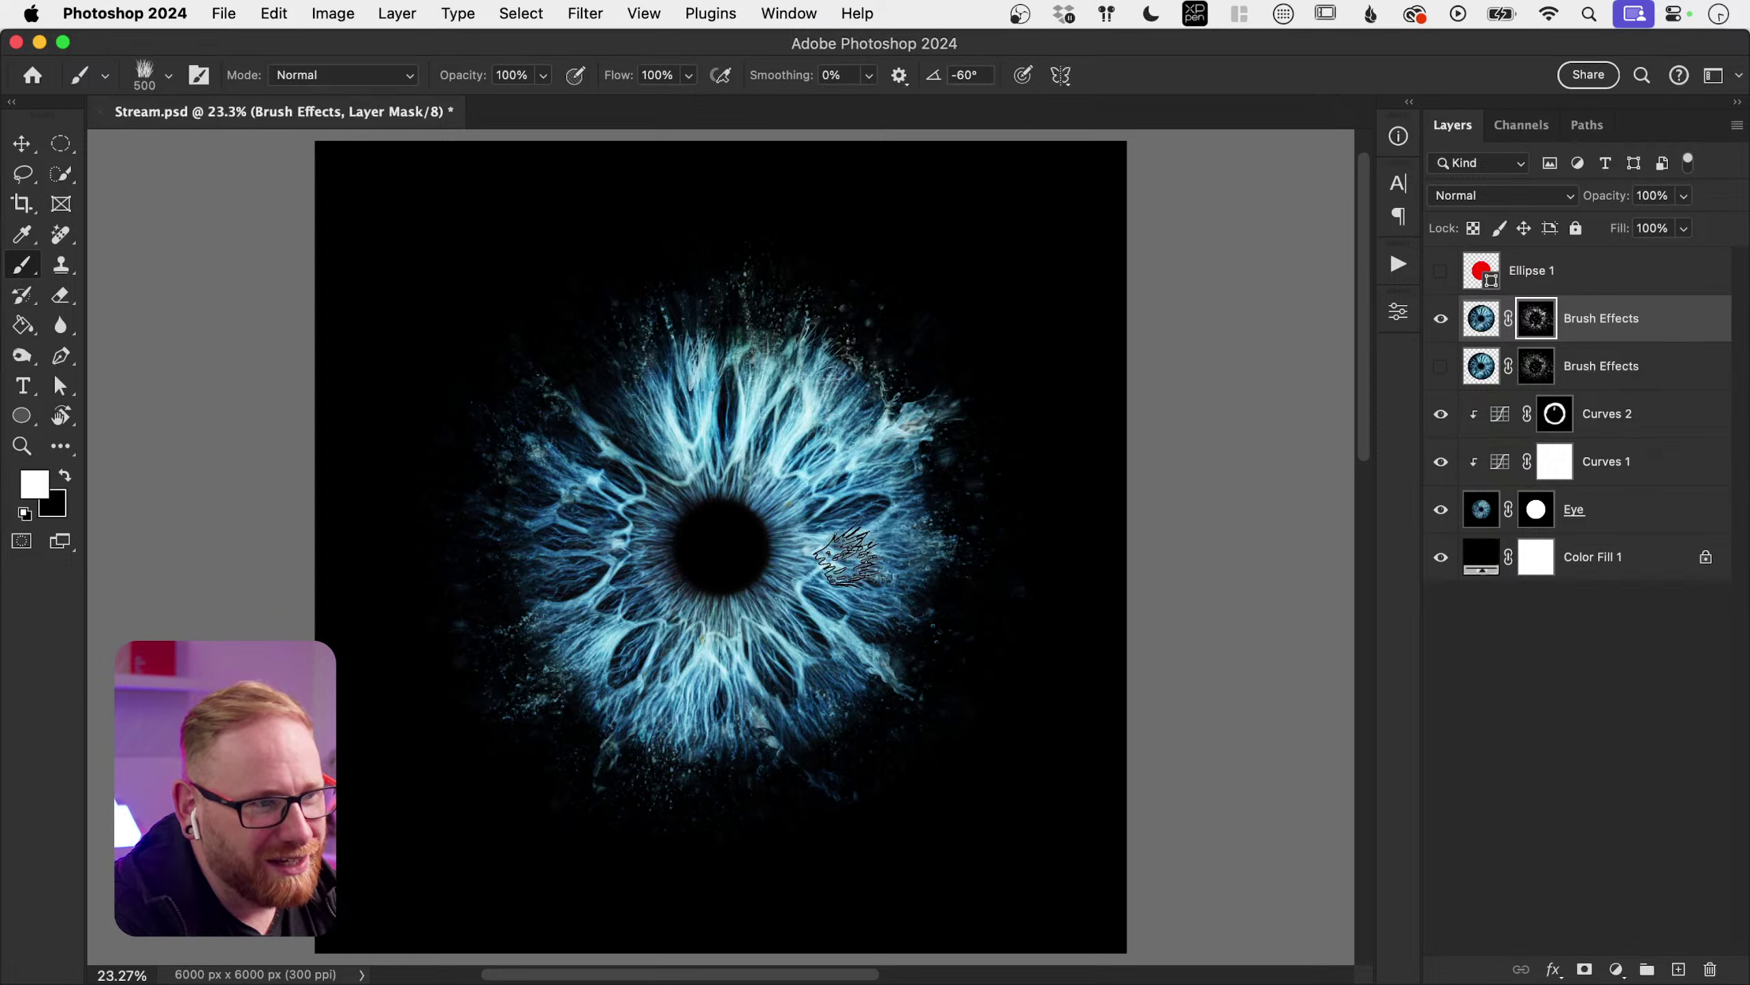
# Step: Stamp the grass brush at 500 px and -165° into the mask at the iris's bottom edge
pyautogui.press('[')
pyautogui.press('[')
pyautogui.press('[')
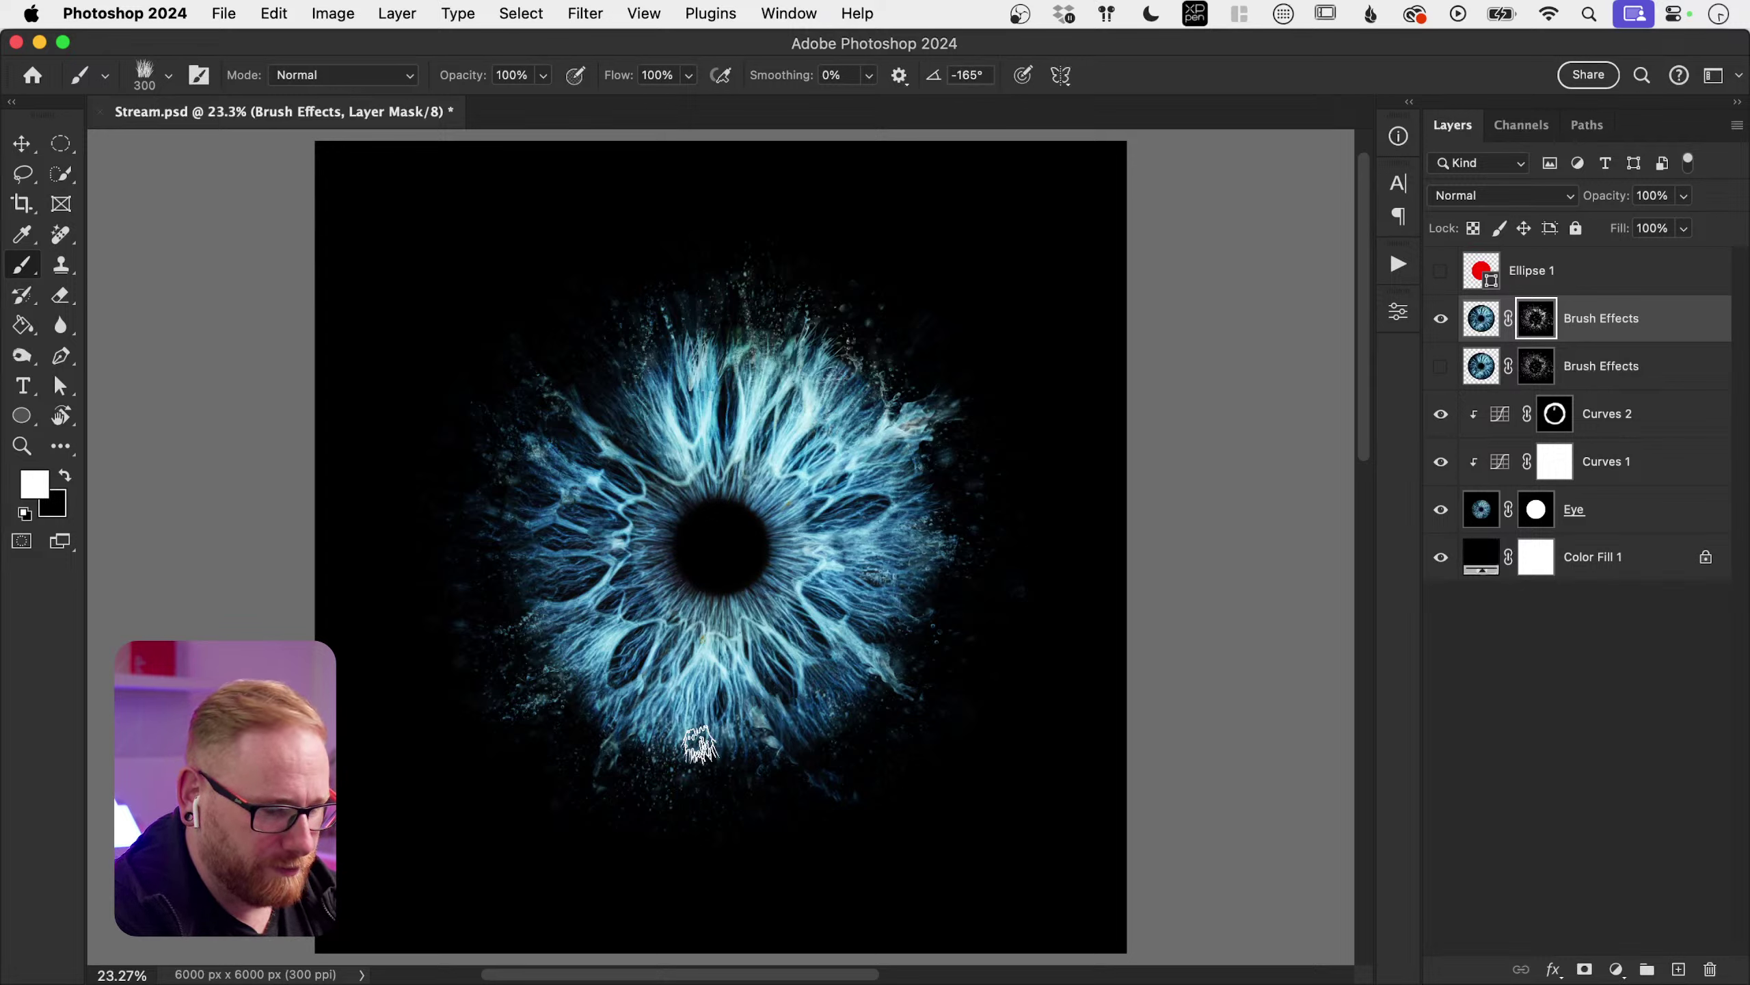
pyautogui.press(']')
pyautogui.press(']')
pyautogui.press(']')
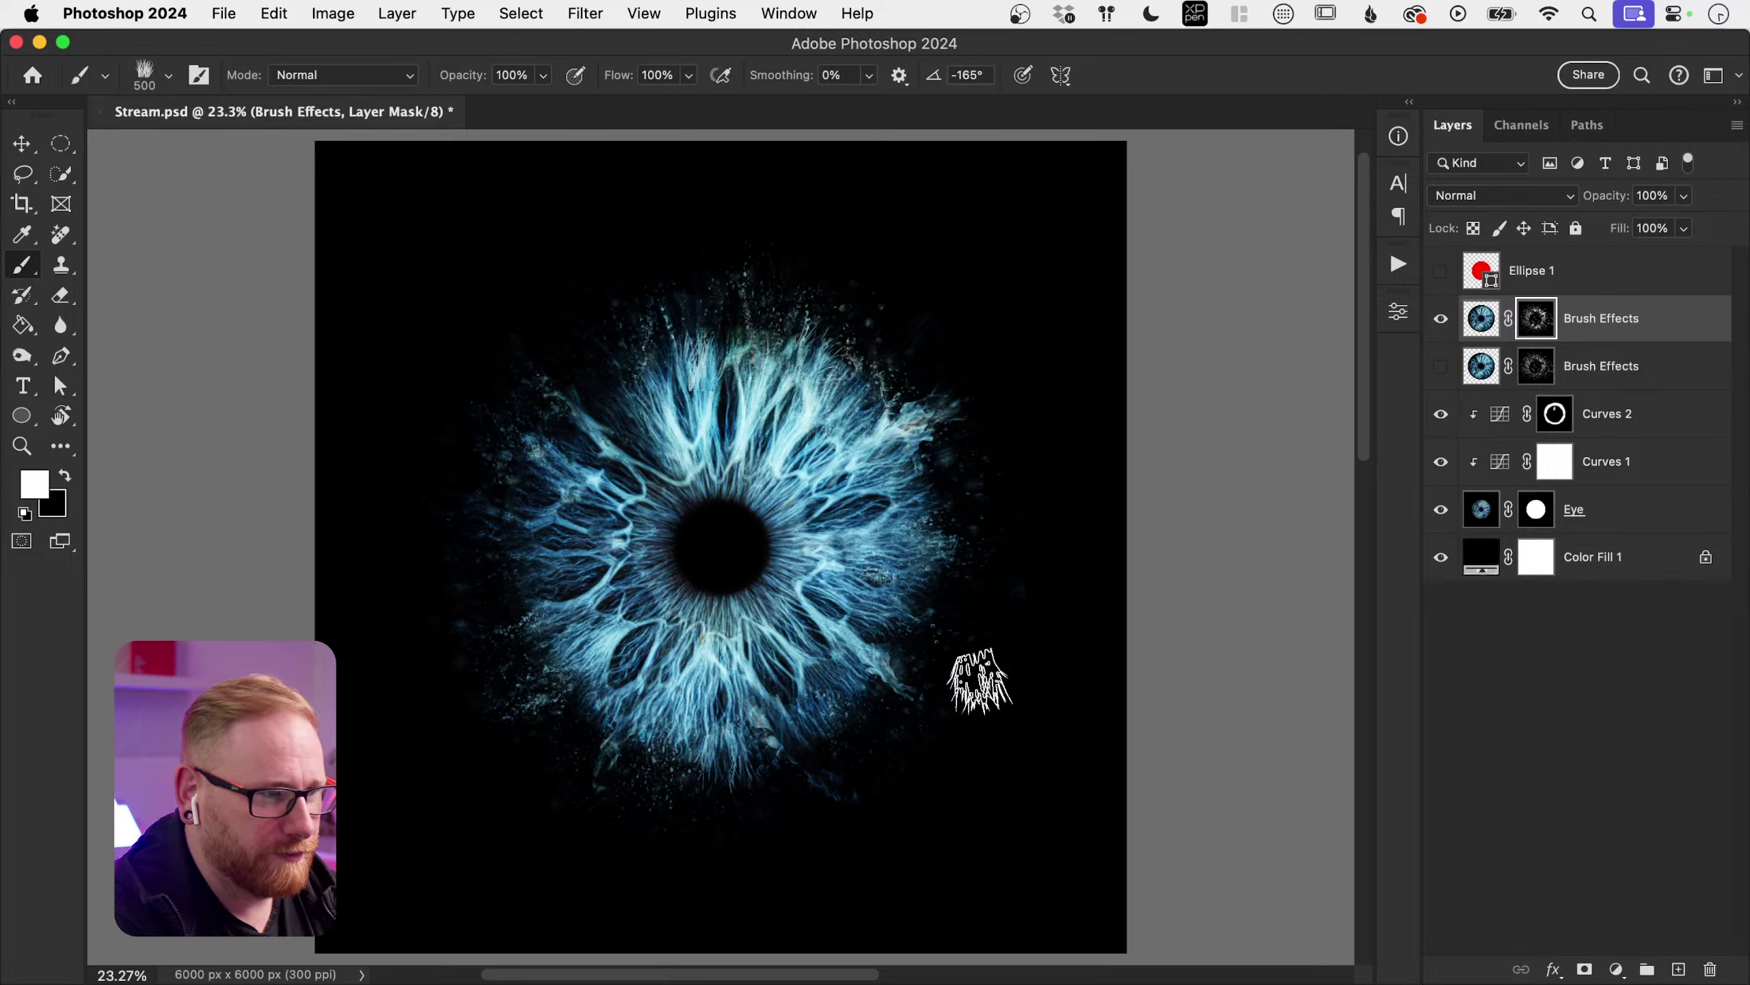
# Step: Reduce the grass brush to 300 px, stamp it at 30° into the mask at the iris's upper-left edge, and rotate it to 105°
pyautogui.hotkey('shift', 'Left')
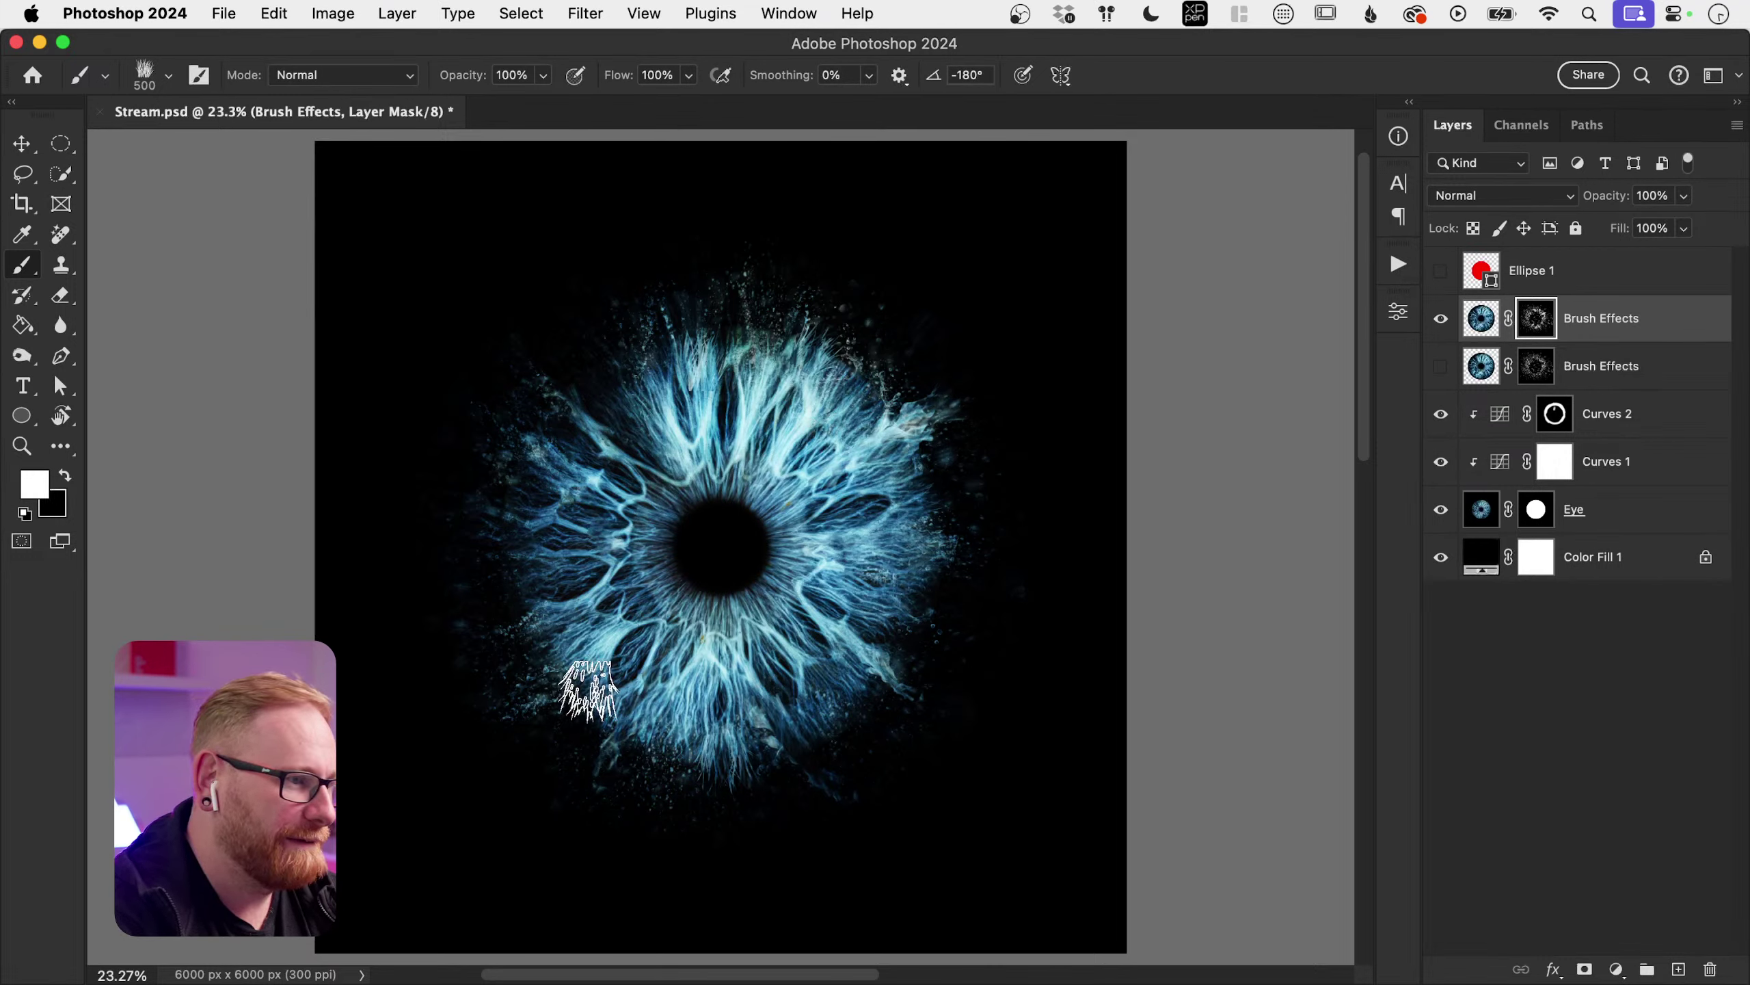
pyautogui.hotkey('shift', 'Left')
pyautogui.hotkey('shift', 'Left')
pyautogui.hotkey('shift', 'Left')
pyautogui.hotkey('shift', 'Left')
pyautogui.hotkey('shift', 'Left')
pyautogui.hotkey('shift', 'Left')
pyautogui.hotkey('shift', 'Left')
pyautogui.hotkey('shift', 'Left')
pyautogui.hotkey('shift', 'Left')
pyautogui.hotkey('shift', 'Left')
pyautogui.hotkey('shift', 'Left')
pyautogui.hotkey('shift', 'Left')
pyautogui.hotkey('shift', 'Left')
pyautogui.hotkey('shift', 'Left')
pyautogui.hotkey('shift', 'Left')
pyautogui.hotkey('shift', 'Left')
pyautogui.hotkey('shift', 'Left')
pyautogui.press('[')
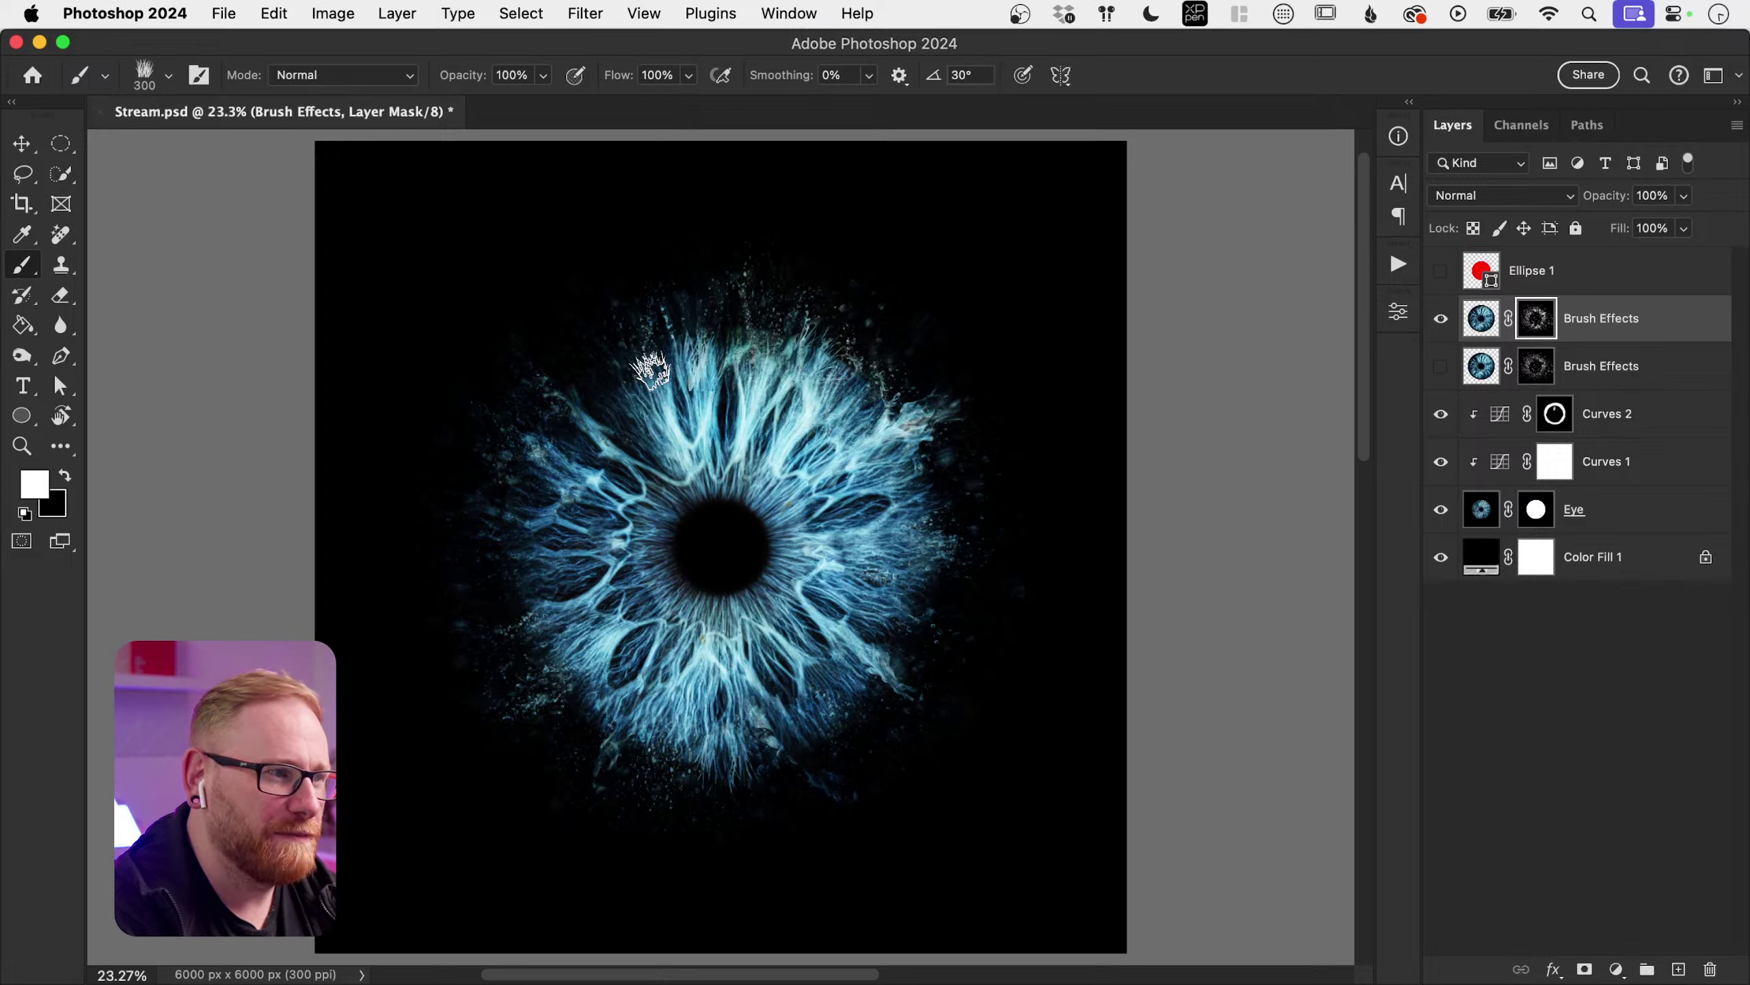
pyautogui.click(650, 372)
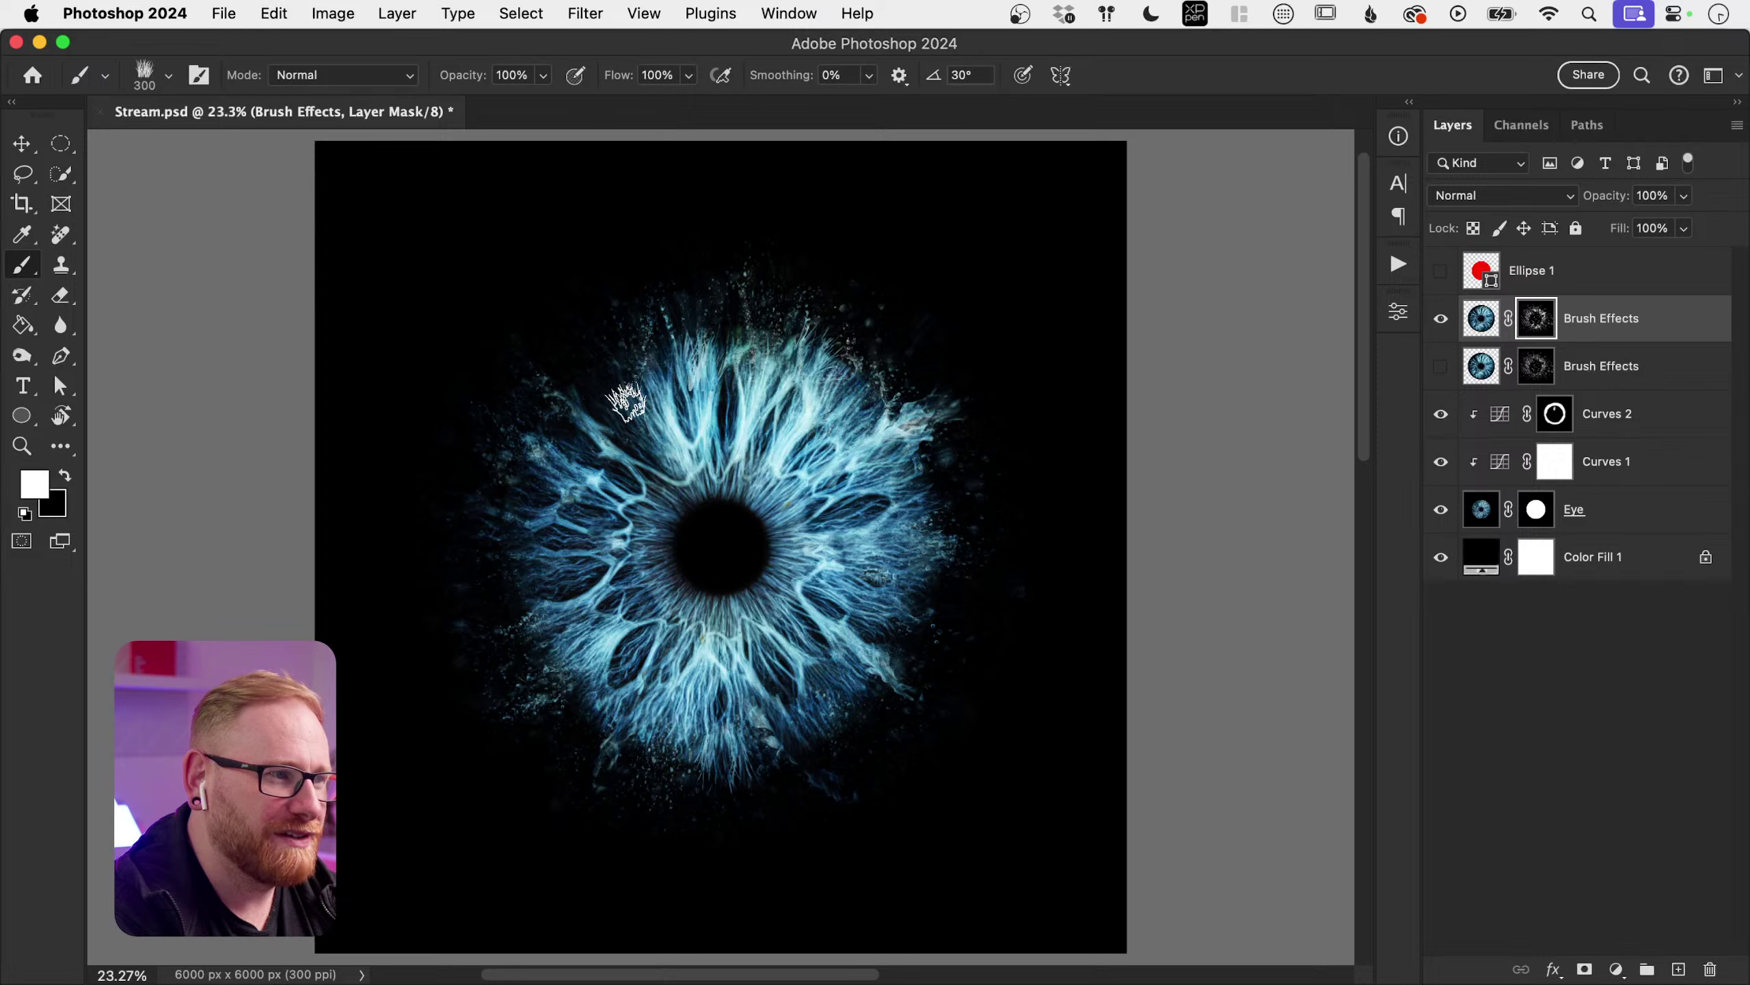
pyautogui.hotkey('shift', 'Right')
pyautogui.hotkey('shift', 'Right')
pyautogui.hotkey('shift', 'Right')
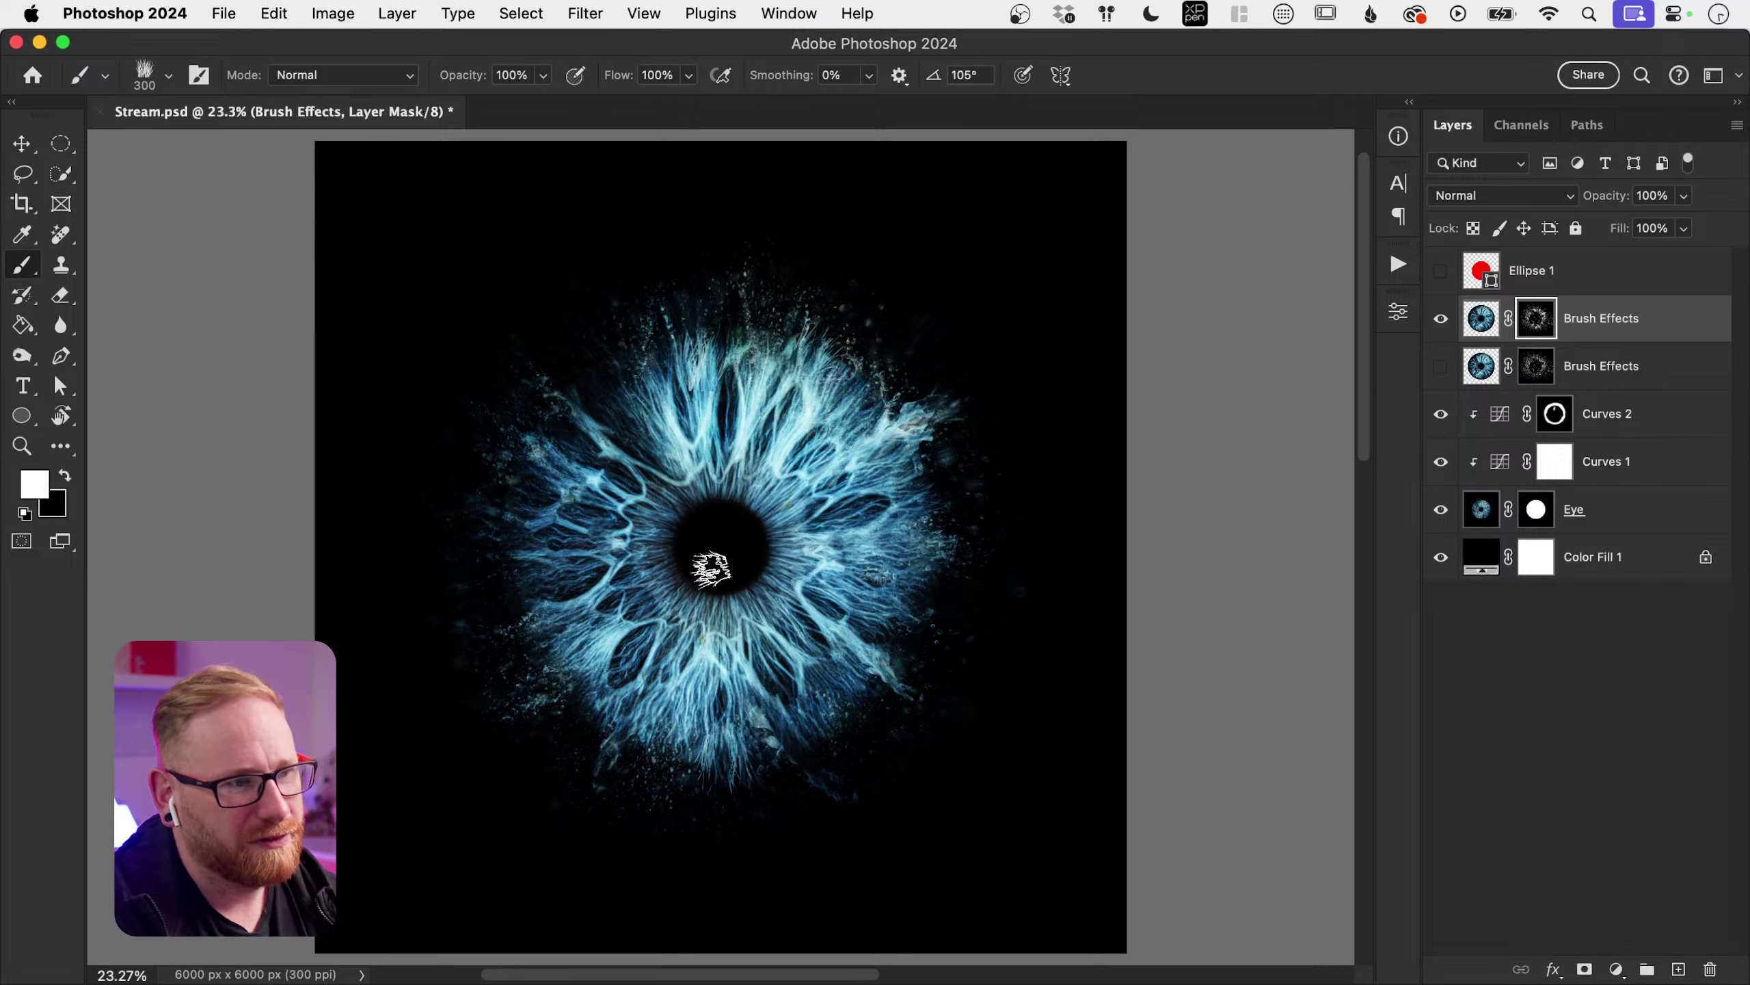
# Step: Toggle the two Brush Effects layers to compare the iris with and without the brush stamps
pyautogui.click(1441, 318)
pyautogui.click(1447, 364)
pyautogui.click(1446, 364)
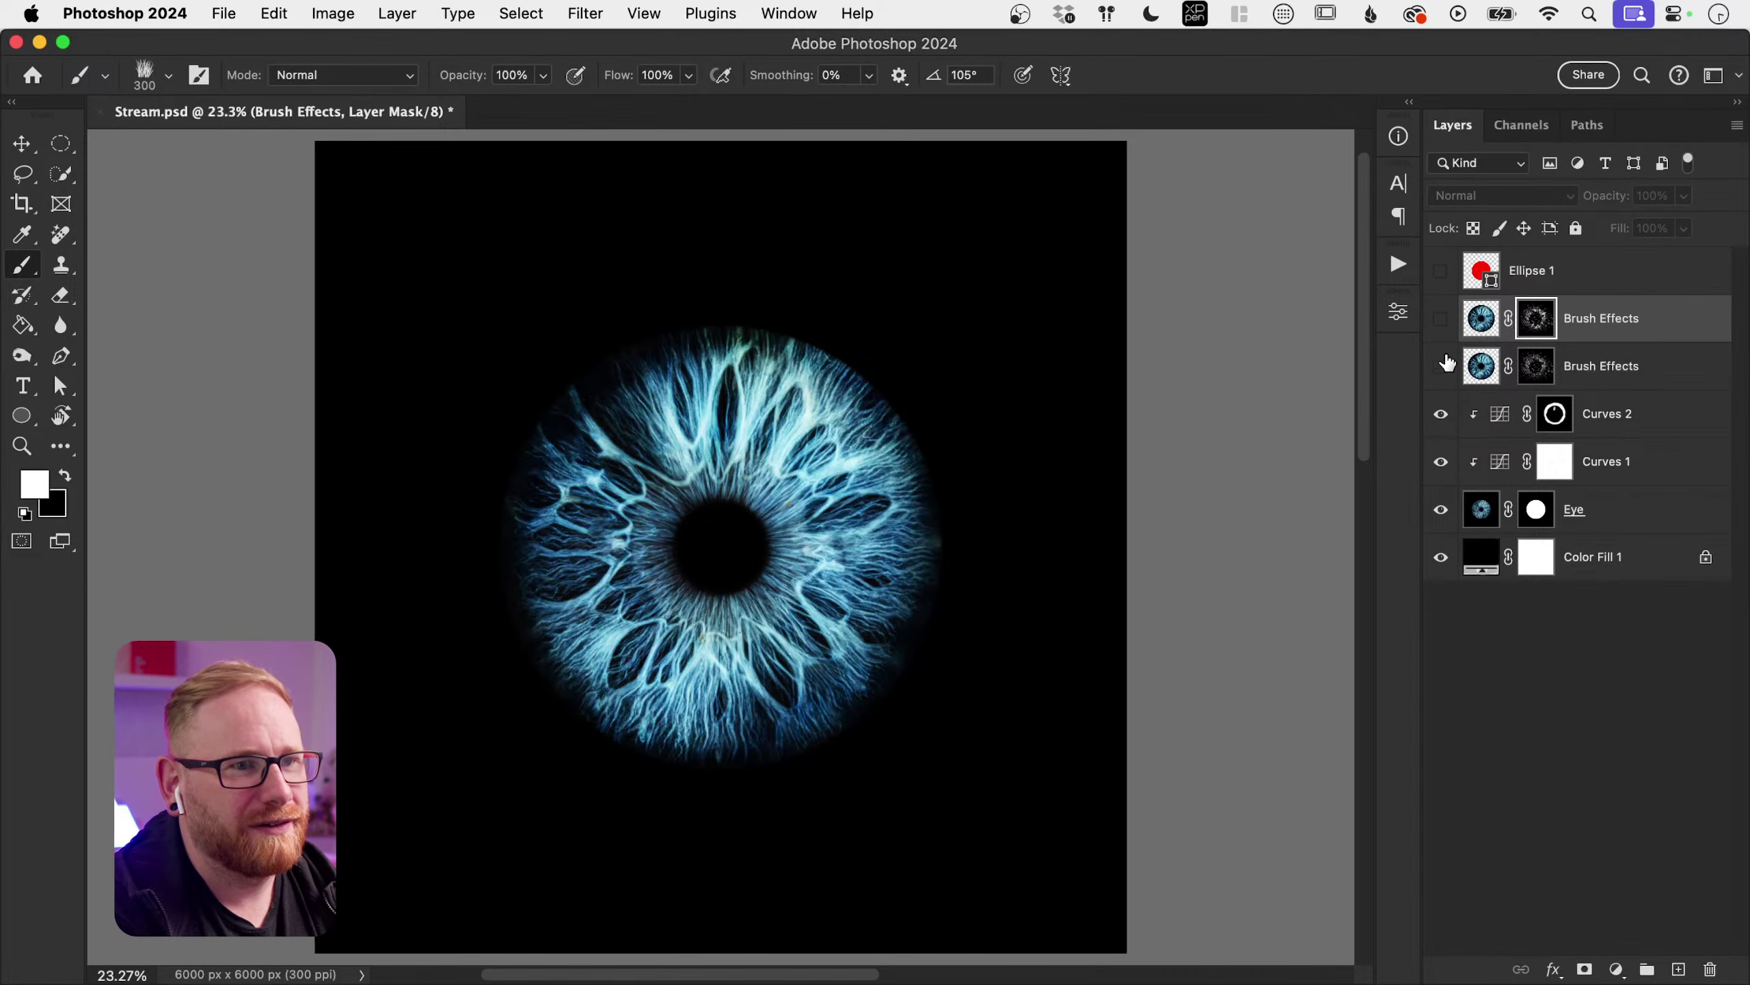
pyautogui.click(1446, 328)
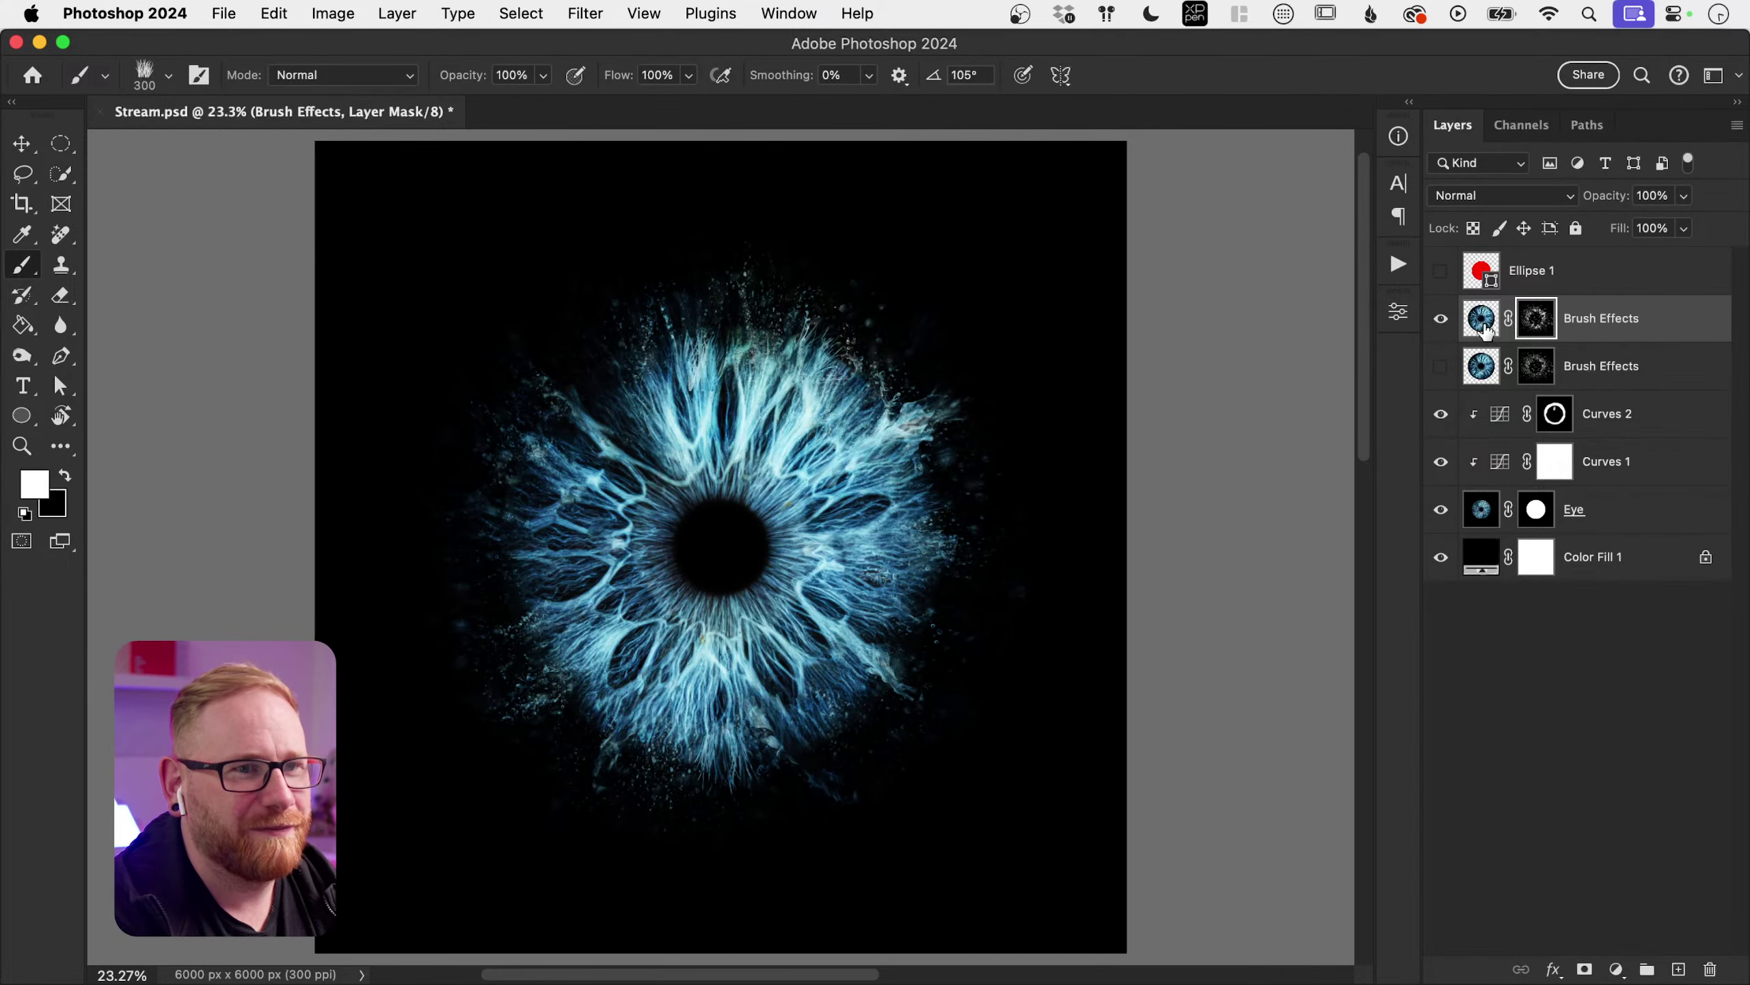
# Step: Try painting black with the grass brush on the mask to hide the hard base of the stamp at the iris's top edge
pyautogui.press('z')
pyautogui.moveTo(802, 345); pyautogui.dragTo(849, 403)
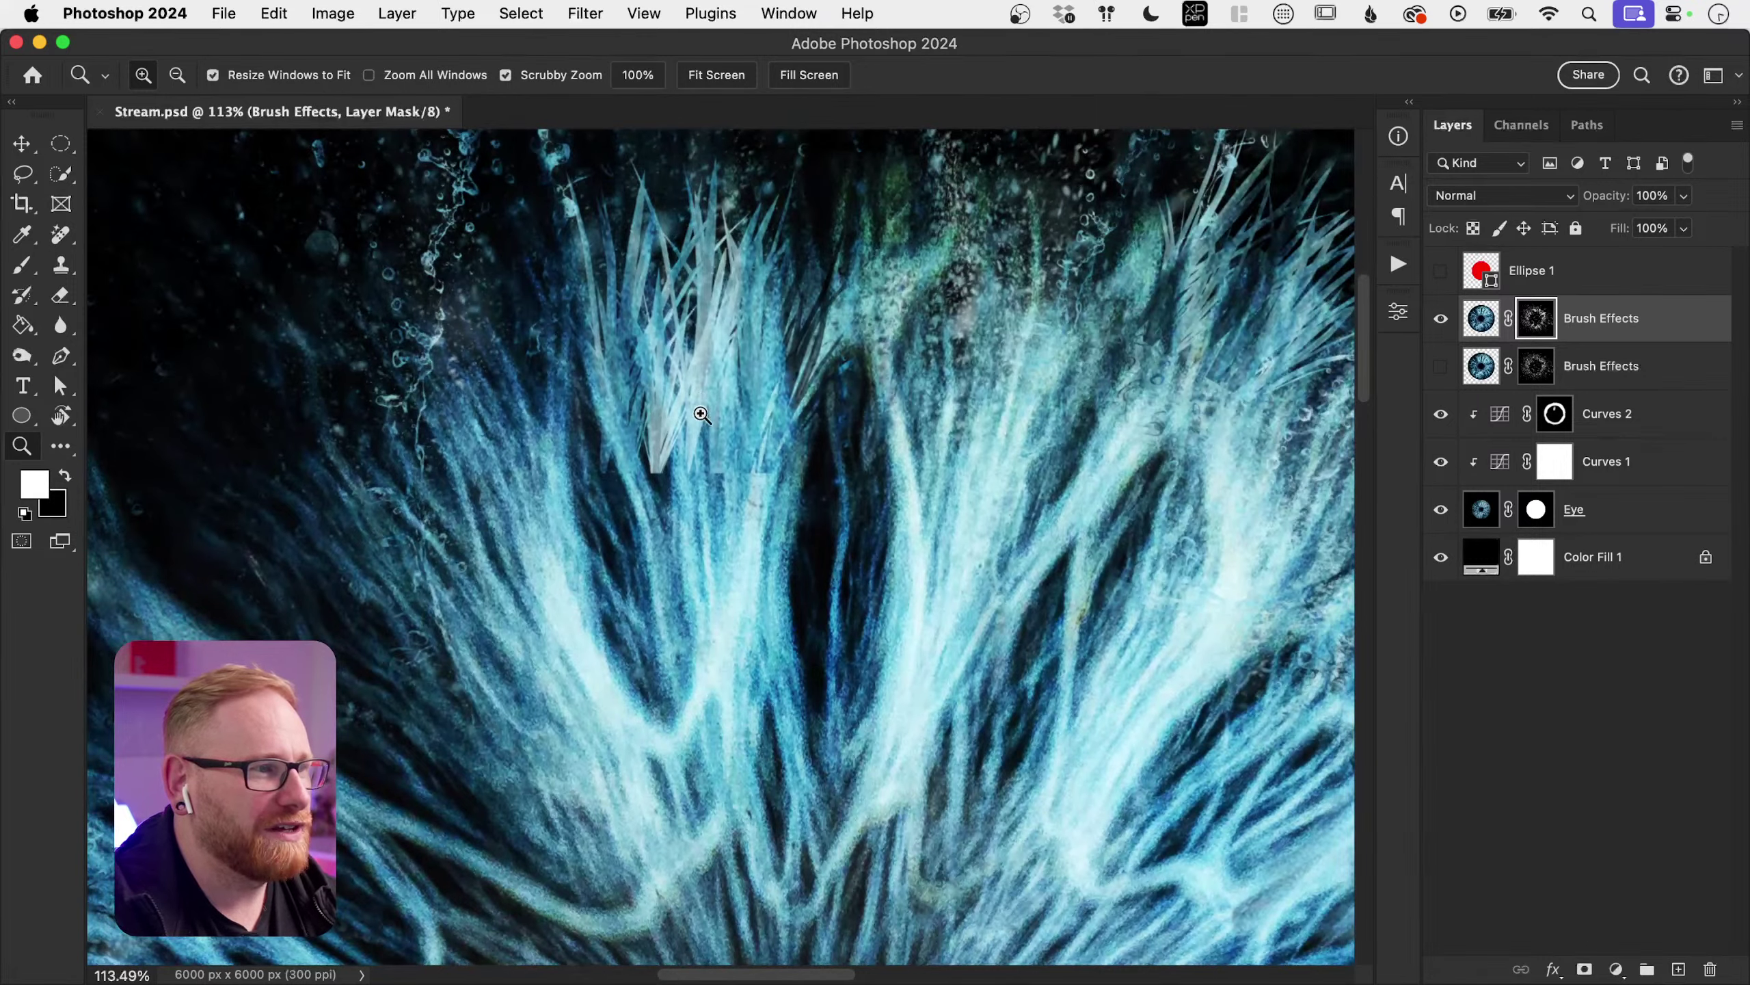
pyautogui.press('b')
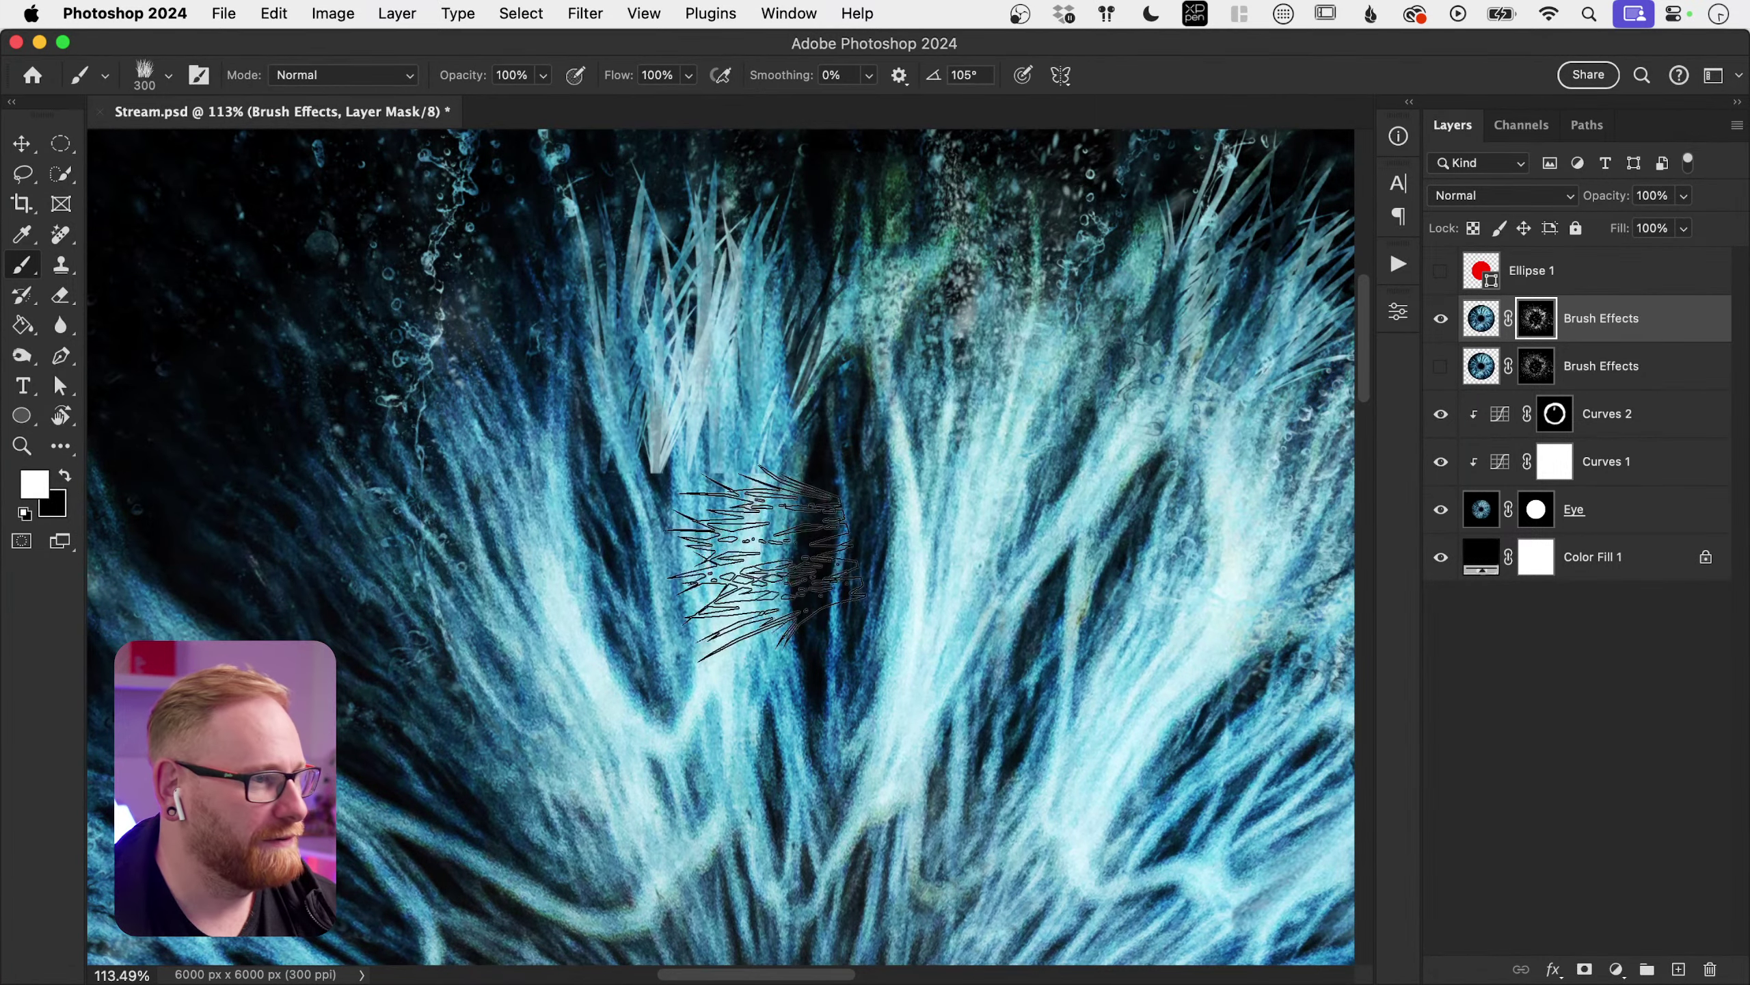
pyautogui.press('x')
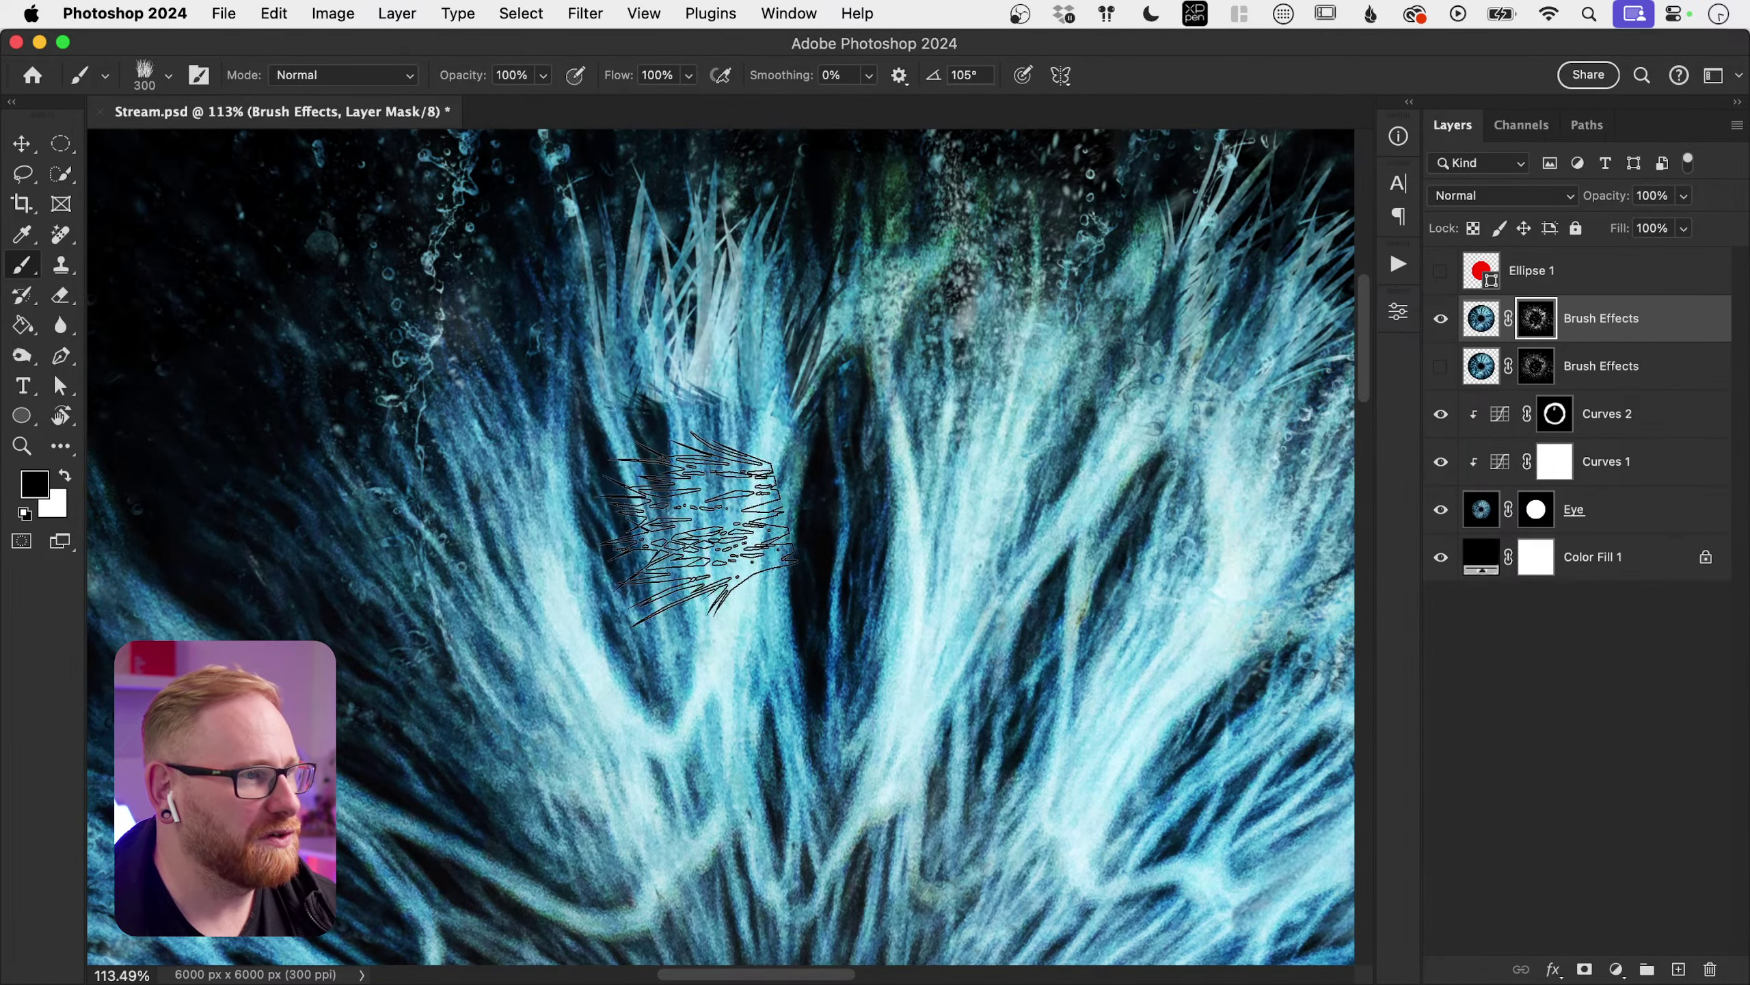
pyautogui.click(152, 72)
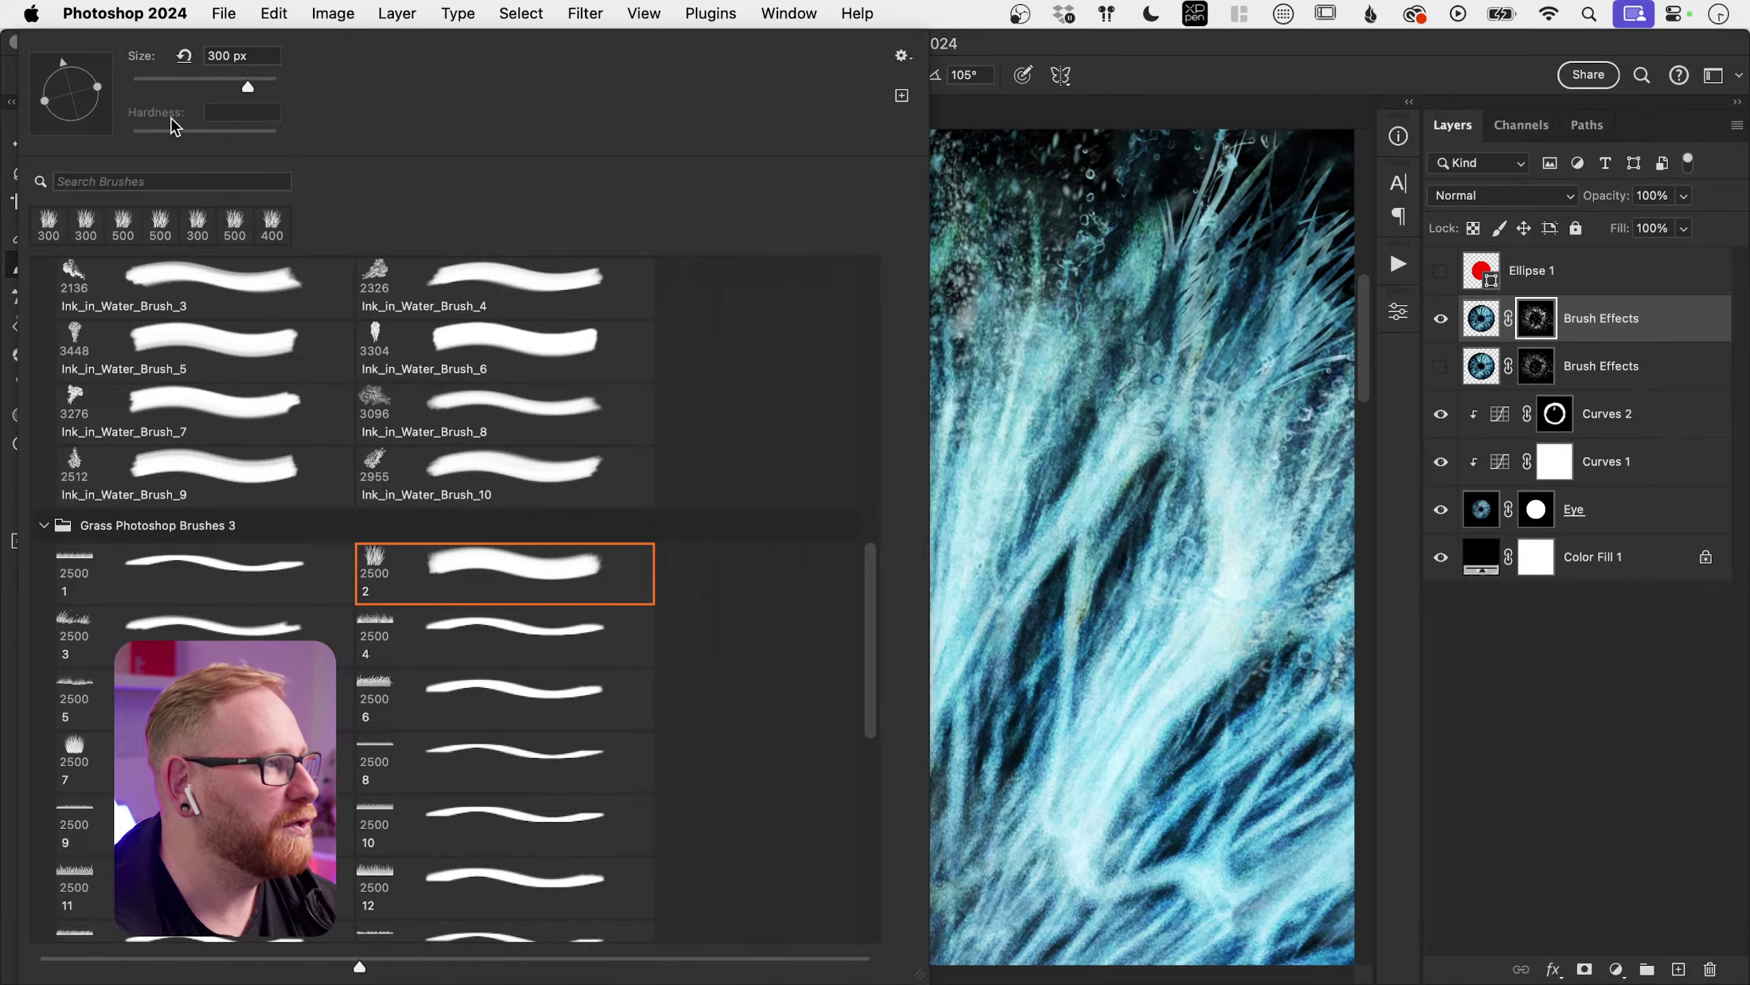
pyautogui.click(1068, 461)
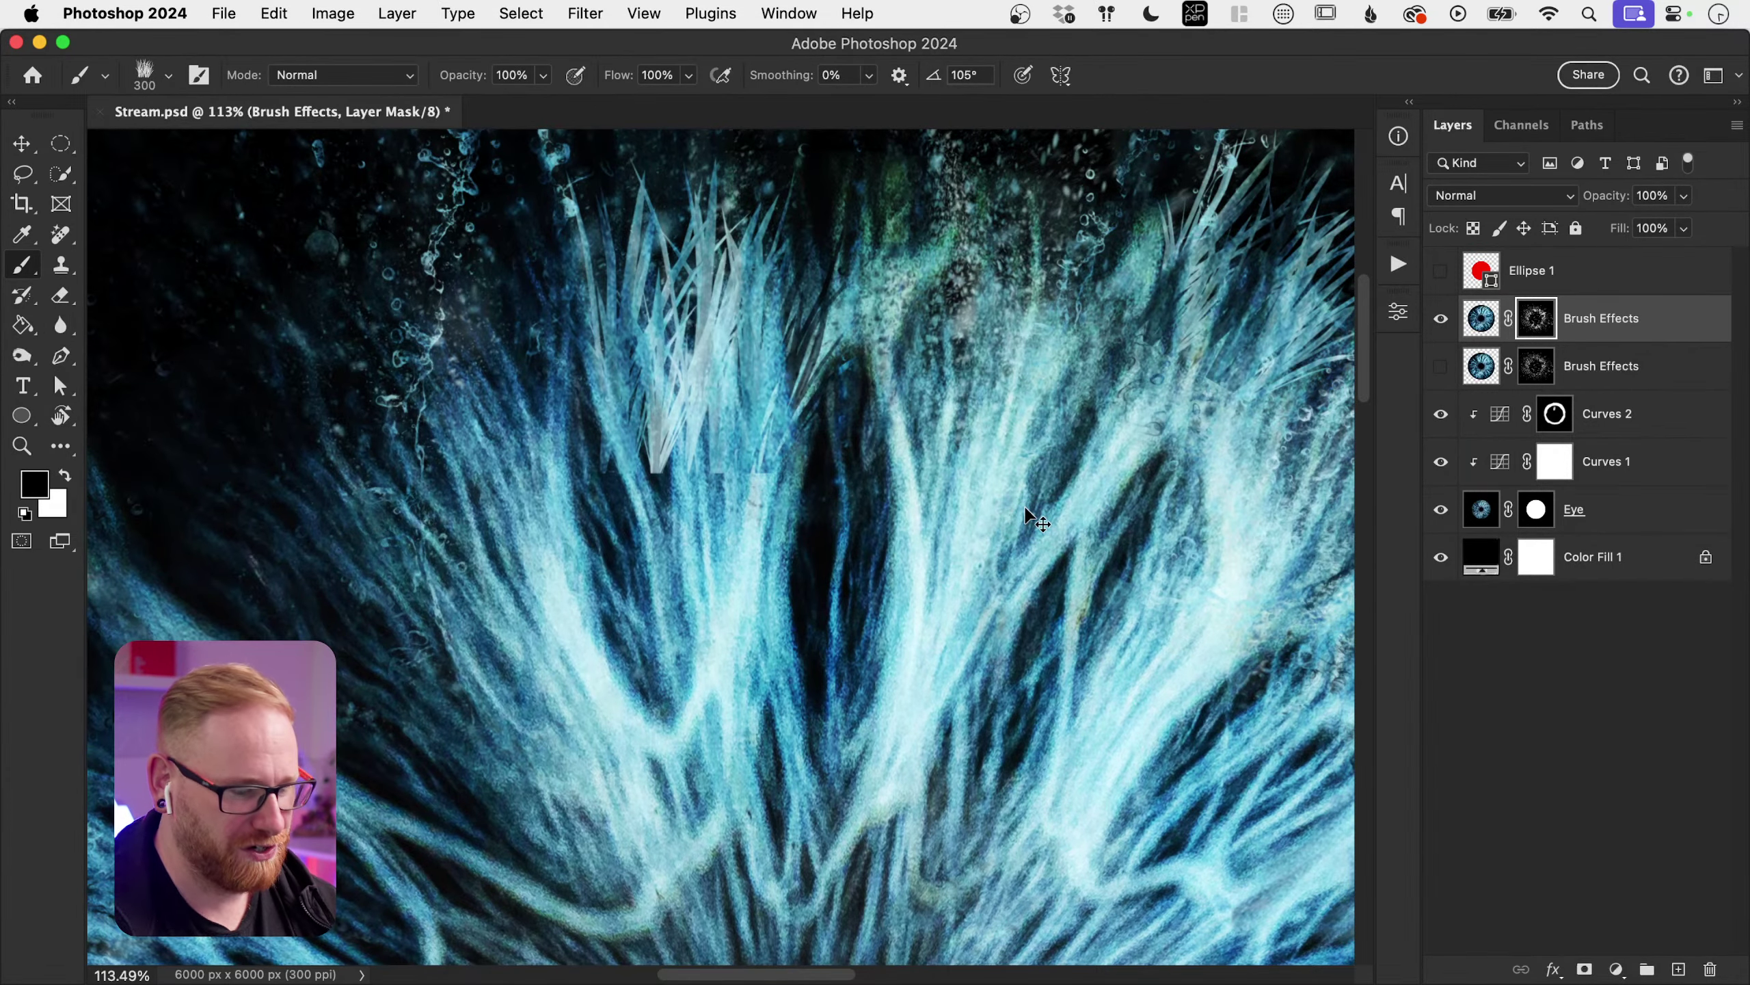
pyautogui.press('super+0')
pyautogui.press('v')
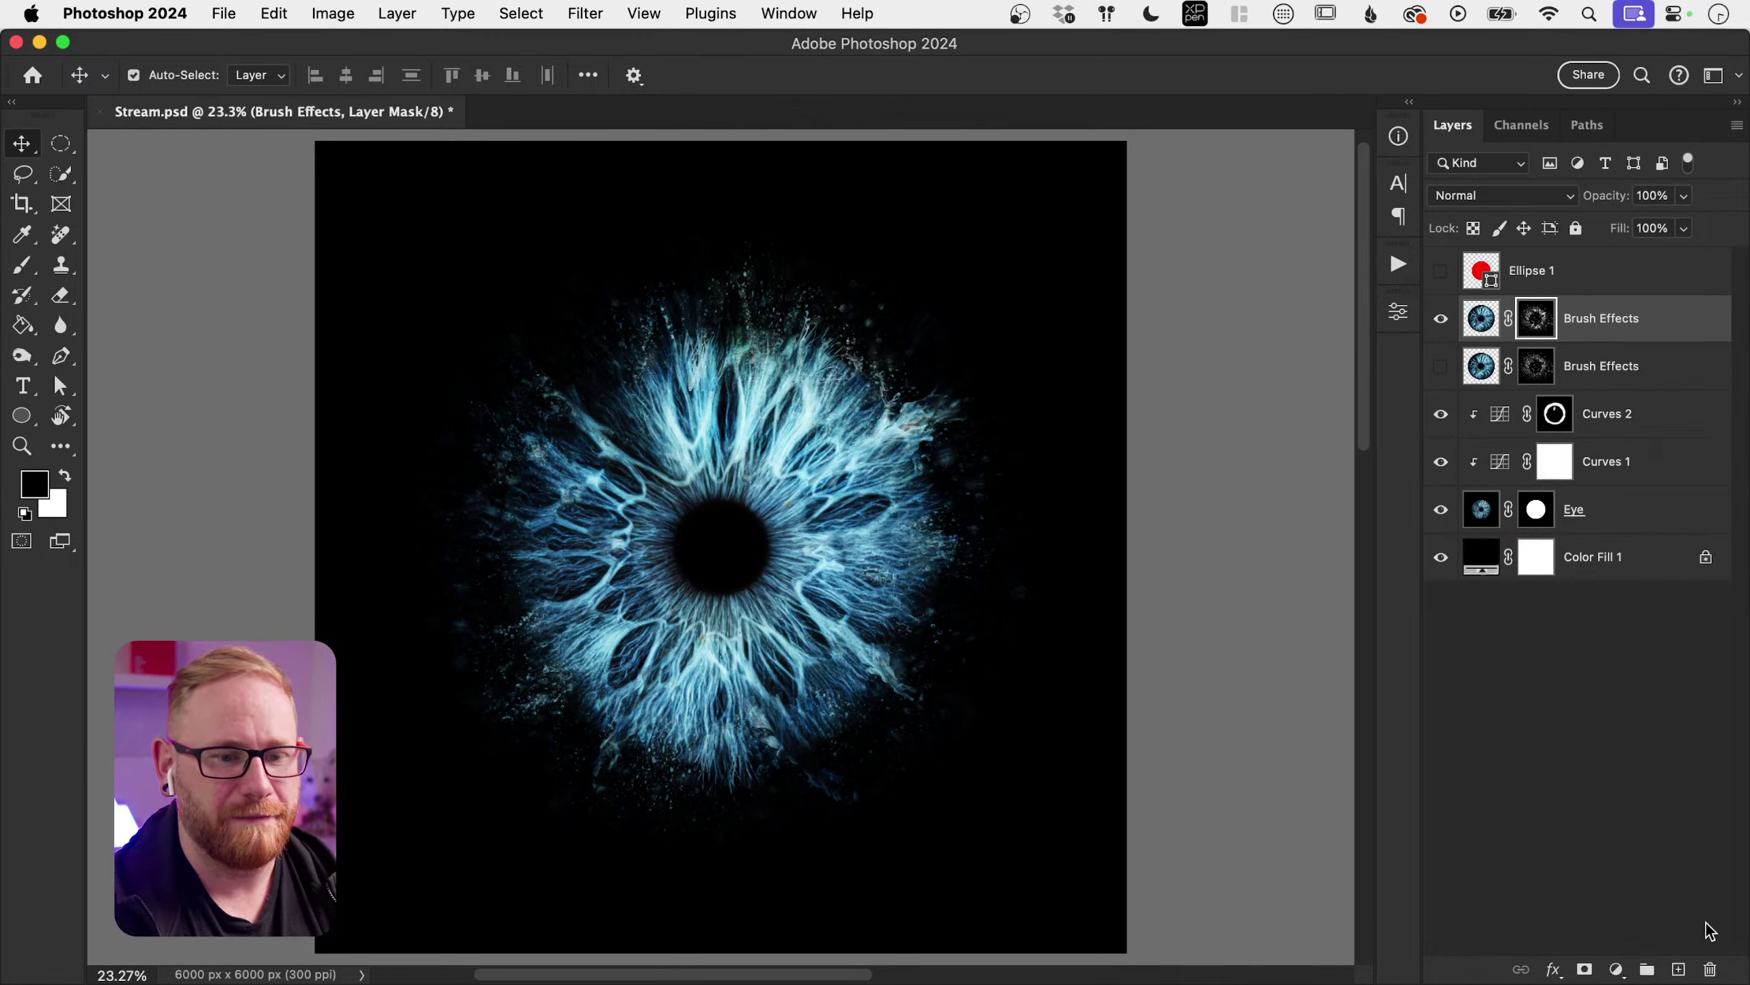
# Step: Create a new 6000 x 6000 px document at 300 ppi and fill its background with white
pyautogui.click(1677, 970)
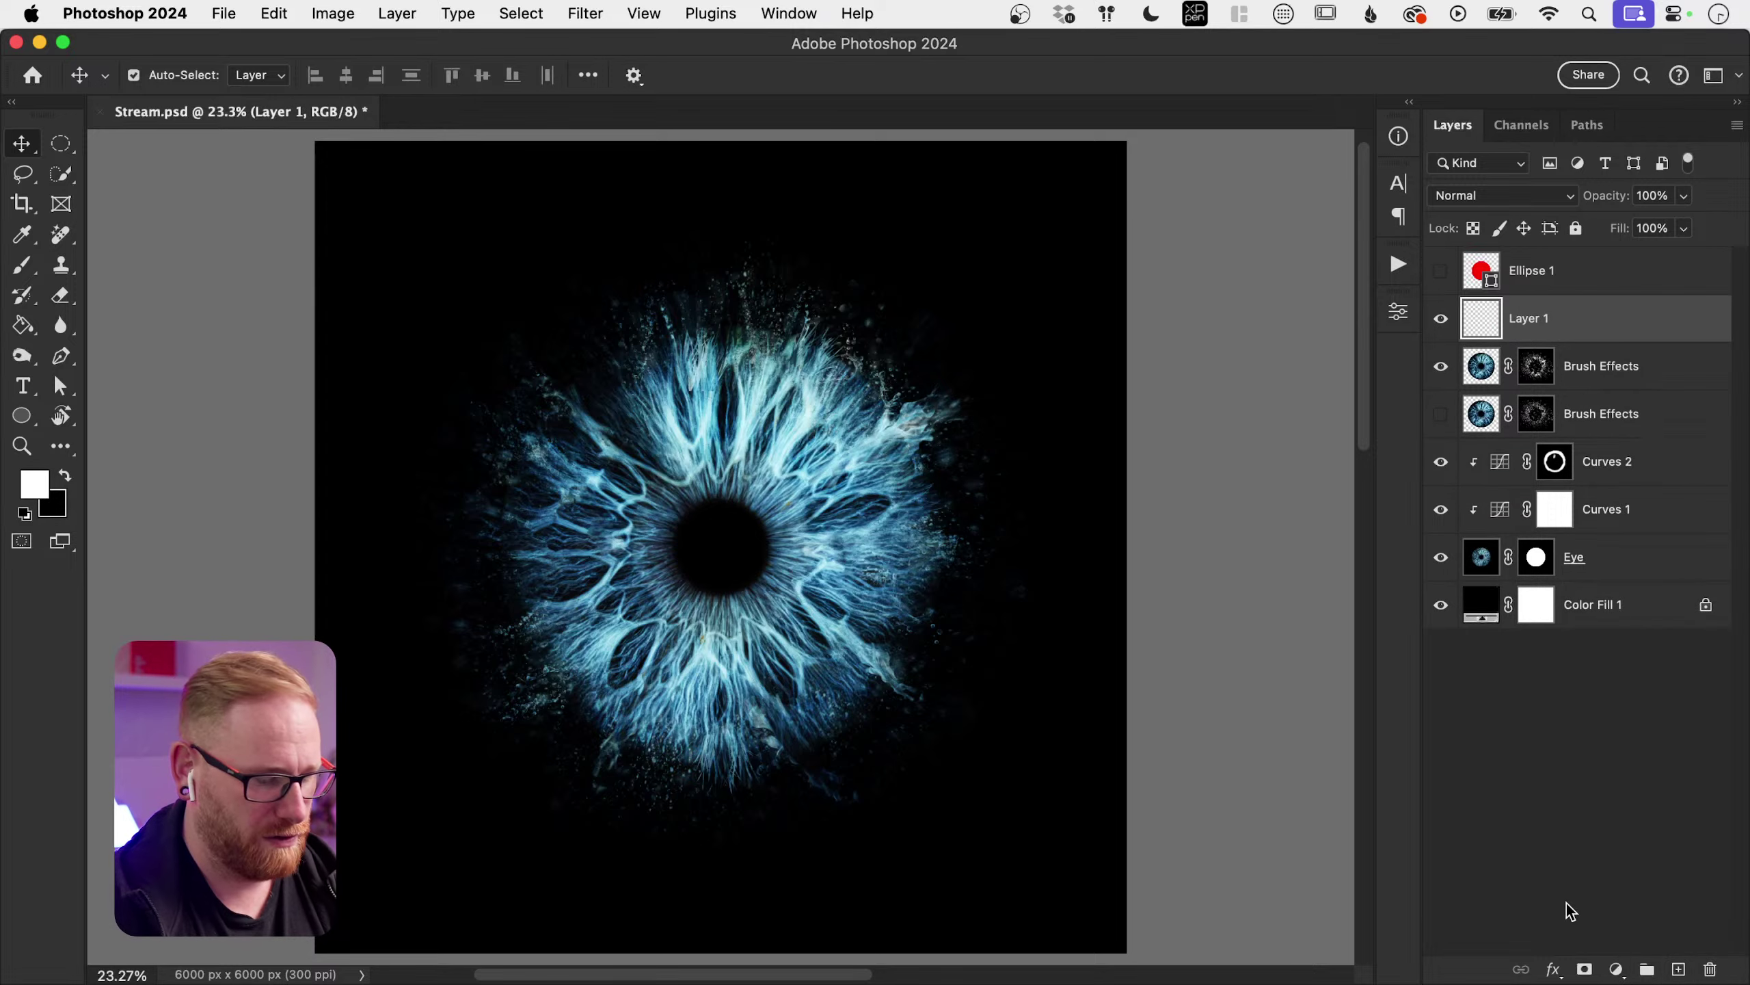
pyautogui.press('super+z')
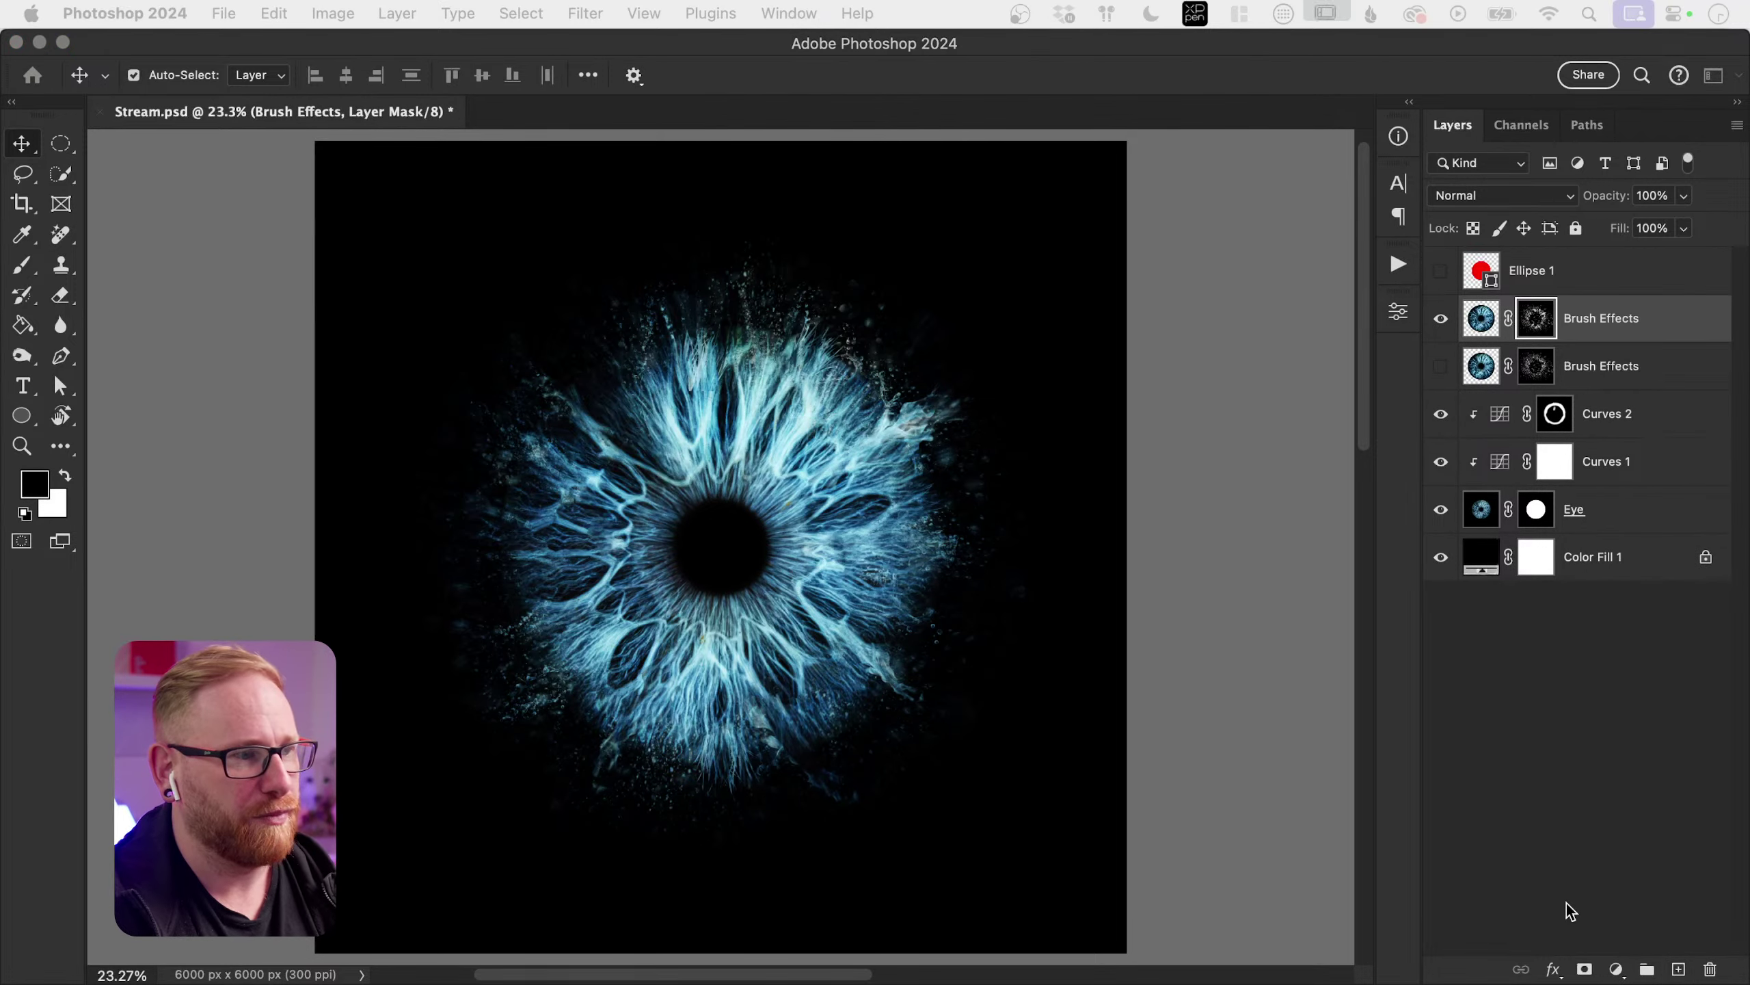
pyautogui.press('super+alt+n')
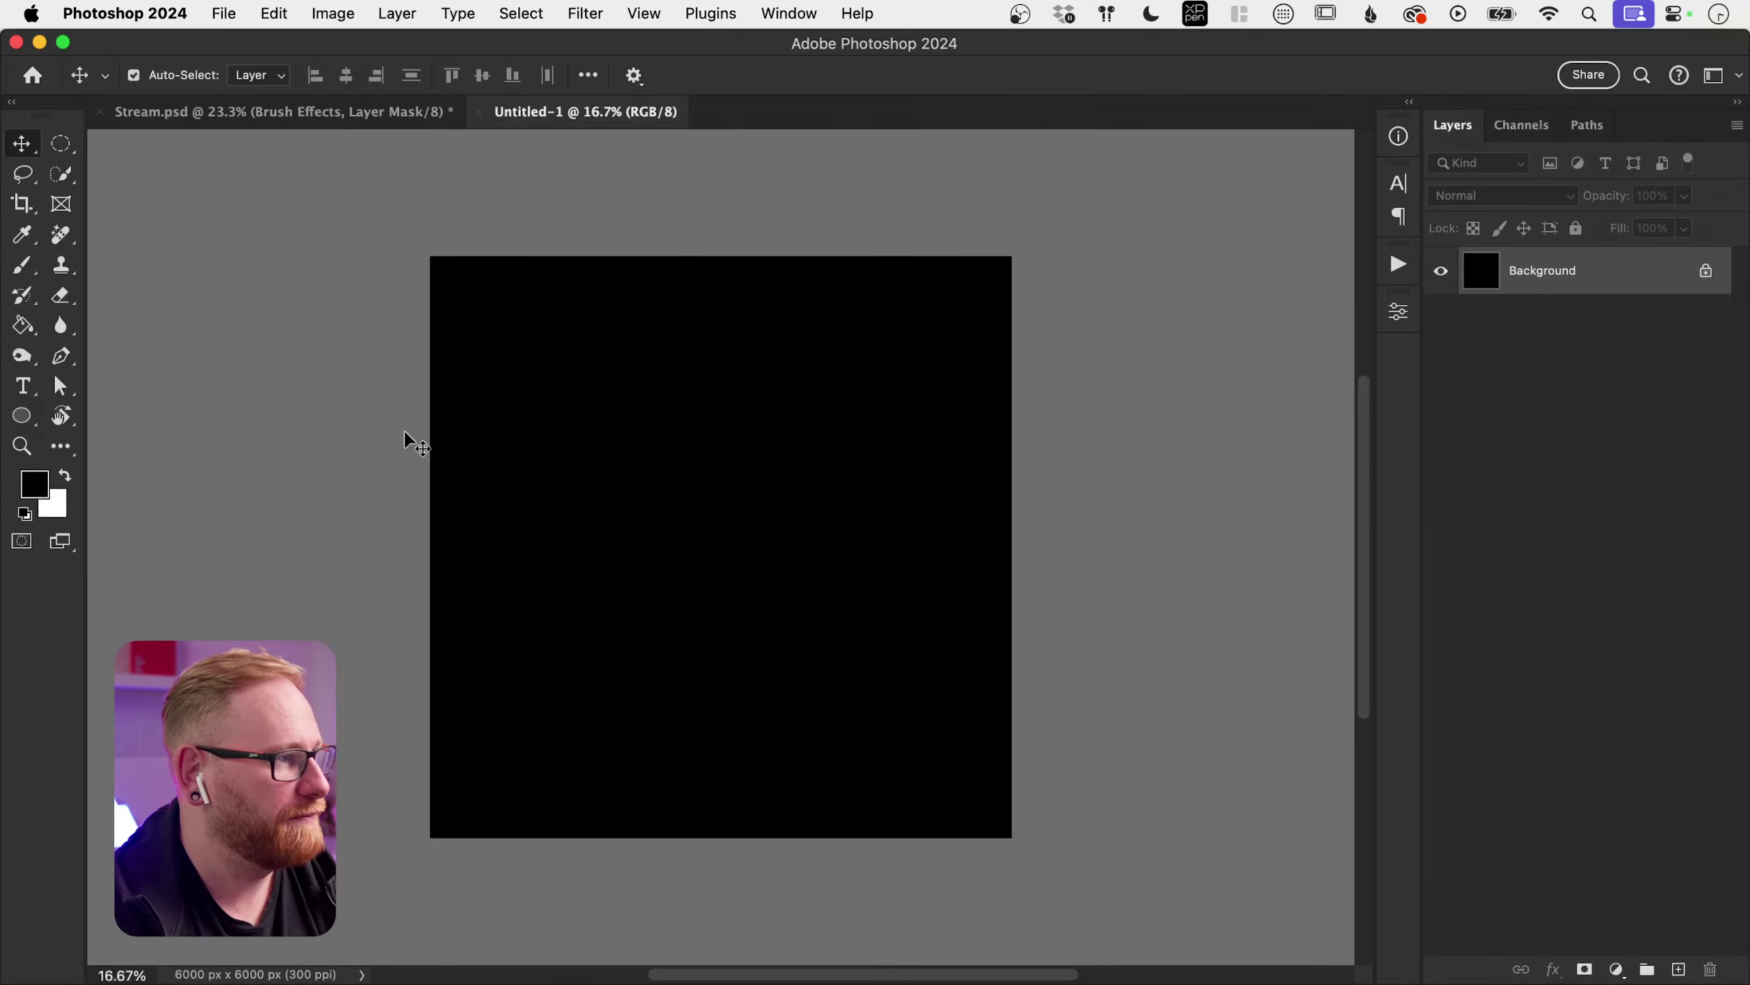
pyautogui.press('g')
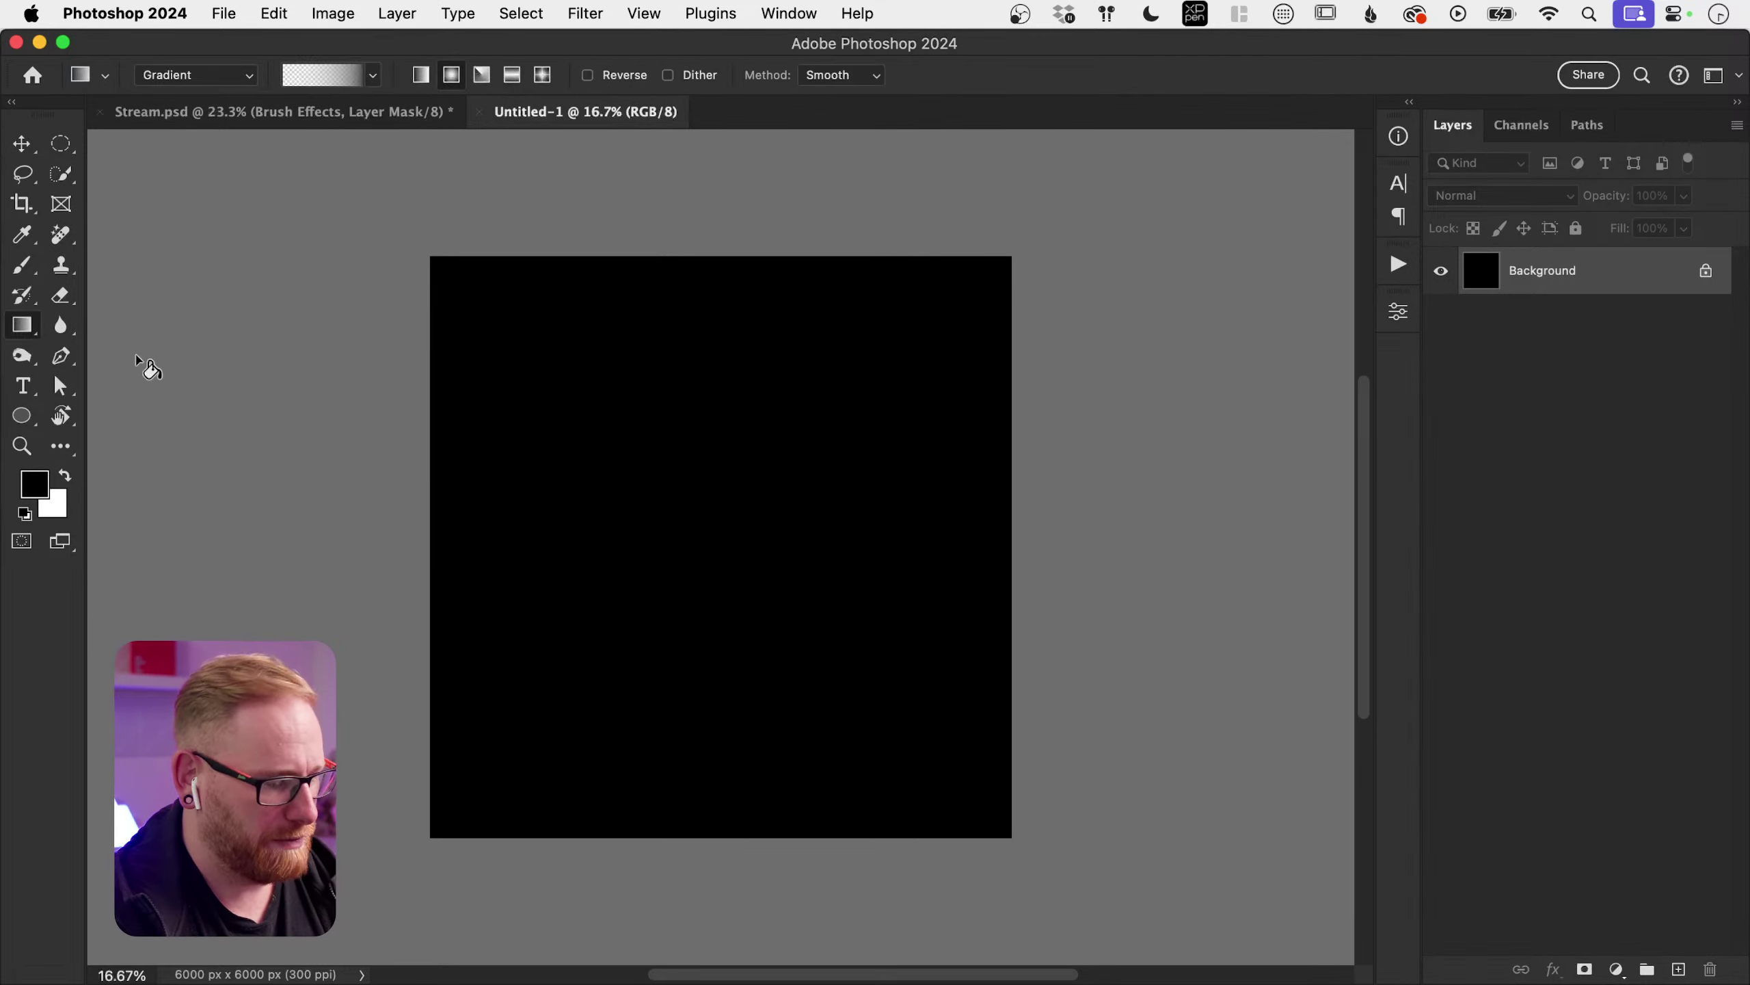
pyautogui.hotkey('shift', 'g')
pyautogui.click(609, 411)
pyautogui.press('v')
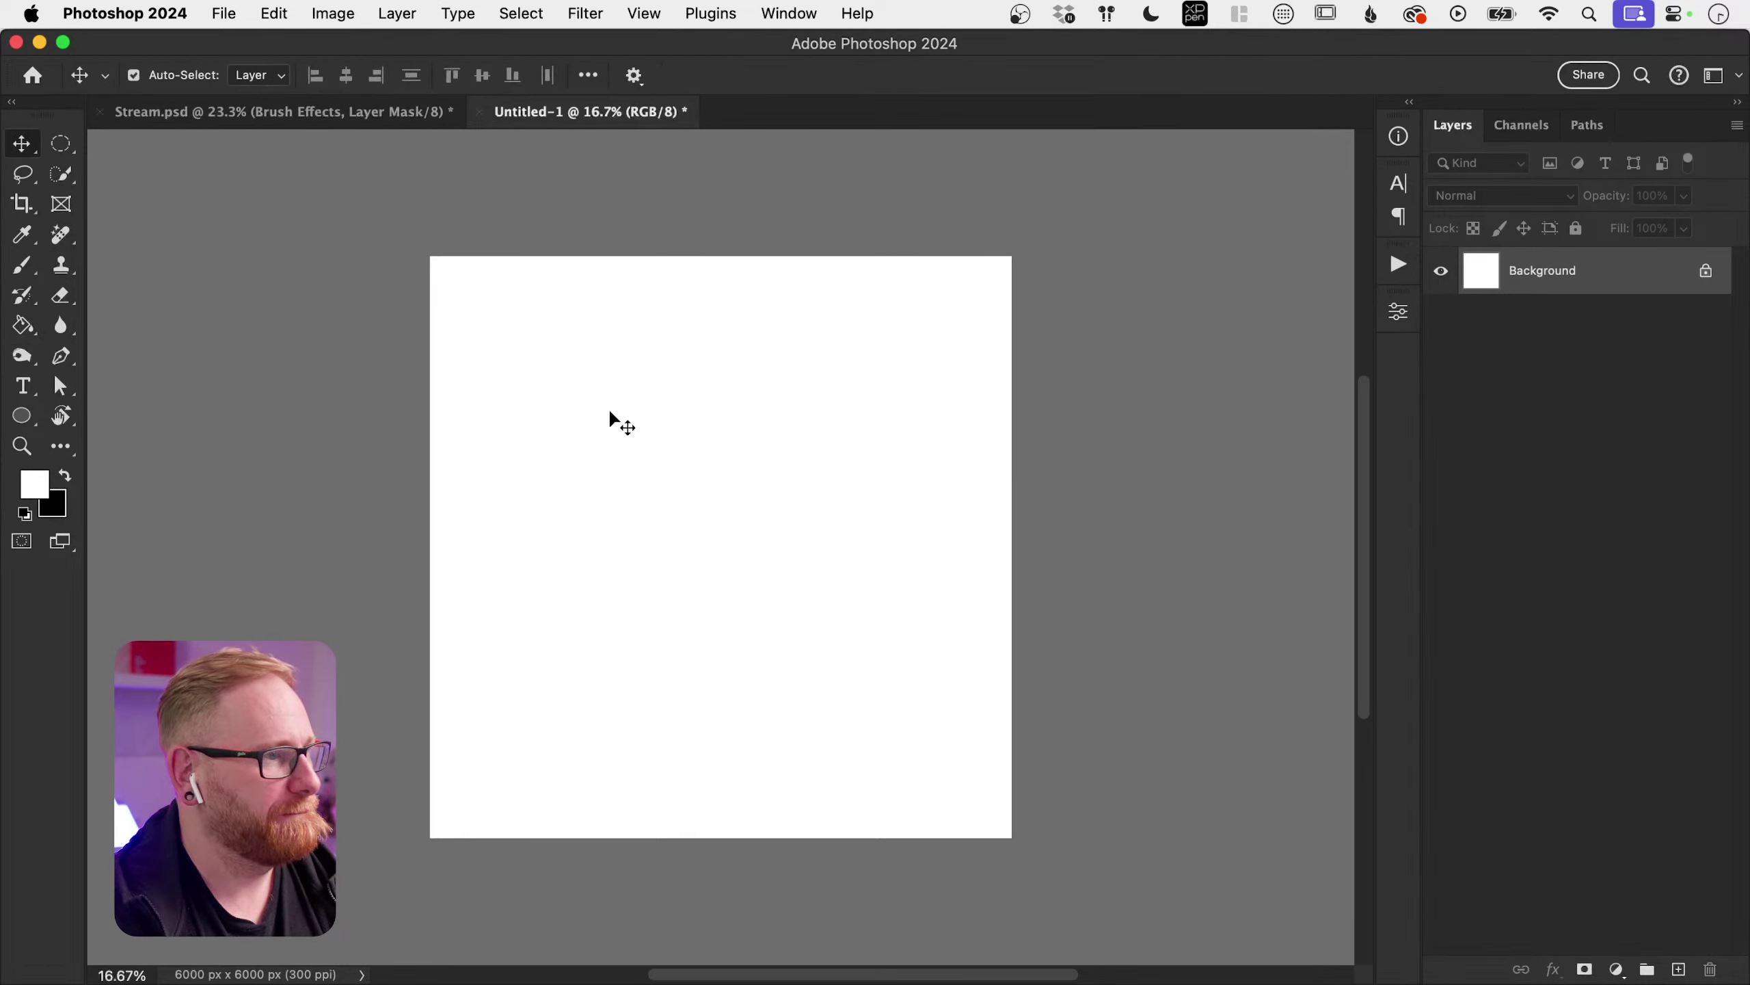
# Step: Try a circular selection about 768 px across with the Elliptical Marquee tool on the white canvas, and discard it
pyautogui.press('super+1')
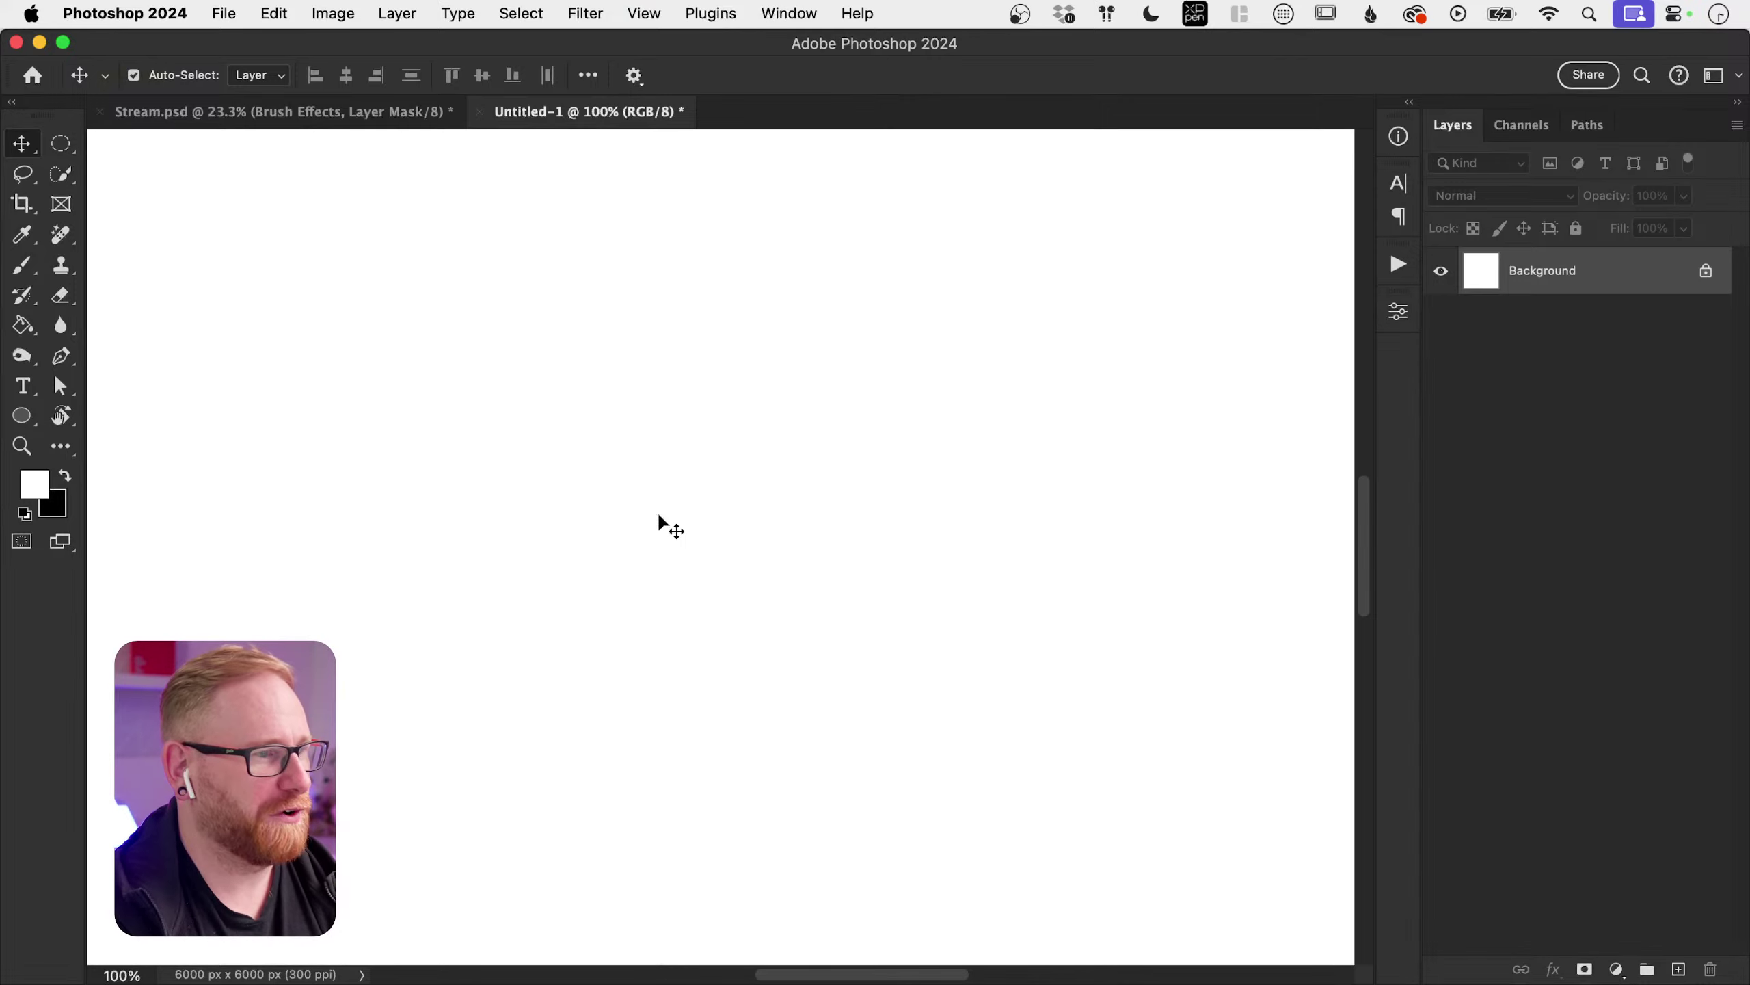
pyautogui.press('m')
pyautogui.moveTo(471, 332); pyautogui.dragTo(1048, 786)
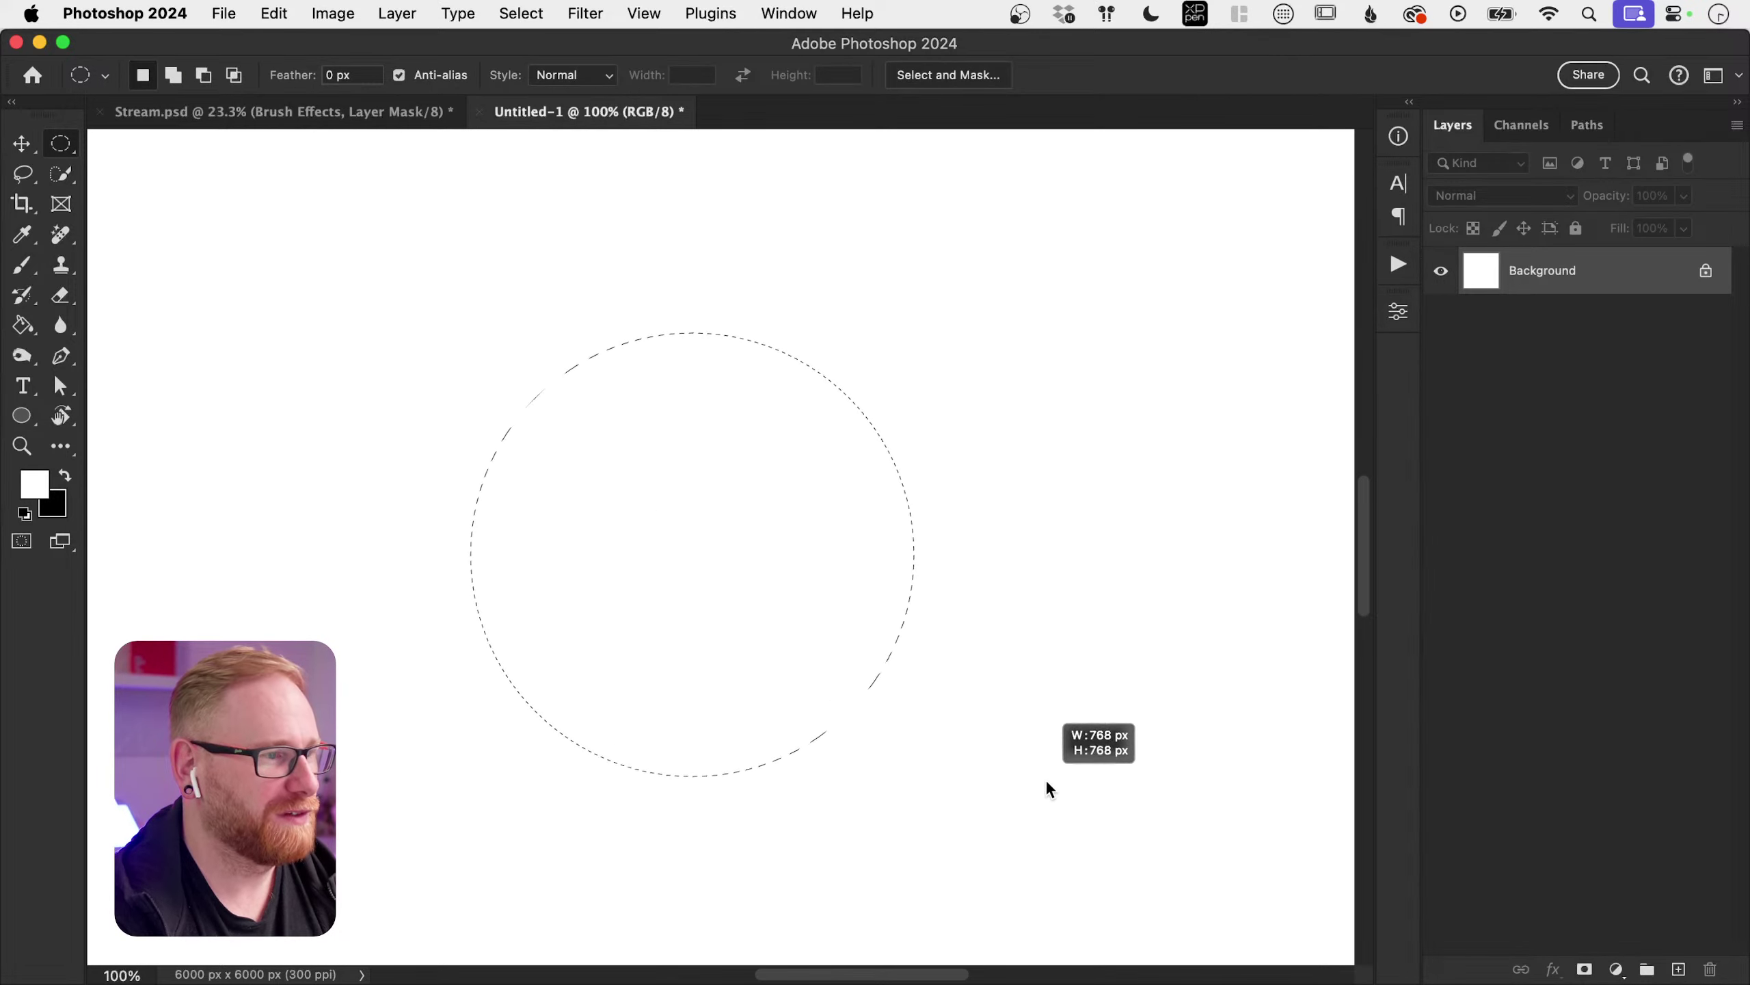
pyautogui.press('super+d')
# Step: Choose the Rectangular Marquee tool and resize the canvas to 1000 x 1000 px
pyautogui.rightClick(52, 133)
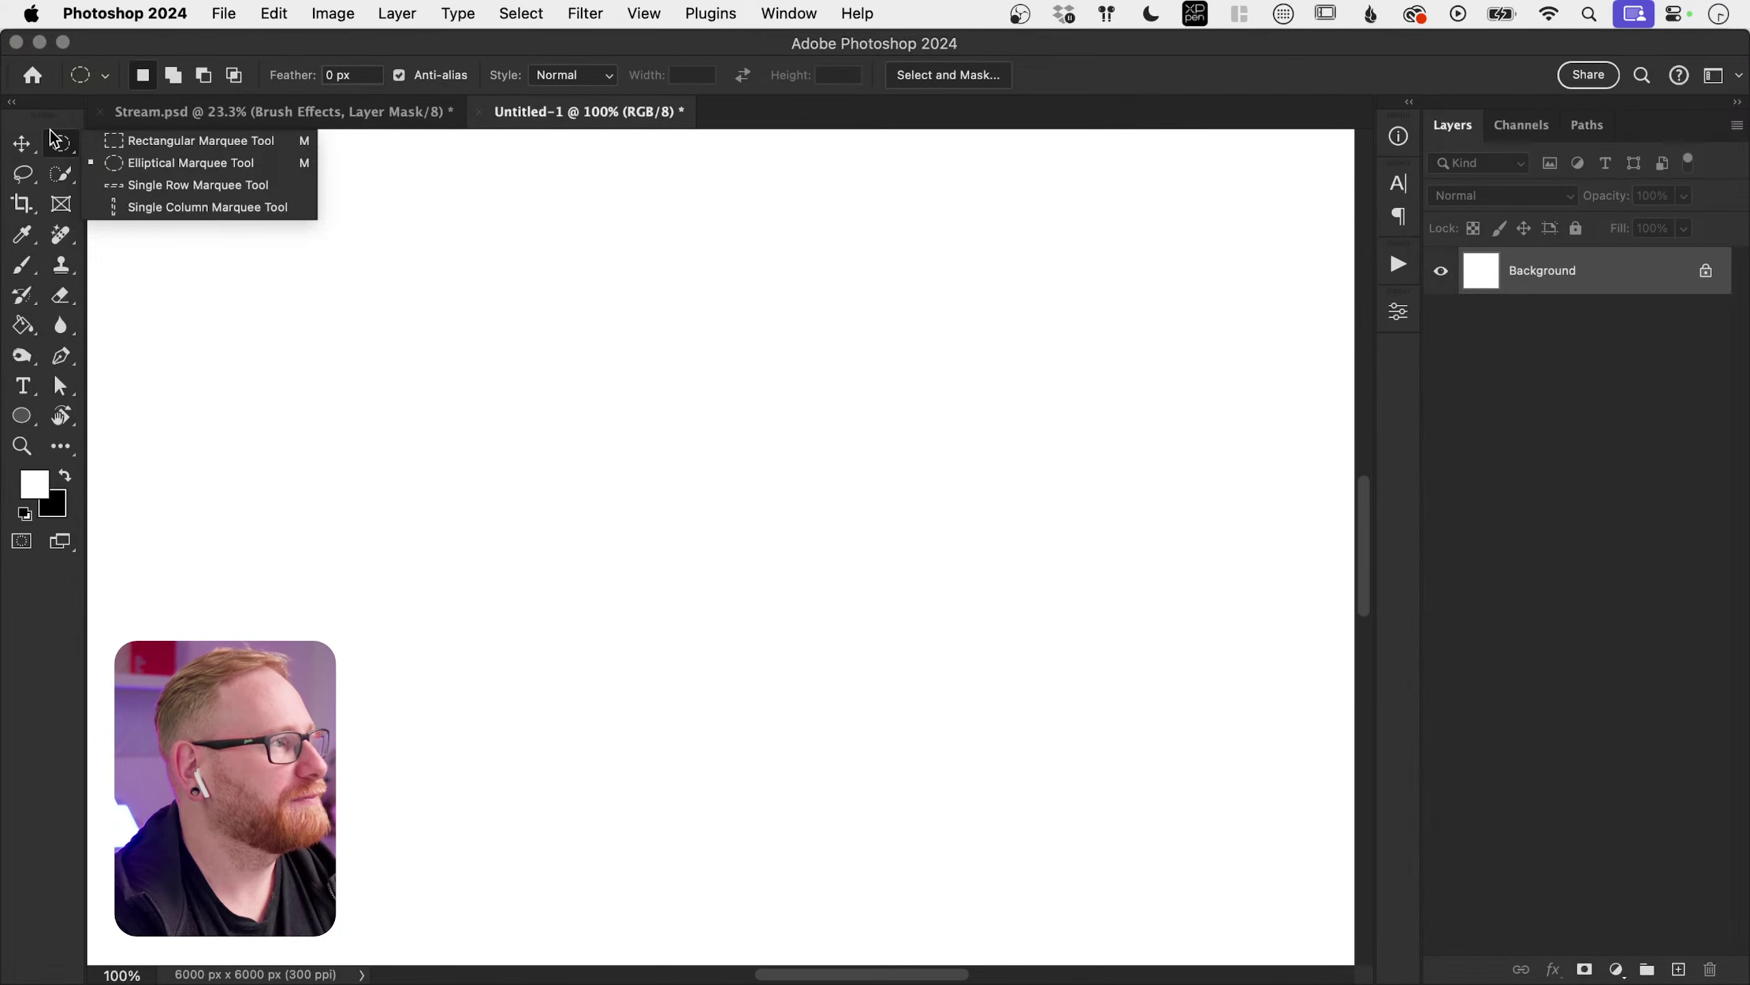
pyautogui.click(89, 141)
pyautogui.press('alt+super+c')
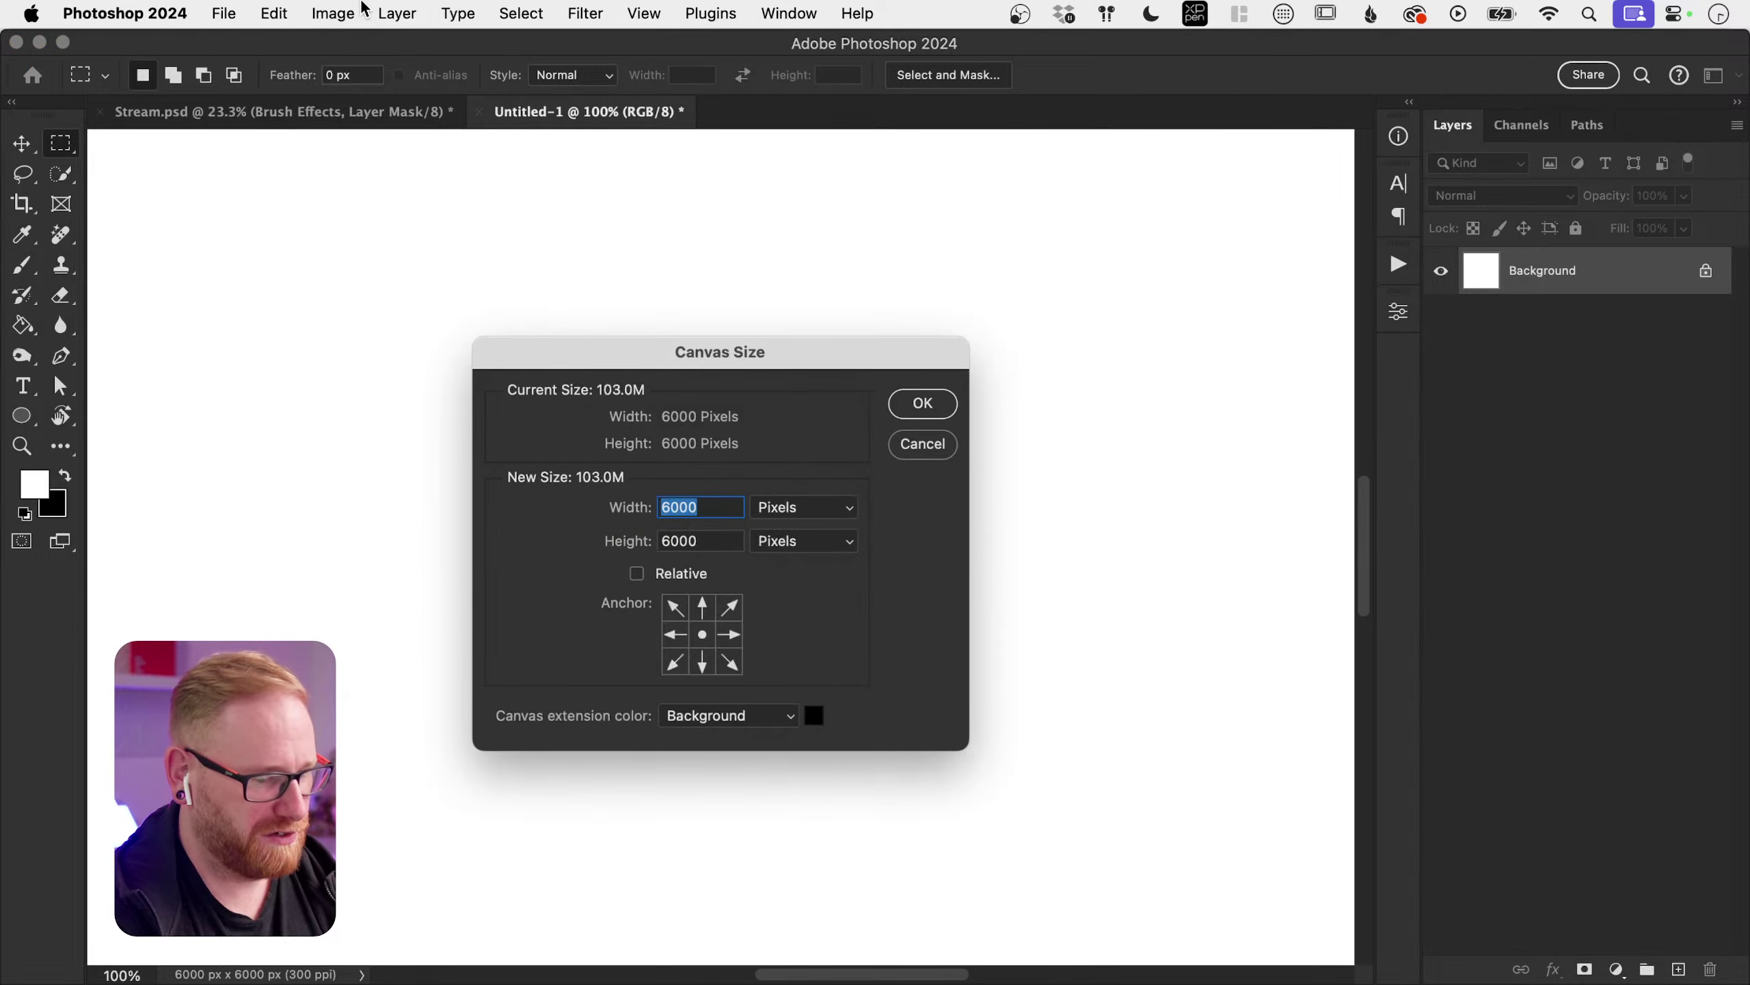
pyautogui.write('100')
pyautogui.press('Return')
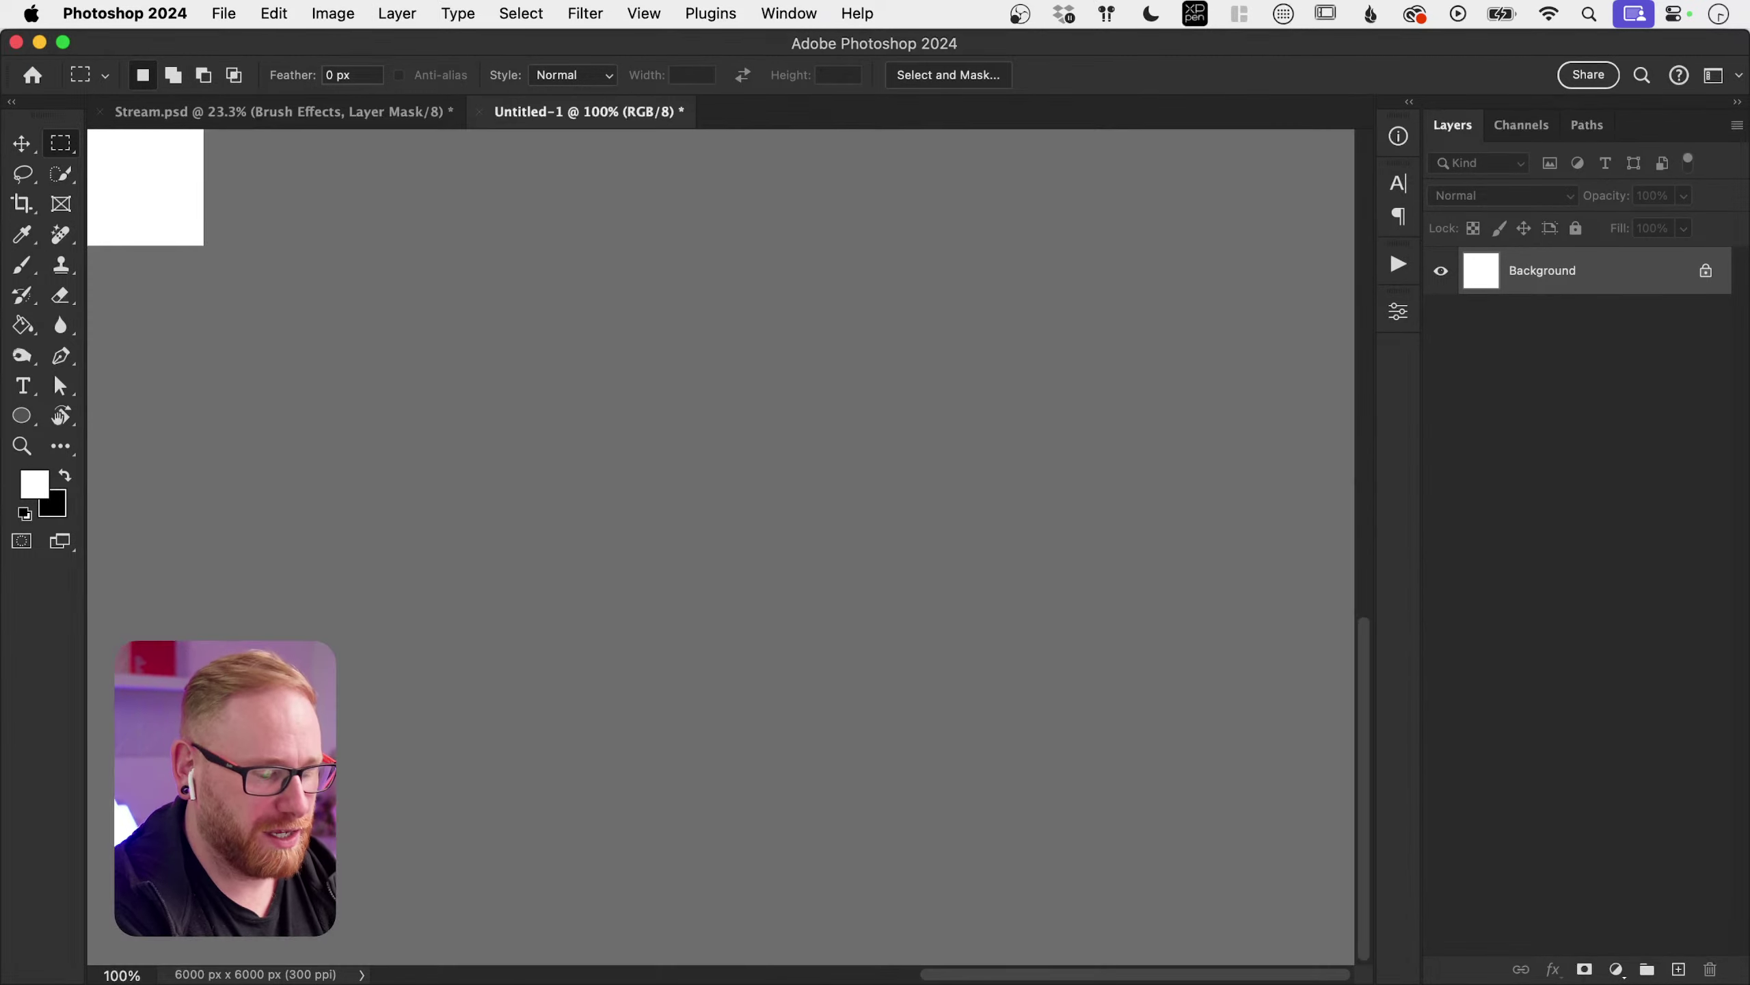
pyautogui.press('super+0')
pyautogui.press('v')
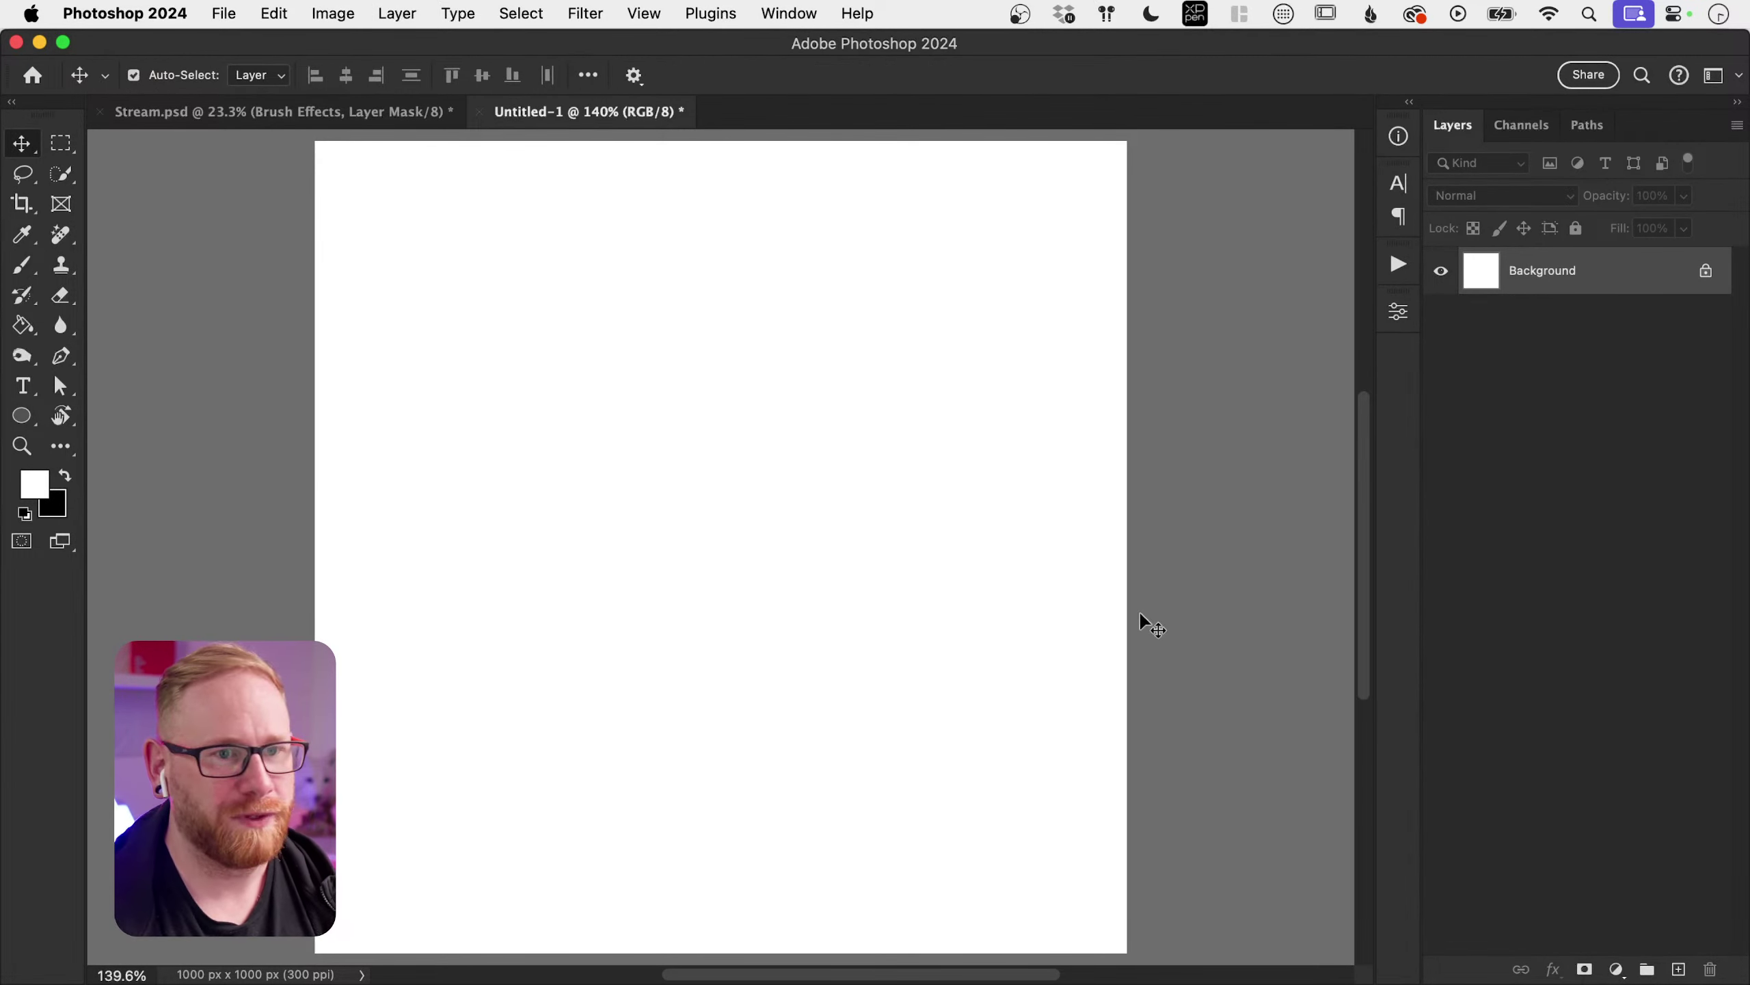
# Step: Add a new layer above the white background and set the Brush tool's foreground color to black, 000000
pyautogui.click(1679, 969)
pyautogui.press('b')
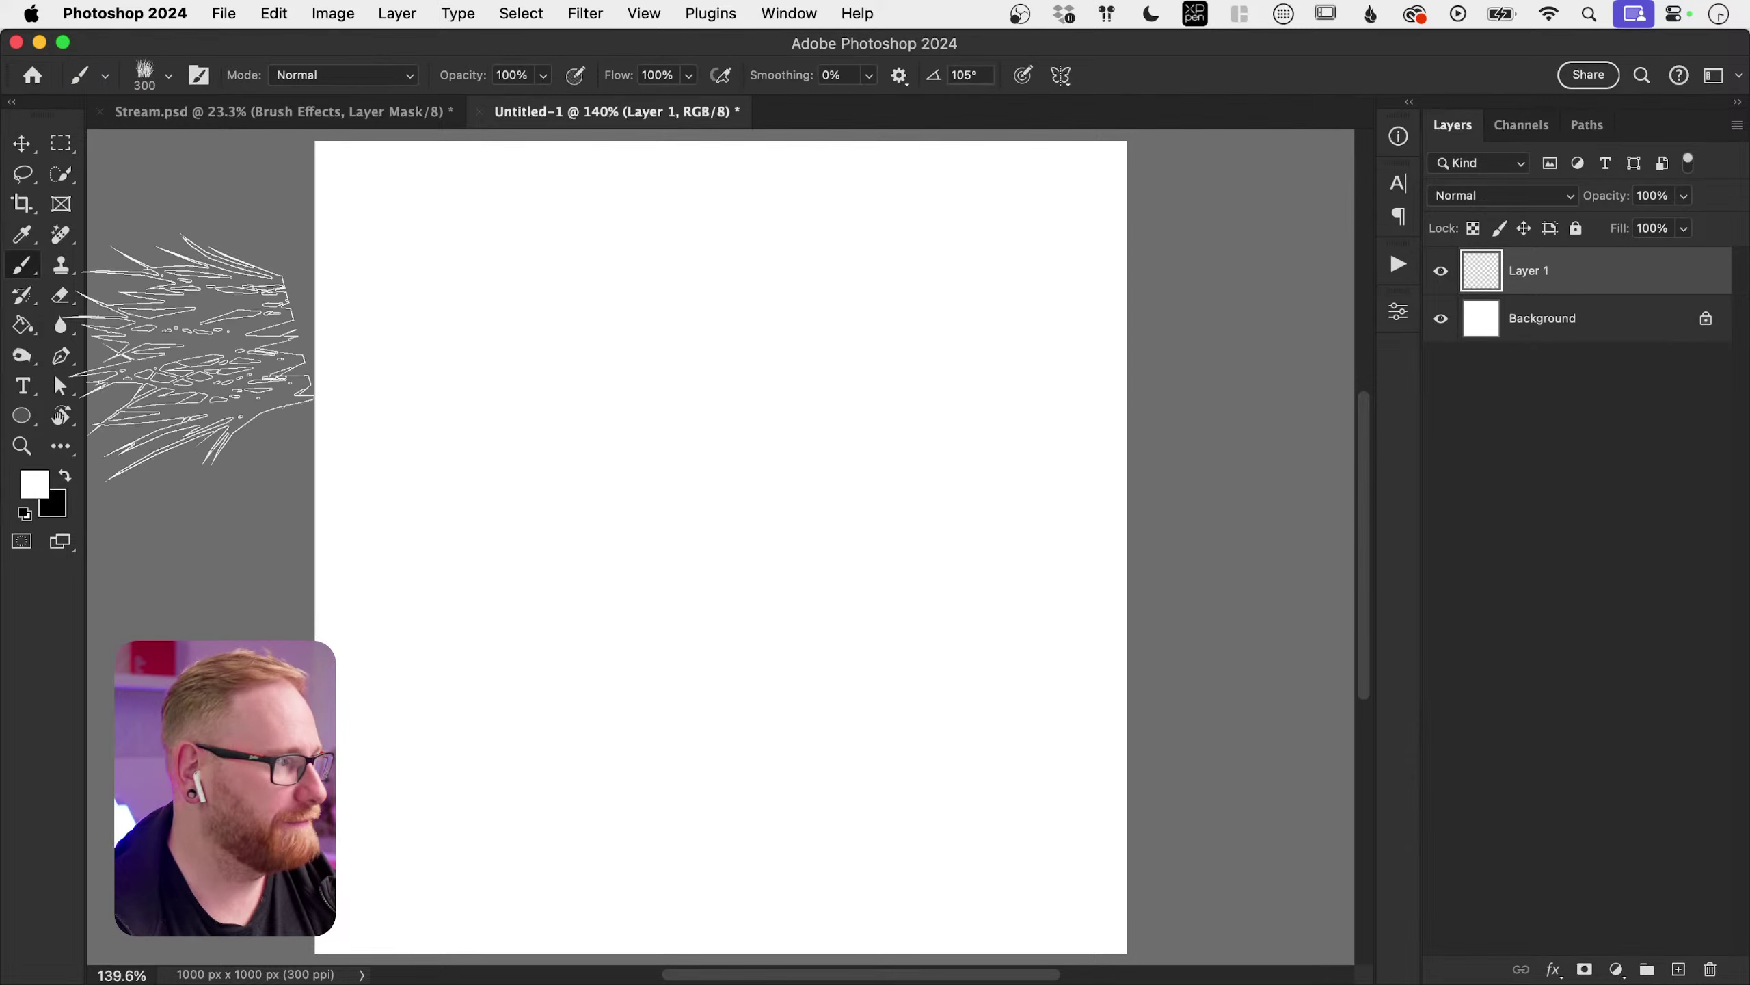
pyautogui.click(33, 483)
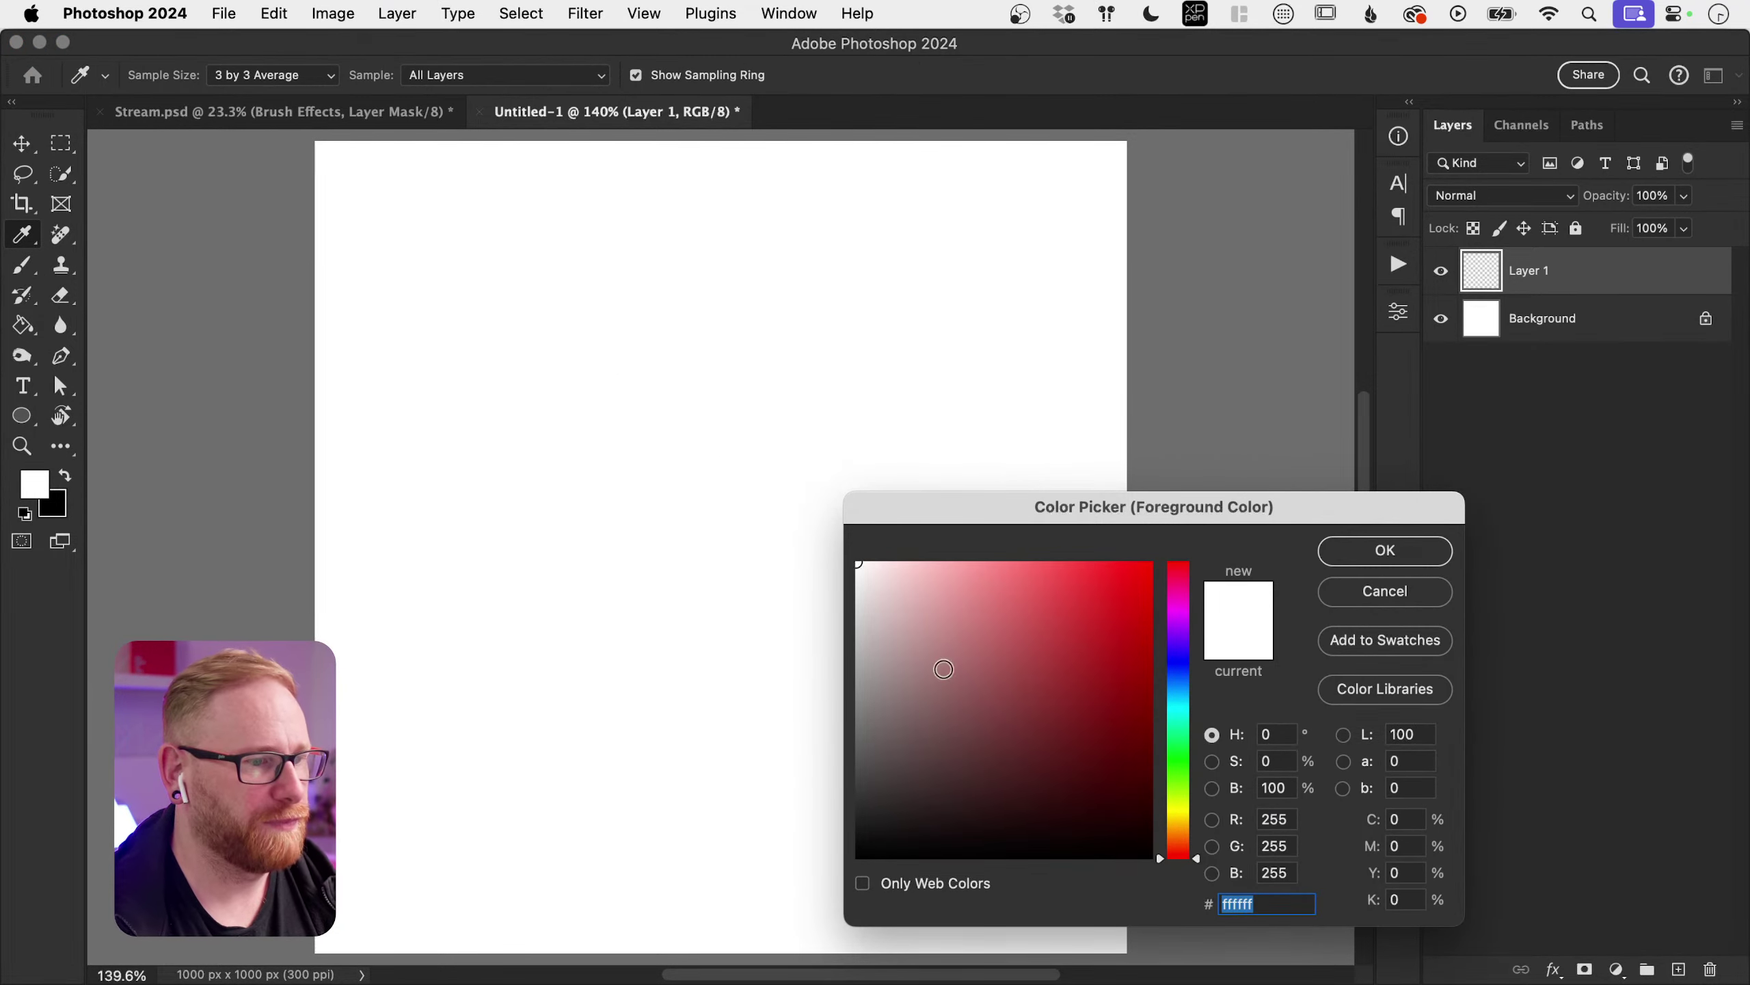
pyautogui.write('000000')
pyautogui.press('Return')
# Step: Open the brush presets for the Brush tool
pyautogui.click(171, 76)
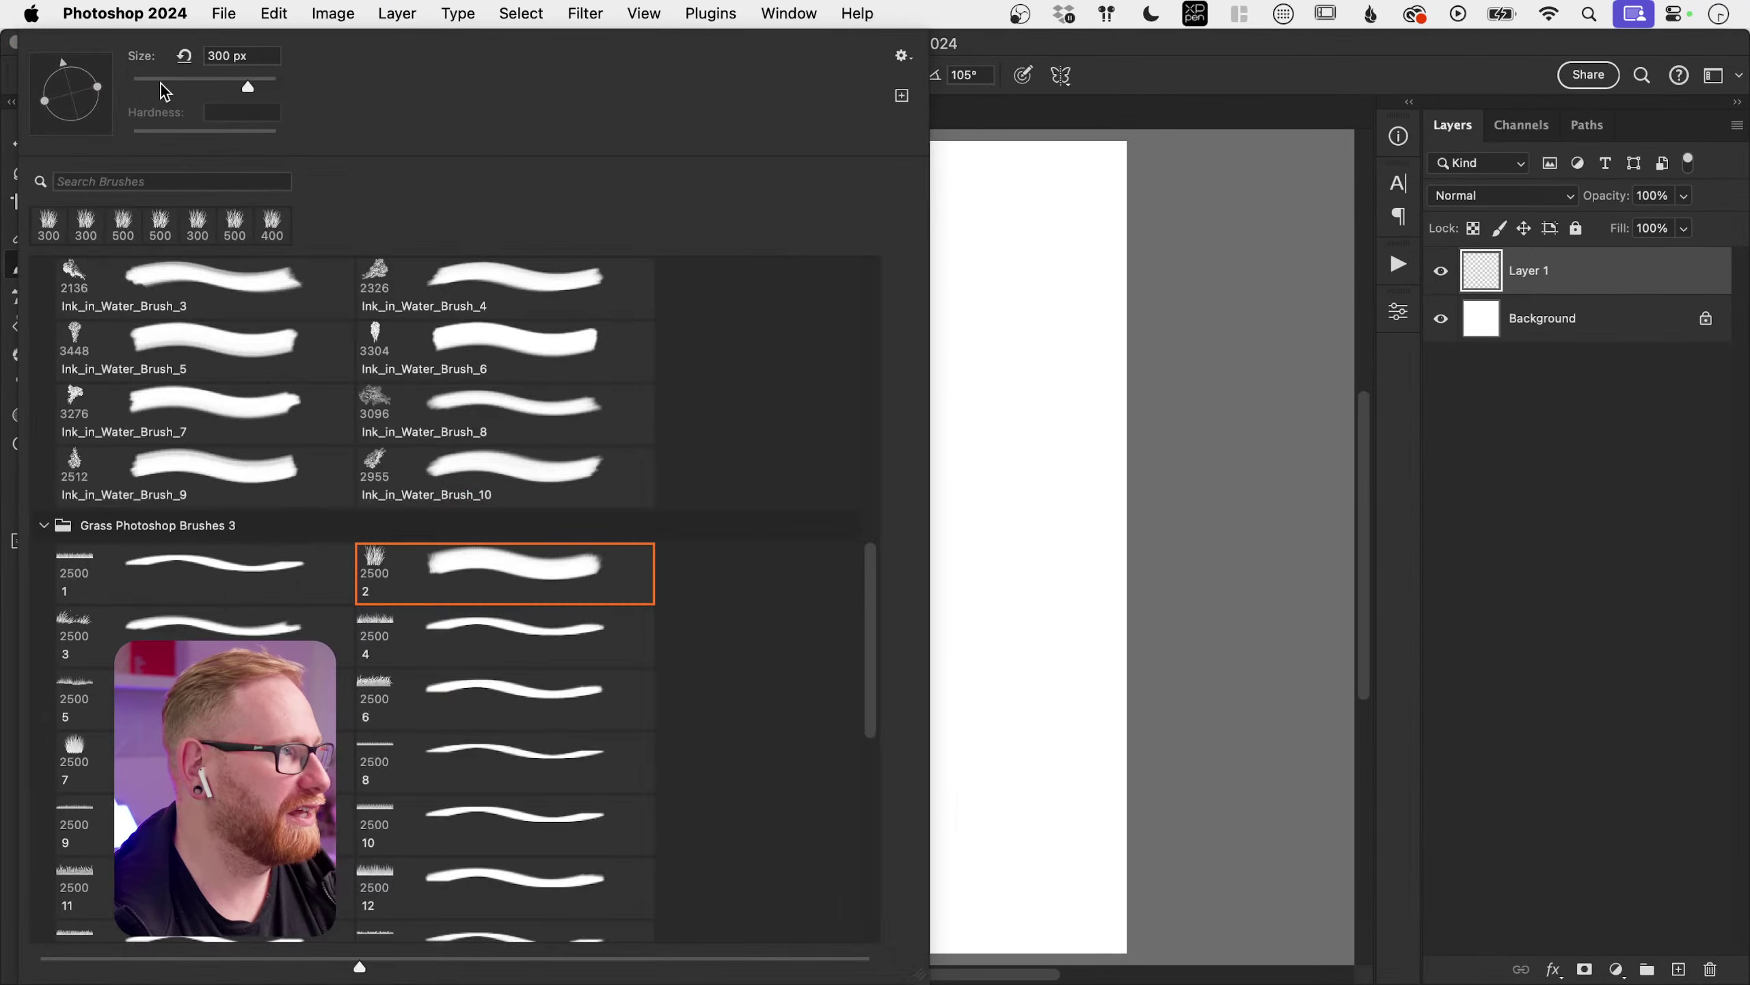
# Step: Choose the Cloud1467 brush from the Clouds-by-Mila brush set
pyautogui.click(43, 528)
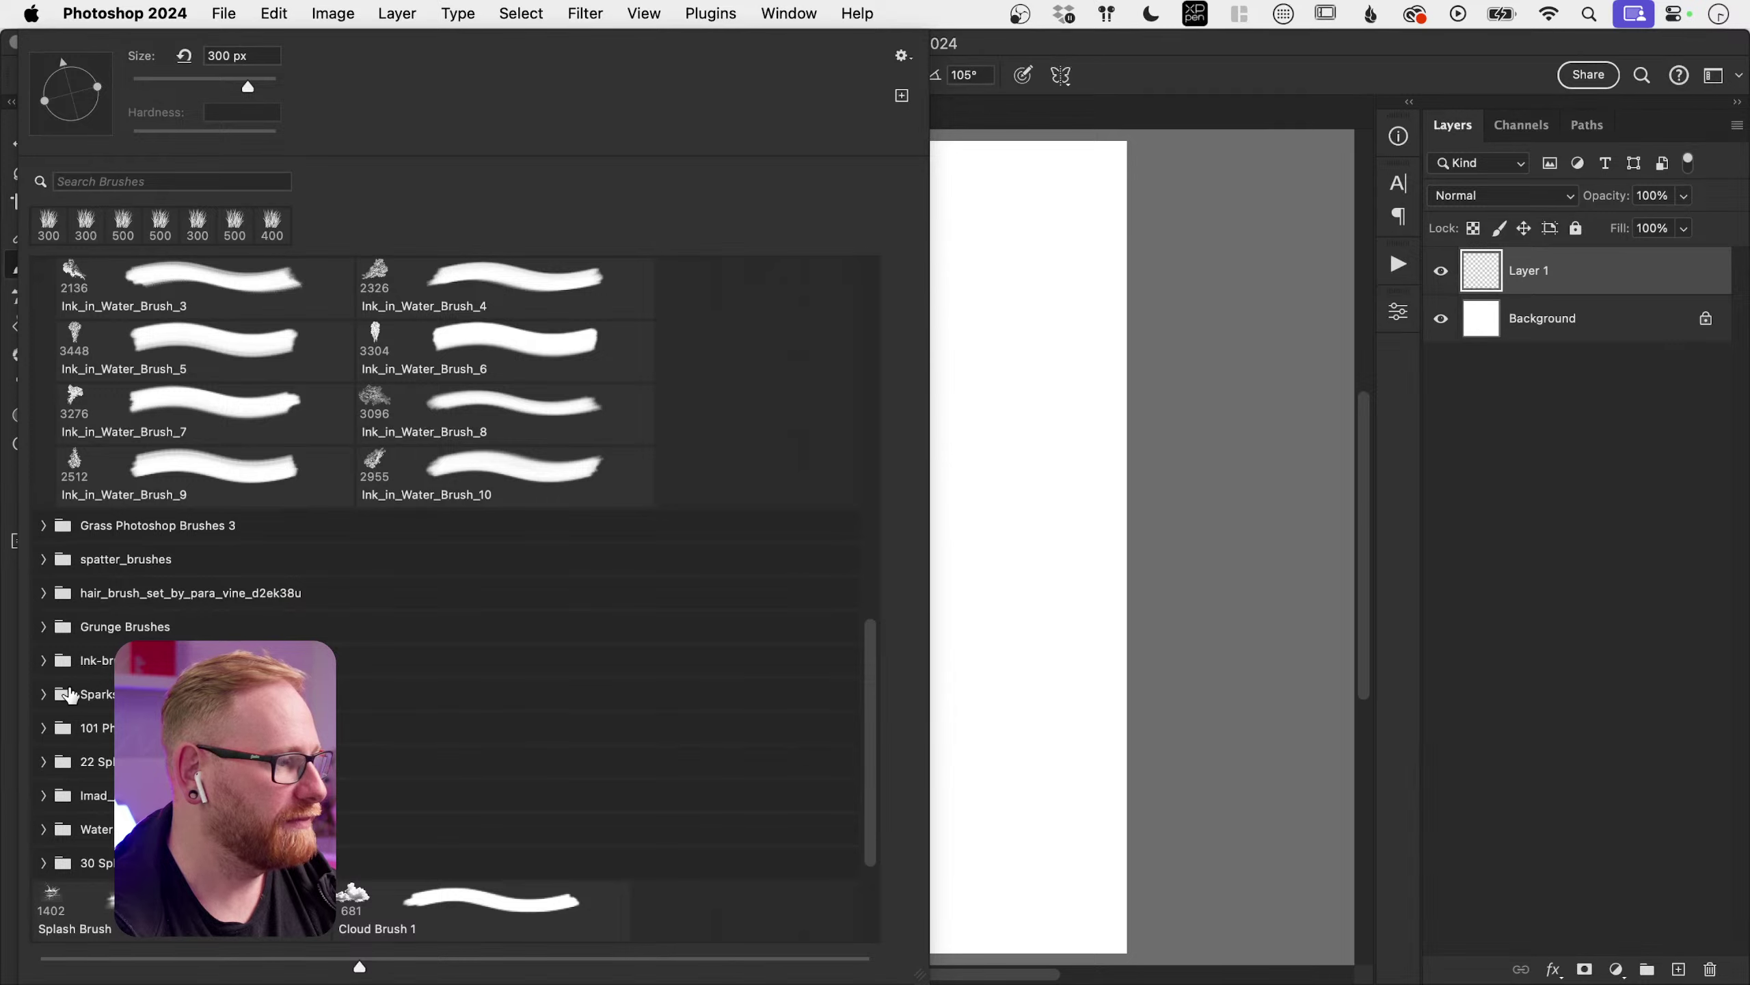
pyautogui.scroll(-5, 448, 552)
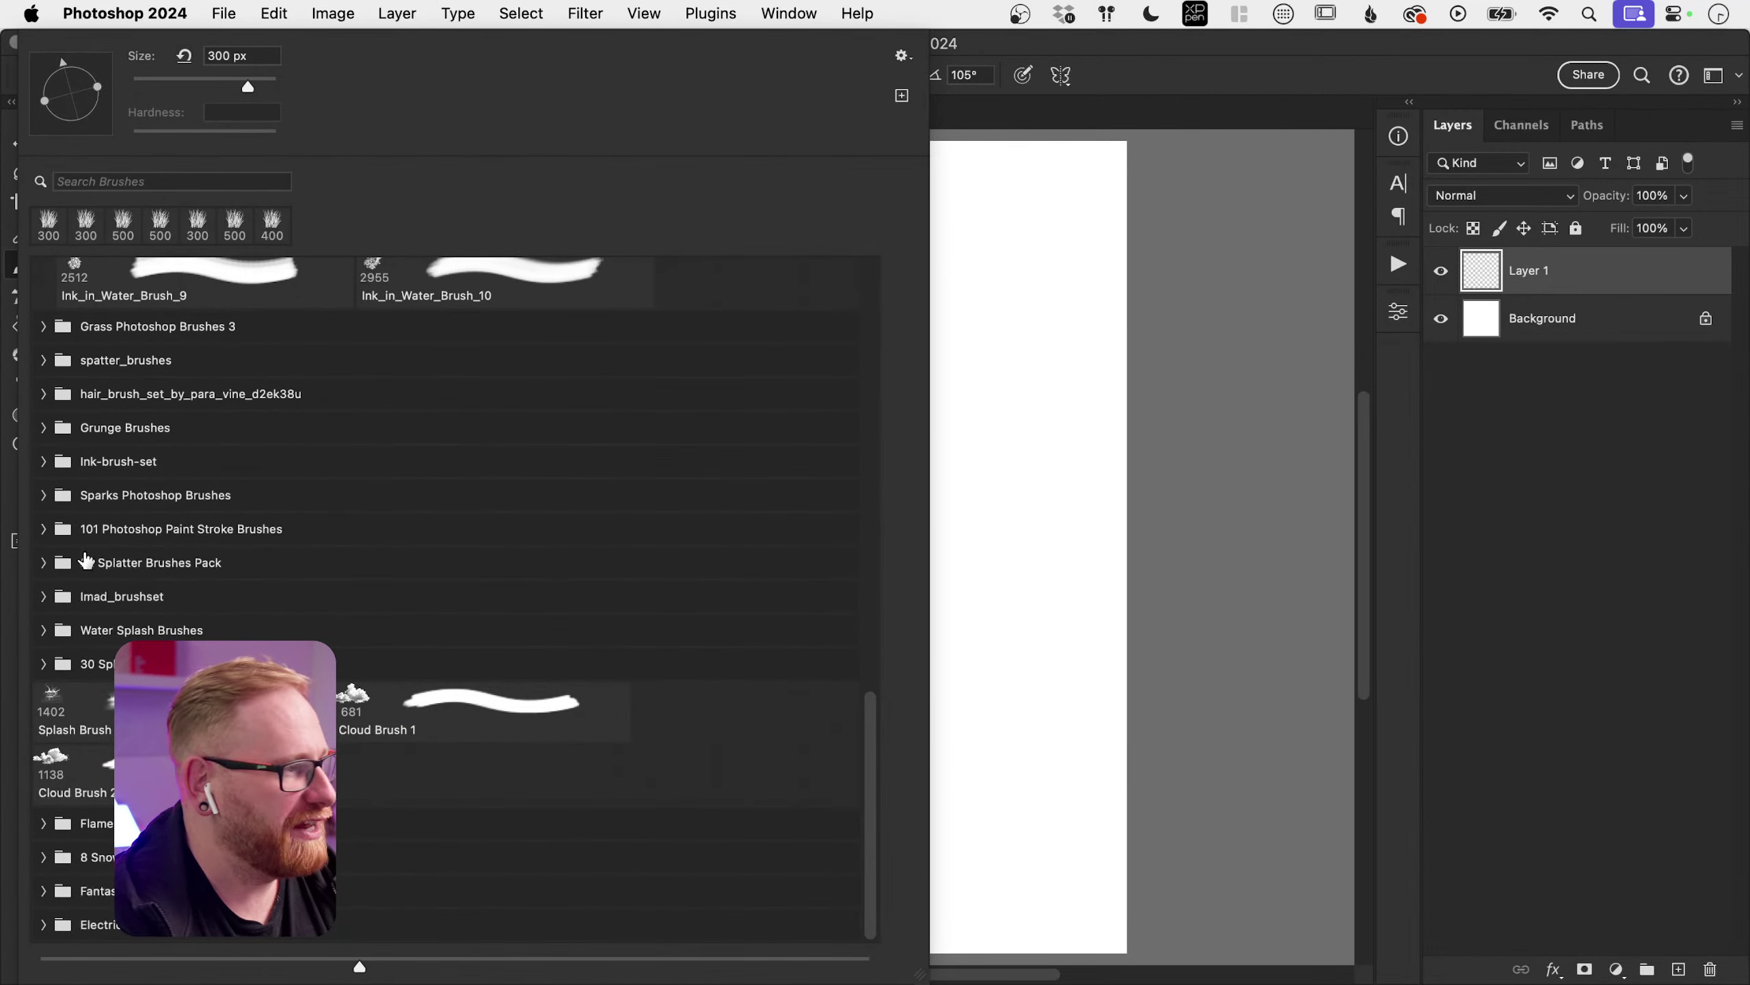
pyautogui.scroll(2, 89, 483)
pyautogui.scroll(10, 89, 482)
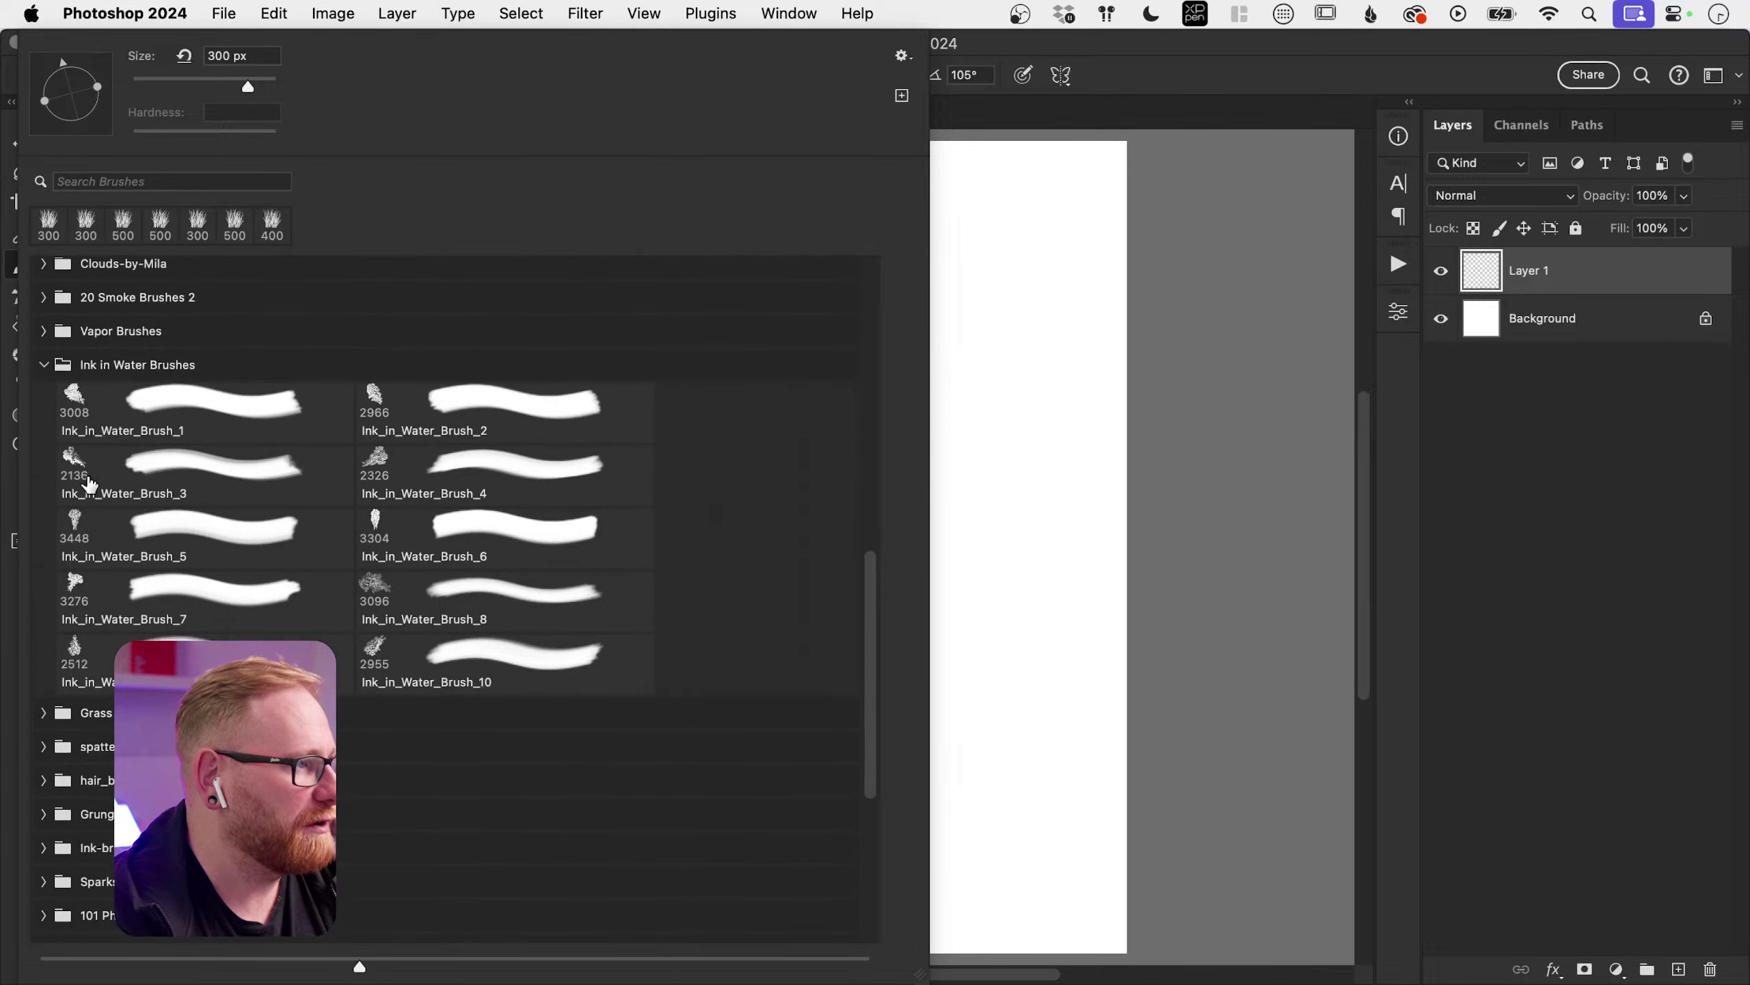
pyautogui.click(44, 617)
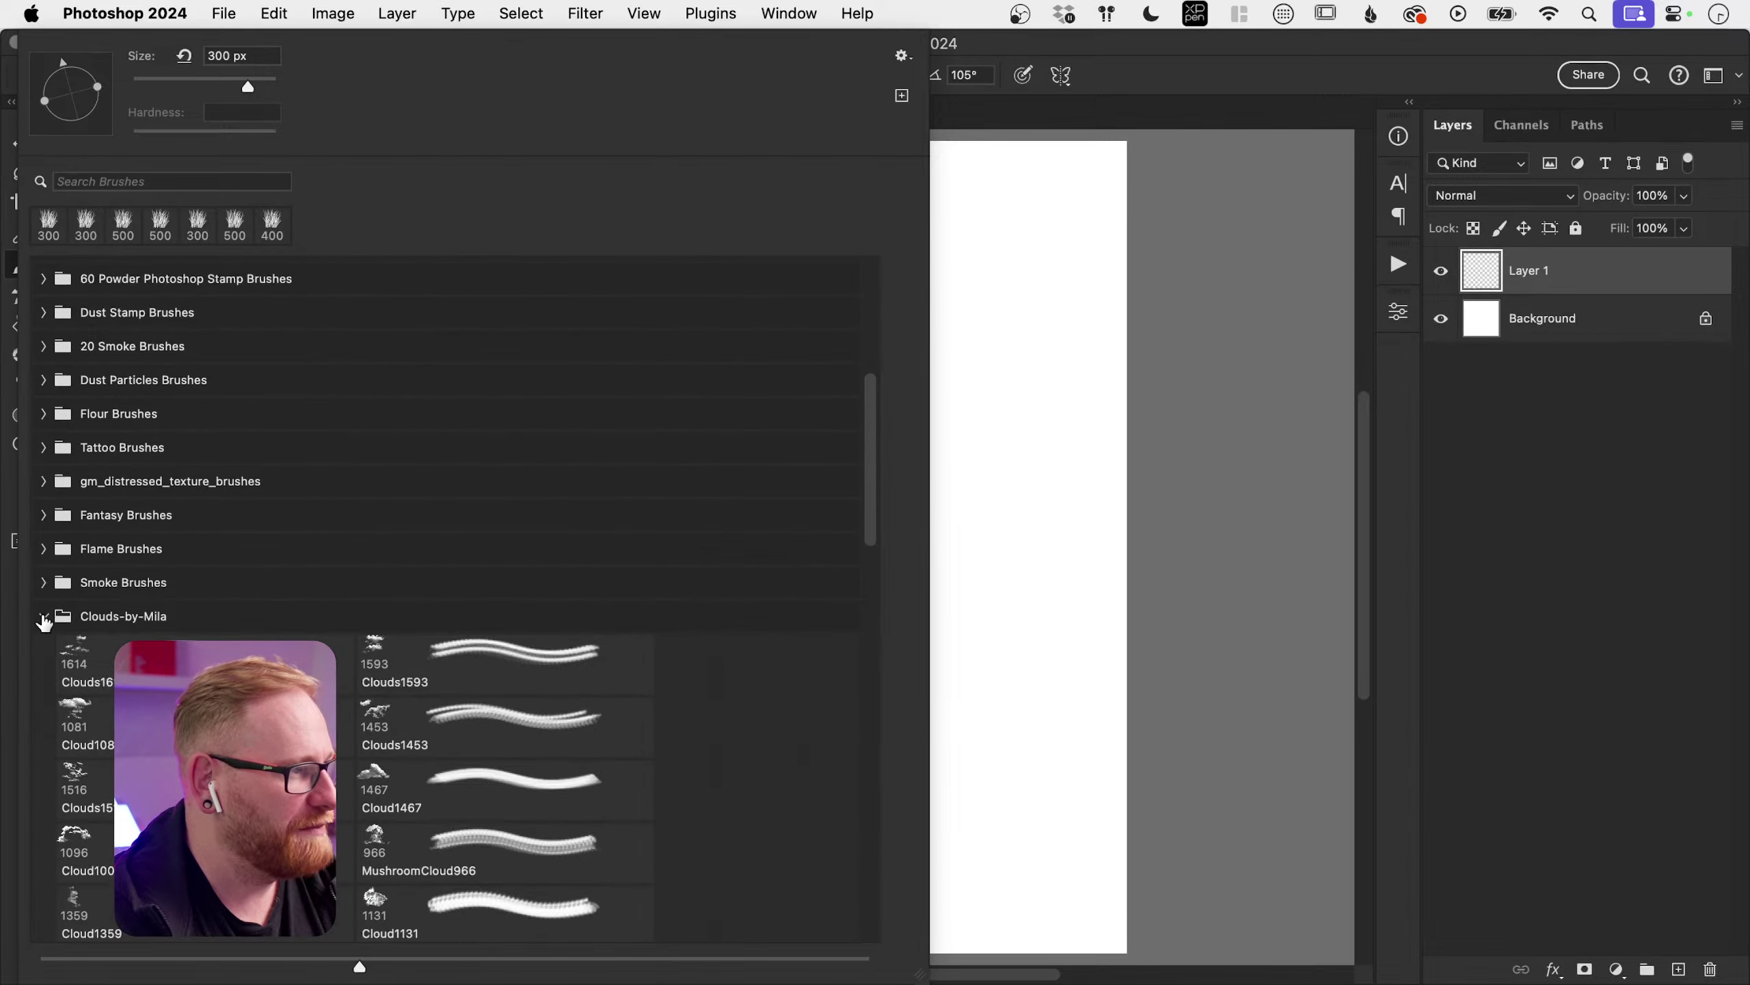
pyautogui.click(406, 813)
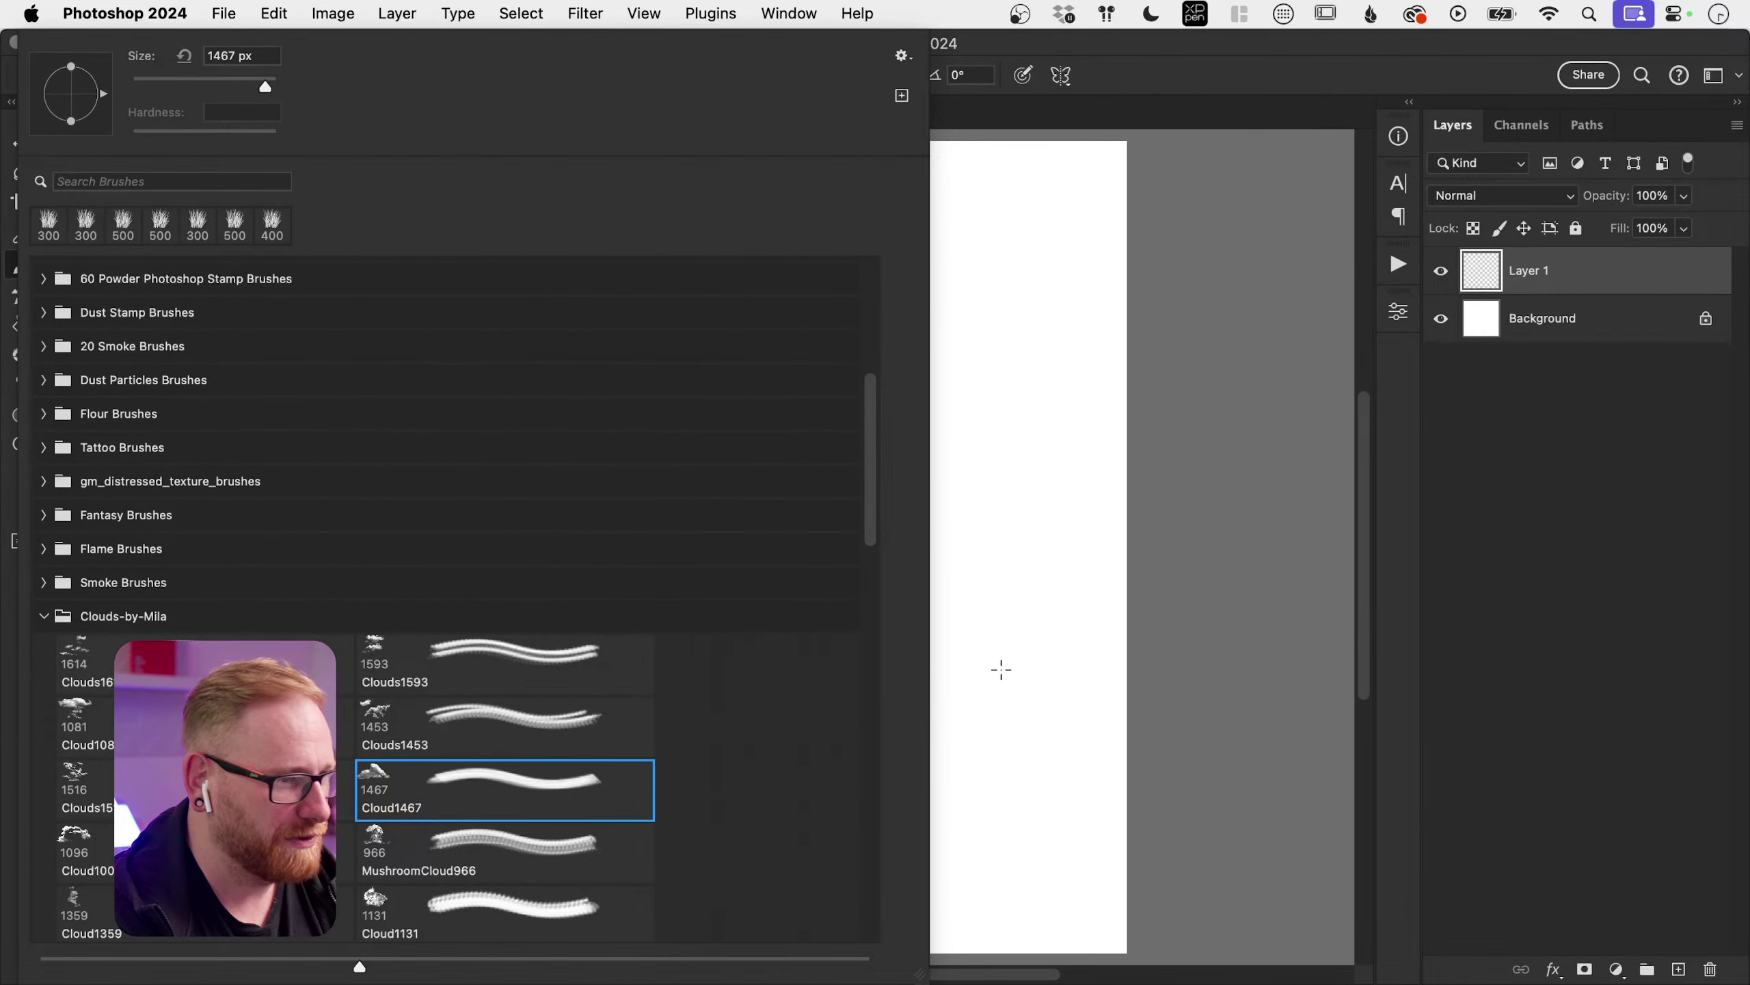
# Step: Stamp a single black cloud with the brush at 700 px near the middle of the blank canvas on Layer 1
pyautogui.click(1047, 651)
pyautogui.hotkey('ctrl', 'z')
pyautogui.press('[')
pyautogui.press('[')
pyautogui.press('[')
pyautogui.press('[')
pyautogui.press('[')
pyautogui.press('[')
pyautogui.press('[')
pyautogui.press('[')
pyautogui.press('[')
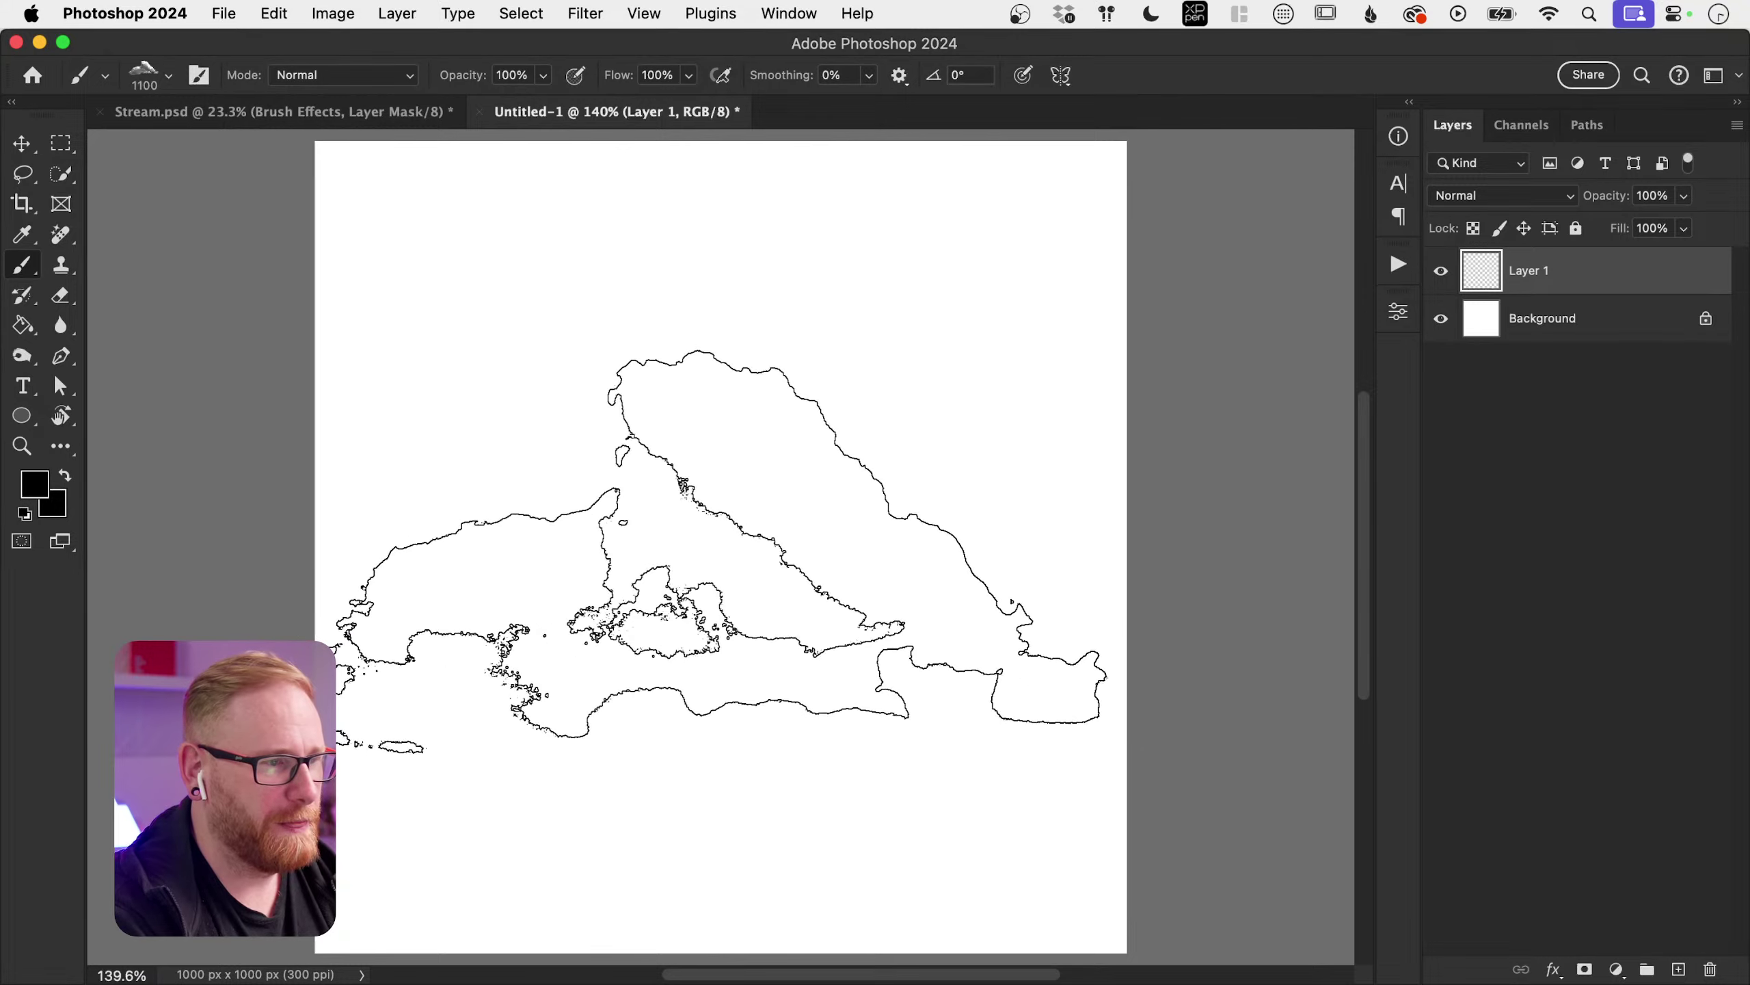
pyautogui.press(']')
pyautogui.press(']')
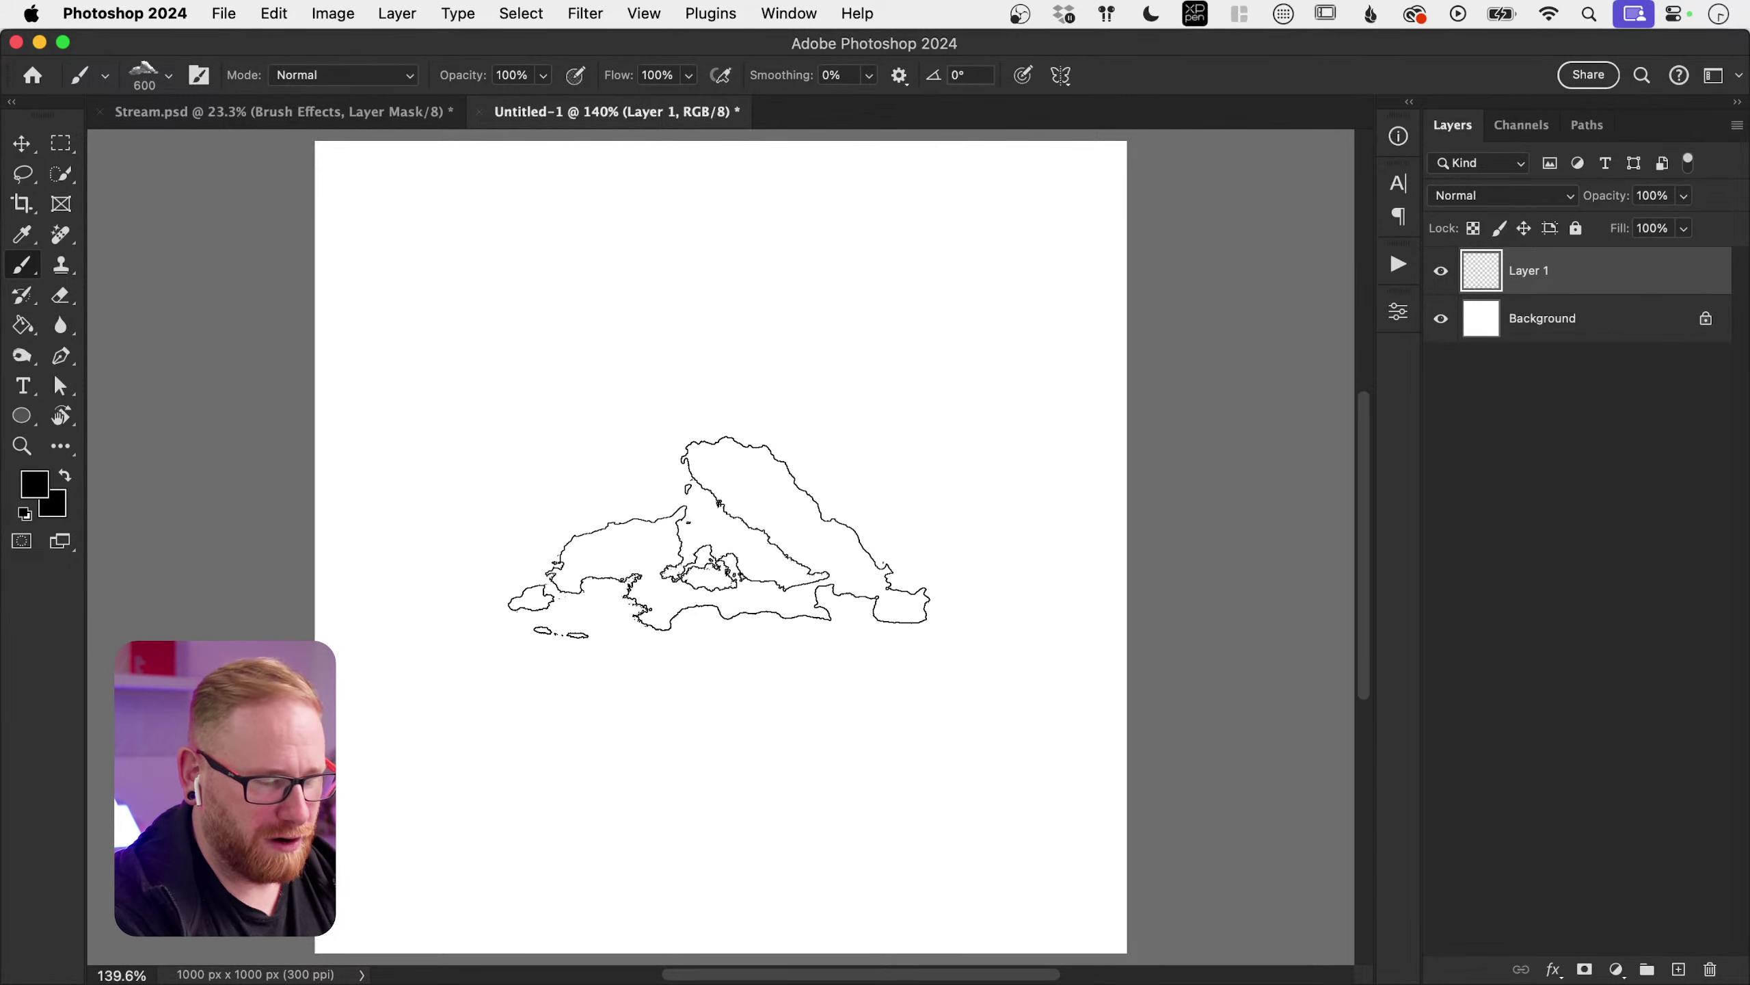
pyautogui.click(717, 535)
pyautogui.press('v')
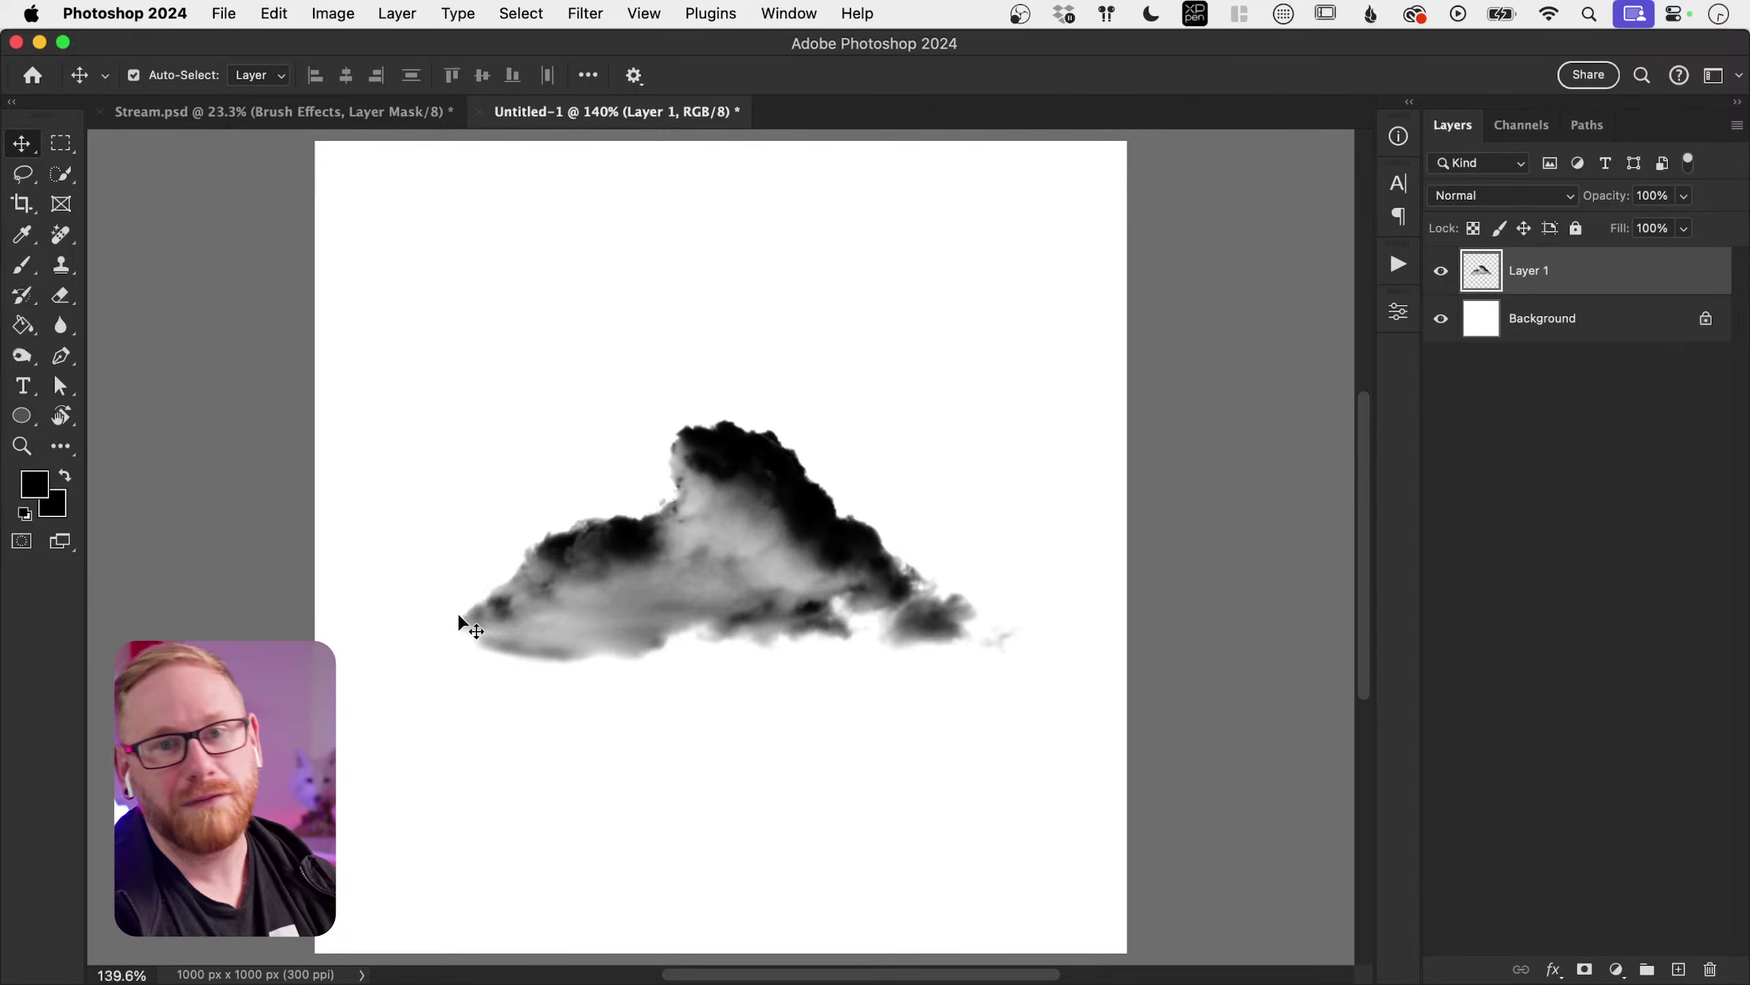
# Step: Select the whole canvas and define the cloud as a new brush preset named Lalalalalala
pyautogui.press('super+a')
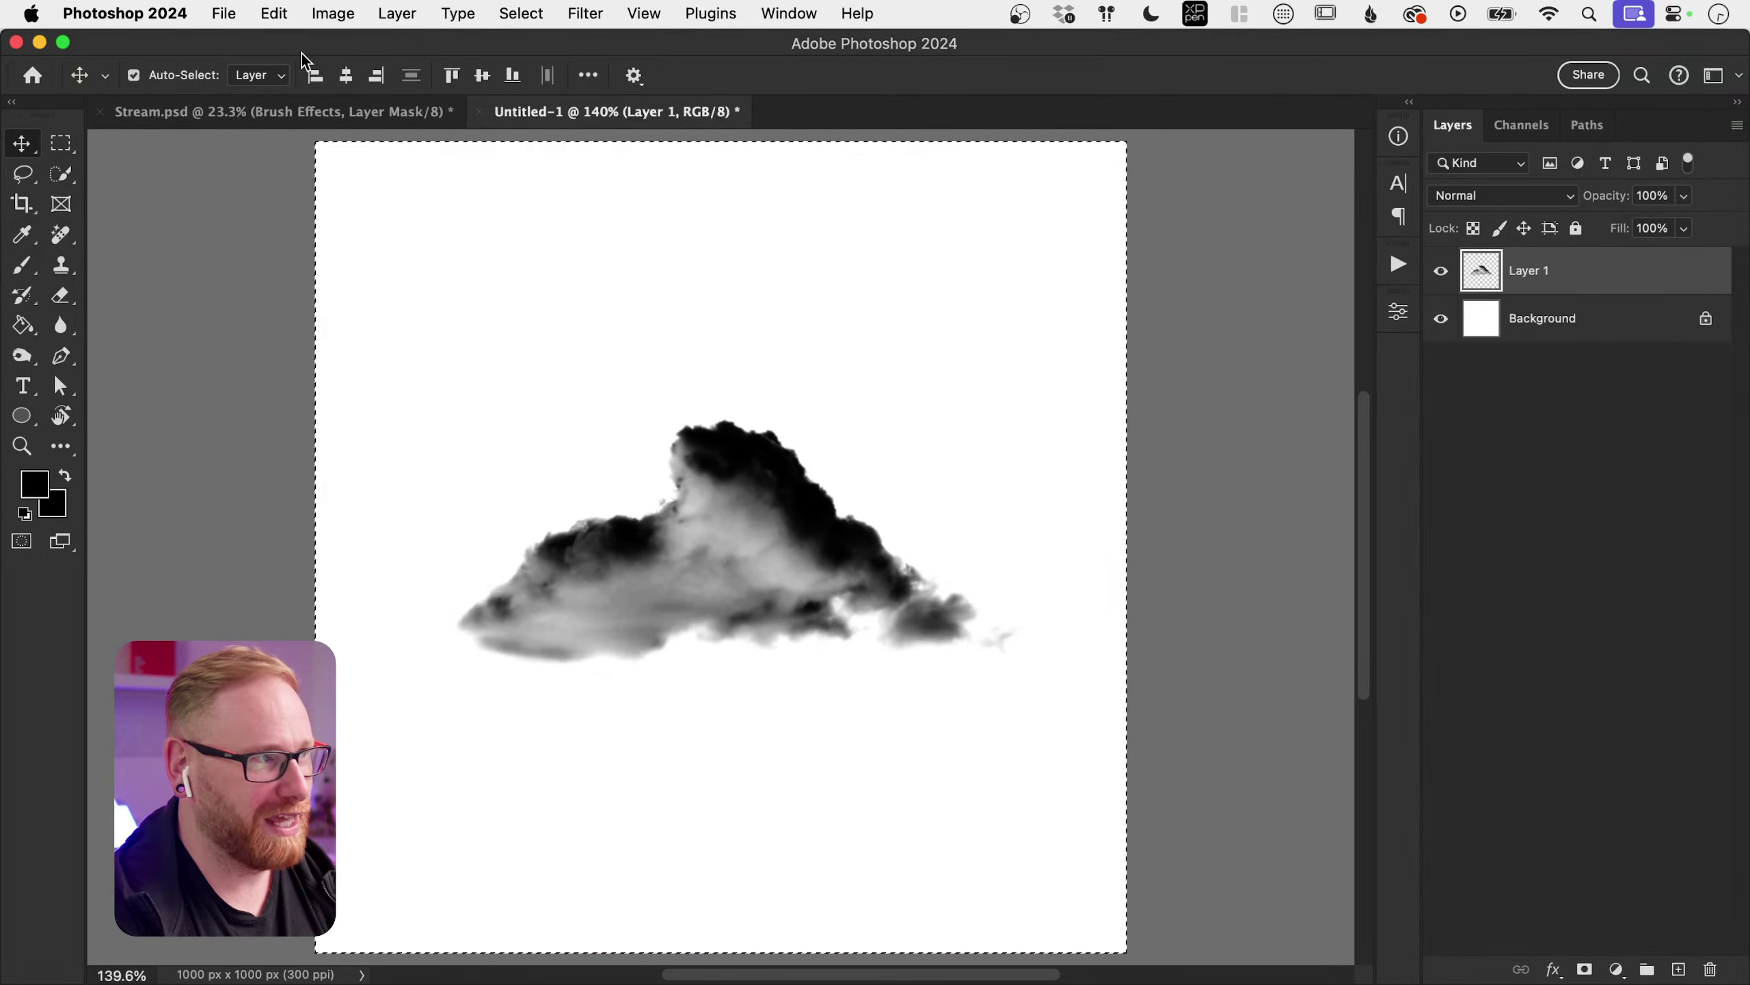
pyautogui.click(276, 13)
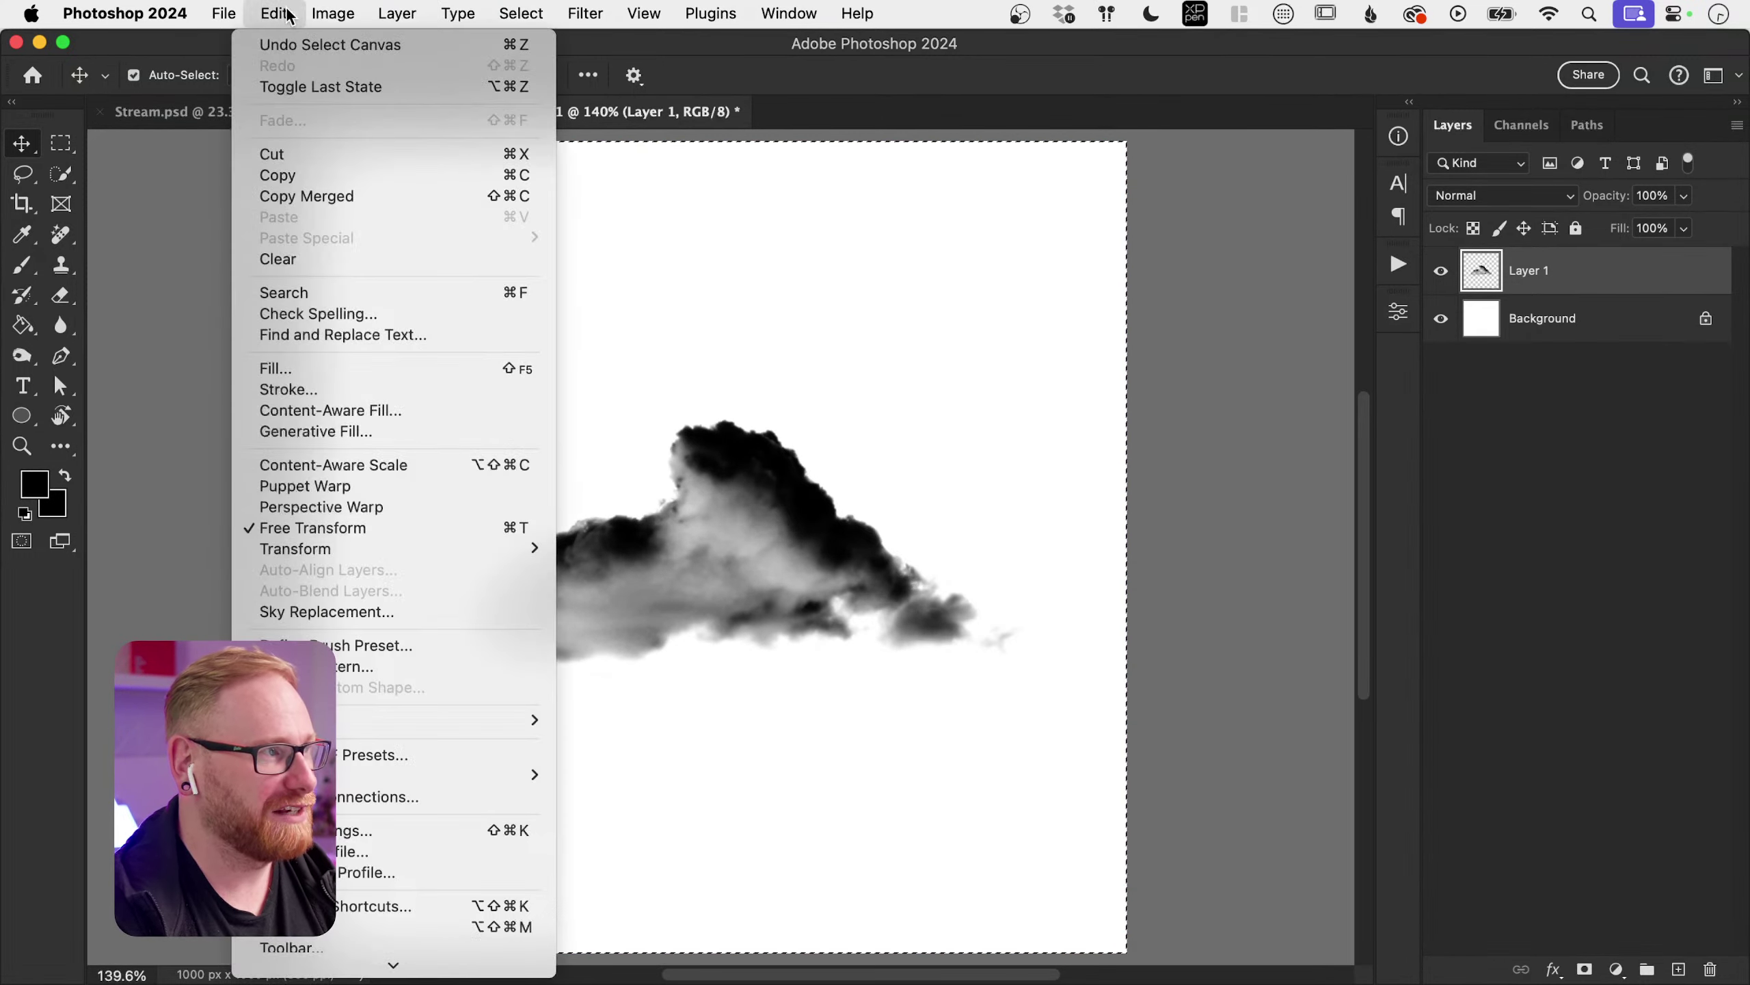
pyautogui.click(388, 644)
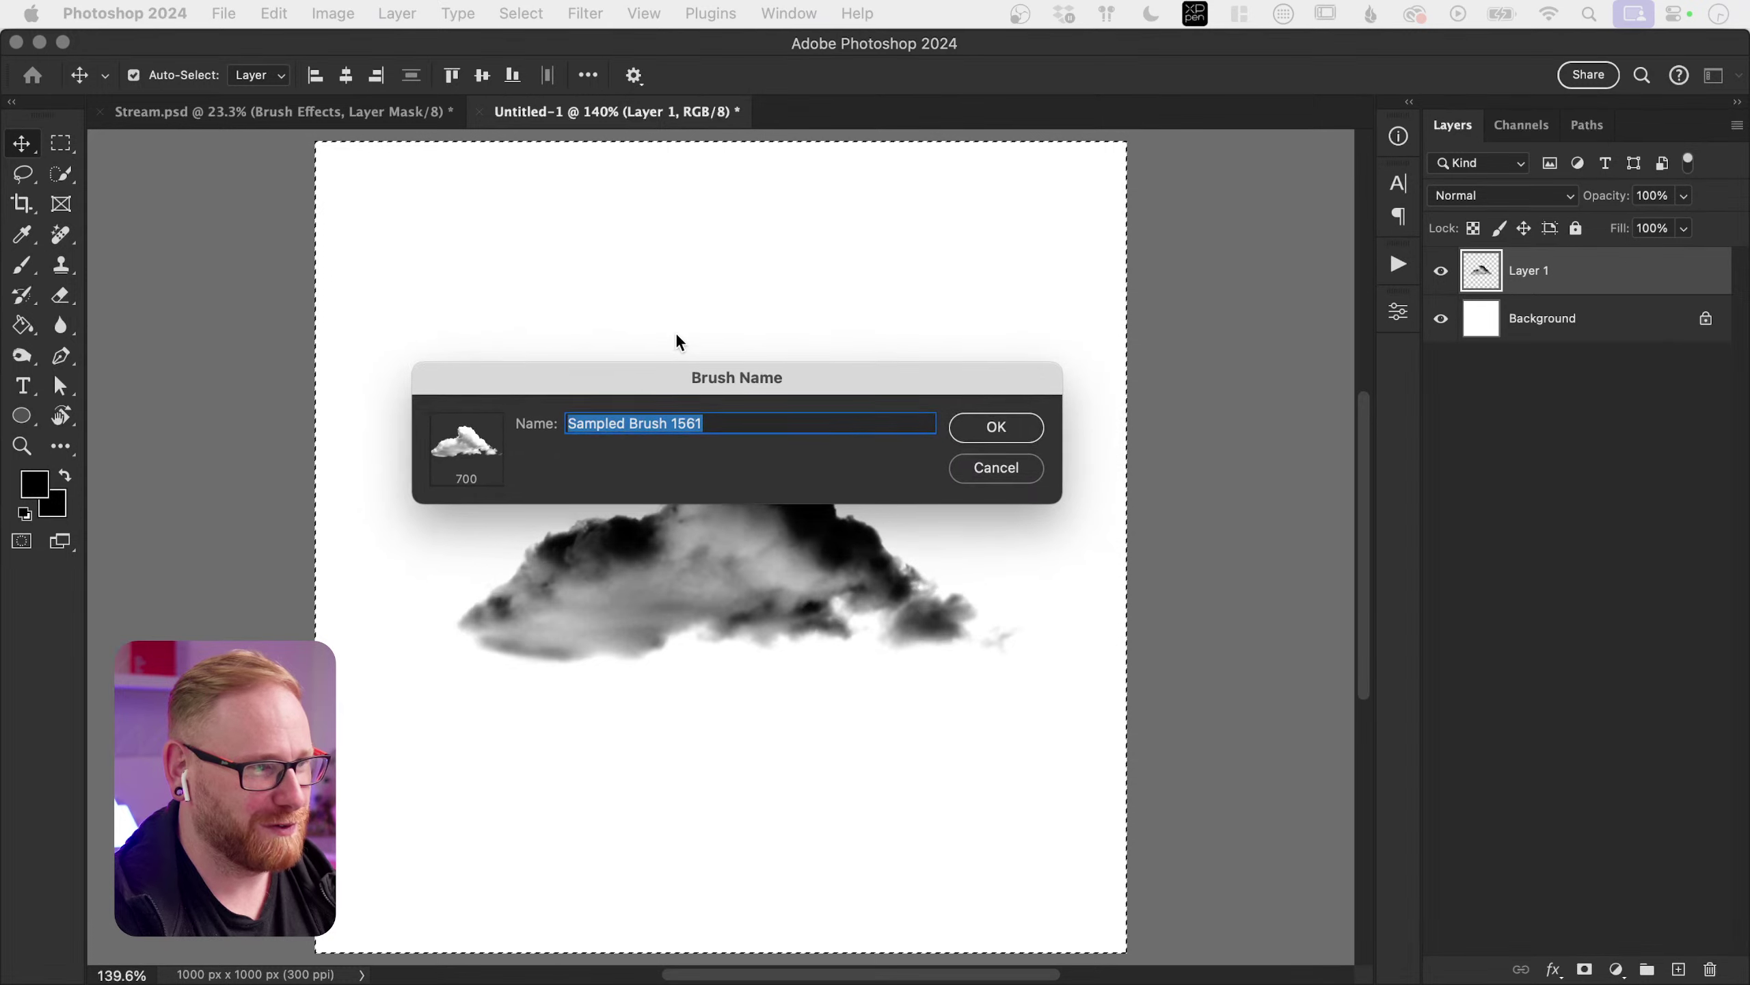
pyautogui.press('BackSpace')
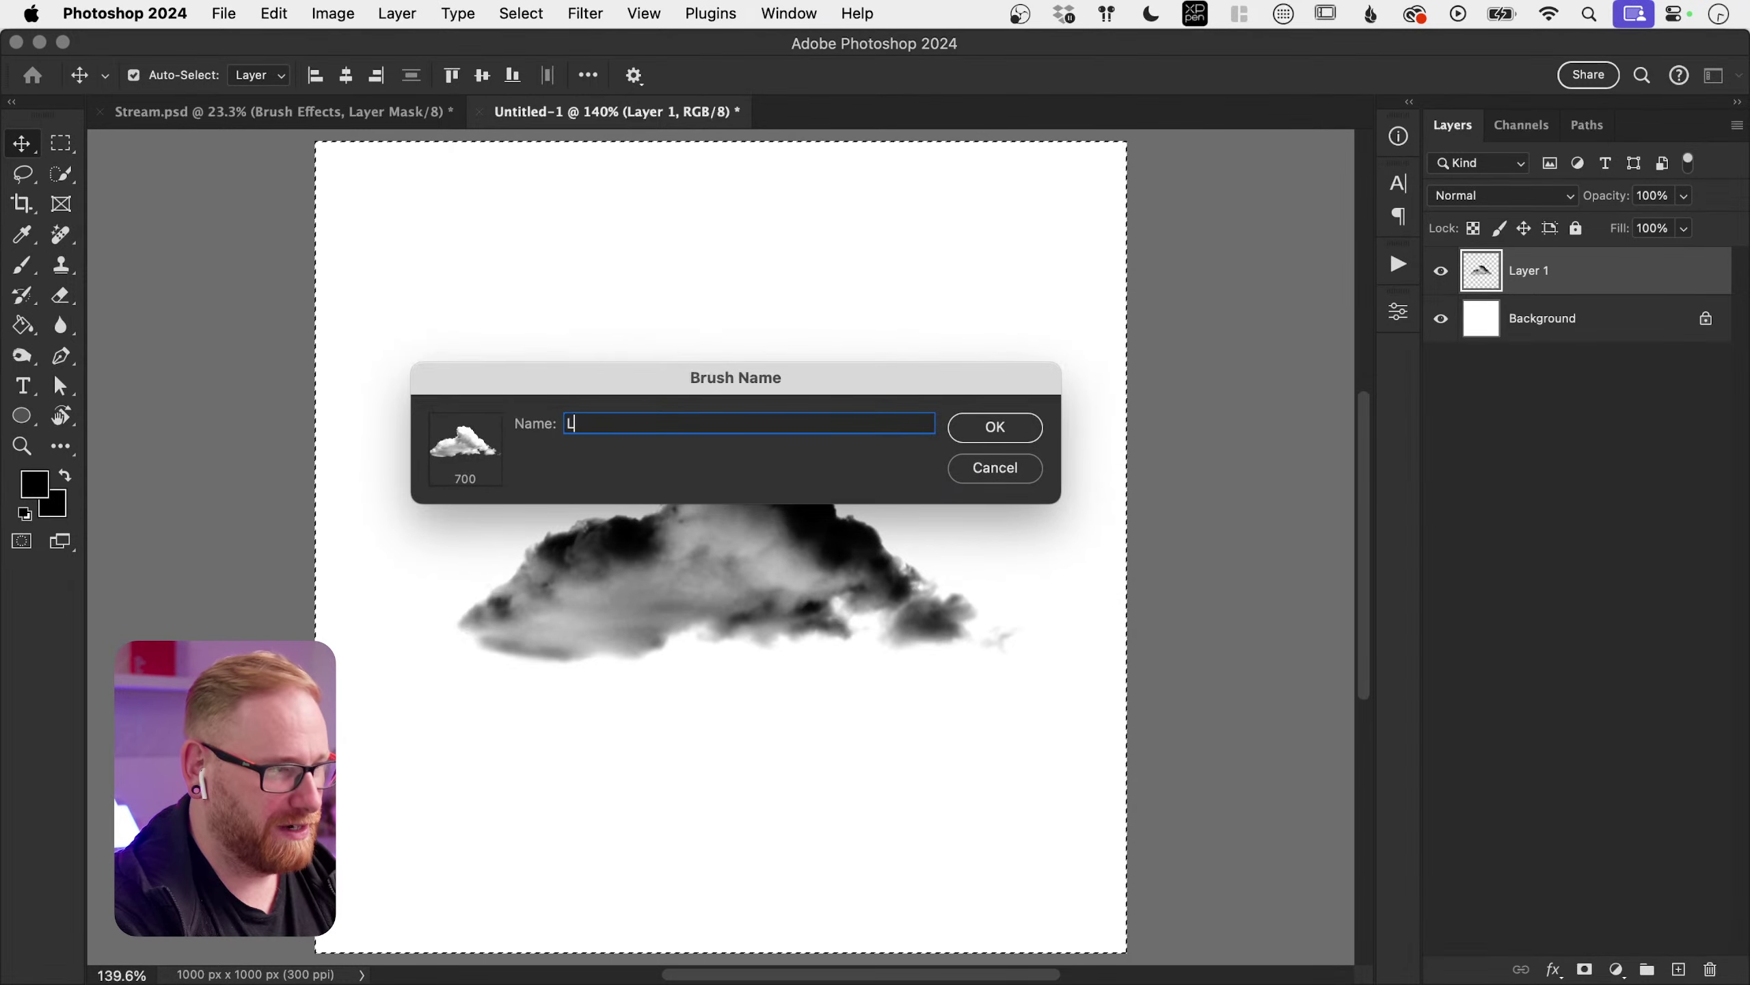
pyautogui.write('Lalalalalala')
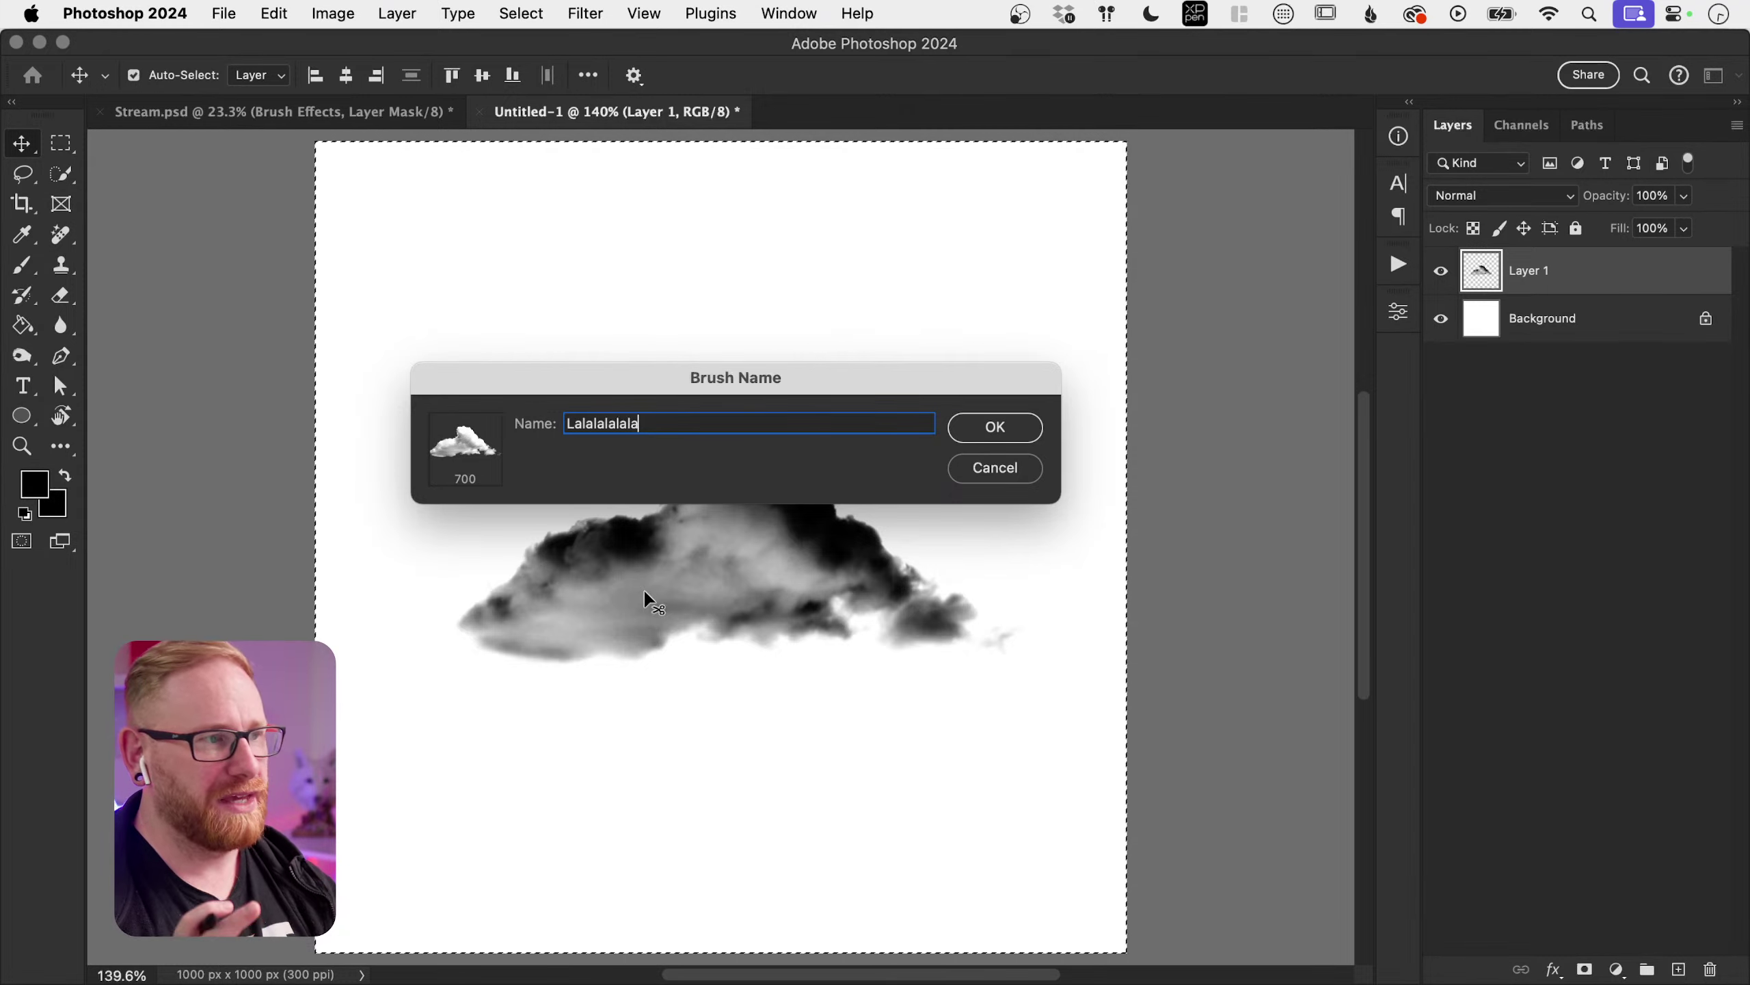
pyautogui.click(992, 428)
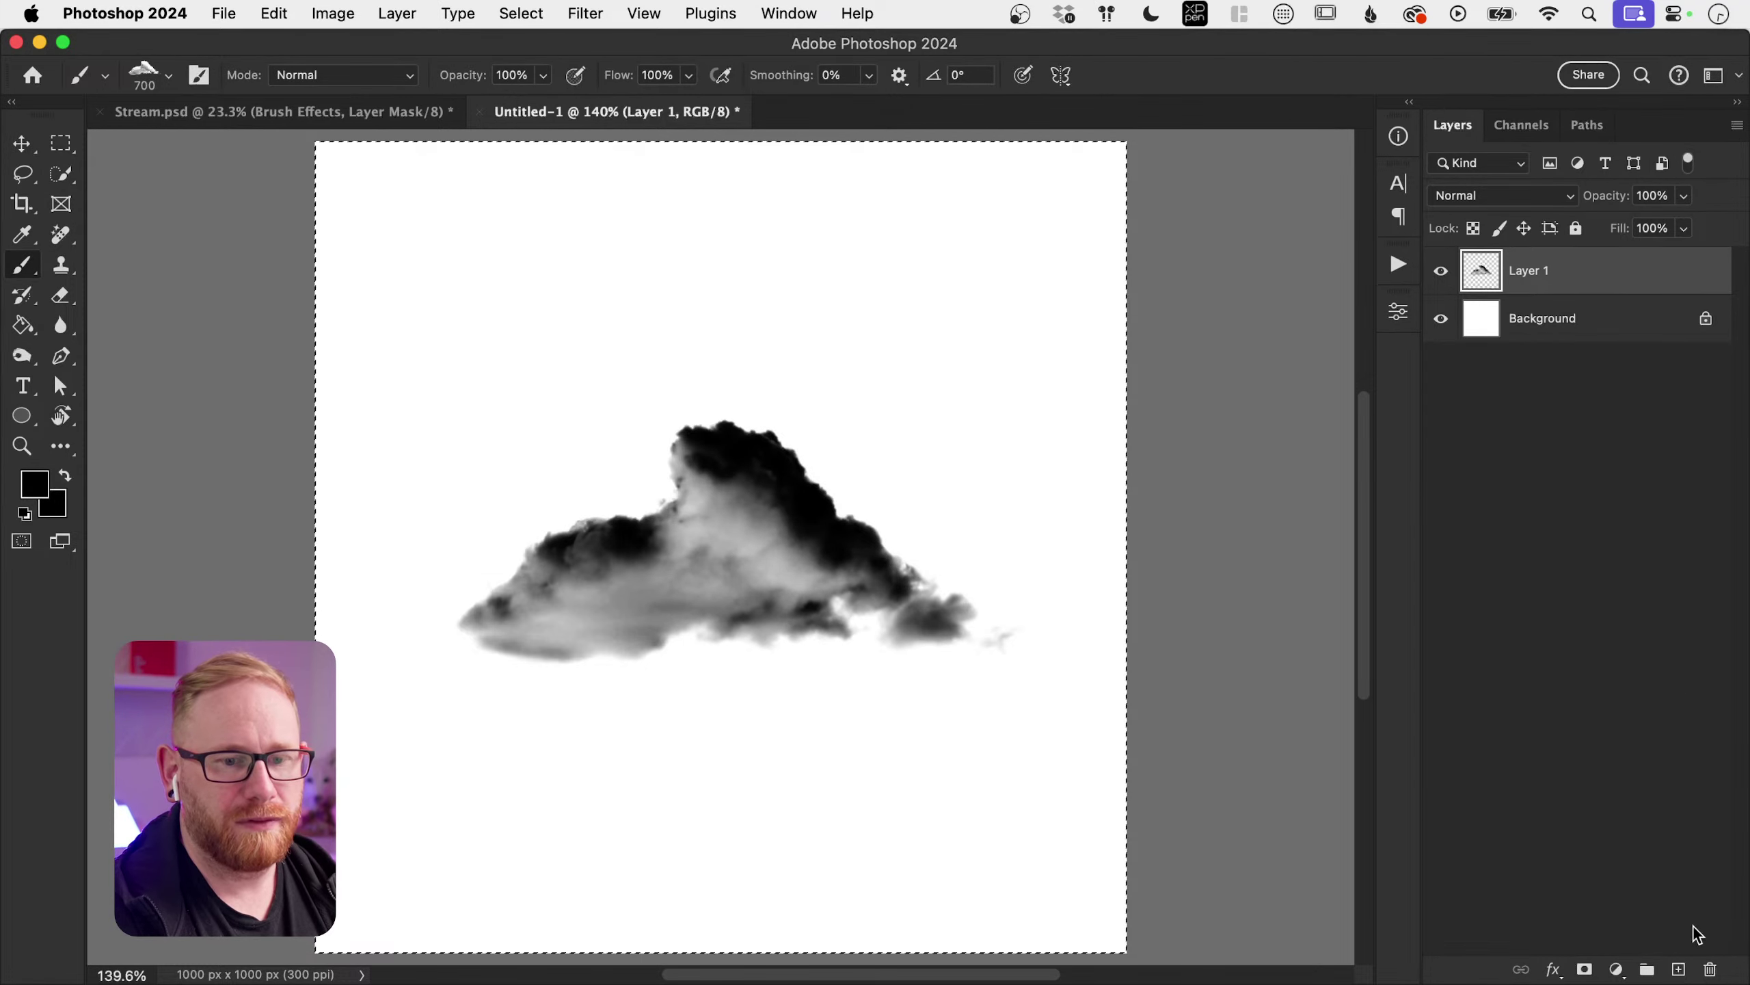
# Step: Add a new layer and stamp three black clouds on it with the new brush at 700 px
pyautogui.click(1679, 970)
pyautogui.click(676, 363)
pyautogui.click(1006, 363)
pyautogui.click(875, 733)
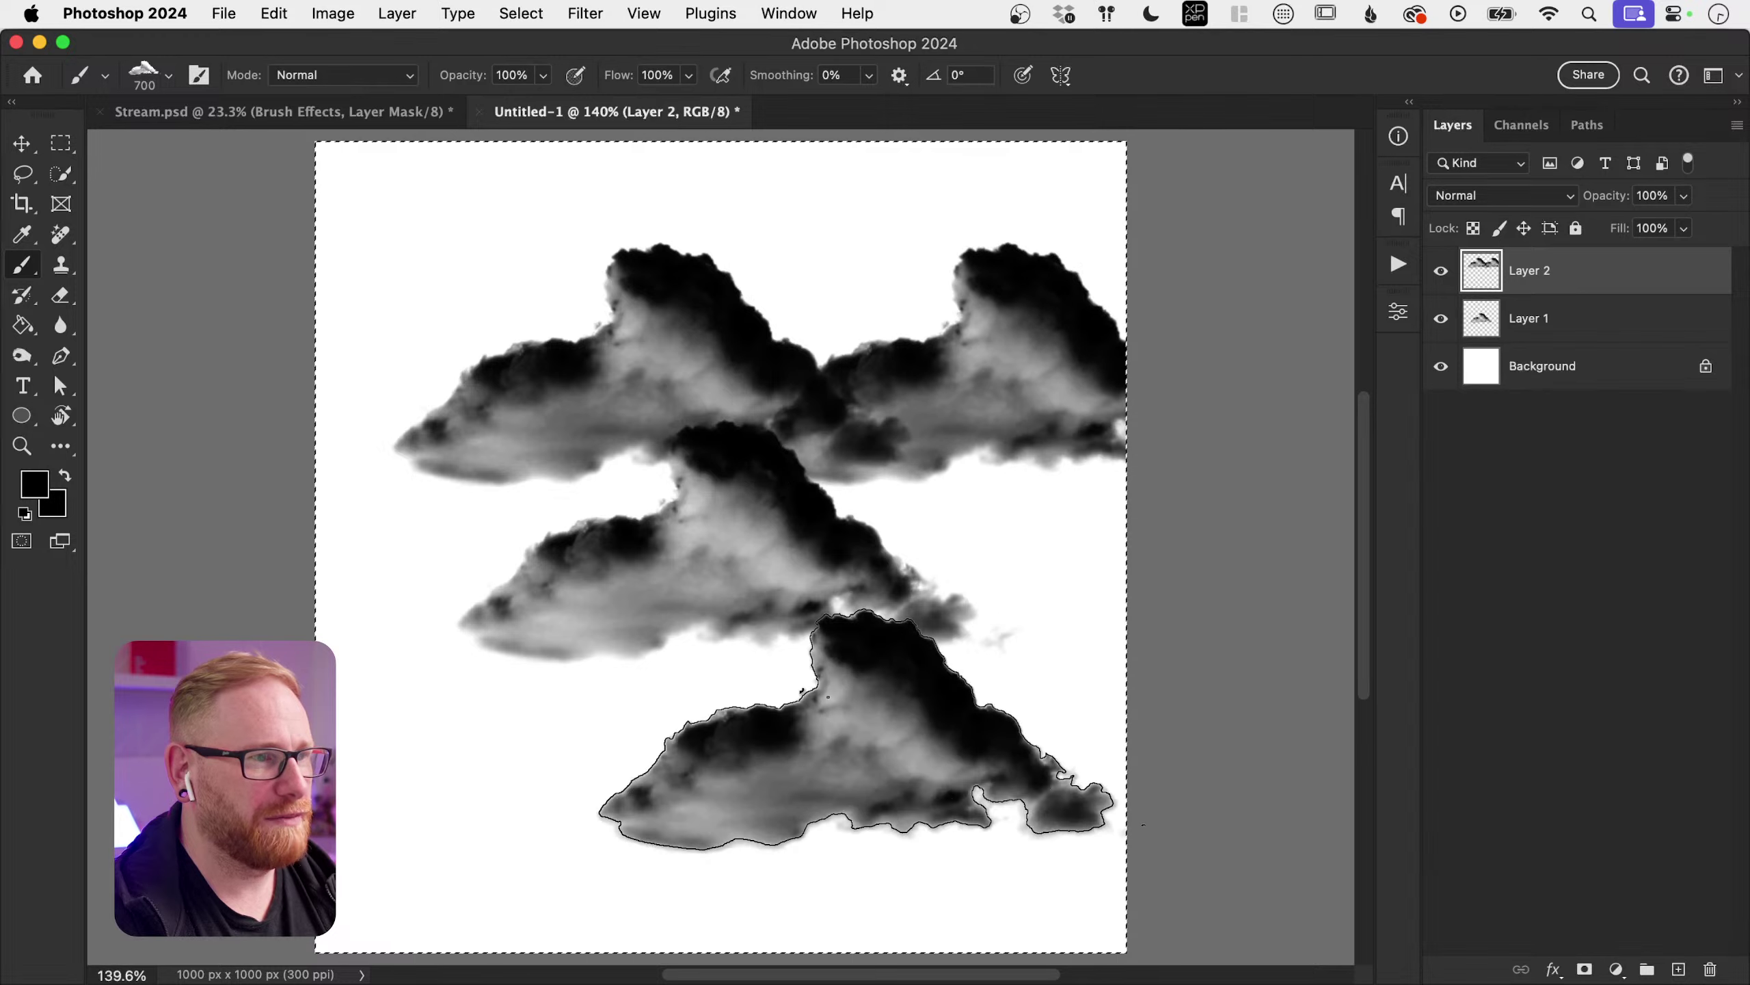
# Step: Reduce the cloud brush to 250 px and stamp several small black clouds around the large ones
pyautogui.press('[')
pyautogui.press('[')
pyautogui.press('[')
pyautogui.press('[')
pyautogui.press('[')
pyautogui.click(496, 744)
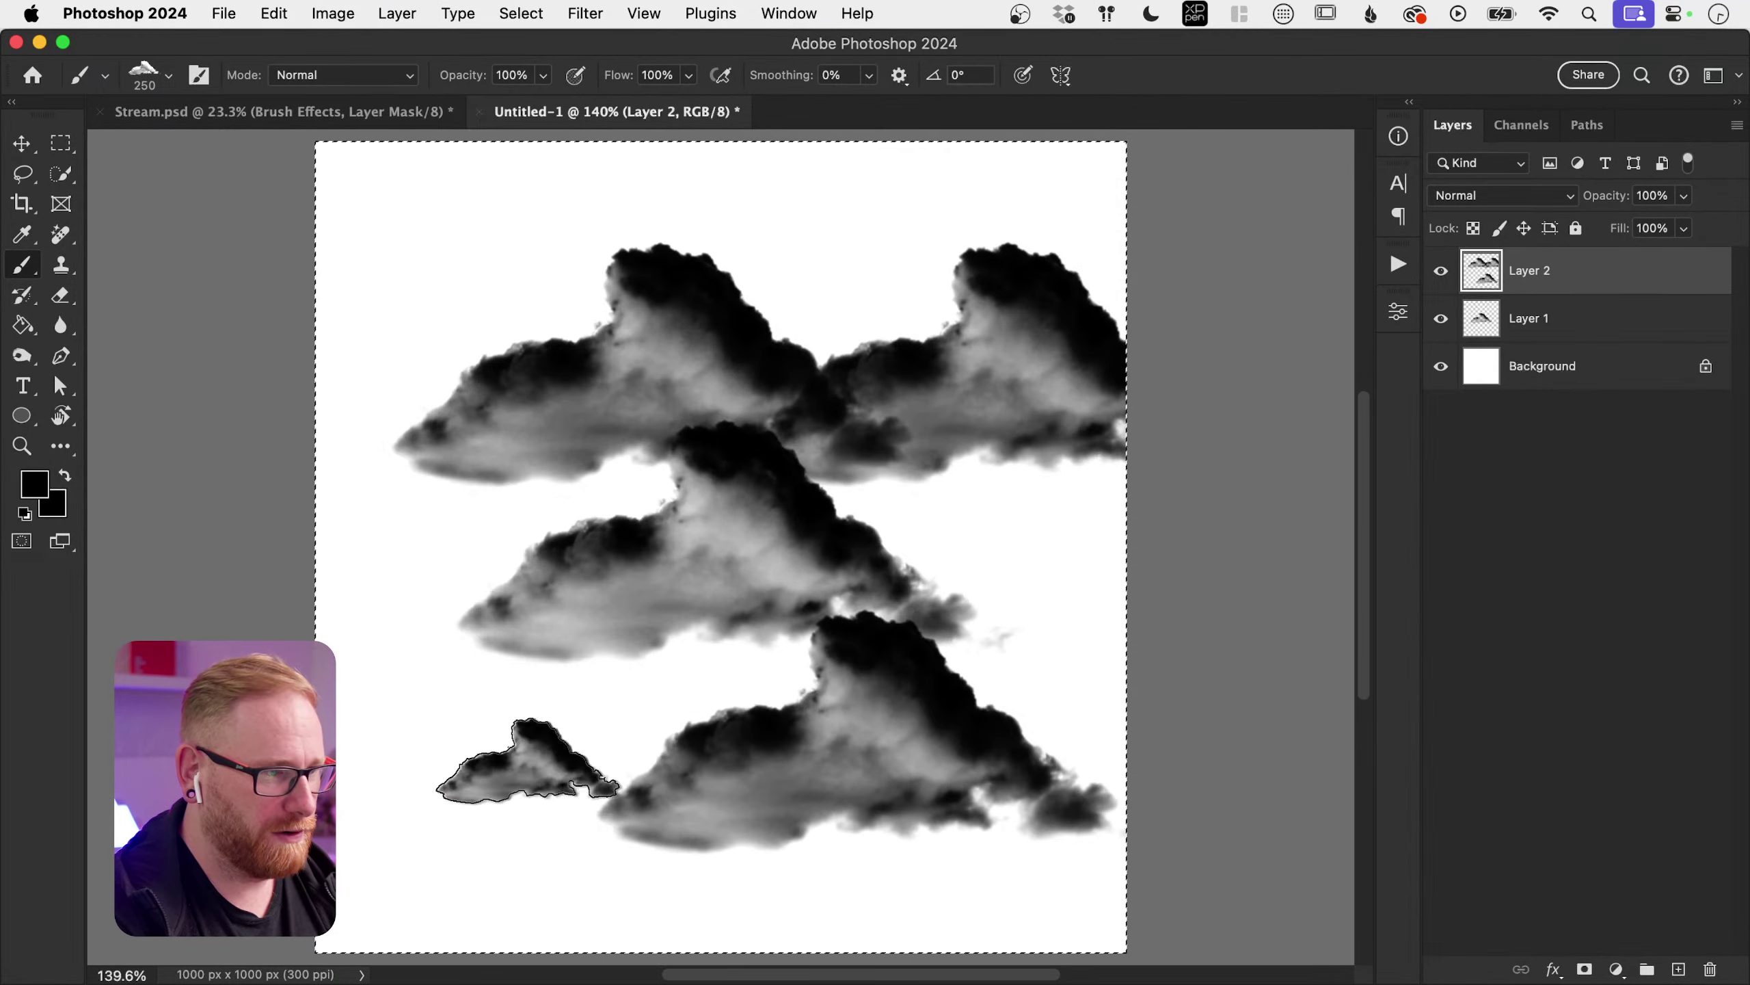
pyautogui.click(425, 648)
pyautogui.click(419, 545)
pyautogui.click(419, 341)
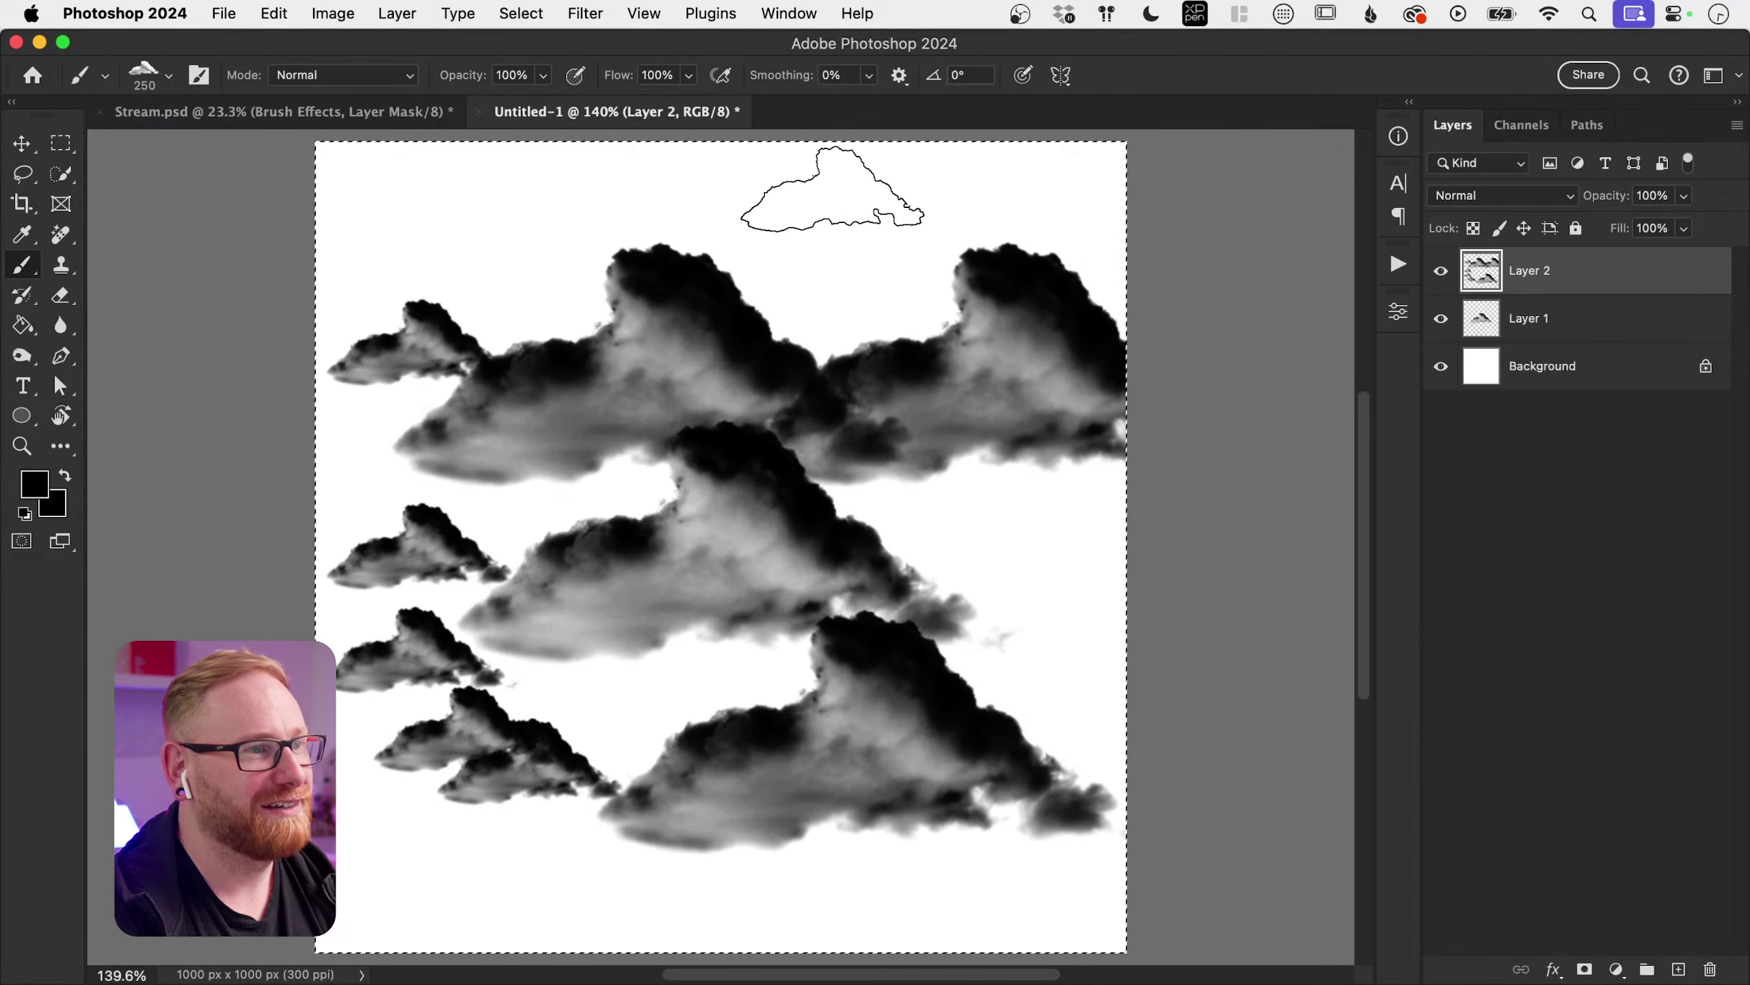
pyautogui.click(839, 186)
# Step: Cover much of Layer 2 with a winding black stroke and stamp a small white cloud on it
pyautogui.click(477, 241)
pyautogui.moveTo(477, 242)
pyautogui.mouseDown()
pyautogui.moveTo(841, 586)
pyautogui.moveTo(762, 294)
pyautogui.moveTo(899, 501)
pyautogui.moveTo(827, 545)
pyautogui.mouseUp()
pyautogui.press('x')
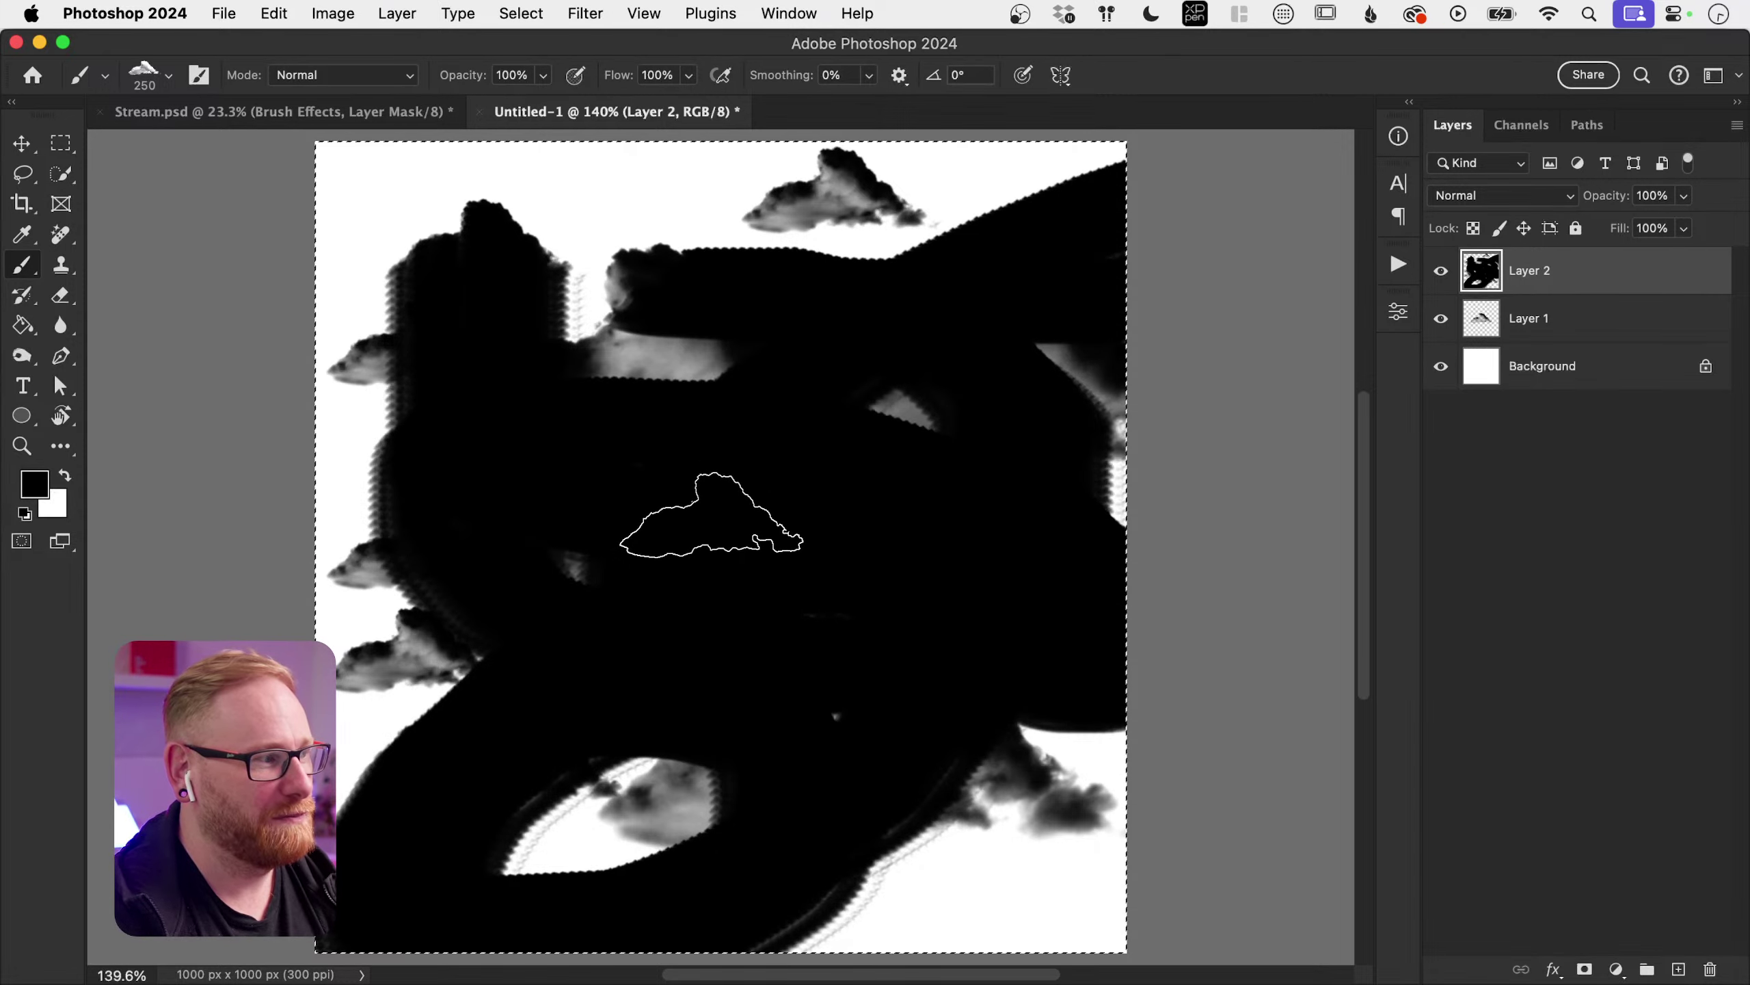
pyautogui.click(702, 516)
# Step: Enlarge the cloud brush to 800 px and stamp large clouds alternately in black and white across Layer 2
pyautogui.press('x')
pyautogui.press(']')
pyautogui.press(']')
pyautogui.press(']')
pyautogui.press(']')
pyautogui.press(']')
pyautogui.press(']')
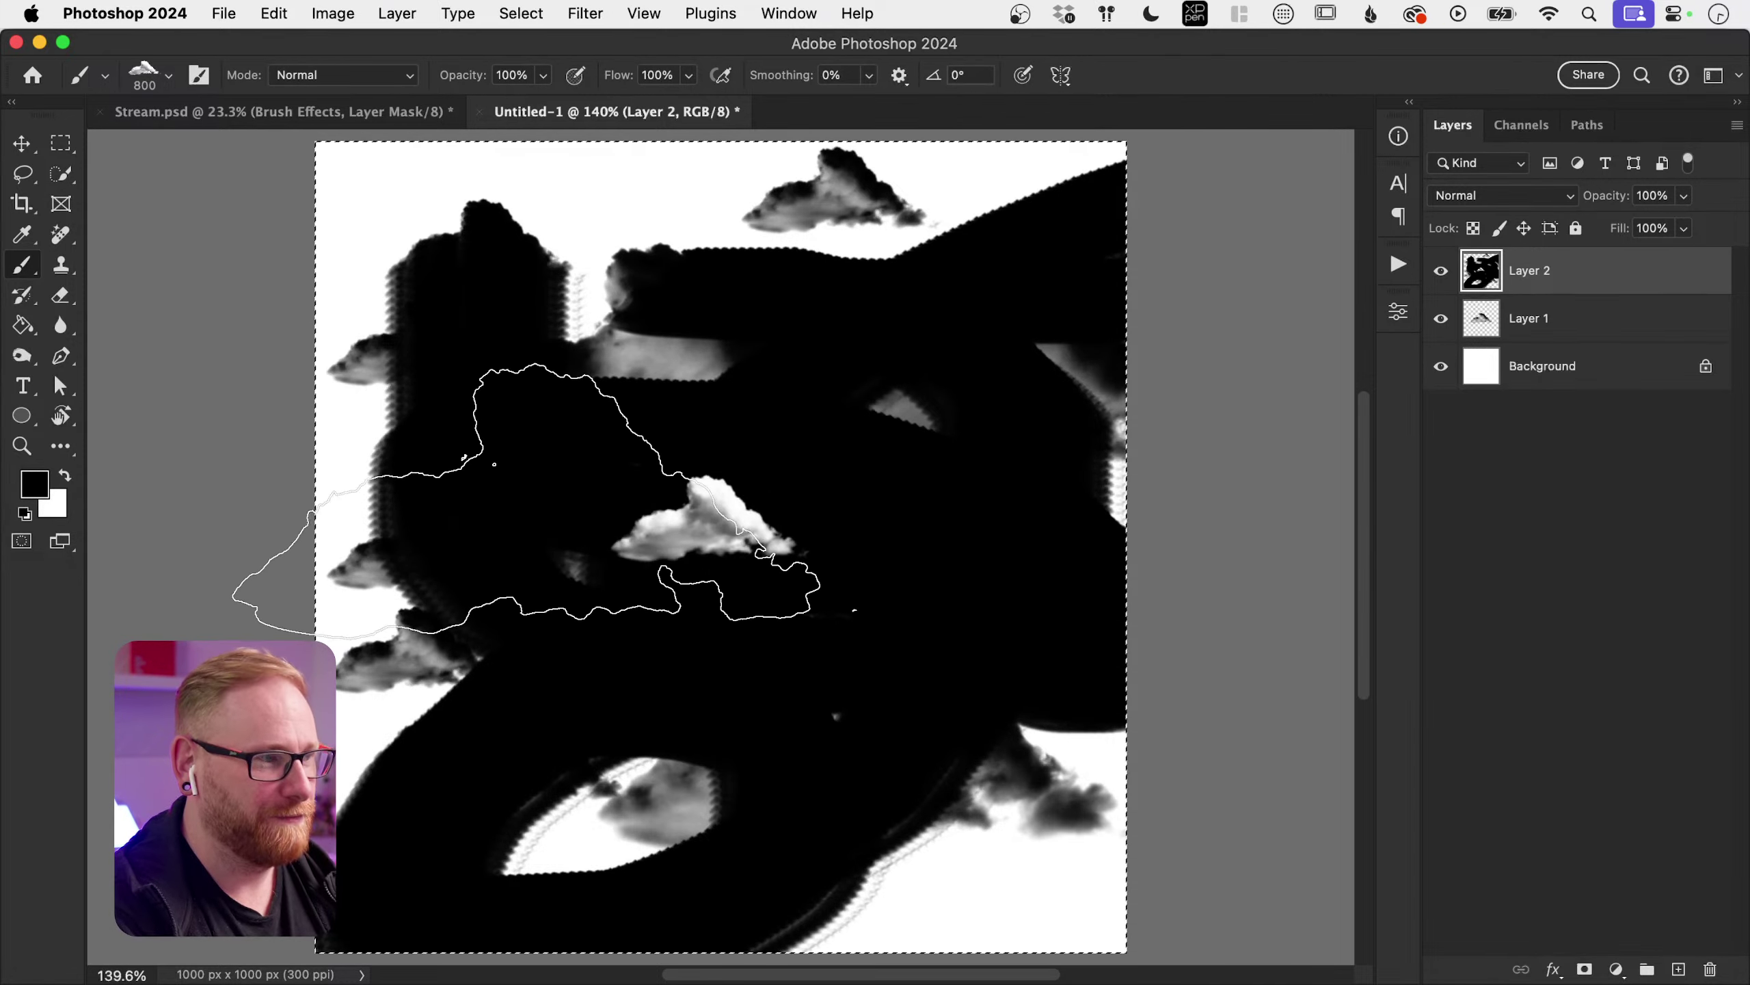
pyautogui.click(556, 435)
pyautogui.press('x')
pyautogui.click(806, 341)
pyautogui.press('x')
pyautogui.click(637, 491)
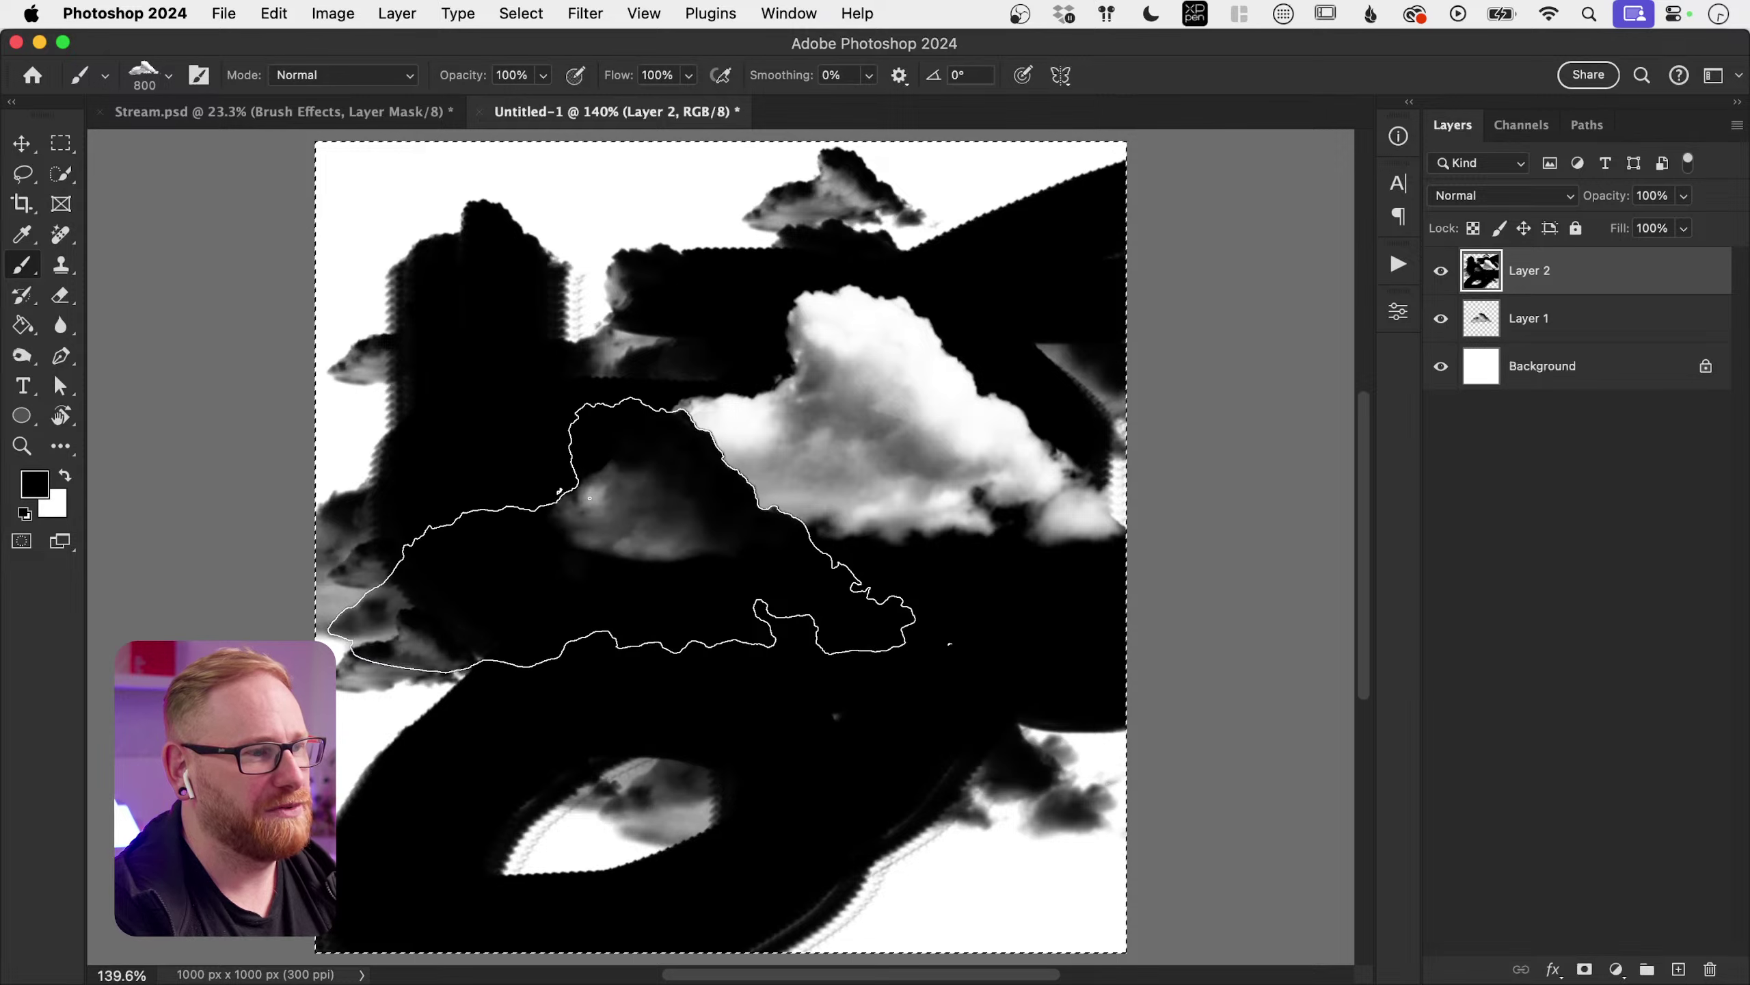
# Step: Paint over most of Layer 2 in white with the cloud brush and stamp large black clouds on top
pyautogui.press('x')
pyautogui.click(559, 341)
pyautogui.moveTo(689, 820)
pyautogui.mouseDown()
pyautogui.moveTo(535, 275)
pyautogui.moveTo(638, 468)
pyautogui.mouseUp()
pyautogui.press('x')
pyautogui.click(731, 483)
pyautogui.press('x')
pyautogui.press('x')
pyautogui.click(504, 335)
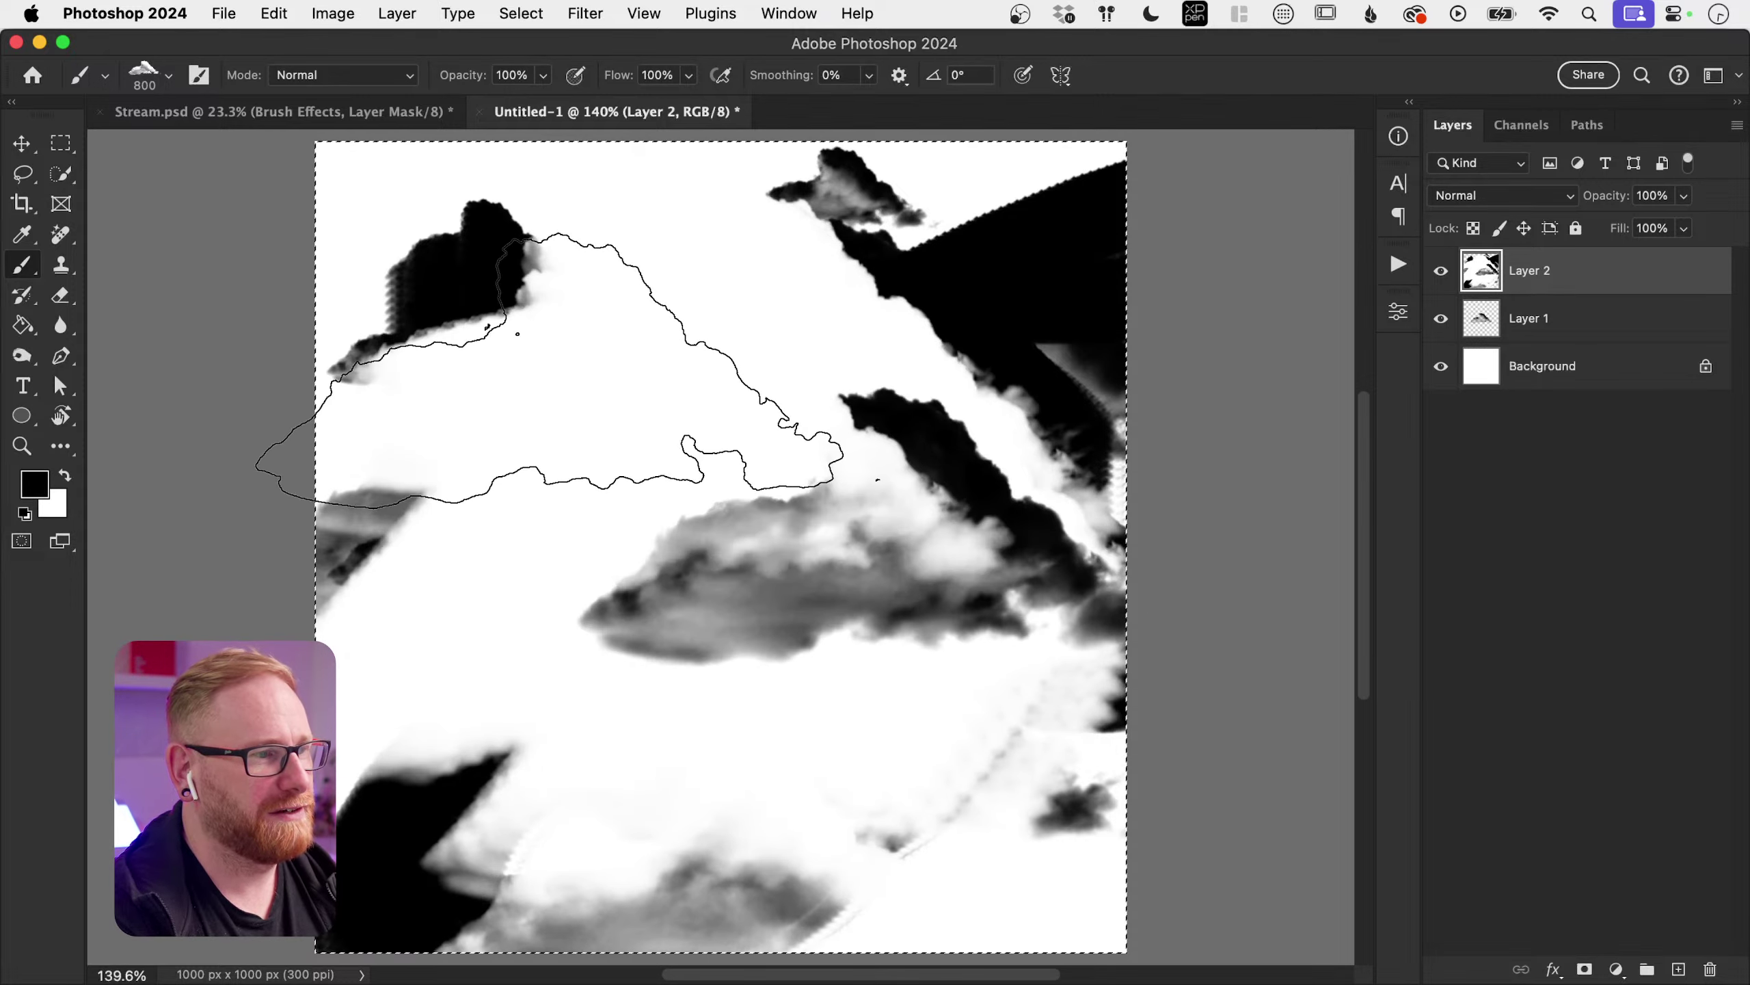
pyautogui.press('x')
pyautogui.press('x')
pyautogui.click(686, 634)
# Step: Close the Untitled-1 test document without saving it
pyautogui.press('v')
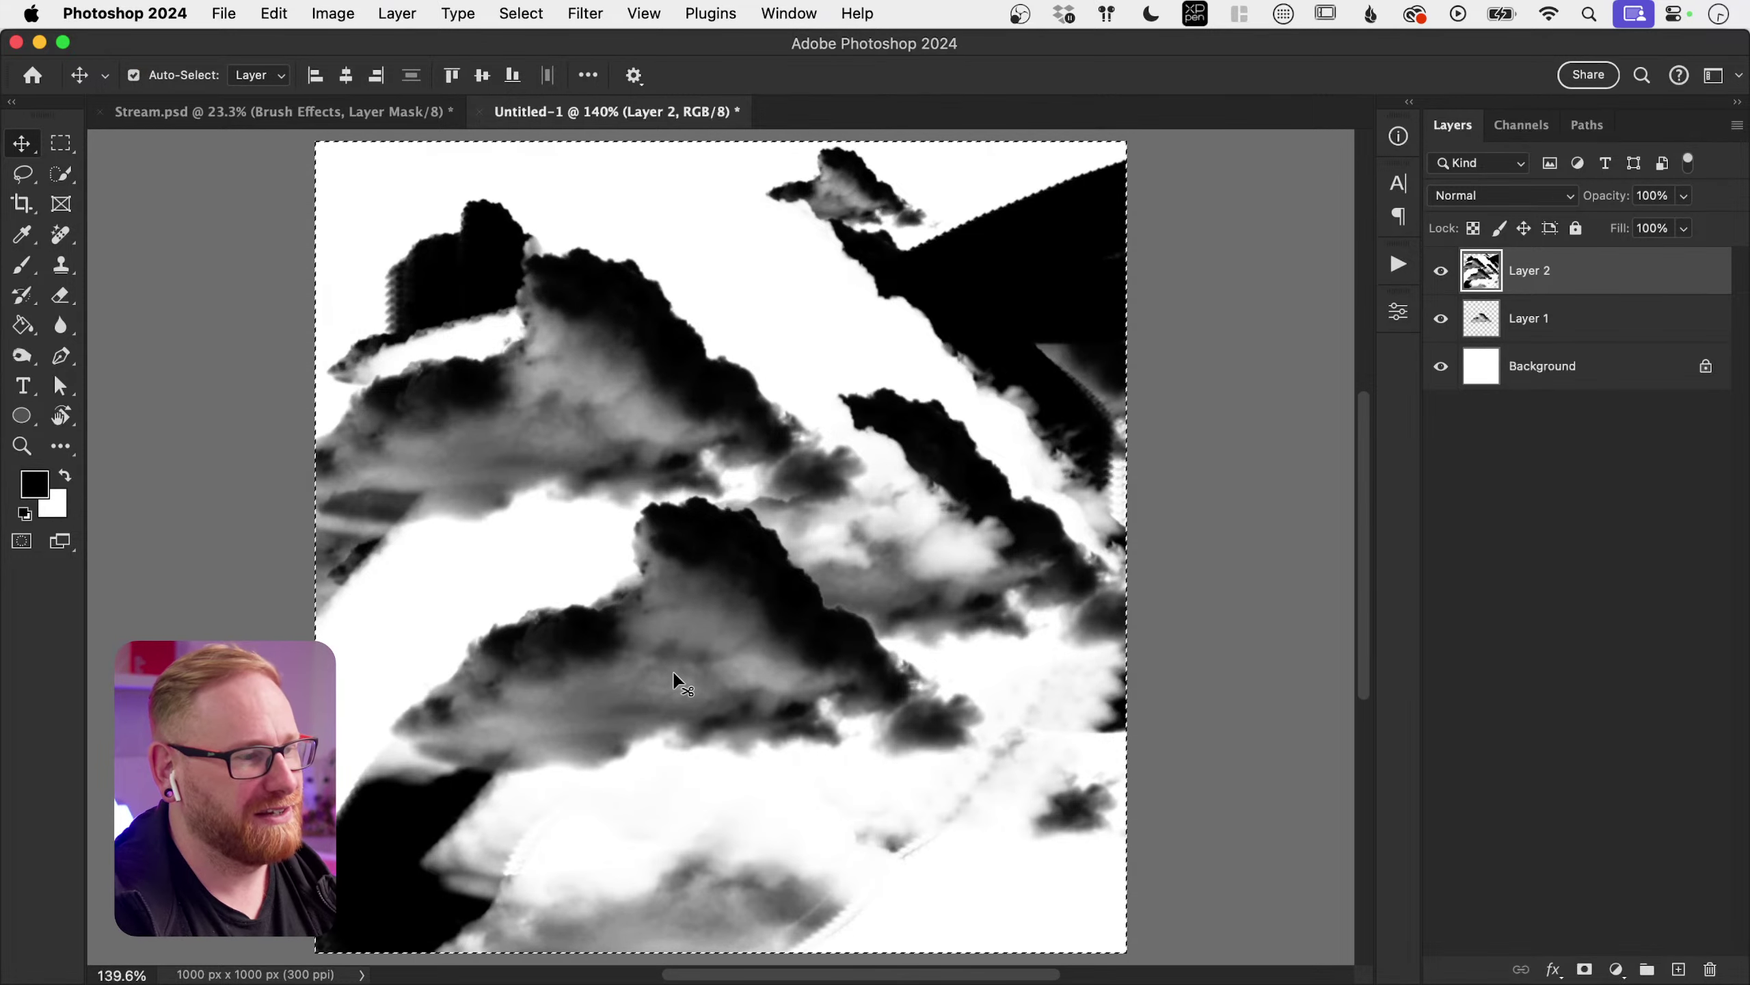
pyautogui.press('super+w')
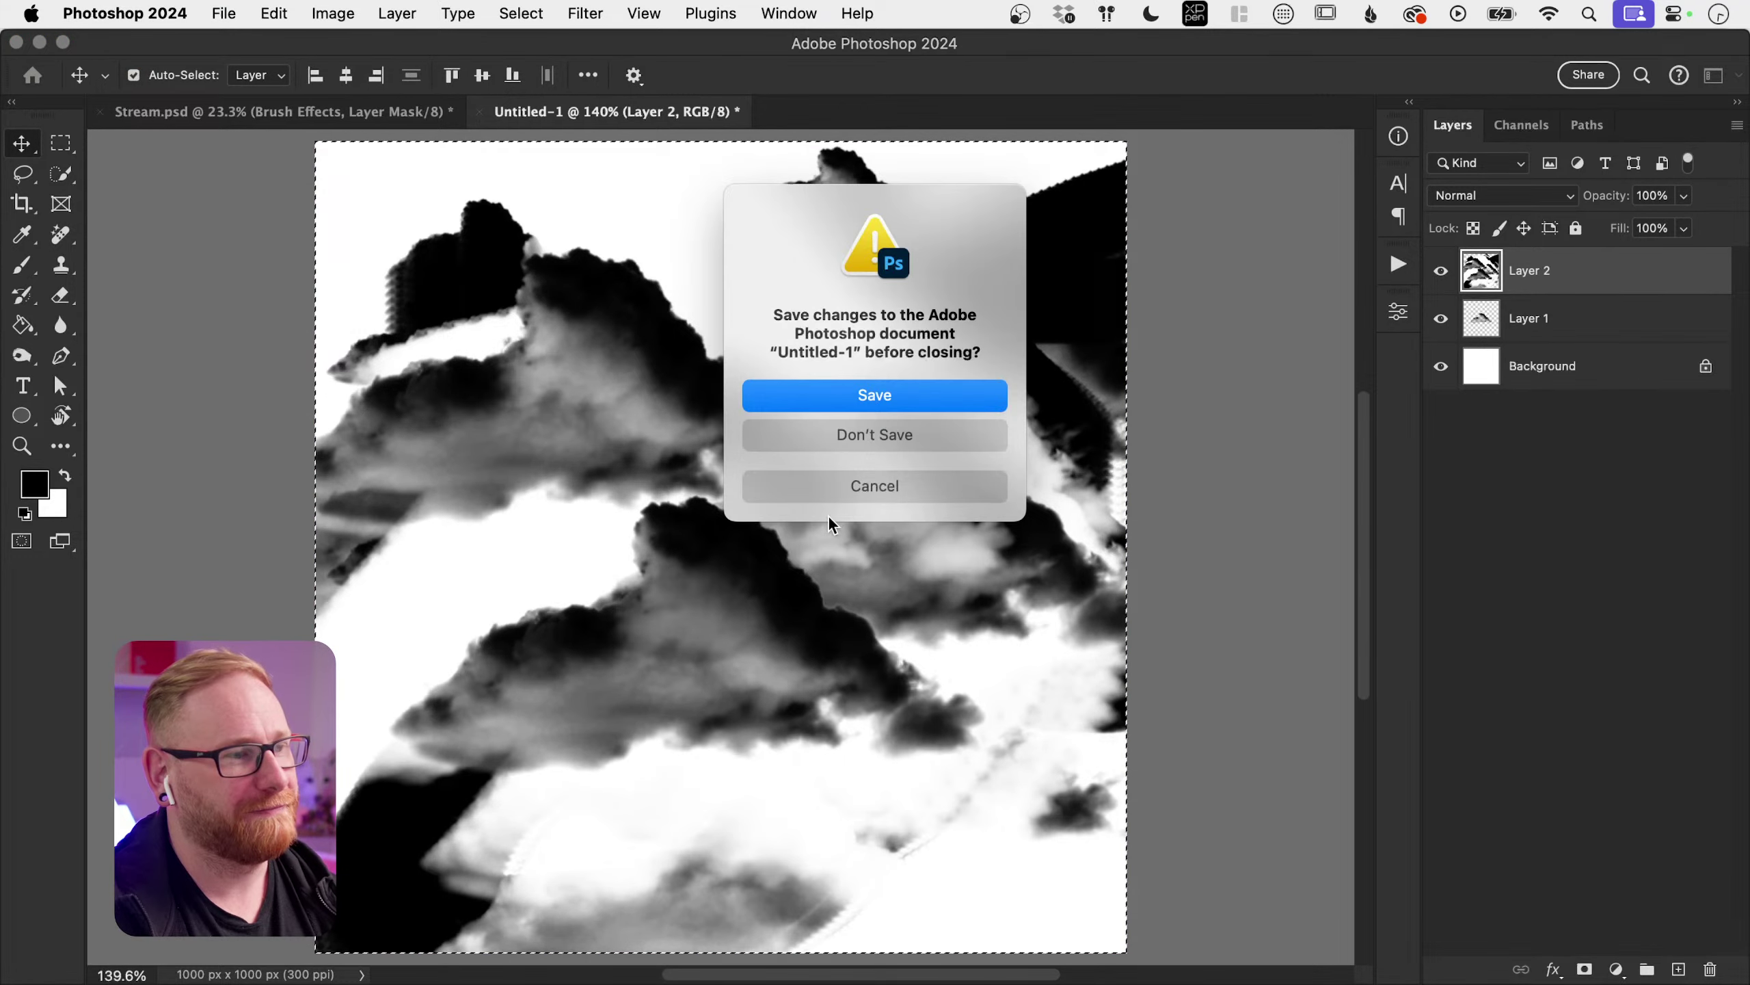
pyautogui.click(906, 431)
# Step: Delete the Lalalalalala preset from the brush list
pyautogui.press('b')
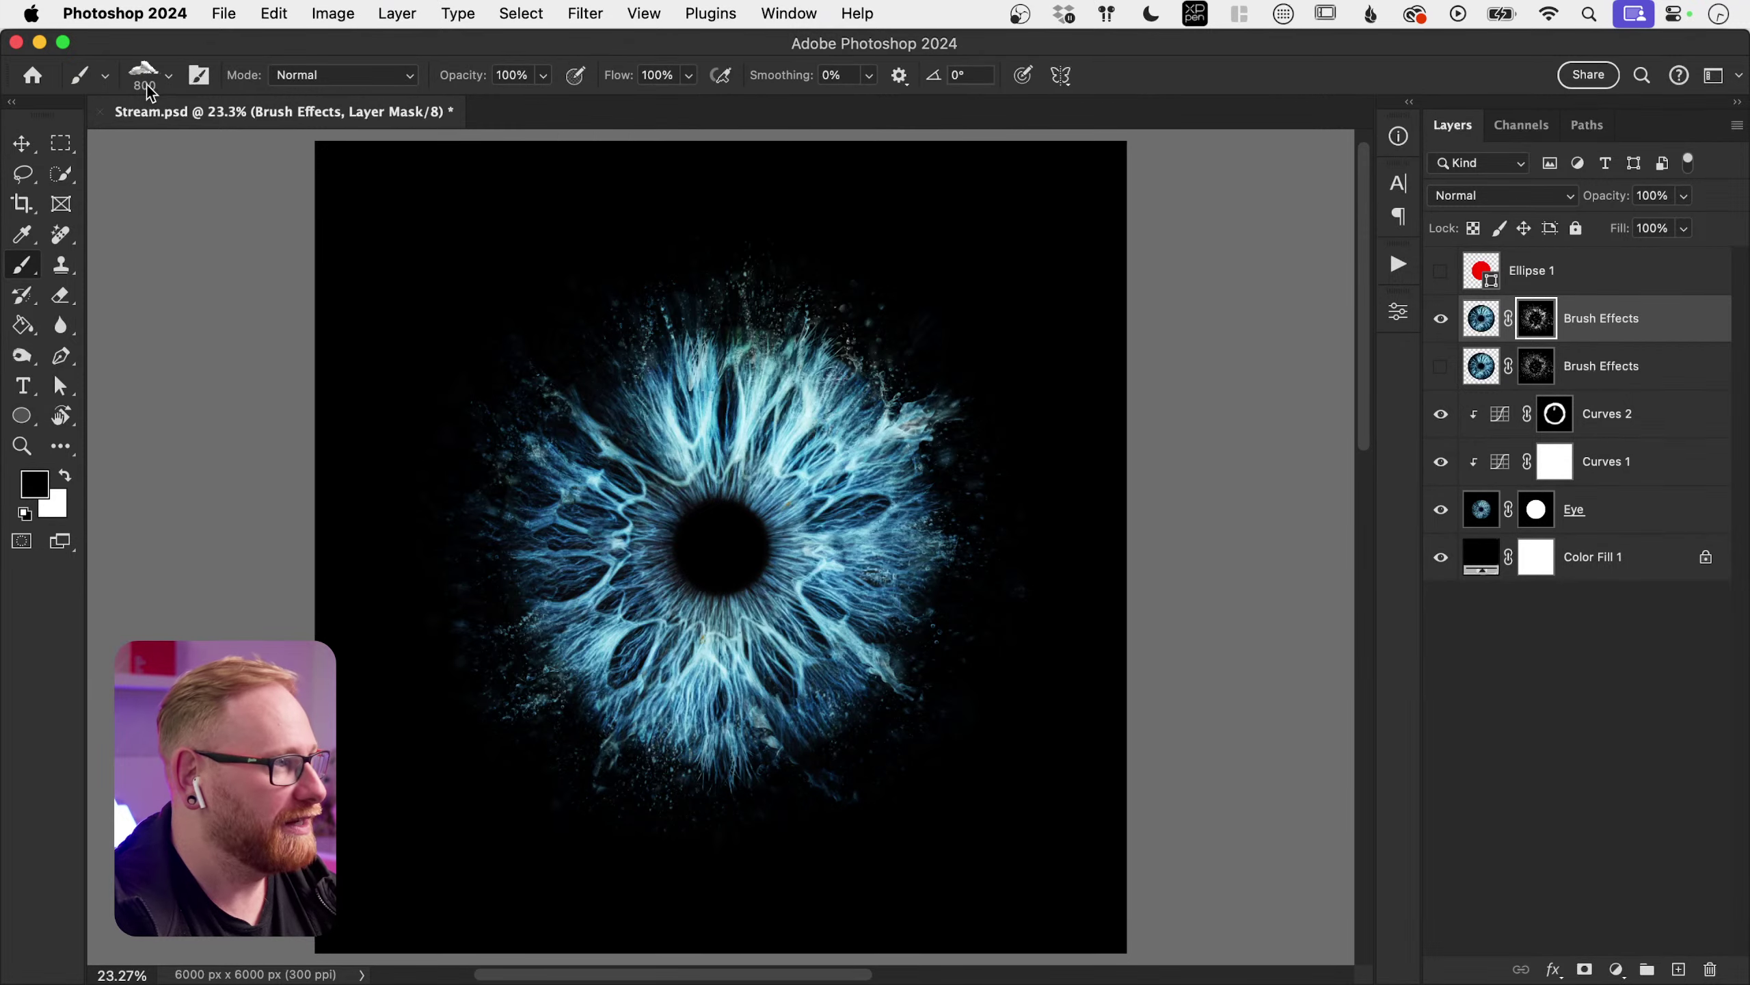
pyautogui.click(166, 77)
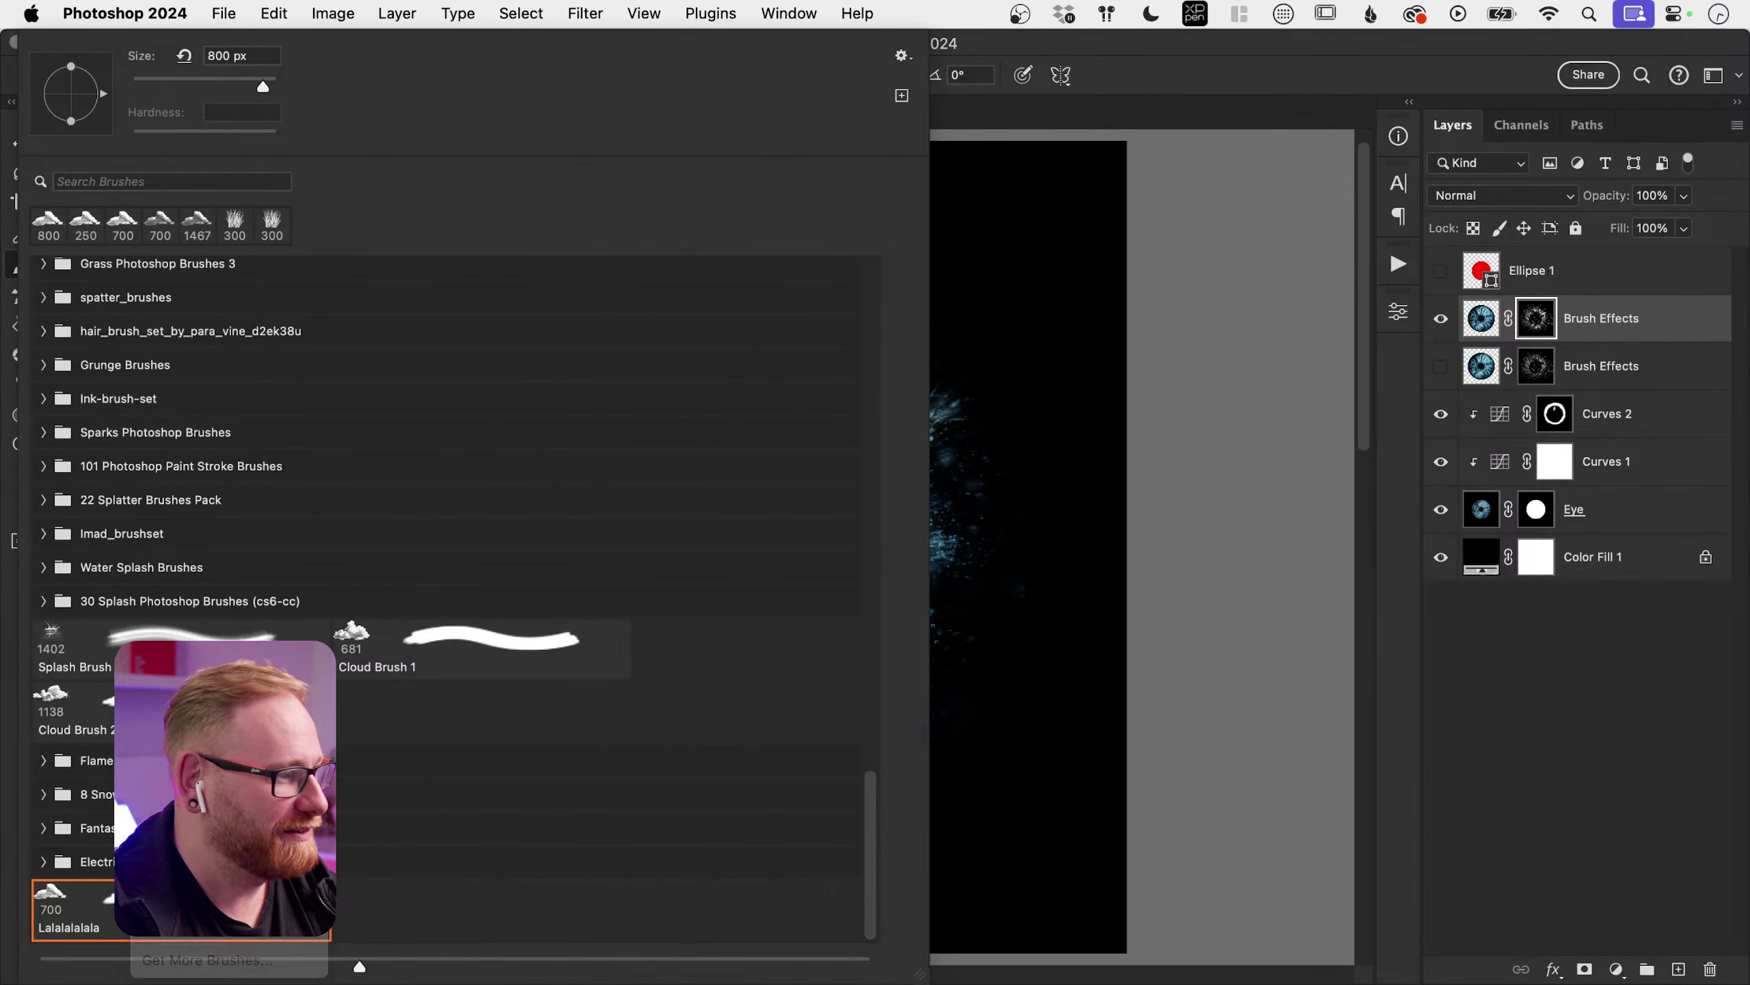
pyautogui.press('Delete')
pyautogui.click(942, 392)
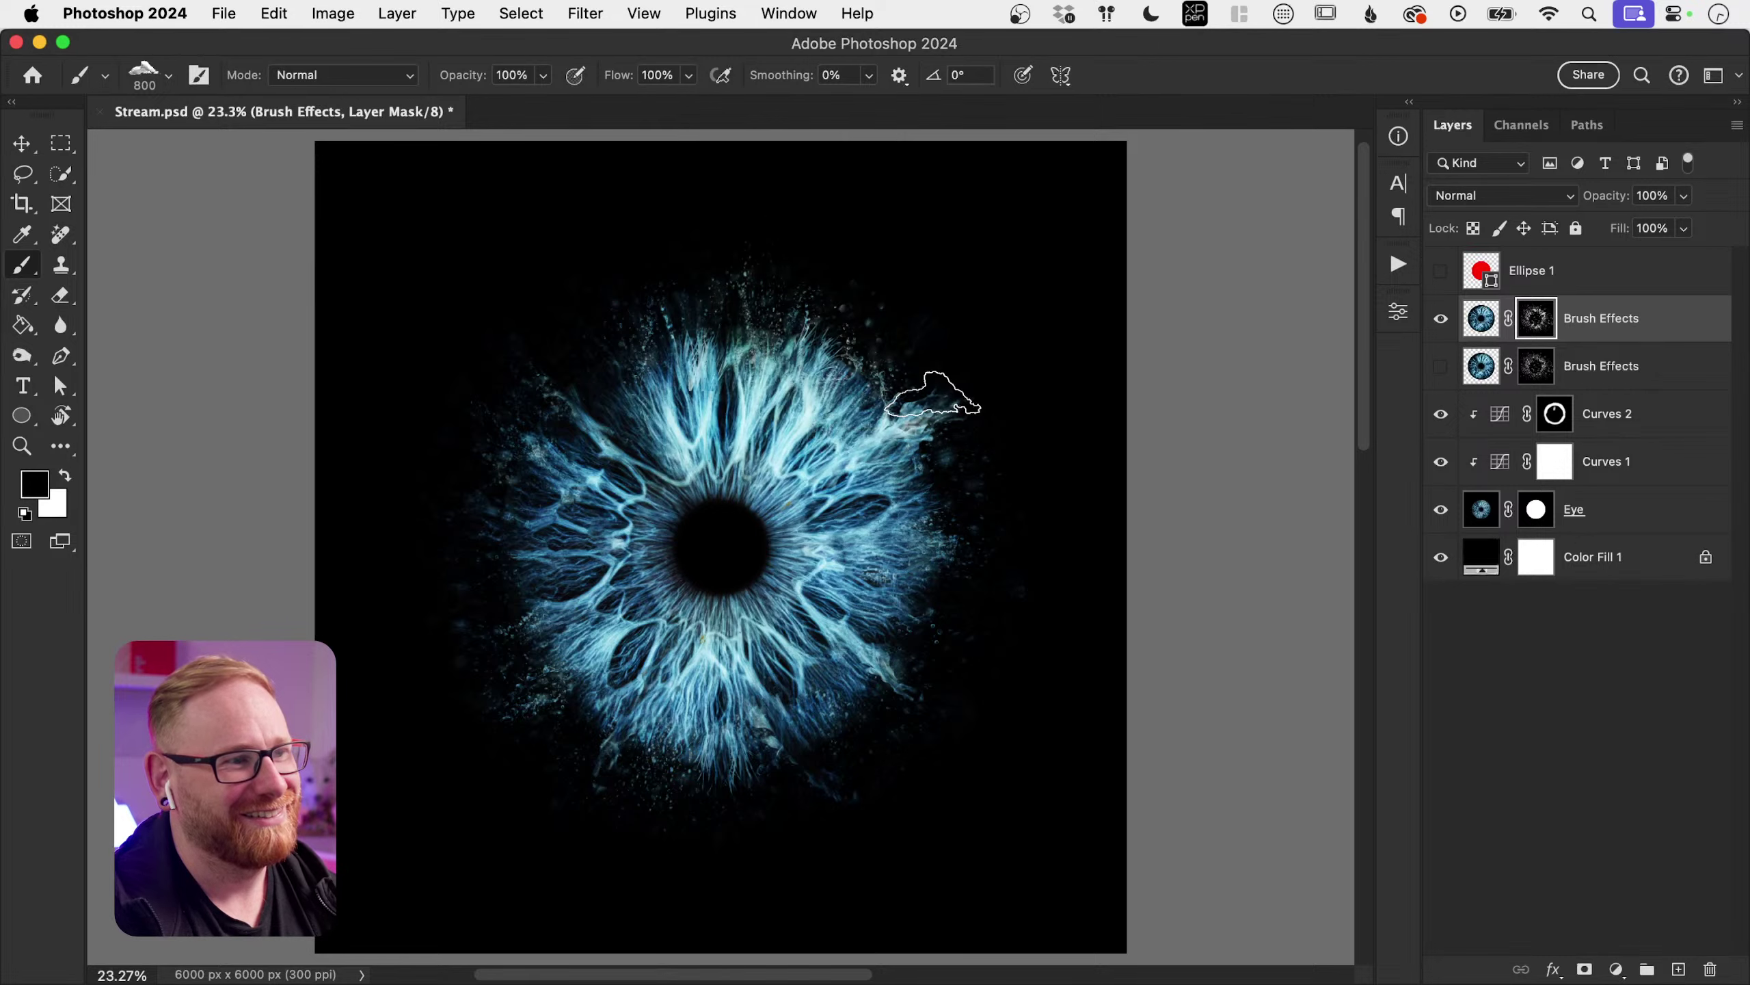
# Step: Target the image instead of the mask on the visible Brush Effects layer and enlarge the cloud brush to 1300 px
pyautogui.press('v')
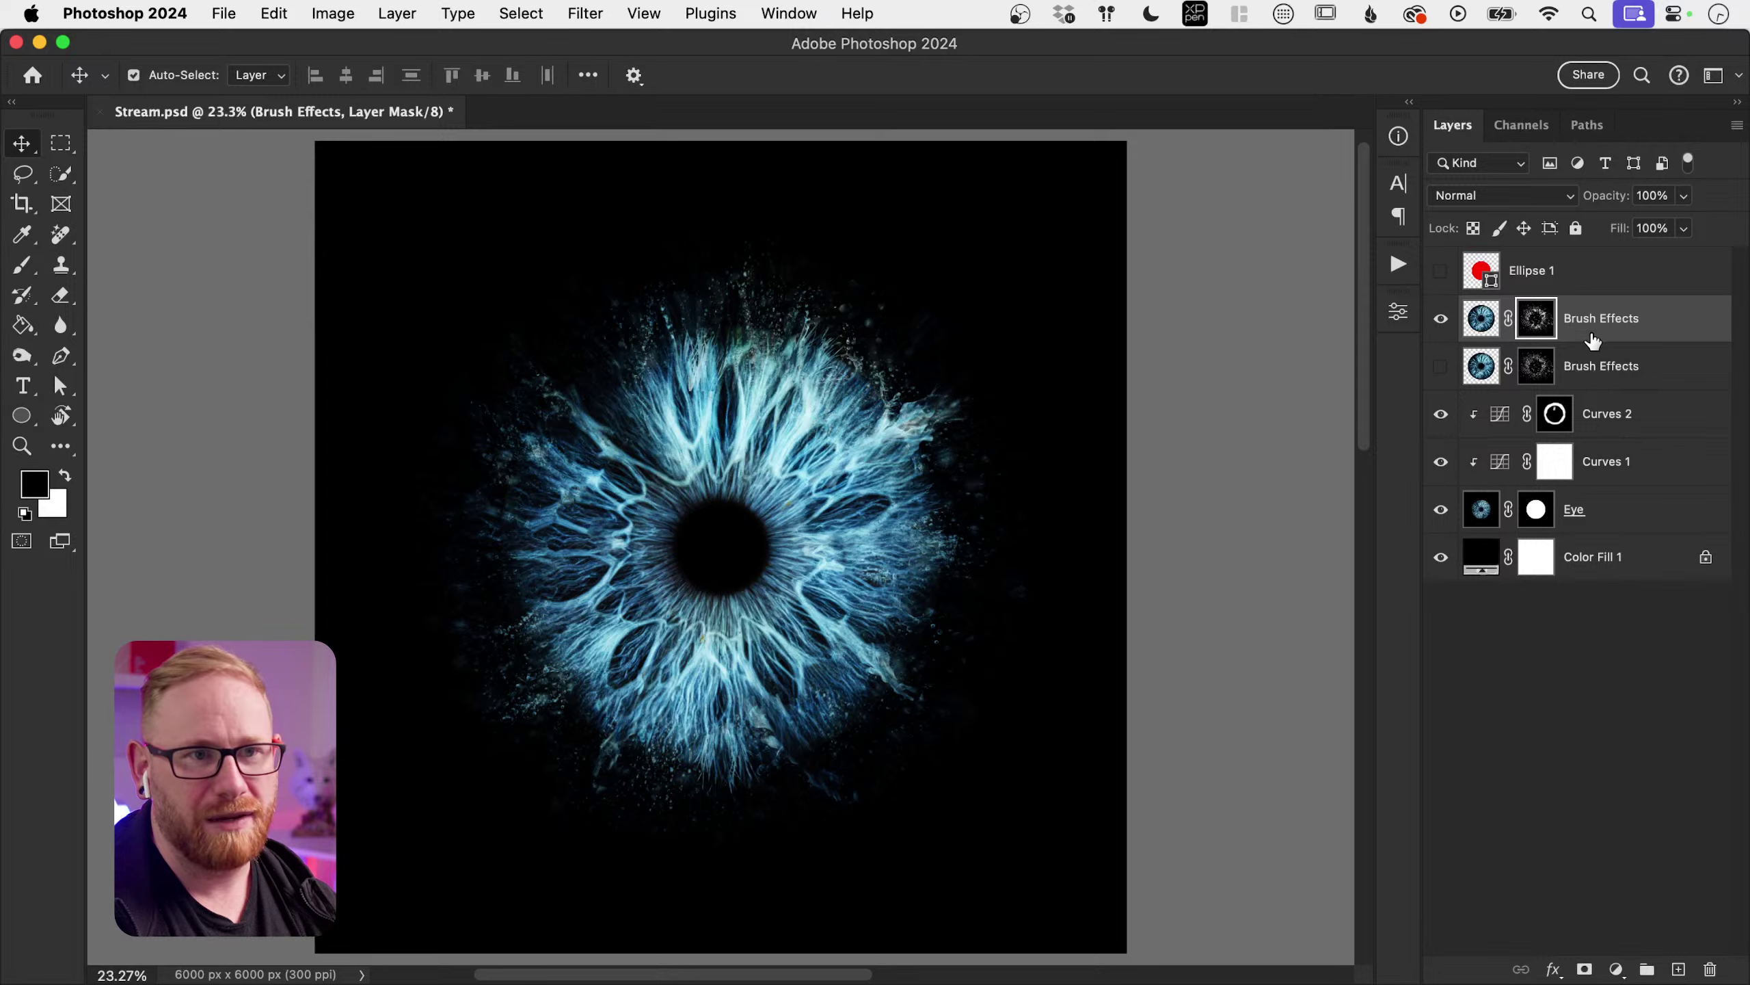
pyautogui.click(1481, 318)
pyautogui.press('b')
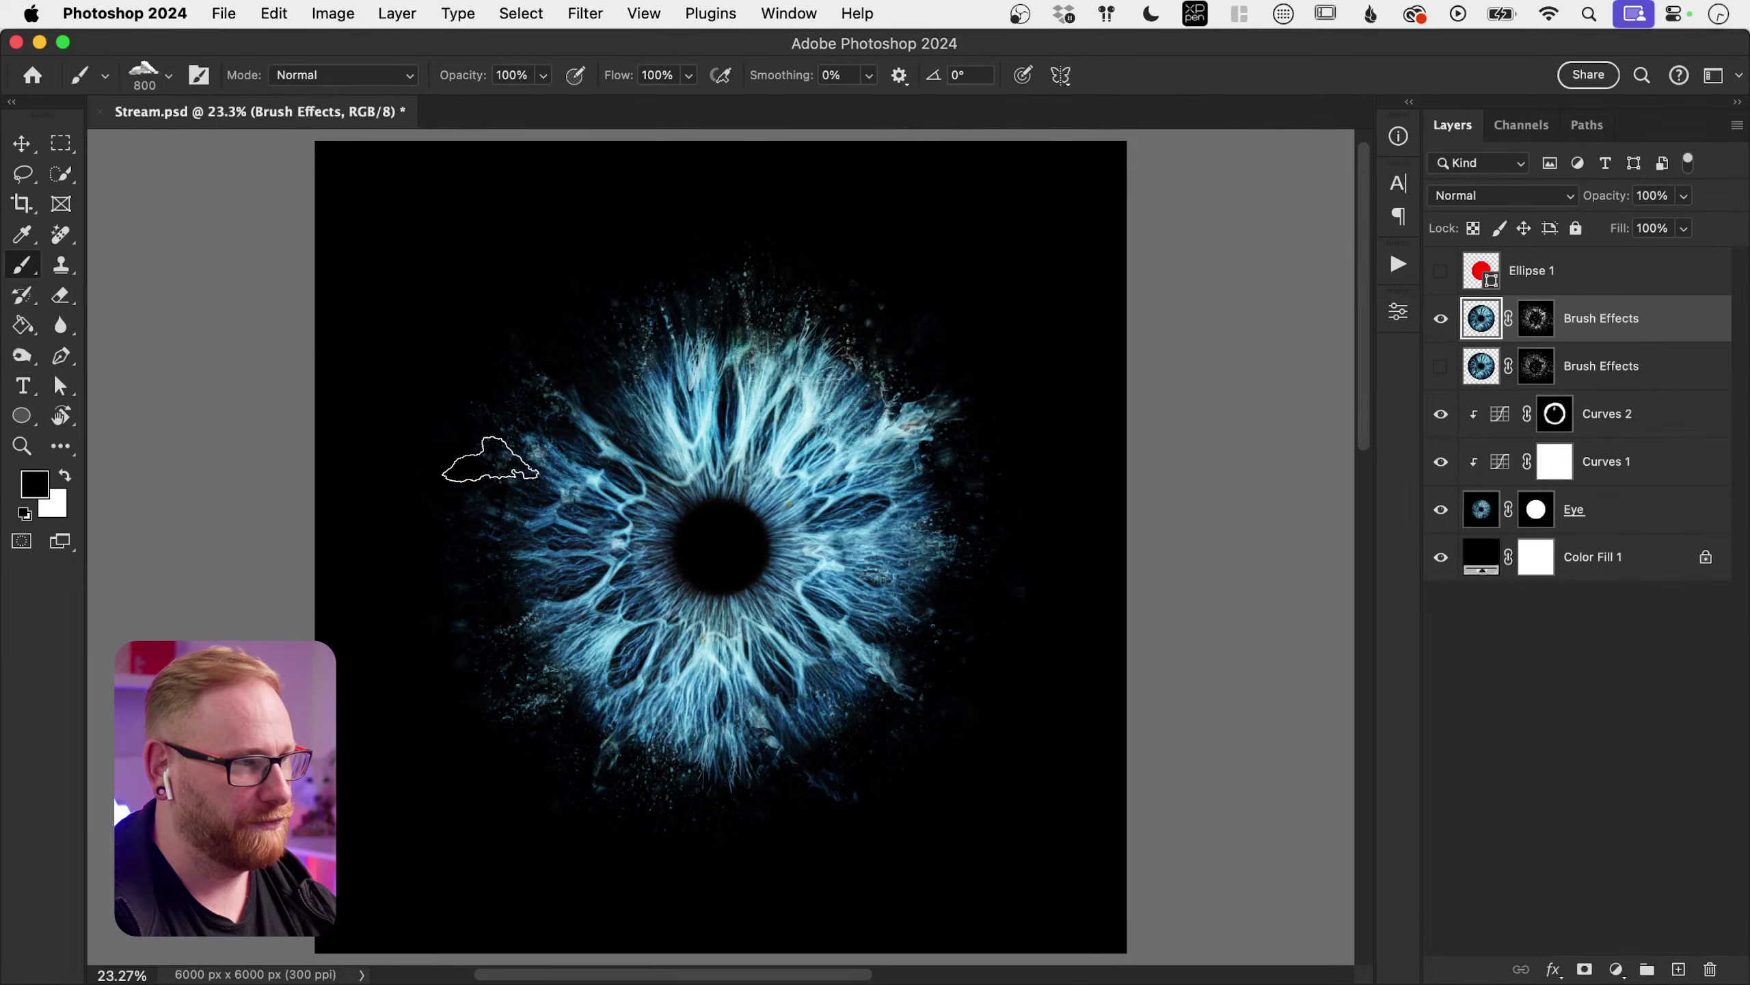
pyautogui.press(']')
pyautogui.press(']')
pyautogui.press(']')
pyautogui.press(']')
pyautogui.press(']')
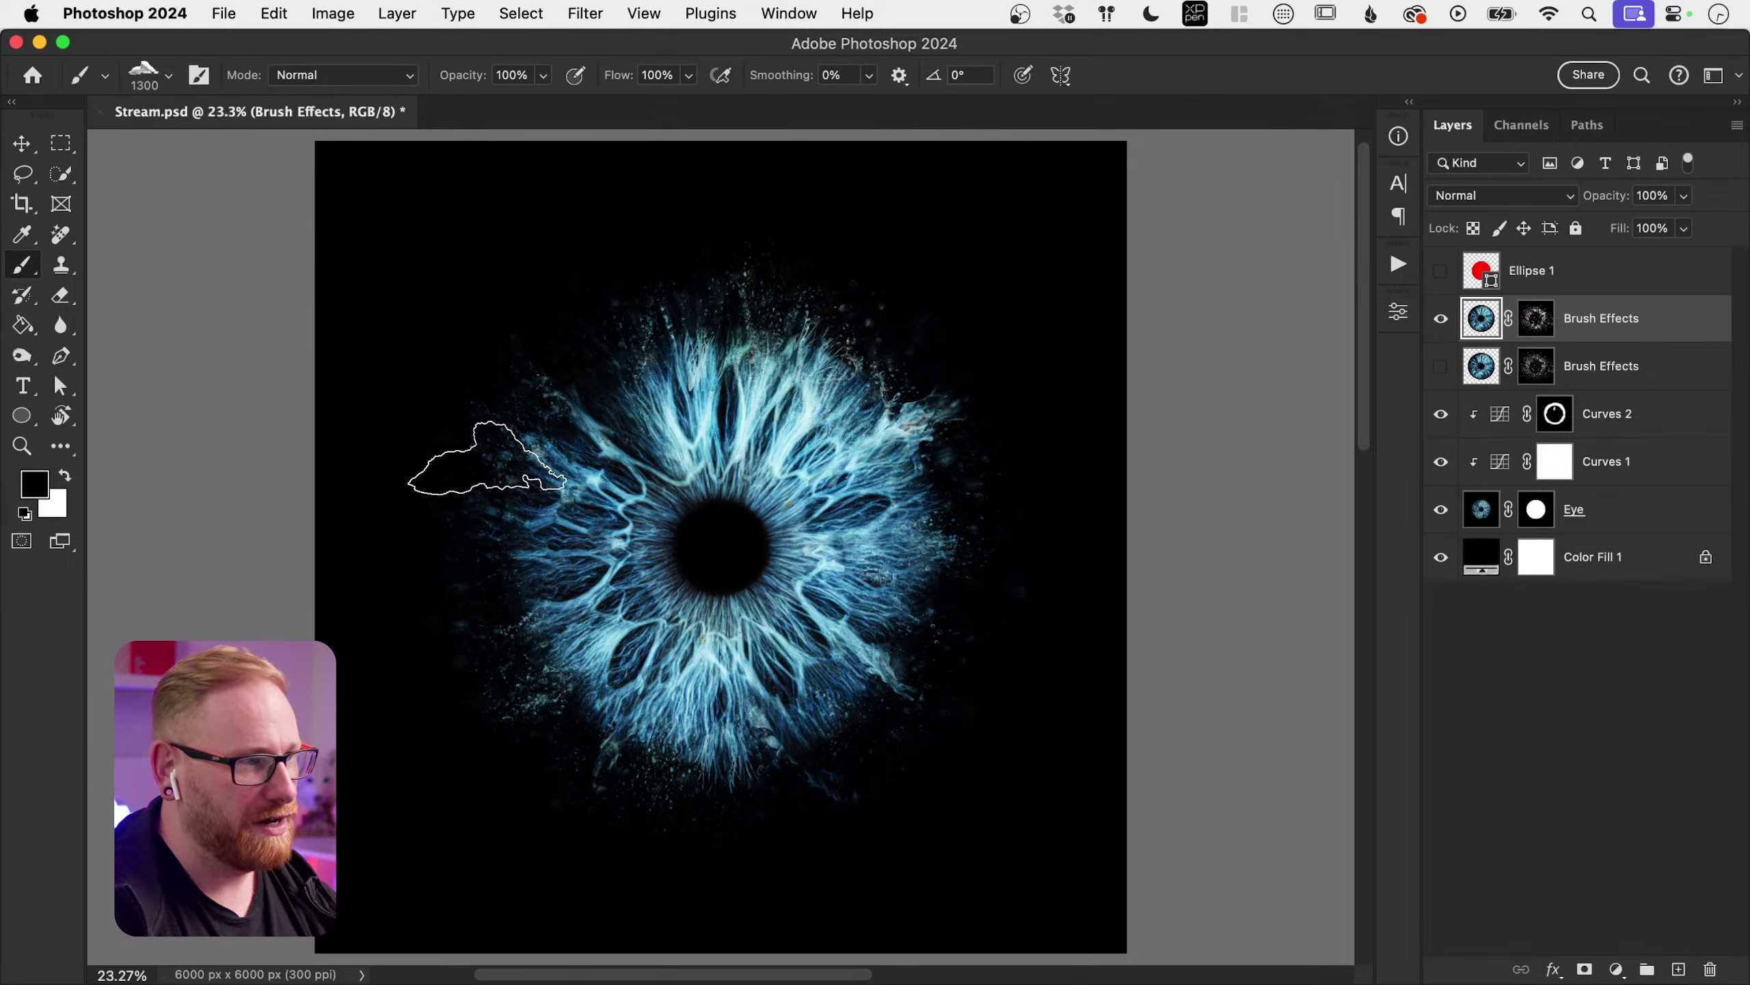
# Step: Rotate the cloud brush tip clockwise to an angle of -50°
pyautogui.press('Right')
pyautogui.press('Right')
pyautogui.press('Right')
pyautogui.press('Right')
pyautogui.press('Right')
pyautogui.press('Right')
pyautogui.press('Right')
pyautogui.press('Right')
pyautogui.press('Right')
pyautogui.press('Right')
pyautogui.press('Right')
pyautogui.press('Right')
pyautogui.press('Right')
pyautogui.press('Right')
pyautogui.press('Right')
pyautogui.press('Right')
pyautogui.press('Right')
pyautogui.press('Right')
pyautogui.press('Right')
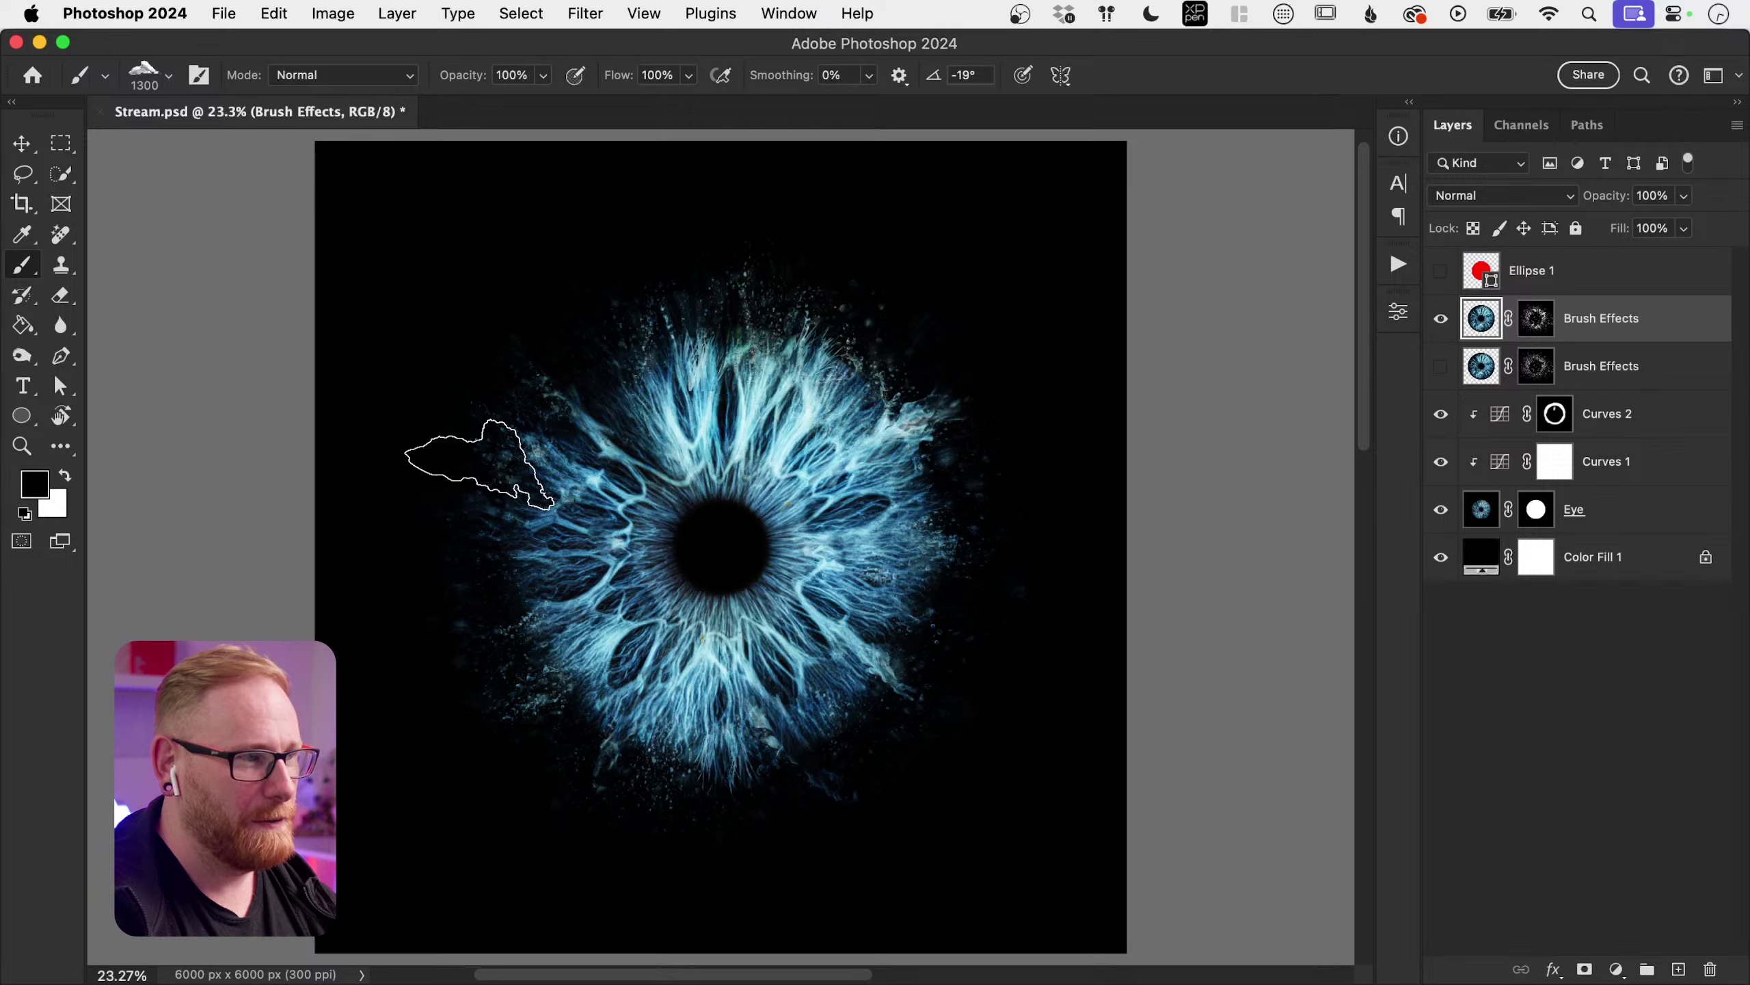
pyautogui.press('Right')
pyautogui.press('Right')
pyautogui.press('Right')
pyautogui.press('Right')
pyautogui.press('Right')
pyautogui.press('Right')
pyautogui.press('Right')
pyautogui.press('Right')
pyautogui.press('Right')
pyautogui.press('Right')
pyautogui.press('Right')
pyautogui.press('Right')
pyautogui.press('Right')
pyautogui.press('Right')
pyautogui.press('Right')
pyautogui.press('Right')
pyautogui.press('Right')
pyautogui.press('Right')
pyautogui.press('Right')
pyautogui.press('Right')
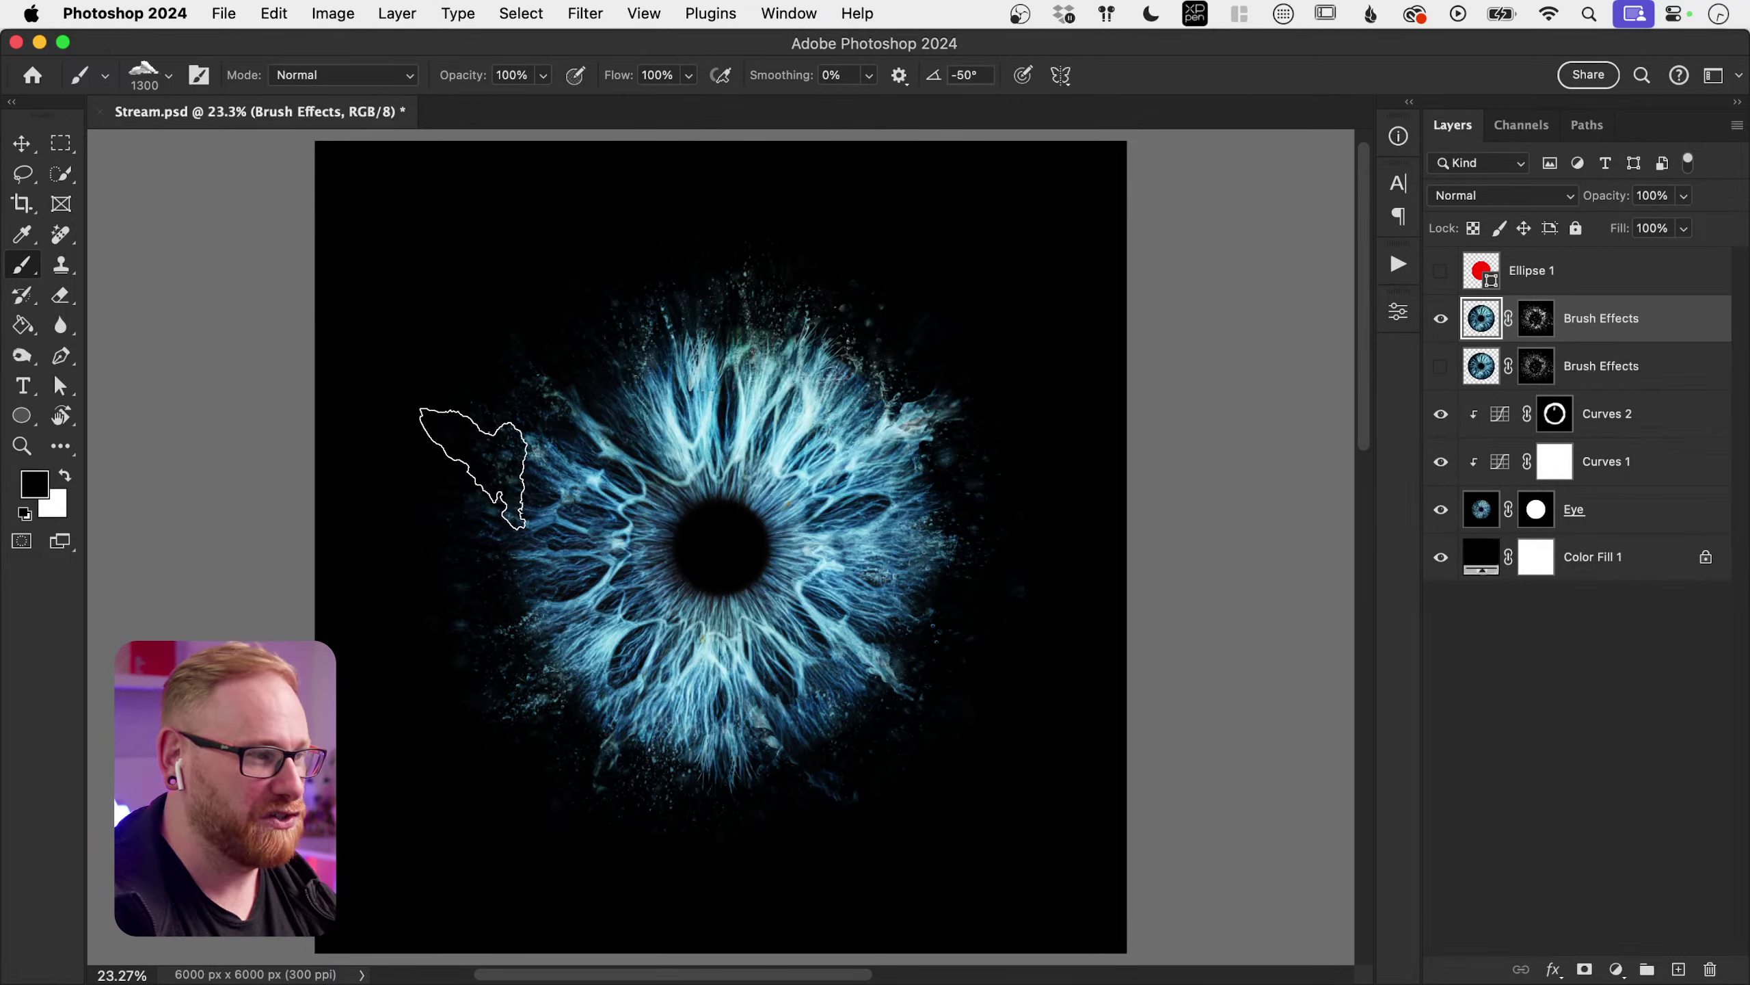
# Step: Rotate the cloud brush tip counterclockwise to an angle of -20°
pyautogui.press('Left')
pyautogui.press('Left')
pyautogui.press('Left')
pyautogui.press('Left')
pyautogui.press('Left')
pyautogui.press('Left')
pyautogui.press('Left')
pyautogui.press('Left')
pyautogui.press('Left')
pyautogui.press('Left')
pyautogui.press('Left')
pyautogui.press('Left')
pyautogui.press('Left')
pyautogui.press('Left')
pyautogui.press('Left')
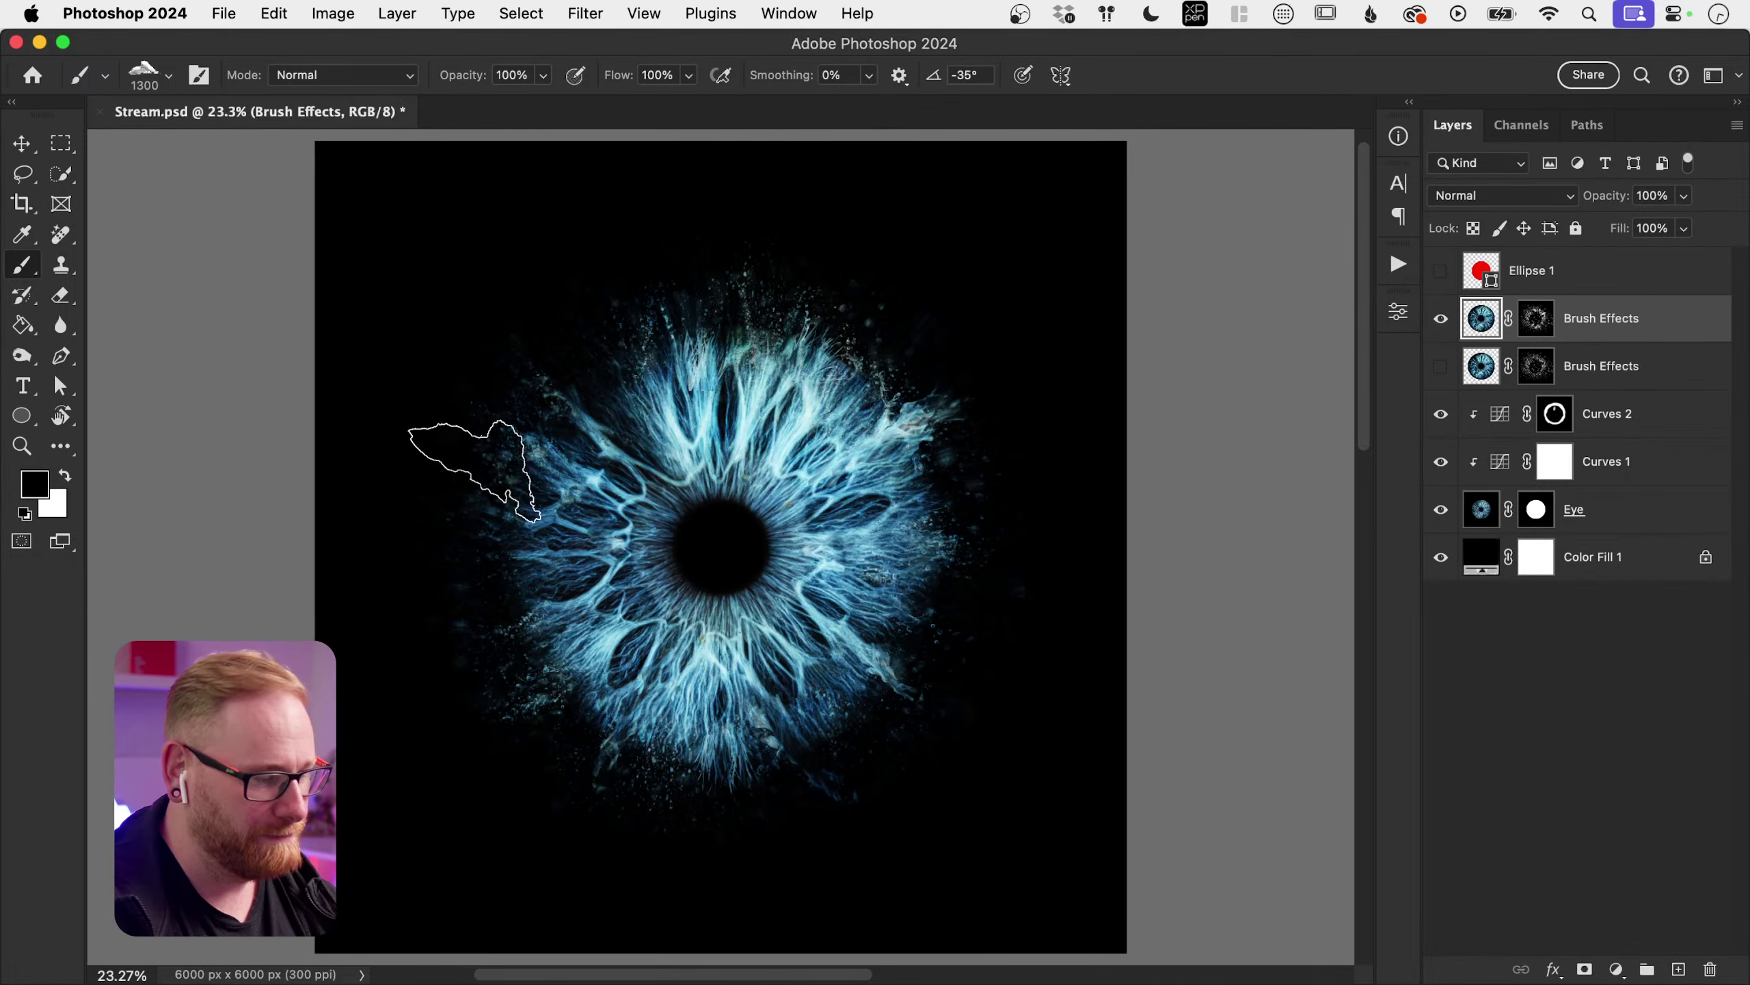
pyautogui.press('Left')
pyautogui.press('Left')
pyautogui.press('Left')
pyautogui.press('Left')
pyautogui.press('Left')
pyautogui.press('Left')
pyautogui.press('Left')
pyautogui.press('Left')
pyautogui.press('Left')
pyautogui.press('Left')
pyautogui.press('Left')
pyautogui.press('Left')
pyautogui.press('Left')
pyautogui.press('Left')
pyautogui.press('Left')
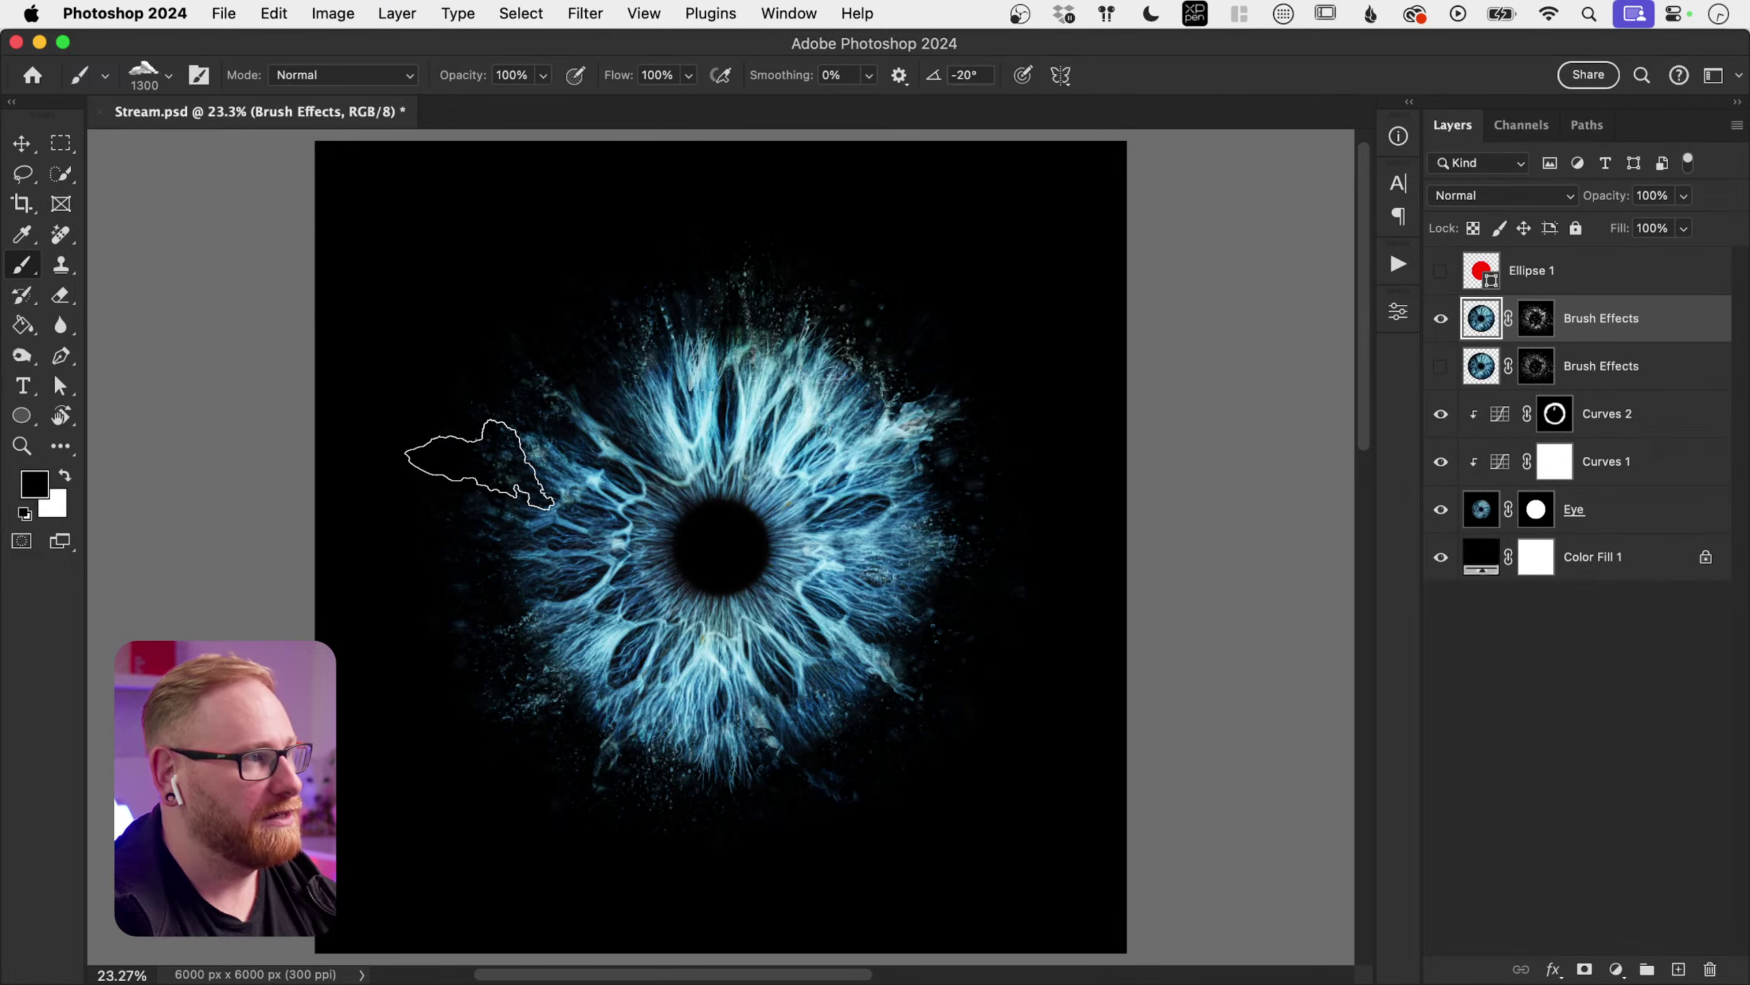
# Step: Set the cloud brush tip's angle to 85° and reduce its roundness slightly
pyautogui.click(168, 75)
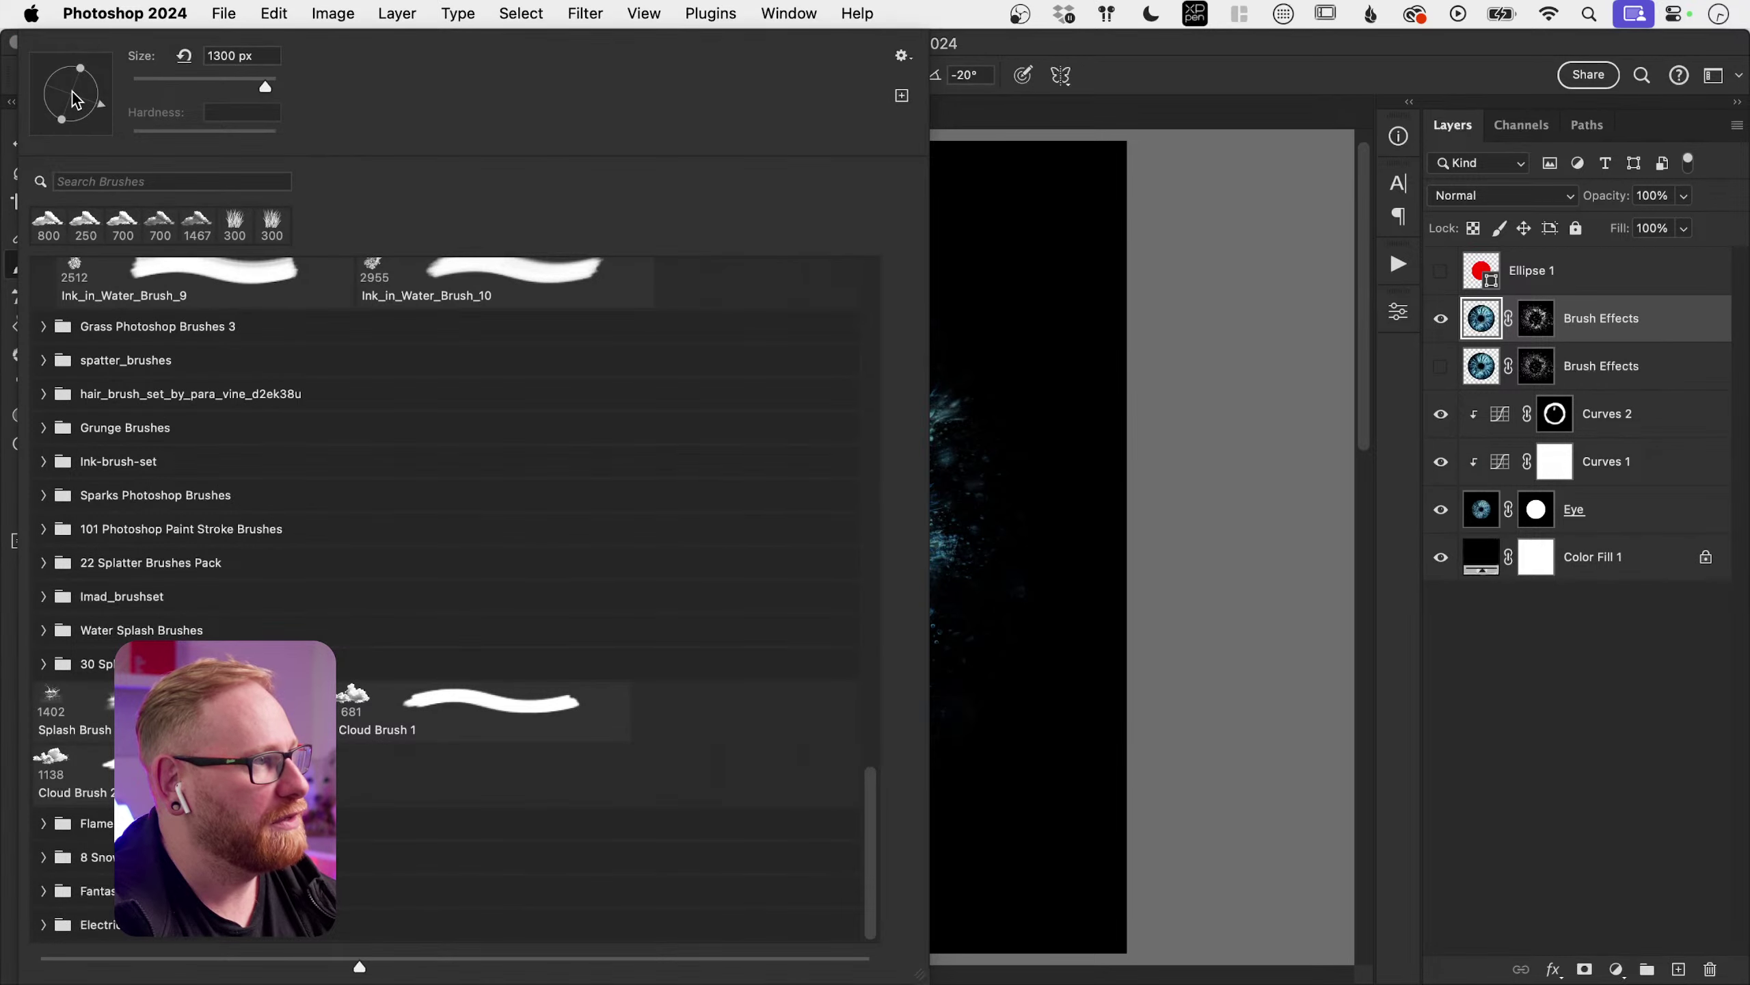
pyautogui.moveTo(74, 86); pyautogui.dragTo(53, 93)
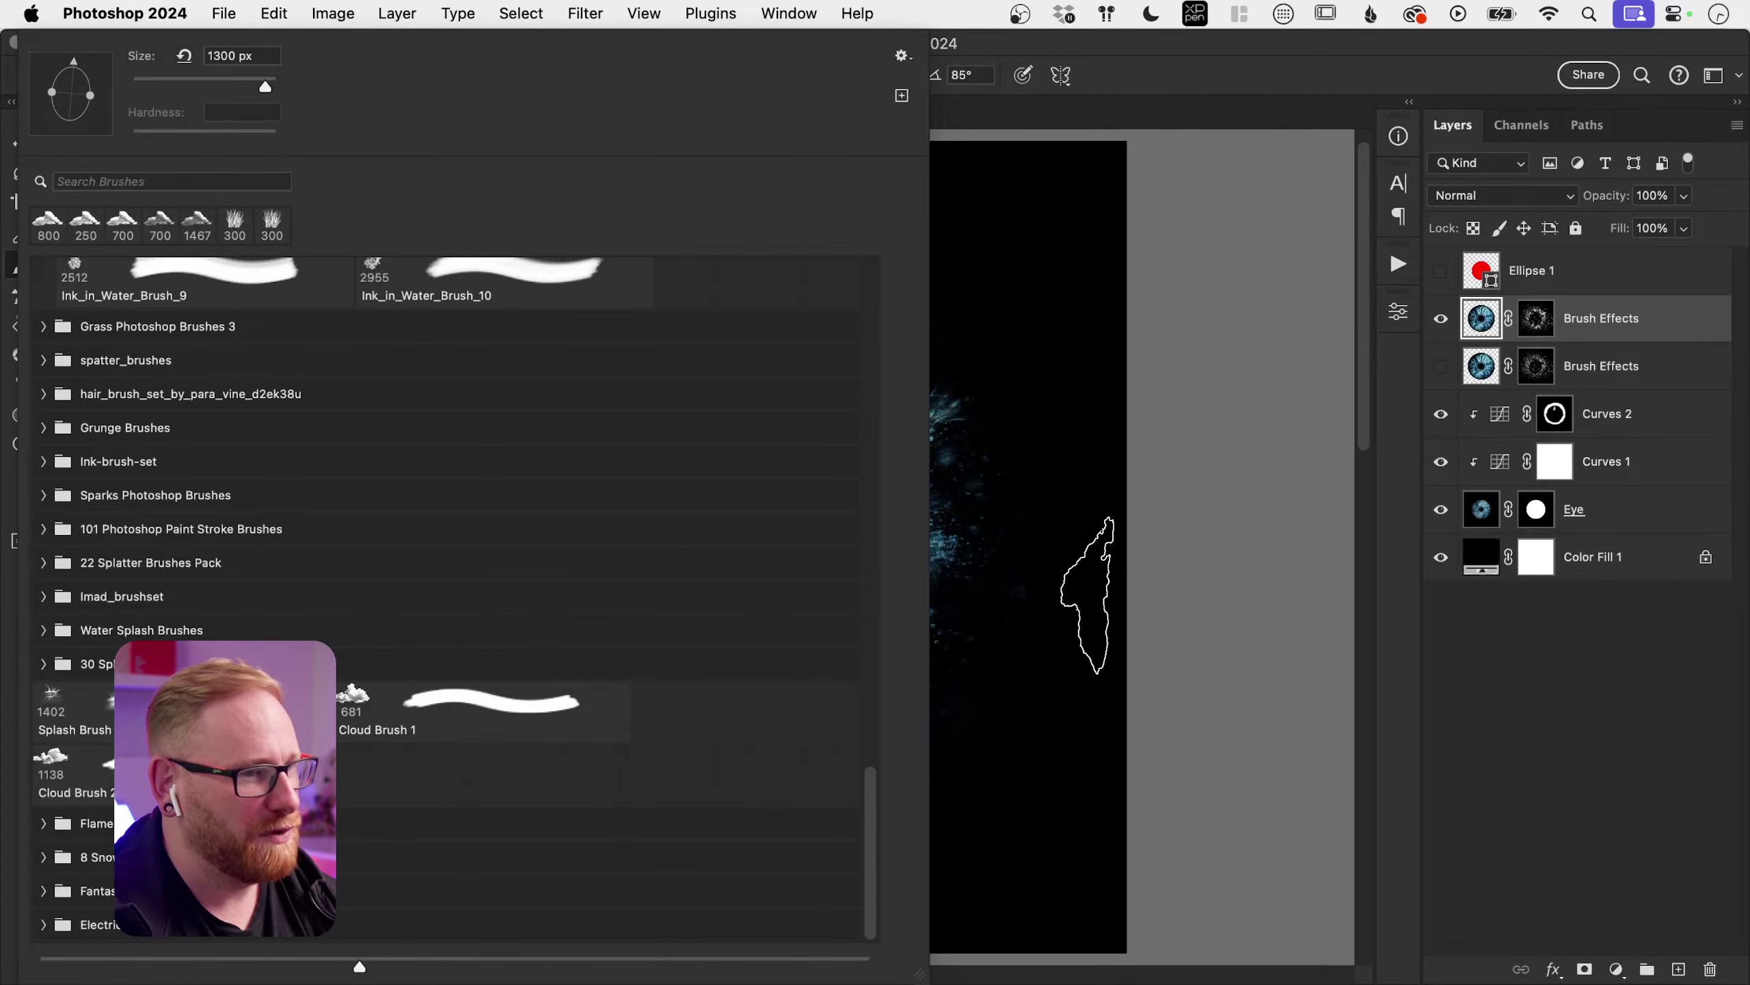
# Step: Select the Cloud Brush 2 preset with its default 1138 px size and 0° angle, and close the brush picker
pyautogui.click(53, 766)
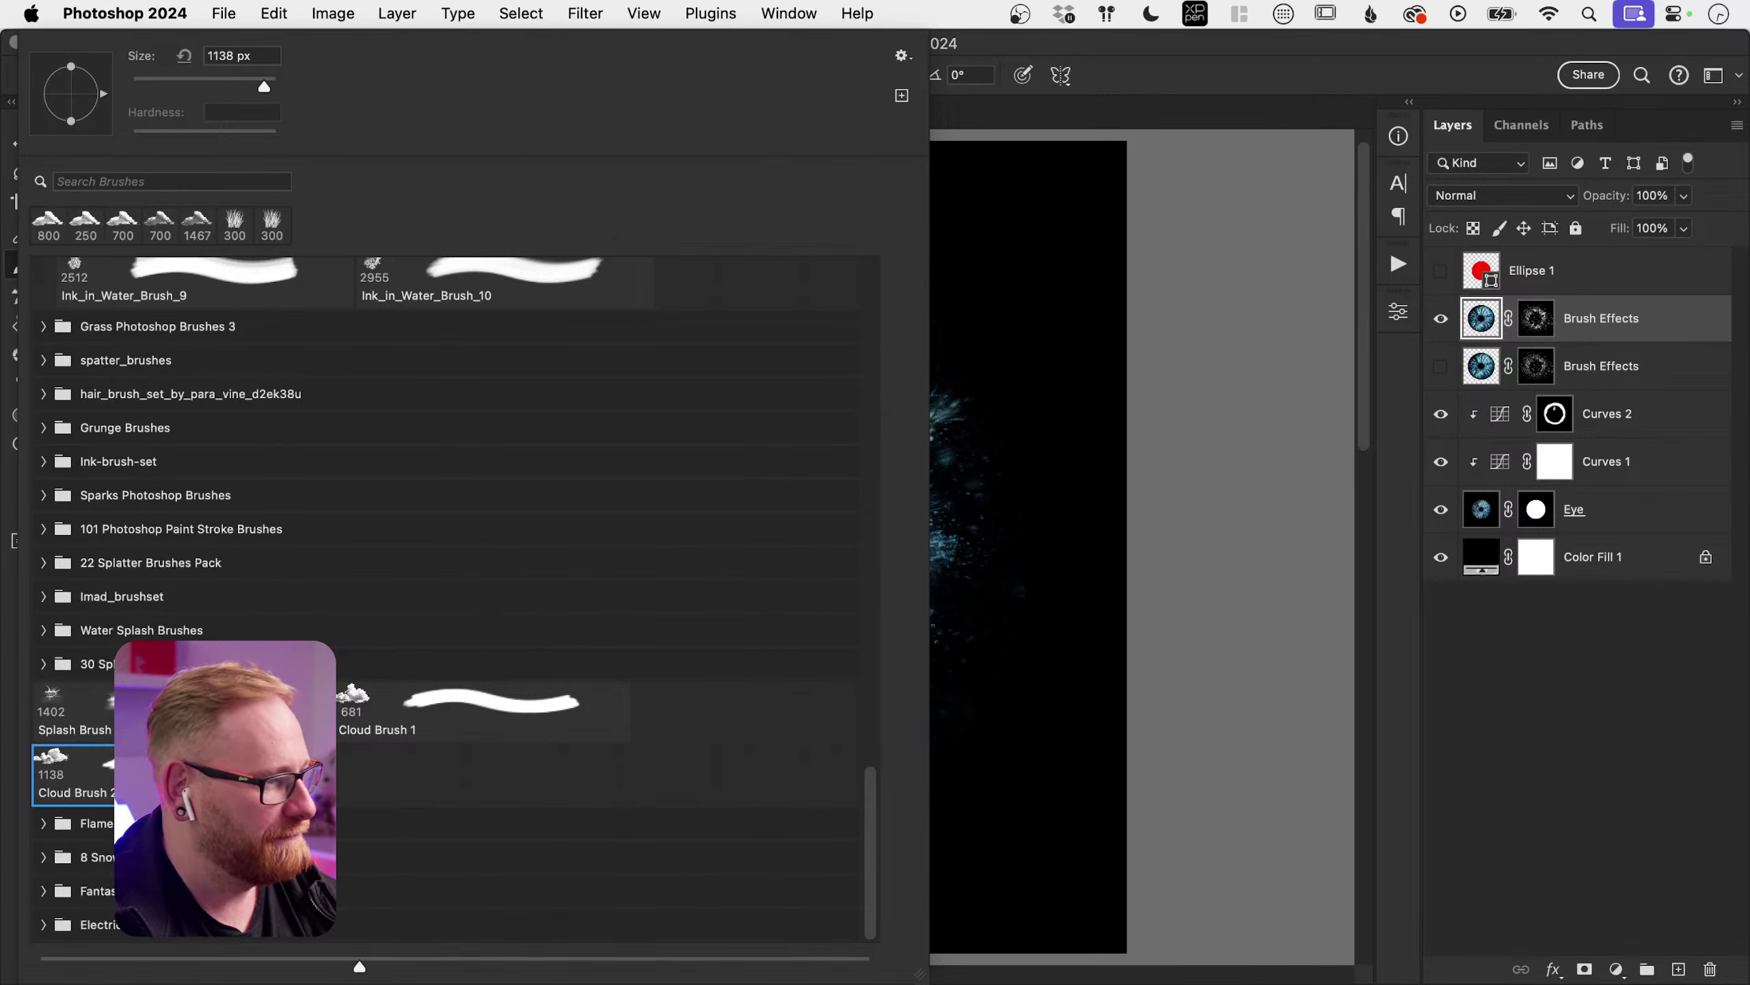
pyautogui.press('Return')
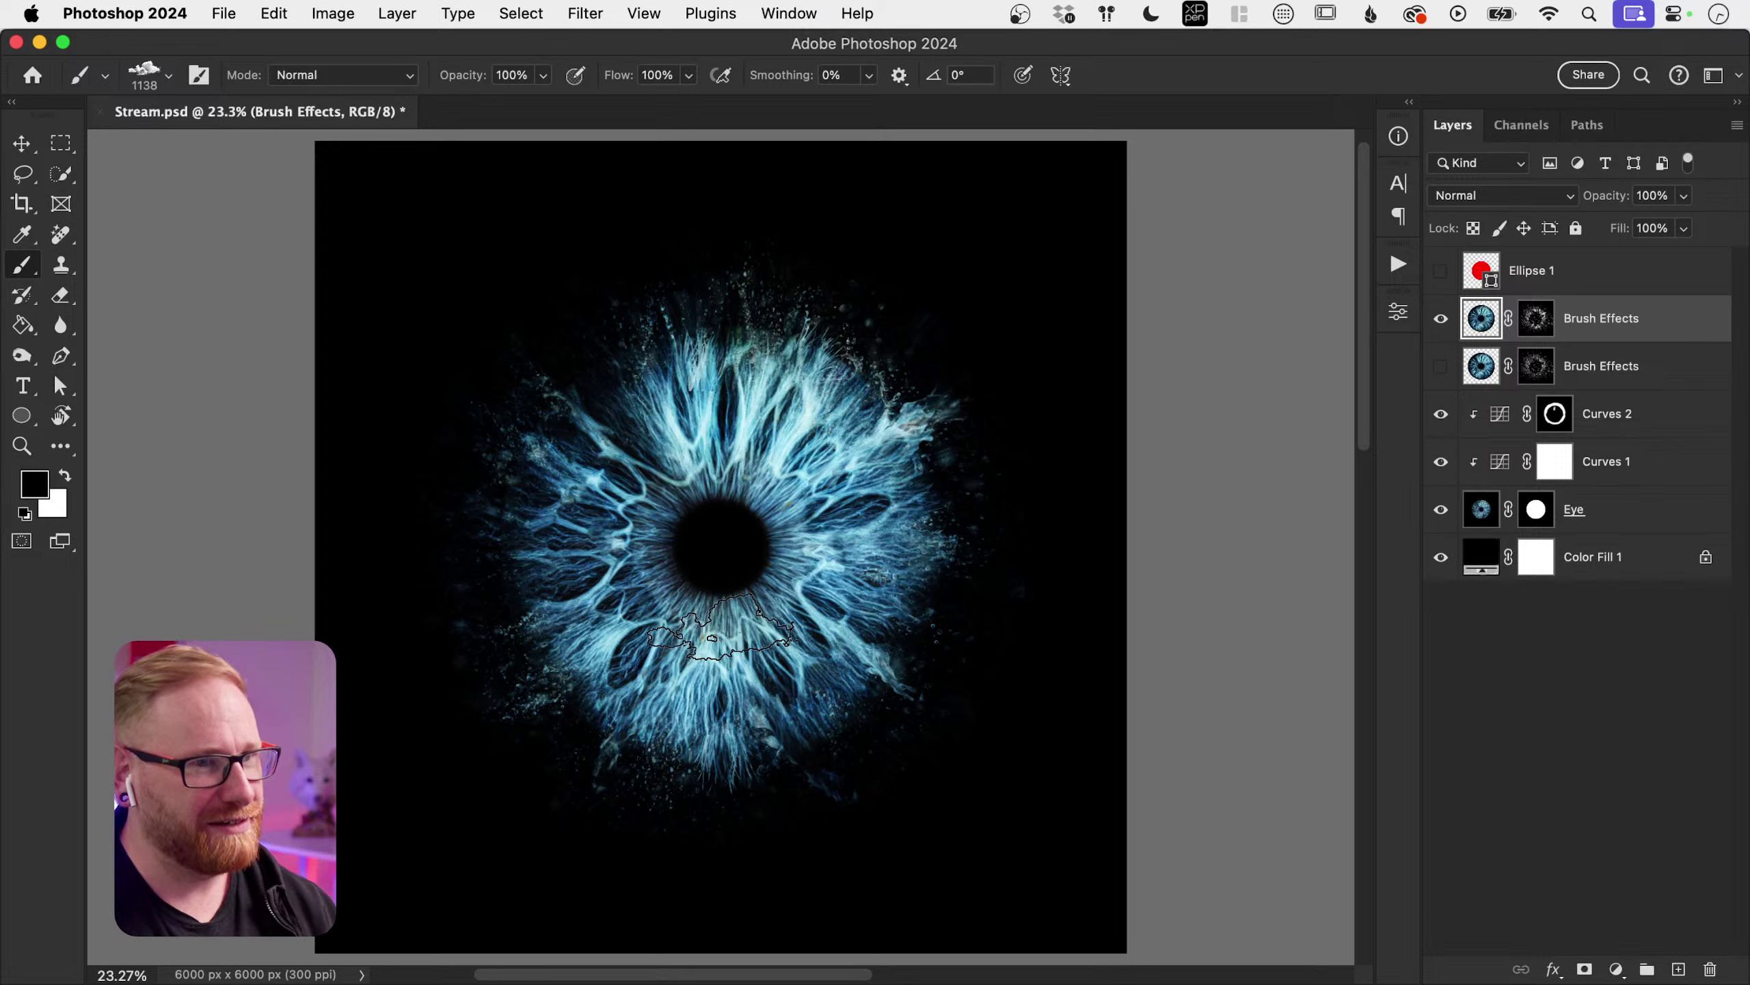
# Step: Try a copy of the Eye layer with its mask disabled above the Brush Effects layers, and delete the copy
pyautogui.moveTo(1585, 528); pyautogui.dragTo(1567, 316)
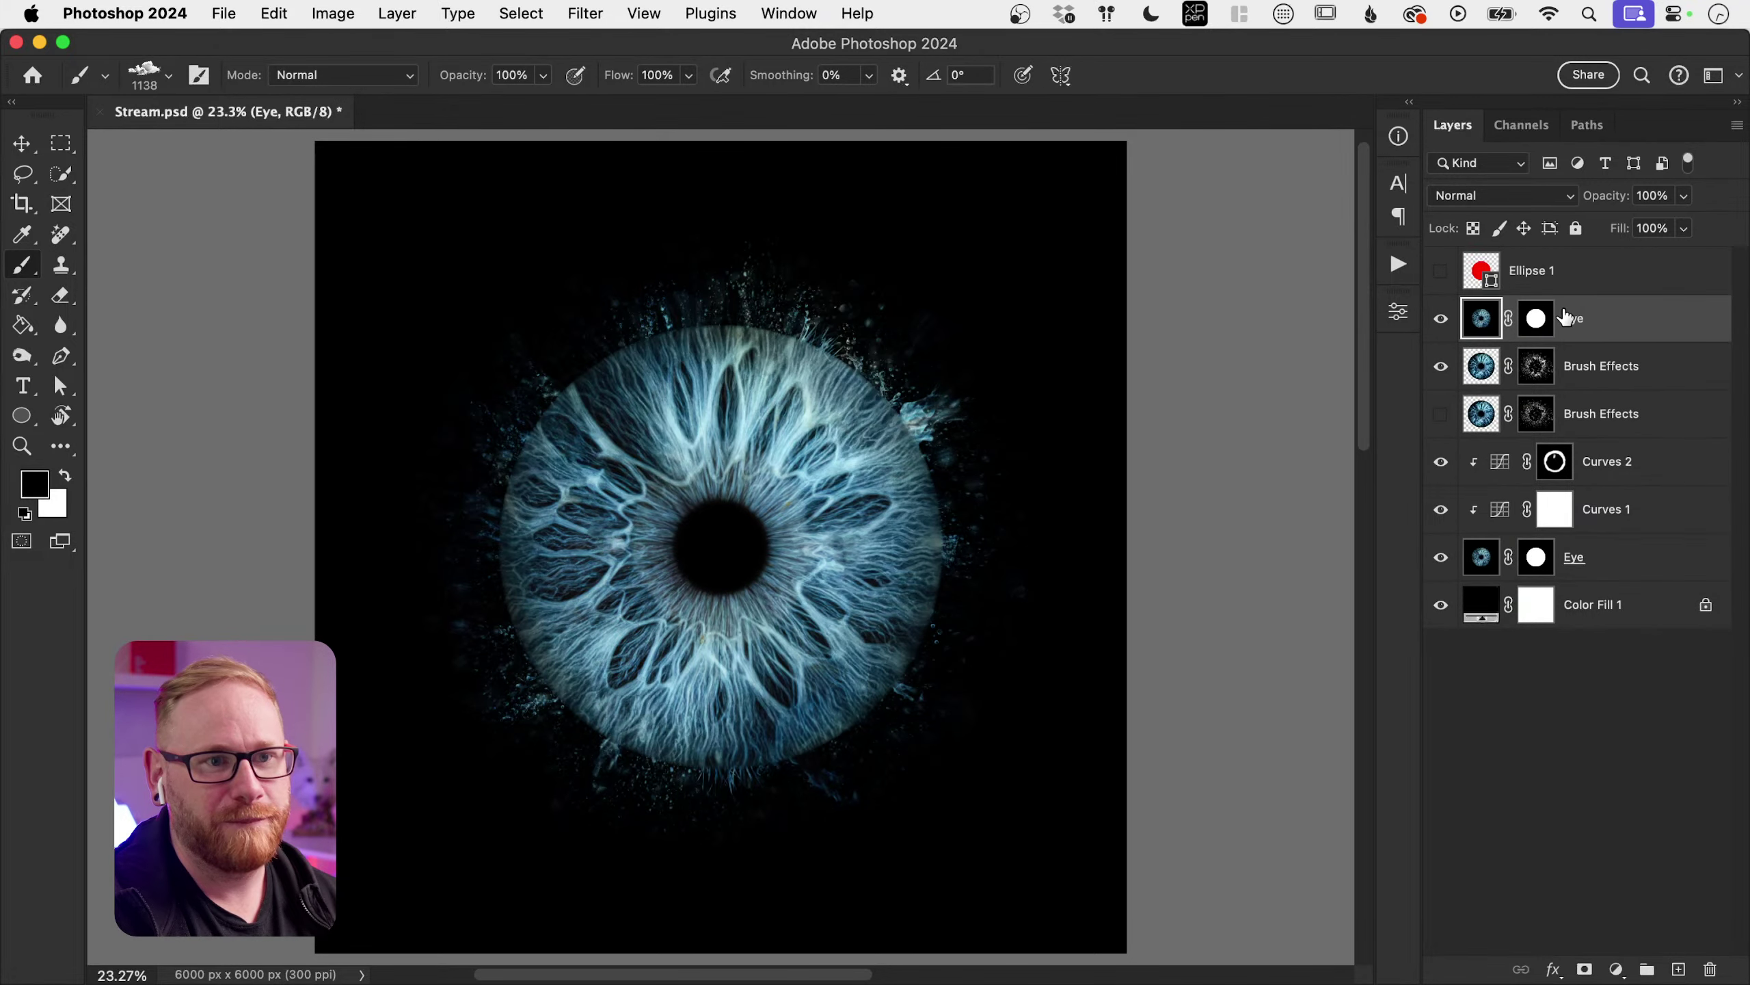
pyautogui.keyDown('shift'); pyautogui.click(1539, 320); pyautogui.keyUp('shift')
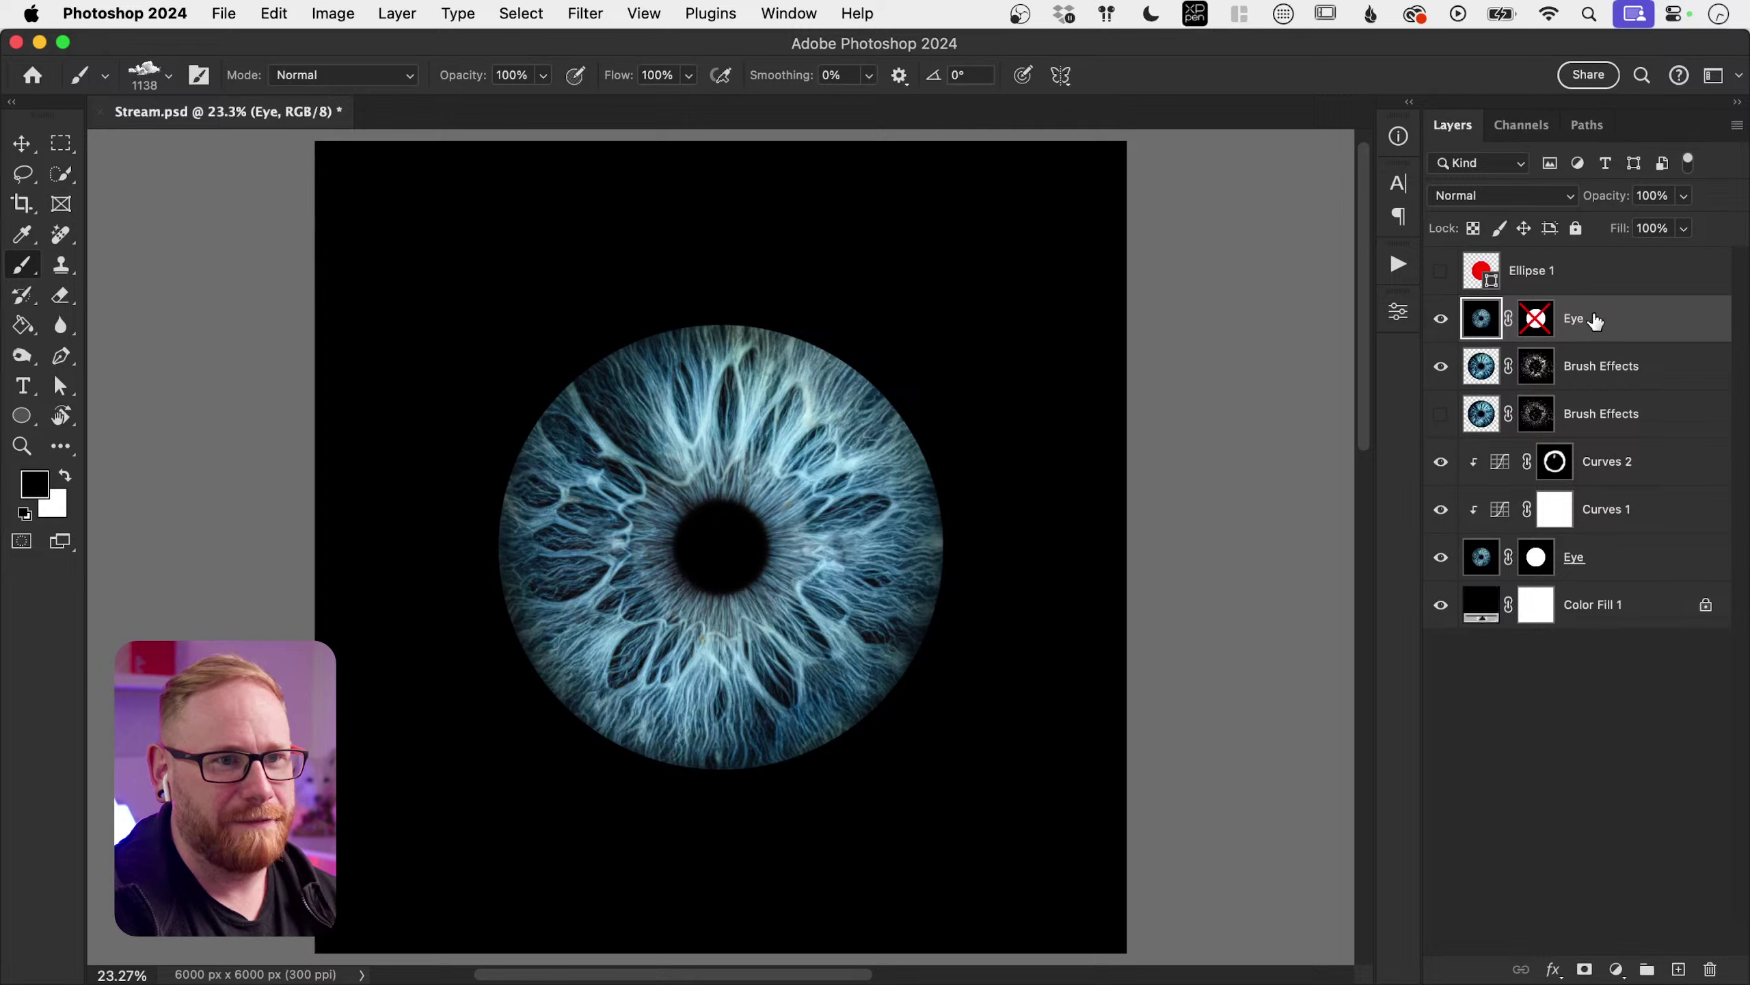
pyautogui.press('BackSpace')
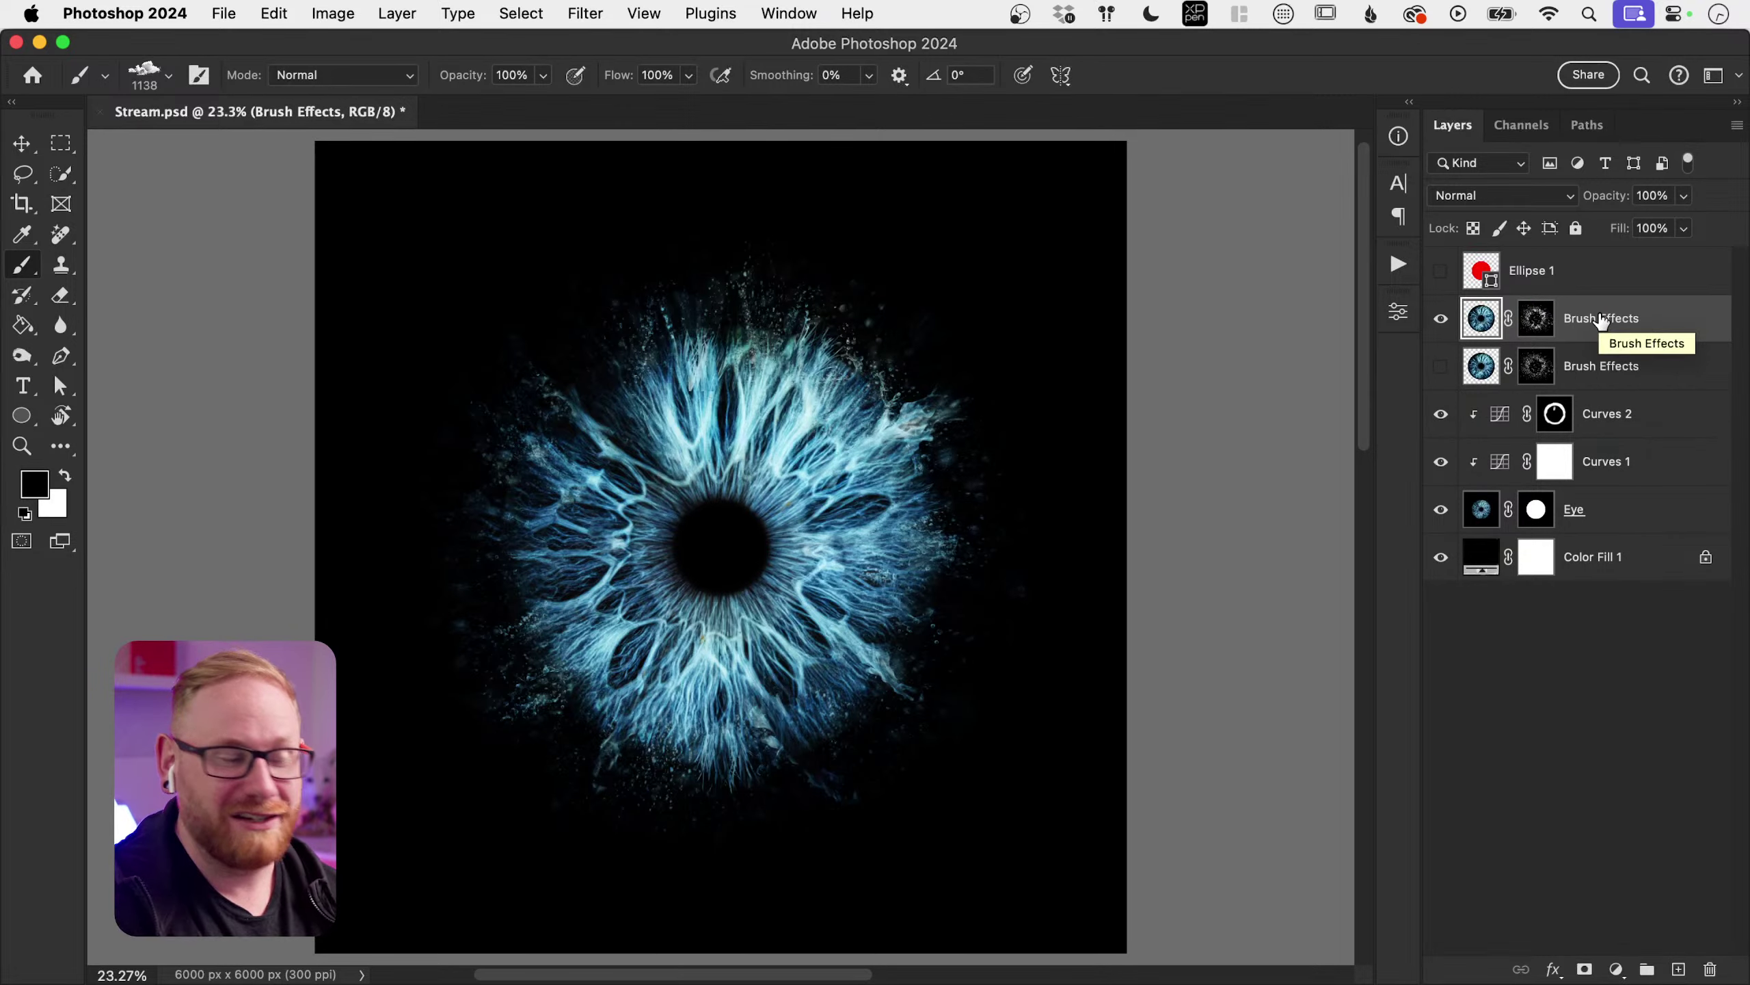
# Step: Switch to the Move tool and save the document
pyautogui.press('v')
pyautogui.press('super')
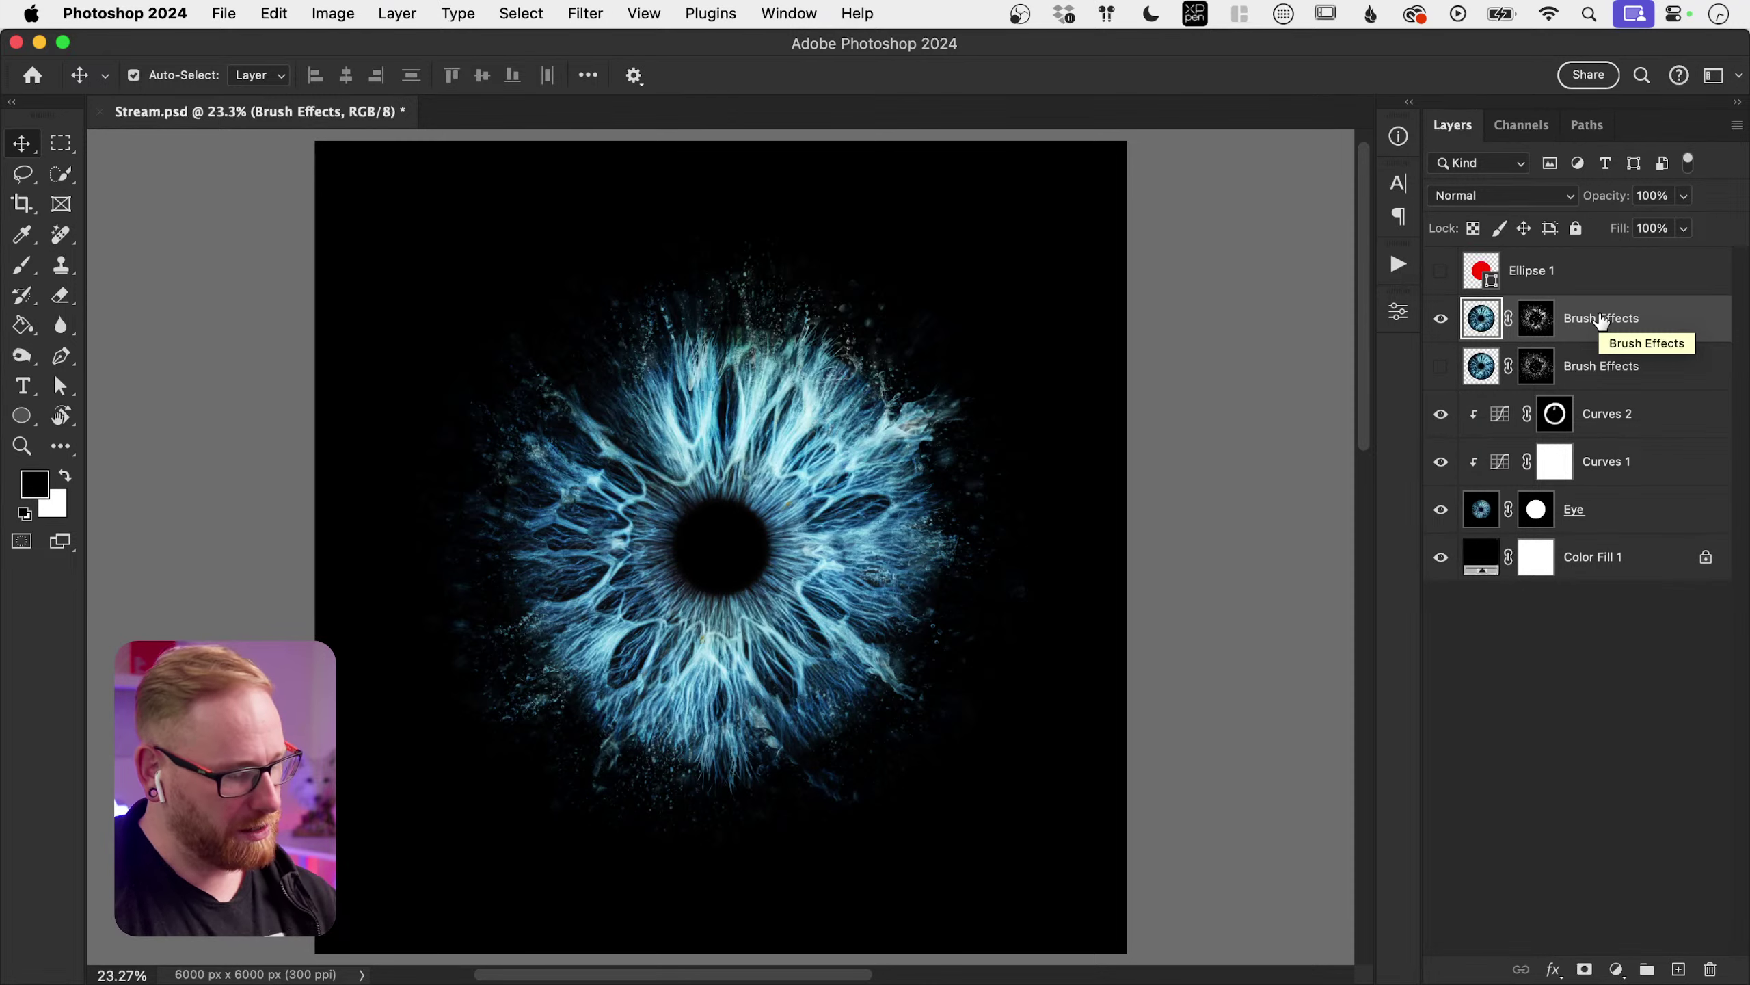
pyautogui.press('super+s')
# Step: Target the visible Brush Effects layer's mask and choose the 2500 px 10.psd brush from the 22 Splatter Brushes Pack
pyautogui.click(1537, 319)
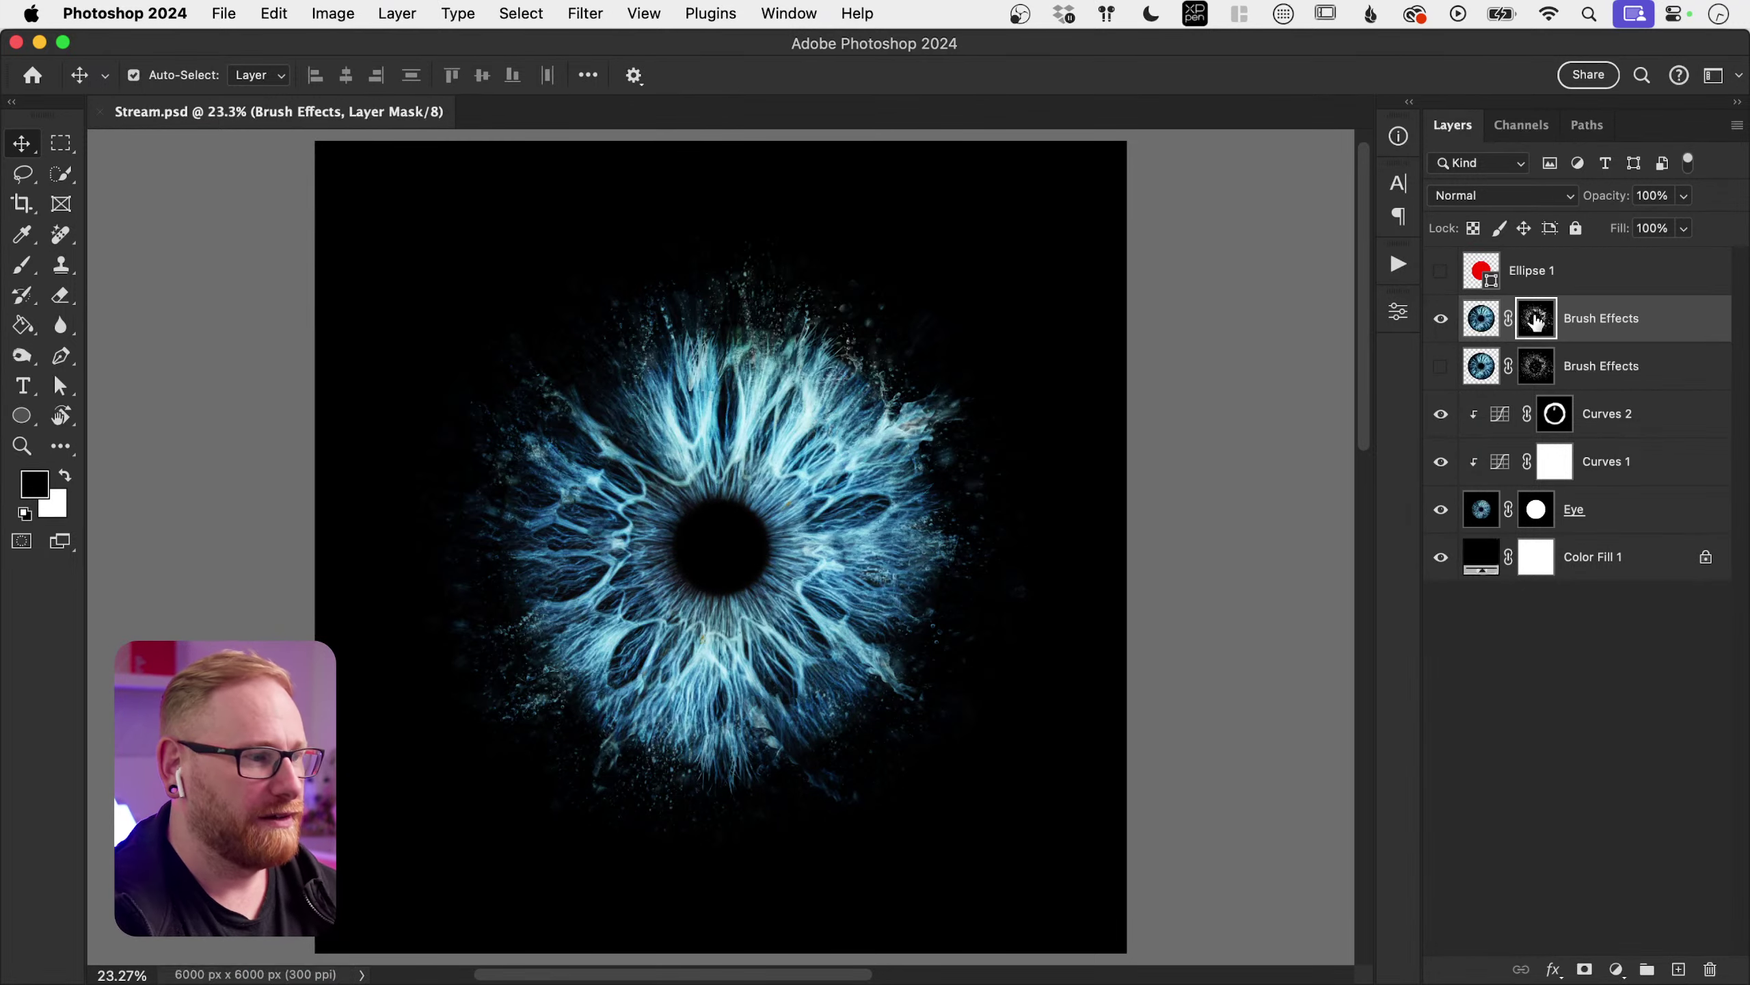
pyautogui.press('b')
pyautogui.click(166, 82)
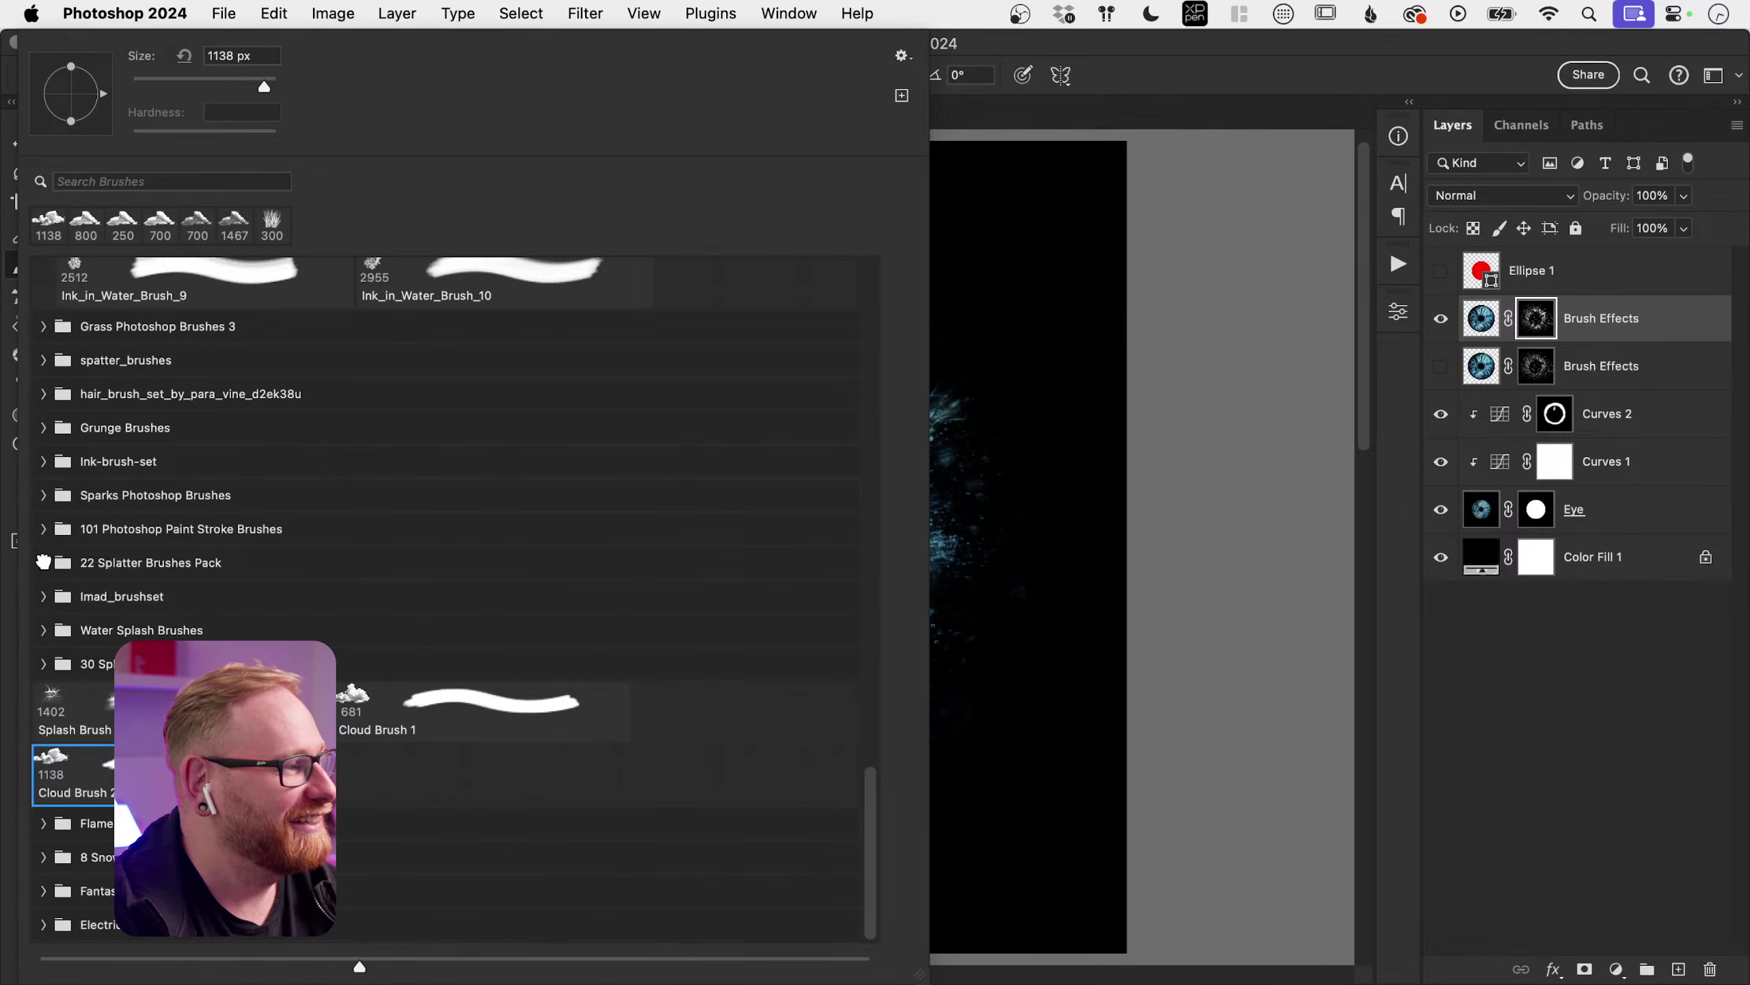
pyautogui.click(43, 562)
pyautogui.click(222, 613)
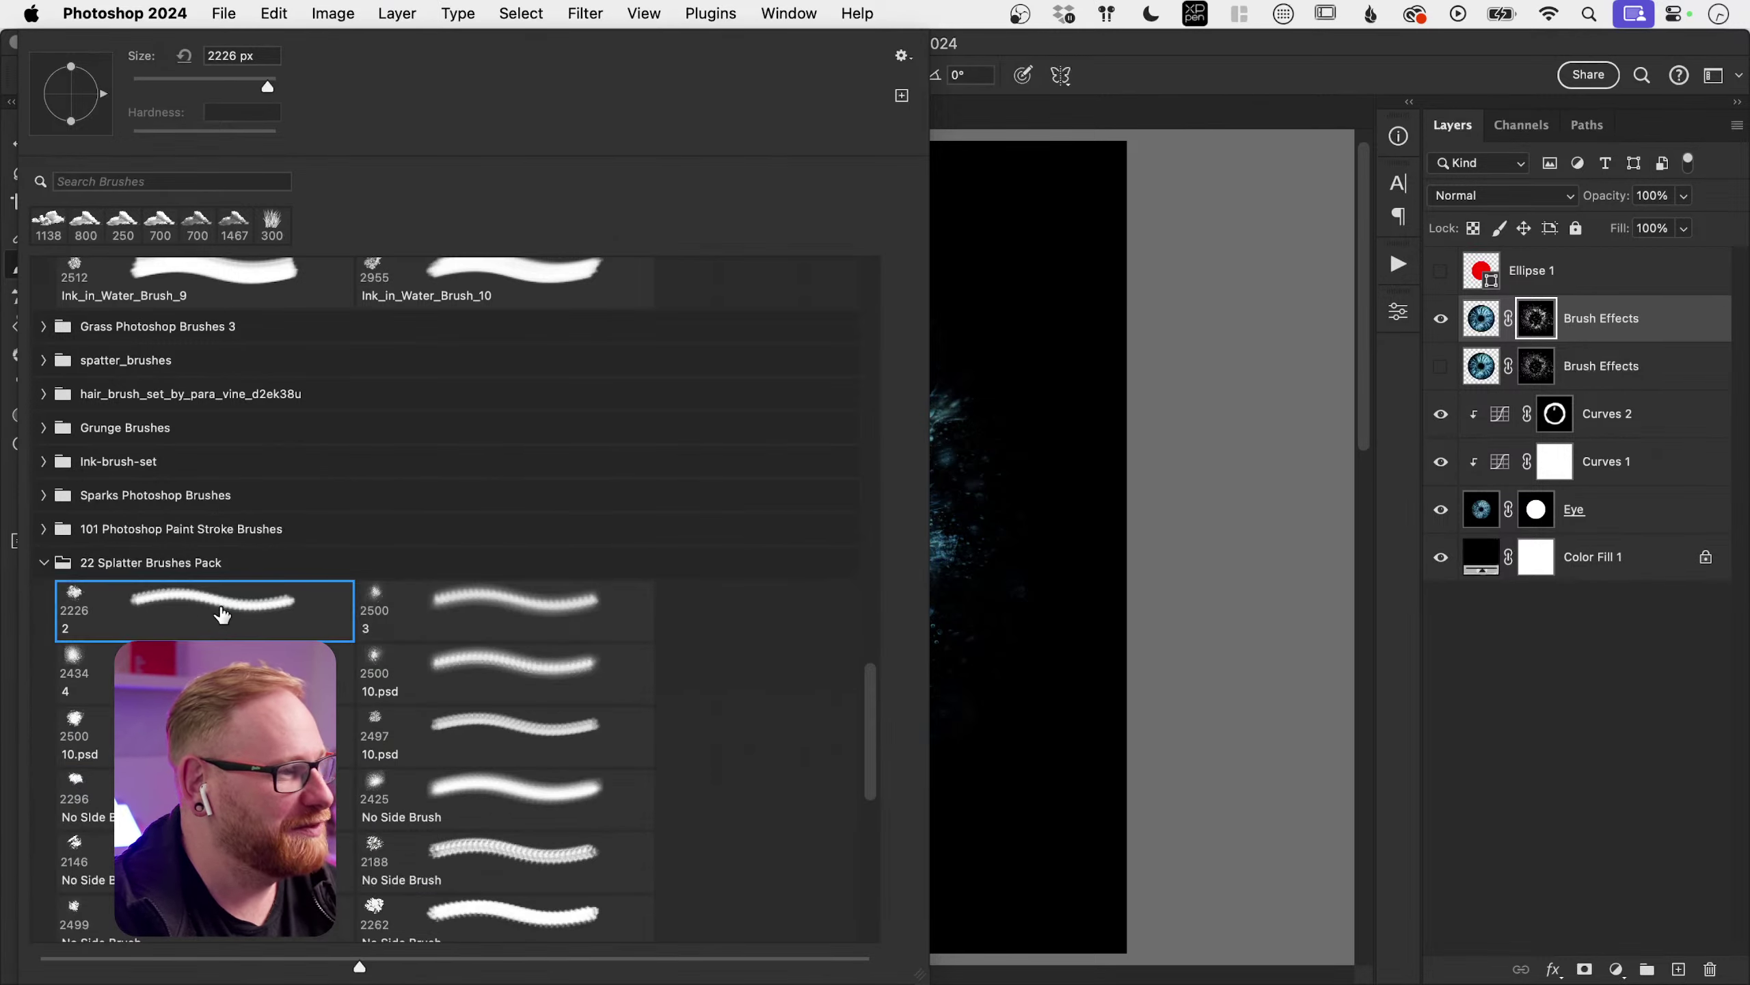
pyautogui.click(483, 660)
# Step: Try stamping white splatter on the Brush Effects mask over the iris, and undo it
pyautogui.click(834, 414)
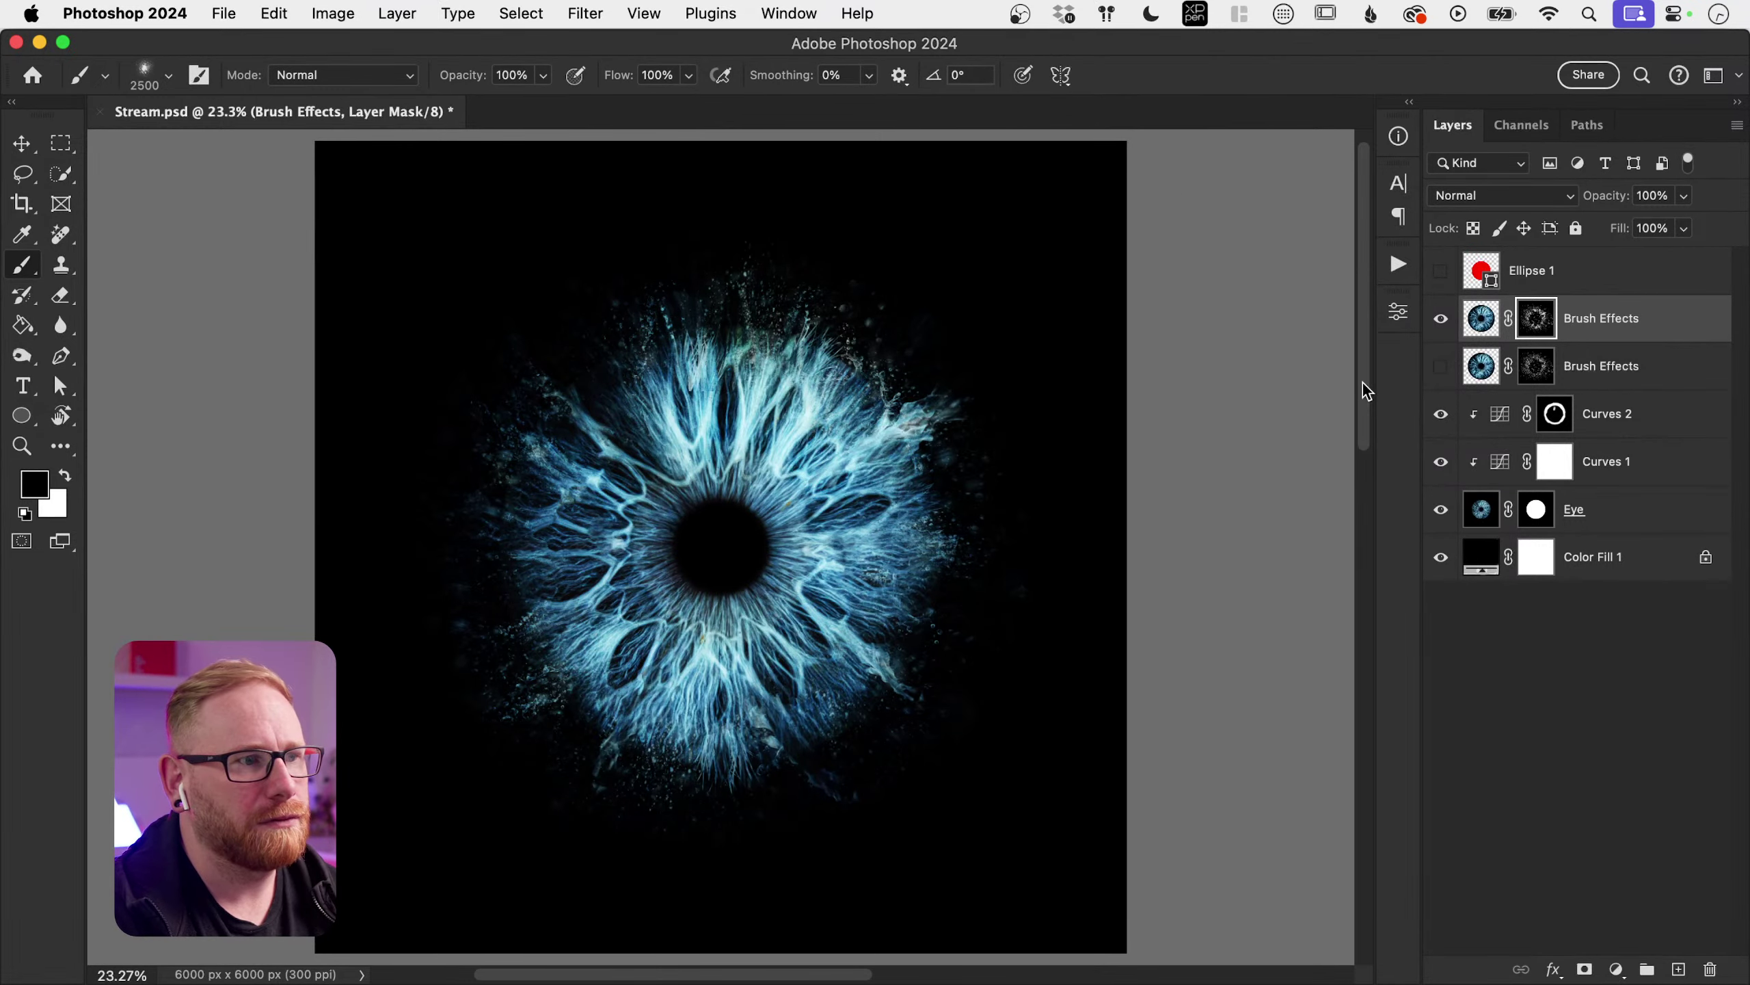
pyautogui.press('x')
pyautogui.click(865, 301)
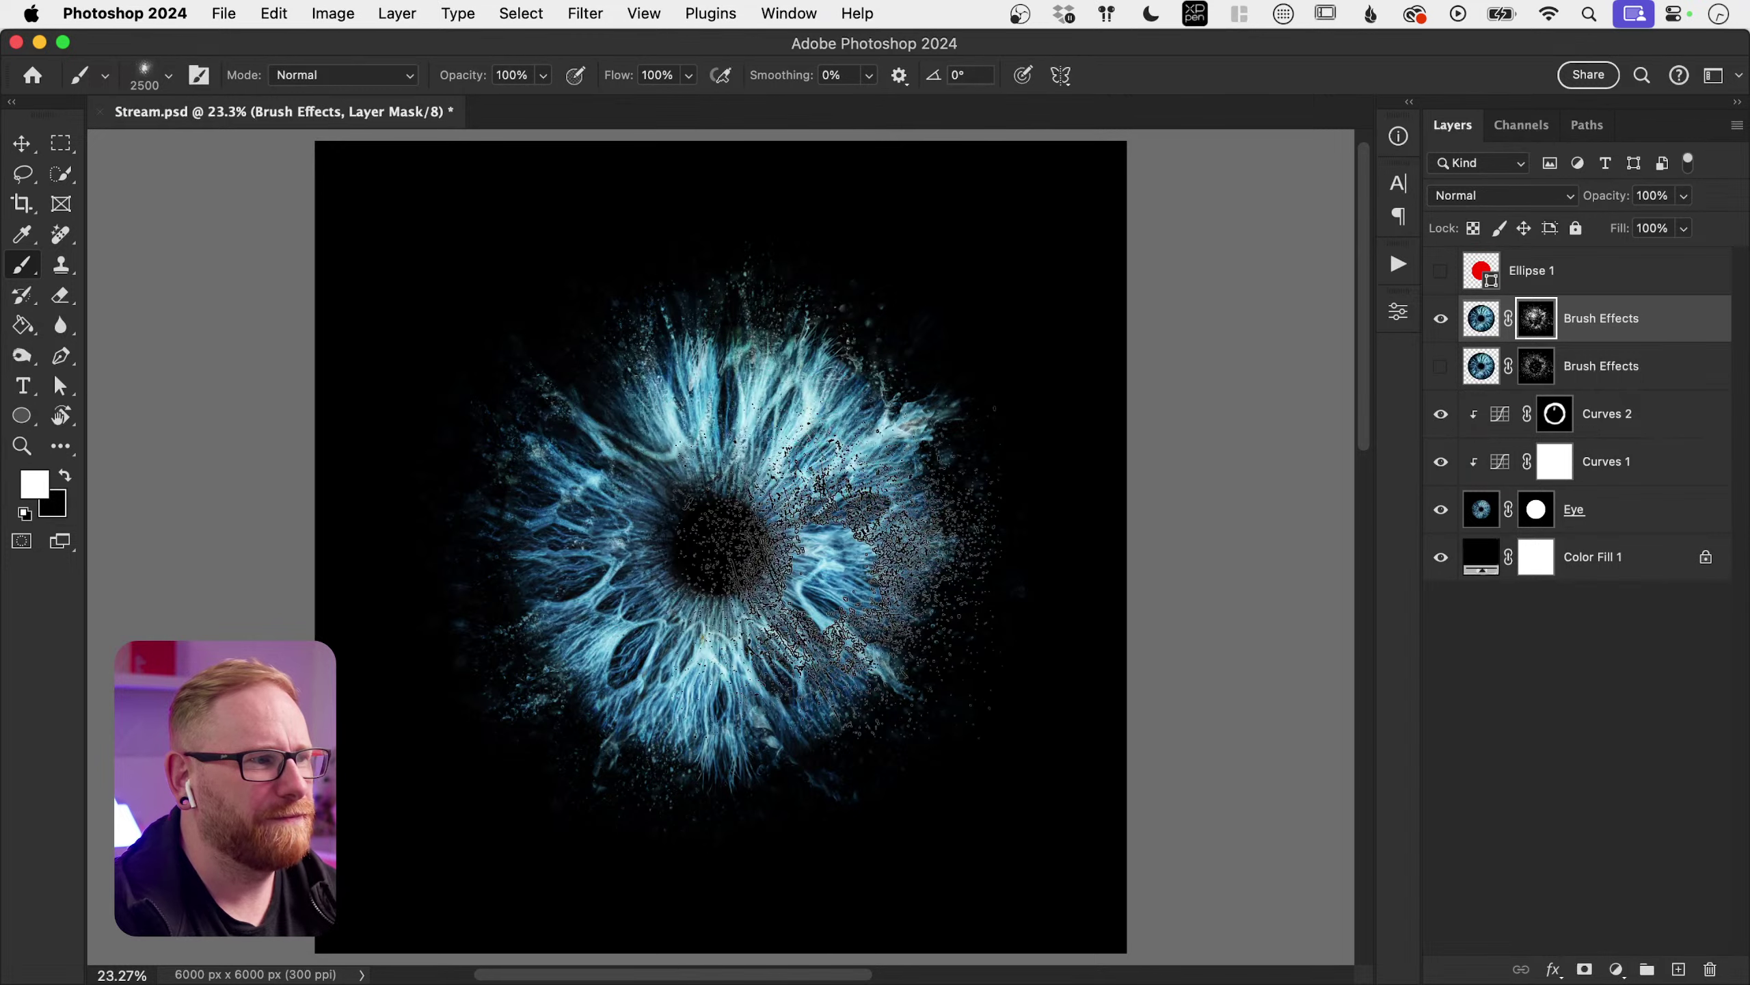
pyautogui.press('super+z')
pyautogui.press('super+shift+z')
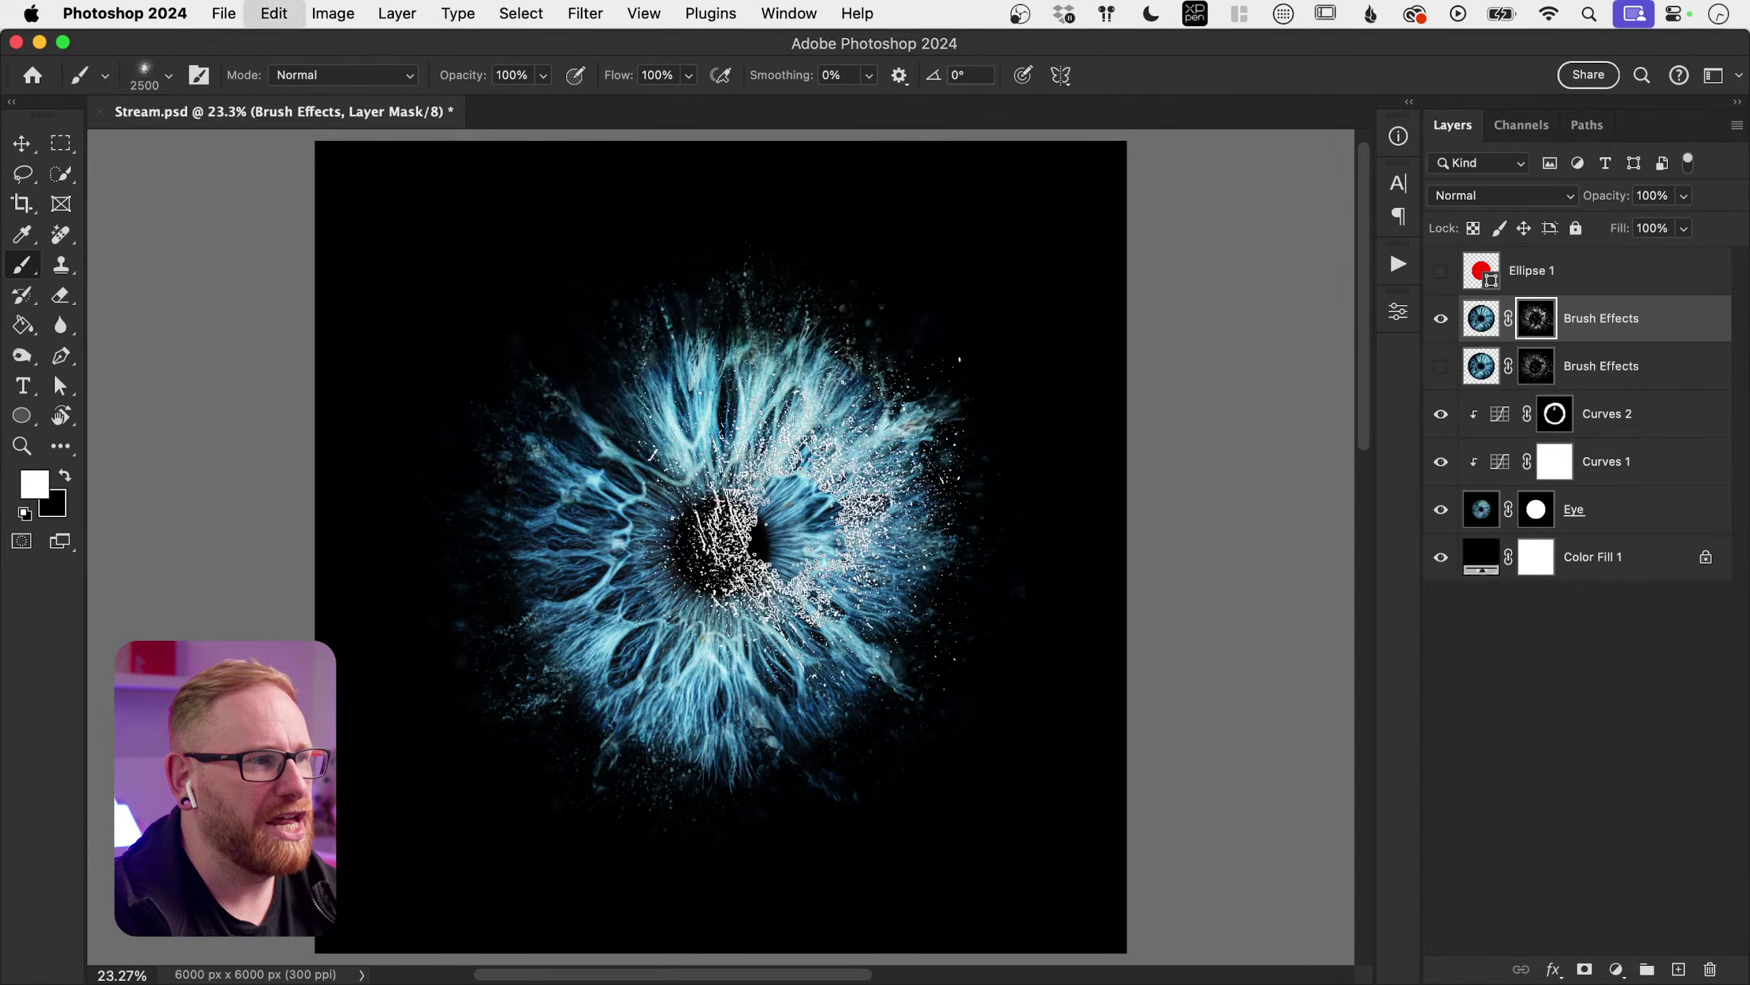
# Step: Add a bright cyan Solid Color fill layer above the Brush Effects layers
pyautogui.click(1617, 970)
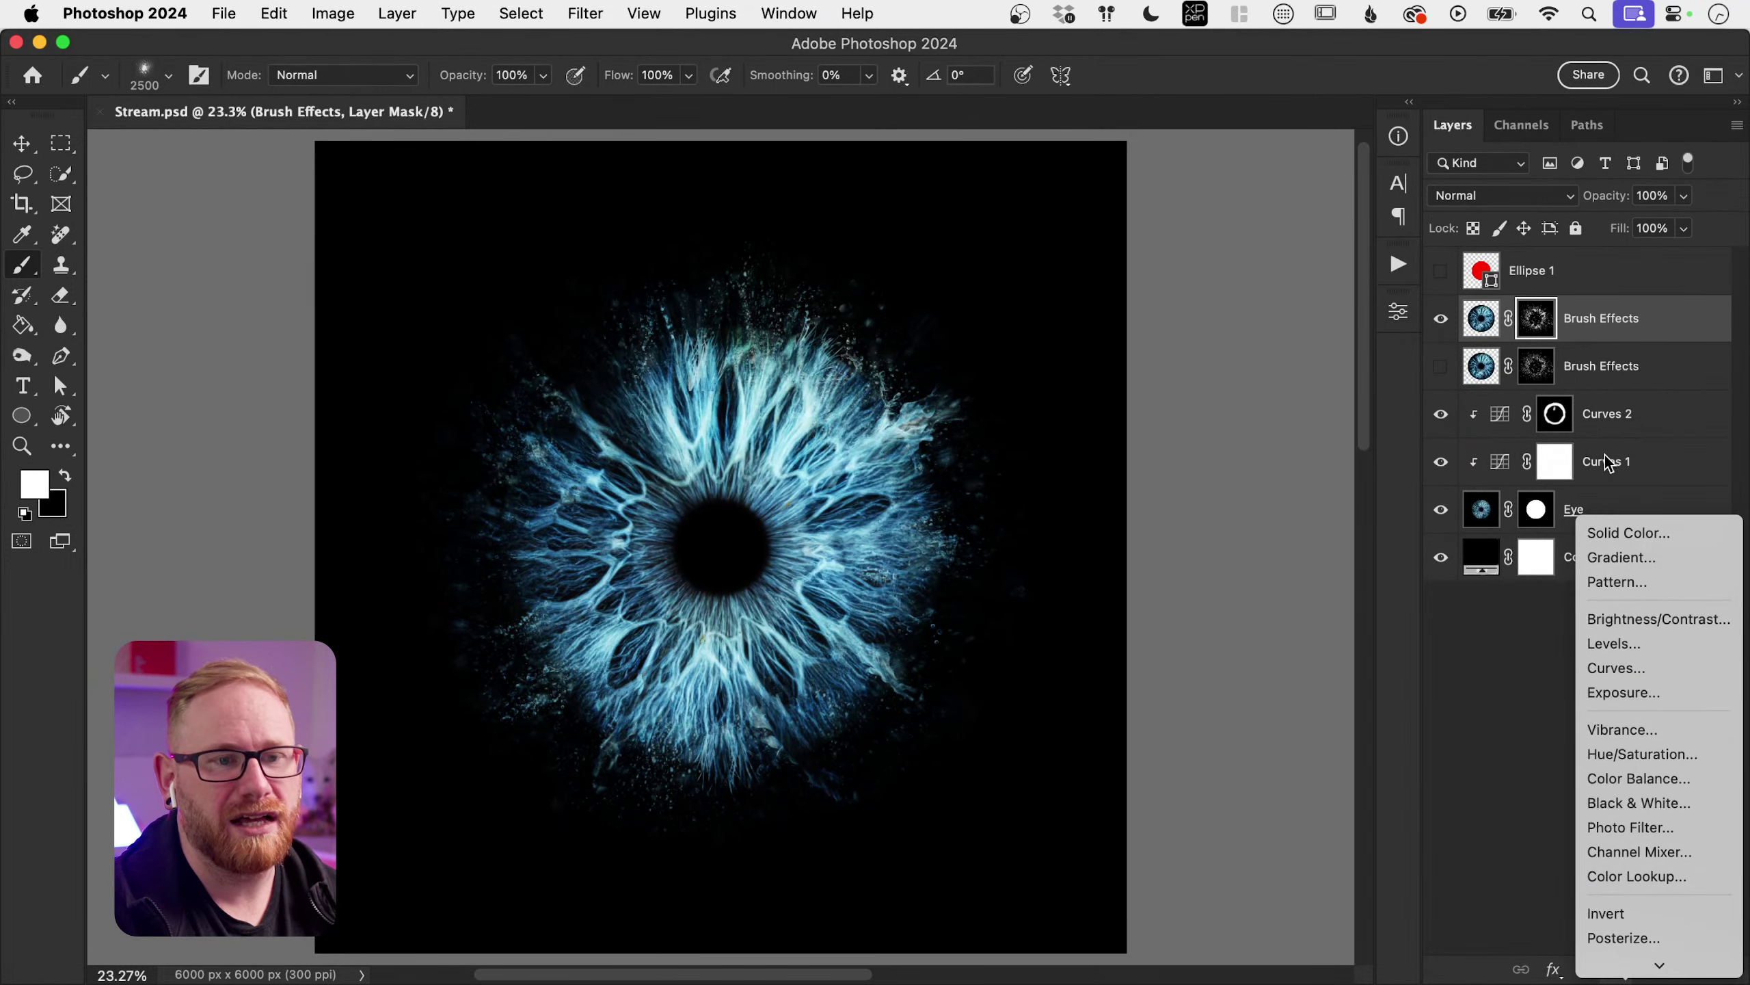
pyautogui.click(1621, 523)
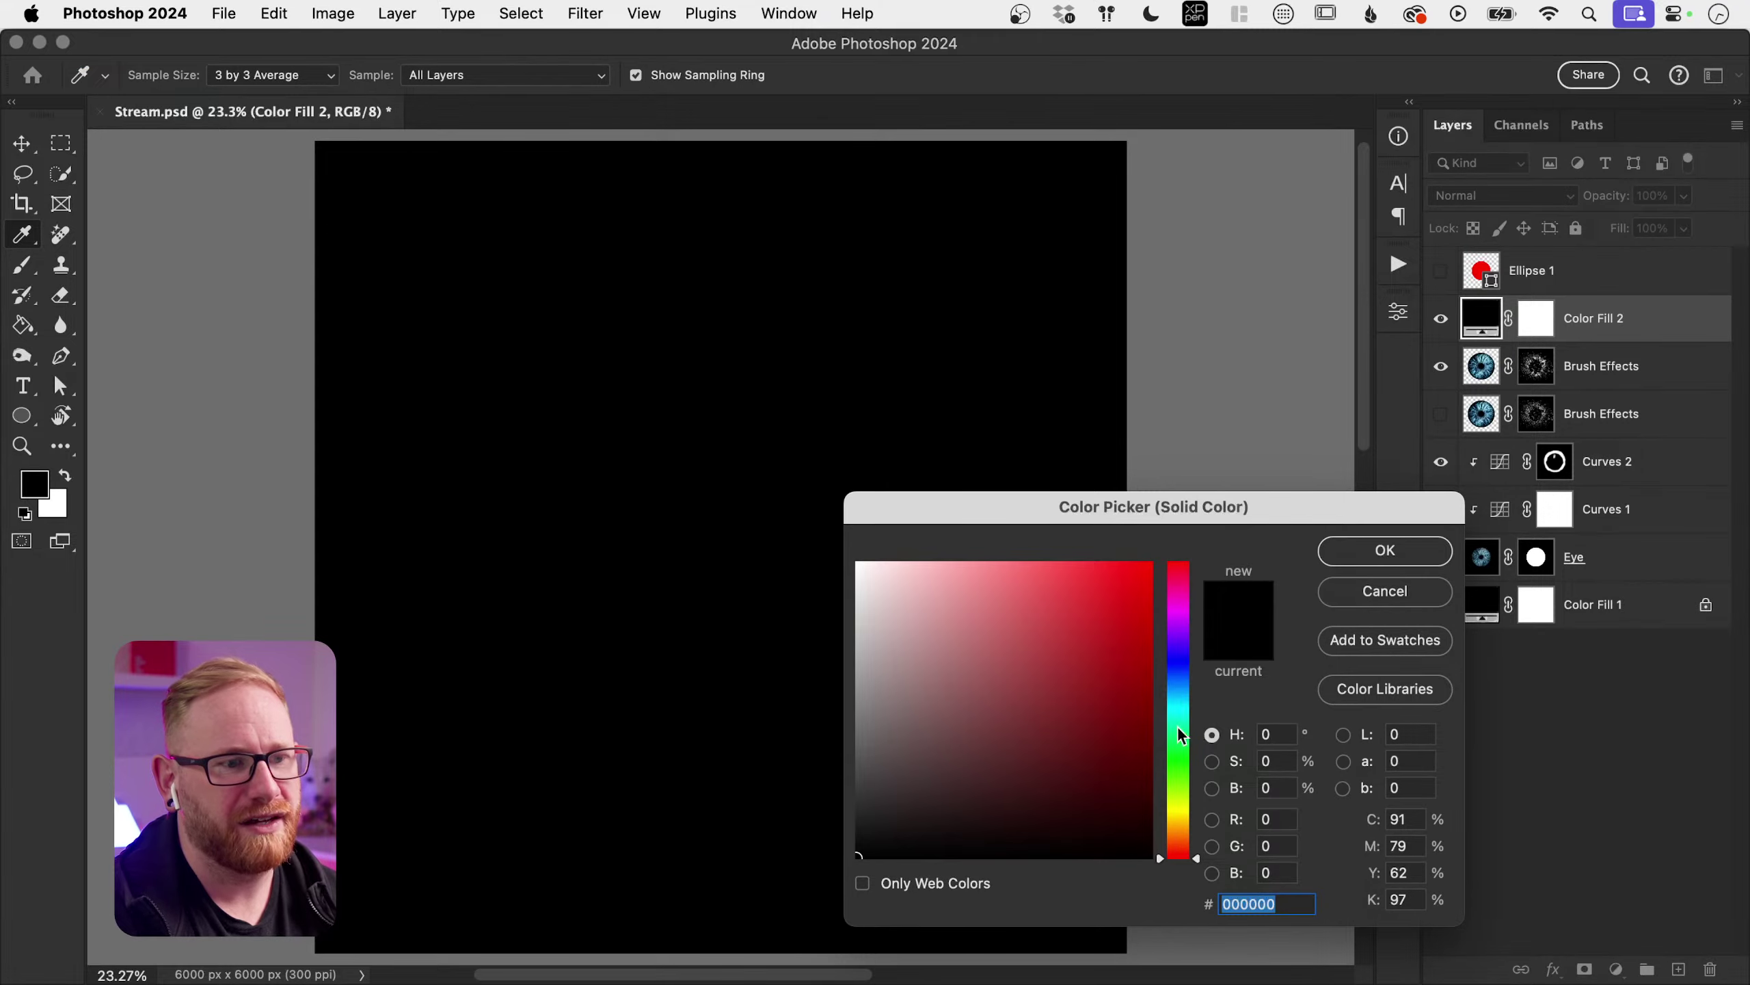
pyautogui.click(1171, 700)
pyautogui.click(1148, 555)
pyautogui.click(1374, 555)
# Step: Invert the Color Fill 2 layer's mask to black and set white as the Brush tool's painting colour
pyautogui.press('b')
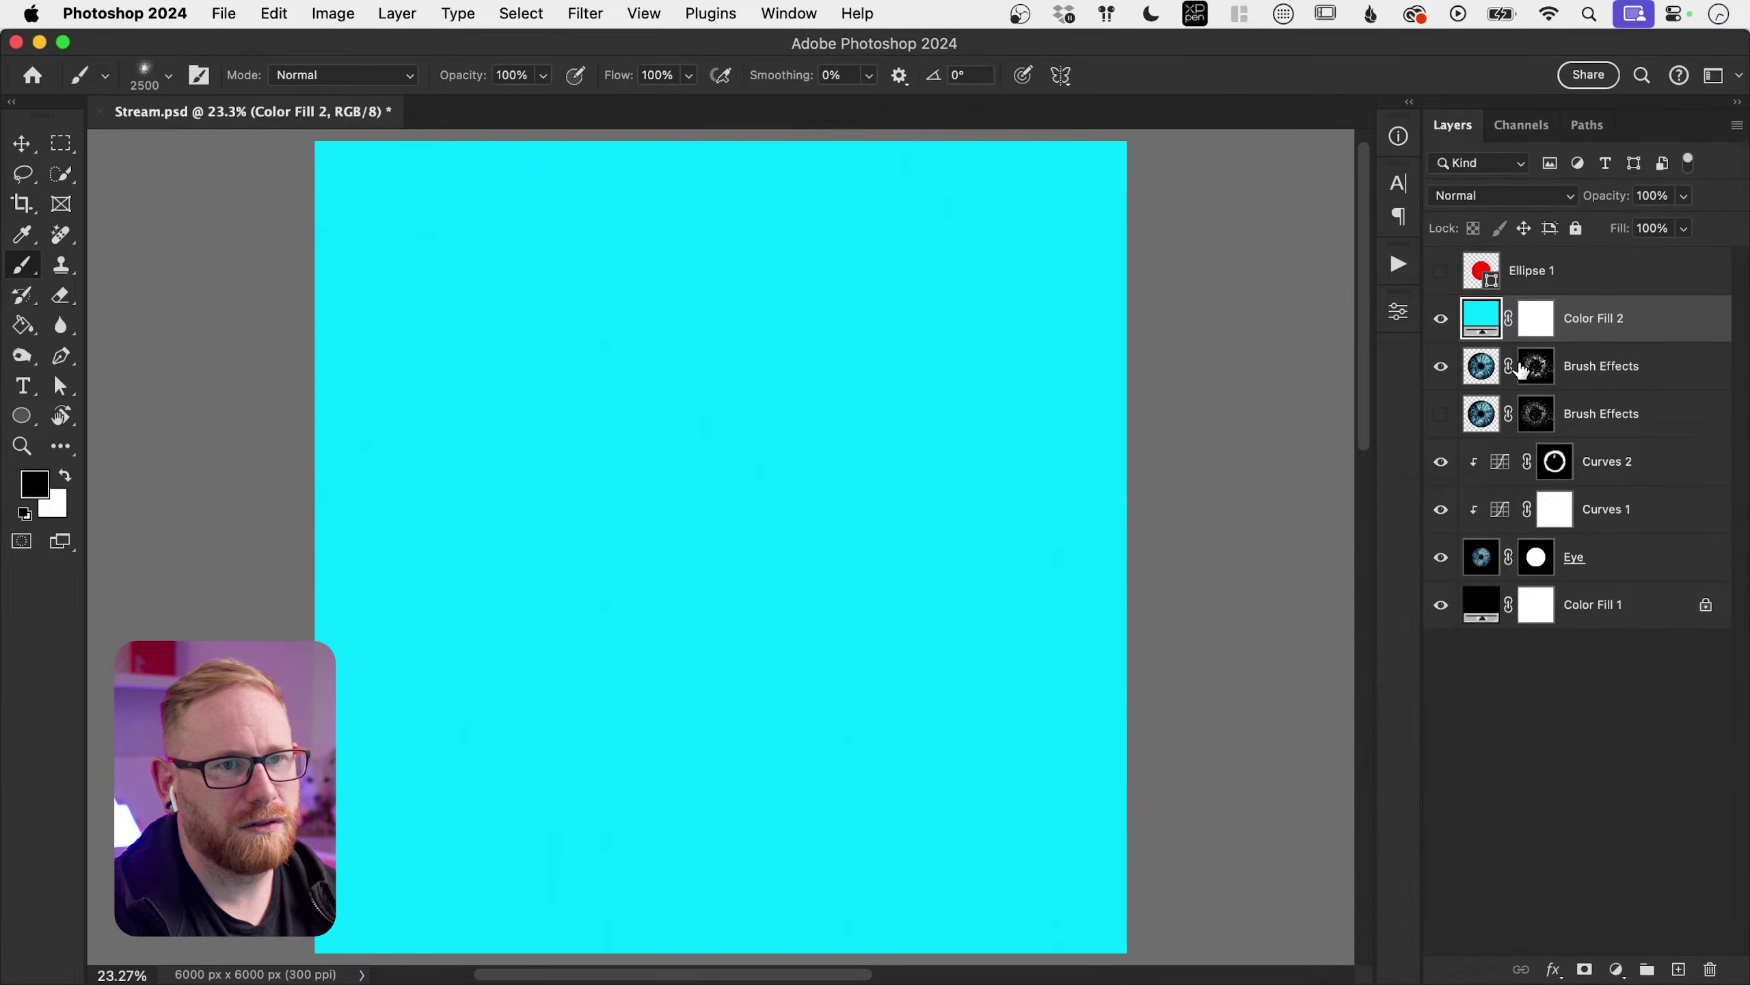
pyautogui.click(1536, 318)
pyautogui.press('x')
pyautogui.press('super+i')
# Step: Stamp white splatter on the Color Fill 2 mask all around the iris with the 2500 px brush
pyautogui.click(737, 407)
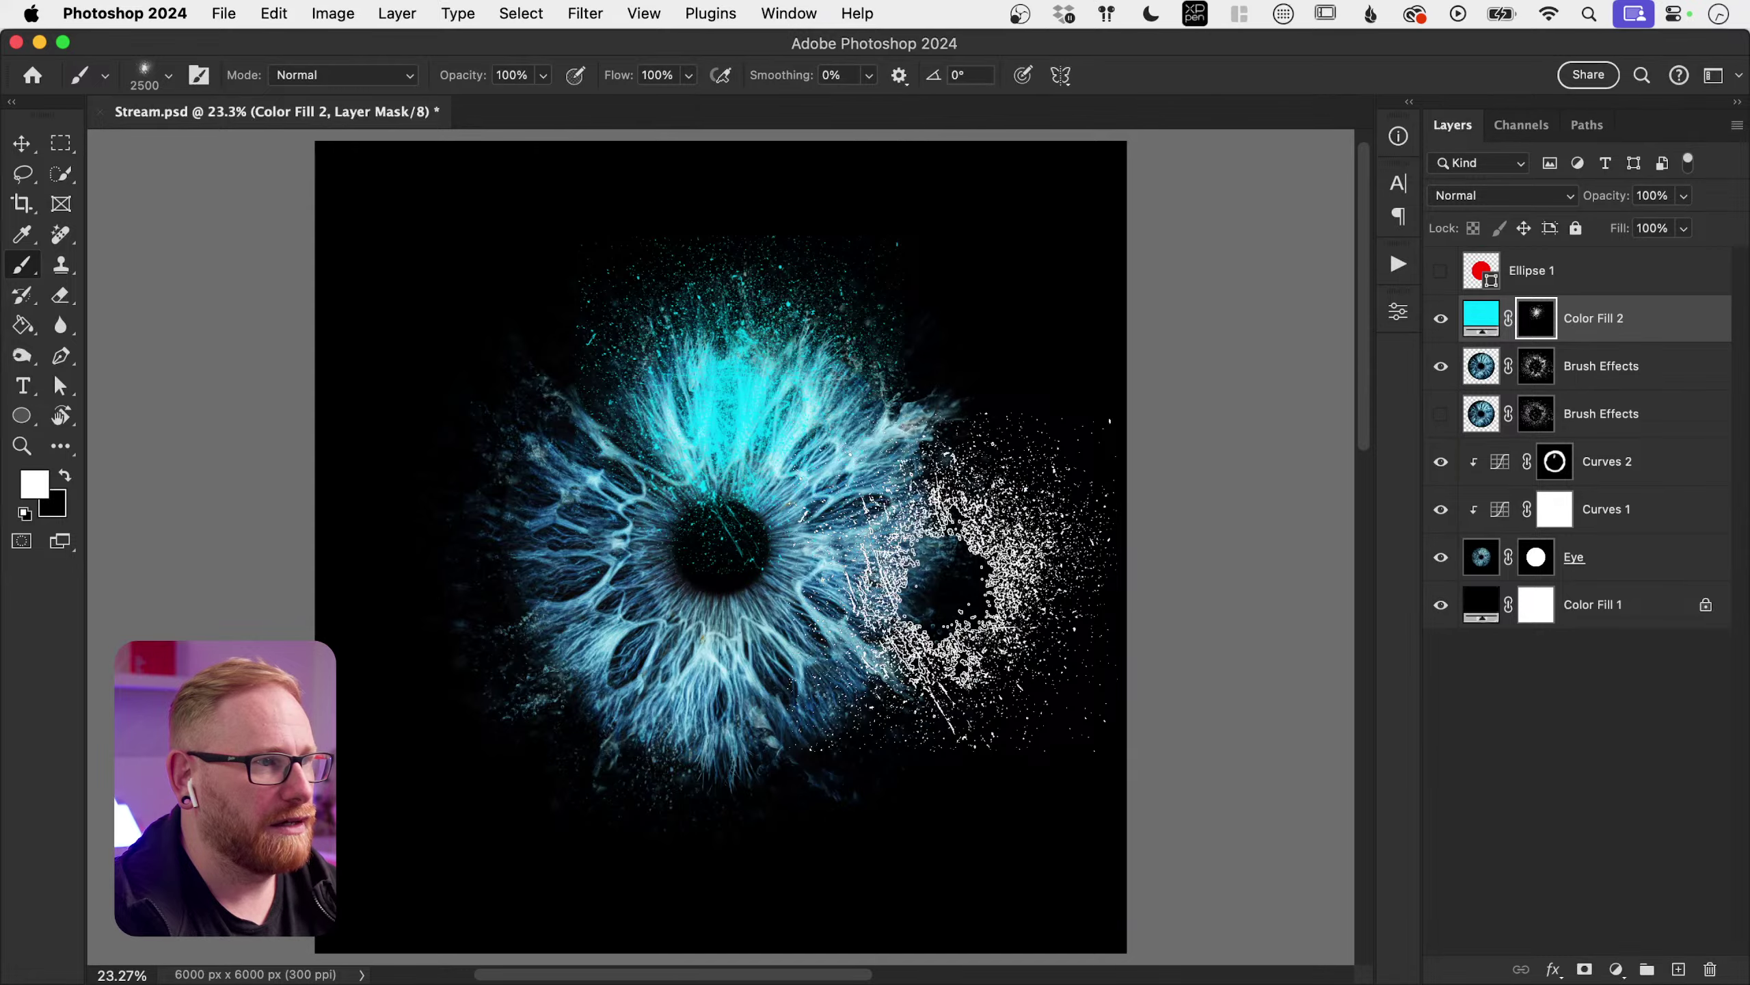
pyautogui.press('super+z')
pyautogui.click(733, 433)
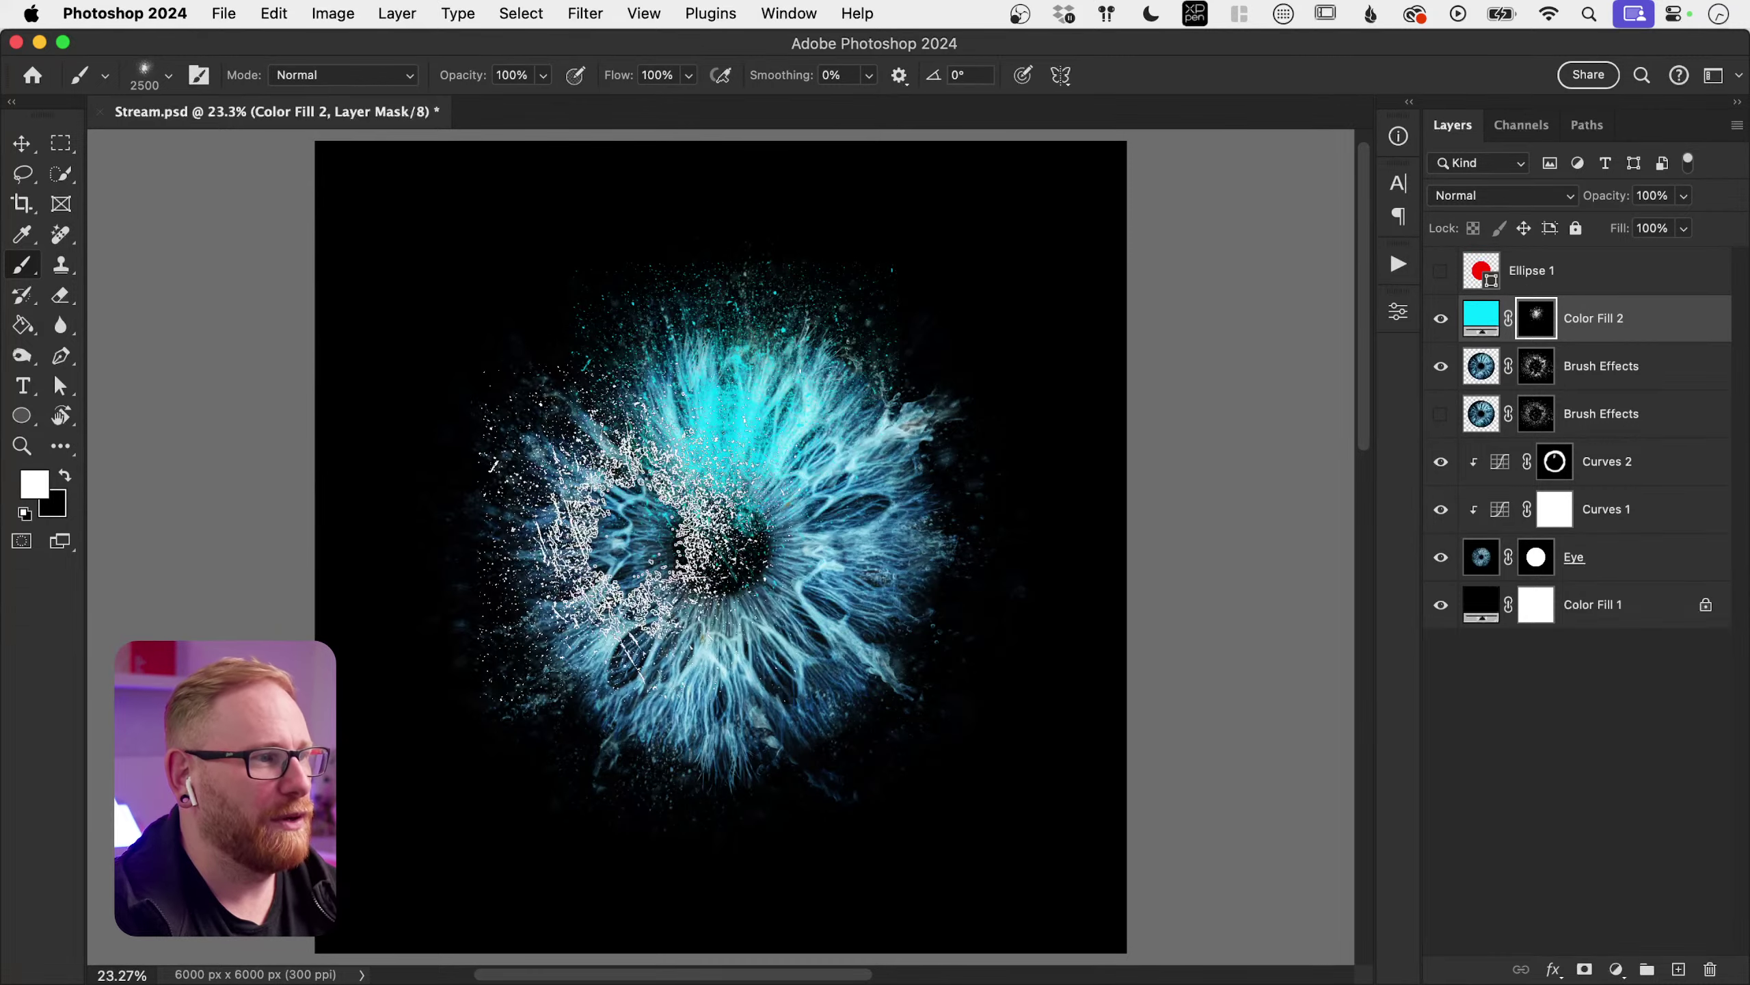
pyautogui.moveTo(606, 527)
pyautogui.mouseDown()
pyautogui.moveTo(551, 515)
pyautogui.moveTo(658, 570)
pyautogui.moveTo(717, 633)
pyautogui.moveTo(689, 681)
pyautogui.moveTo(689, 653)
pyautogui.moveTo(830, 621)
pyautogui.moveTo(807, 473)
pyautogui.moveTo(886, 594)
pyautogui.moveTo(1055, 724)
pyautogui.mouseUp()
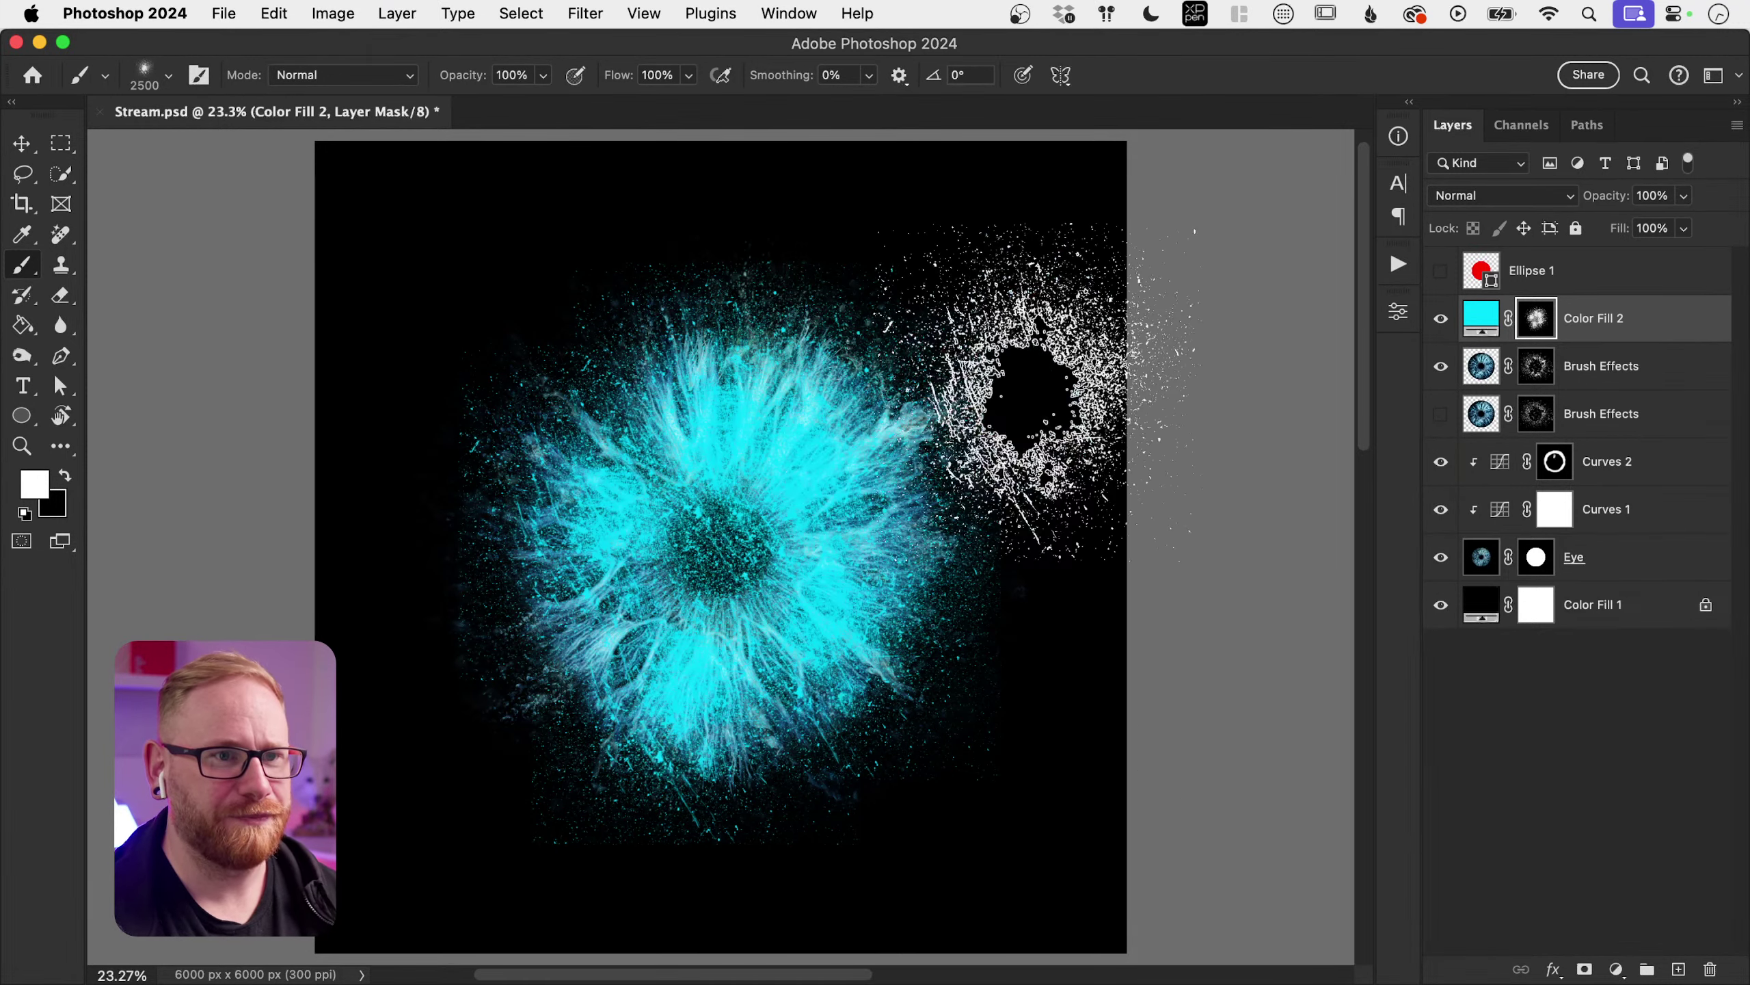
# Step: Choose the Soft Round Pressure Opacity brush from General Brushes and make black the painting colour
pyautogui.click(168, 76)
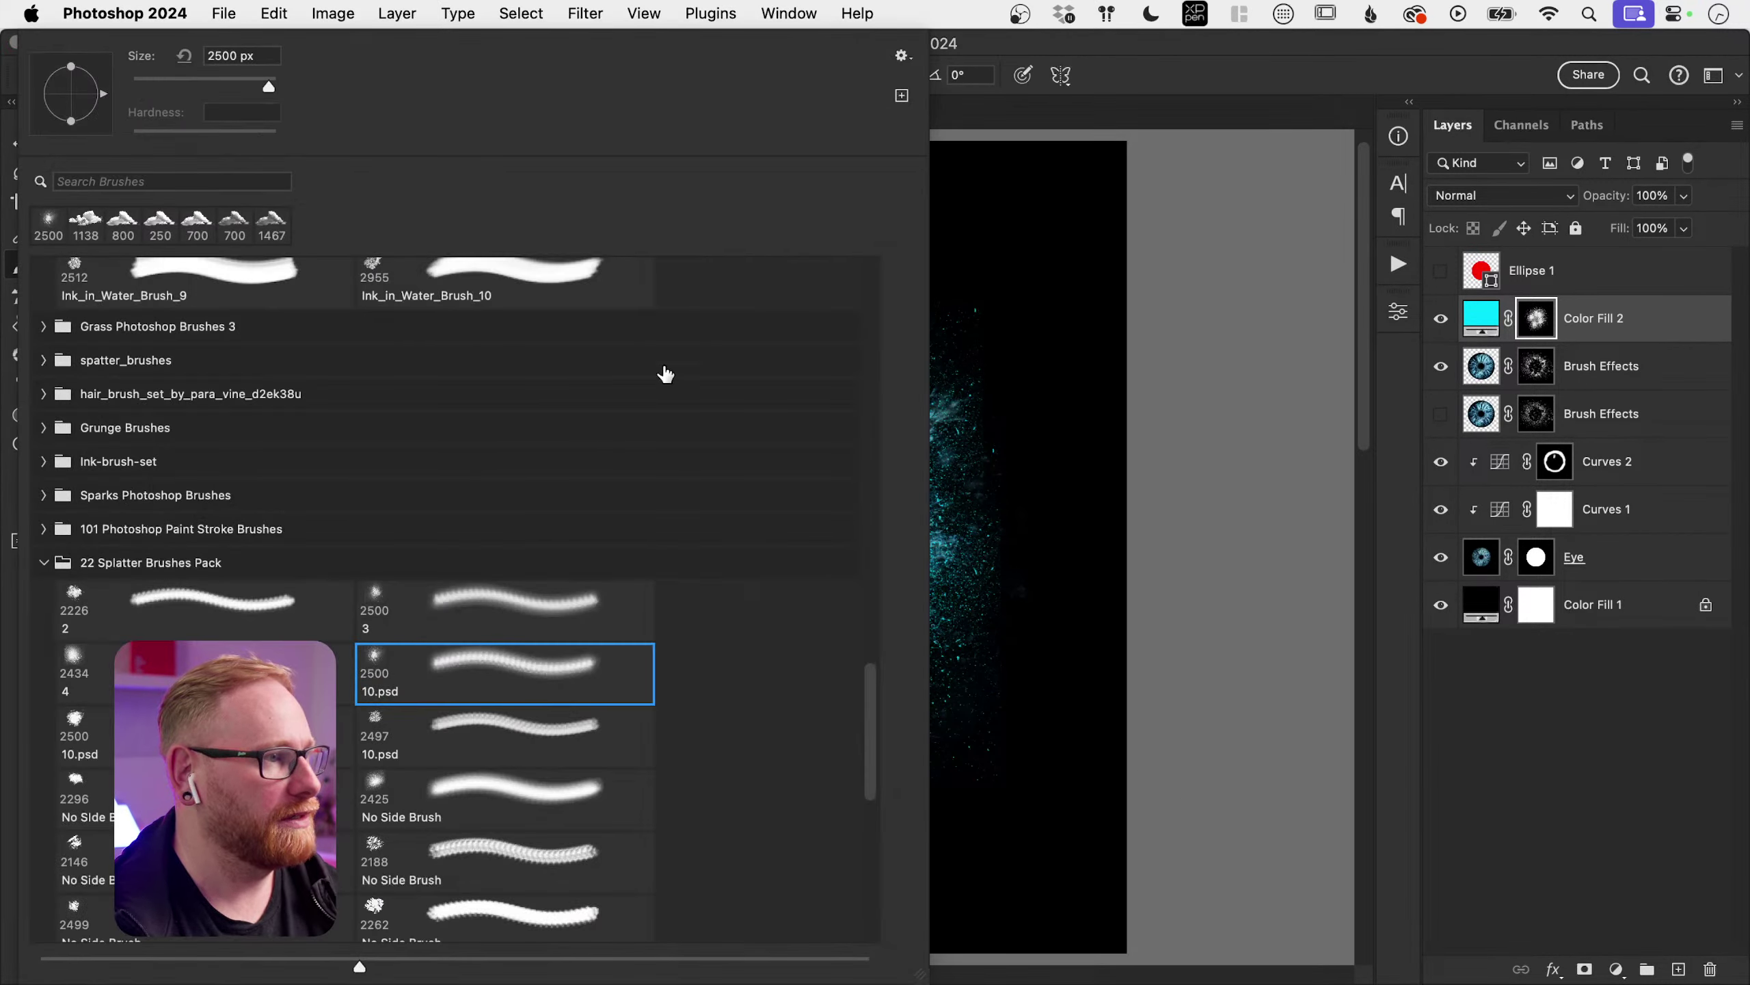
pyautogui.moveTo(864, 685); pyautogui.dragTo(826, 269)
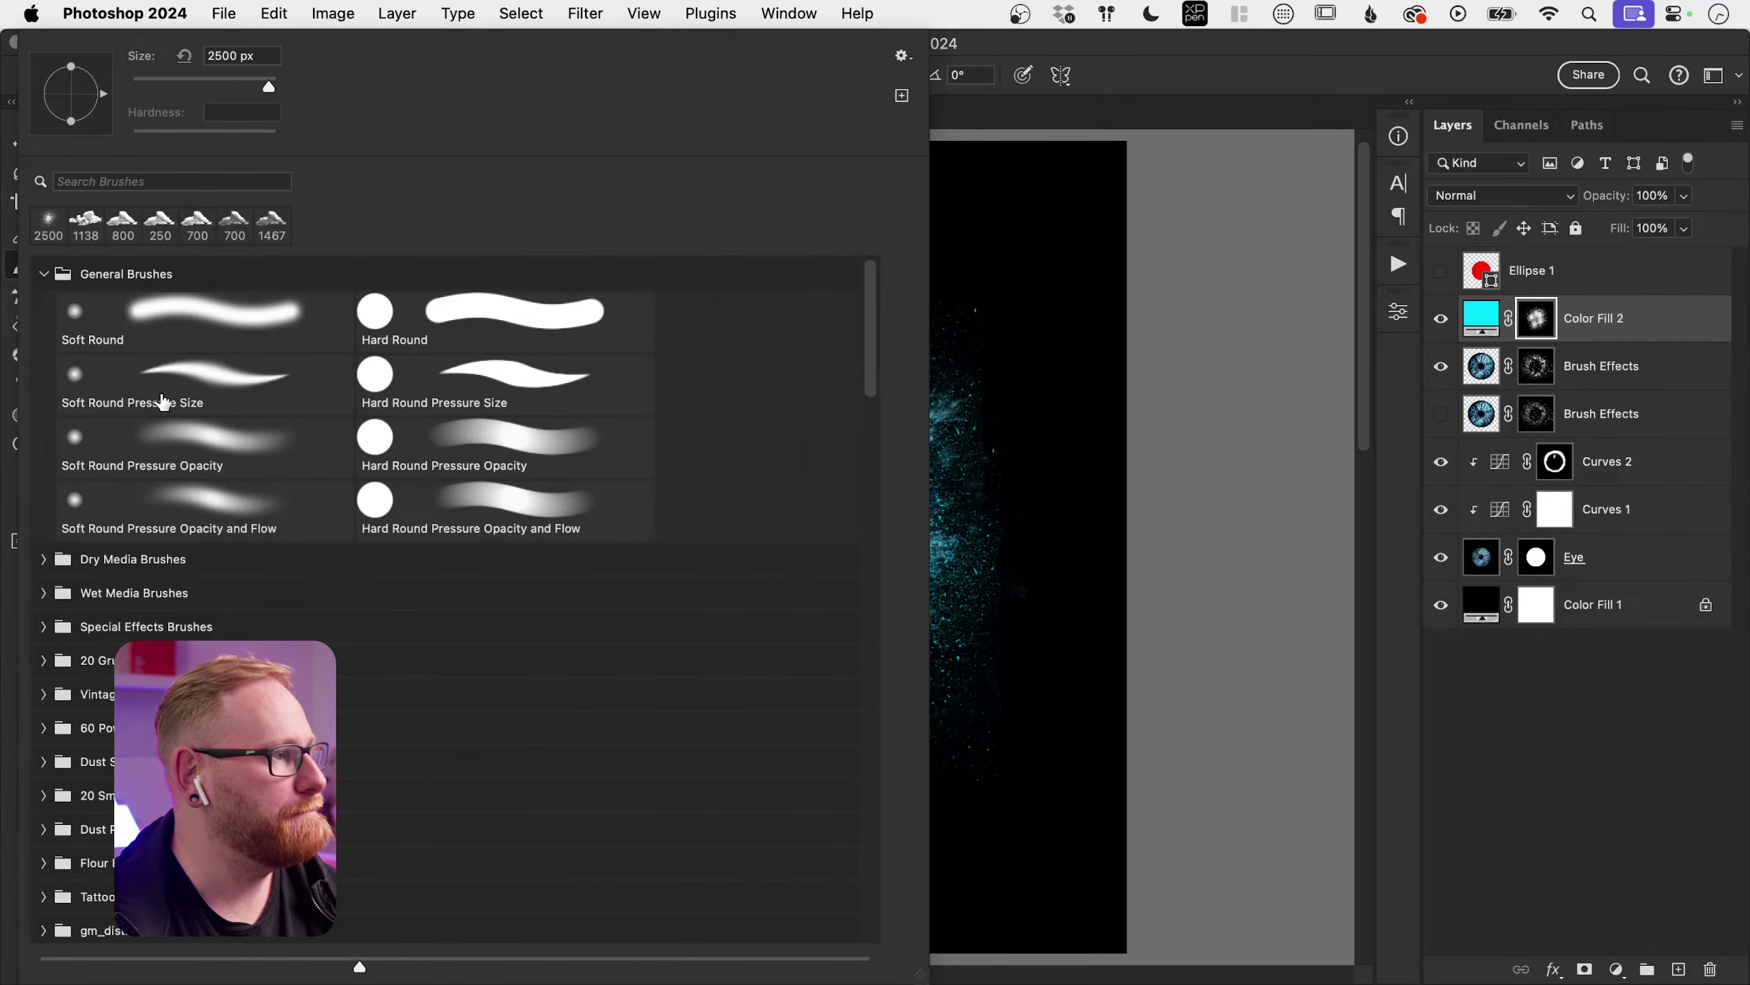
pyautogui.click(119, 434)
pyautogui.click(1144, 344)
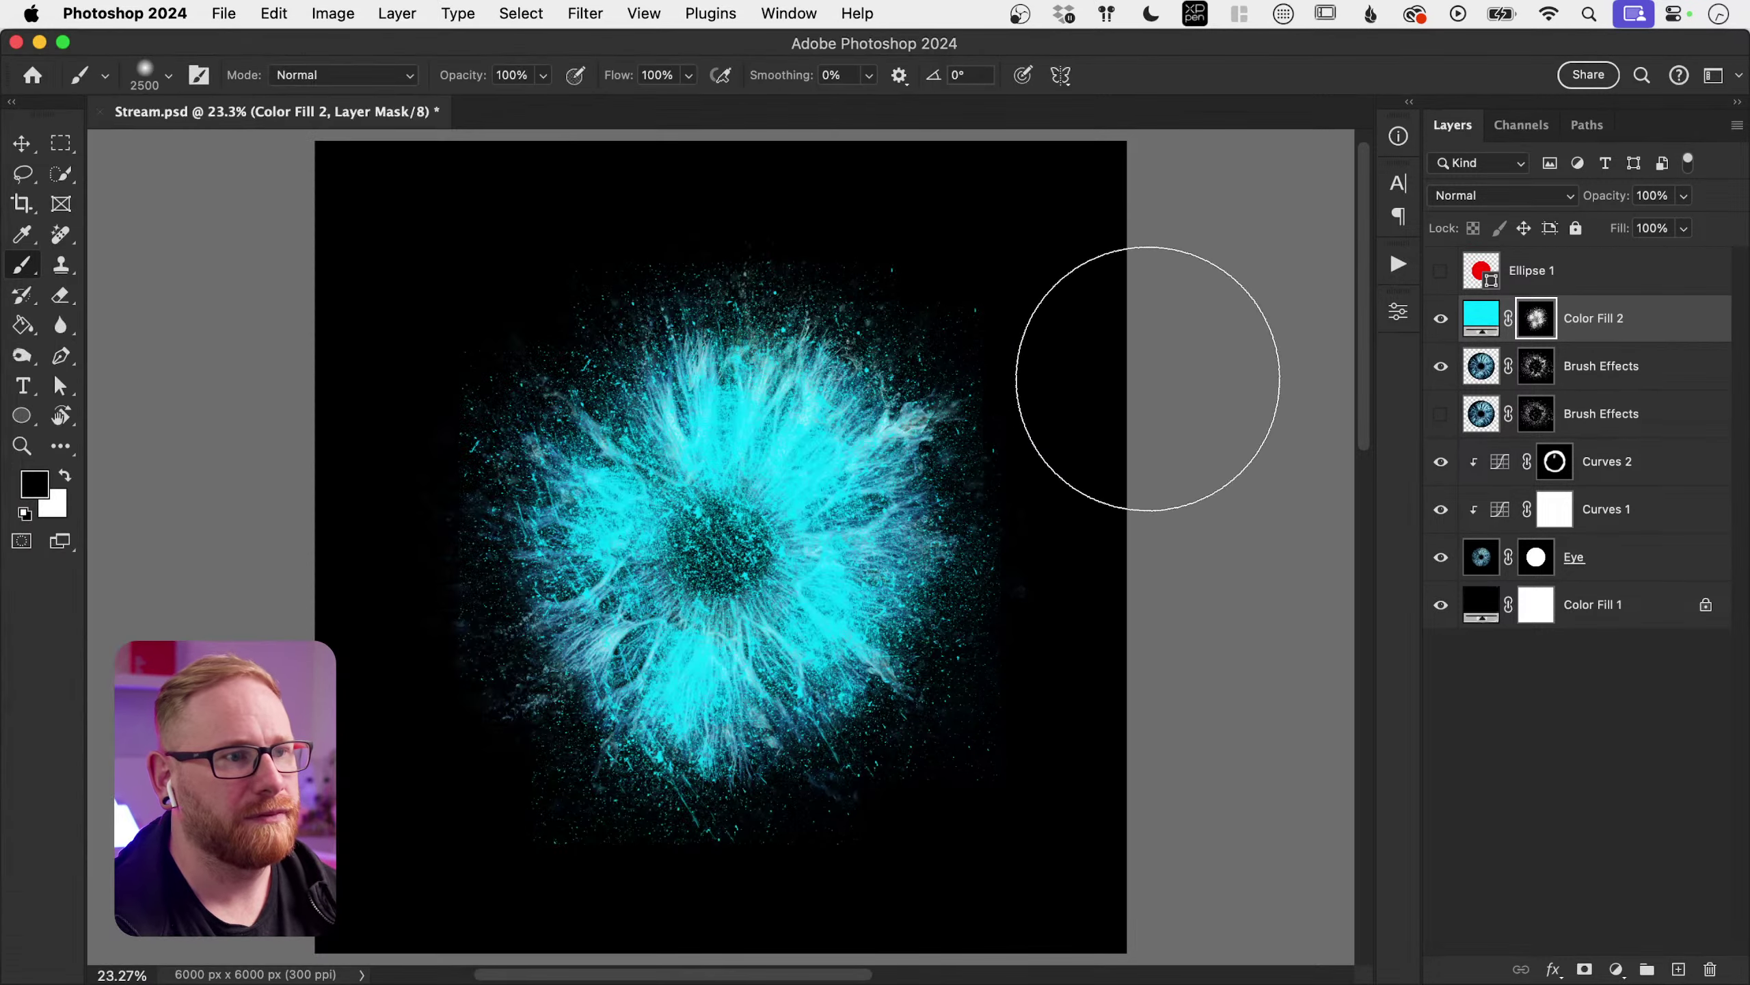
# Step: Paint black on the Color Fill 2 mask over the pupil and inner iris, reducing the brush to 500 px, to clear the cyan there
pyautogui.press('[')
pyautogui.press('[')
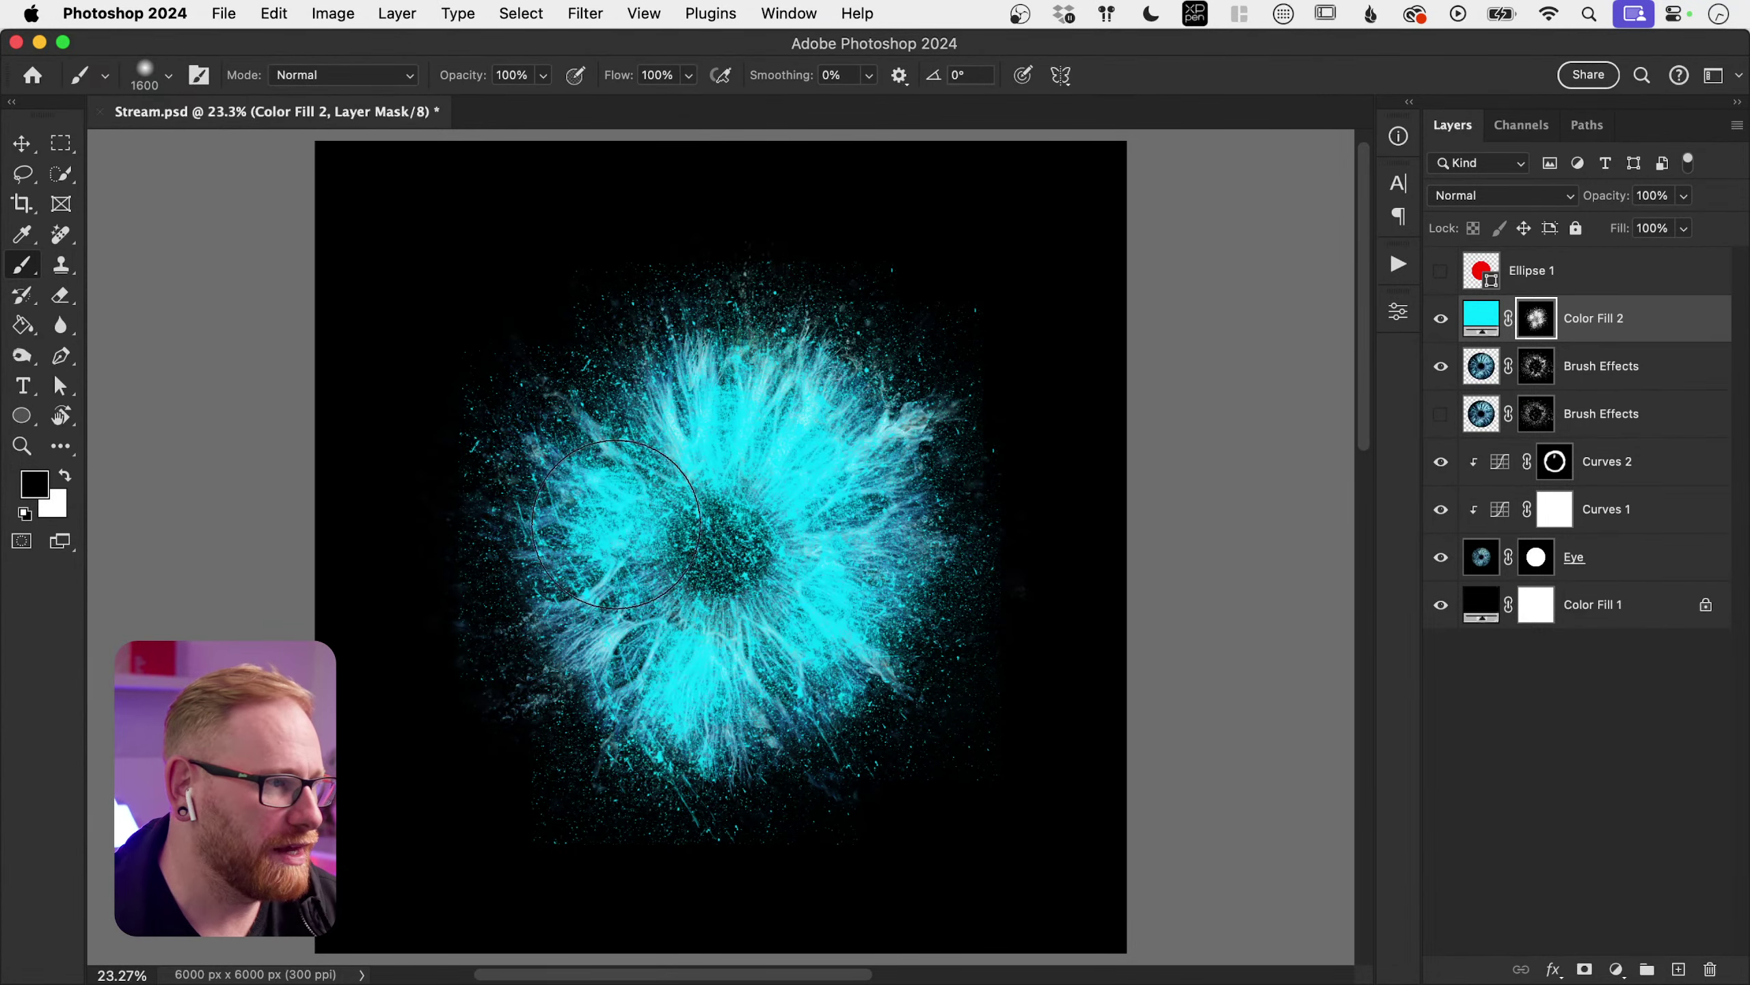
pyautogui.press('[')
pyautogui.press('[')
pyautogui.moveTo(608, 538)
pyautogui.mouseDown()
pyautogui.moveTo(656, 549)
pyautogui.moveTo(604, 519)
pyautogui.moveTo(646, 502)
pyautogui.moveTo(734, 530)
pyautogui.moveTo(761, 608)
pyautogui.moveTo(751, 517)
pyautogui.moveTo(707, 473)
pyautogui.moveTo(706, 514)
pyautogui.moveTo(710, 431)
pyautogui.mouseUp()
pyautogui.press('[')
pyautogui.press('[')
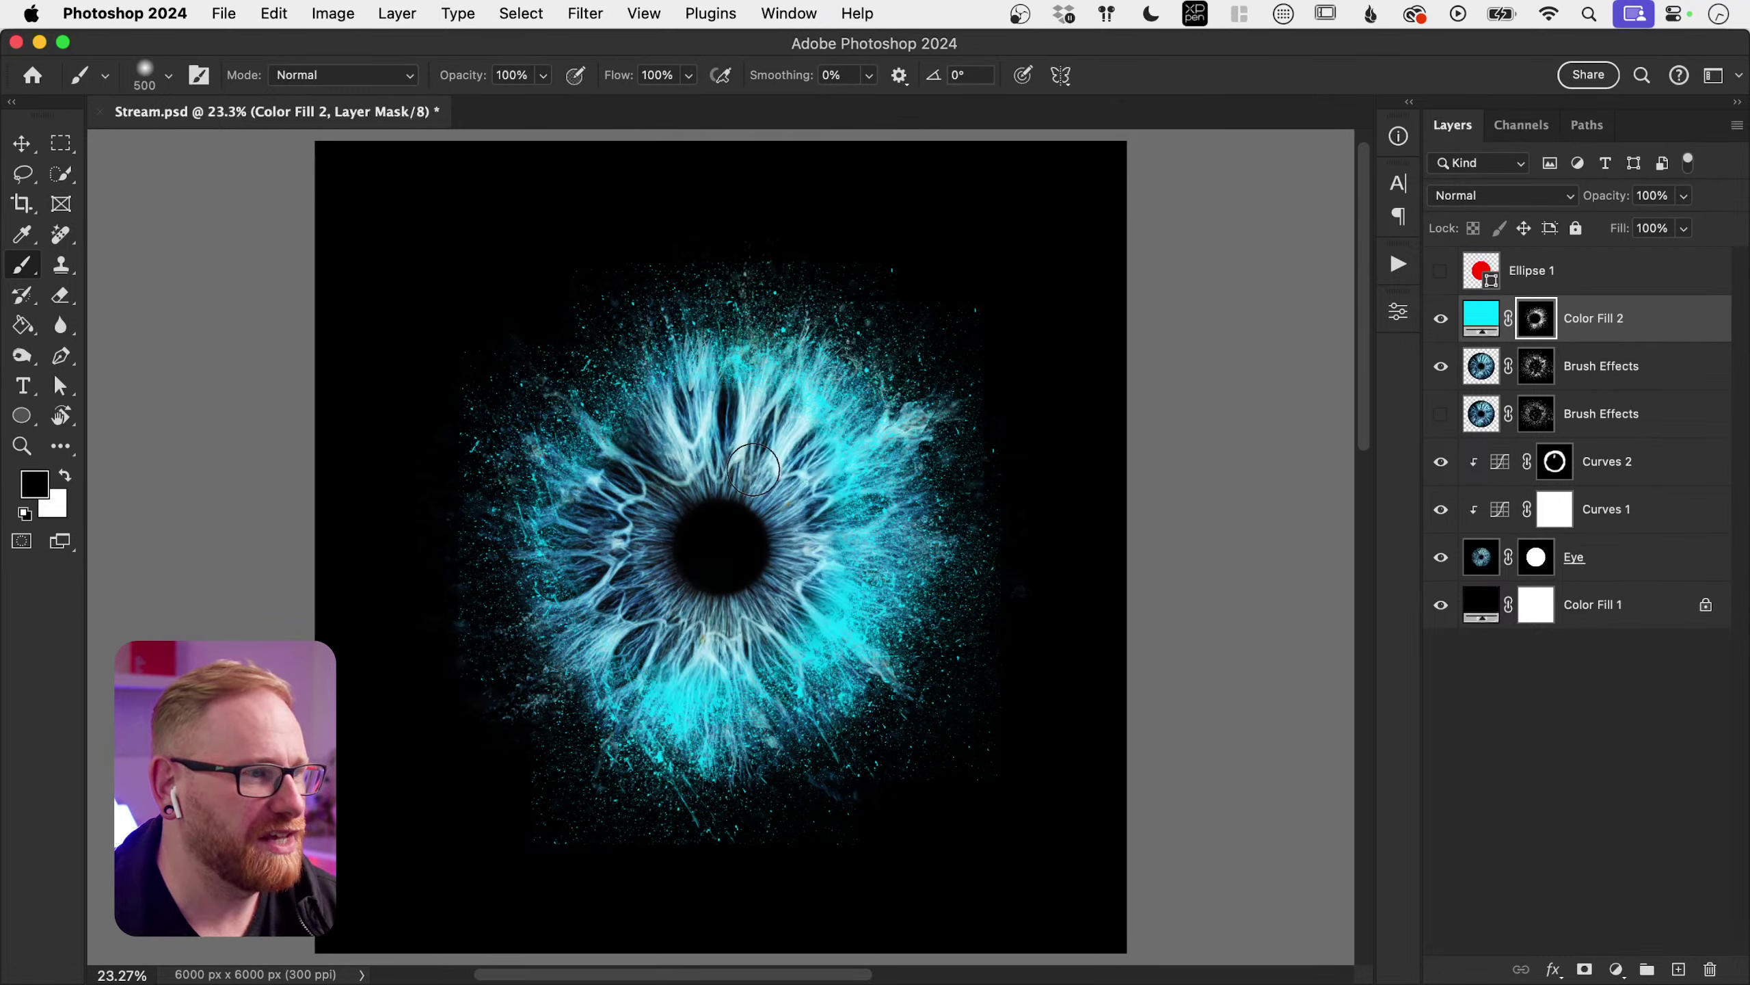
pyautogui.moveTo(753, 470); pyautogui.dragTo(792, 589)
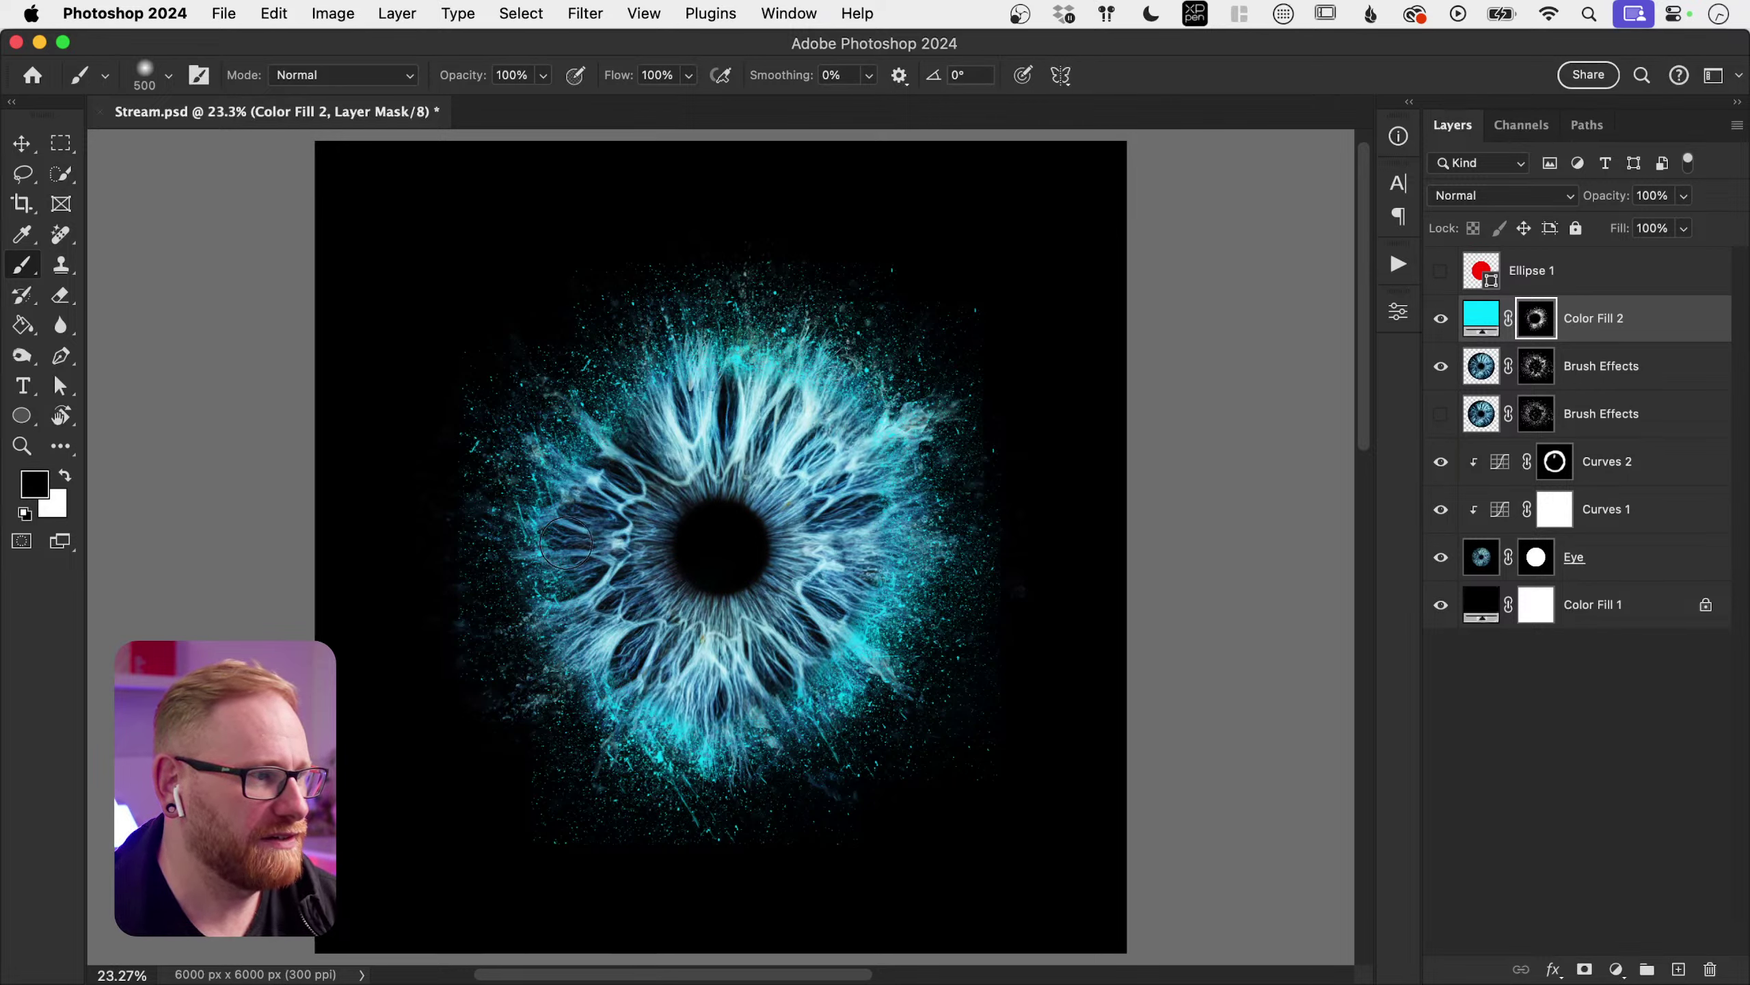
# Step: Change the Color Fill 2 layer's colour to the softer cyan 51cbdd
pyautogui.doubleClick(1477, 320)
pyautogui.moveTo(1046, 578)
pyautogui.mouseDown()
pyautogui.moveTo(976, 575)
pyautogui.moveTo(1043, 605)
pyautogui.mouseUp()
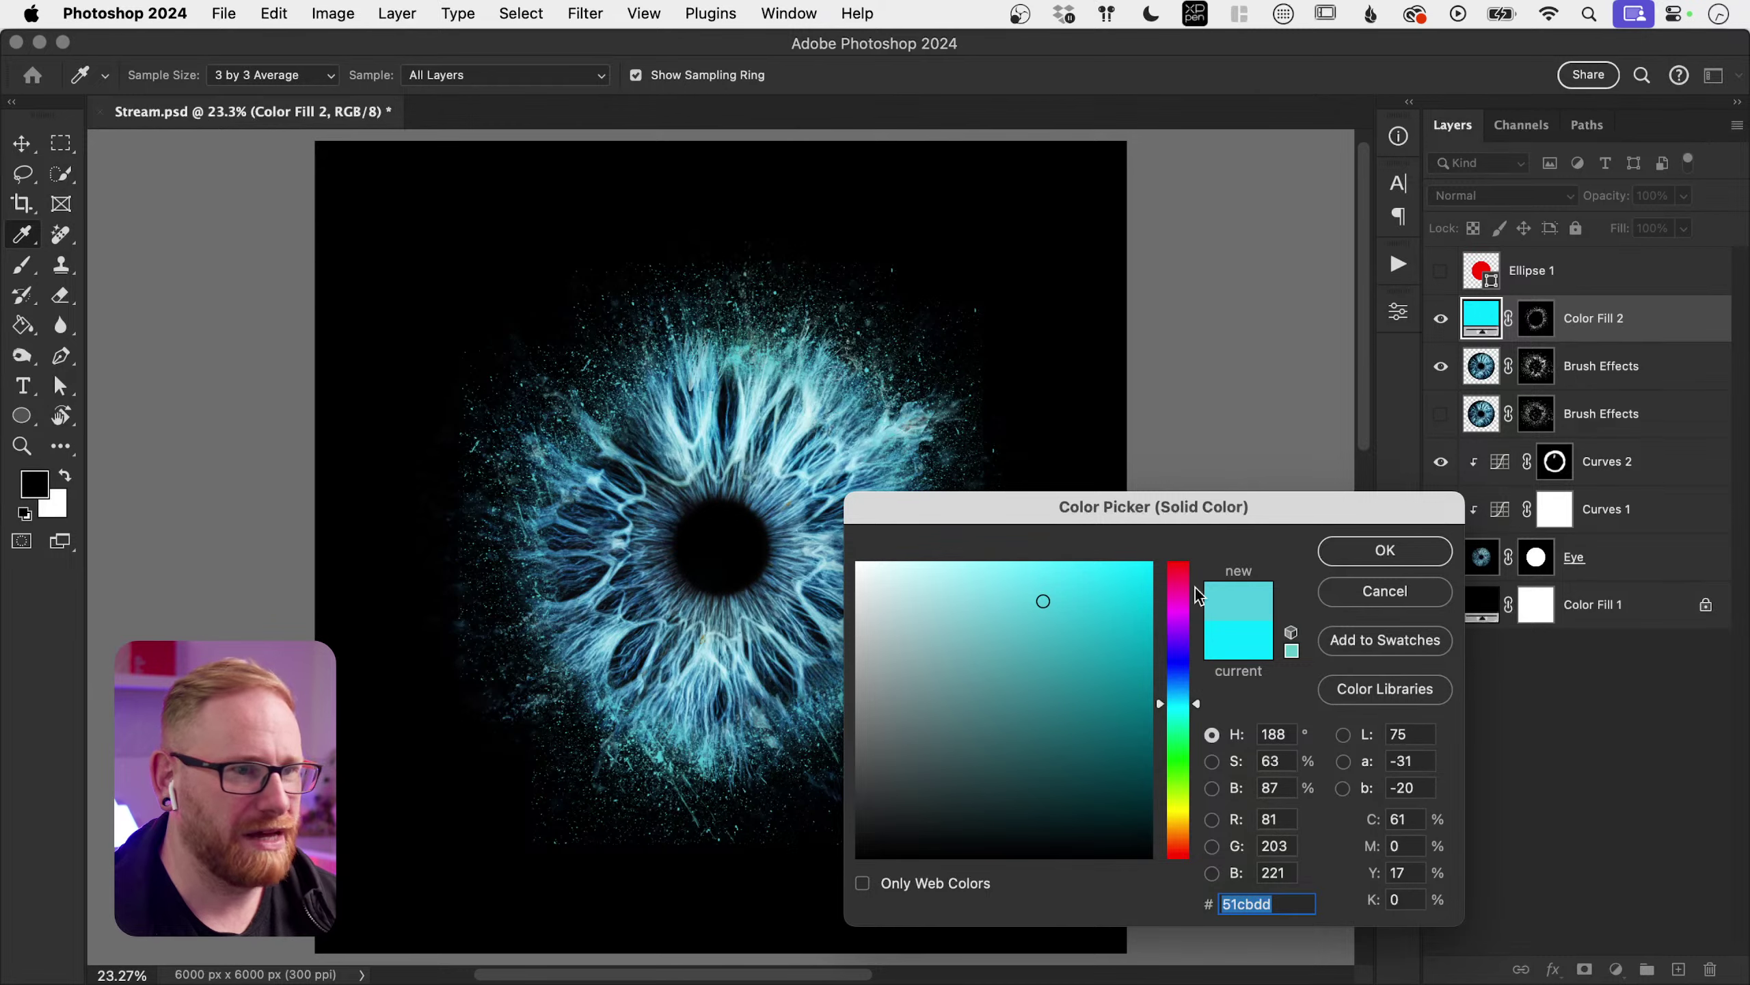
pyautogui.click(1386, 552)
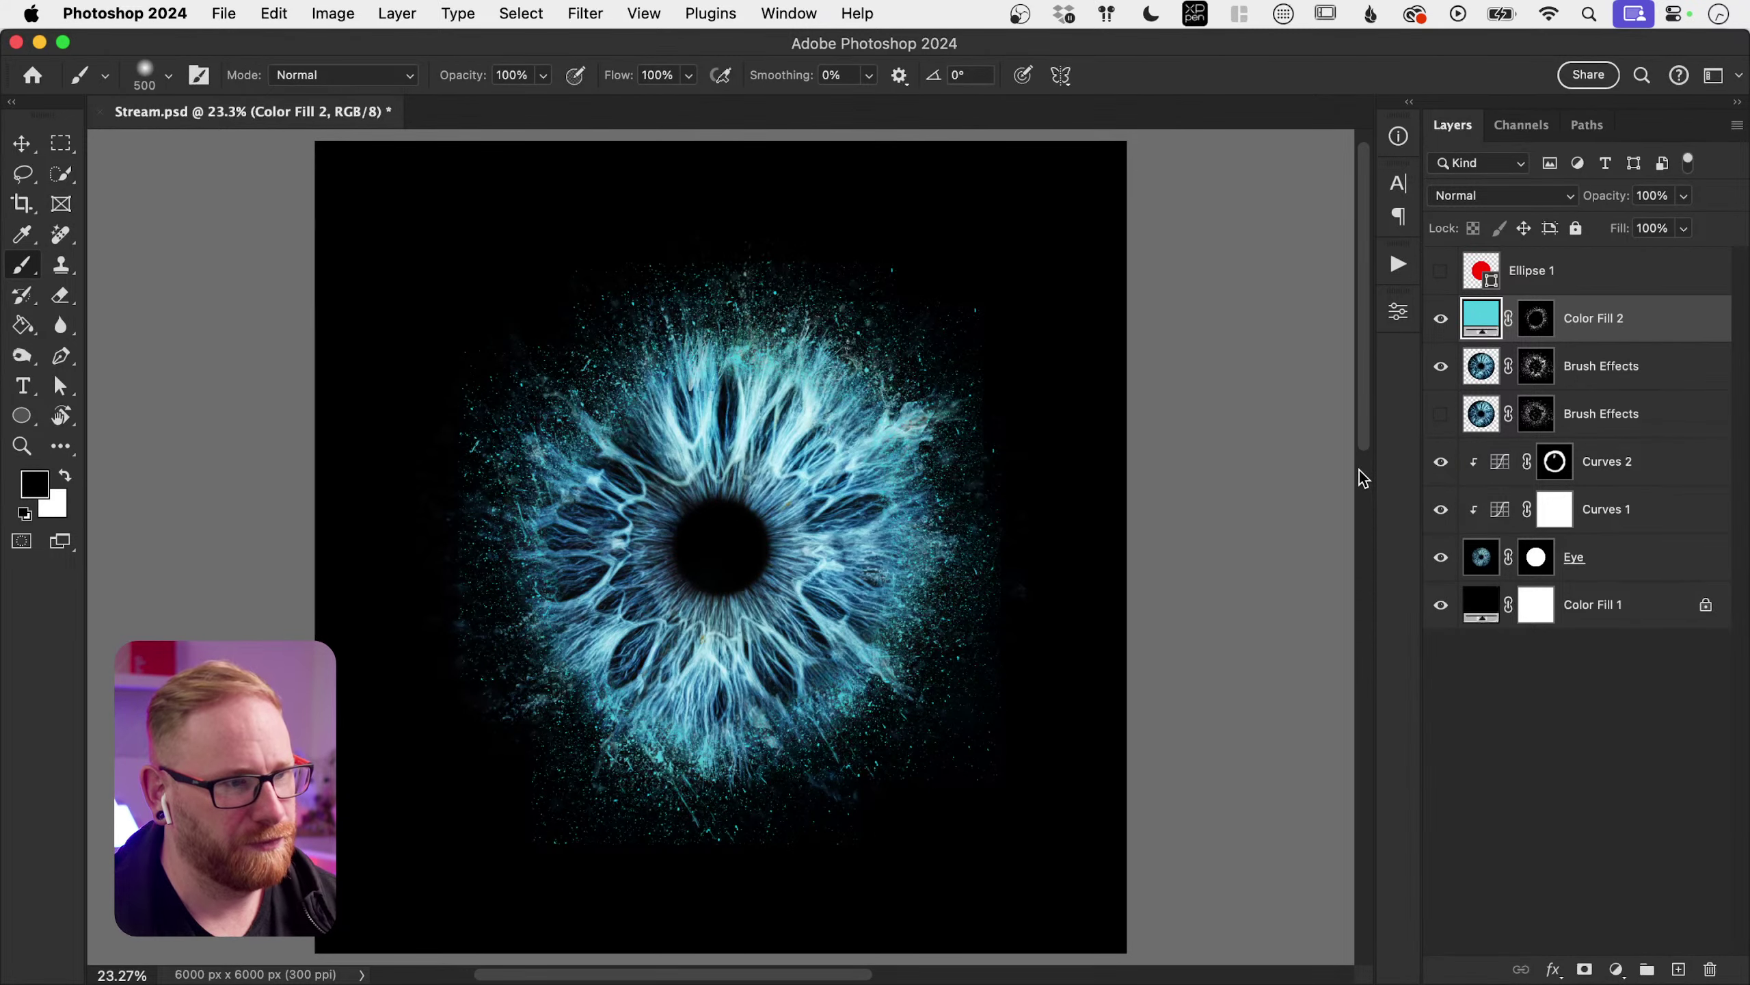
# Step: Undo the stray black brush stroke on the iris and target the Color Fill 2 layer's mask
pyautogui.moveTo(914, 535)
pyautogui.mouseDown()
pyautogui.moveTo(866, 603)
pyautogui.moveTo(891, 567)
pyautogui.mouseUp()
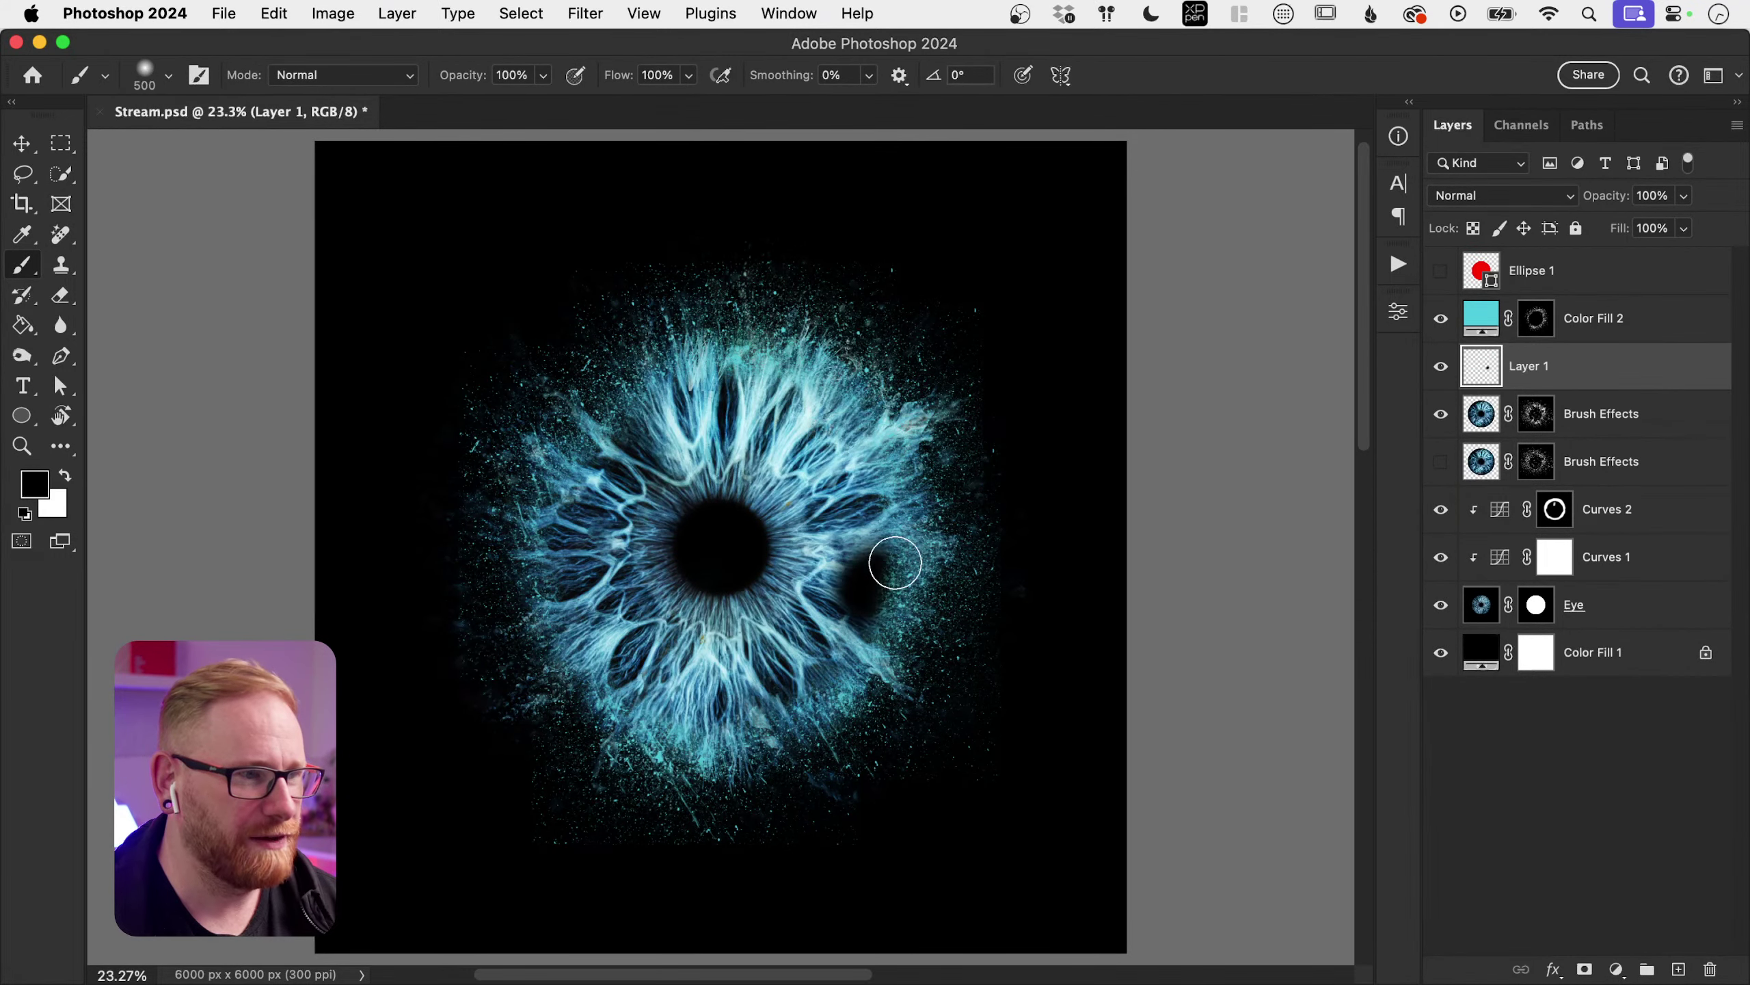
pyautogui.press('super+z')
pyautogui.click(1539, 324)
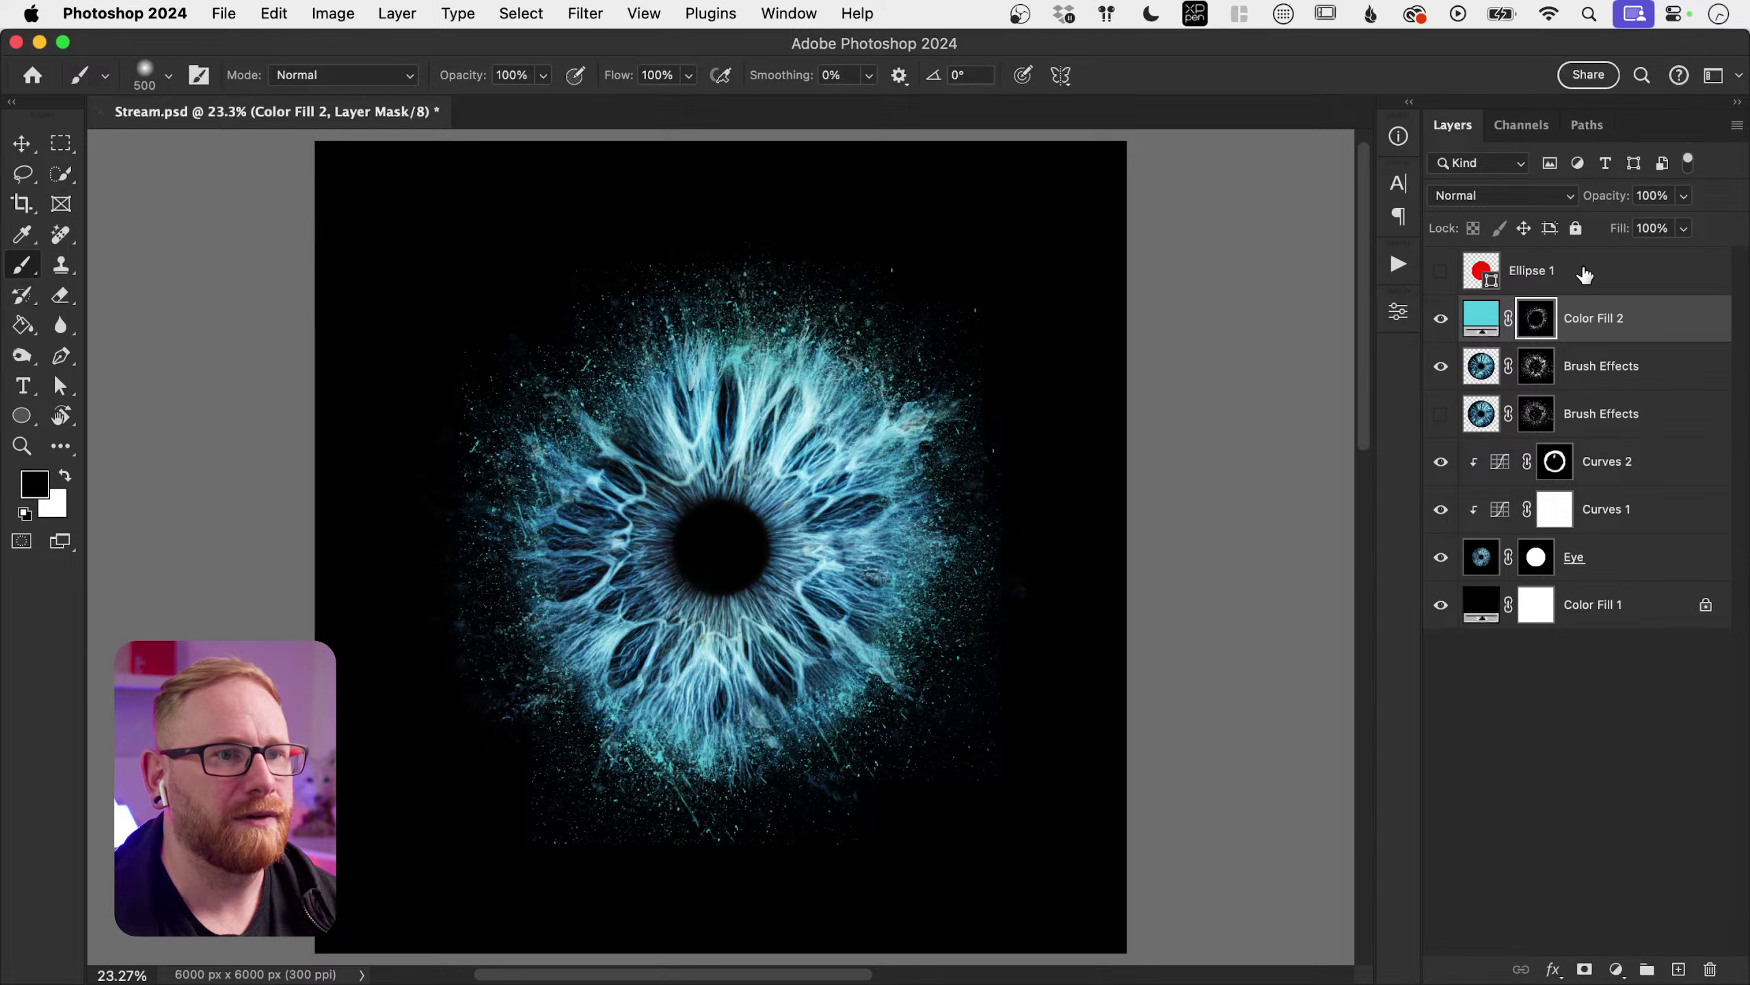
# Step: Set the Color Fill 2 layer's opacity to 50% and toggle its visibility to compare the iris with and without it
pyautogui.moveTo(1664, 225); pyautogui.dragTo(1636, 227)
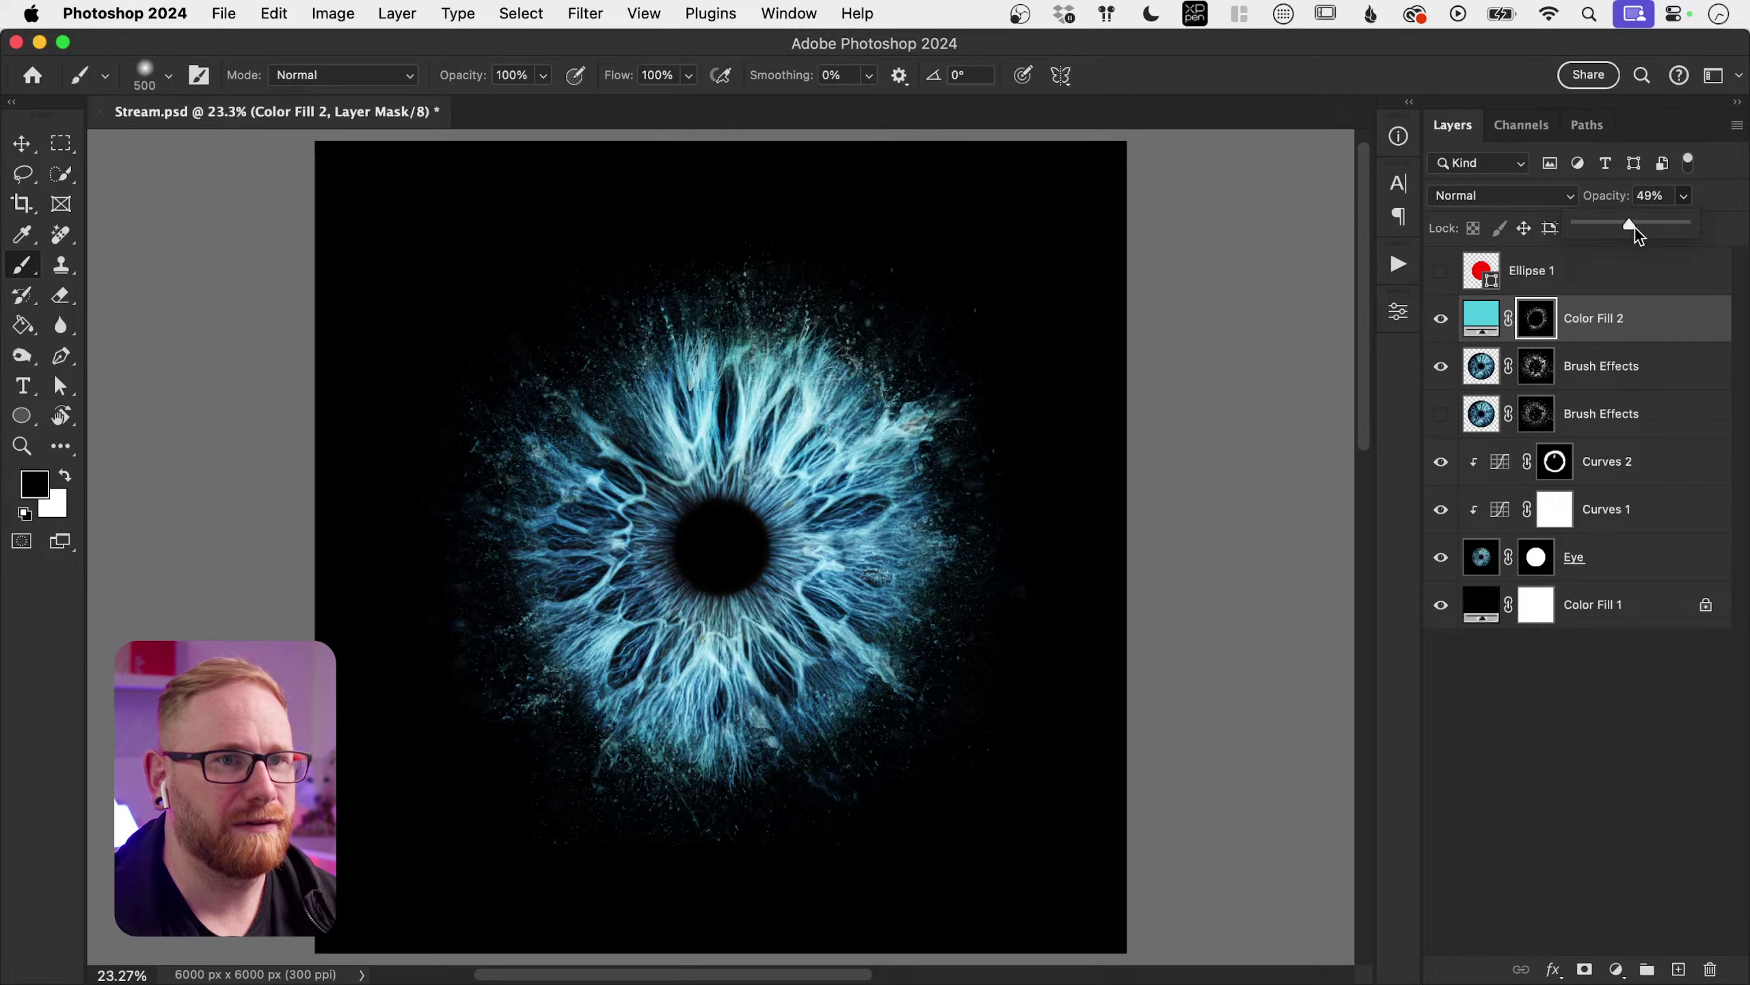
pyautogui.click(1674, 201)
pyautogui.write('50')
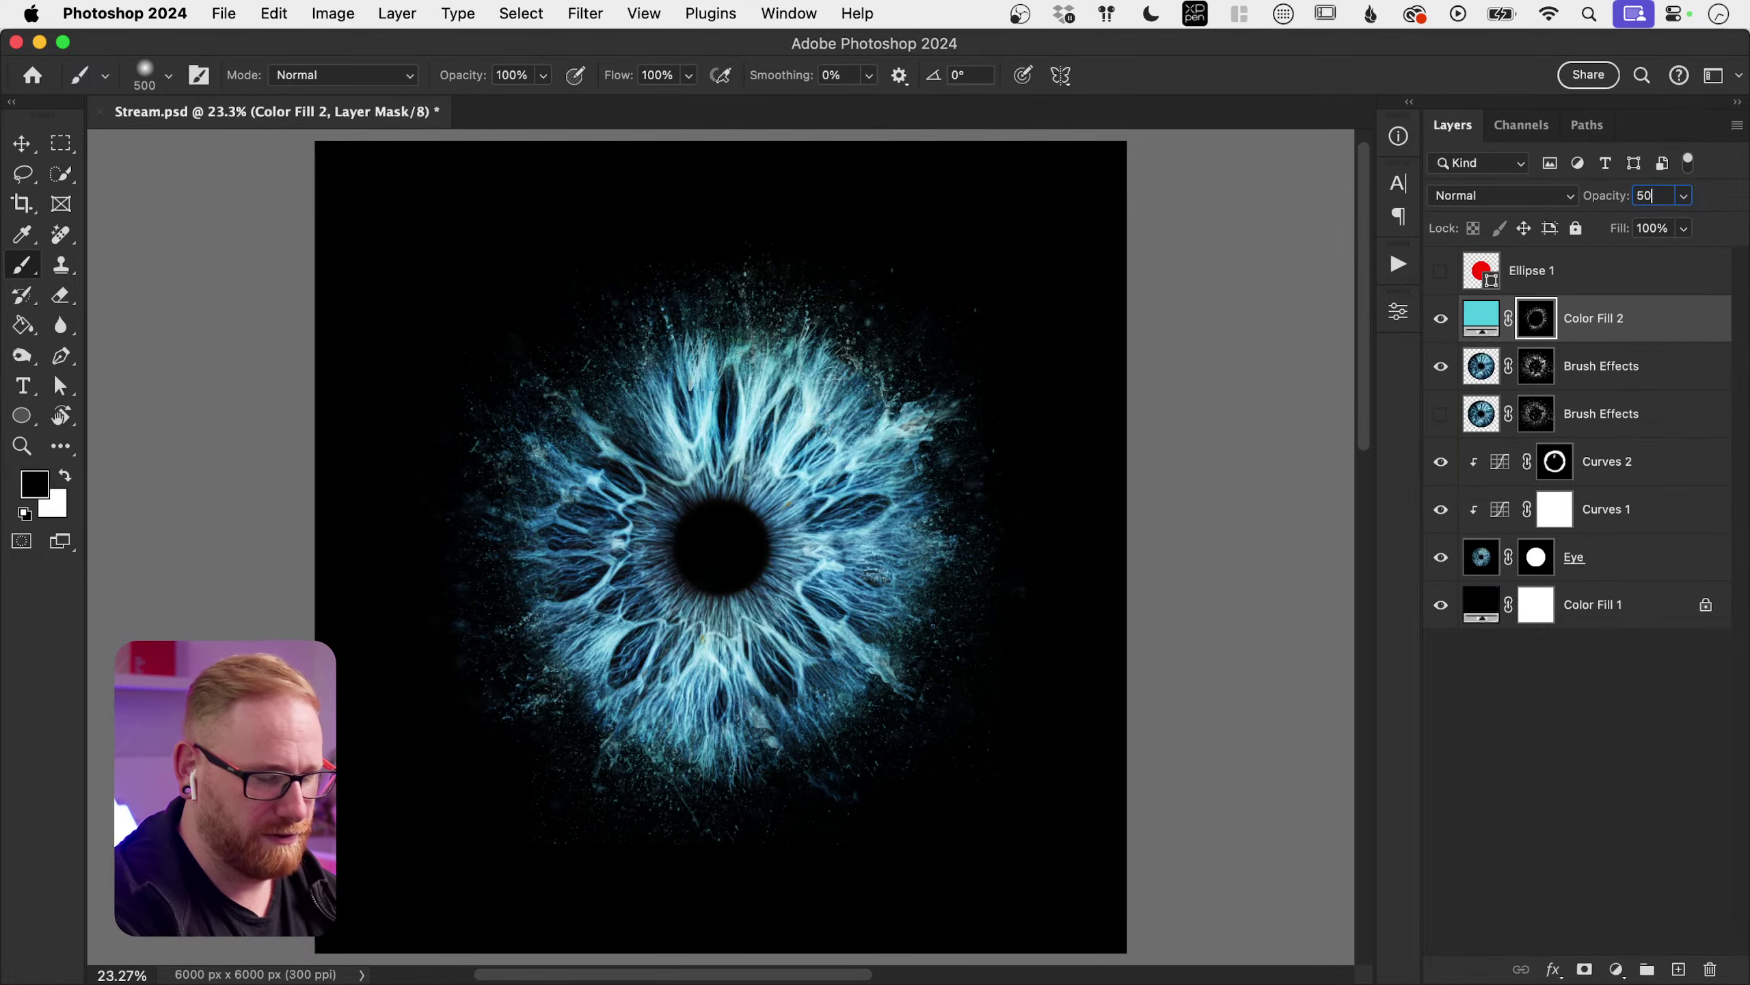
pyautogui.click(1442, 320)
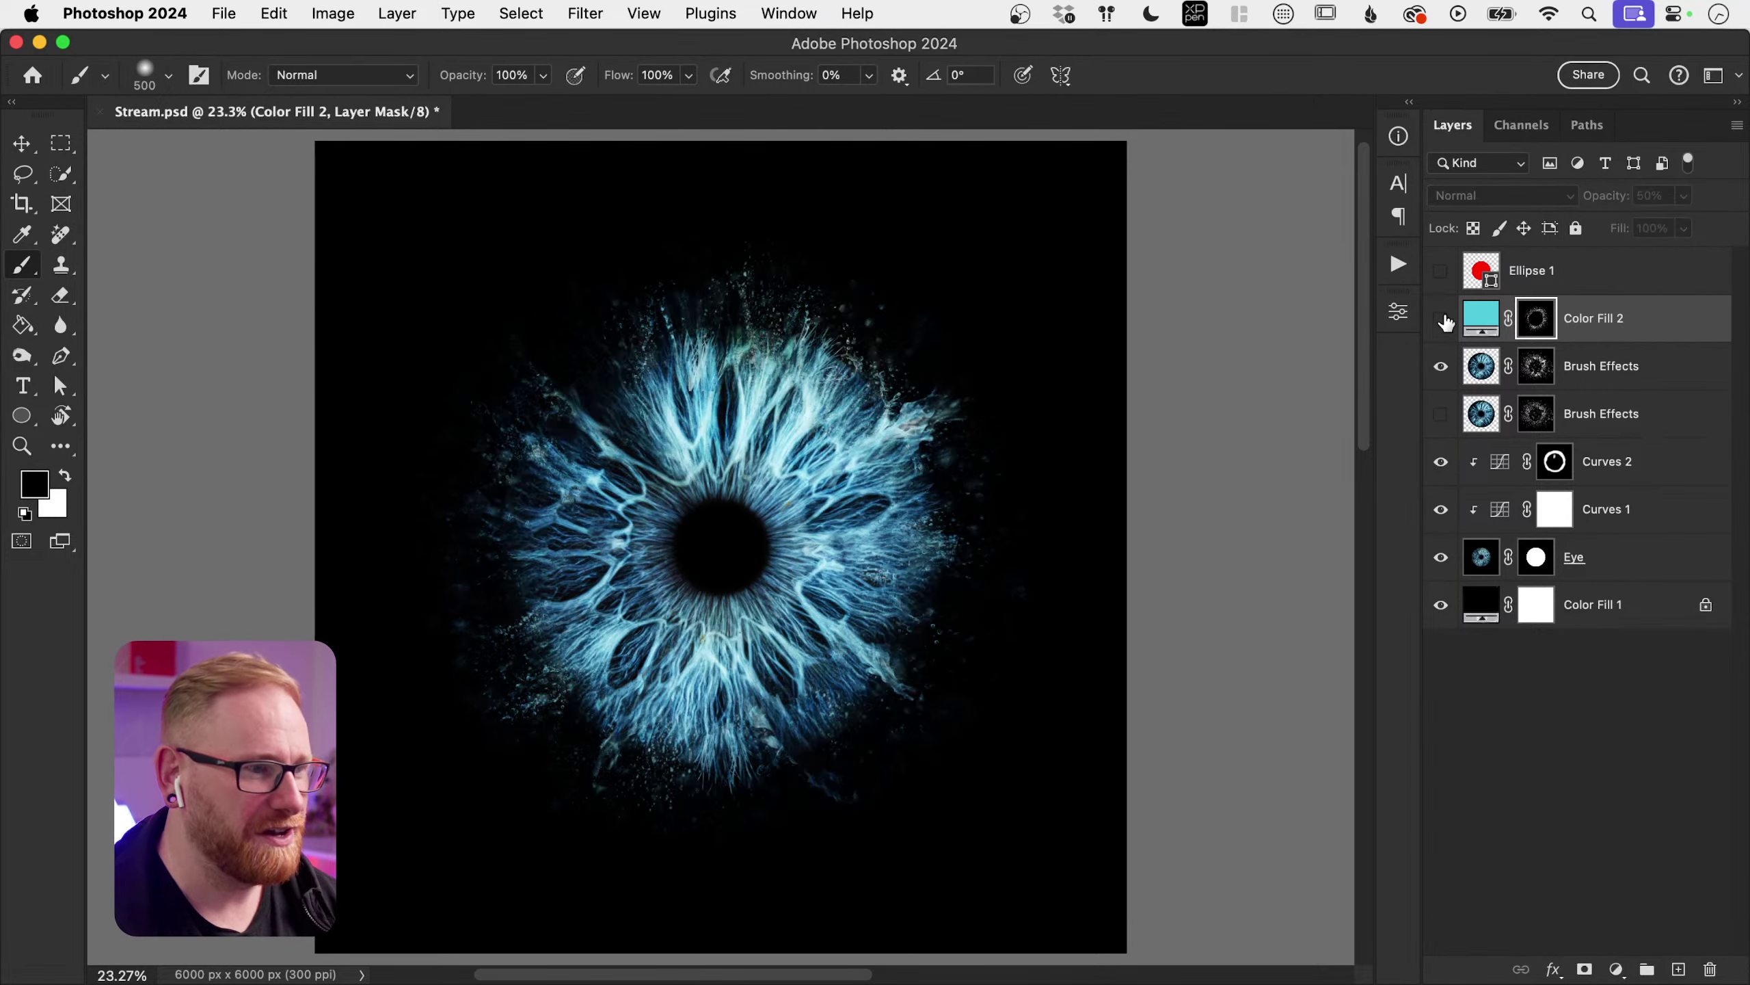
pyautogui.click(1442, 320)
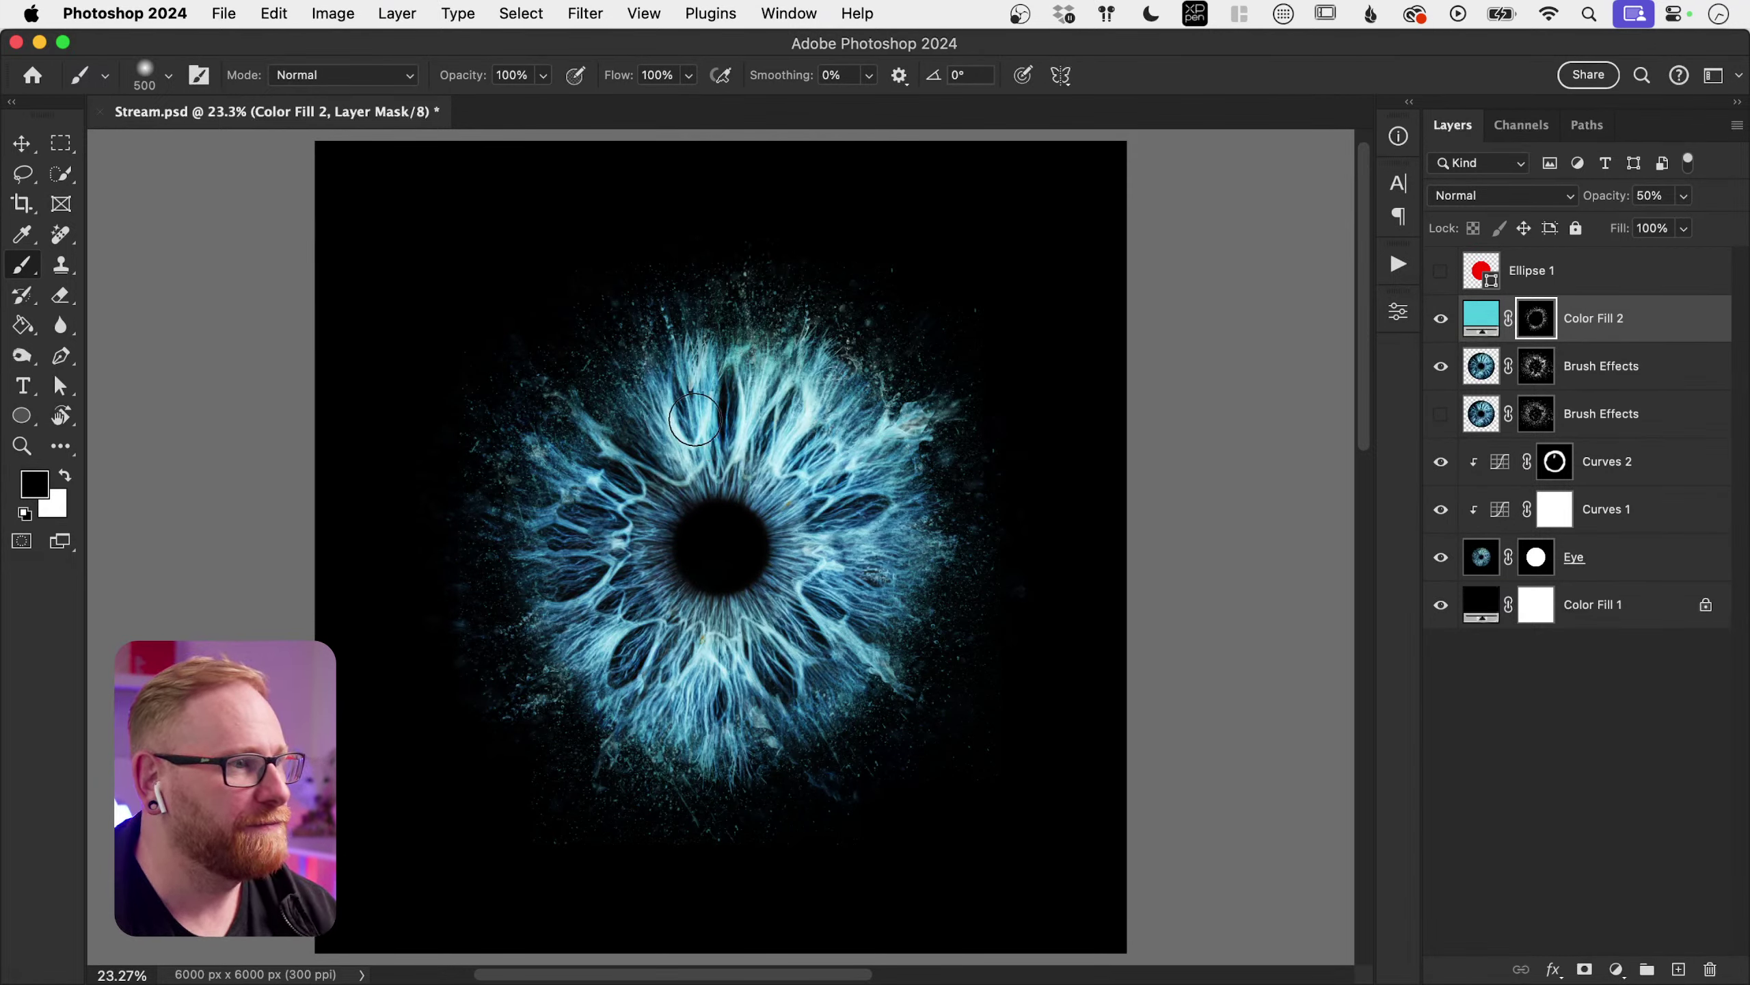
# Step: Paint black at 125 px on the upper Brush Effects layer's mask over the hard-edged base of the grass-like strands above the pupil
pyautogui.click(1543, 366)
pyautogui.press('z')
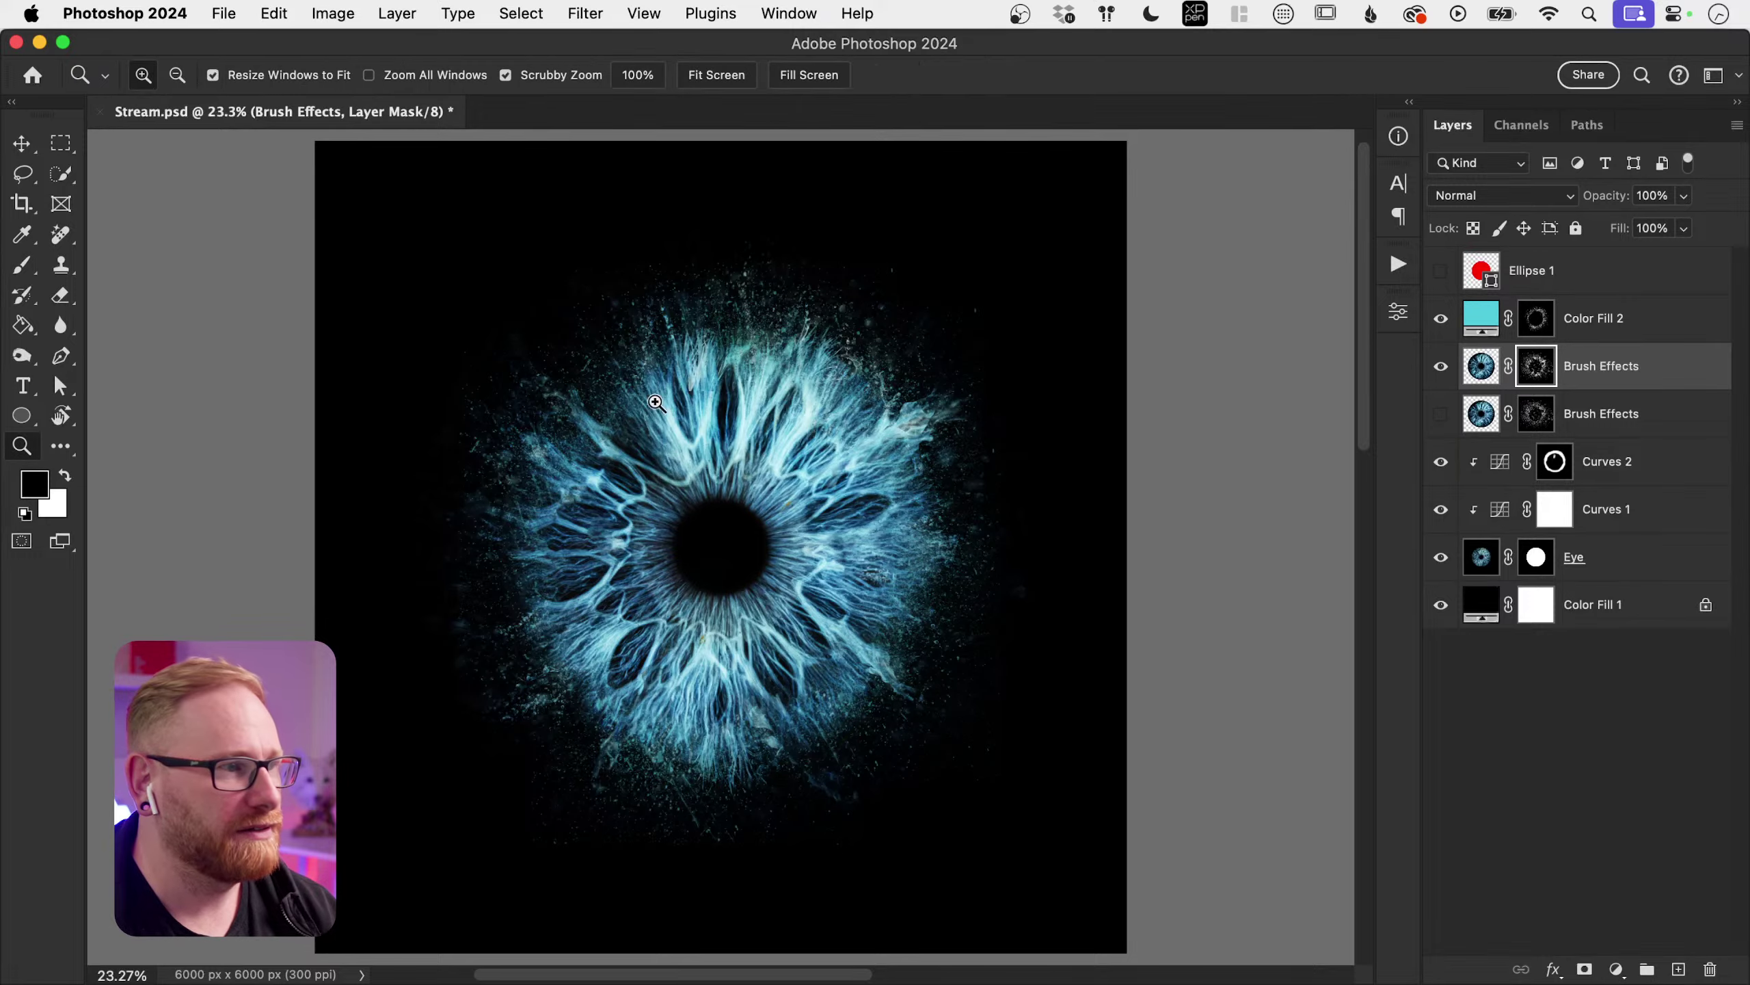
pyautogui.moveTo(652, 400)
pyautogui.mouseDown()
pyautogui.moveTo(763, 417)
pyautogui.moveTo(790, 376)
pyautogui.moveTo(765, 365)
pyautogui.moveTo(763, 389)
pyautogui.moveTo(808, 396)
pyautogui.mouseUp()
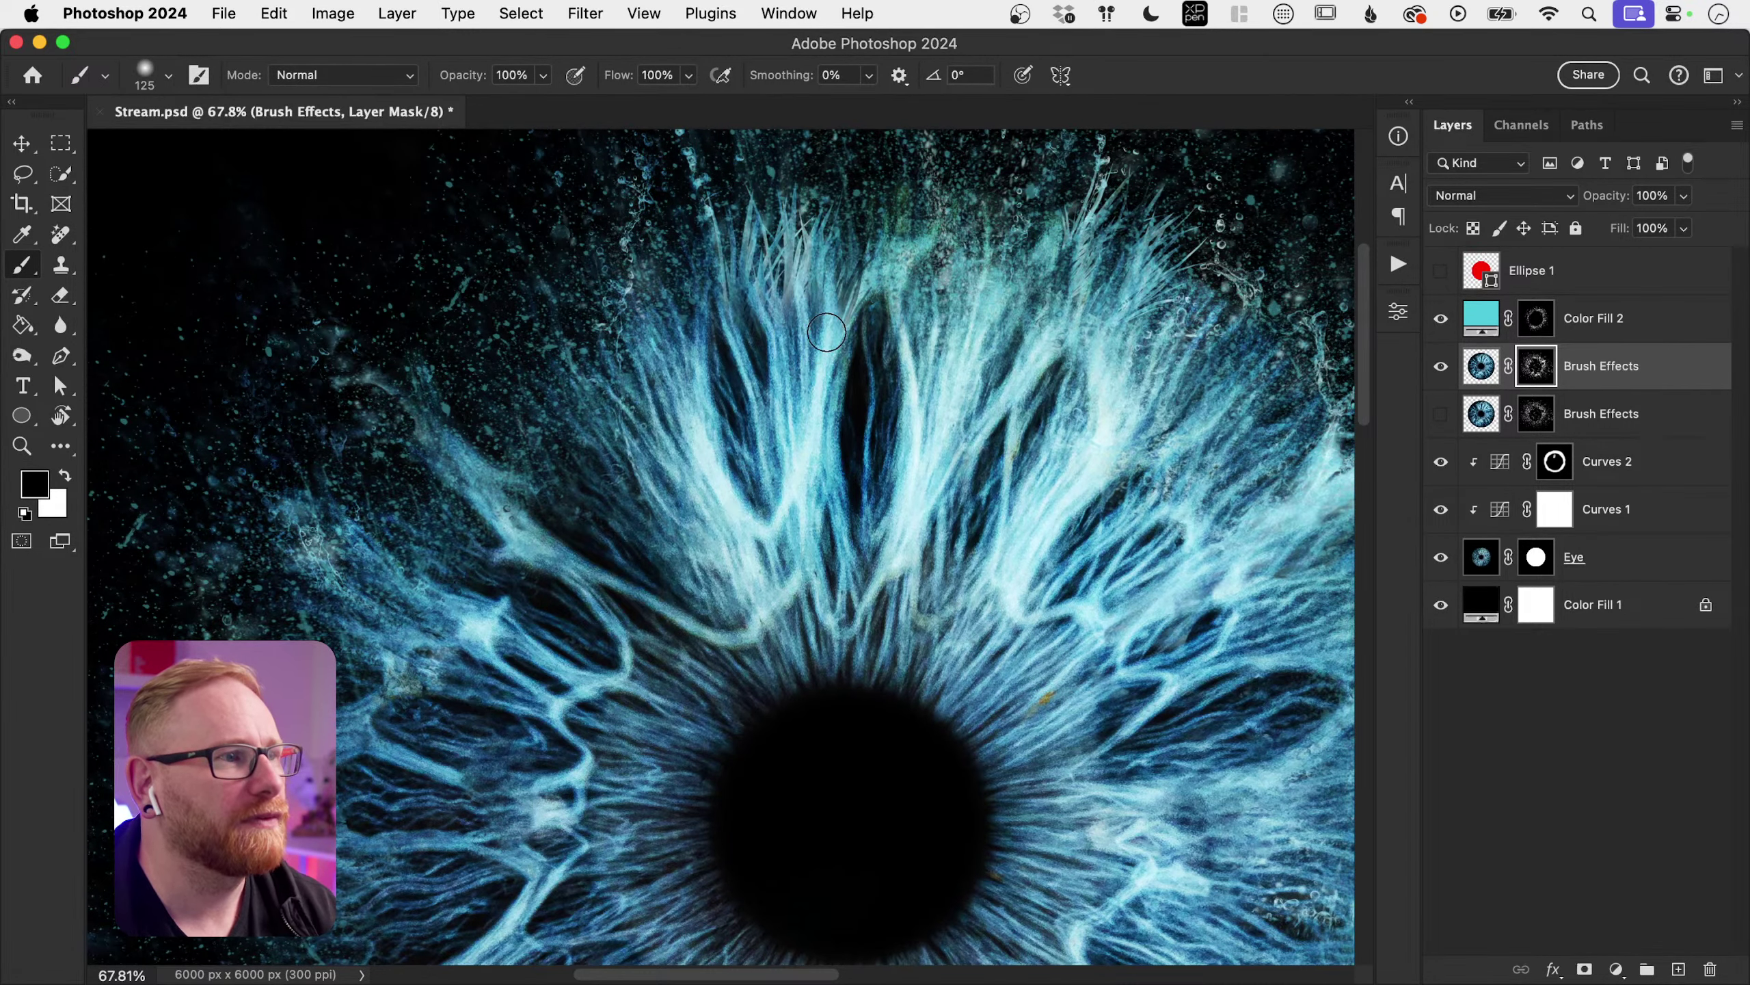
pyautogui.scroll(5, 826, 332)
pyautogui.press('z')
pyautogui.scroll(2, 765, 373)
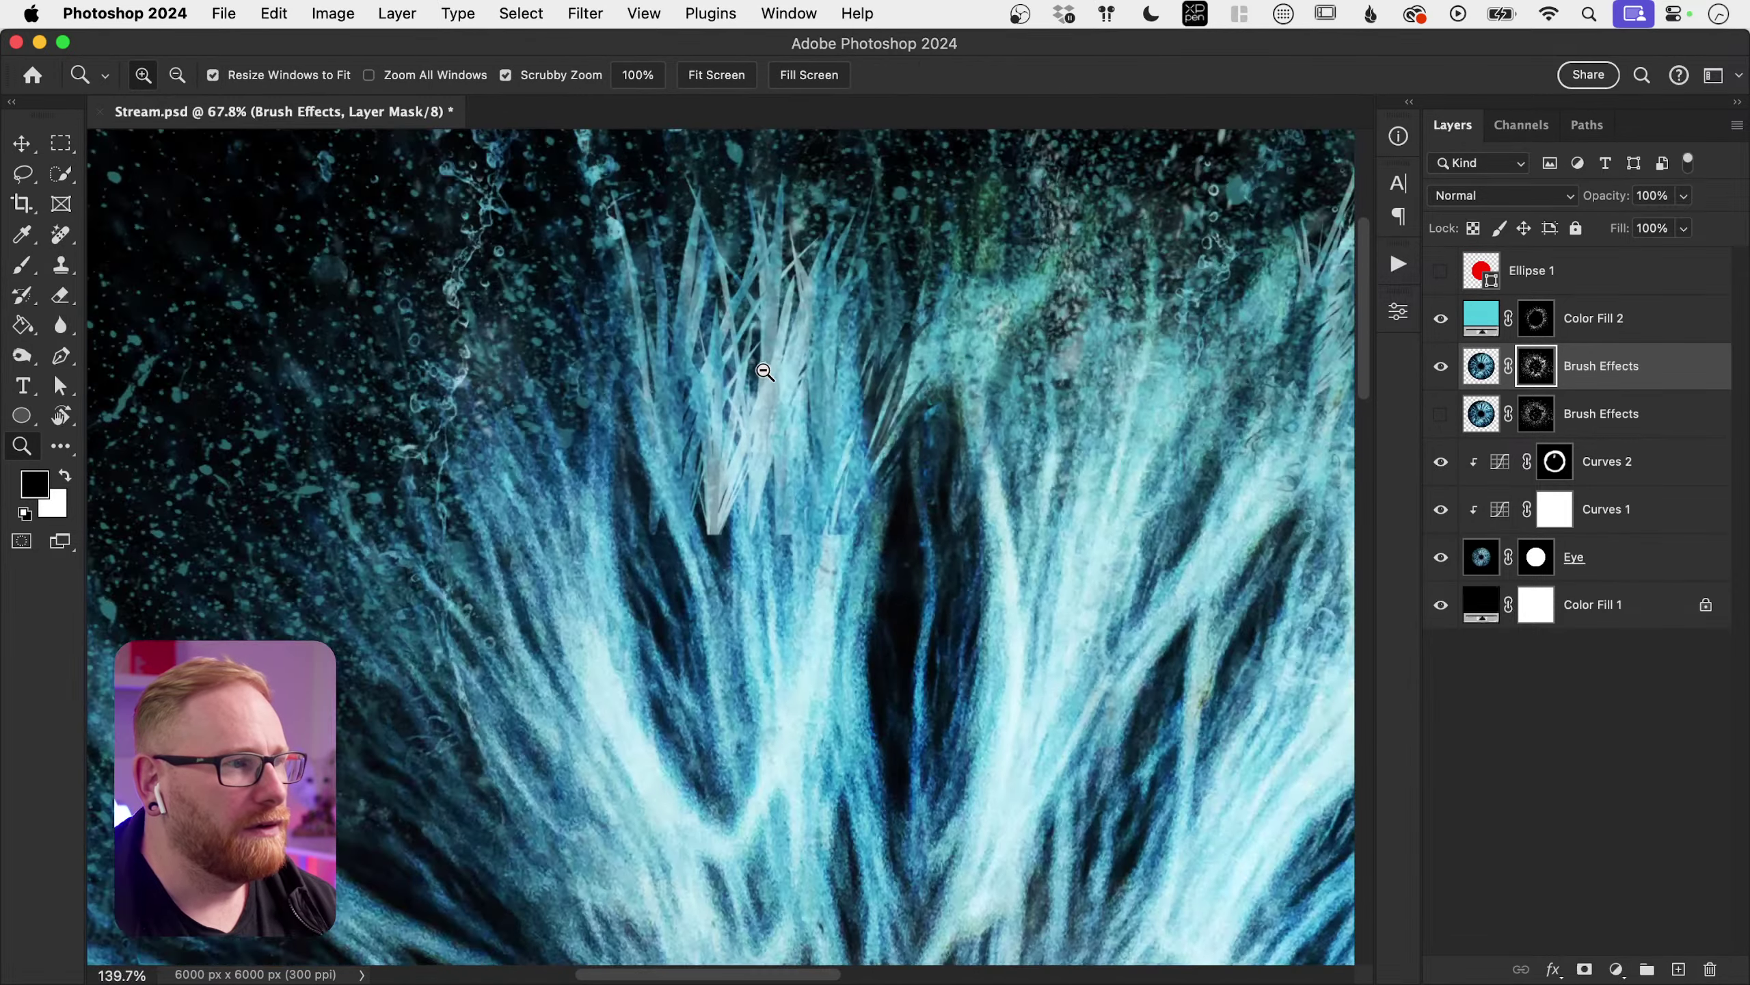
pyautogui.moveTo(765, 373); pyautogui.dragTo(805, 347)
pyautogui.press('b')
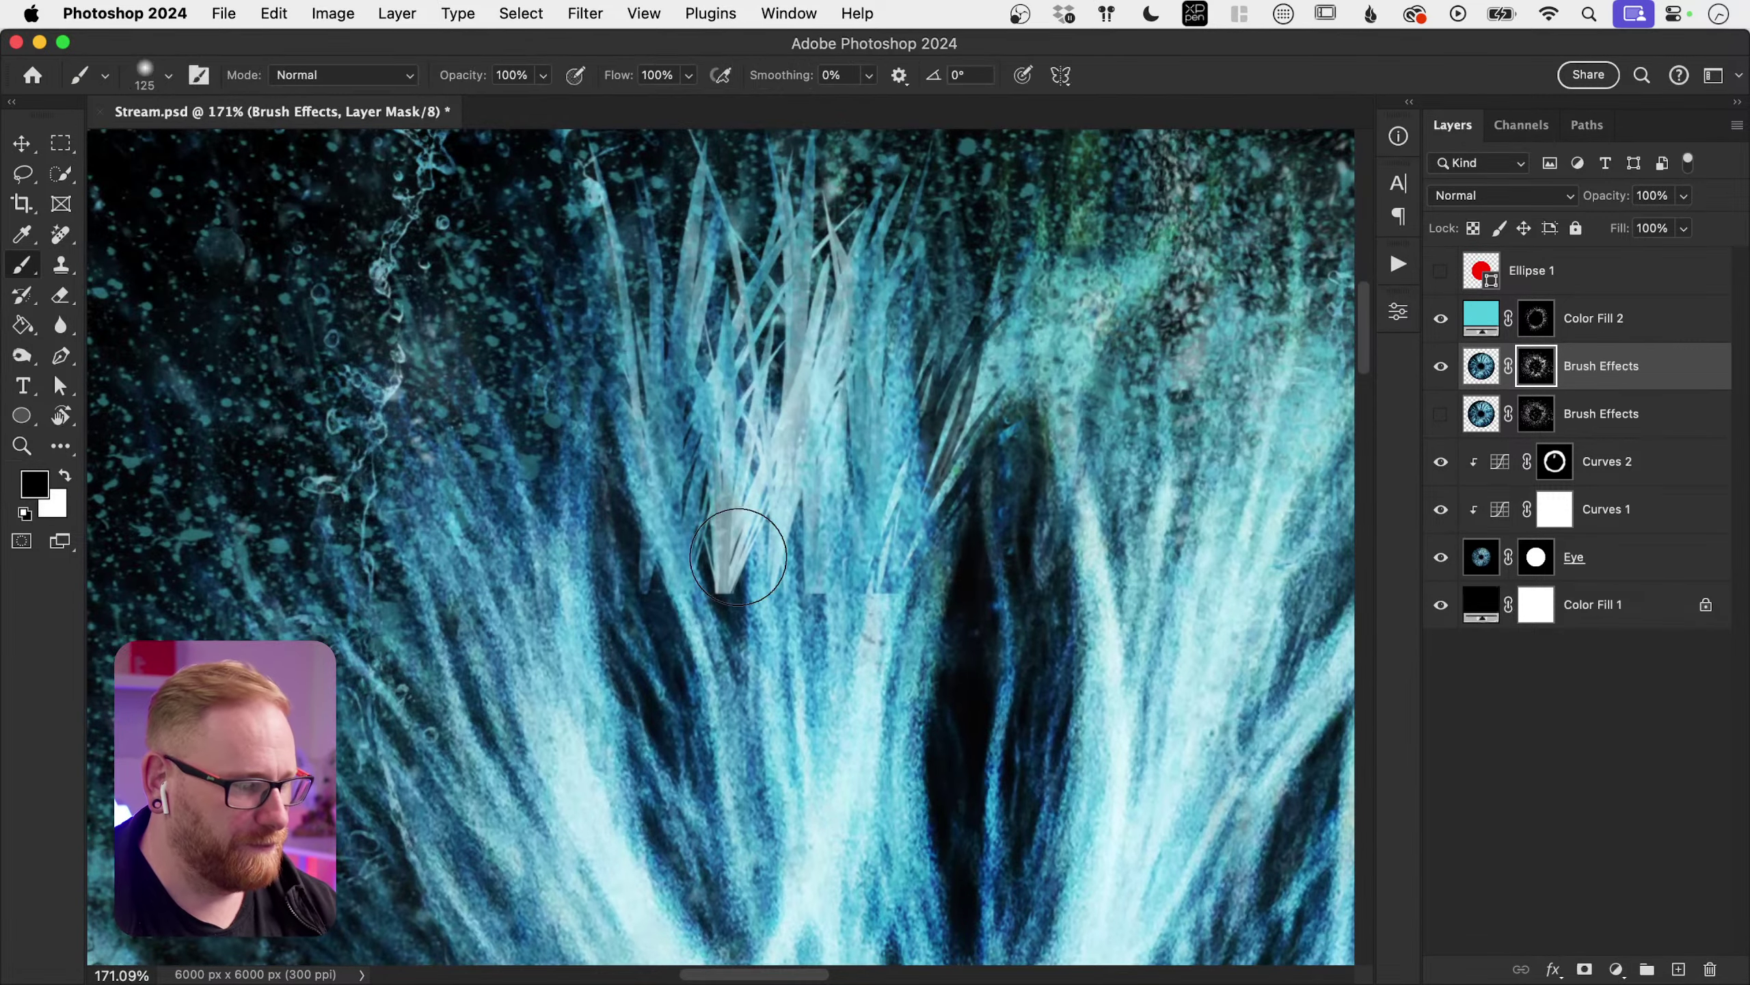
pyautogui.moveTo(700, 586)
pyautogui.mouseDown()
pyautogui.moveTo(715, 540)
pyautogui.moveTo(841, 455)
pyautogui.moveTo(879, 593)
pyautogui.mouseUp()
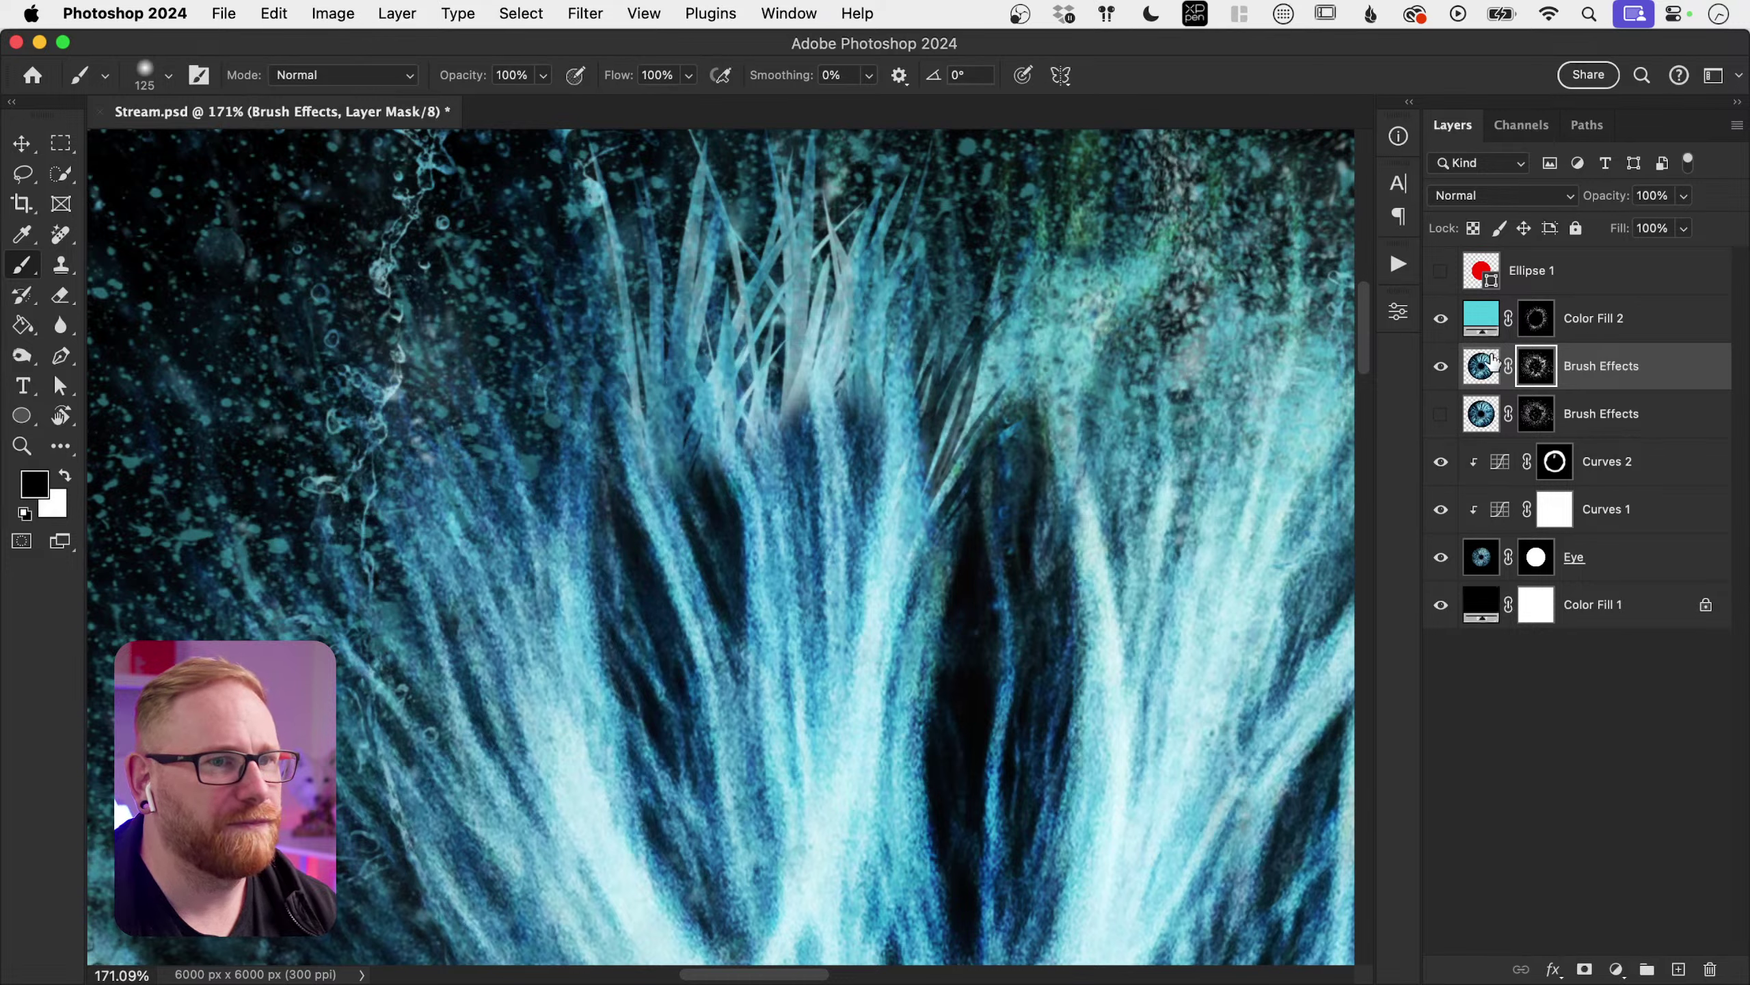
# Step: Reduce the Blur tool to 175 px and soften the grass-like strands above the pupil on the Brush Effects mask
pyautogui.click(61, 325)
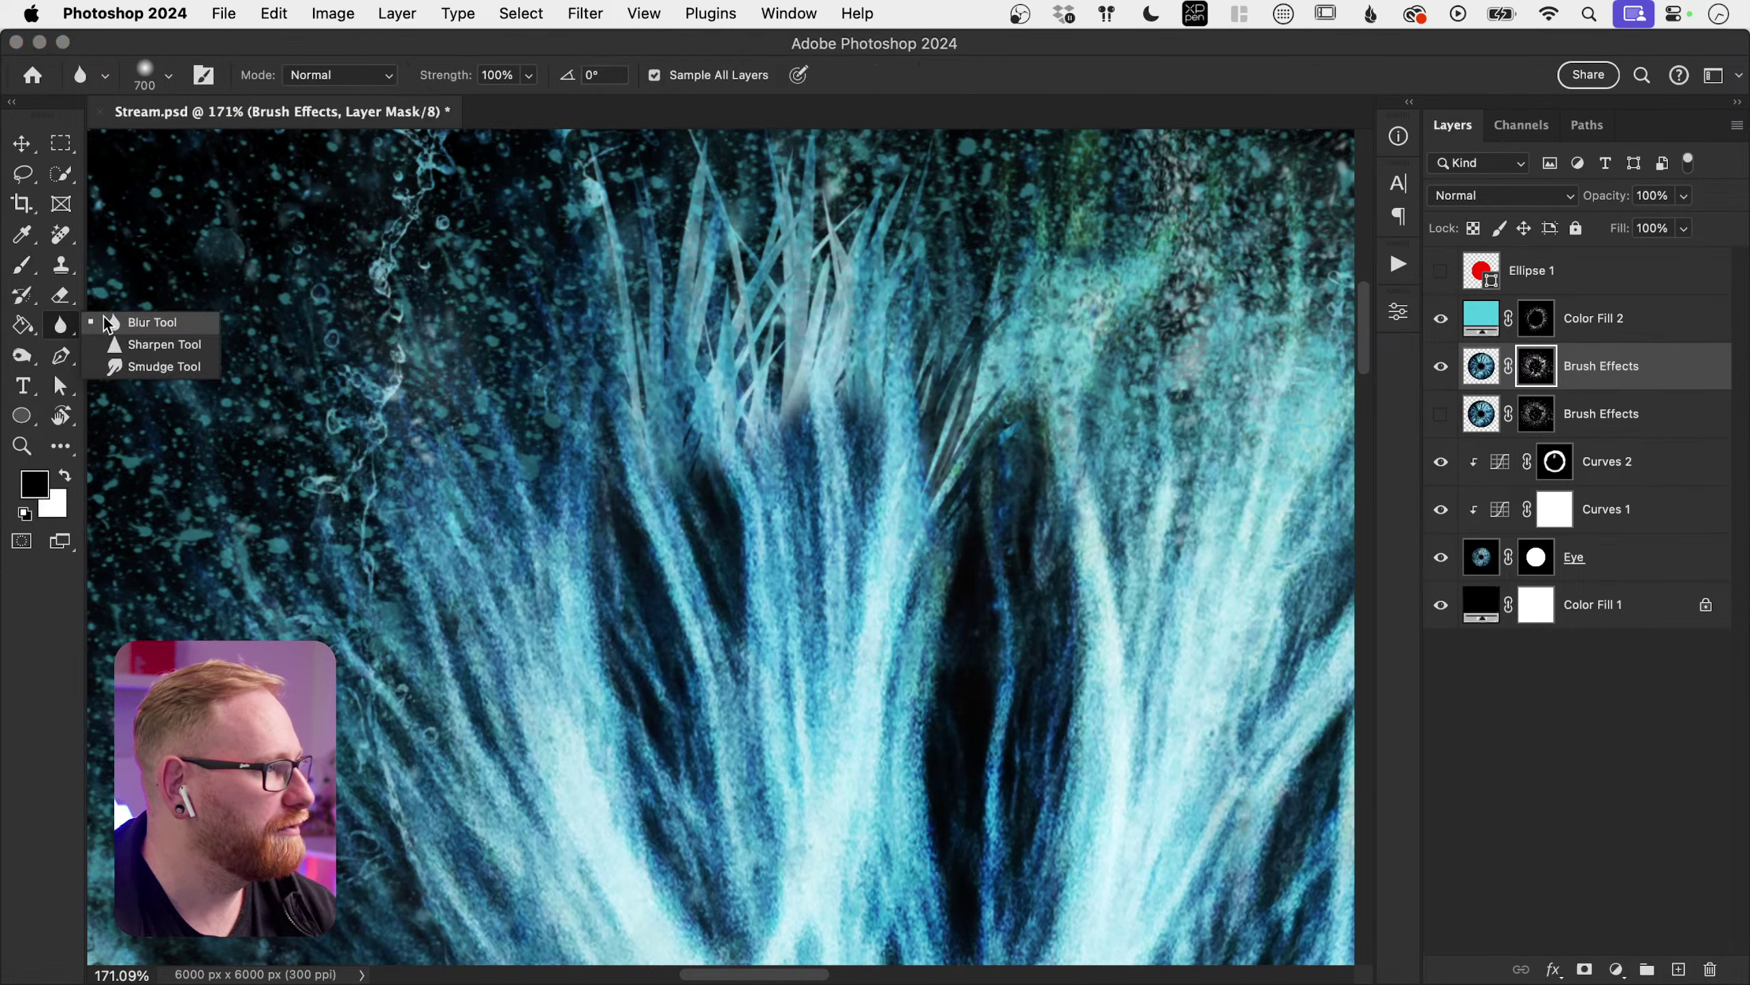
pyautogui.press('[')
pyautogui.press('[')
pyautogui.press('[')
pyautogui.press('[')
pyautogui.press('[')
pyautogui.press('[')
pyautogui.press('[')
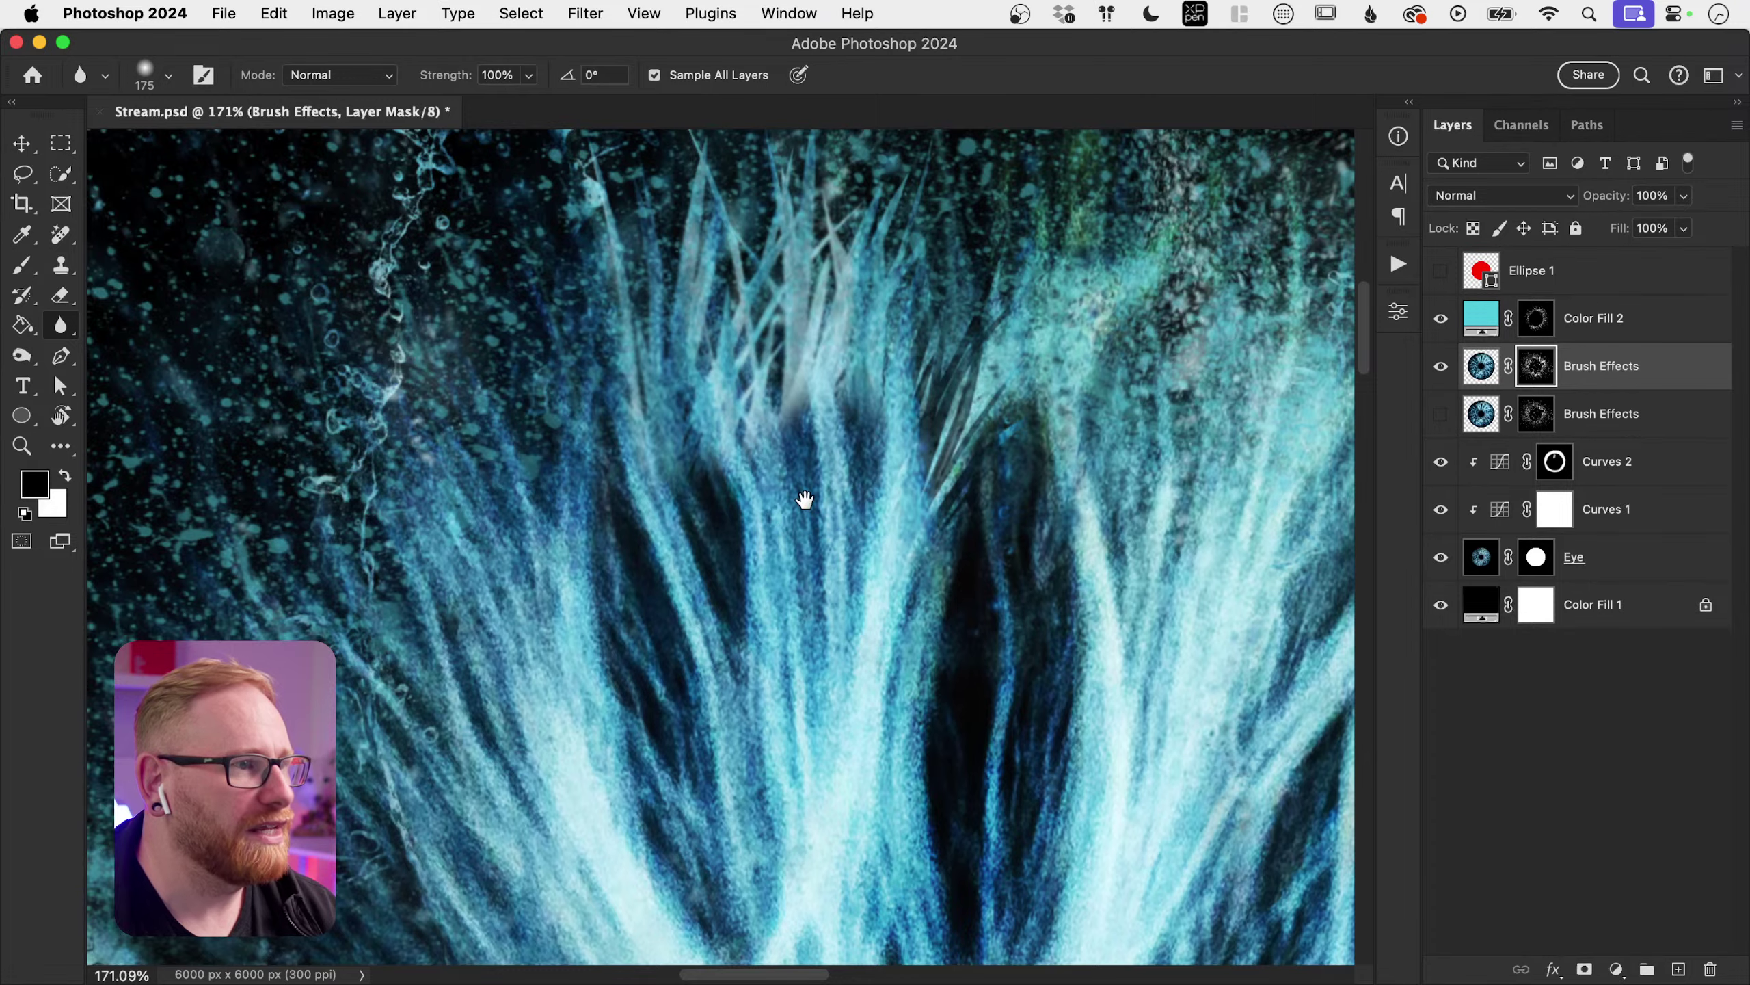
pyautogui.scroll(5, 801, 501)
pyautogui.hscroll(3, 800, 500)
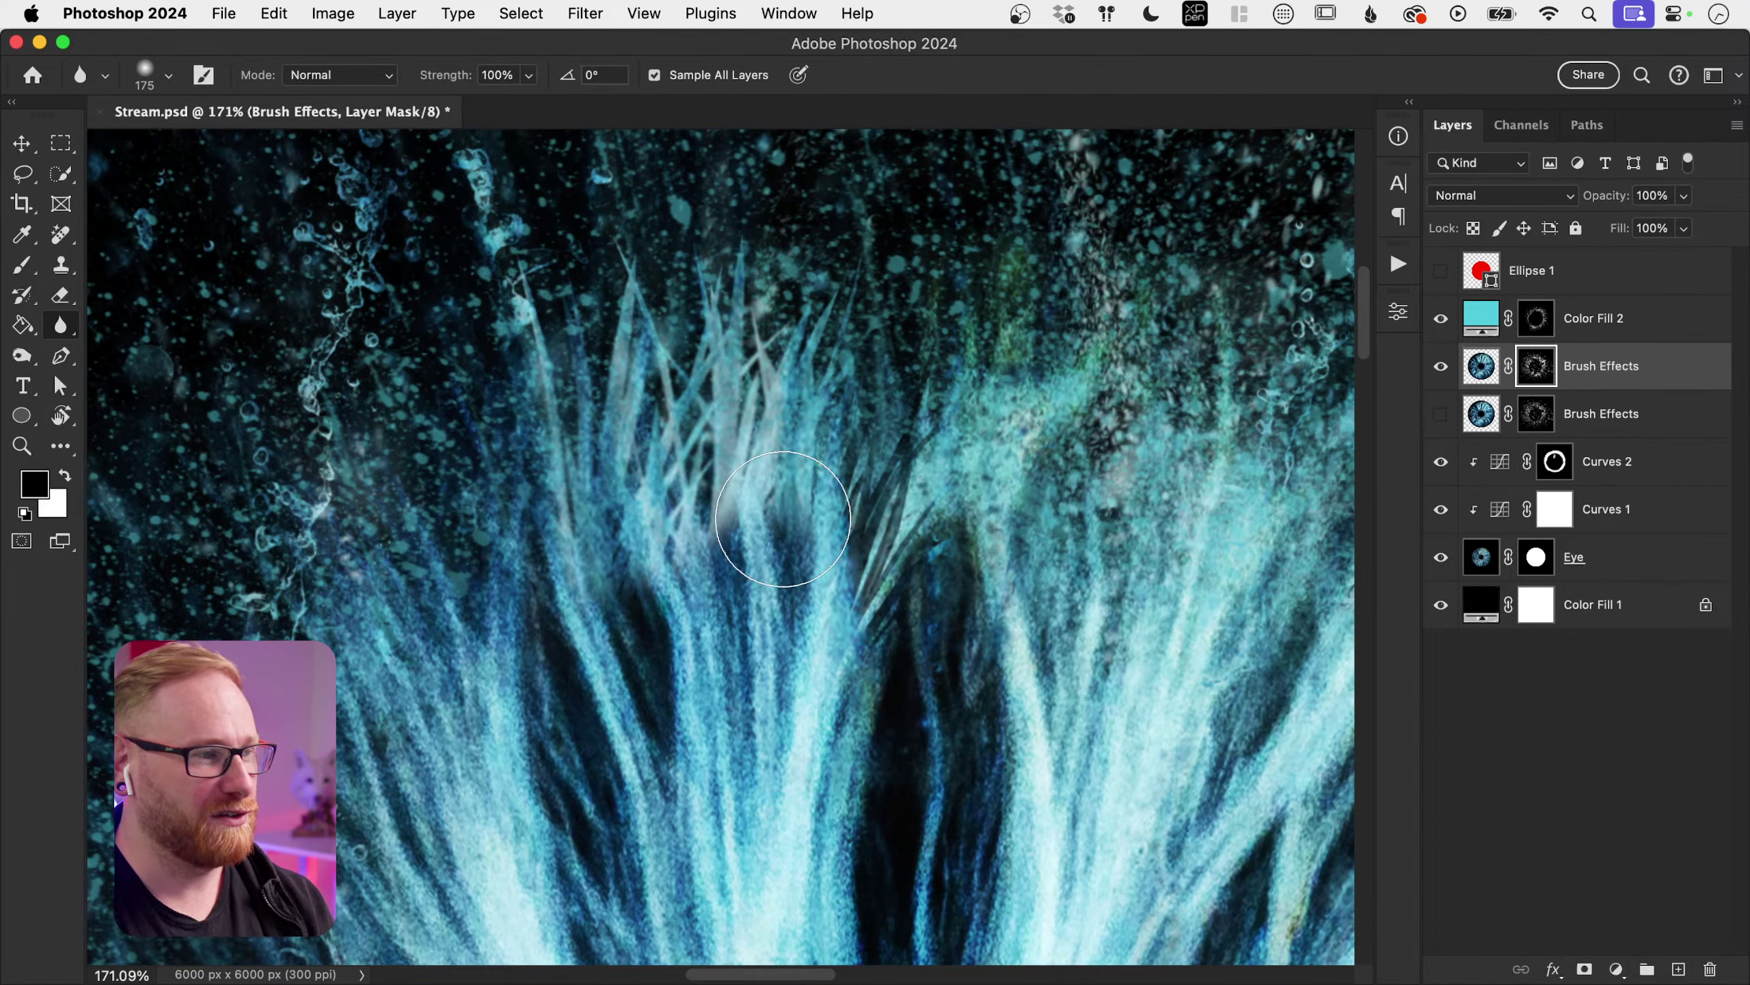
# Step: Paint black over the central grass-like strands above the pupil, and blur the dark strands beside them on the Brush Effects mask
pyautogui.press('b')
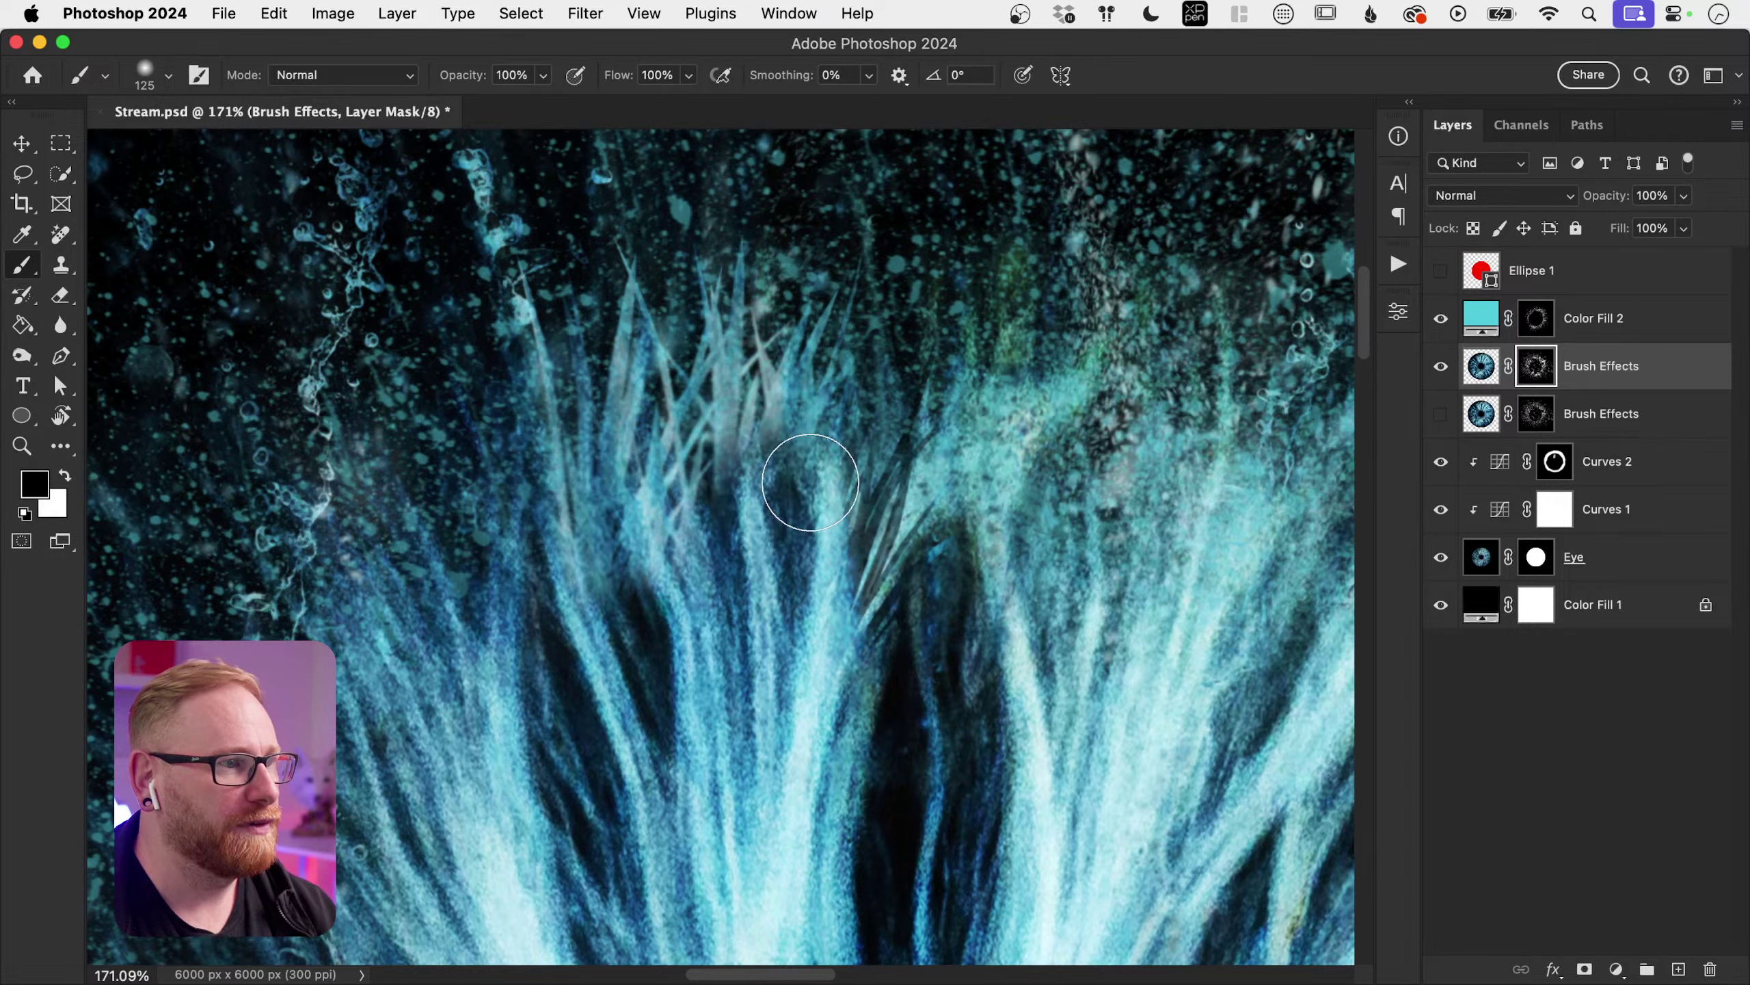
pyautogui.moveTo(700, 484)
pyautogui.mouseDown()
pyautogui.moveTo(762, 372)
pyautogui.moveTo(769, 386)
pyautogui.mouseUp()
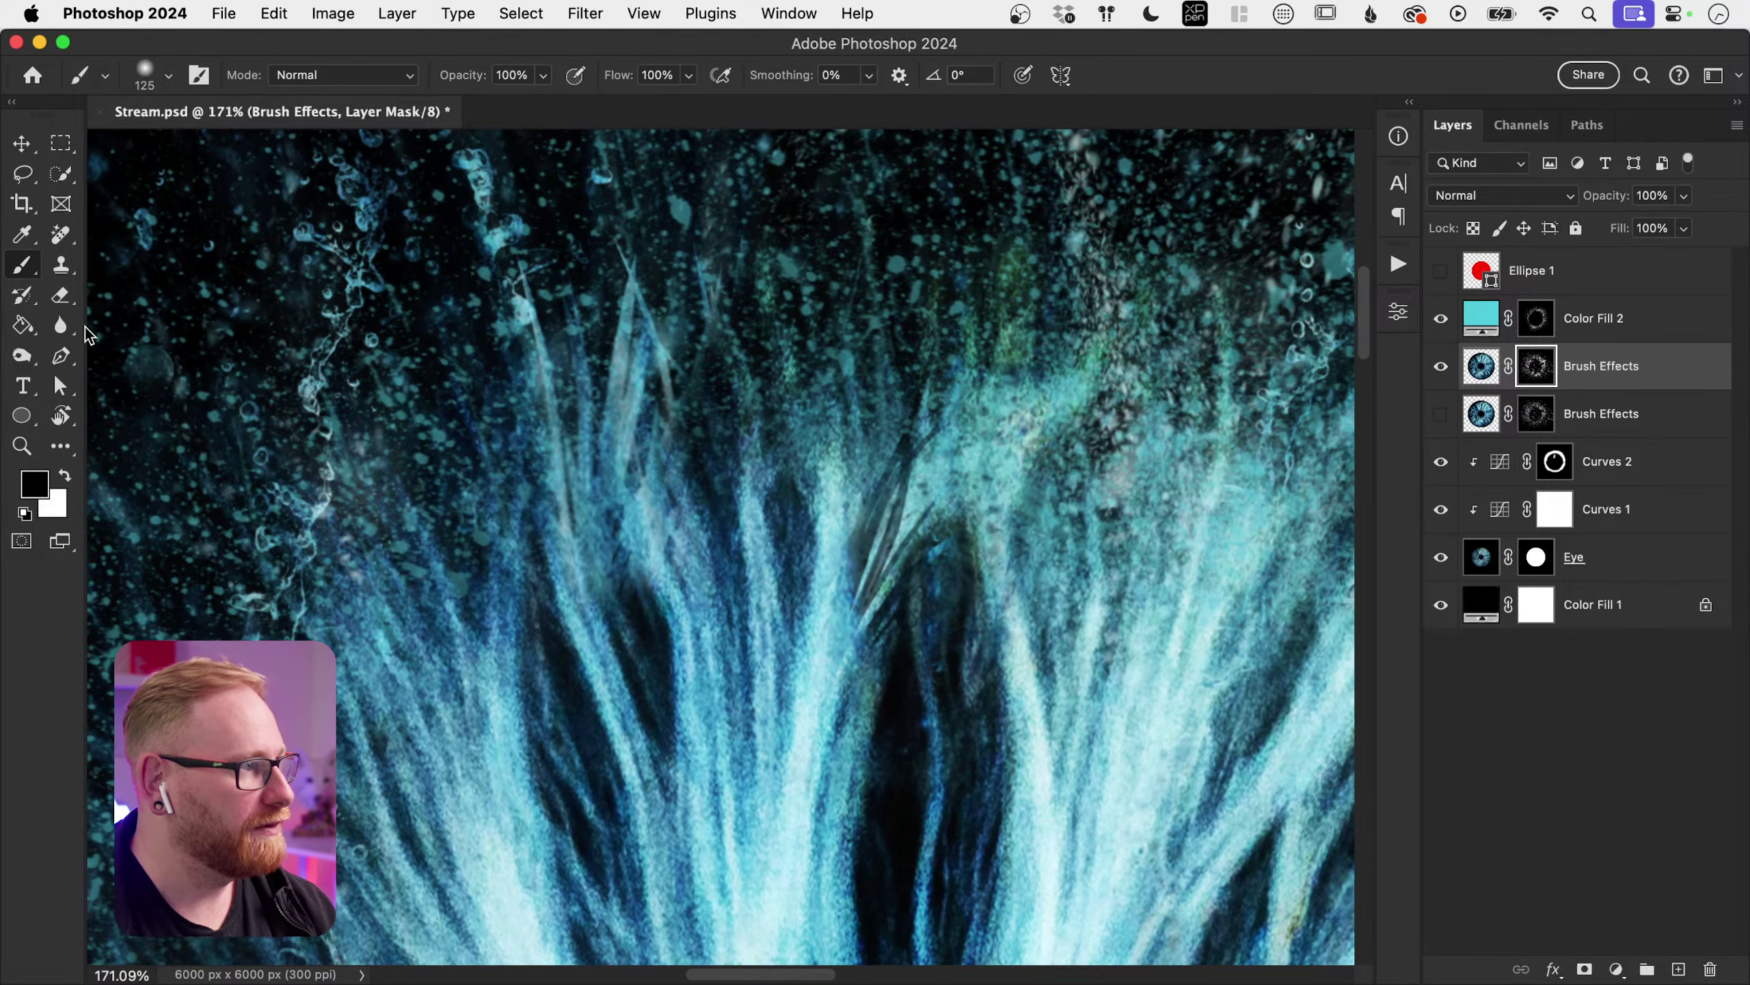
pyautogui.press('r')
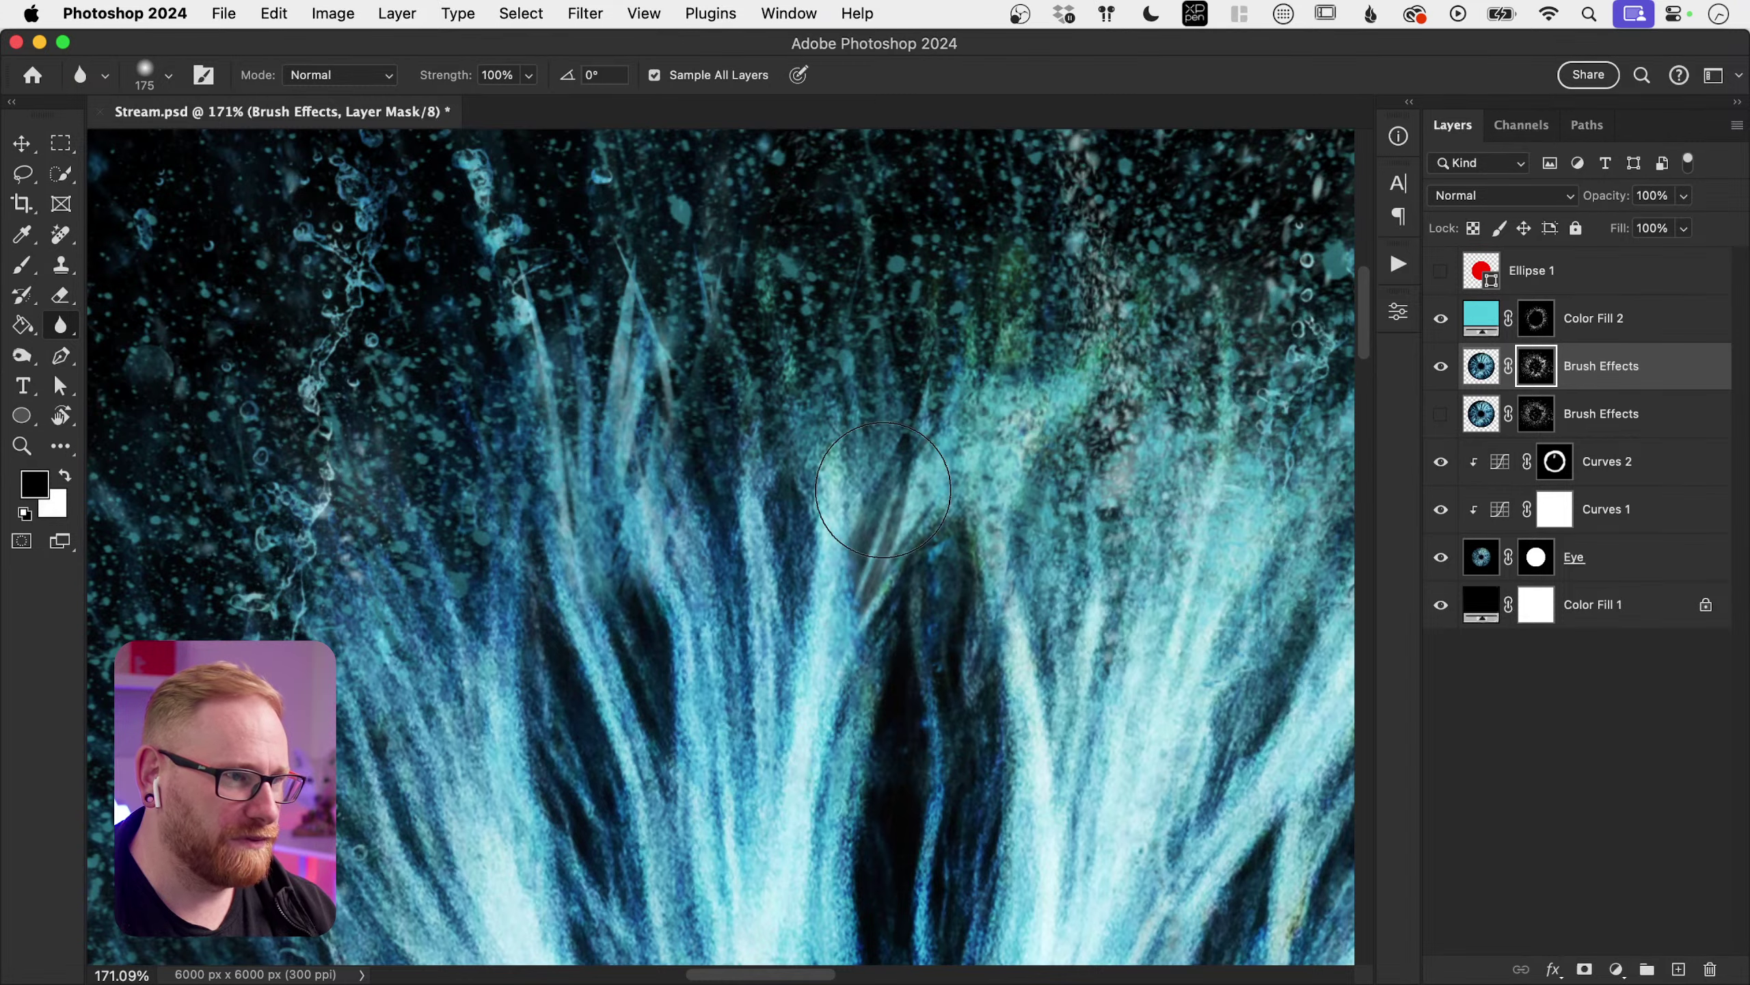
pyautogui.press('super+minus')
pyautogui.press('super+minus')
pyautogui.press('super+minus')
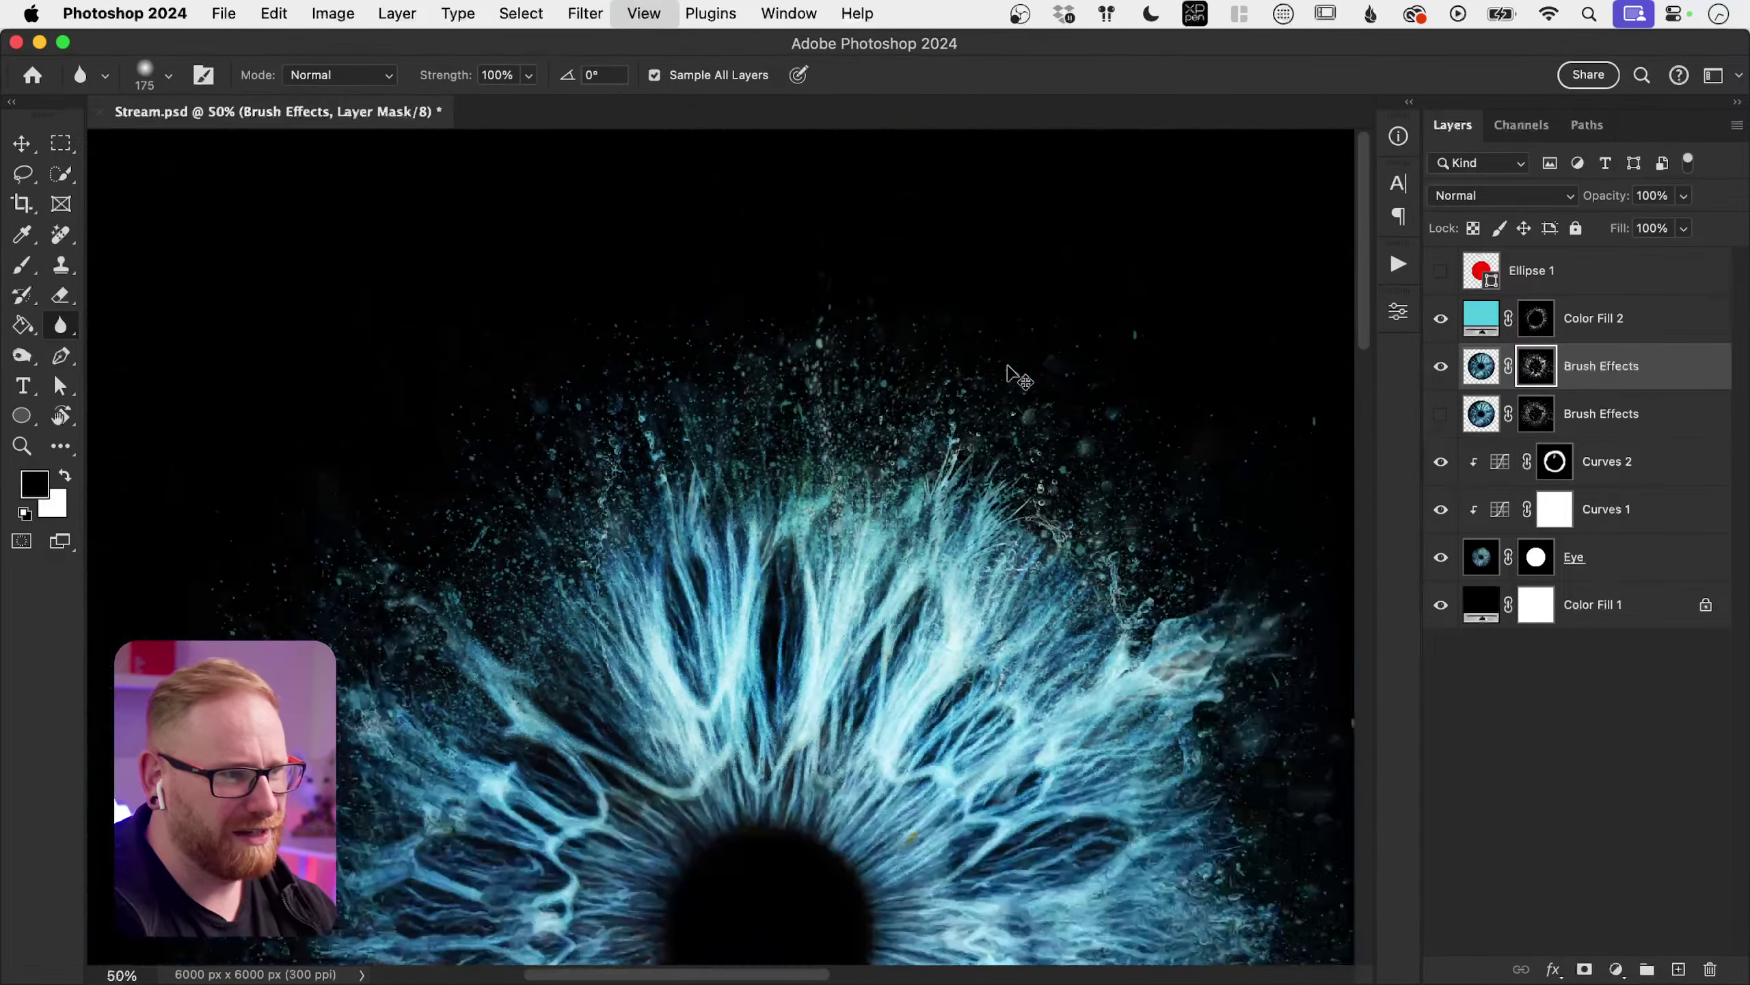
# Step: Soften the wispy splash at the iris's upper-right edge with the Blur tool on the Brush Effects mask
pyautogui.scroll(-3, 1008, 365)
pyautogui.press('z')
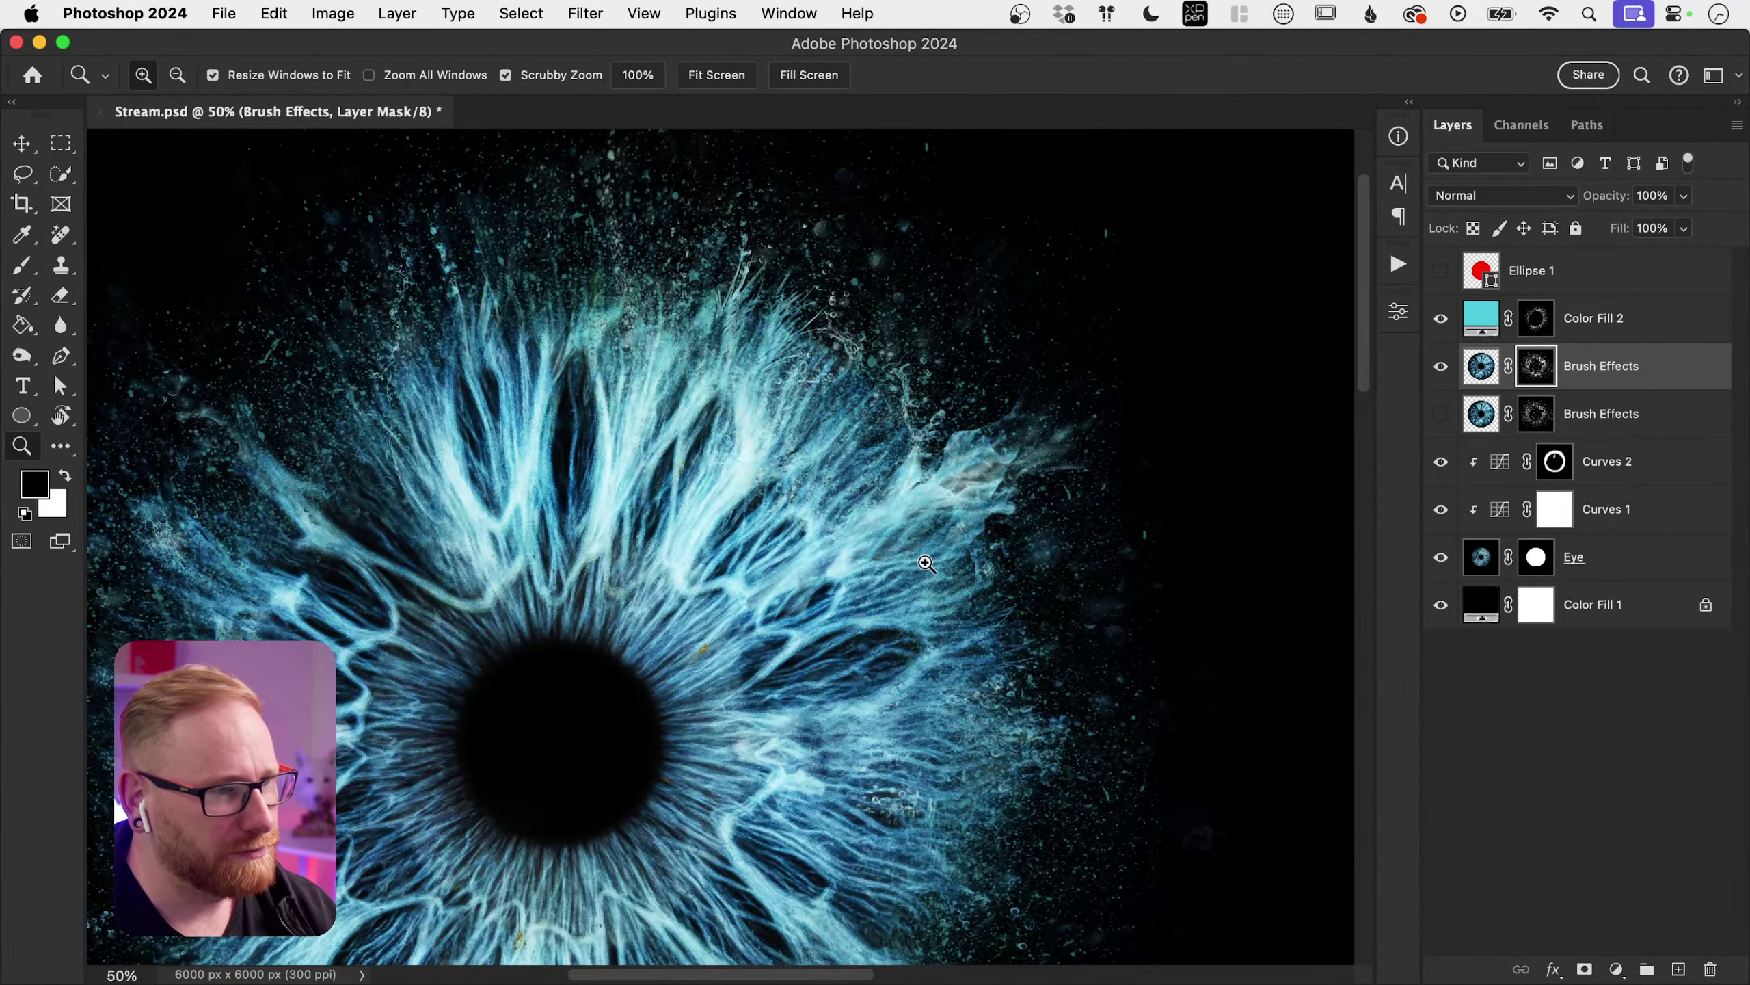
pyautogui.moveTo(902, 565); pyautogui.dragTo(812, 473)
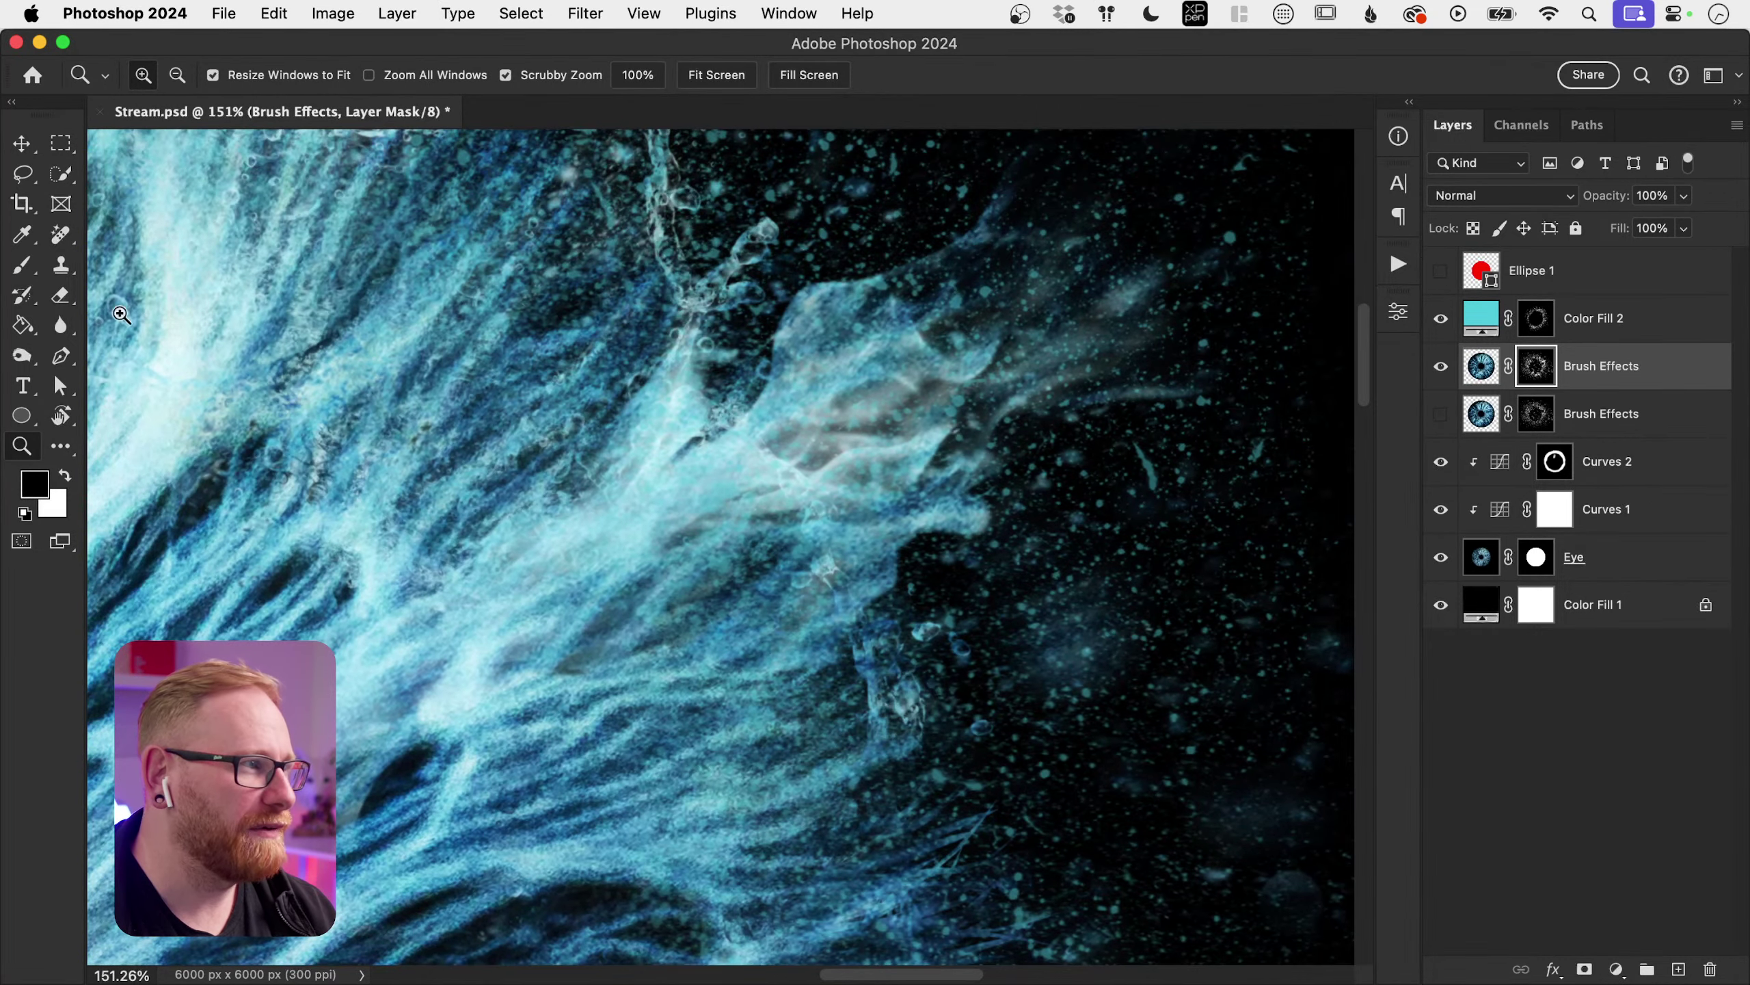
pyautogui.click(61, 328)
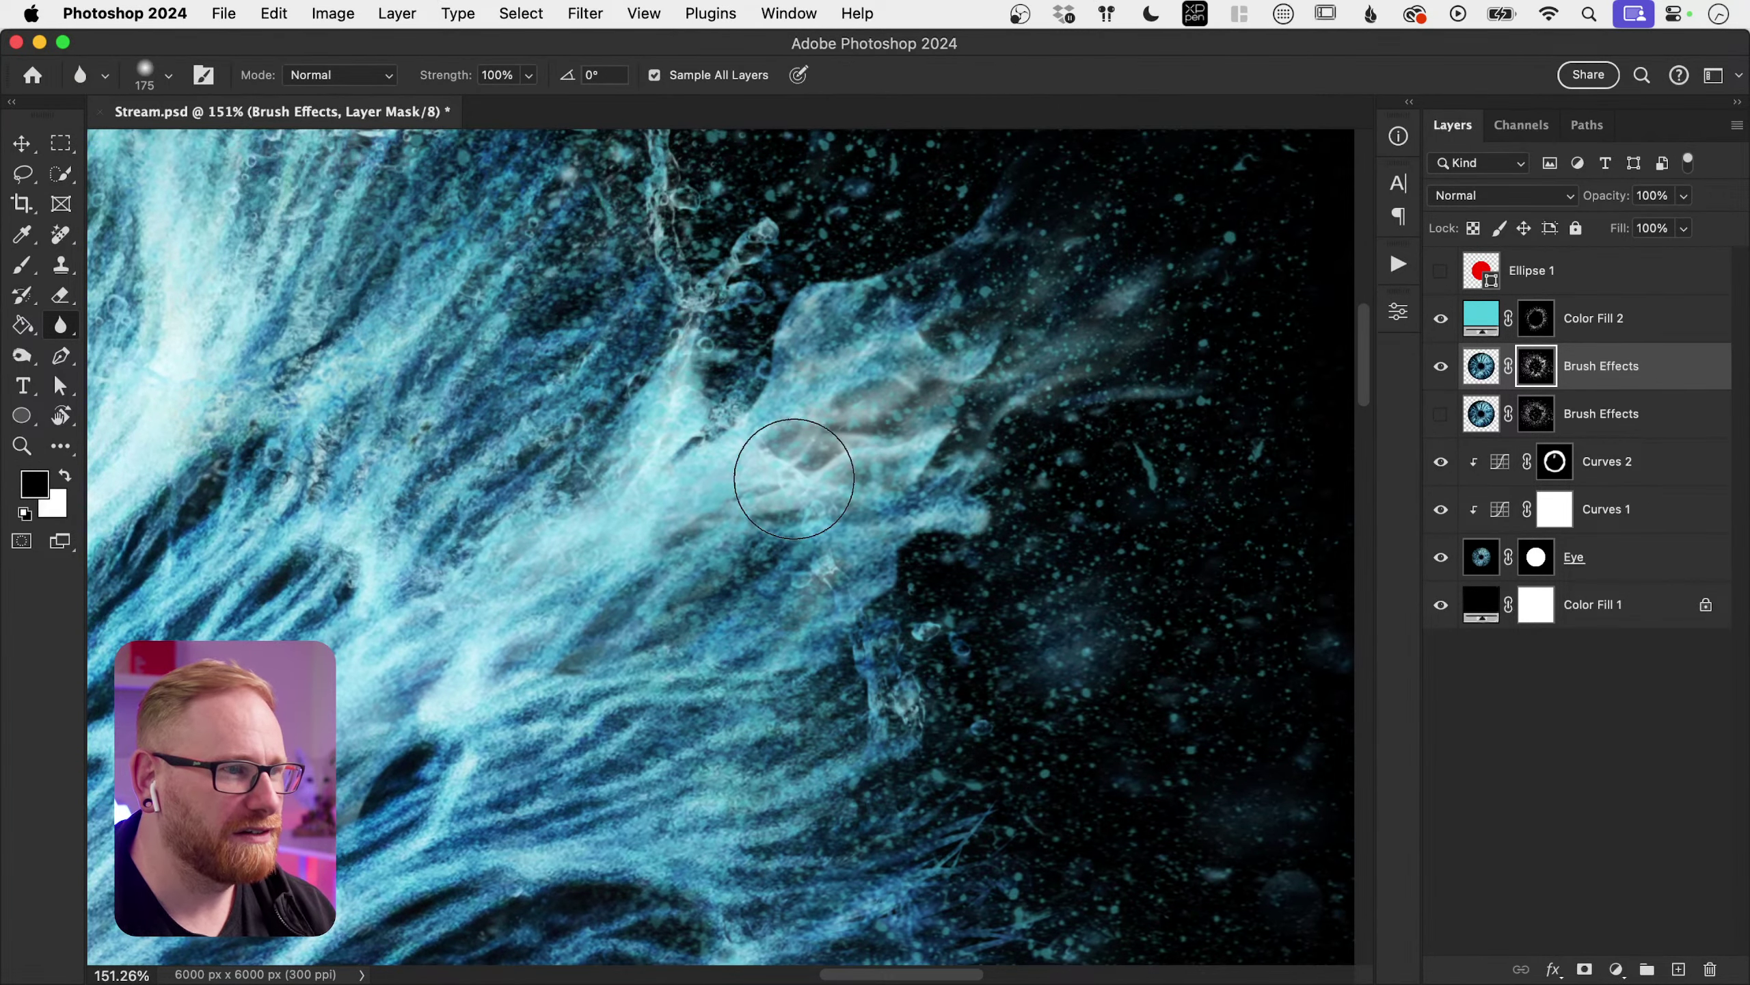
pyautogui.press('super+minus')
pyautogui.press('super+minus')
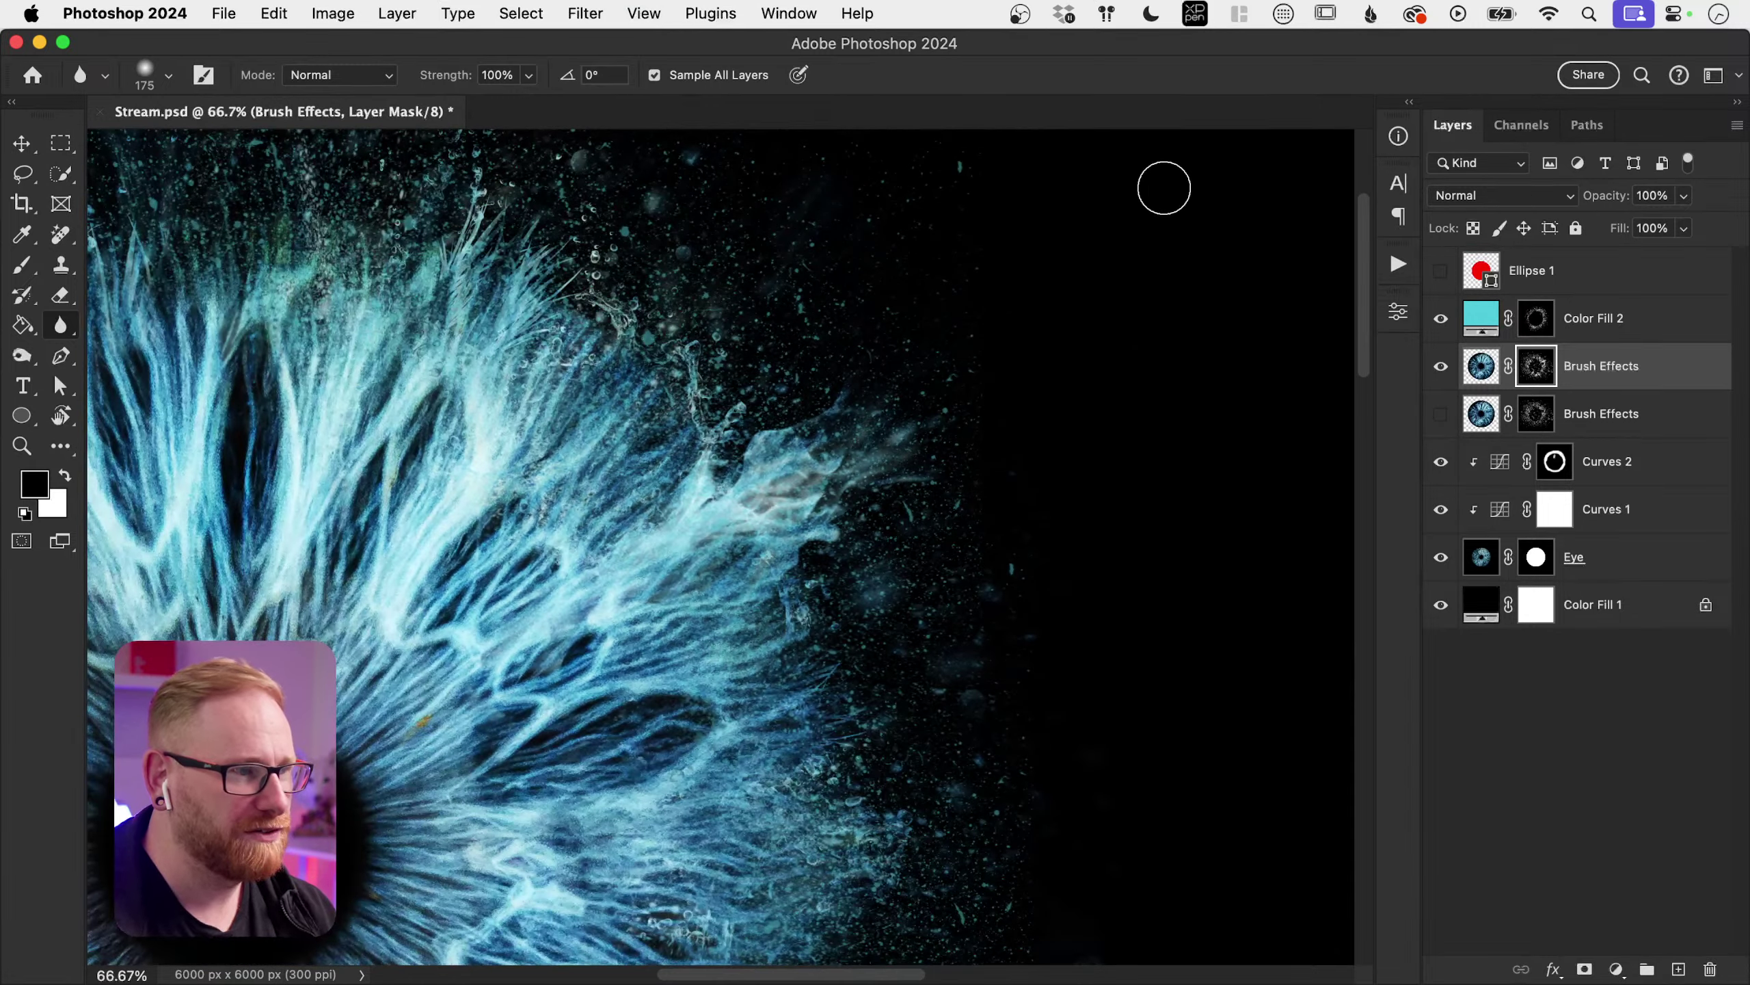
# Step: Blur the feathery strands at the iris's upper-right rim and paint black over their lower stray blades on the Brush Effects mask
pyautogui.moveTo(710, 578); pyautogui.dragTo(761, 455)
pyautogui.keyDown('super'); pyautogui.click(710, 379); pyautogui.keyUp('super')
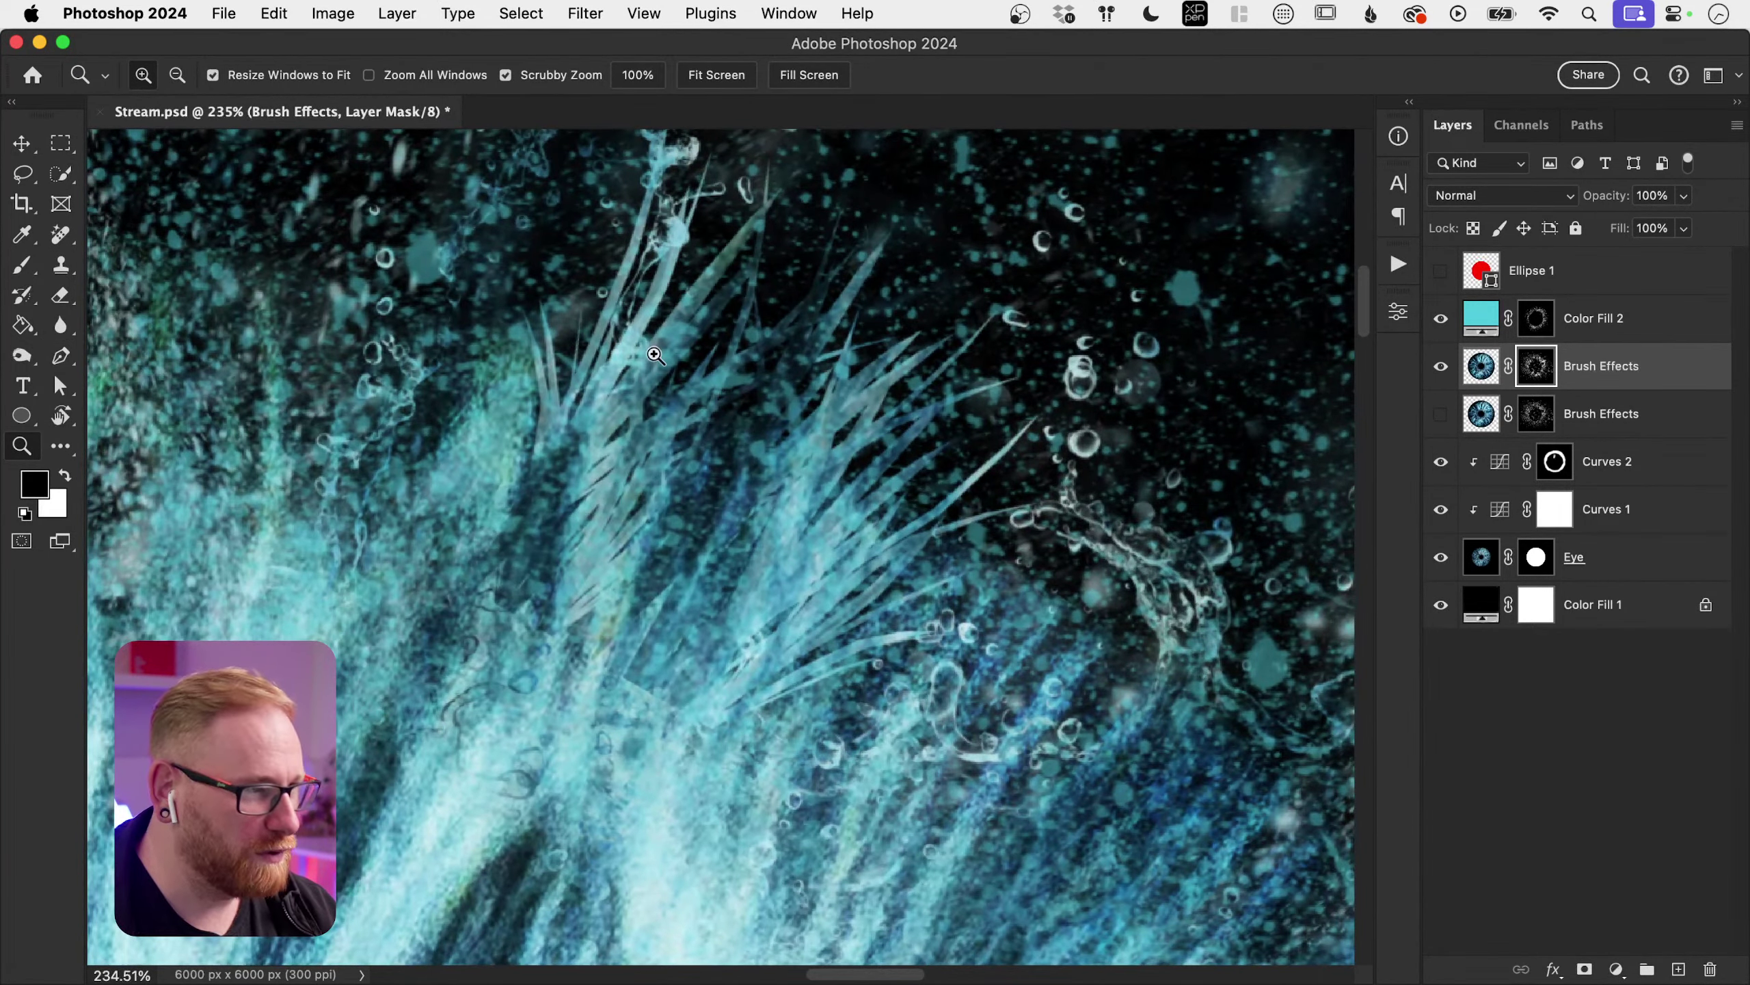
pyautogui.click(72, 328)
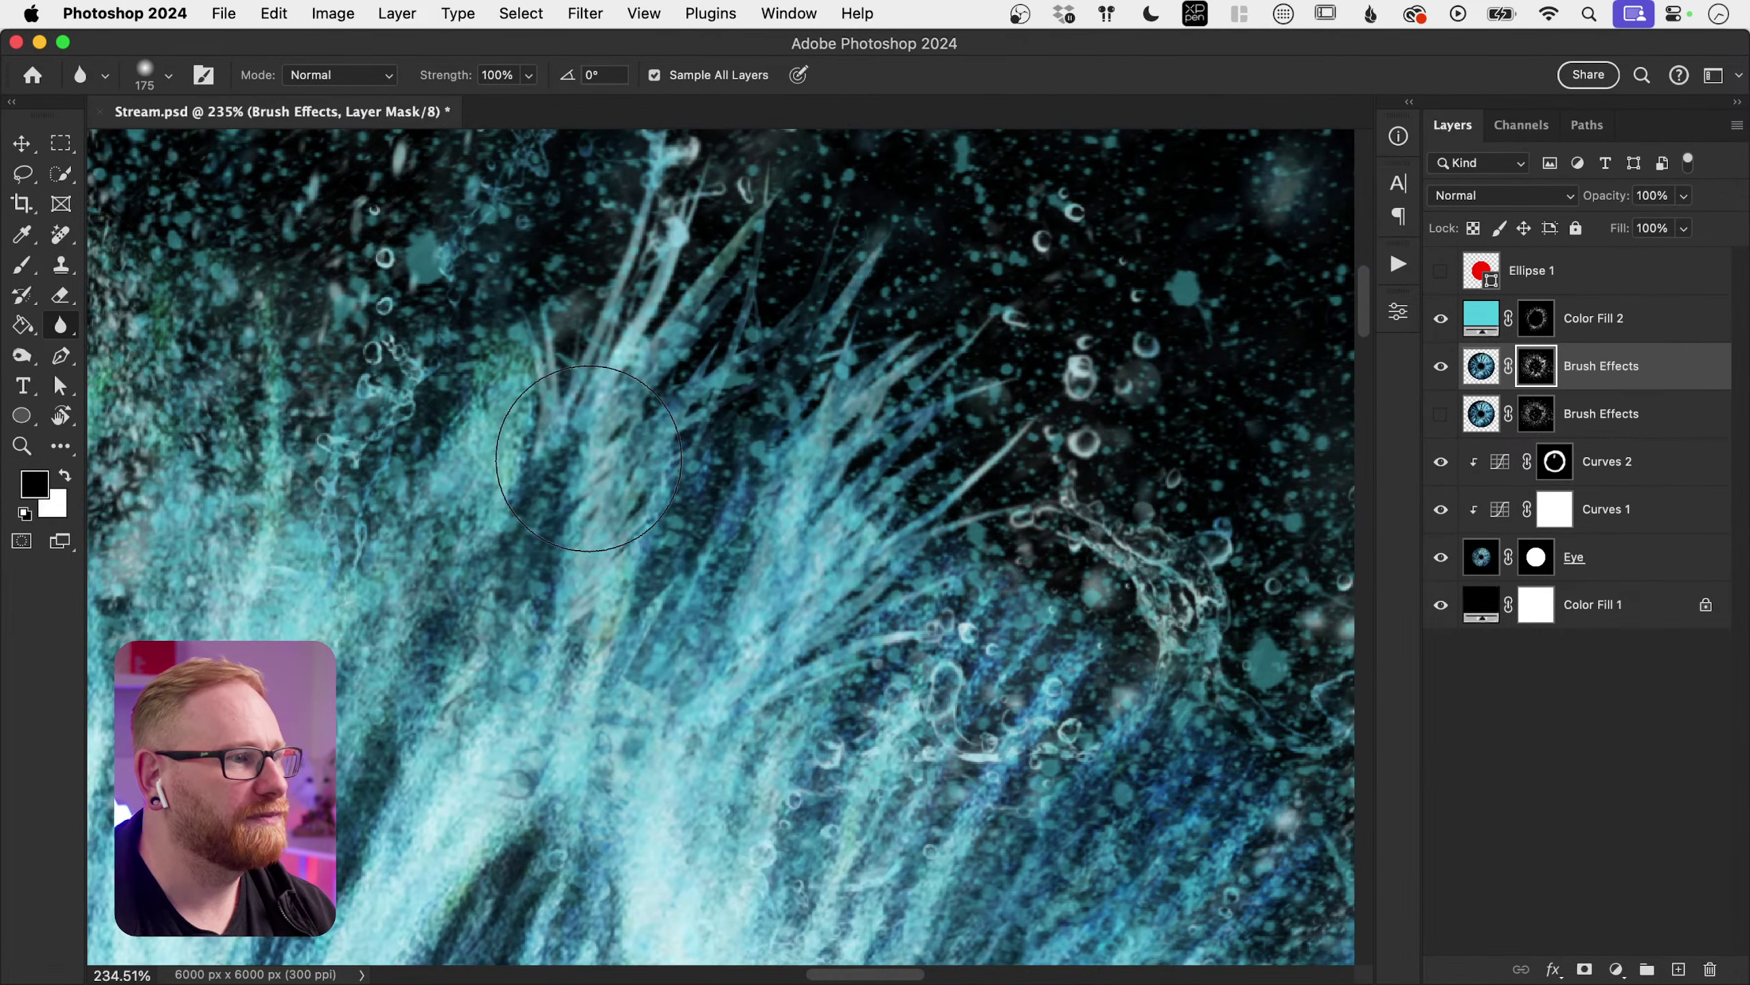
pyautogui.press('b')
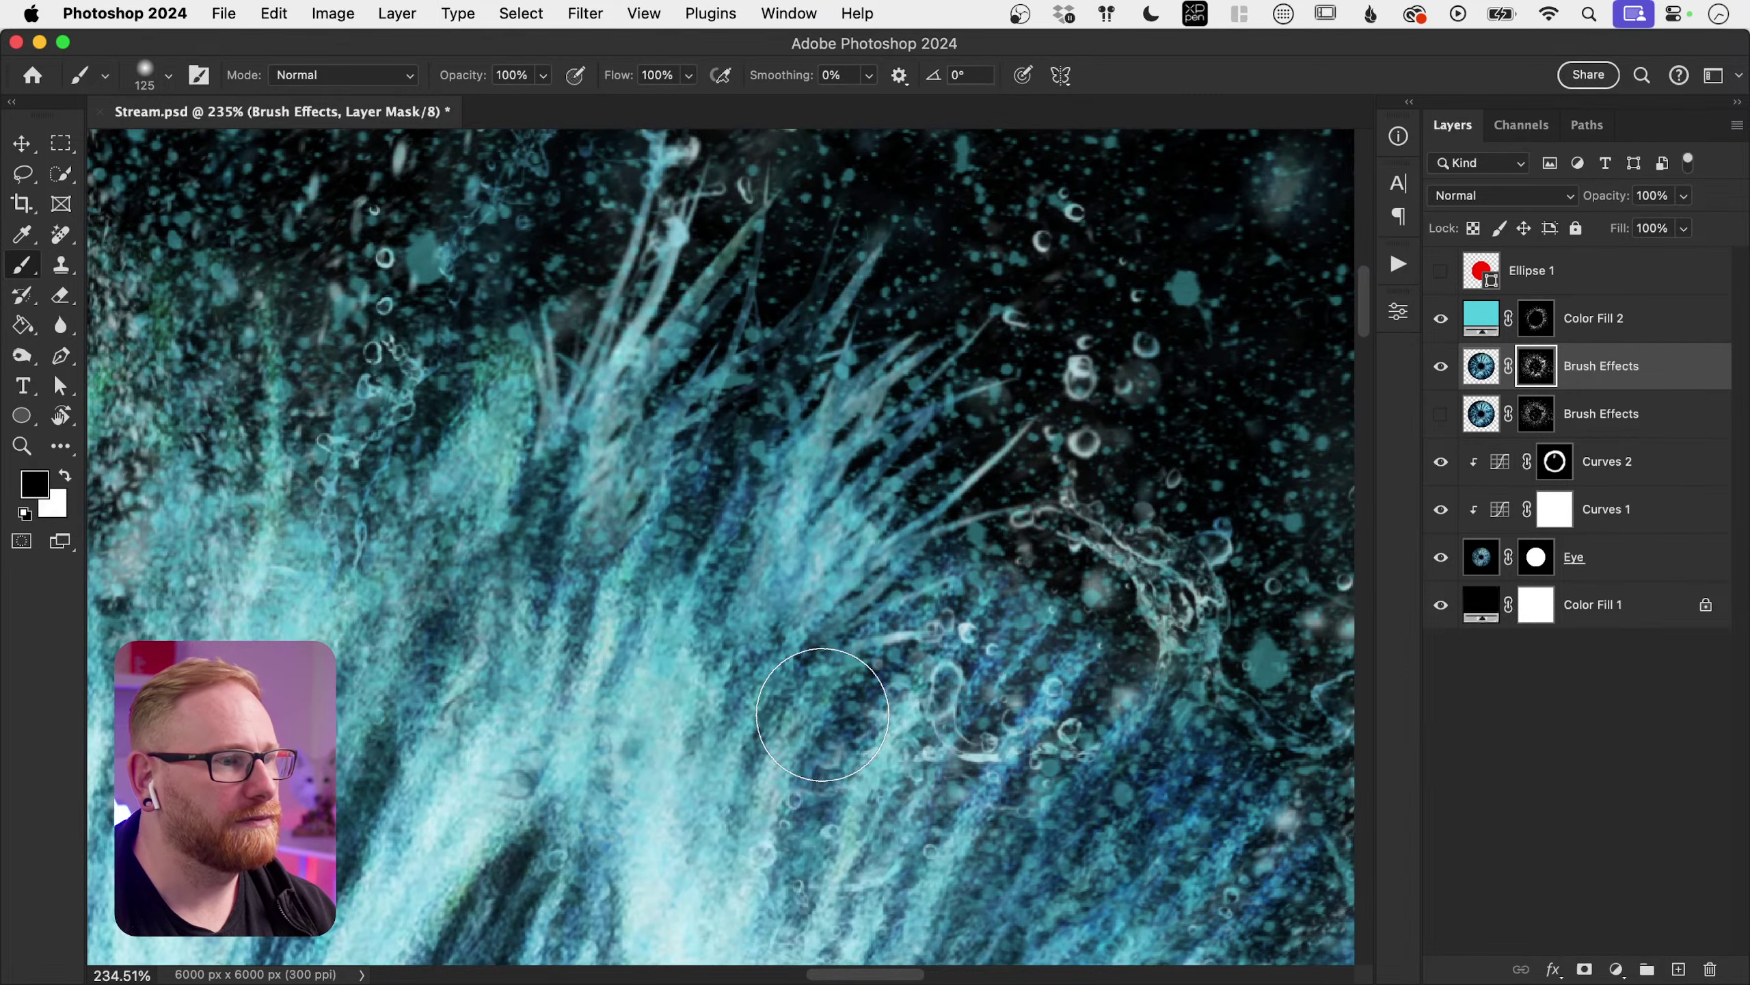
pyautogui.scroll(-6, 747, 595)
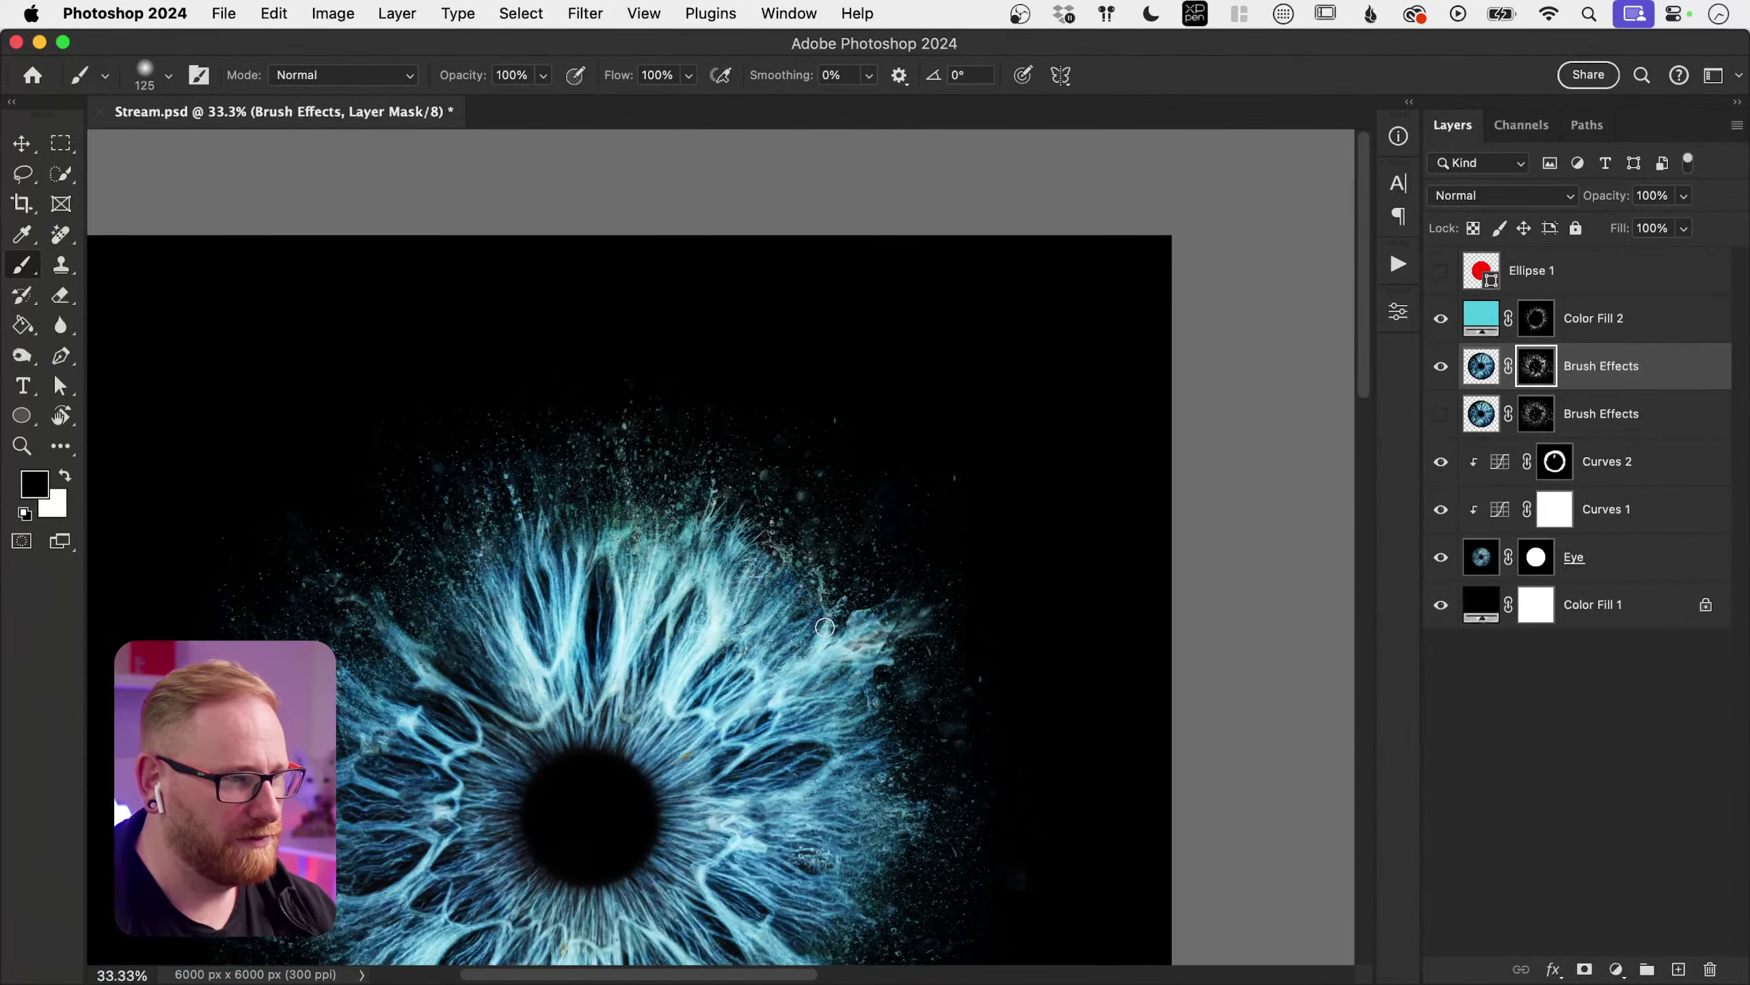
pyautogui.moveTo(824, 627); pyautogui.dragTo(886, 446)
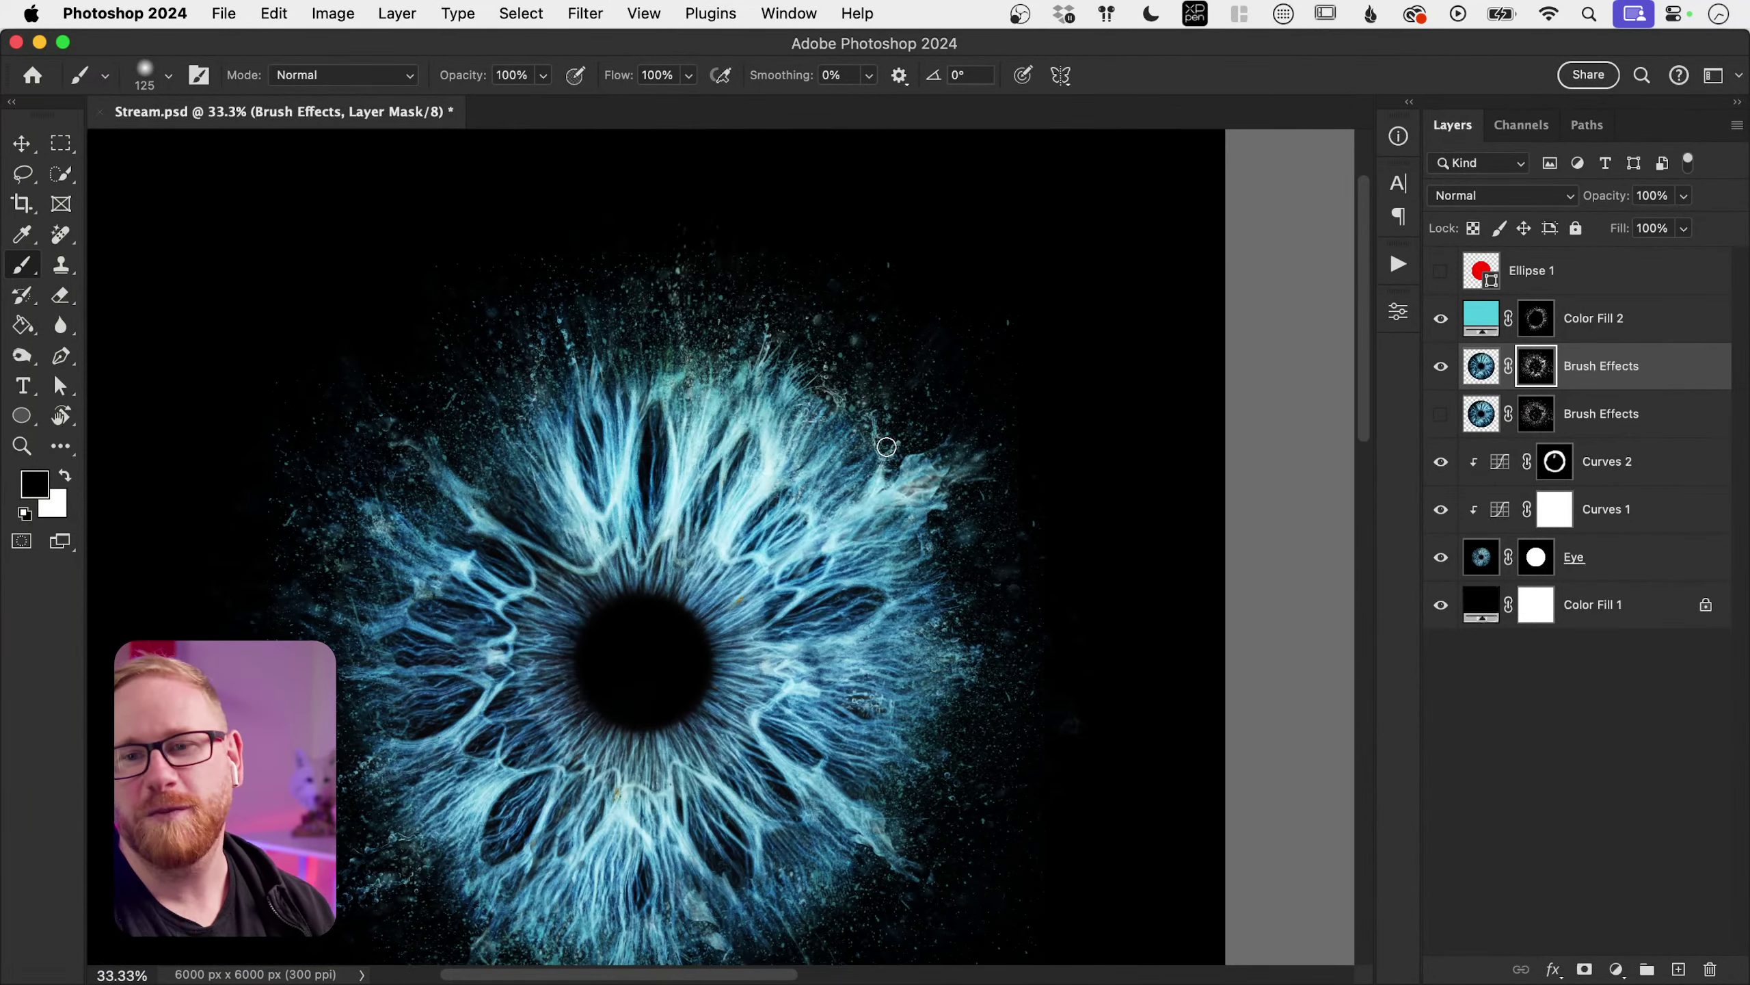
# Step: Blend the strands along the iris's bottom edge by painting black and blurring on the Brush Effects mask
pyautogui.moveTo(637, 582); pyautogui.dragTo(727, 489)
pyautogui.press('z')
pyautogui.moveTo(828, 633)
pyautogui.mouseDown()
pyautogui.moveTo(633, 441)
pyautogui.moveTo(592, 482)
pyautogui.moveTo(617, 384)
pyautogui.moveTo(746, 344)
pyautogui.moveTo(704, 340)
pyautogui.moveTo(734, 501)
pyautogui.moveTo(867, 524)
pyautogui.moveTo(910, 462)
pyautogui.moveTo(844, 447)
pyautogui.moveTo(922, 449)
pyautogui.moveTo(815, 448)
pyautogui.mouseUp()
pyautogui.press('b')
pyautogui.moveTo(588, 530)
pyautogui.mouseDown()
pyautogui.moveTo(745, 510)
pyautogui.moveTo(587, 556)
pyautogui.mouseUp()
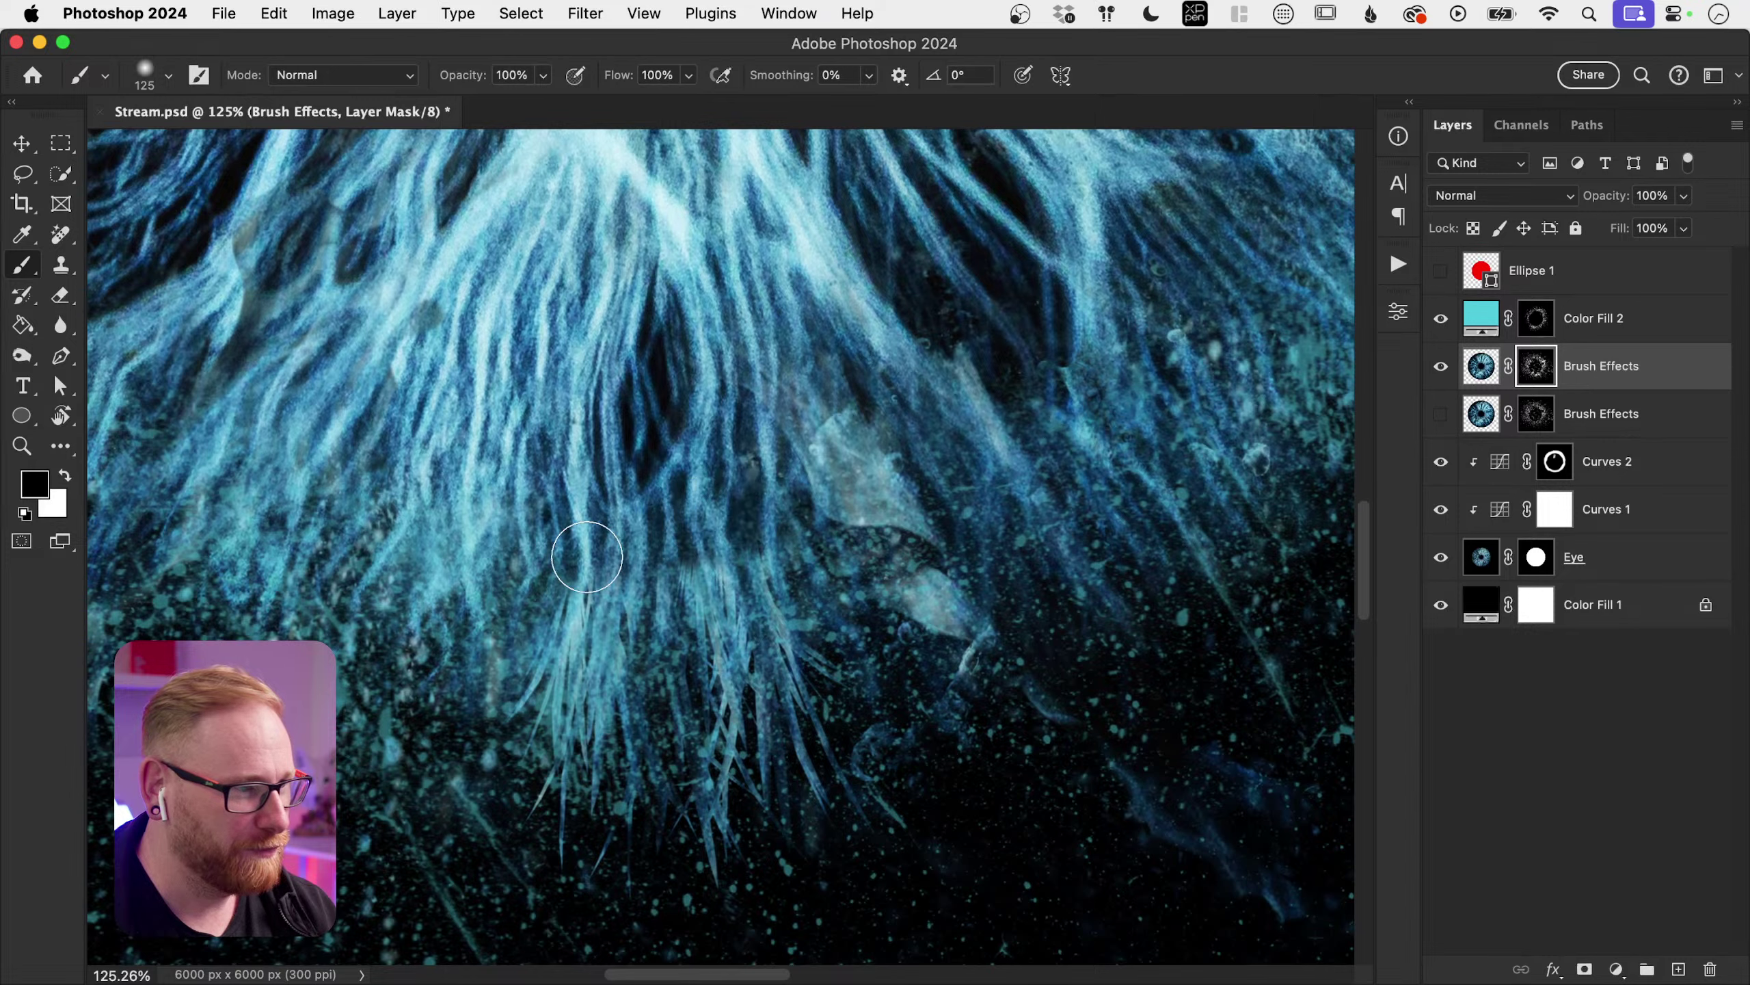
pyautogui.click(69, 323)
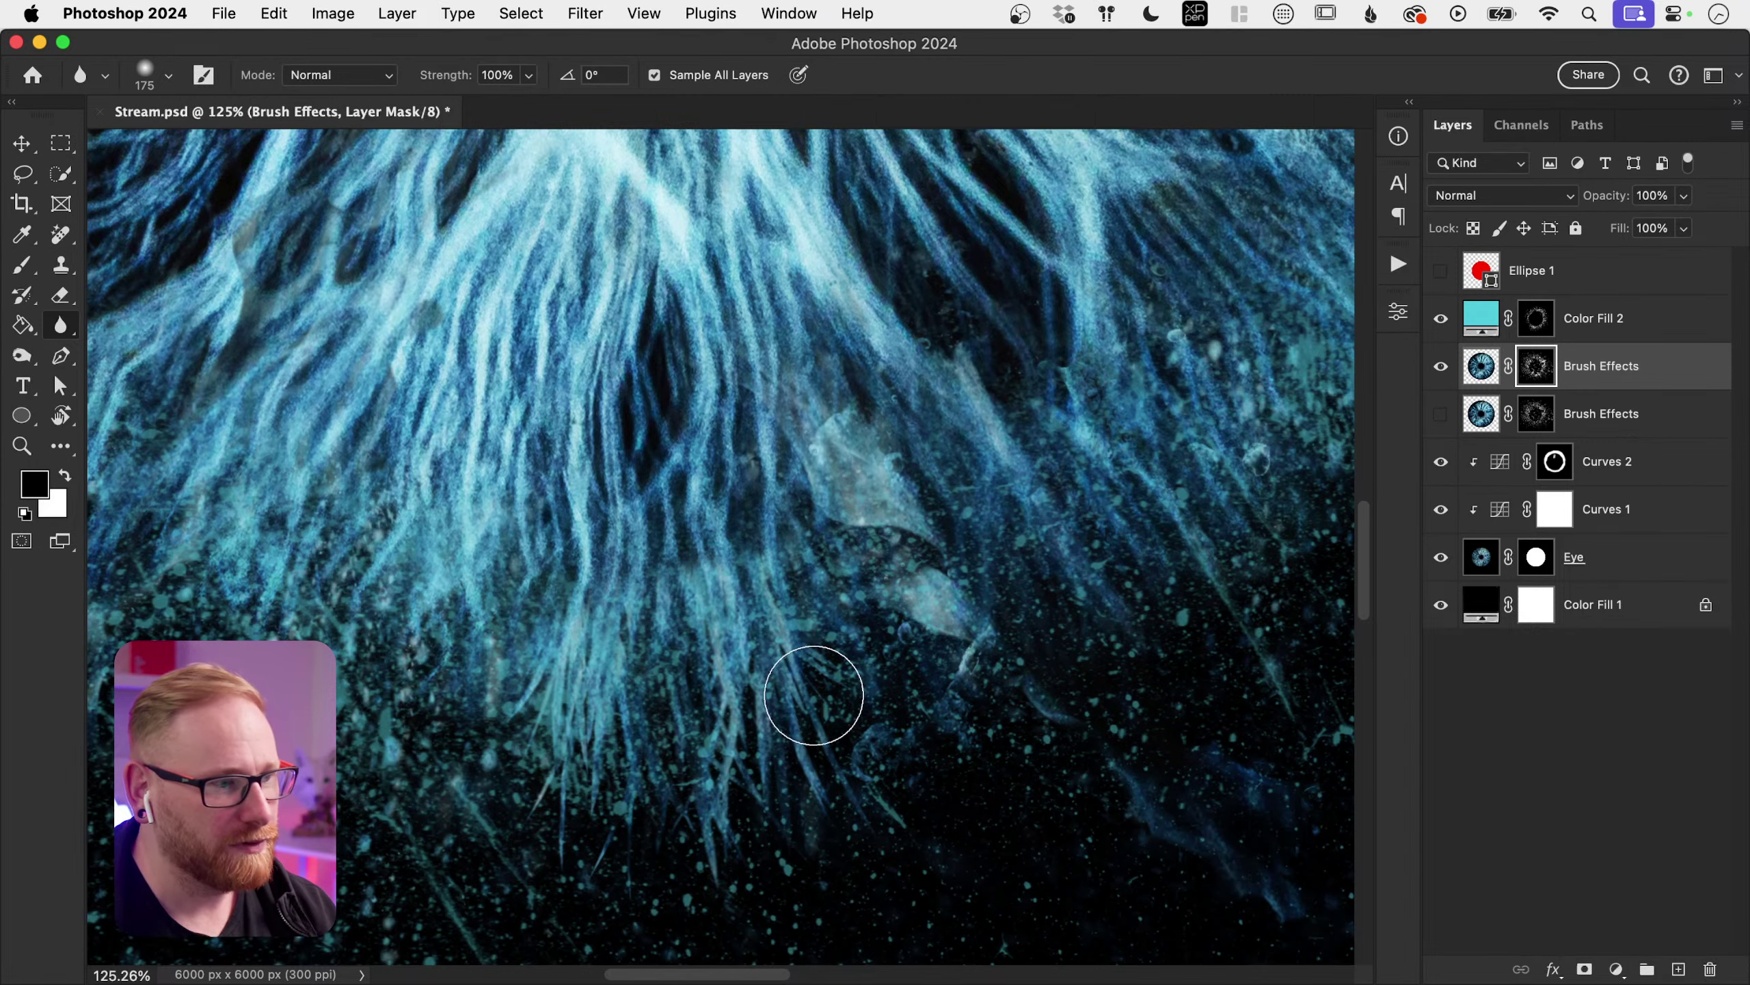
pyautogui.press('b')
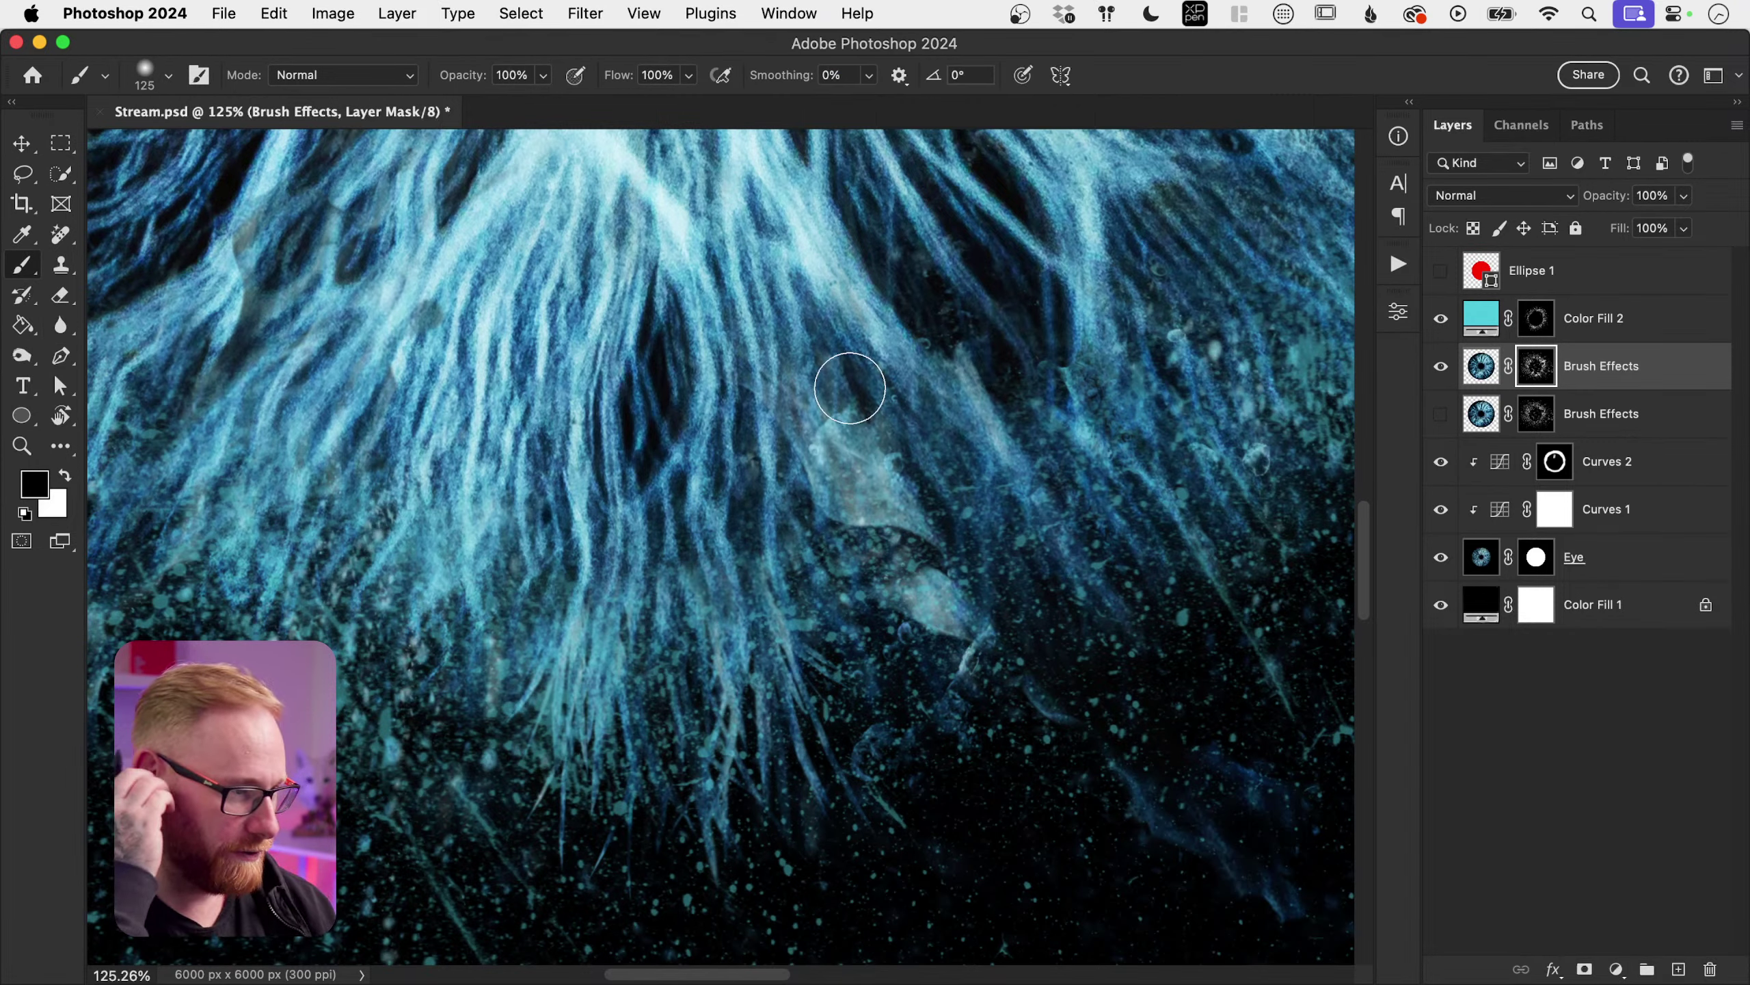
# Step: Save the document with the whole lower half of the iris in view
pyautogui.press('super+minus')
pyautogui.press('super+minus')
pyautogui.press('super+minus')
pyautogui.press('super+minus')
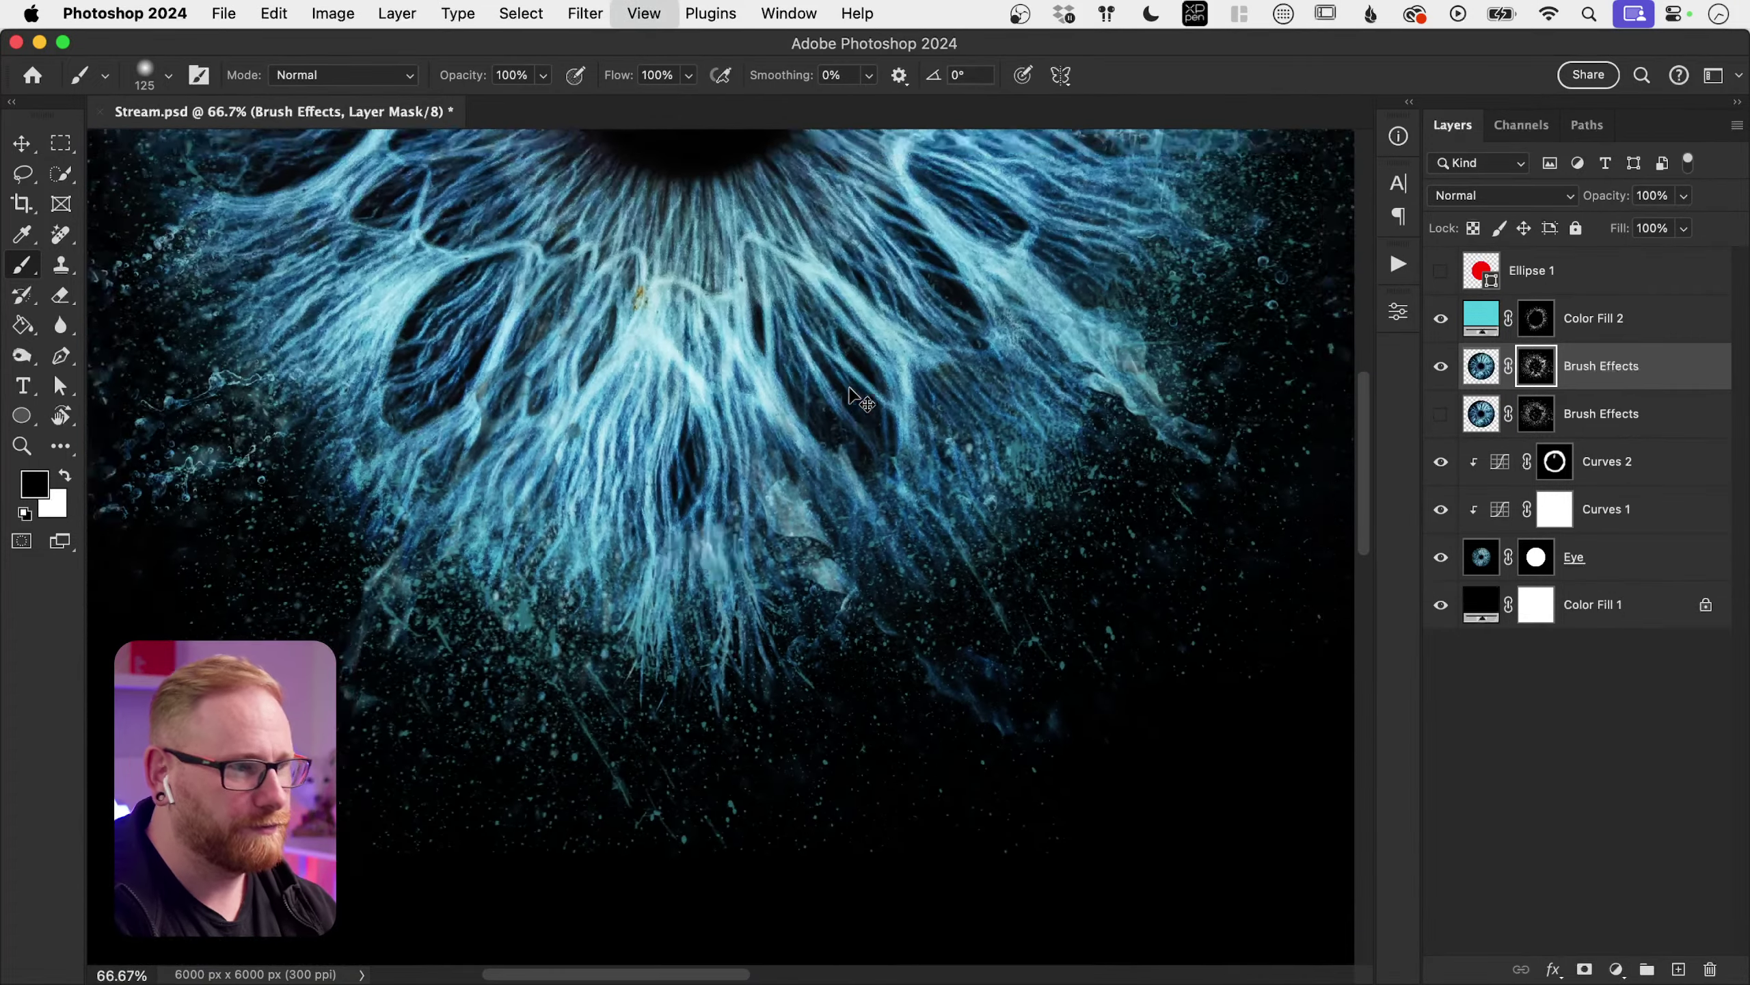
pyautogui.press('super+s')
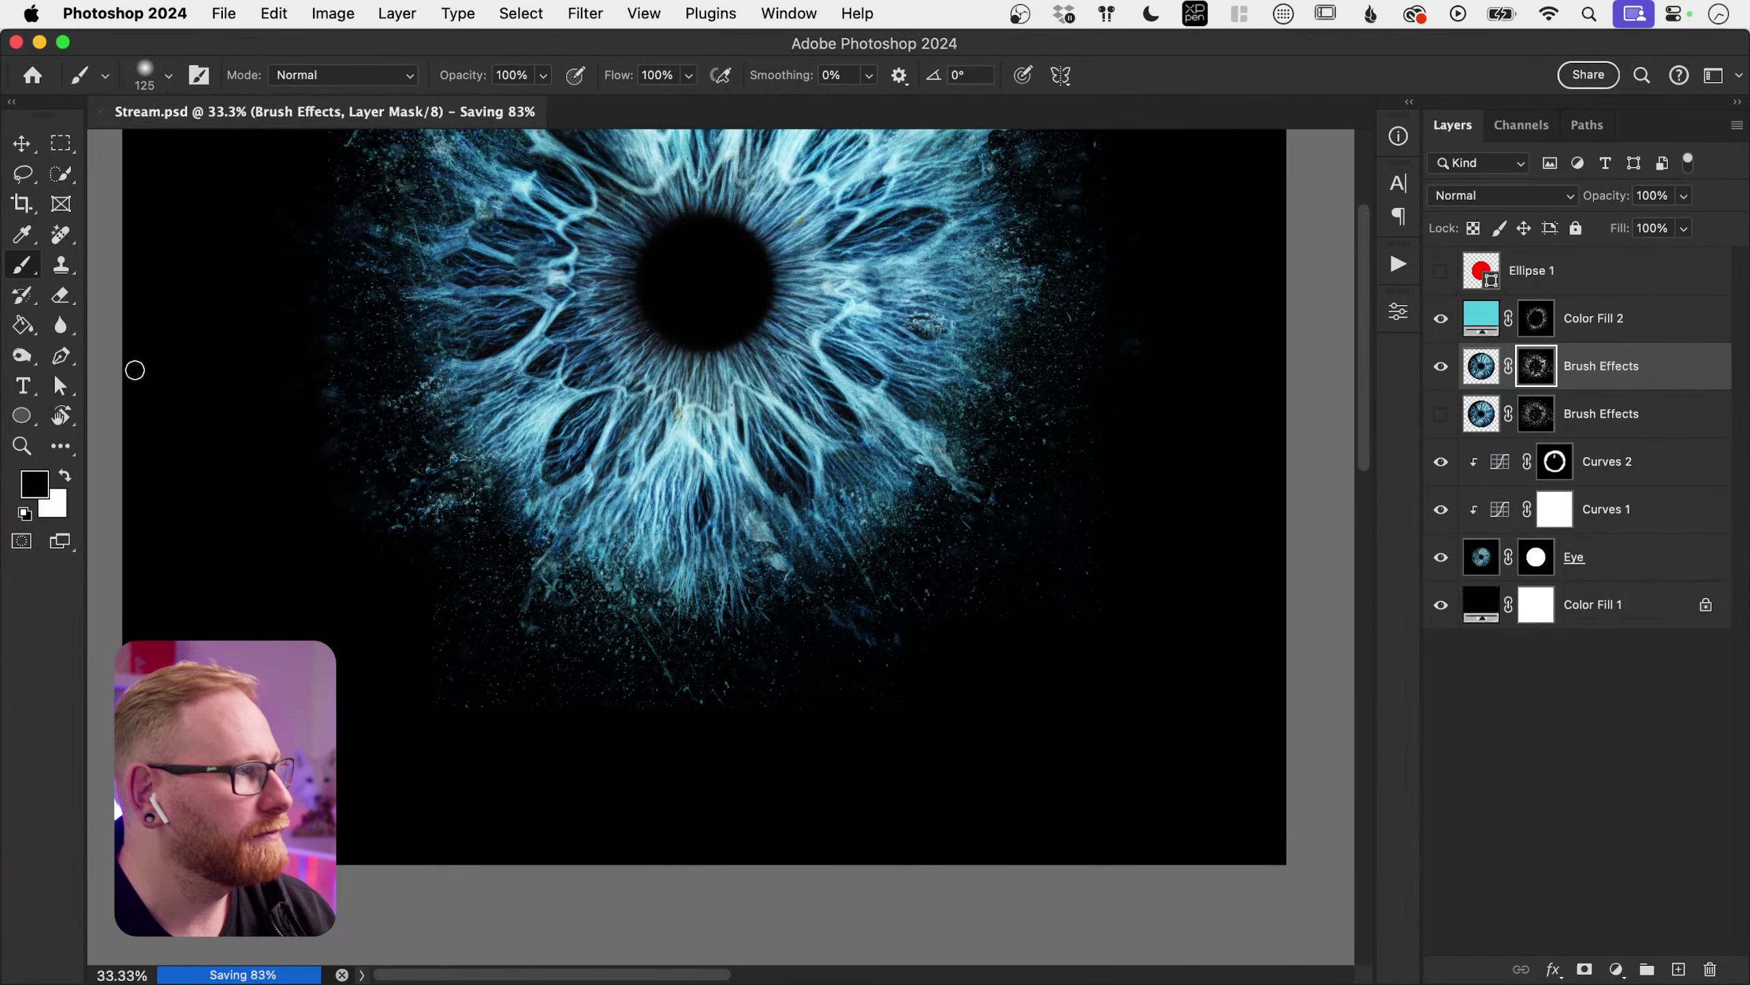
# Step: Check the Color Fill 2 and Brush Effects layers' visibility, and paint black on the Brush Effects mask over the pale patch at the iris's bottom edge
pyautogui.press('r')
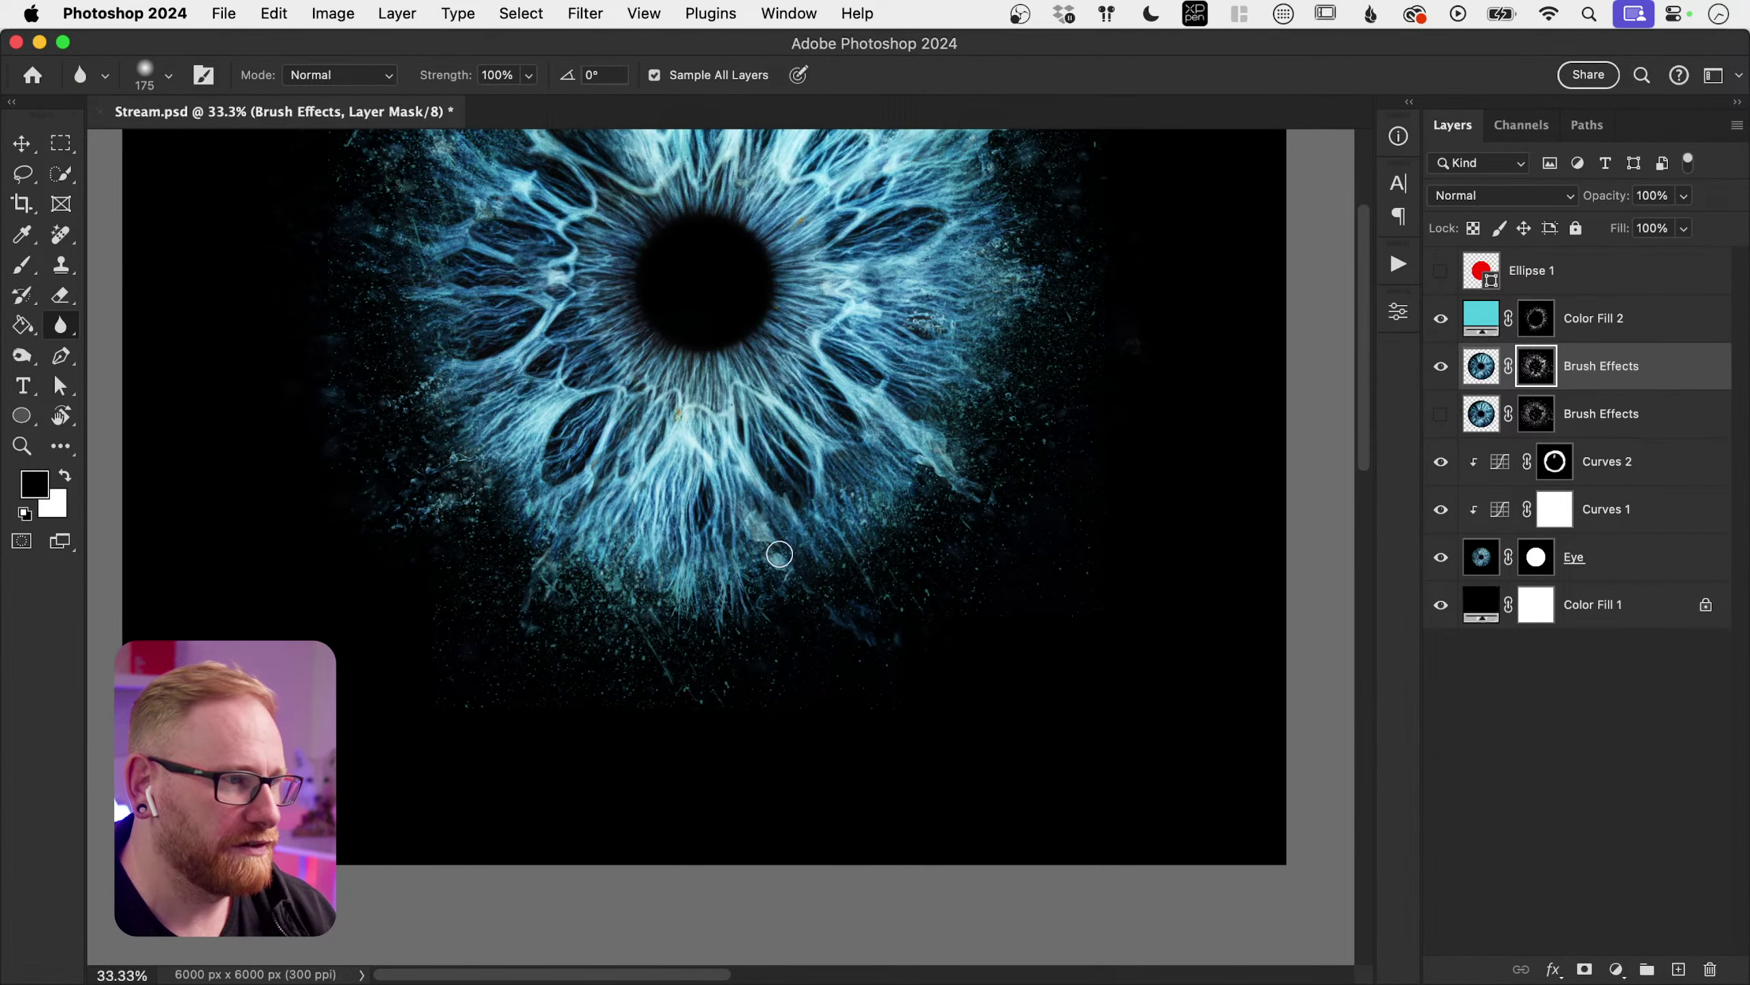
pyautogui.click(1442, 320)
pyautogui.click(1443, 368)
pyautogui.click(1443, 369)
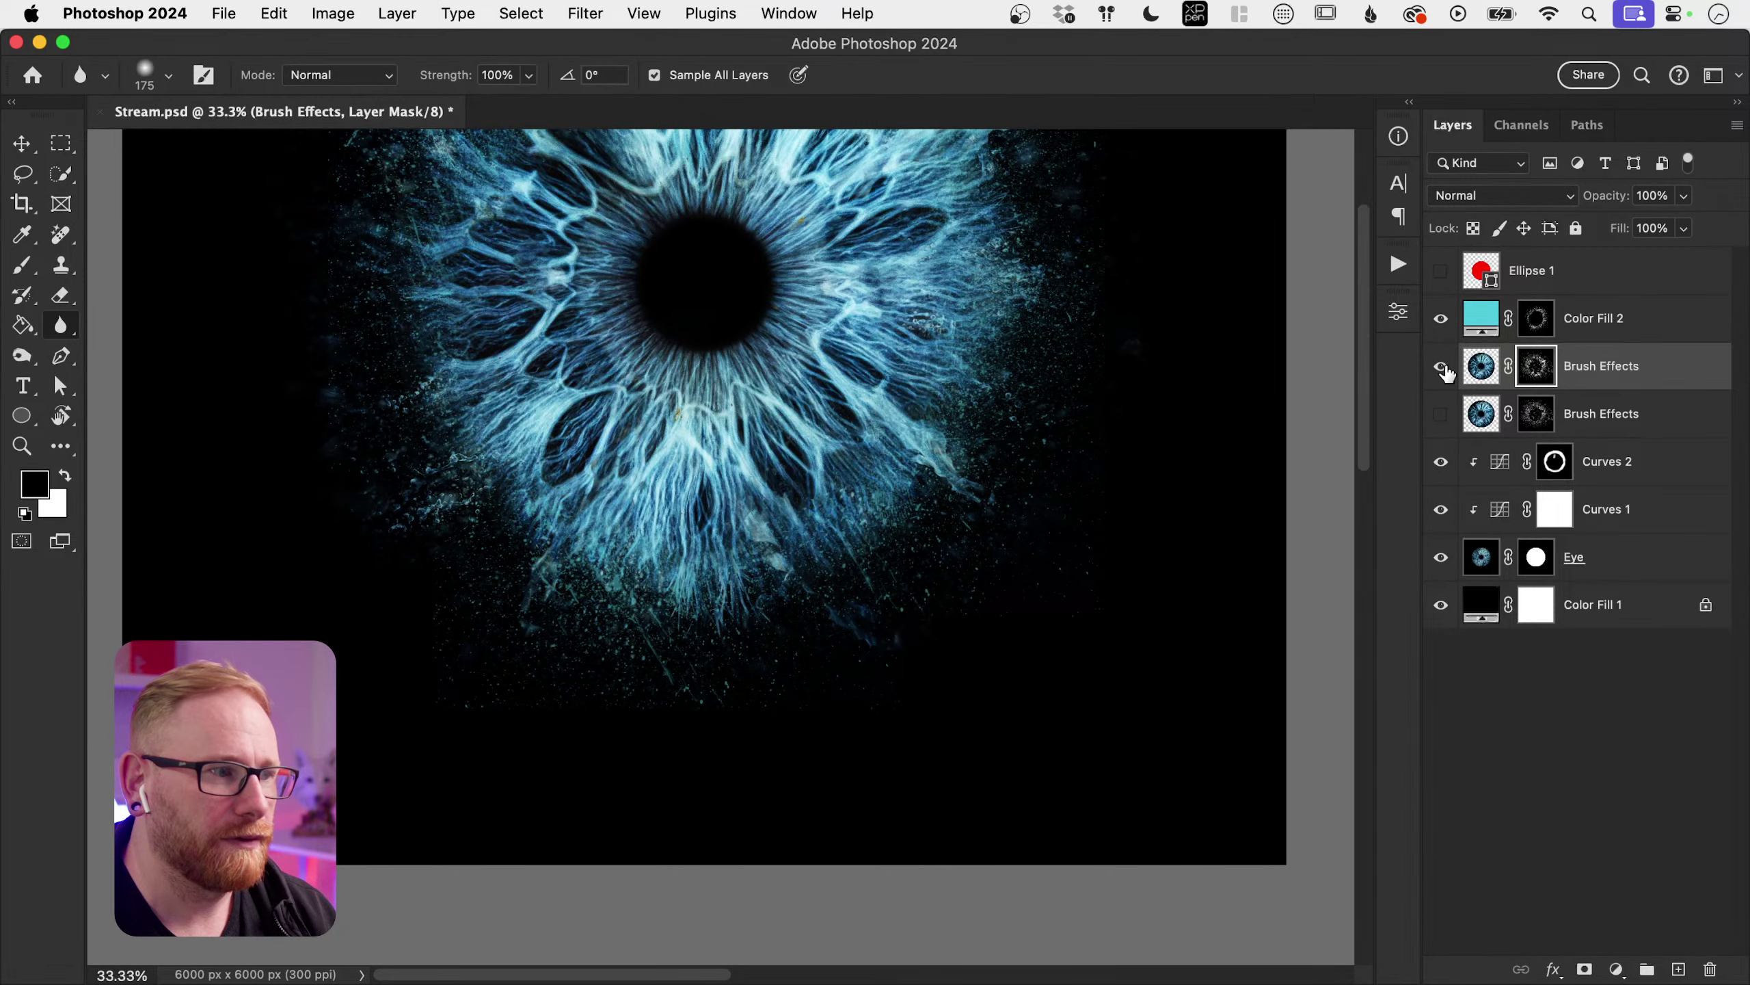
pyautogui.press('b')
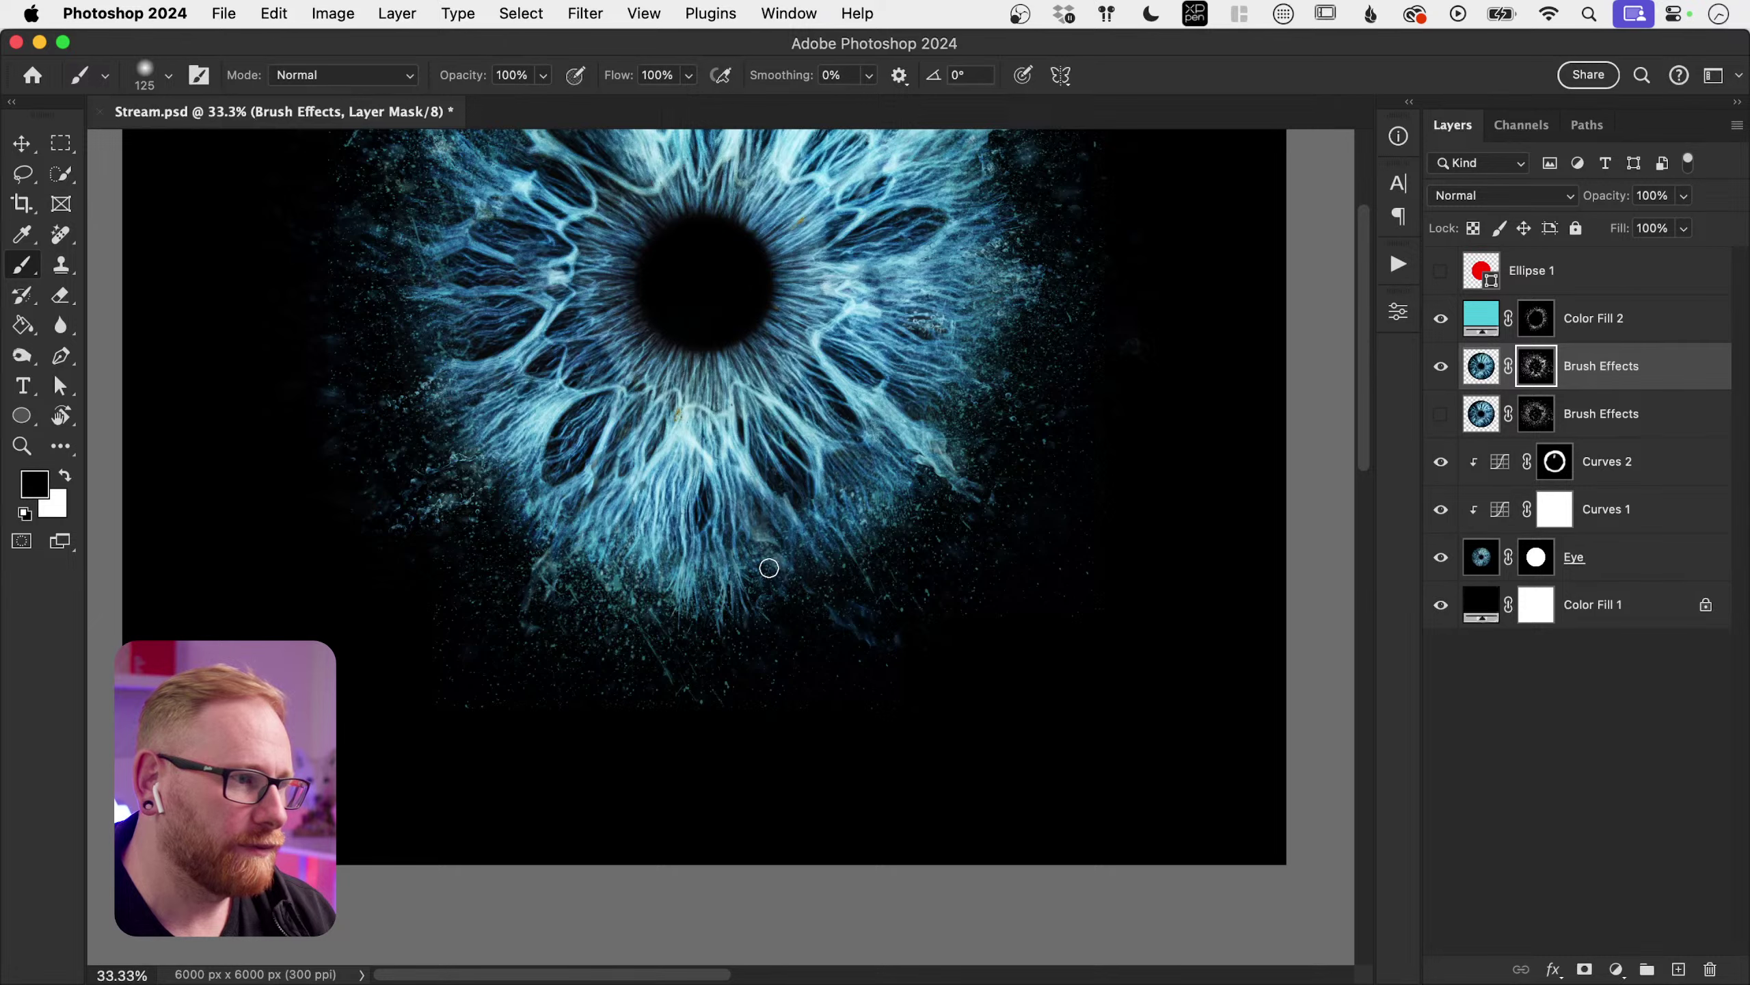
pyautogui.scroll(5, 756, 544)
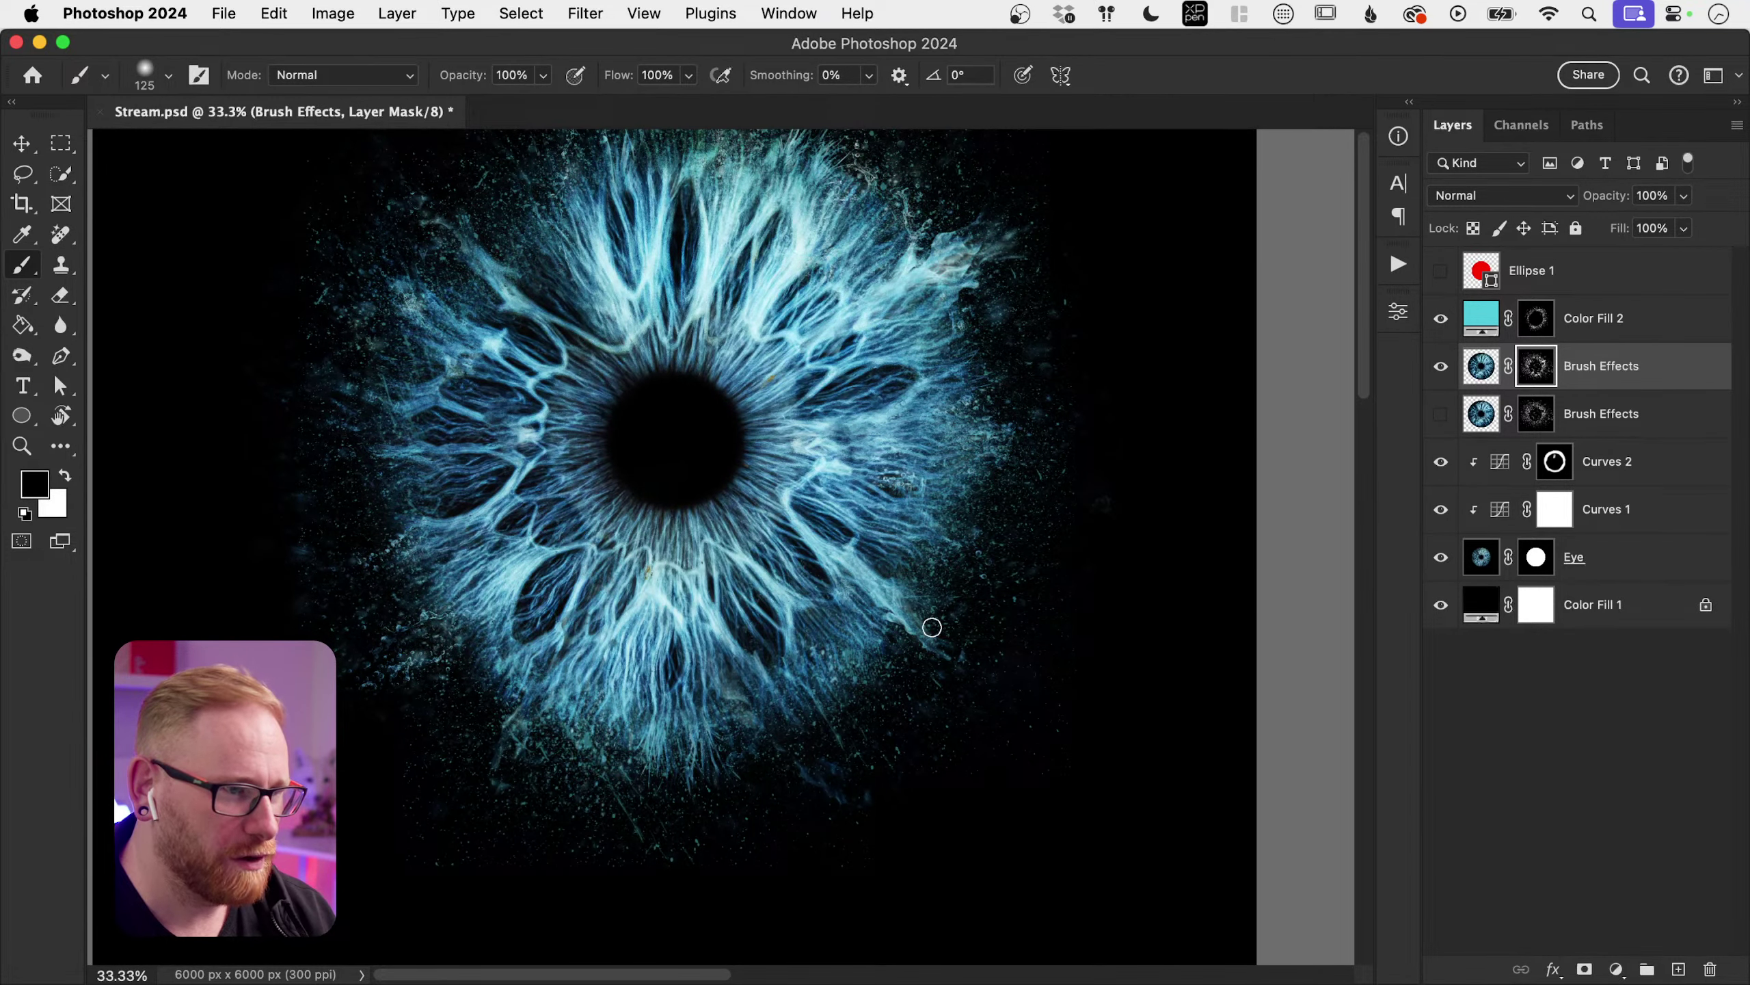
pyautogui.scroll(4, 985, 596)
pyautogui.hscroll(2, 985, 596)
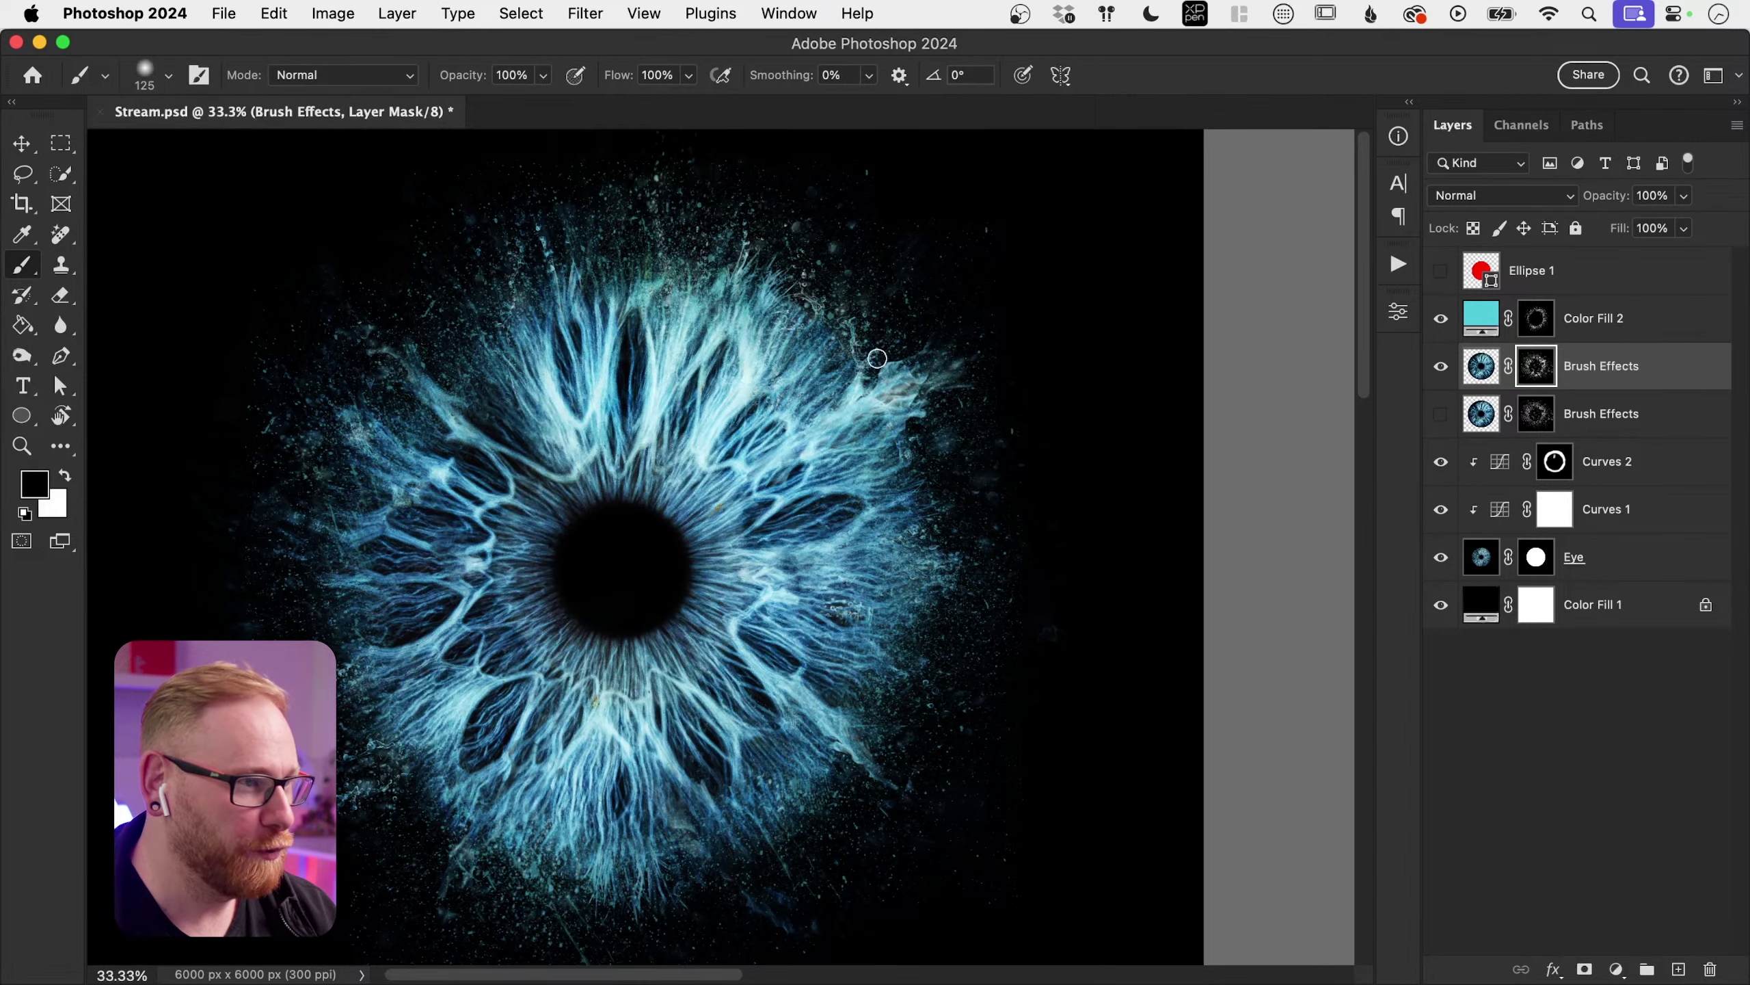
# Step: Try to paint out the thin diagonal streak below the iris with black on the Brush Effects mask
pyautogui.press('v')
pyautogui.press('super+minus')
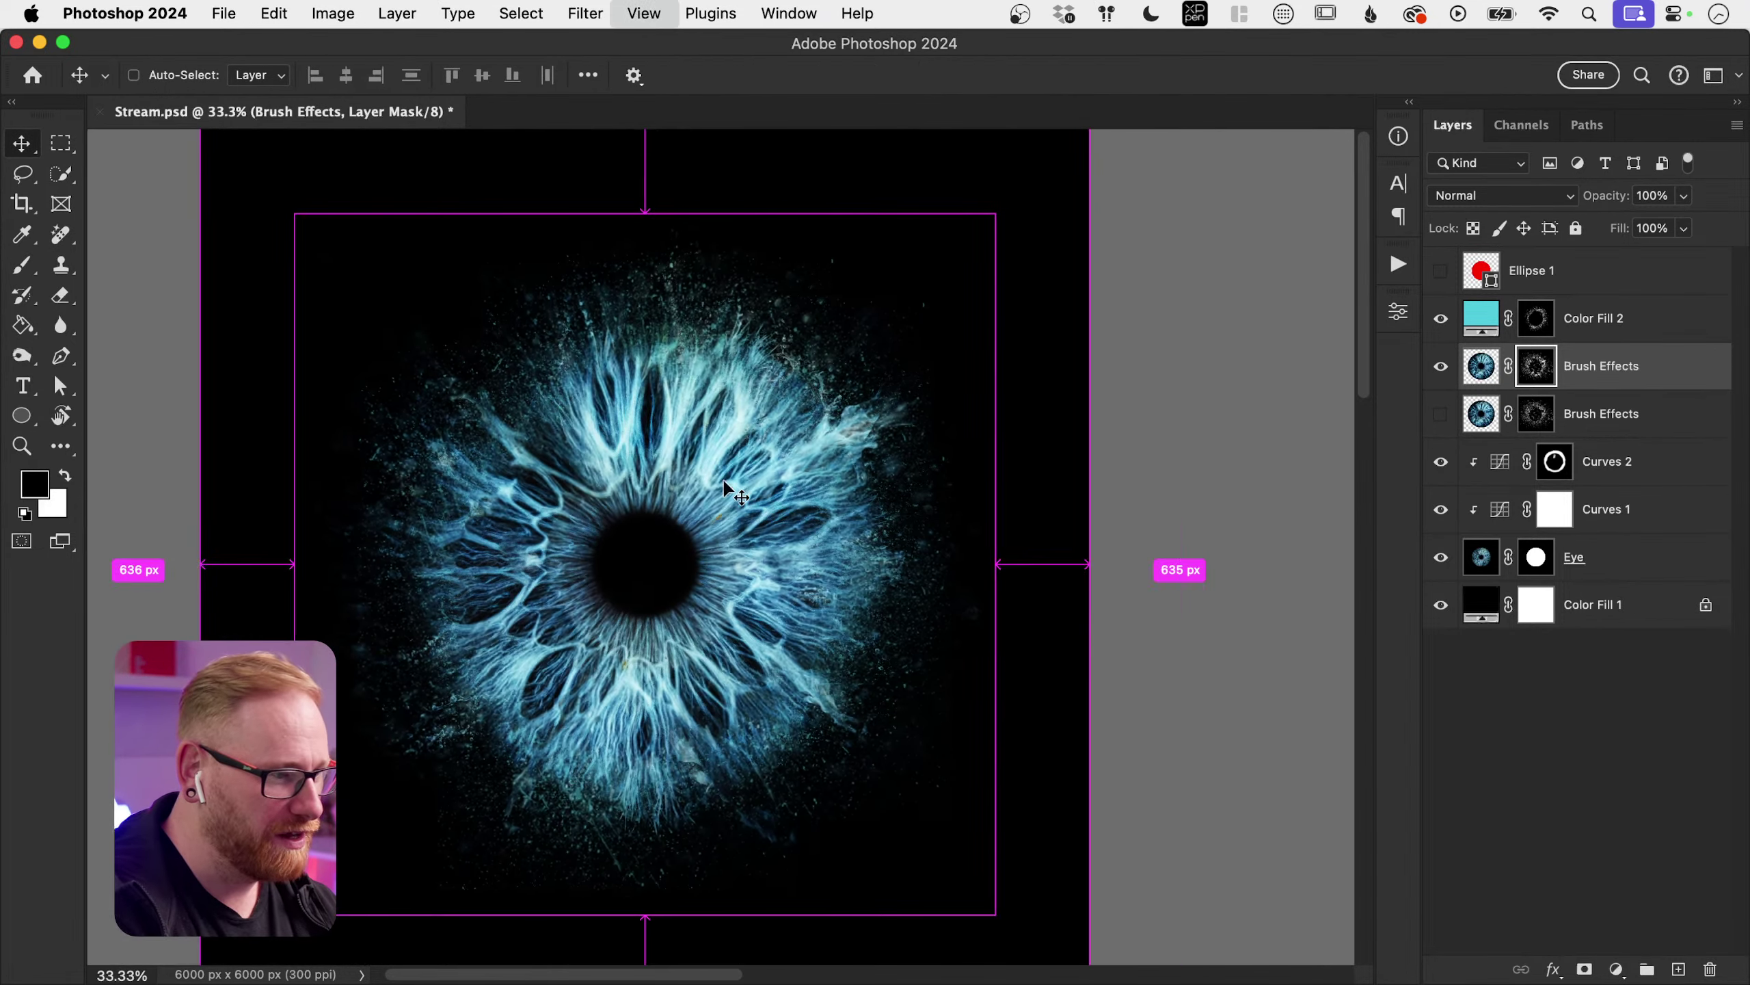
pyautogui.scroll(-3, 821, 599)
pyautogui.hscroll(-1, 636, 594)
pyautogui.press('z')
pyautogui.moveTo(637, 594); pyautogui.dragTo(715, 566)
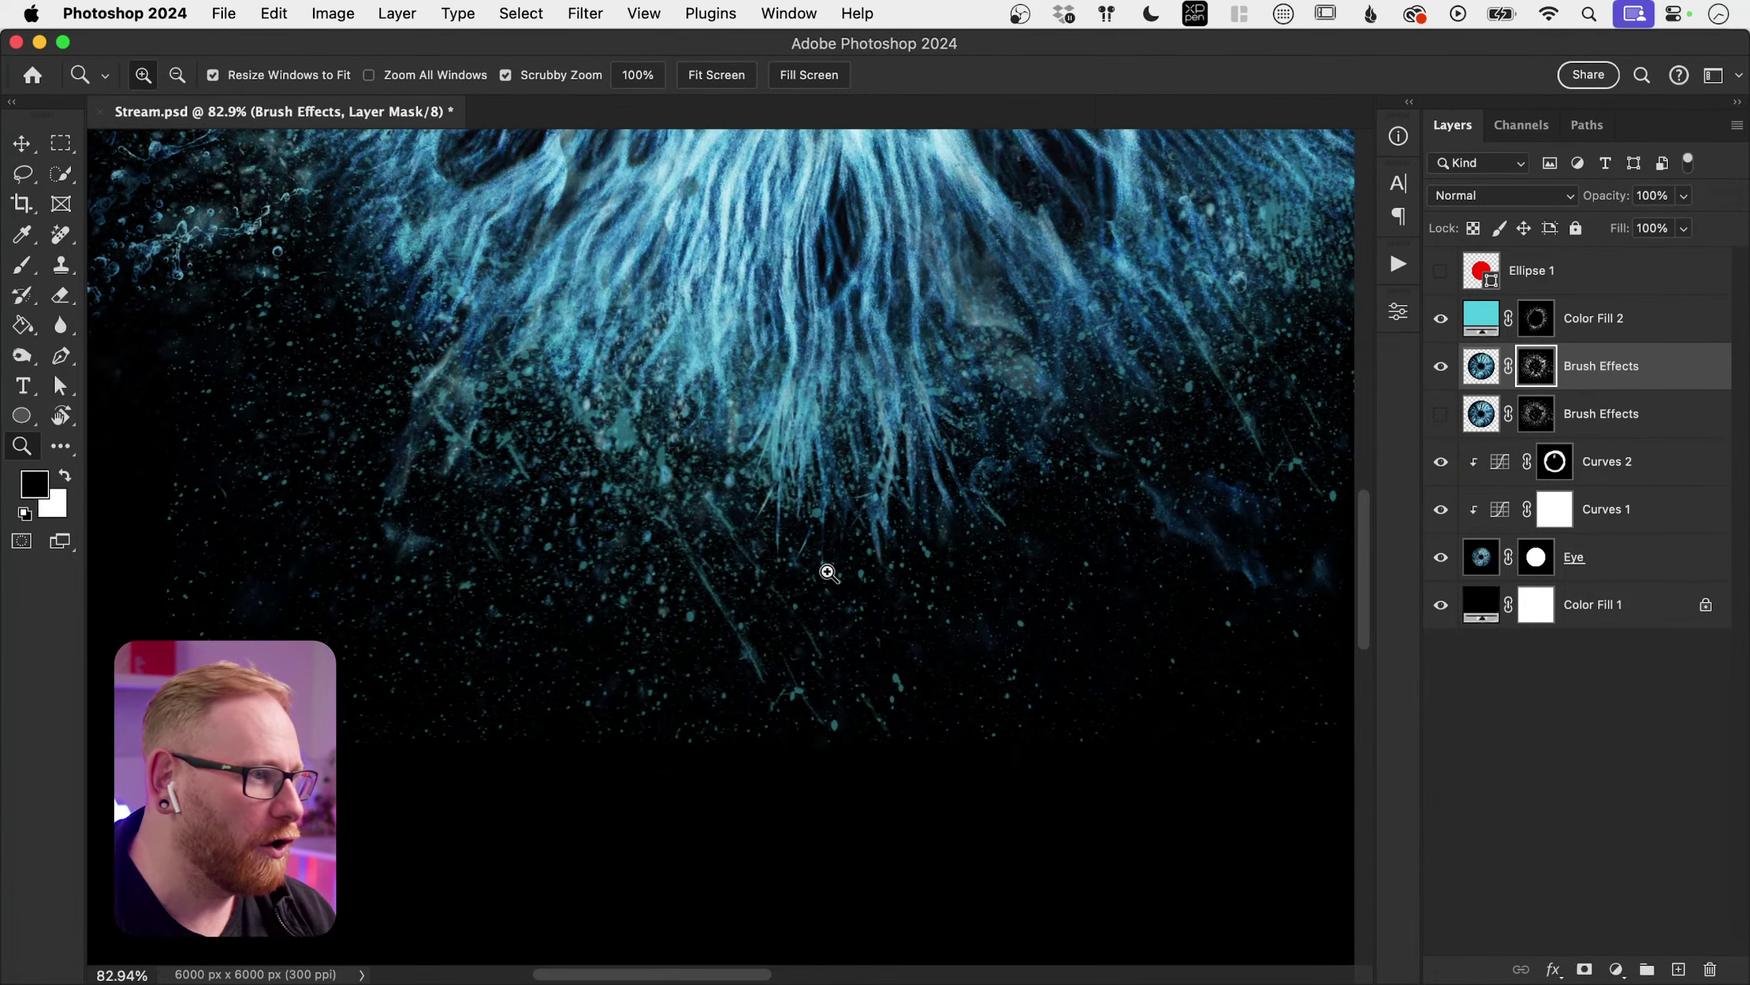
pyautogui.press('b')
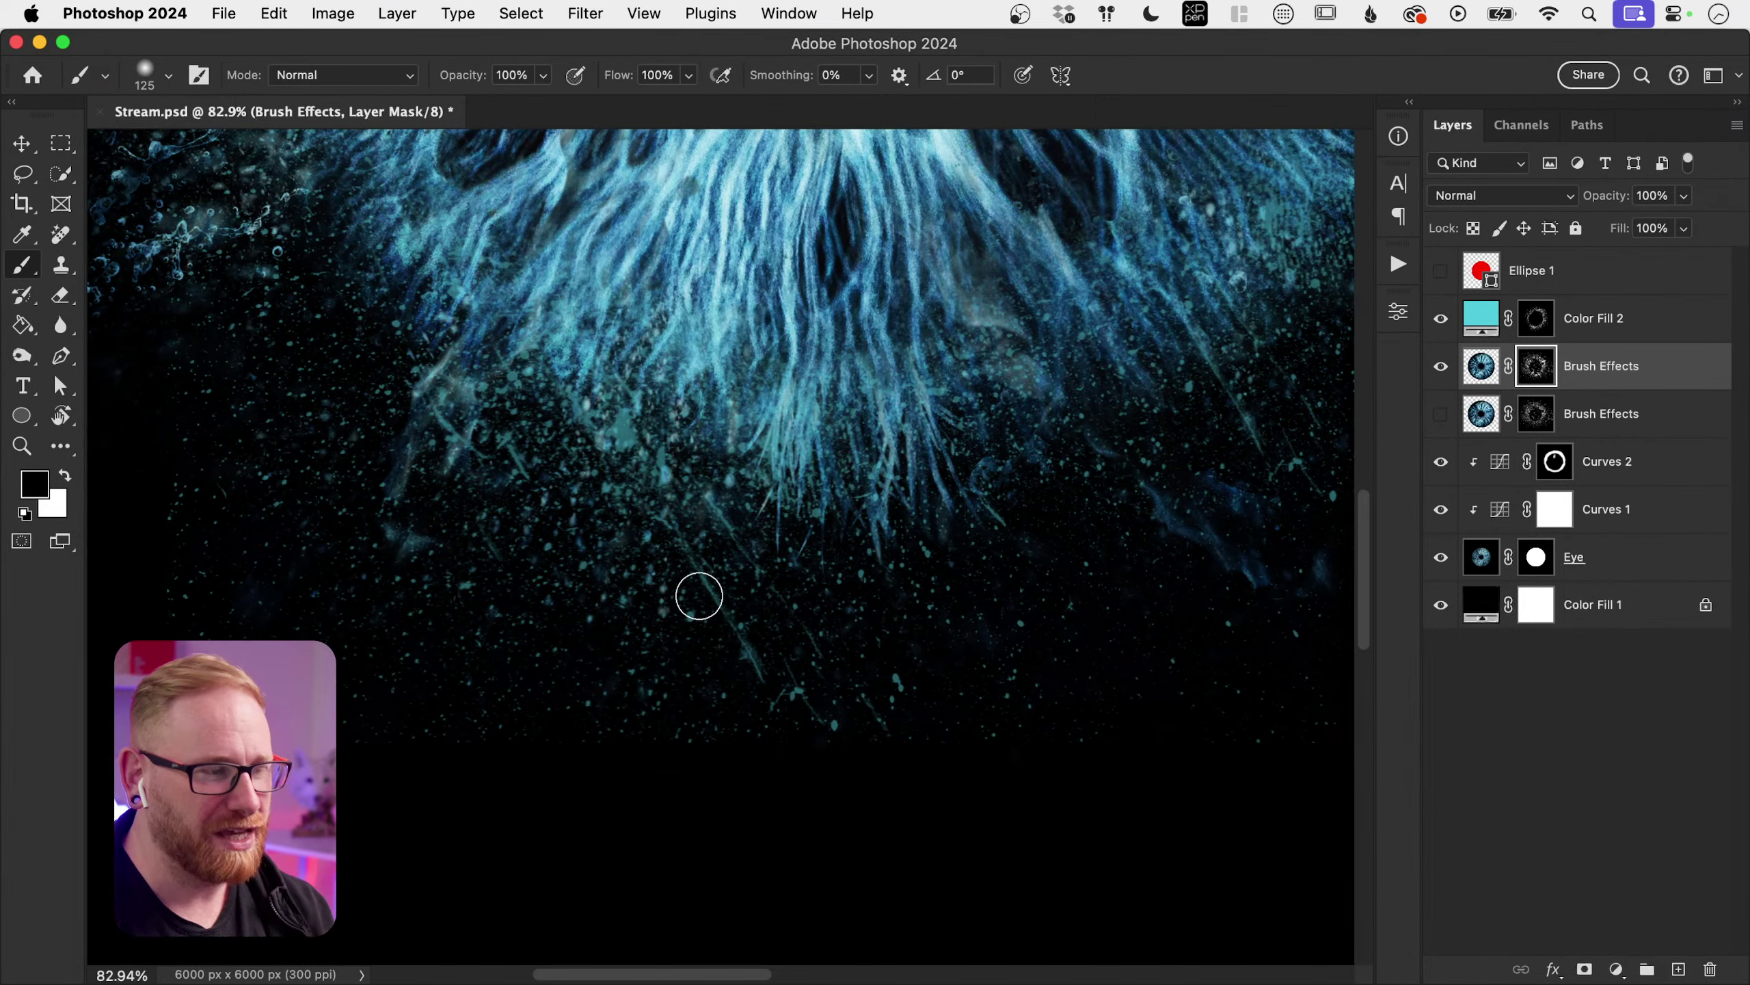
# Step: Toggle the Brush Effects layer's visibility to check the streak's source, and target the Color Fill 2 layer's mask
pyautogui.click(1440, 365)
pyautogui.click(1440, 366)
pyautogui.click(1536, 318)
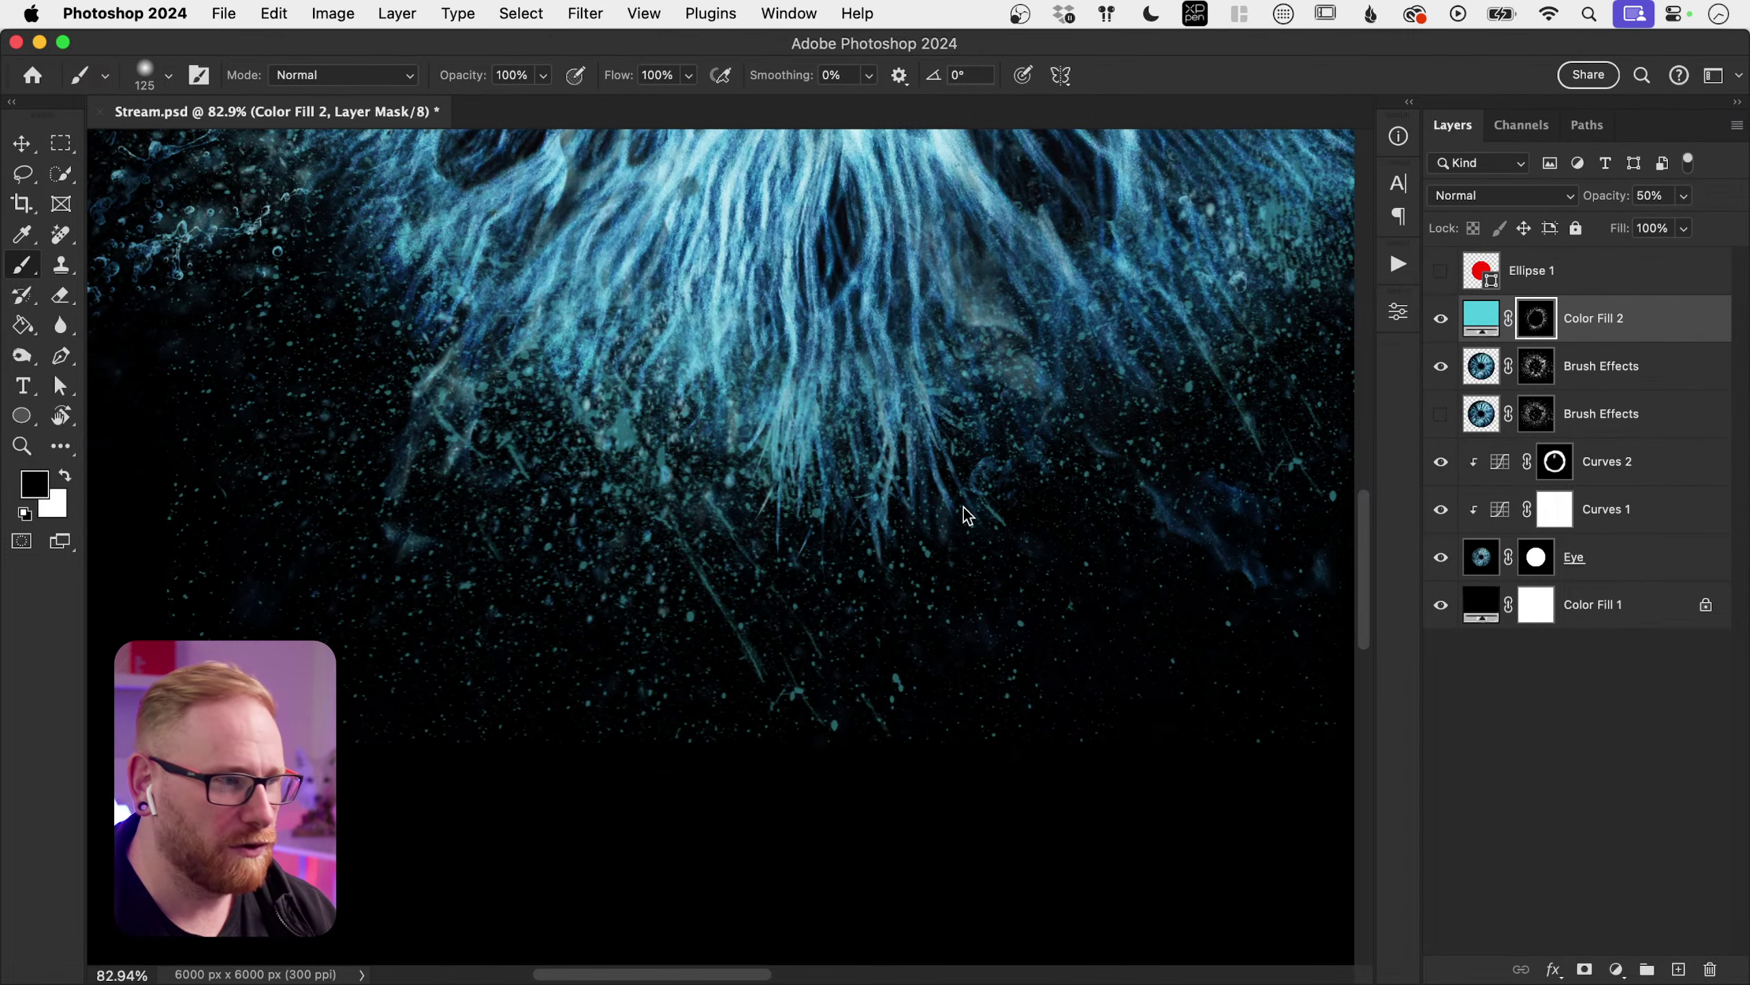
# Step: Enlarge the brush to 1100 px and paint black on the Color Fill 2 mask over the splatter's hard outer edge below the iris
pyautogui.scroll(3, 766, 637)
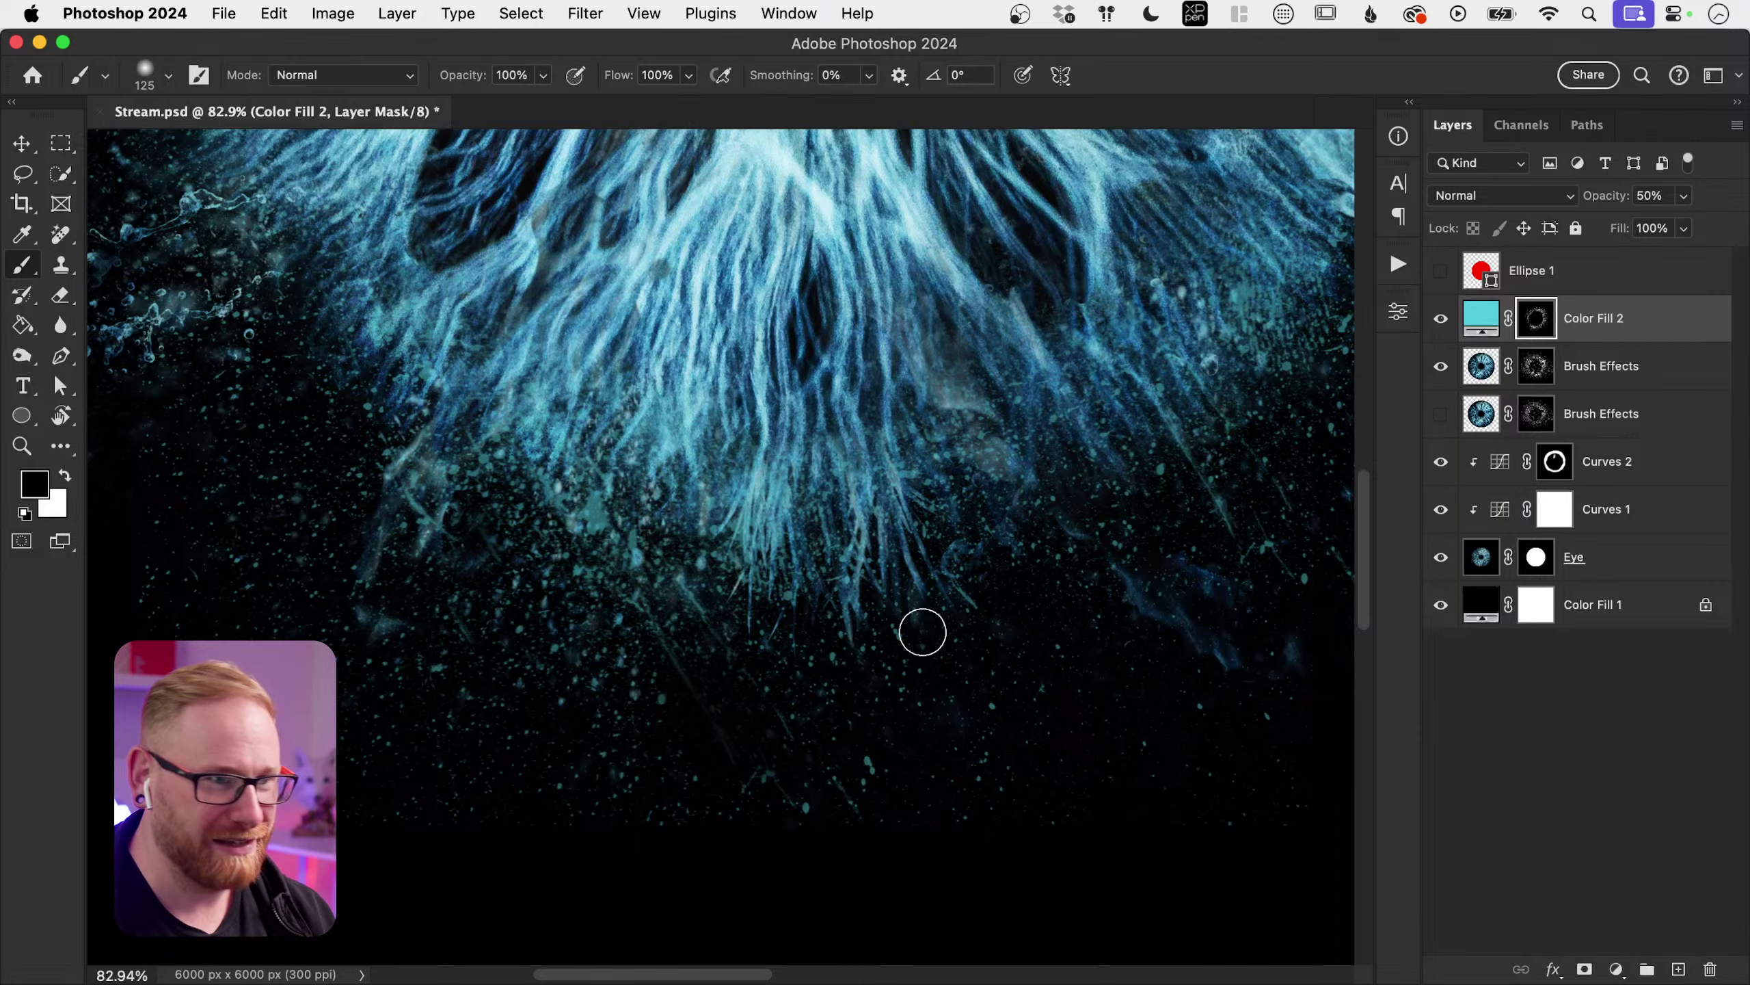
pyautogui.hscroll(3, 805, 606)
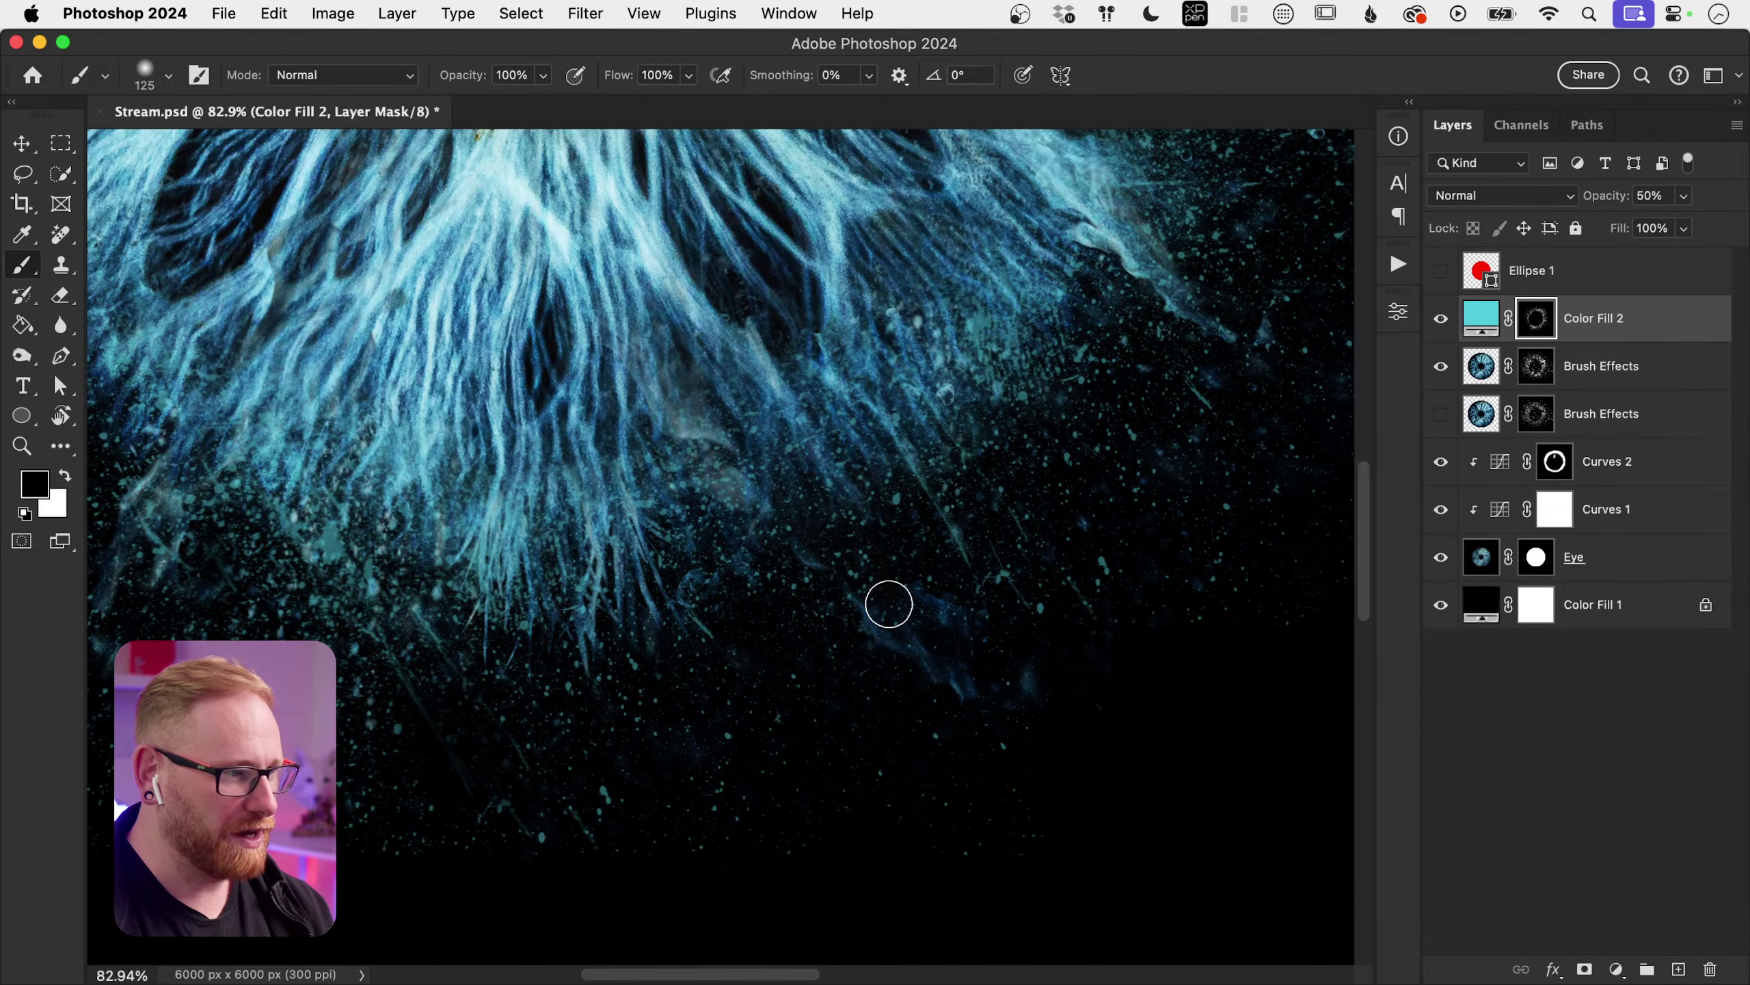
pyautogui.press(']')
pyautogui.press(']')
pyautogui.press(']')
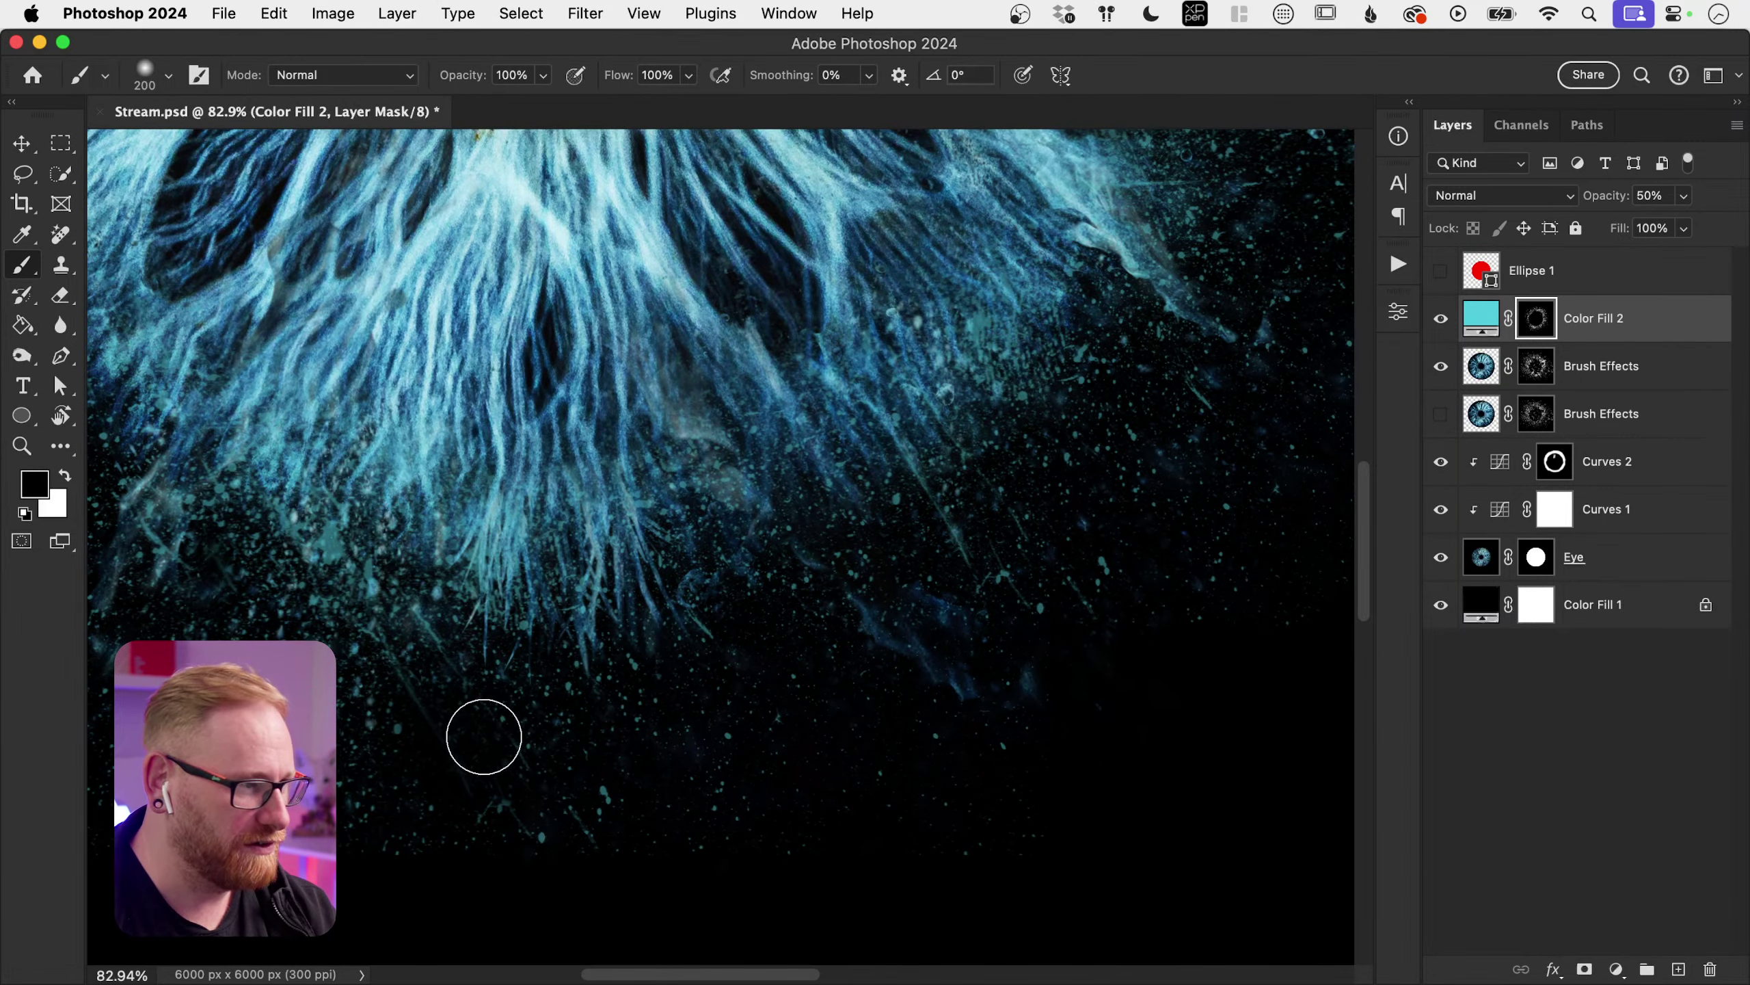
pyautogui.press(']')
pyautogui.press(']')
pyautogui.press('super+minus')
pyautogui.press('super+minus')
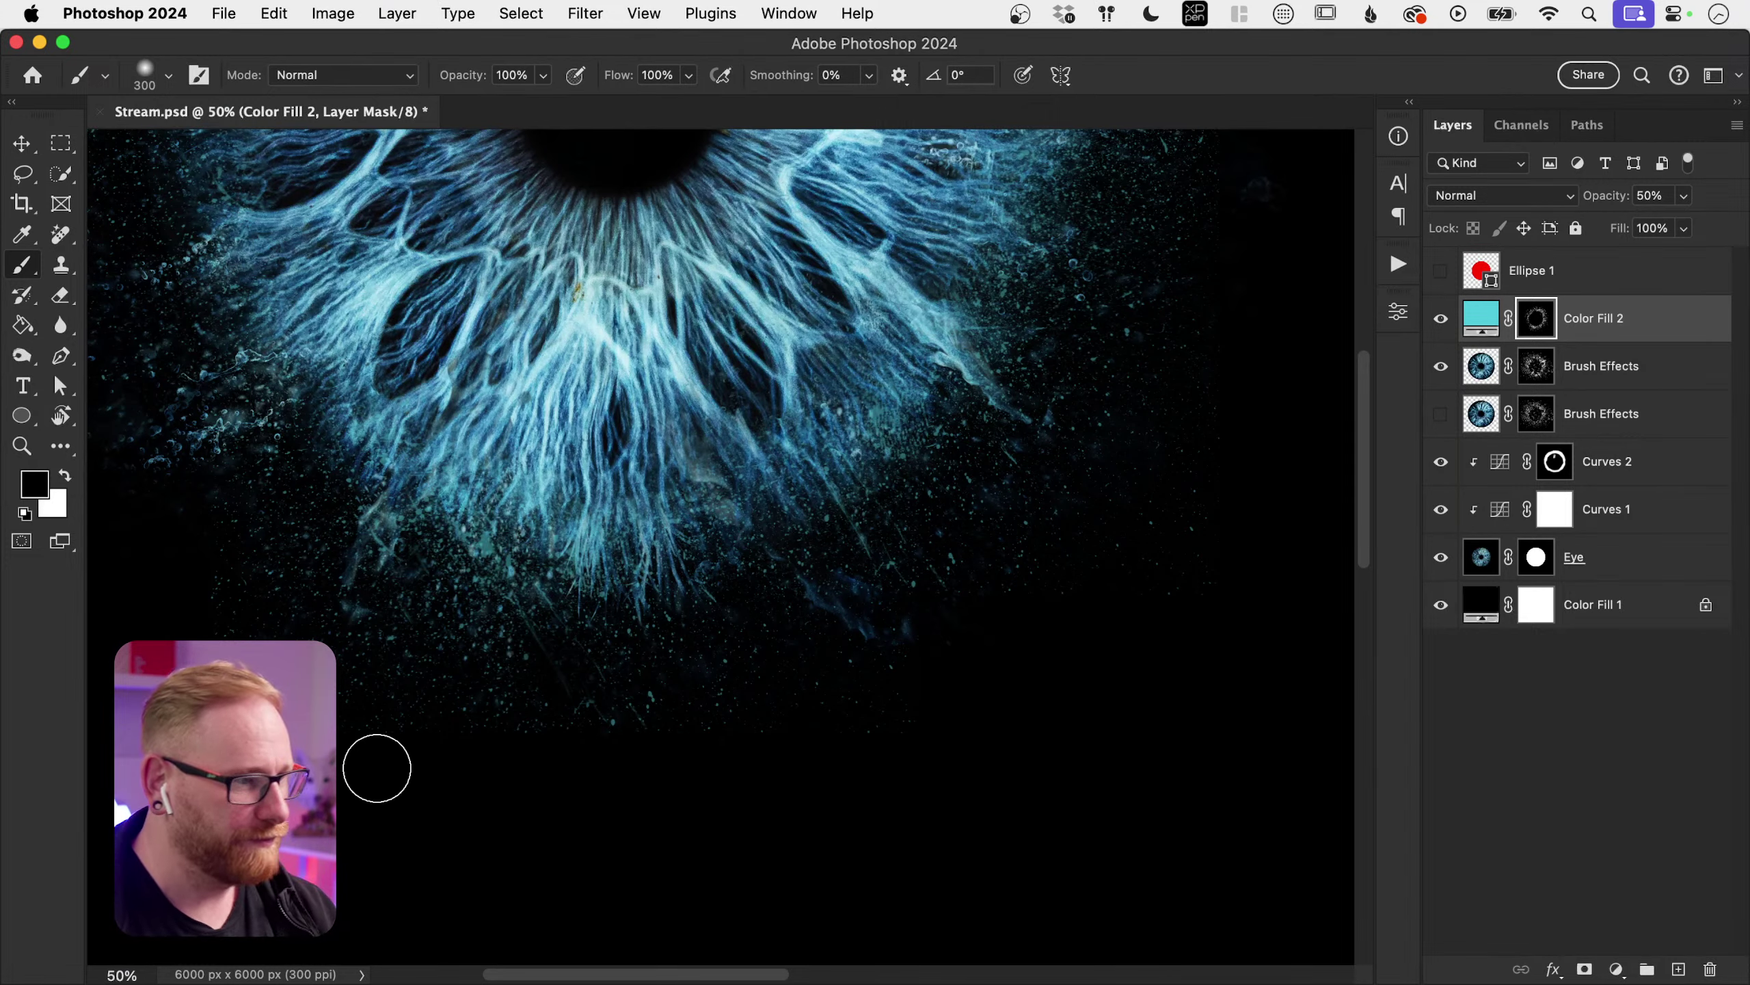
pyautogui.press(']')
pyautogui.press(']')
pyautogui.press(']')
pyautogui.press(']')
pyautogui.press(']')
pyautogui.press(']')
pyautogui.press(']')
pyautogui.press(']')
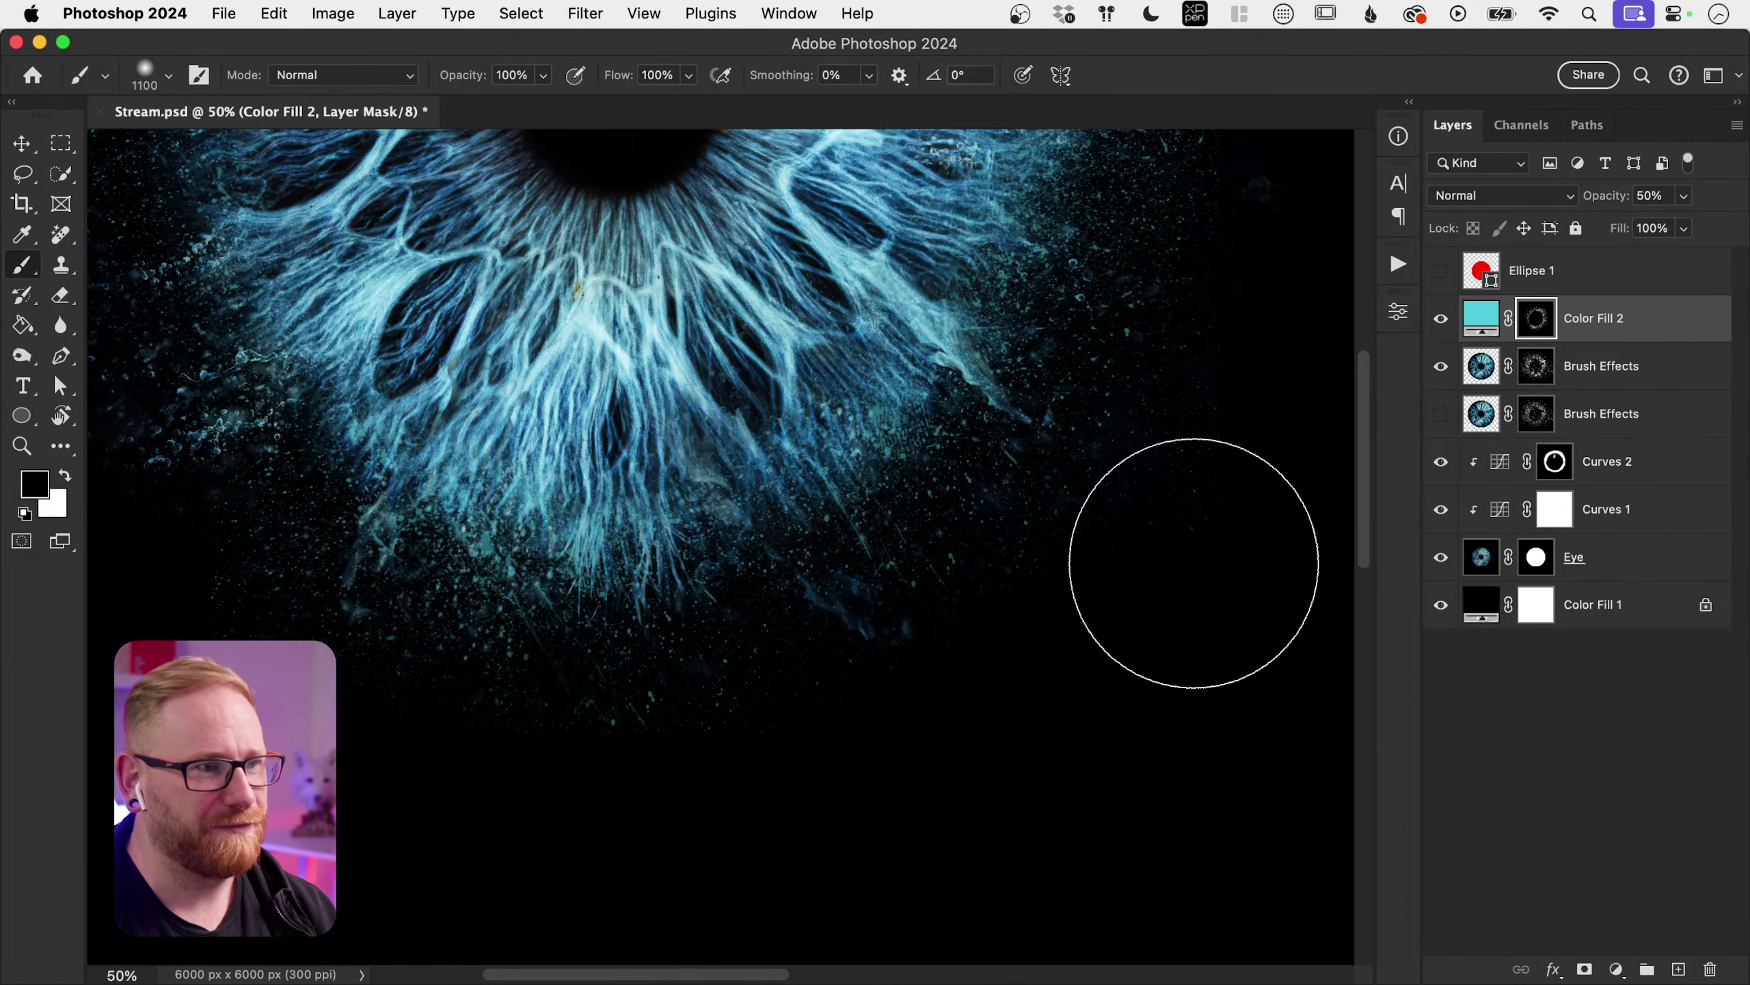
pyautogui.moveTo(1193, 562); pyautogui.dragTo(910, 715)
# Step: Fade the splatter's outer edge along the right, top and left of the iris with black on the Color Fill 2 mask
pyautogui.hscroll(2, 1039, 500)
pyautogui.scroll(5, 1022, 476)
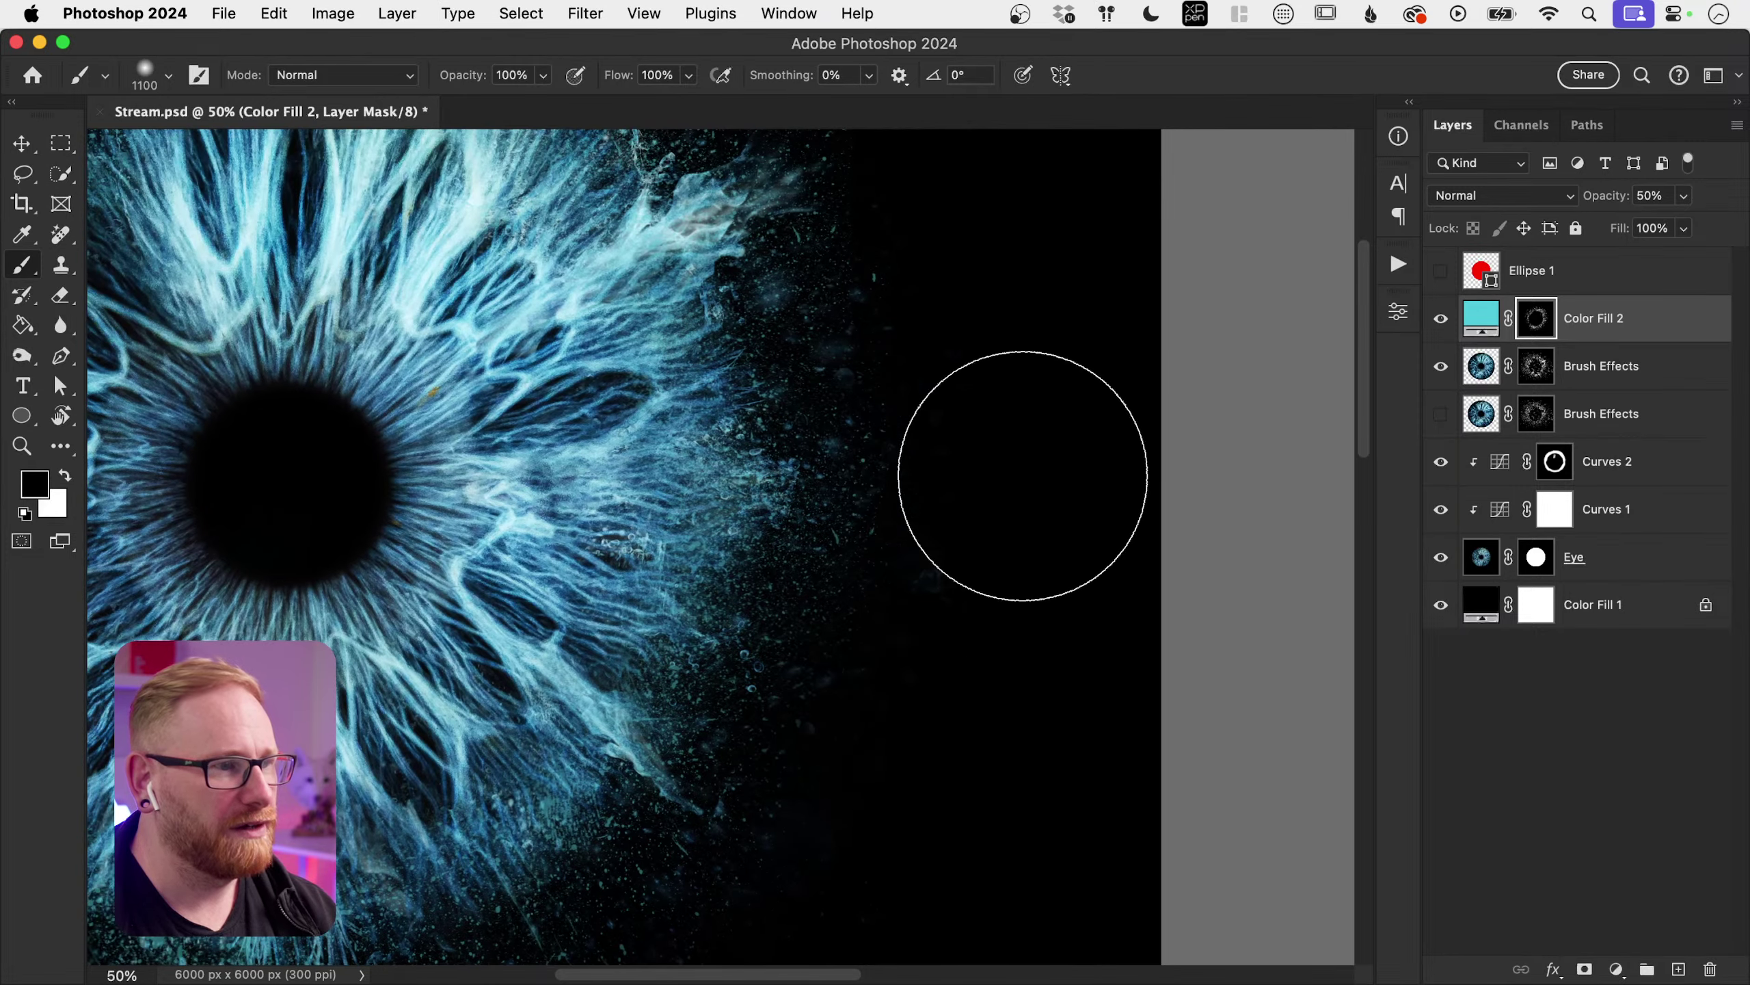
pyautogui.moveTo(976, 219); pyautogui.dragTo(1031, 518)
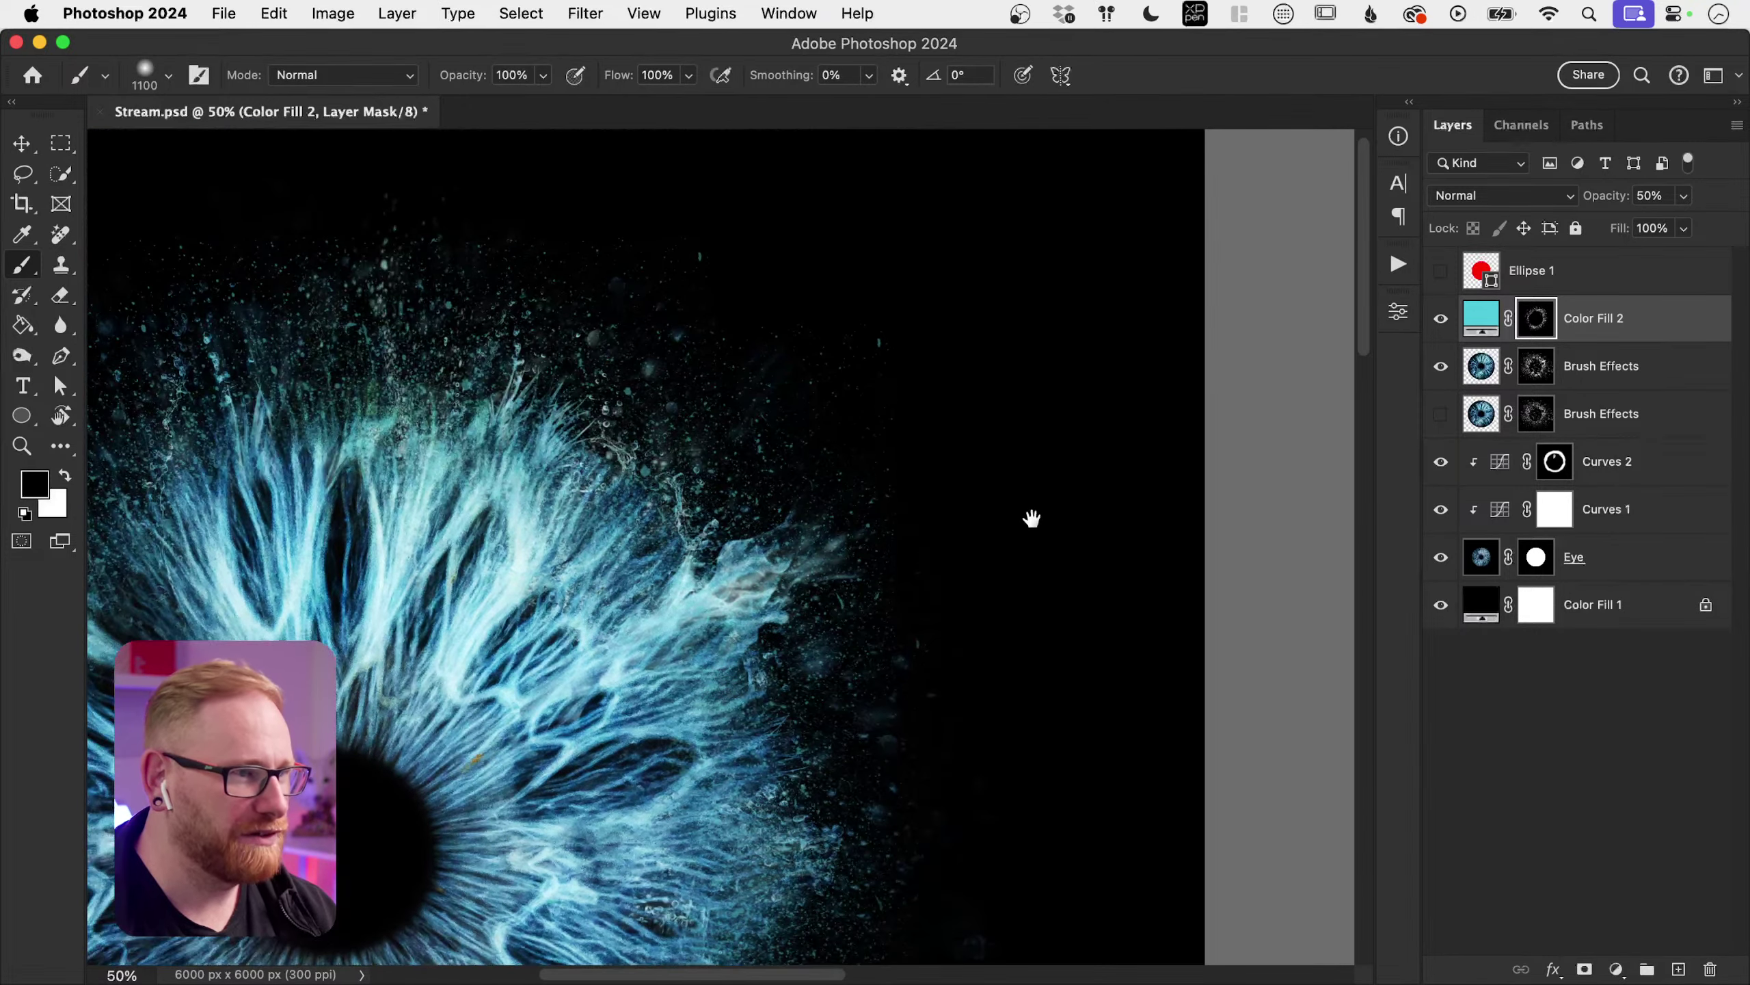
pyautogui.moveTo(755, 414); pyautogui.dragTo(1033, 528)
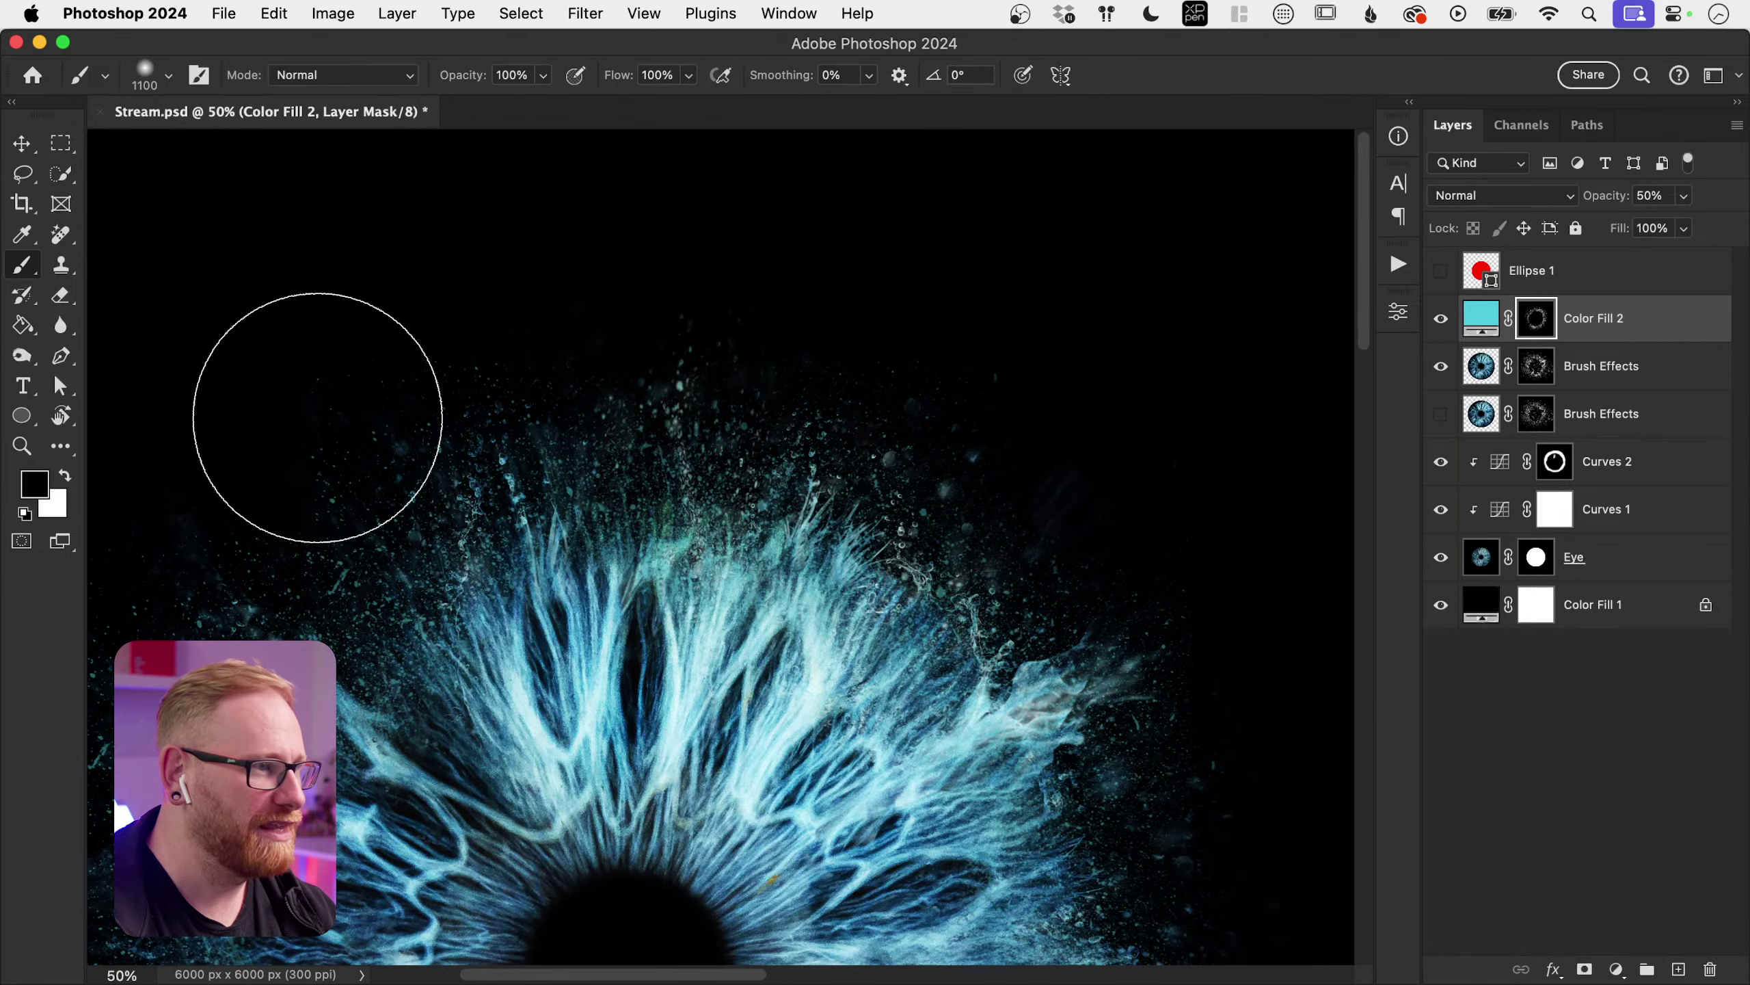
pyautogui.moveTo(317, 417); pyautogui.dragTo(687, 320)
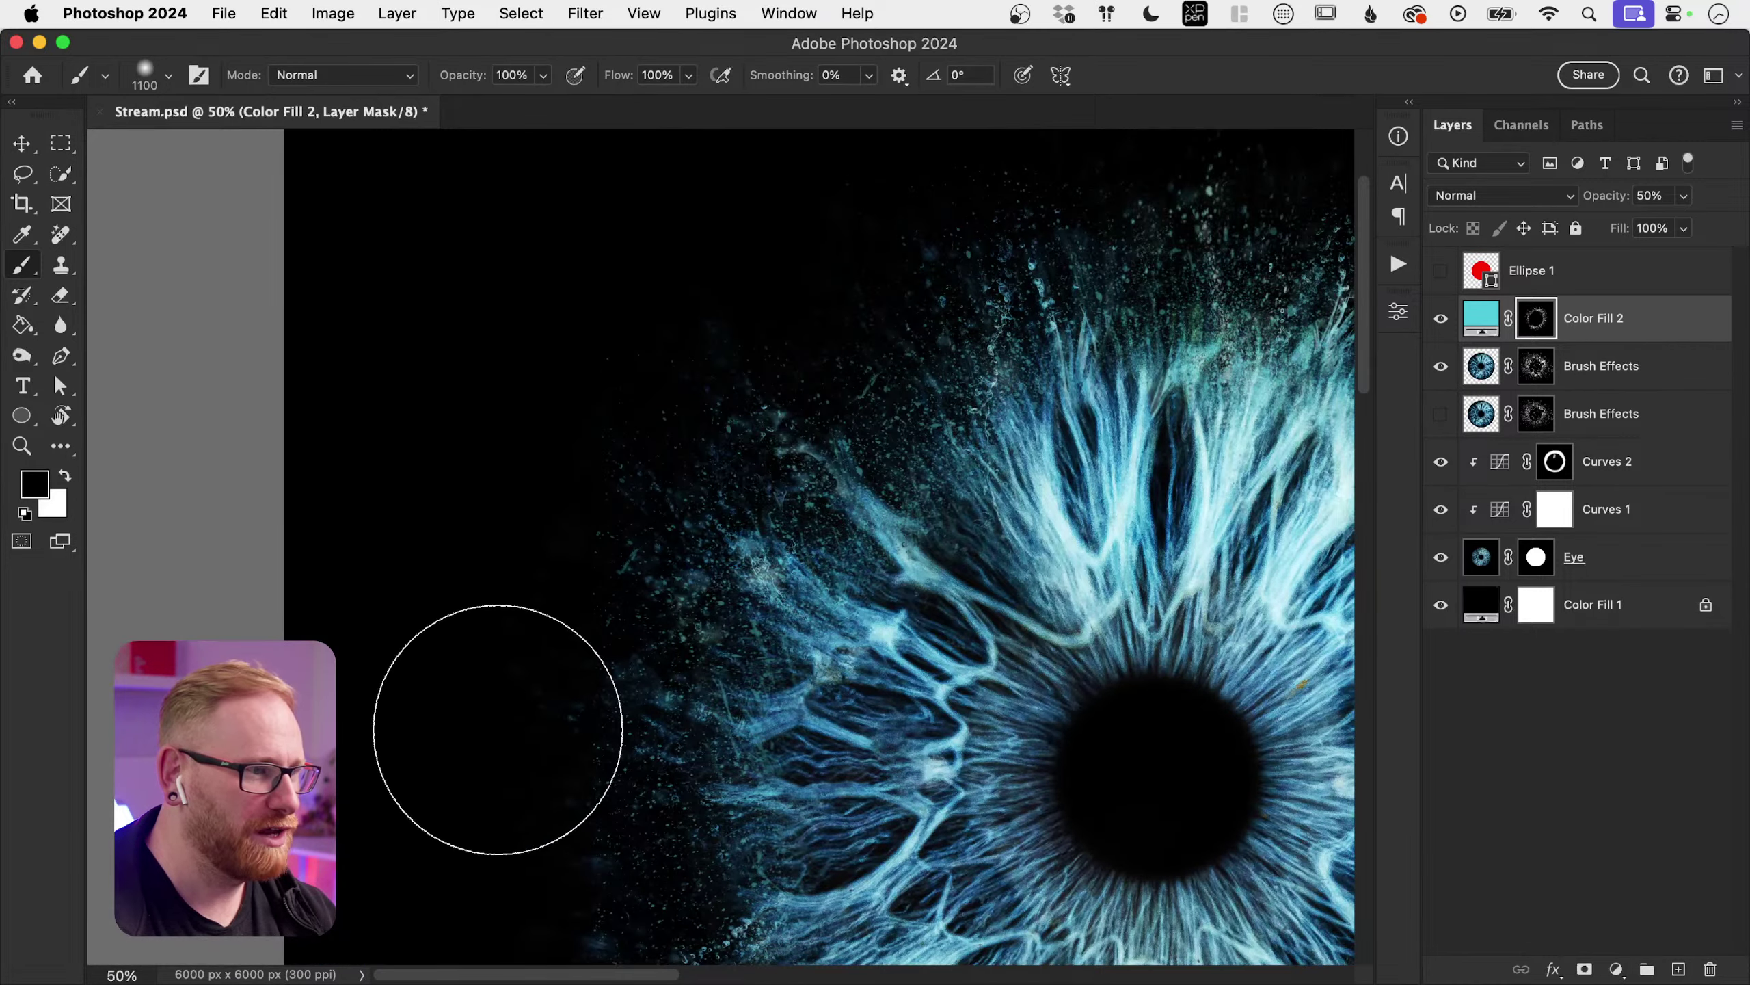
pyautogui.scroll(-10, 512, 477)
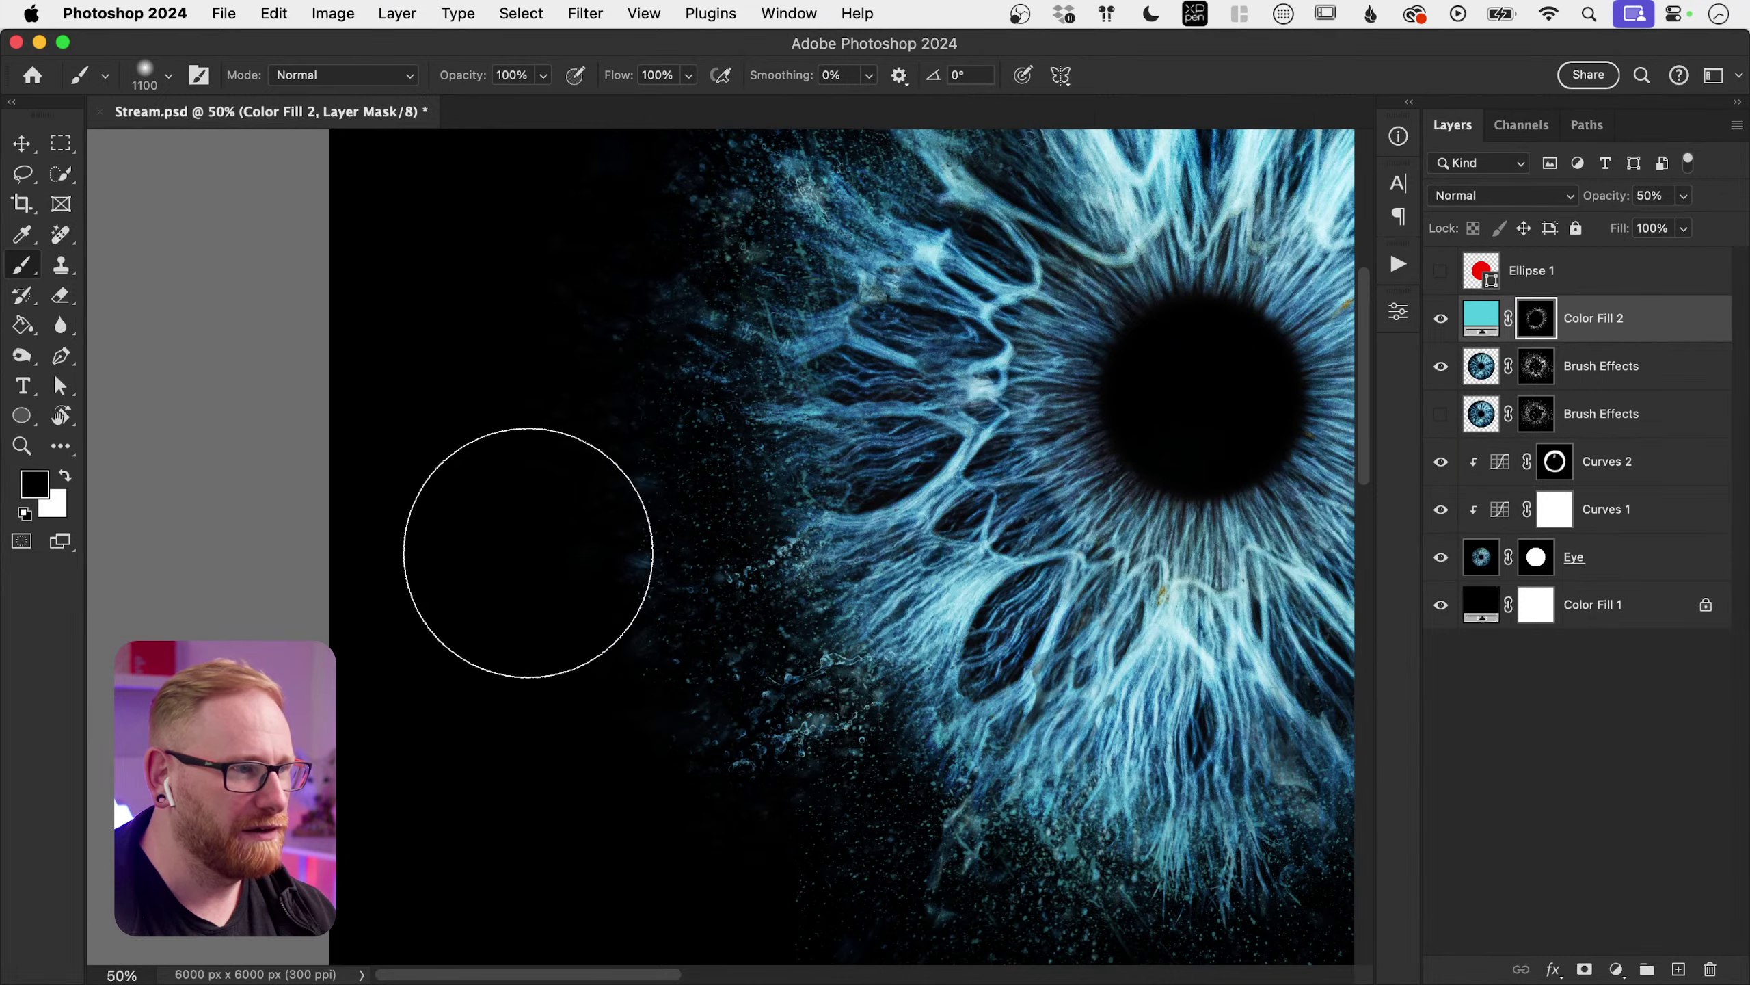
pyautogui.scroll(-7, 512, 724)
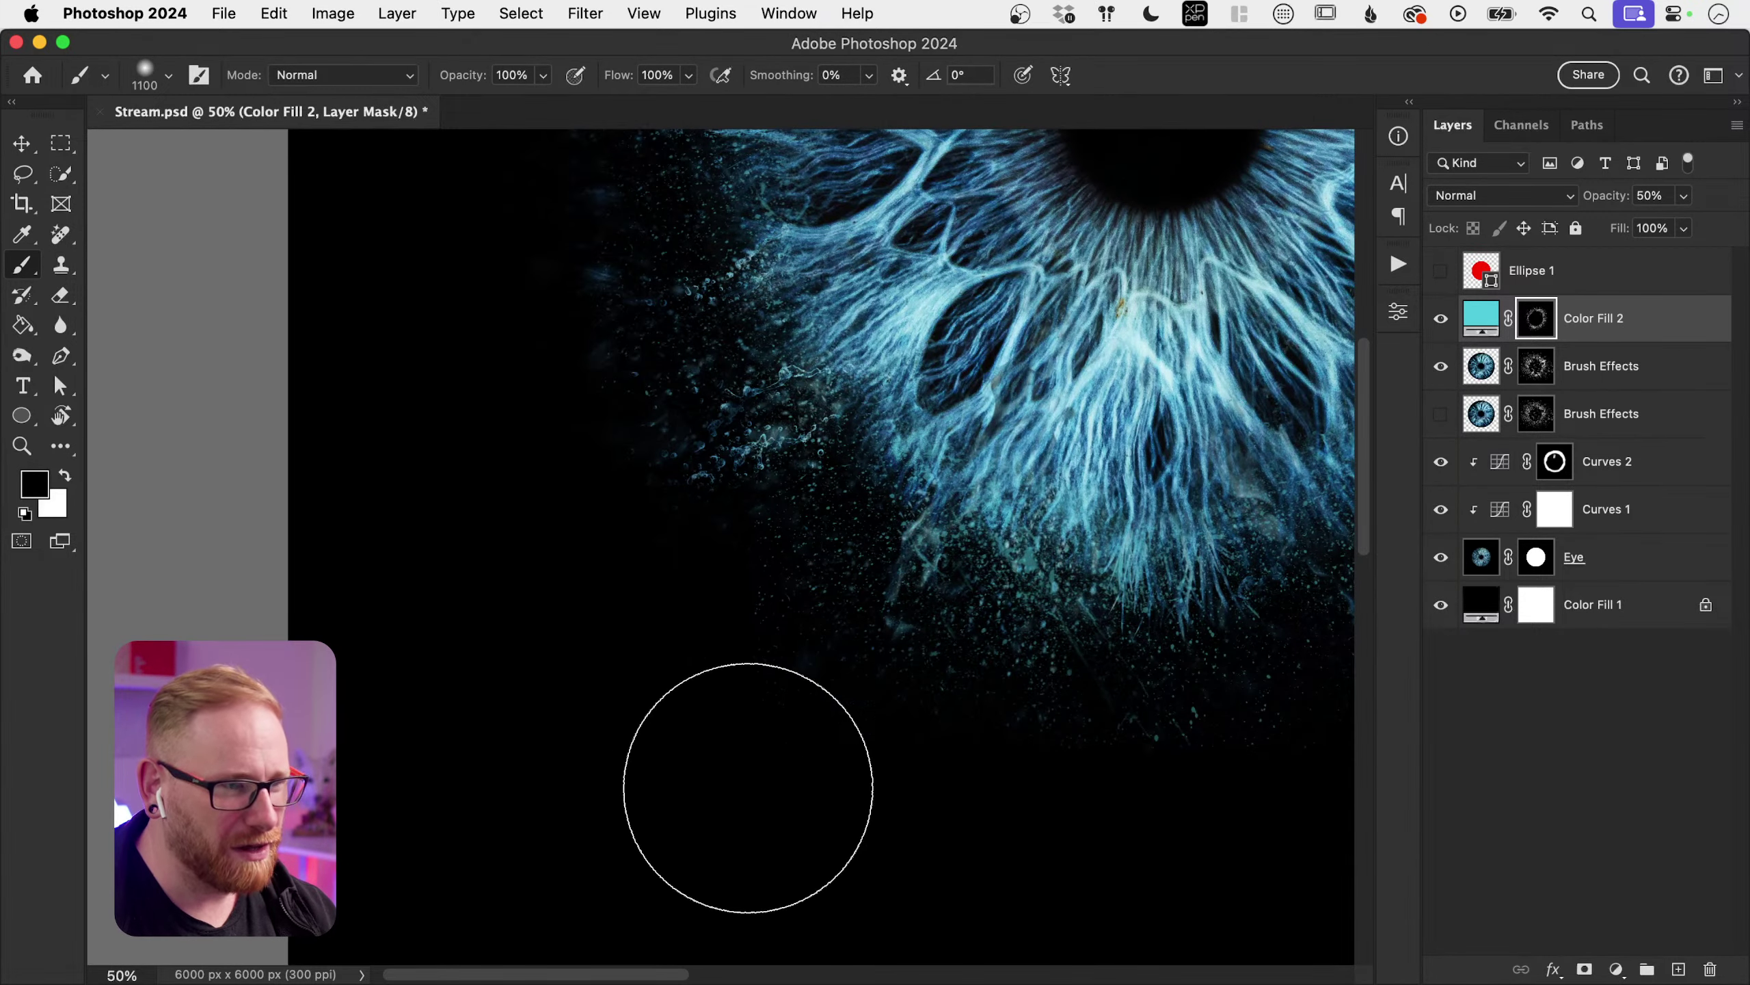
# Step: Compare the whole iris with the Color Fill 2 and visible Brush Effects layers hidden and shown, and select that Brush Effects layer
pyautogui.press('super+0')
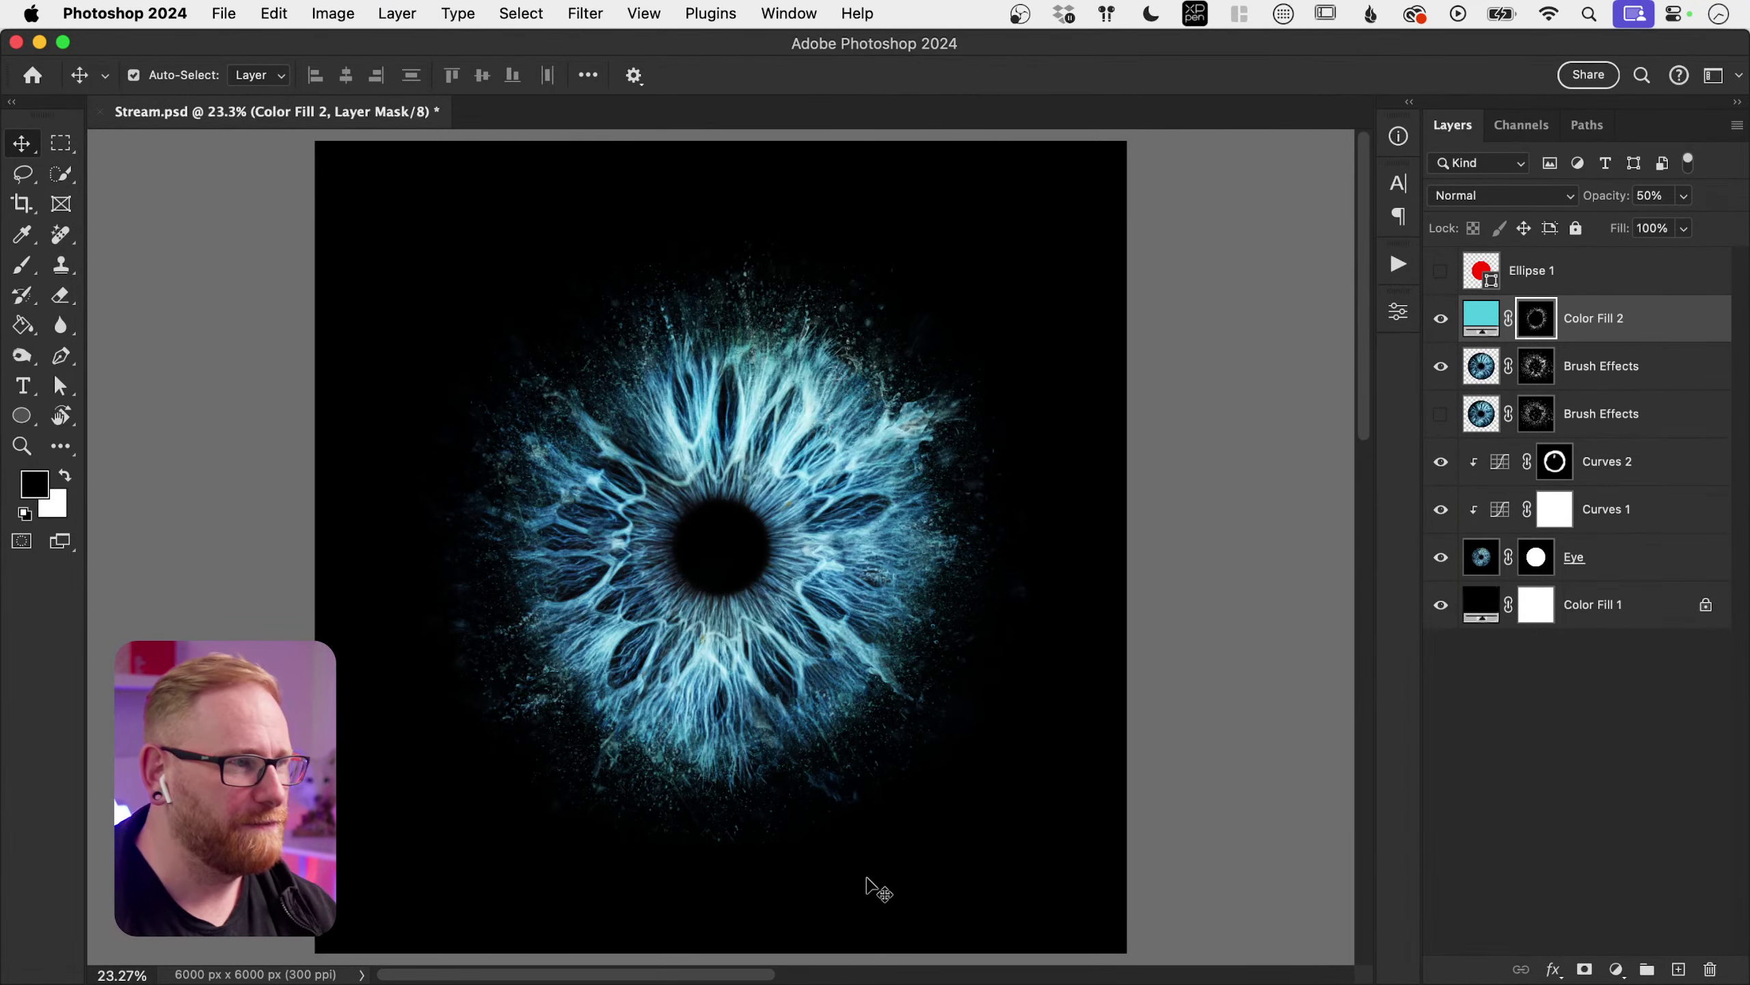
pyautogui.click(1441, 318)
pyautogui.click(1440, 318)
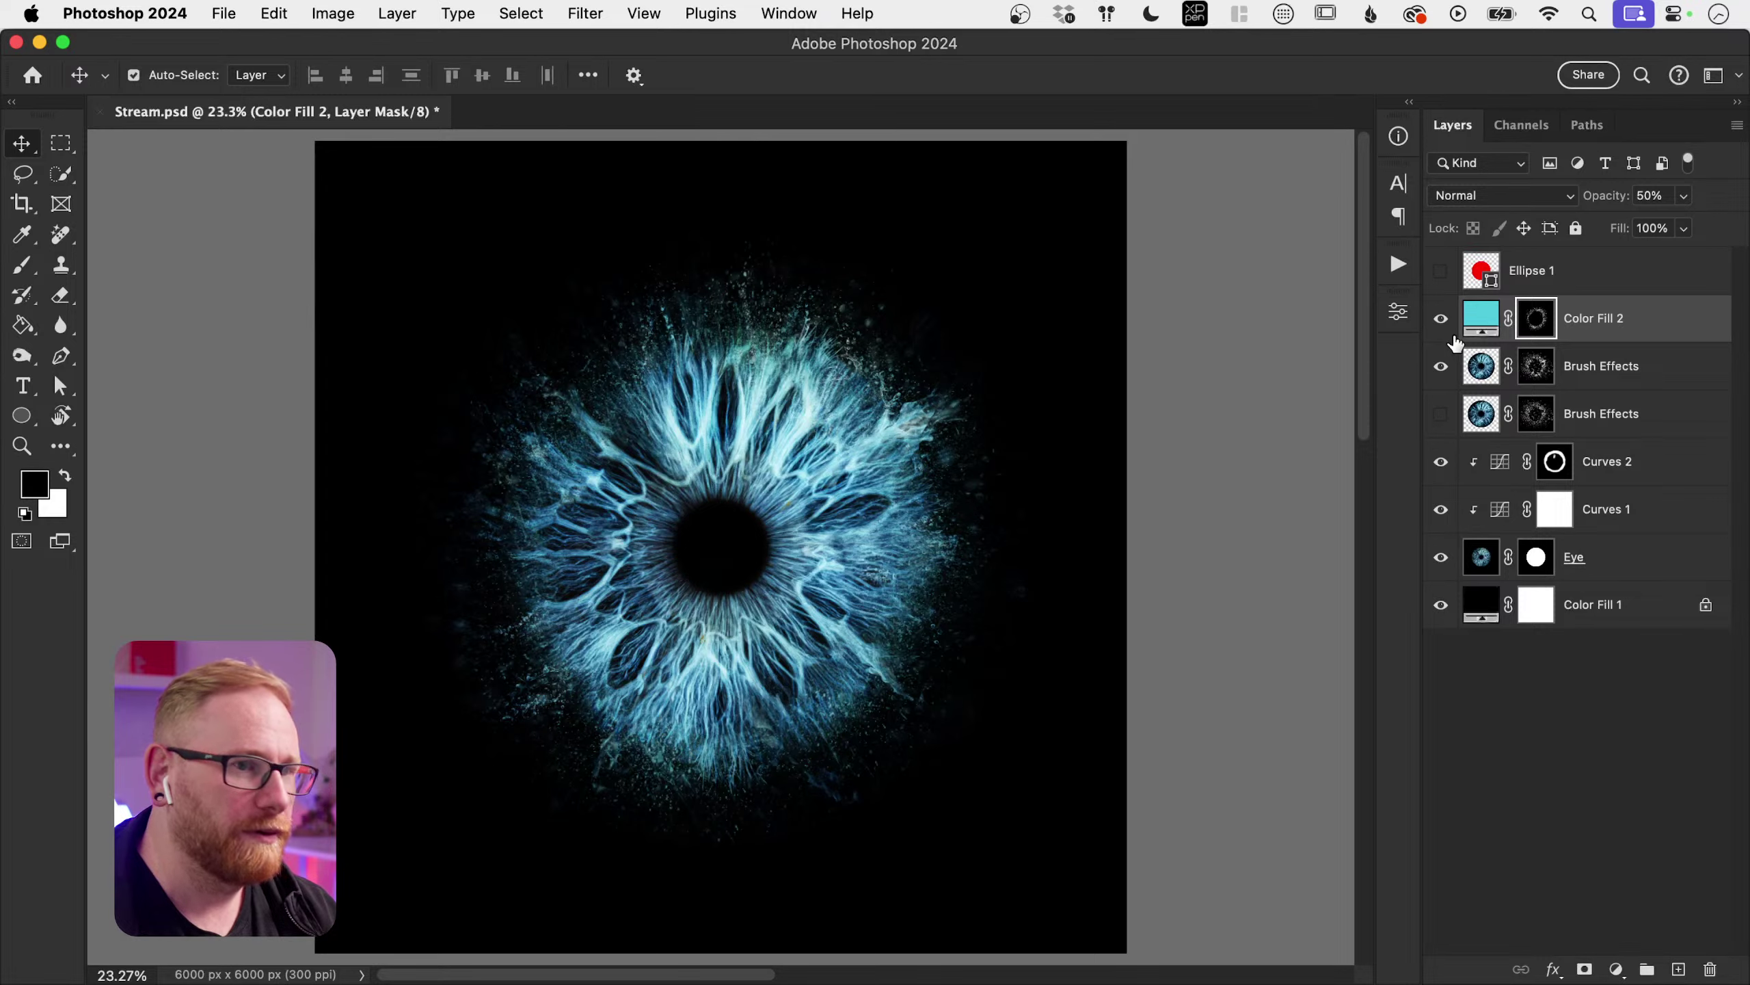
pyautogui.click(1440, 334)
pyautogui.click(1440, 334)
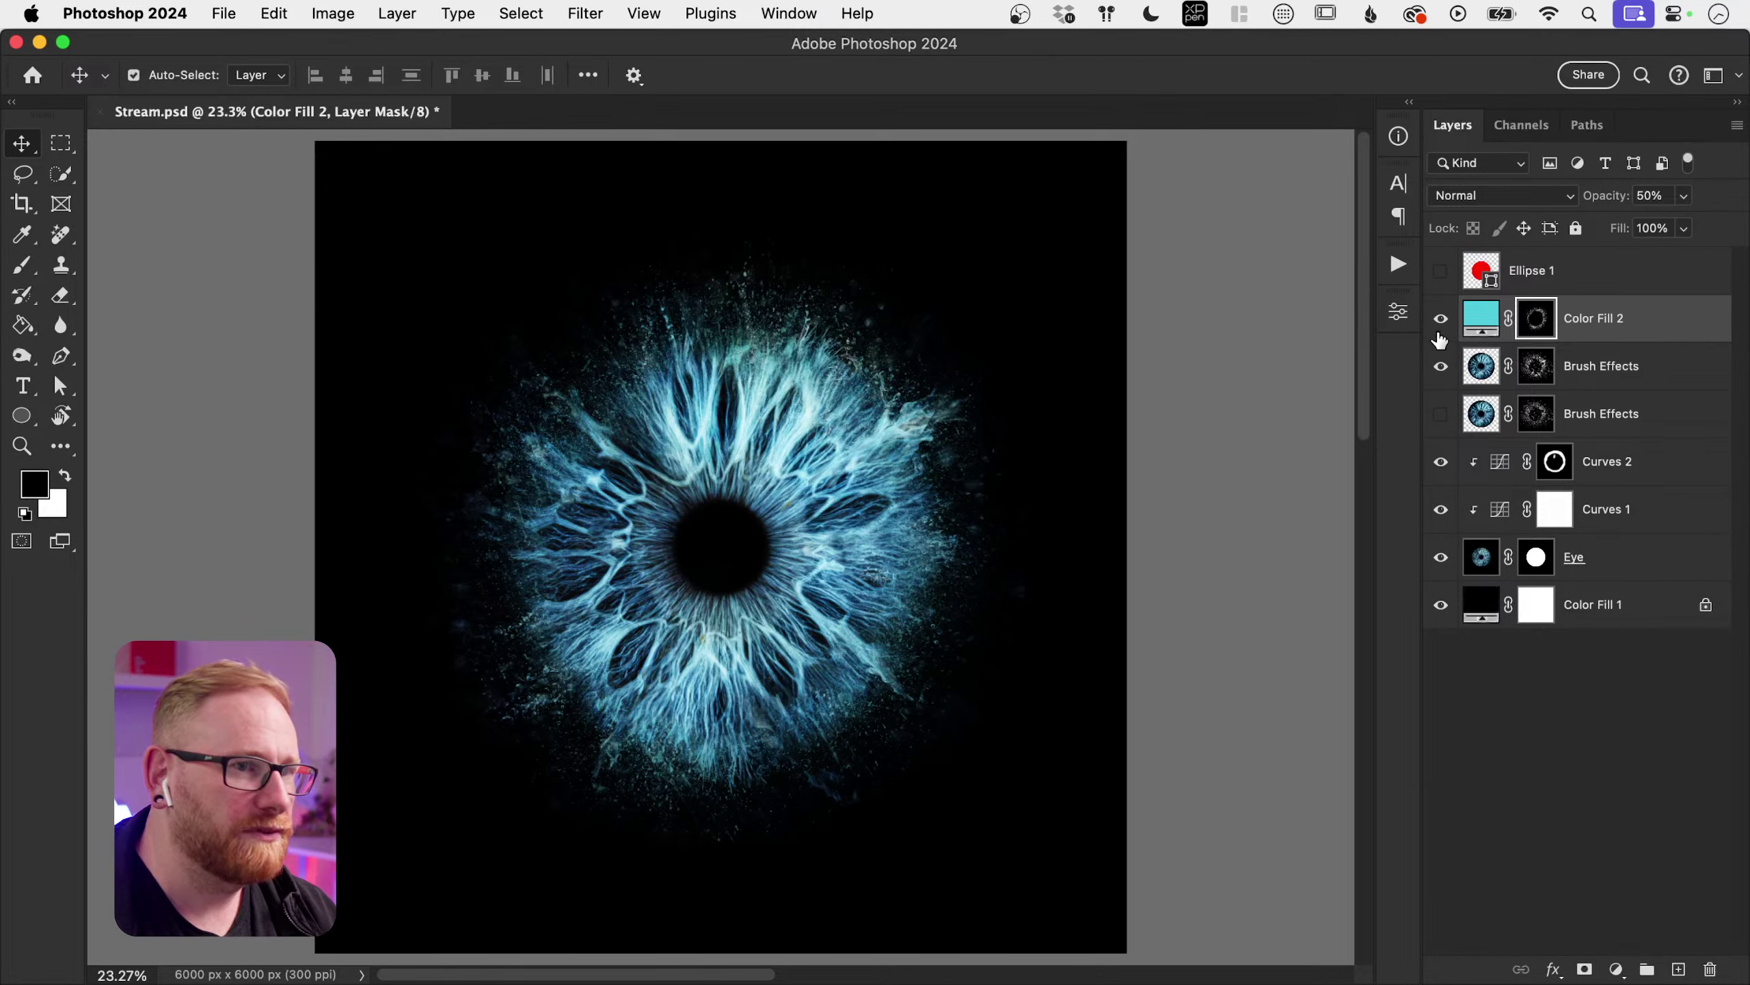
pyautogui.moveTo(1439, 335); pyautogui.dragTo(1440, 366)
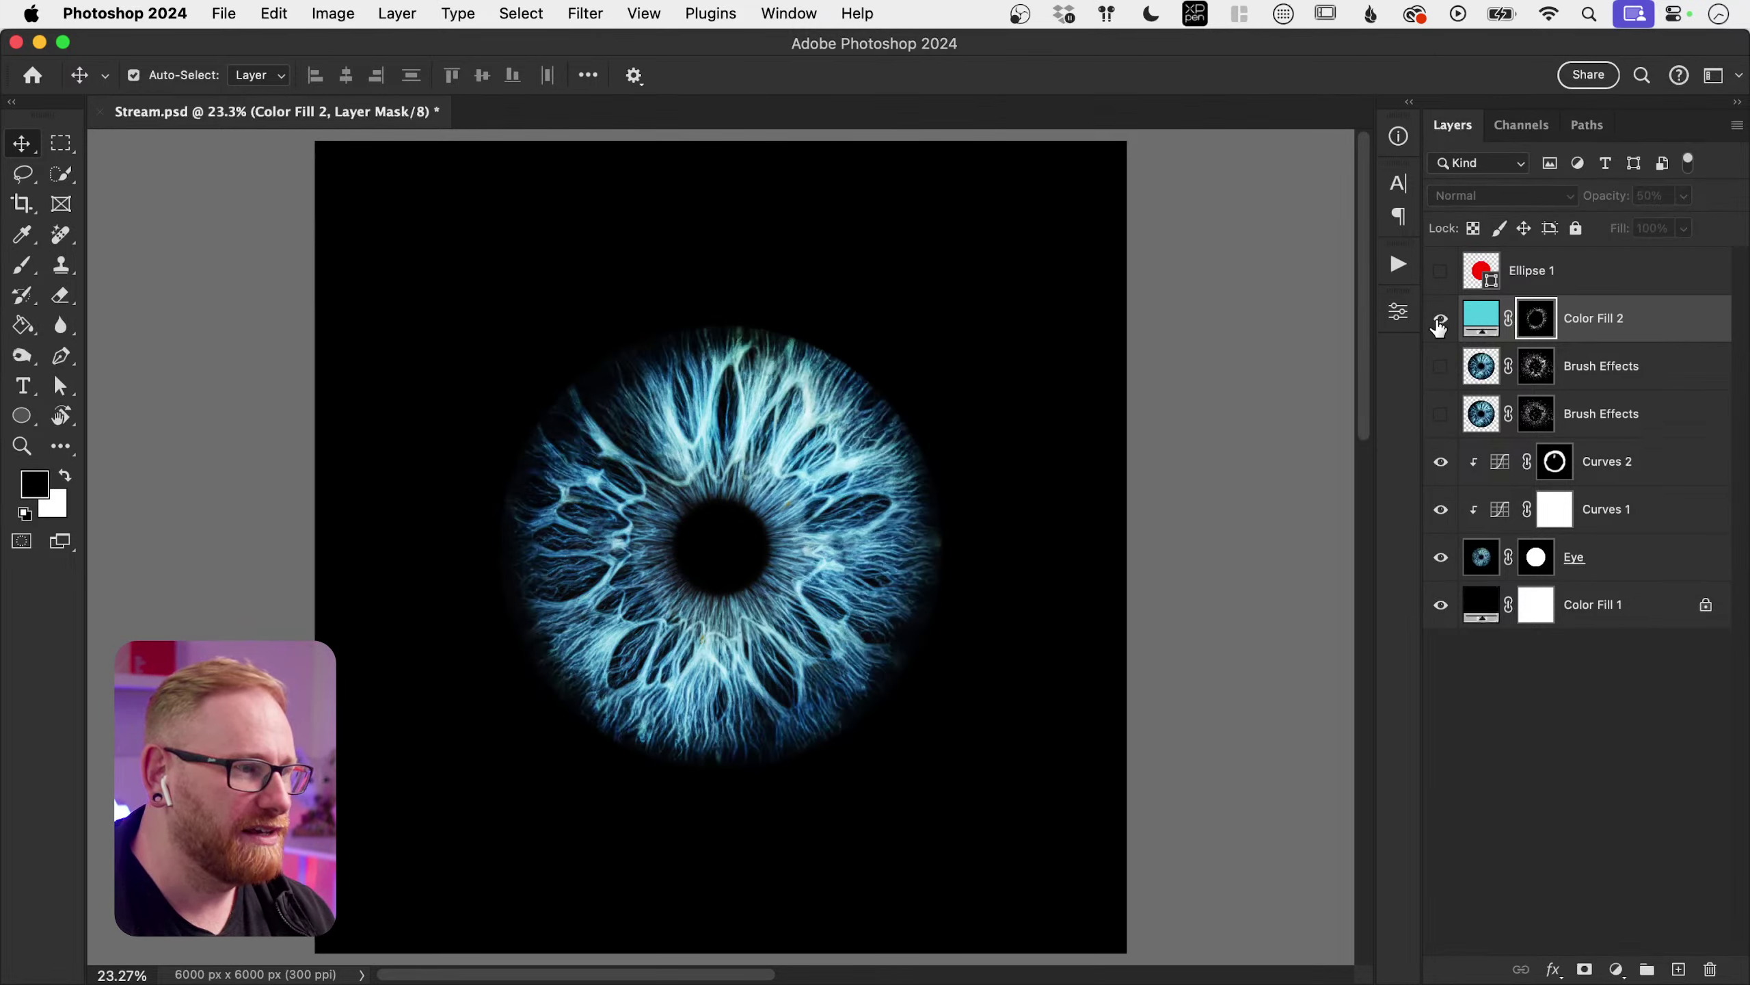
pyautogui.click(1439, 365)
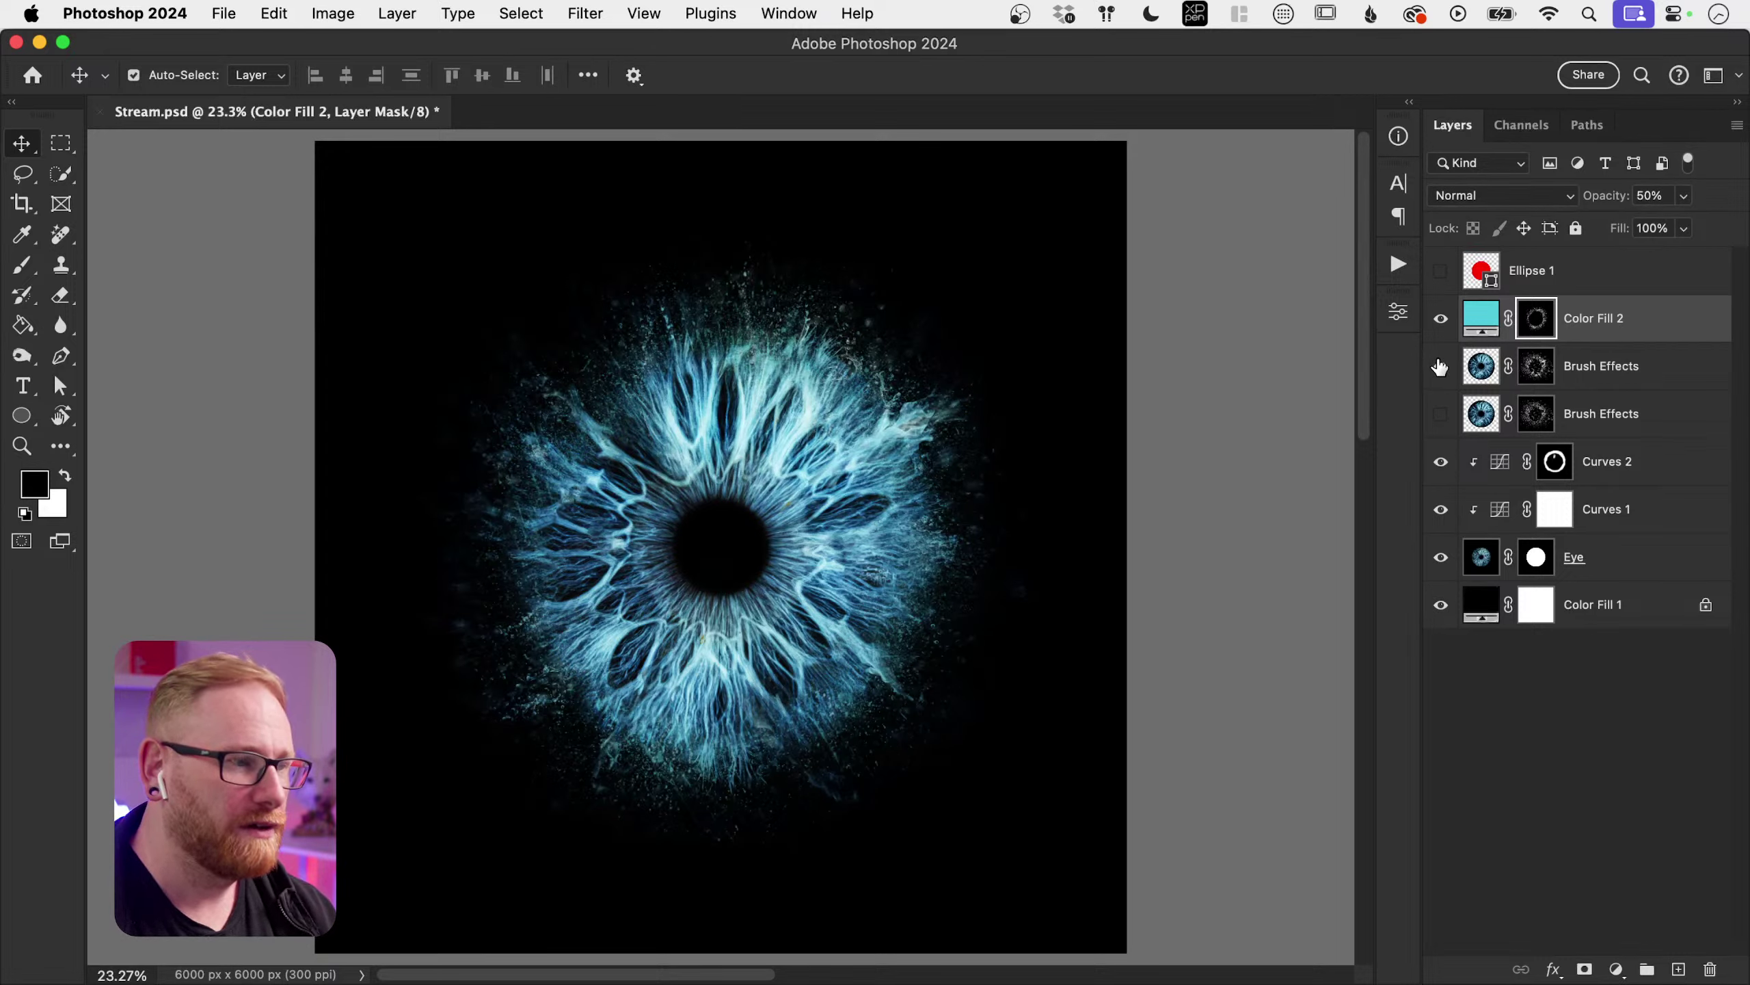
pyautogui.click(1594, 377)
pyautogui.press('super+t')
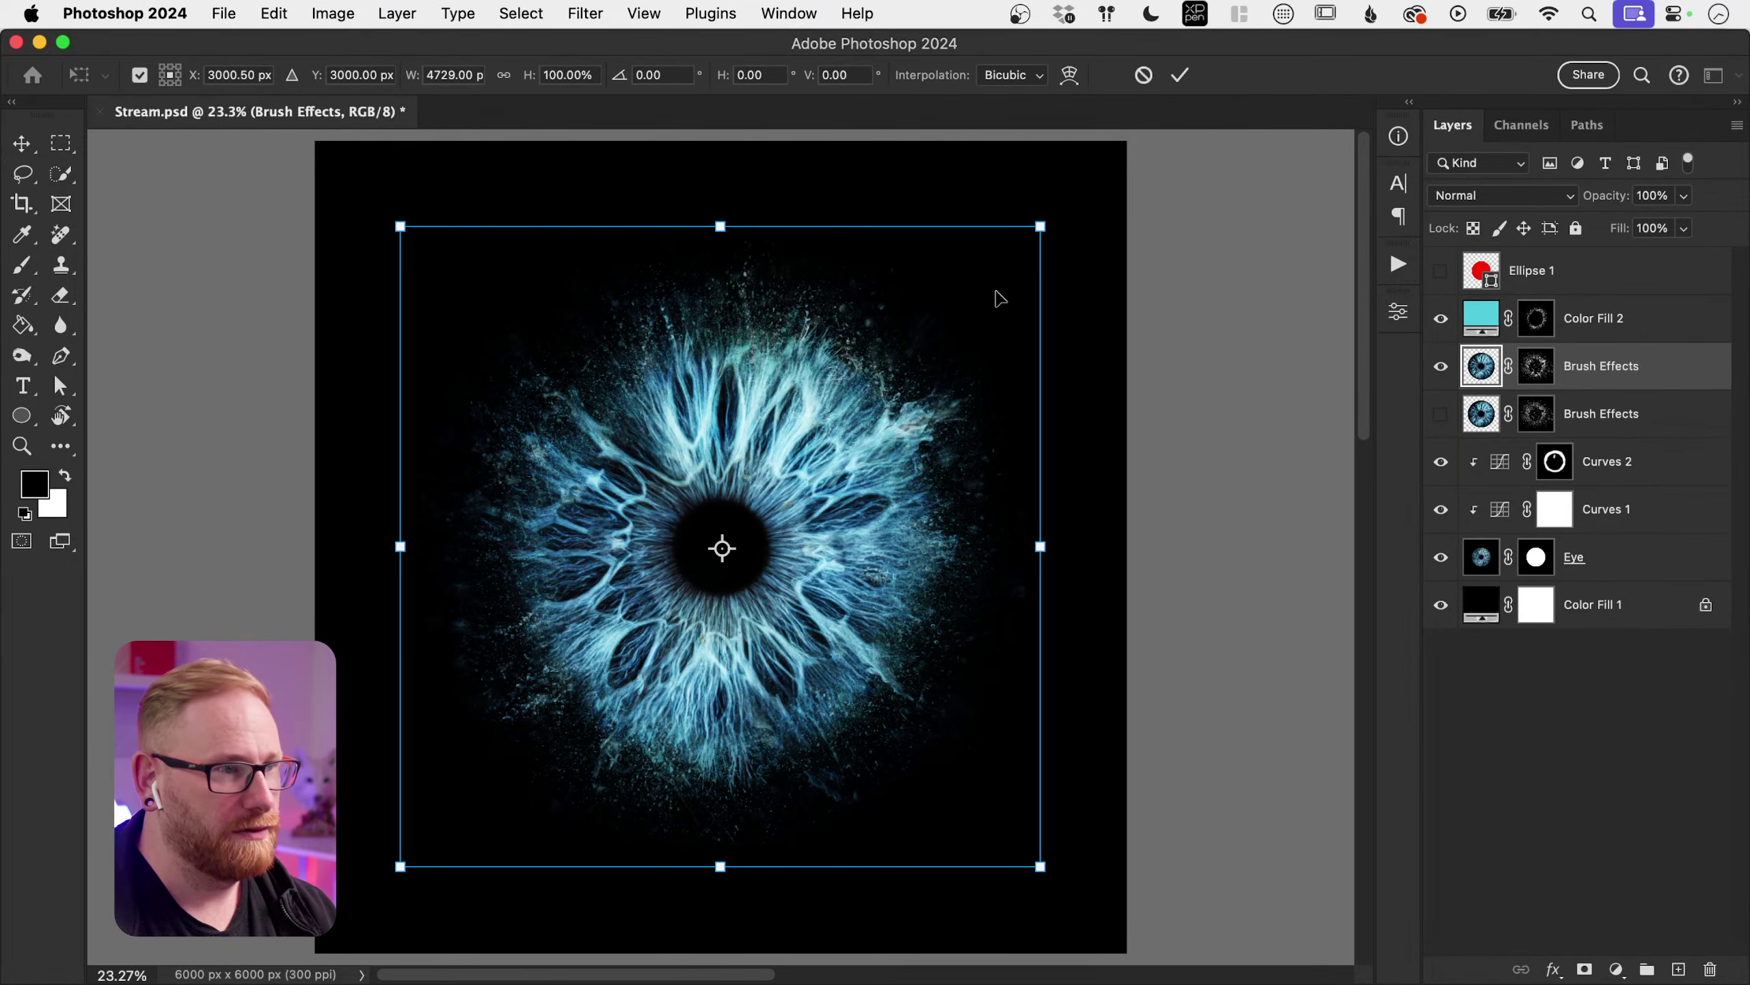
pyautogui.moveTo(1047, 224); pyautogui.dragTo(1102, 171)
pyautogui.press('Escape')
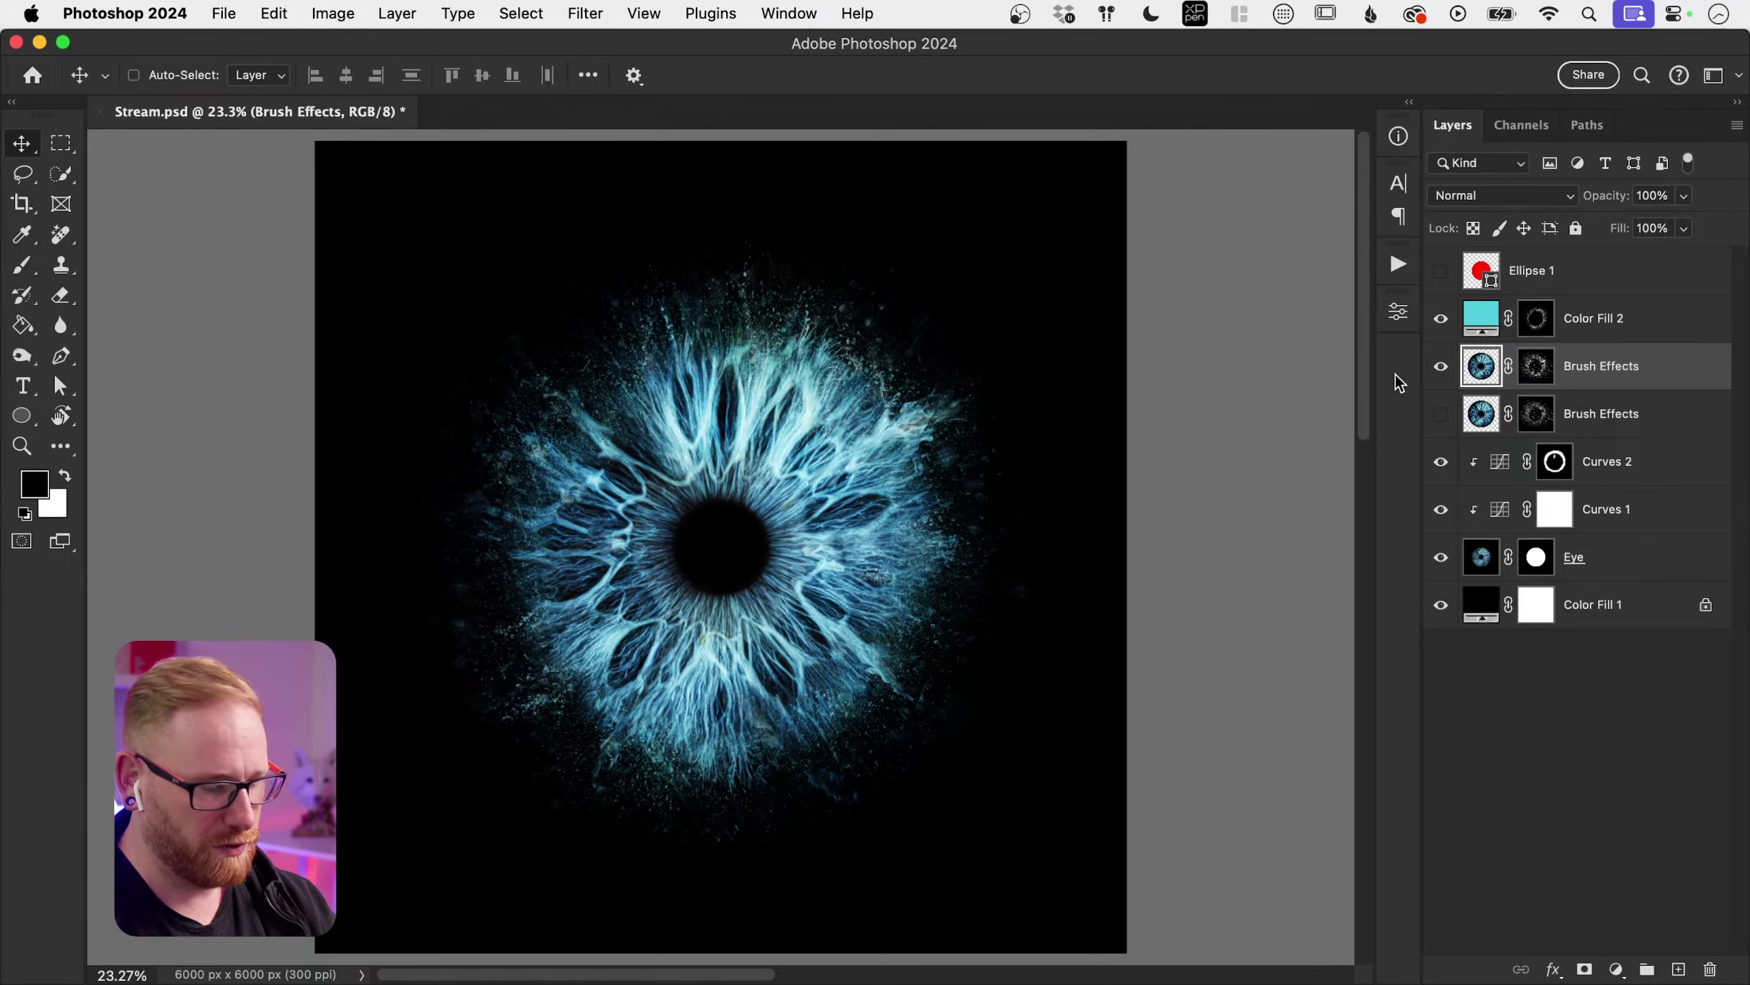
# Step: Duplicate the visible Brush Effects layer, scale the copy to about 119.75% around its centre and rotate it 60°
pyautogui.press('super+j')
pyautogui.press('super+t')
pyautogui.moveTo(1134, 186); pyautogui.dragTo(1051, 629)
pyautogui.moveTo(1158, 663); pyautogui.dragTo(1254, 663)
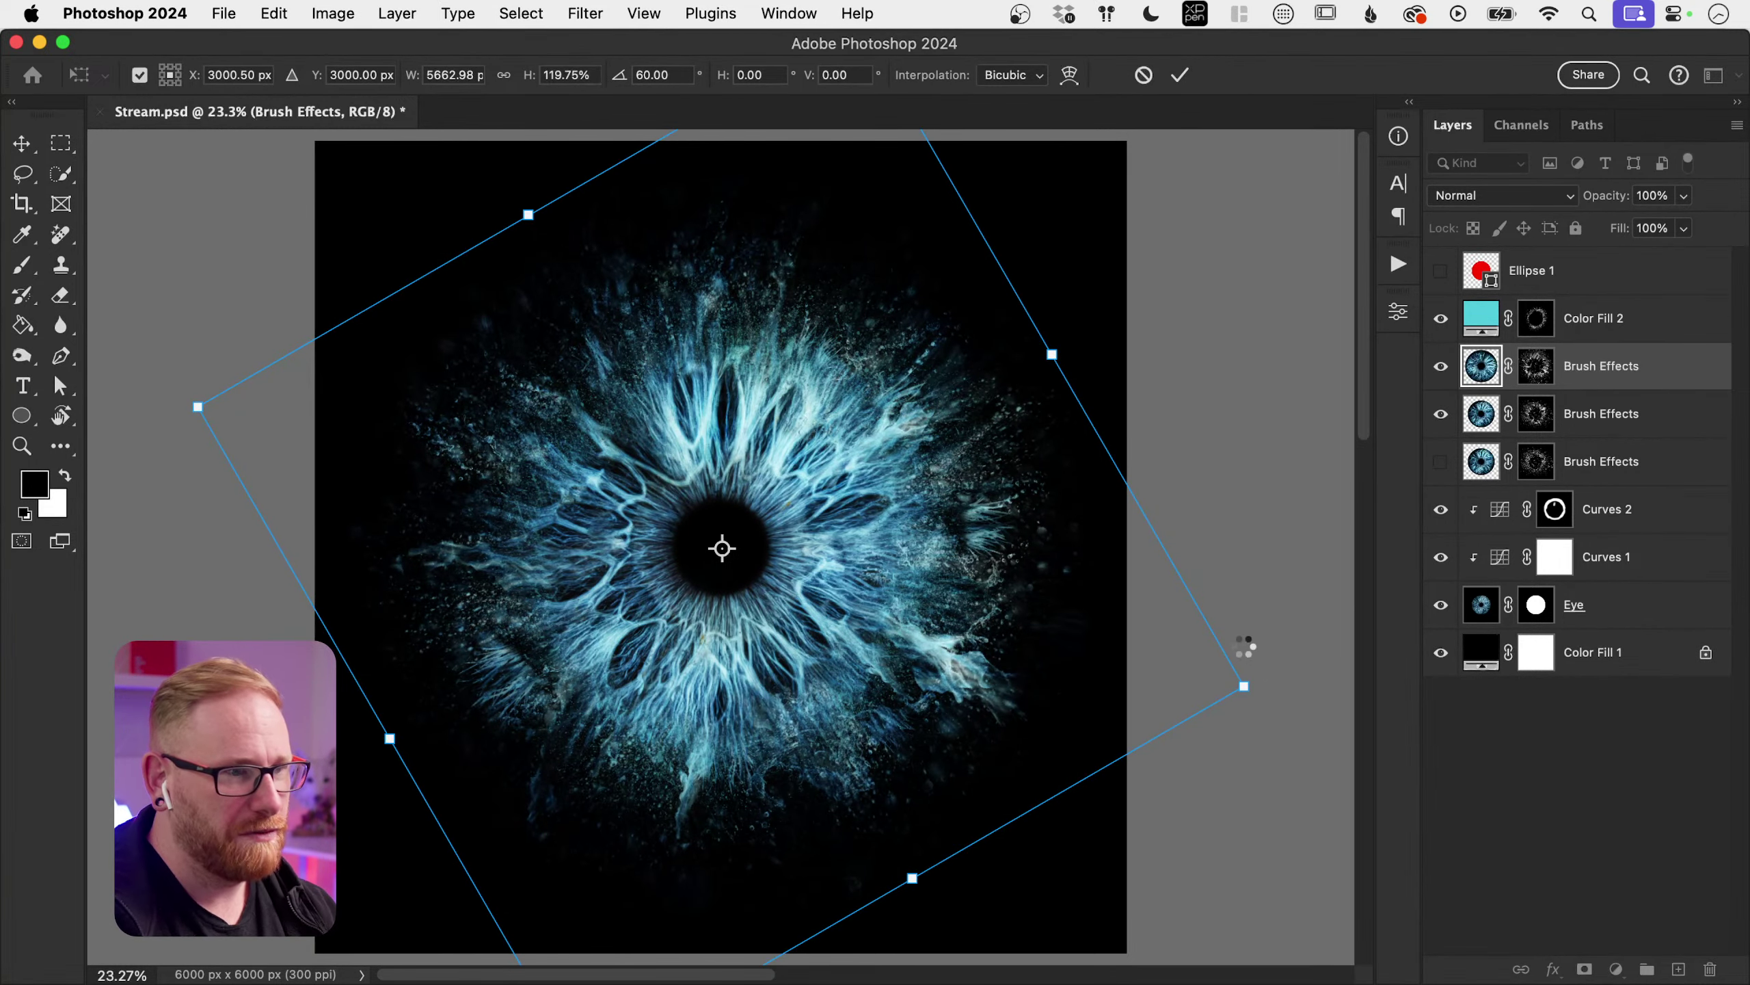
pyautogui.press('Return')
# Step: Try 20%, 50% and 30% opacity on the topmost Brush Effects layer, and toggle its visibility to compare
pyautogui.press('3')
pyautogui.press('2')
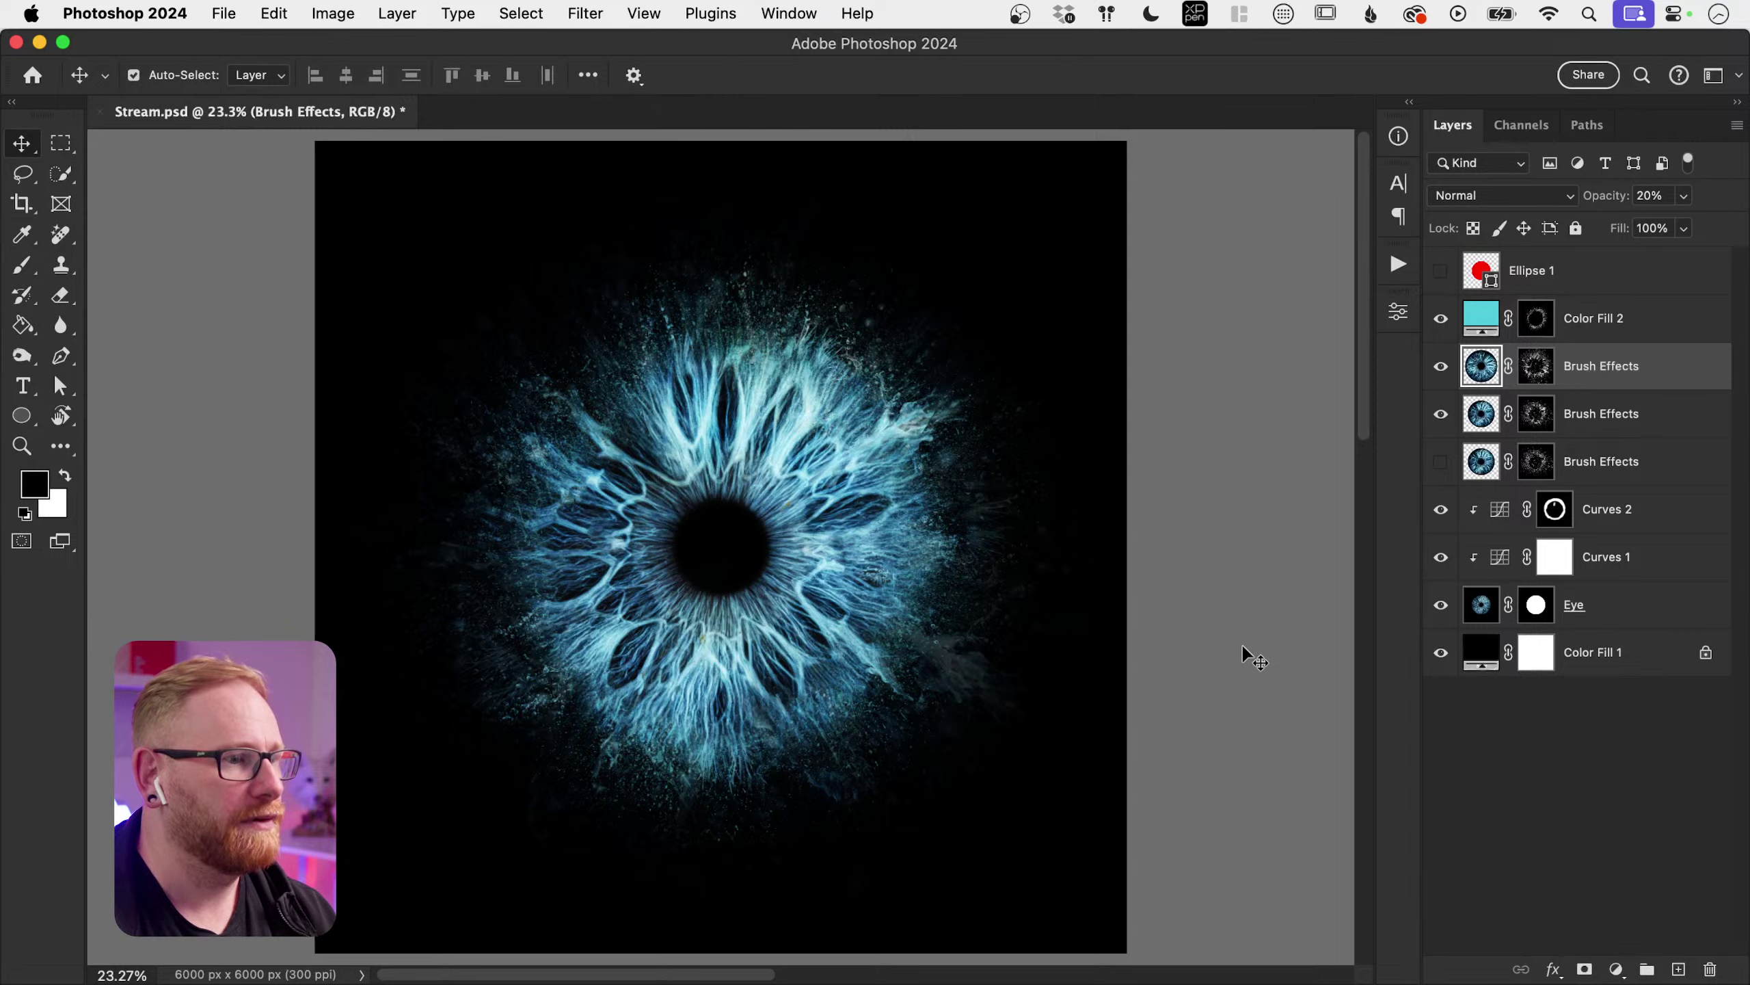
pyautogui.press('5')
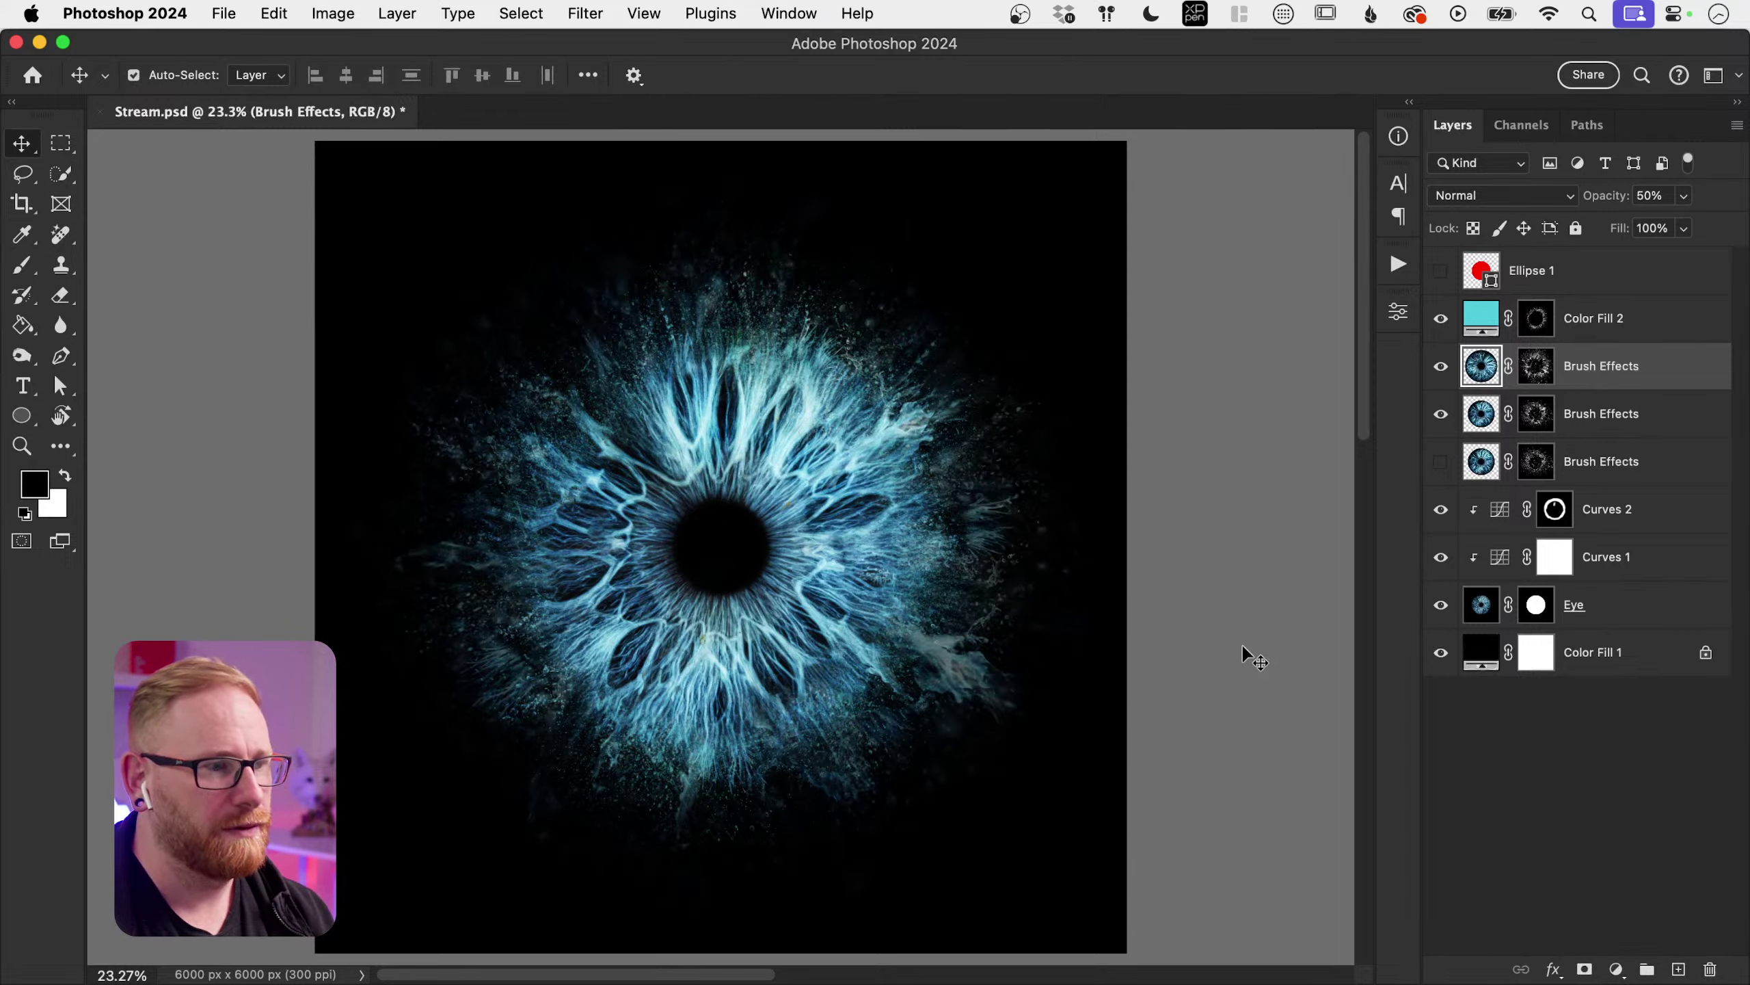
pyautogui.press('2')
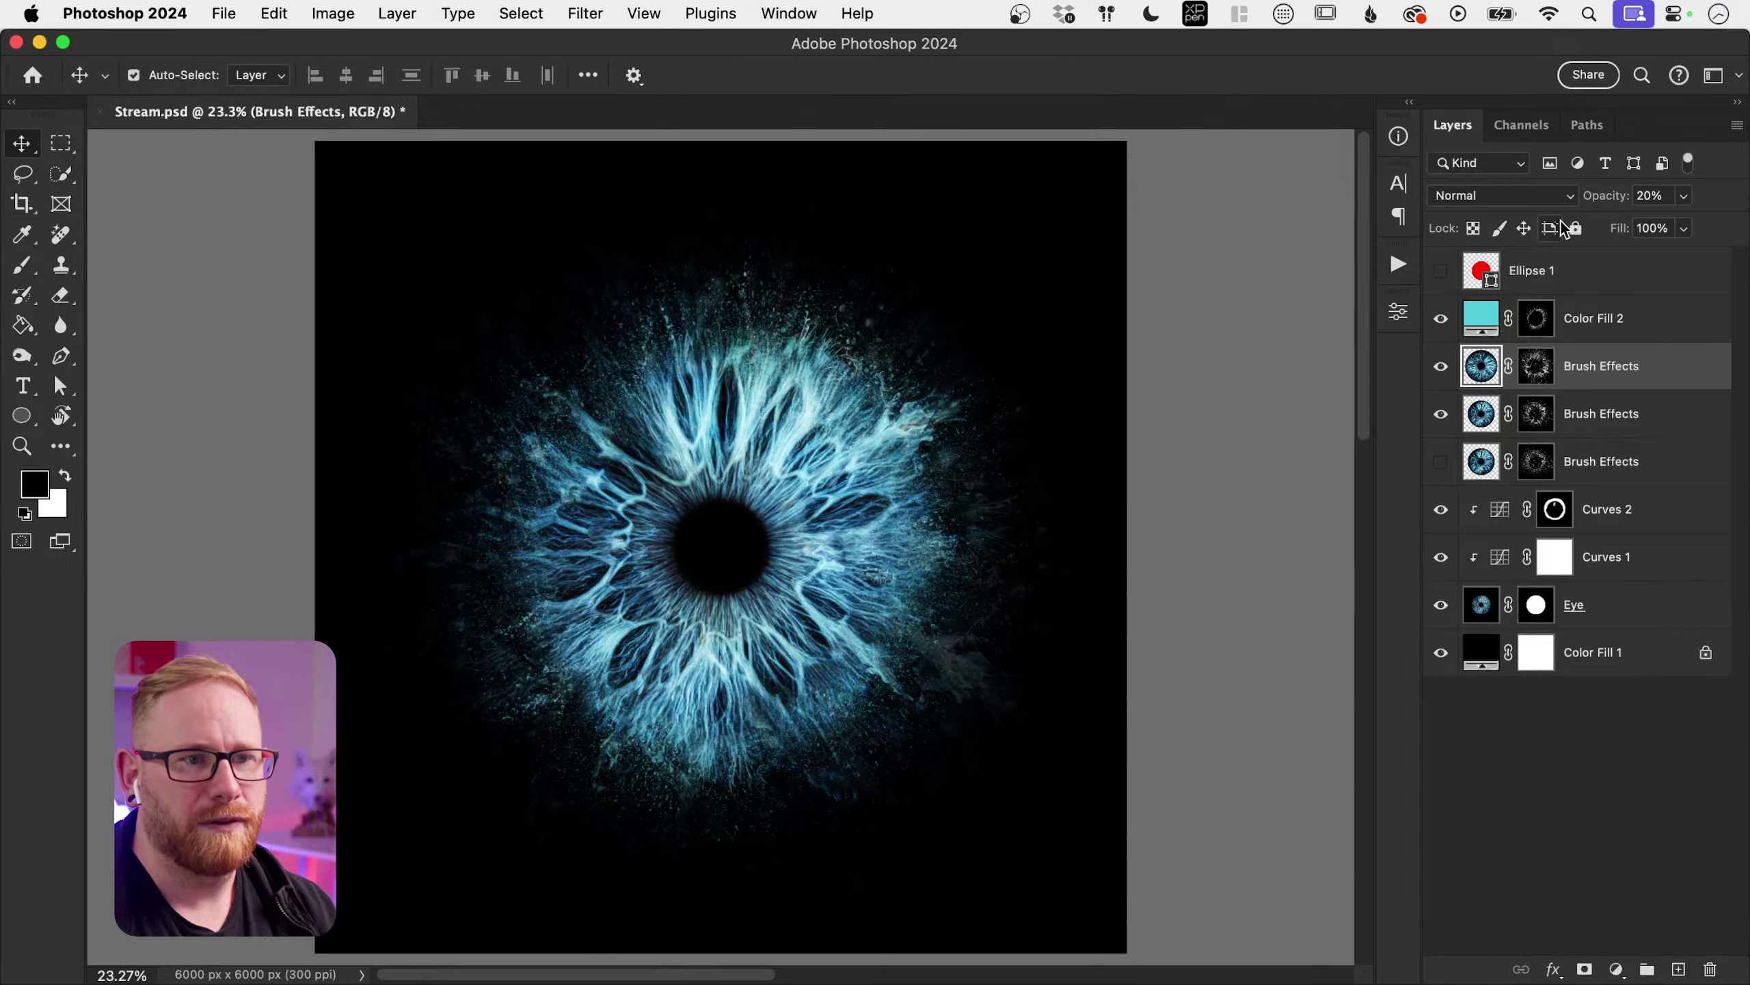
pyautogui.press('3')
pyautogui.click(1440, 367)
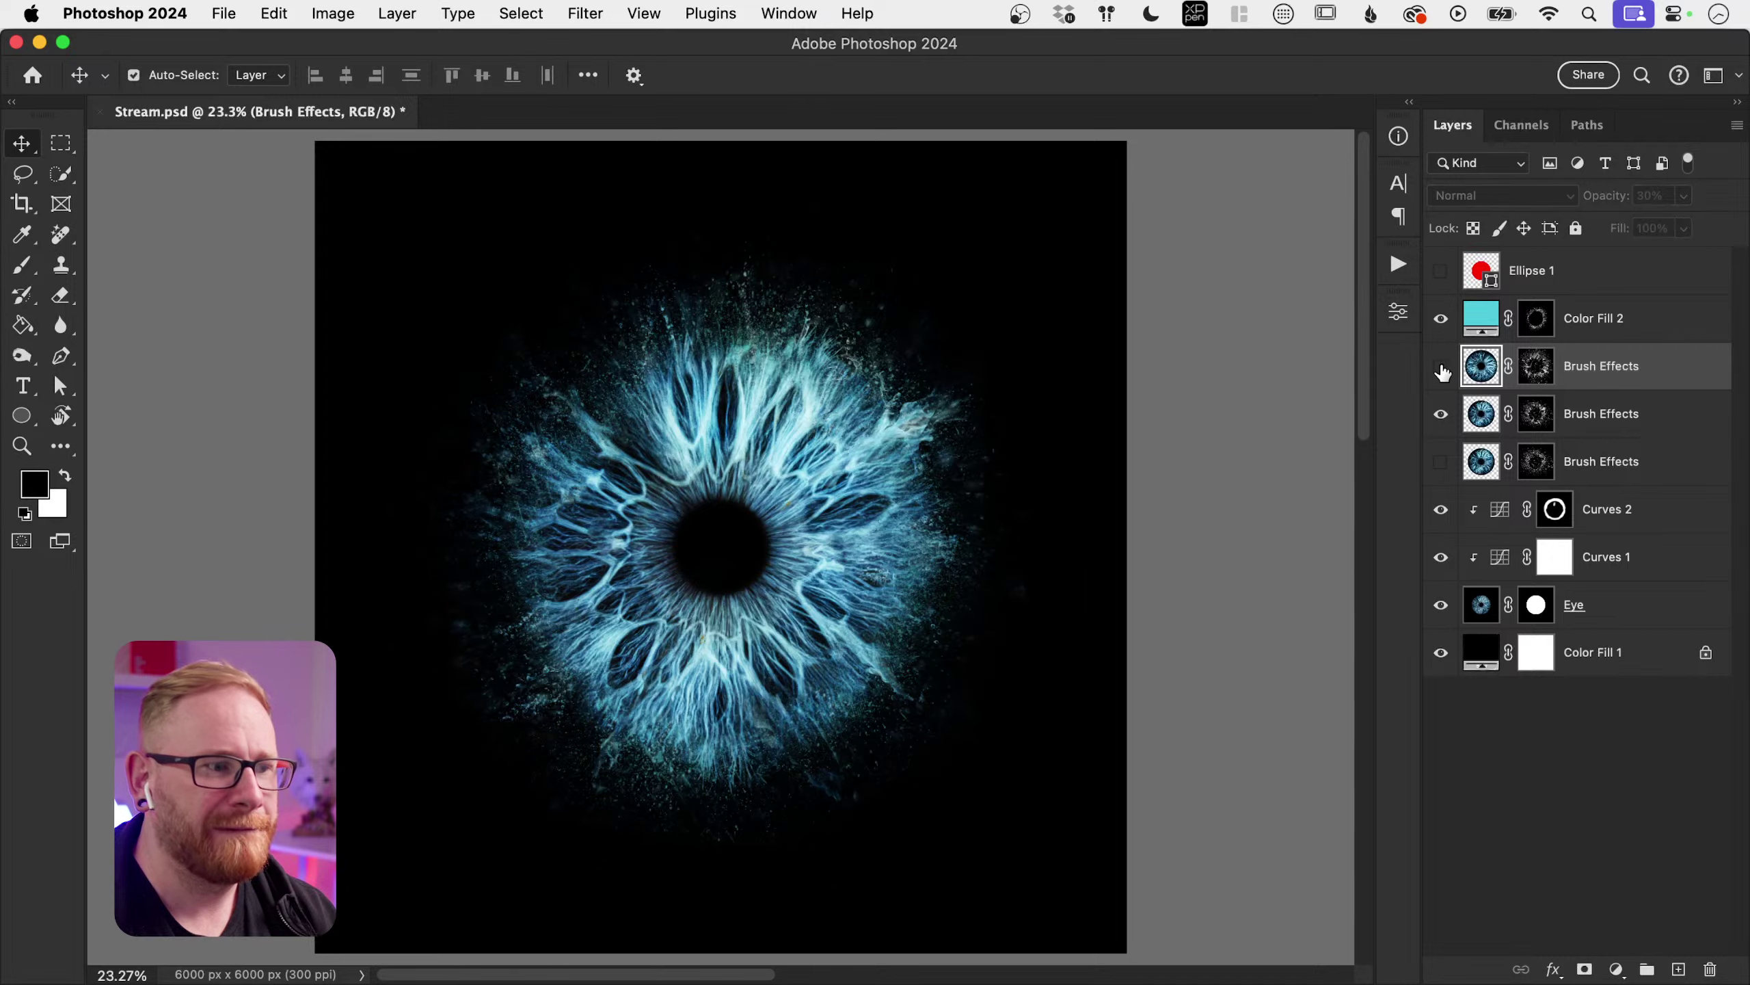
pyautogui.click(1440, 367)
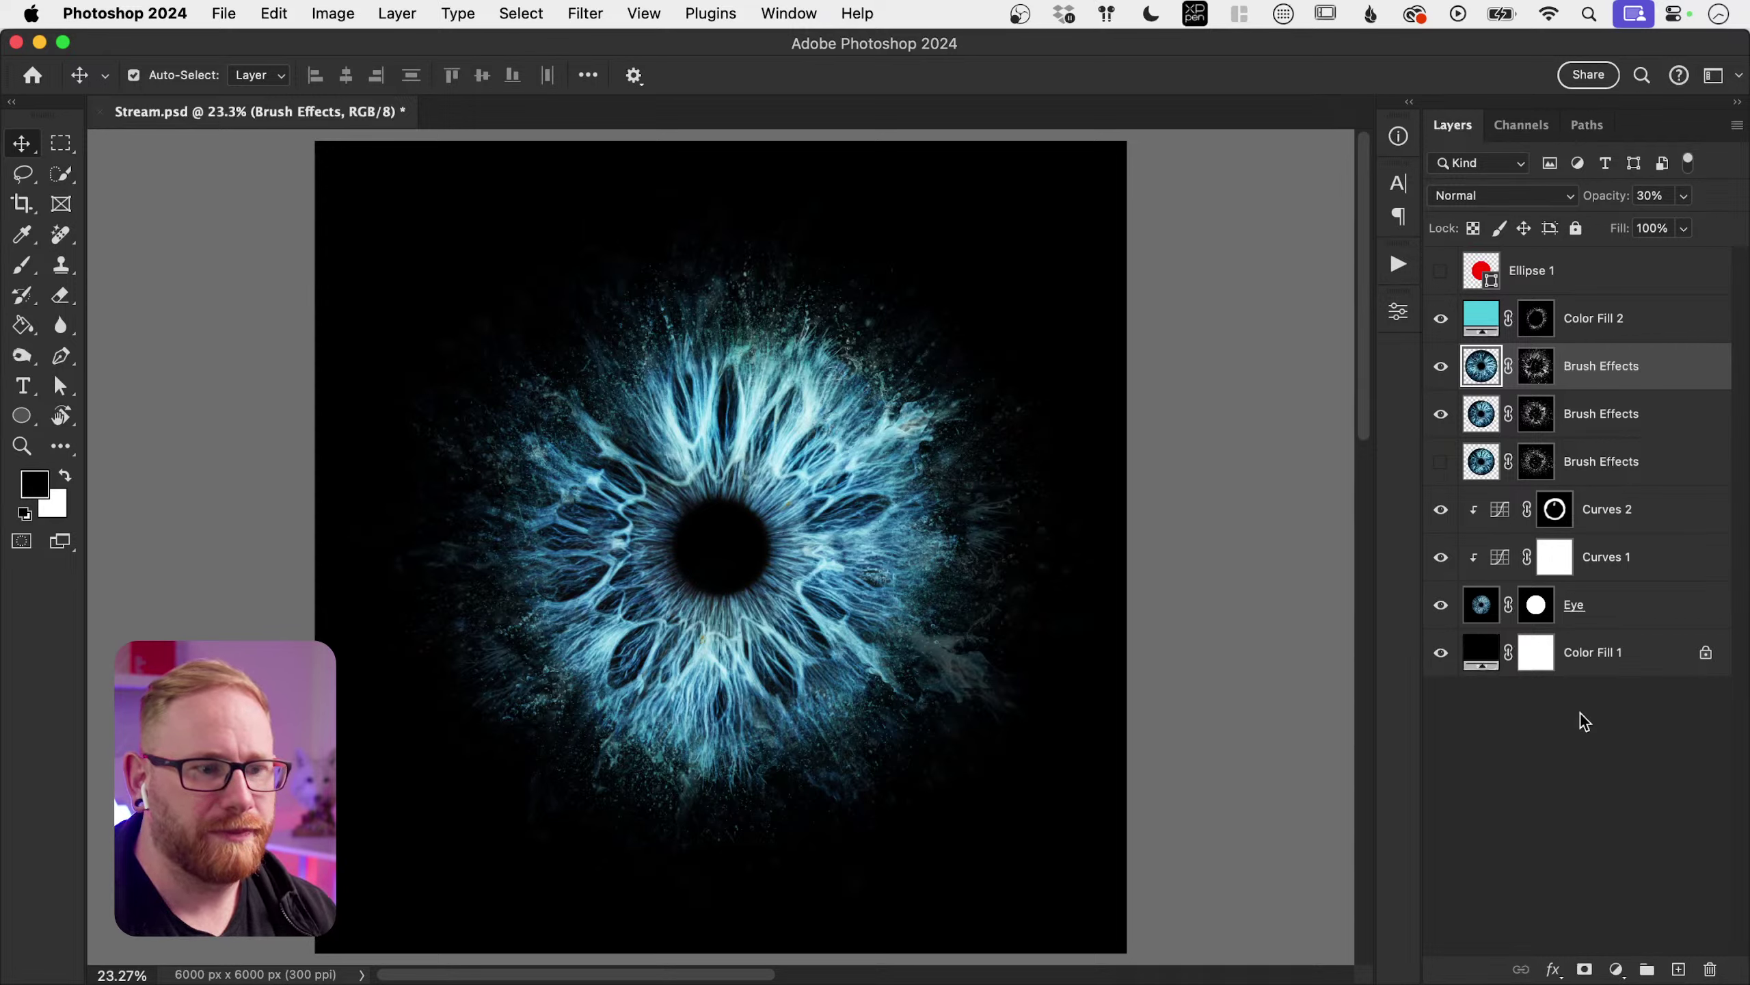
# Step: Add a Hue/Saturation adjustment clipped to the topmost Brush Effects layer, with Colorize enabled
pyautogui.click(1617, 968)
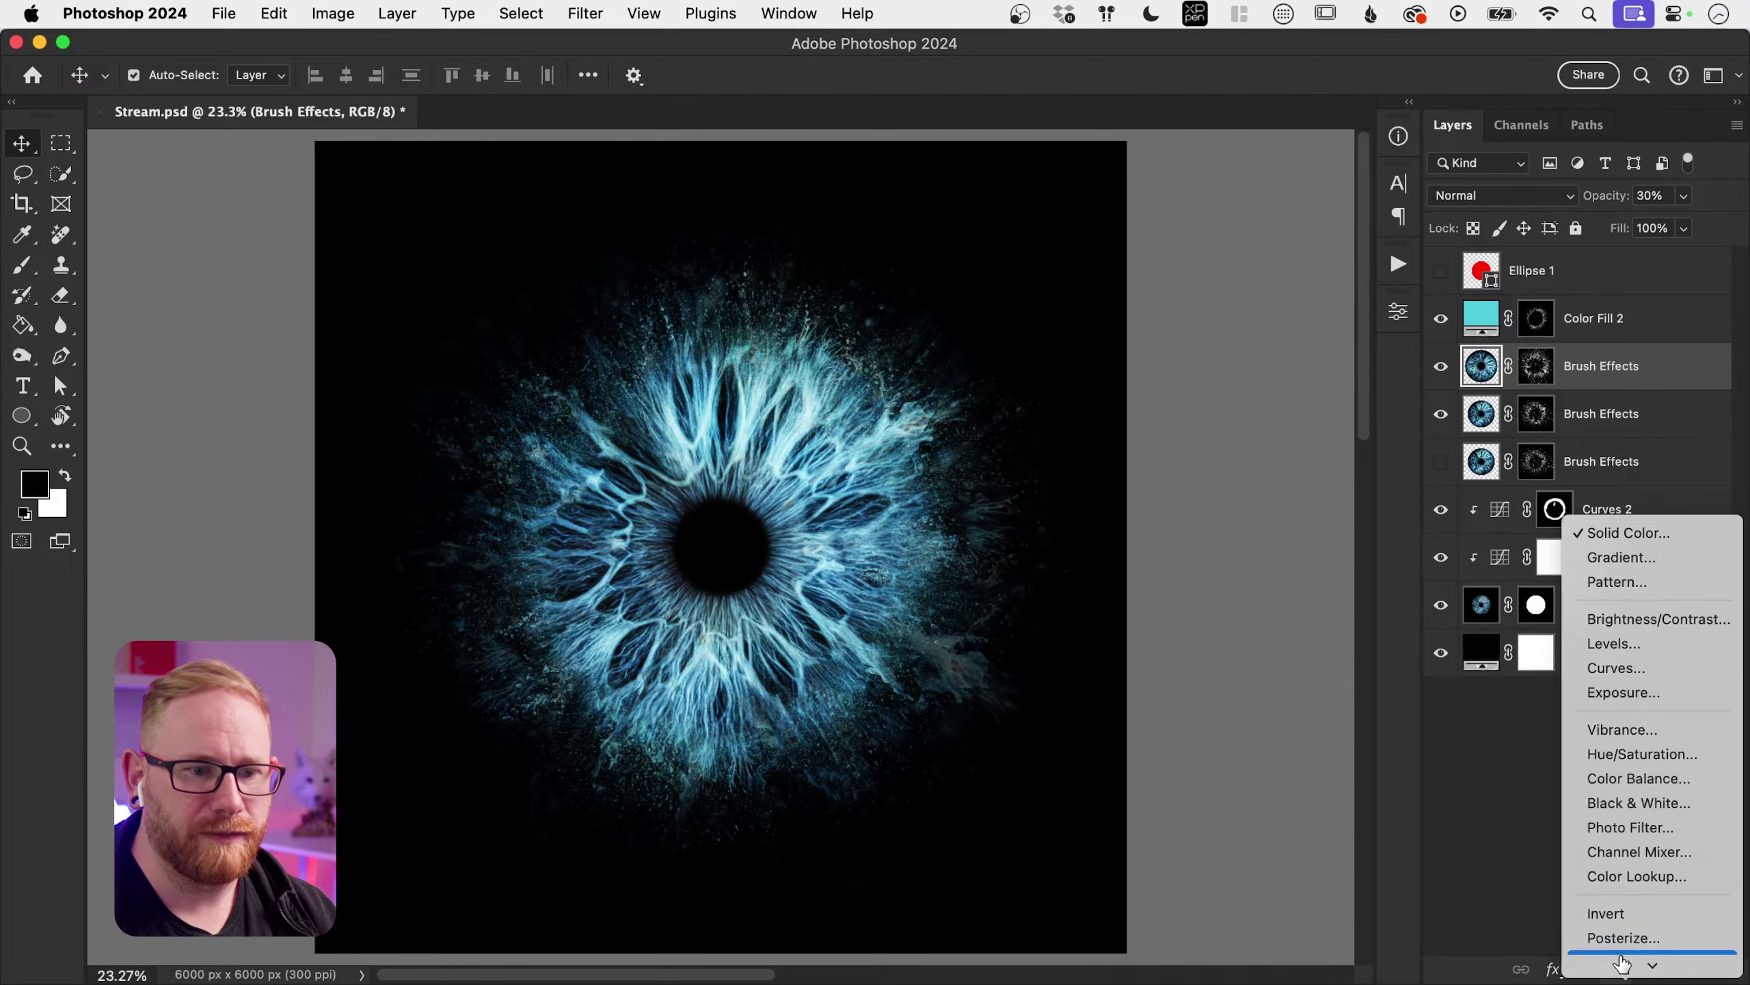
pyautogui.click(1621, 753)
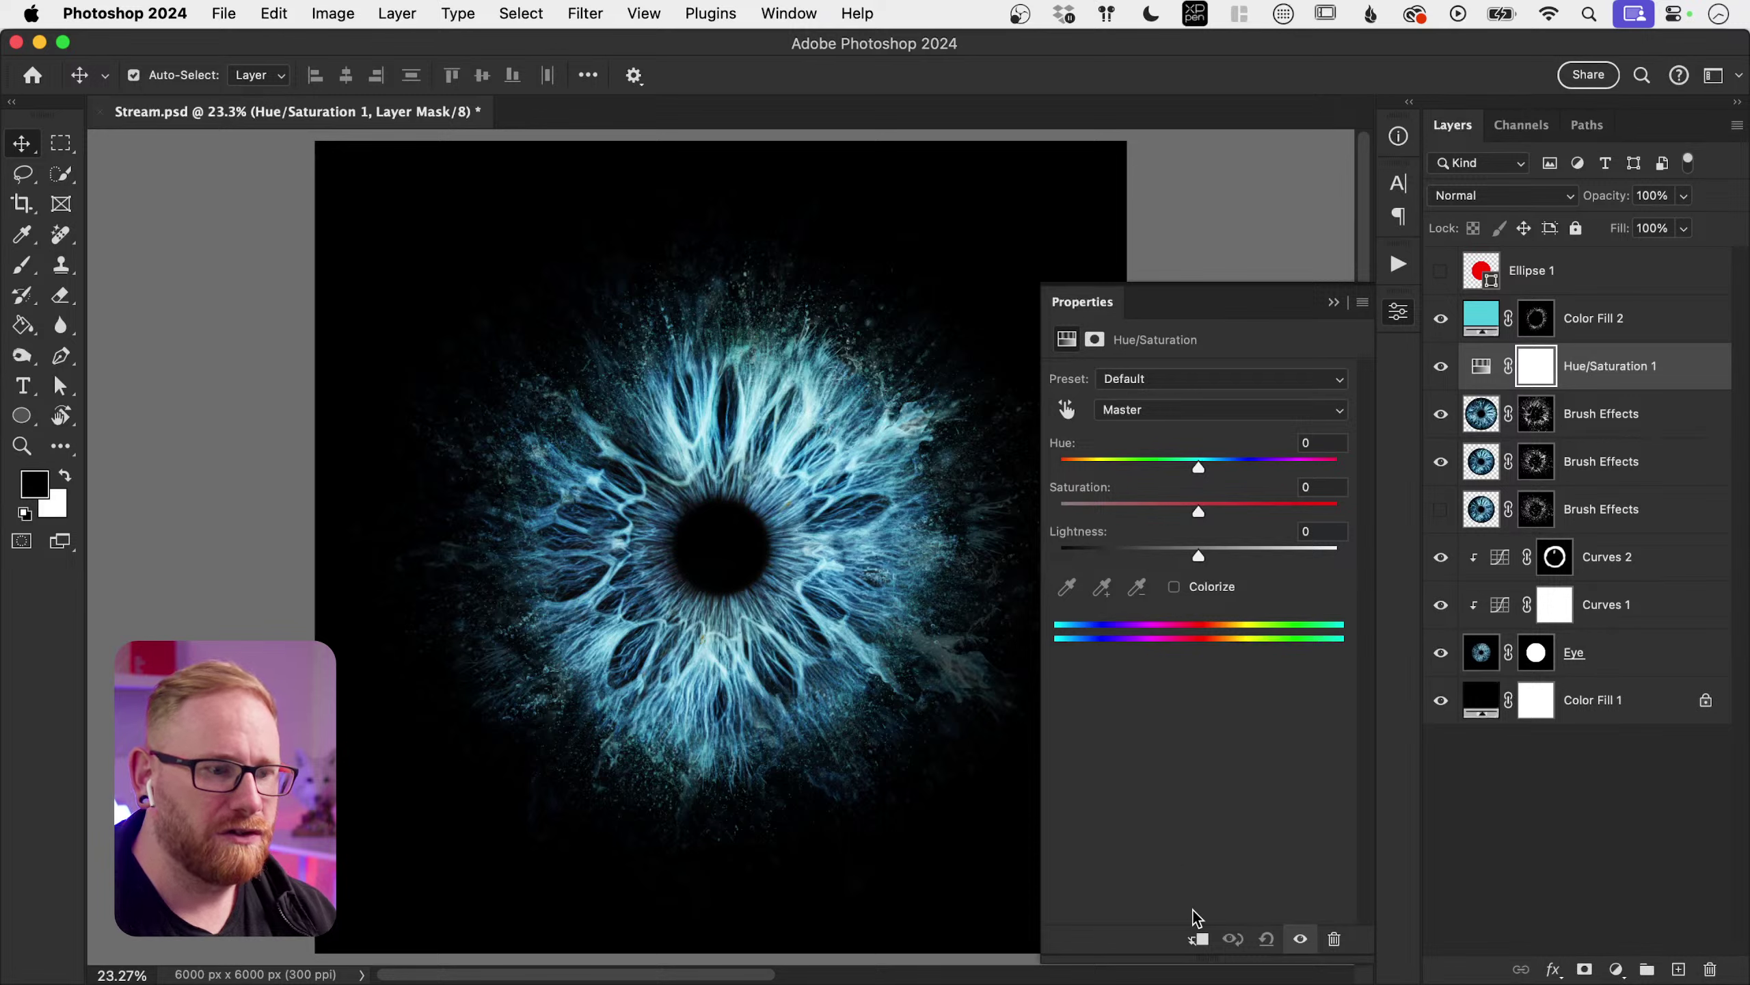
pyautogui.click(1200, 939)
pyautogui.click(1174, 586)
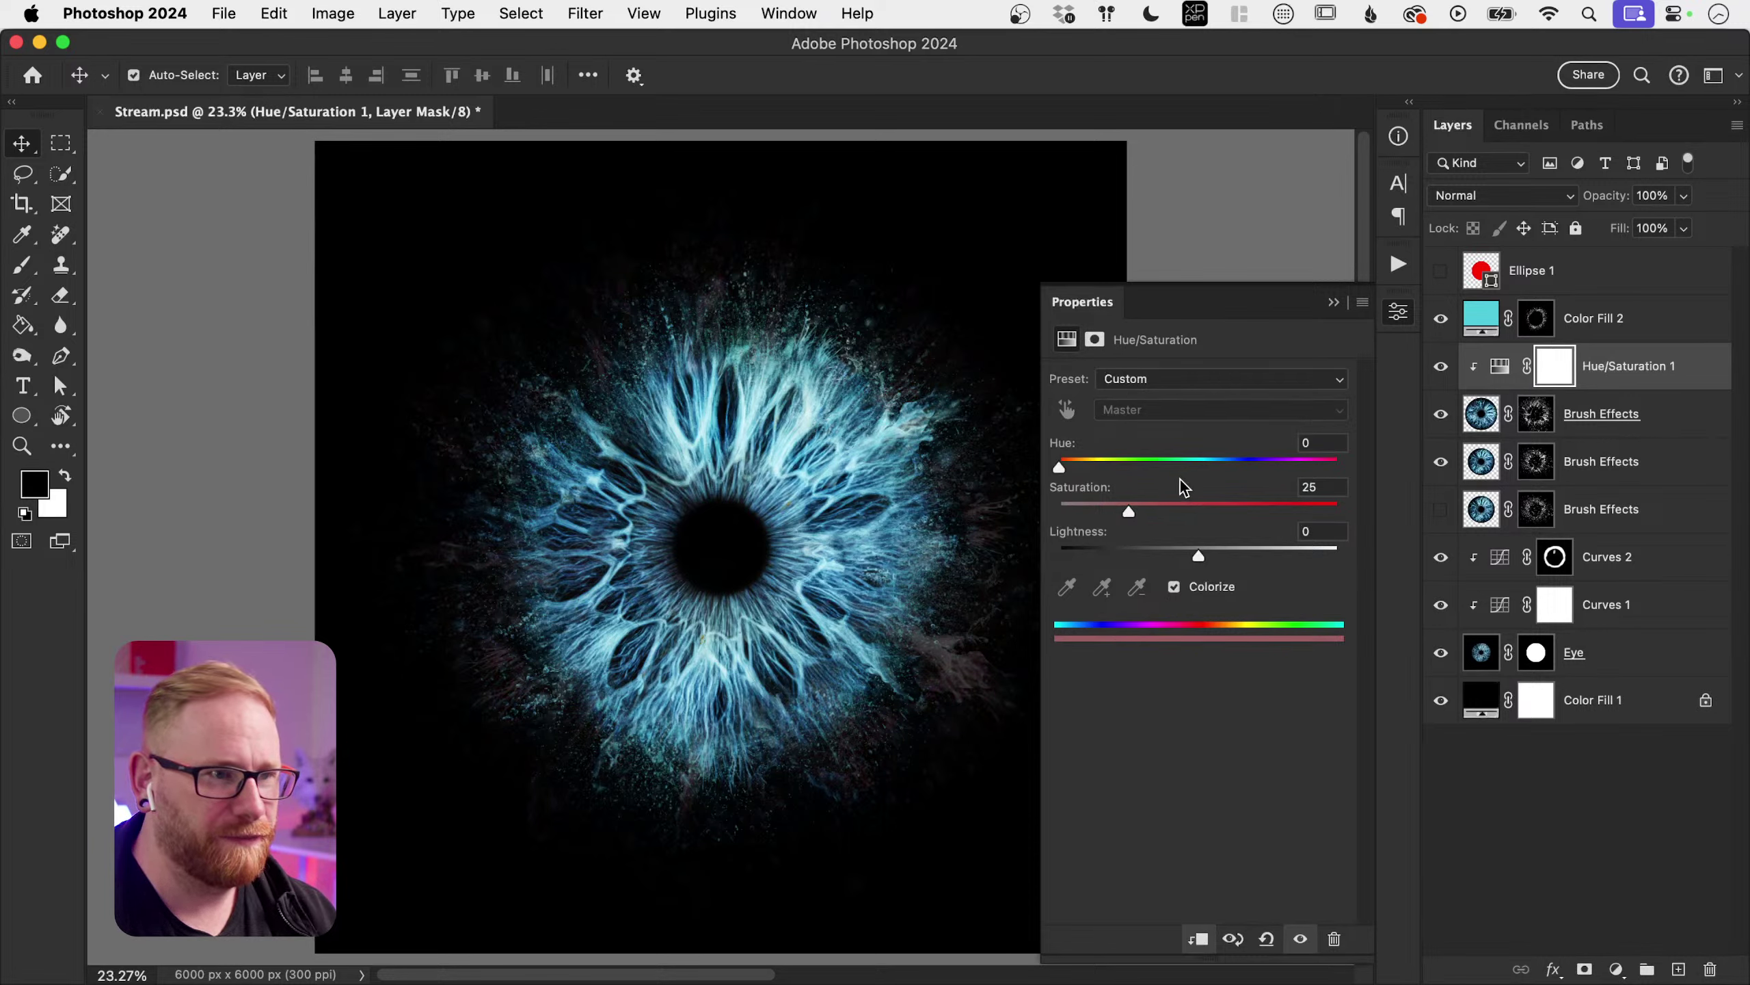
# Step: Set the Hue/Saturation adjustment to Hue 201, Saturation 91 and Lightness -15
pyautogui.moveTo(1130, 511); pyautogui.dragTo(1237, 510)
pyautogui.moveTo(1144, 461); pyautogui.dragTo(1320, 511)
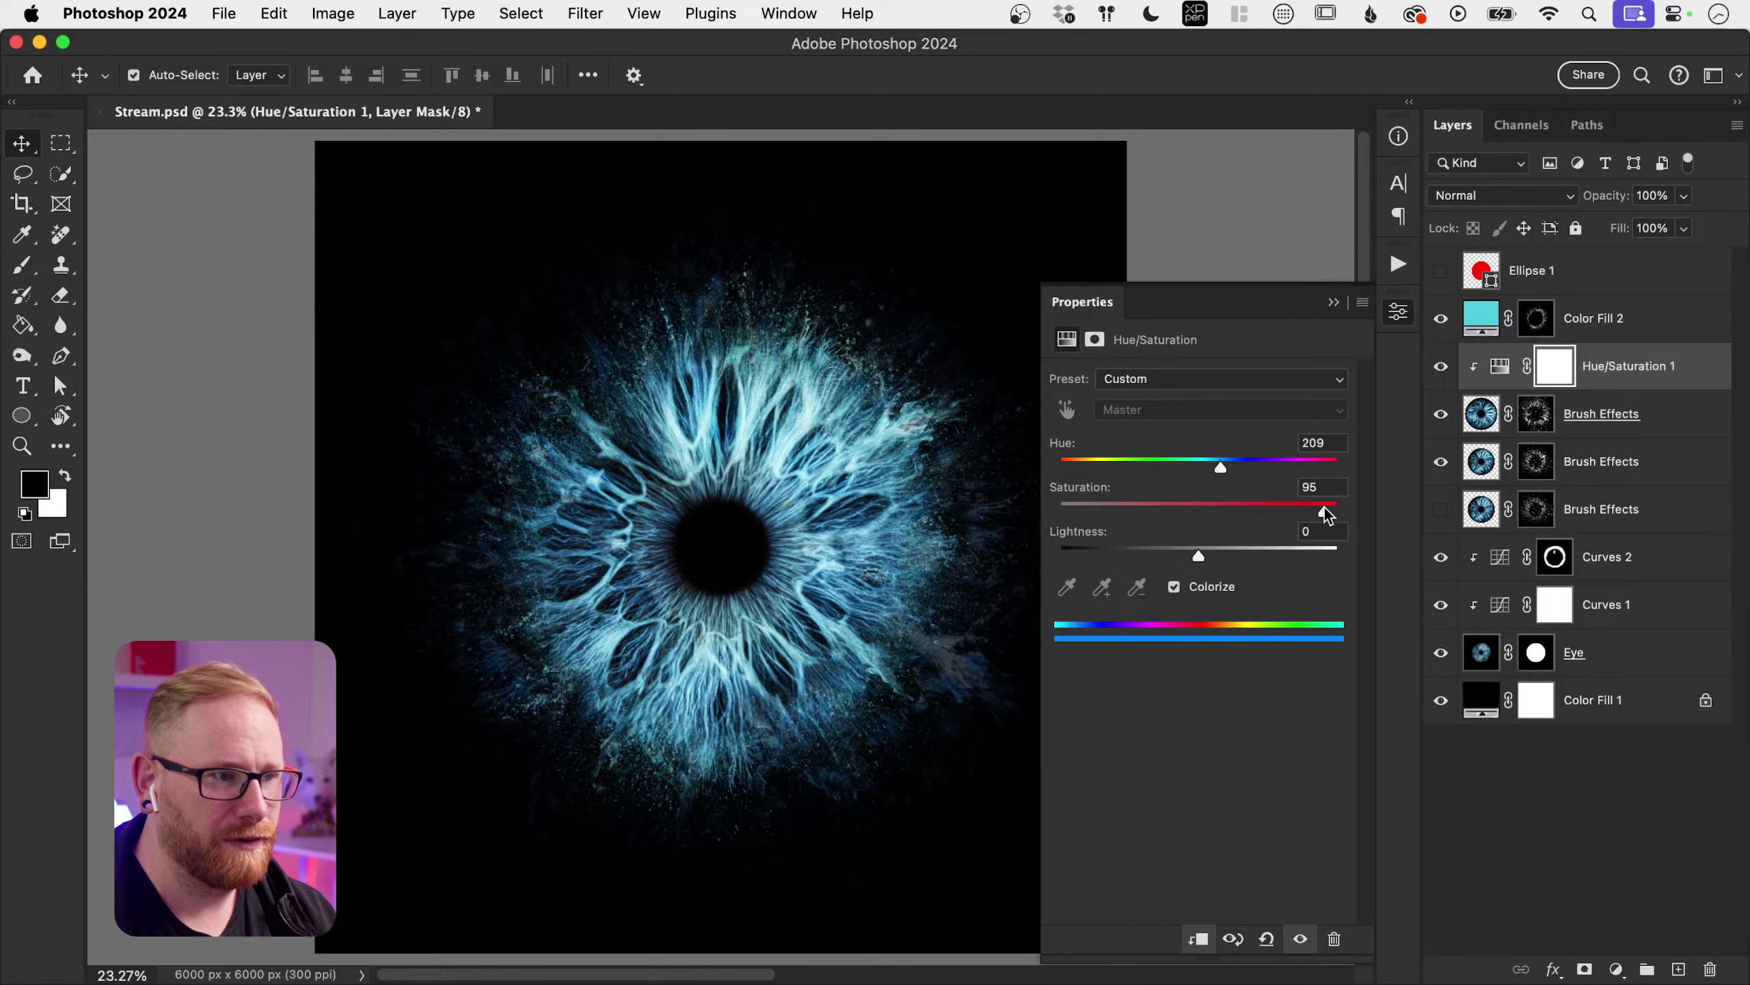
pyautogui.moveTo(1198, 555)
pyautogui.mouseDown()
pyautogui.moveTo(1276, 554)
pyautogui.moveTo(1176, 543)
pyautogui.mouseUp()
pyautogui.moveTo(1218, 462); pyautogui.dragTo(1214, 464)
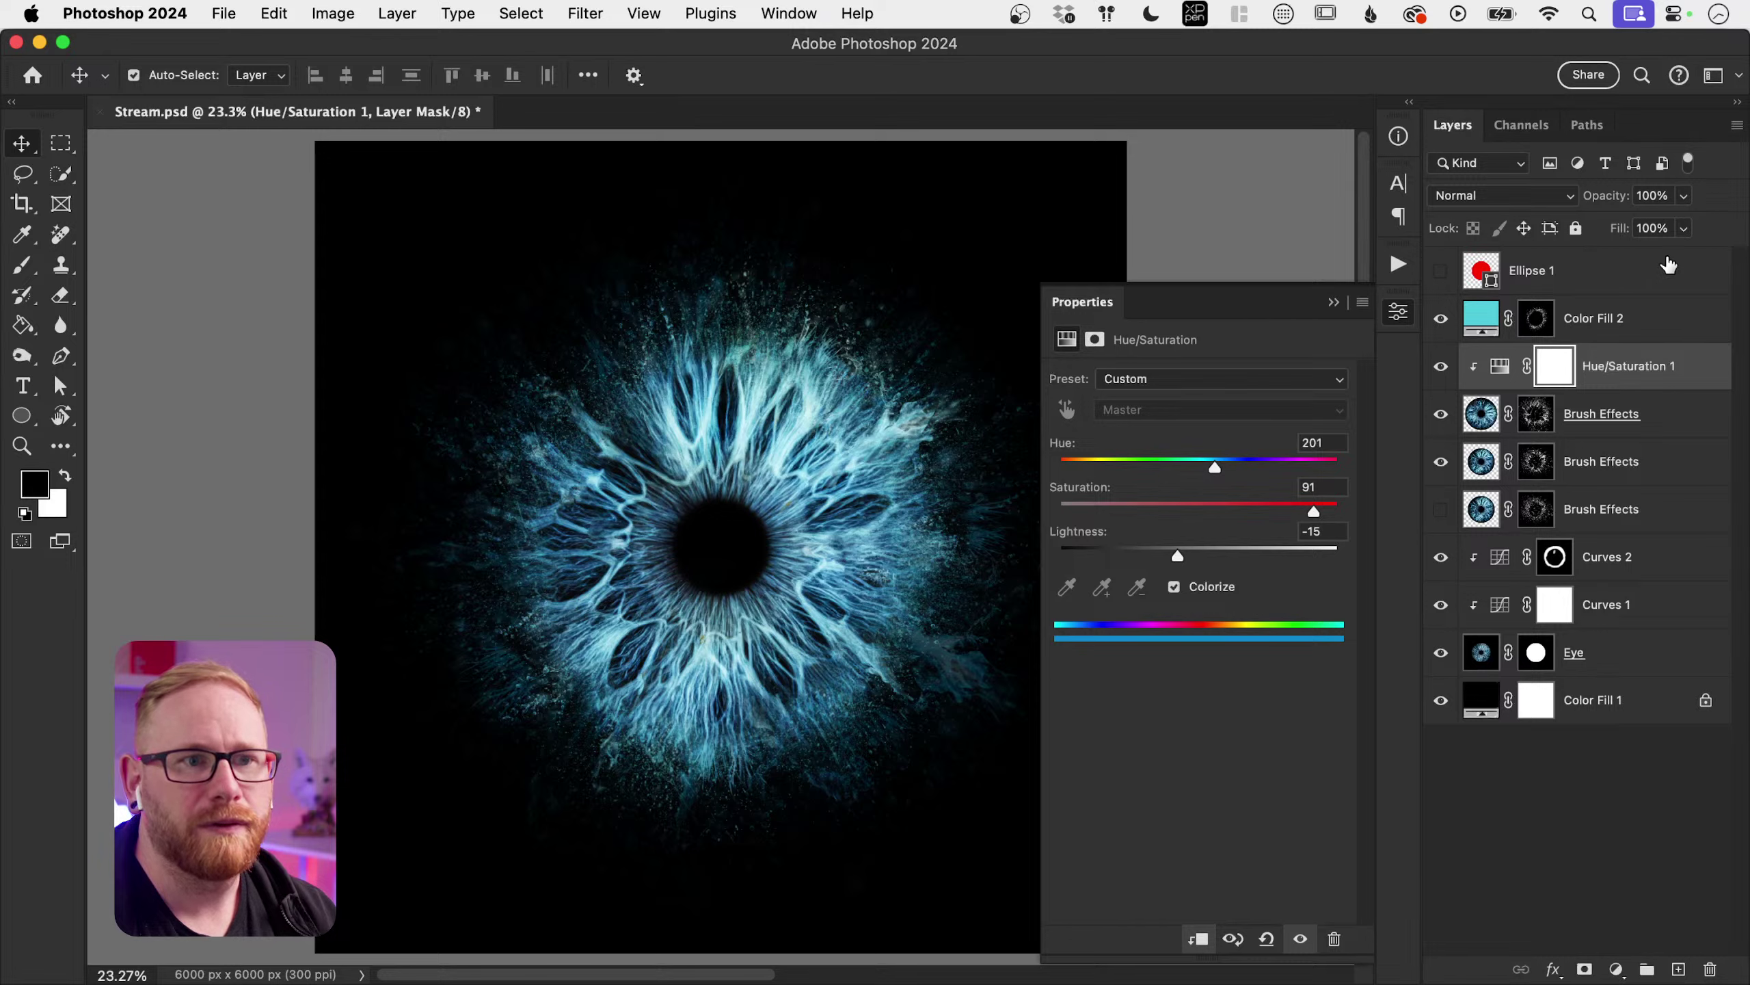
# Step: Set the topmost Brush Effects layer's opacity to 20% and toggle its visibility repeatedly to compare the faint outer splatter
pyautogui.click(1621, 414)
pyautogui.press('2')
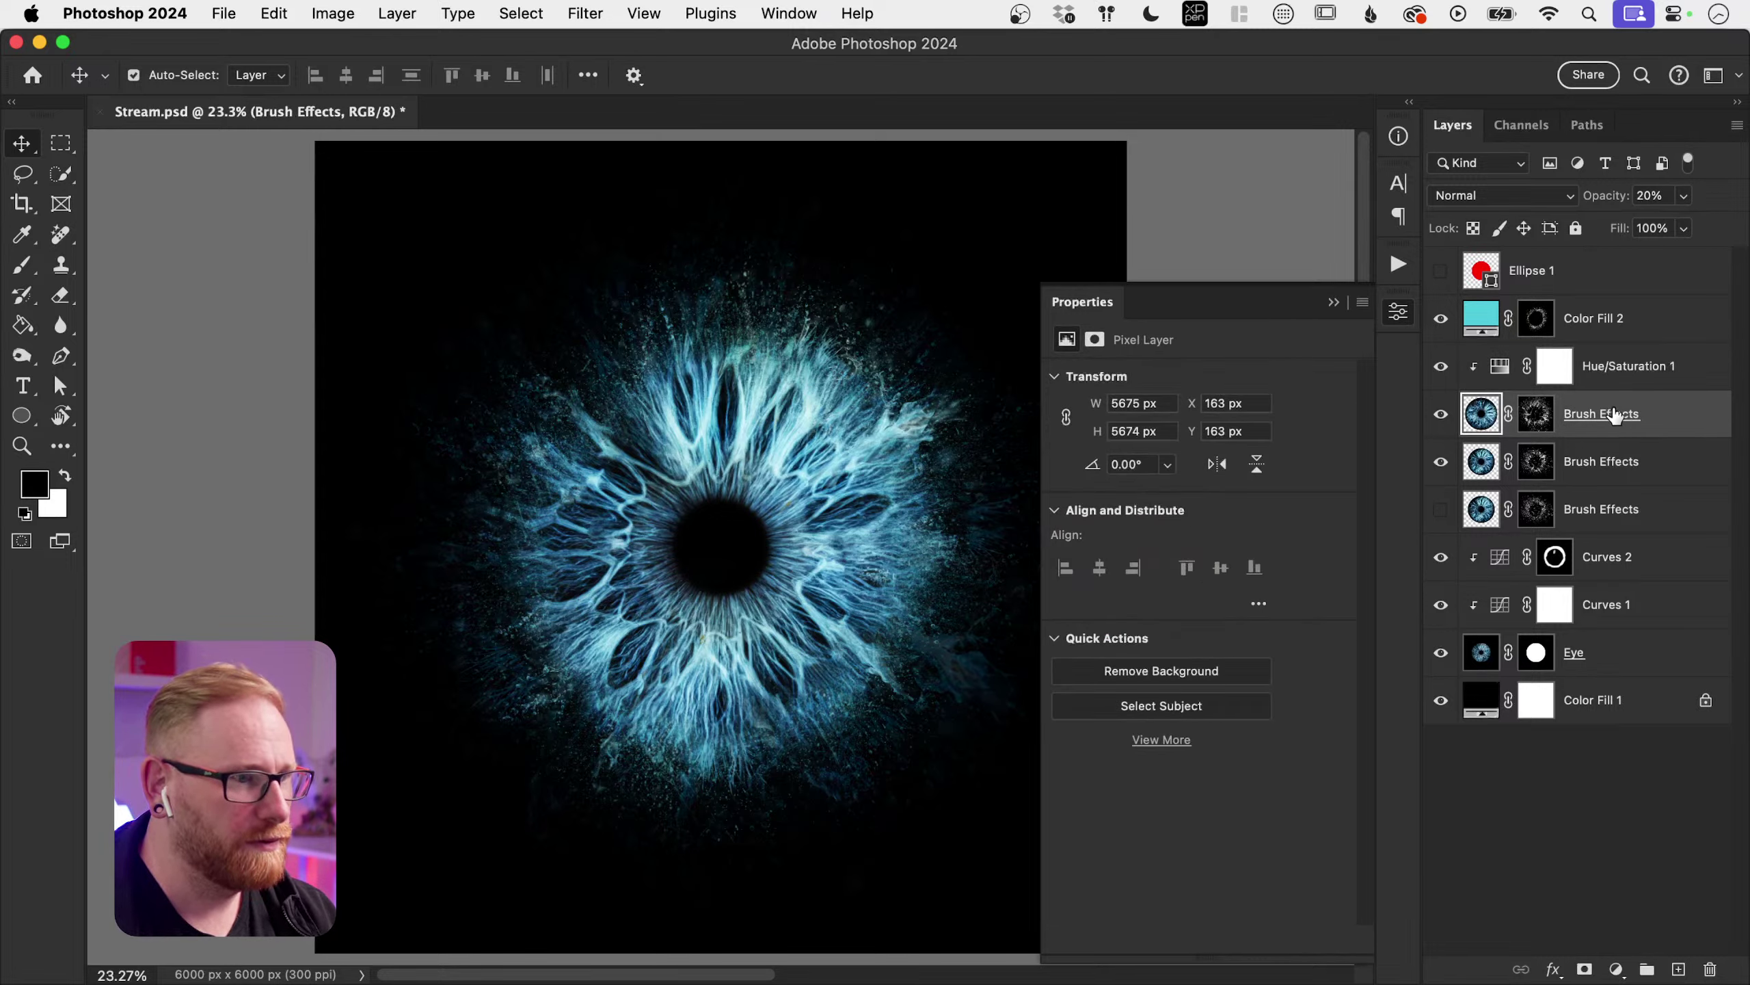
pyautogui.click(1441, 415)
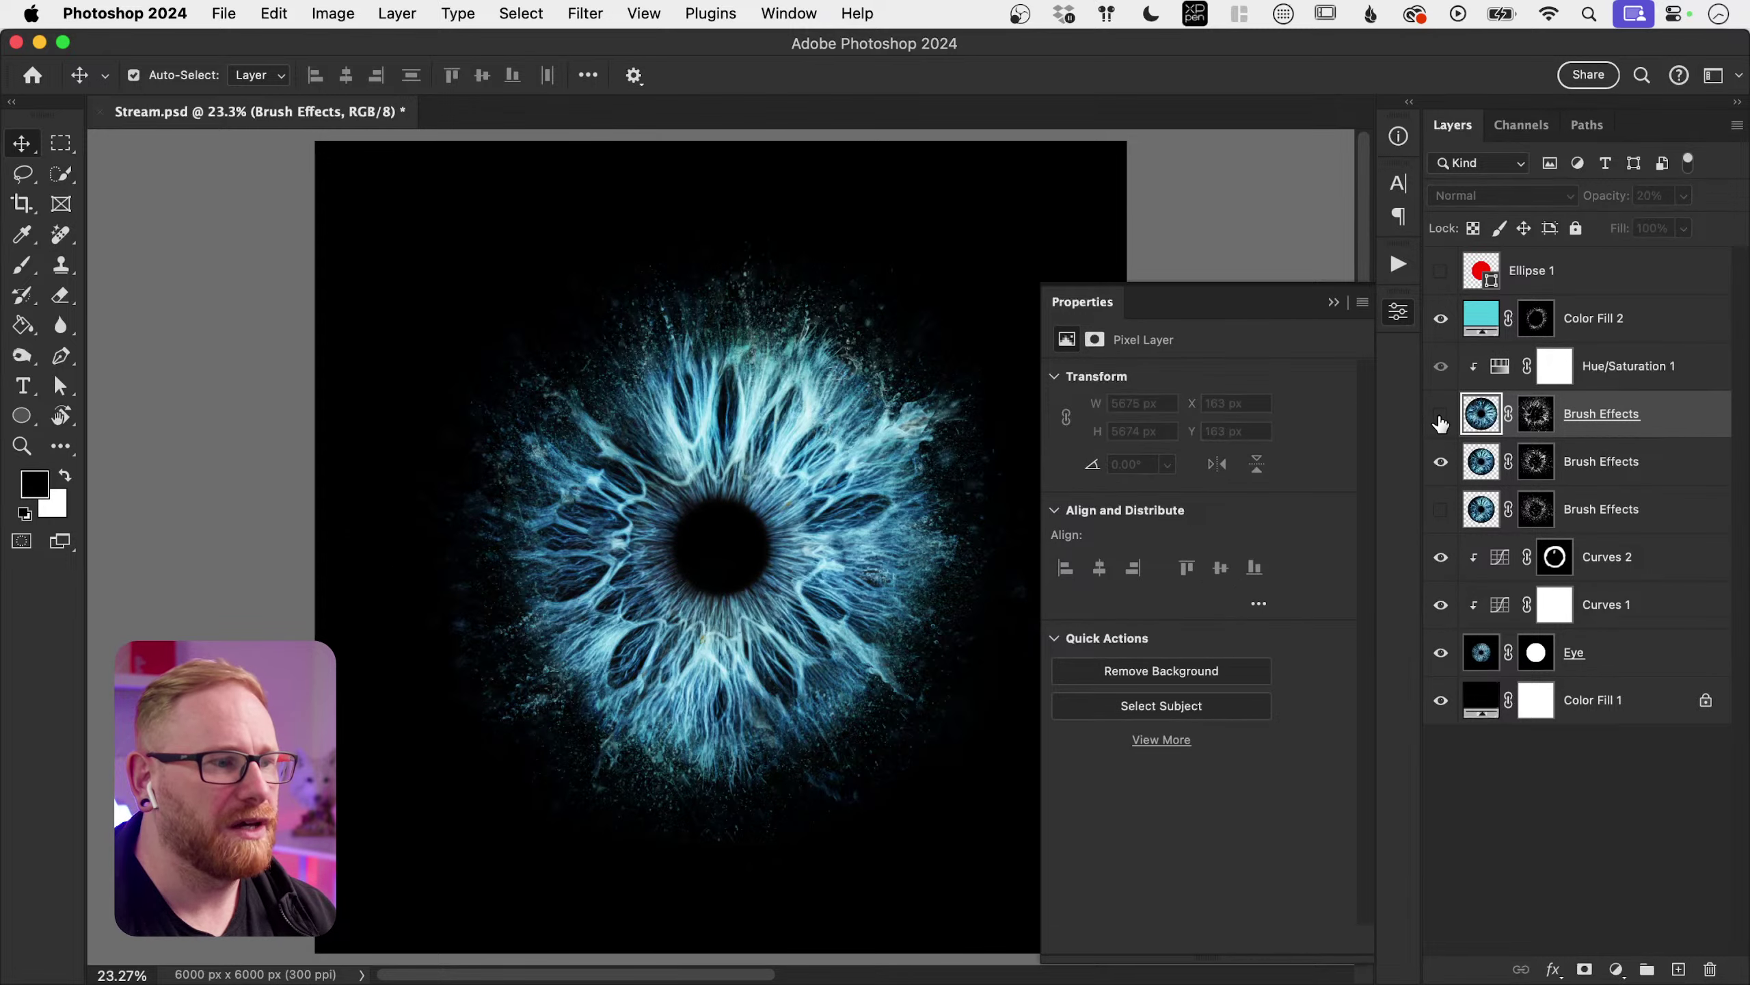
pyautogui.click(1440, 416)
pyautogui.click(1440, 416)
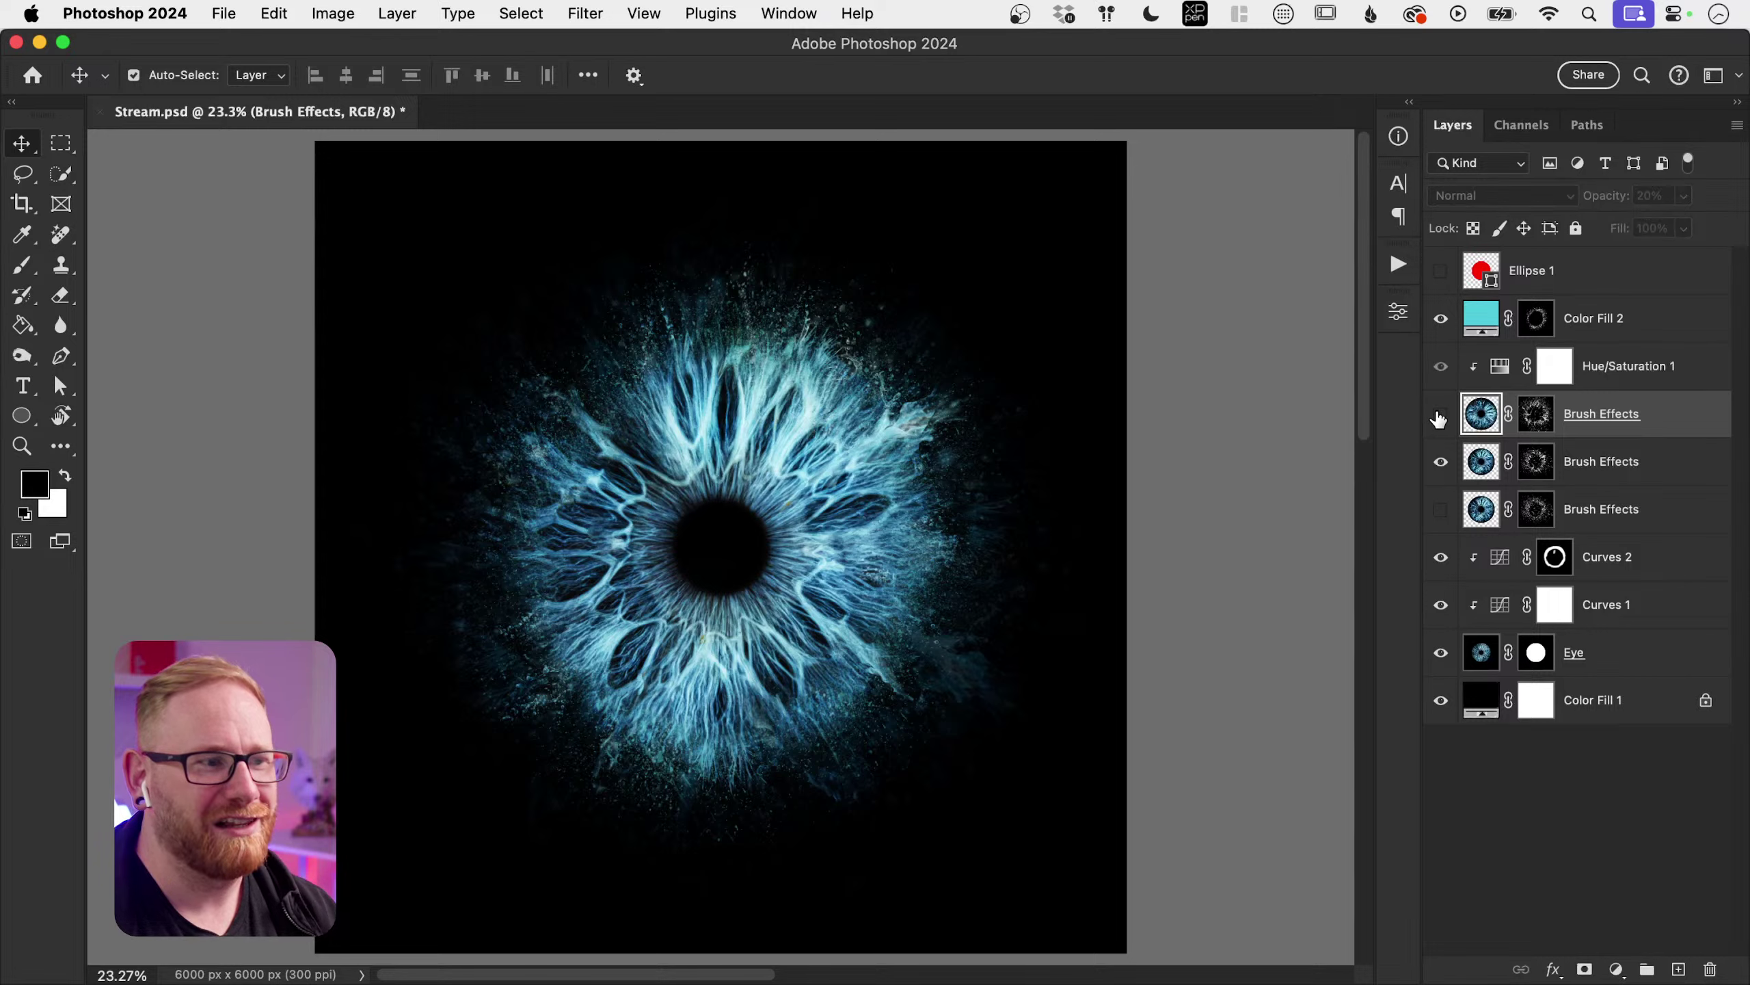
pyautogui.click(1440, 417)
pyautogui.click(1441, 417)
pyautogui.click(1441, 417)
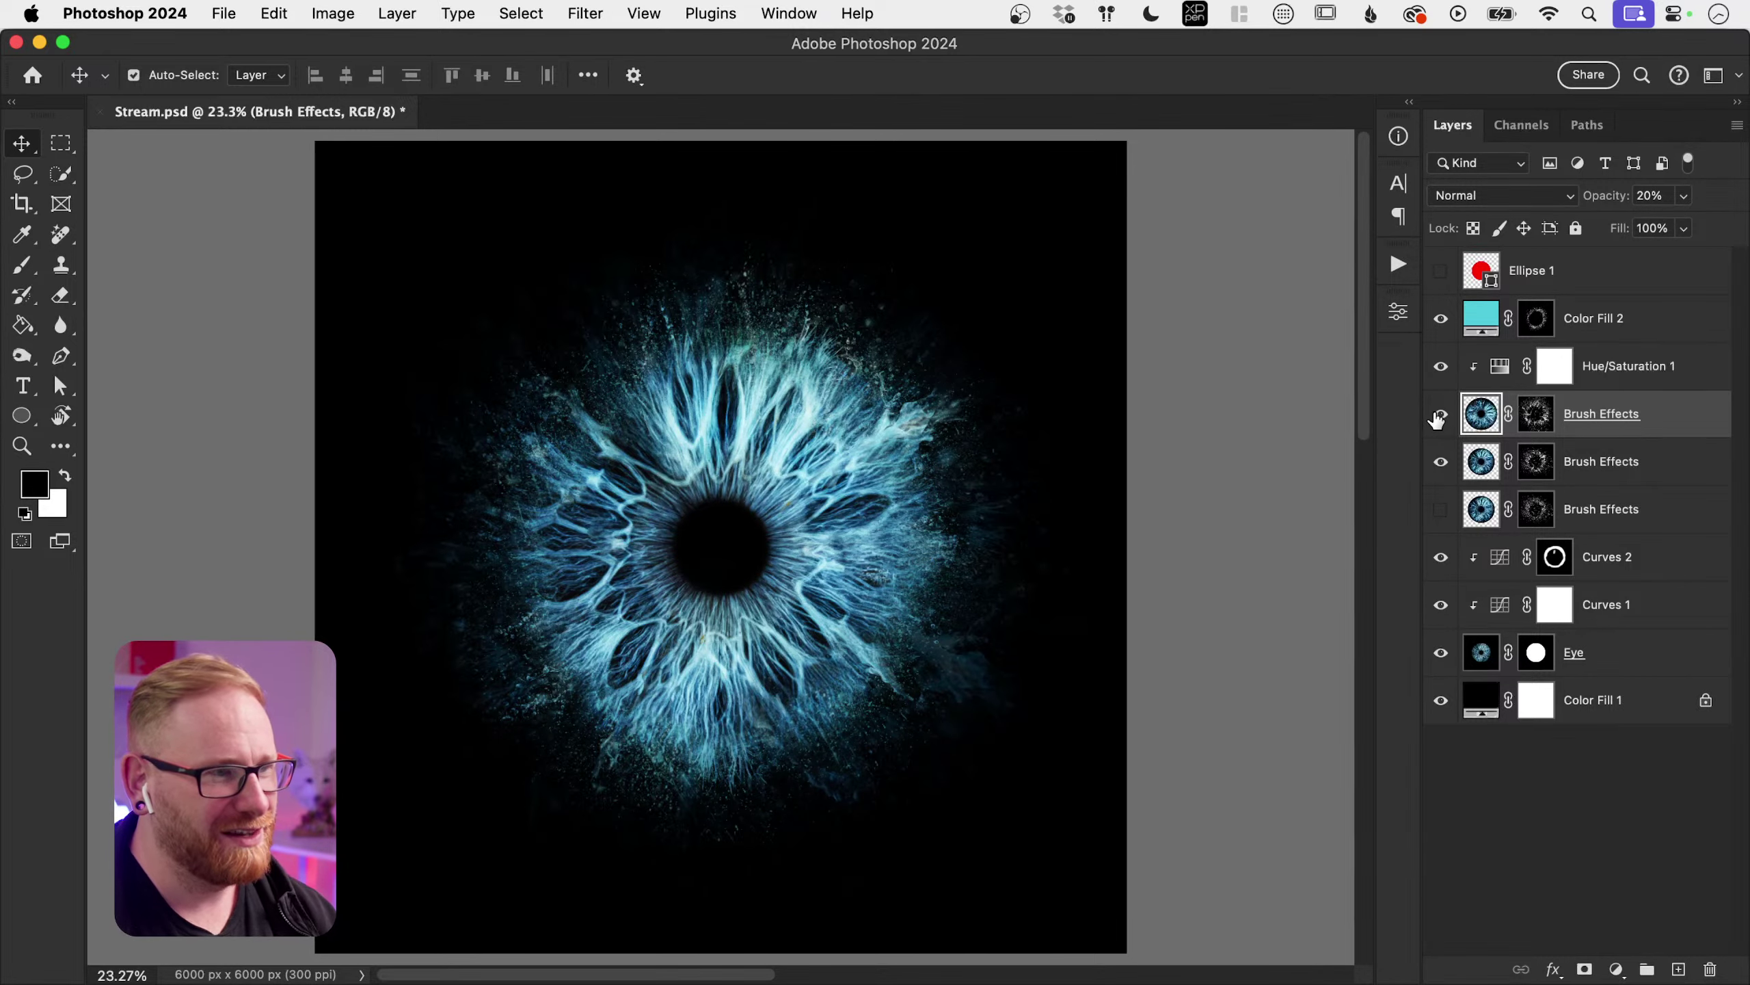
pyautogui.click(1441, 416)
pyautogui.click(1441, 417)
# Step: Enlarge the topmost Brush Effects layer about its centre beyond the canvas's side edges and set its opacity to 30%
pyautogui.hotkey('ctrl', 't')
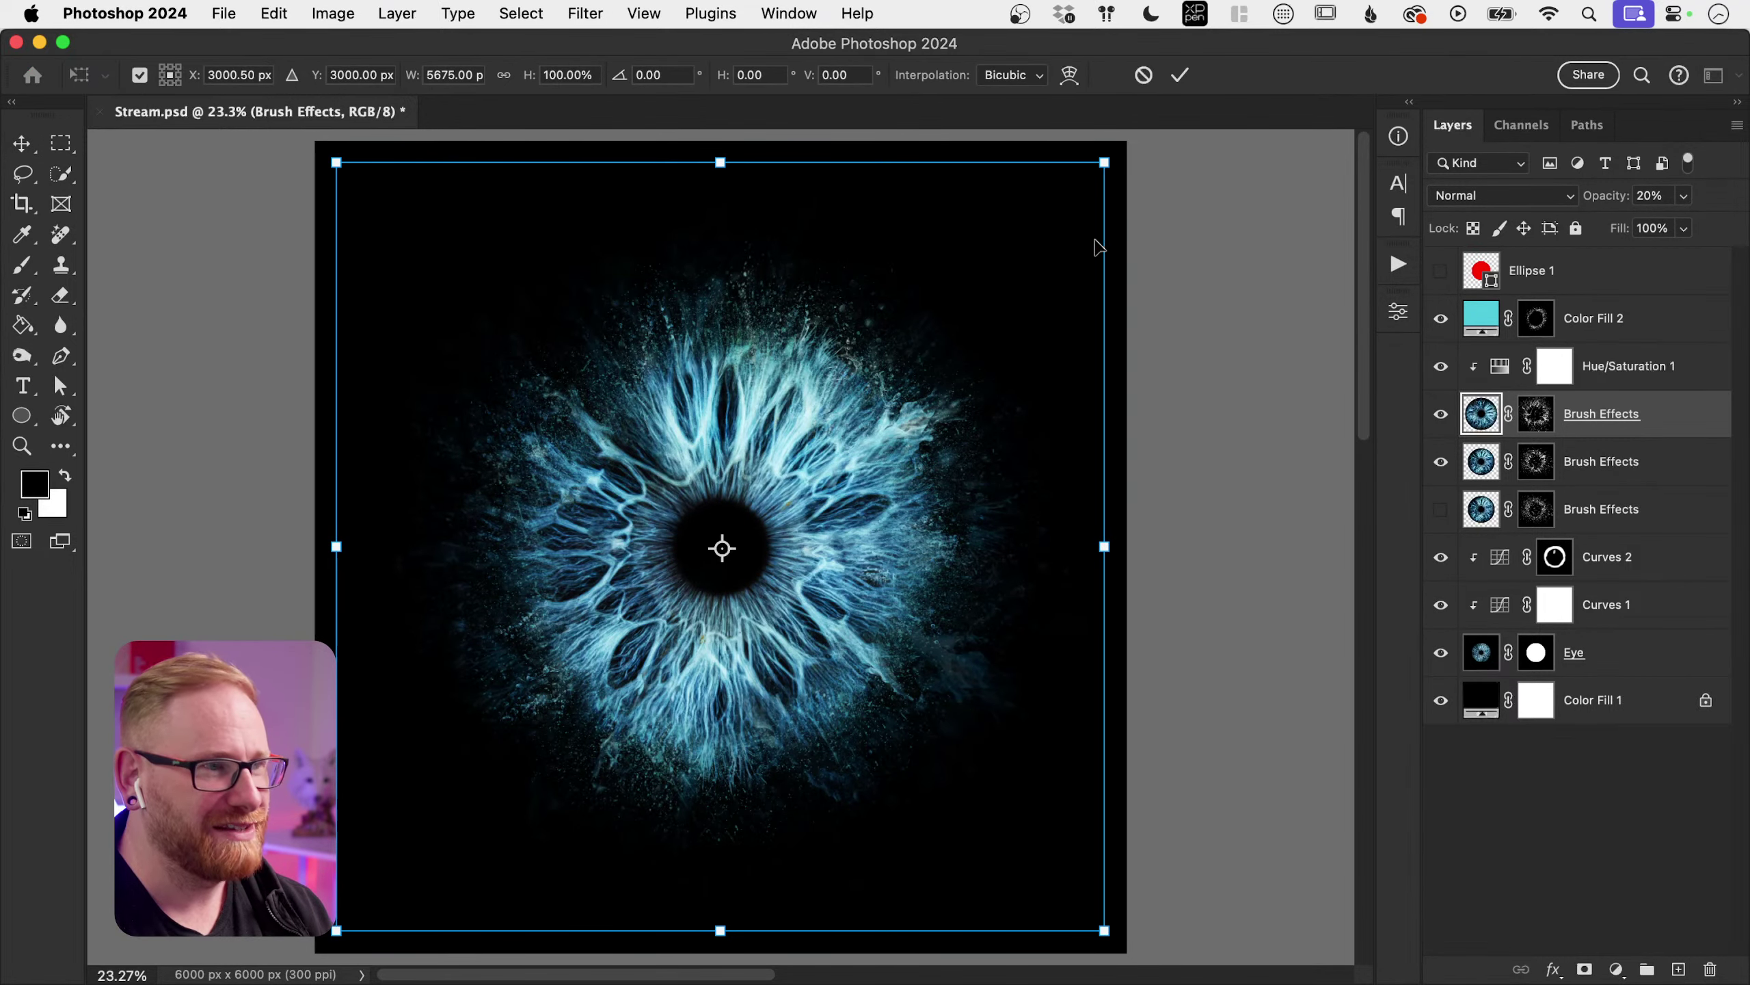
pyautogui.hotkey('ctrl', '-')
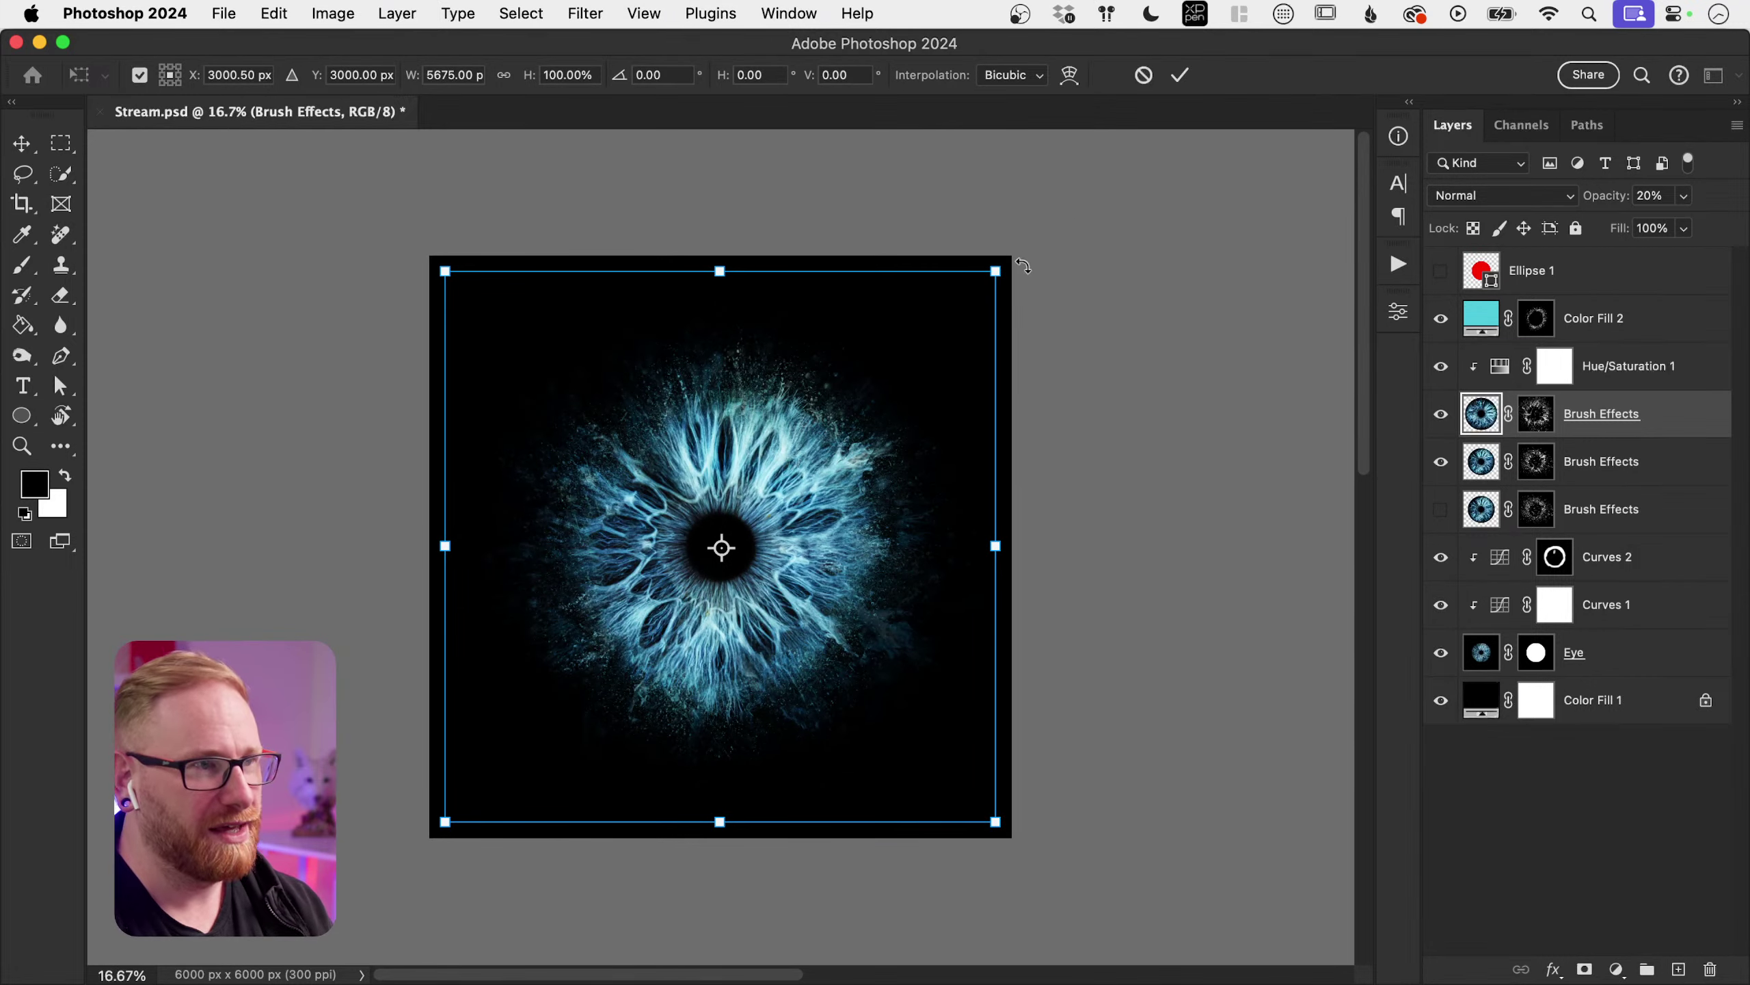
pyautogui.moveTo(997, 271)
pyautogui.mouseDown()
pyautogui.moveTo(1110, 160)
pyautogui.moveTo(1059, 234)
pyautogui.mouseUp()
pyautogui.press('Return')
pyautogui.press('3')
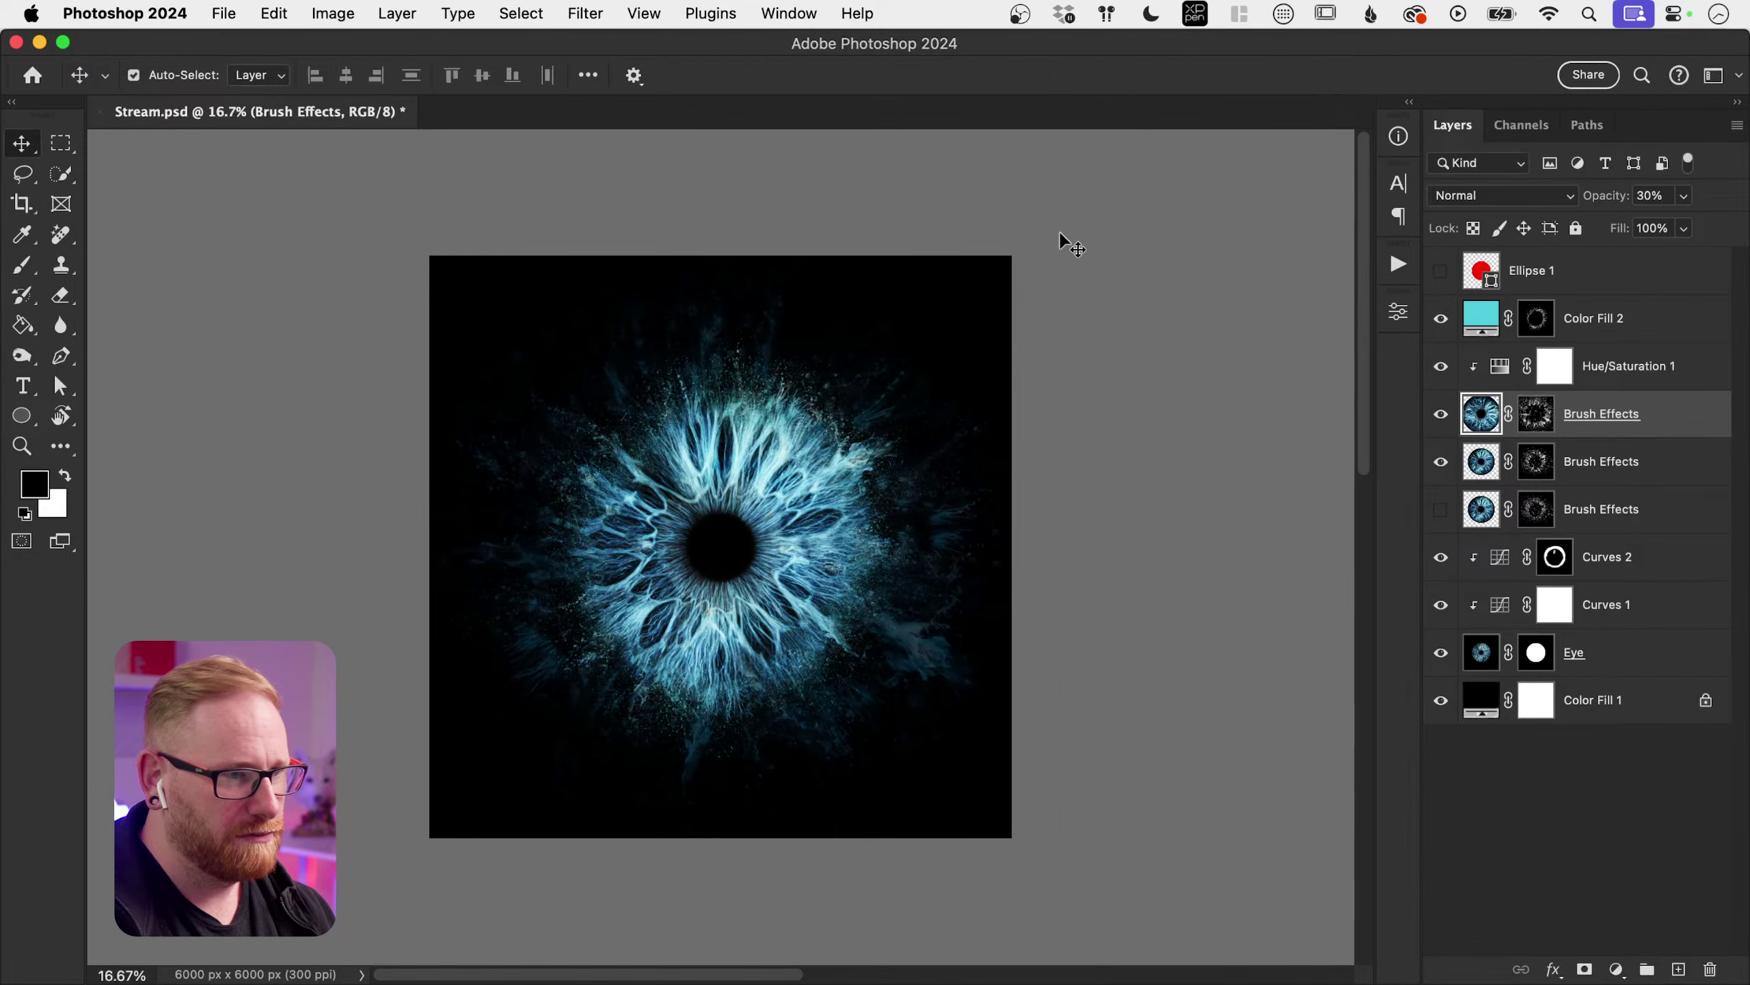
# Step: Paint black on the topmost Brush Effects layer's mask with a large soft brush, up to 2100 px, to fade the outermost splatter
pyautogui.click(1536, 413)
pyautogui.press('b')
pyautogui.press(']')
pyautogui.press(']')
pyautogui.press(']')
pyautogui.press(']')
pyautogui.press(']')
pyautogui.press(']')
pyautogui.press(']')
pyautogui.press(']')
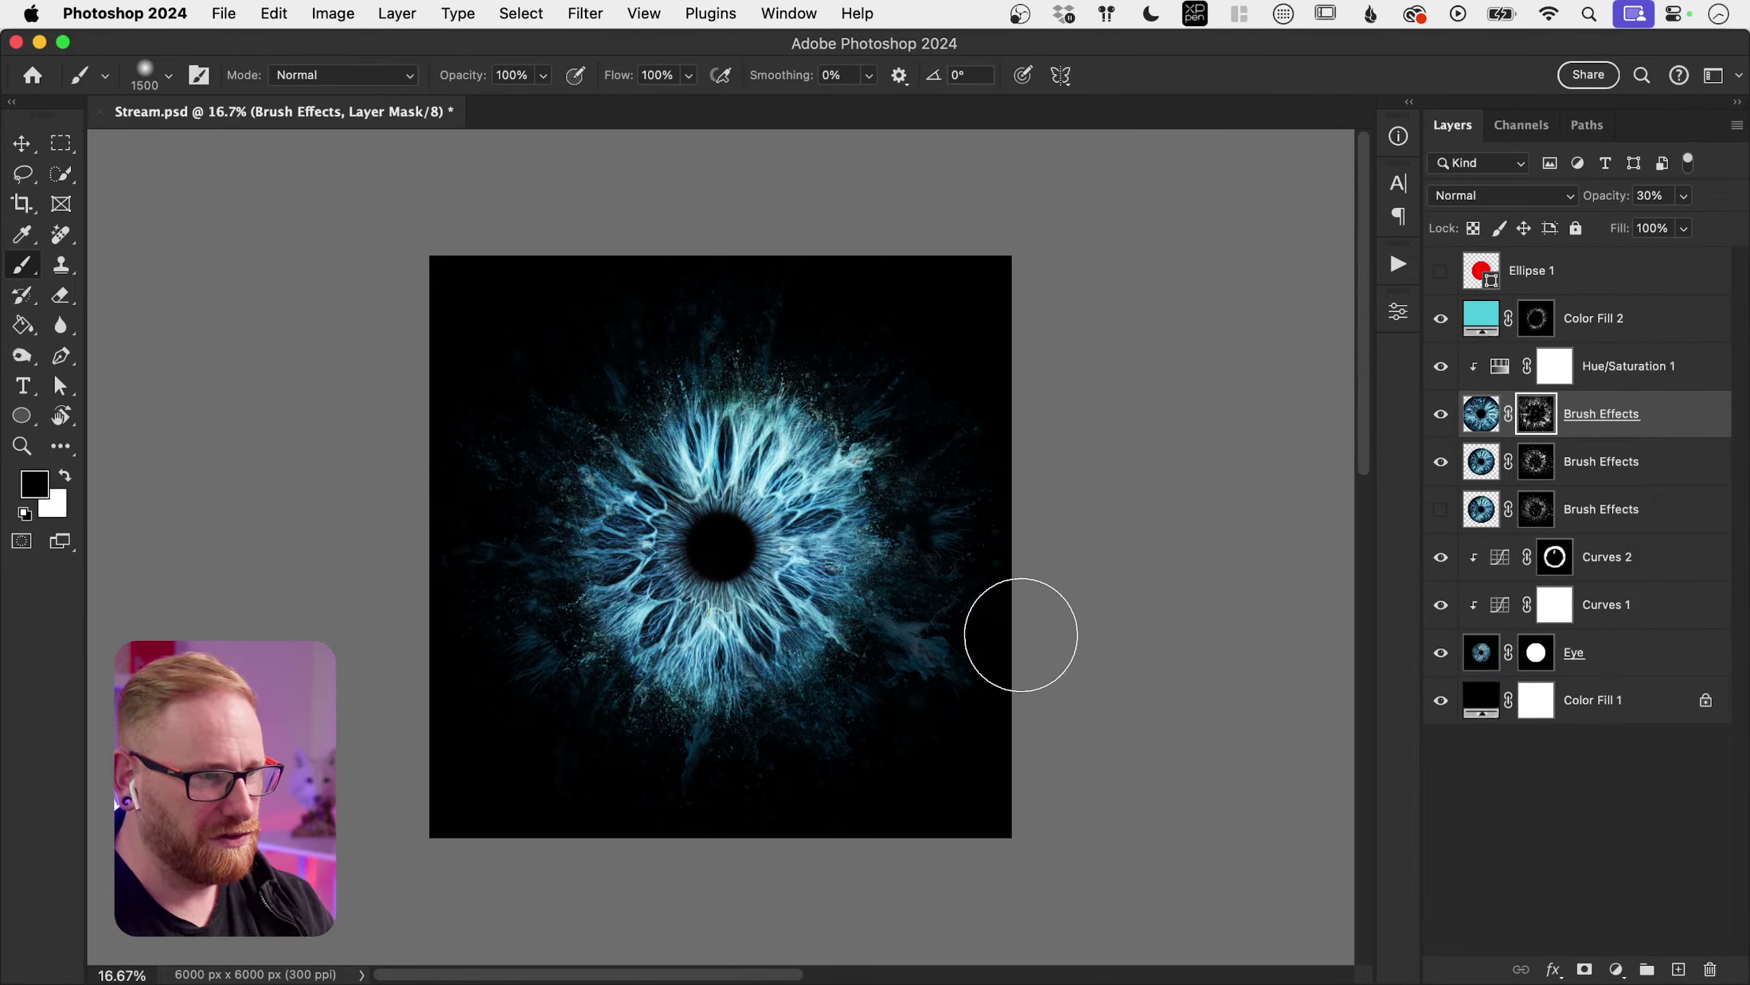
pyautogui.press(']')
pyautogui.press(']')
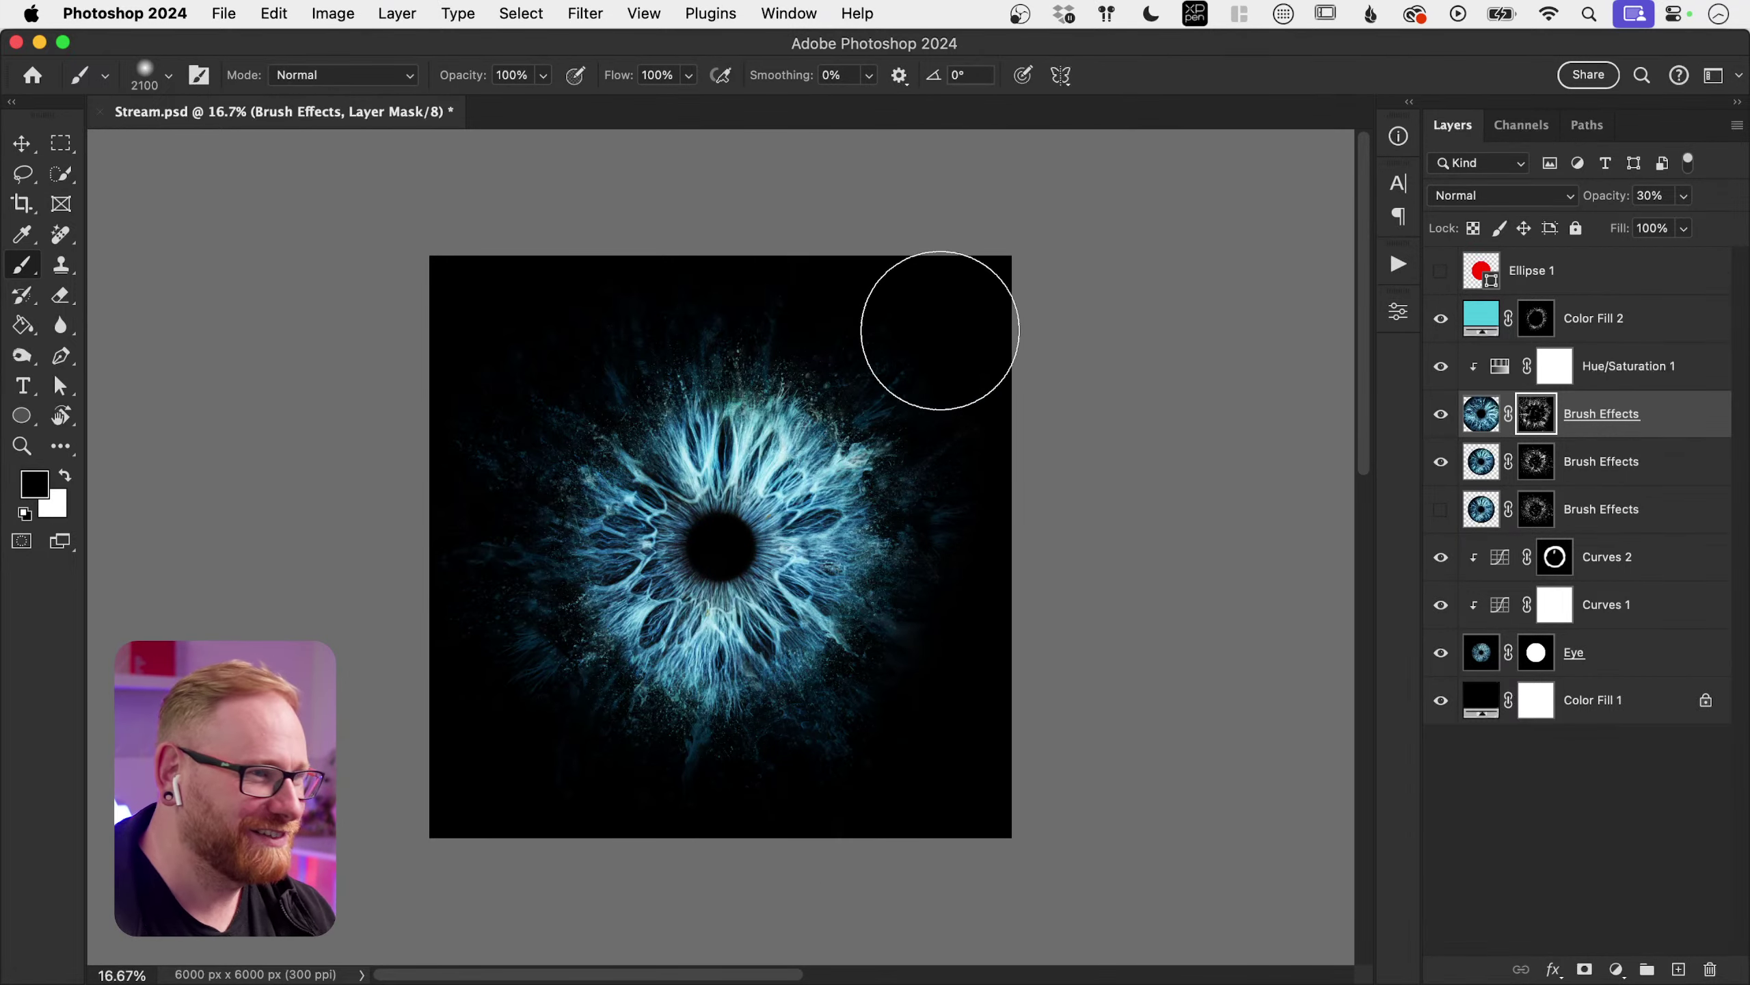
pyautogui.press('v')
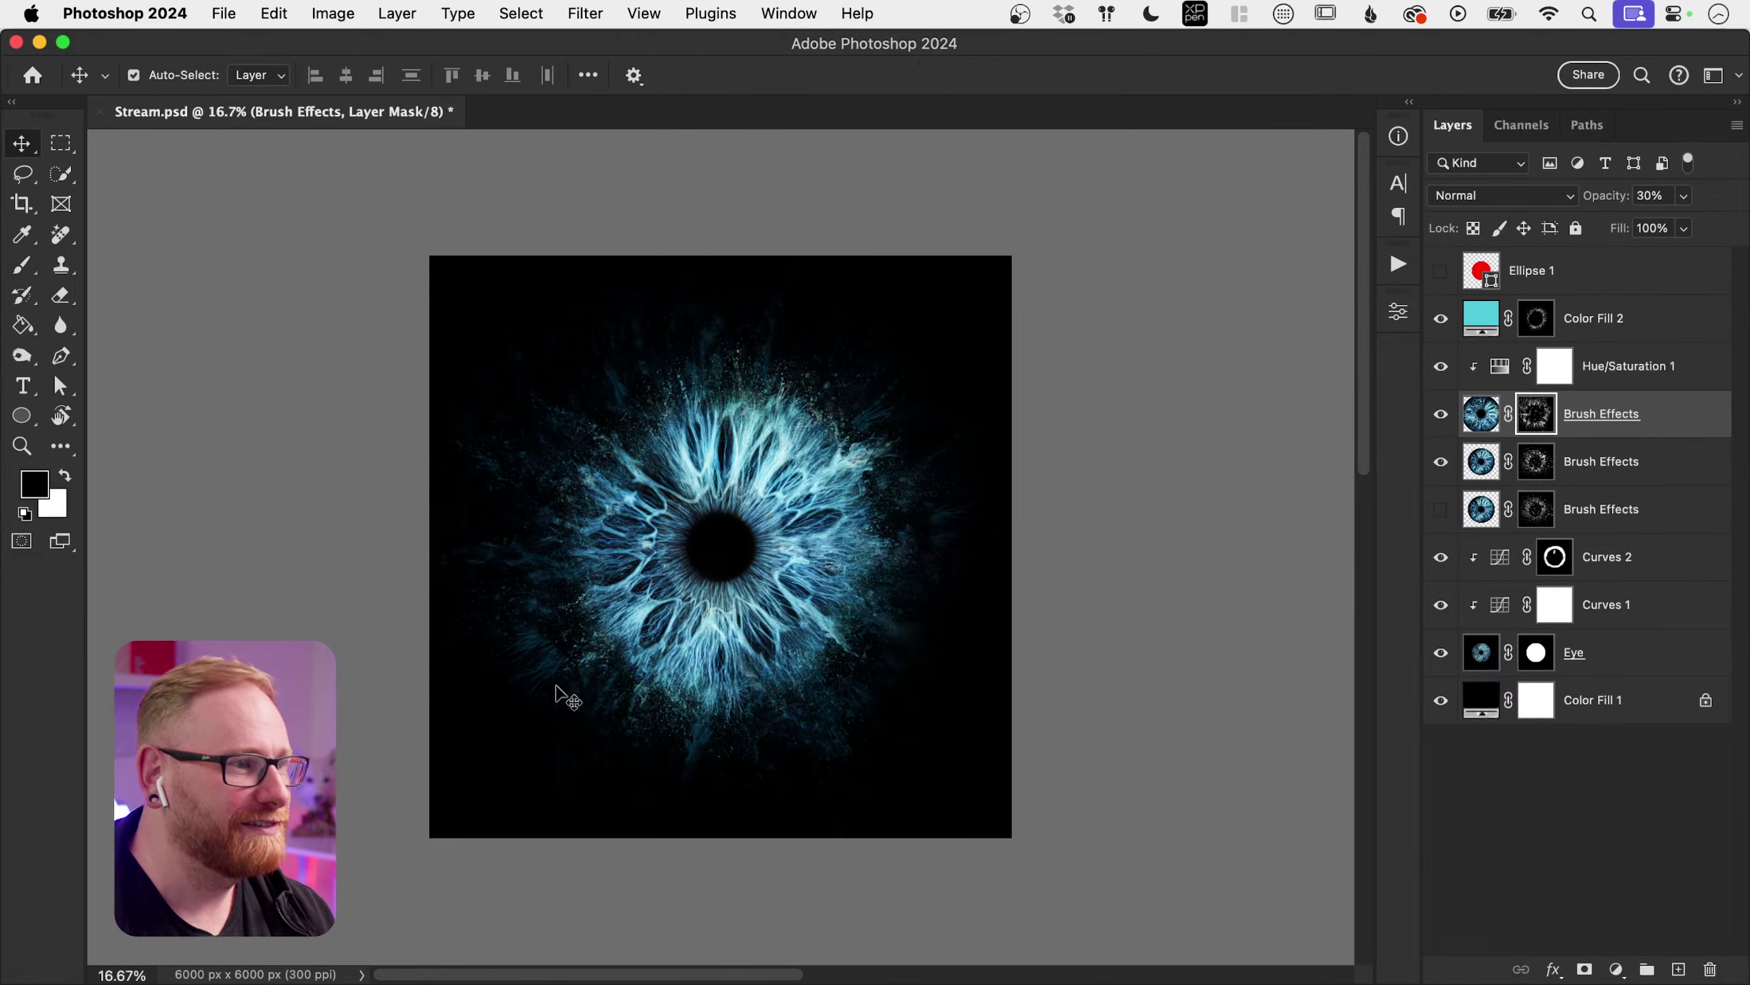
# Step: Disable and re-enable the Eye layer's mask to compare, and save the document
pyautogui.click(1593, 424)
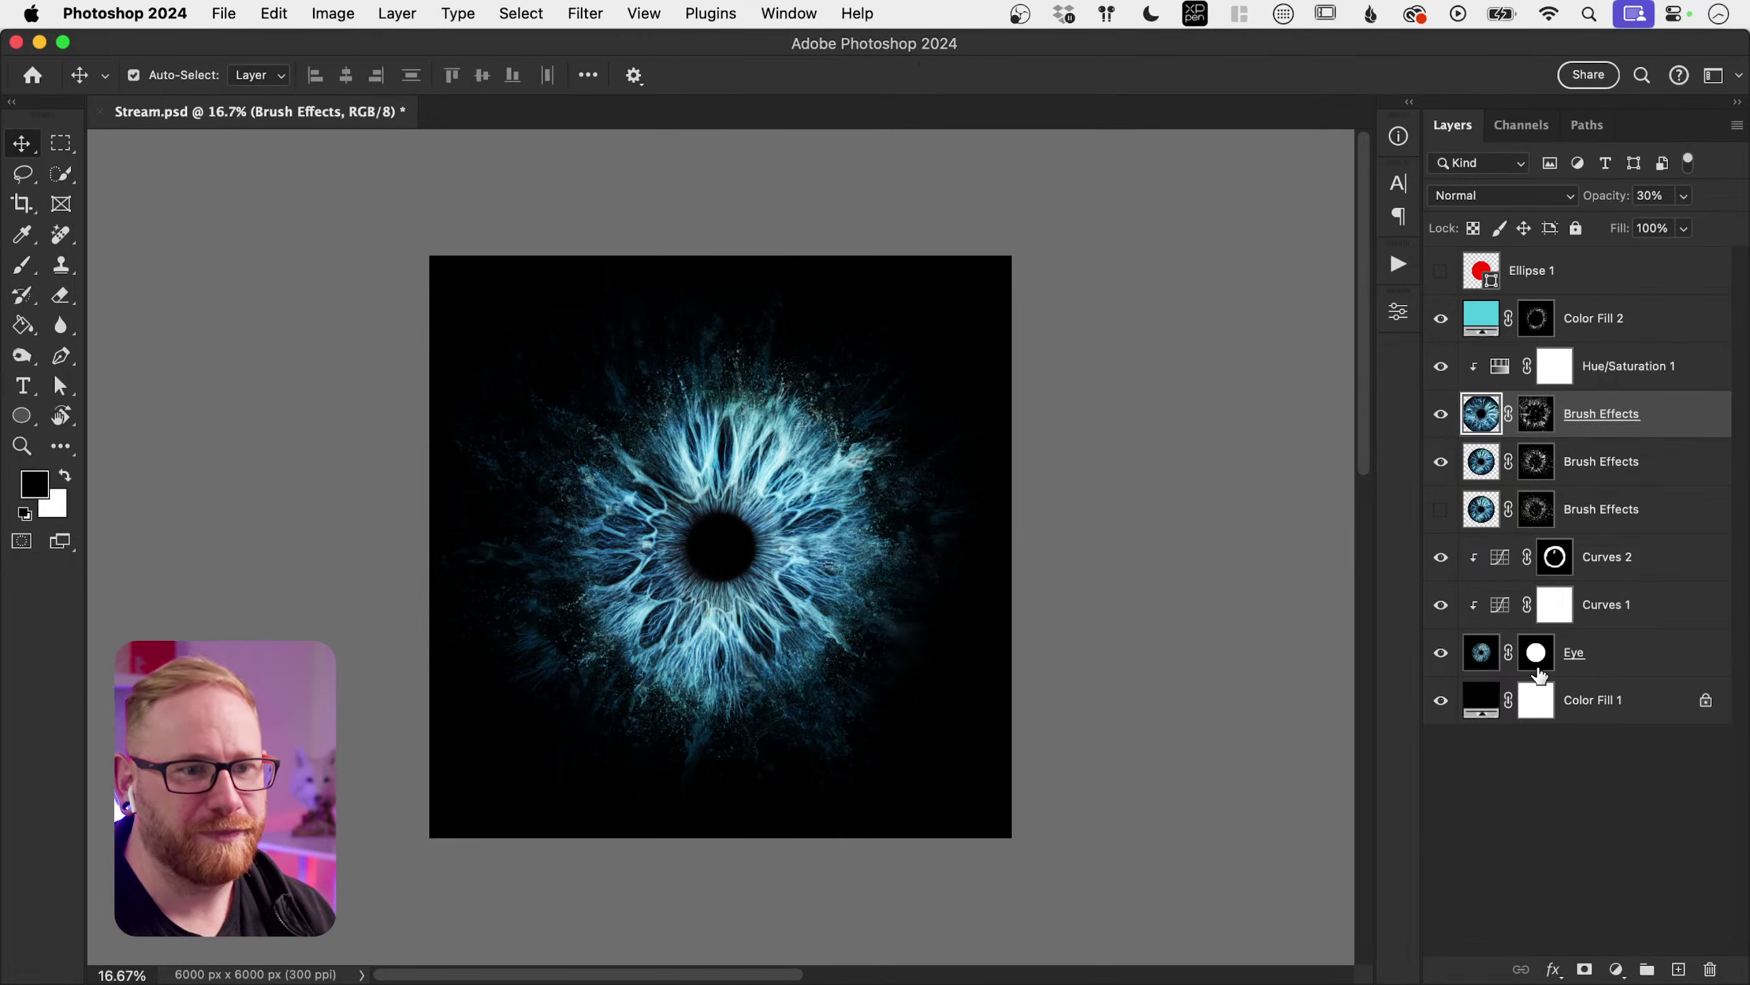
pyautogui.keyDown('shift'); pyautogui.click(1537, 656); pyautogui.keyUp('shift')
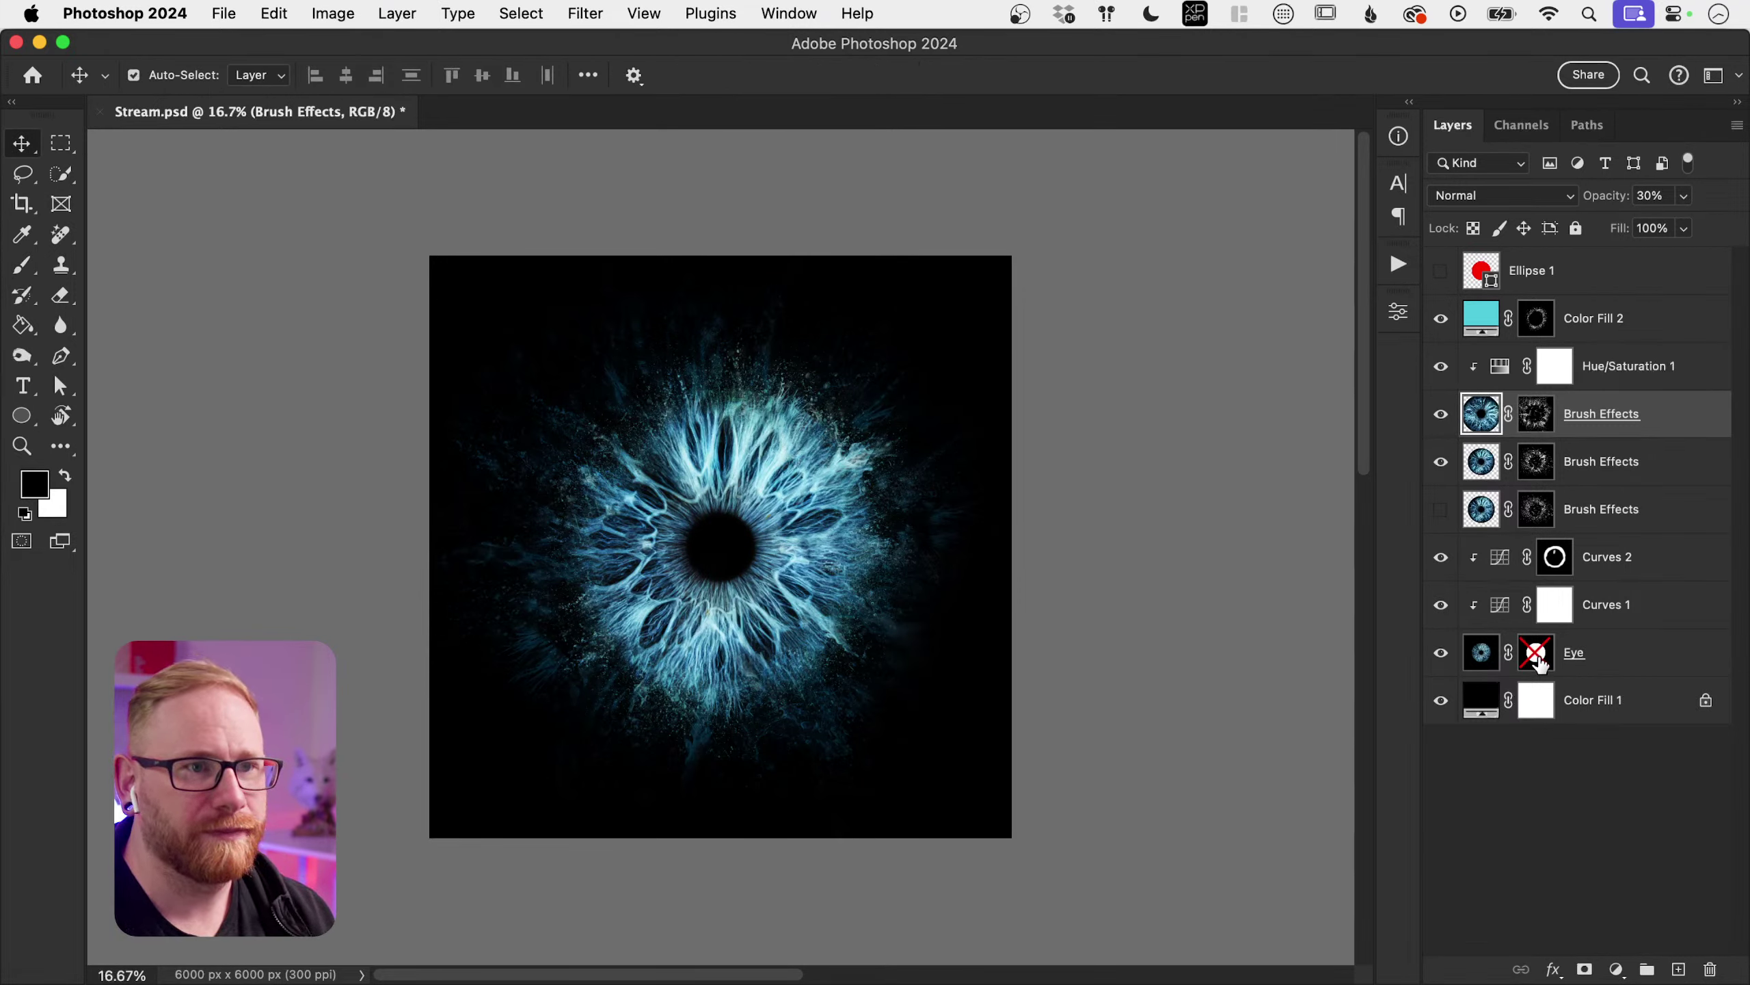
pyautogui.keyDown('shift'); pyautogui.click(1538, 659); pyautogui.keyUp('shift')
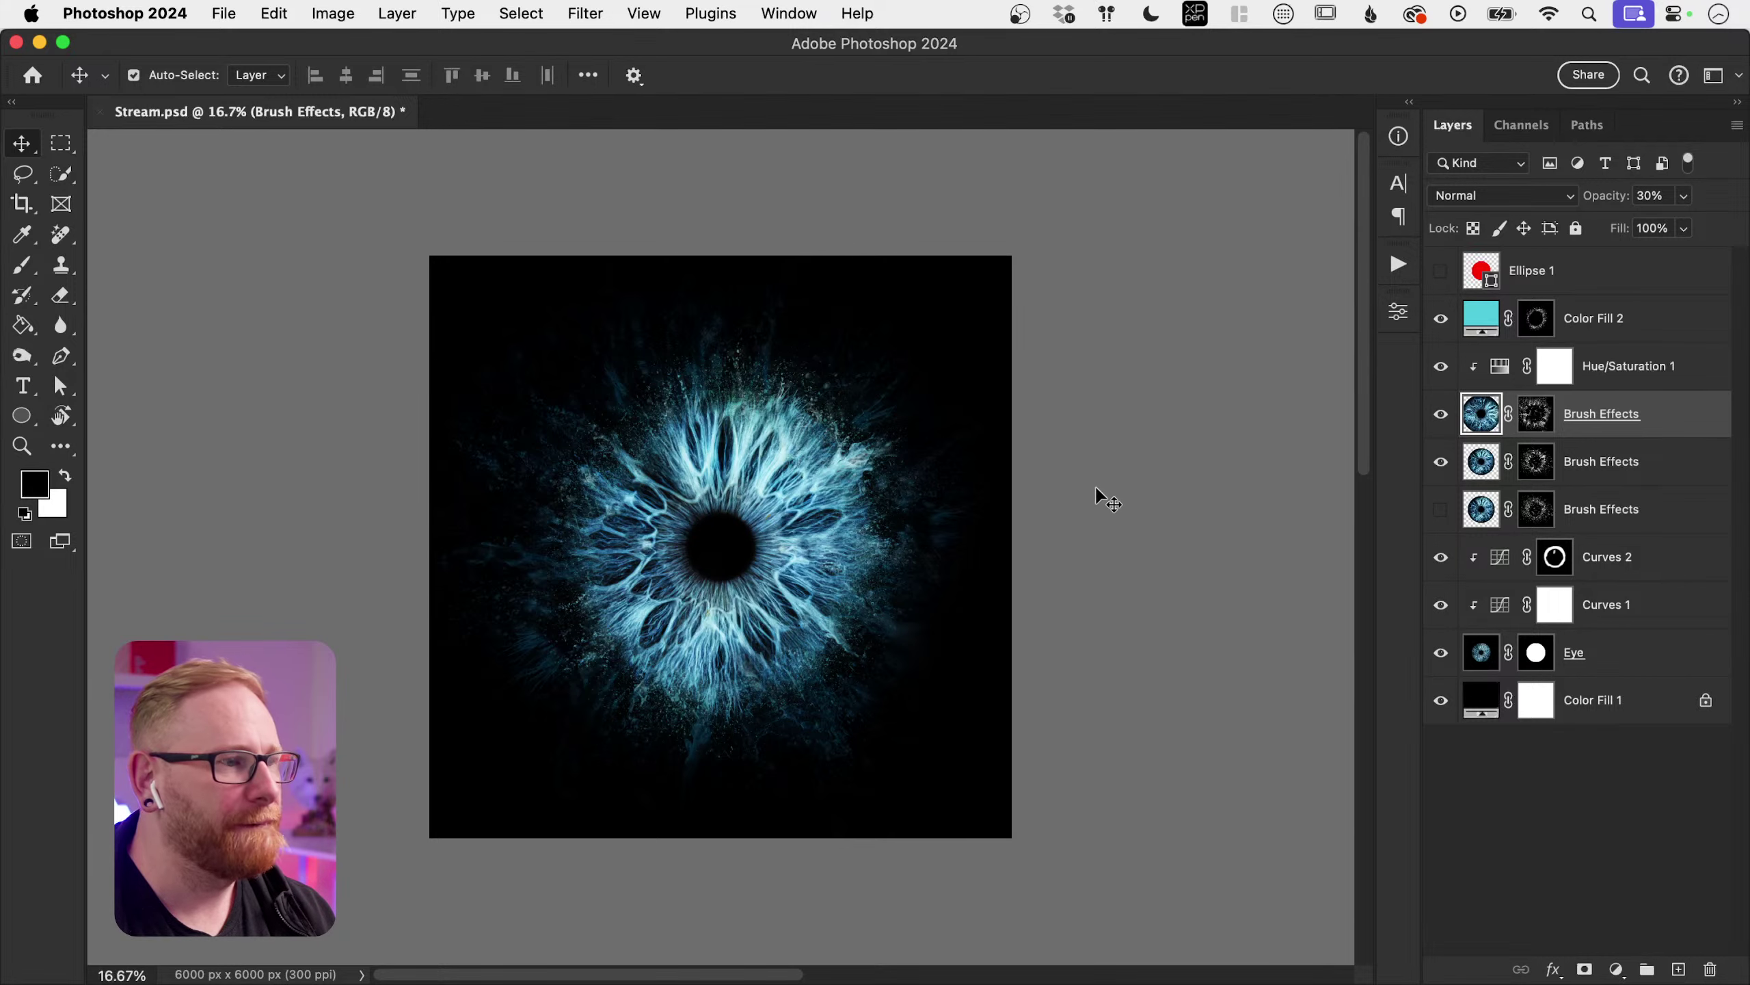
pyautogui.press('super+s')
pyautogui.press('super+equal')
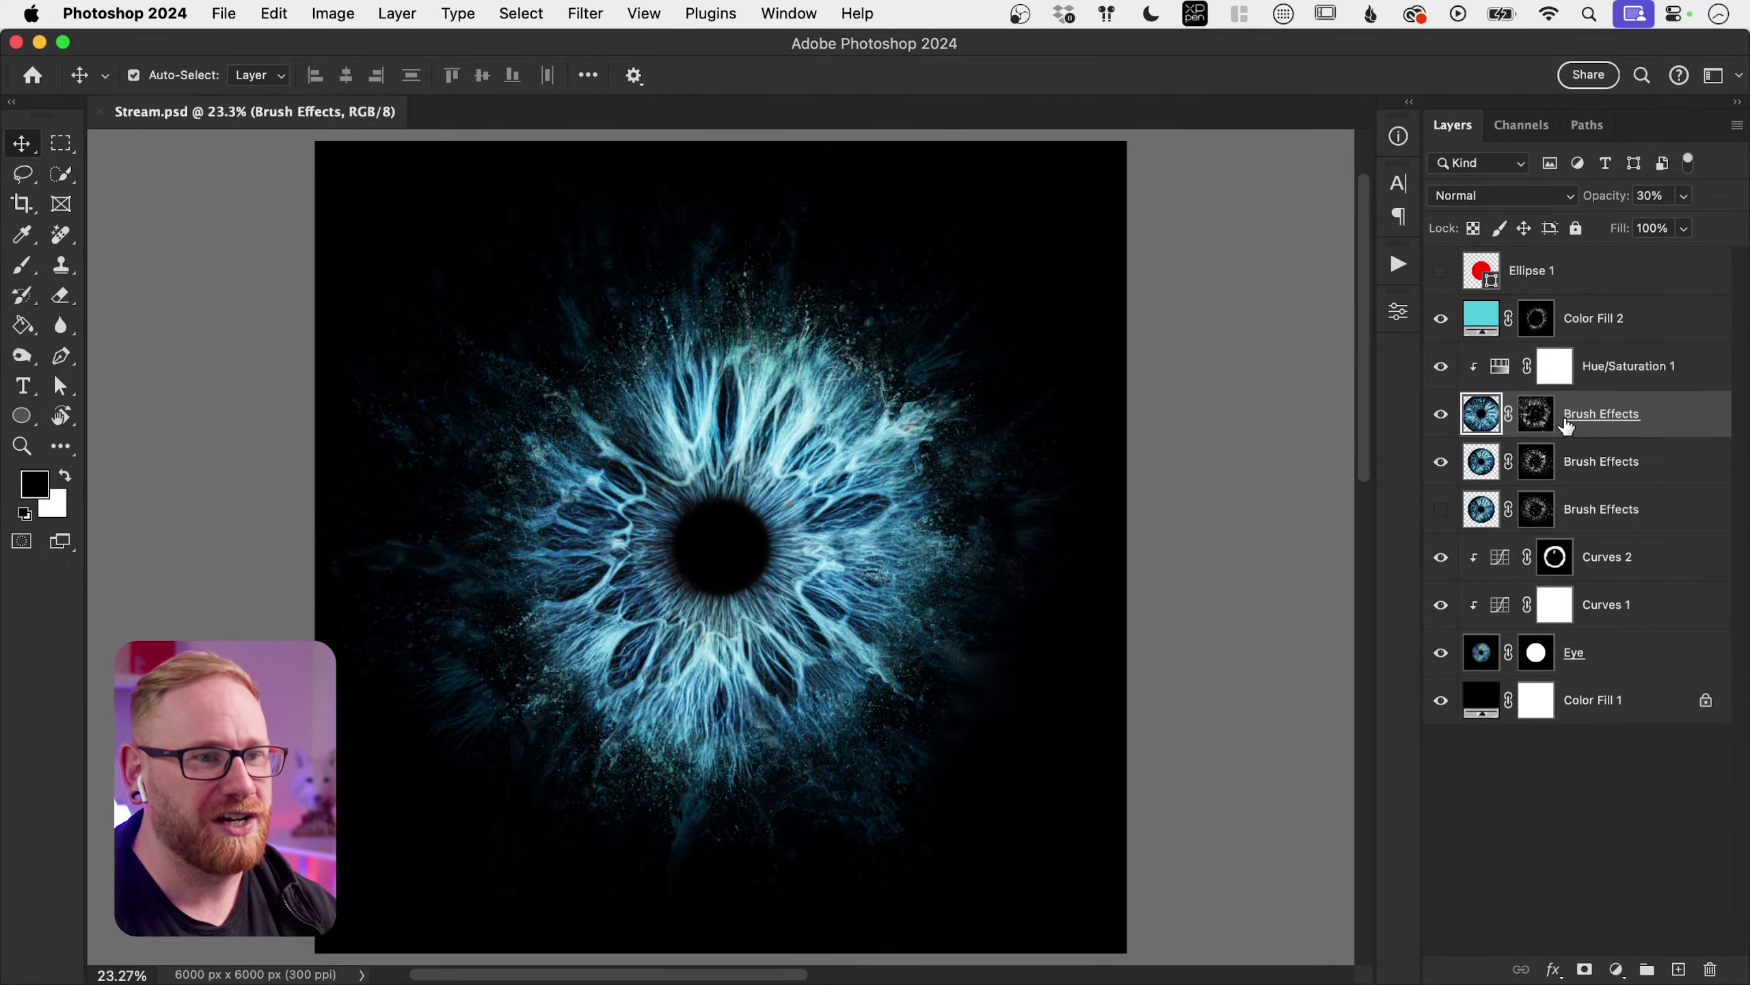
# Step: Duplicate the topmost Brush Effects layer above the Hue/Saturation adjustment and replace the copy's mask with a black one
pyautogui.click(1536, 417)
pyautogui.press('b')
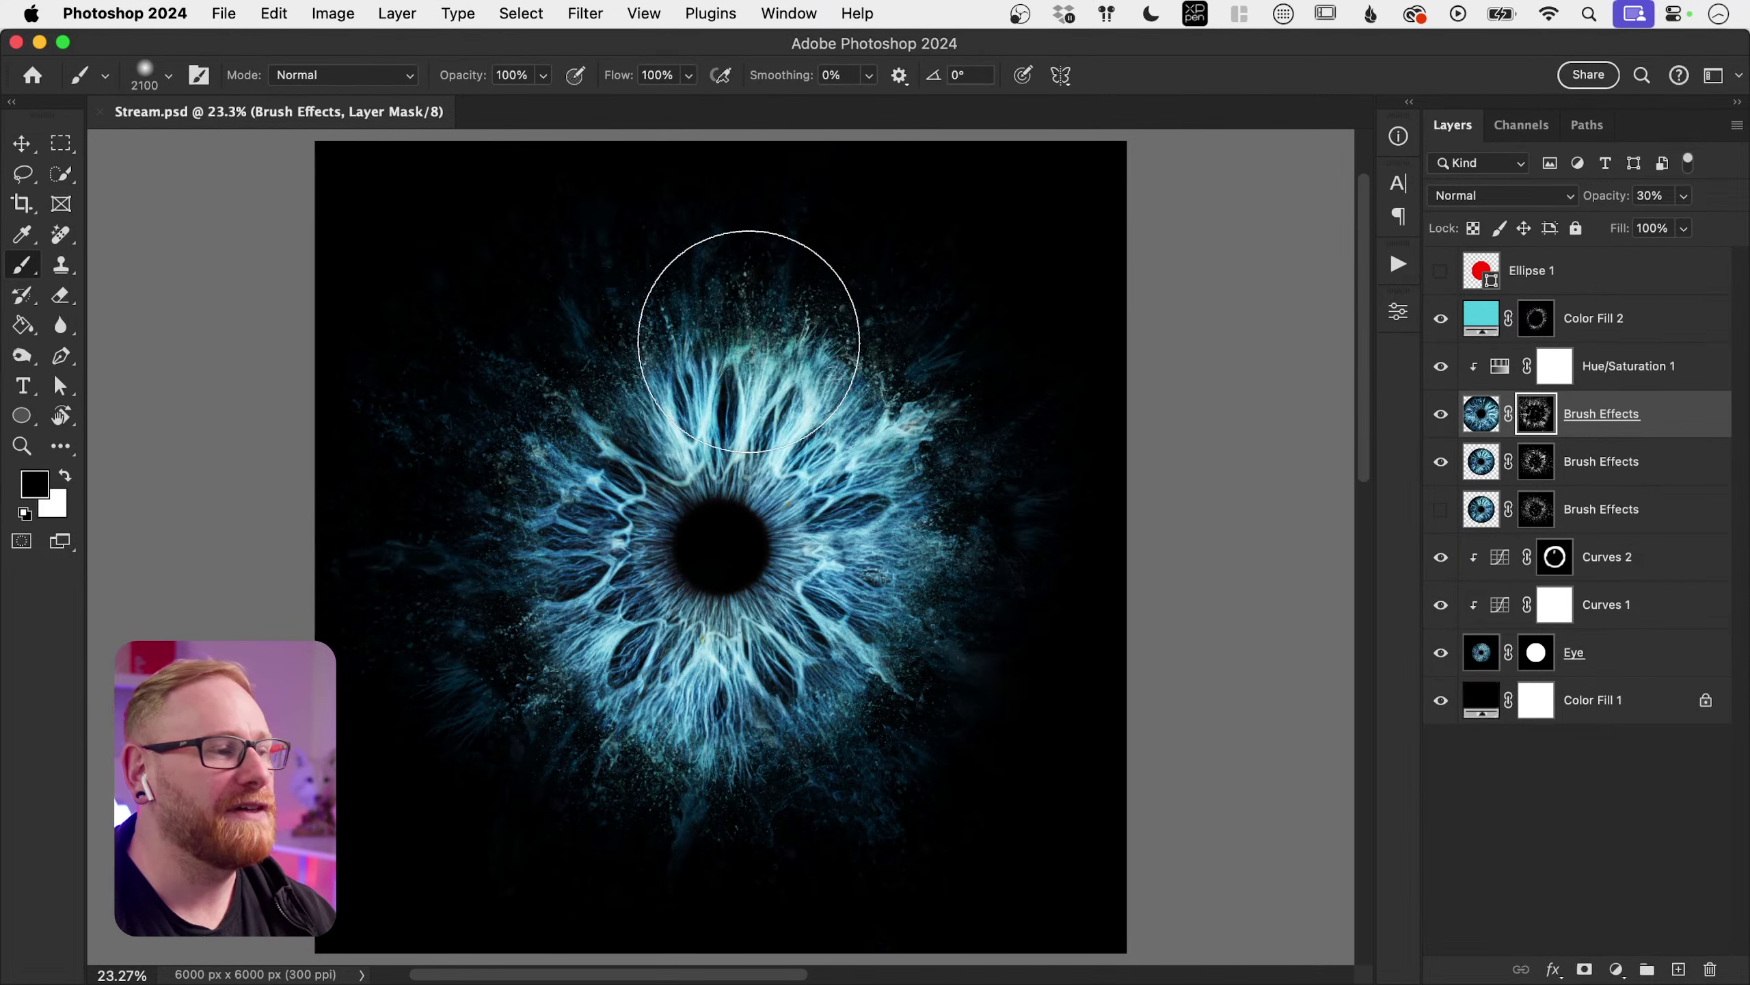
pyautogui.press('x')
pyautogui.moveTo(430, 422)
pyautogui.mouseDown()
pyautogui.moveTo(418, 458)
pyautogui.moveTo(517, 458)
pyautogui.mouseUp()
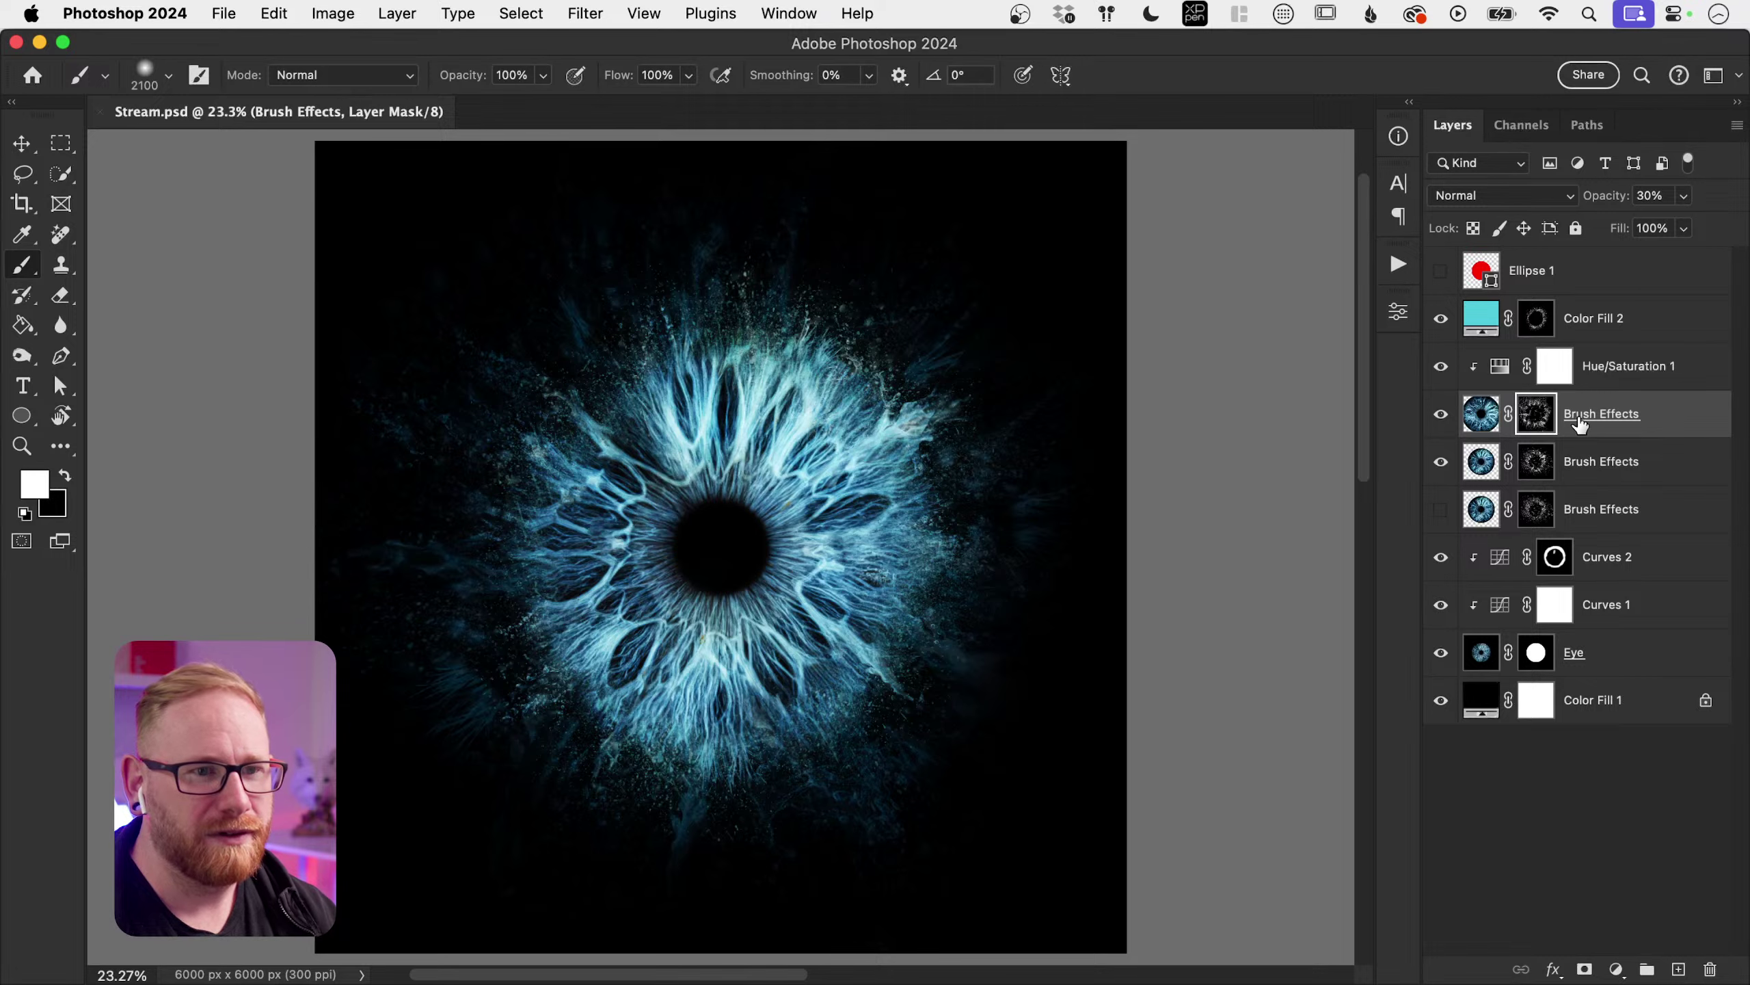
pyautogui.moveTo(1589, 421); pyautogui.dragTo(1606, 363)
pyautogui.rightClick(1537, 364)
pyautogui.click(1496, 404)
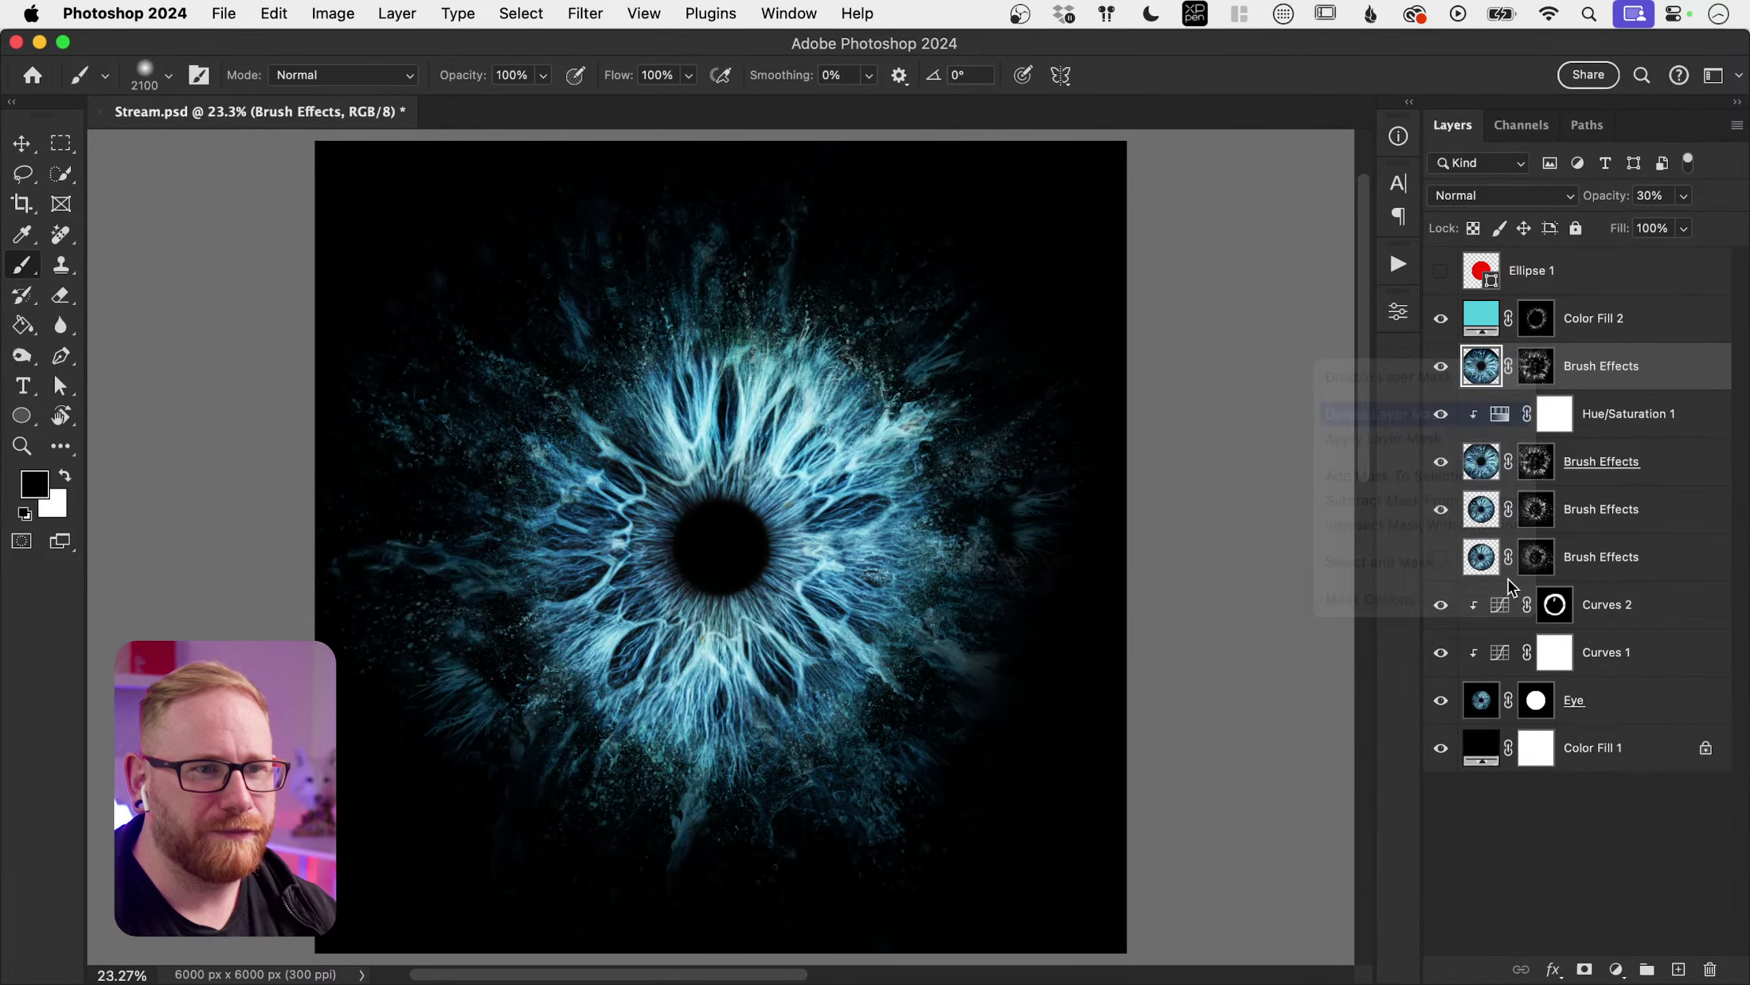
pyautogui.keyDown('alt'); pyautogui.click(1585, 969); pyautogui.keyUp('alt')
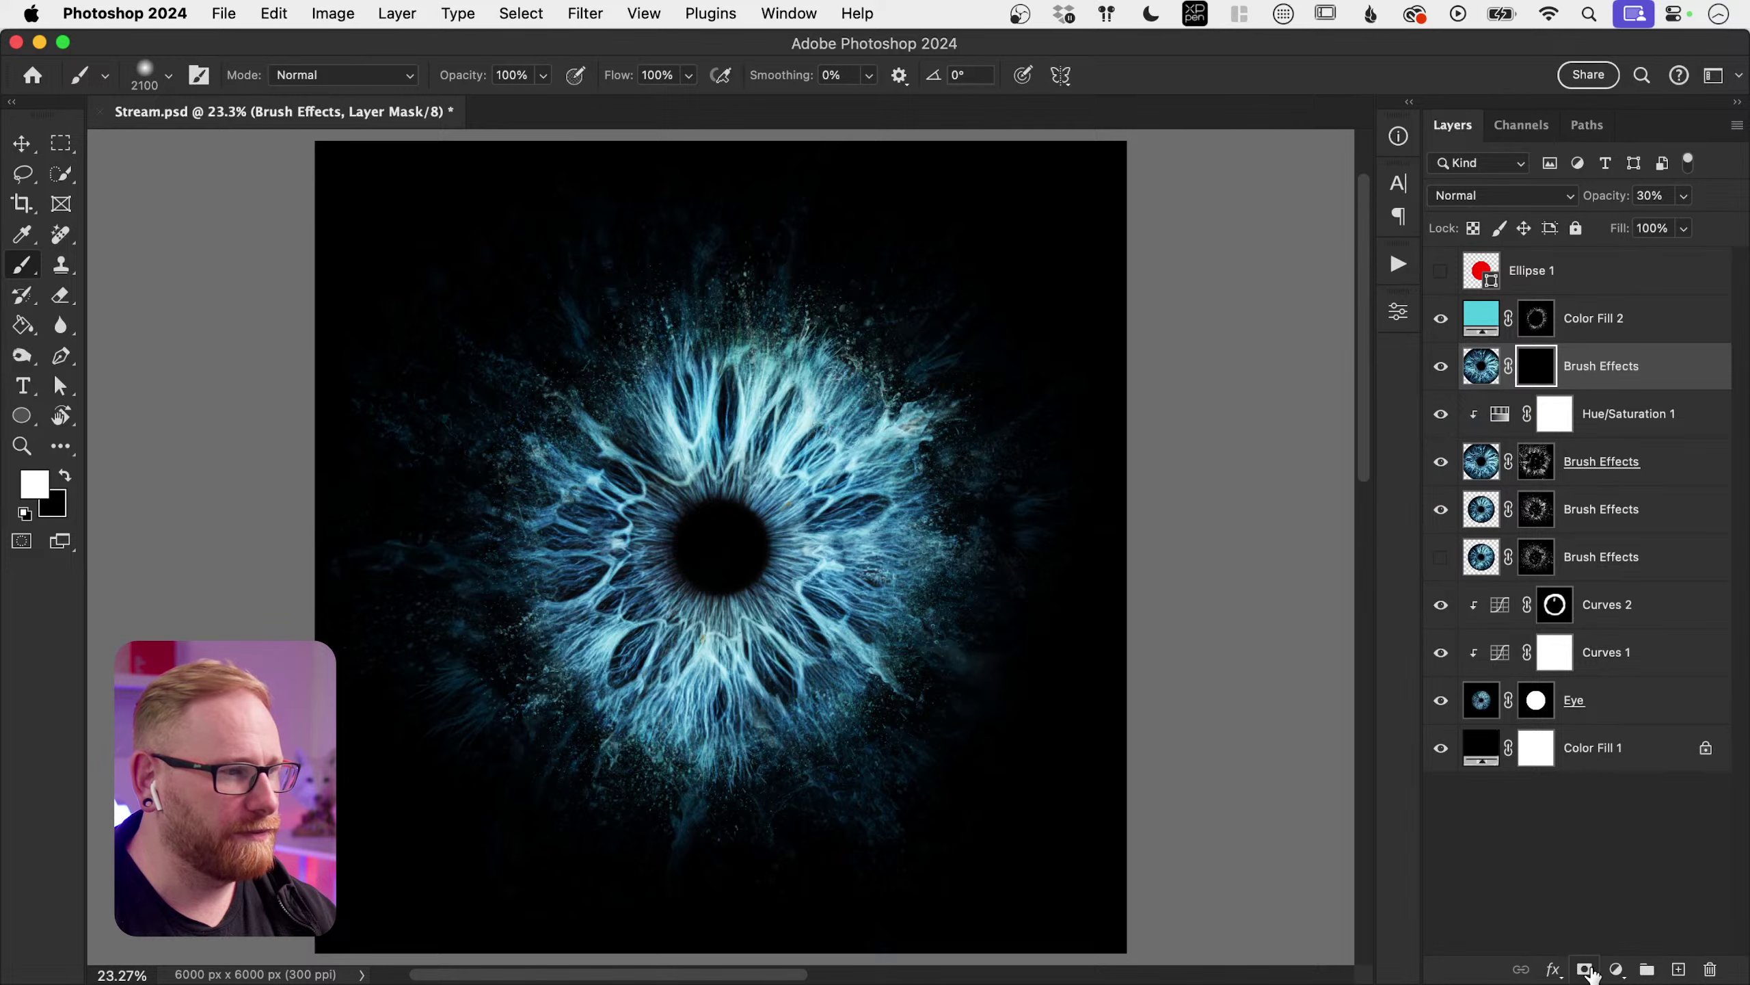
pyautogui.press('super+z')
pyautogui.press('super+shift+z')
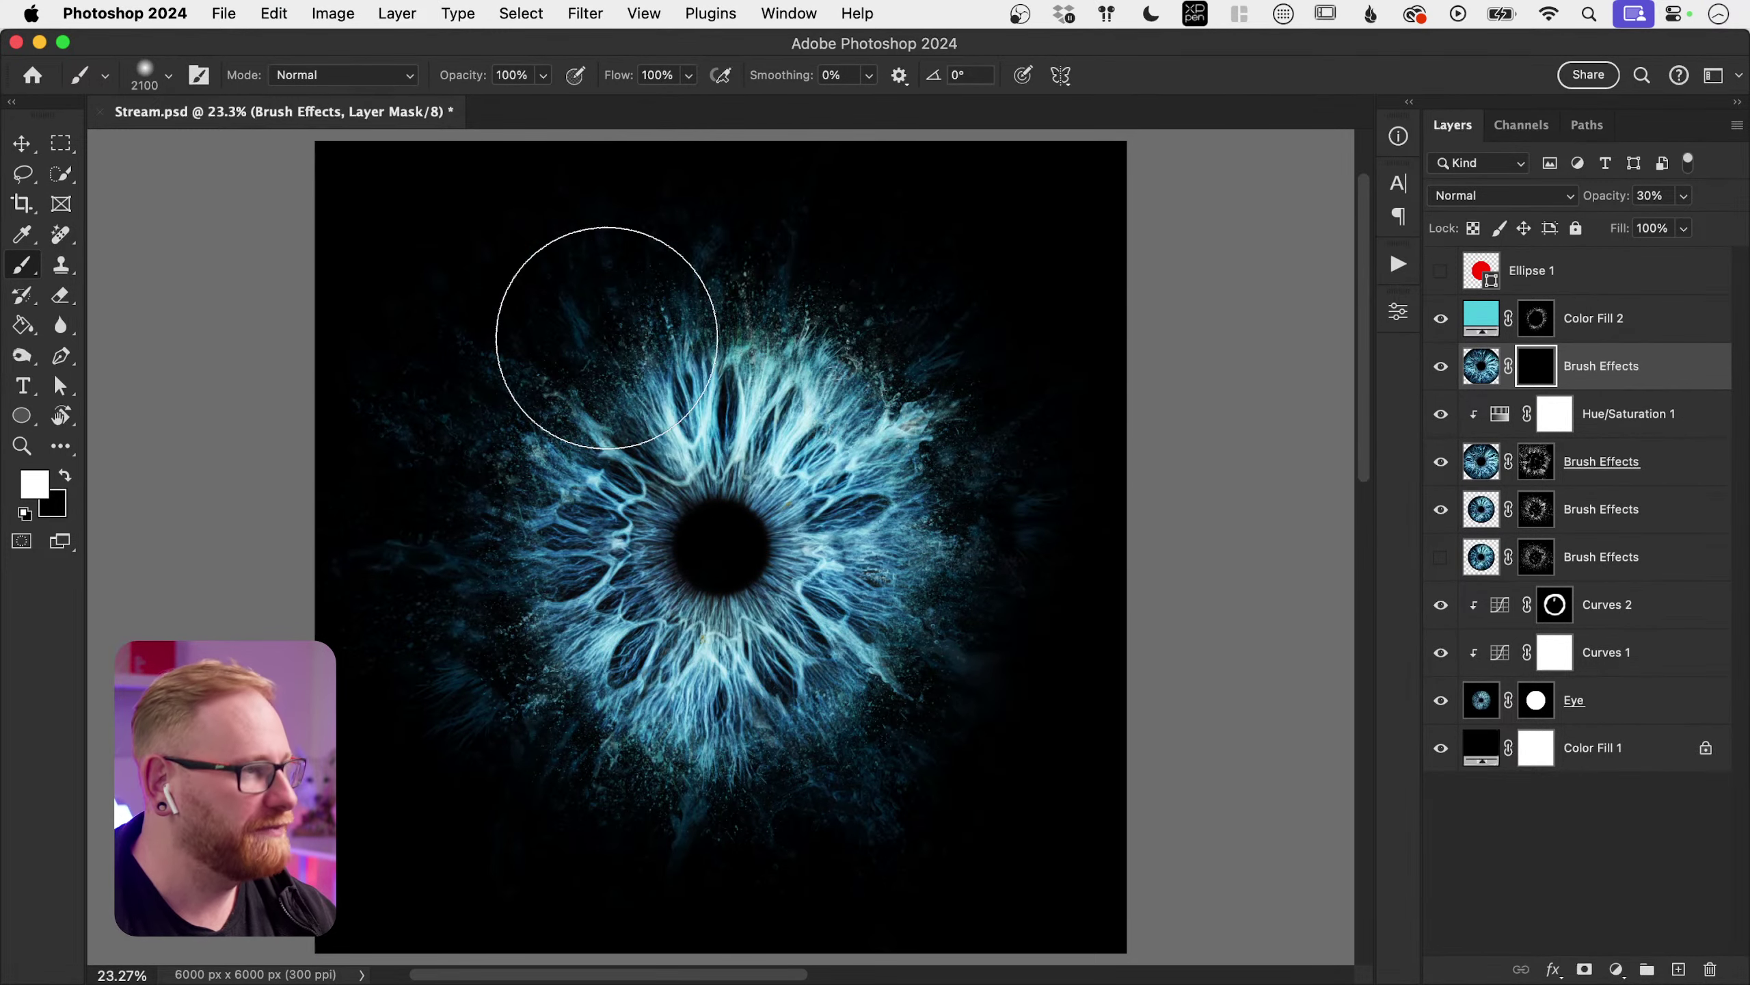
# Step: Reveal dusty splatter all around the iris by painting white on the new mask with the first Dust Stamp brush at 1700 px
pyautogui.click(170, 78)
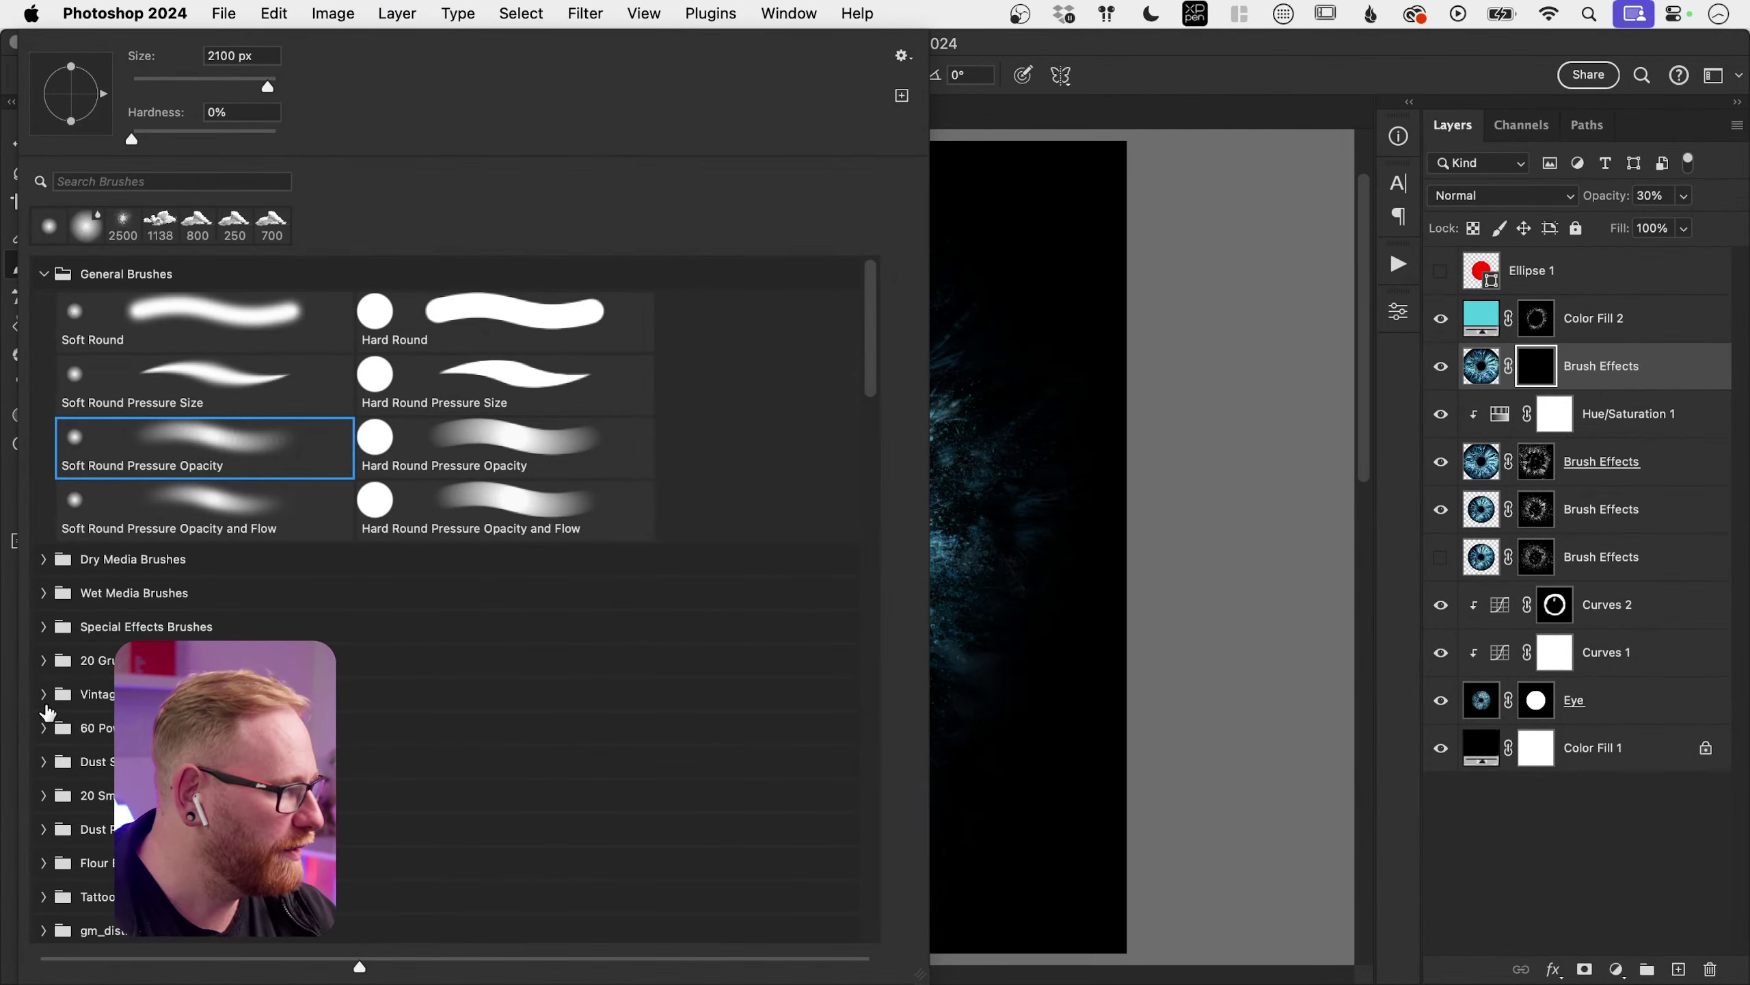
pyautogui.click(43, 761)
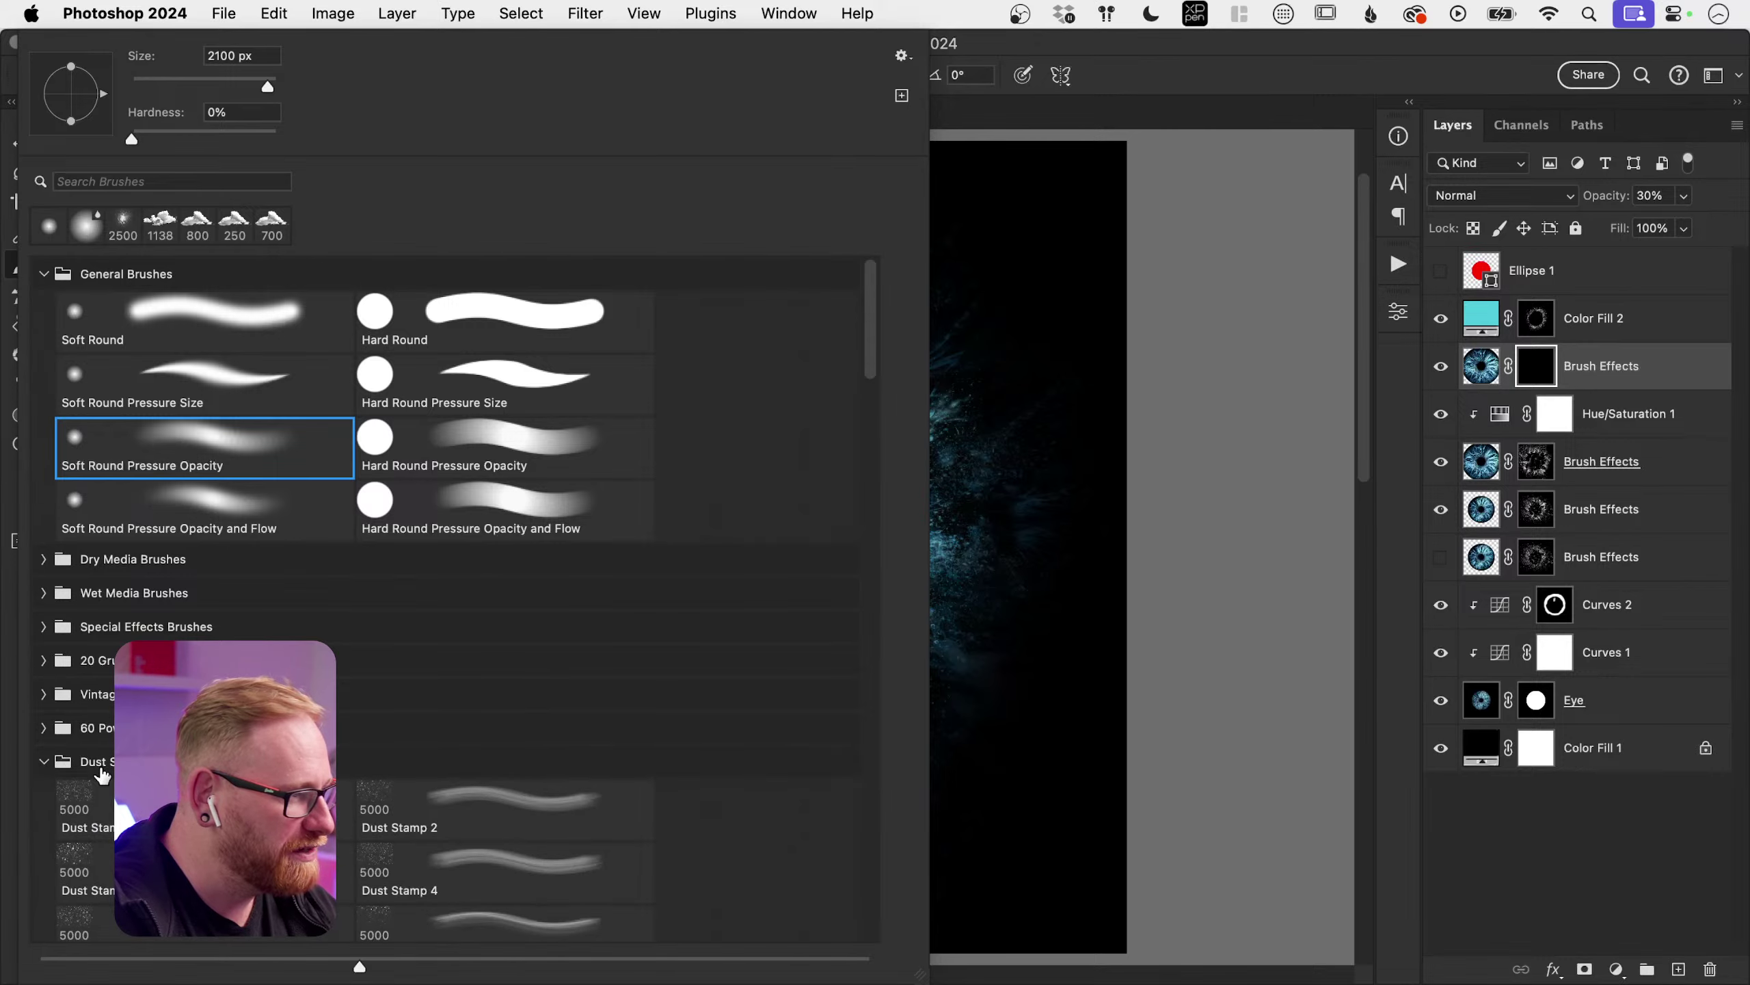
pyautogui.click(76, 806)
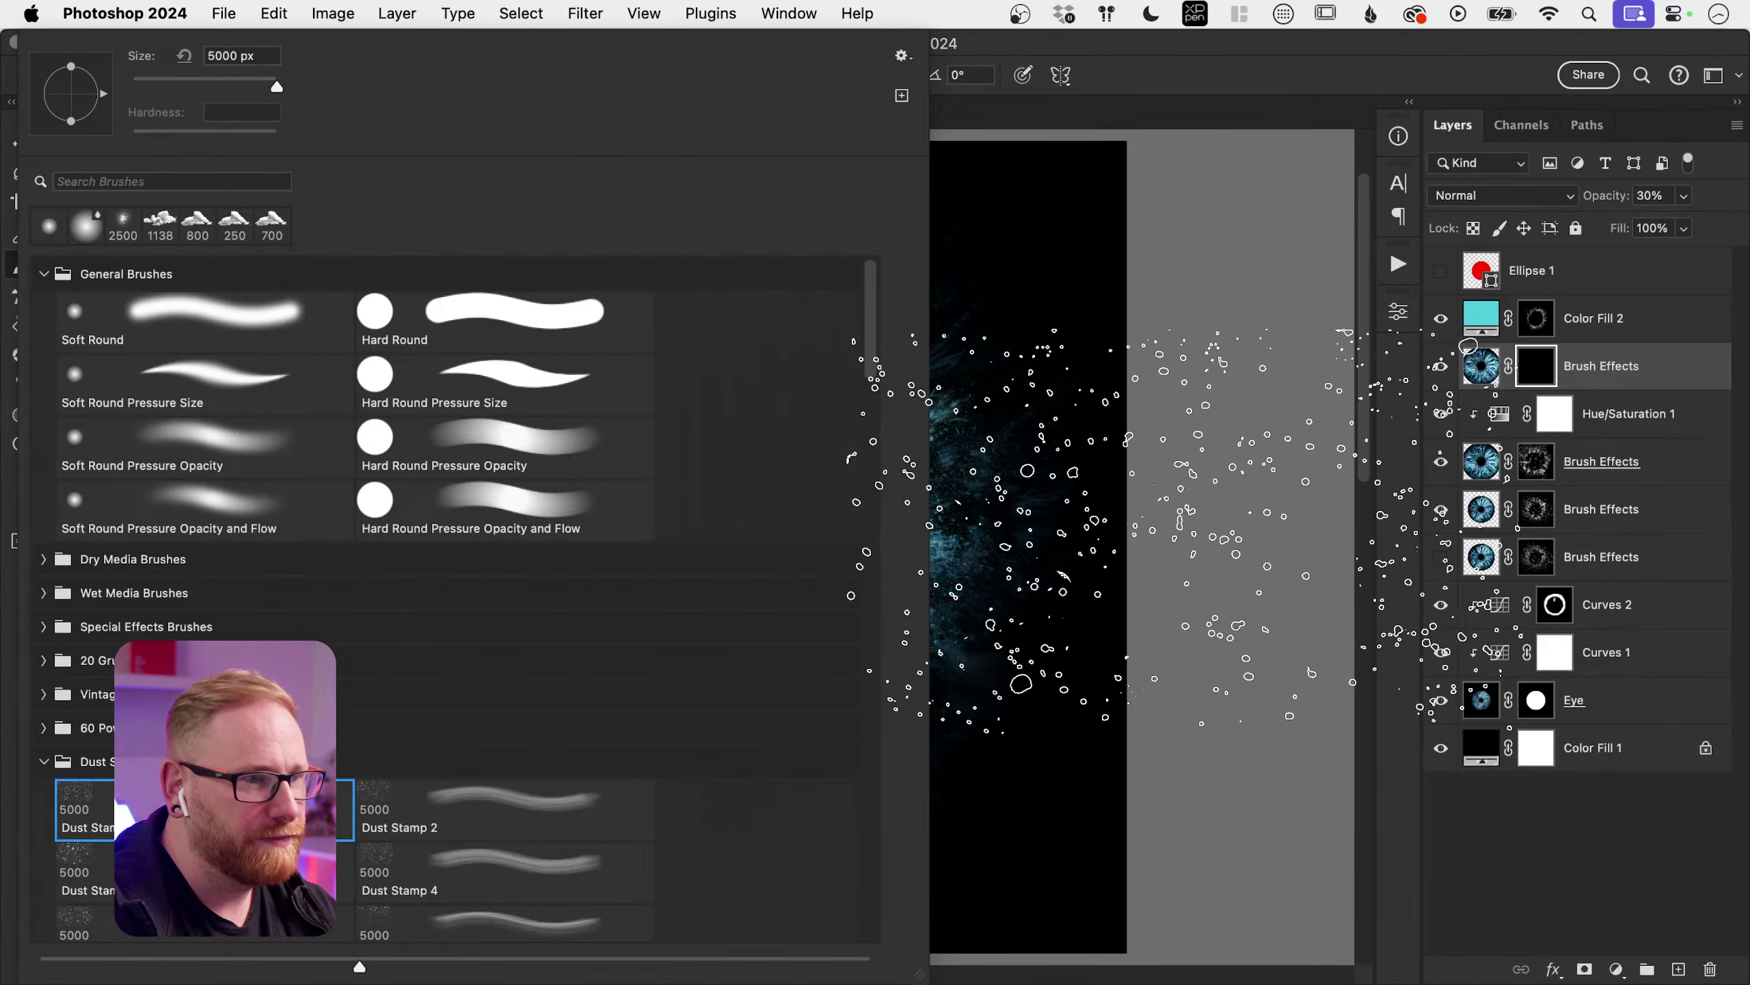
pyautogui.click(1250, 488)
pyautogui.press('[')
pyautogui.press('[')
pyautogui.press('[')
pyautogui.press('[')
pyautogui.press('[')
pyautogui.press('[')
pyautogui.press('[')
pyautogui.press('[')
pyautogui.press('[')
pyautogui.press('[')
pyautogui.press('[')
pyautogui.press('[')
pyautogui.press('[')
pyautogui.press('[')
pyautogui.press('[')
pyautogui.press('[')
pyautogui.press('[')
pyautogui.press('[')
pyautogui.press('[')
pyautogui.press('[')
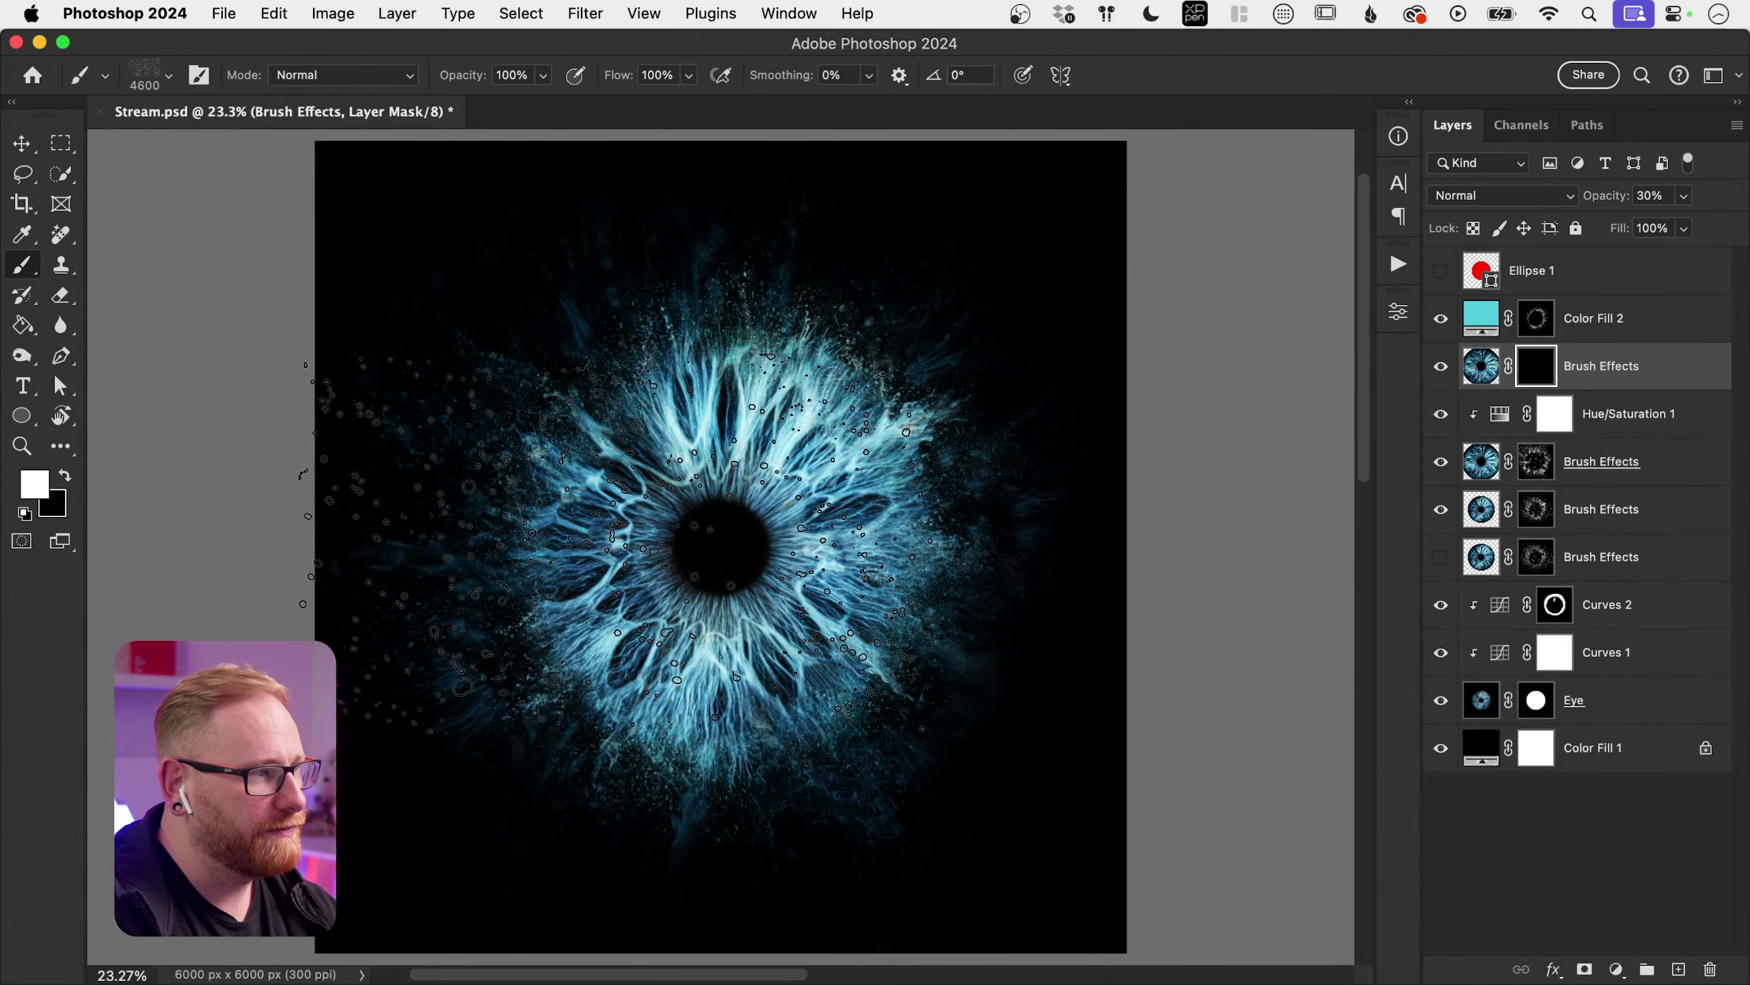
pyautogui.press('[')
pyautogui.press('[')
pyautogui.press('[')
pyautogui.press('[')
pyautogui.press('[')
pyautogui.press('[')
pyautogui.press('[')
pyautogui.press('[')
pyautogui.press('[')
pyautogui.press('[')
pyautogui.press('[')
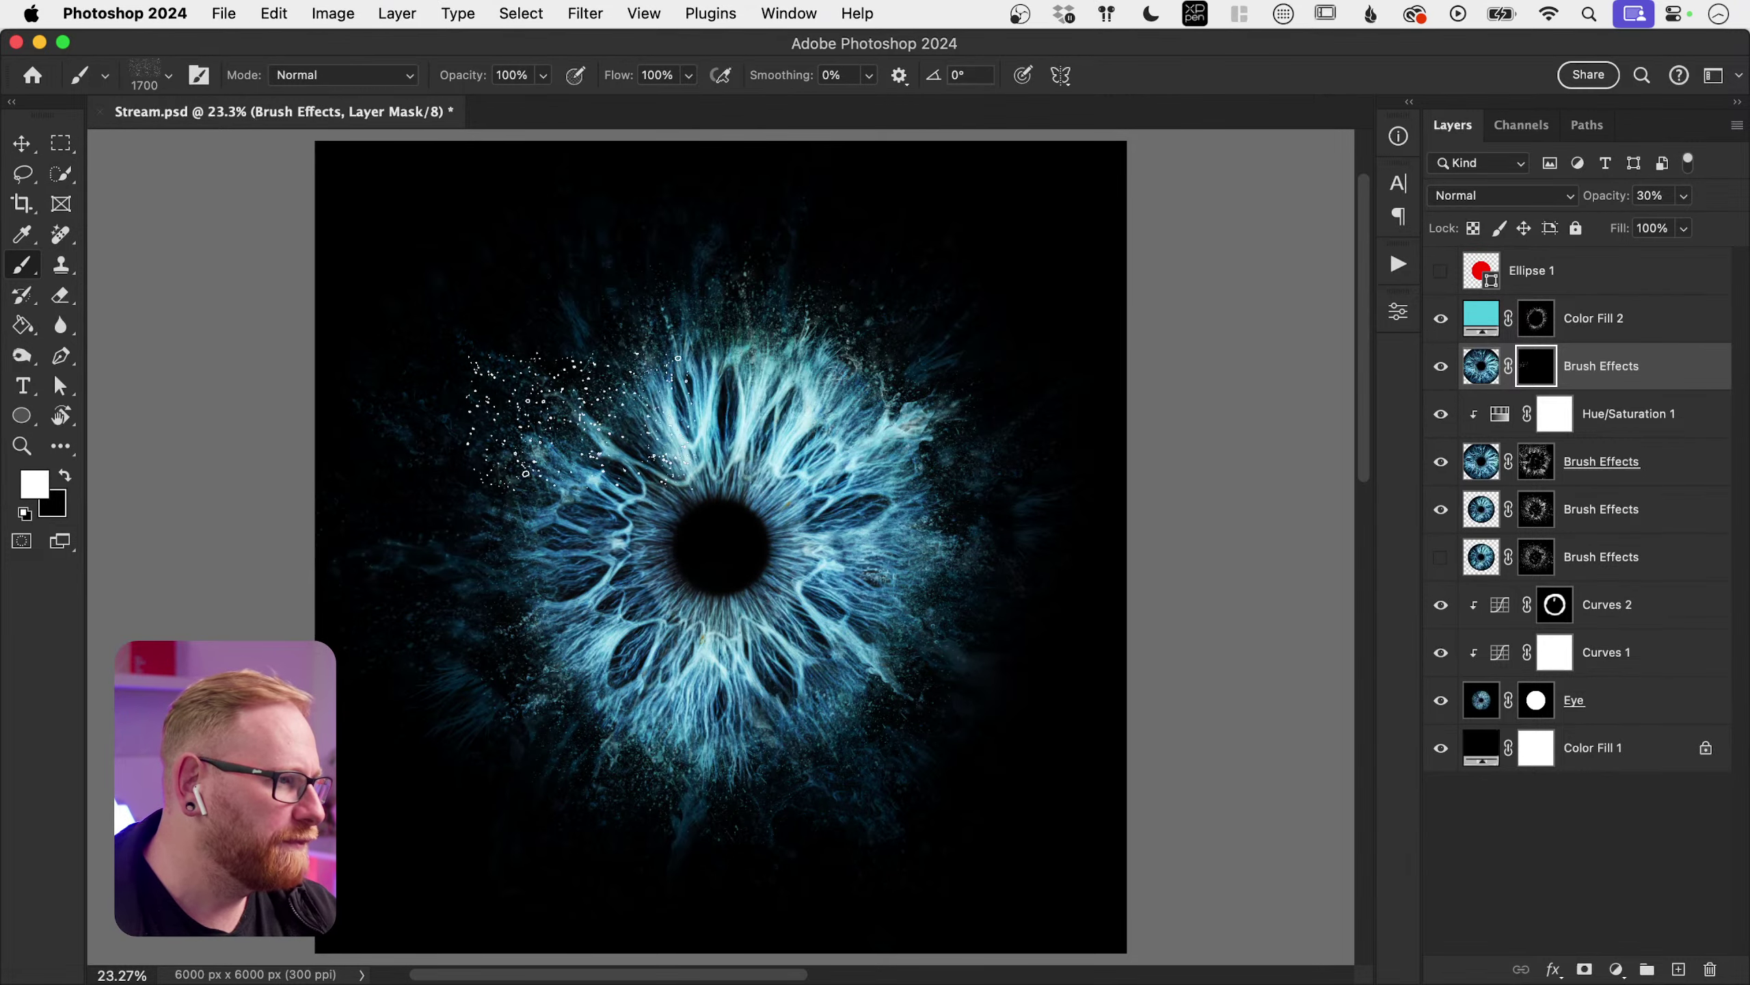
pyautogui.moveTo(480, 368)
pyautogui.mouseDown()
pyautogui.moveTo(533, 262)
pyautogui.moveTo(703, 189)
pyautogui.moveTo(1000, 290)
pyautogui.mouseUp()
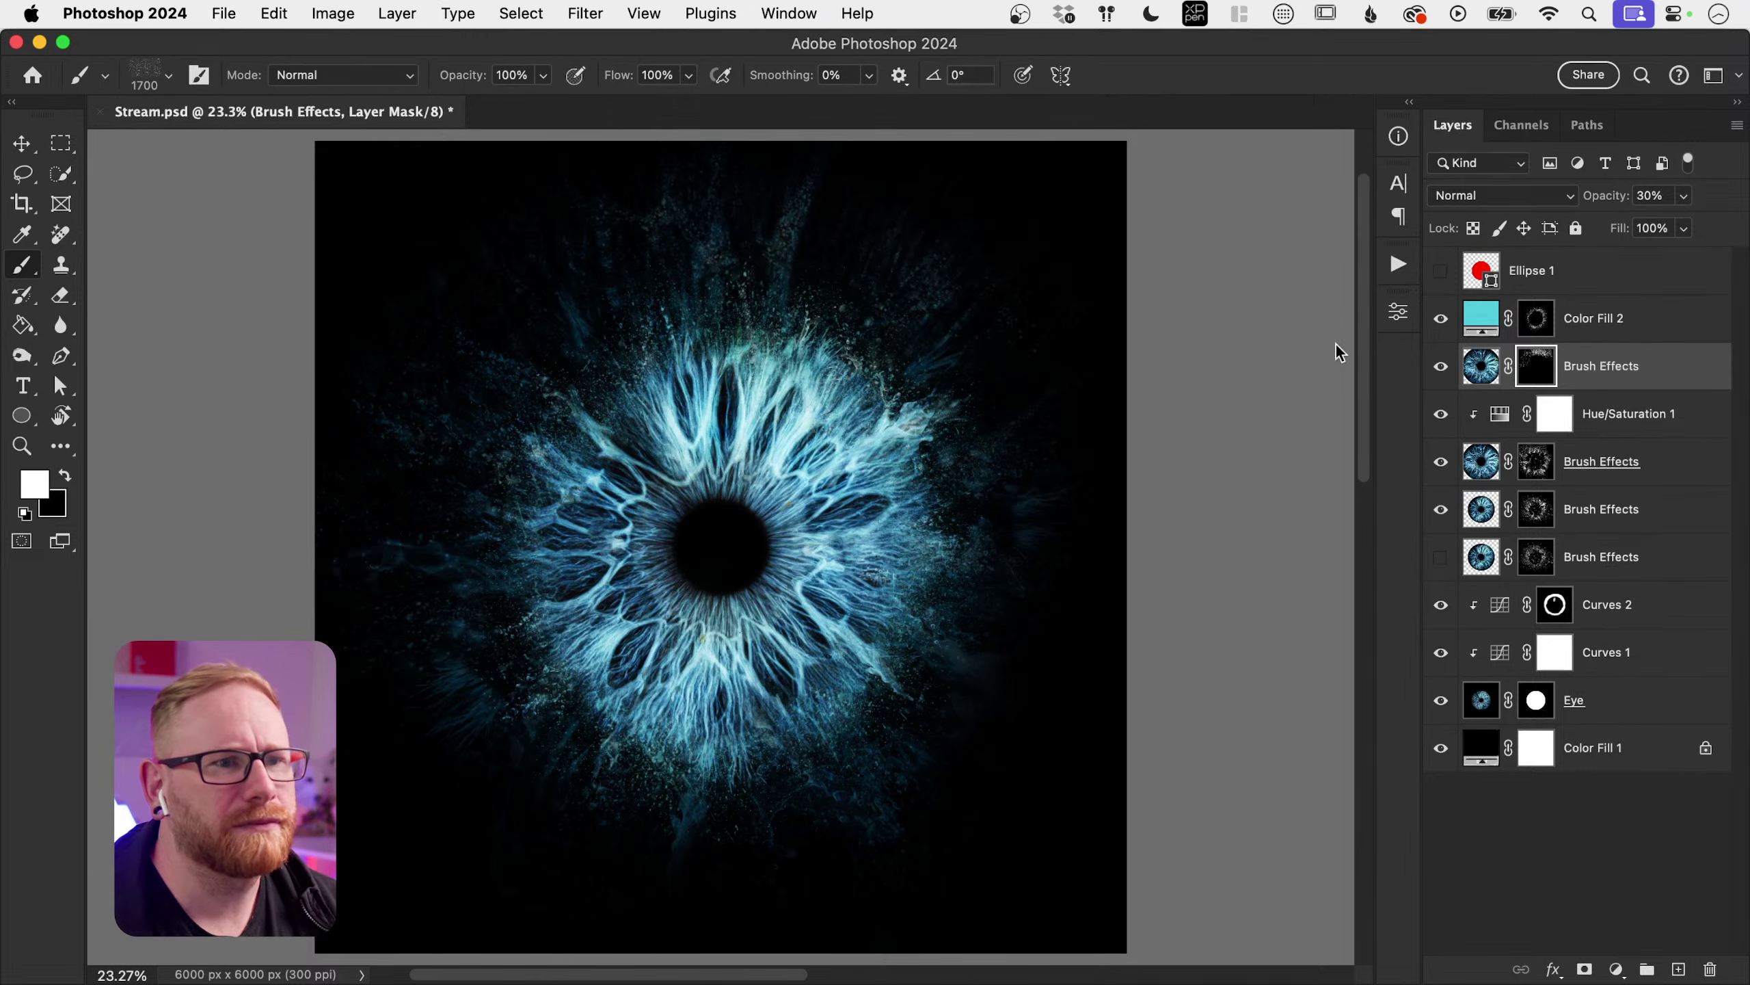
pyautogui.moveTo(1081, 383)
pyautogui.mouseDown()
pyautogui.moveTo(1000, 772)
pyautogui.moveTo(909, 839)
pyautogui.moveTo(694, 832)
pyautogui.moveTo(451, 763)
pyautogui.moveTo(292, 567)
pyautogui.moveTo(527, 183)
pyautogui.mouseUp()
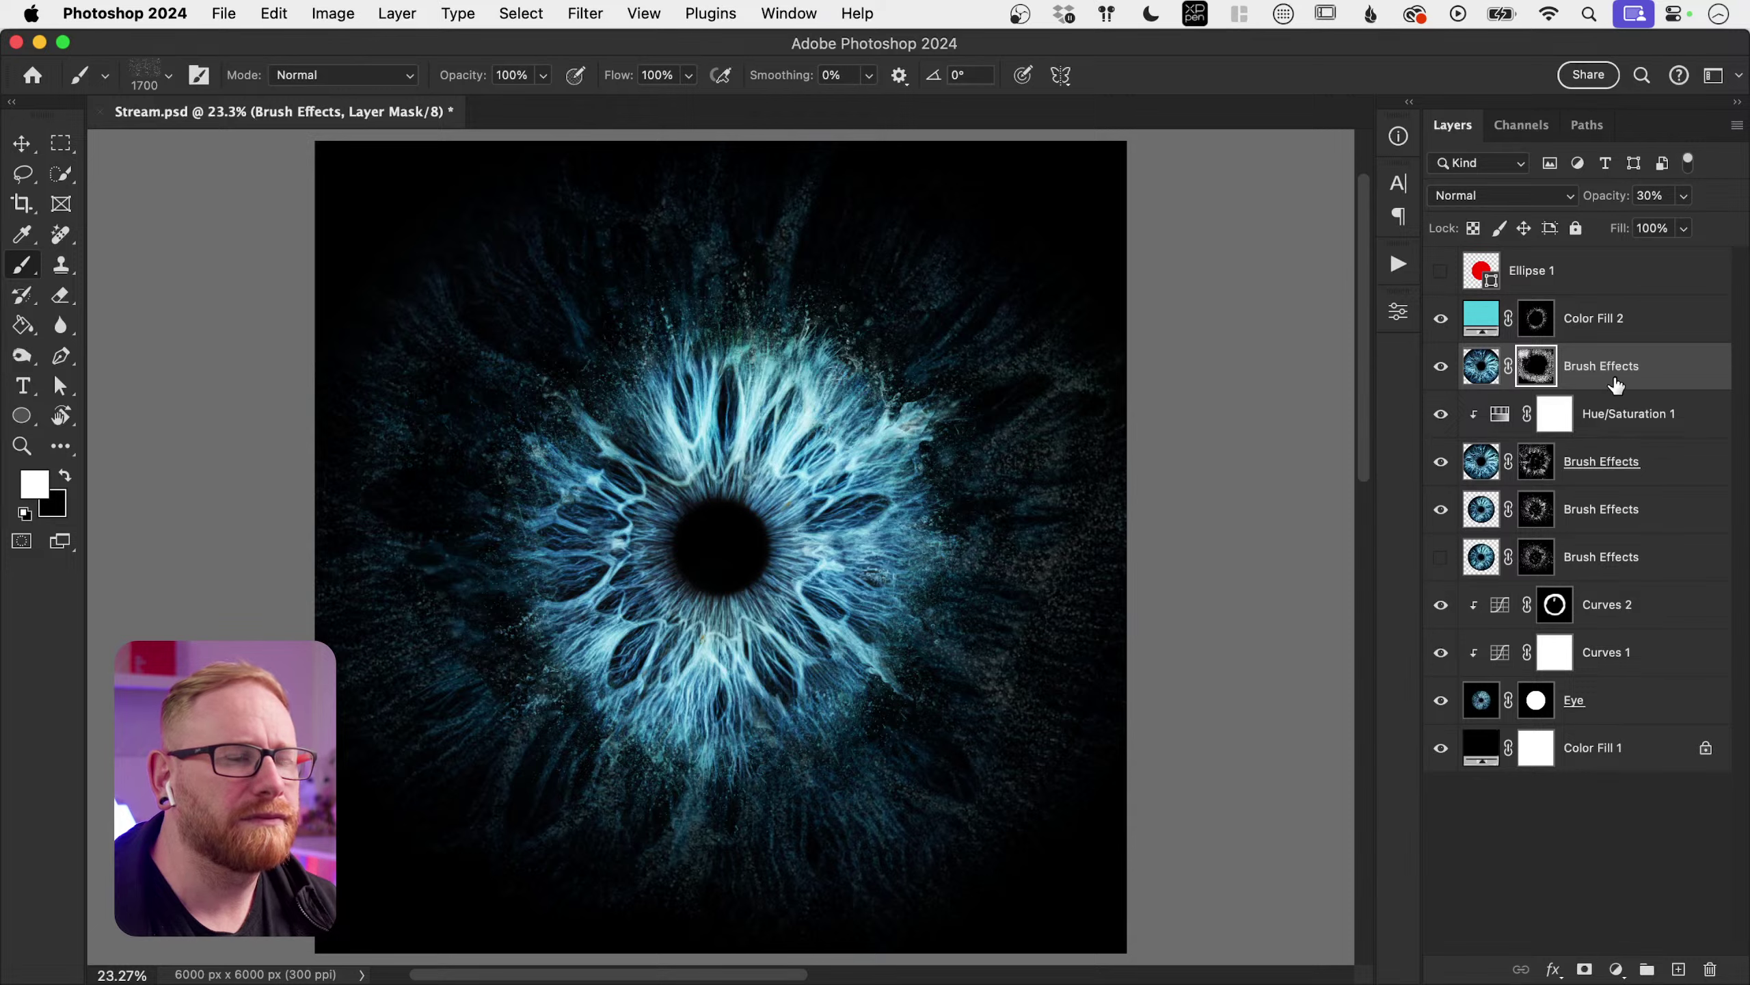
# Step: Scale the duplicated Brush Effects layer up about its centre to about 125%
pyautogui.press('super+2')
pyautogui.press('super+minus')
pyautogui.press('super+minus')
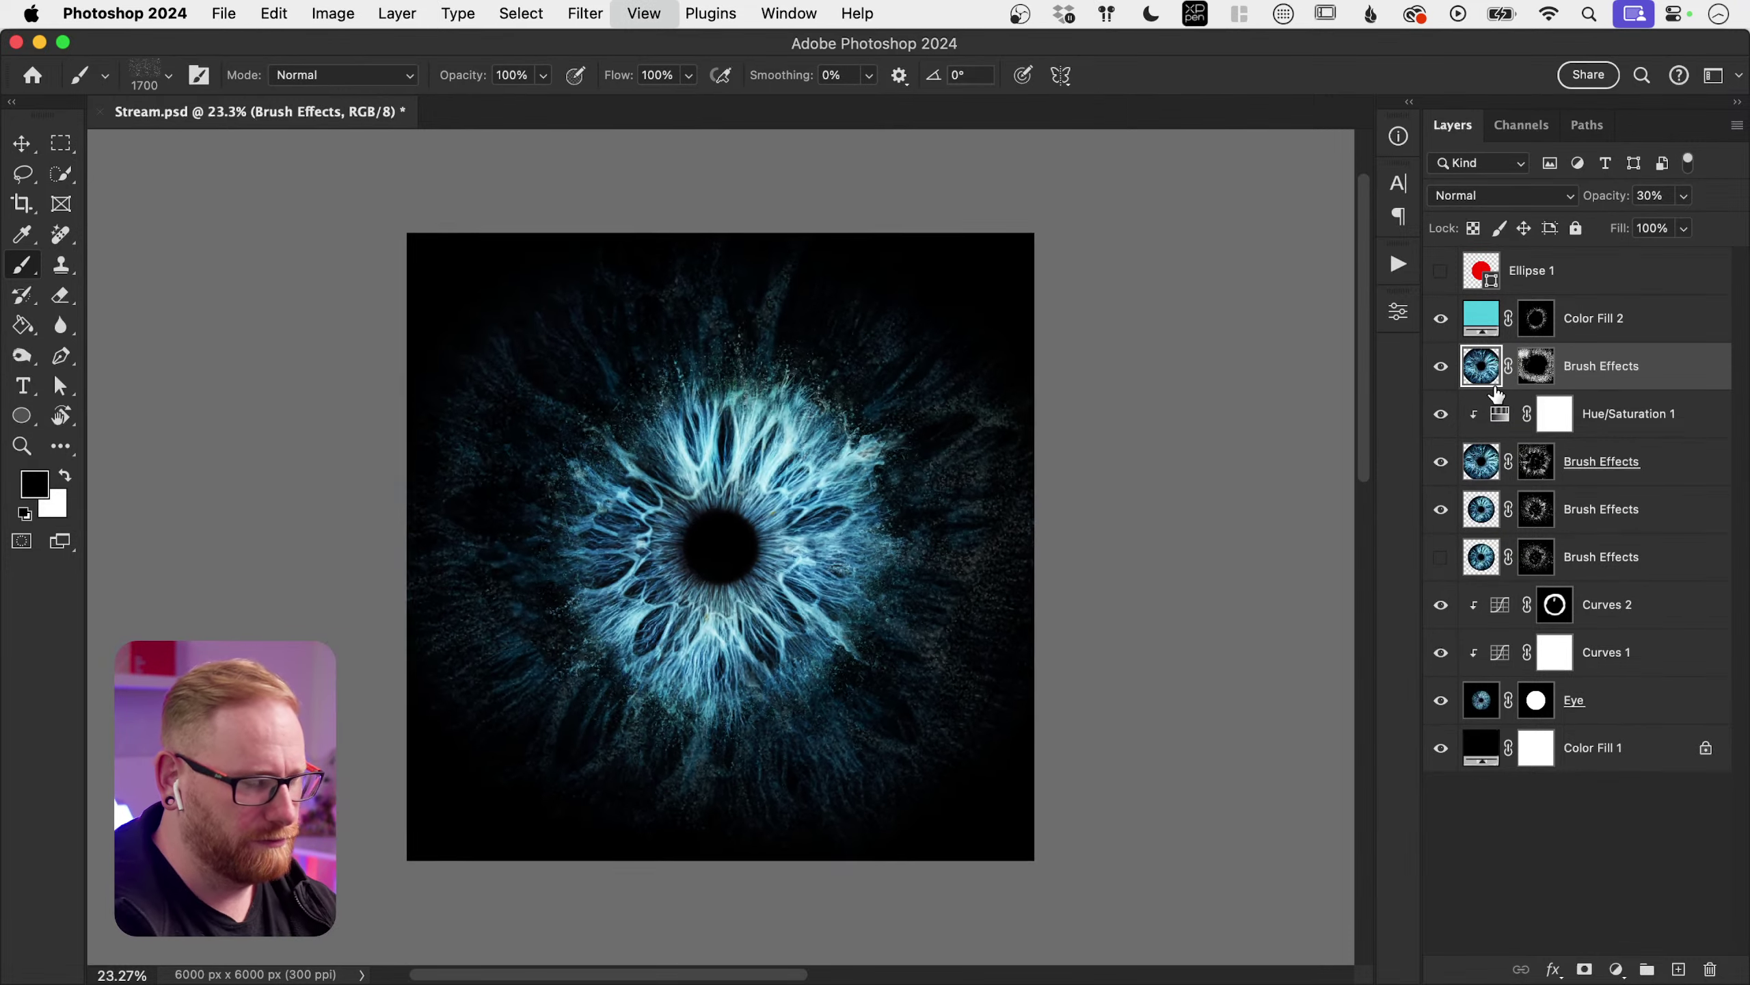
pyautogui.press('super+t')
pyautogui.moveTo(974, 301); pyautogui.dragTo(1047, 278)
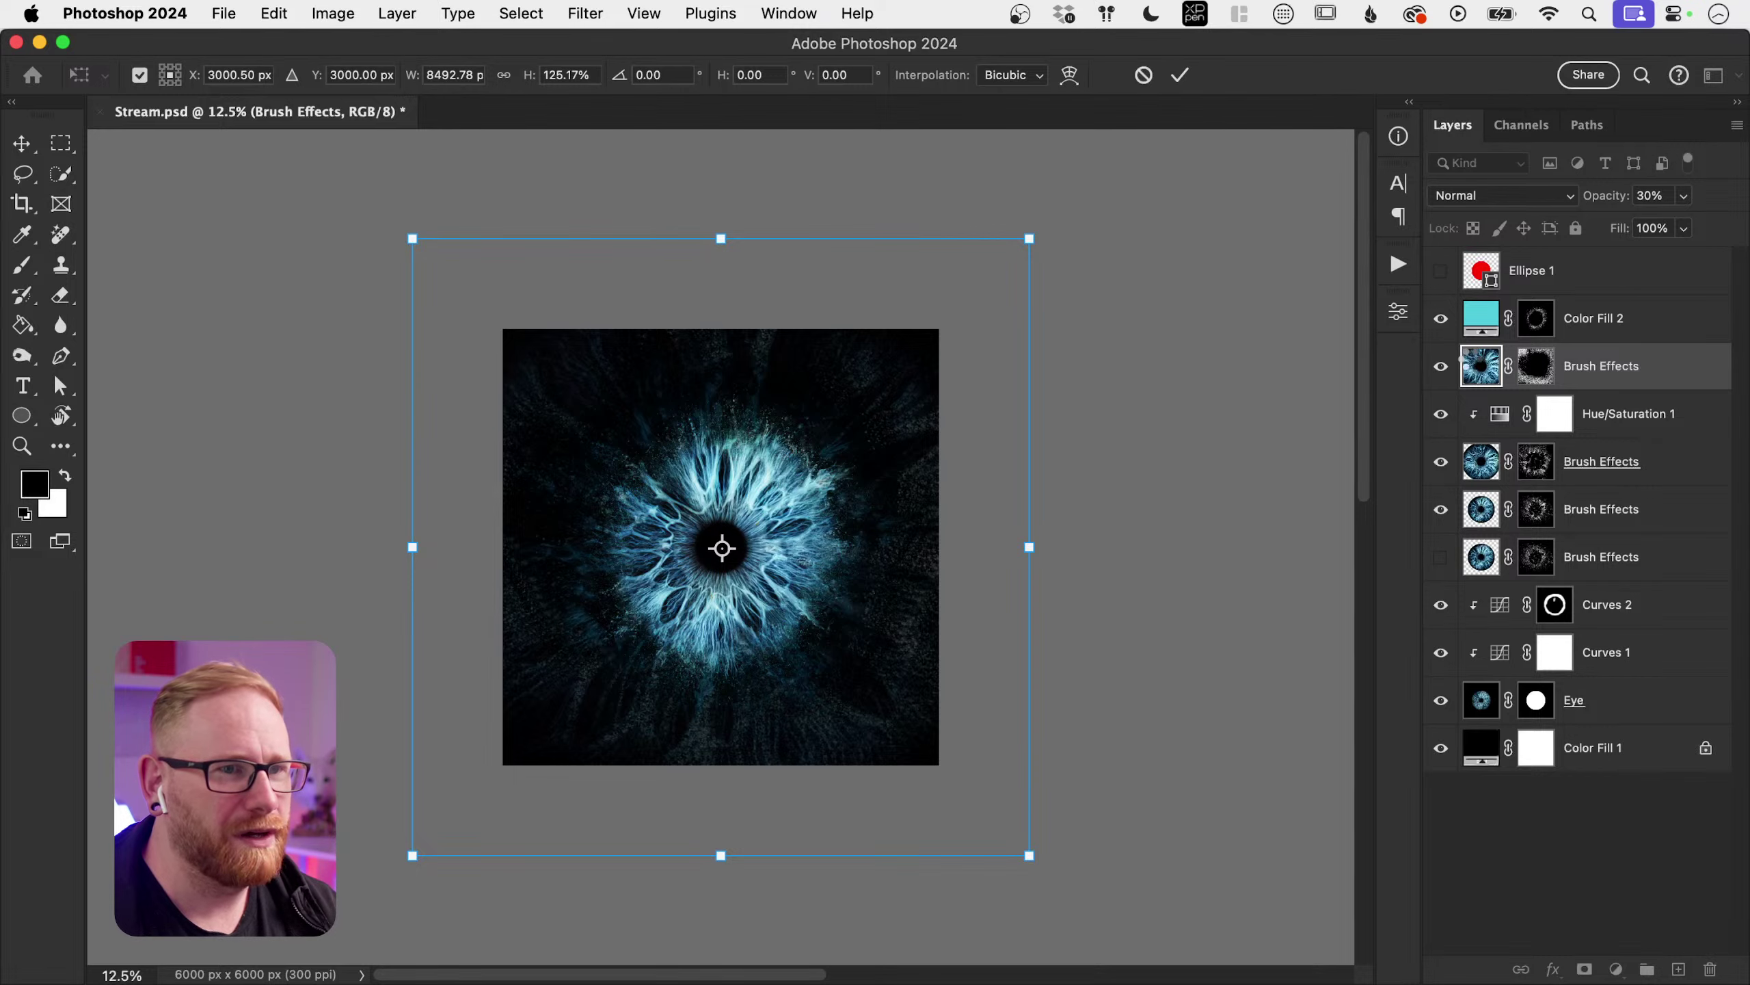
pyautogui.press('Return')
# Step: Paint more white dust on the duplicated layer's mask to spread the outer texture across the canvas
pyautogui.press('b')
pyautogui.click(1536, 366)
pyautogui.moveTo(558, 490)
pyautogui.mouseDown()
pyautogui.moveTo(637, 344)
pyautogui.moveTo(725, 289)
pyautogui.moveTo(640, 355)
pyautogui.moveTo(643, 378)
pyautogui.moveTo(873, 354)
pyautogui.moveTo(896, 437)
pyautogui.moveTo(895, 583)
pyautogui.mouseUp()
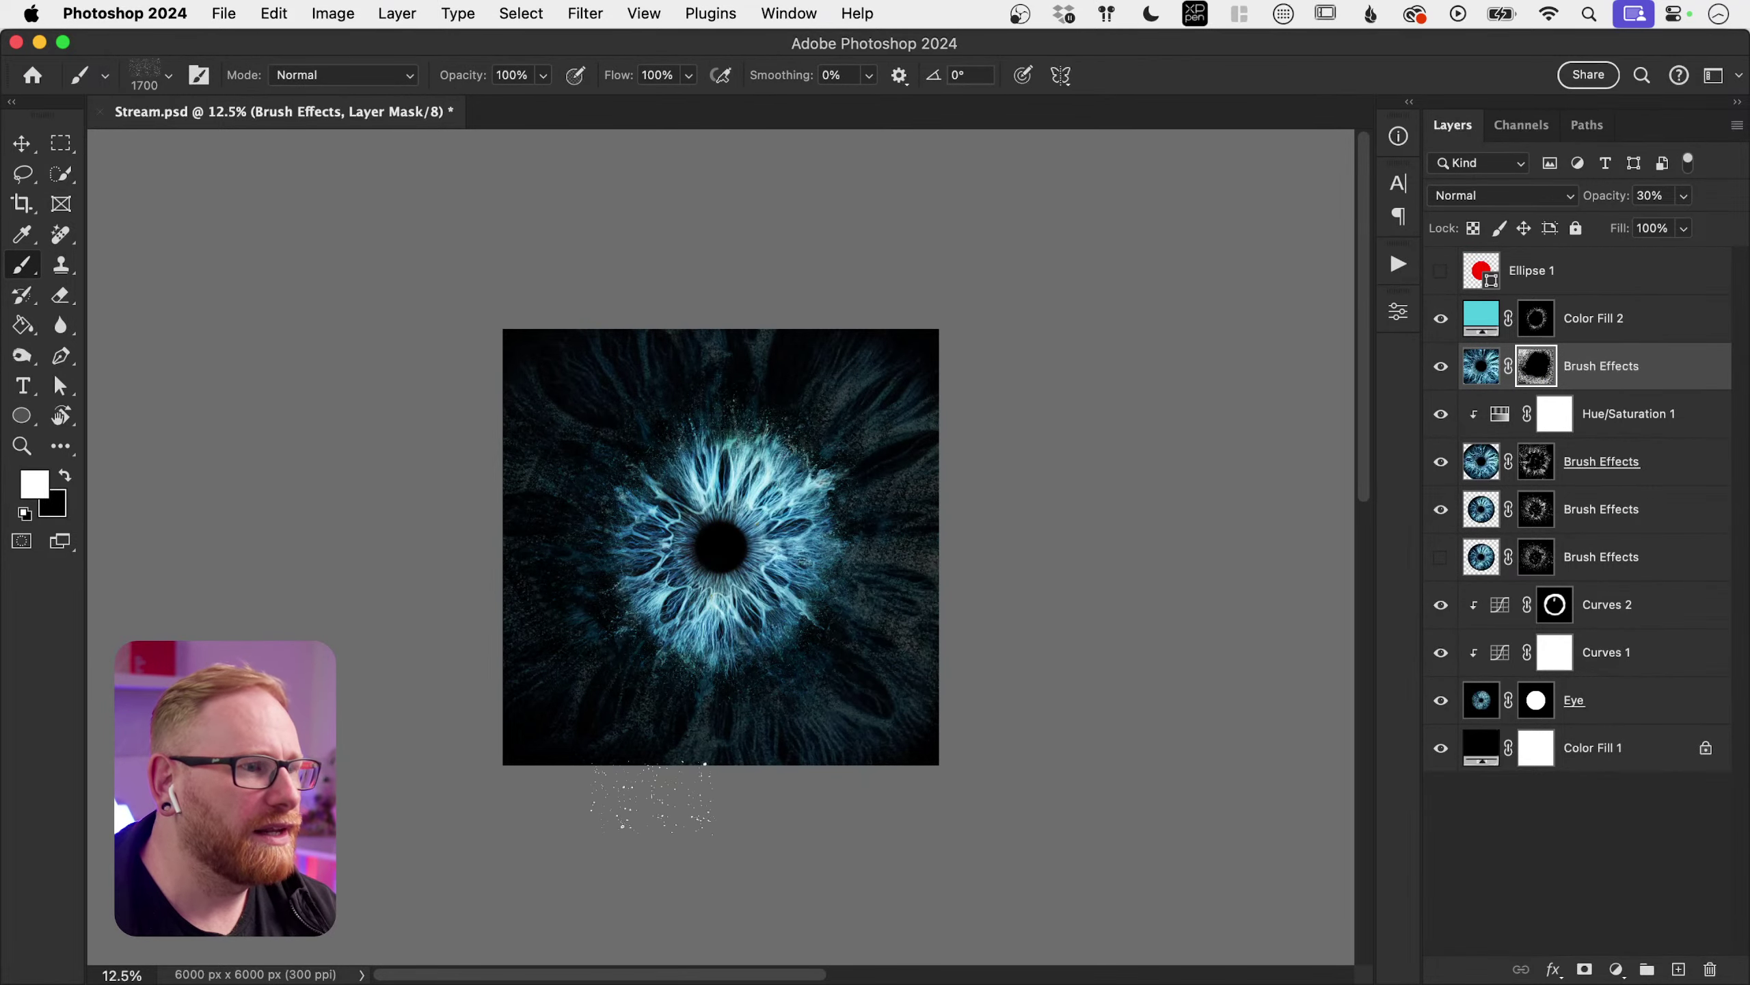
# Step: Break up and fade the outer texture by painting black dust strokes around the iris on the duplicated layer's mask
pyautogui.press('x')
pyautogui.moveTo(458, 596)
pyautogui.mouseDown()
pyautogui.moveTo(558, 744)
pyautogui.moveTo(779, 772)
pyautogui.moveTo(898, 372)
pyautogui.moveTo(906, 682)
pyautogui.moveTo(941, 479)
pyautogui.mouseUp()
pyautogui.moveTo(717, 272)
pyautogui.mouseDown()
pyautogui.moveTo(898, 316)
pyautogui.moveTo(860, 417)
pyautogui.moveTo(915, 383)
pyautogui.moveTo(918, 462)
pyautogui.mouseUp()
pyautogui.moveTo(934, 627)
pyautogui.mouseDown()
pyautogui.moveTo(852, 689)
pyautogui.moveTo(889, 717)
pyautogui.moveTo(924, 493)
pyautogui.mouseUp()
pyautogui.moveTo(624, 717)
pyautogui.mouseDown()
pyautogui.moveTo(490, 648)
pyautogui.moveTo(491, 471)
pyautogui.moveTo(628, 304)
pyautogui.moveTo(646, 331)
pyautogui.moveTo(861, 255)
pyautogui.moveTo(620, 361)
pyautogui.moveTo(552, 433)
pyautogui.moveTo(634, 704)
pyautogui.moveTo(780, 697)
pyautogui.moveTo(867, 648)
pyautogui.moveTo(938, 568)
pyautogui.moveTo(912, 497)
pyautogui.moveTo(930, 406)
pyautogui.moveTo(885, 340)
pyautogui.moveTo(686, 351)
pyautogui.moveTo(566, 434)
pyautogui.moveTo(566, 490)
pyautogui.moveTo(491, 588)
pyautogui.moveTo(536, 709)
pyautogui.moveTo(622, 794)
pyautogui.moveTo(682, 742)
pyautogui.moveTo(874, 678)
pyautogui.moveTo(852, 776)
pyautogui.moveTo(889, 717)
pyautogui.mouseUp()
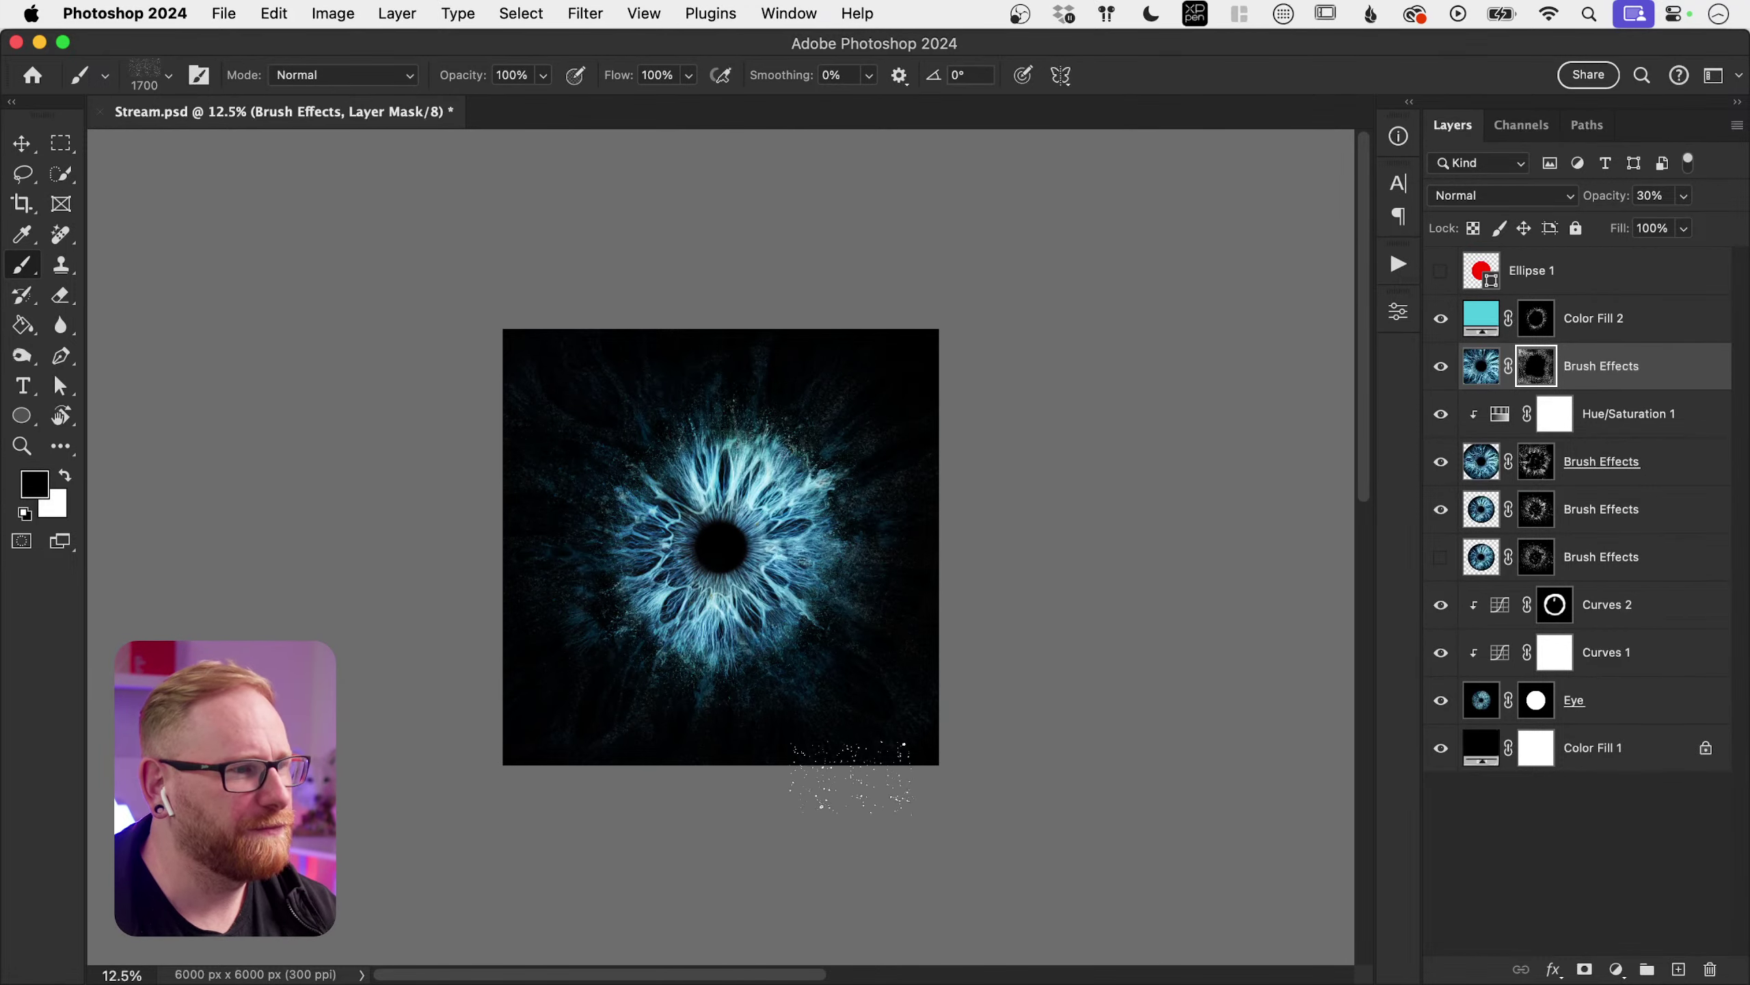
pyautogui.press('v')
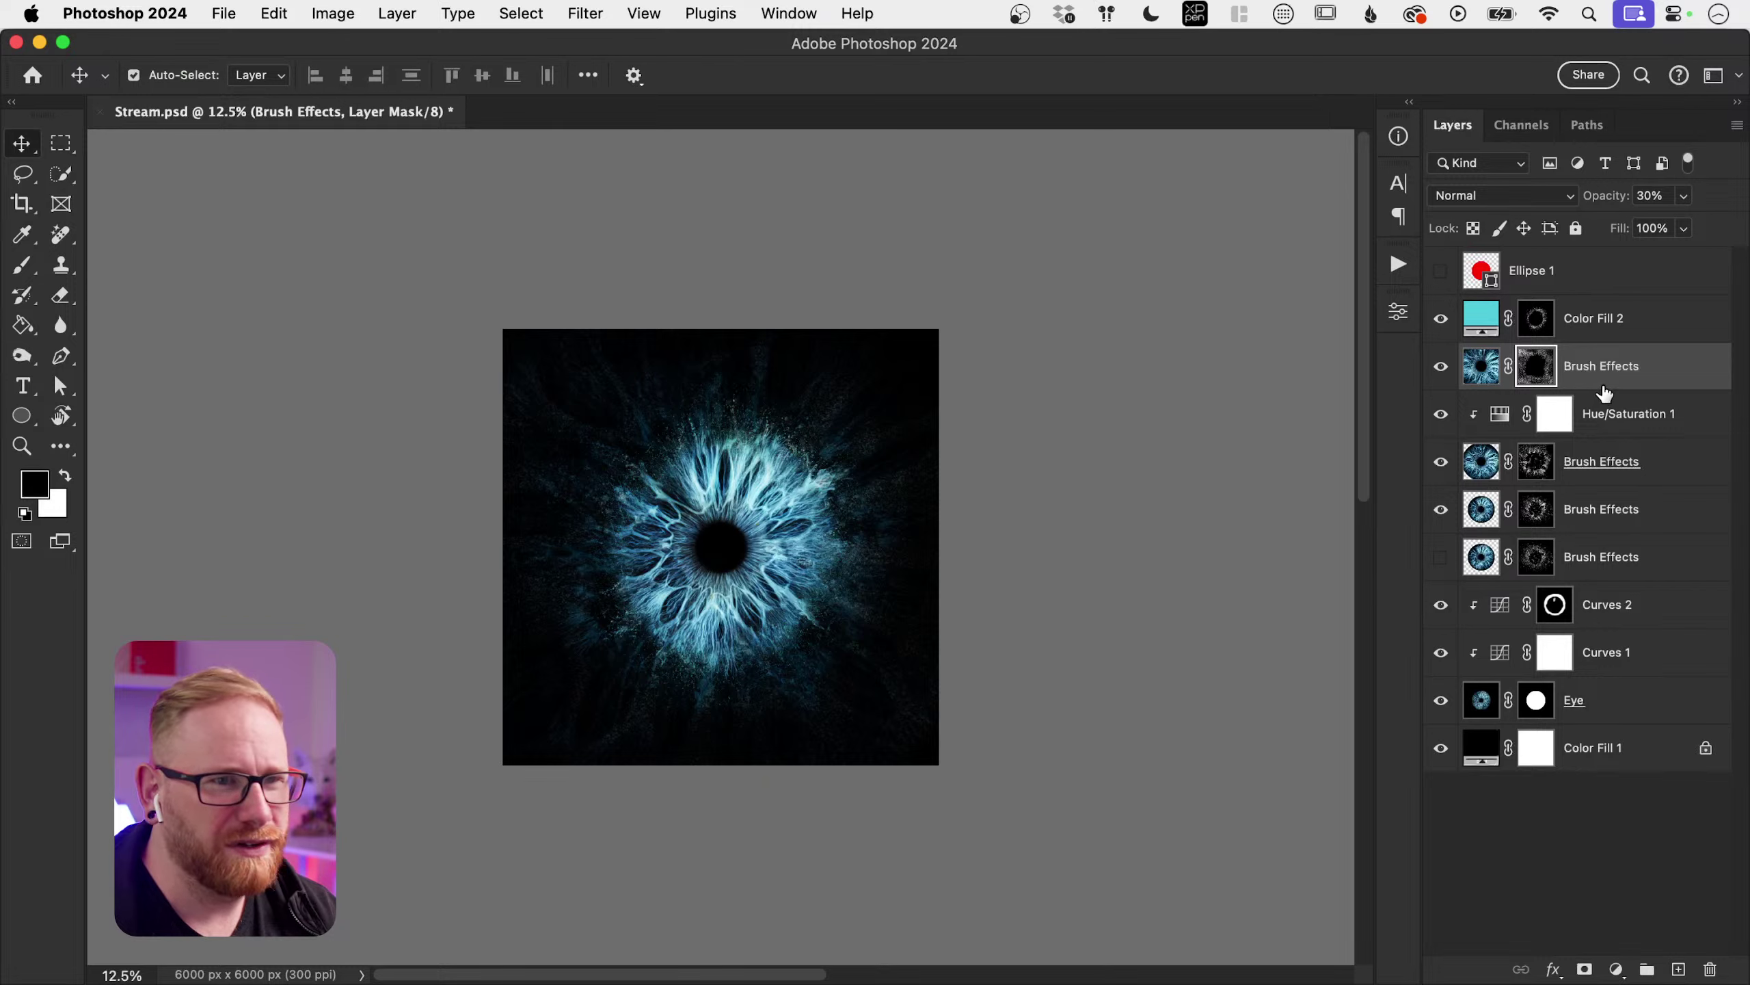
# Step: Paste a merged copy of the whole canvas as a new layer above Color Fill 2 and convert it to a Smart Object
pyautogui.press('super+2')
pyautogui.press('super+a')
pyautogui.press('super+c')
pyautogui.press('super+d')
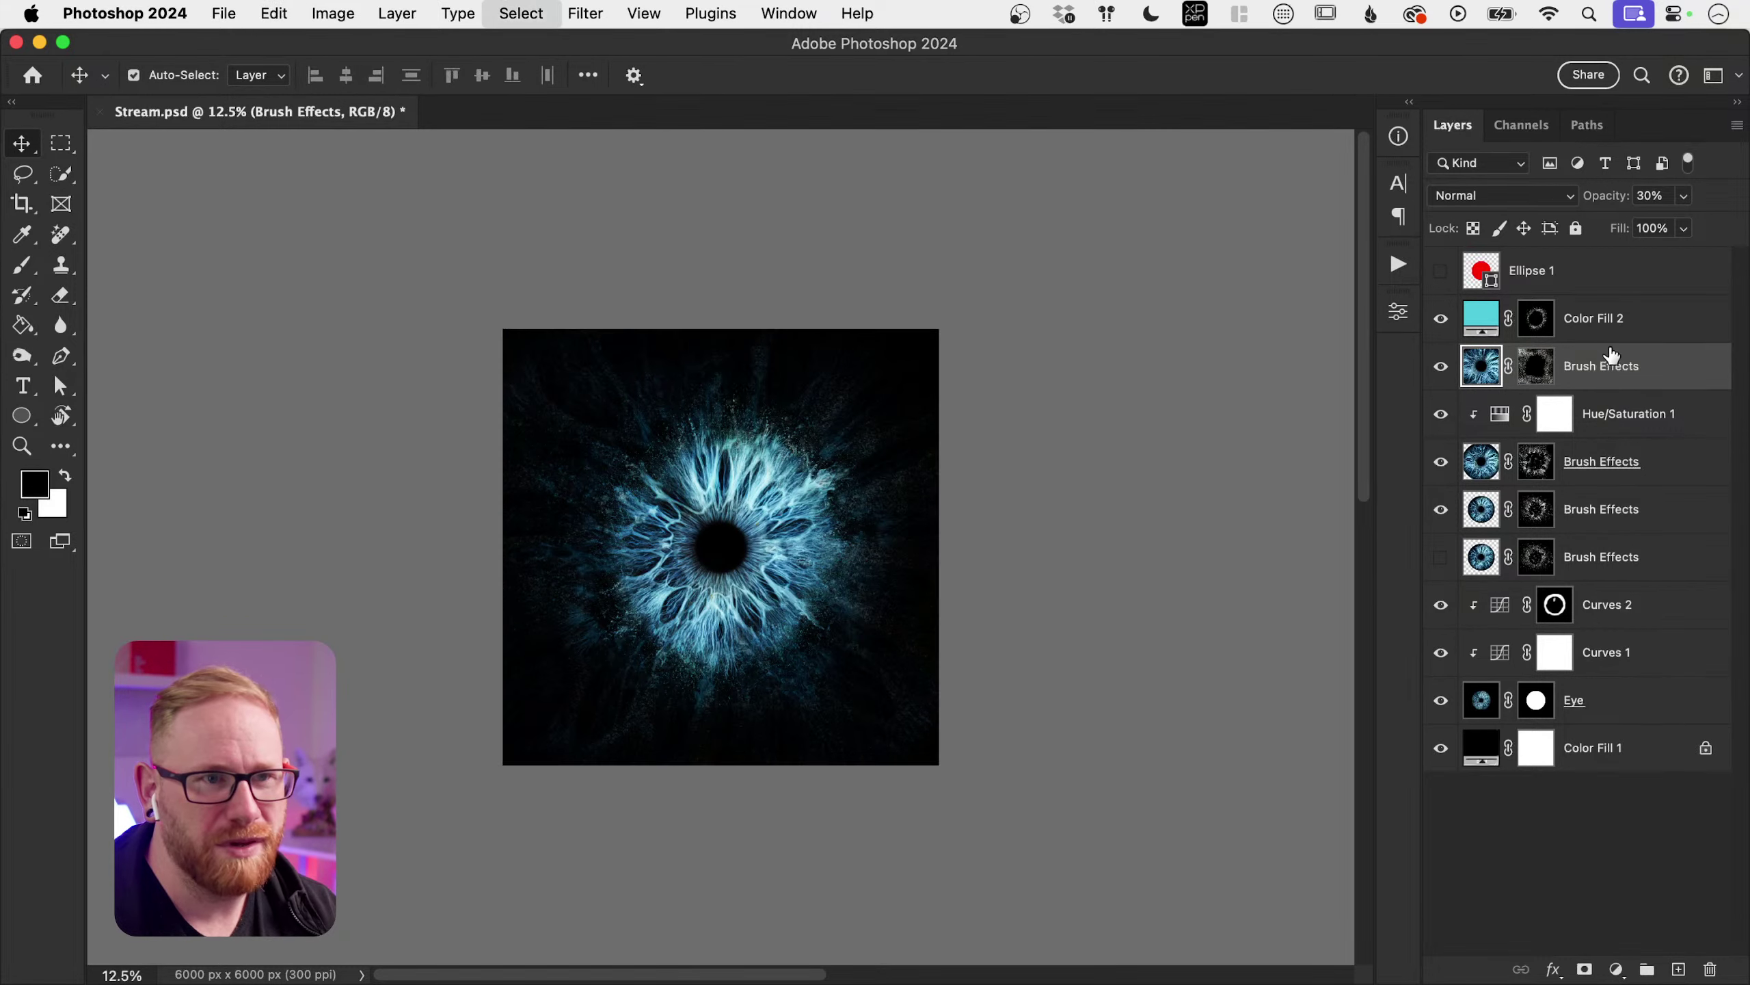
pyautogui.press('super+v')
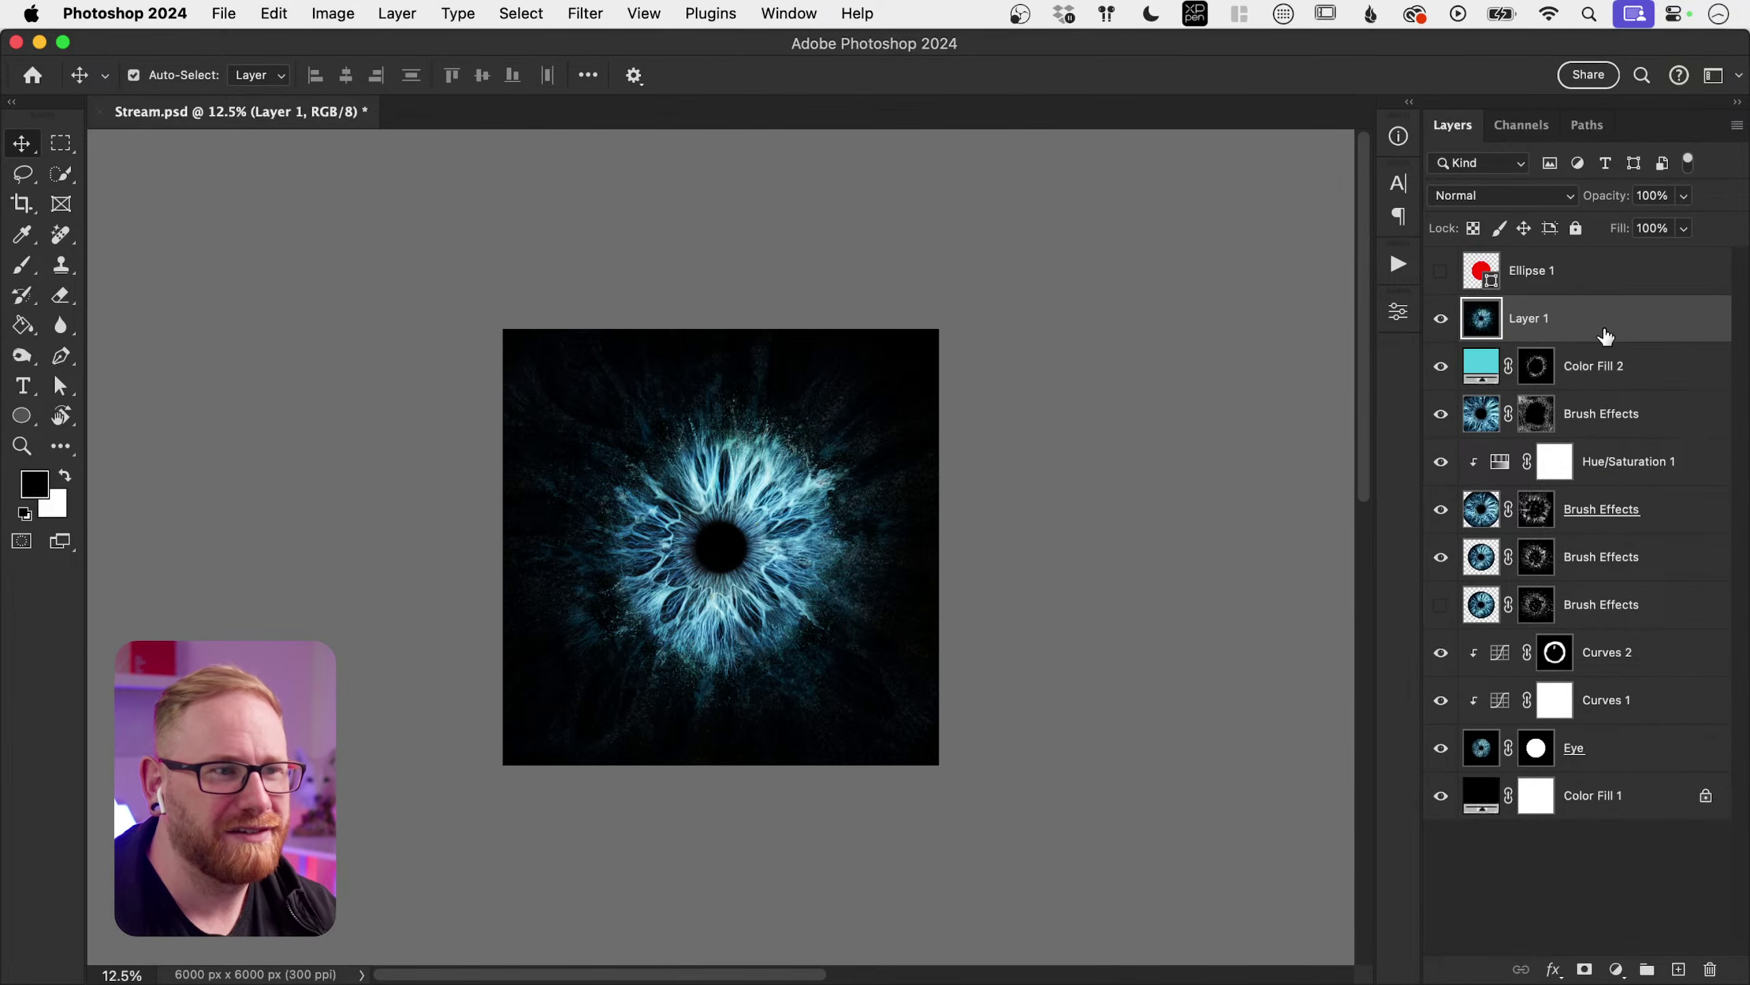
pyautogui.rightClick(1538, 323)
pyautogui.click(1414, 480)
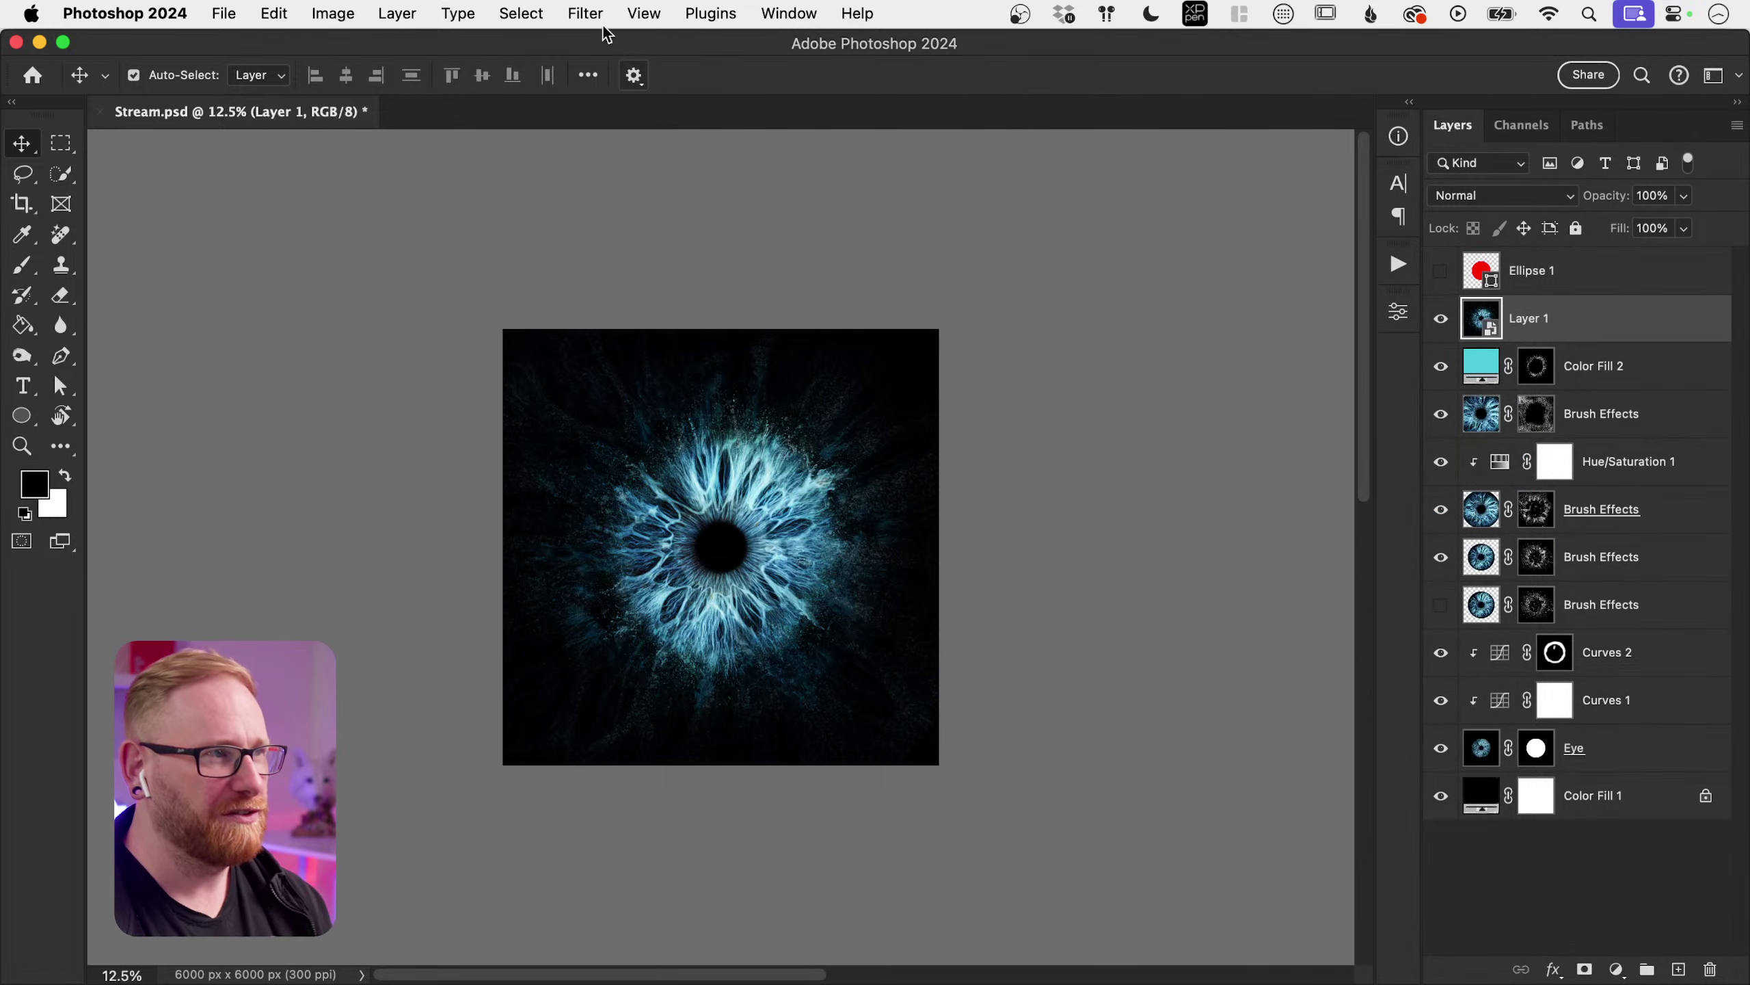
# Step: Apply a Radial Blur to Layer 1 with amount 100, Zoom method and Best quality
pyautogui.click(585, 14)
pyautogui.moveTo(694, 311)
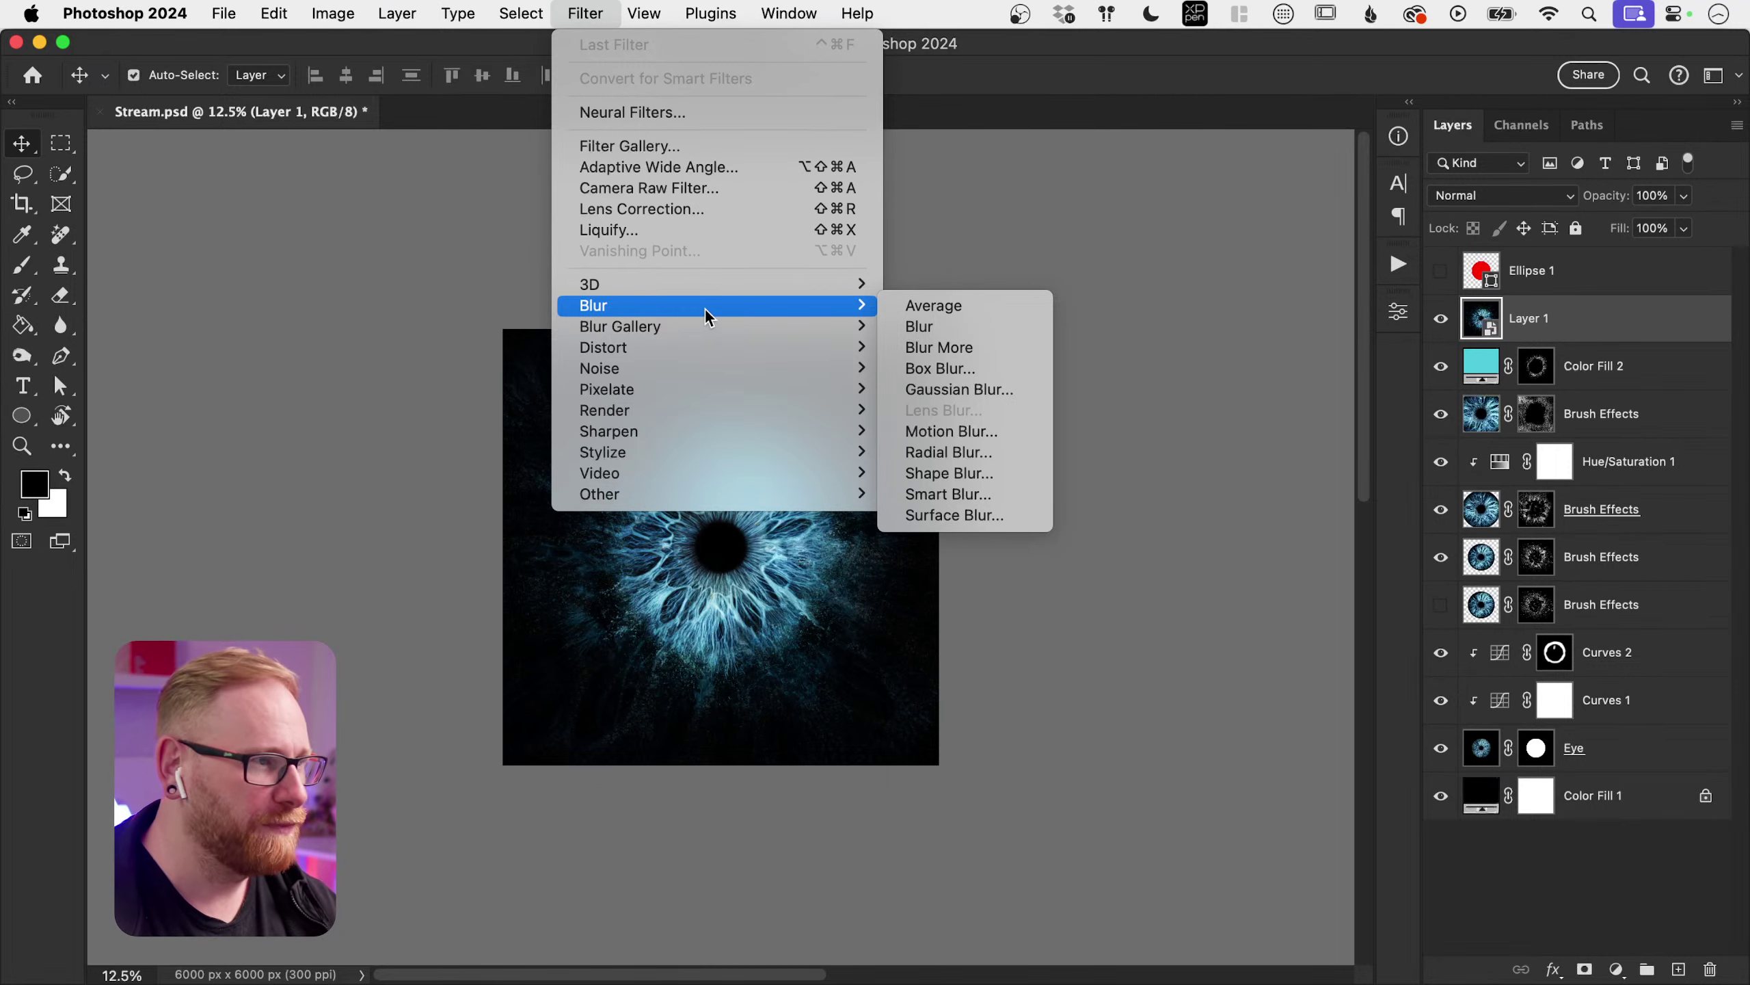
pyautogui.click(951, 452)
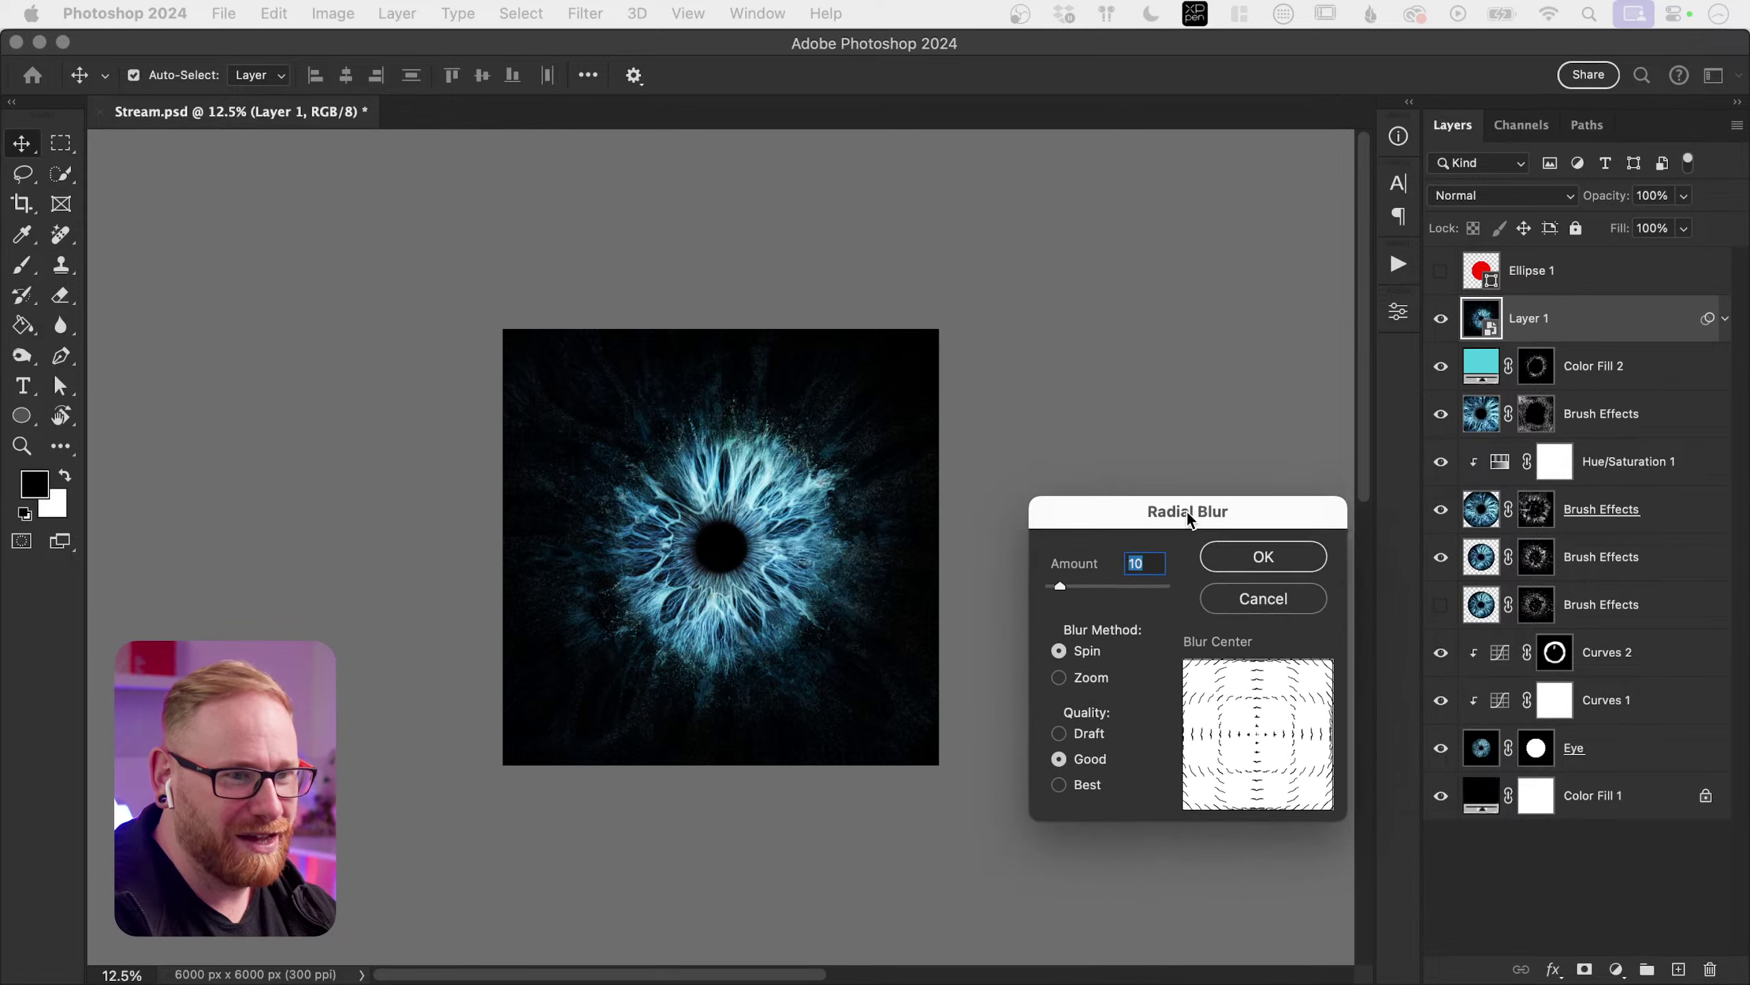
pyautogui.moveTo(1187, 512); pyautogui.dragTo(1165, 627)
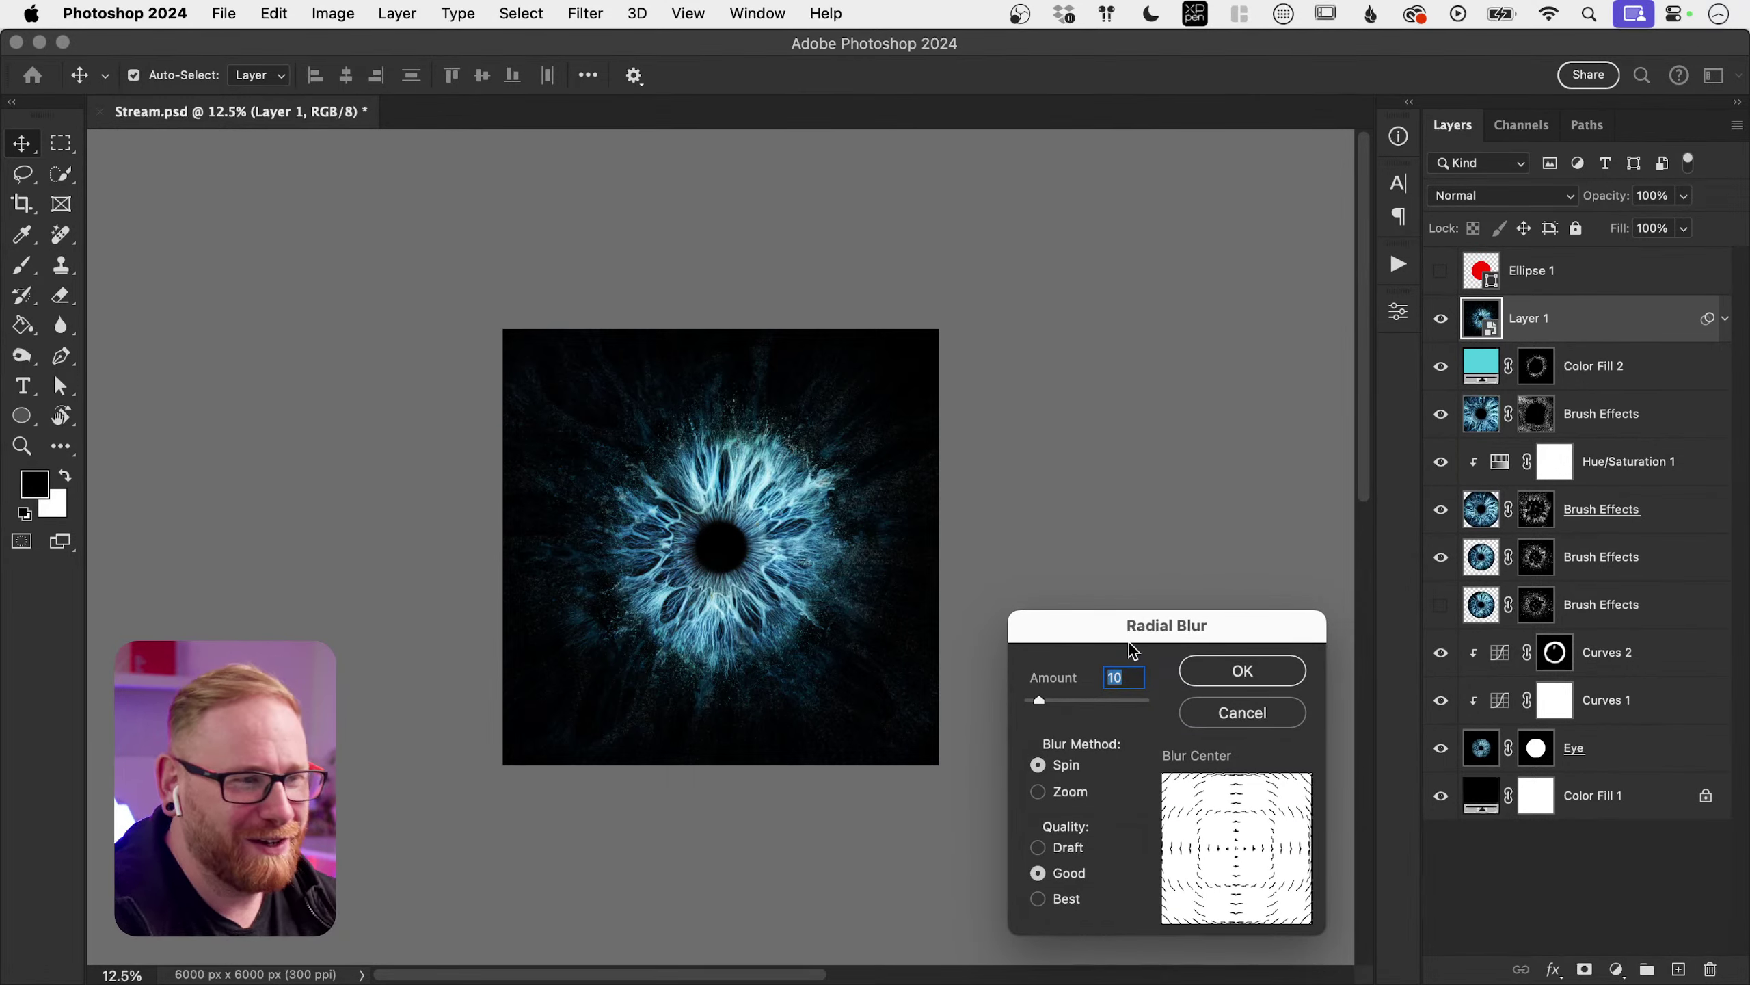
pyautogui.moveTo(1061, 702); pyautogui.dragTo(1149, 702)
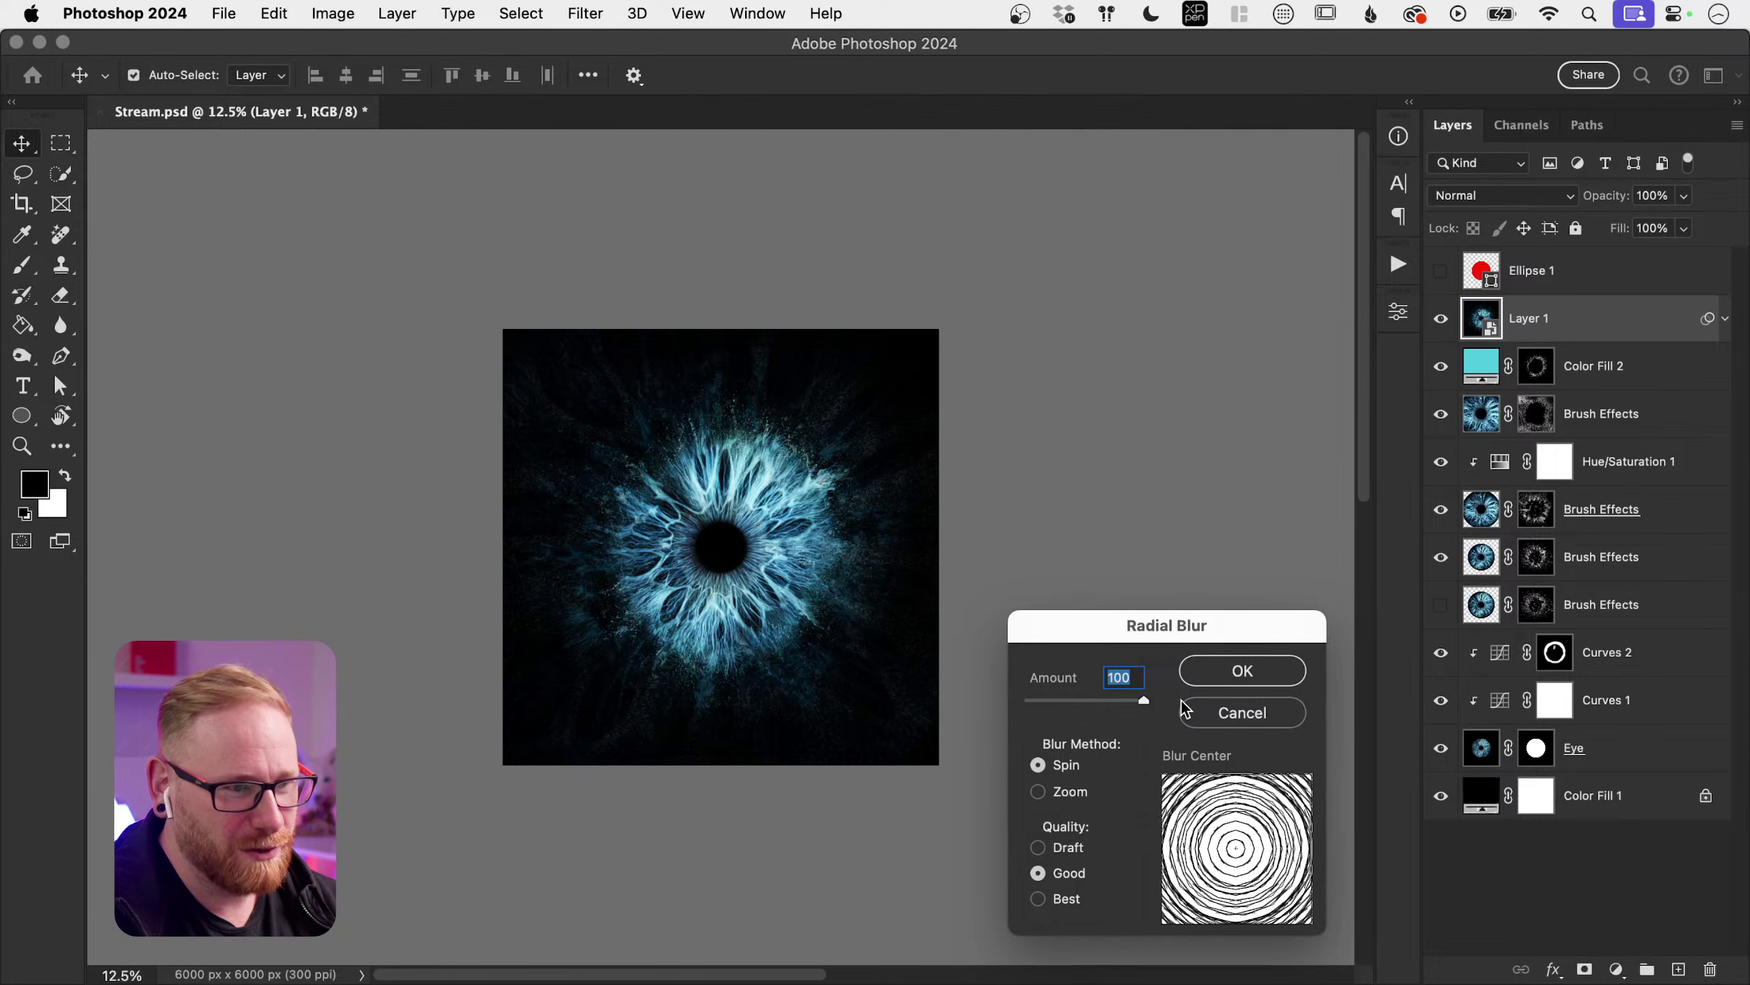
pyautogui.click(1056, 794)
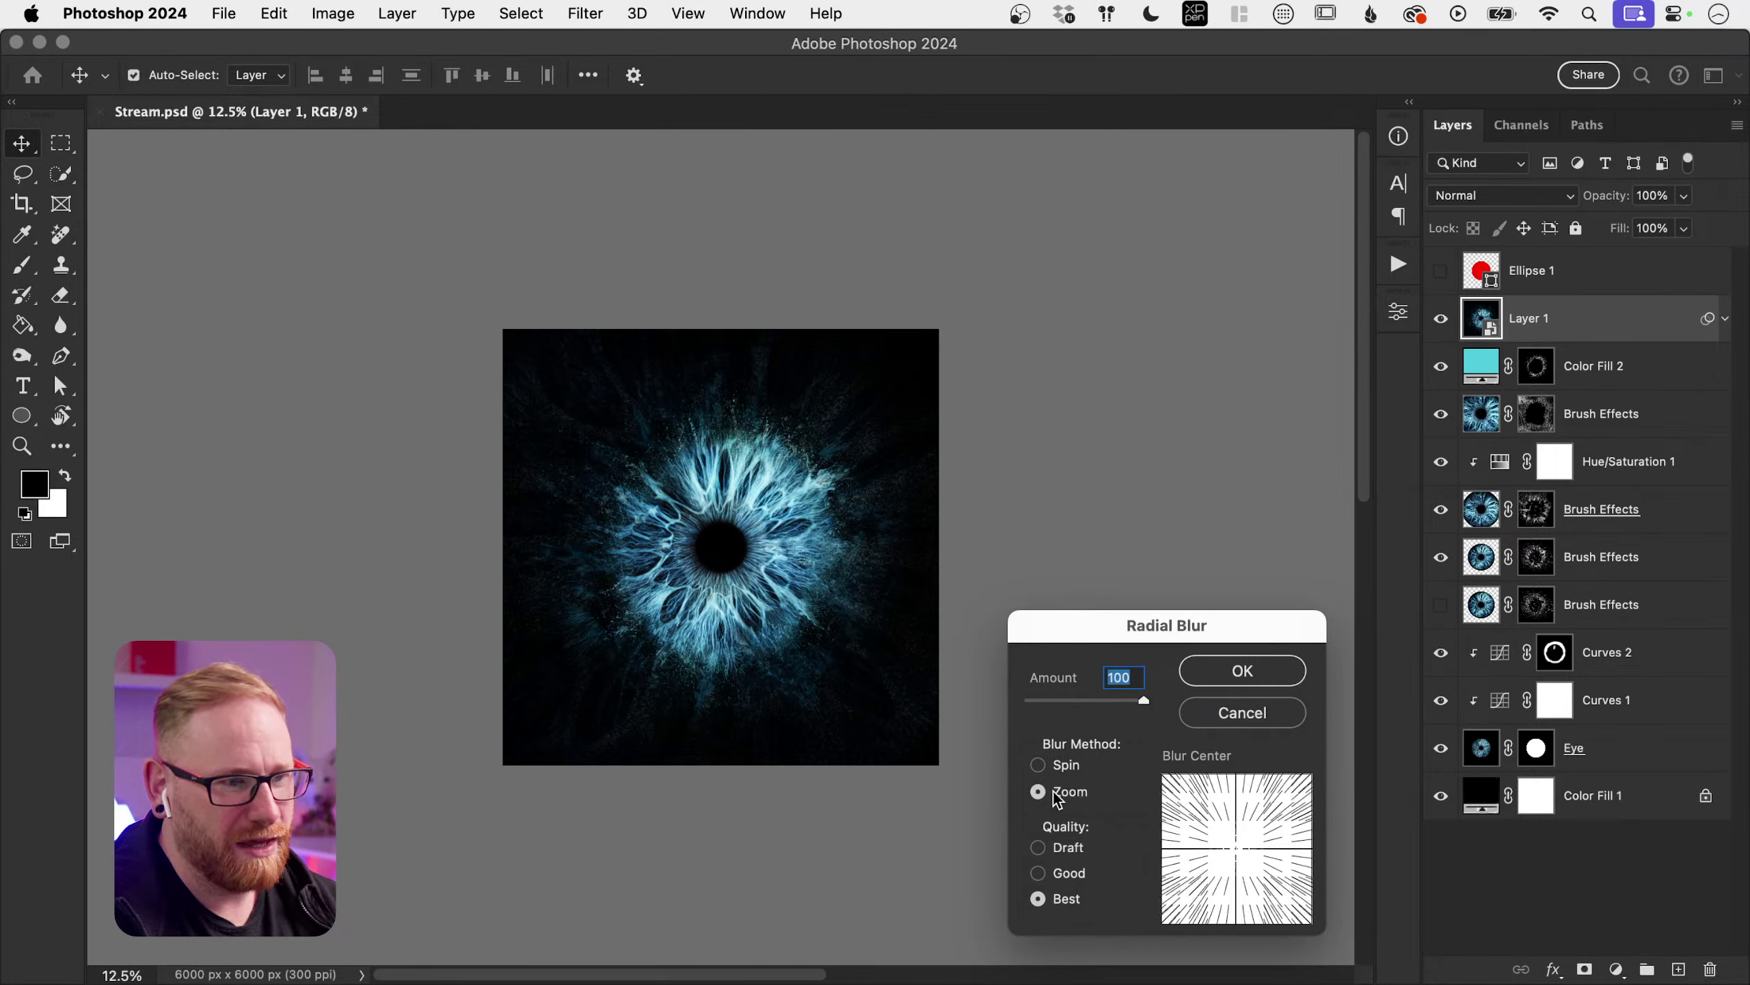
pyautogui.click(1248, 667)
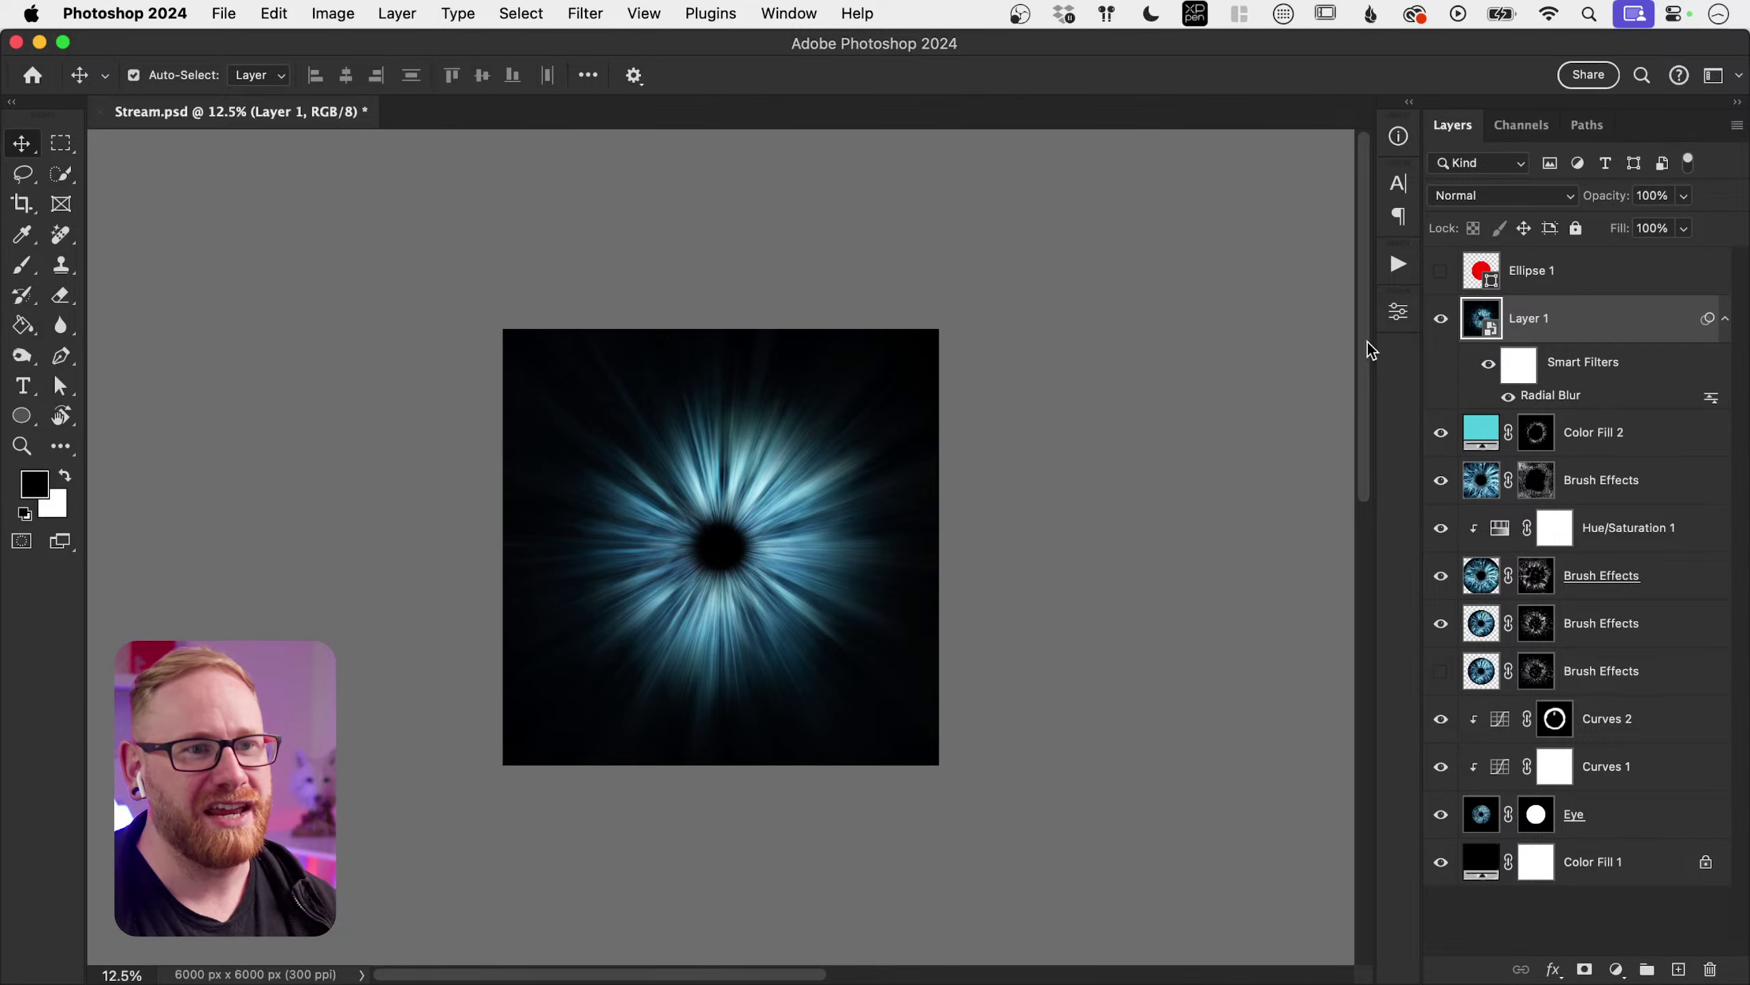
# Step: Blend the zoom-blurred Layer 1 with Lighter Color and compare the artwork with and without it
pyautogui.click(1440, 319)
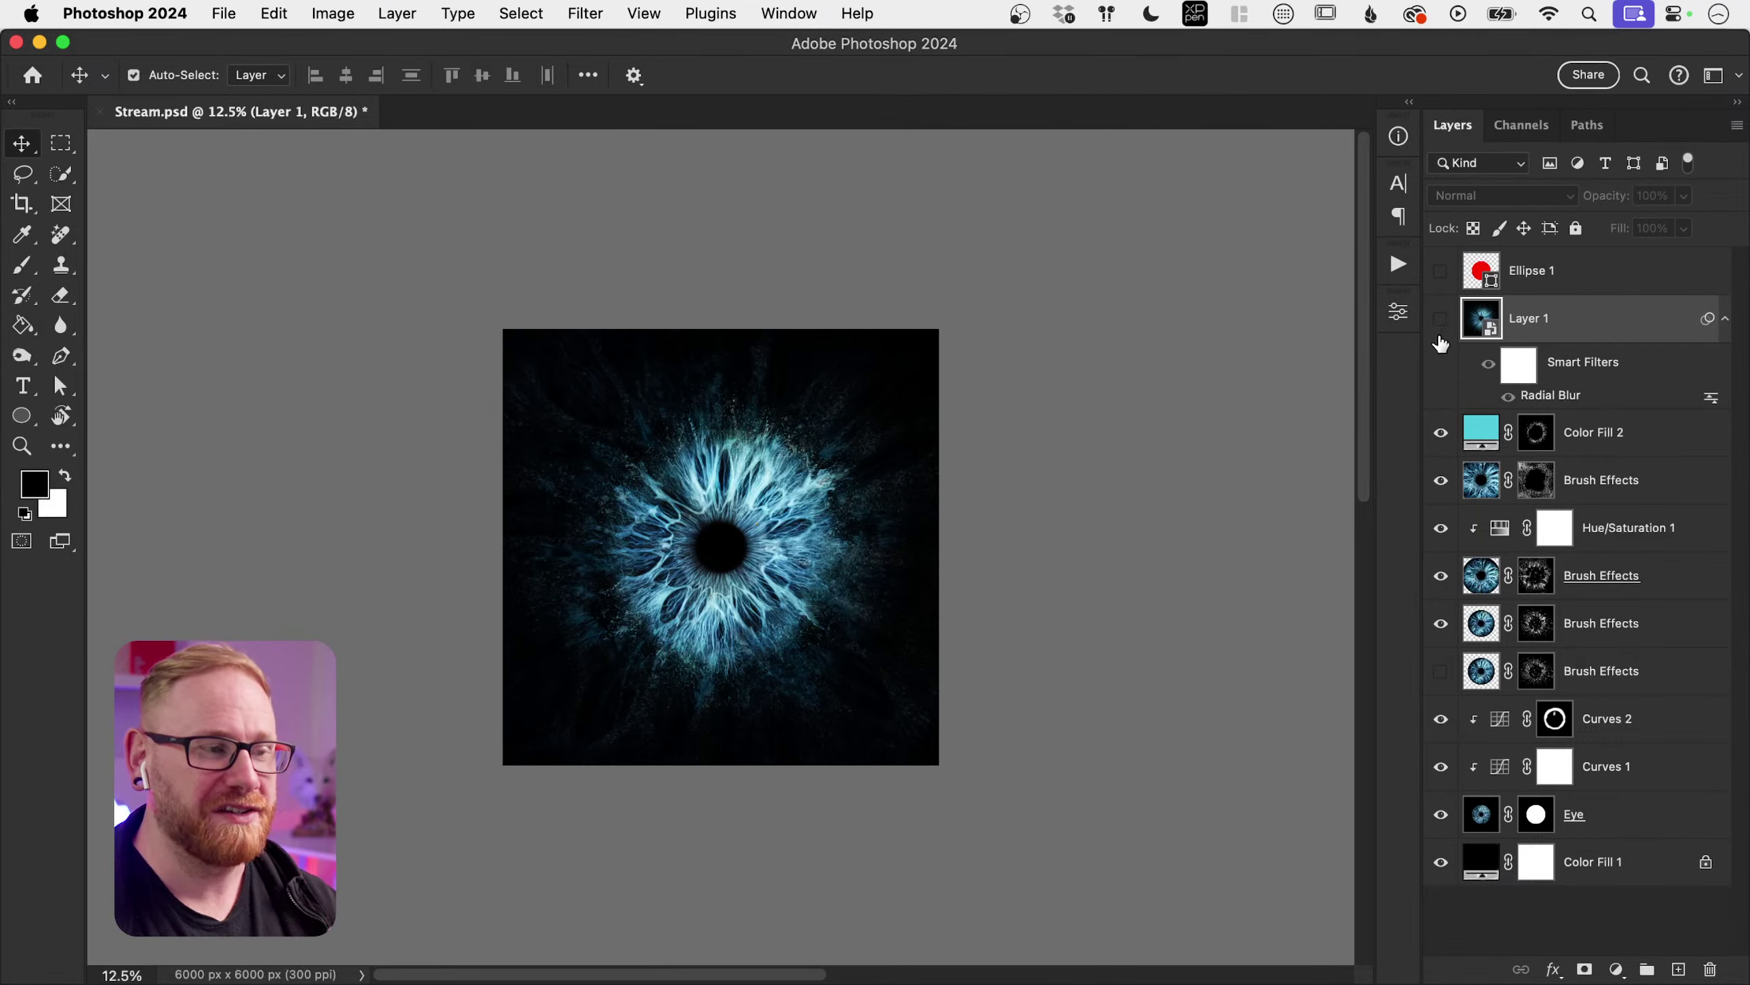
pyautogui.click(1440, 321)
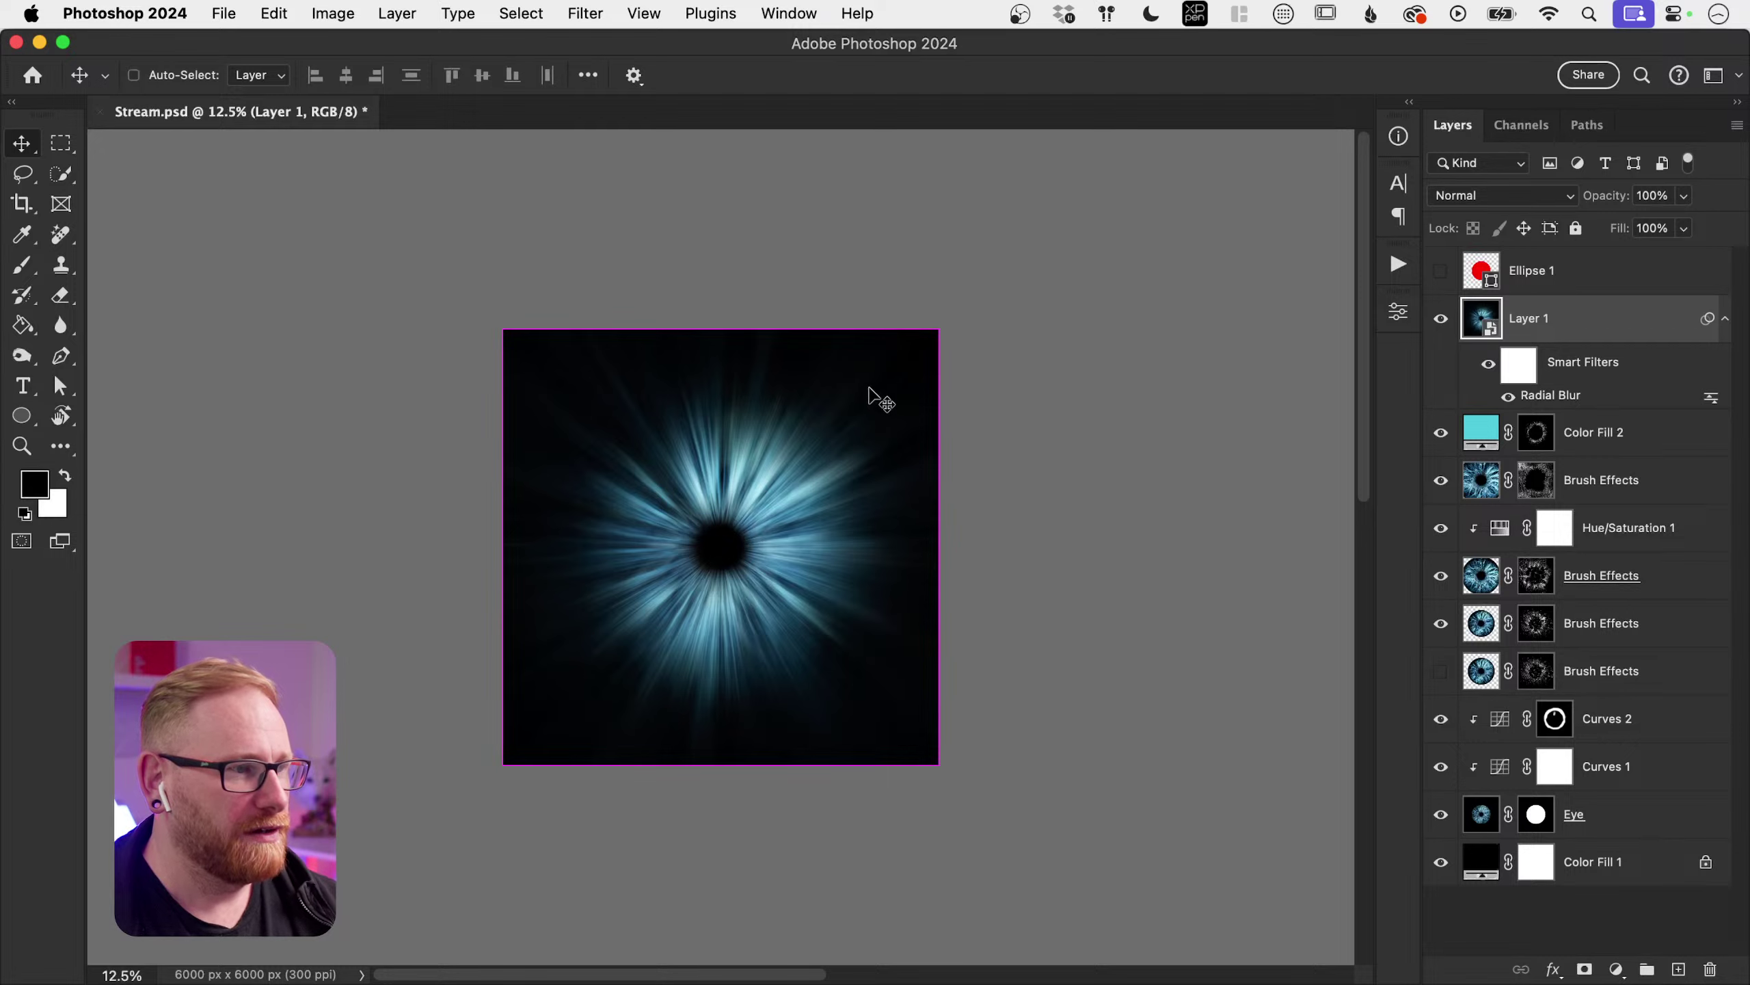
pyautogui.click(1474, 198)
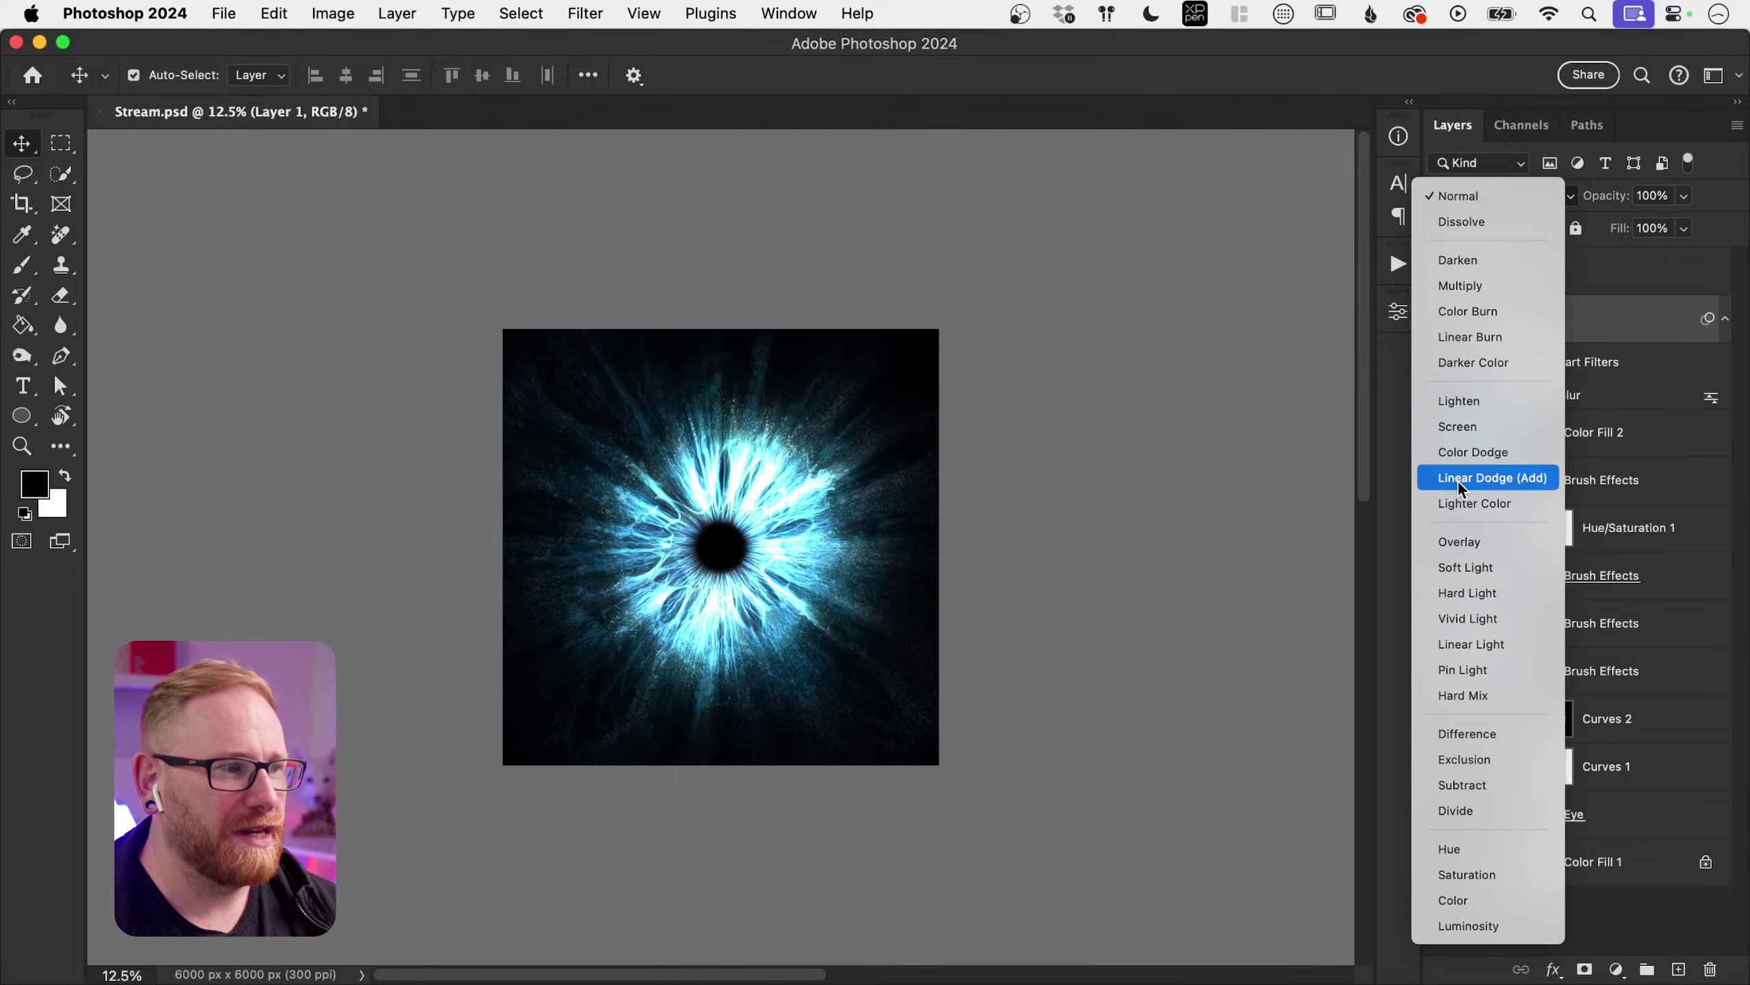
pyautogui.click(1460, 504)
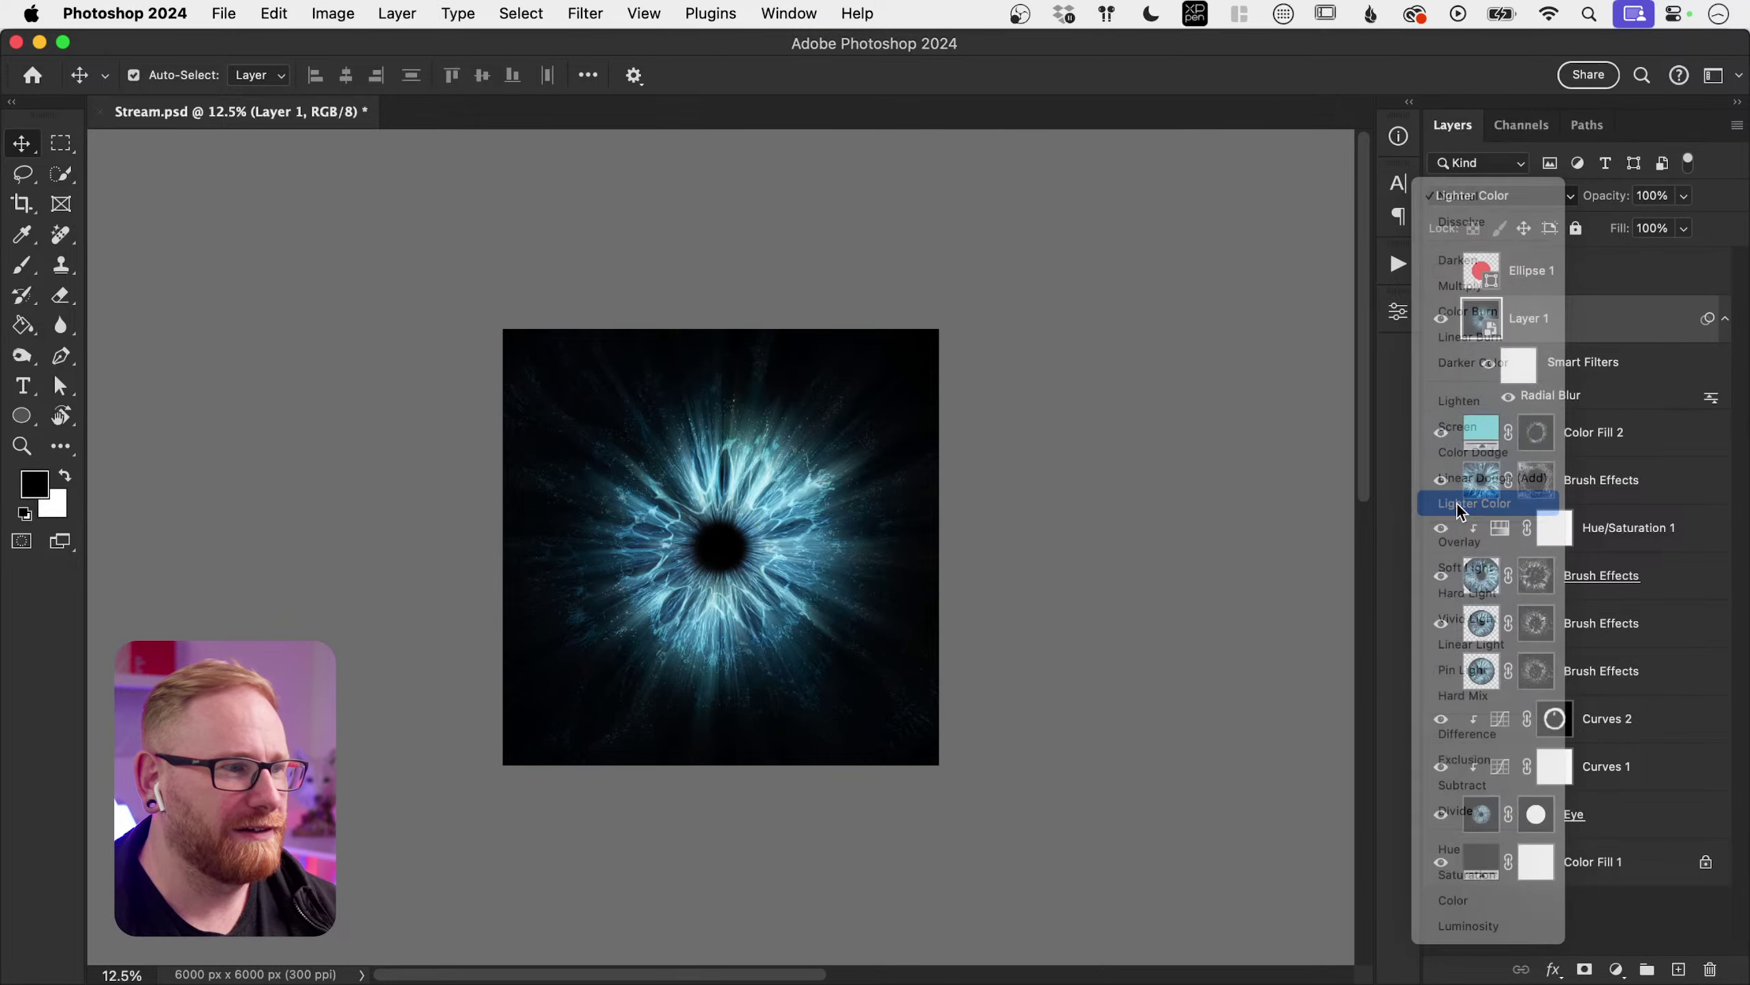
pyautogui.click(1440, 320)
pyautogui.click(1440, 321)
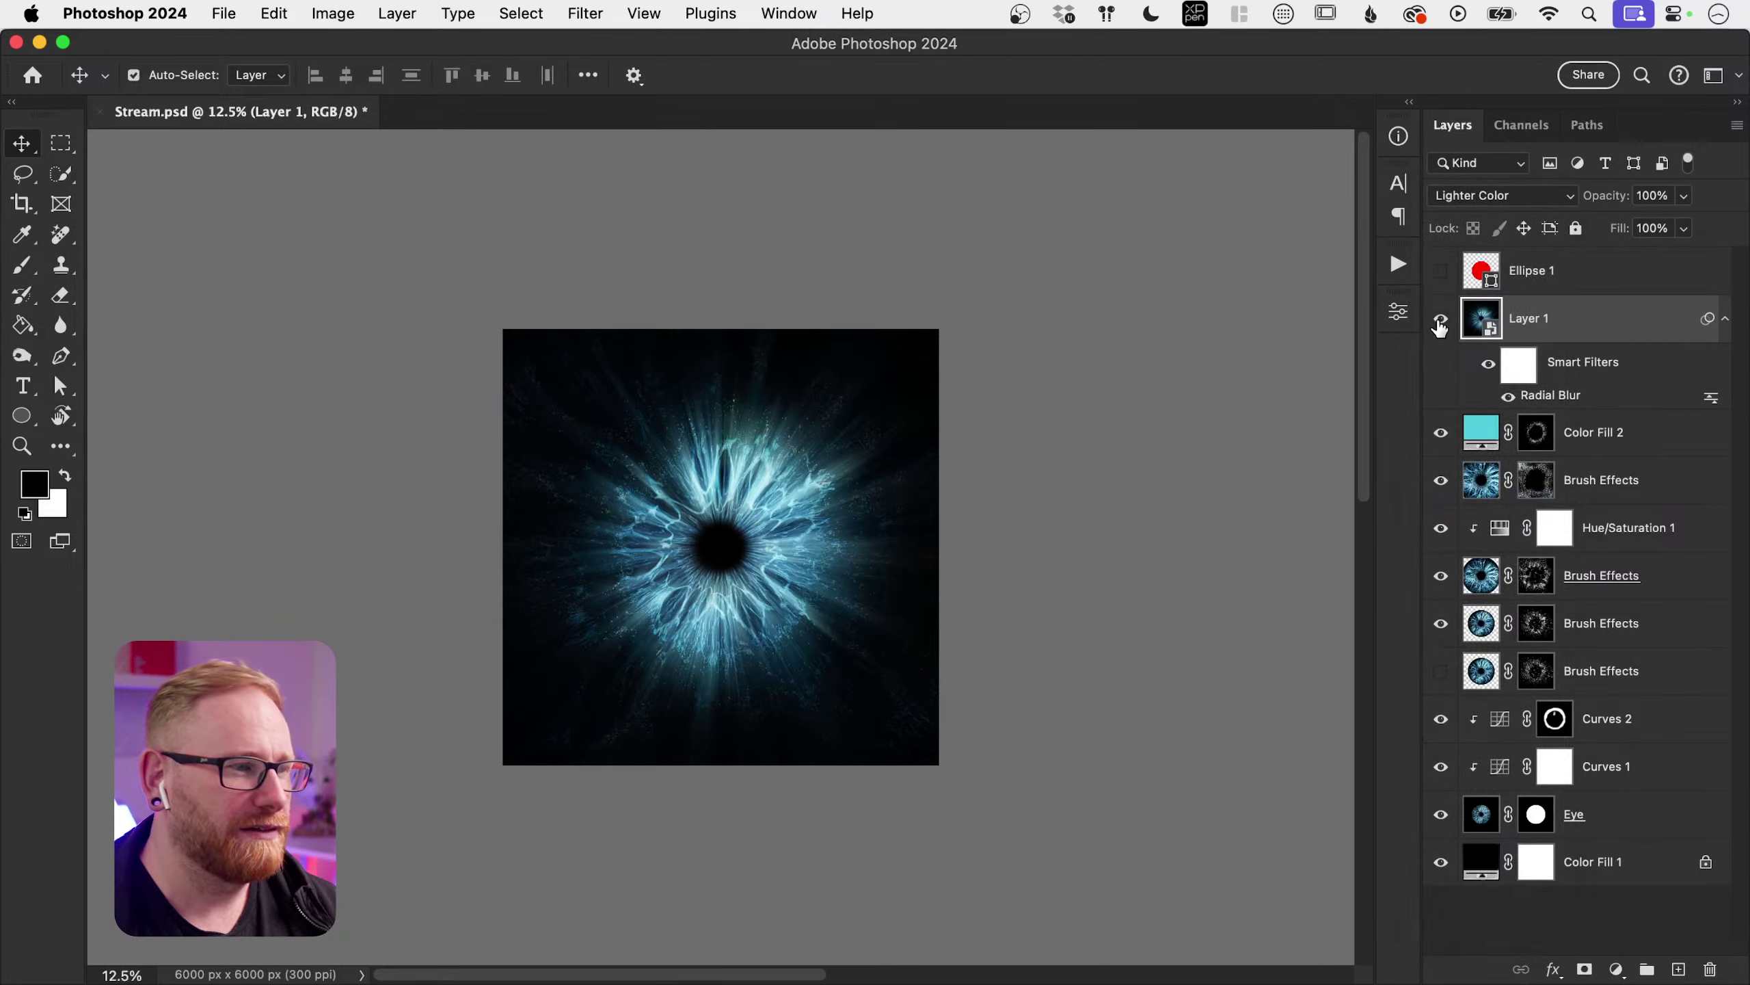
pyautogui.click(1440, 321)
pyautogui.click(1440, 321)
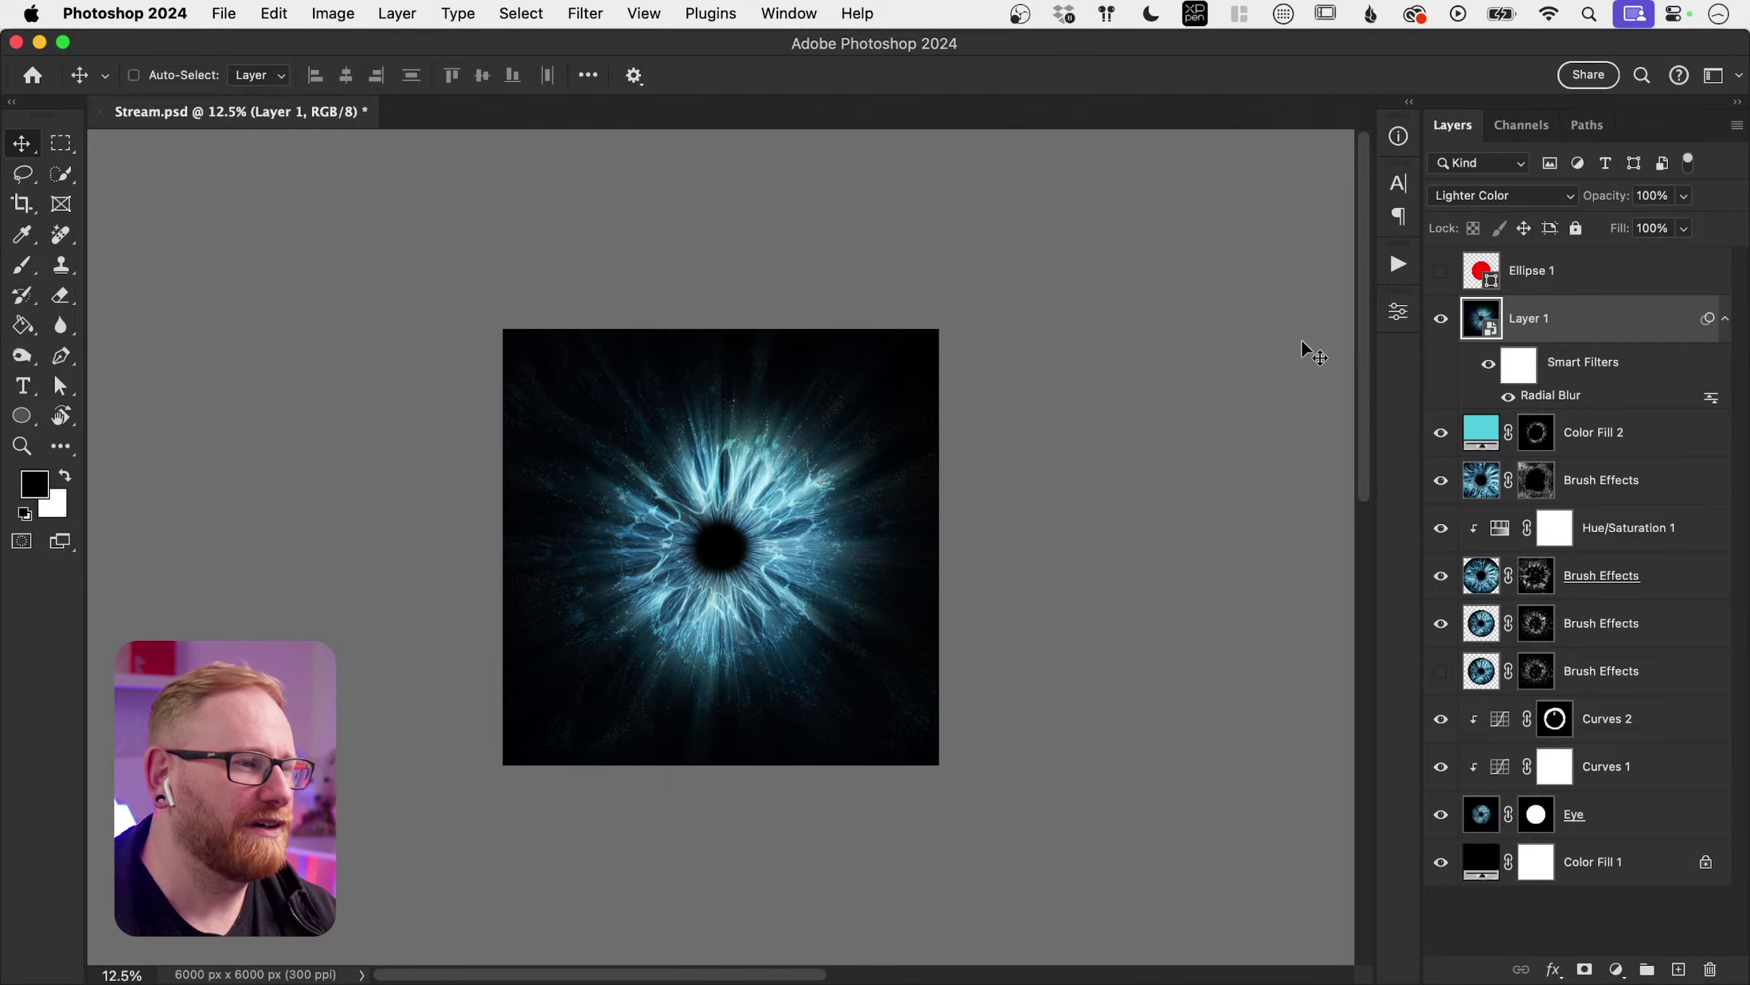
# Step: Duplicate the zoom-blurred Layer 1, hide the original, and change the copy's Radial Blur method to Spin at amount 100
pyautogui.hotkey('ctrl', 't')
pyautogui.moveTo(955, 329); pyautogui.dragTo(1043, 283)
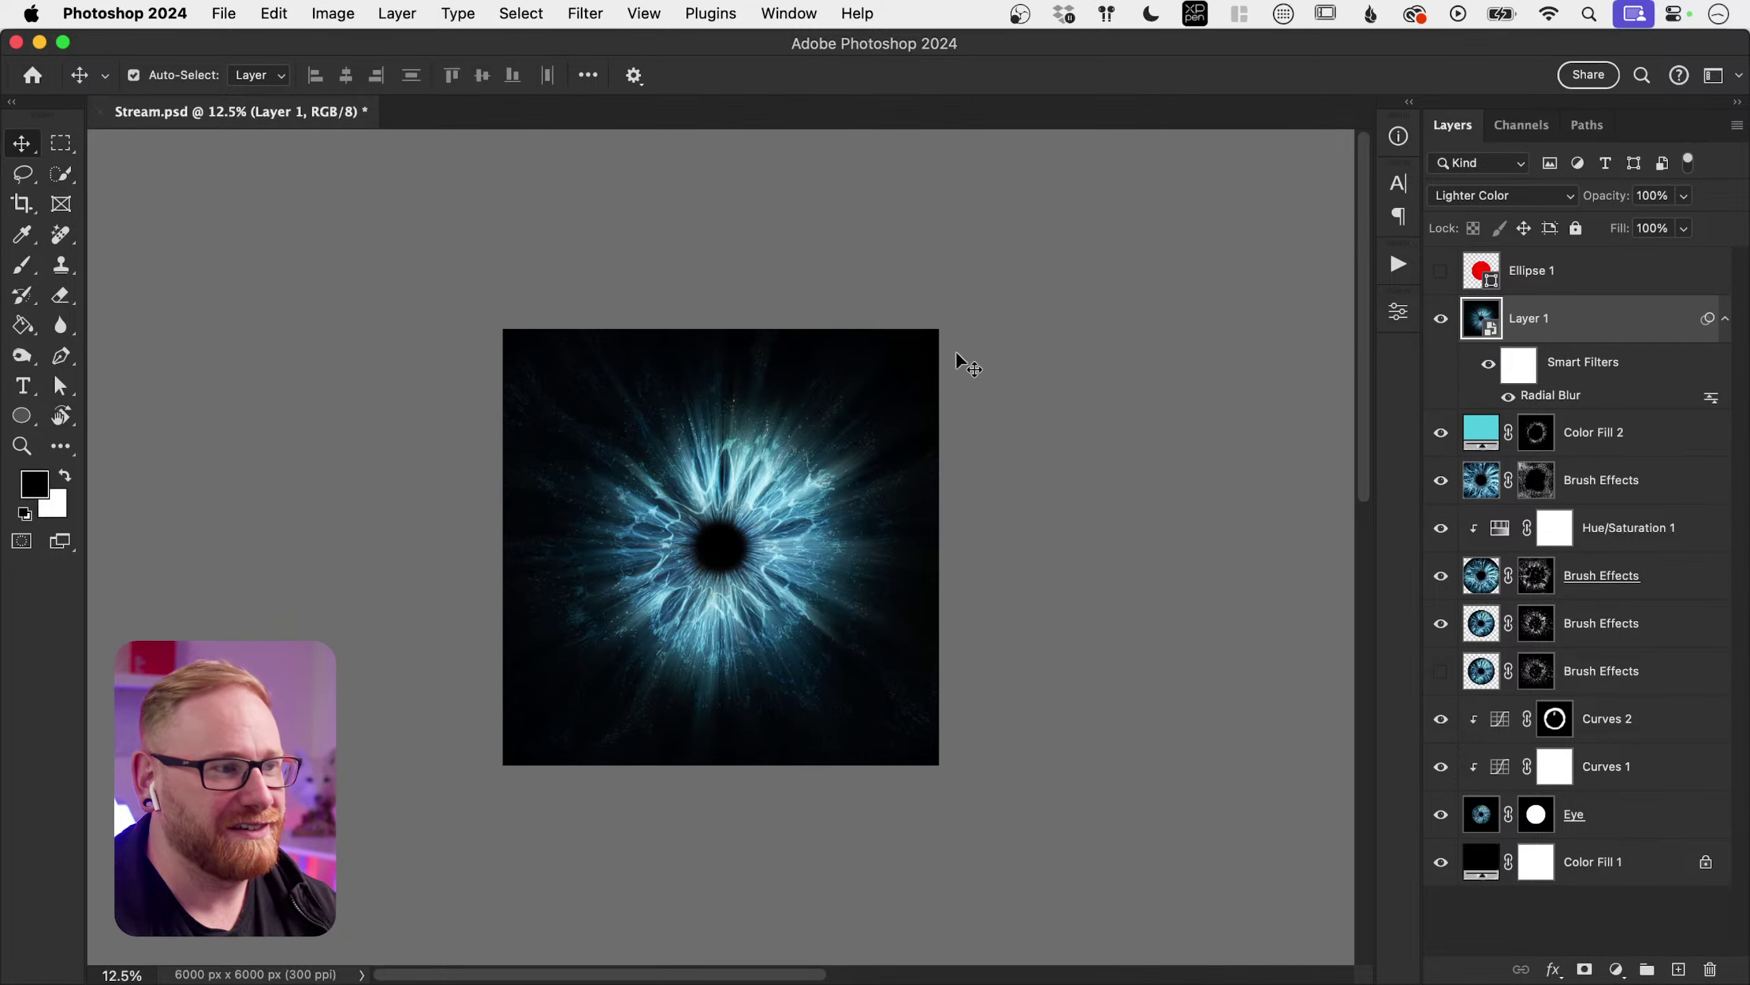
pyautogui.press('super+j')
pyautogui.click(1440, 433)
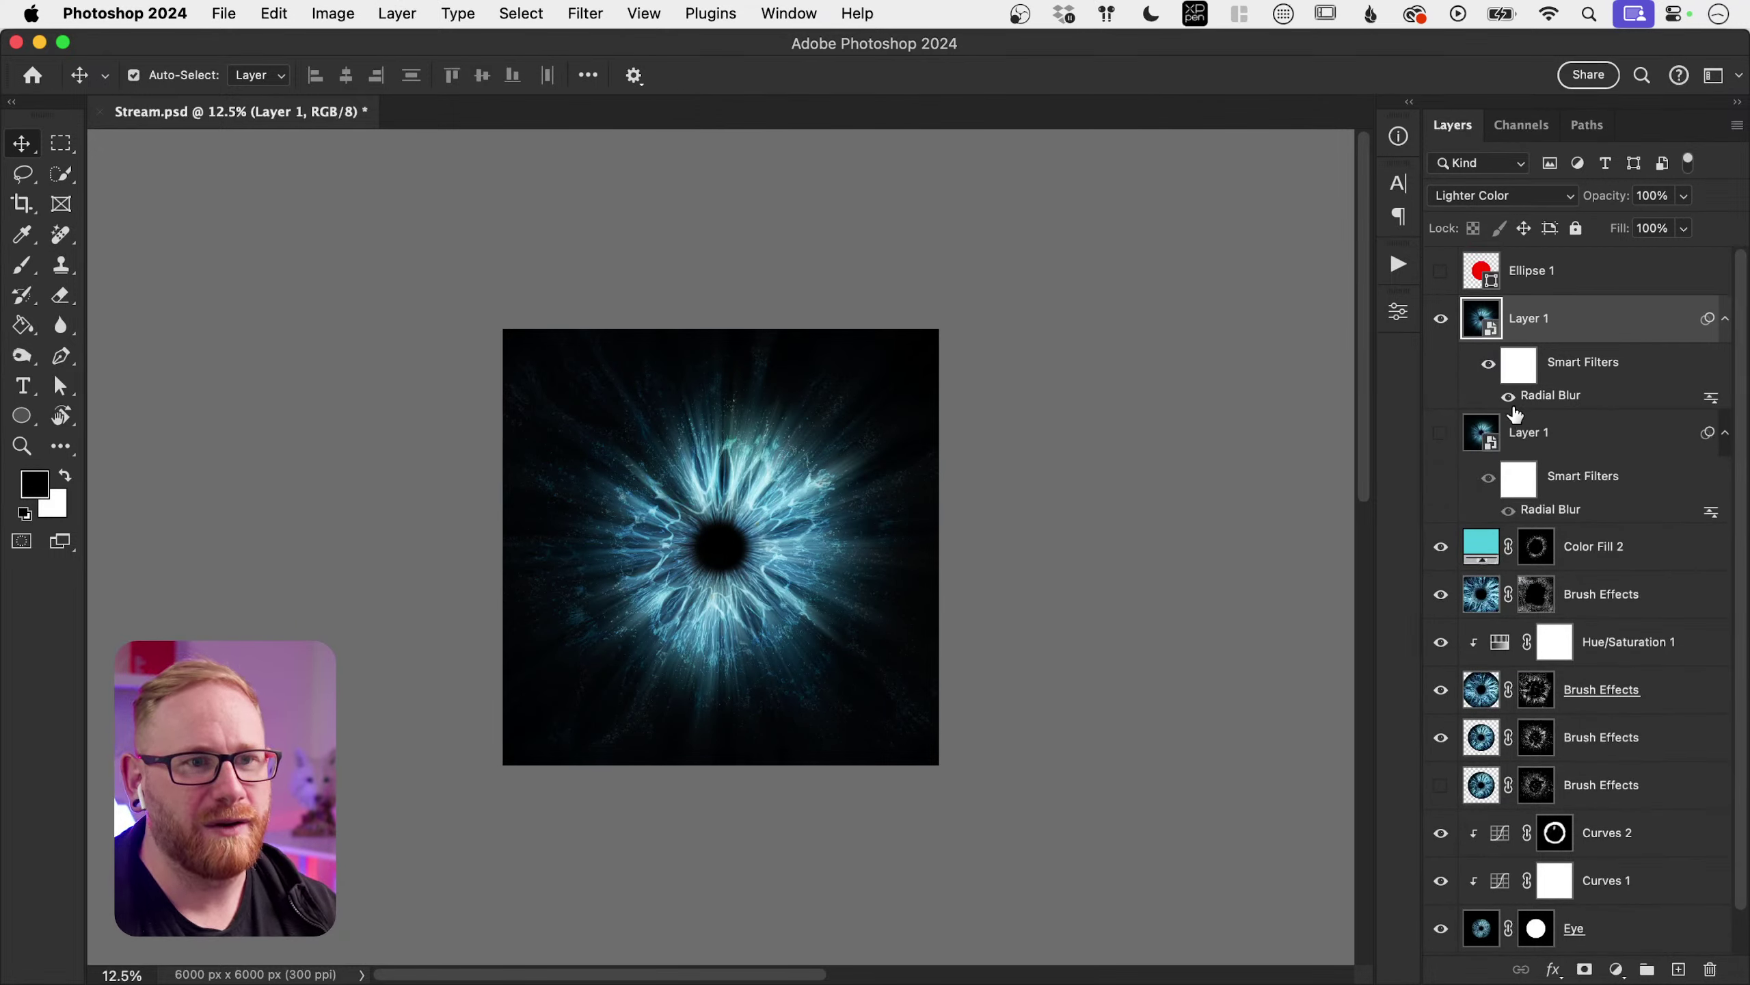
pyautogui.moveTo(1536, 403)
pyautogui.mouseDown()
pyautogui.moveTo(1559, 482)
pyautogui.moveTo(1551, 404)
pyautogui.mouseUp()
pyautogui.doubleClick(1551, 394)
pyautogui.click(1068, 764)
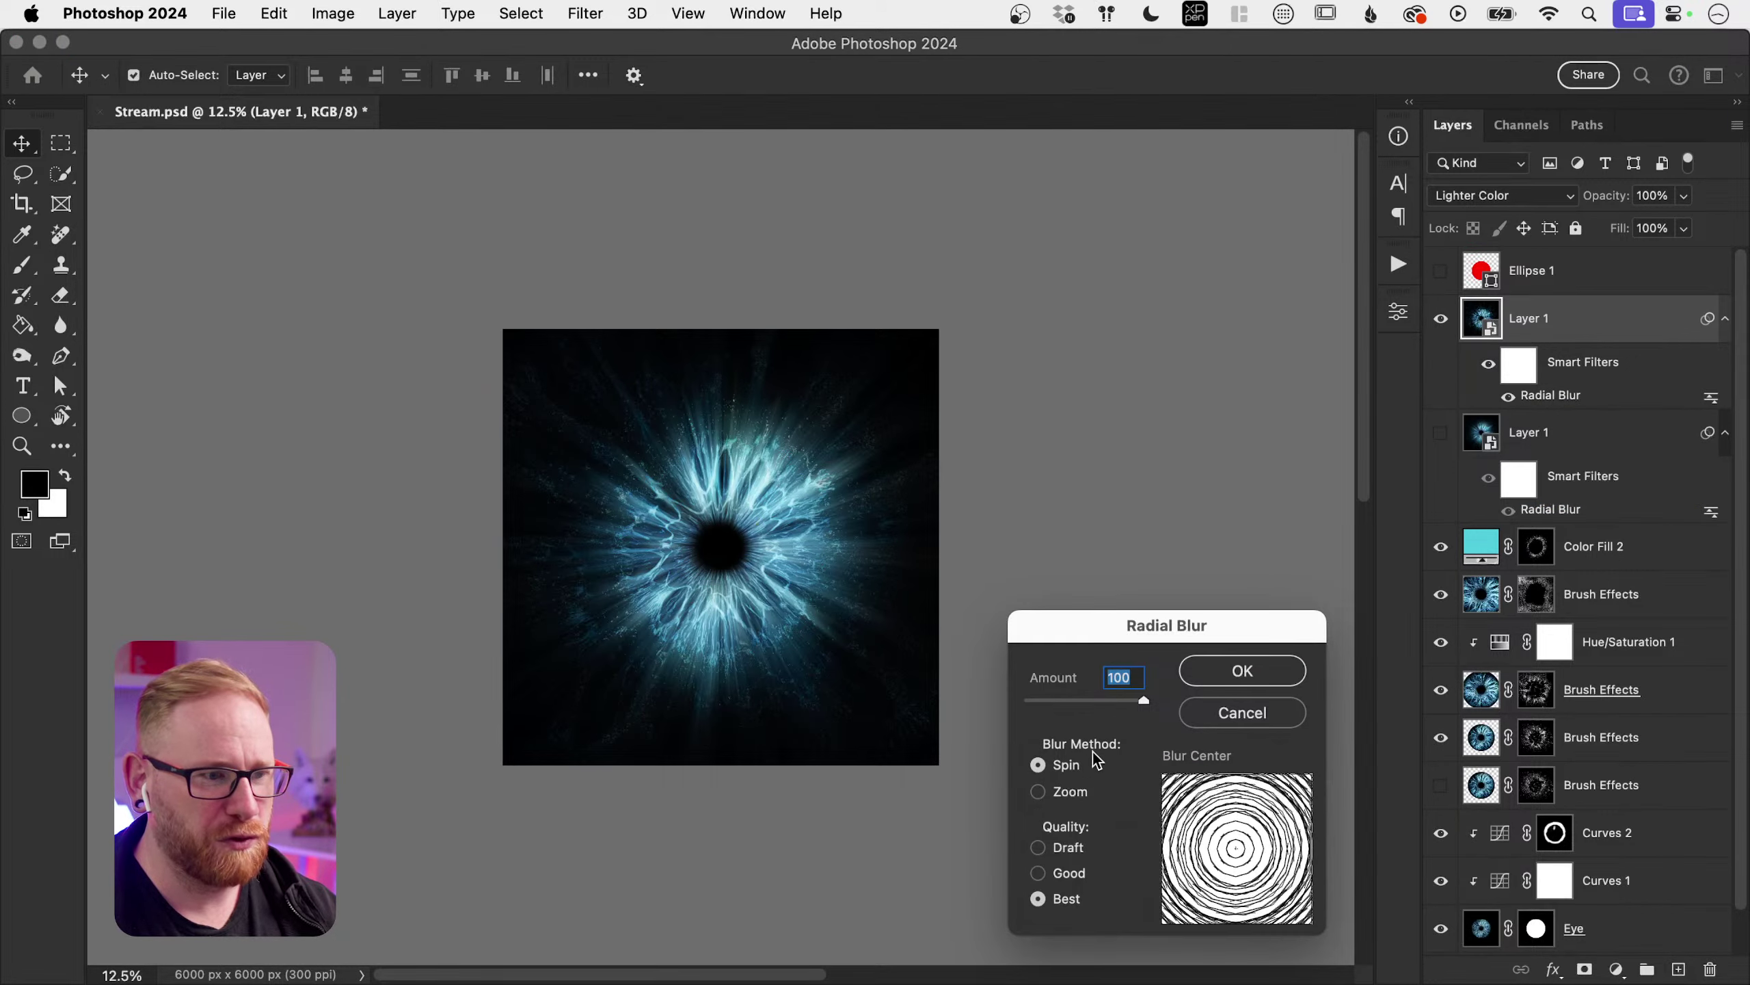
pyautogui.click(1240, 671)
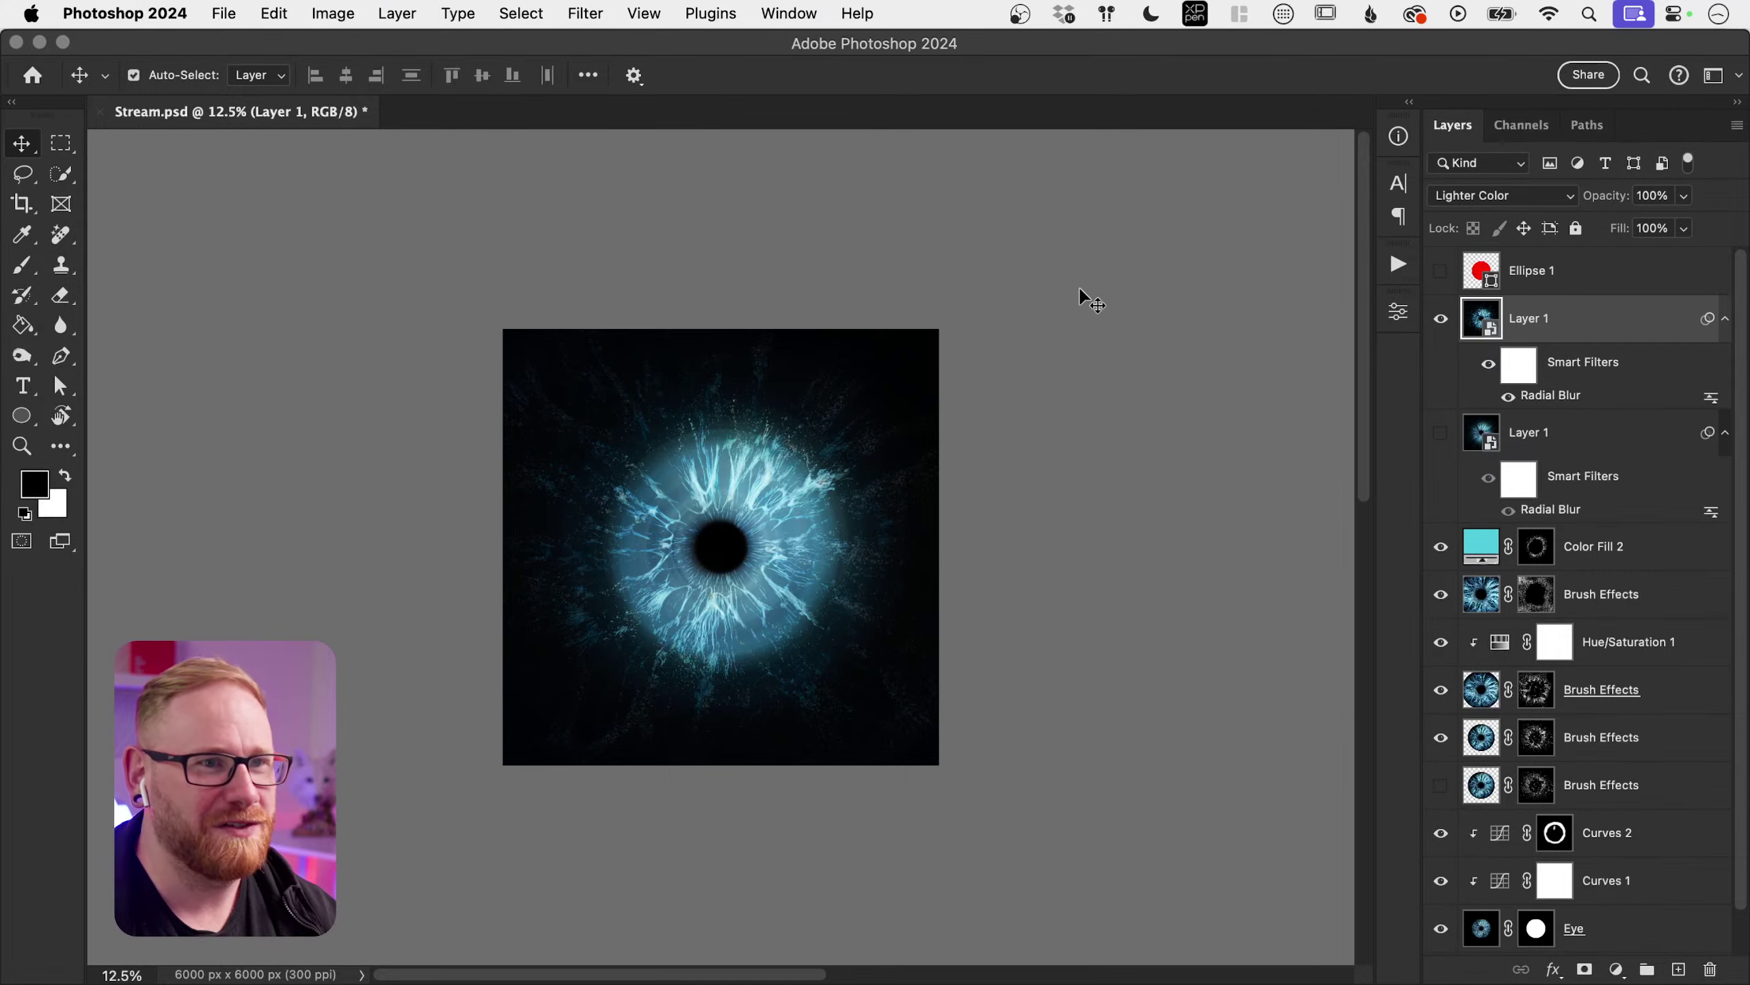
# Step: Set the spin-blurred copy's blend mode to Normal and scale it about its centre to about 140%
pyautogui.click(1494, 196)
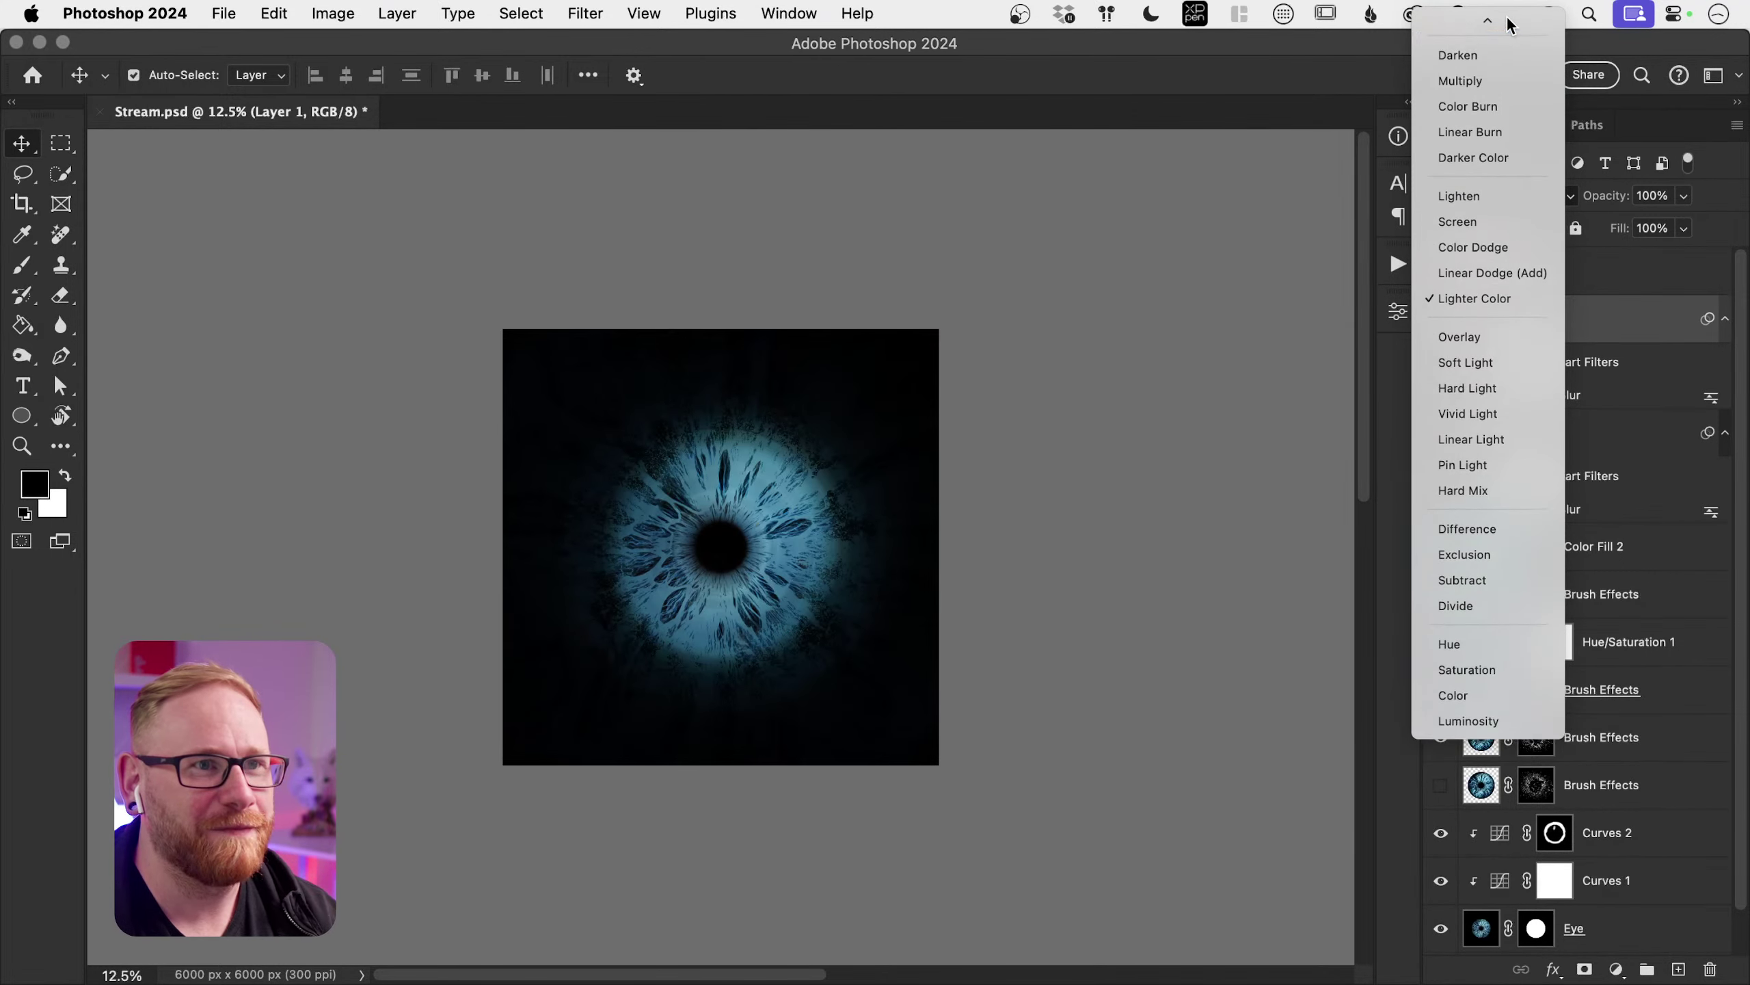
pyautogui.click(1500, 49)
pyautogui.press('super+t')
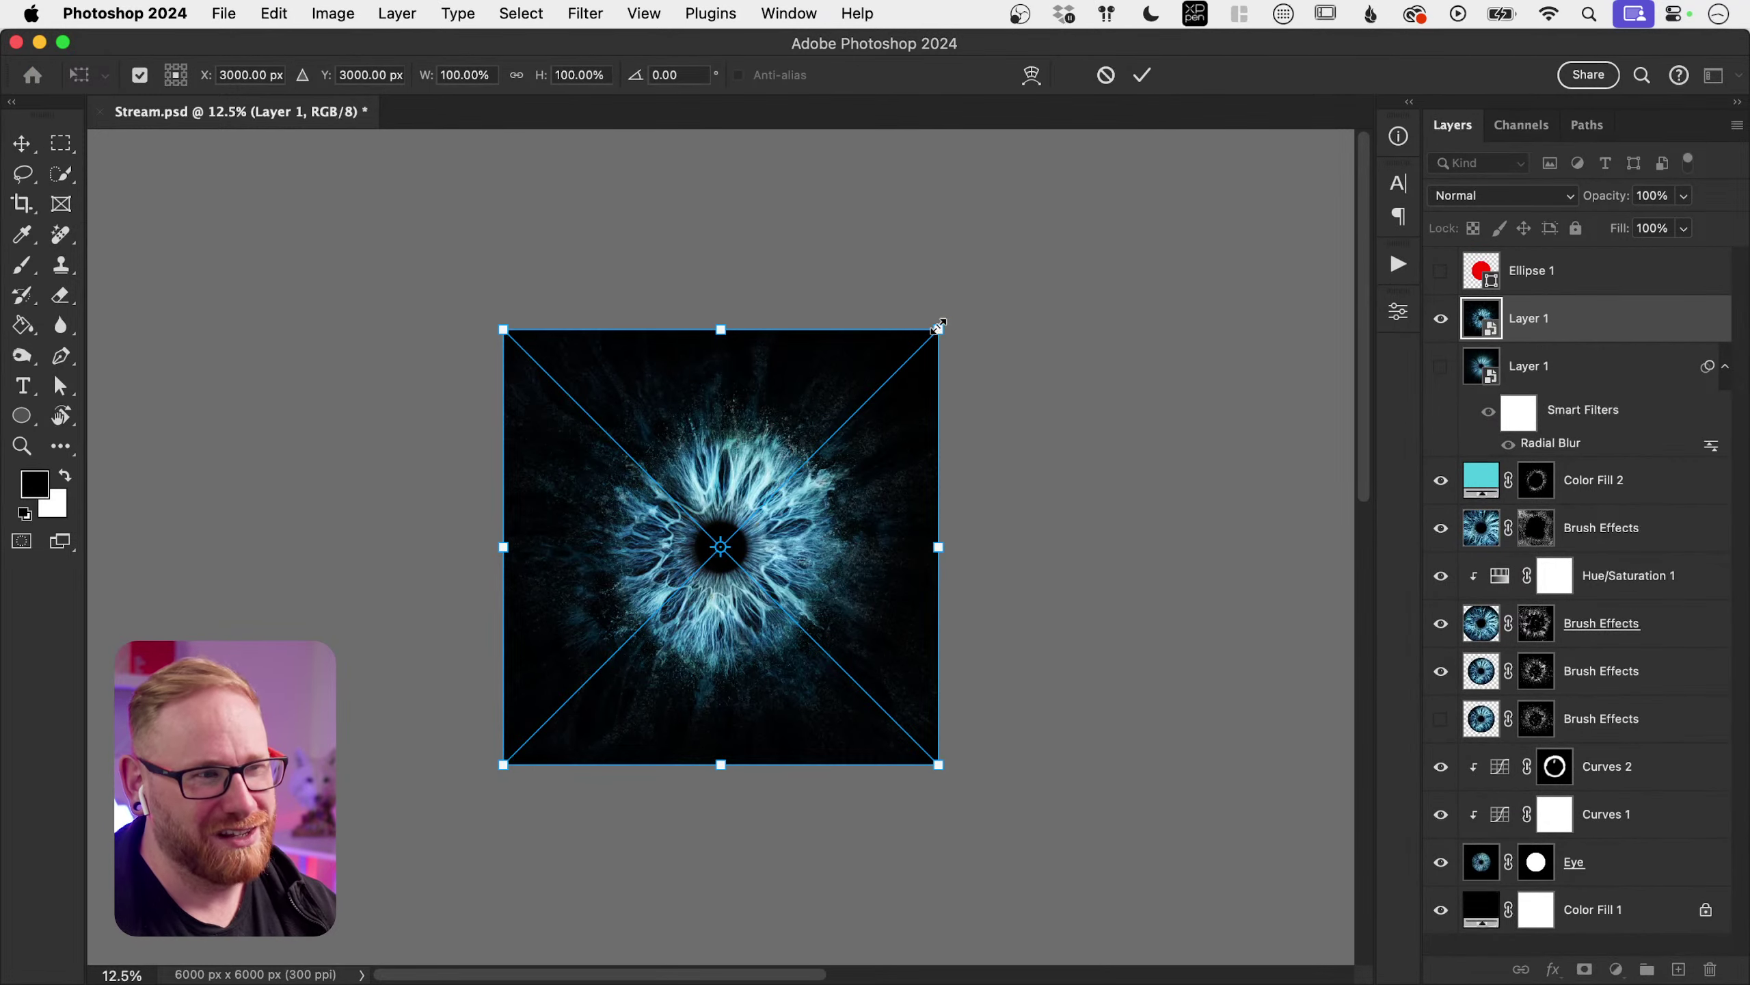
pyautogui.moveTo(938, 330); pyautogui.dragTo(1027, 240)
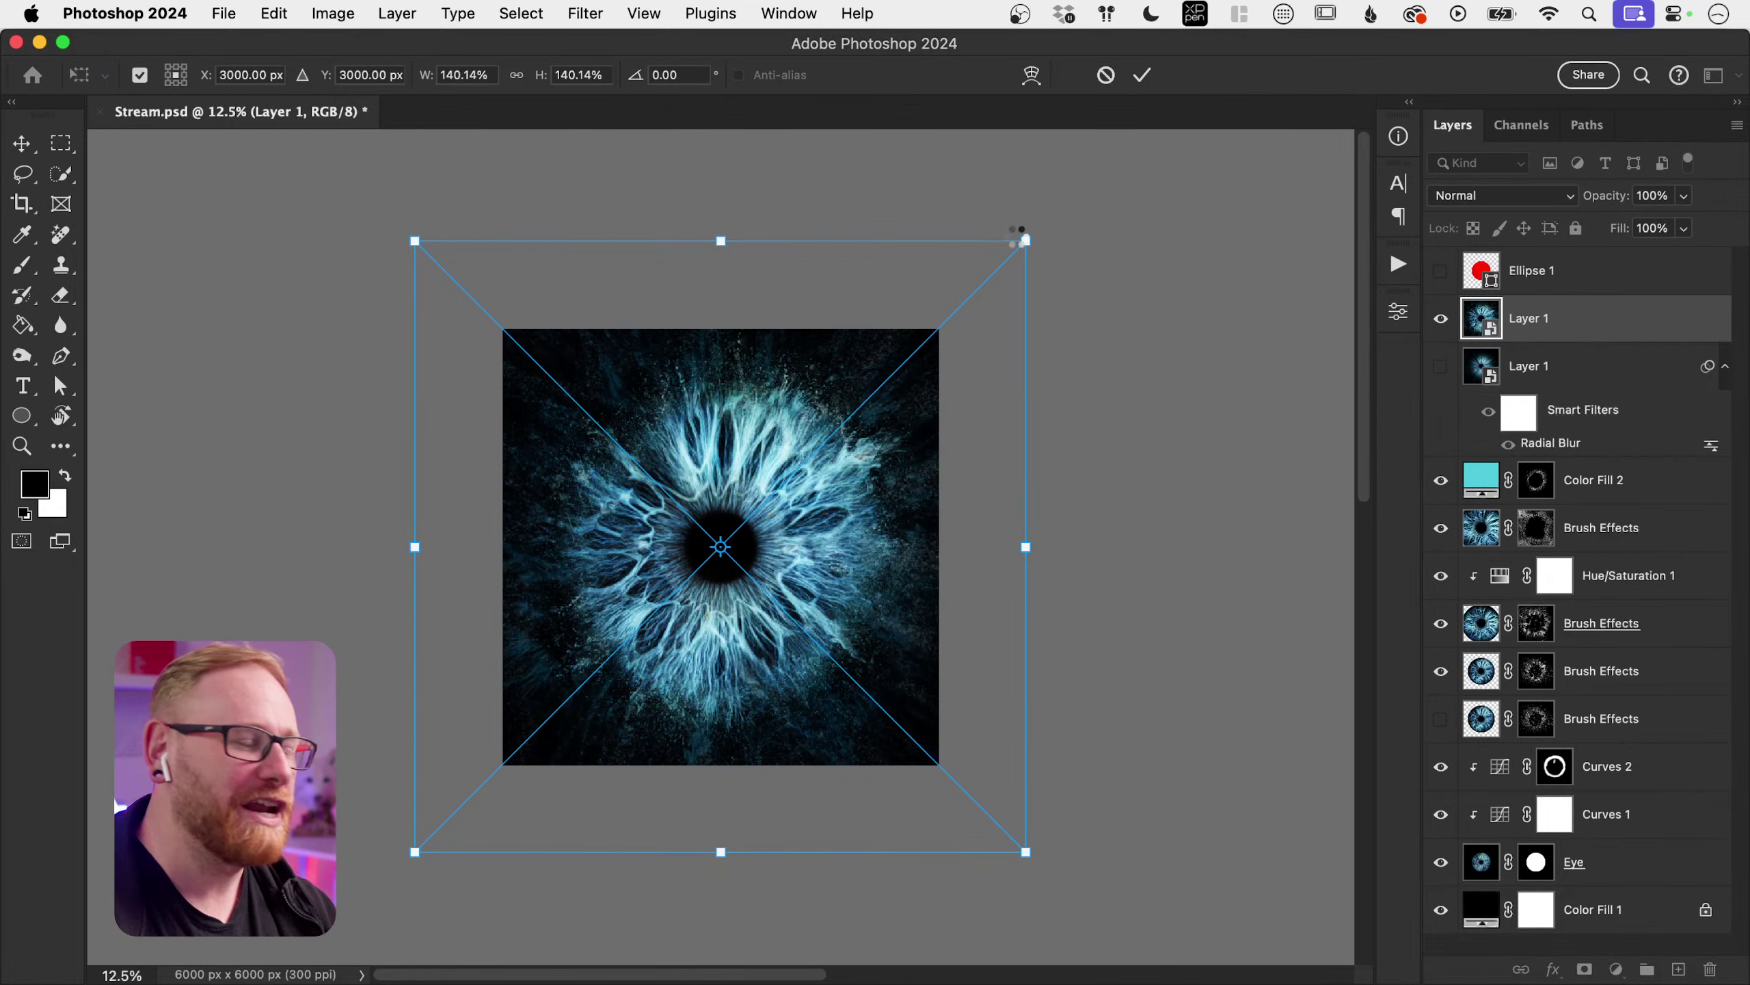
pyautogui.press('Return')
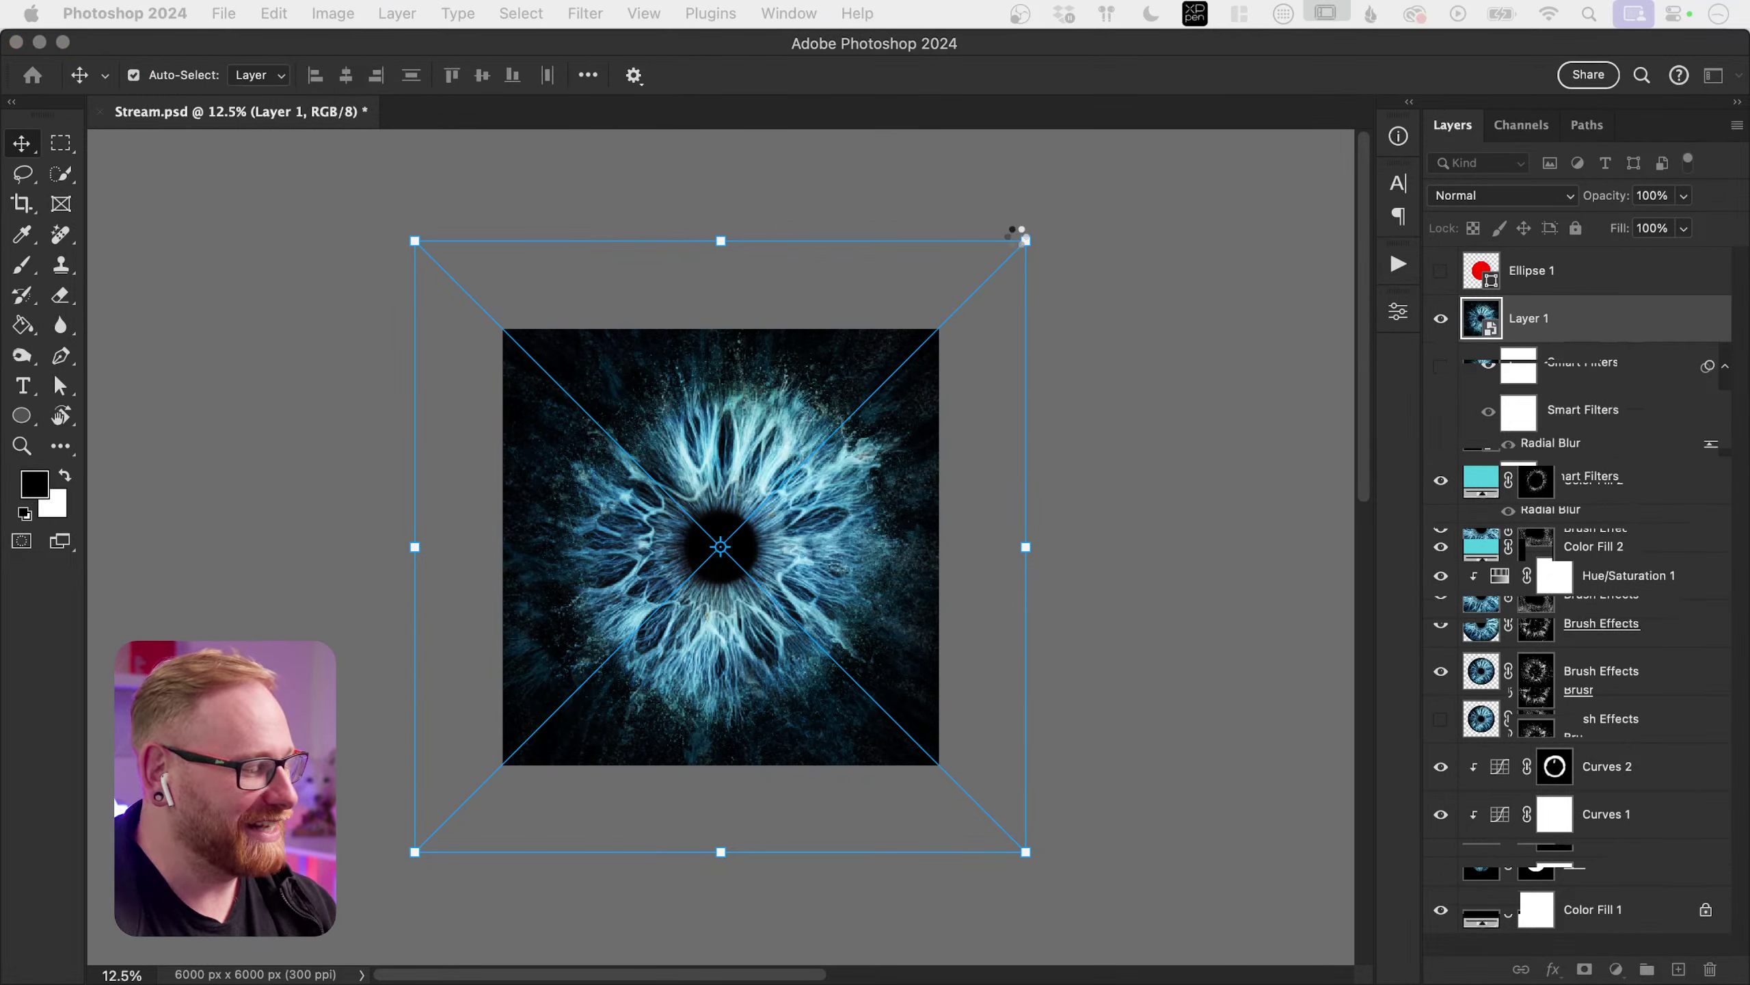
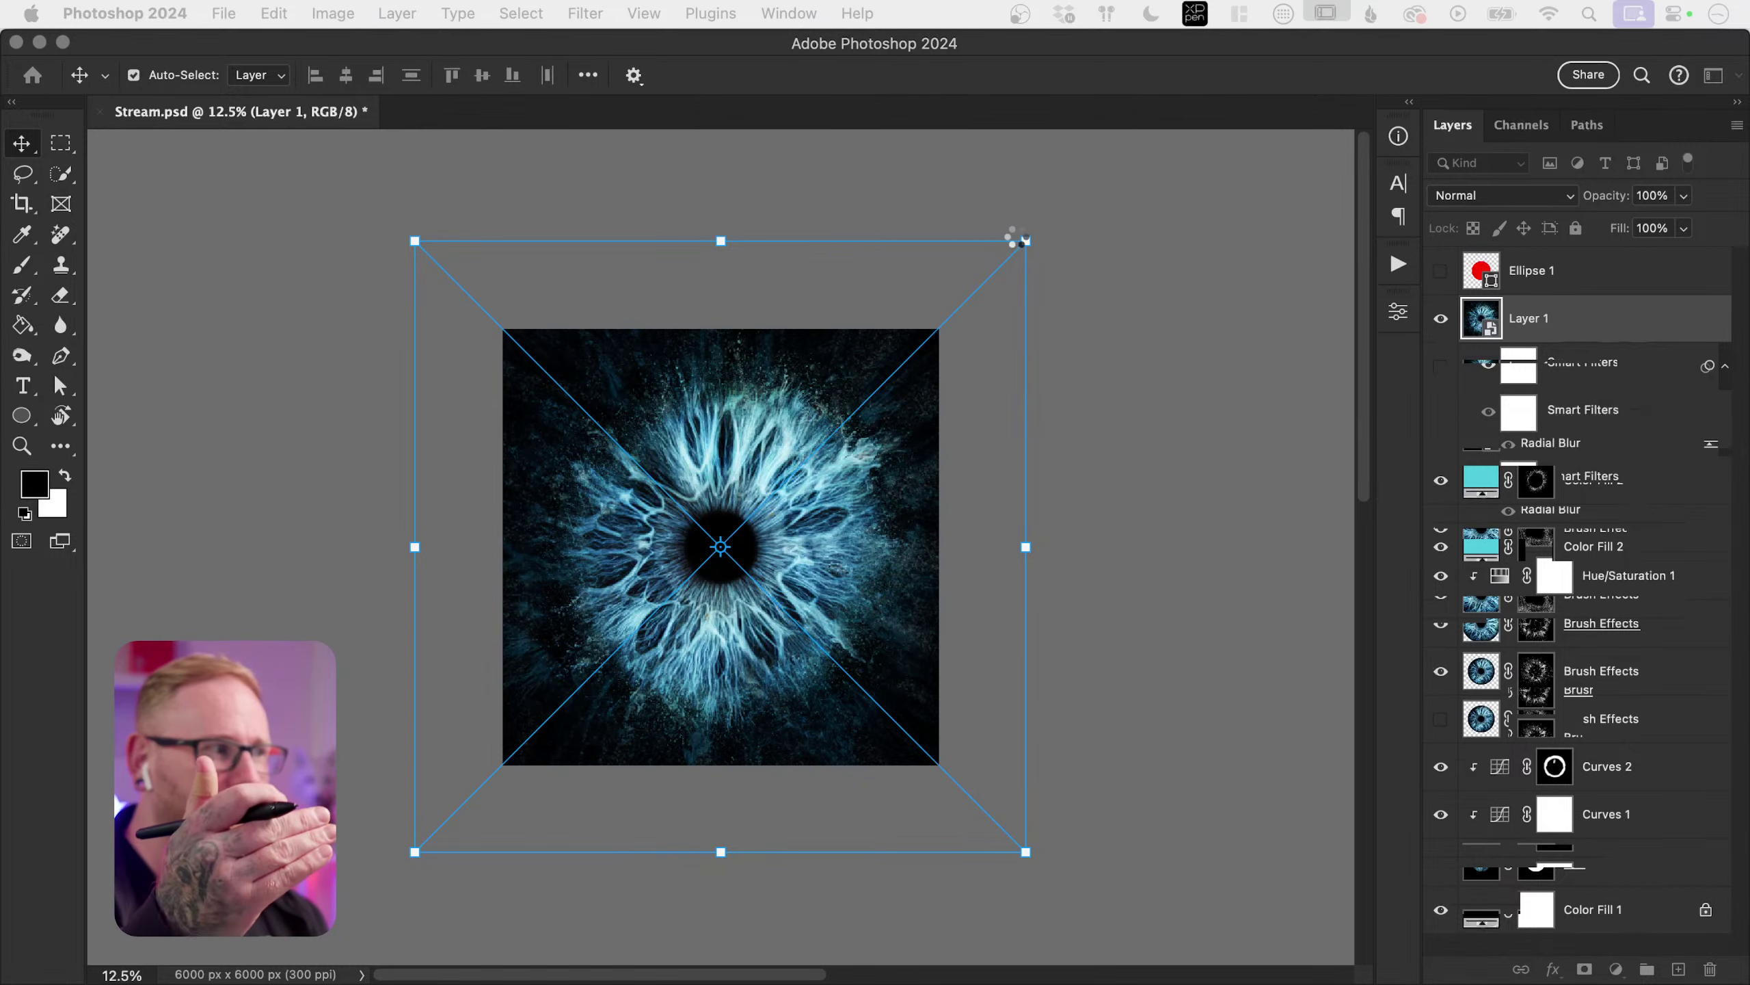
pyautogui.press('Return')
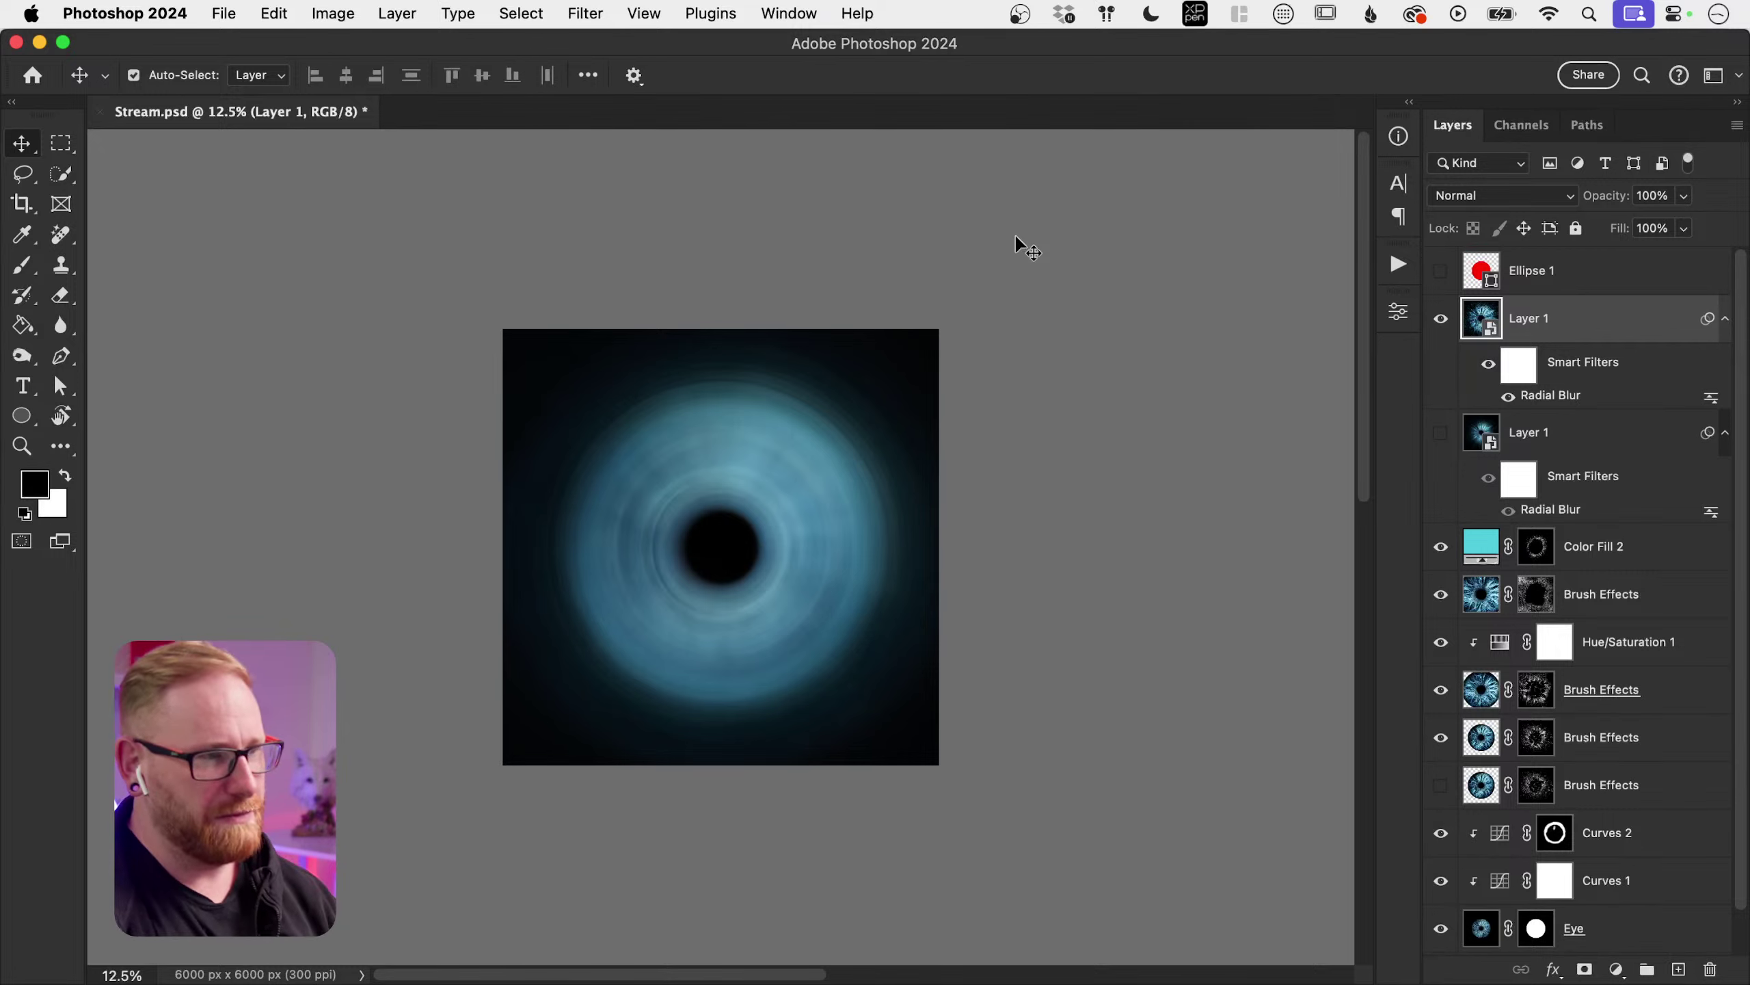
# Step: Preview other blend modes on the enlarged spin-blurred copy and delete that layer
pyautogui.click(1468, 196)
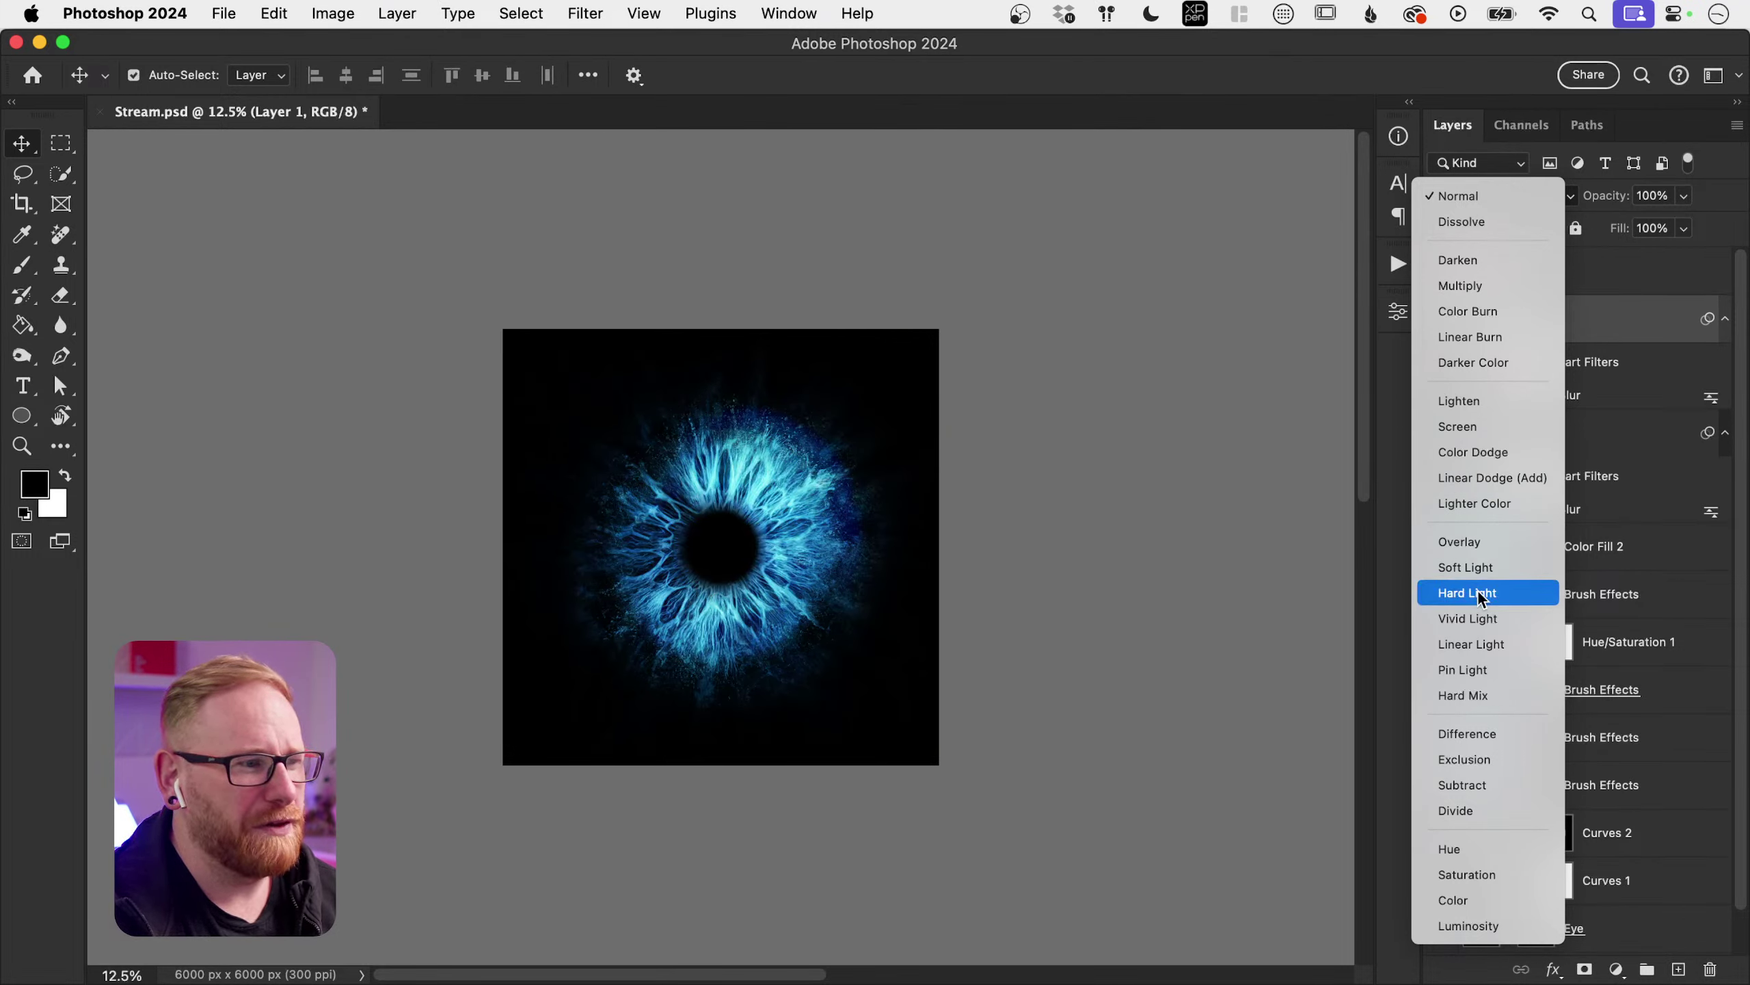
pyautogui.click(1630, 309)
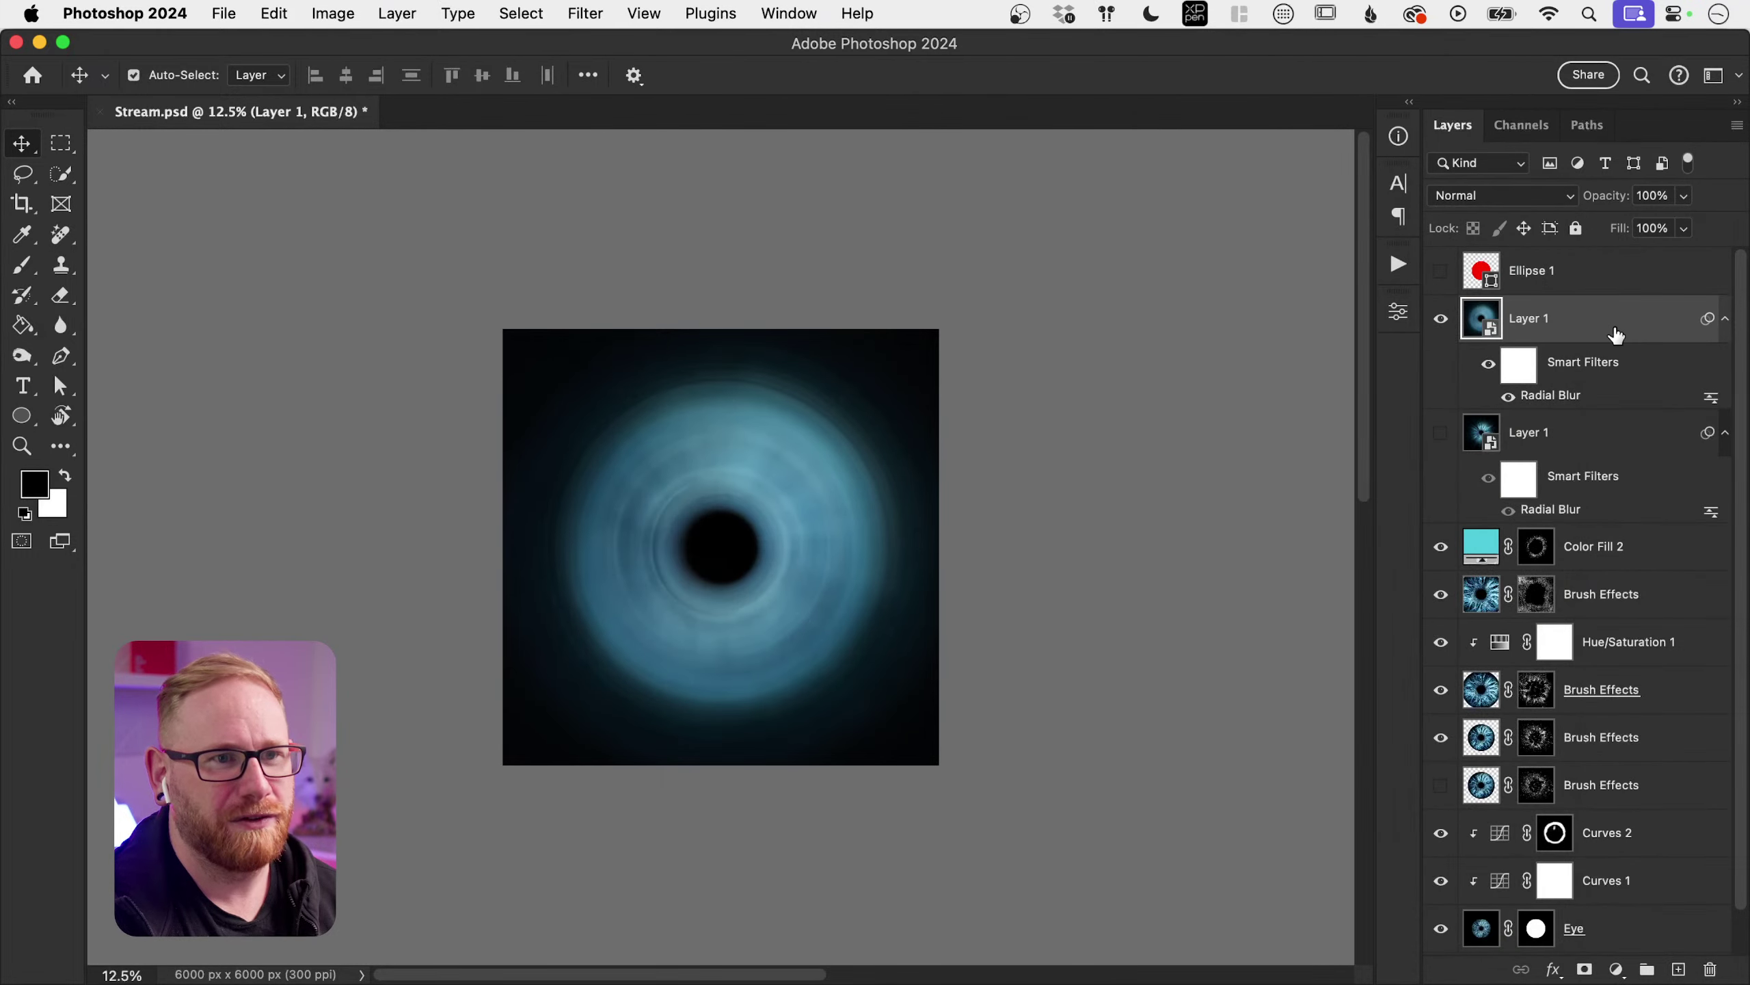
pyautogui.press('BackSpace')
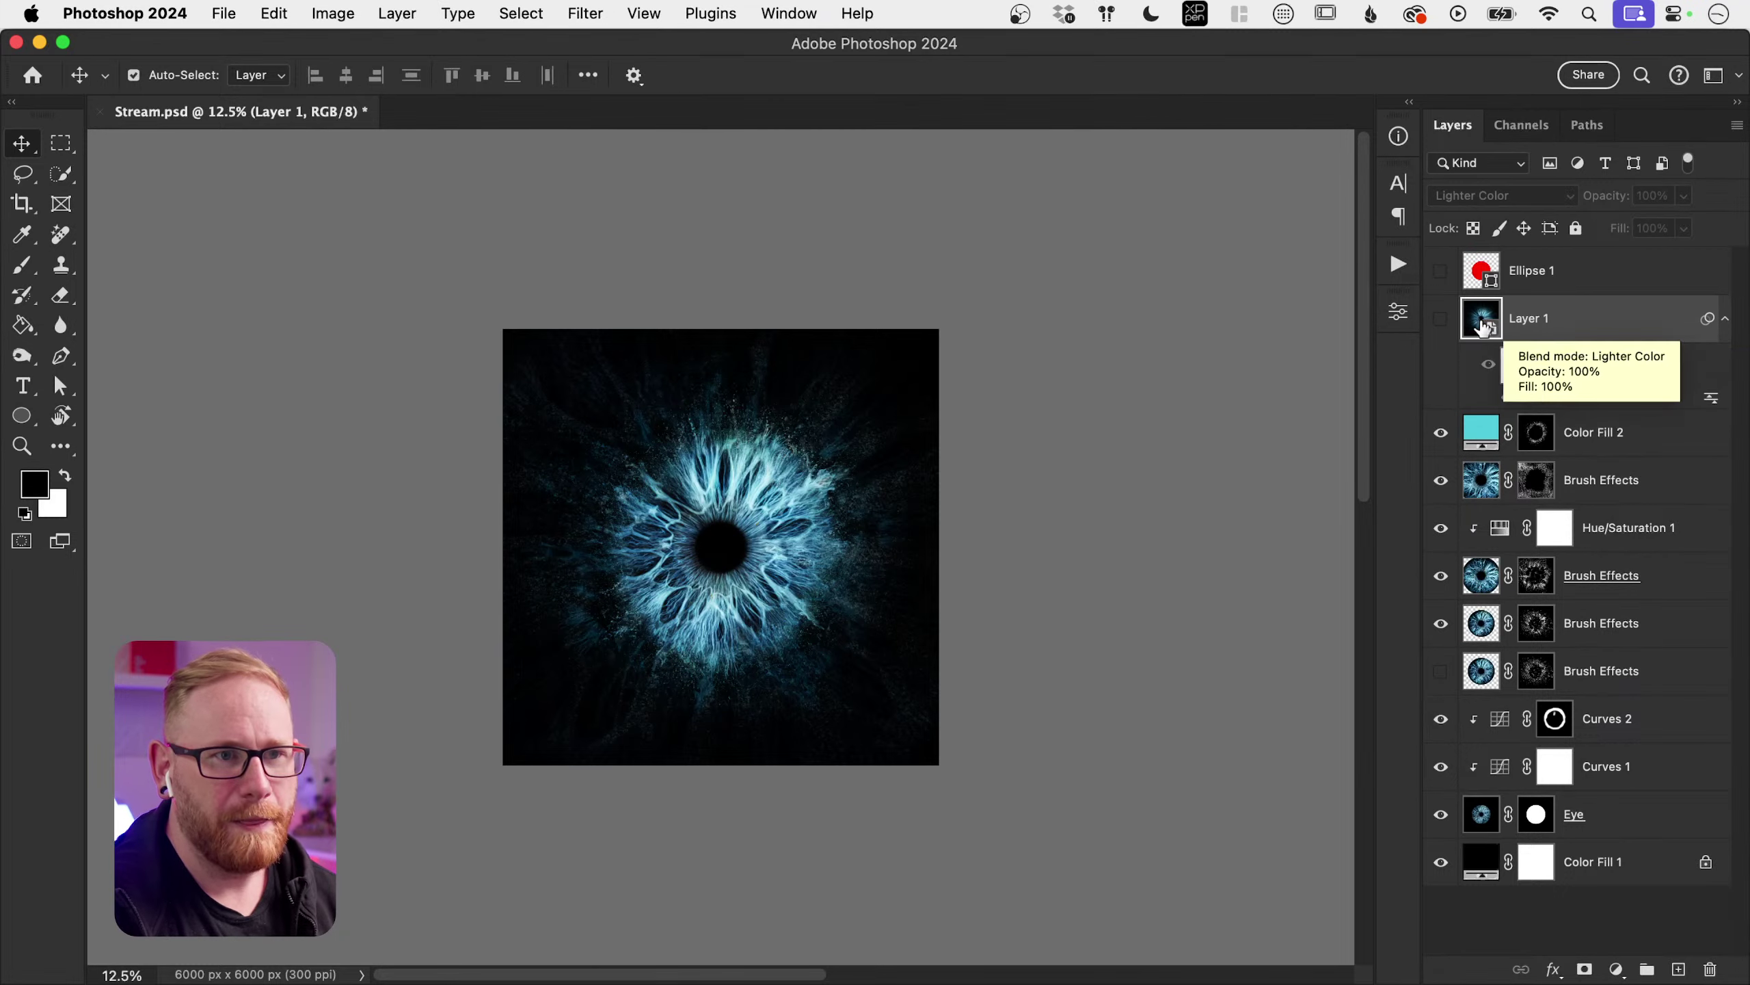
# Step: Make the zoom-blurred layer visible again under the name Radial Blur and save the document
pyautogui.click(1441, 319)
pyautogui.doubleClick(1528, 318)
pyautogui.write('Ra')
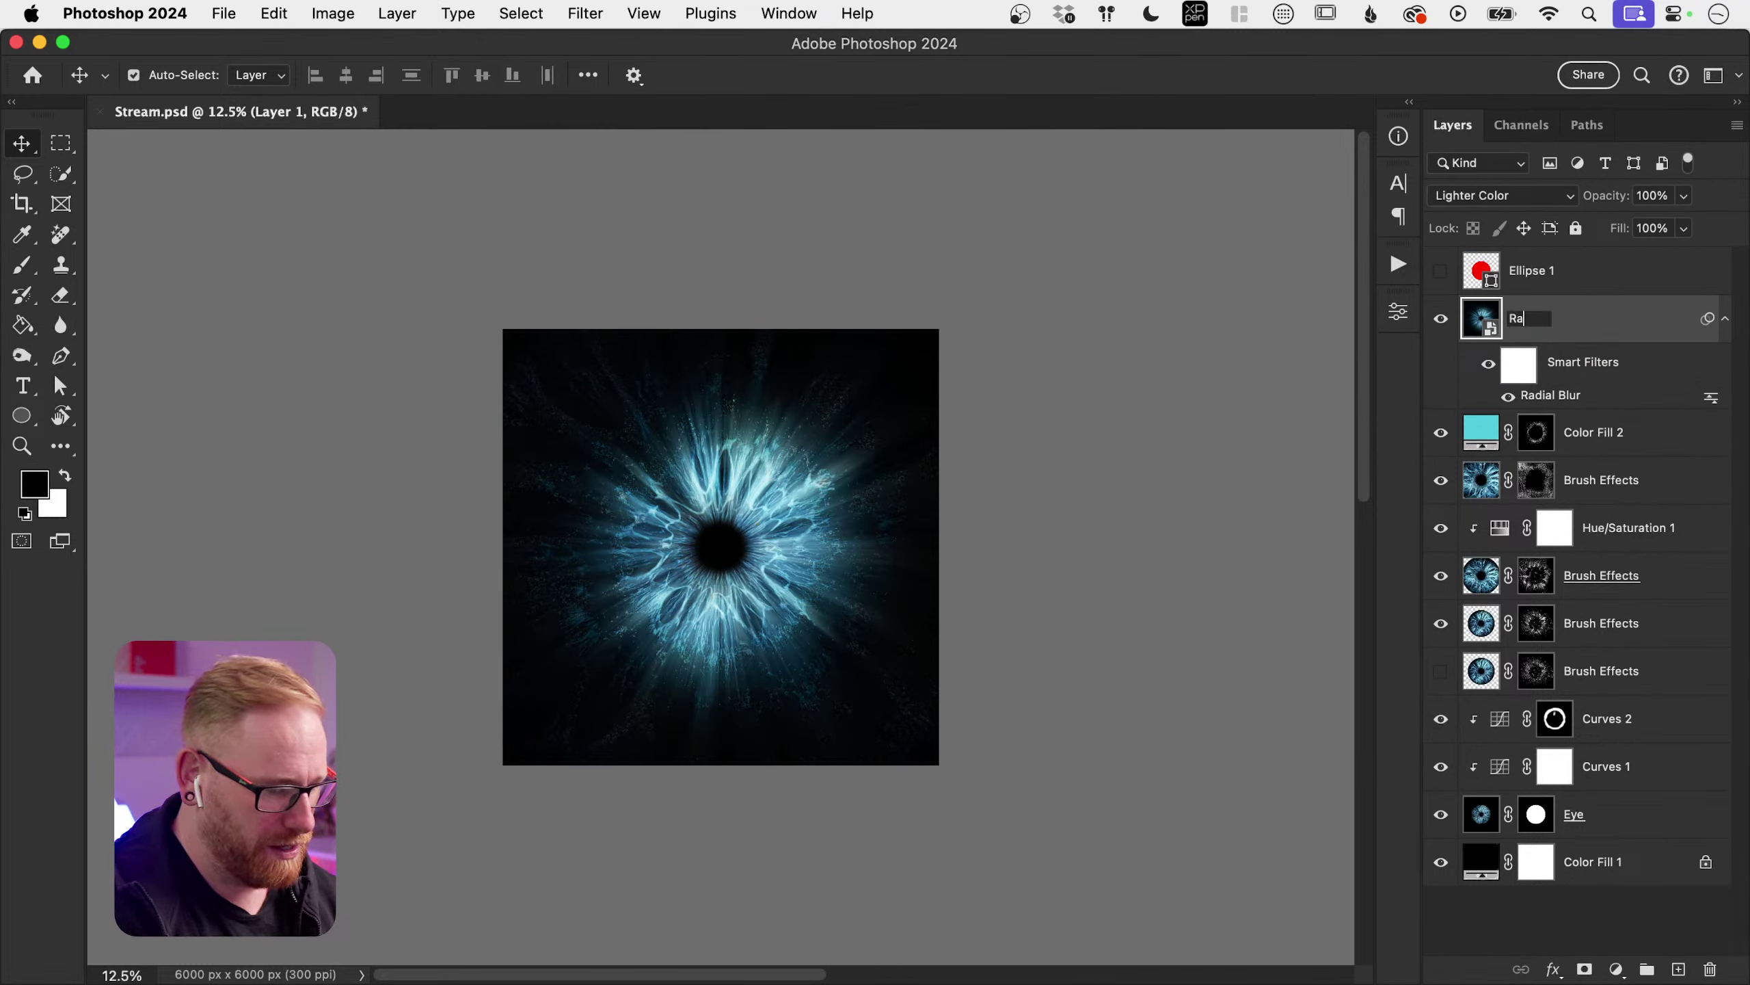
pyautogui.write('dial Blur')
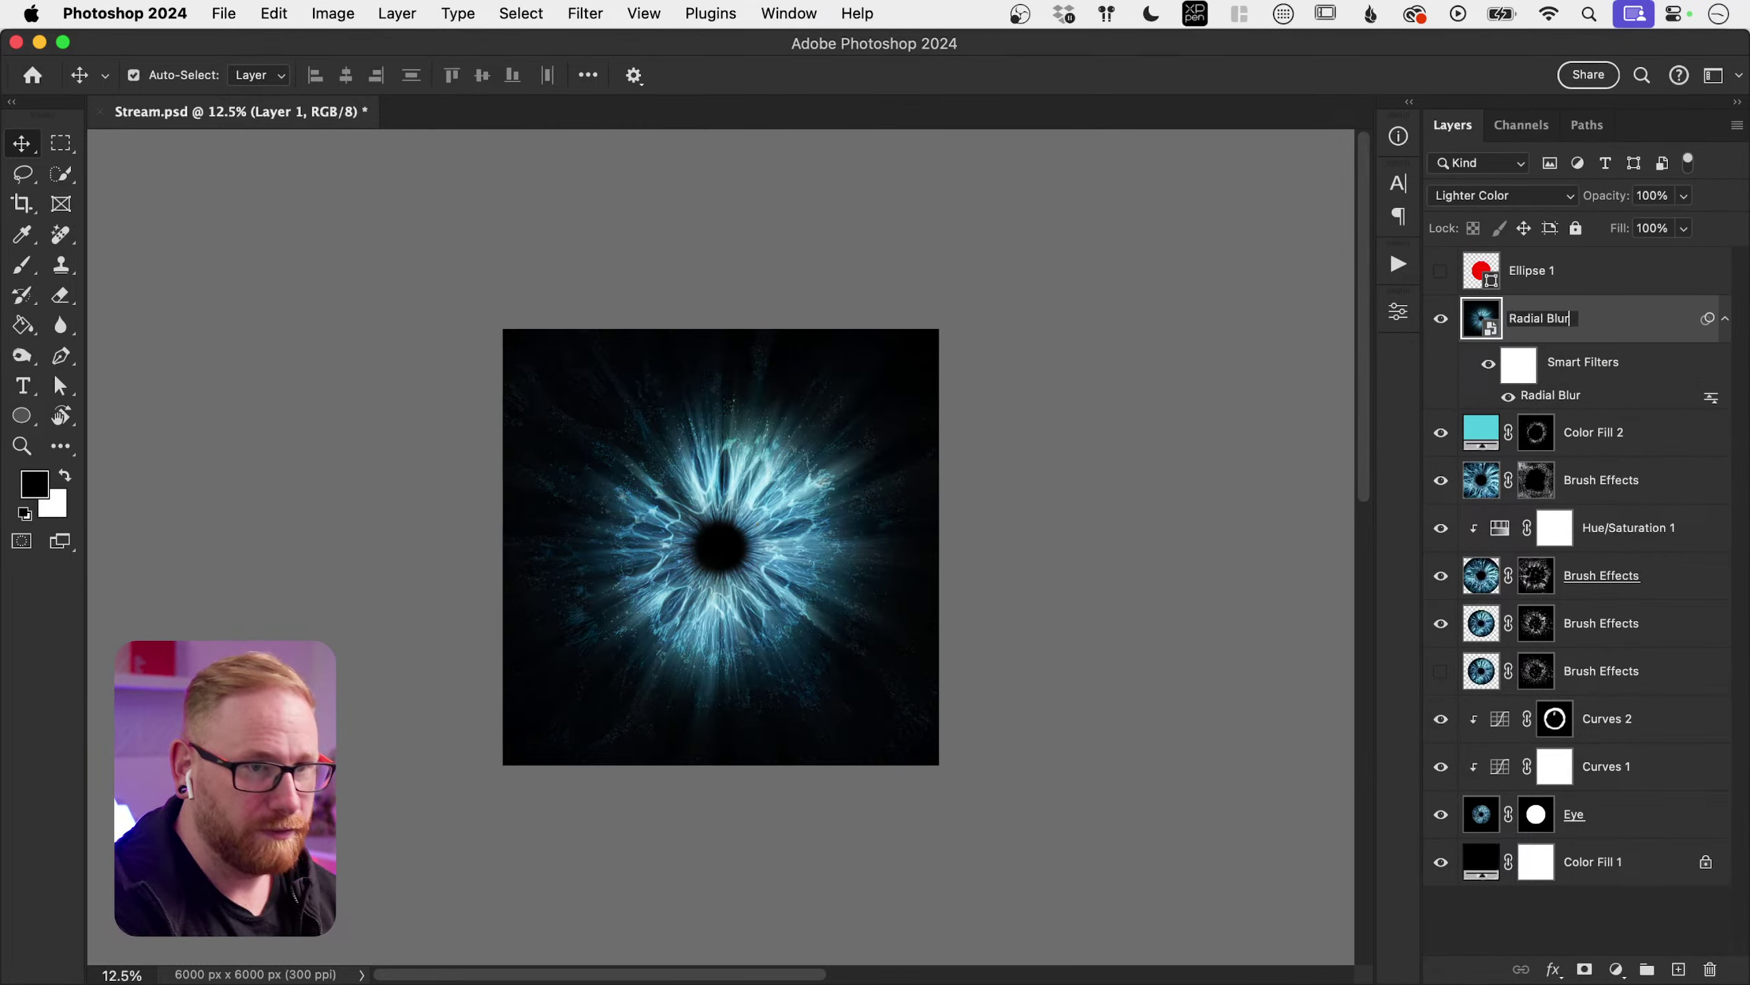
pyautogui.press('Return')
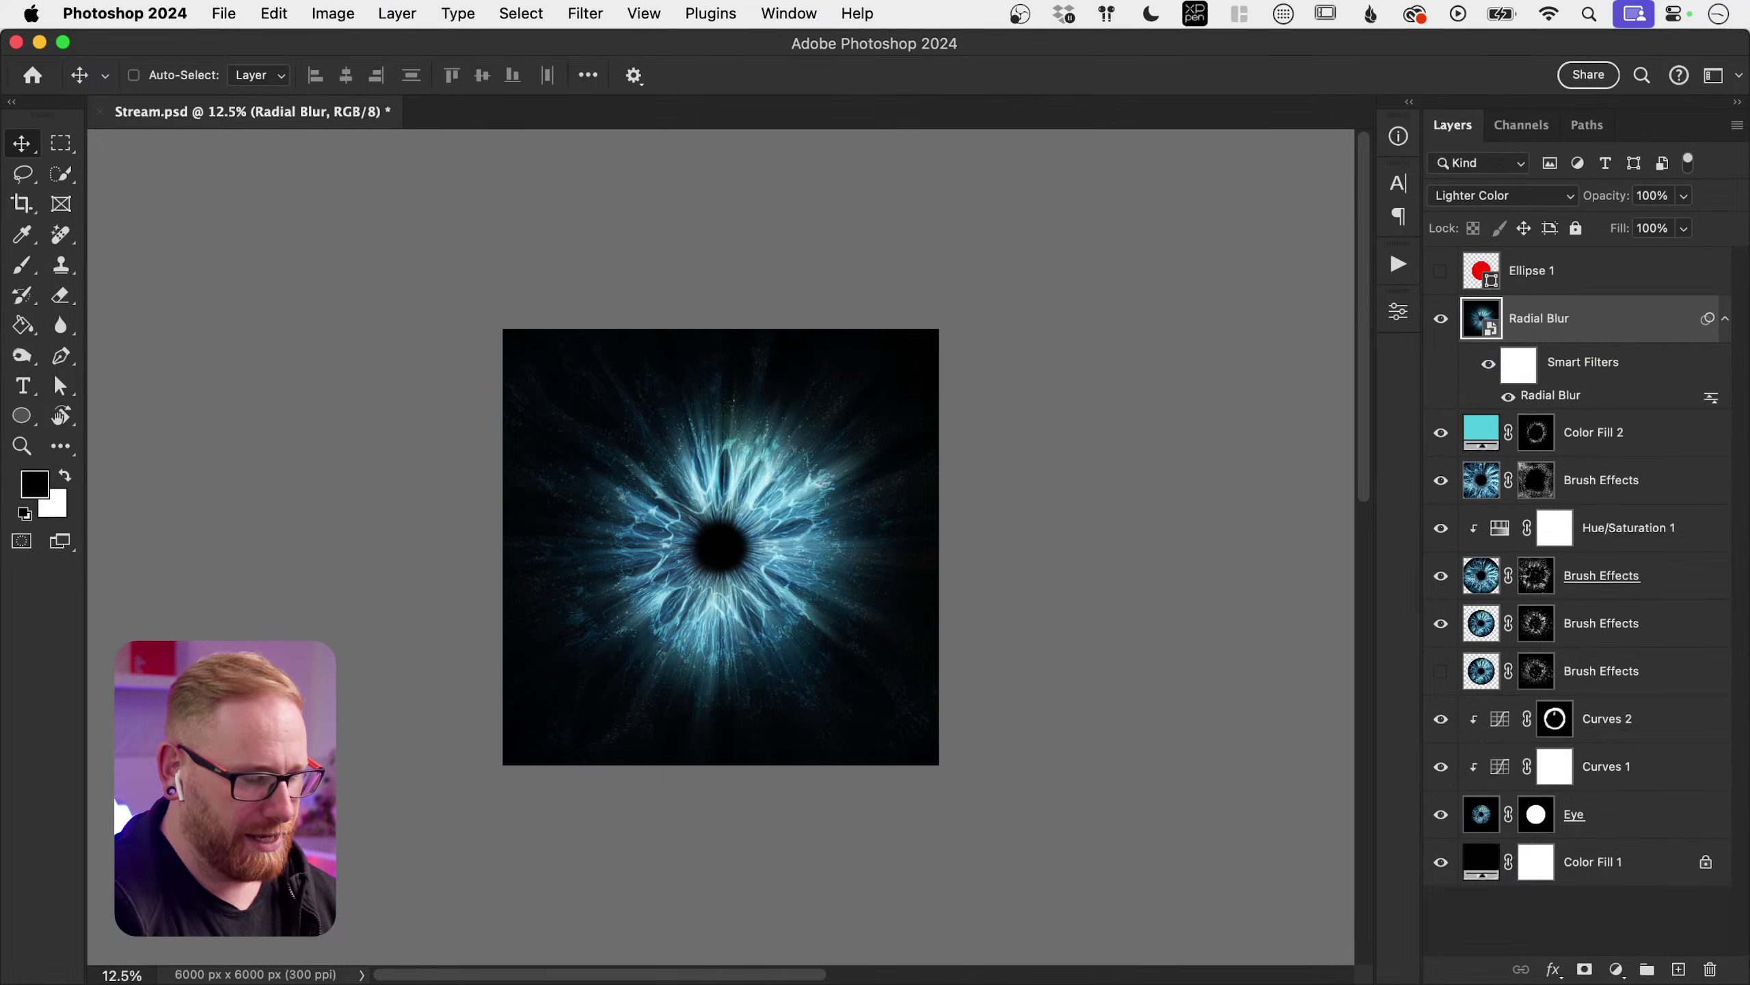
pyautogui.press('super+s')
pyautogui.press('super+0')
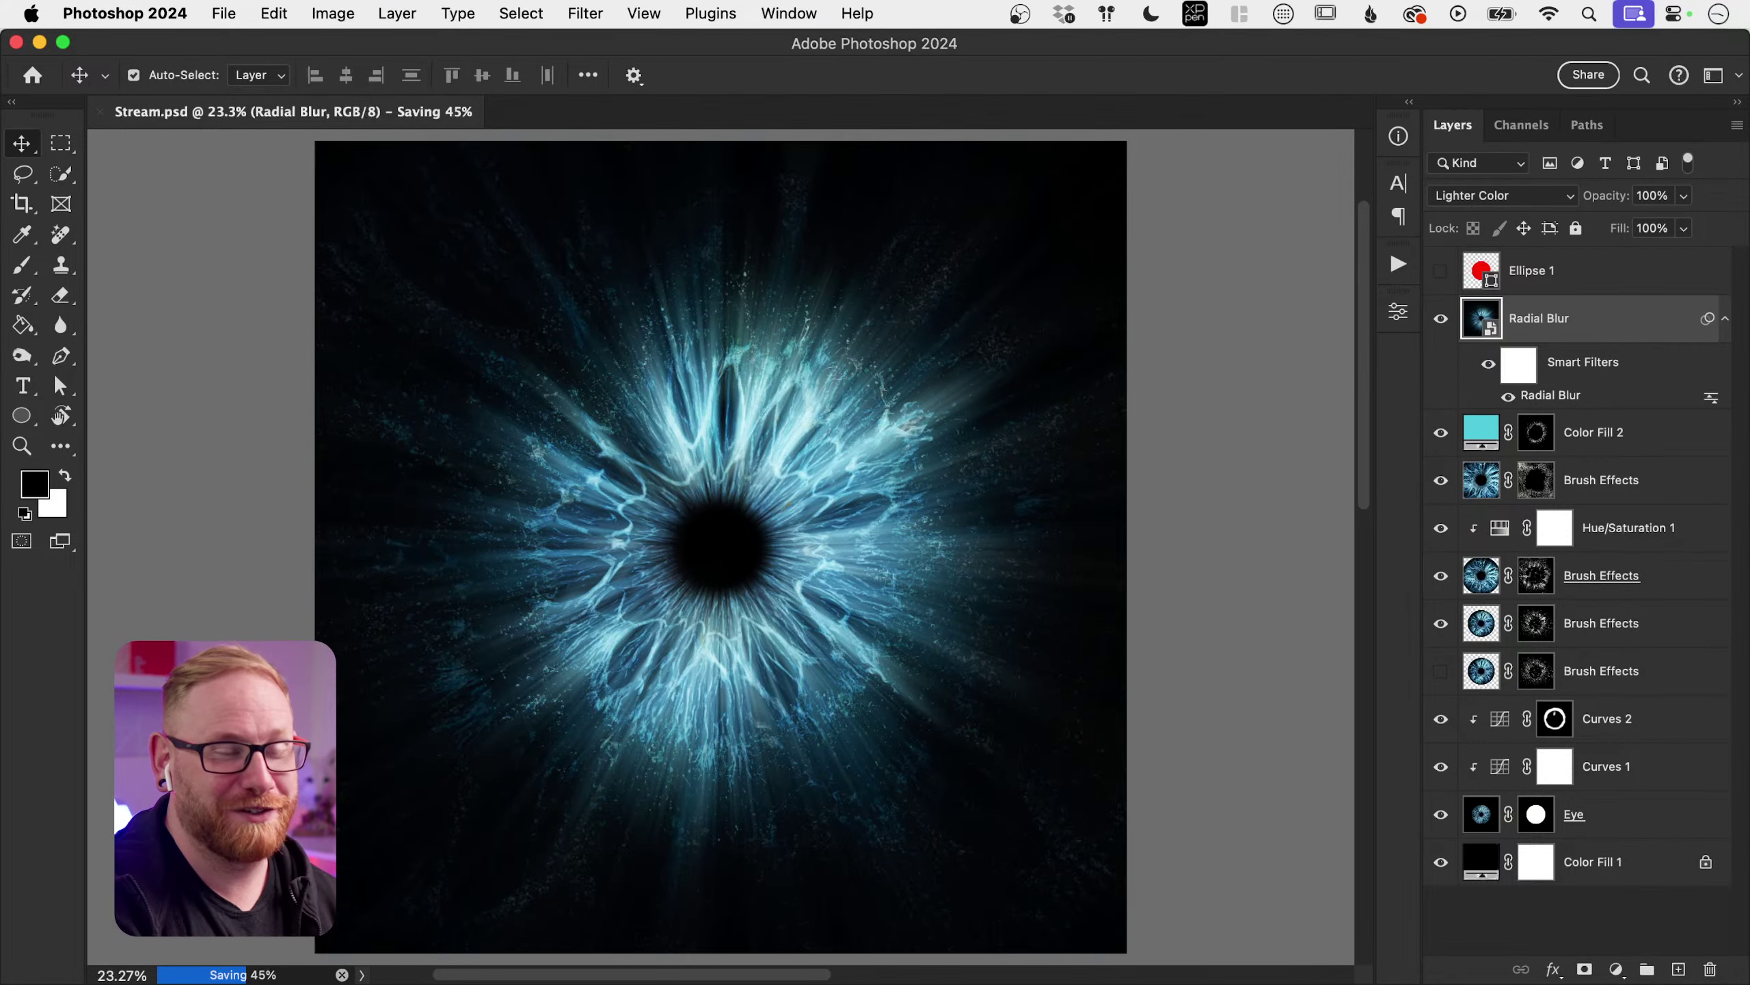
# Step: Add a linear Gradient fill layer above Radial Blur using the first Basics preset, black to white
pyautogui.click(1615, 970)
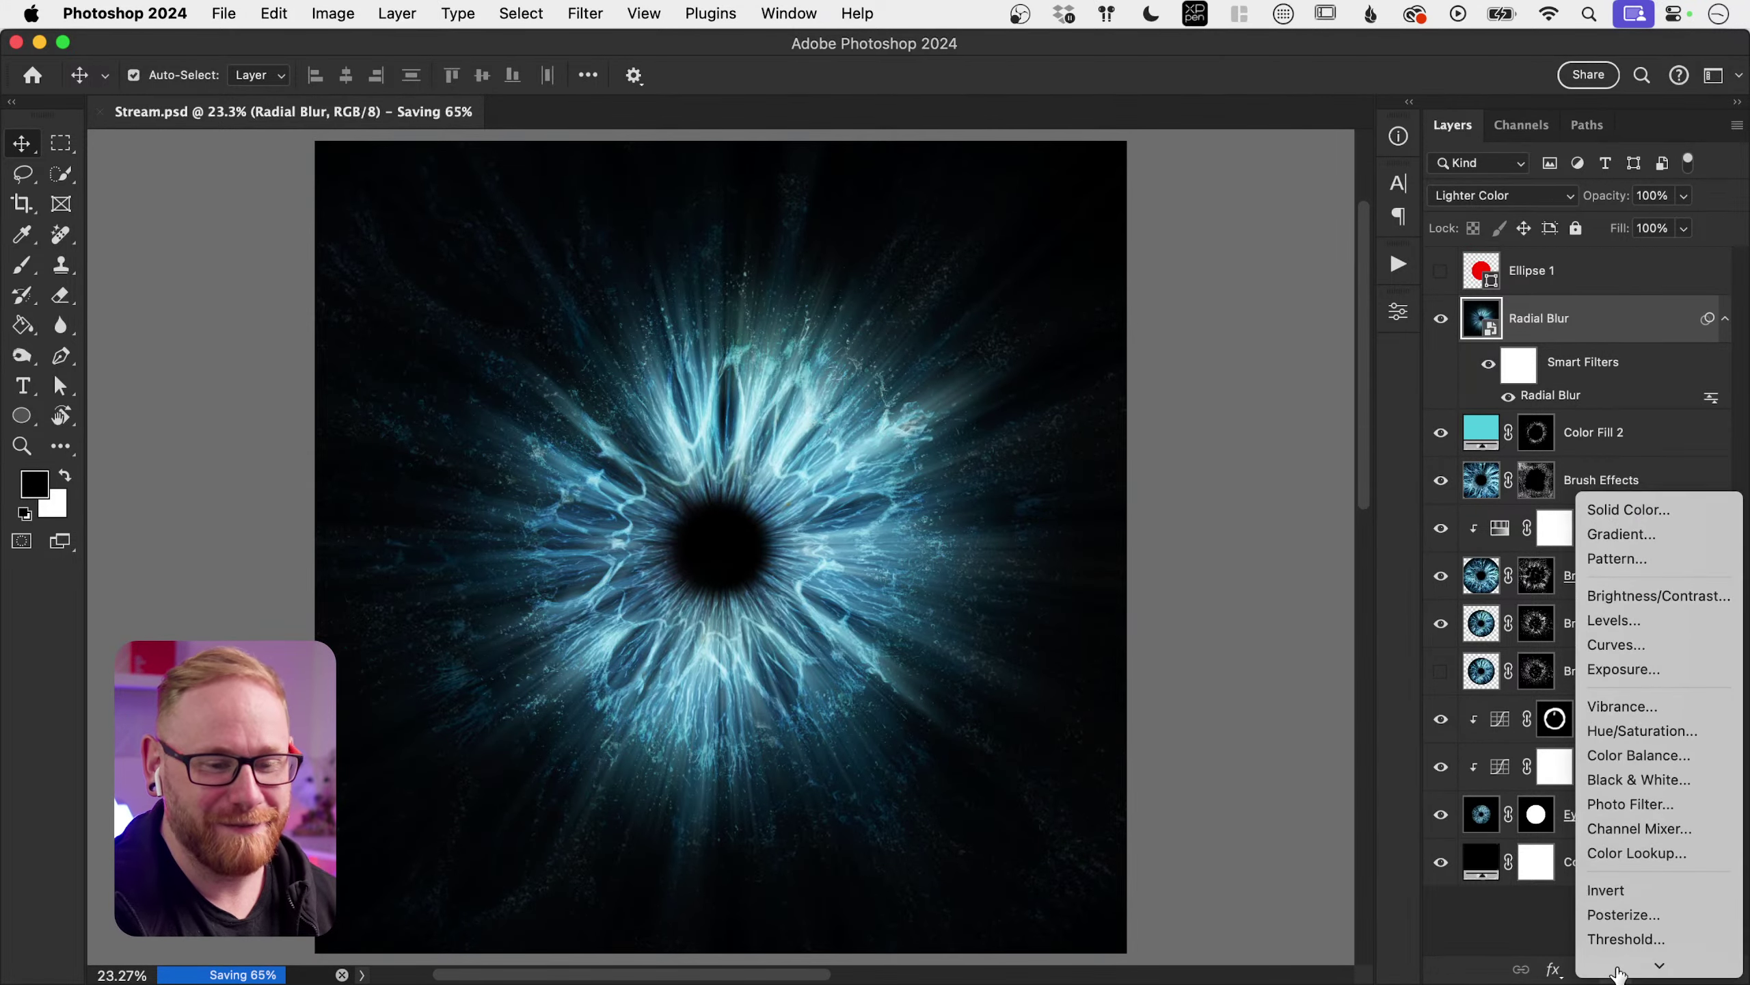
pyautogui.click(1615, 508)
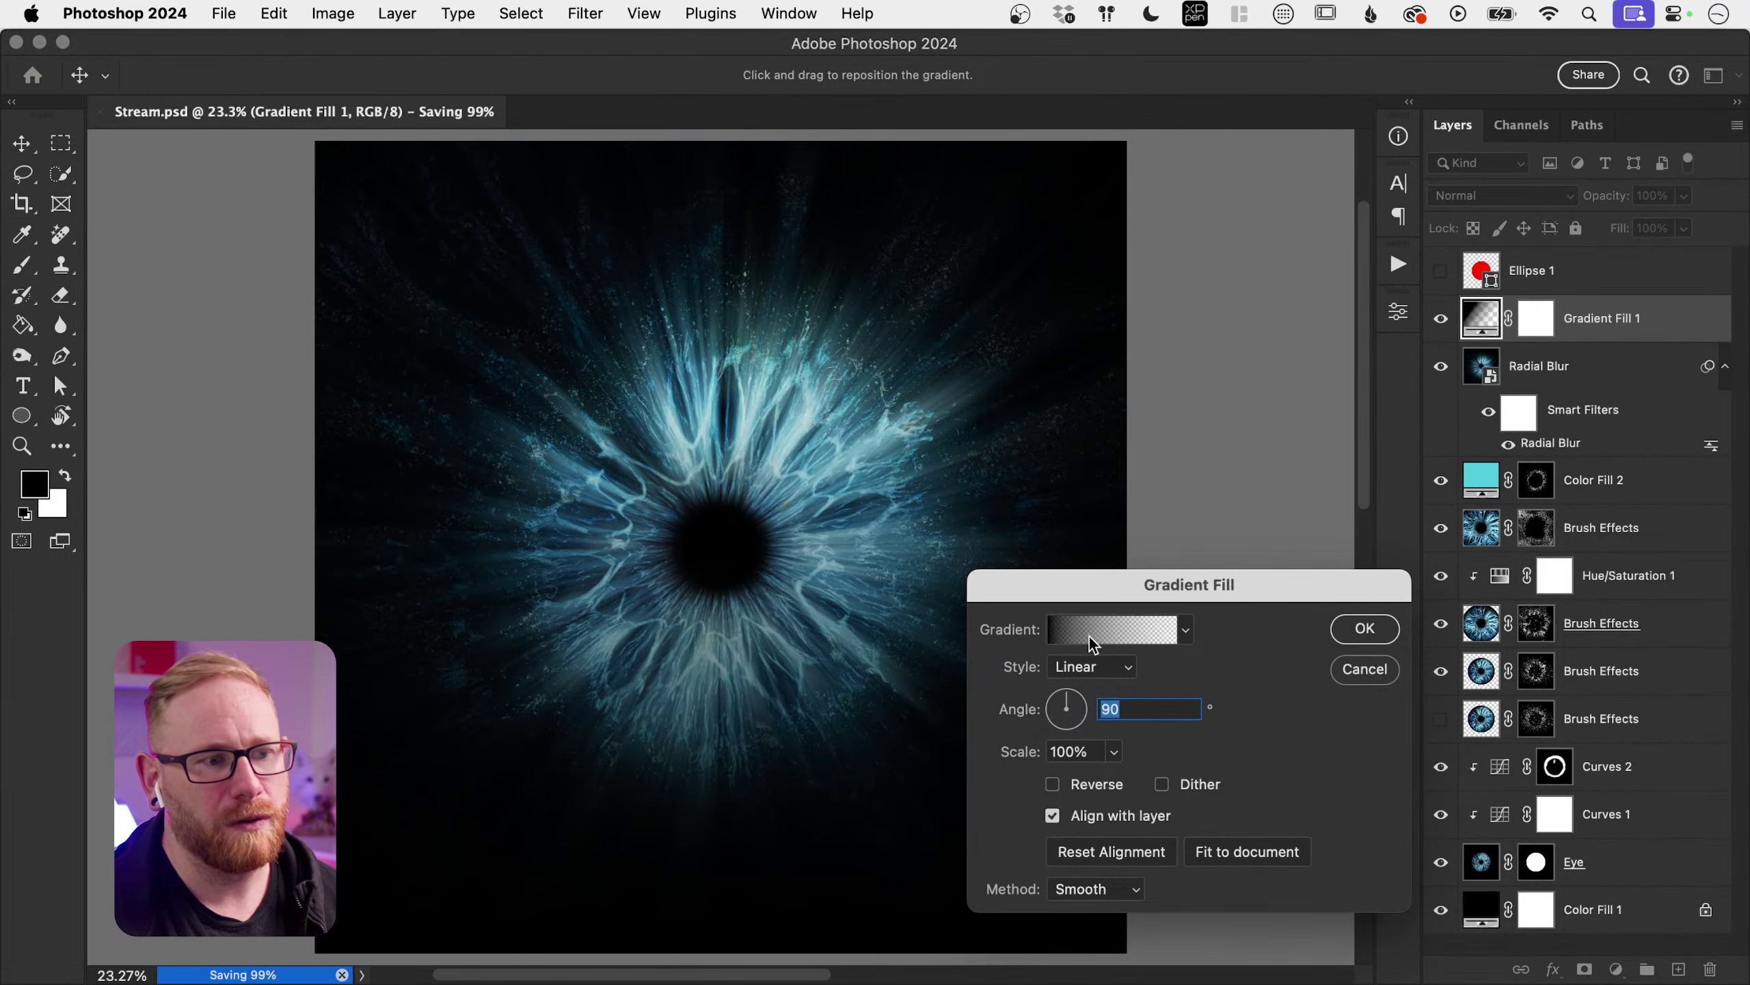
pyautogui.click(1089, 635)
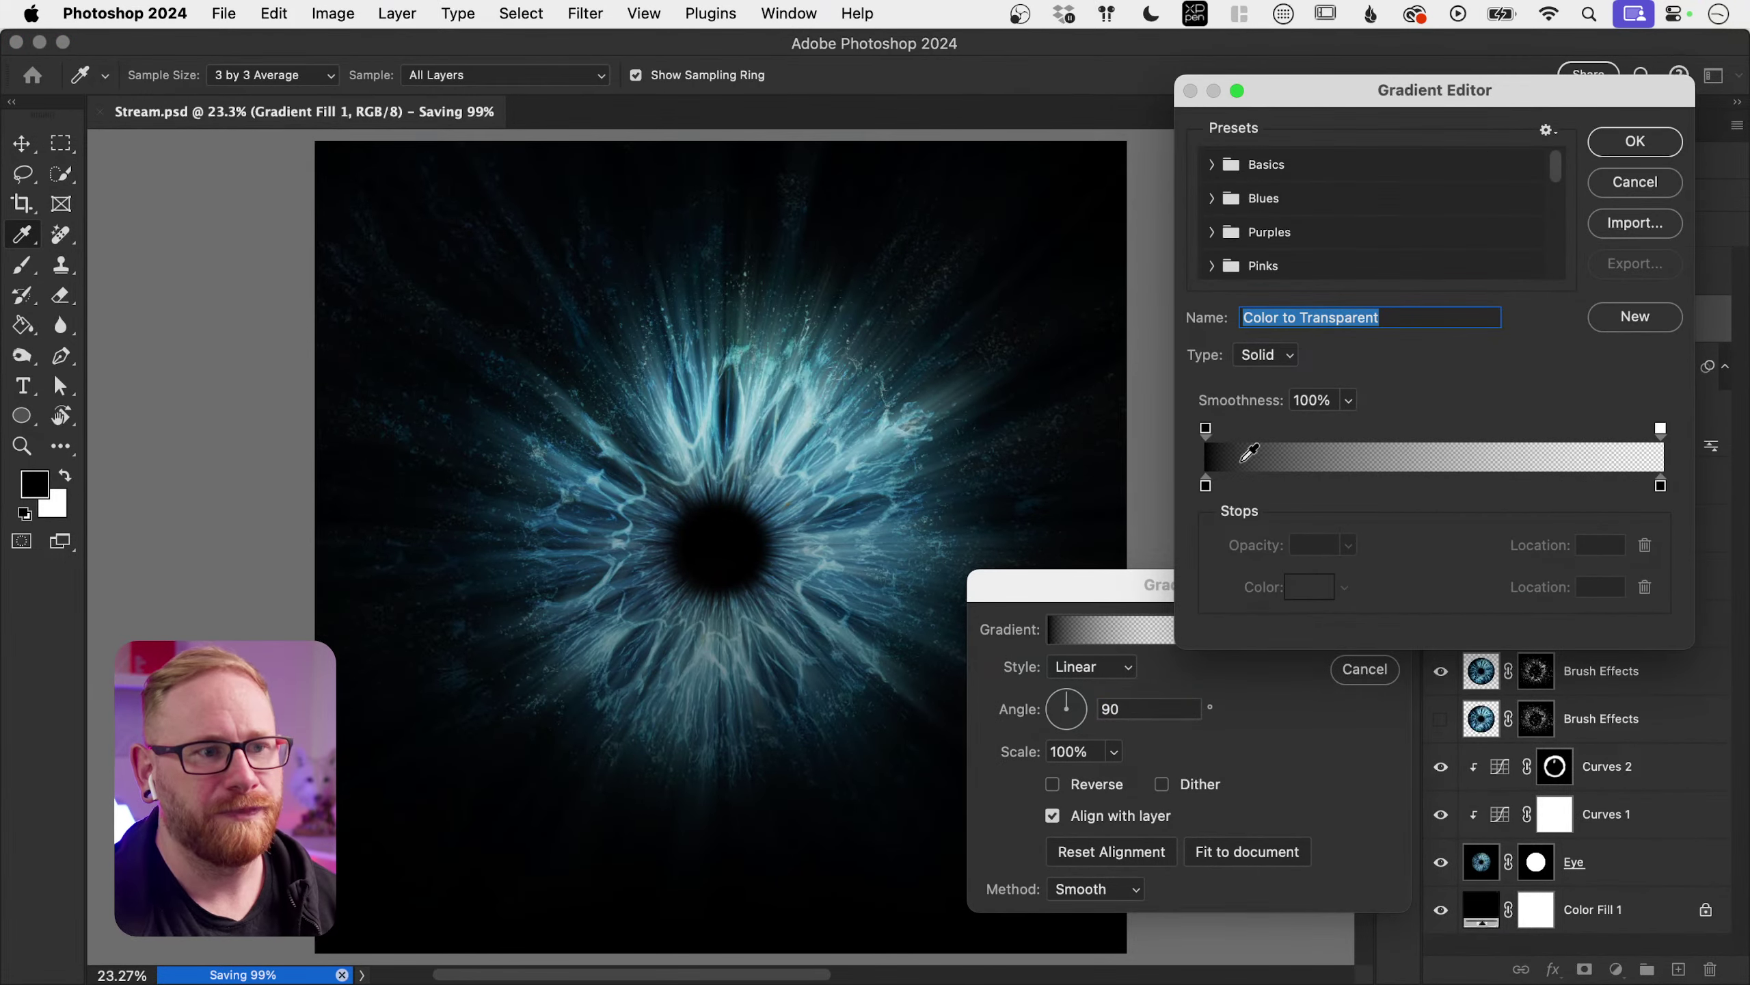
pyautogui.click(1211, 164)
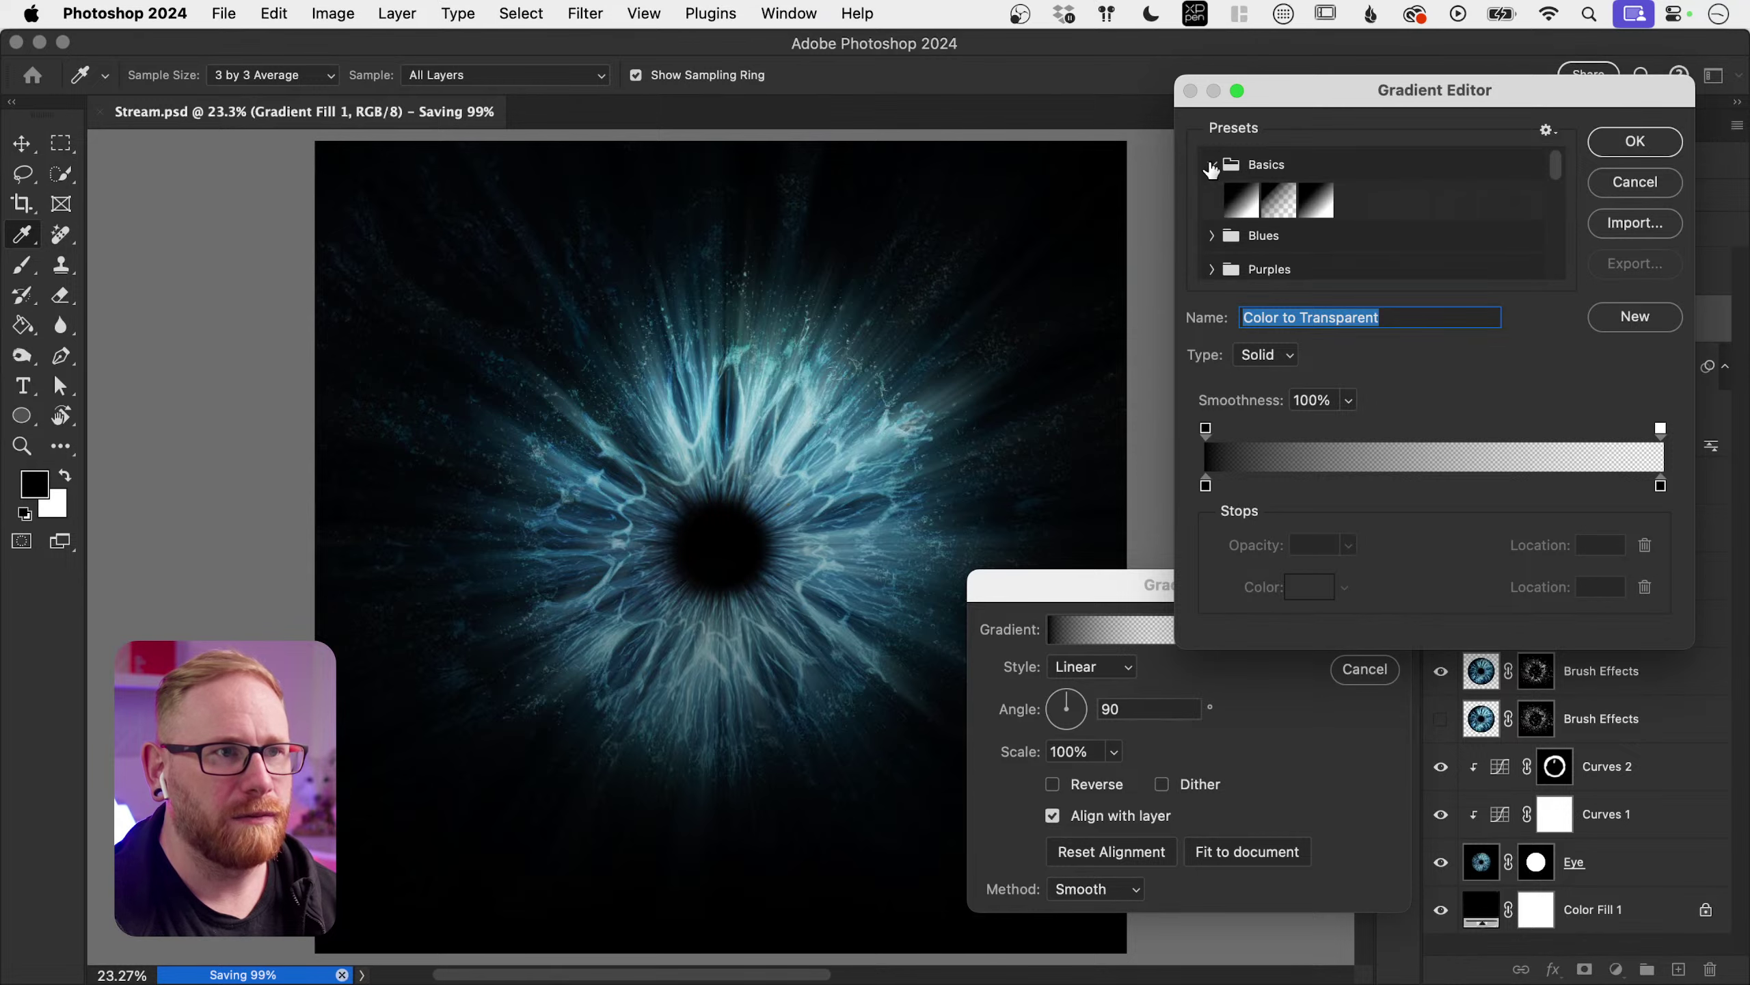
pyautogui.click(1241, 199)
# Step: Recolour the gradient's white end stop to a saturated teal blue, keeping the other stop black, and apply the gradient
pyautogui.click(1205, 485)
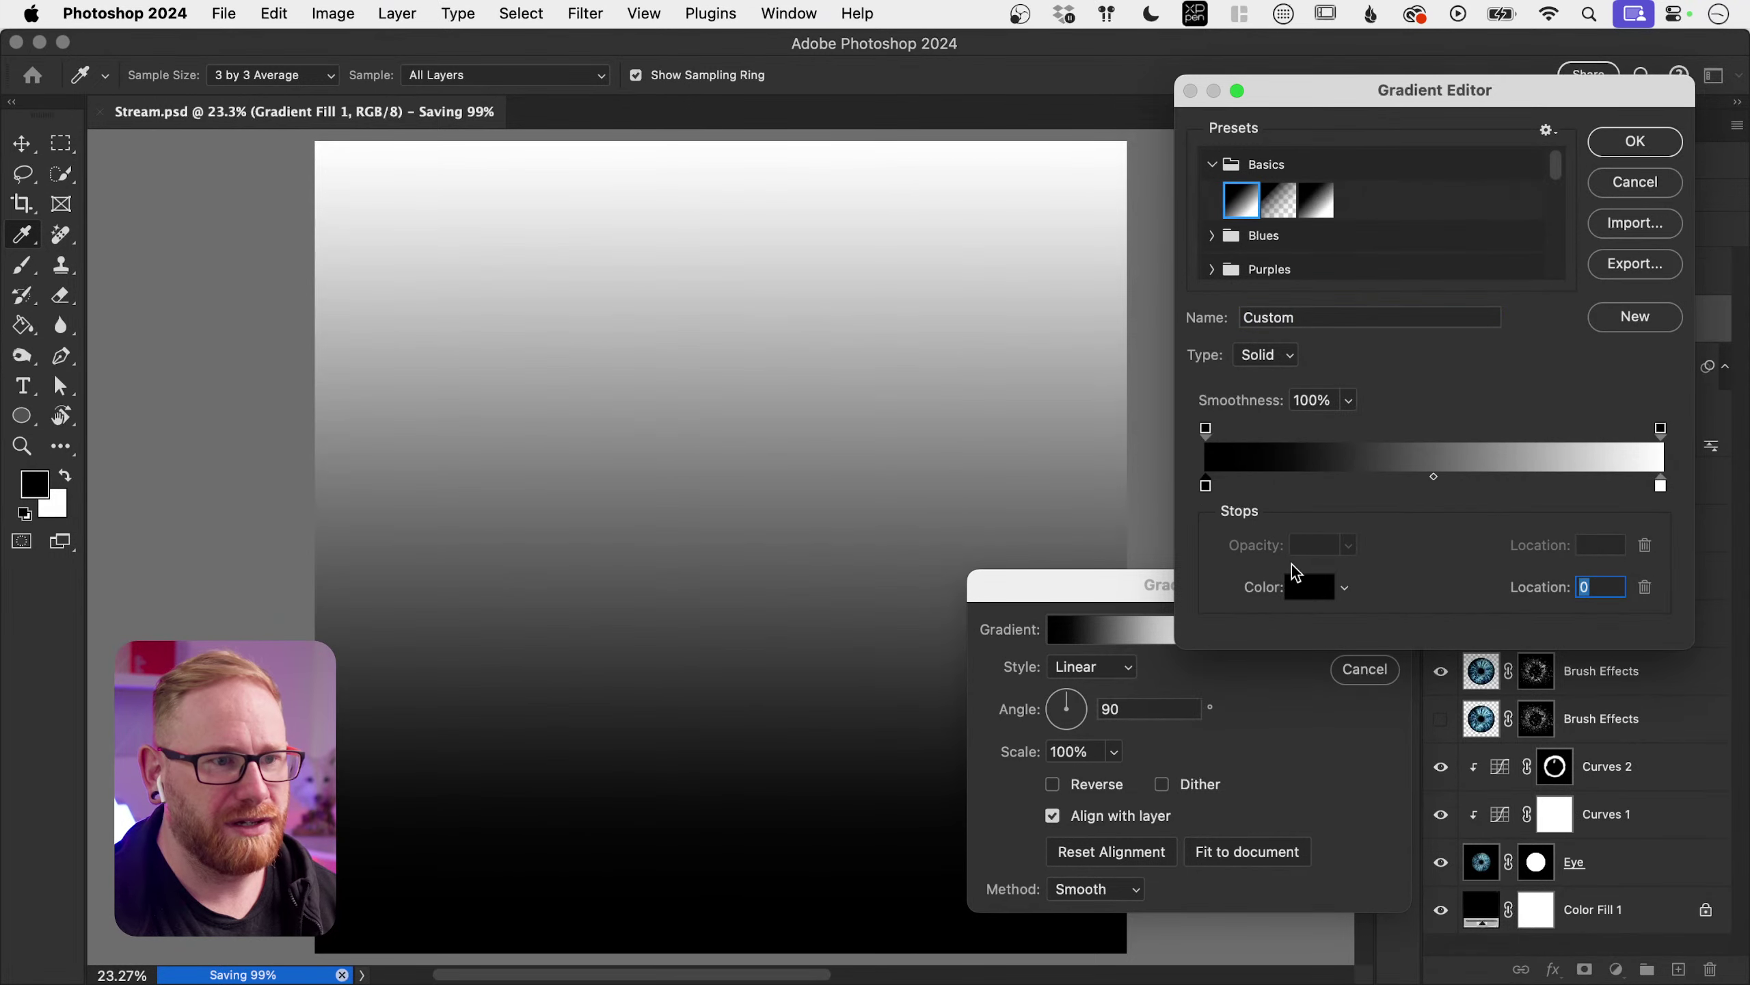
pyautogui.click(1660, 485)
pyautogui.click(1317, 587)
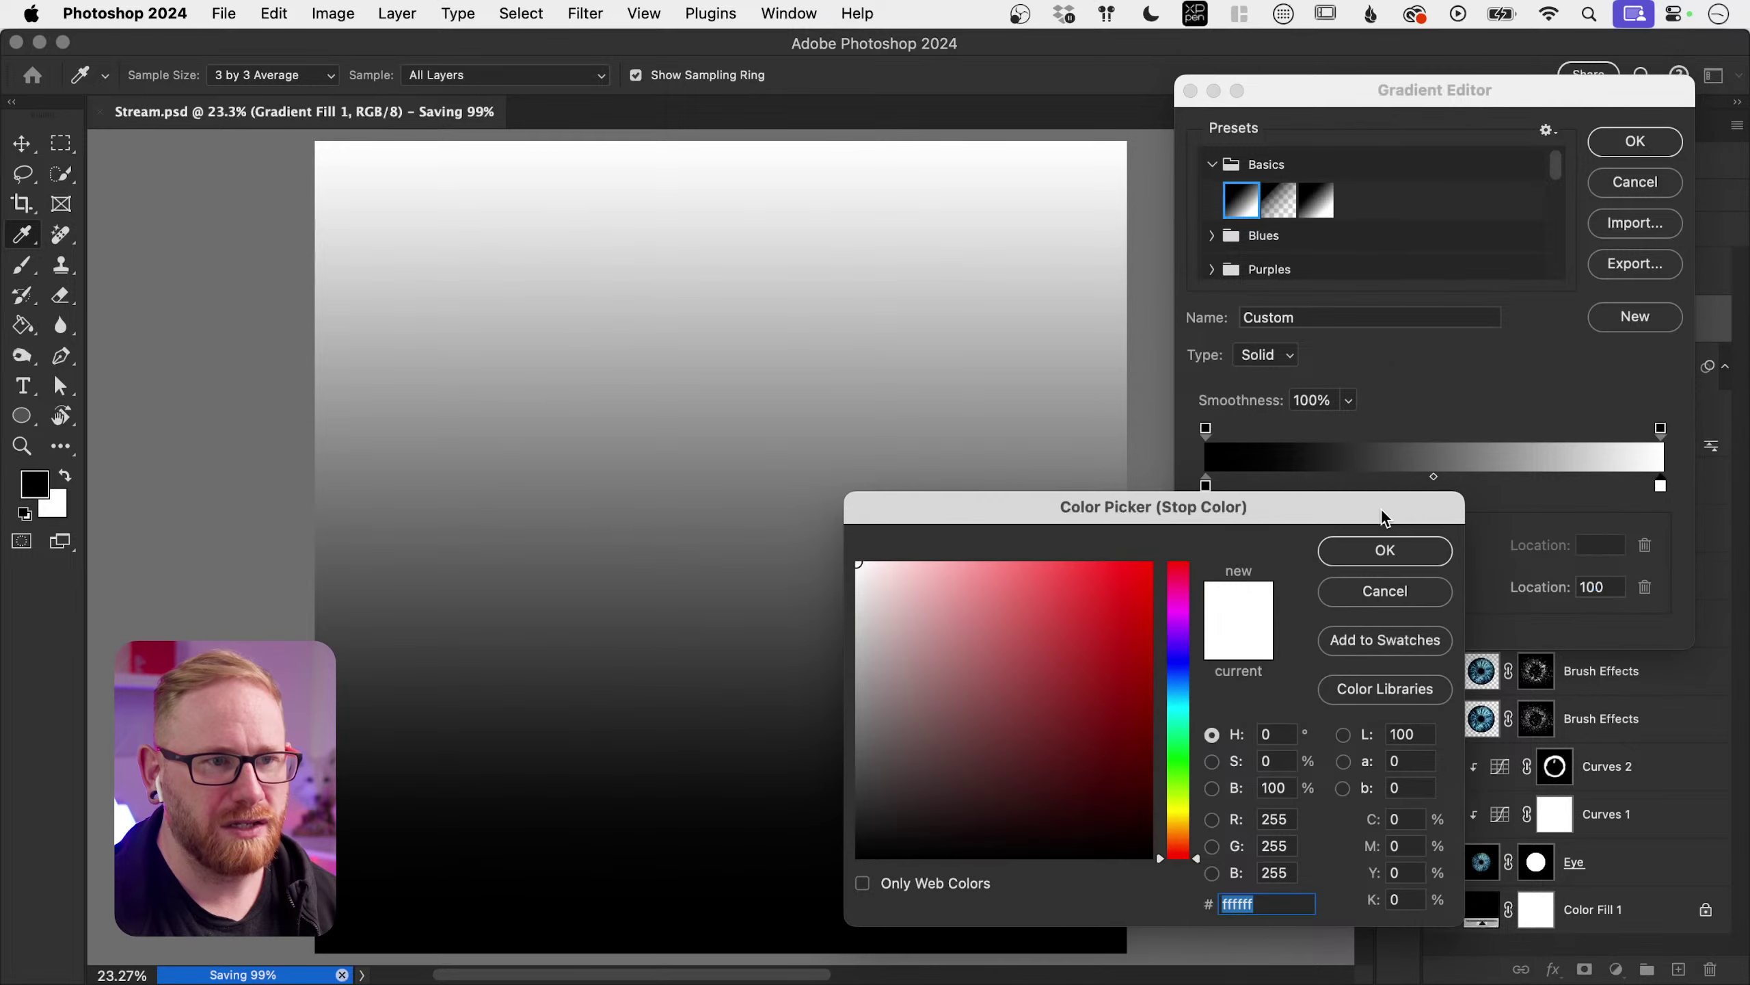
pyautogui.click(1178, 680)
pyautogui.click(1146, 678)
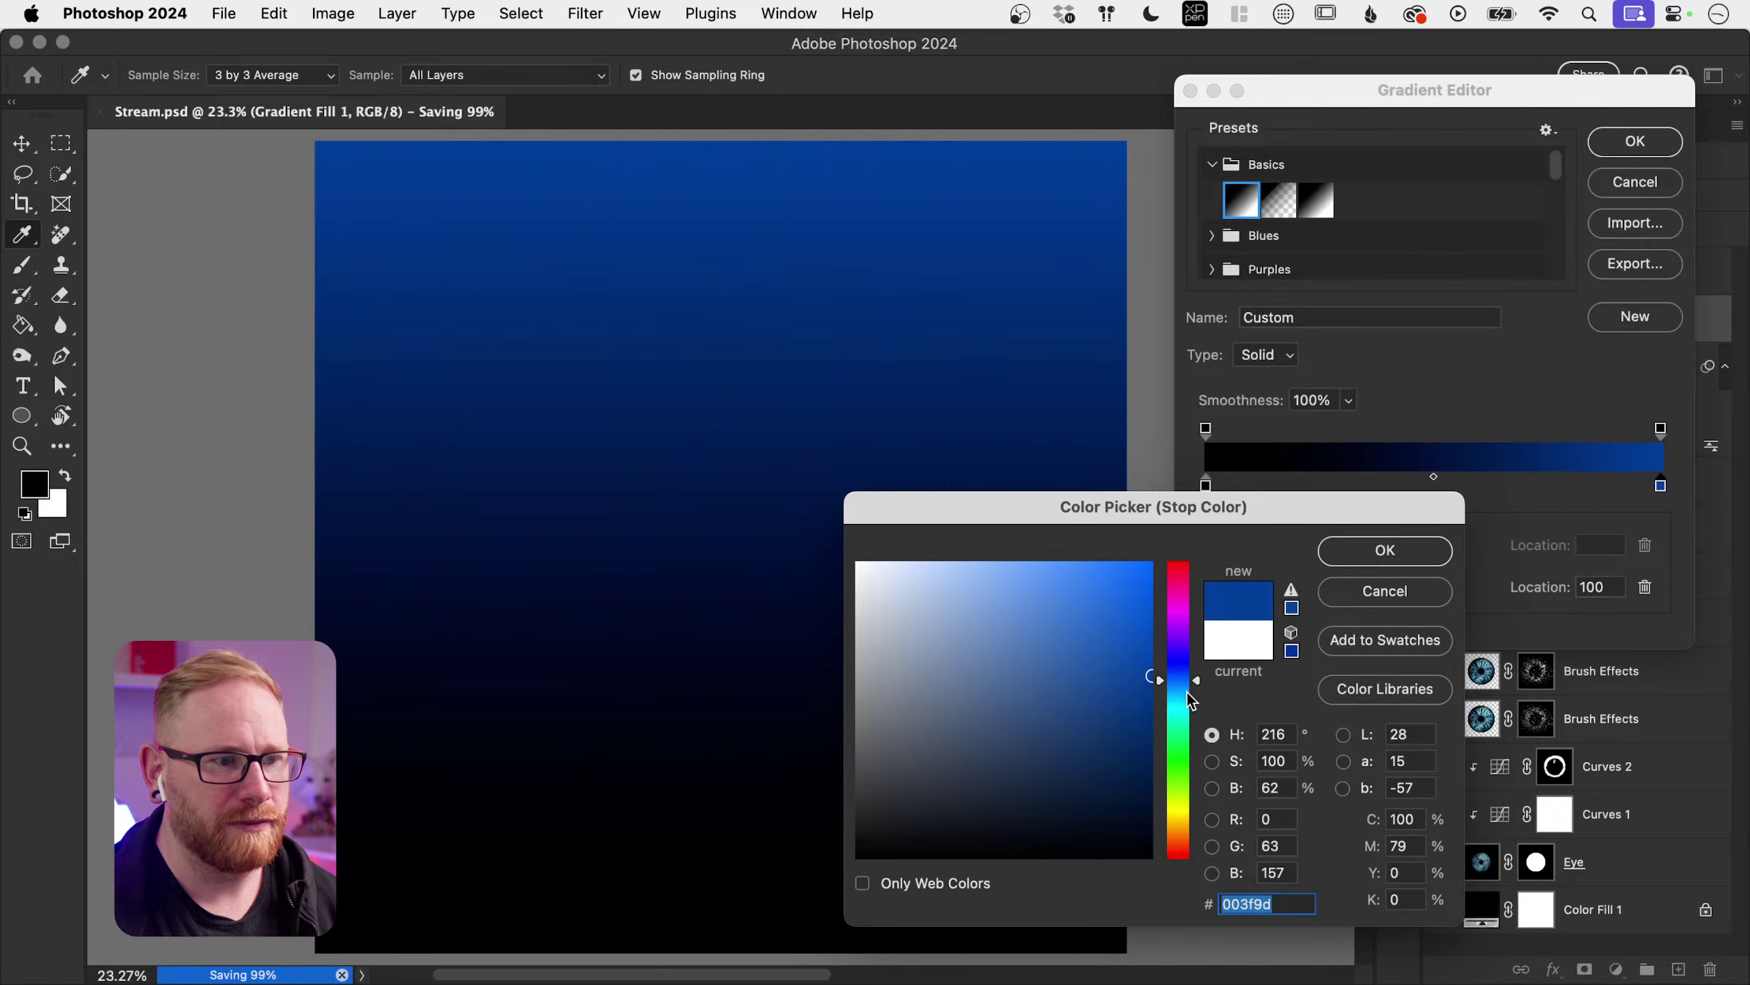
pyautogui.moveTo(1155, 670); pyautogui.dragTo(1178, 696)
pyautogui.click(1384, 550)
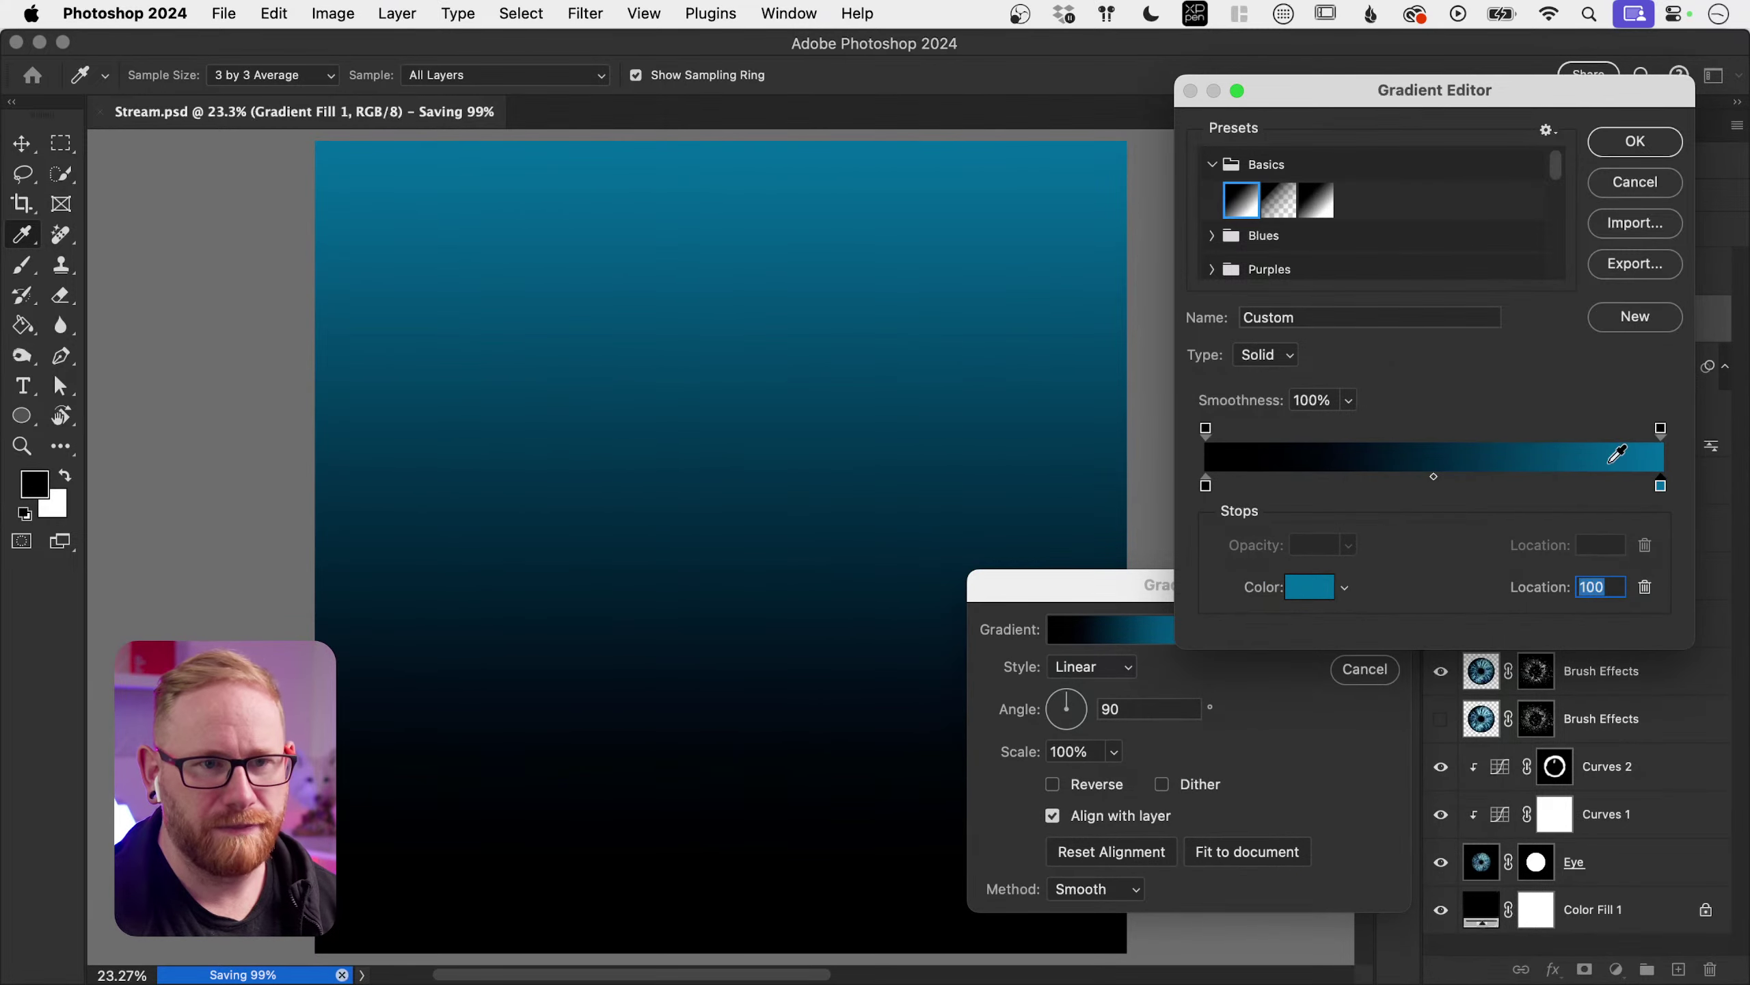
pyautogui.click(1635, 142)
# Step: Set the gradient fill's style to Radial with Dither and Reverse enabled
pyautogui.click(1108, 672)
pyautogui.click(1096, 689)
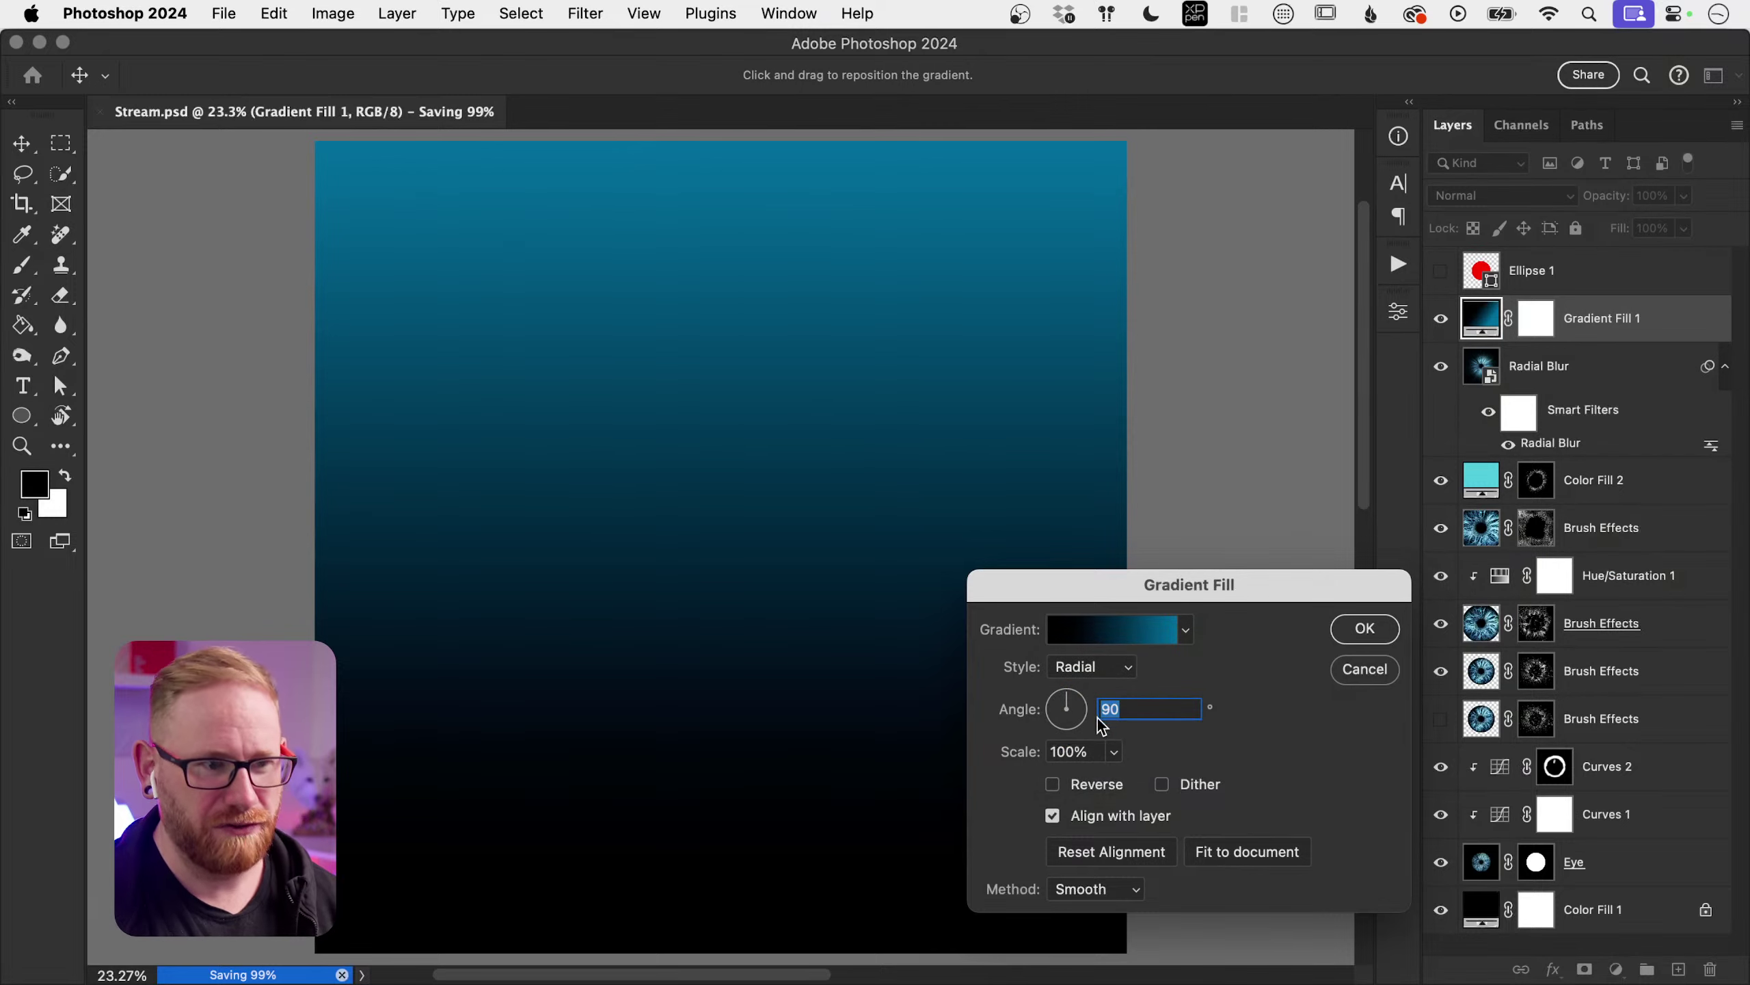
pyautogui.click(1162, 784)
pyautogui.click(1053, 785)
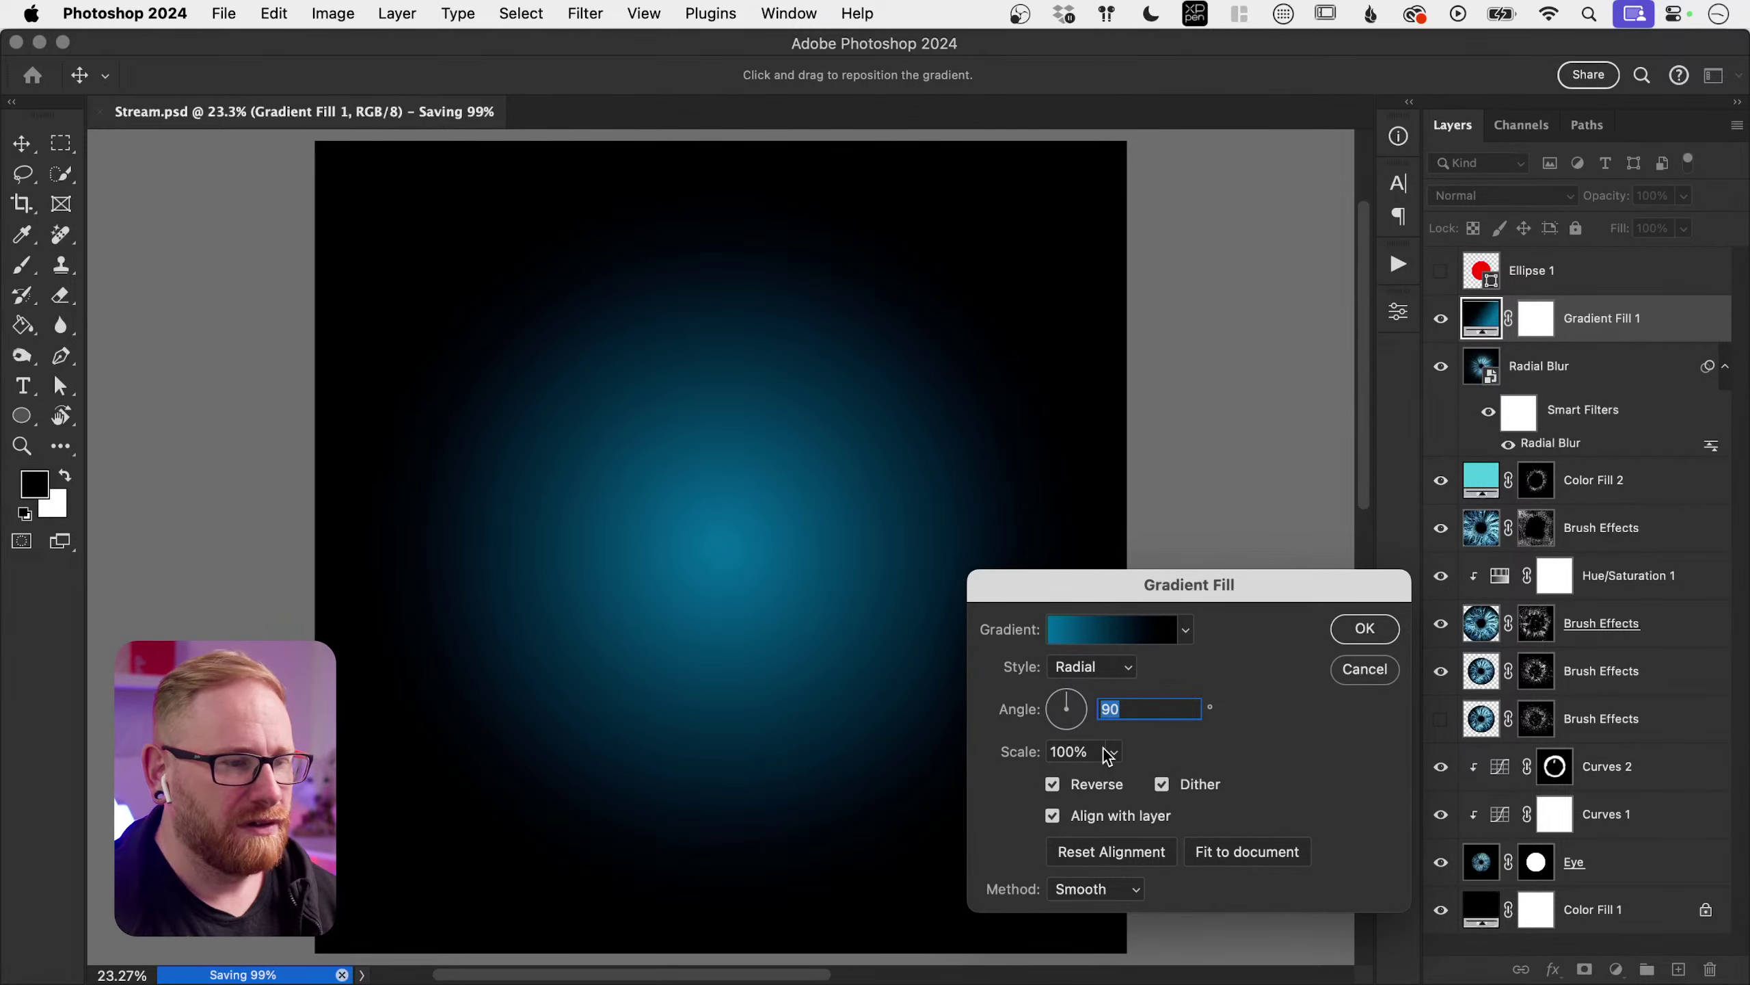
# Step: Edit the gradient by shifting the black-to-blue midpoint to 43% and duplicating the blue end stop at about 77%
pyautogui.click(1108, 629)
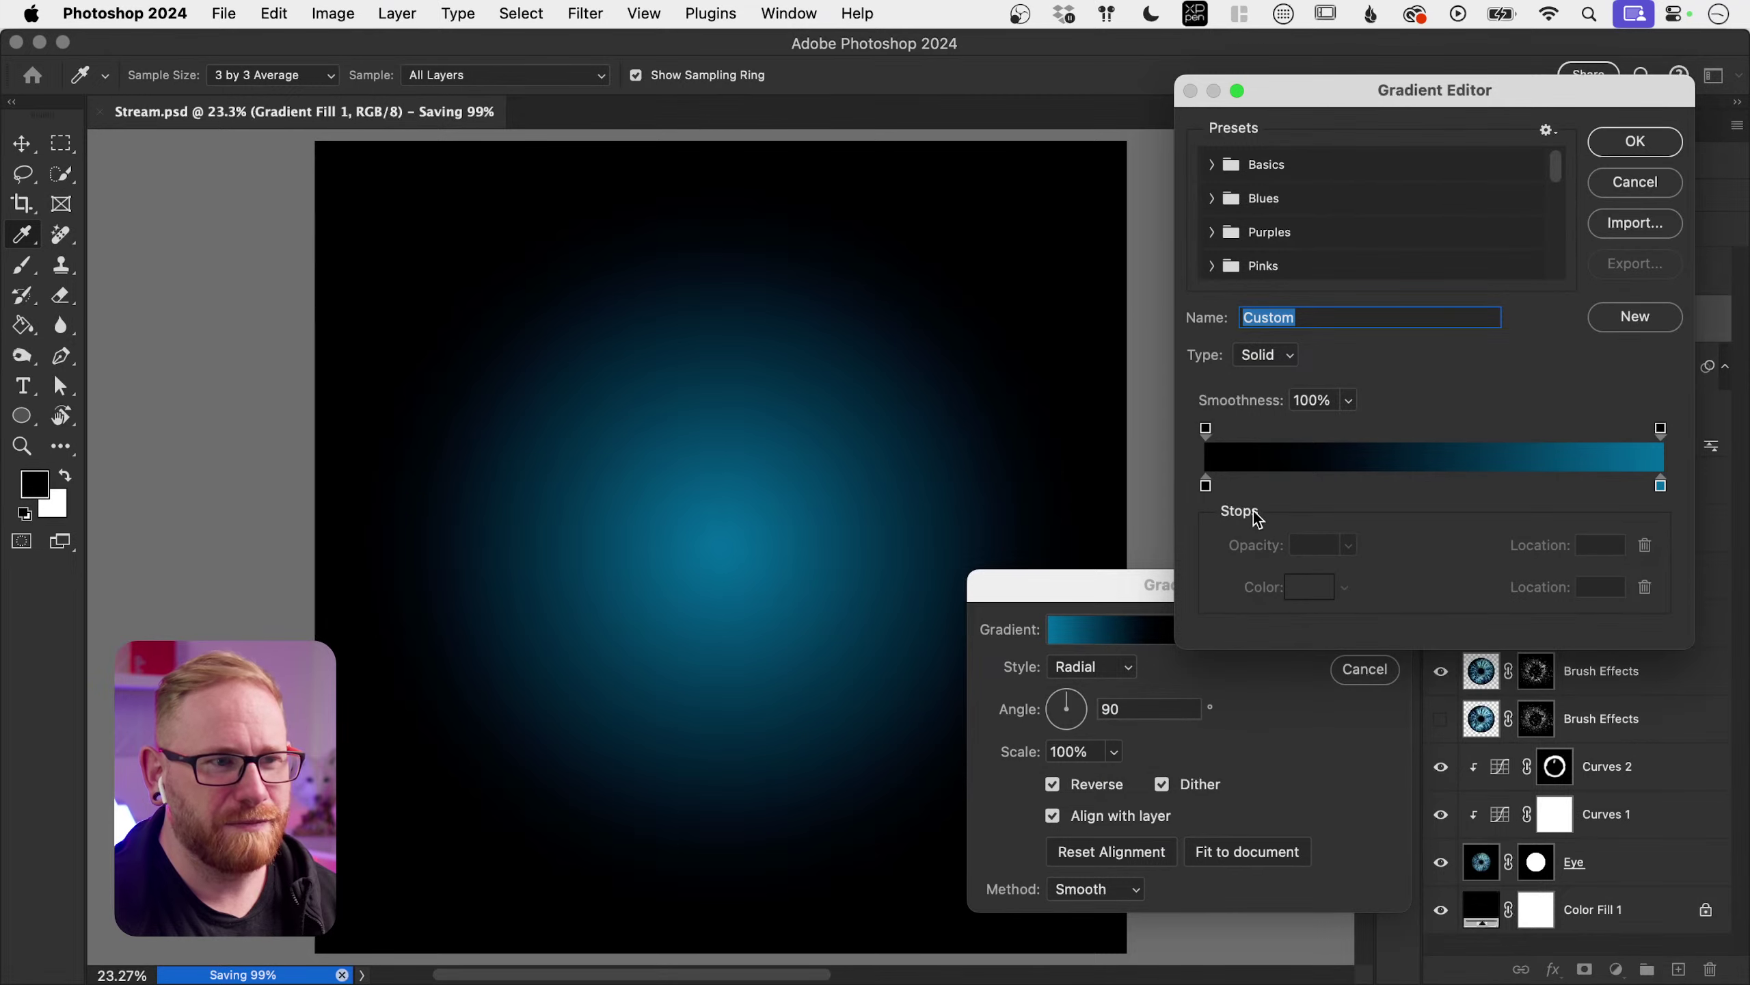
pyautogui.moveTo(1661, 486)
pyautogui.mouseDown()
pyautogui.moveTo(1413, 486)
pyautogui.moveTo(1664, 508)
pyautogui.moveTo(1661, 485)
pyautogui.mouseUp()
pyautogui.moveTo(1433, 478)
pyautogui.mouseDown()
pyautogui.moveTo(1331, 480)
pyautogui.moveTo(1407, 477)
pyautogui.mouseUp()
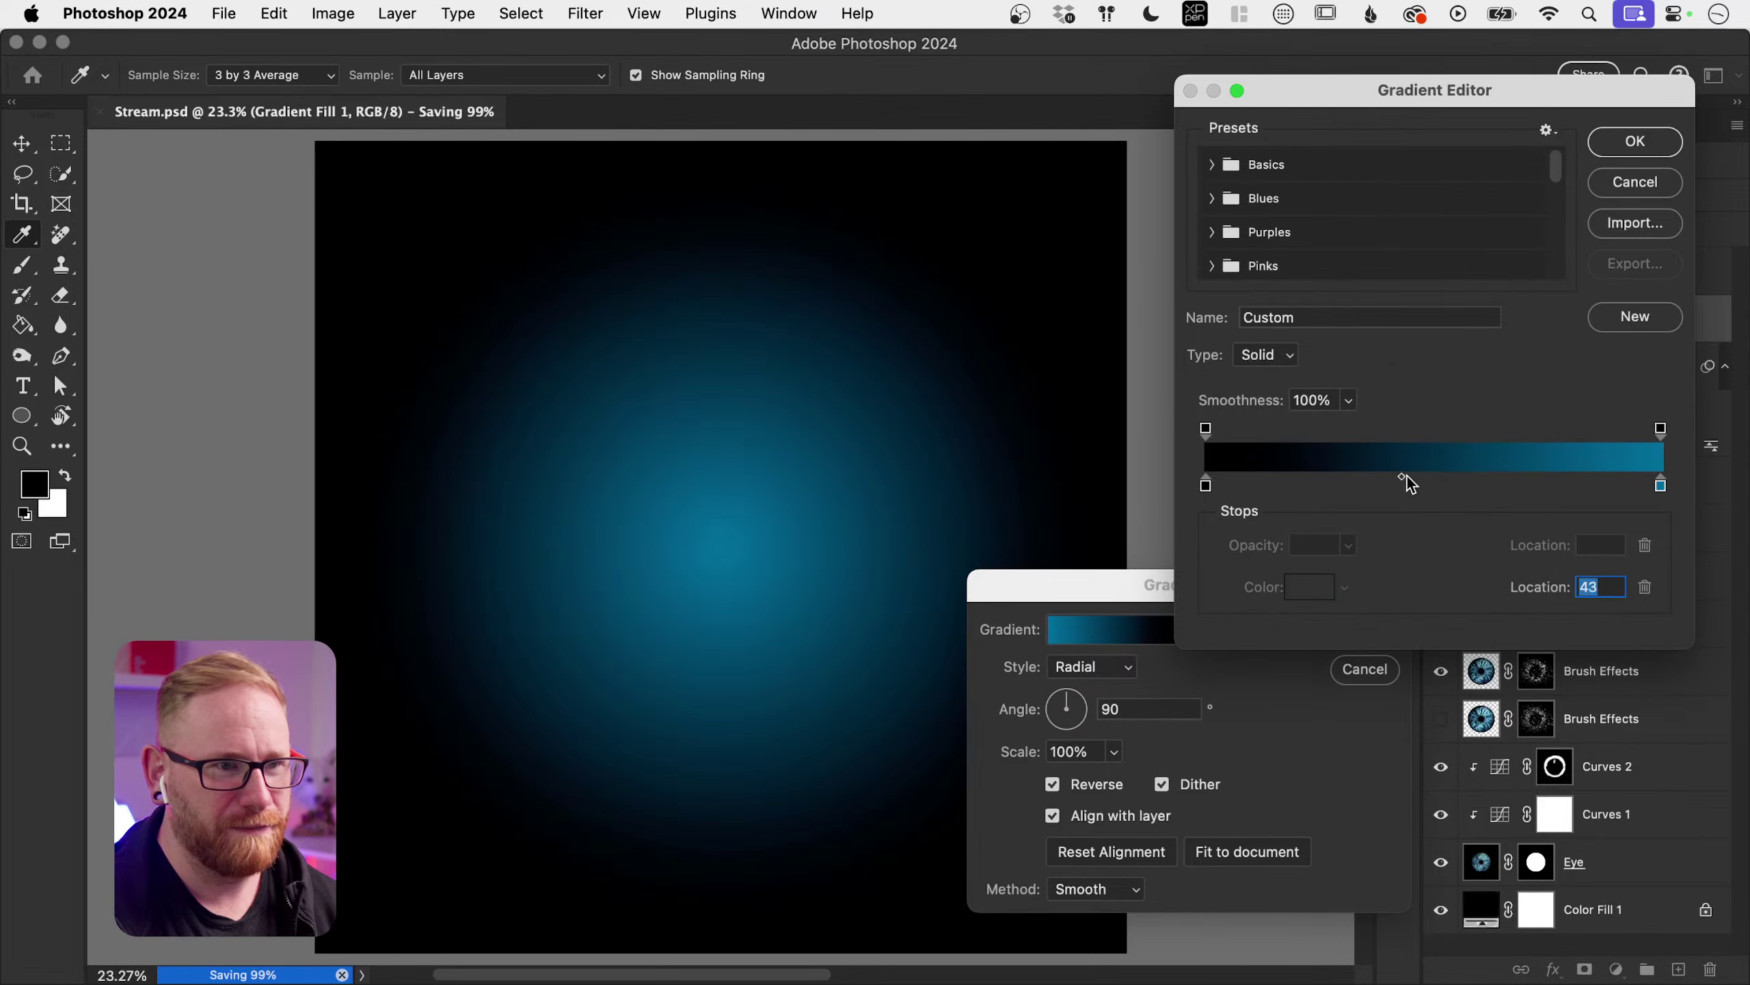
pyautogui.moveTo(1661, 486); pyautogui.dragTo(1559, 486)
pyautogui.click(1661, 488)
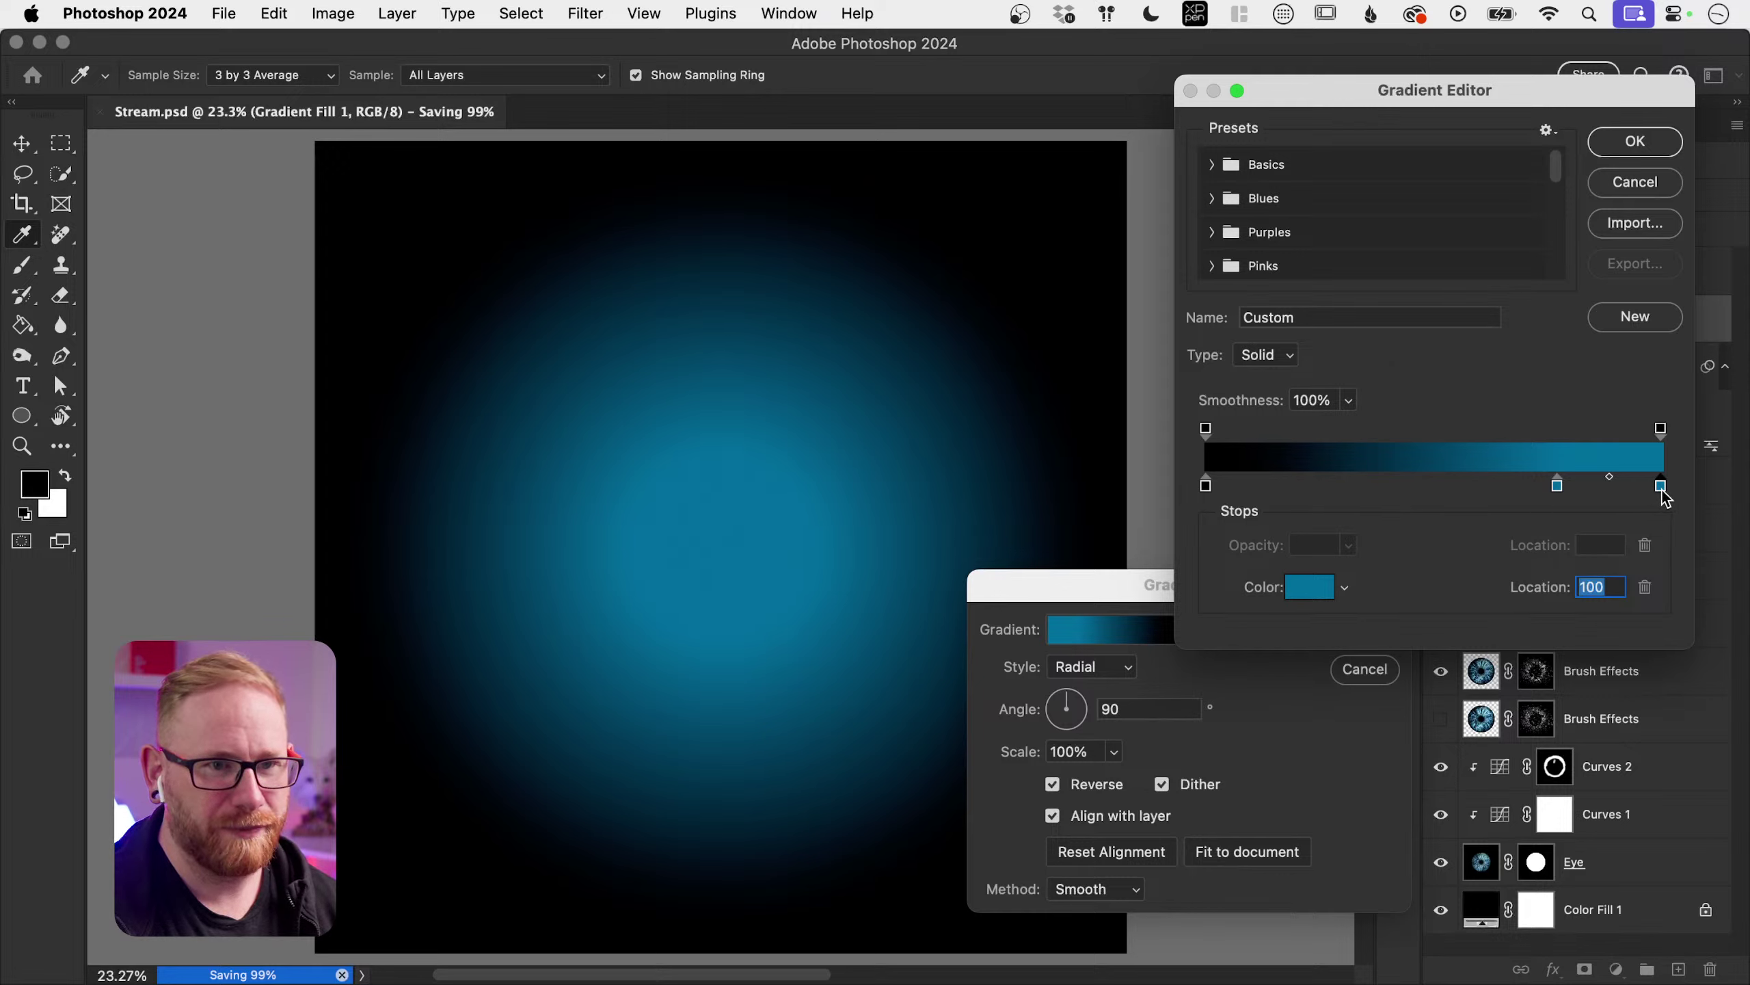
# Step: Recolour the gradient's end stop at 100% to a pale sky blue
pyautogui.doubleClick(1661, 486)
pyautogui.click(1086, 571)
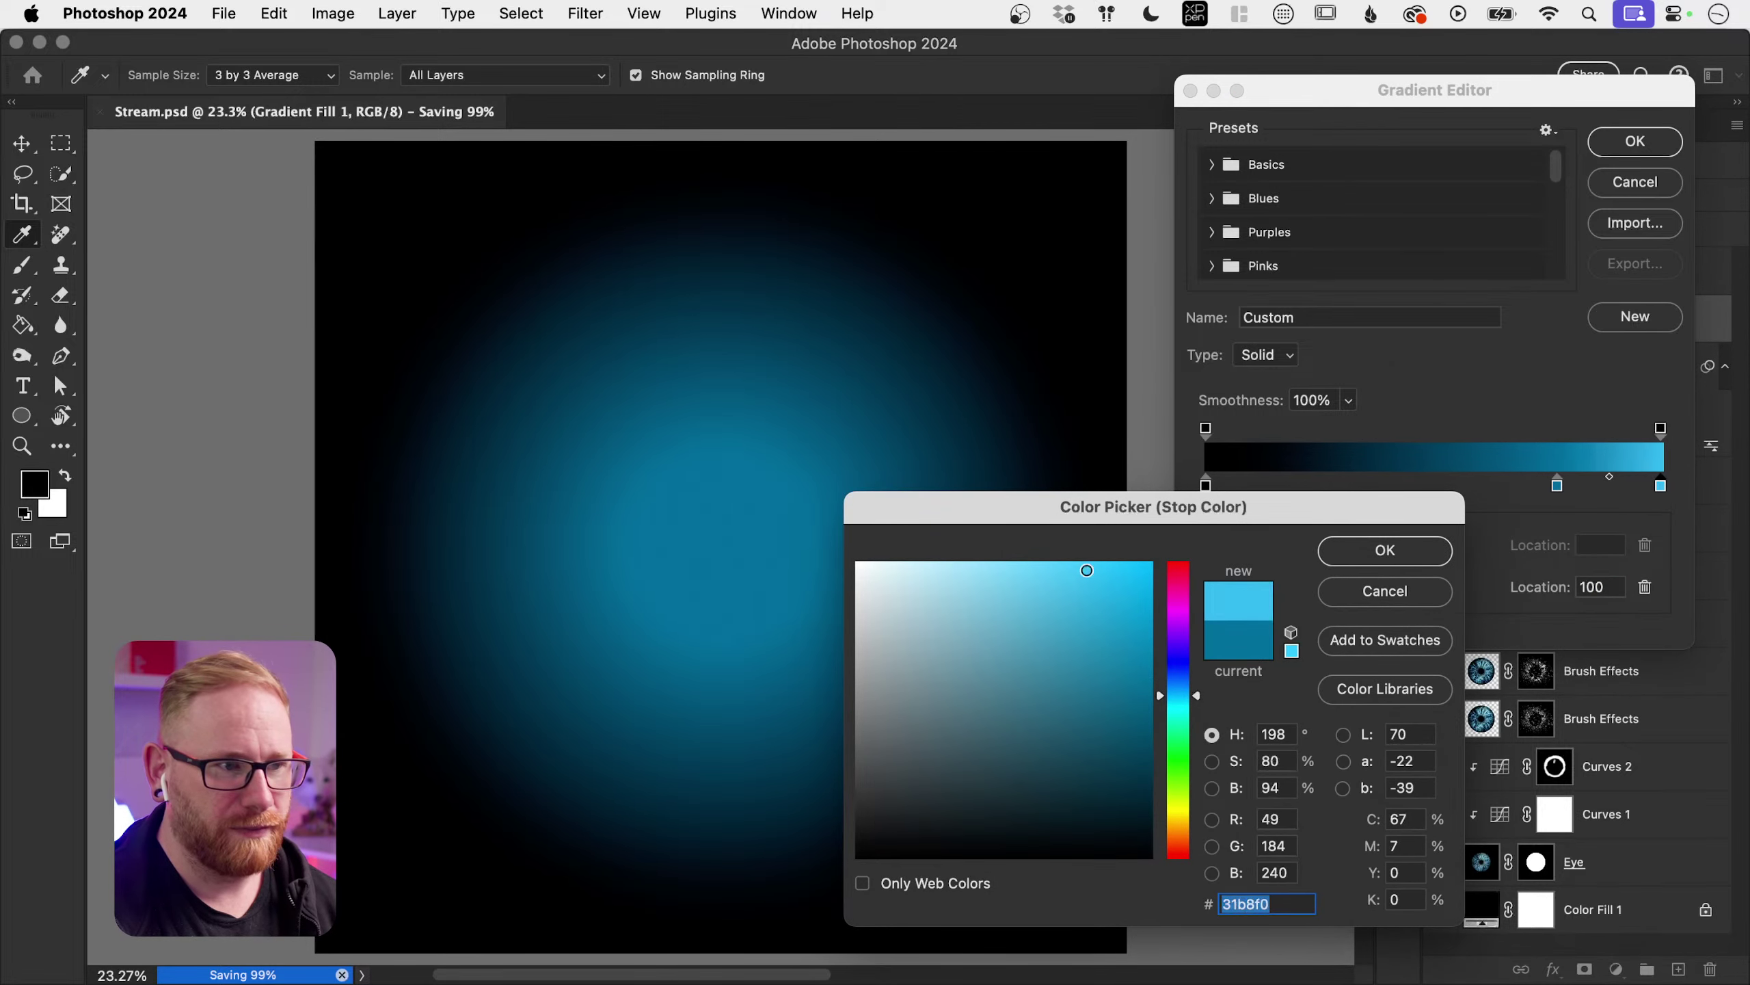
pyautogui.moveTo(1086, 570)
pyautogui.mouseDown()
pyautogui.moveTo(1055, 552)
pyautogui.moveTo(1094, 551)
pyautogui.moveTo(1070, 593)
pyautogui.moveTo(1028, 555)
pyautogui.mouseUp()
pyautogui.click(1383, 550)
# Step: Move the middle blue stop to 64% and set the midpoint between it and the black stop to 49%
pyautogui.click(1553, 485)
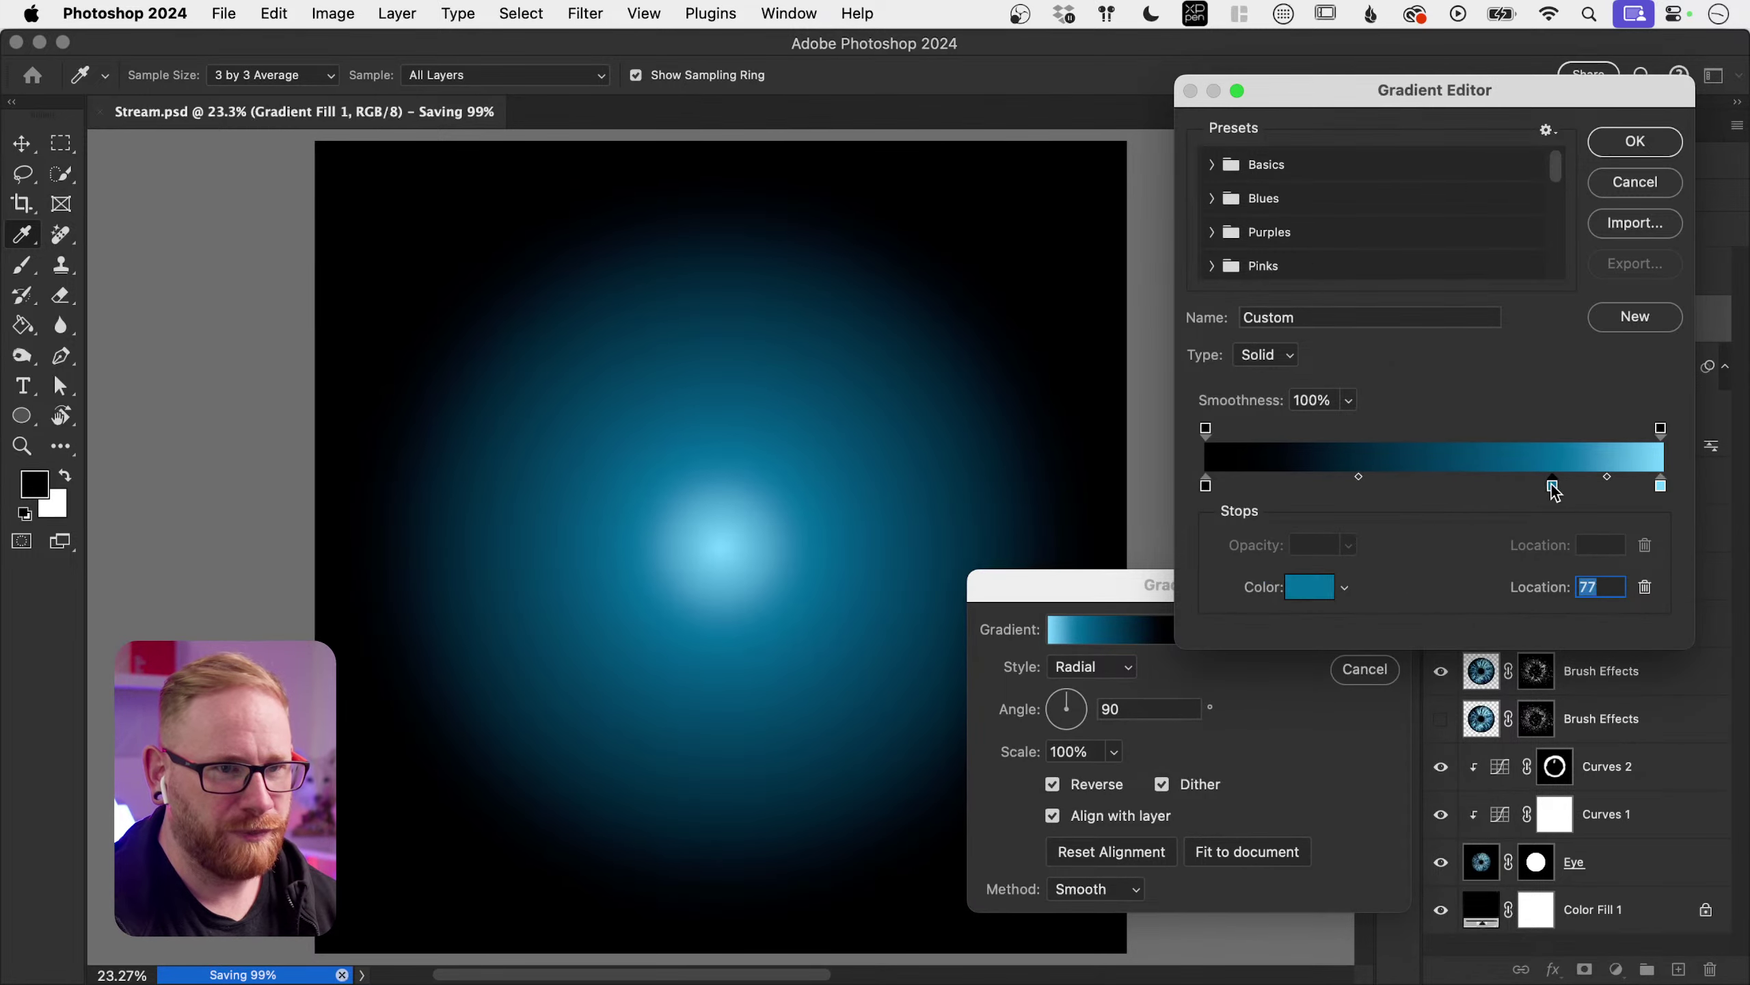
pyautogui.moveTo(1553, 487); pyautogui.dragTo(1502, 491)
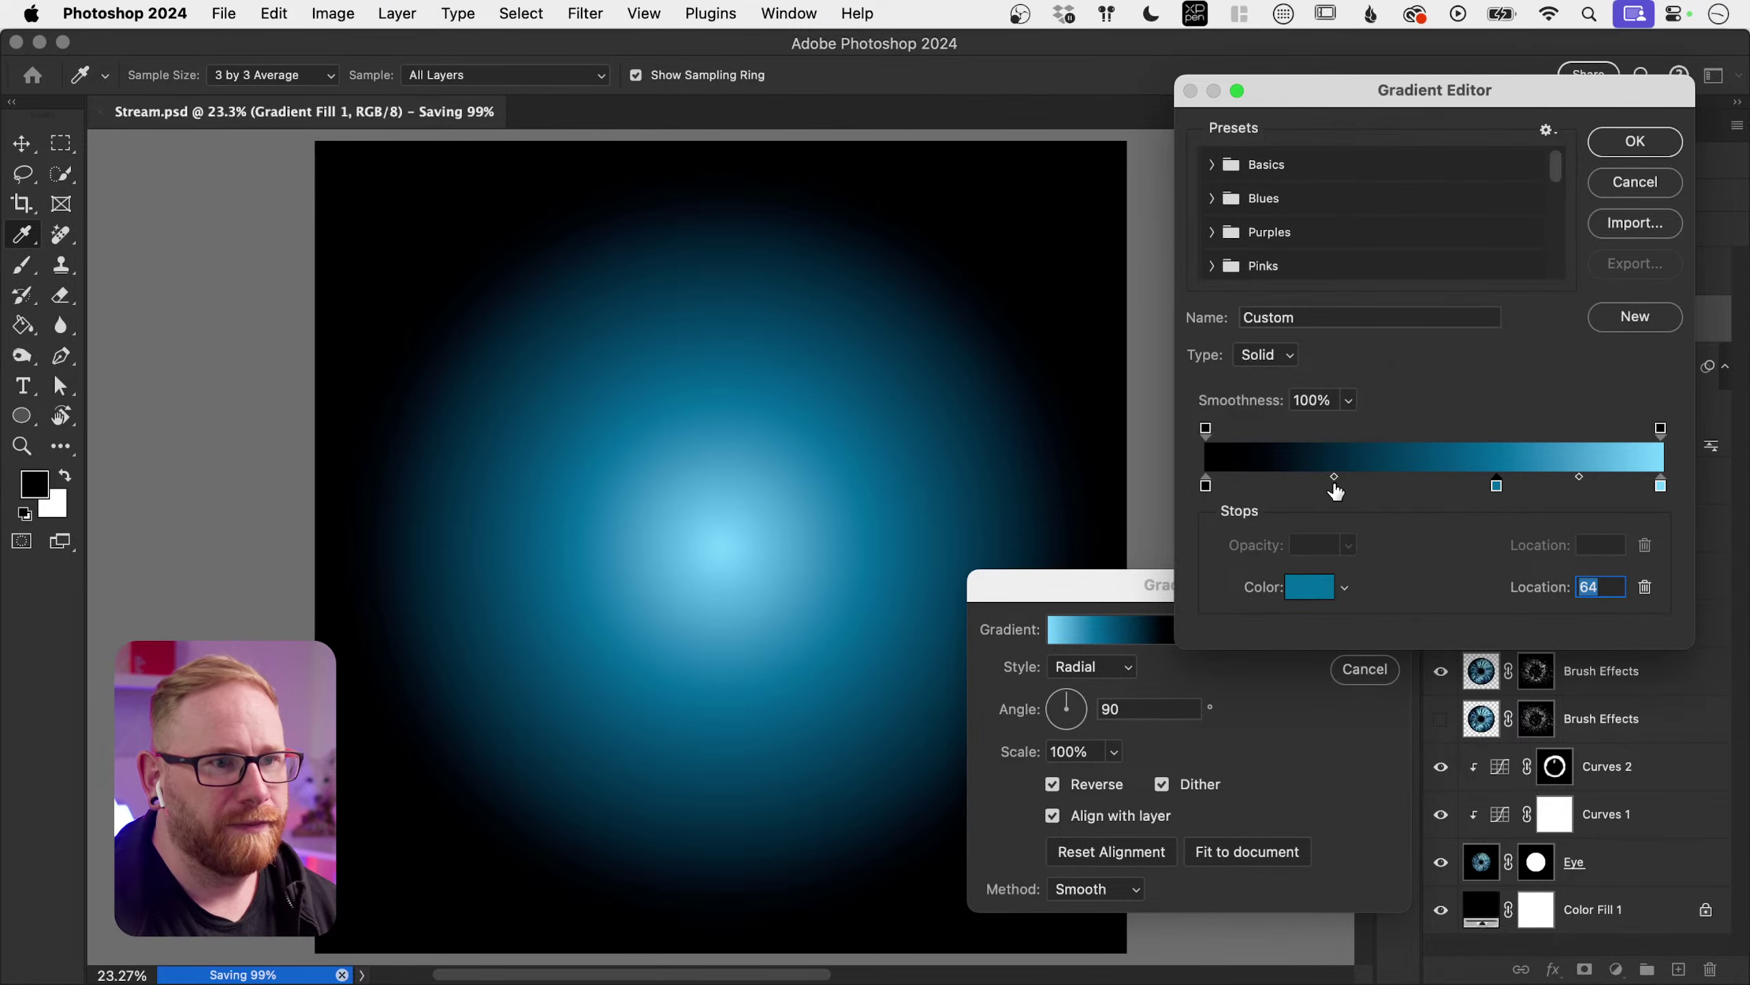
pyautogui.moveTo(1334, 477); pyautogui.dragTo(1365, 481)
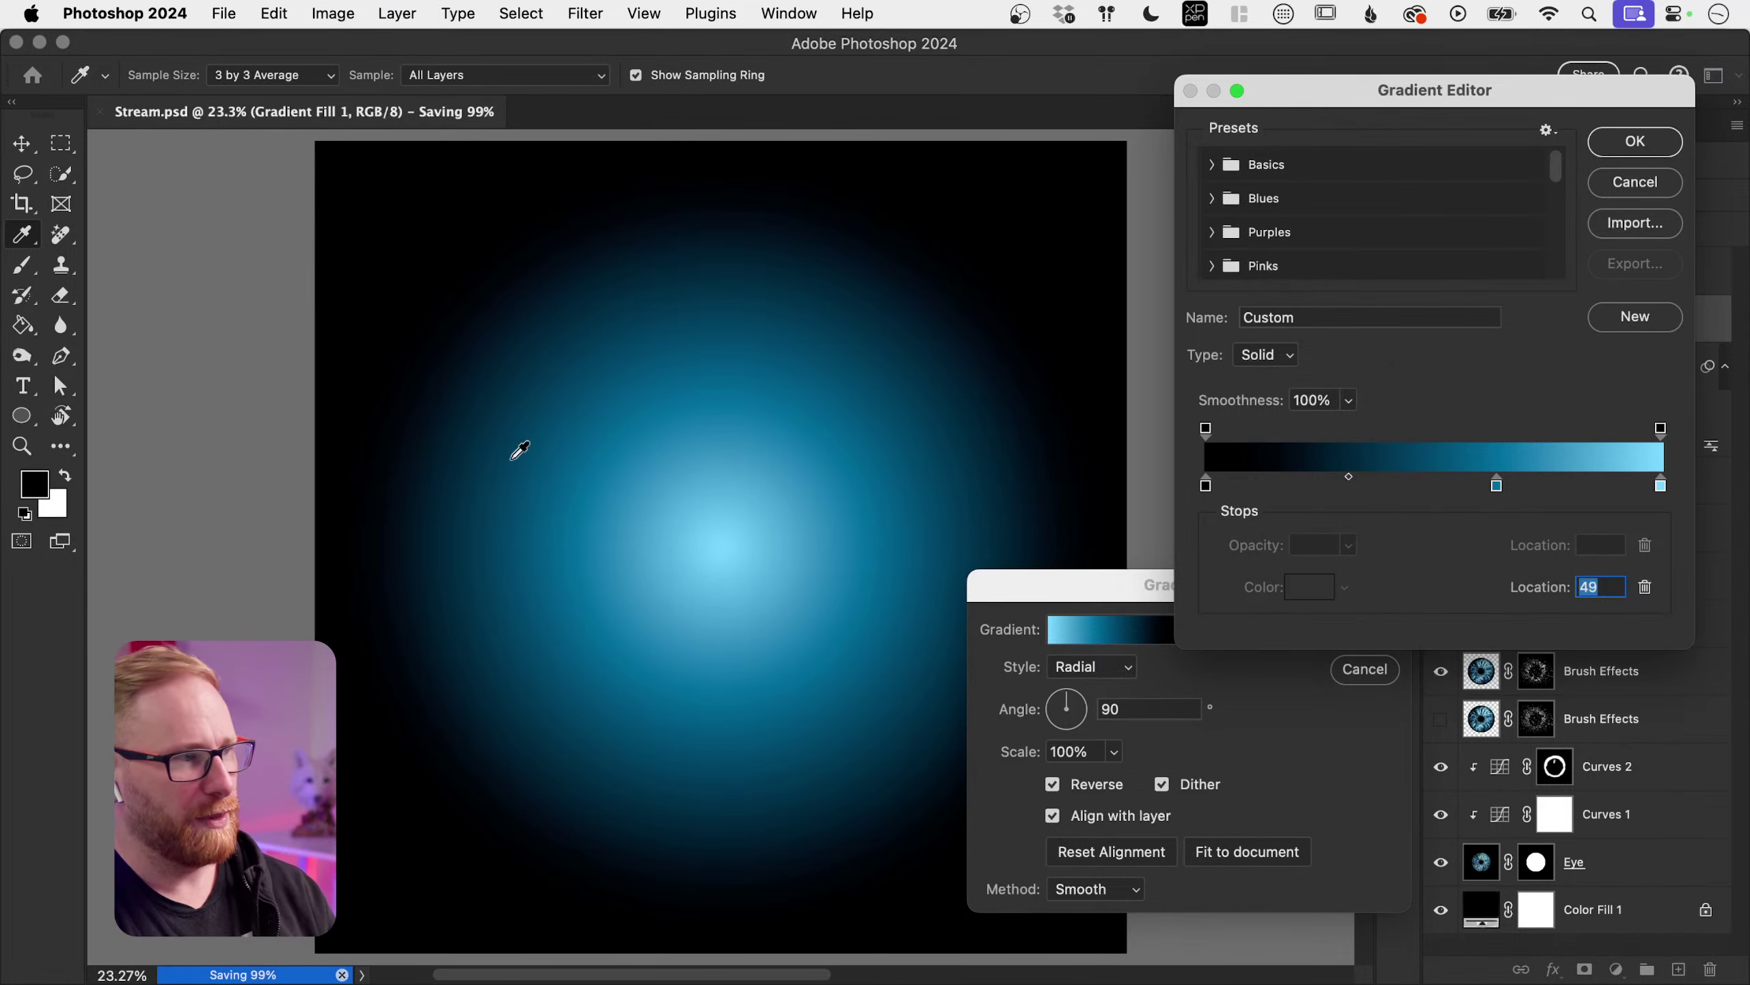
# Step: Set the black stop's colour to dark navy 001326 and apply the radial gradient fill
pyautogui.click(1207, 486)
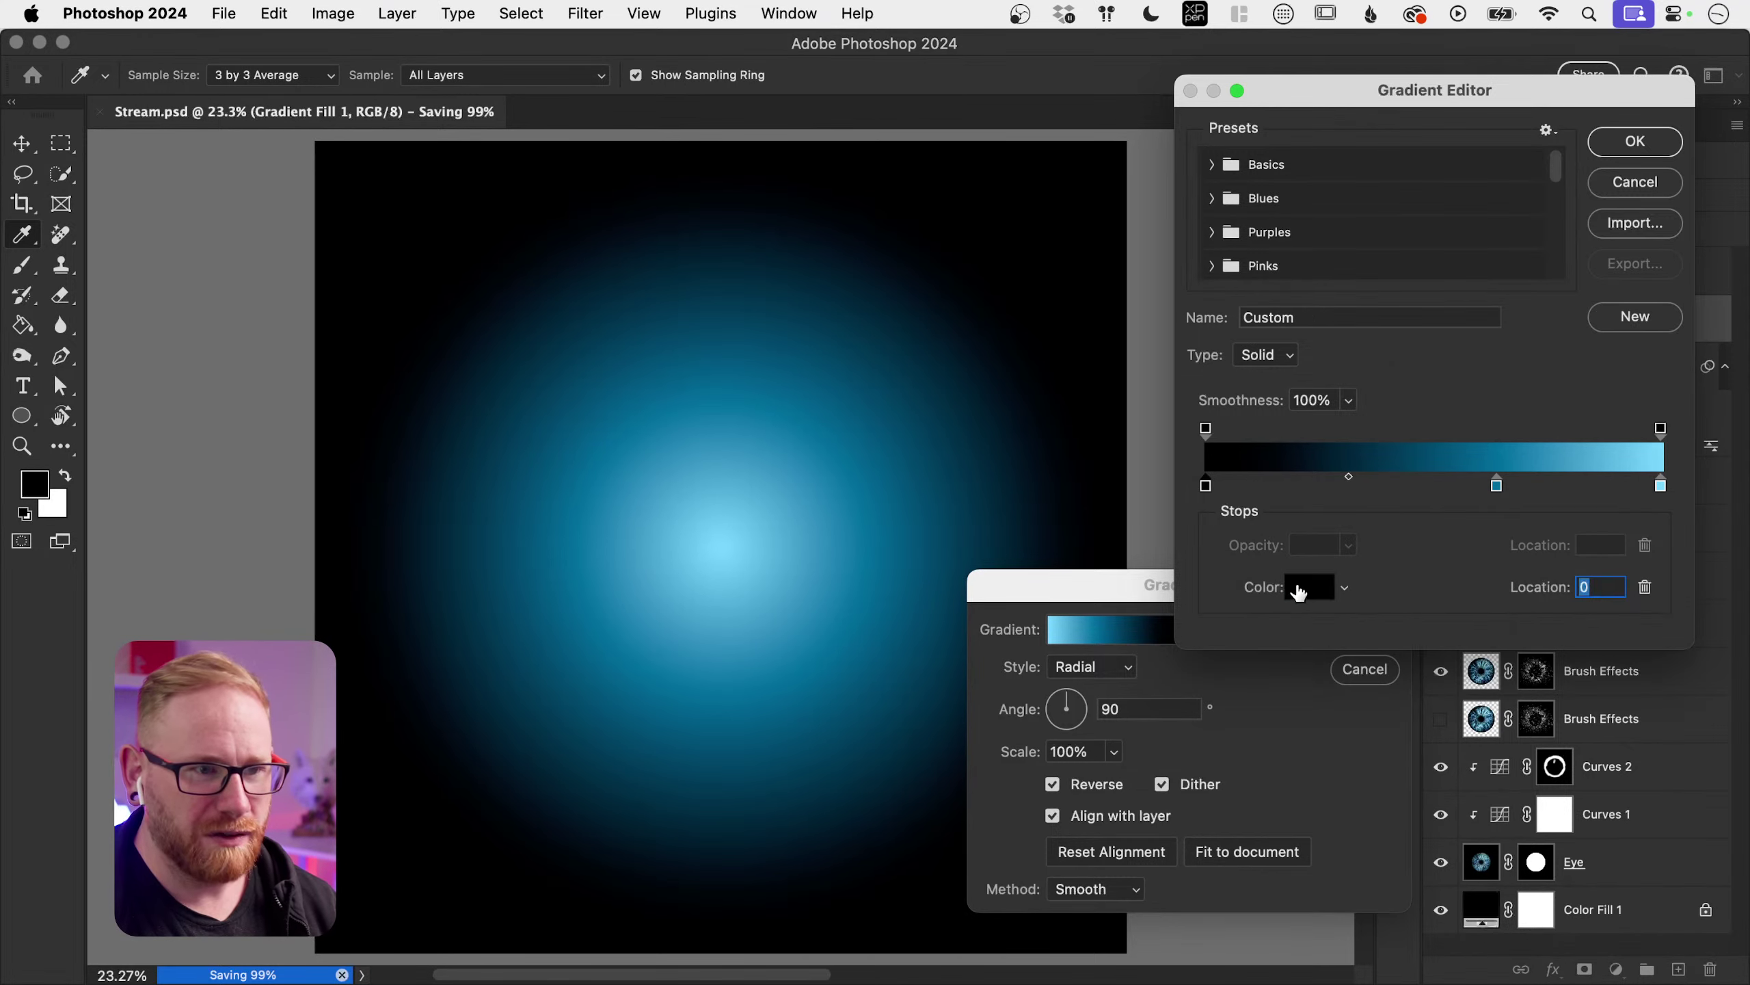
pyautogui.click(1308, 587)
pyautogui.click(1176, 685)
pyautogui.click(1136, 780)
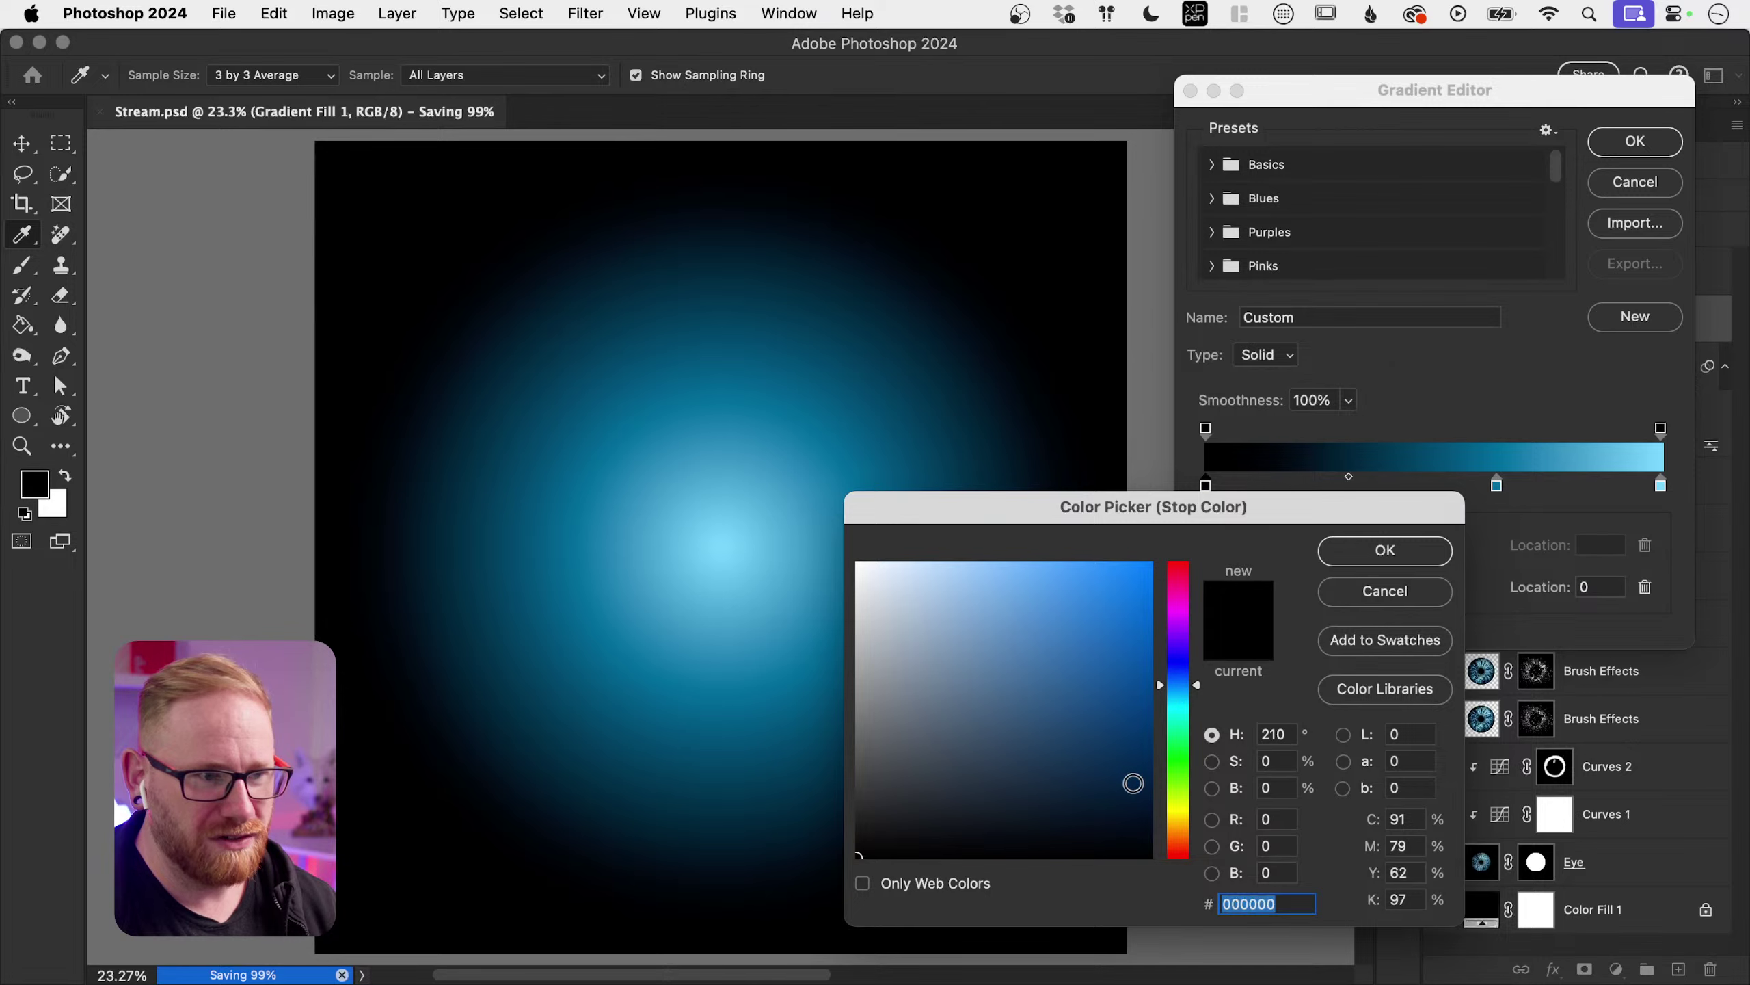
pyautogui.moveTo(1149, 772); pyautogui.dragTo(1150, 814)
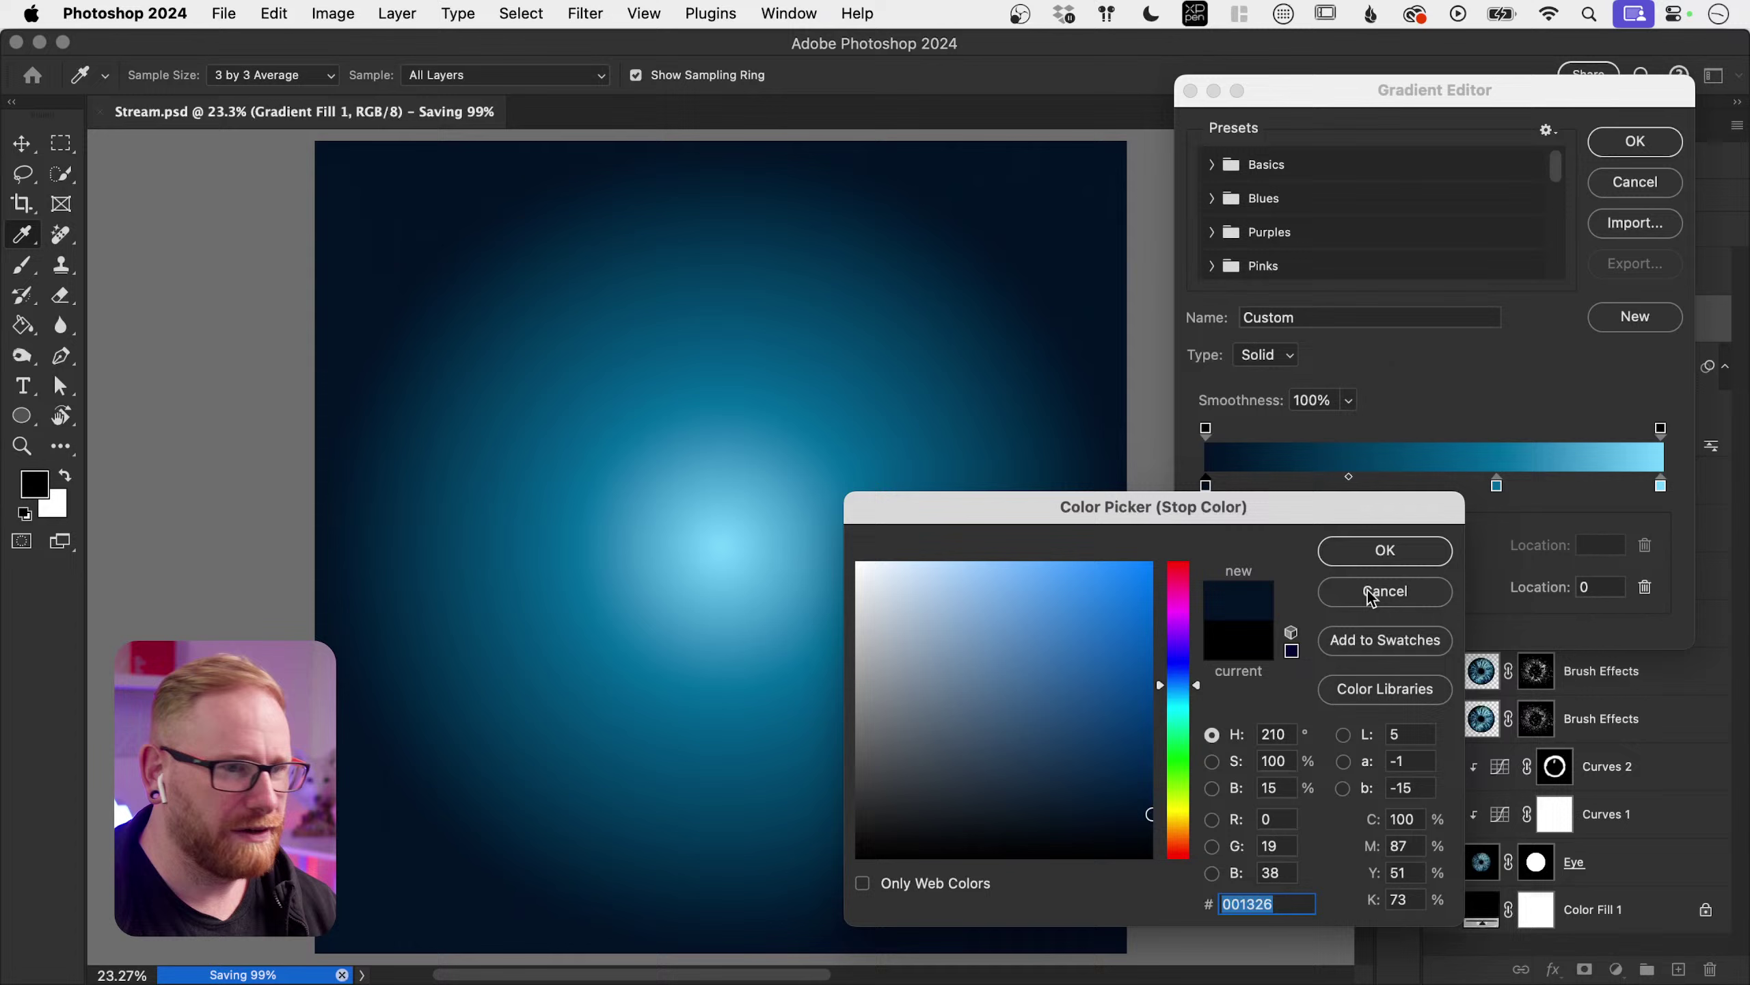
pyautogui.click(1384, 551)
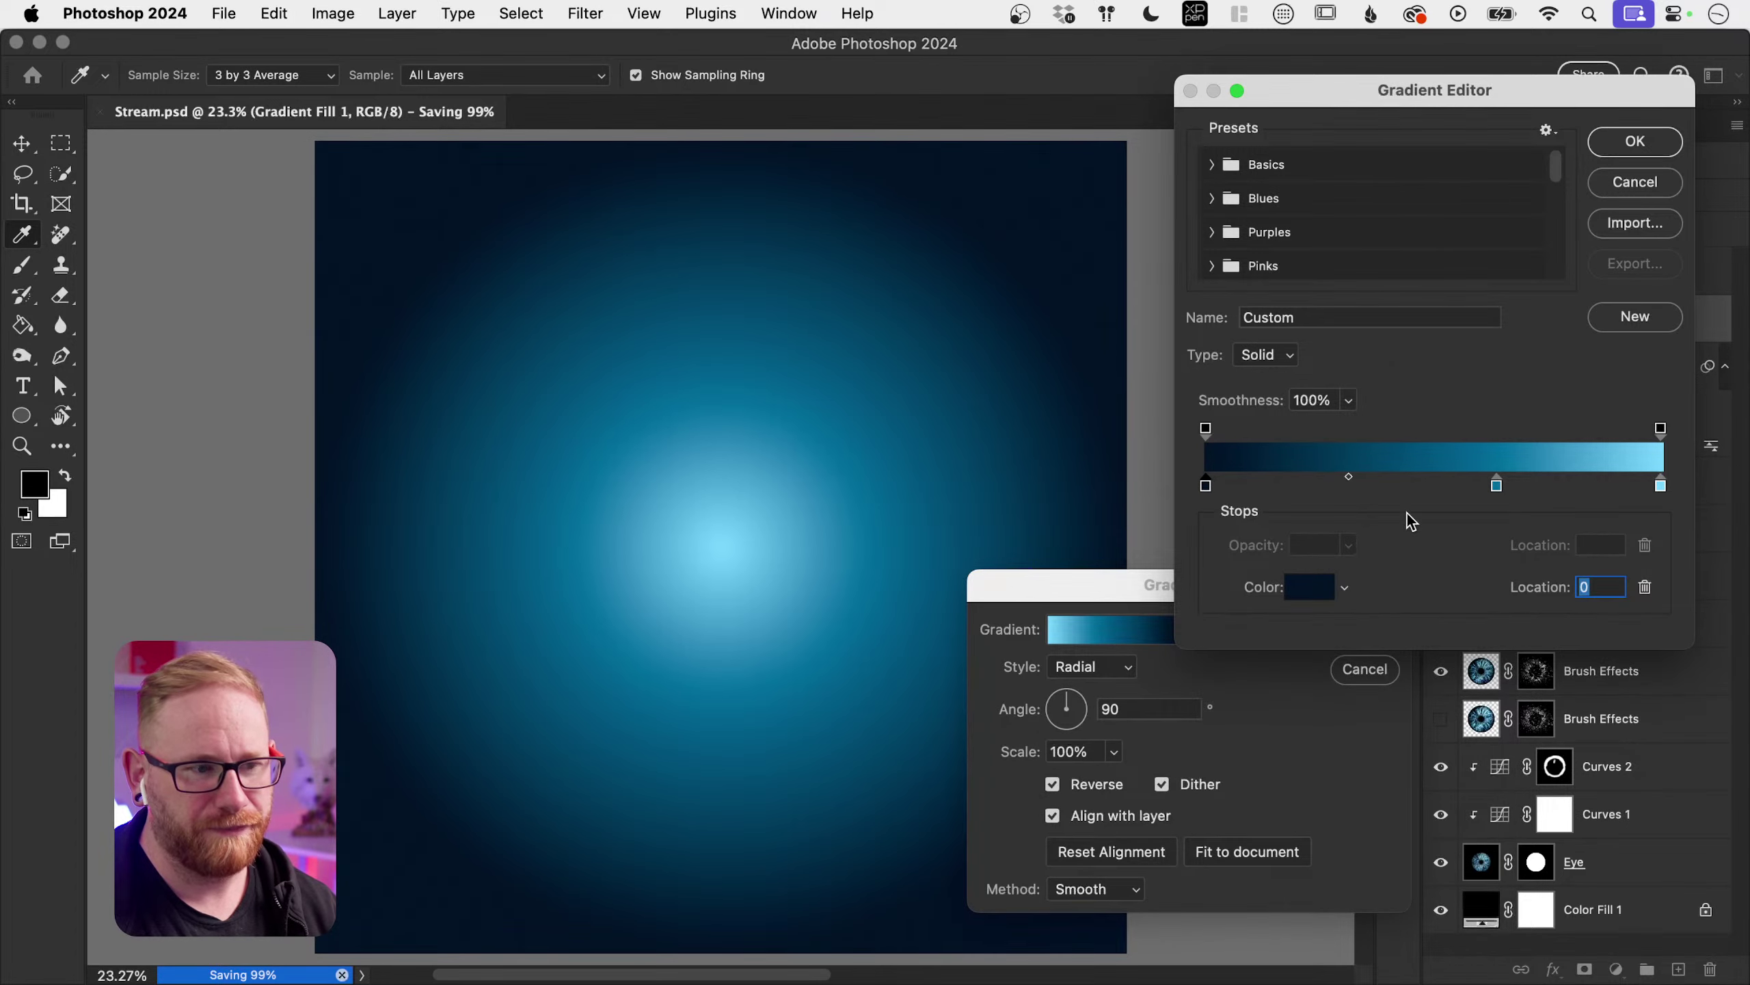
pyautogui.click(1615, 142)
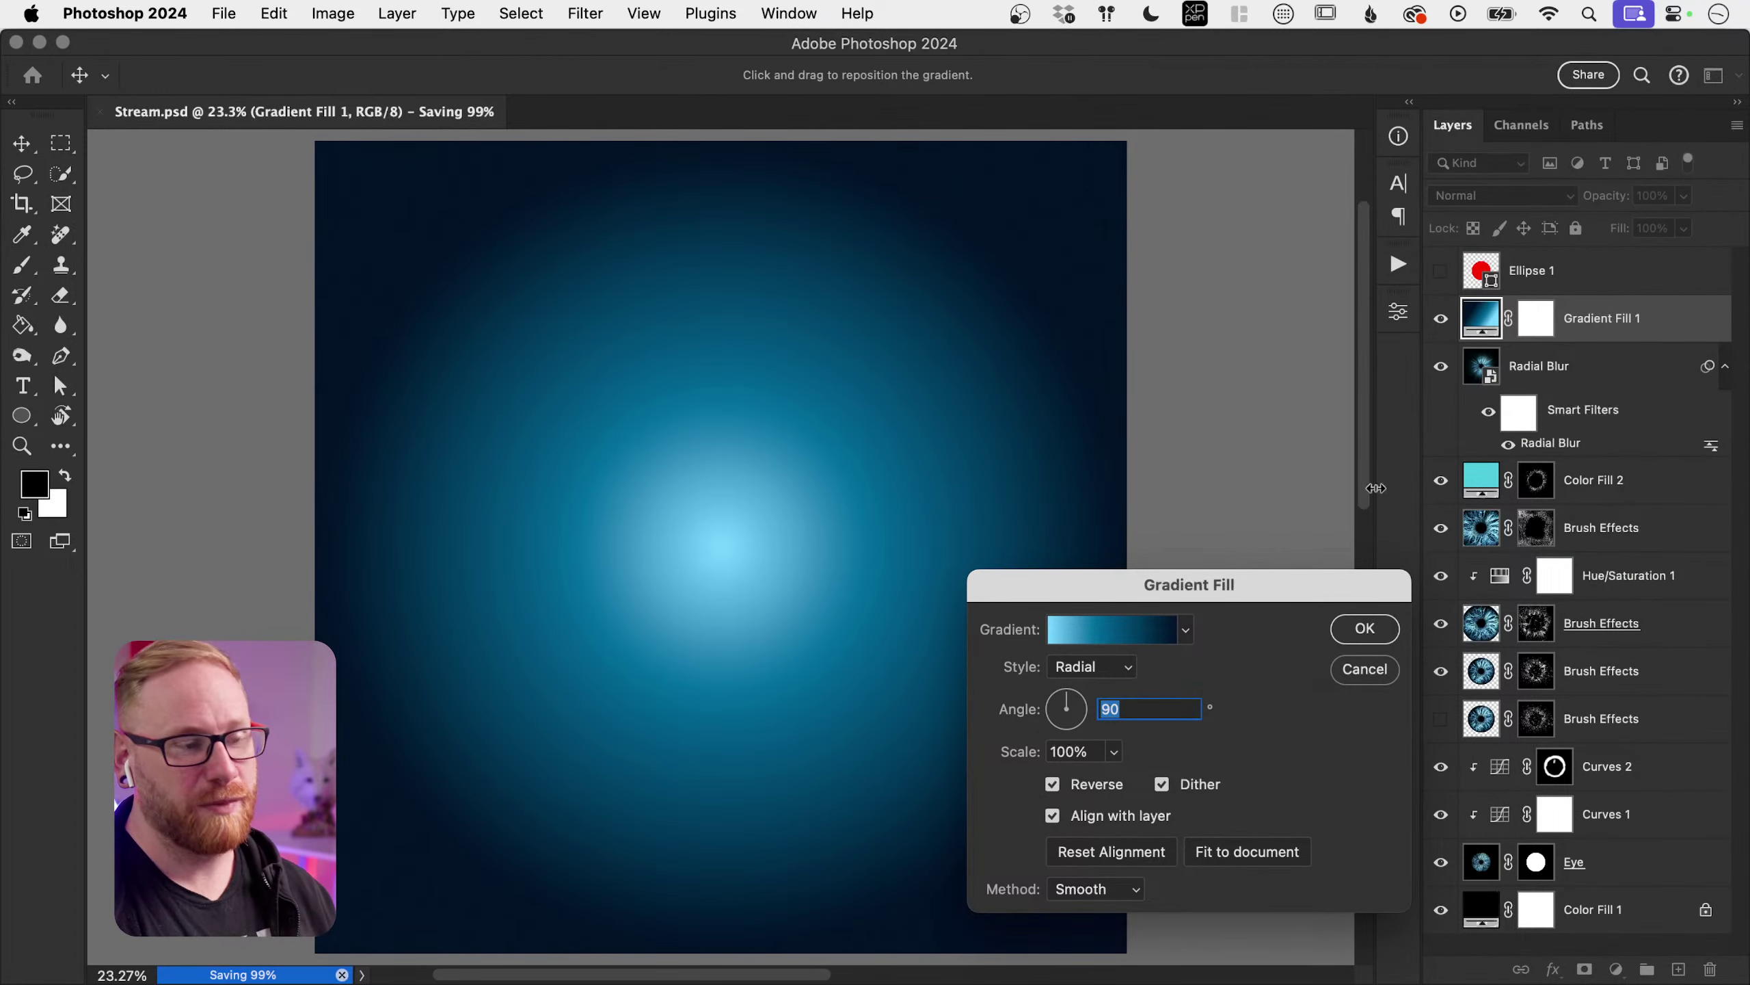
pyautogui.click(1358, 642)
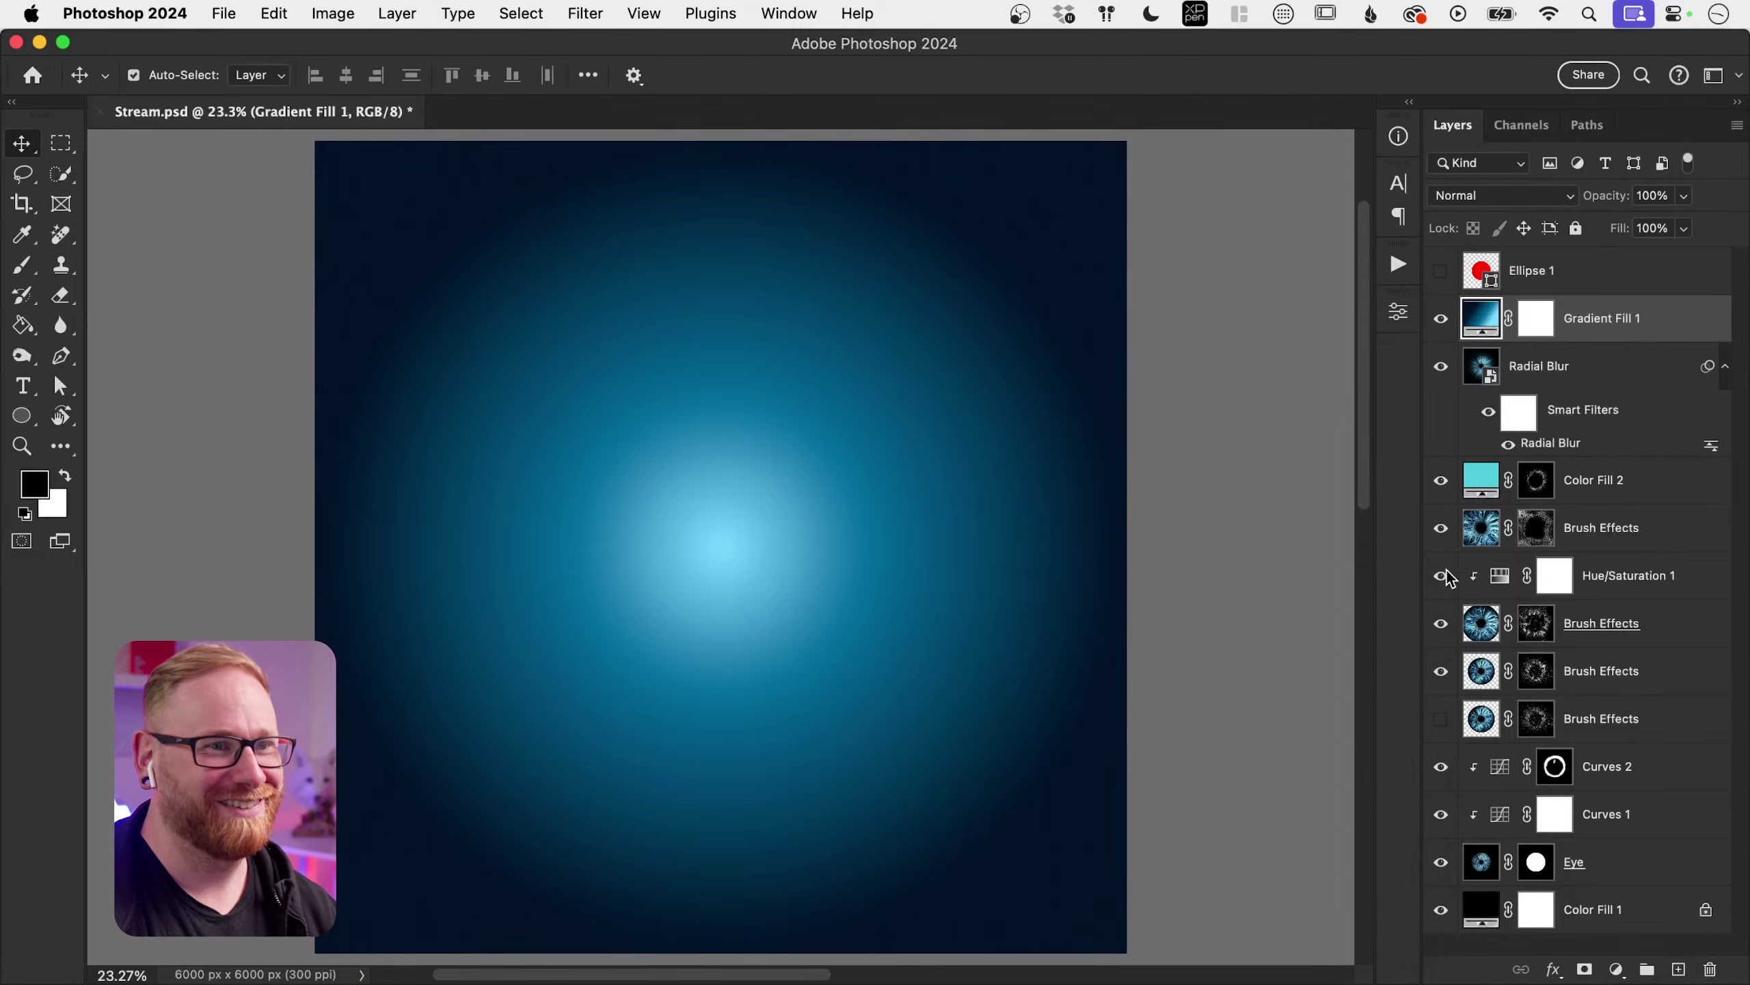
# Step: Try the Soft Light blend mode on Gradient Fill 1 and compare the artwork with and without the layer
pyautogui.click(1502, 198)
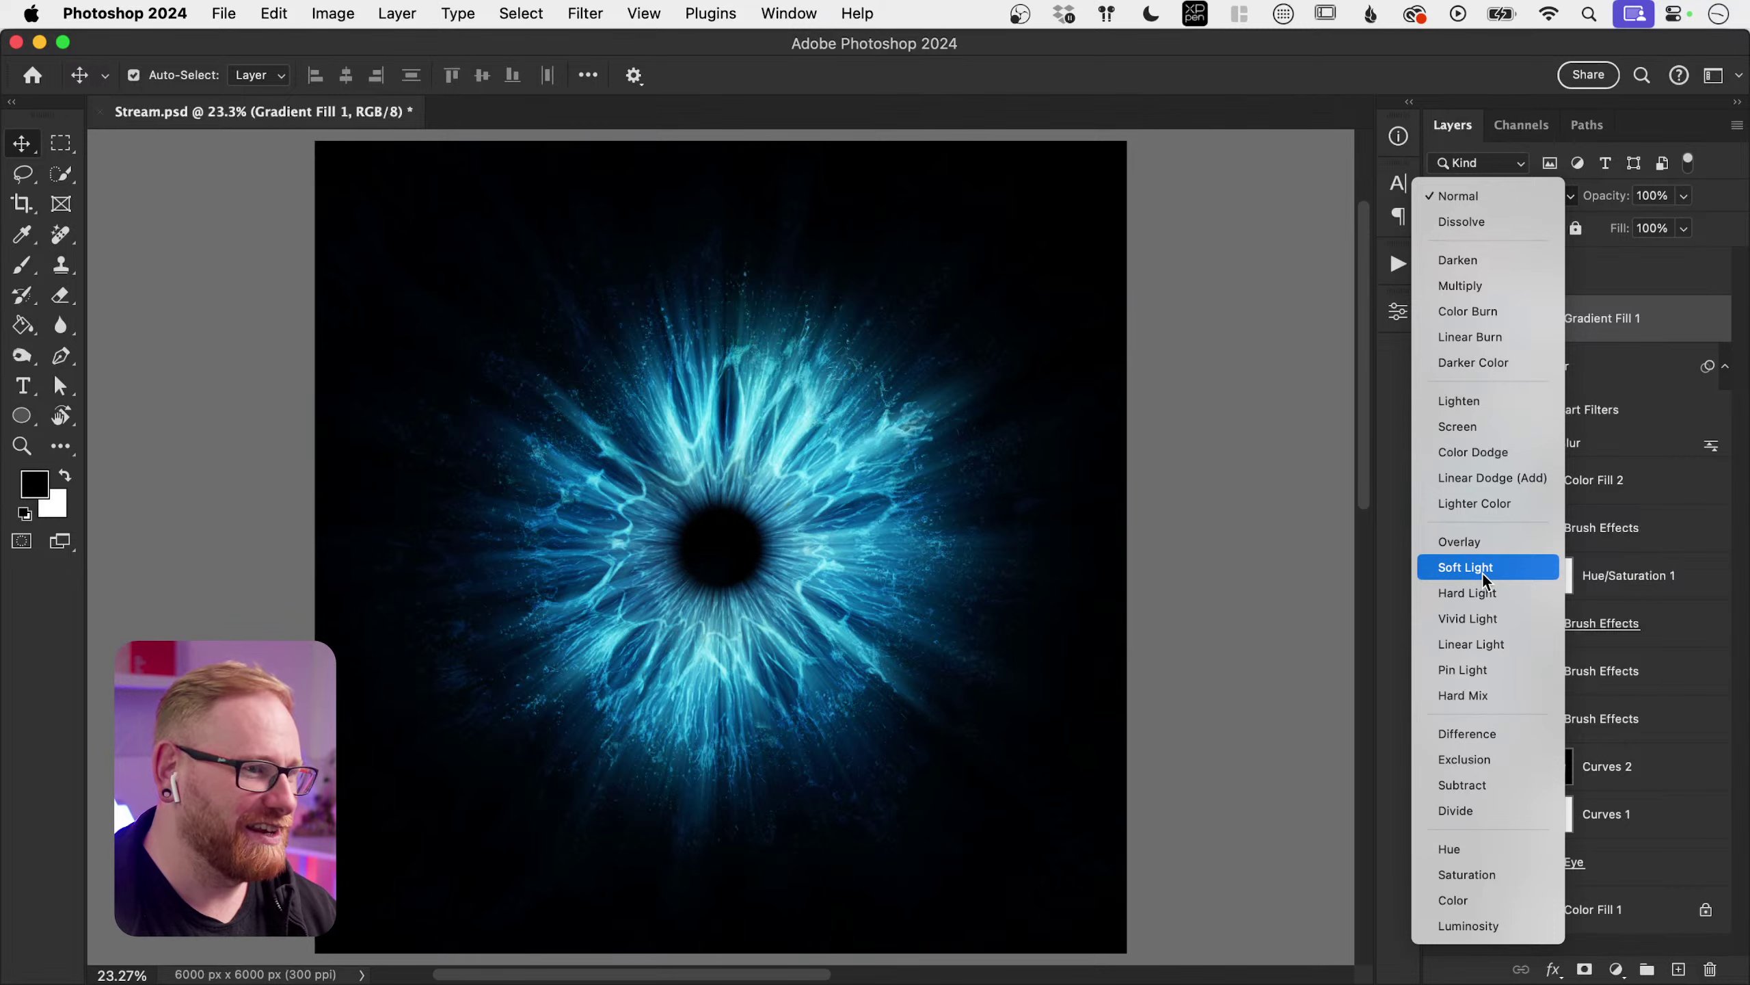
pyautogui.click(1483, 566)
pyautogui.click(1440, 320)
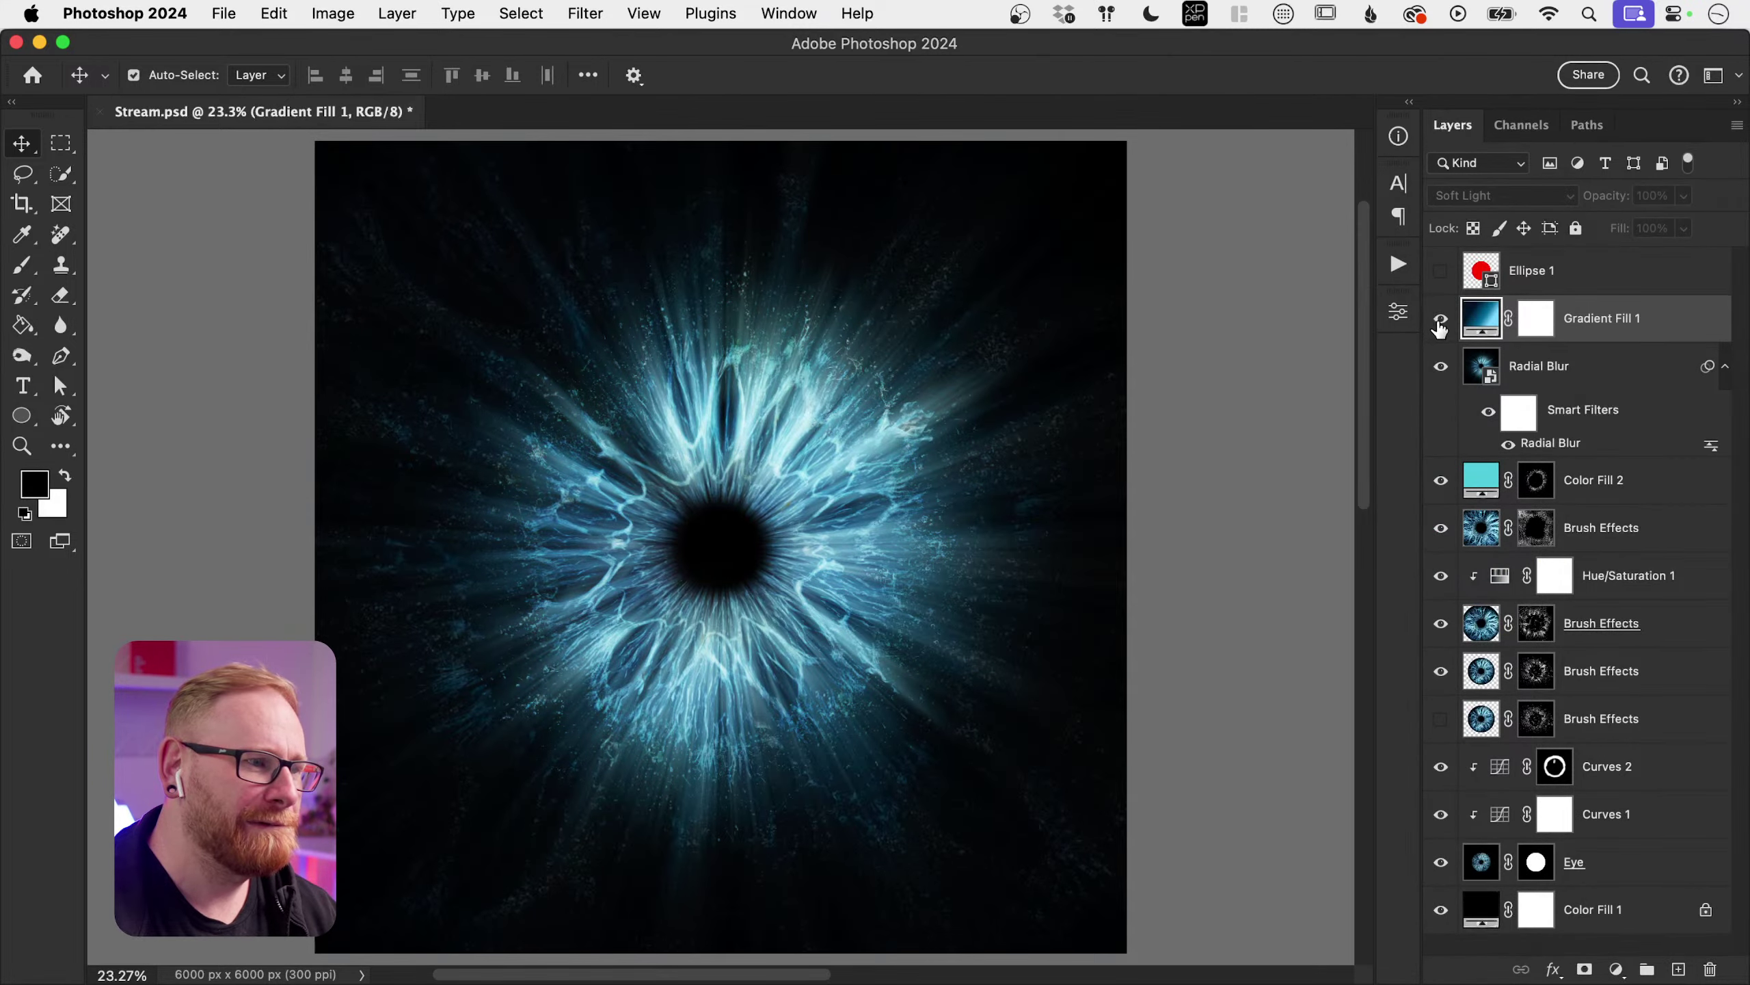
pyautogui.click(1439, 319)
pyautogui.click(1440, 320)
pyautogui.click(1440, 320)
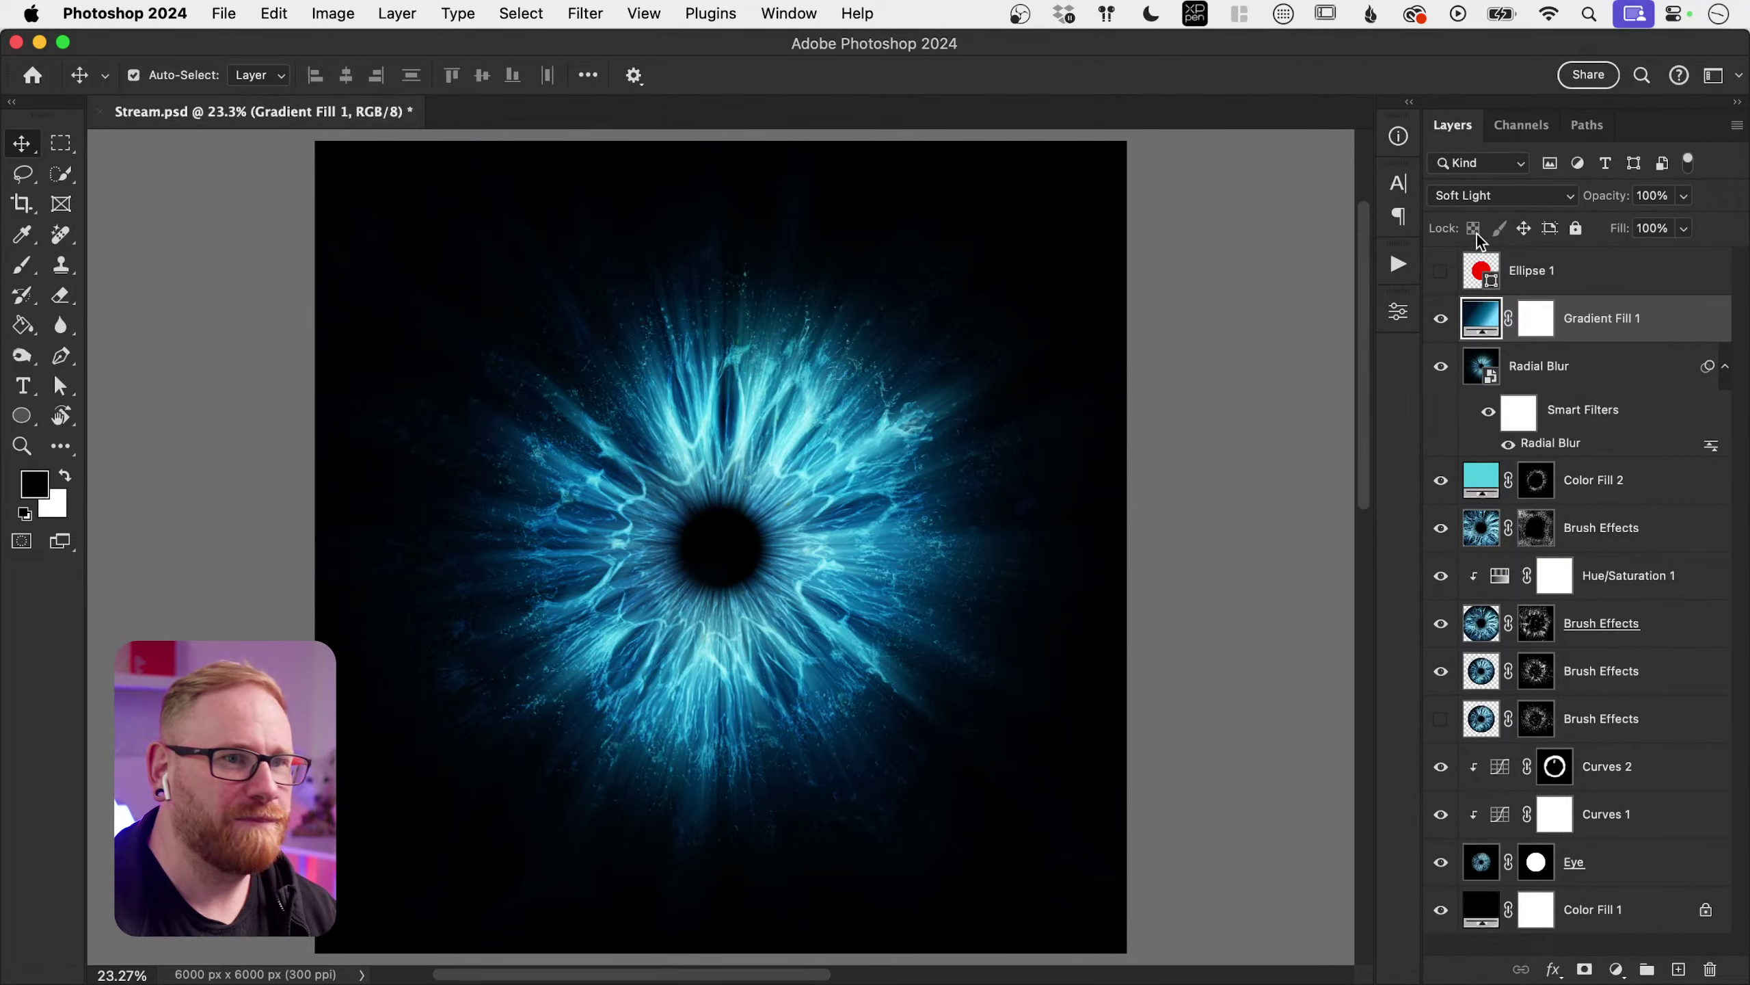
# Step: Try Linear Dodge (Add) on Gradient Fill 1, and settle on the Screen blend mode
pyautogui.click(1478, 199)
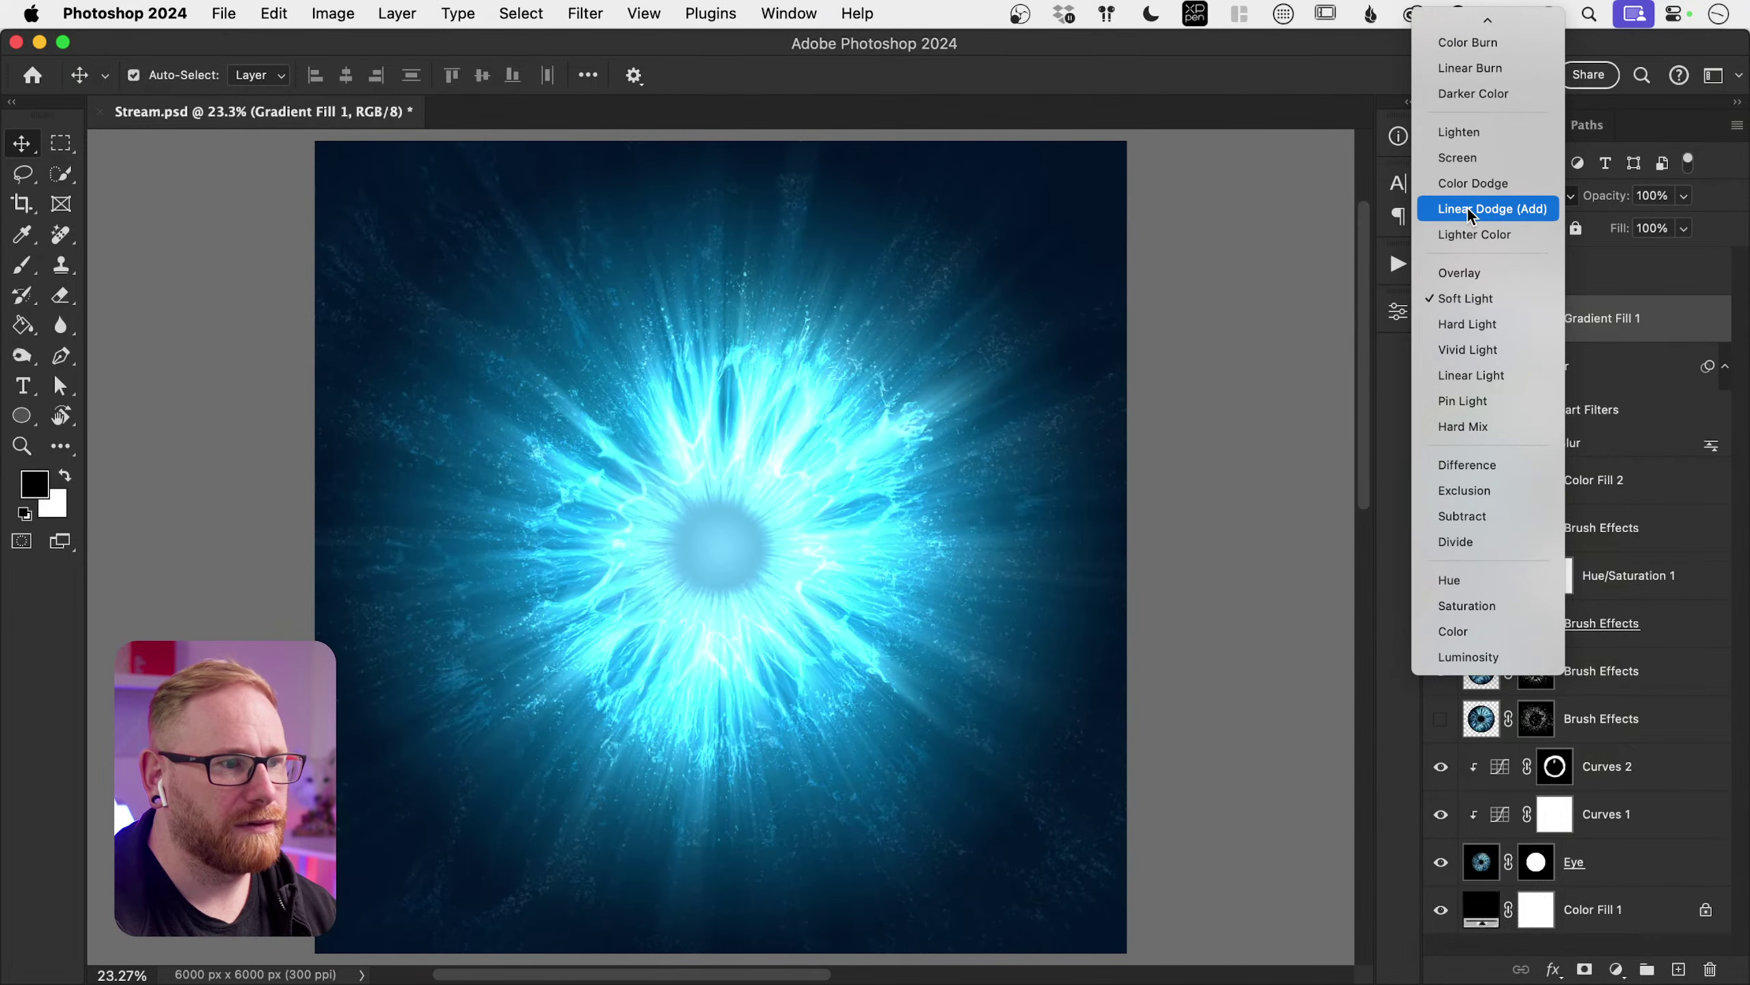
pyautogui.click(1470, 211)
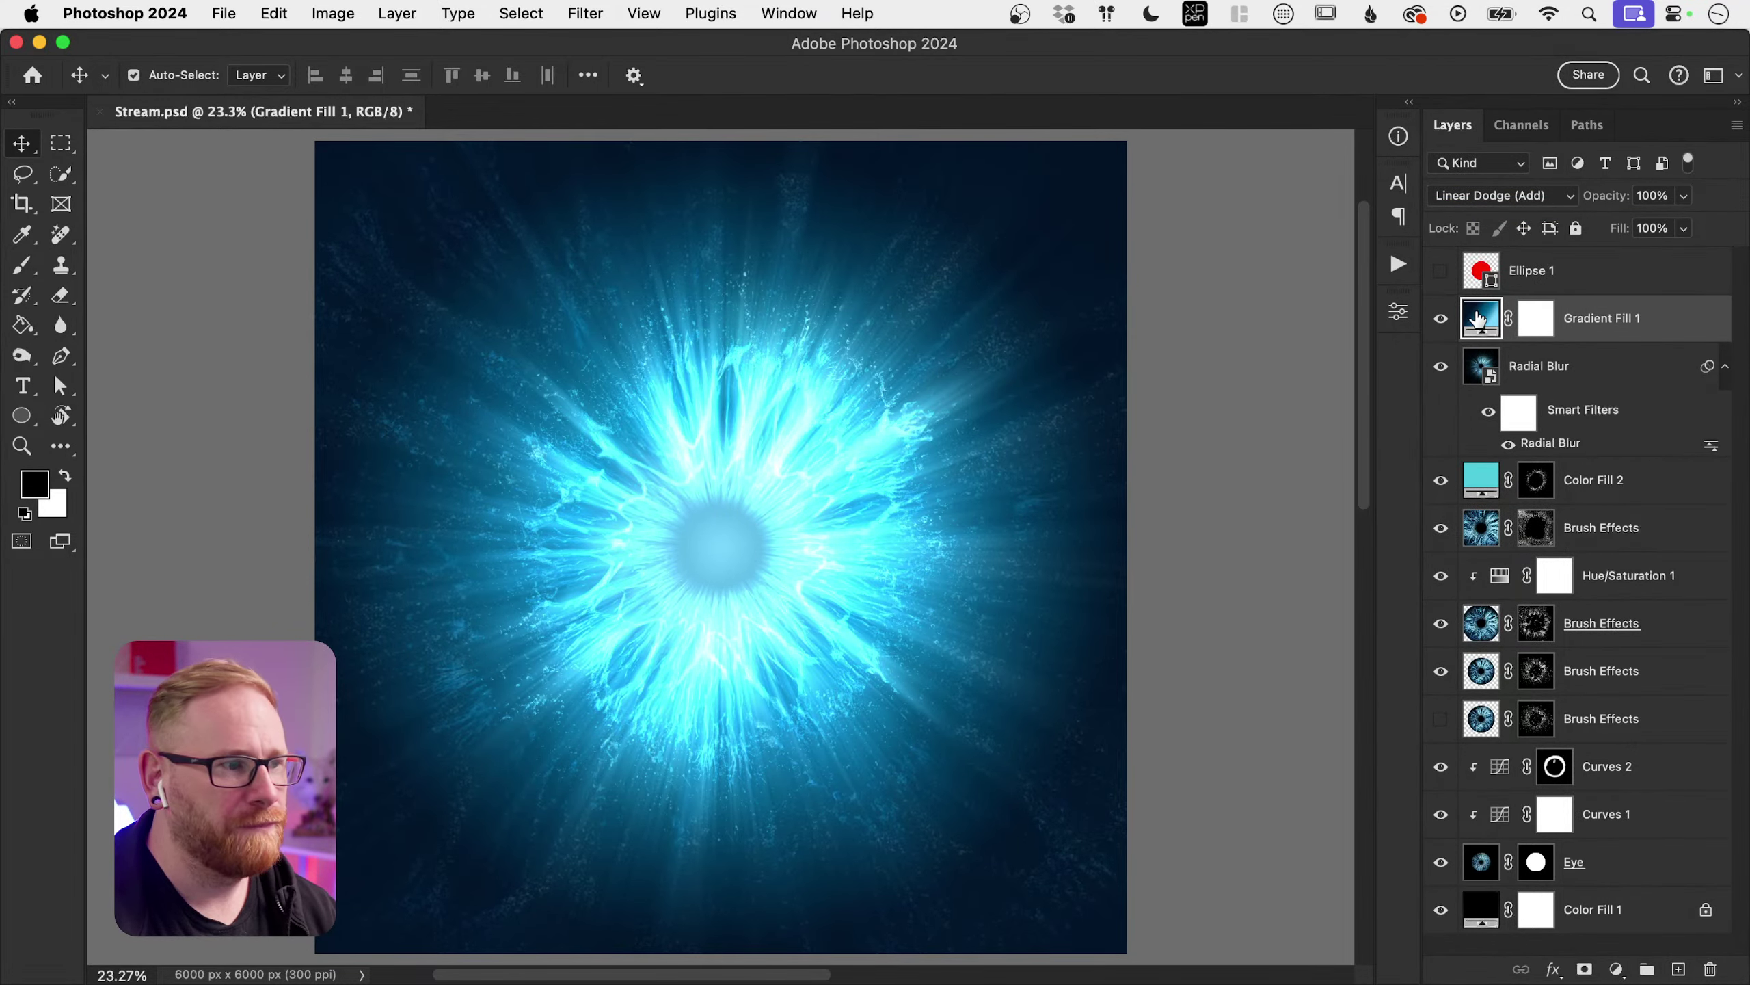
pyautogui.click(1474, 195)
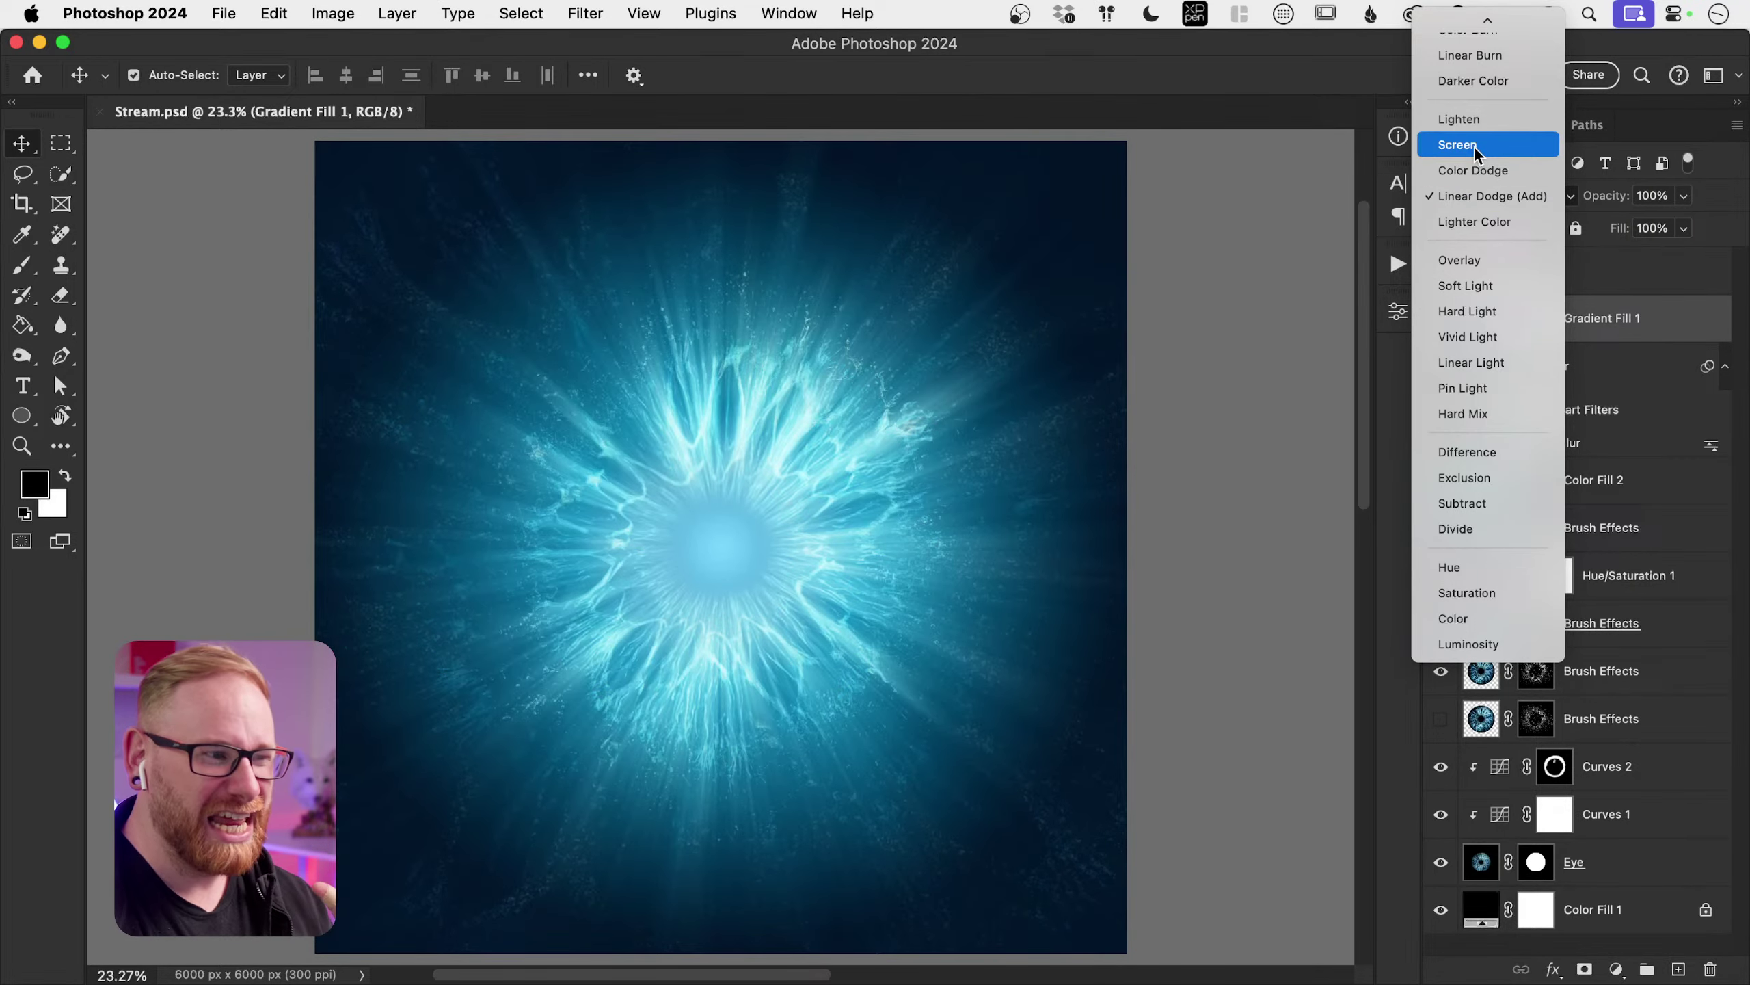
pyautogui.click(1474, 145)
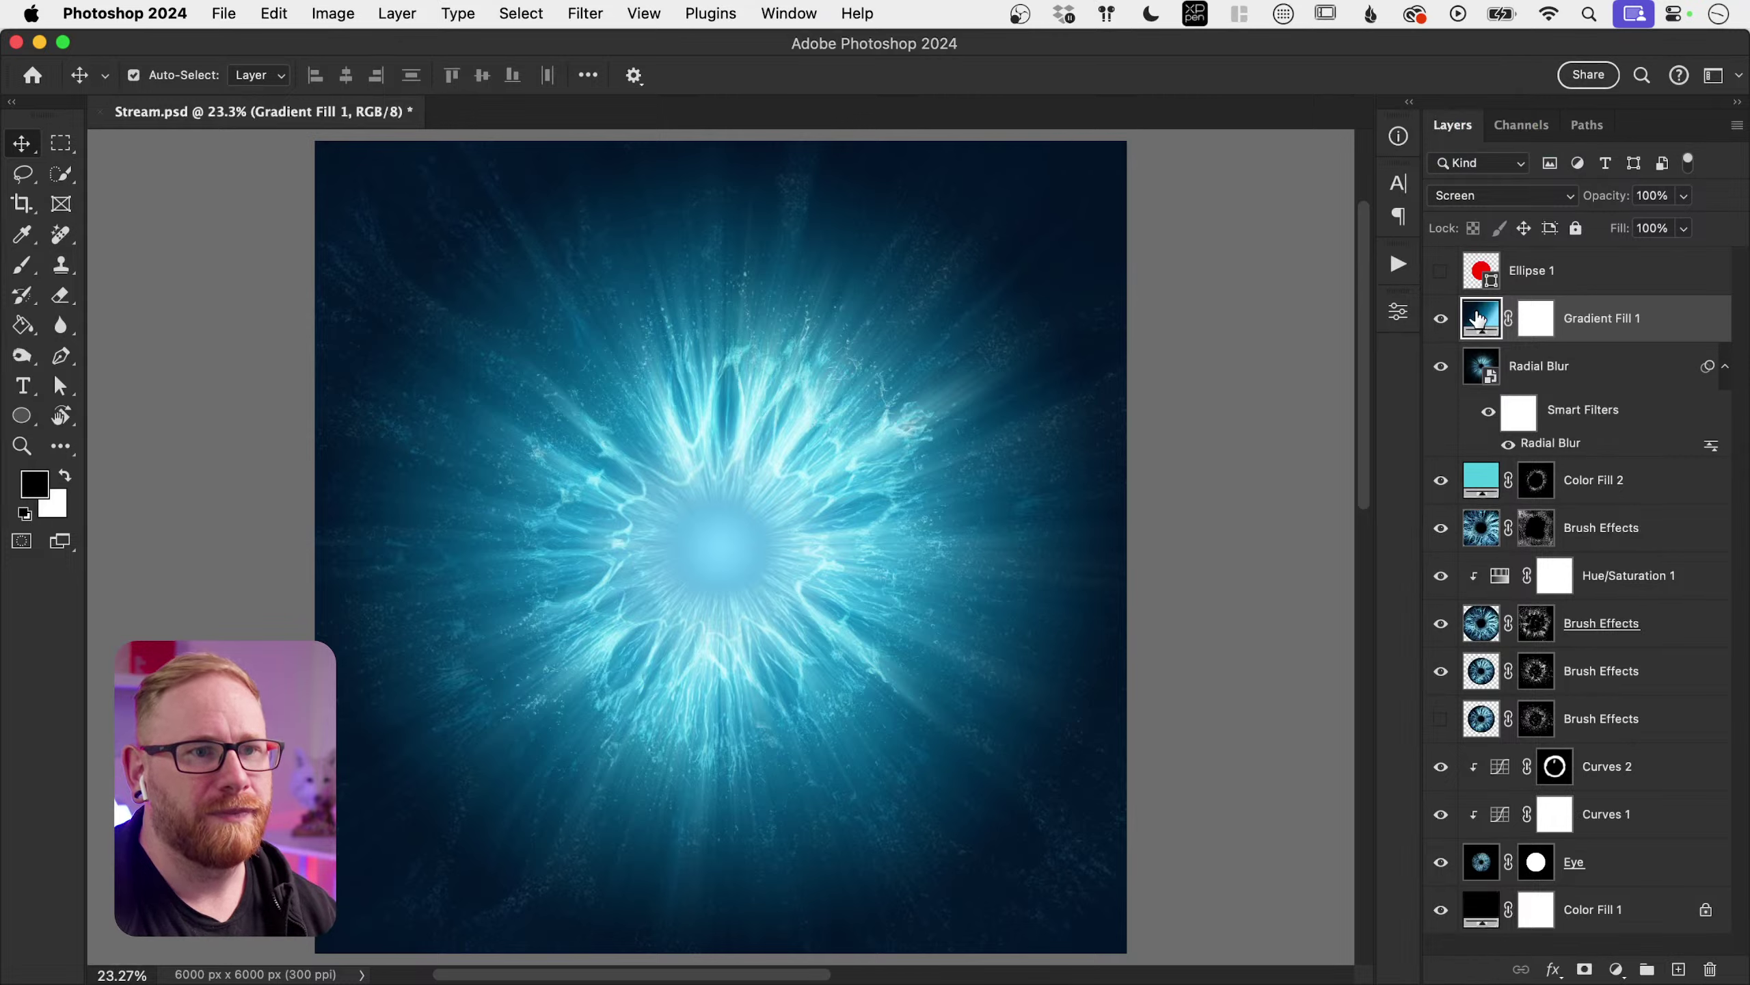
# Step: Open the gradient of Gradient Fill 1 for editing and select its pale blue stop at 100%
pyautogui.doubleClick(1477, 319)
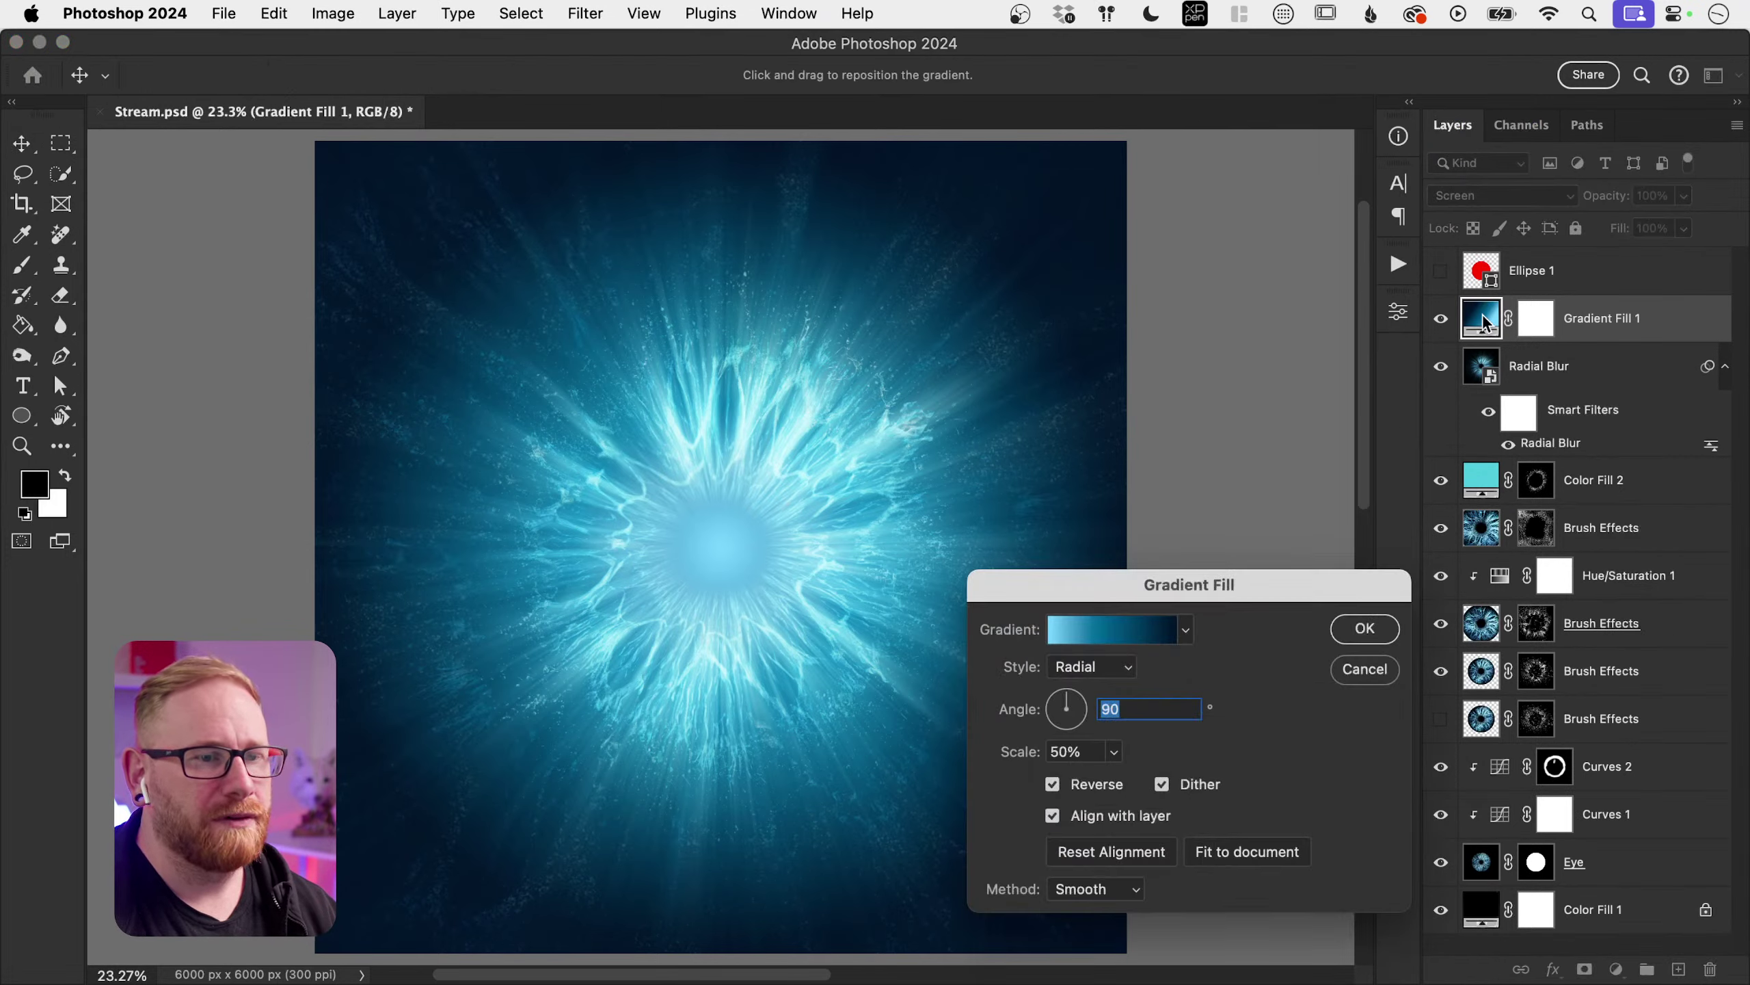
pyautogui.click(1126, 633)
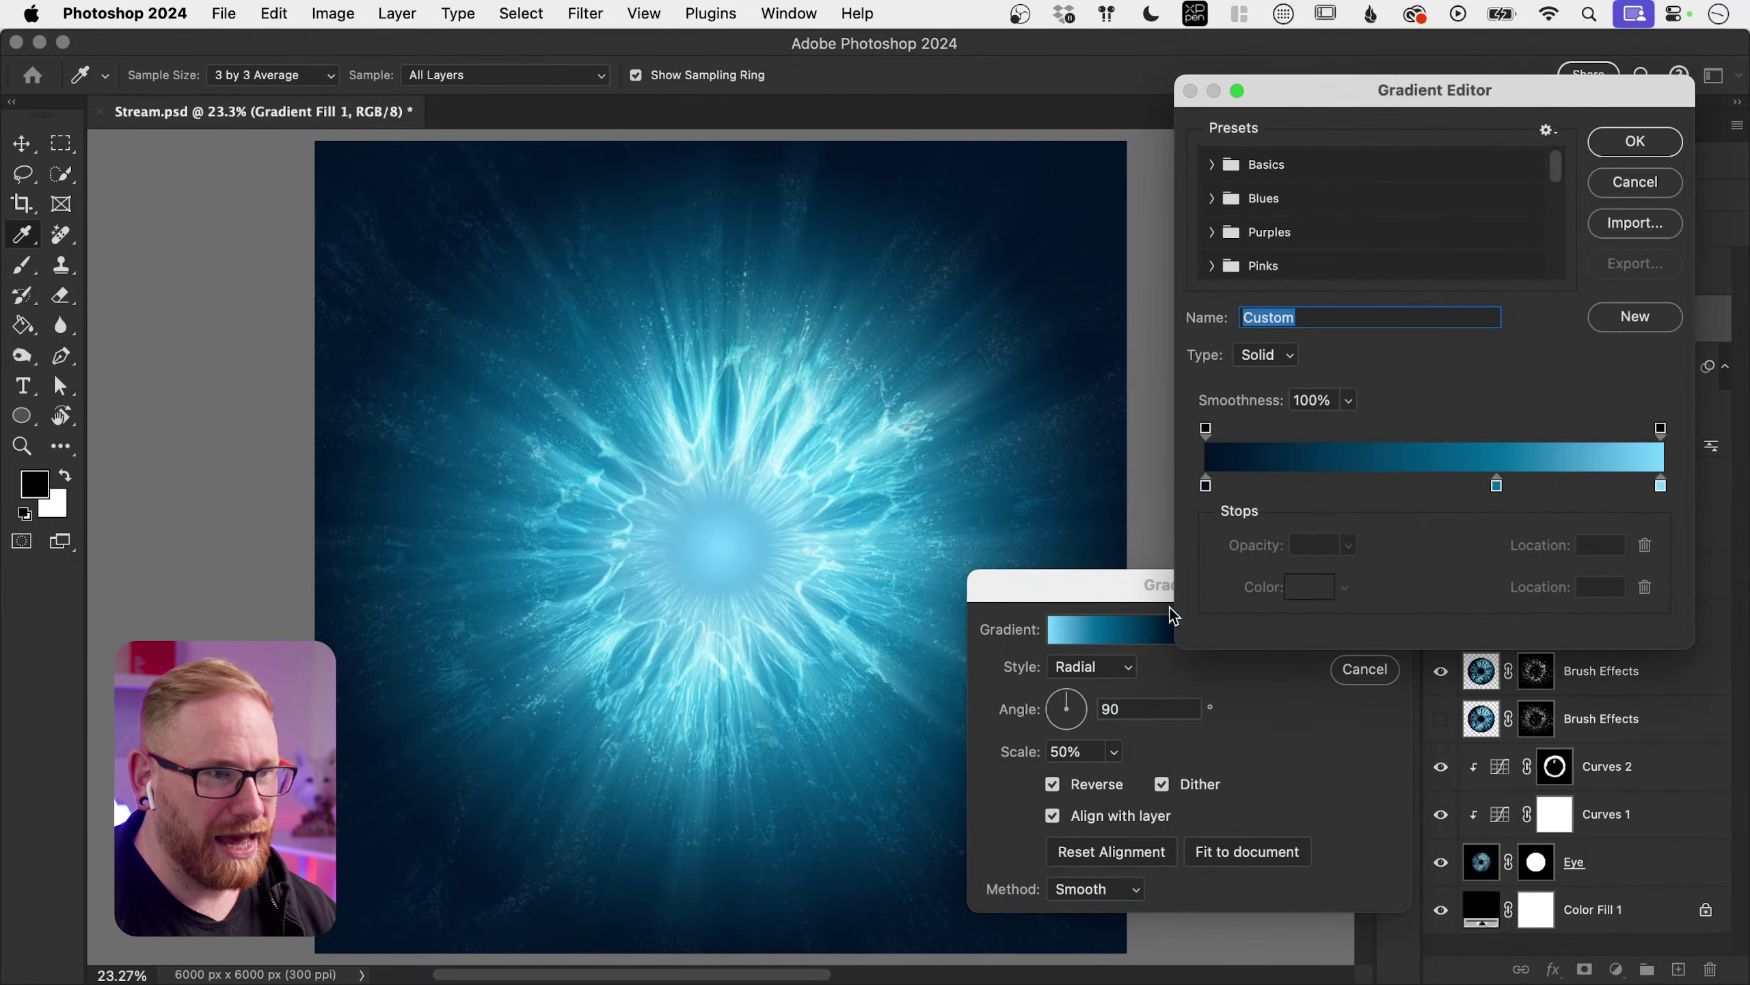
pyautogui.click(1662, 486)
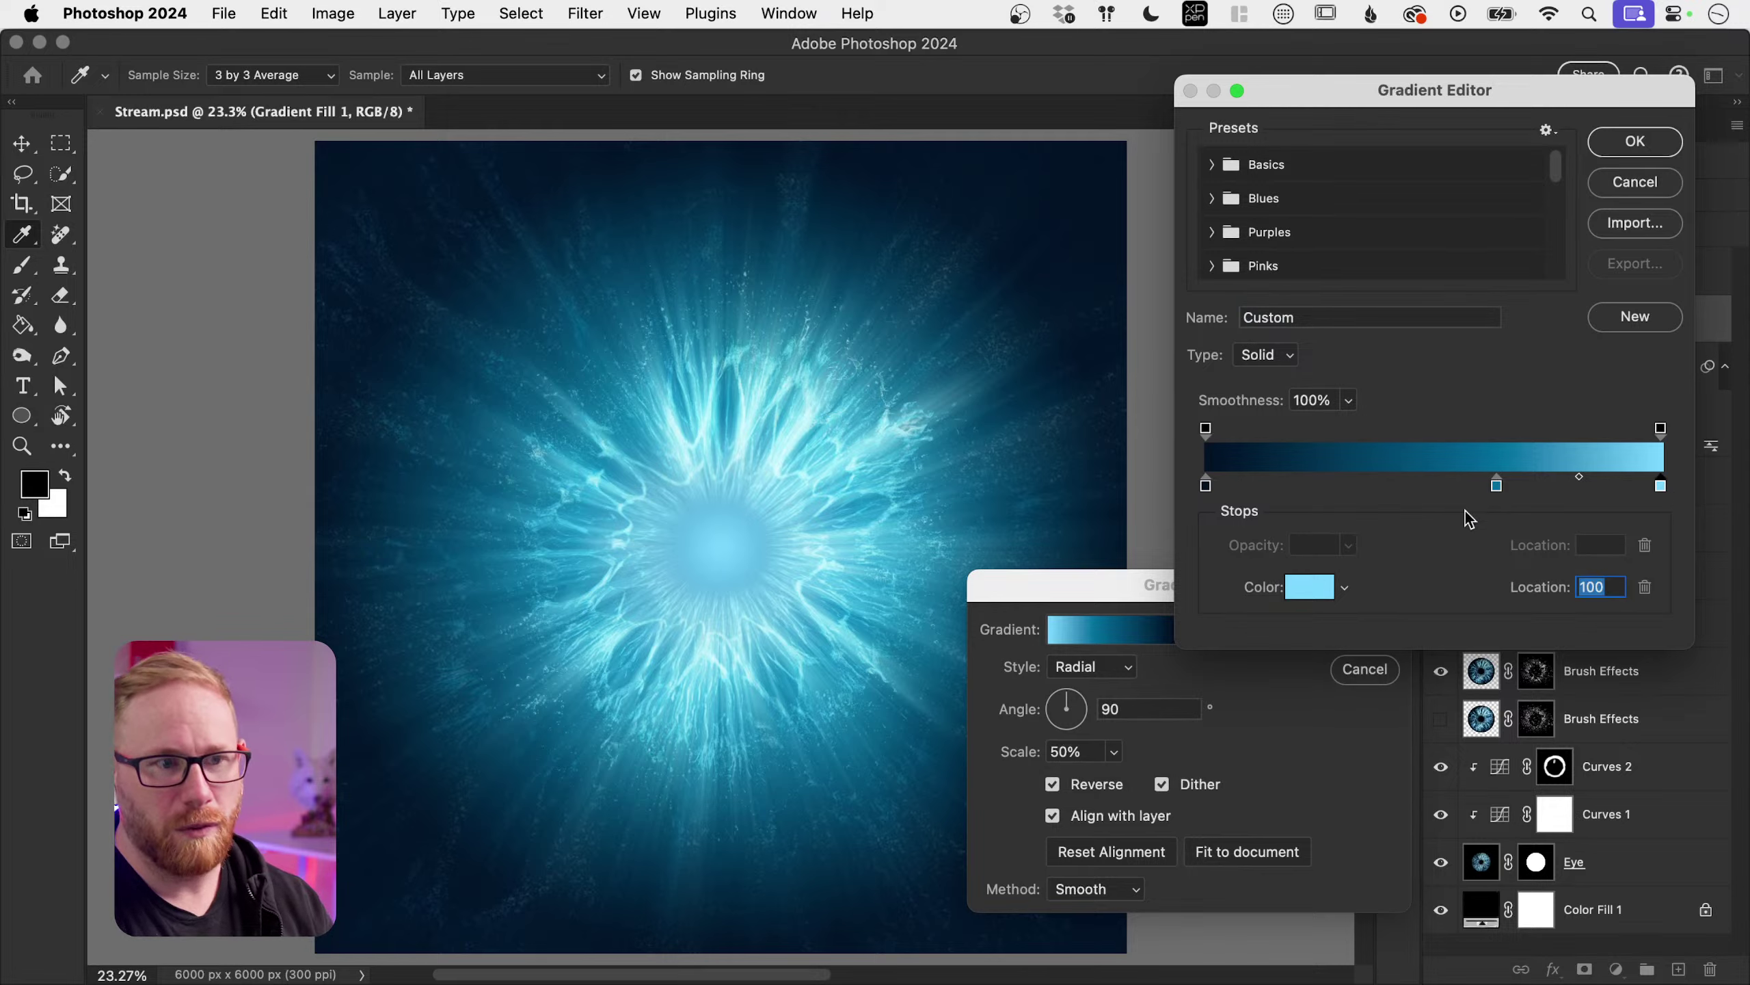
pyautogui.click(1310, 586)
pyautogui.moveTo(1114, 656); pyautogui.dragTo(1191, 886)
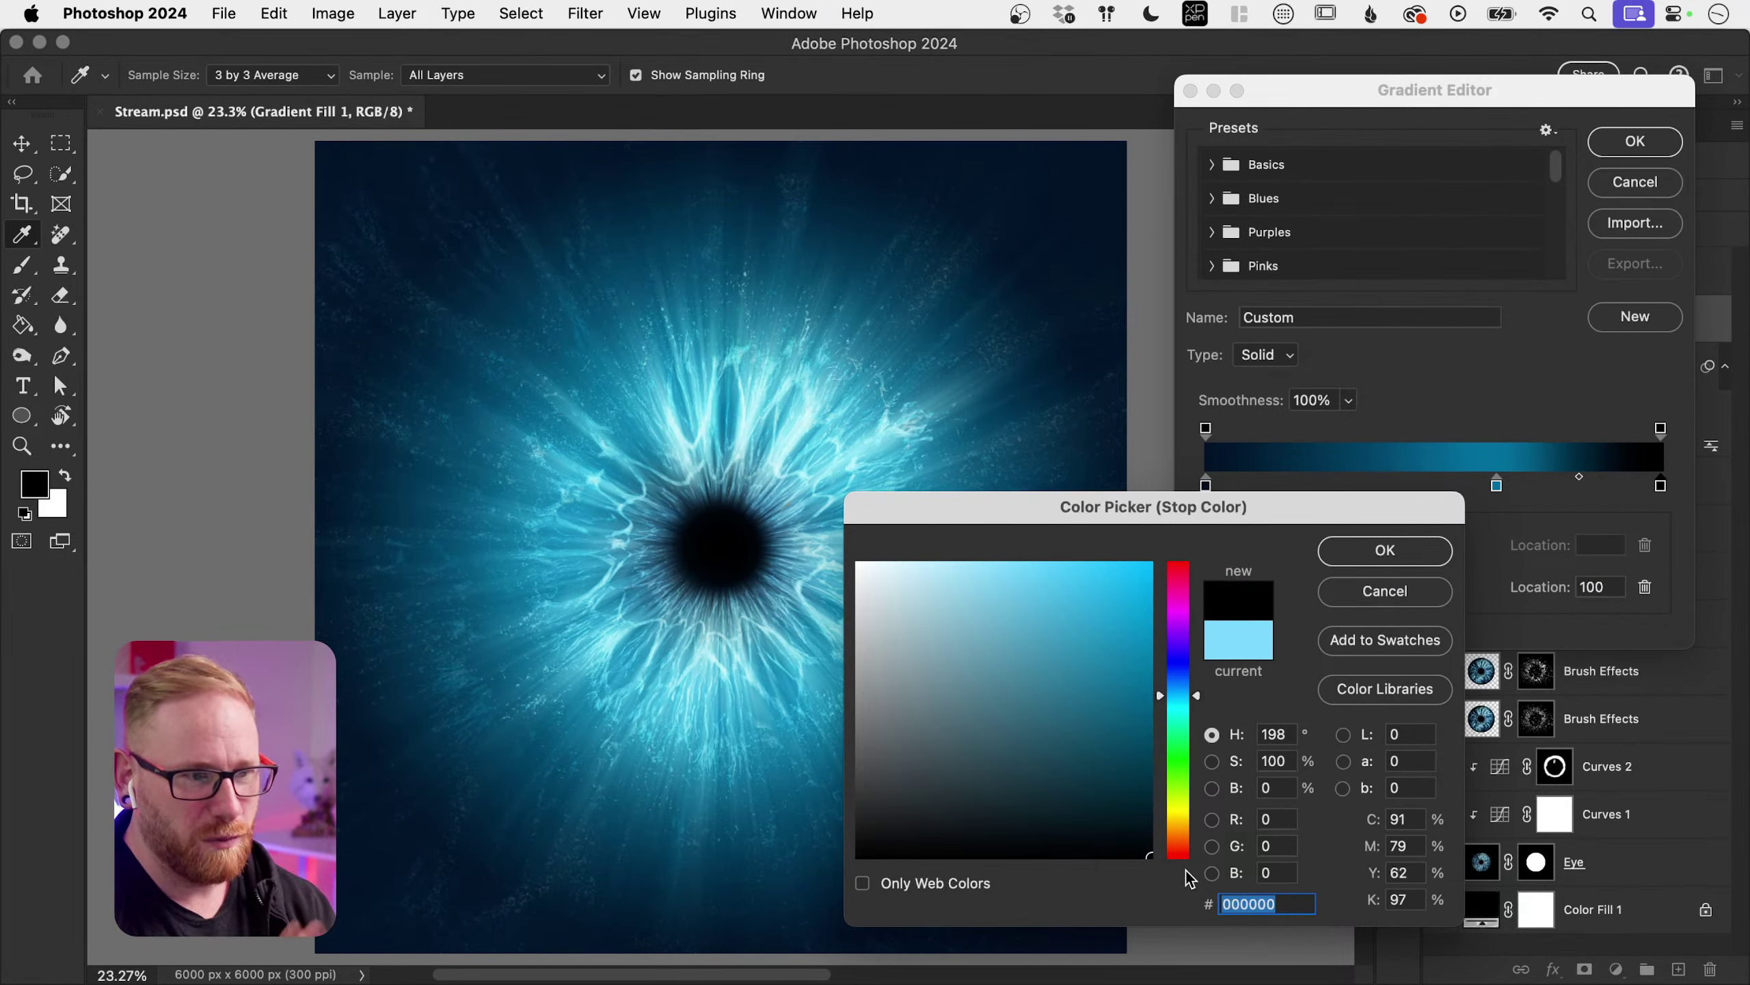
pyautogui.click(1177, 564)
pyautogui.click(1151, 562)
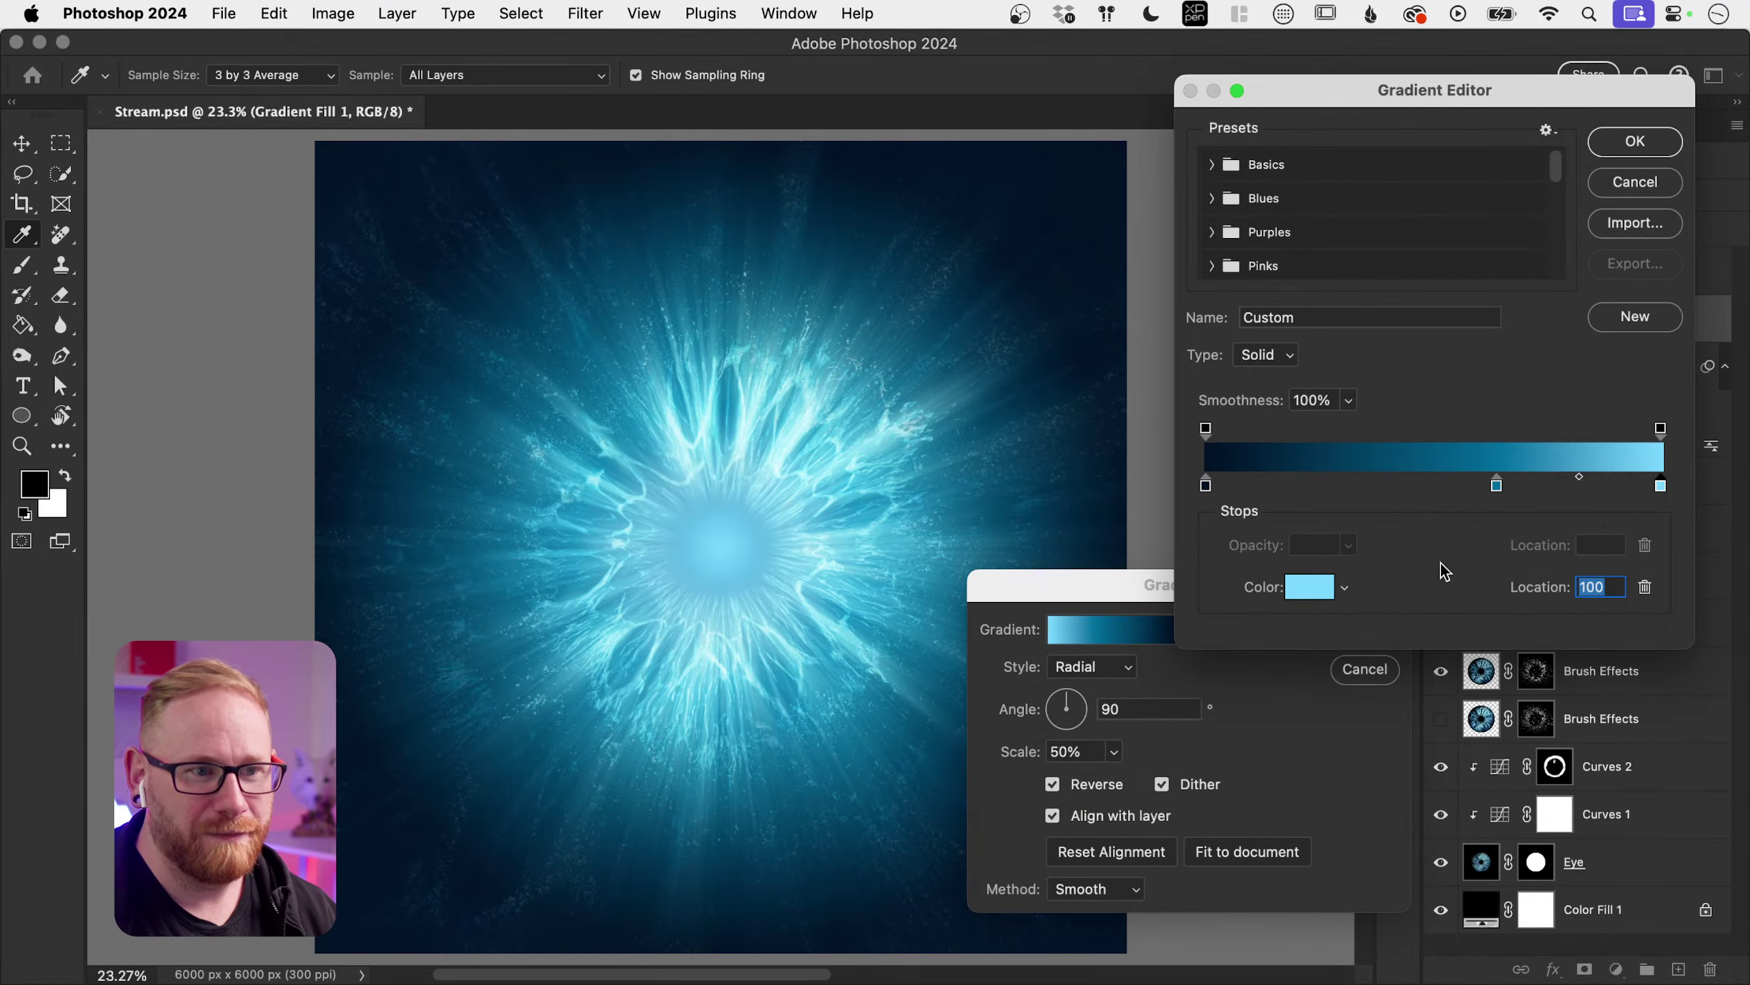
# Step: Change the pale blue stop at 100% to dark teal 001d29 so the pupil area darkens
pyautogui.click(1309, 586)
pyautogui.moveTo(1127, 659); pyautogui.dragTo(1198, 893)
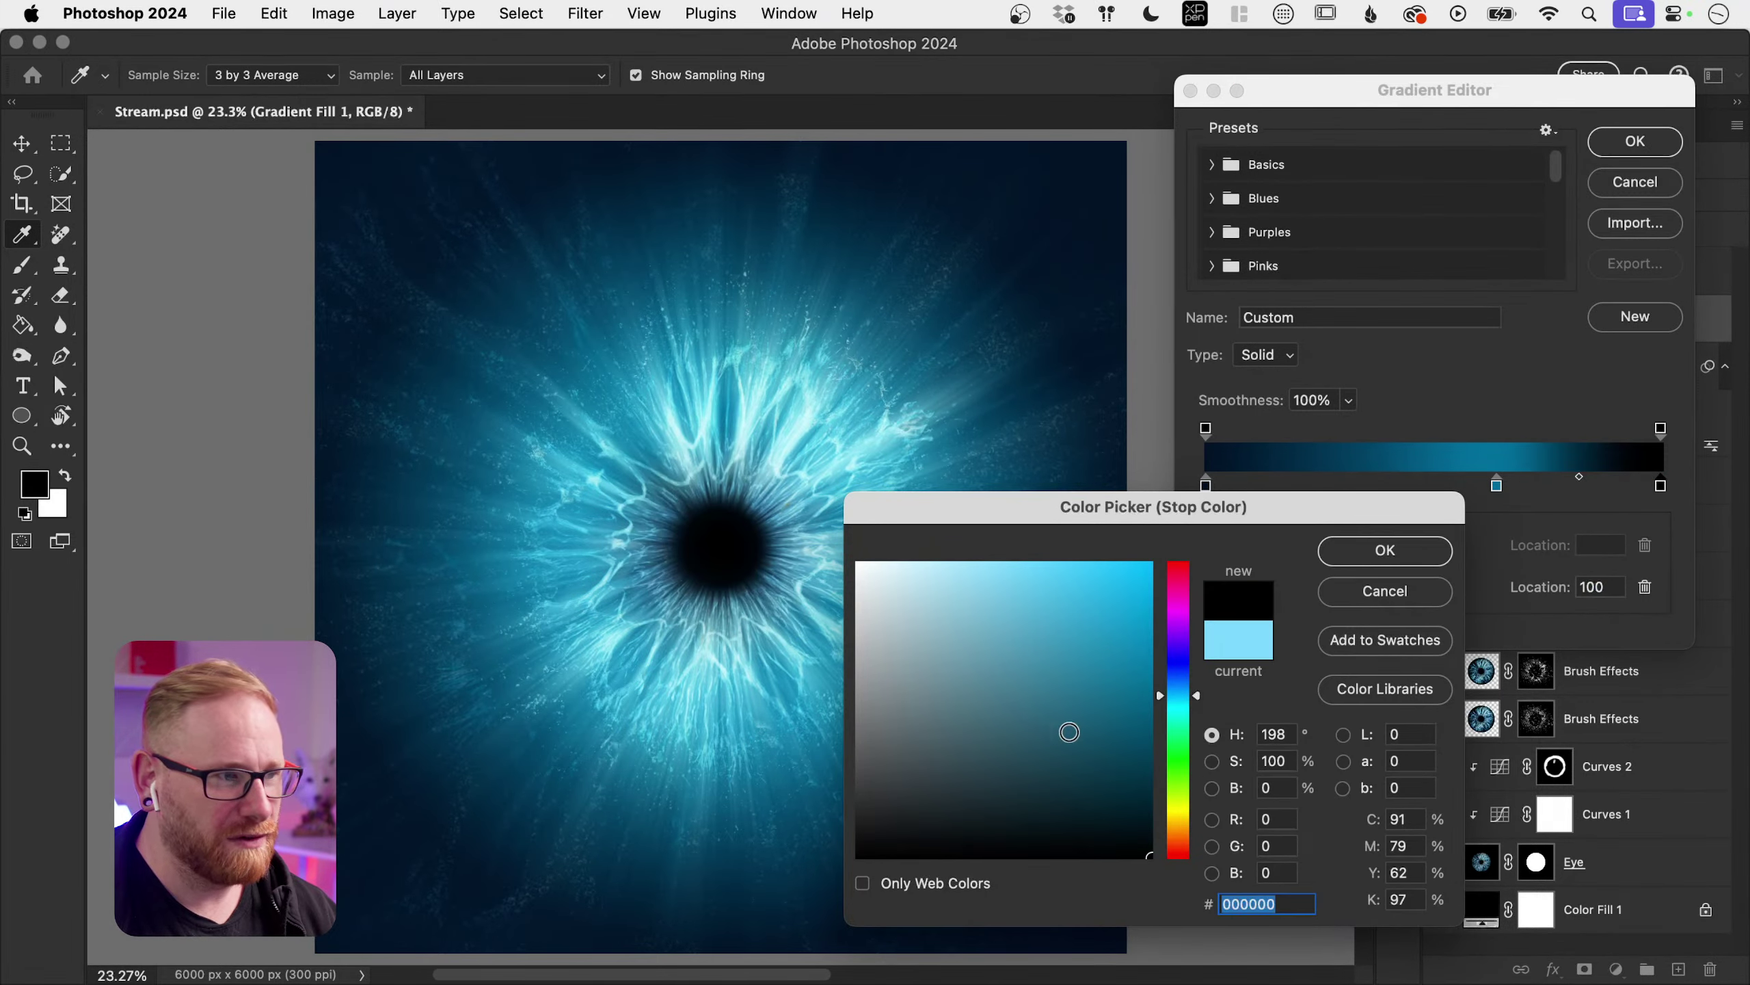
pyautogui.click(1148, 831)
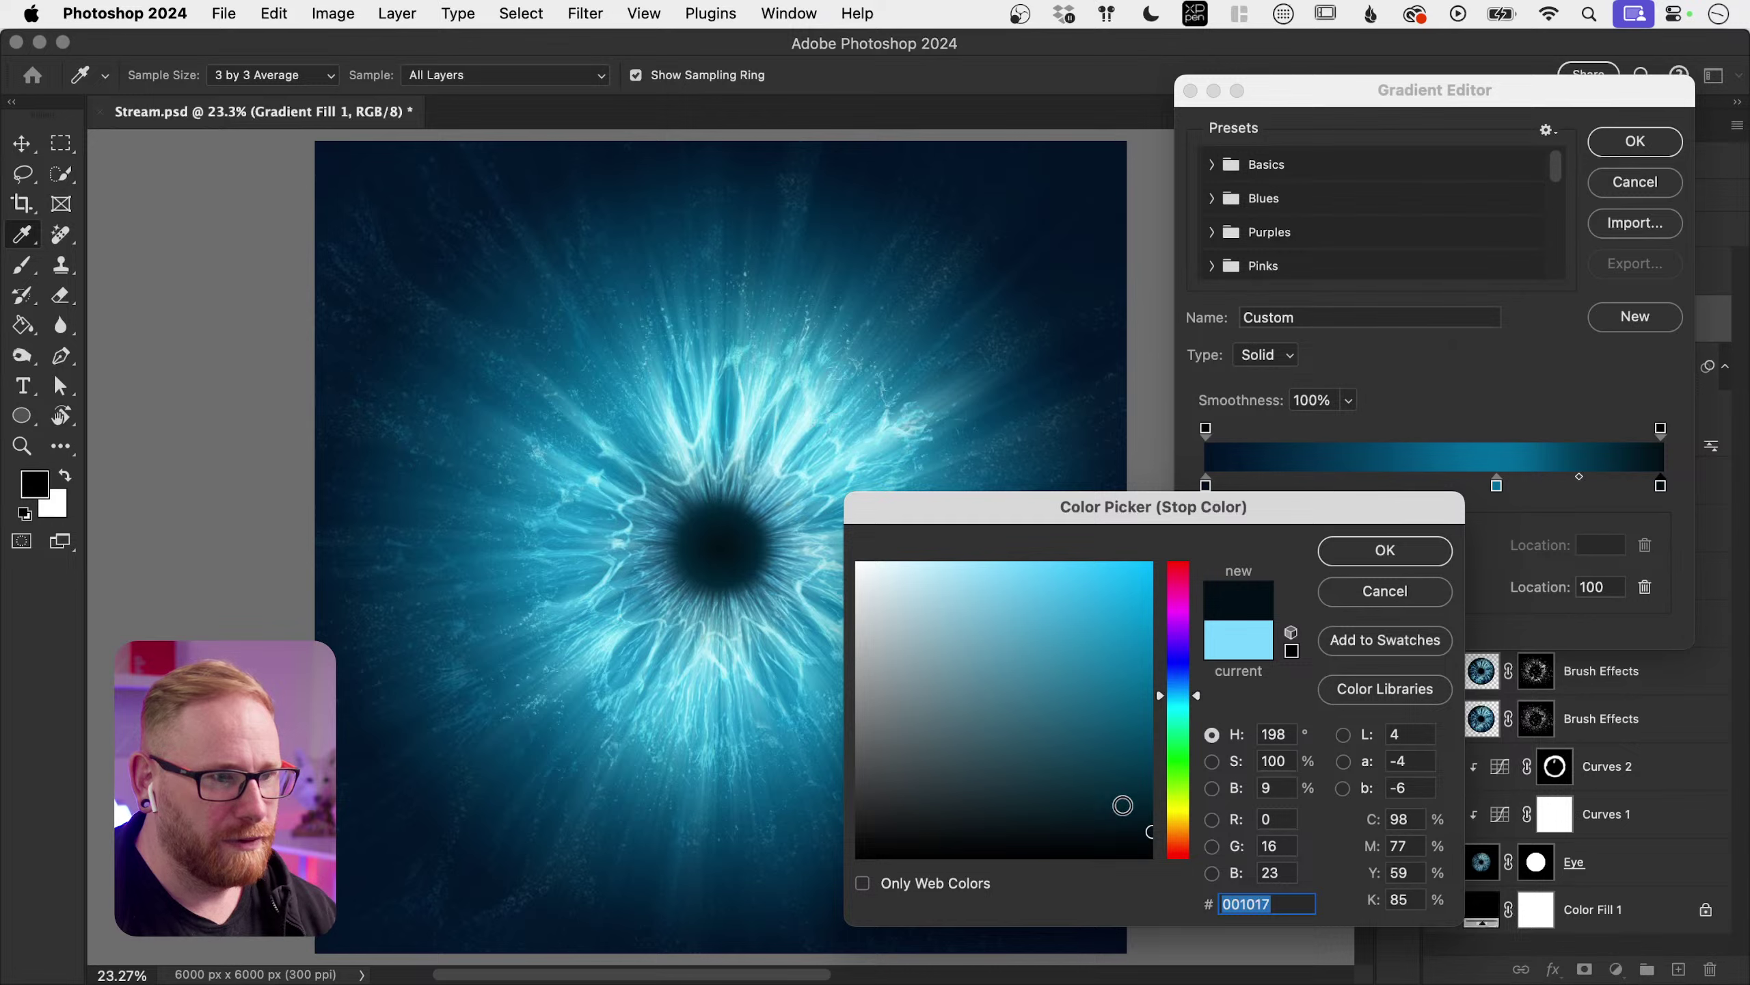
pyautogui.moveTo(1149, 830)
pyautogui.mouseDown()
pyautogui.moveTo(1149, 803)
pyautogui.moveTo(1166, 811)
pyautogui.mouseUp()
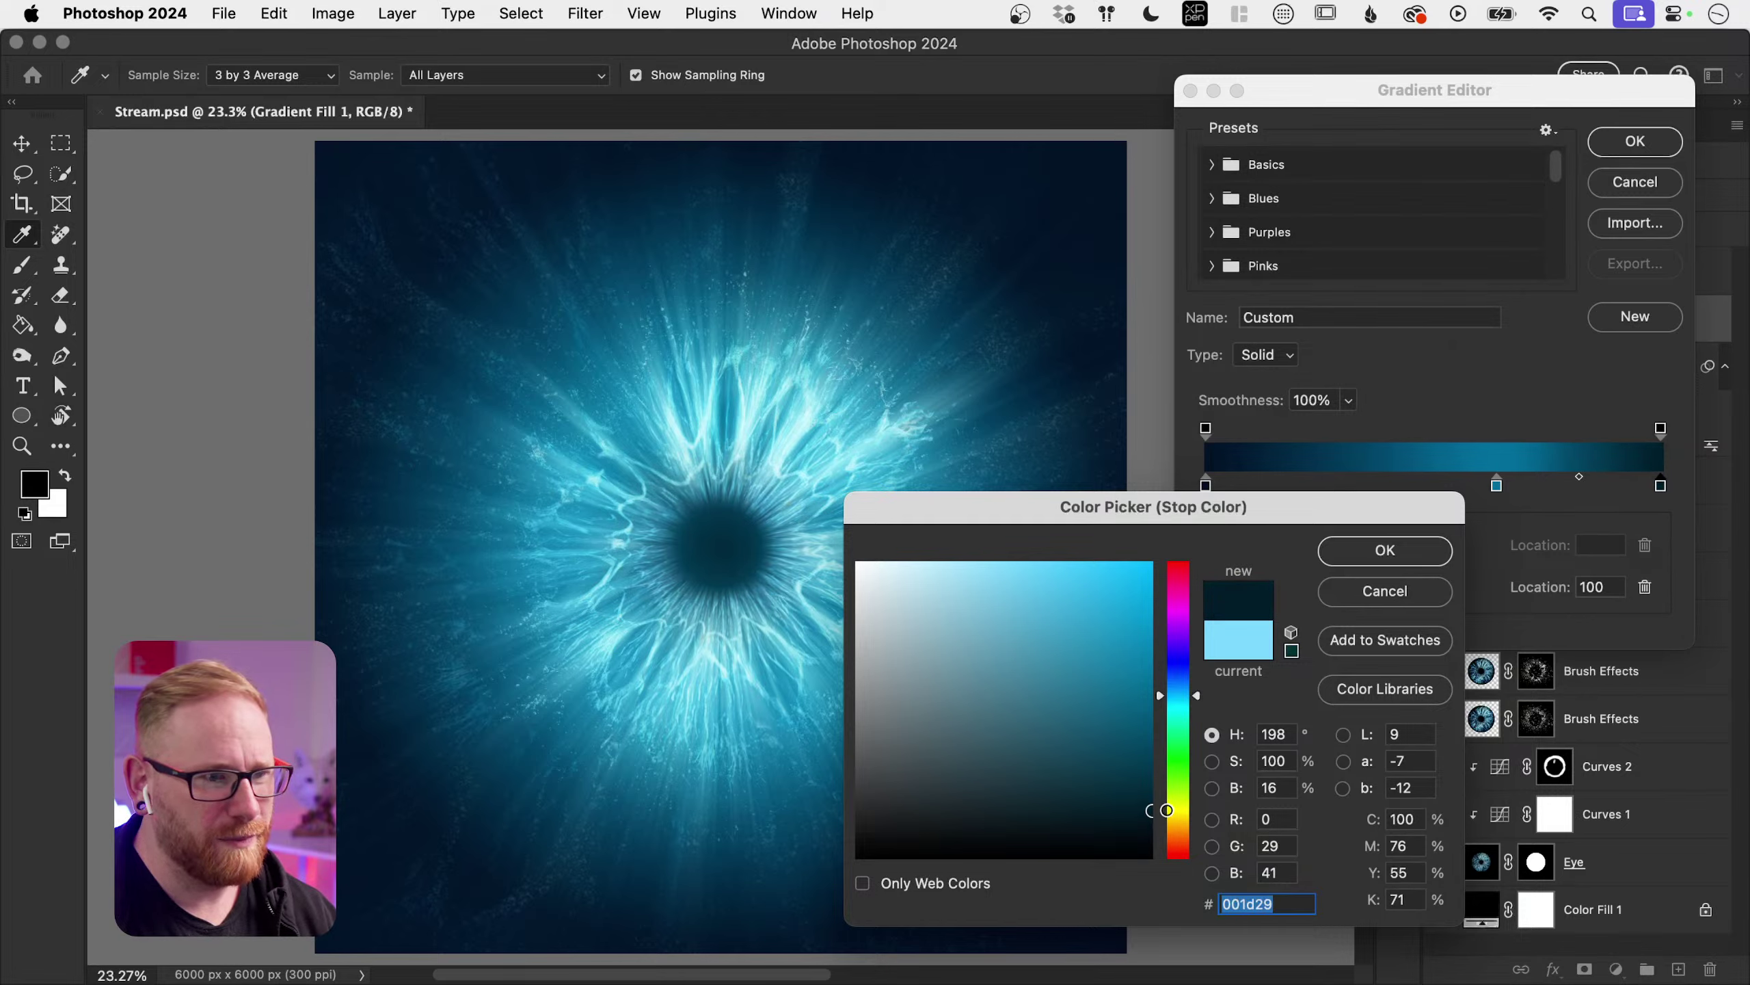
pyautogui.click(1386, 552)
# Step: Change the gradient's middle color stop at 64% to bright blue 009ced
pyautogui.click(1496, 486)
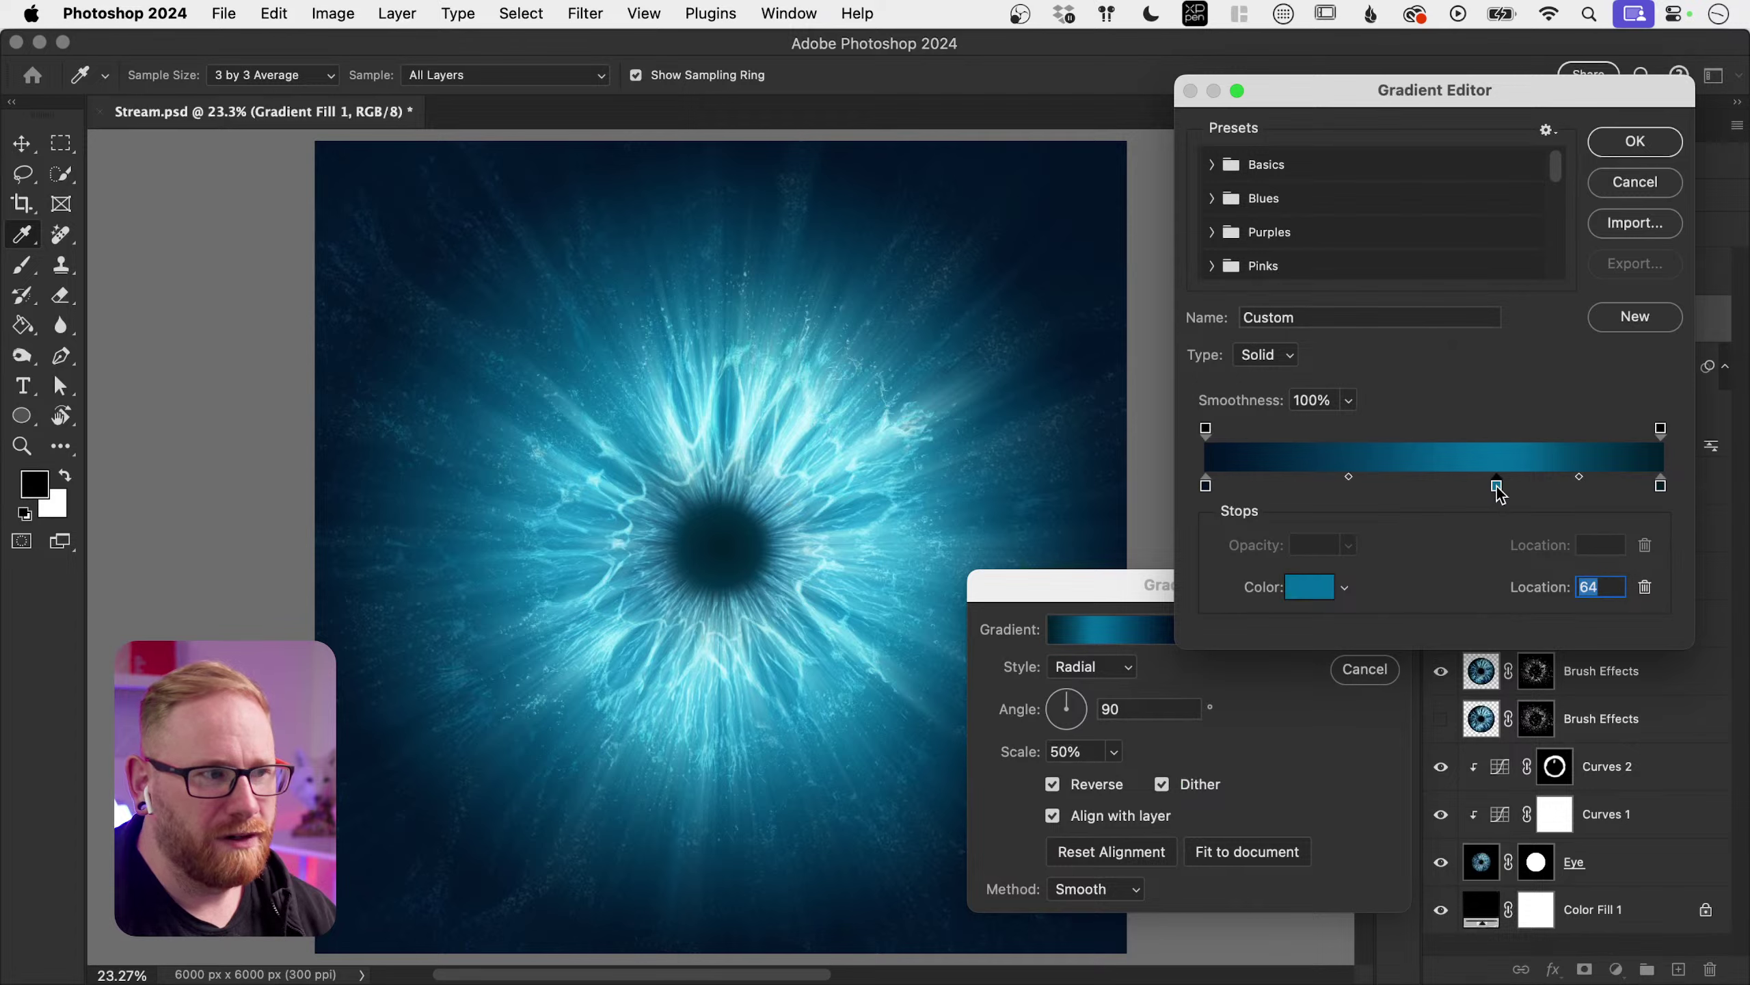
pyautogui.click(1309, 587)
pyautogui.moveTo(1097, 616)
pyautogui.mouseDown()
pyautogui.moveTo(1109, 578)
pyautogui.moveTo(1162, 614)
pyautogui.mouseUp()
pyautogui.moveTo(1194, 693)
pyautogui.mouseDown()
pyautogui.moveTo(1175, 668)
pyautogui.moveTo(1177, 766)
pyautogui.moveTo(1183, 692)
pyautogui.mouseUp()
pyautogui.moveTo(1150, 613)
pyautogui.mouseDown()
pyautogui.moveTo(1152, 692)
pyautogui.moveTo(1151, 624)
pyautogui.moveTo(1183, 613)
pyautogui.moveTo(1140, 634)
pyautogui.moveTo(1159, 598)
pyautogui.moveTo(1133, 598)
pyautogui.moveTo(1171, 576)
pyautogui.mouseUp()
pyautogui.click(1385, 550)
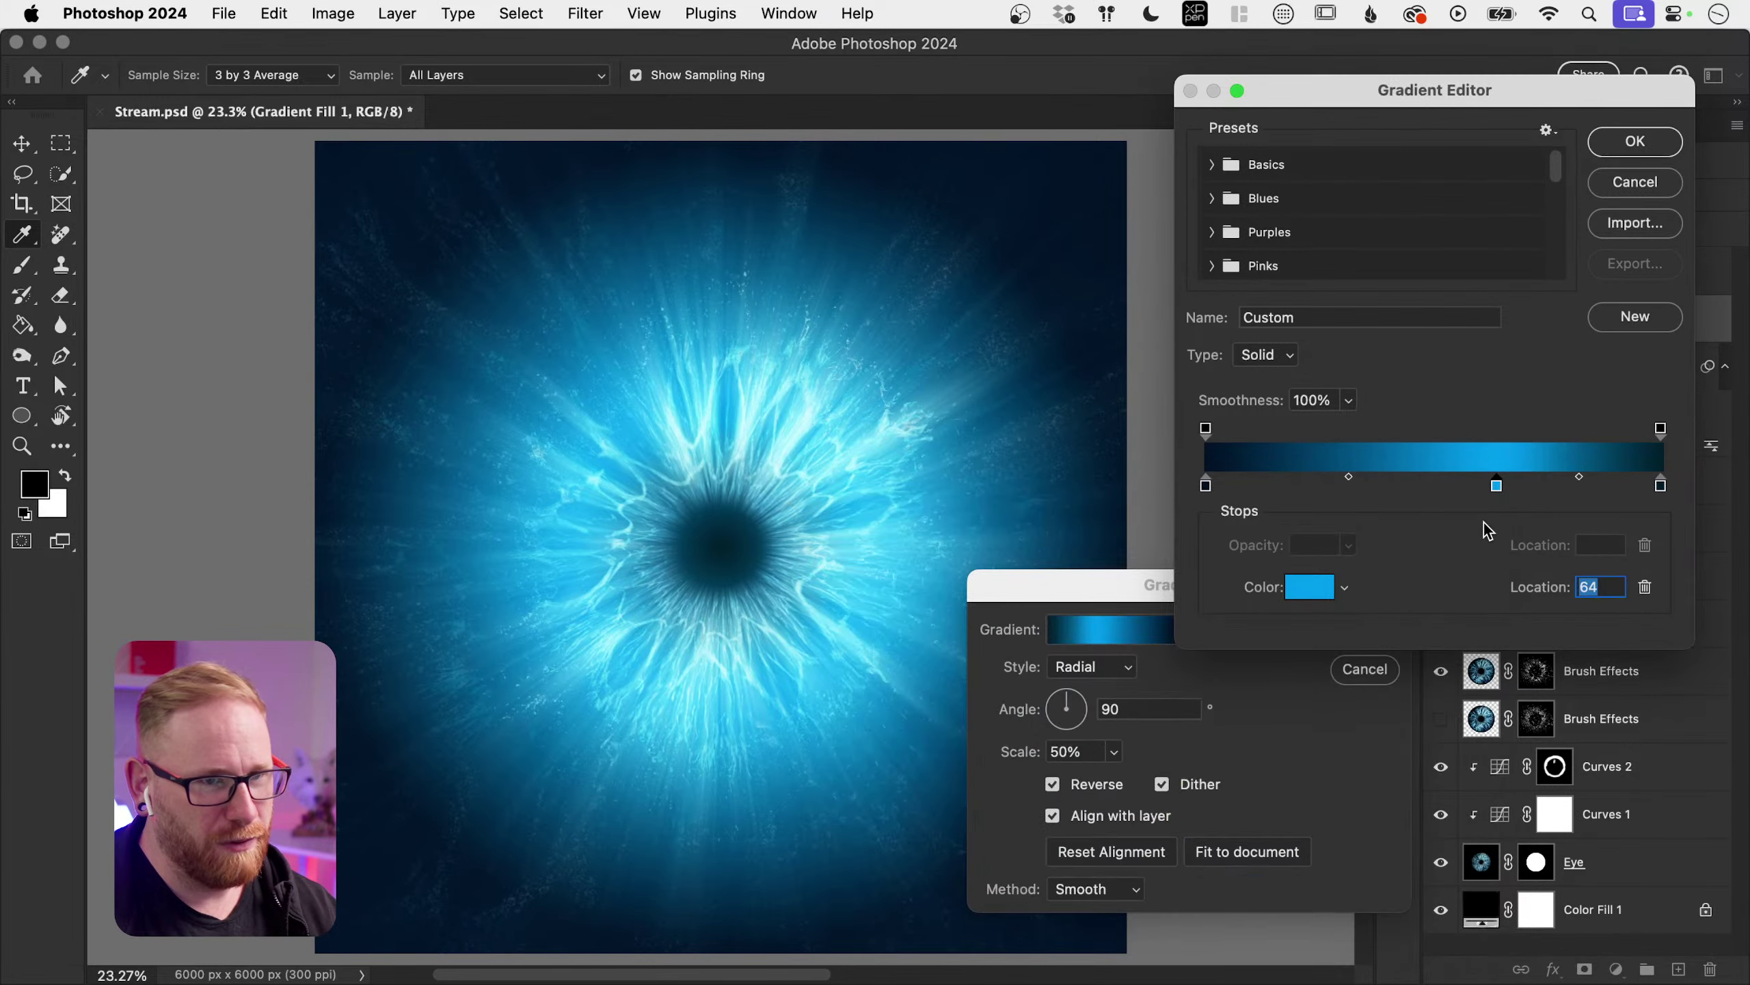
# Step: Add a color stop at 50% beside the bright blue one and darken it to deep teal blue
pyautogui.click(1433, 489)
pyautogui.doubleClick(1431, 486)
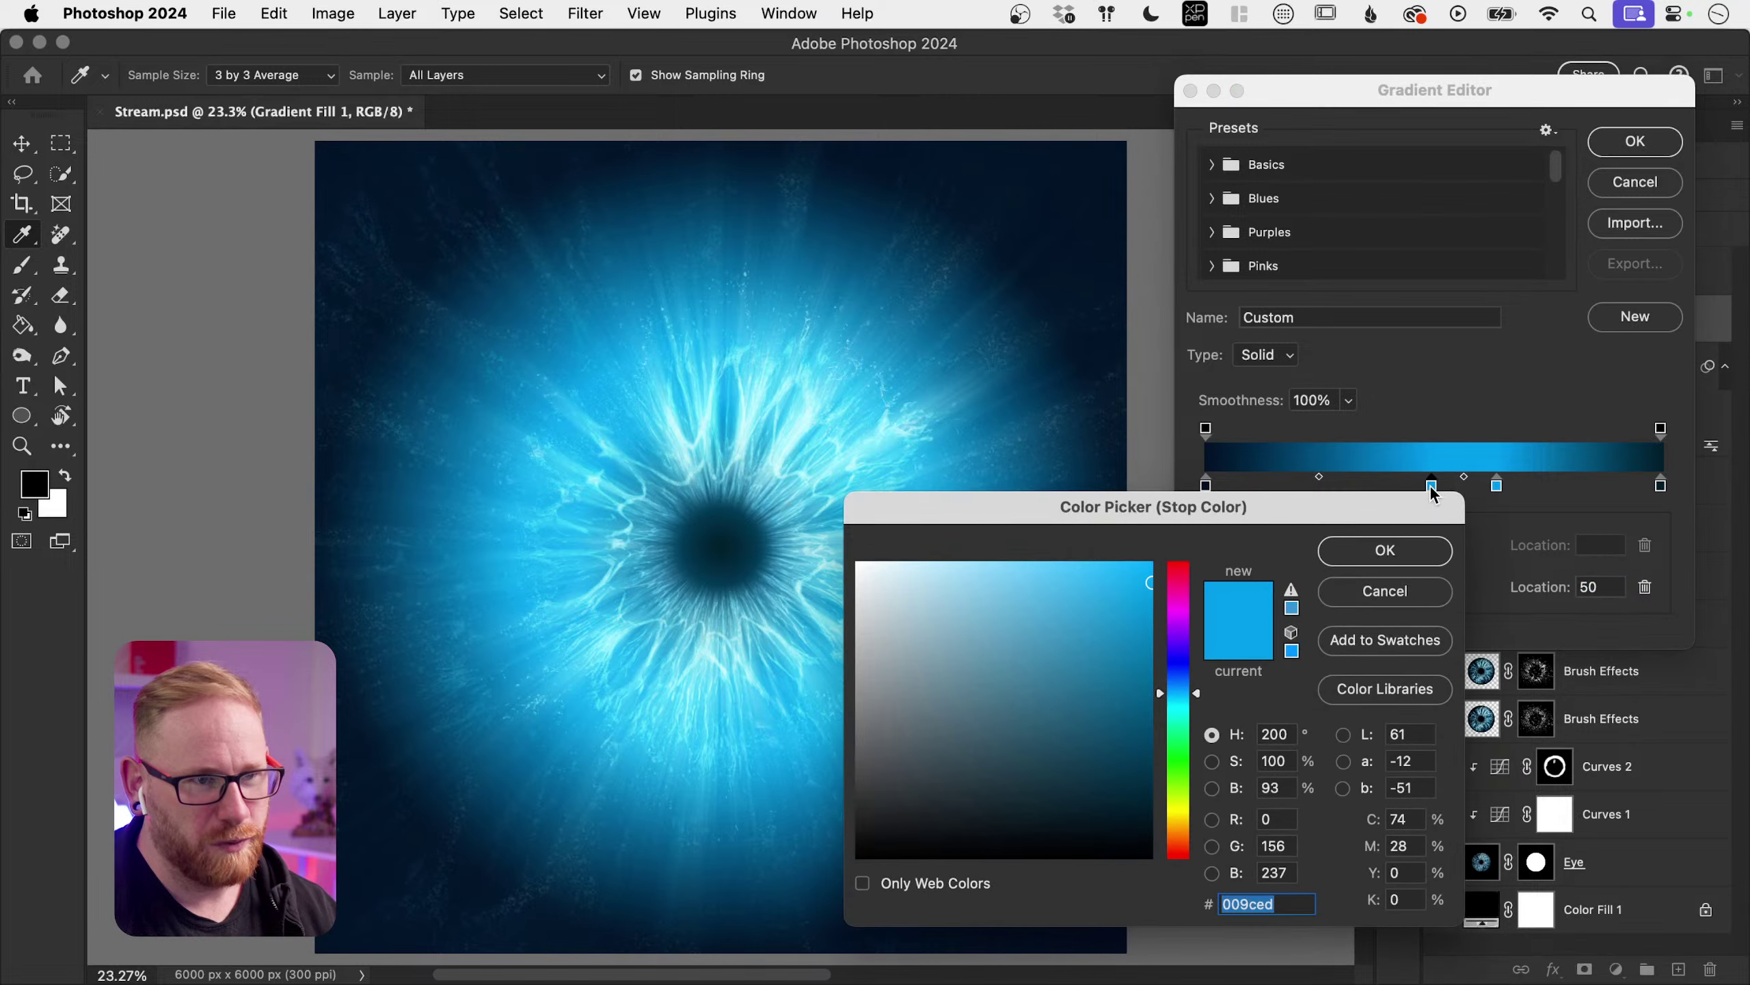
pyautogui.moveTo(1134, 673); pyautogui.dragTo(1165, 759)
pyautogui.click(1356, 560)
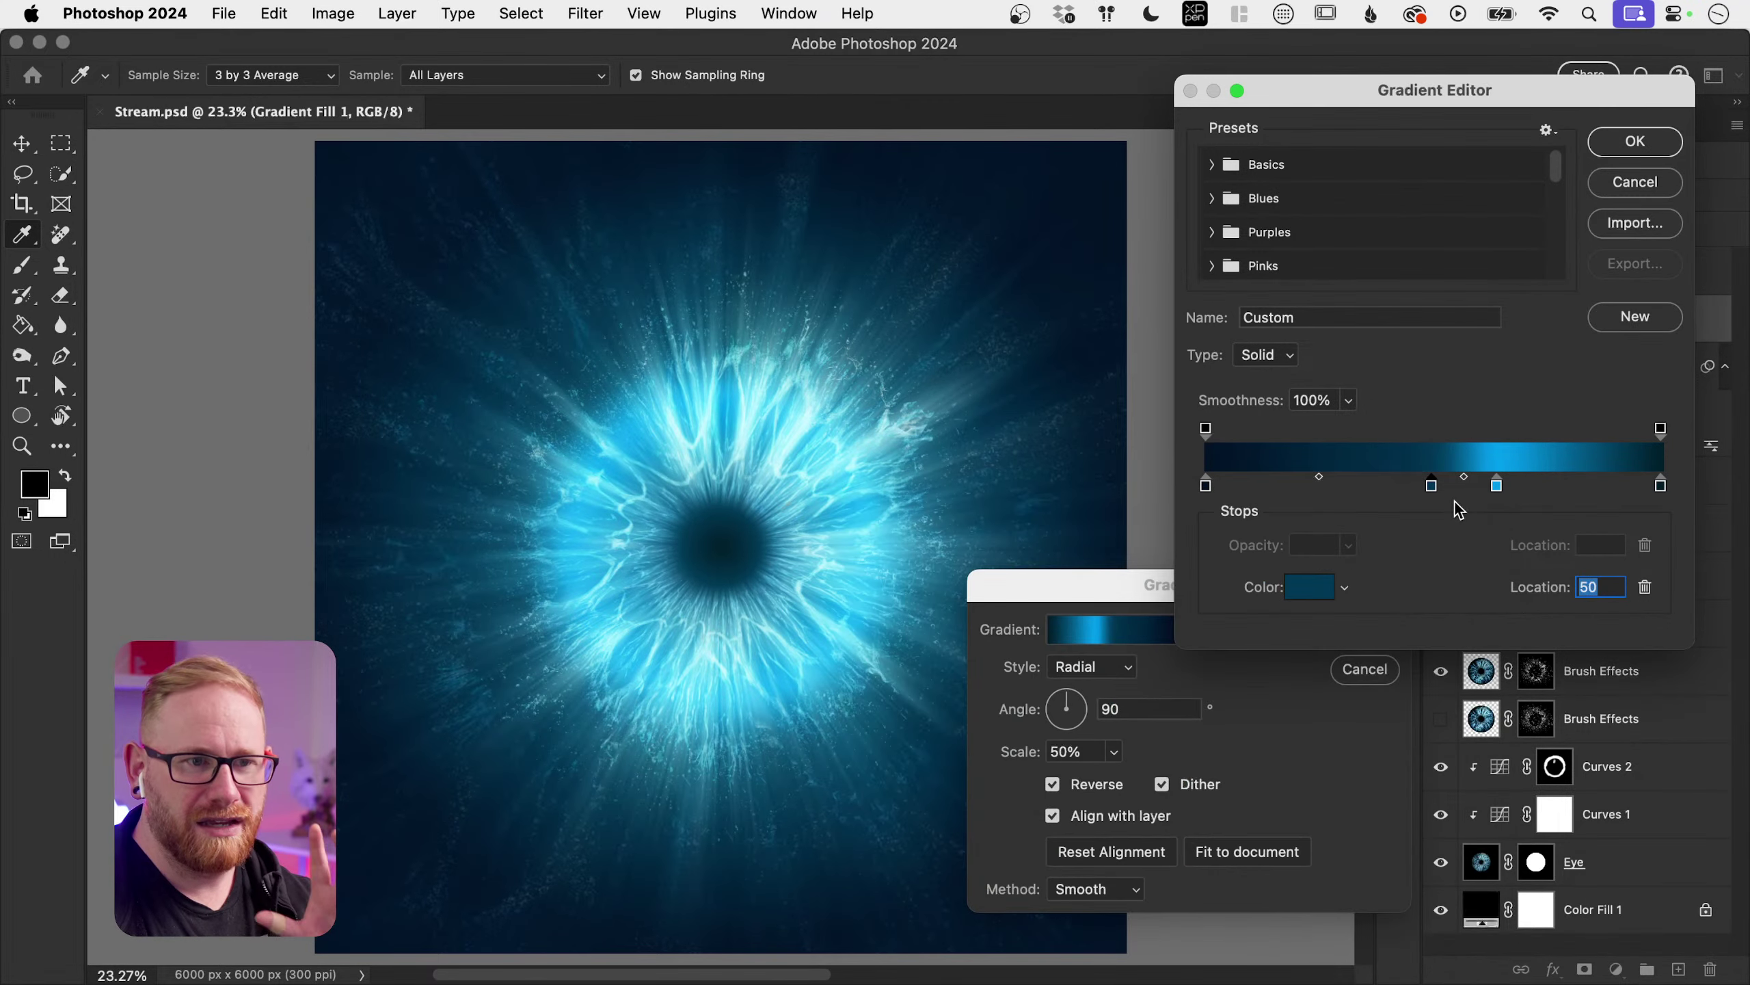
# Step: Reposition the gradient stops: bright blue at 73%, deep teal at 40%, and the dark pupil end stop at 97%
pyautogui.moveTo(1497, 488); pyautogui.dragTo(1537, 492)
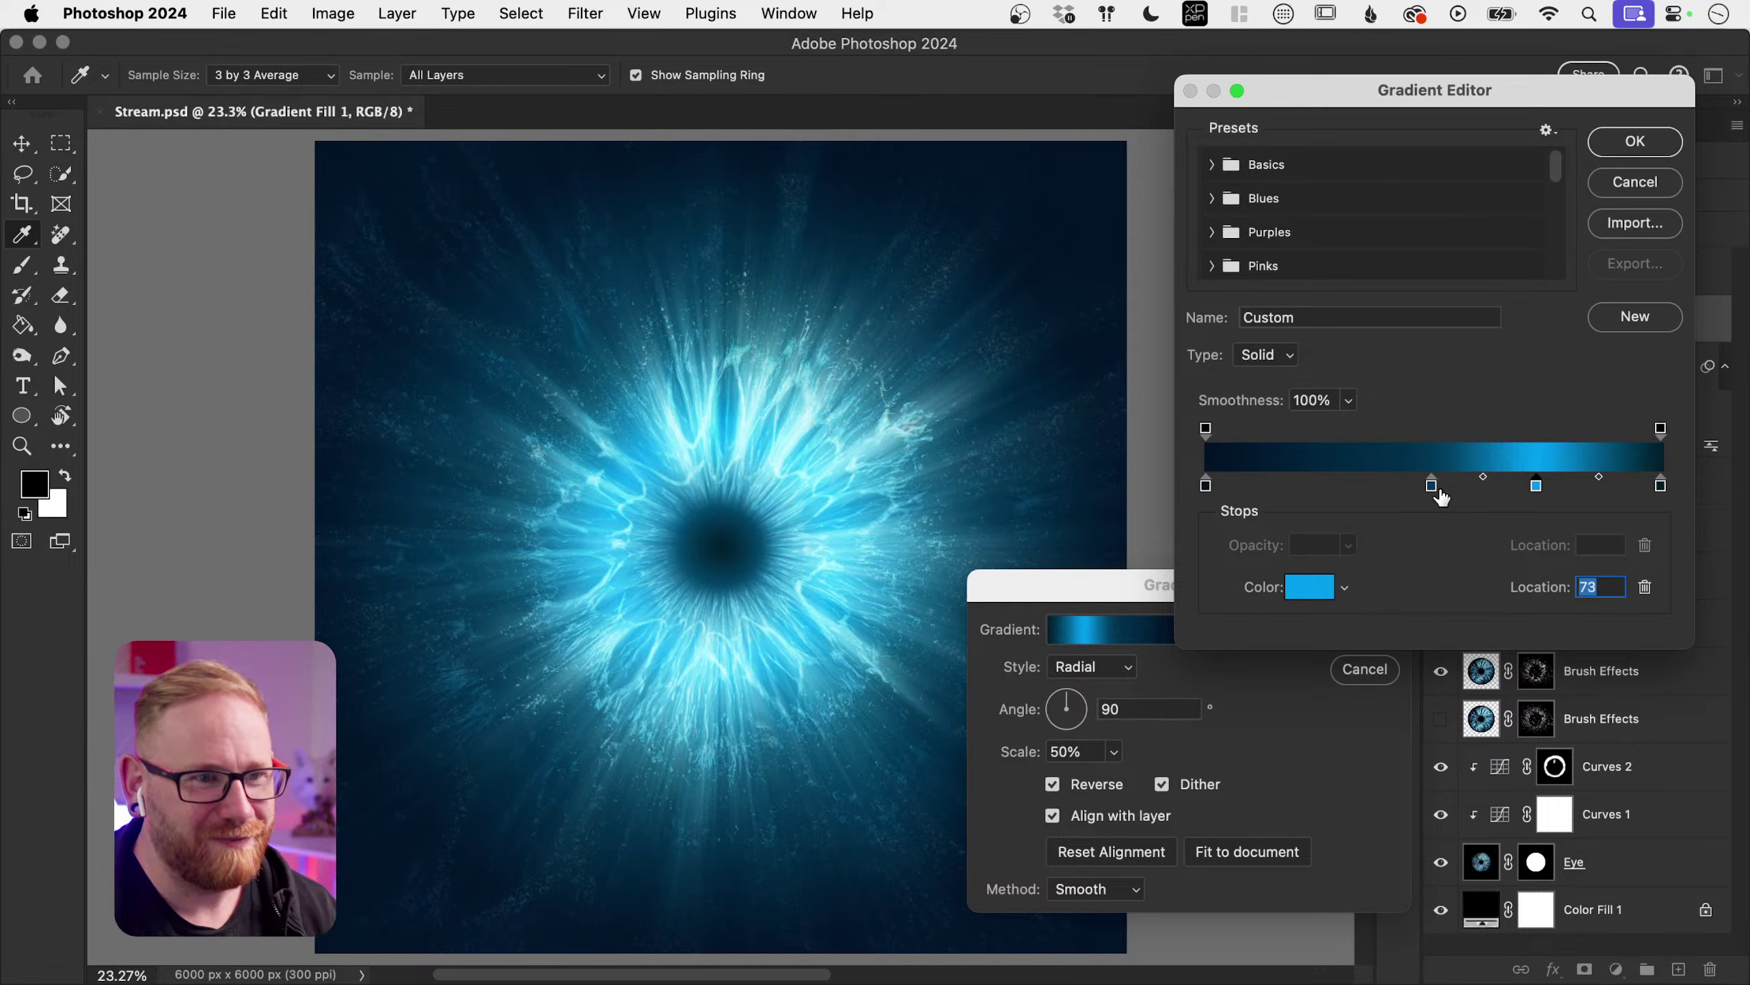
pyautogui.moveTo(1431, 485); pyautogui.dragTo(1388, 491)
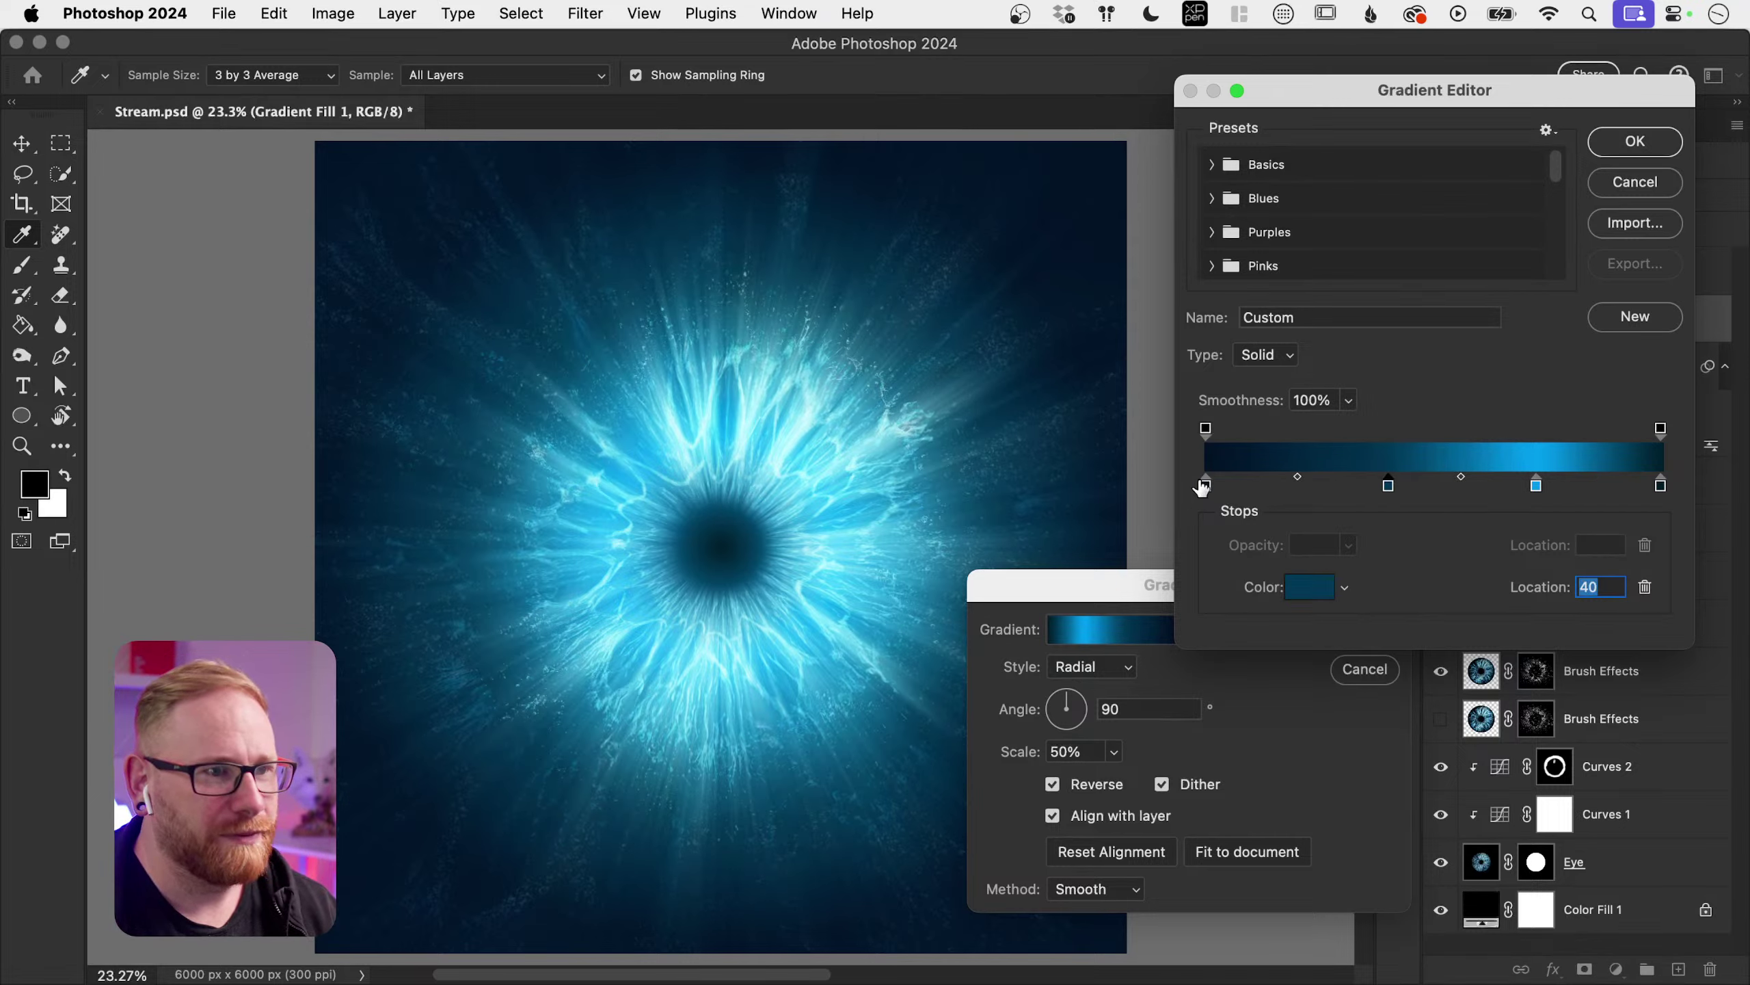
pyautogui.moveTo(1204, 486)
pyautogui.mouseDown()
pyautogui.moveTo(1219, 489)
pyautogui.moveTo(1203, 482)
pyautogui.mouseUp()
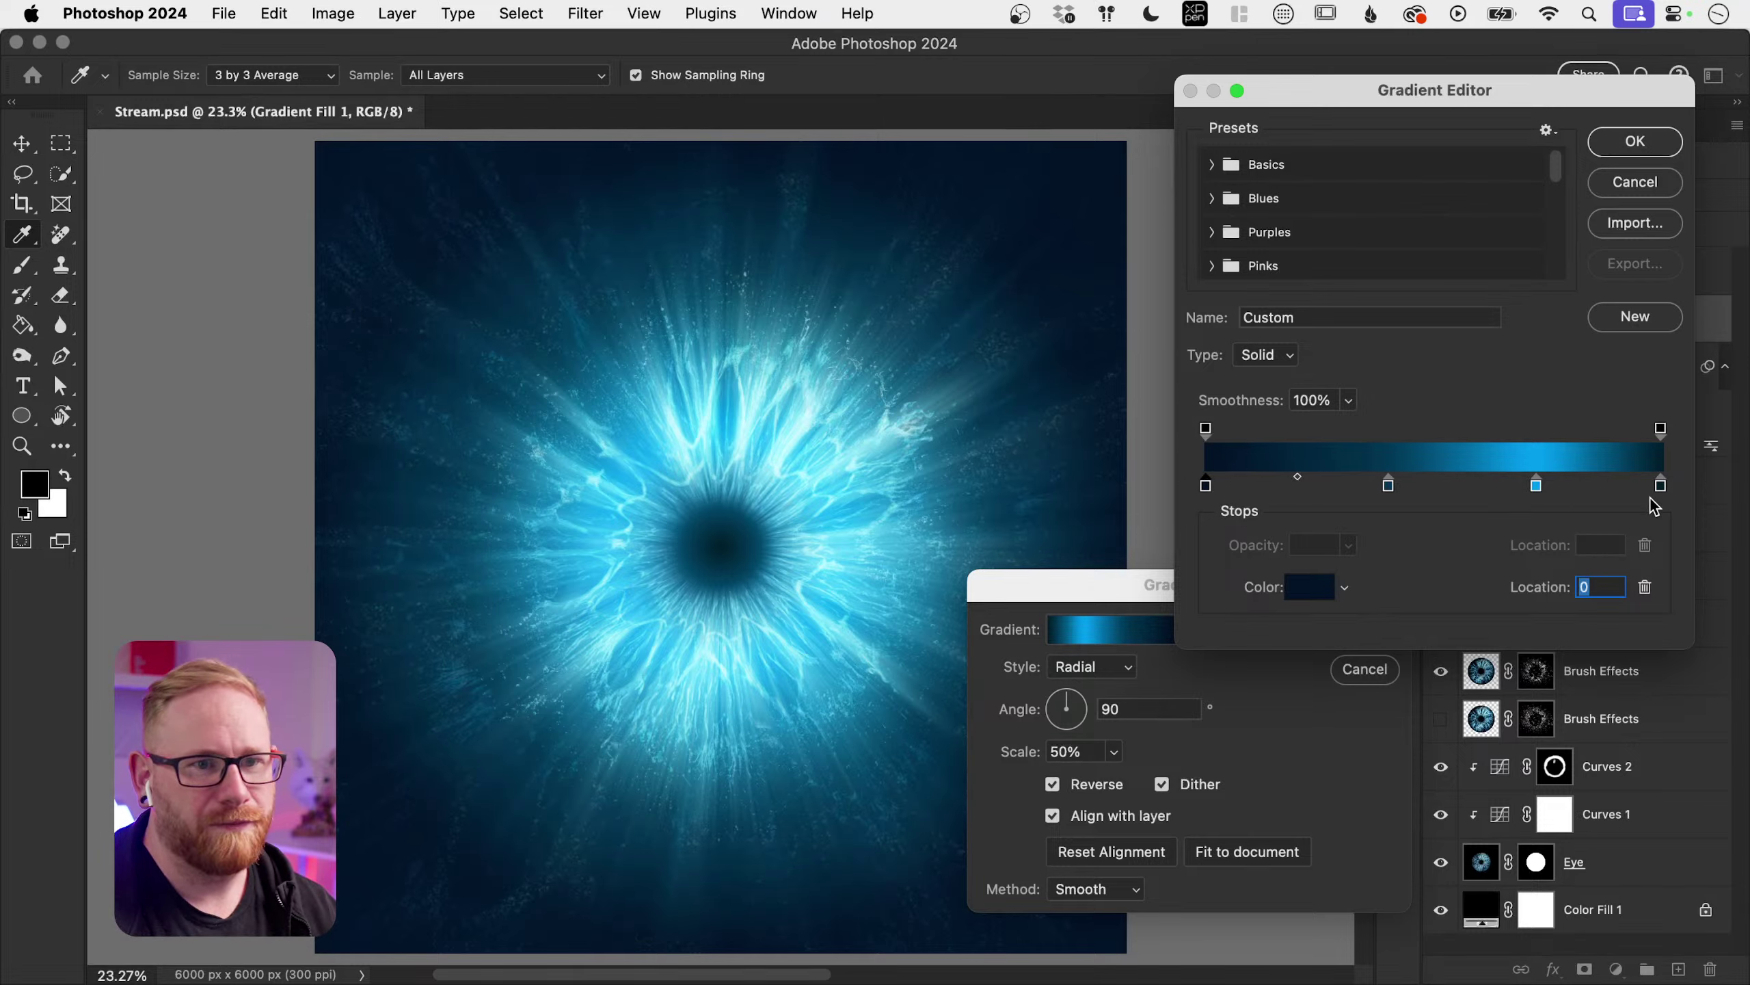
pyautogui.moveTo(1659, 486)
pyautogui.mouseDown()
pyautogui.moveTo(1623, 488)
pyautogui.moveTo(1648, 488)
pyautogui.mouseUp()
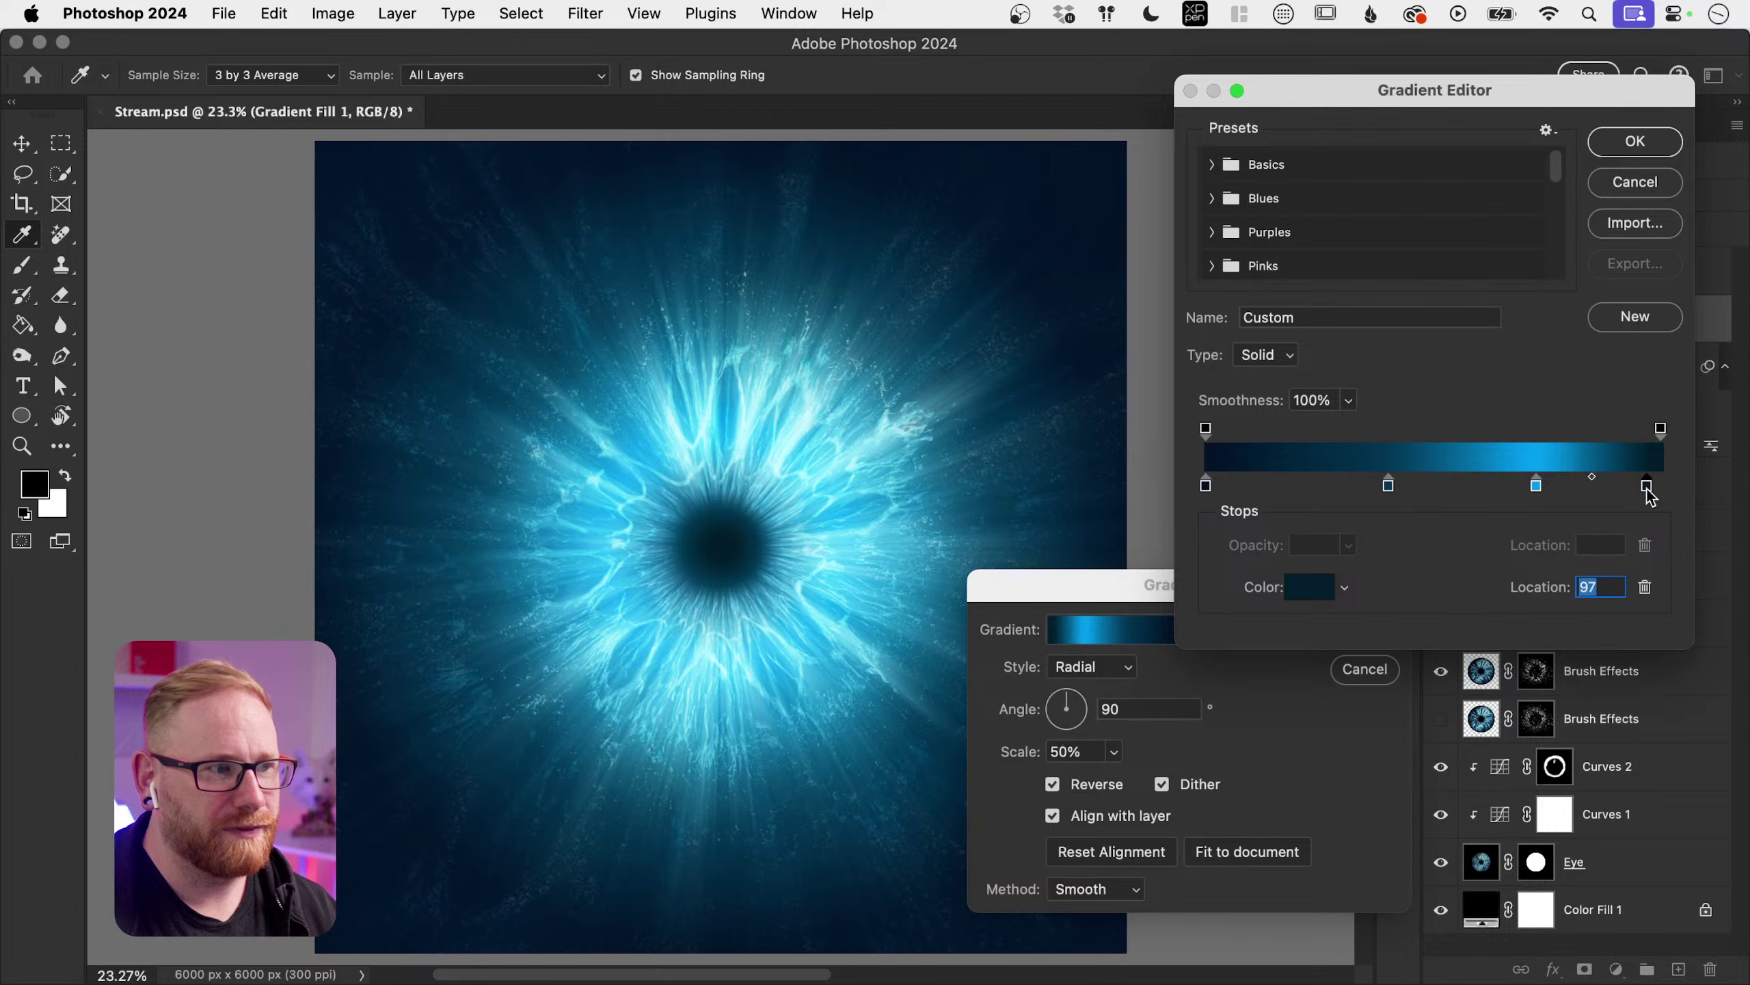
pyautogui.moveTo(1535, 488)
pyautogui.mouseDown()
pyautogui.moveTo(1520, 491)
pyautogui.moveTo(1544, 496)
pyautogui.mouseUp()
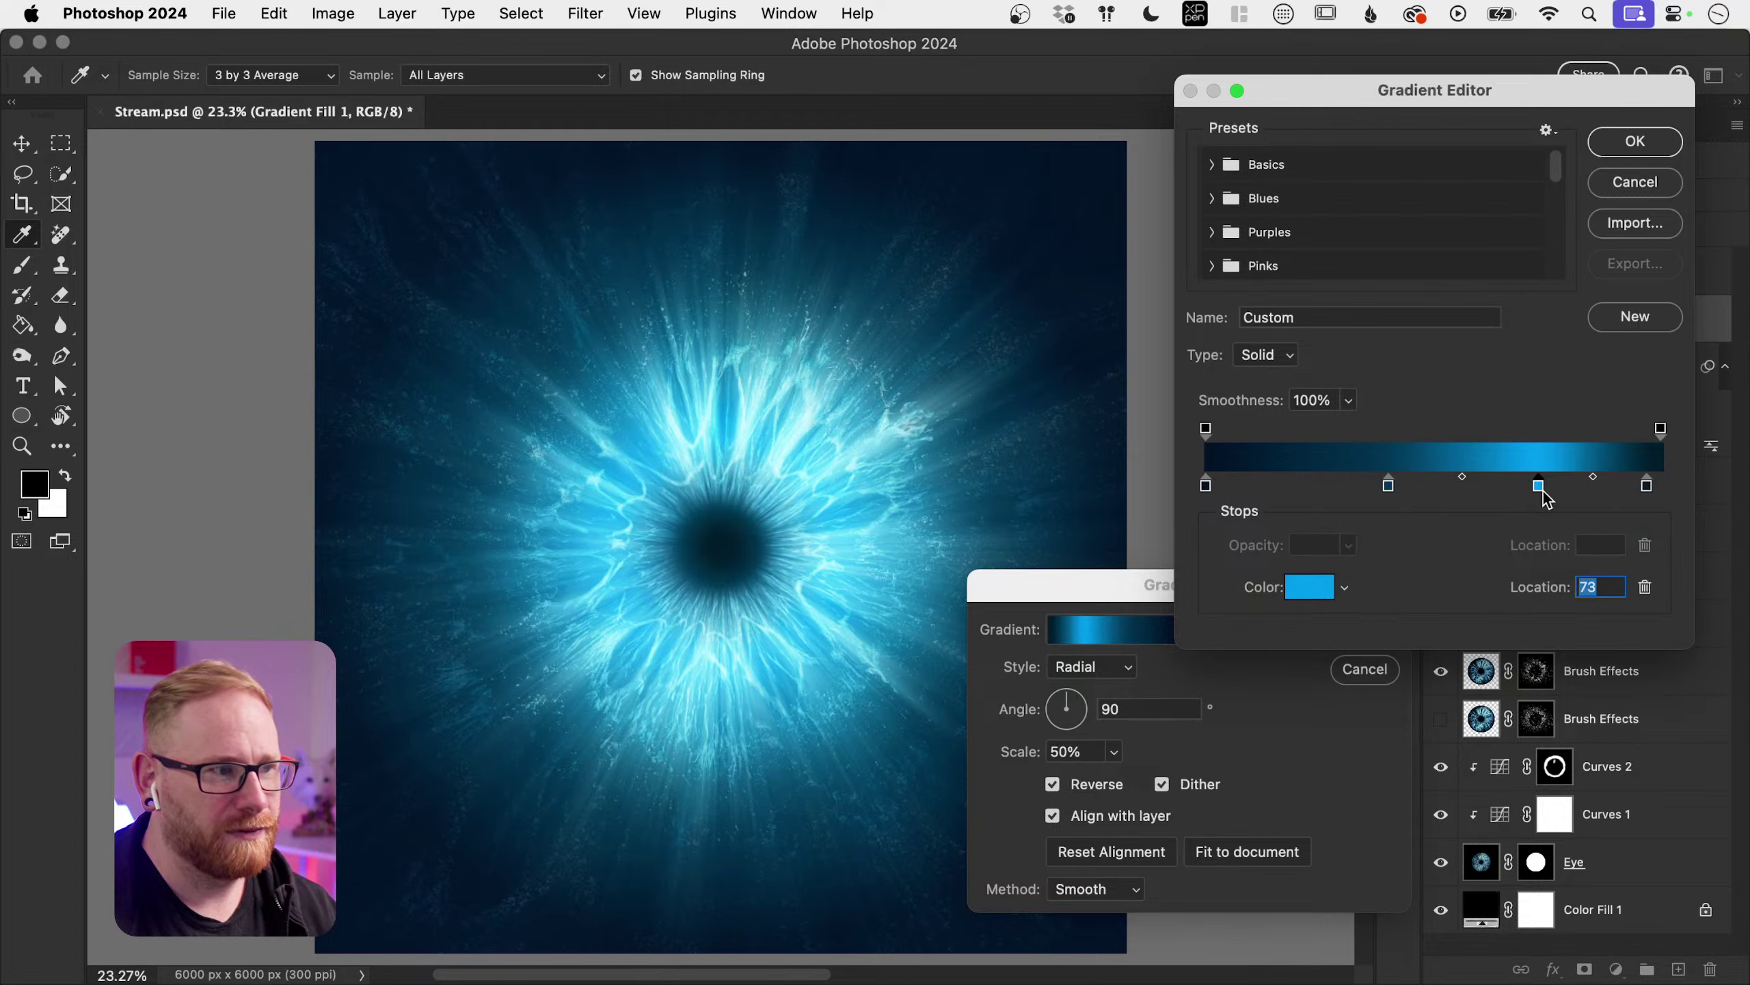
# Step: Shift the hue of the bright blue stop at 73% toward cyan
pyautogui.click(1318, 590)
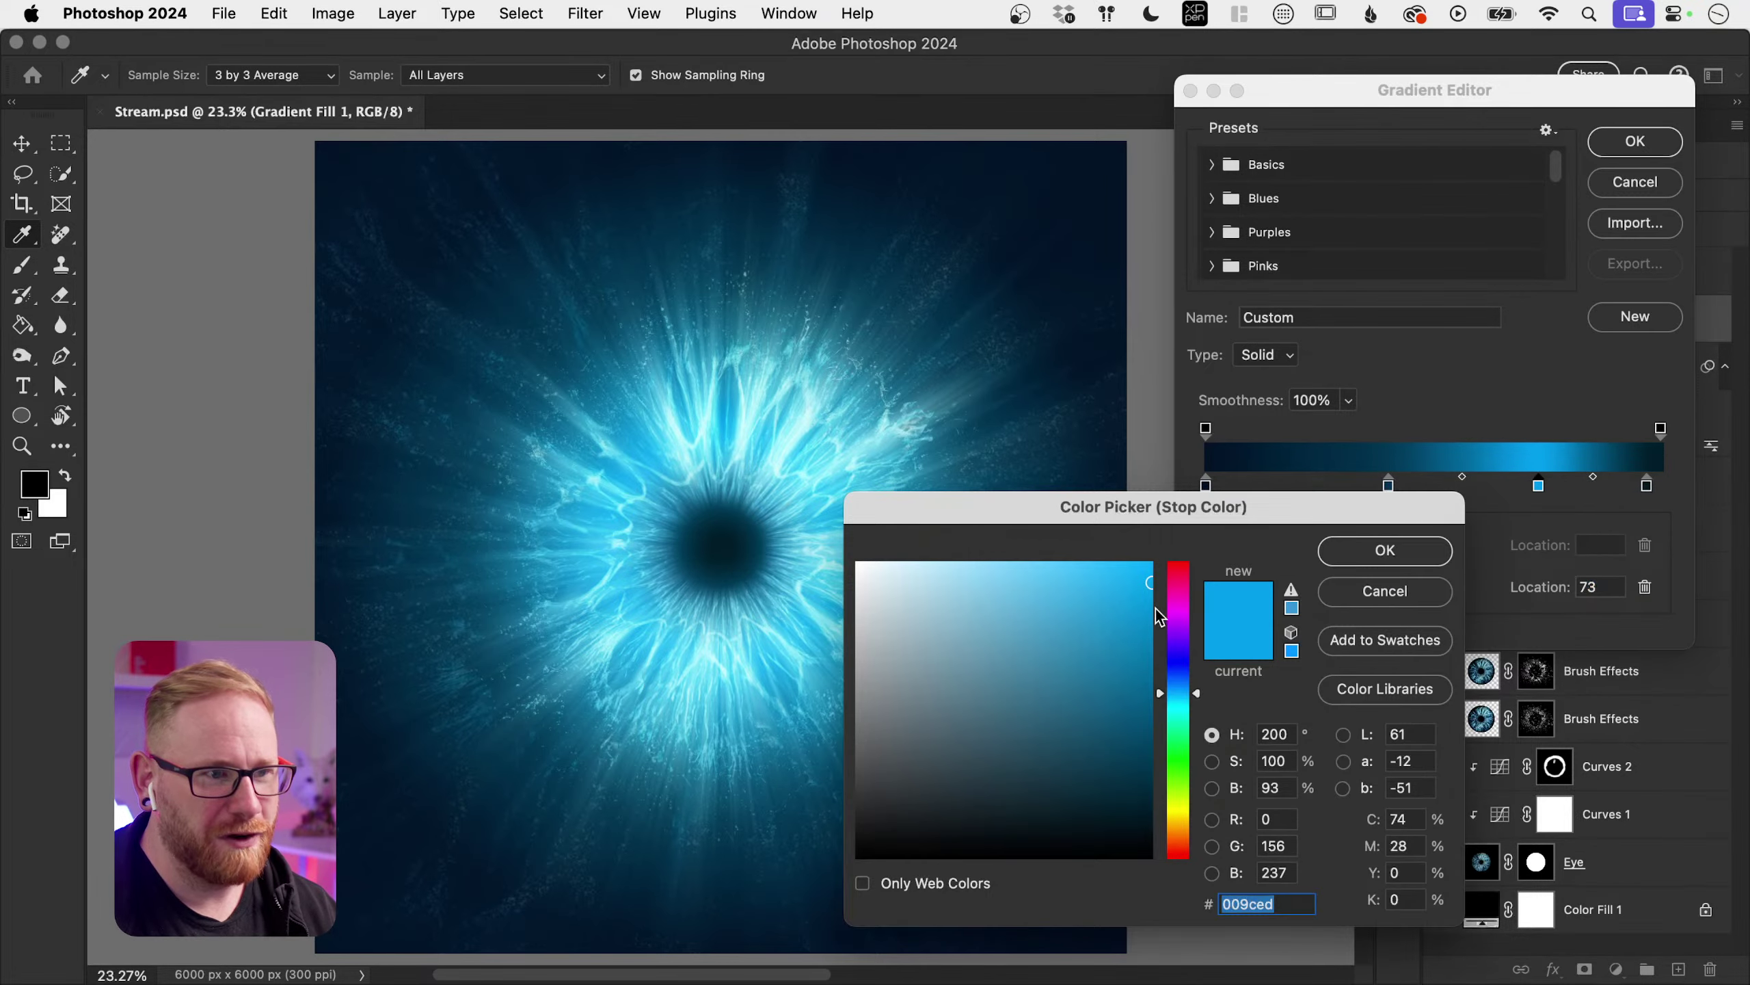
pyautogui.moveTo(1180, 698); pyautogui.dragTo(1196, 696)
pyautogui.click(1373, 557)
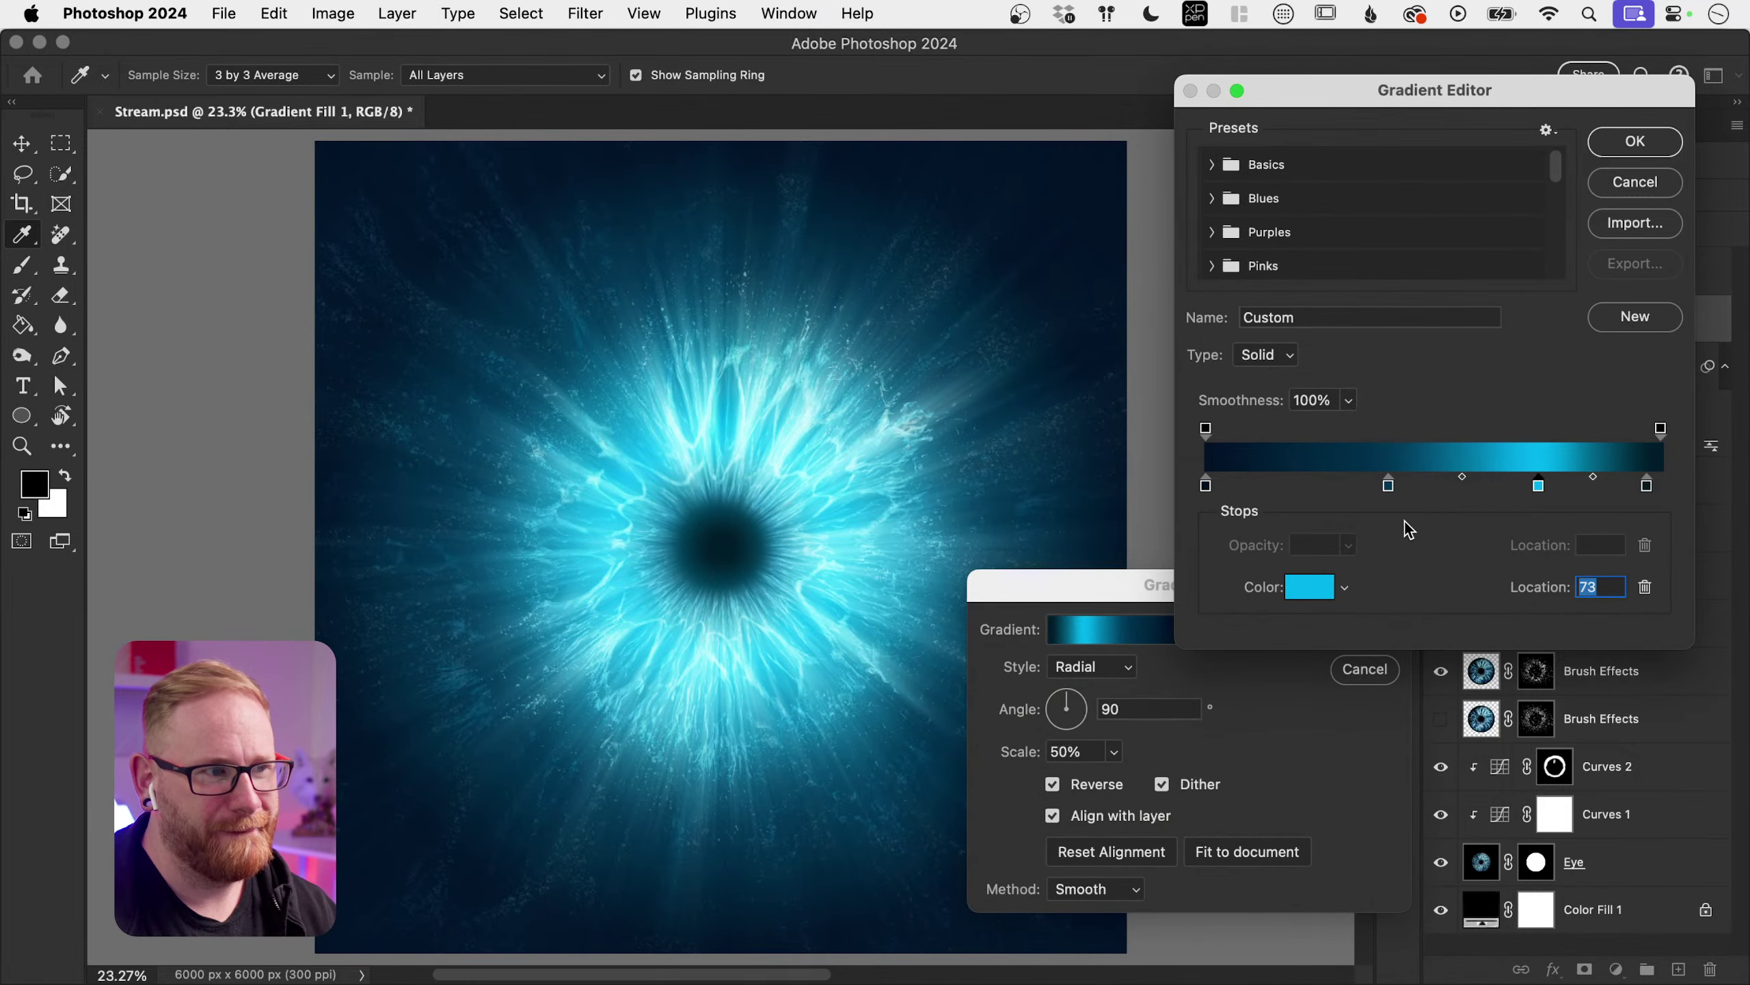
pyautogui.click(1462, 477)
pyautogui.moveTo(1465, 483)
pyautogui.mouseDown()
pyautogui.moveTo(1433, 477)
pyautogui.moveTo(1480, 485)
pyautogui.mouseUp()
pyautogui.press('super+z')
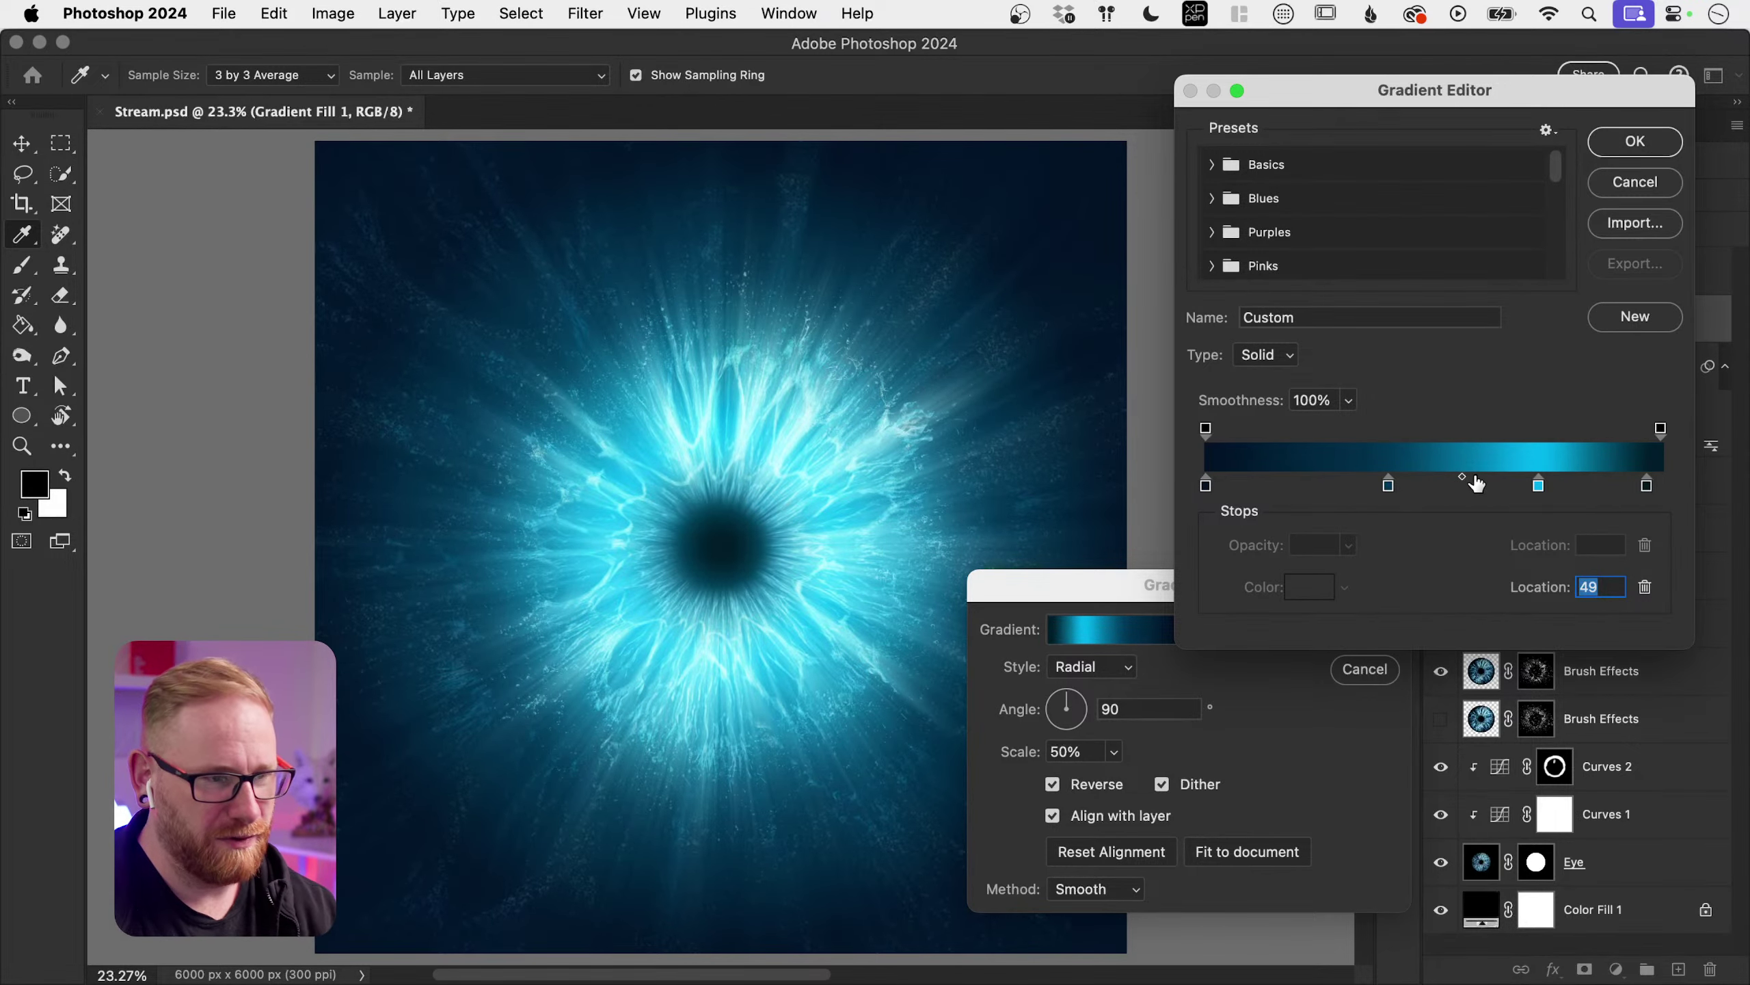
# Step: Apply the edited gradient and lower the opacity of Gradient Fill 1 to 59%
pyautogui.press('Return')
pyautogui.press('Return')
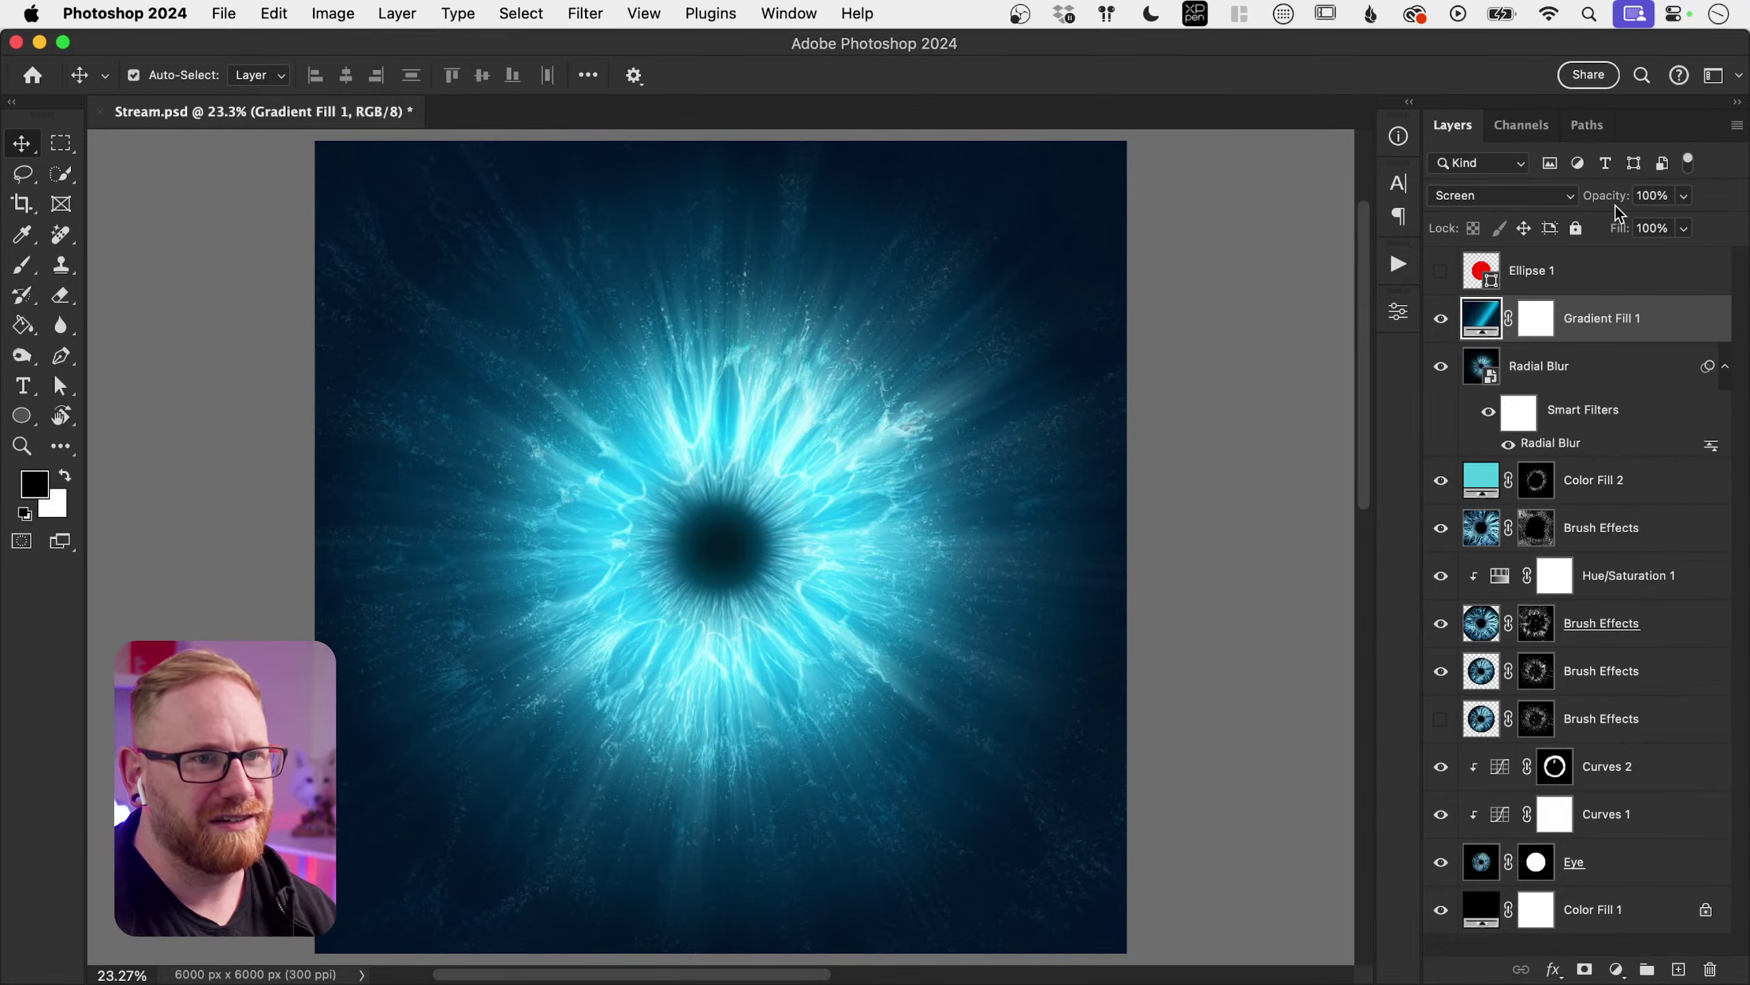
pyautogui.click(1684, 198)
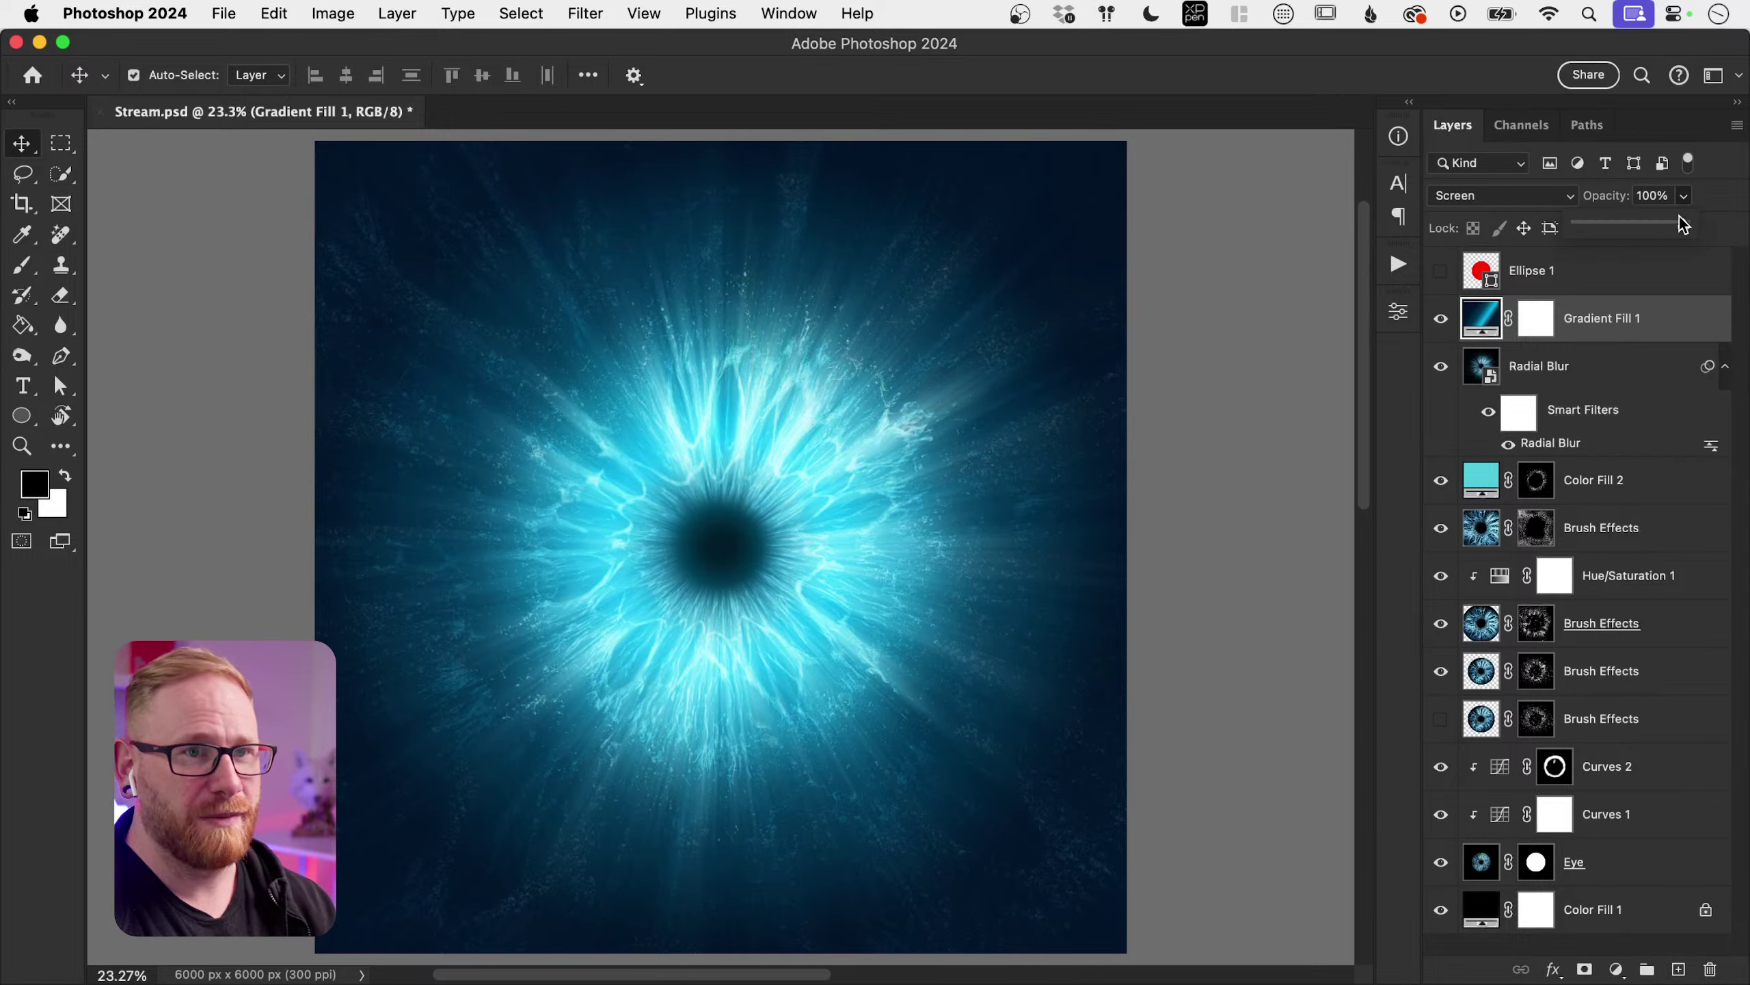
pyautogui.moveTo(1663, 221); pyautogui.dragTo(1635, 219)
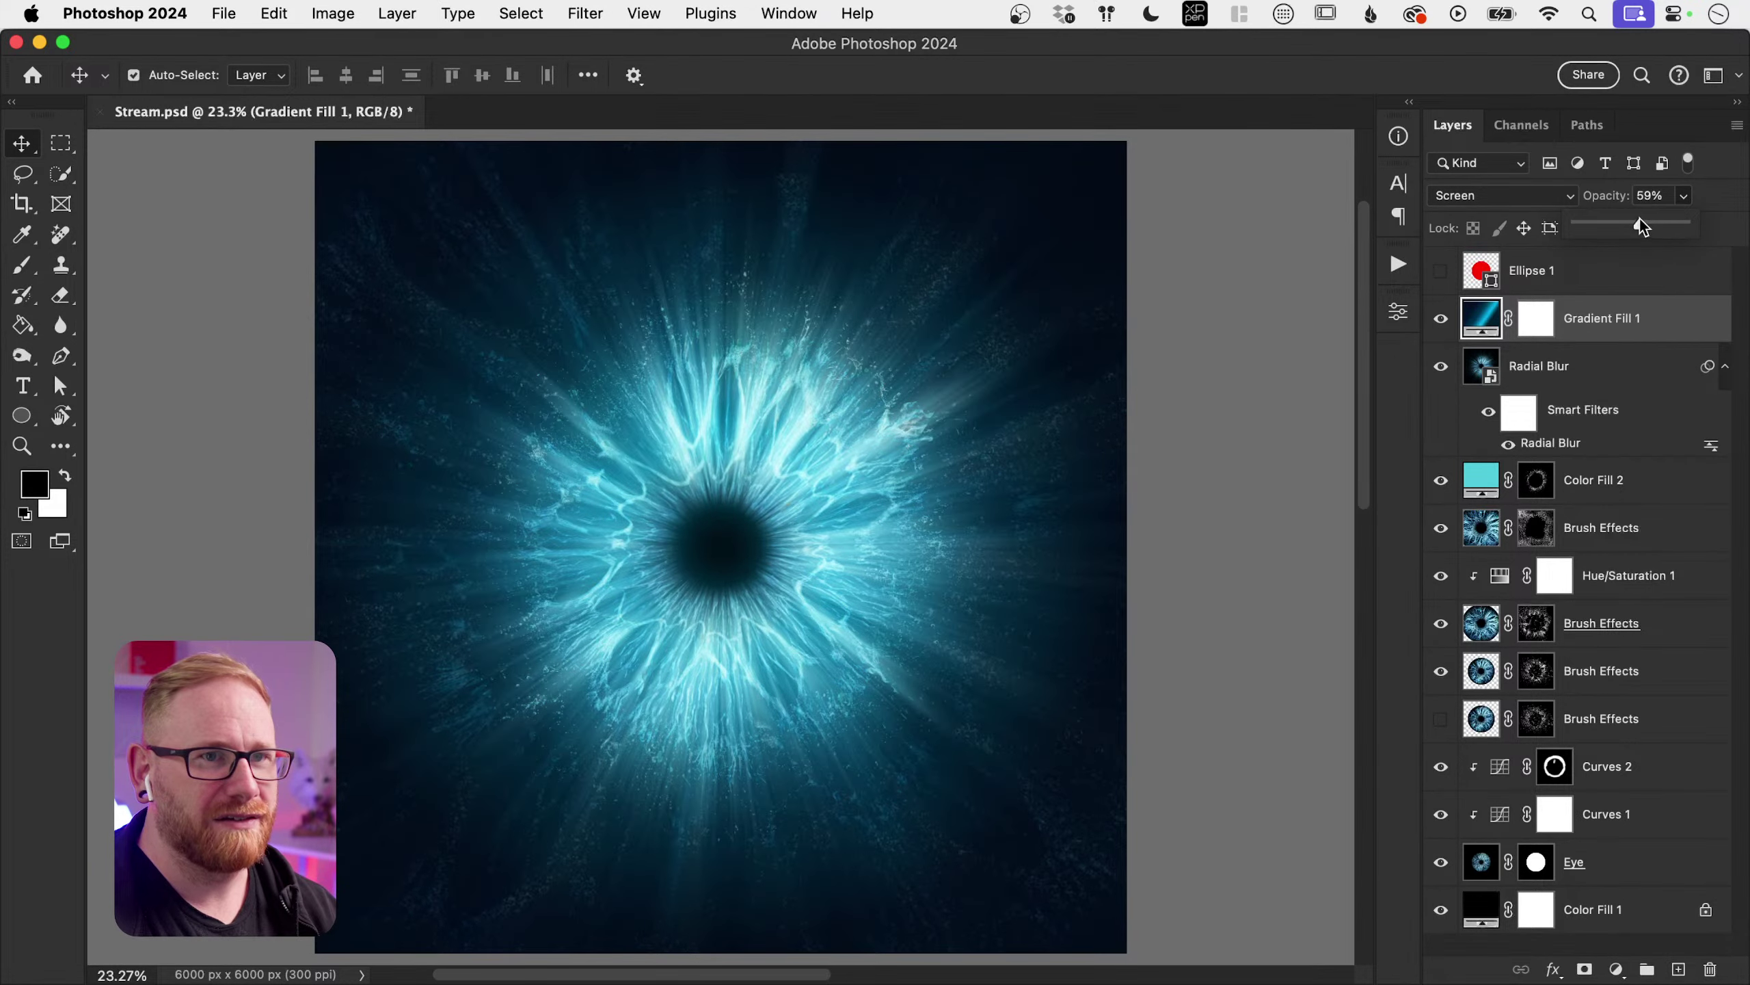
# Step: Compare the artwork with and without Gradient Fill 1 by toggling the layer's visibility
pyautogui.click(1440, 318)
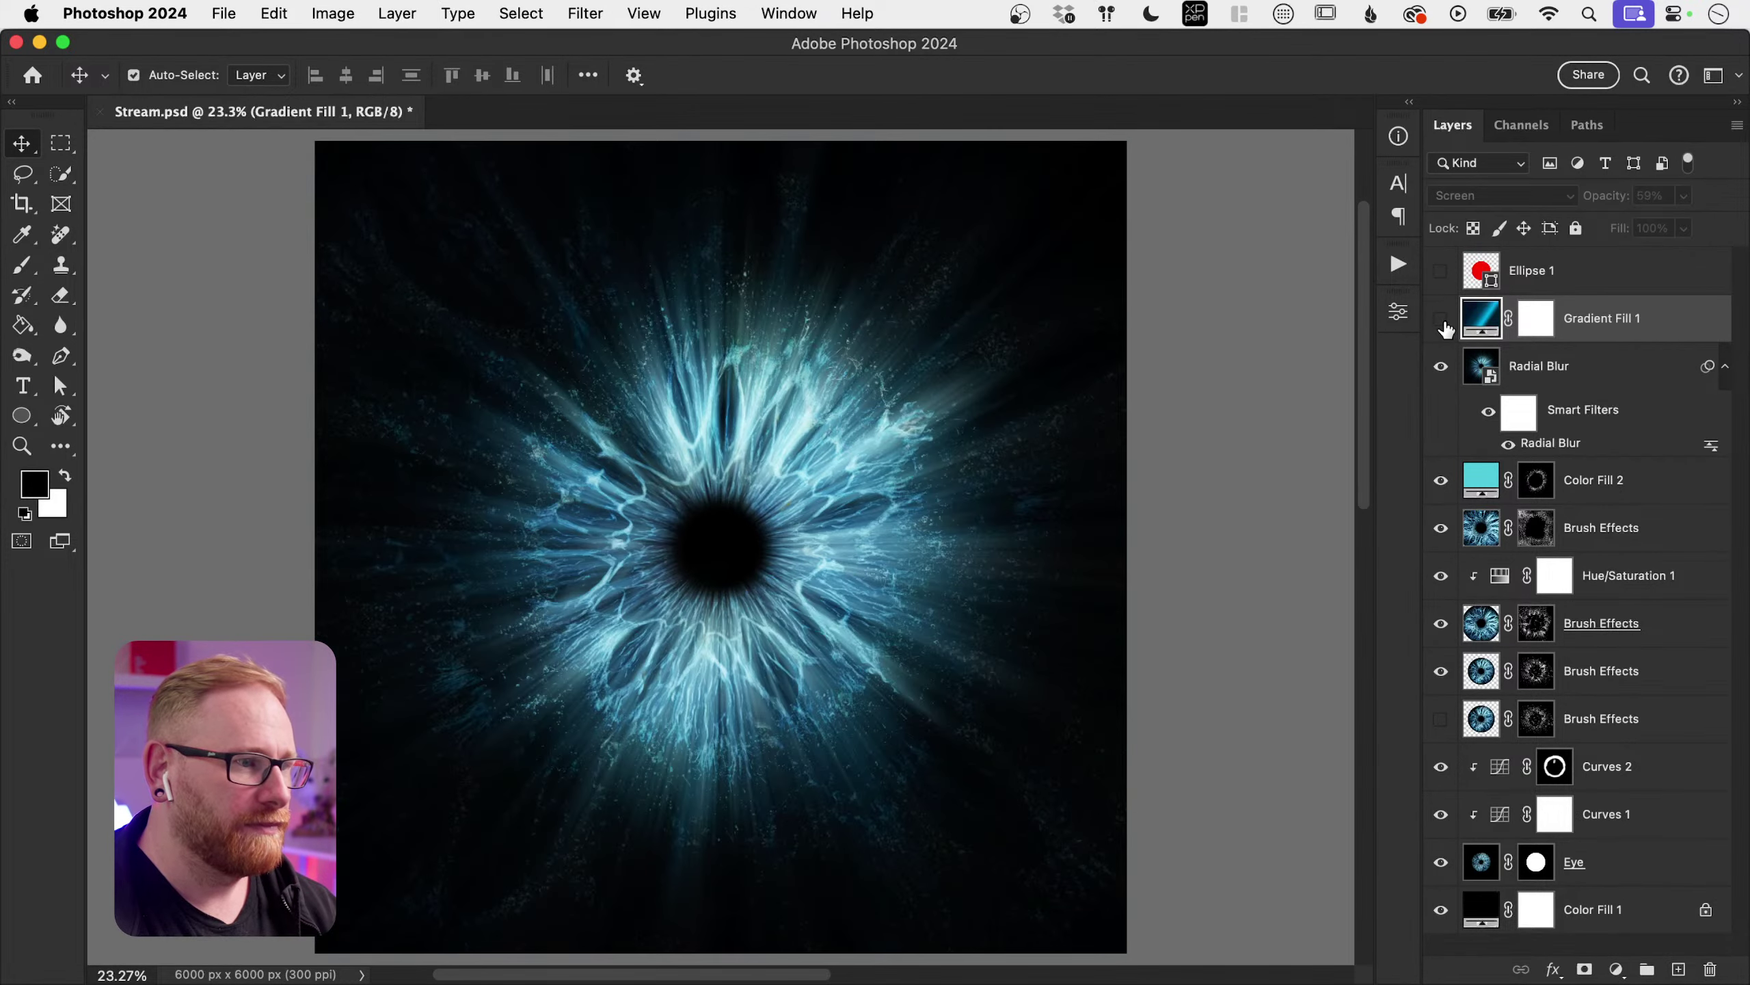
pyautogui.click(1442, 321)
pyautogui.click(1442, 321)
pyautogui.click(1443, 322)
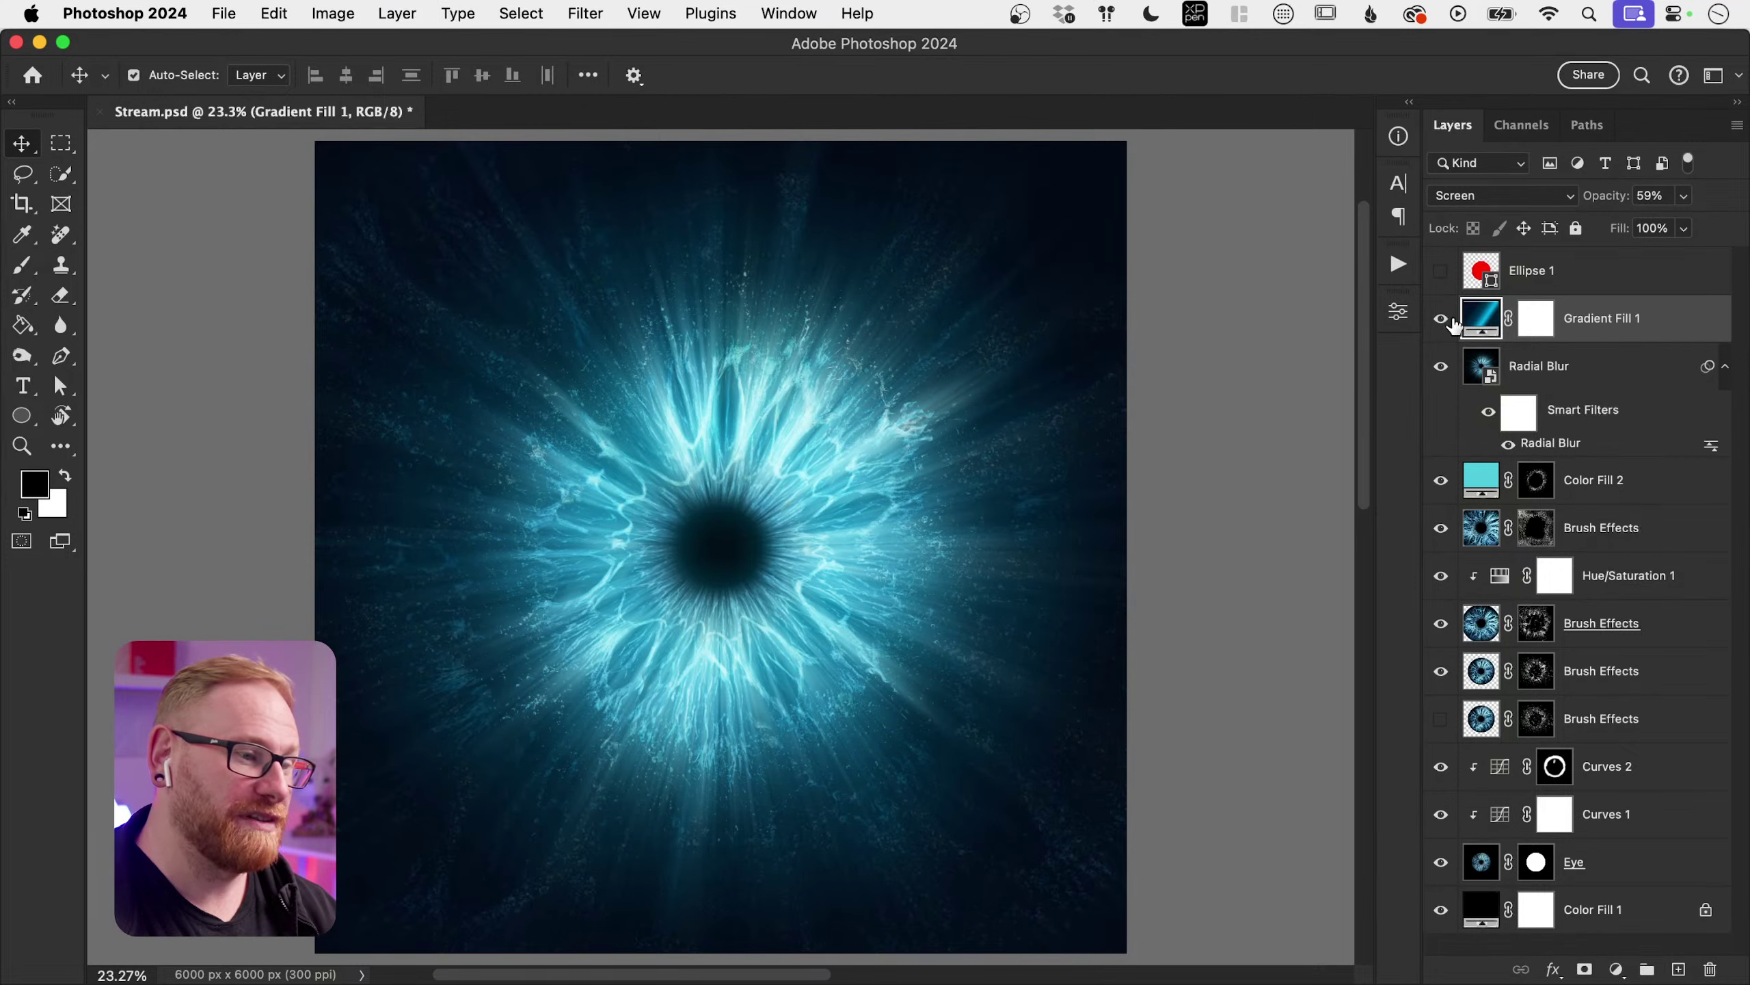
pyautogui.click(1443, 322)
pyautogui.click(1443, 322)
pyautogui.click(1443, 323)
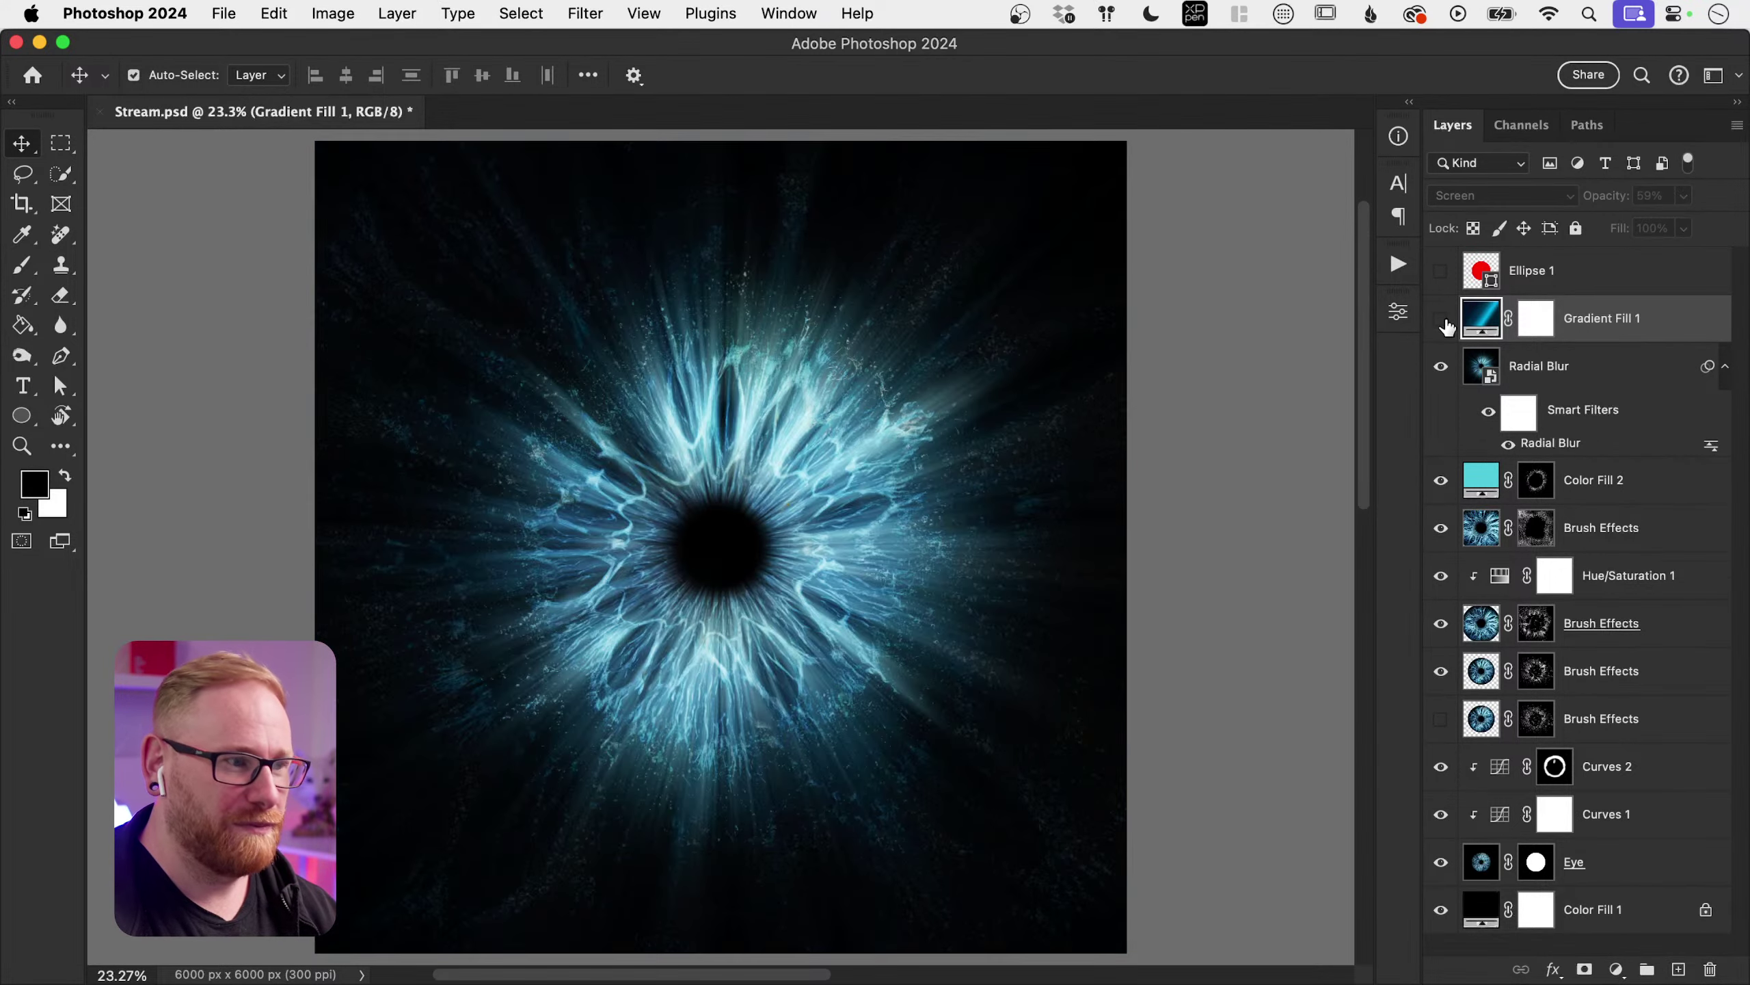
pyautogui.click(1442, 323)
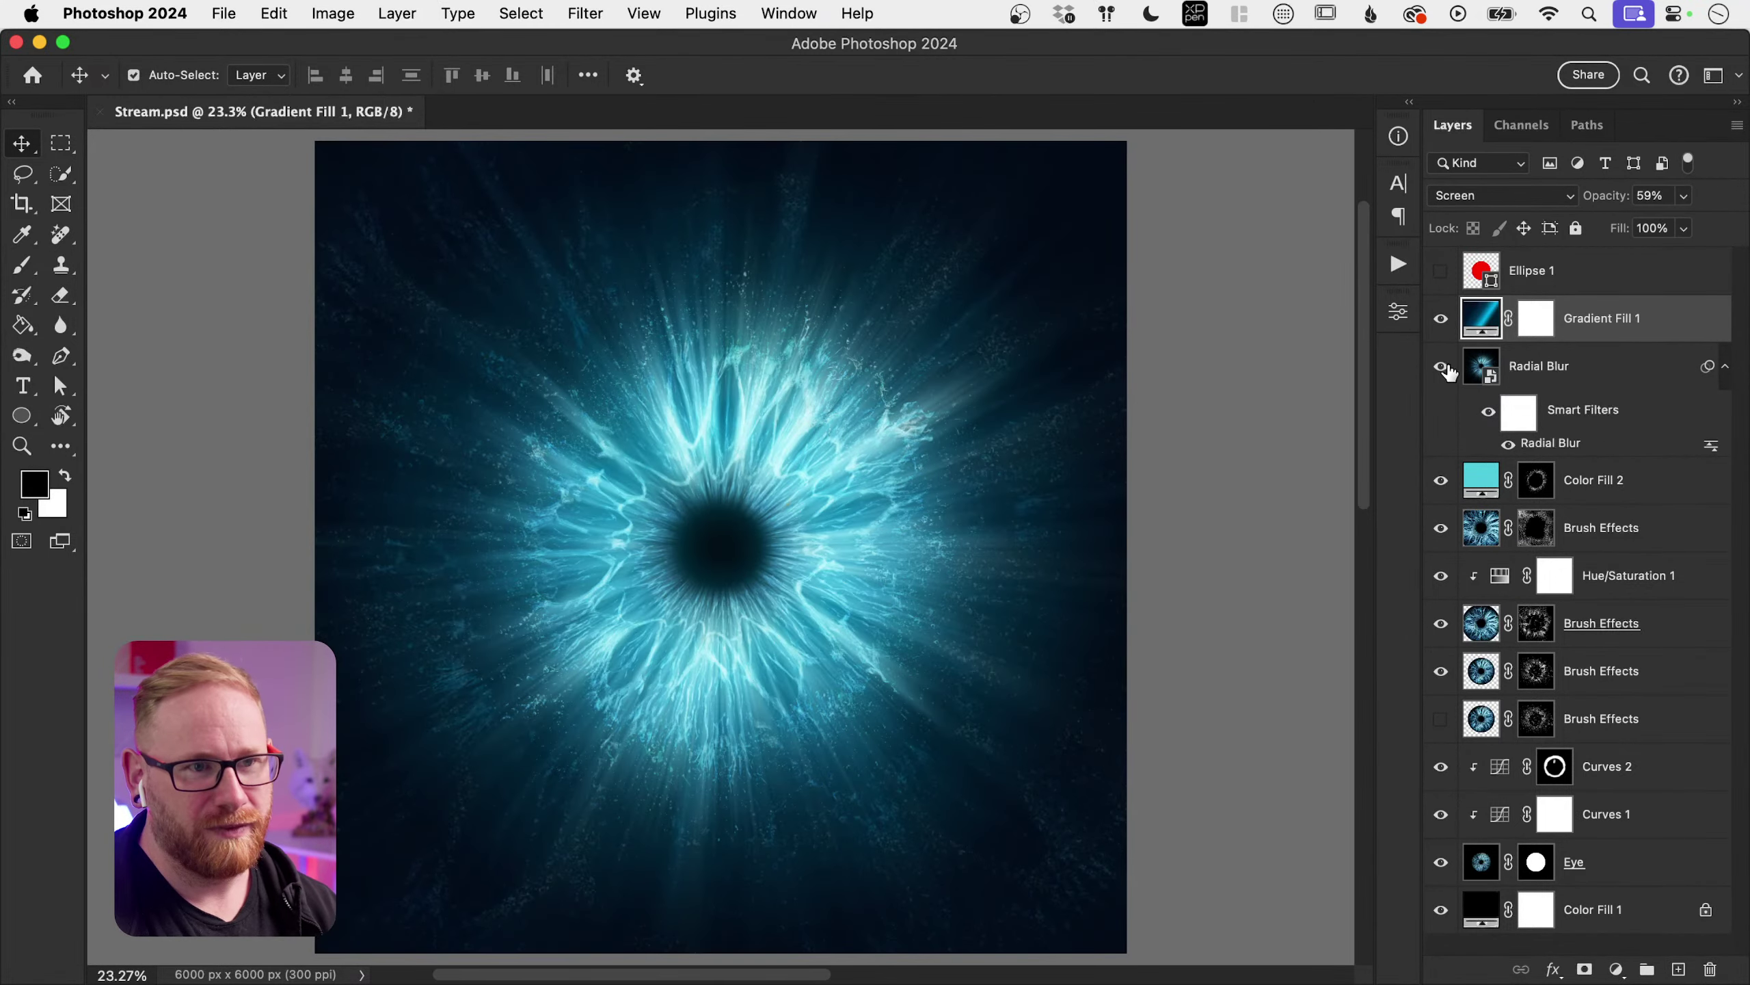
# Step: Compare the artwork with and without the Radial Blur layer
pyautogui.click(1440, 370)
pyautogui.click(1440, 370)
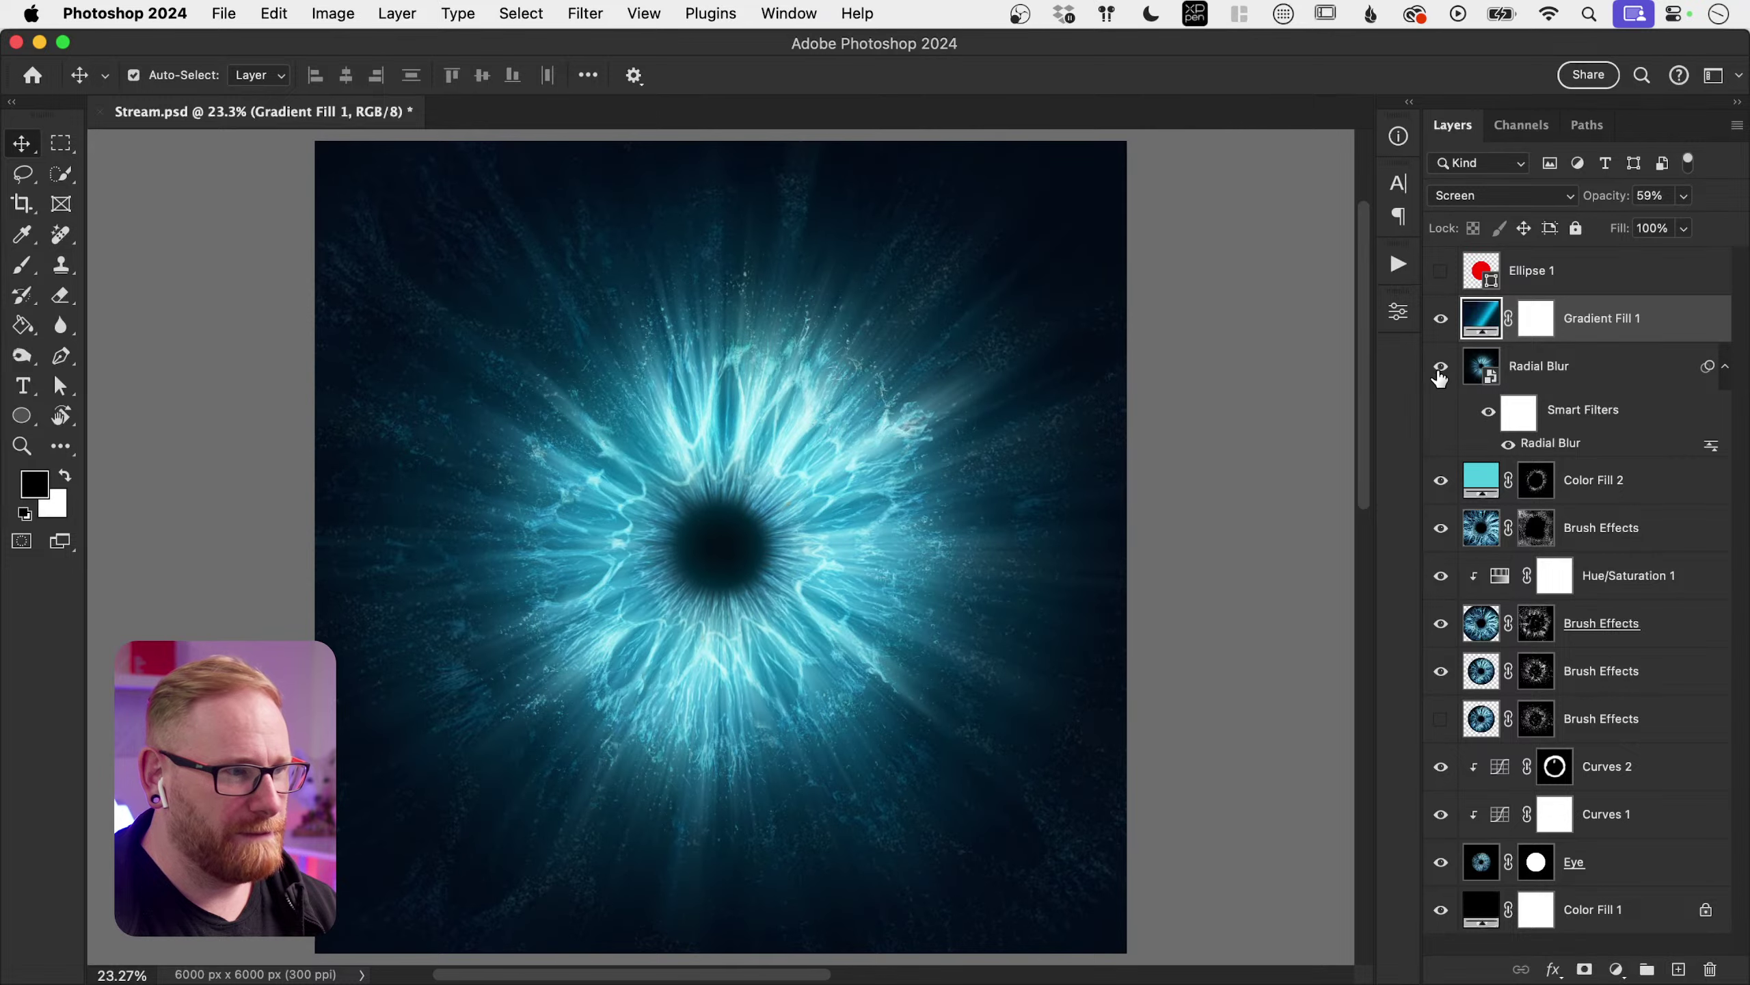
pyautogui.click(1440, 370)
pyautogui.click(1440, 370)
# Step: Add a white layer mask to the Radial Blur layer and choose the Soft Round Pressure Opacity brush
pyautogui.click(1491, 381)
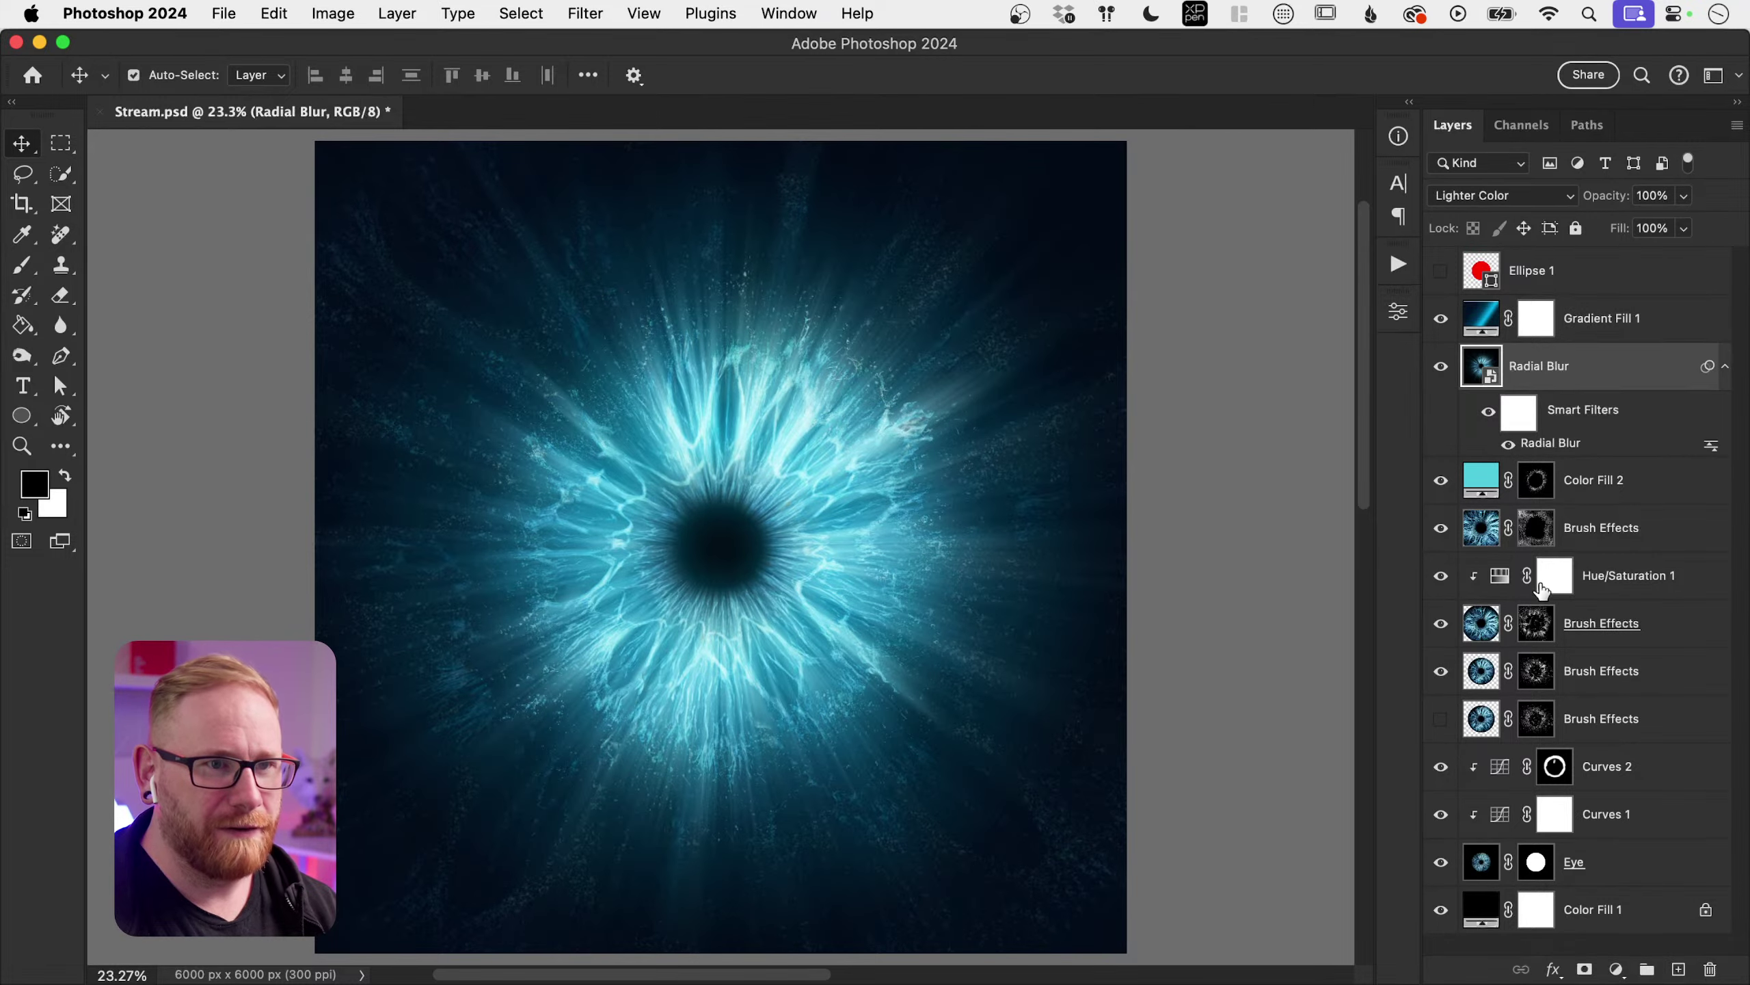
pyautogui.click(1584, 969)
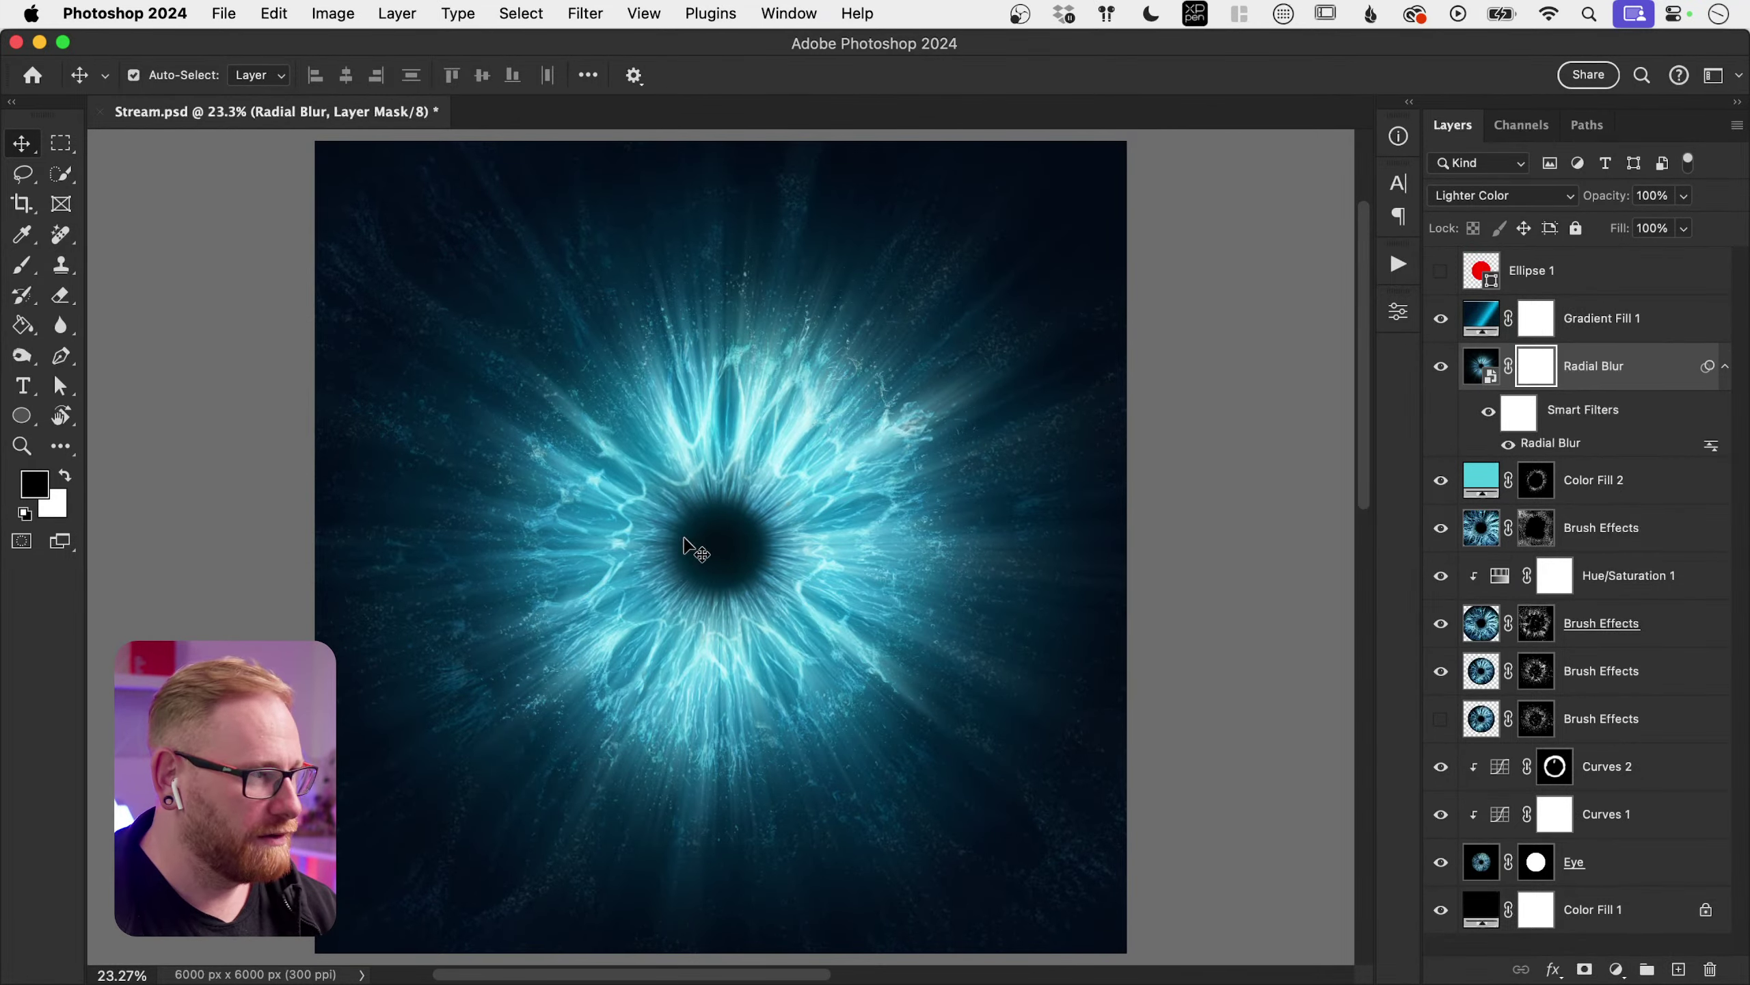
pyautogui.press('b')
pyautogui.click(170, 77)
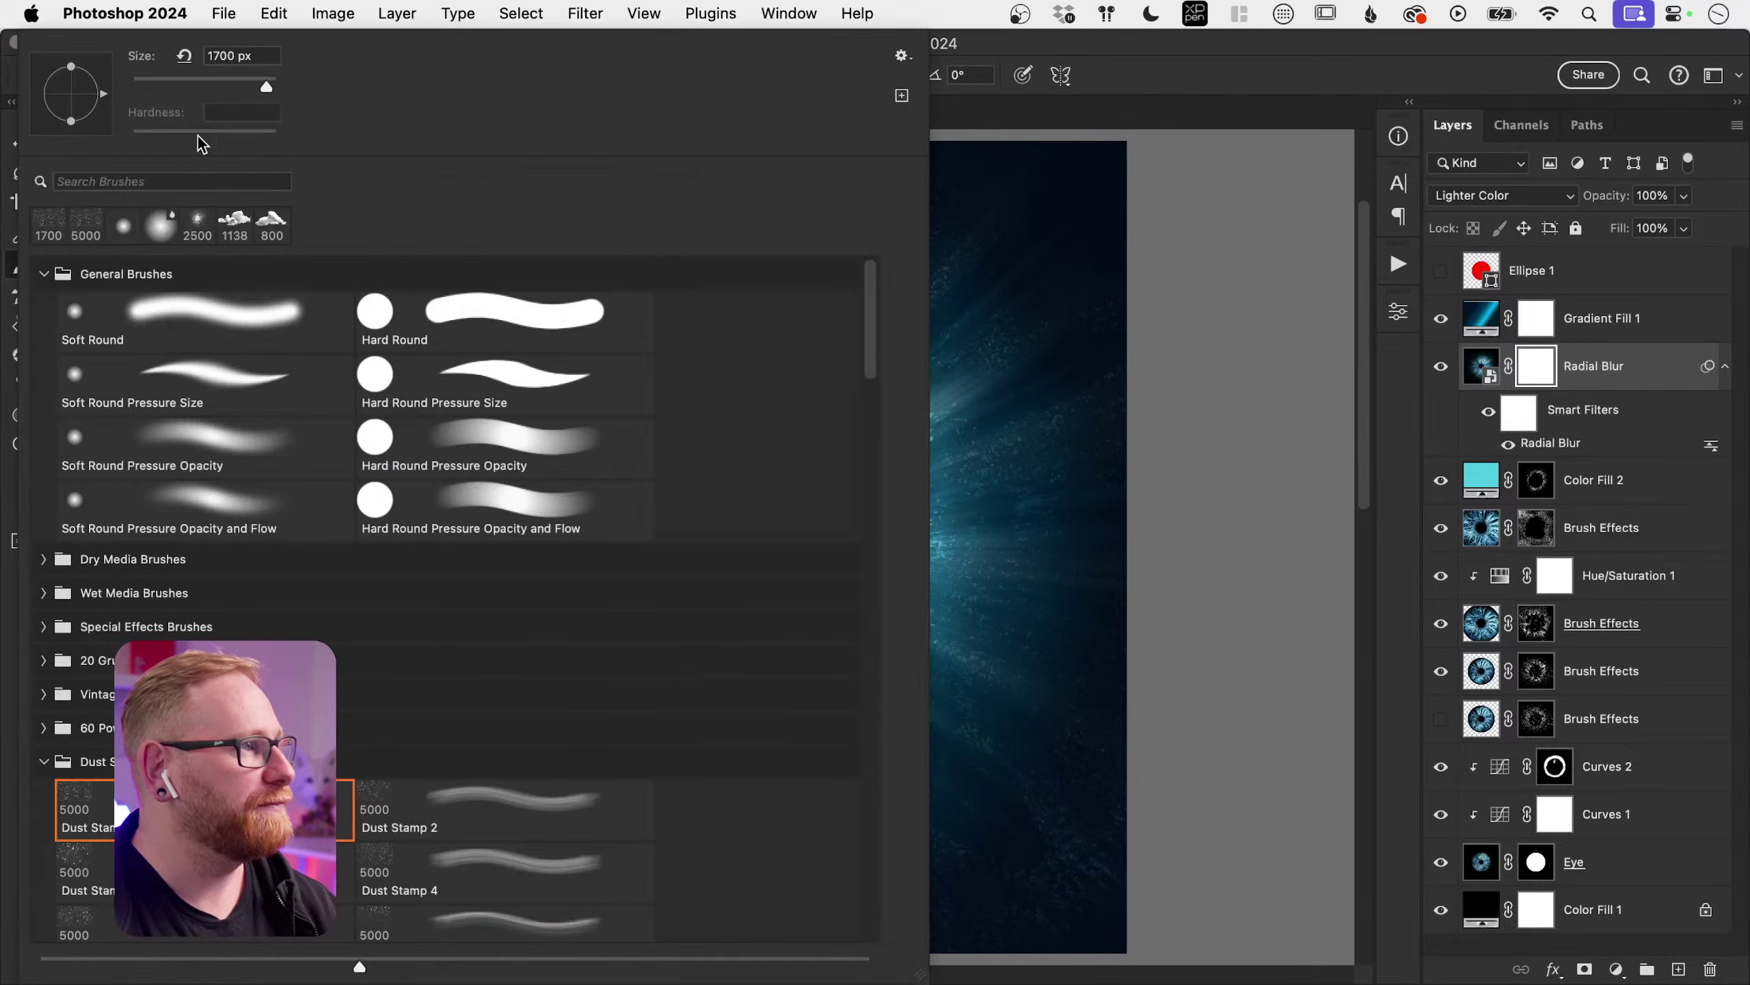
pyautogui.click(182, 444)
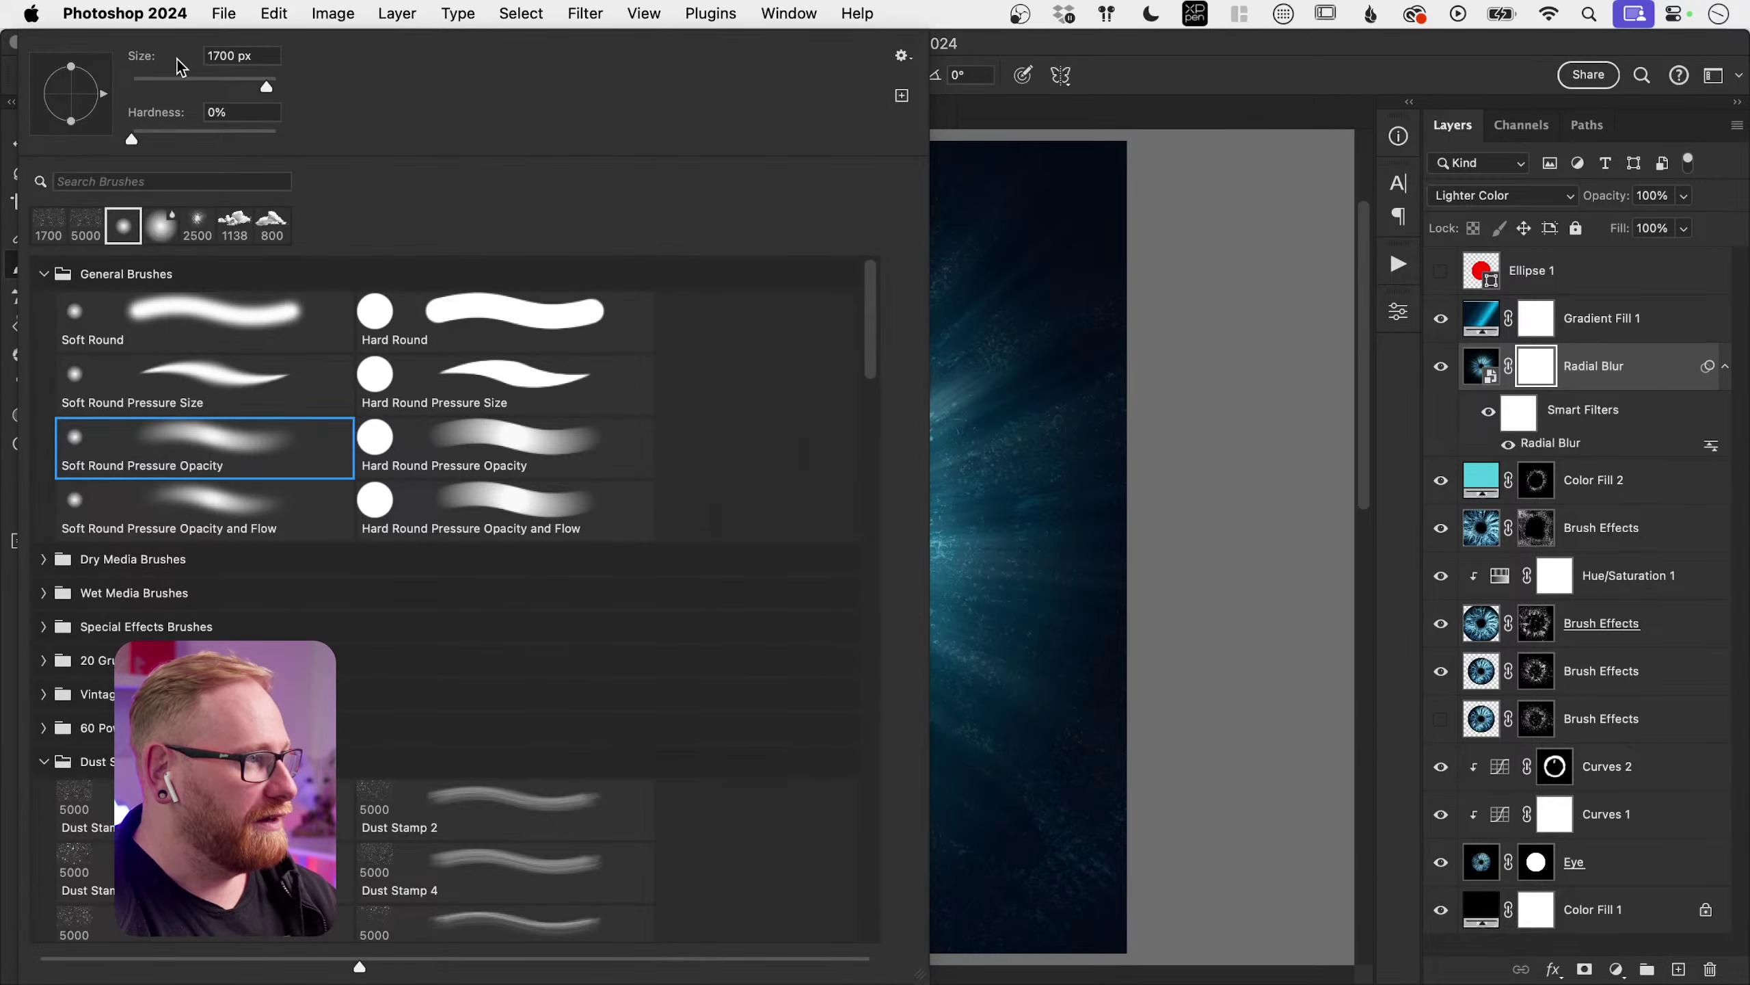
pyautogui.click(1213, 379)
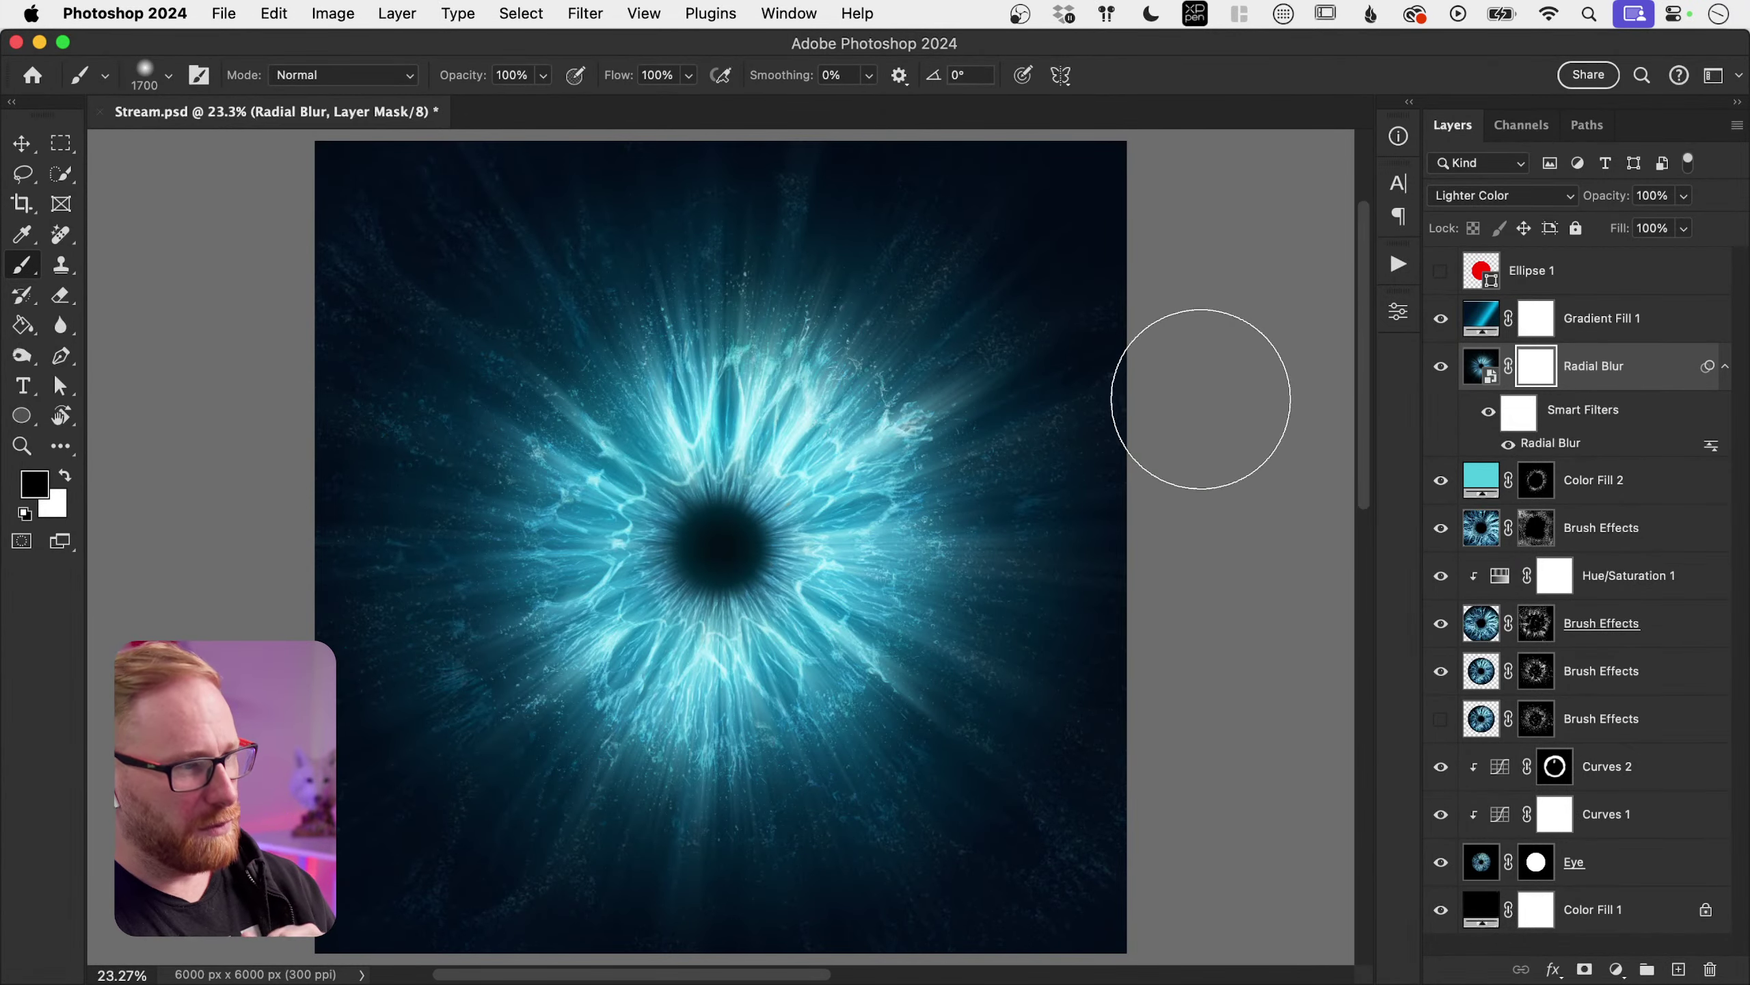
# Step: Hide Gradient Fill 1 and check the iris with and without the Radial Blur layer
pyautogui.moveTo(1440, 368); pyautogui.dragTo(1440, 321)
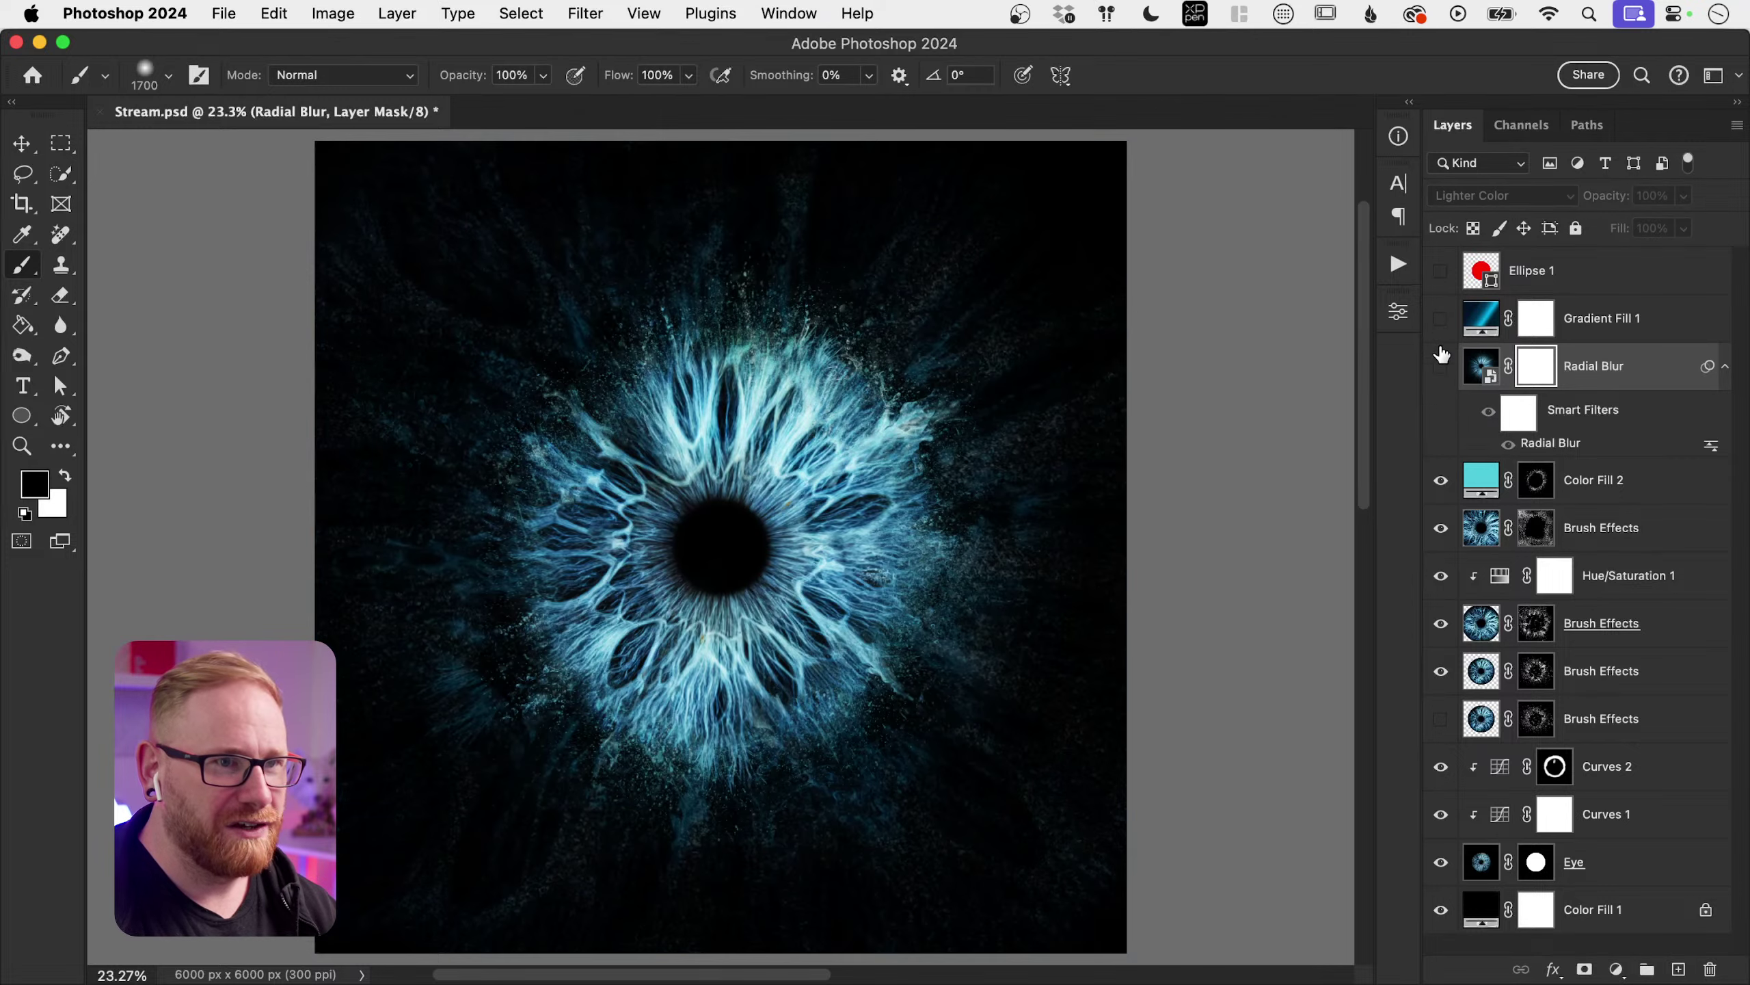
pyautogui.click(1441, 369)
pyautogui.click(1442, 373)
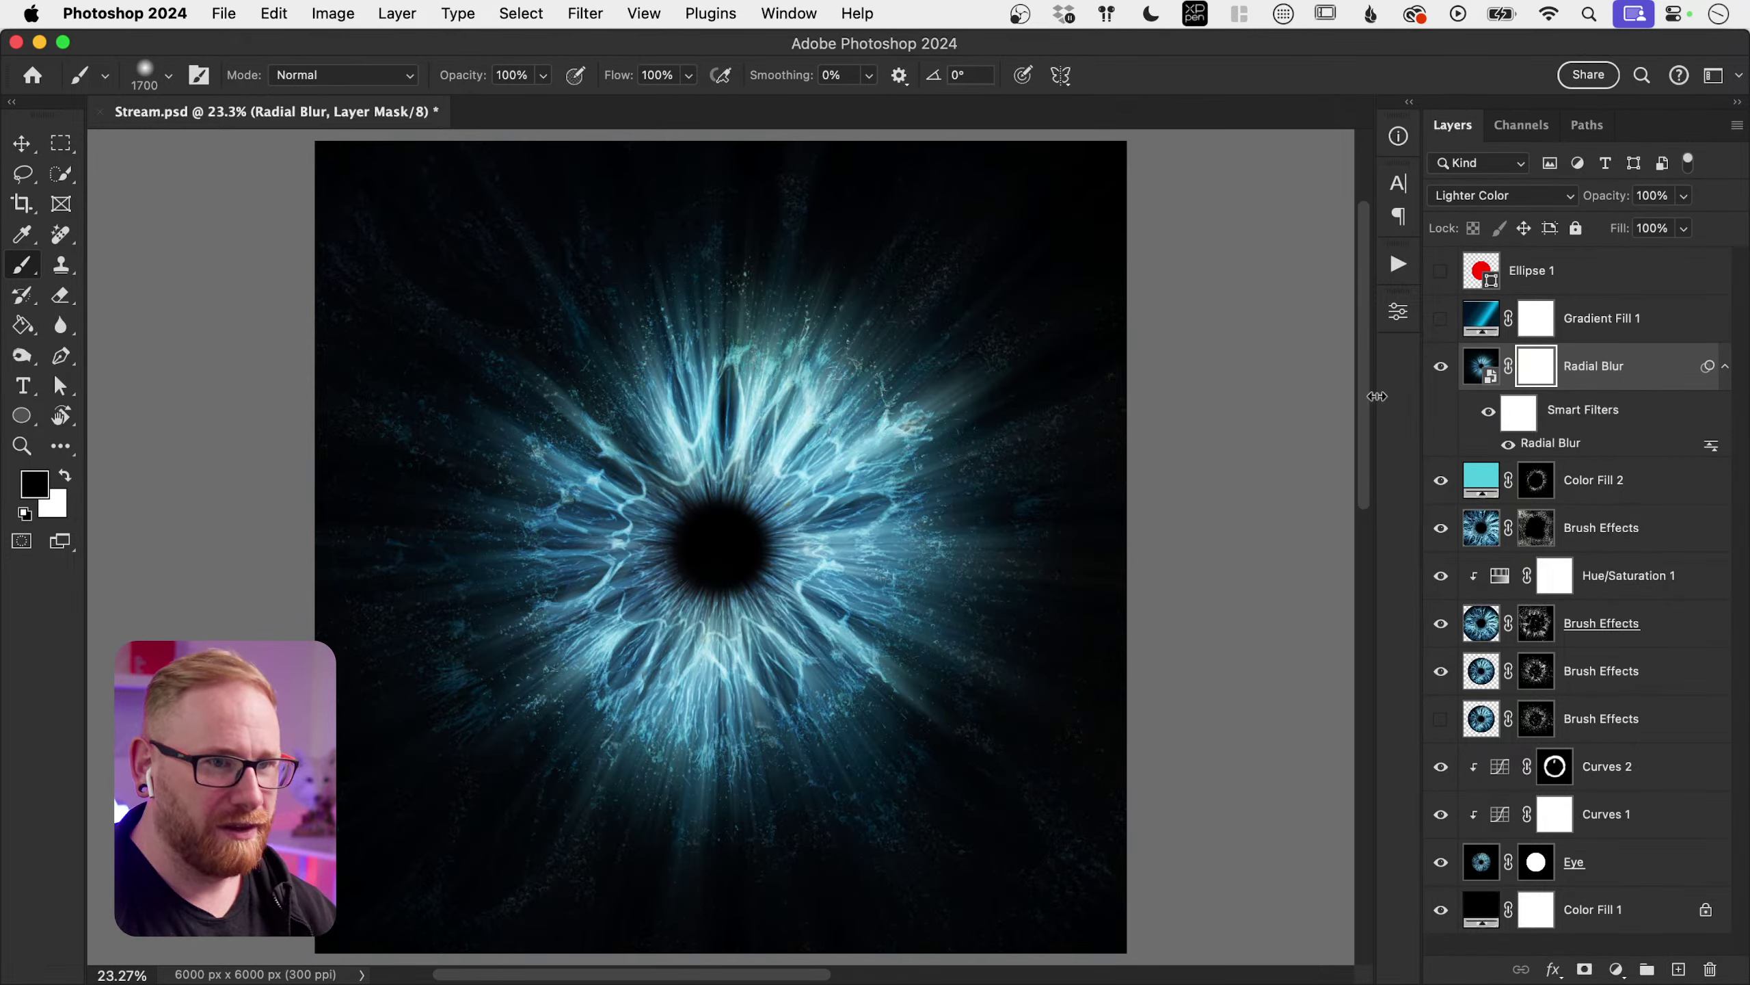
# Step: Reduce the brush to 800 px and paint black on the Radial Blur mask around the iris to restore its sharp detail
pyautogui.press('[')
pyautogui.press('[')
pyautogui.press('[')
pyautogui.press('[')
pyautogui.press('[')
pyautogui.press('[')
pyautogui.press('[')
pyautogui.press('[')
pyautogui.press('[')
pyautogui.moveTo(635, 545)
pyautogui.mouseDown()
pyautogui.moveTo(668, 641)
pyautogui.moveTo(762, 642)
pyautogui.moveTo(738, 629)
pyautogui.moveTo(796, 608)
pyautogui.moveTo(821, 516)
pyautogui.moveTo(751, 470)
pyautogui.moveTo(662, 506)
pyautogui.moveTo(621, 625)
pyautogui.moveTo(723, 623)
pyautogui.moveTo(739, 636)
pyautogui.moveTo(723, 650)
pyautogui.moveTo(824, 625)
pyautogui.moveTo(827, 505)
pyautogui.moveTo(756, 437)
pyautogui.moveTo(727, 492)
pyautogui.moveTo(882, 423)
pyautogui.mouseUp()
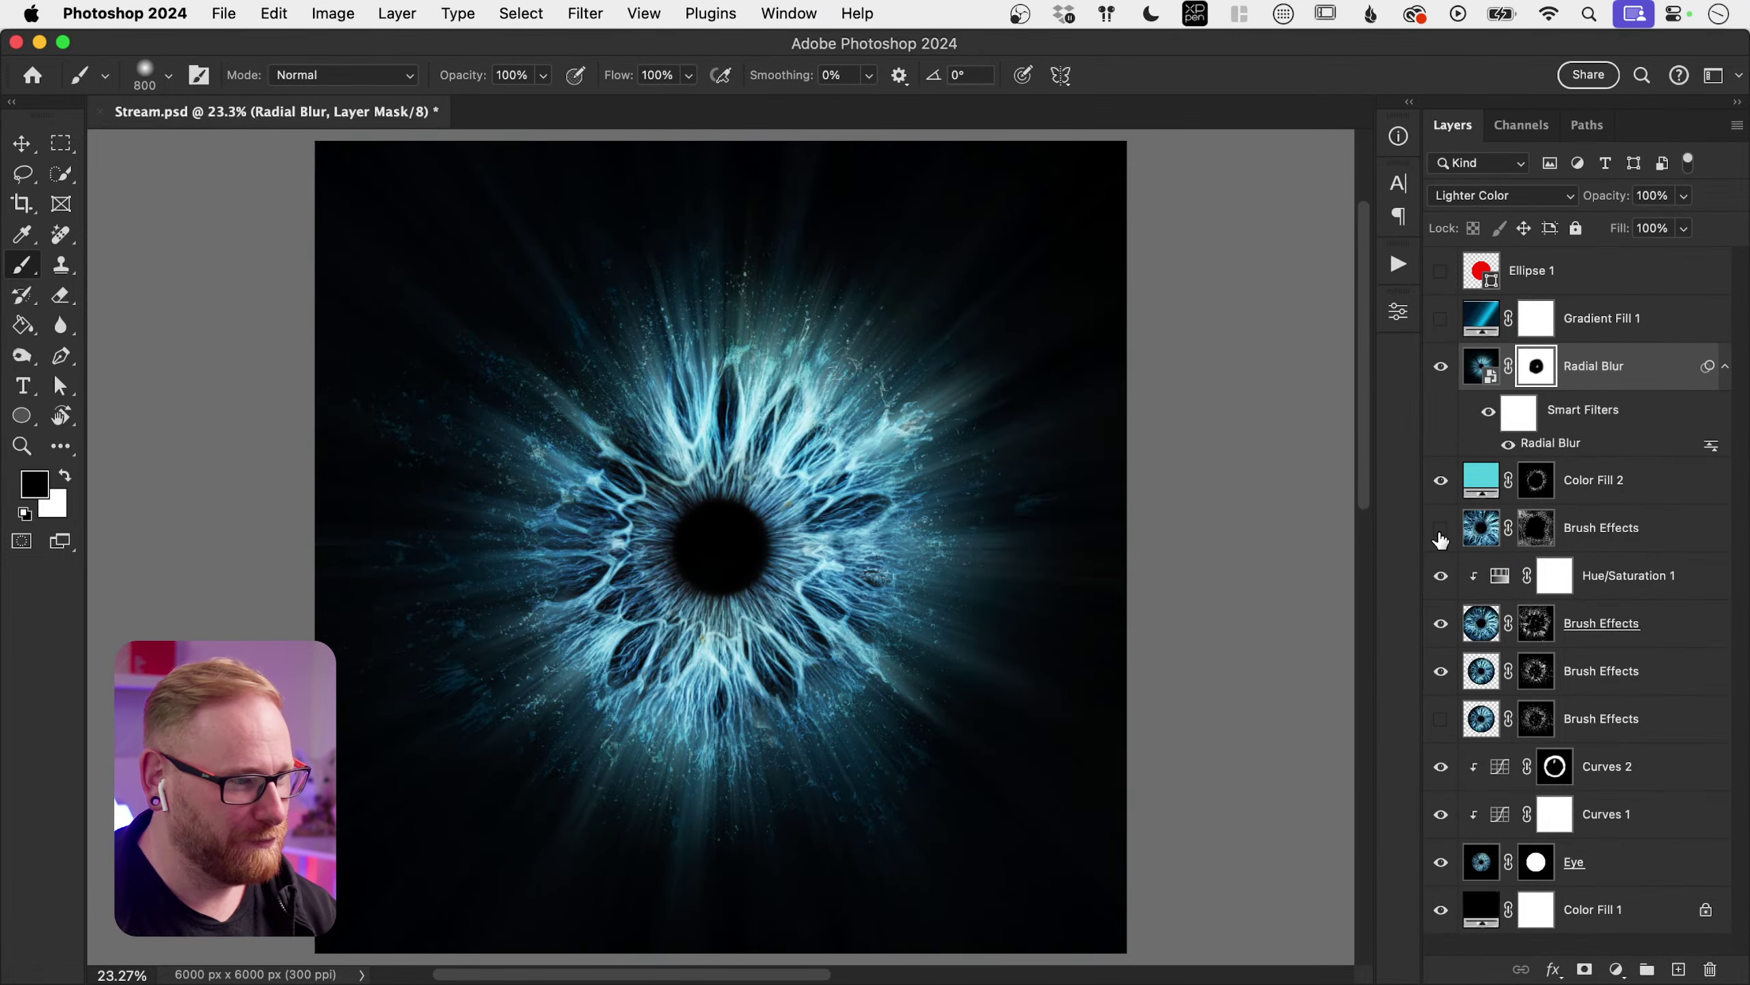
# Step: Check the effect of Color Fill 2 on the iris and turn Gradient Fill 1 back on
pyautogui.click(1441, 487)
pyautogui.click(1440, 487)
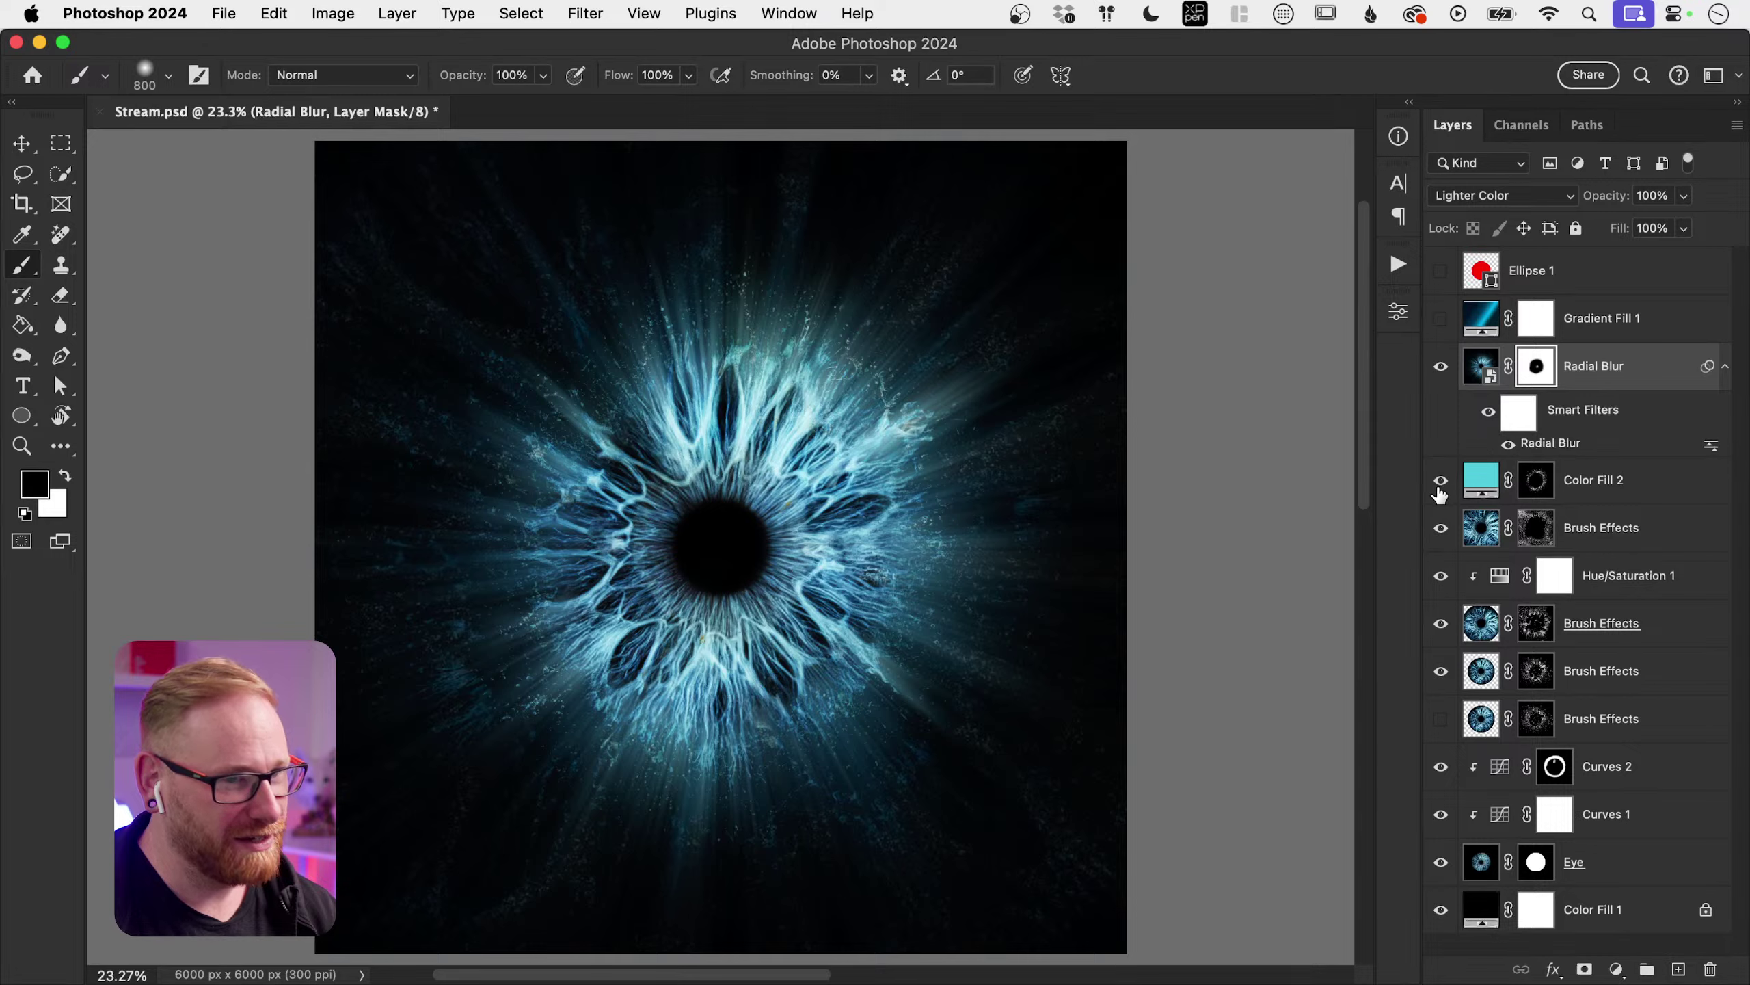
pyautogui.click(1441, 321)
pyautogui.click(1440, 324)
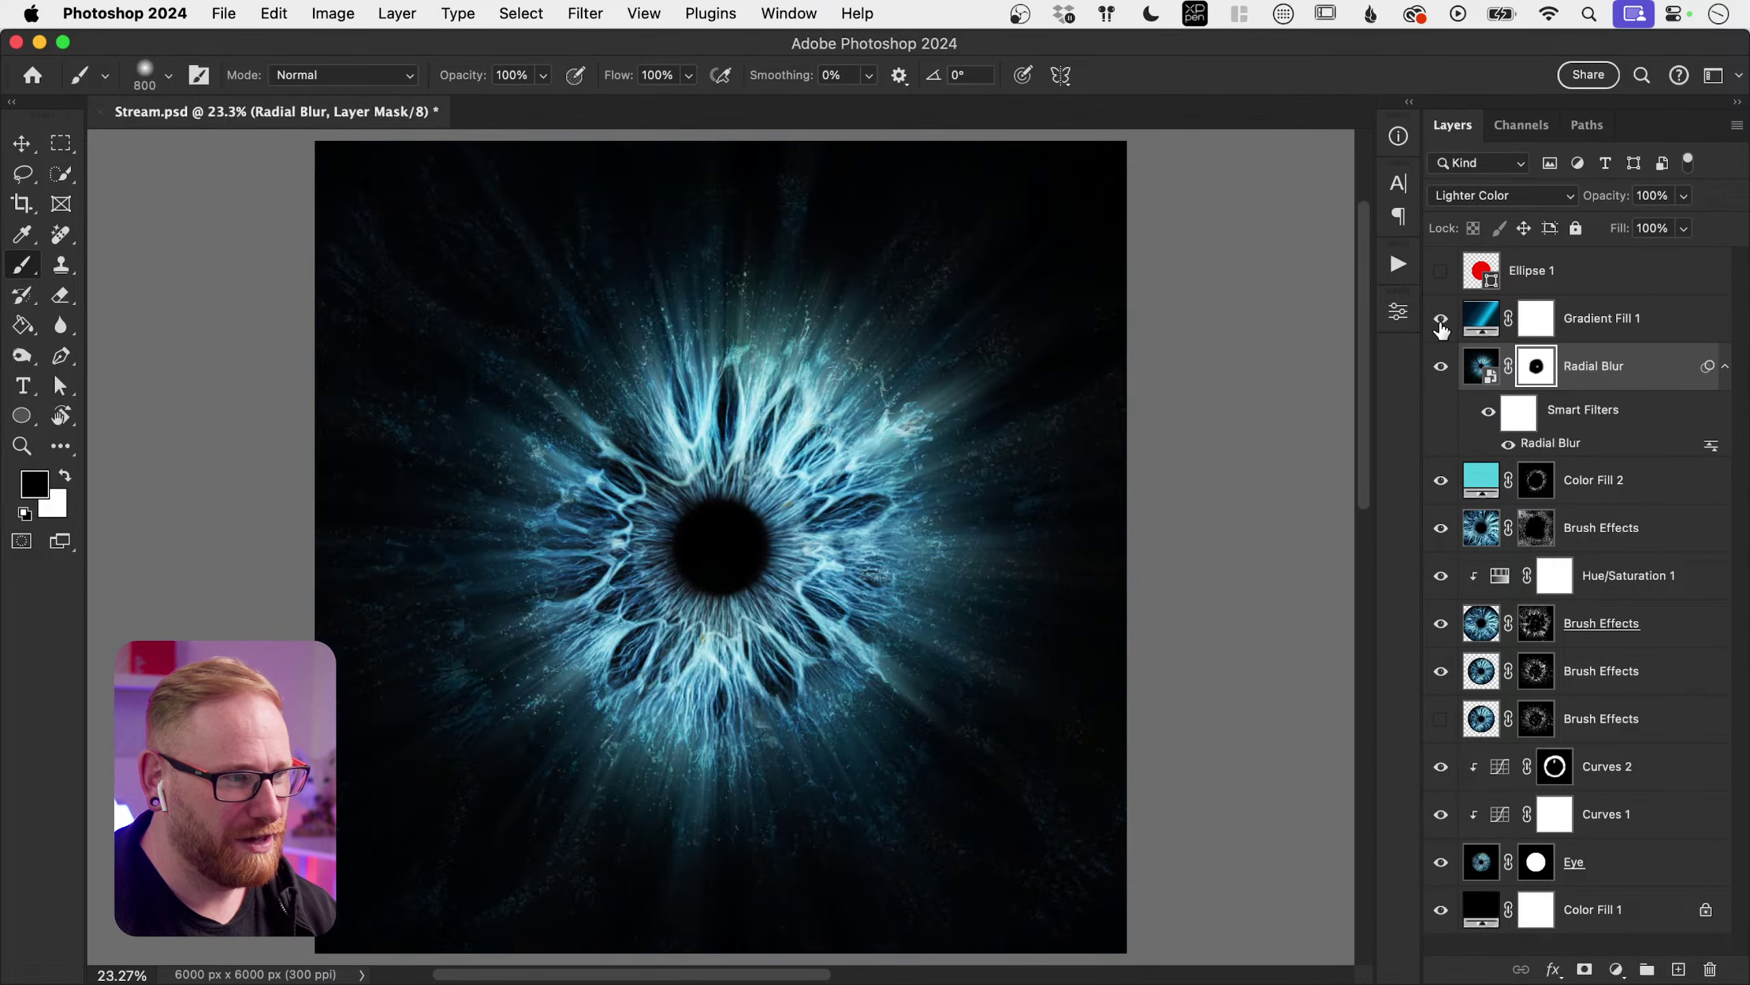
pyautogui.click(1441, 322)
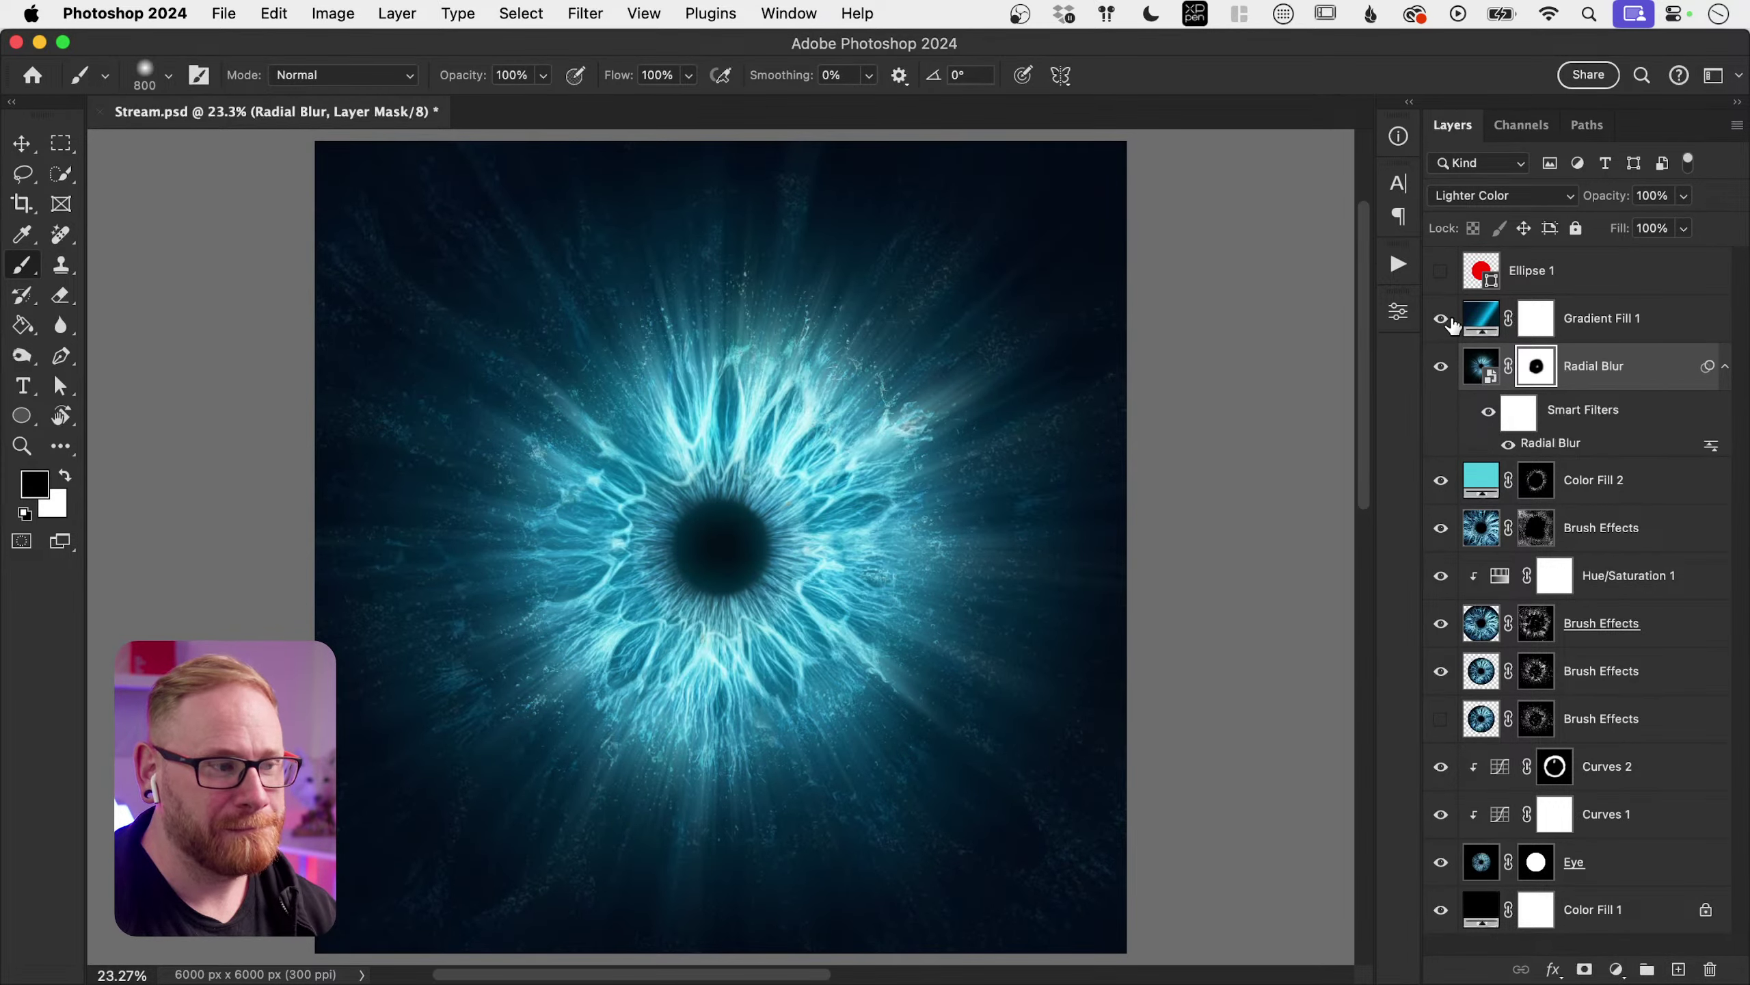
# Step: Switch to the Move tool and save Stream.psd
pyautogui.press('v')
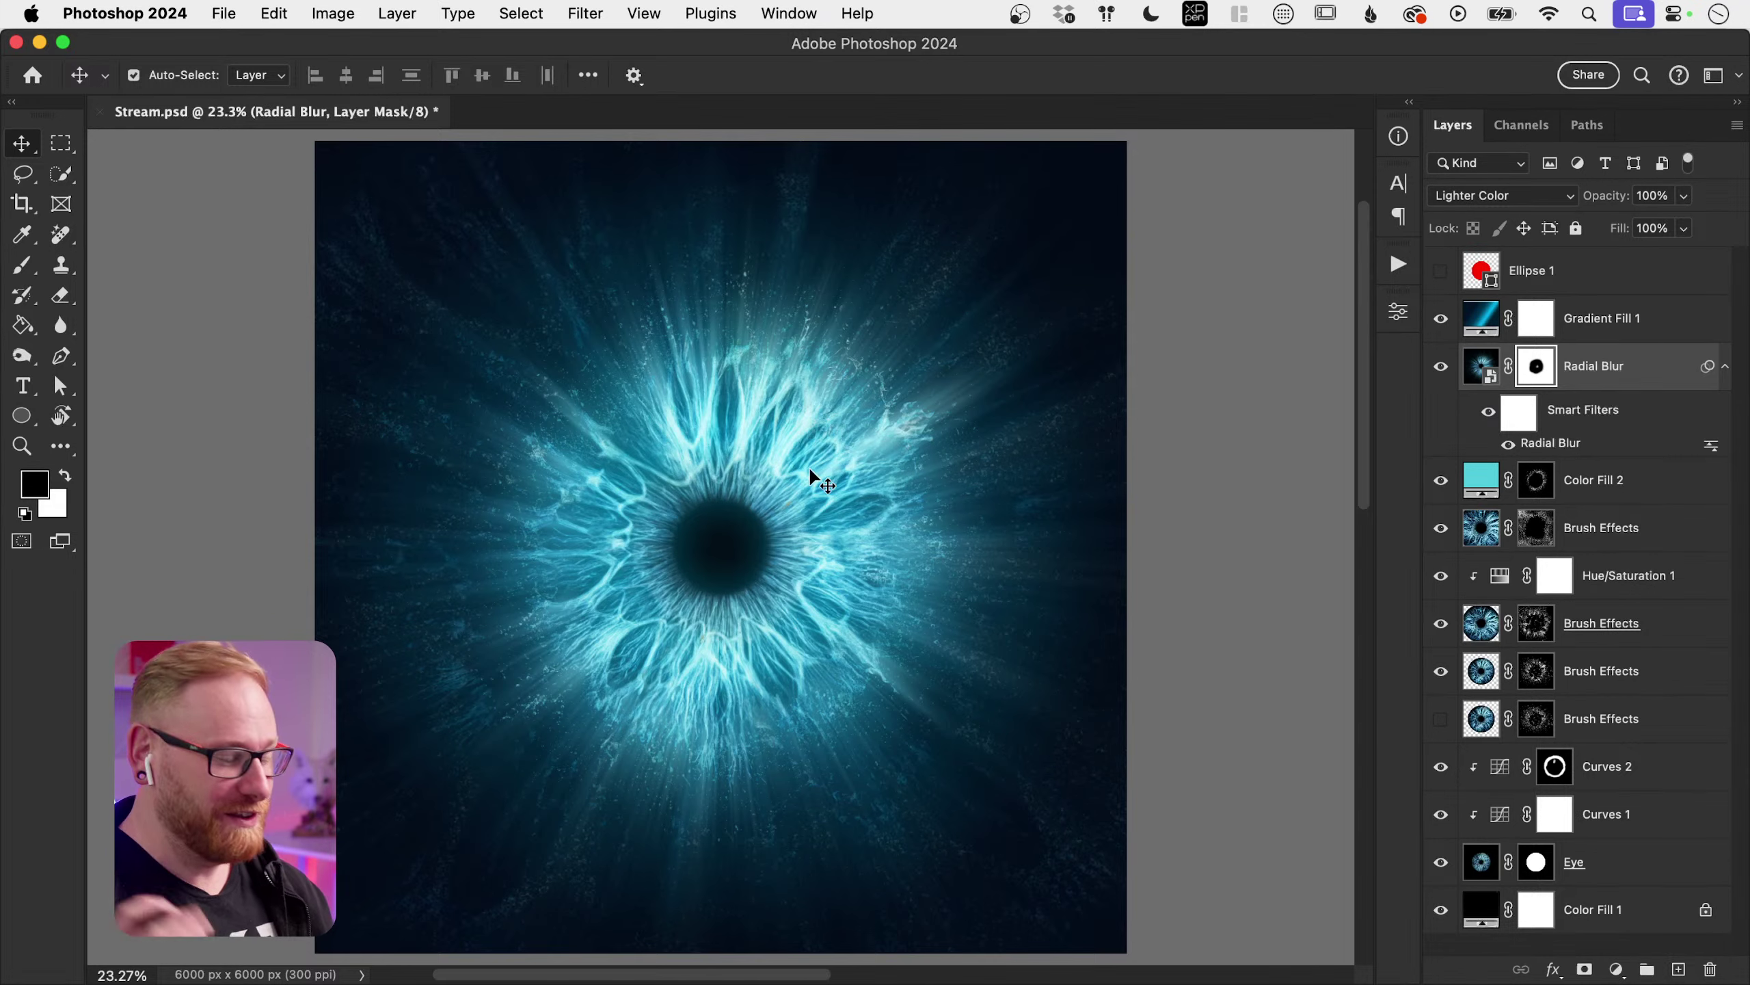
pyautogui.press('super+s')
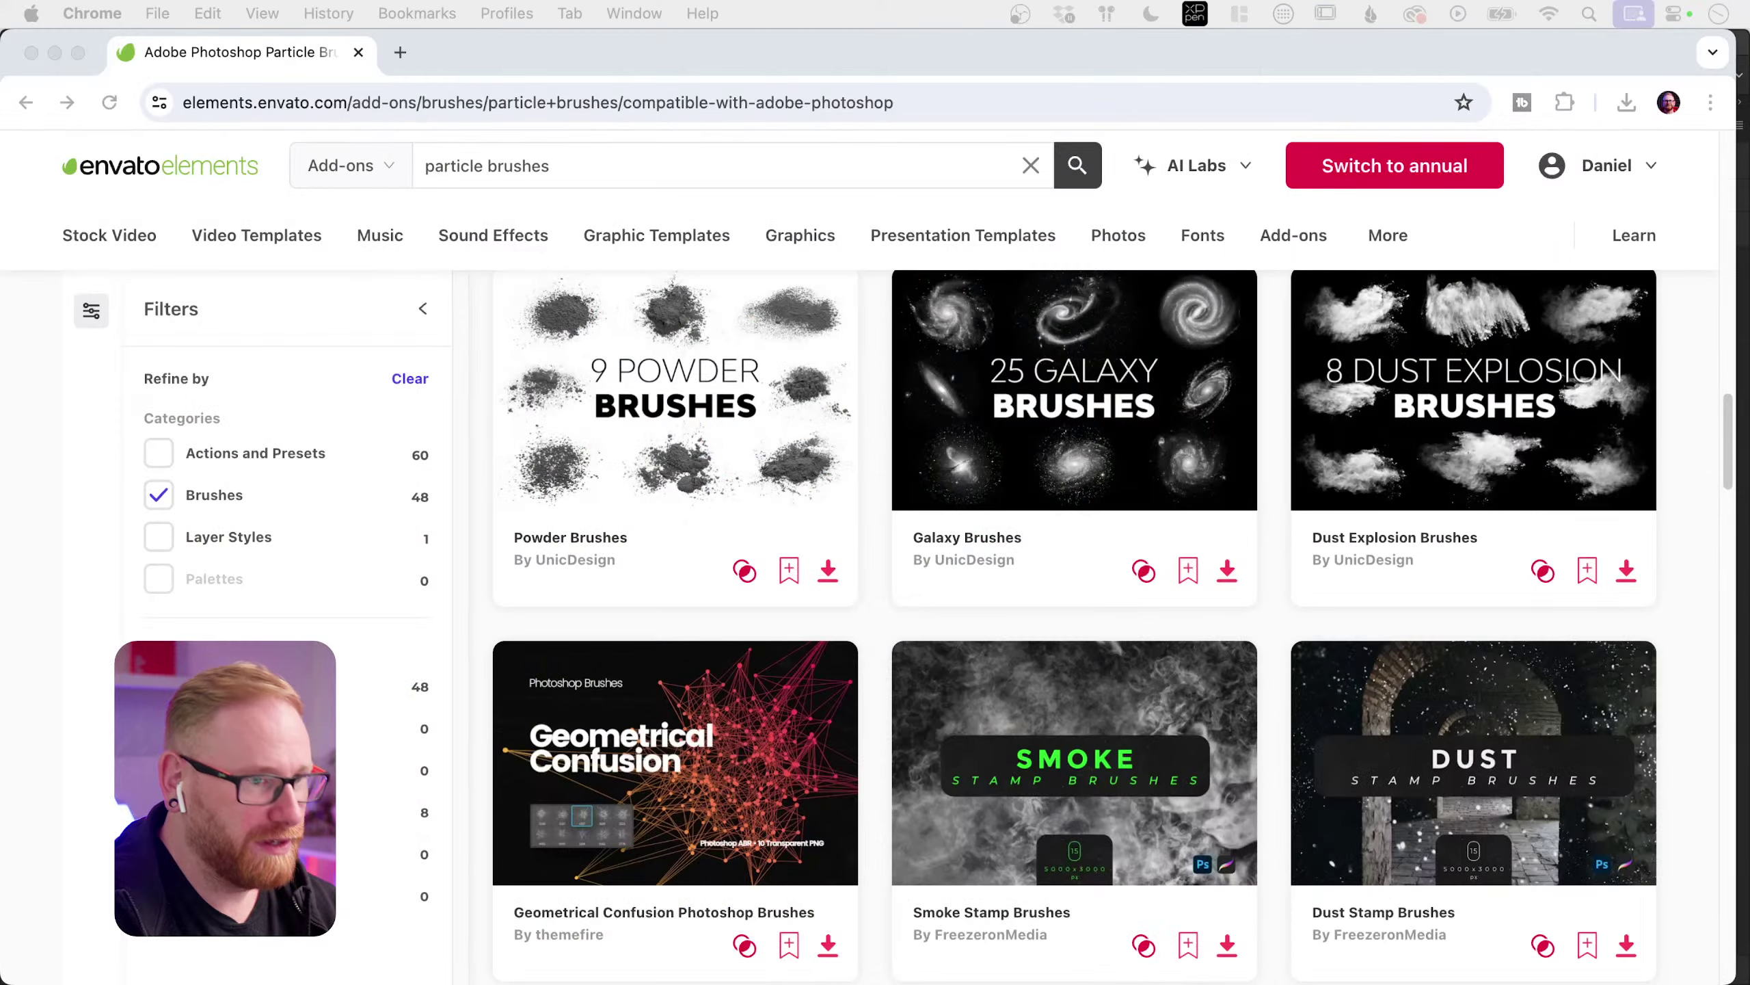
# Step: Minimize the Chrome window showing the particle brushes and return to Photoshop
pyautogui.click(54, 53)
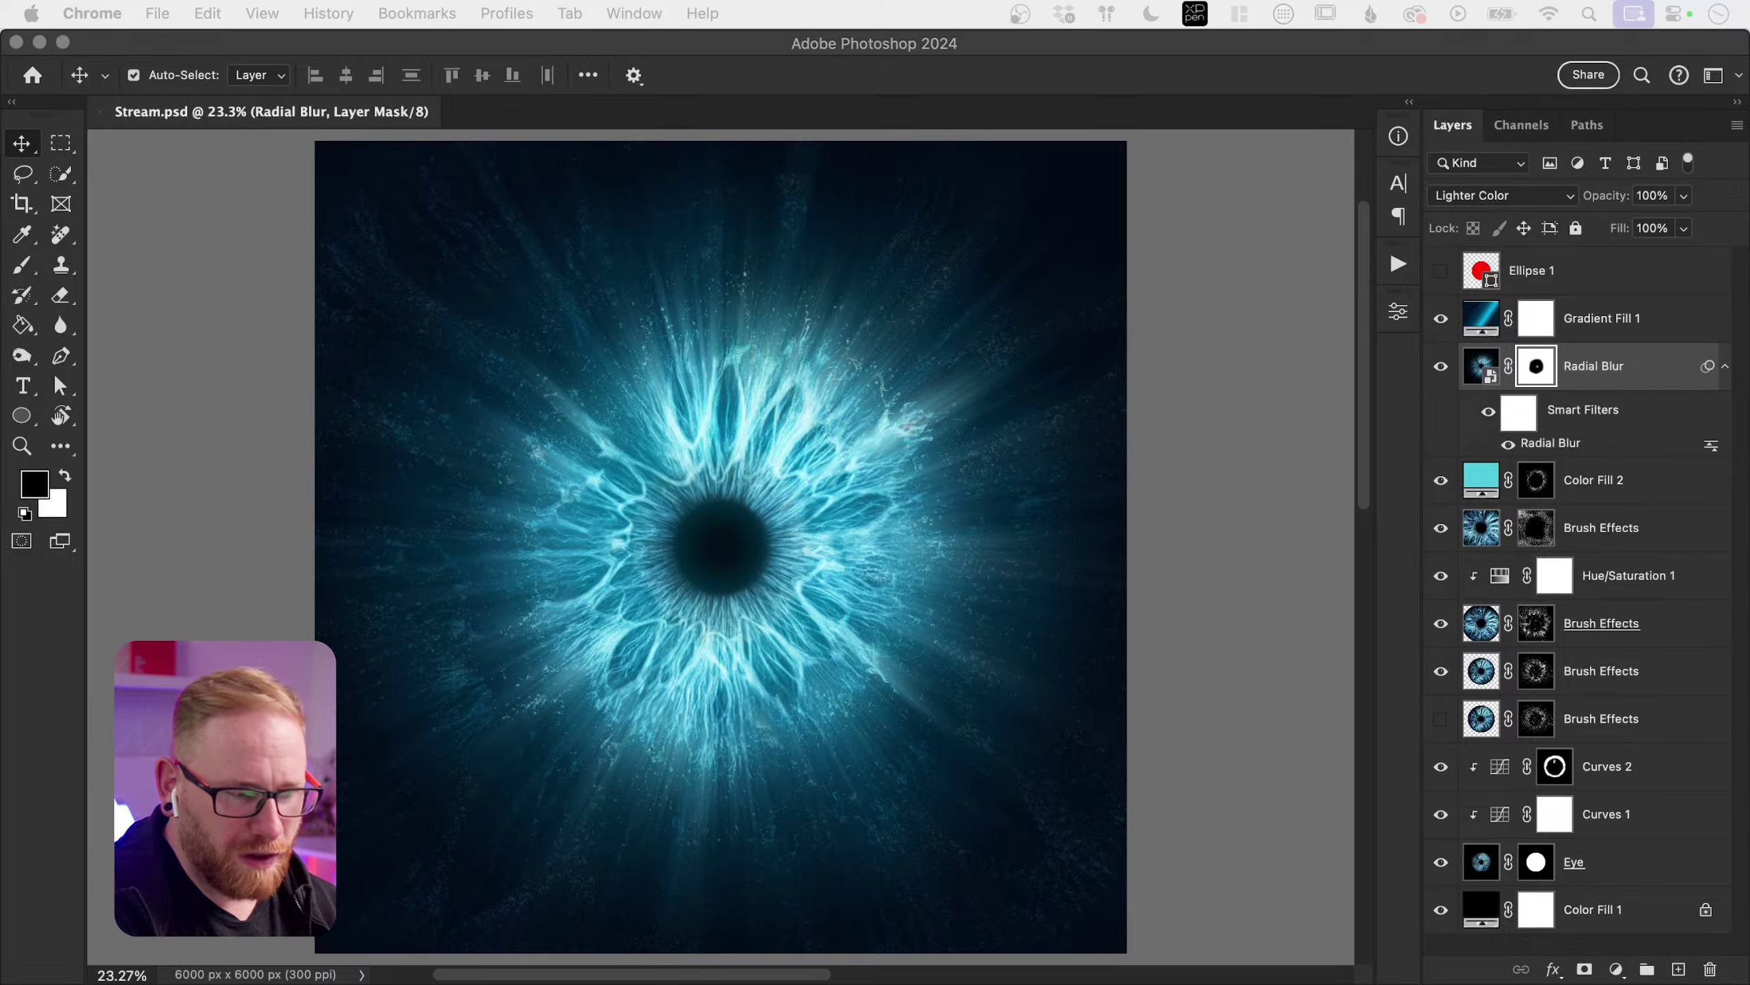
pyautogui.press('super+Tab')
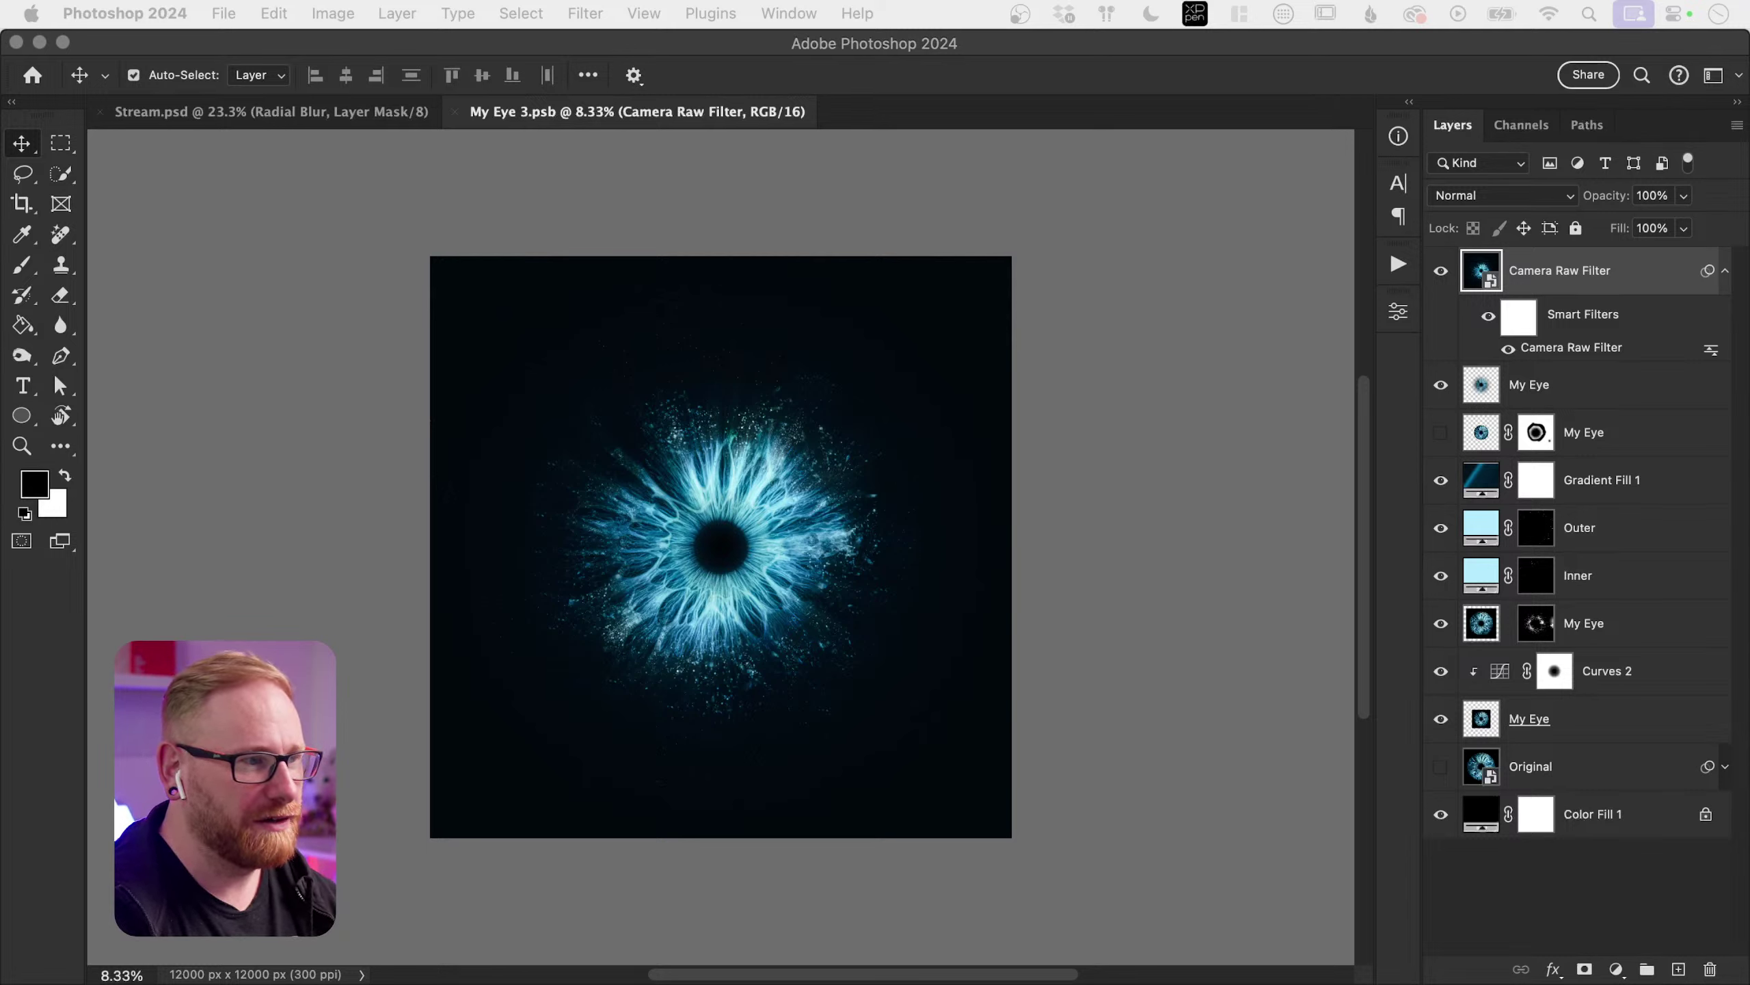
# Step: Examine the iris artwork in My Eye 3.psb up close, and close that document to return to Stream.psd
pyautogui.click(1211, 456)
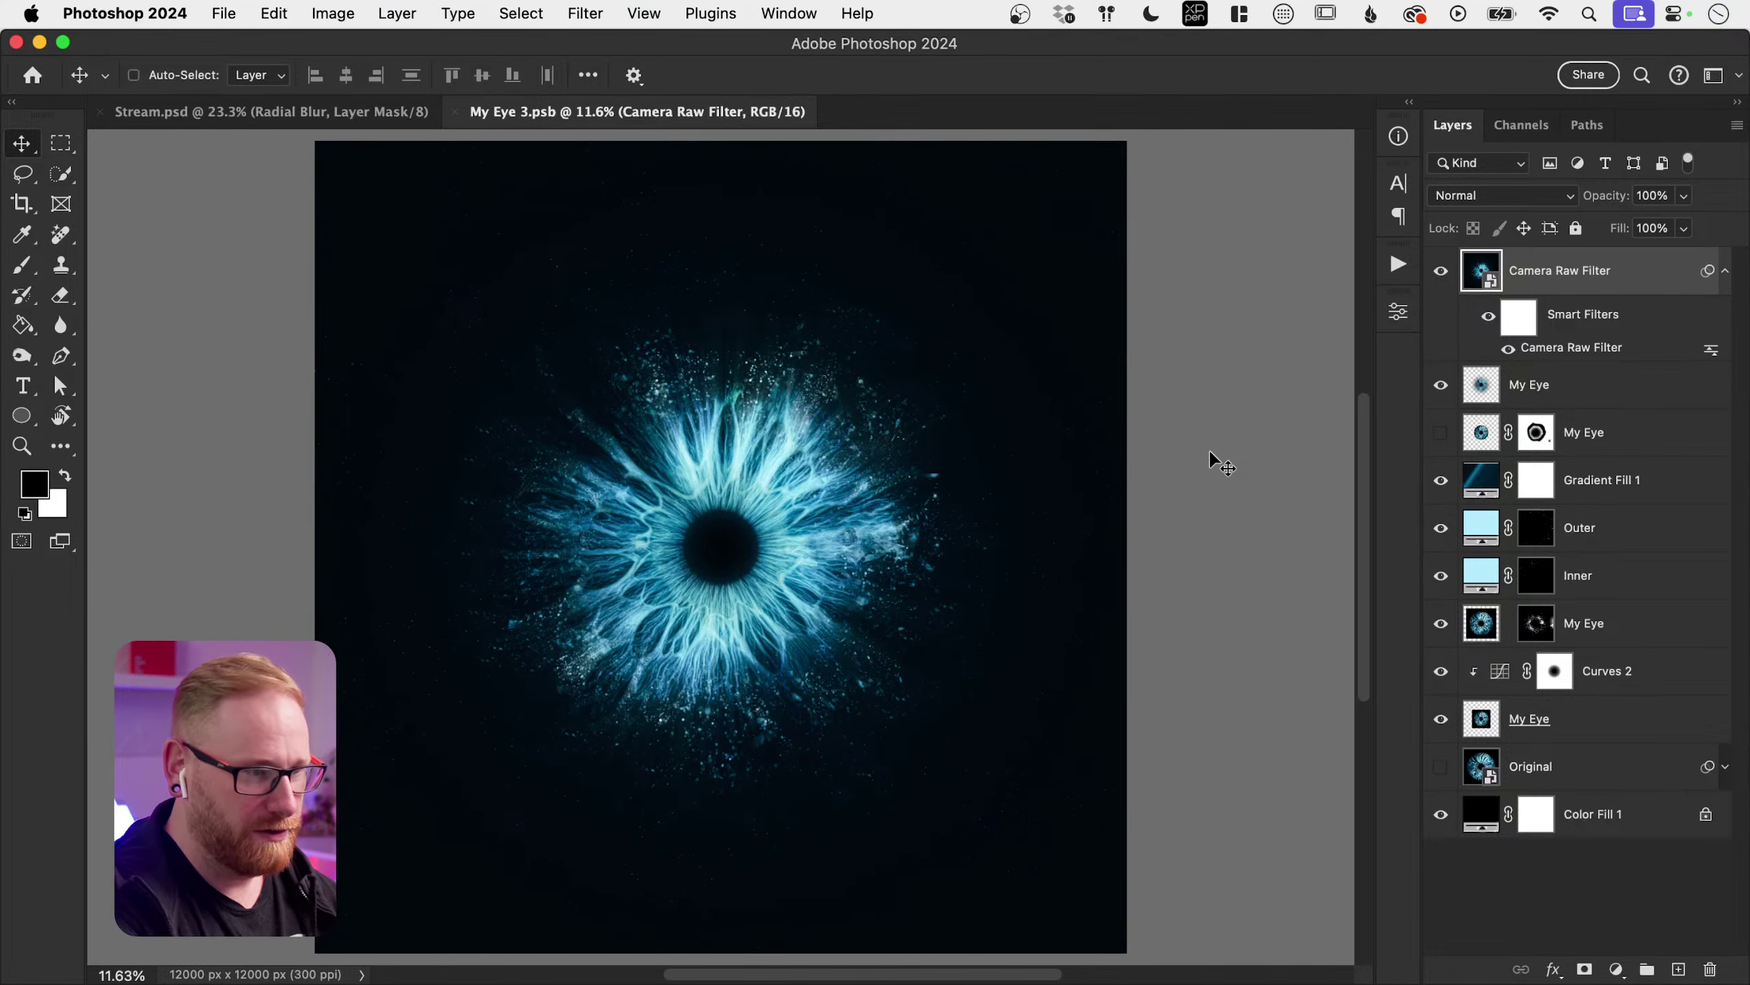
pyautogui.scroll(2, 1210, 457)
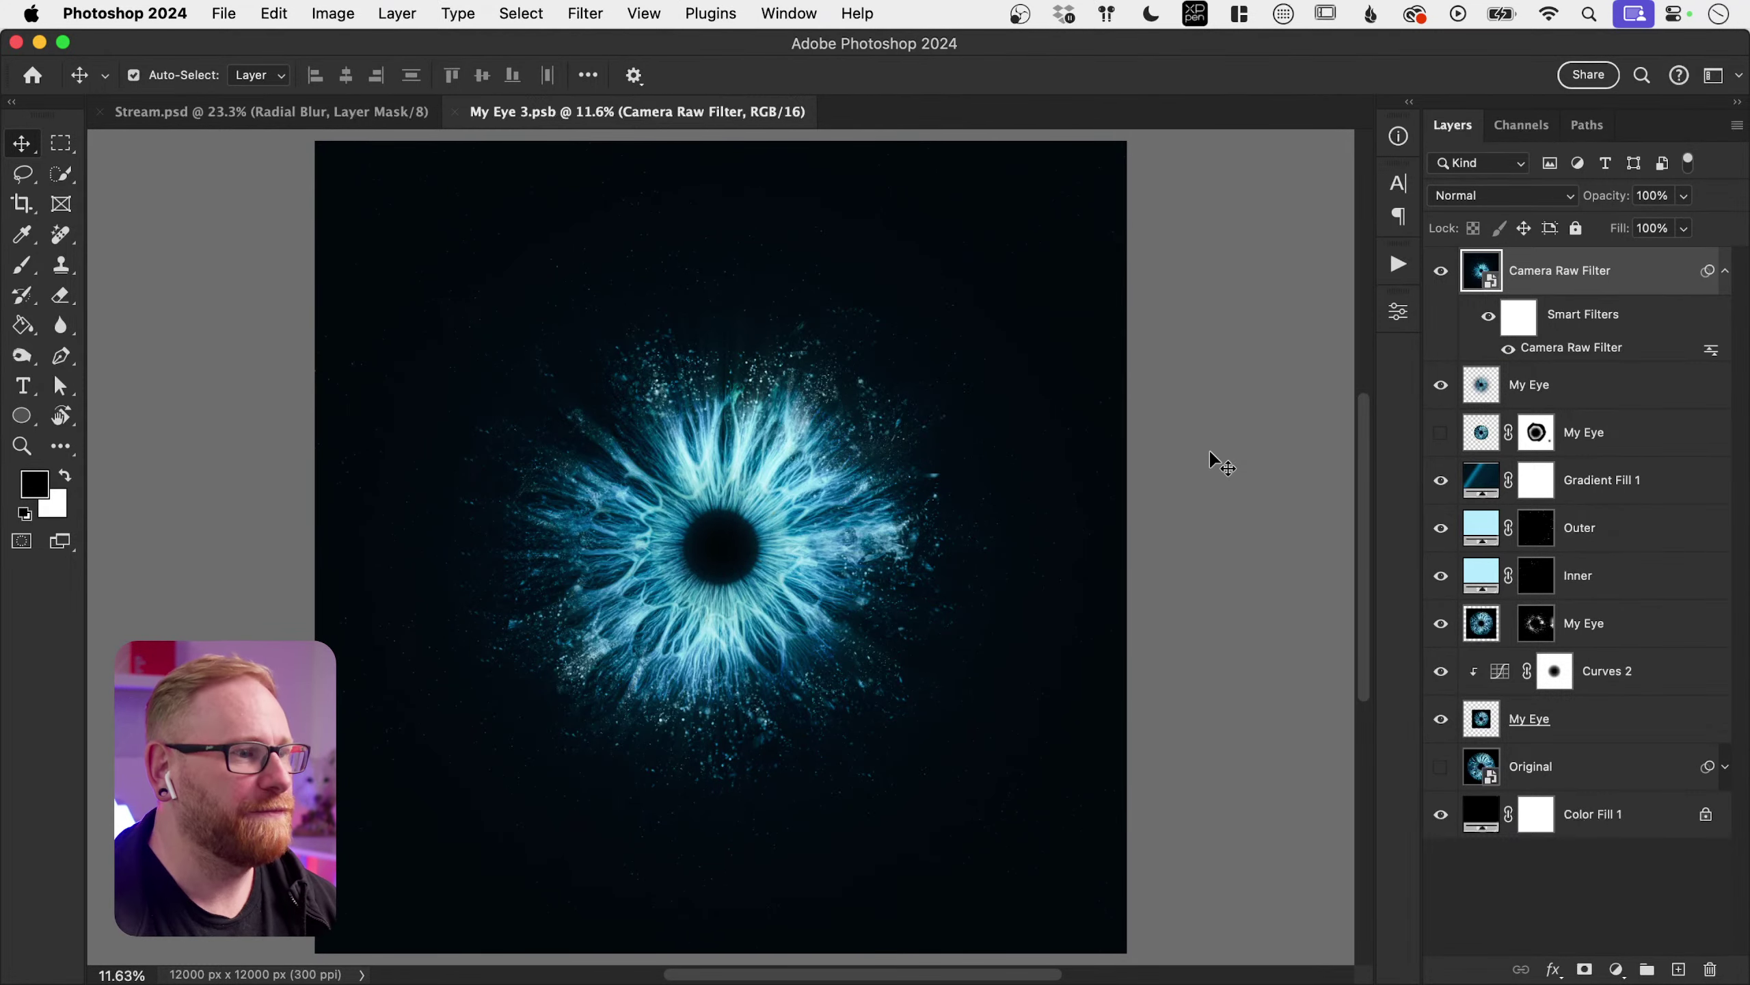
pyautogui.press('z')
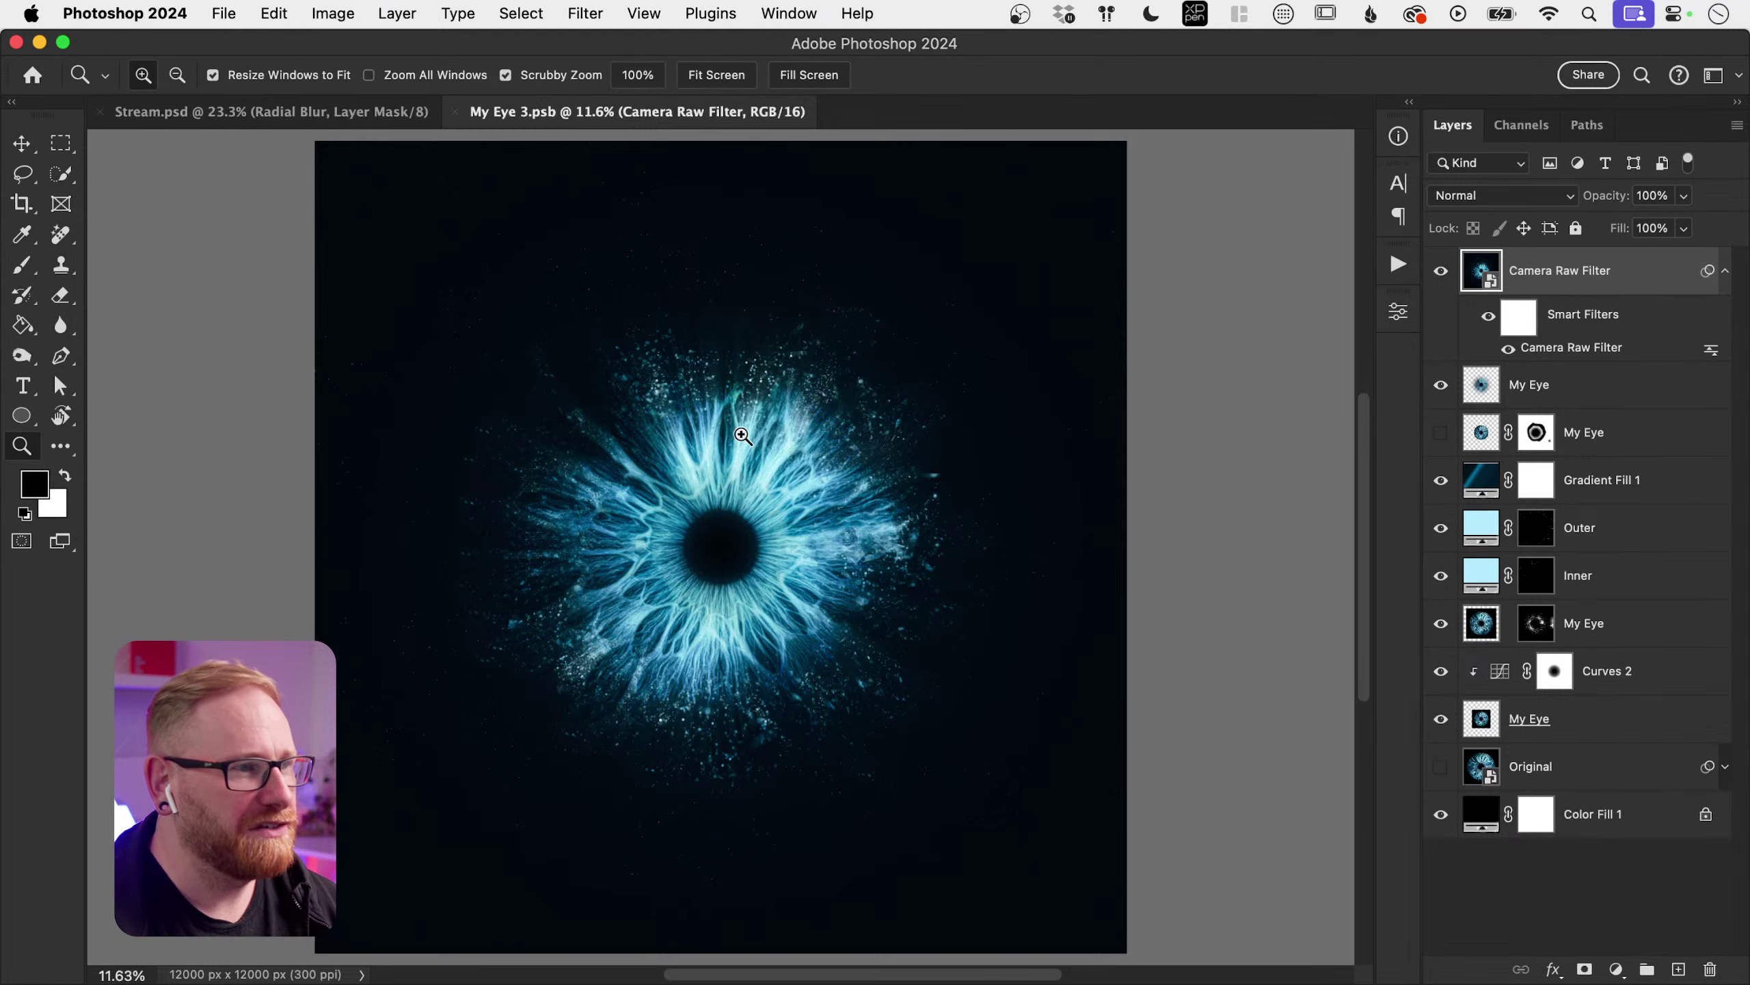
pyautogui.scroll(2, 741, 435)
pyautogui.press('v')
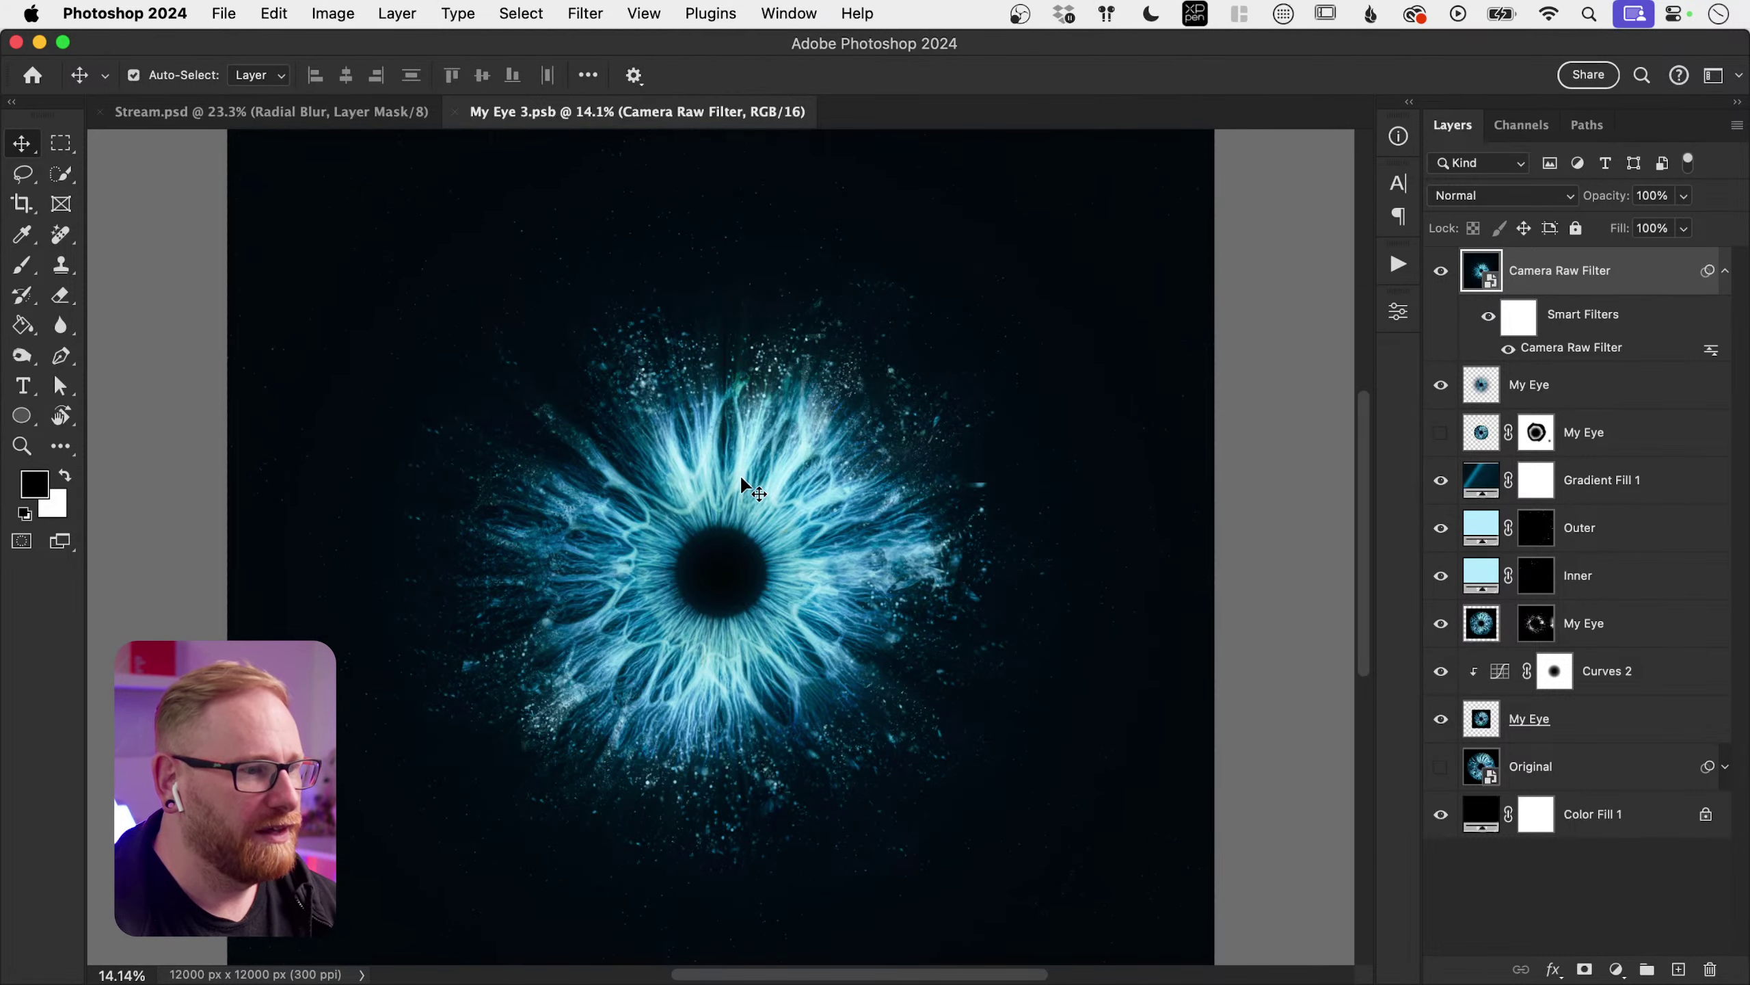
pyautogui.press('super')
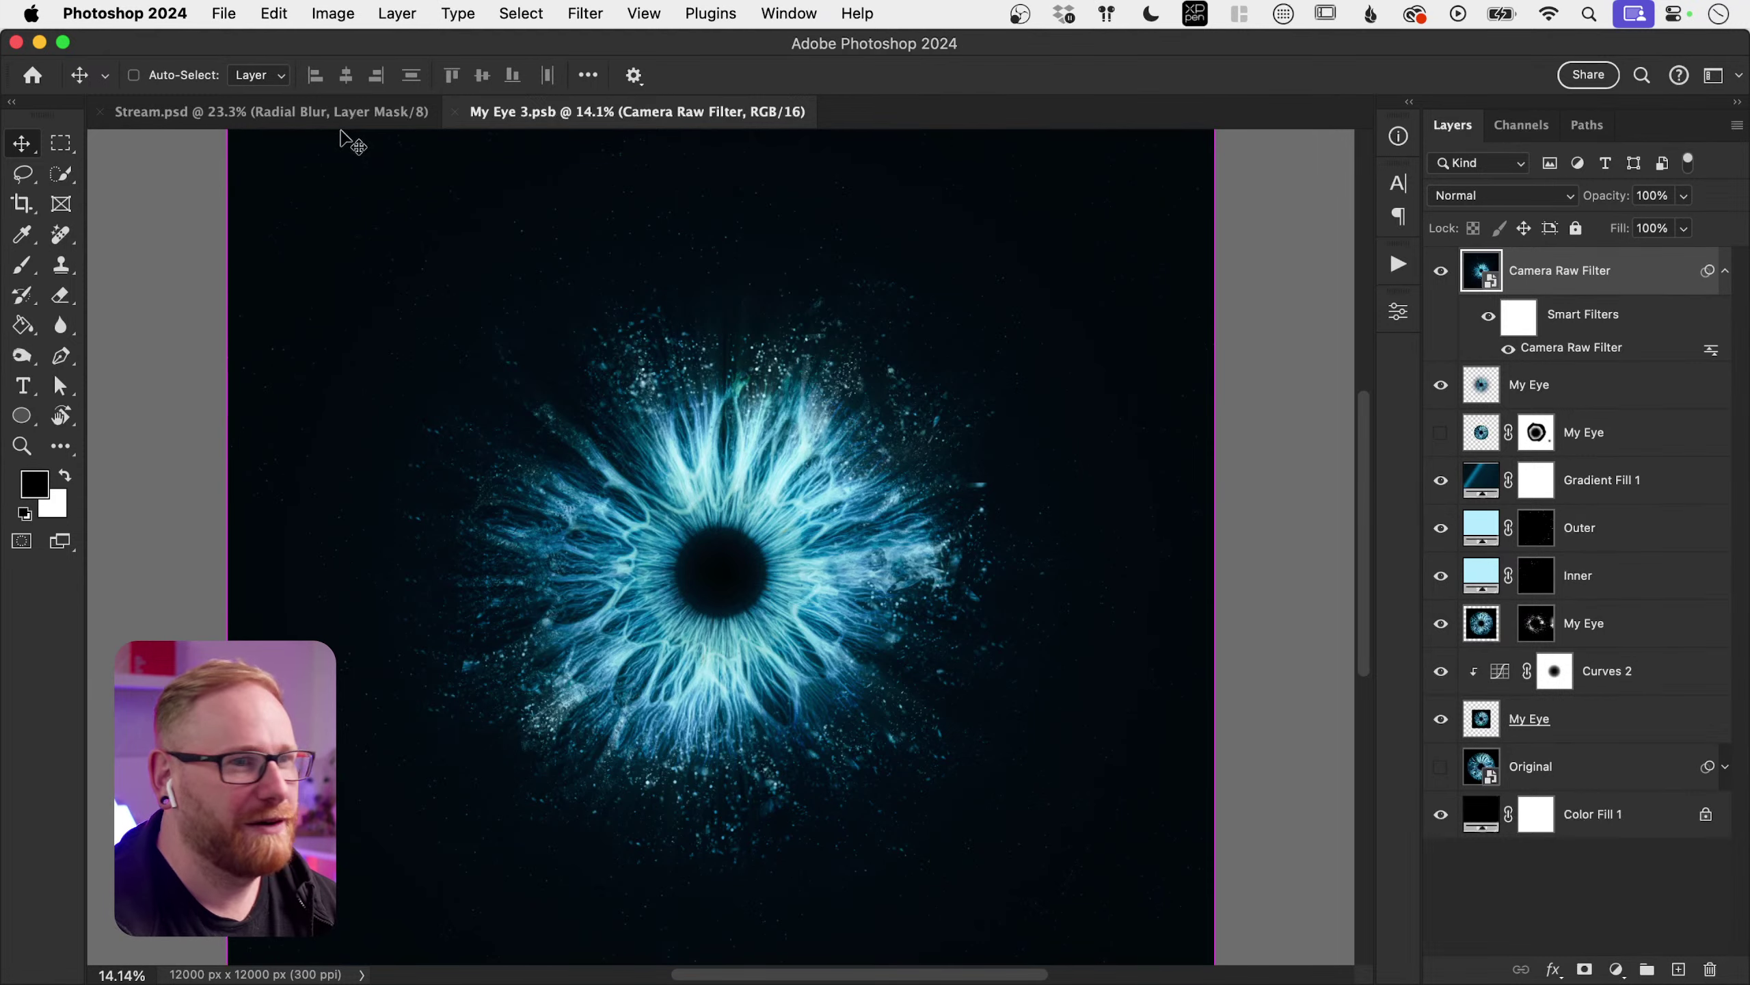
pyautogui.press('super+w')
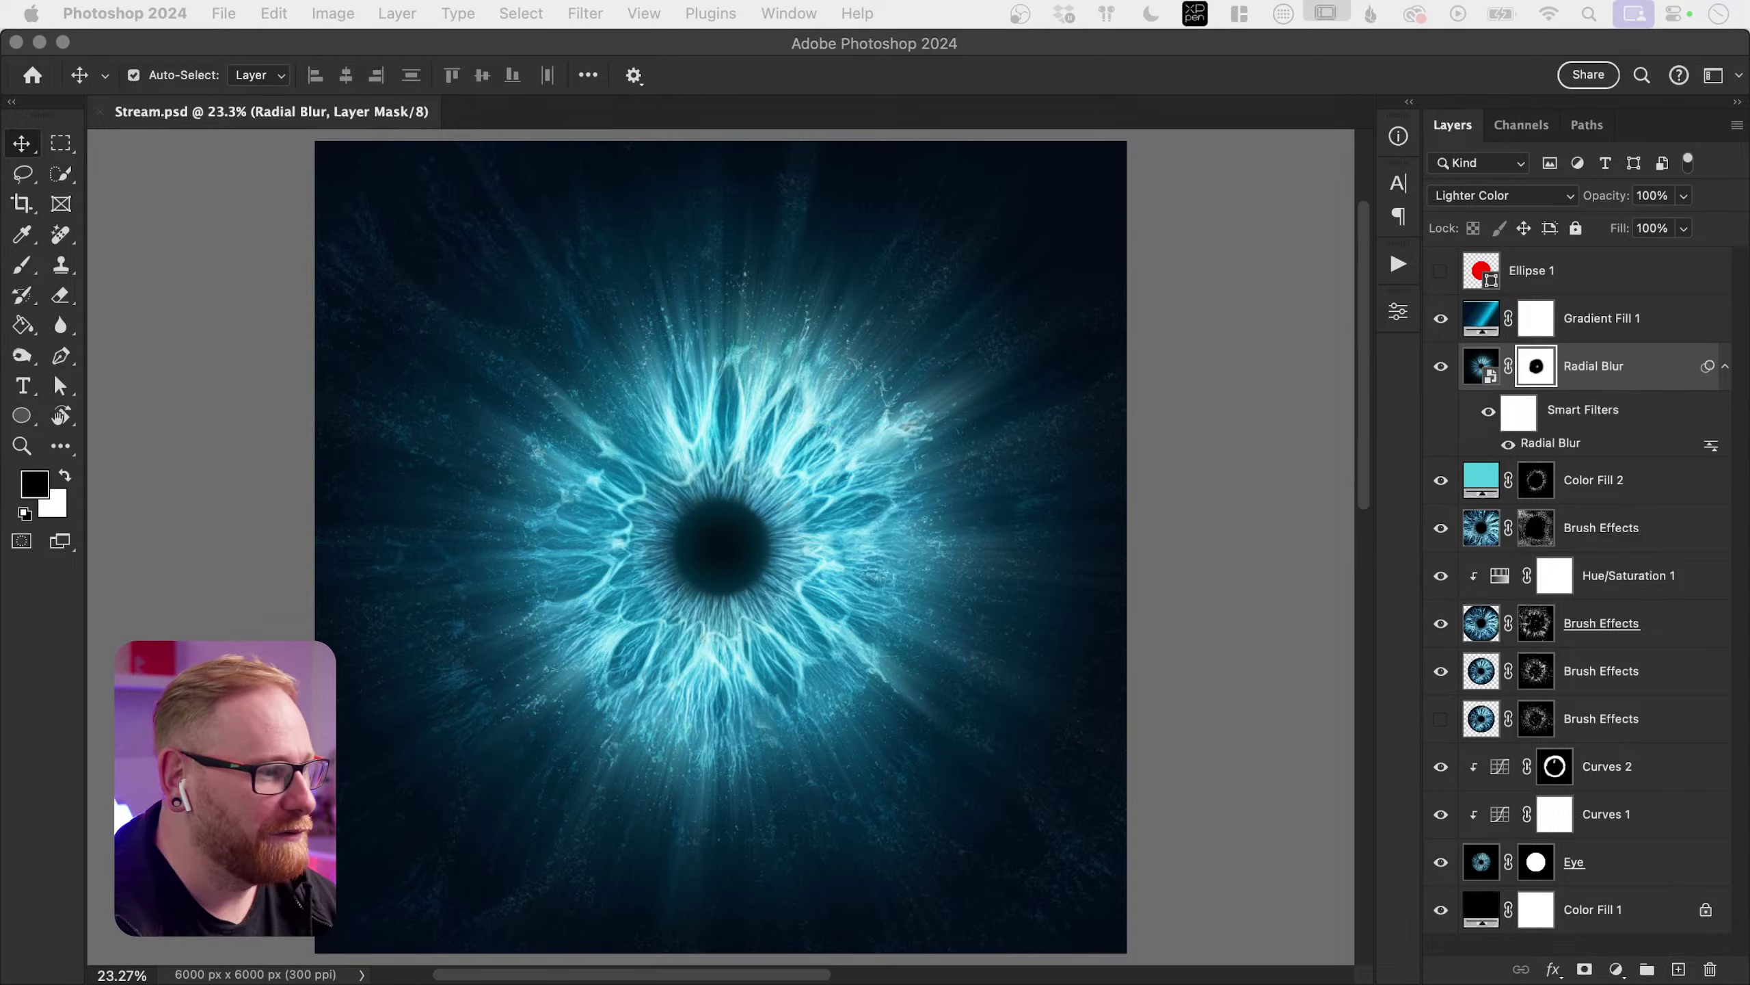
# Step: Copy the whole canvas merged and paste it as a new layer directly above Gradient Fill 1
pyautogui.click(1610, 335)
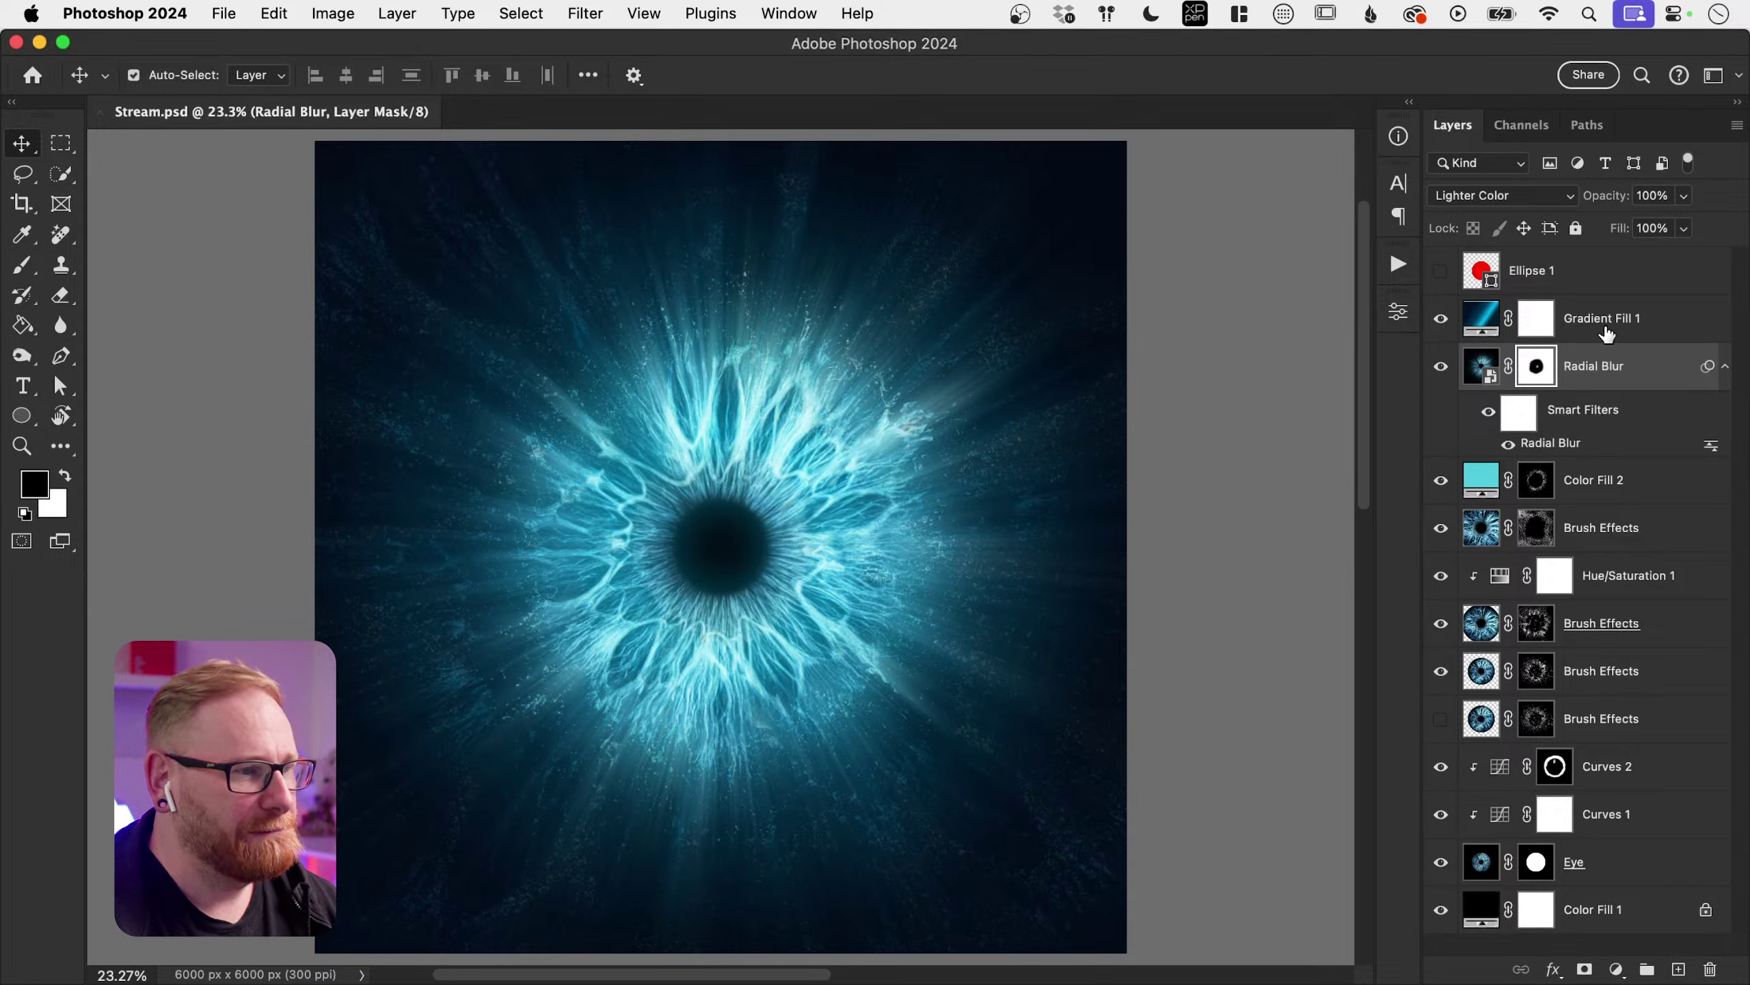
pyautogui.click(1611, 332)
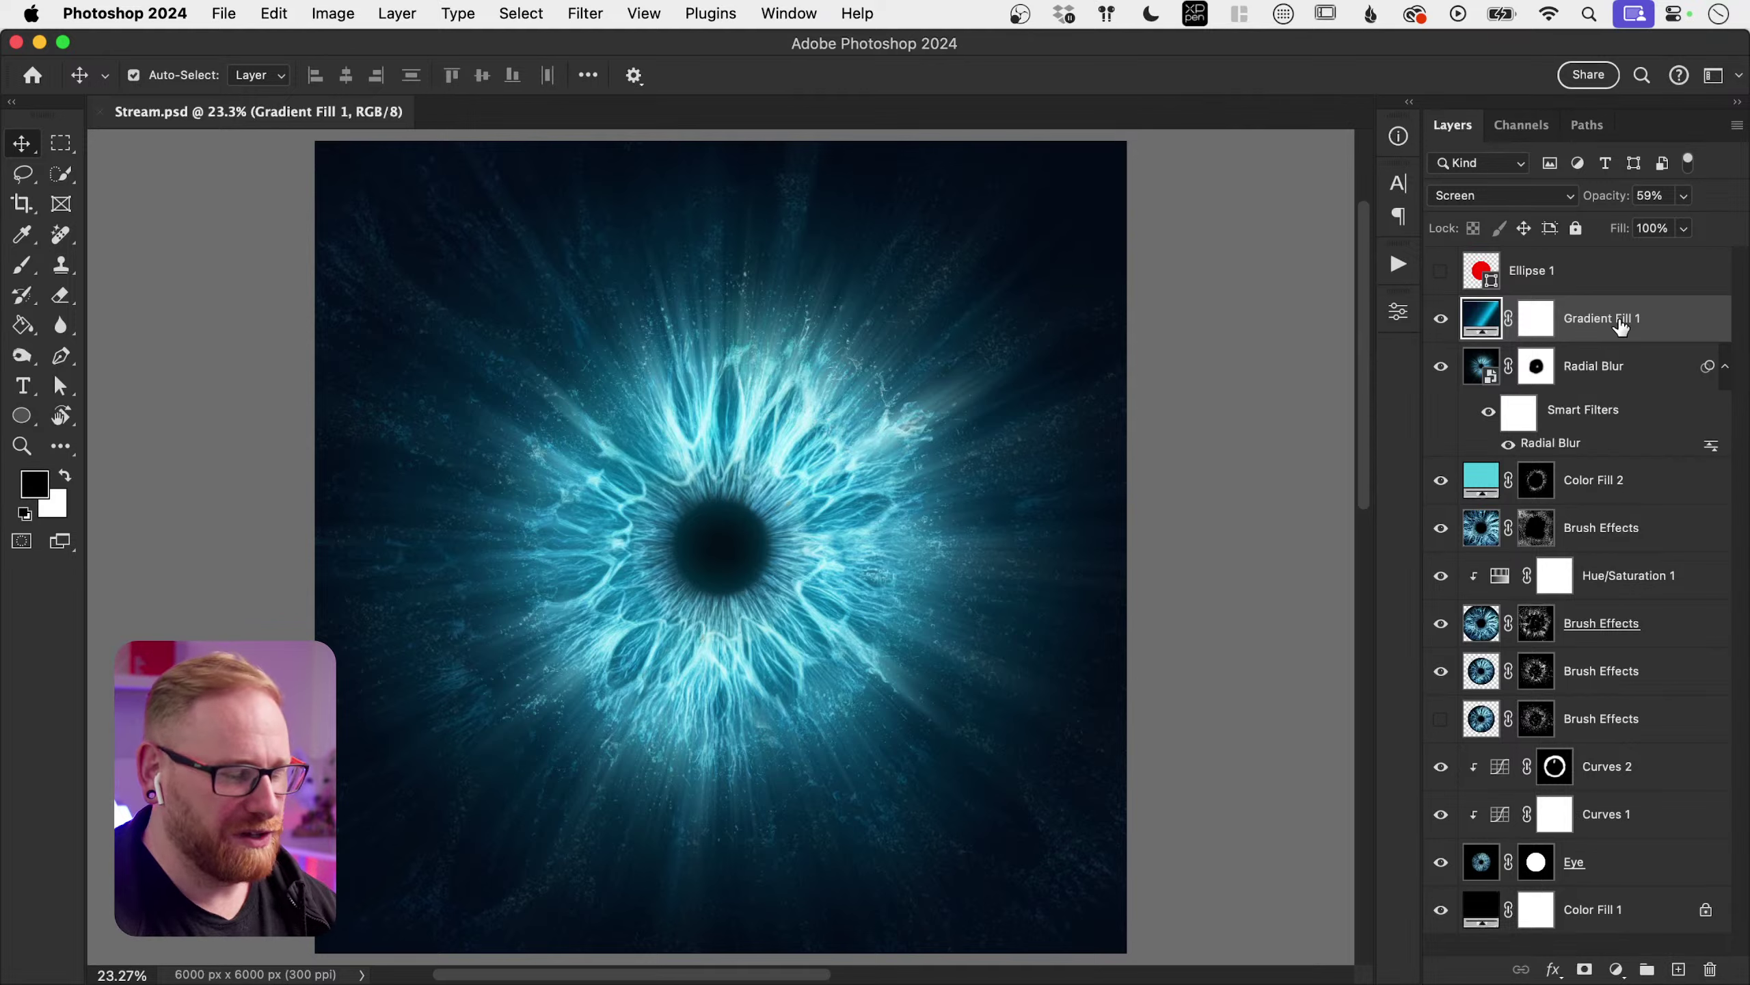
pyautogui.press('super')
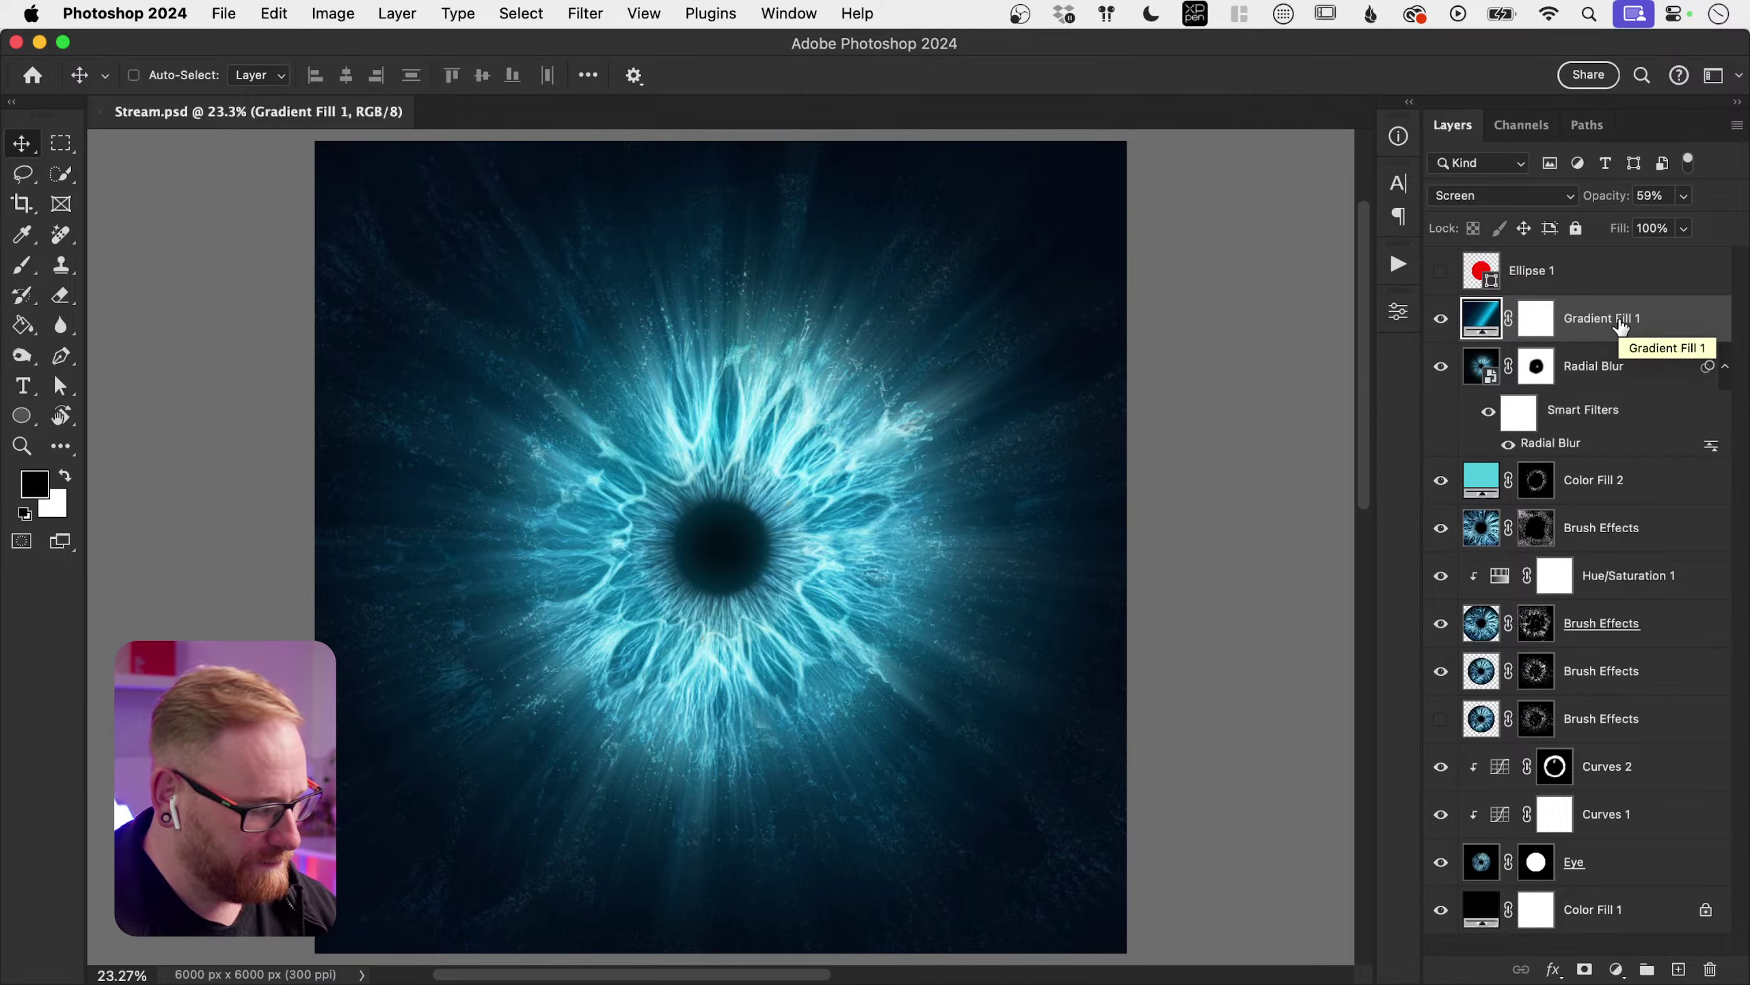
pyautogui.press('super+a')
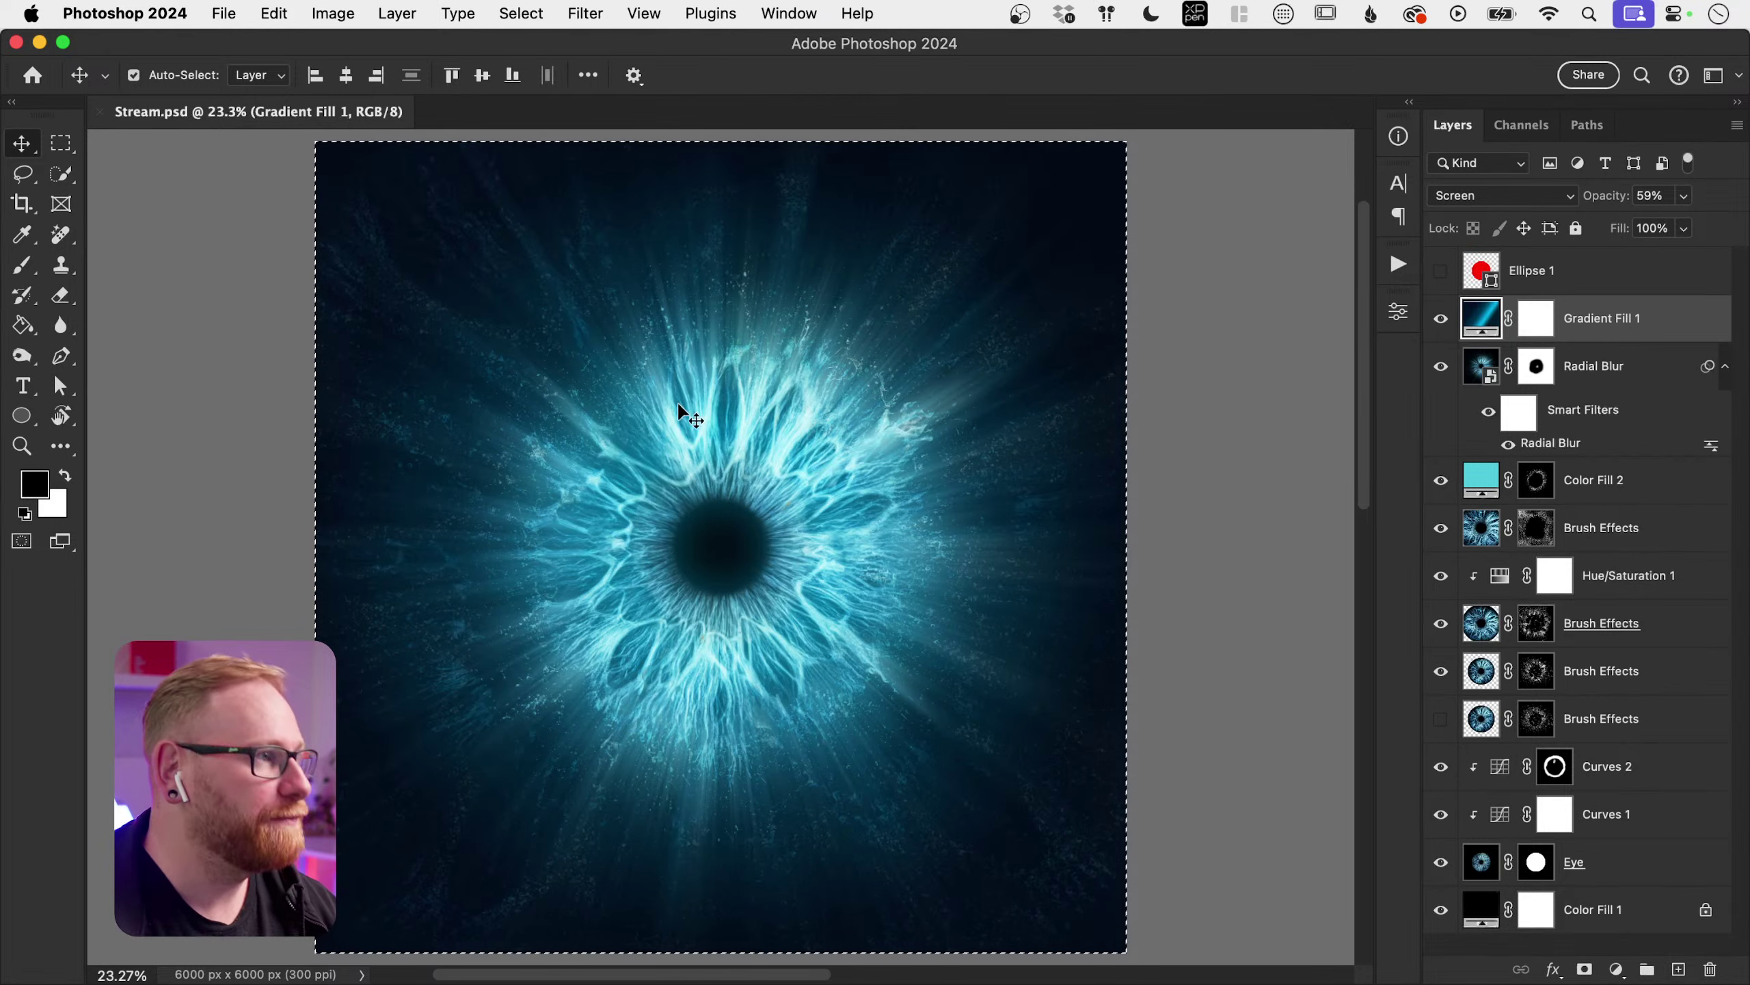
pyautogui.click(274, 13)
pyautogui.click(303, 200)
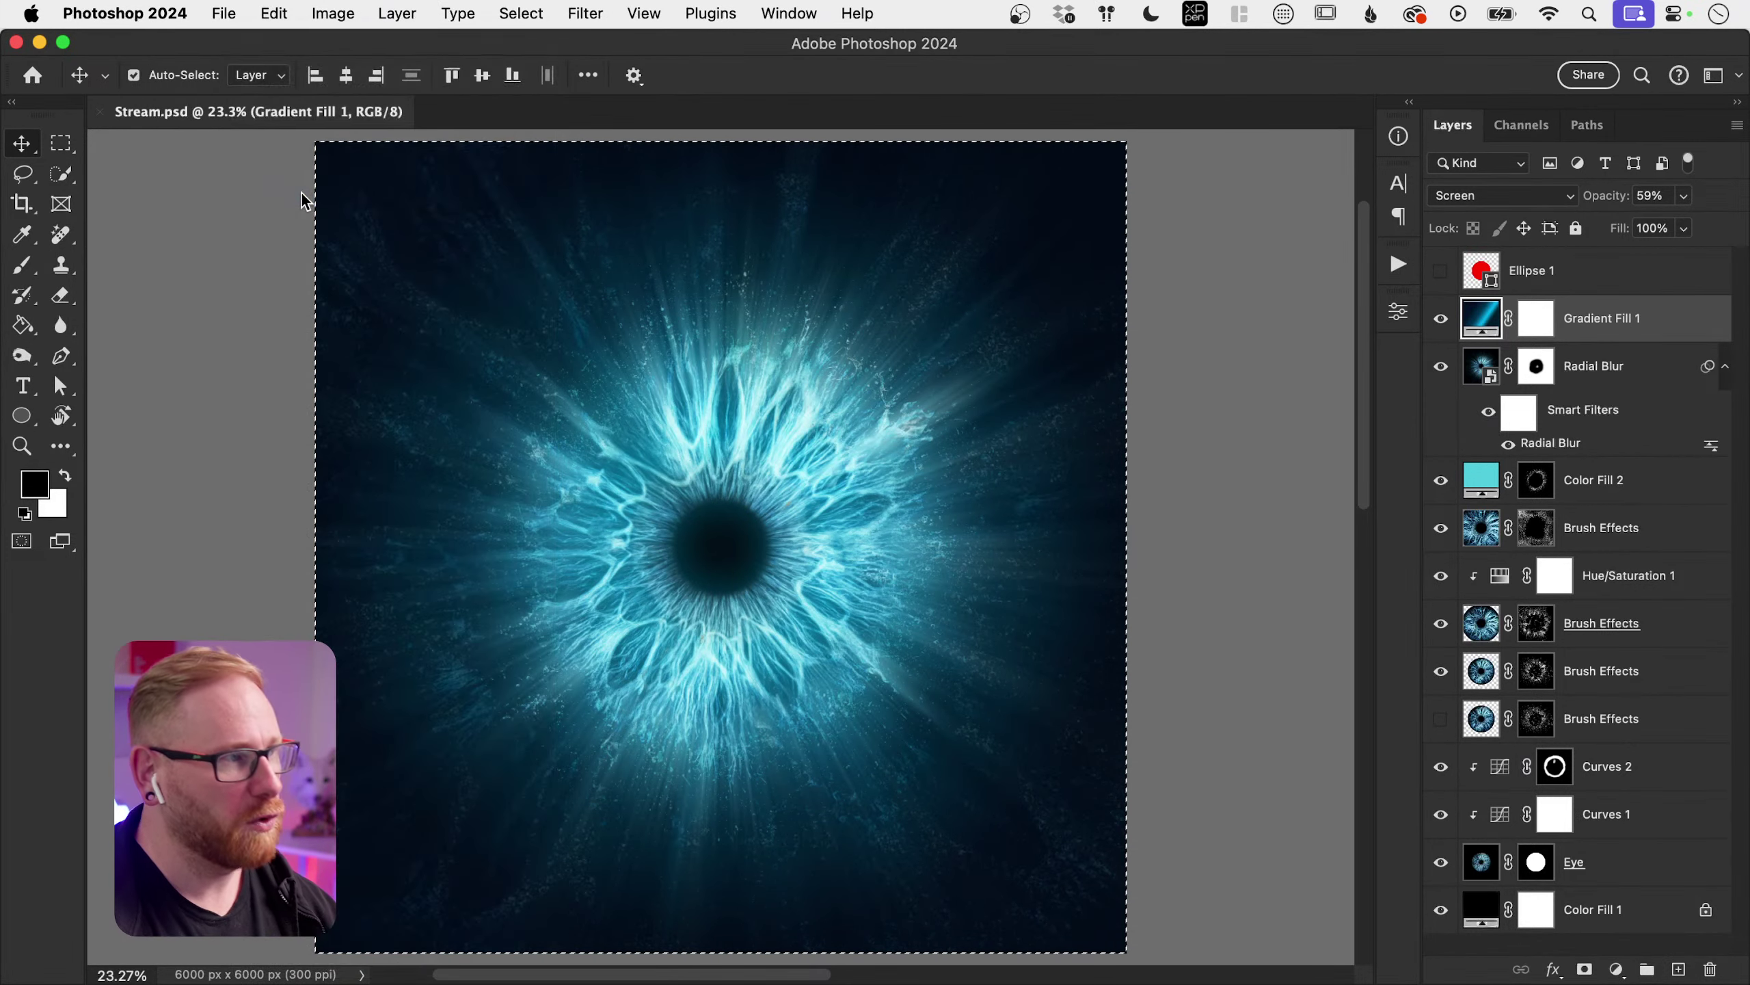
pyautogui.press('super+v')
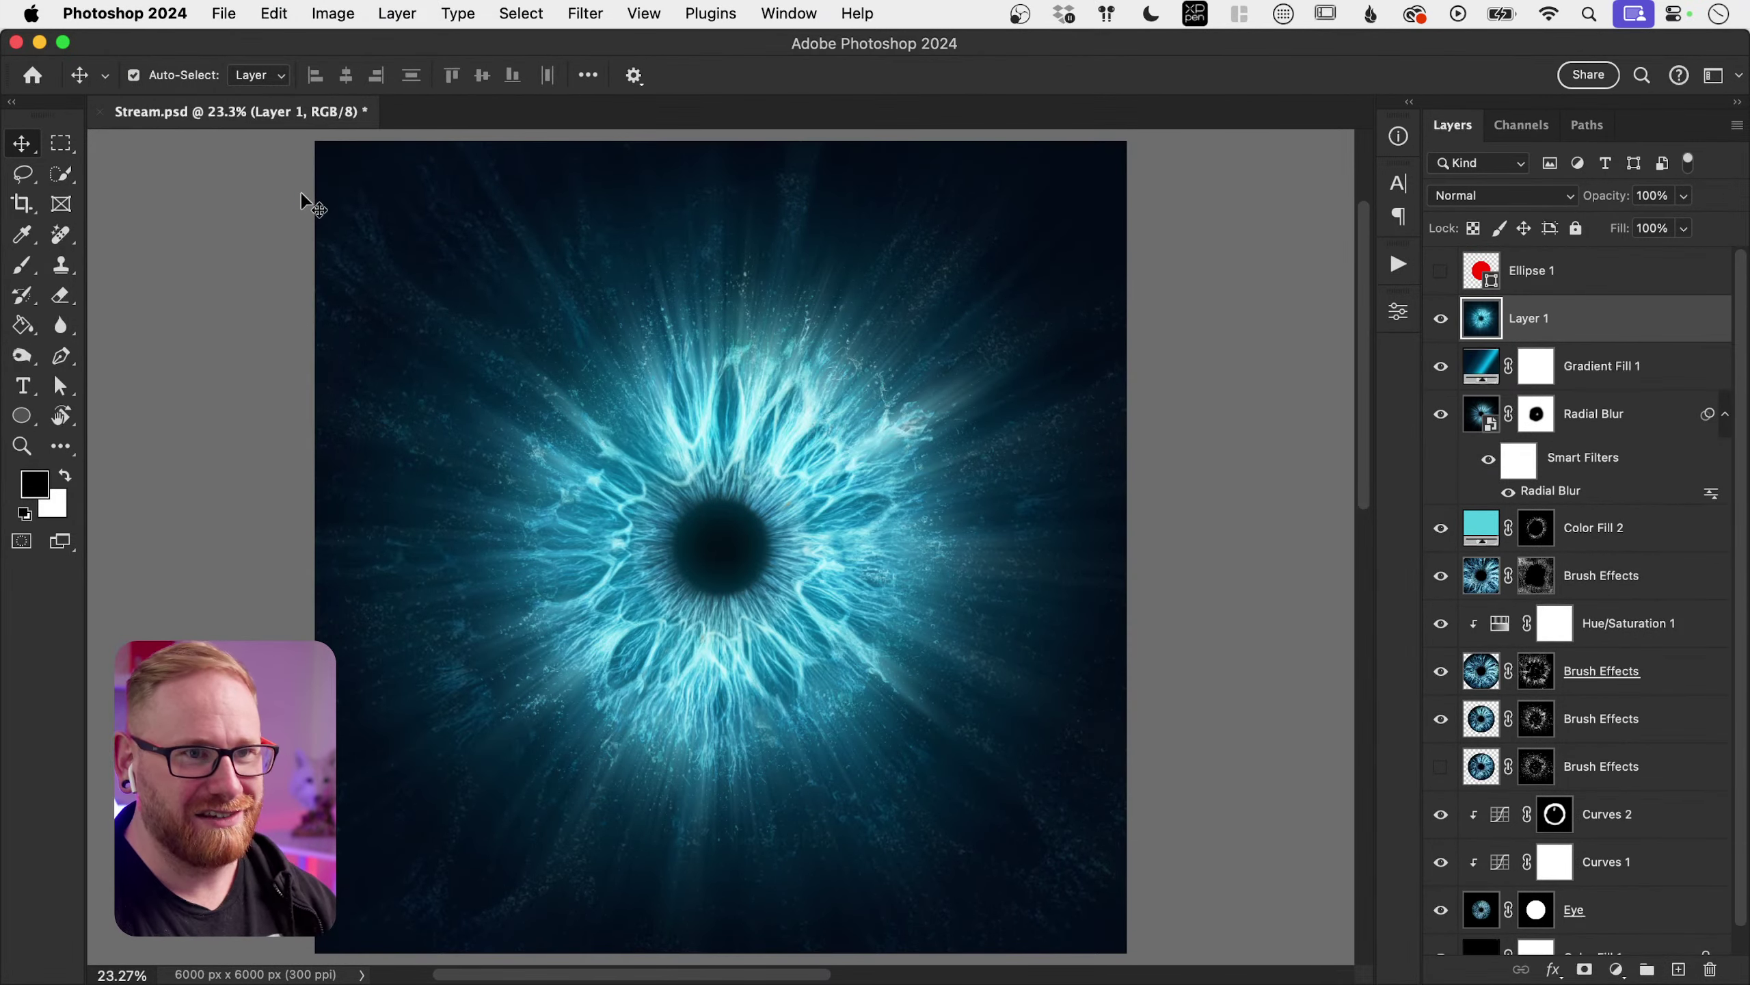
# Step: Rename the pasted merged layer Camera Raw Filter and convert it to a Smart Object
pyautogui.doubleClick(1513, 319)
pyautogui.write('Came')
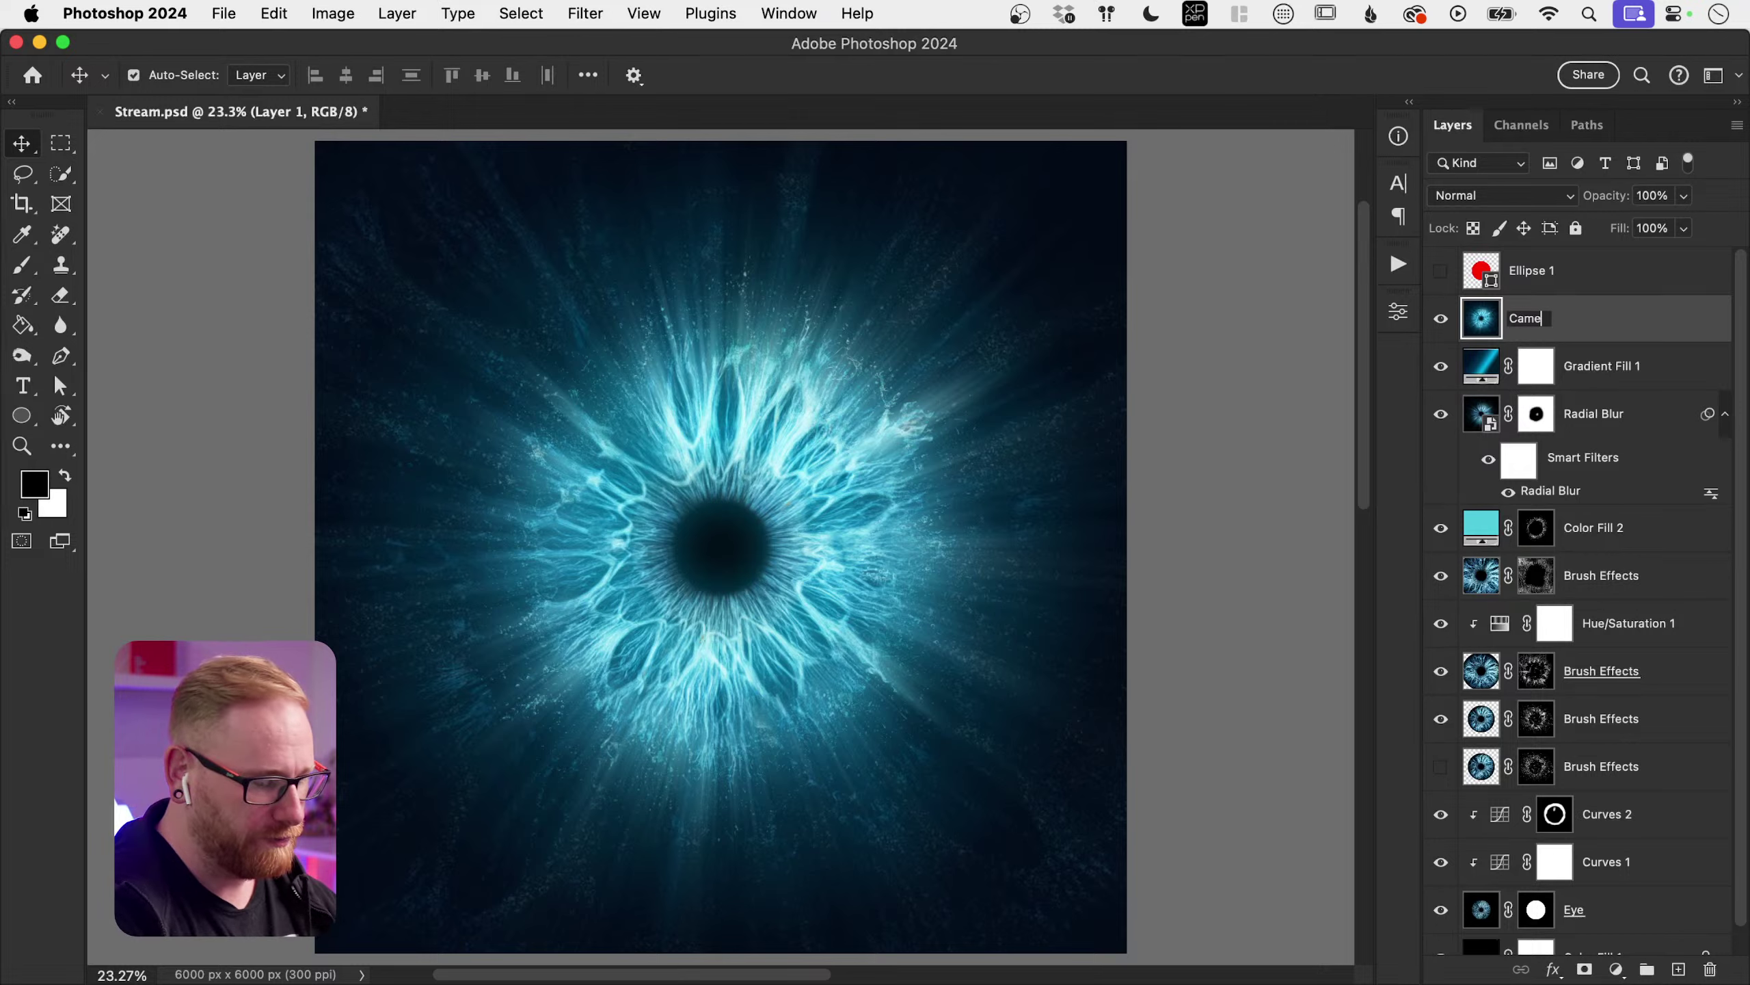
pyautogui.write('ra Raw Filt')
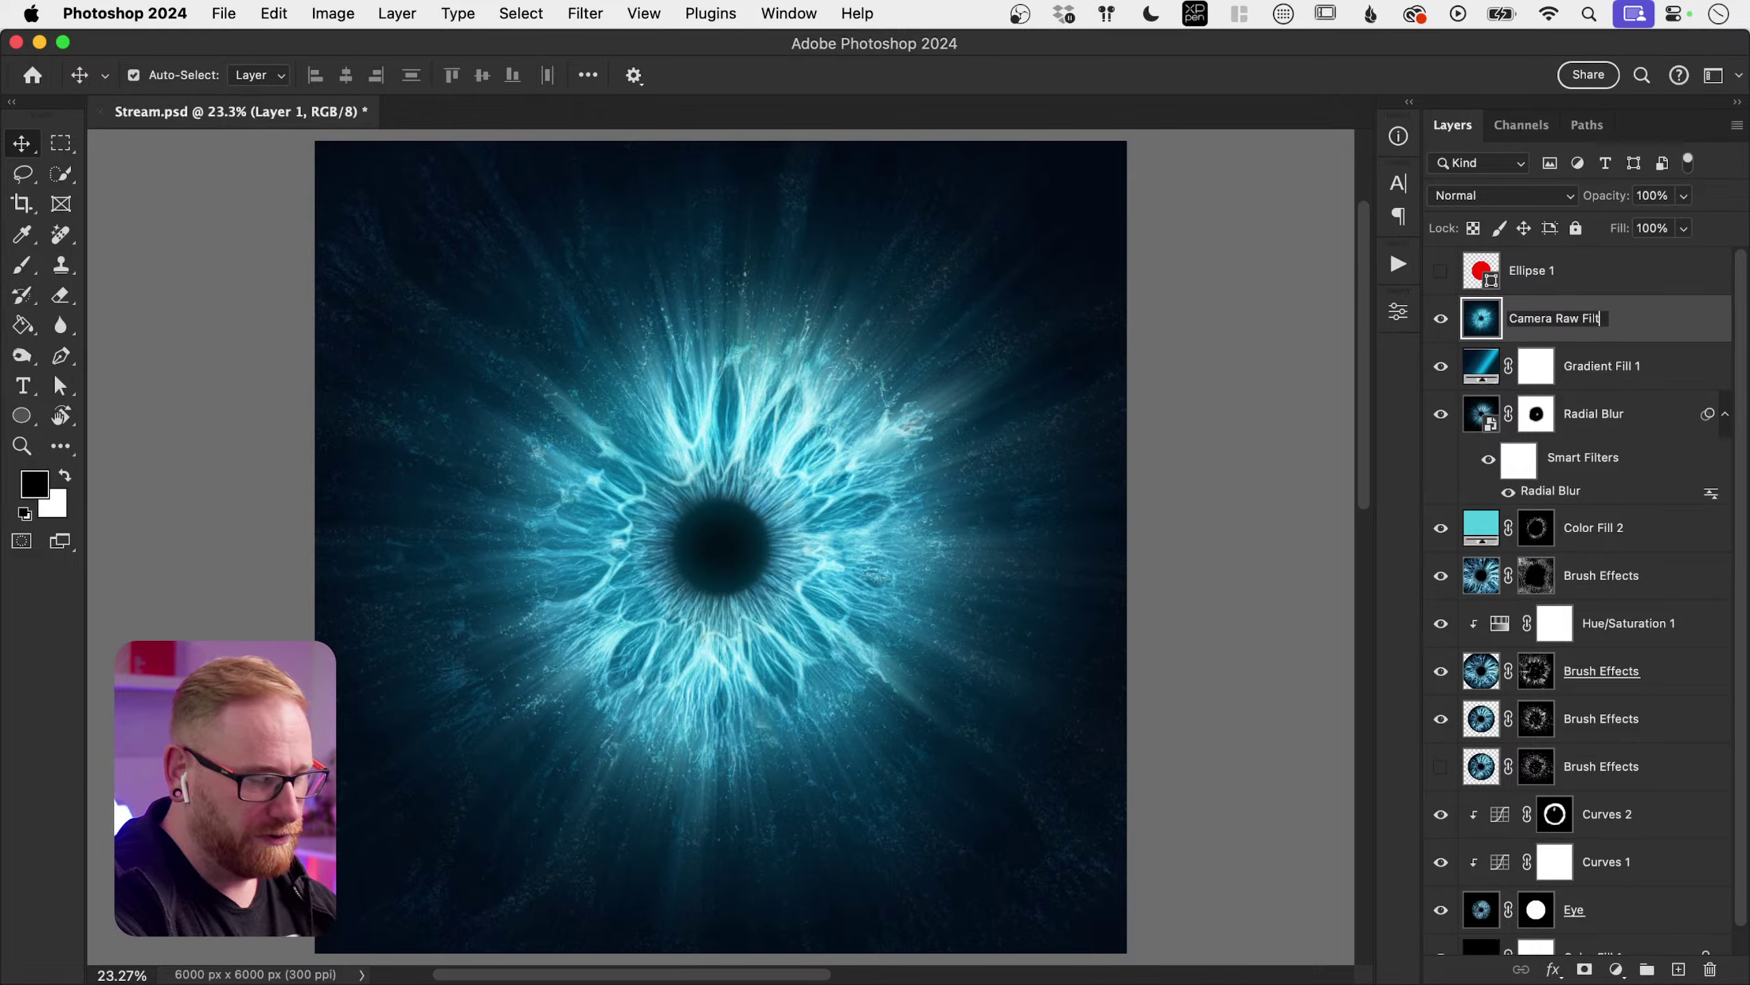
pyautogui.write('er')
pyautogui.press('Return')
pyautogui.rightClick(1564, 337)
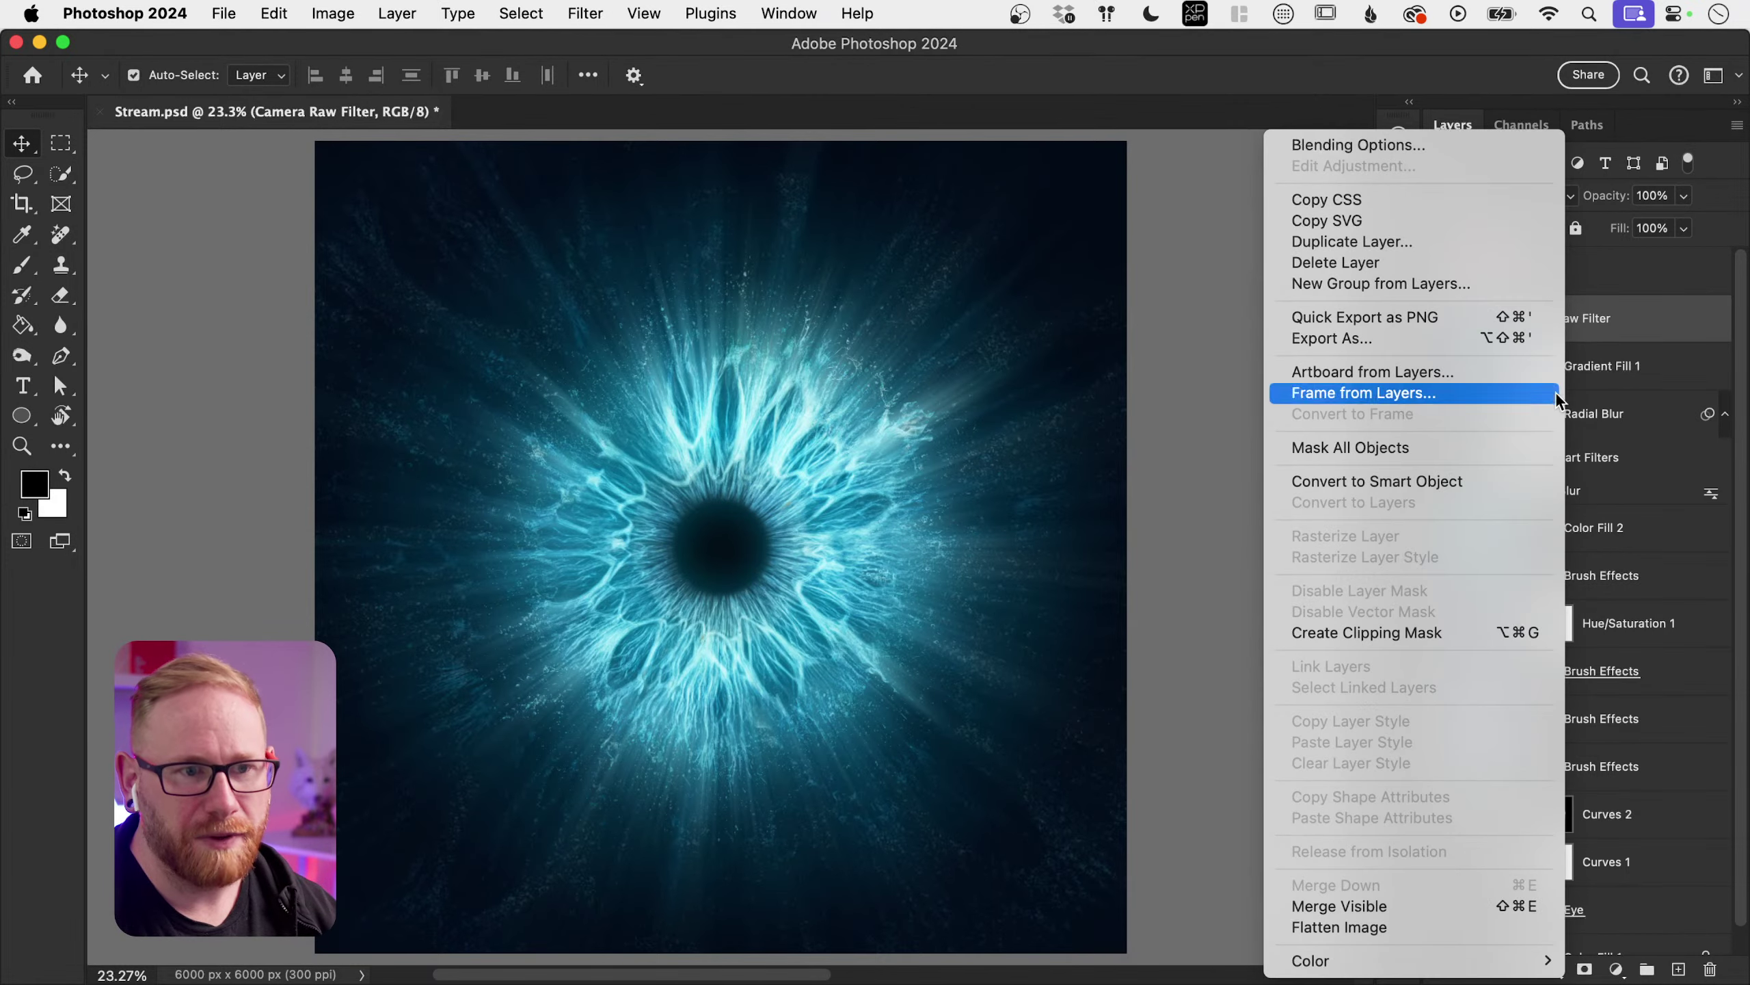
pyautogui.click(1446, 480)
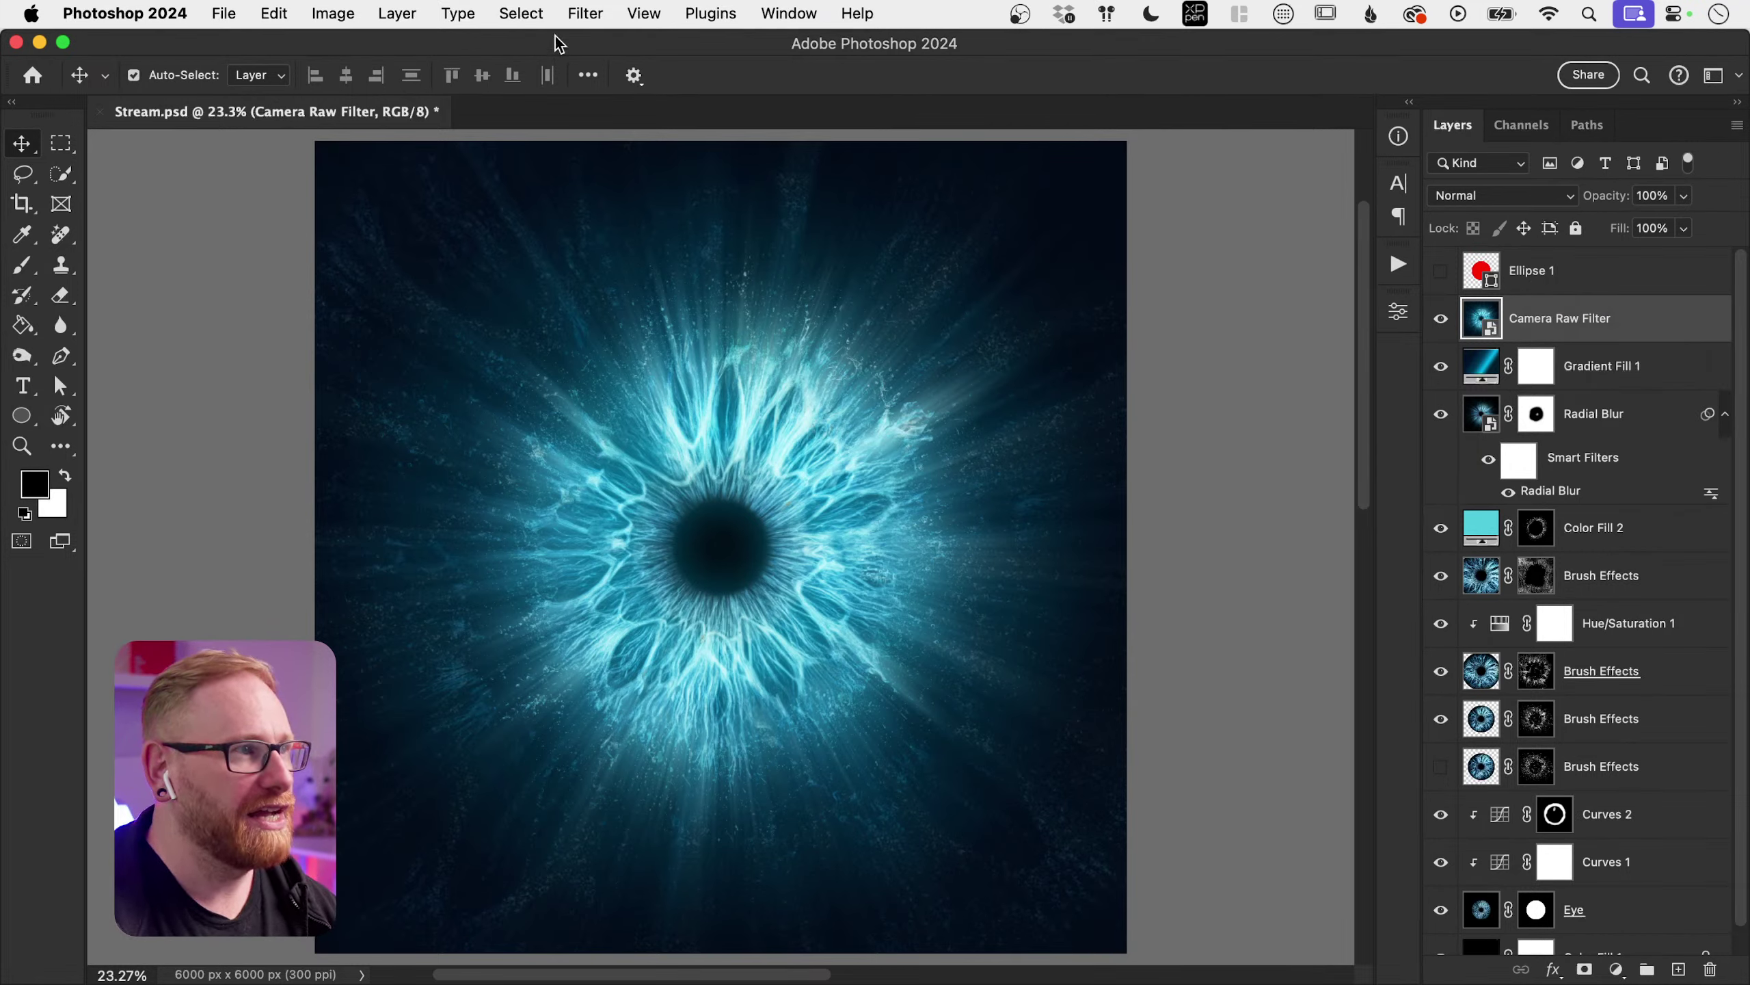
# Step: Open the Camera Raw Filter on the new Smart Object and enlarge its window to fill the screen
pyautogui.click(584, 13)
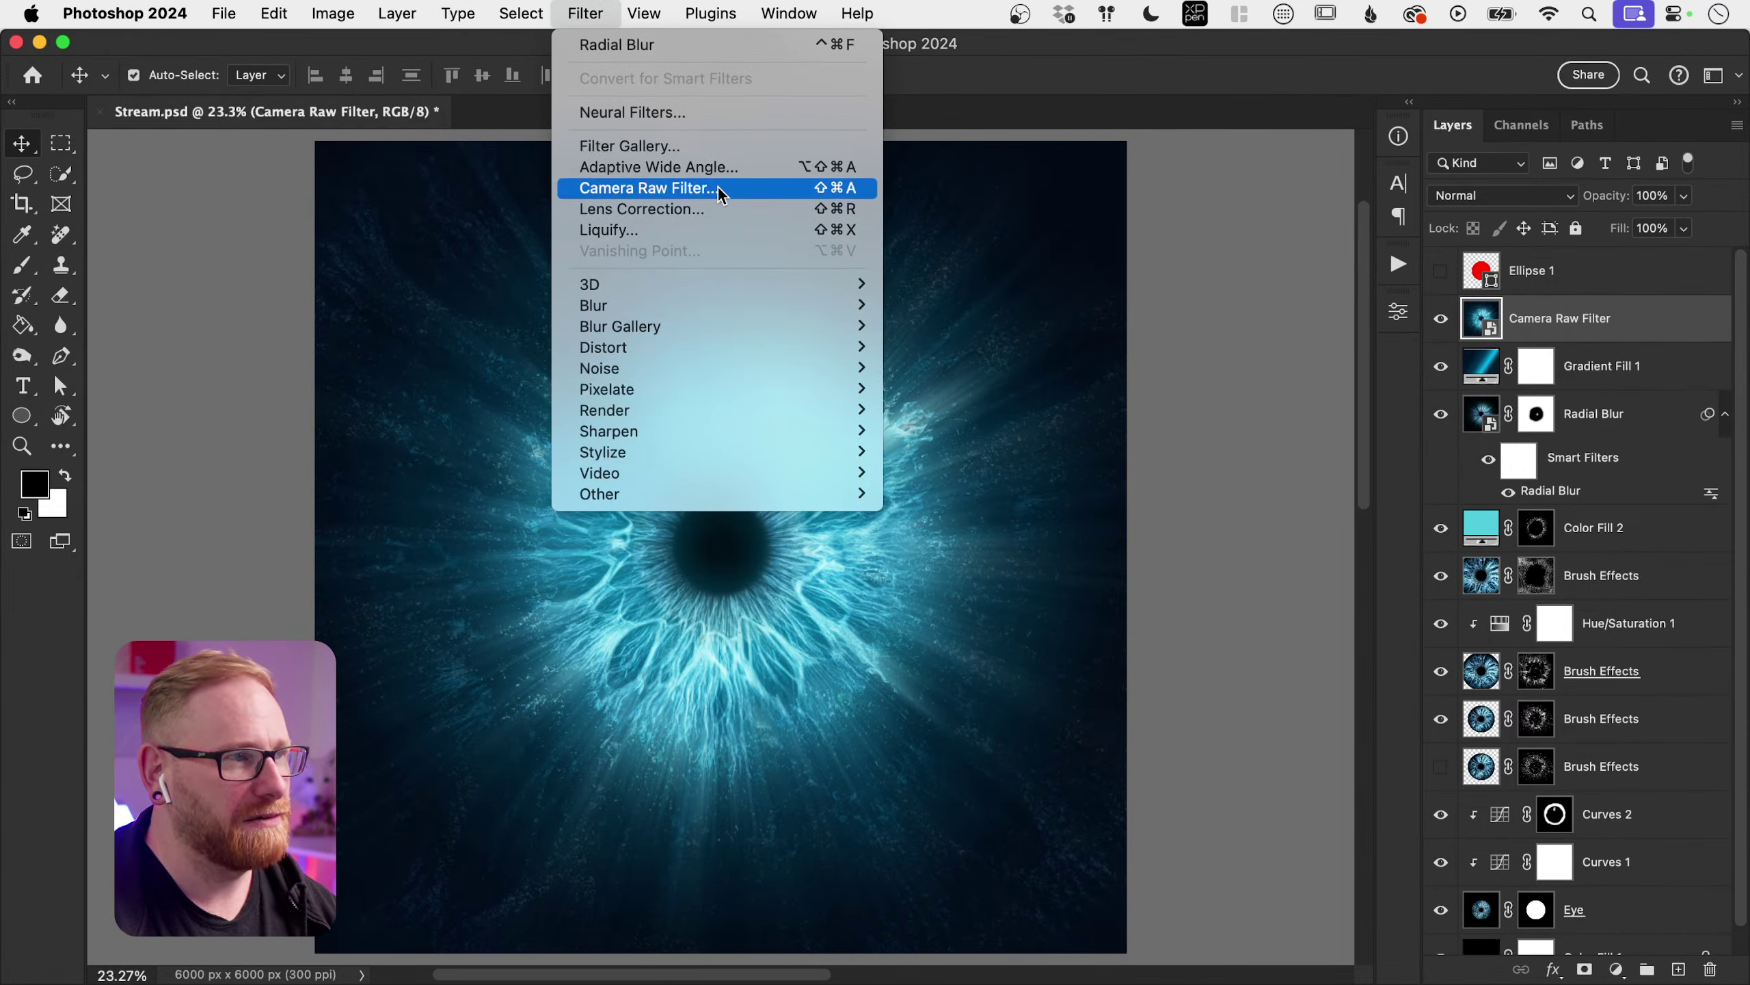
pyautogui.click(699, 192)
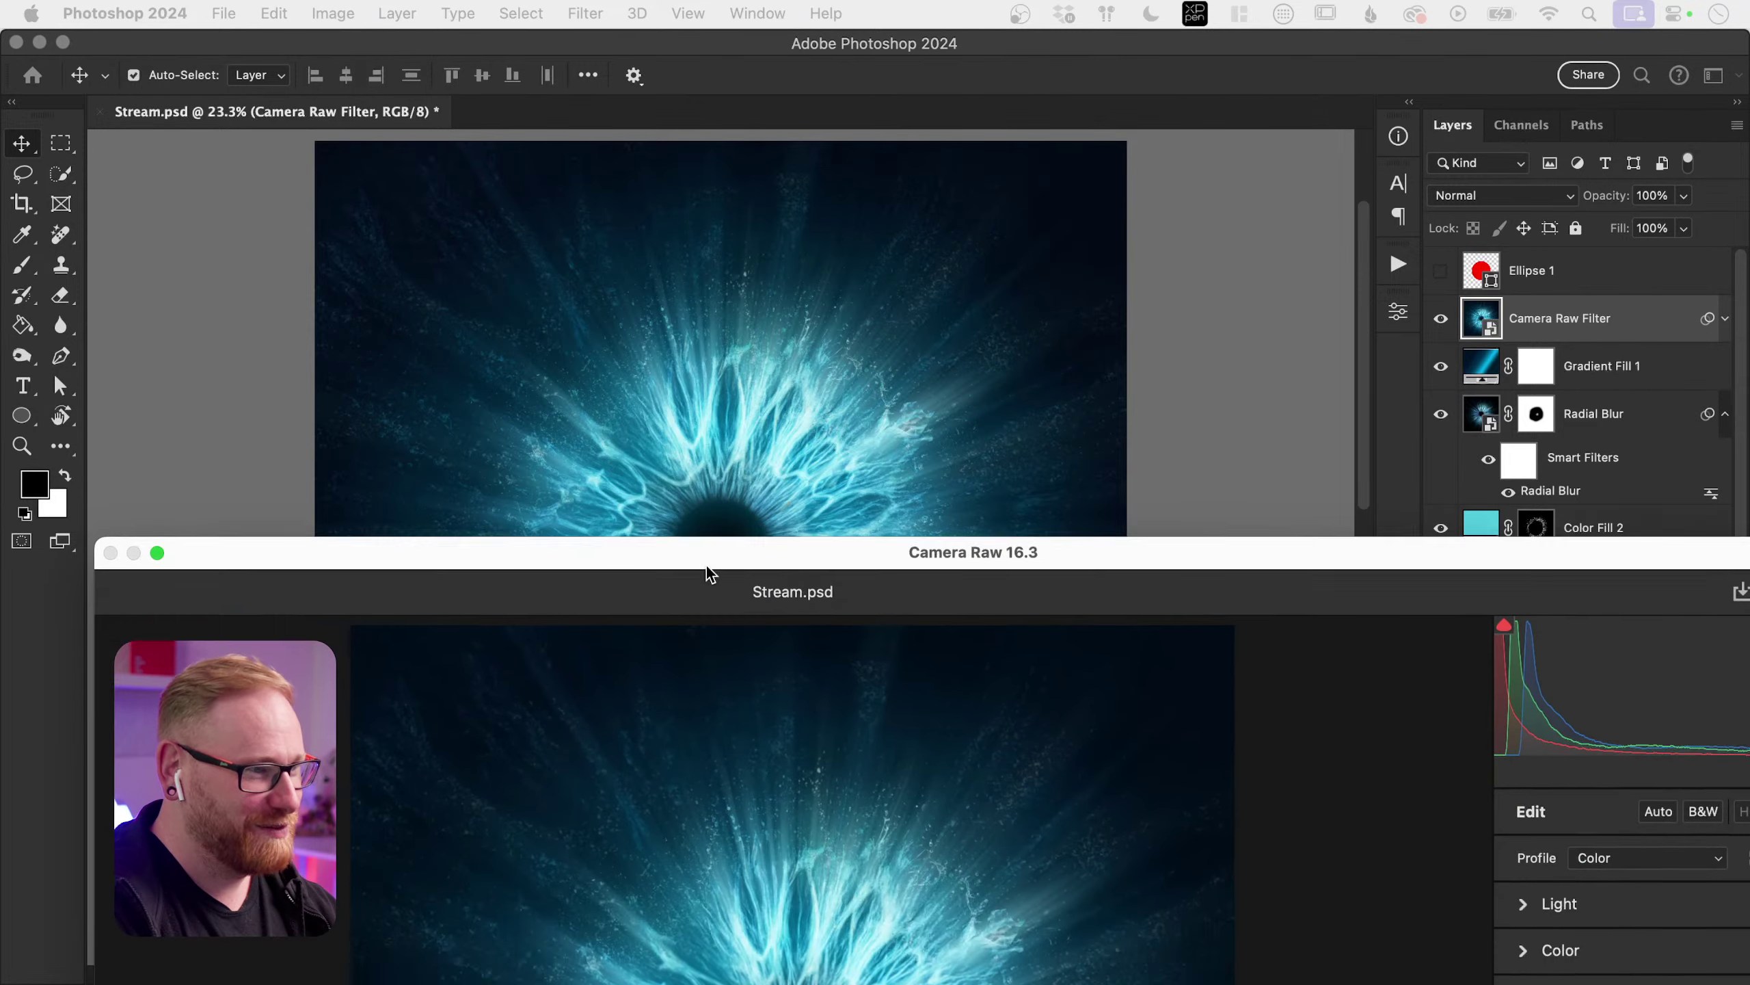
pyautogui.moveTo(707, 571); pyautogui.dragTo(770, 454)
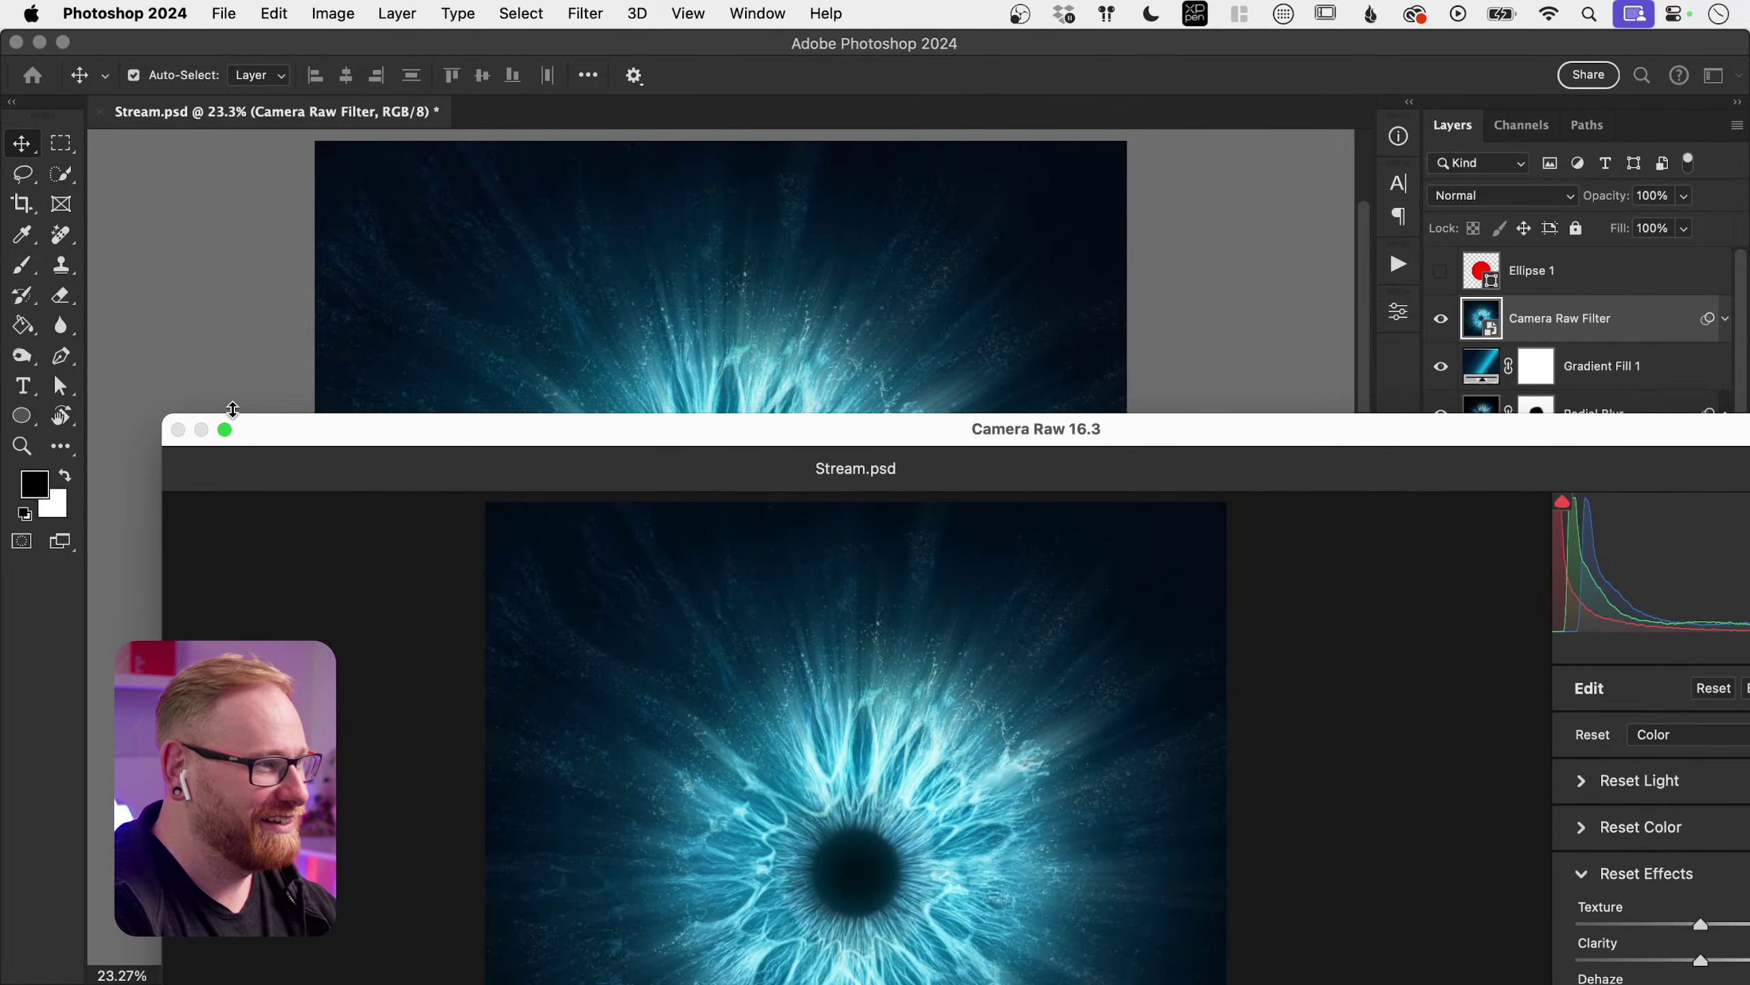
pyautogui.click(226, 430)
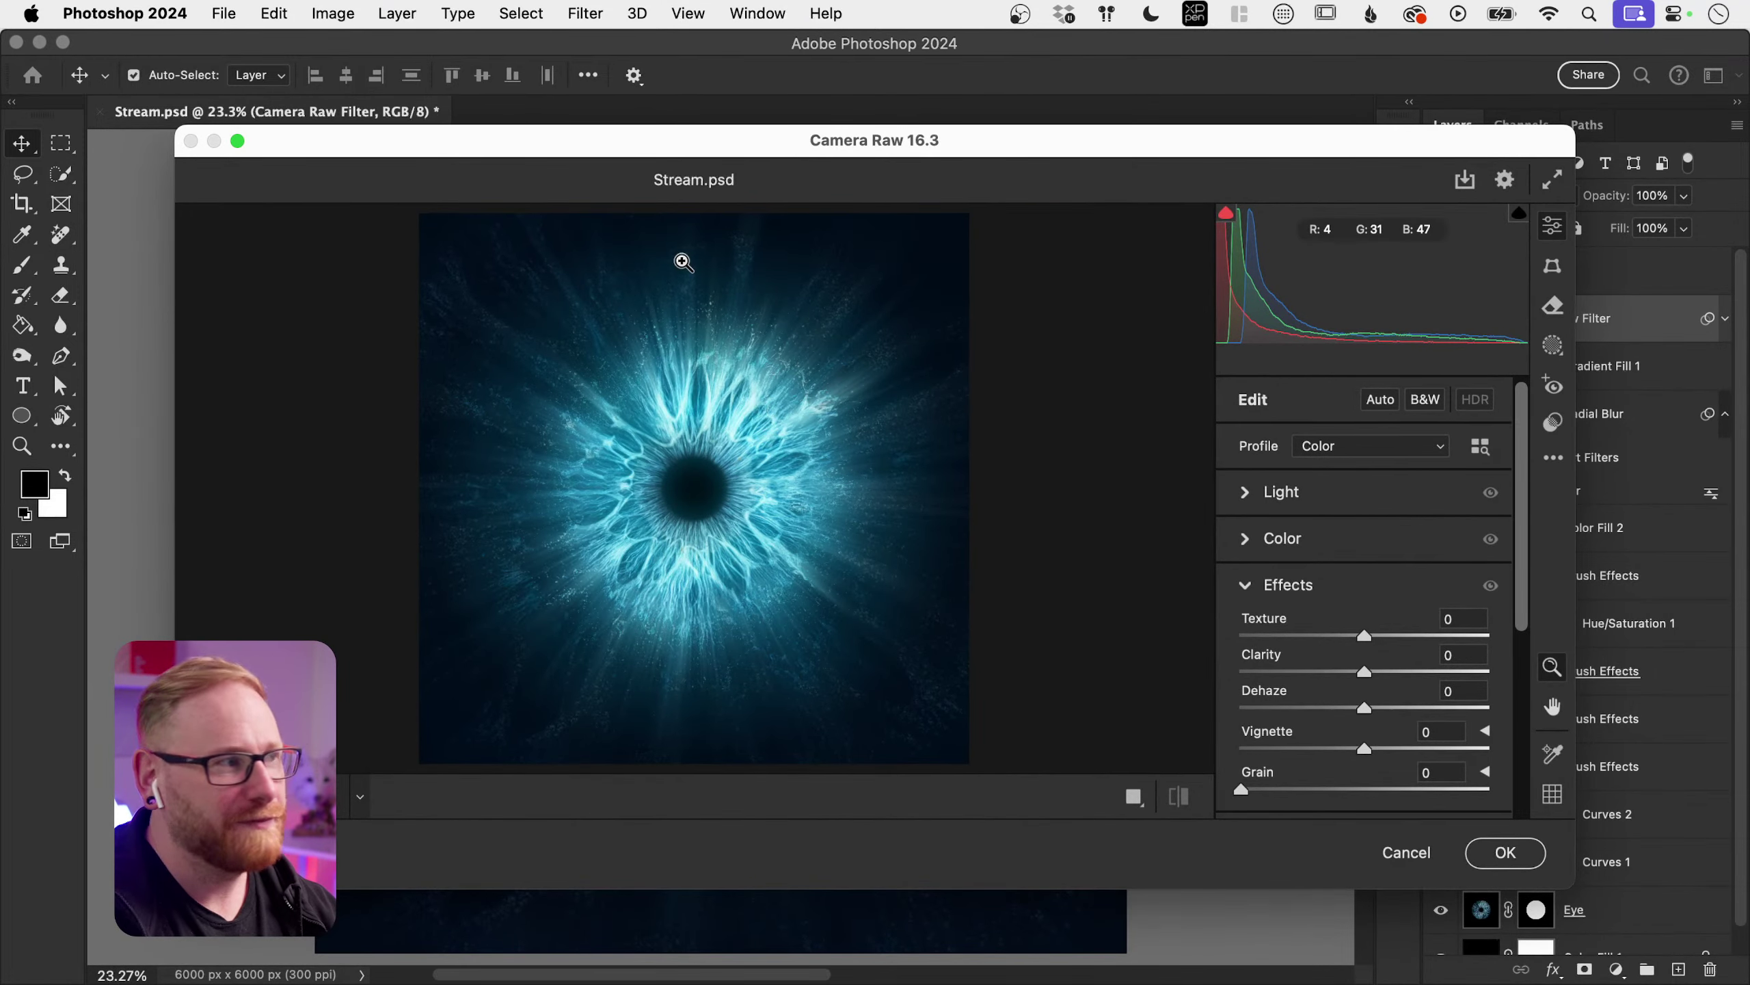
pyautogui.keyDown('alt'); pyautogui.click(237, 141); pyautogui.keyUp('alt')
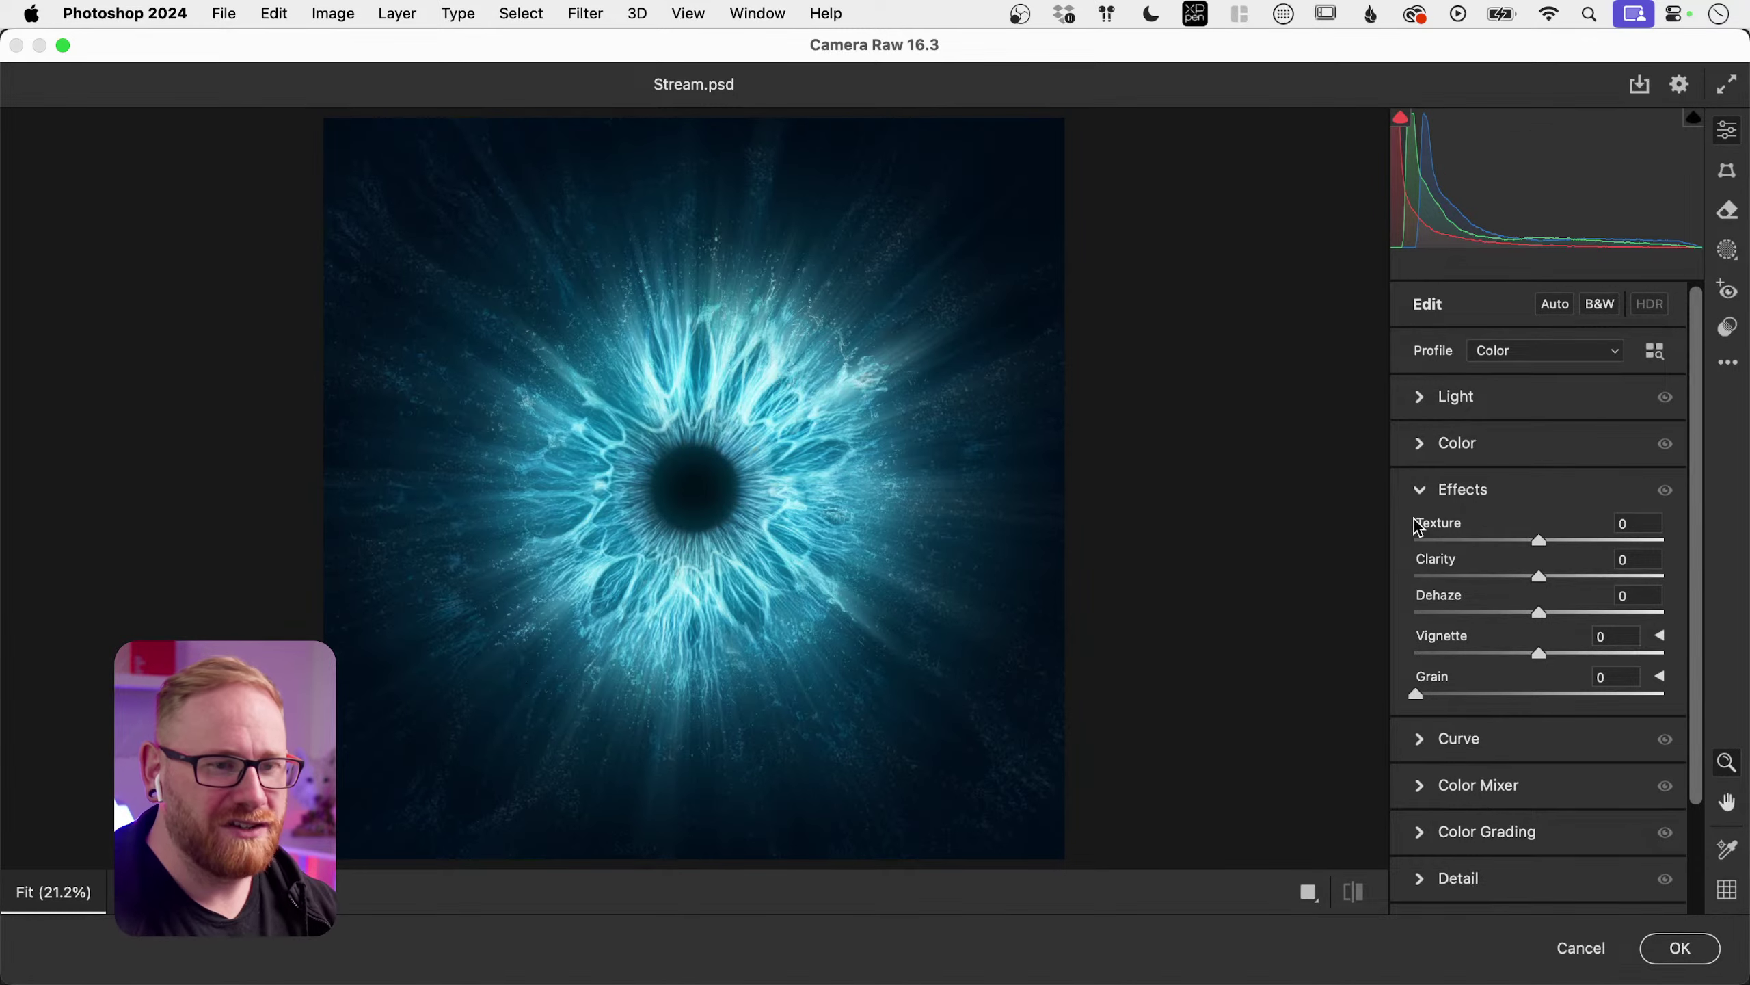
# Step: Try Texture +85 and Clarity +94, and compare the detail around the pupil with and without Effects
pyautogui.moveTo(1557, 538); pyautogui.dragTo(1656, 577)
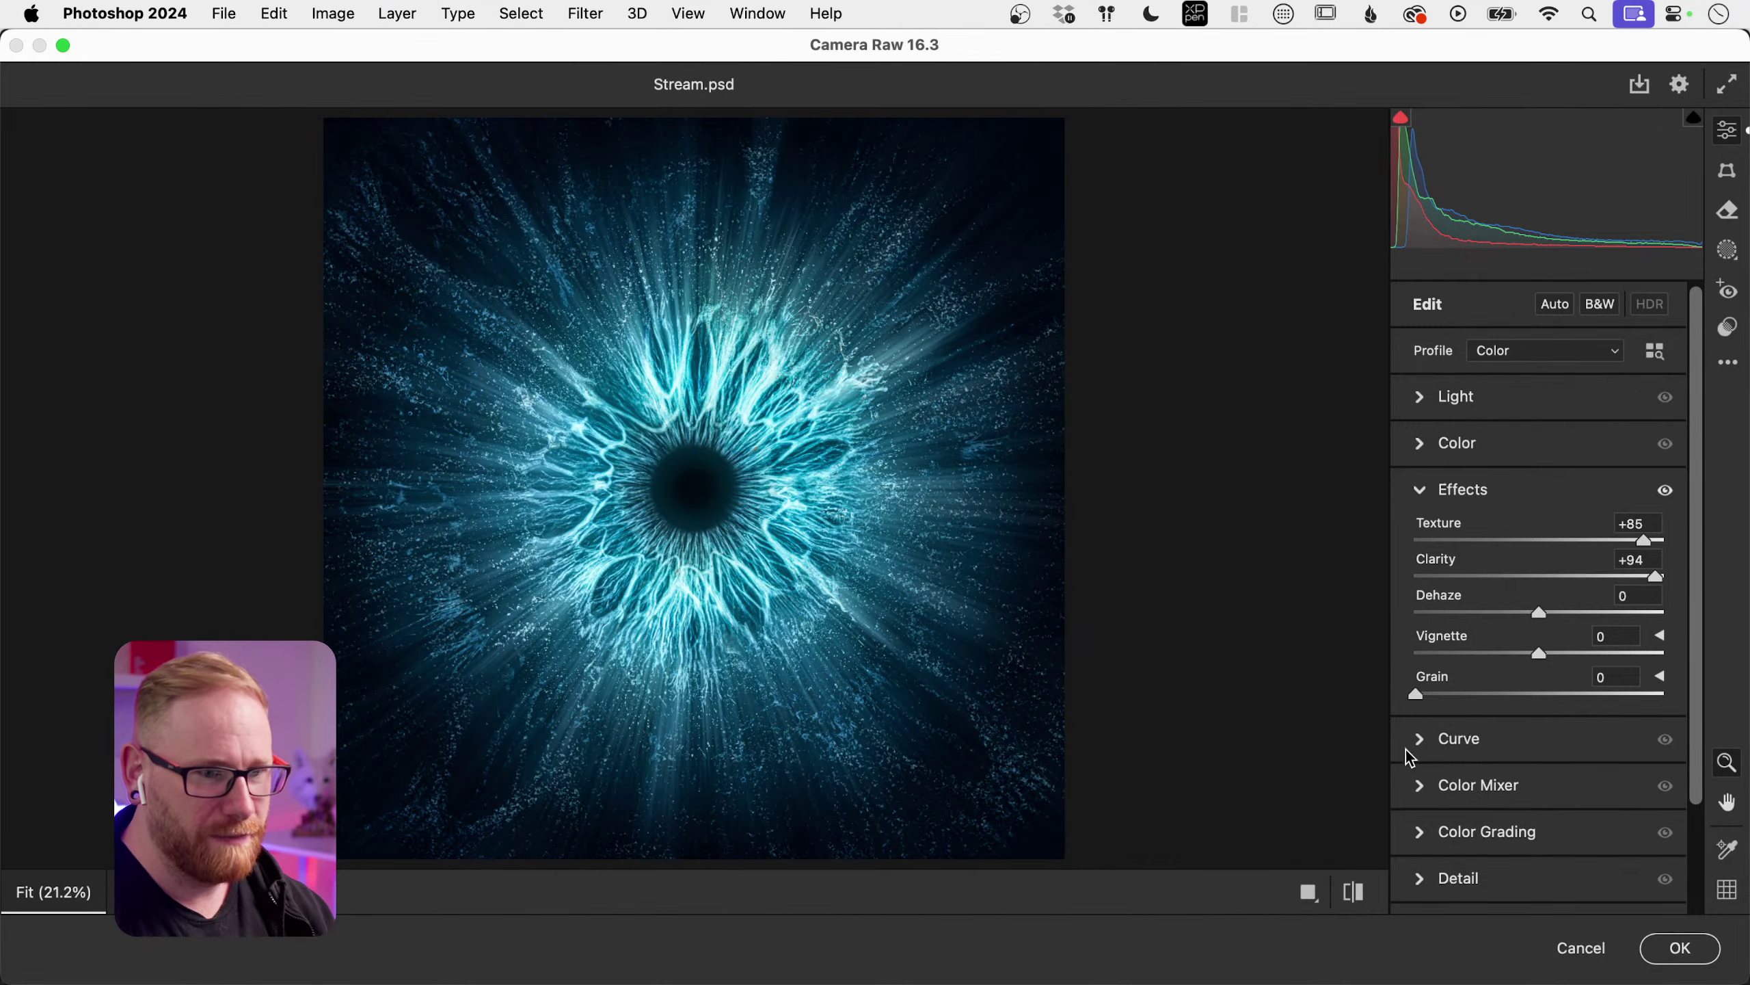
pyautogui.click(717, 523)
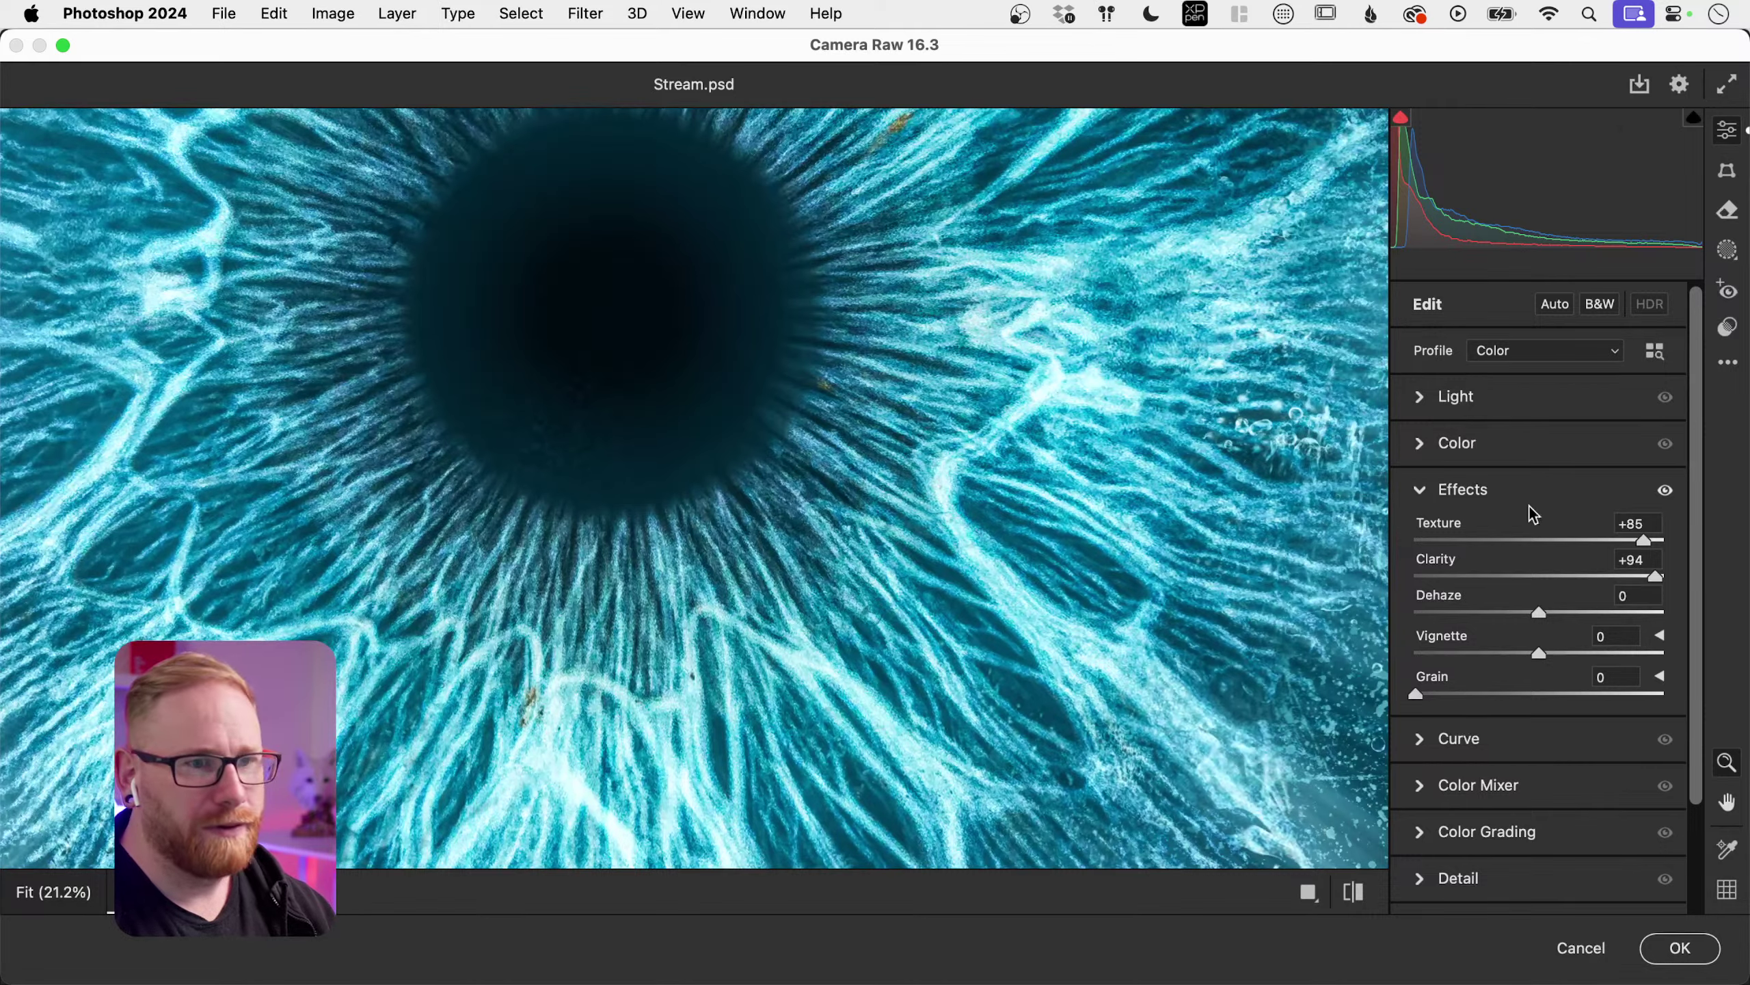
pyautogui.click(1666, 491)
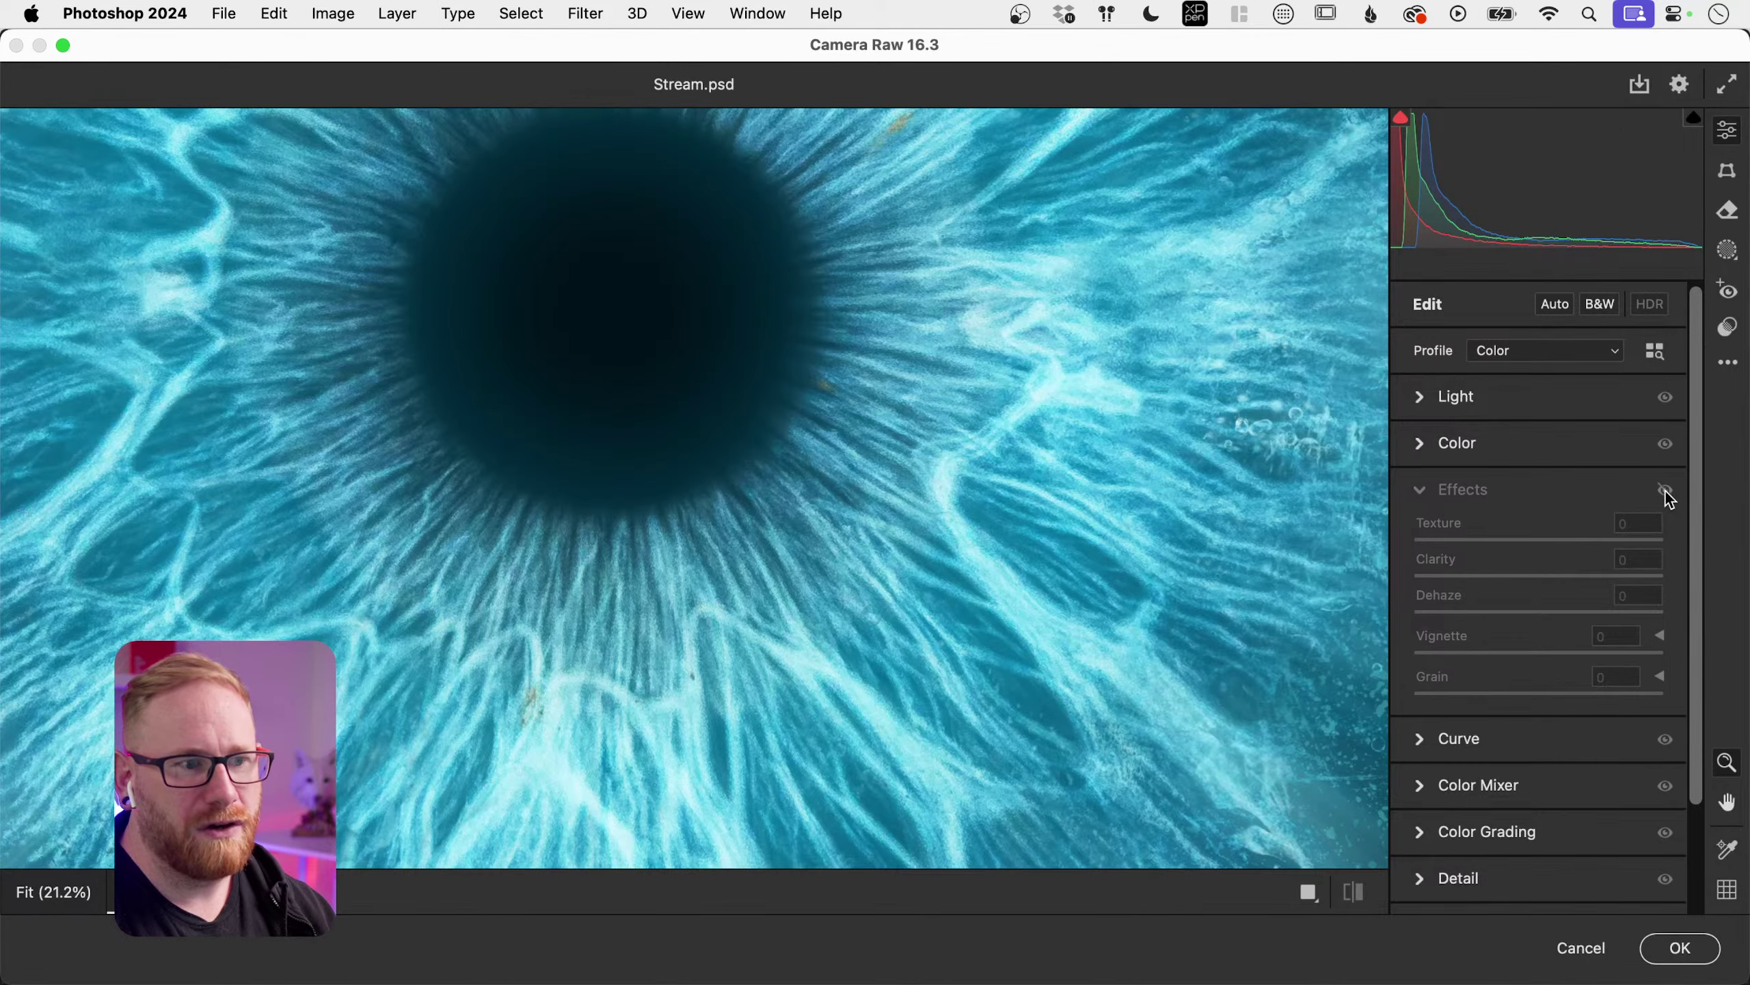
pyautogui.click(1667, 493)
# Step: Inspect the particles and rays below the iris with the Effects adjustments turned off and back on
pyautogui.click(785, 426)
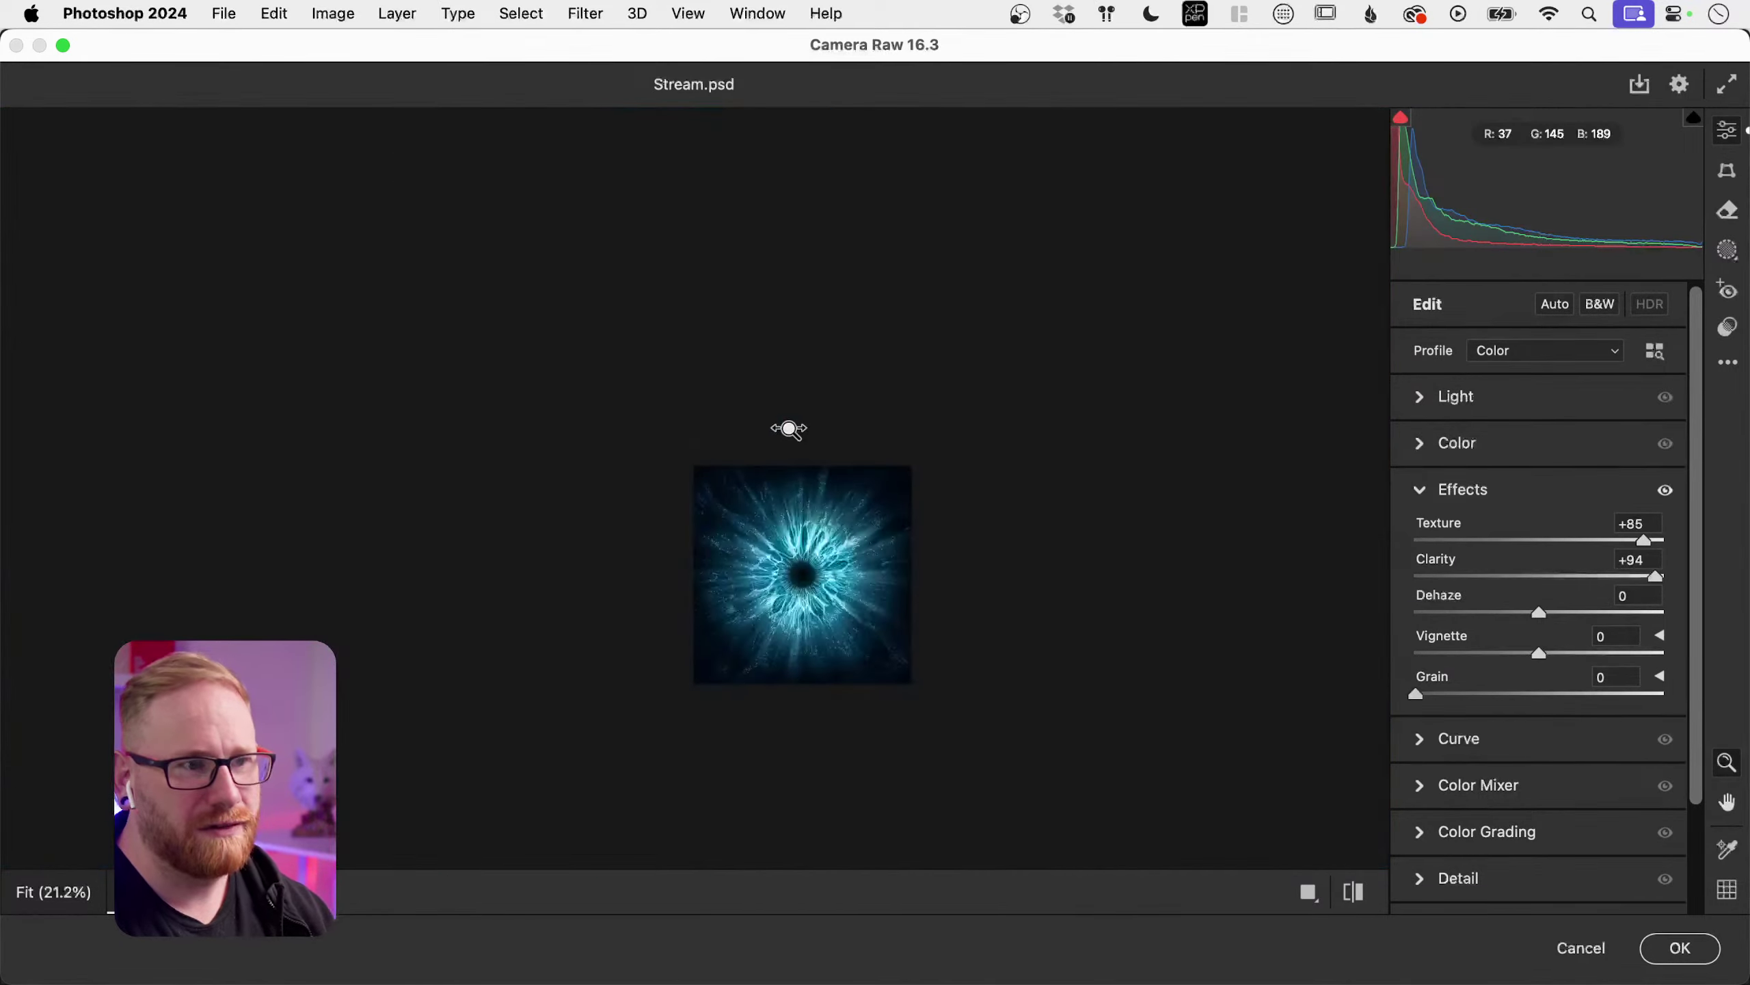
pyautogui.click(879, 445)
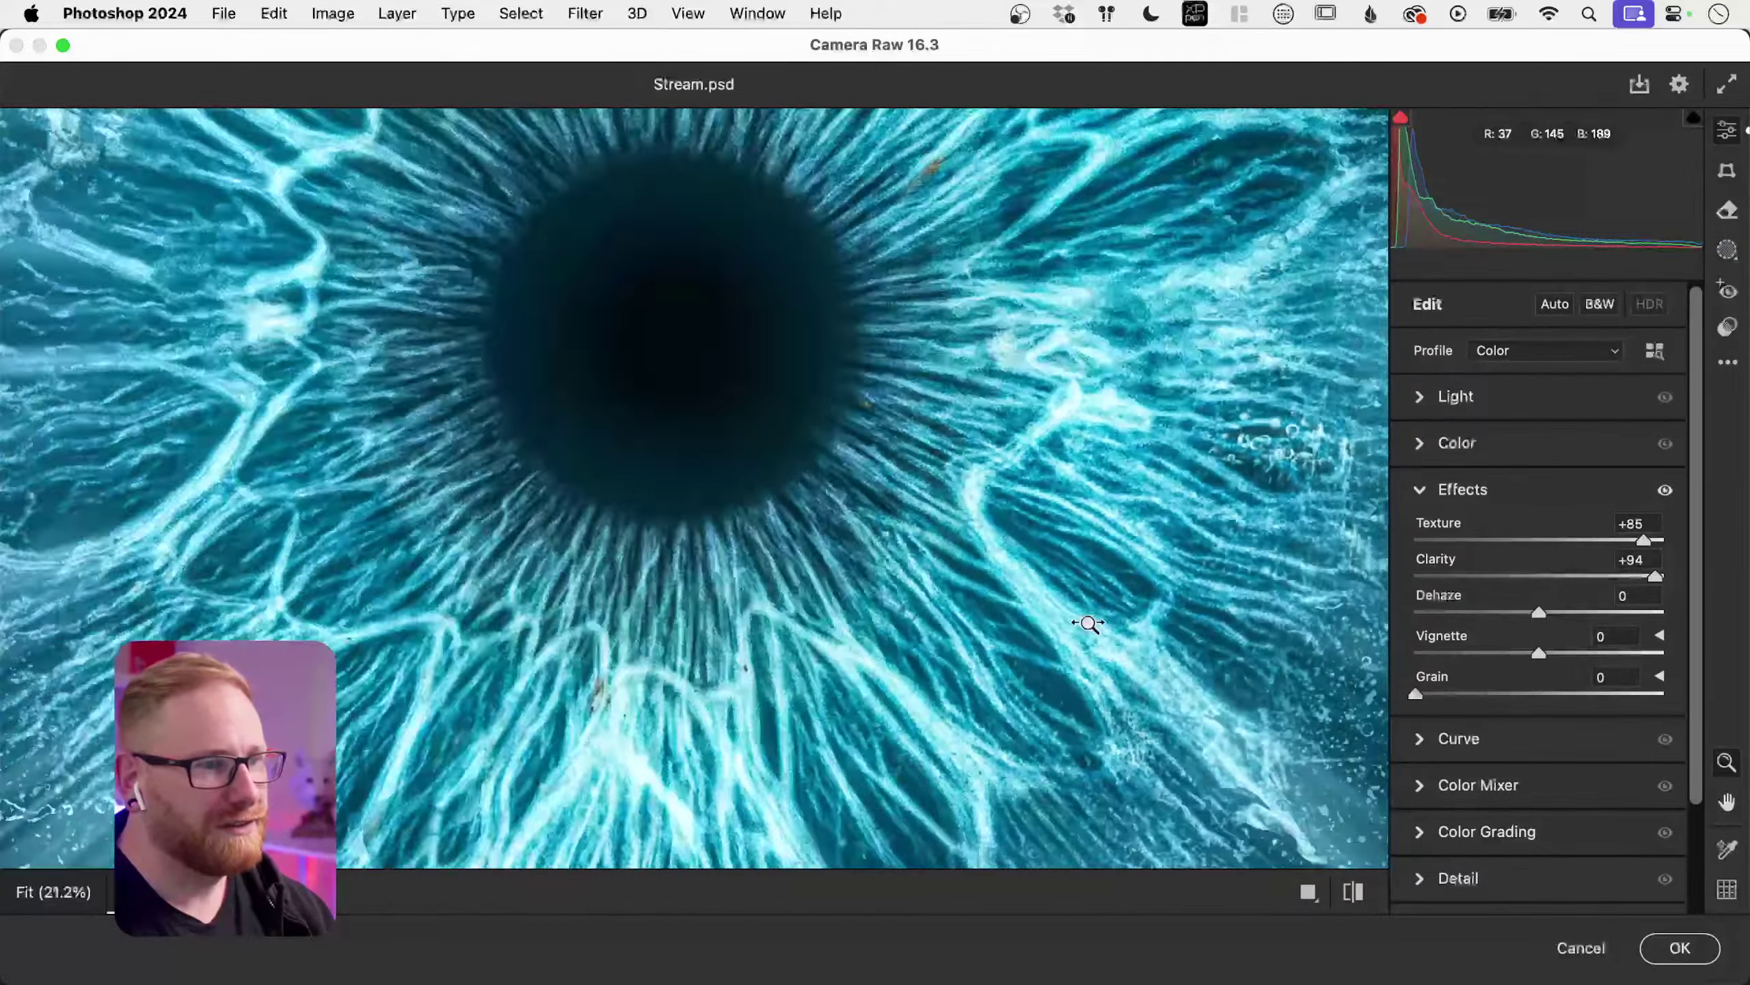
pyautogui.keyDown('alt'); pyautogui.click(1125, 610); pyautogui.keyUp('alt')
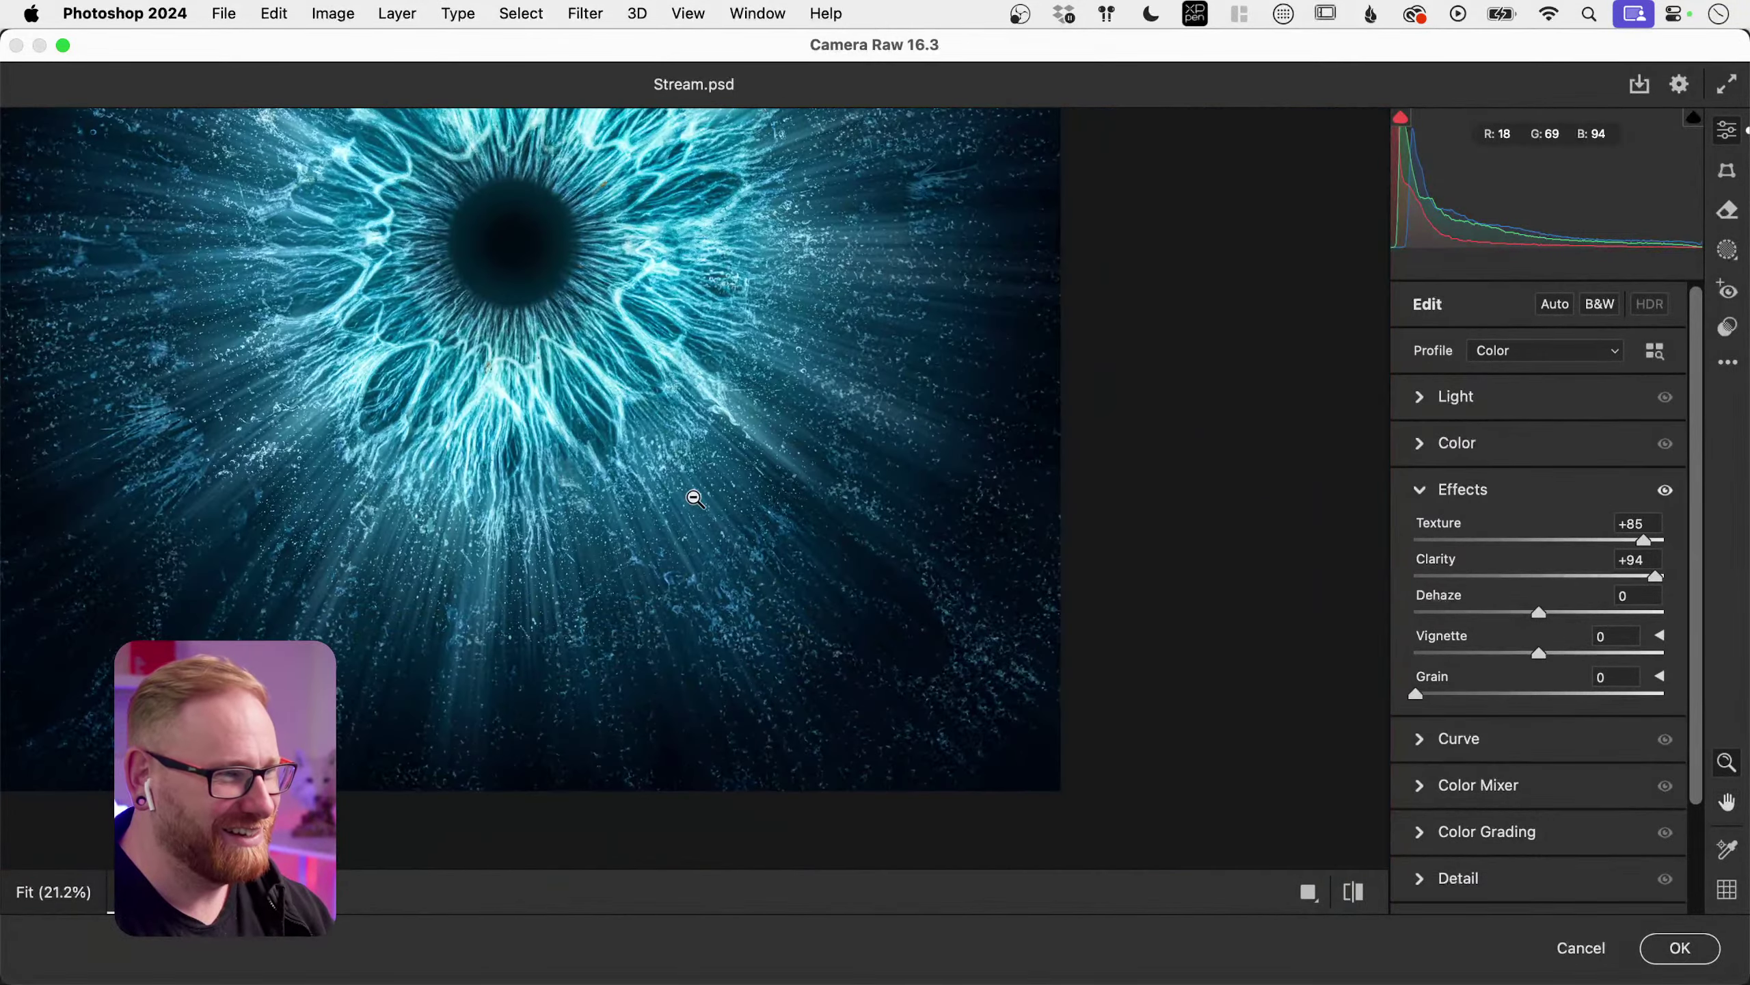
pyautogui.click(695, 498)
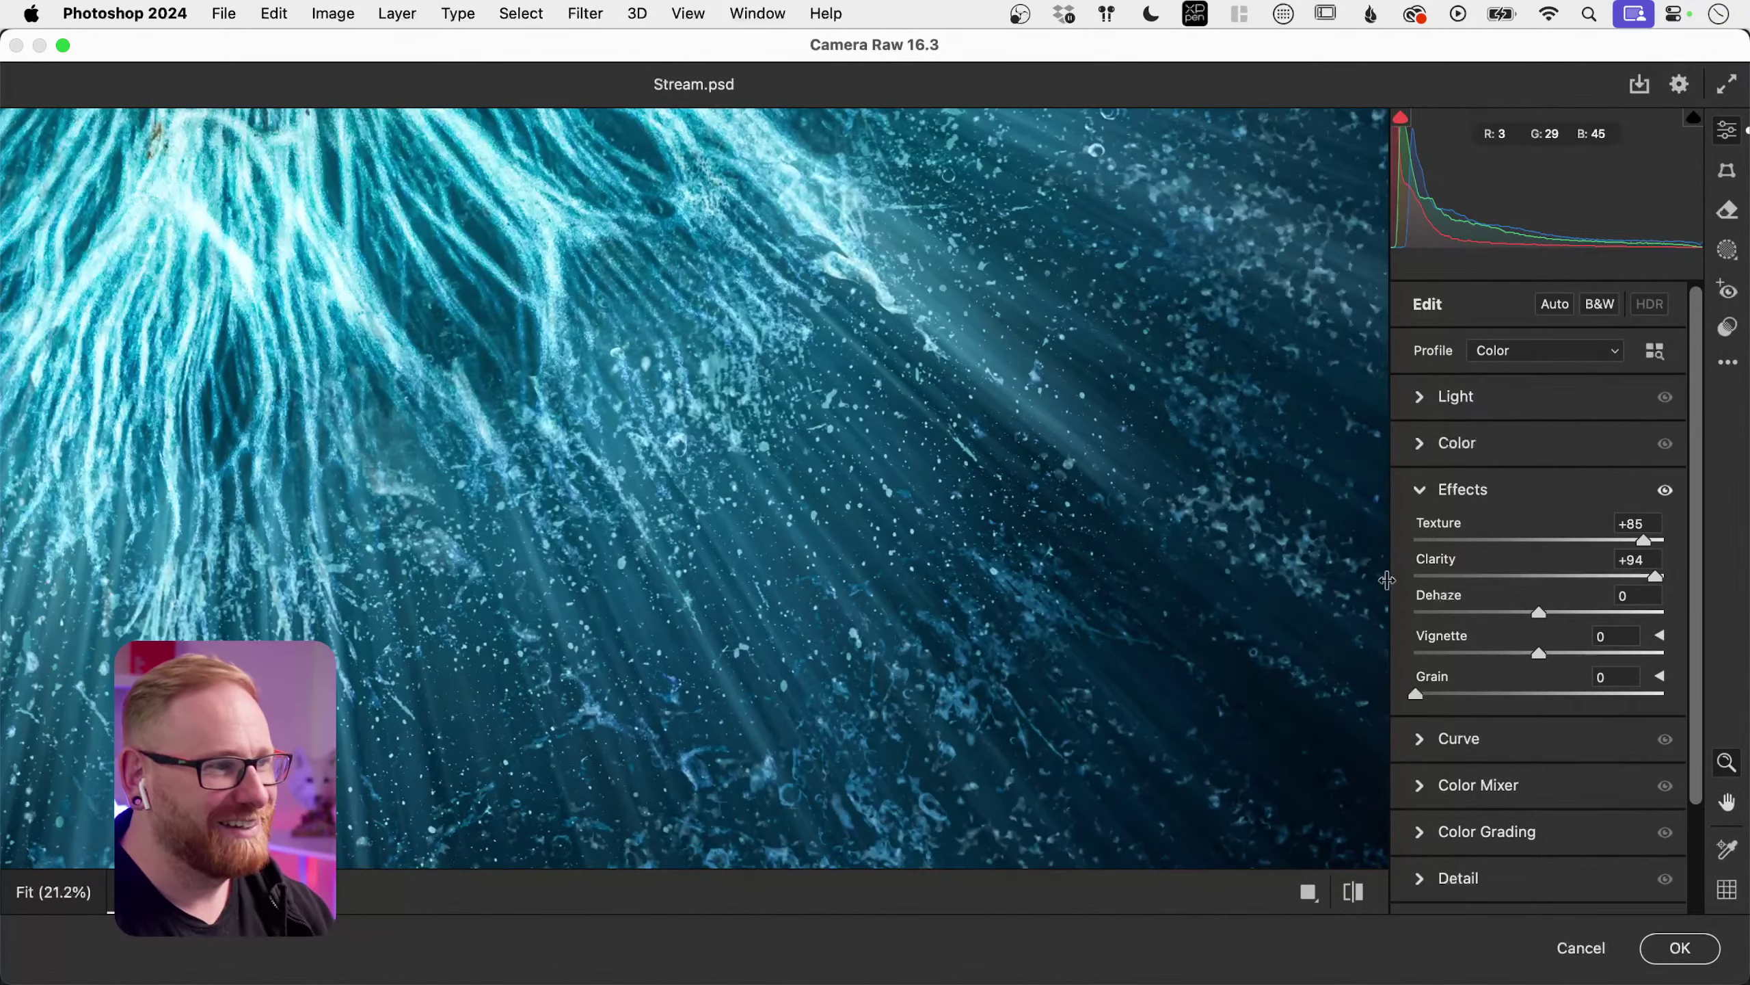
pyautogui.click(1665, 491)
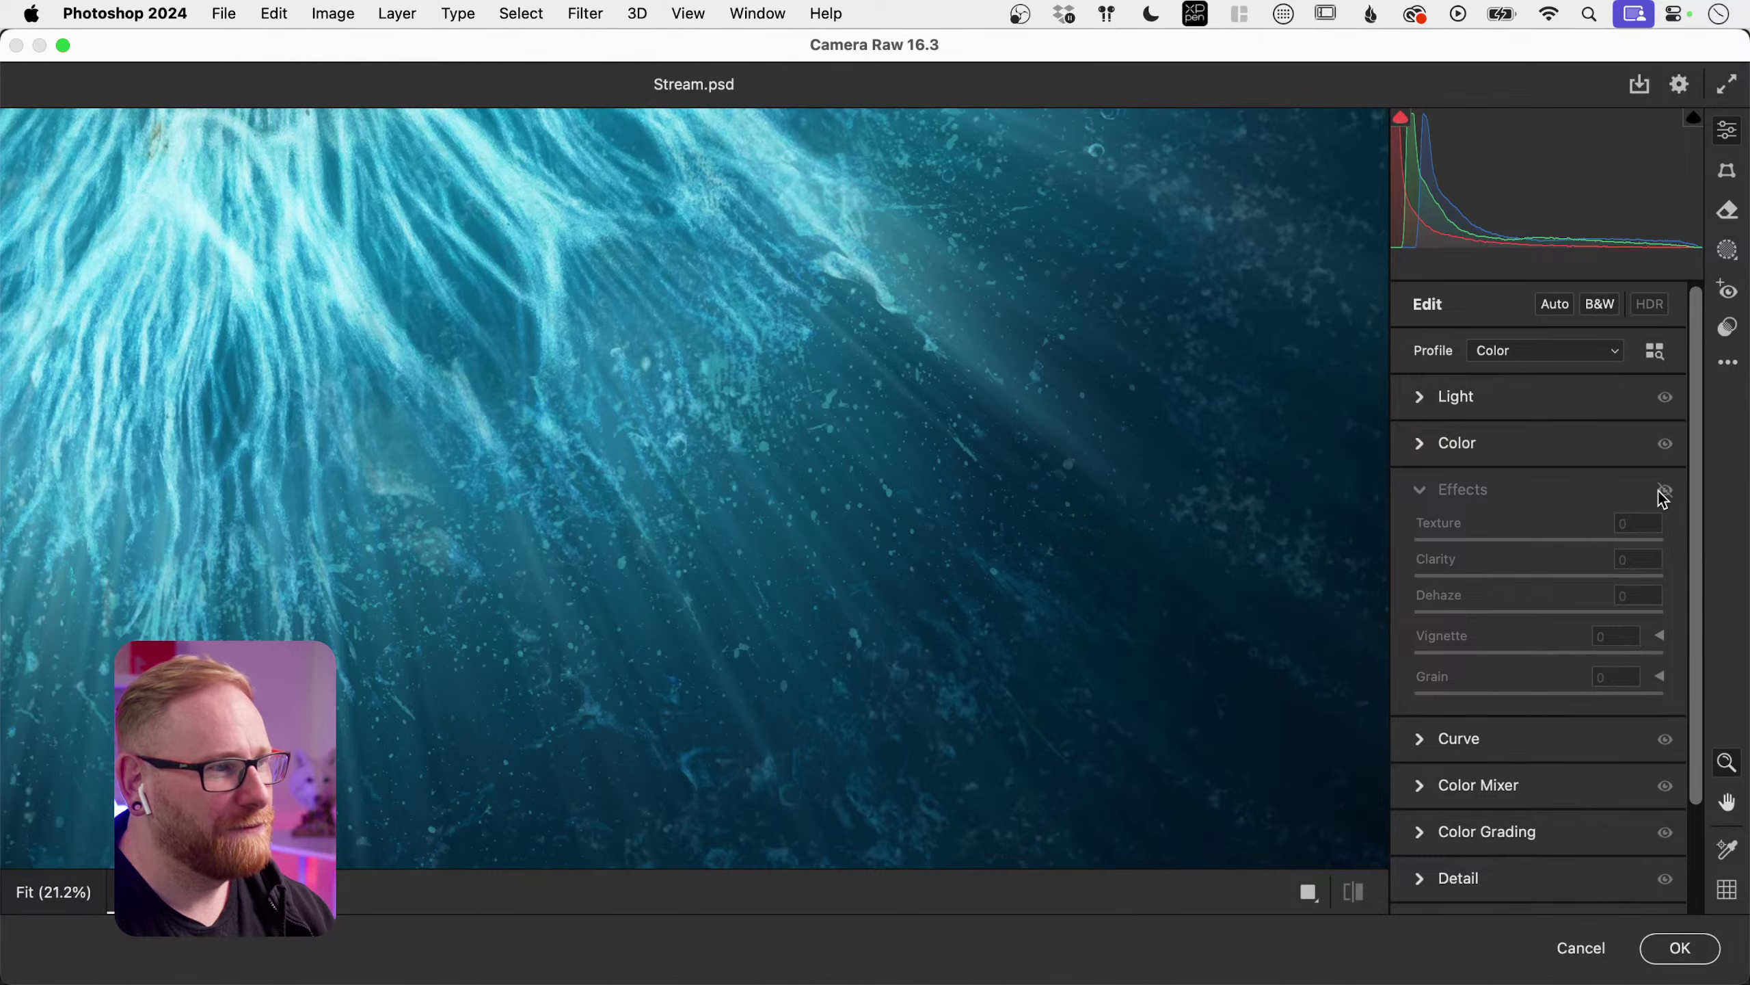
pyautogui.click(1665, 491)
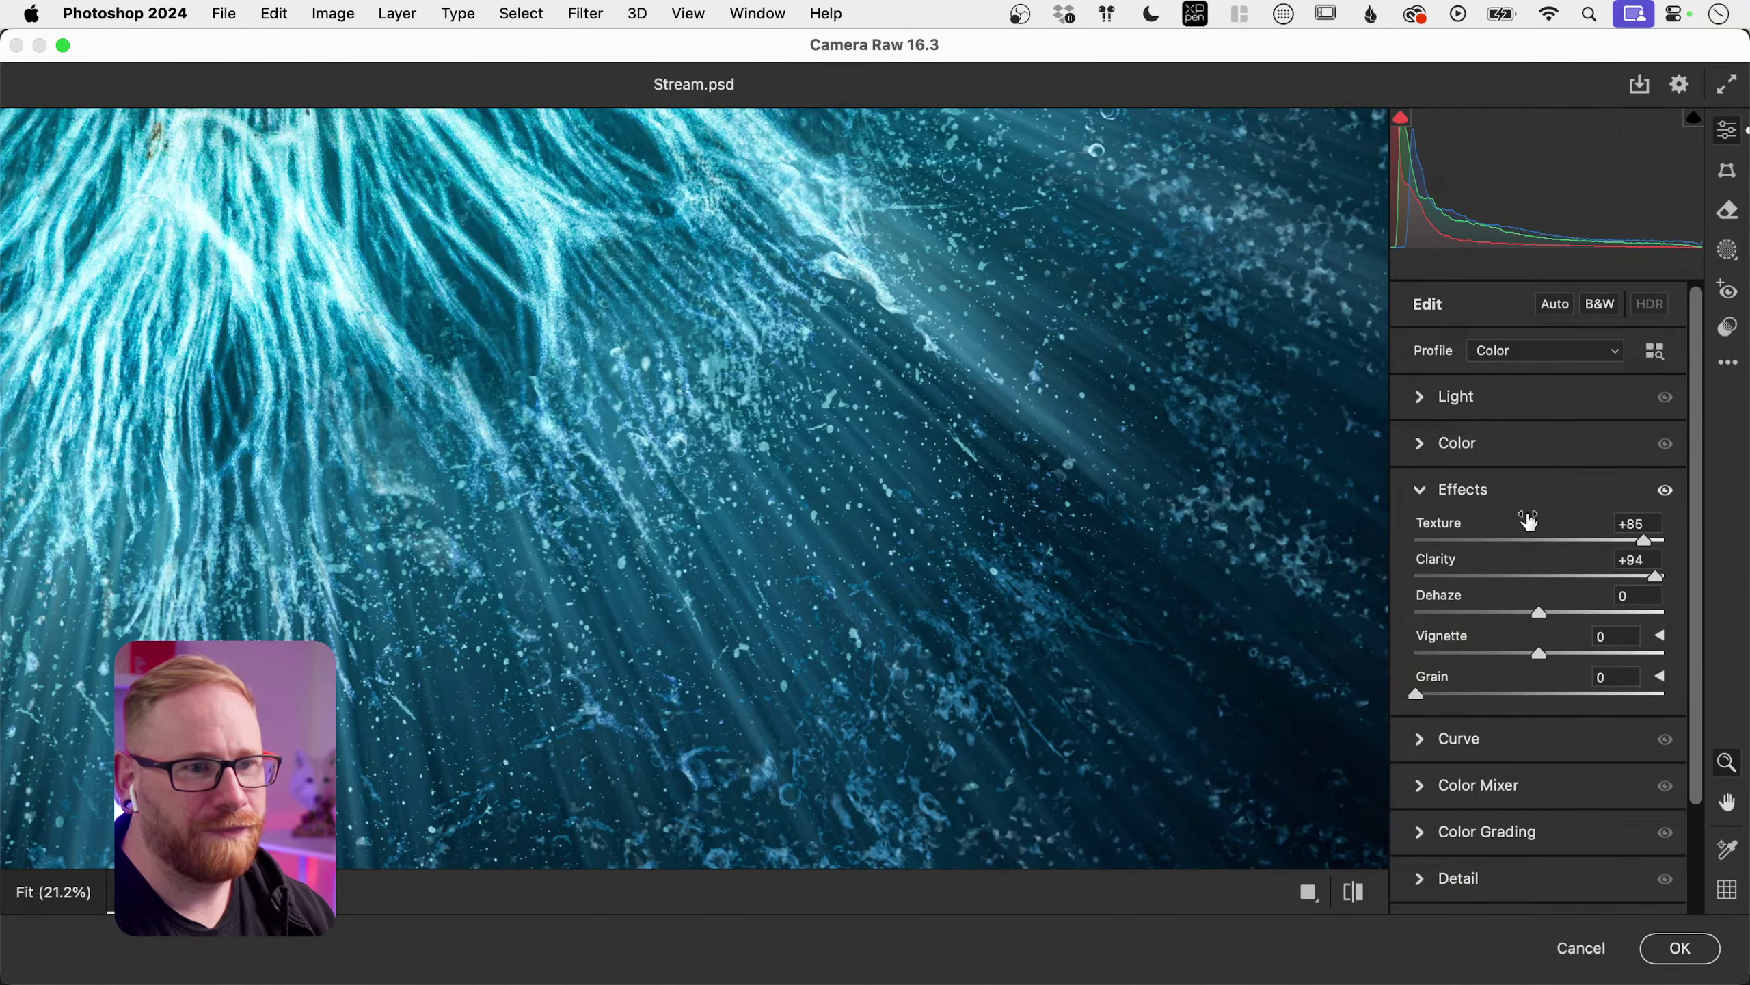
# Step: Set Texture to +39 and Clarity to +40, and compare the whole iris with and without Effects
pyautogui.moveTo(1614, 539); pyautogui.dragTo(1588, 539)
pyautogui.click(1587, 576)
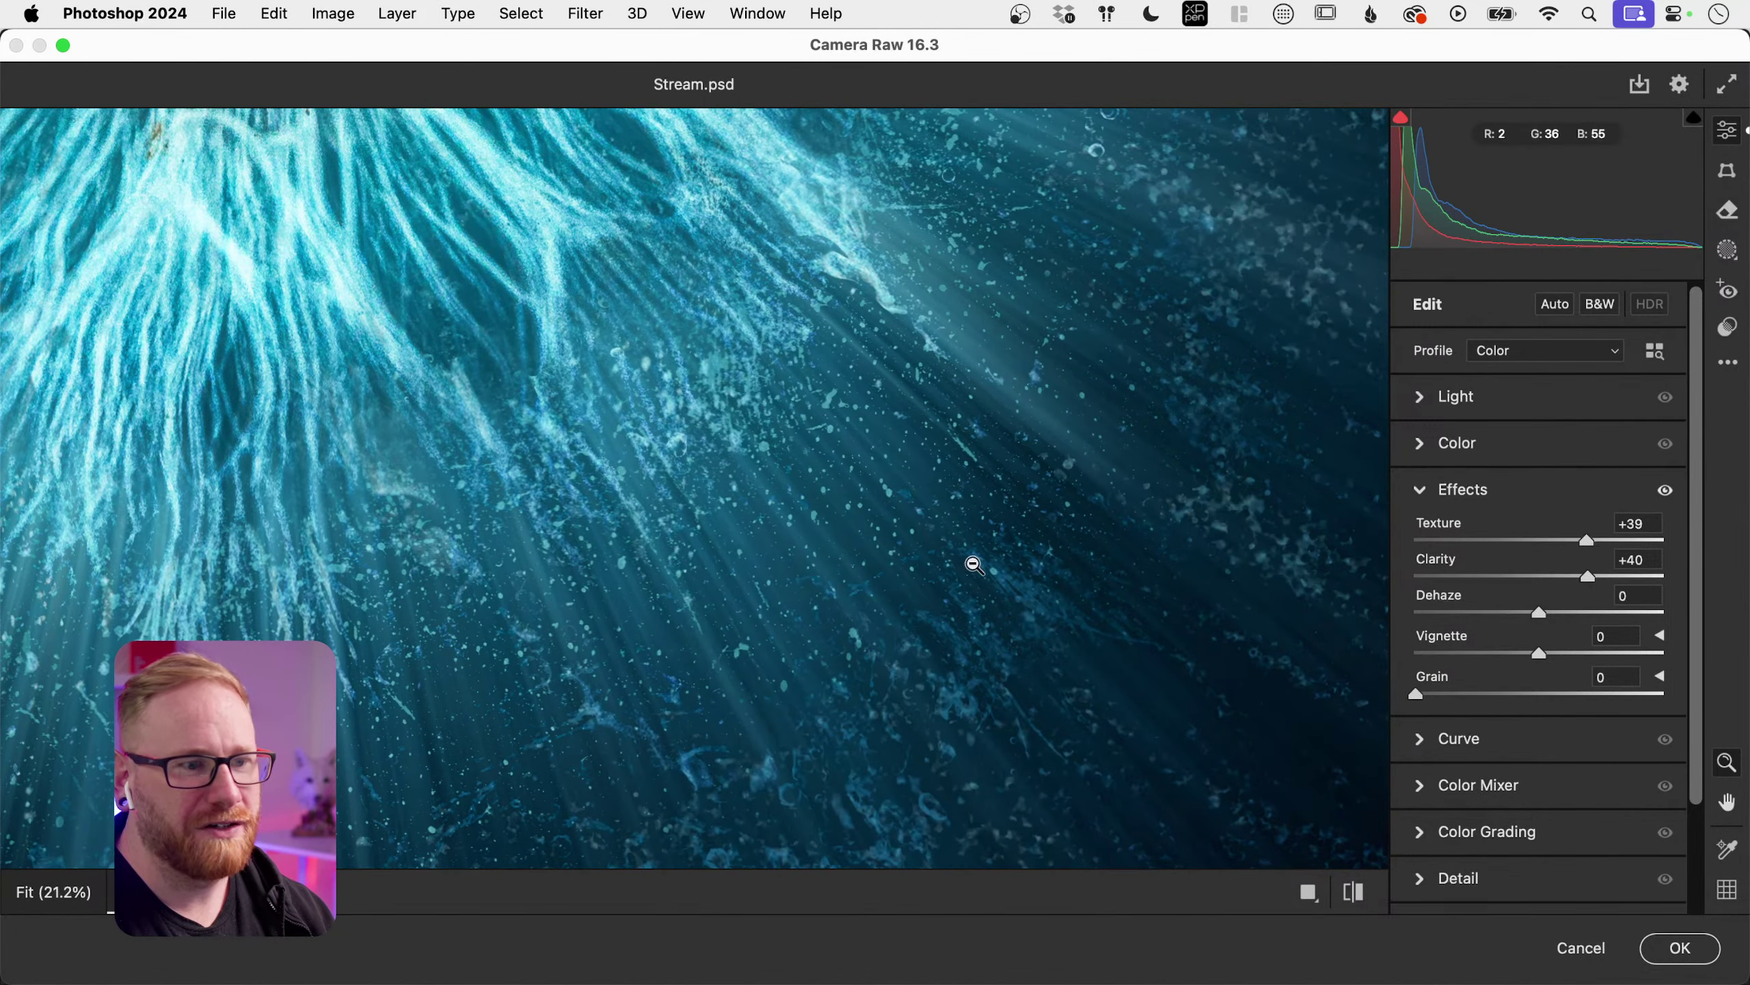
pyautogui.click(992, 622)
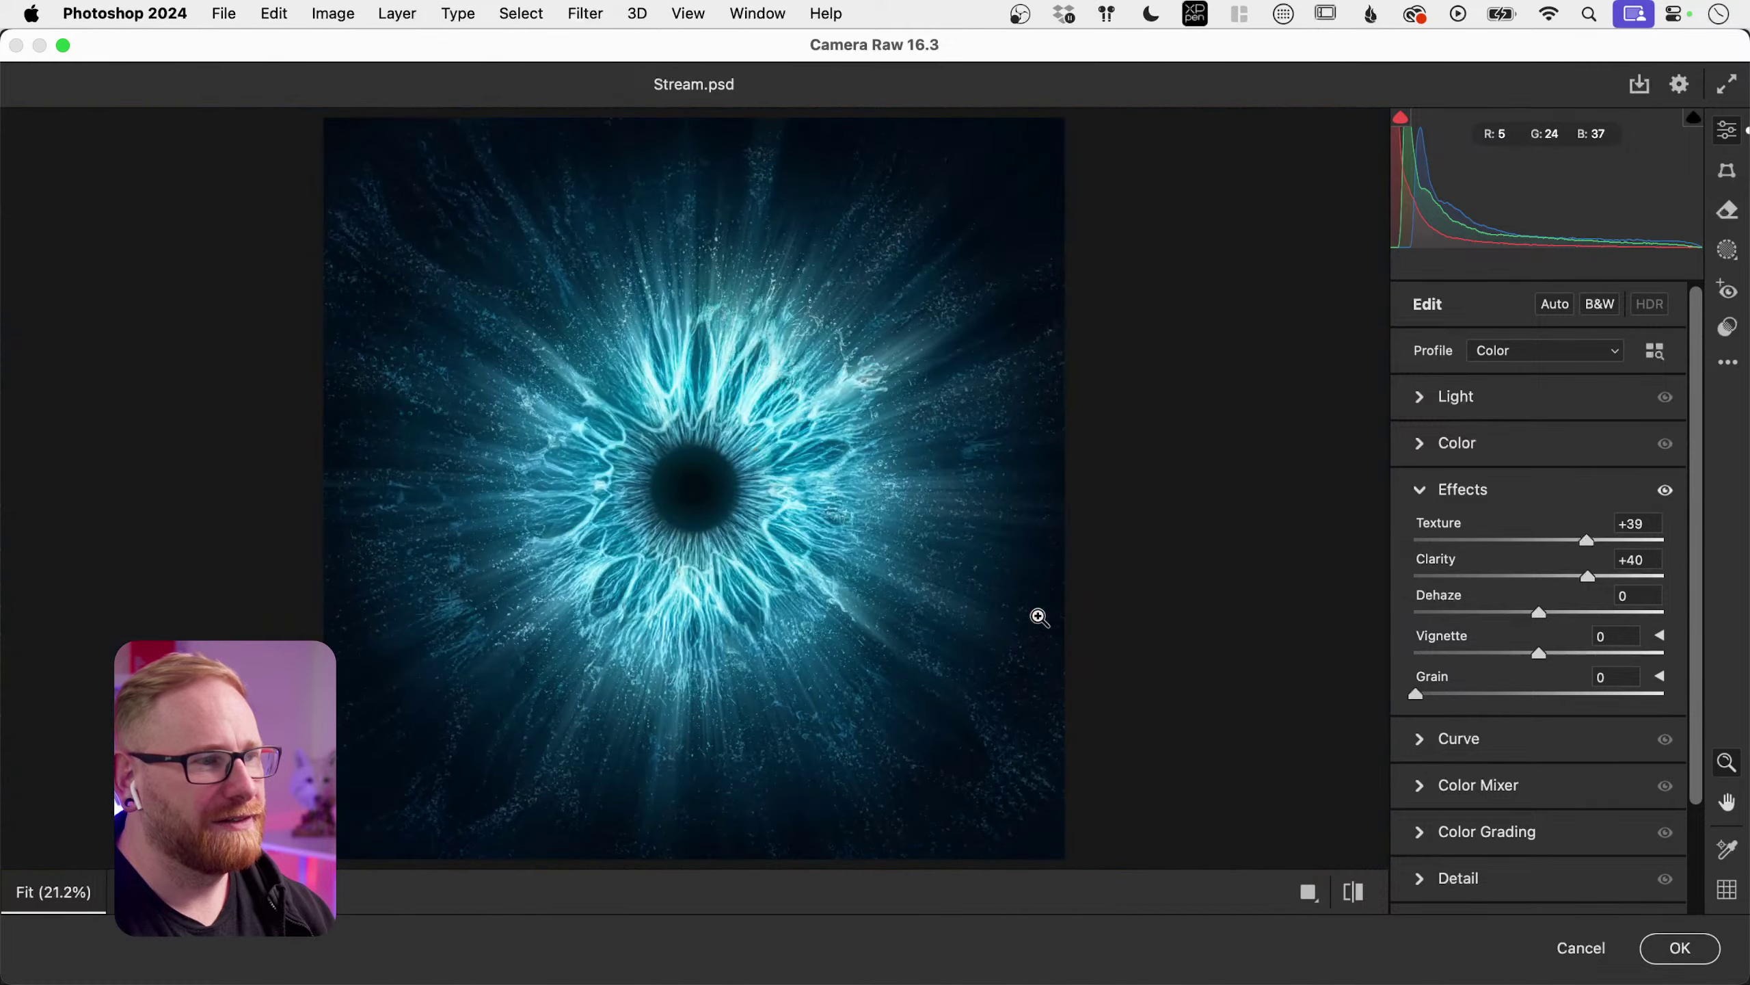
pyautogui.click(1665, 491)
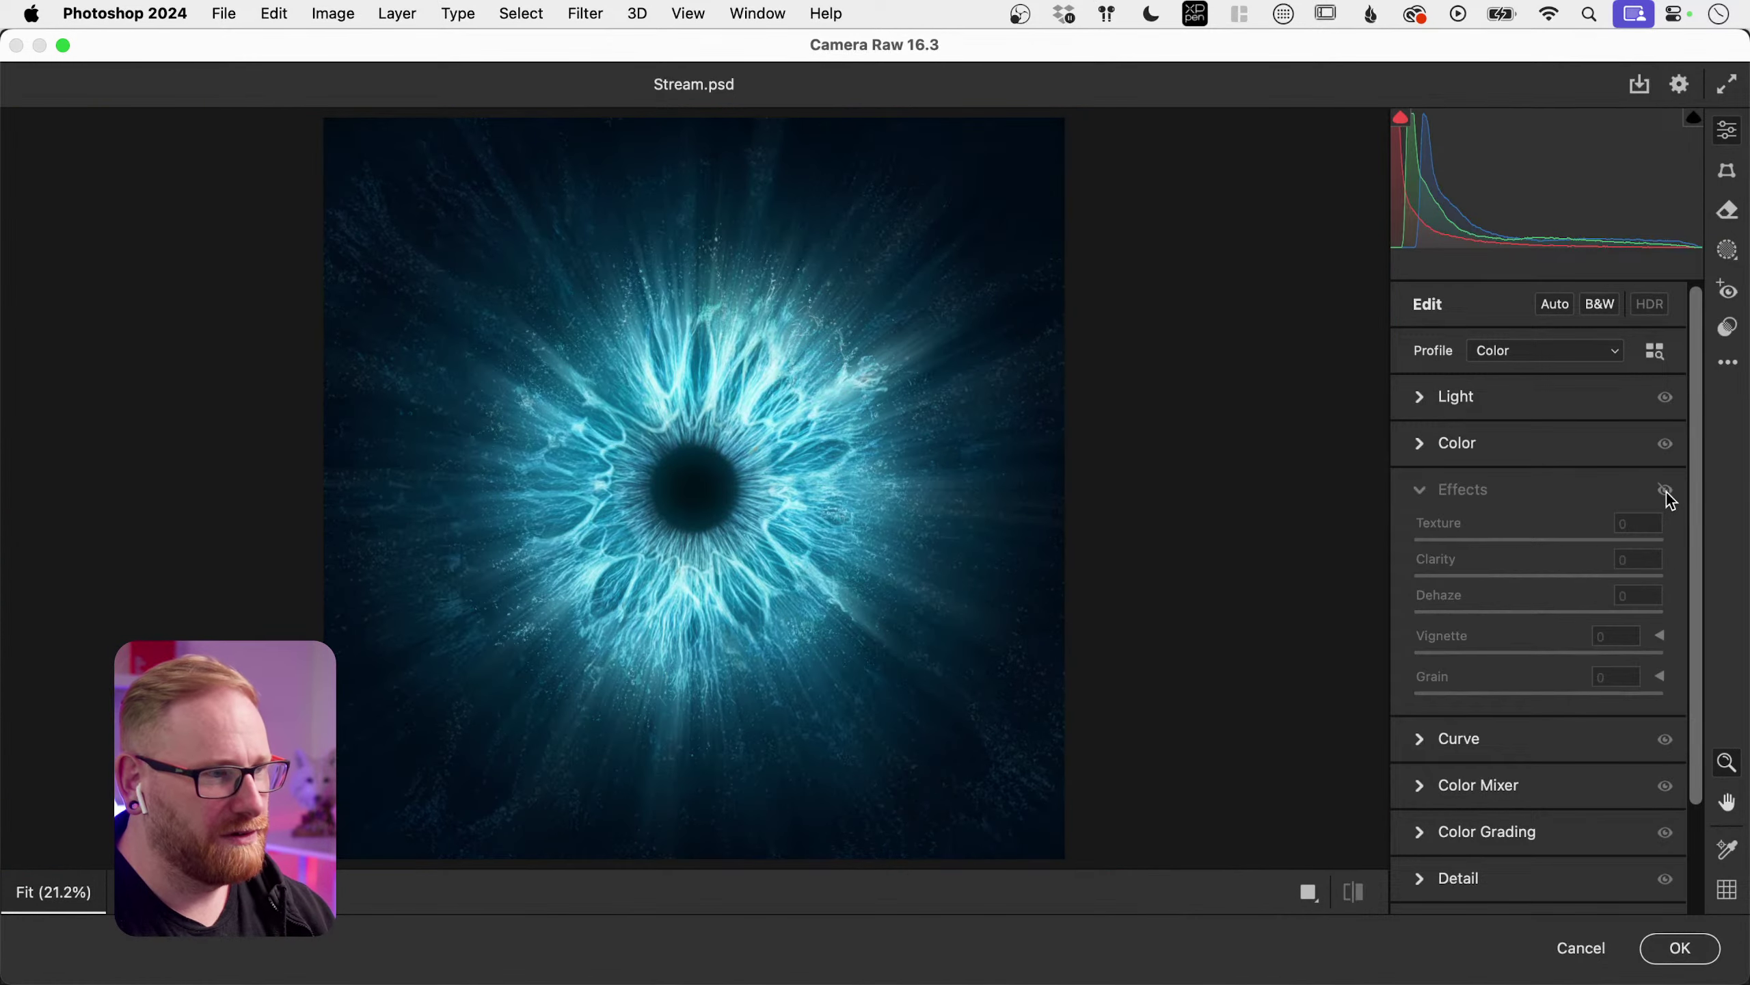
pyautogui.click(1665, 491)
pyautogui.click(1665, 491)
pyautogui.click(1666, 492)
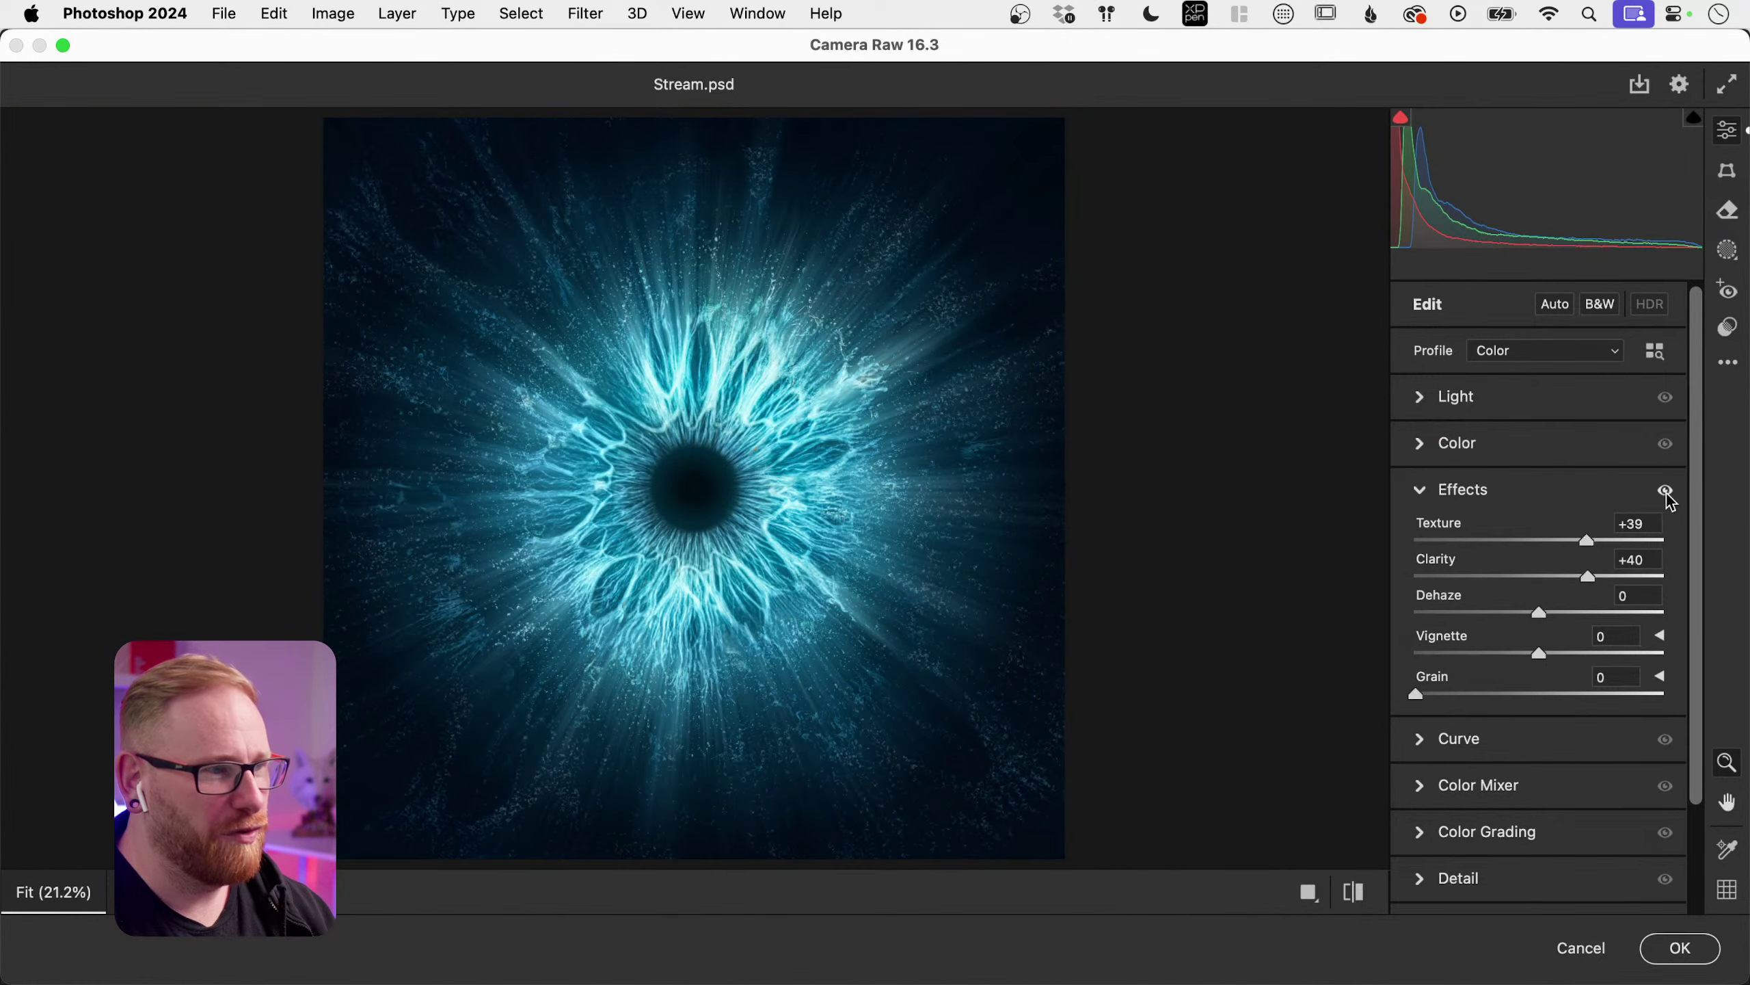
# Step: Set the Light values to Contrast +18, Whites +25 and Blacks -26, comparing the image with and without Light
pyautogui.click(1432, 397)
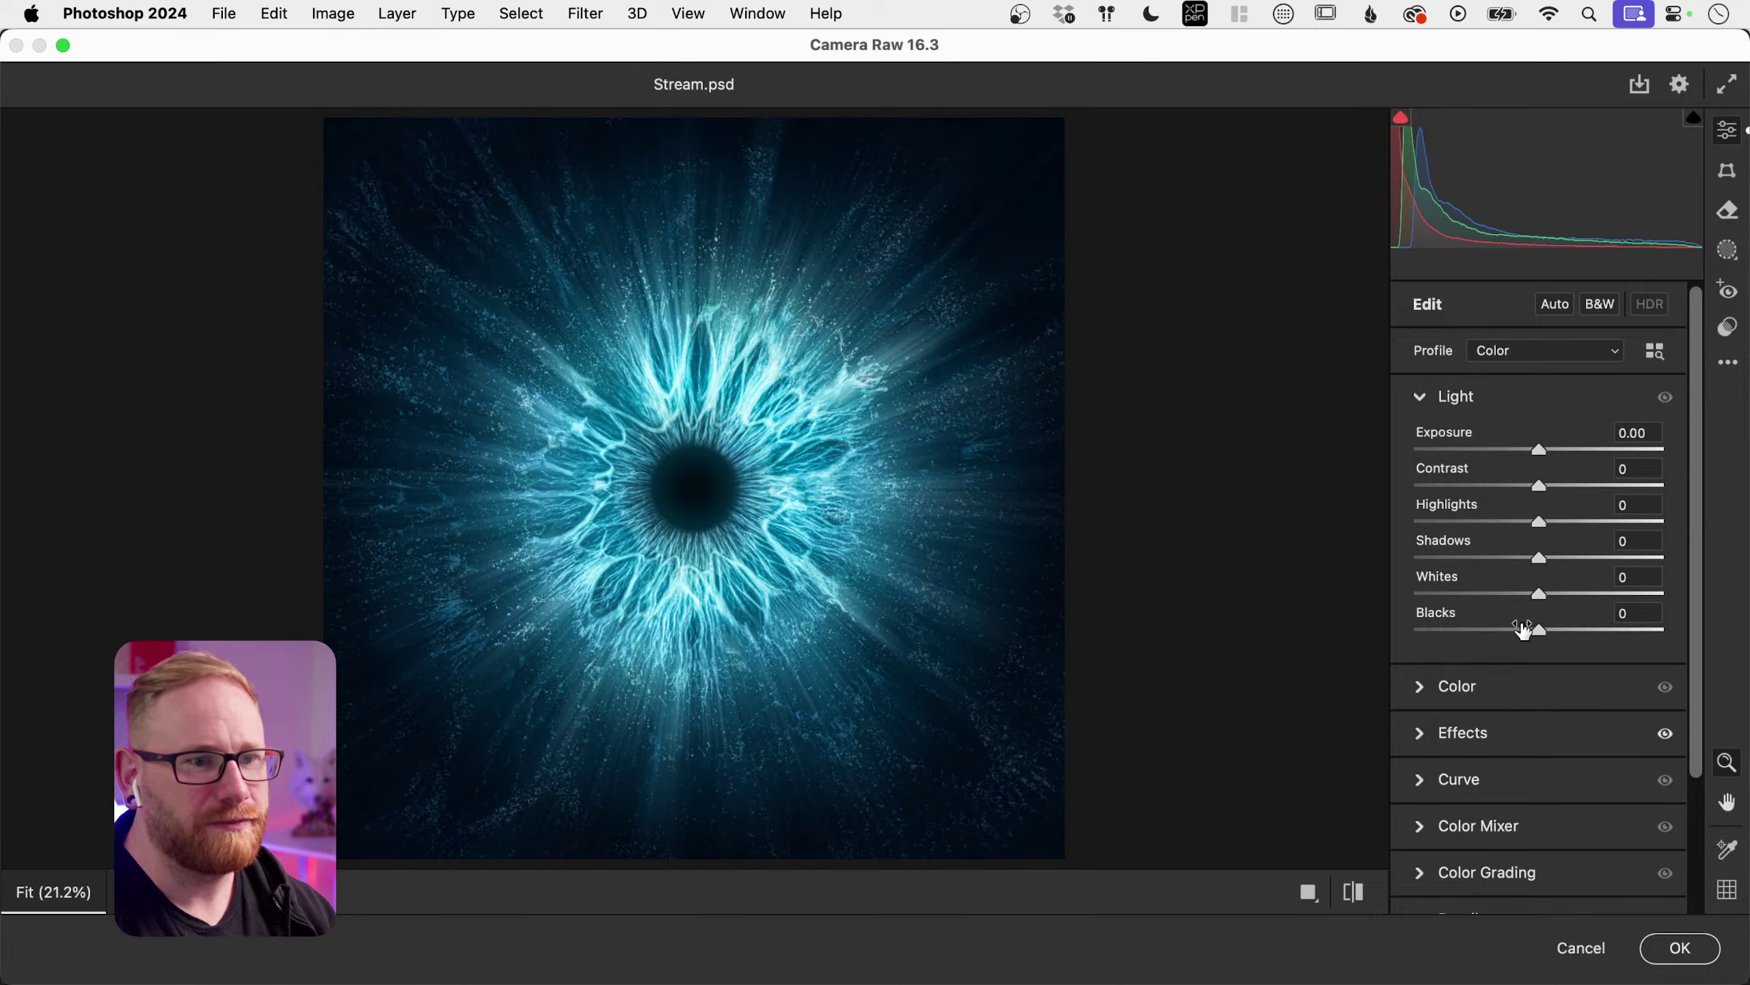
pyautogui.moveTo(1538, 629); pyautogui.dragTo(1569, 588)
pyautogui.click(1666, 397)
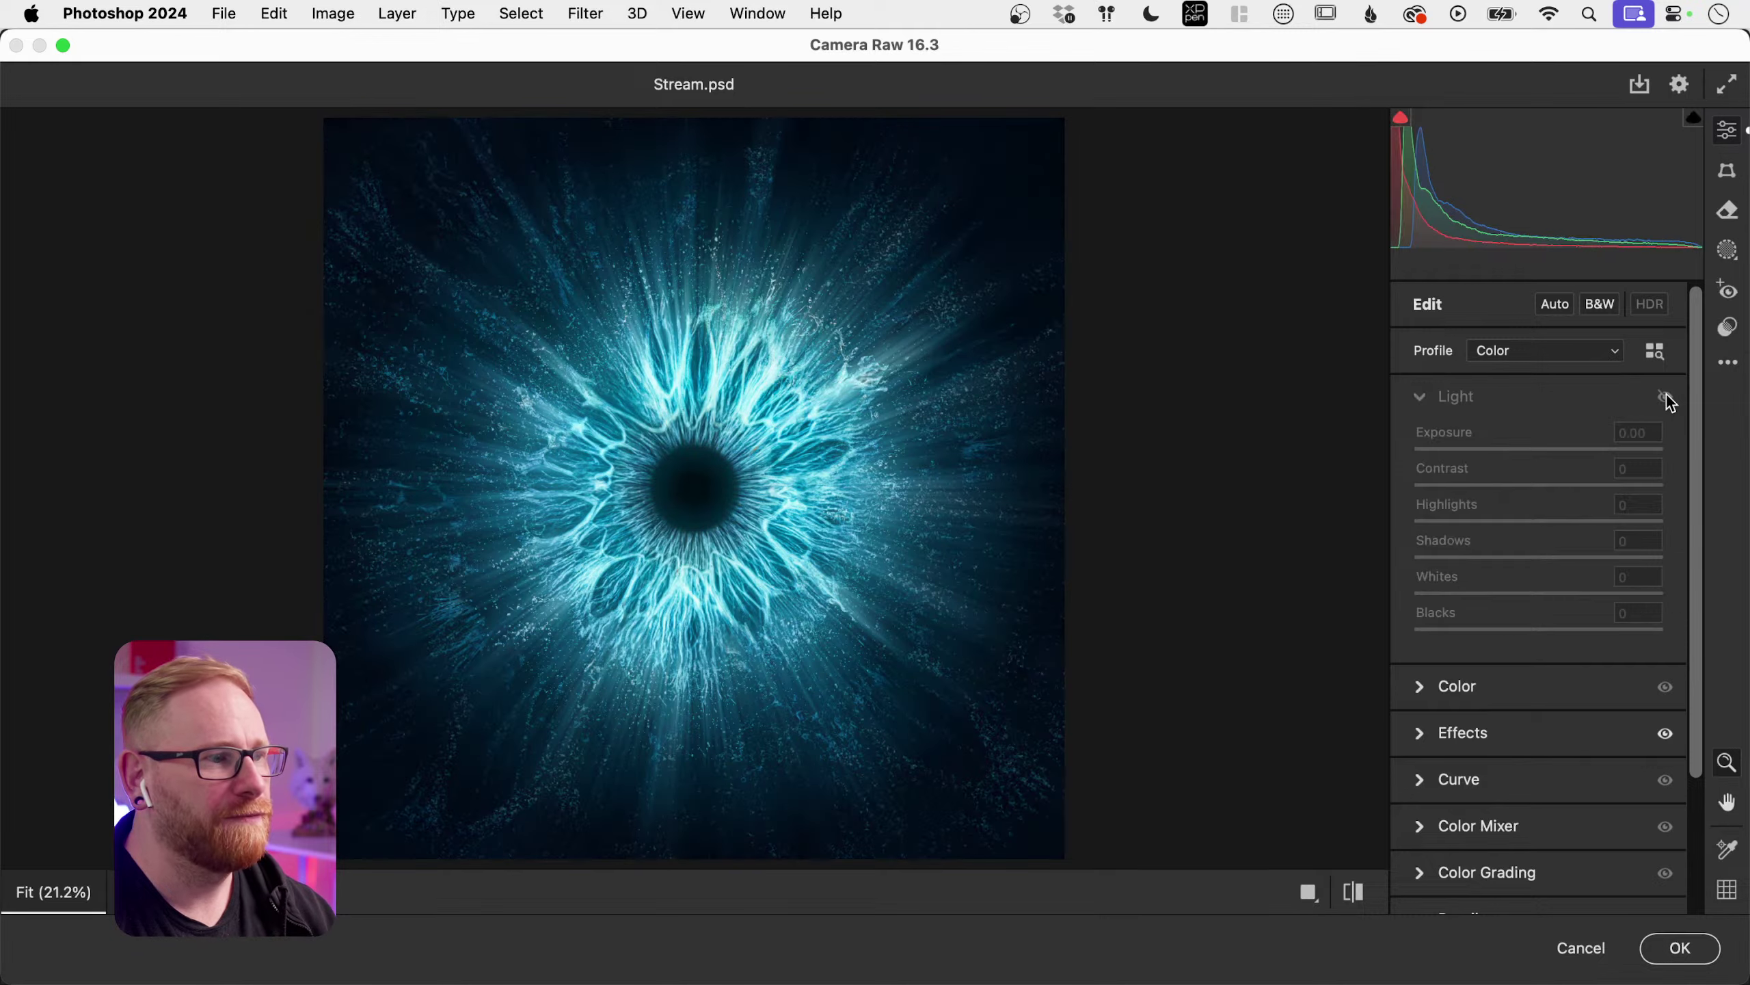
pyautogui.click(1666, 397)
pyautogui.moveTo(1539, 486)
pyautogui.mouseDown()
pyautogui.moveTo(1631, 479)
pyautogui.moveTo(1499, 481)
pyautogui.moveTo(1562, 485)
pyautogui.mouseUp()
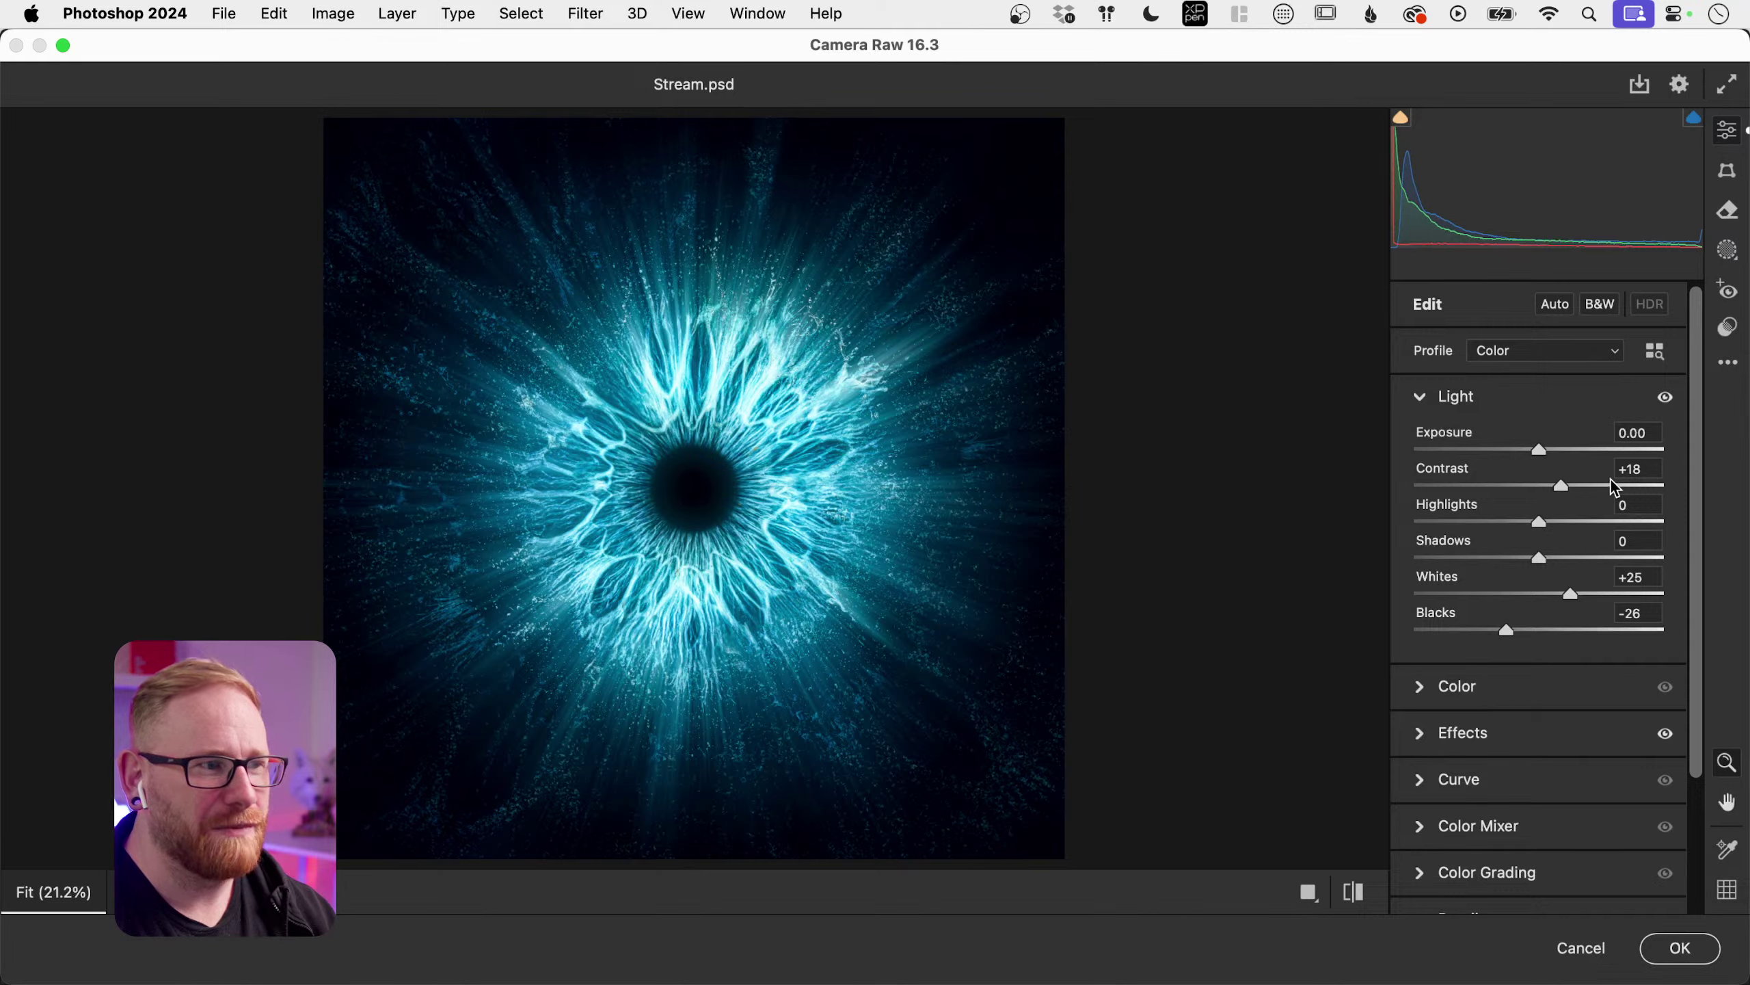
pyautogui.click(1442, 407)
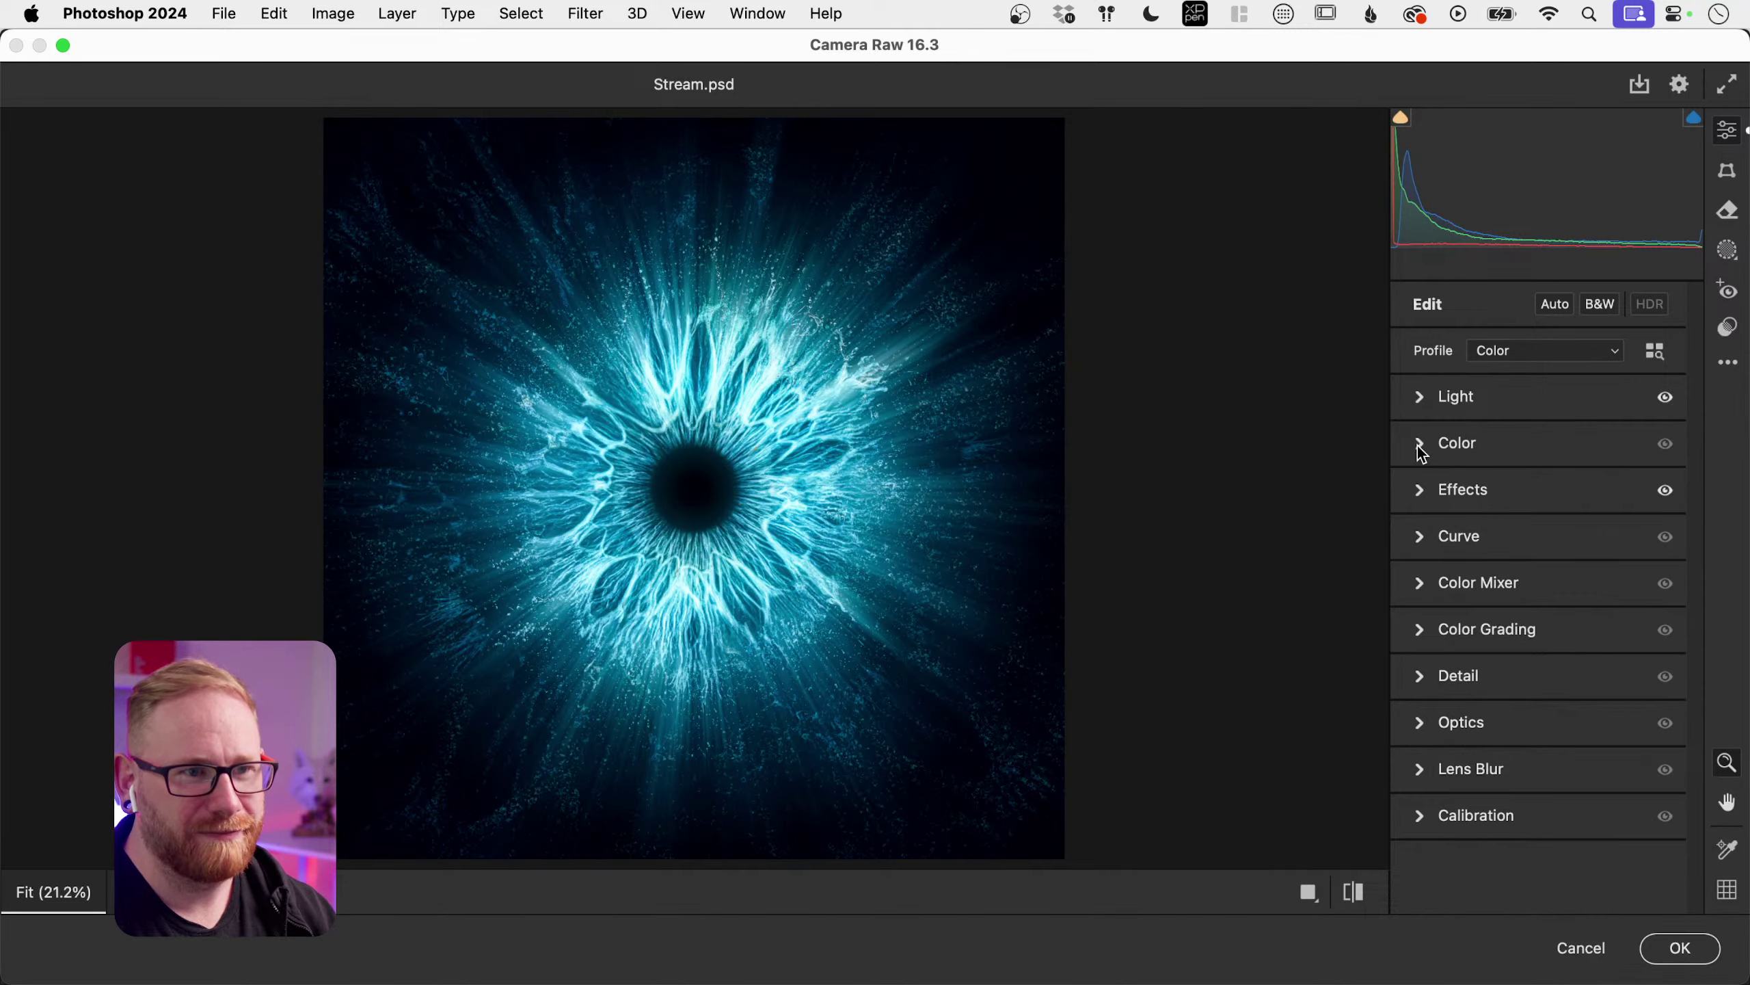
# Step: Try Vibrance at +24 in the Color adjustments and reset it to 0
pyautogui.click(1433, 455)
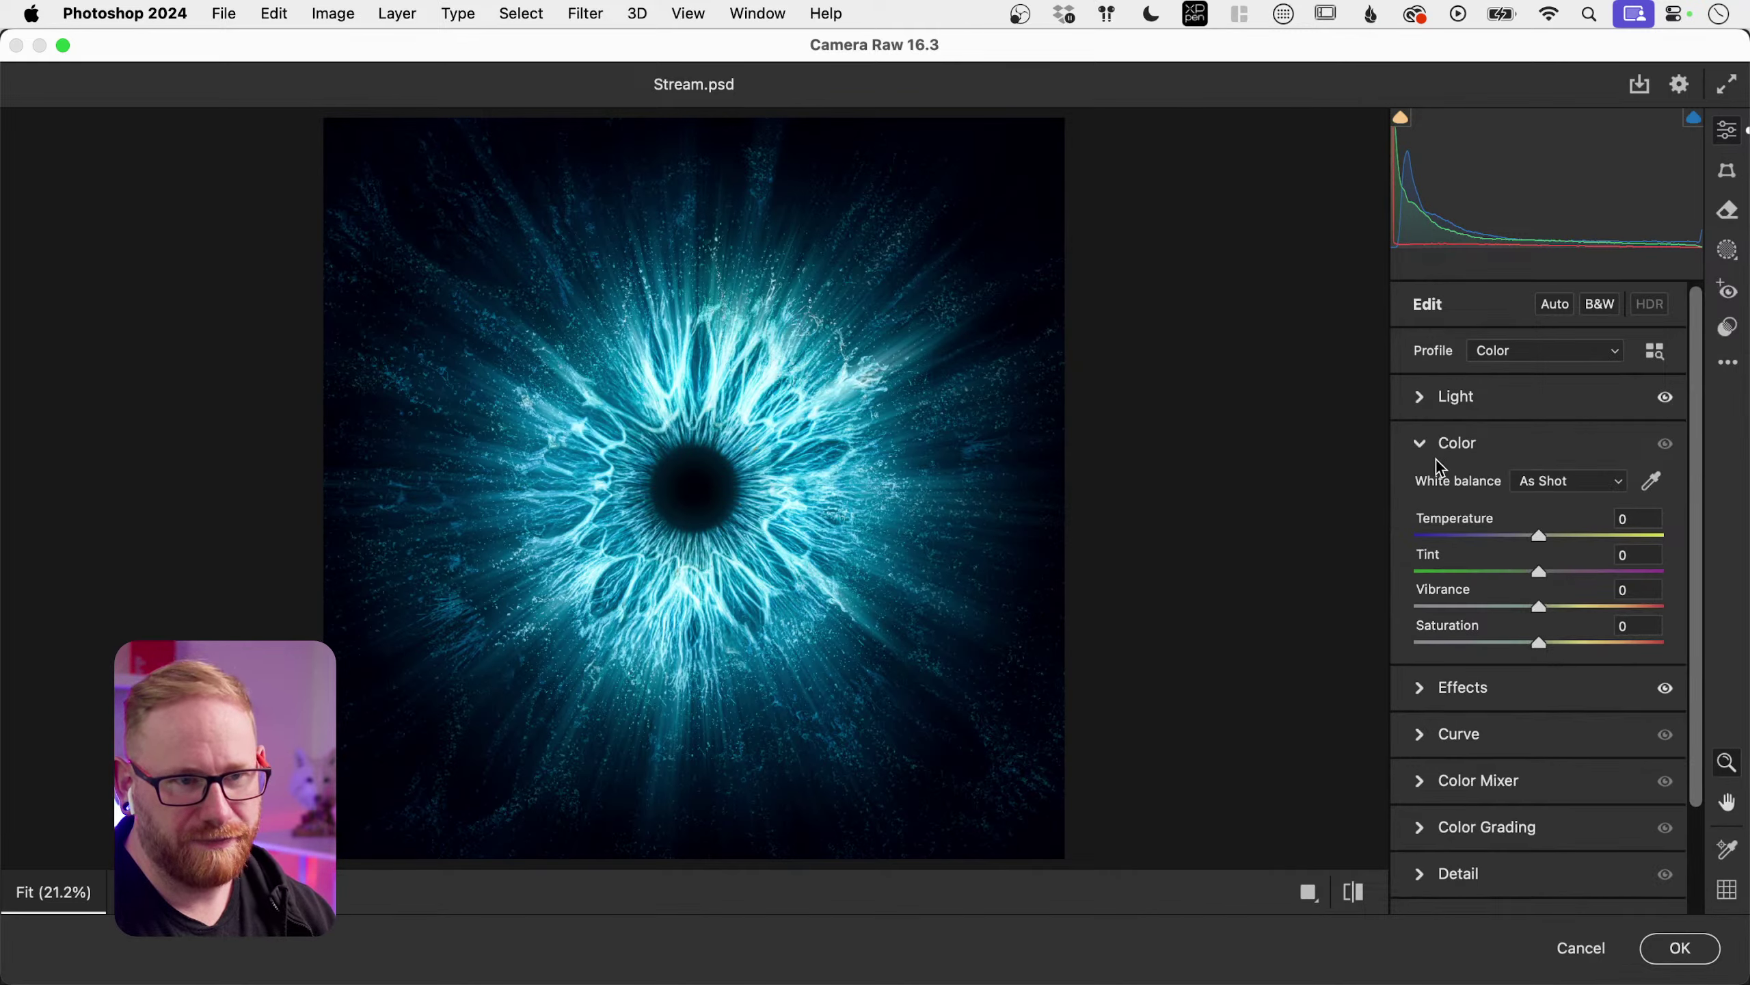
pyautogui.moveTo(1546, 606)
pyautogui.mouseDown()
pyautogui.moveTo(1598, 605)
pyautogui.moveTo(1496, 599)
pyautogui.moveTo(1602, 645)
pyautogui.moveTo(1438, 619)
pyautogui.moveTo(1643, 610)
pyautogui.moveTo(1430, 583)
pyautogui.moveTo(1568, 607)
pyautogui.mouseUp()
pyautogui.write('0')
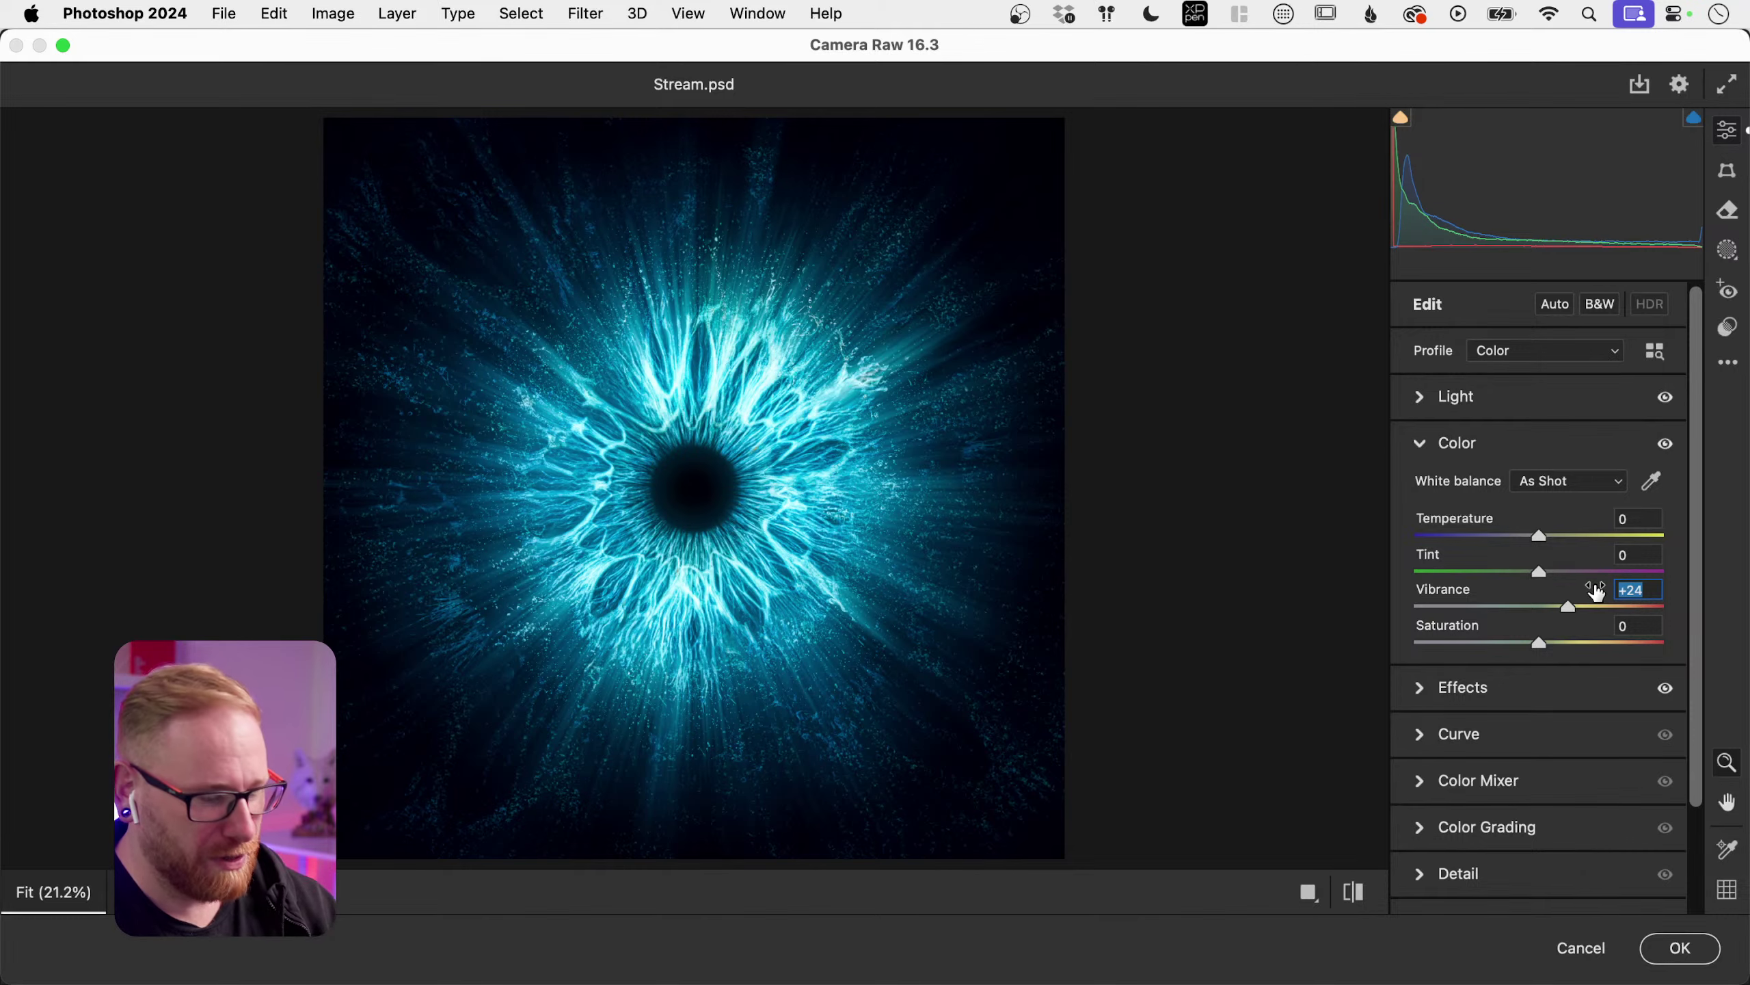
pyautogui.press('Tab')
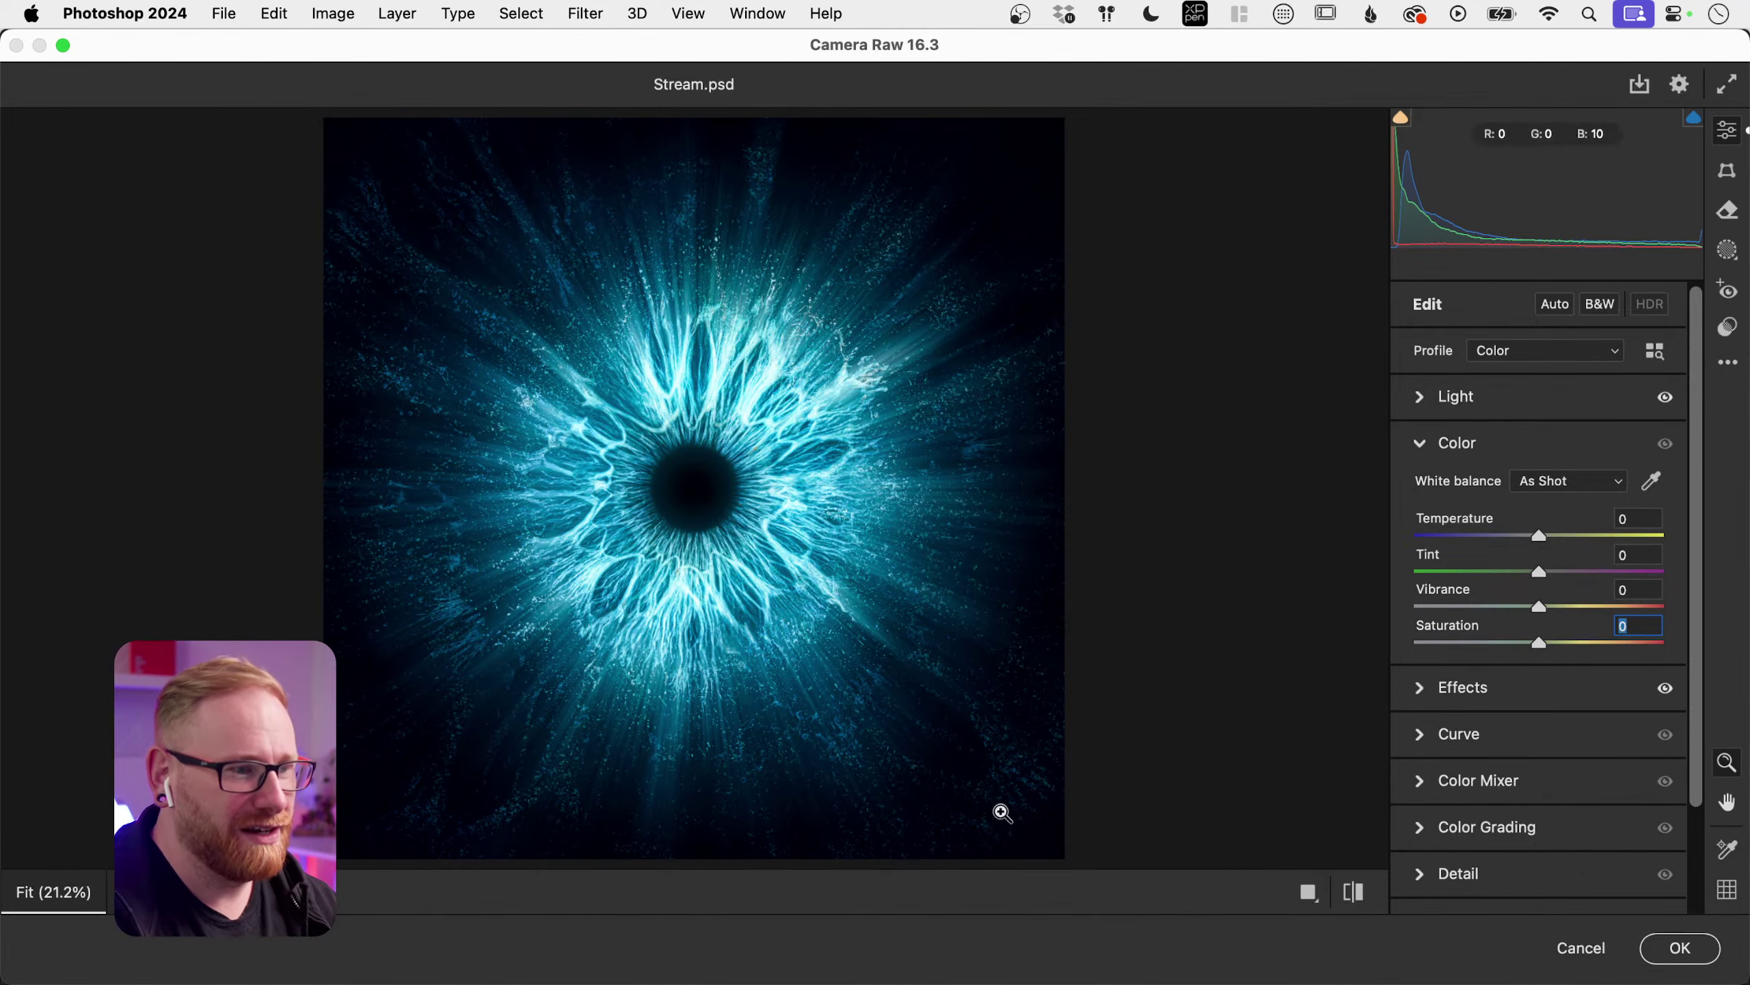
# Step: Try increasing Grain up to 100 and inspect its effect on the particles and rays below the iris
pyautogui.click(938, 751)
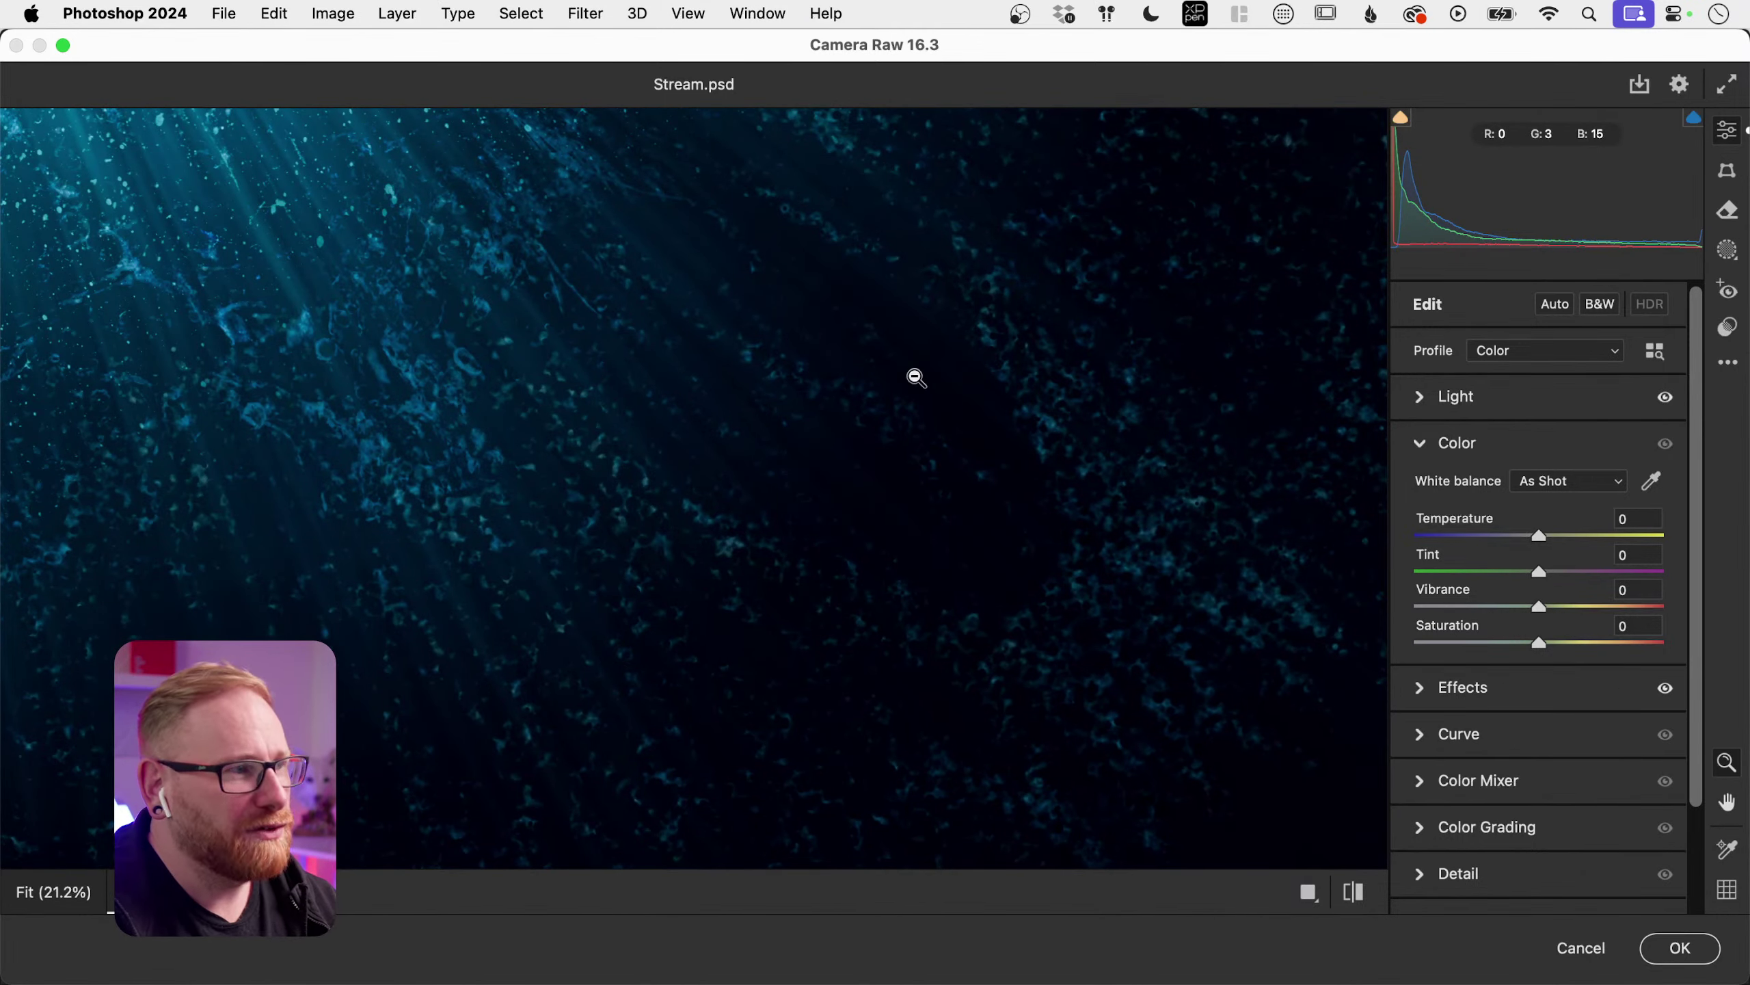
pyautogui.click(1423, 695)
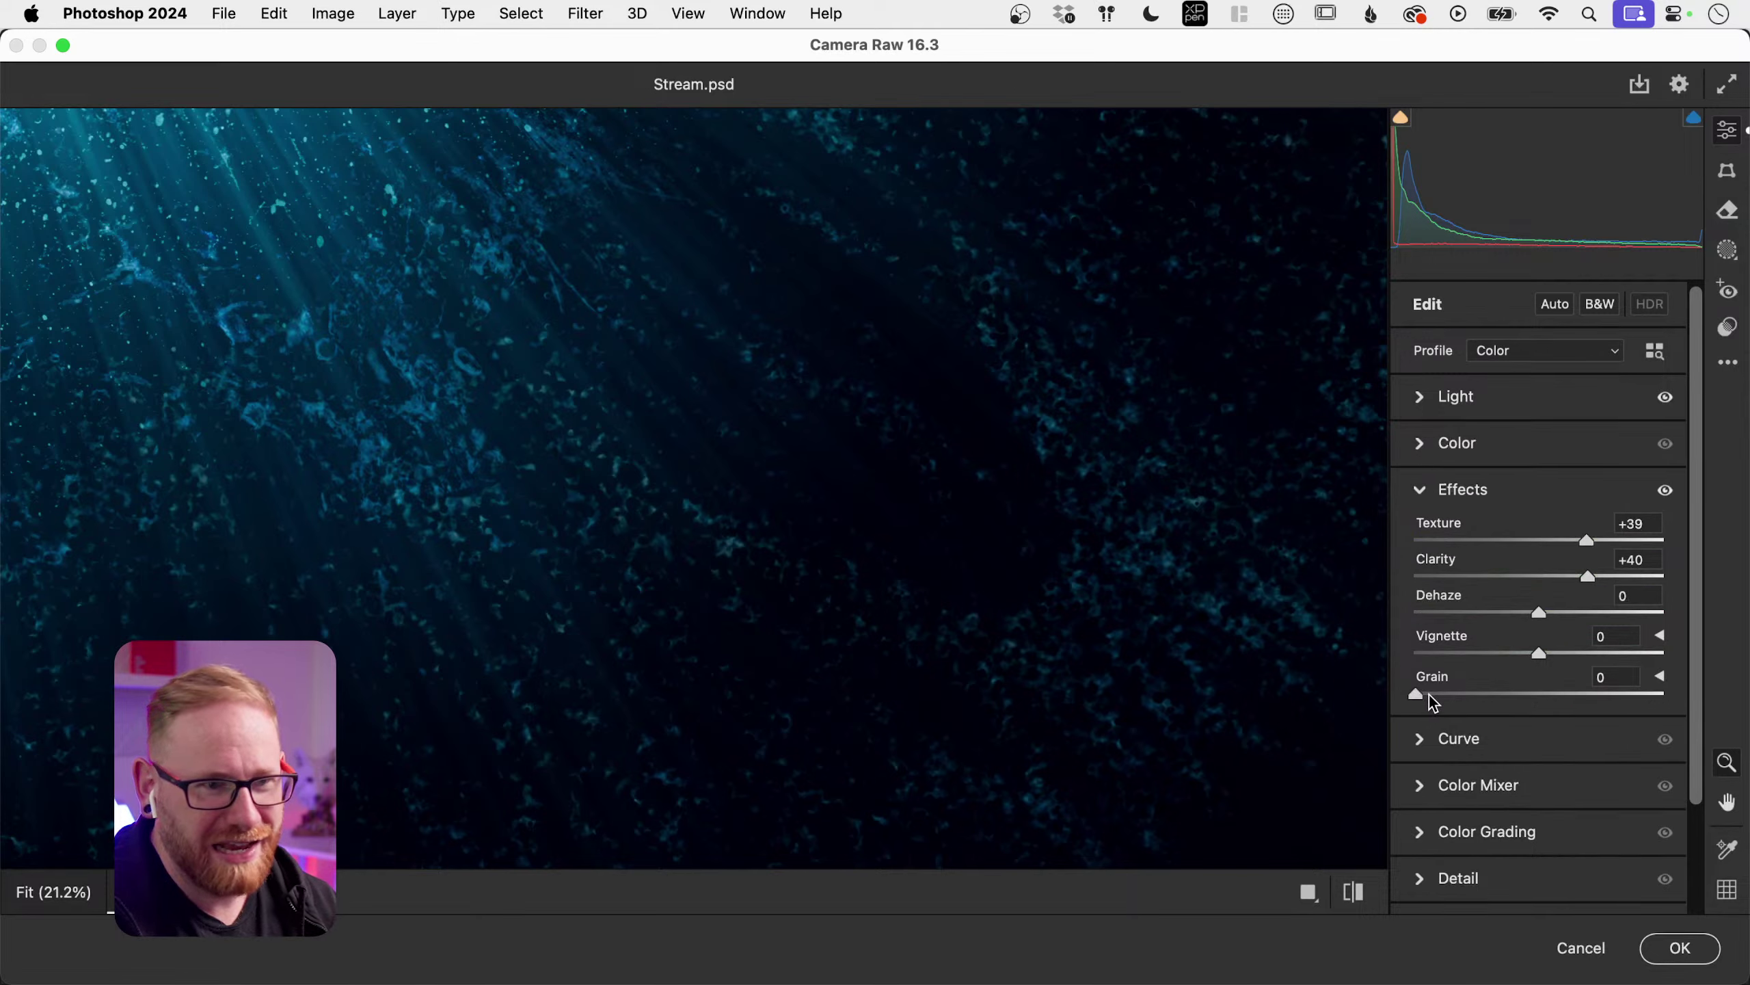
pyautogui.click(1430, 694)
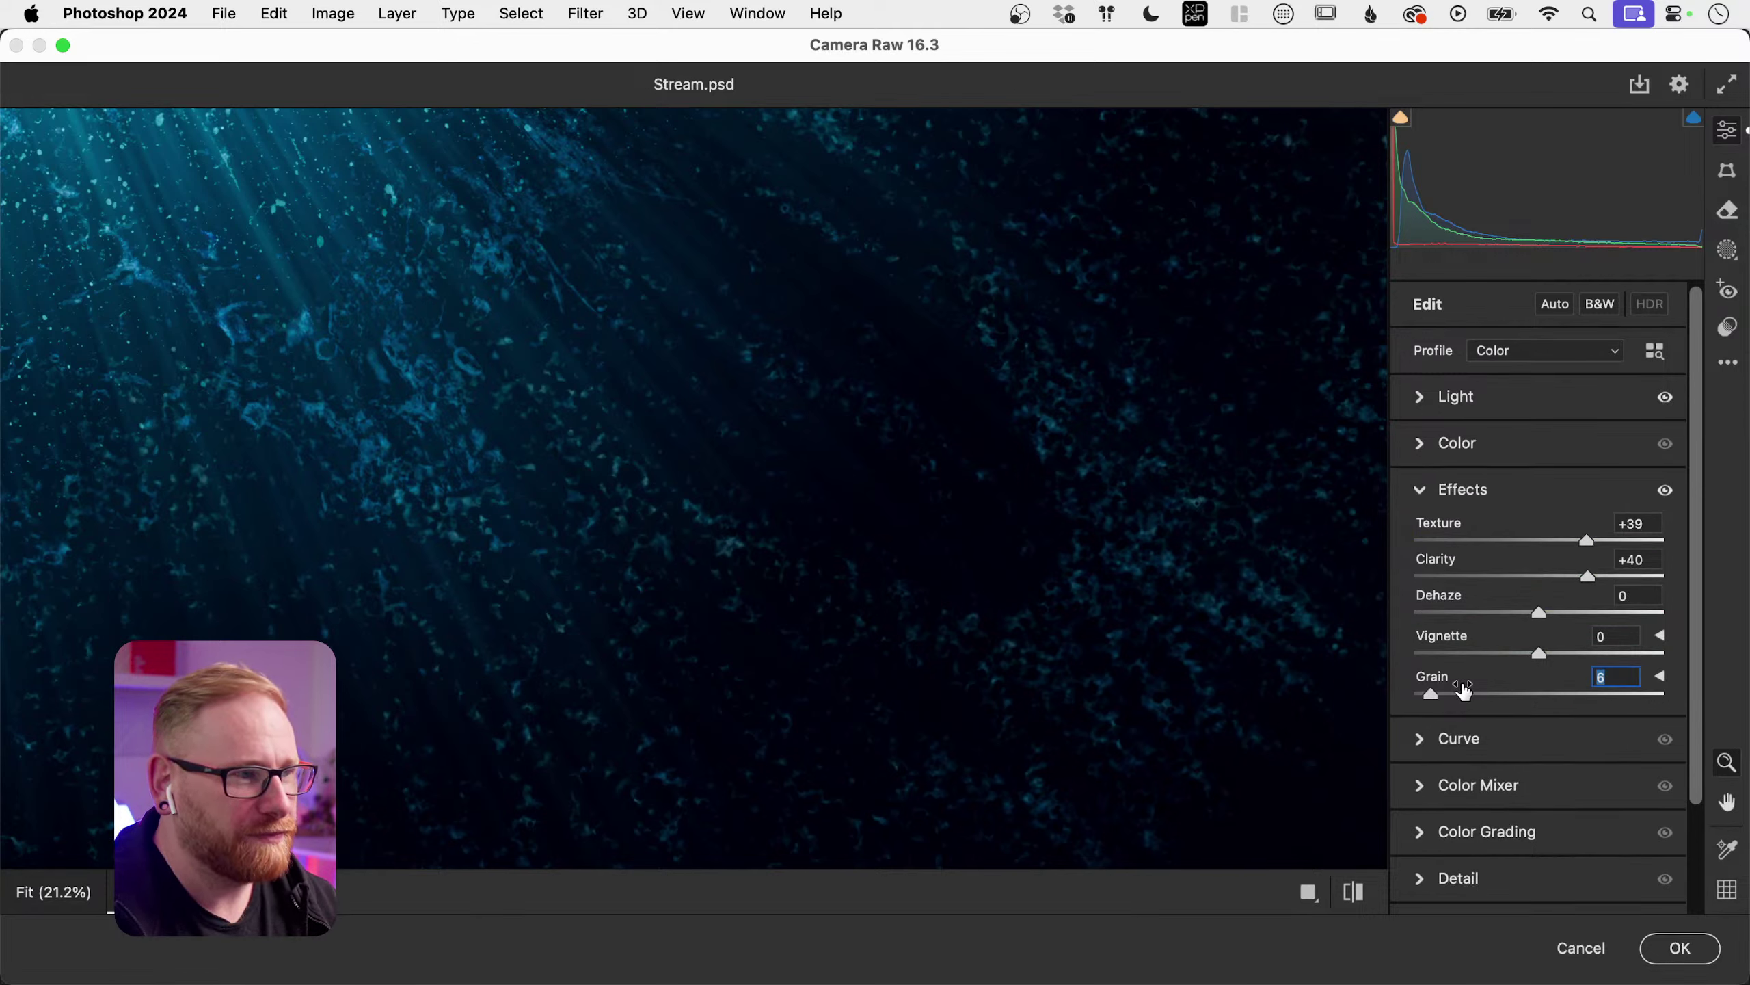
pyautogui.click(1471, 695)
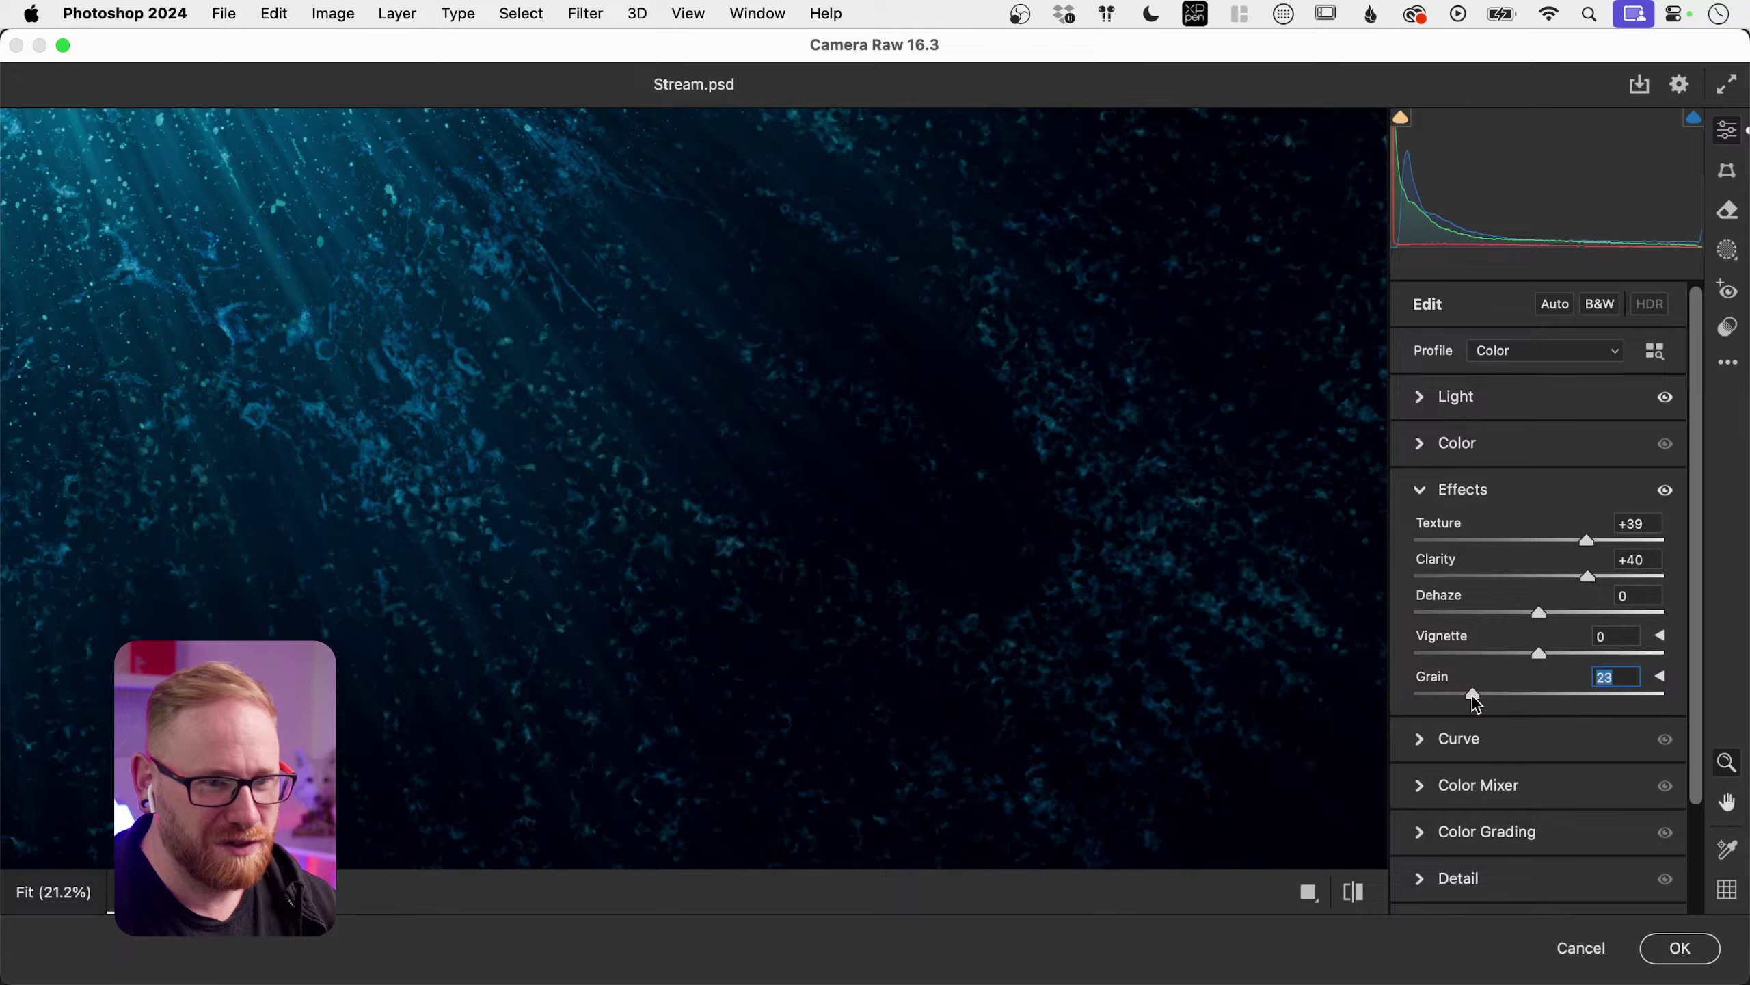
pyautogui.click(1513, 695)
pyautogui.click(1661, 710)
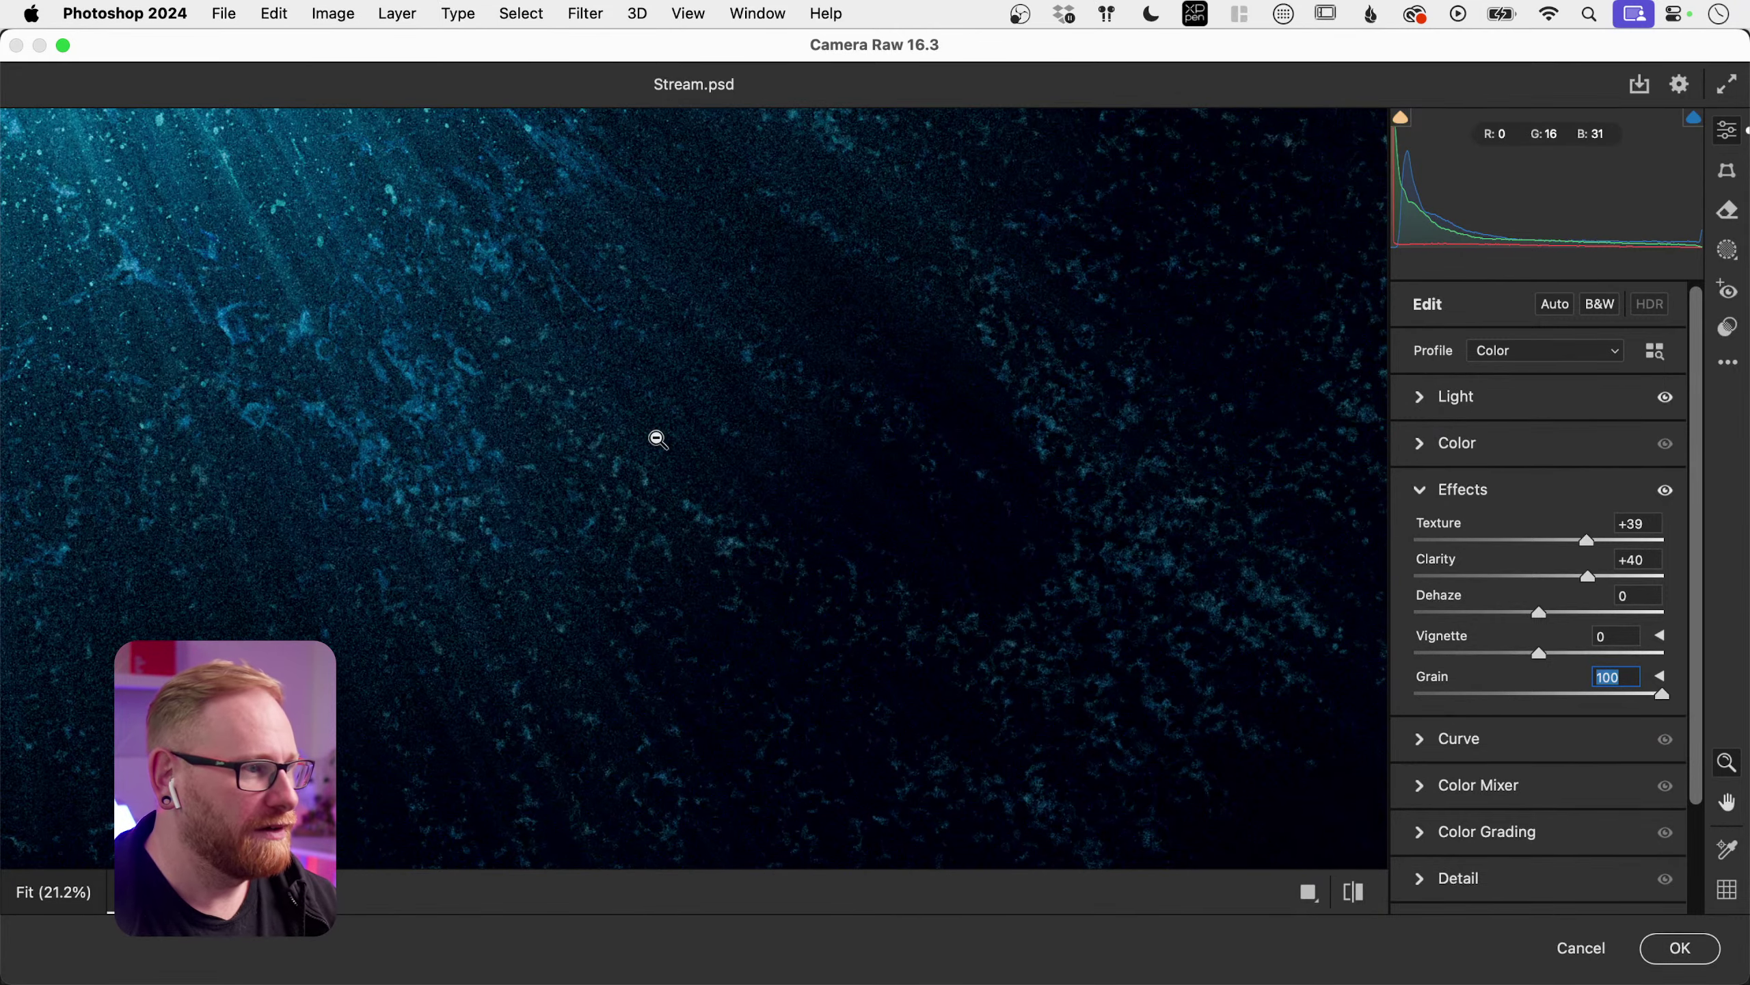
pyautogui.moveTo(279, 567); pyautogui.dragTo(789, 539)
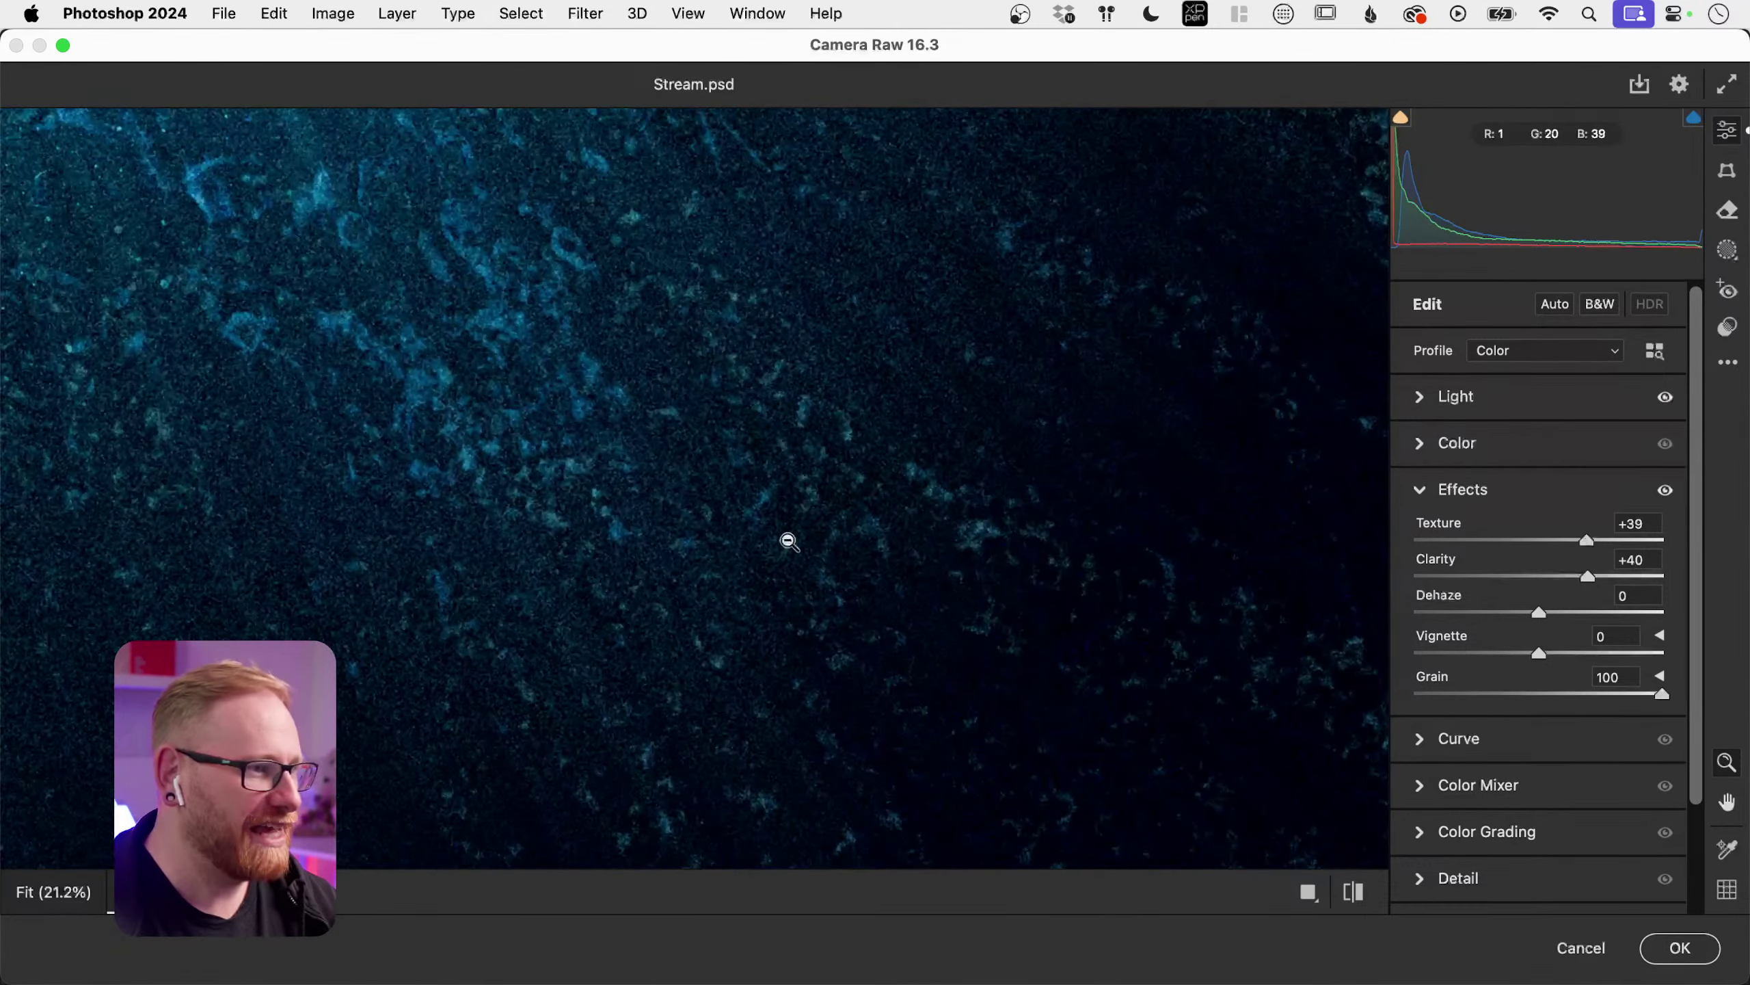
pyautogui.moveTo(916, 582); pyautogui.dragTo(1070, 747)
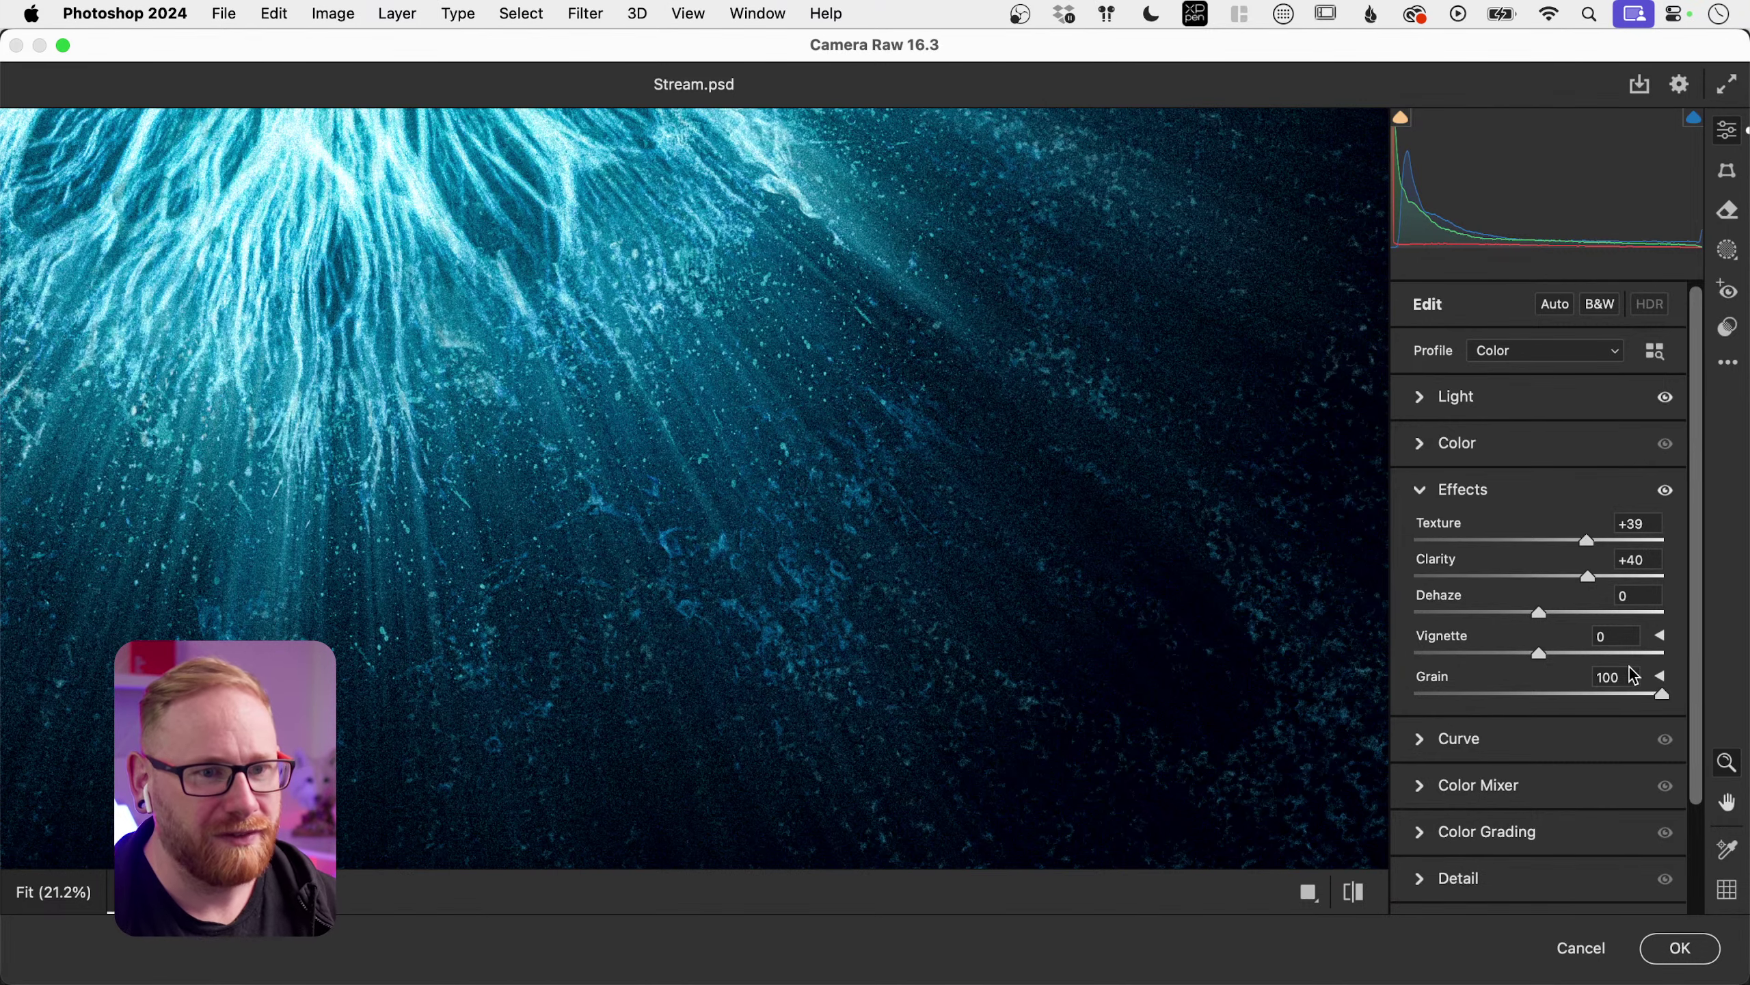
# Step: Set Grain to 30 and compare the whole iris with and without the Effects adjustments
pyautogui.moveTo(1557, 691); pyautogui.dragTo(1491, 700)
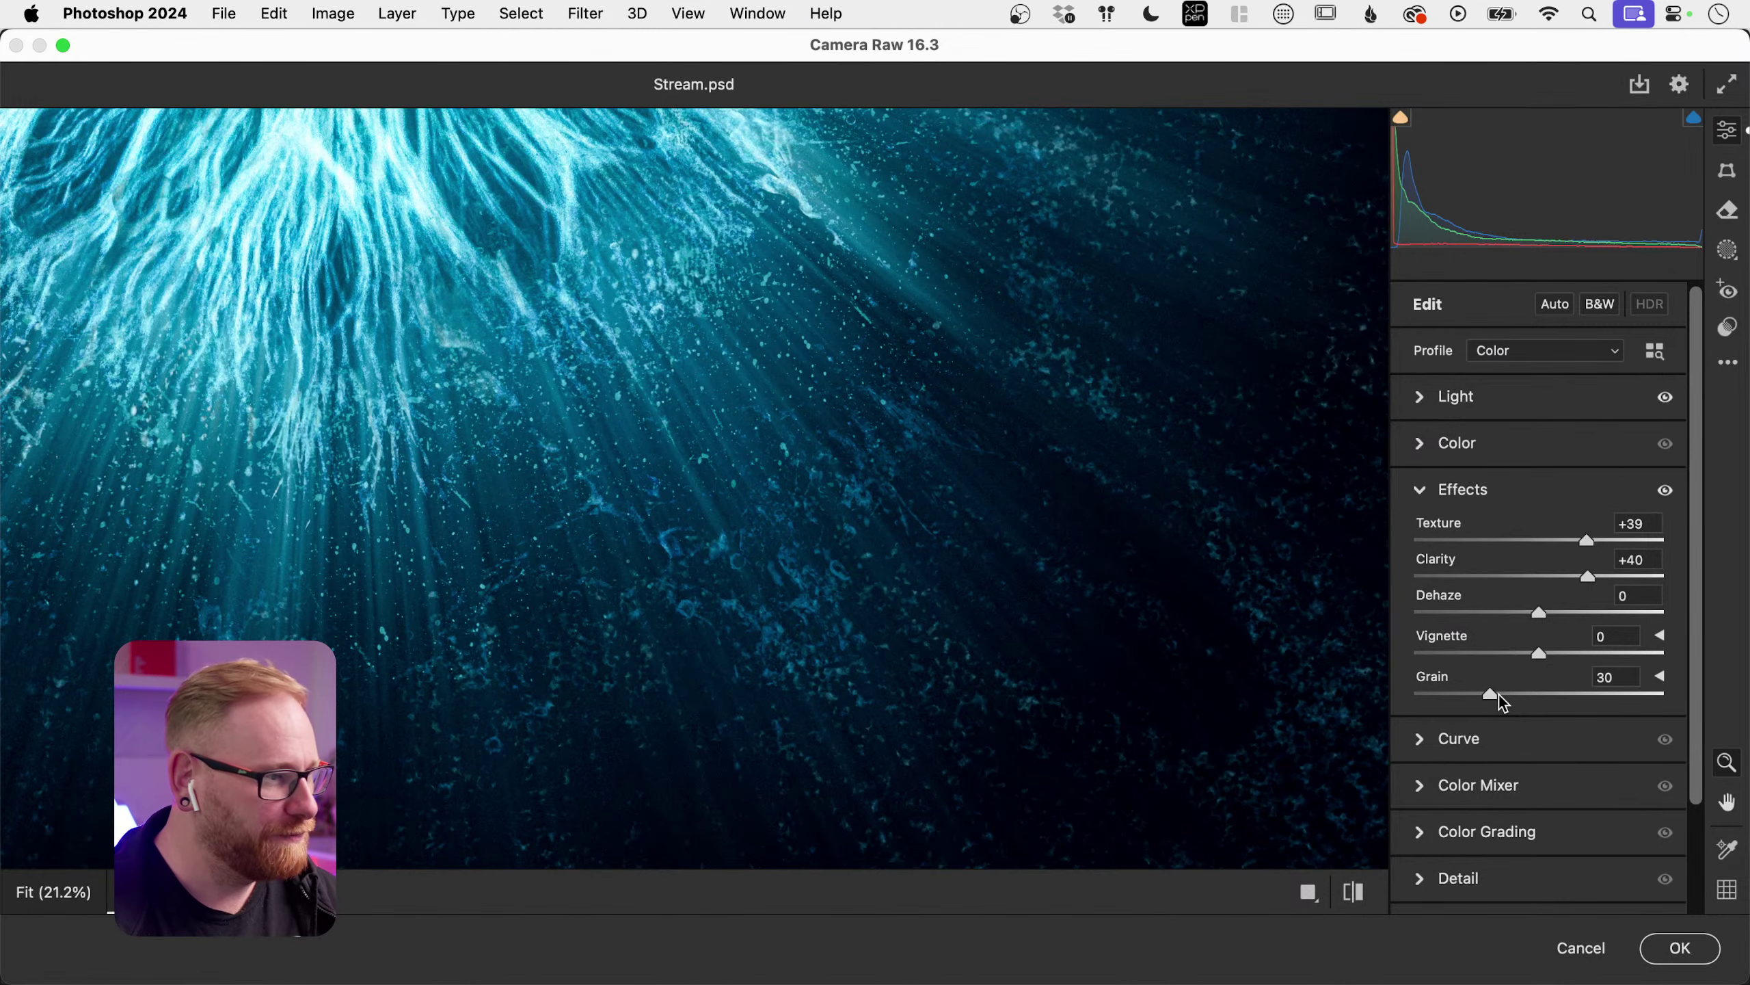
pyautogui.click(600, 558)
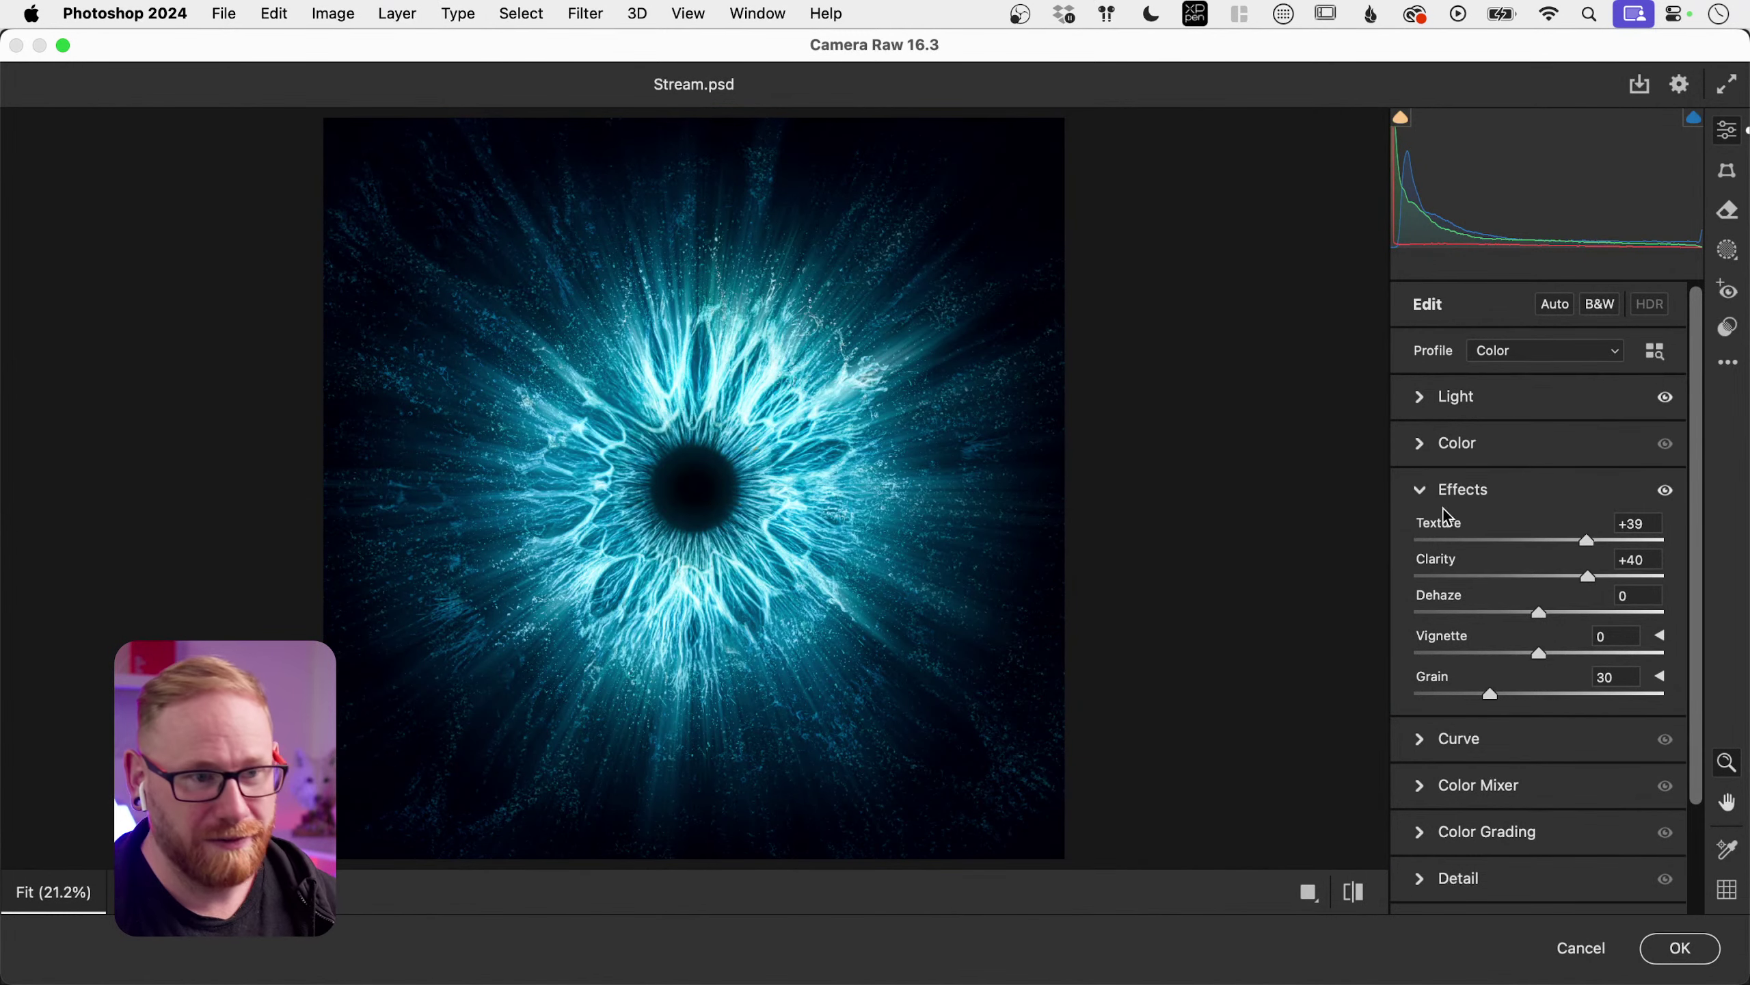
pyautogui.click(1423, 489)
pyautogui.click(1668, 489)
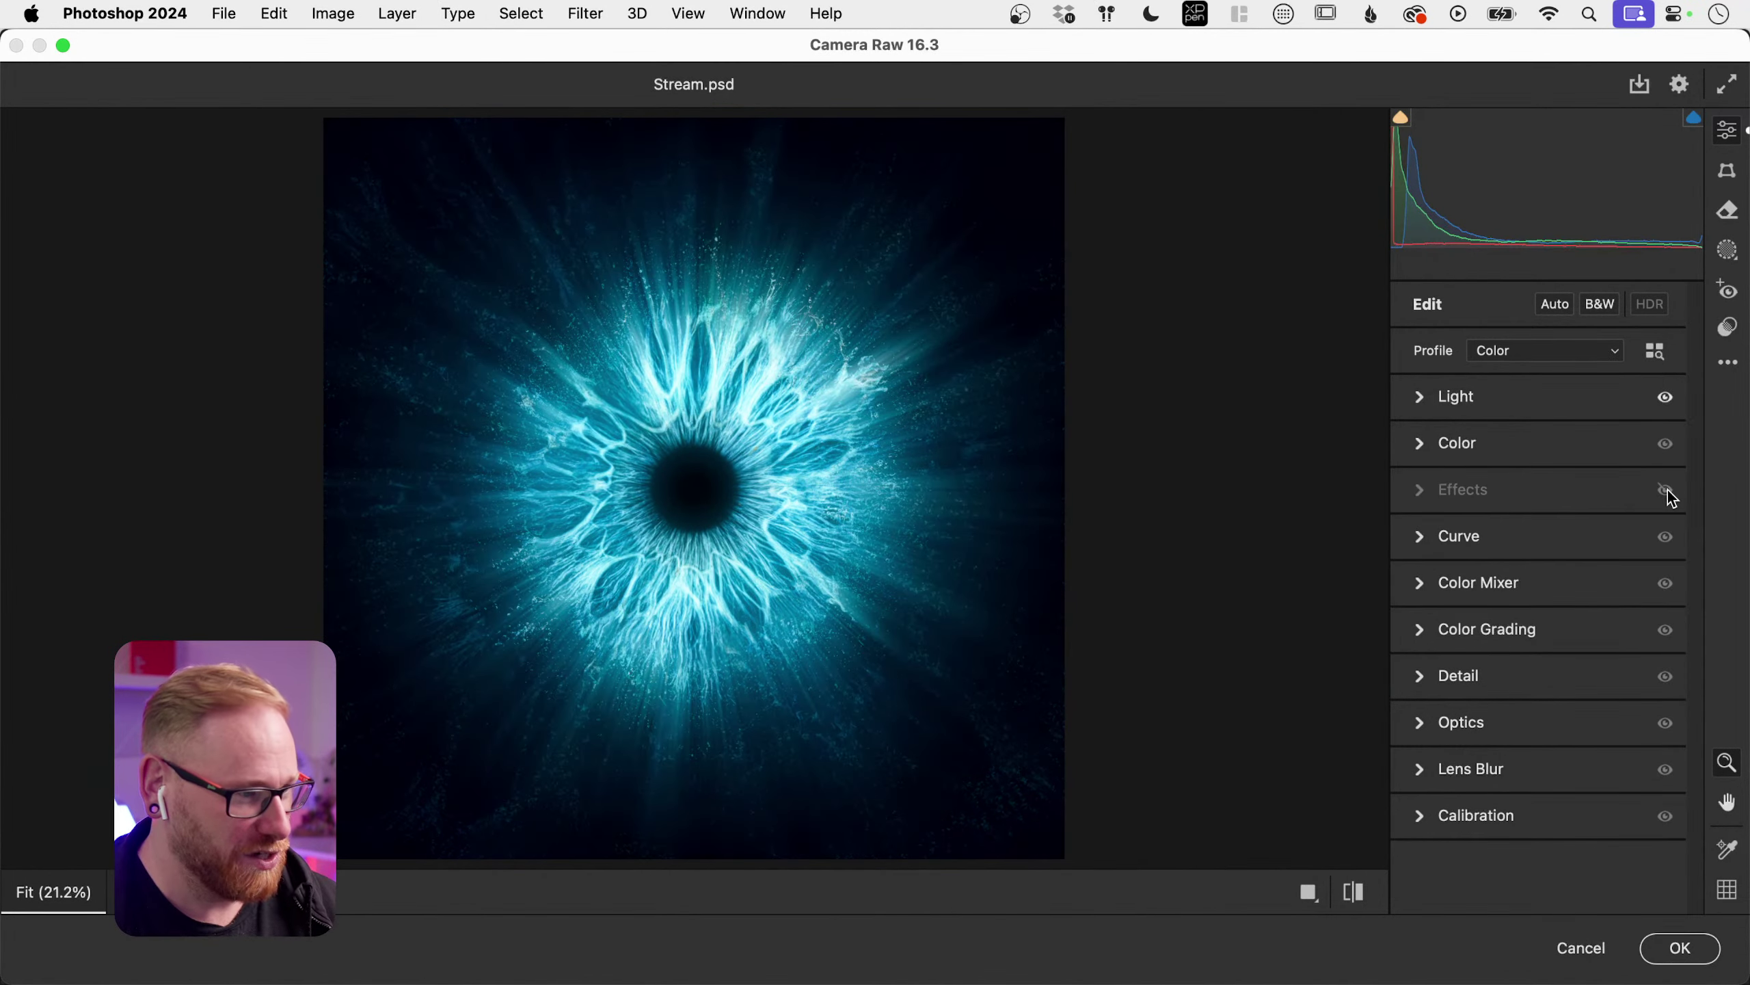
pyautogui.click(1668, 490)
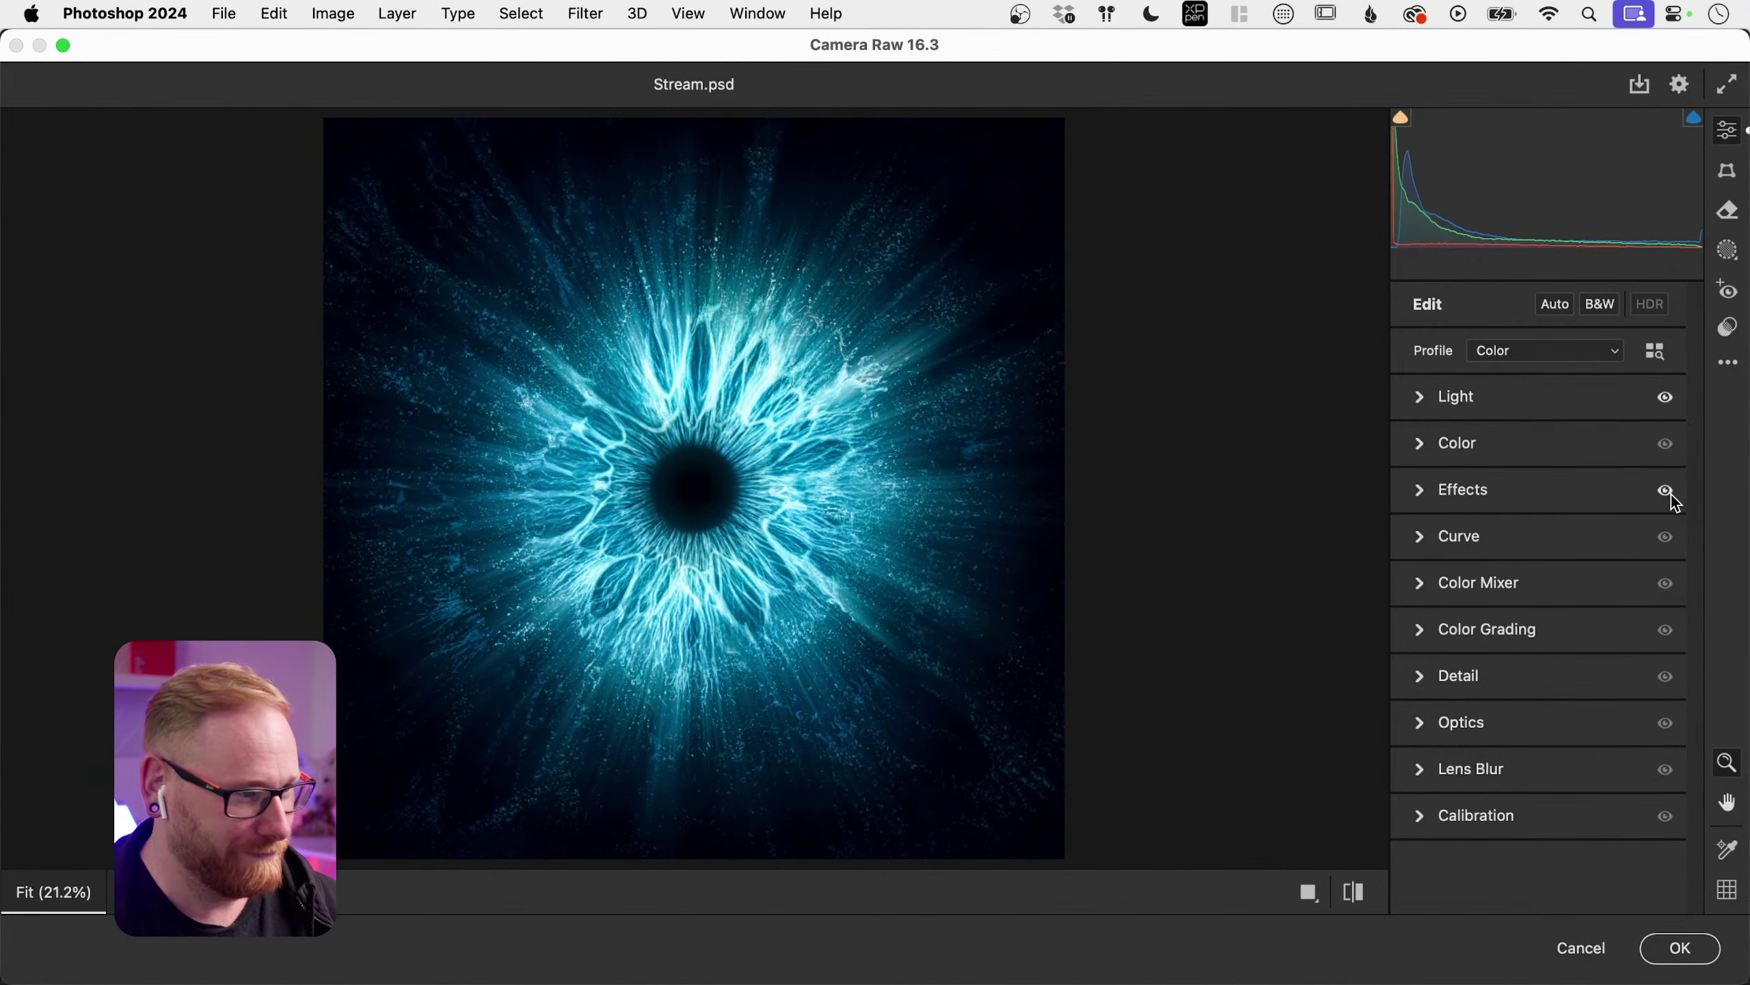
pyautogui.click(1415, 679)
pyautogui.moveTo(1419, 731); pyautogui.dragTo(1361, 714)
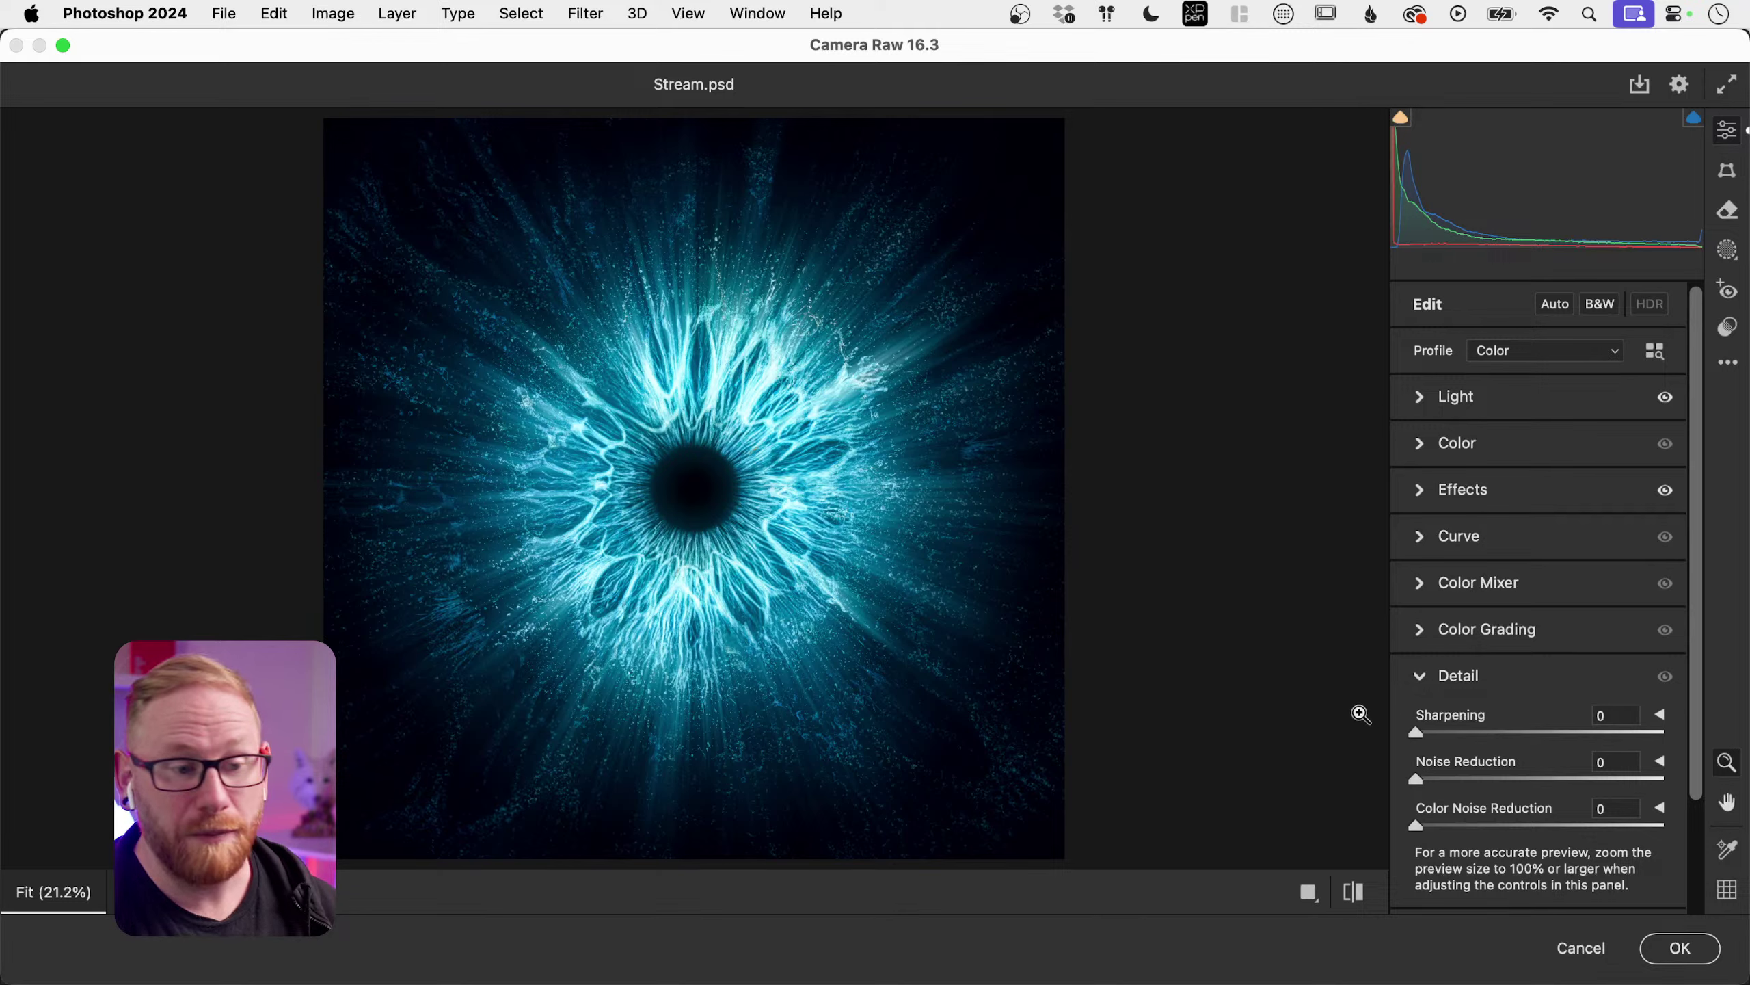
pyautogui.click(1426, 489)
pyautogui.click(1429, 491)
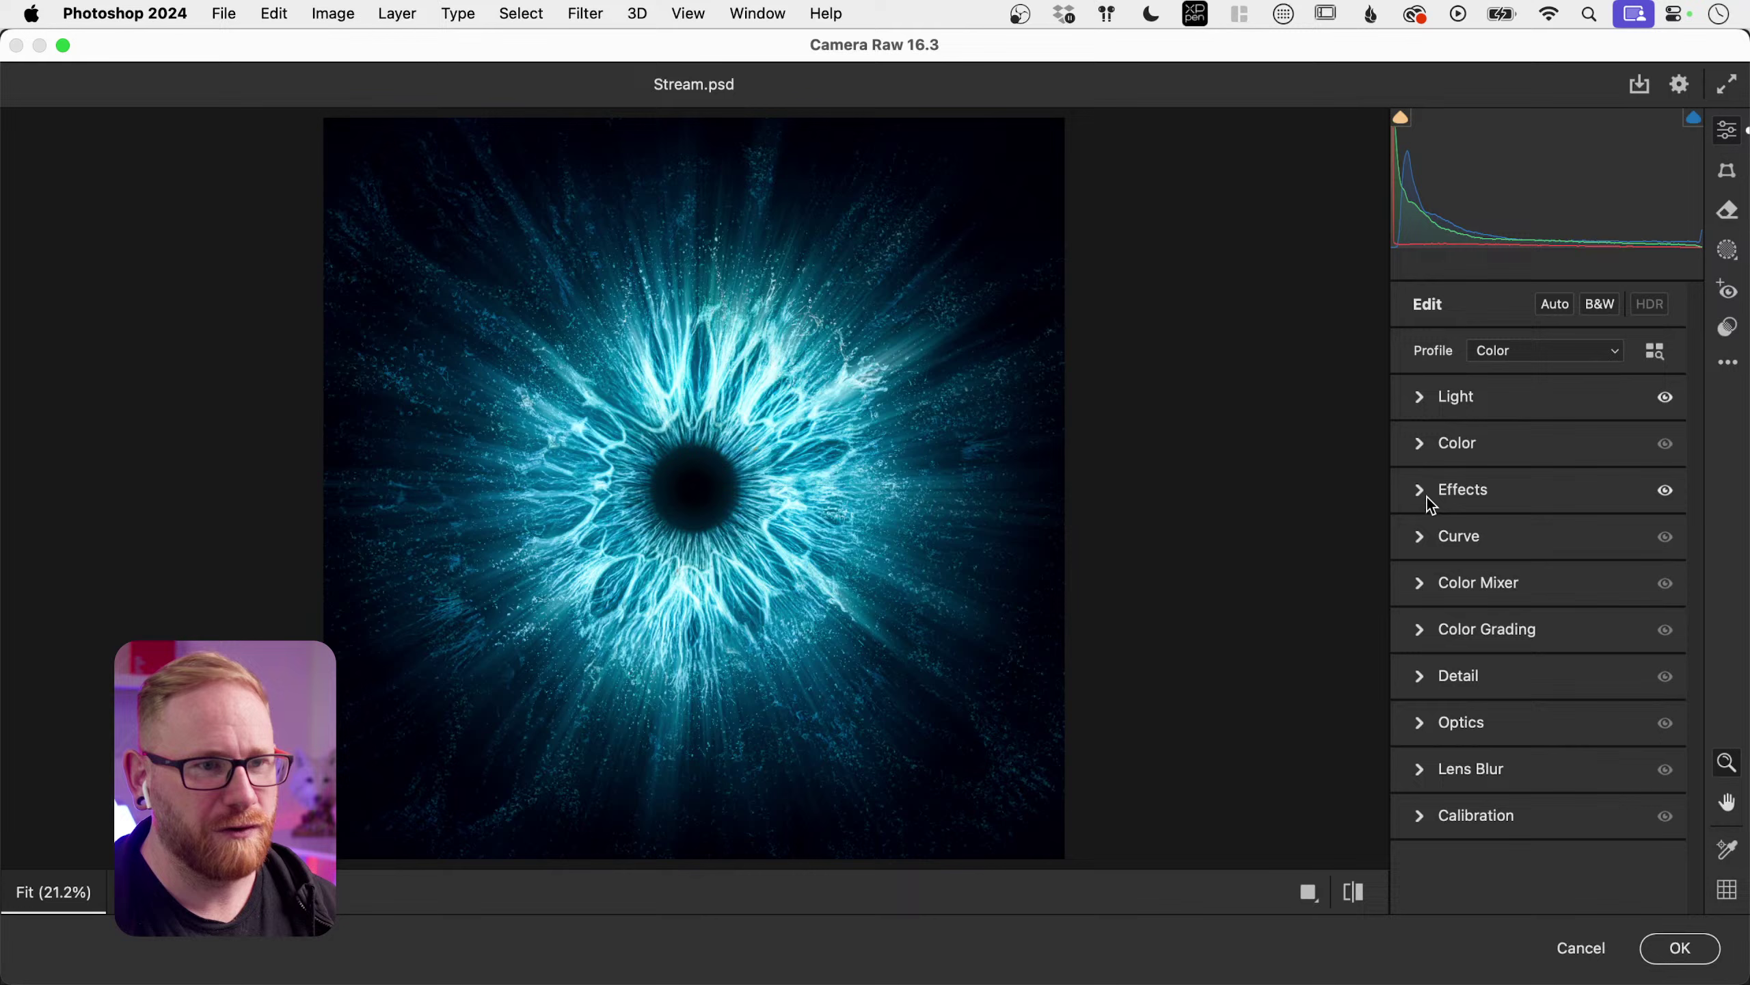
# Step: Add point curve points at input 89, output 76 and input 170, output 166, and compare with and without Curve
pyautogui.click(1419, 537)
pyautogui.moveTo(1485, 616)
pyautogui.mouseDown()
pyautogui.moveTo(1513, 644)
pyautogui.moveTo(1481, 590)
pyautogui.moveTo(1500, 624)
pyautogui.mouseUp()
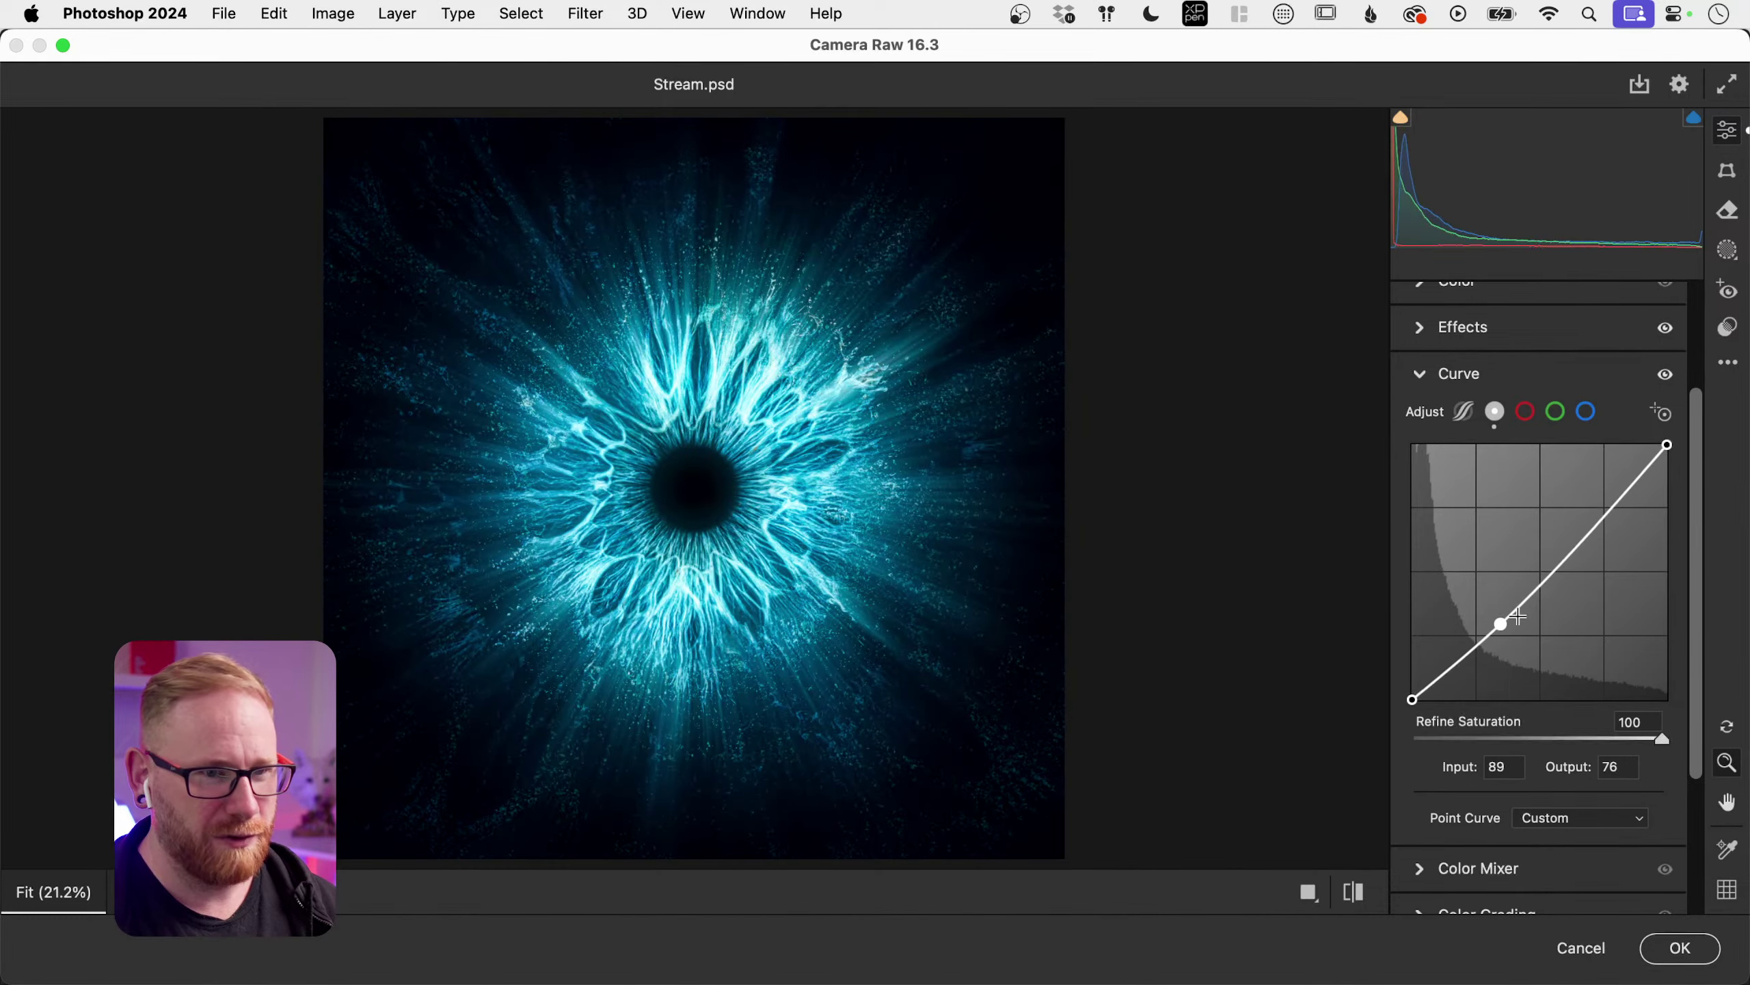
pyautogui.click(1578, 528)
pyautogui.moveTo(1578, 528); pyautogui.dragTo(1582, 533)
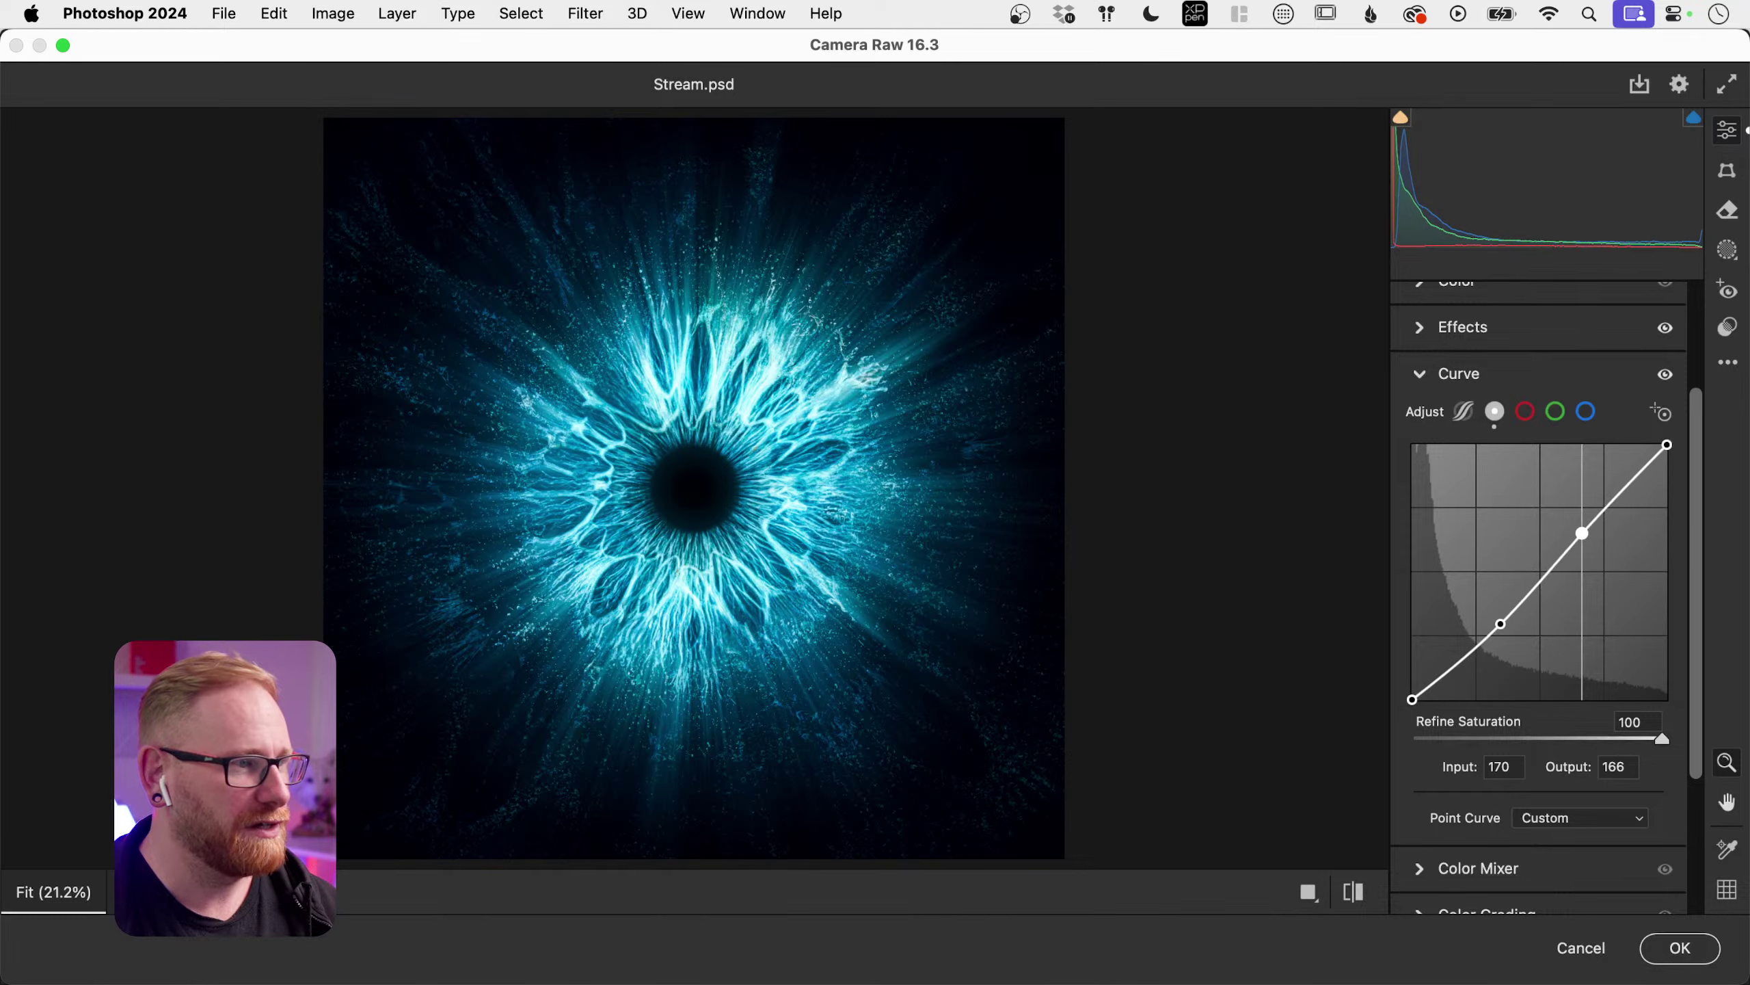
pyautogui.click(1665, 374)
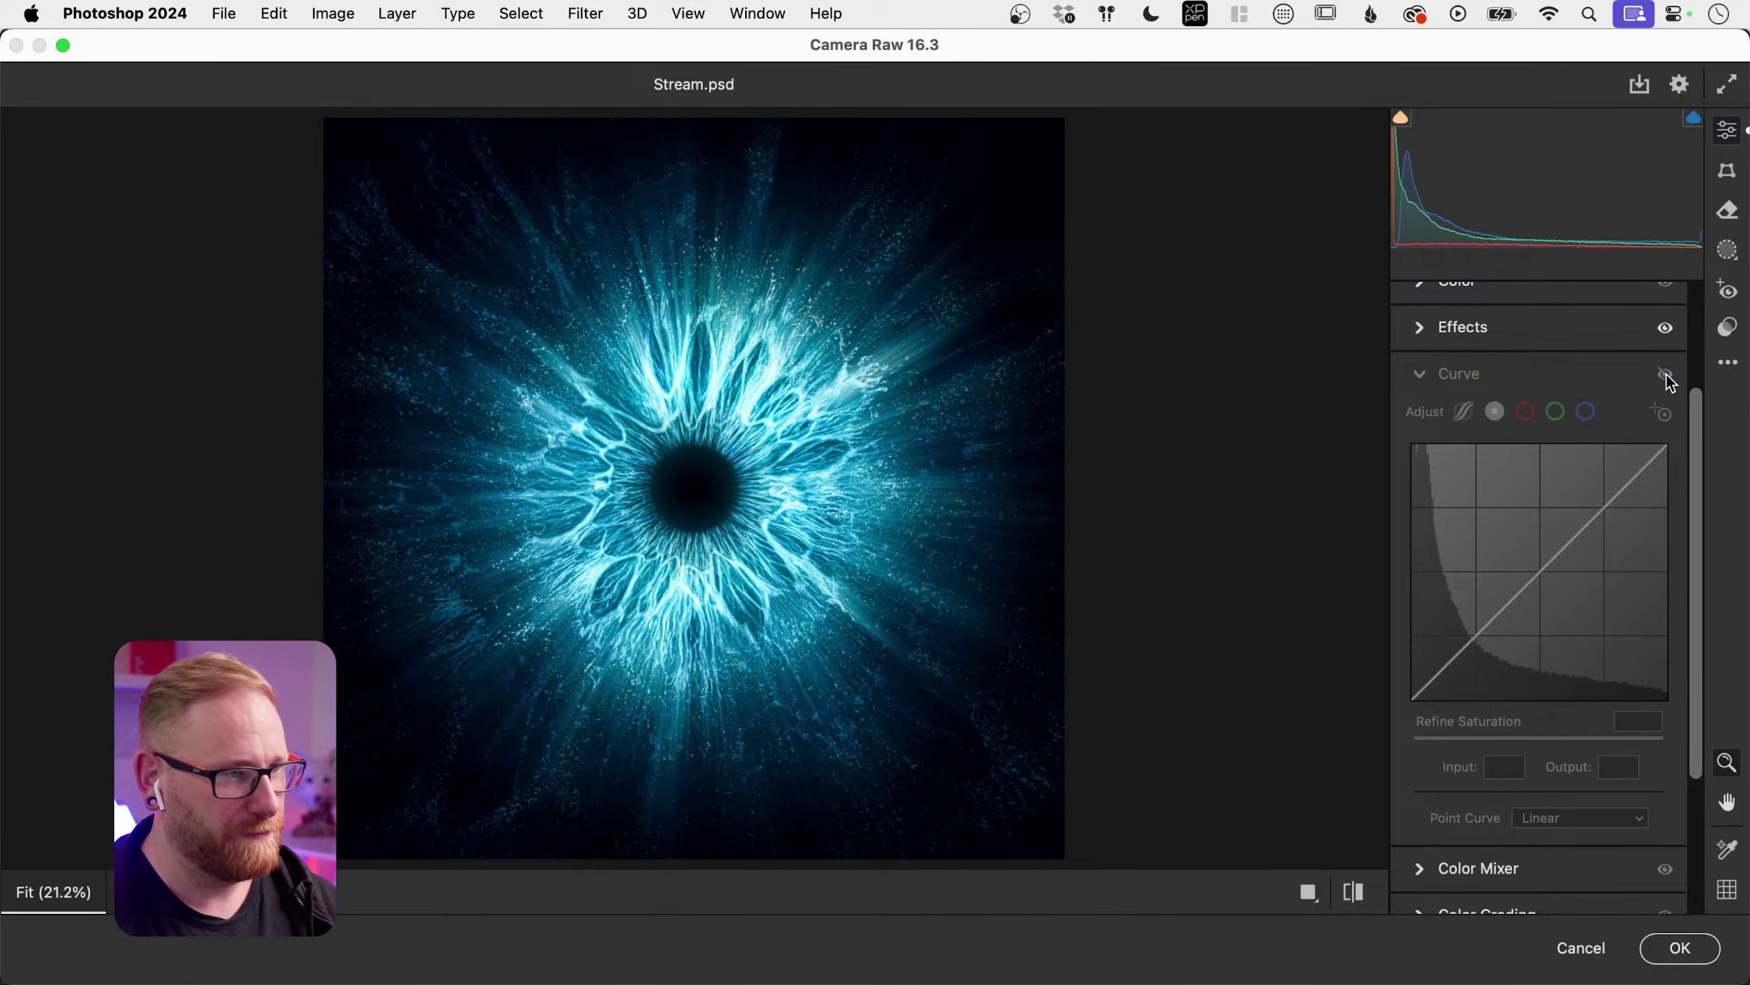
pyautogui.click(1666, 375)
pyautogui.click(1666, 374)
pyautogui.click(1666, 374)
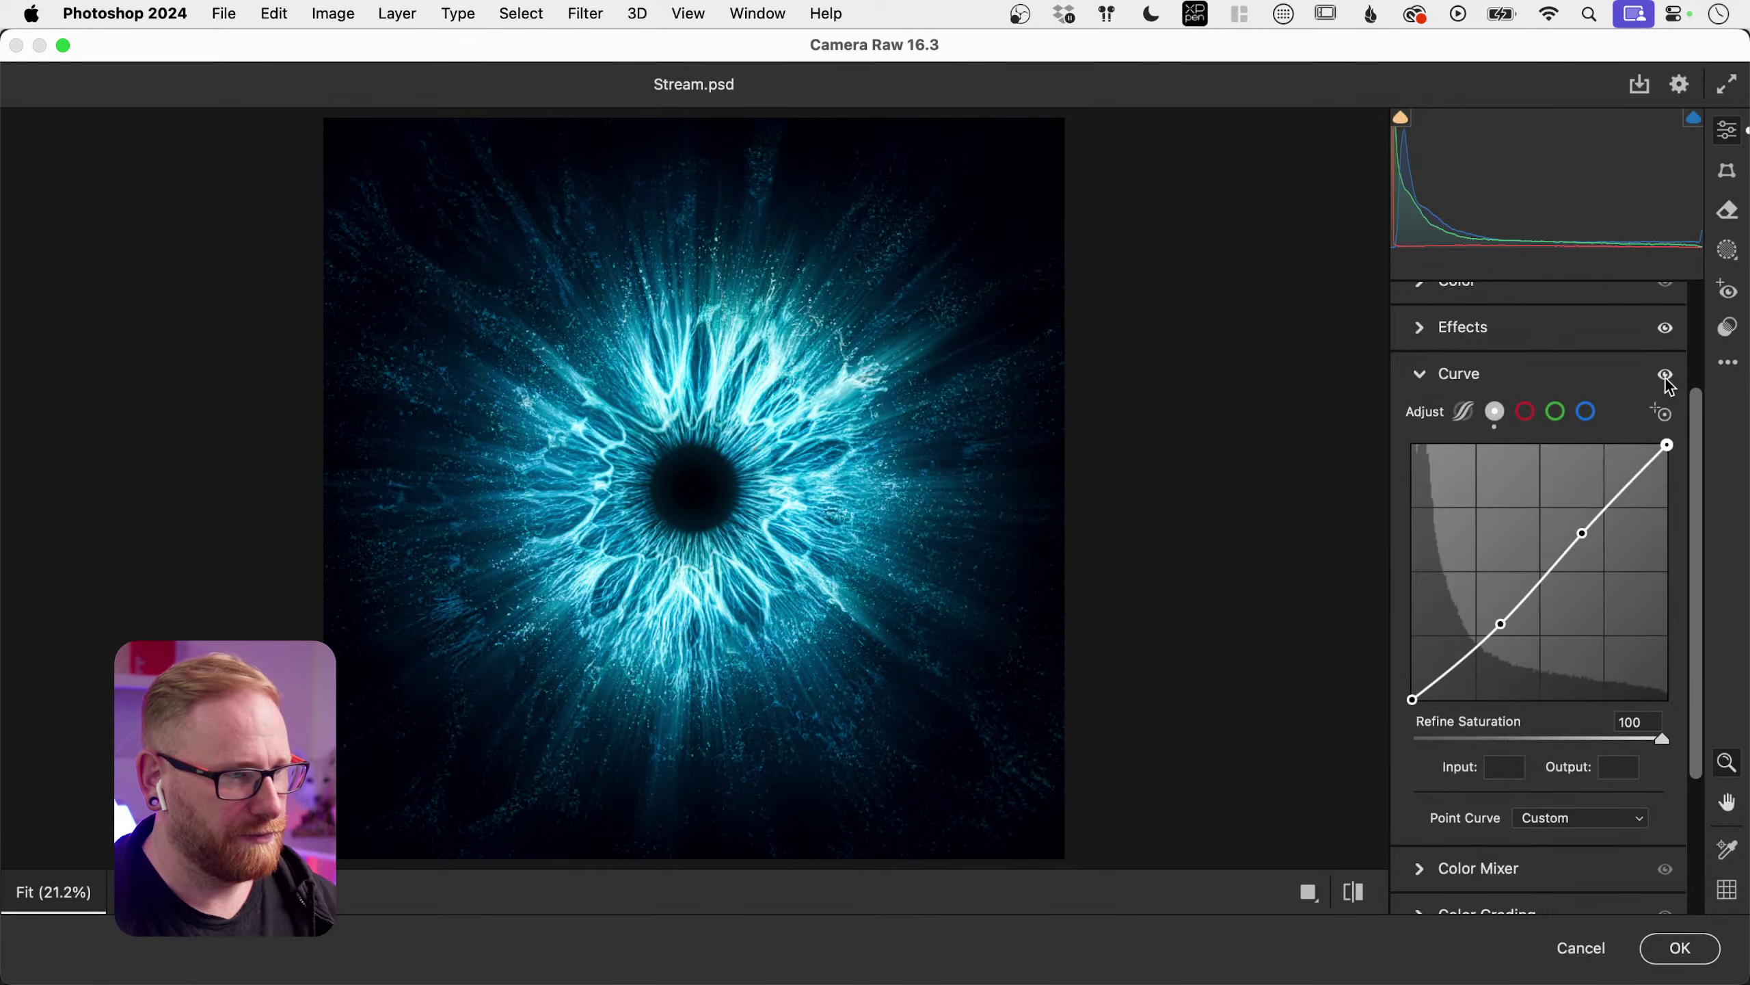
pyautogui.click(1666, 374)
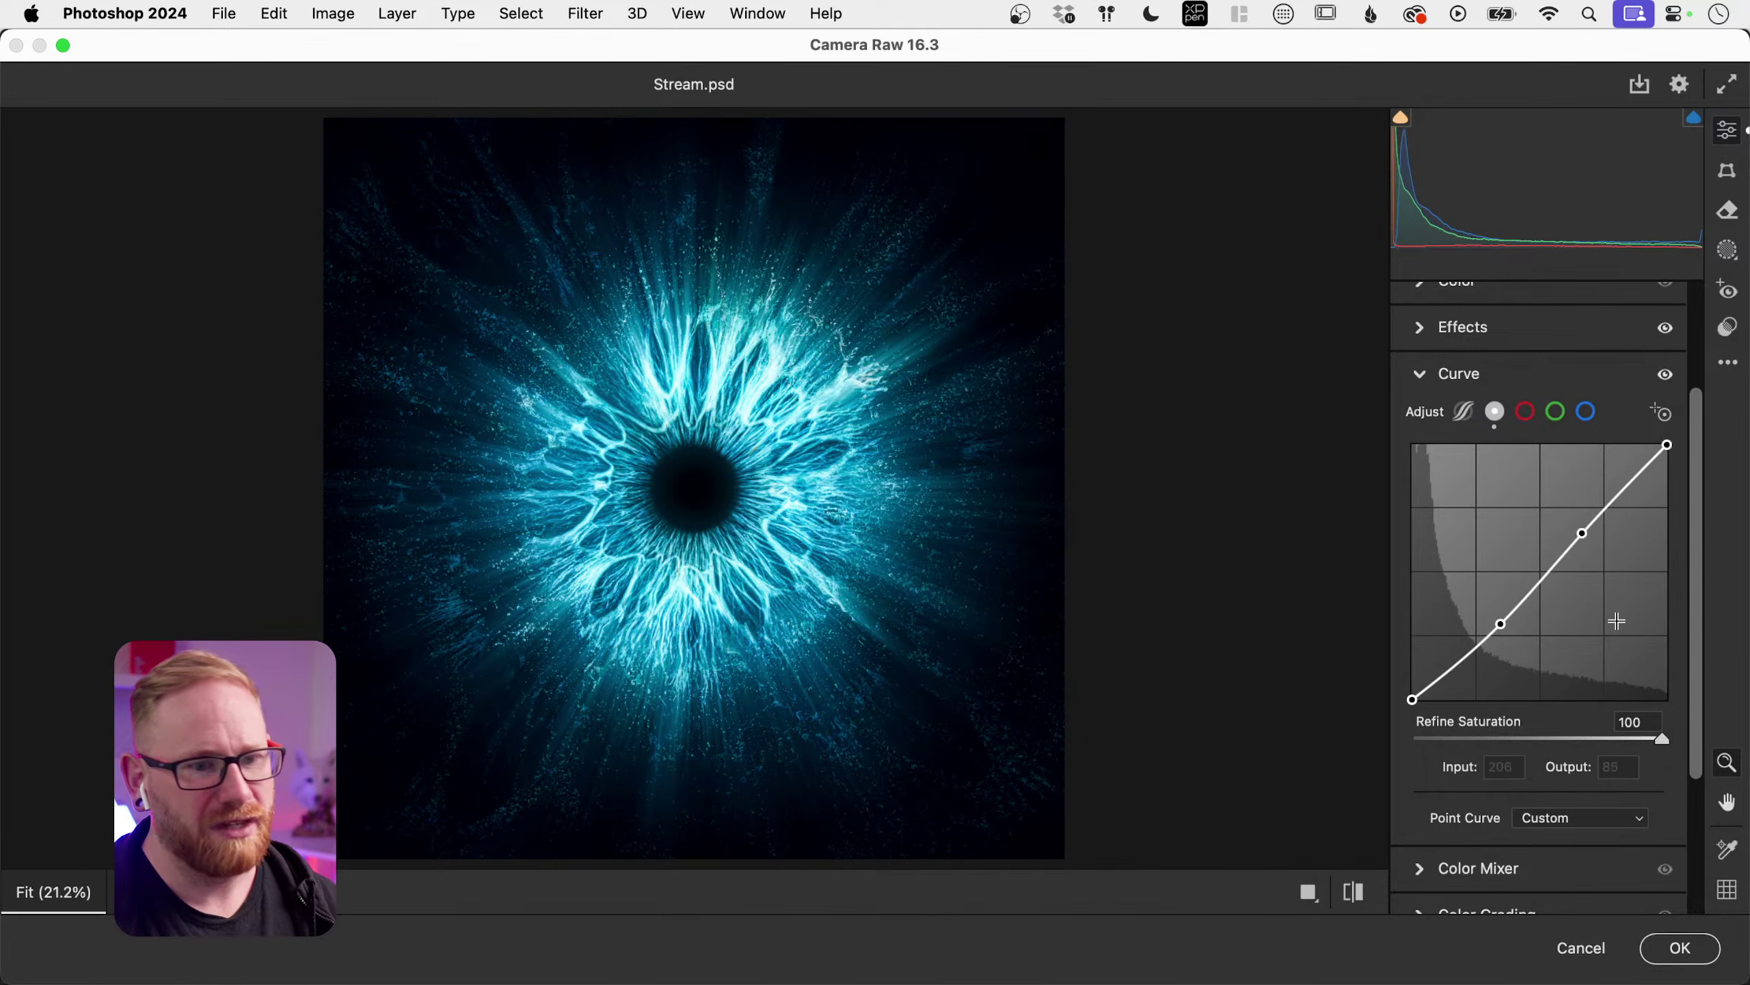
# Step: Apply the Camera Raw Filter adjustments to the Smart Object and save the document
pyautogui.click(1681, 949)
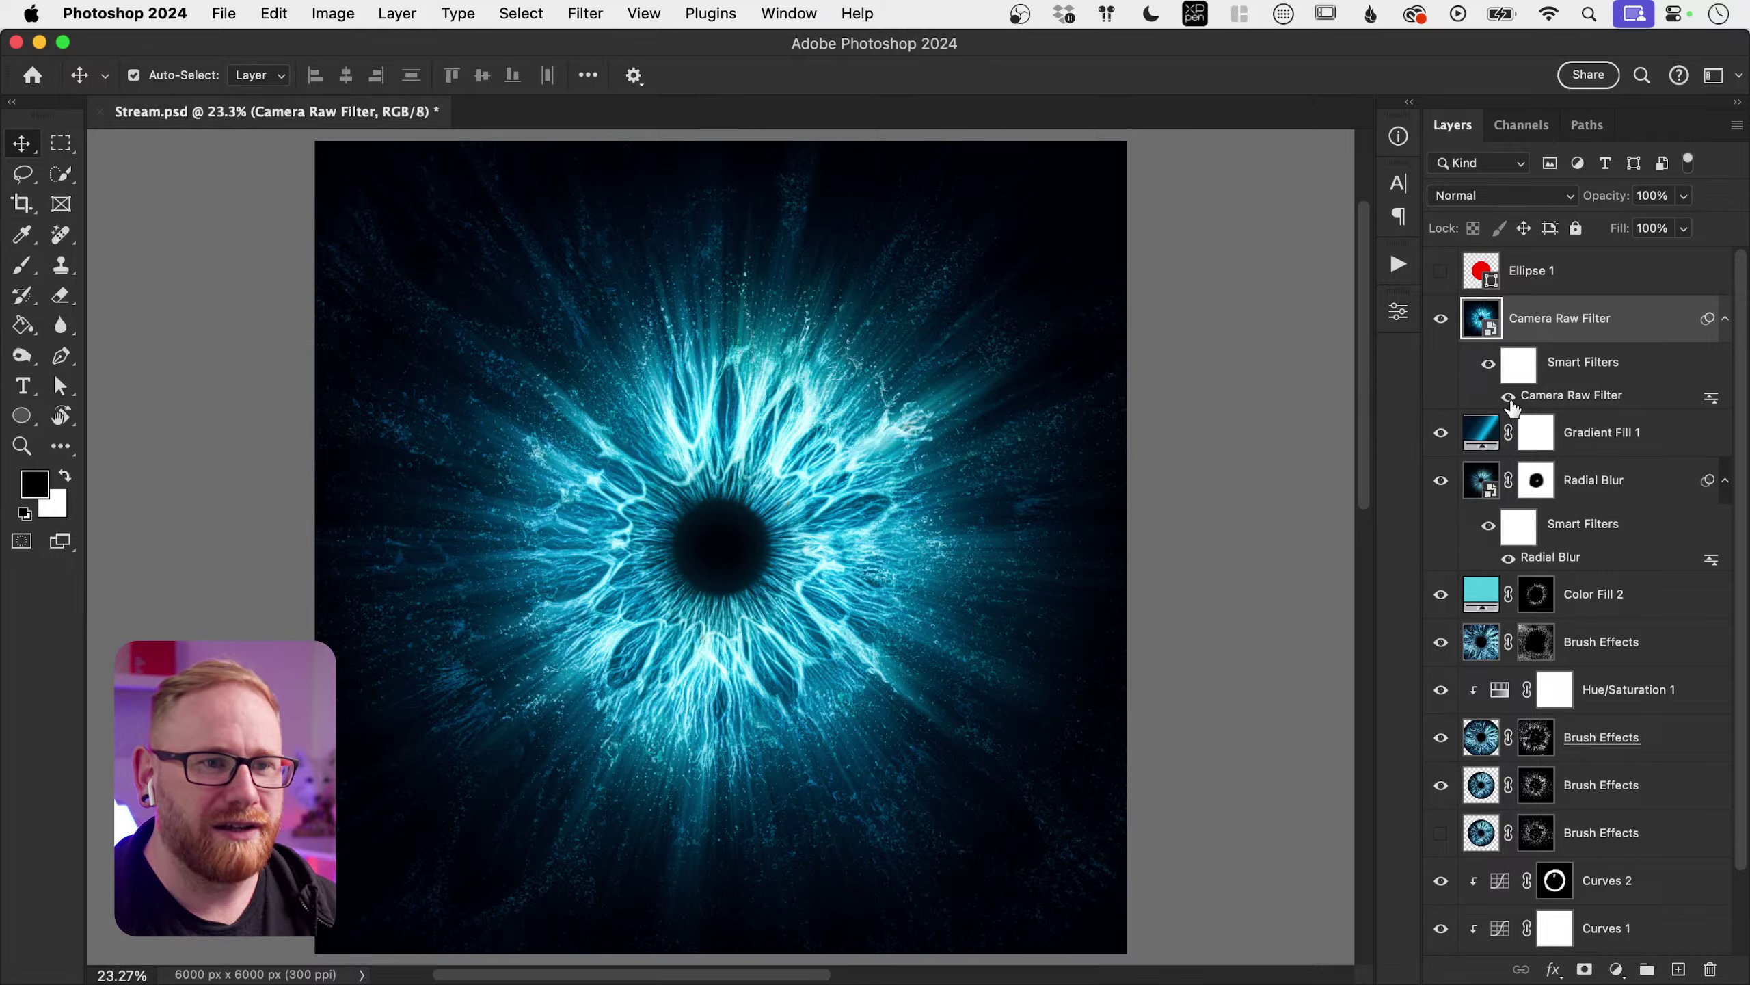
pyautogui.press('super+s')
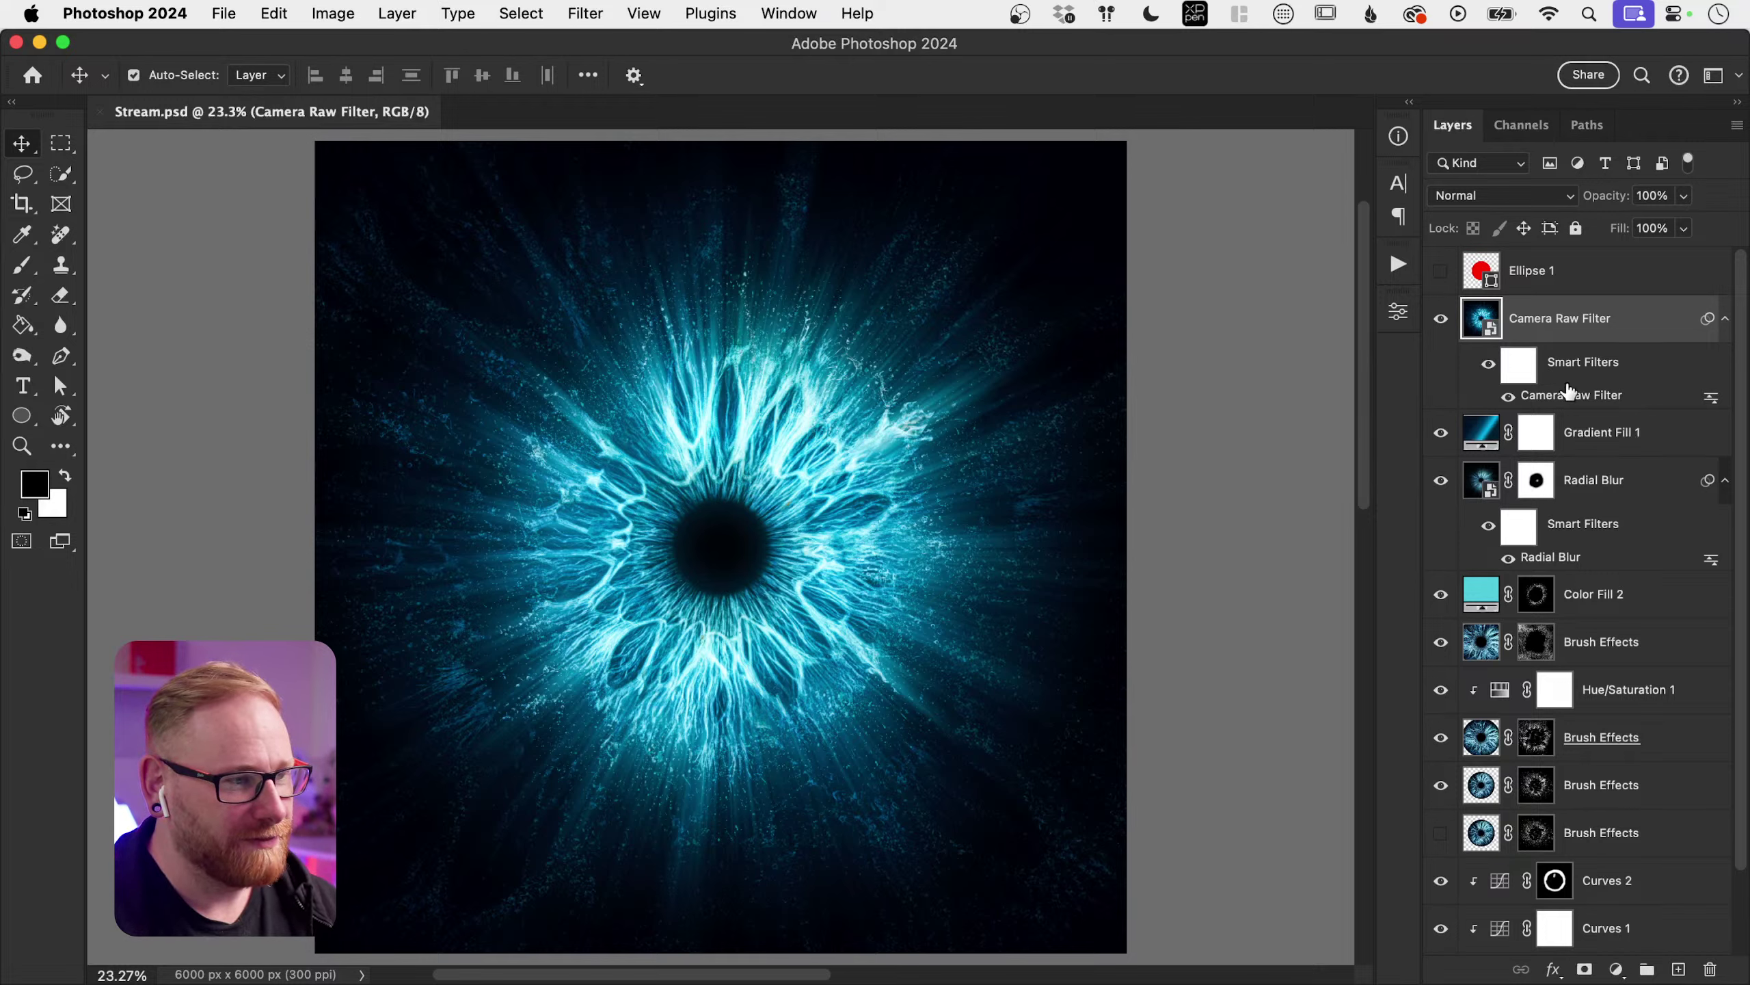
pyautogui.press('super+t')
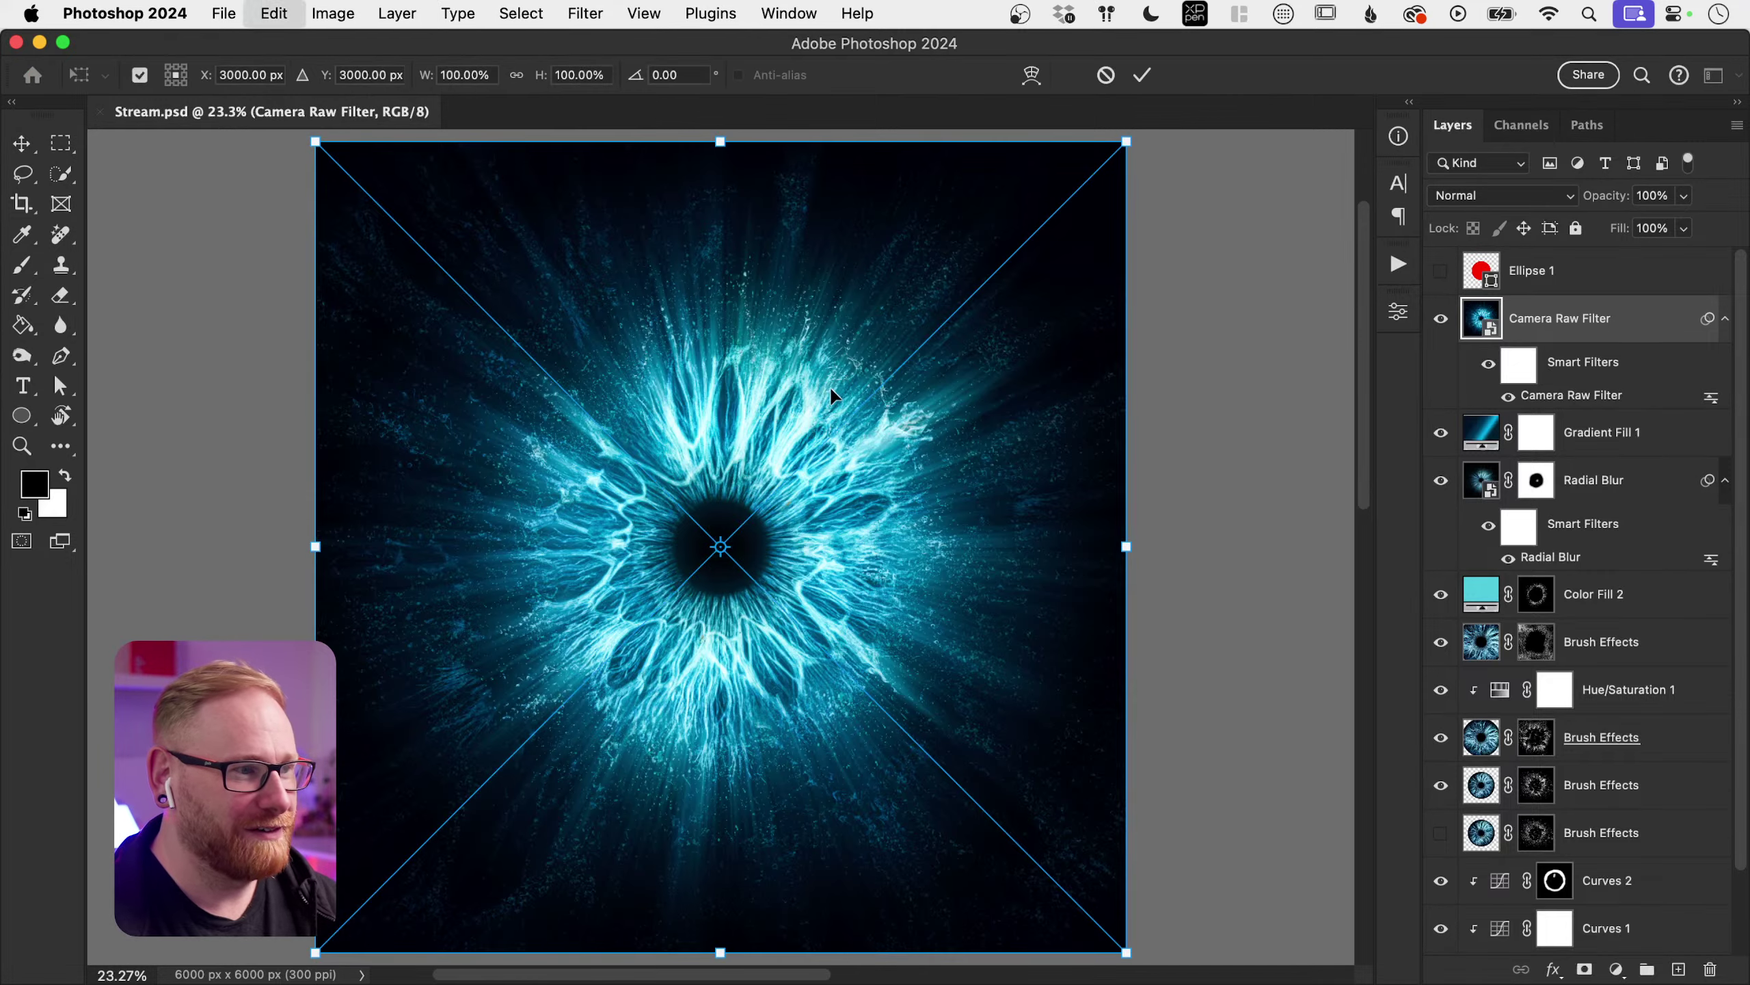
pyautogui.moveTo(1118, 549); pyautogui.dragTo(892, 546)
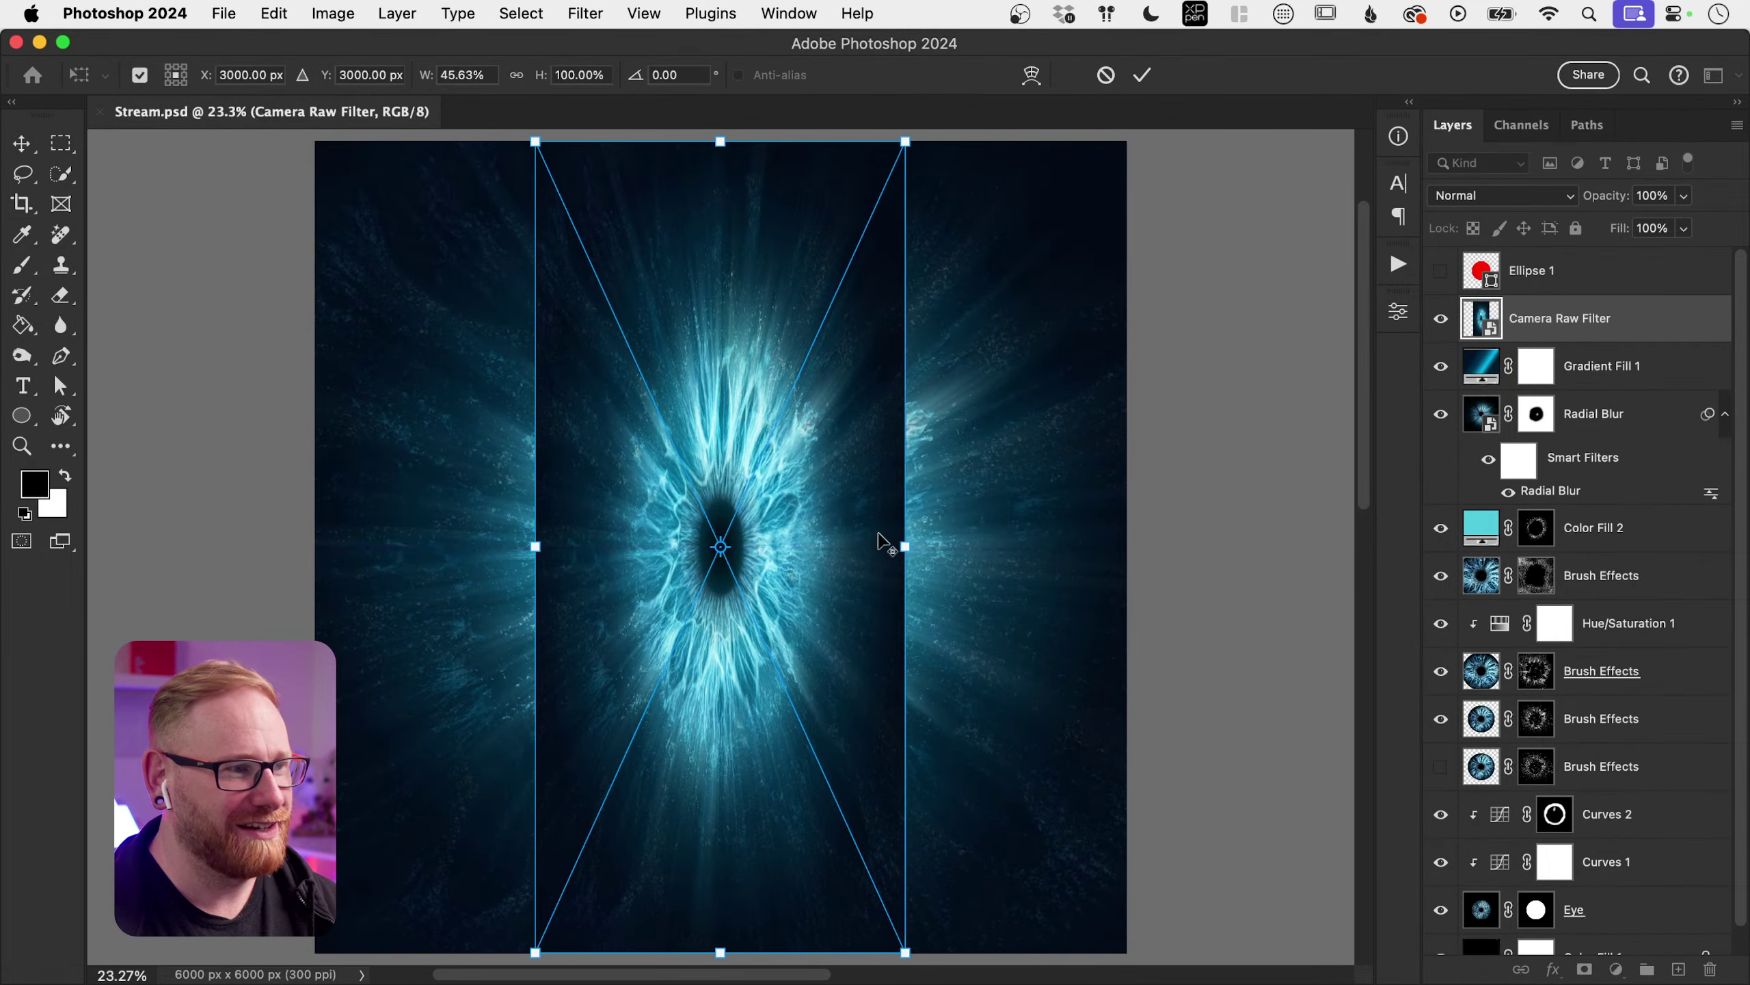
pyautogui.press('Escape')
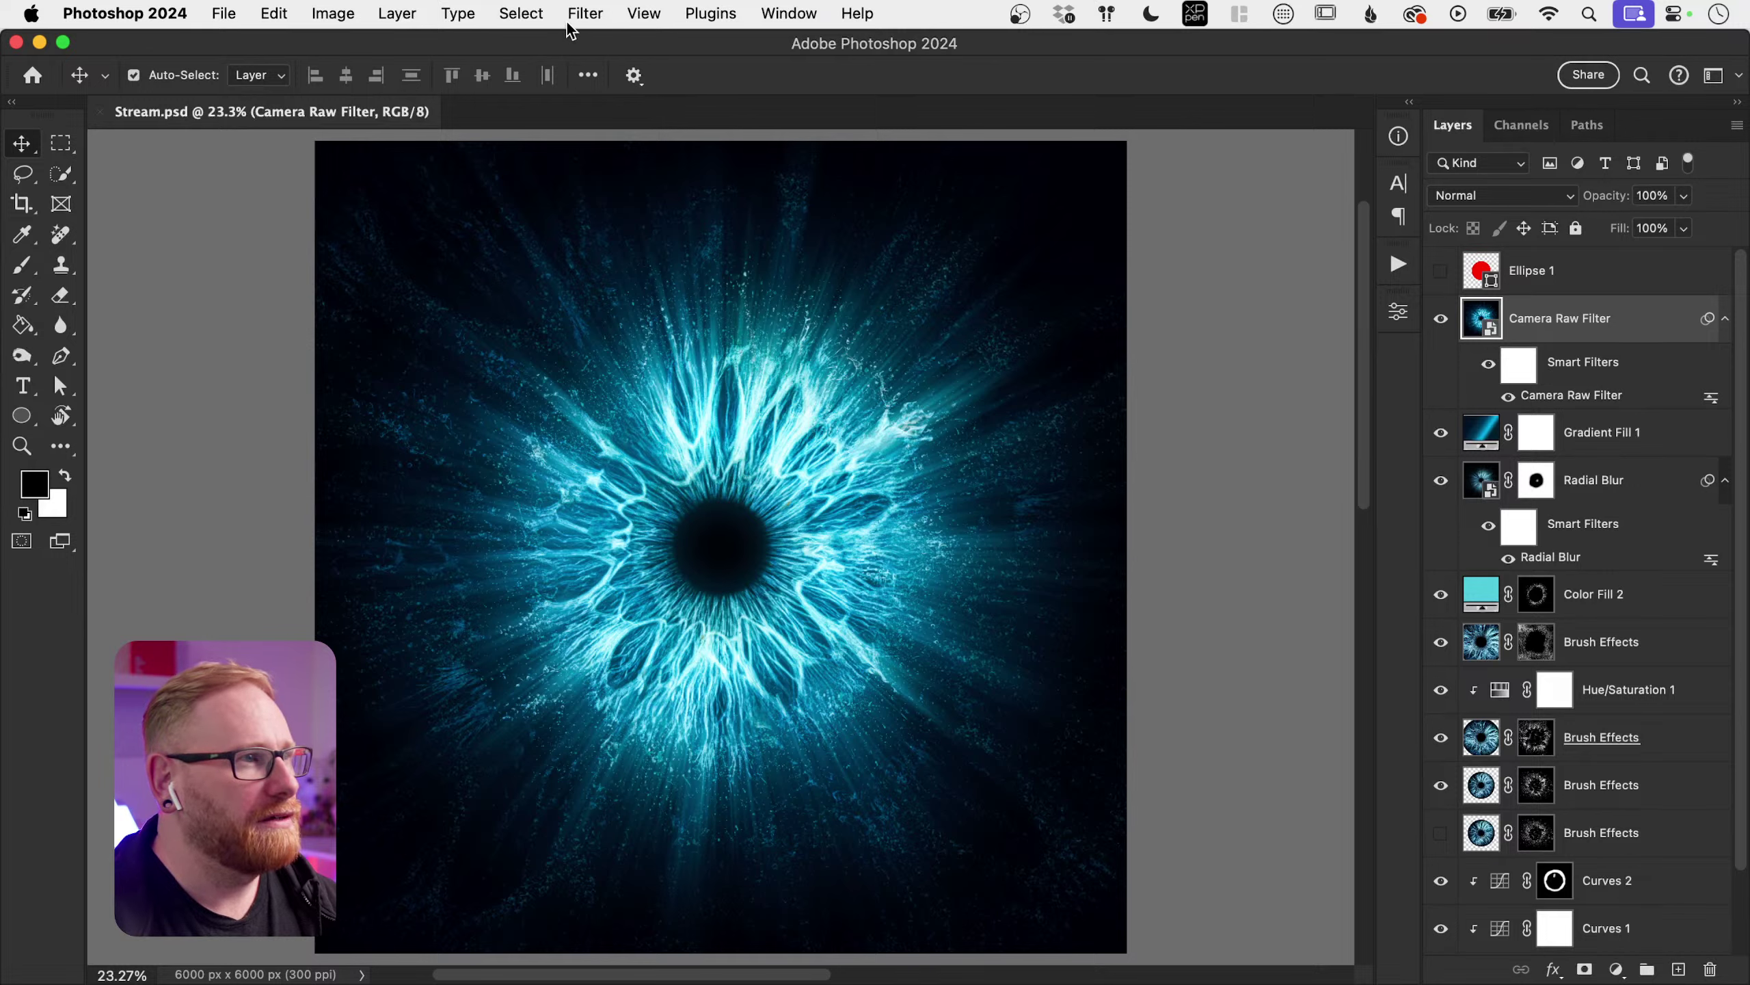
# Step: Open Iris Blur from the Blur Gallery on the Camera Raw Filter layer and delete its default blur pin
pyautogui.click(582, 14)
pyautogui.moveTo(740, 355)
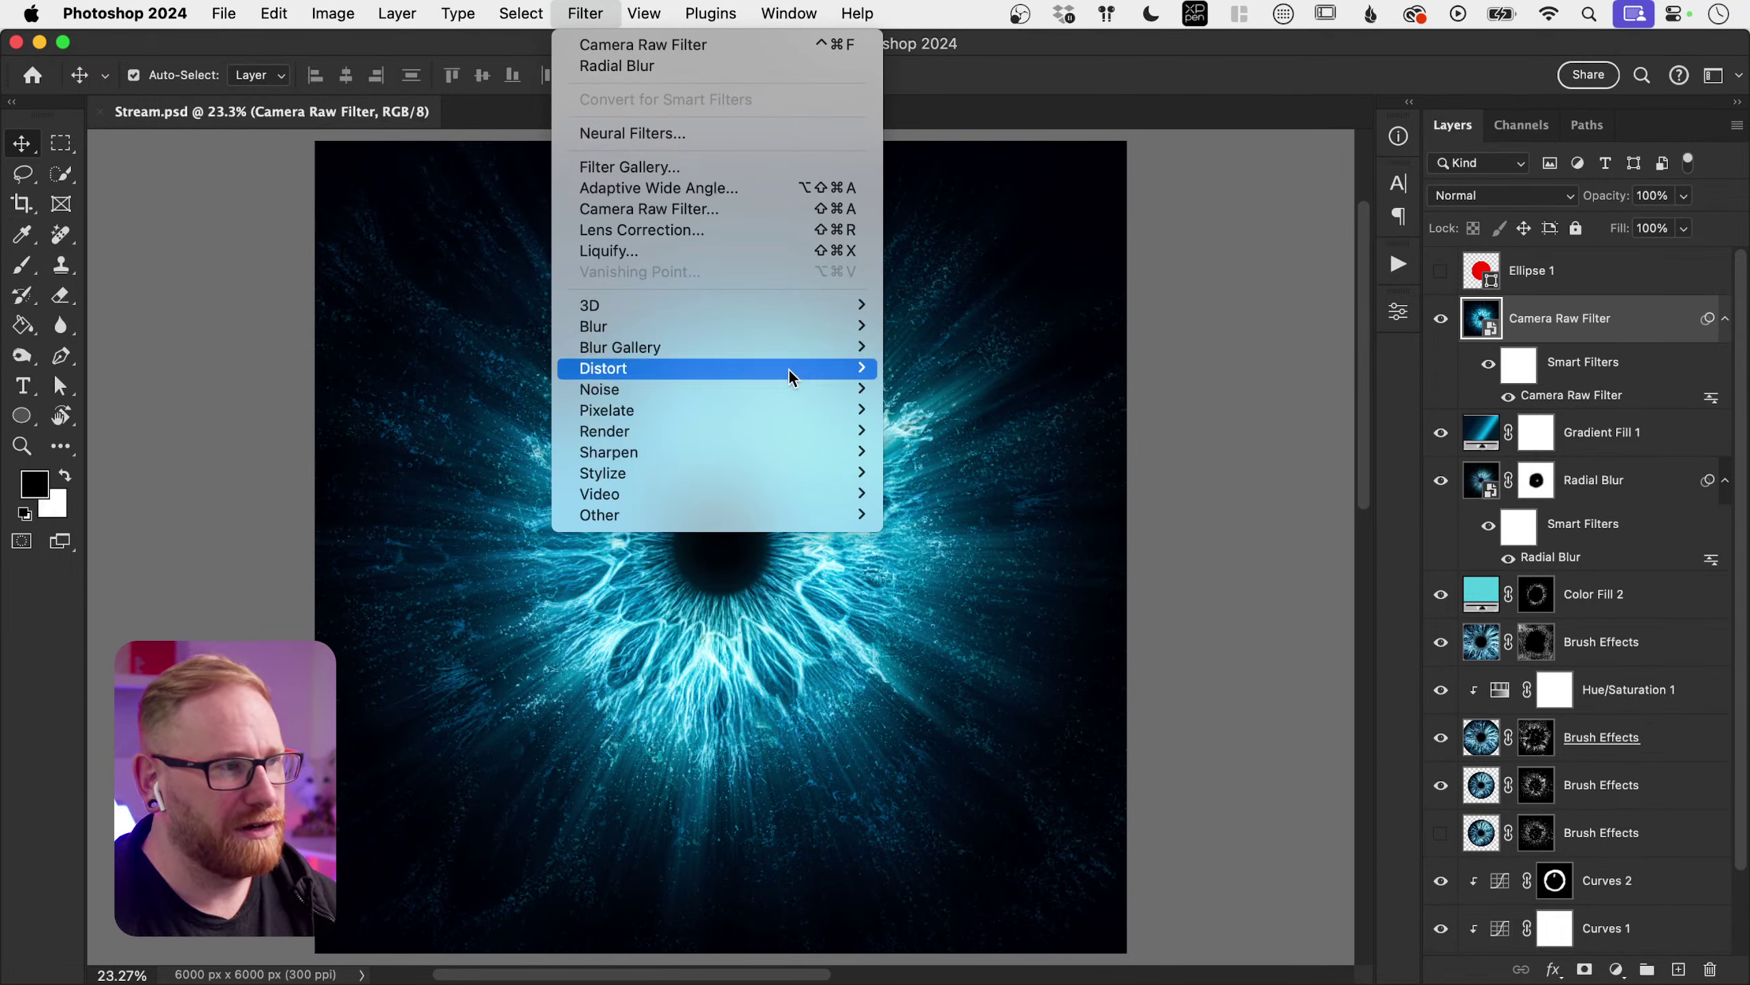
pyautogui.click(938, 370)
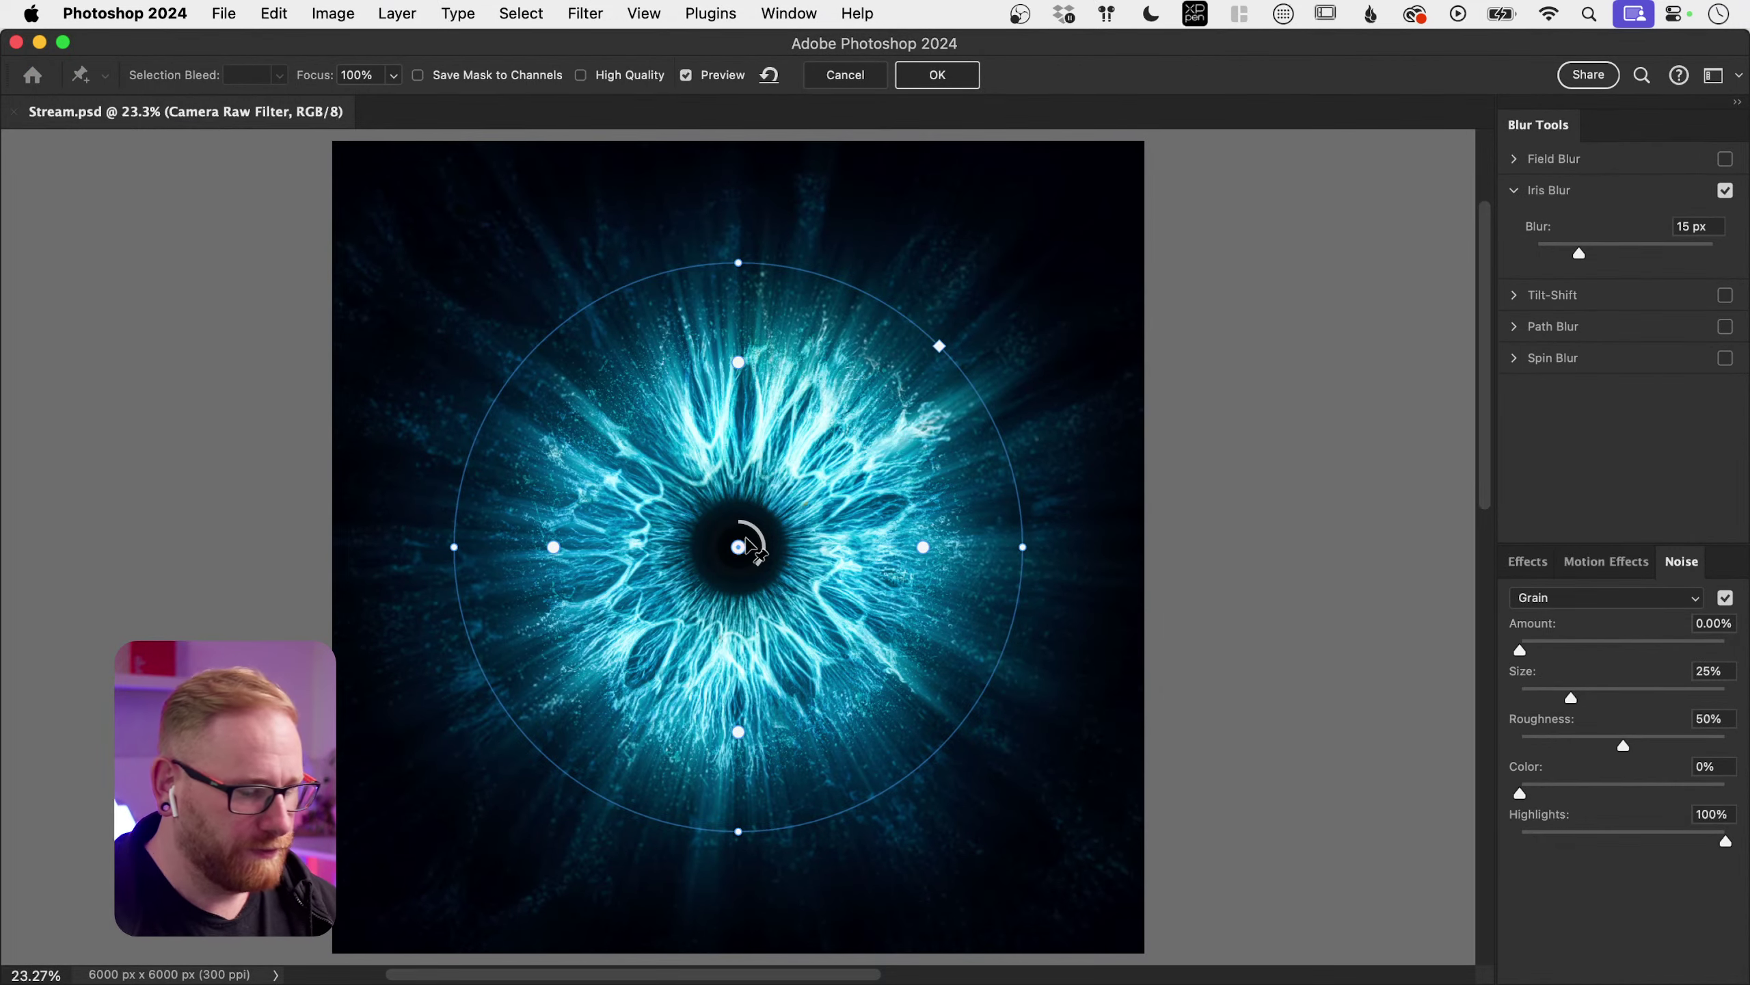
pyautogui.press('BackSpace')
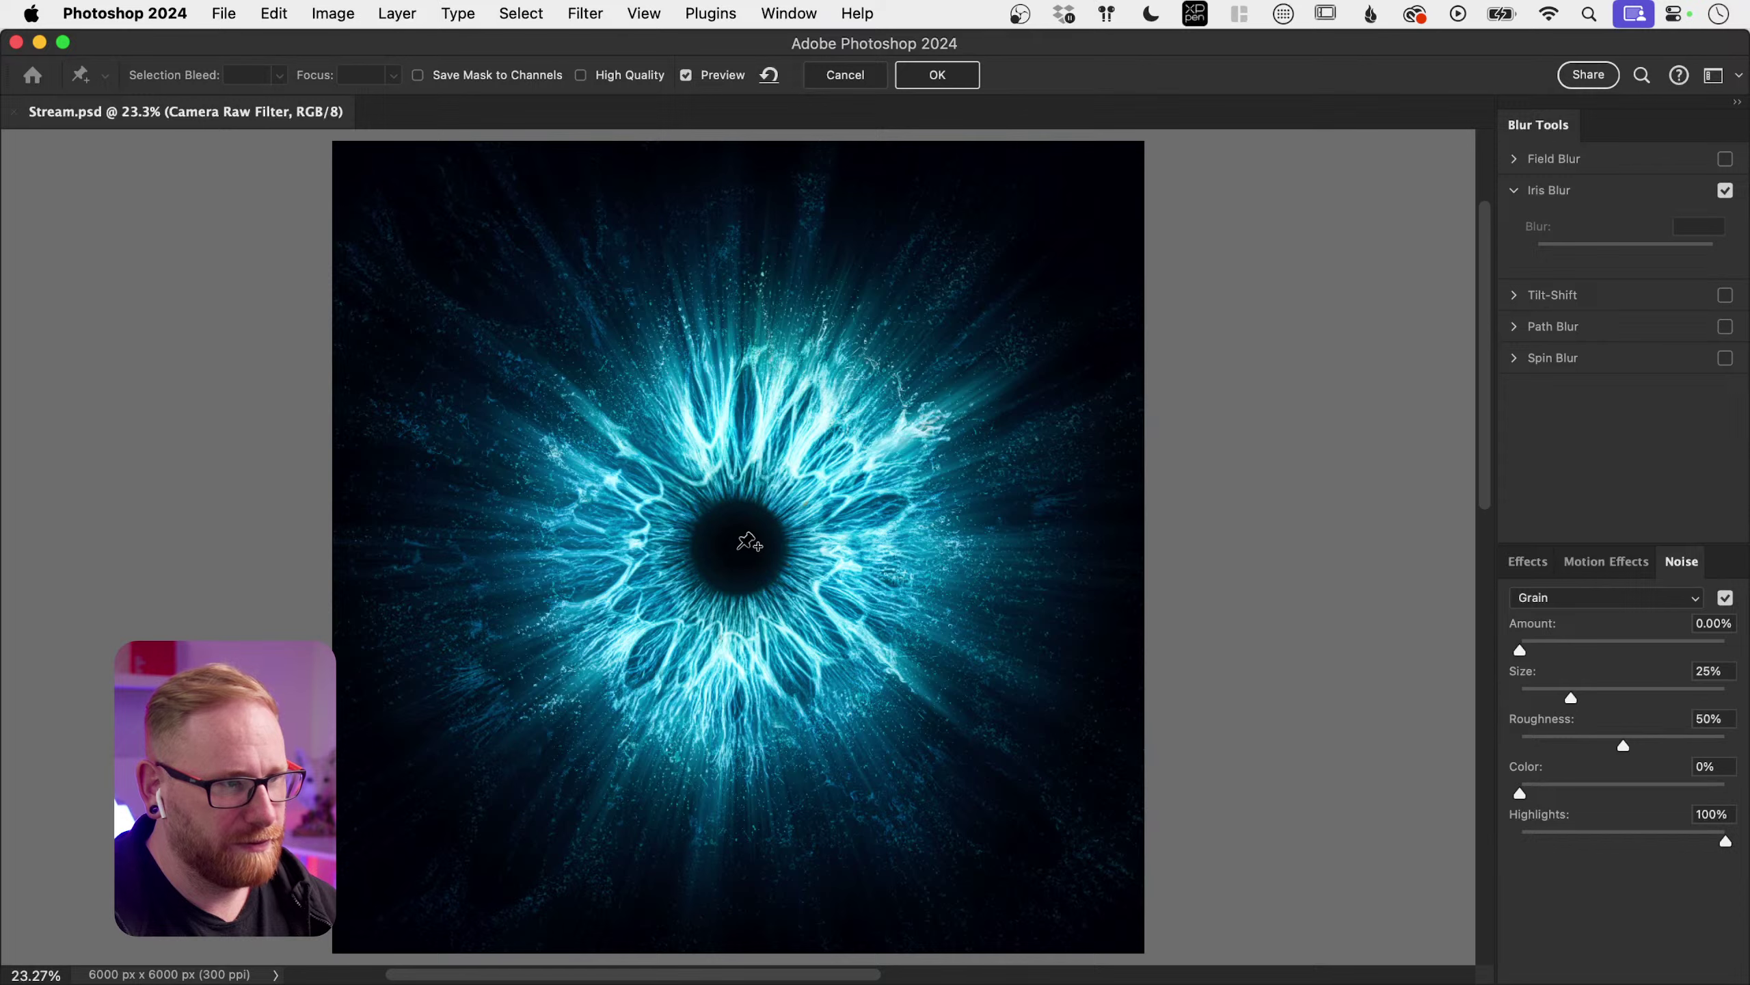
# Step: Place a new iris blur pin at the pupil's centre and resize its ellipse to surround the bright iris fibres
pyautogui.click(739, 548)
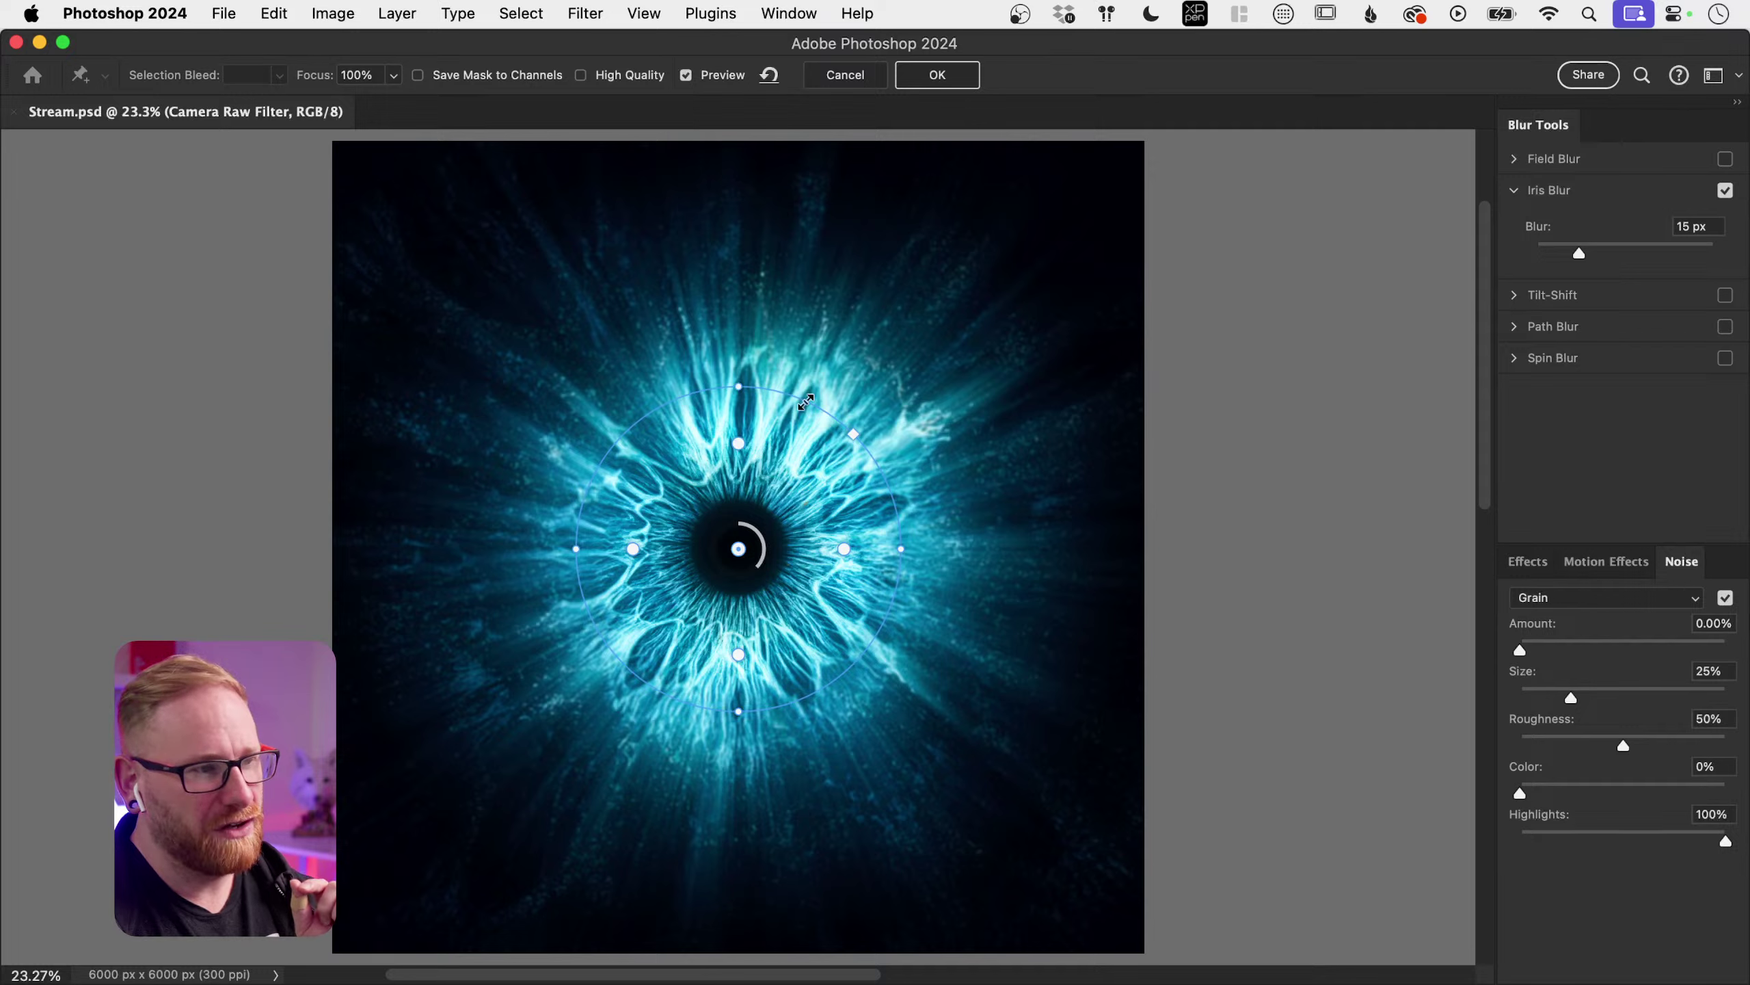
pyautogui.moveTo(806, 401); pyautogui.dragTo(783, 471)
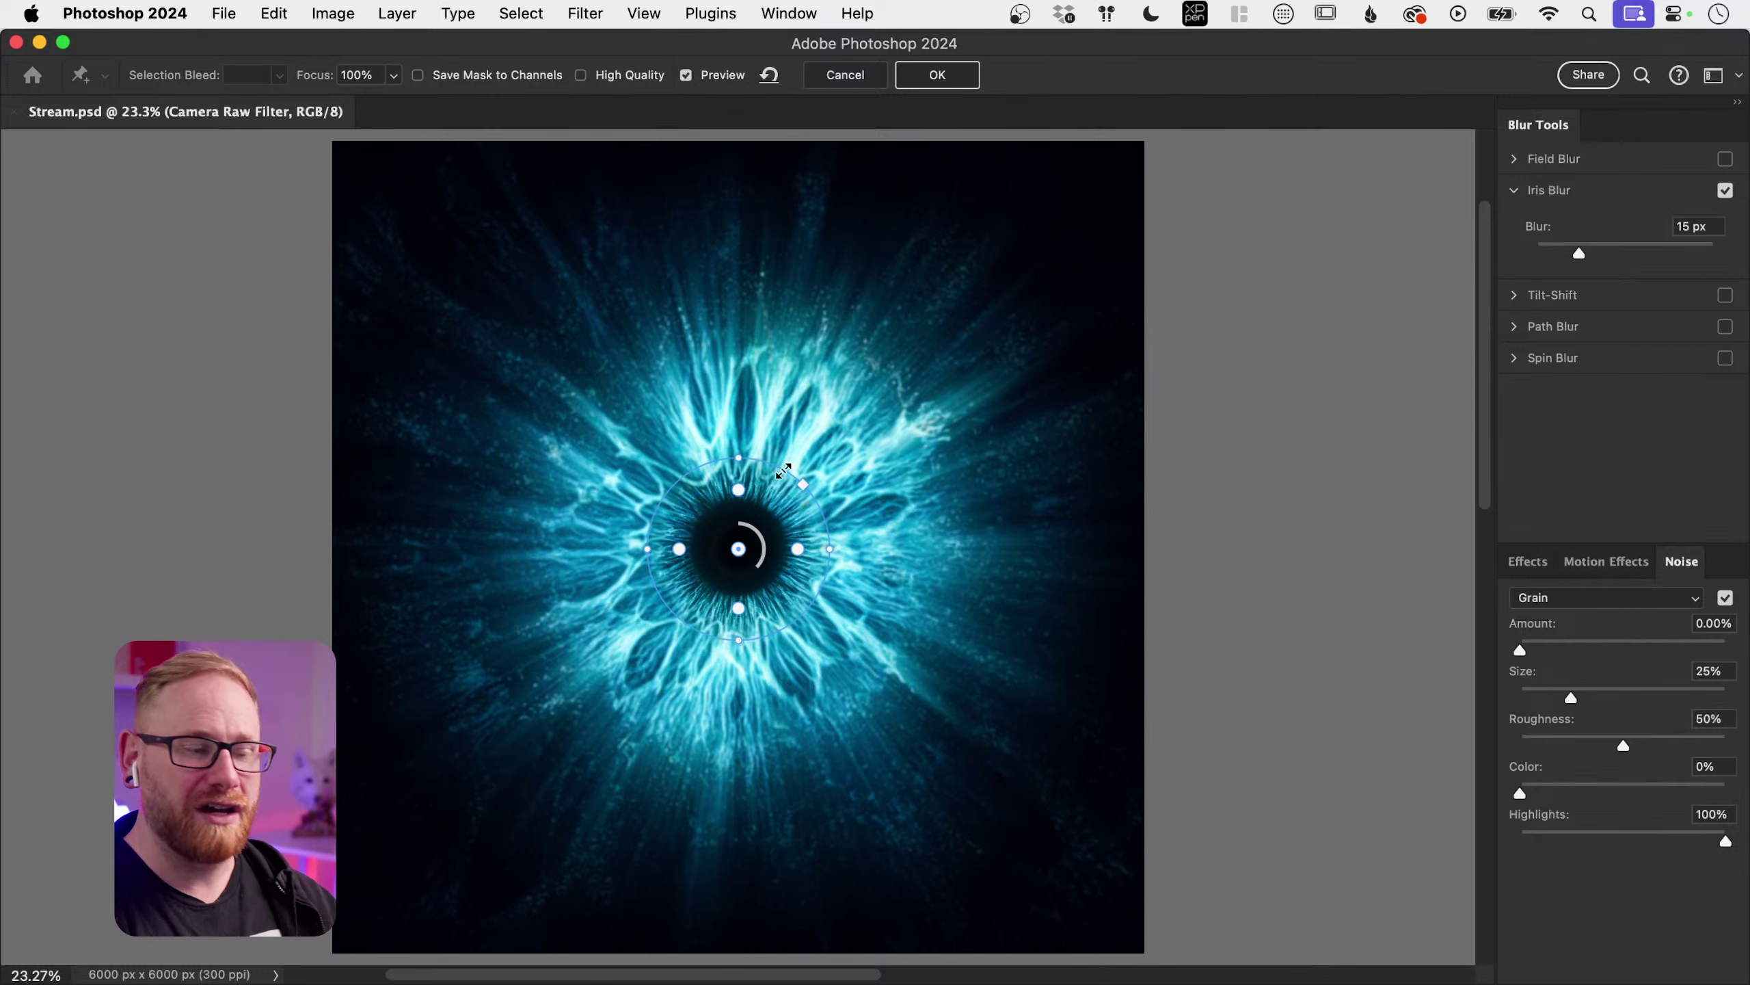
pyautogui.moveTo(783, 471); pyautogui.dragTo(833, 355)
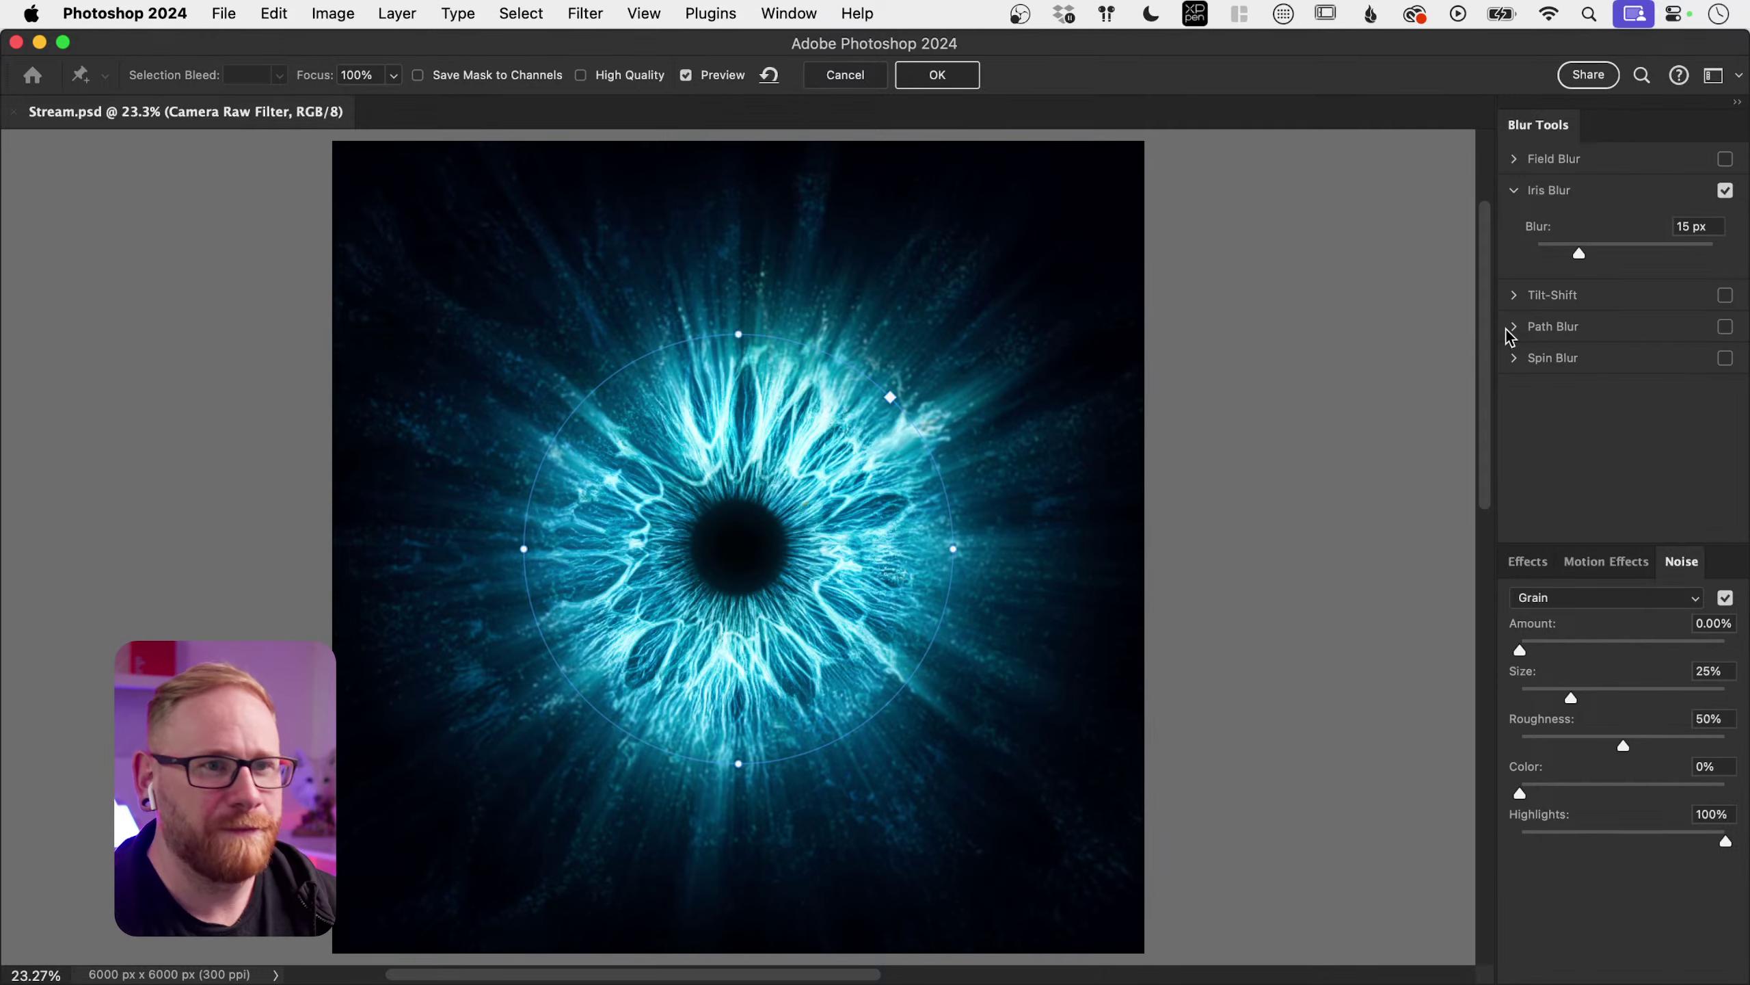
# Step: Enlarge the Iris Blur ellipse well beyond the iris, set its blur to 20 px and apply the blur
pyautogui.moveTo(1597, 256); pyautogui.dragTo(1645, 258)
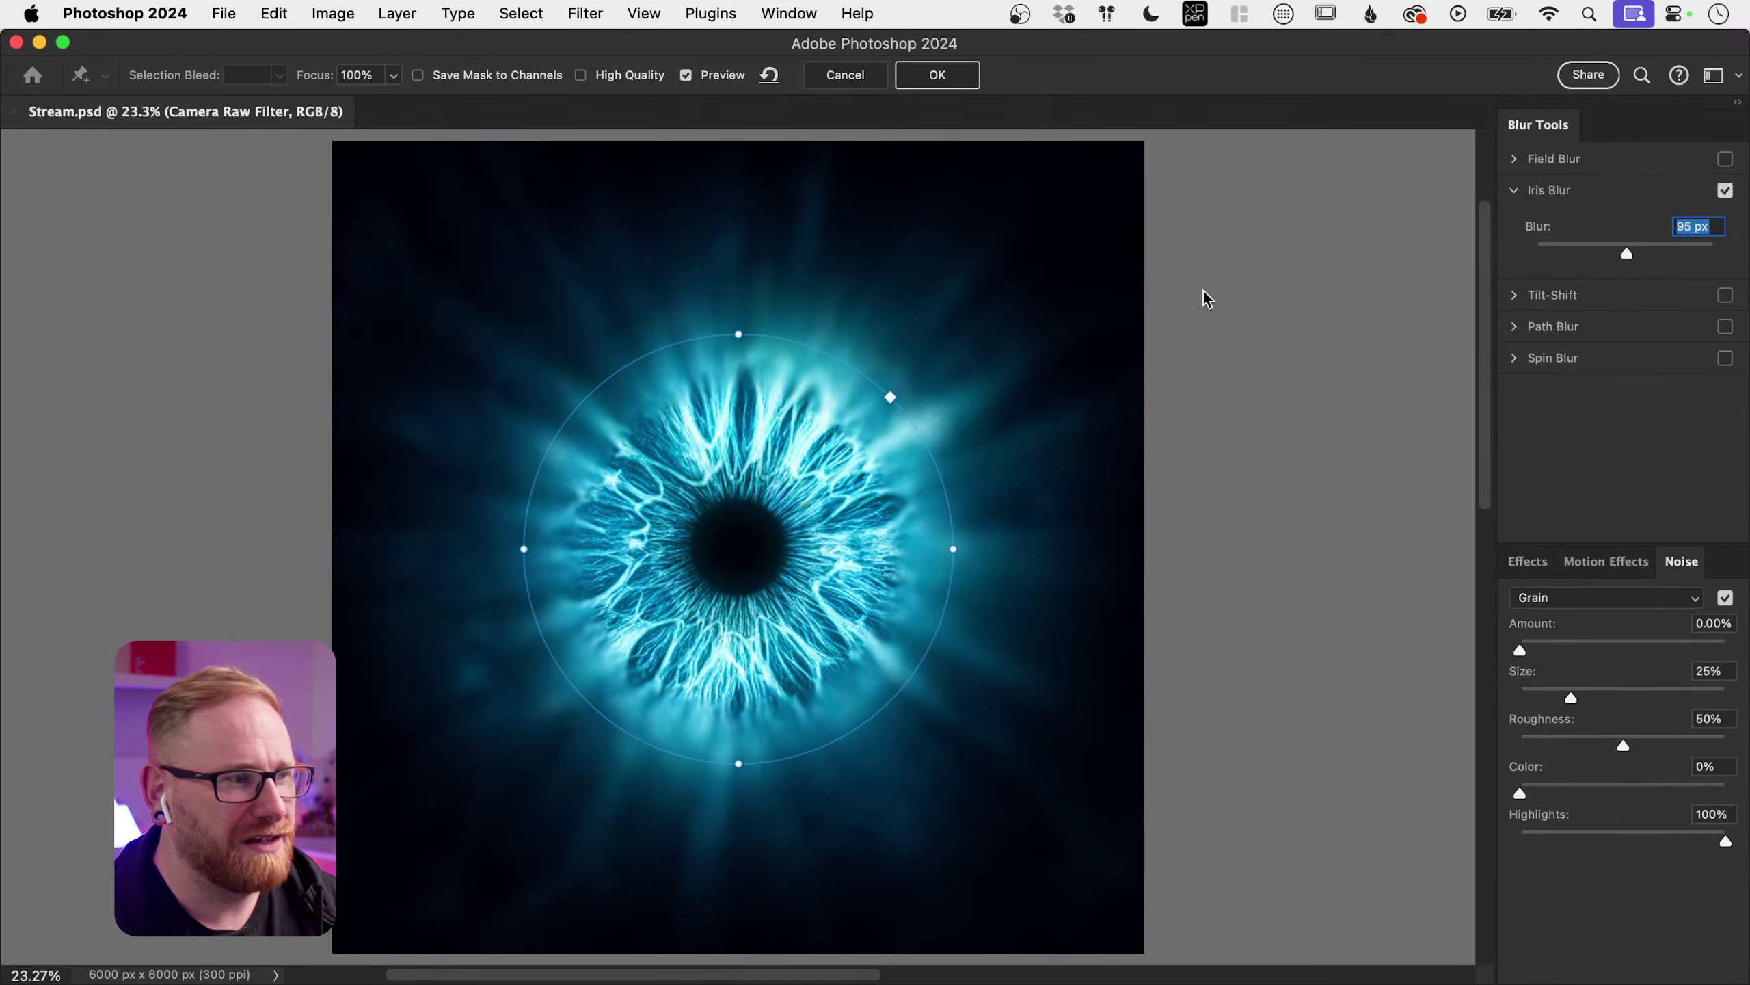
pyautogui.moveTo(829, 353); pyautogui.dragTo(894, 296)
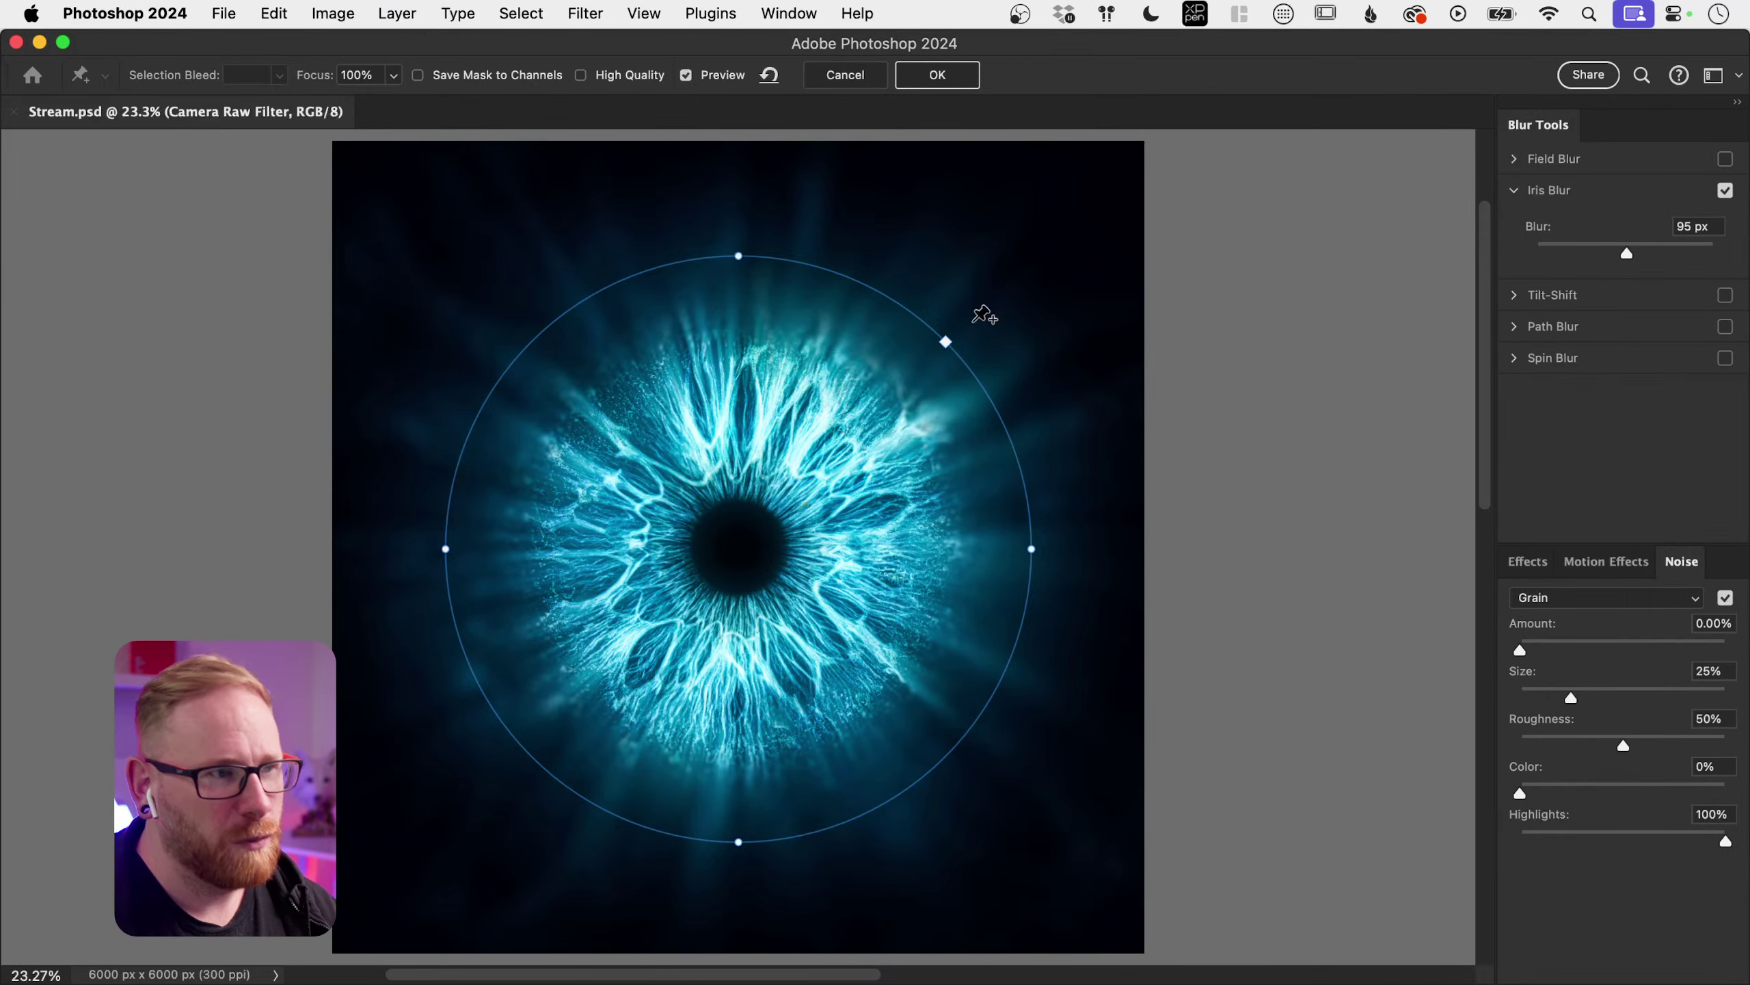
pyautogui.moveTo(905, 306)
pyautogui.mouseDown()
pyautogui.moveTo(982, 229)
pyautogui.moveTo(929, 293)
pyautogui.mouseUp()
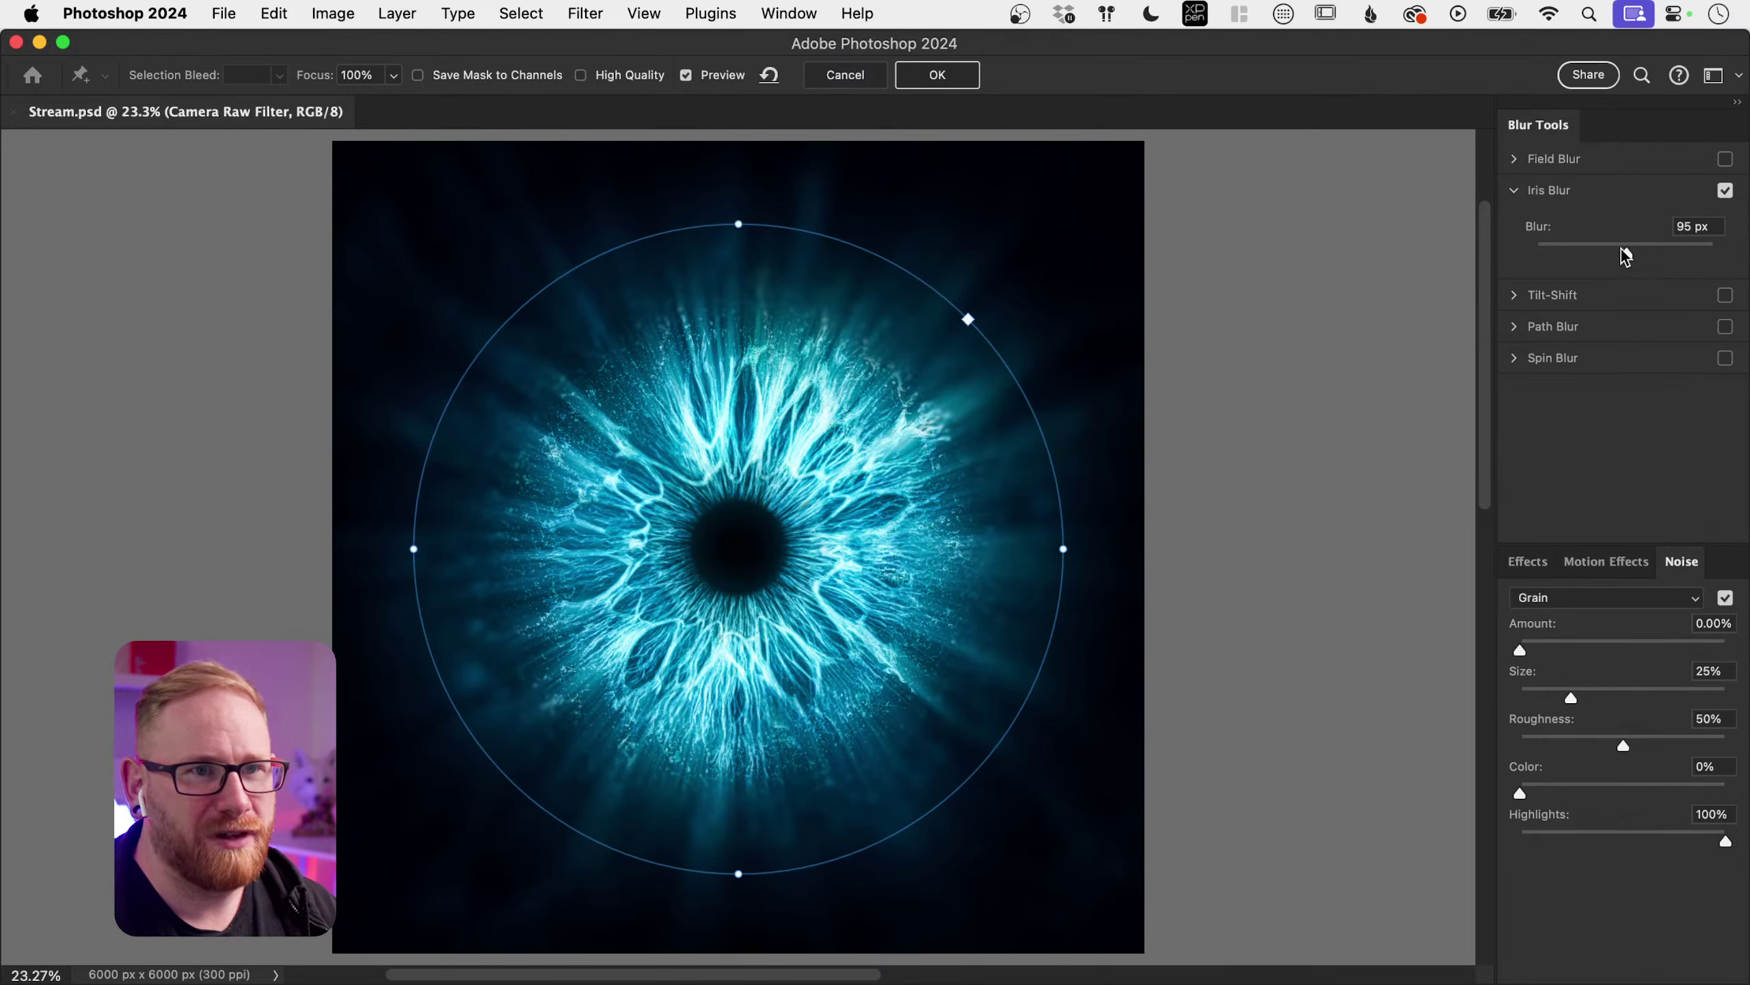
pyautogui.moveTo(1624, 251); pyautogui.dragTo(1581, 254)
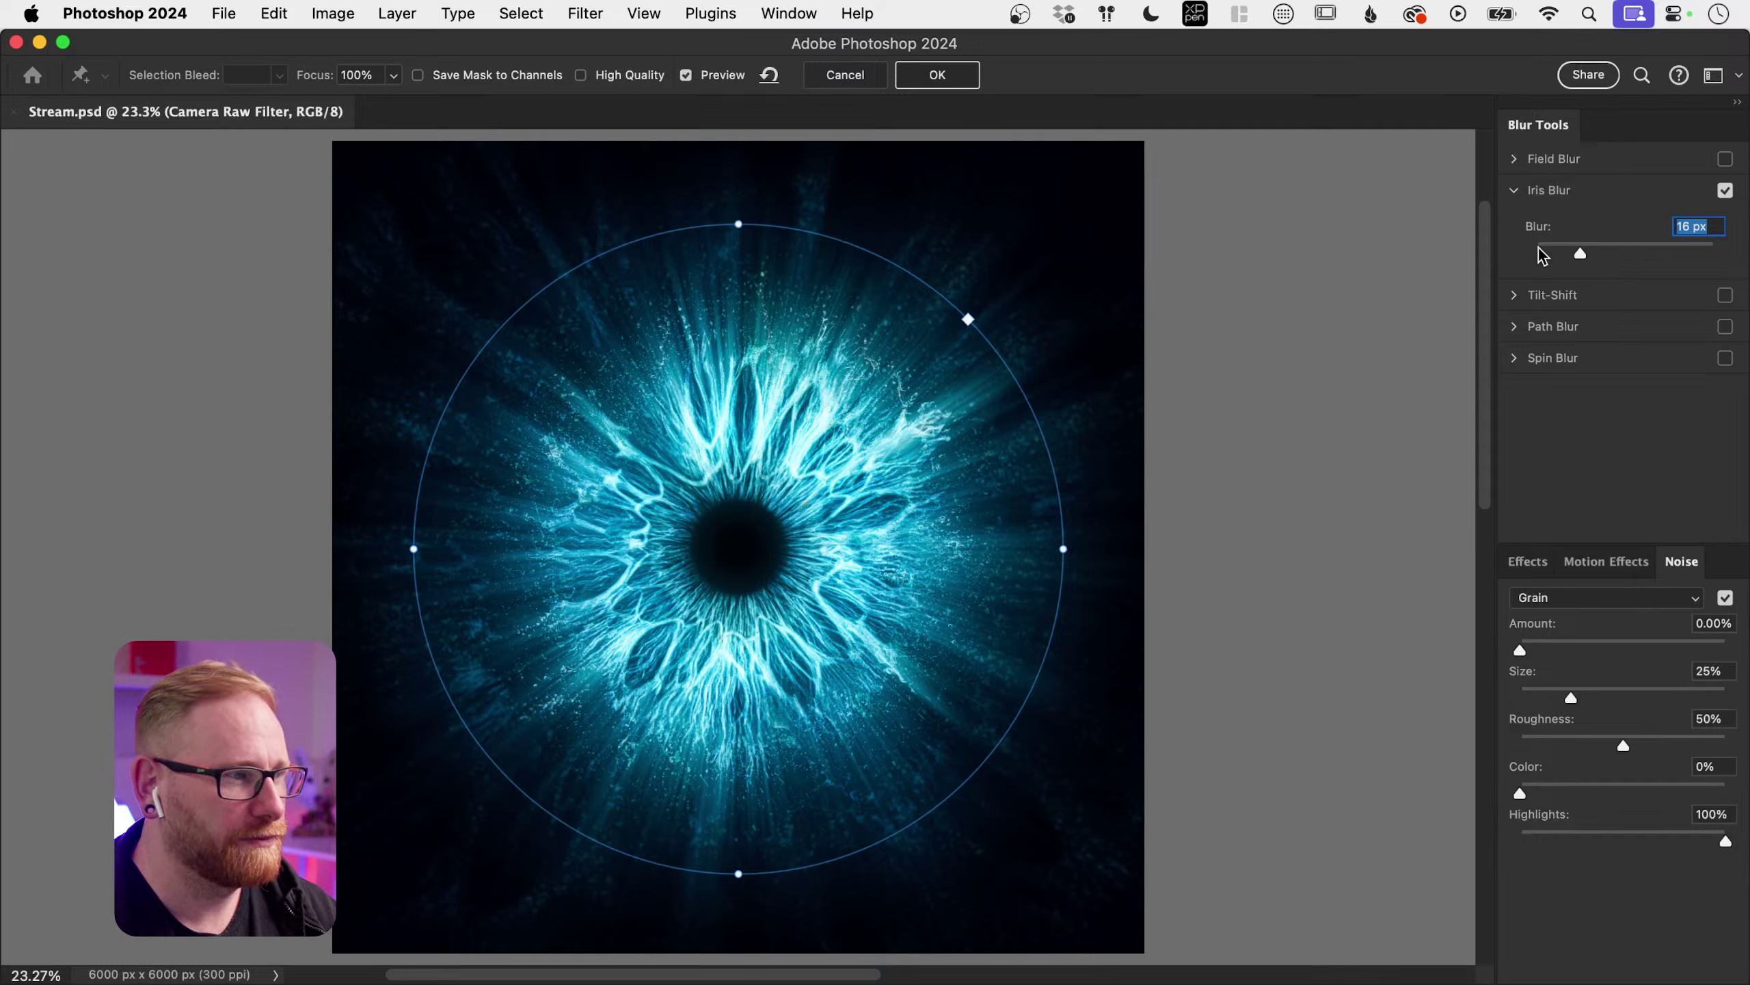
pyautogui.moveTo(914, 277); pyautogui.dragTo(904, 288)
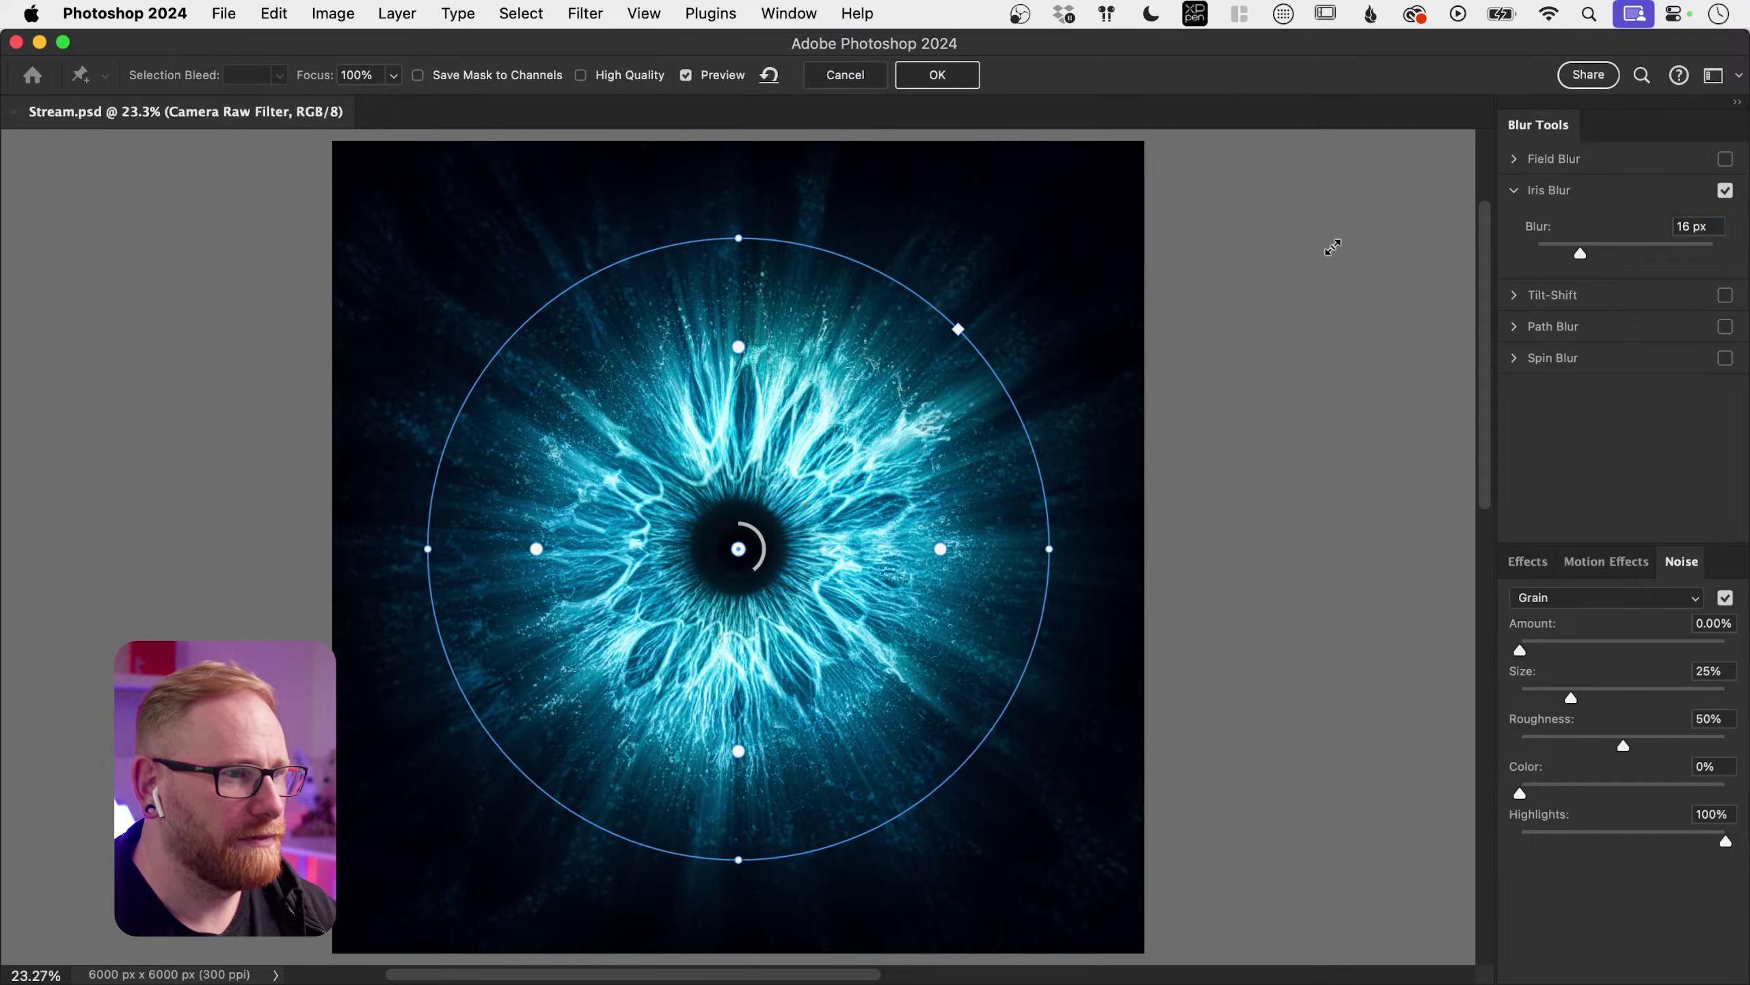
pyautogui.moveTo(1583, 252)
pyautogui.mouseDown()
pyautogui.moveTo(1602, 253)
pyautogui.moveTo(1586, 252)
pyautogui.mouseUp()
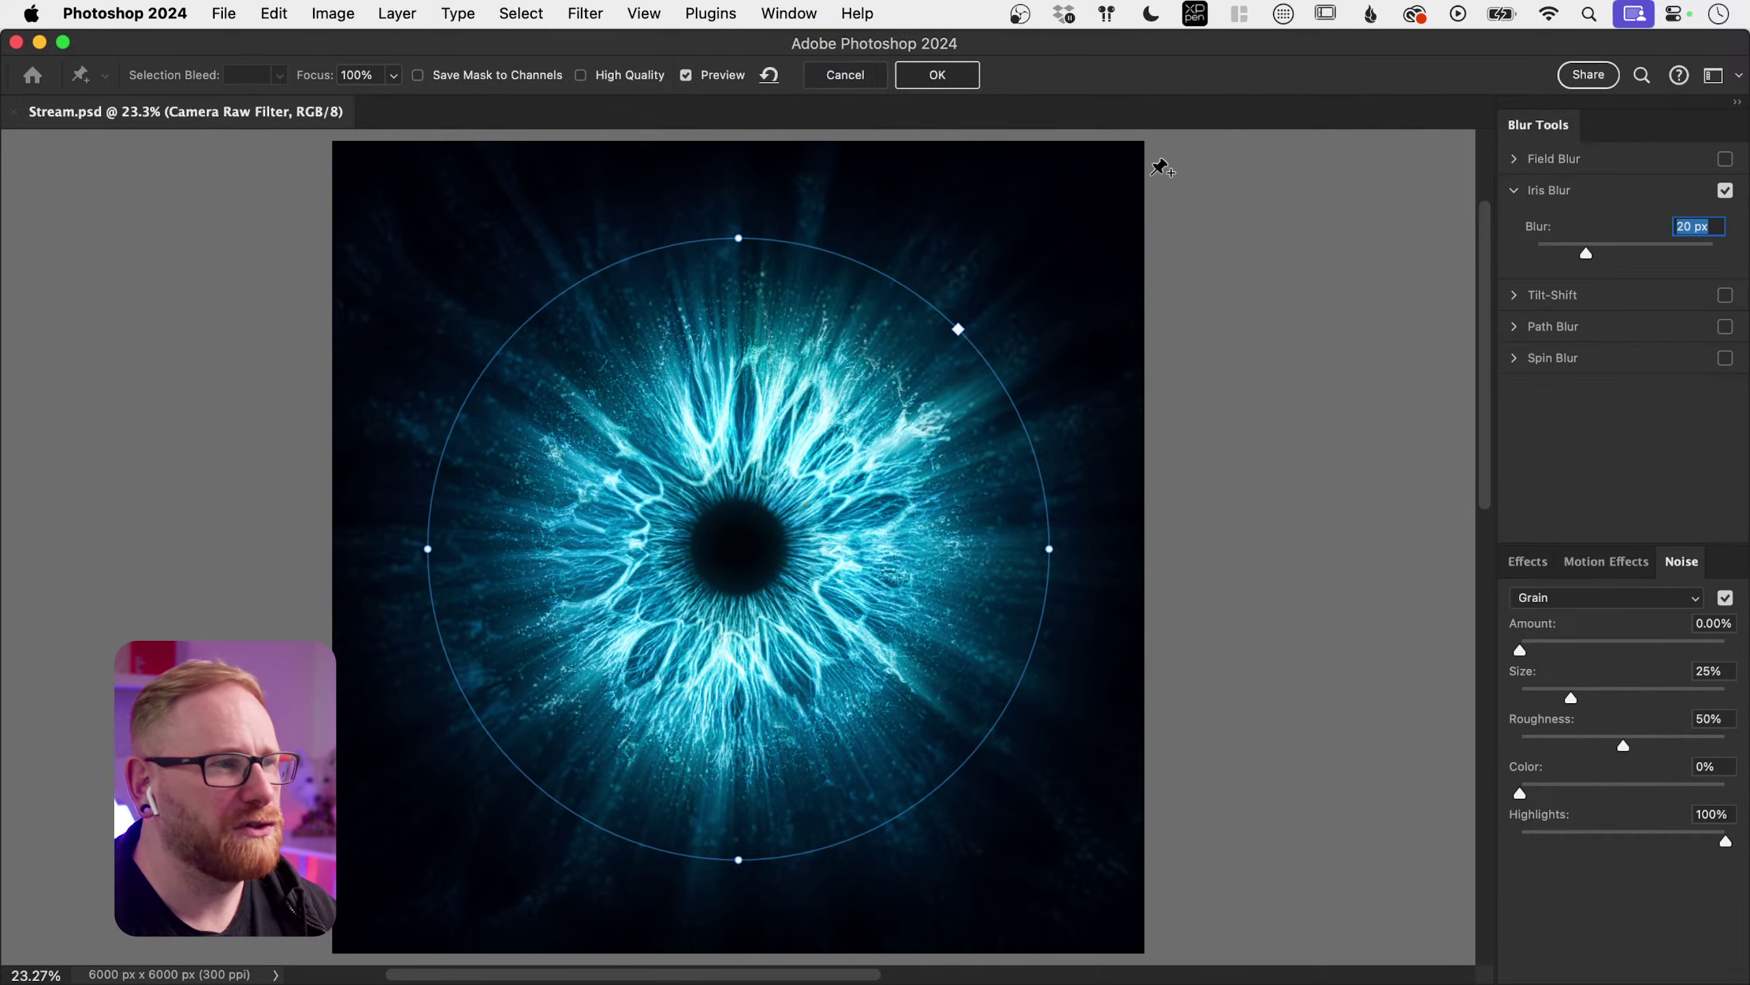
pyautogui.click(924, 77)
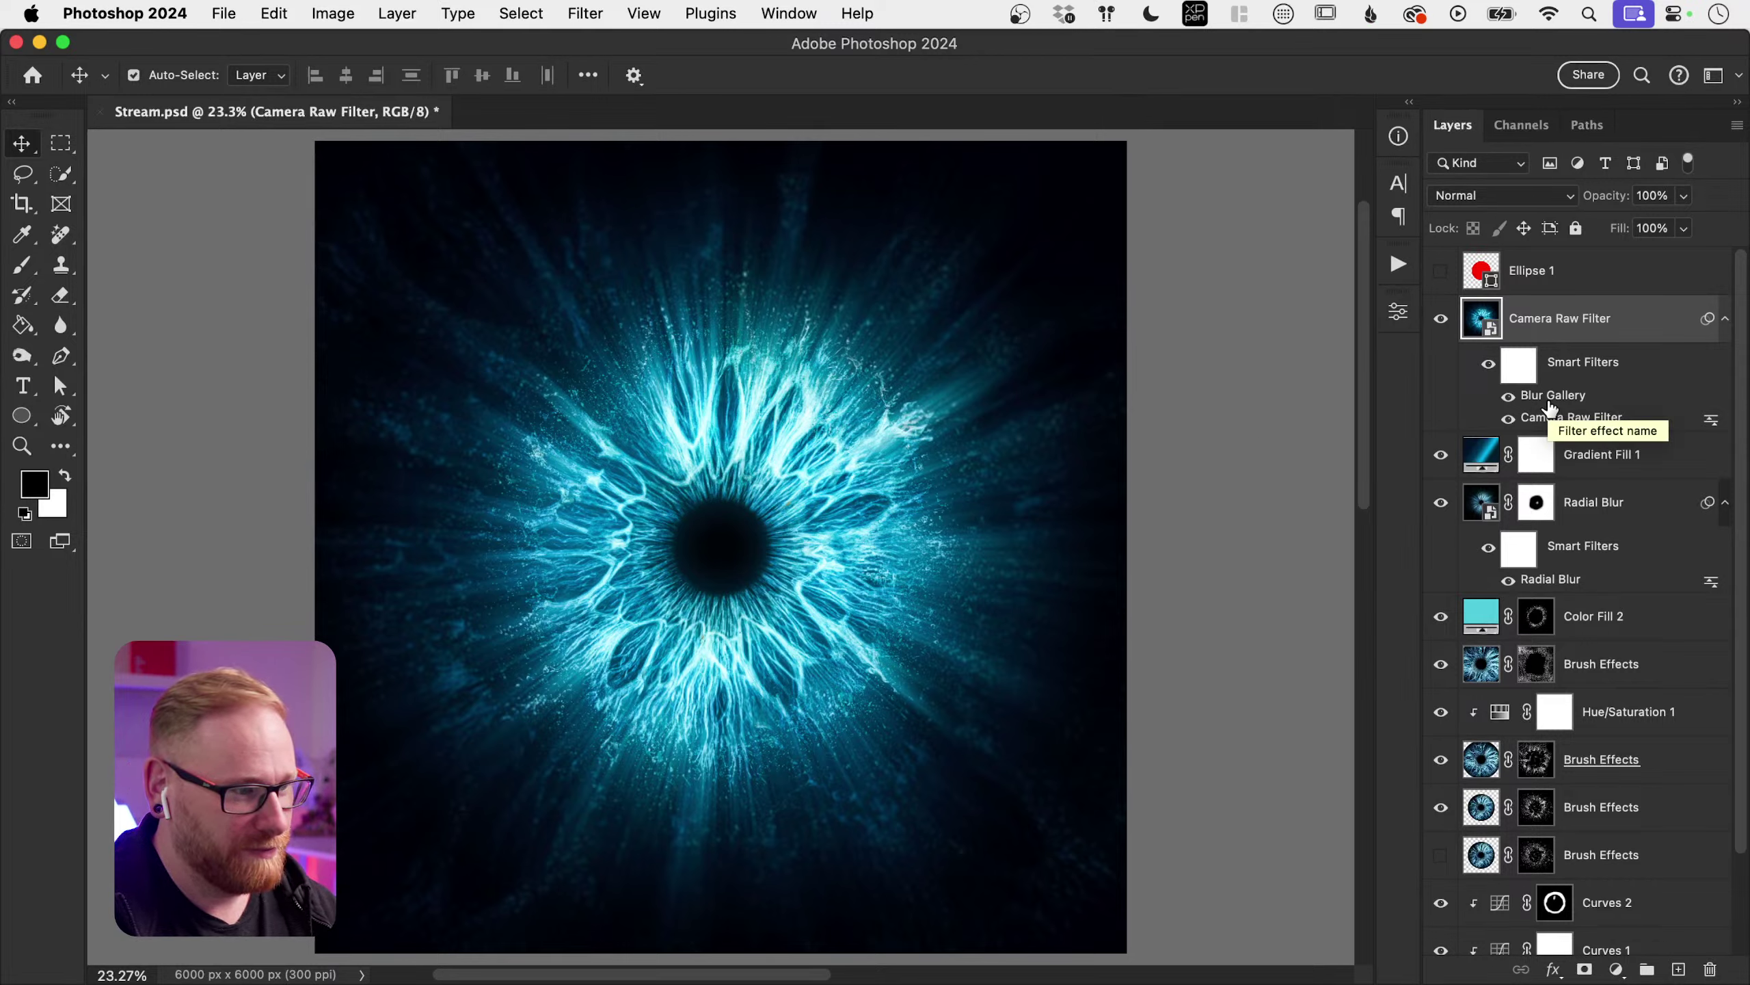
# Step: Reorder the smart filters so Camera Raw Filter sits above Blur Gallery, and save the document
pyautogui.moveTo(1551, 417); pyautogui.dragTo(1557, 378)
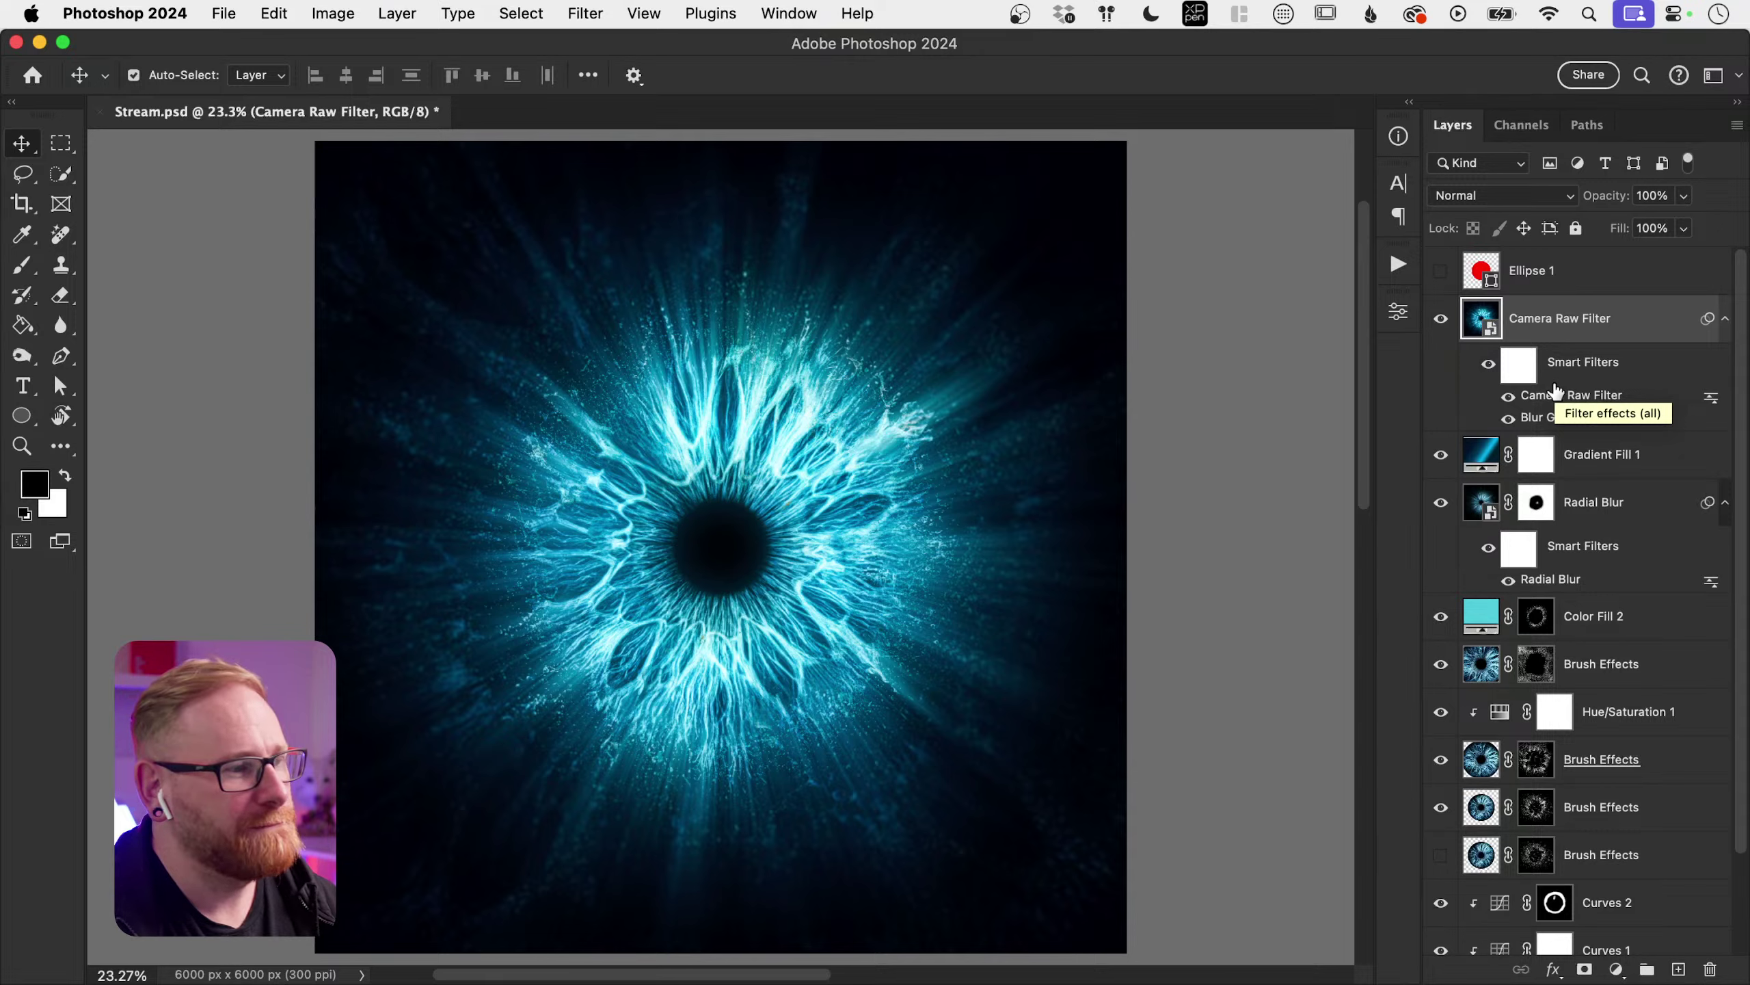
pyautogui.press('super+s')
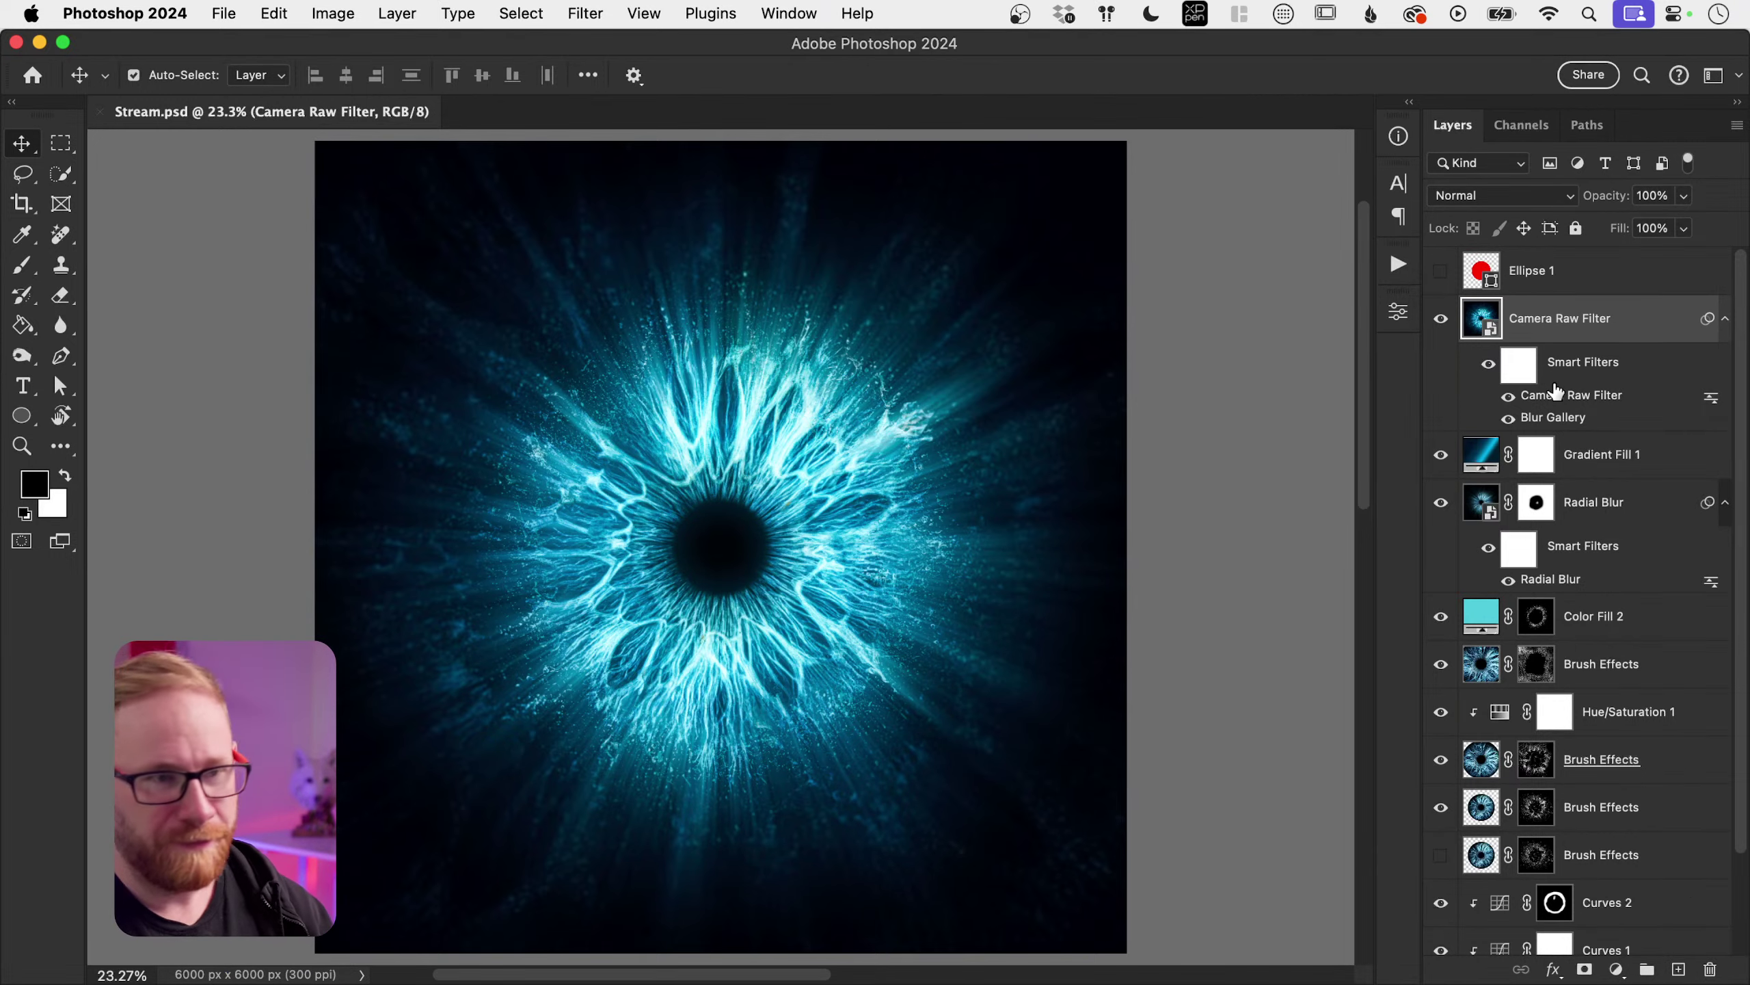
# Step: Hide the Camera Raw Filter layer and paint loose white brush strokes over the eye on a new layer above Gradient Fill 1
pyautogui.click(1440, 319)
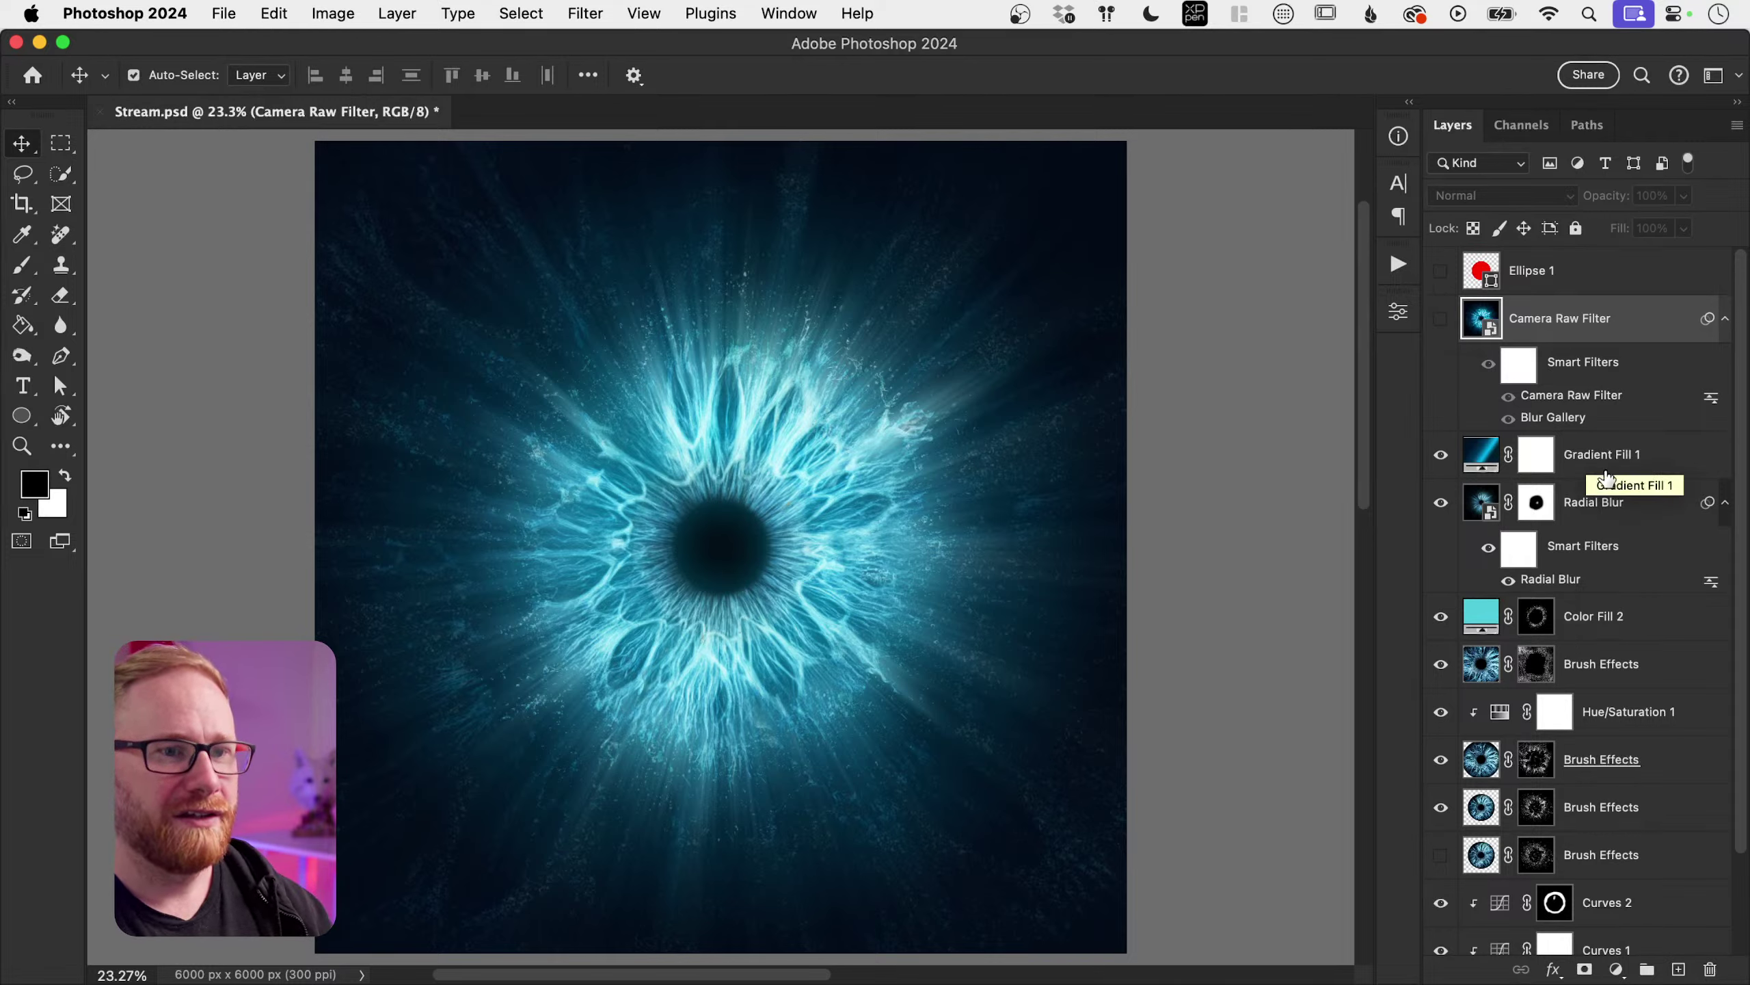
pyautogui.click(1595, 459)
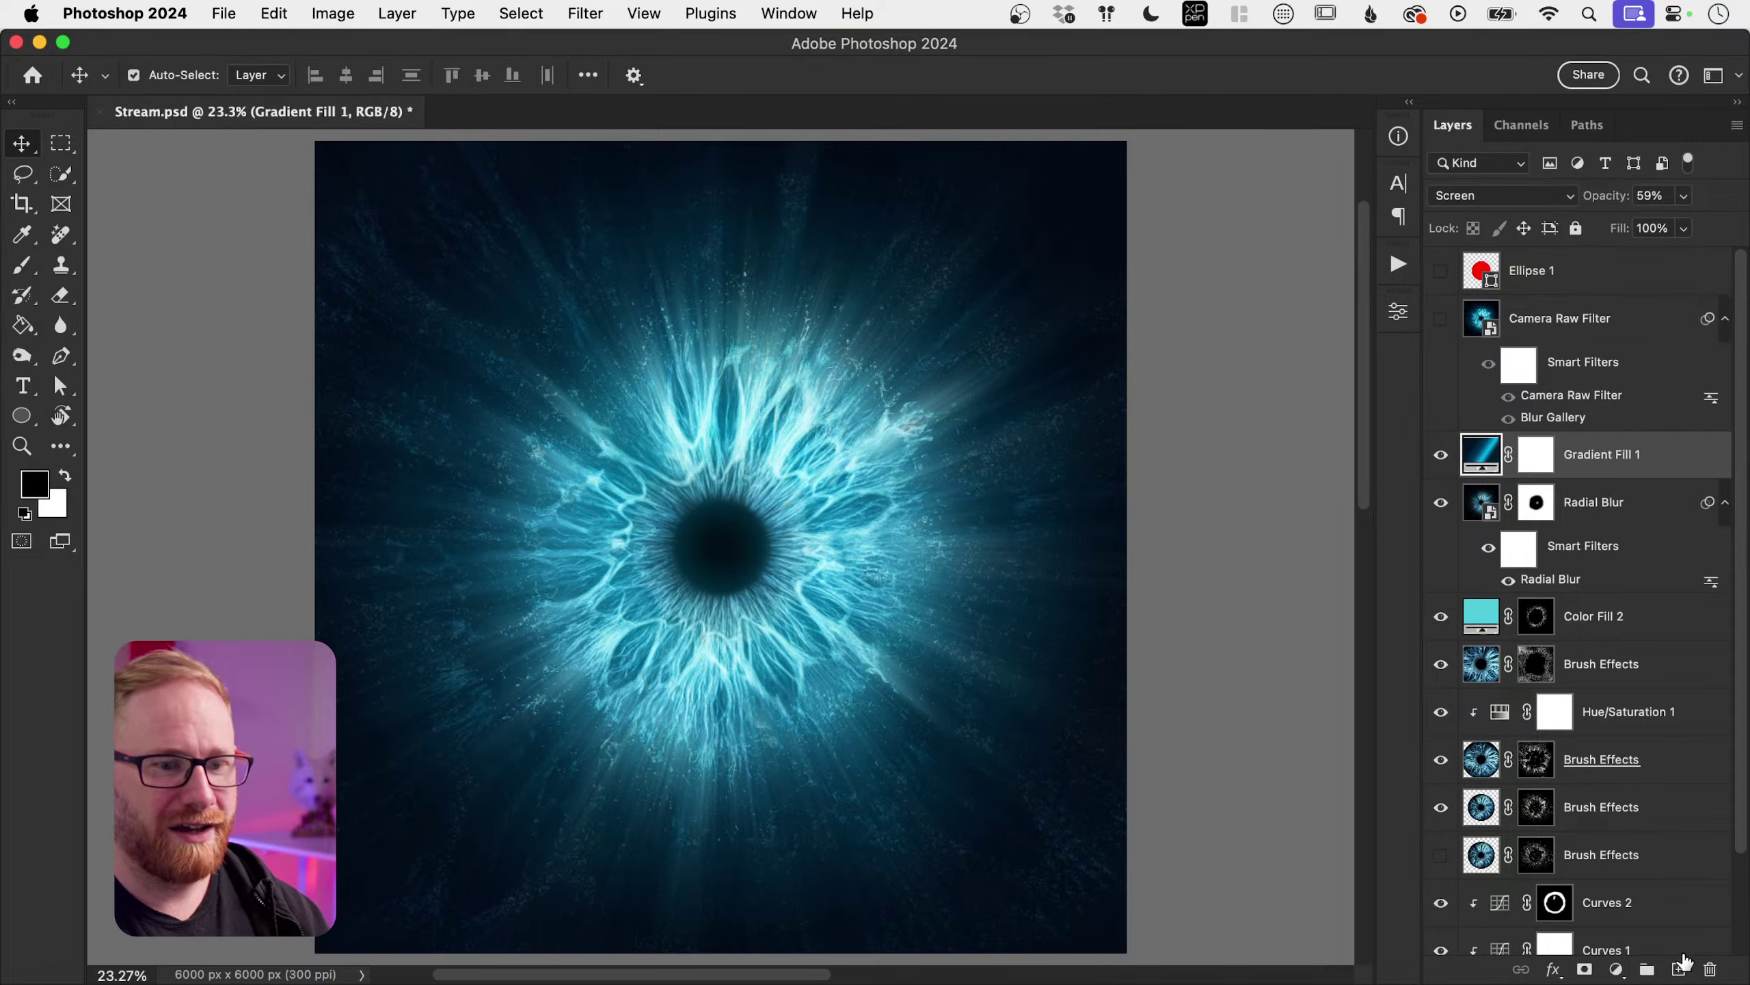
pyautogui.click(1678, 969)
pyautogui.press('x')
pyautogui.press('b')
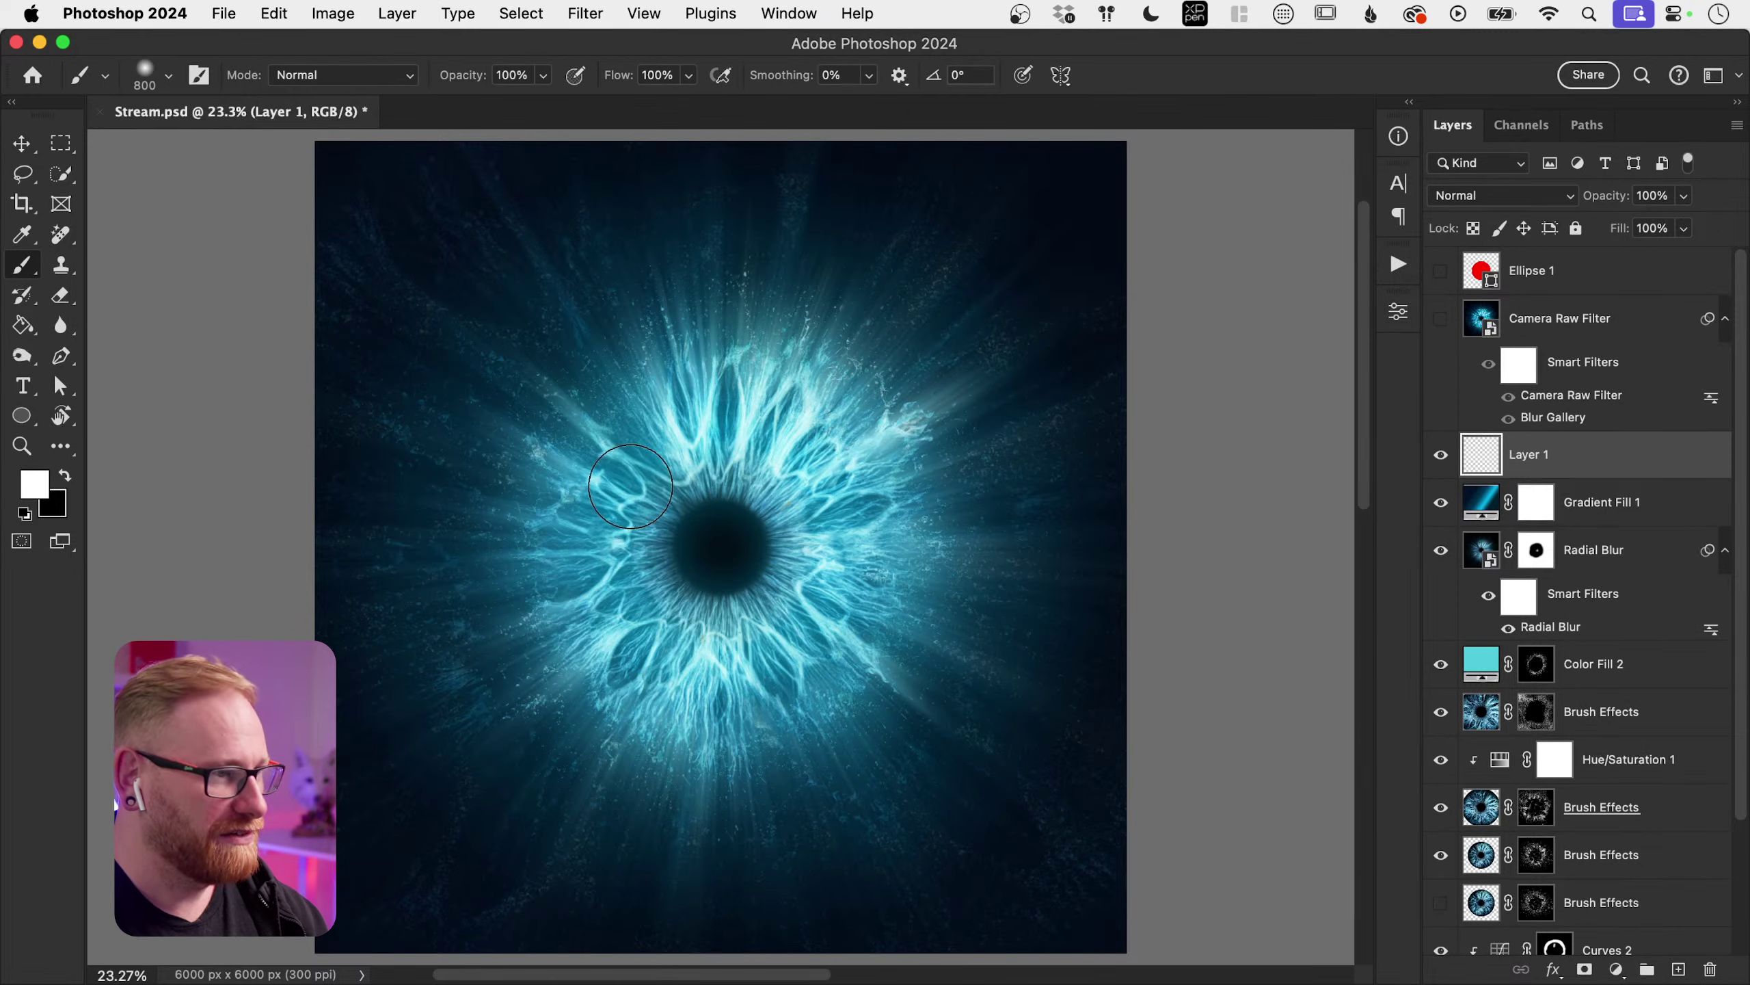
pyautogui.moveTo(648, 507)
pyautogui.mouseDown()
pyautogui.moveTo(880, 606)
pyautogui.moveTo(696, 466)
pyautogui.moveTo(646, 750)
pyautogui.moveTo(520, 574)
pyautogui.moveTo(880, 489)
pyautogui.moveTo(924, 393)
pyautogui.mouseUp()
pyautogui.press('v')
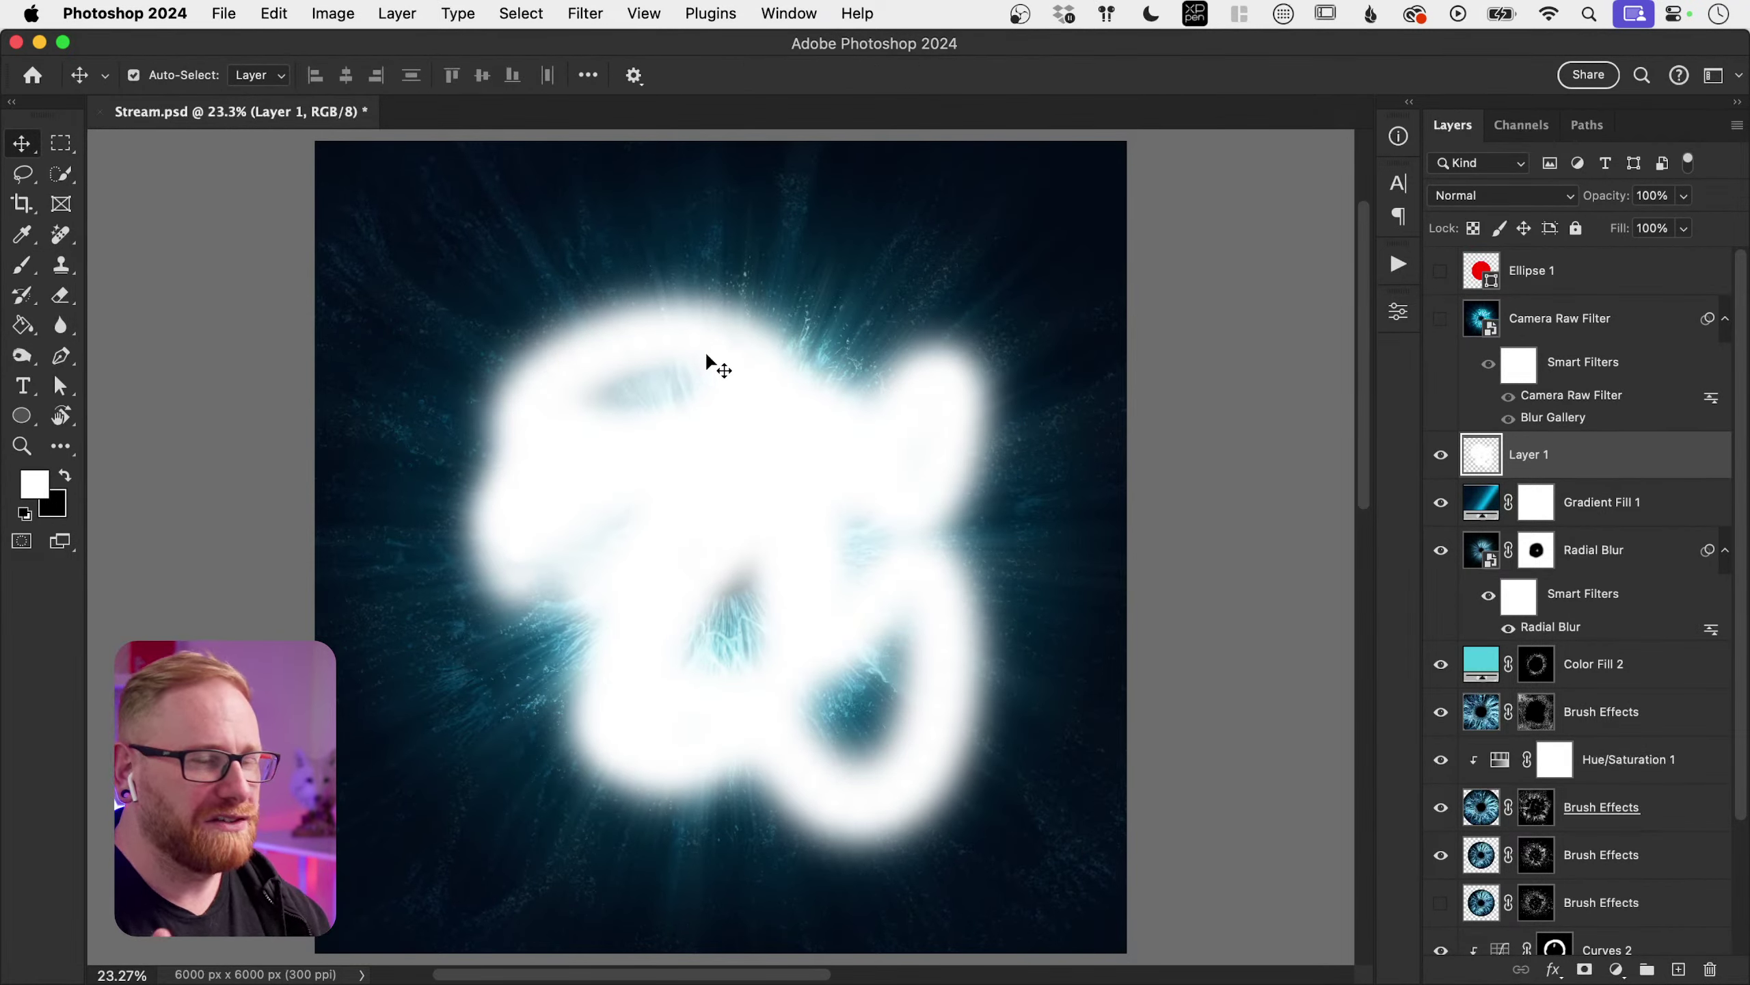
# Step: Copy the whole canvas merged and paste it into the contents of the Camera Raw Filter smart object
pyautogui.press('super')
pyautogui.press('super+a')
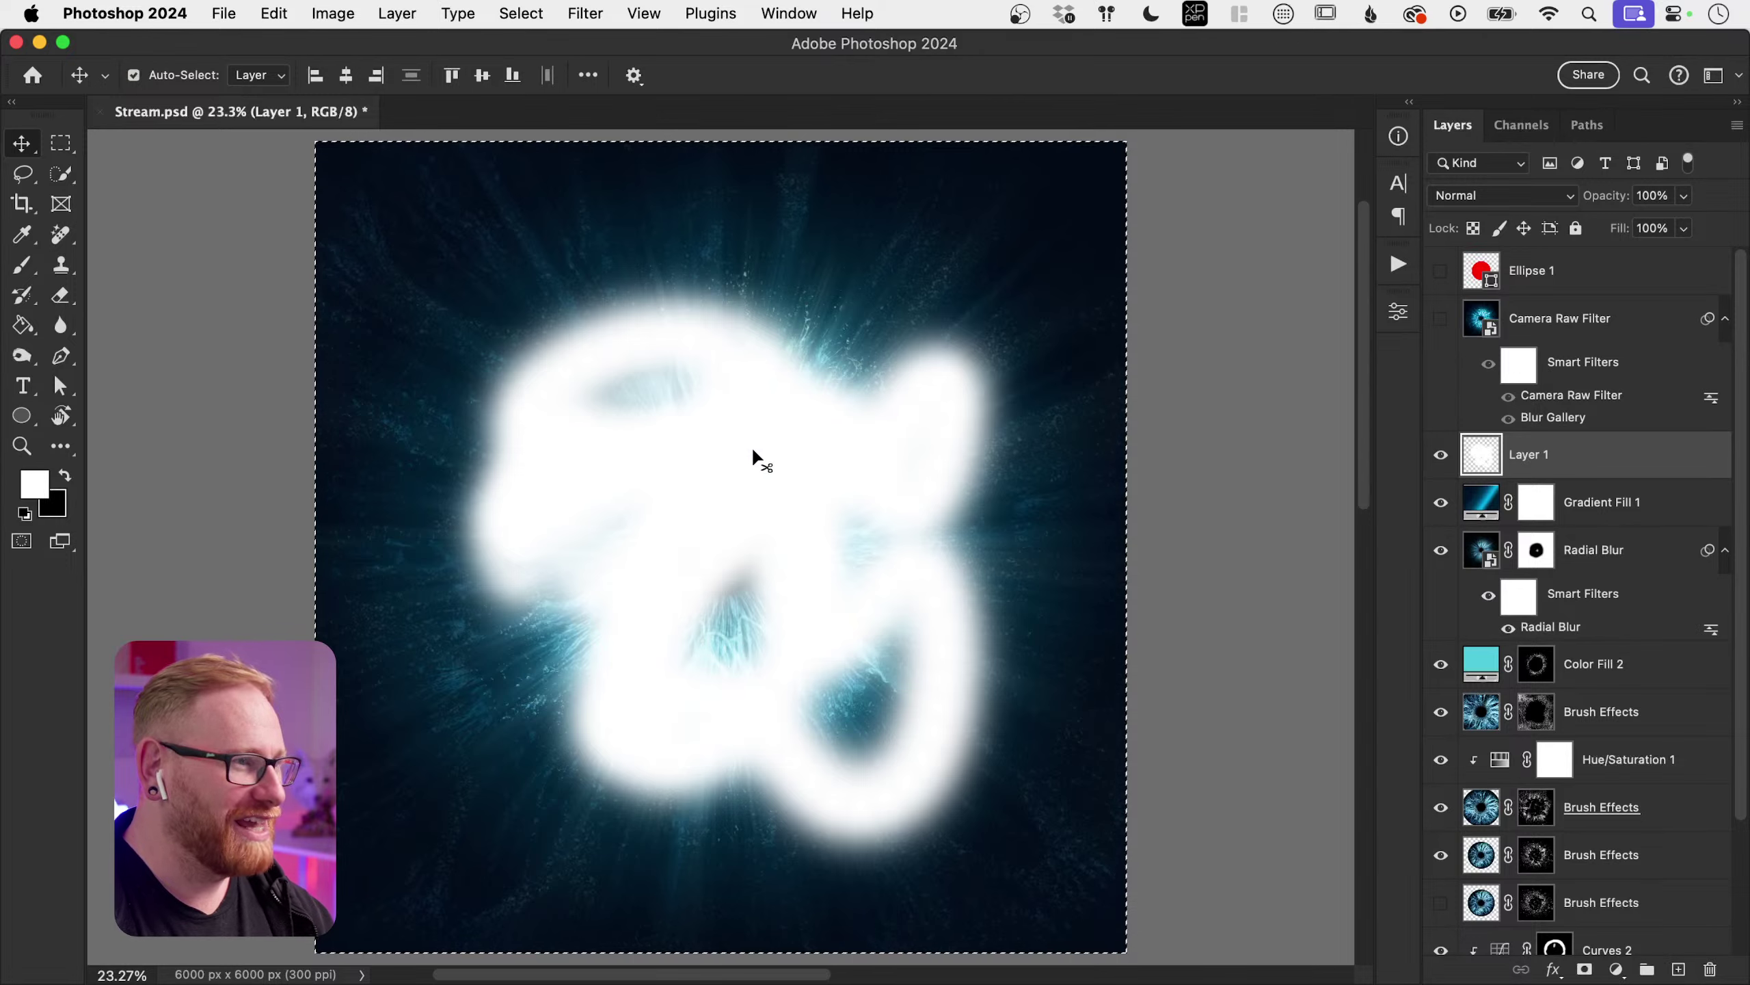
pyautogui.click(273, 10)
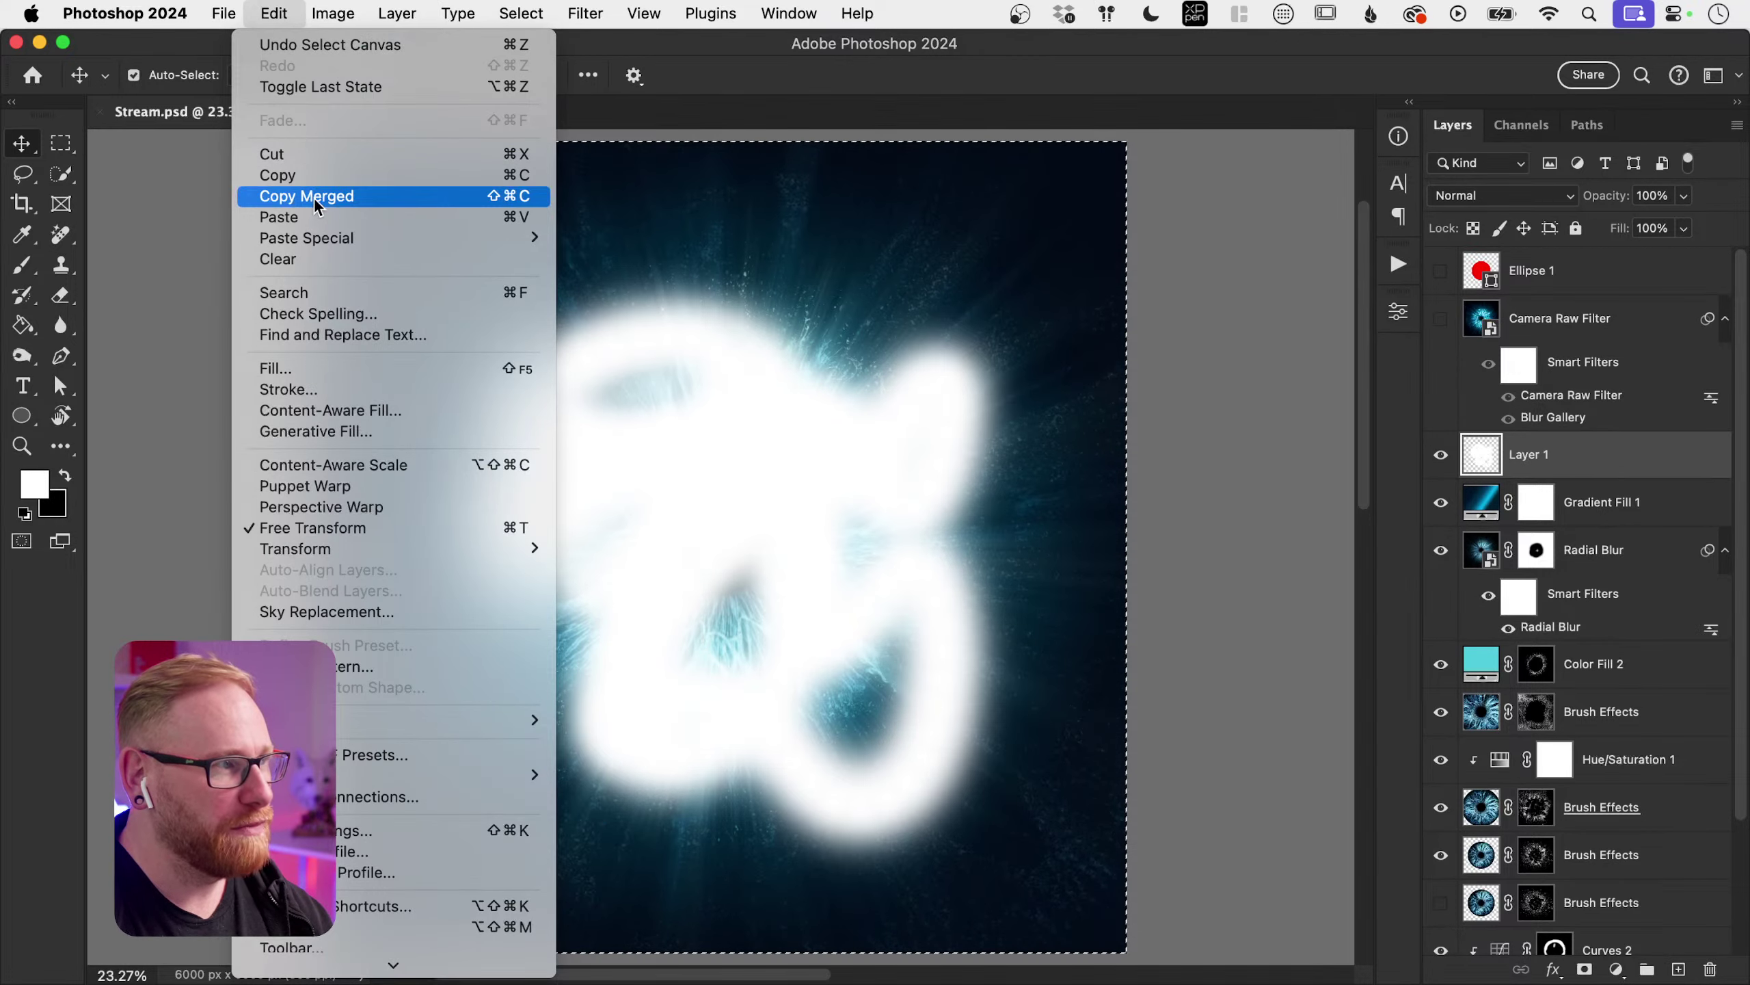
pyautogui.click(317, 190)
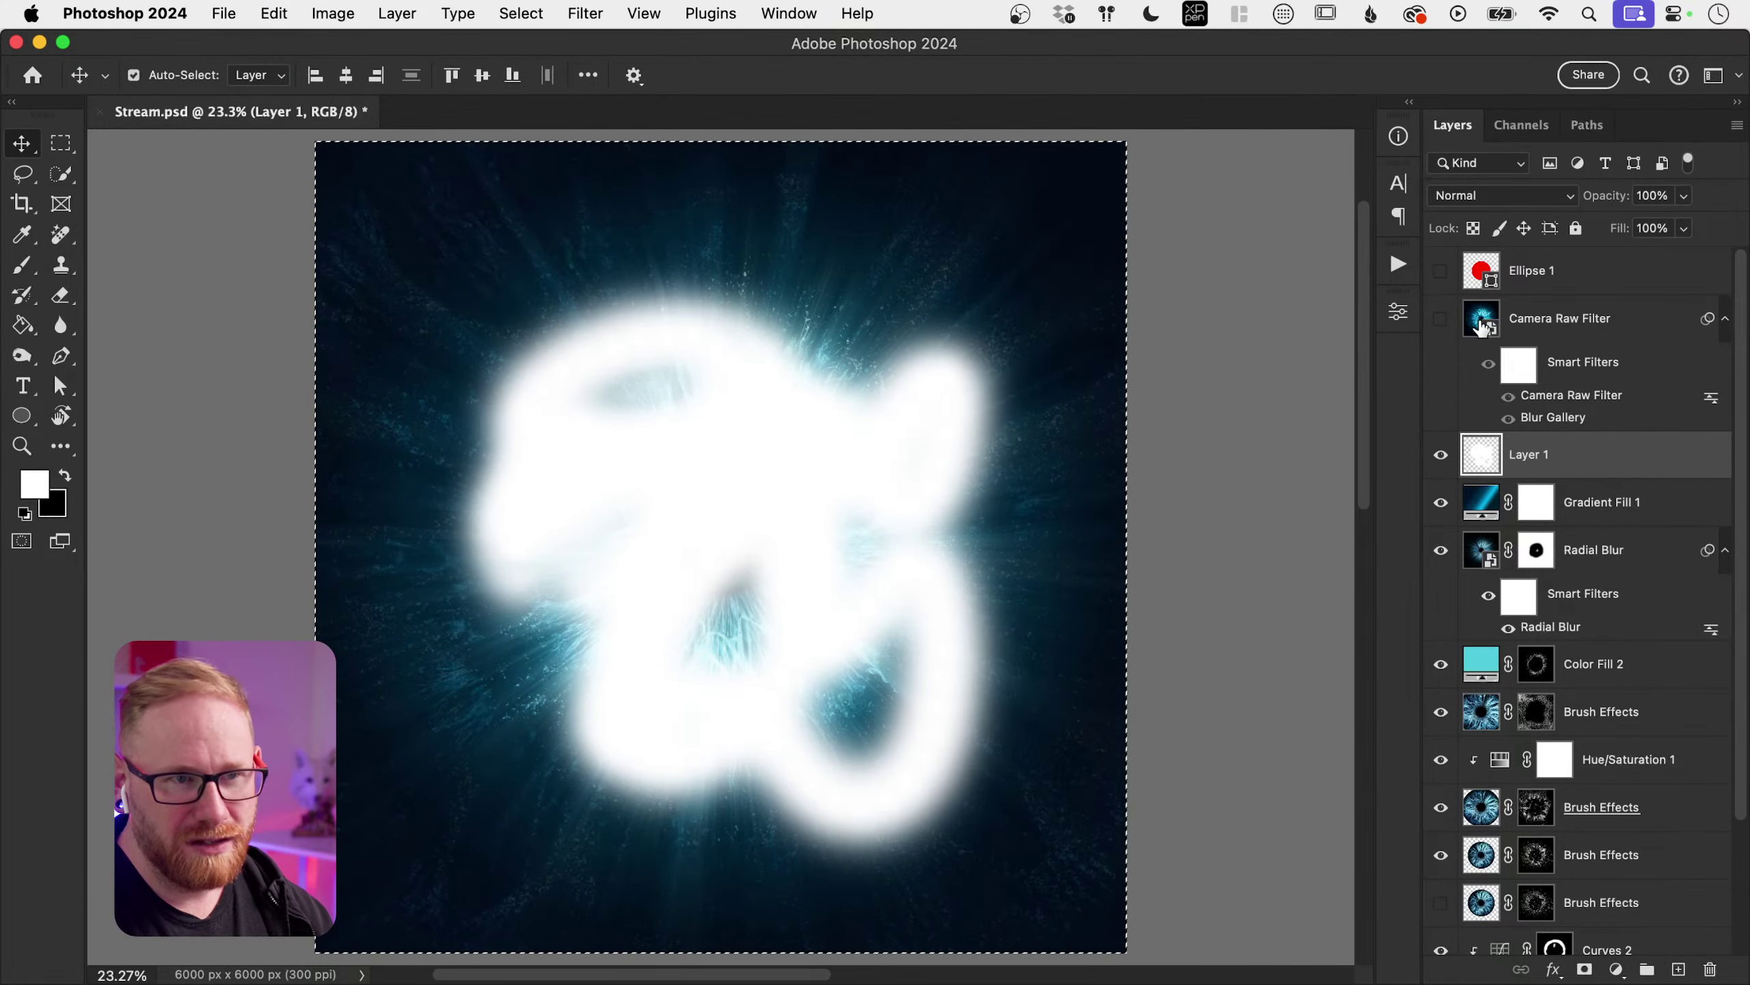
pyautogui.doubleClick(1481, 323)
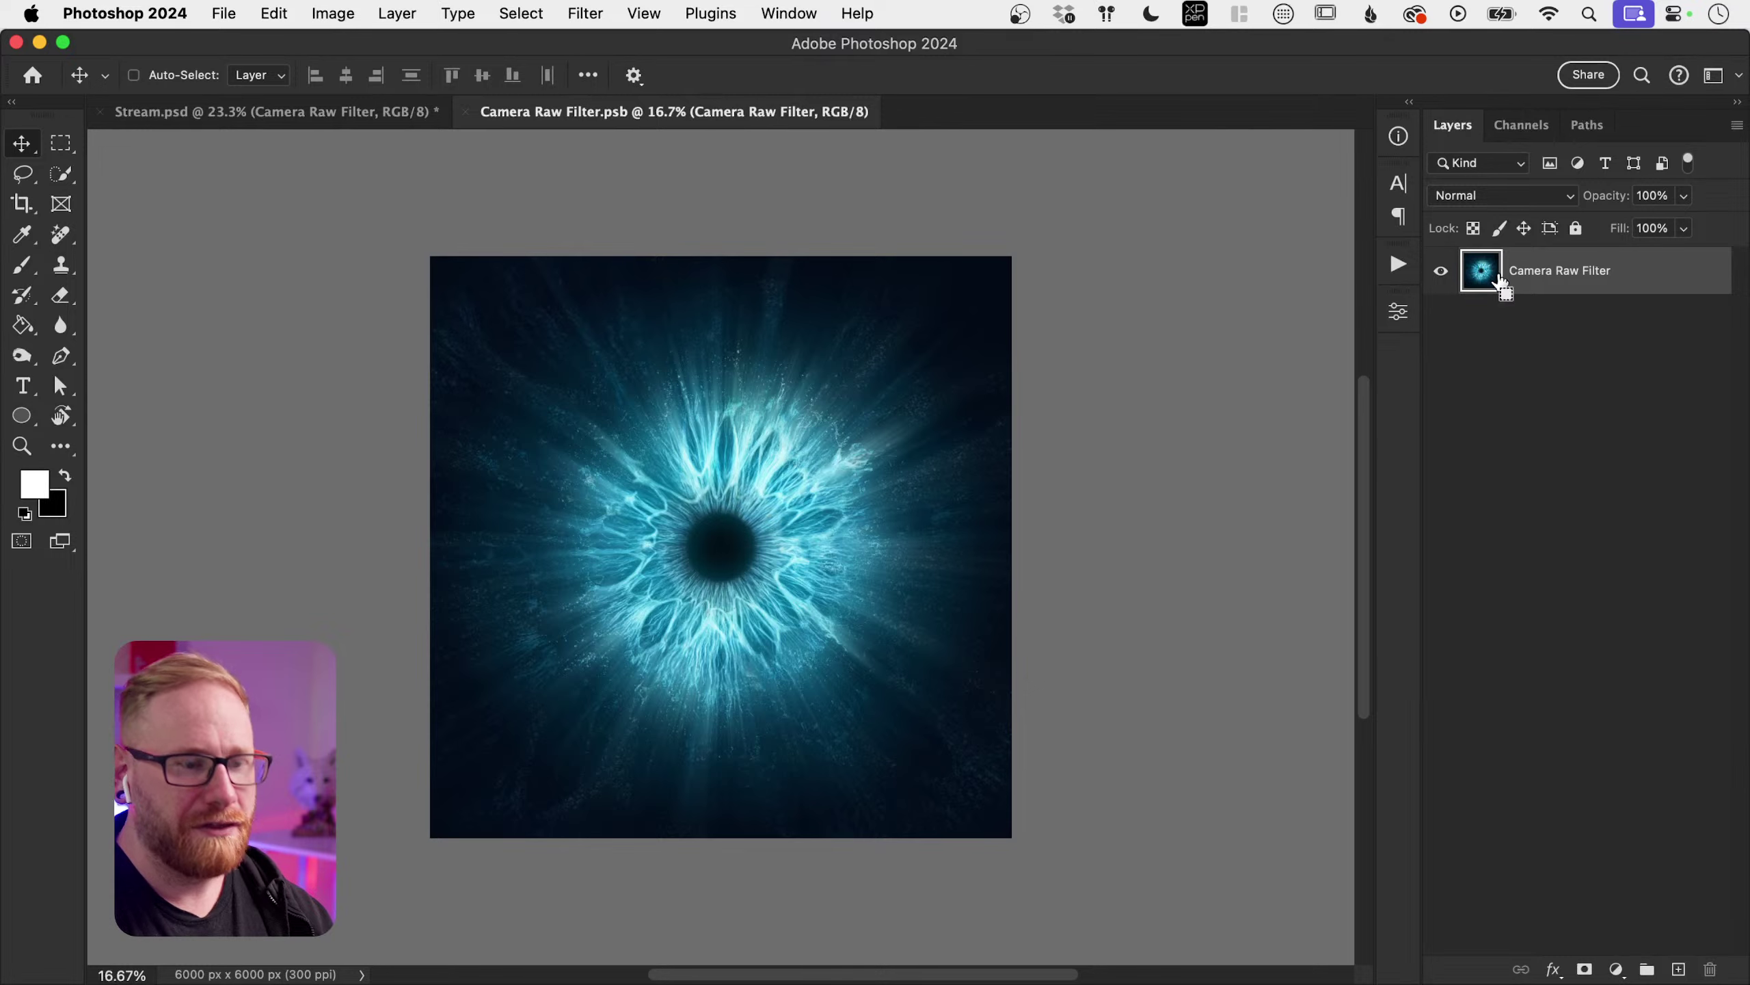
pyautogui.press('super+v')
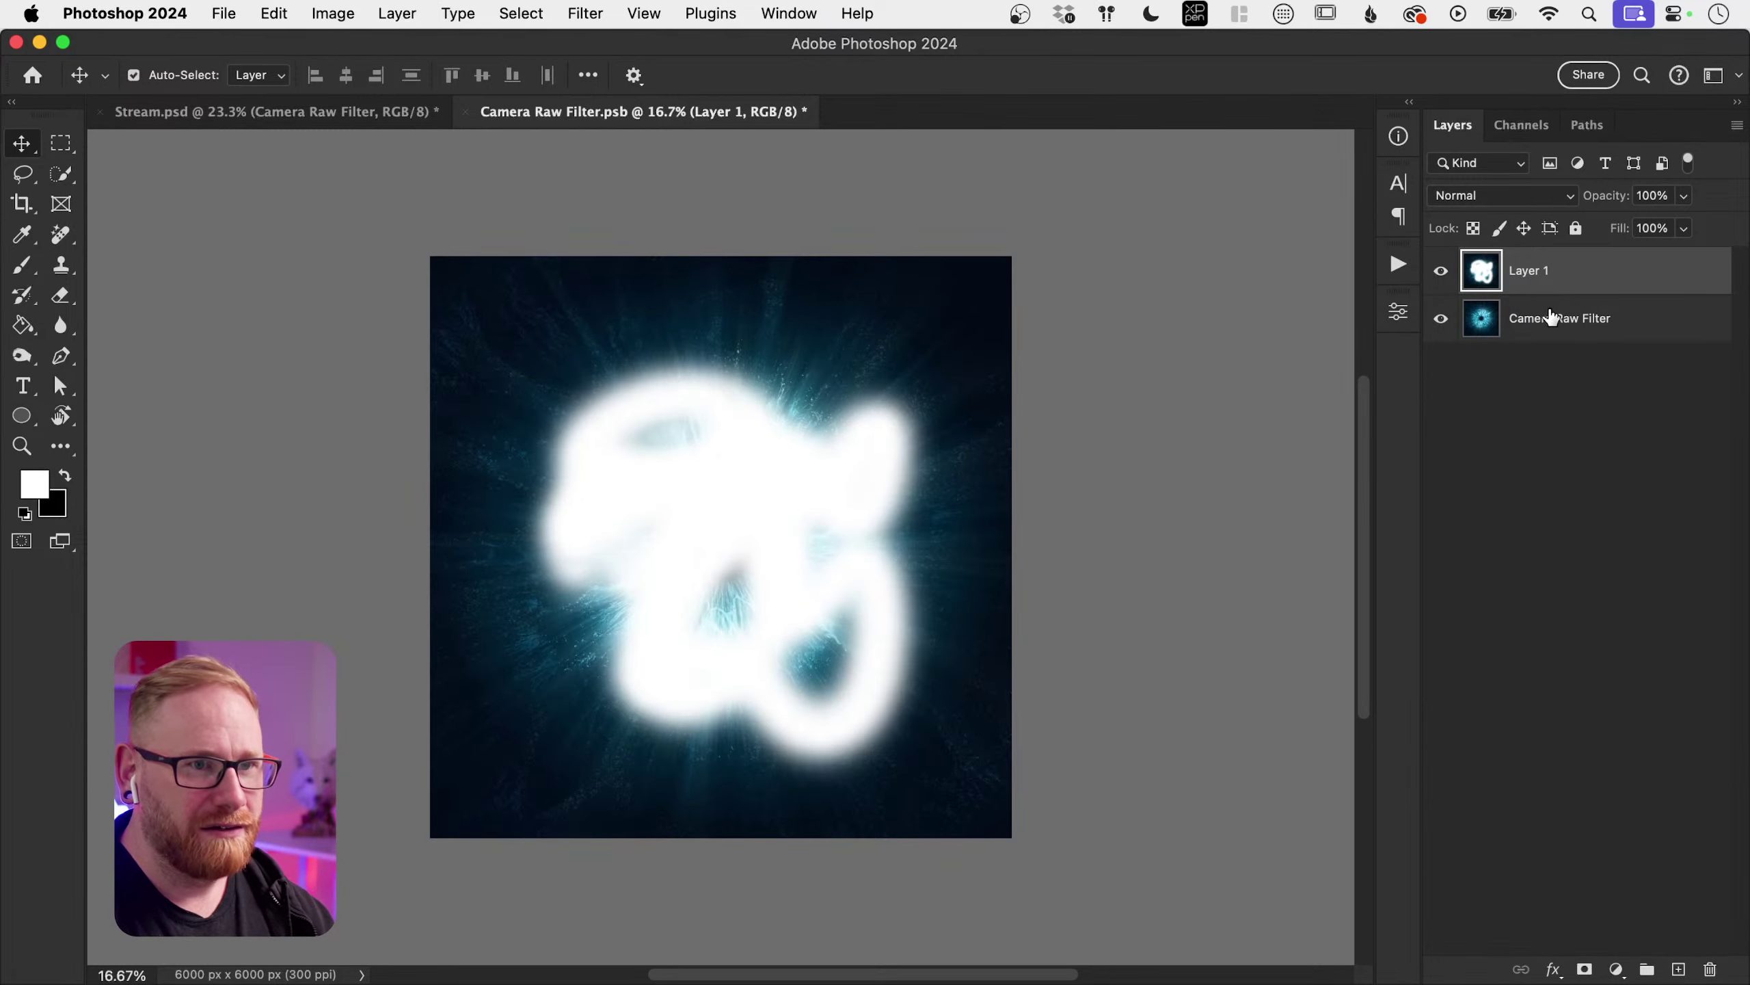
# Step: Rename the original eye layer in the smart object as 1 and the pasted layer as 2
pyautogui.doubleClick(1549, 318)
pyautogui.write('1')
pyautogui.doubleClick(1526, 271)
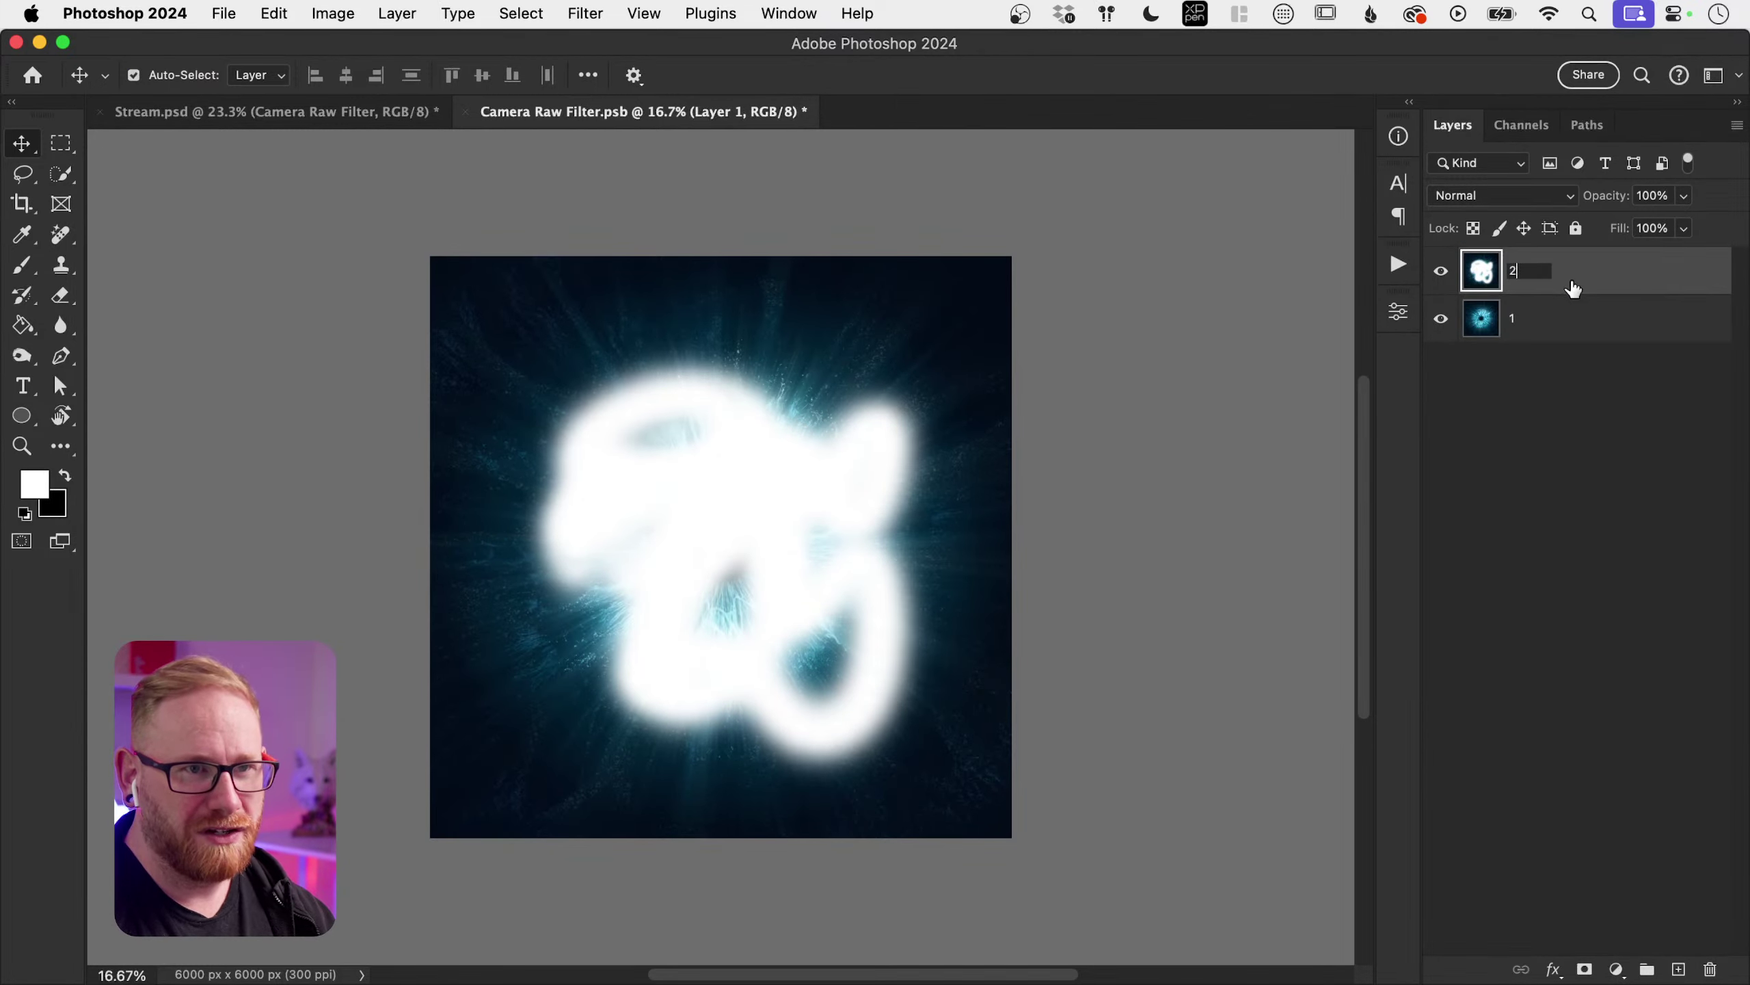
pyautogui.write('2')
pyautogui.press('Return')
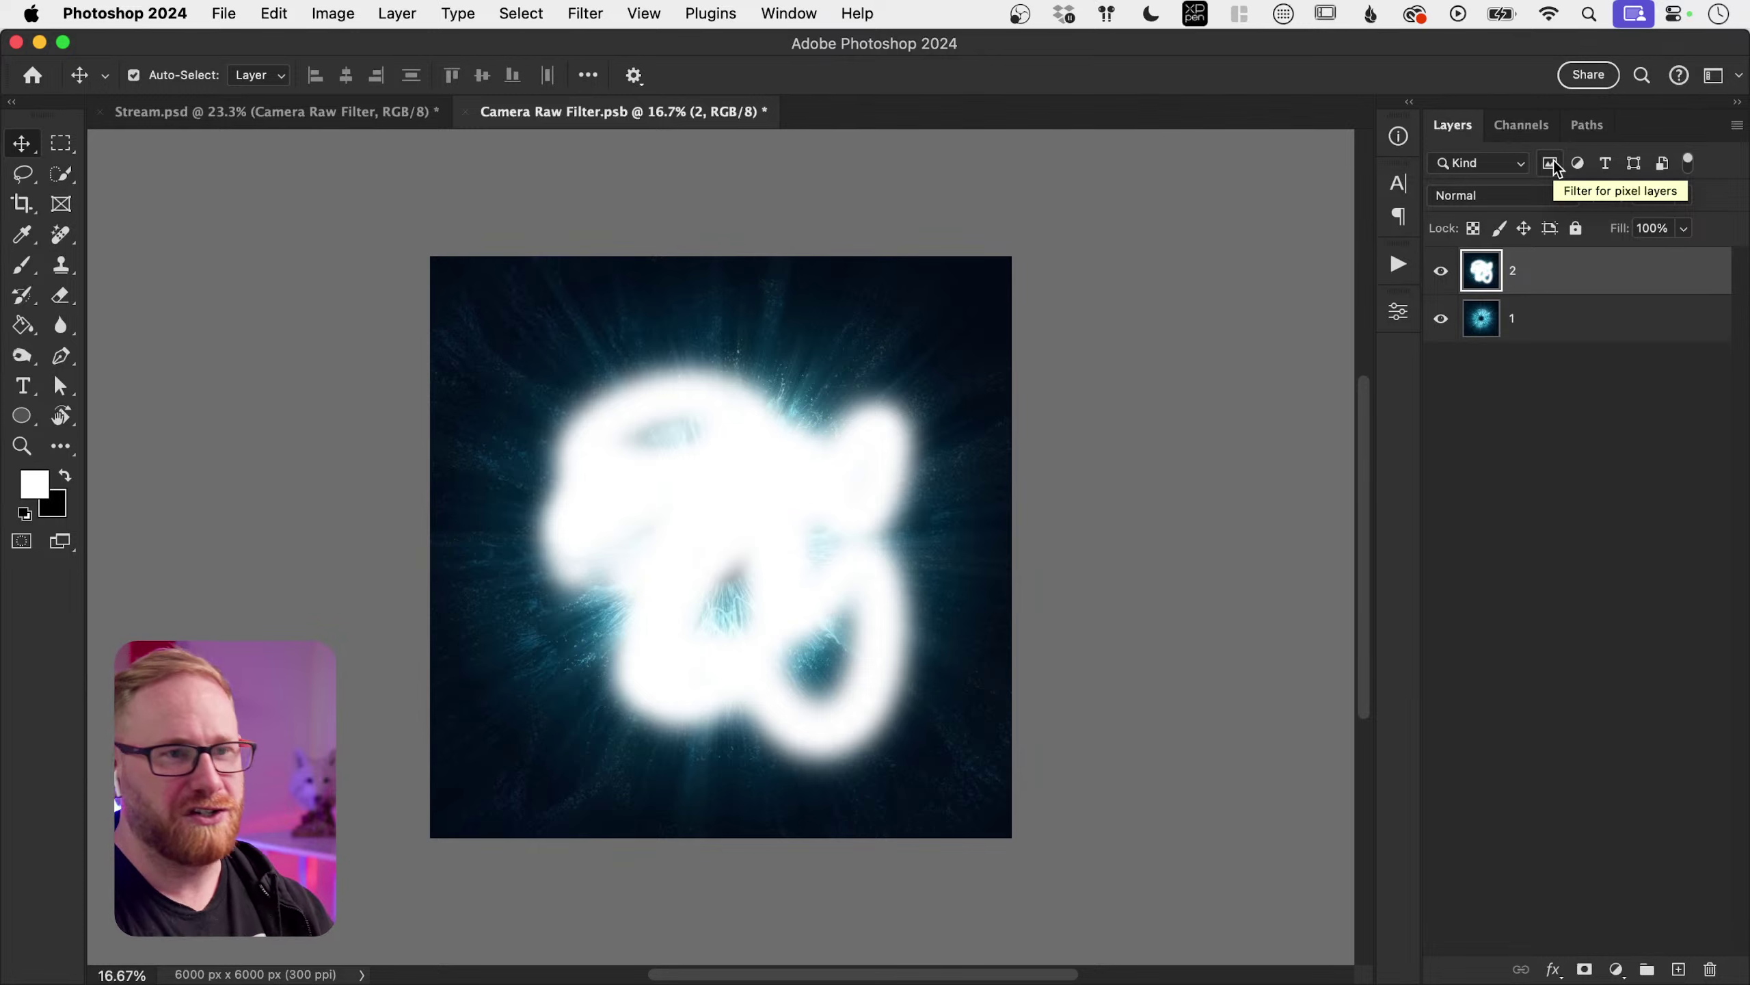
# Step: Save the smart object, return to Stream.psd to preview the Camera Raw Filter layer, and clear the canvas selection
pyautogui.press('super+s')
pyautogui.click(358, 112)
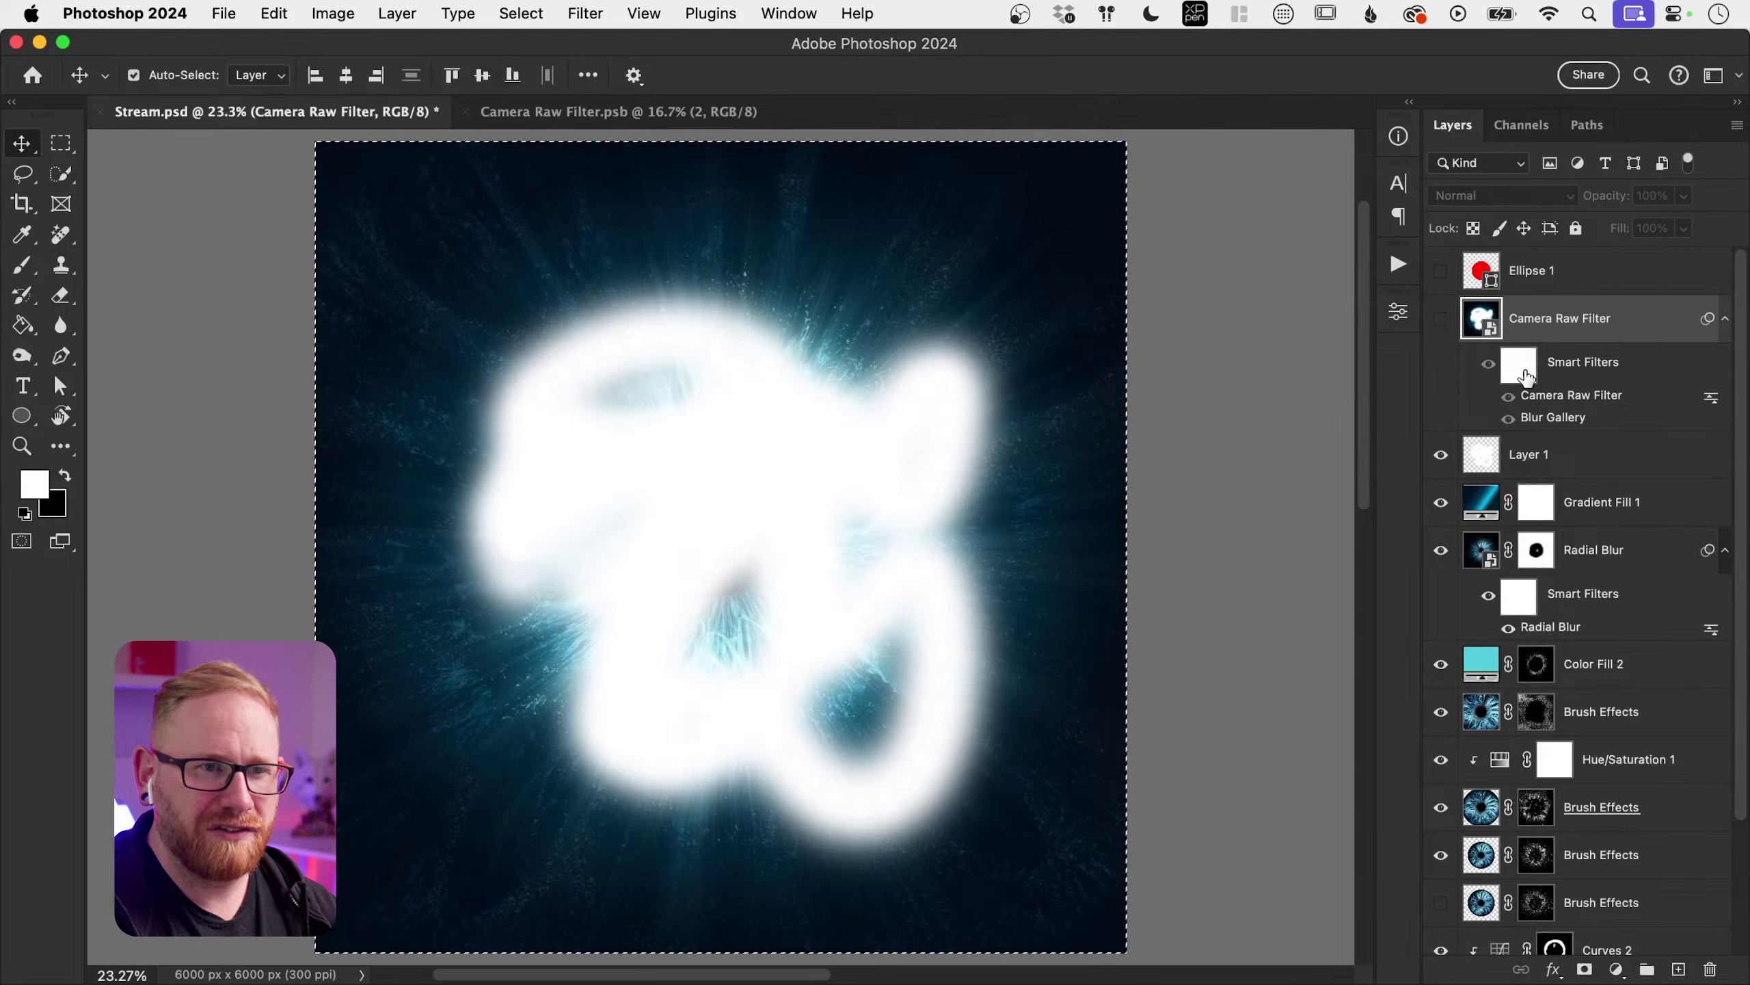
pyautogui.click(1521, 368)
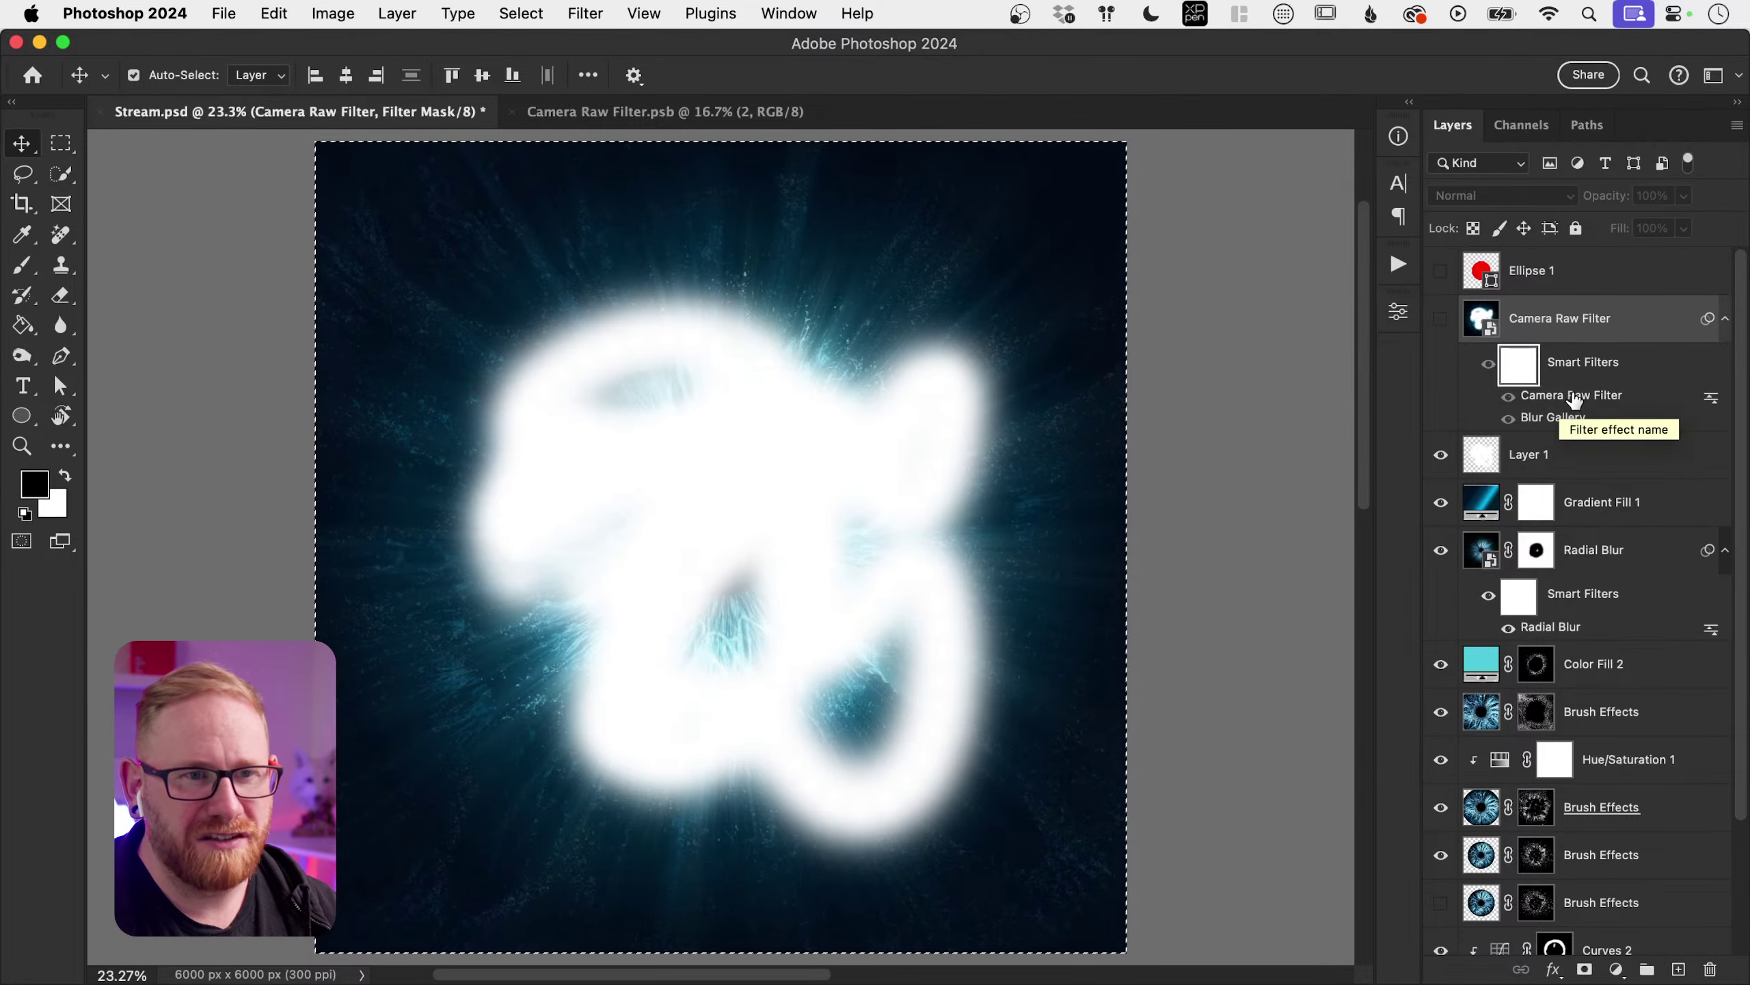
pyautogui.press('super')
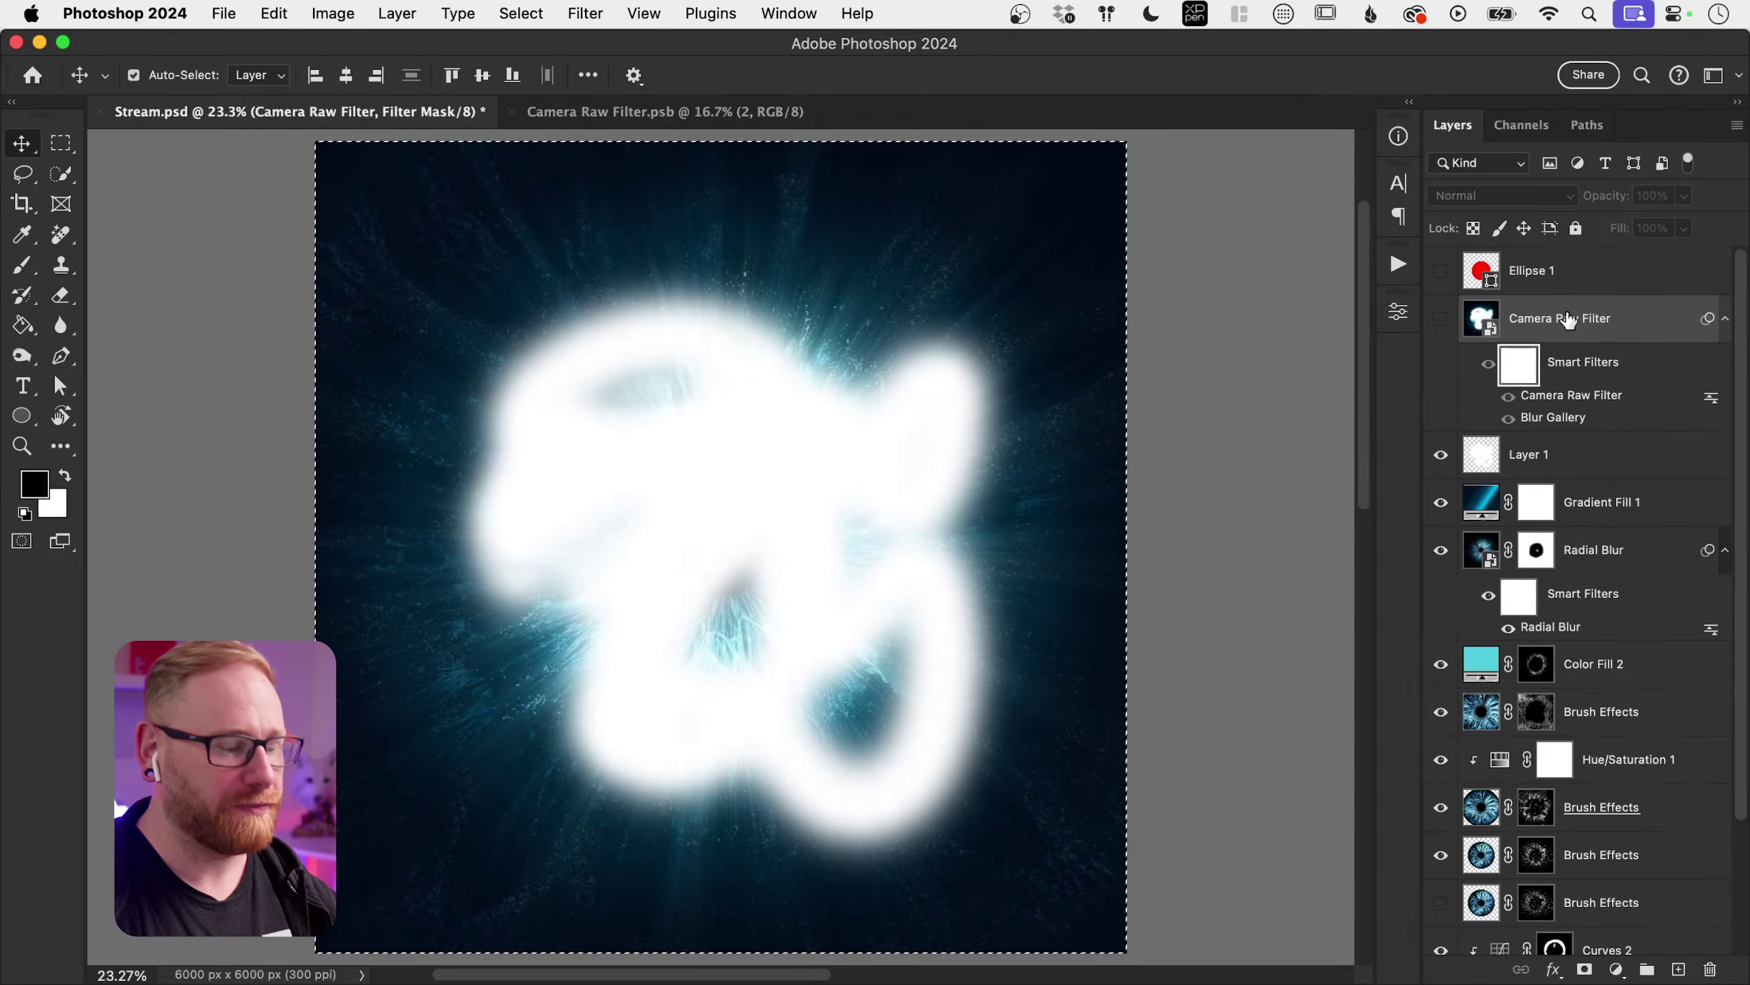
pyautogui.press('super+d')
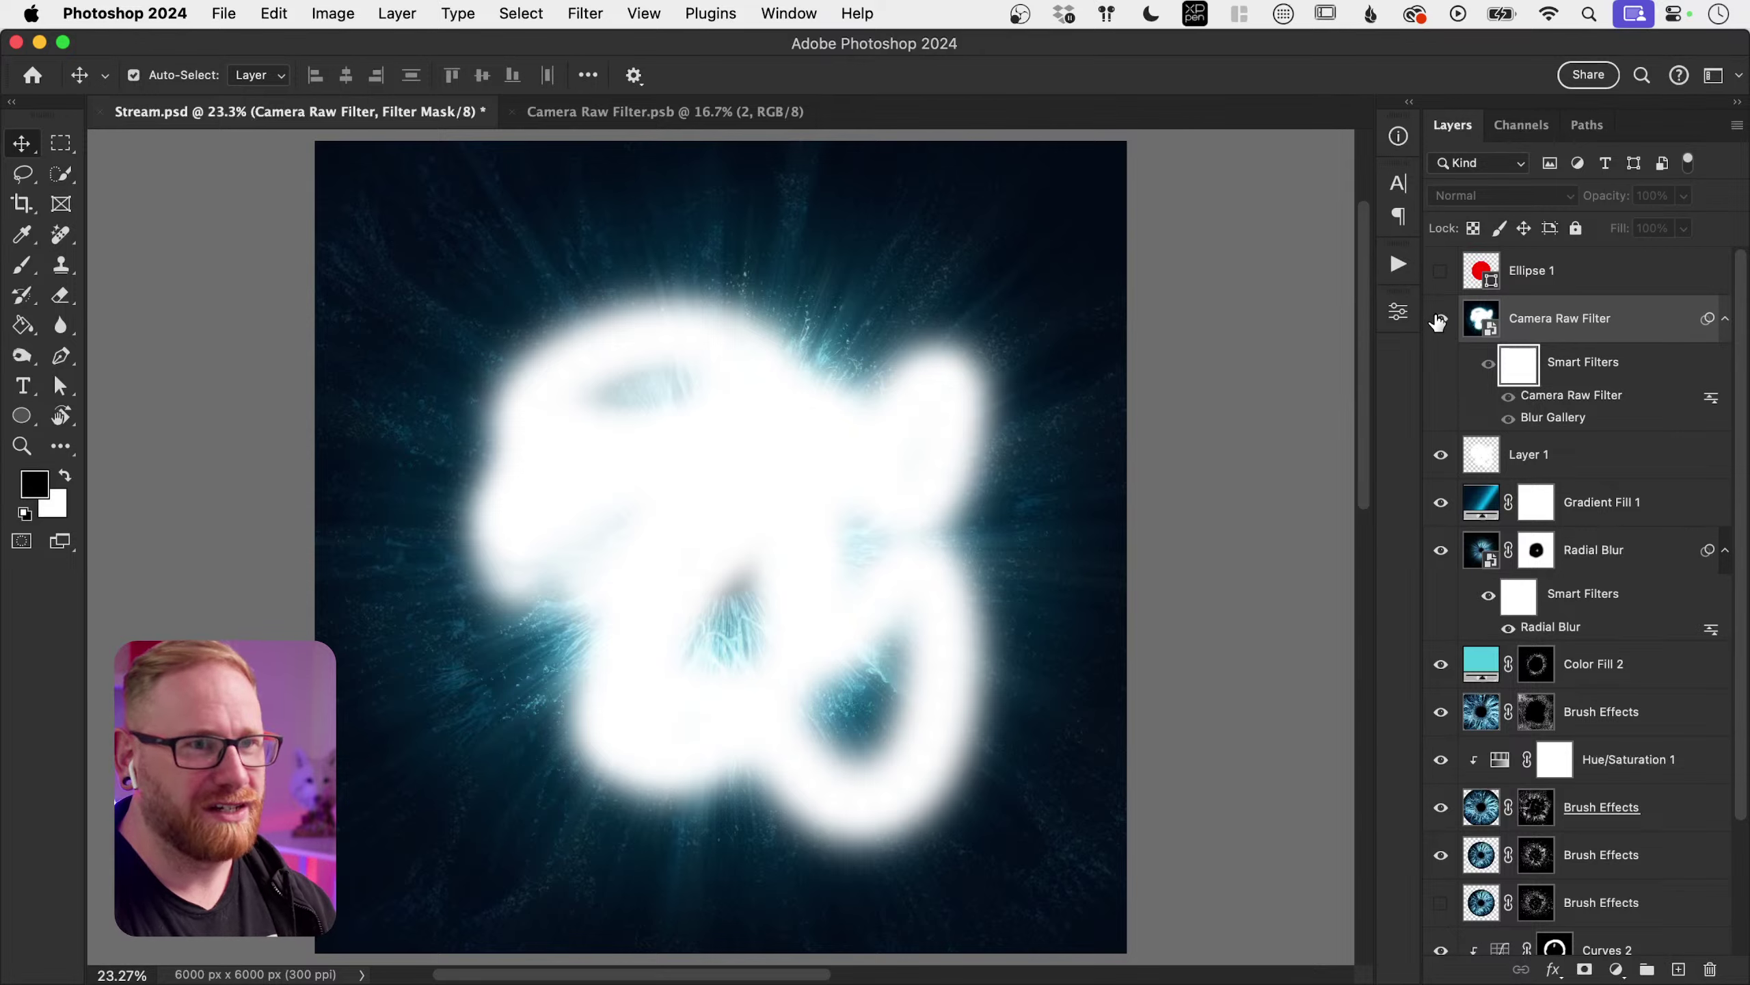
pyautogui.click(1440, 318)
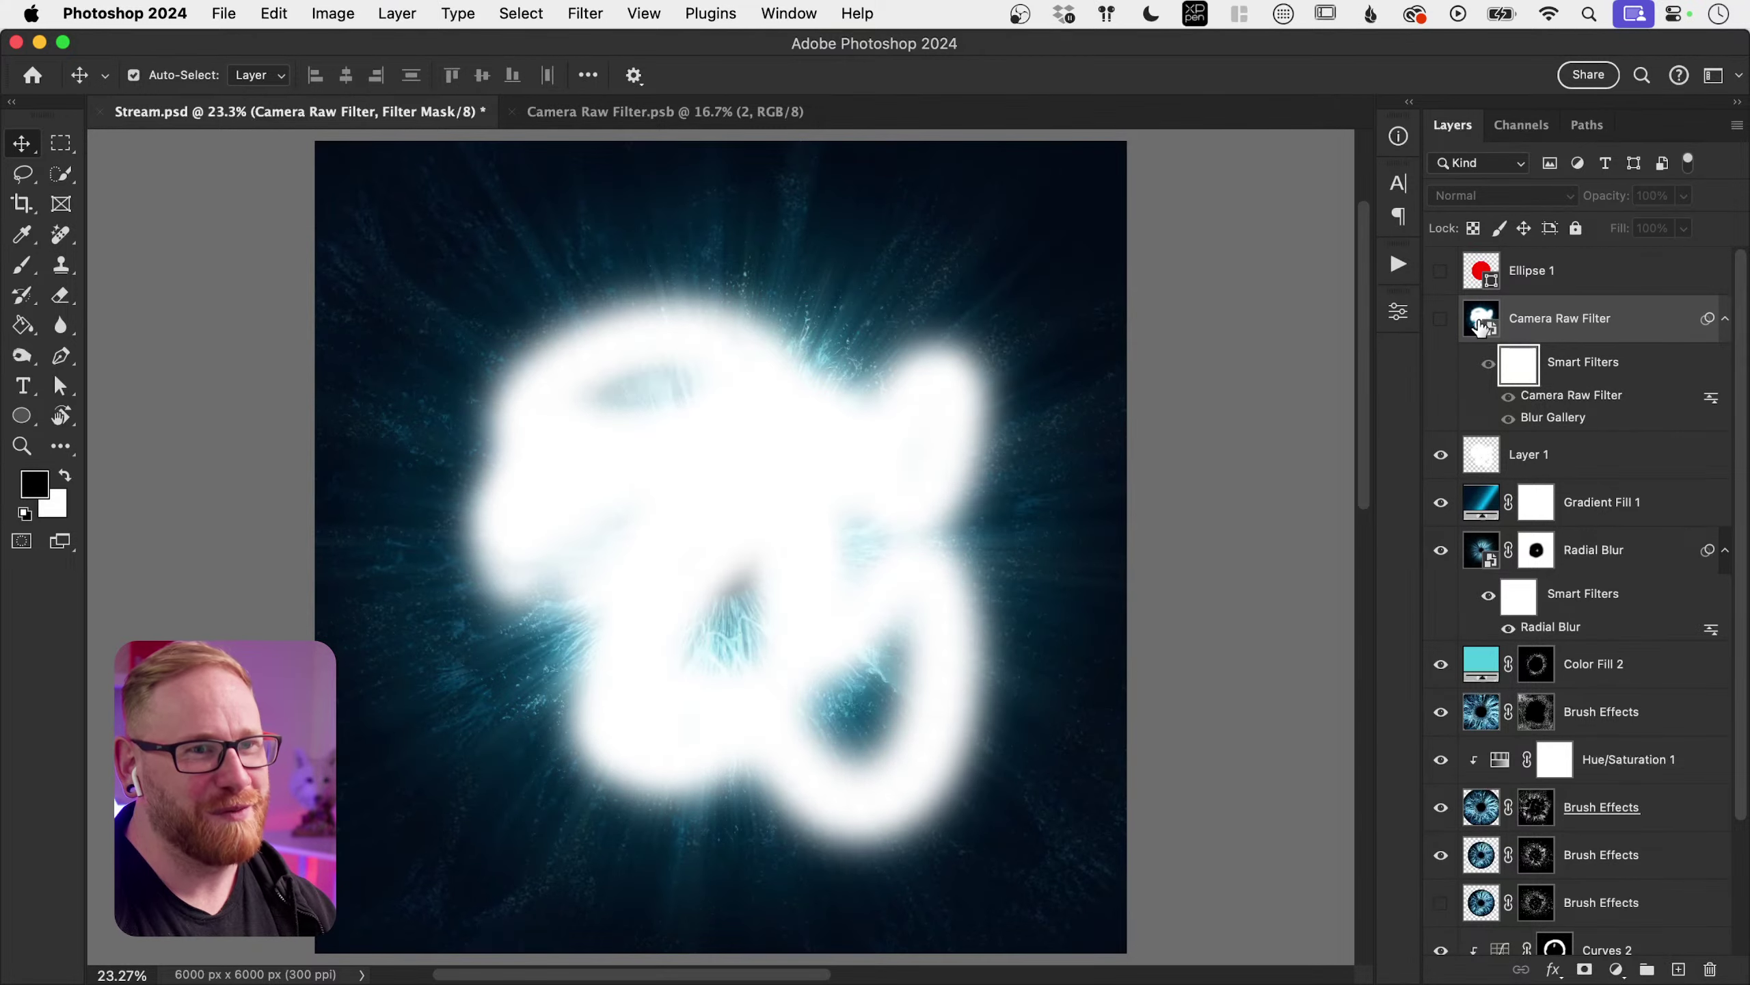
# Step: Delete layer 2 from the Camera Raw Filter smart object, save and close it, and check the layer in Stream.psd
pyautogui.doubleClick(1481, 320)
pyautogui.press('BackSpace')
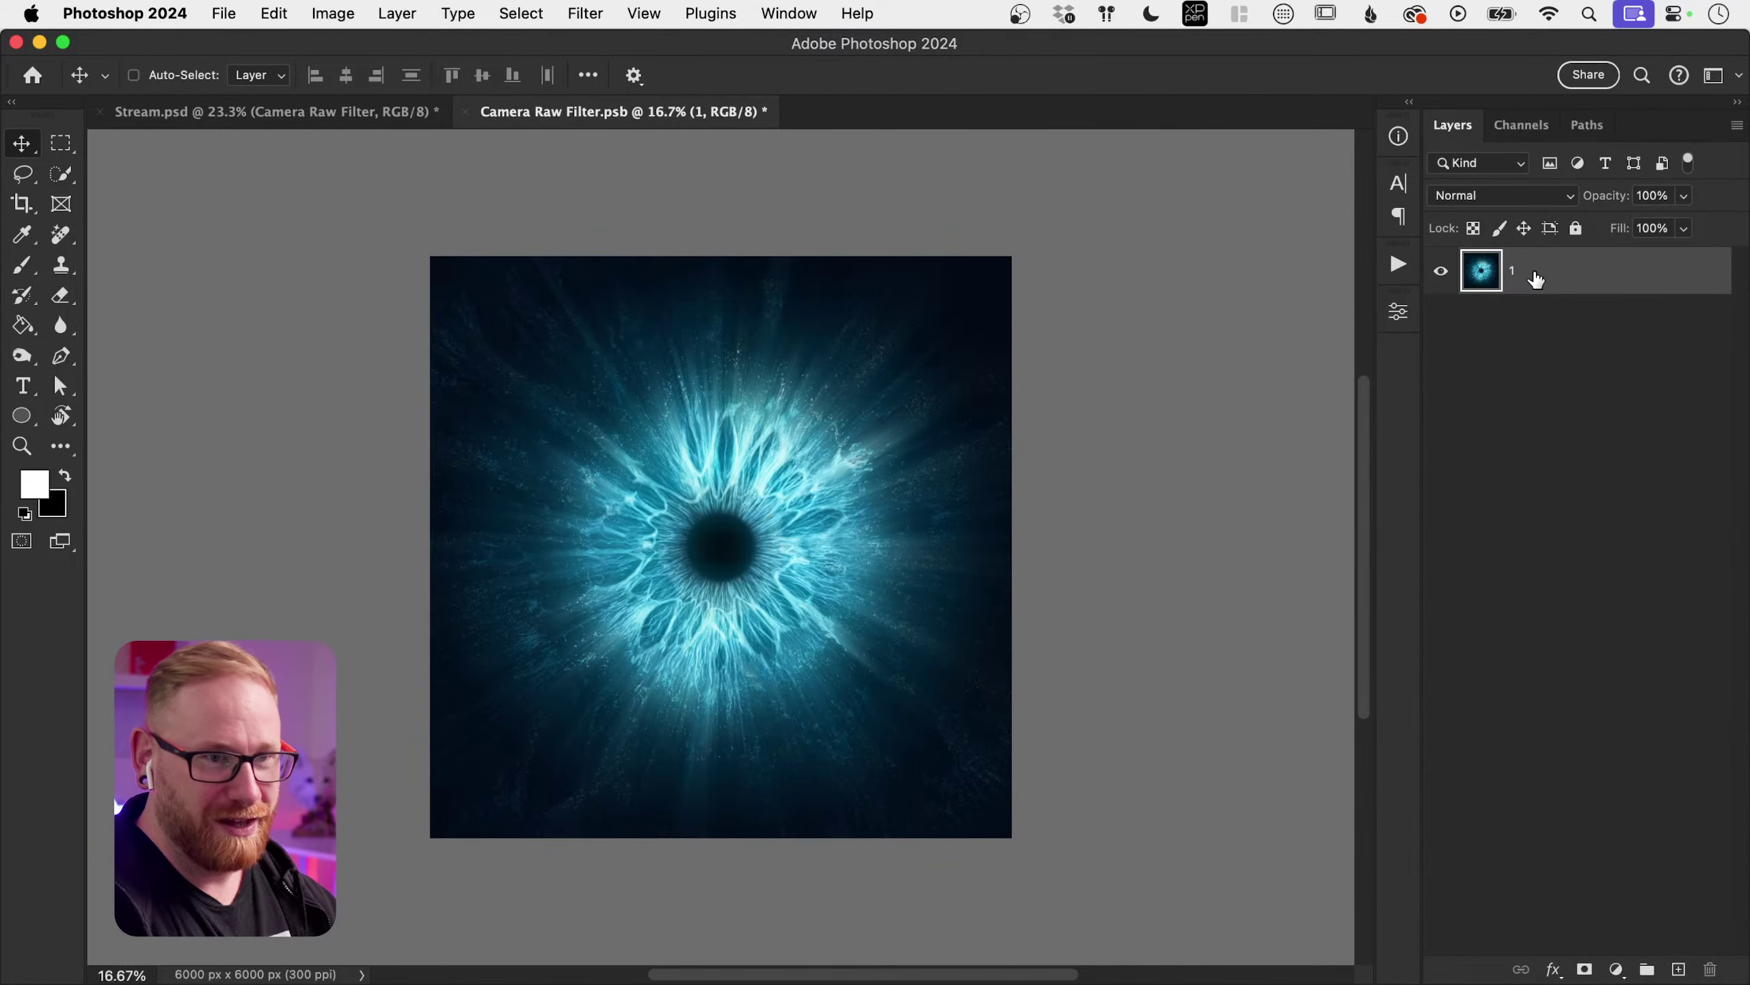
pyautogui.press('super+s')
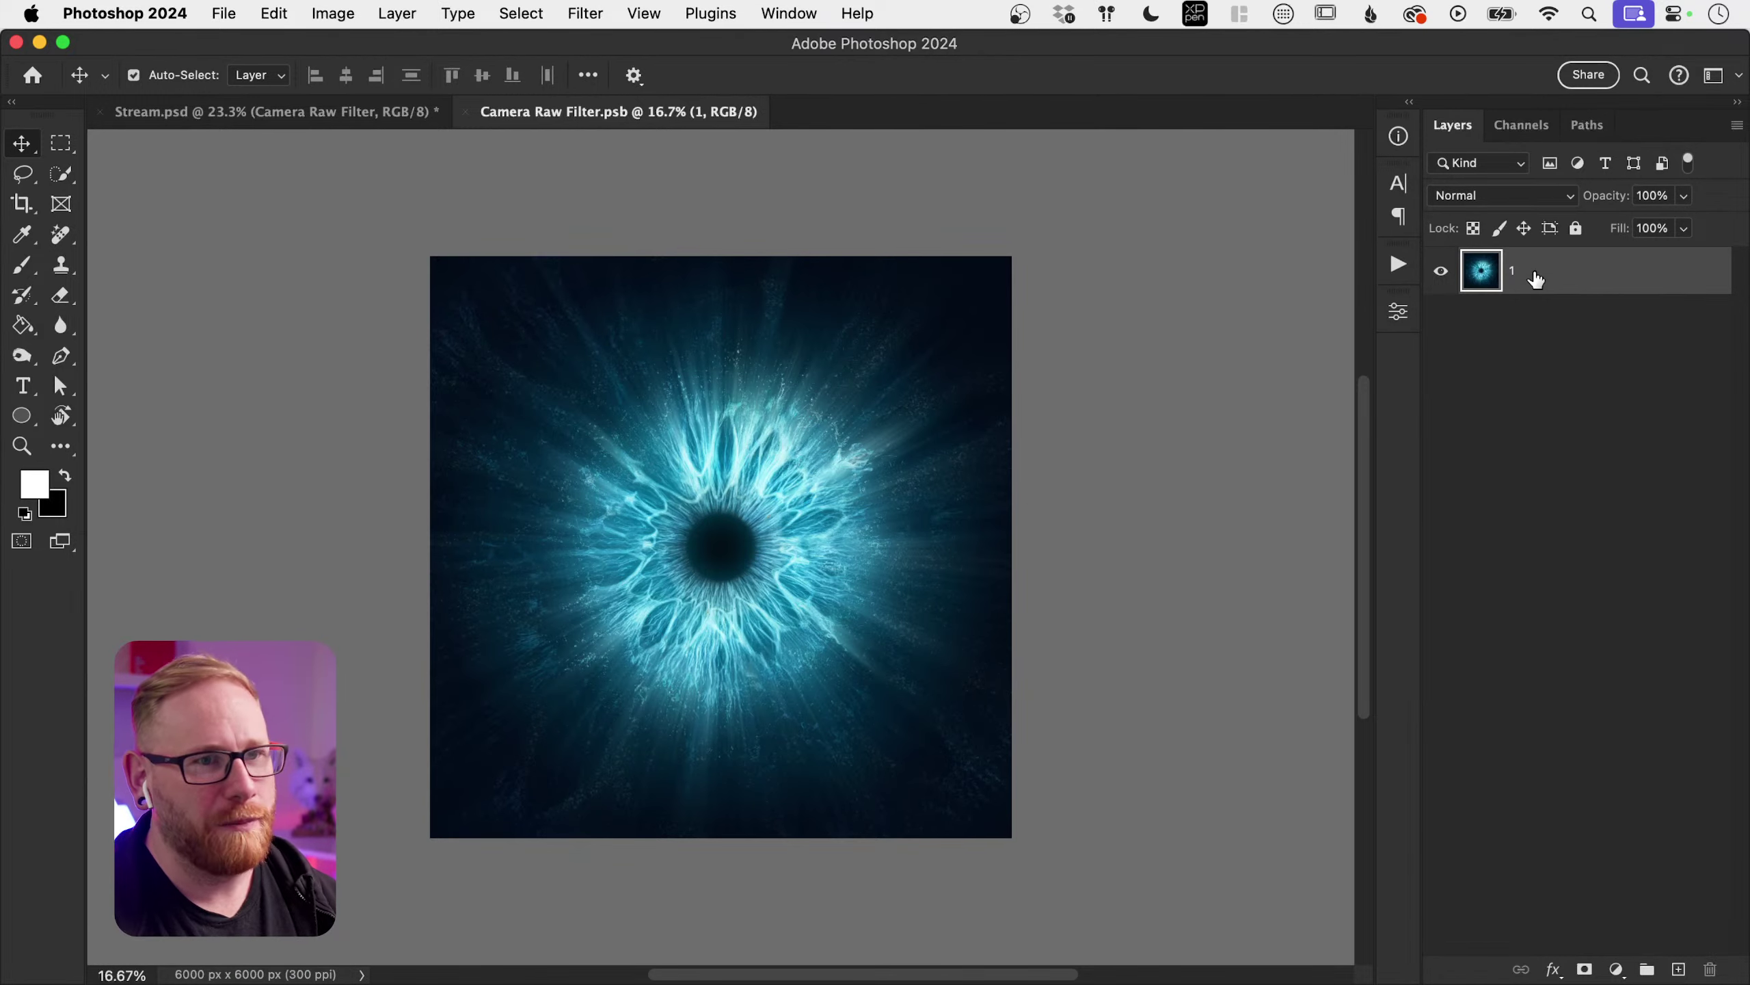
pyautogui.press('super+w')
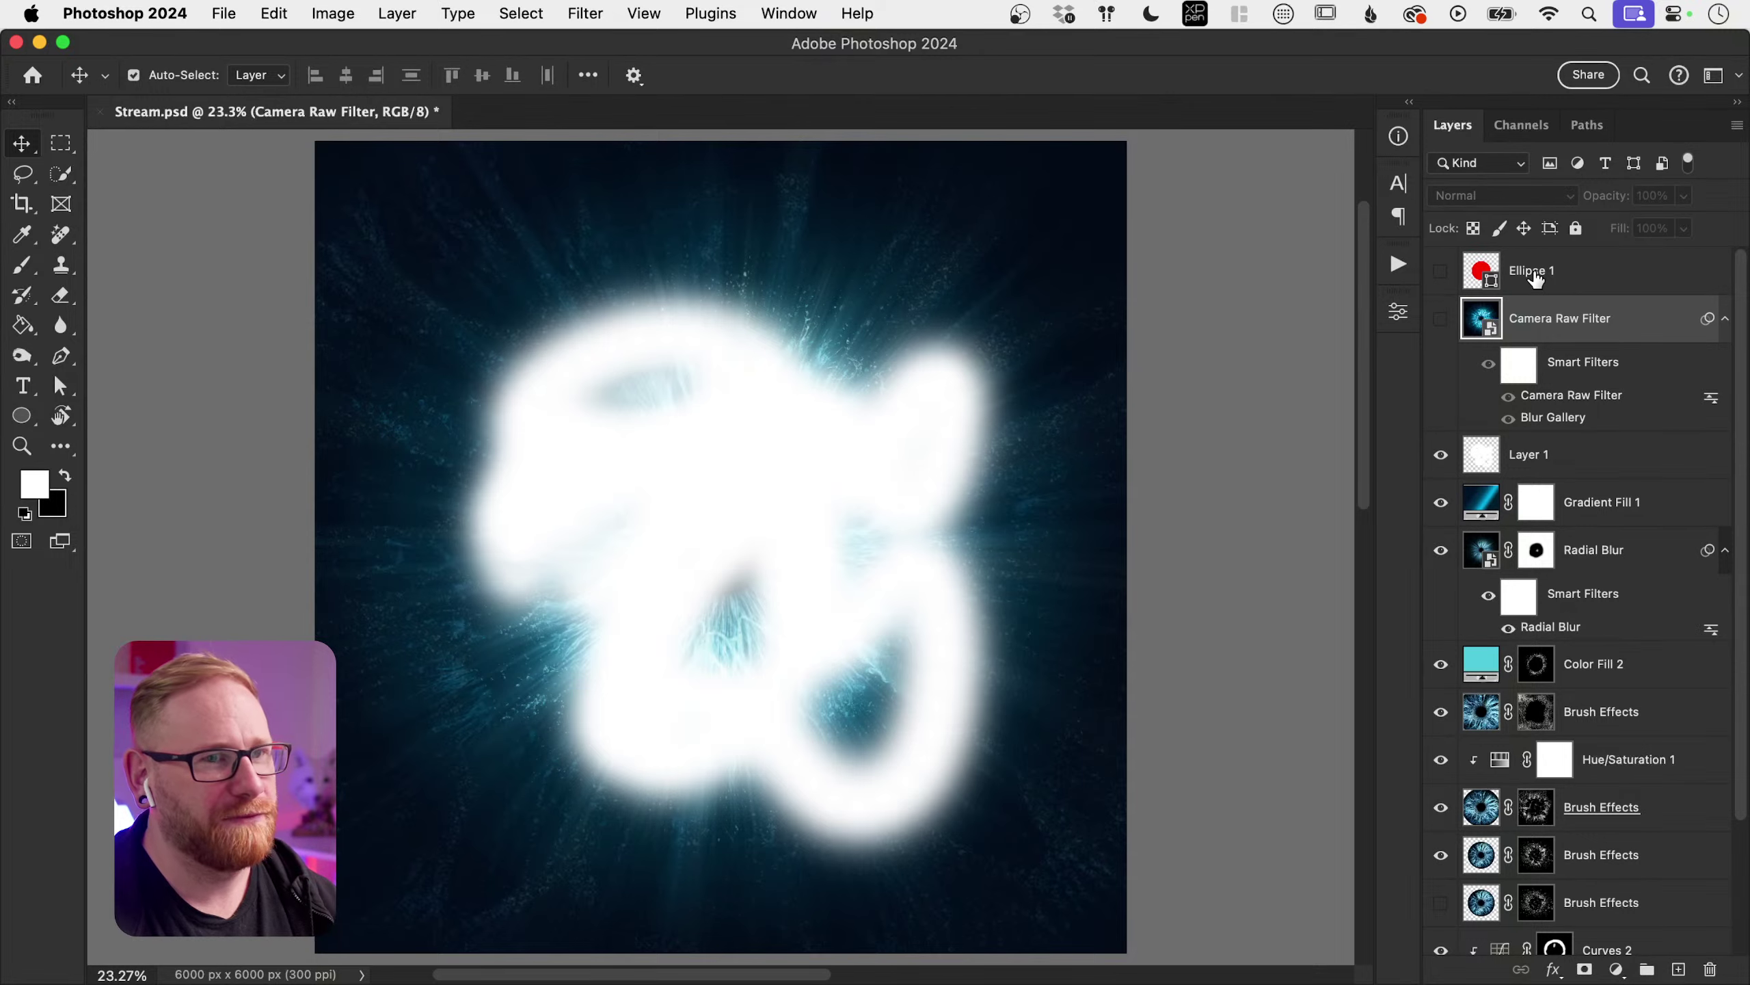
pyautogui.click(1440, 319)
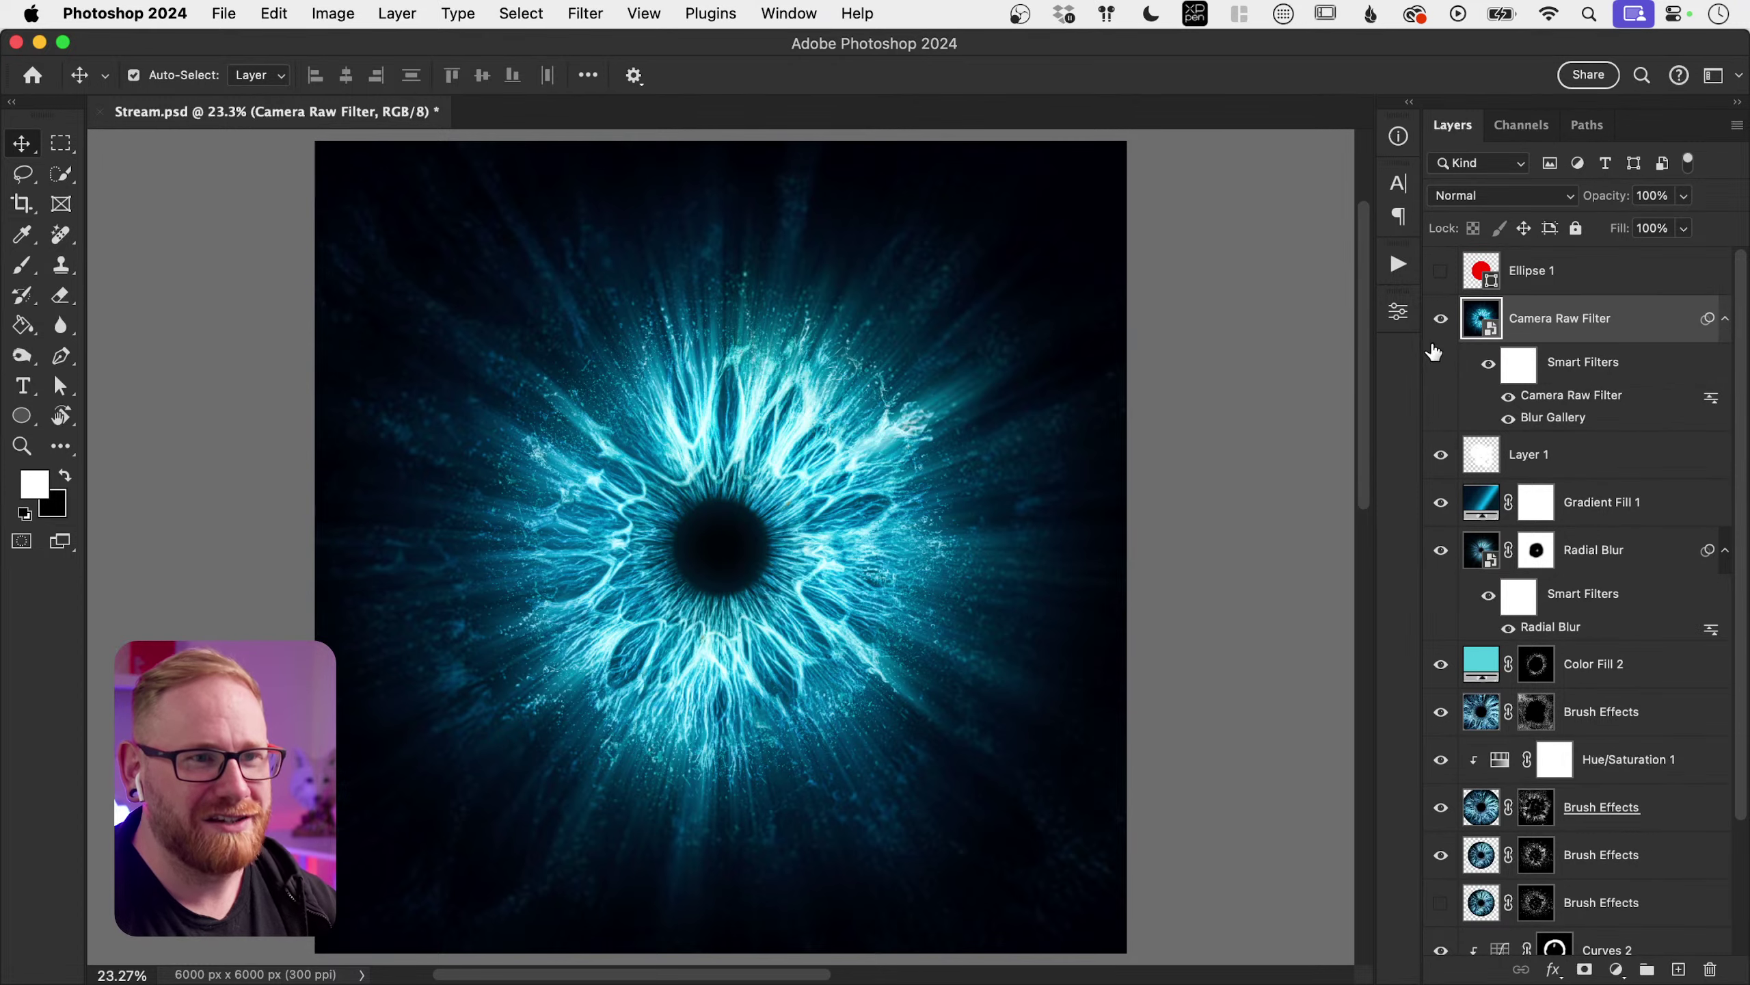
pyautogui.click(1440, 320)
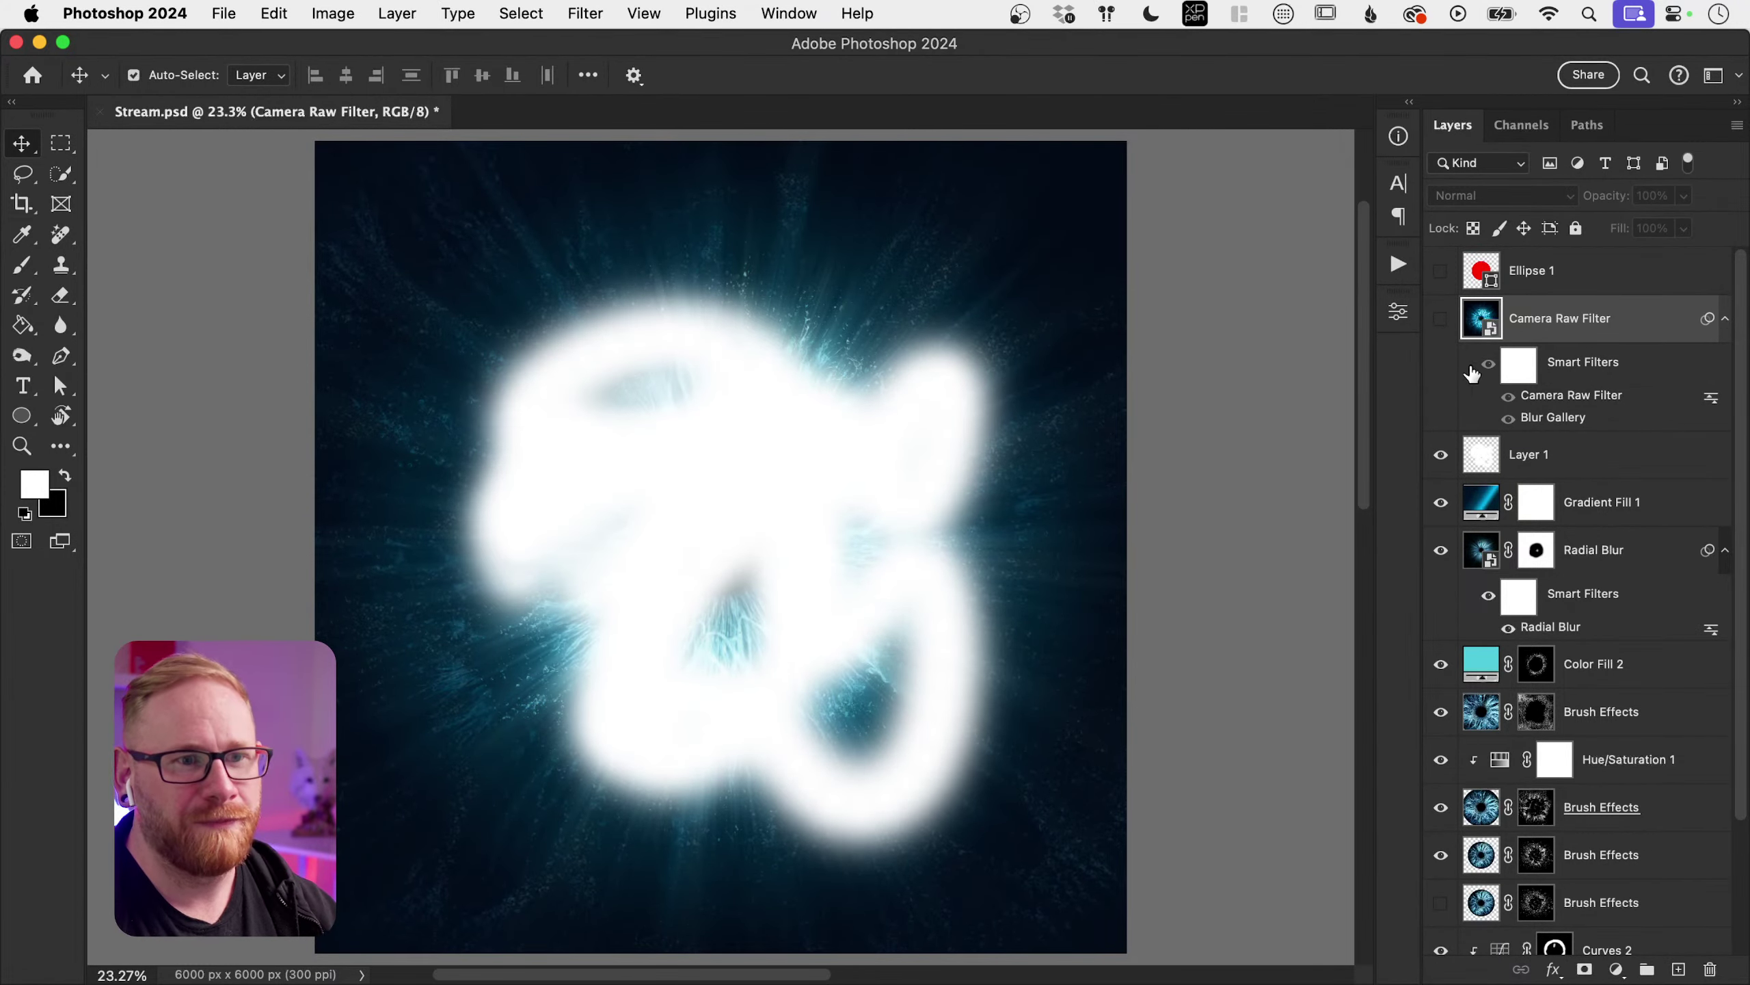
# Step: Delete the painted Layer 1, show the Camera Raw Filter layer again and save the document
pyautogui.click(1550, 475)
pyautogui.press('BackSpace')
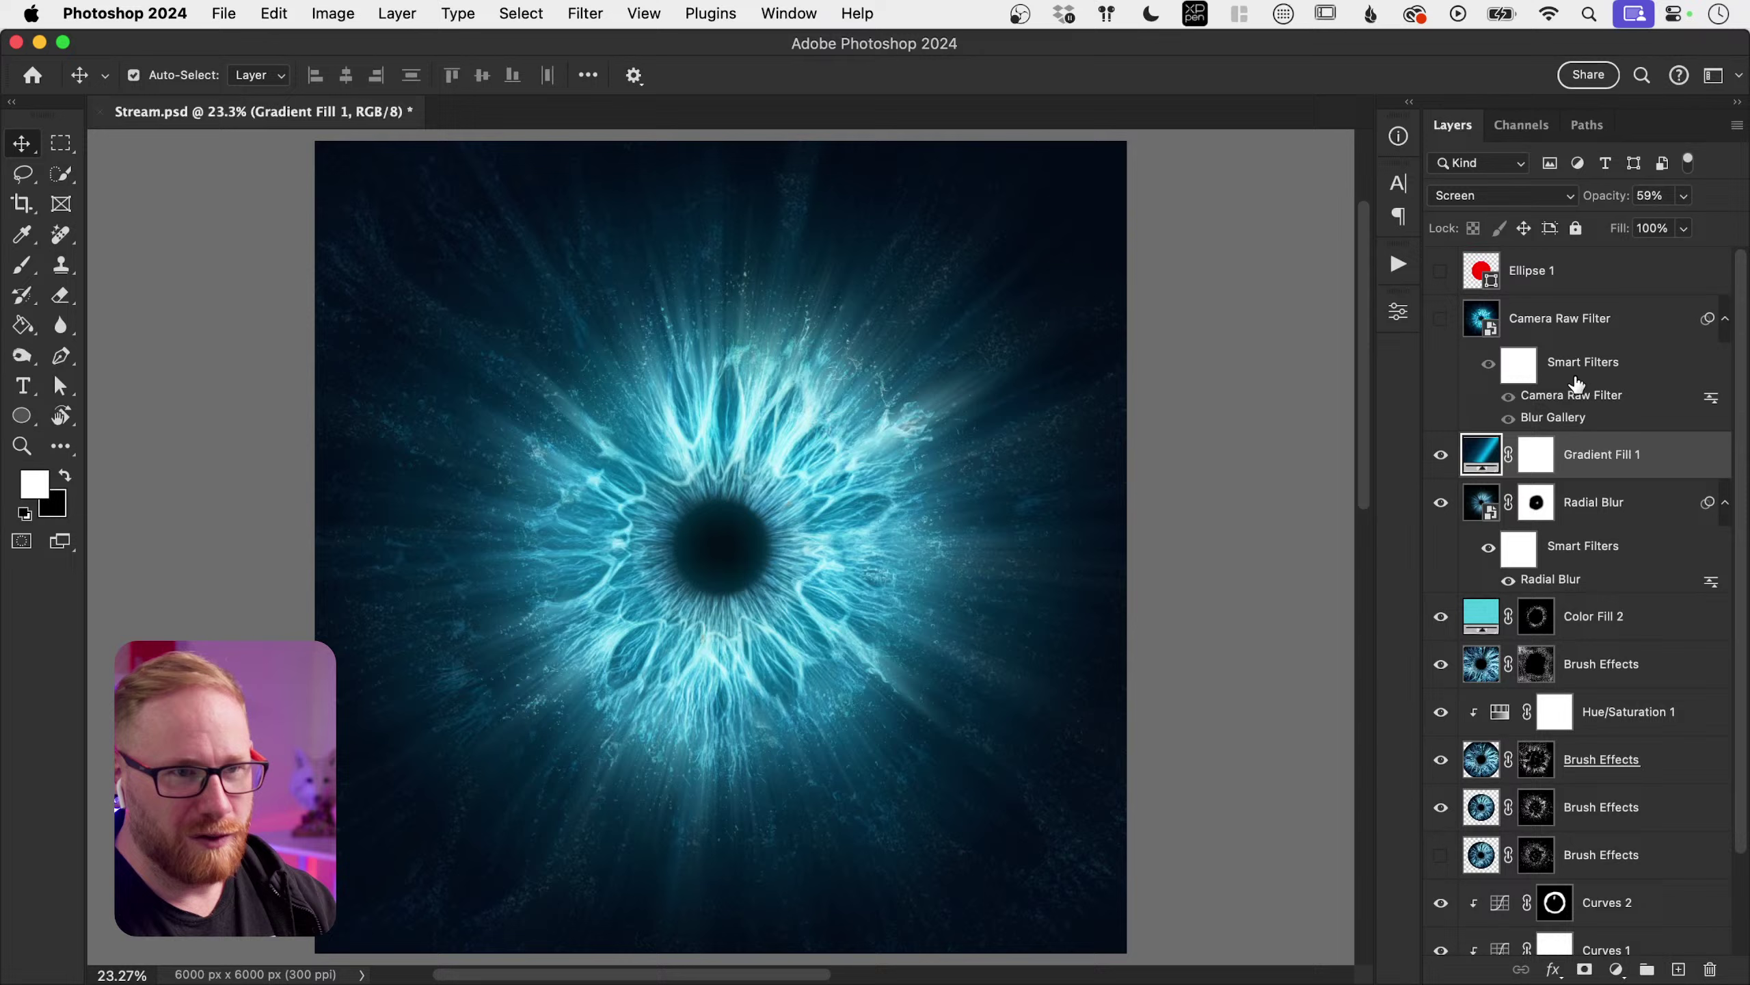
pyautogui.click(1440, 324)
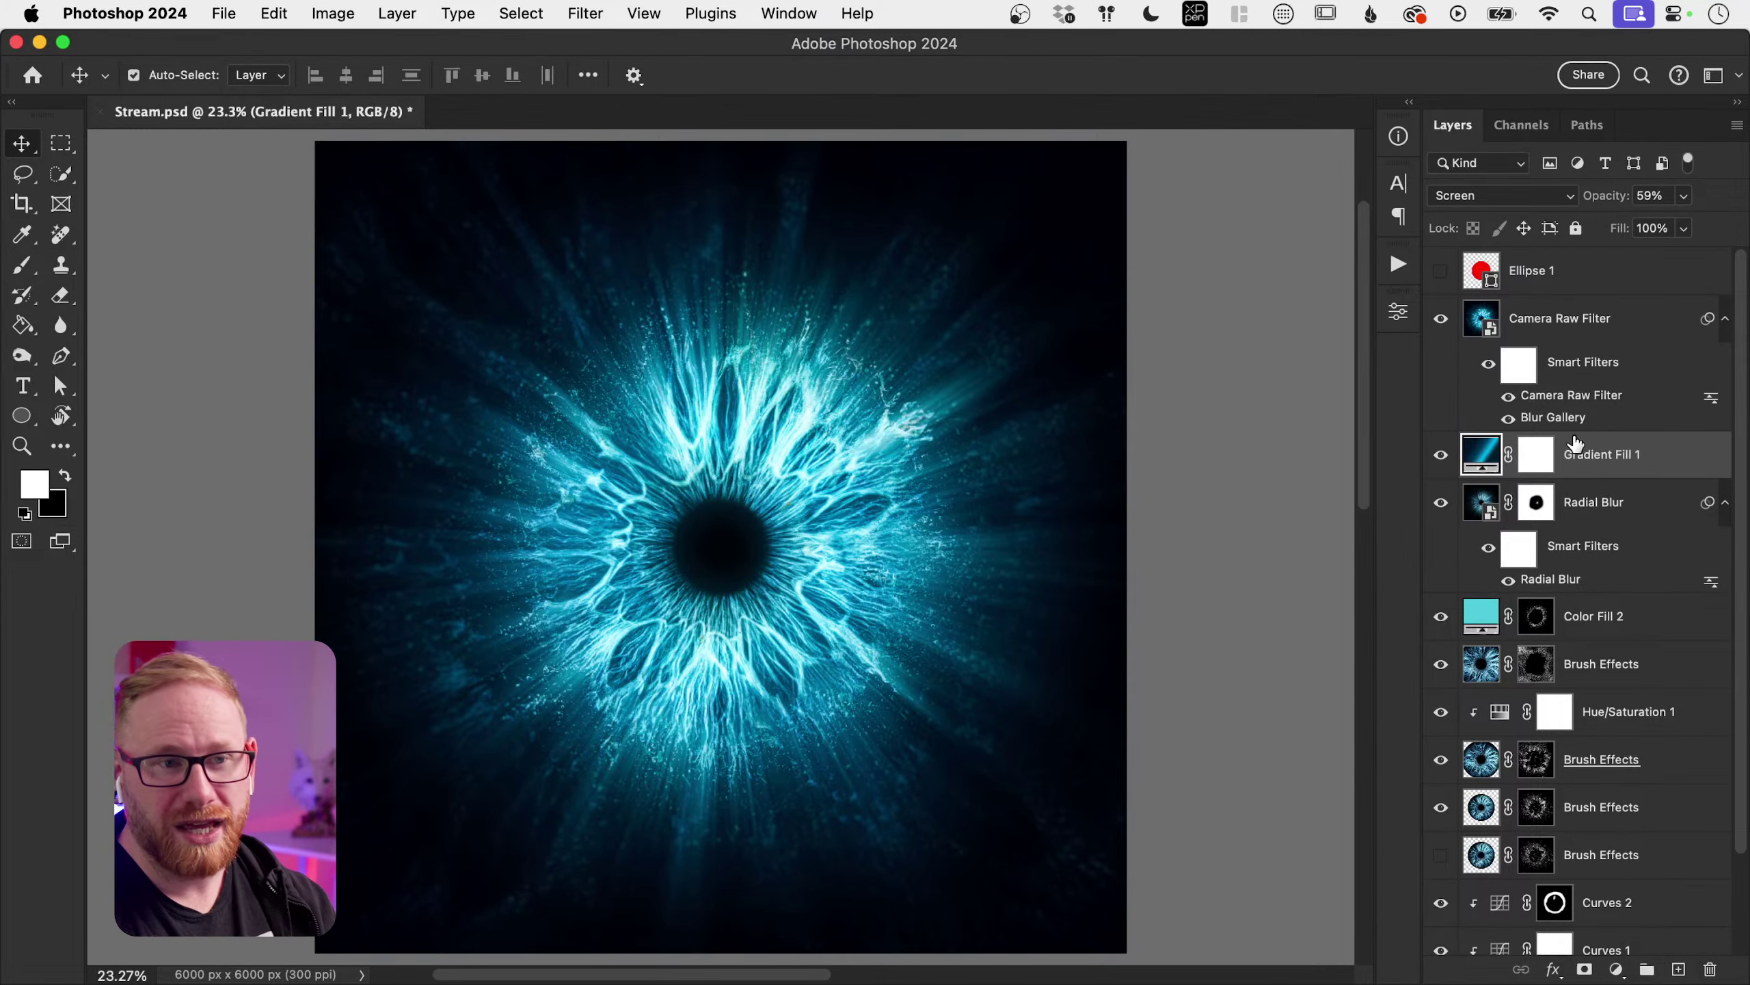
pyautogui.press('super+s')
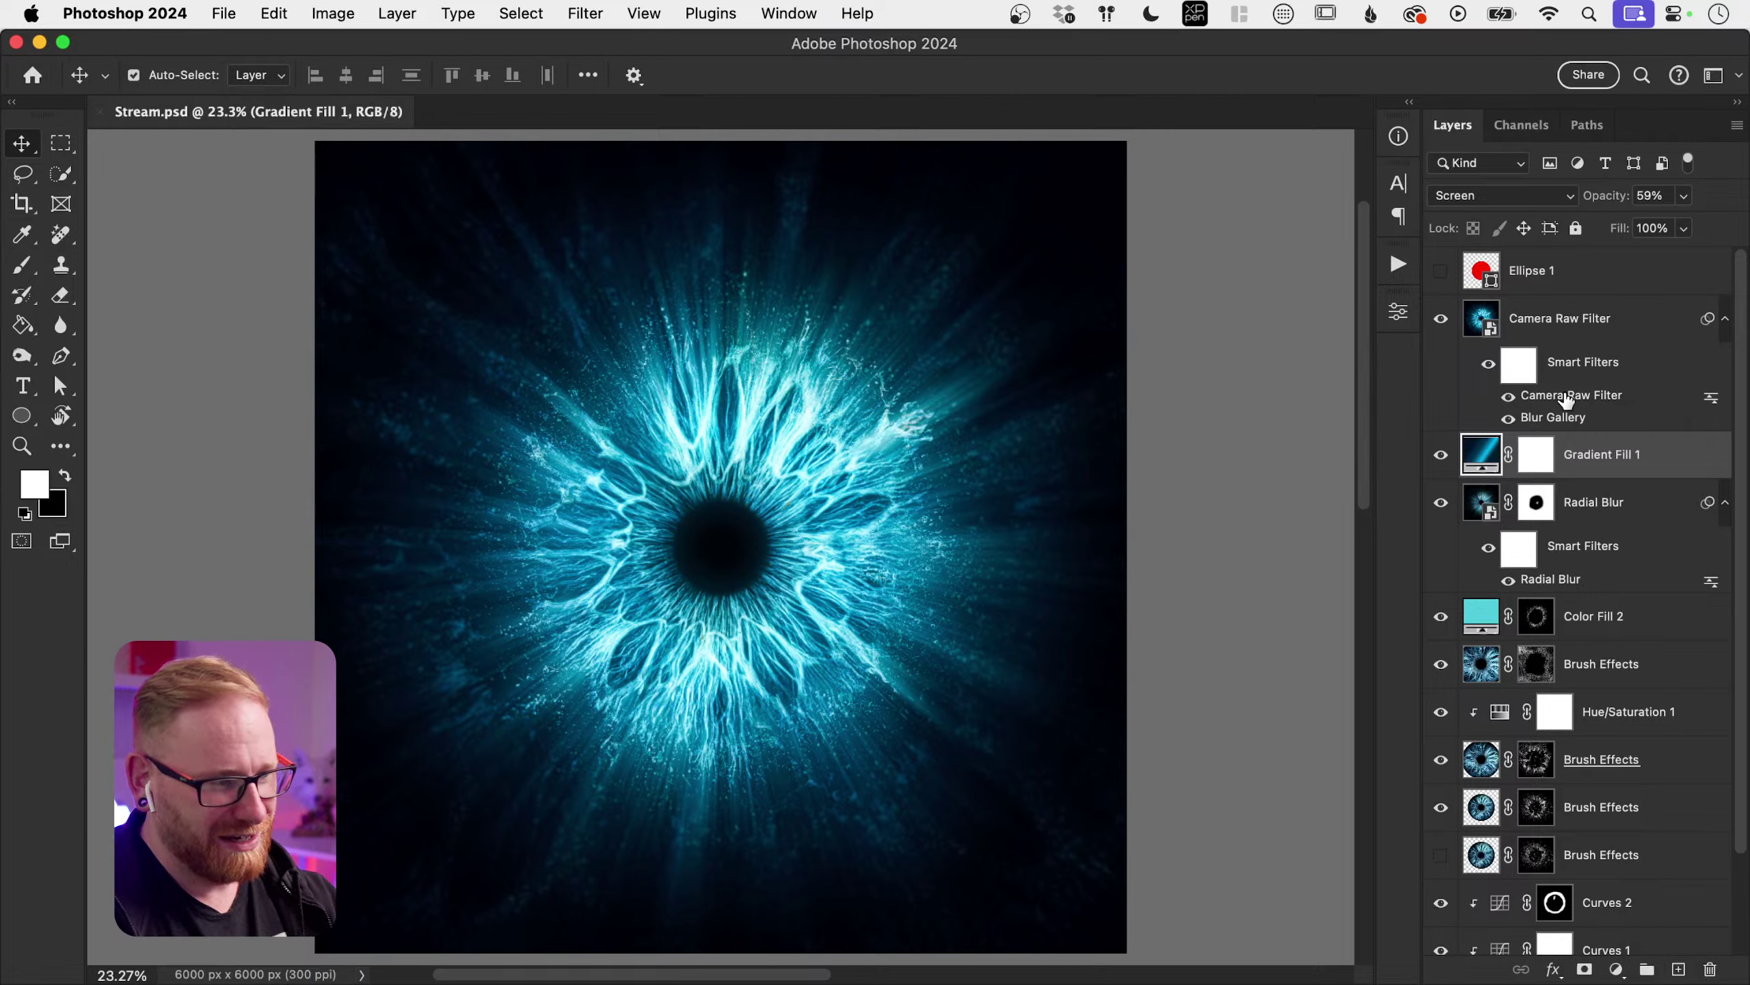
# Step: Reopen the Camera Raw Filter smart filter and apply Lens Blur with a blur amount of 91
pyautogui.click(1568, 398)
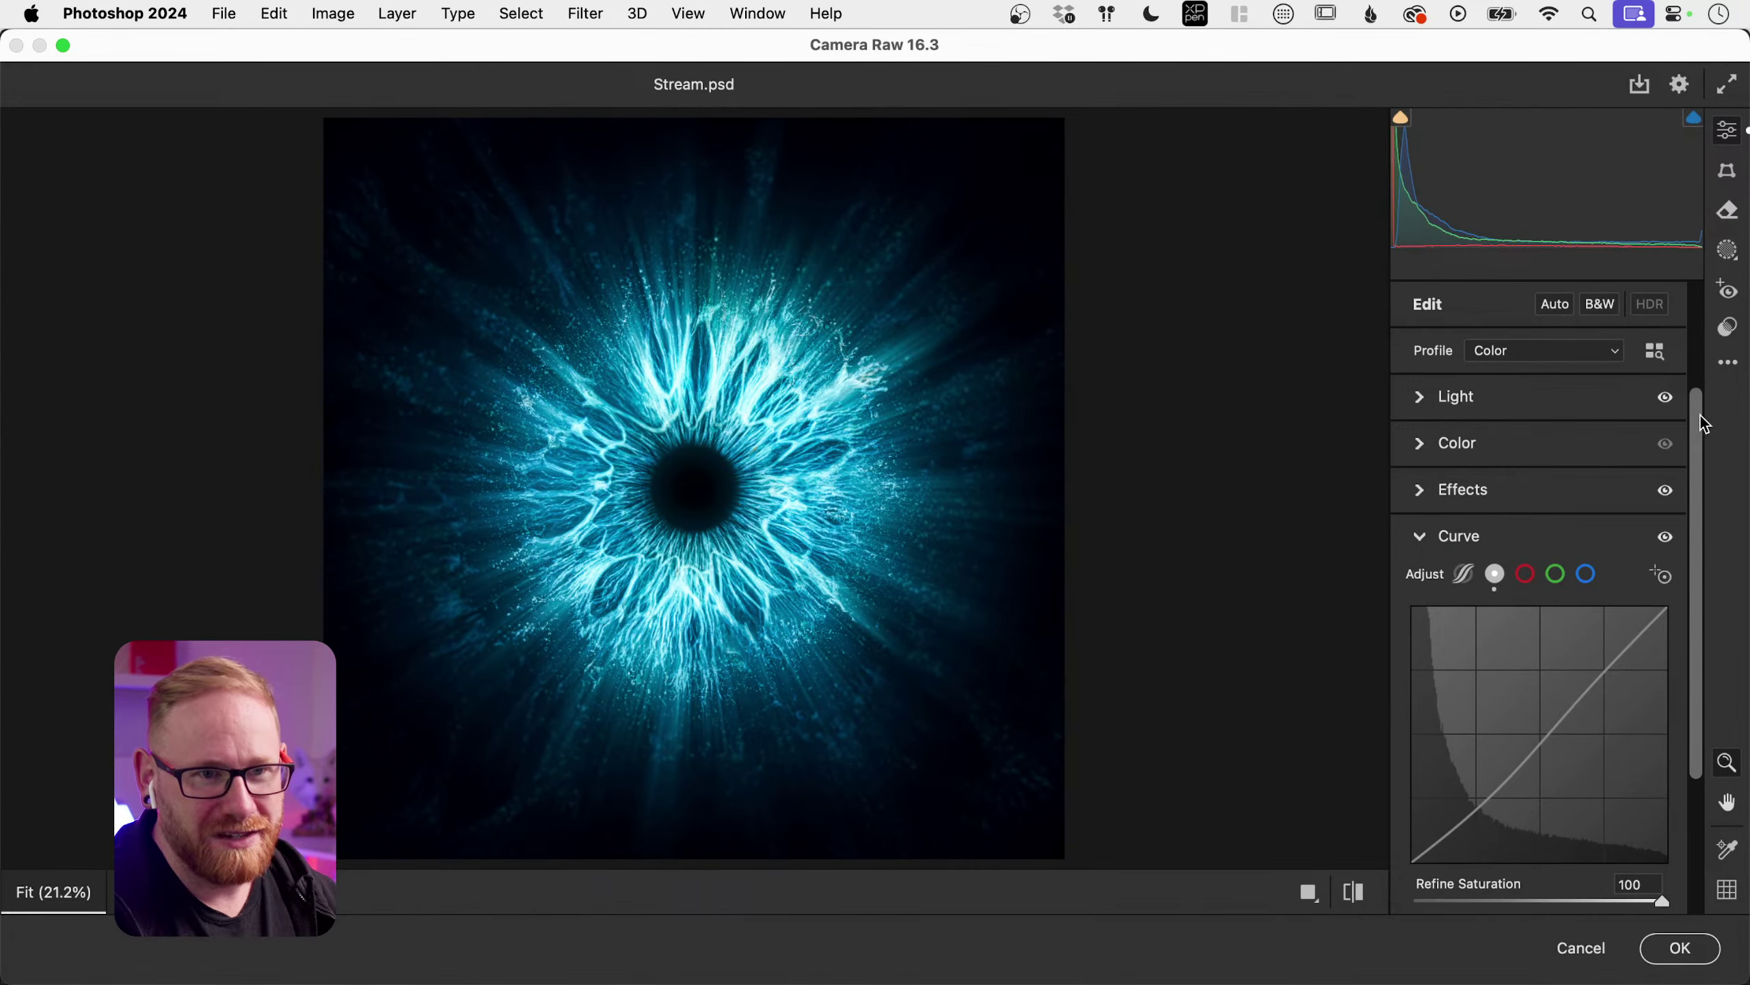
pyautogui.scroll(-3, 1697, 416)
pyautogui.scroll(-4, 1697, 416)
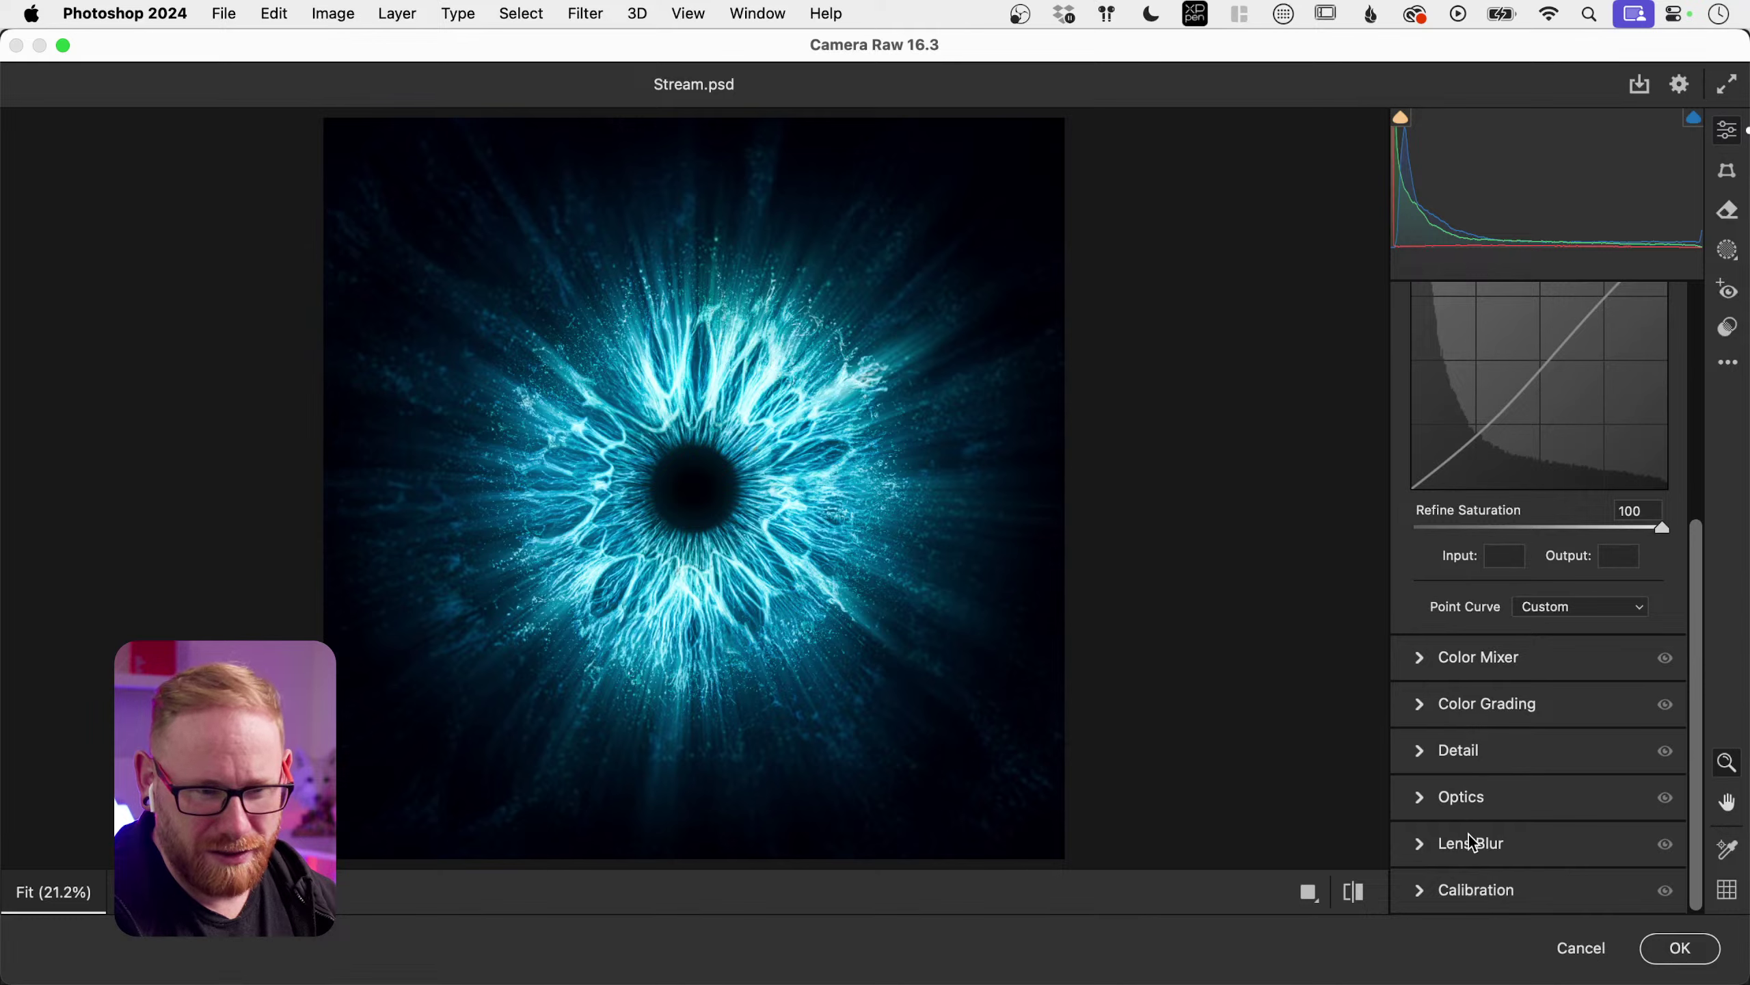
pyautogui.click(1422, 842)
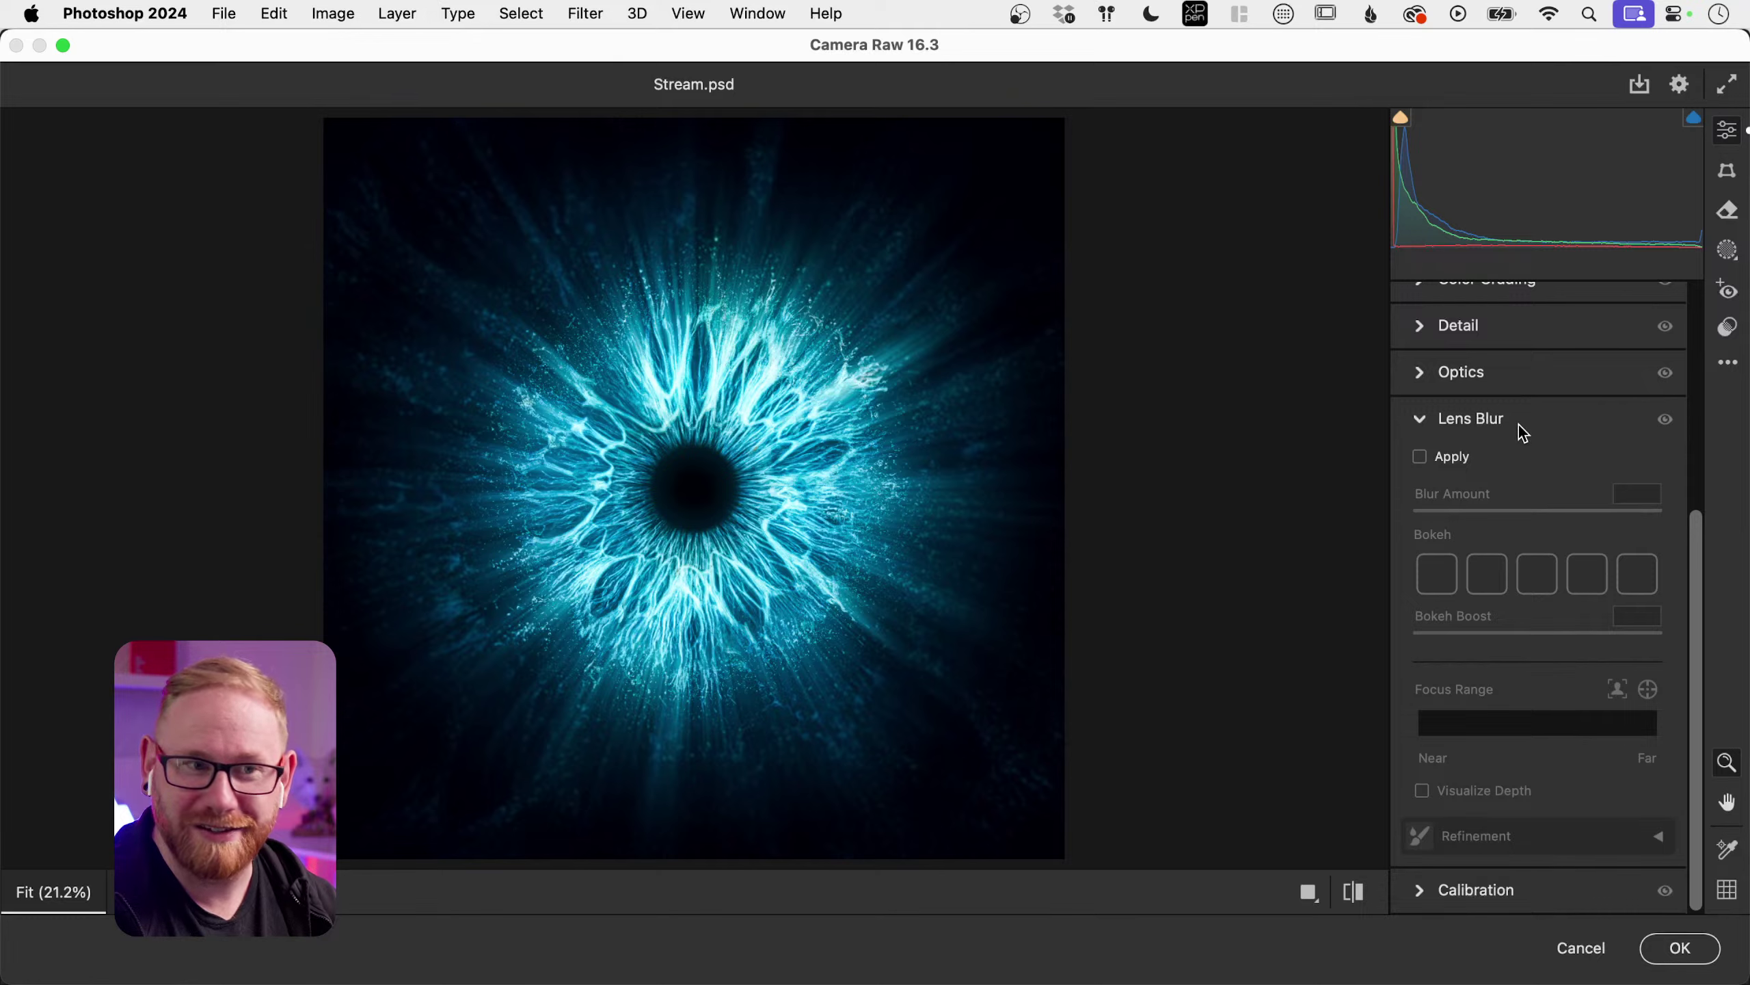
pyautogui.click(1419, 457)
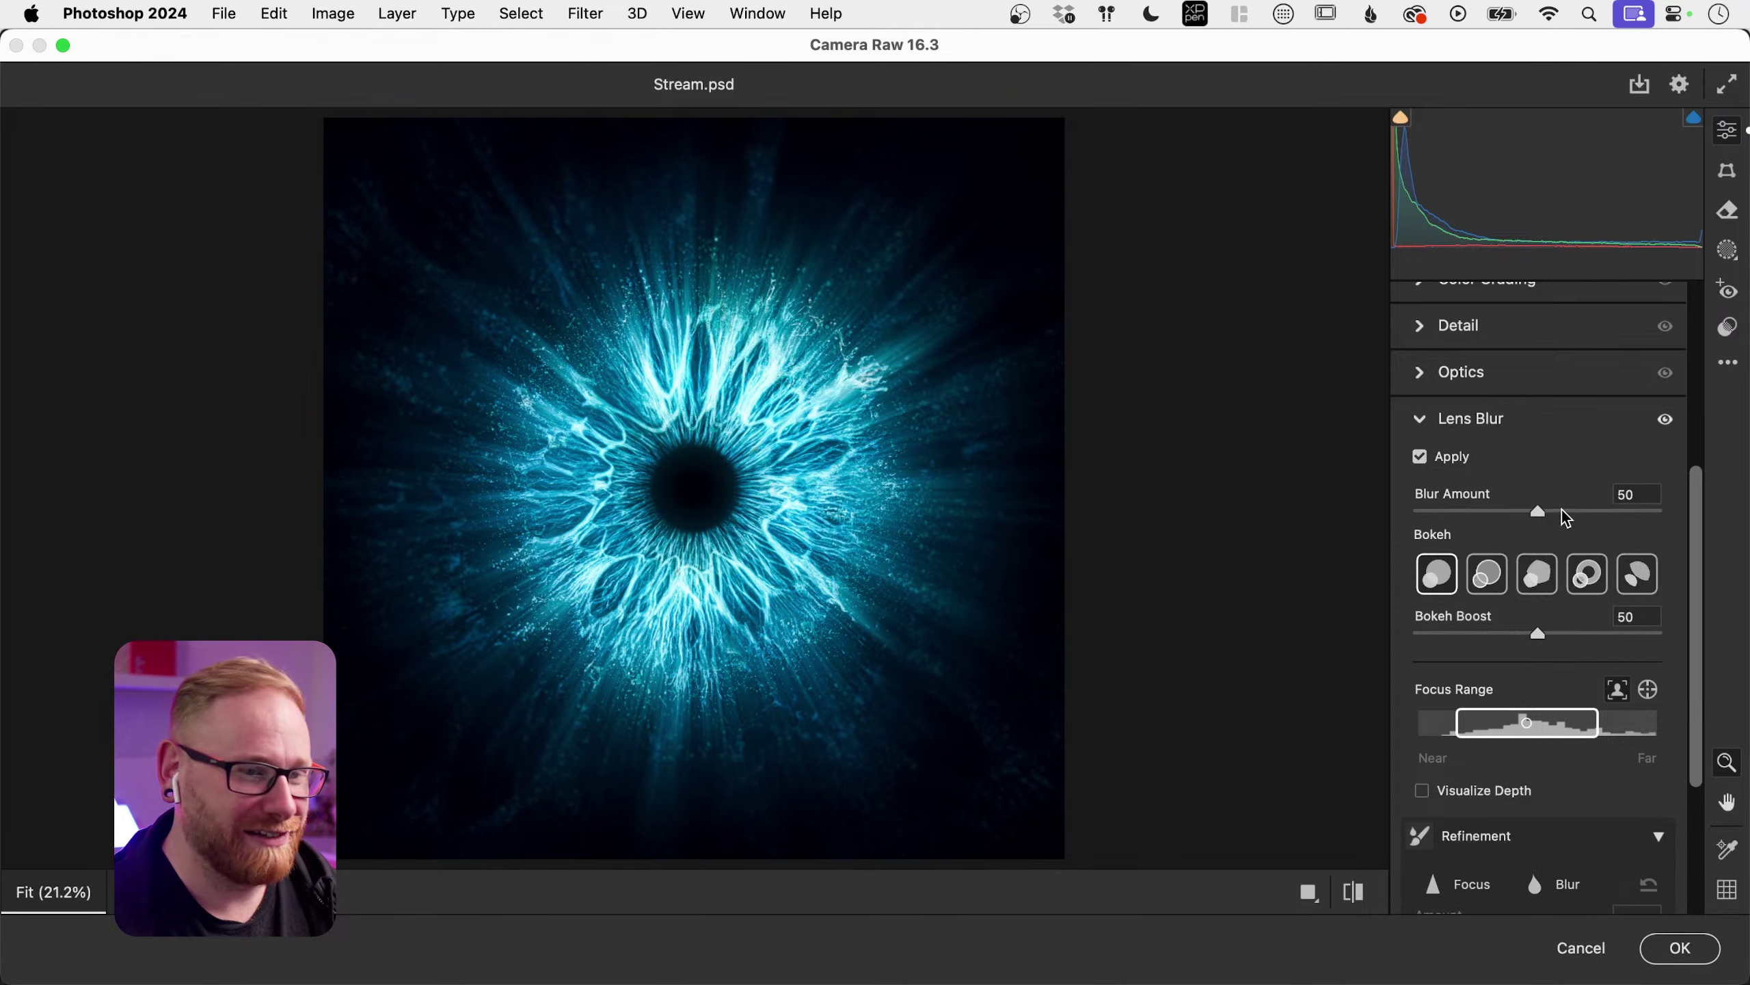
pyautogui.moveTo(1541, 512); pyautogui.dragTo(1639, 511)
# Step: Visualize the Lens Blur depth map and paint Focus refinement strokes across the upper part of the image
pyautogui.click(1421, 790)
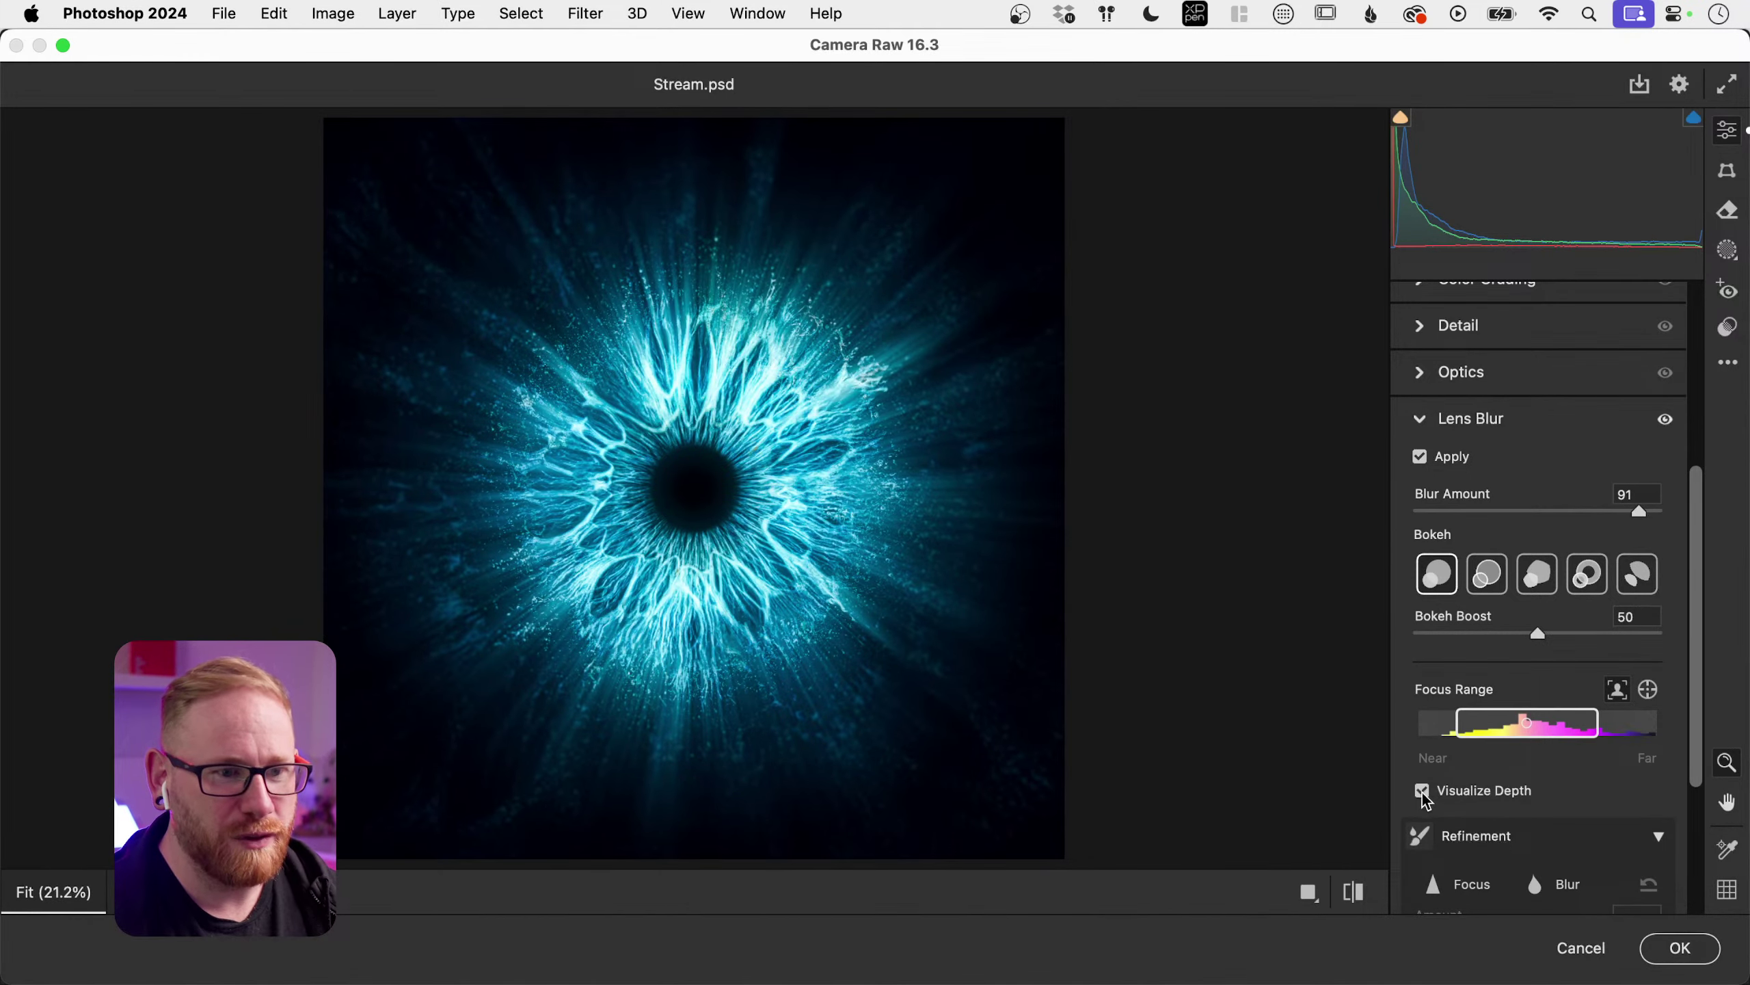
pyautogui.moveTo(1698, 629); pyautogui.dragTo(1687, 683)
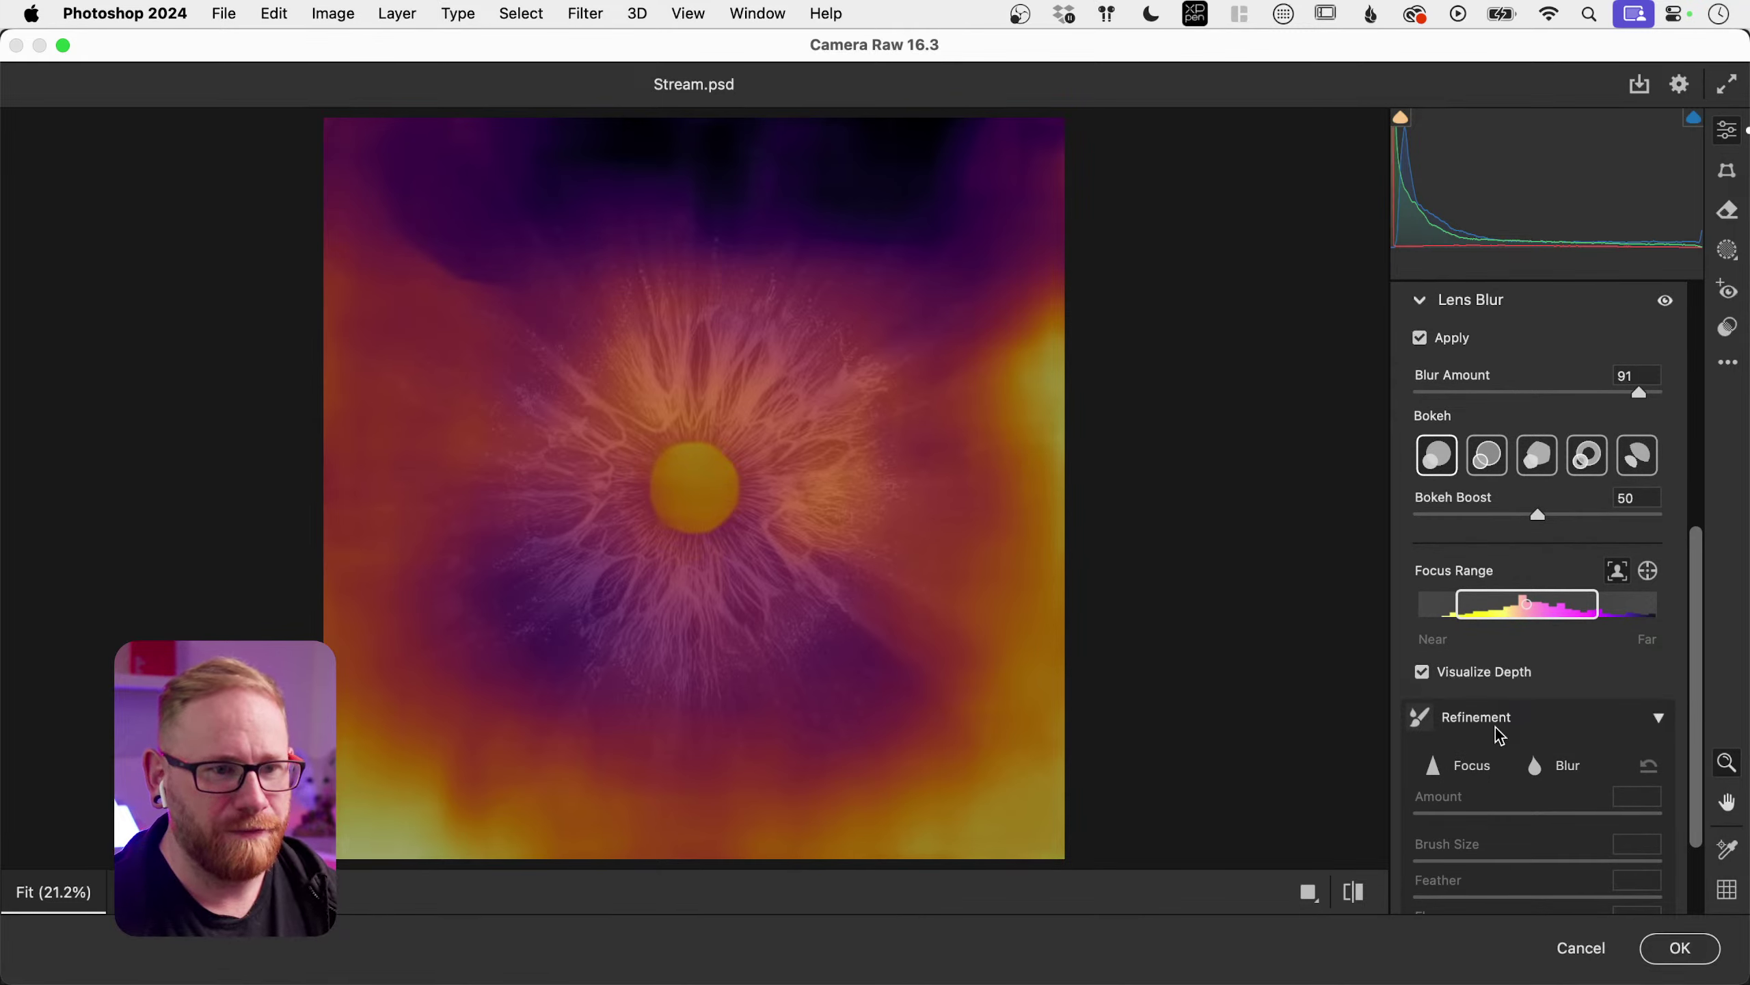
pyautogui.click(1472, 774)
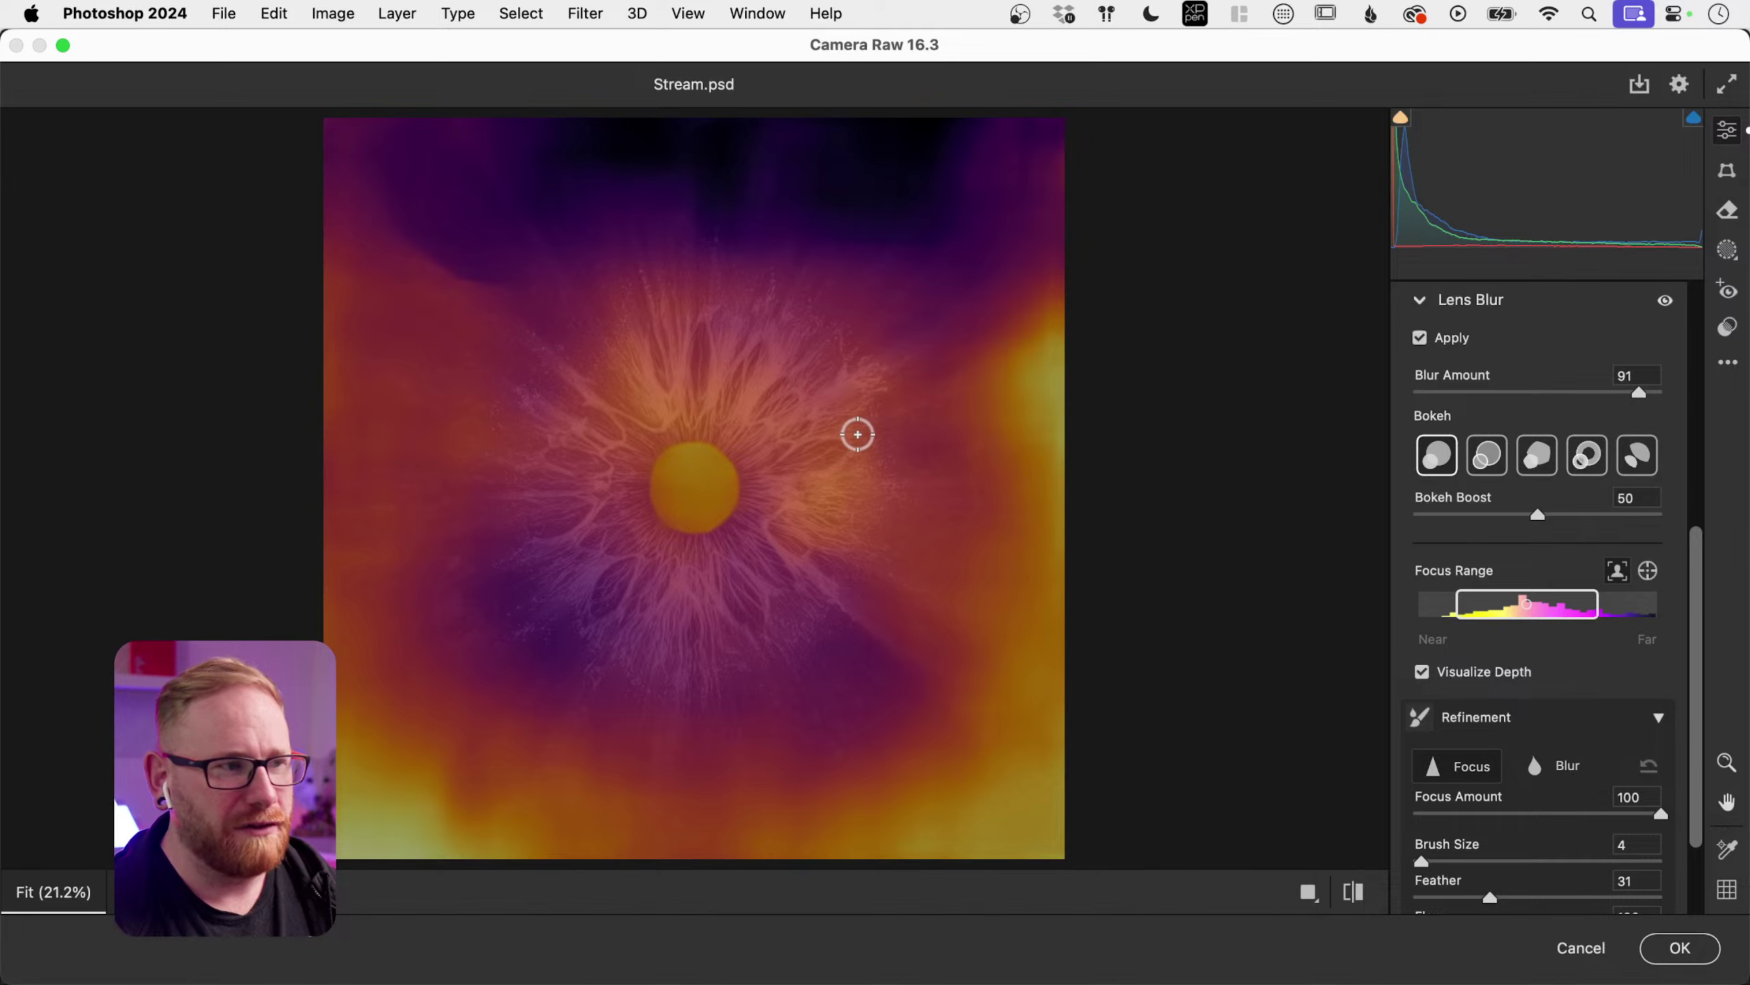
pyautogui.moveTo(947, 363)
pyautogui.mouseDown()
pyautogui.moveTo(914, 214)
pyautogui.moveTo(777, 246)
pyautogui.moveTo(662, 235)
pyautogui.moveTo(591, 153)
pyautogui.moveTo(543, 207)
pyautogui.mouseUp()
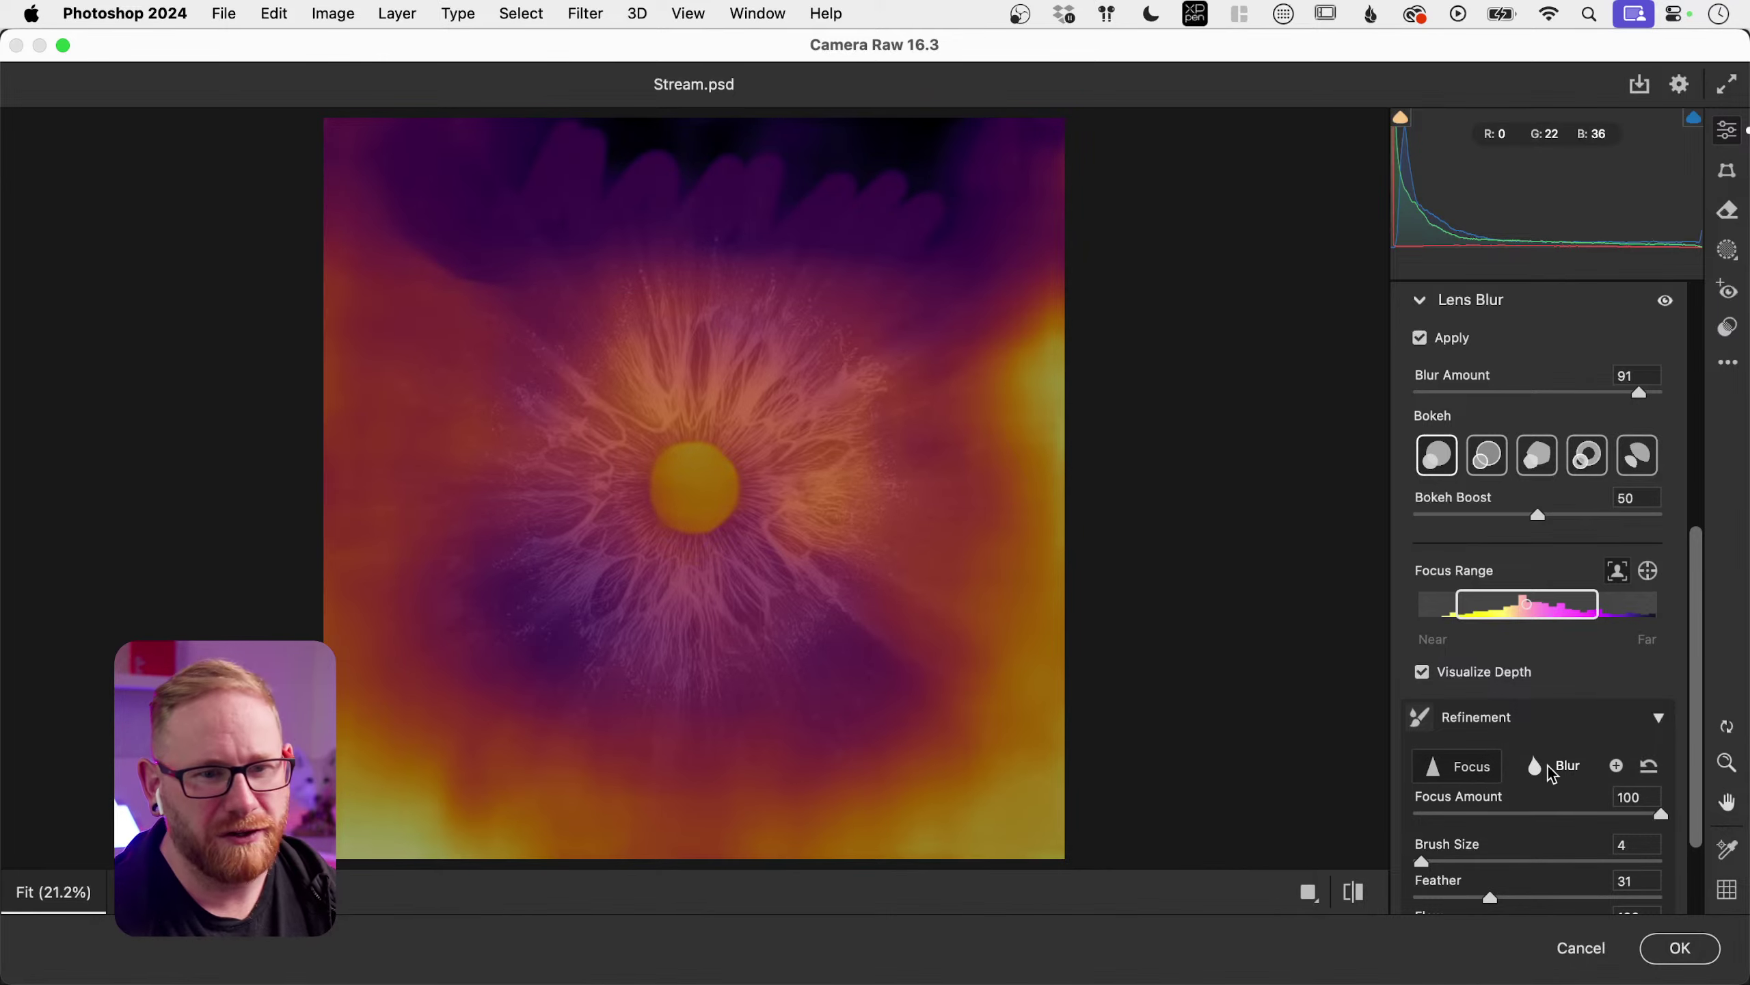
# Step: Paint Blur refinement strokes above the iris and along the image's upper right edge
pyautogui.click(1569, 773)
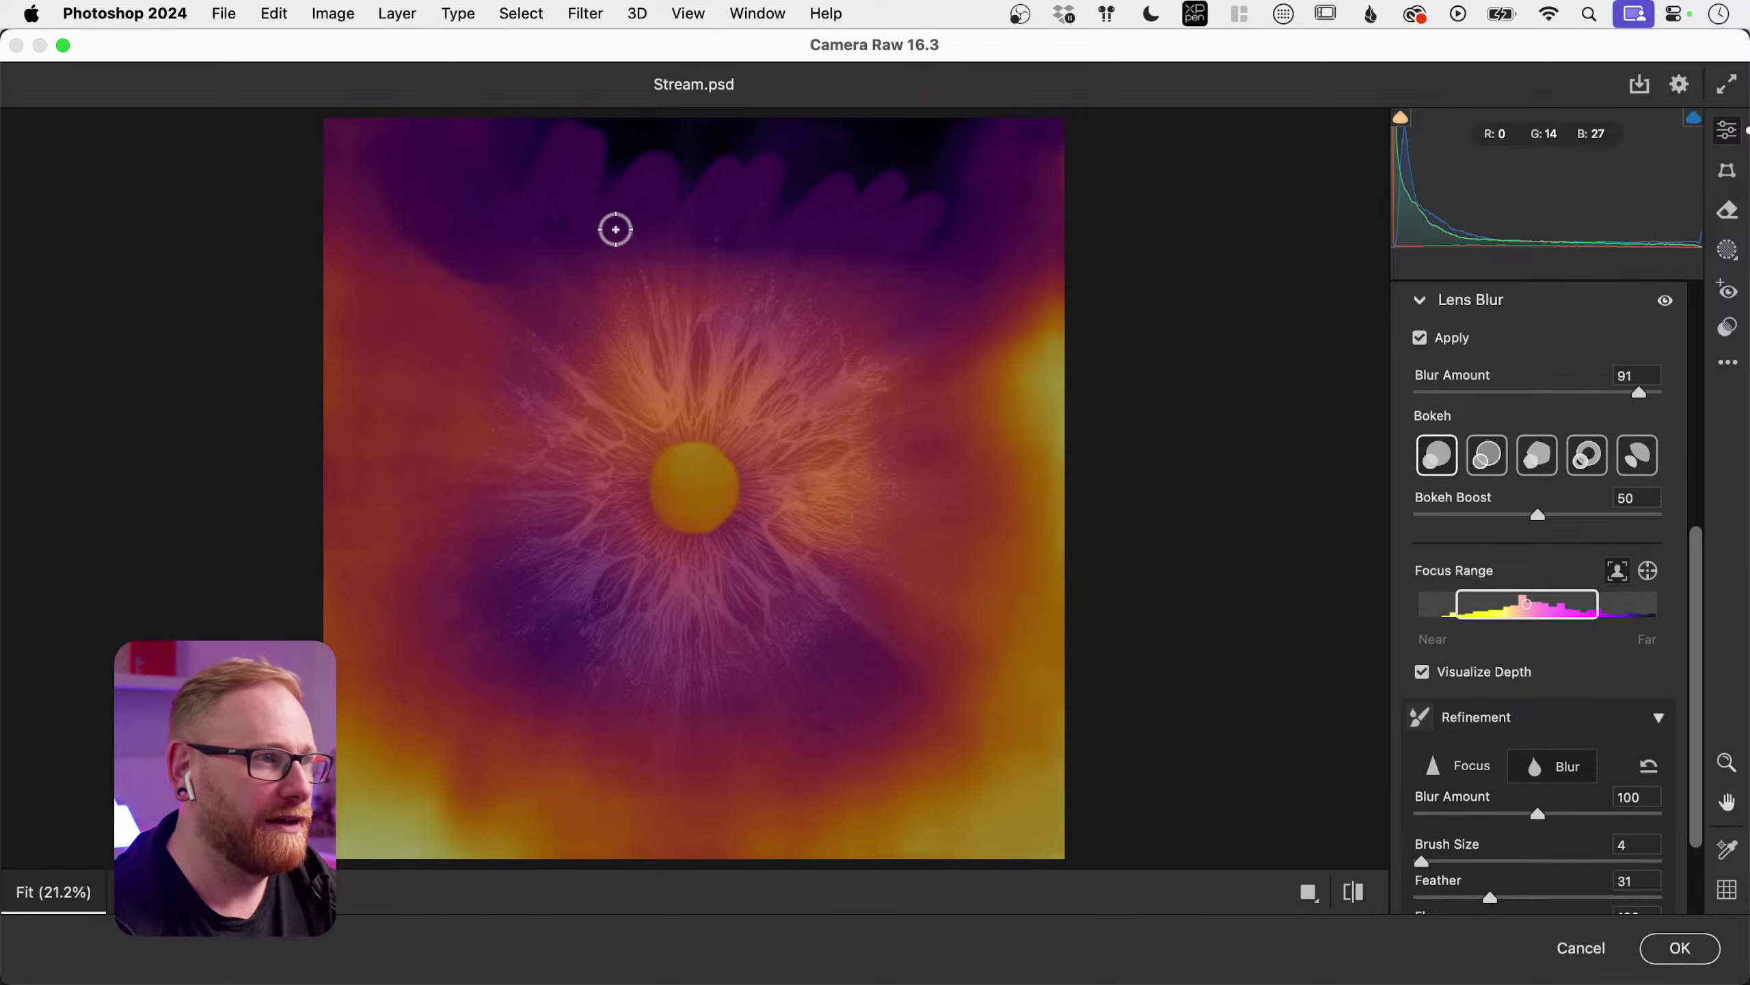
pyautogui.moveTo(615, 230)
pyautogui.mouseDown()
pyautogui.moveTo(679, 246)
pyautogui.moveTo(887, 179)
pyautogui.moveTo(929, 207)
pyautogui.moveTo(562, 272)
pyautogui.moveTo(391, 266)
pyautogui.moveTo(485, 231)
pyautogui.mouseUp()
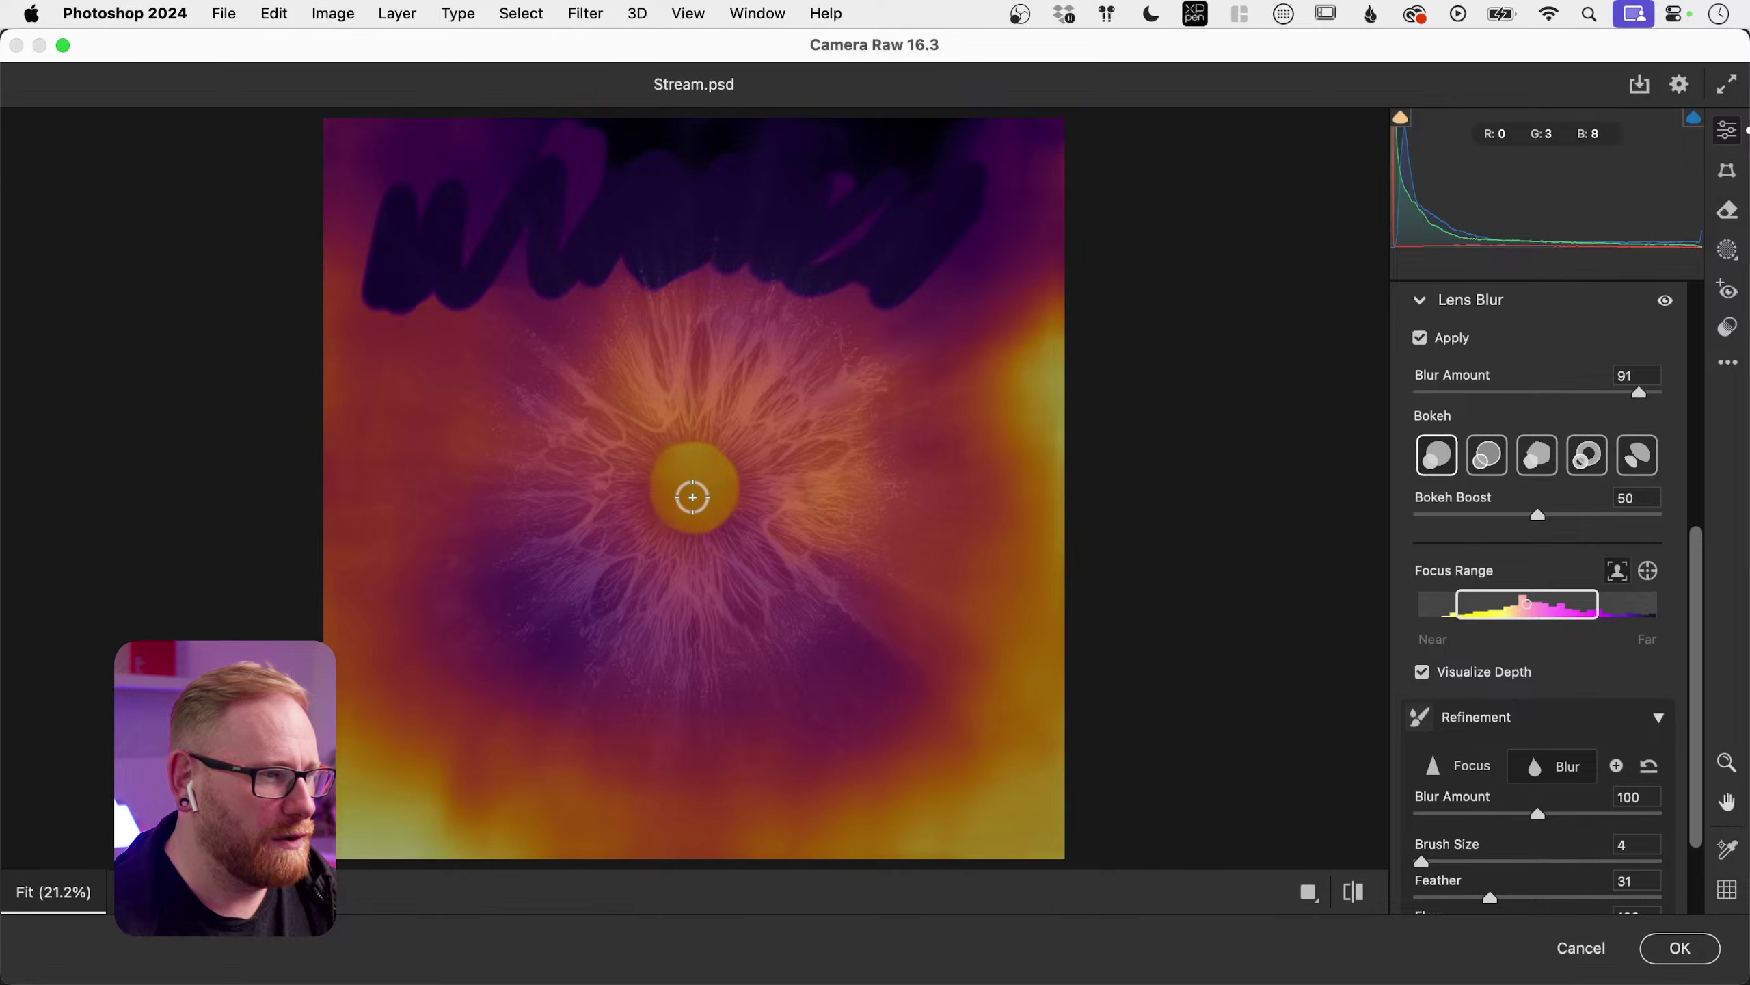
pyautogui.moveTo(986, 459)
pyautogui.mouseDown()
pyautogui.moveTo(1066, 411)
pyautogui.moveTo(1055, 441)
pyautogui.moveTo(1032, 320)
pyautogui.moveTo(996, 398)
pyautogui.moveTo(1034, 315)
pyautogui.moveTo(1031, 243)
pyautogui.mouseUp()
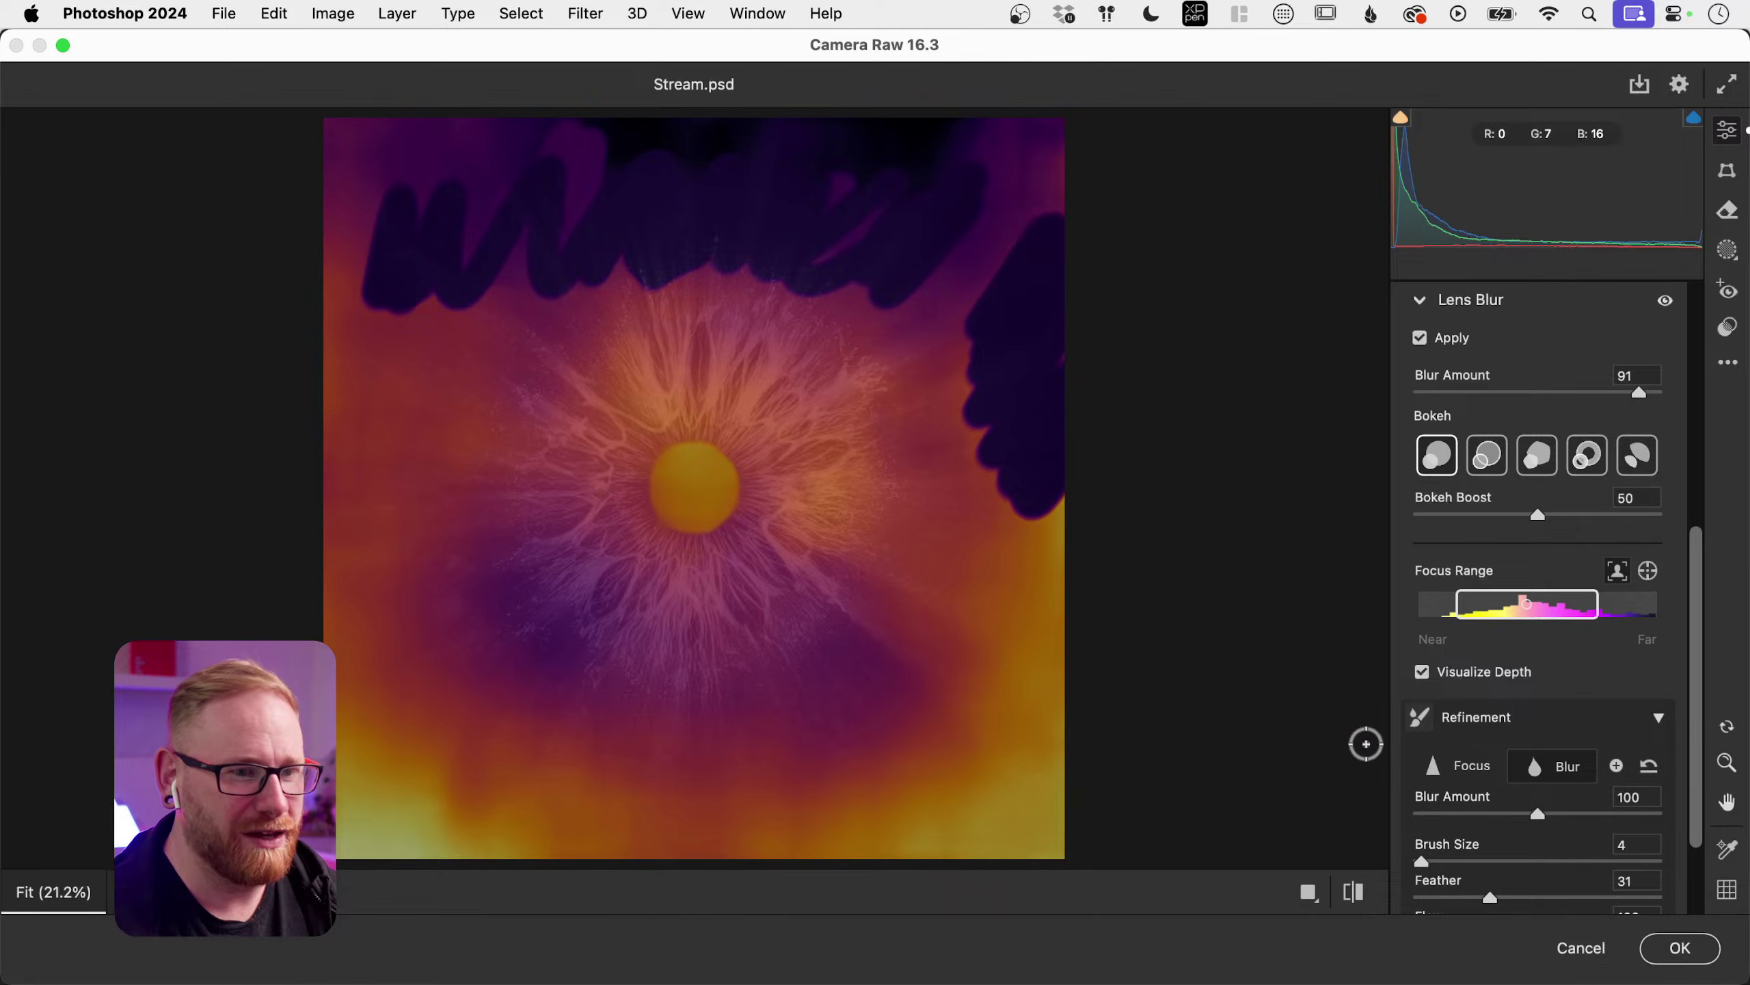
# Step: Paint Focus refinement around the pupil with the depth overlay hidden, and discard the Camera Raw edits
pyautogui.click(1422, 672)
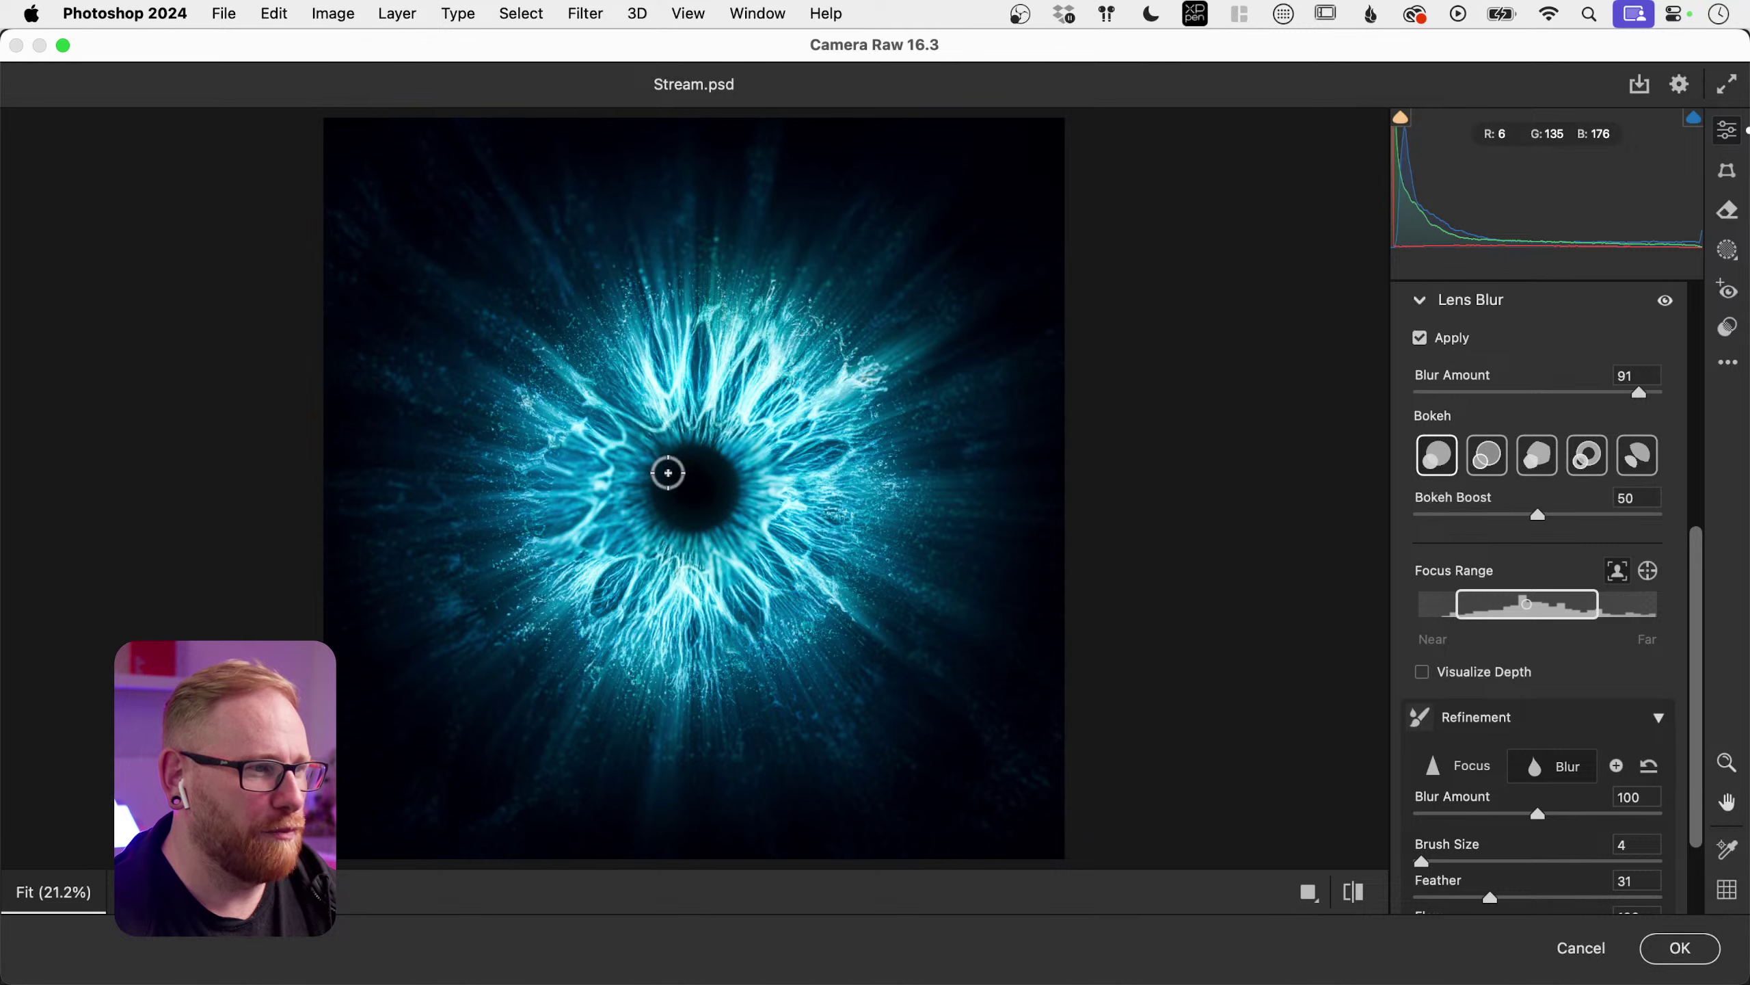
pyautogui.click(1422, 673)
pyautogui.click(1423, 674)
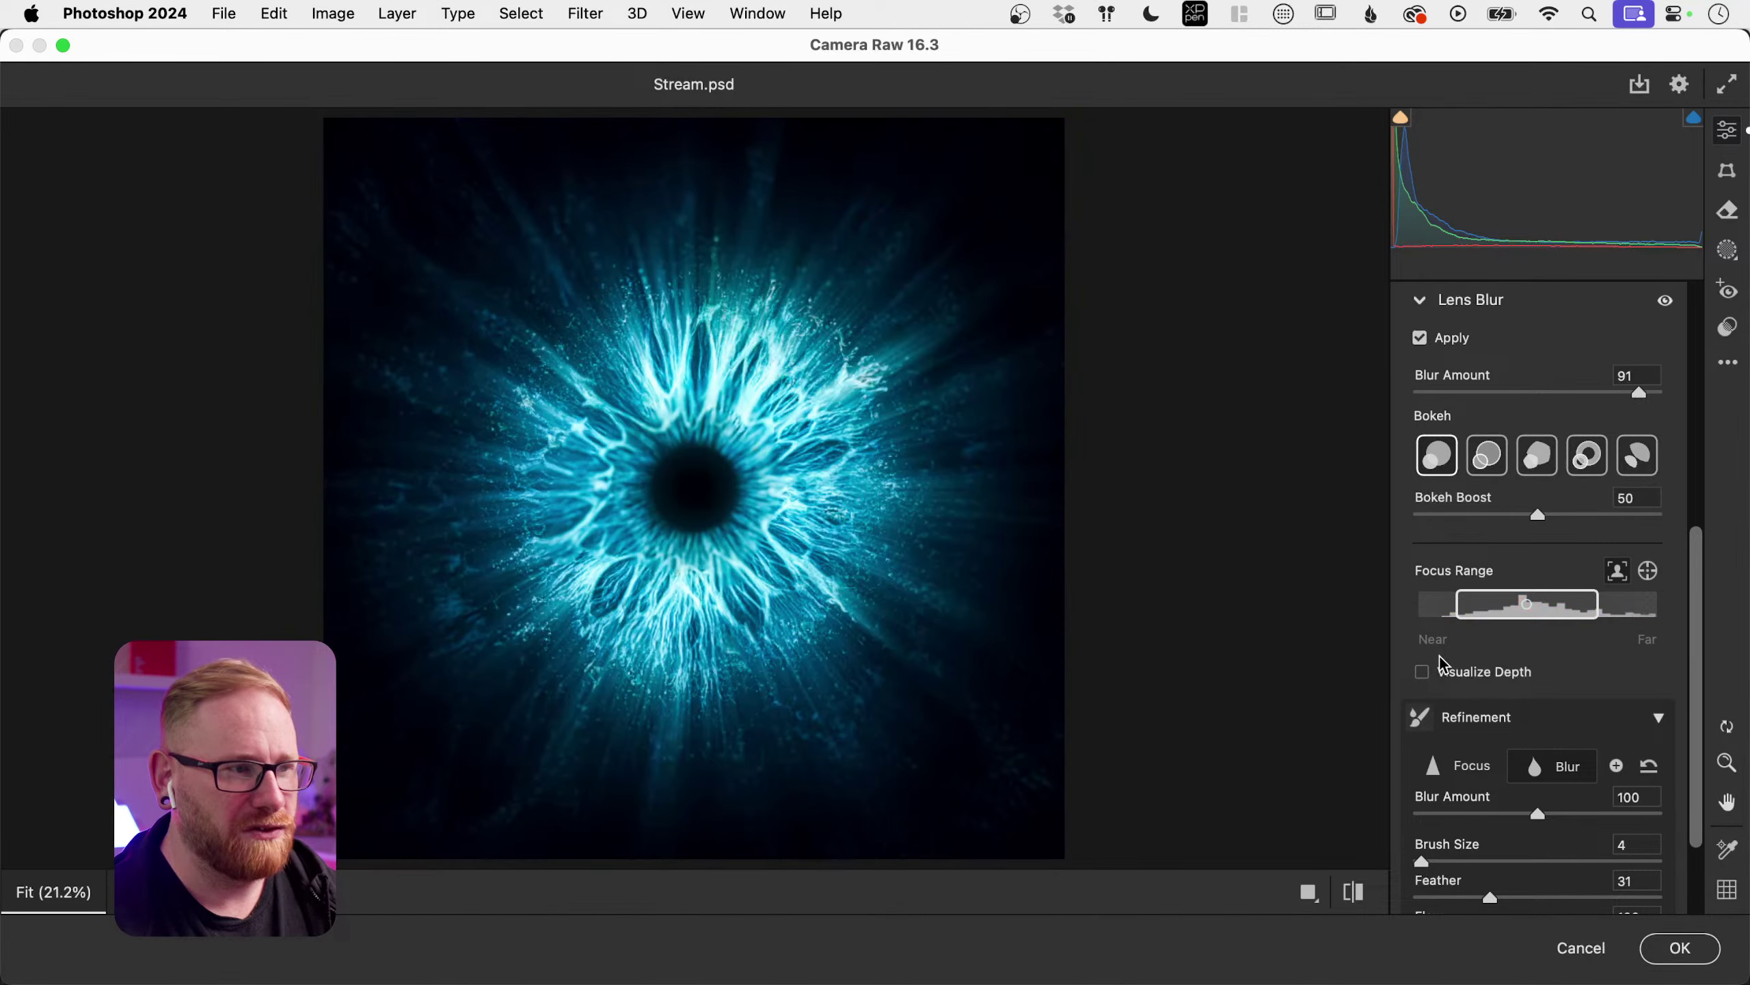
pyautogui.click(1466, 764)
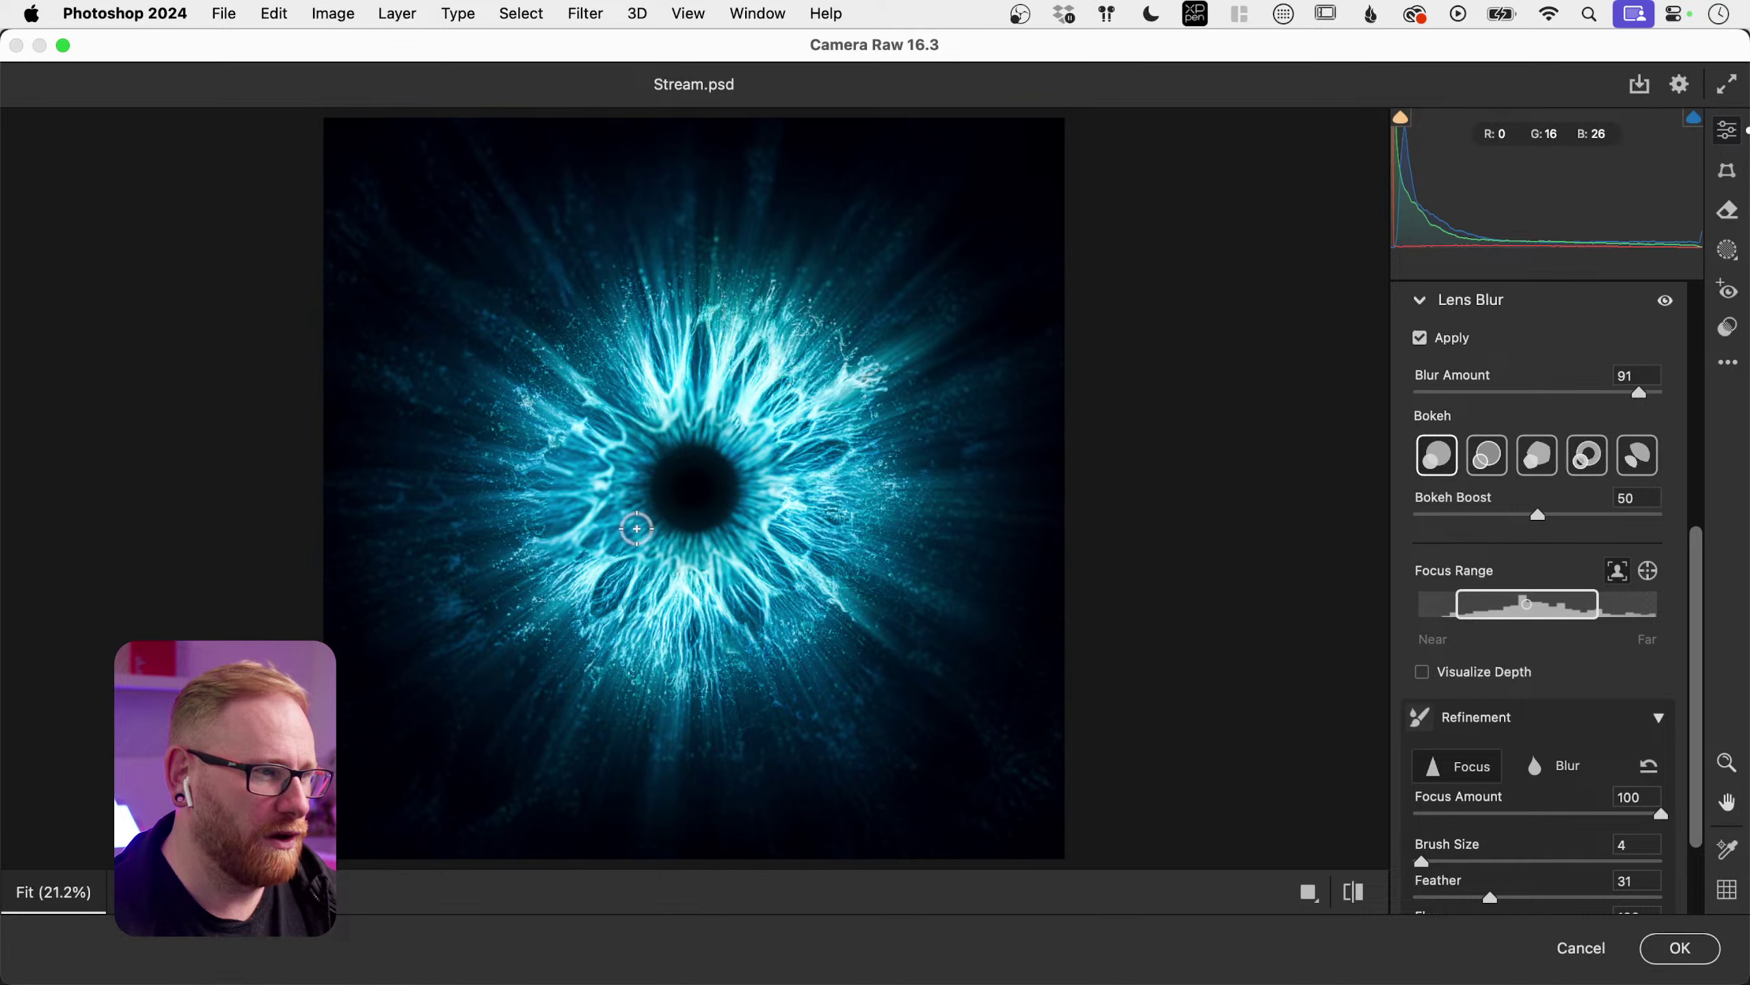
pyautogui.moveTo(637, 512); pyautogui.dragTo(696, 475)
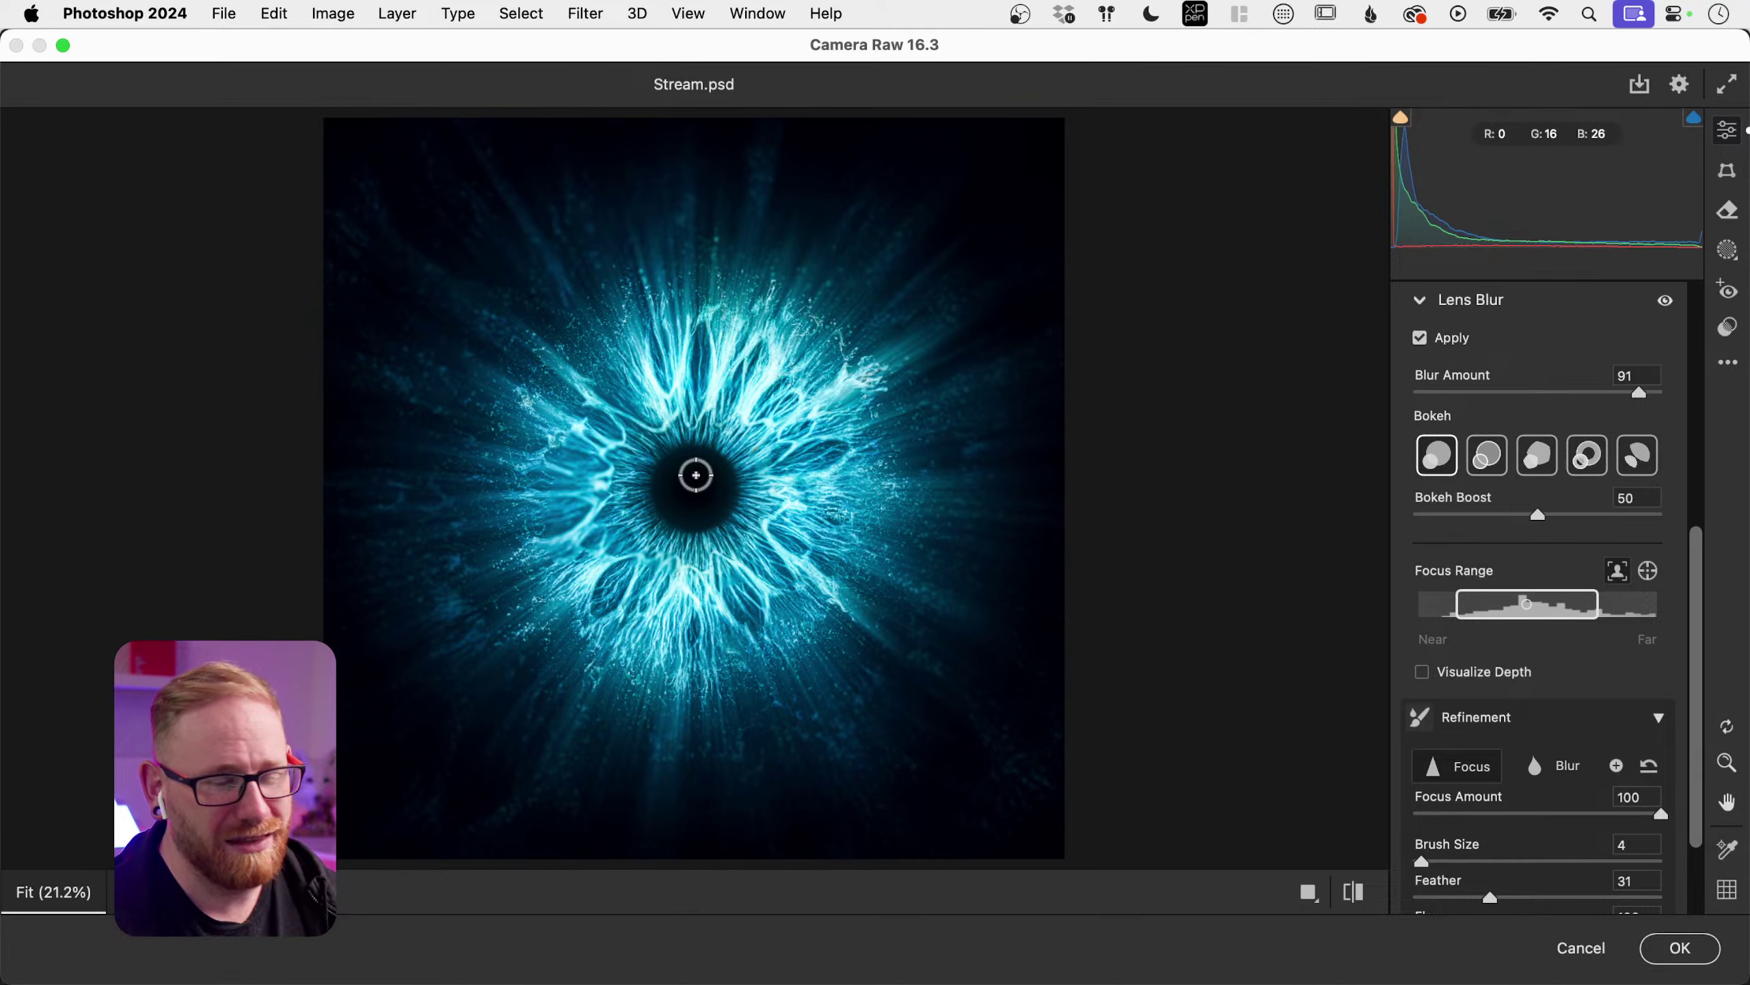
pyautogui.click(1419, 301)
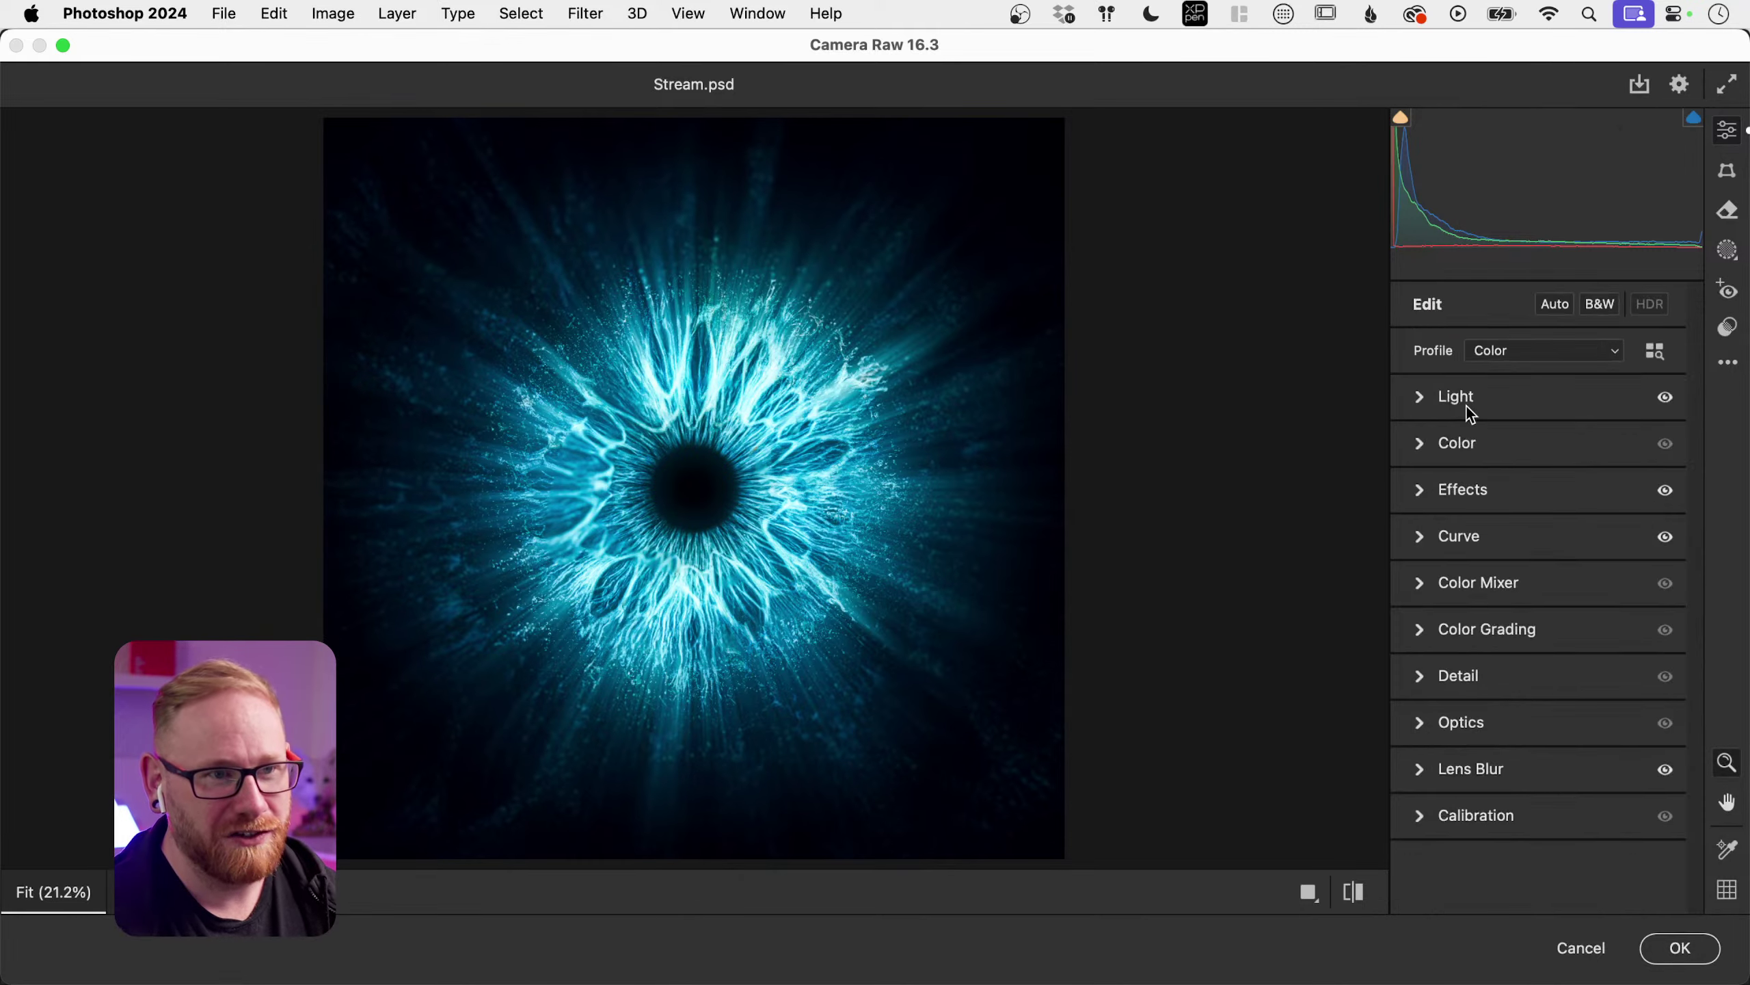
pyautogui.click(1582, 952)
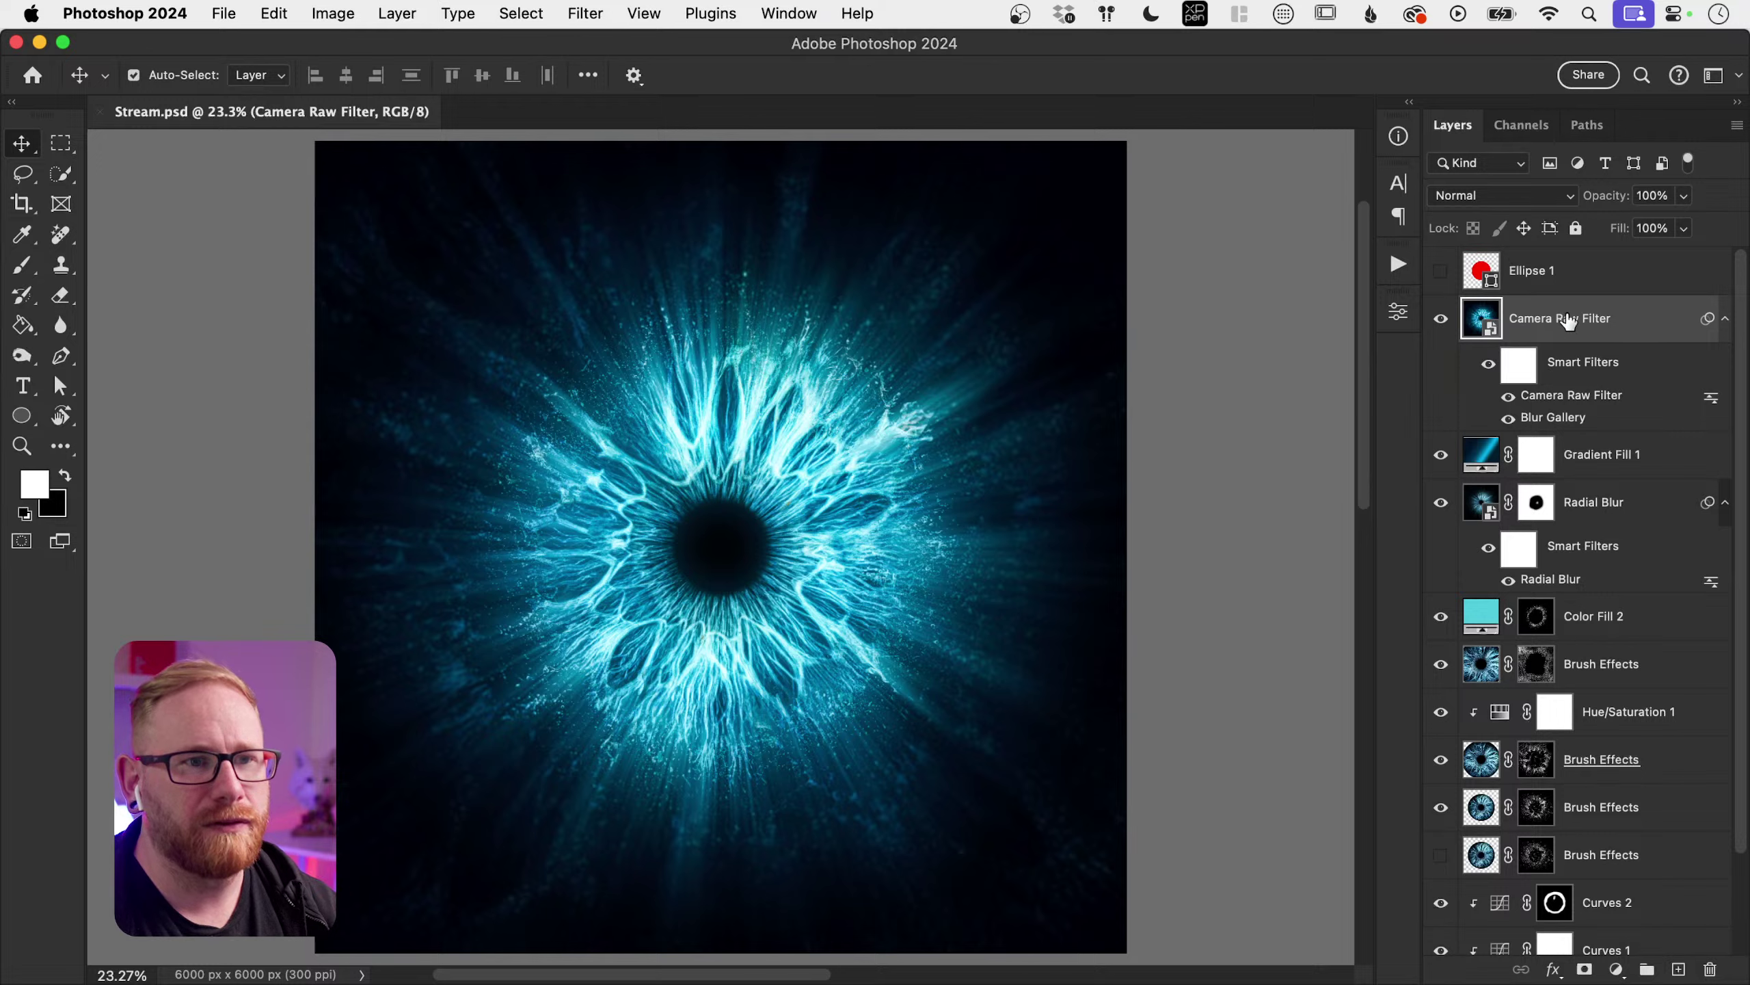
# Step: Add a Gradient Map adjustment layer above the Camera Raw Filter layer and enable Dither
pyautogui.click(1620, 969)
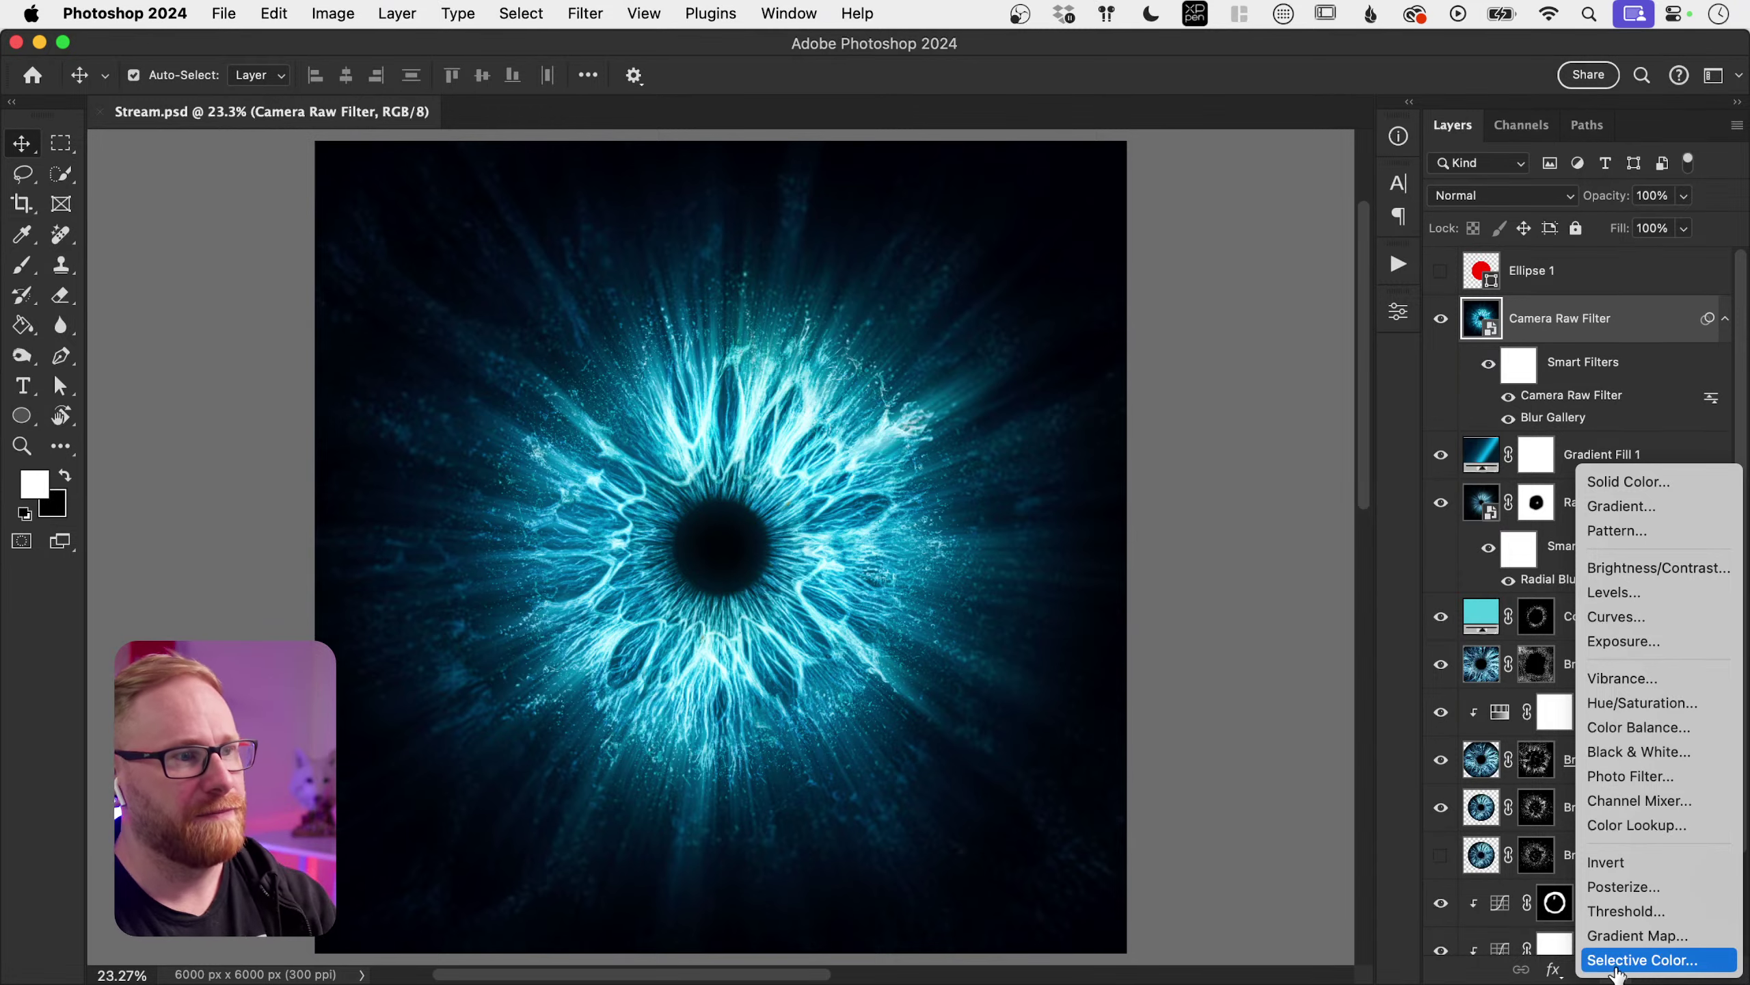
pyautogui.click(1653, 936)
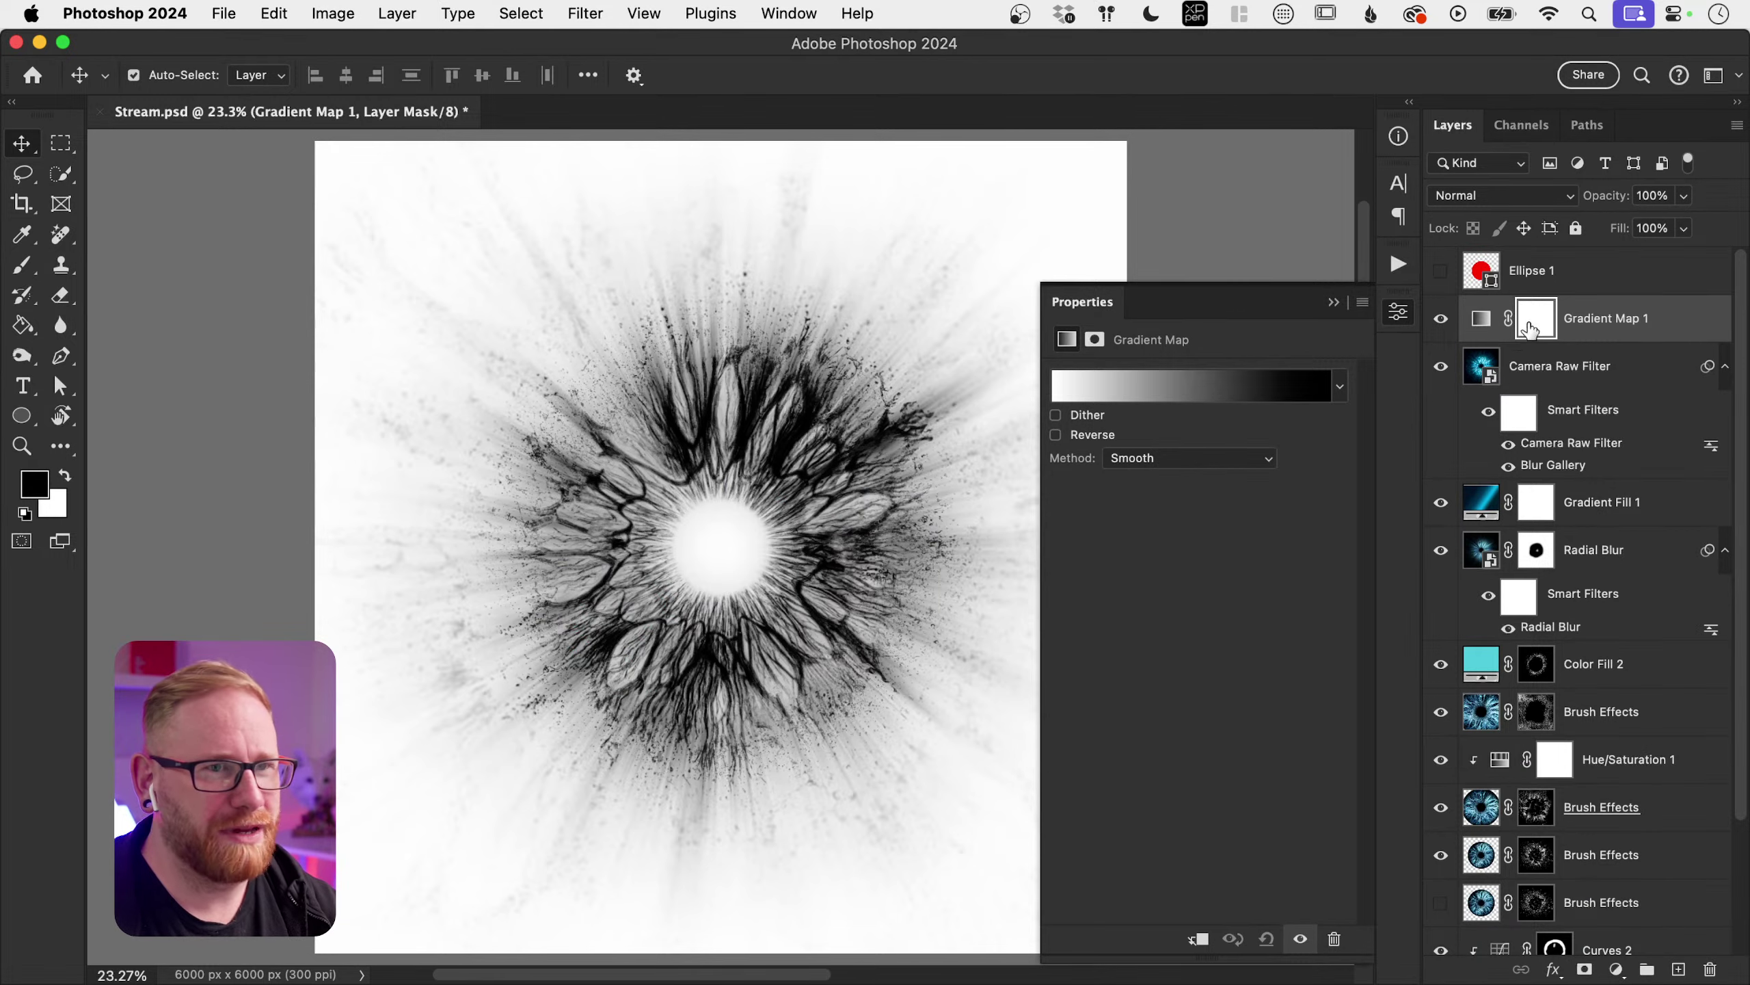
pyautogui.press('super+i')
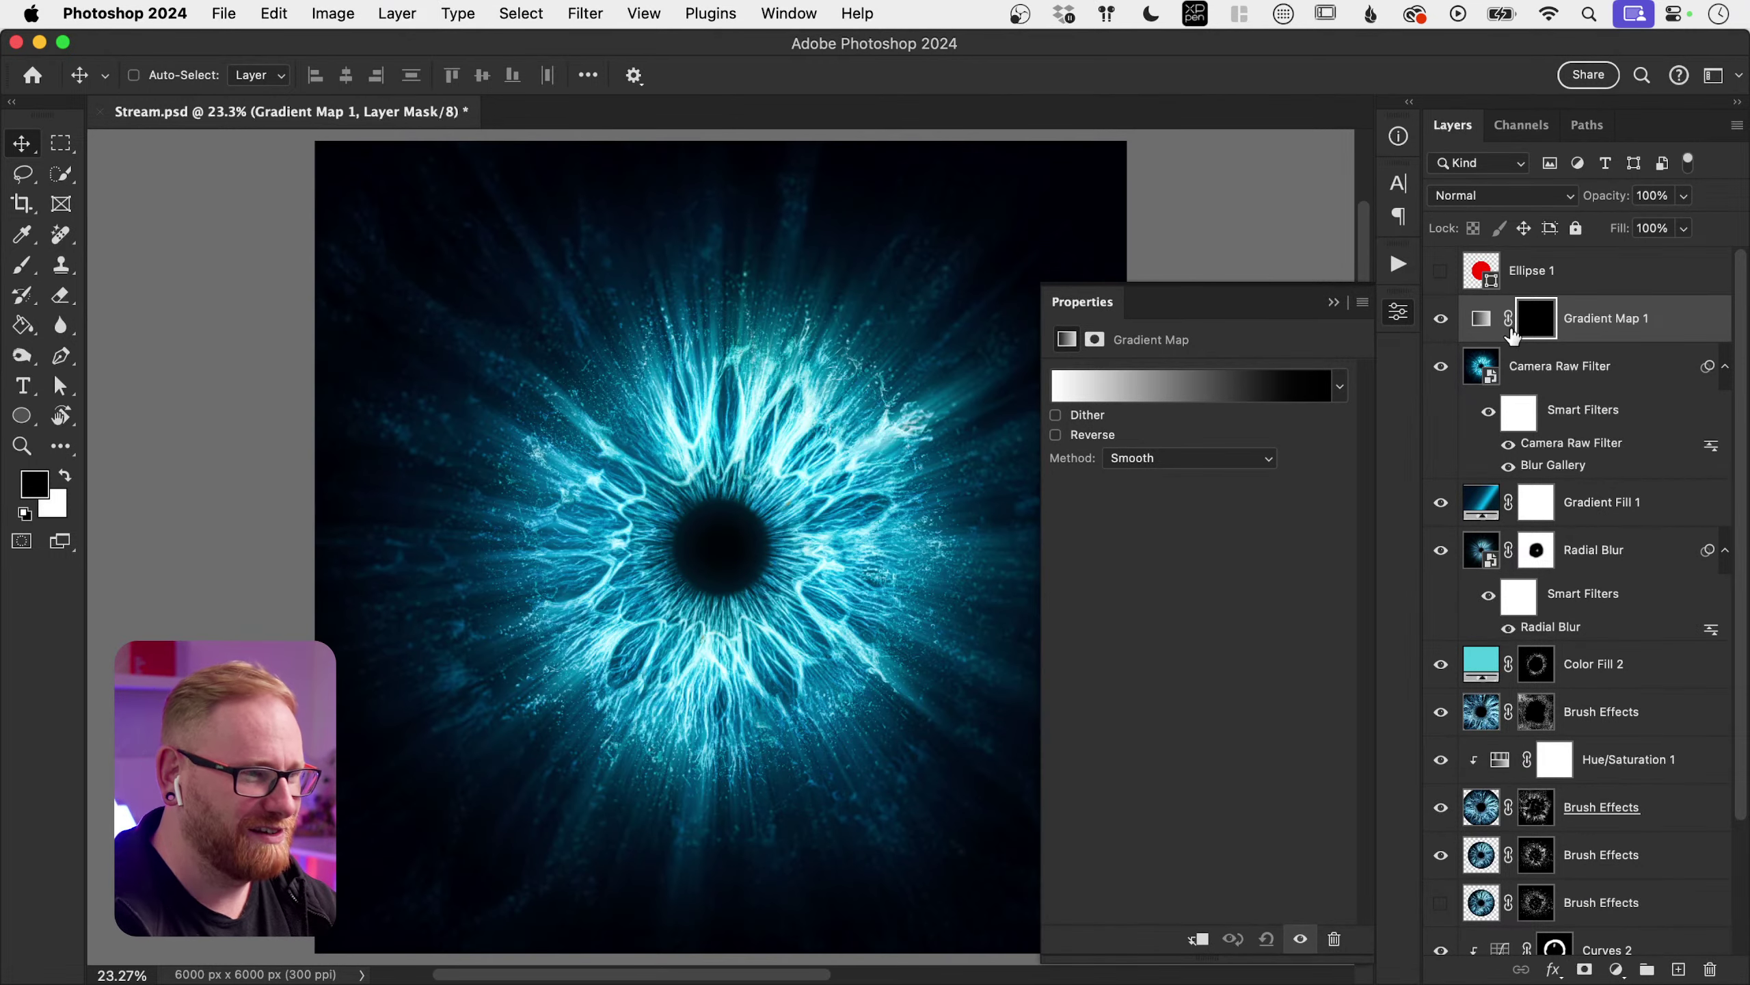
pyautogui.press('super+z')
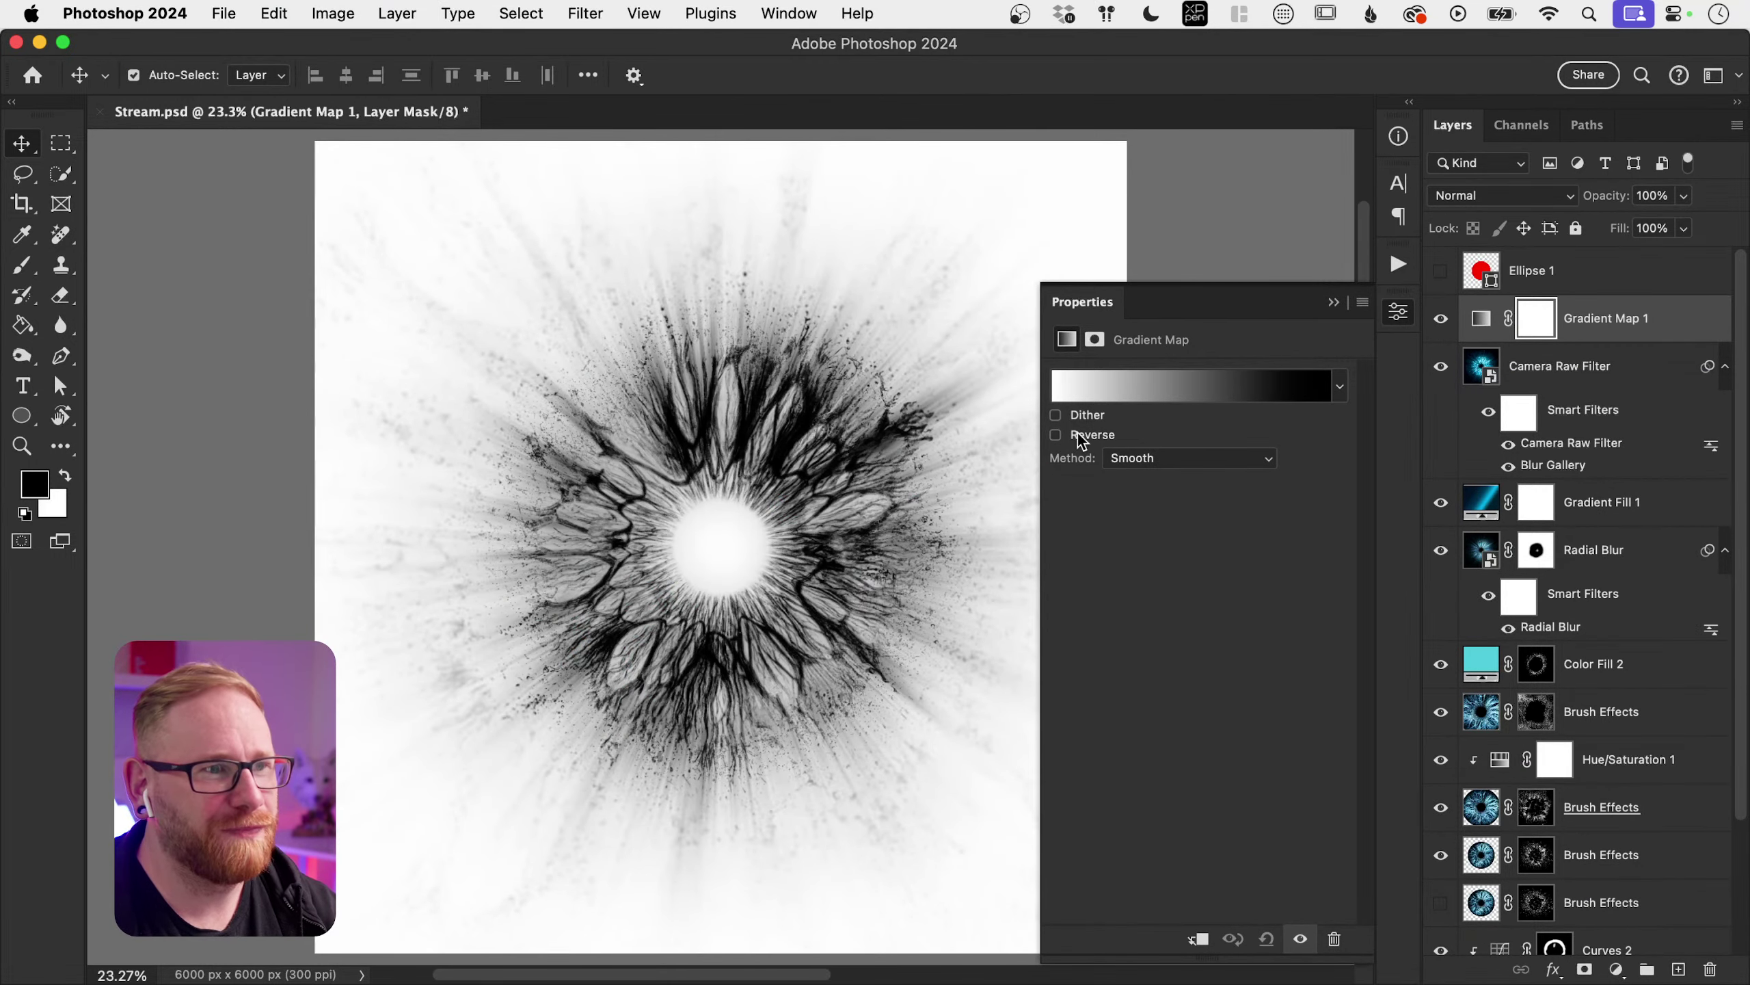
pyautogui.click(1102, 413)
pyautogui.click(1080, 434)
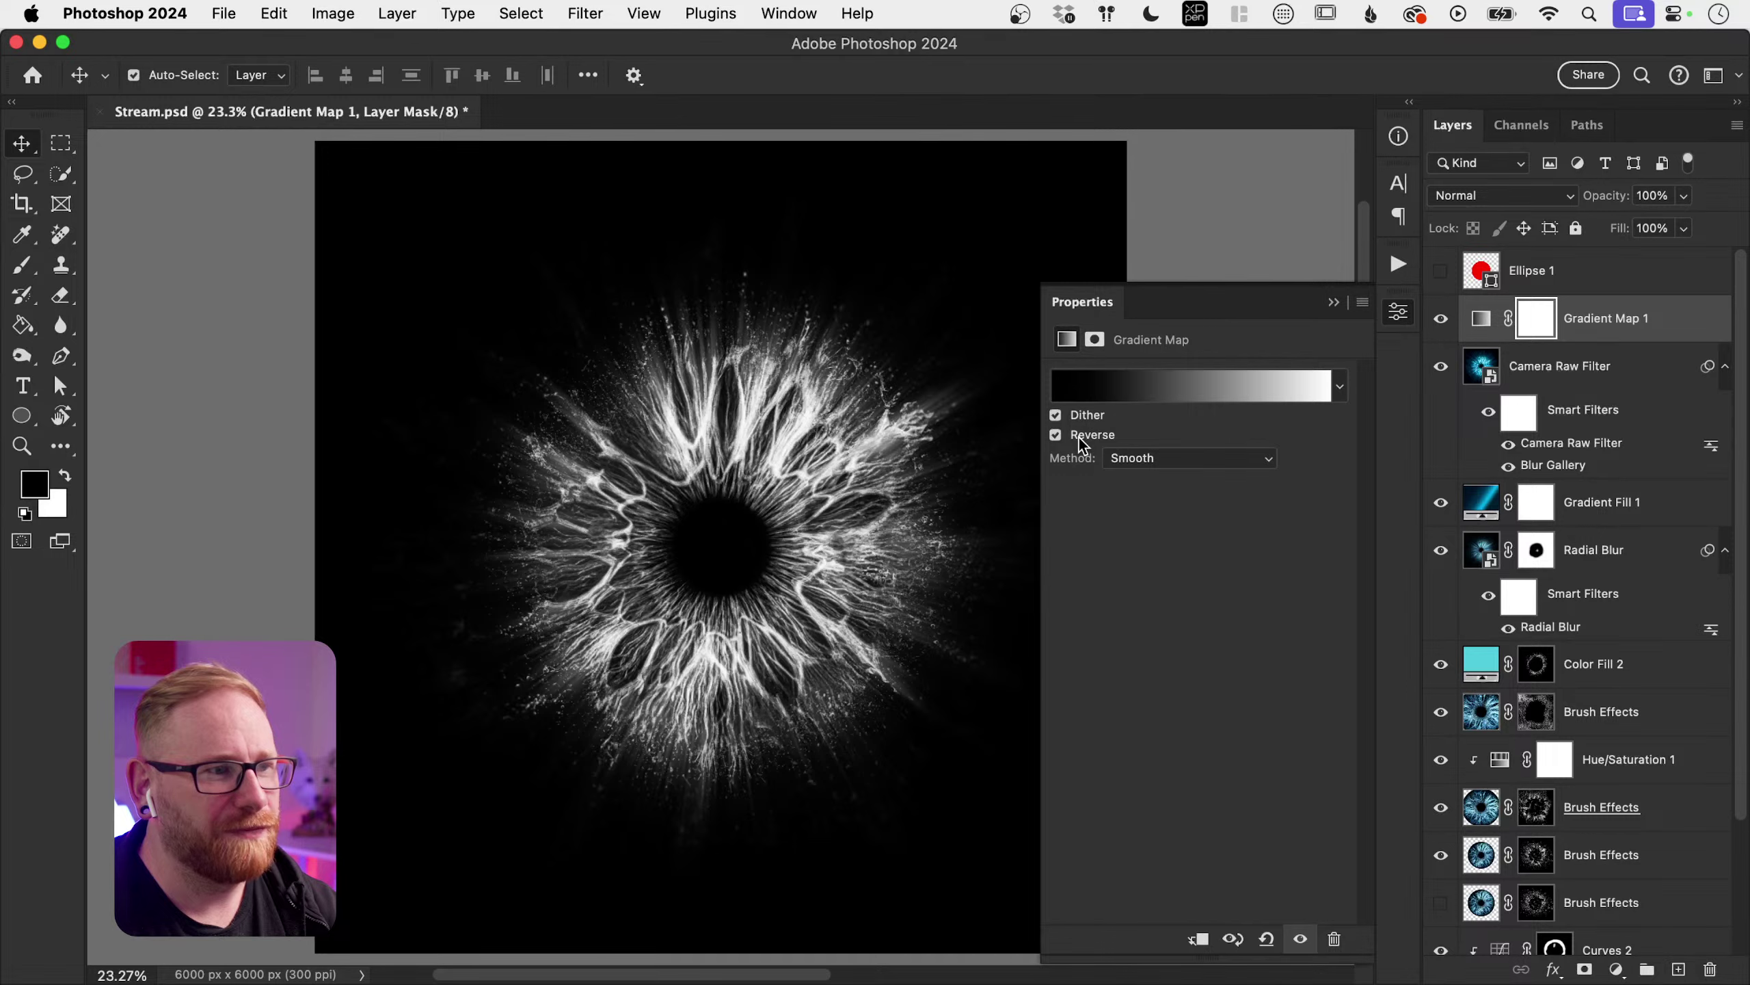
pyautogui.click(1079, 436)
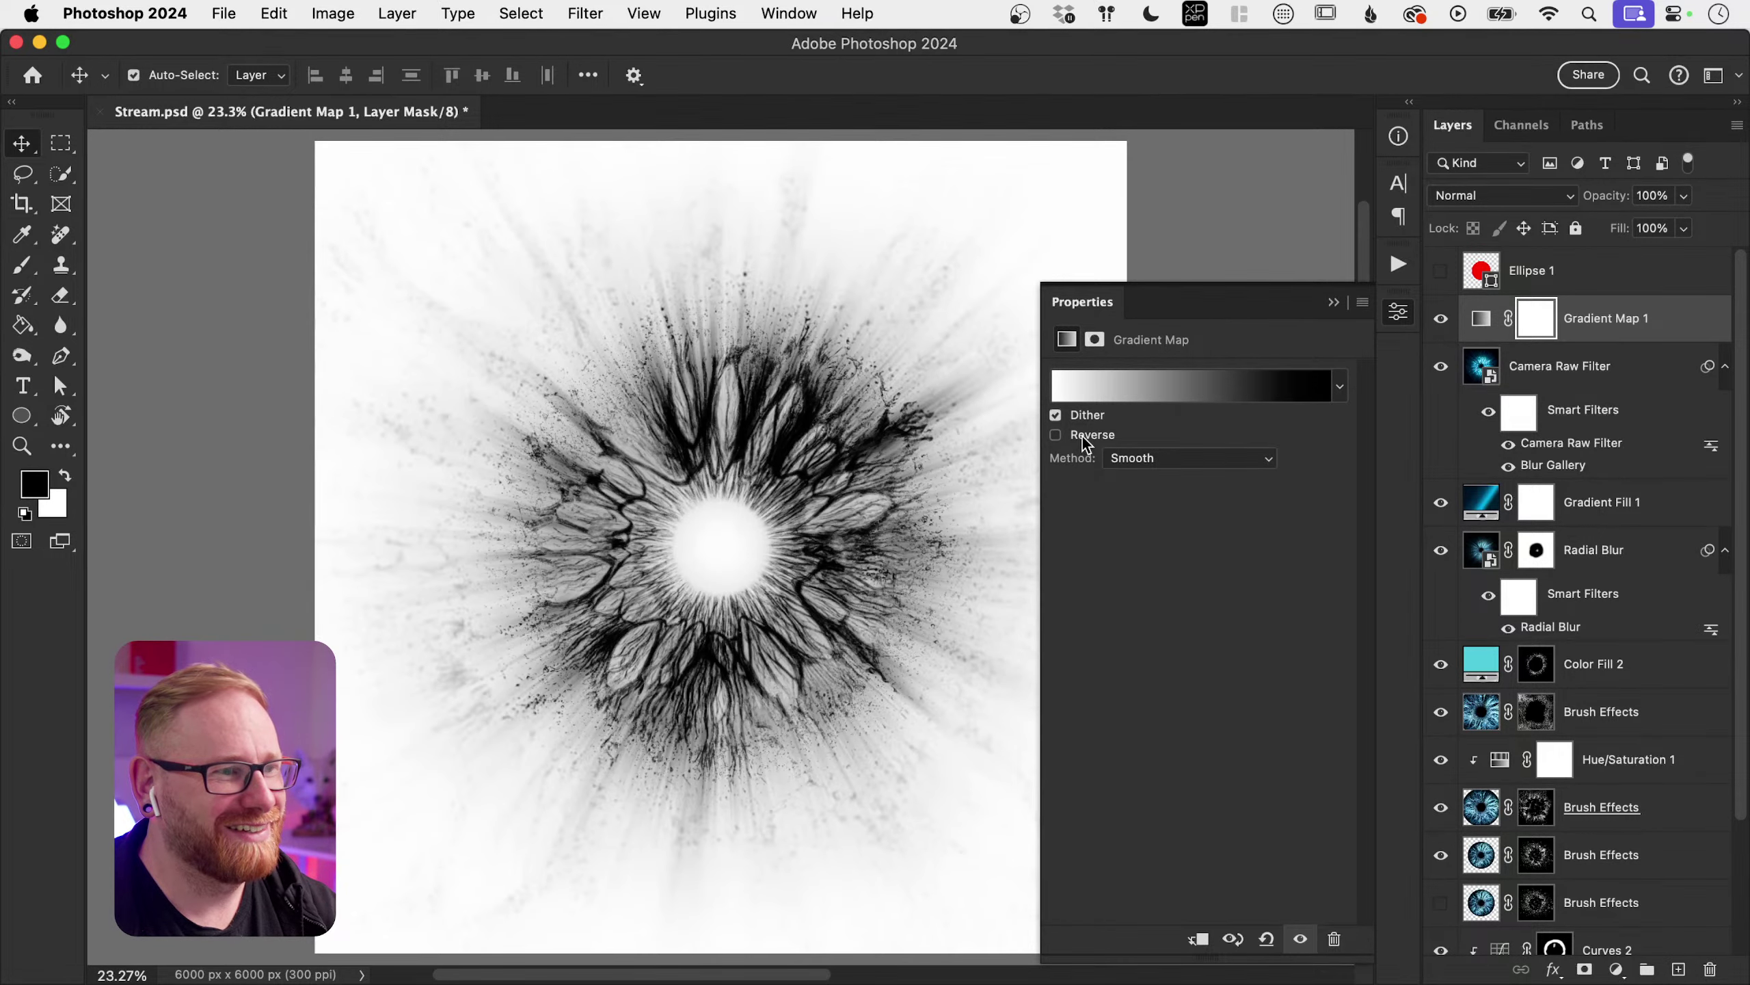
# Step: Change the gradient map's white stop at location 0 to red (ff0303)
pyautogui.click(1161, 389)
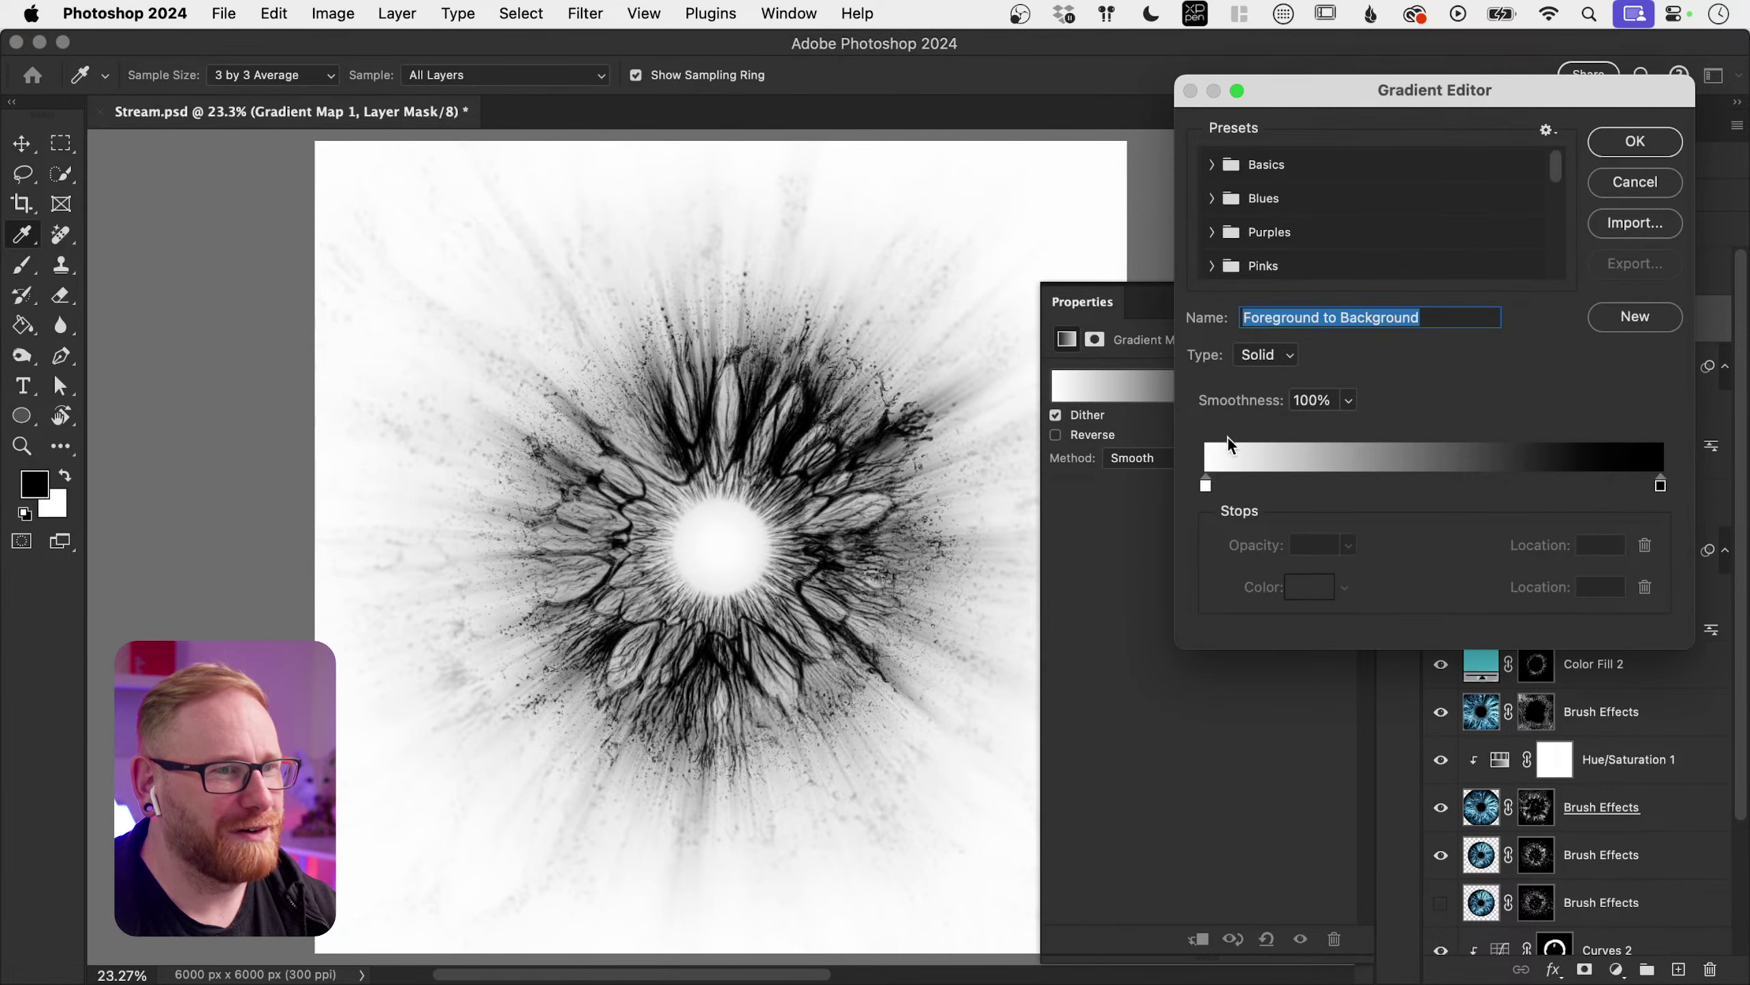
pyautogui.click(1206, 487)
pyautogui.click(1309, 586)
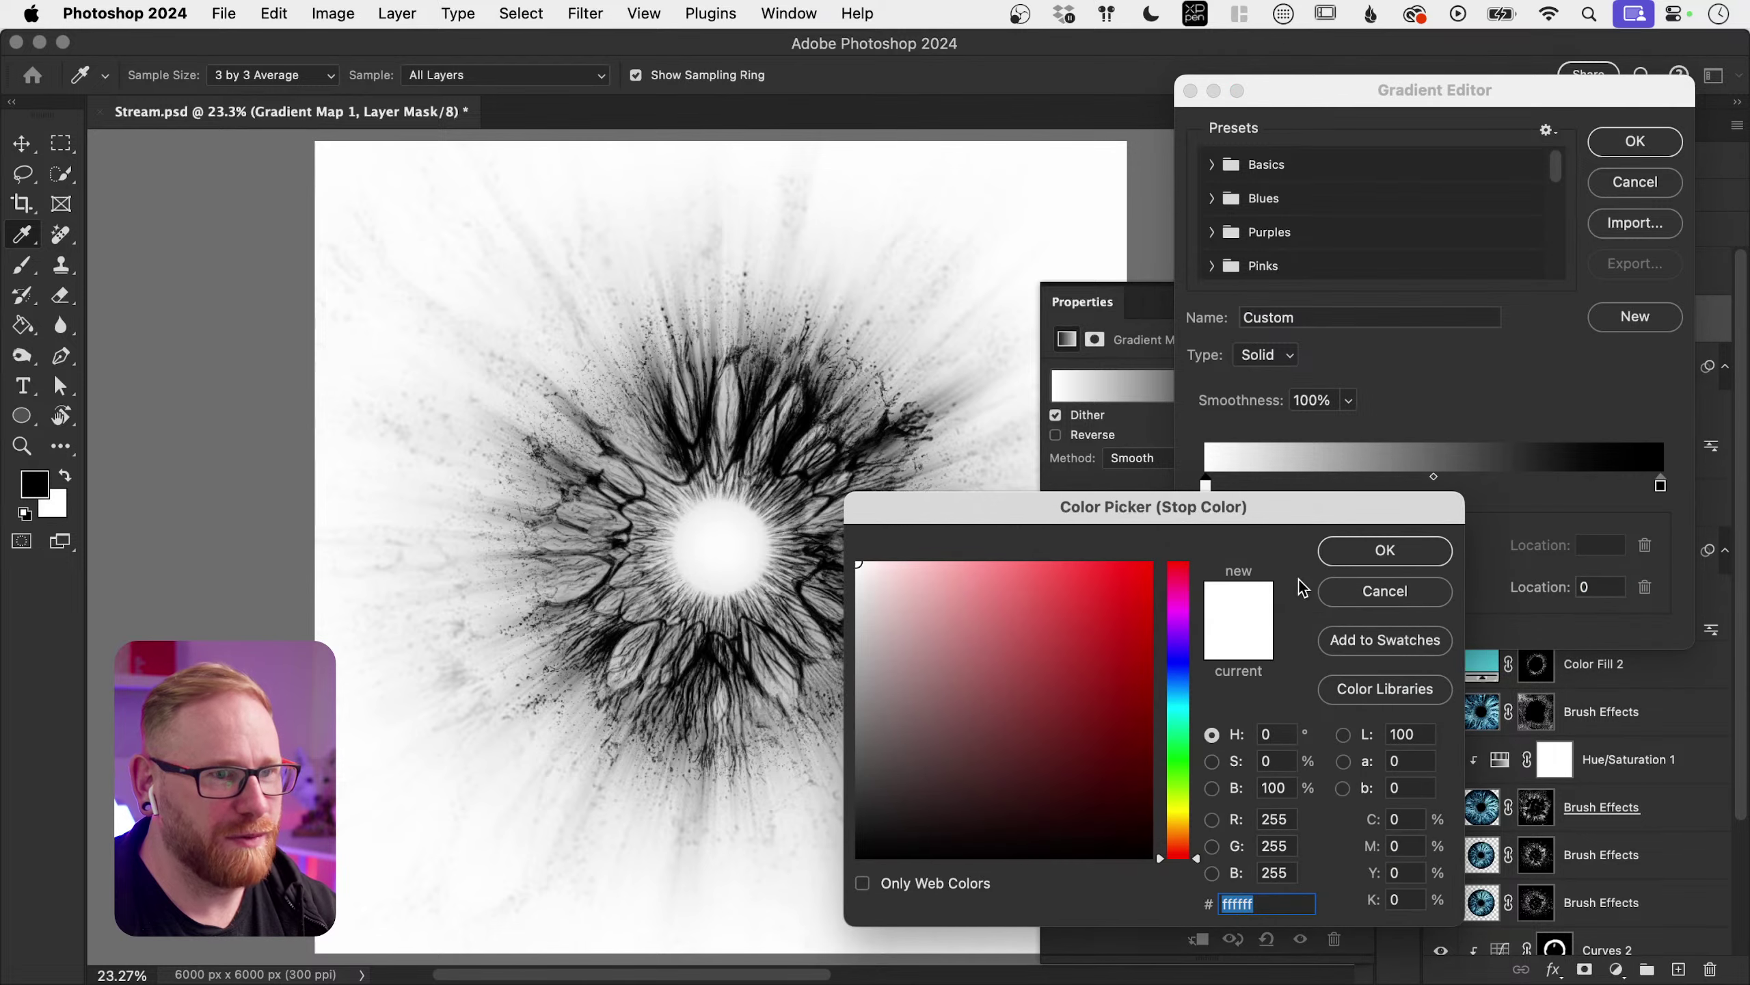
pyautogui.click(1176, 587)
pyautogui.moveTo(1176, 592); pyautogui.dragTo(1150, 560)
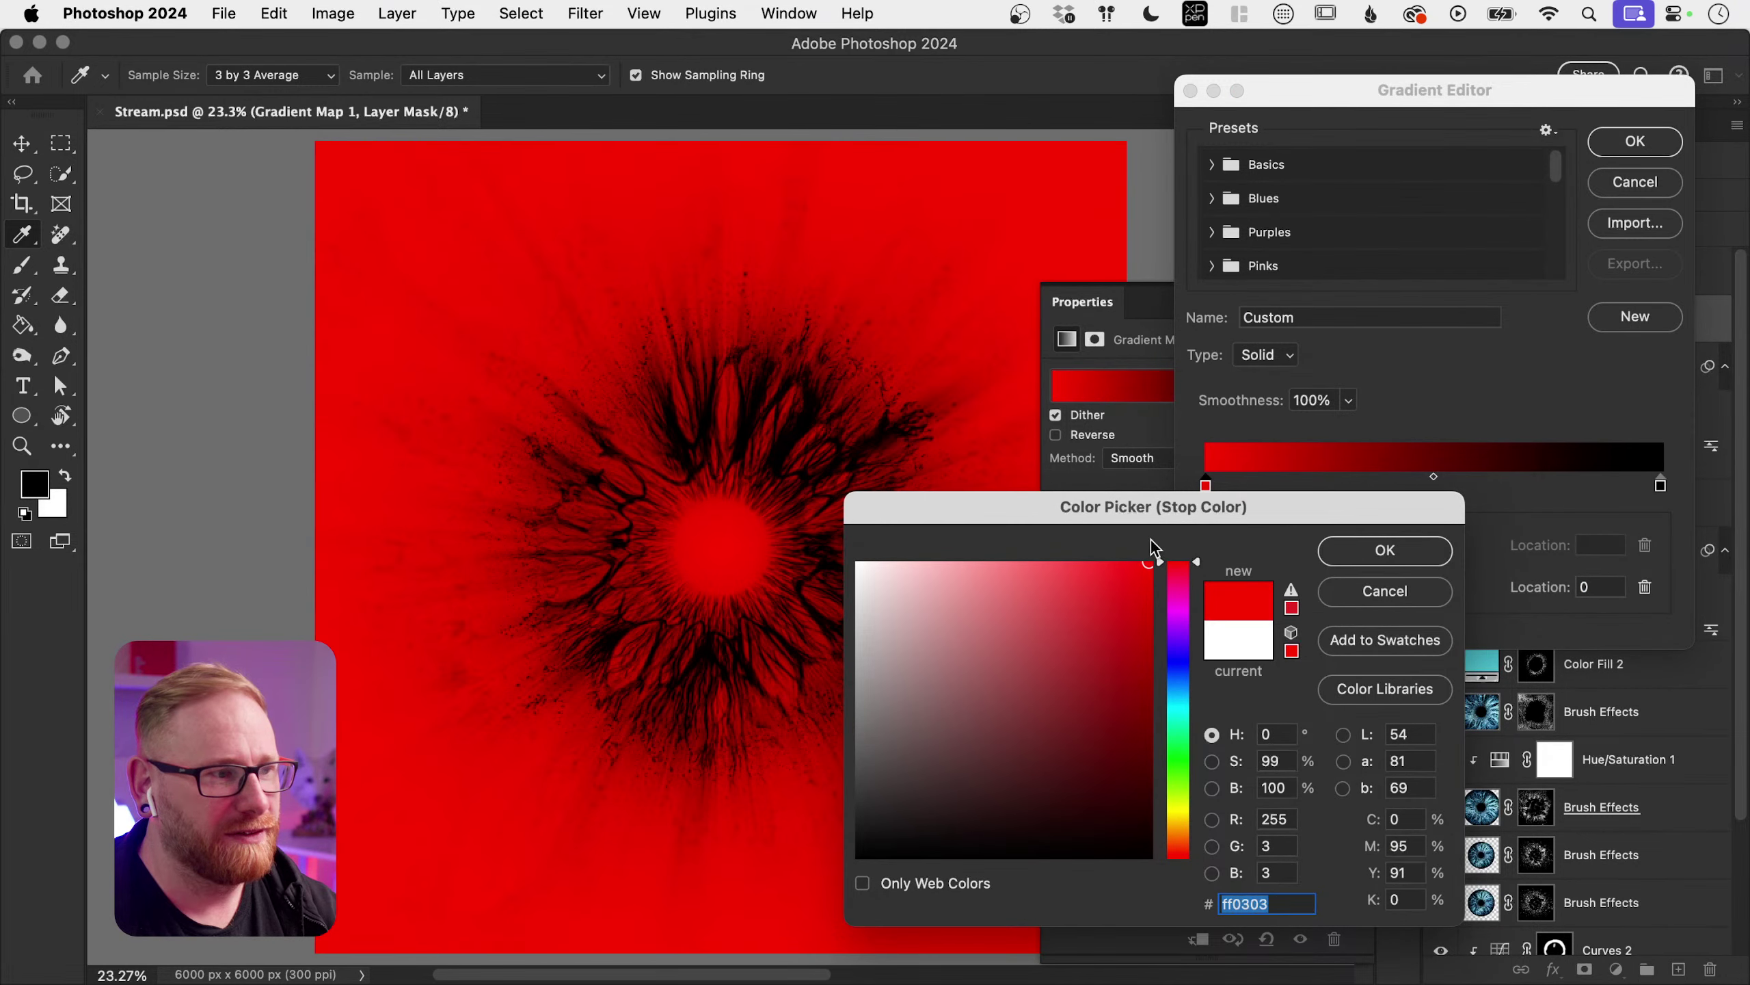
pyautogui.click(1385, 550)
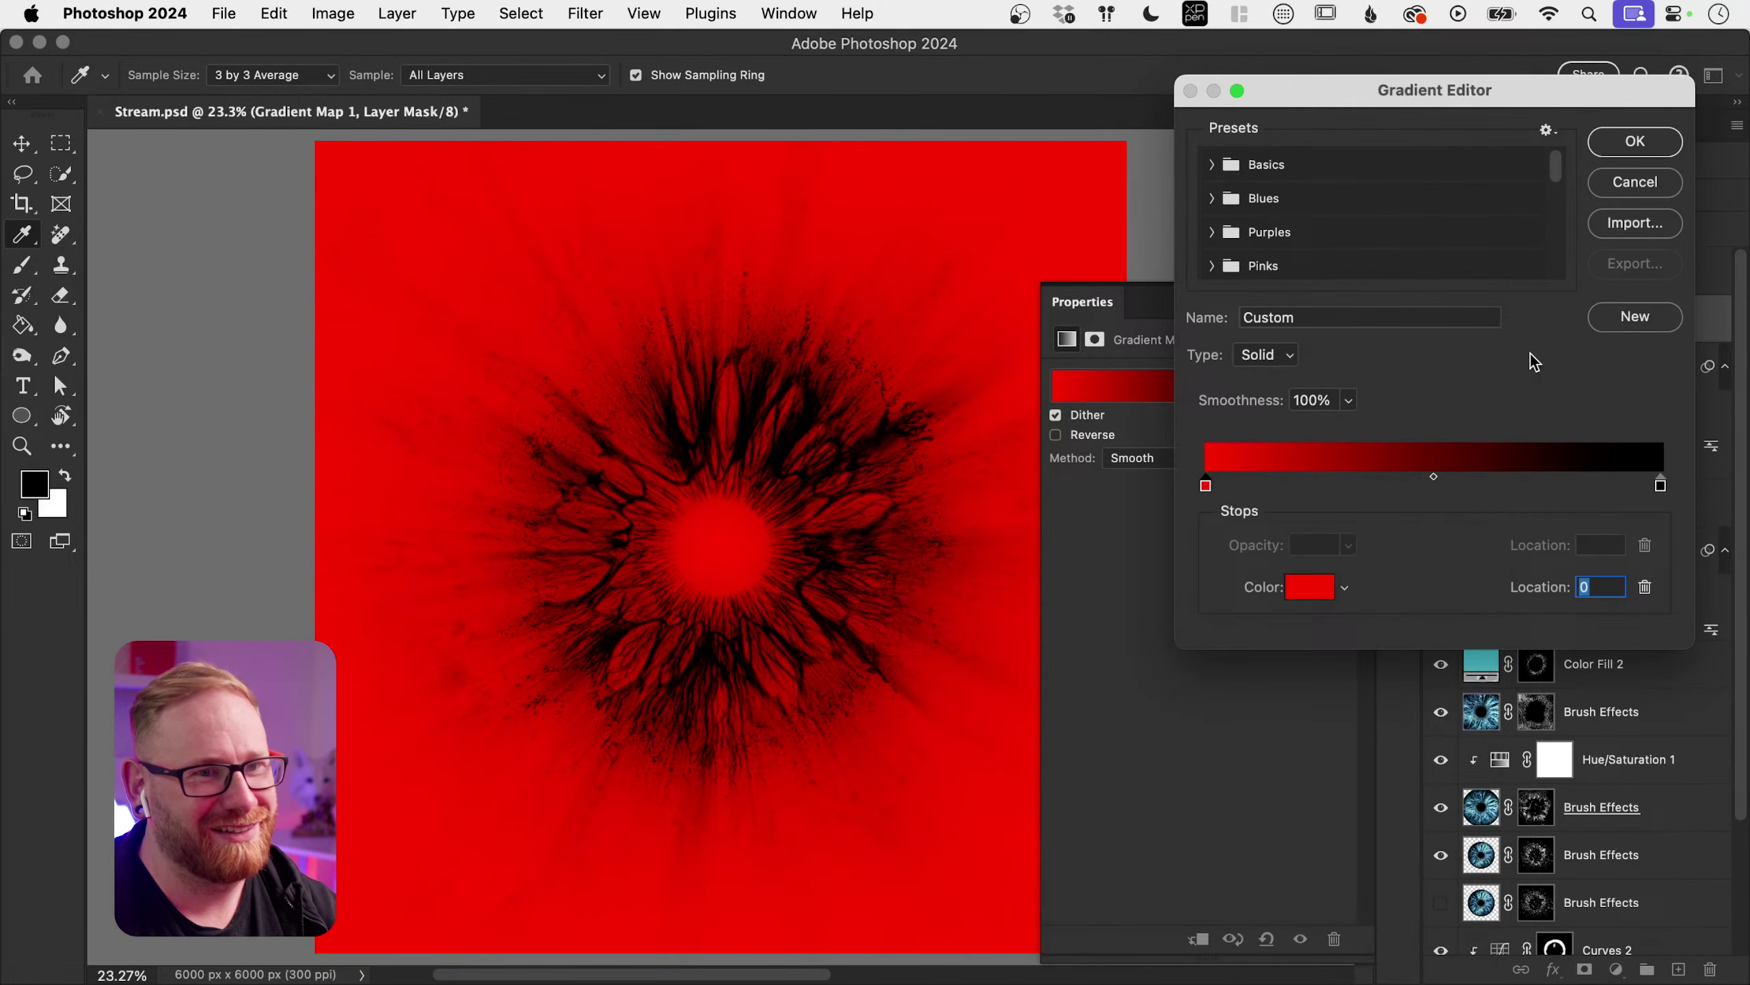
pyautogui.click(1634, 142)
# Step: Compare the red-to-black gradient map with Reverse on and off
pyautogui.click(1096, 434)
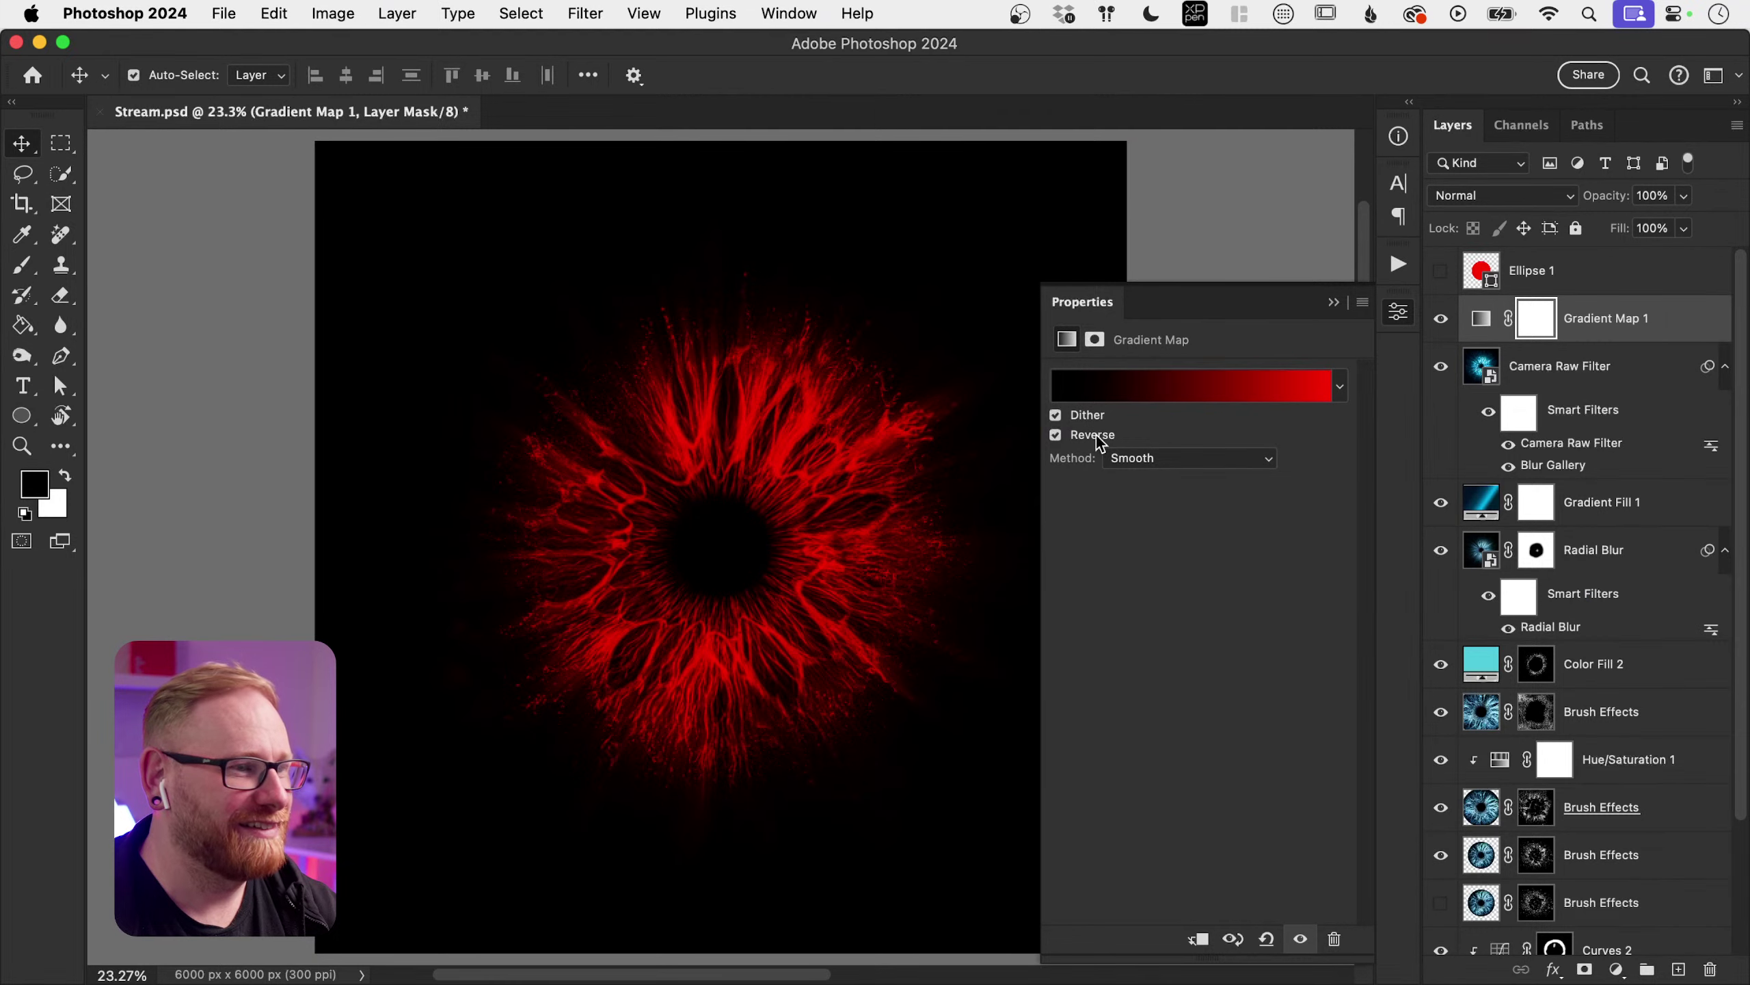
pyautogui.click(1098, 435)
pyautogui.click(1100, 434)
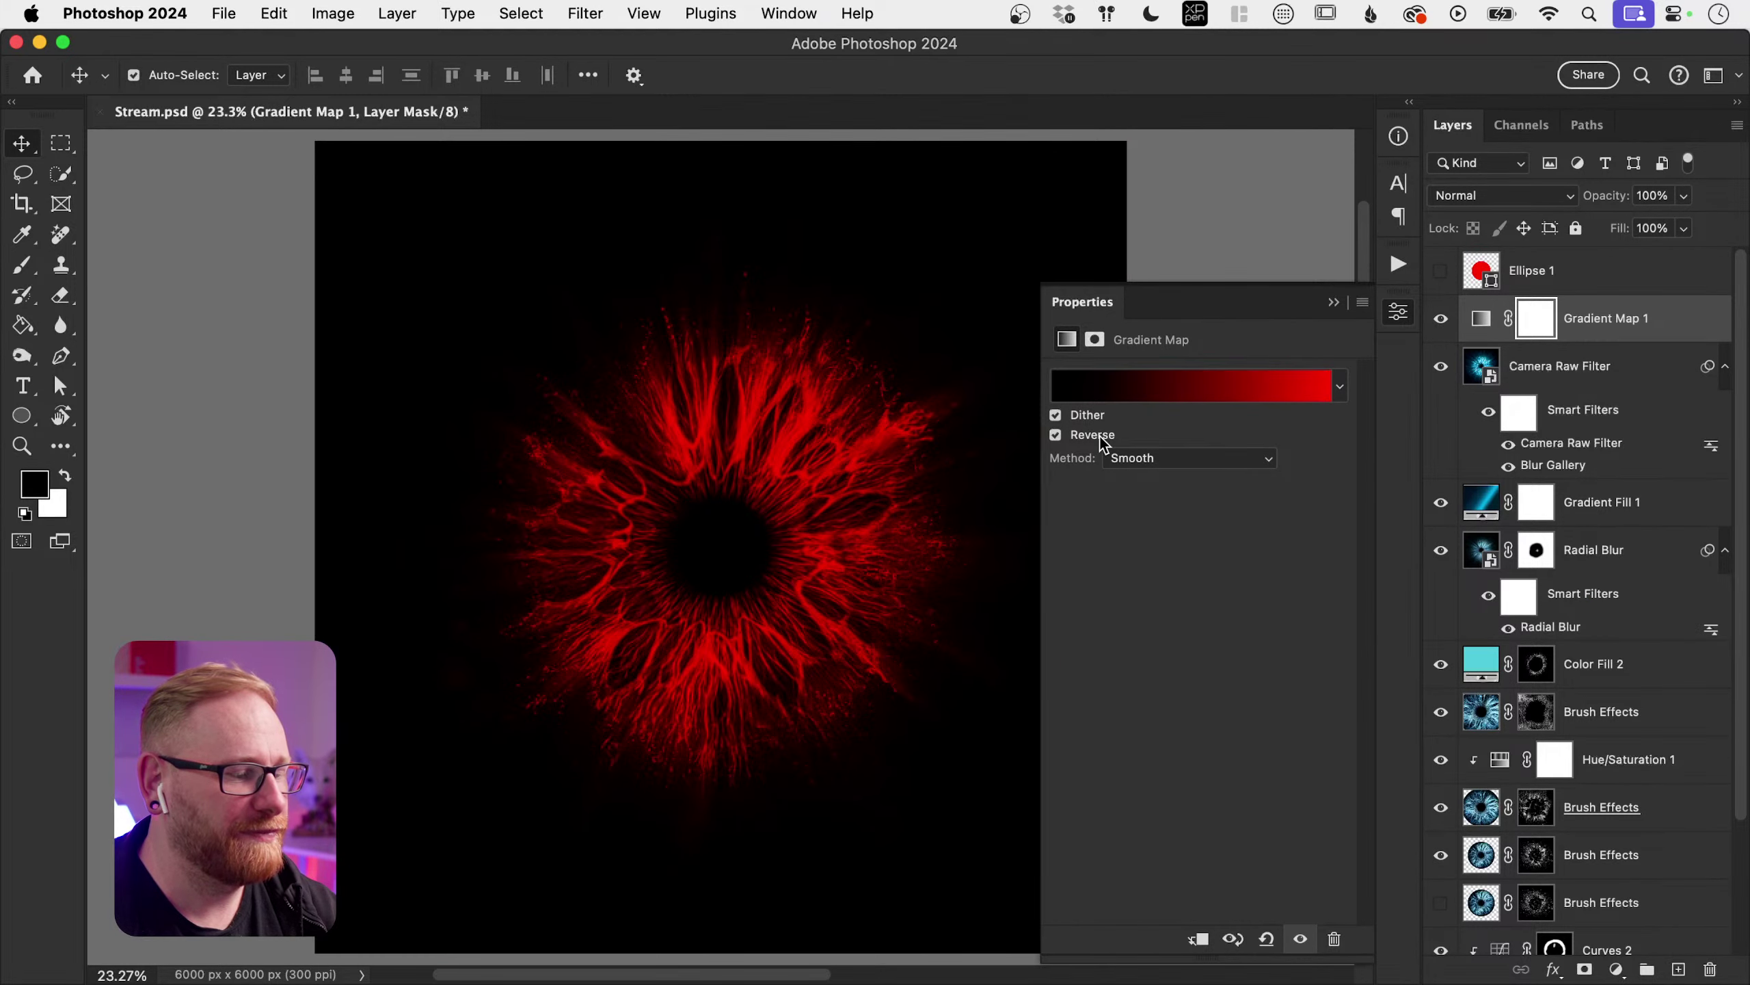
pyautogui.click(1099, 437)
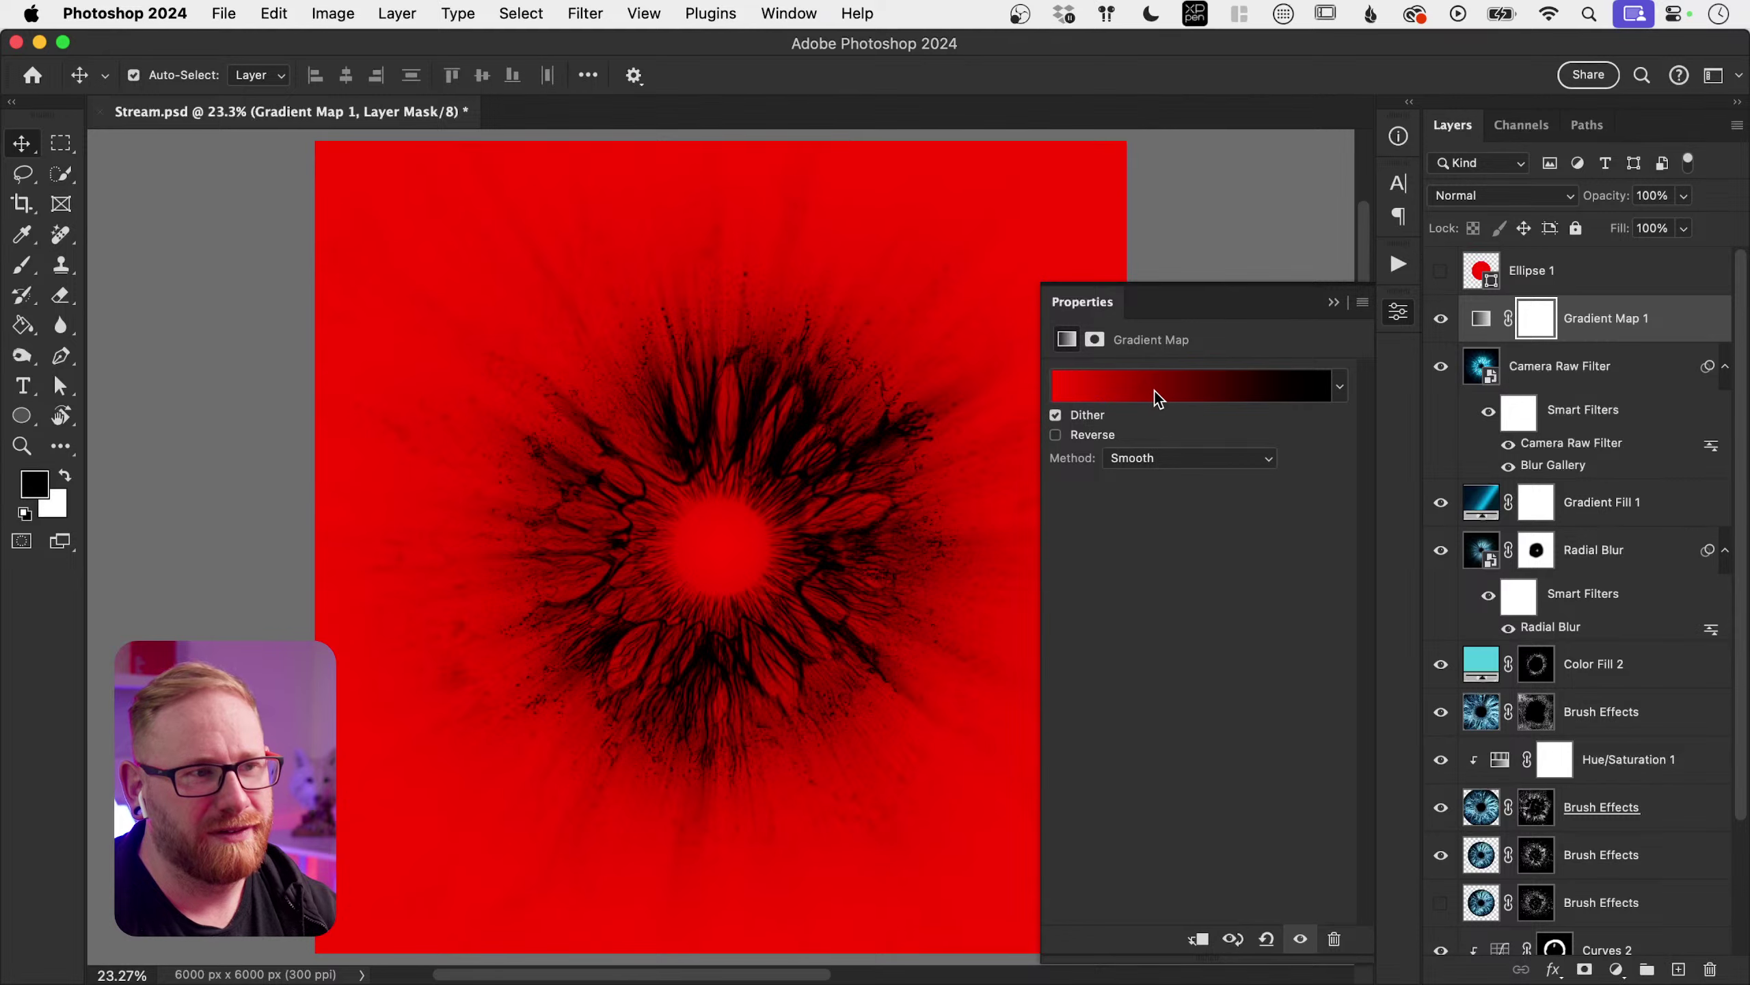
# Step: Add a yellow stop with hue 47° at location 20 in the gradient map and reverse the gradient
pyautogui.click(1150, 398)
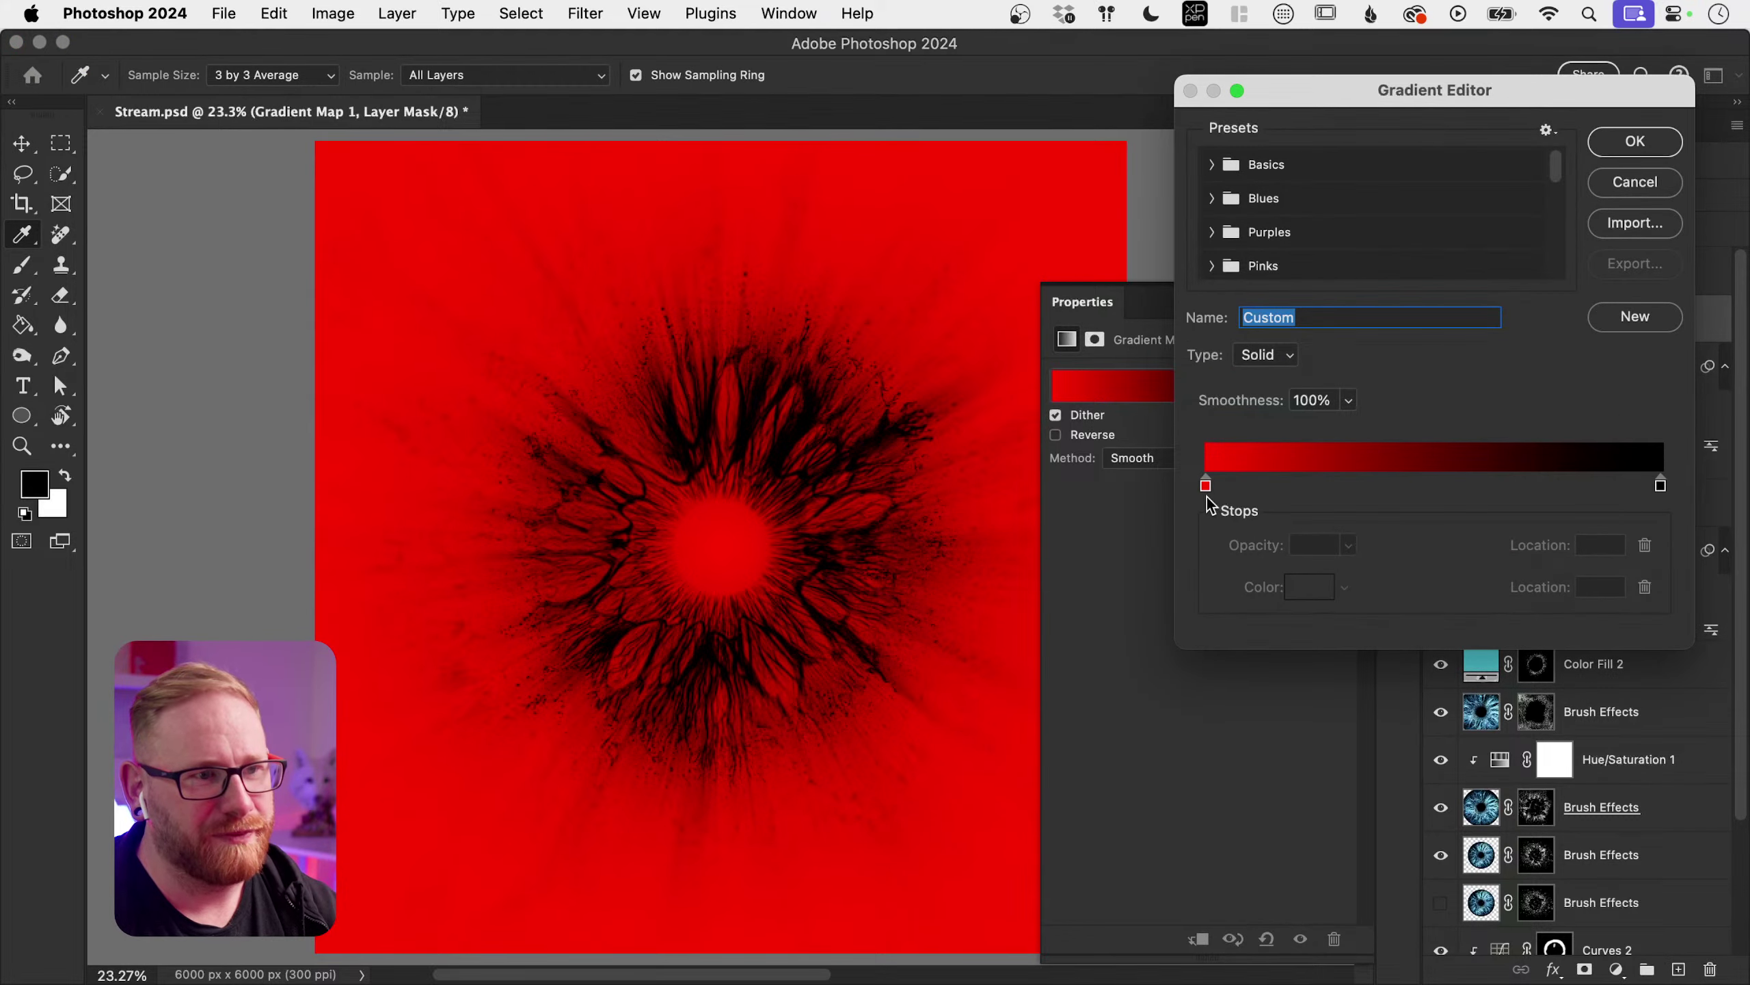
pyautogui.click(1298, 487)
pyautogui.click(1309, 586)
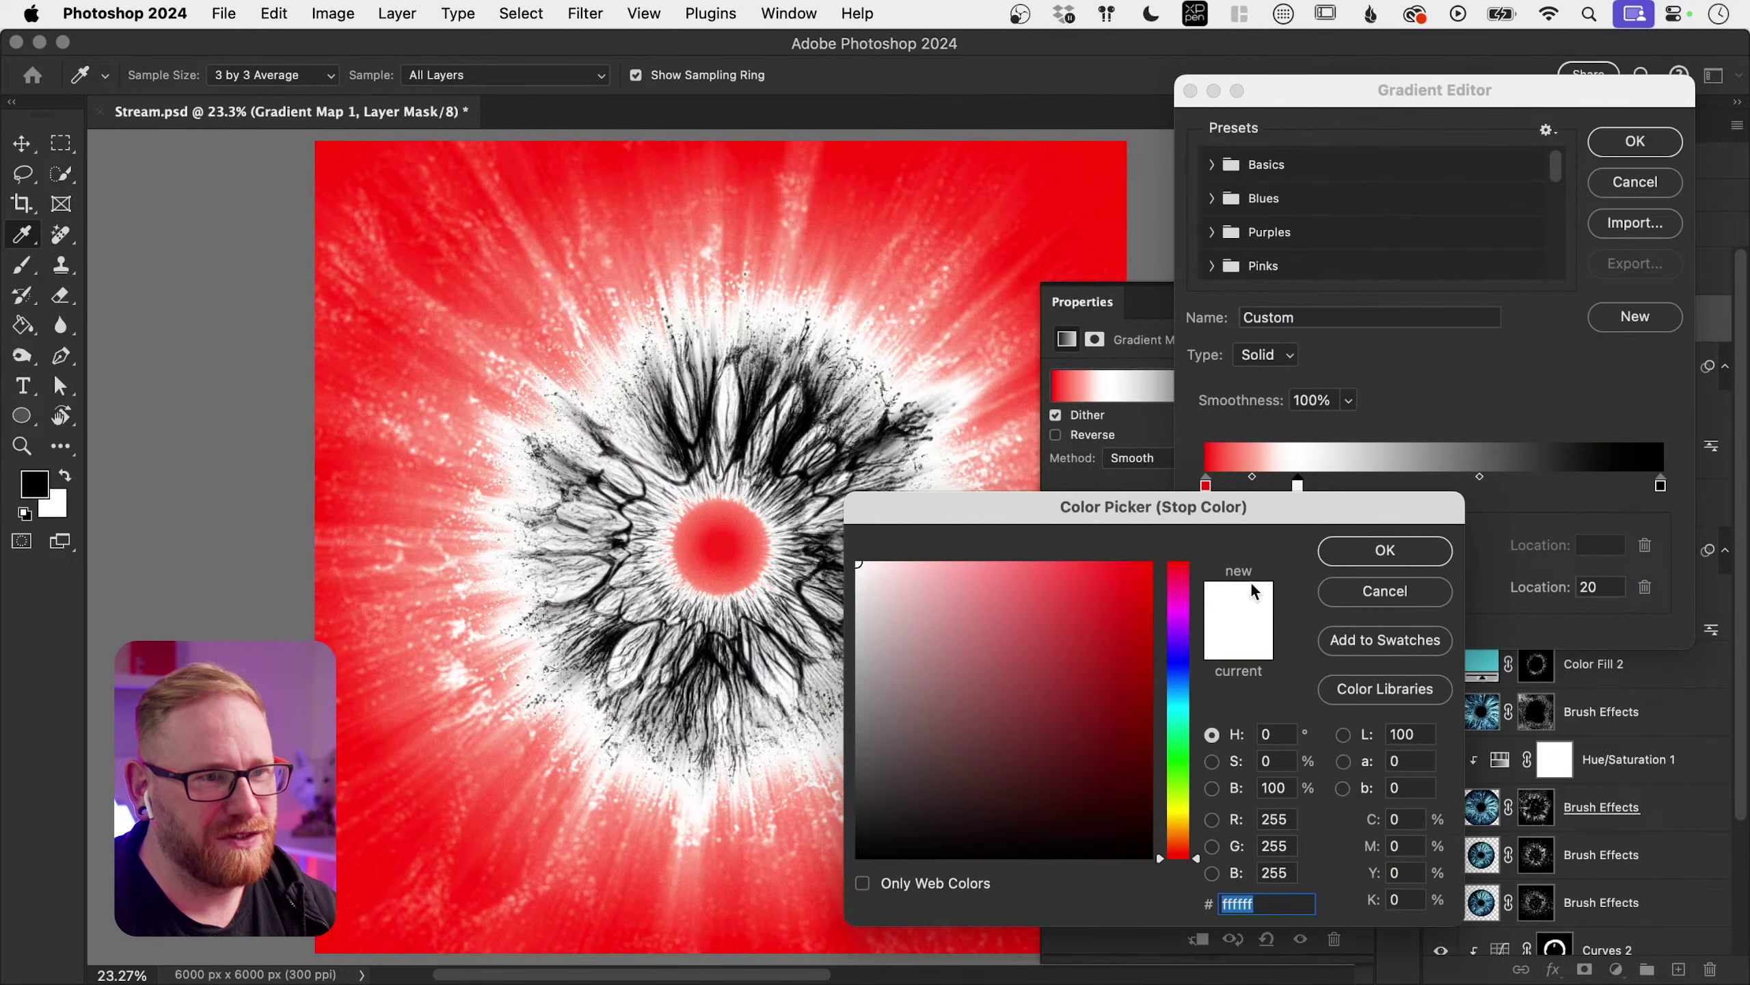
pyautogui.click(1211, 734)
pyautogui.moveTo(1178, 855); pyautogui.dragTo(1178, 820)
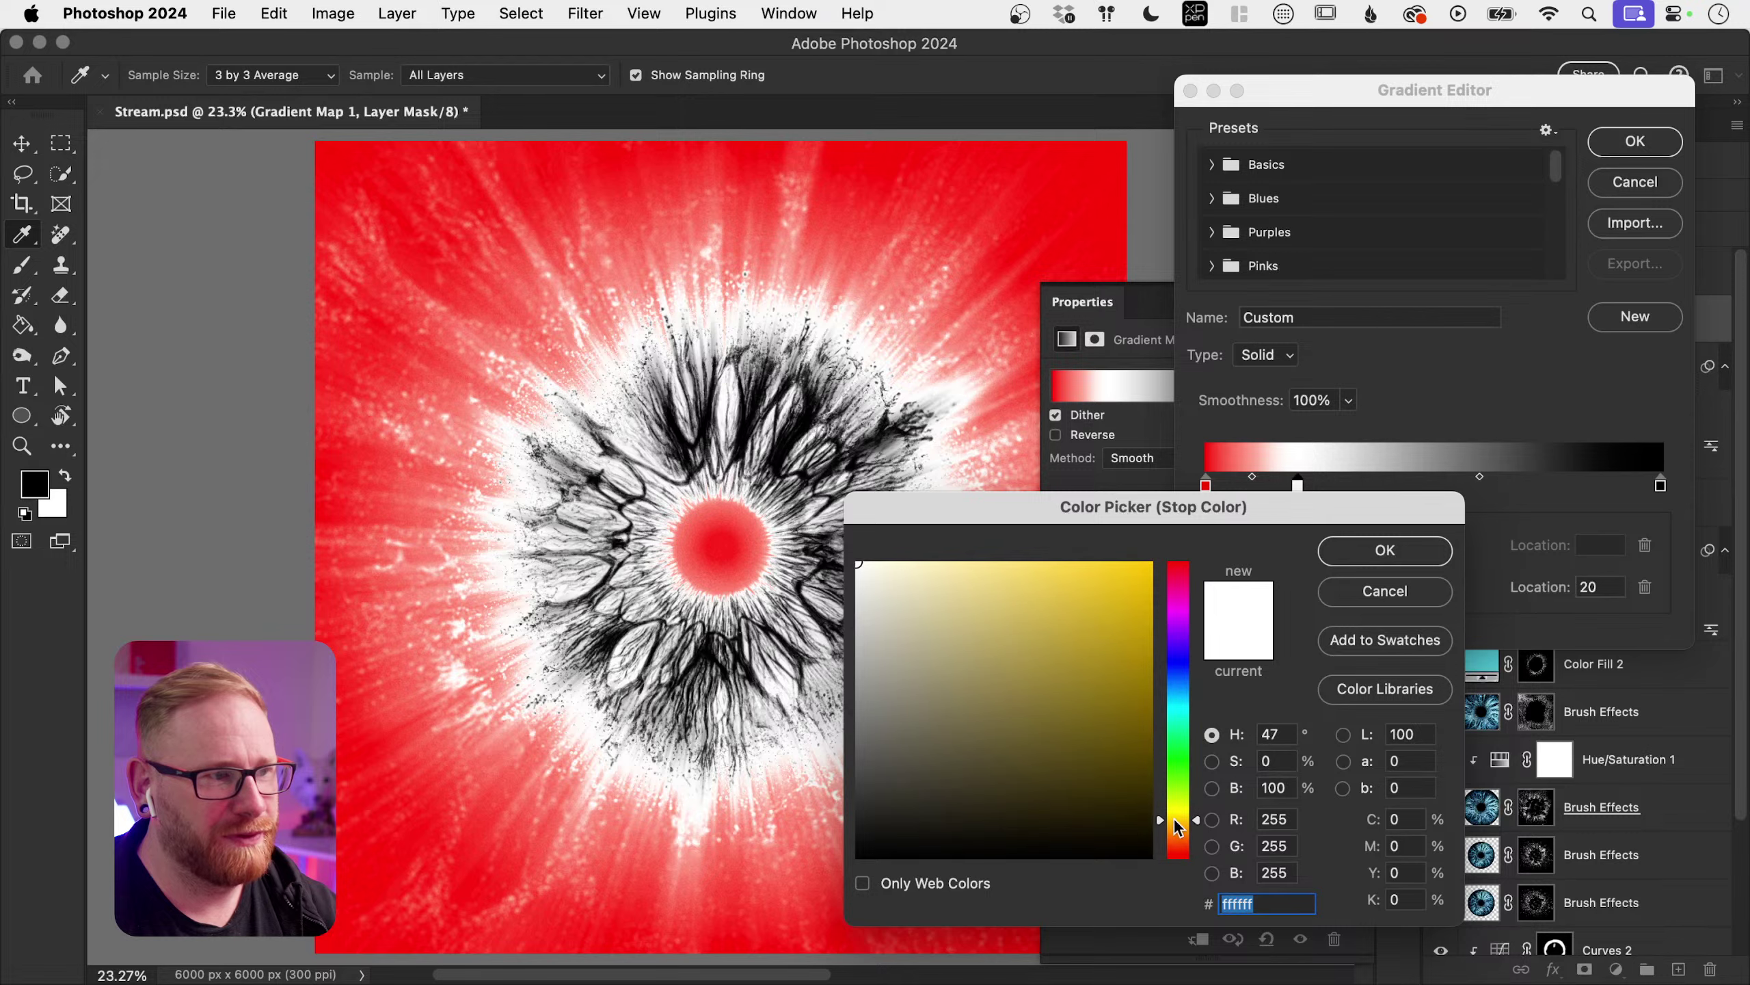
pyautogui.moveTo(1103, 729); pyautogui.dragTo(1134, 533)
pyautogui.click(1397, 556)
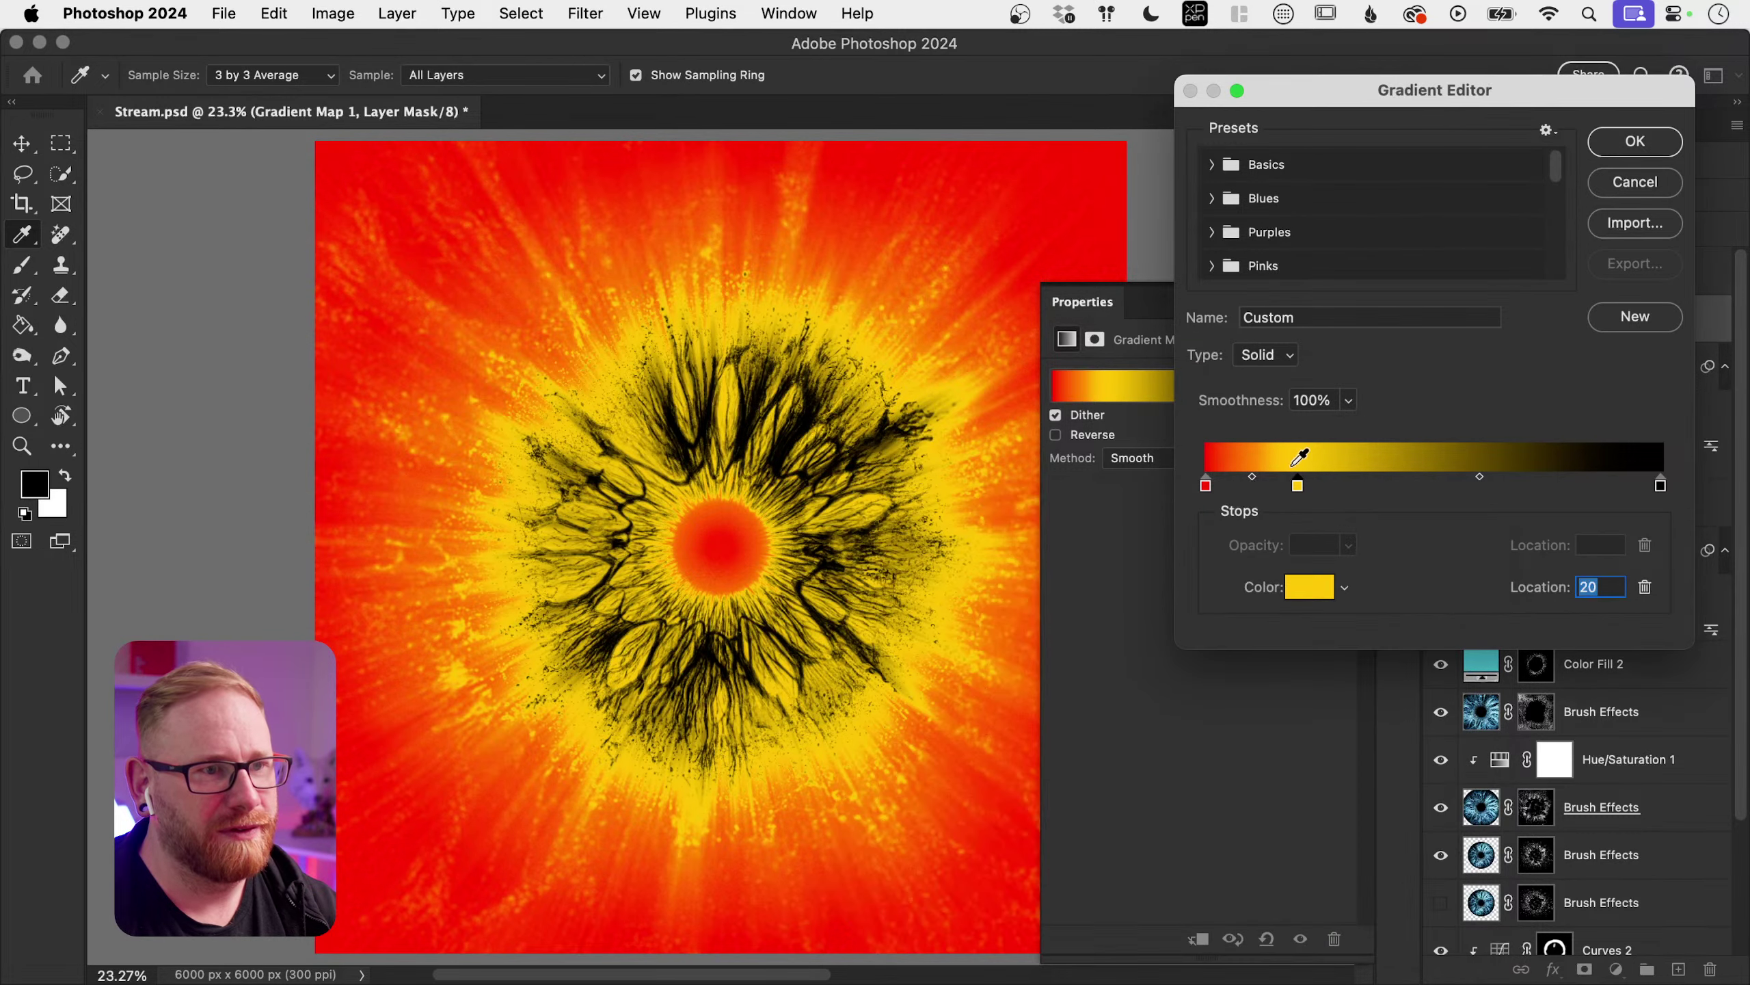
pyautogui.click(1635, 141)
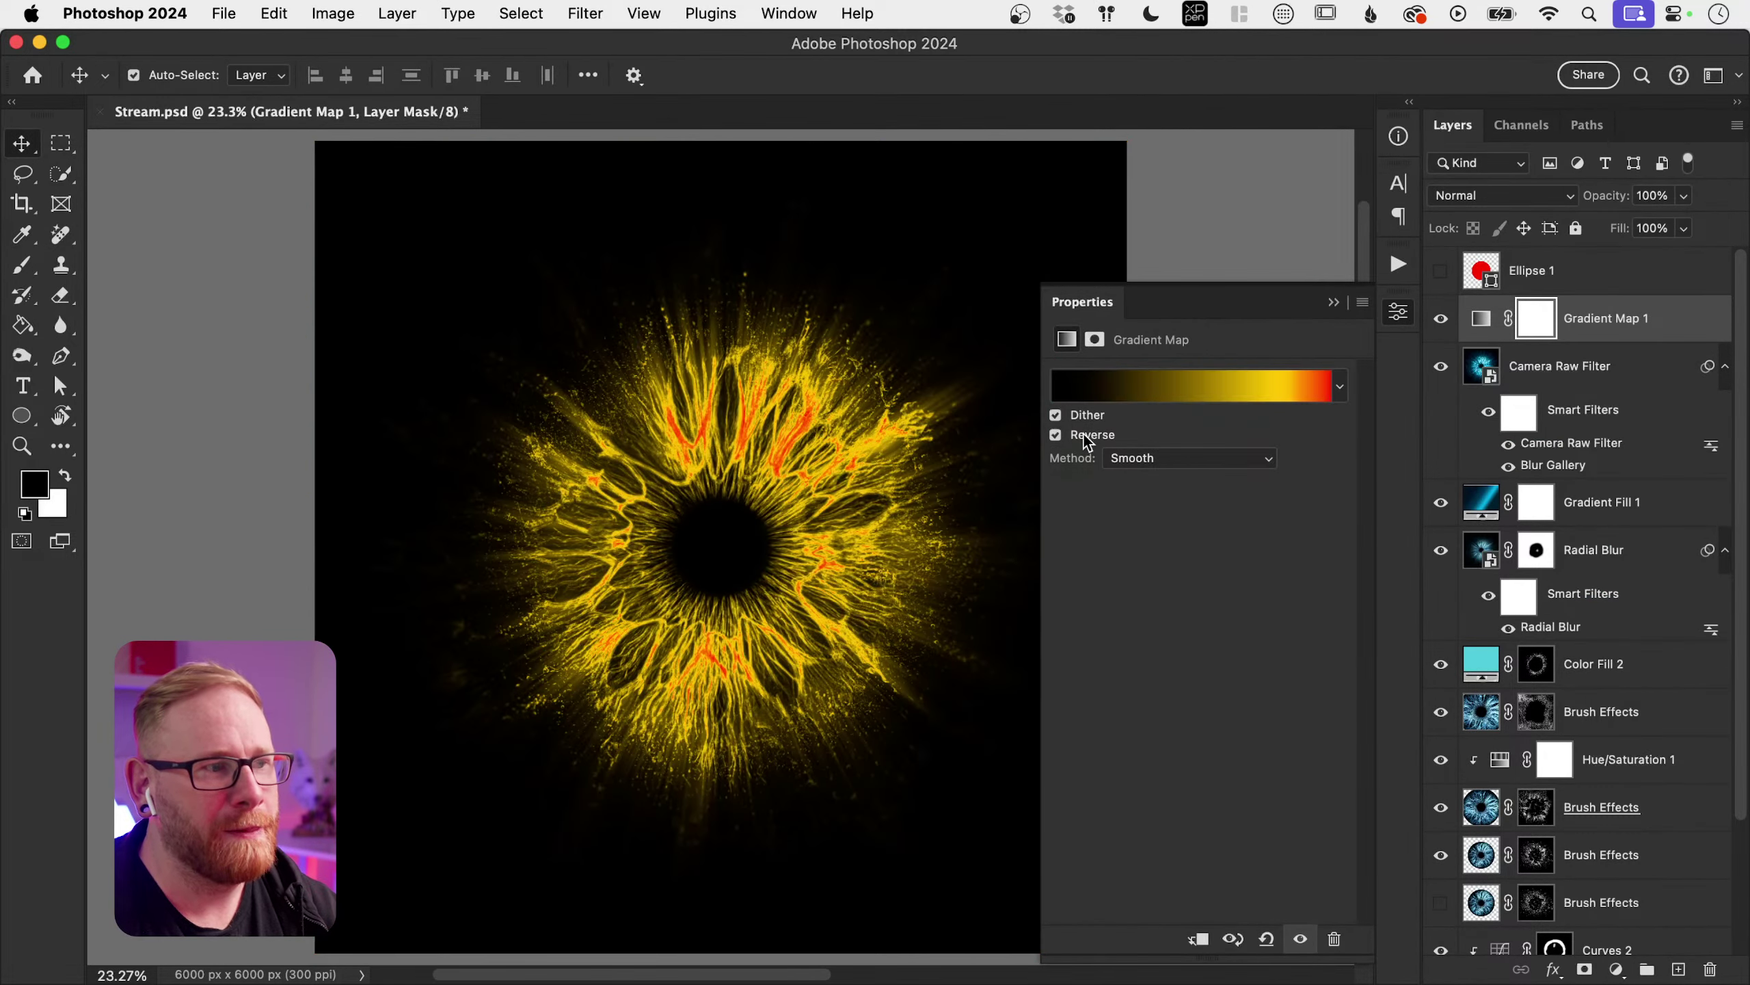
# Step: Try the gradient map with the red stop at location 10 and the yellow stop at location 53
pyautogui.click(1085, 435)
pyautogui.click(1130, 382)
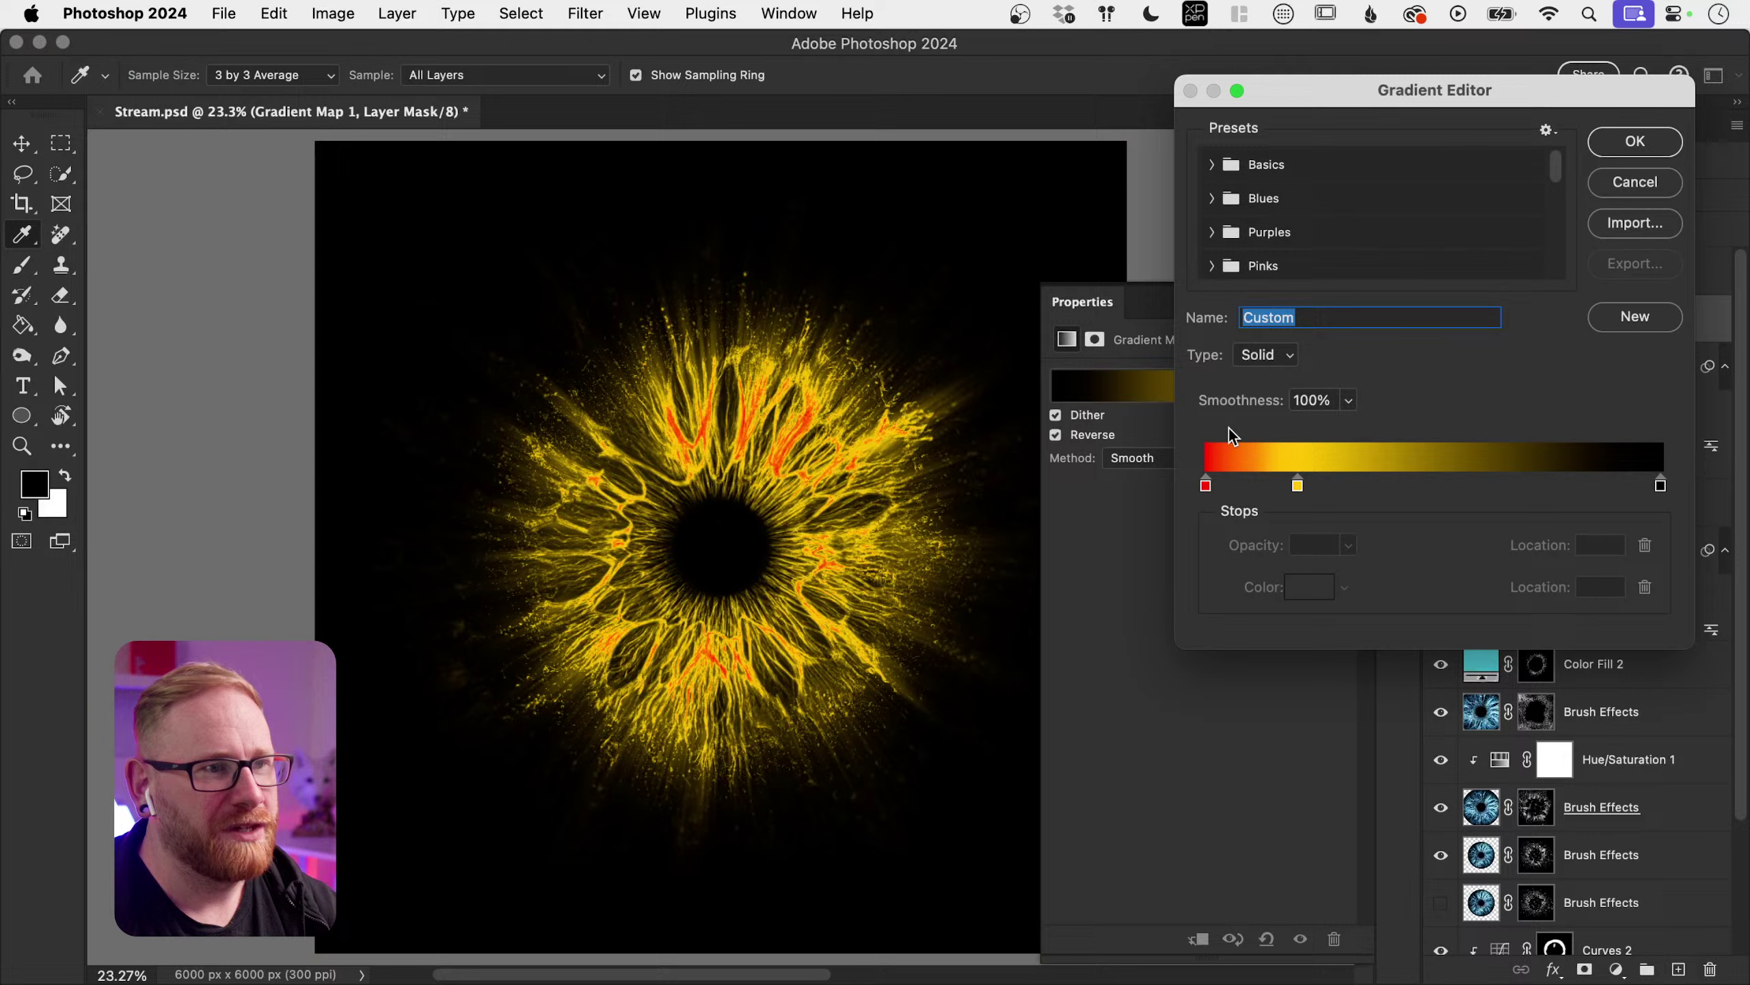
pyautogui.click(1206, 486)
pyautogui.moveTo(1297, 486); pyautogui.dragTo(1385, 490)
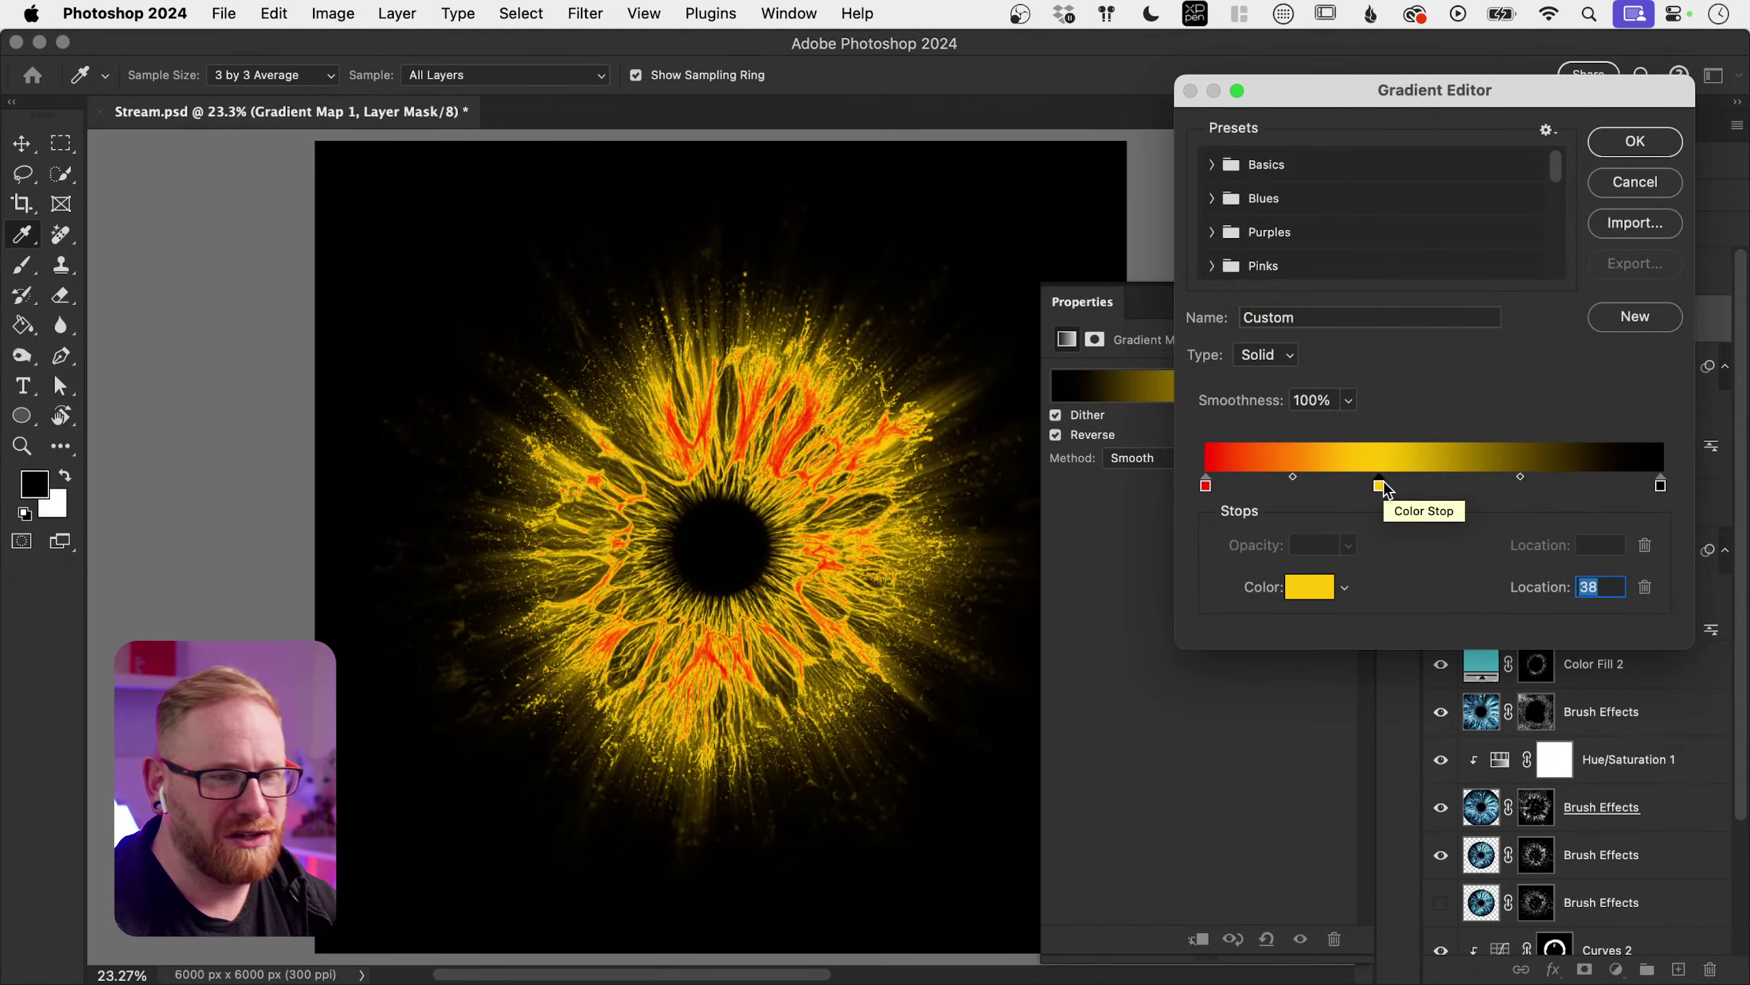
pyautogui.moveTo(1206, 486); pyautogui.dragTo(1258, 487)
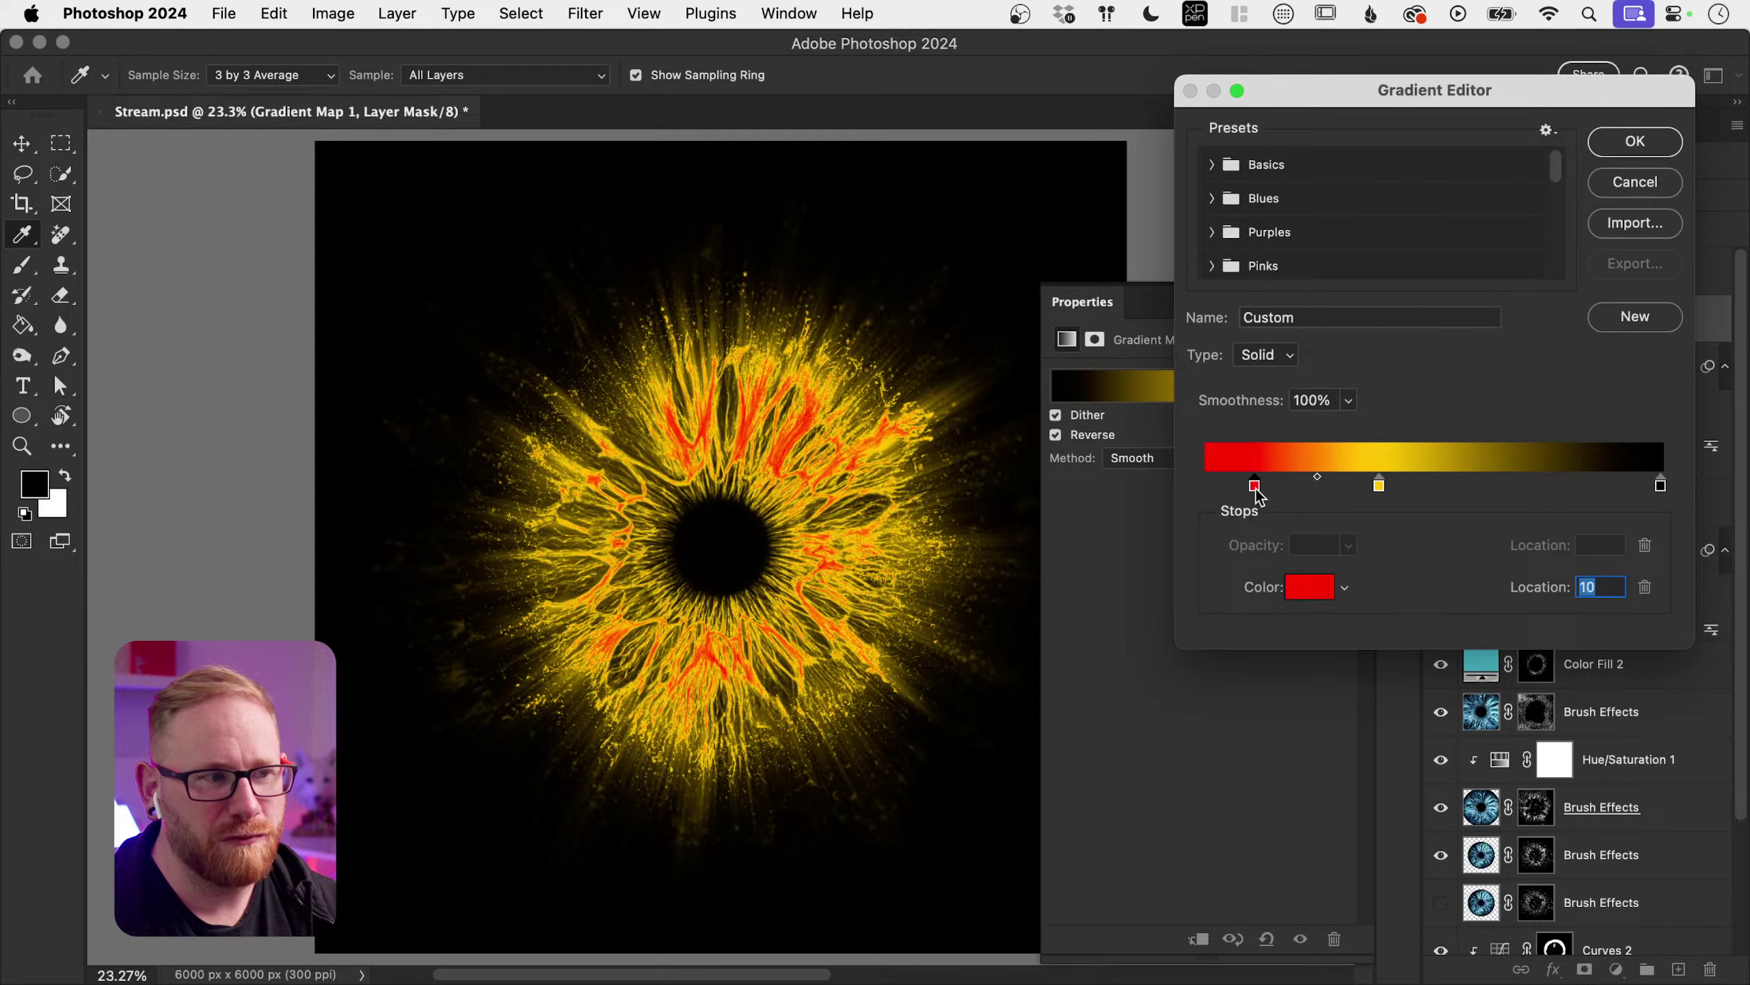
pyautogui.moveTo(1379, 485); pyautogui.dragTo(1450, 485)
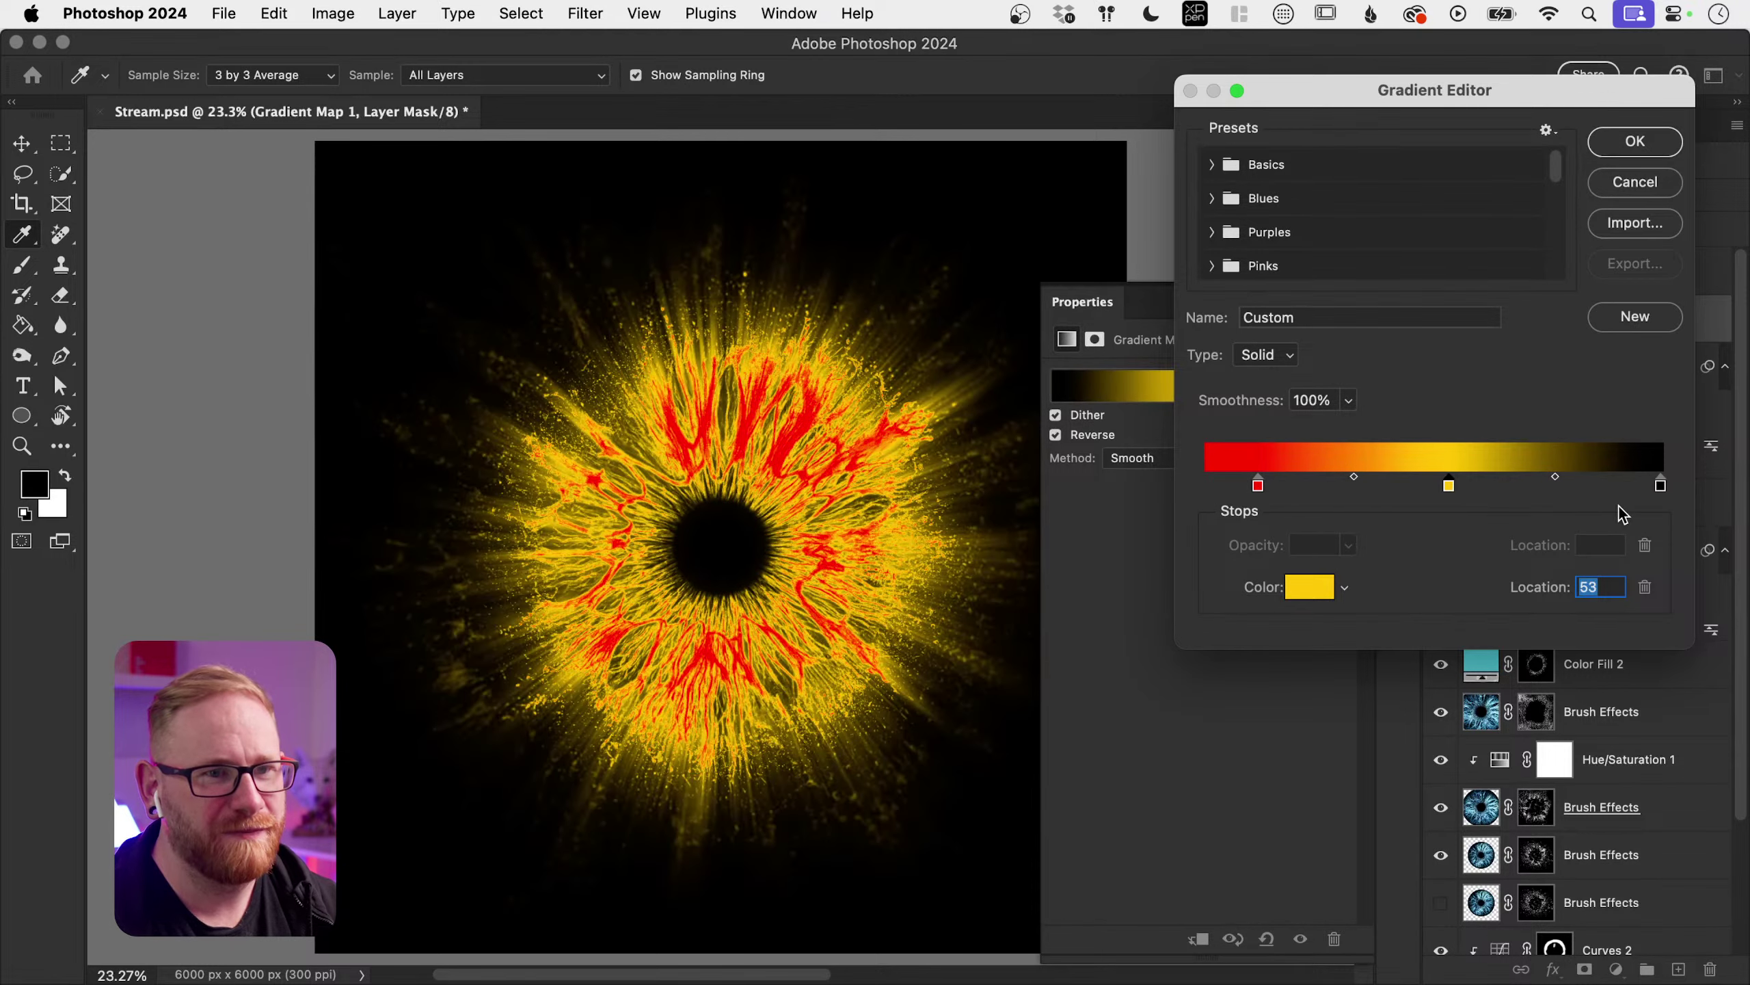
pyautogui.moveTo(1661, 486)
pyautogui.mouseDown()
pyautogui.moveTo(1571, 484)
pyautogui.moveTo(1664, 486)
pyautogui.mouseUp()
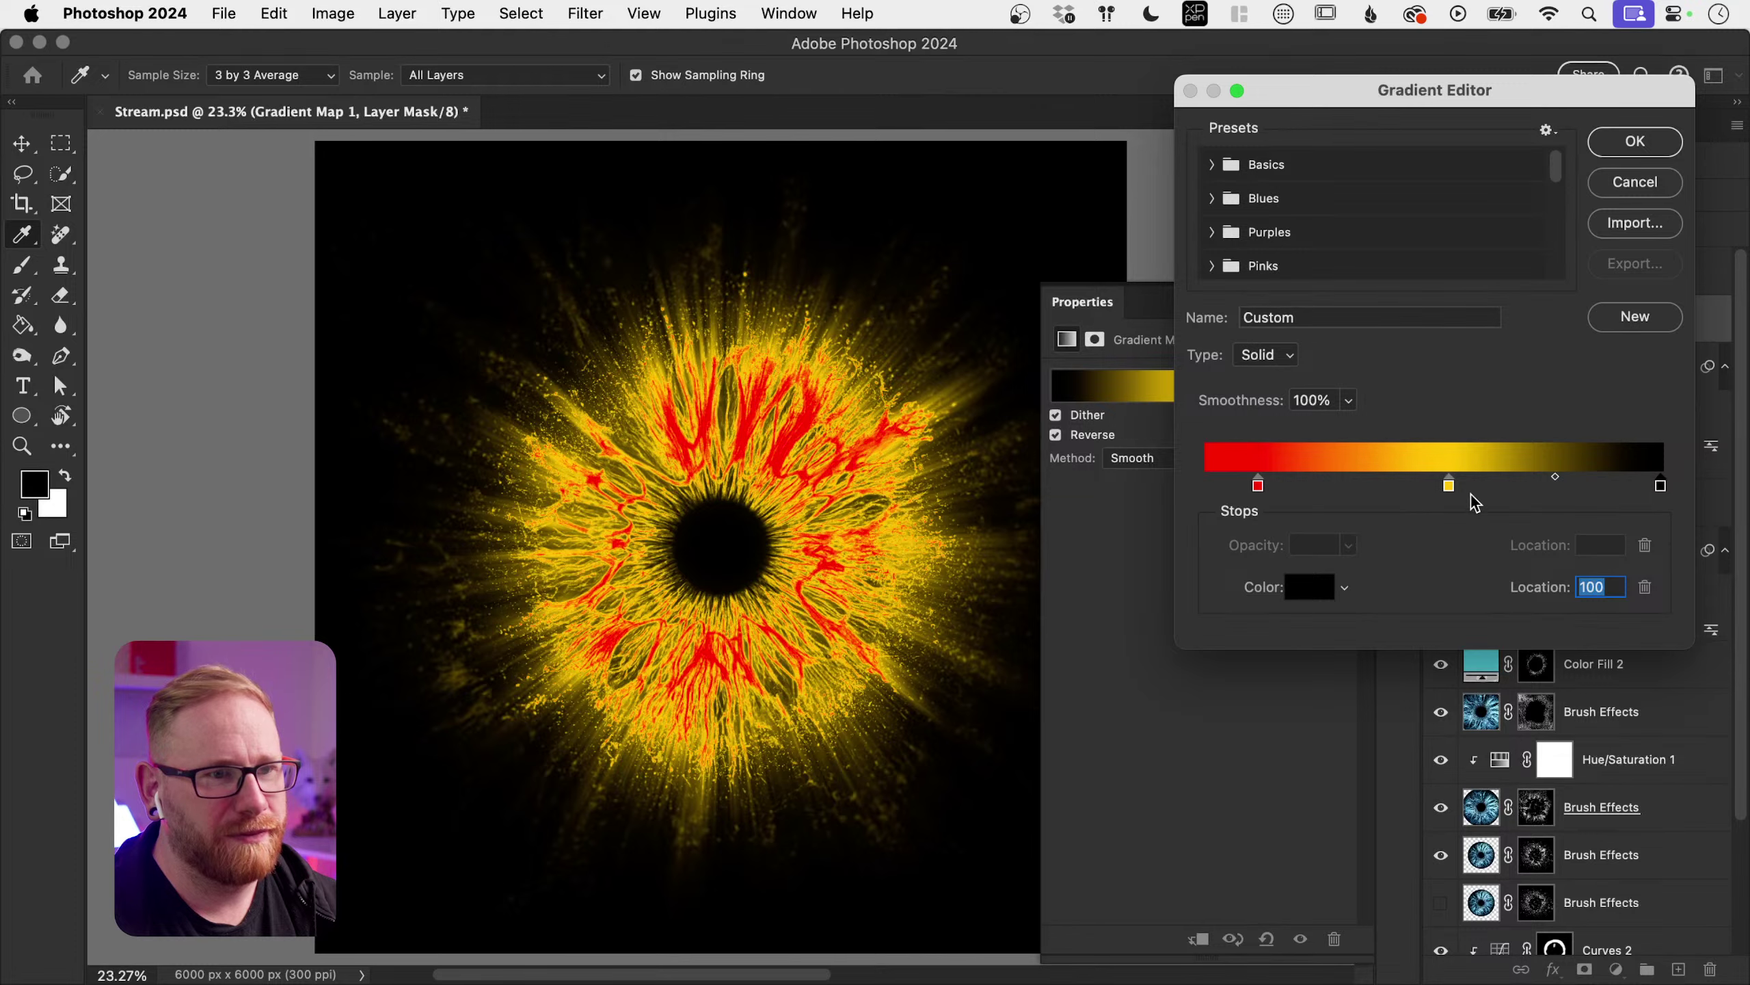
# Step: Swap the order of the gradient's colours, placing the yellow stop near the start and the red stop at location 74
pyautogui.moveTo(1450, 486); pyautogui.dragTo(1371, 485)
pyautogui.moveTo(1258, 485); pyautogui.dragTo(1499, 491)
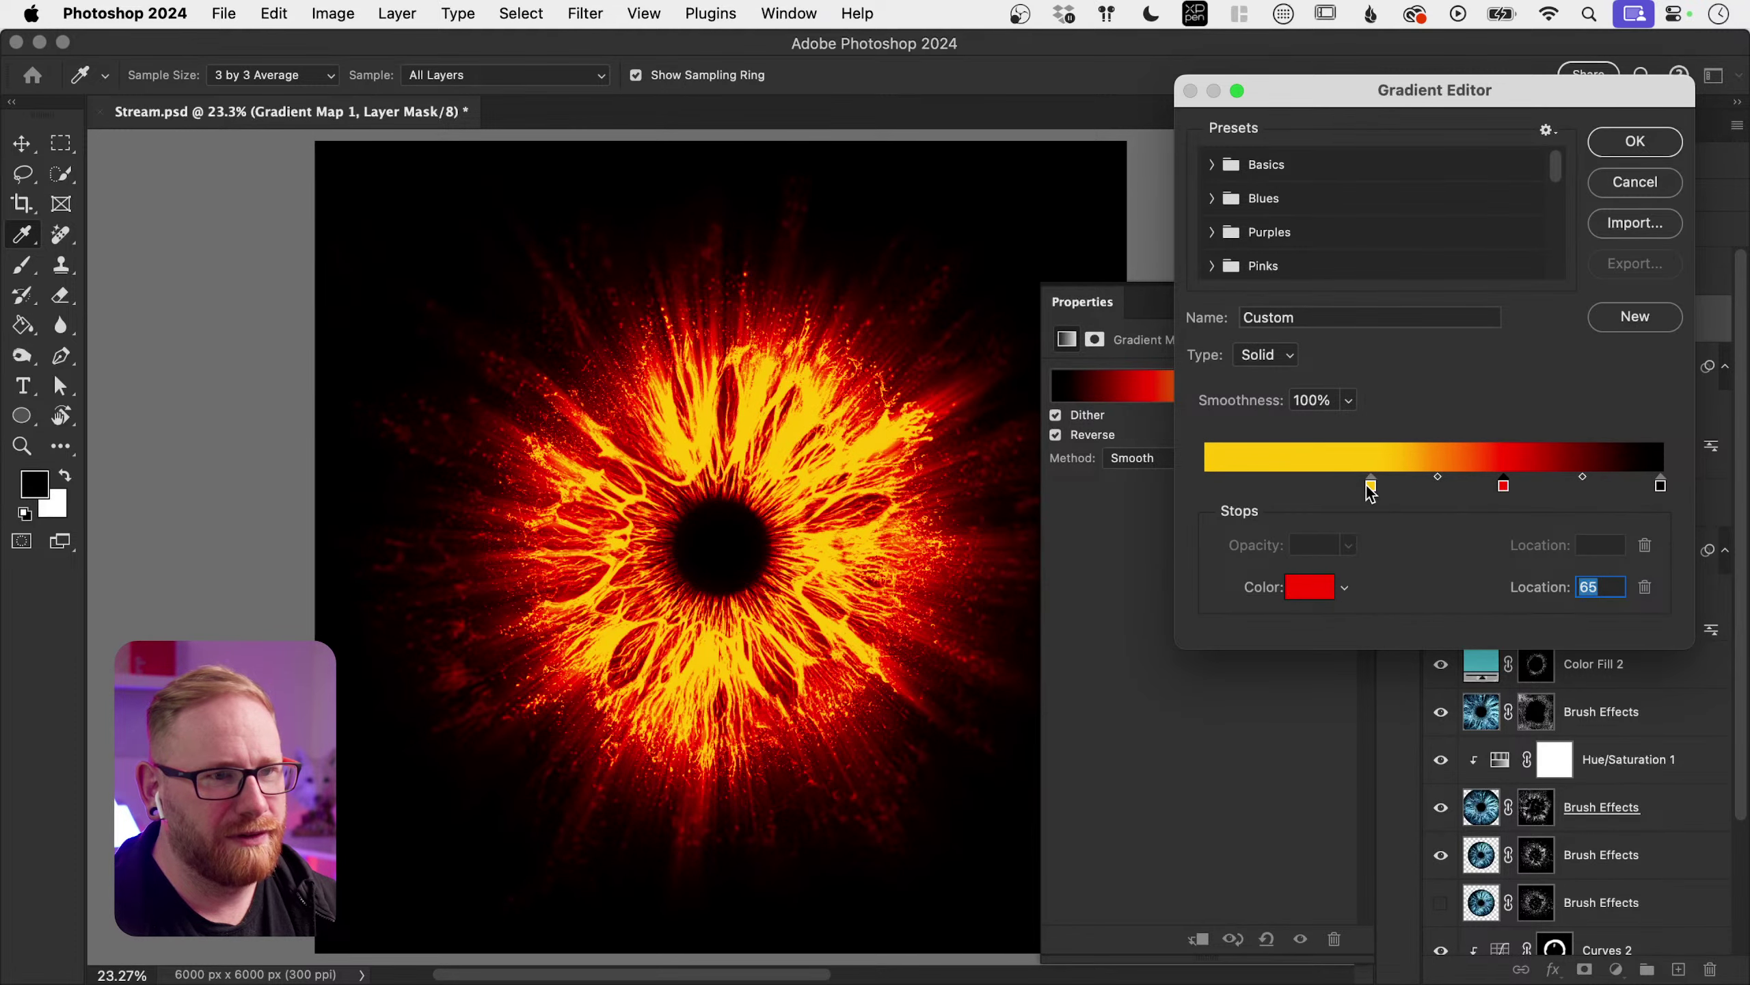
pyautogui.moveTo(1371, 485); pyautogui.dragTo(1219, 488)
pyautogui.moveTo(1504, 485); pyautogui.dragTo(1541, 487)
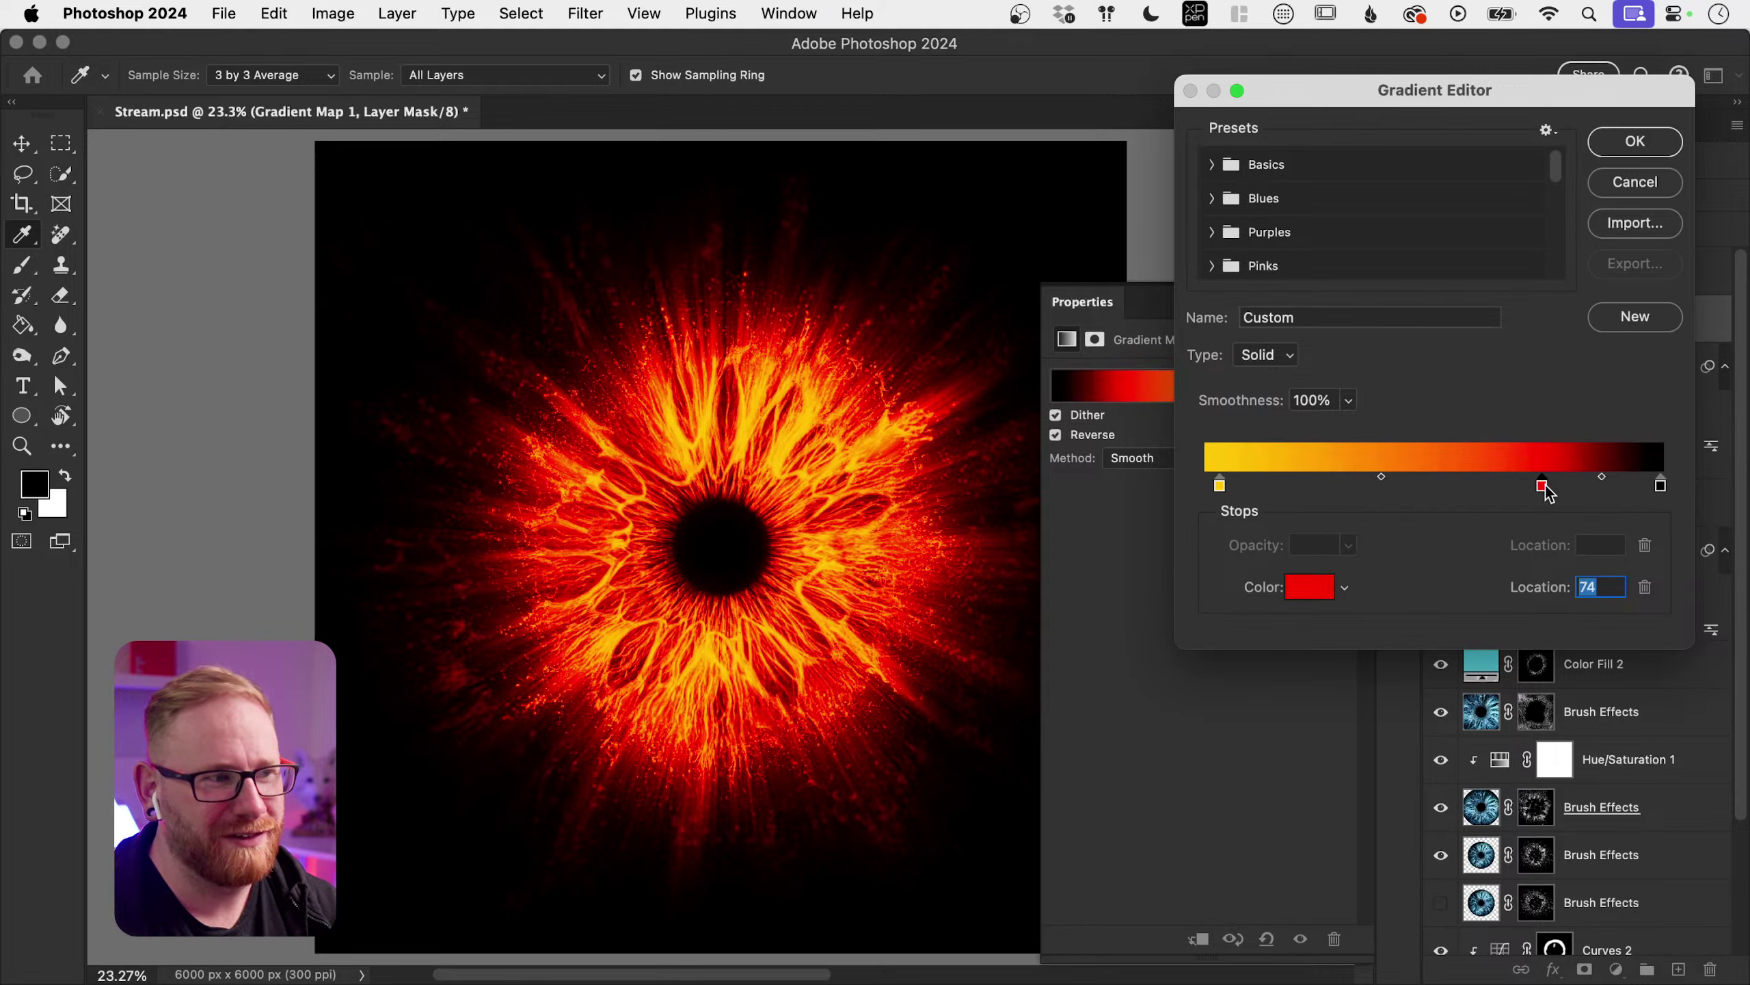
# Step: Duplicate the yellow stop and recolour the copy at location 14 to pale yellow (ffeeb3)
pyautogui.moveTo(1220, 485); pyautogui.dragTo(1268, 490)
pyautogui.doubleClick(1267, 486)
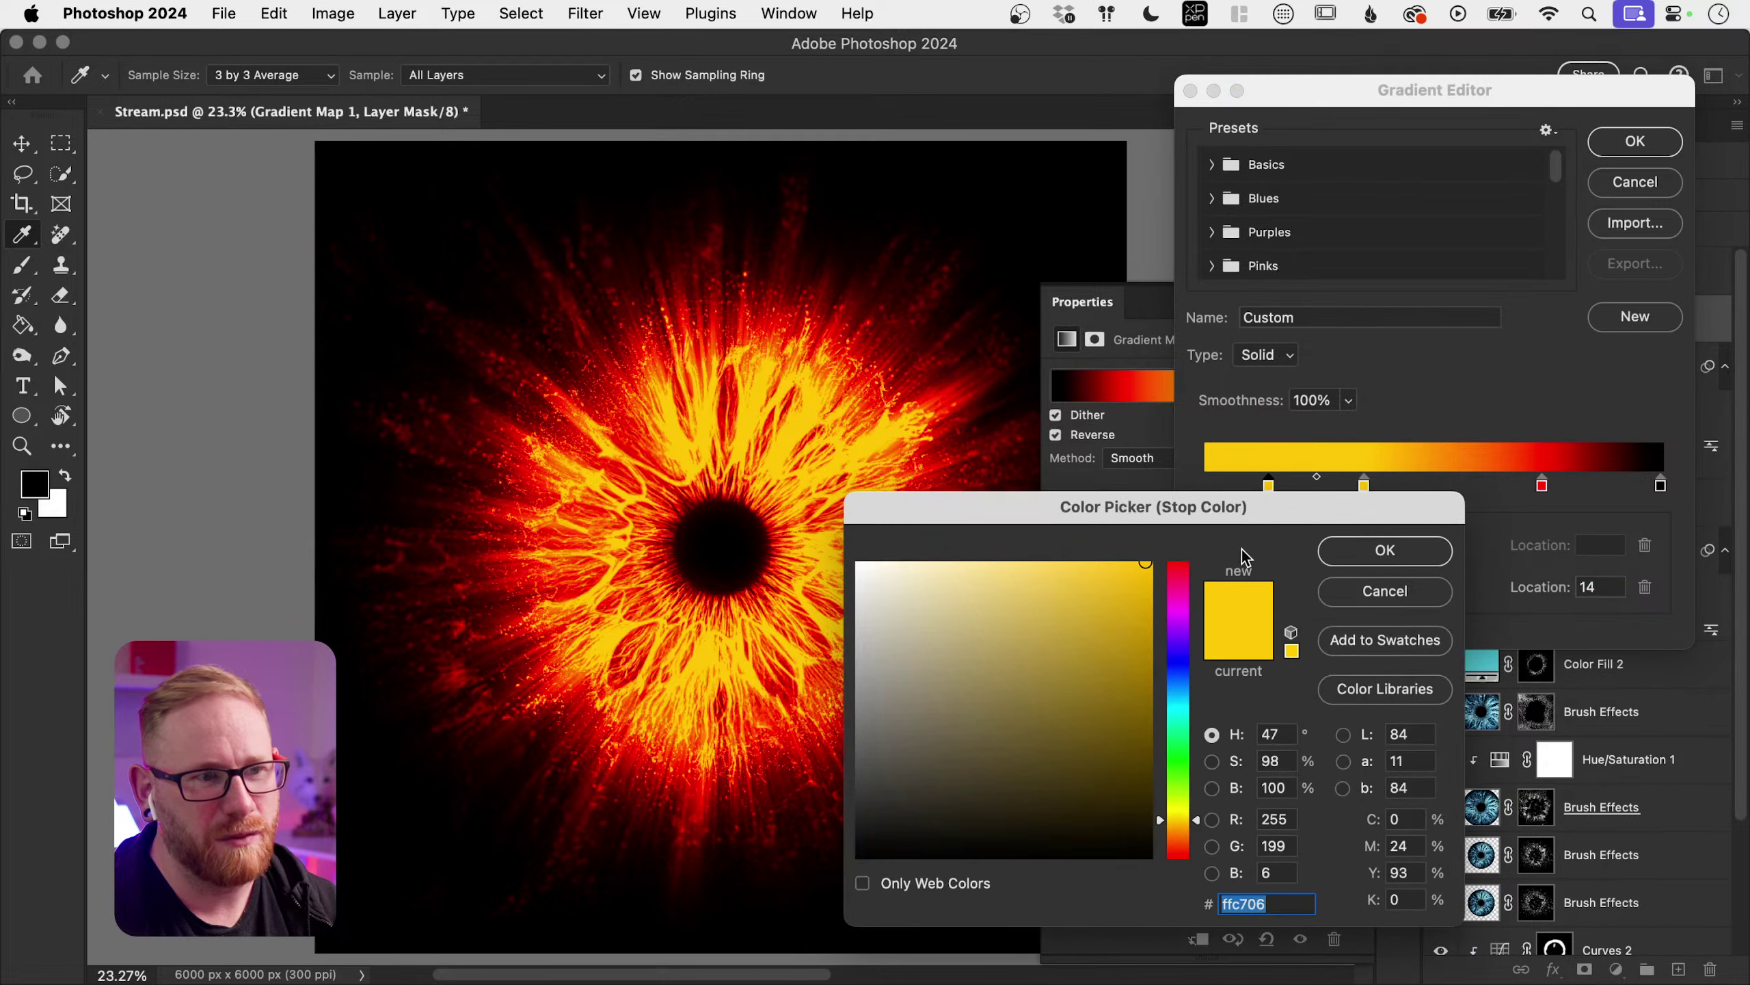
pyautogui.click(1025, 572)
pyautogui.moveTo(1025, 573); pyautogui.dragTo(939, 562)
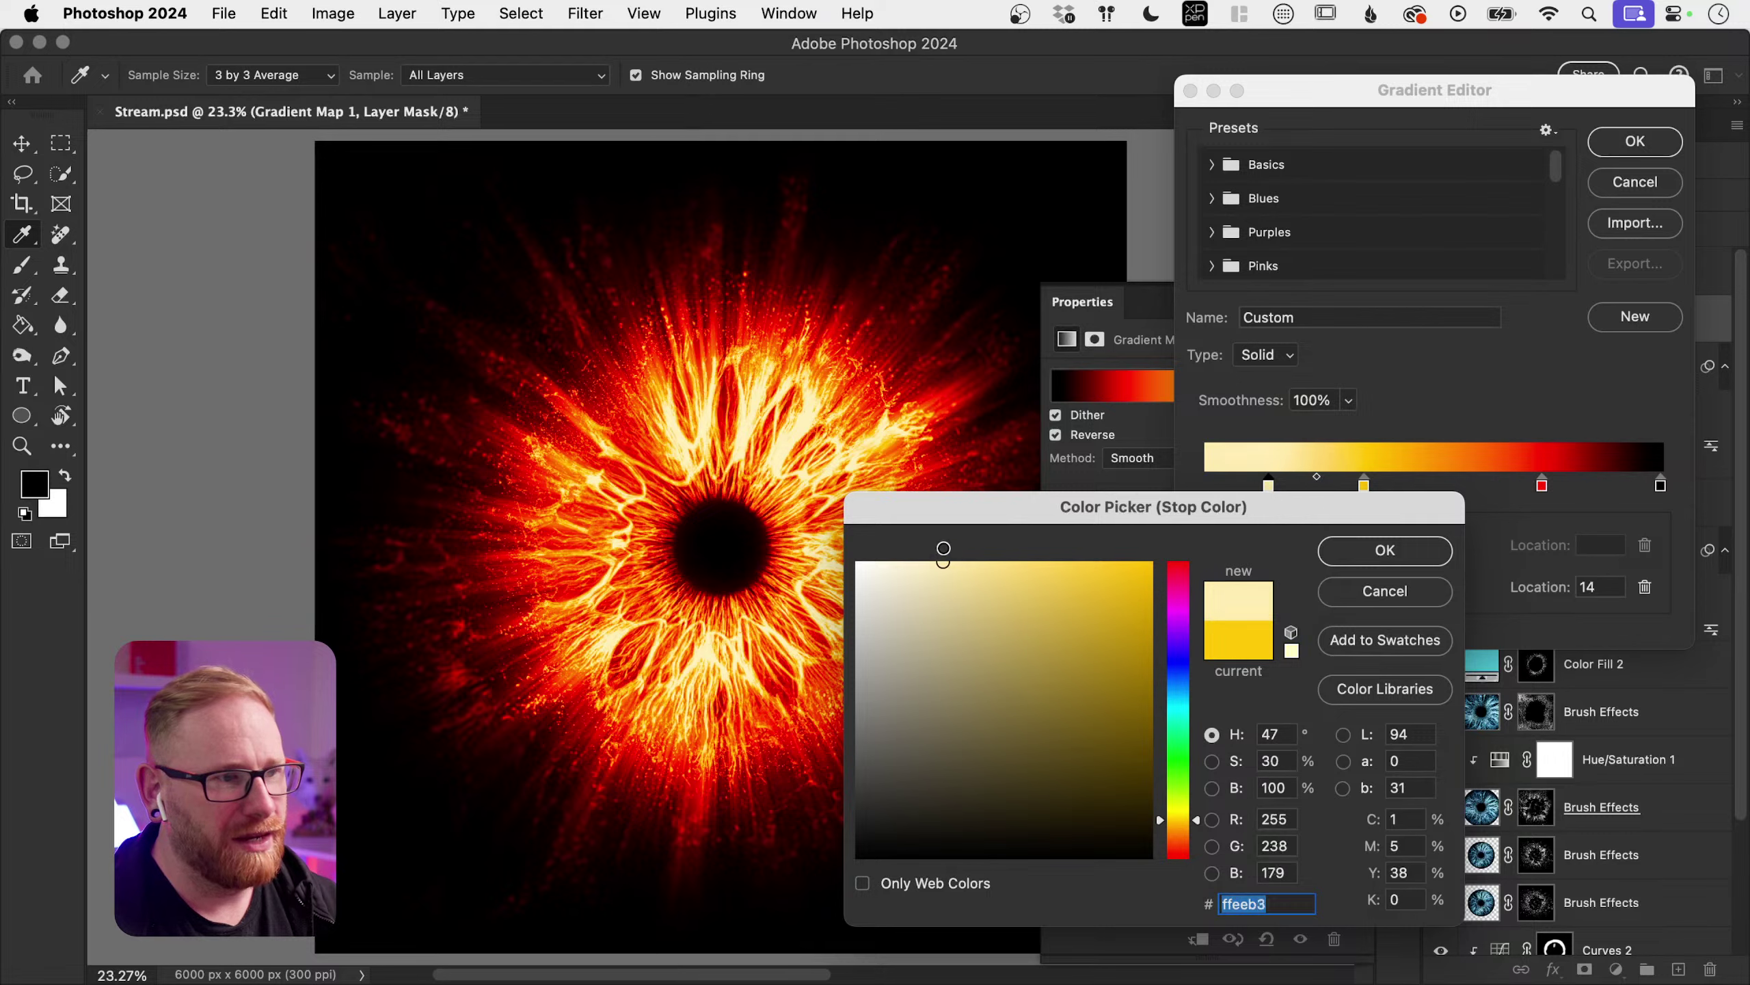
pyautogui.click(1378, 549)
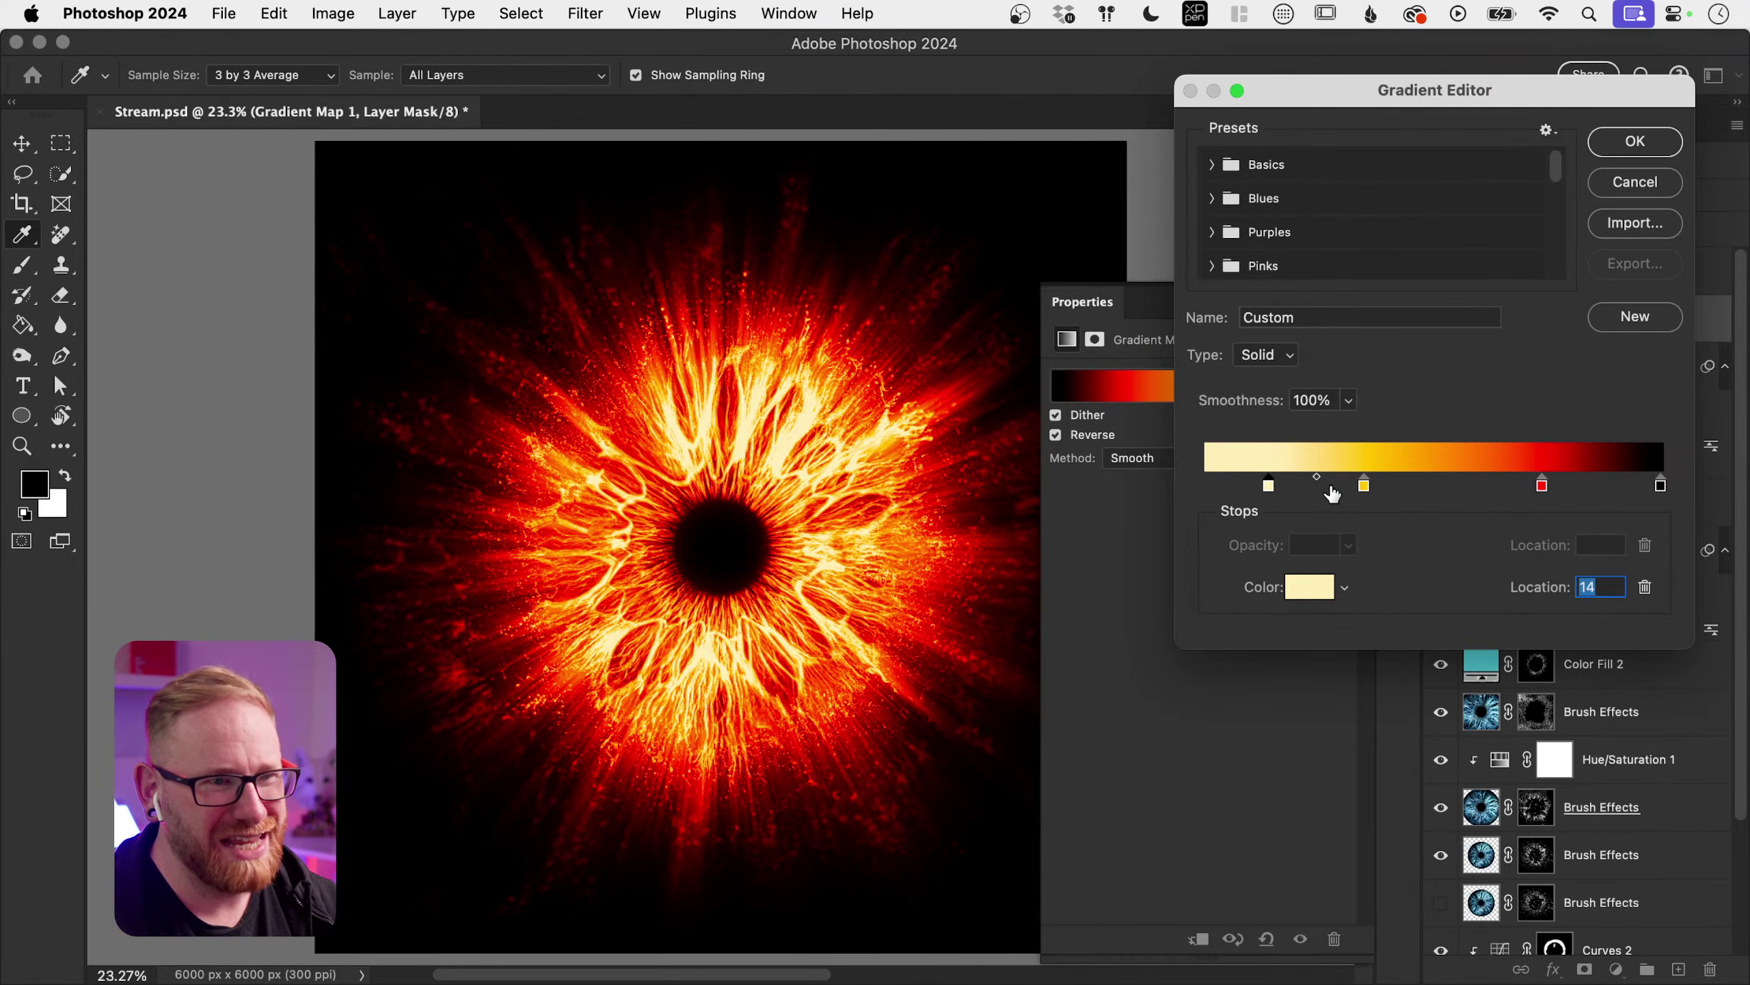
# Step: Fine-tune the gradient stops to locations 10 for pale yellow, 49 for yellow and 79 for red, and apply the gradient
pyautogui.moveTo(1365, 490); pyautogui.dragTo(1397, 489)
pyautogui.moveTo(1275, 490)
pyautogui.mouseDown()
pyautogui.moveTo(1298, 491)
pyautogui.moveTo(1209, 488)
pyautogui.moveTo(1278, 489)
pyautogui.mouseUp()
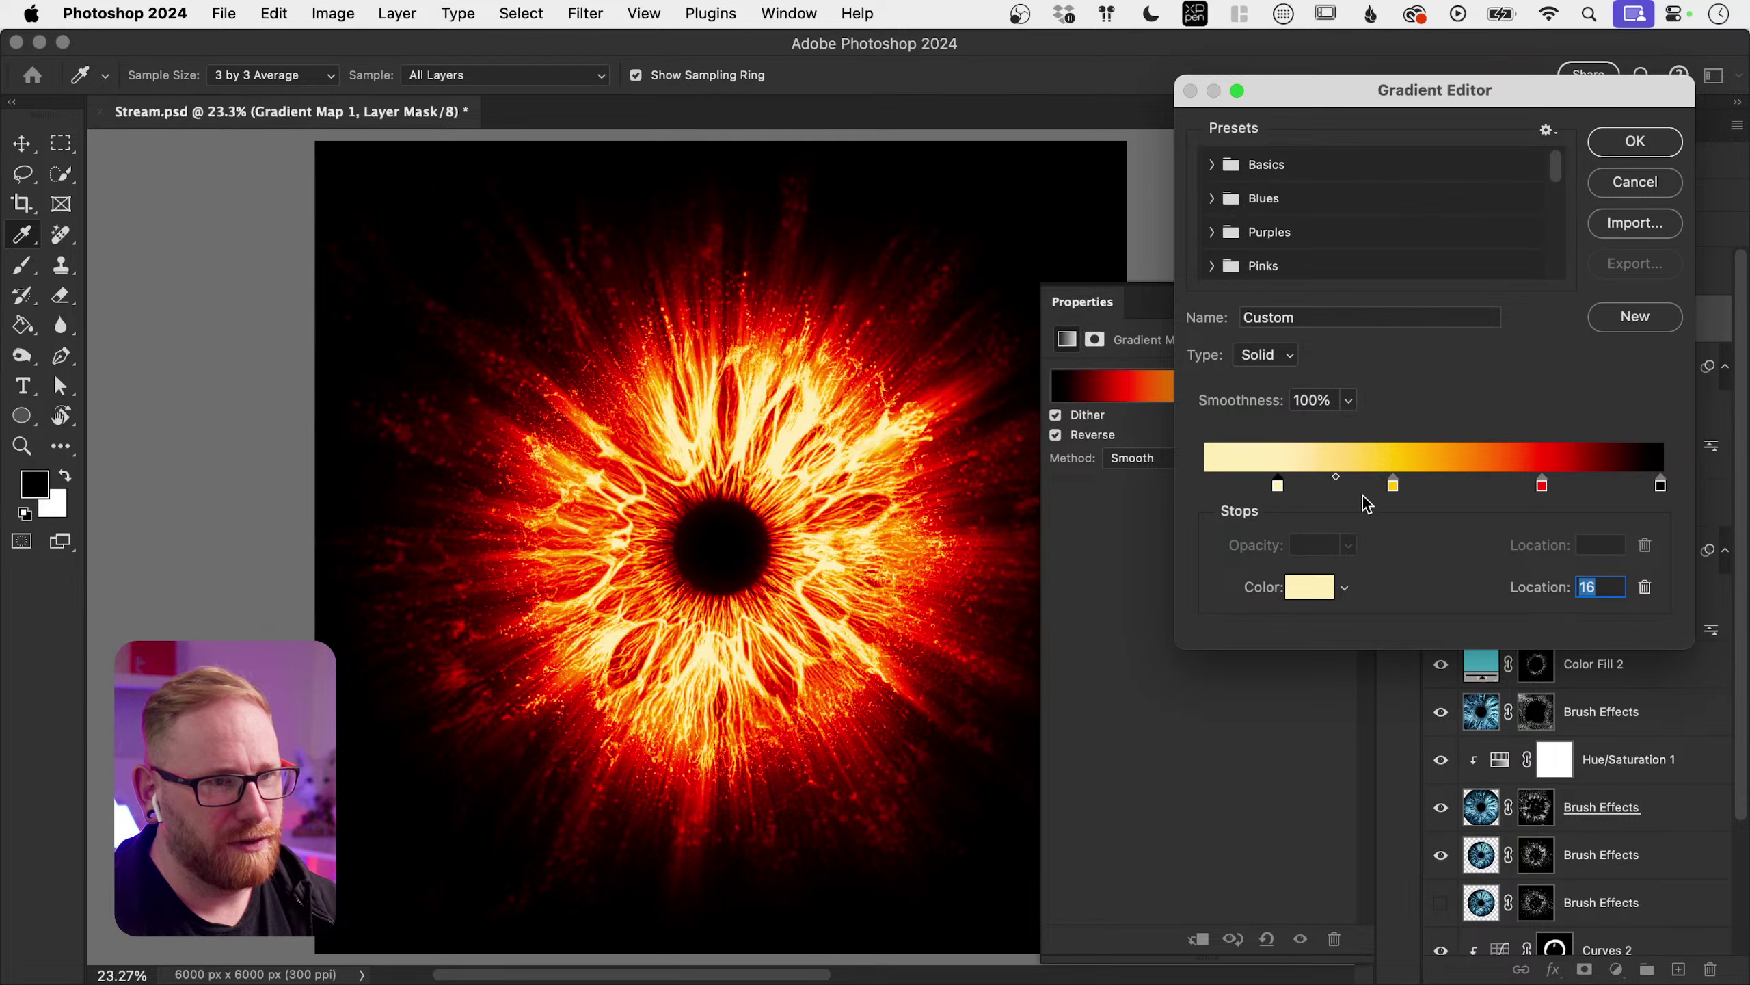
pyautogui.moveTo(1394, 493)
pyautogui.mouseDown()
pyautogui.moveTo(1512, 493)
pyautogui.moveTo(1406, 491)
pyautogui.mouseUp()
pyautogui.moveTo(1543, 487); pyautogui.dragTo(1495, 493)
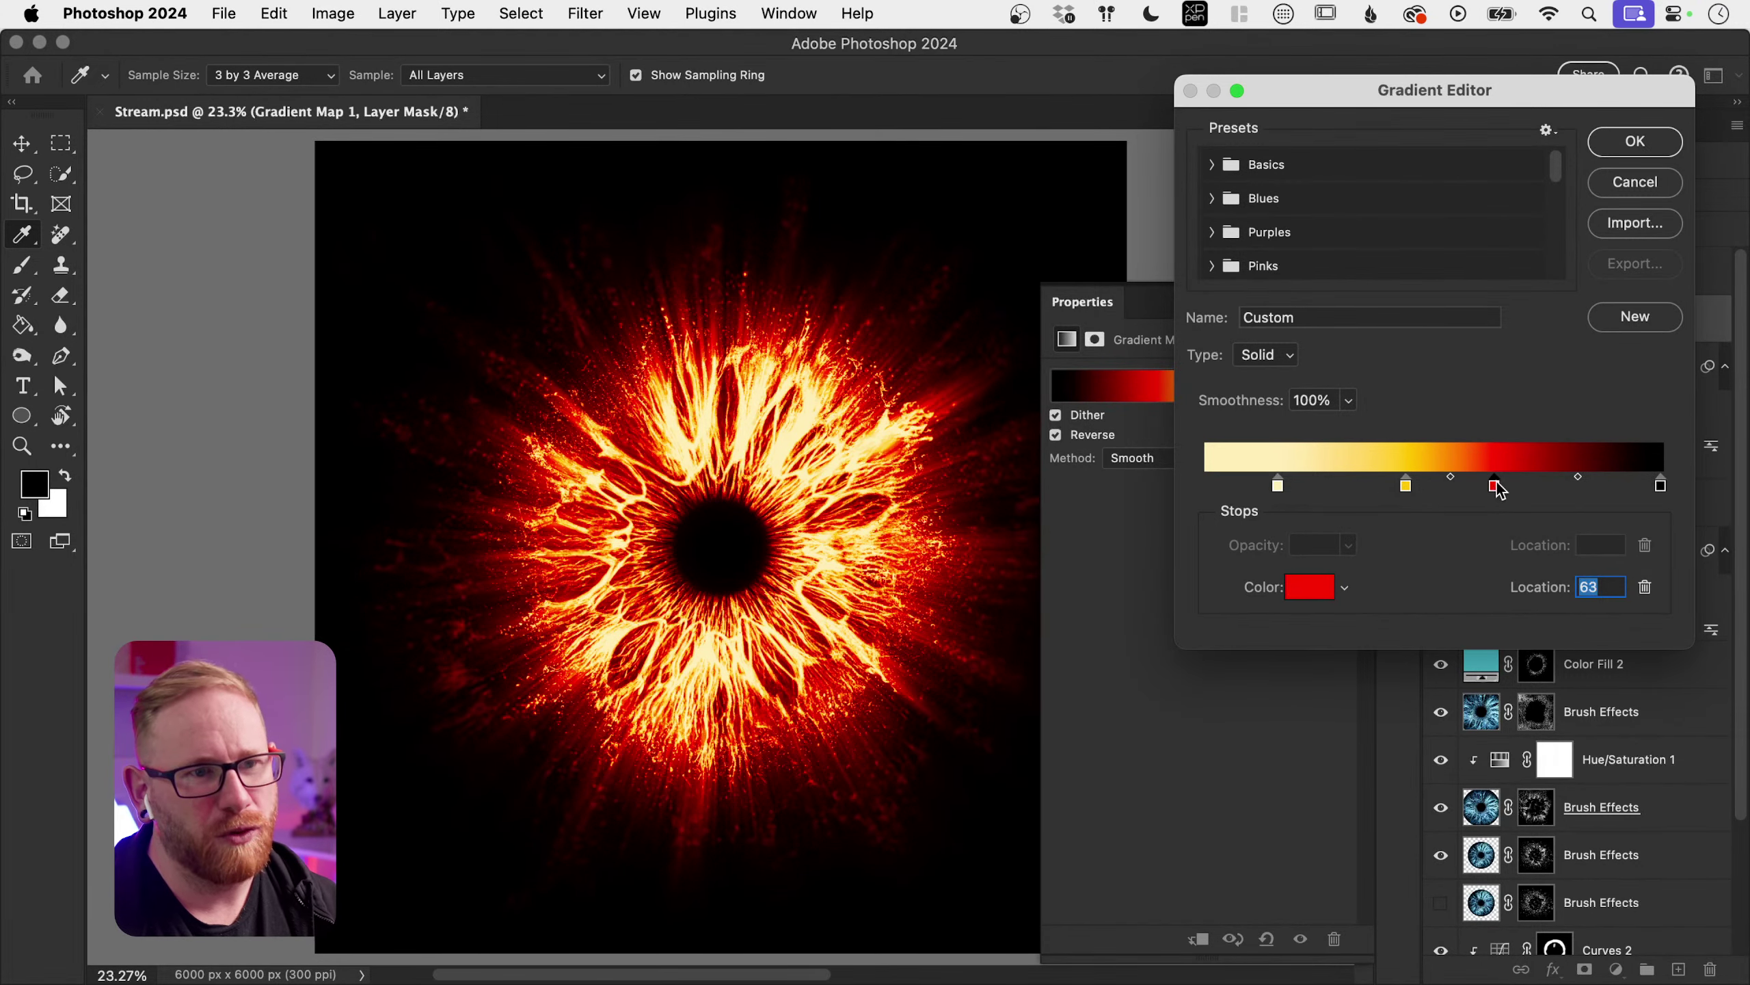
pyautogui.moveTo(1496, 490); pyautogui.dragTo(1570, 488)
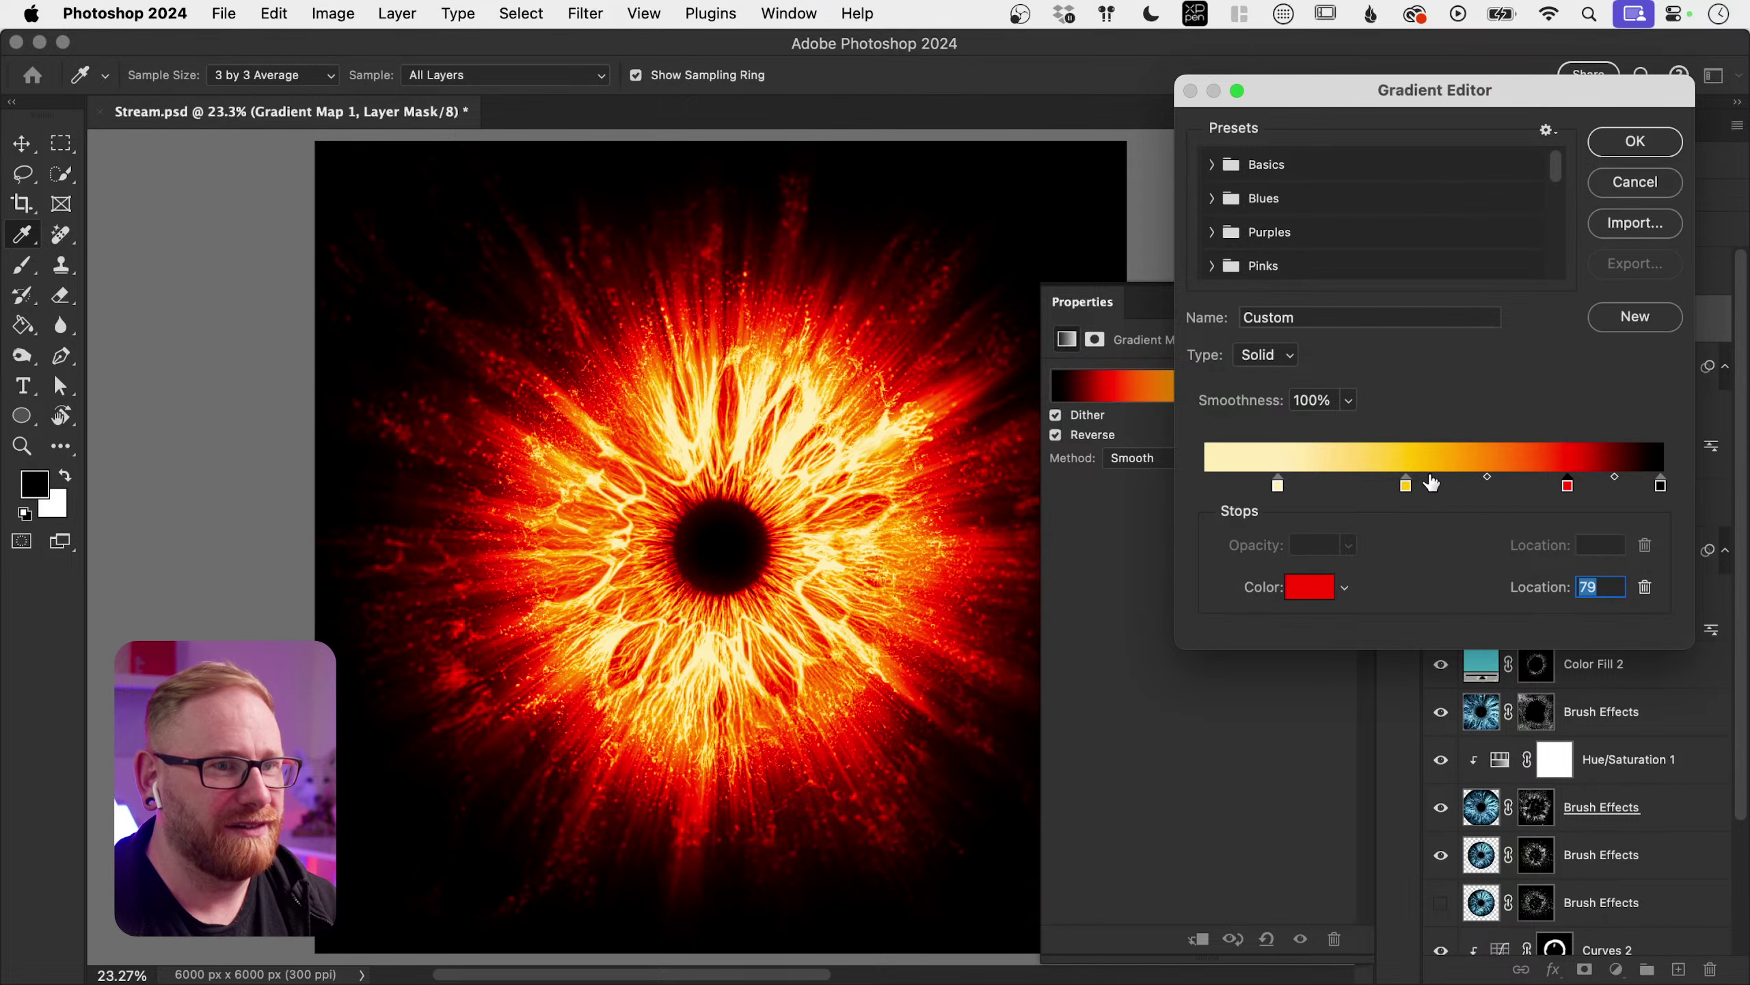
pyautogui.moveTo(1405, 487)
pyautogui.mouseDown()
pyautogui.moveTo(1520, 491)
pyautogui.moveTo(1436, 488)
pyautogui.mouseUp()
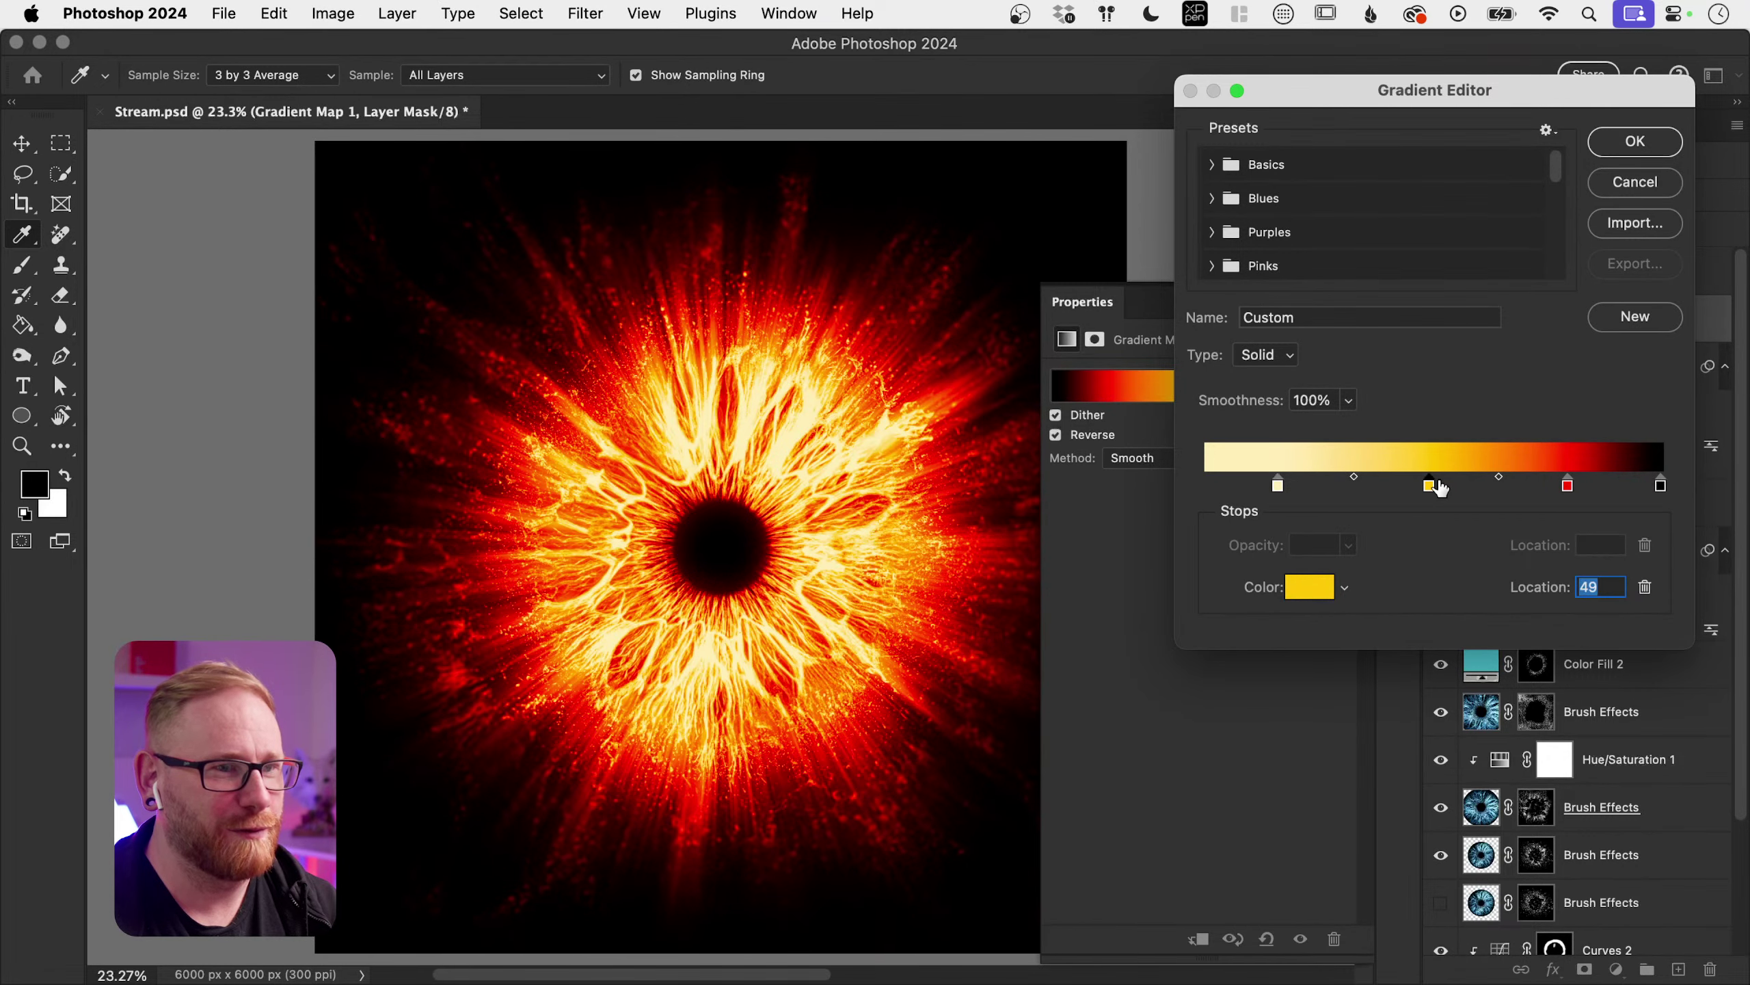
pyautogui.moveTo(1279, 486)
pyautogui.mouseDown()
pyautogui.moveTo(1359, 485)
pyautogui.moveTo(1256, 484)
pyautogui.mouseUp()
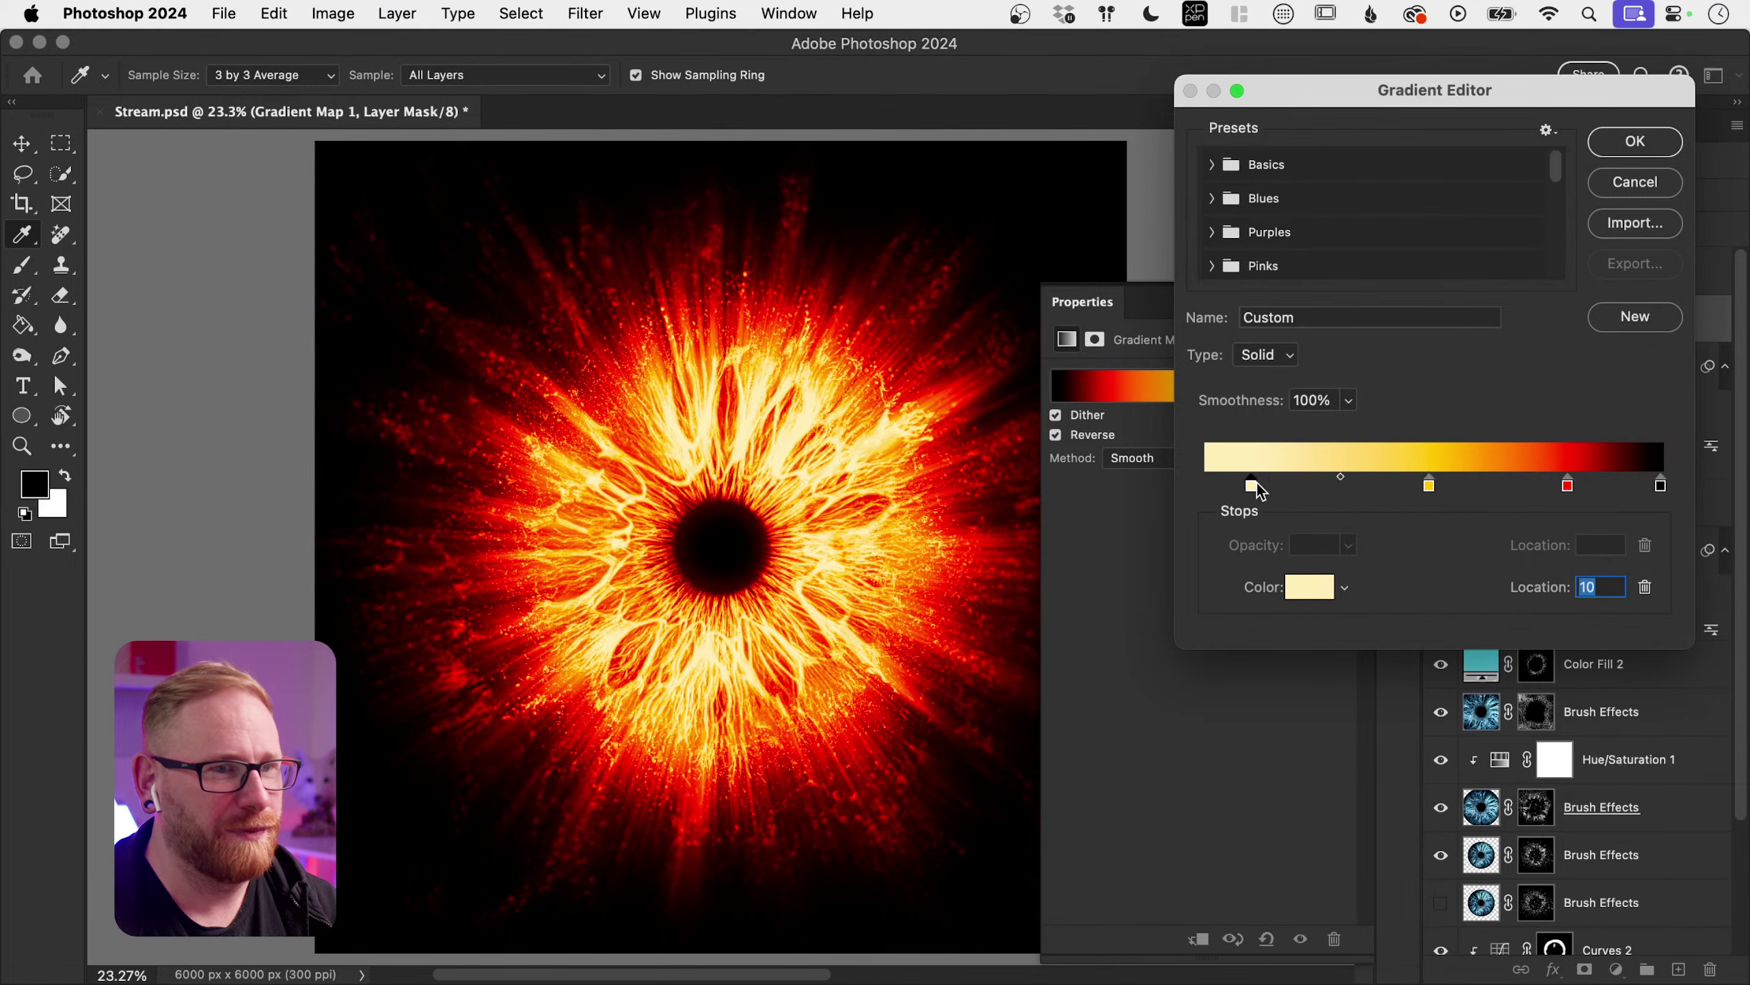
pyautogui.click(1598, 149)
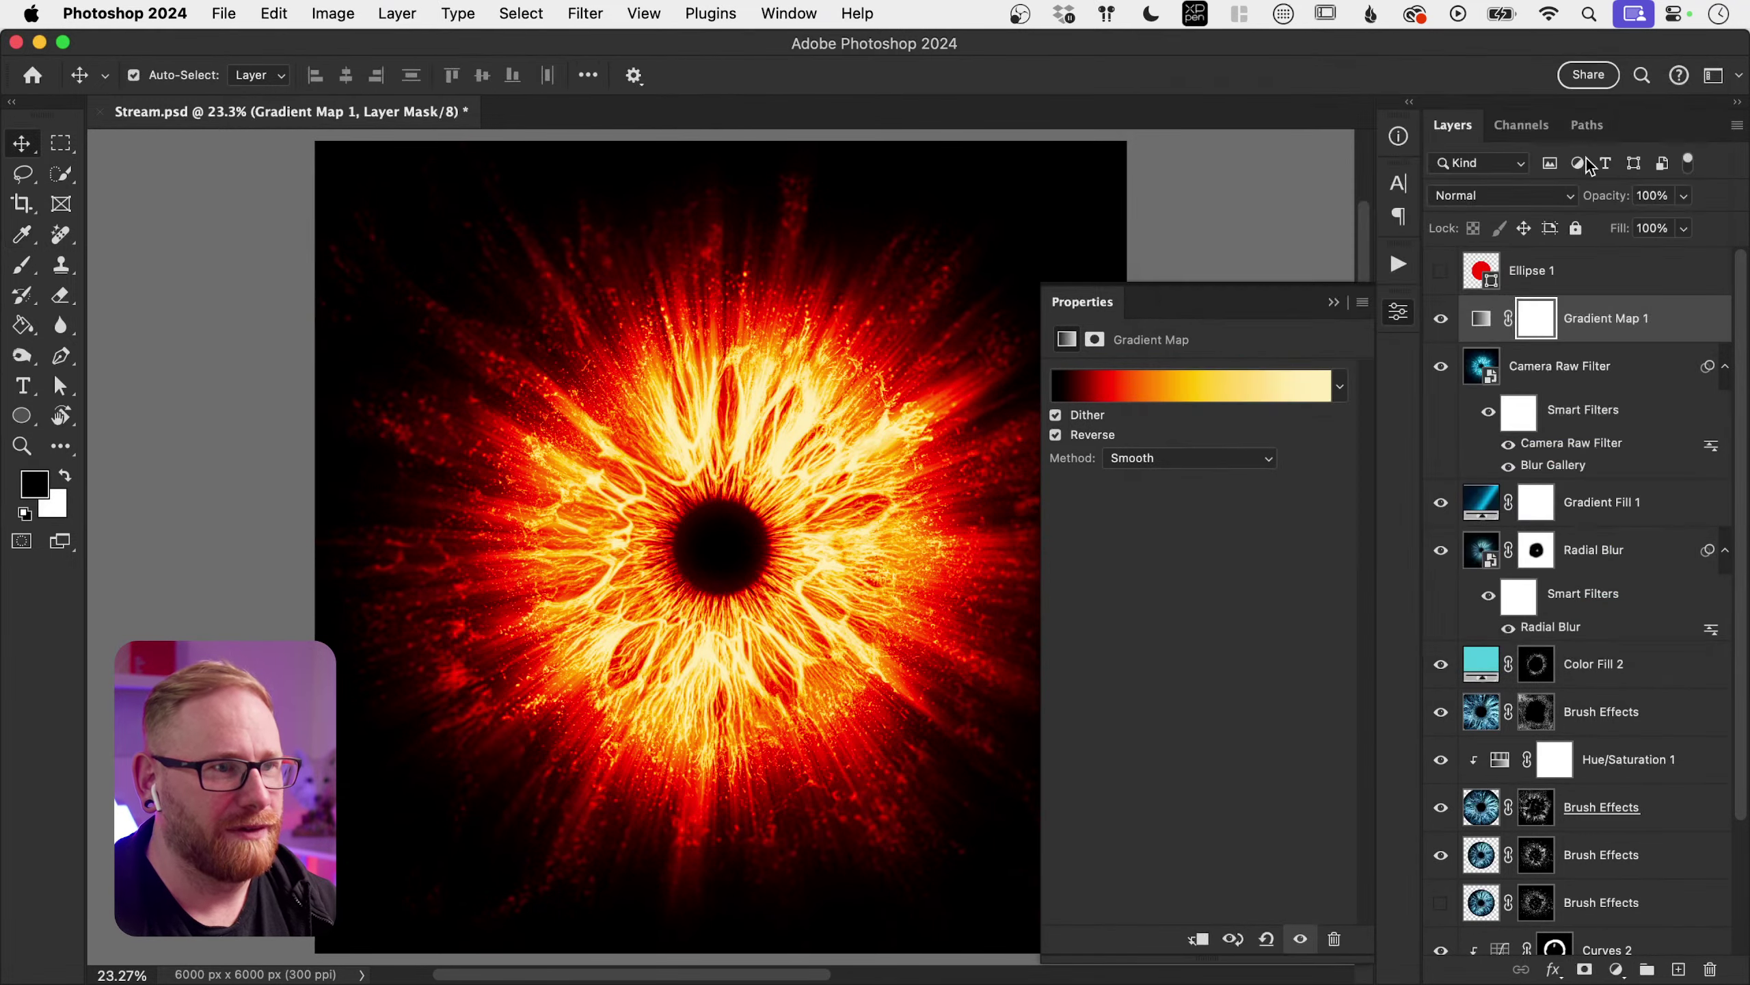
# Step: Compare the artwork with the gradient's Reverse option and the Gradient Map 1 layer switched on and off
pyautogui.click(1089, 434)
pyautogui.click(1087, 438)
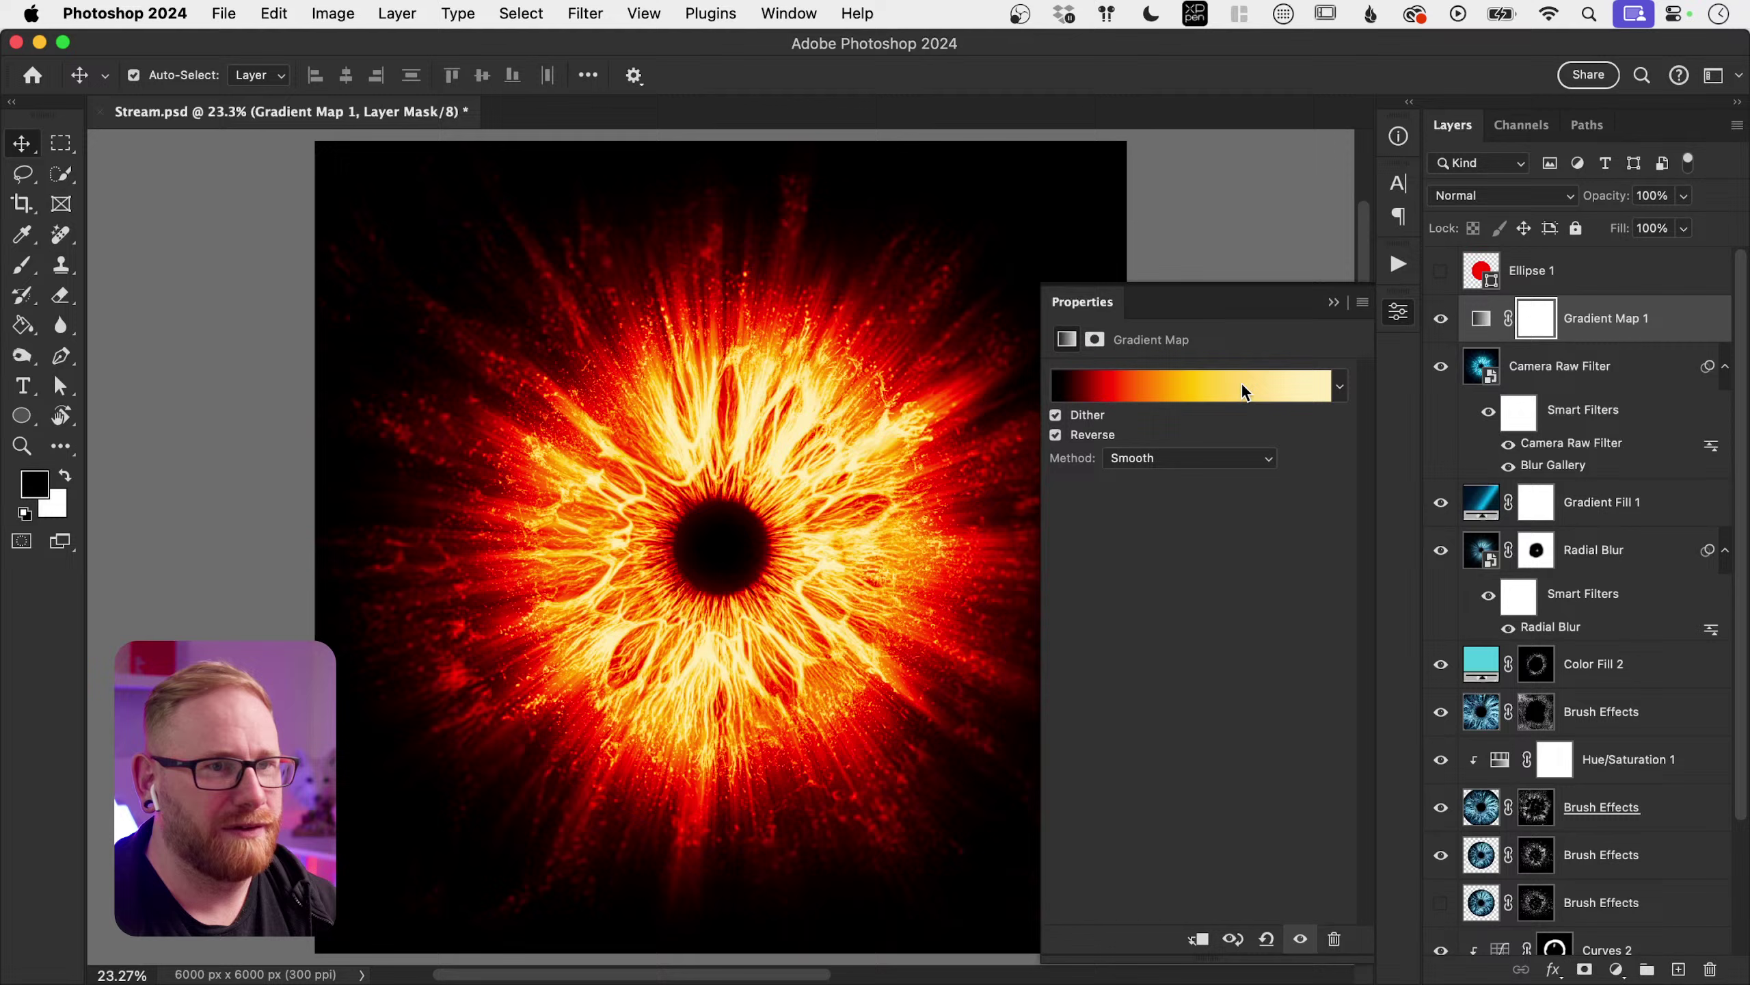
pyautogui.click(1440, 319)
pyautogui.click(1440, 319)
pyautogui.click(1400, 314)
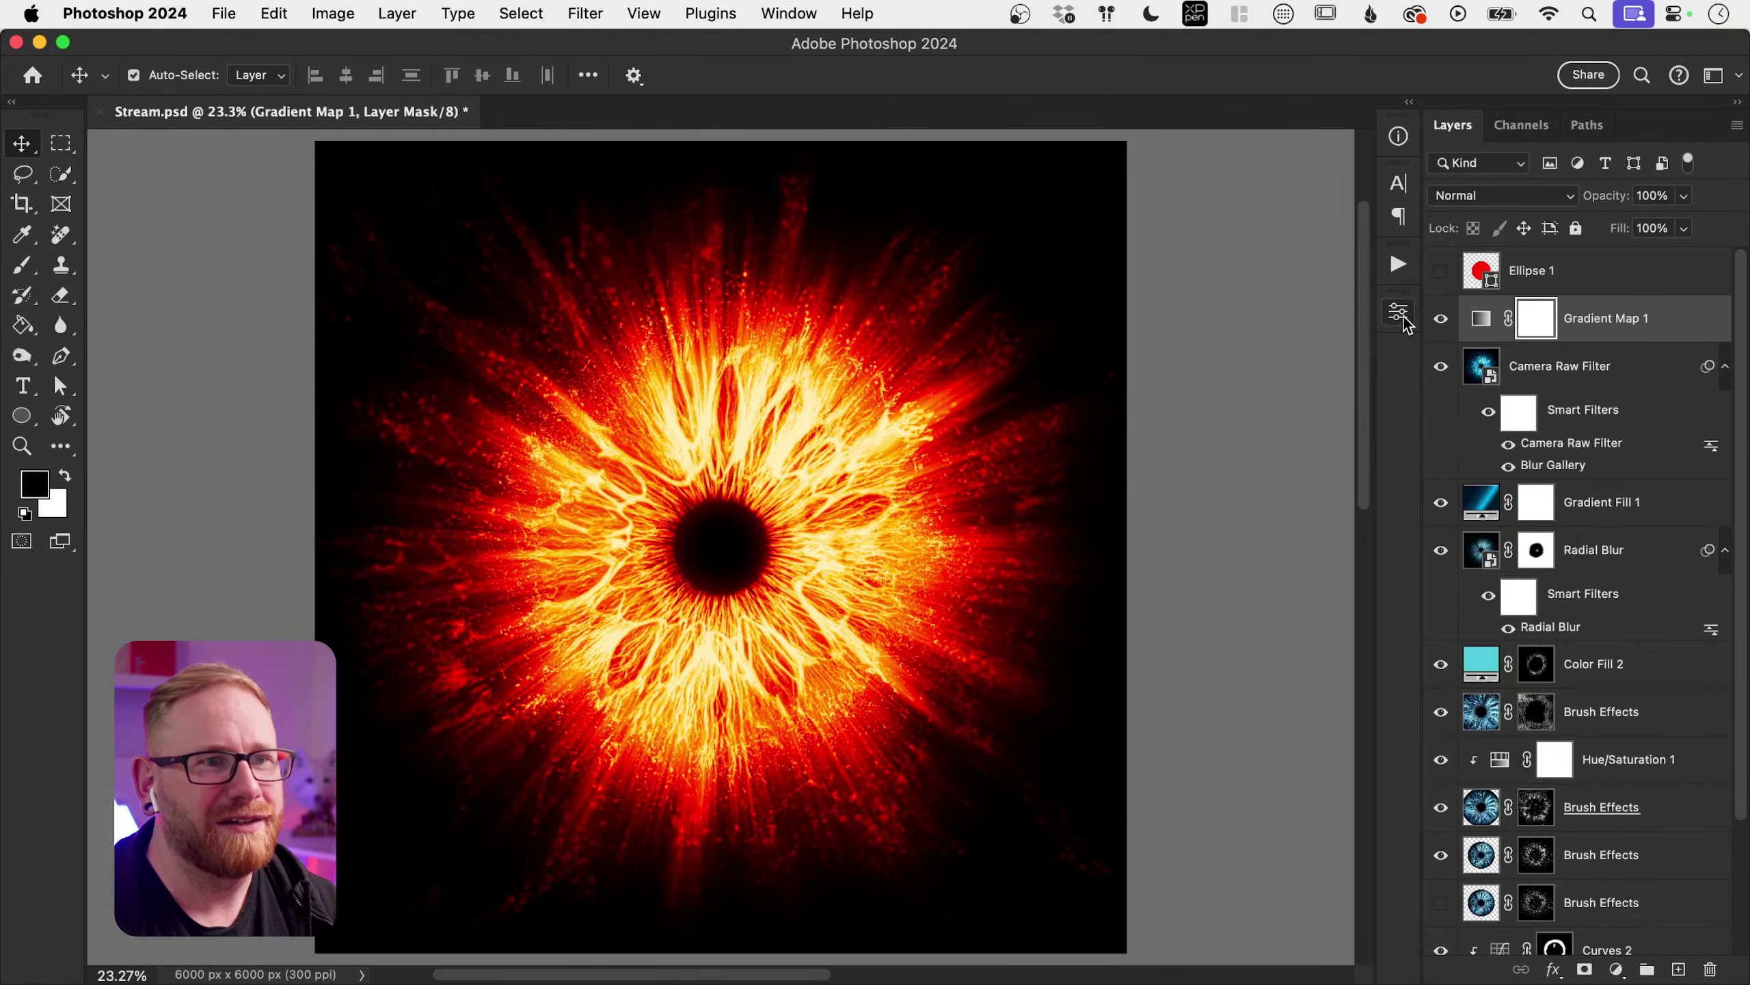
pyautogui.click(1440, 319)
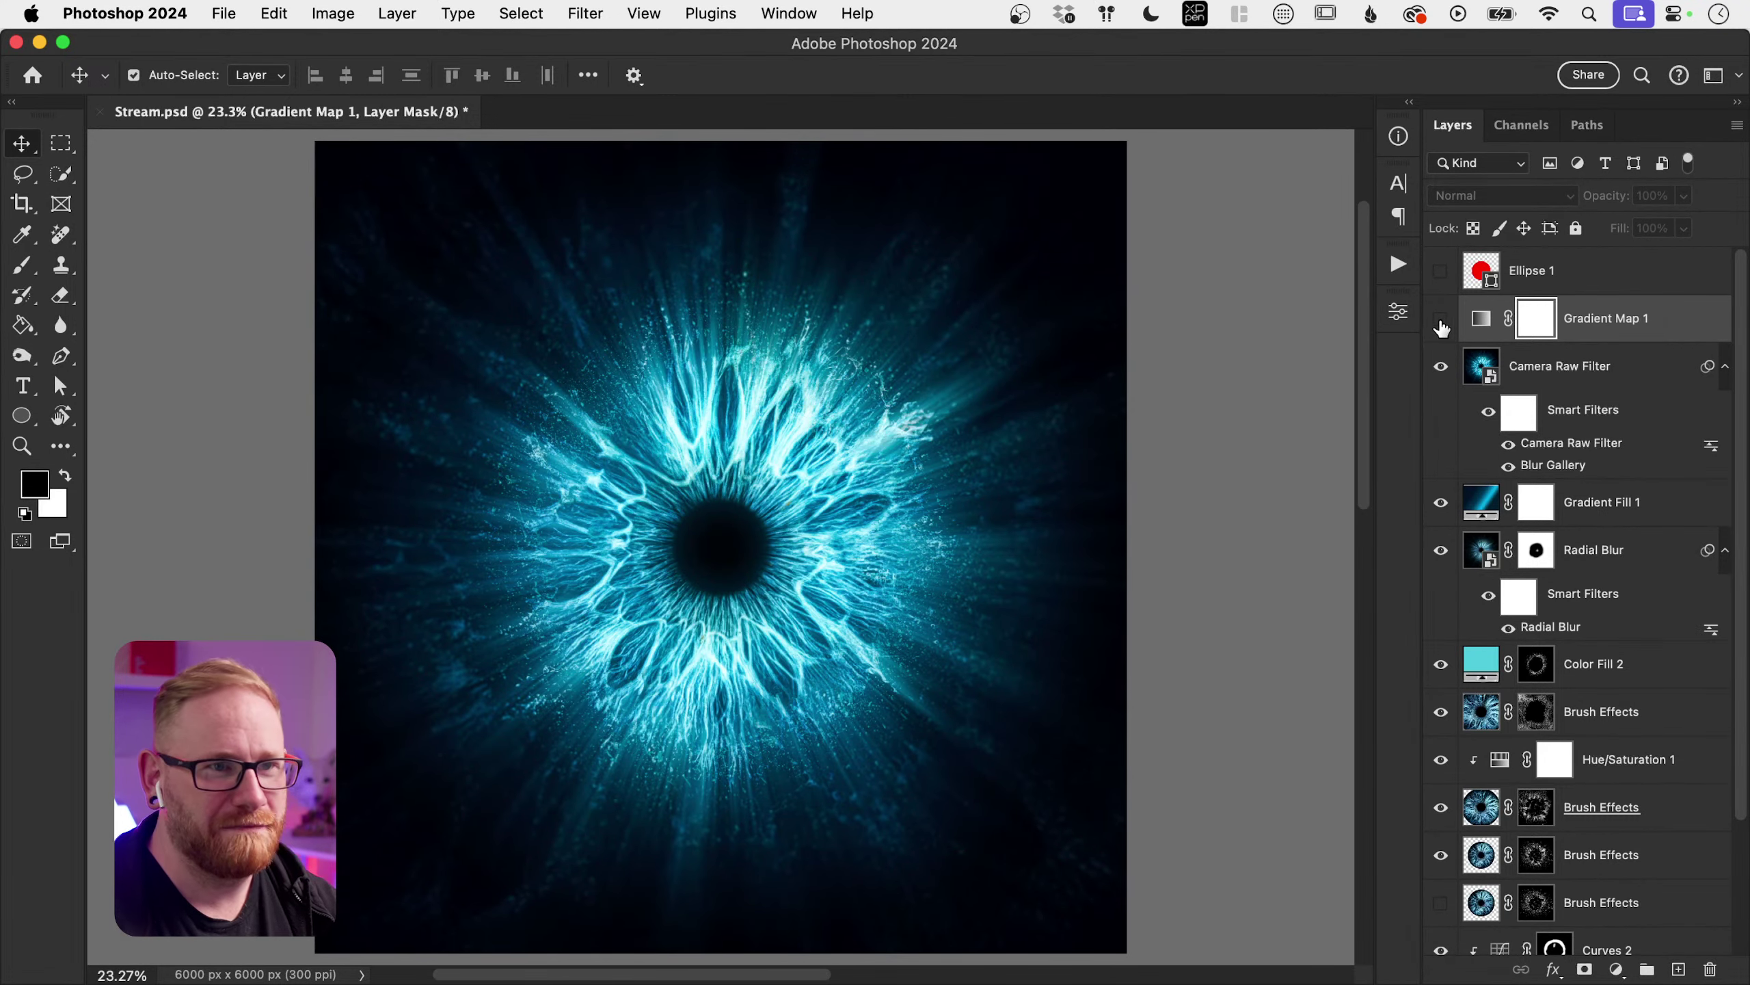
pyautogui.click(1440, 320)
pyautogui.click(1440, 321)
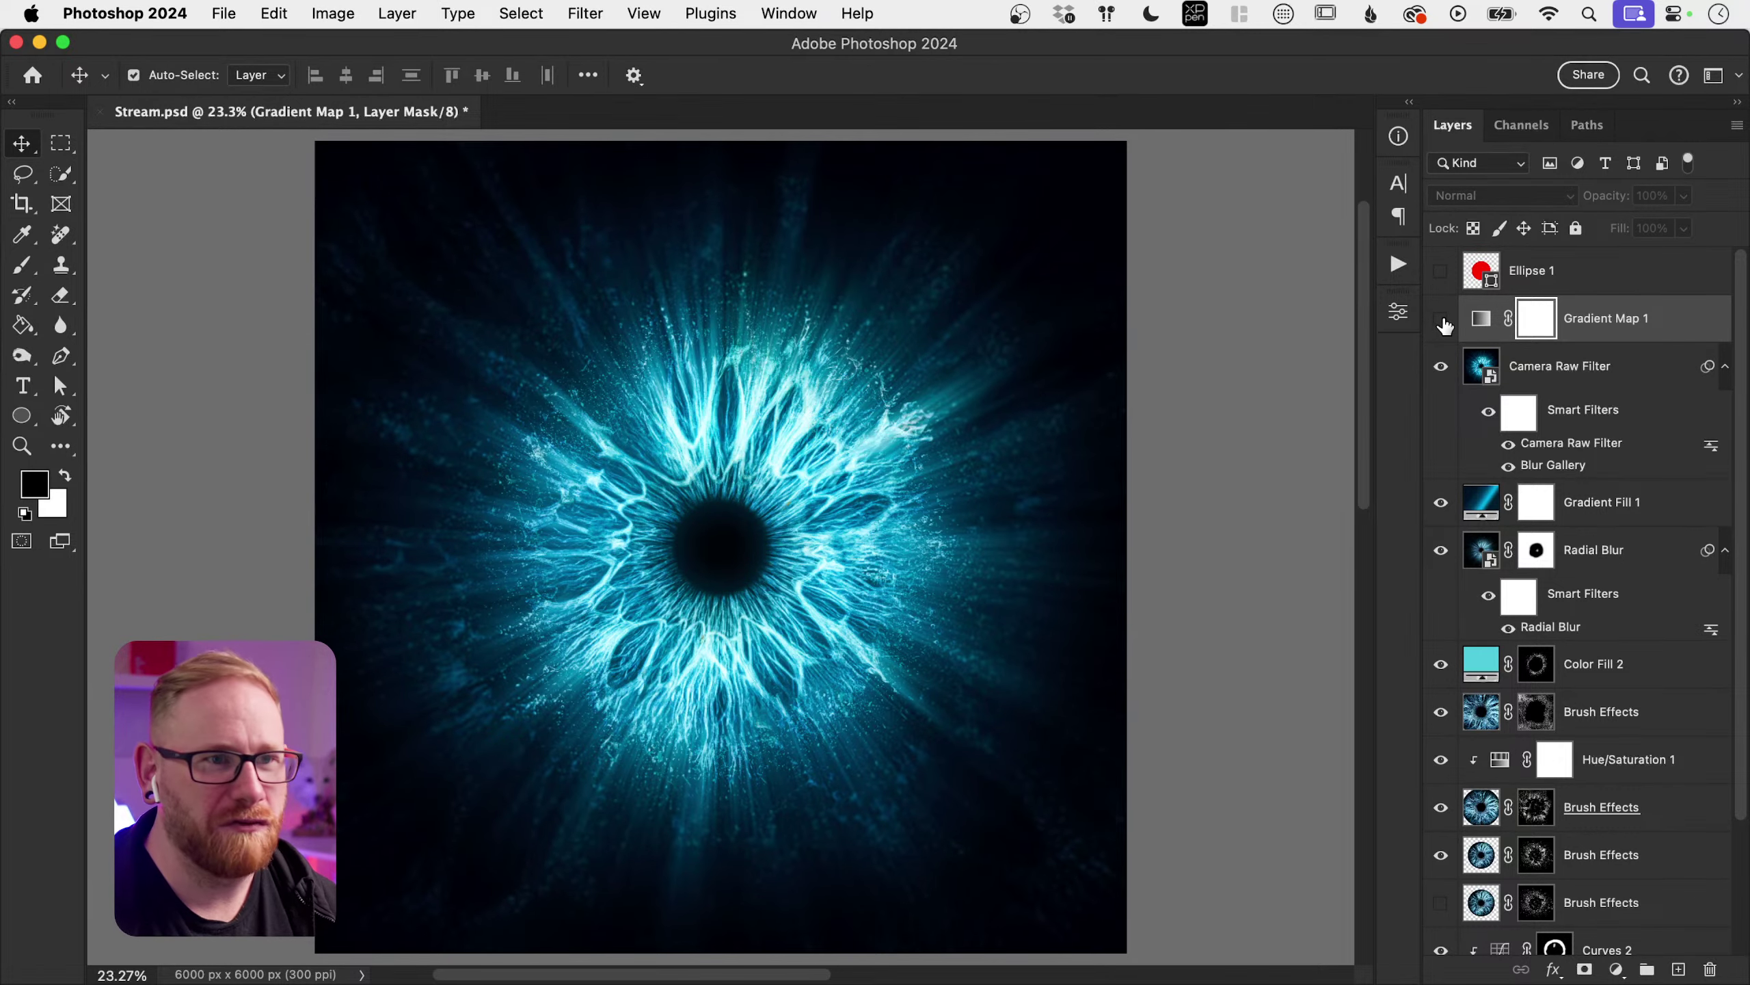
pyautogui.click(1441, 322)
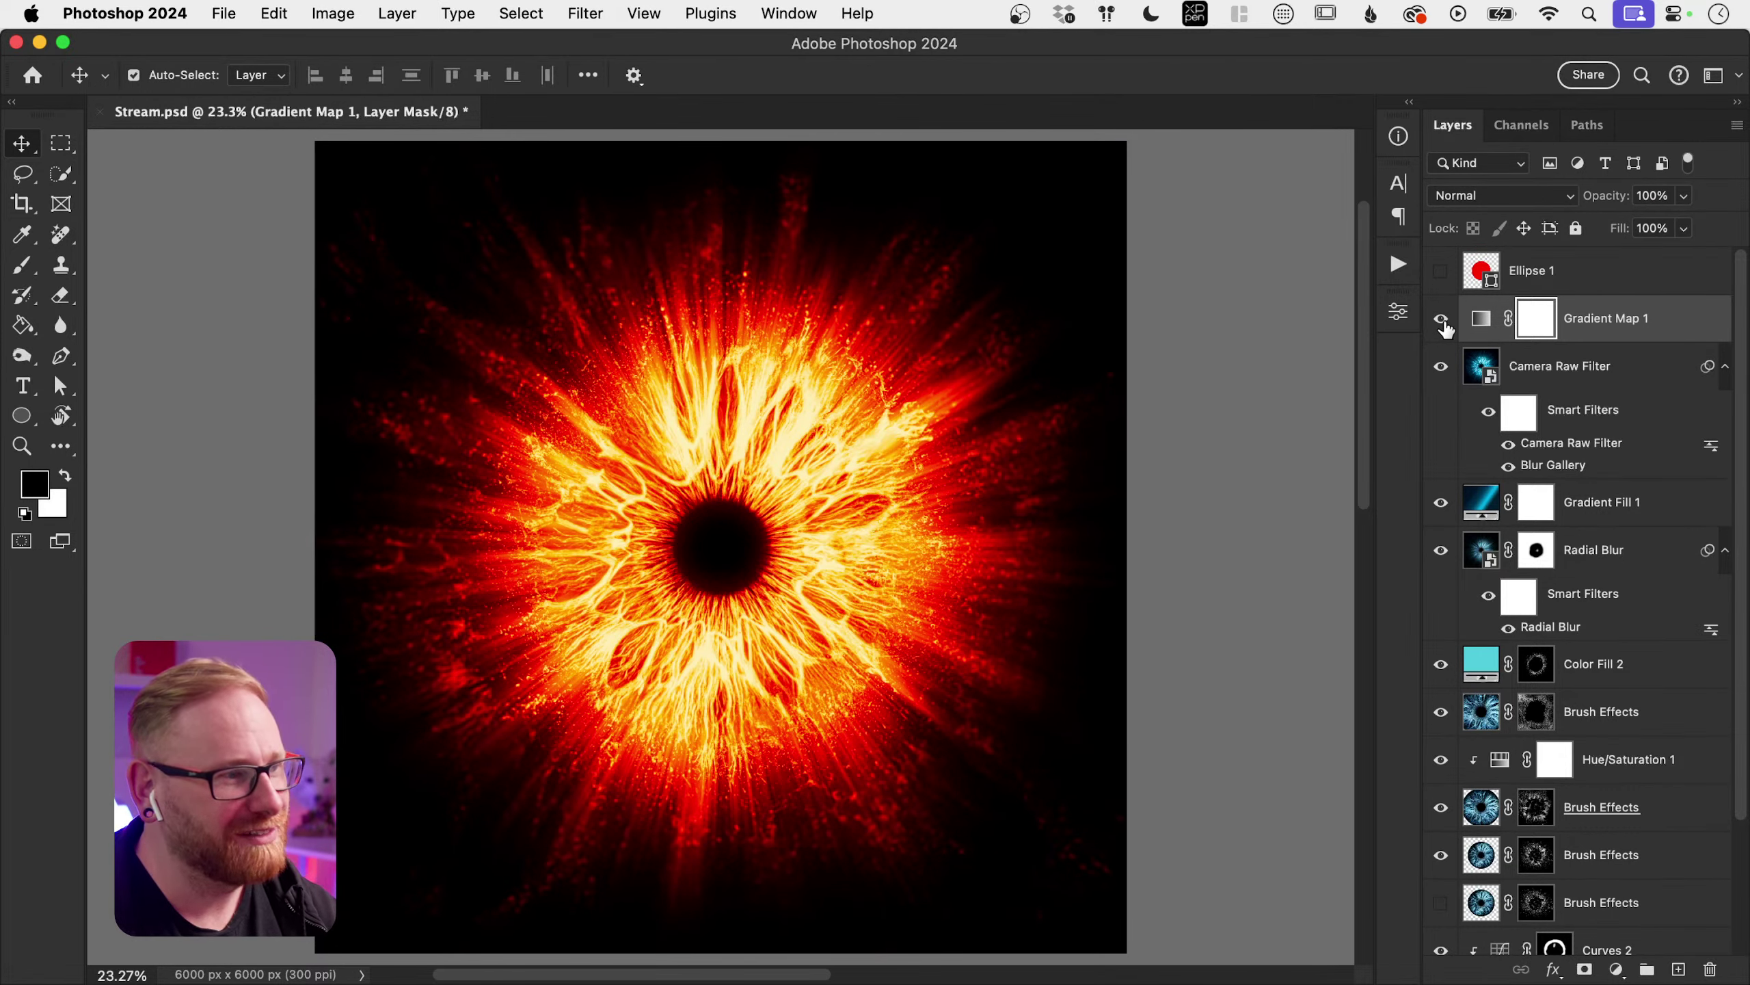
# Step: Copy the entire merged artwork and paste it into a new 6000 x 6000 px document with a black background
pyautogui.press('super+a')
pyautogui.press('super+c')
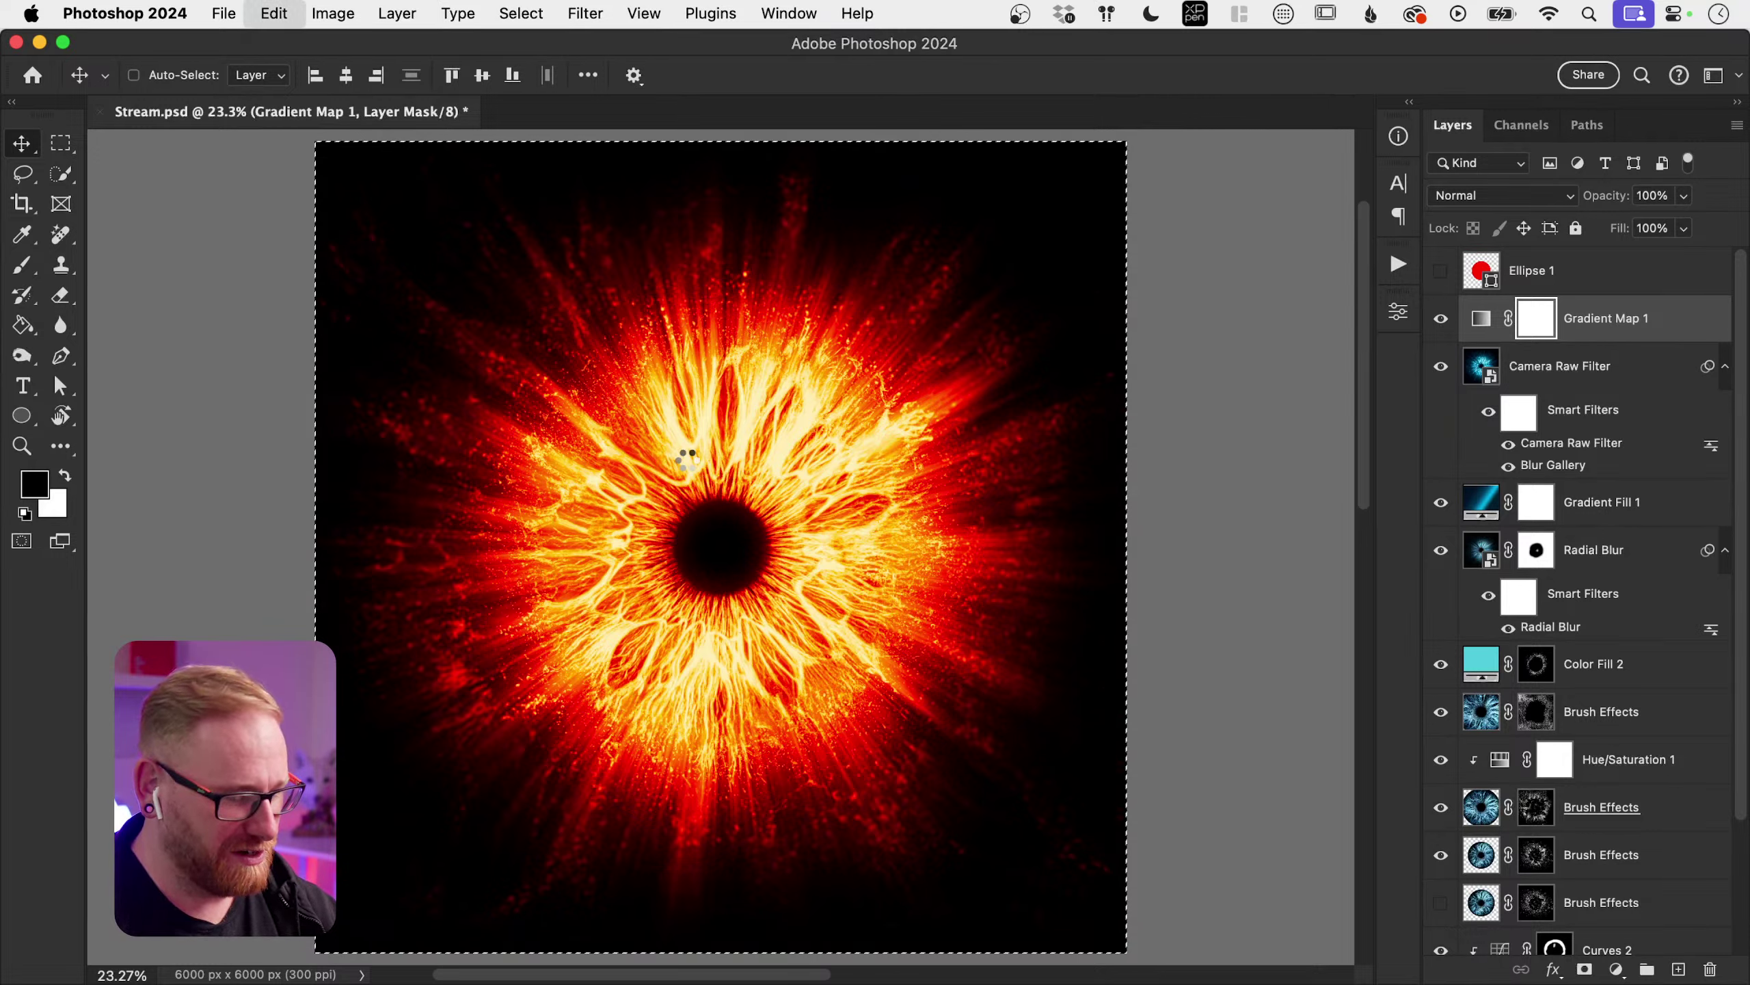
pyautogui.press('super+d')
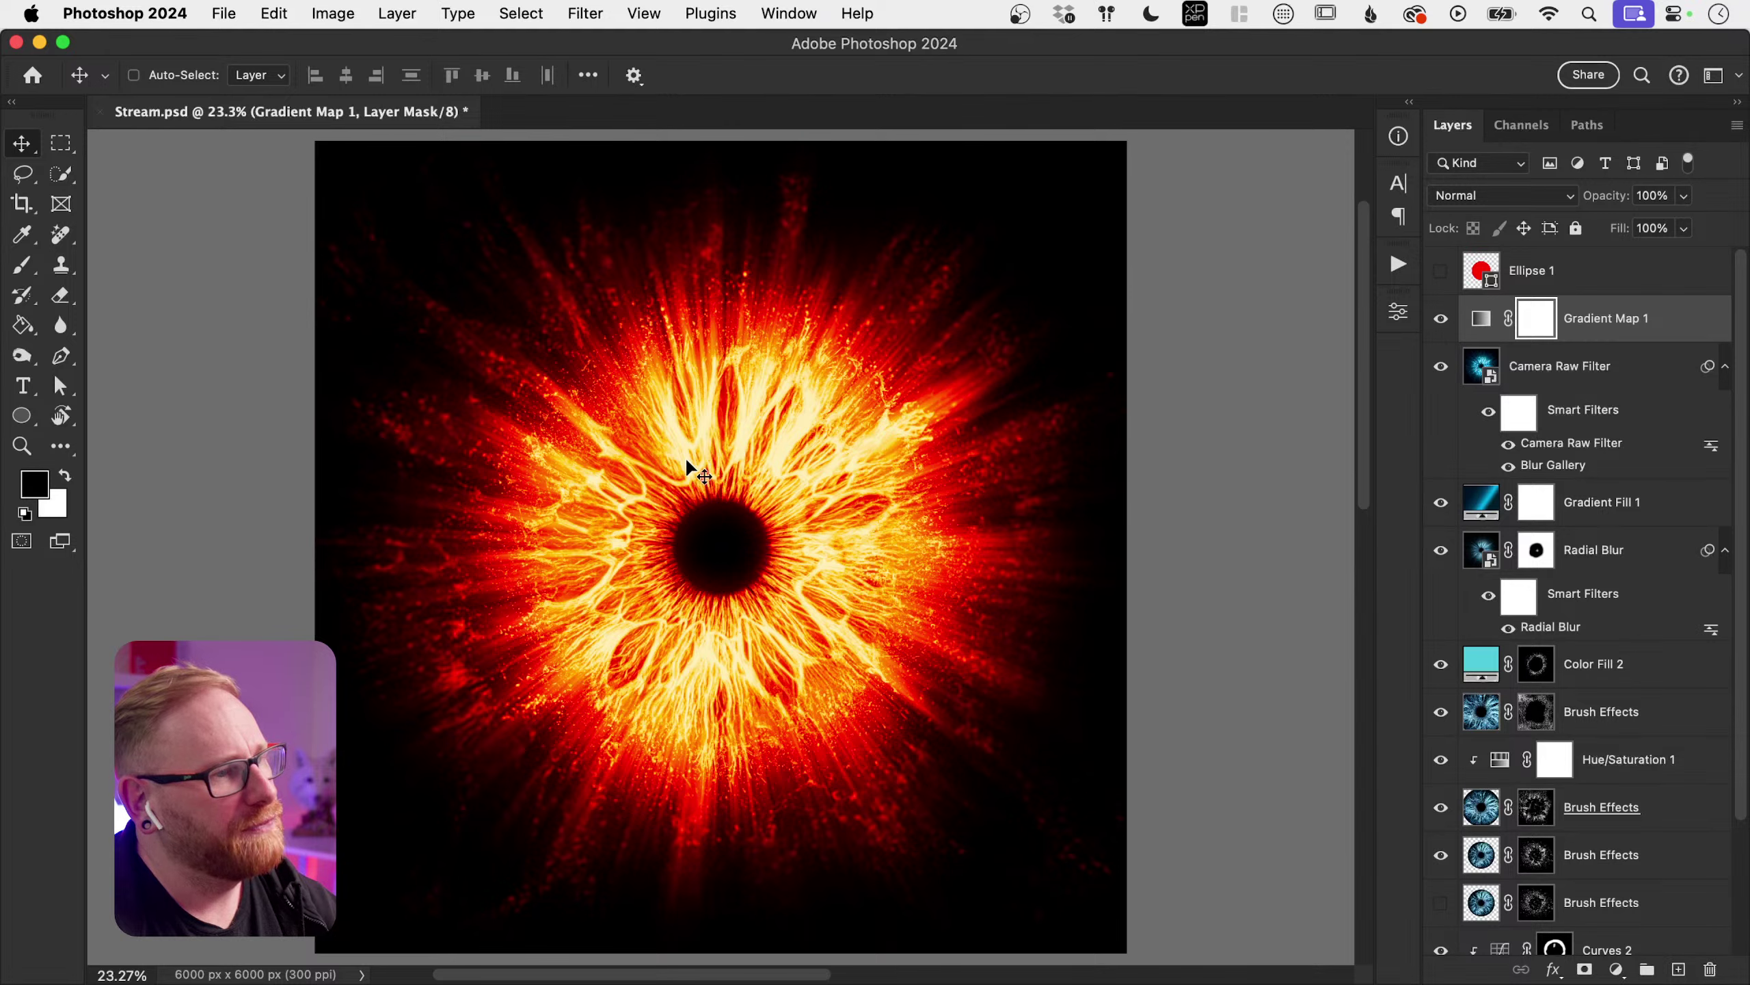
pyautogui.press('x')
pyautogui.press('super+n')
pyautogui.press('Return')
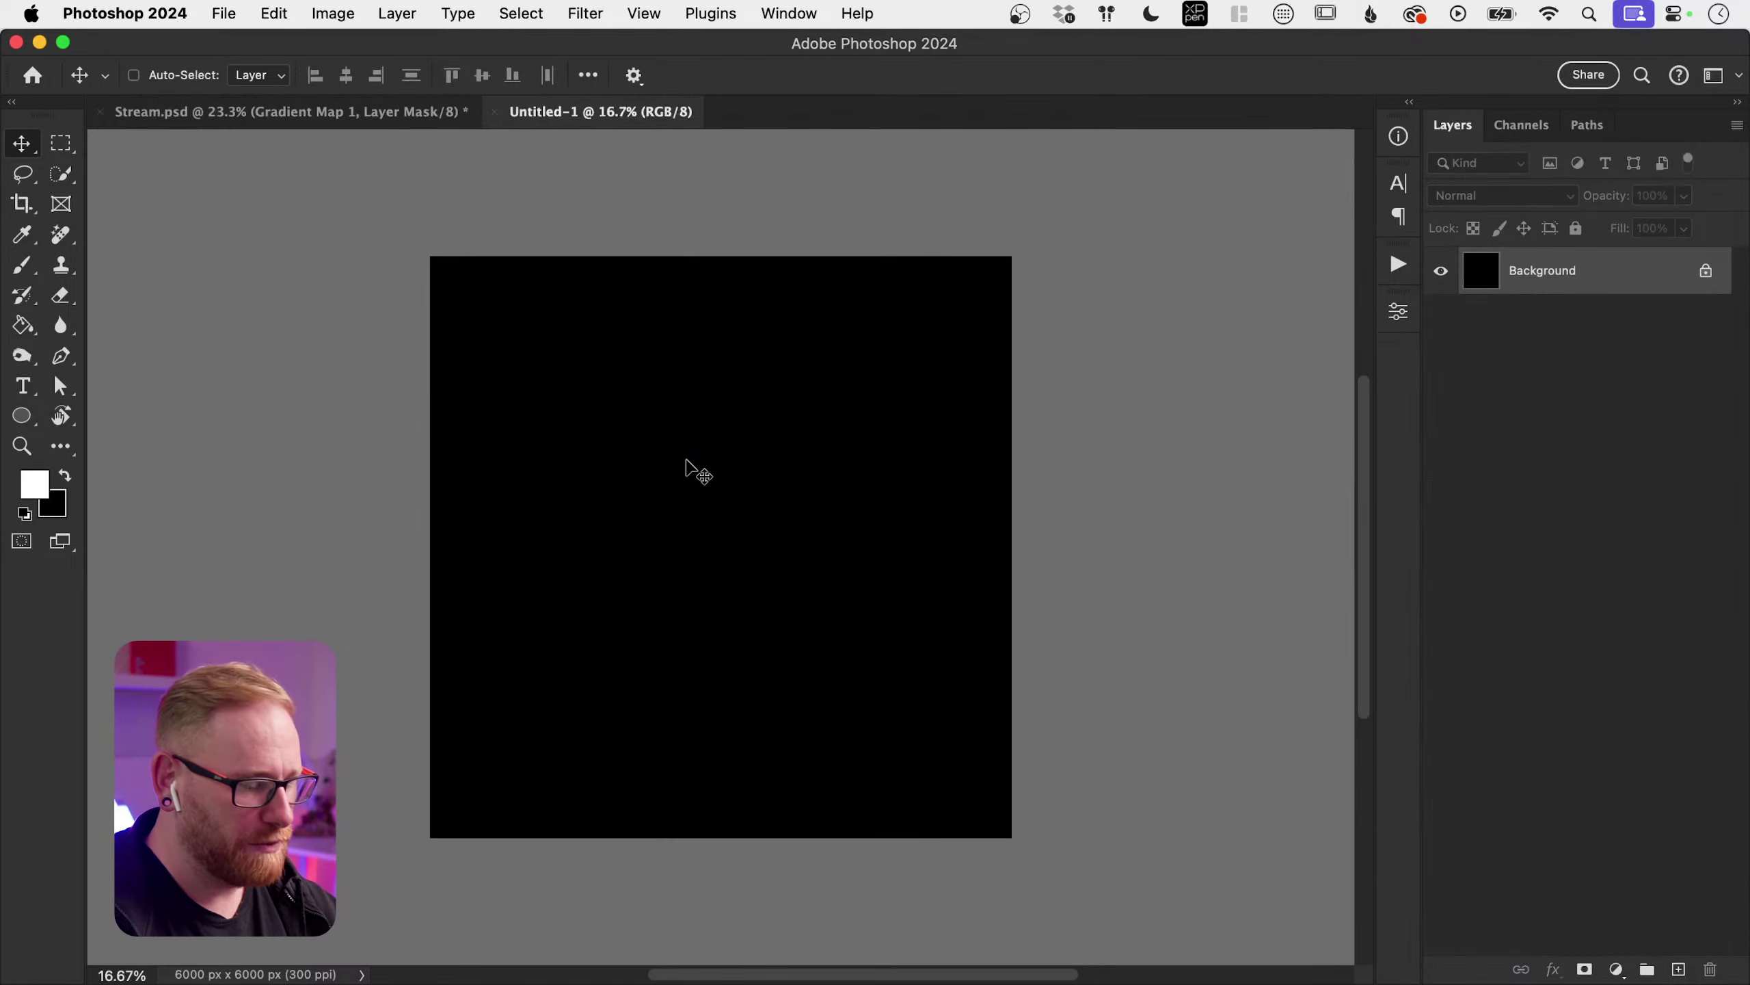
pyautogui.press('super+v')
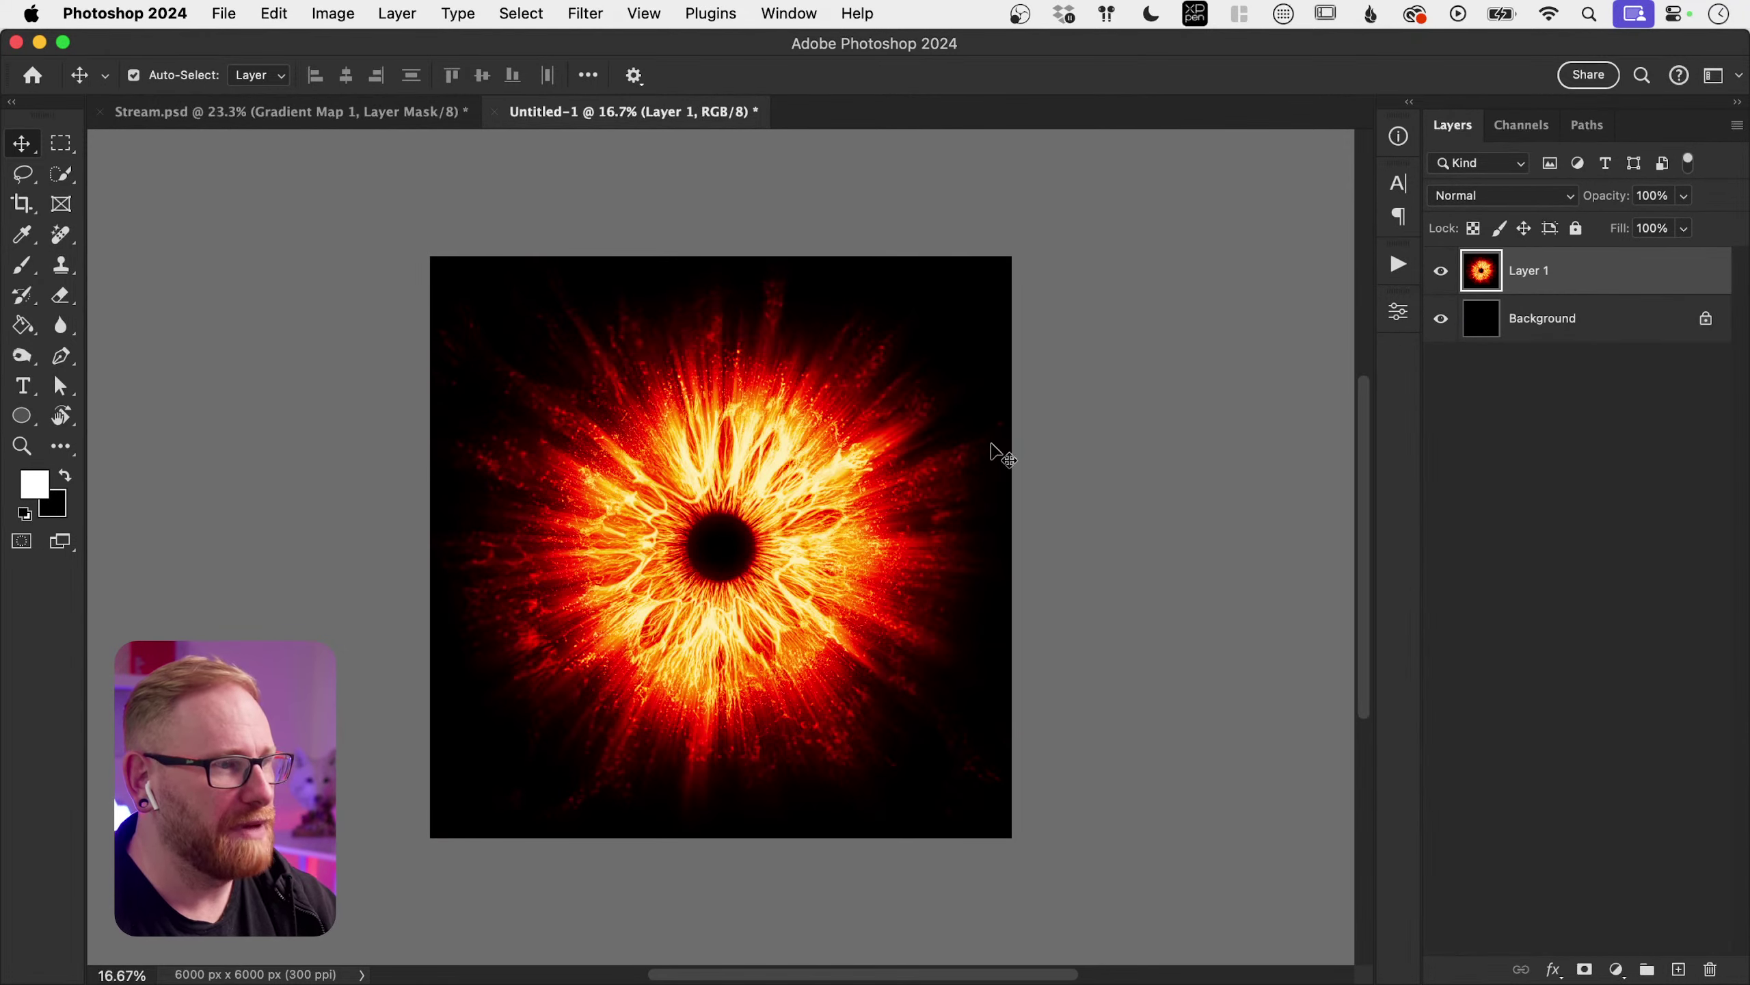
pyautogui.click(576, 14)
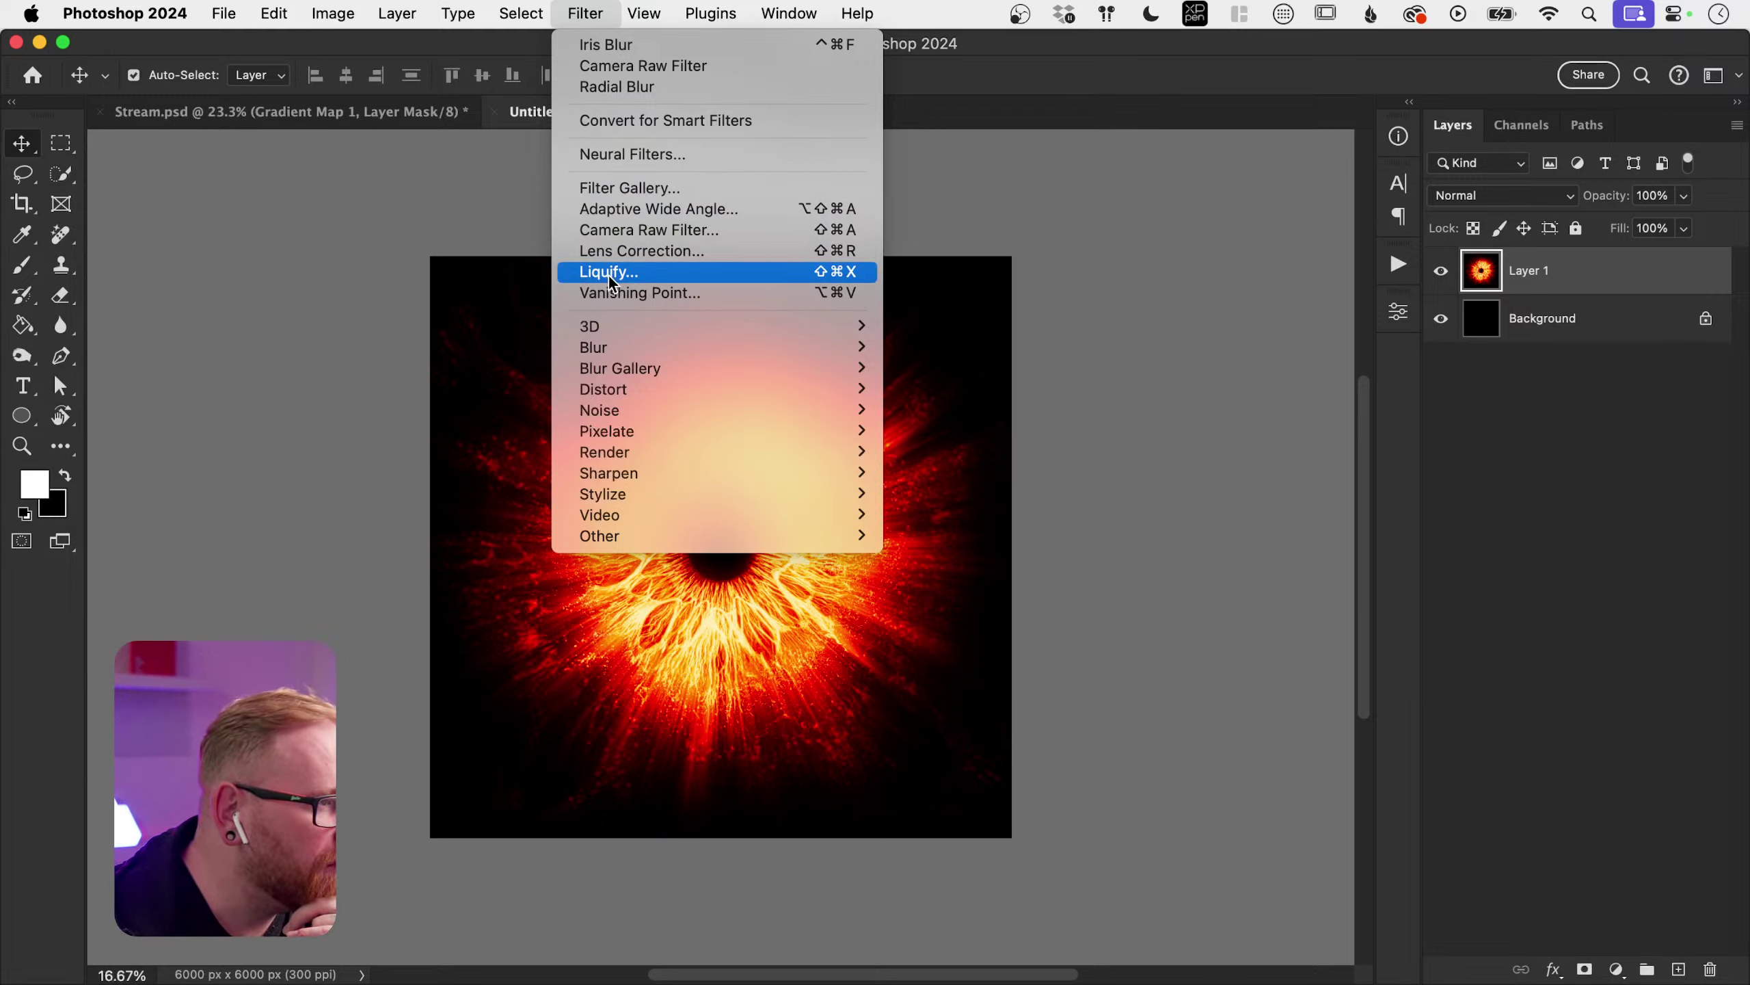
pyautogui.click(610, 276)
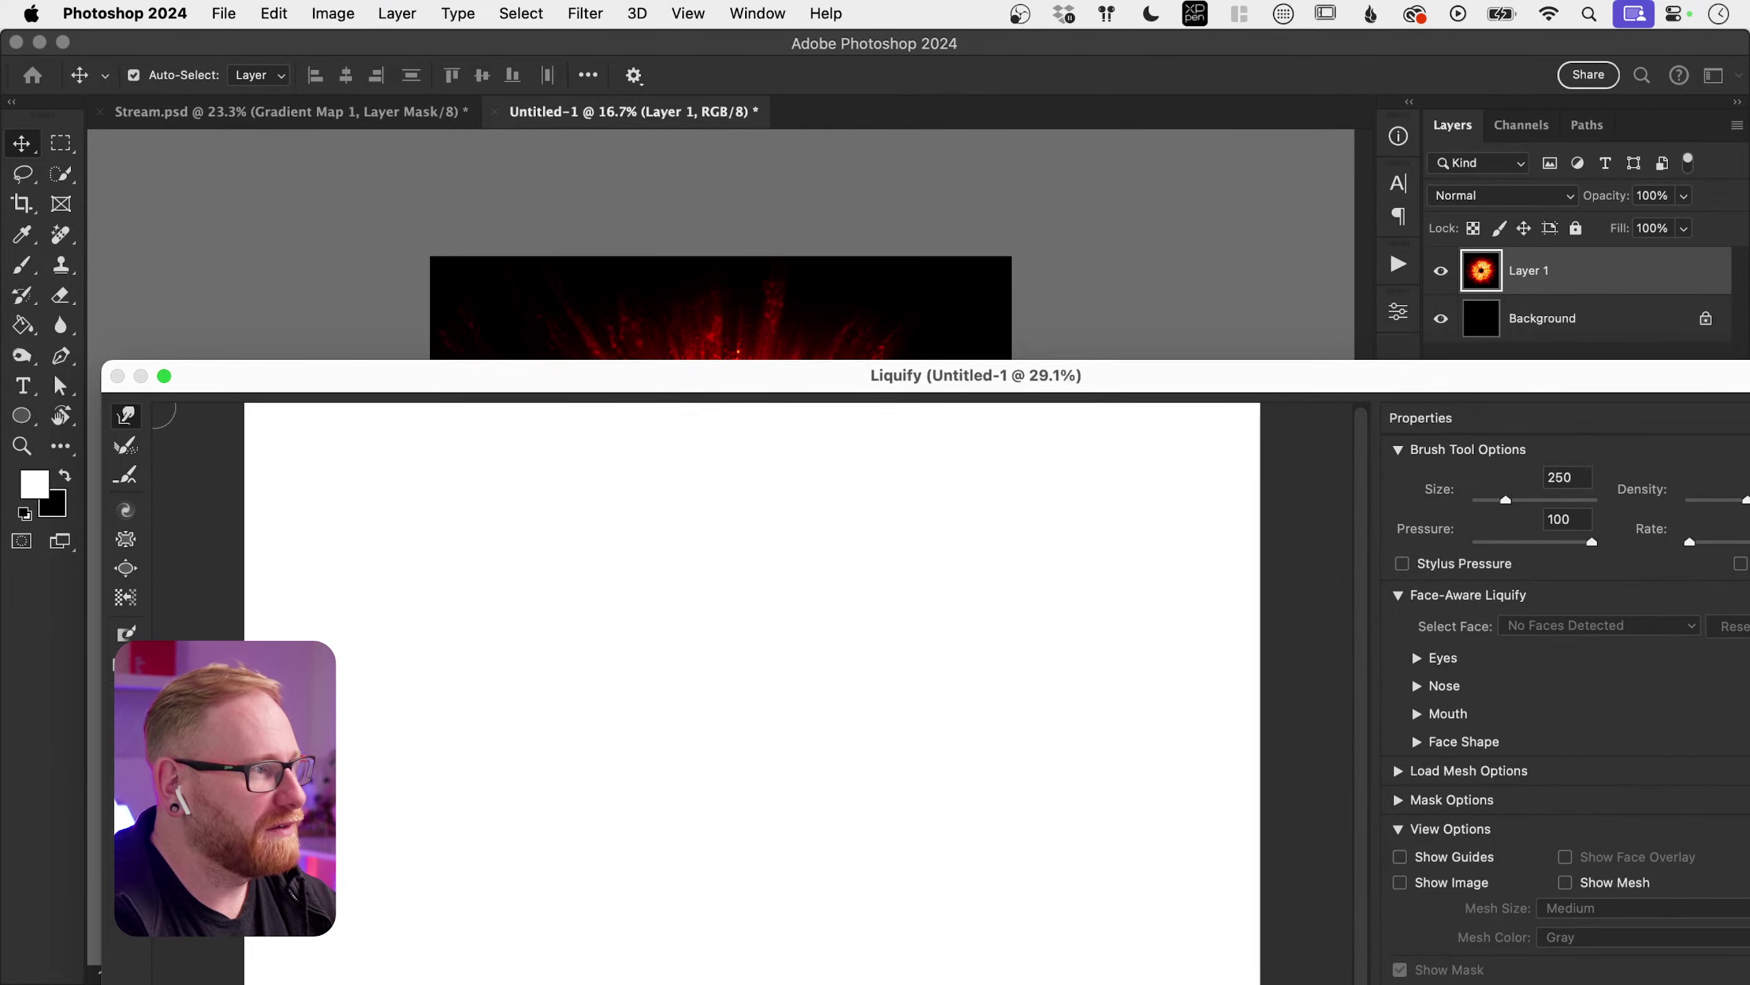
pyautogui.click(164, 376)
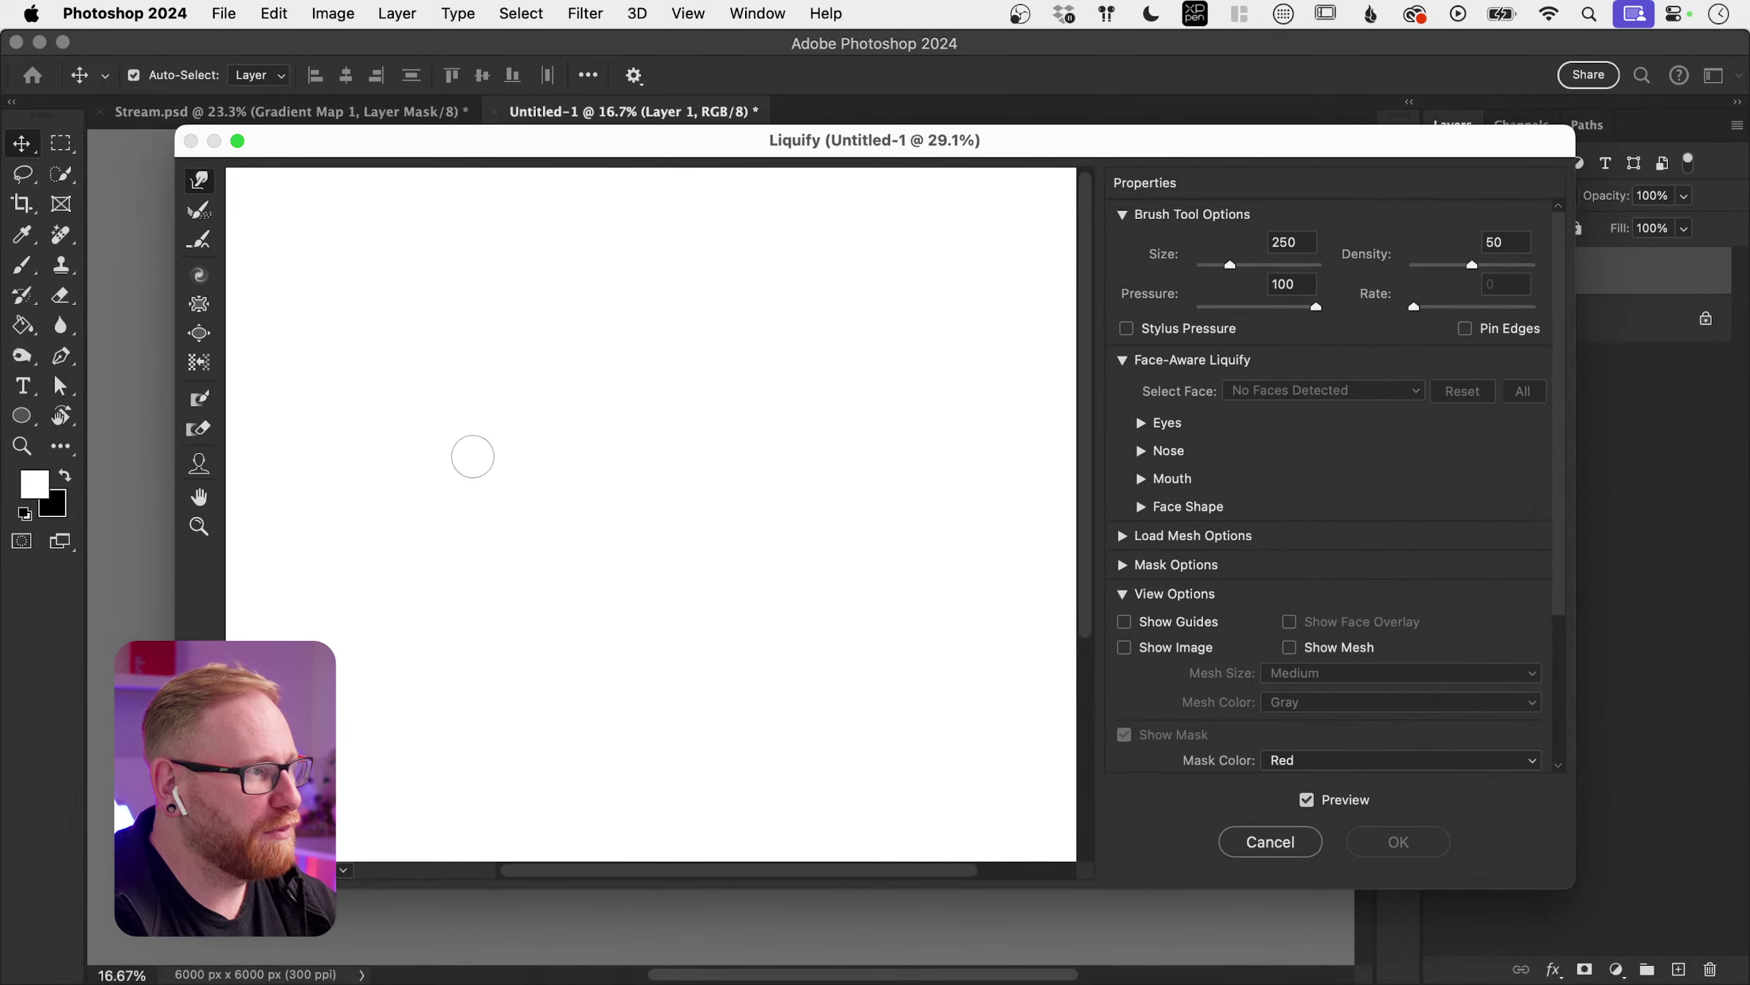
pyautogui.doubleClick(237, 138)
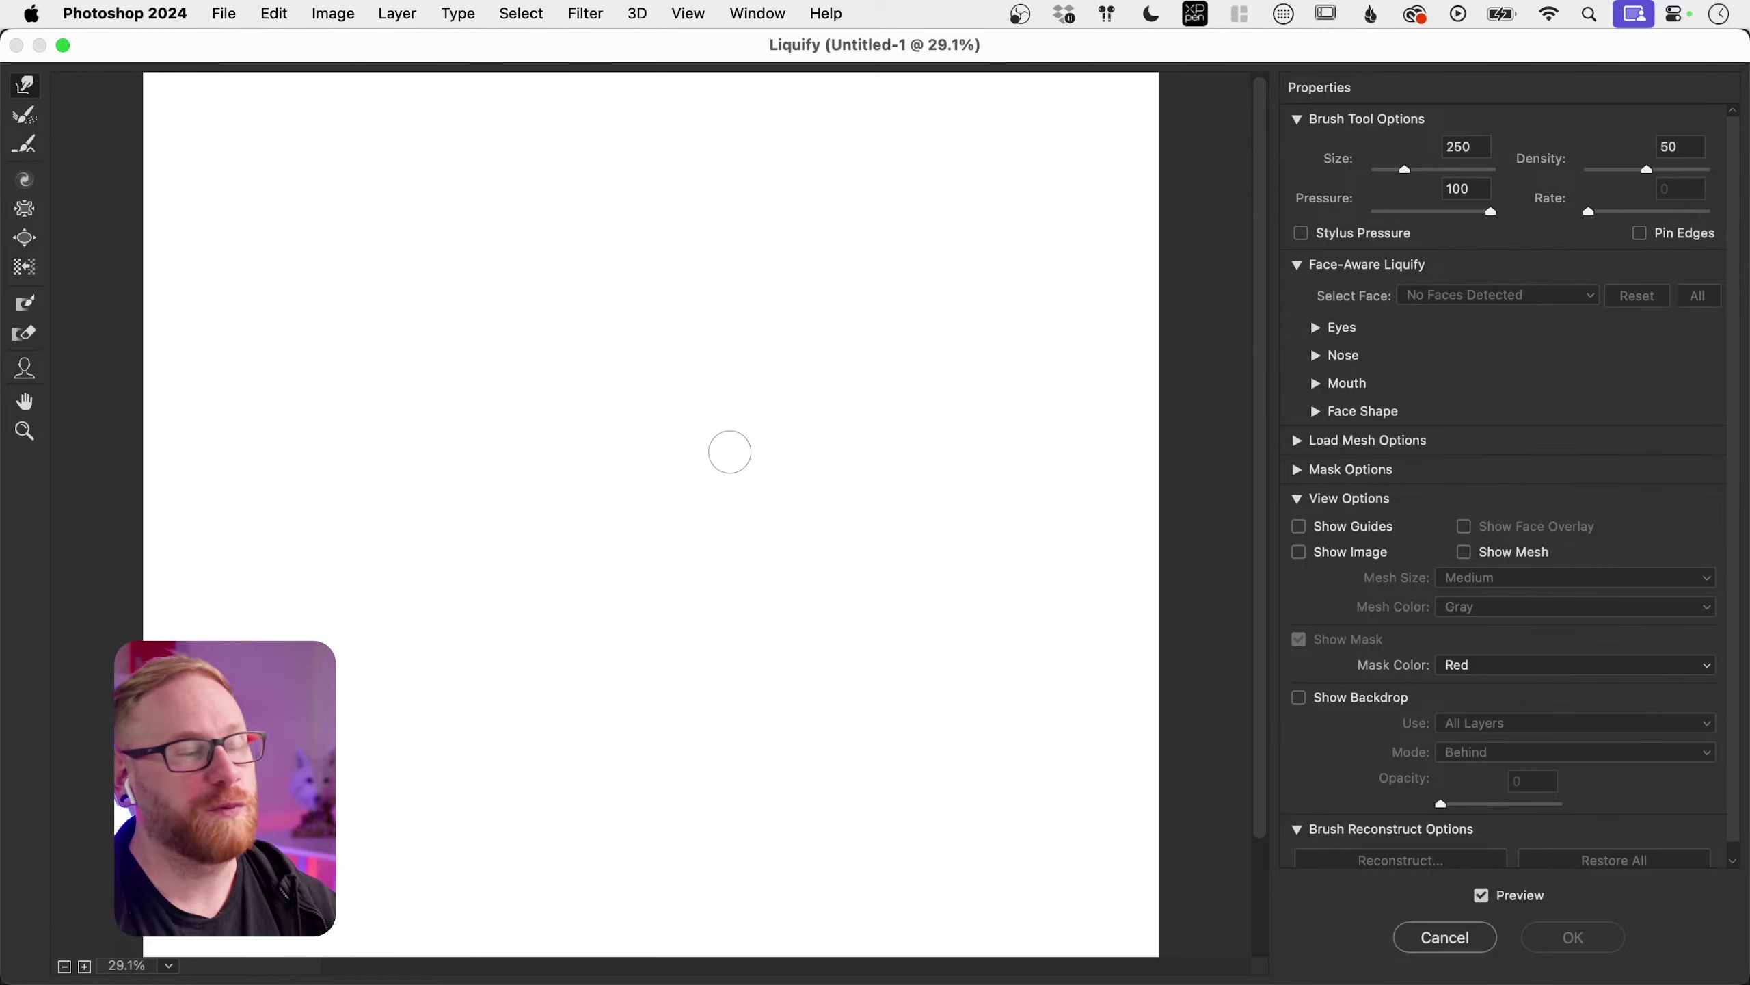
pyautogui.press('Escape')
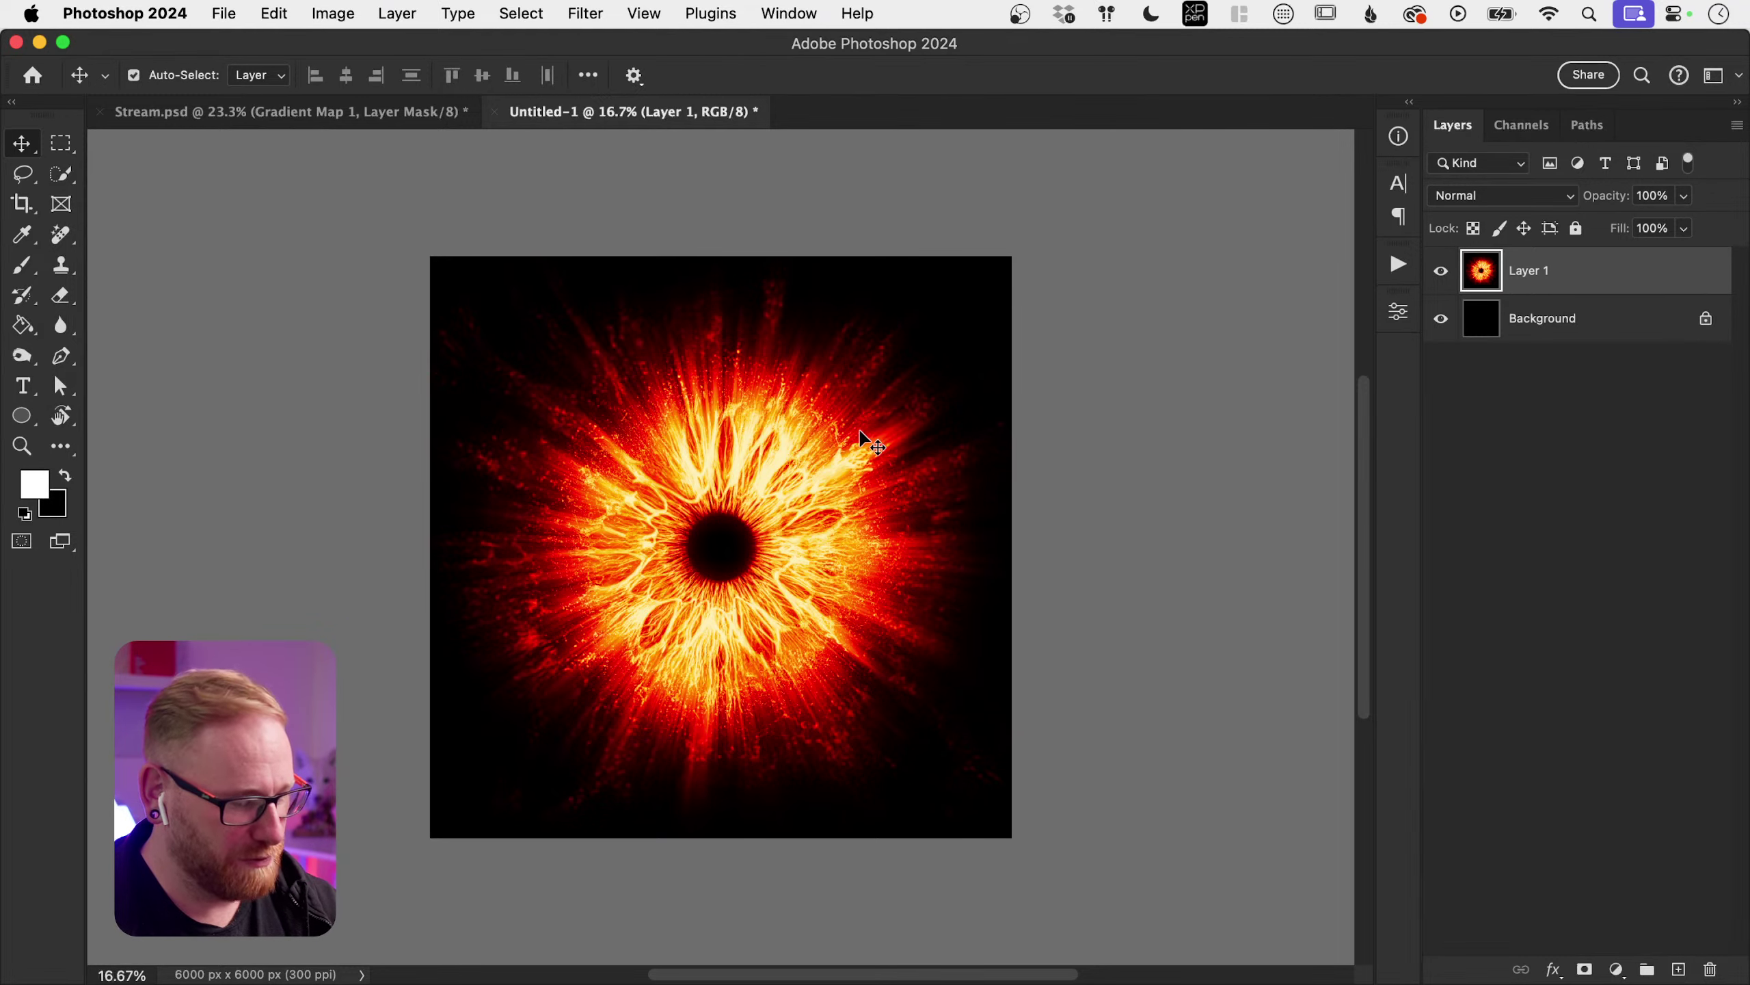
# Step: Try narrowing the pasted eye layer horizontally with Free Transform
pyautogui.press('super+t')
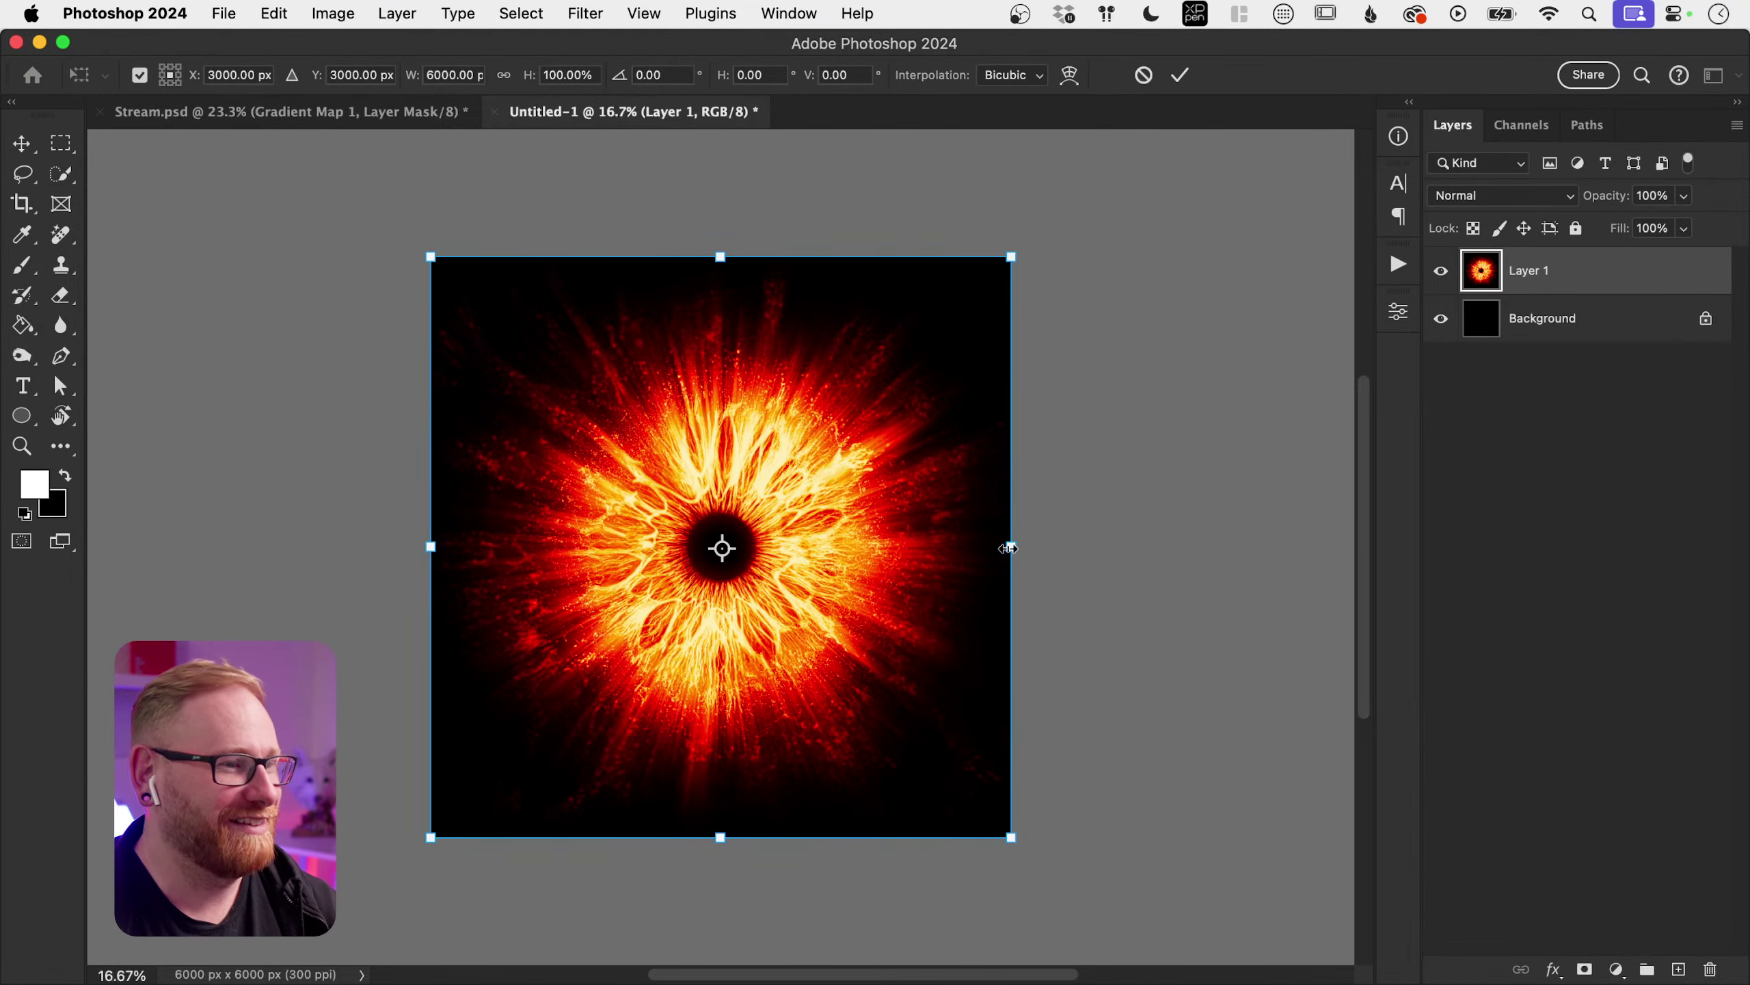
pyautogui.moveTo(1011, 546); pyautogui.dragTo(874, 546)
pyautogui.press('super+z')
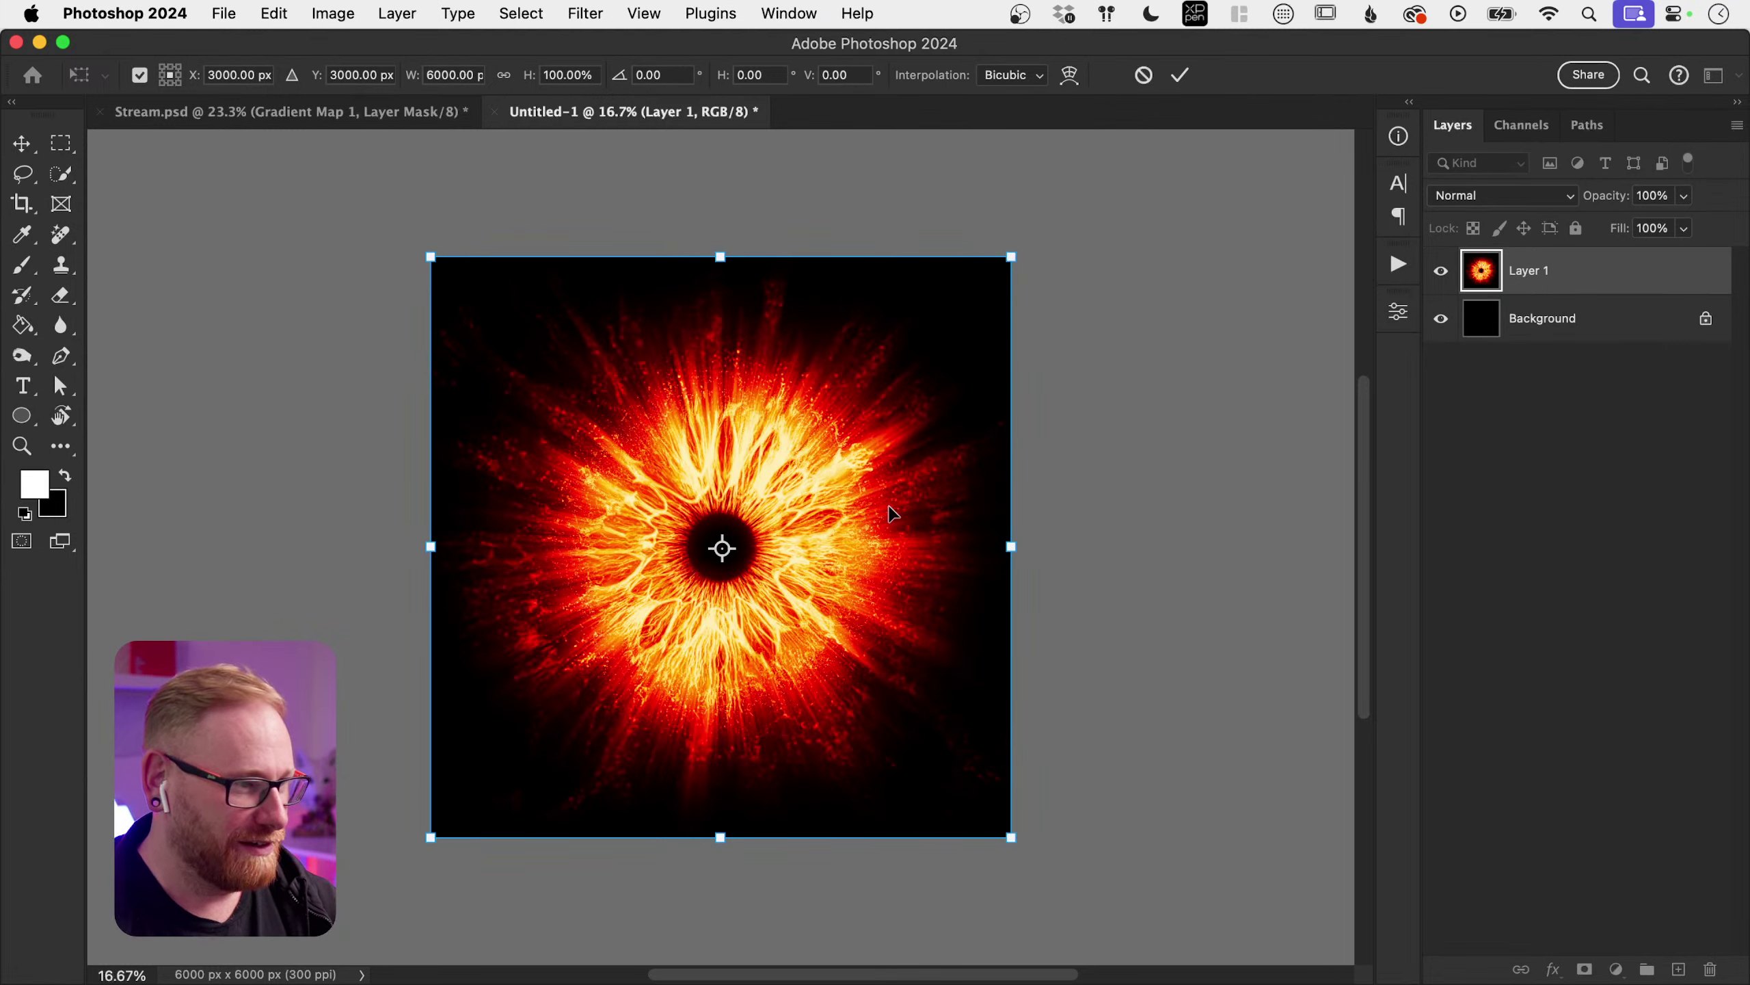
pyautogui.press('Escape')
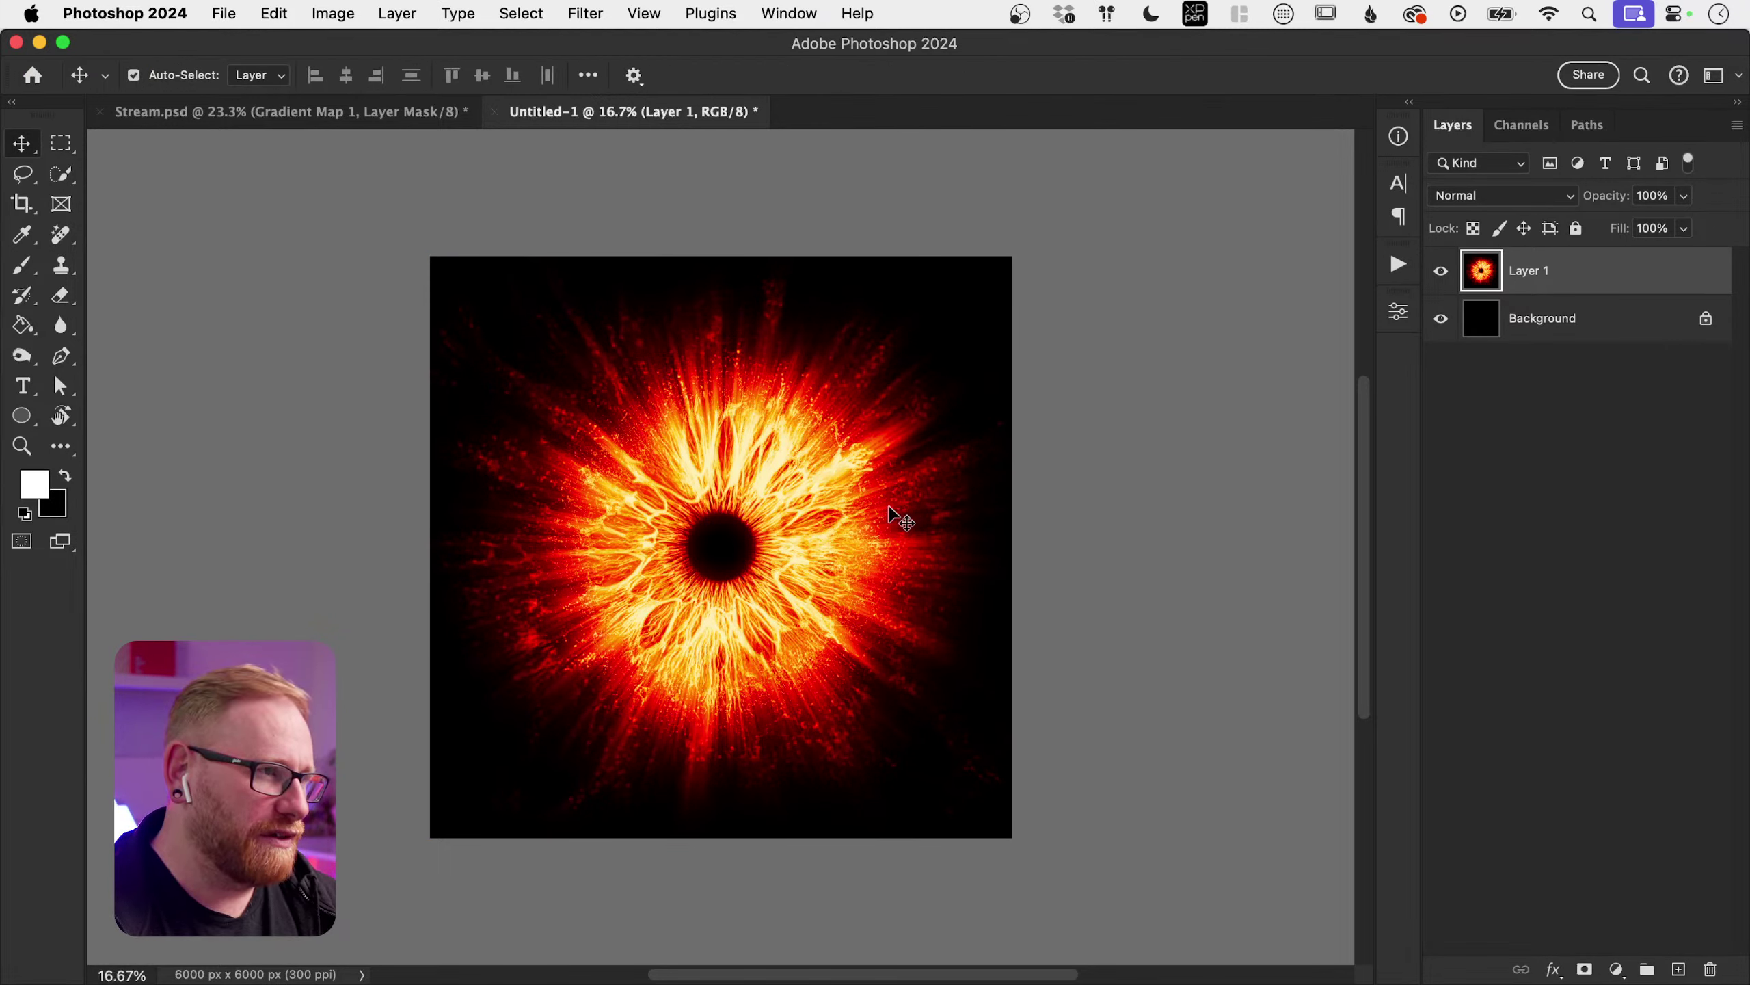
# Step: Save the new document to the Desktop in Photoshop format as Sauron.psd
pyautogui.press('super+s')
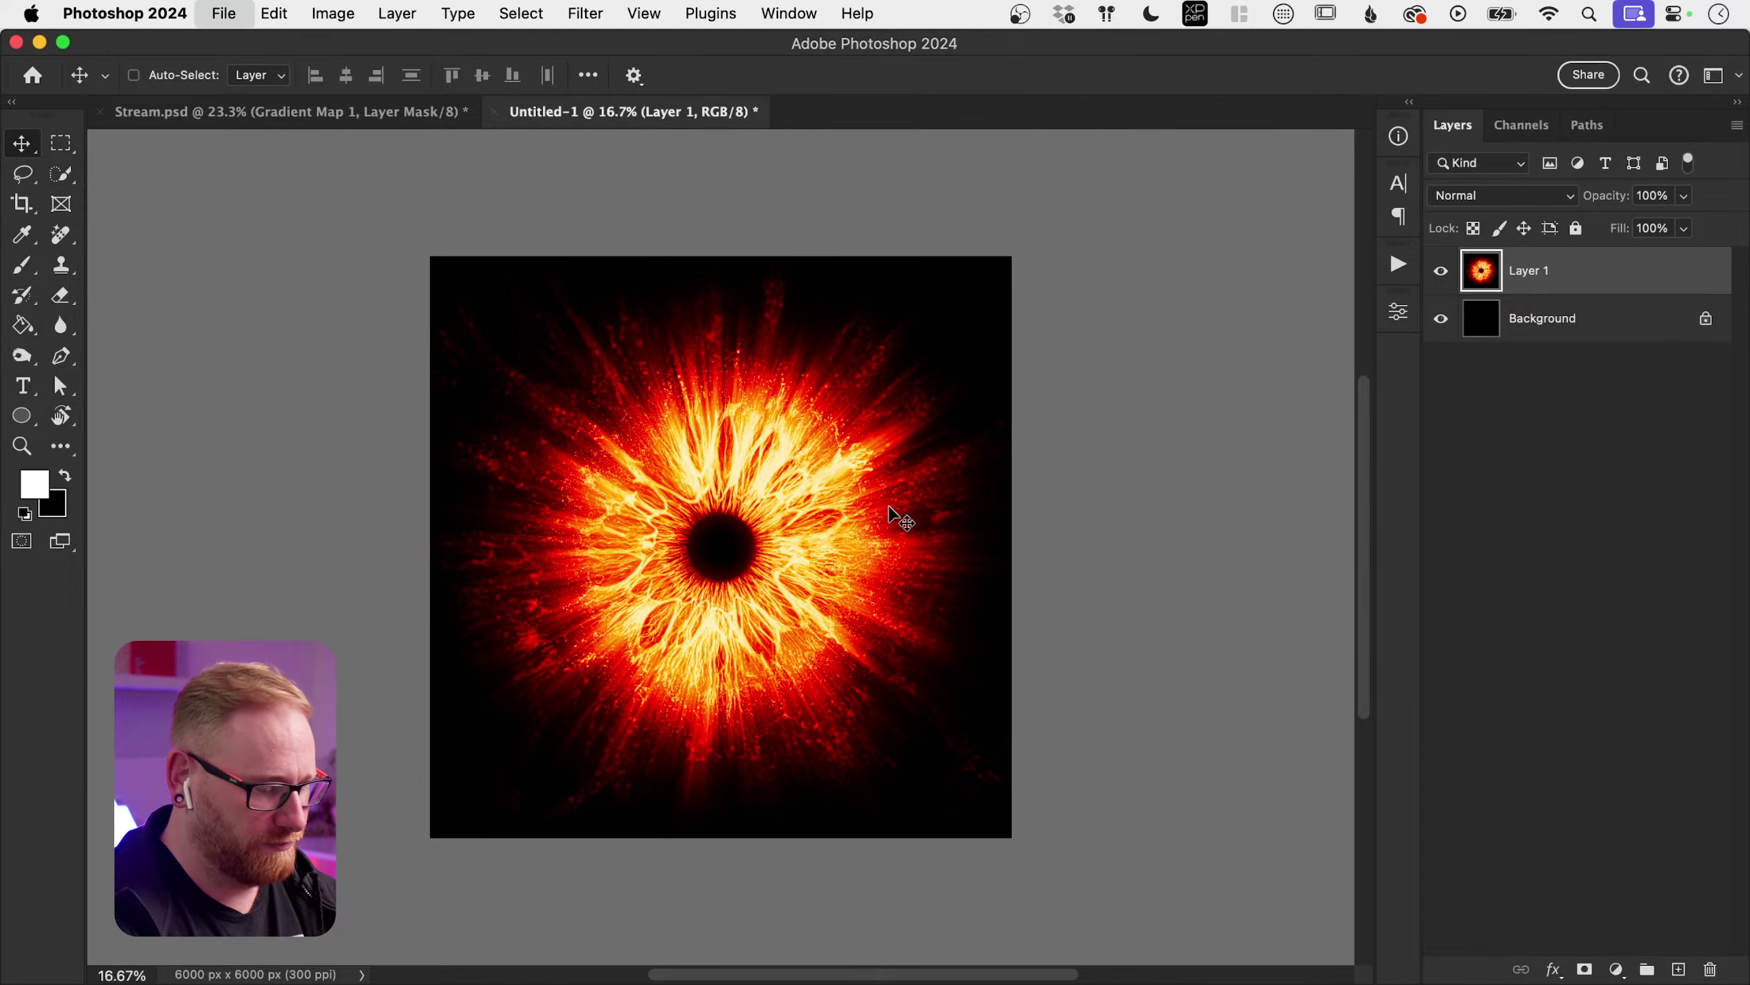
pyautogui.write('Sauron')
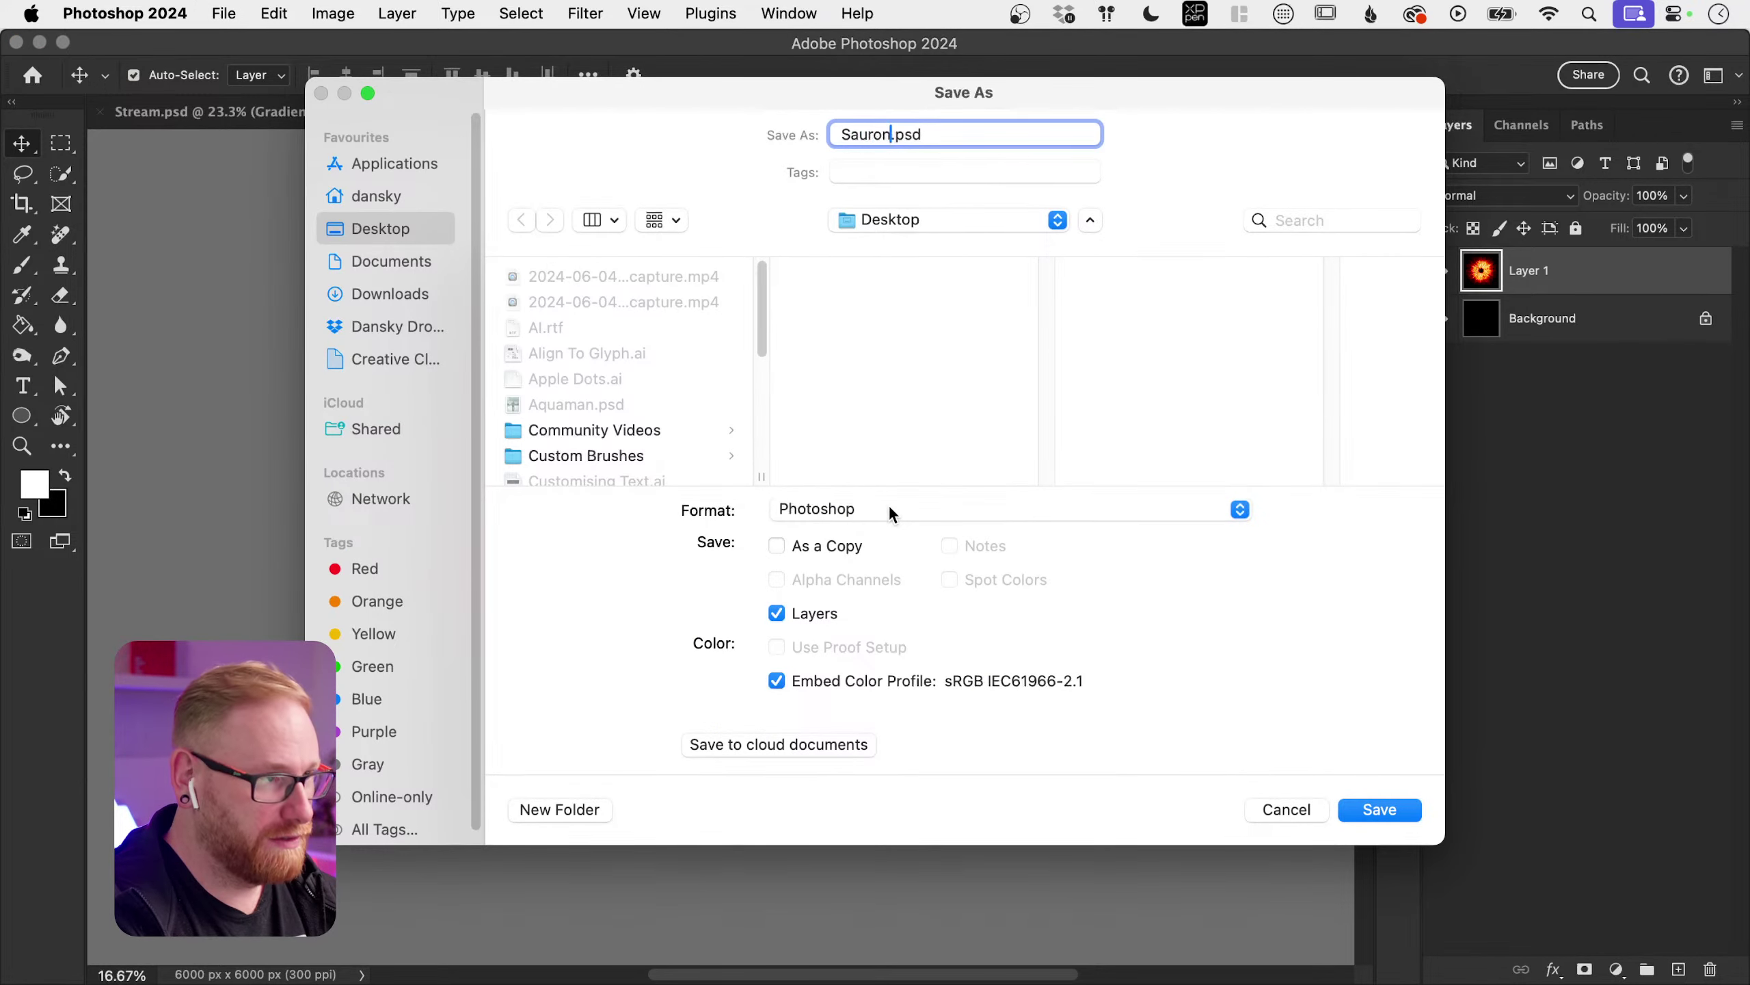
pyautogui.press('Return')
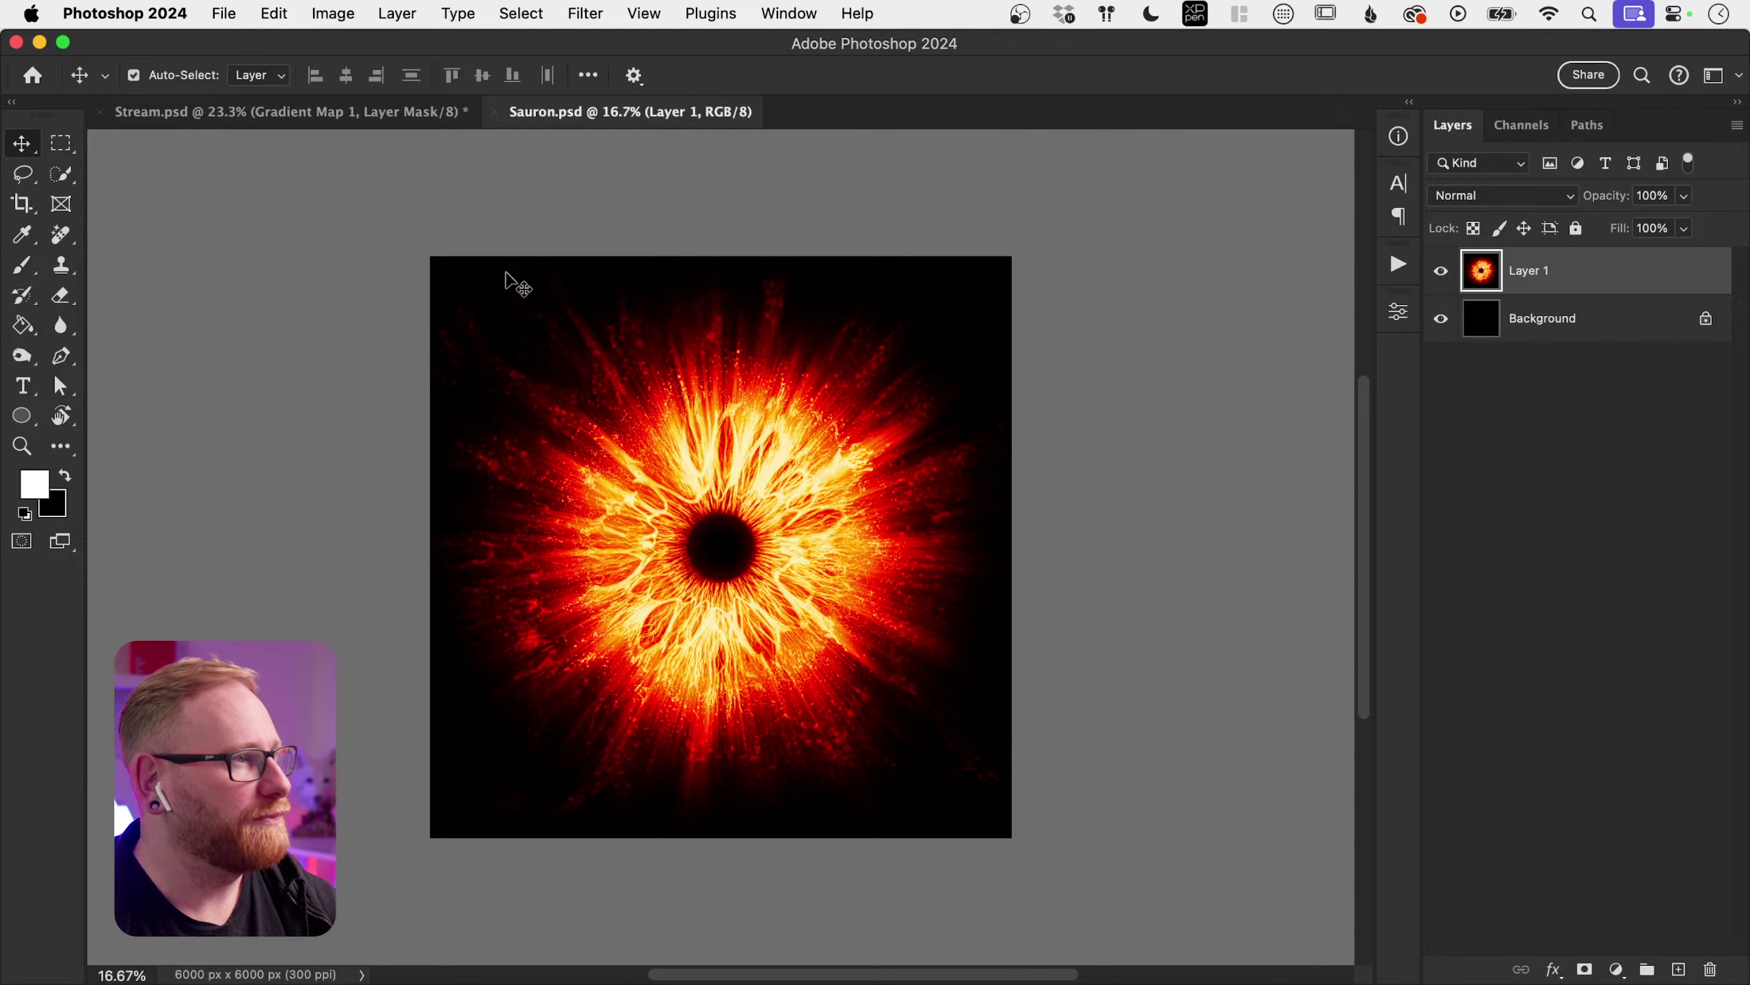
# Step: Hide the Gradient Map 1 layer in Stream.psd and save that document
pyautogui.click(345, 111)
pyautogui.click(1440, 317)
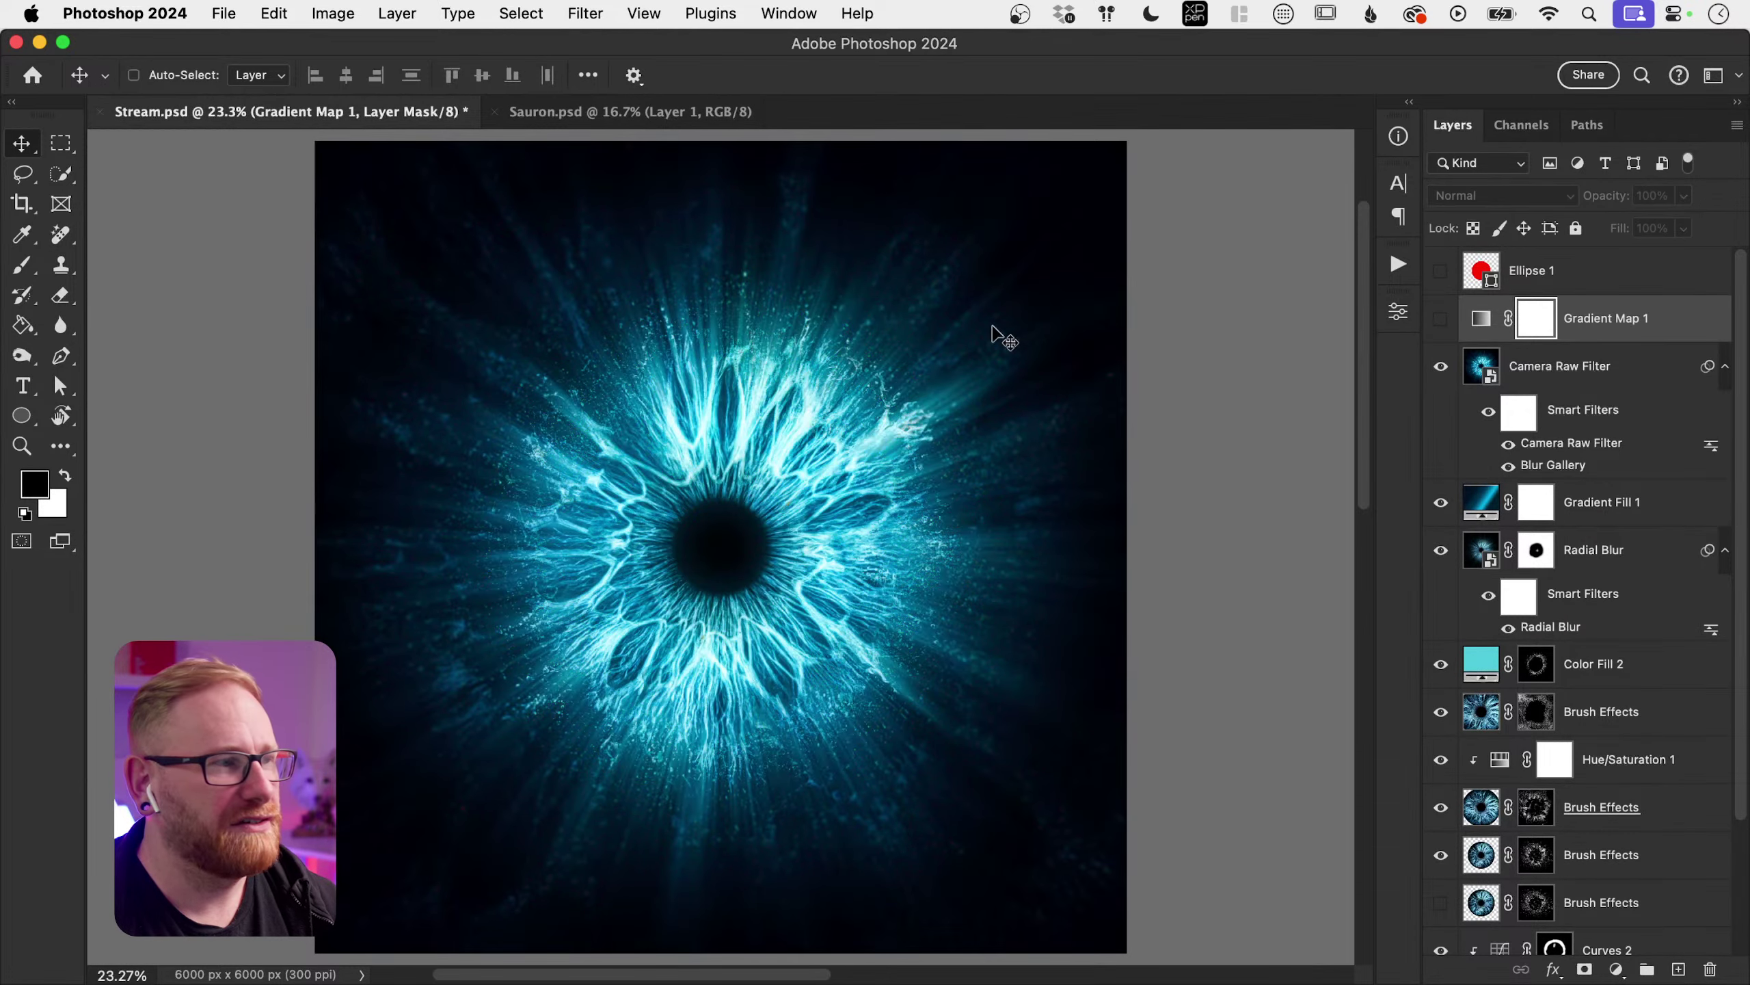
pyautogui.press('super+s')
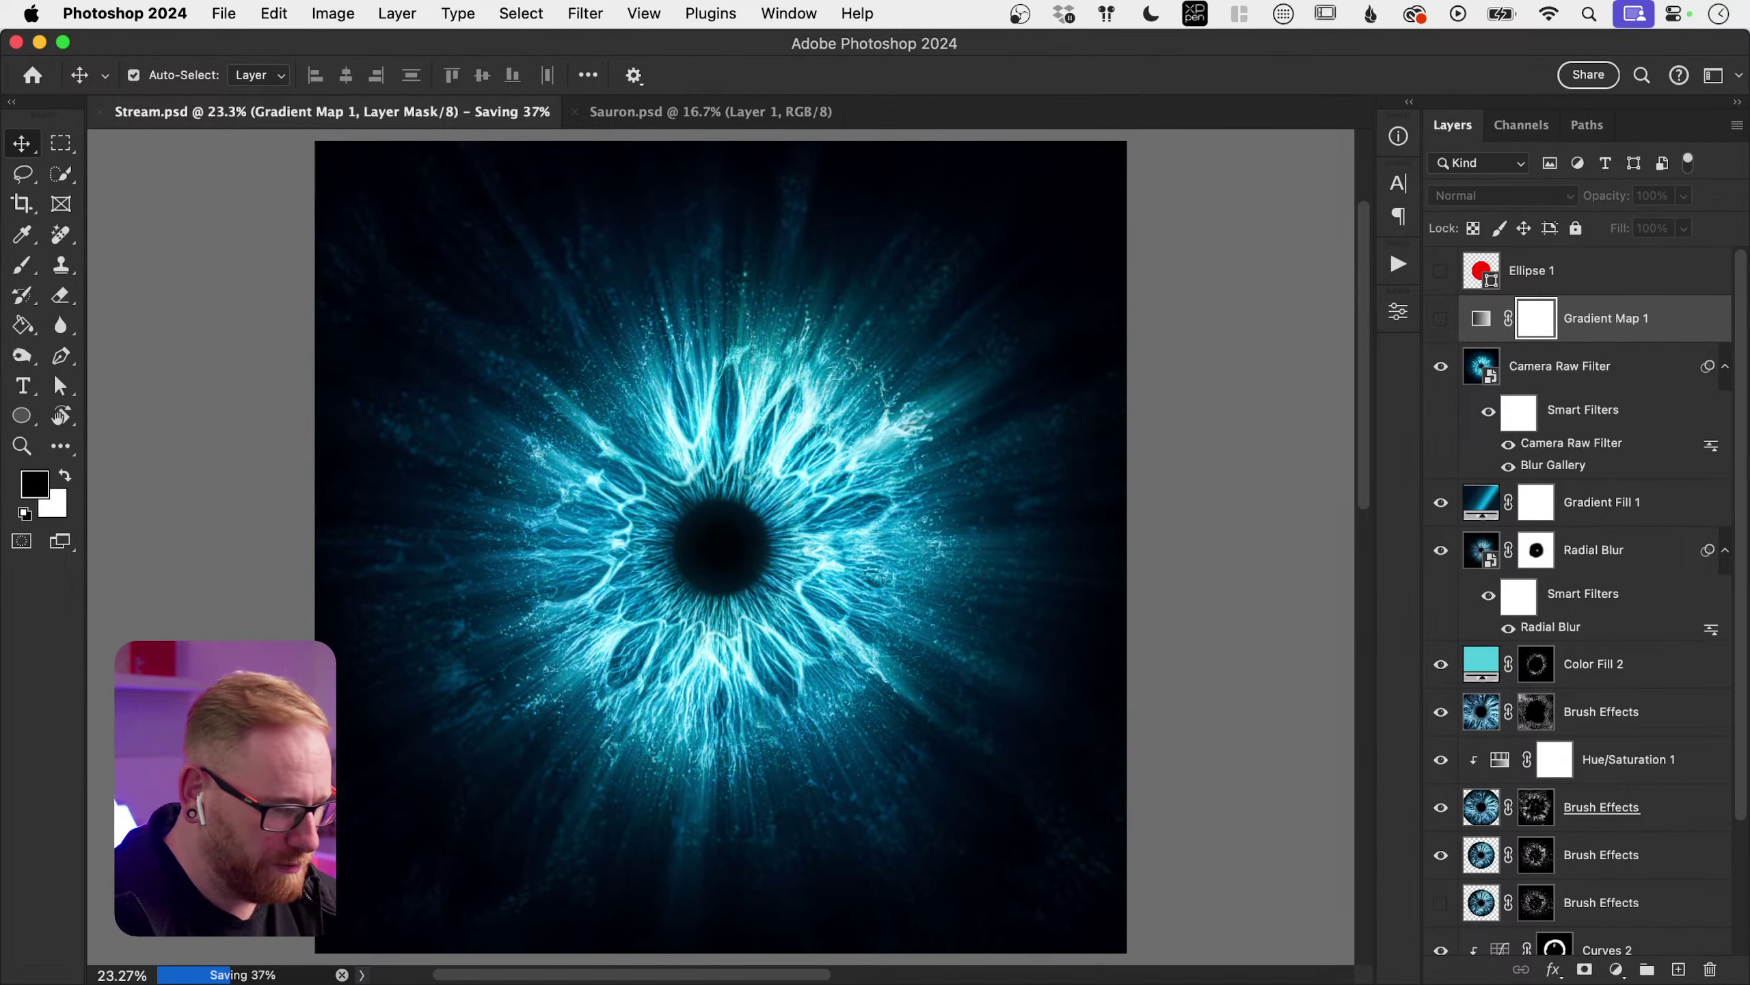
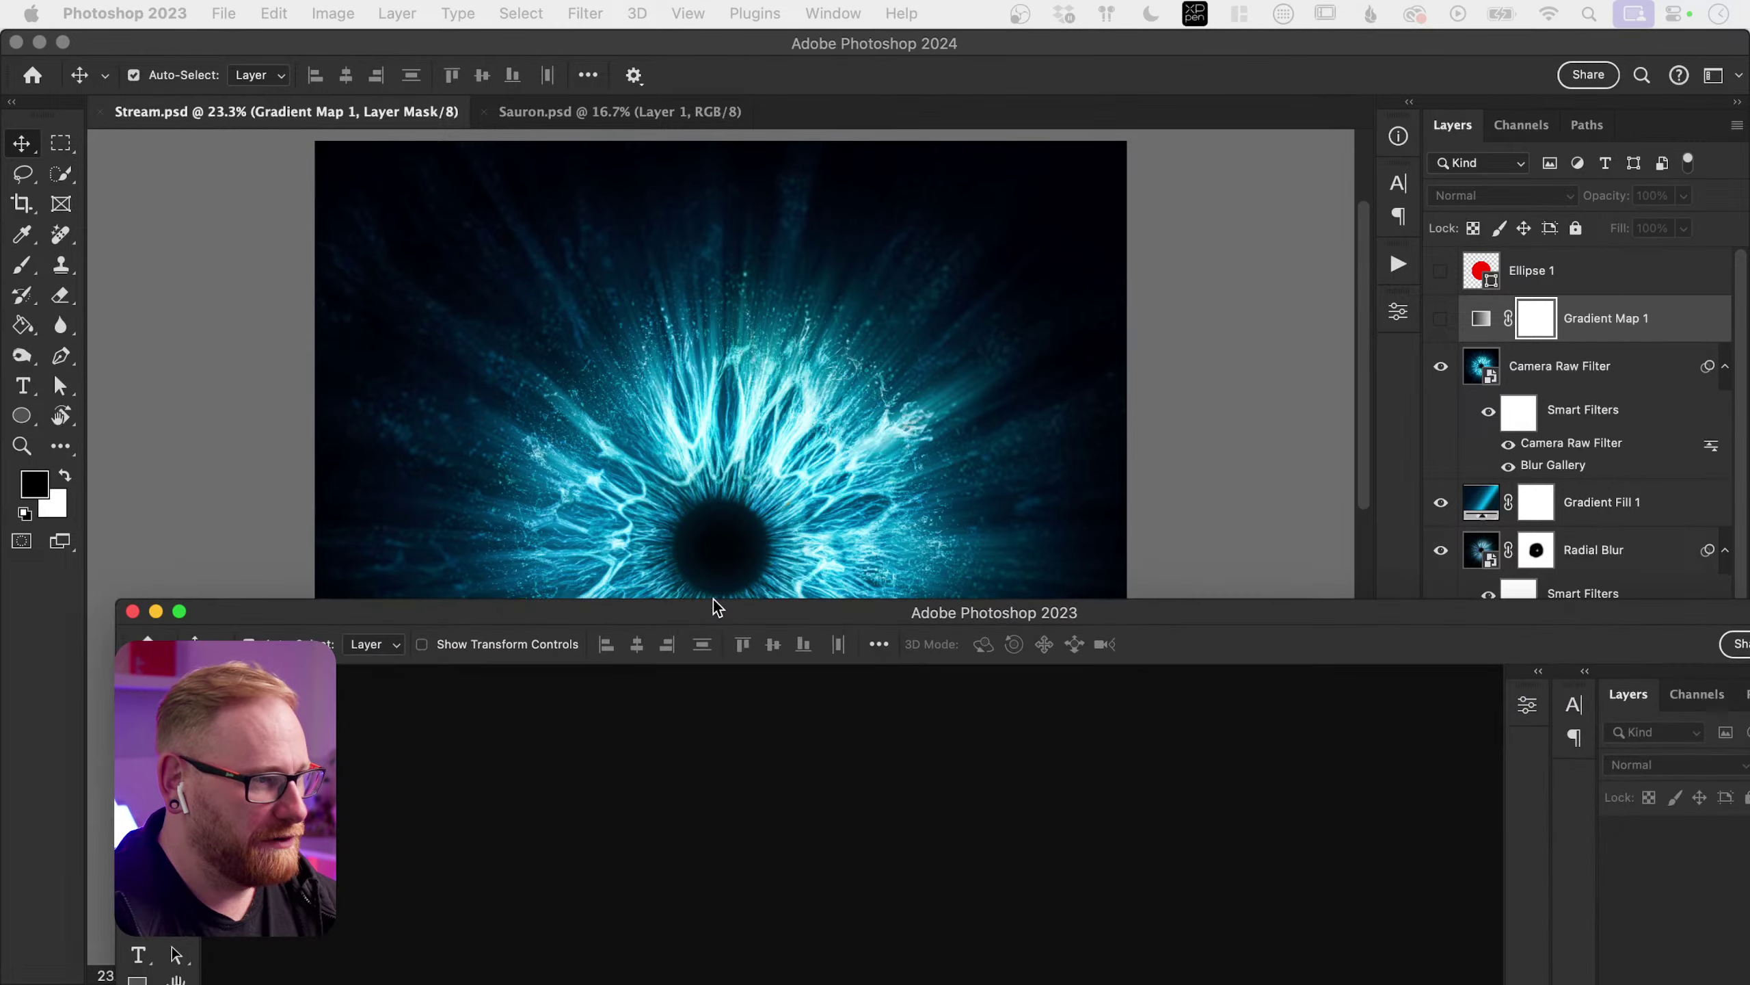
# Step: Switch to Photoshop 2023, open Sauron.psd there, and hide the floating contextual task bar below the artwork
pyautogui.click(399, 435)
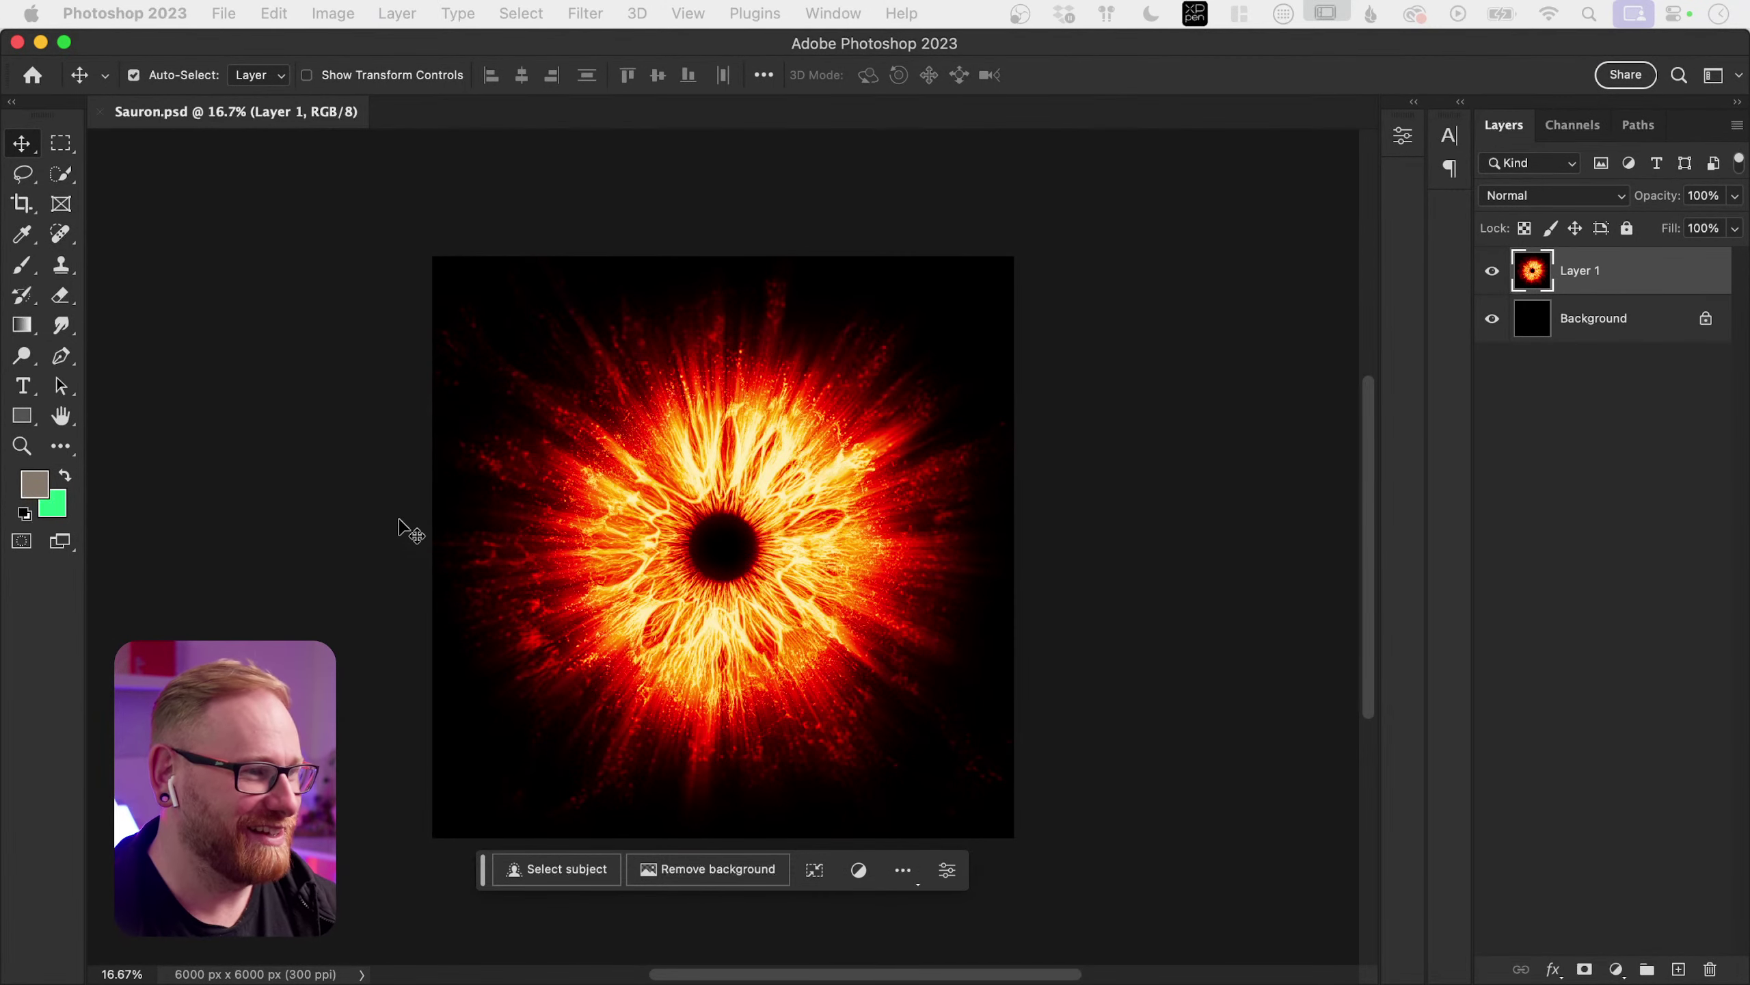
pyautogui.click(902, 870)
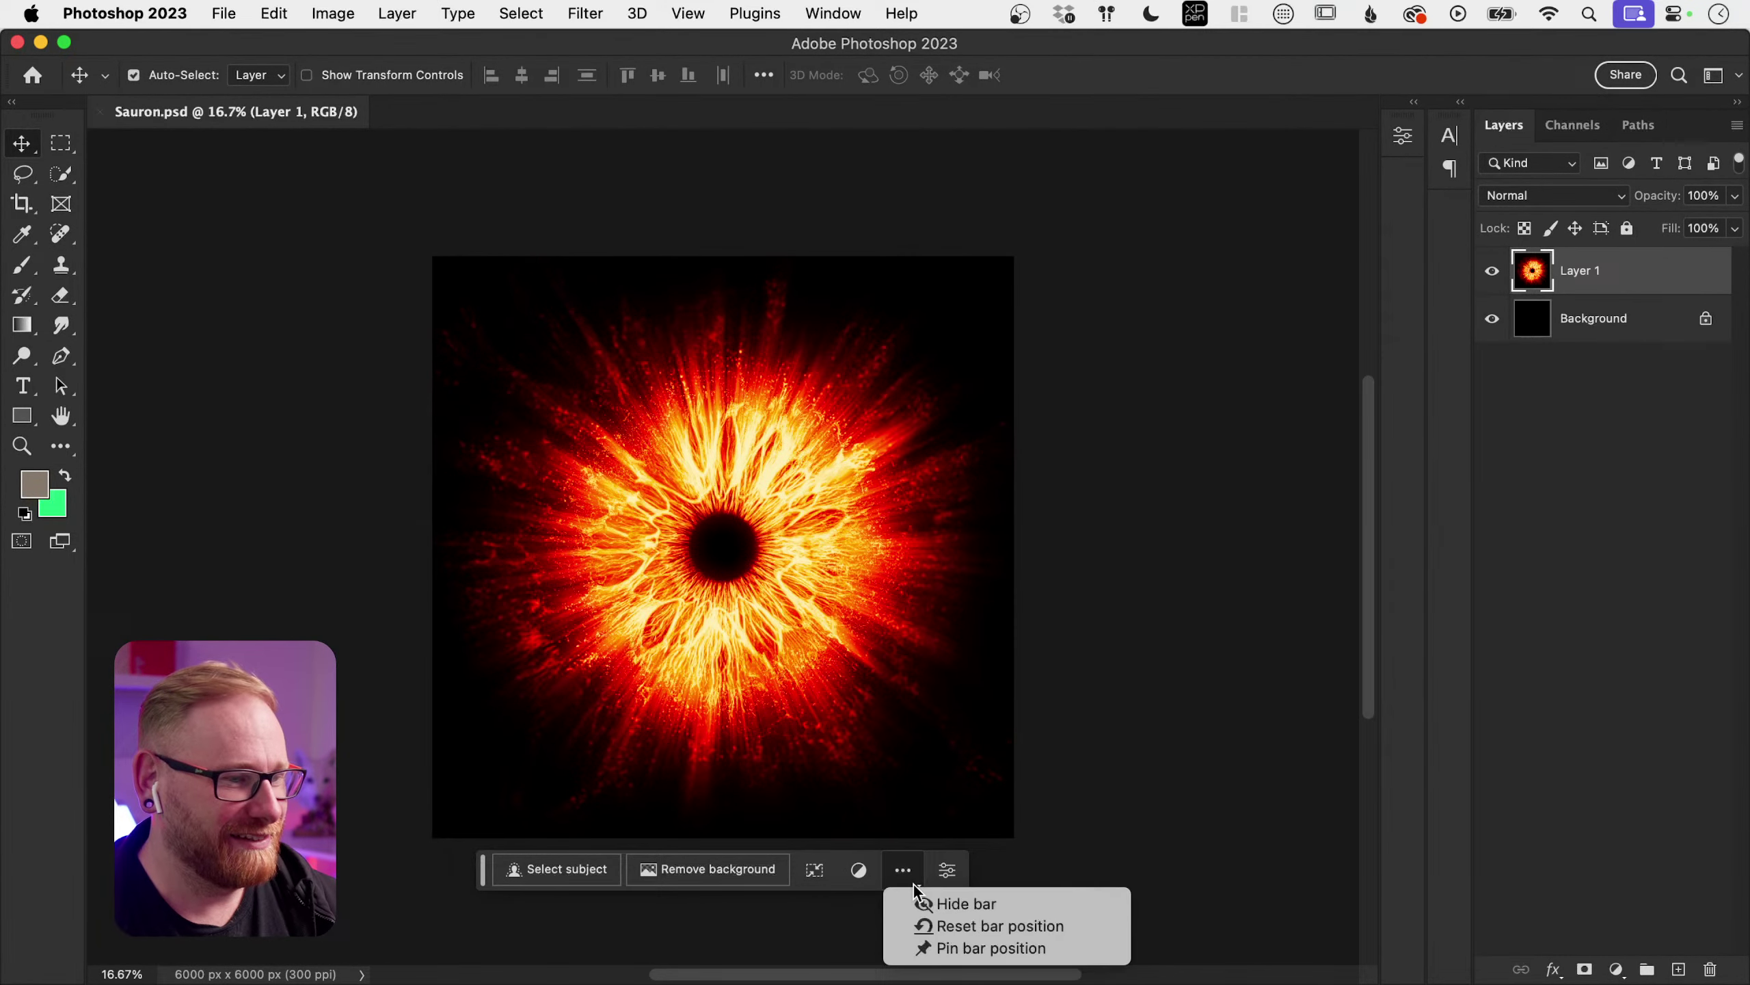
pyautogui.click(985, 908)
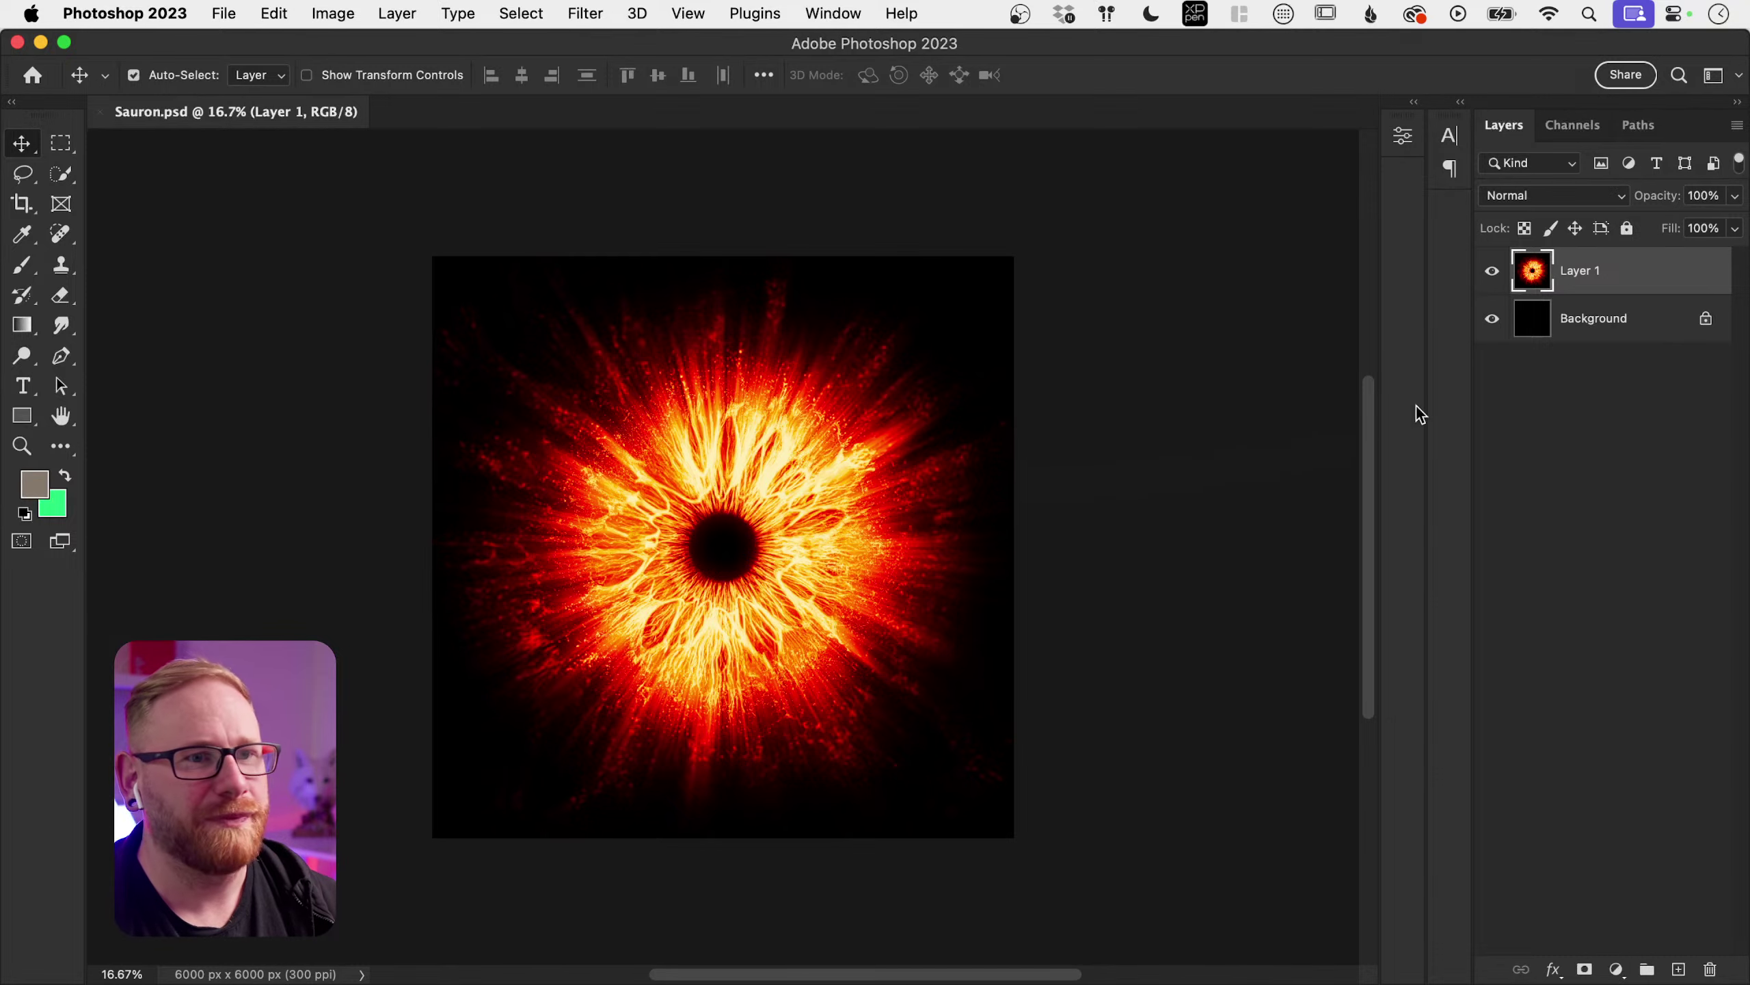
# Step: Convert Layer 1, which holds the fiery eye, to a Smart Object
pyautogui.rightClick(1625, 263)
pyautogui.click(1505, 649)
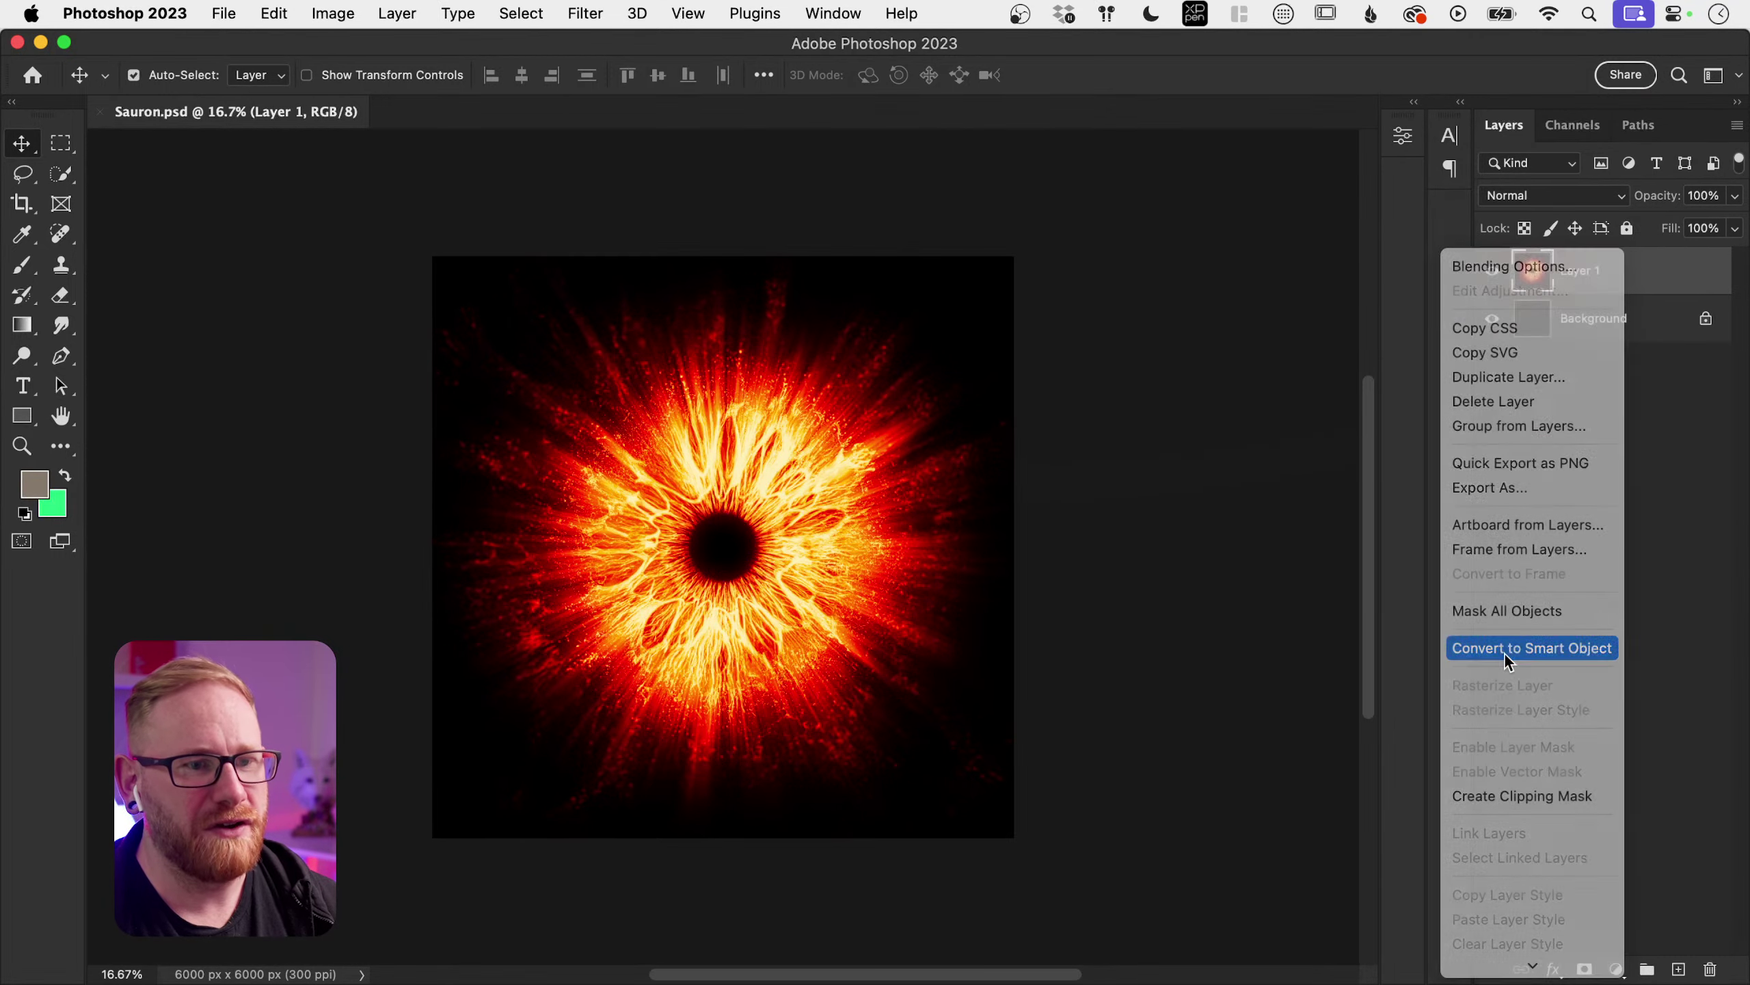
pyautogui.click(598, 16)
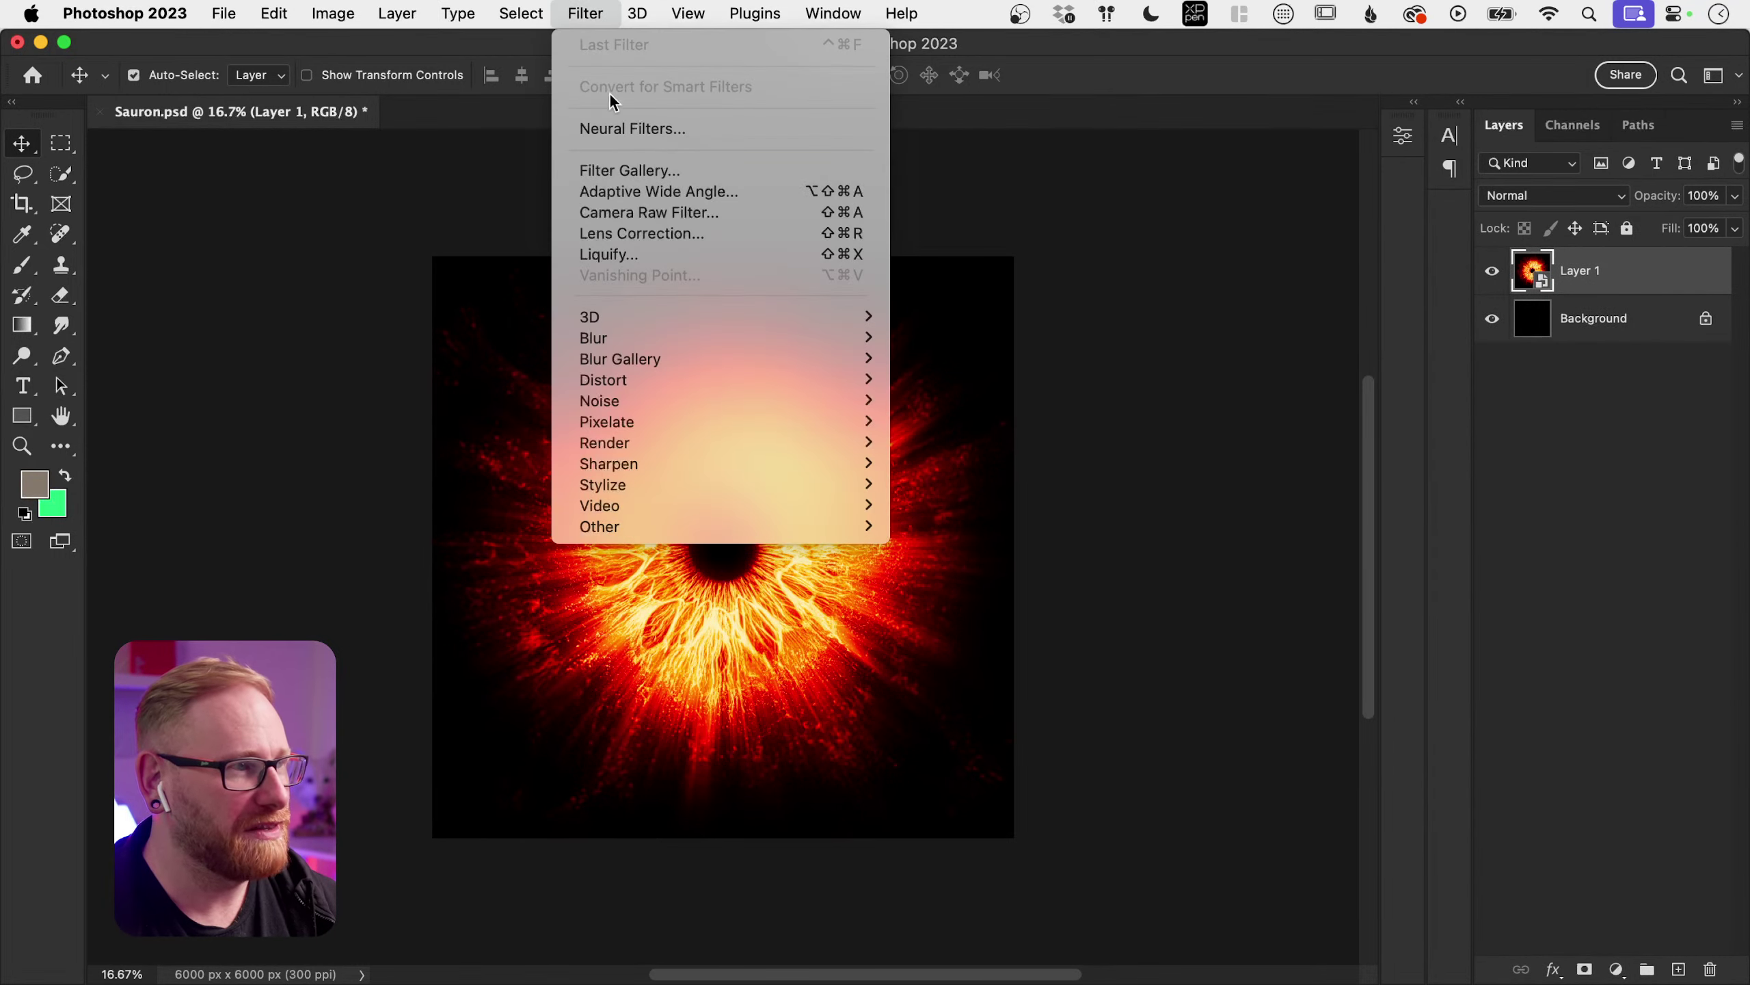
pyautogui.click(581, 10)
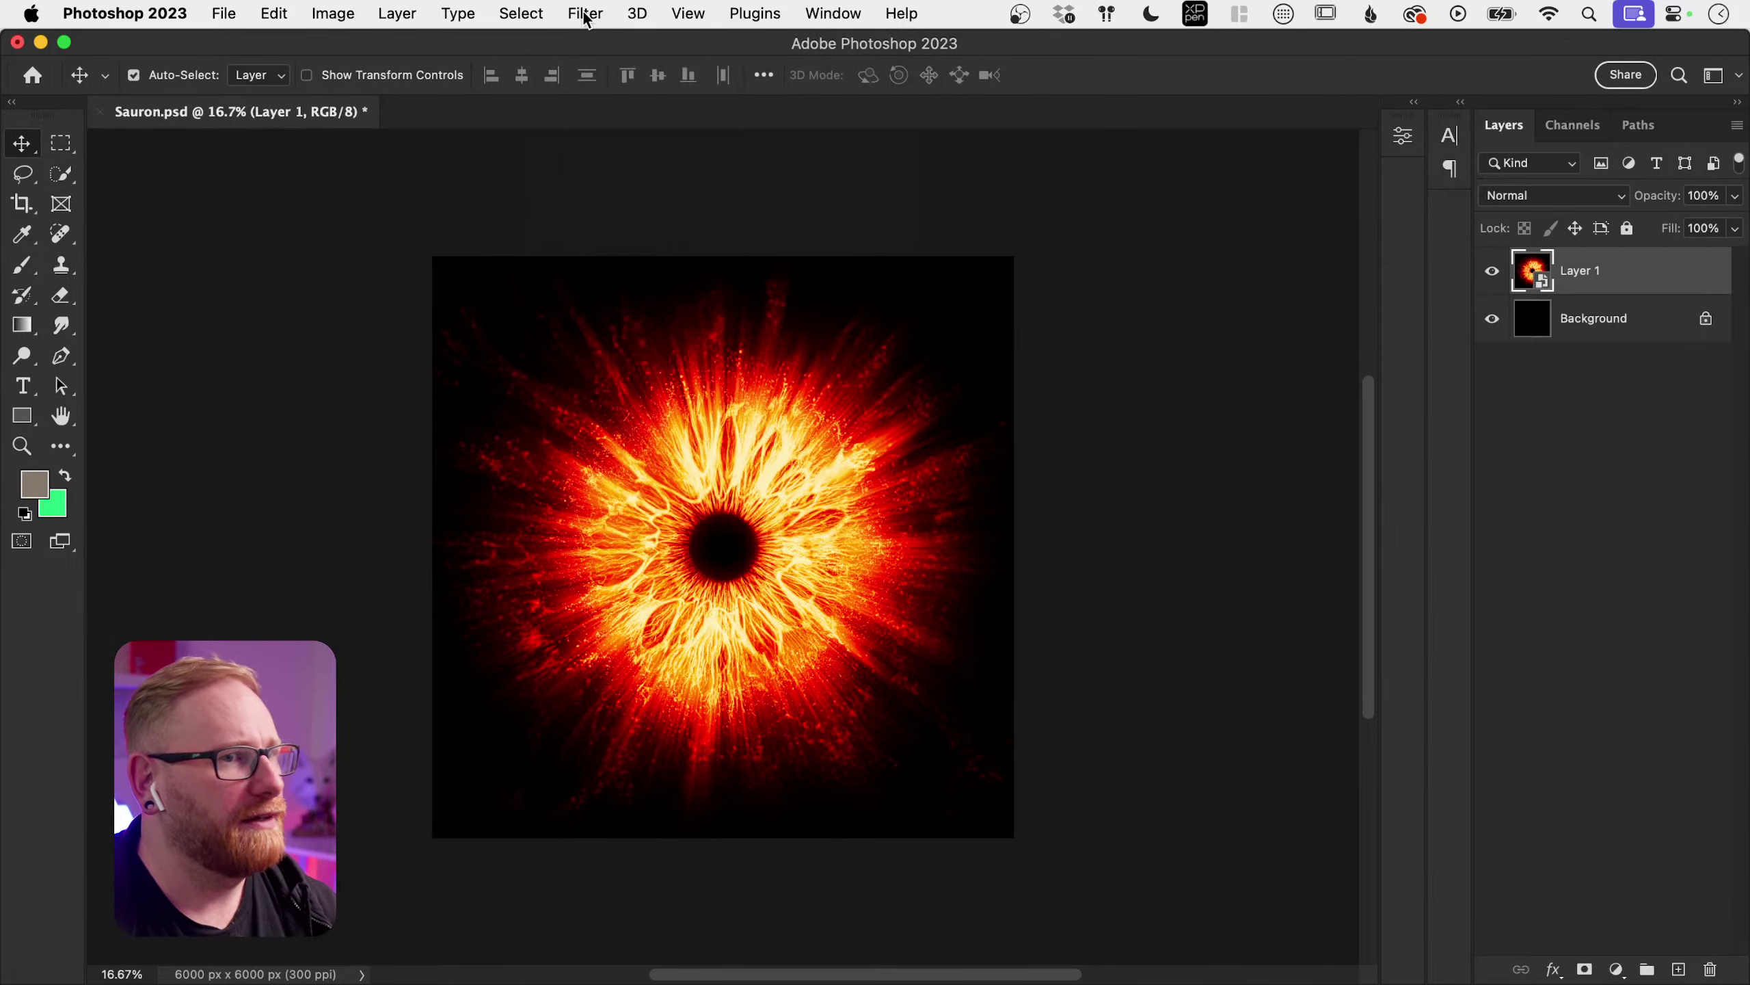
# Step: Scale the eye layer down proportionally about its centre, first to 70.55% and again slightly smaller
pyautogui.press('super+t')
pyautogui.moveTo(1014, 256); pyautogui.dragTo(929, 342)
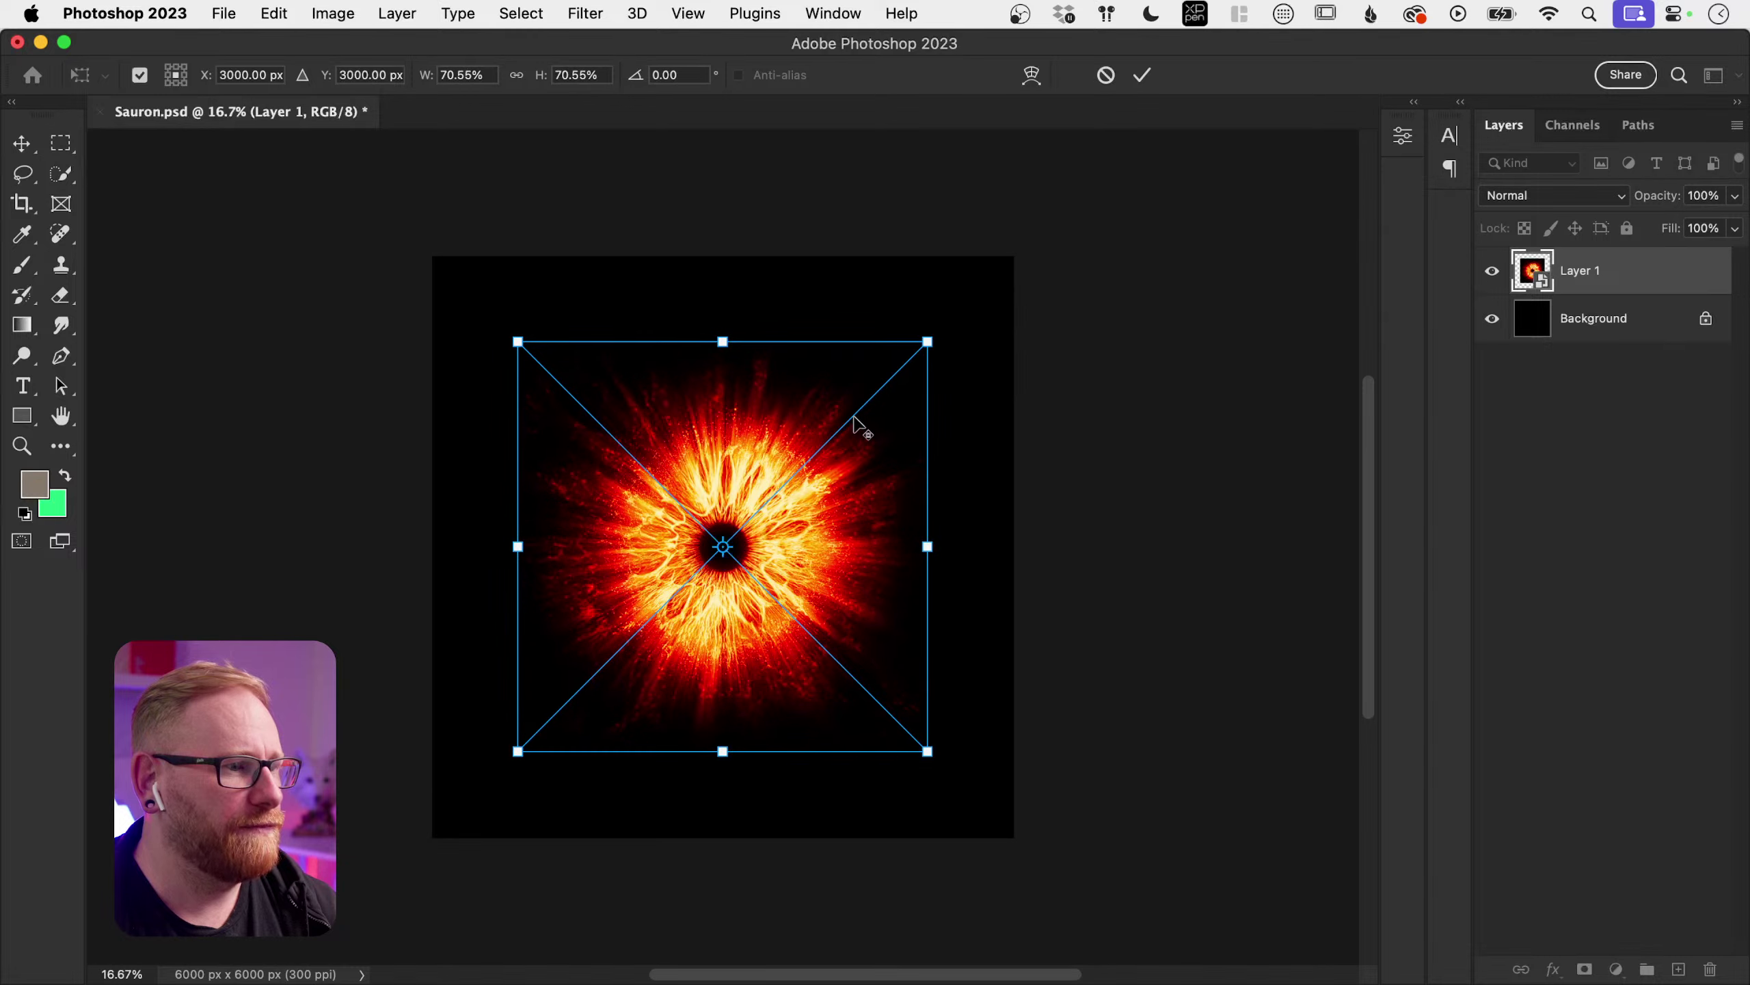
pyautogui.press('Return')
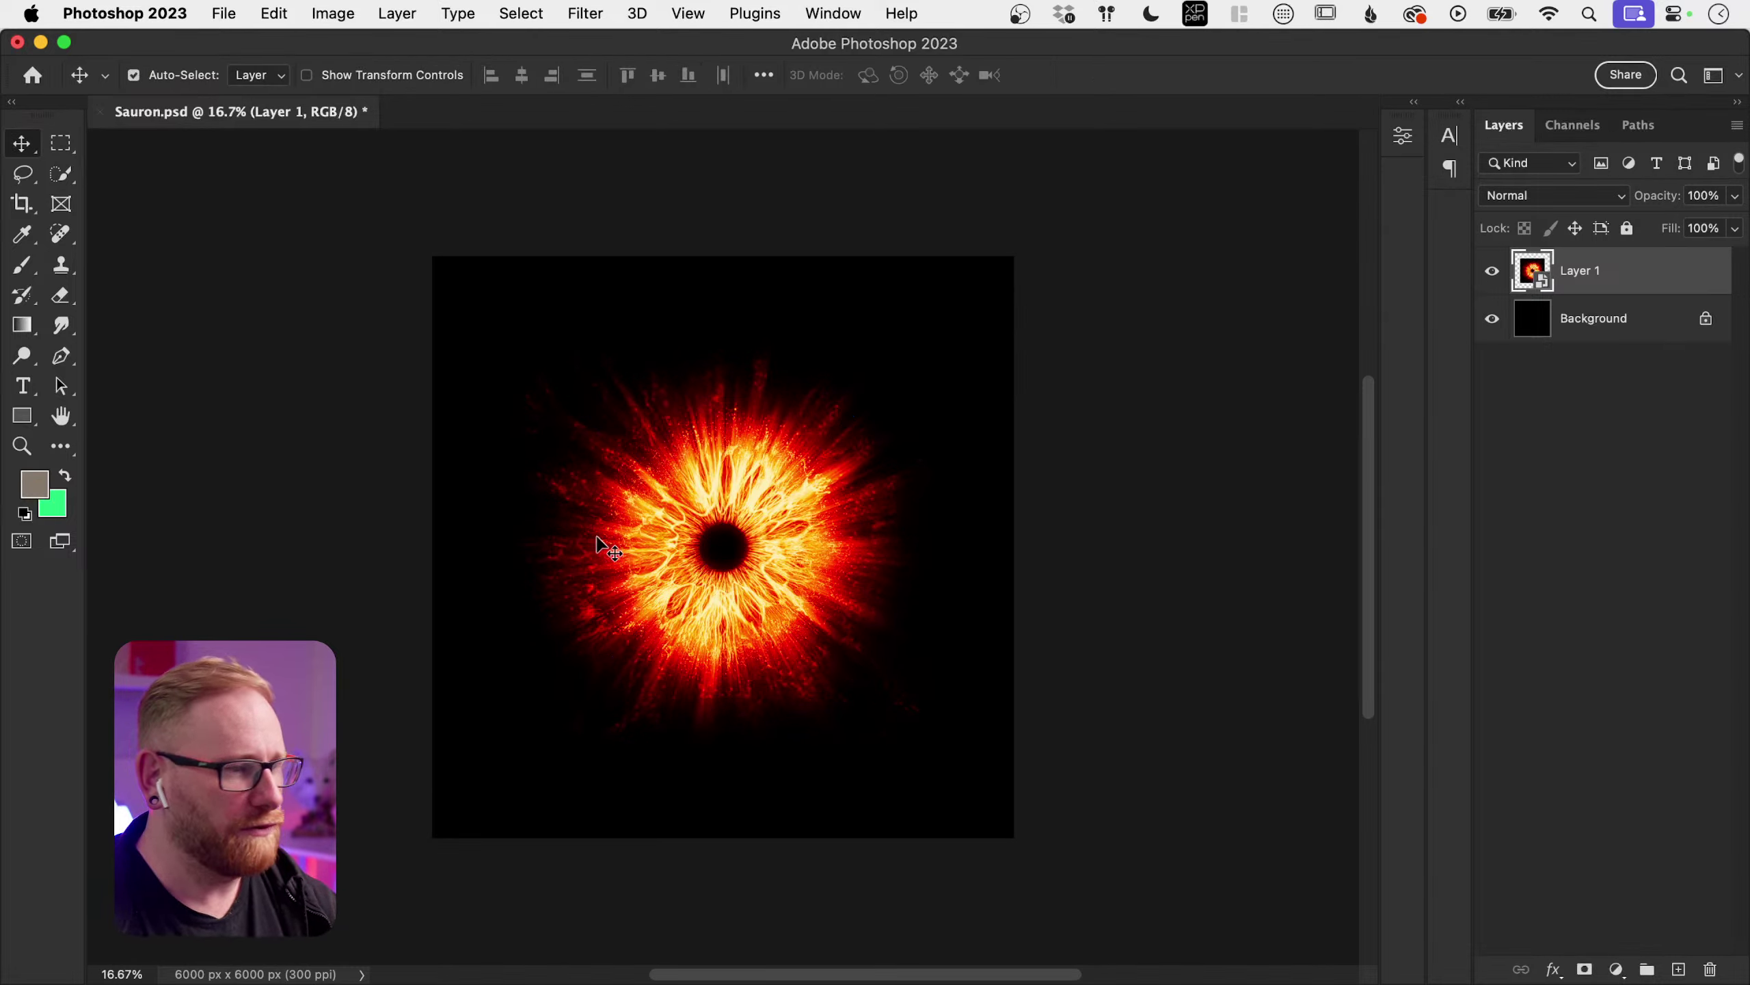
pyautogui.hotkey('ctrl', 't')
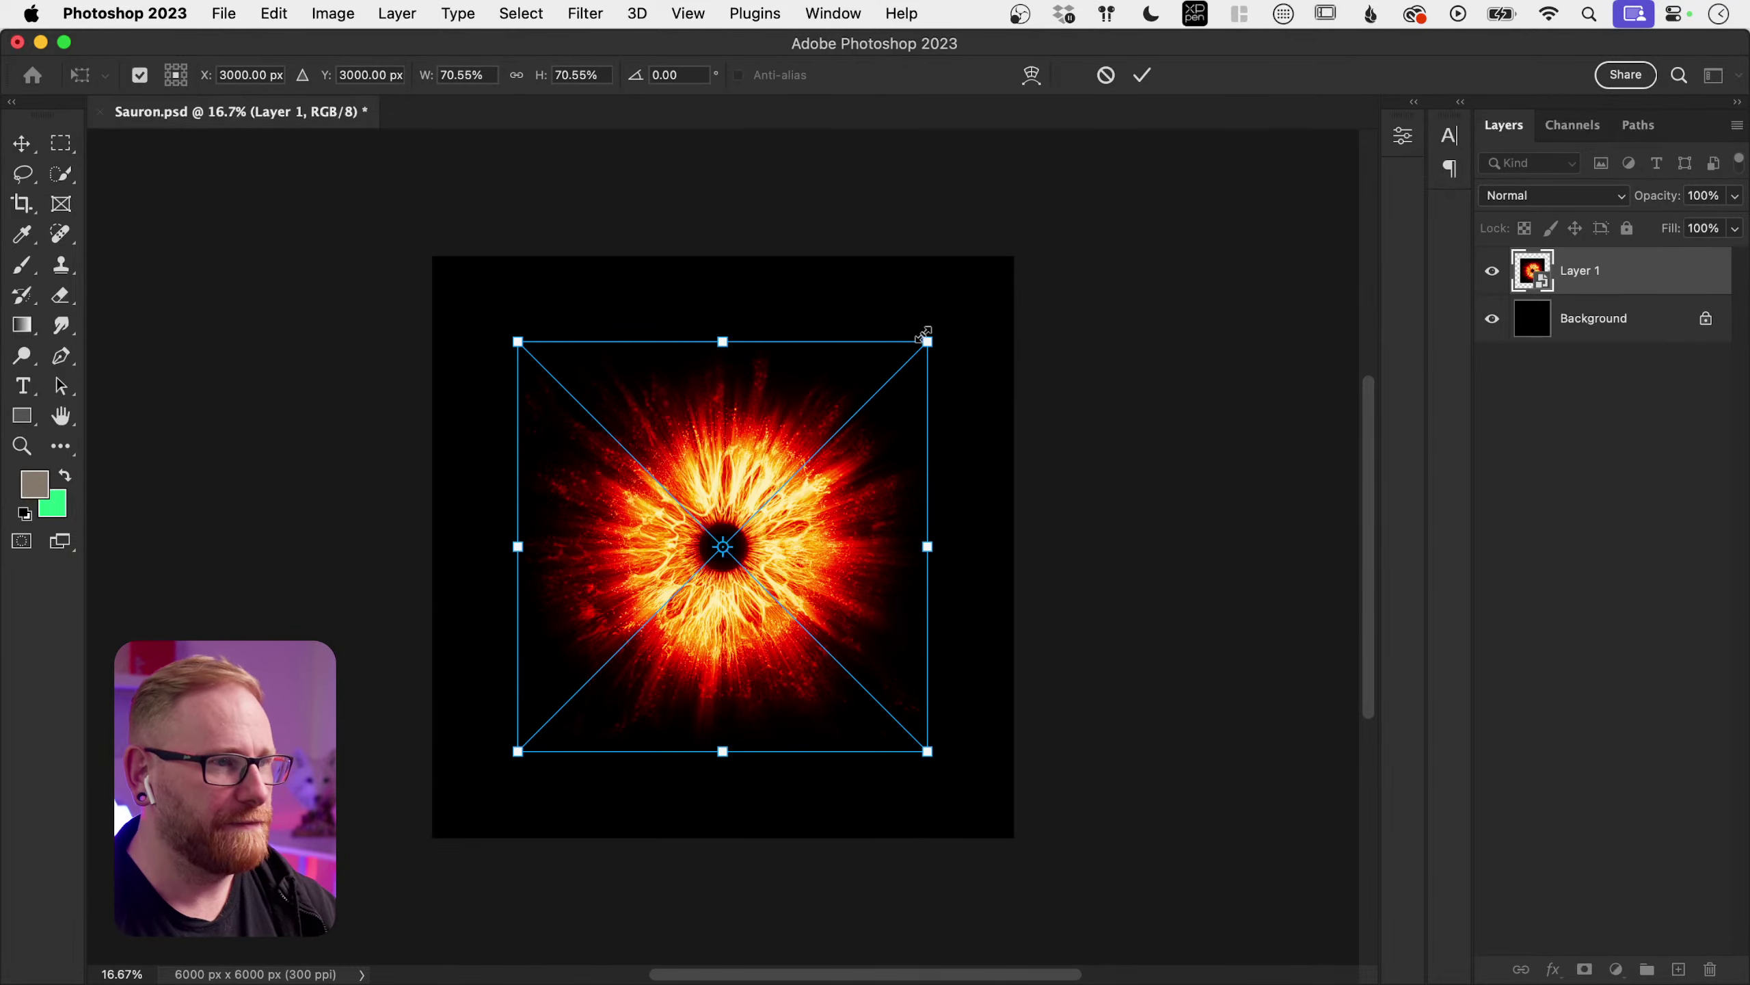
pyautogui.moveTo(928, 340); pyautogui.dragTo(911, 359)
pyautogui.press('Return')
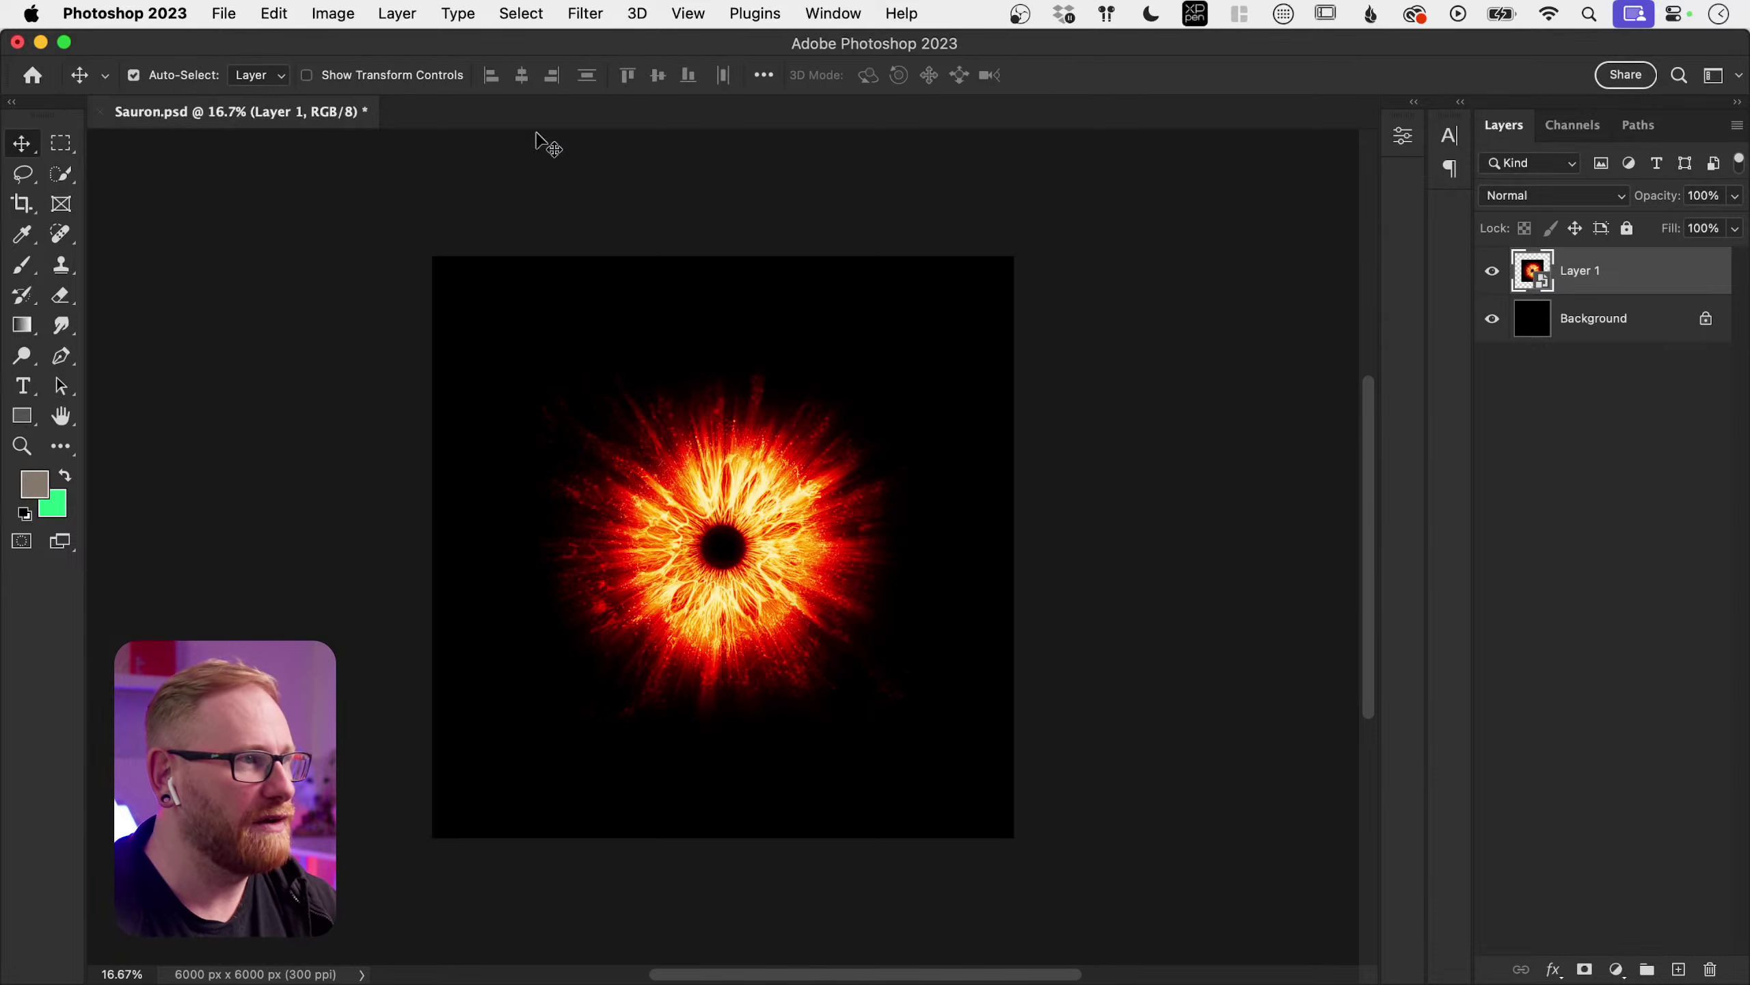
# Step: Start a Warp on the eye layer, try the Bulge style with changed orientation and 88.7% bend, and undo that bend
pyautogui.click(284, 15)
pyautogui.moveTo(508, 572)
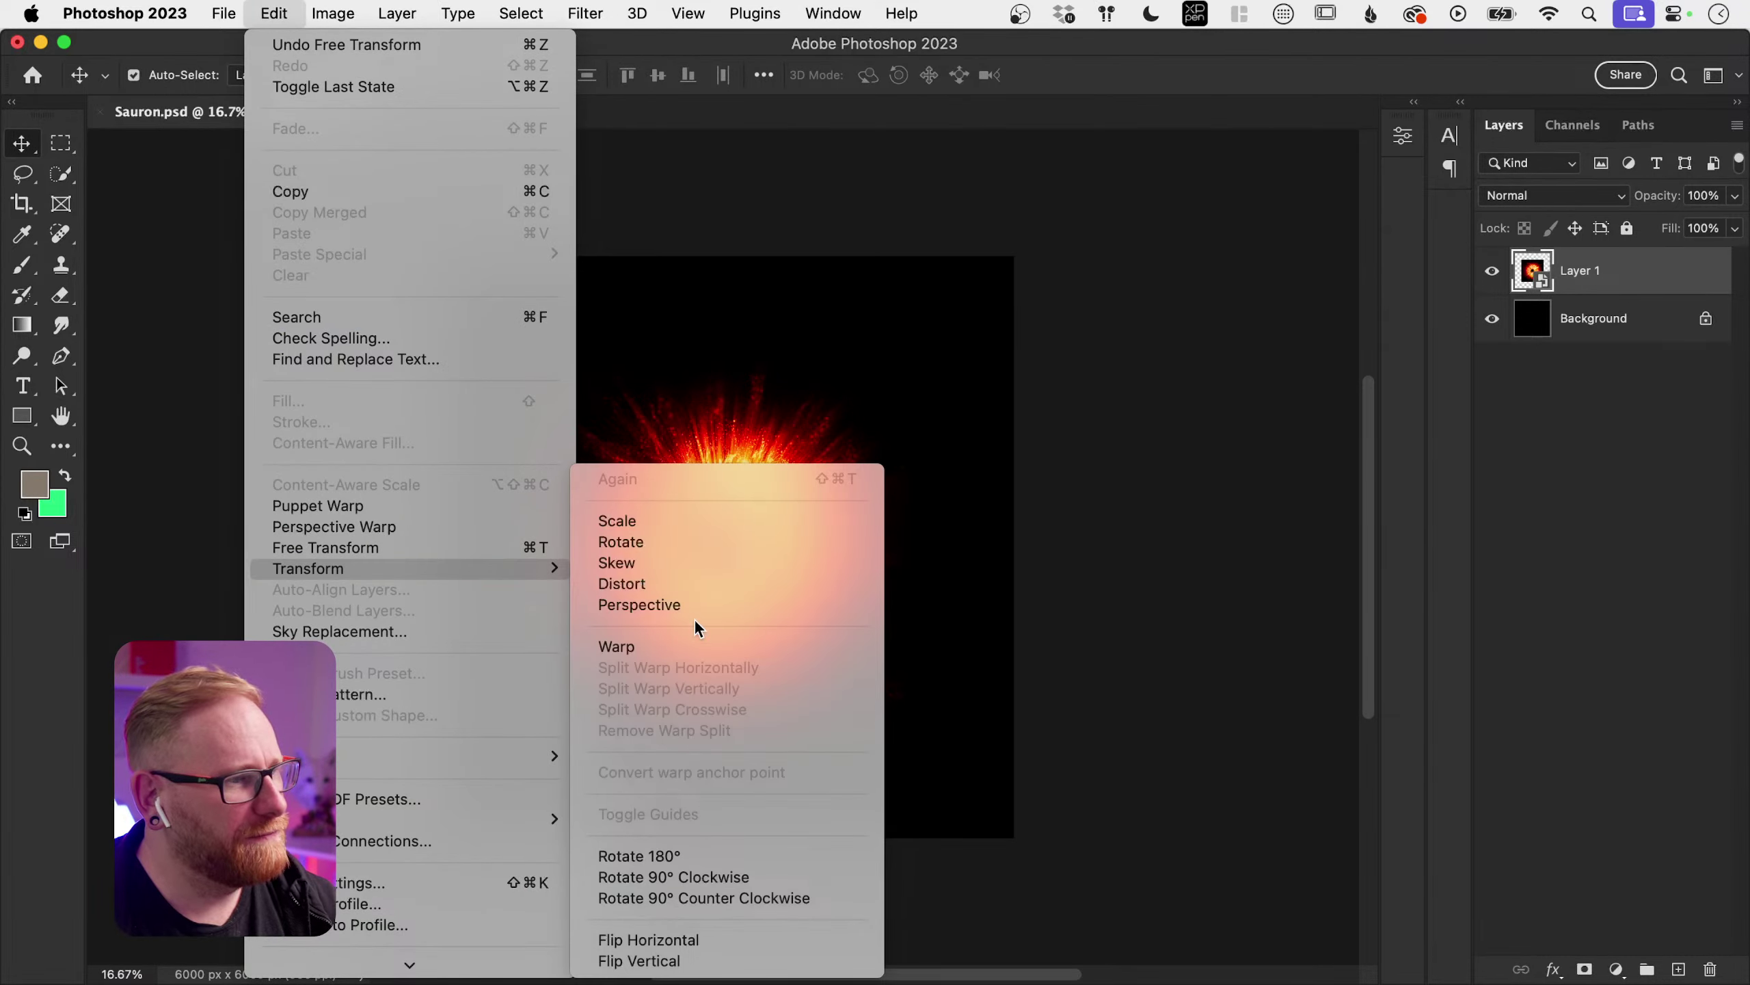
pyautogui.click(729, 646)
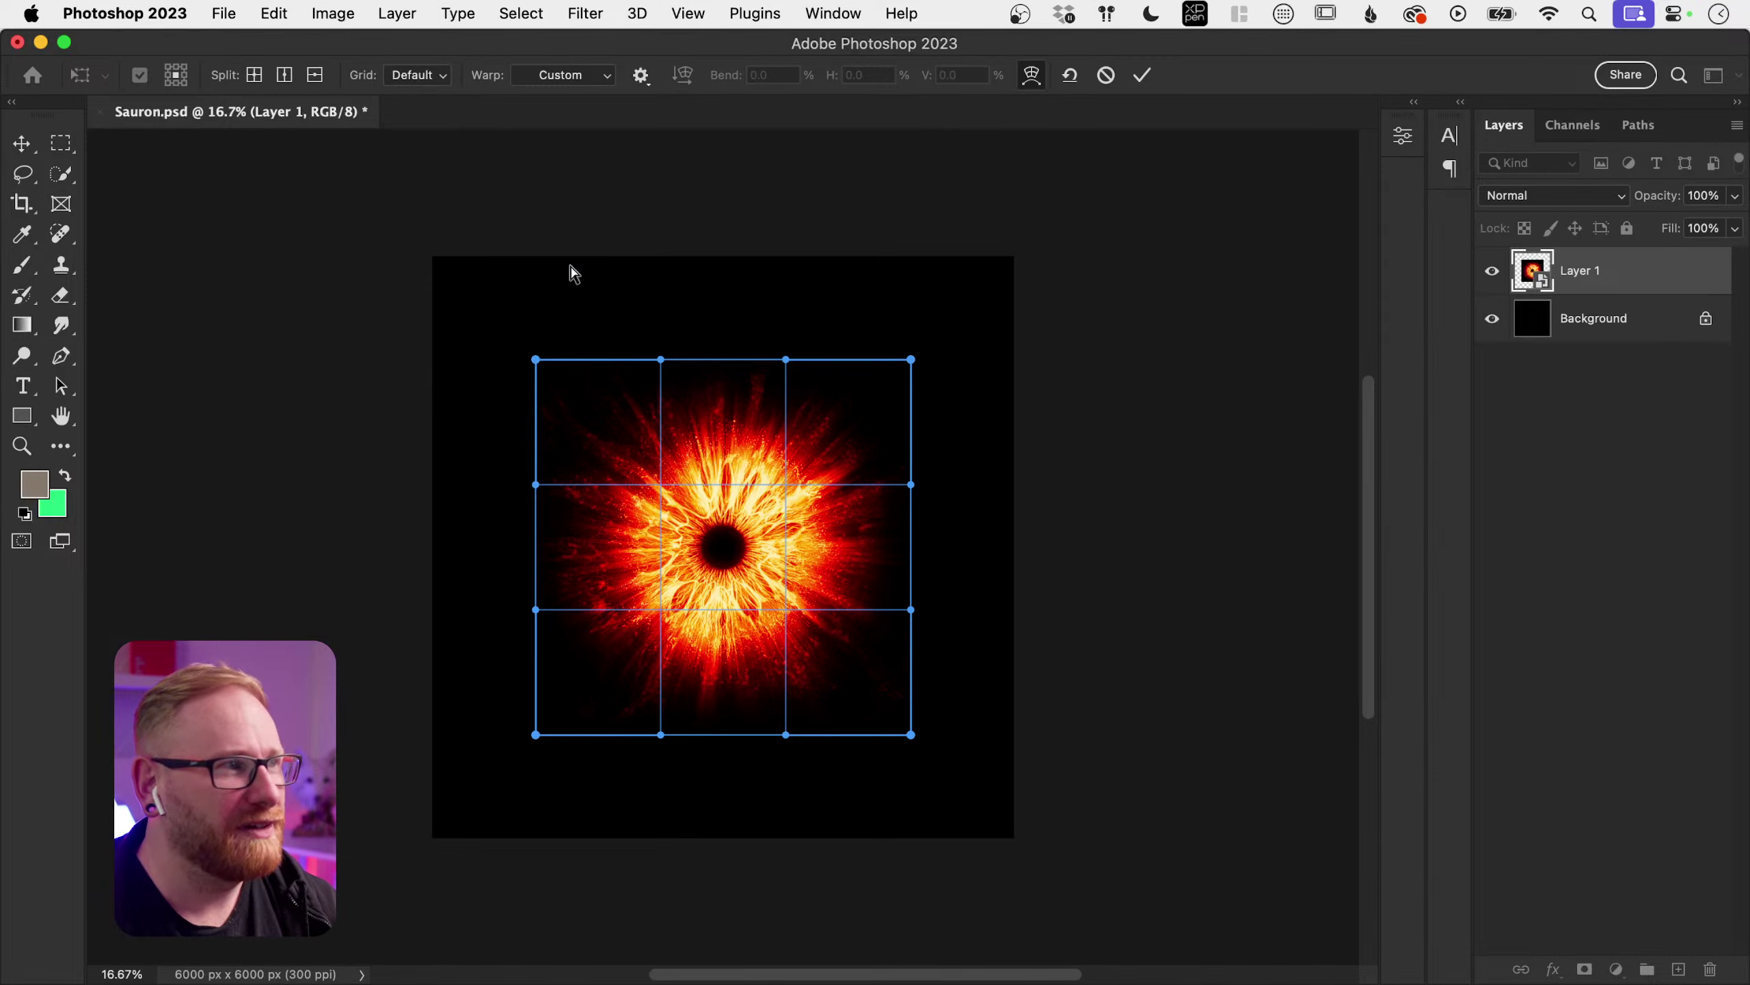
pyautogui.click(554, 78)
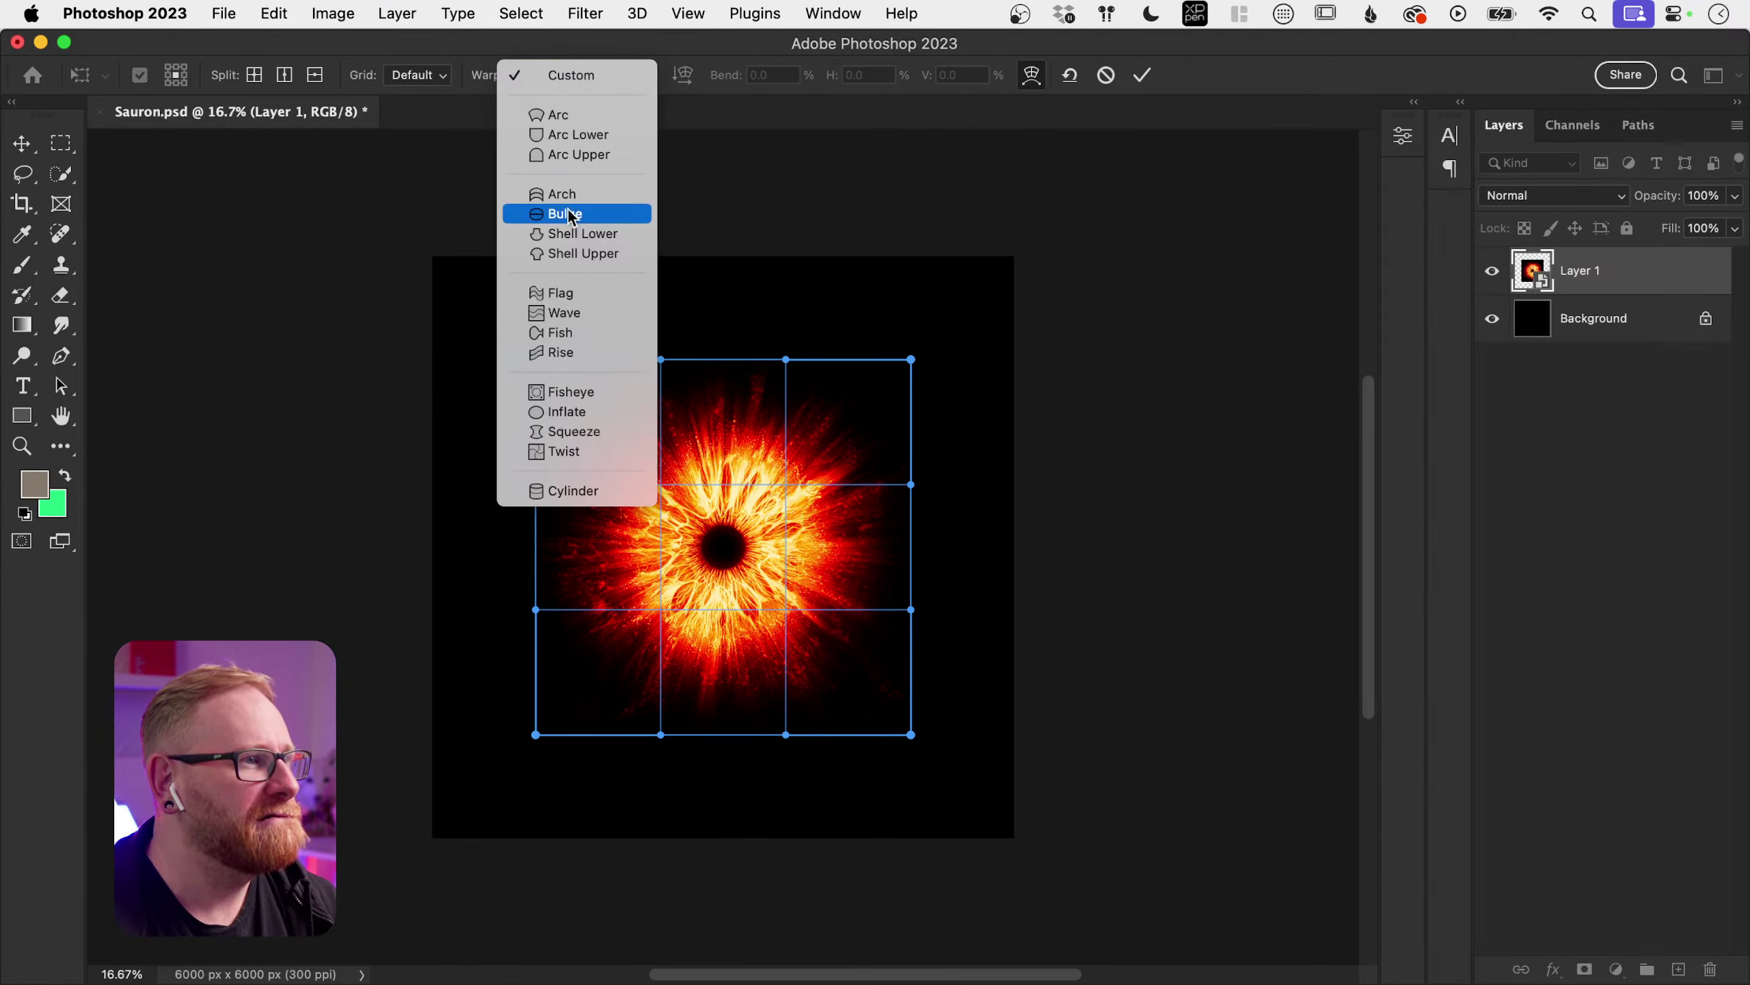
pyautogui.click(606, 215)
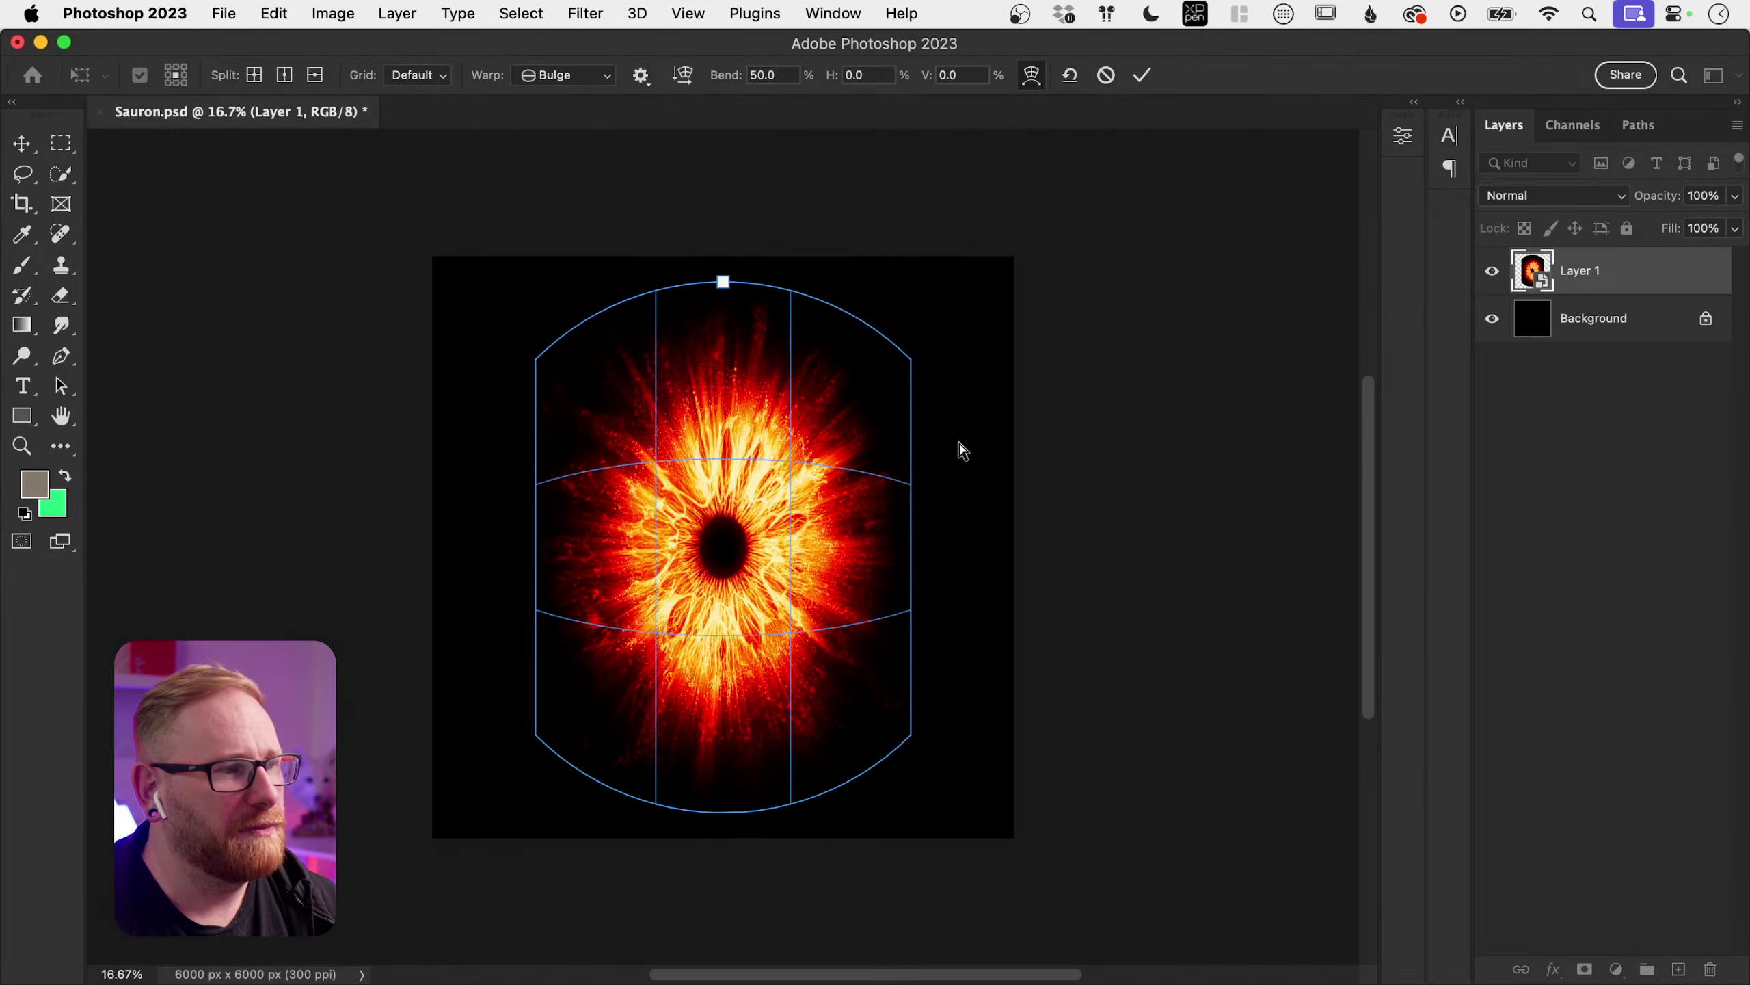
pyautogui.click(683, 75)
pyautogui.moveTo(458, 548); pyautogui.dragTo(378, 547)
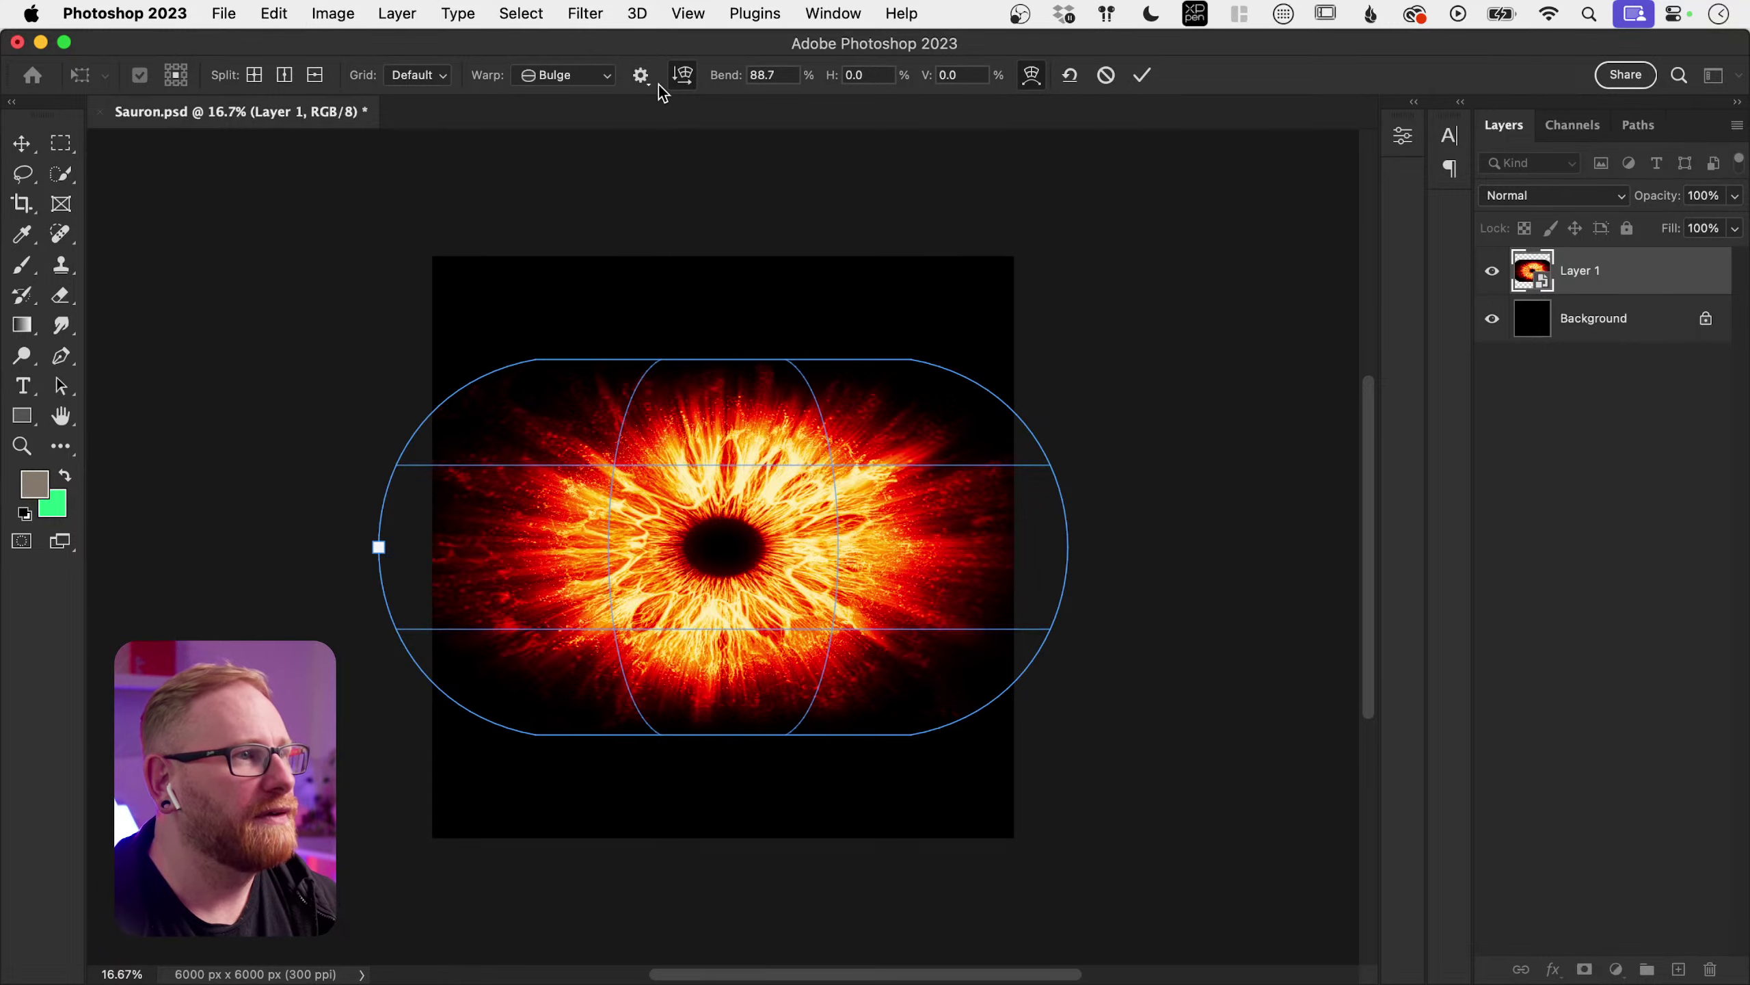
pyautogui.press('super+z')
# Step: Warp the eye layer with the Squeeze style, switch the warp orientation, set the bend to -73.1%, and apply it
pyautogui.click(586, 76)
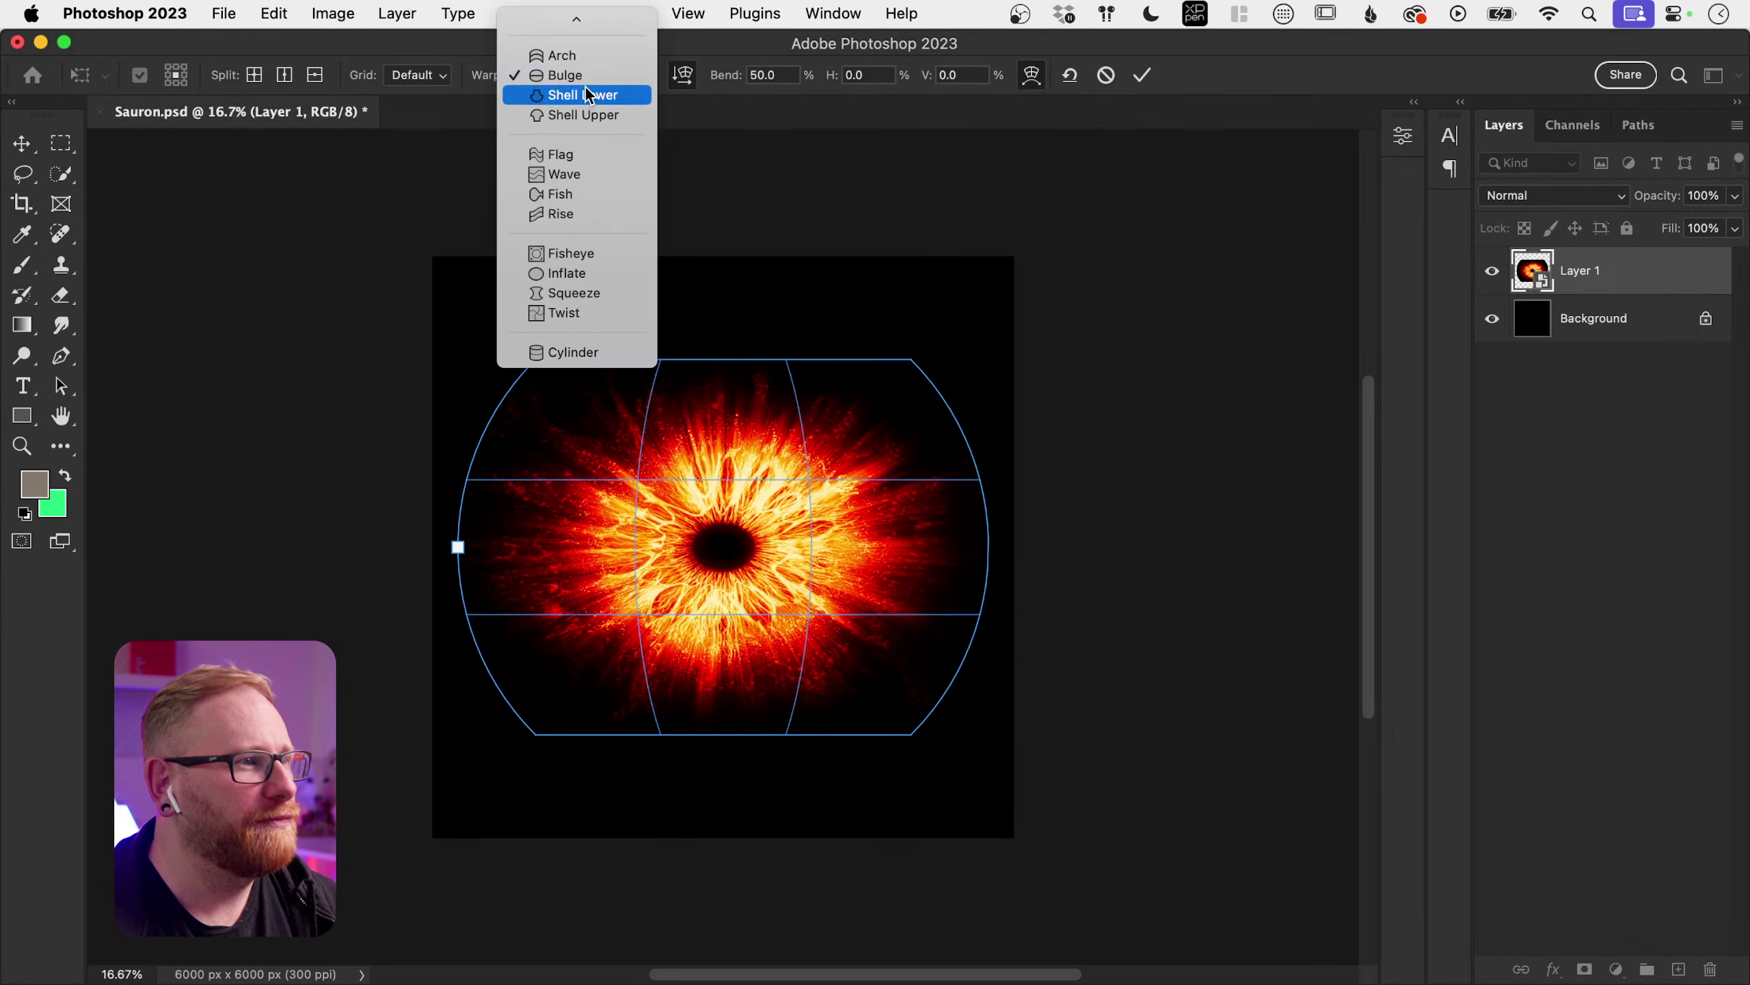
pyautogui.click(576, 292)
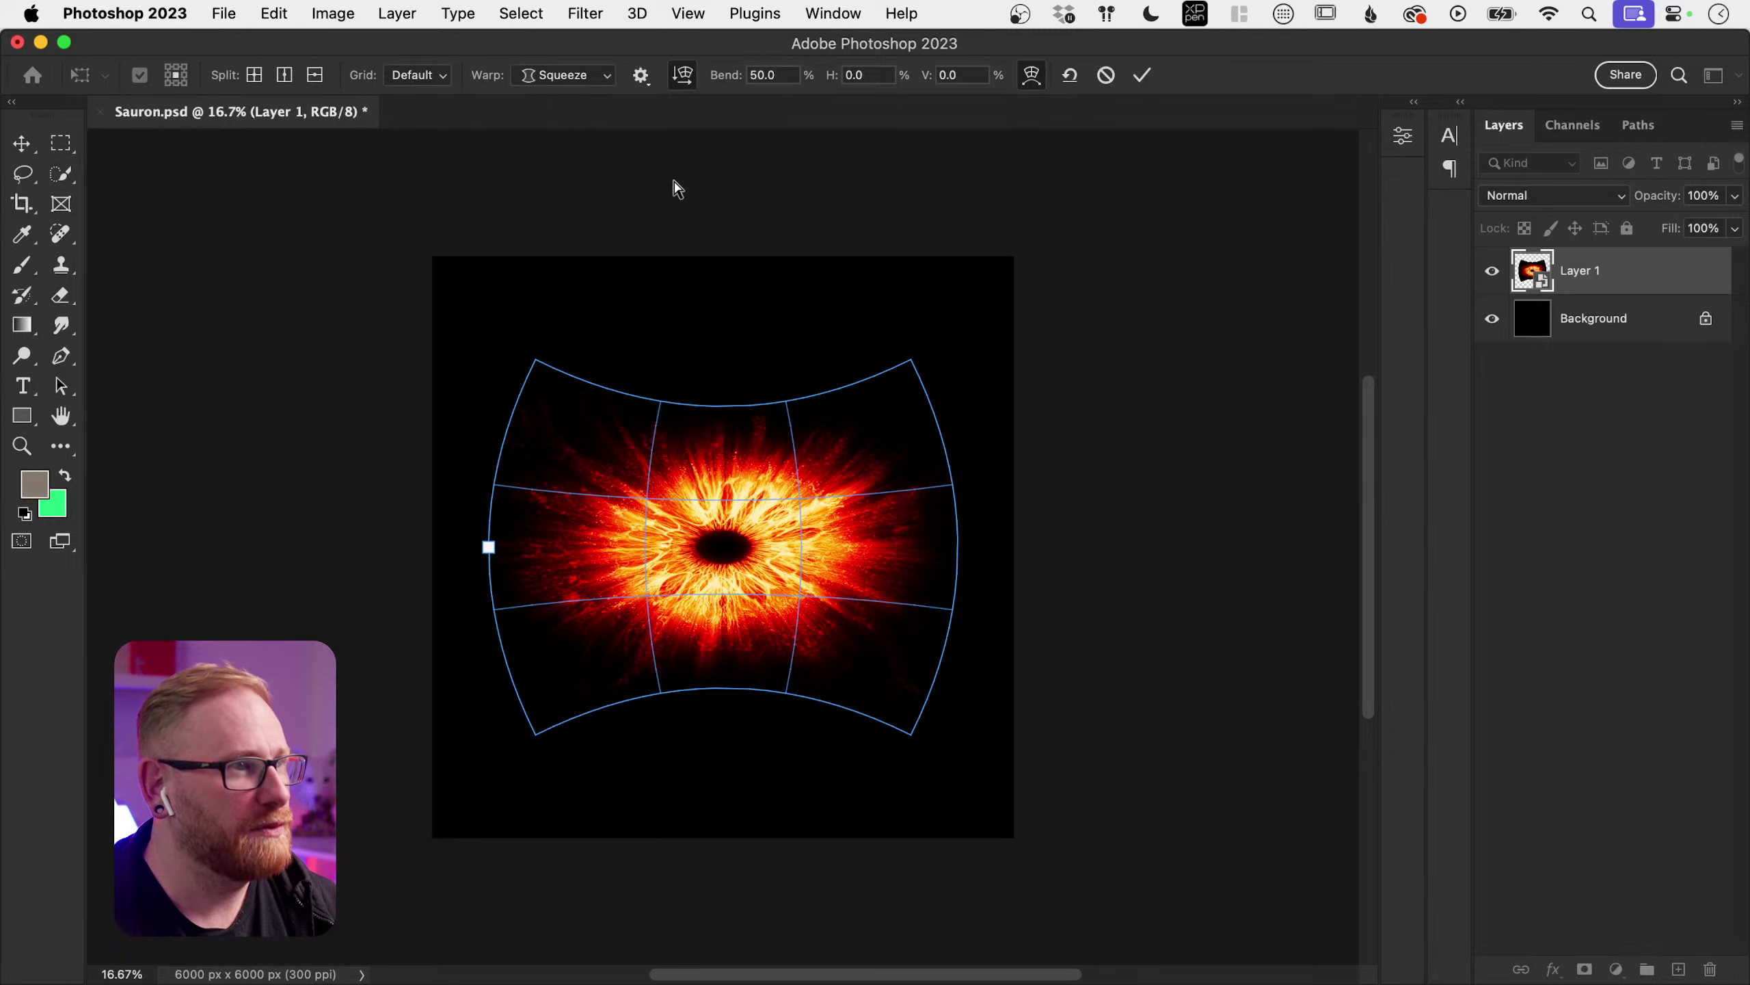
pyautogui.click(682, 75)
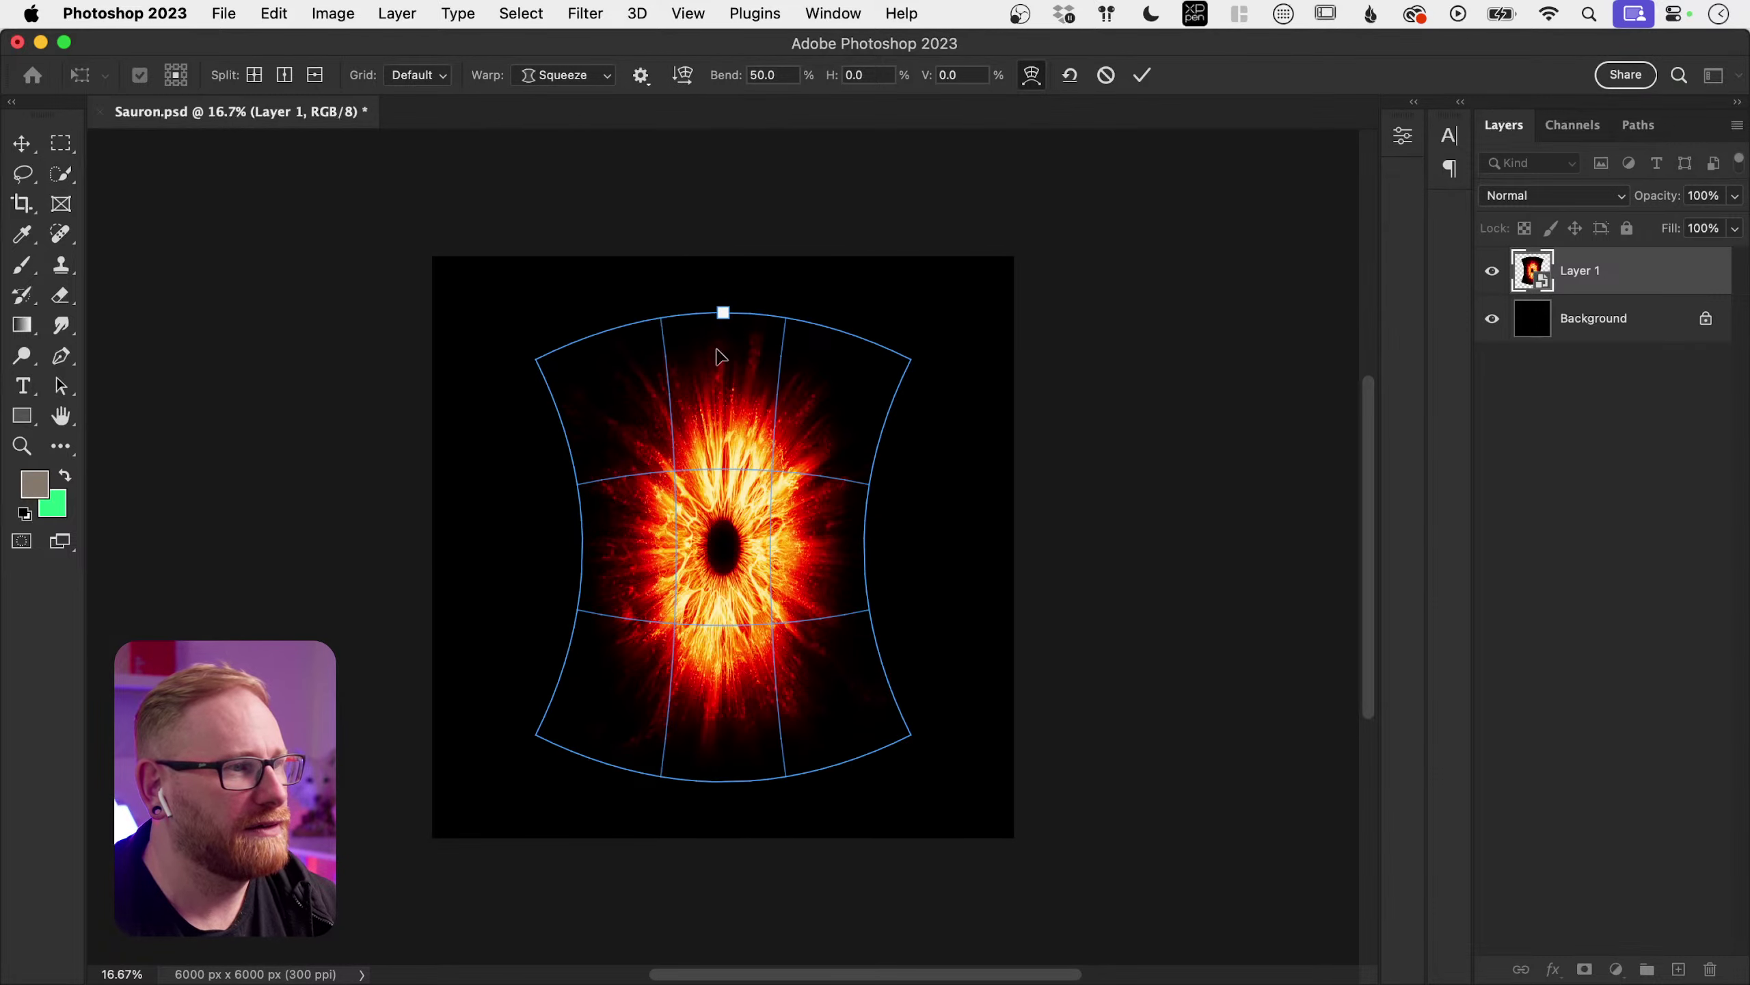
pyautogui.moveTo(723, 314); pyautogui.dragTo(713, 426)
pyautogui.moveTo(722, 505); pyautogui.dragTo(720, 489)
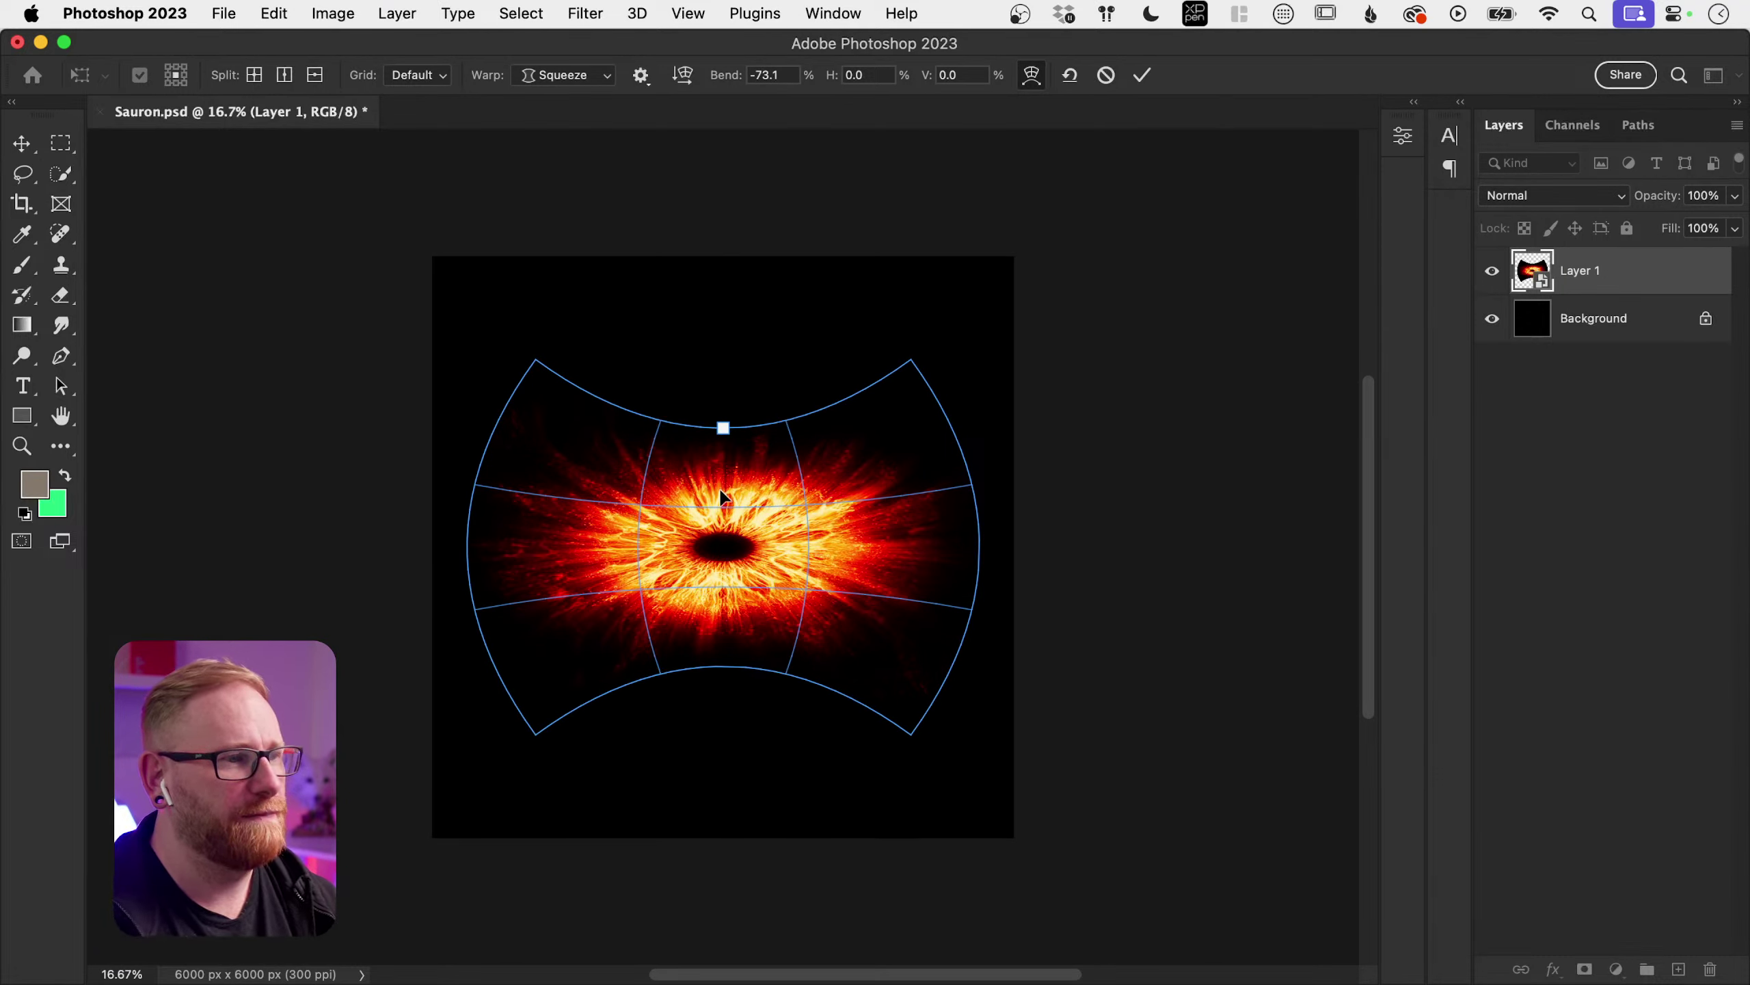
pyautogui.press('Return')
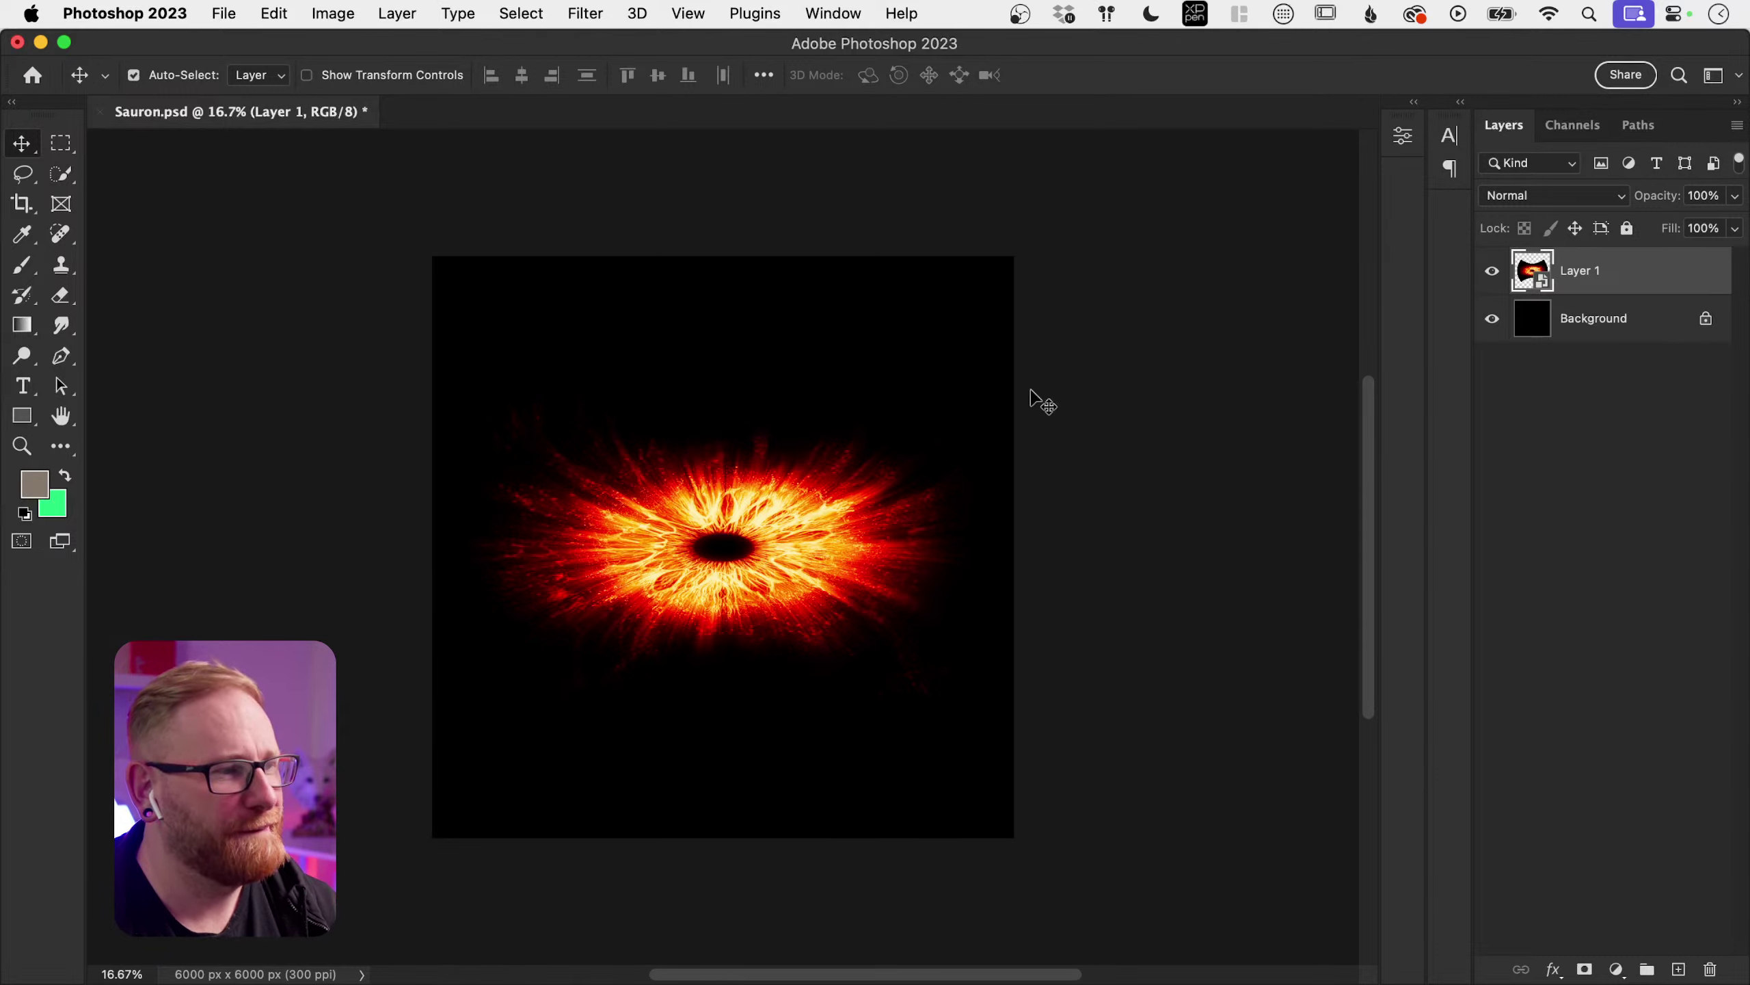
# Step: Open the Liquify filter on the warped eye layer, enlarge its window, and reduce the brush size to 900
pyautogui.click(572, 13)
pyautogui.click(630, 259)
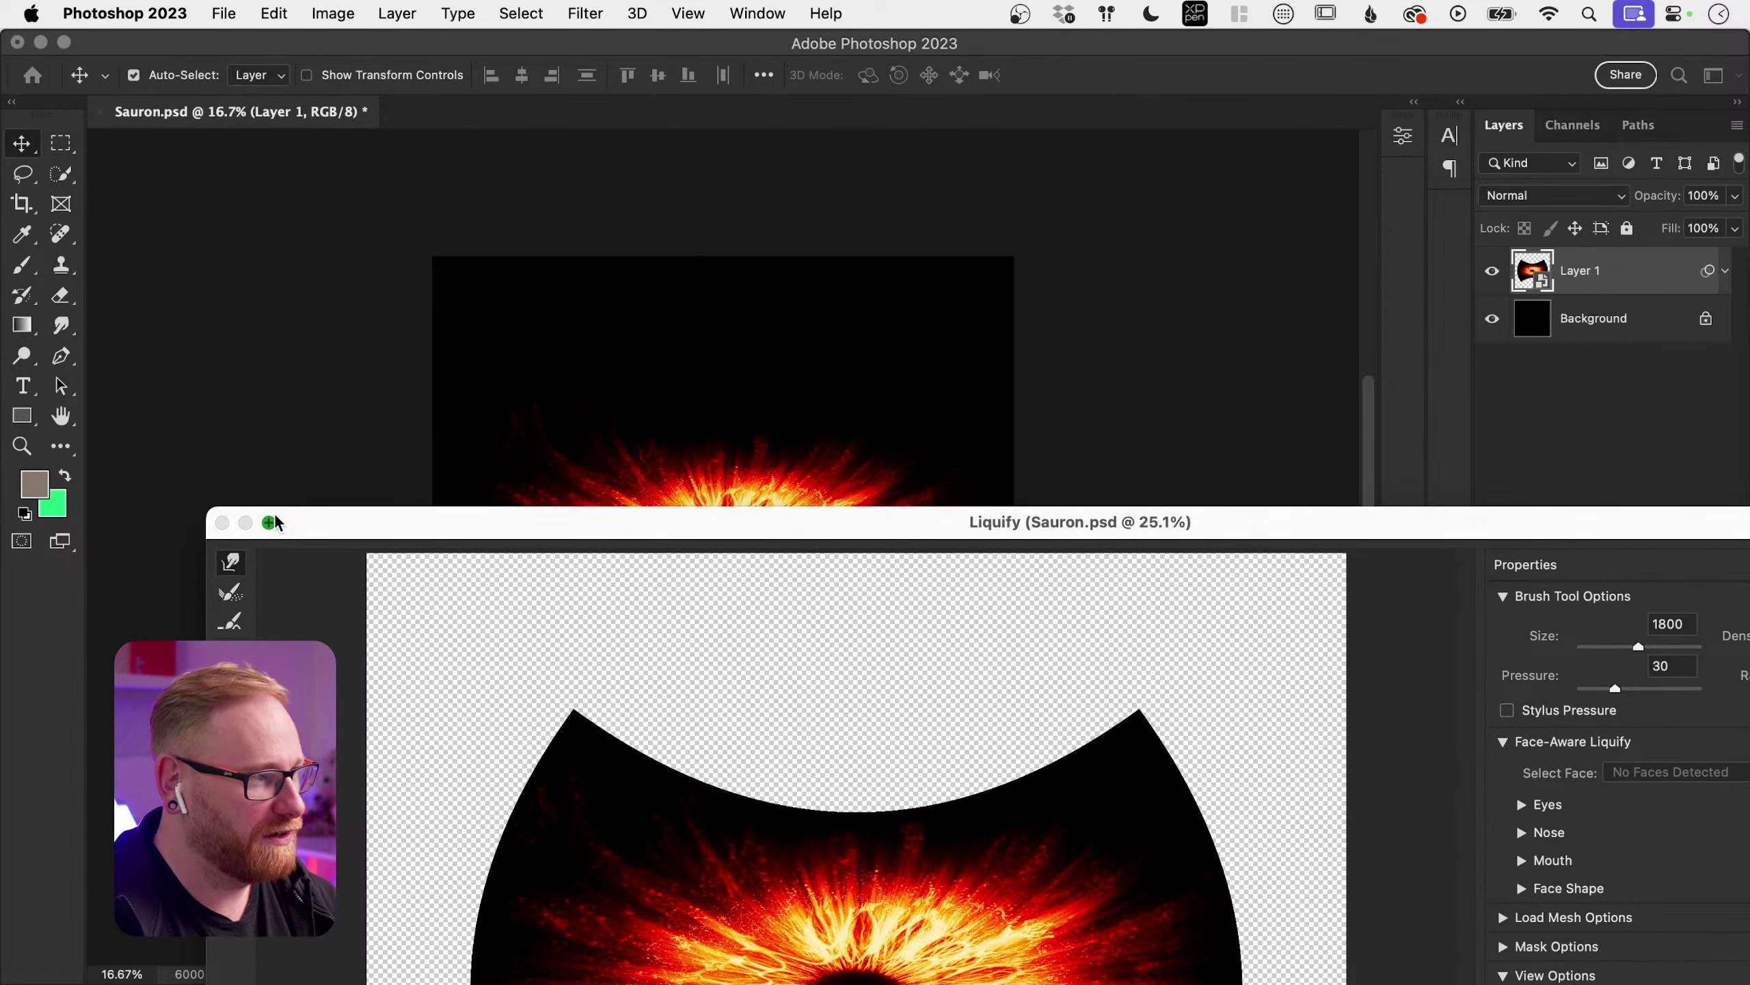
pyautogui.click(270, 523)
pyautogui.click(240, 142)
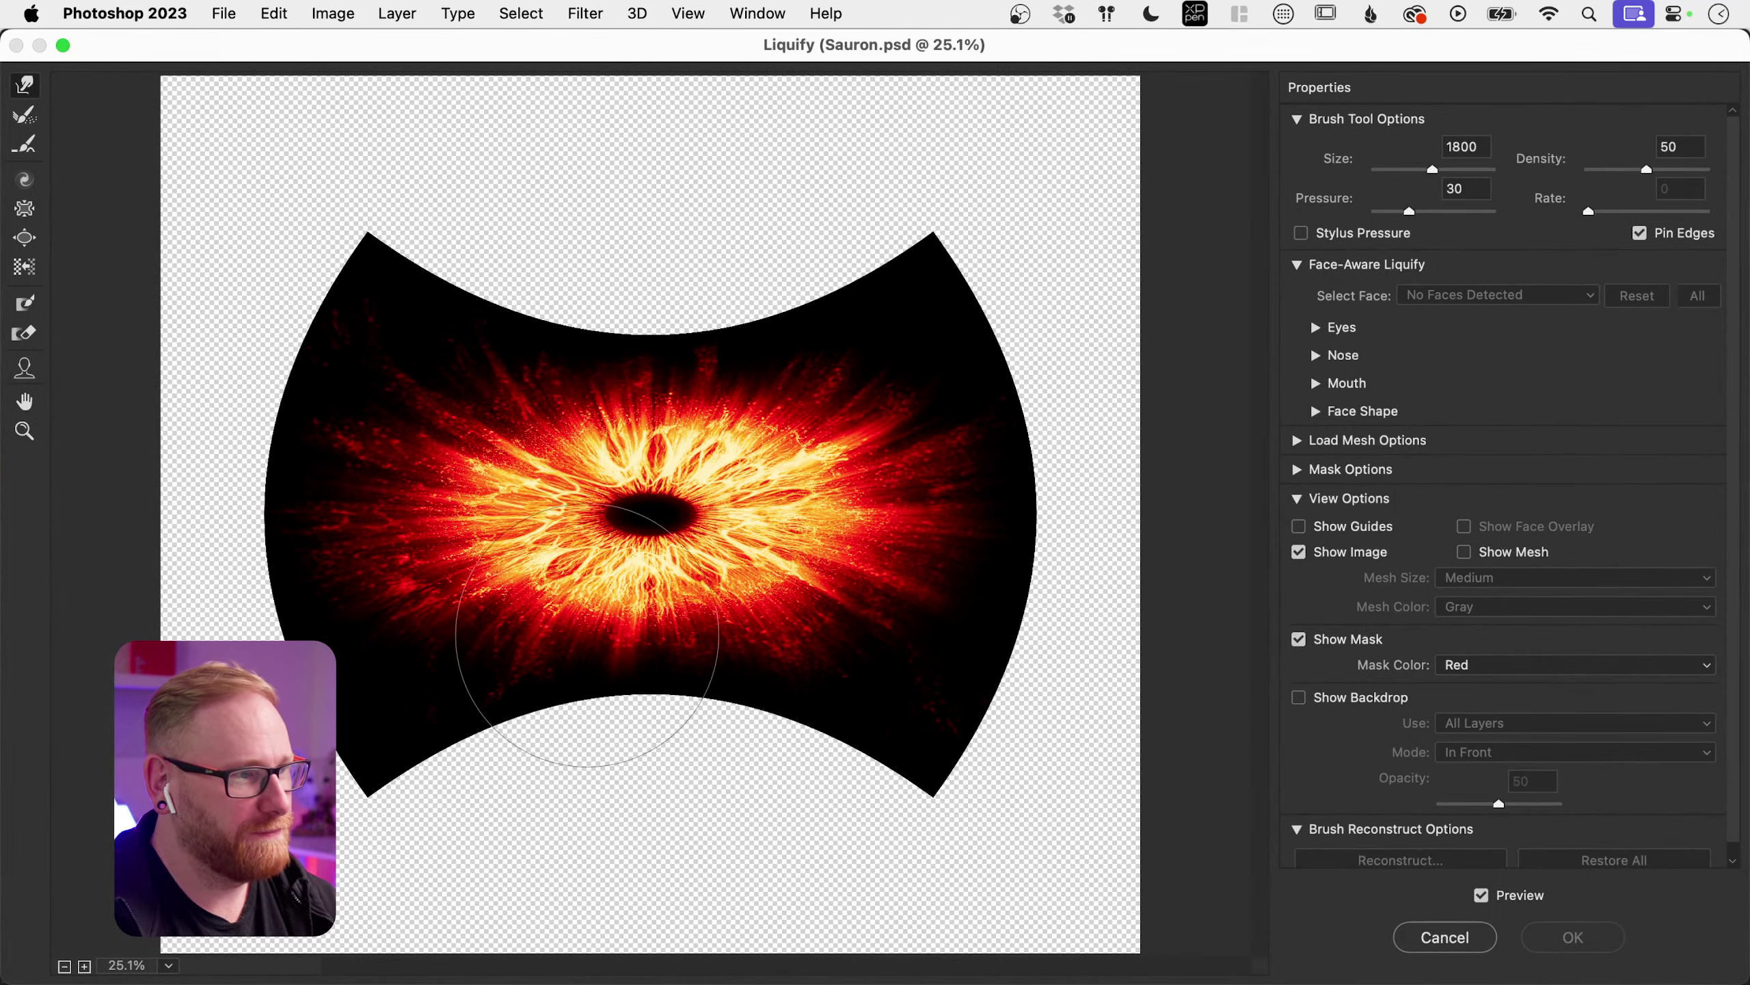
pyautogui.press('[')
pyautogui.press('[')
pyautogui.press('[')
pyautogui.press('[')
pyautogui.press('[')
pyautogui.press('[')
pyautogui.press('[')
pyautogui.press('[')
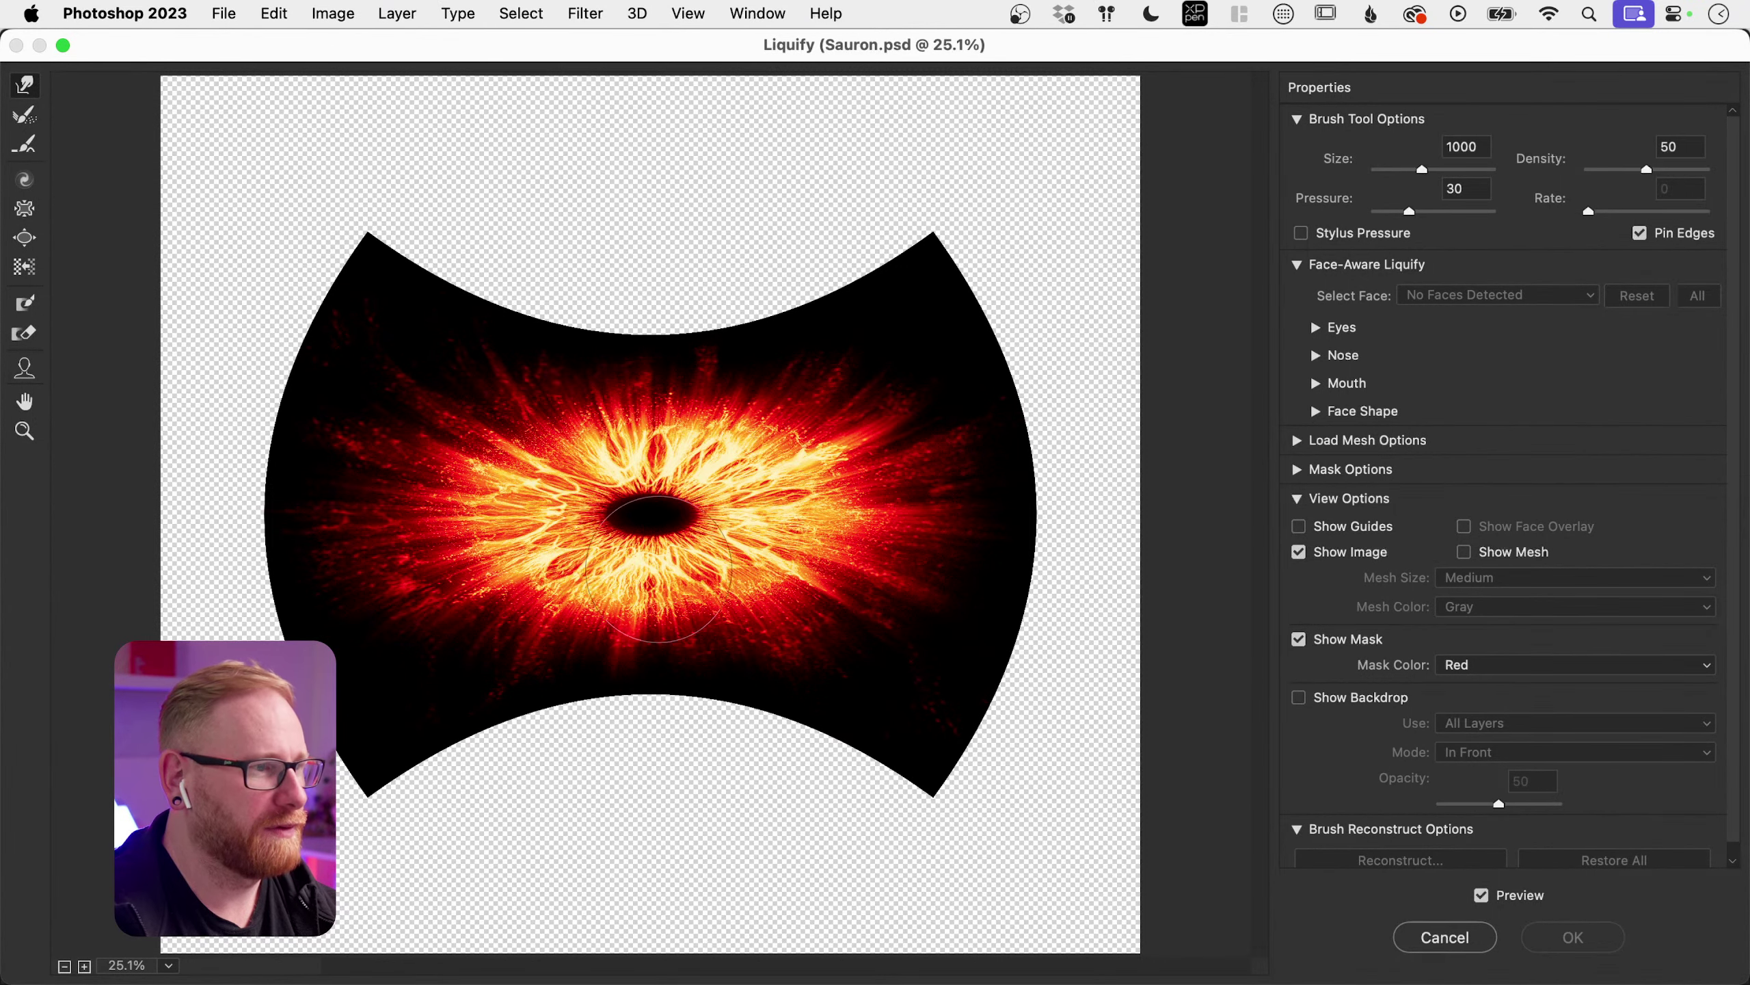
pyautogui.press('[')
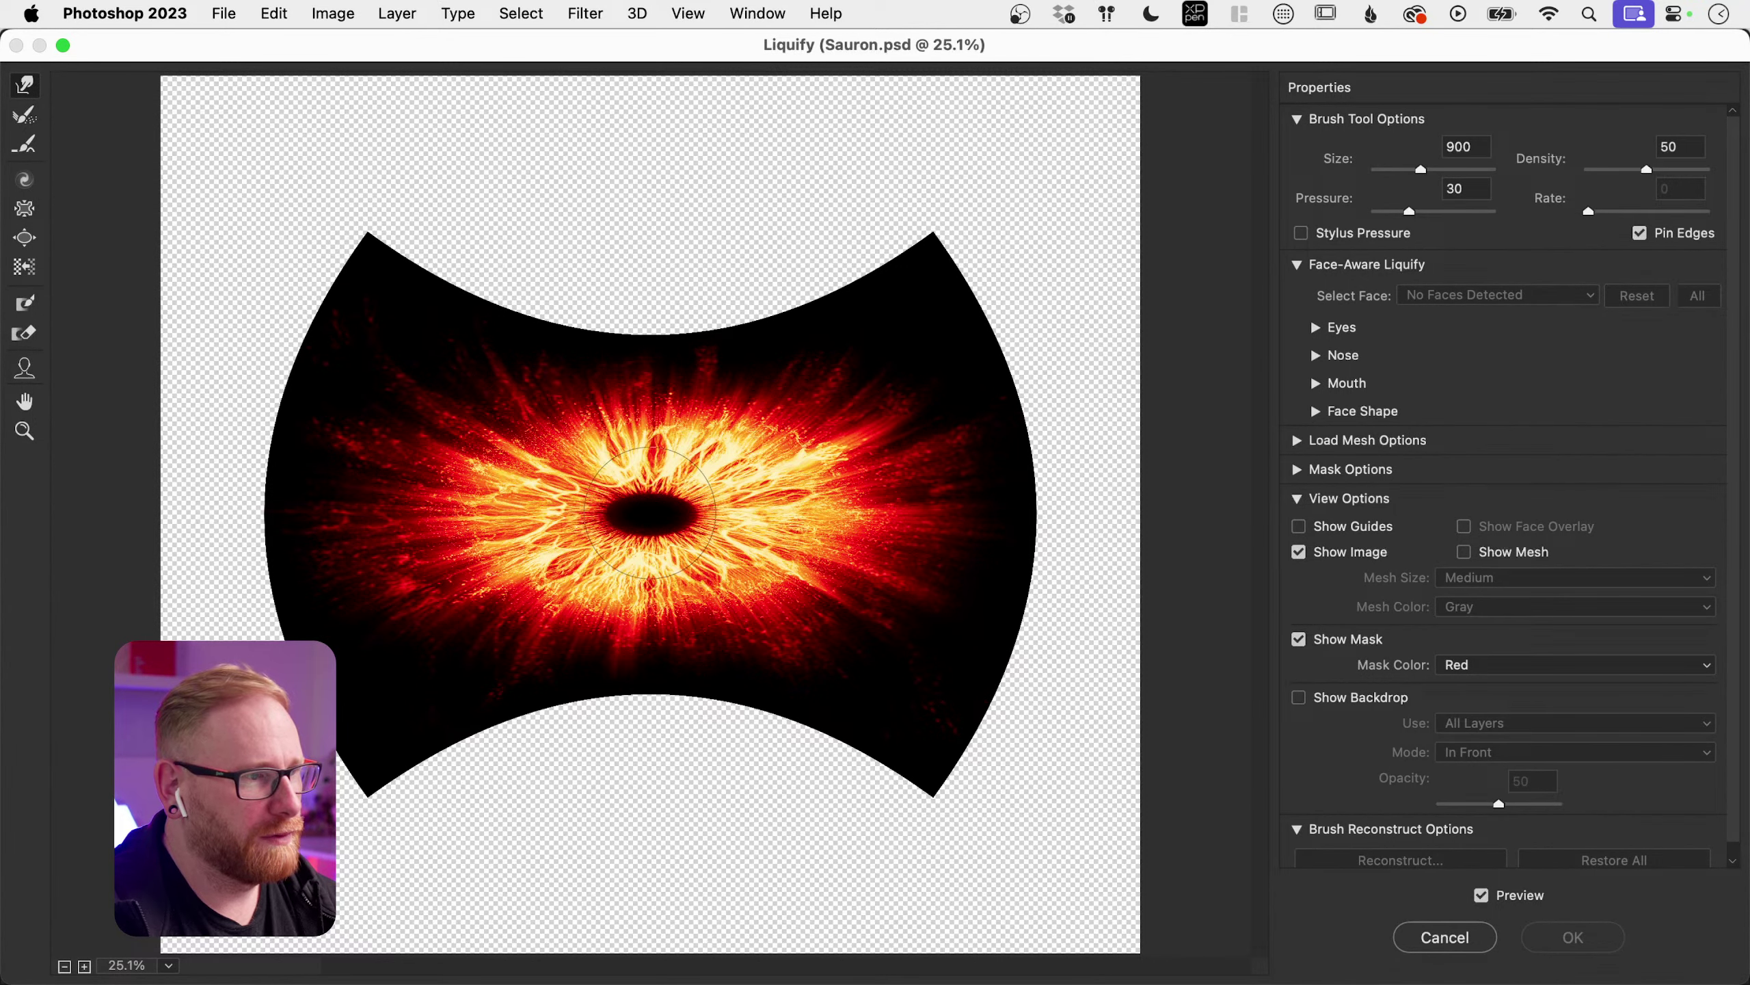
# Step: Try pushing the pupil's upper edge upward with the Forward Warp brush, and undo the stroke
pyautogui.moveTo(650, 512); pyautogui.dragTo(640, 407)
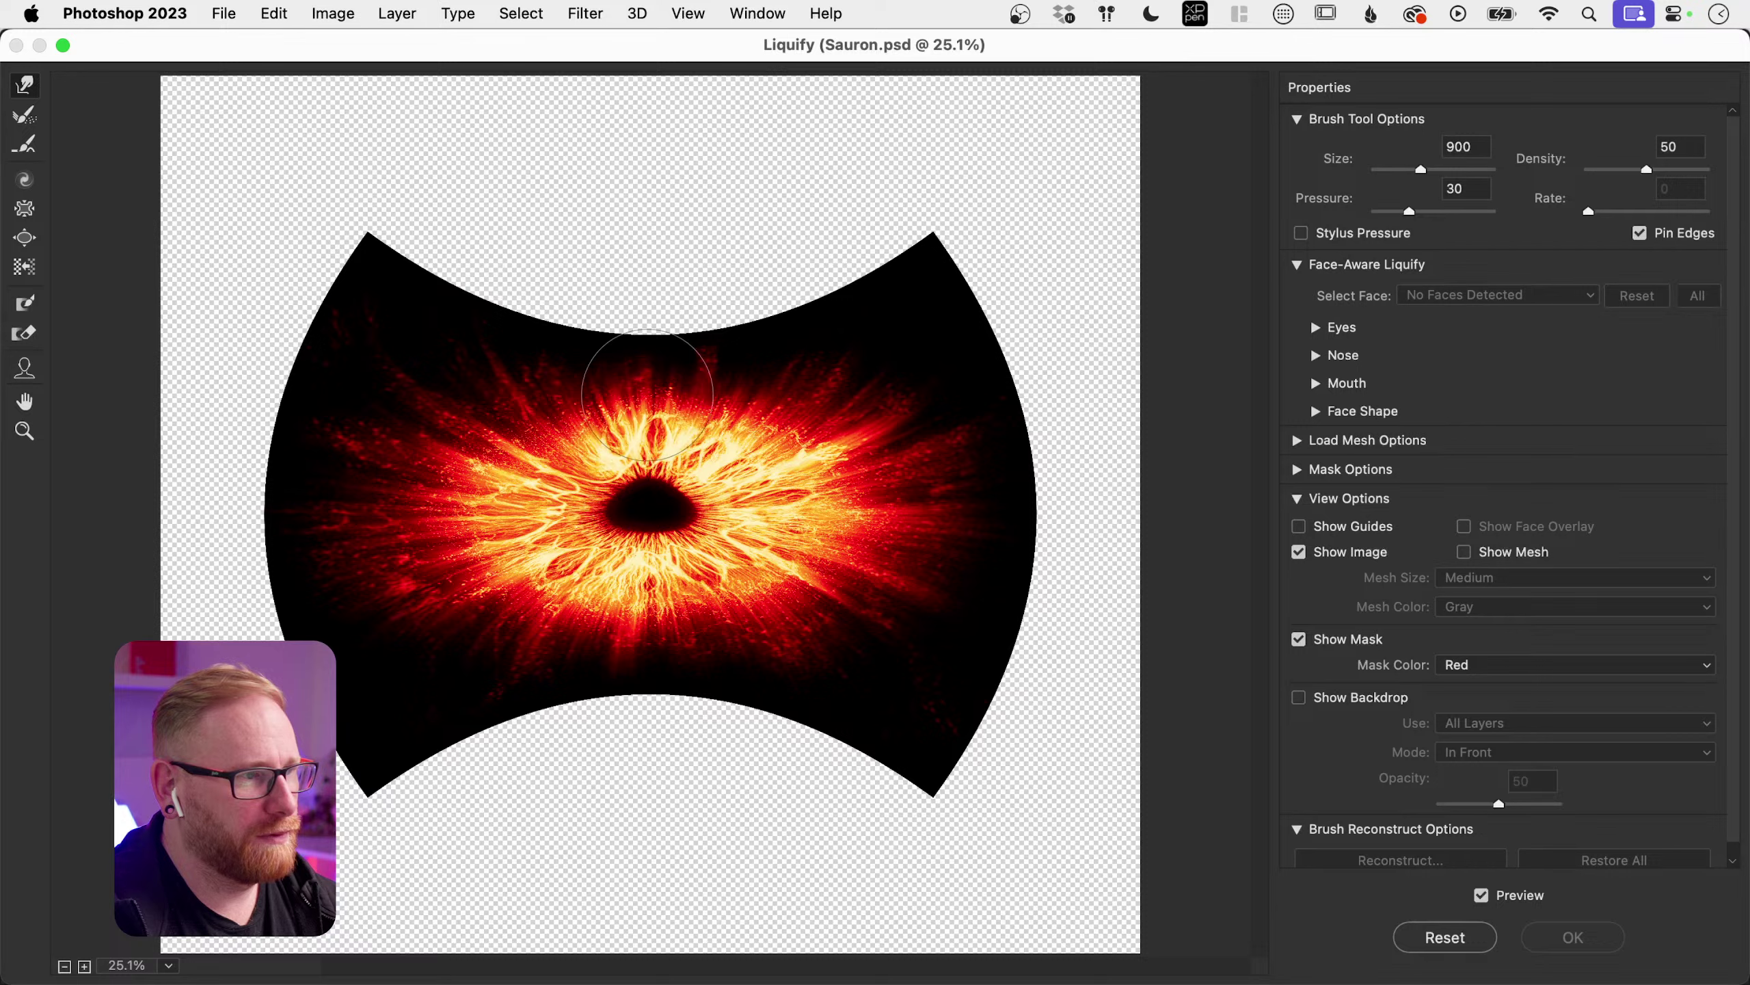
pyautogui.press('super+z')
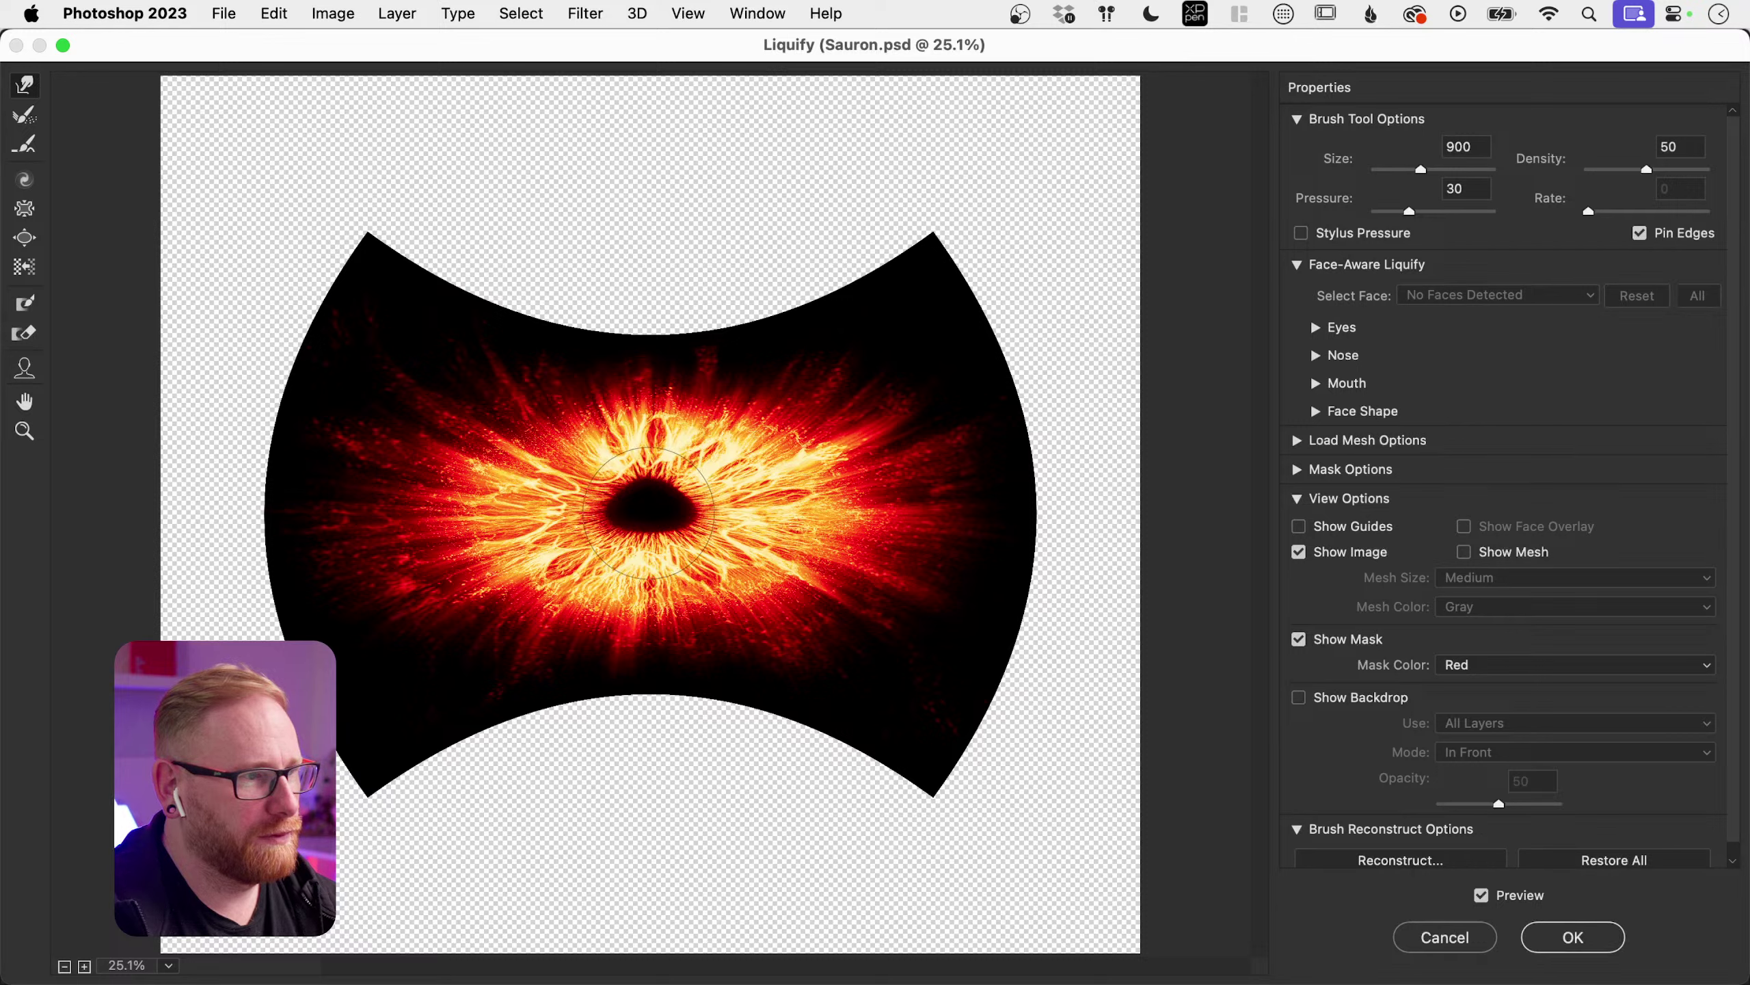
pyautogui.press('alt')
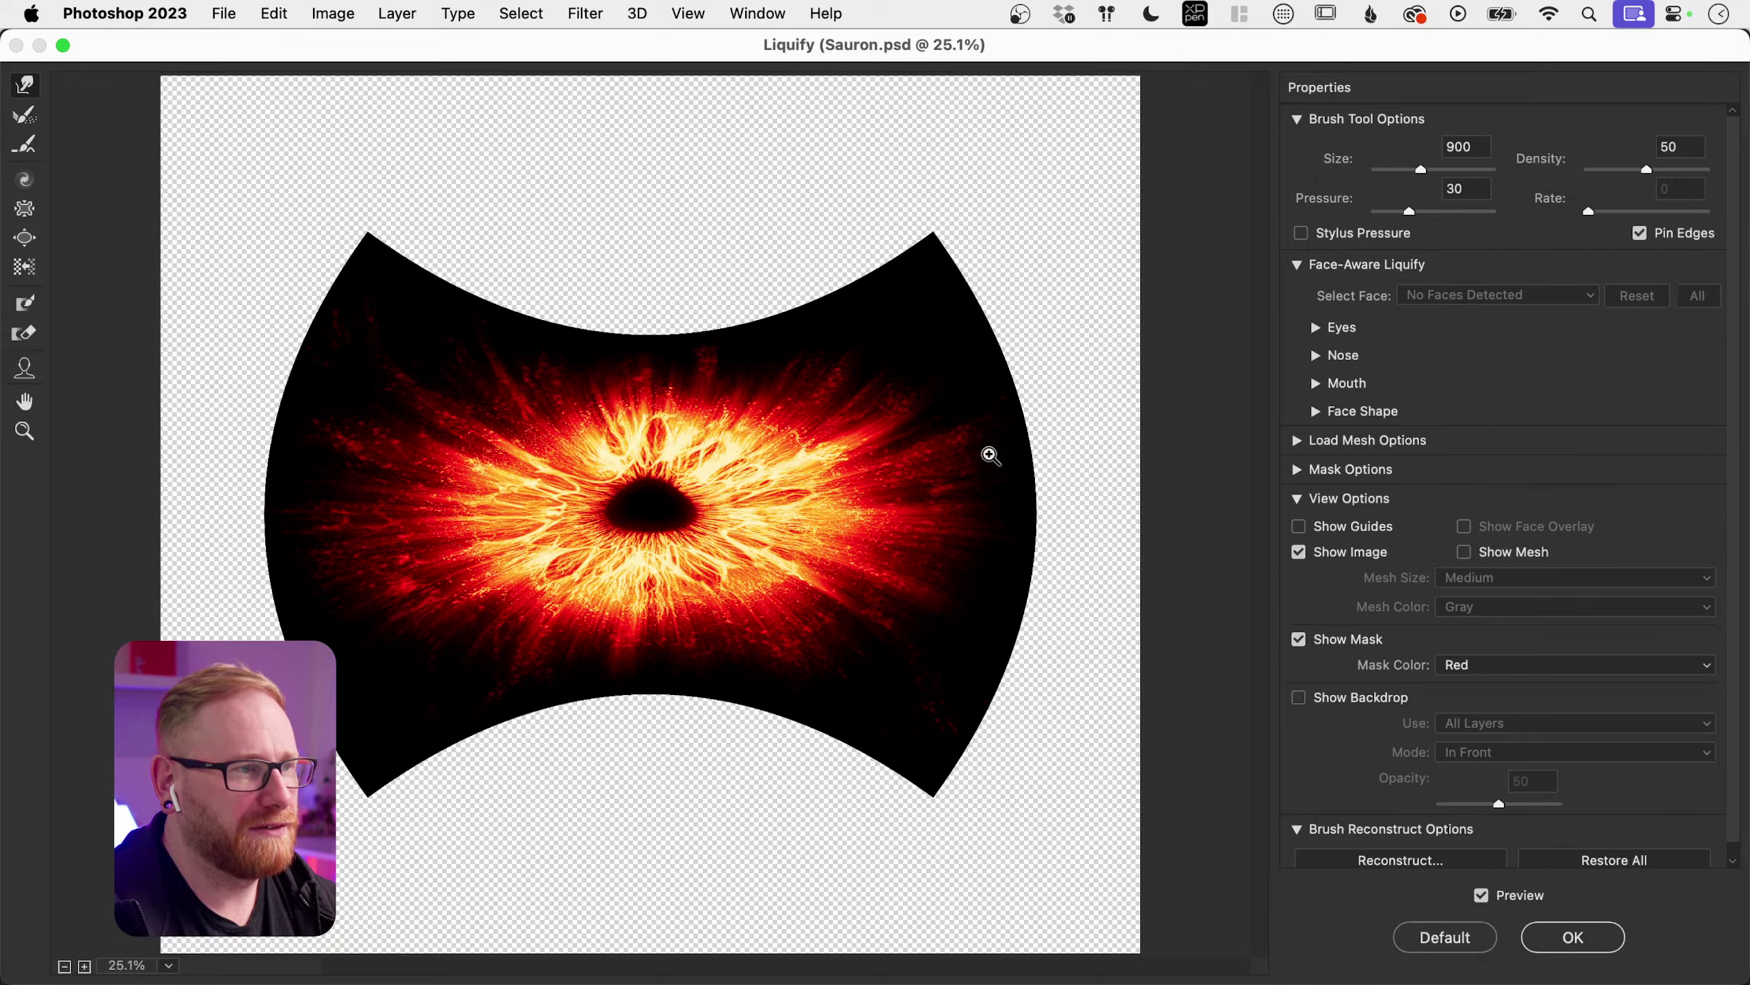
# Step: Set the Forward Warp brush pressure to 72 and stretch the pupil downward and upward into a tall vertical slit
pyautogui.click(1459, 211)
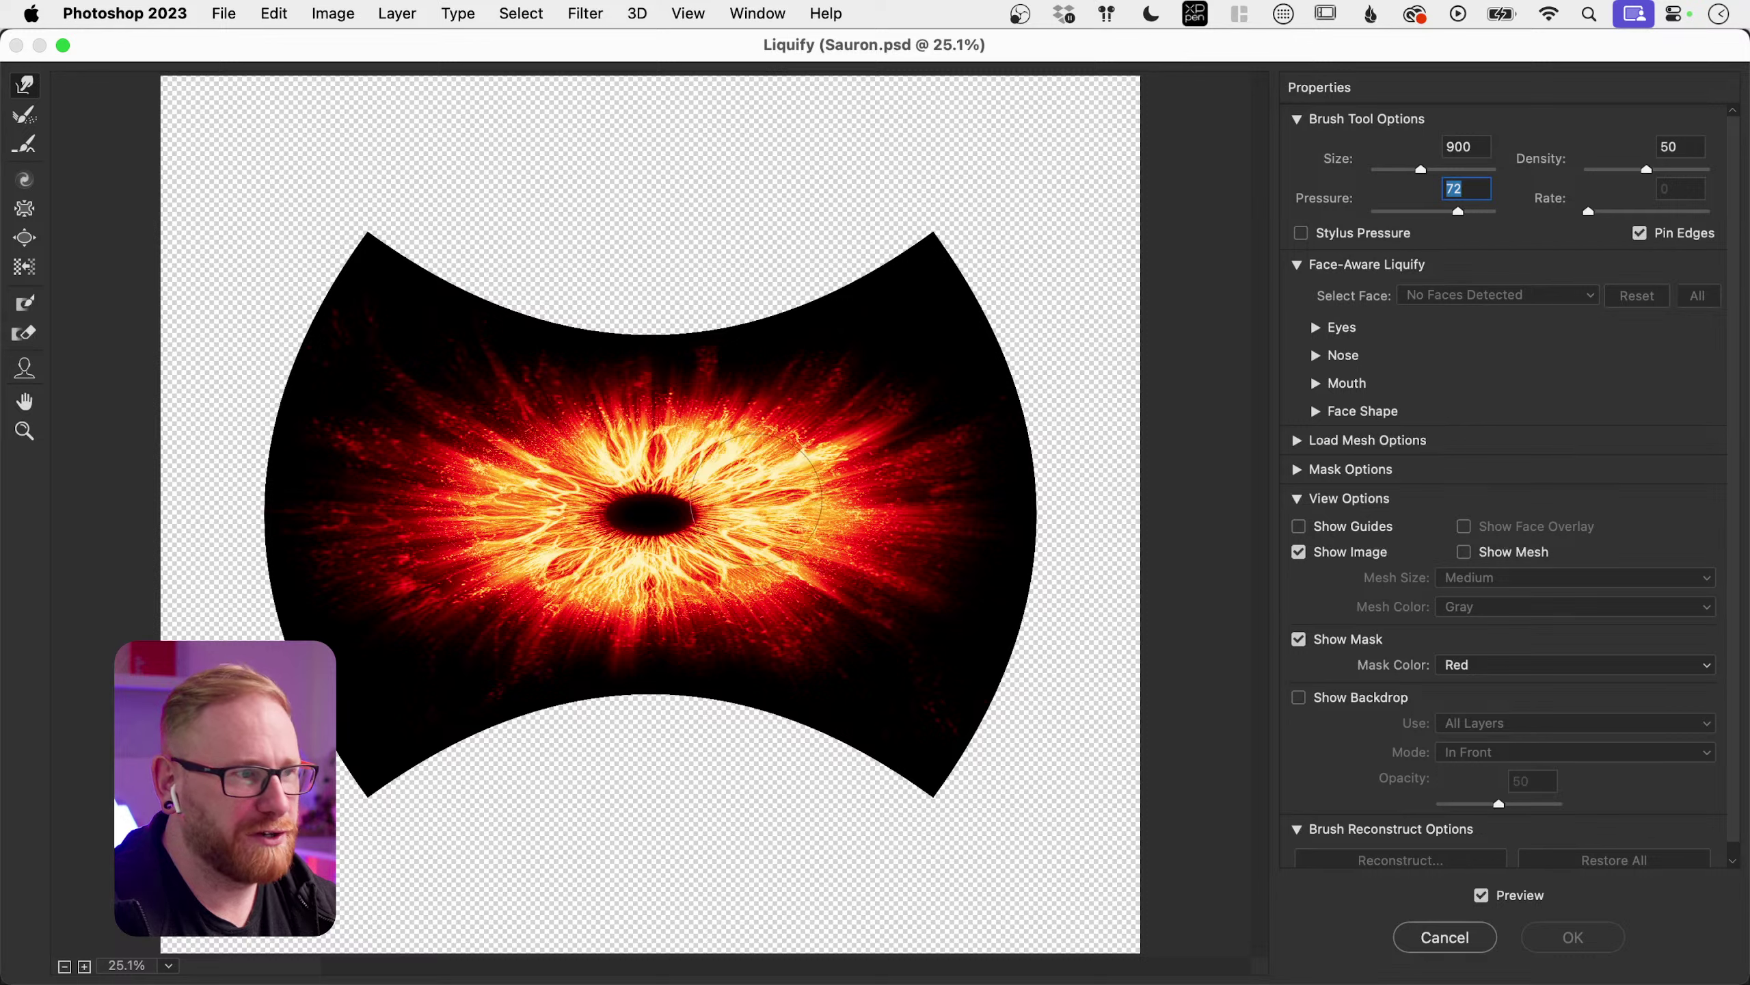
pyautogui.press('Return')
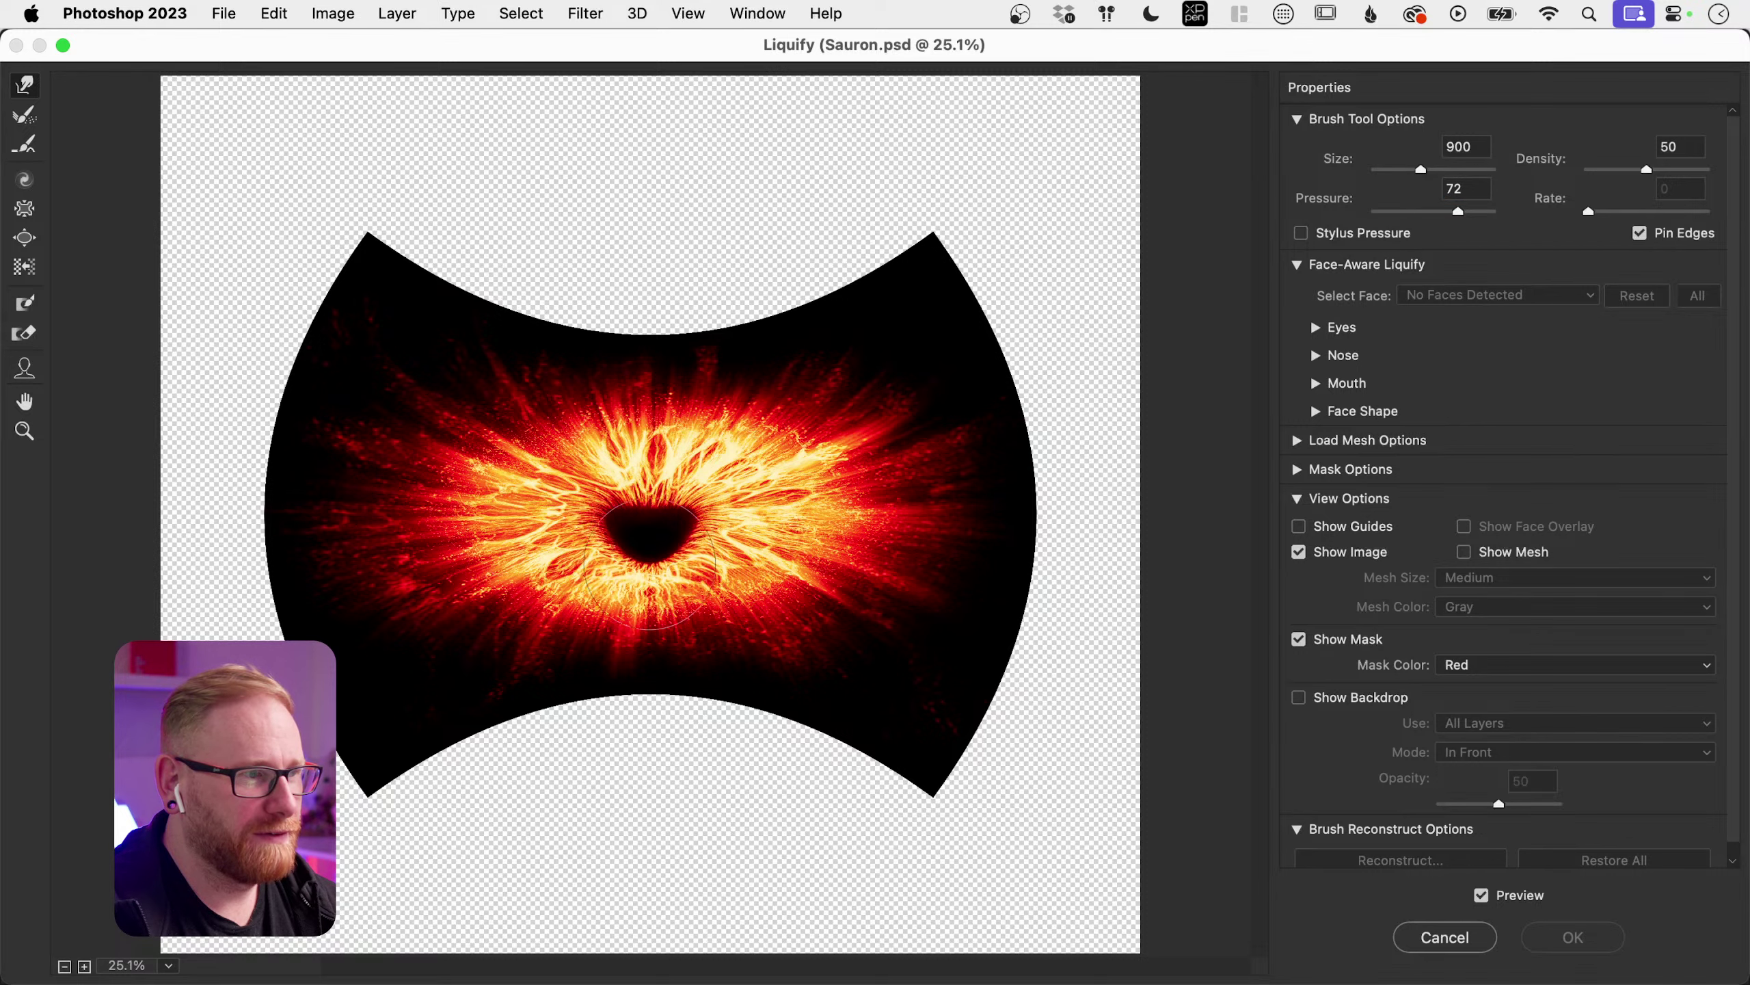
pyautogui.moveTo(651, 564); pyautogui.dragTo(650, 586)
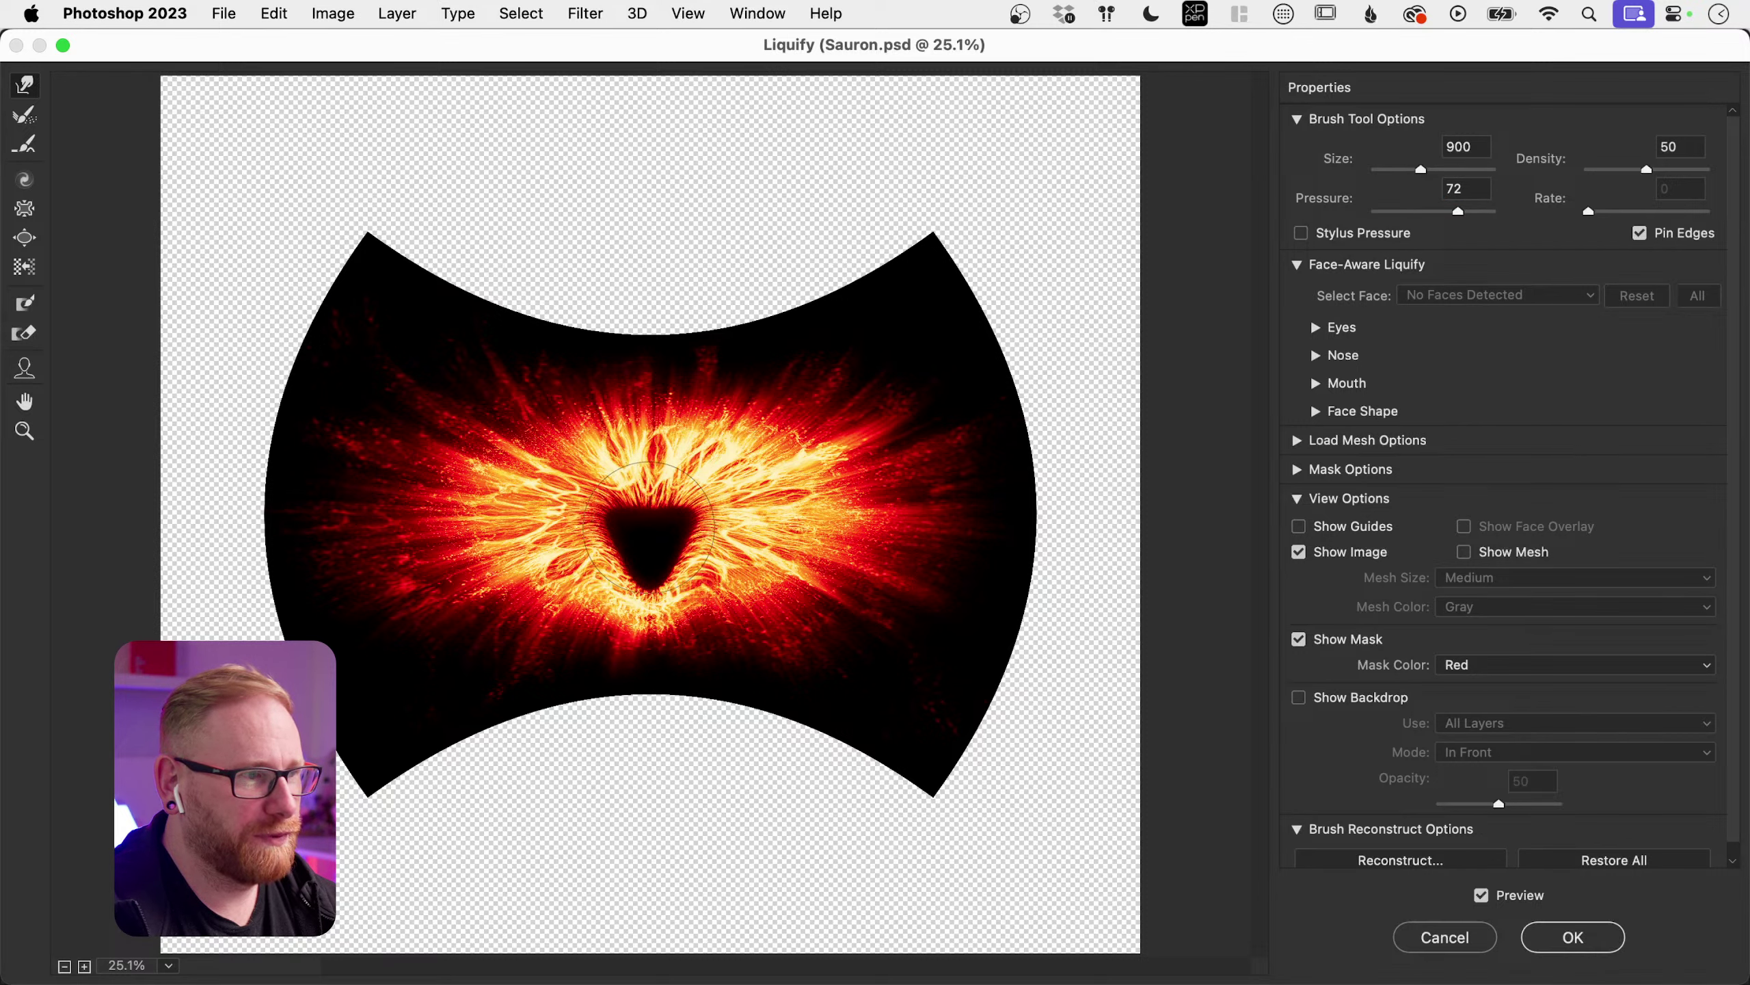
pyautogui.moveTo(648, 453); pyautogui.dragTo(647, 417)
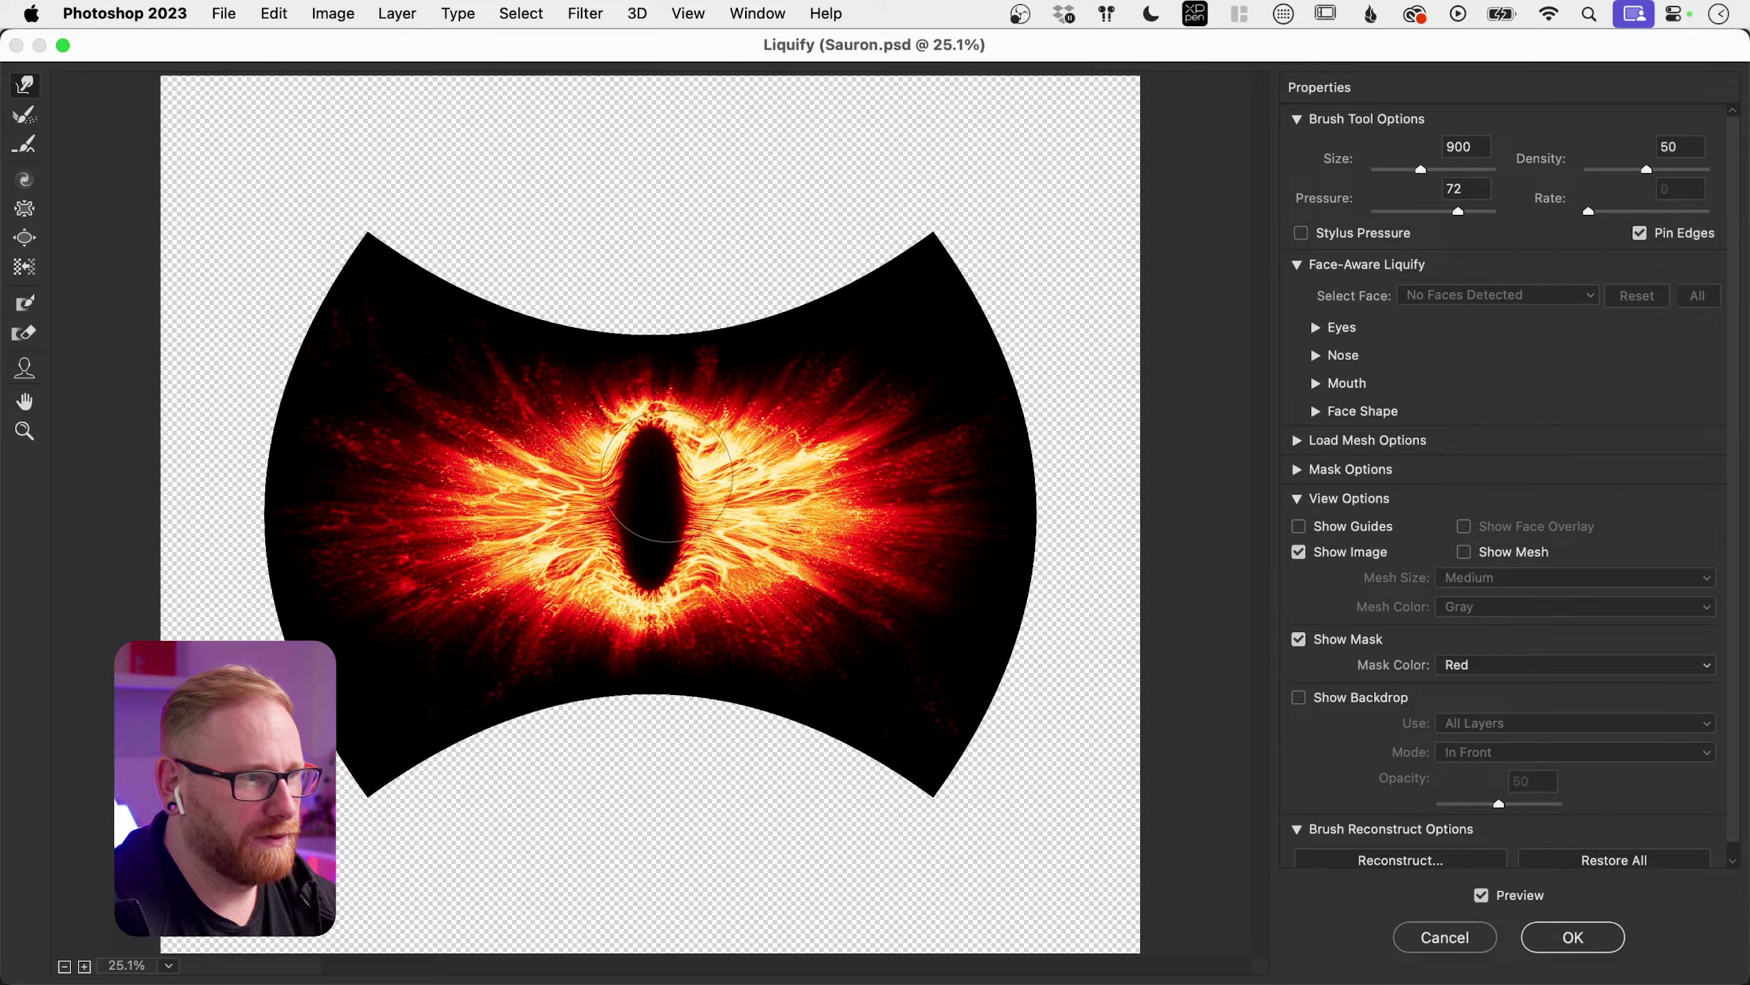
# Step: Reduce the Liquify brush size to 300 and pull the pupil's upper and lower ends out into sharp points
pyautogui.press('[')
pyautogui.press('[')
pyautogui.press('[')
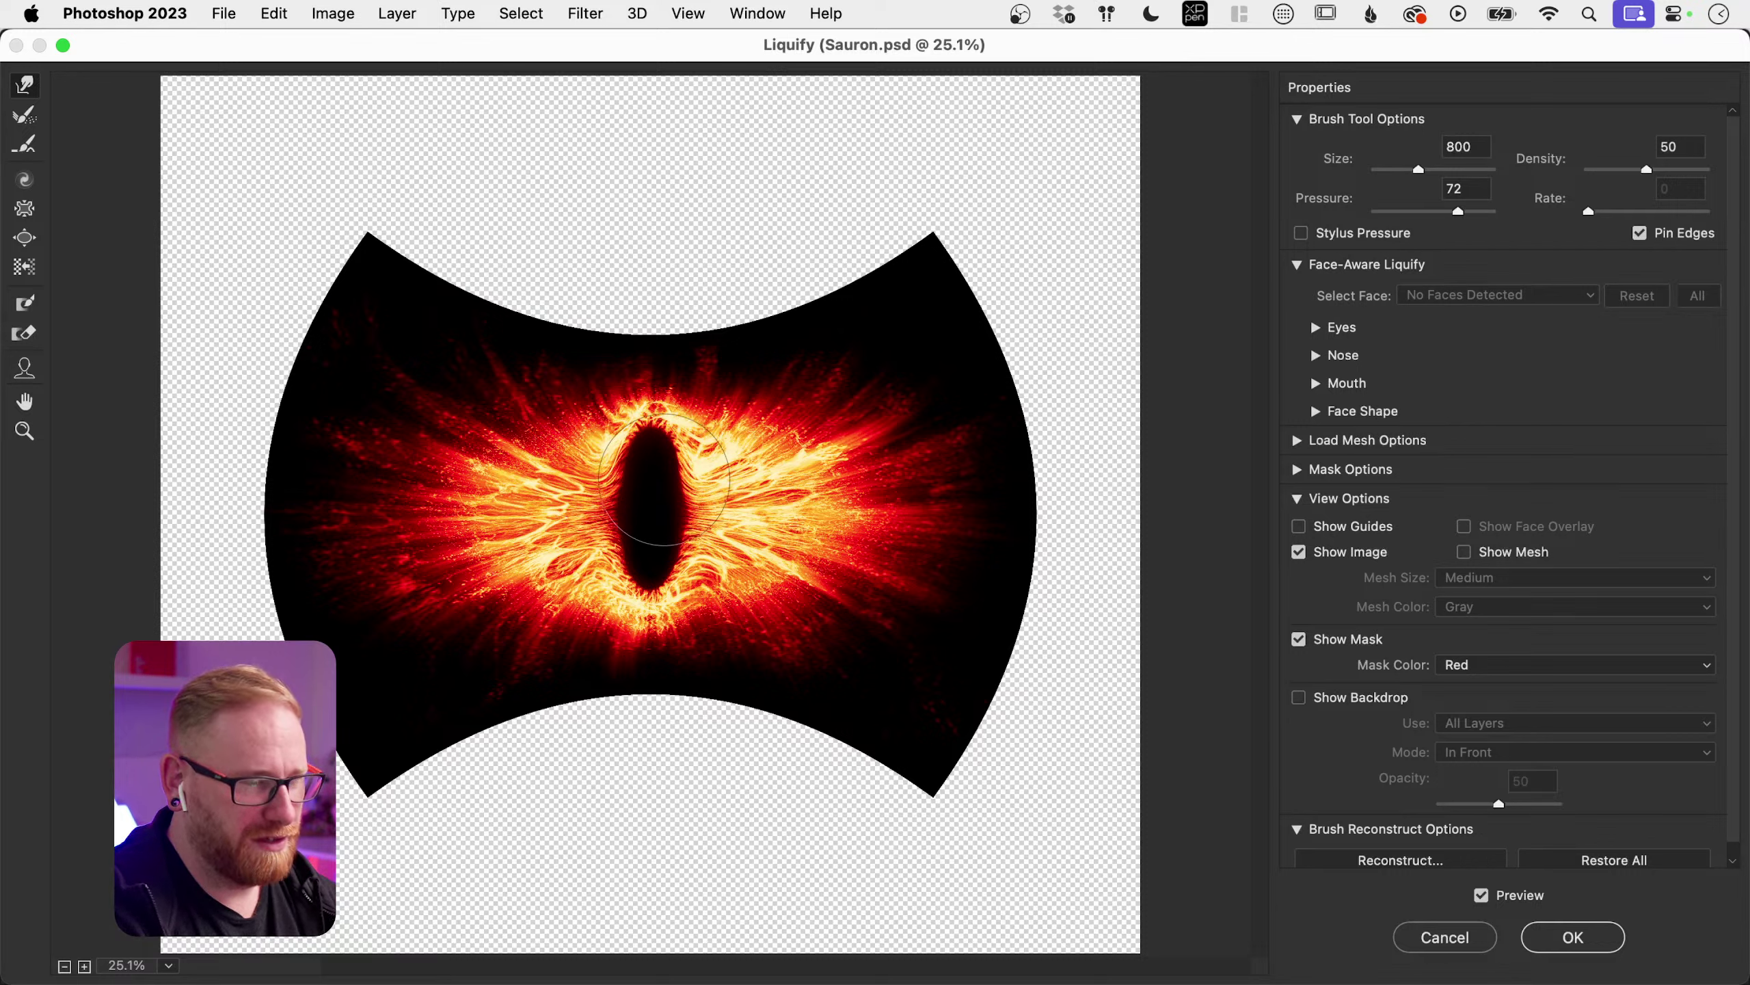
pyautogui.press('[')
pyautogui.press('[')
pyautogui.press('[')
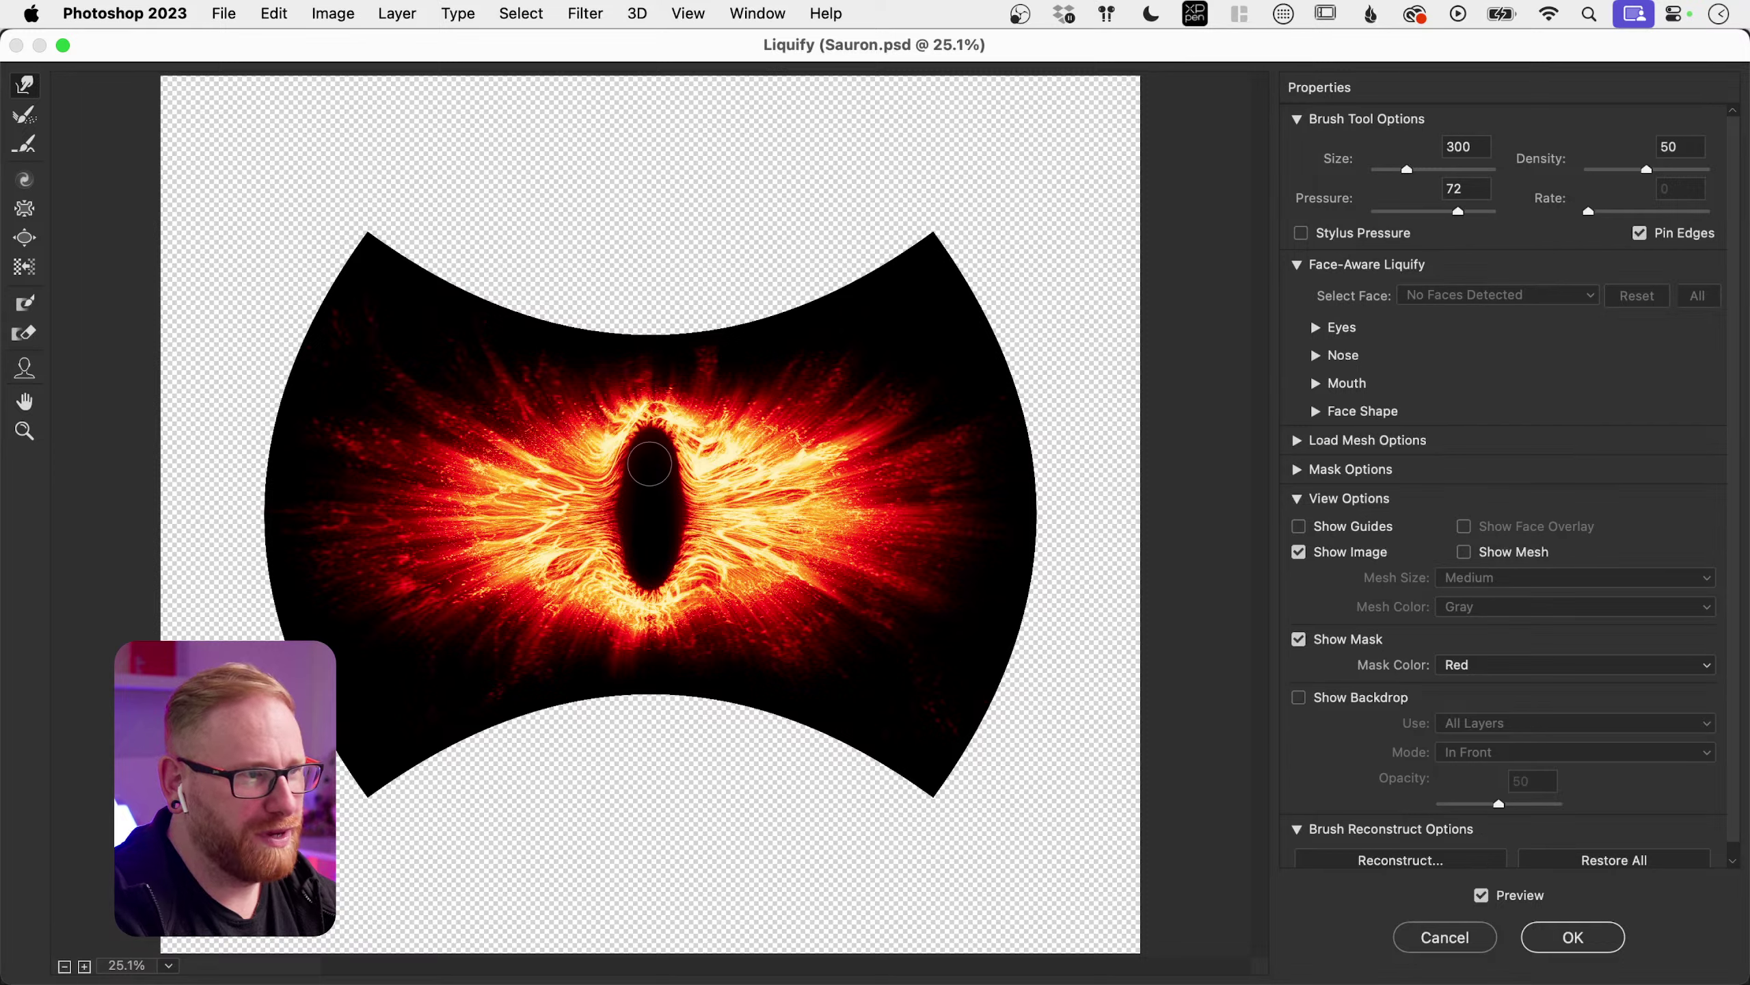
pyautogui.moveTo(652, 445); pyautogui.dragTo(652, 399)
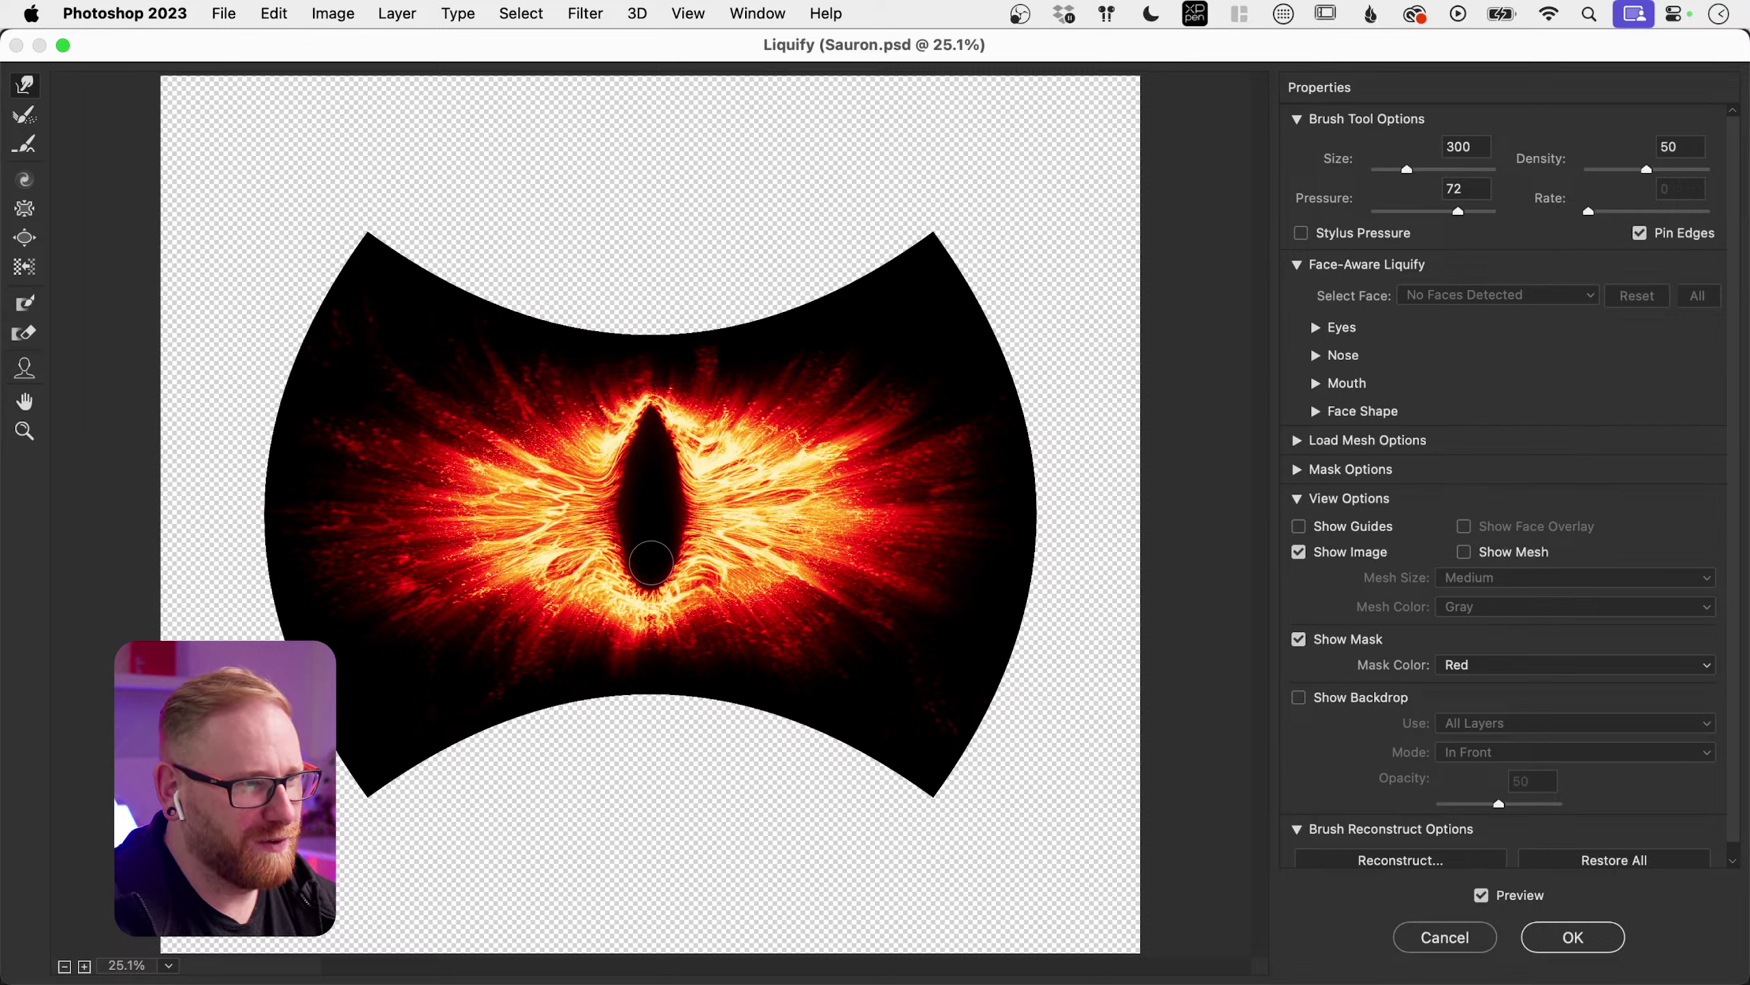
pyautogui.moveTo(649, 569)
pyautogui.mouseDown()
pyautogui.moveTo(657, 625)
pyautogui.moveTo(651, 569)
pyautogui.moveTo(652, 662)
pyautogui.mouseUp()
pyautogui.press('super+alt+z')
# Step: Enlarge the brush to 1000, push the eye layer's lower and upper middle edges outward, and apply the Liquify filter
pyautogui.press(']')
pyautogui.press(']')
pyautogui.press(']')
pyautogui.press(']')
pyautogui.press('alt')
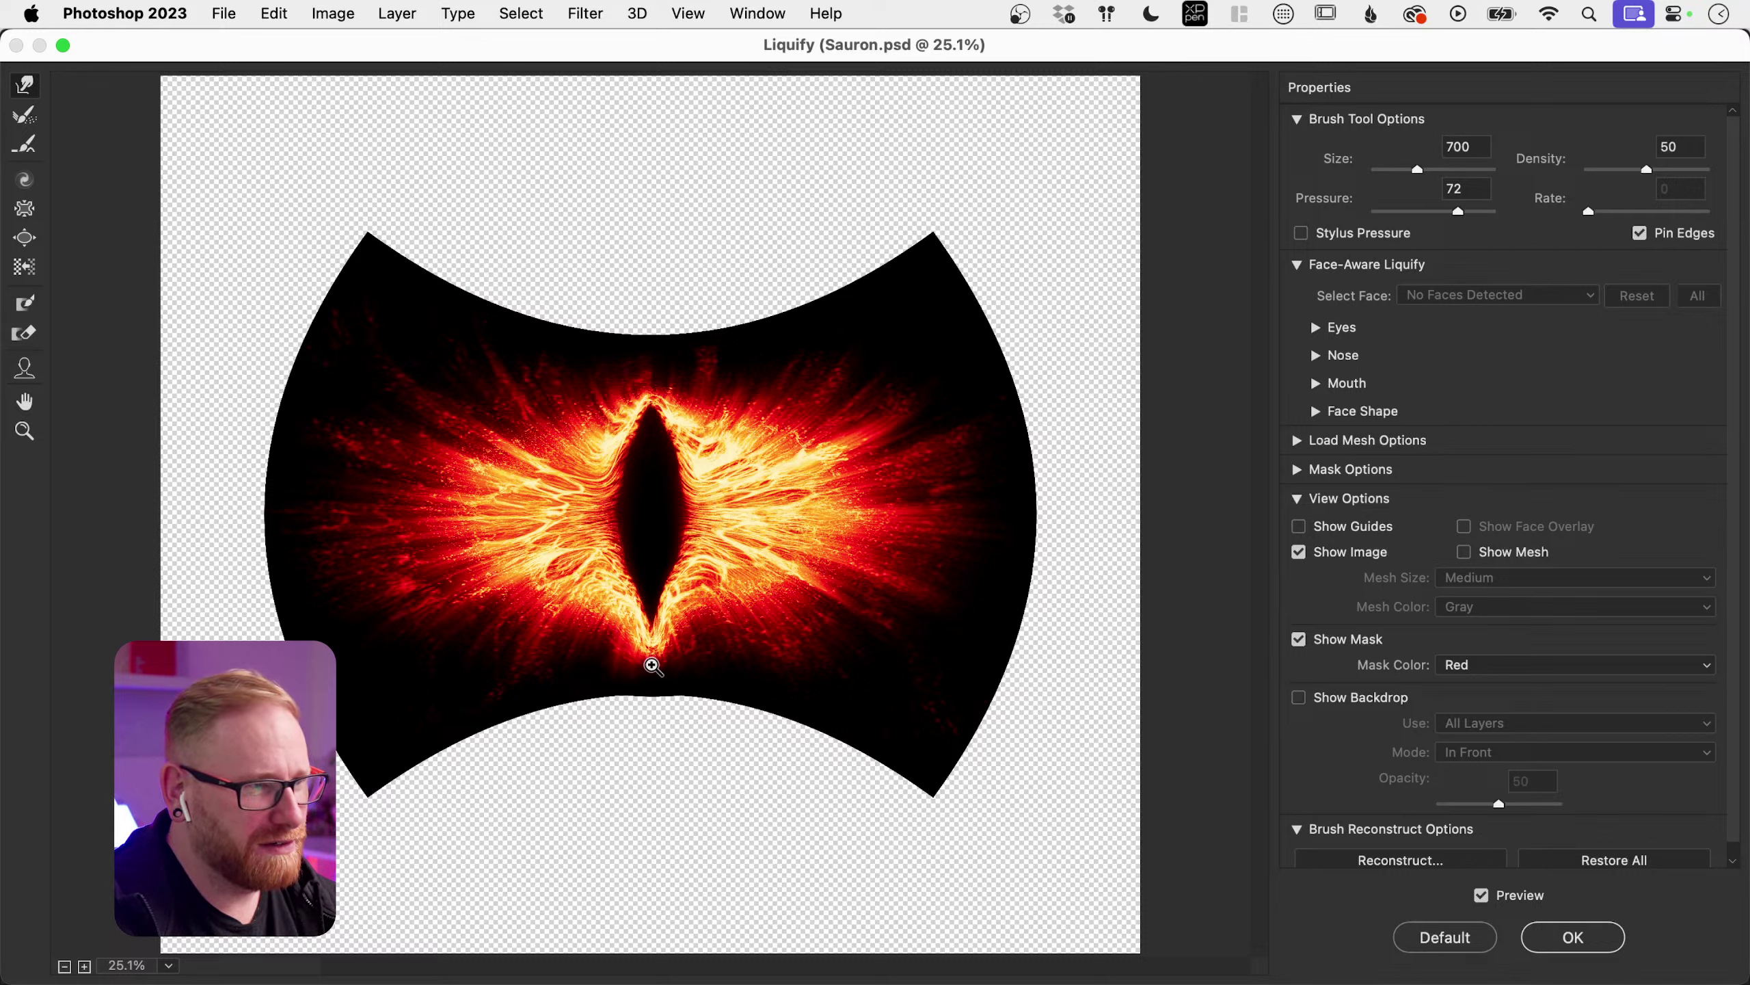
pyautogui.press(']')
pyautogui.press(']')
pyautogui.press(']')
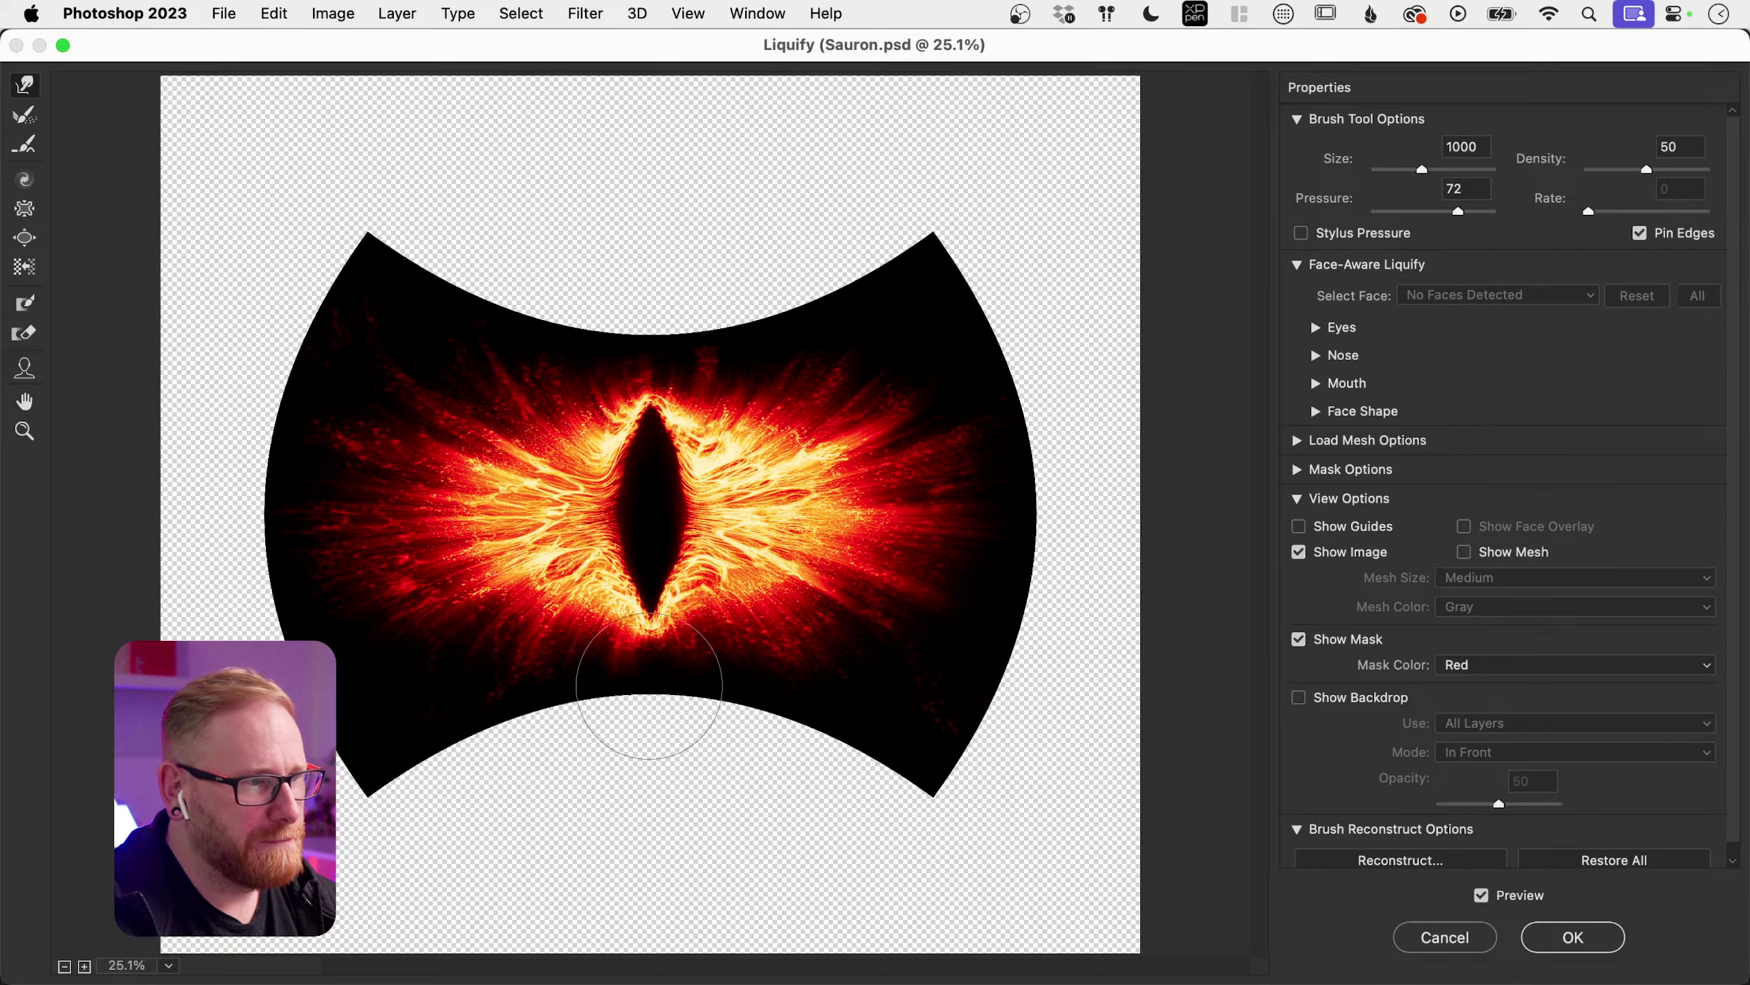
pyautogui.moveTo(649, 686); pyautogui.dragTo(645, 717)
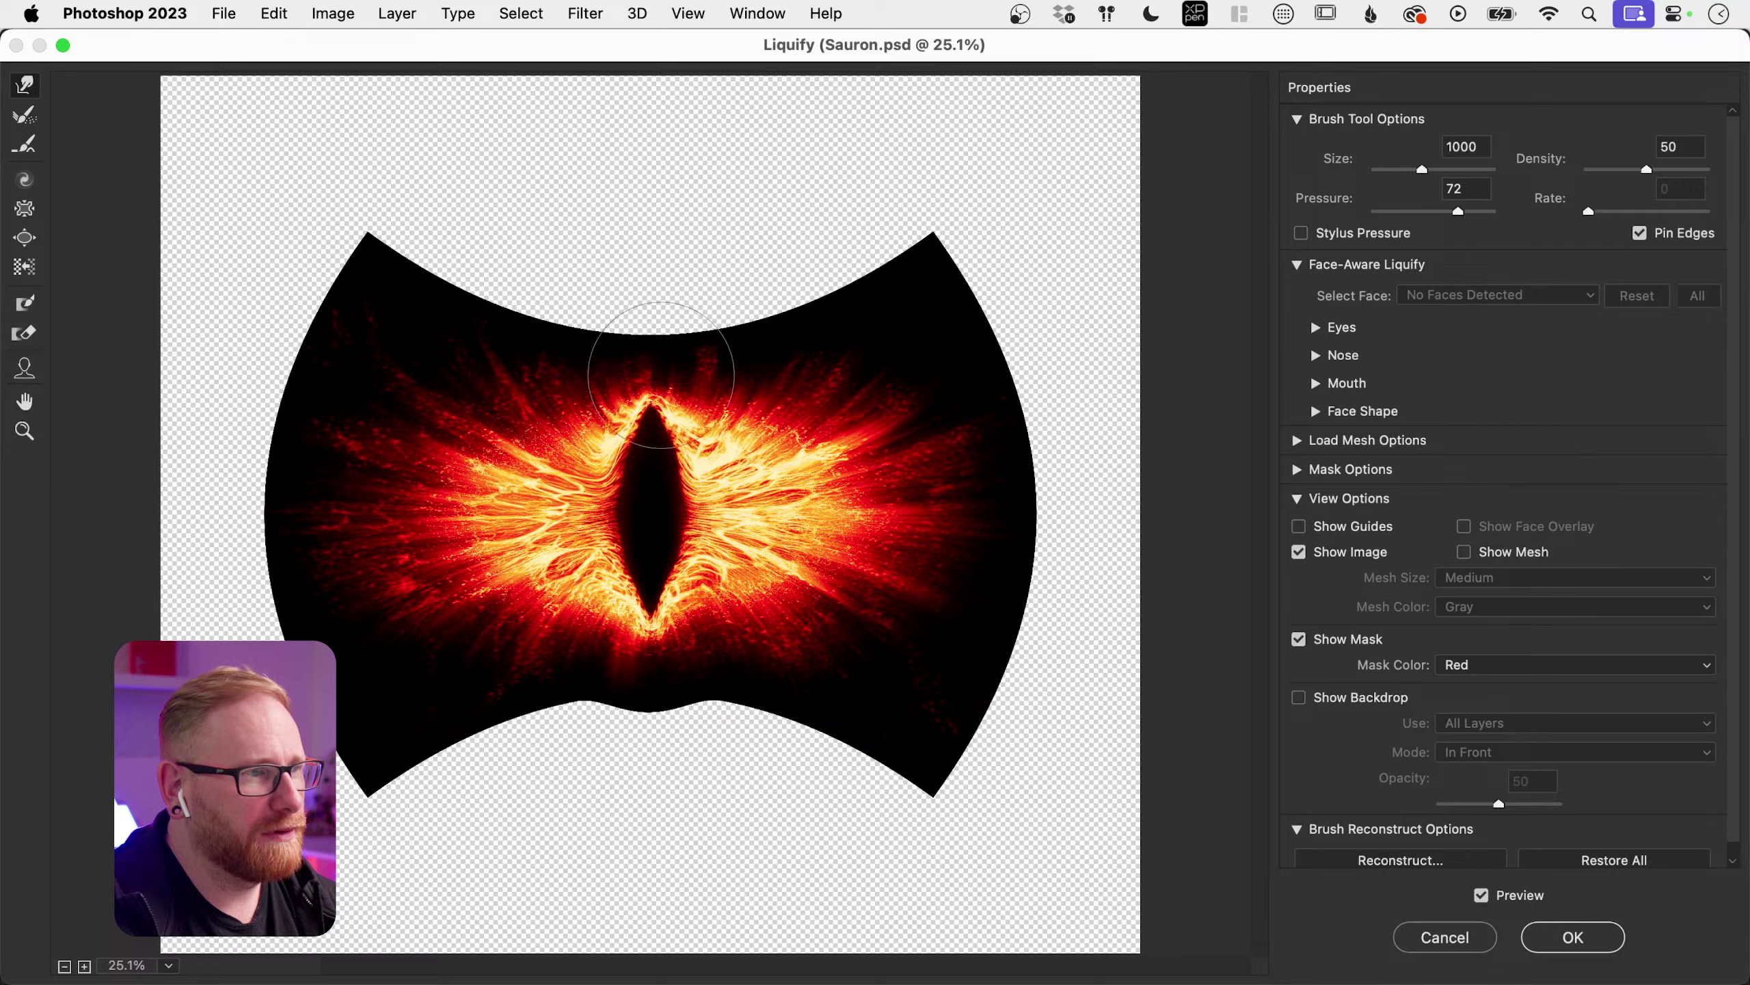
pyautogui.moveTo(662, 375); pyautogui.dragTo(636, 295)
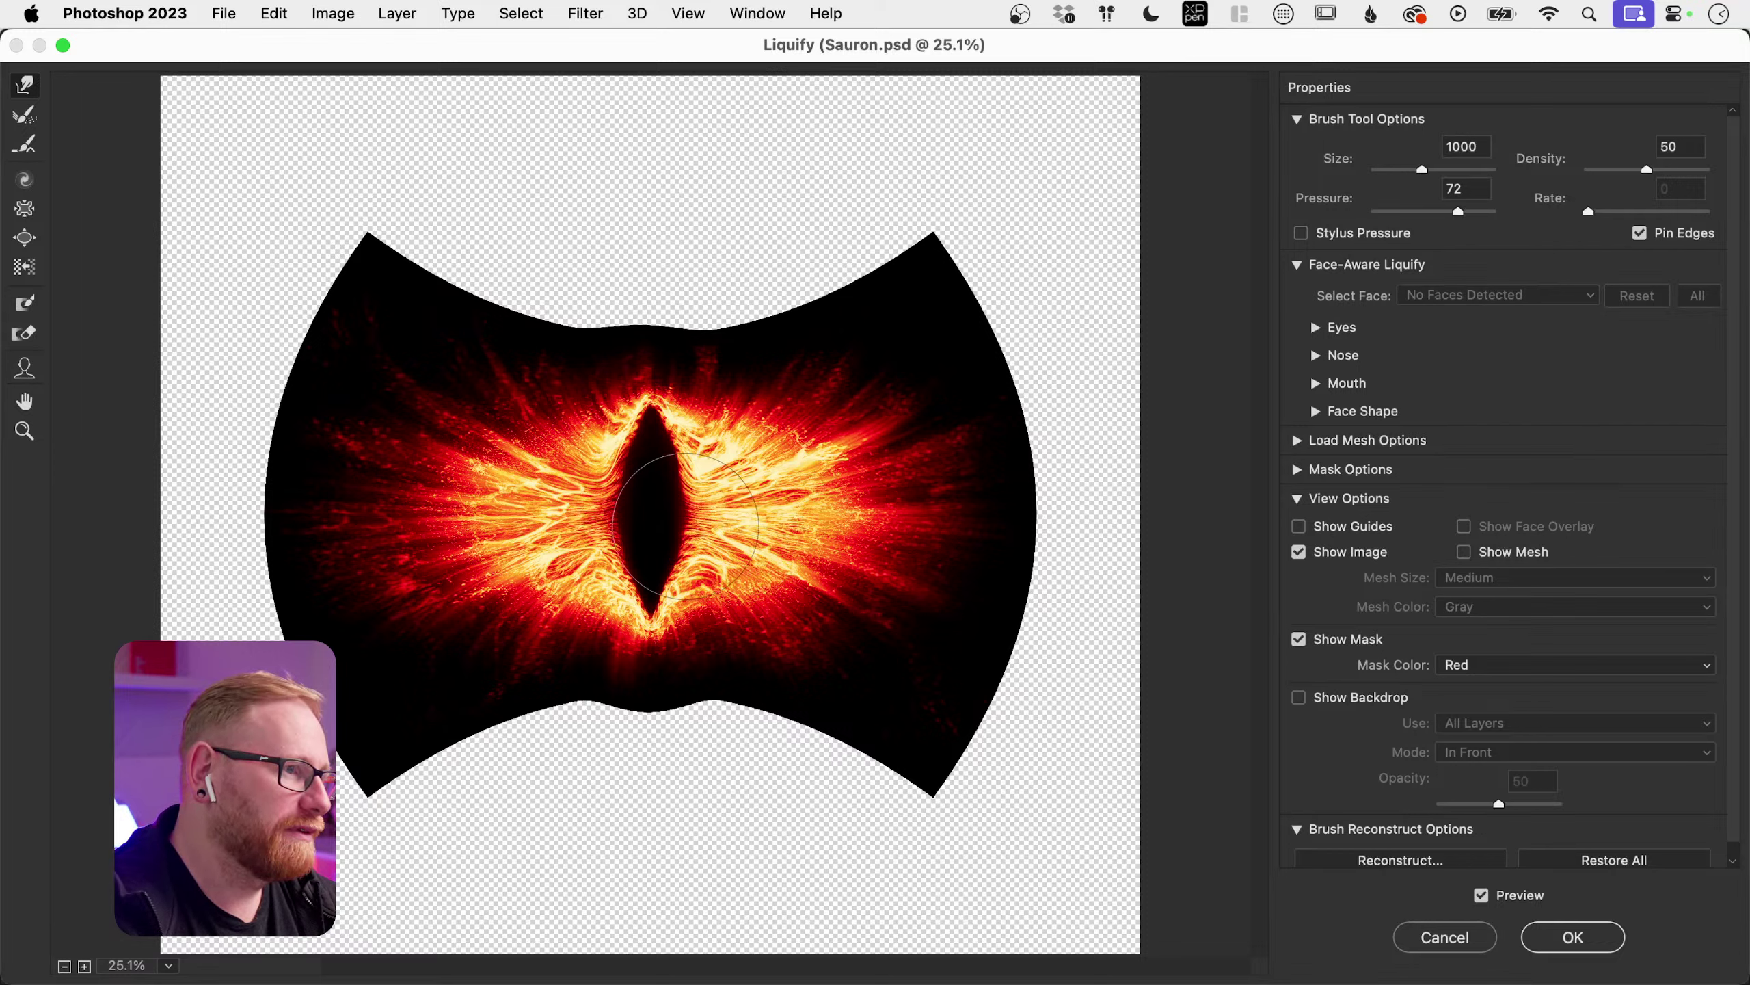
pyautogui.press('Return')
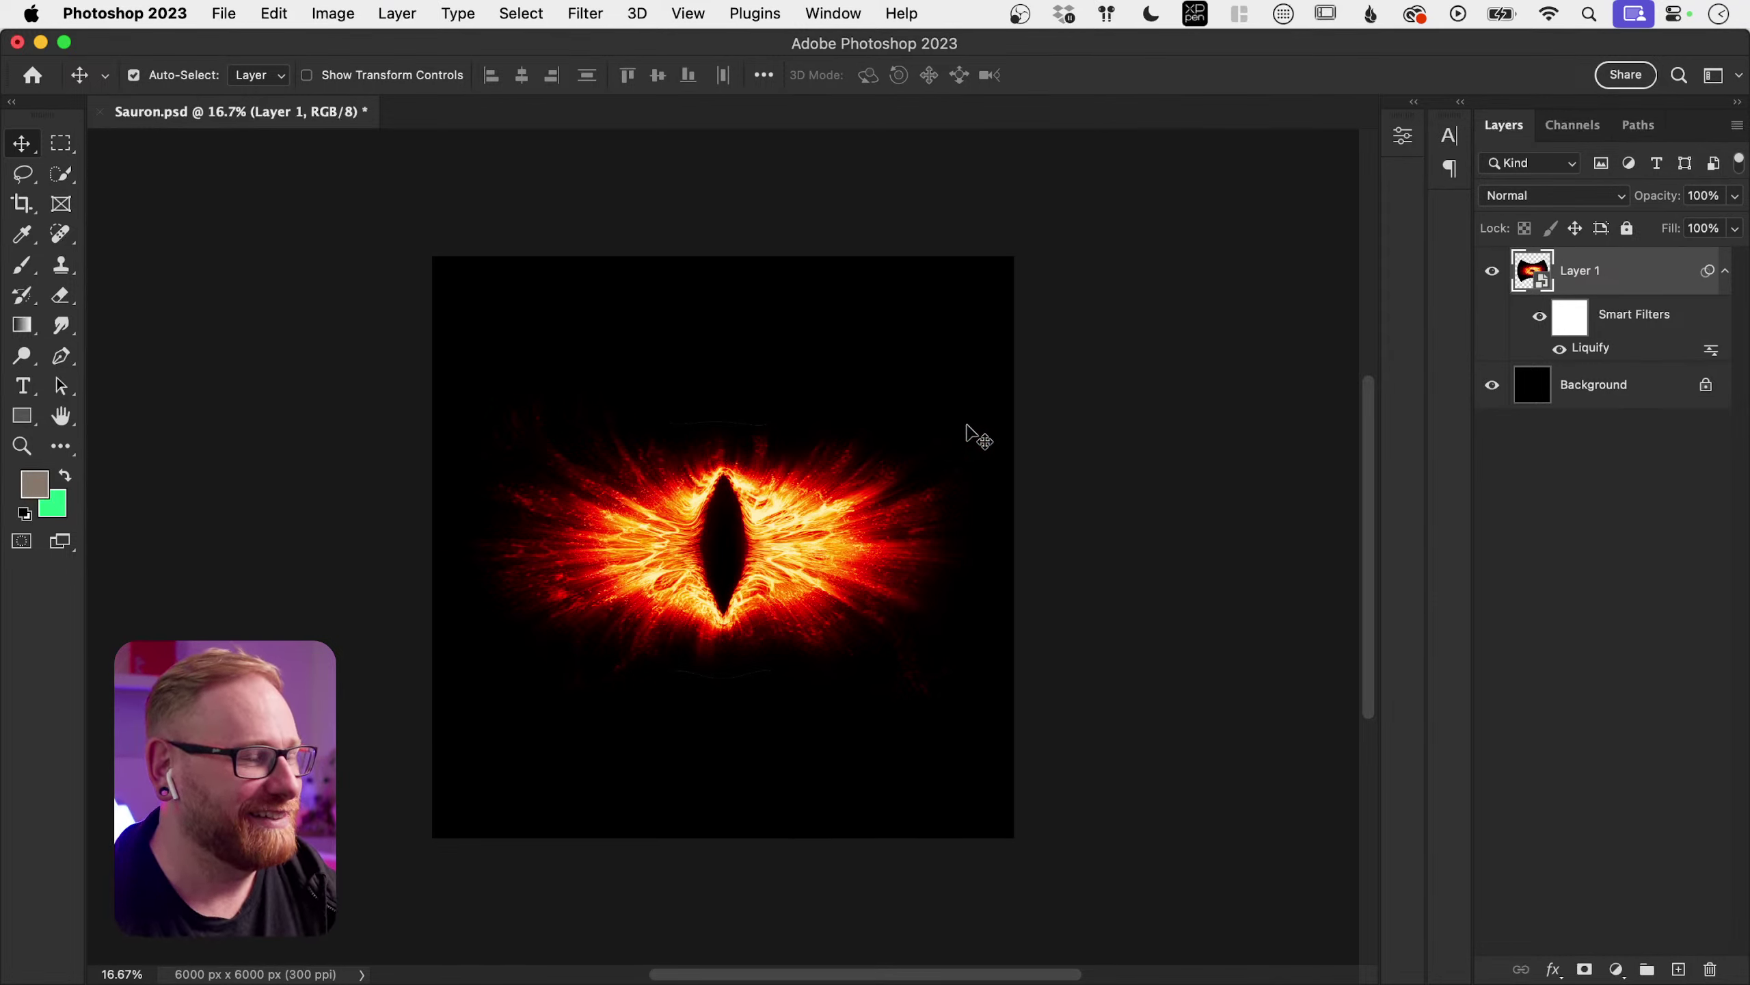
# Step: Reopen Liquify on the eye layer, enlarge the brush to 2400, push the layer's outer areas inward, and apply the filter
pyautogui.press('super')
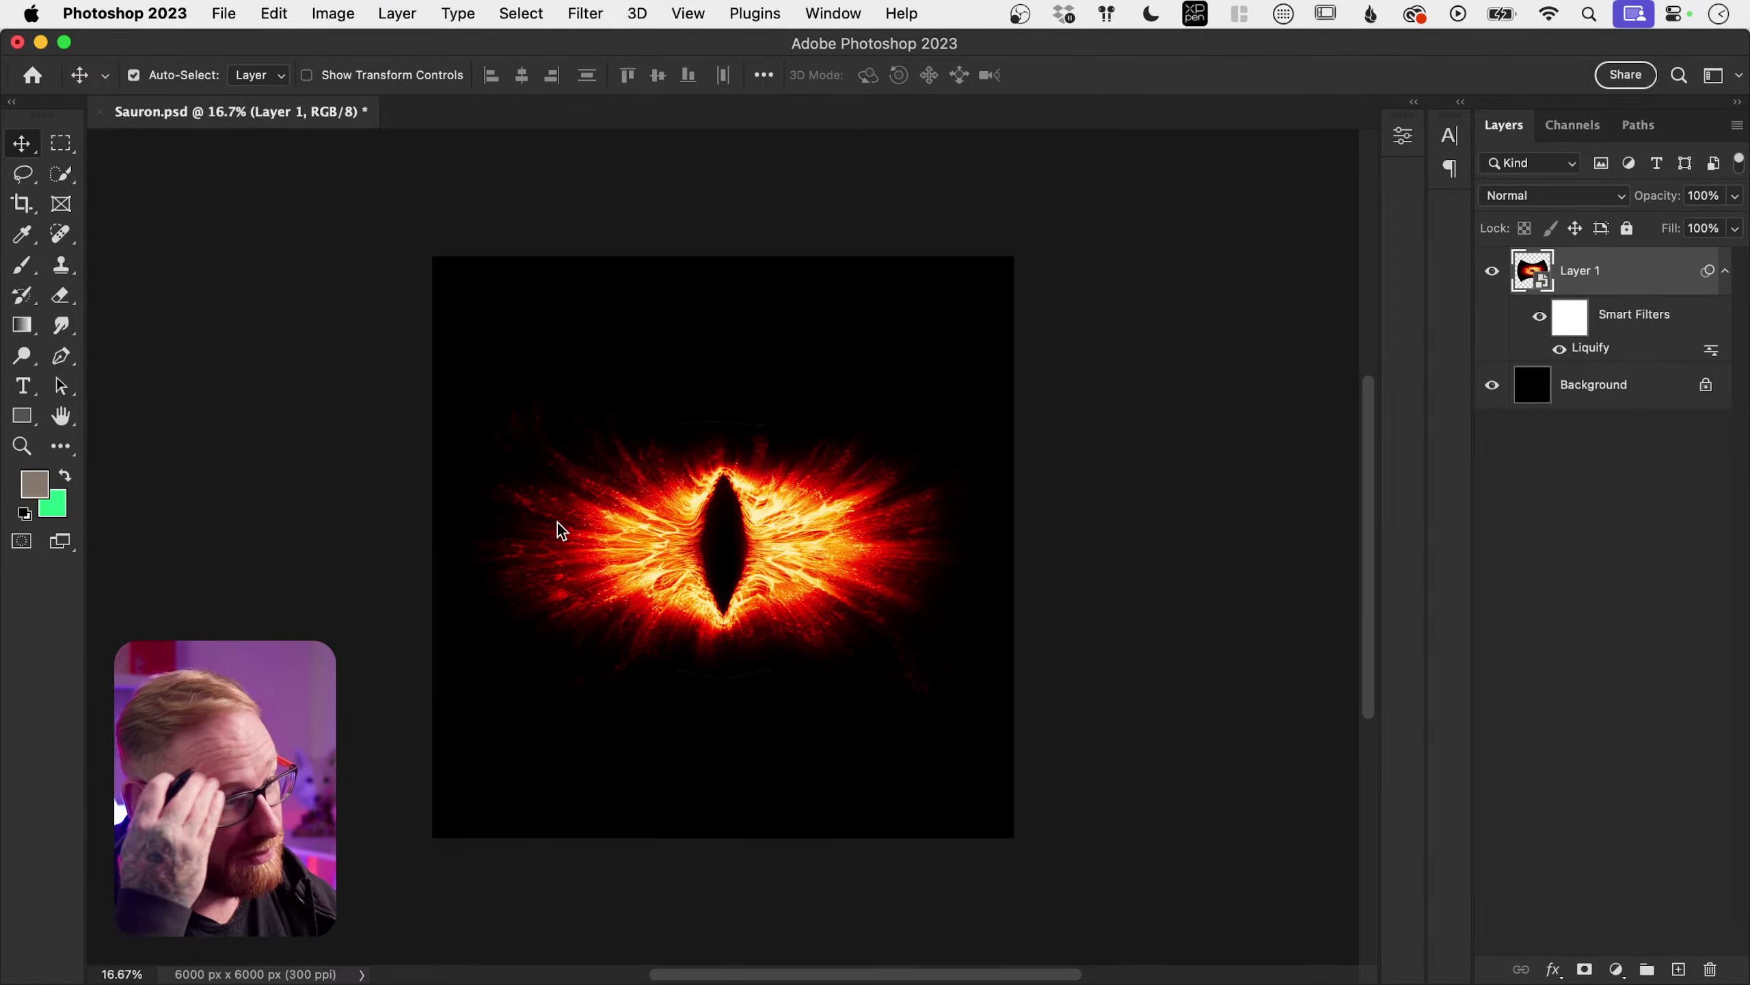
pyautogui.press('super+shift+x')
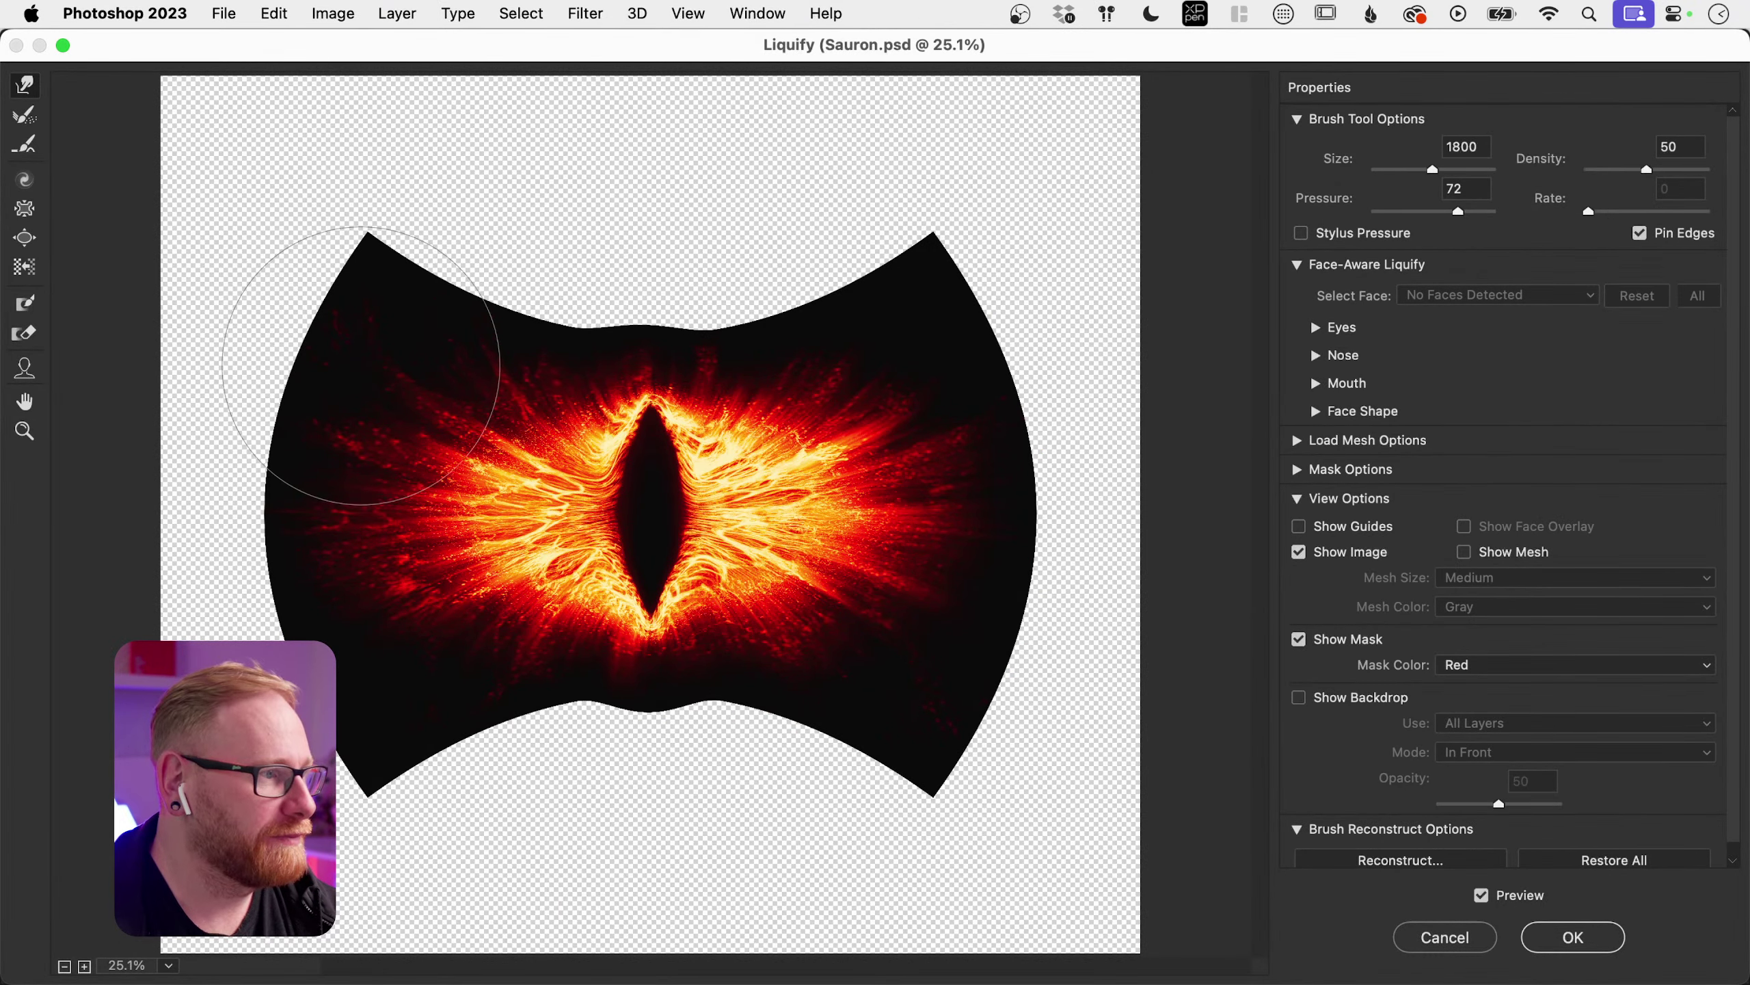
pyautogui.press(']')
pyautogui.press(']')
pyautogui.press(']')
pyautogui.press(']')
pyautogui.press(']')
pyautogui.press(']')
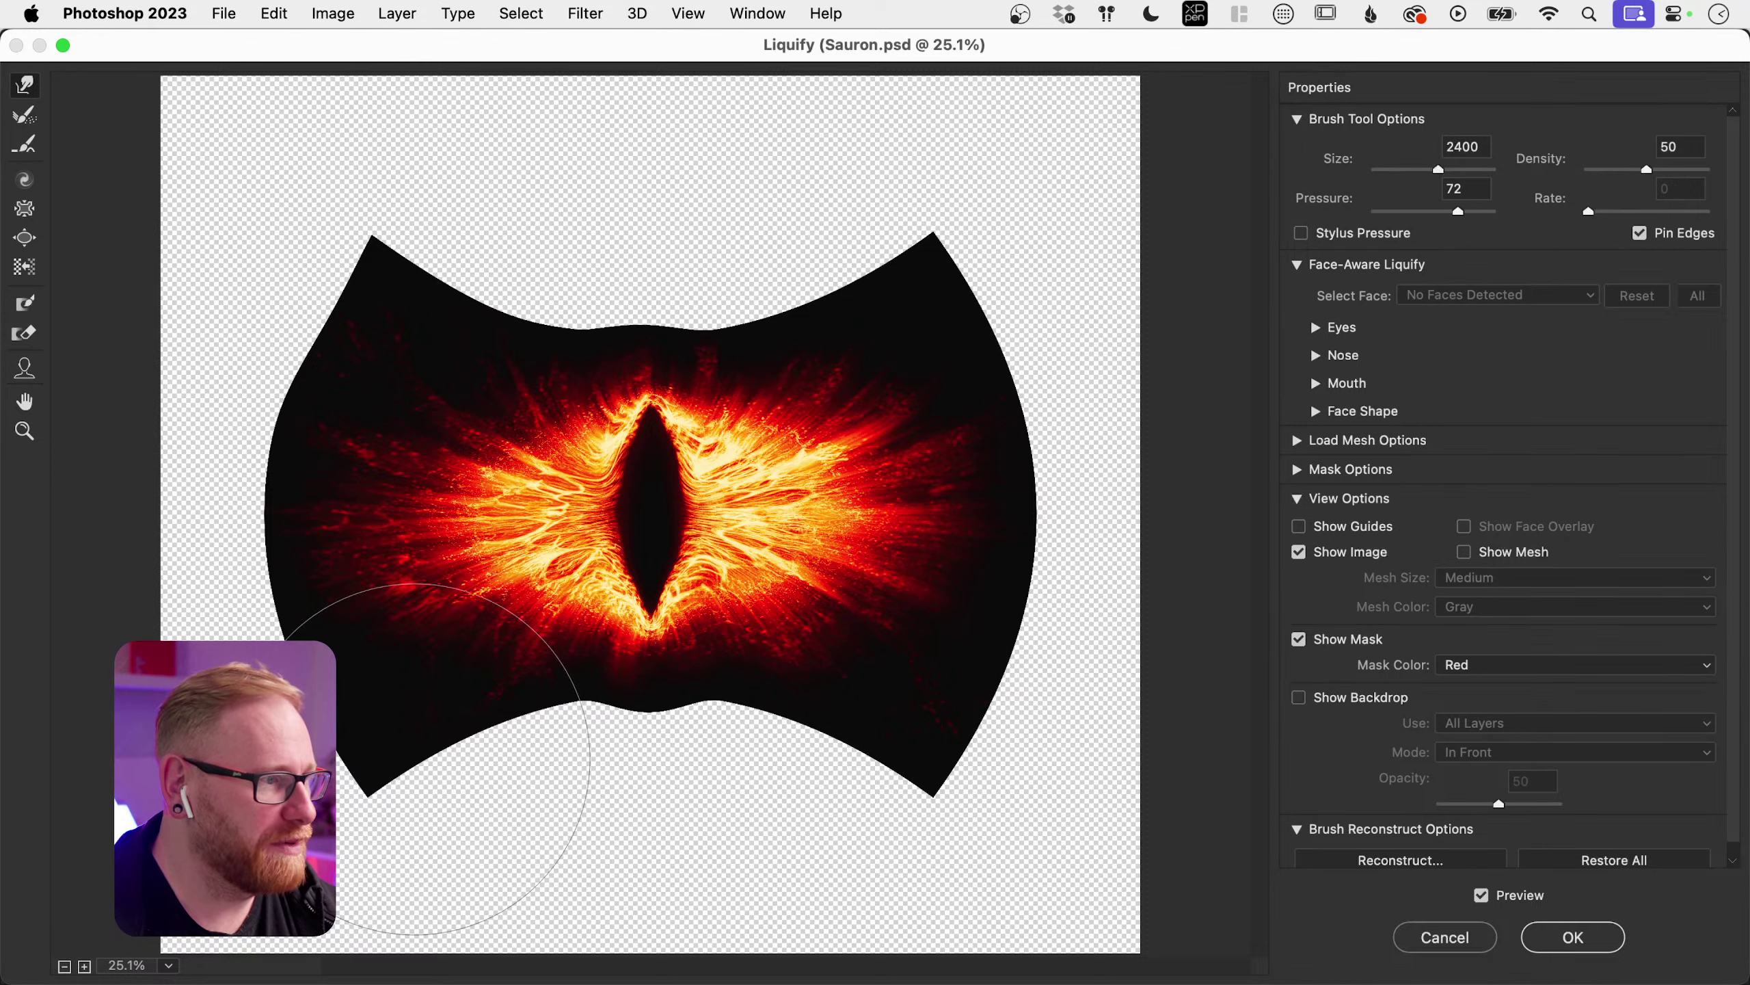
pyautogui.moveTo(414, 758)
pyautogui.mouseDown()
pyautogui.moveTo(441, 751)
pyautogui.moveTo(455, 696)
pyautogui.mouseUp()
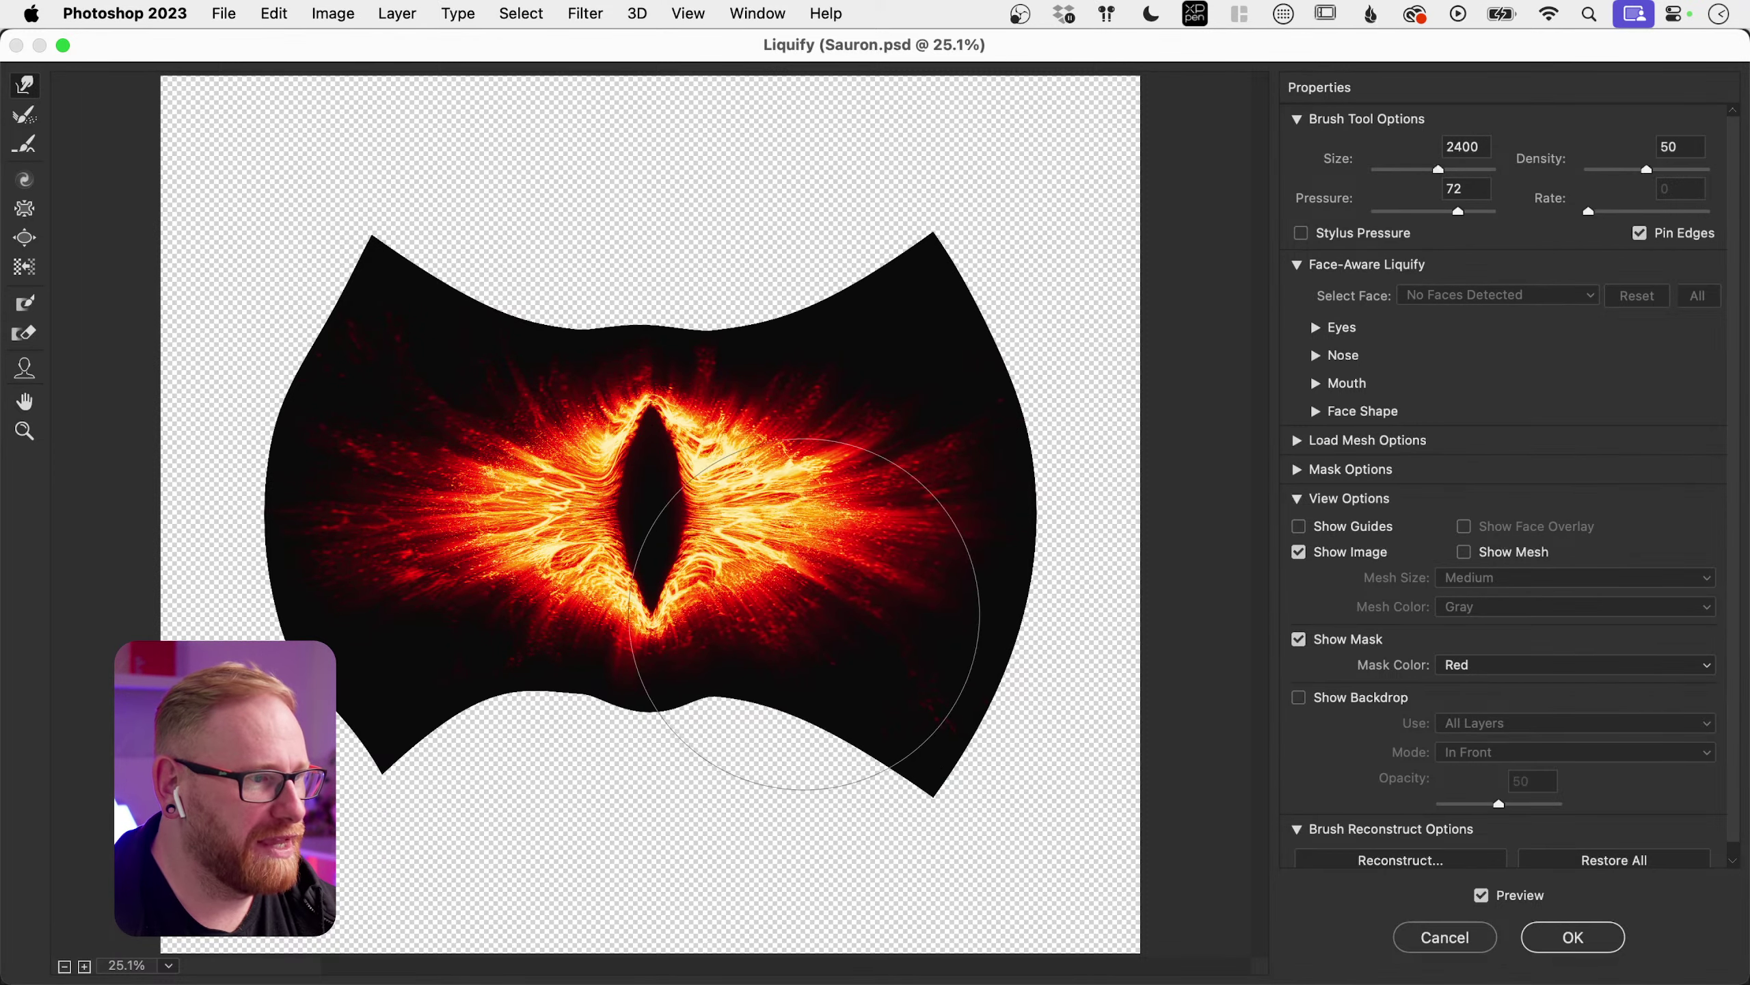
pyautogui.moveTo(804, 614)
pyautogui.mouseDown()
pyautogui.moveTo(1002, 544)
pyautogui.moveTo(962, 545)
pyautogui.moveTo(950, 587)
pyautogui.moveTo(856, 557)
pyautogui.mouseUp()
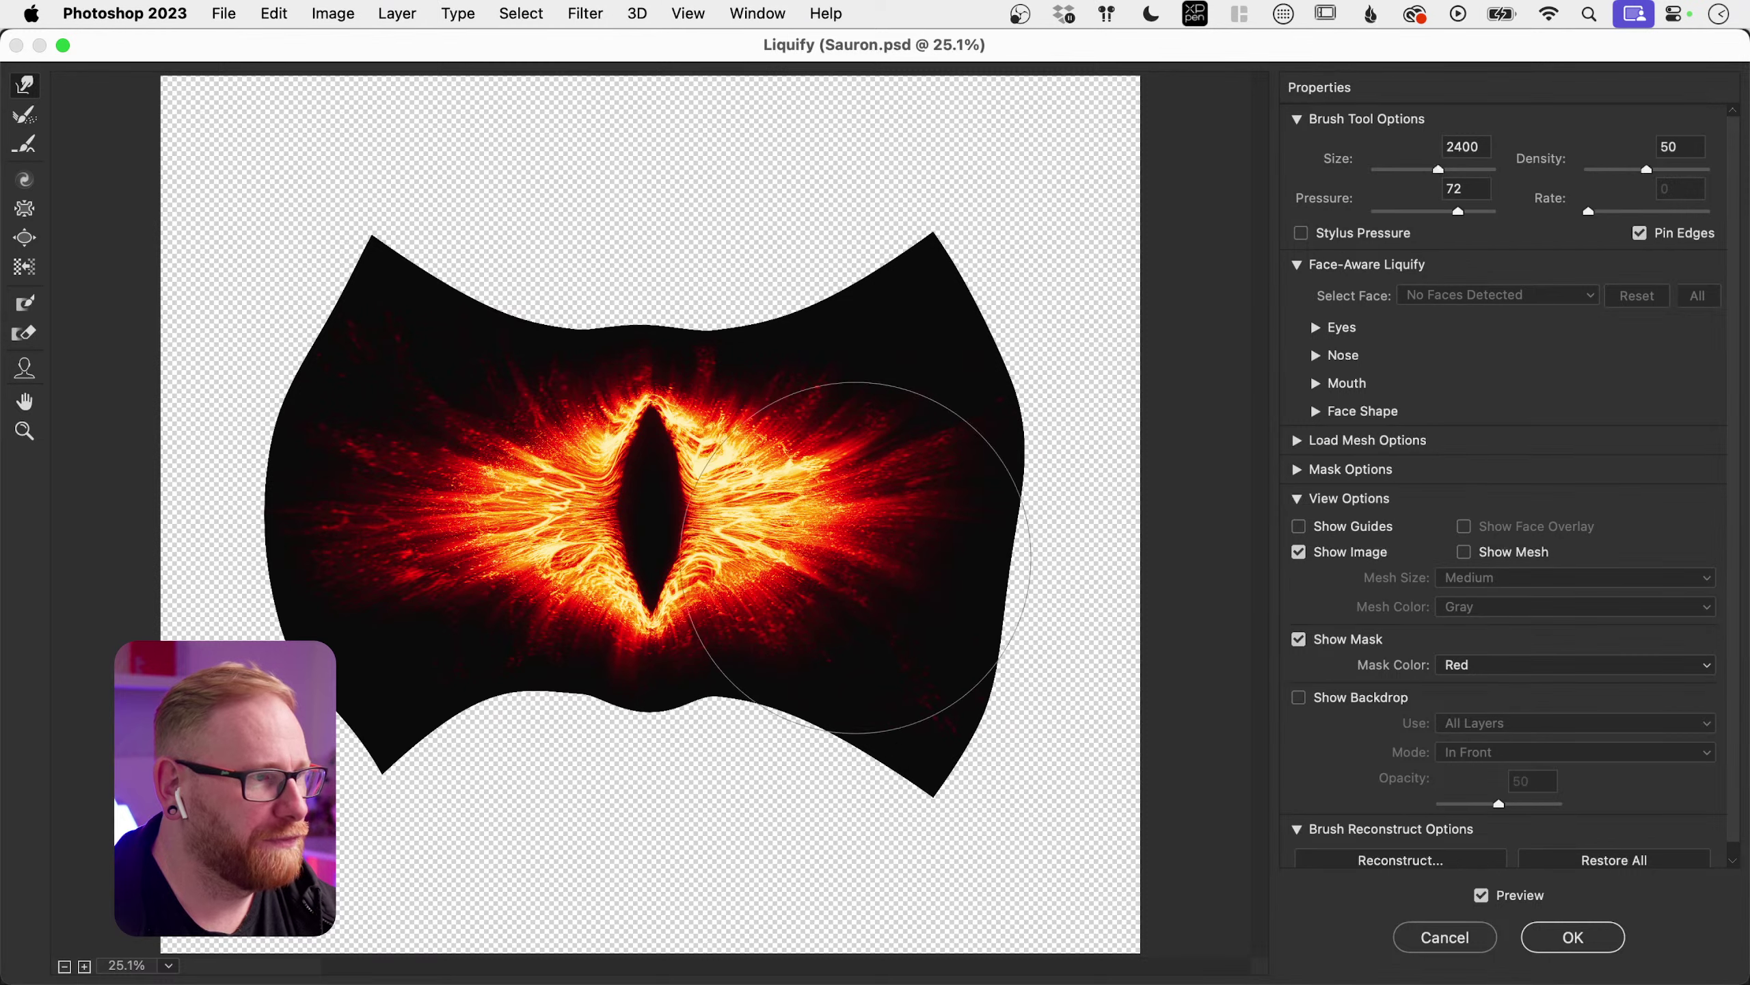
pyautogui.moveTo(324, 689)
pyautogui.mouseDown()
pyautogui.moveTo(273, 359)
pyautogui.moveTo(400, 390)
pyautogui.mouseUp()
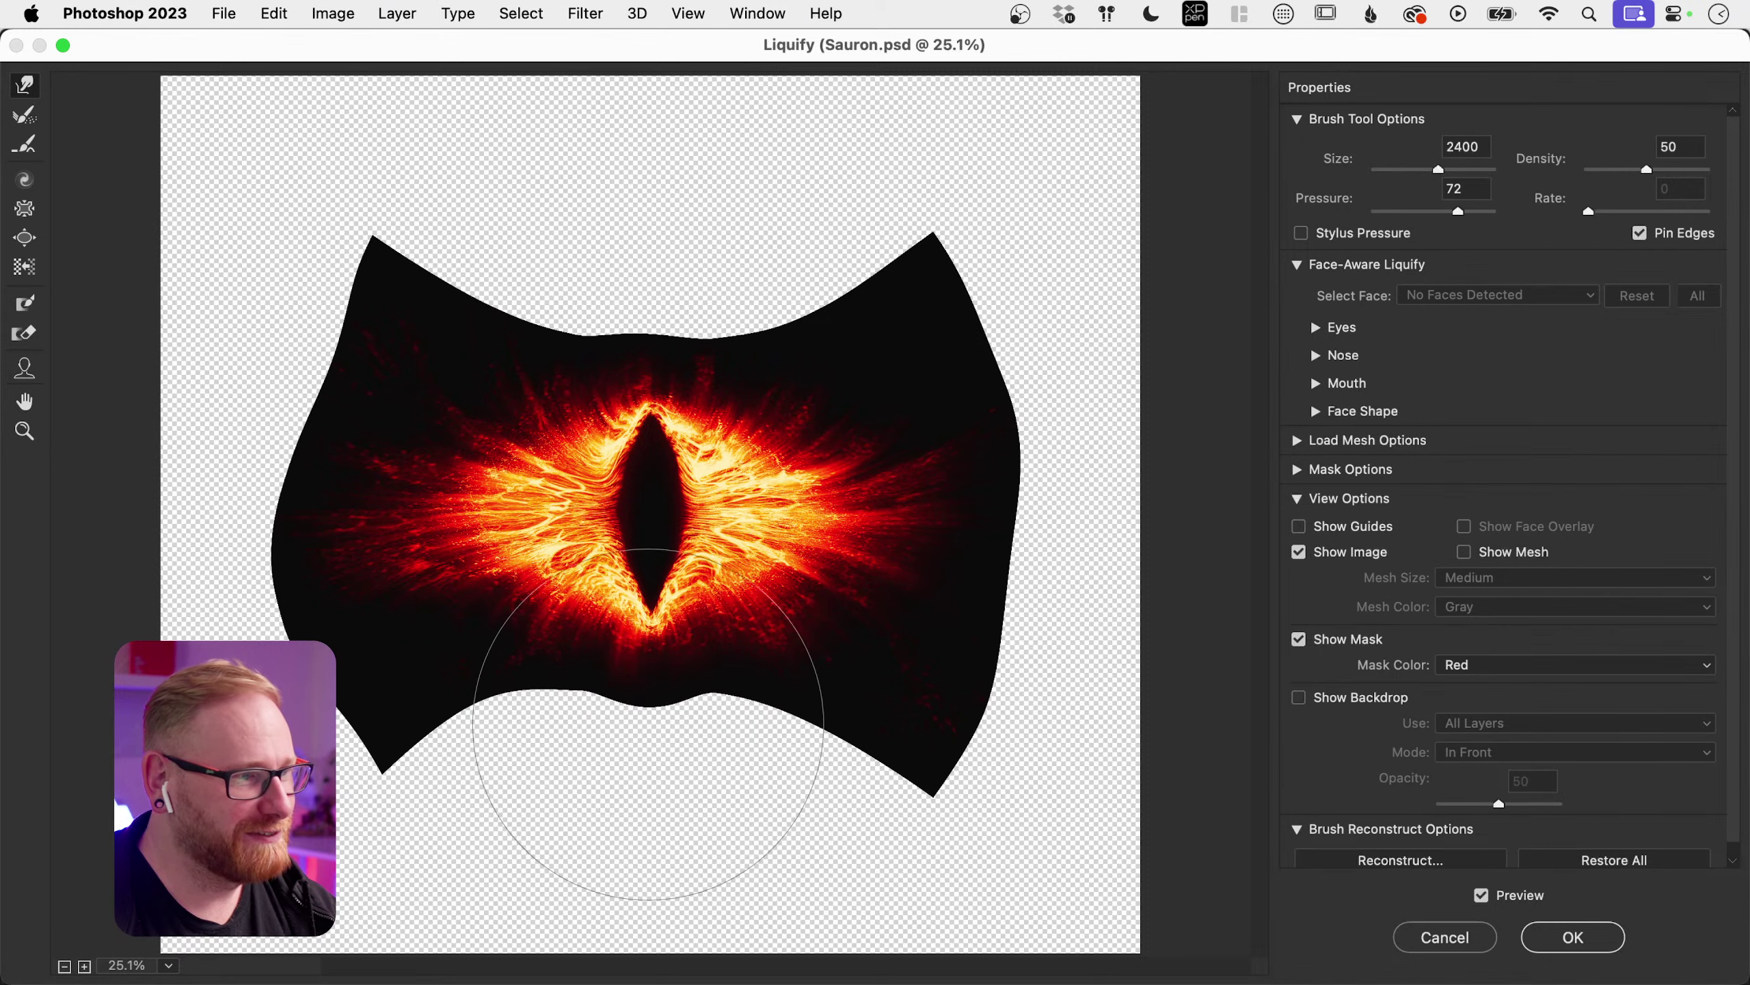
pyautogui.press('Return')
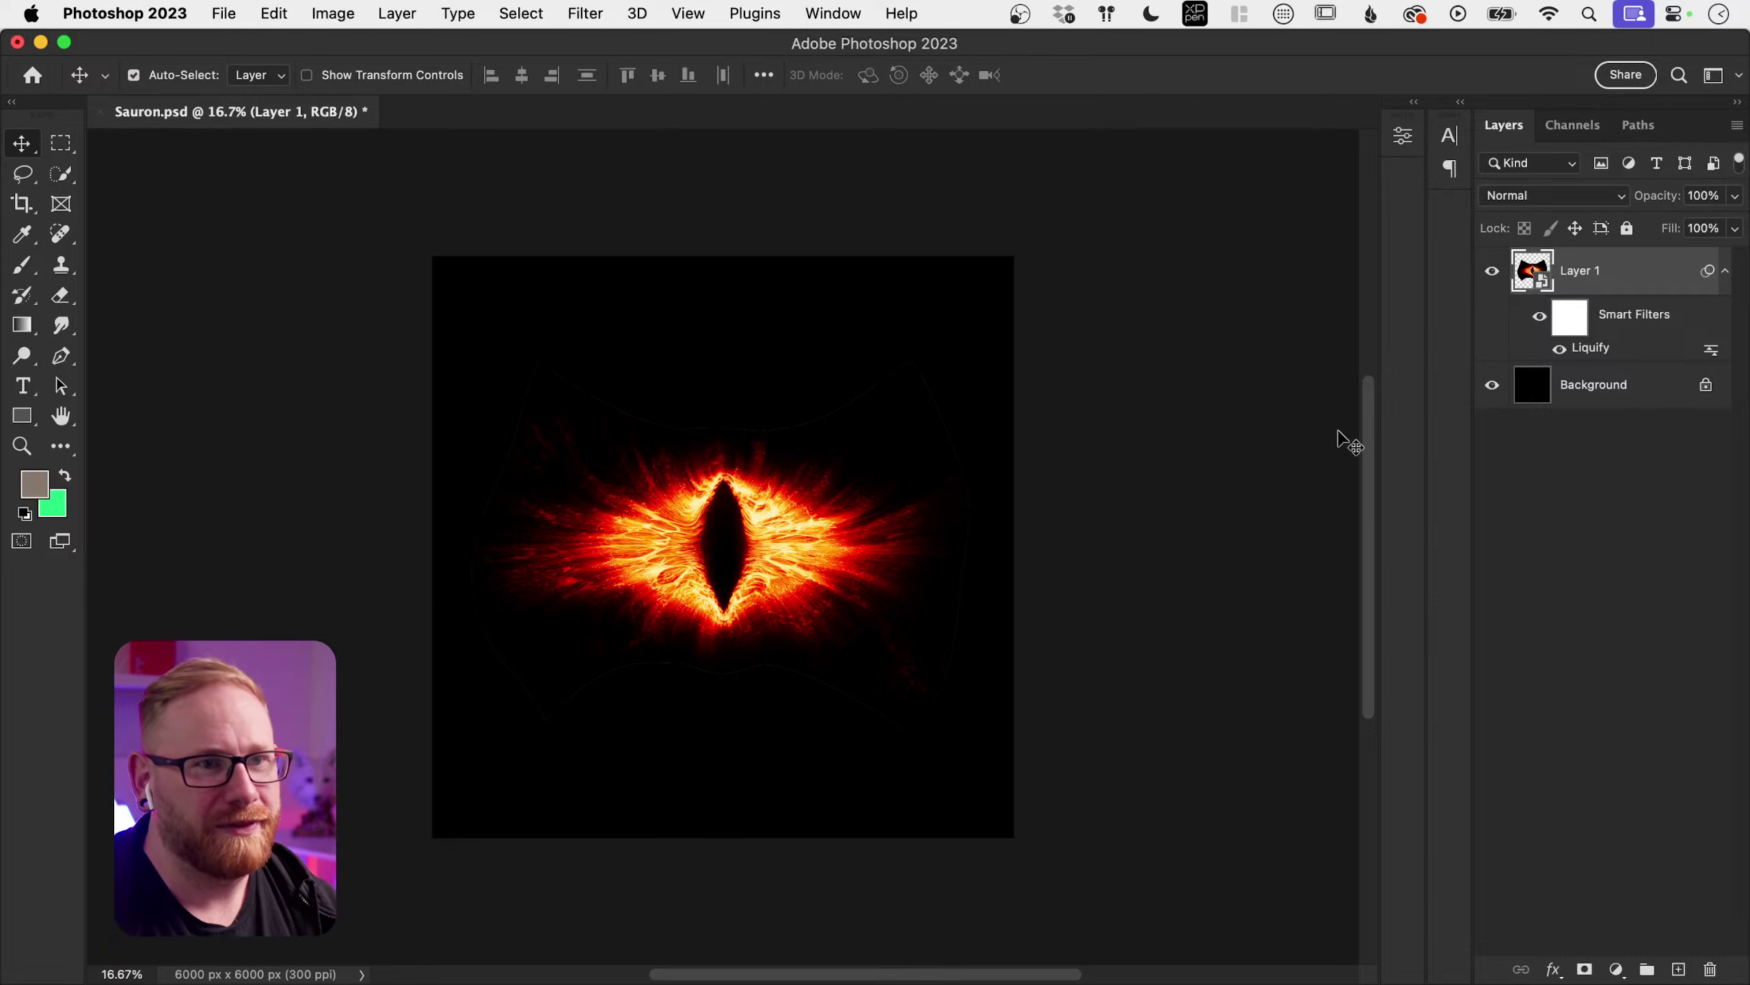
# Step: Toggle the eye layer's visibility and its Liquify smart filter off and on to compare before and after
pyautogui.click(1490, 272)
pyautogui.click(1490, 272)
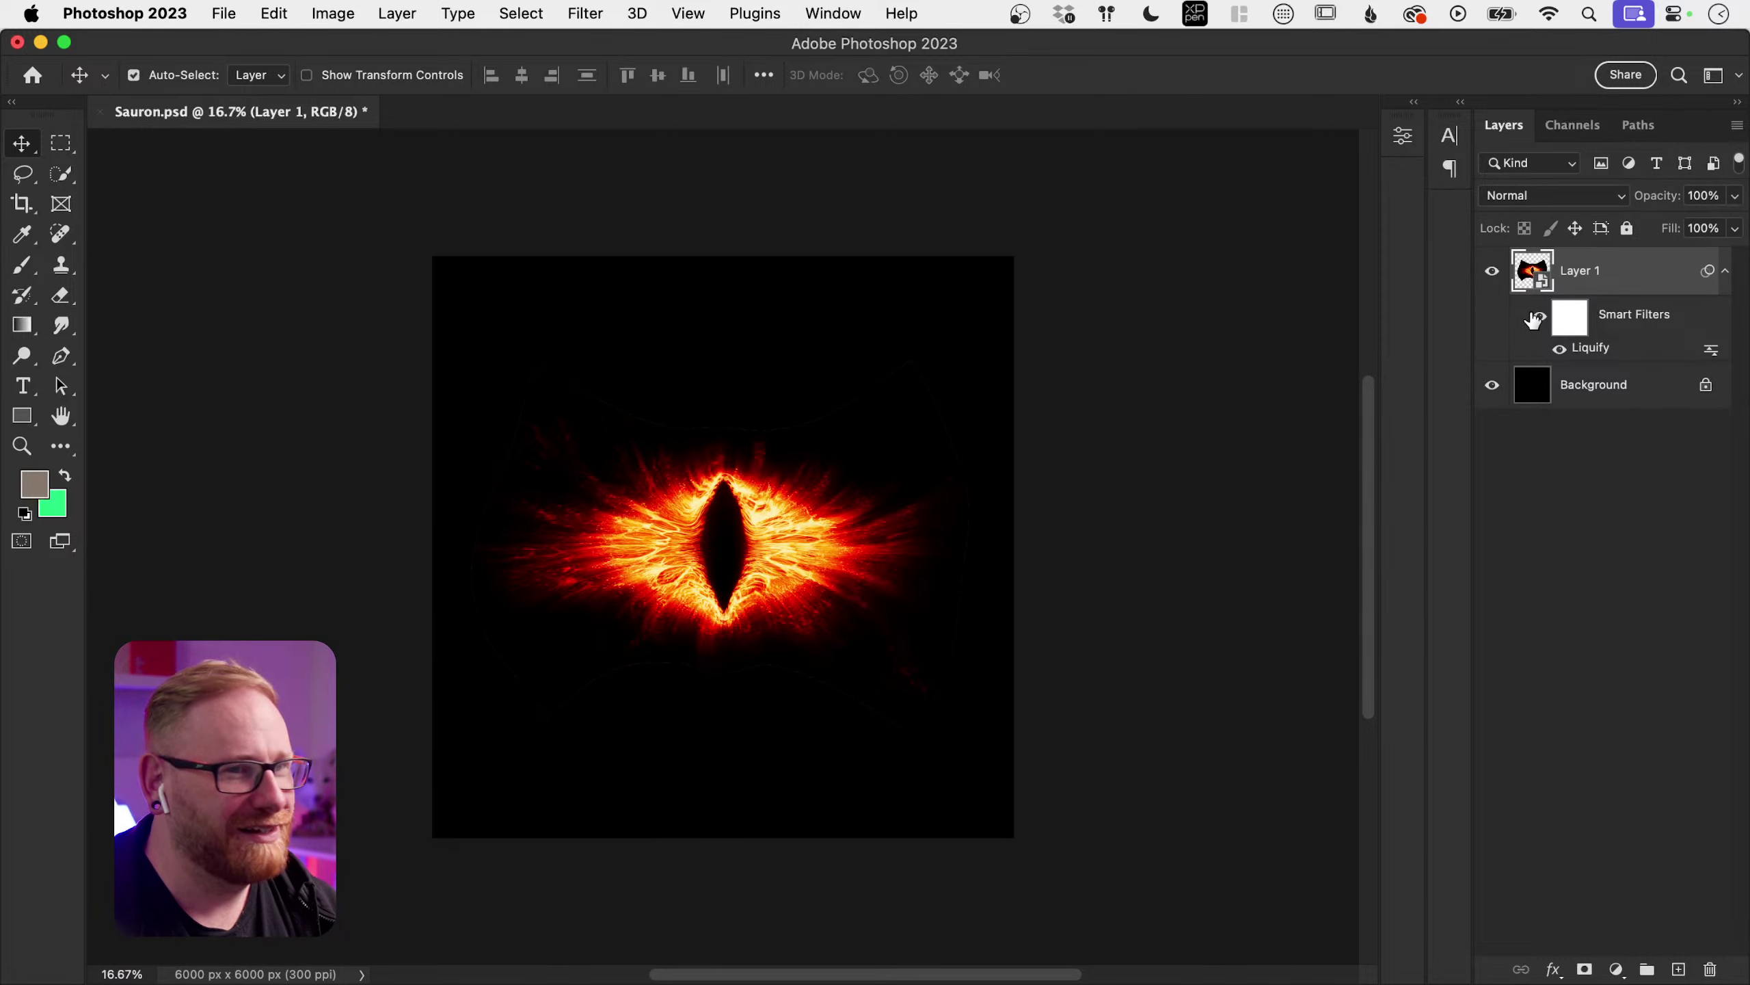
pyautogui.click(1559, 348)
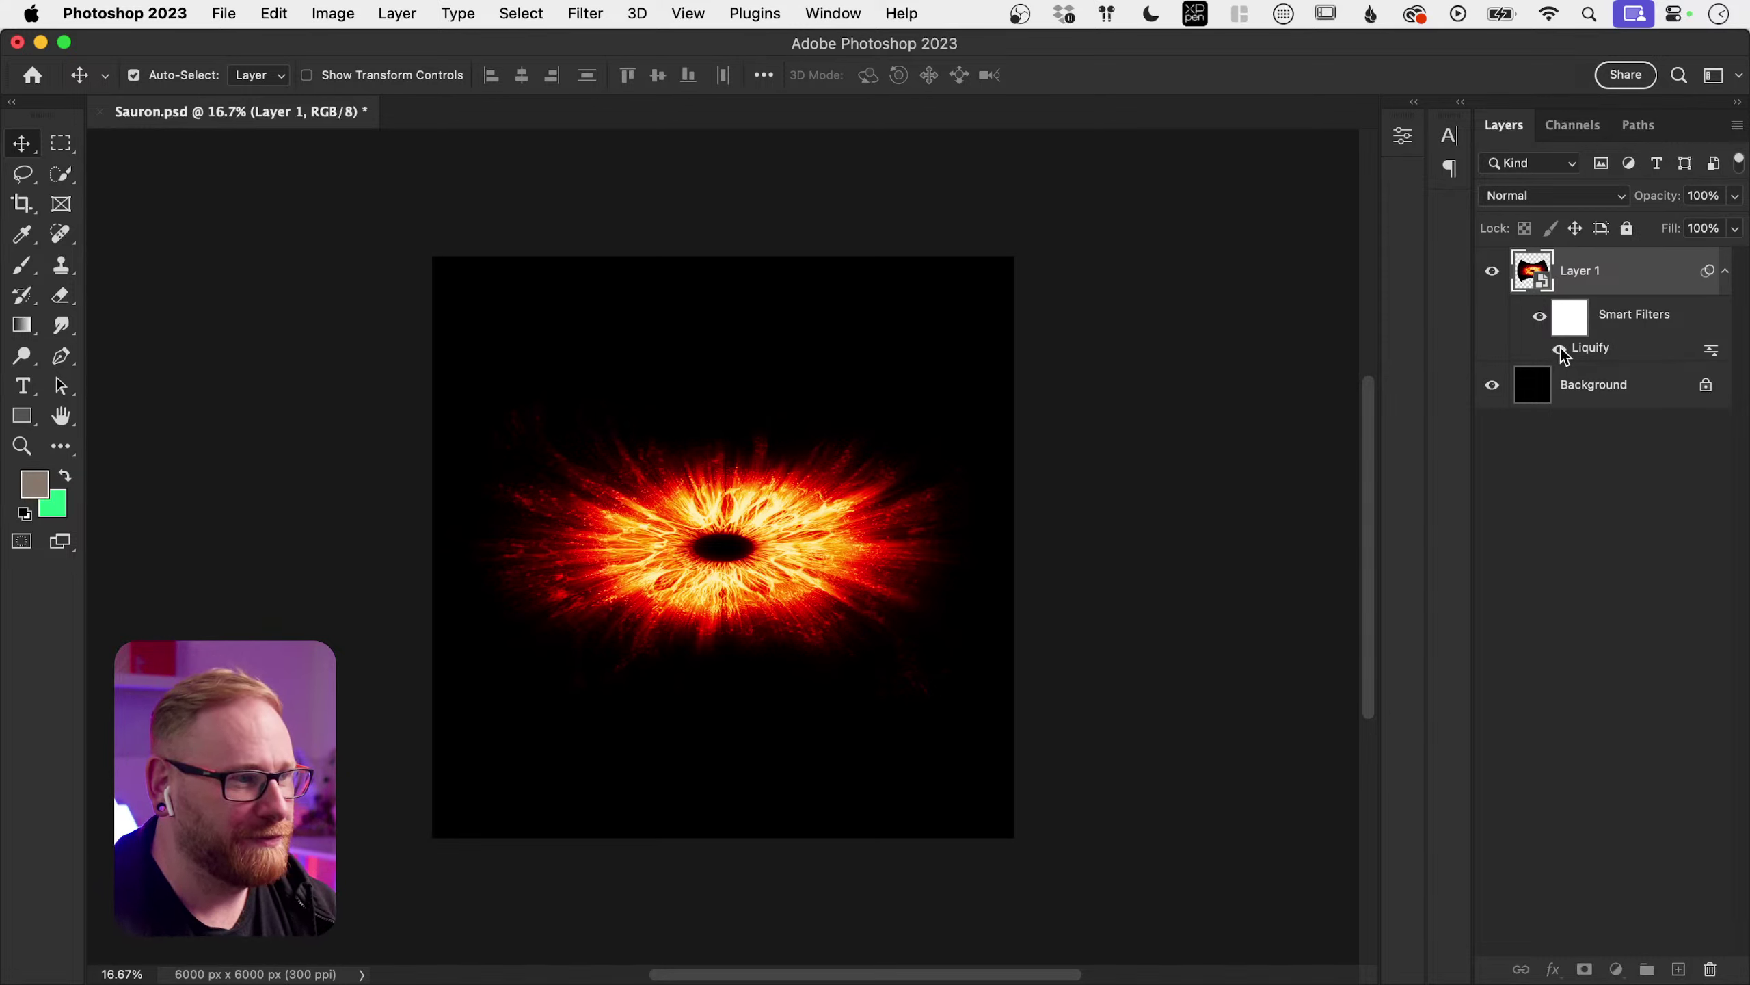
pyautogui.click(1559, 349)
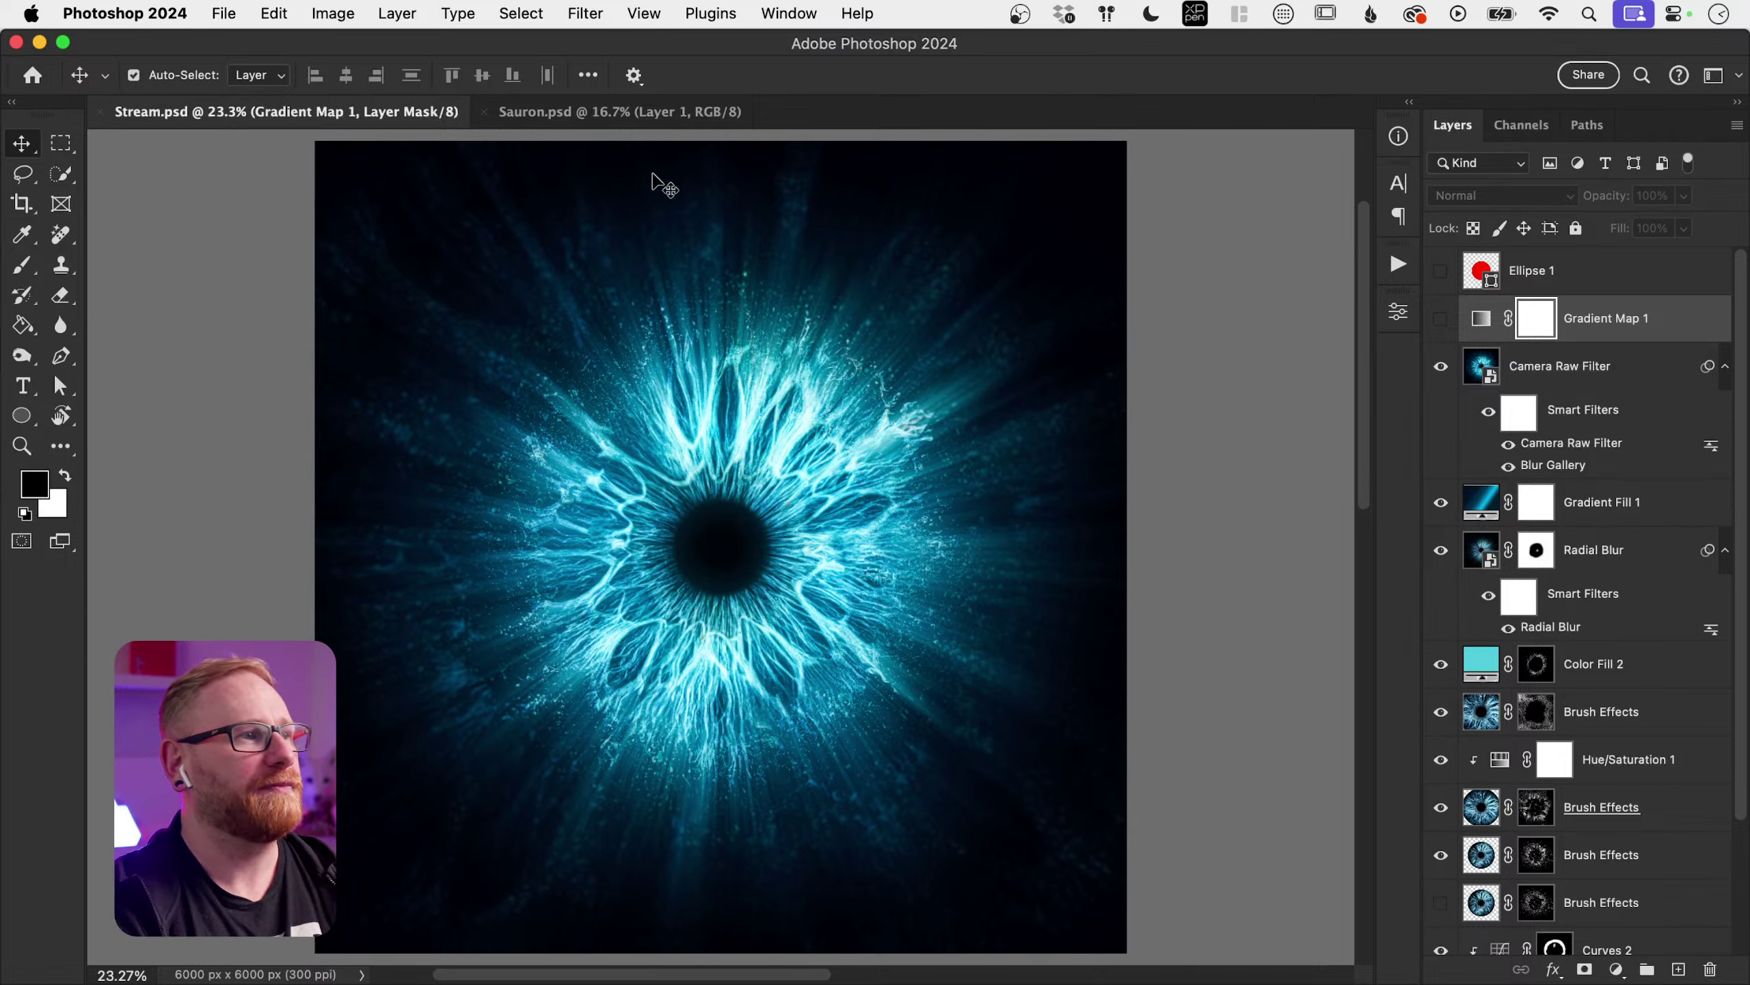
# Step: Close Sauron.psd in Photoshop 2024, and save the edited Sauron.psd in Photoshop 2023
pyautogui.click(485, 112)
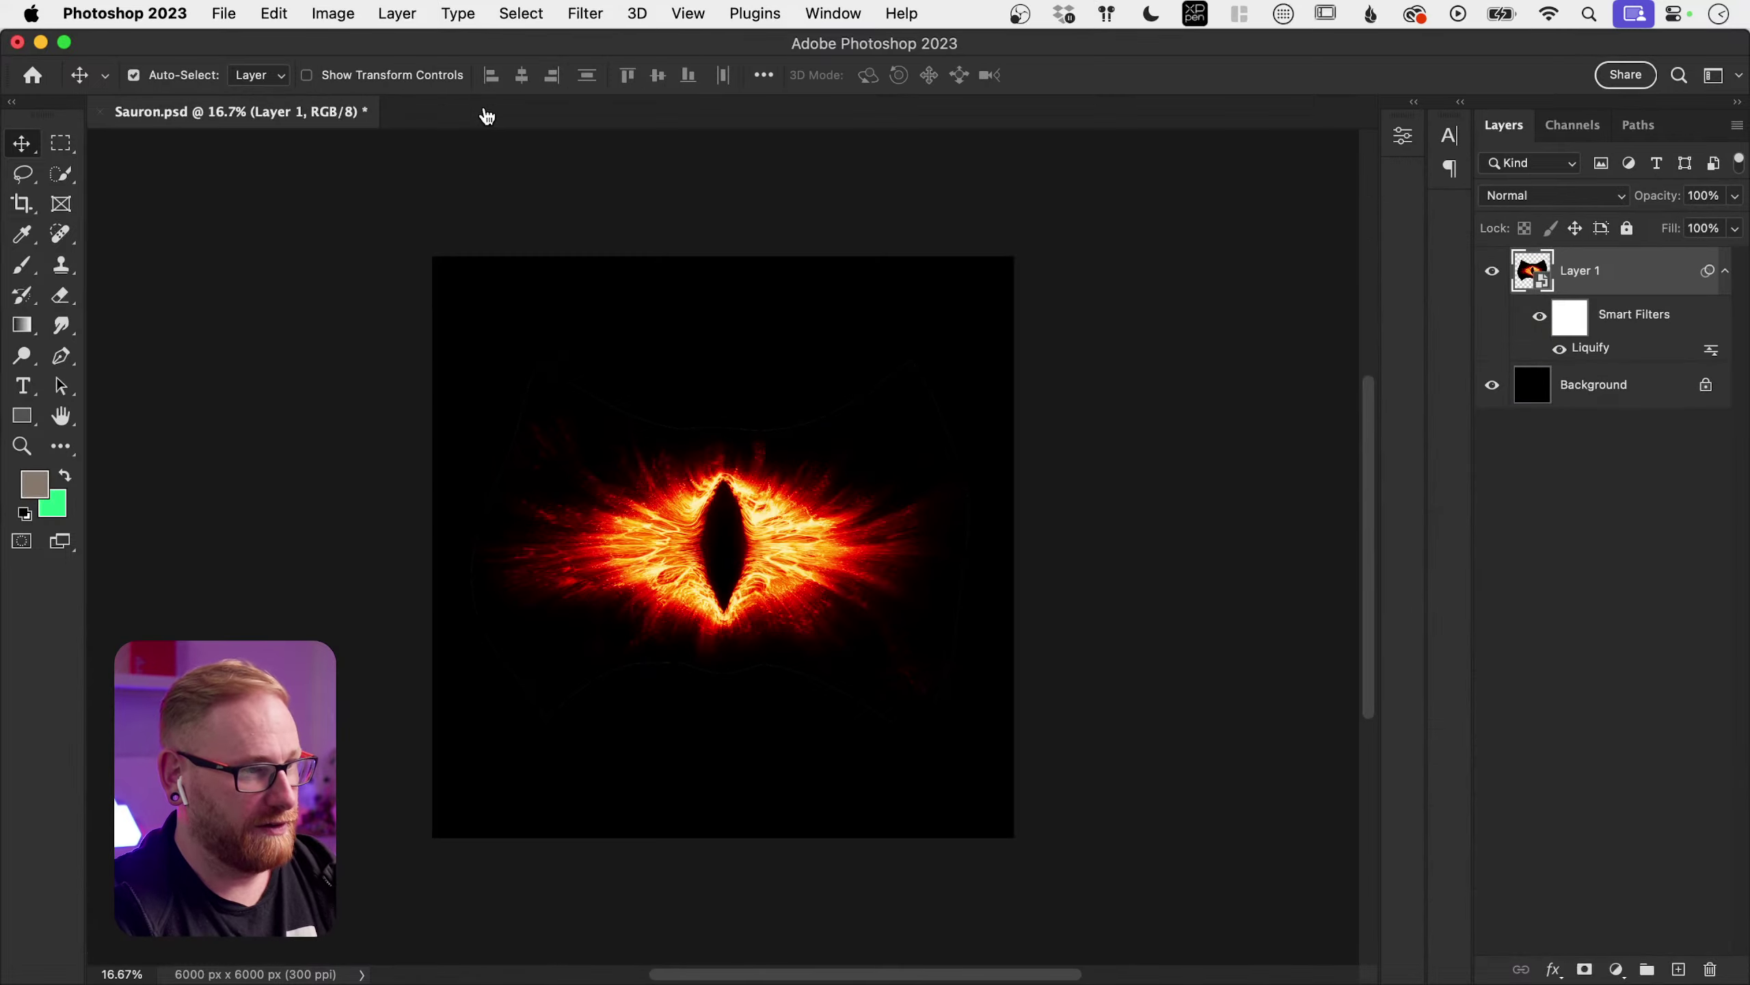
pyautogui.press('super+s')
pyautogui.press('super')
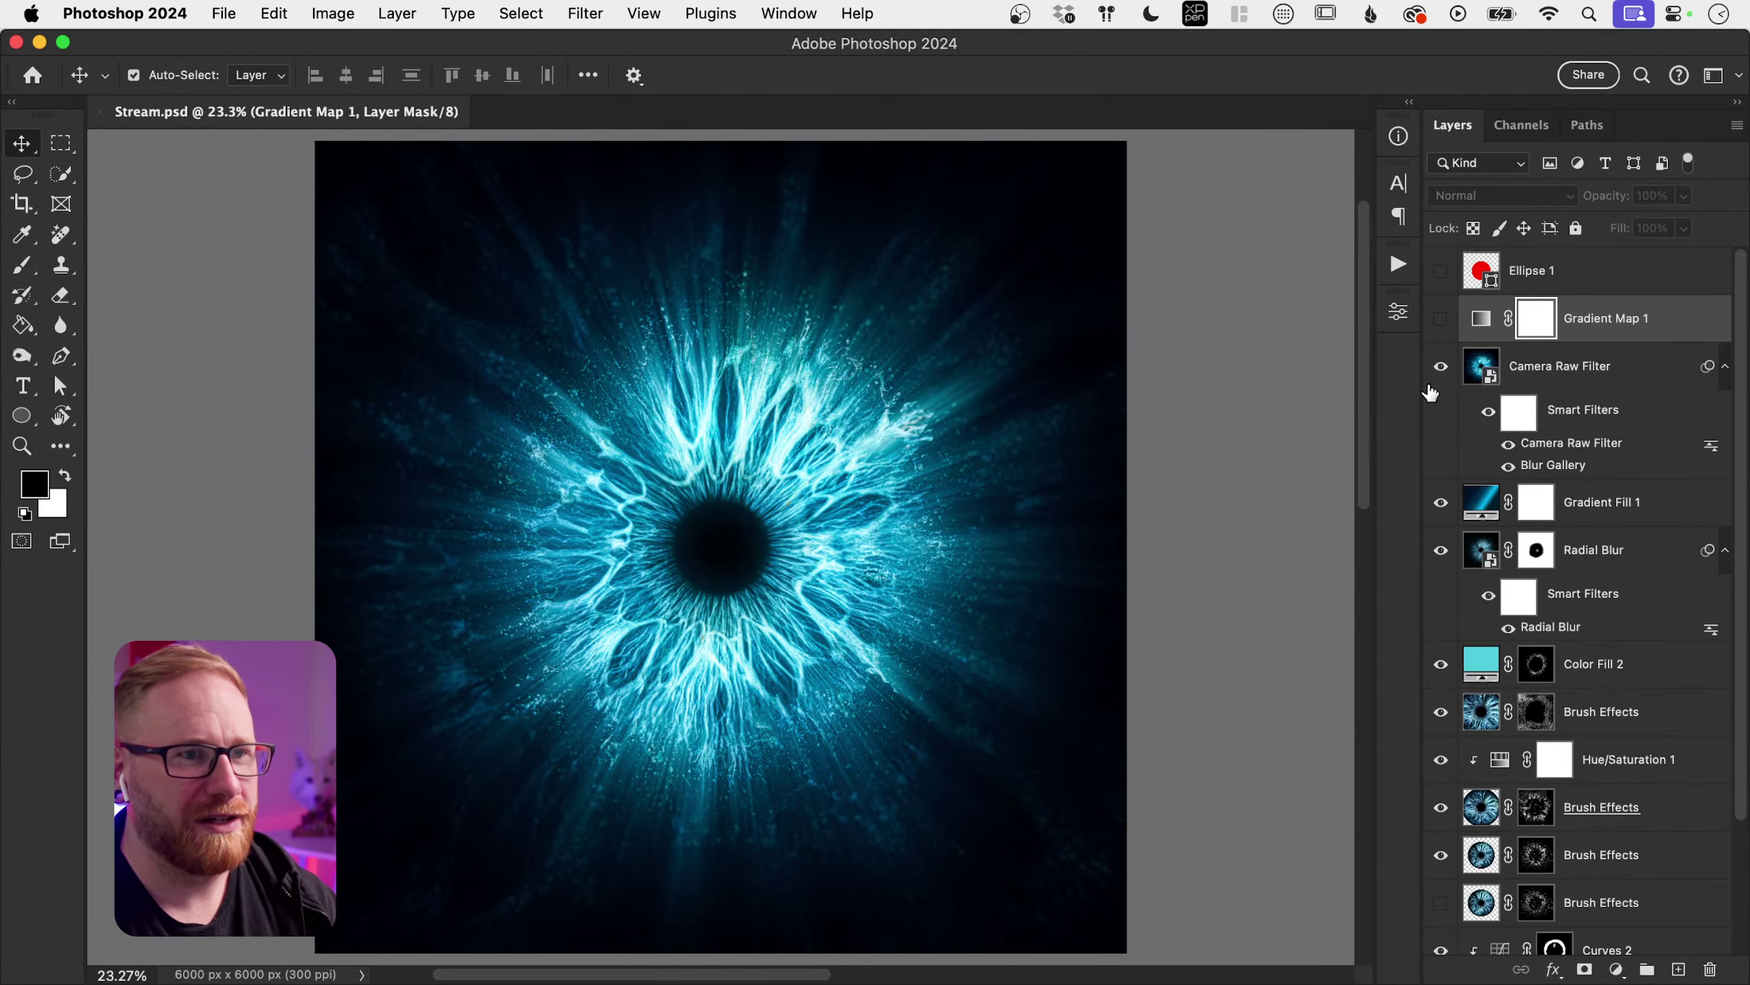
# Step: Show Gradient Map 1 in Stream.psd, preview blend modes such as Soft Light on it, and hide the layer again
pyautogui.click(1441, 324)
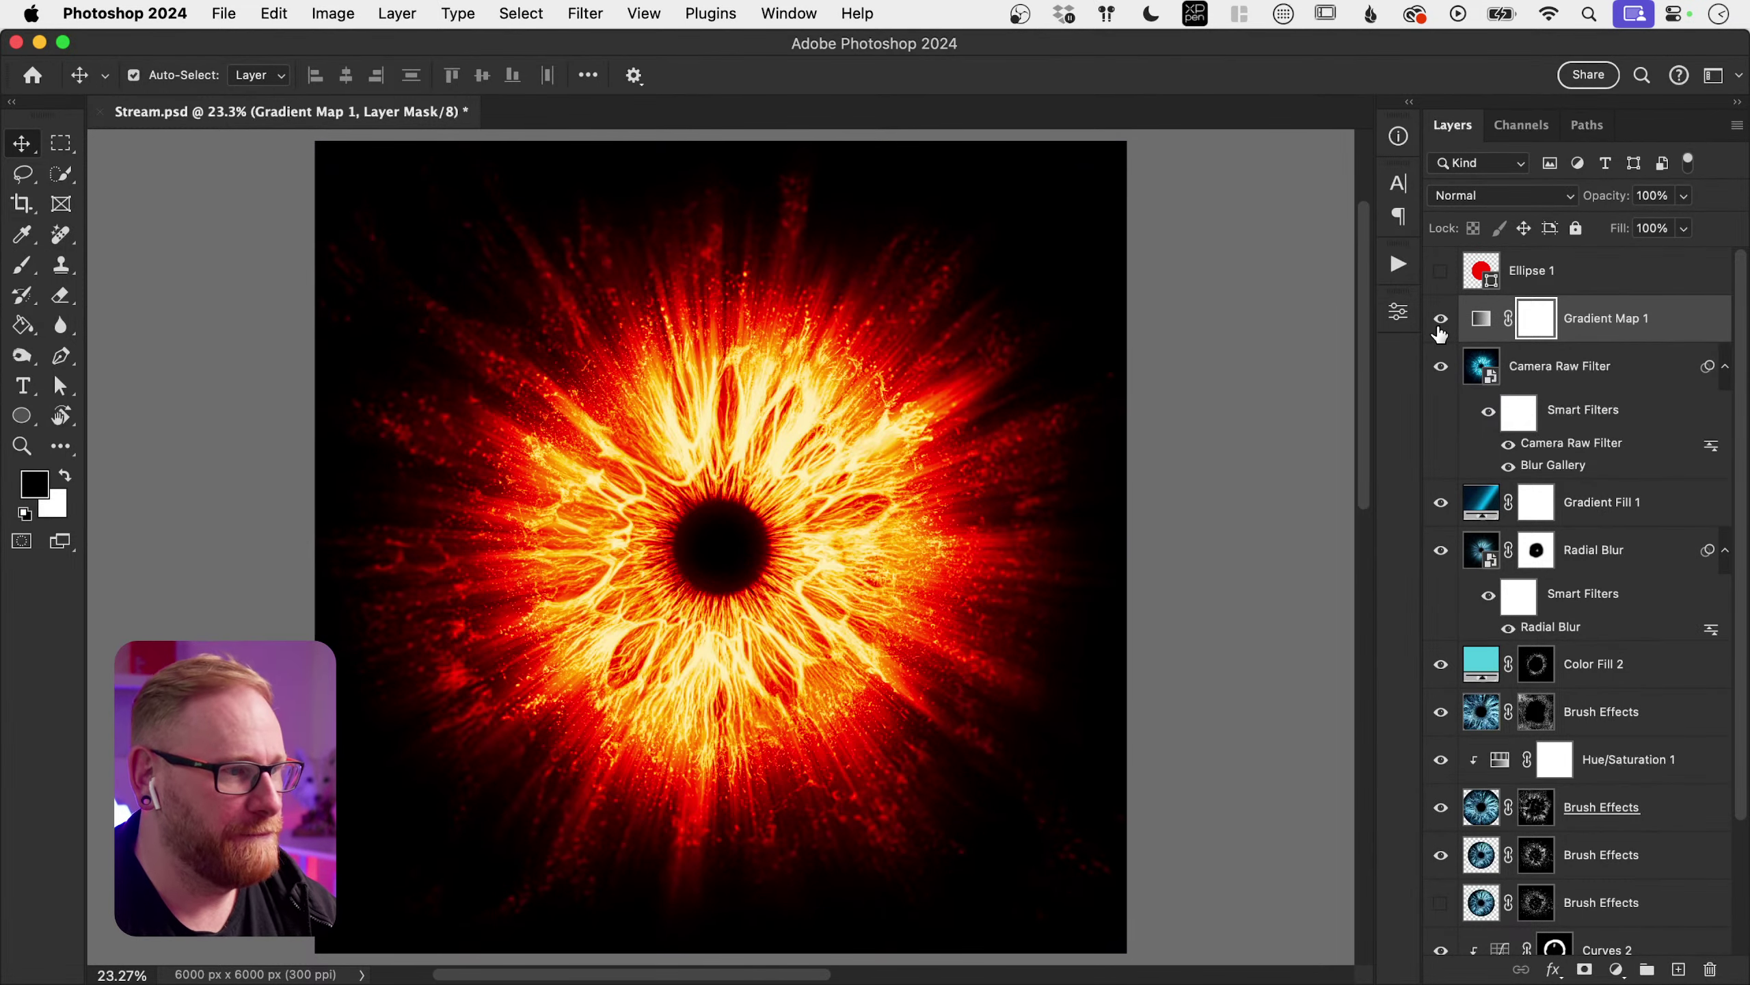
pyautogui.click(1441, 319)
pyautogui.click(1440, 319)
pyautogui.click(1478, 195)
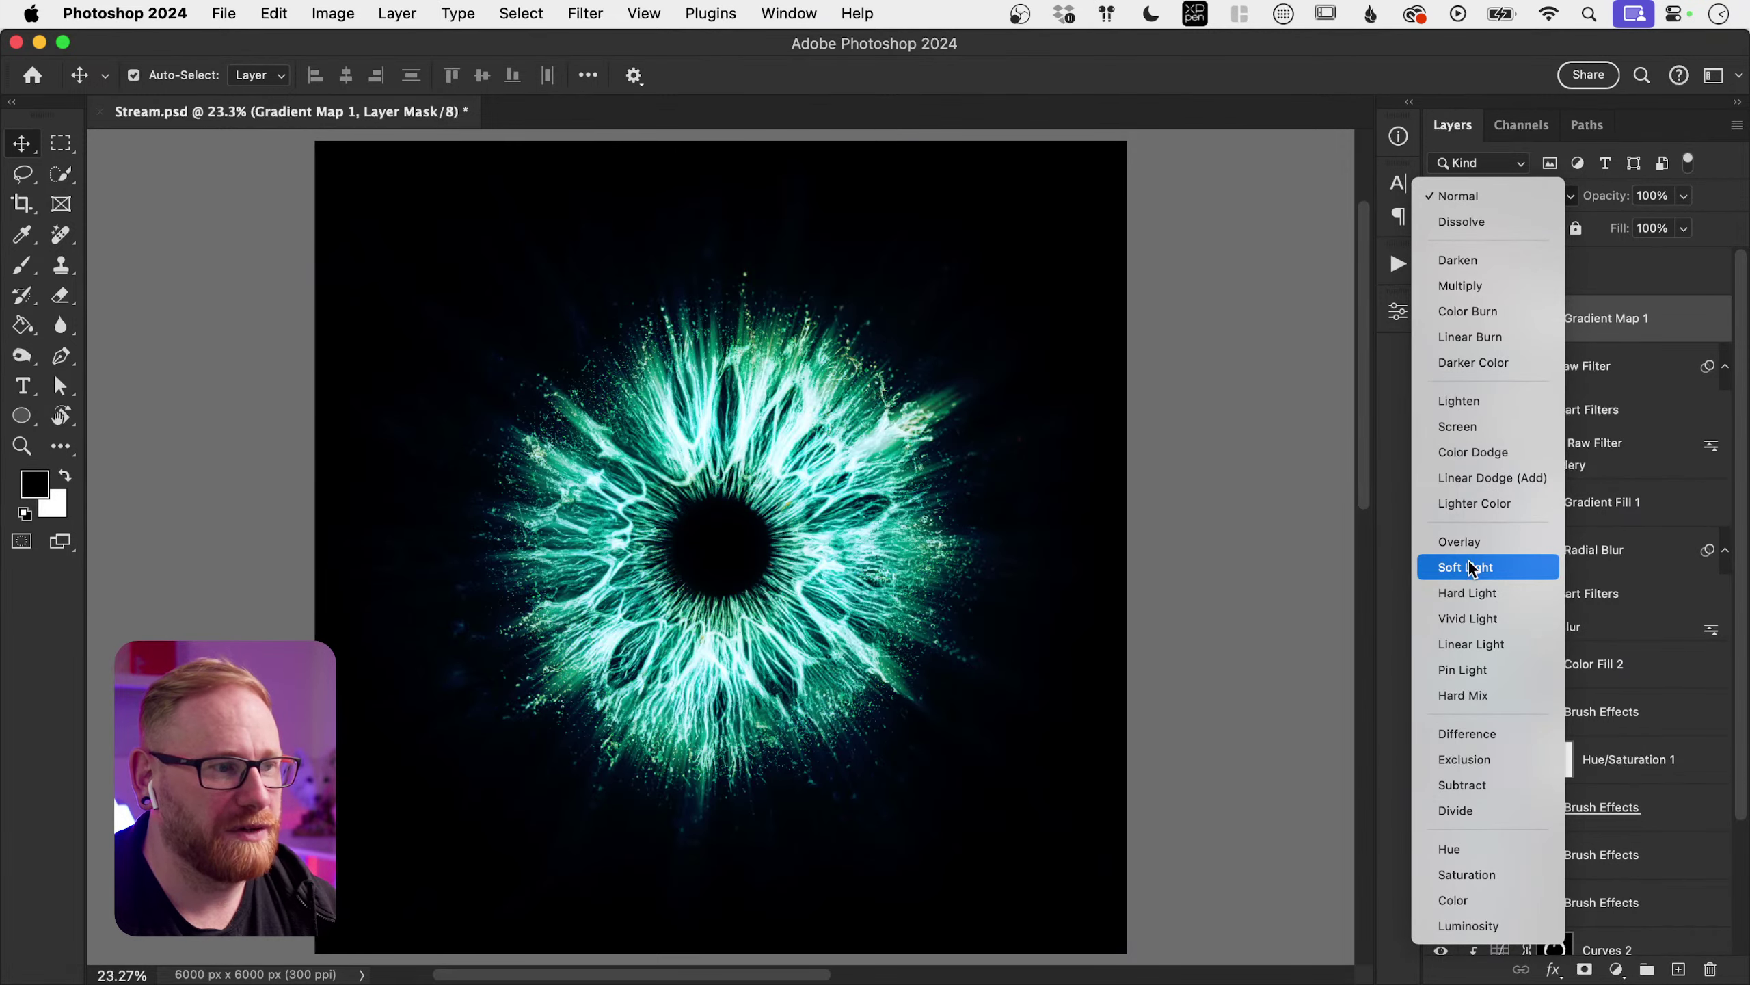
pyautogui.click(1646, 317)
pyautogui.click(1441, 318)
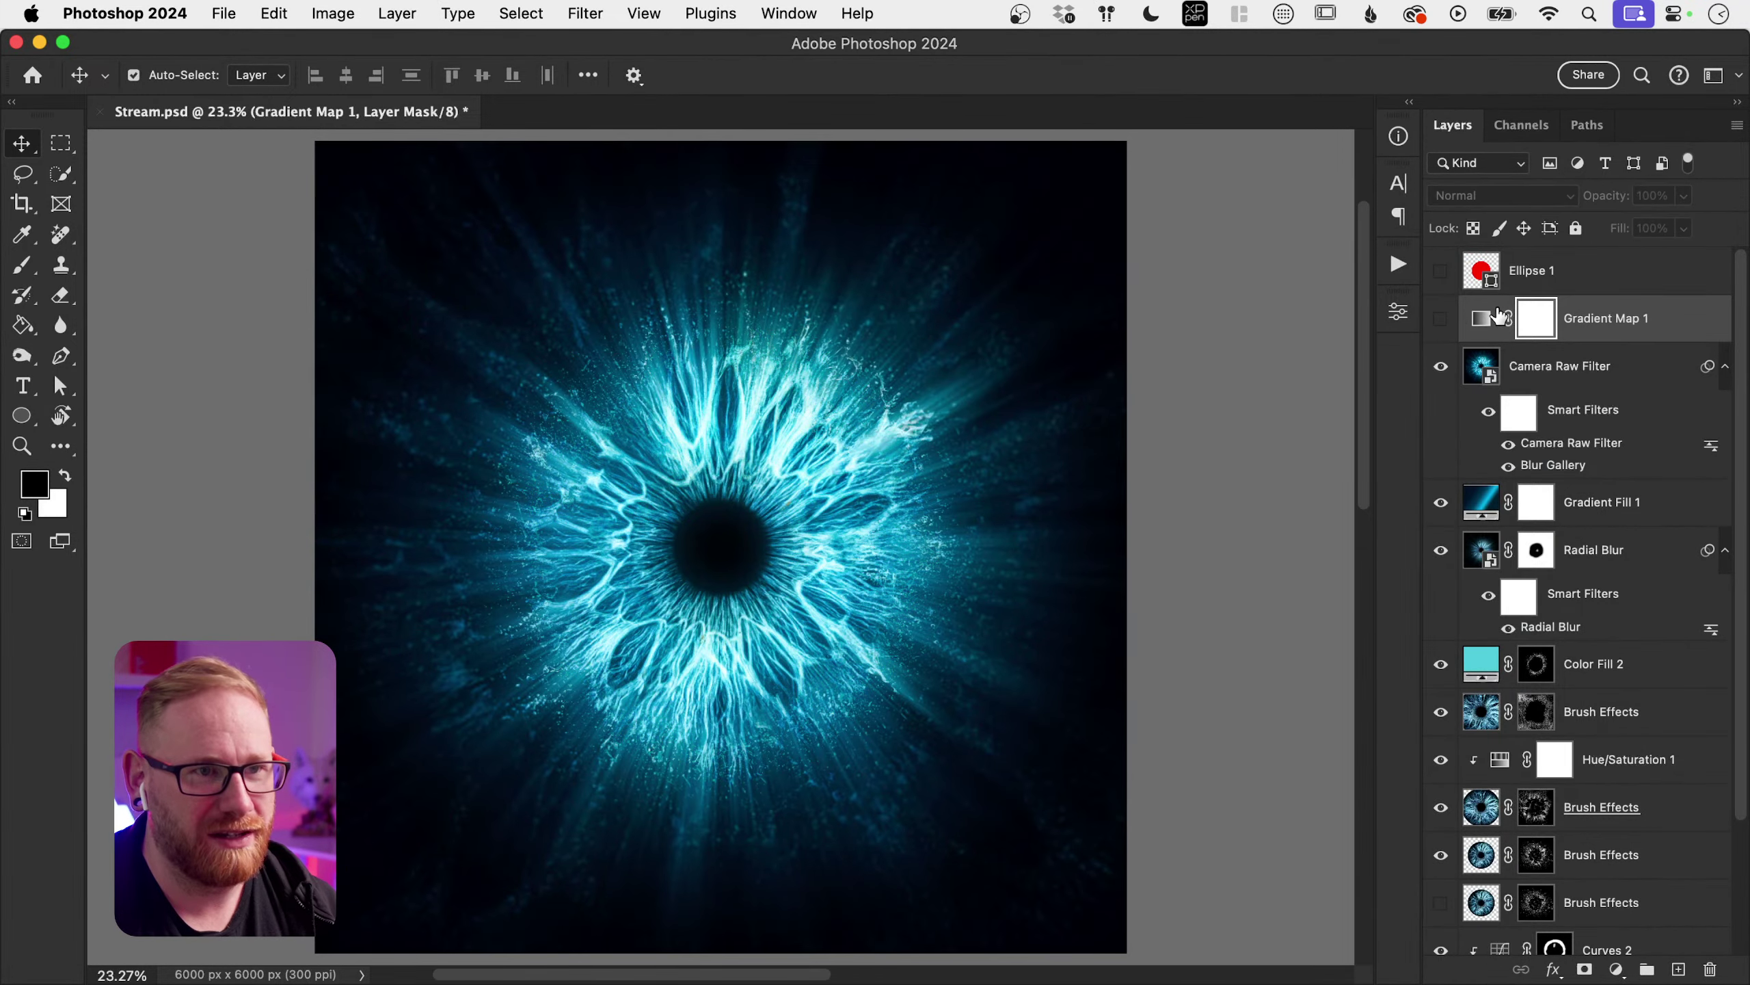
# Step: Add a gradient fill layer above Gradient Map 1 using the cyan-to-magenta preset from the Purples group
pyautogui.click(1615, 969)
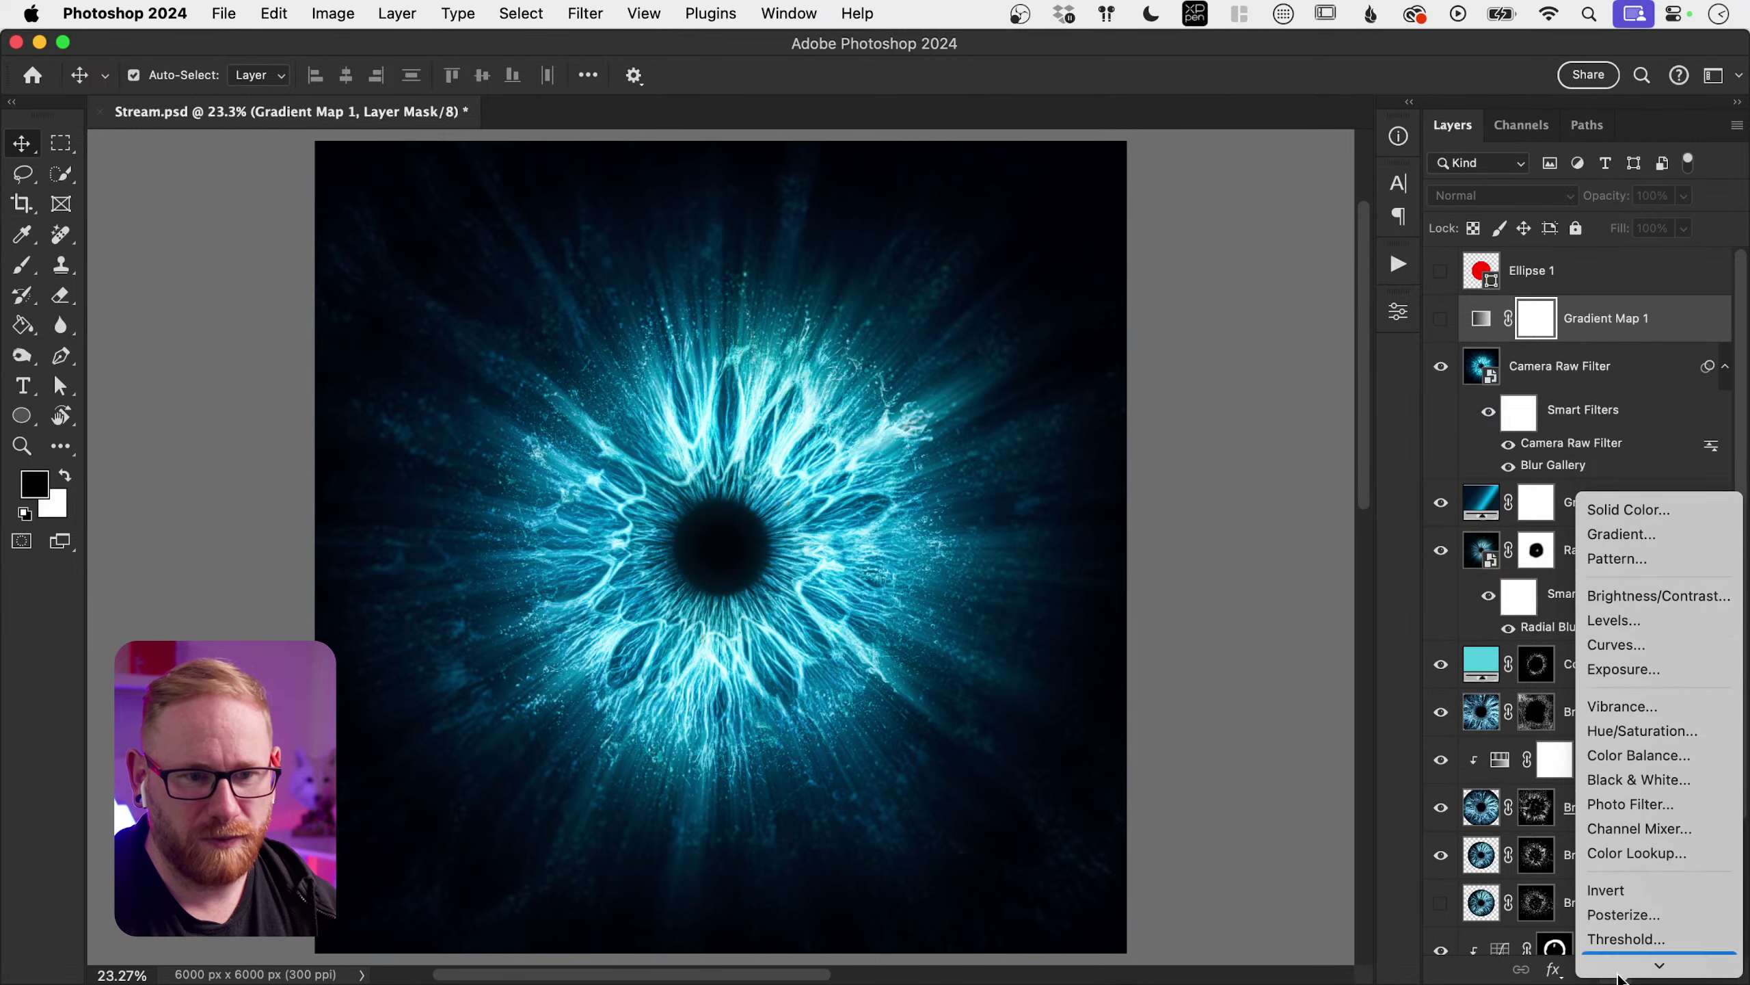
pyautogui.moveTo(1617, 976)
pyautogui.click(1641, 506)
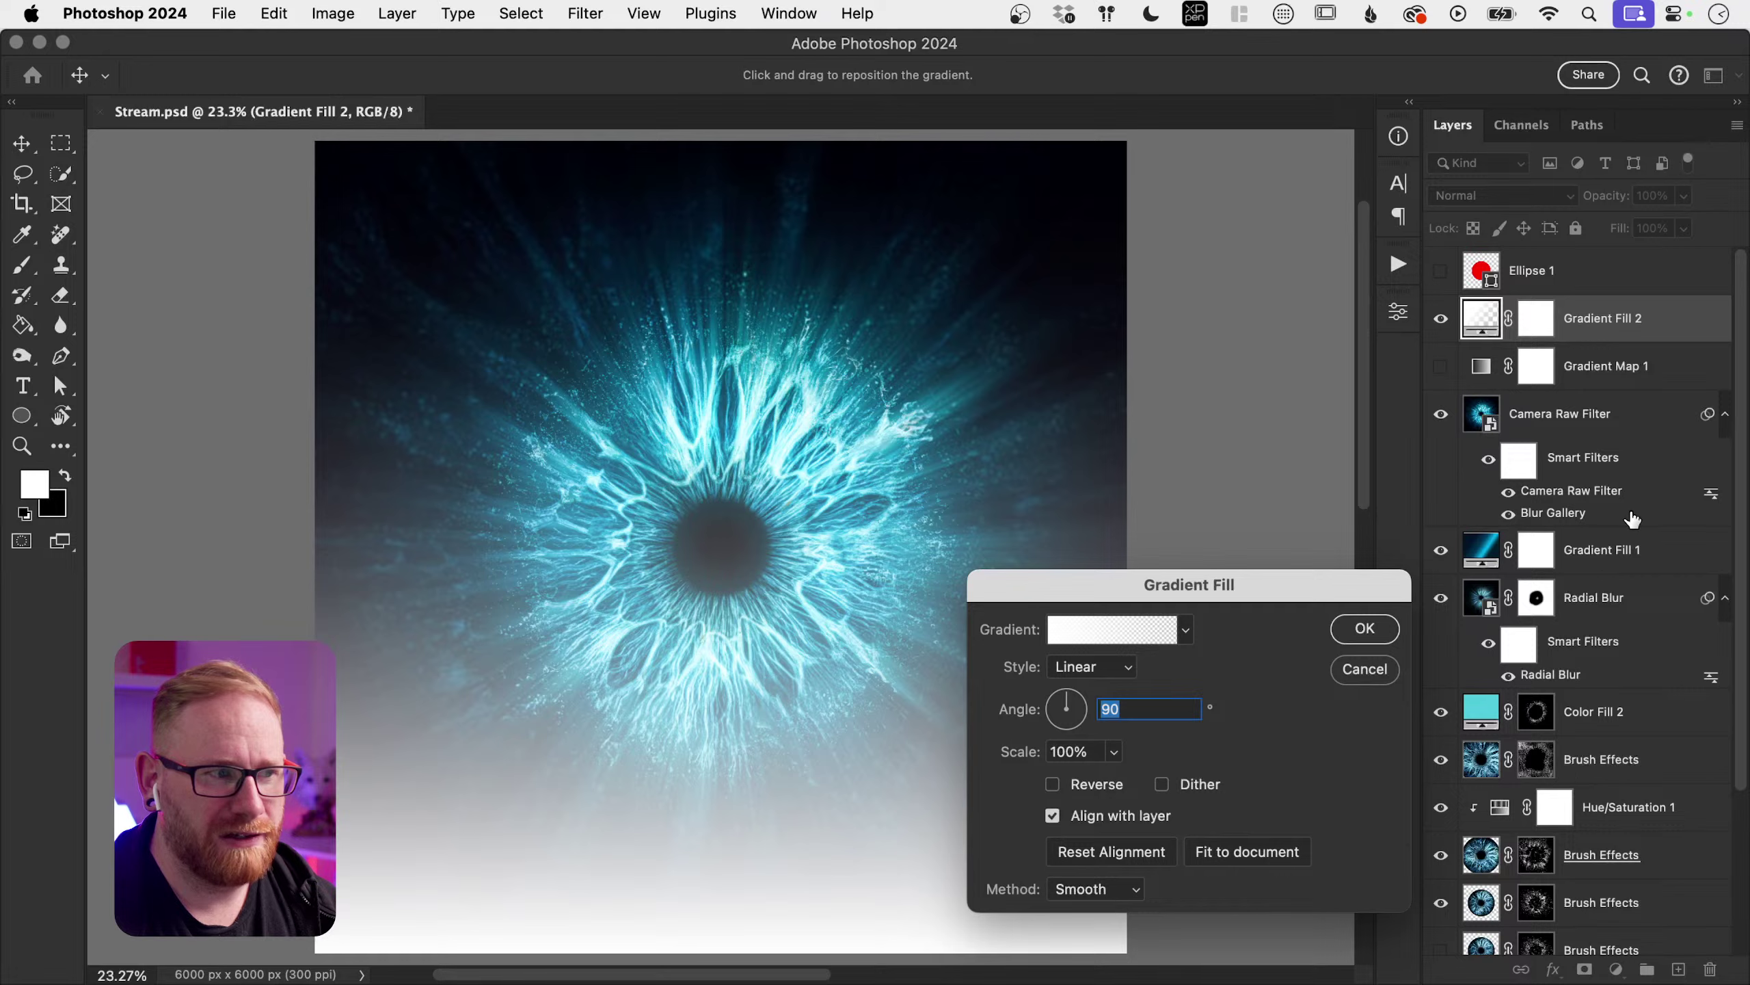
pyautogui.click(1116, 636)
pyautogui.click(1212, 232)
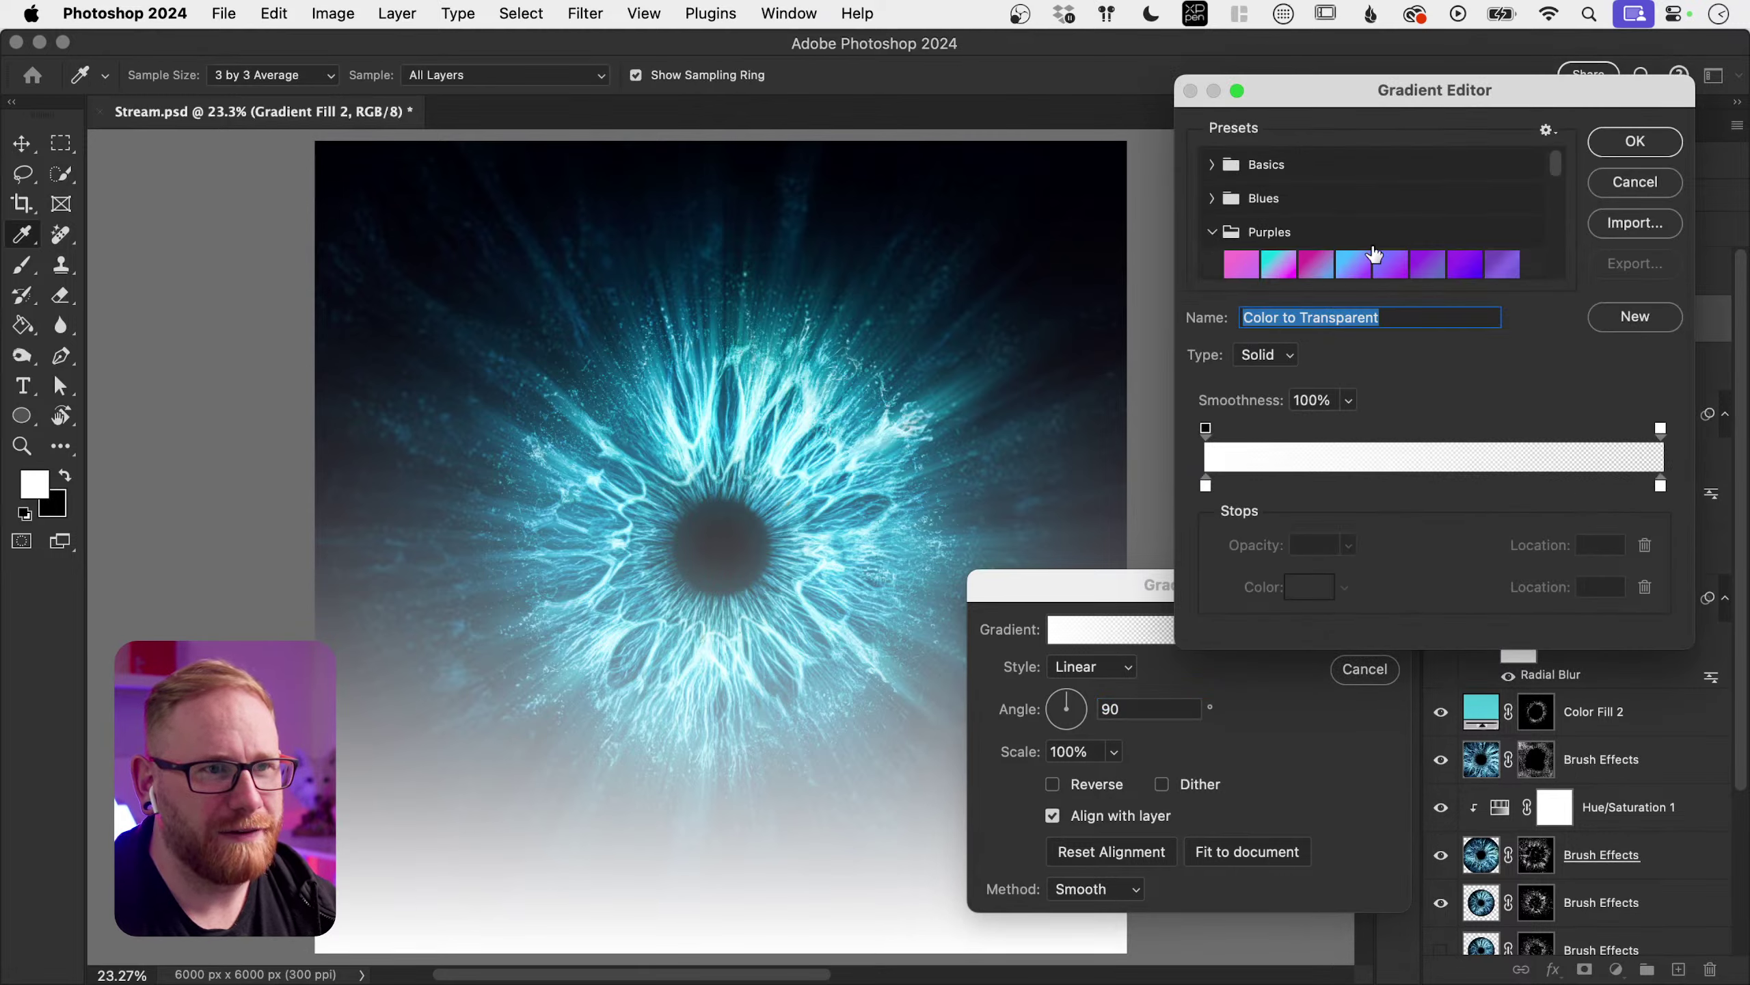
pyautogui.moveTo(1550, 160); pyautogui.dragTo(1558, 179)
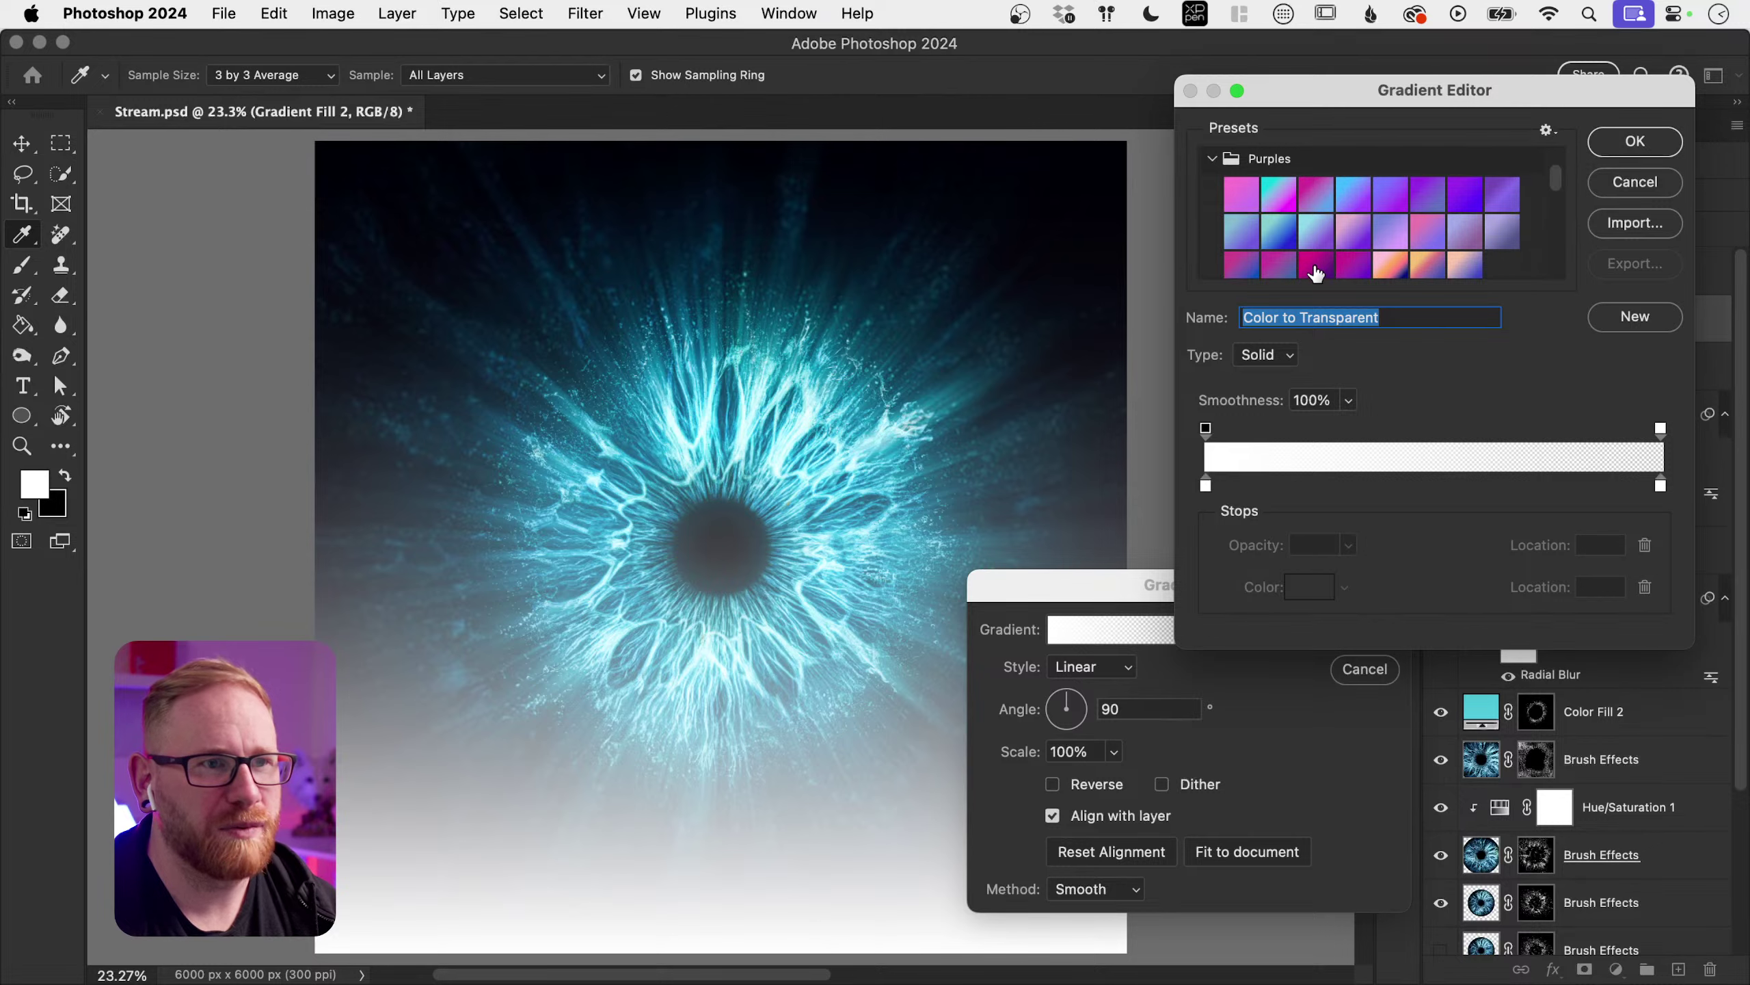
pyautogui.click(1281, 194)
pyautogui.click(1635, 142)
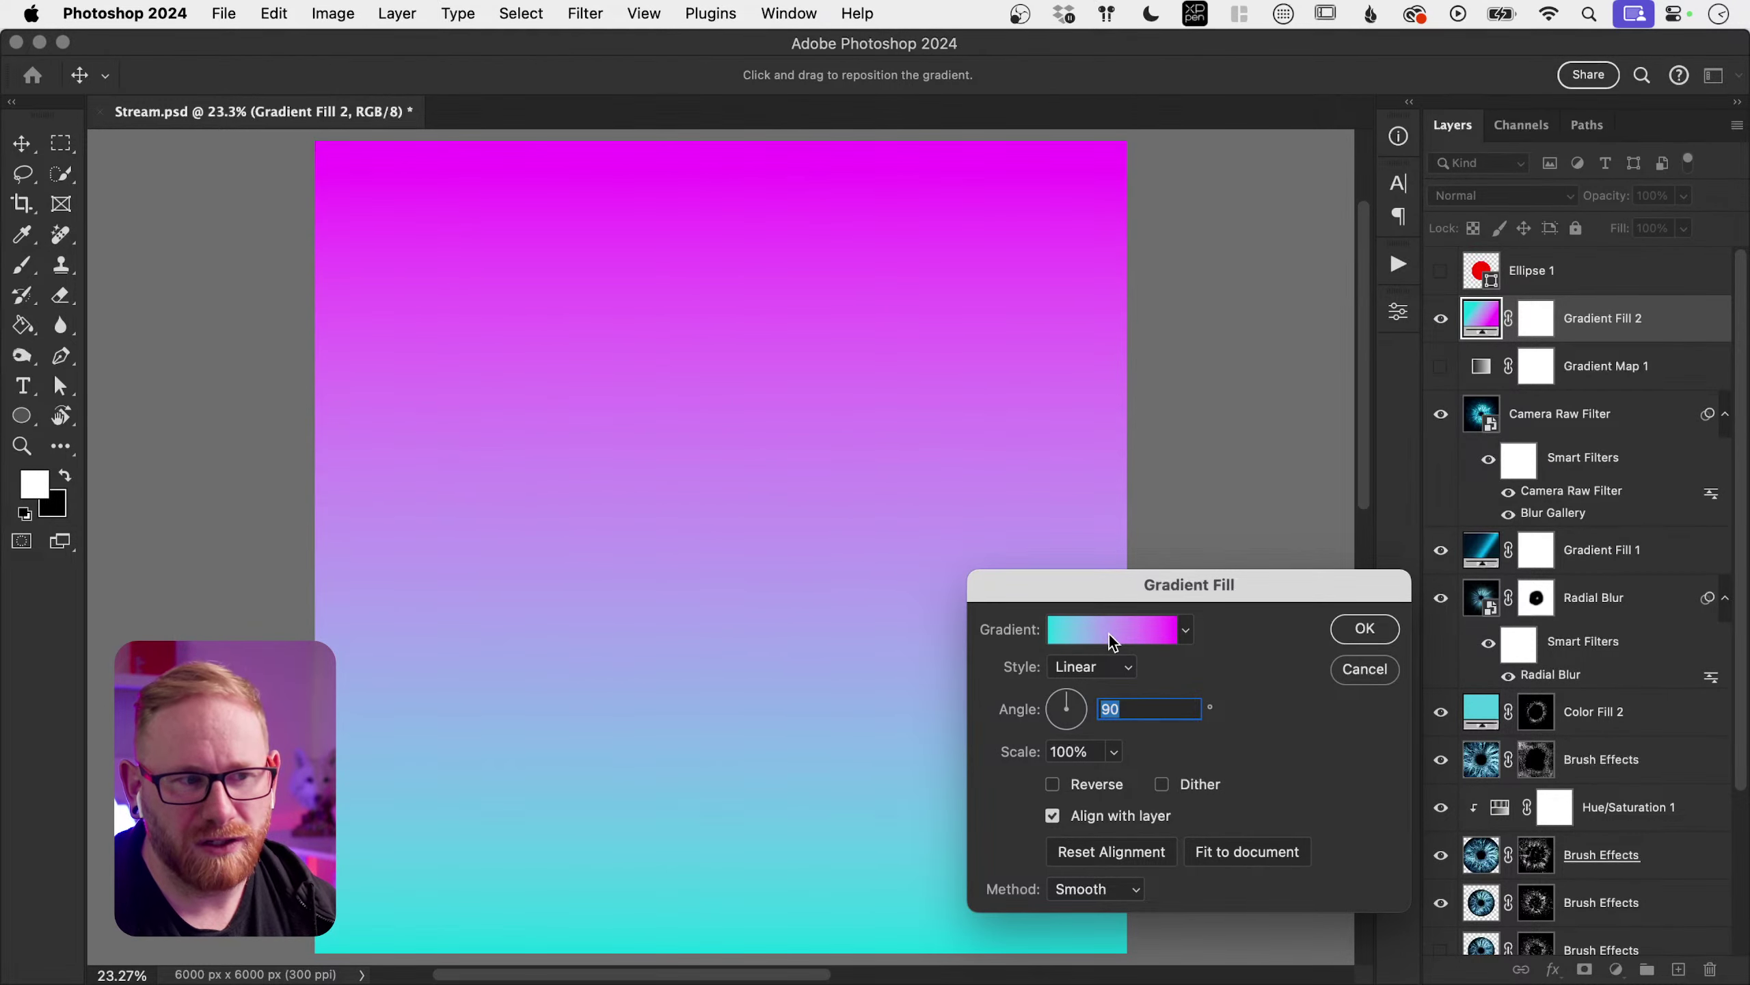
# Step: Make the new gradient fill Radial and set its layer blend mode to Hue
pyautogui.click(1095, 668)
pyautogui.click(1096, 692)
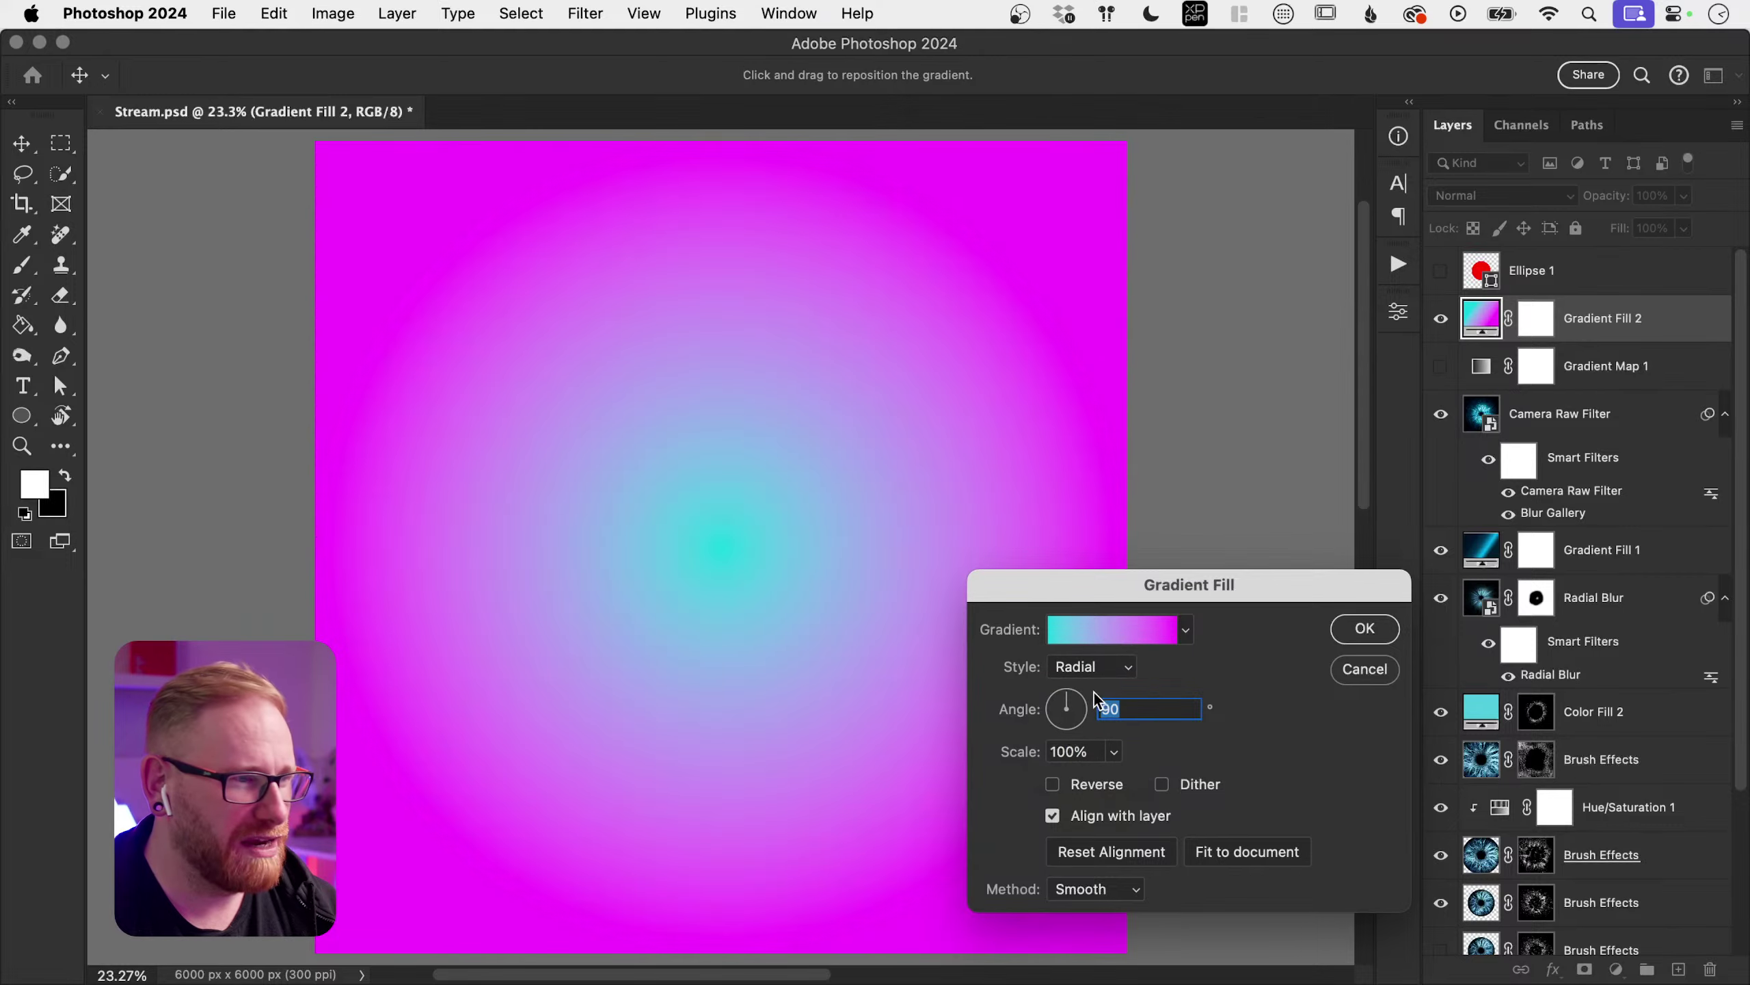
pyautogui.click(1367, 636)
pyautogui.click(1468, 195)
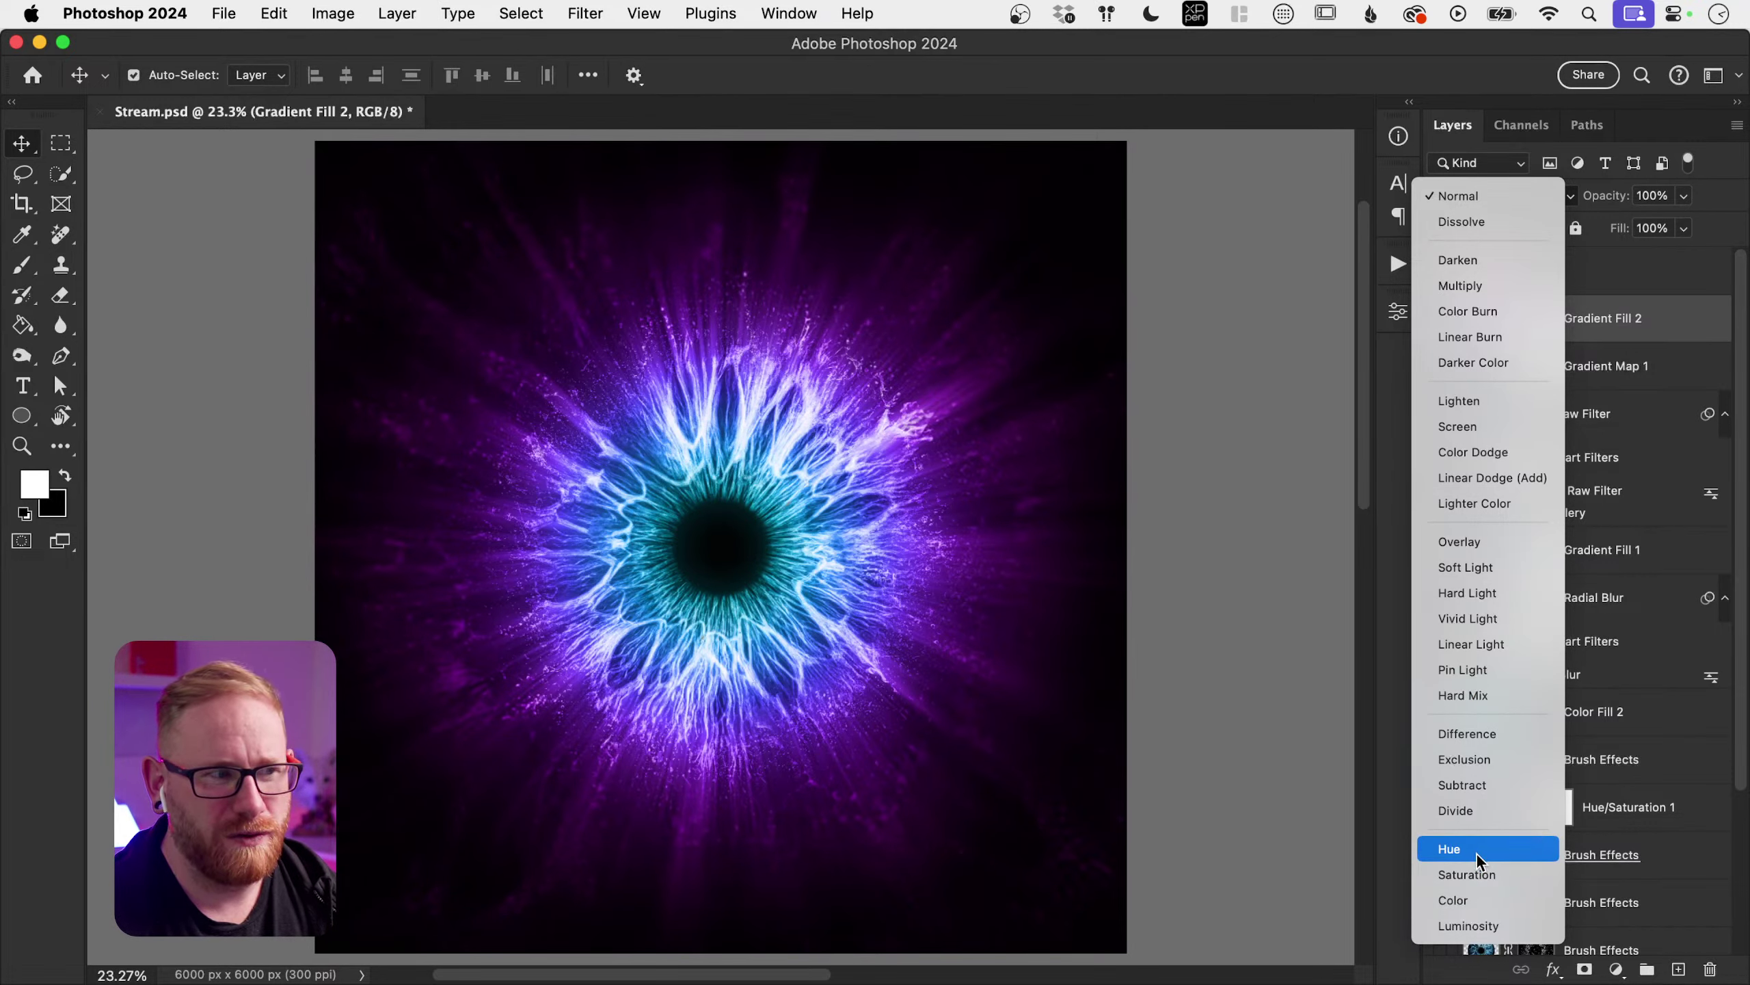
pyautogui.click(1478, 853)
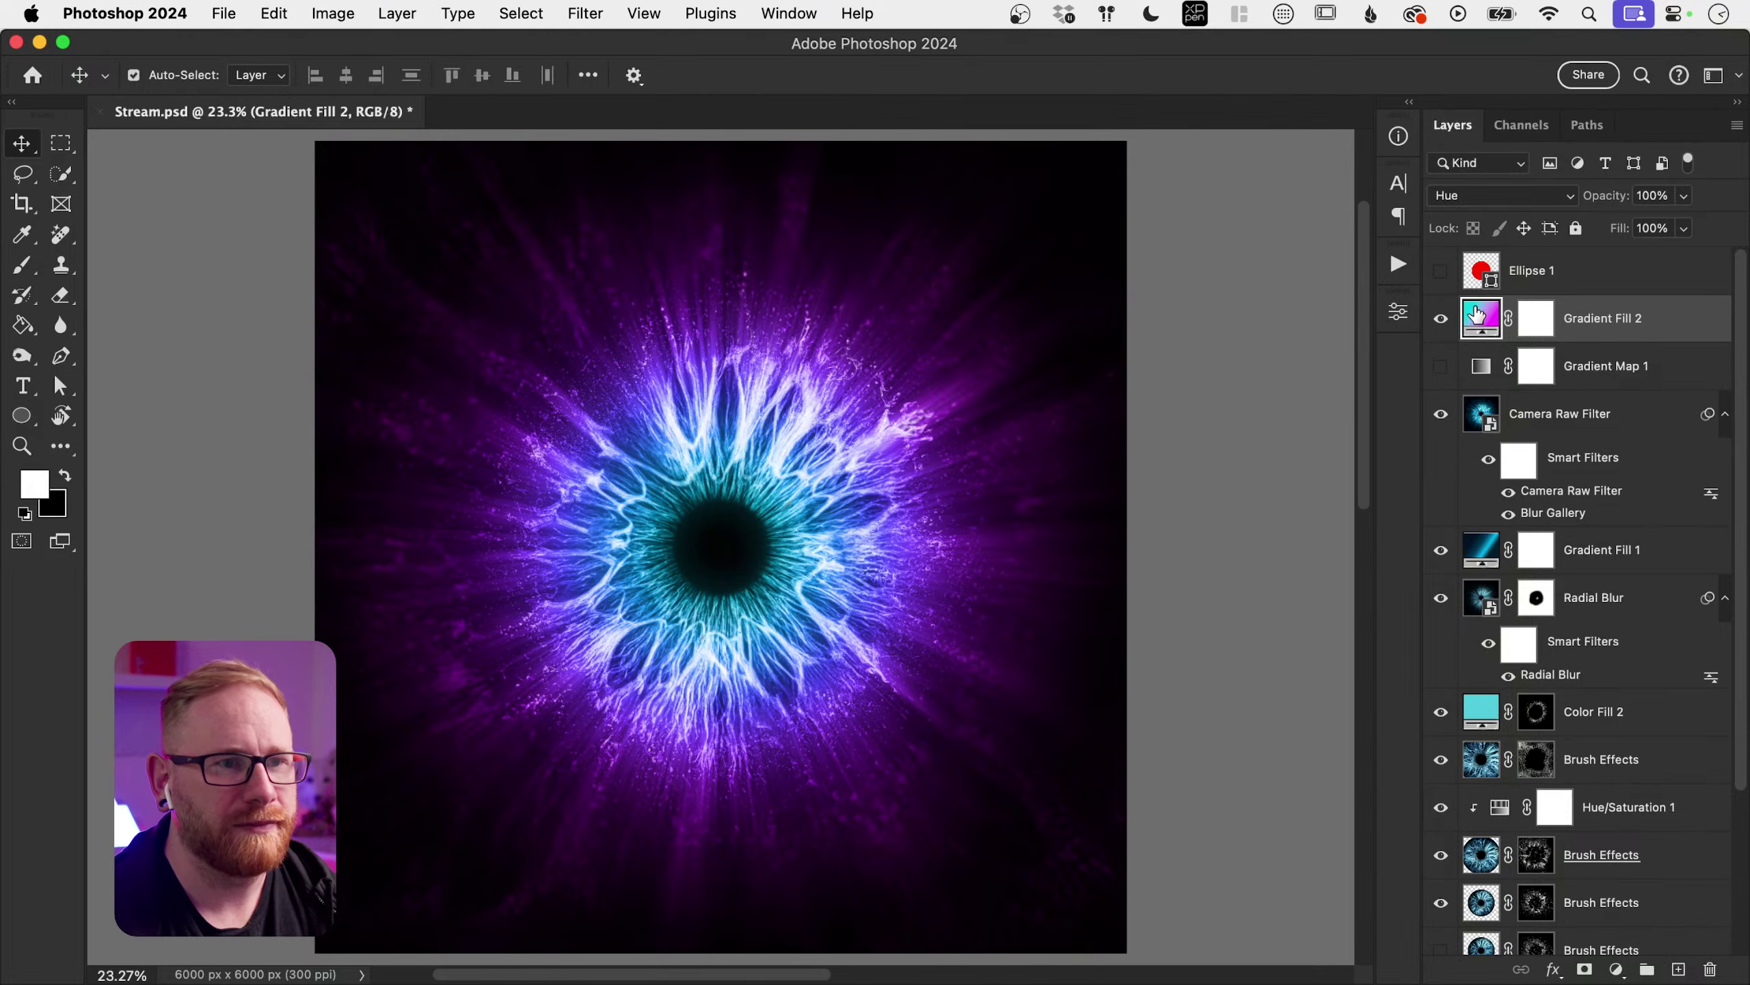
# Step: Try the Linear style on the Gradient Fill 2 layer's gradient and set it back to Radial
pyautogui.doubleClick(1476, 314)
pyautogui.click(1075, 665)
pyautogui.click(1079, 655)
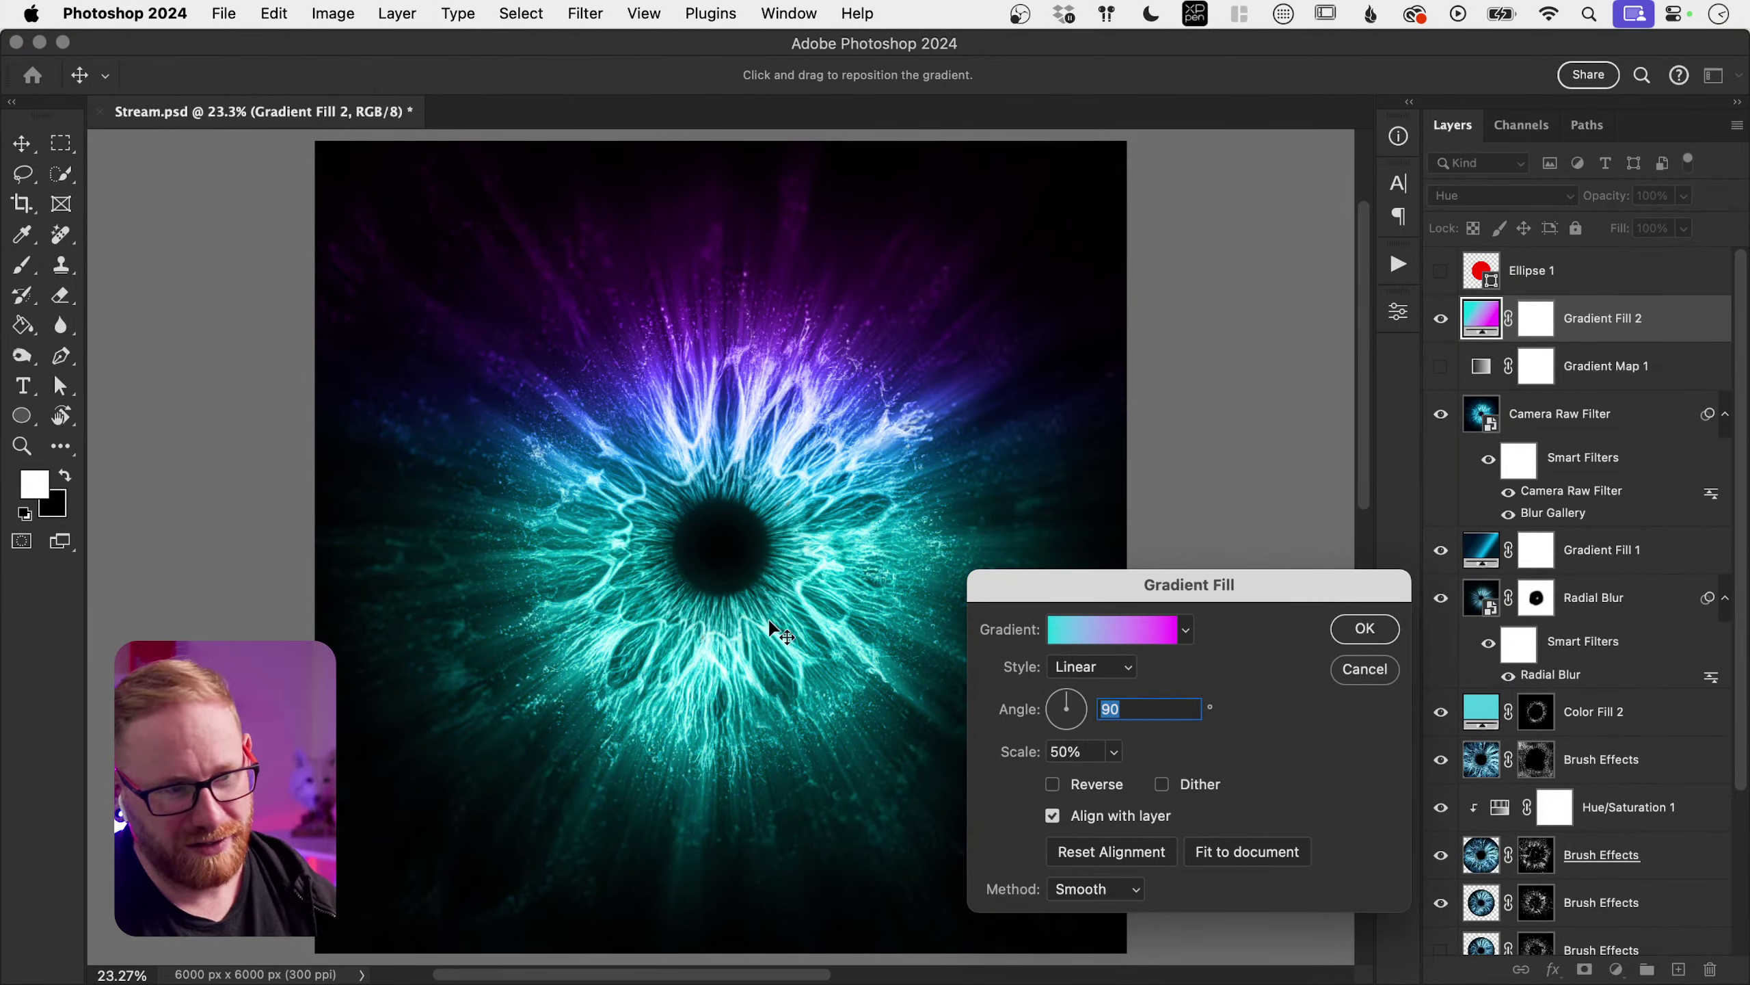
pyautogui.click(1097, 666)
pyautogui.click(1096, 688)
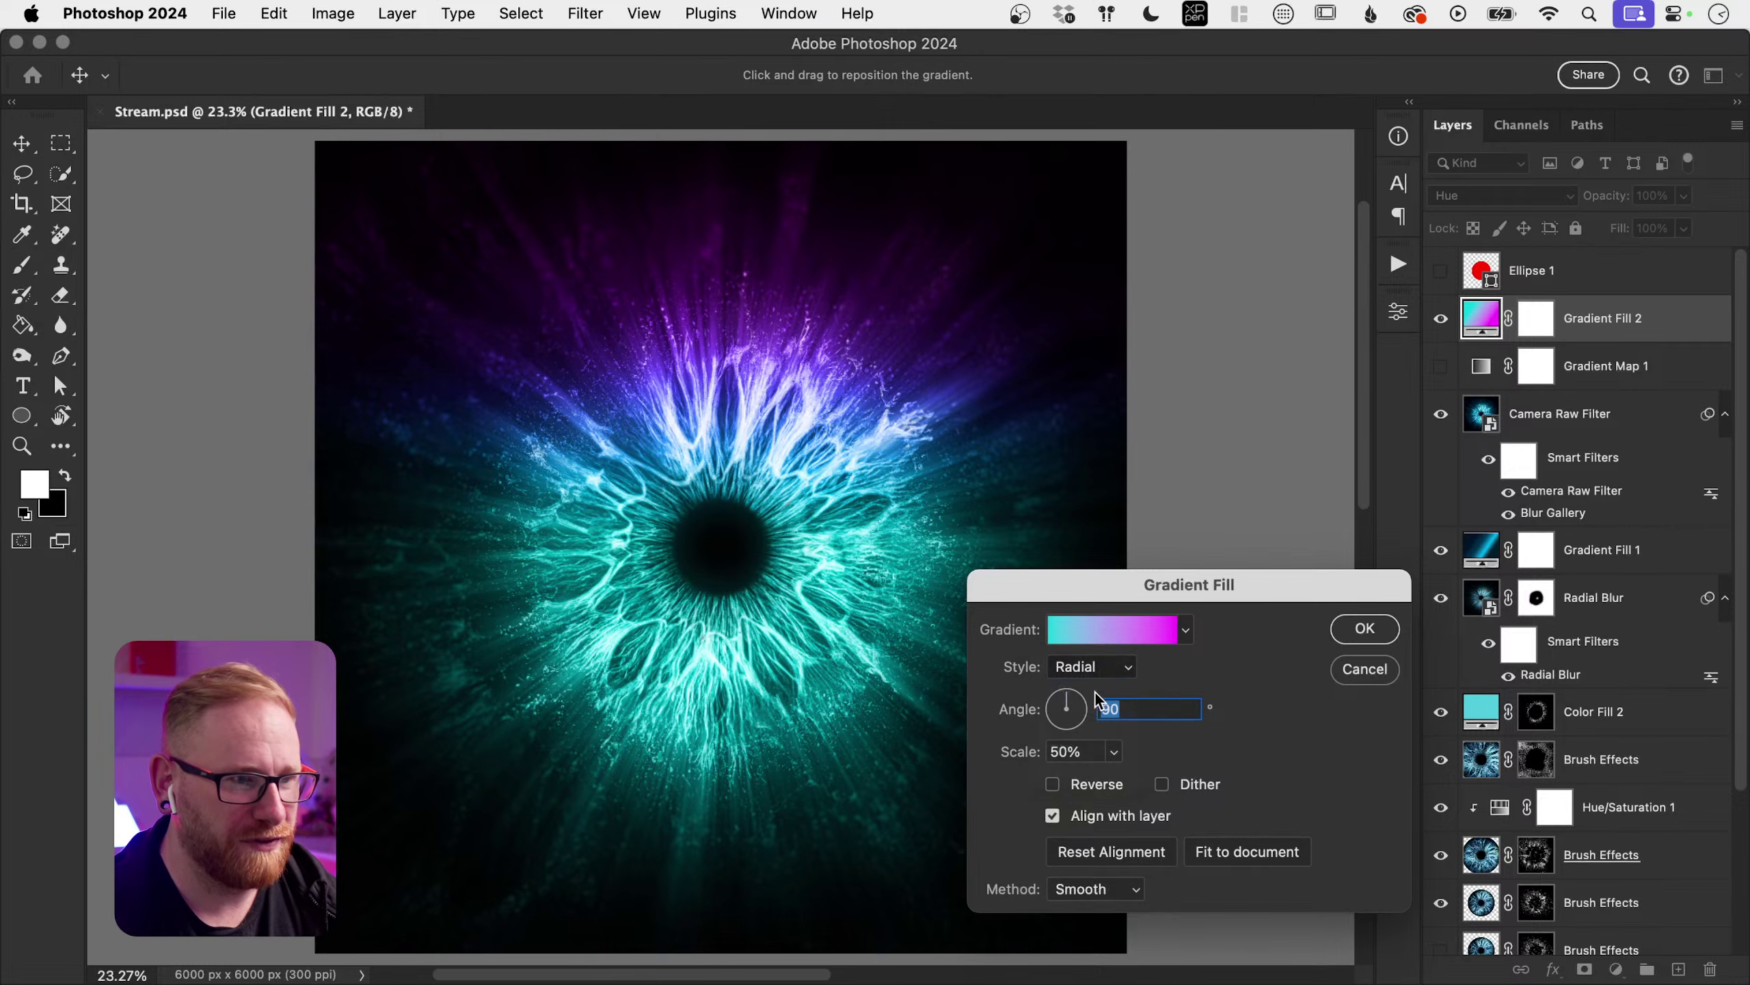
# Step: Recolour the radial gradient's start stop red (df1212) and its end stop blue with a hue of 206°
pyautogui.click(1110, 630)
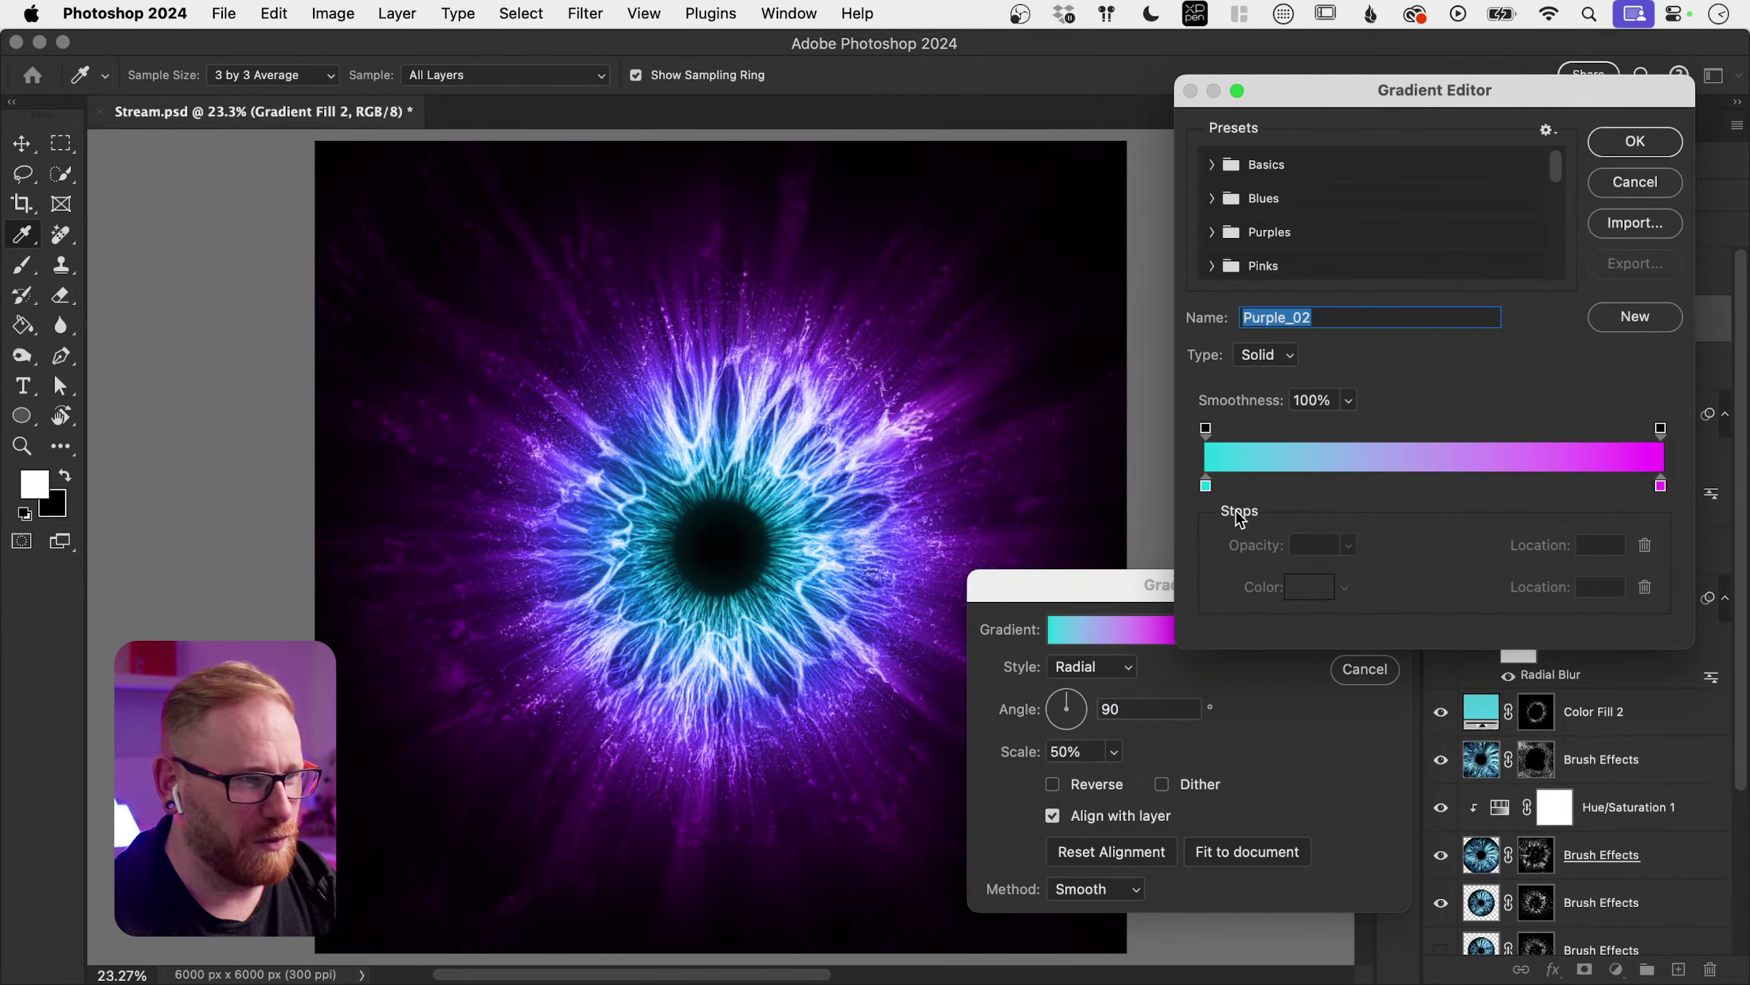
pyautogui.click(1206, 486)
pyautogui.click(1309, 586)
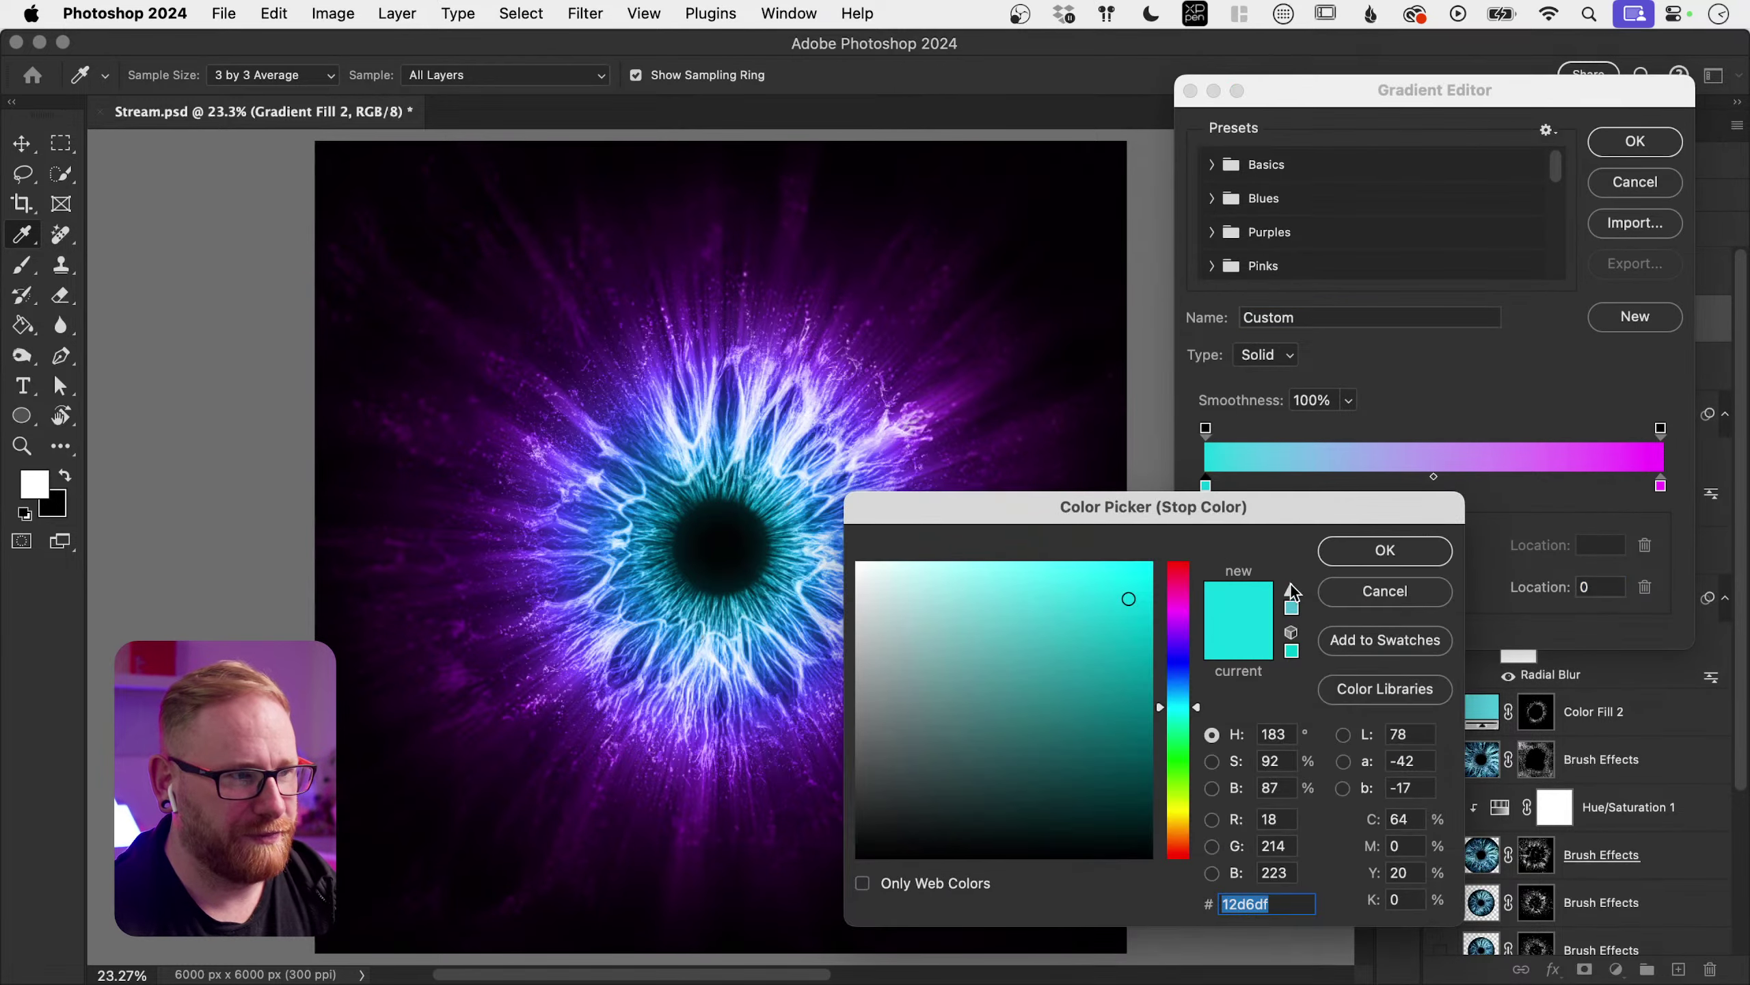
pyautogui.click(1166, 559)
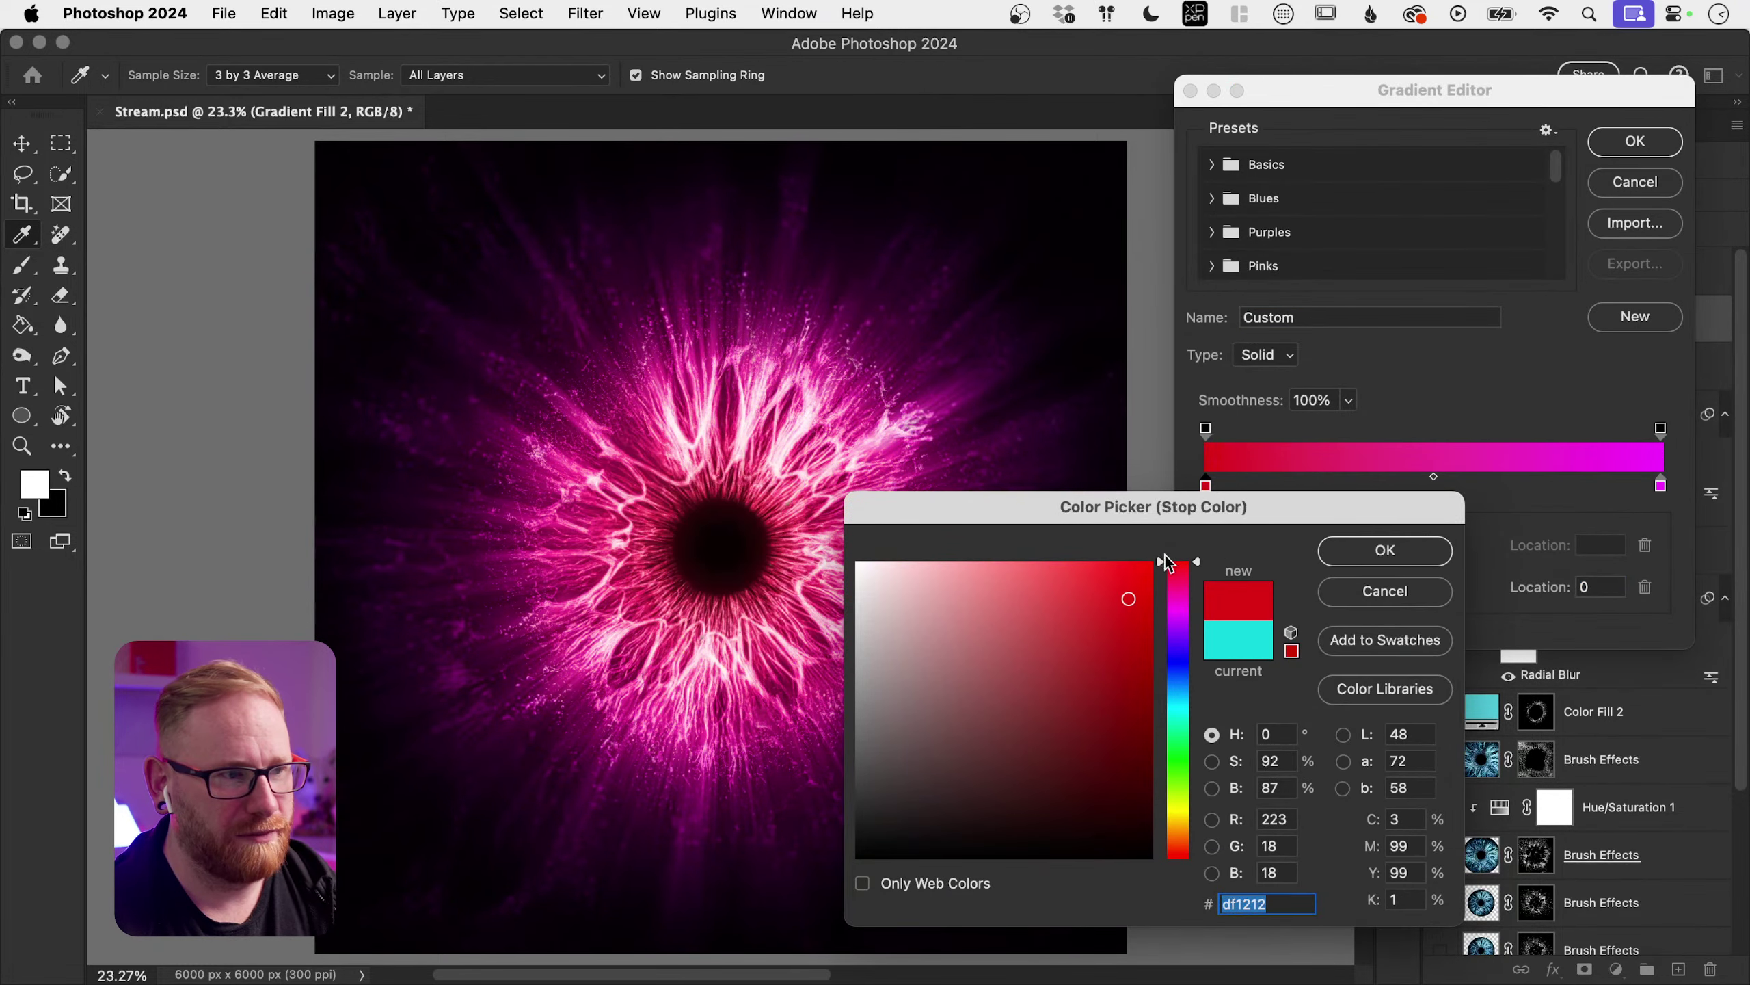
pyautogui.click(1399, 551)
pyautogui.click(1661, 486)
pyautogui.click(1308, 587)
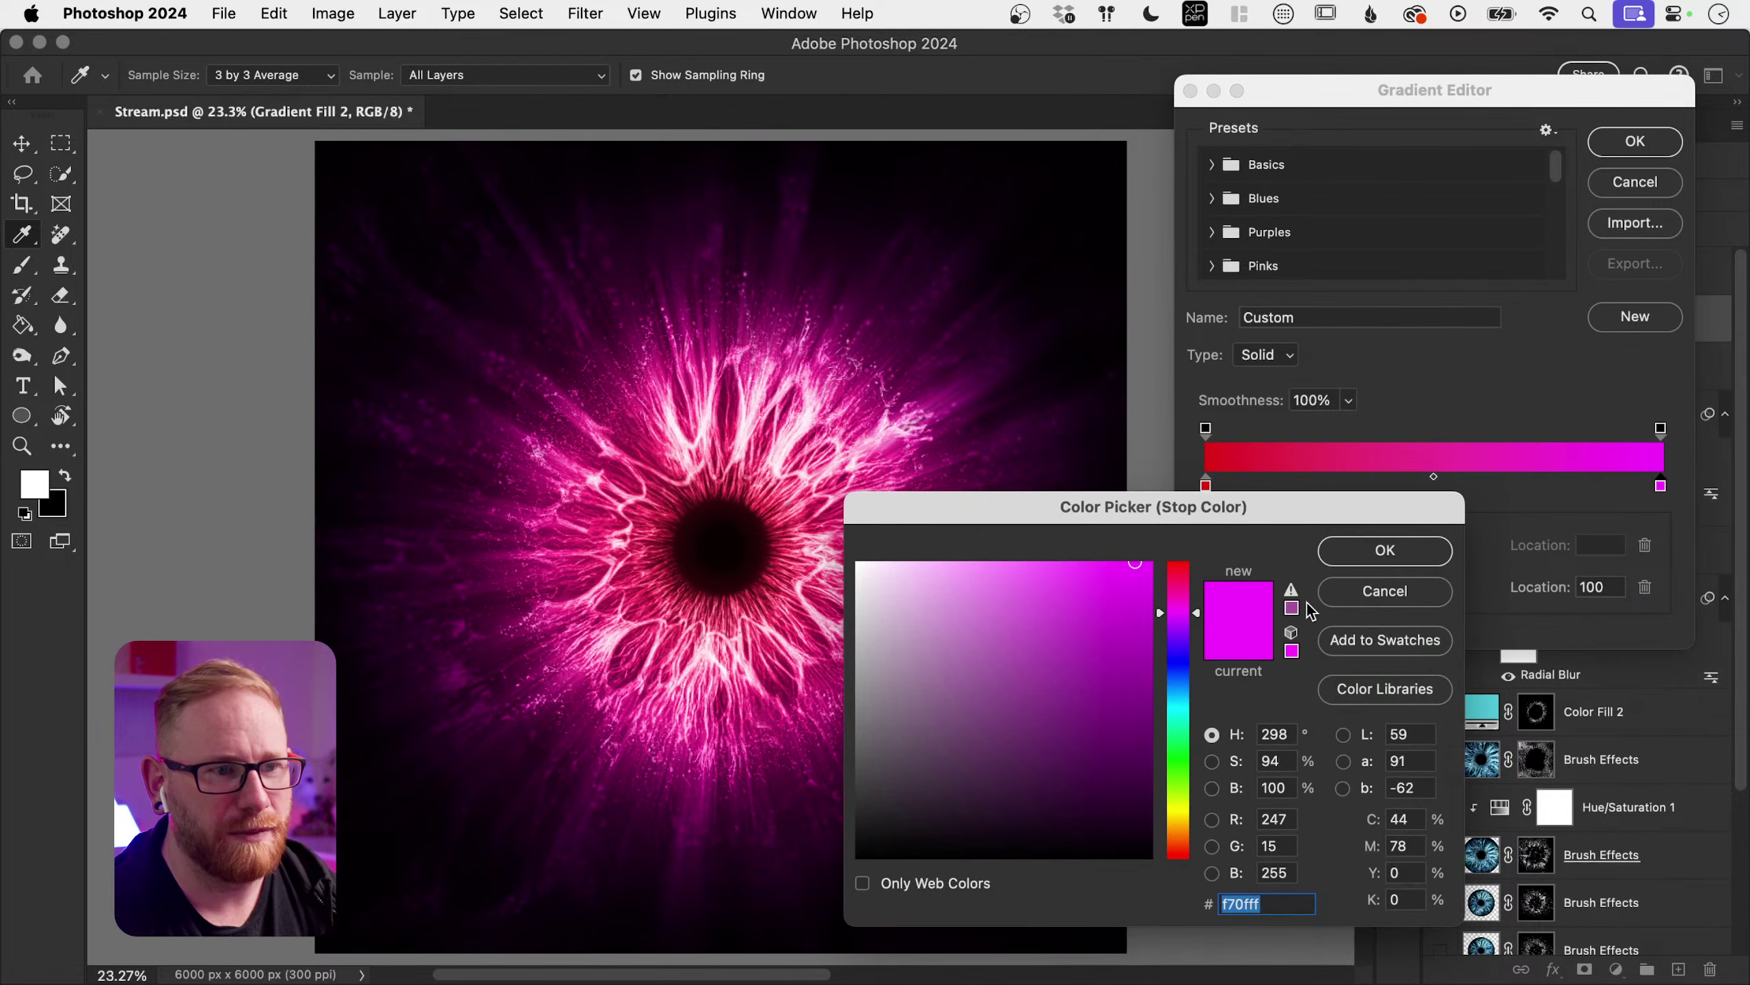
pyautogui.moveTo(1178, 611)
pyautogui.mouseDown()
pyautogui.moveTo(1177, 642)
pyautogui.moveTo(1156, 625)
pyautogui.moveTo(1189, 560)
pyautogui.mouseUp()
pyautogui.moveTo(1202, 635); pyautogui.dragTo(1172, 683)
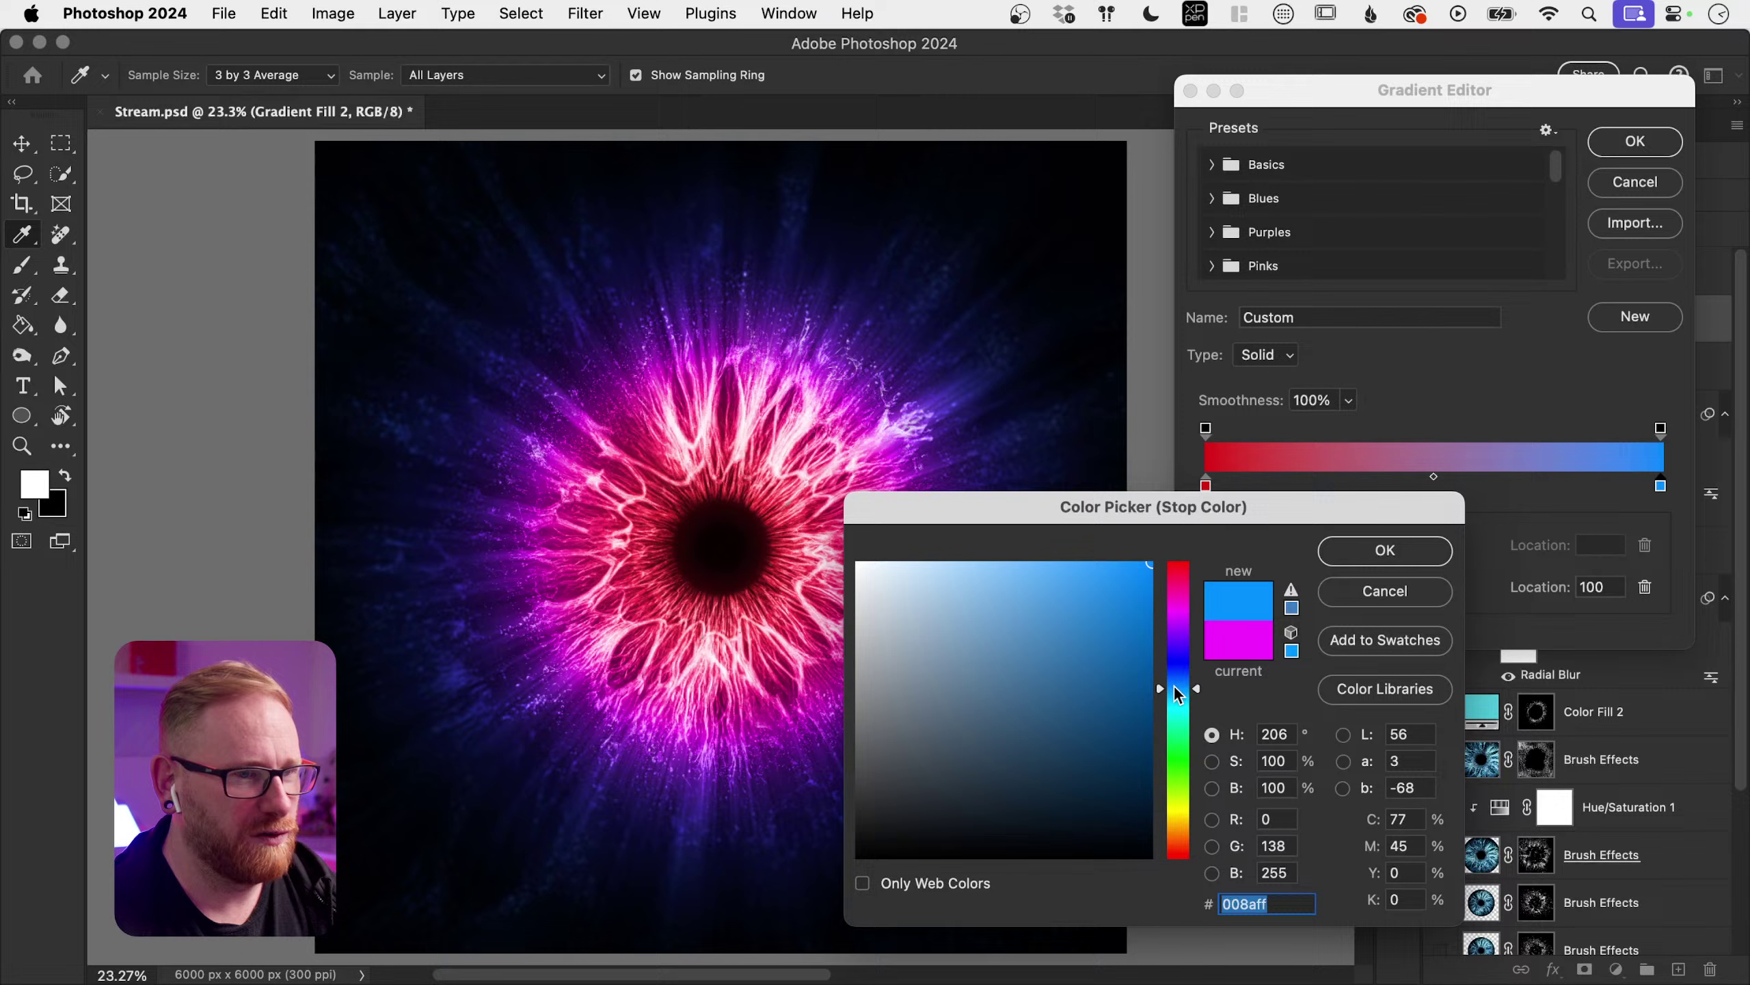
pyautogui.click(1344, 555)
# Step: Brighten the gradient's red start stop to ff152b and accept the edited gradient
pyautogui.click(1206, 486)
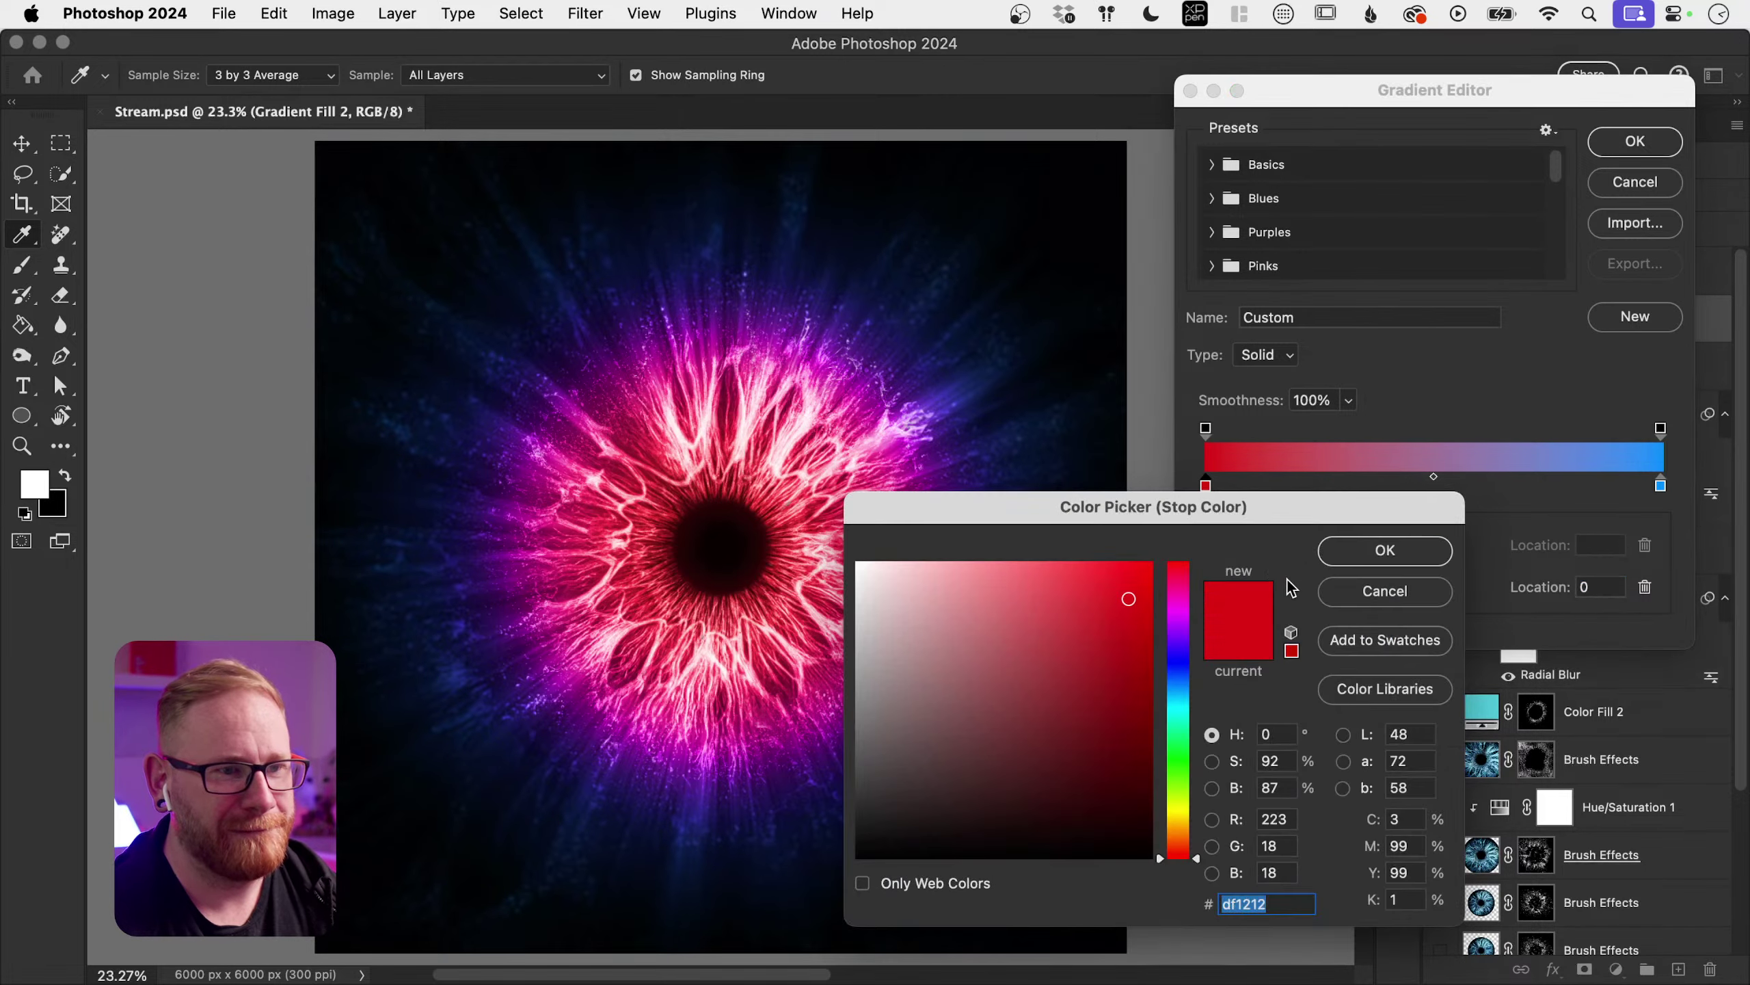
pyautogui.click(1309, 587)
pyautogui.moveTo(1178, 572)
pyautogui.mouseDown()
pyautogui.moveTo(1178, 592)
pyautogui.moveTo(1180, 553)
pyautogui.moveTo(1180, 572)
pyautogui.mouseUp()
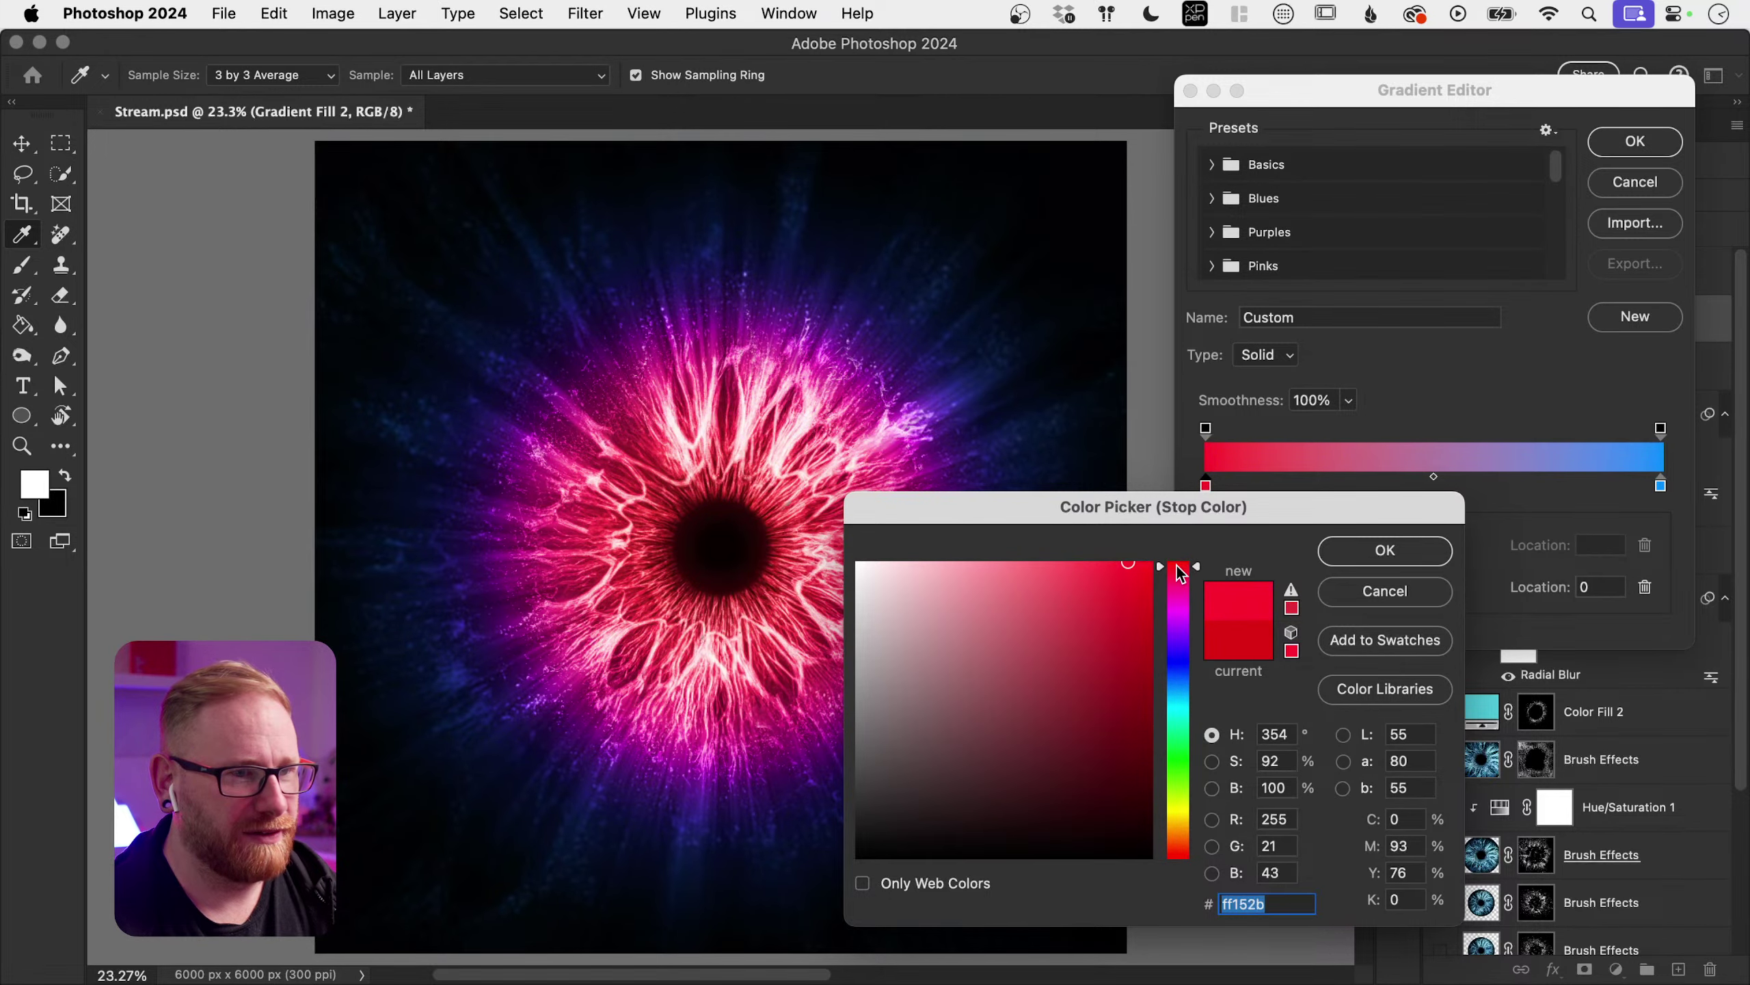
pyautogui.click(1366, 556)
pyautogui.press('Return')
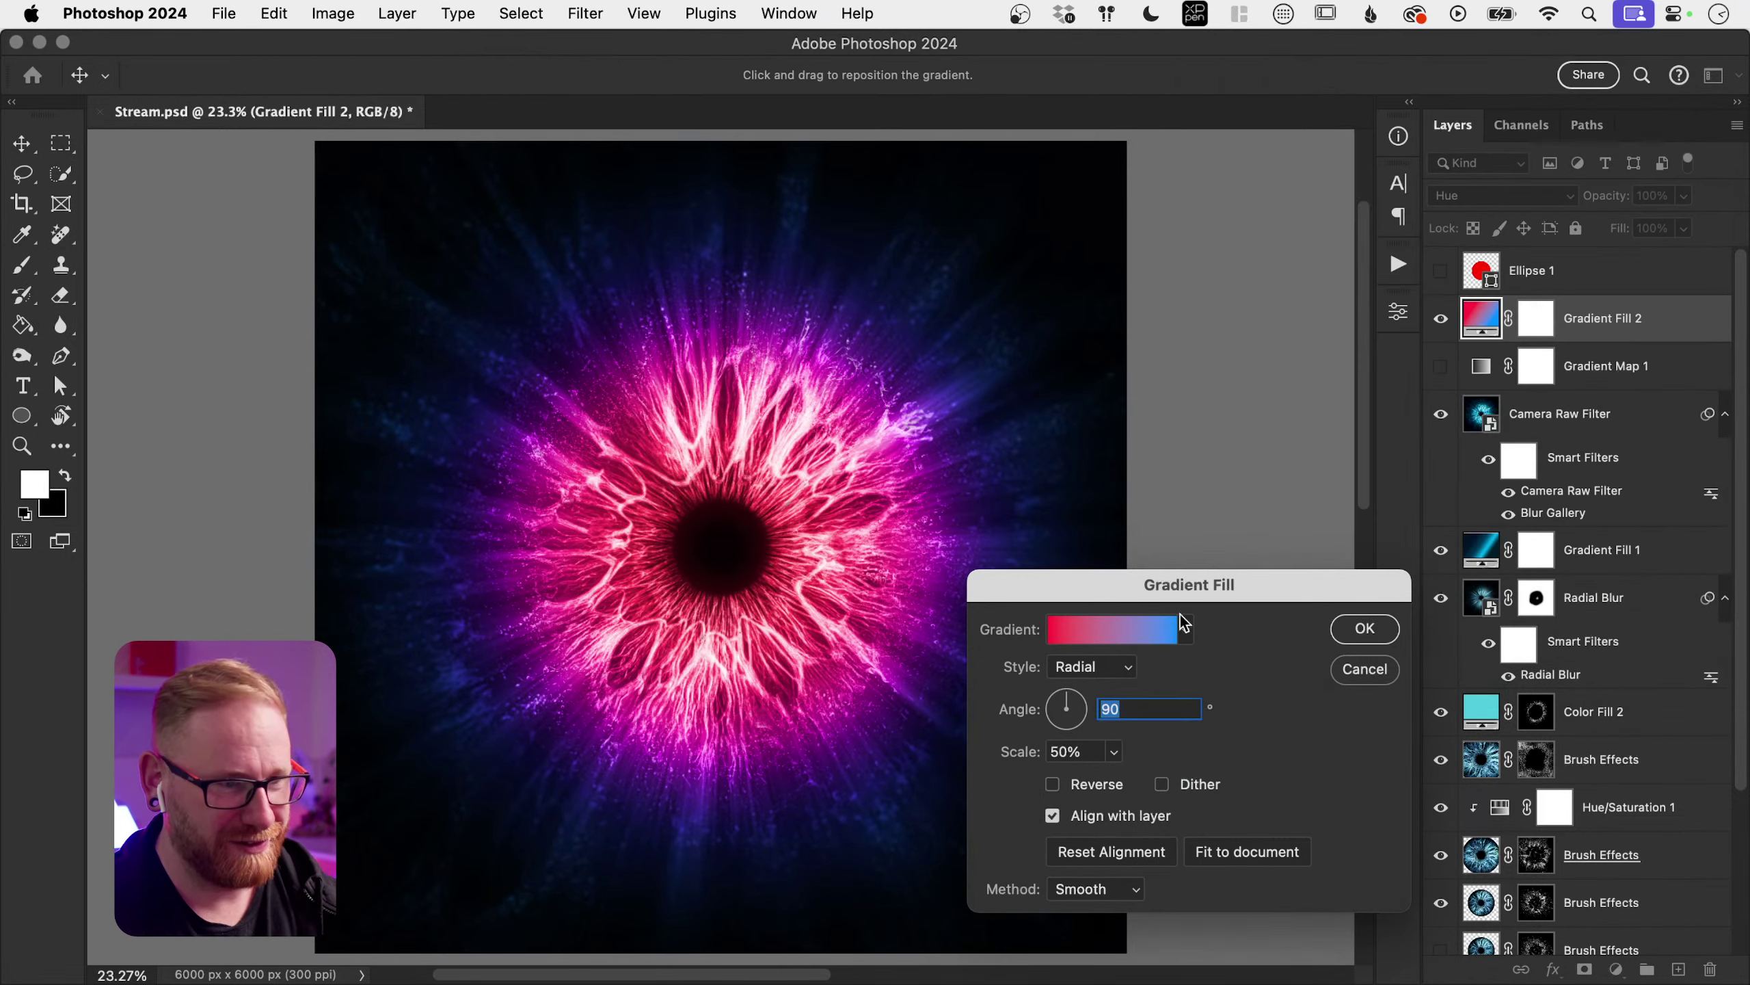
# Step: Enable Dither for the gradient fill and apply it, and preview layer blend modes such as Lighter Color while keeping Hue
pyautogui.click(1100, 786)
pyautogui.click(1105, 790)
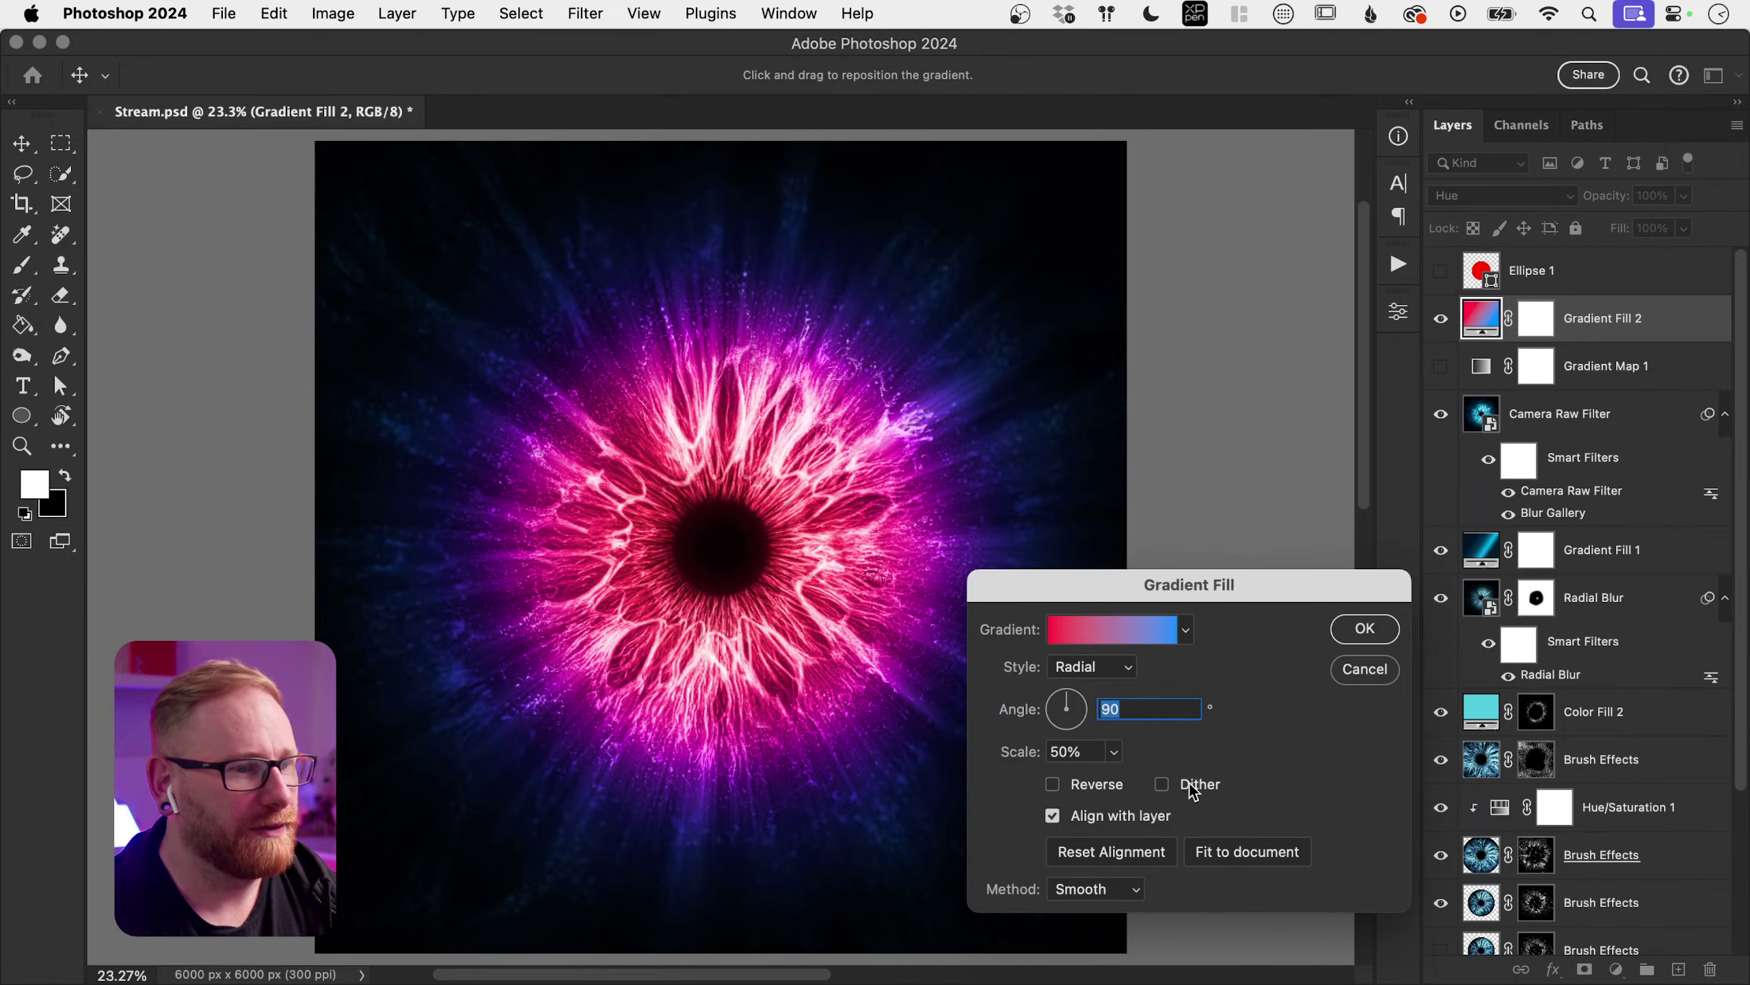
pyautogui.click(1363, 629)
pyautogui.click(1471, 196)
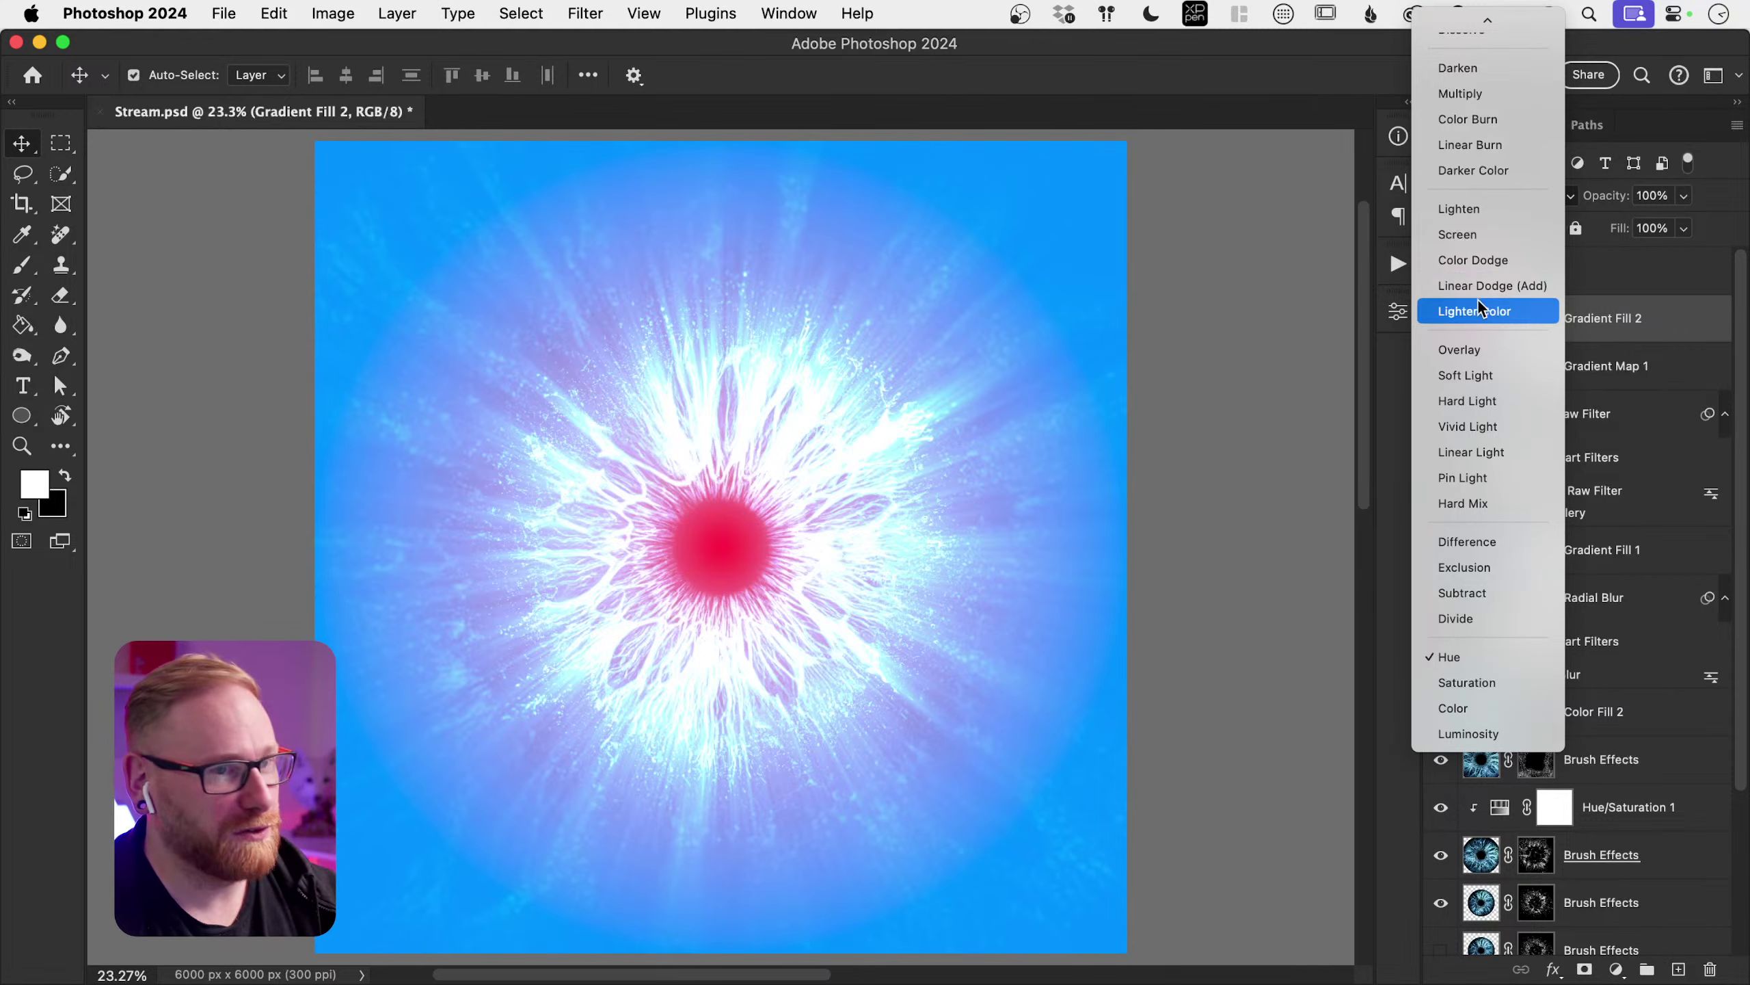
pyautogui.click(1620, 324)
# Step: Set the Gradient Fill 2 layer's opacity to 99%, and hide and show the layer to compare the effect
pyautogui.click(1684, 195)
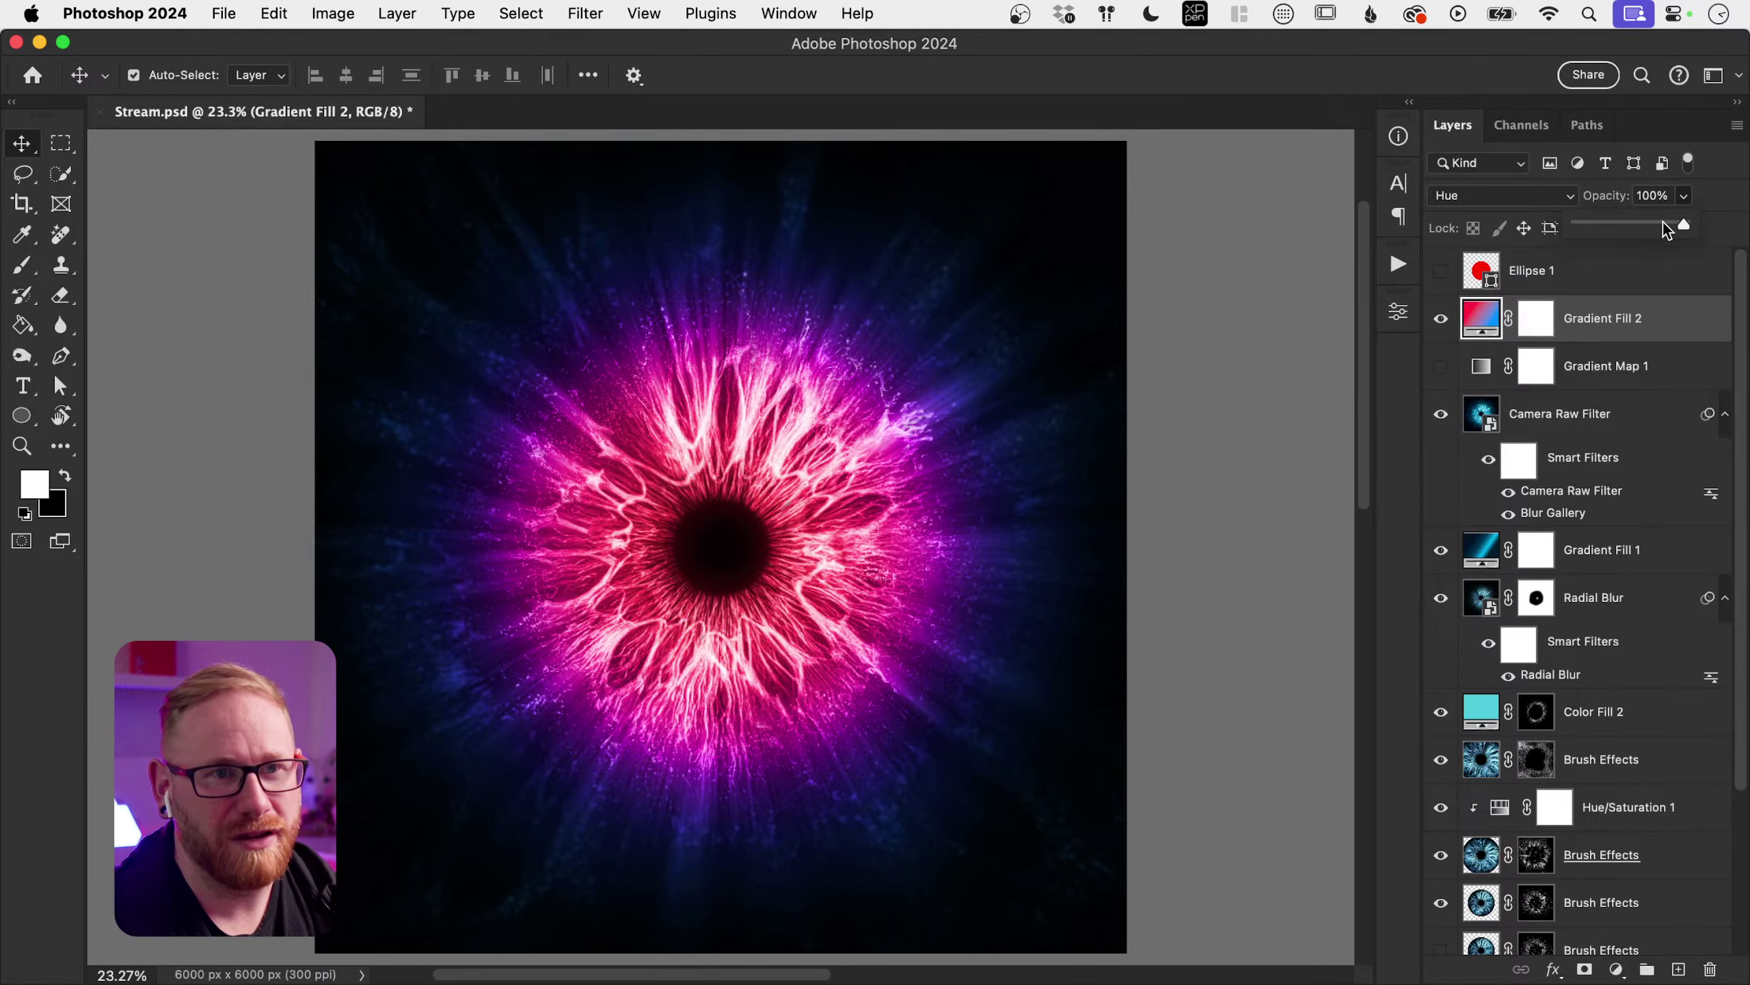
pyautogui.moveTo(1690, 223); pyautogui.dragTo(1617, 225)
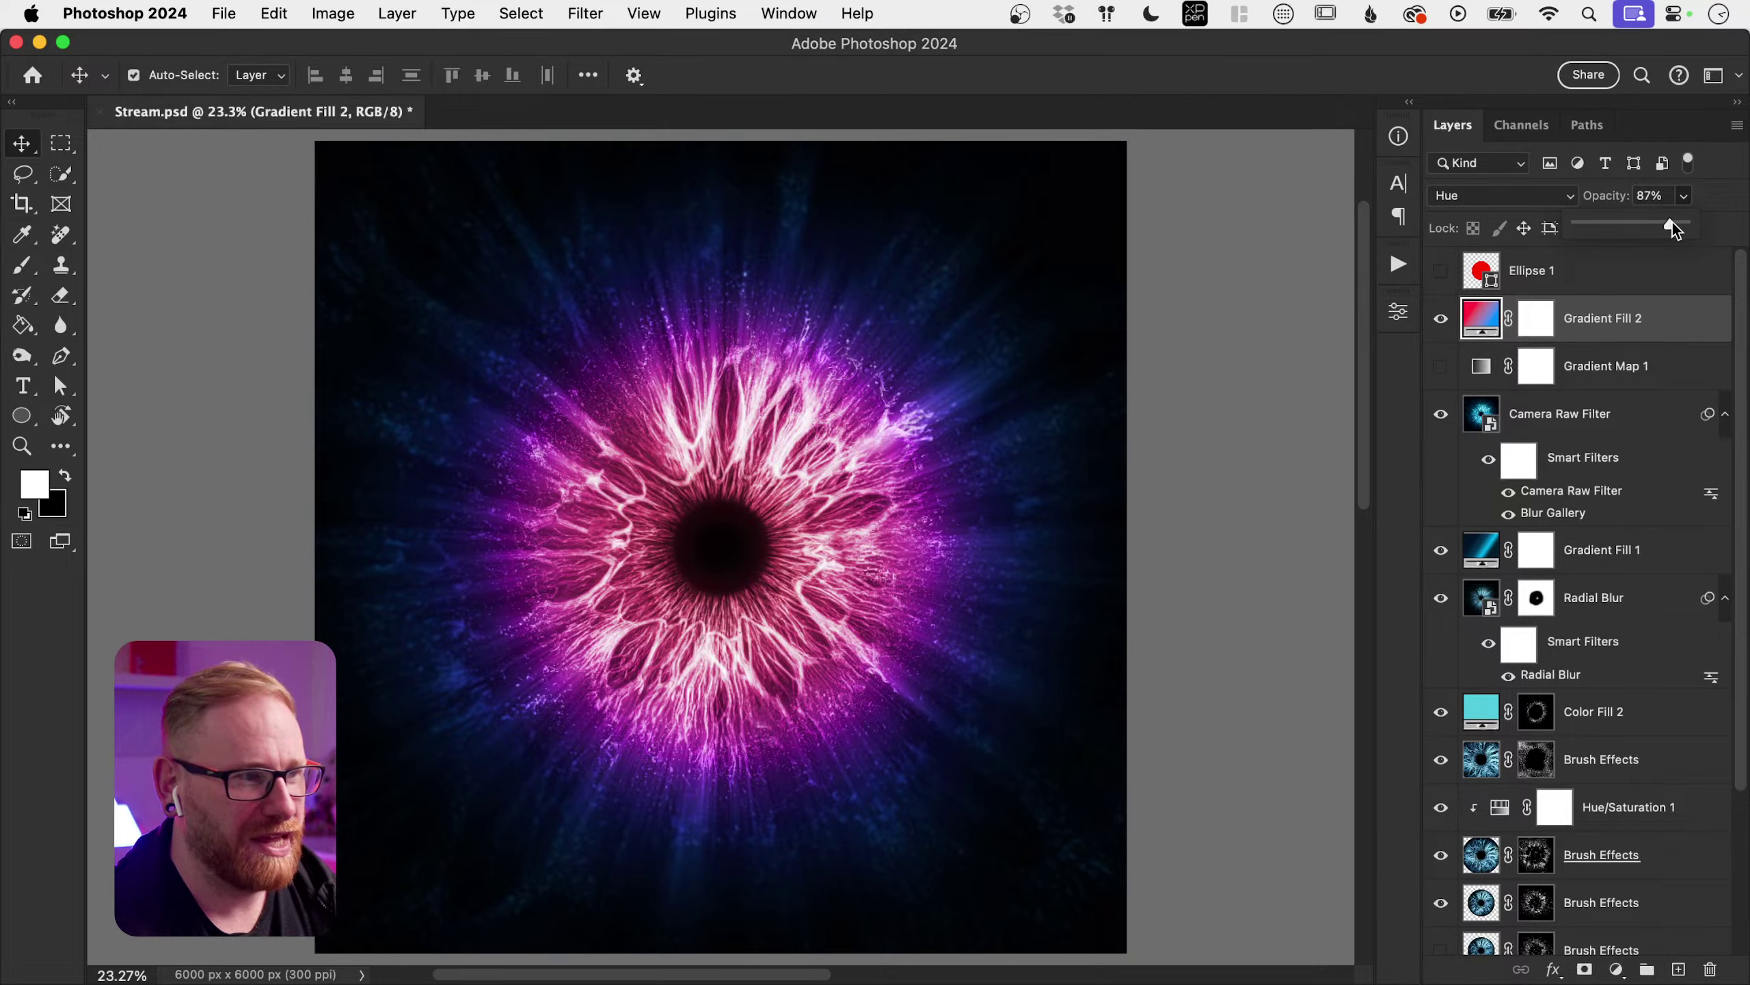
pyautogui.moveTo(1673, 222); pyautogui.dragTo(1688, 222)
pyautogui.click(1440, 318)
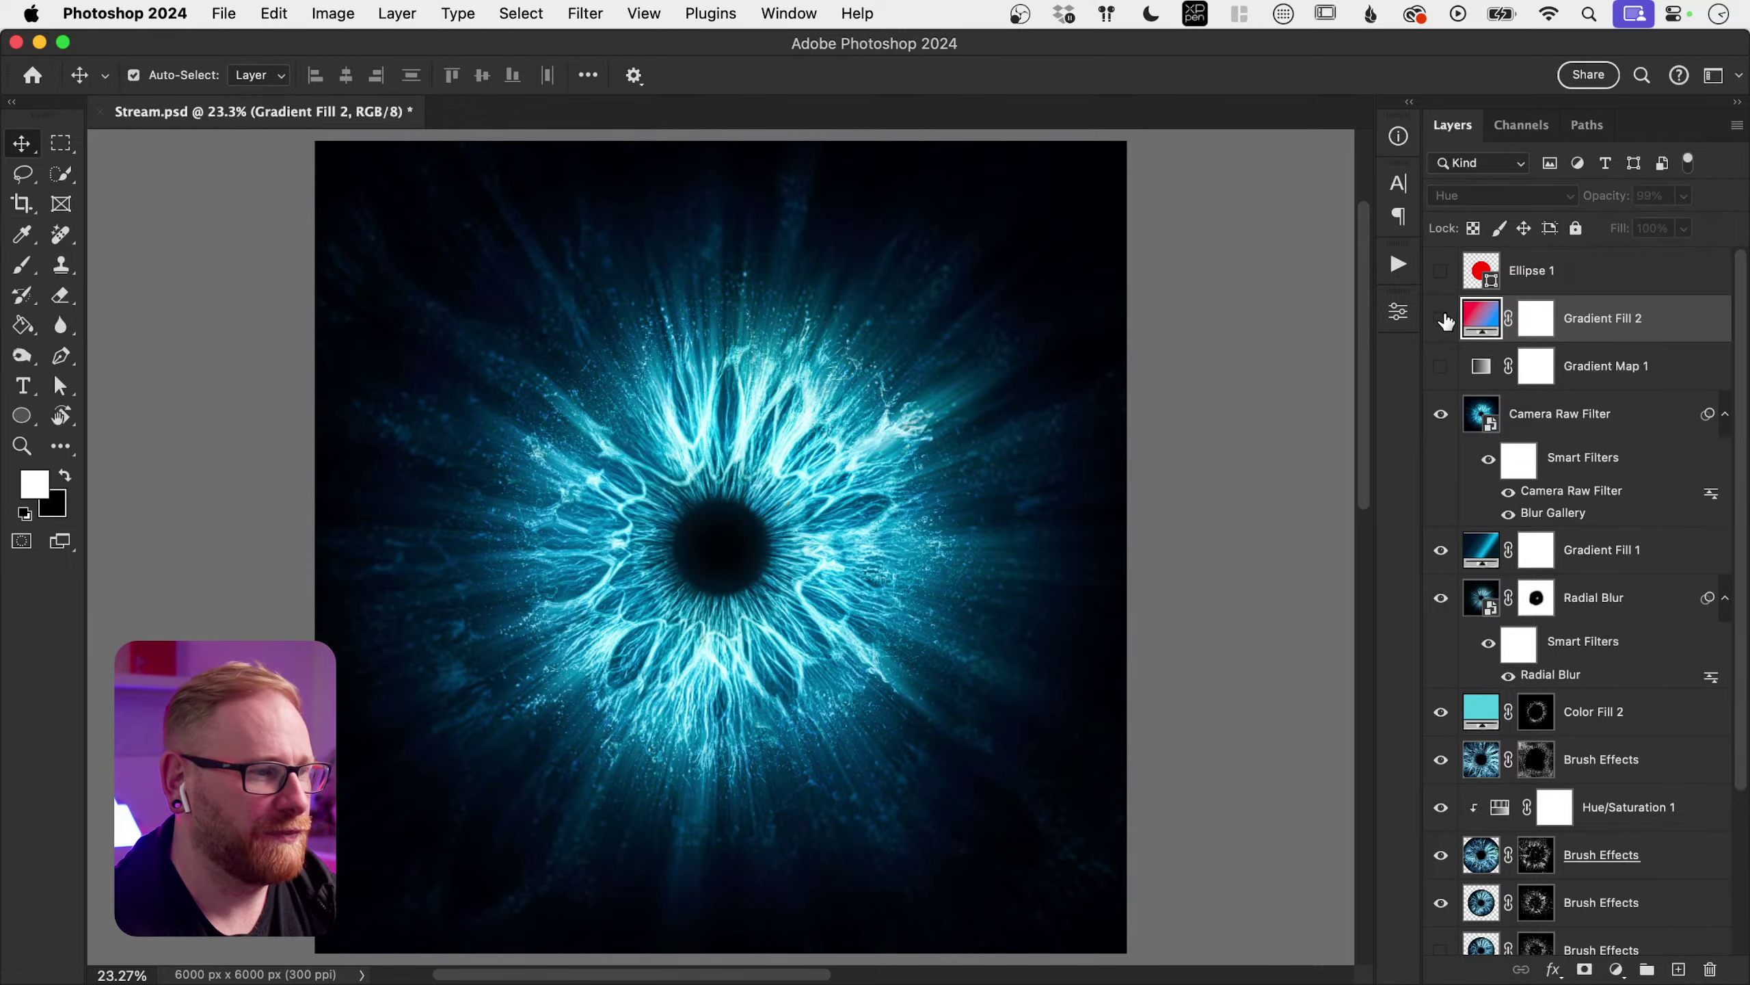
pyautogui.click(1442, 319)
# Step: Reopen Gradient Fill 2's gradient, and shift its blue stop to near the middle and the red-to-blue midpoint to about 33%
pyautogui.doubleClick(1482, 321)
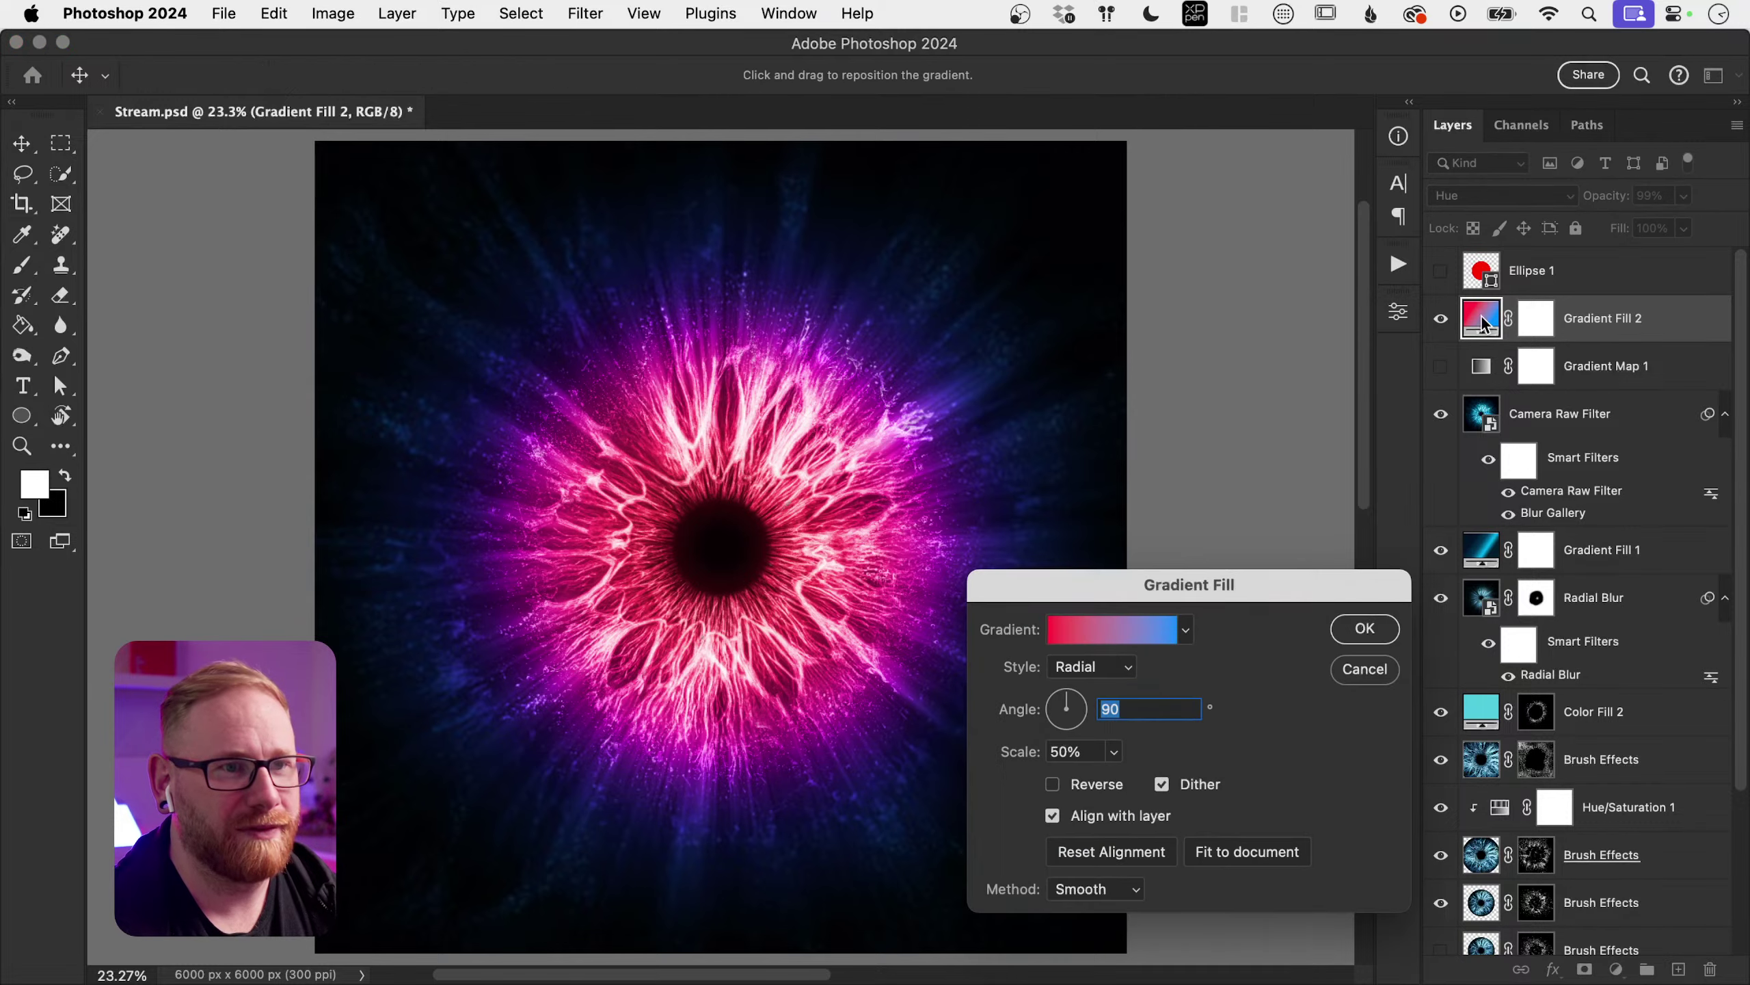
pyautogui.click(1103, 624)
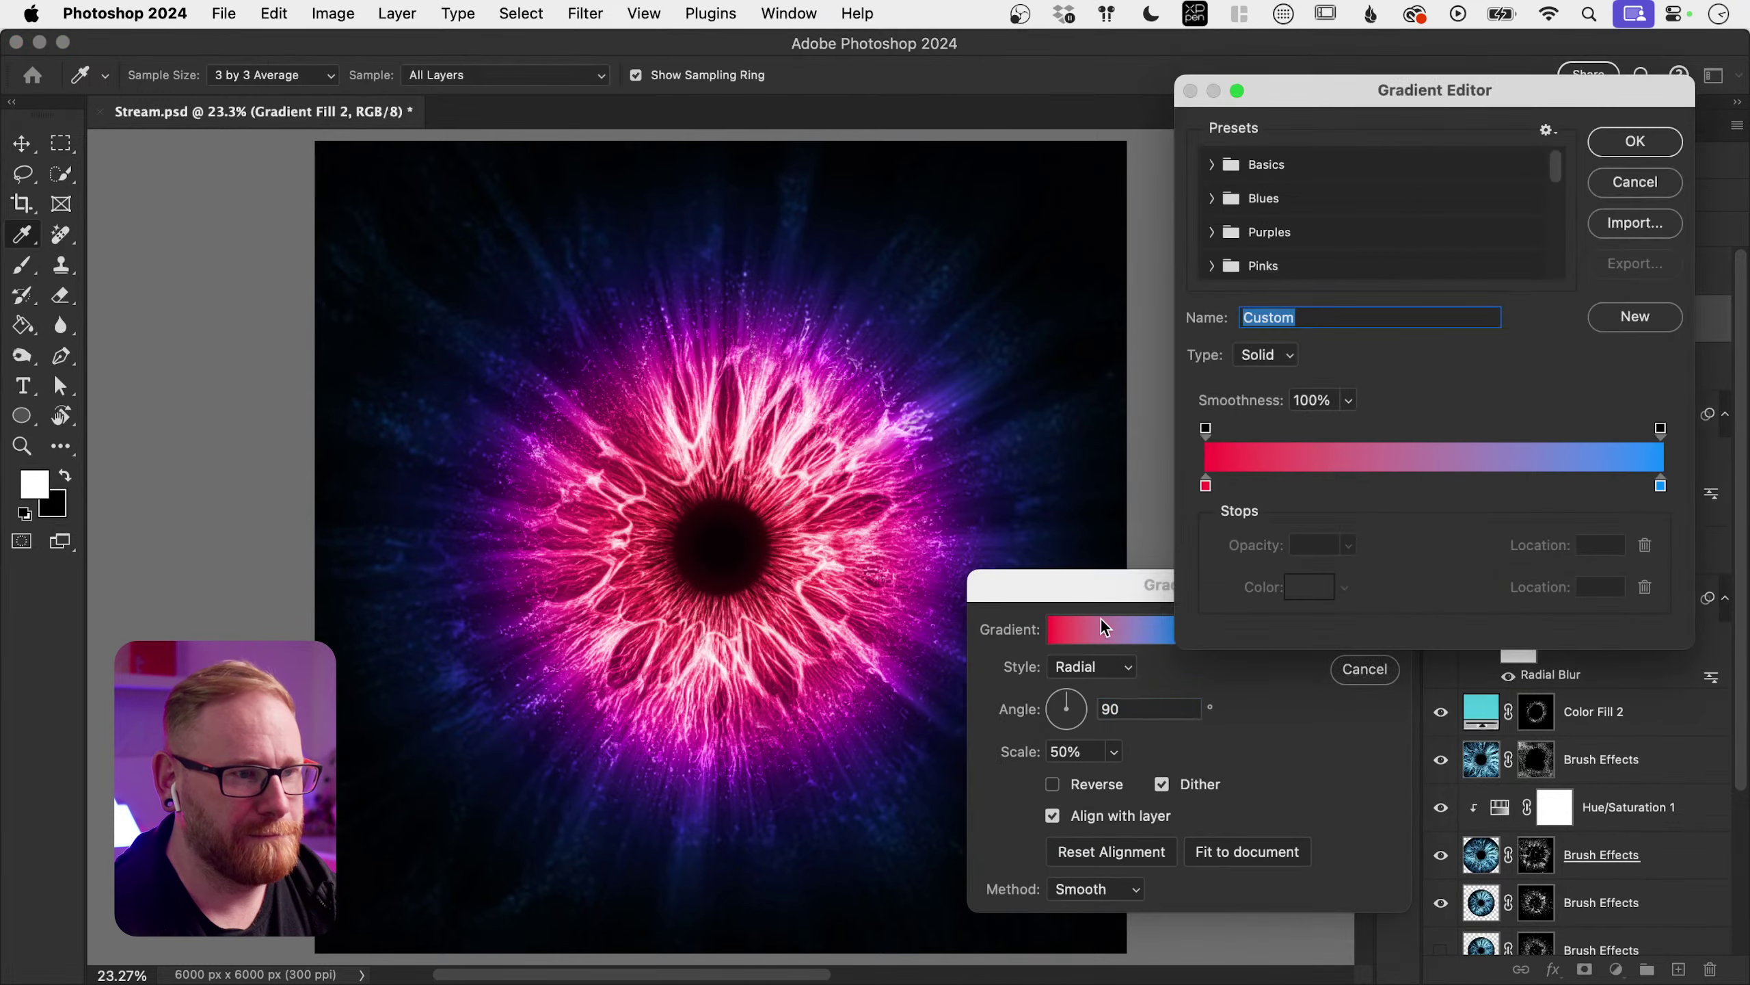
pyautogui.click(1661, 486)
pyautogui.moveTo(1661, 485); pyautogui.dragTo(1317, 477)
pyautogui.press('super+z')
pyautogui.press('super+z')
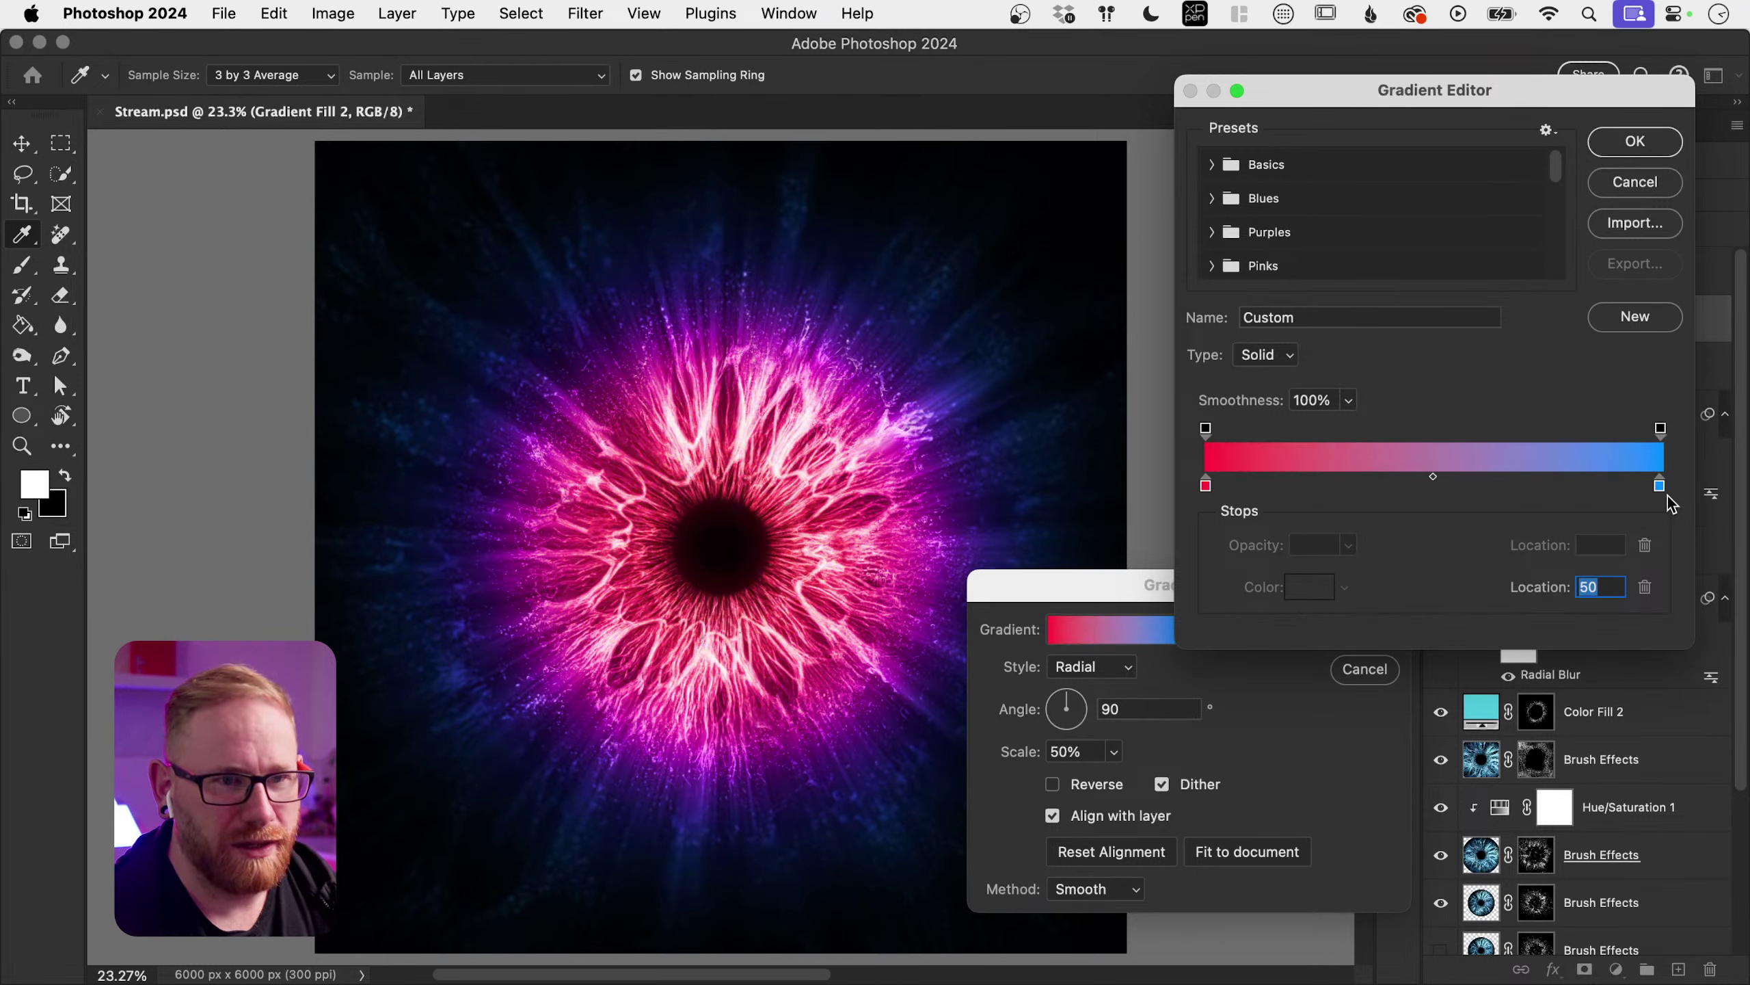
pyautogui.moveTo(1659, 486); pyautogui.dragTo(1442, 485)
pyautogui.moveTo(1323, 478); pyautogui.dragTo(1276, 480)
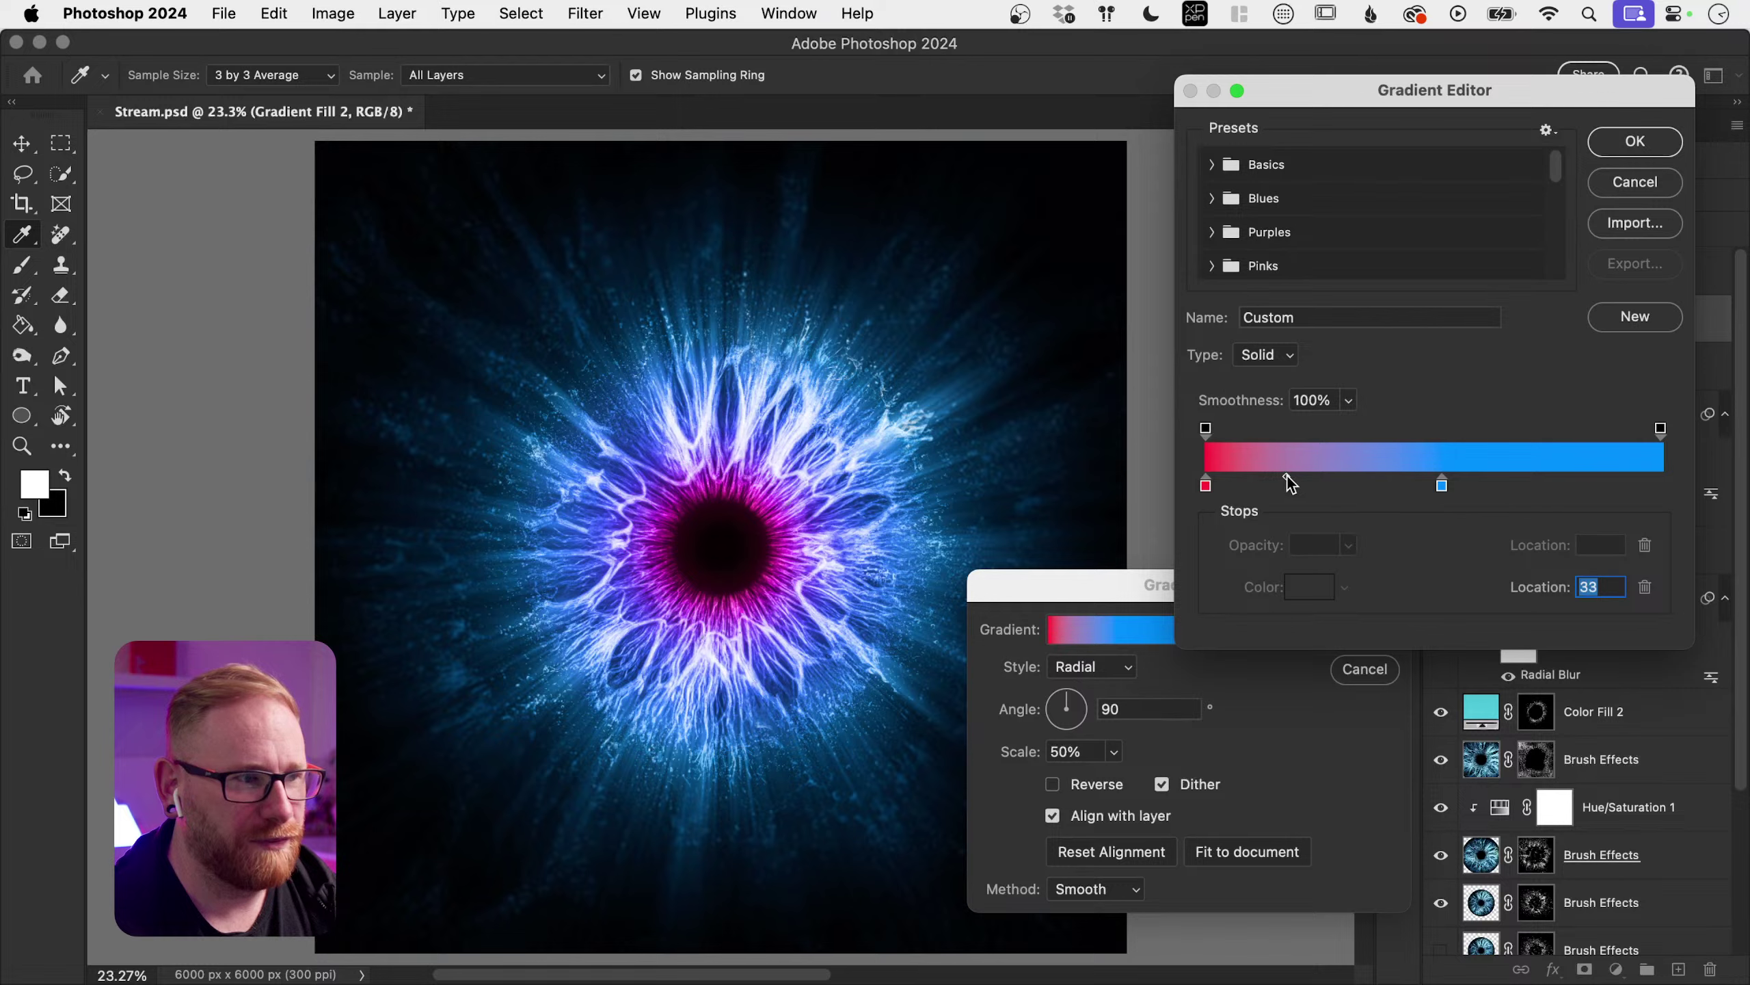
# Step: Recolour the gradient's start stop golden yellow (ffcc1b)
pyautogui.click(1206, 485)
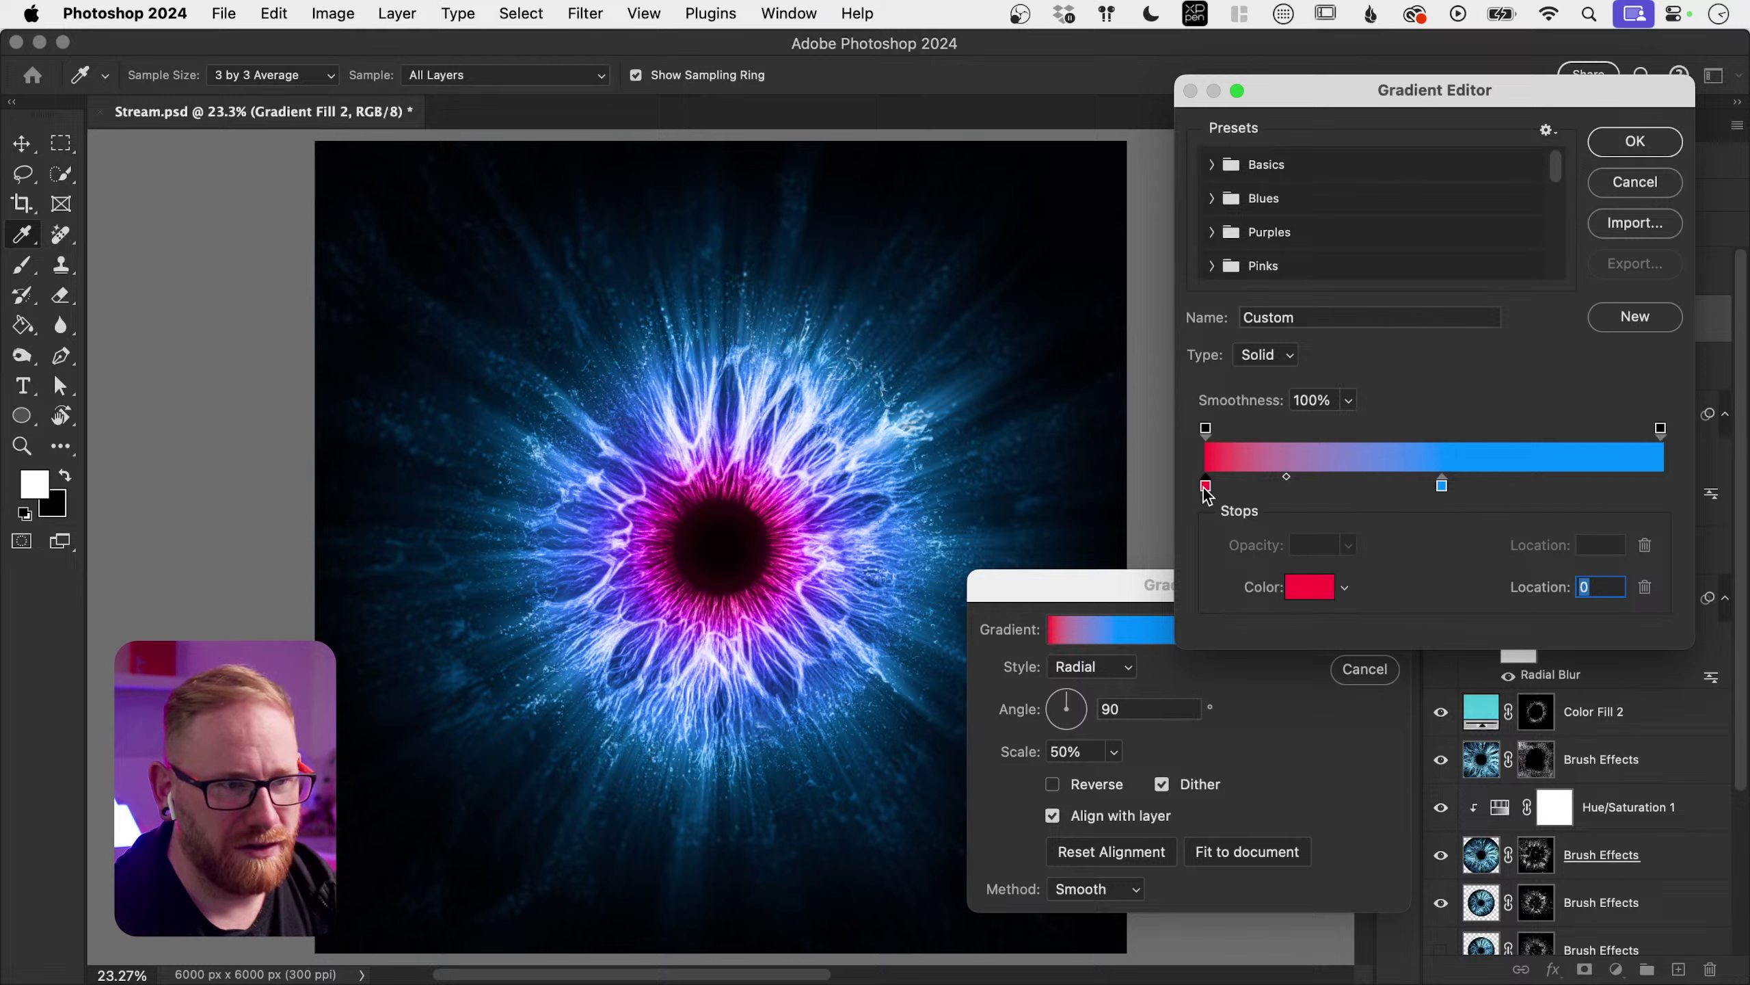
pyautogui.click(1301, 592)
pyautogui.click(1178, 805)
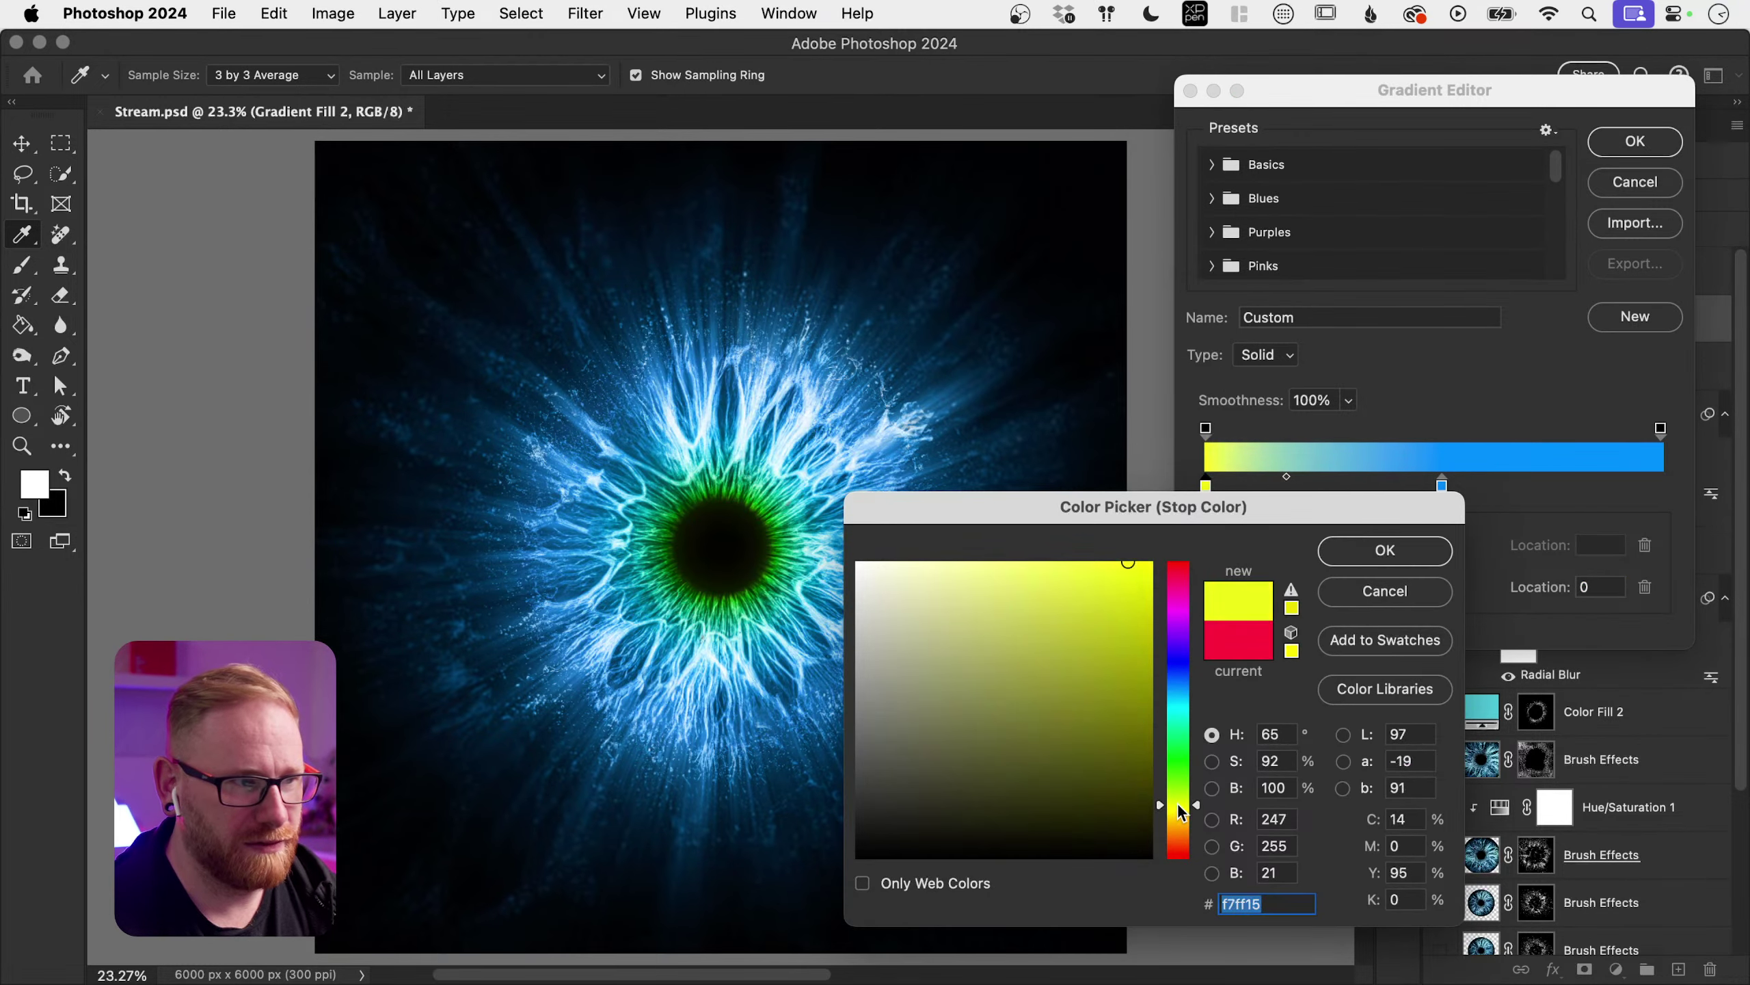
pyautogui.moveTo(1177, 805); pyautogui.dragTo(1185, 828)
pyautogui.click(1385, 549)
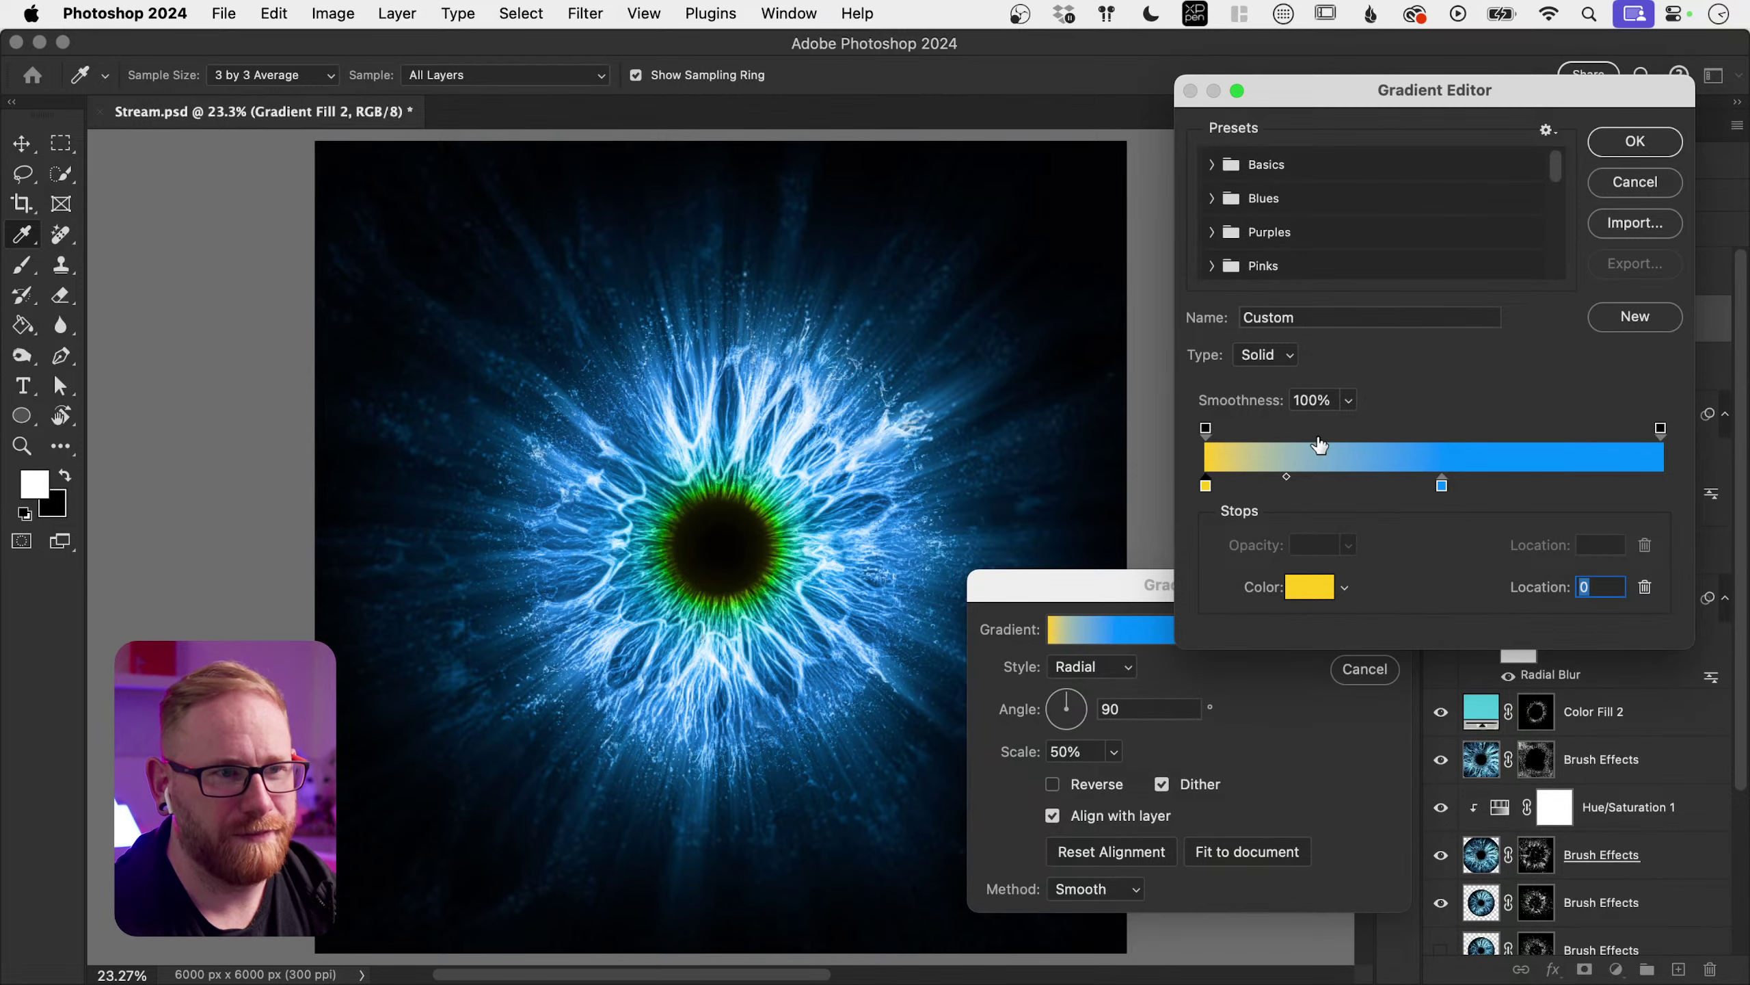
# Step: Apply the edited gradient fill and set the Gradient Fill 2 layer's blend mode to Color
pyautogui.click(1599, 141)
pyautogui.click(1375, 622)
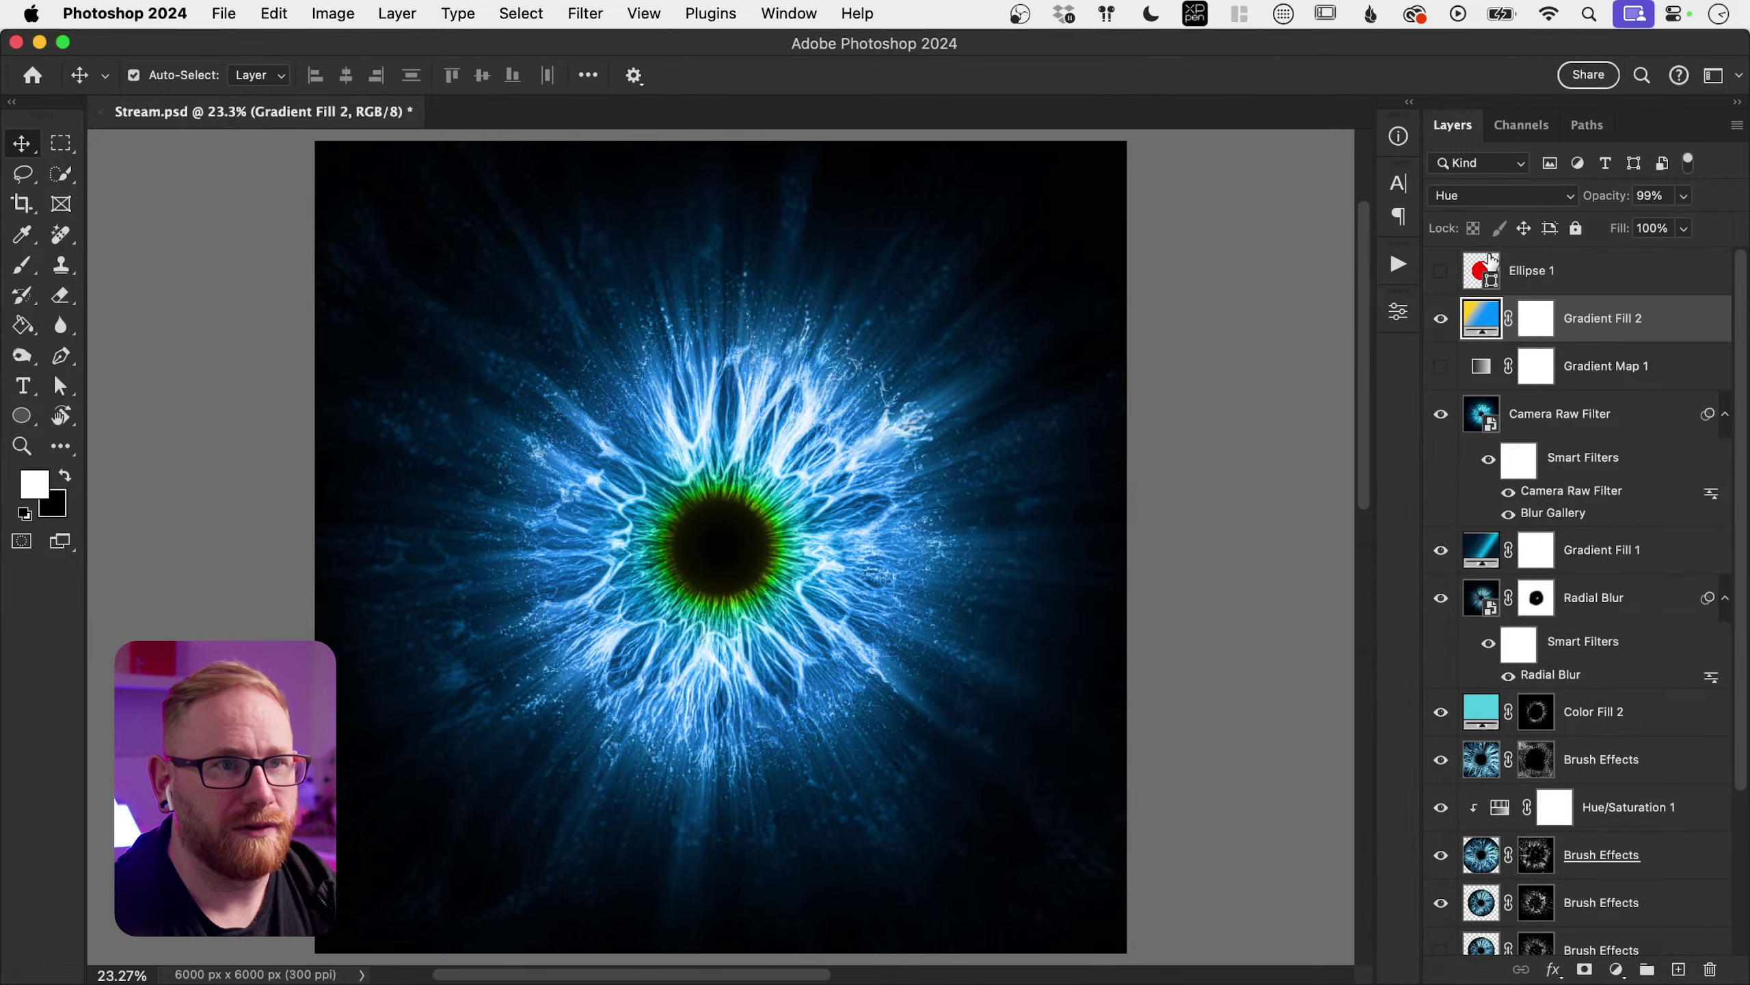
pyautogui.click(1482, 195)
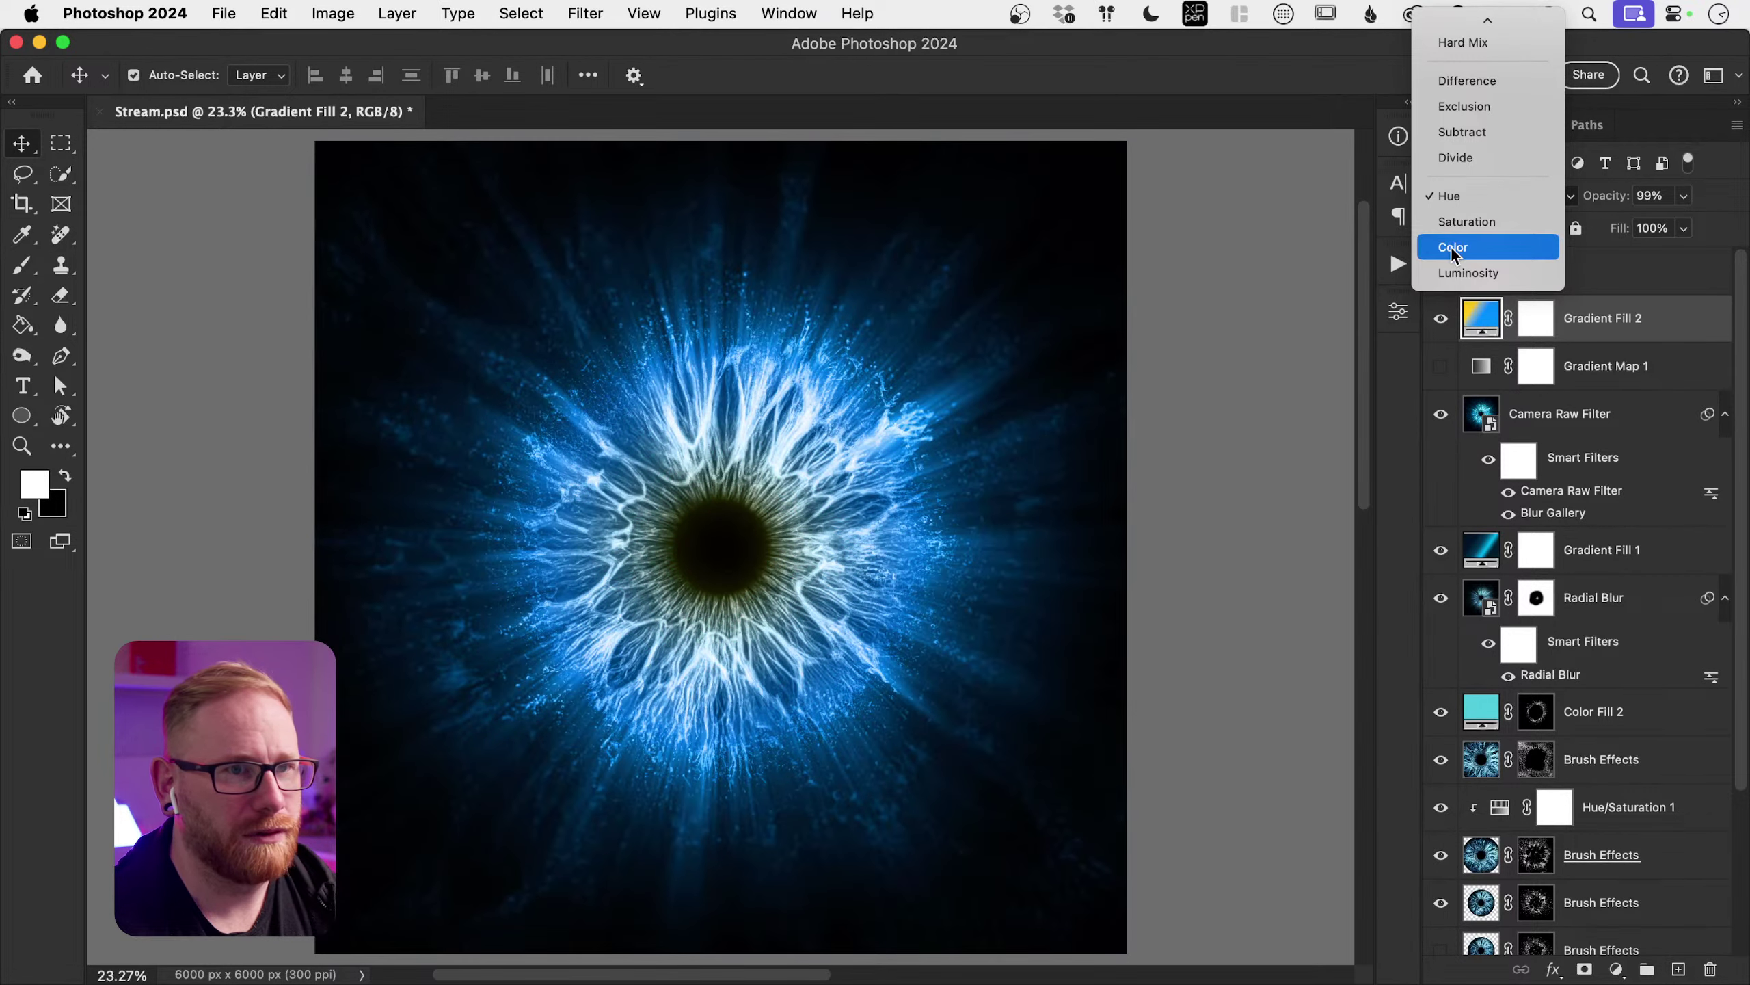
pyautogui.click(1453, 249)
# Step: Recolour the gradient's start stop pink (ff1cac), and move the adjacent midpoint to 25% and the blue stop to 51%
pyautogui.doubleClick(1482, 317)
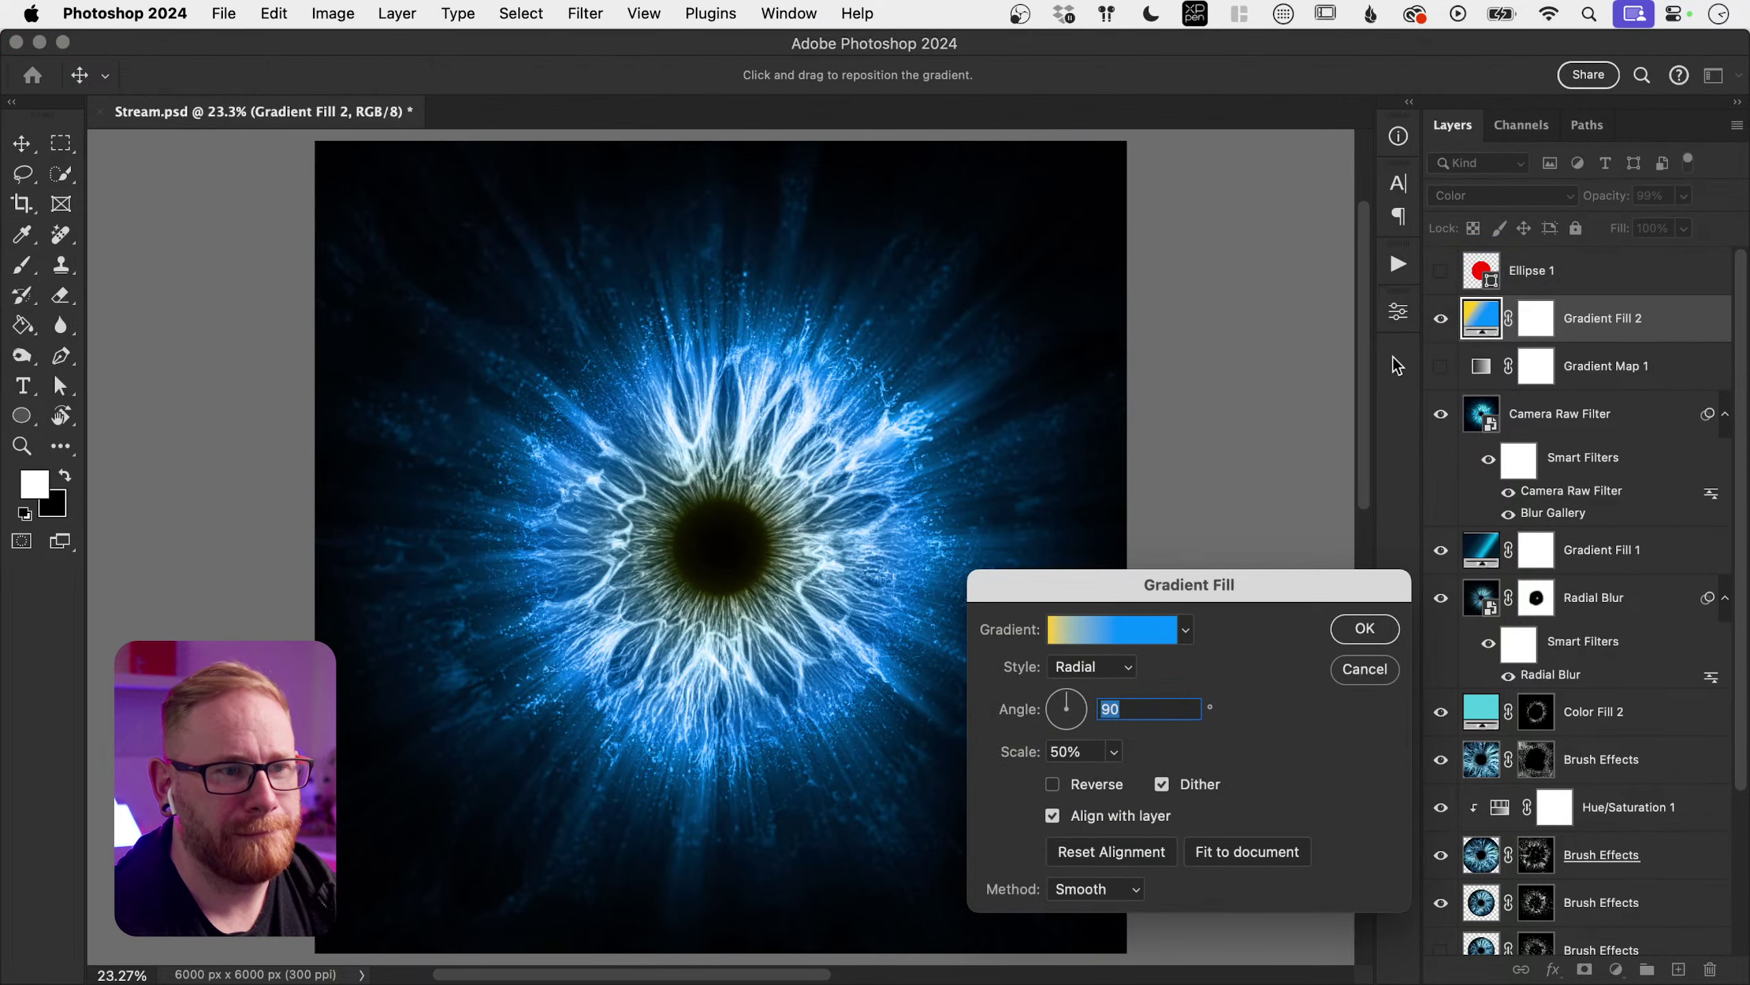
pyautogui.click(1075, 635)
pyautogui.click(1206, 486)
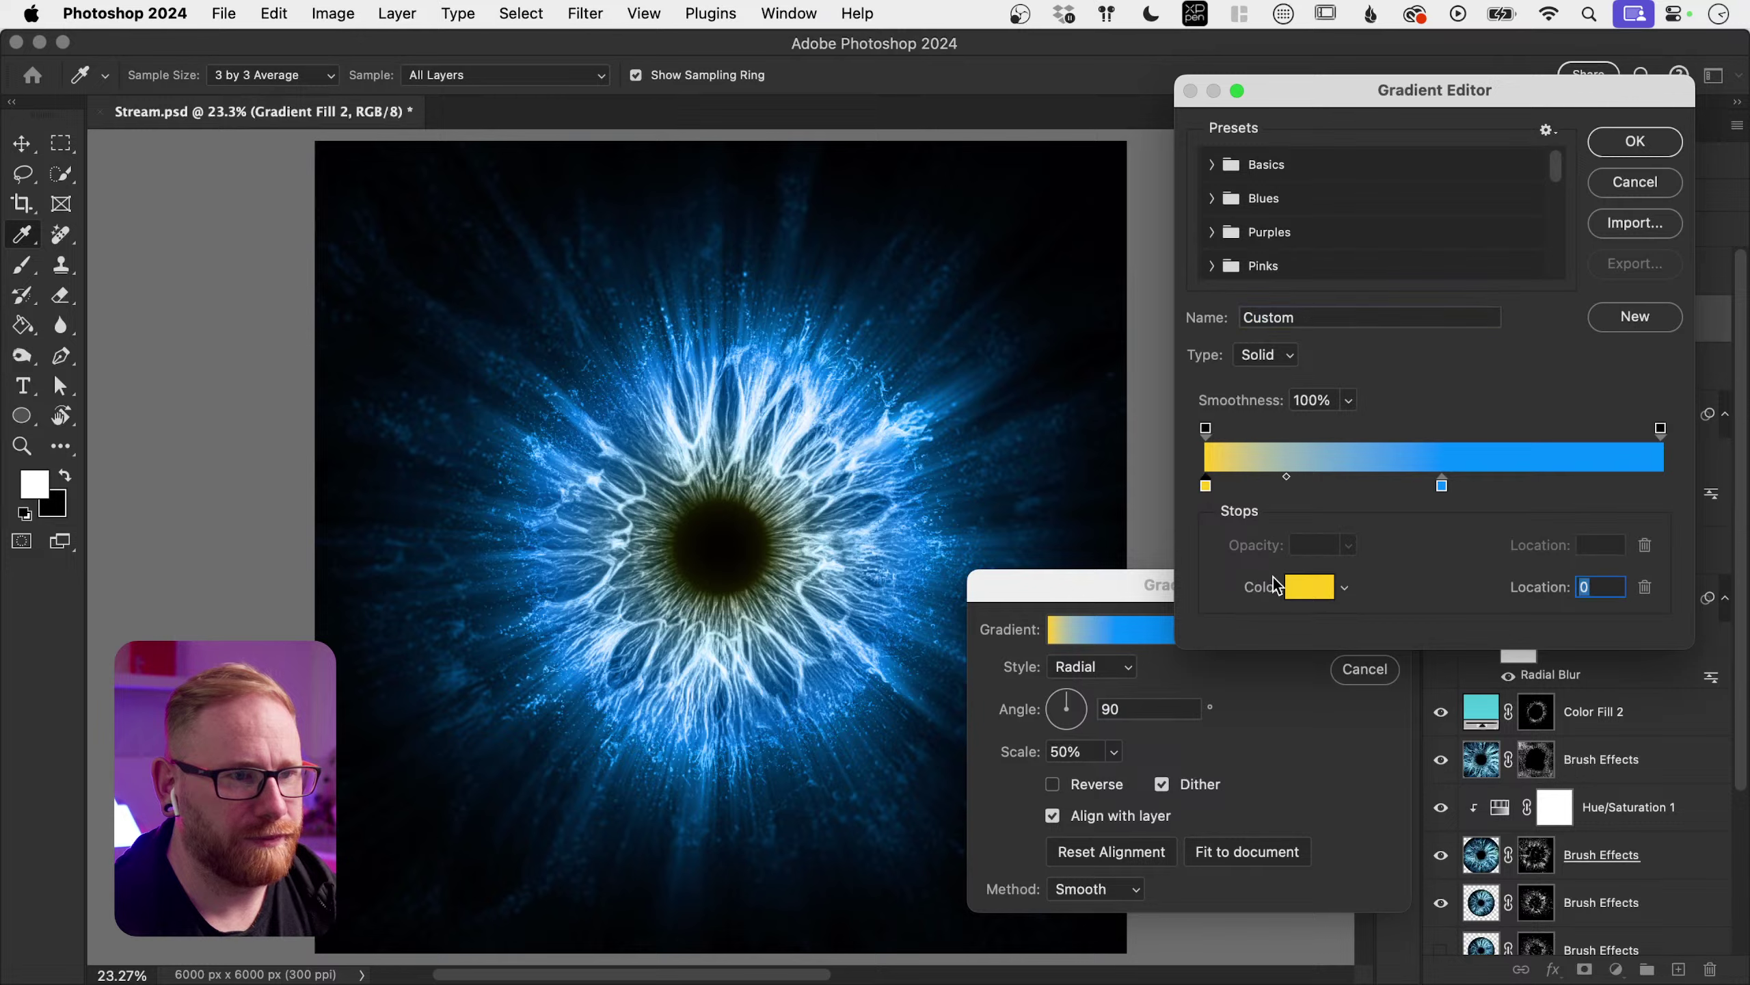
pyautogui.click(1309, 587)
pyautogui.moveTo(1113, 568); pyautogui.dragTo(1048, 579)
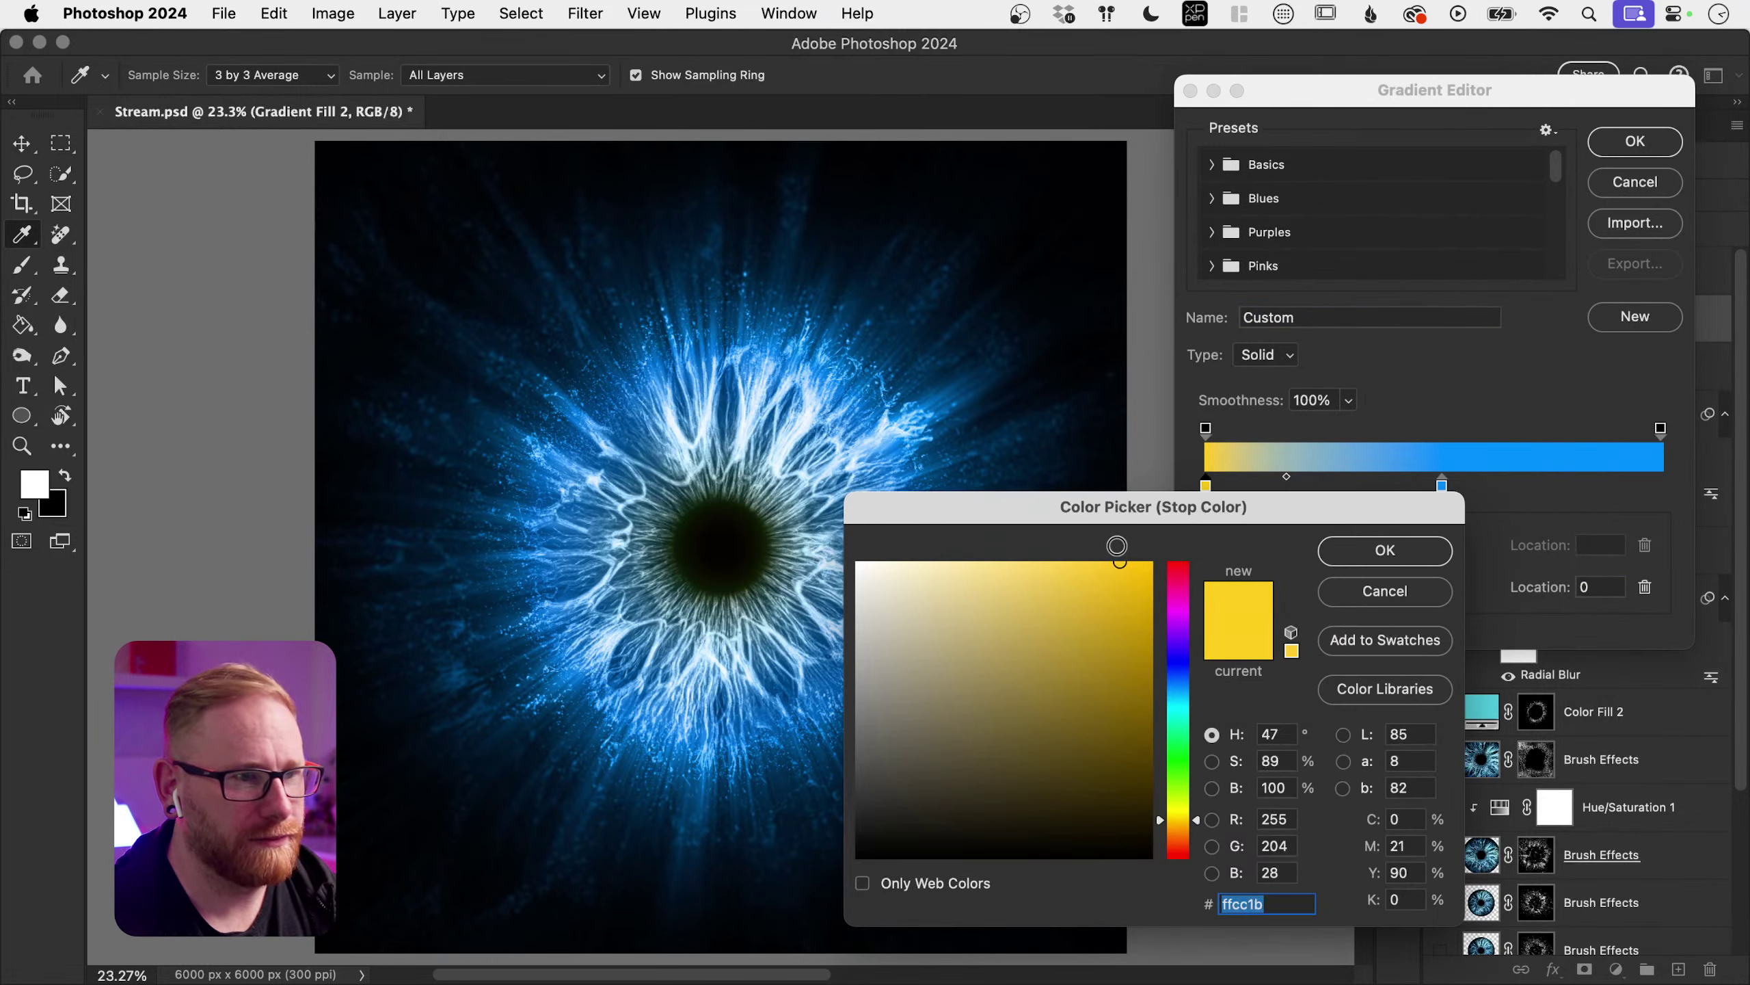
pyautogui.moveTo(1178, 605); pyautogui.dragTo(1184, 866)
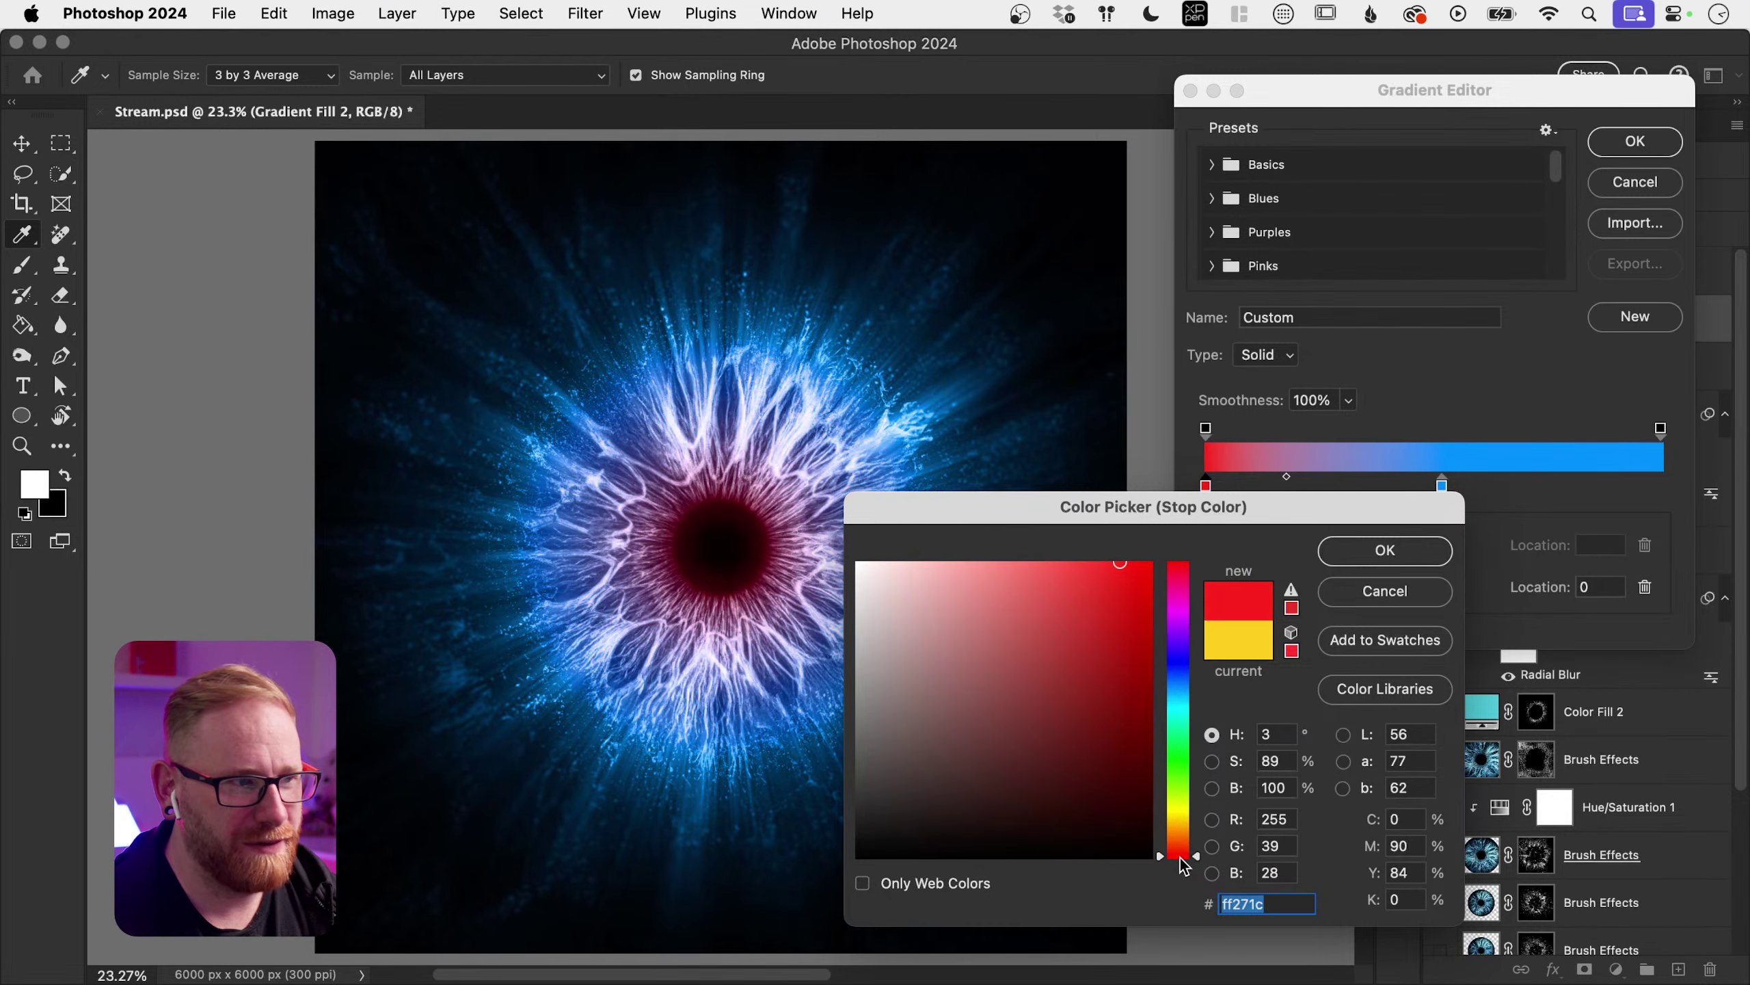
pyautogui.moveTo(1176, 569); pyautogui.dragTo(1161, 603)
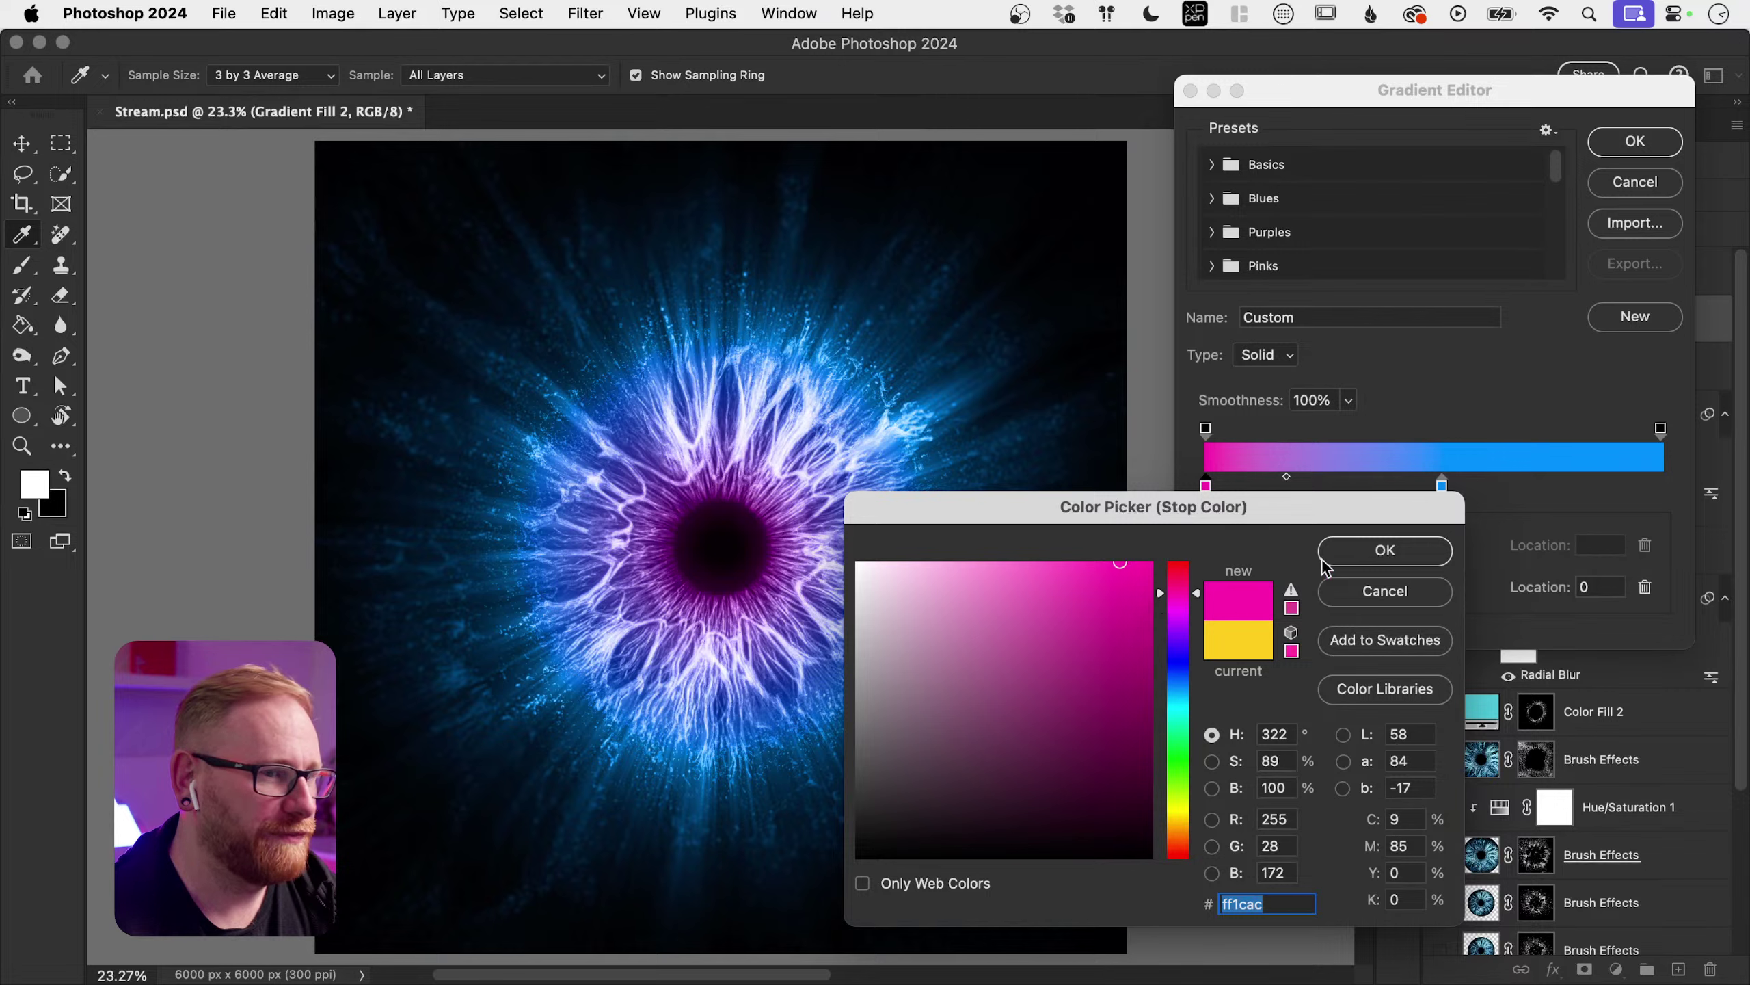
pyautogui.click(1375, 555)
pyautogui.moveTo(1287, 476); pyautogui.dragTo(1265, 479)
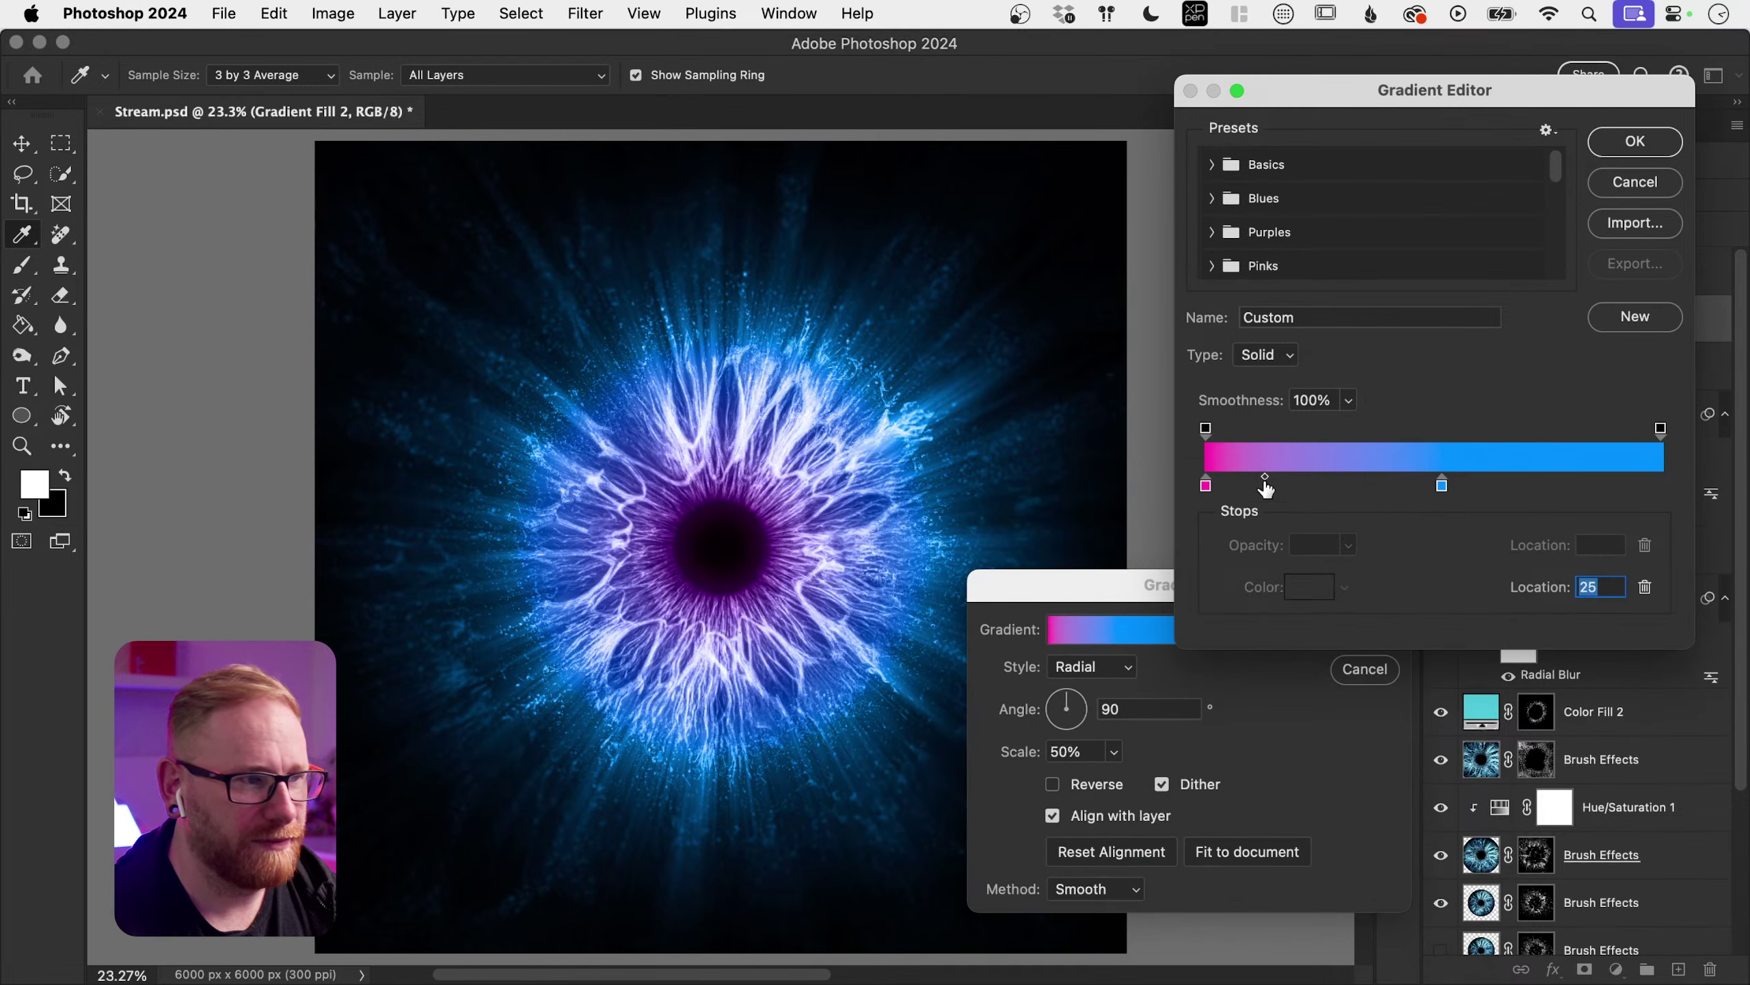
pyautogui.click(1442, 487)
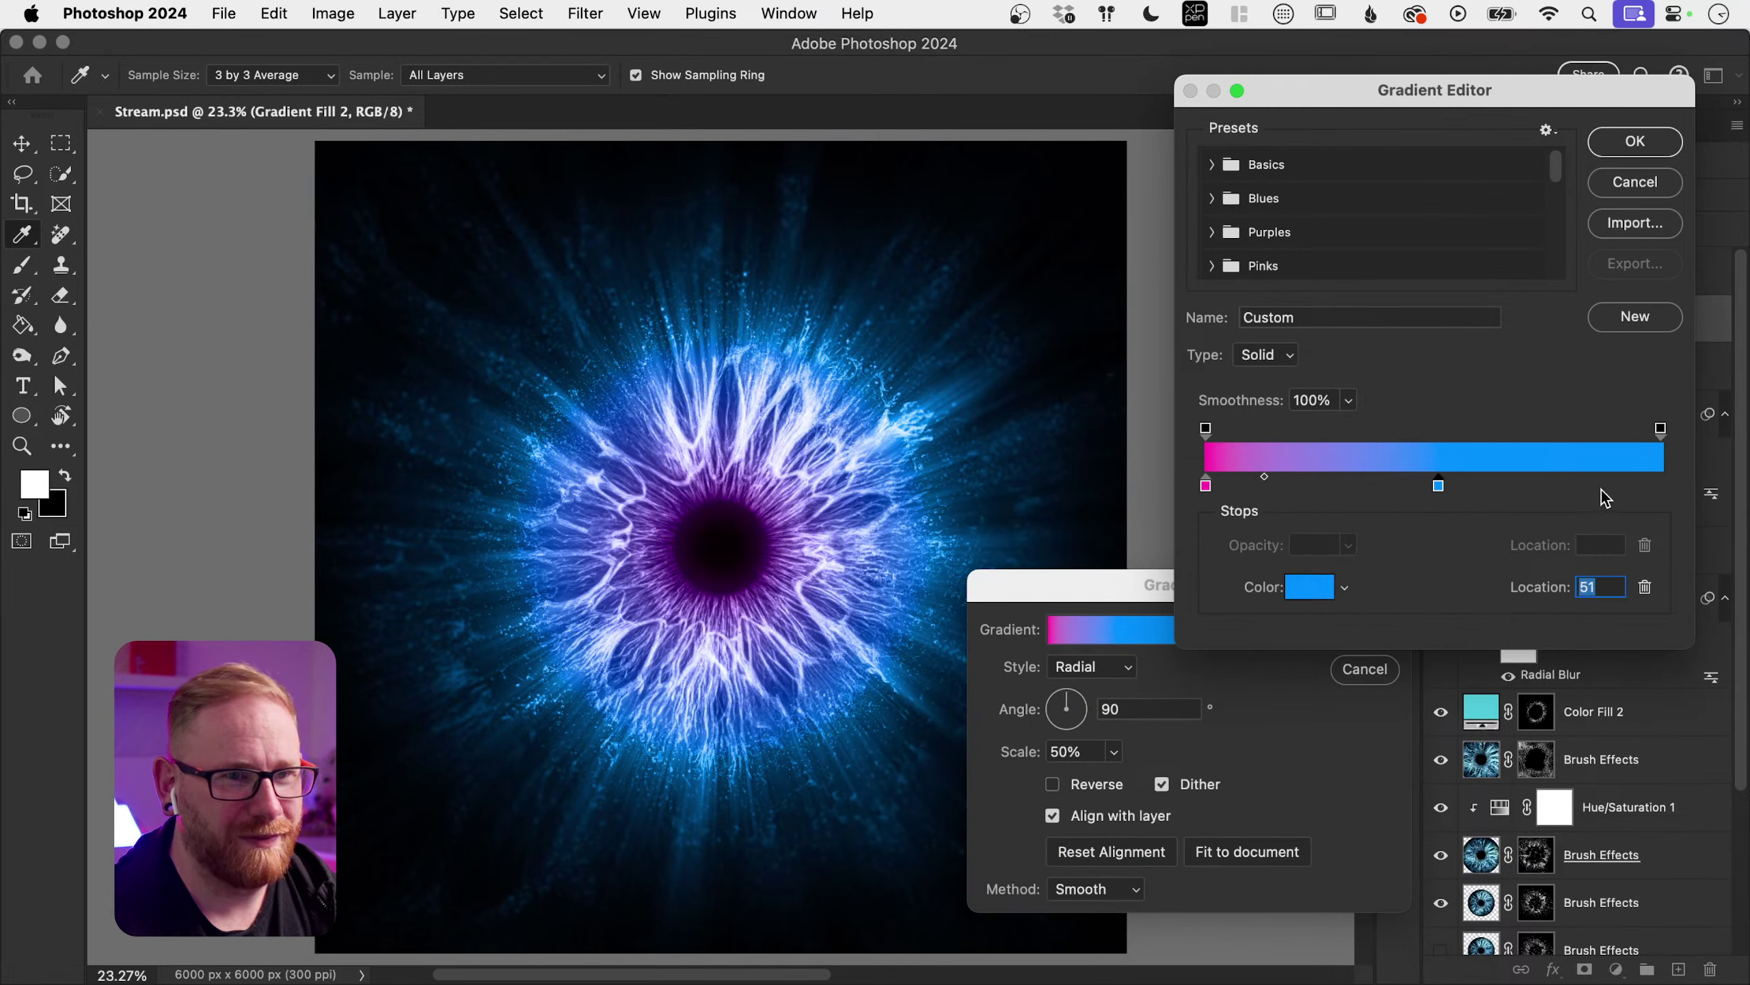
# Step: Add a cyan (00fcff) colour stop at 99% on the far end of the gradient
pyautogui.click(1661, 487)
pyautogui.doubleClick(1660, 486)
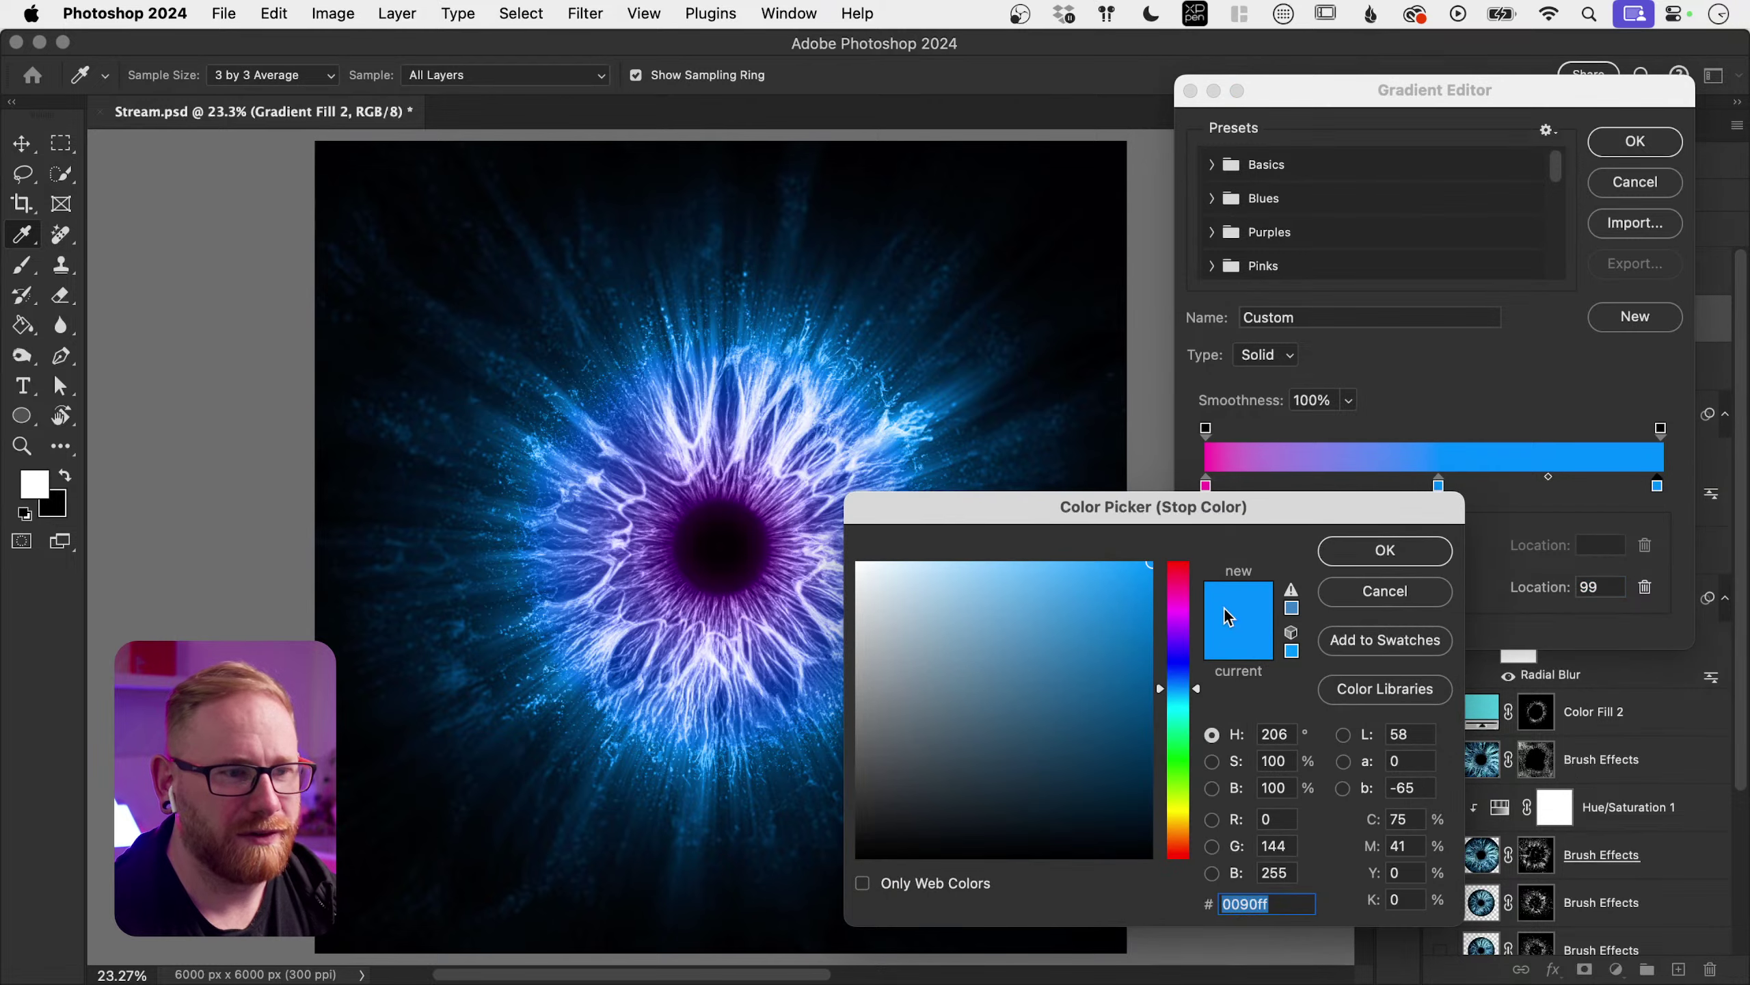
pyautogui.moveTo(1171, 690); pyautogui.dragTo(1173, 706)
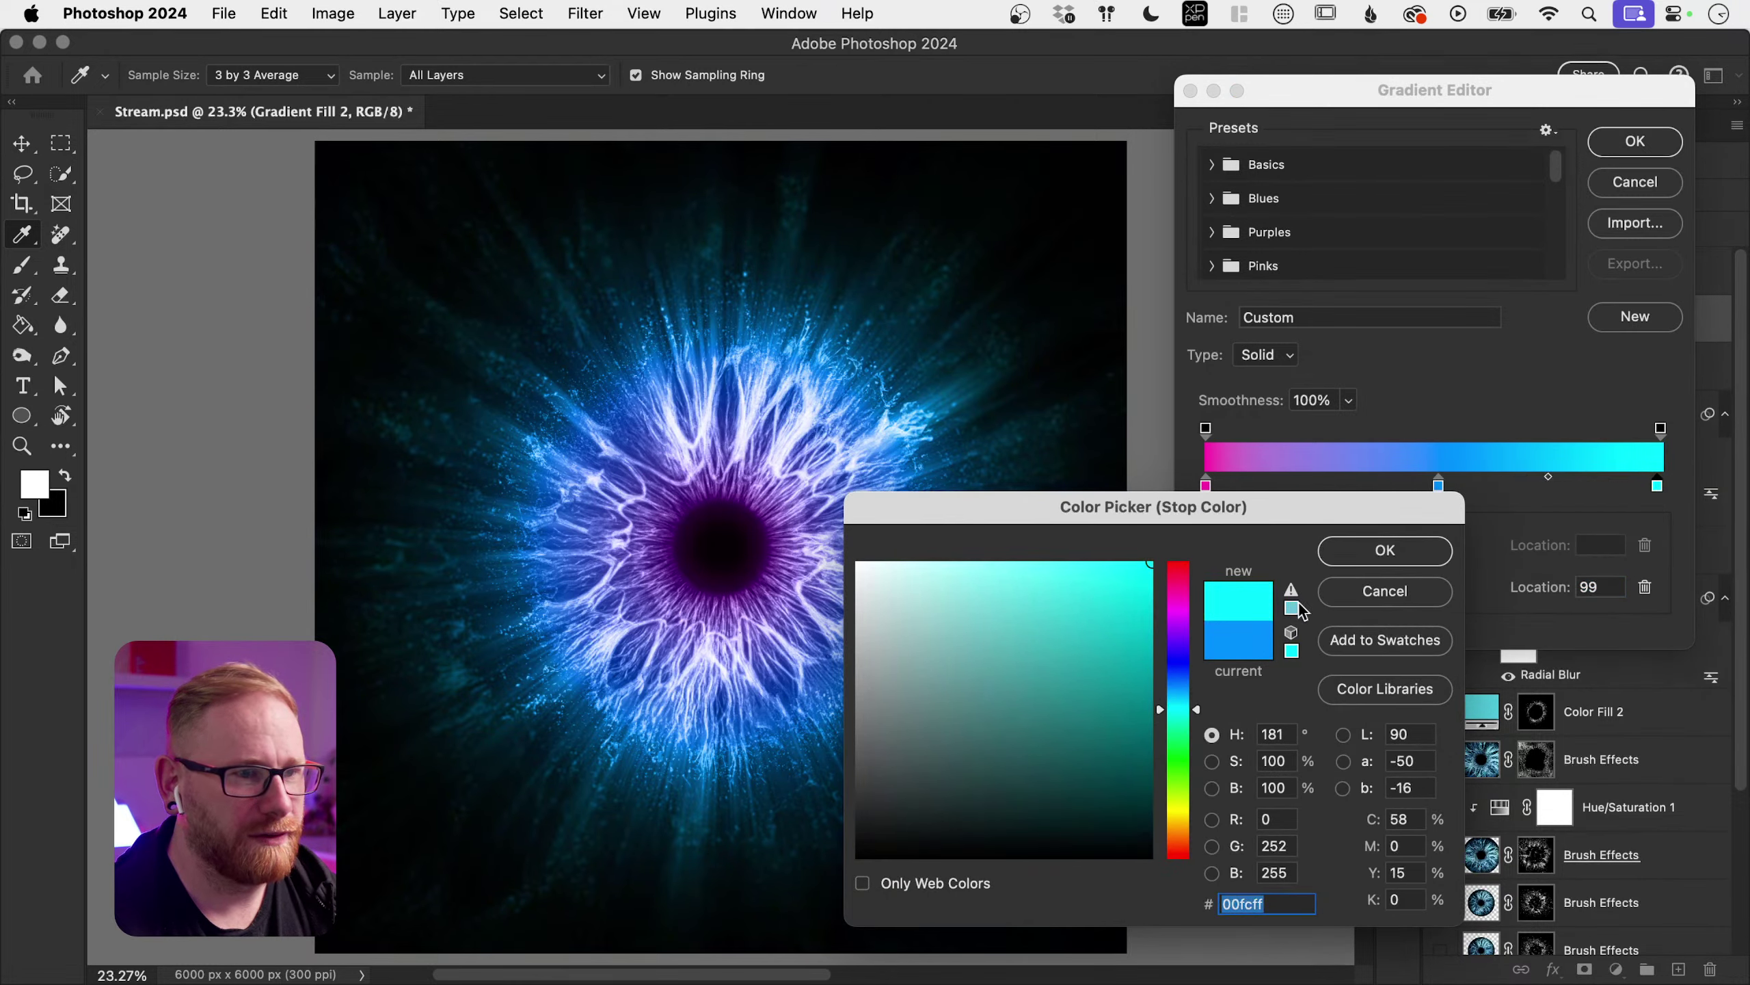
pyautogui.click(1384, 550)
# Step: Move the gradient's blue stop to 33% and remove the cyan stop at its end
pyautogui.moveTo(1440, 486); pyautogui.dragTo(1353, 486)
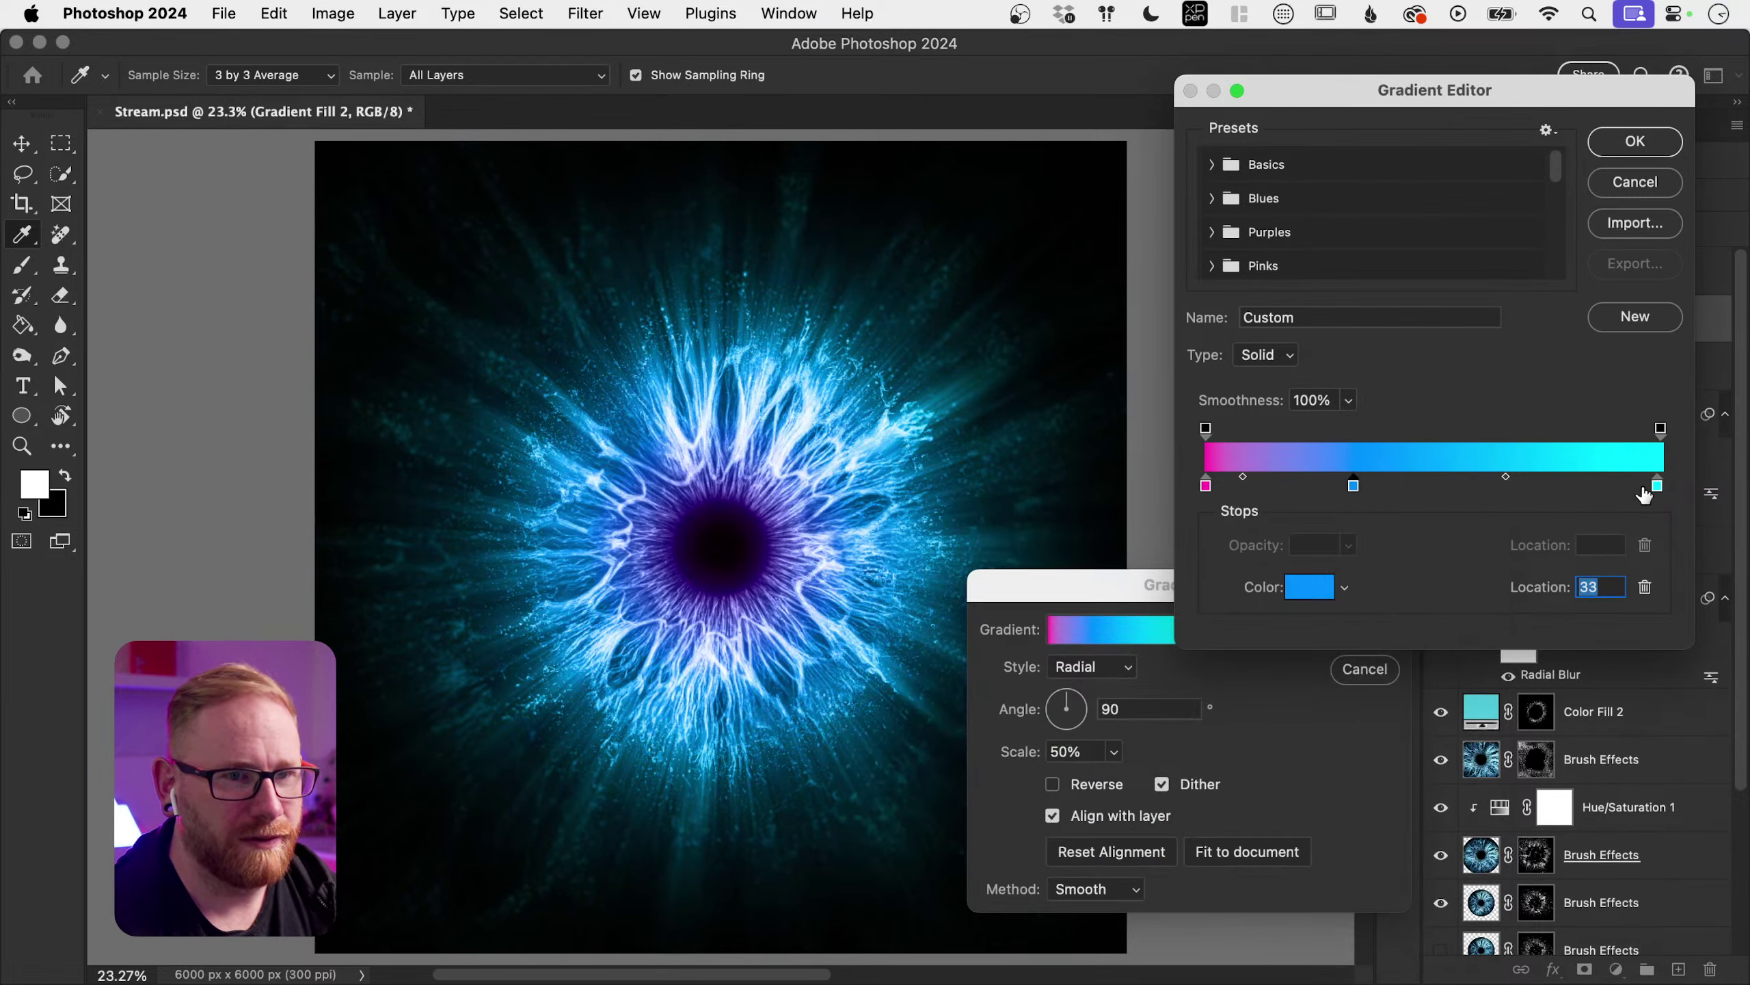
pyautogui.moveTo(1657, 486); pyautogui.dragTo(1658, 545)
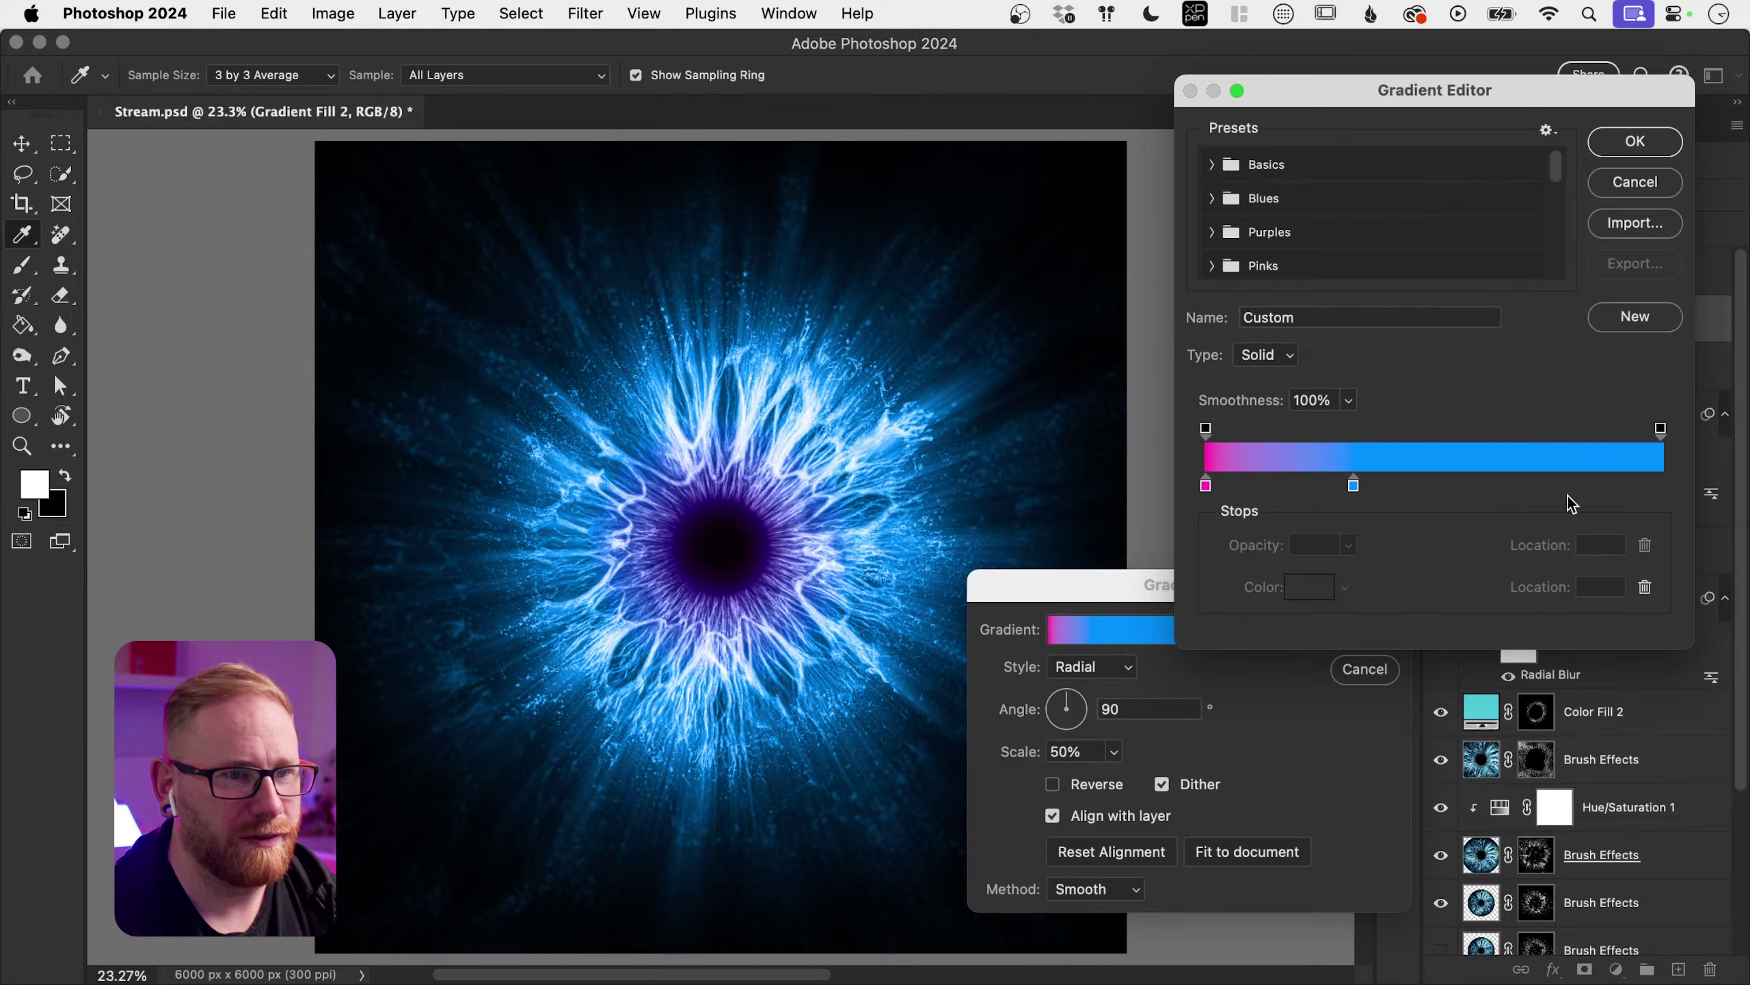
# Step: Add a cyan stop beyond the gradient's blue stop, move the blue stop to 37%, and apply the gradient fill
pyautogui.moveTo(1567, 488)
pyautogui.mouseDown()
pyautogui.moveTo(1649, 491)
pyautogui.moveTo(1455, 487)
pyautogui.moveTo(1523, 502)
pyautogui.moveTo(1562, 488)
pyautogui.mouseUp()
pyautogui.moveTo(1355, 486); pyautogui.dragTo(1373, 486)
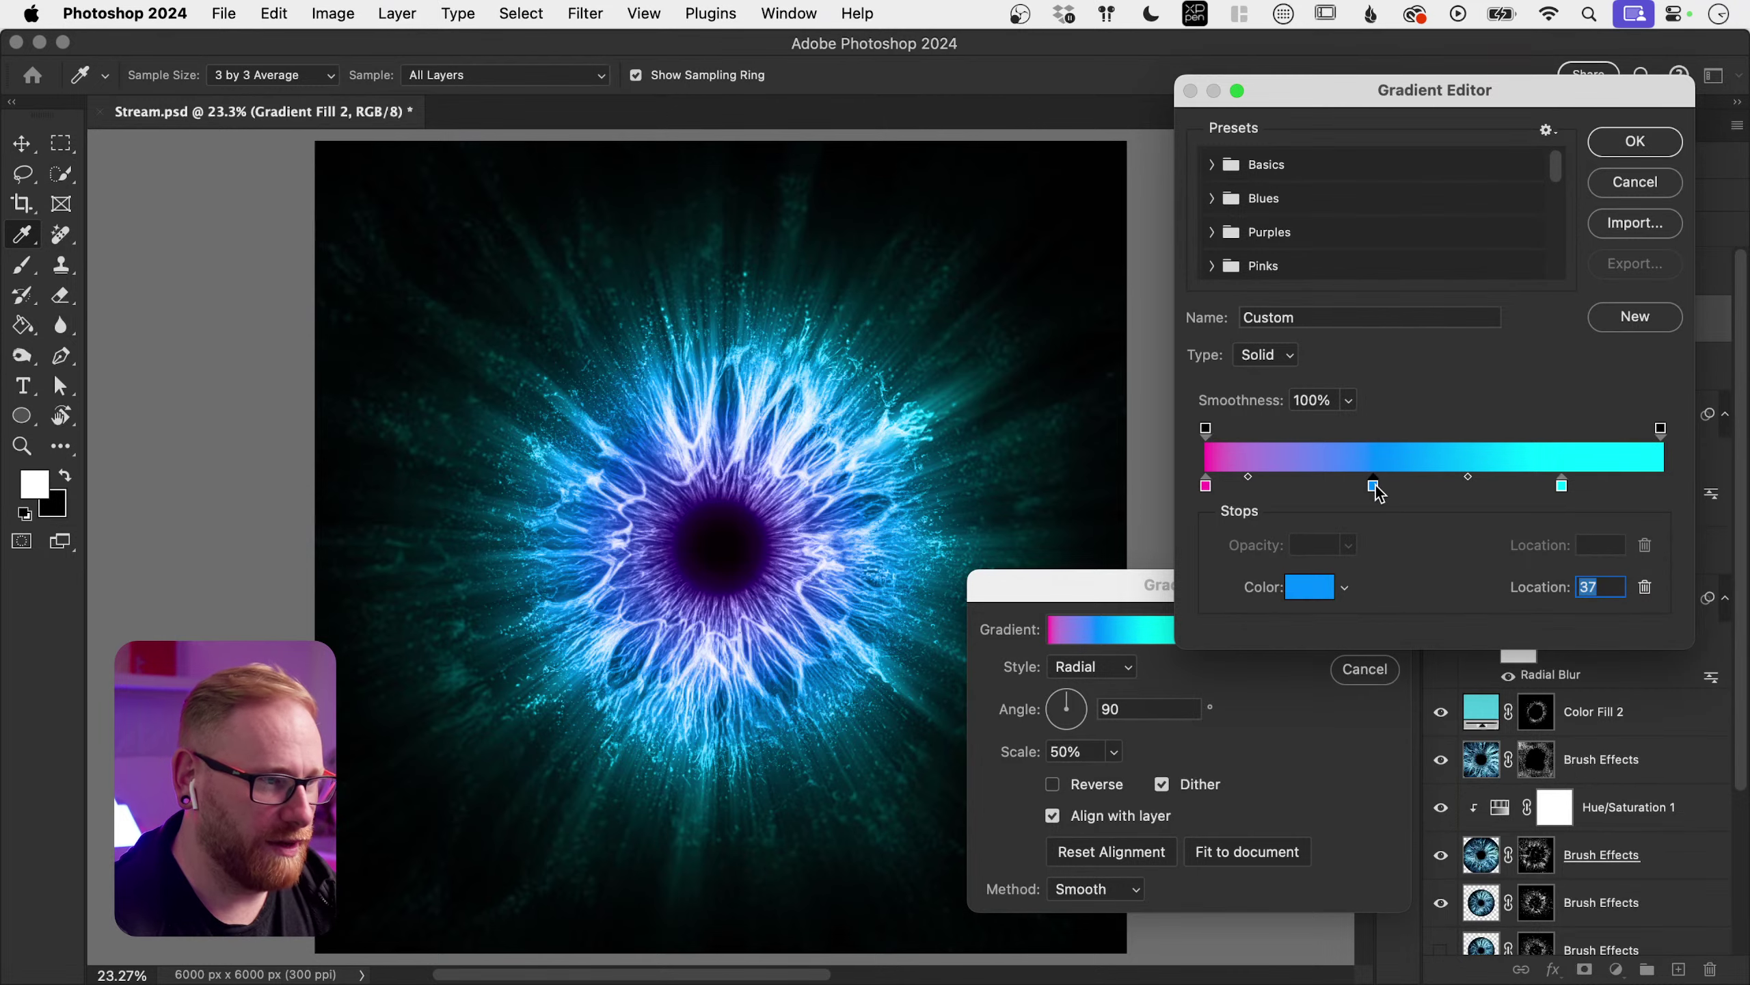
pyautogui.press('Return')
pyautogui.press('Return')
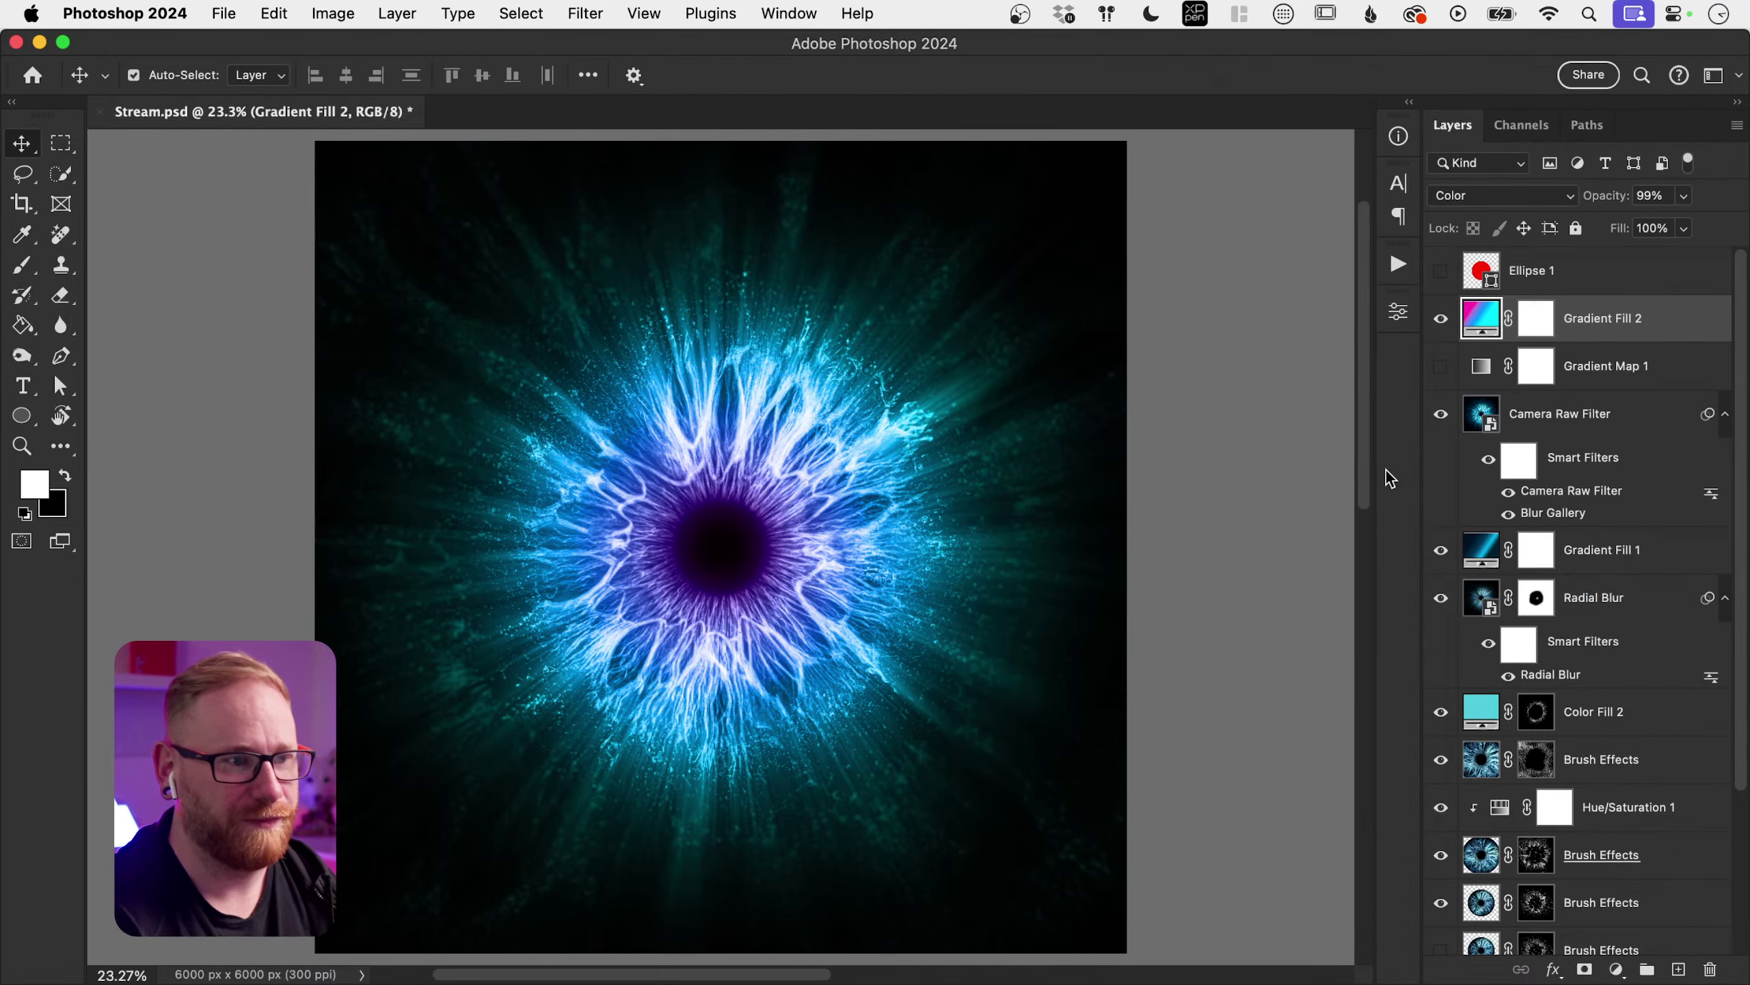
# Step: Compare the eye with and without the Gradient Fill 2 layer, leave that layer hidden, and save Stream.psd
pyautogui.click(1441, 317)
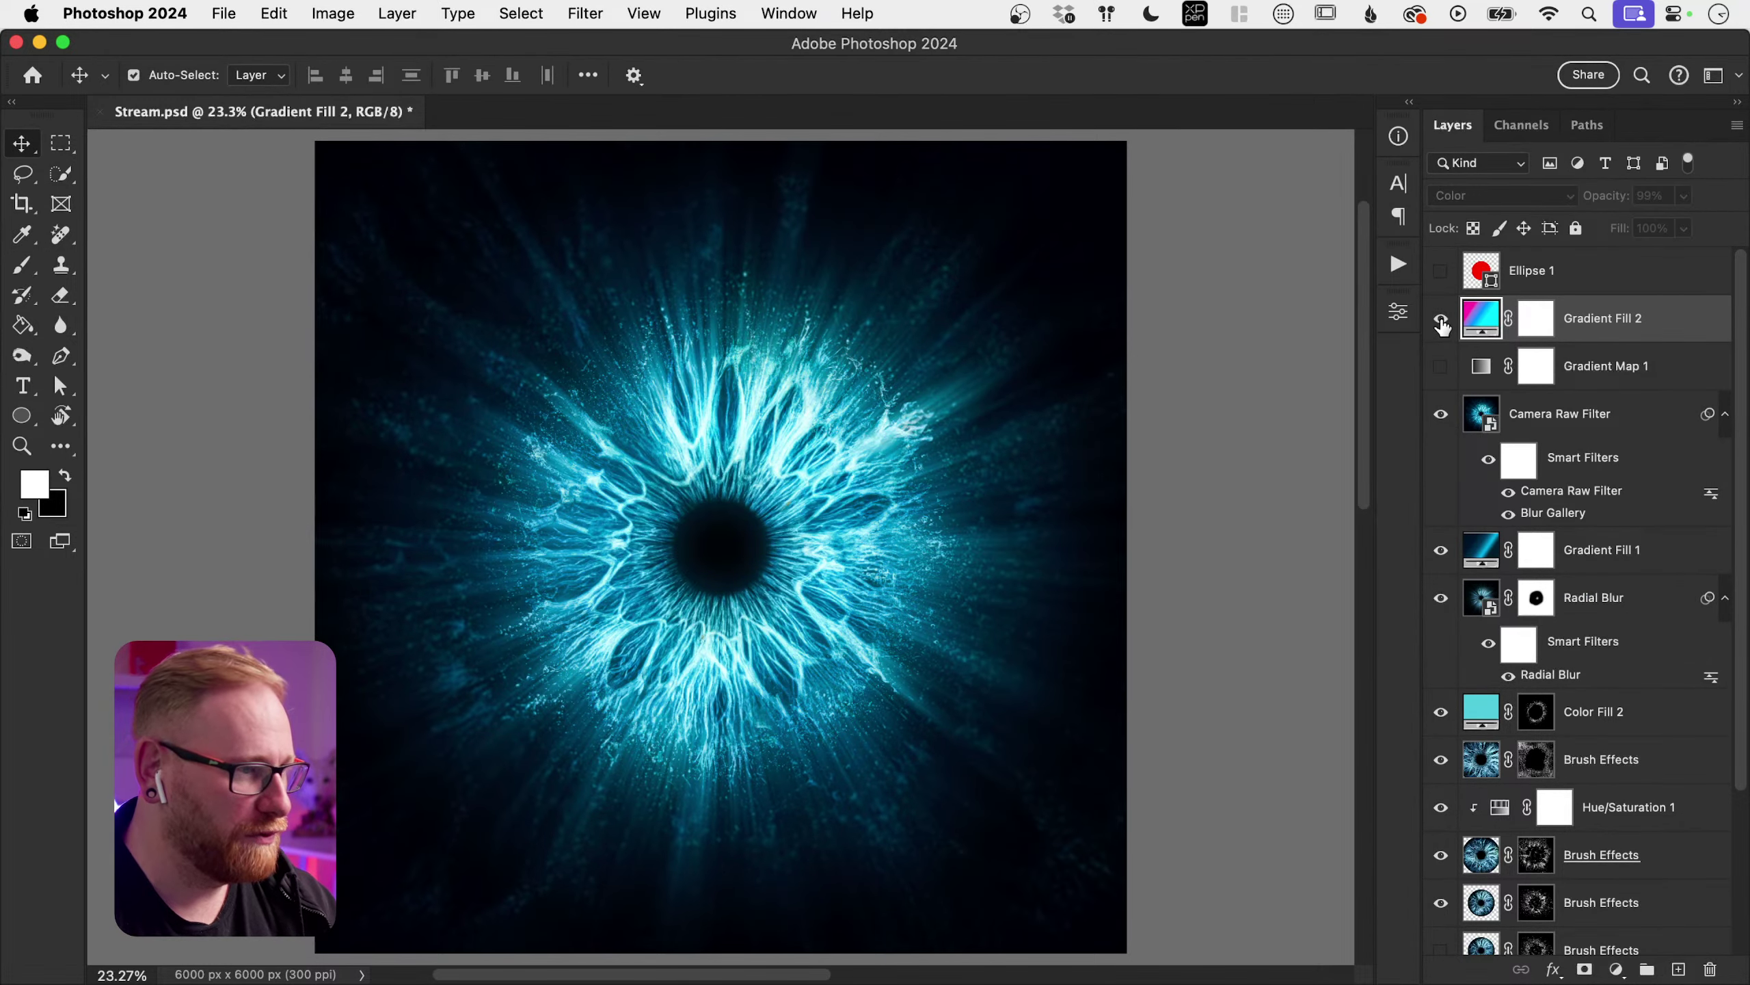
pyautogui.click(1440, 320)
pyautogui.click(1441, 320)
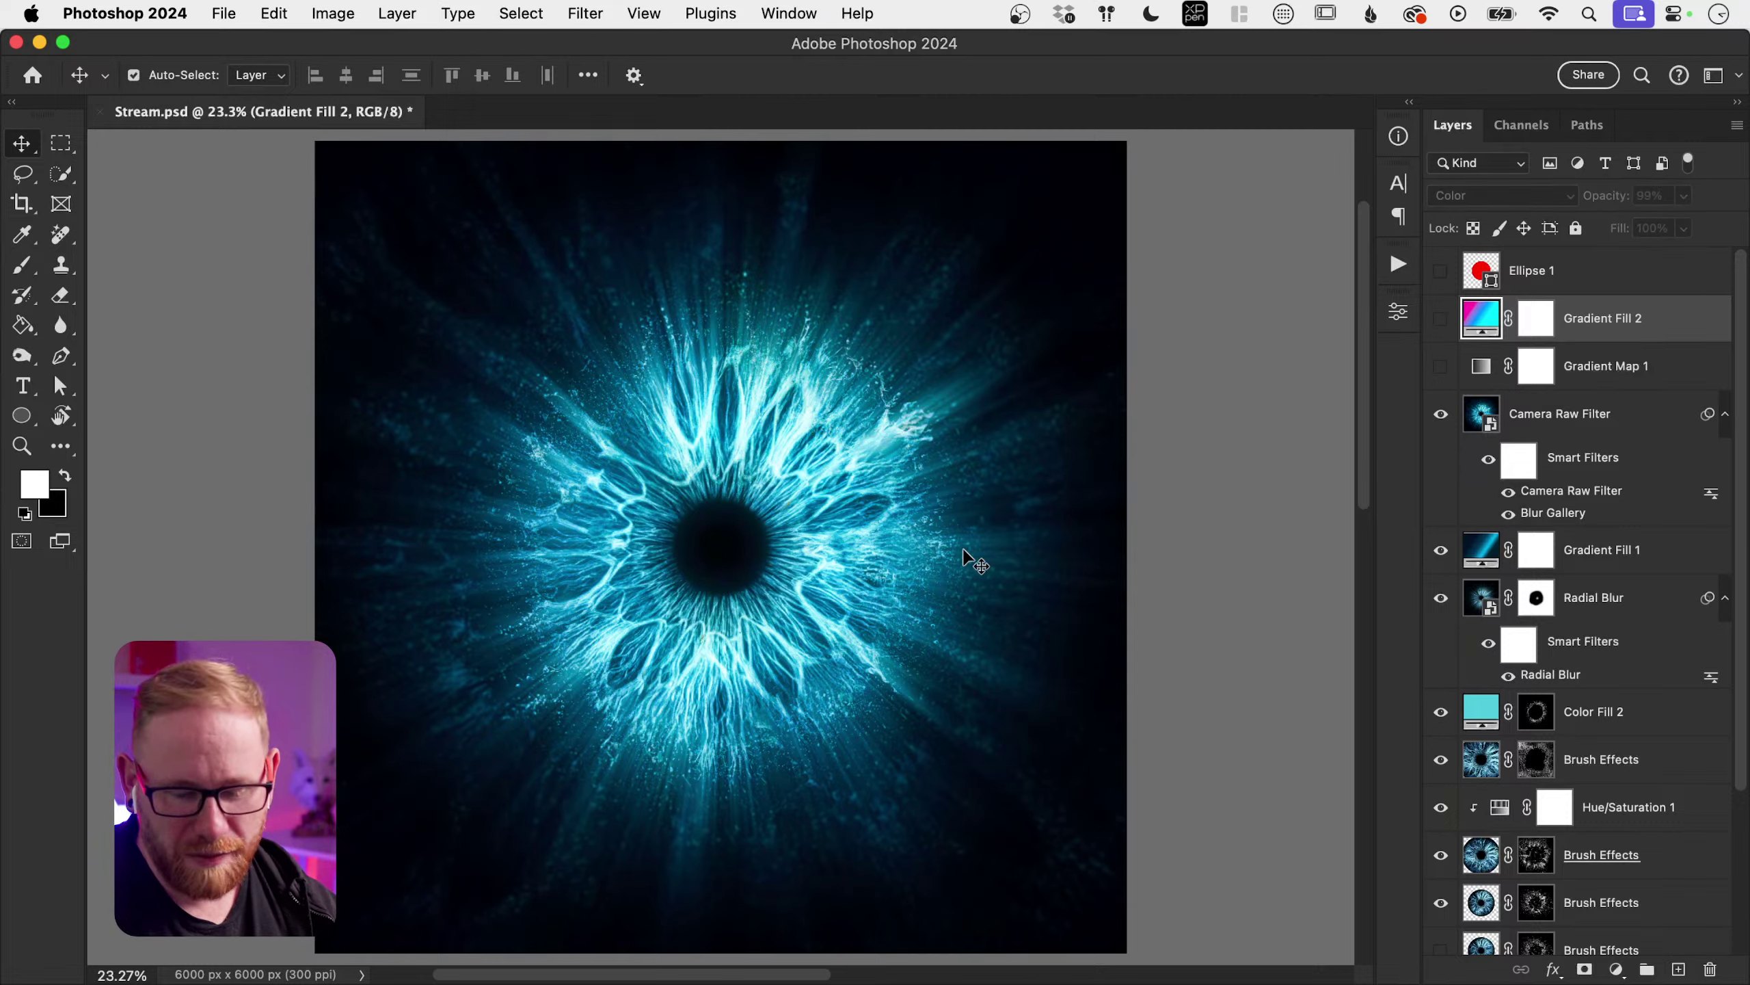
pyautogui.press('super')
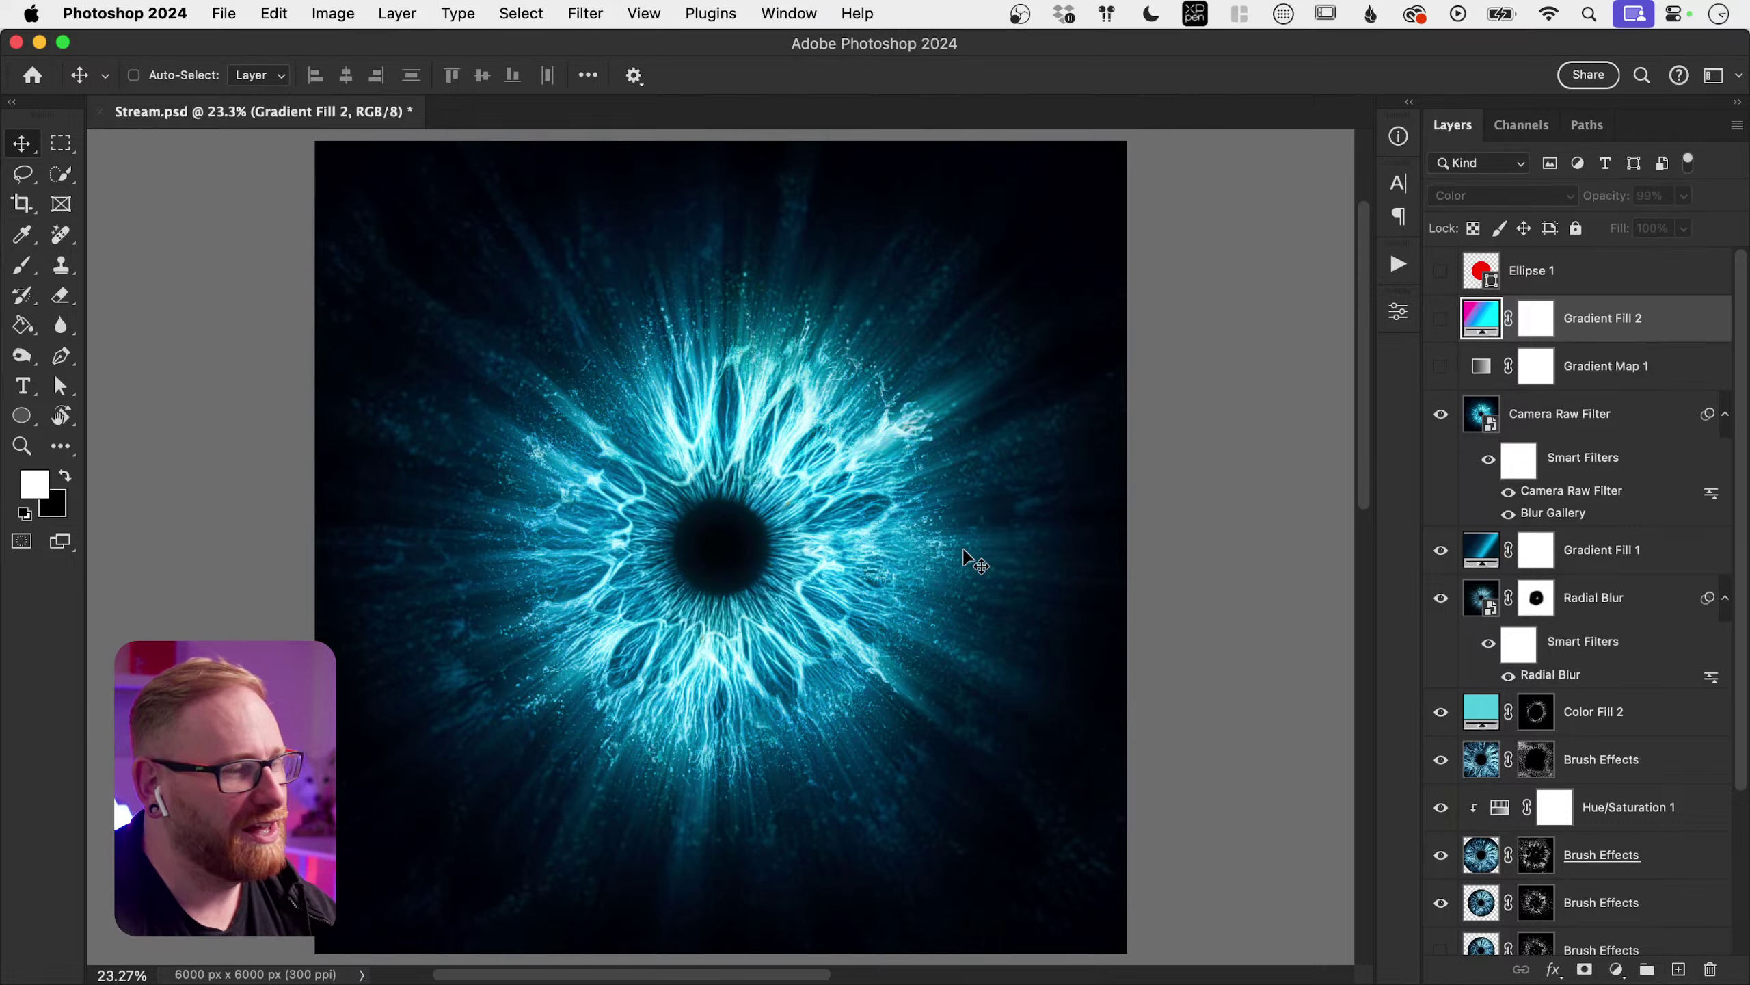
pyautogui.press('super+s')
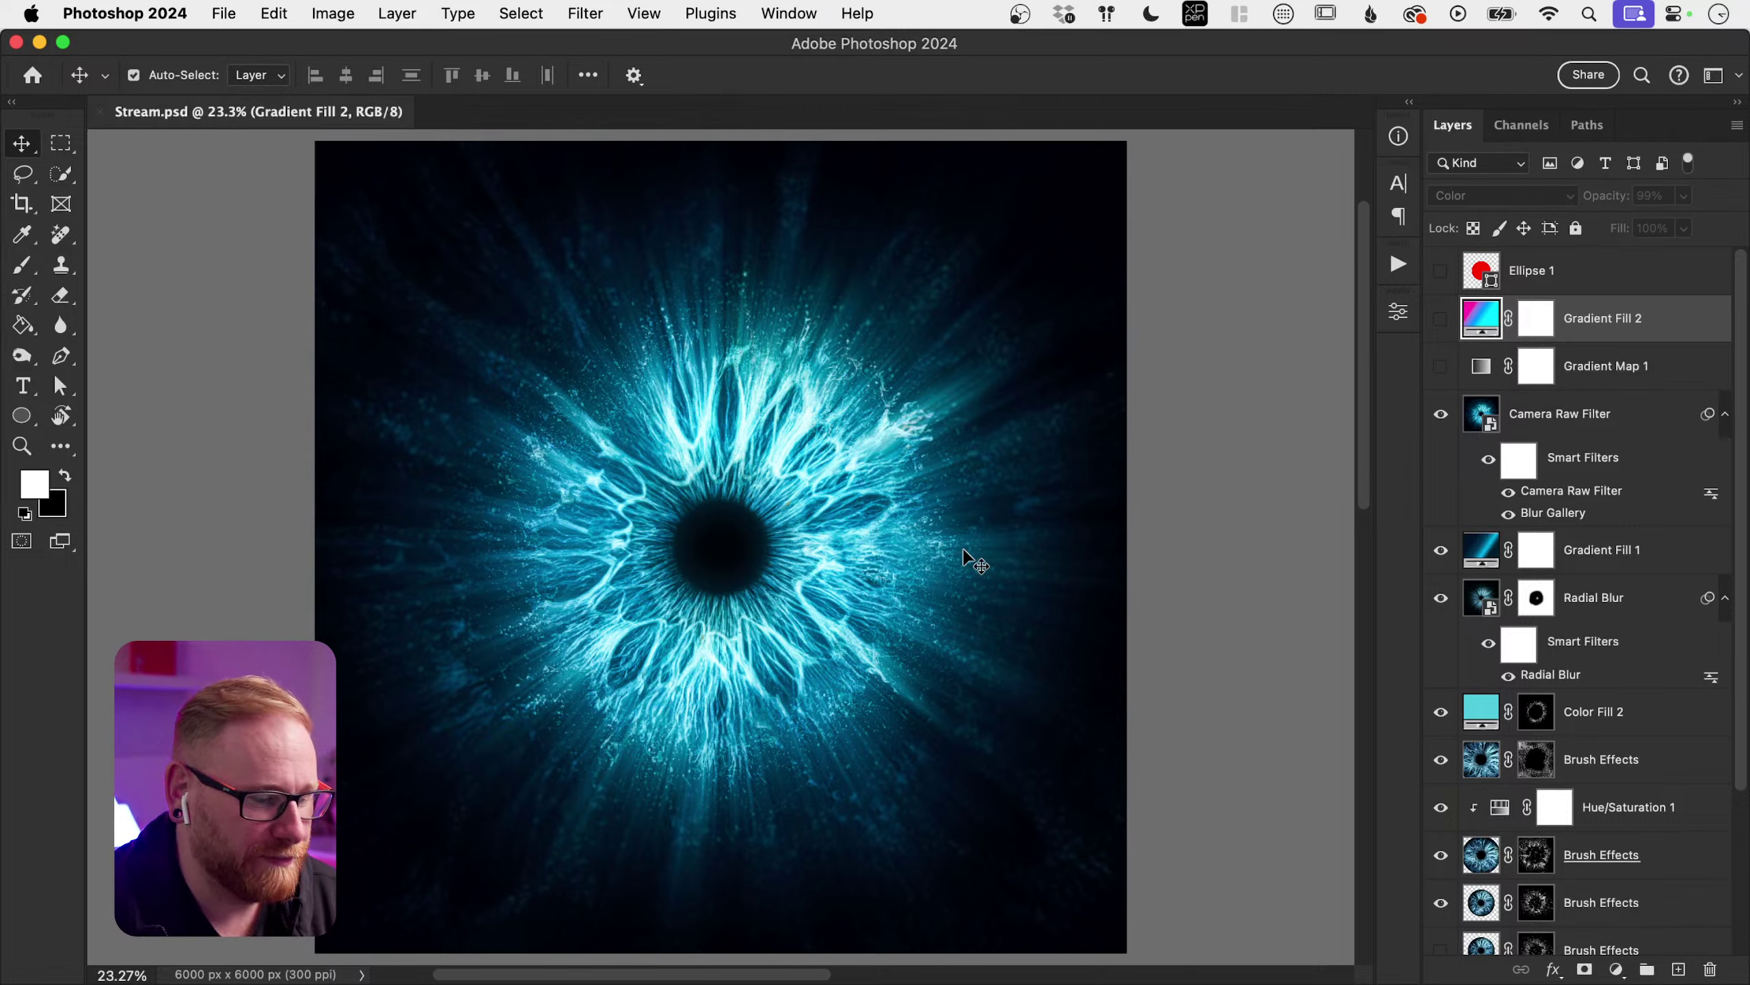
# Step: Show the Gradient Map 1 layer to recolour the eye in red and orange
pyautogui.click(1444, 364)
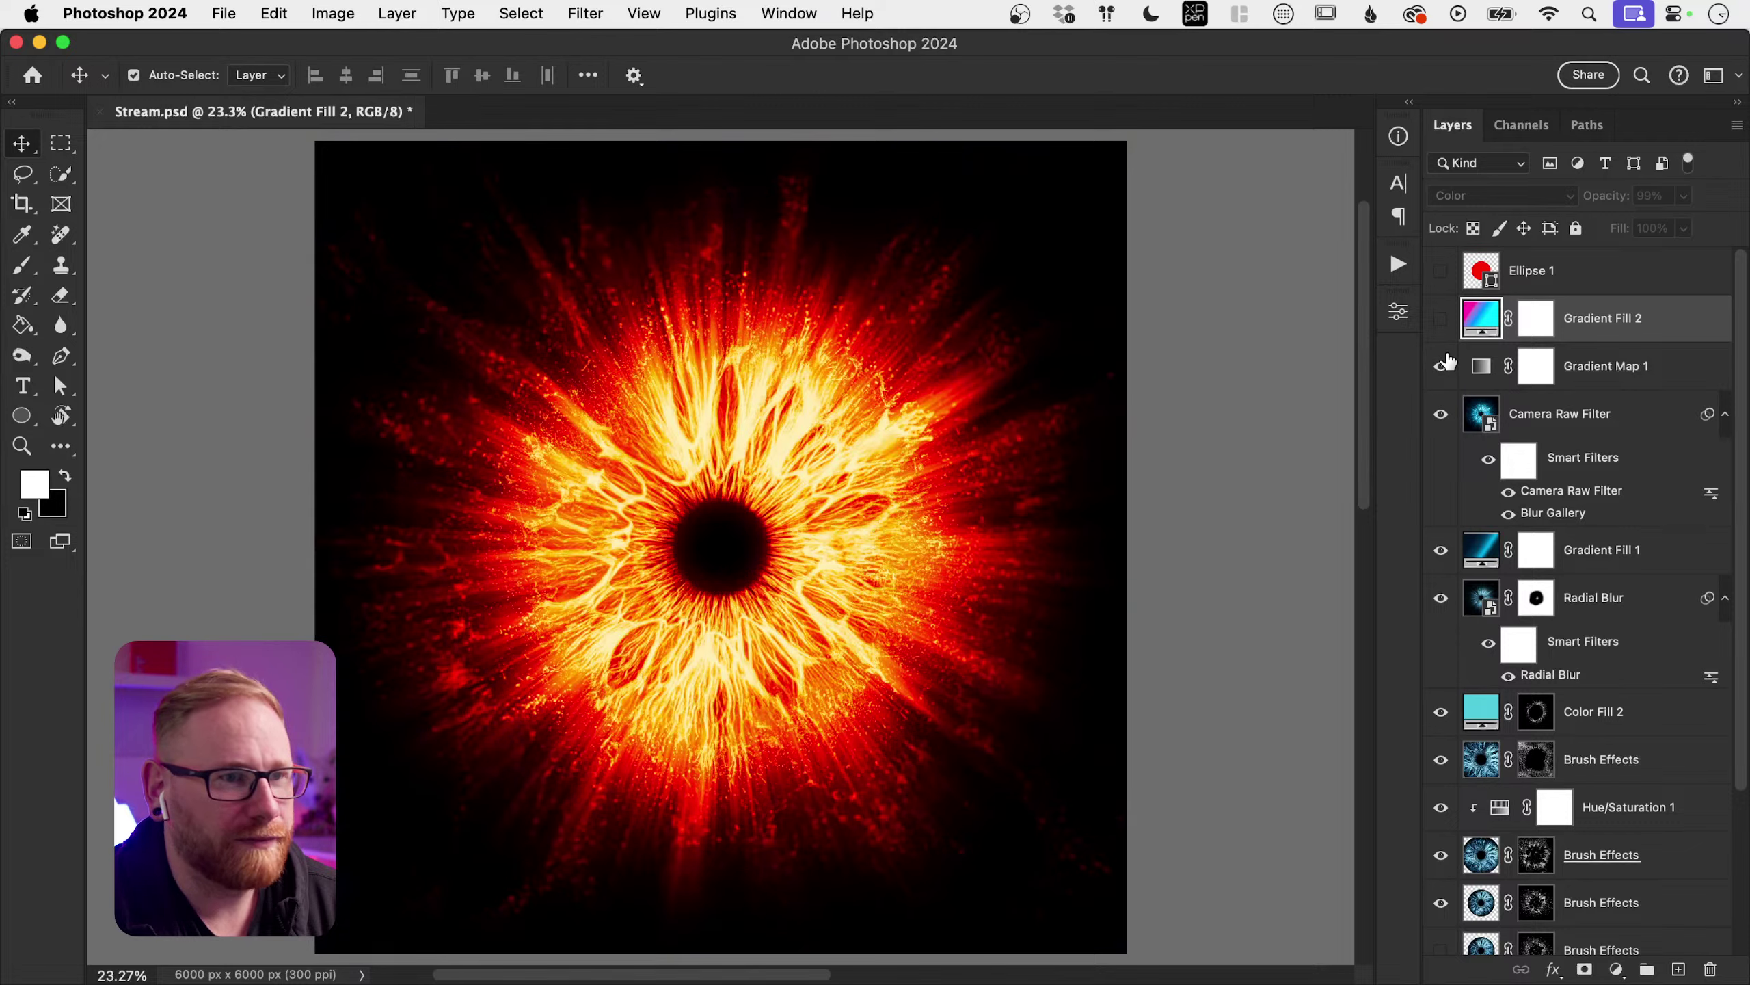
pyautogui.click(1442, 364)
pyautogui.click(1442, 363)
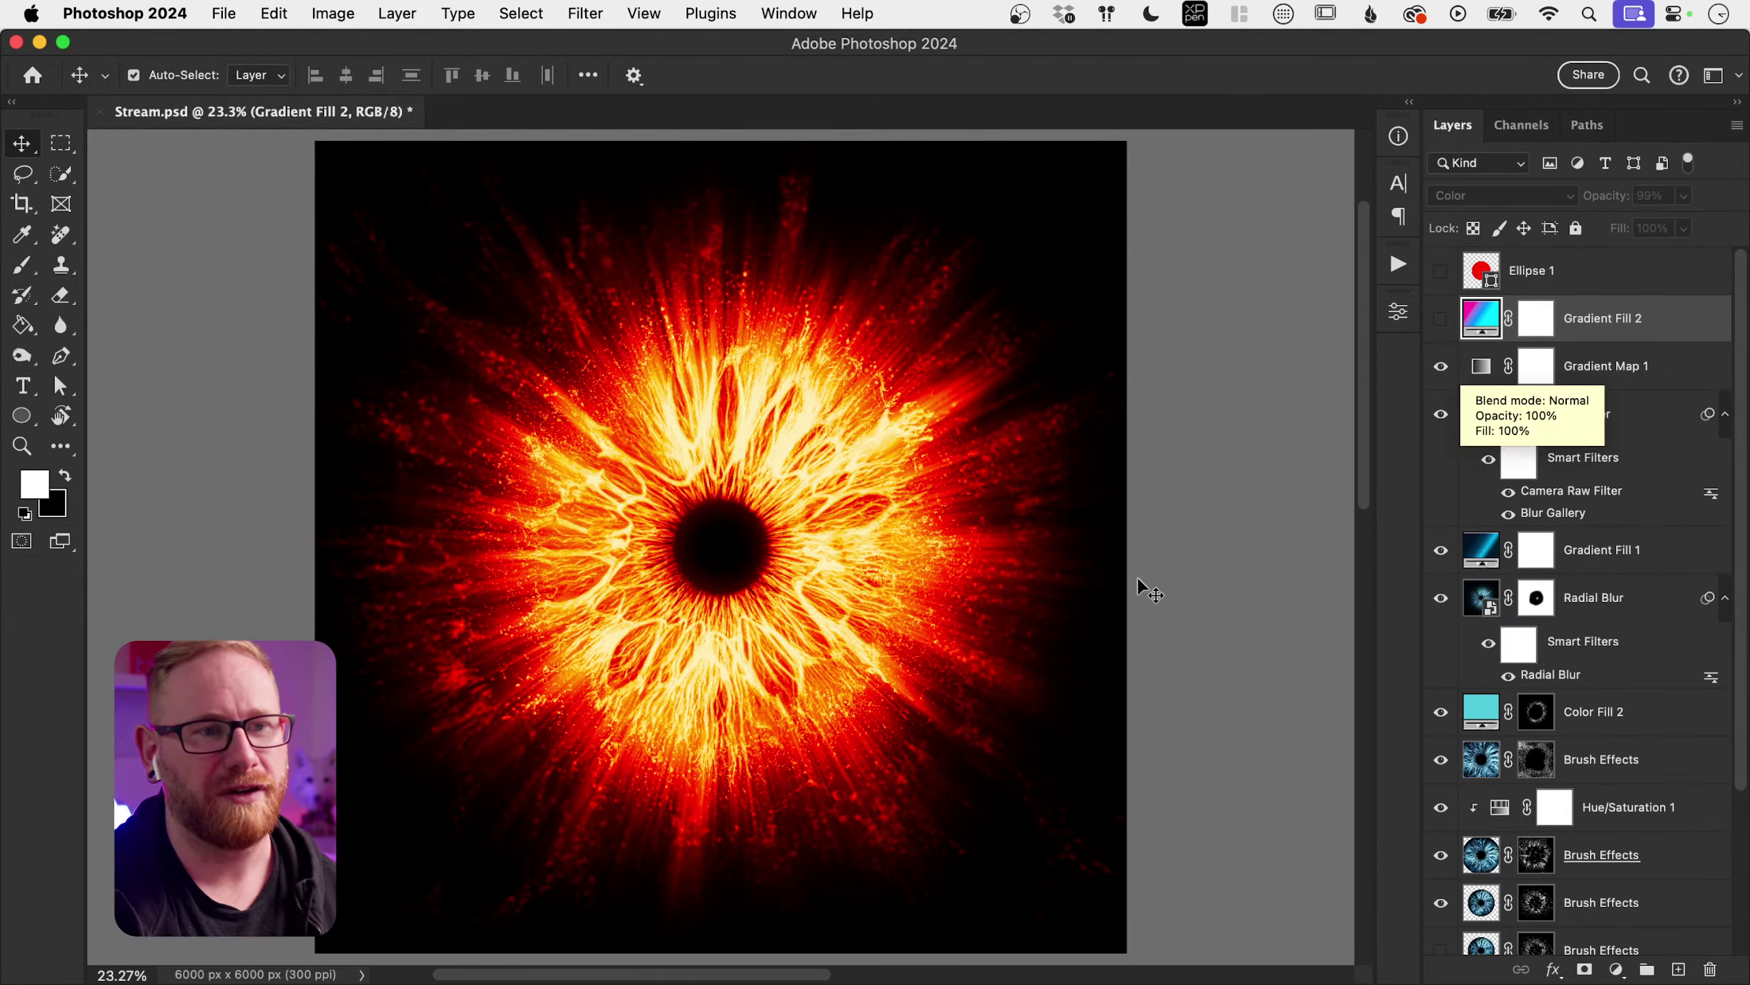
# Step: On the Gradient Map 1 layer mask, draw a horizontal linear black-to-white gradient across the full canvas width
pyautogui.click(1537, 379)
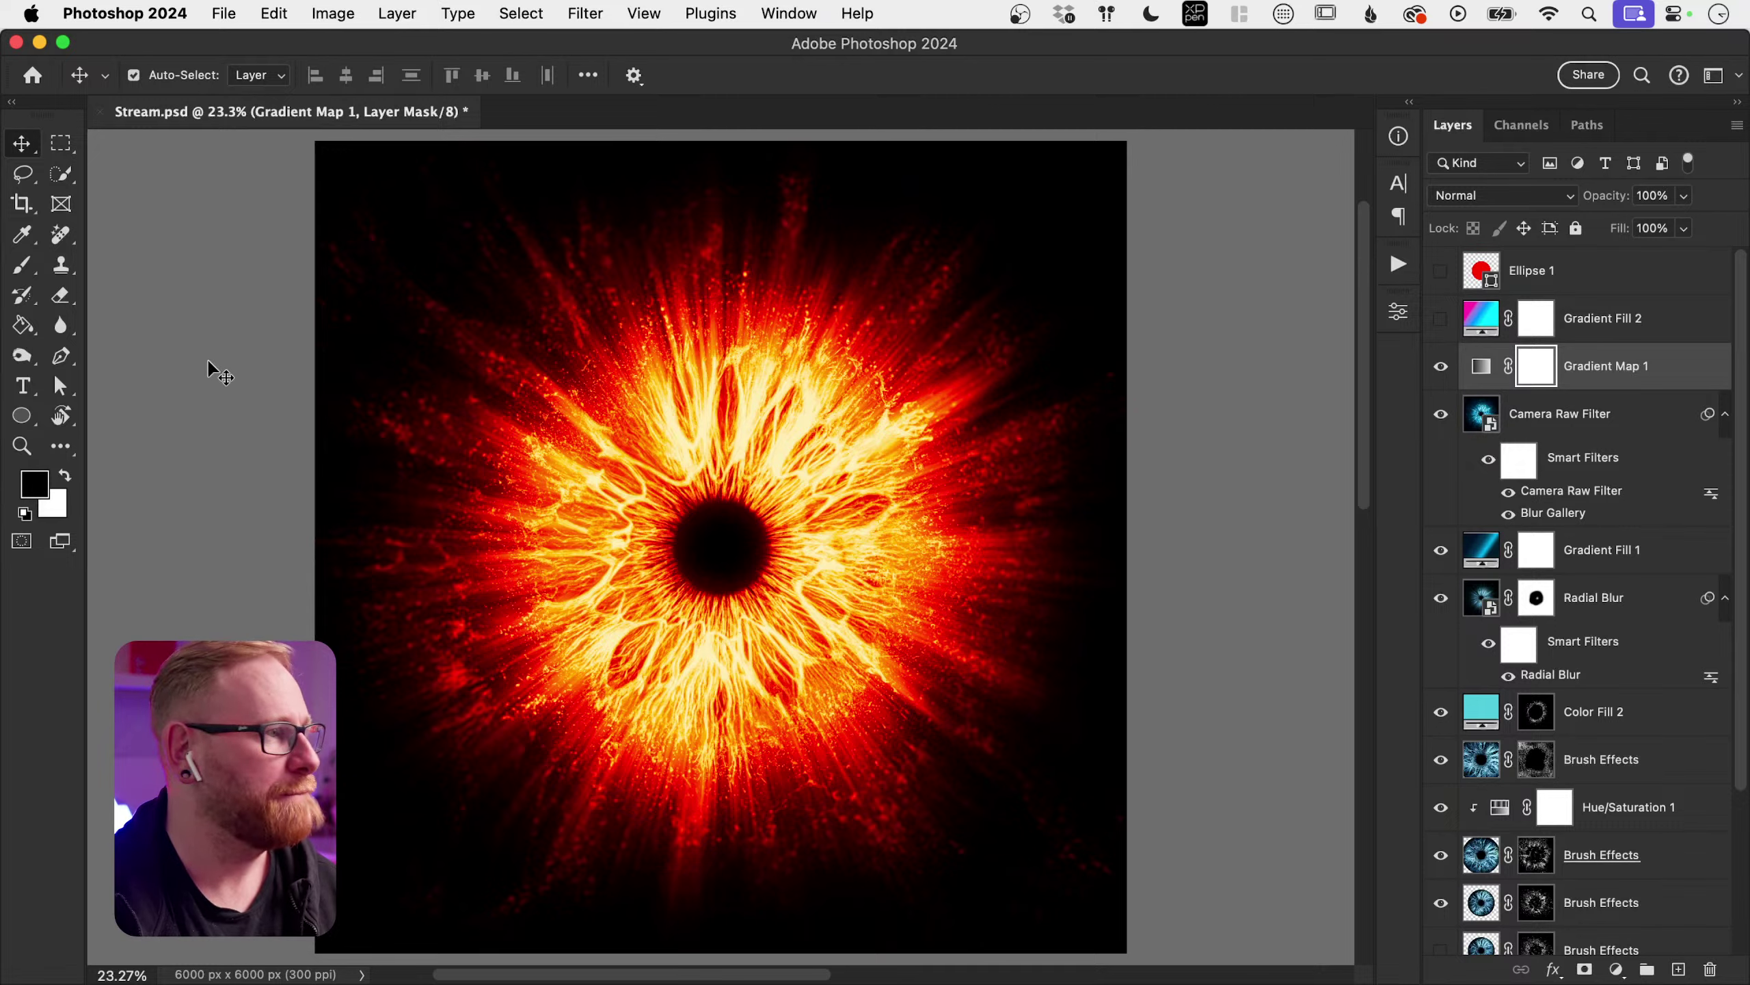
pyautogui.moveTo(21, 325); pyautogui.dragTo(64, 323)
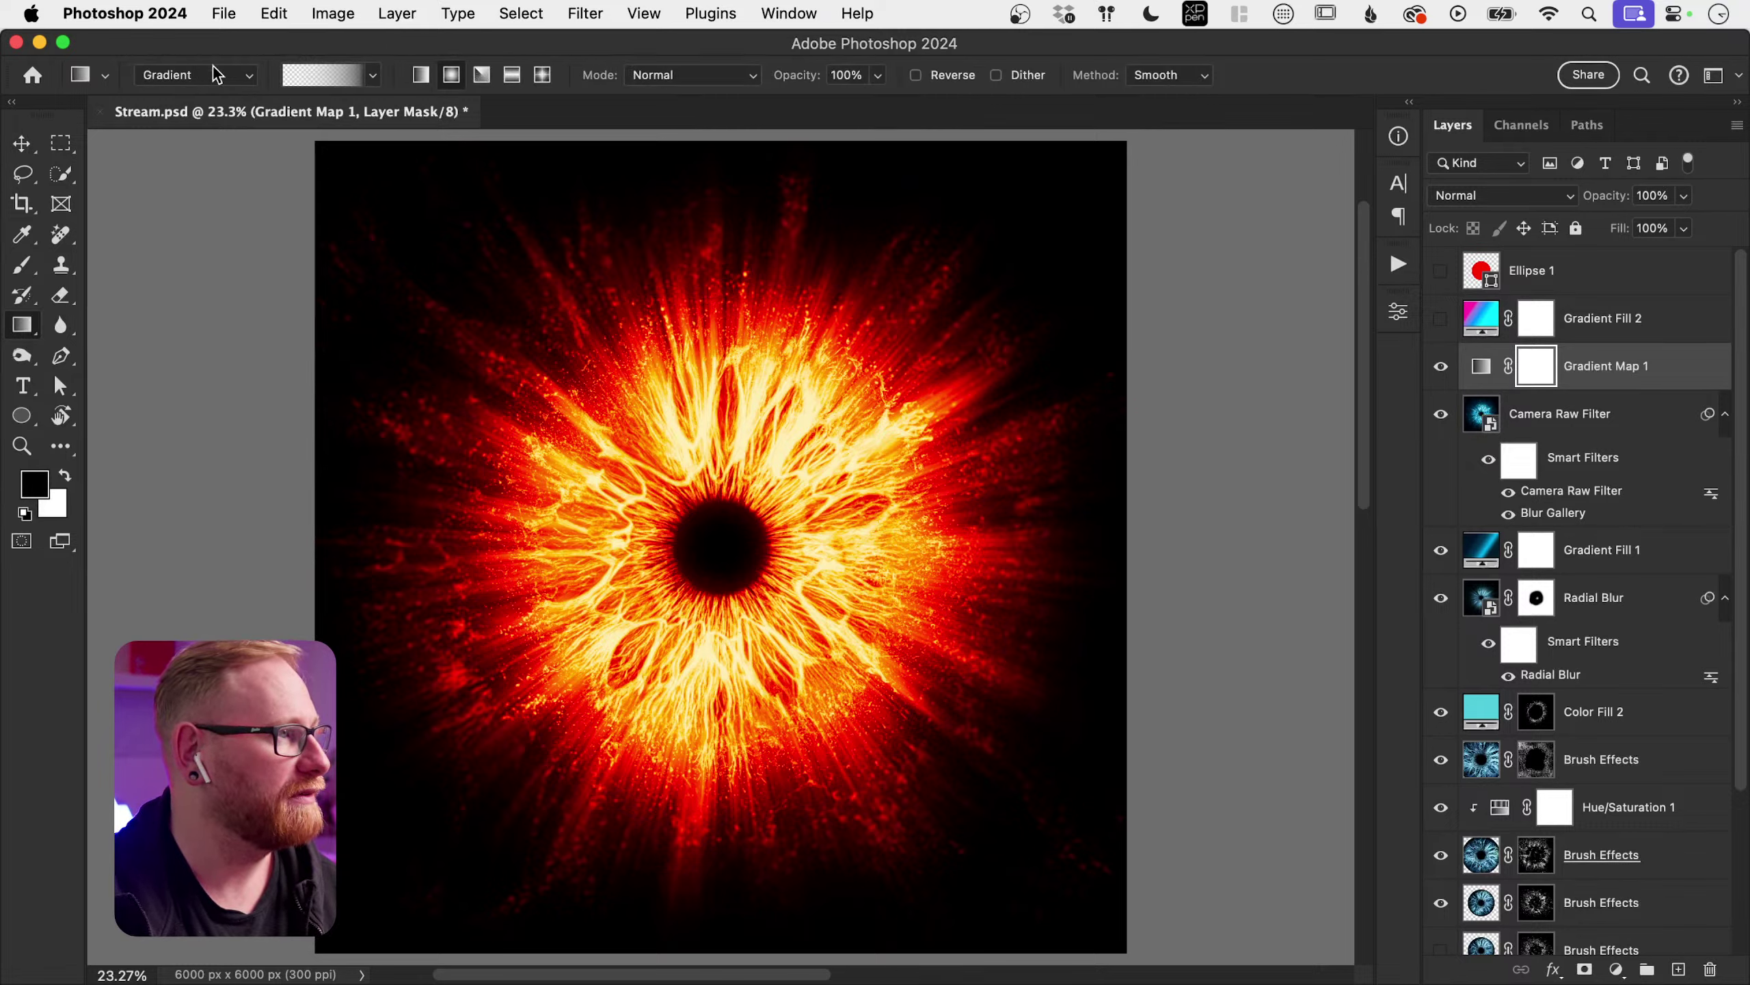
pyautogui.click(314, 76)
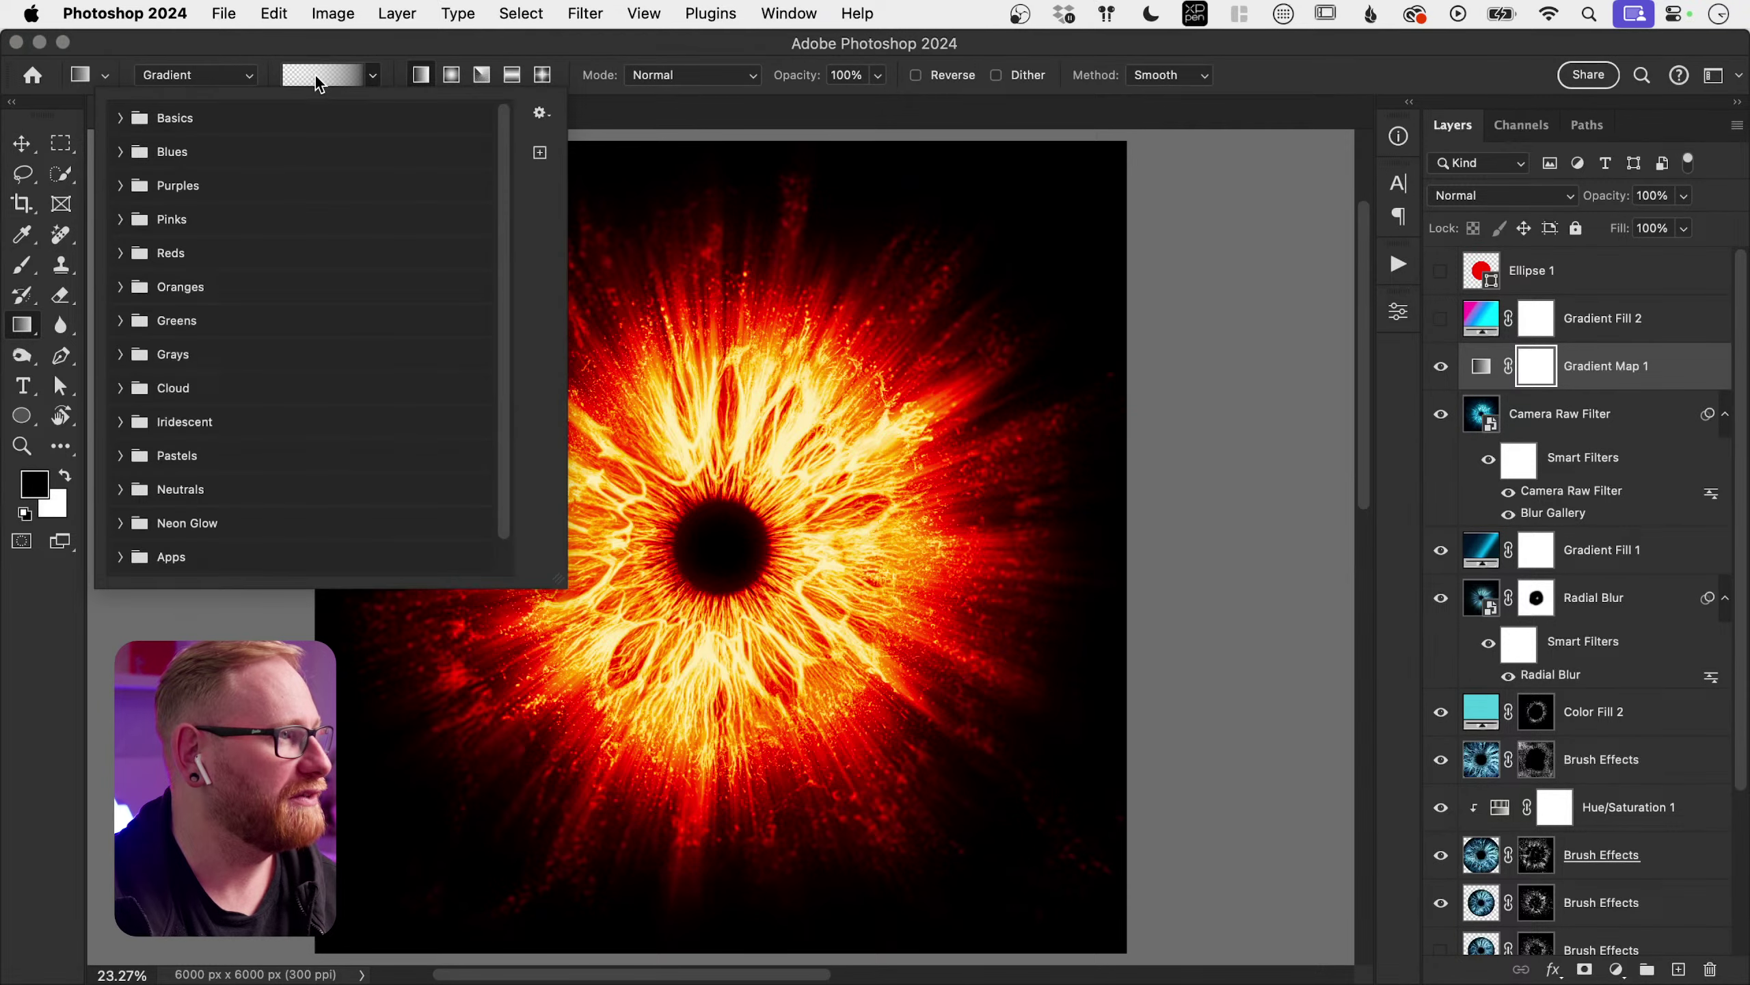
pyautogui.click(138, 118)
pyautogui.click(150, 153)
pyautogui.moveTo(641, 534); pyautogui.dragTo(732, 558)
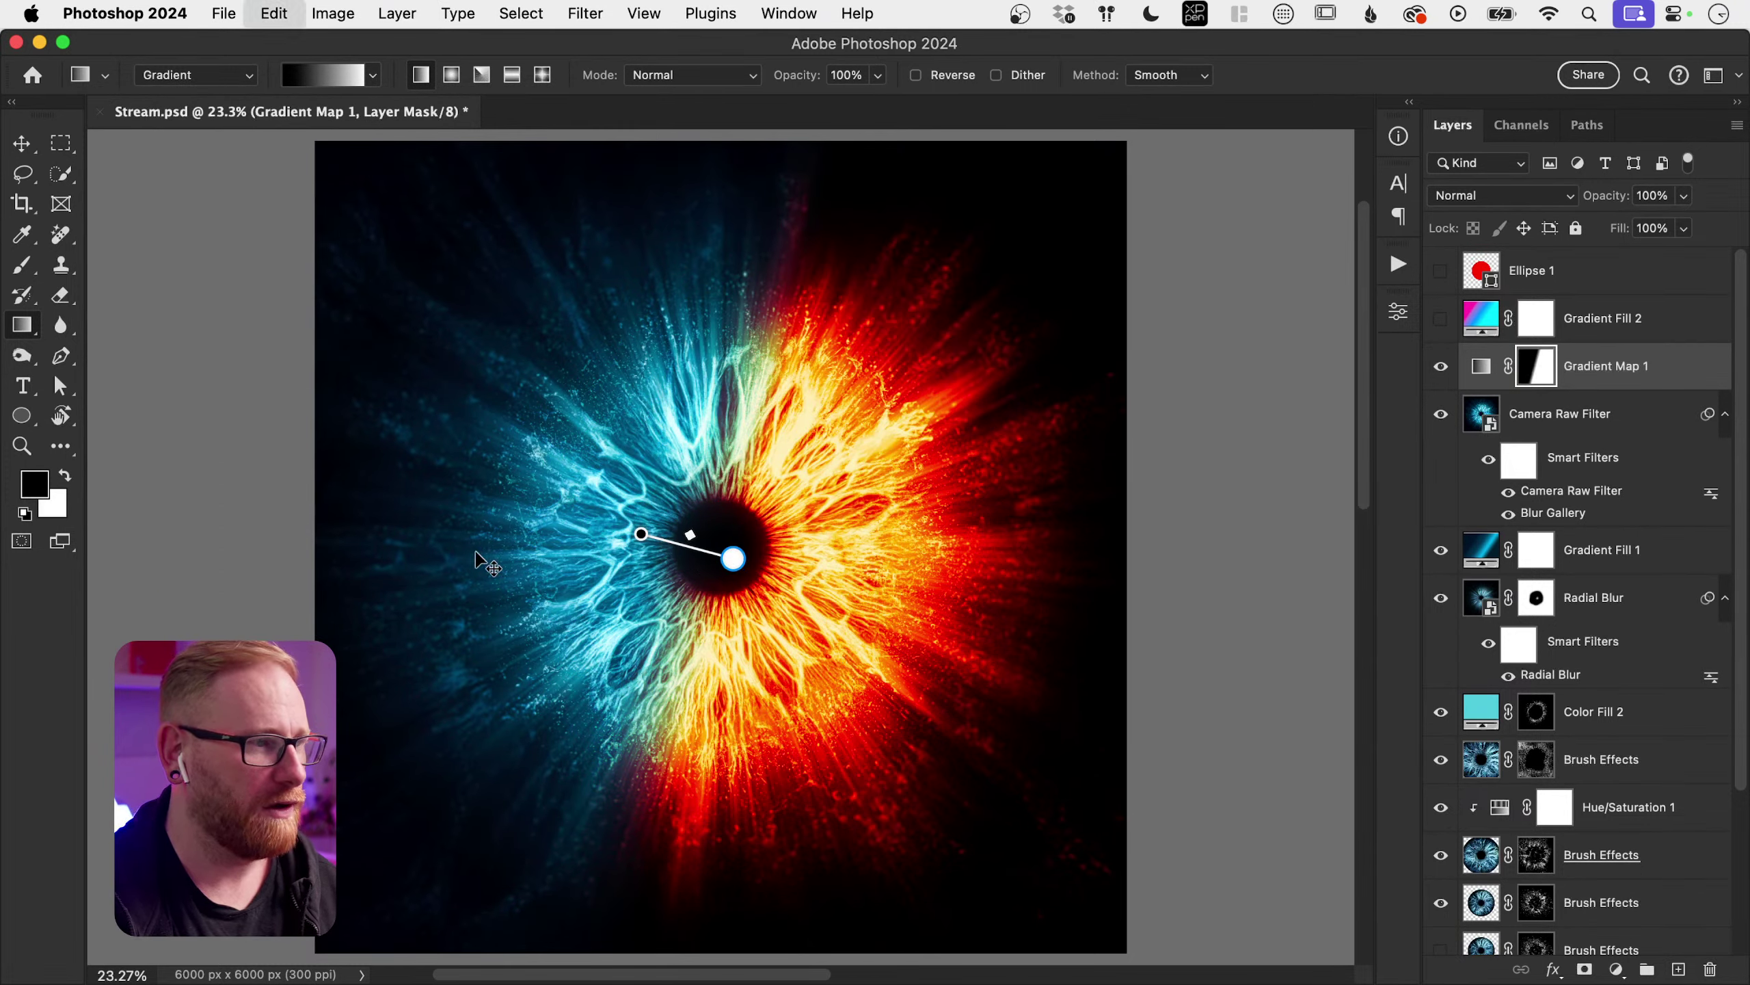
pyautogui.press('Escape')
pyautogui.moveTo(316, 536); pyautogui.dragTo(1126, 535)
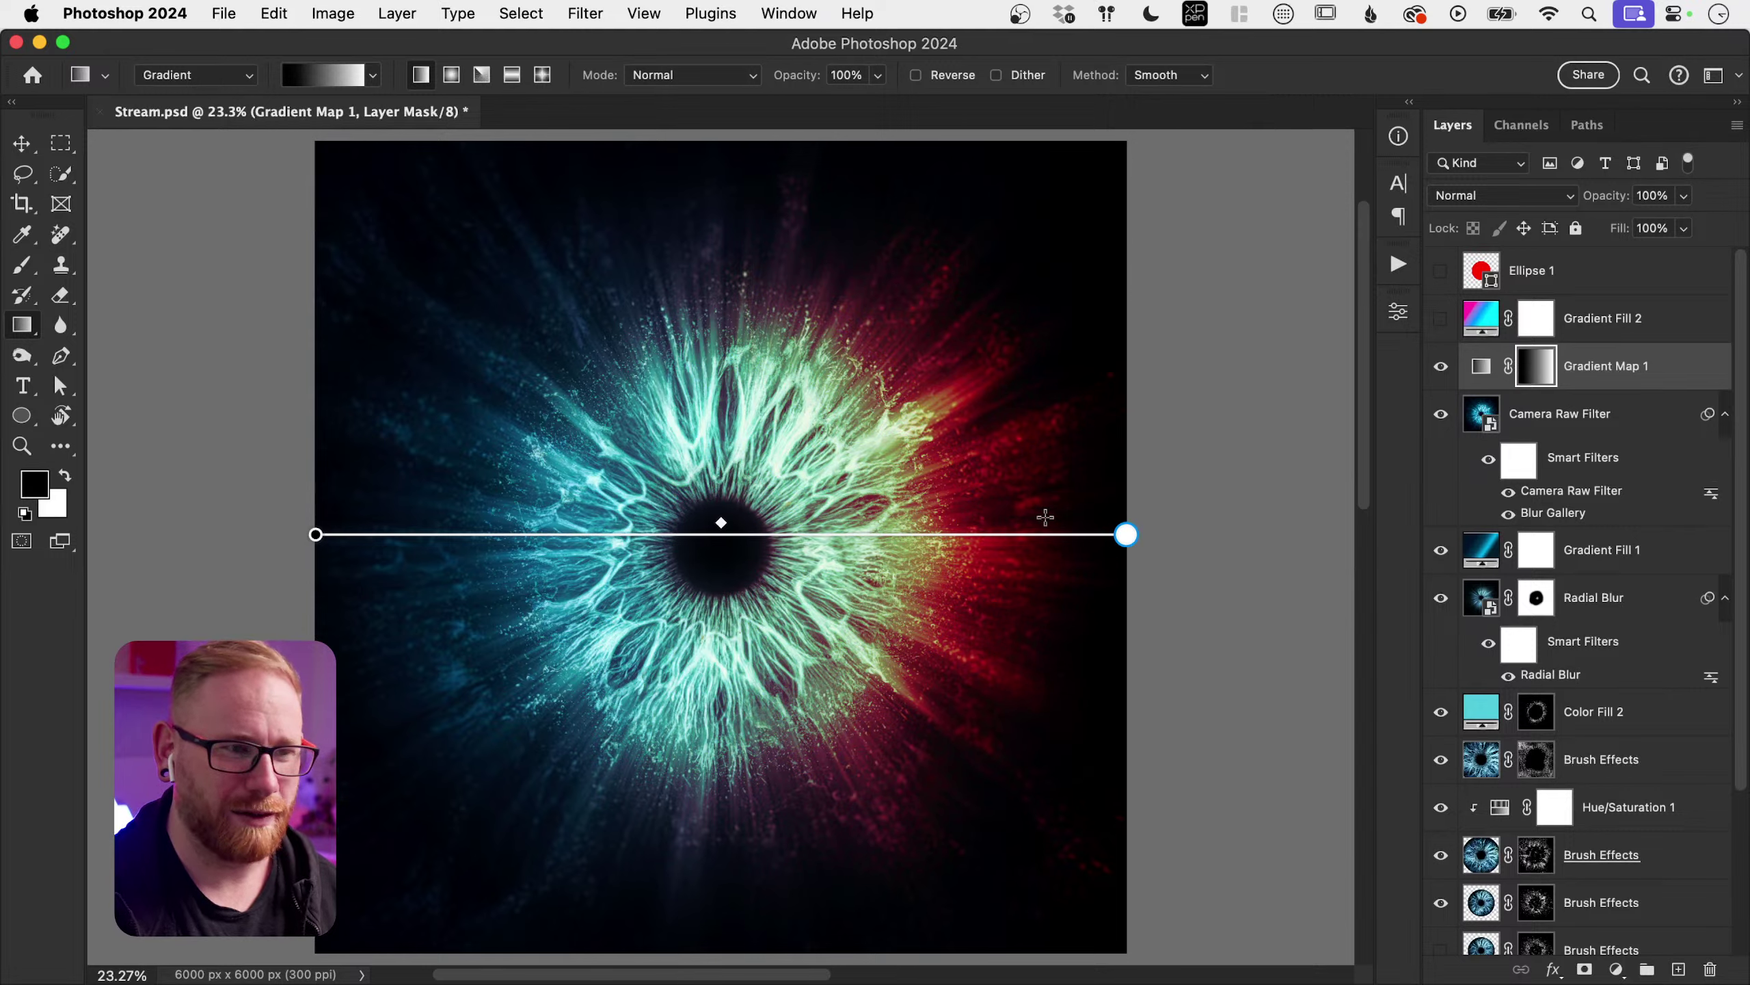
# Step: Add a white (ffffff) stop near the mask gradient's white end and a black (000000) stop near its black end
pyautogui.click(1092, 543)
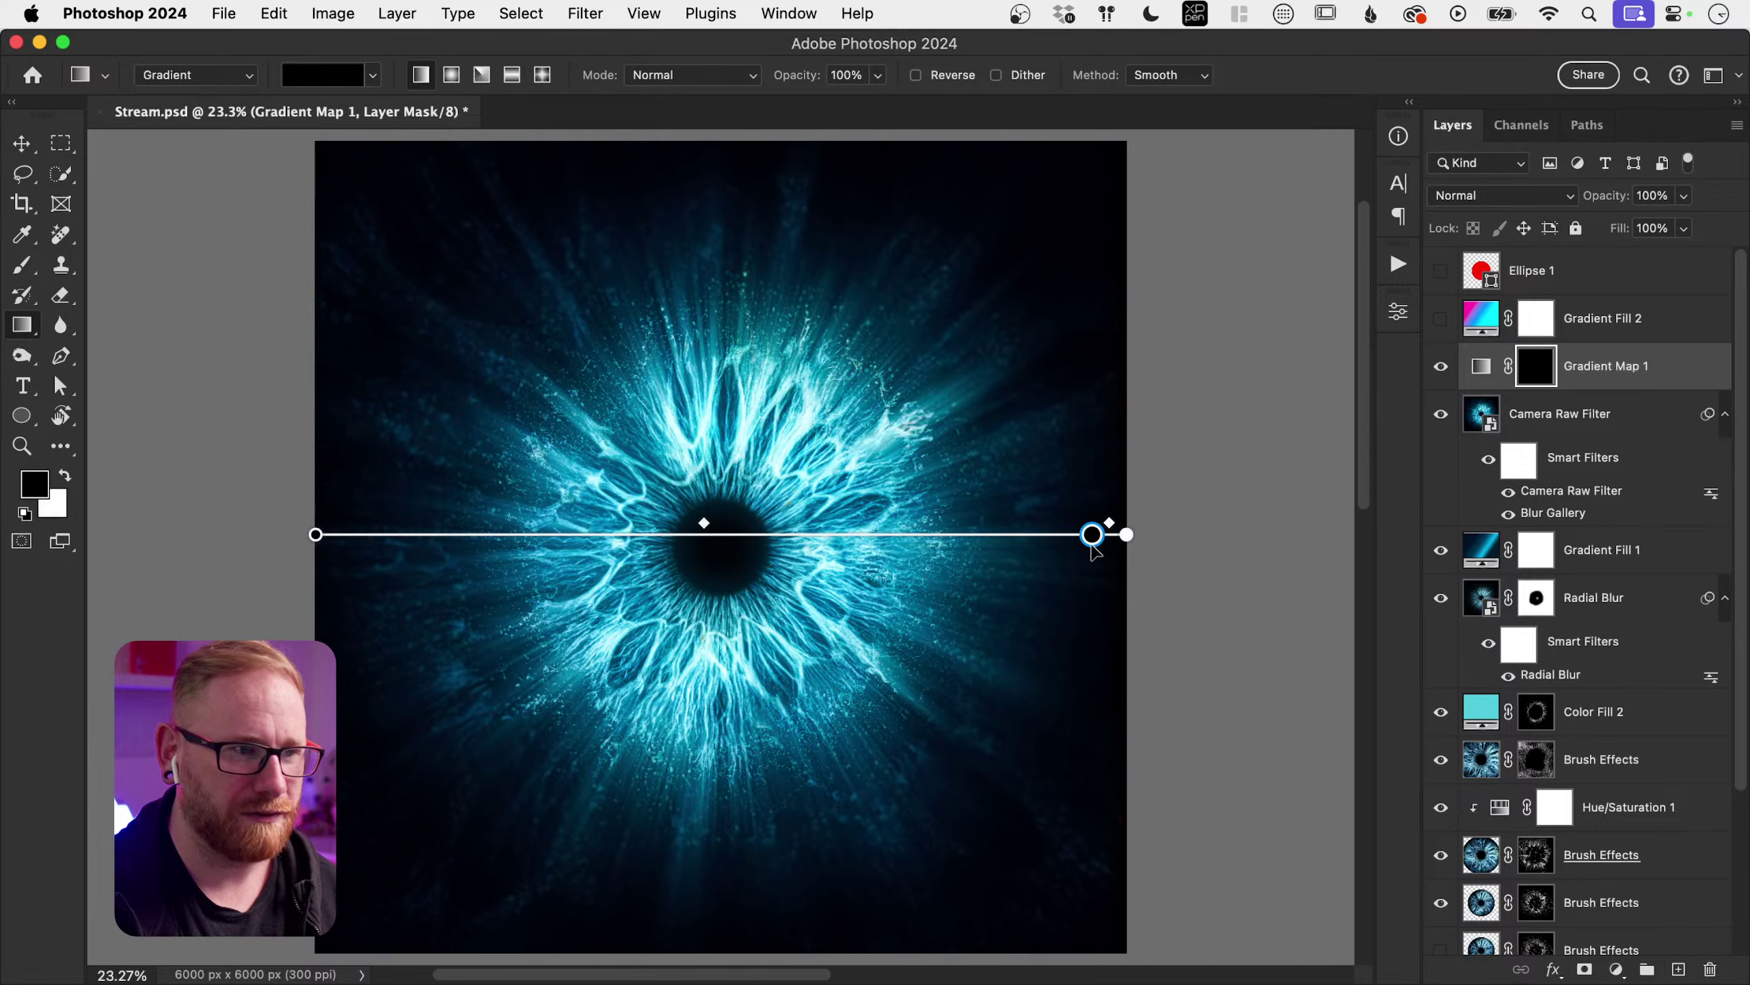
pyautogui.doubleClick(1092, 535)
pyautogui.click(859, 564)
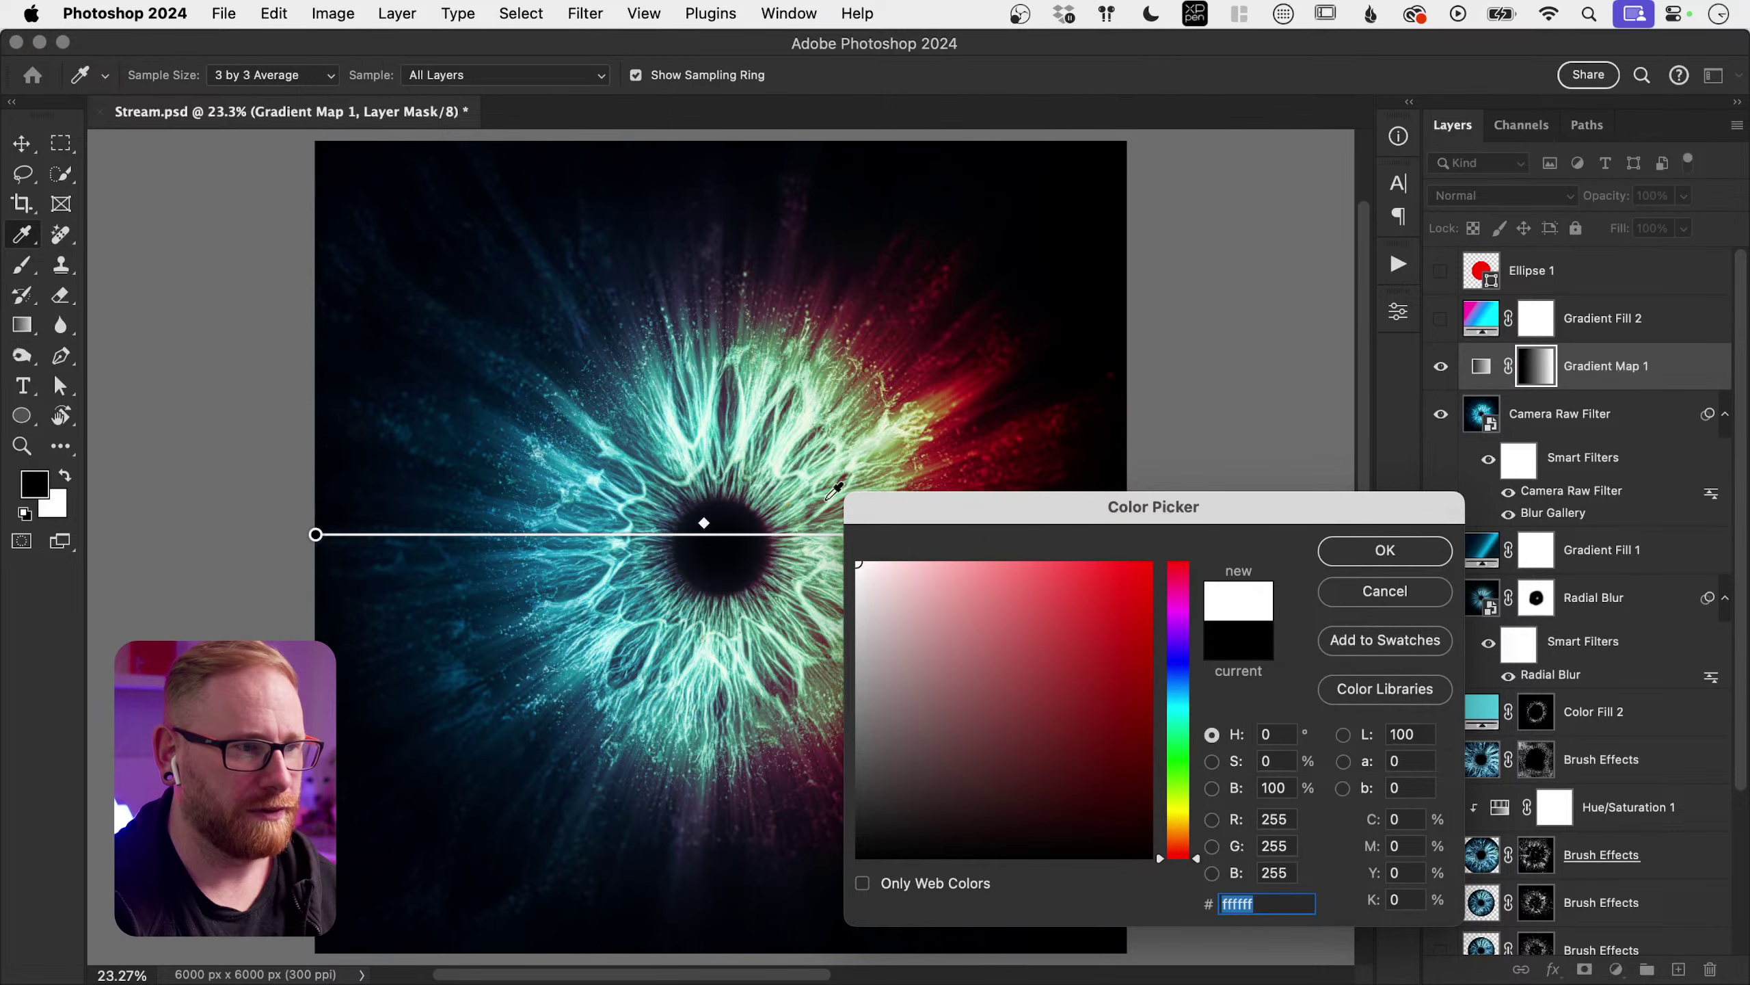
pyautogui.click(1336, 551)
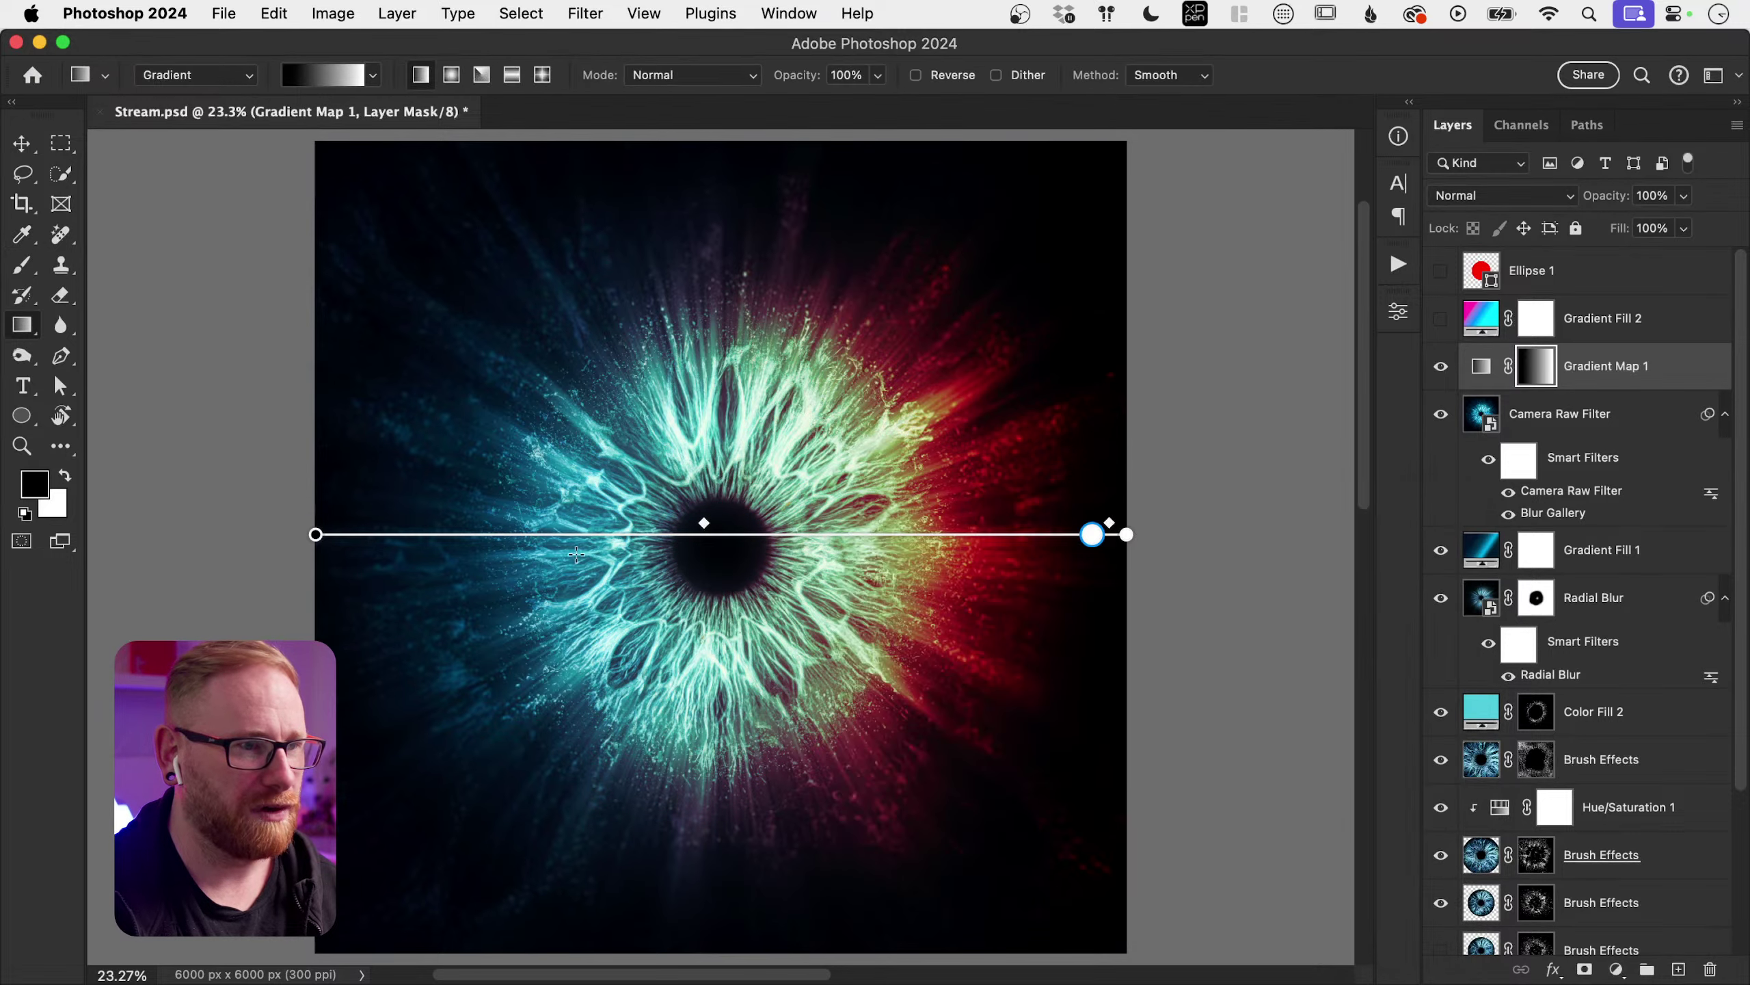
pyautogui.click(342, 544)
pyautogui.doubleClick(342, 543)
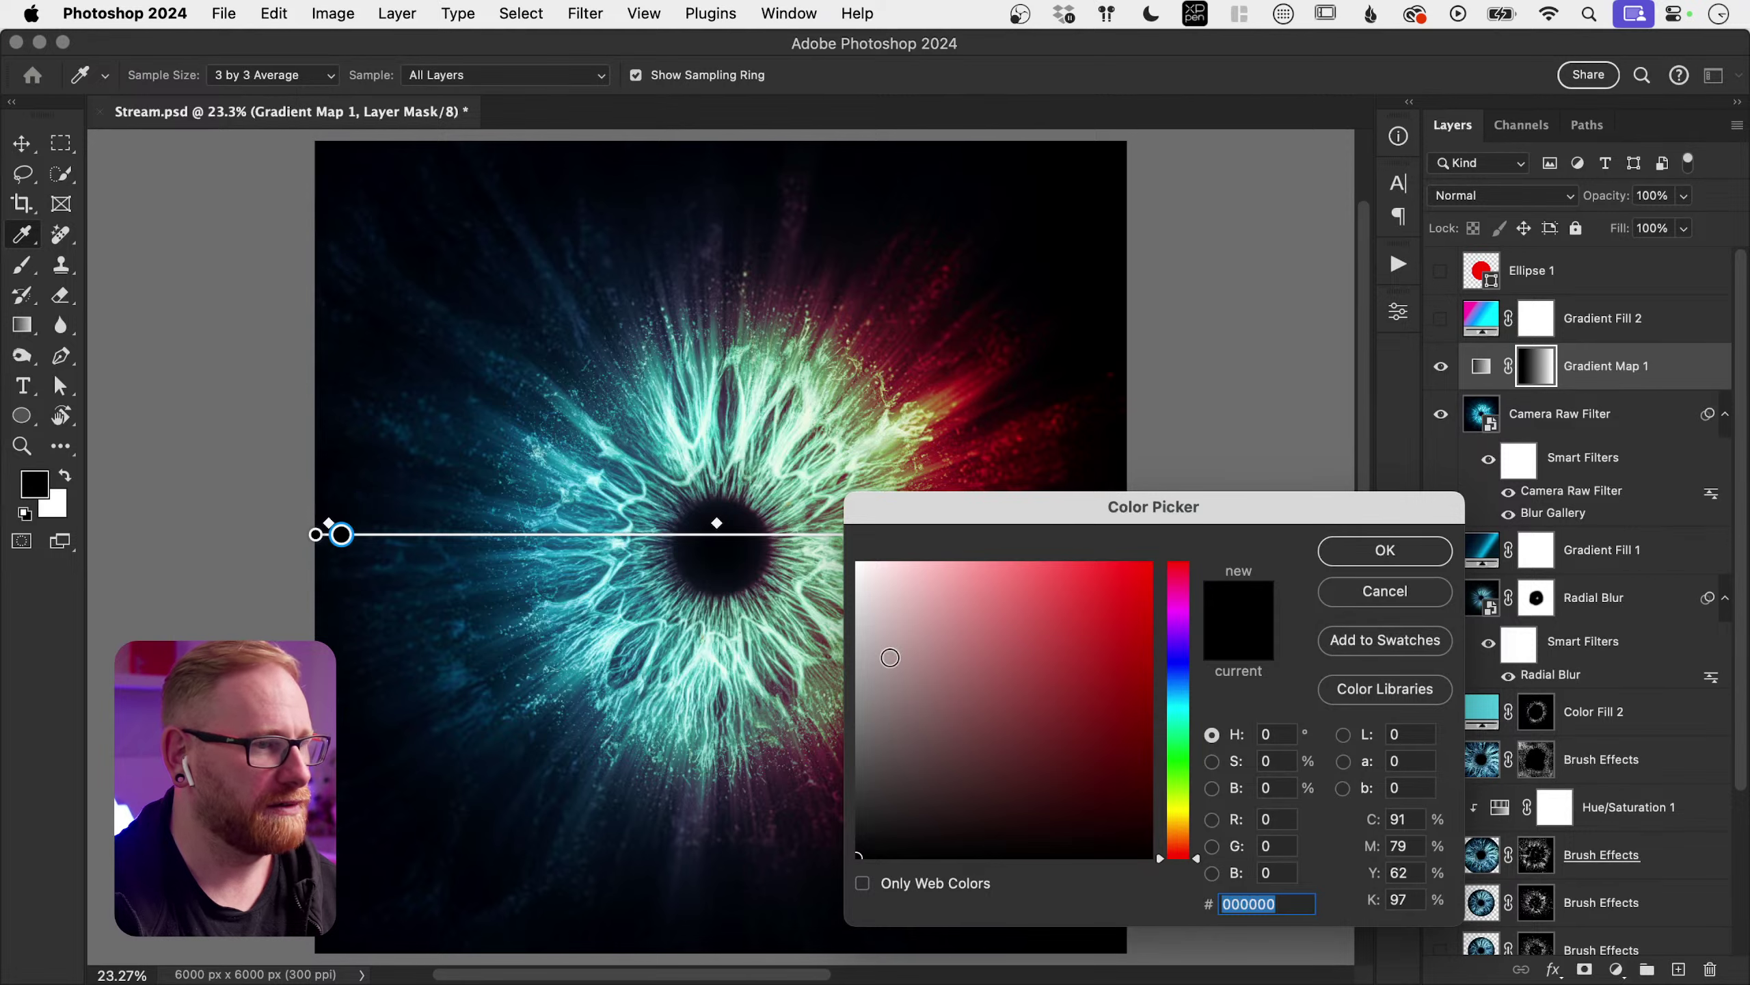
pyautogui.click(1341, 560)
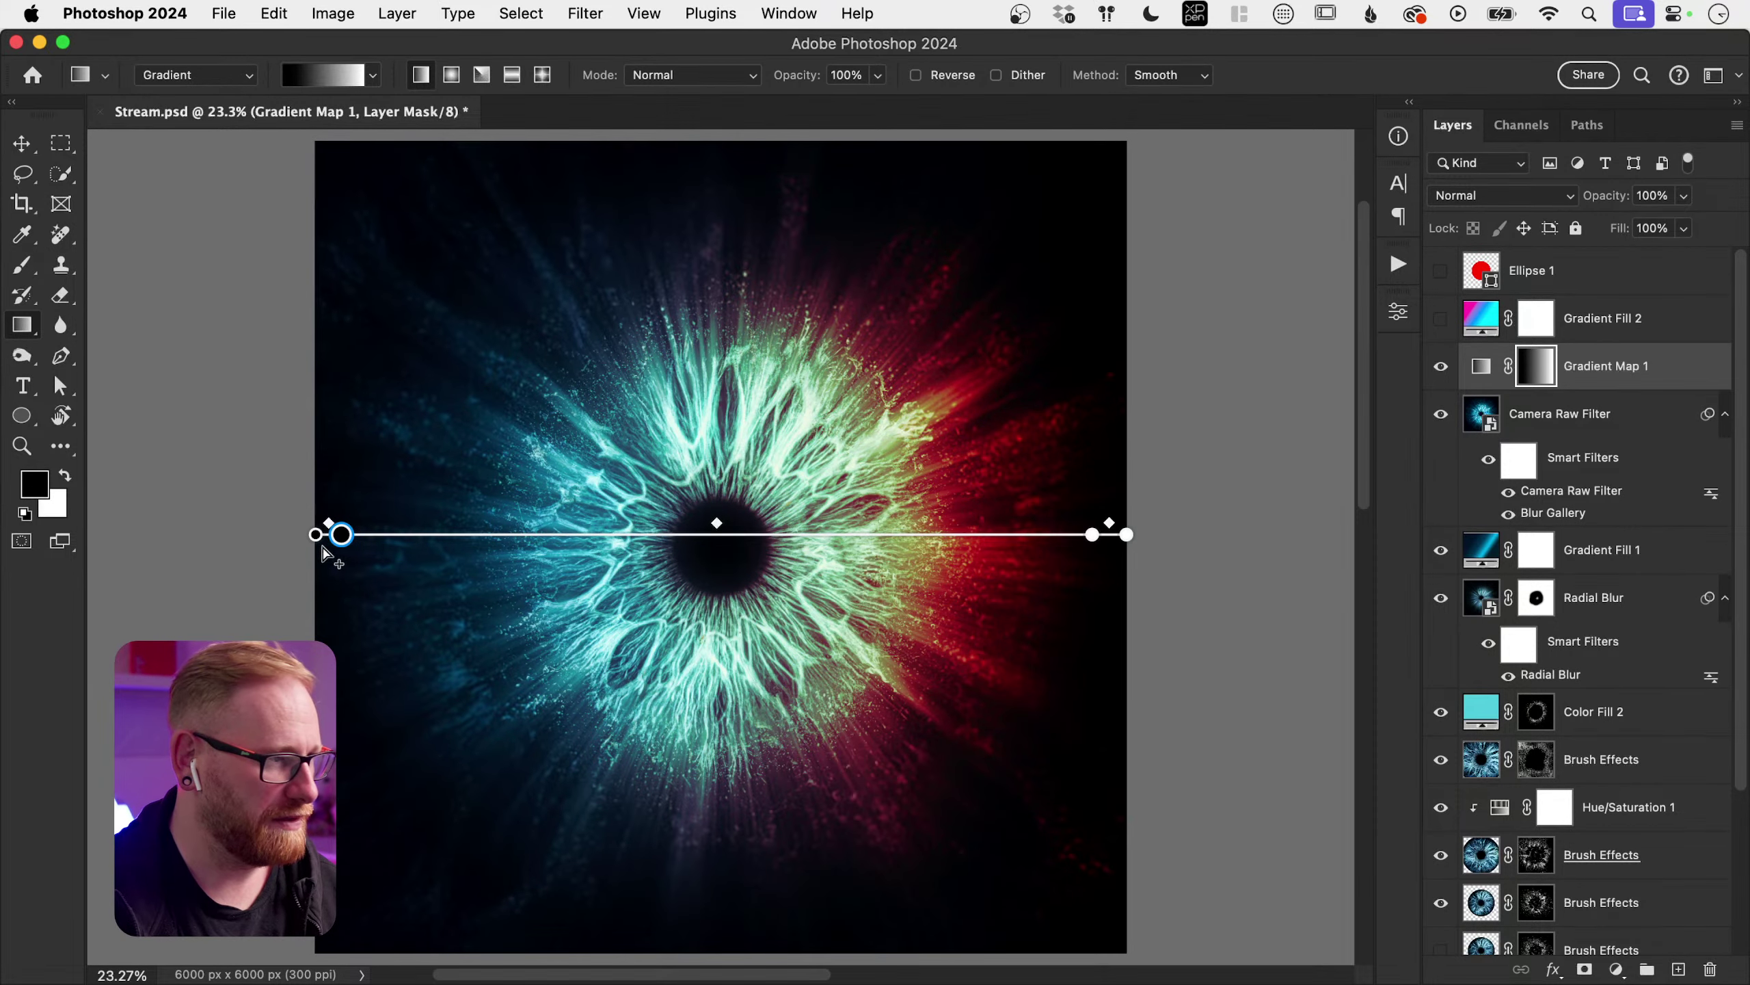
# Step: Move the mask gradient's inner black and white stops close together at the pupil to create a sharp vertical split
pyautogui.moveTo(352, 549); pyautogui.dragTo(597, 539)
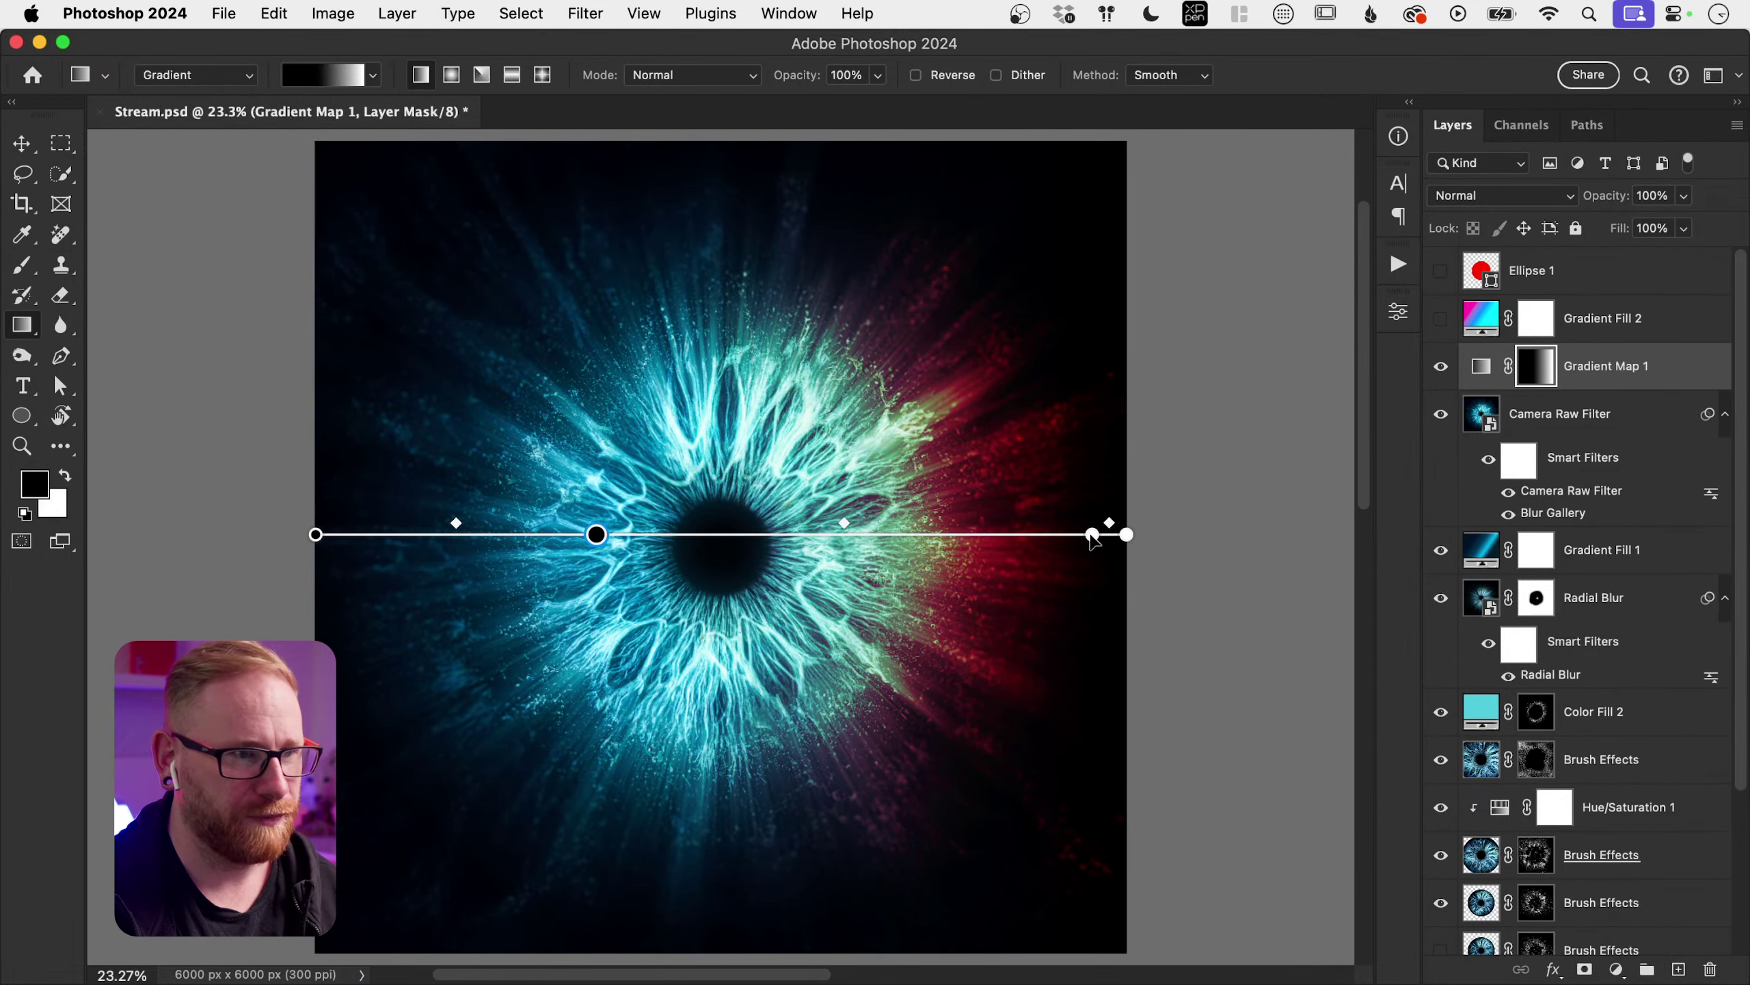
pyautogui.moveTo(1092, 535); pyautogui.dragTo(770, 535)
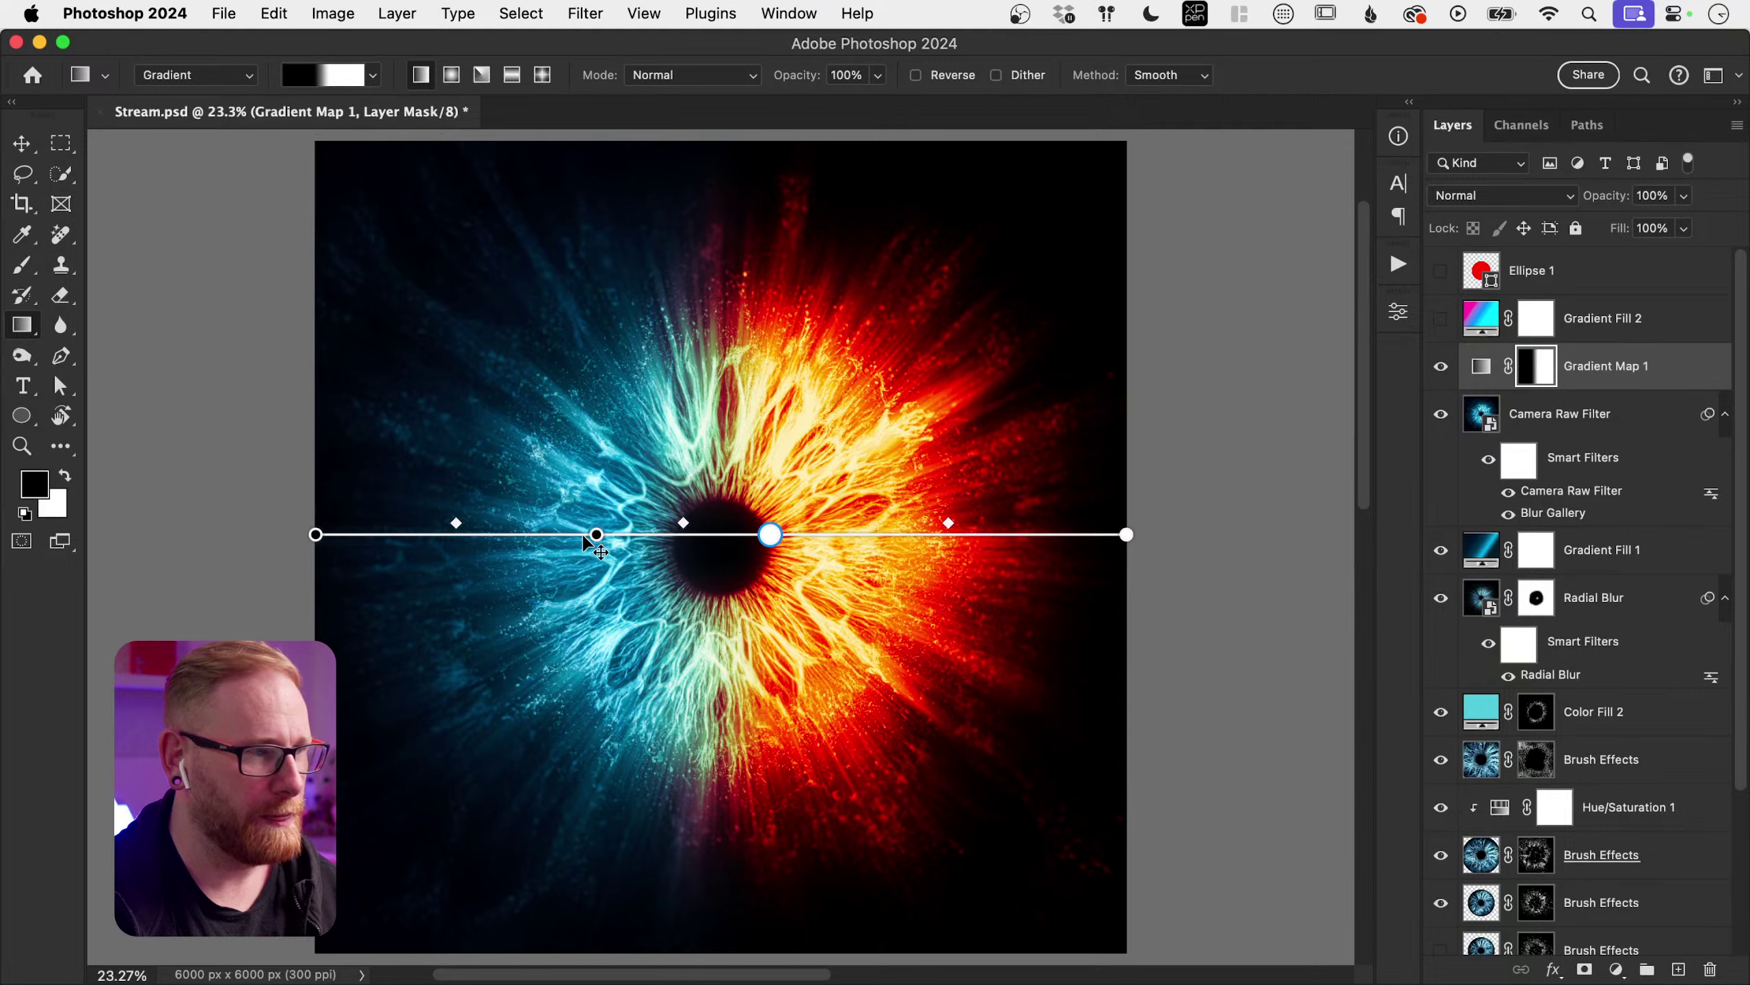
pyautogui.moveTo(597, 535); pyautogui.dragTo(715, 525)
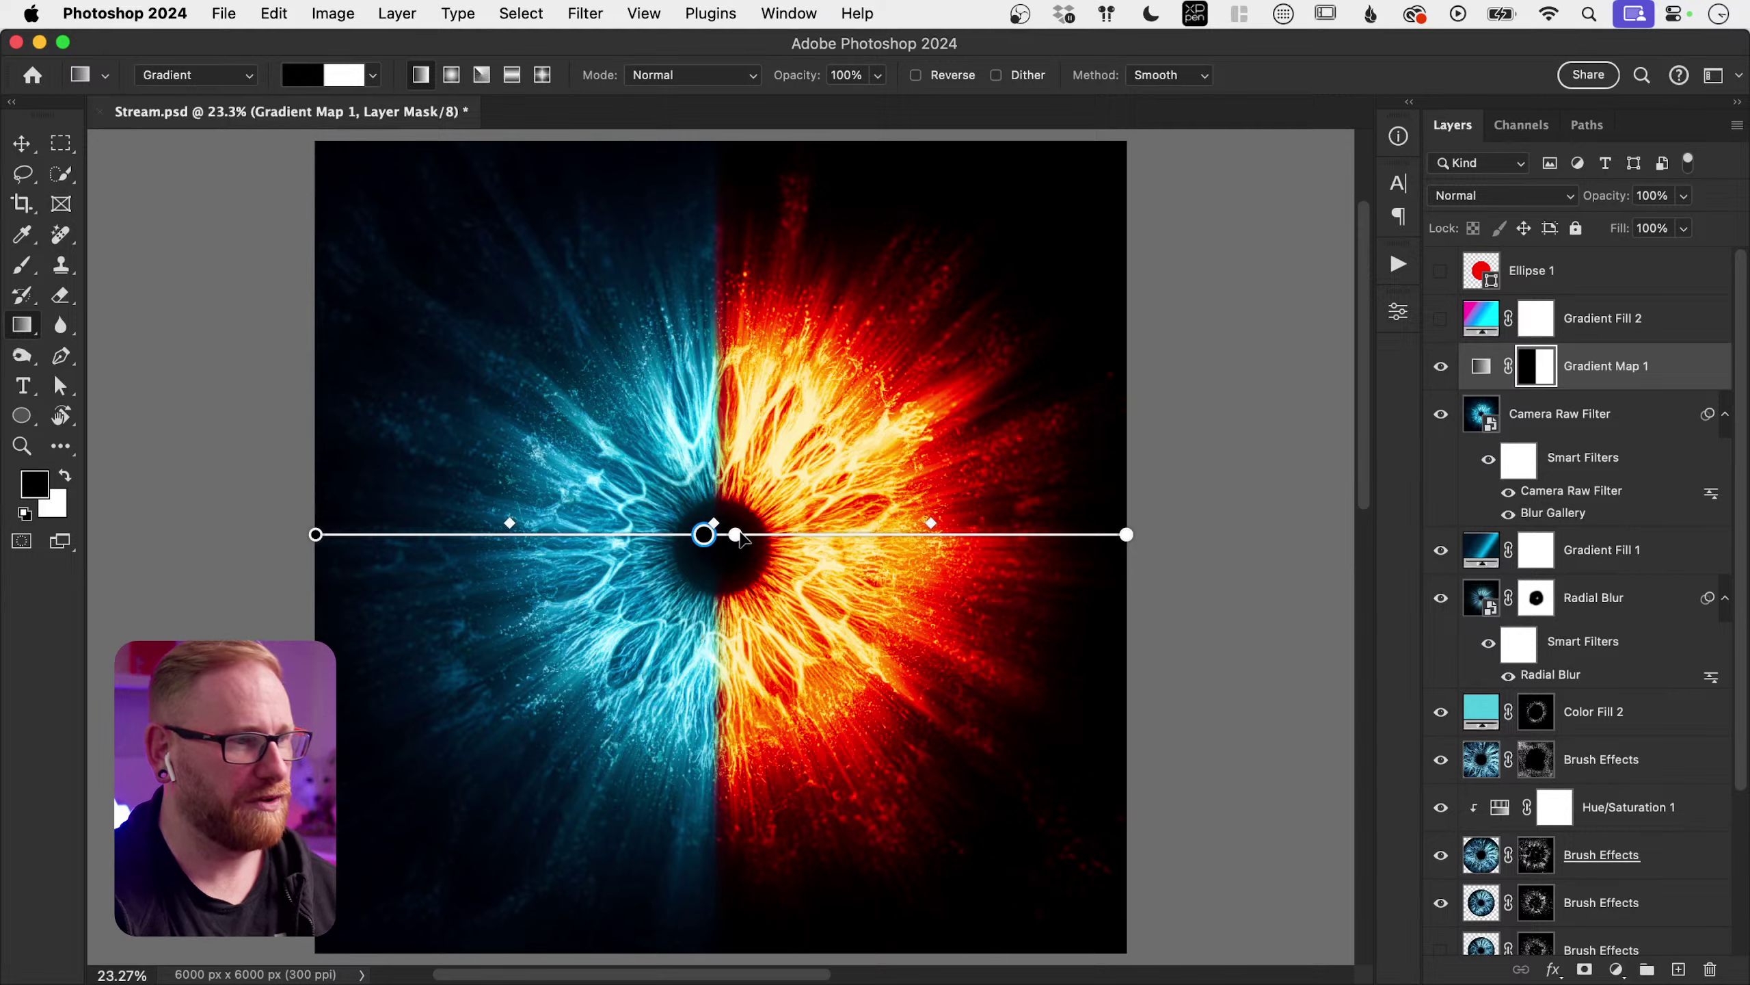
# Step: Select the Gradient Map 1 adjustment, check its before and after, and preview other blend modes while keeping Normal
pyautogui.click(1481, 365)
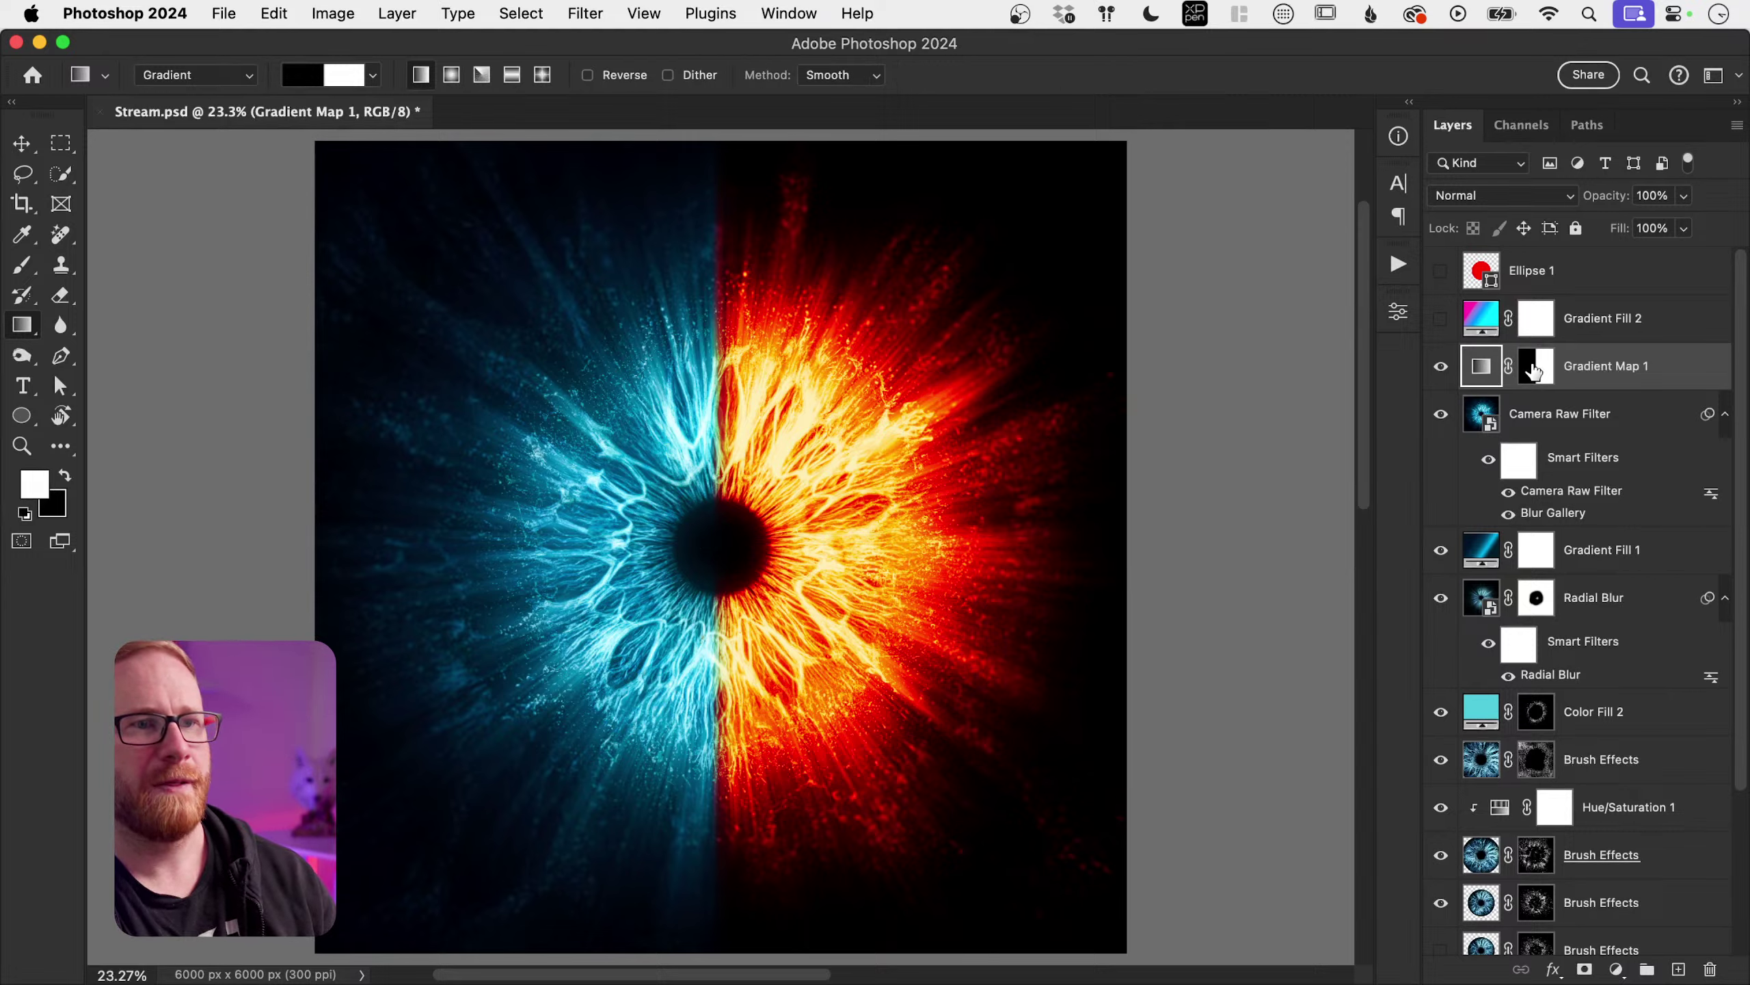
pyautogui.click(1441, 366)
pyautogui.click(1441, 366)
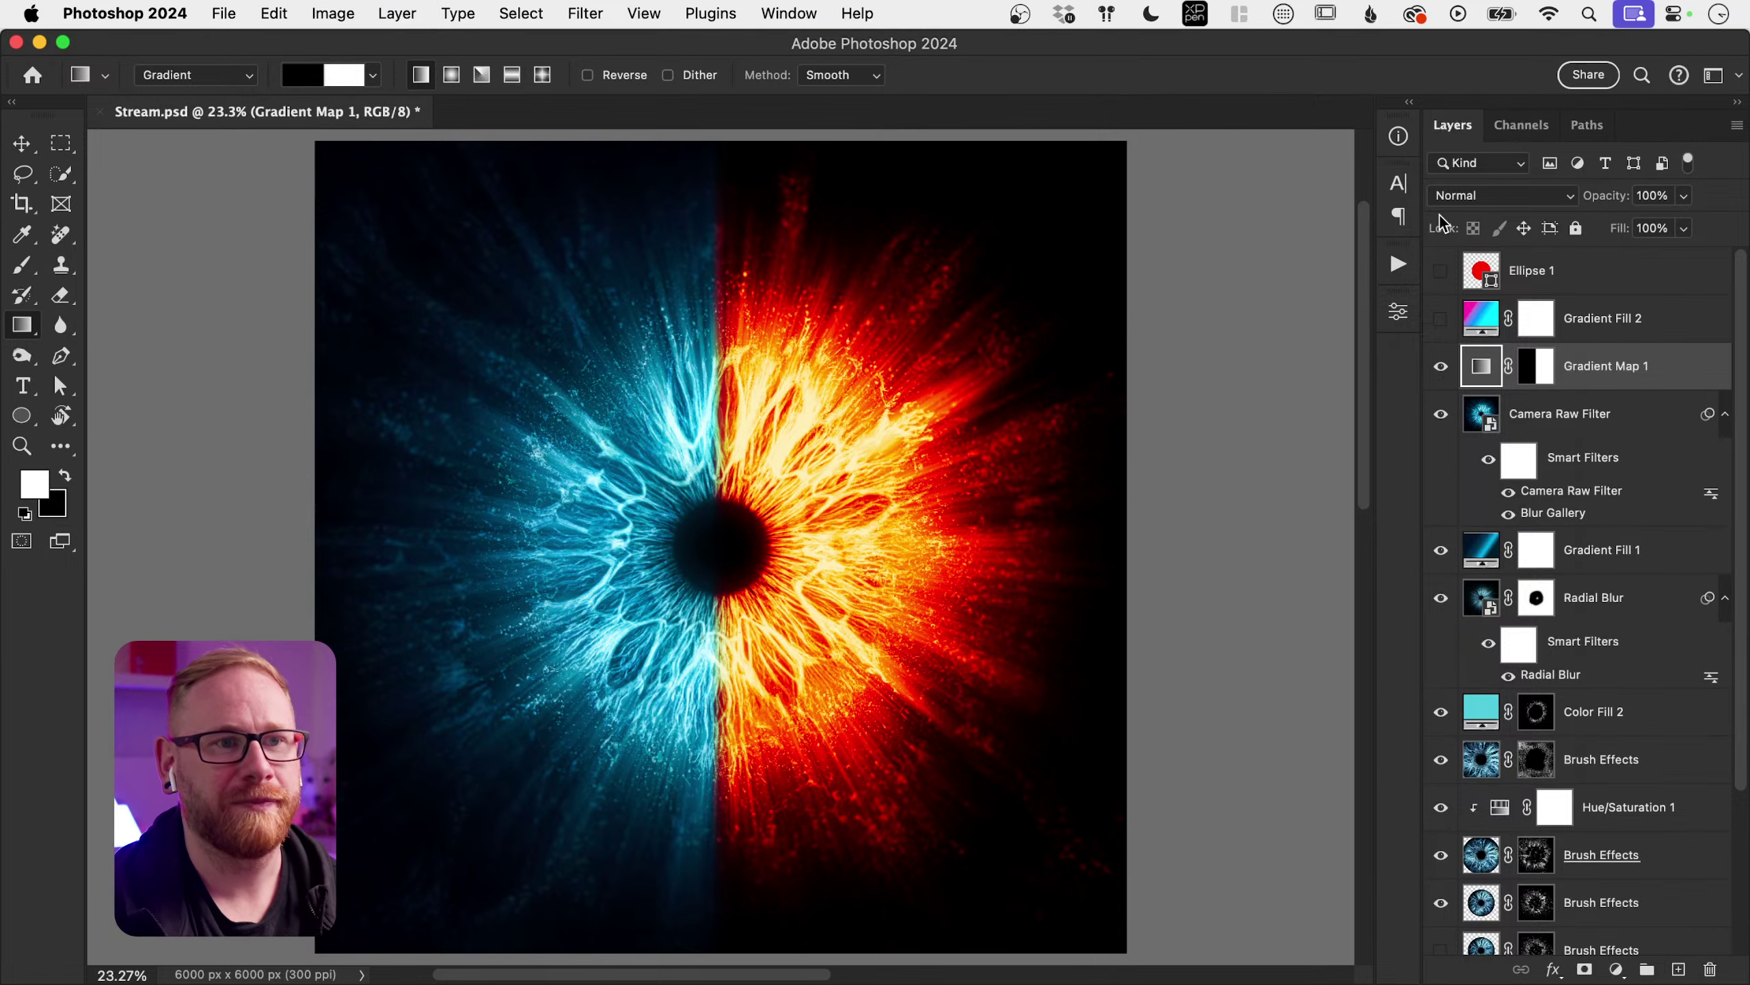
pyautogui.click(1454, 196)
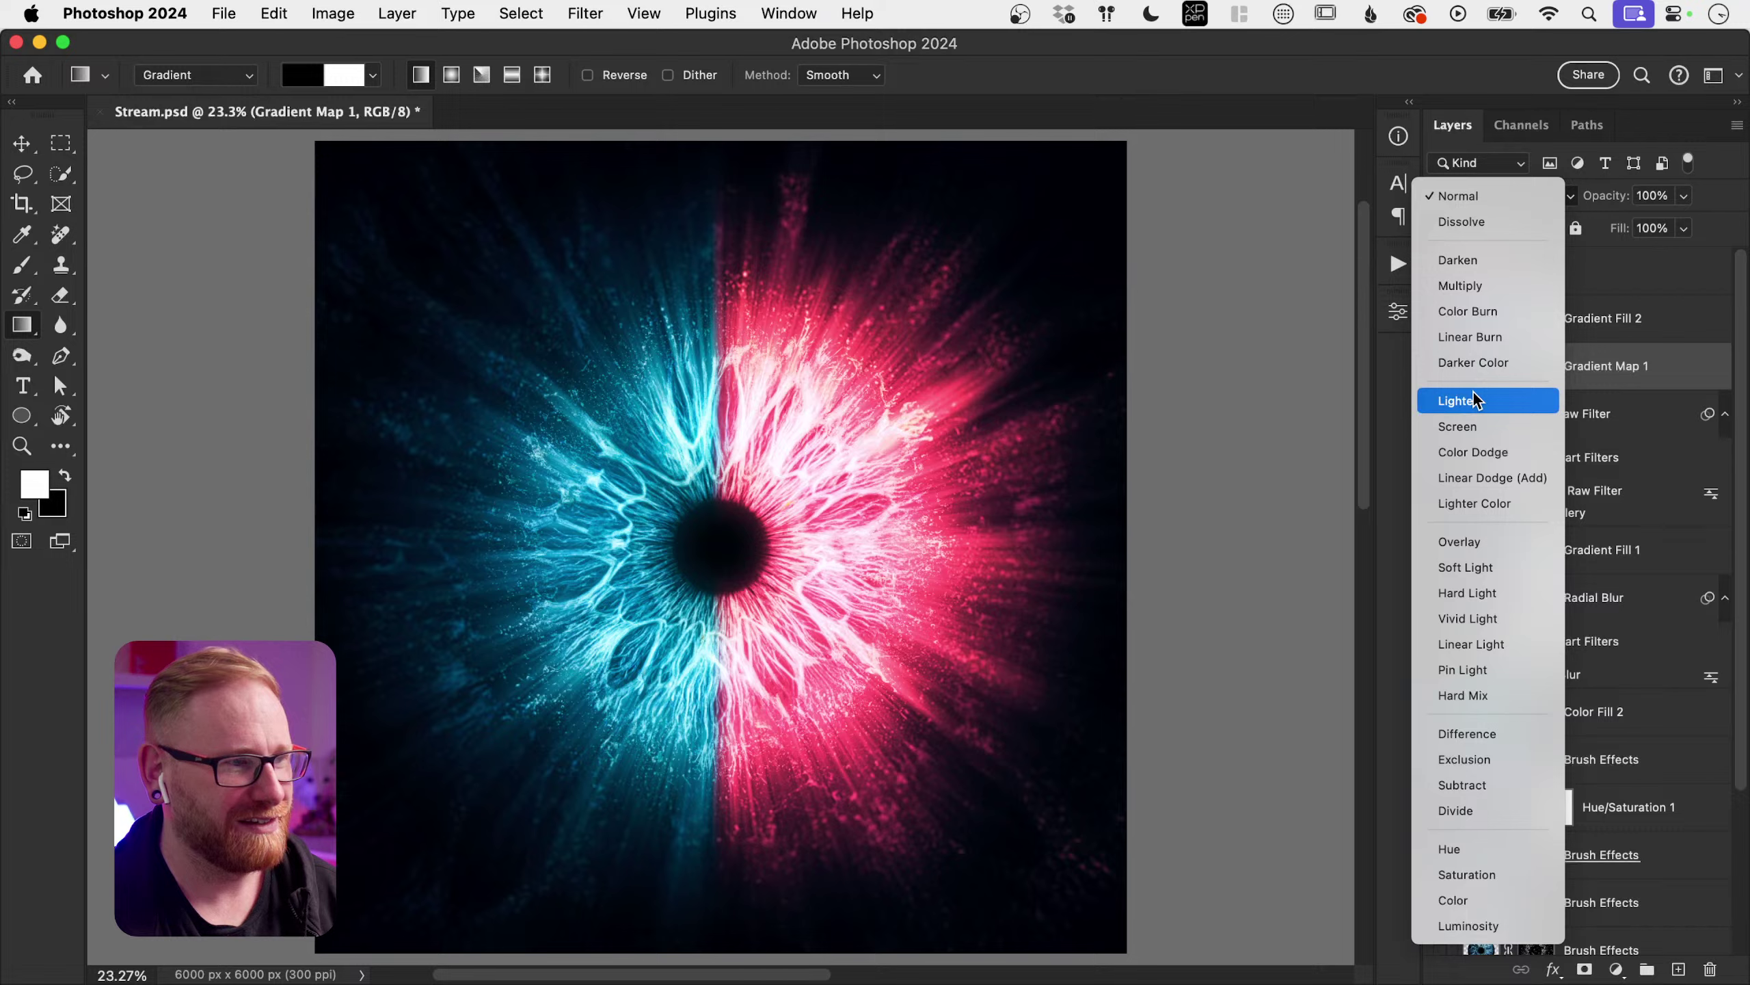
pyautogui.click(1614, 374)
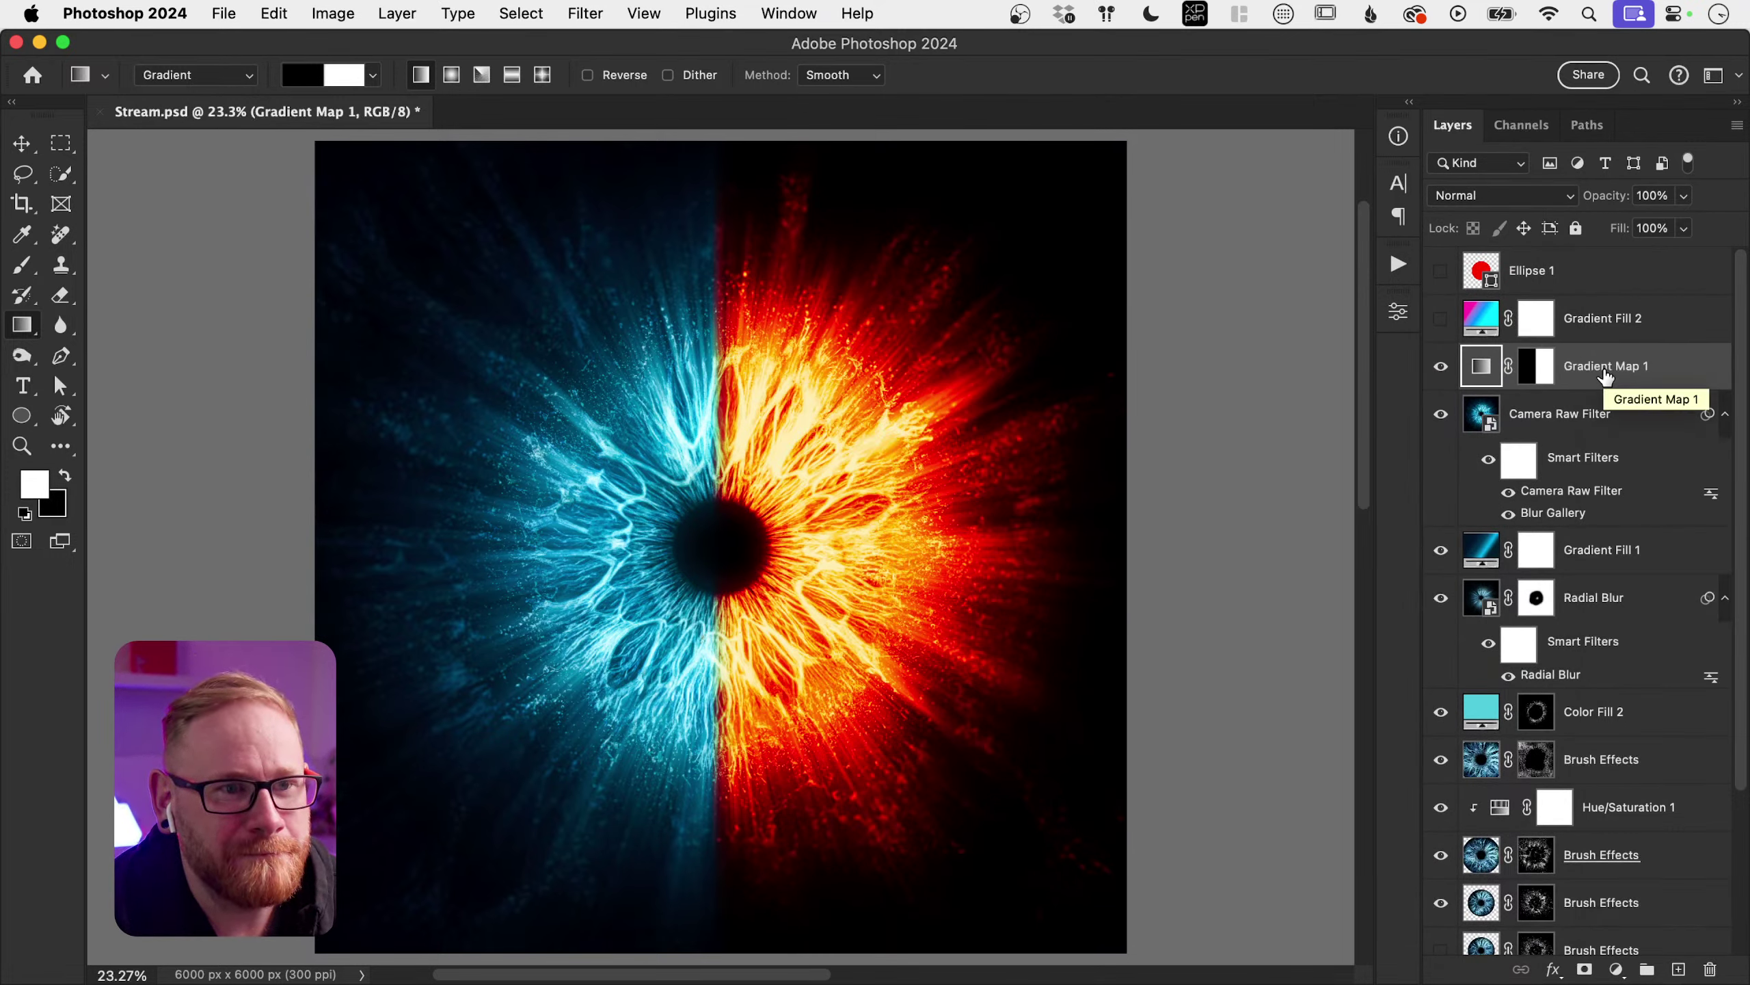
# Step: Compare the eye with and without the Gradient Map 1 layer, leaving the layer visible
pyautogui.click(1440, 371)
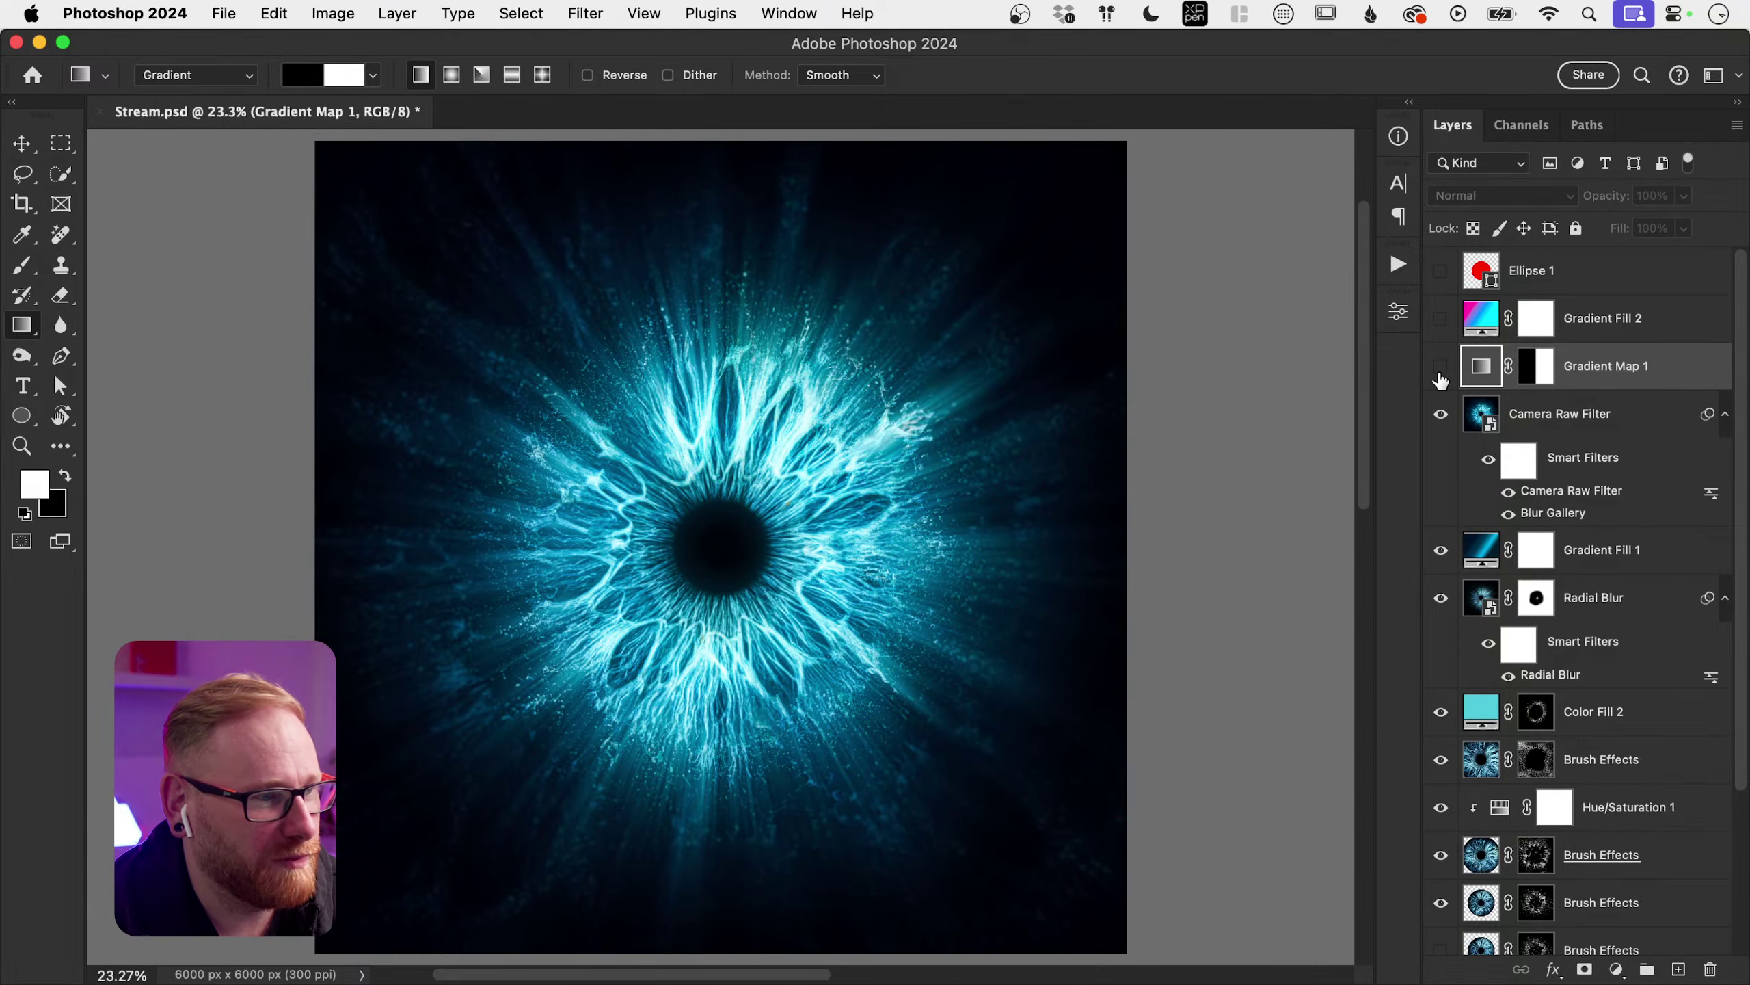
pyautogui.click(1440, 371)
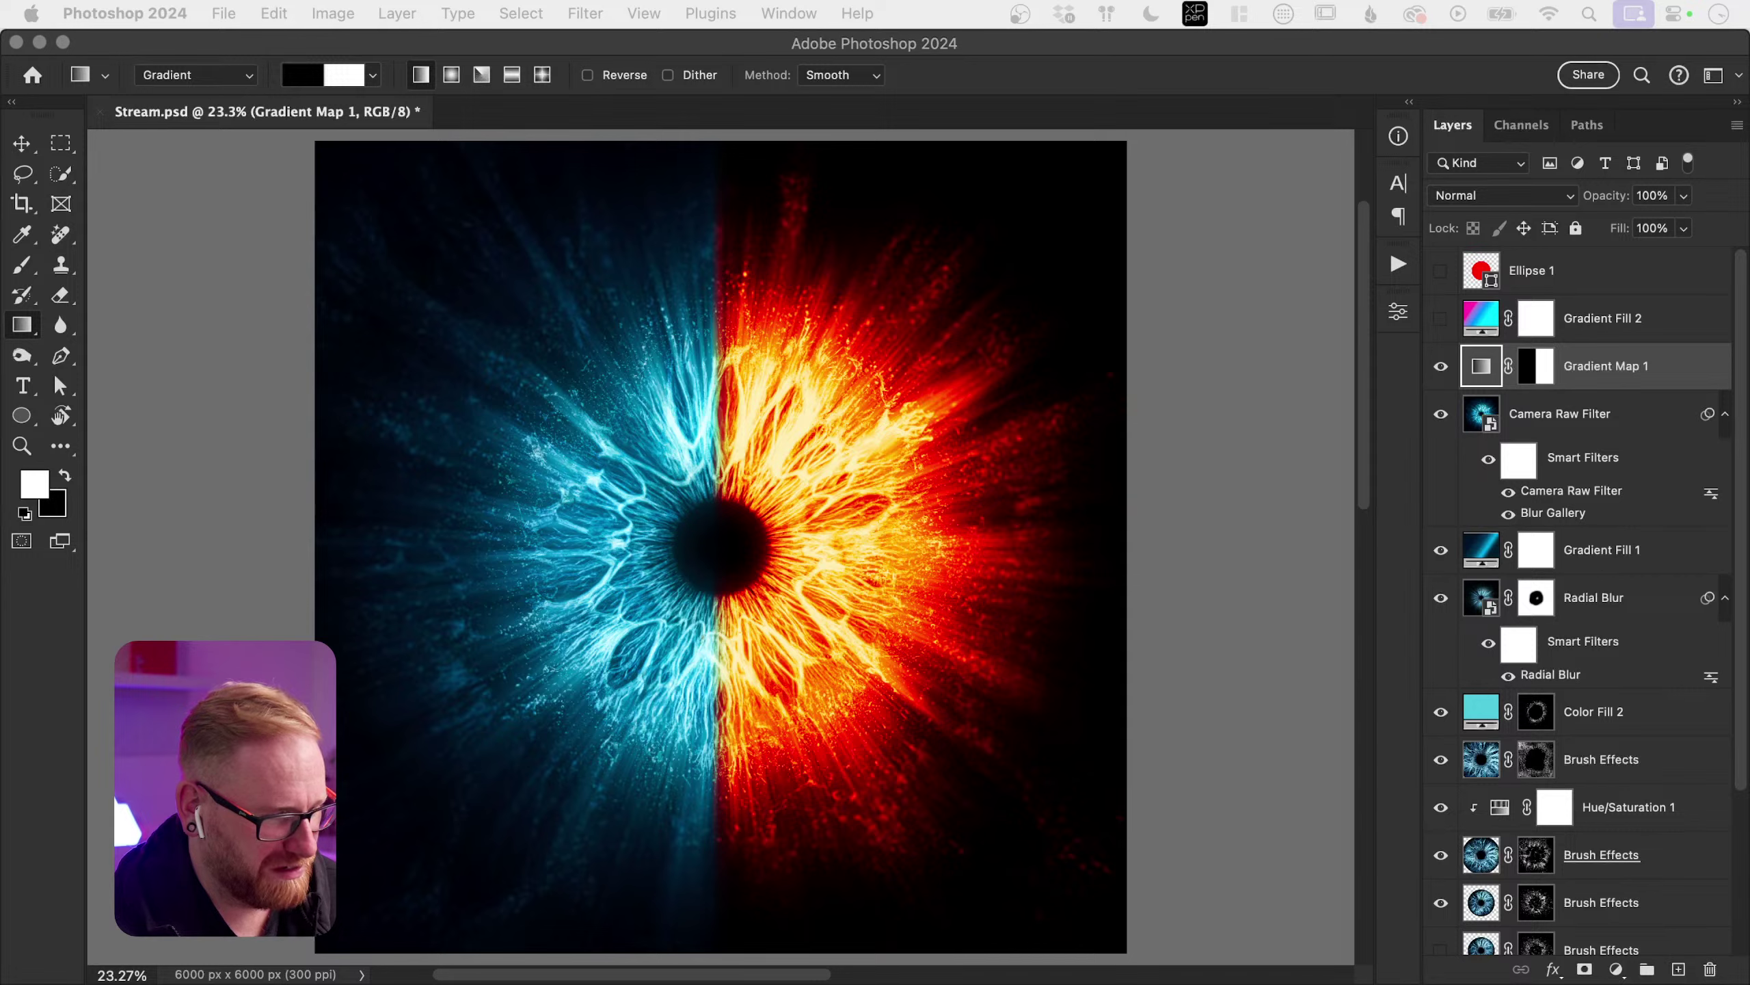
pyautogui.click(1126, 585)
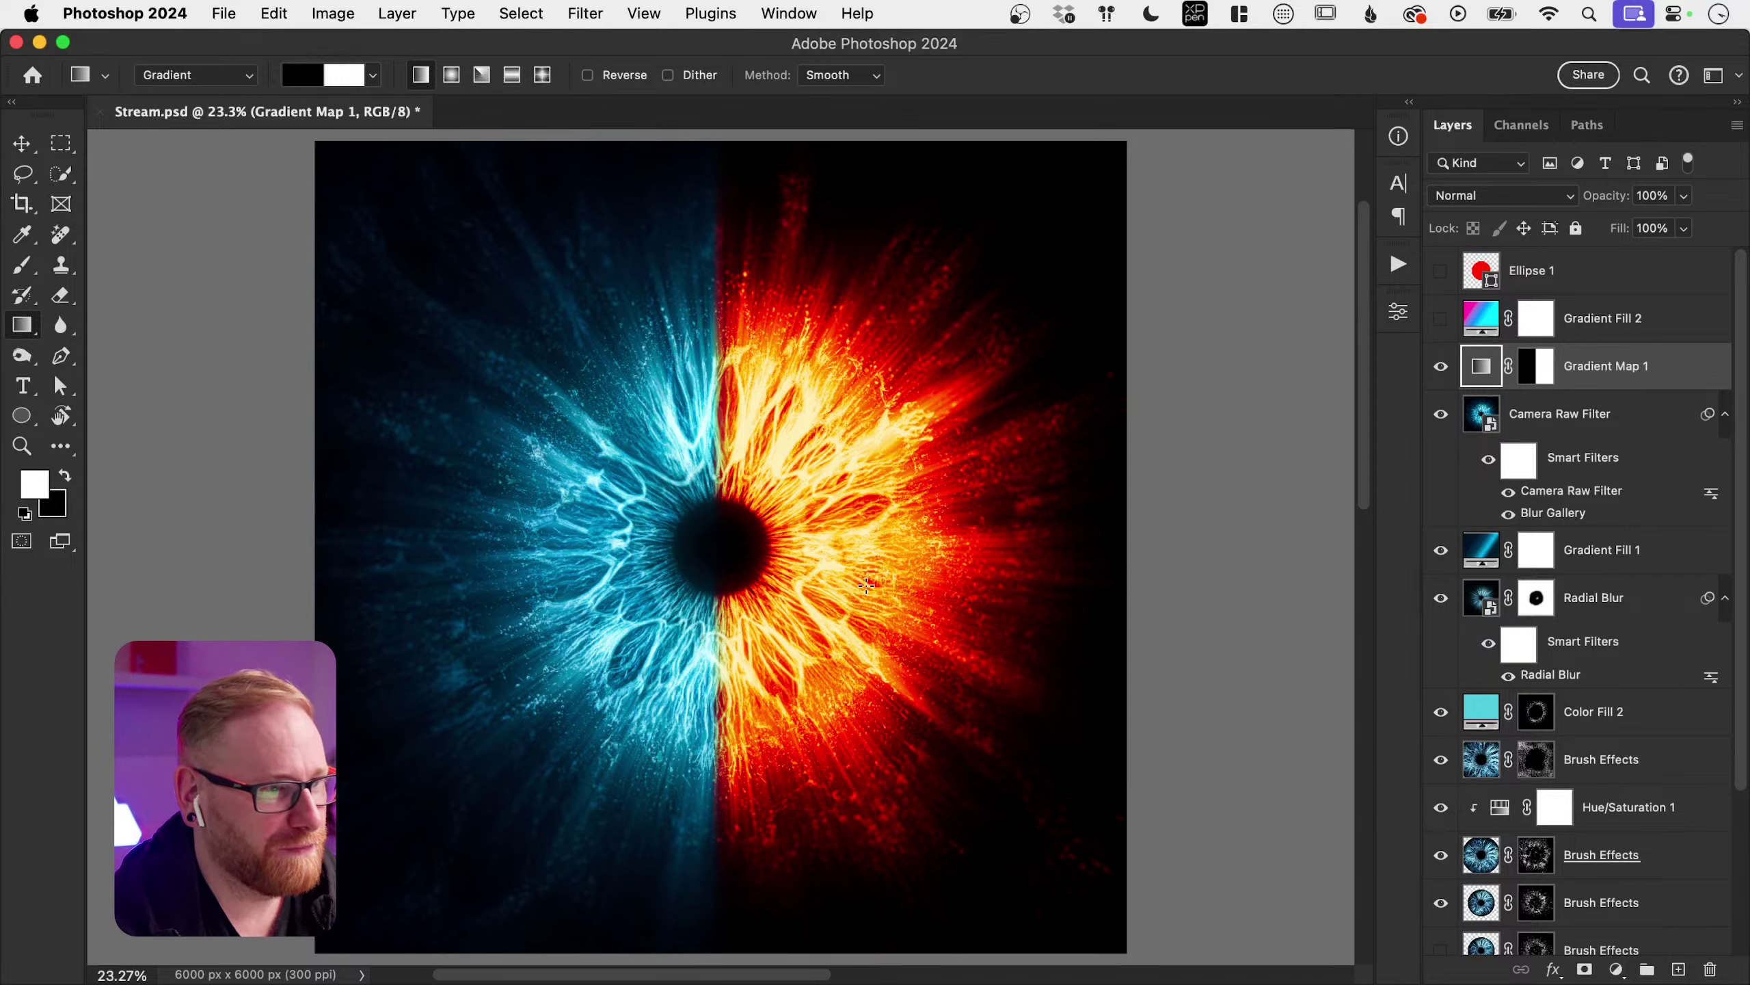
pyautogui.click(1439, 368)
pyautogui.click(1439, 367)
pyautogui.click(1439, 367)
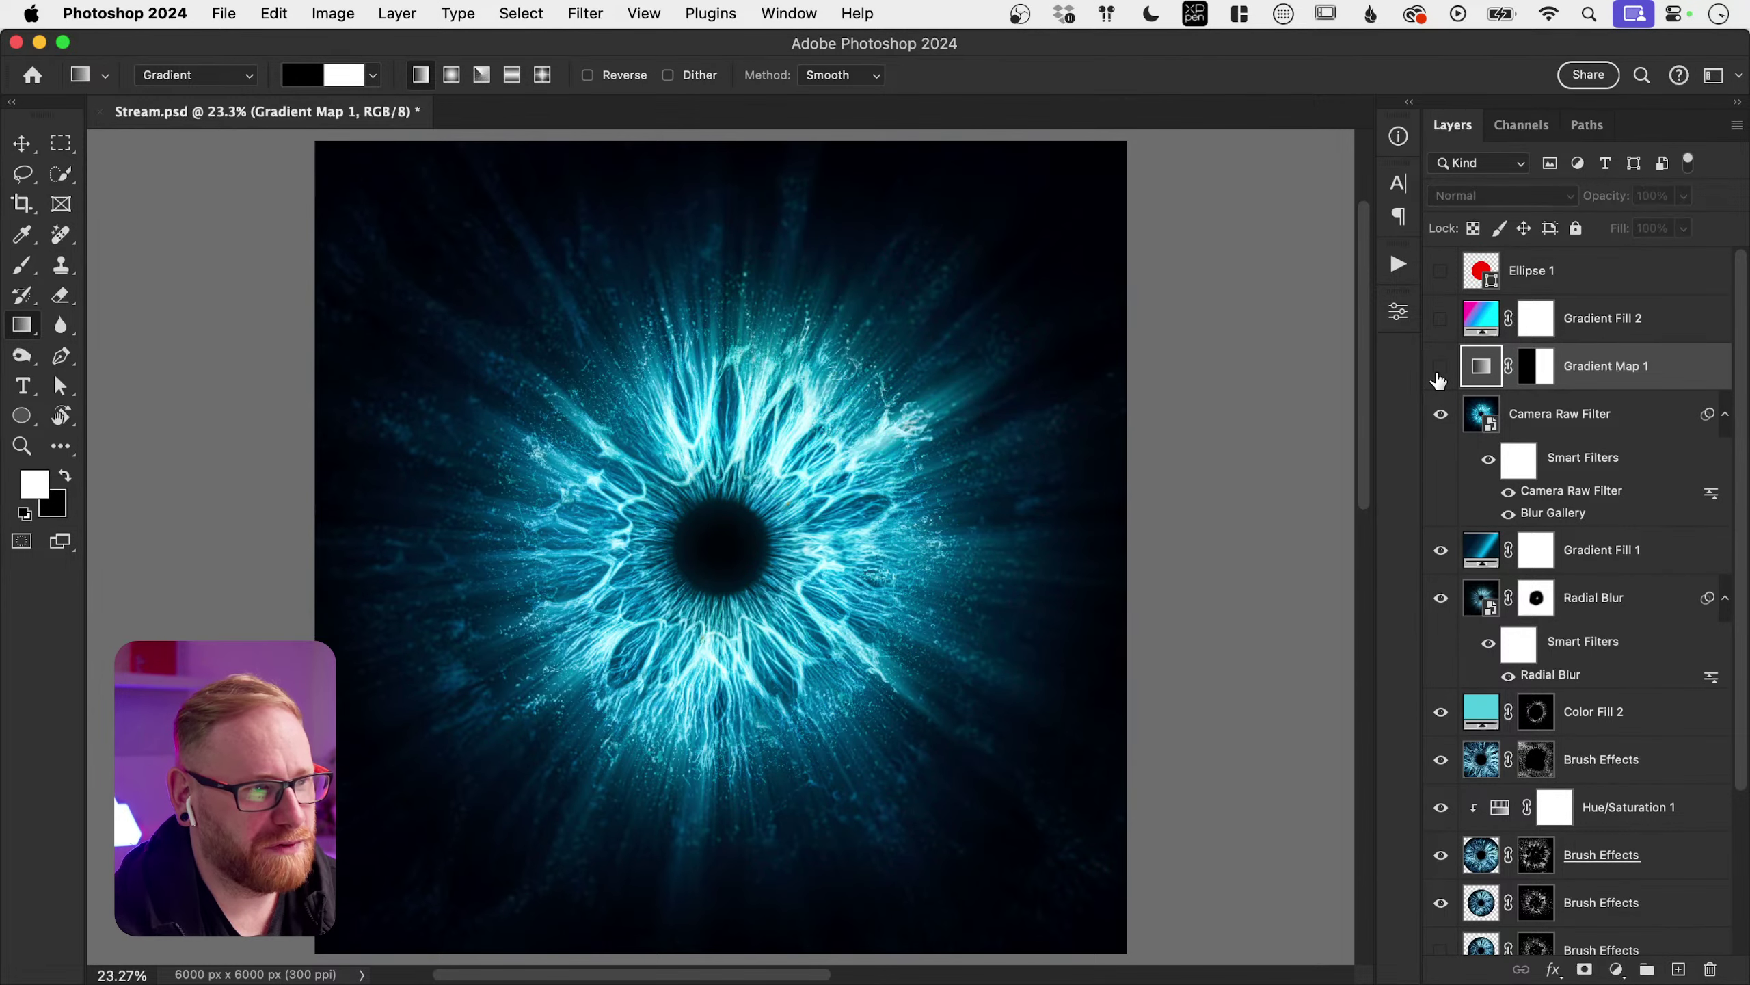
pyautogui.click(1439, 367)
pyautogui.press('v')
pyautogui.click(1439, 368)
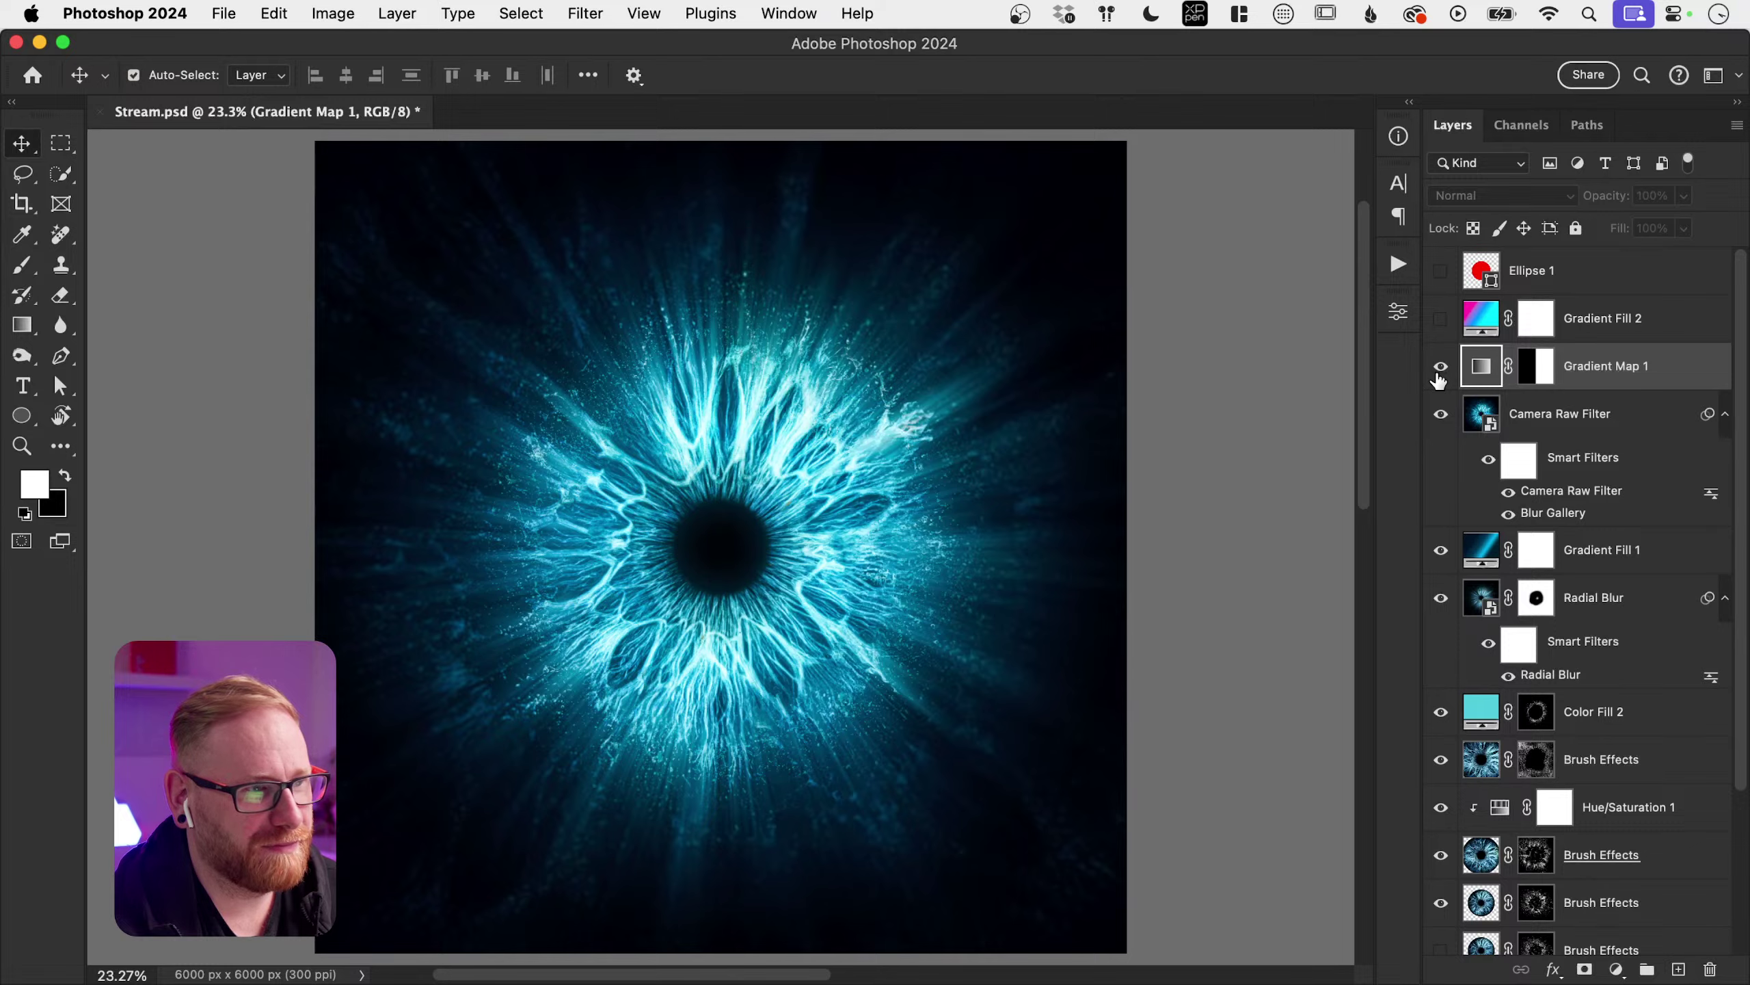
pyautogui.click(1439, 367)
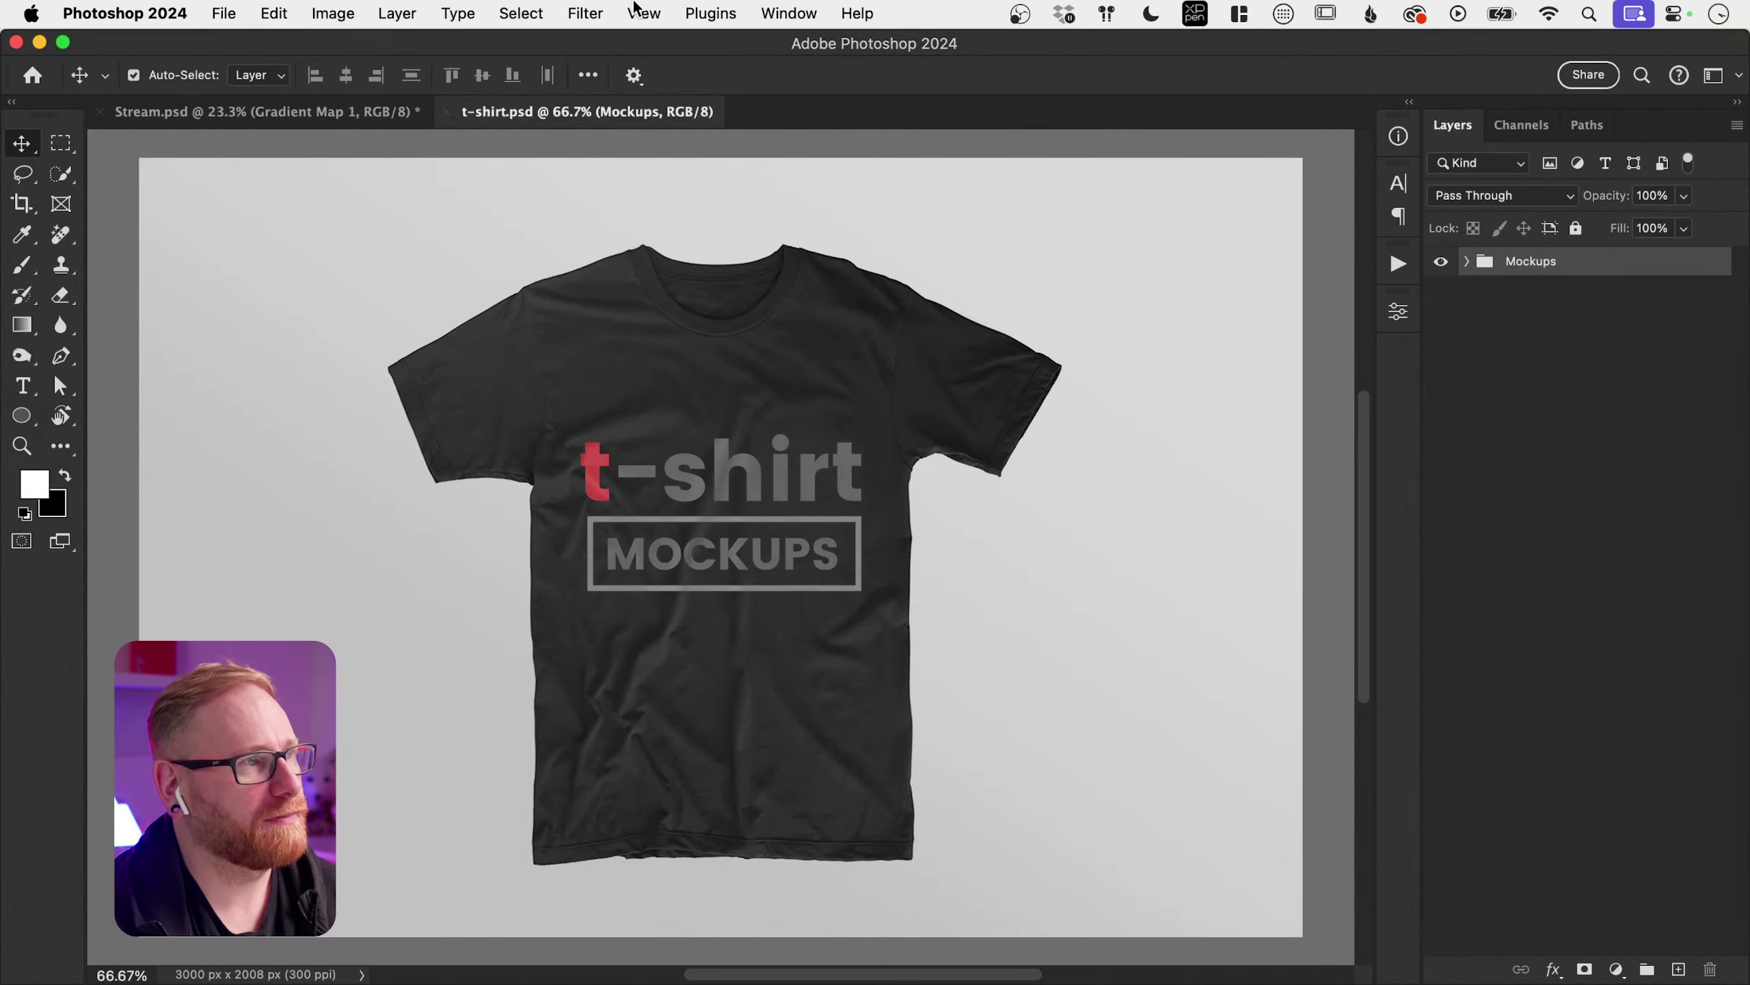
# Step: In t-shirt.psd, expand the Mockups group and open the contents of the Mockups smart object inside the Black group
pyautogui.click(1466, 261)
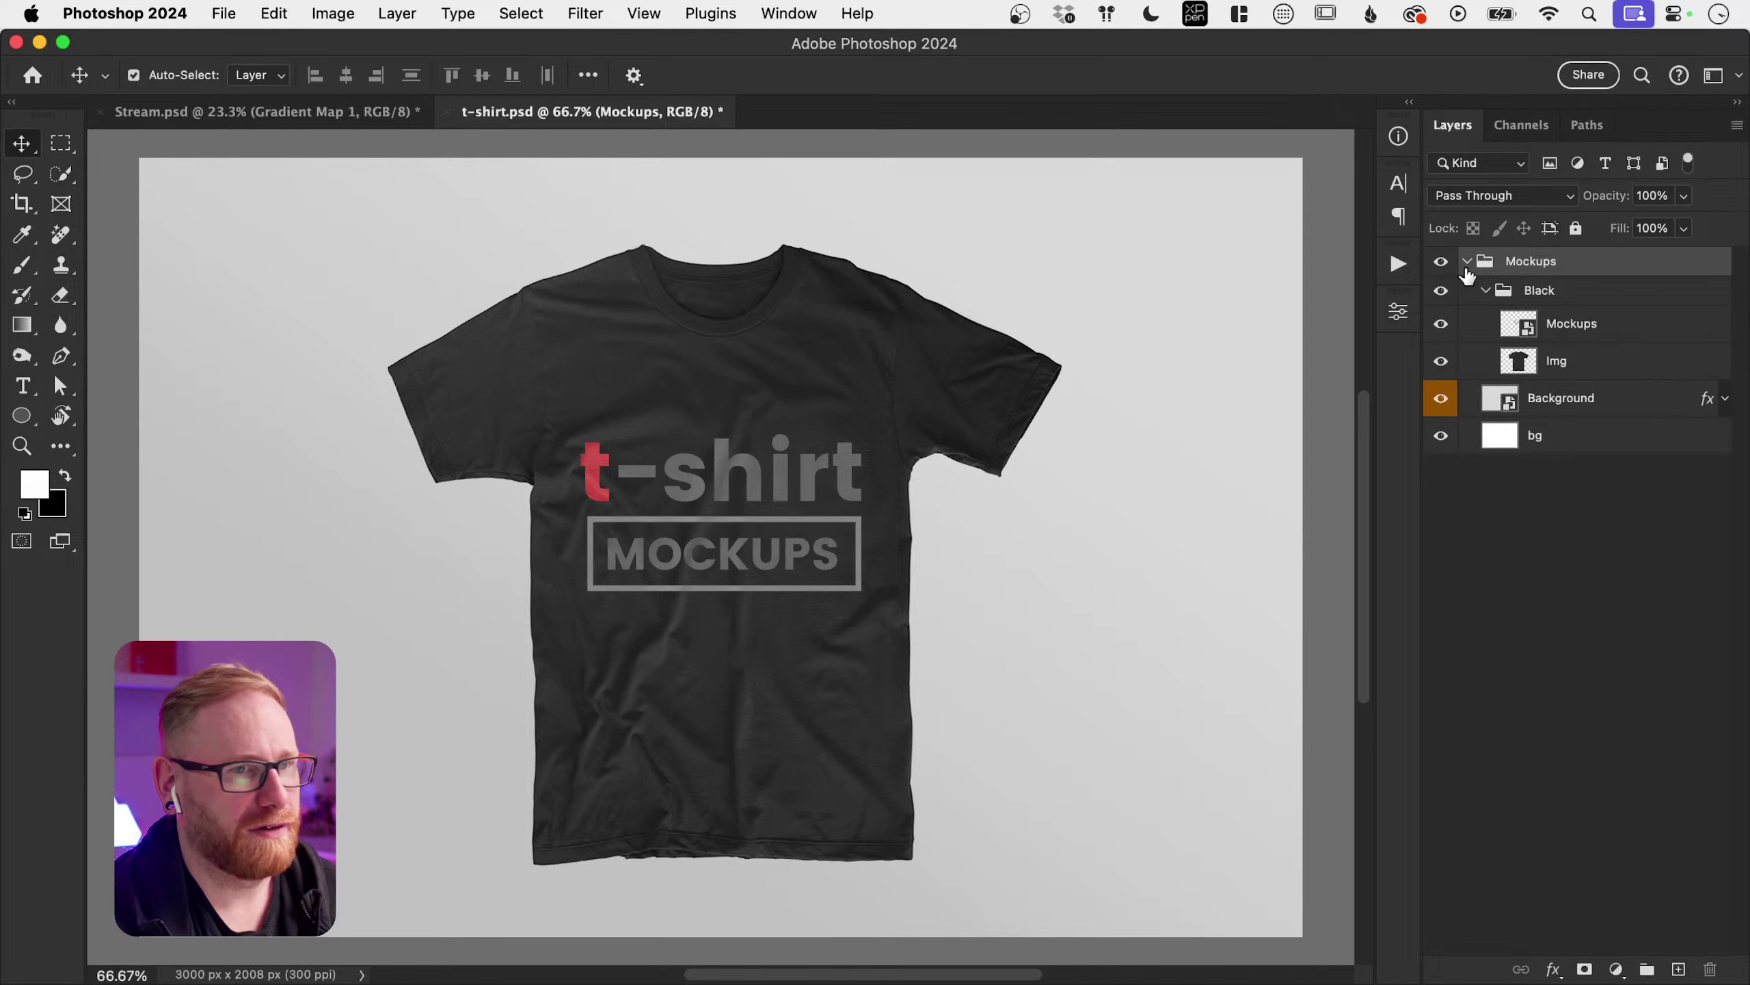
pyautogui.click(1515, 333)
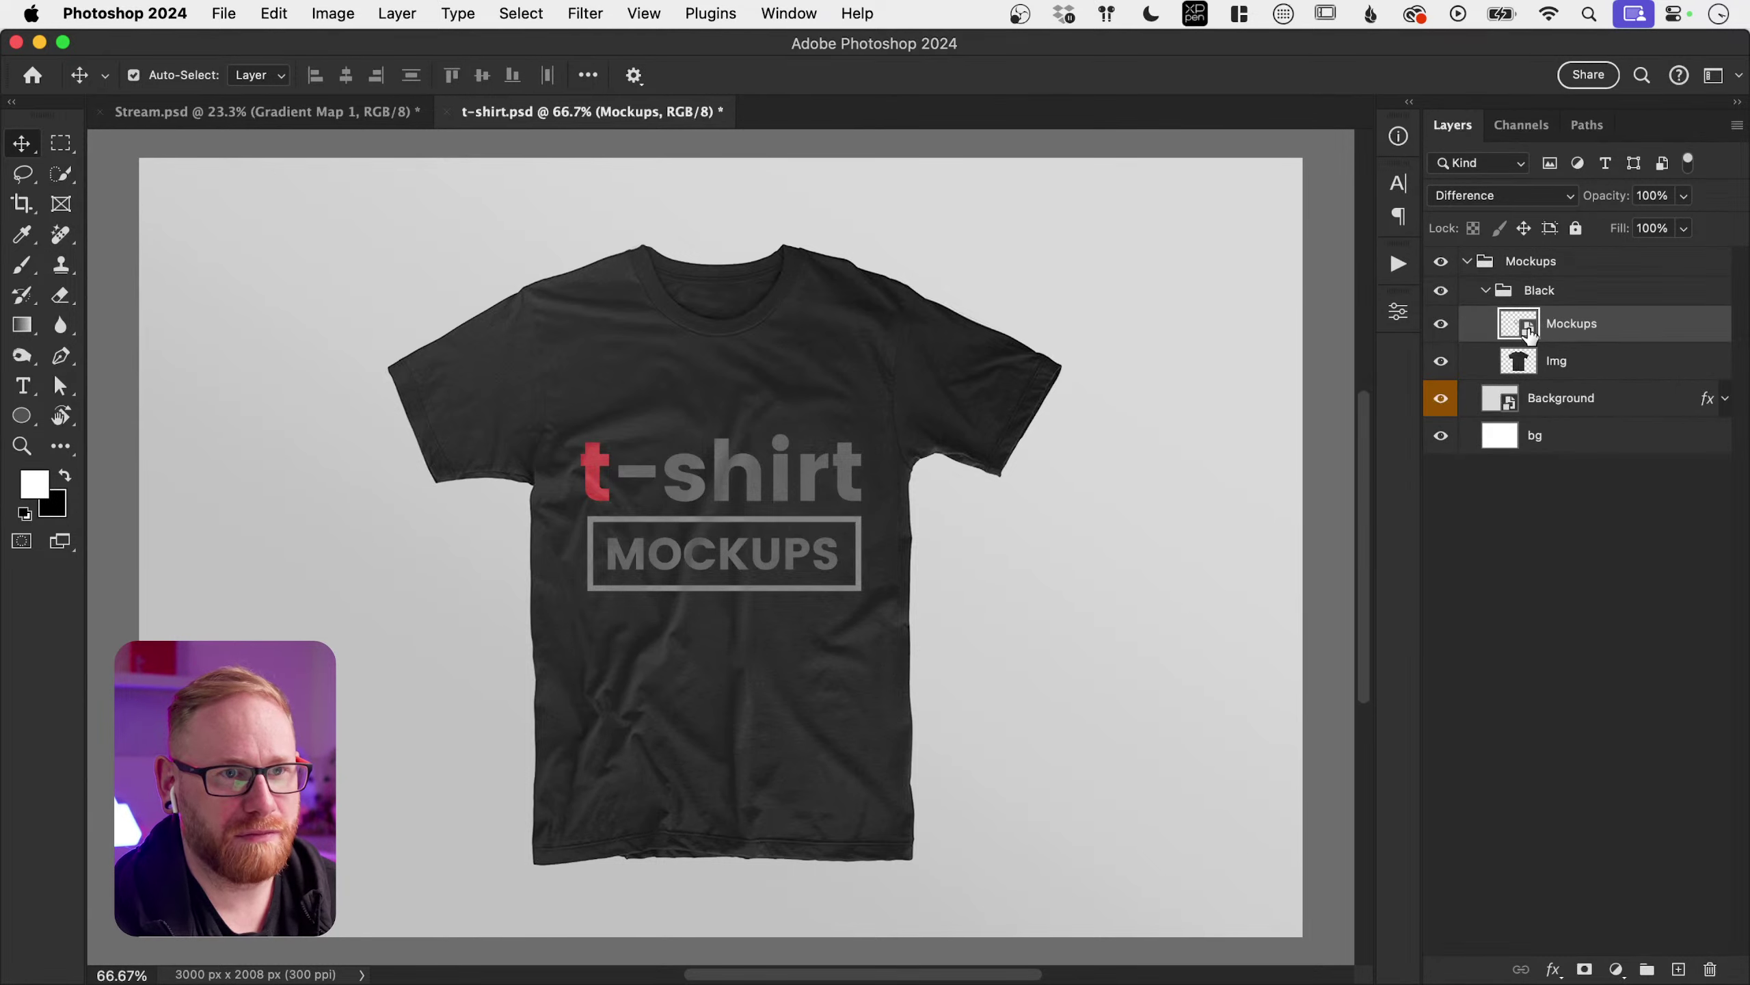
pyautogui.doubleClick(1515, 333)
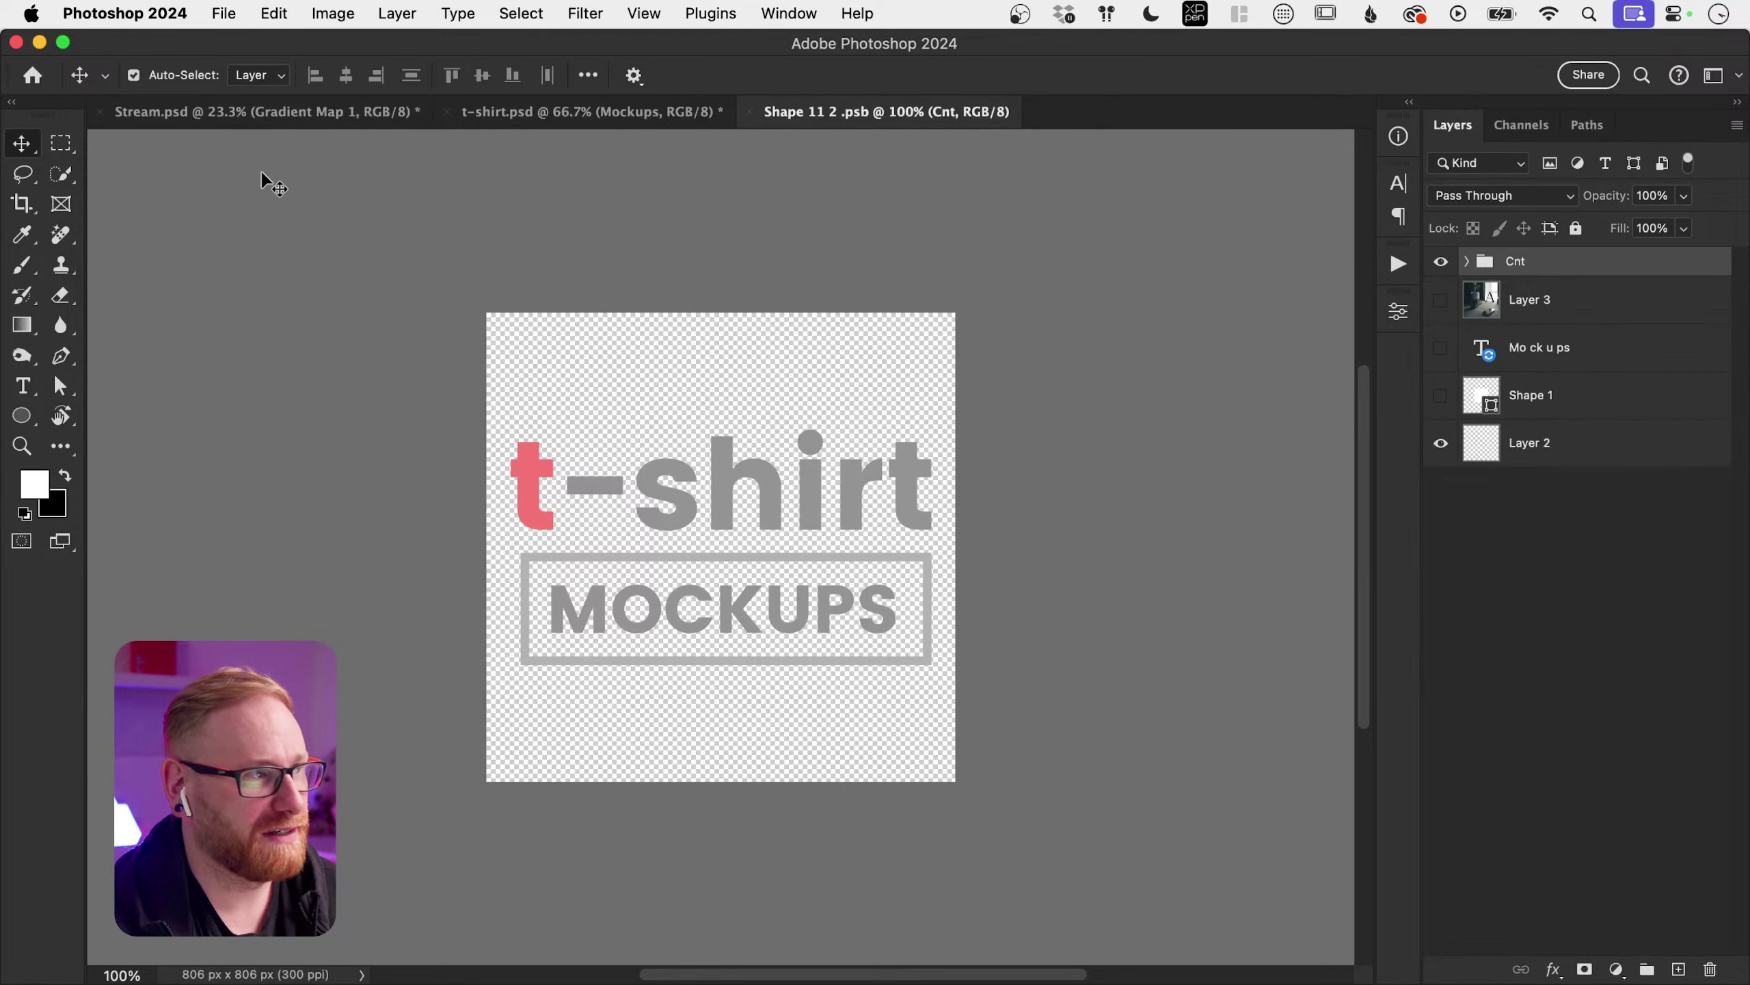
# Step: Switch to Stream.psd, select the entire canvas and copy the eye artwork
pyautogui.click(262, 114)
pyautogui.press('super+a')
pyautogui.press('super+c')
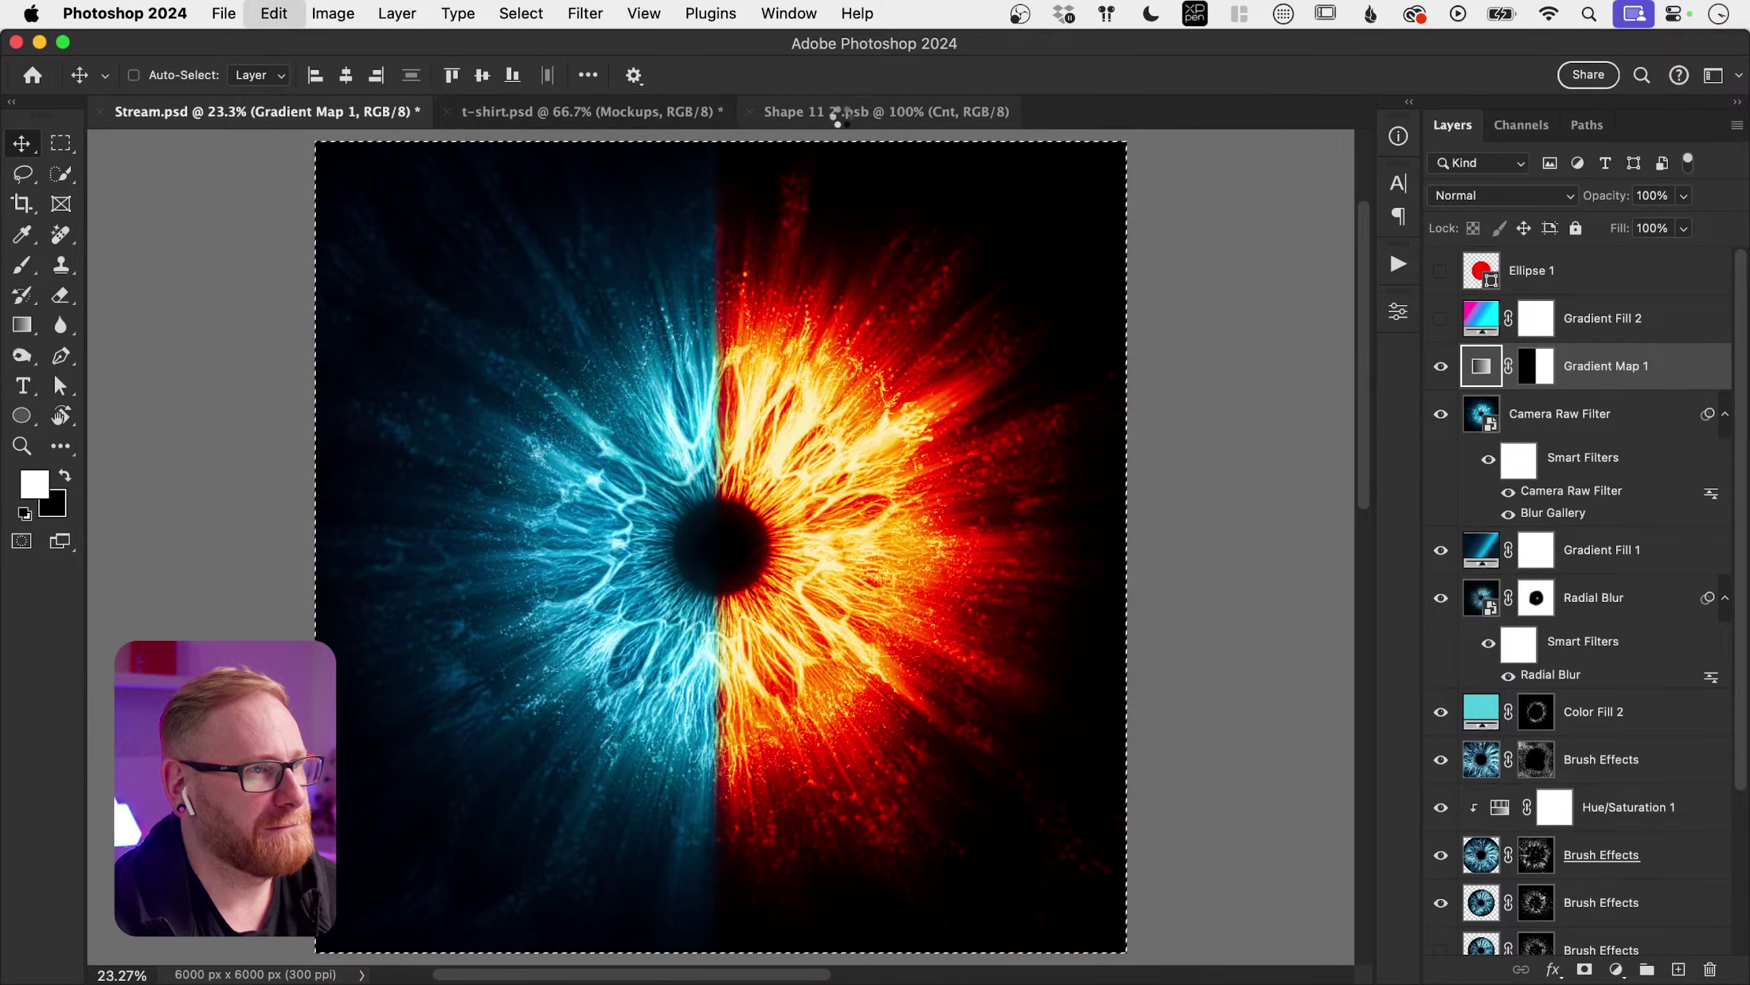
# Step: In the Shape 11 2 .psb smart object, hide the Cnt group and paste the copied eye artwork
pyautogui.click(848, 112)
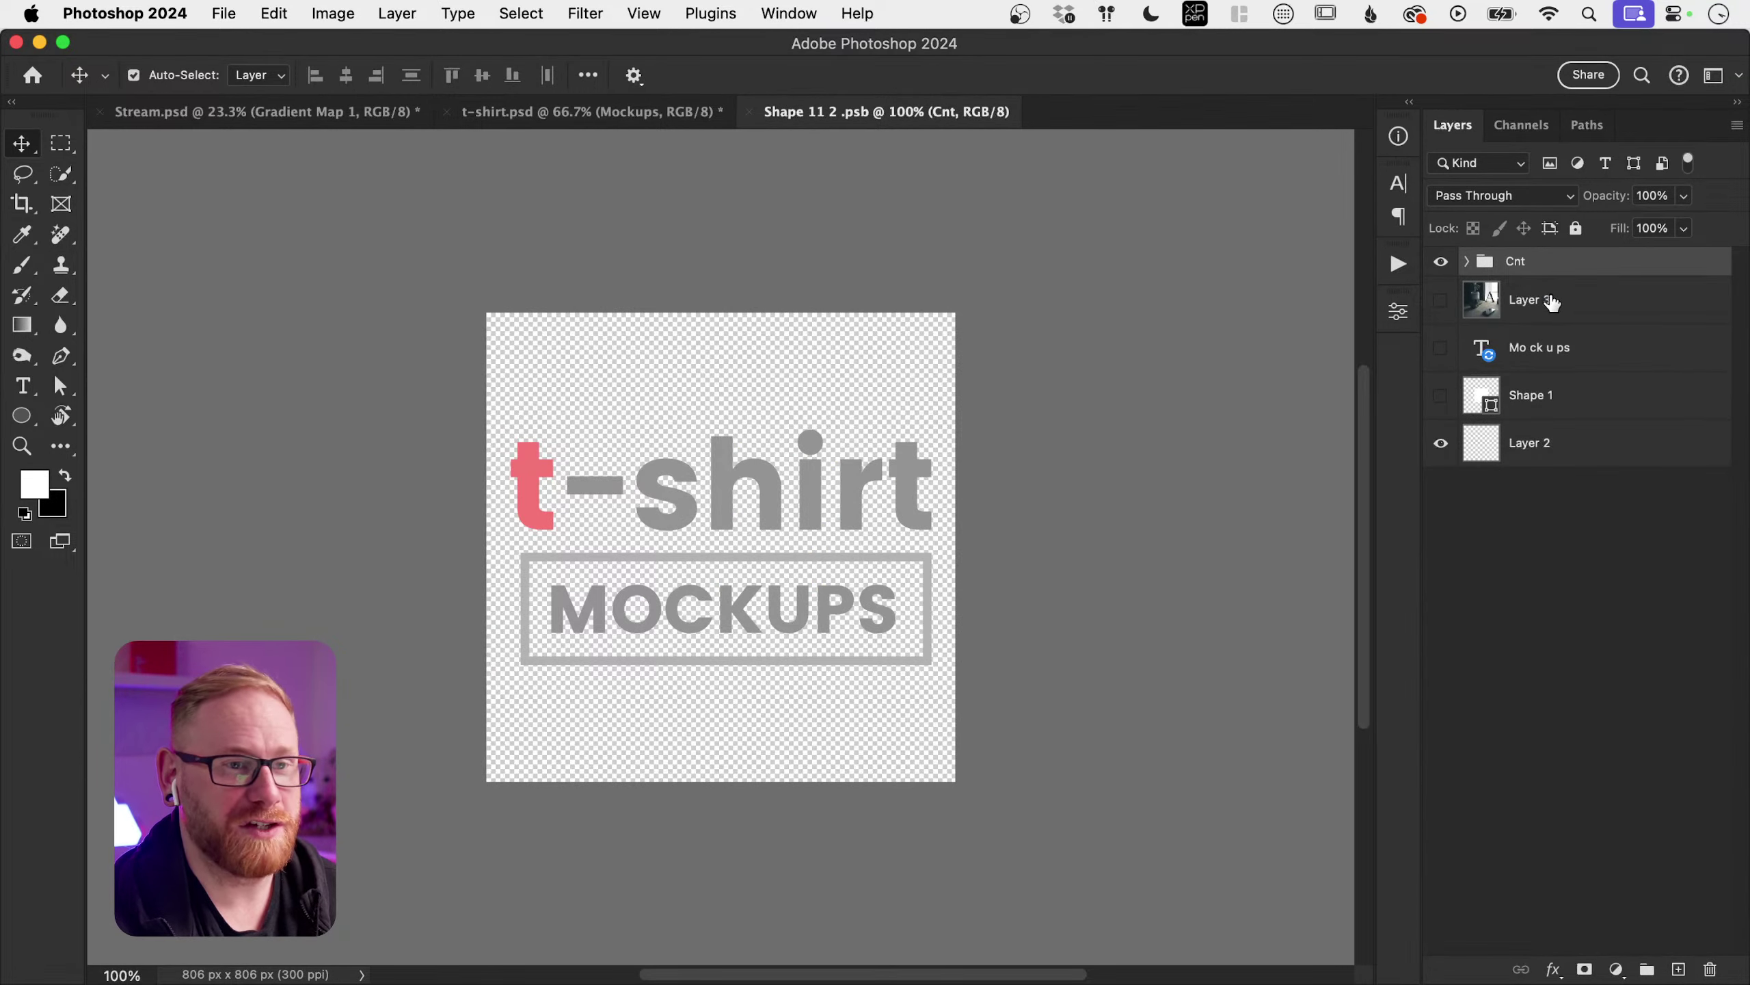
pyautogui.click(1440, 261)
pyautogui.press('super+v')
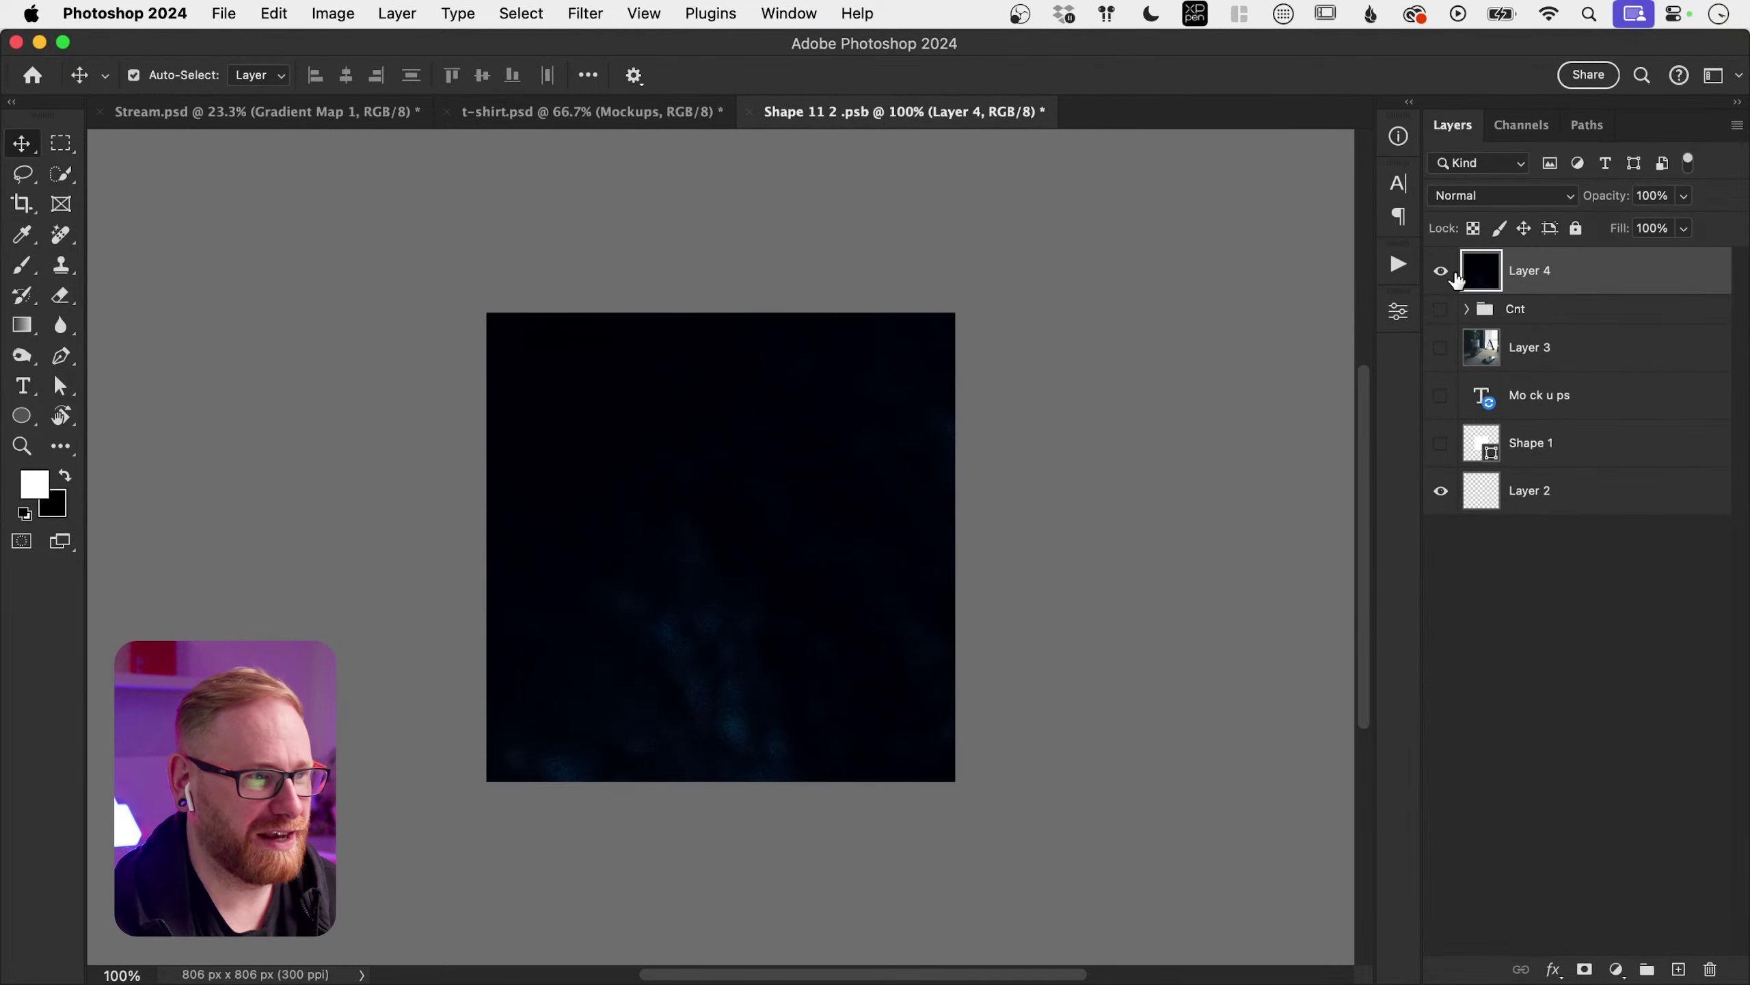
# Step: Centre the pasted artwork on the smart object's canvas, scale it to 13.55% to cover the canvas, and save the smart object
pyautogui.press('super+minus')
pyautogui.press('super+minus')
pyautogui.press('super+minus')
pyautogui.press('super+minus')
pyautogui.press('super+t')
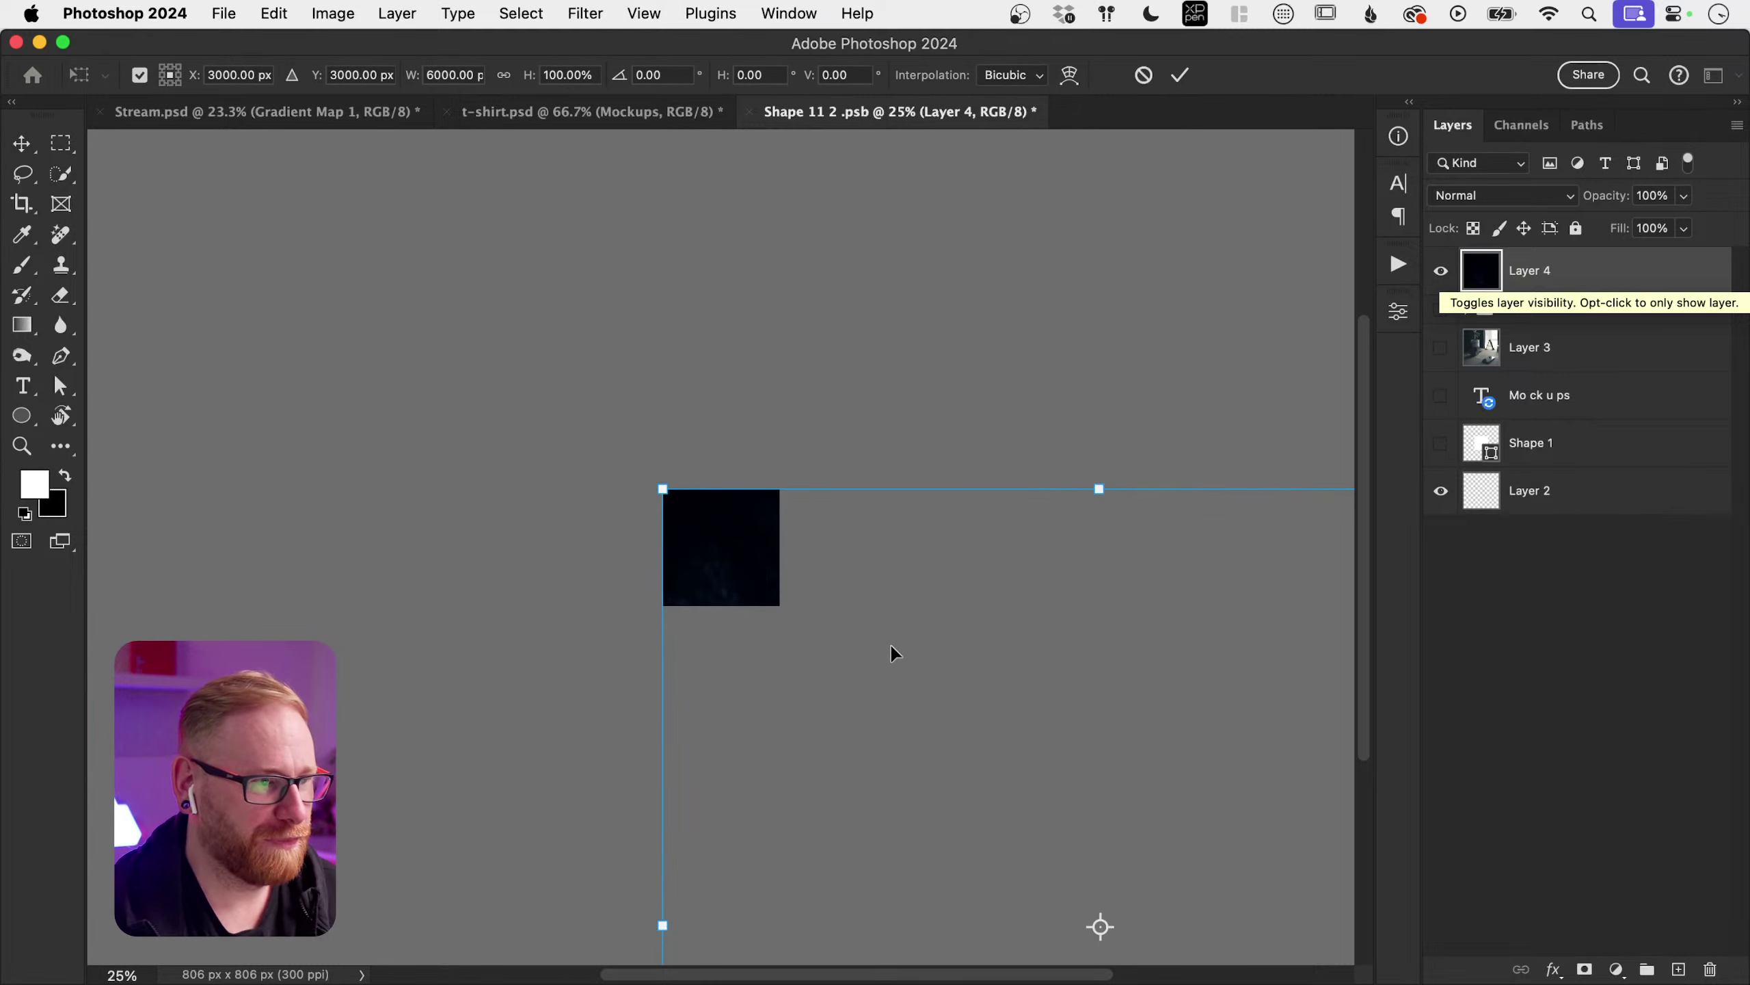
pyautogui.moveTo(701, 527); pyautogui.dragTo(578, 371)
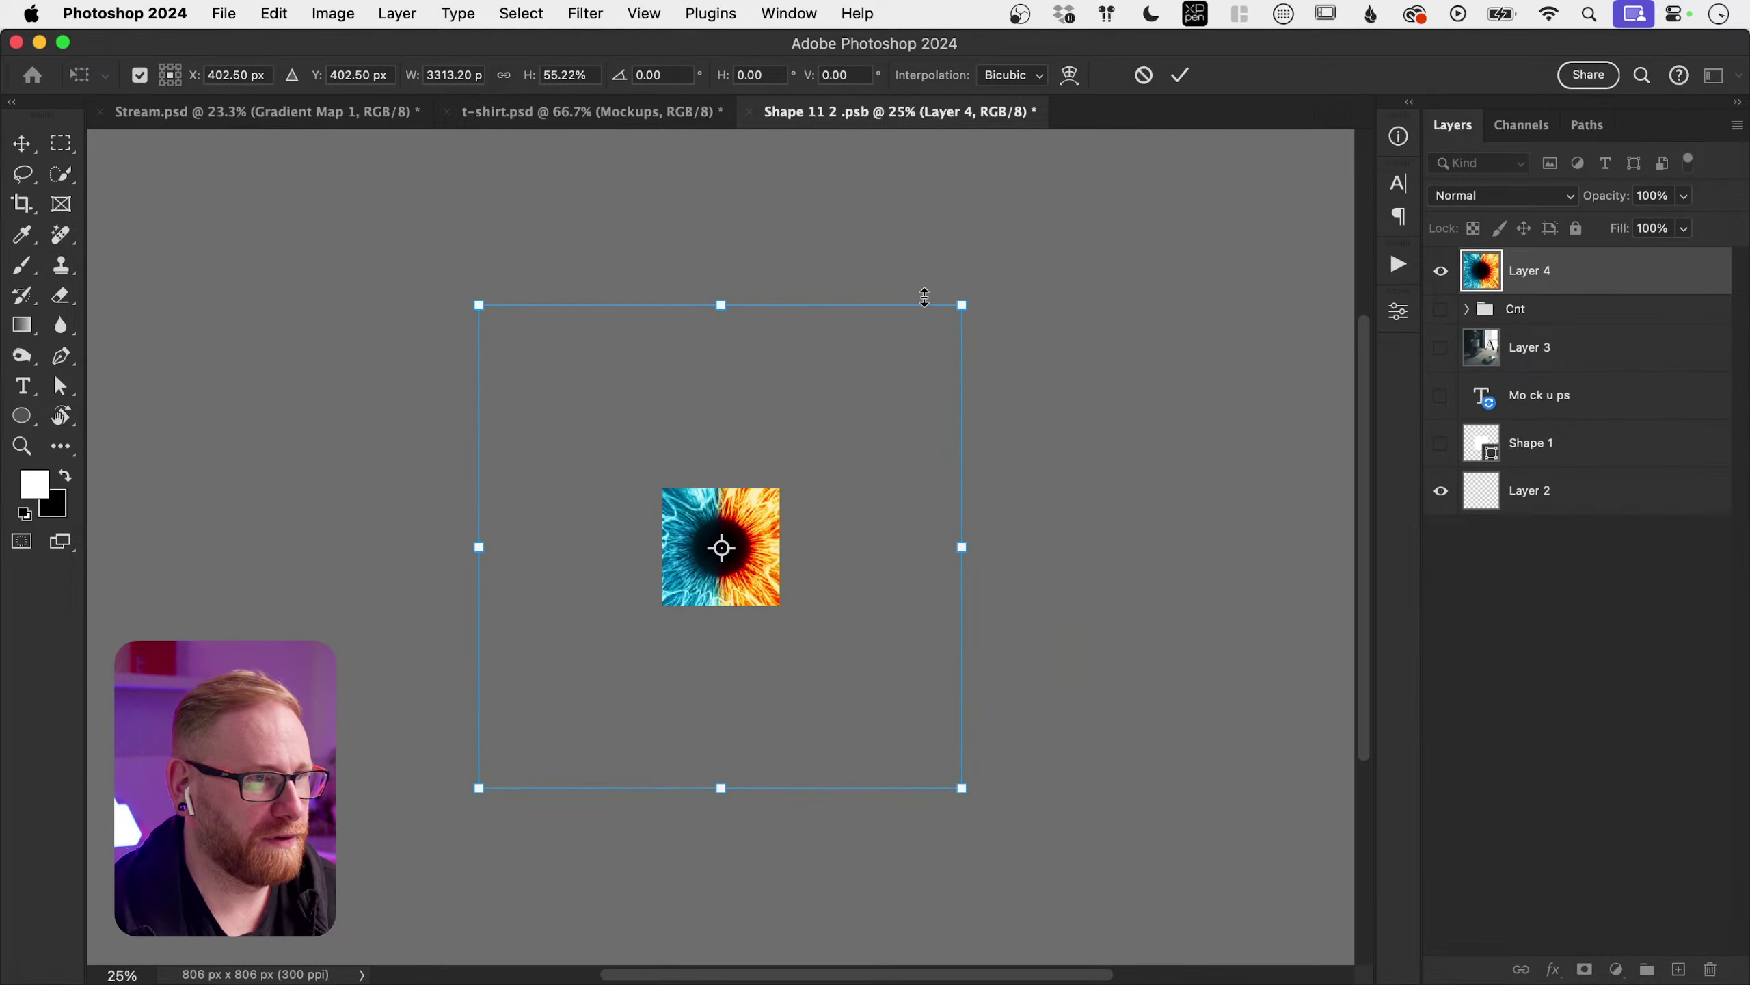
pyautogui.moveTo(962, 305); pyautogui.dragTo(779, 488)
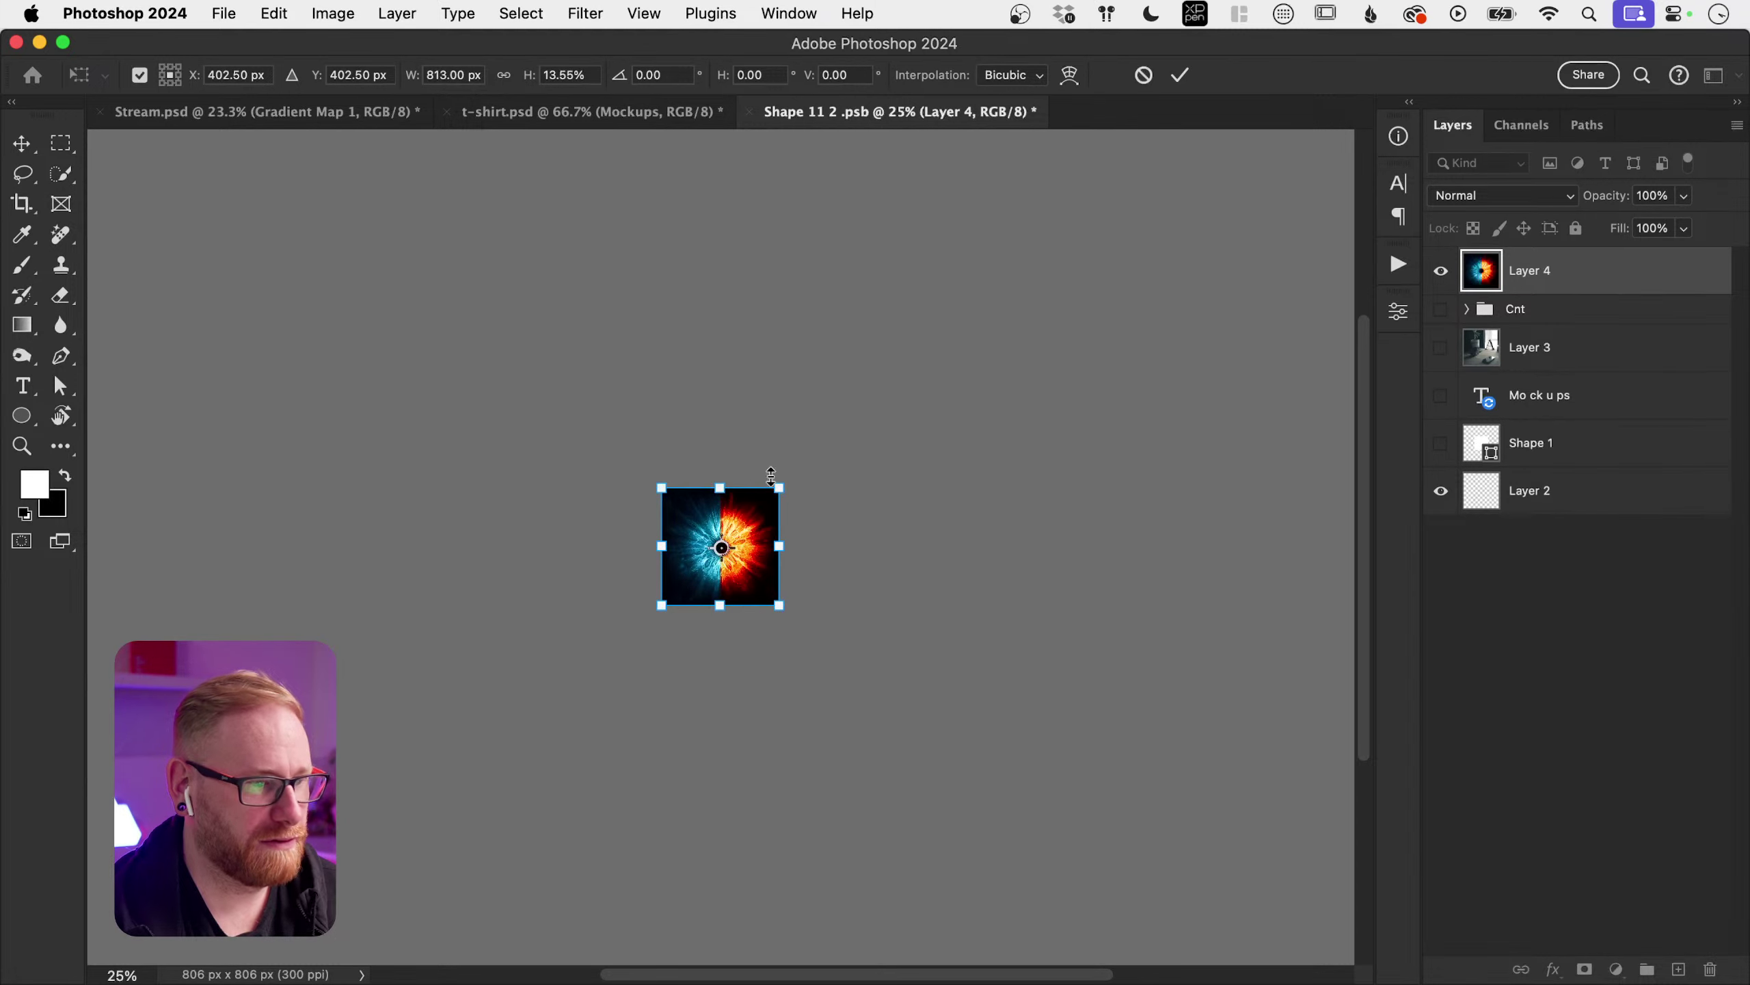
pyautogui.press('Return')
pyautogui.press('super+s')
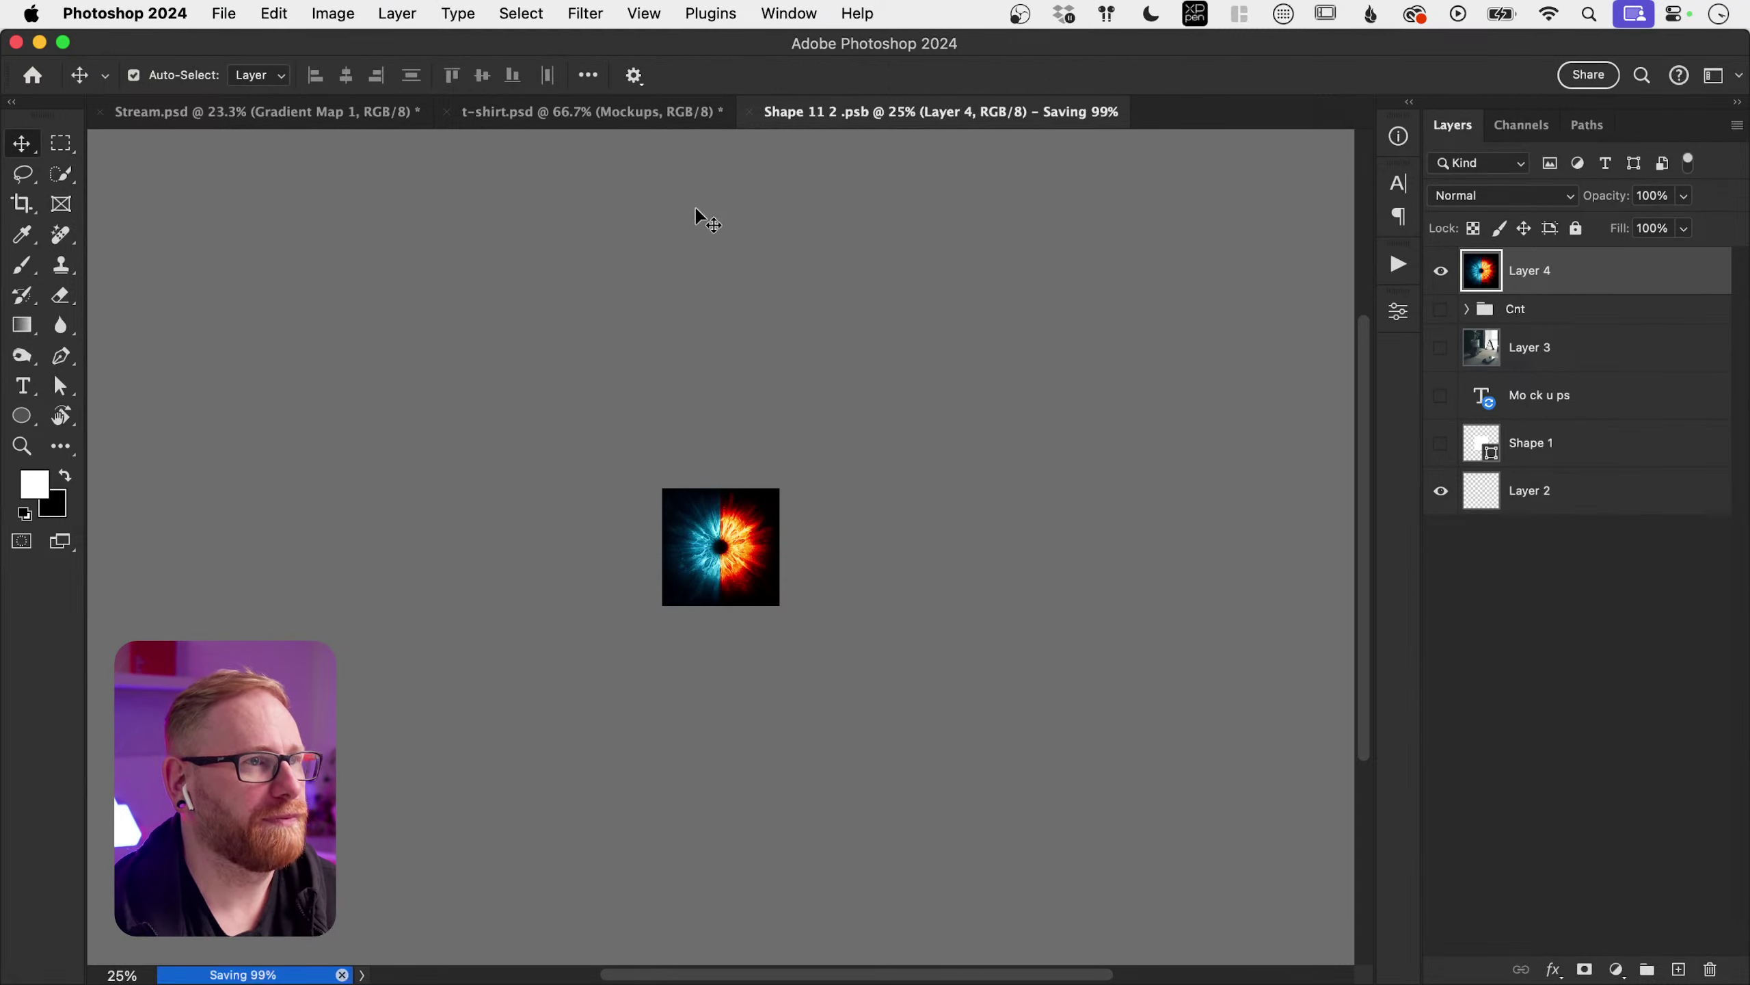
# Step: In t-shirt.psd, set the Mockups layer's blend mode to Exclusion
pyautogui.click(578, 113)
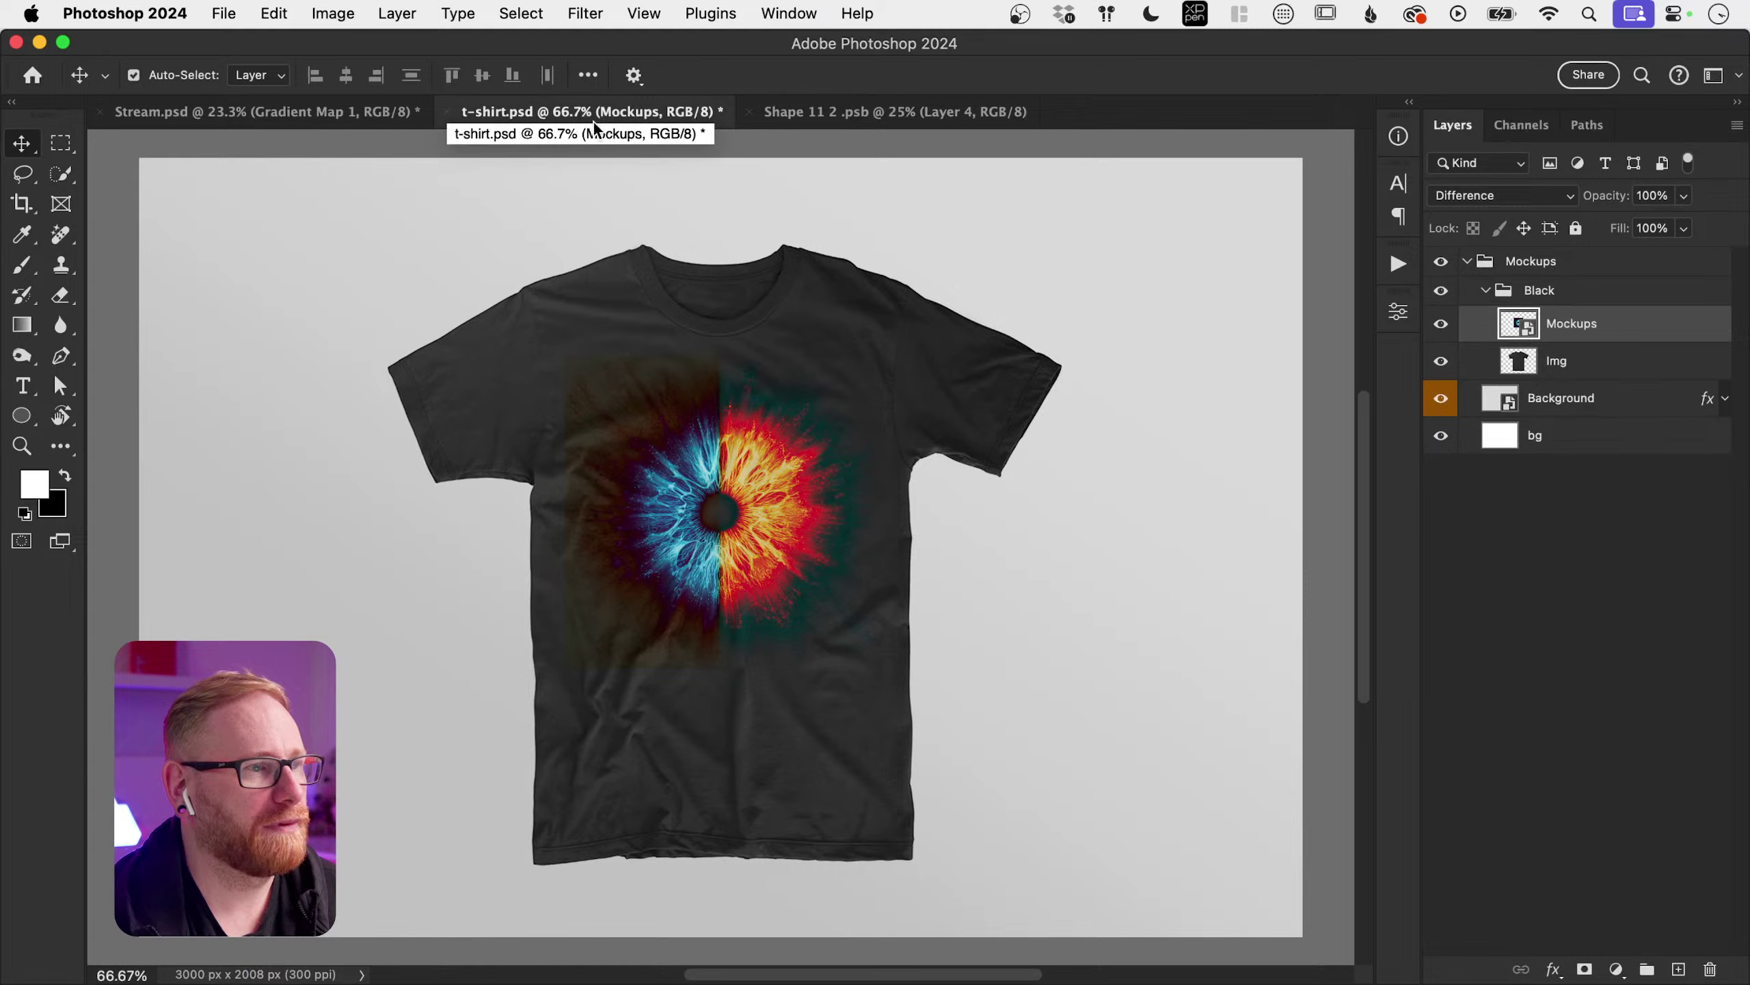
pyautogui.click(1451, 197)
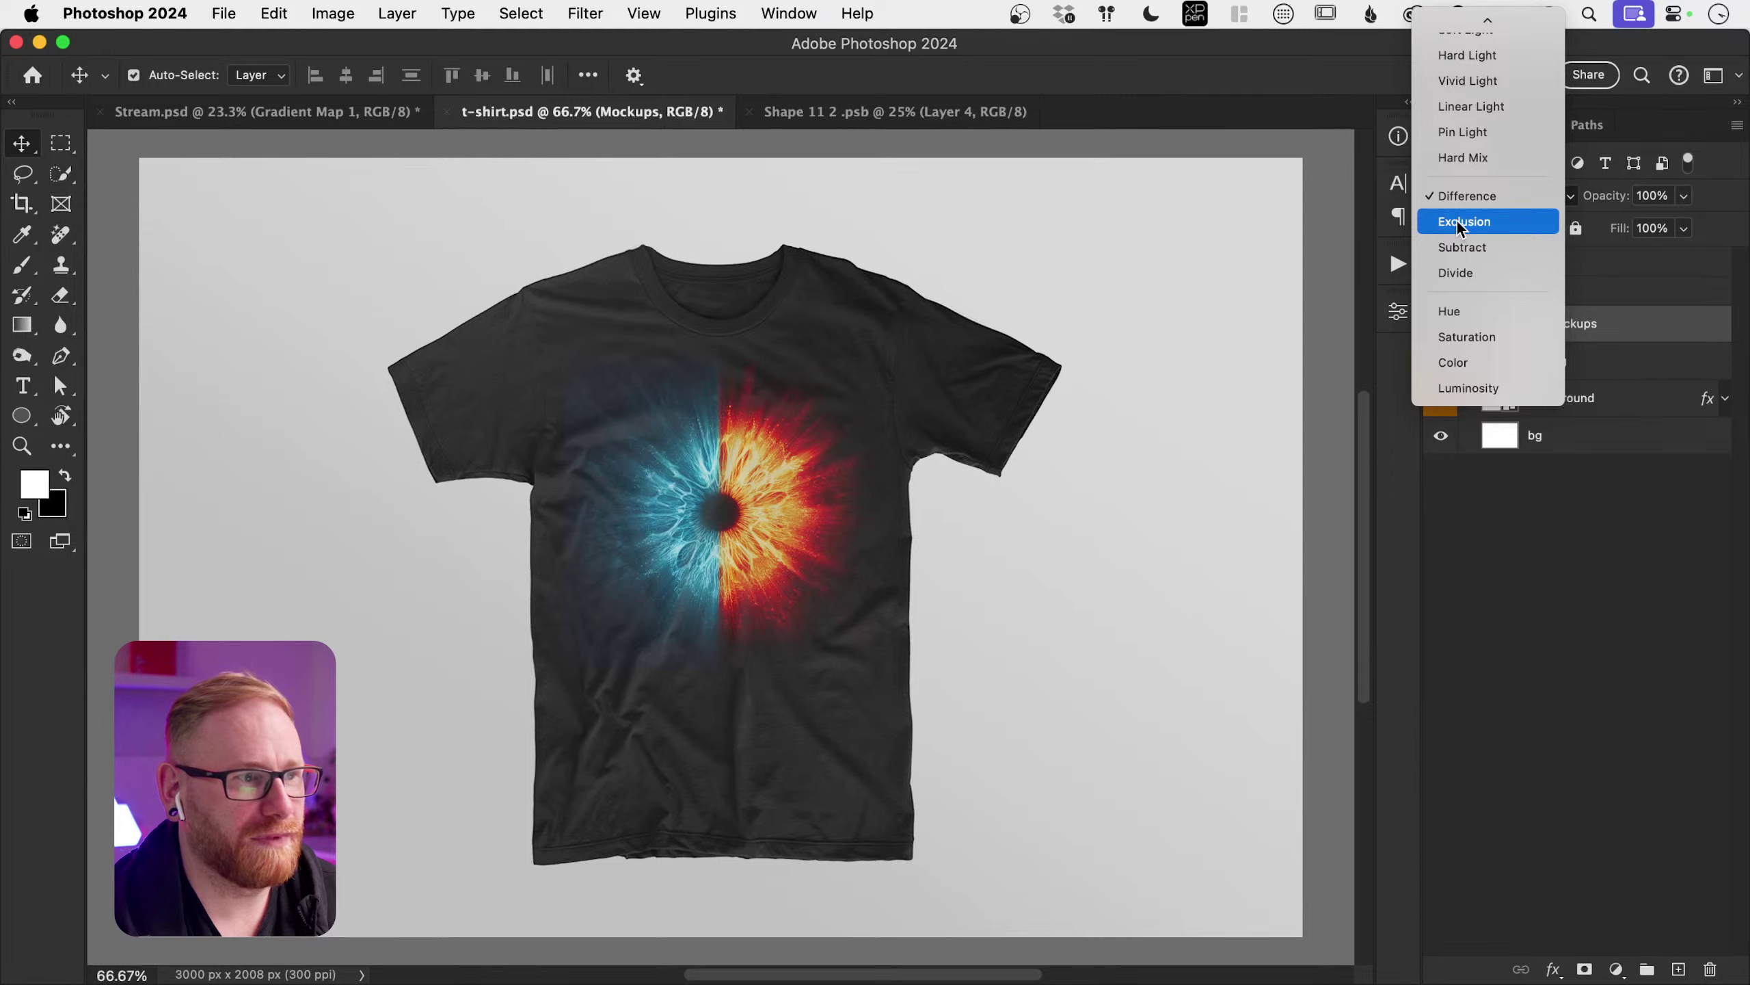
pyautogui.click(1460, 227)
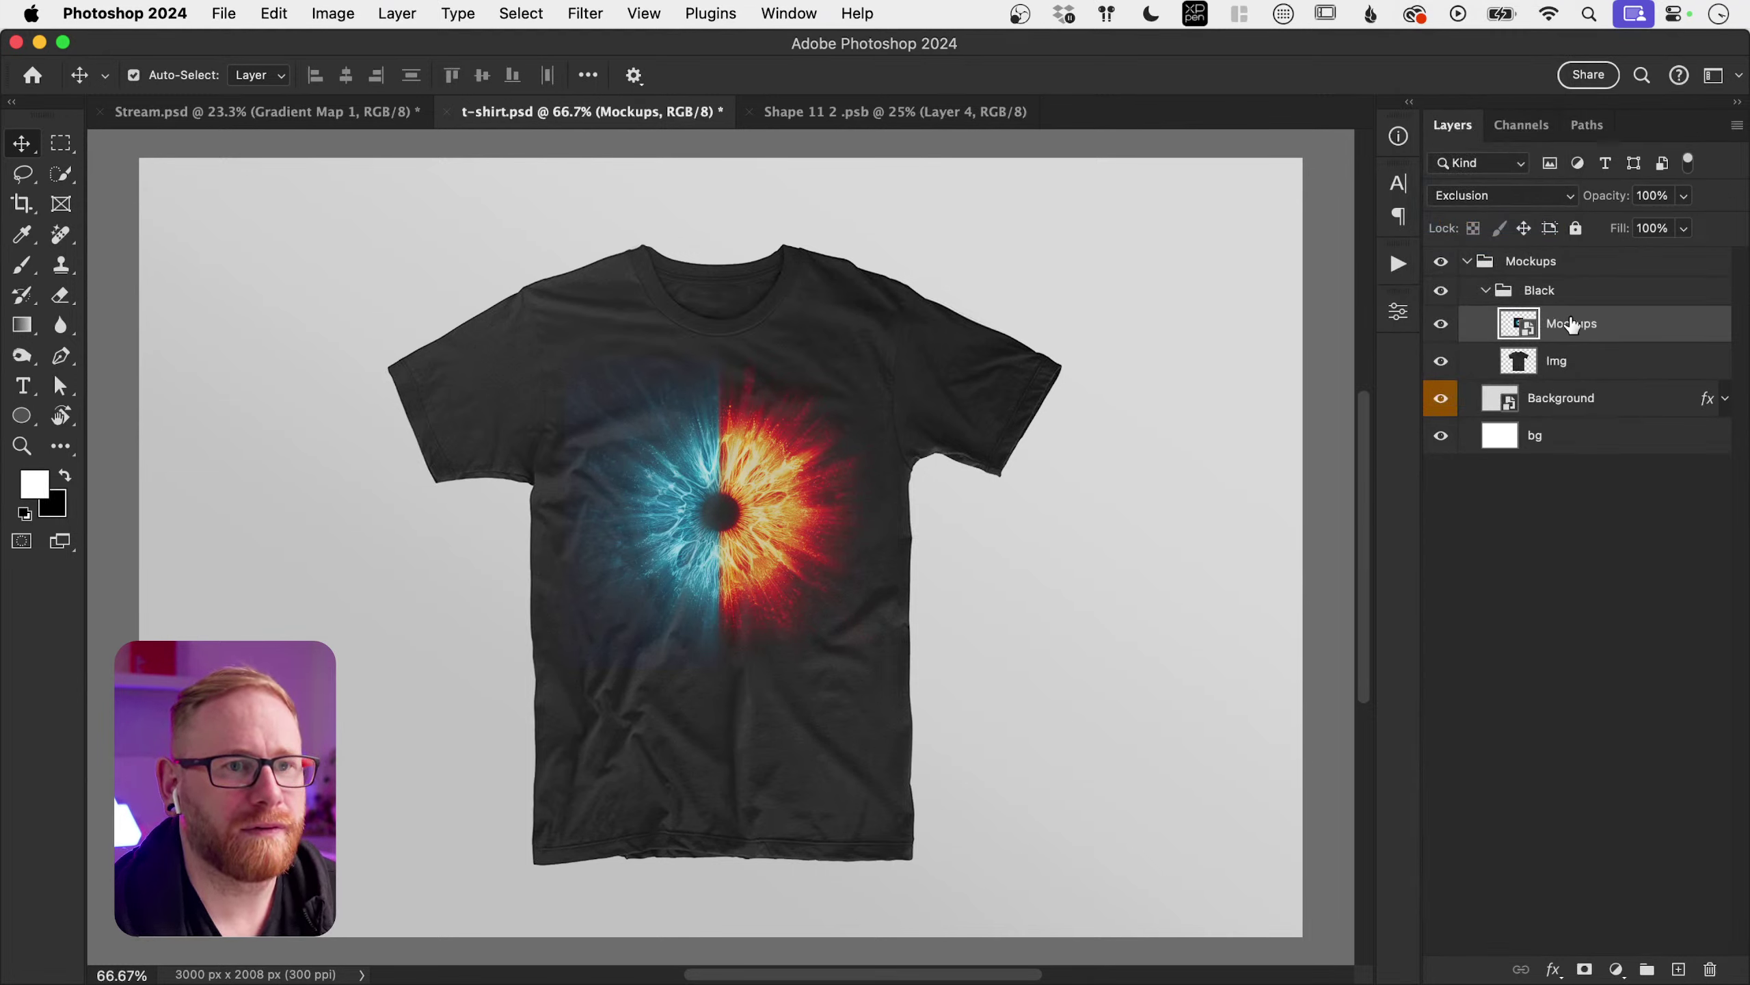
# Step: Open the blending options of the Mockups layer
pyautogui.rightClick(1569, 326)
pyautogui.press('Escape')
pyautogui.press('h')
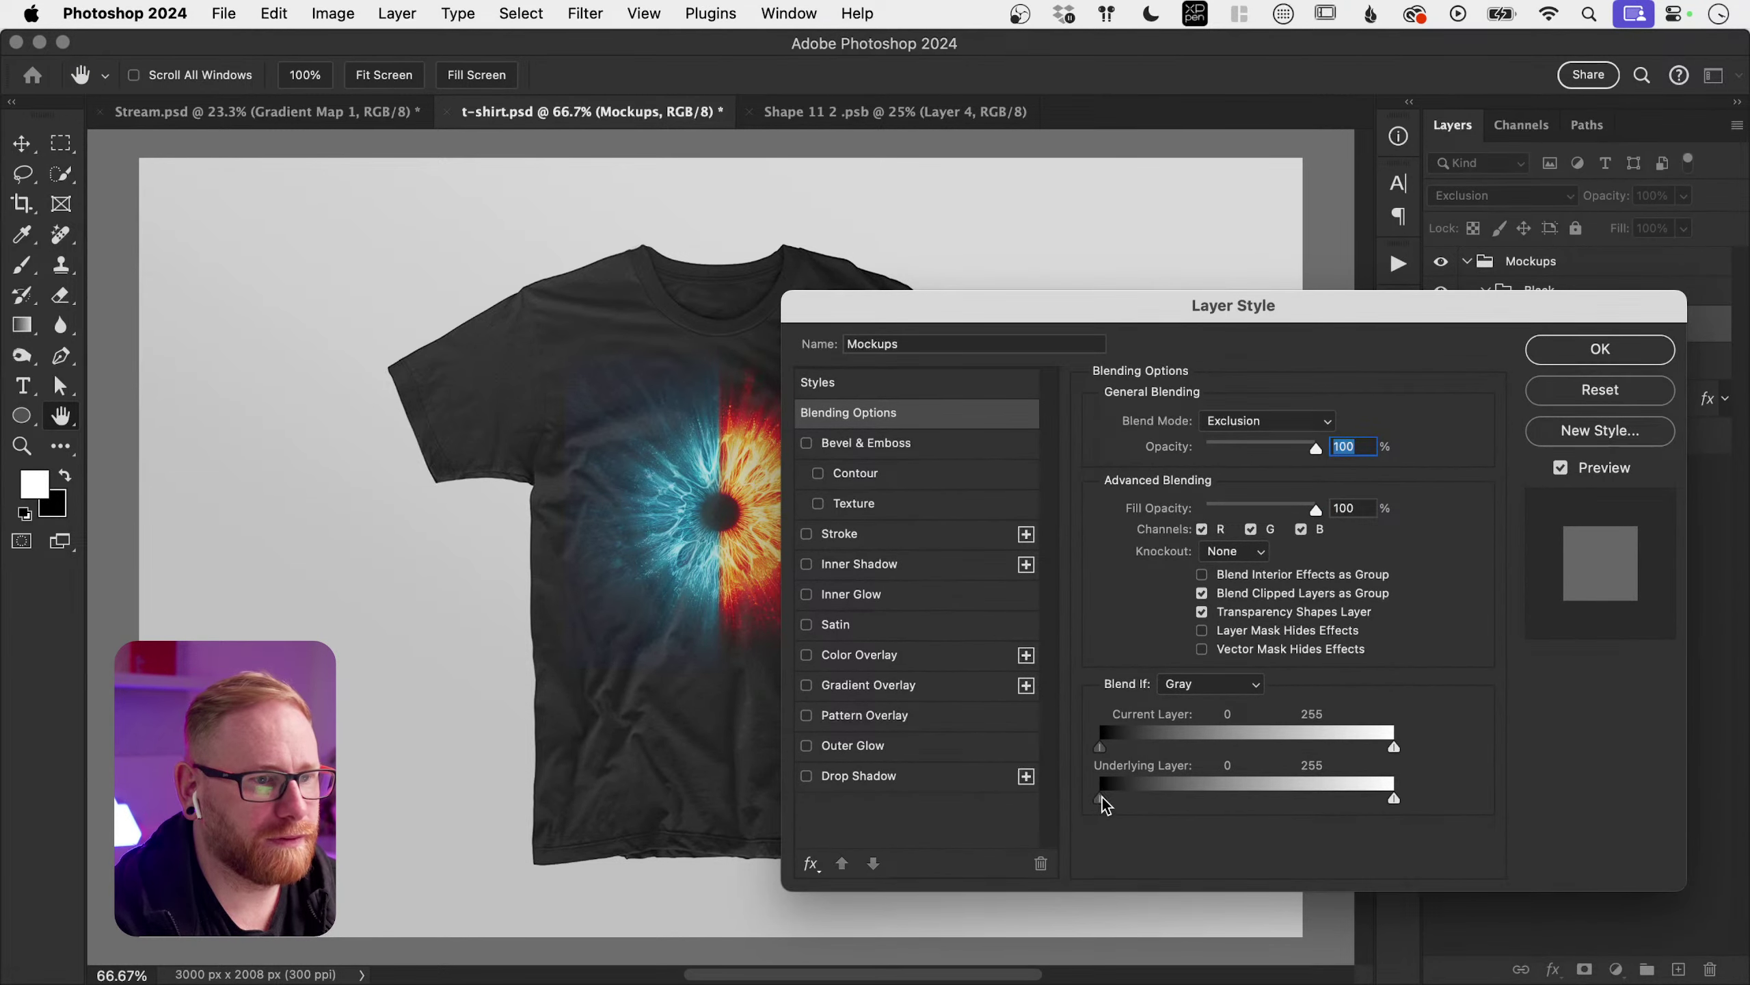
# Step: Try narrowing the Underlying Layer Blend If range from its dark and light ends, undoing each change
pyautogui.moveTo(1100, 799); pyautogui.dragTo(1191, 798)
pyautogui.press('super+z')
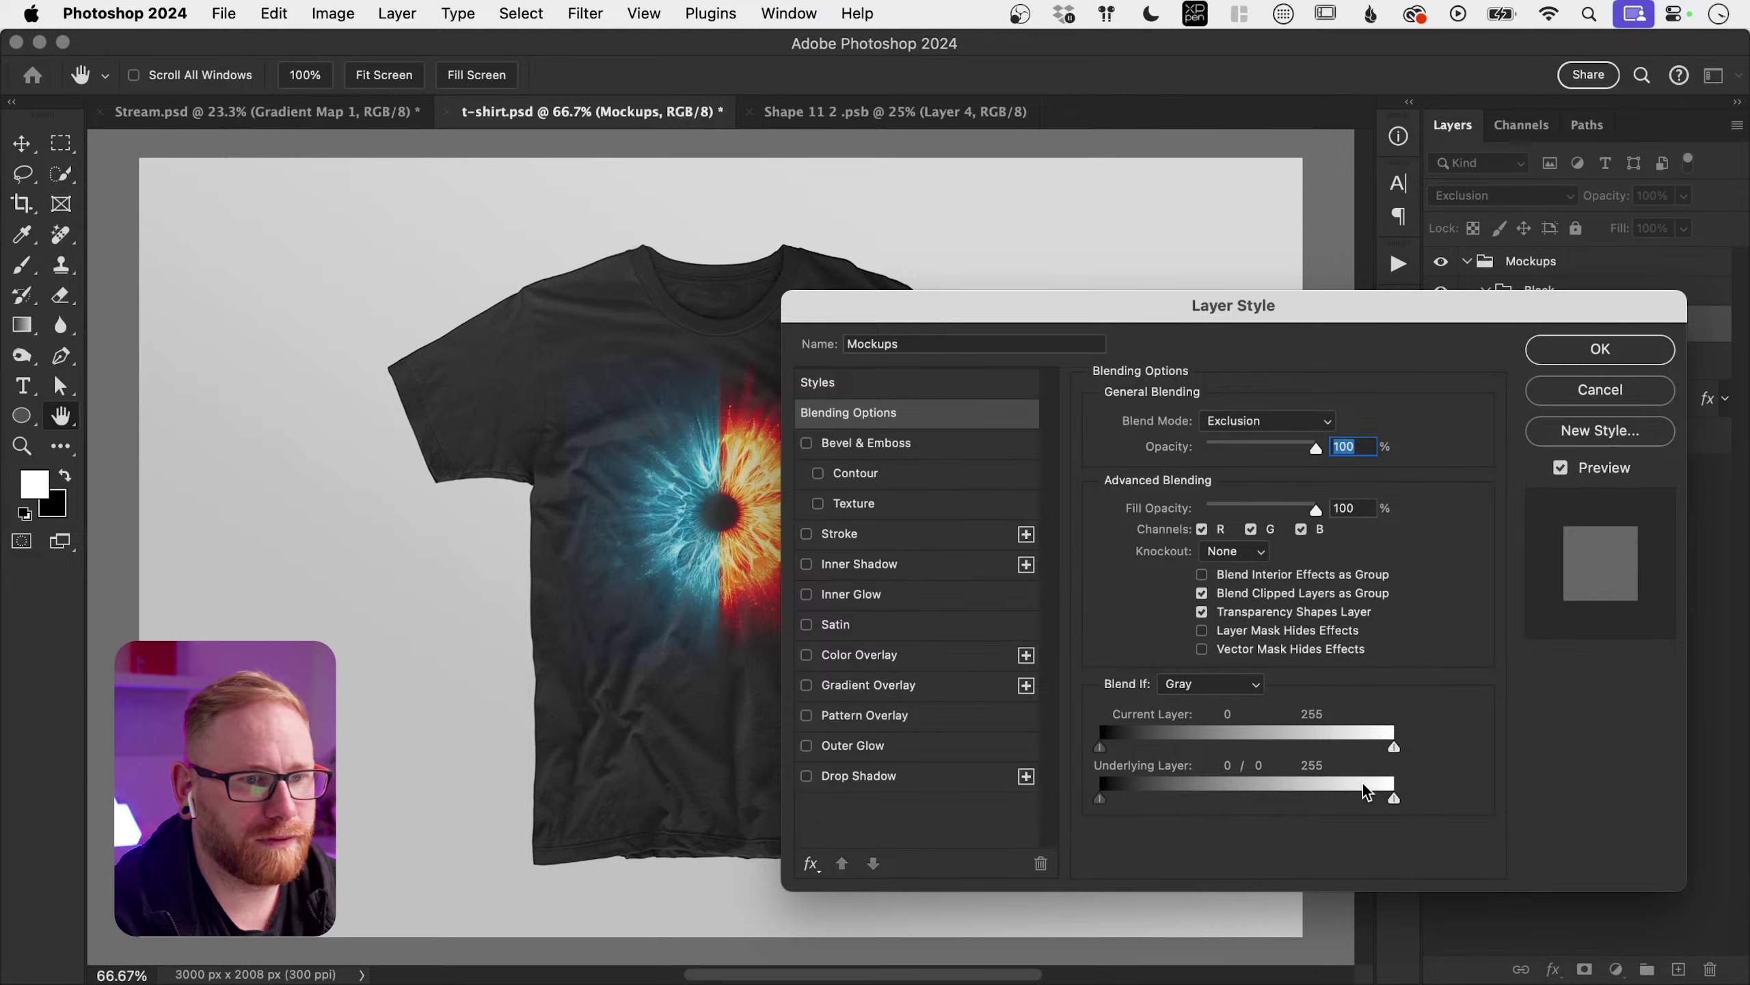
pyautogui.moveTo(1394, 798); pyautogui.dragTo(1148, 807)
pyautogui.press('super+z')
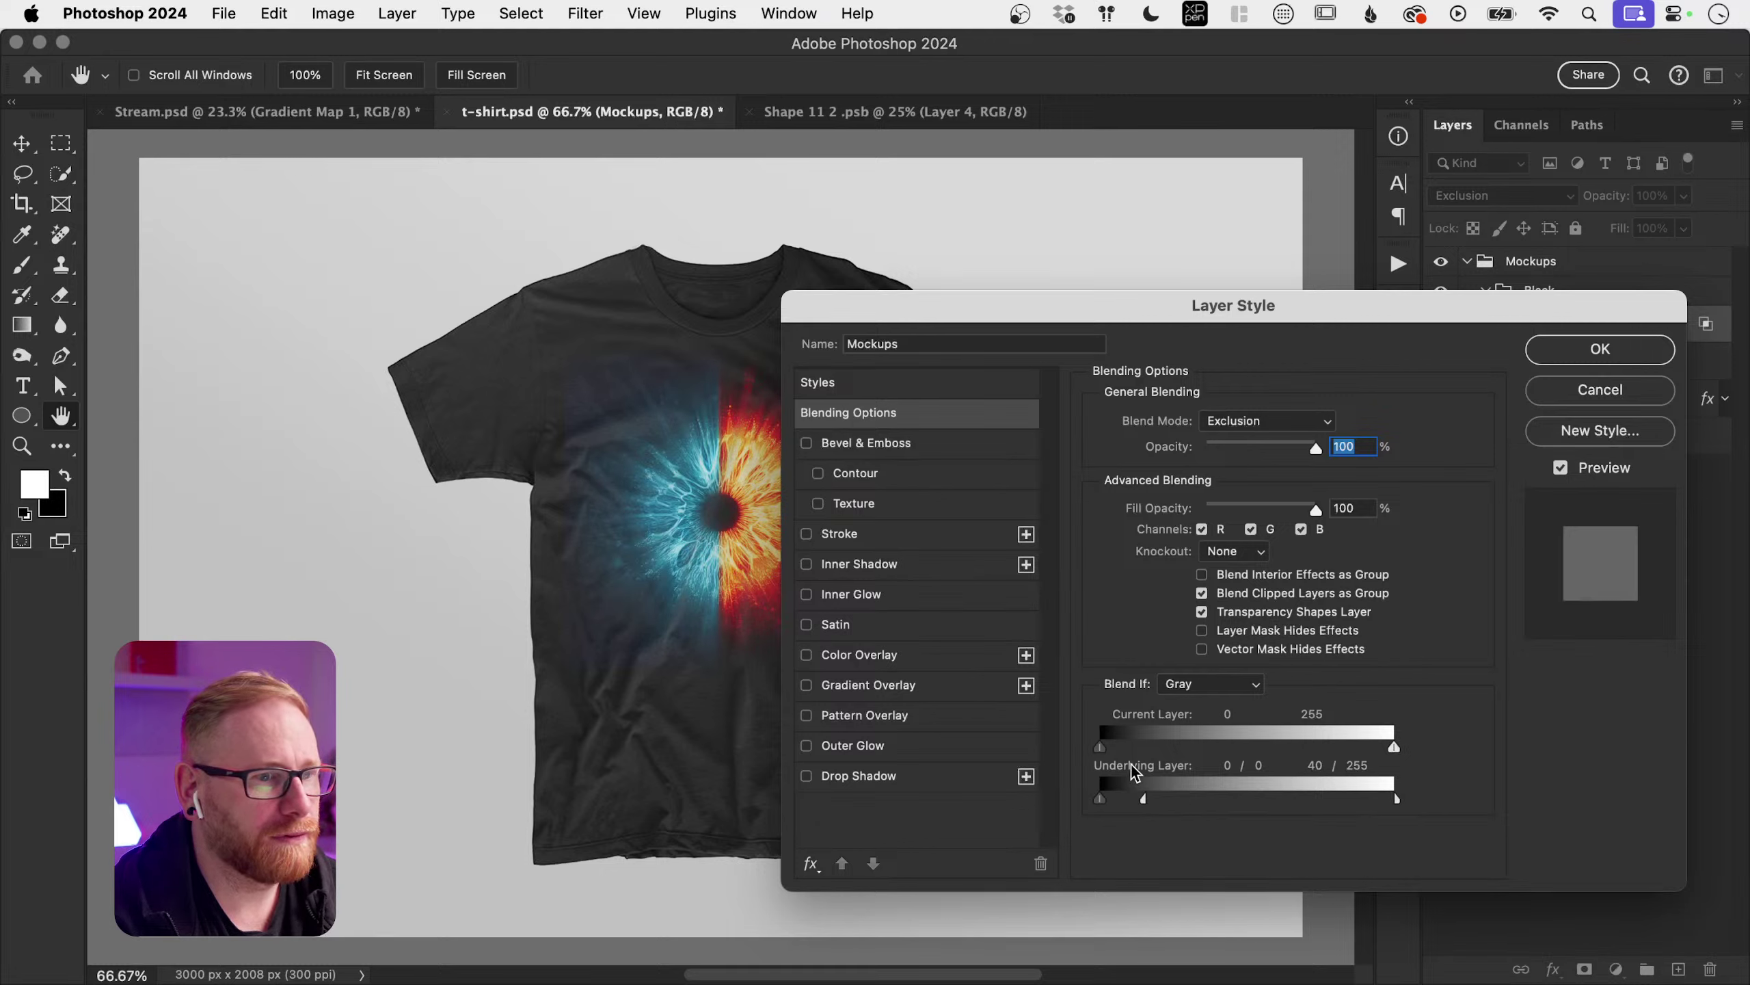
# Step: Split the Current Layer Blend If black point to 0 / 26, apply it, and compare the shirt with and without the artwork
pyautogui.moveTo(1100, 747)
pyautogui.mouseDown()
pyautogui.moveTo(1171, 756)
pyautogui.moveTo(1060, 761)
pyautogui.moveTo(1131, 756)
pyautogui.mouseUp()
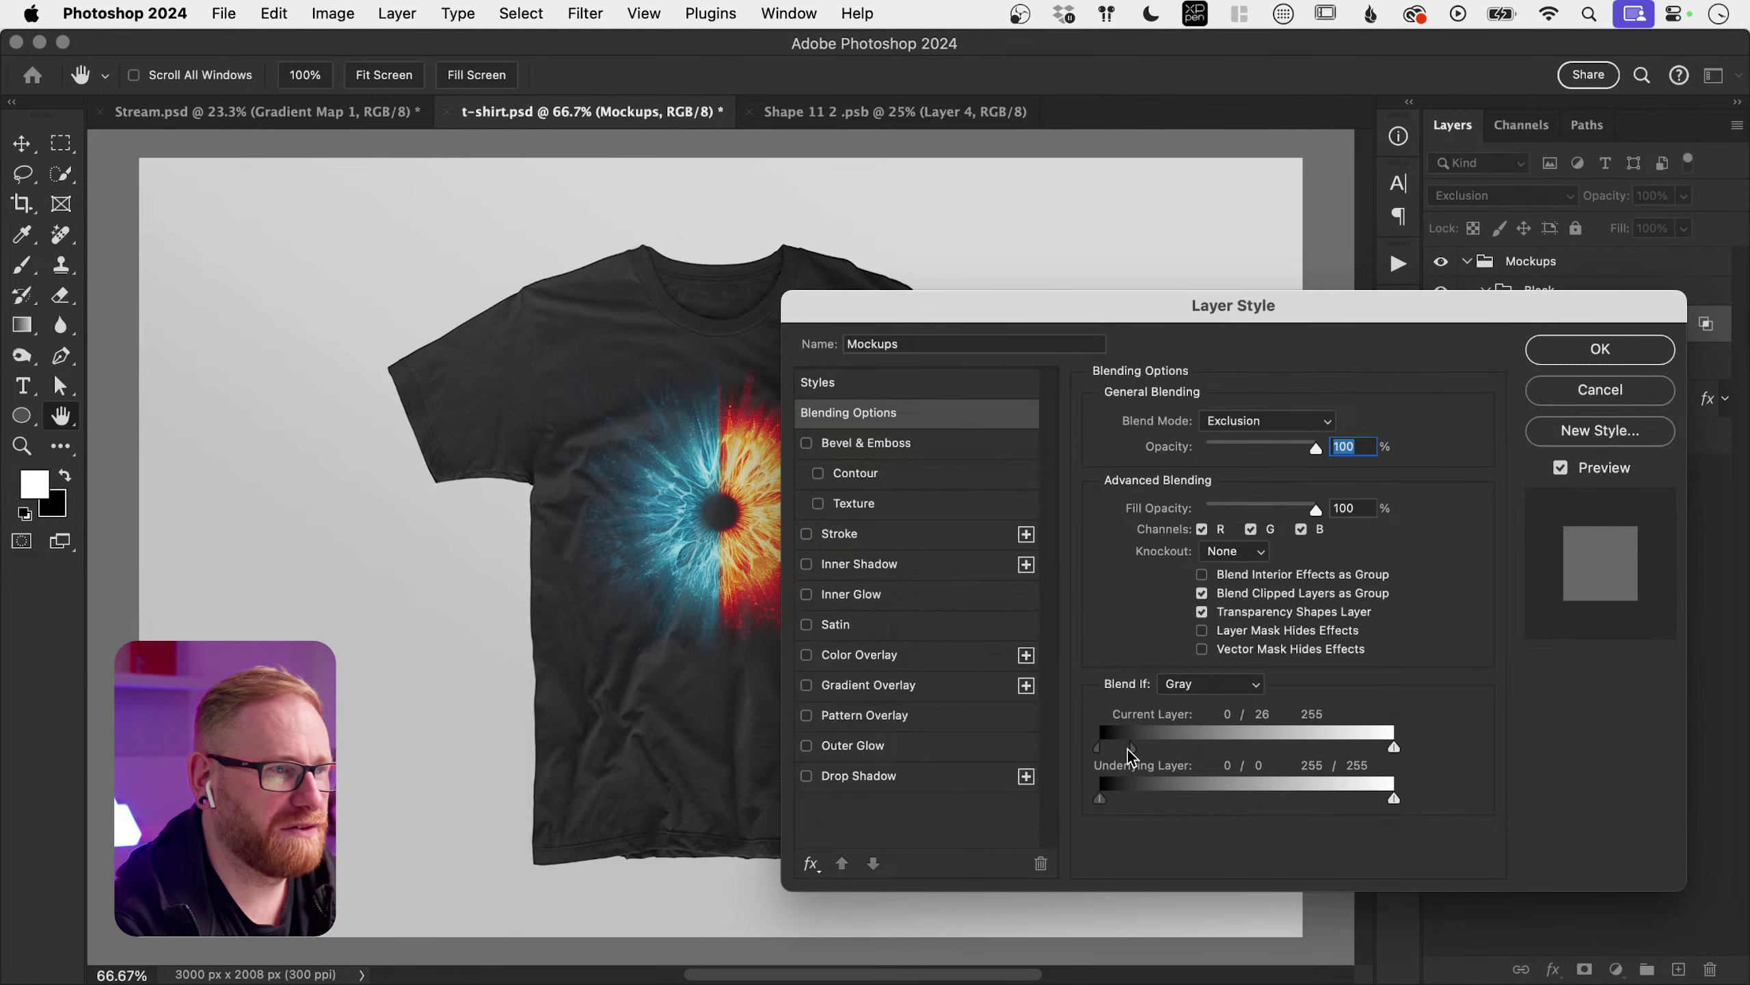
pyautogui.press('Return')
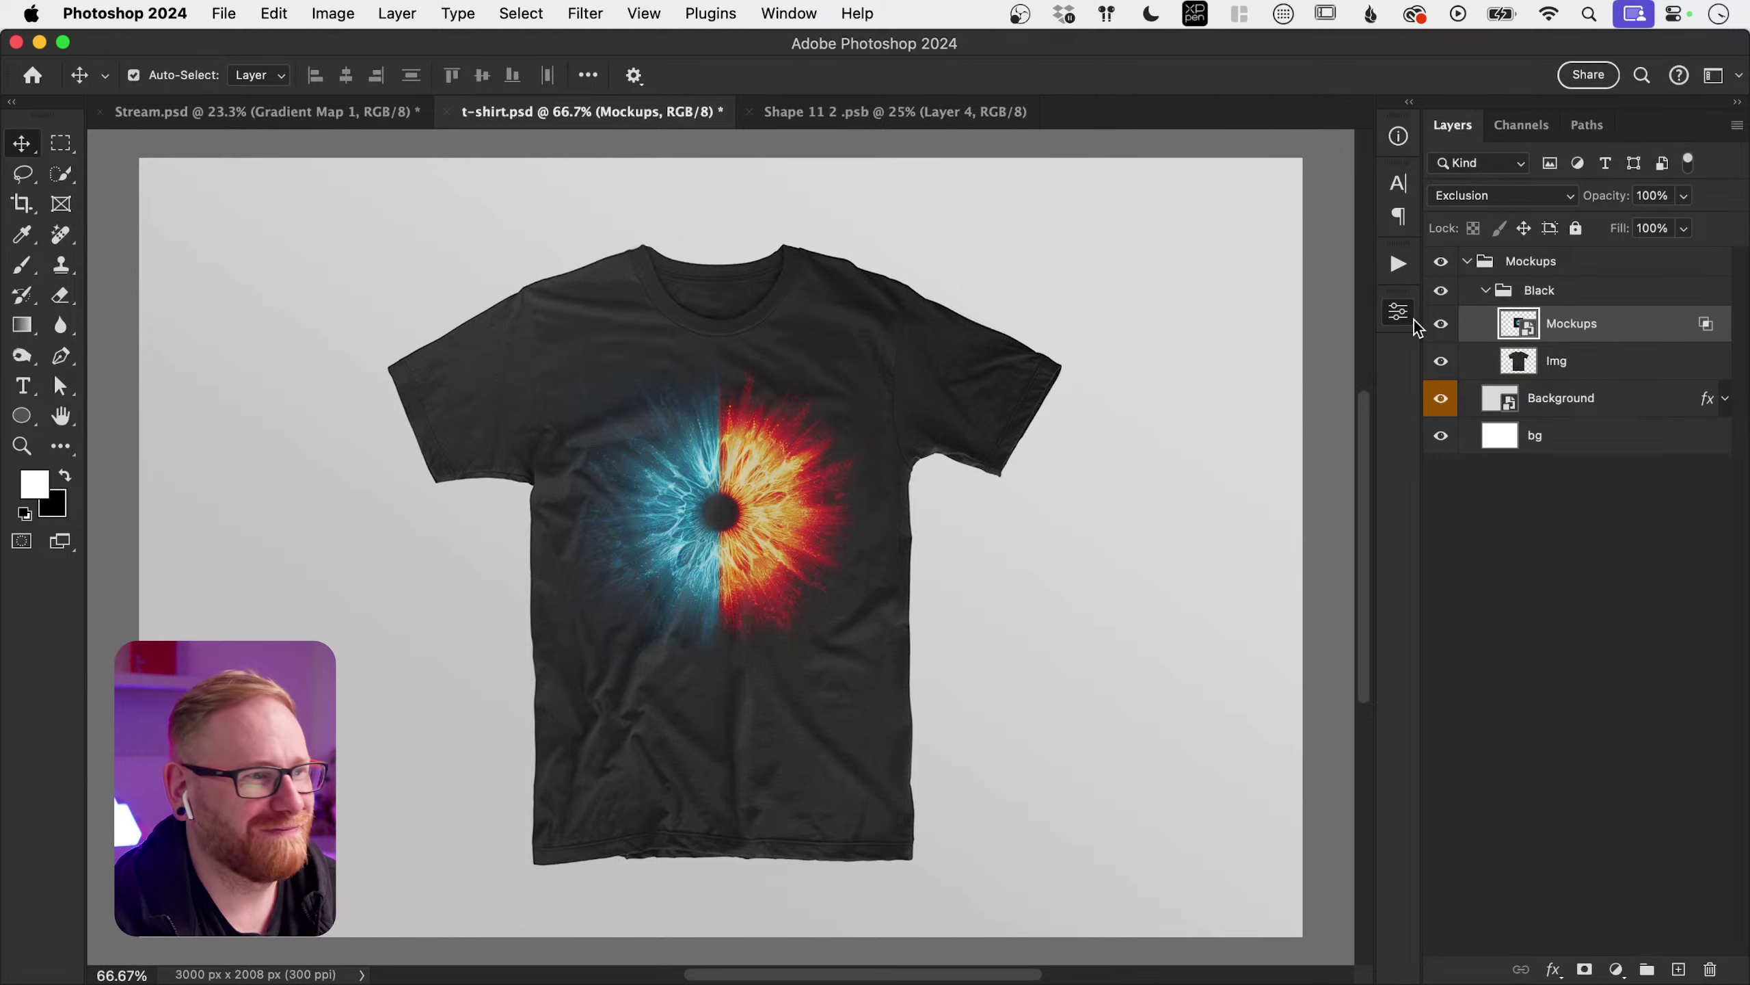
pyautogui.click(1441, 325)
pyautogui.click(1441, 325)
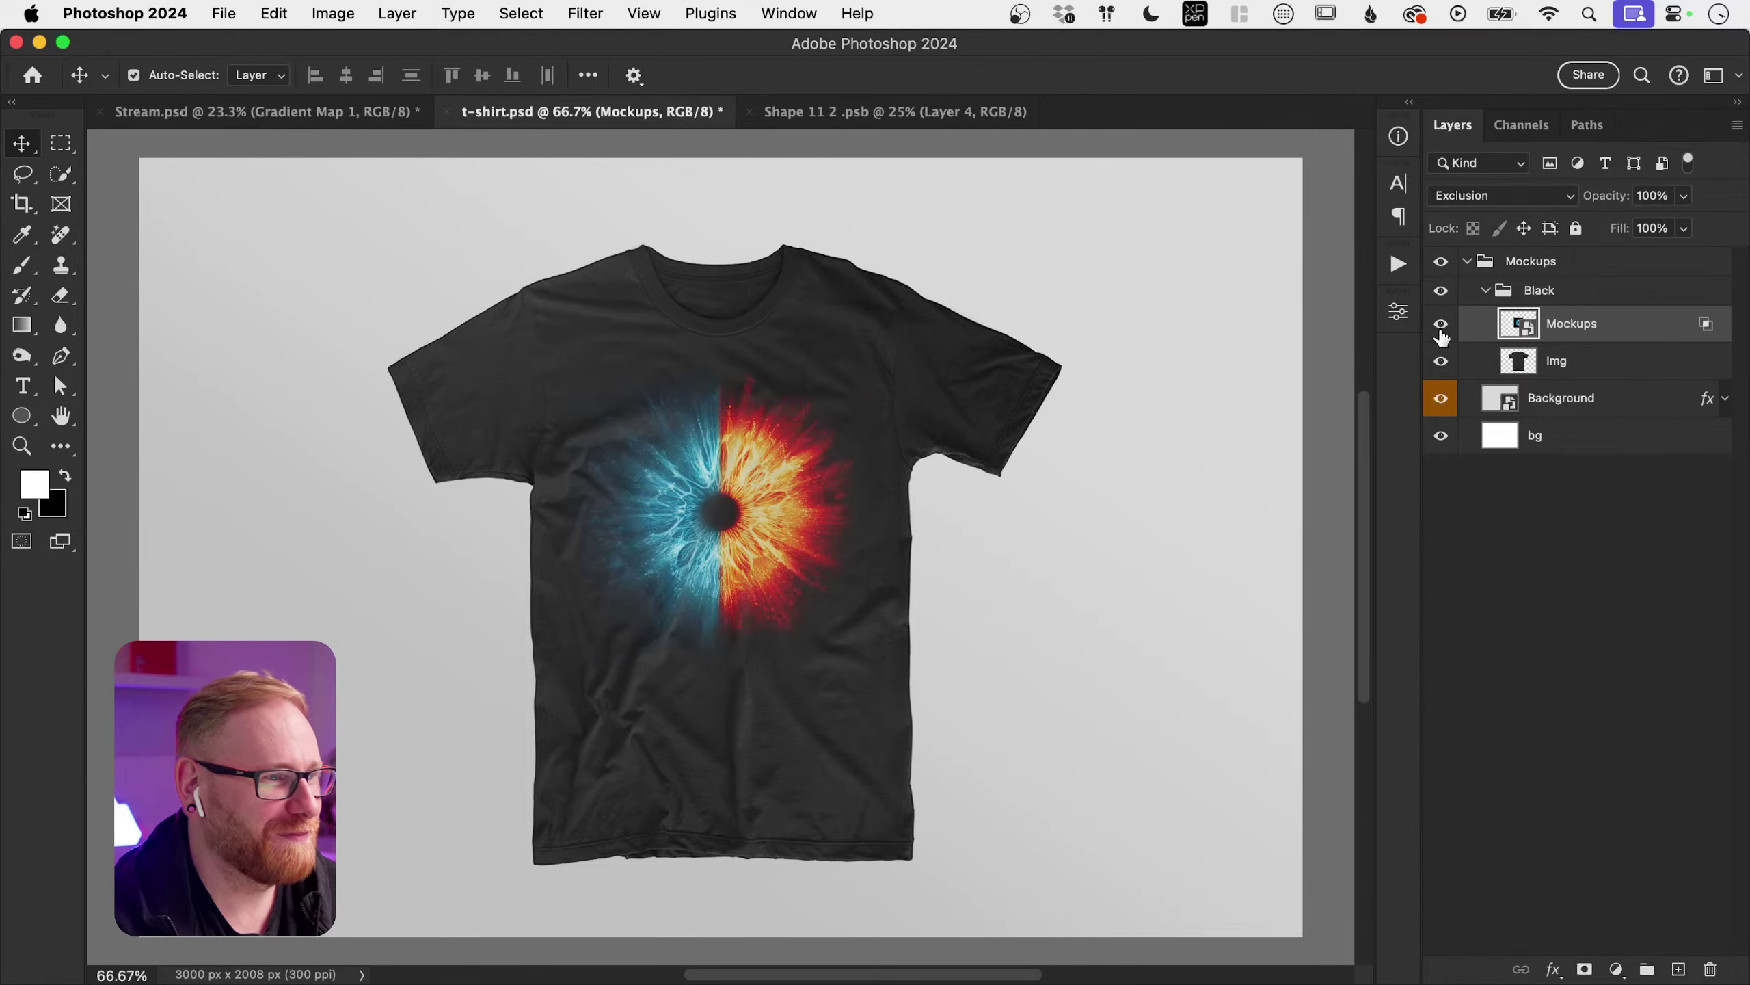
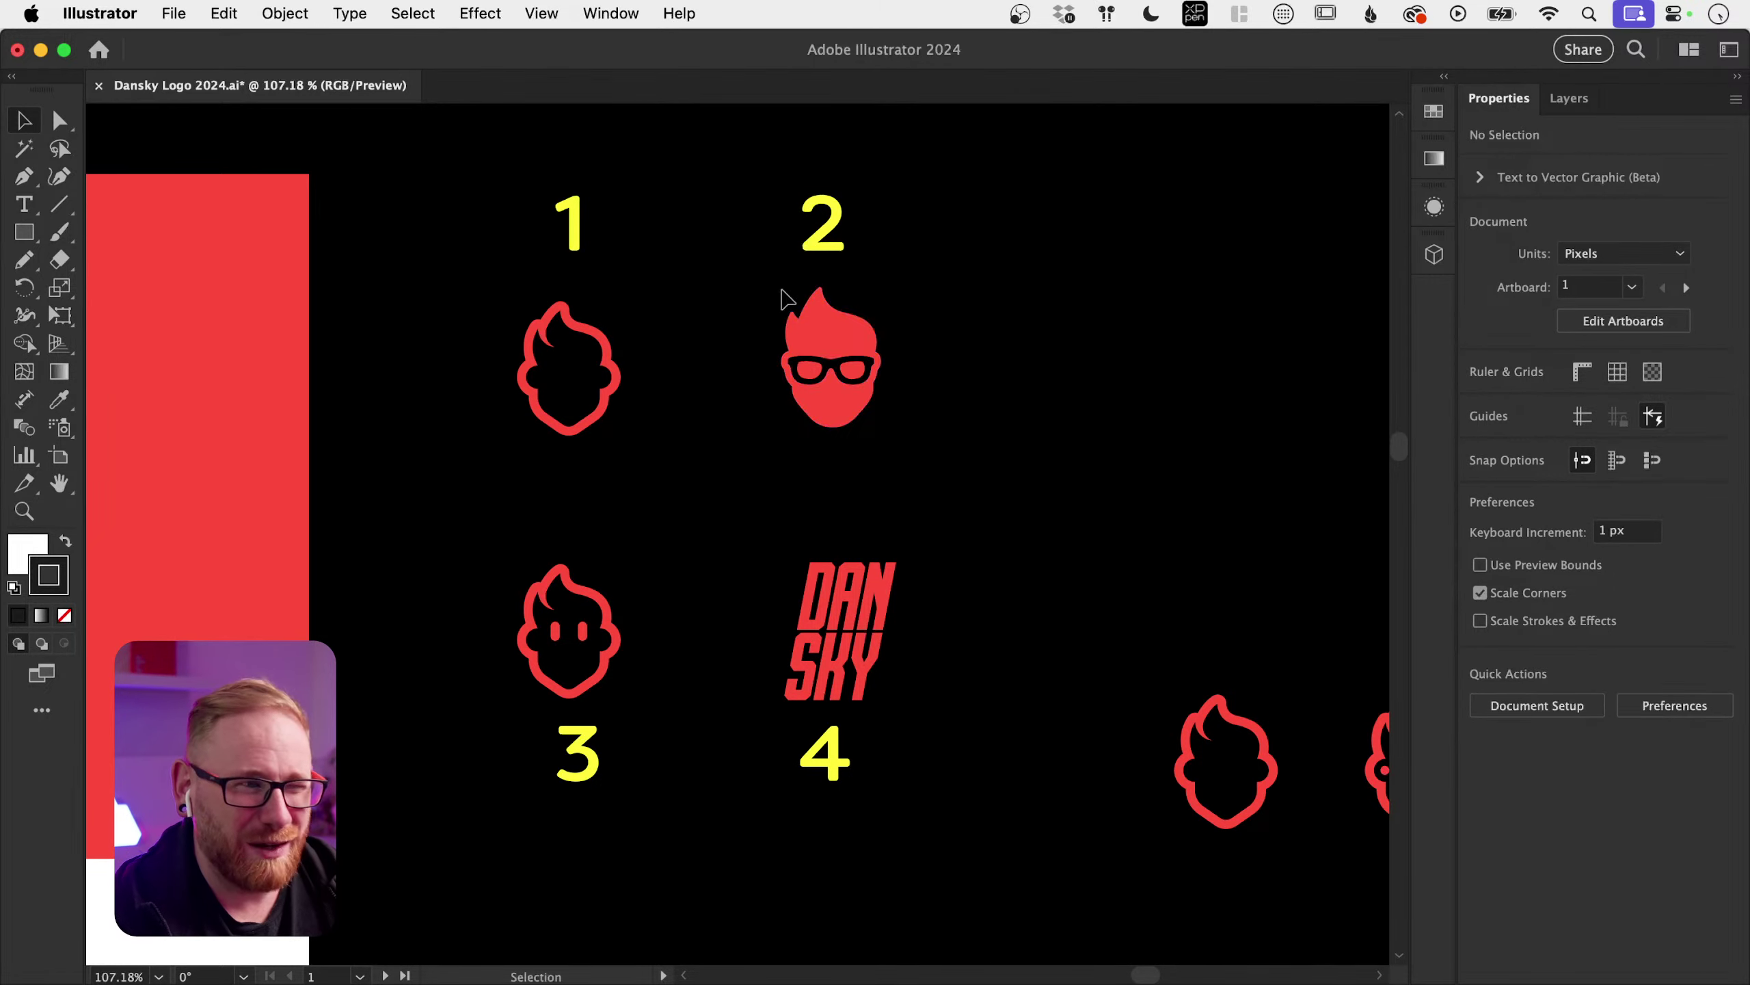
# Step: In Dansky Logo 2024.ai in Illustrator, find and examine the logo designs under "Submissions from awesome people"
pyautogui.press('a')
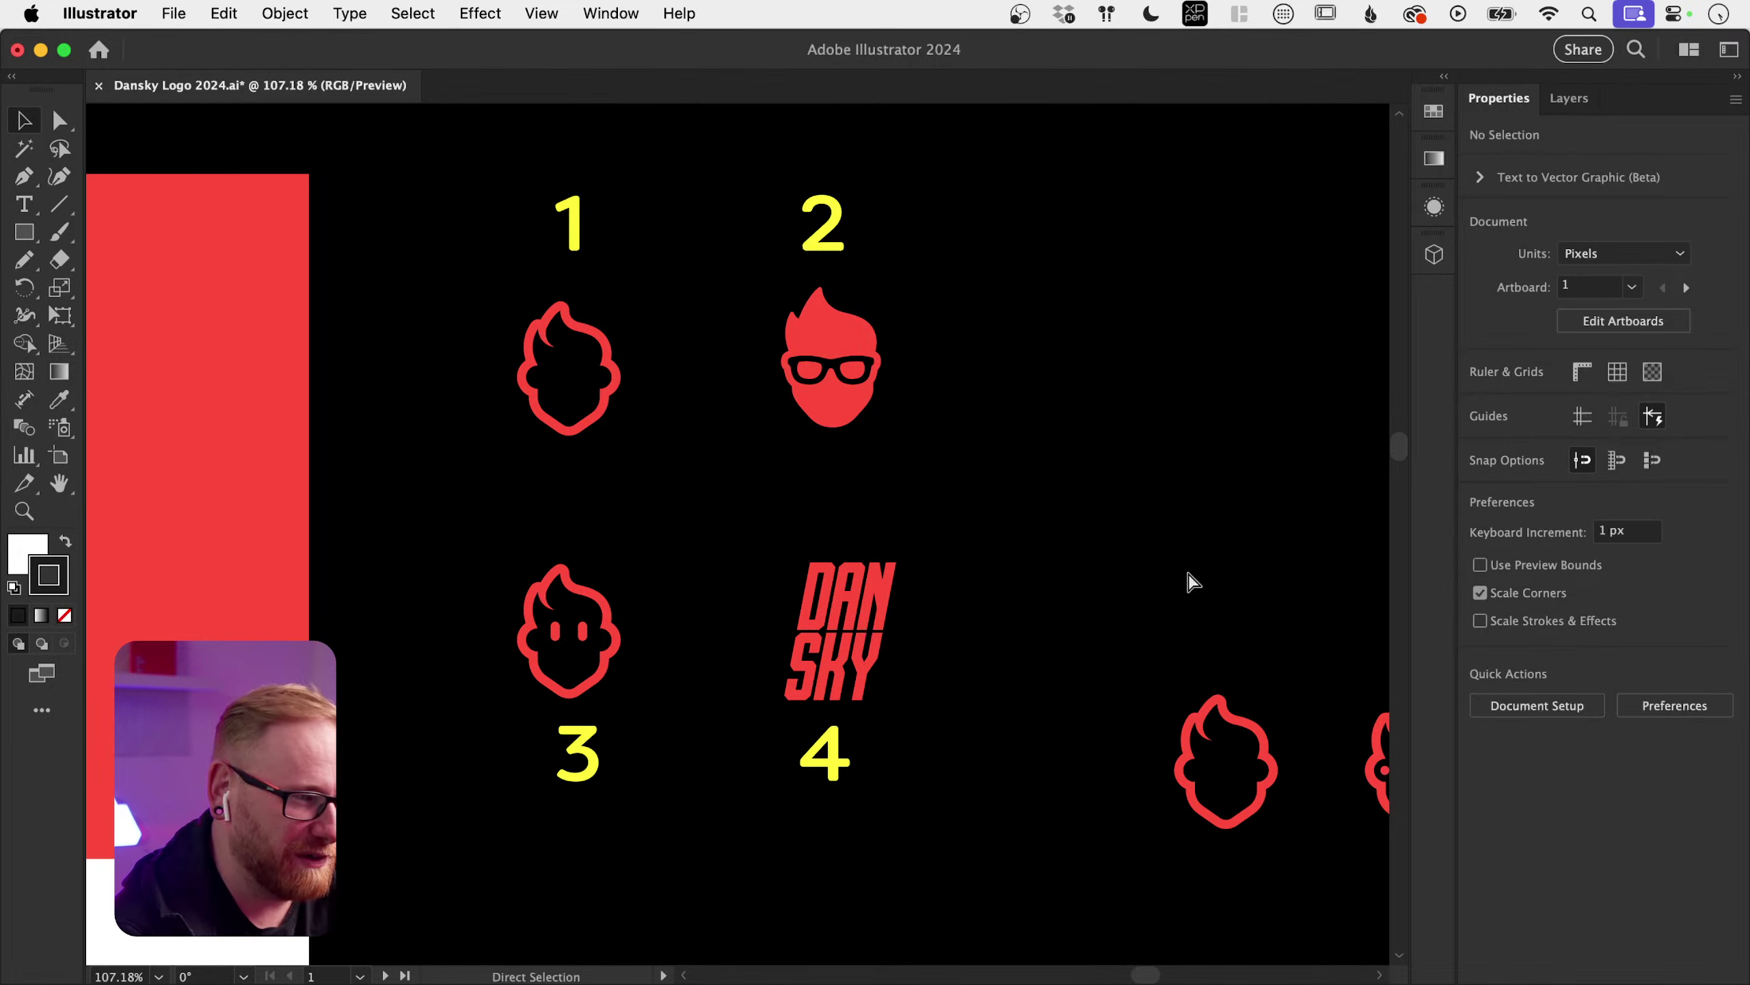
pyautogui.press('v')
pyautogui.press('super+minus')
pyautogui.press('super+minus')
pyautogui.press('super+minus')
pyautogui.press('super+minus')
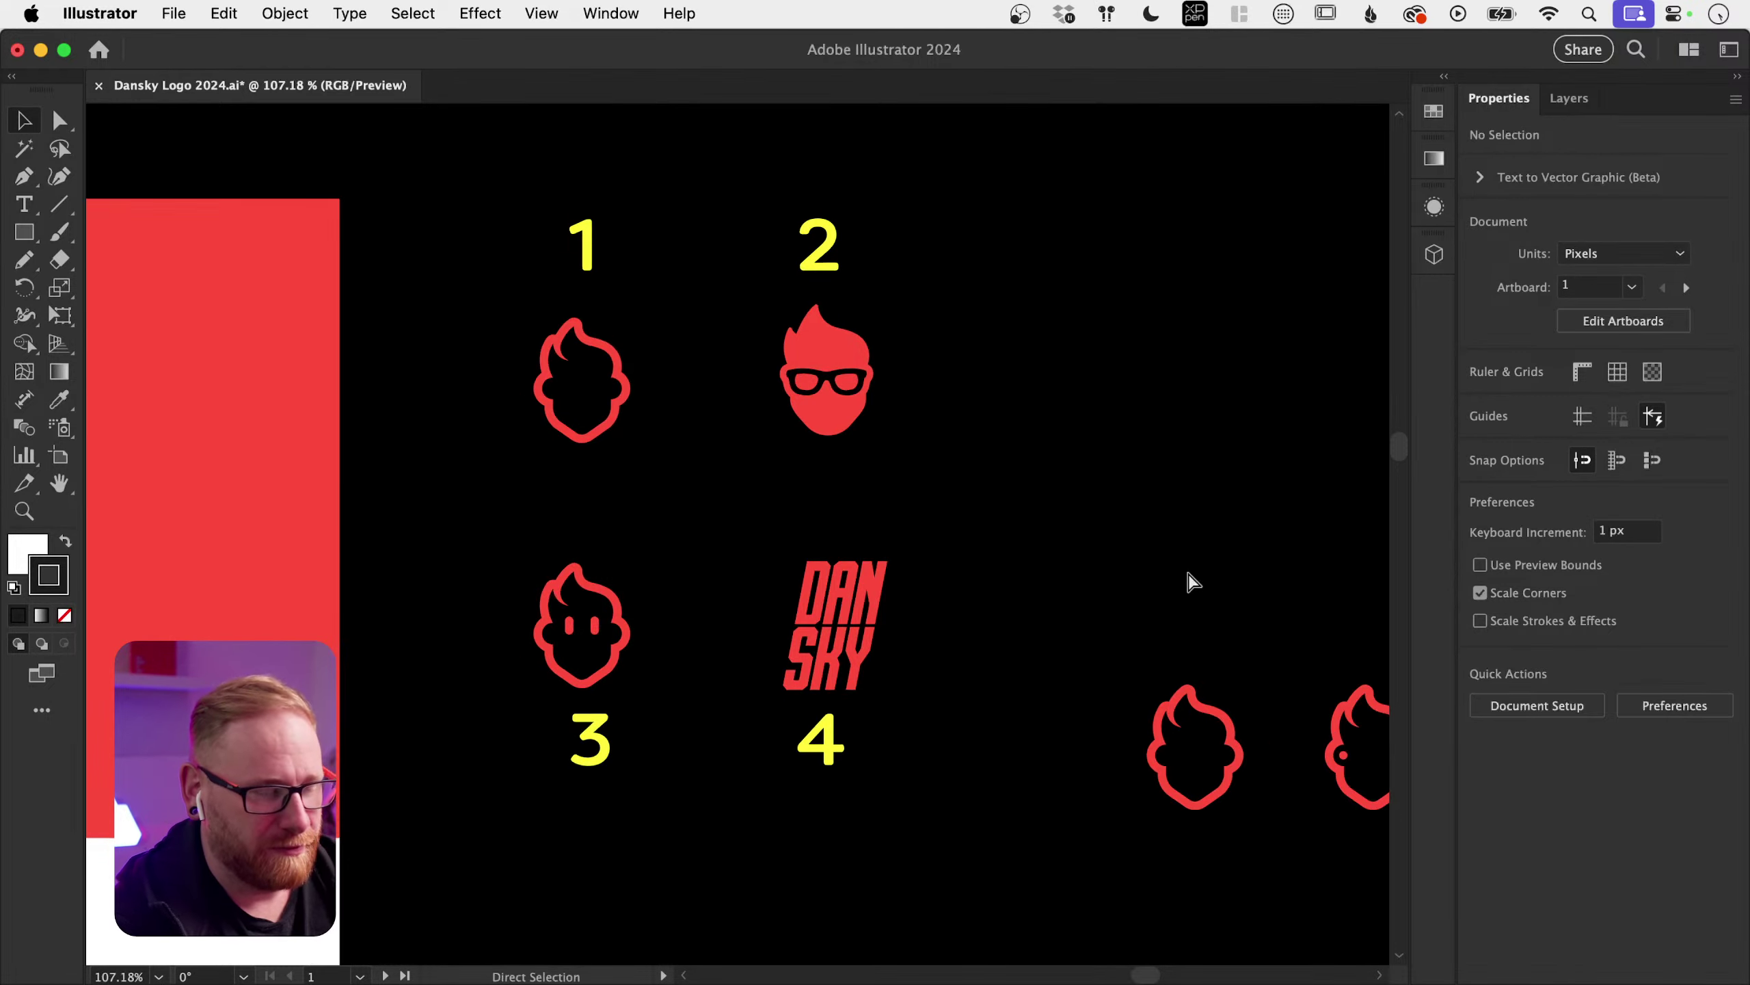
pyautogui.scroll(10, 1193, 583)
pyautogui.hscroll(5, 1193, 583)
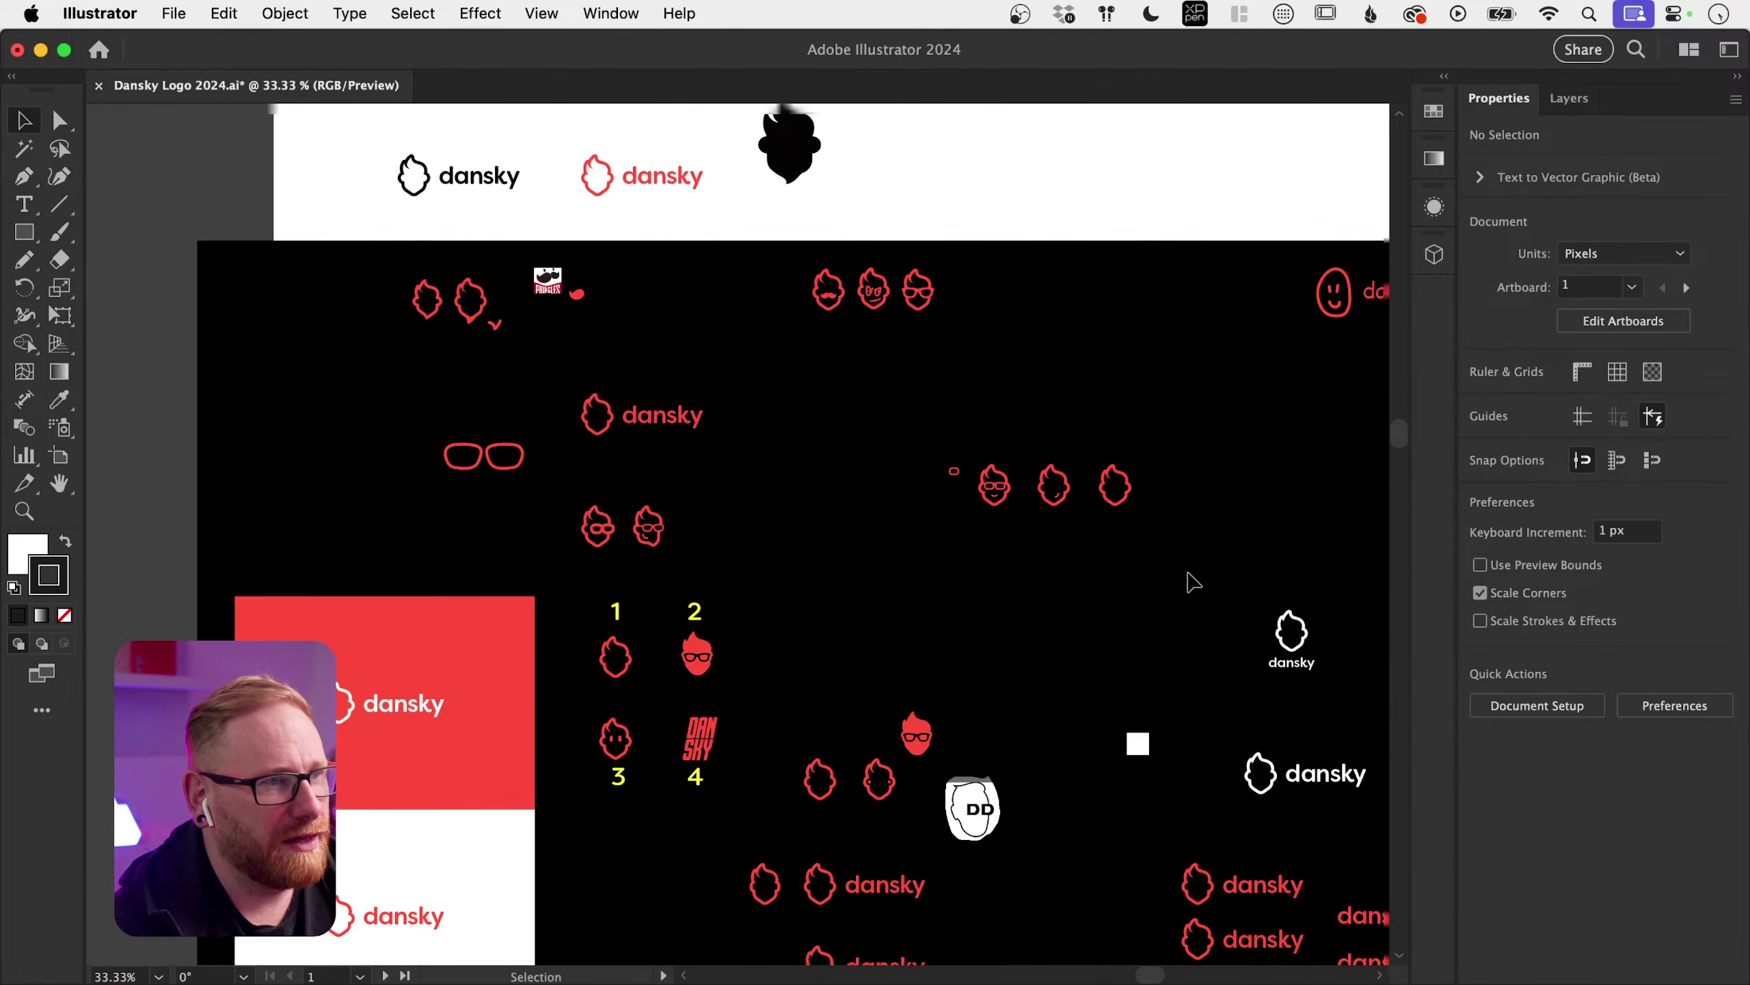
pyautogui.scroll(8, 1193, 583)
pyautogui.hscroll(3, 1193, 582)
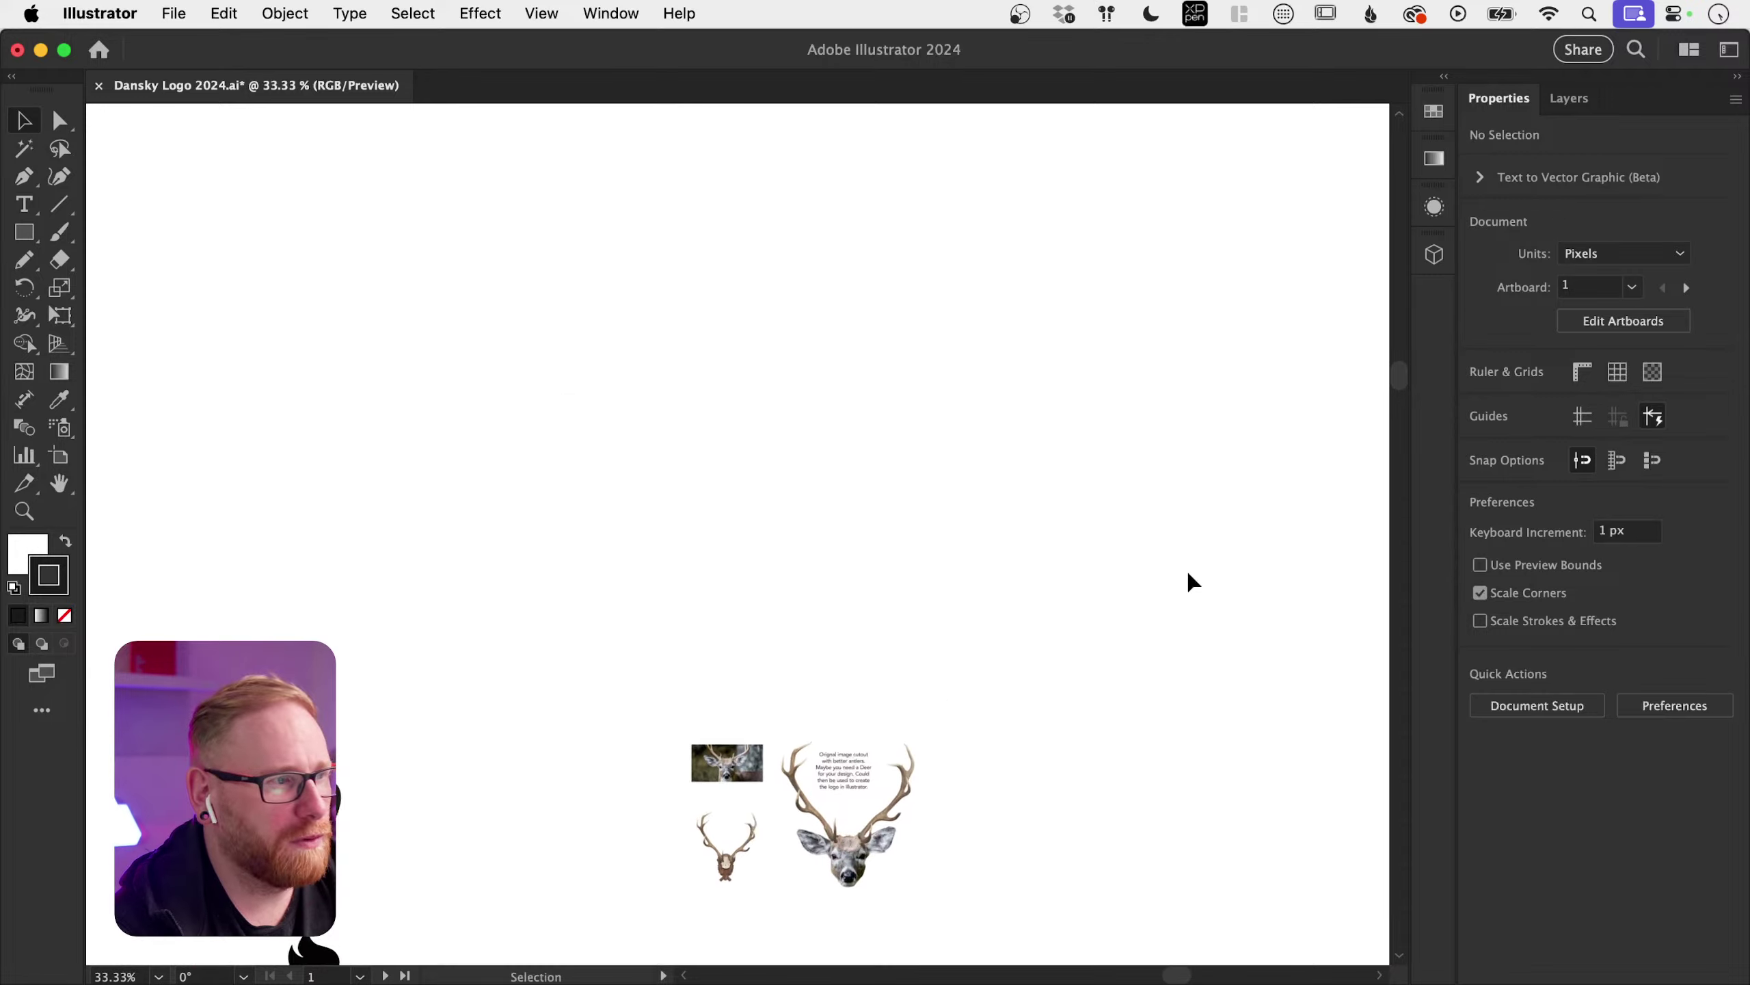
pyautogui.press('super+minus')
pyautogui.press('super+minus')
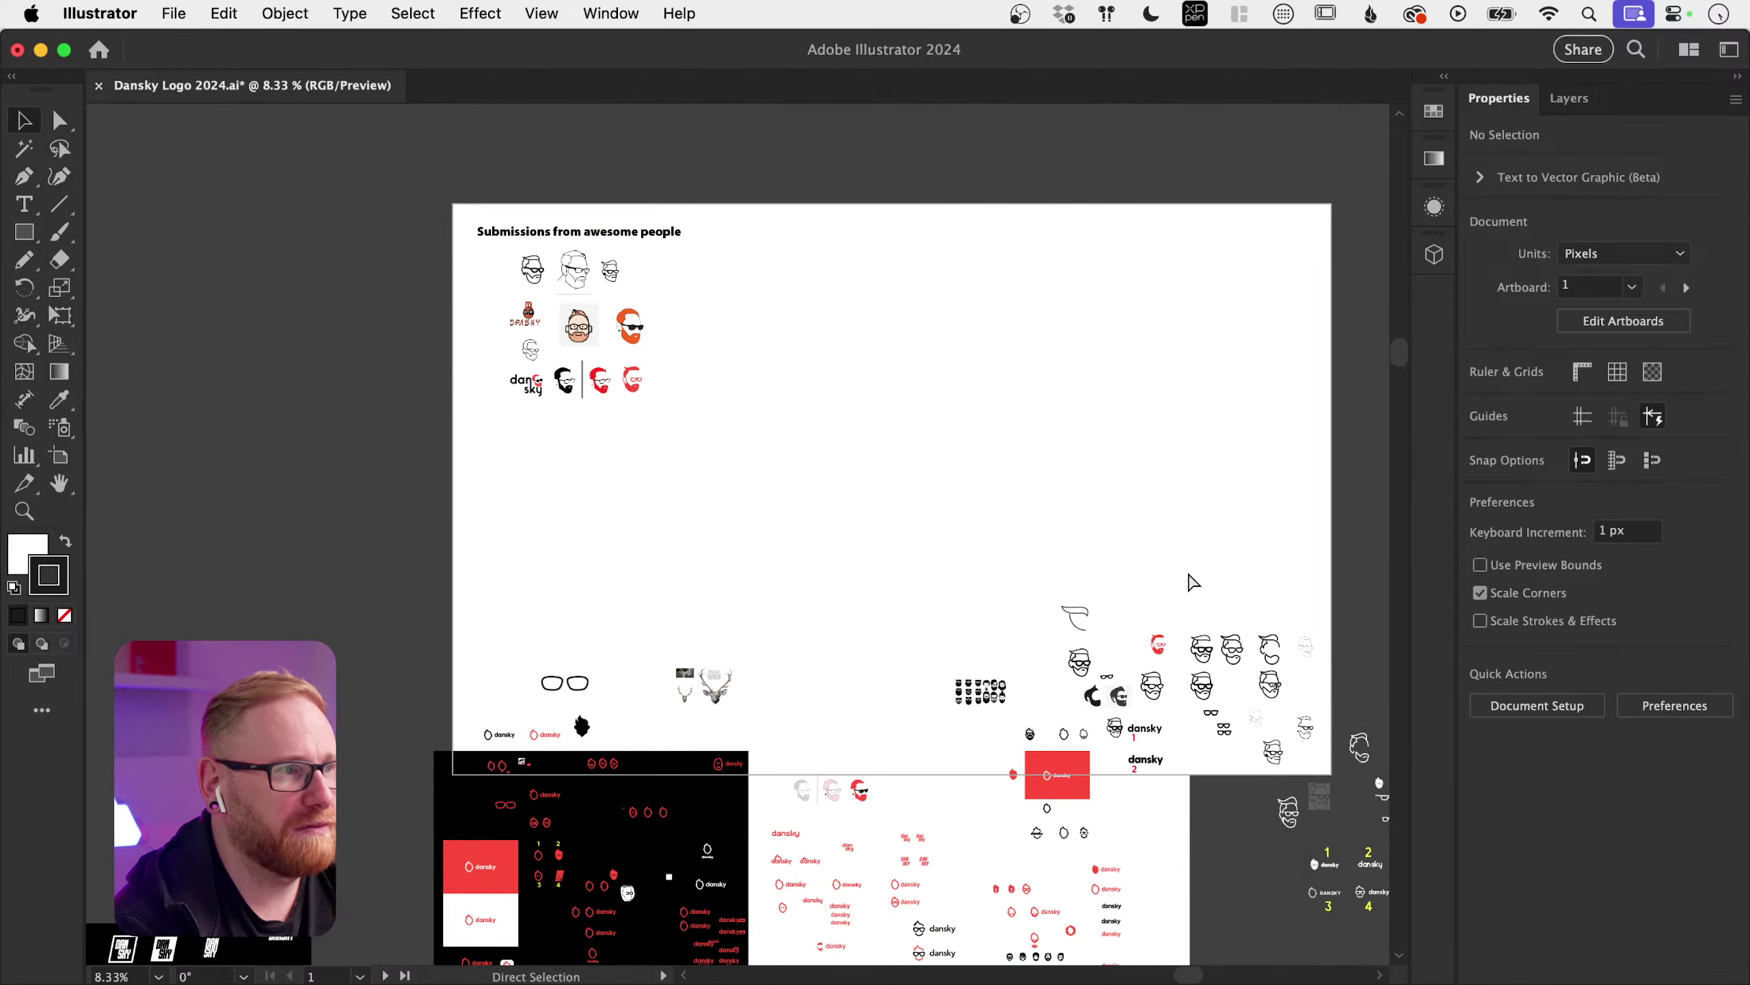
pyautogui.hscroll(-2, 1193, 583)
pyautogui.scroll(1, 1193, 583)
pyautogui.press('z')
pyautogui.click(964, 353)
pyautogui.moveTo(964, 353); pyautogui.dragTo(1094, 387)
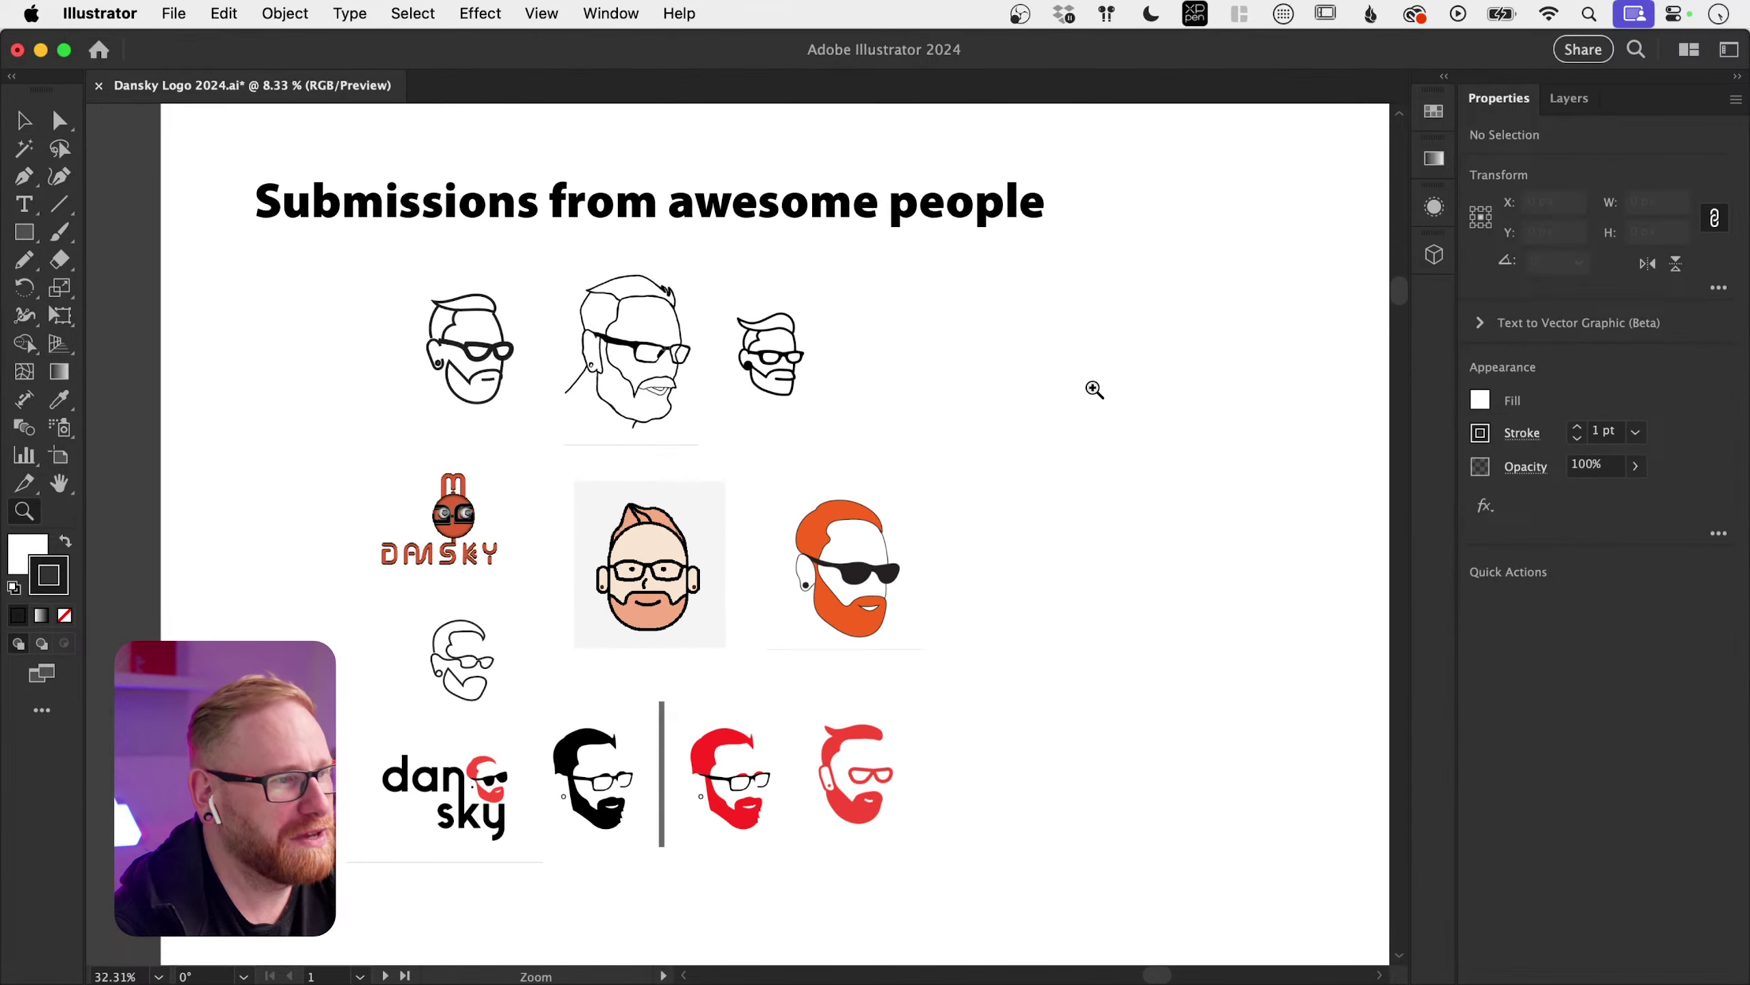
pyautogui.press('v')
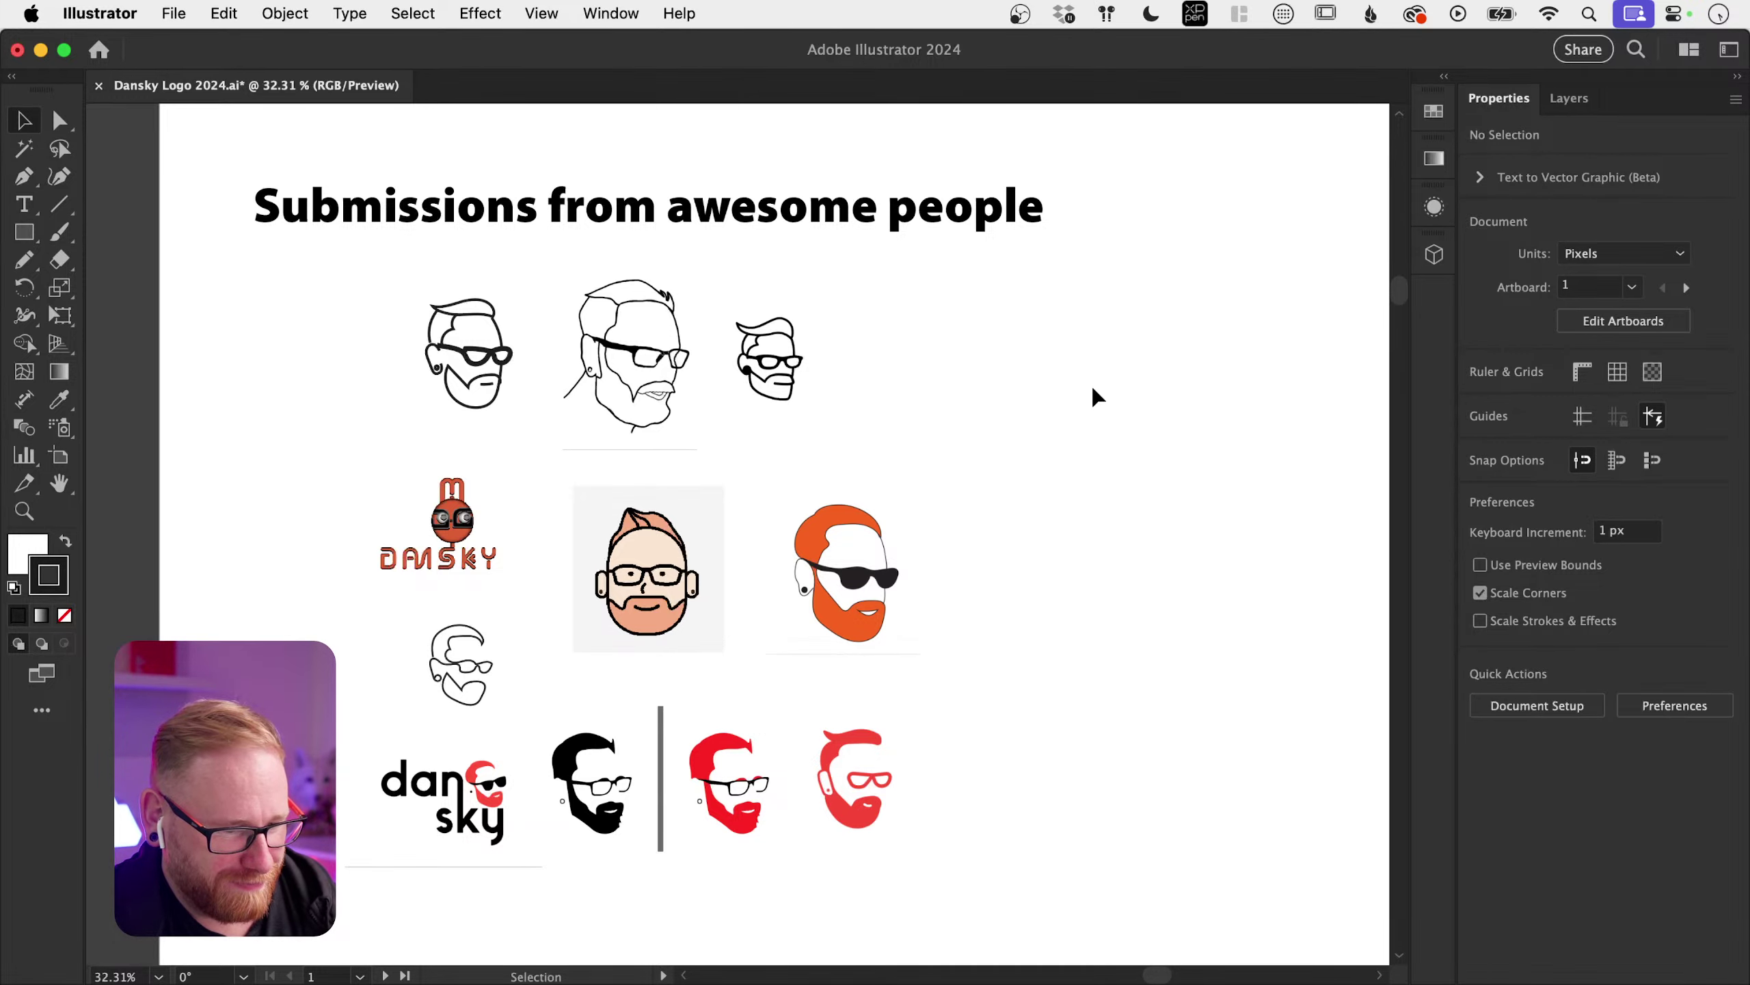
# Step: Review the four numbered logo options and the surrounding dansky variations on the black board
pyautogui.scroll(-15, 881, 419)
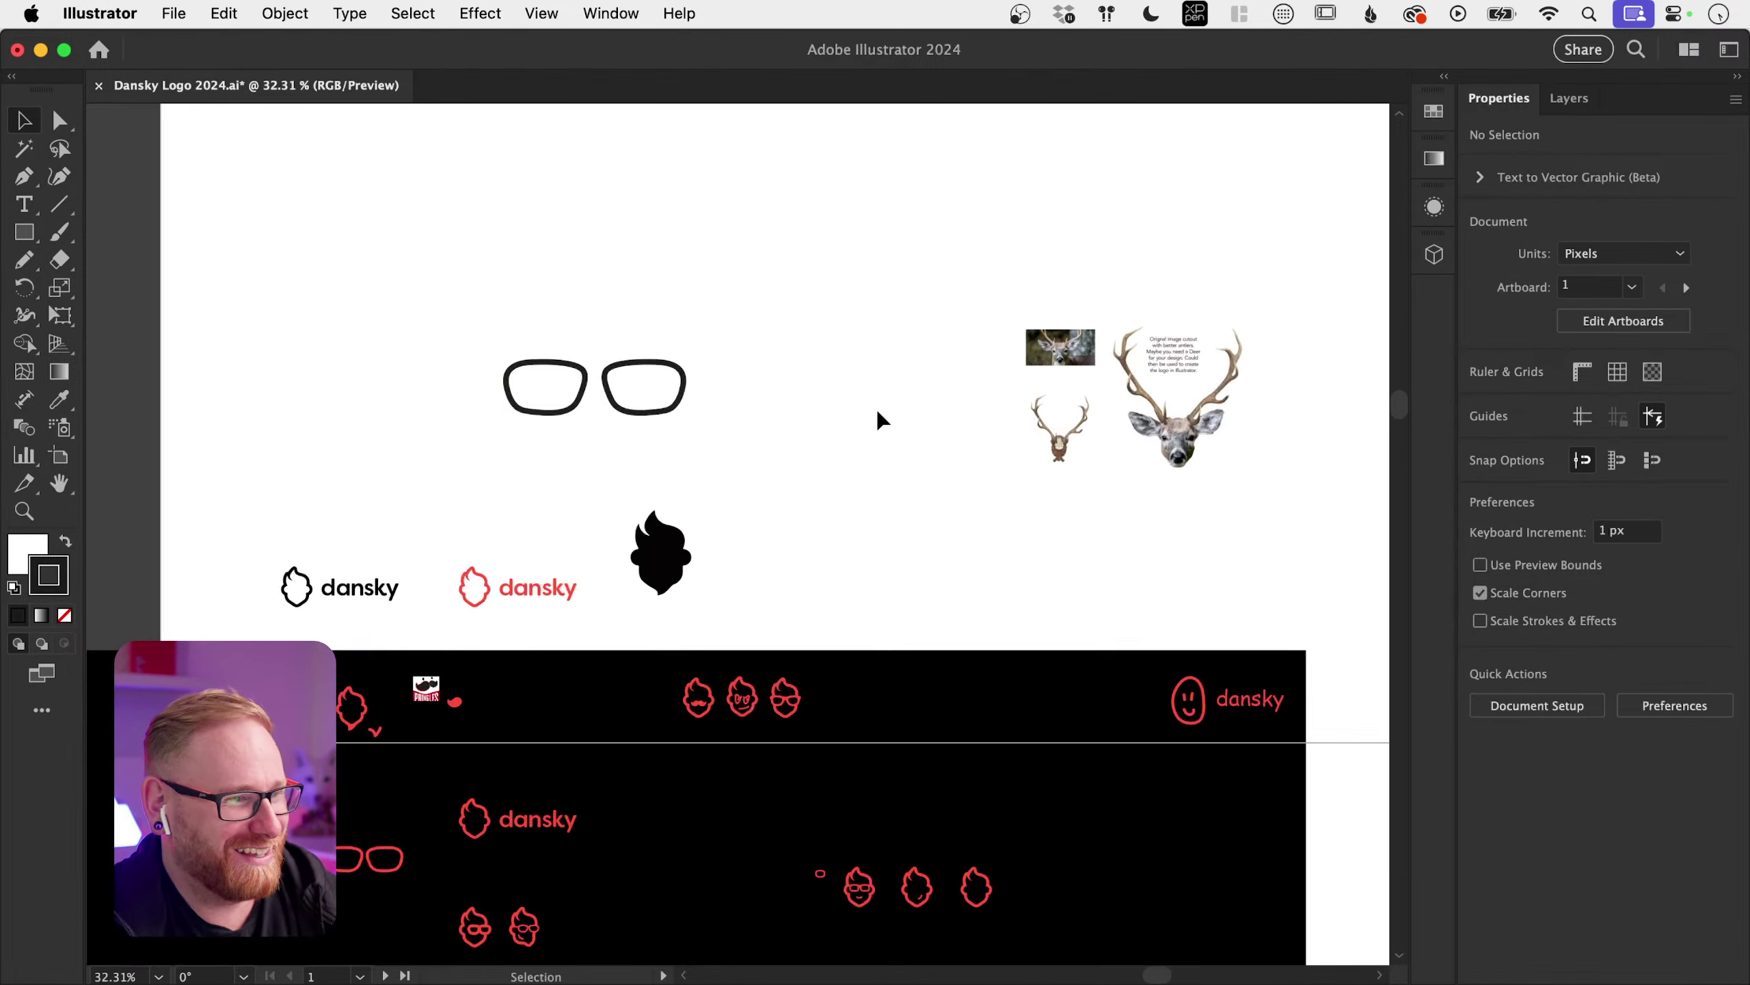
pyautogui.hscroll(-5, 882, 419)
pyautogui.scroll(-2, 882, 419)
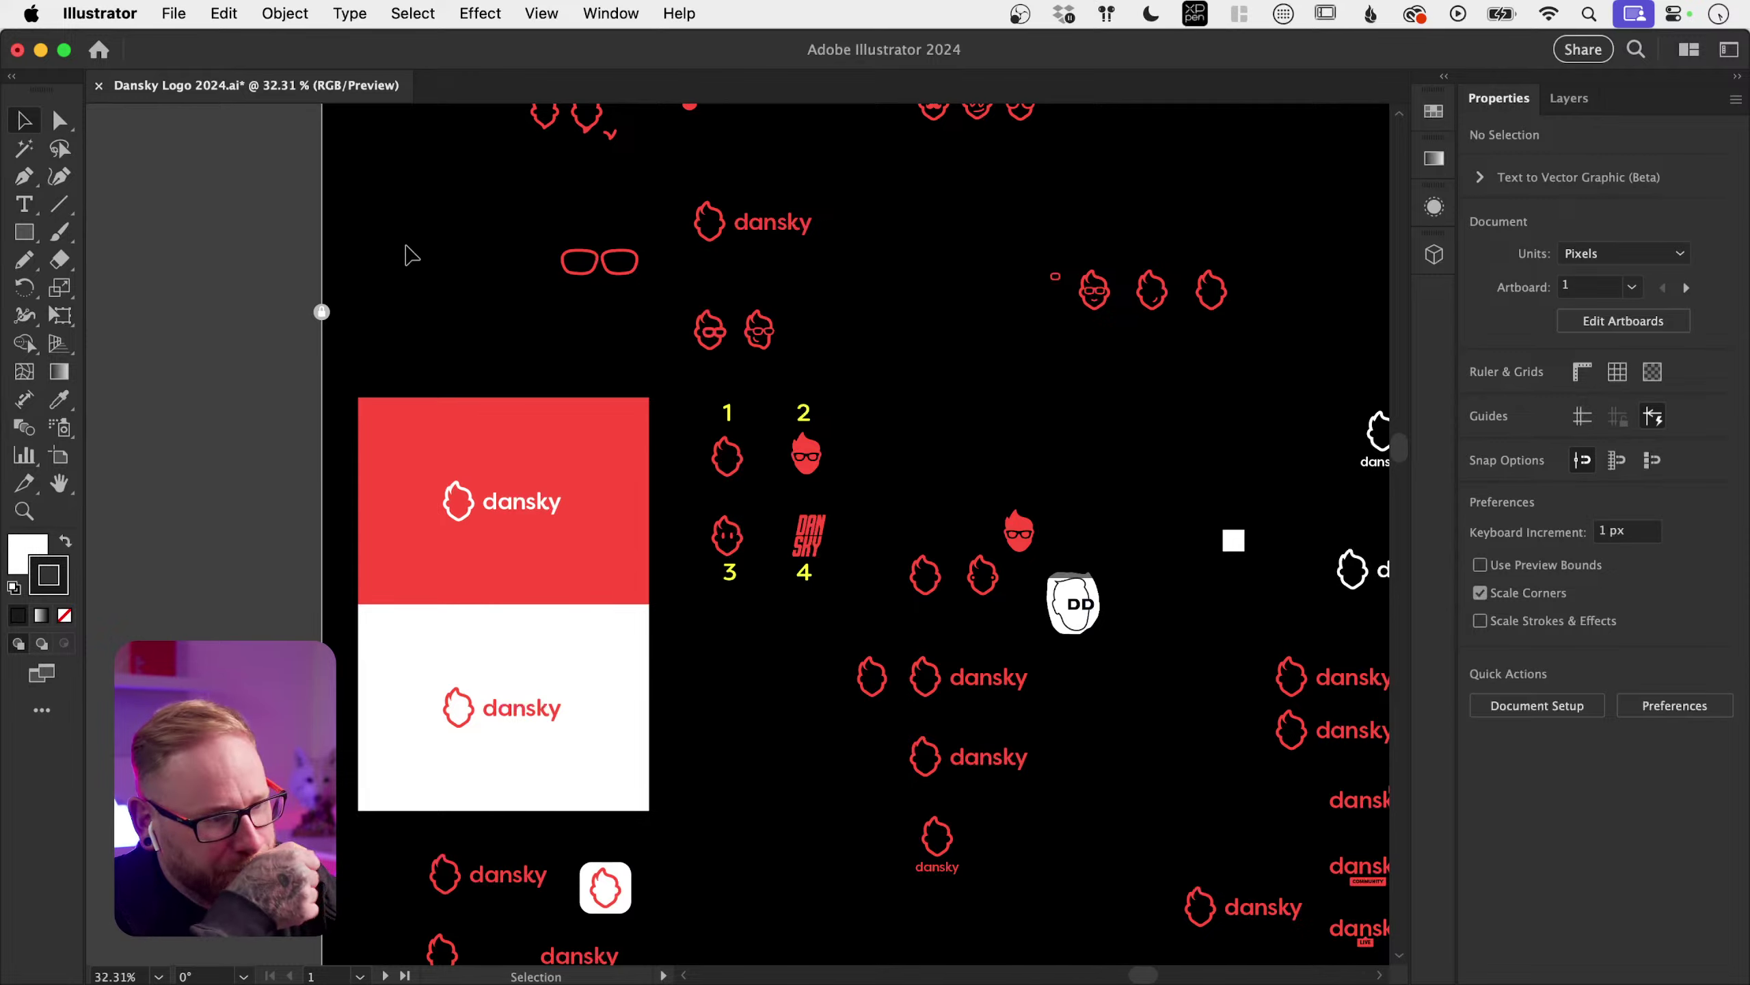
pyautogui.hscroll(3, 205, 382)
pyautogui.scroll(-1, 205, 382)
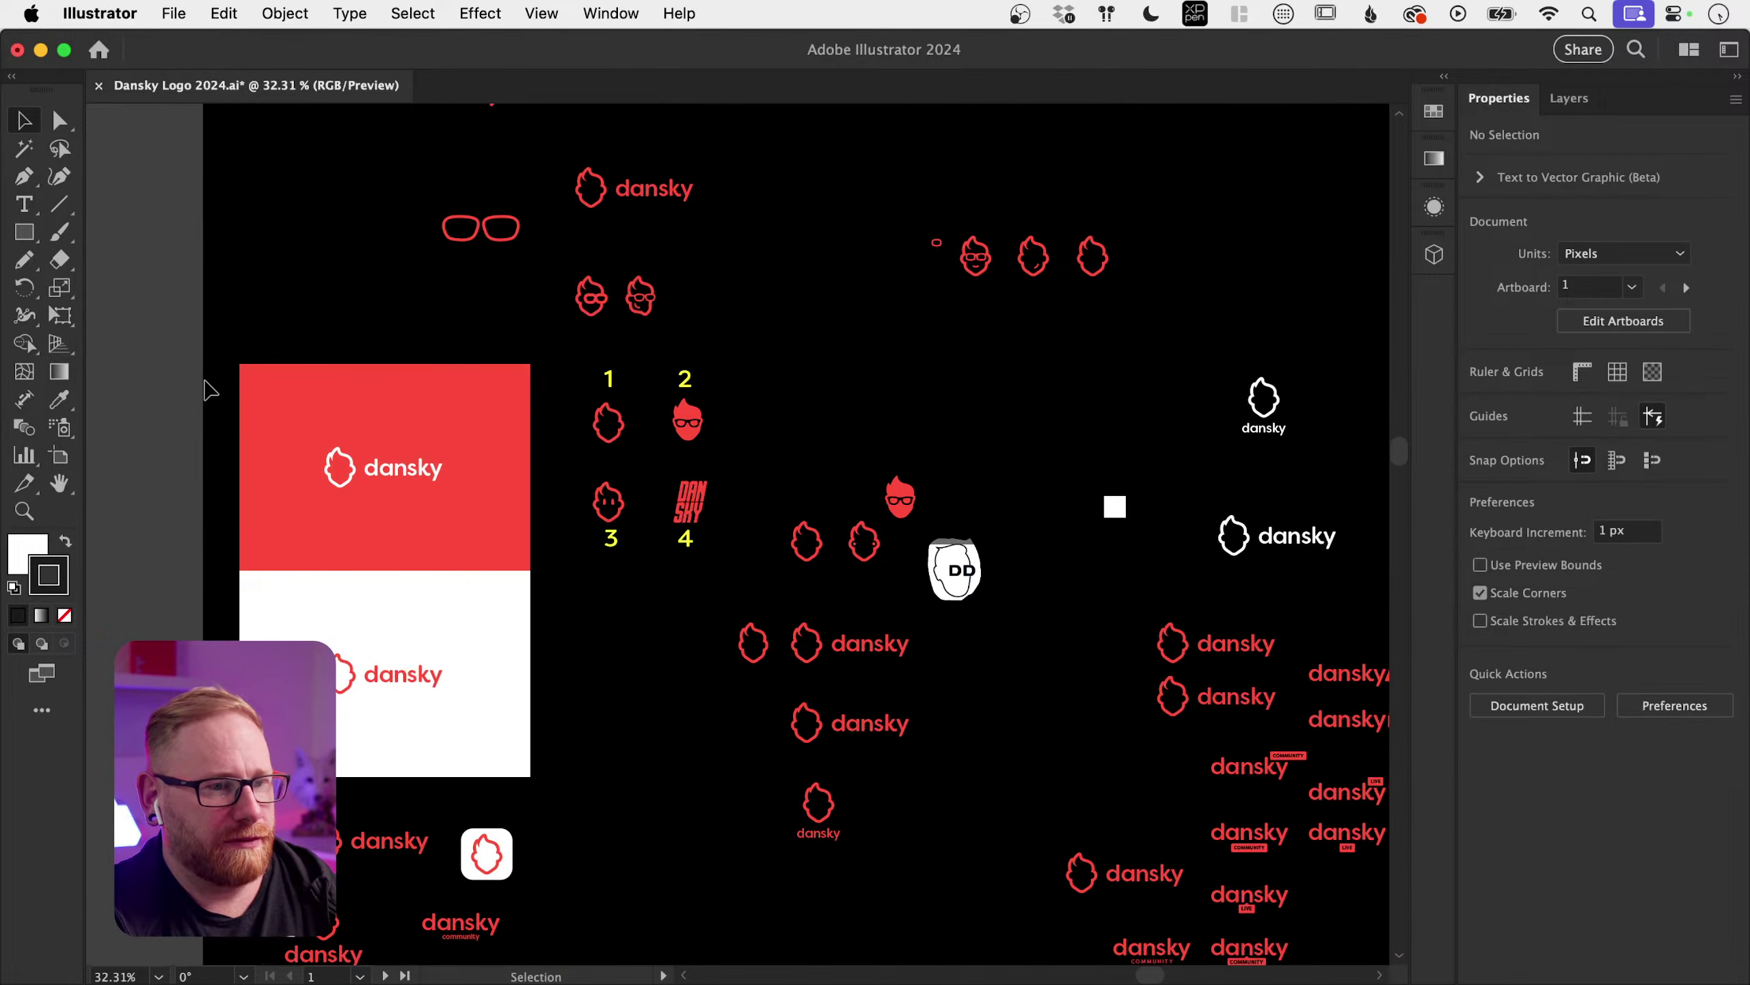
# Step: Survey the whole logo document, examining the wordmark boards, colour palettes and icon explorations across the canvas
pyautogui.press('super+minus')
pyautogui.press('super+minus')
pyautogui.press('super+minus')
pyautogui.press('super+minus')
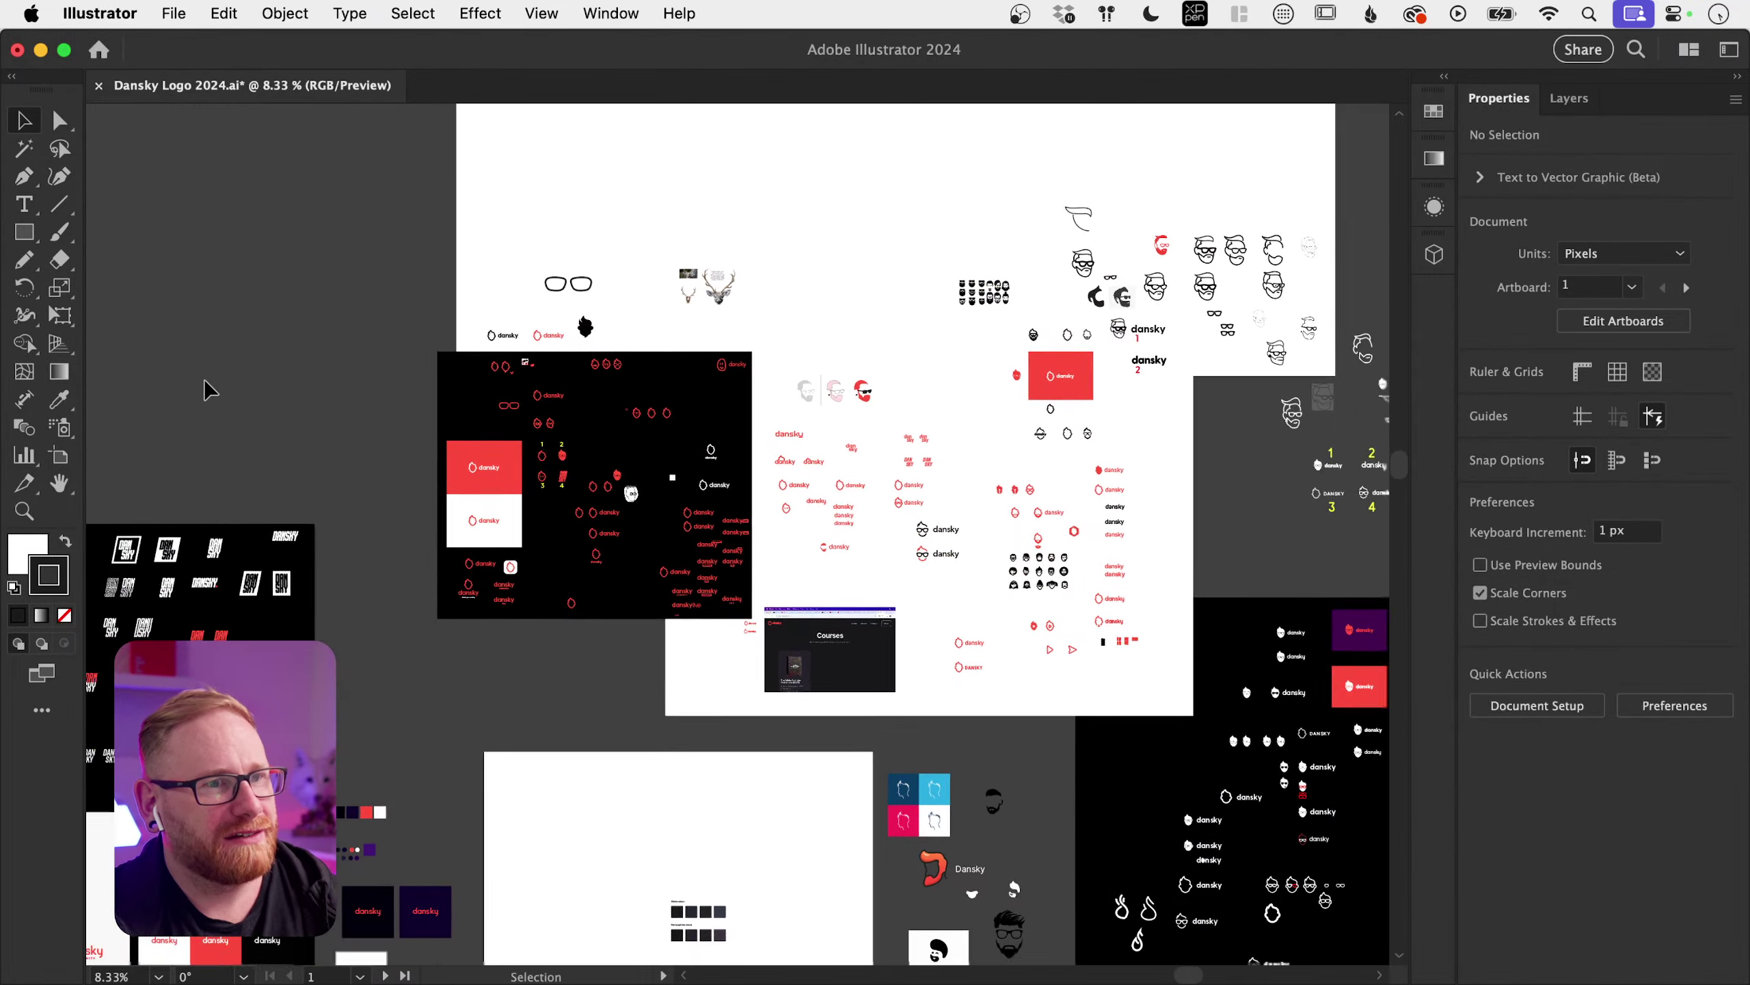
pyautogui.scroll(-10, 209, 390)
pyautogui.hscroll(5, 209, 391)
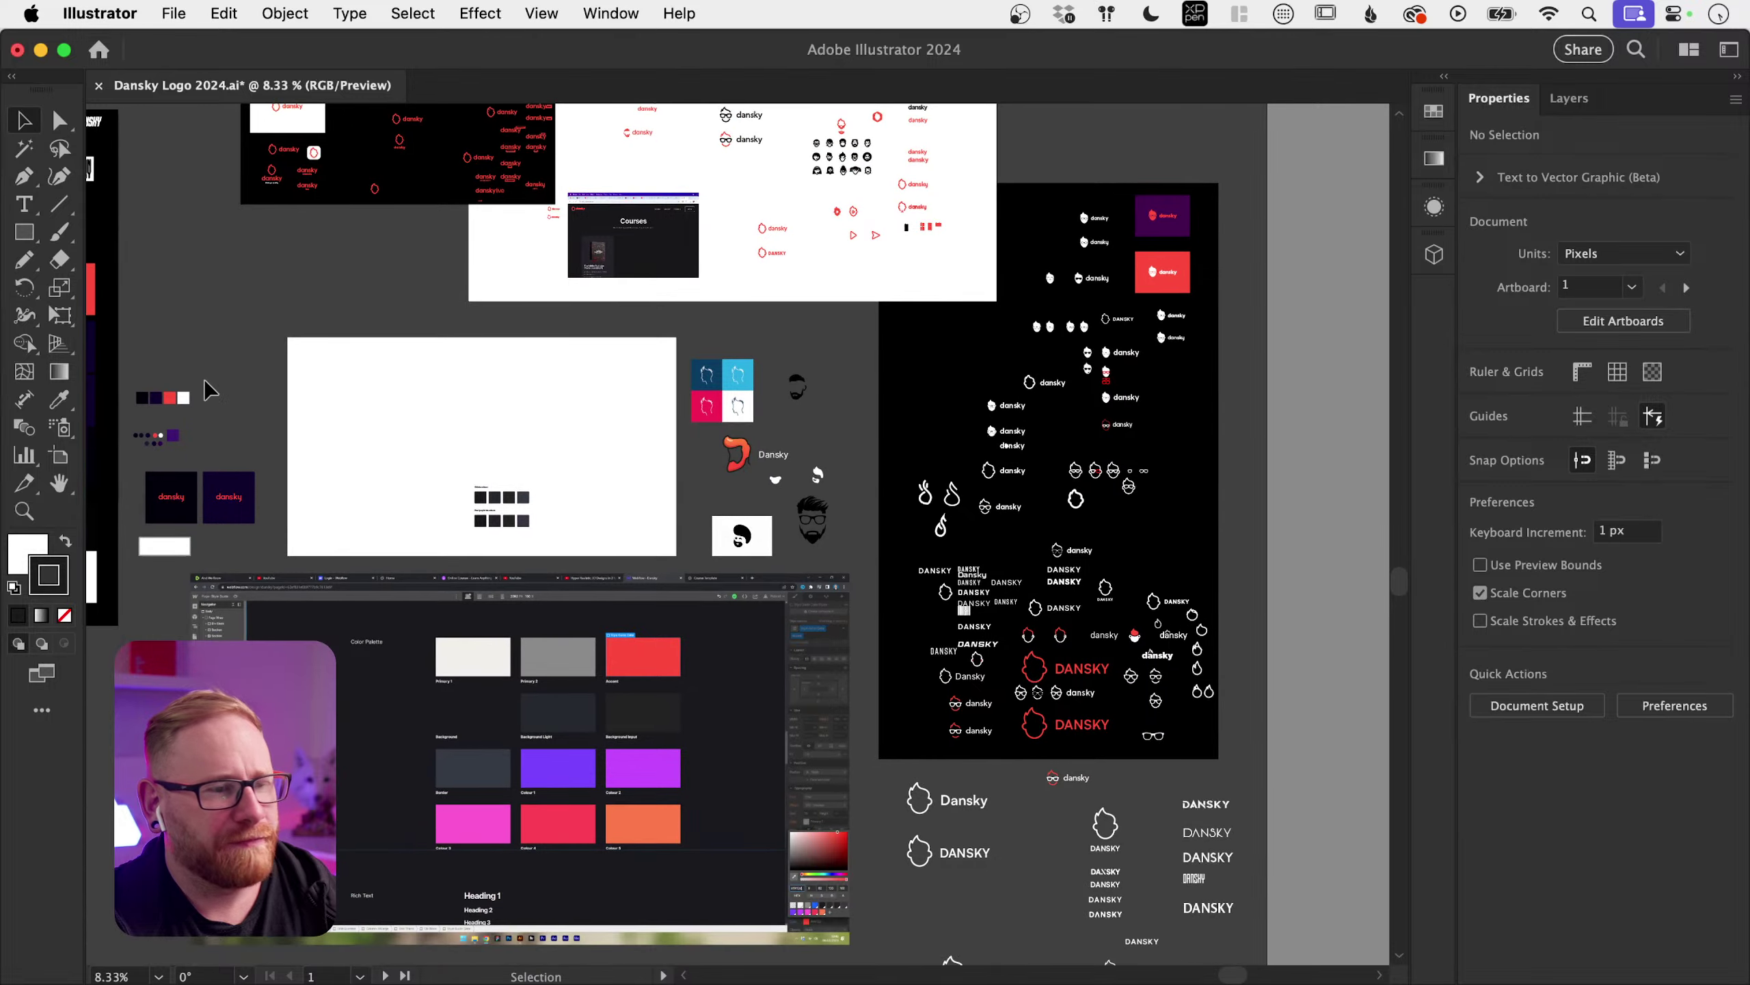
pyautogui.hscroll(-15, 209, 390)
pyautogui.scroll(-3, 210, 391)
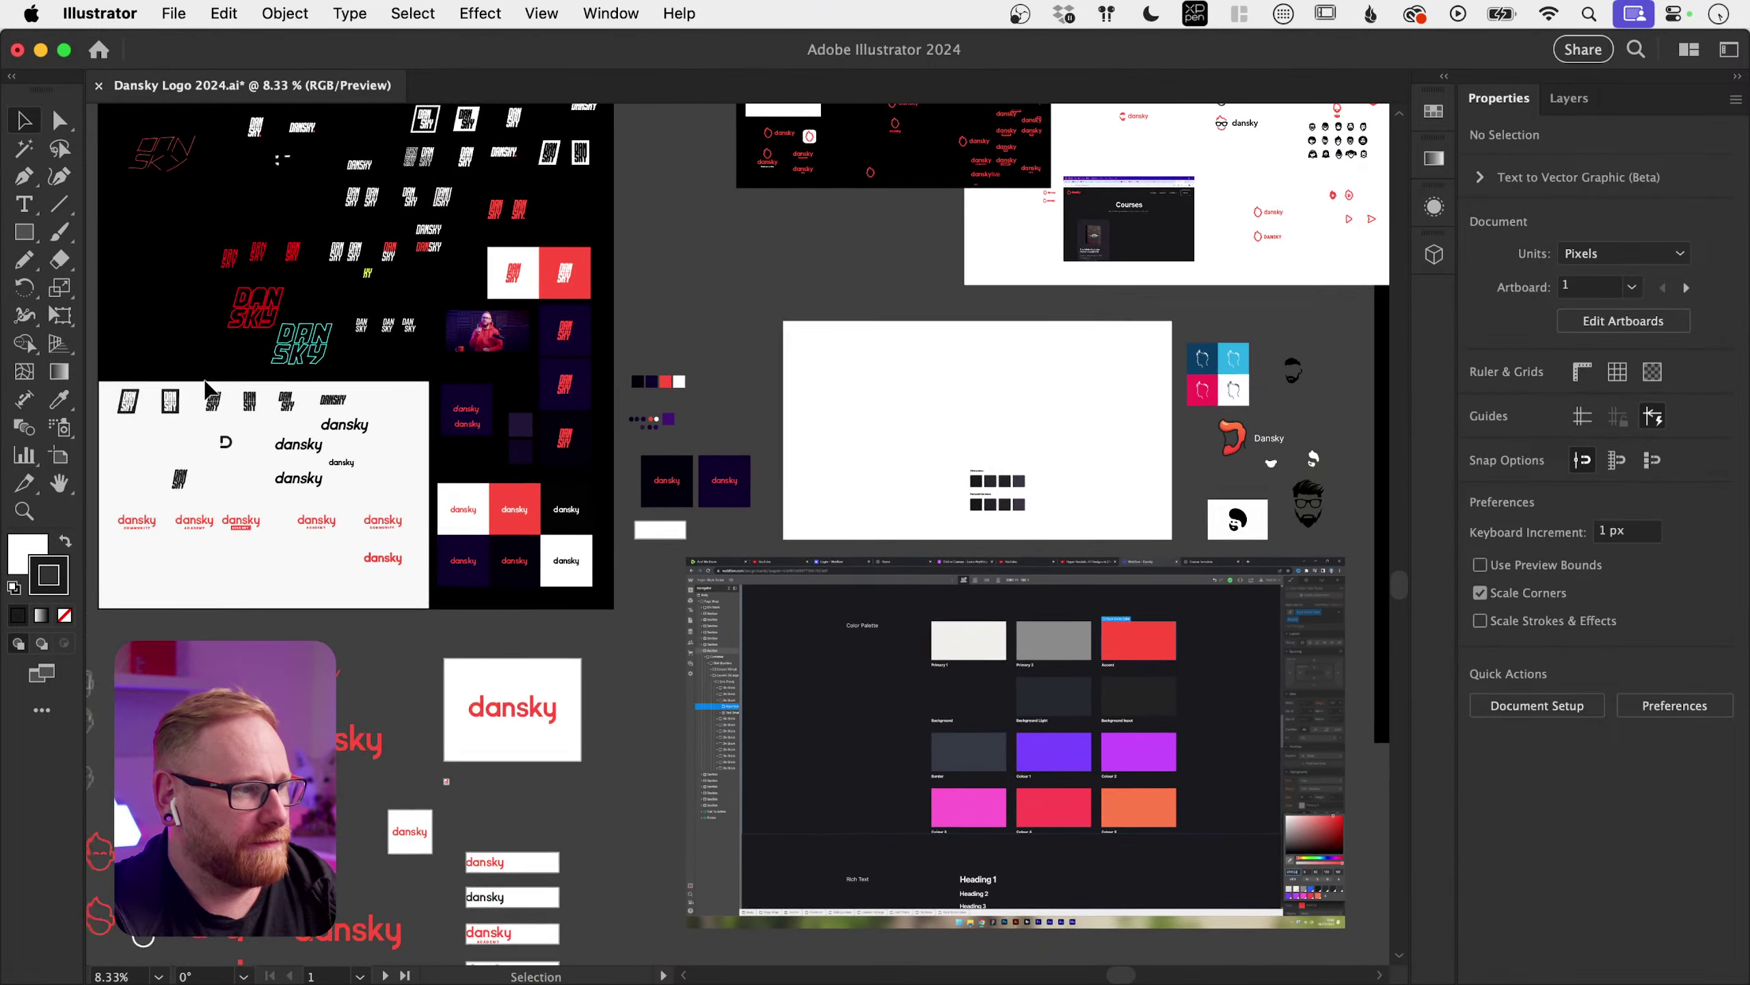
pyautogui.scroll(-8, 209, 390)
pyautogui.hscroll(-2, 209, 390)
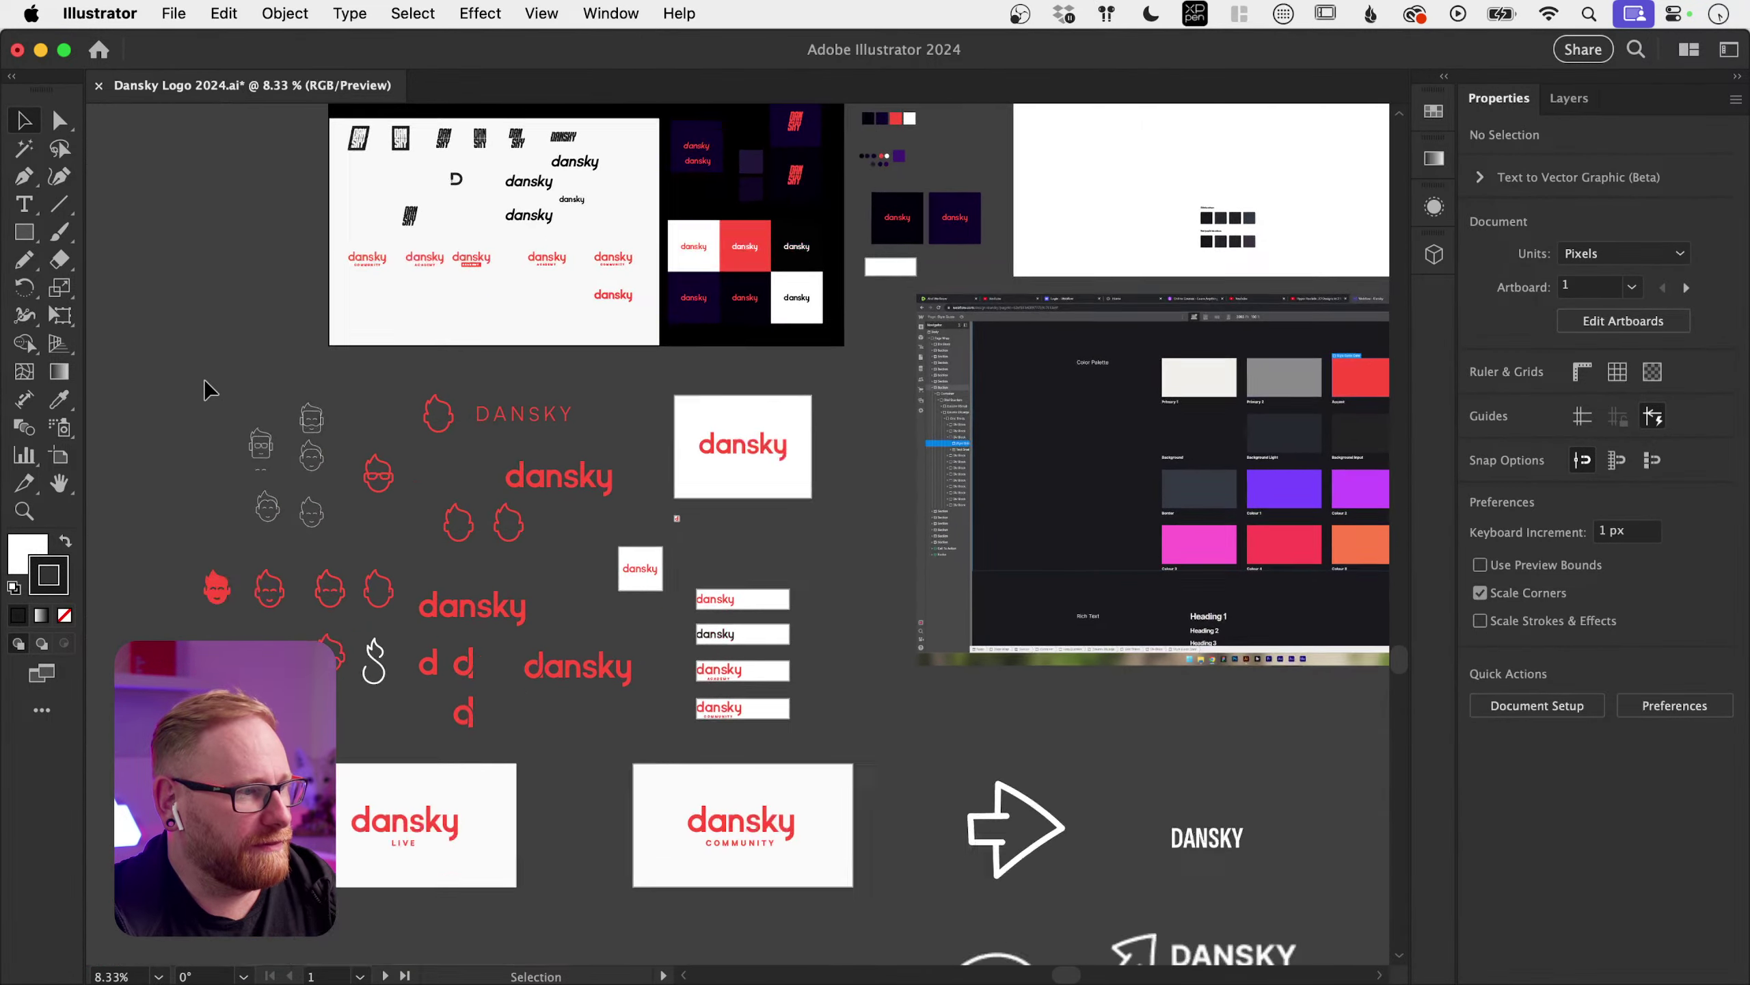
pyautogui.scroll(-6, 209, 390)
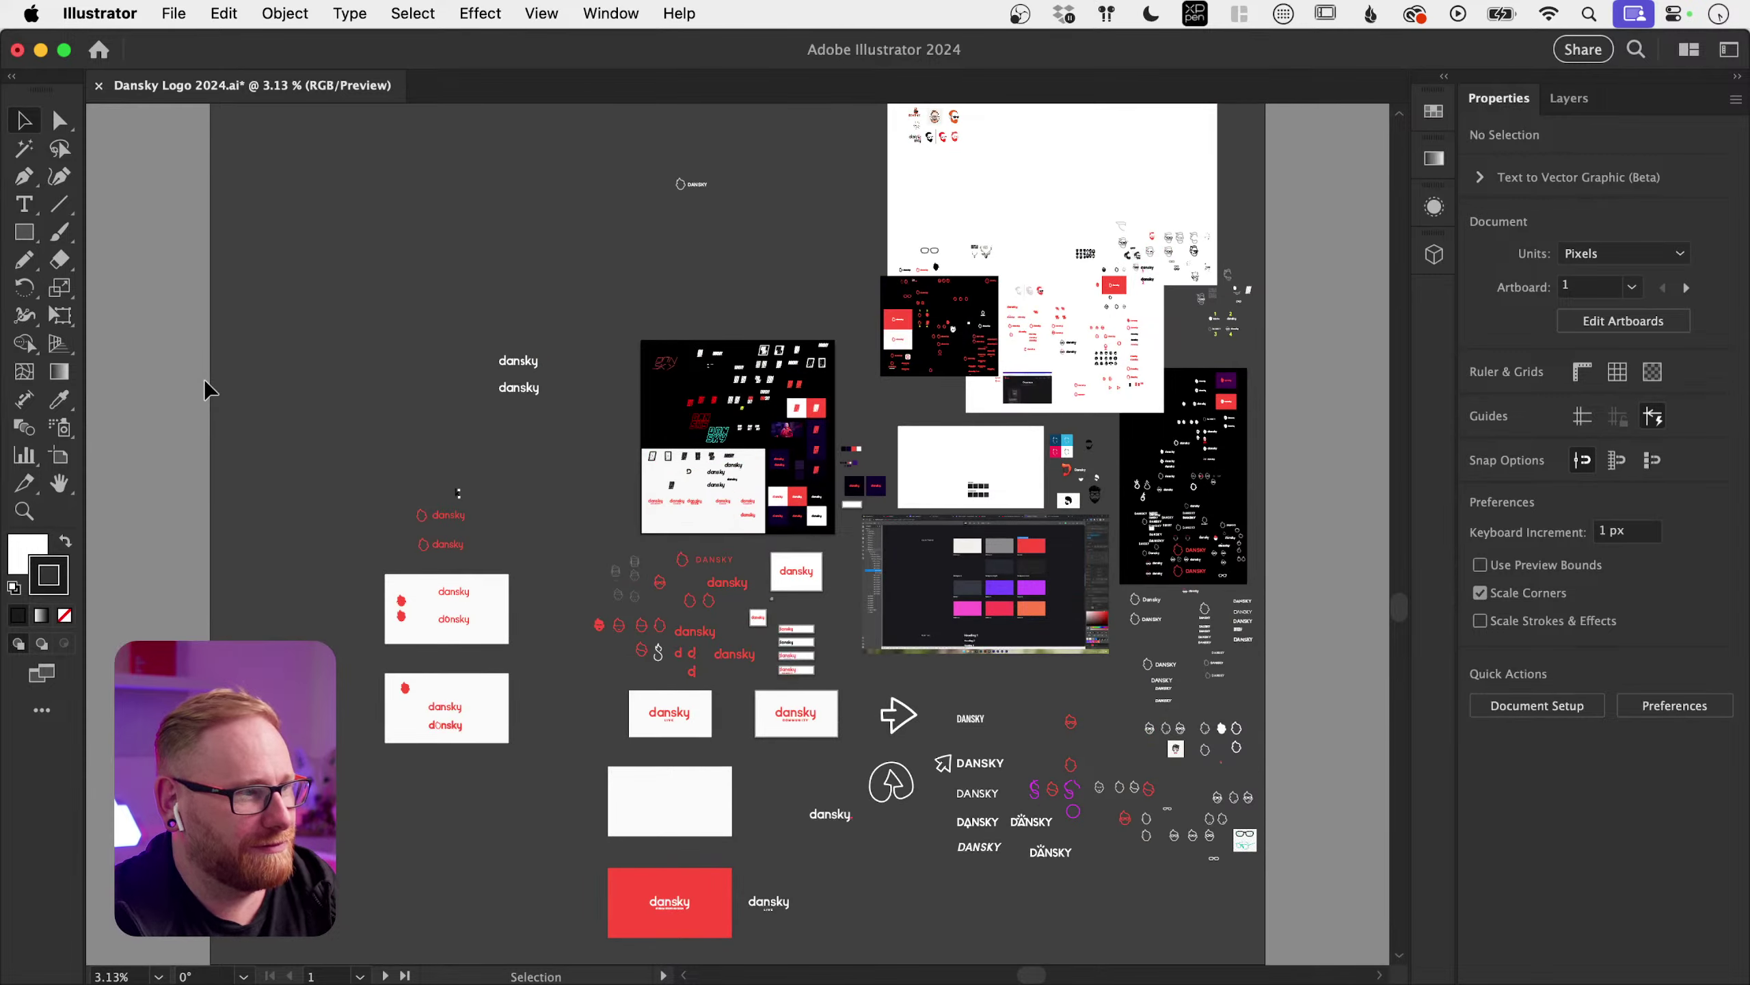
pyautogui.scroll(-3, 209, 390)
pyautogui.scroll(2, 209, 390)
pyautogui.hscroll(2, 209, 390)
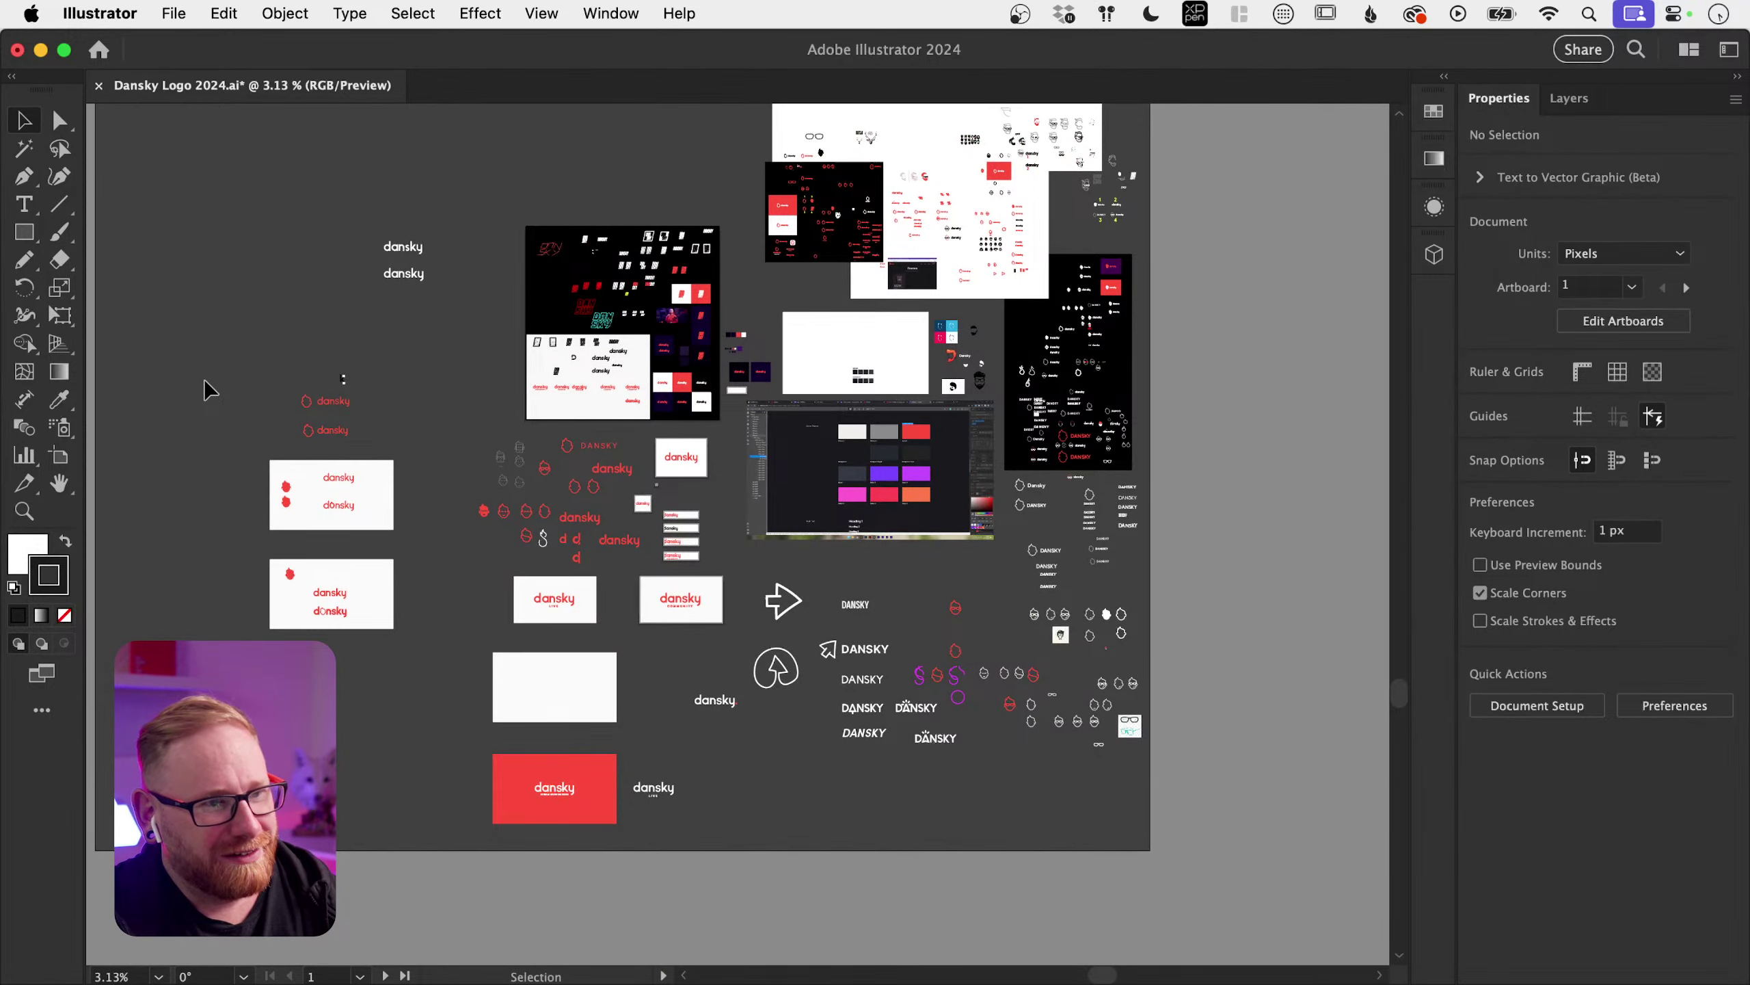
pyautogui.scroll(6, 209, 390)
pyautogui.hscroll(2, 209, 390)
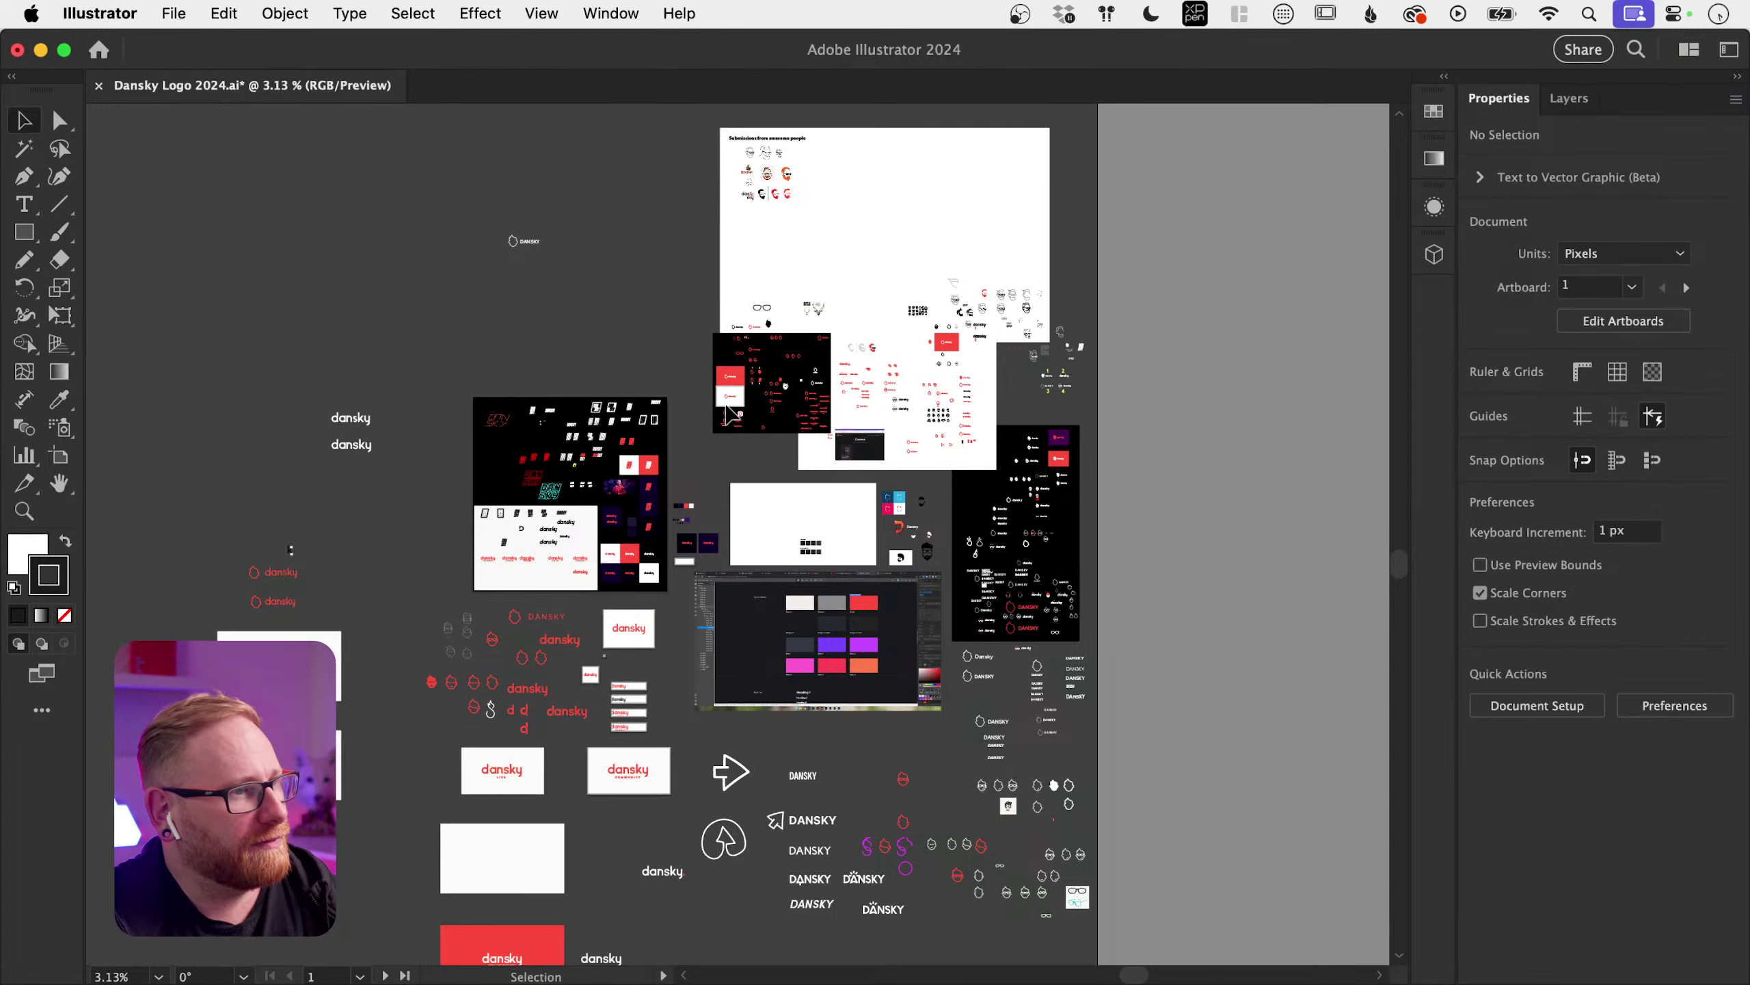
# Step: Find the red and white dansky boards and copy the red logo from the white board for use in Photoshop
pyautogui.press('z')
pyautogui.moveTo(731, 397); pyautogui.dragTo(1259, 506)
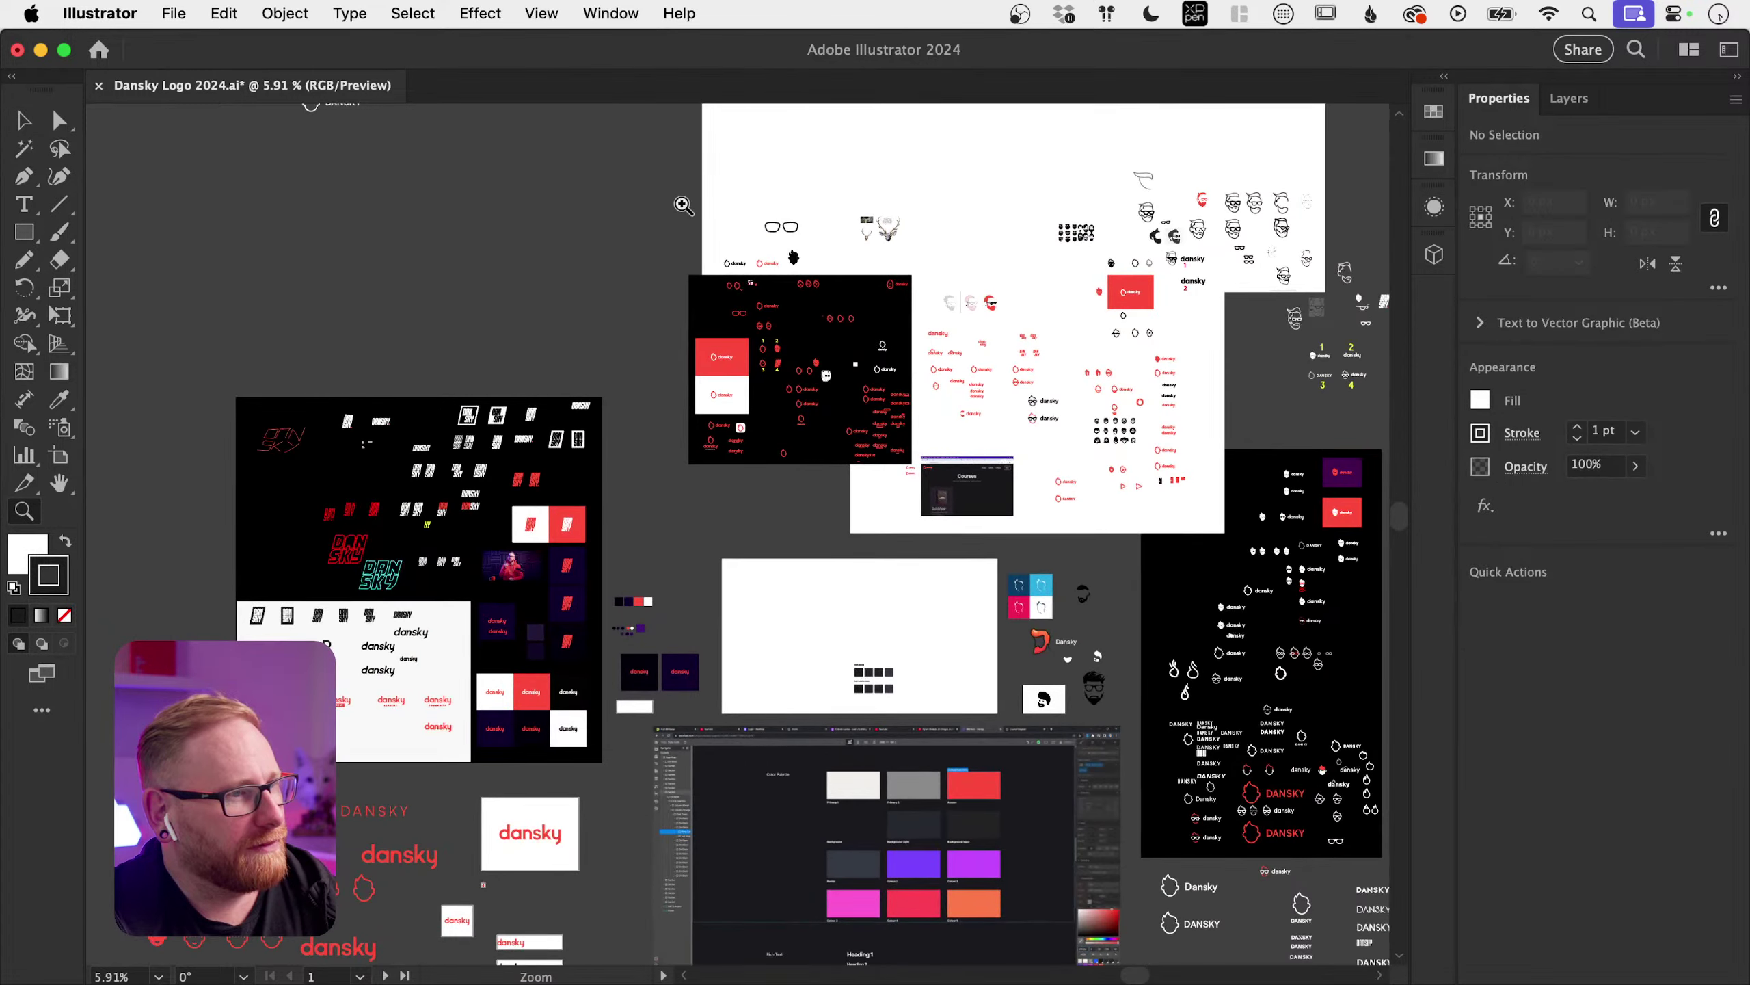
pyautogui.moveTo(762, 374); pyautogui.dragTo(1213, 447)
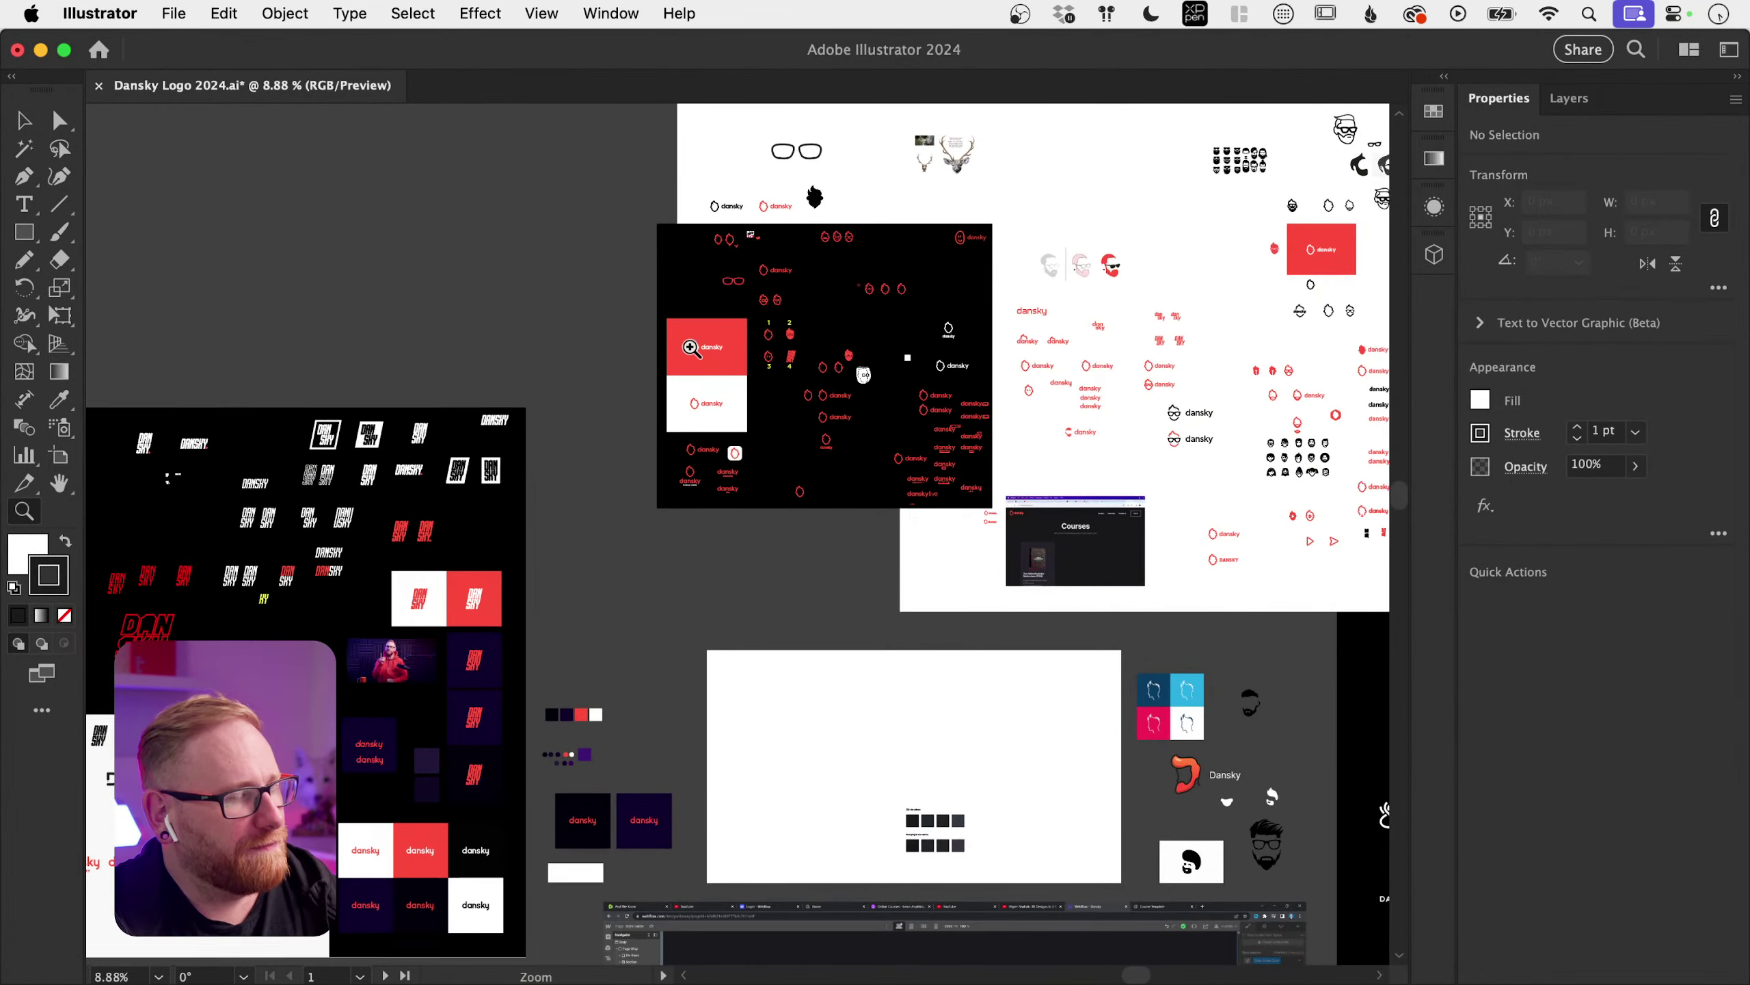
pyautogui.moveTo(702, 353); pyautogui.dragTo(1172, 402)
pyautogui.press('v')
pyautogui.click(749, 585)
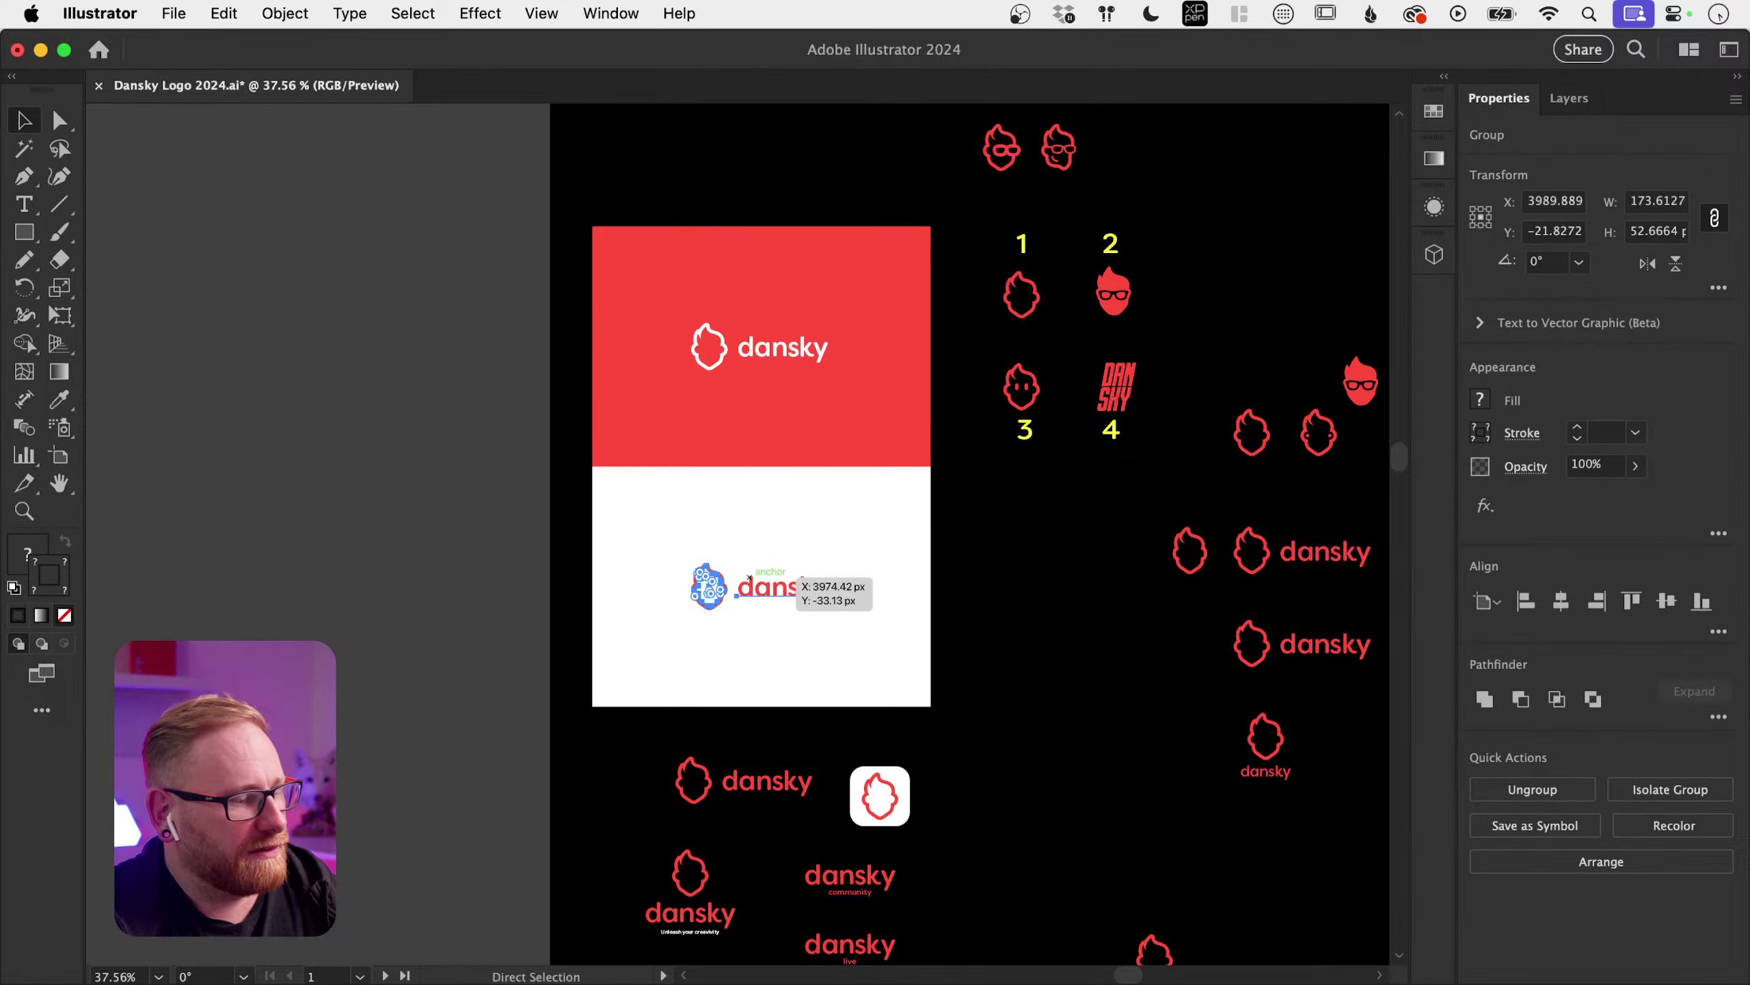
pyautogui.press('cmd+Tab')
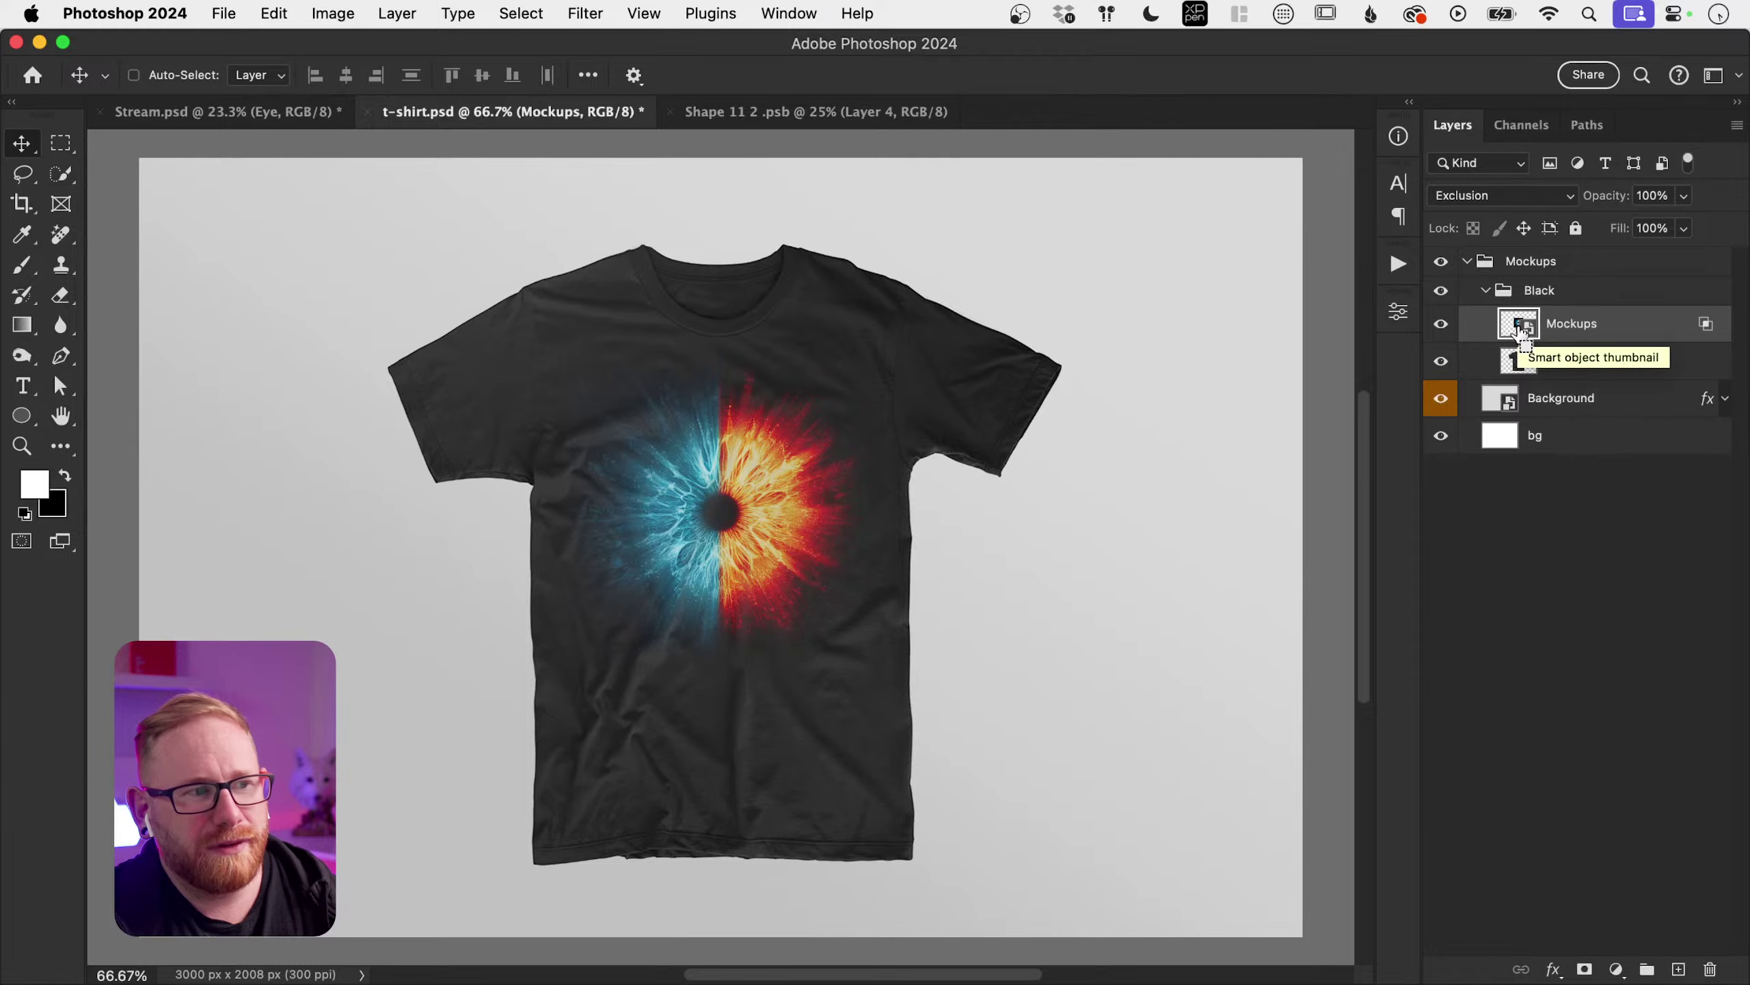
pyautogui.press('cmd+Tab')
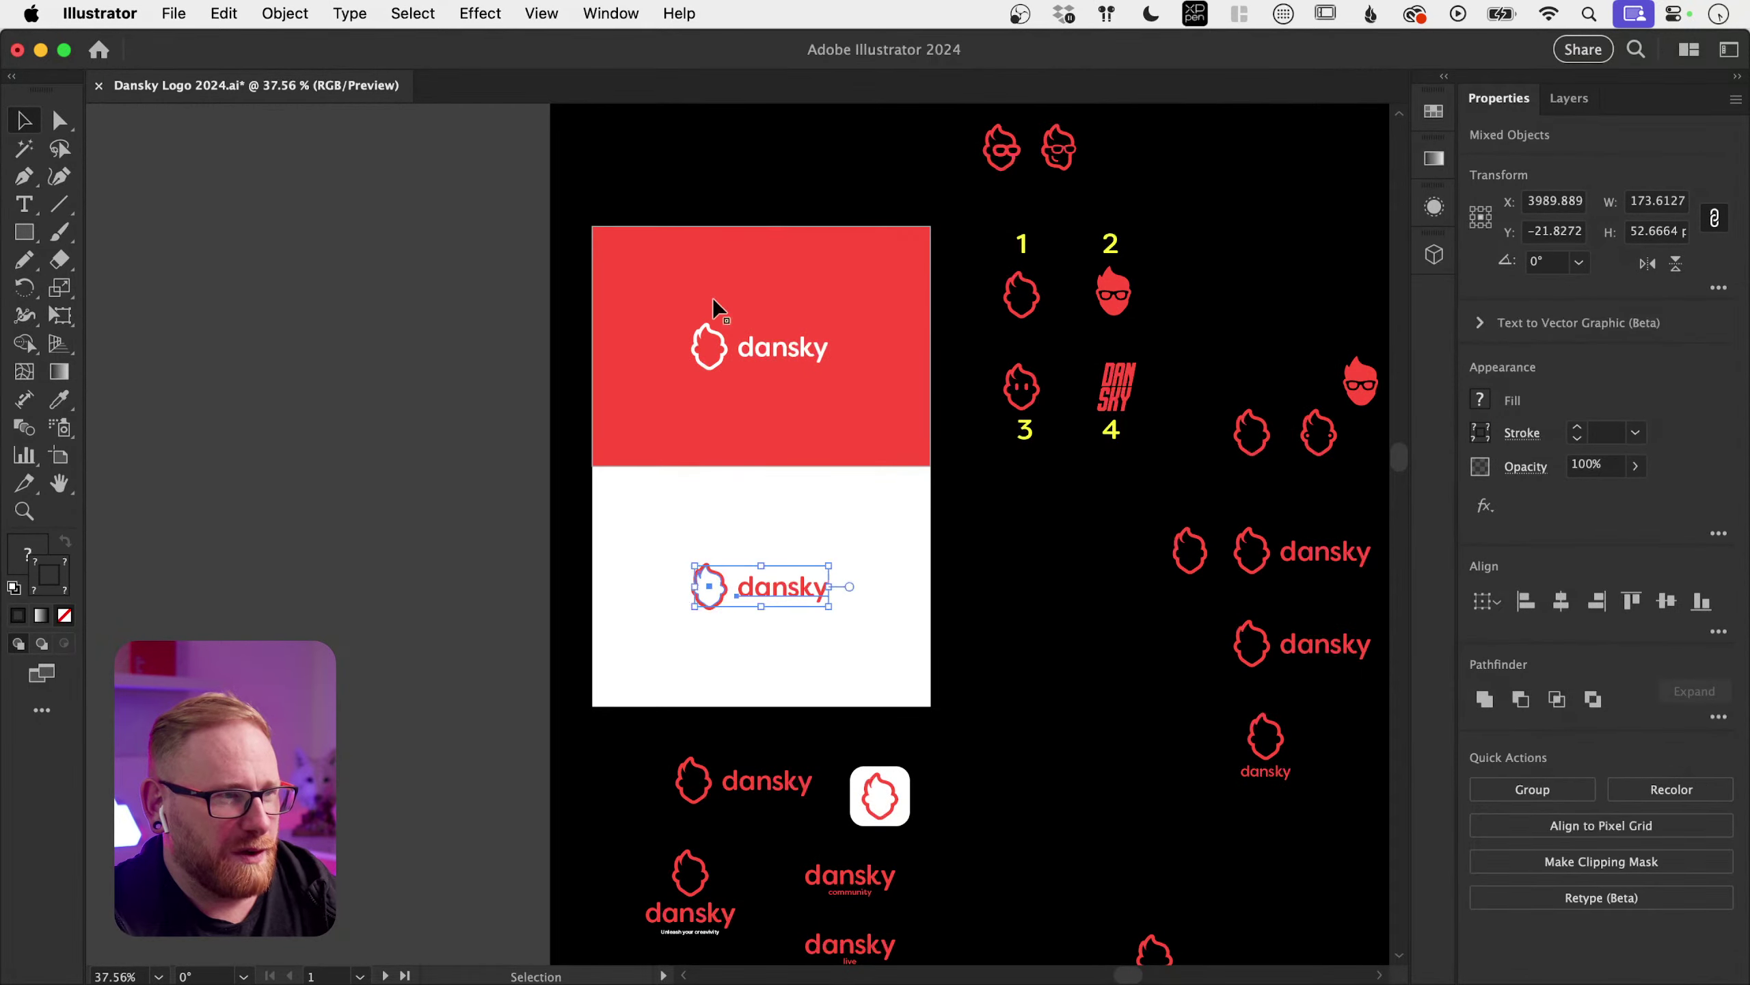
# Step: Copy only the white head outline from the red board and open the Mockups smart object of t-shirt.psd in Photoshop
pyautogui.click(713, 324)
pyautogui.click(714, 373)
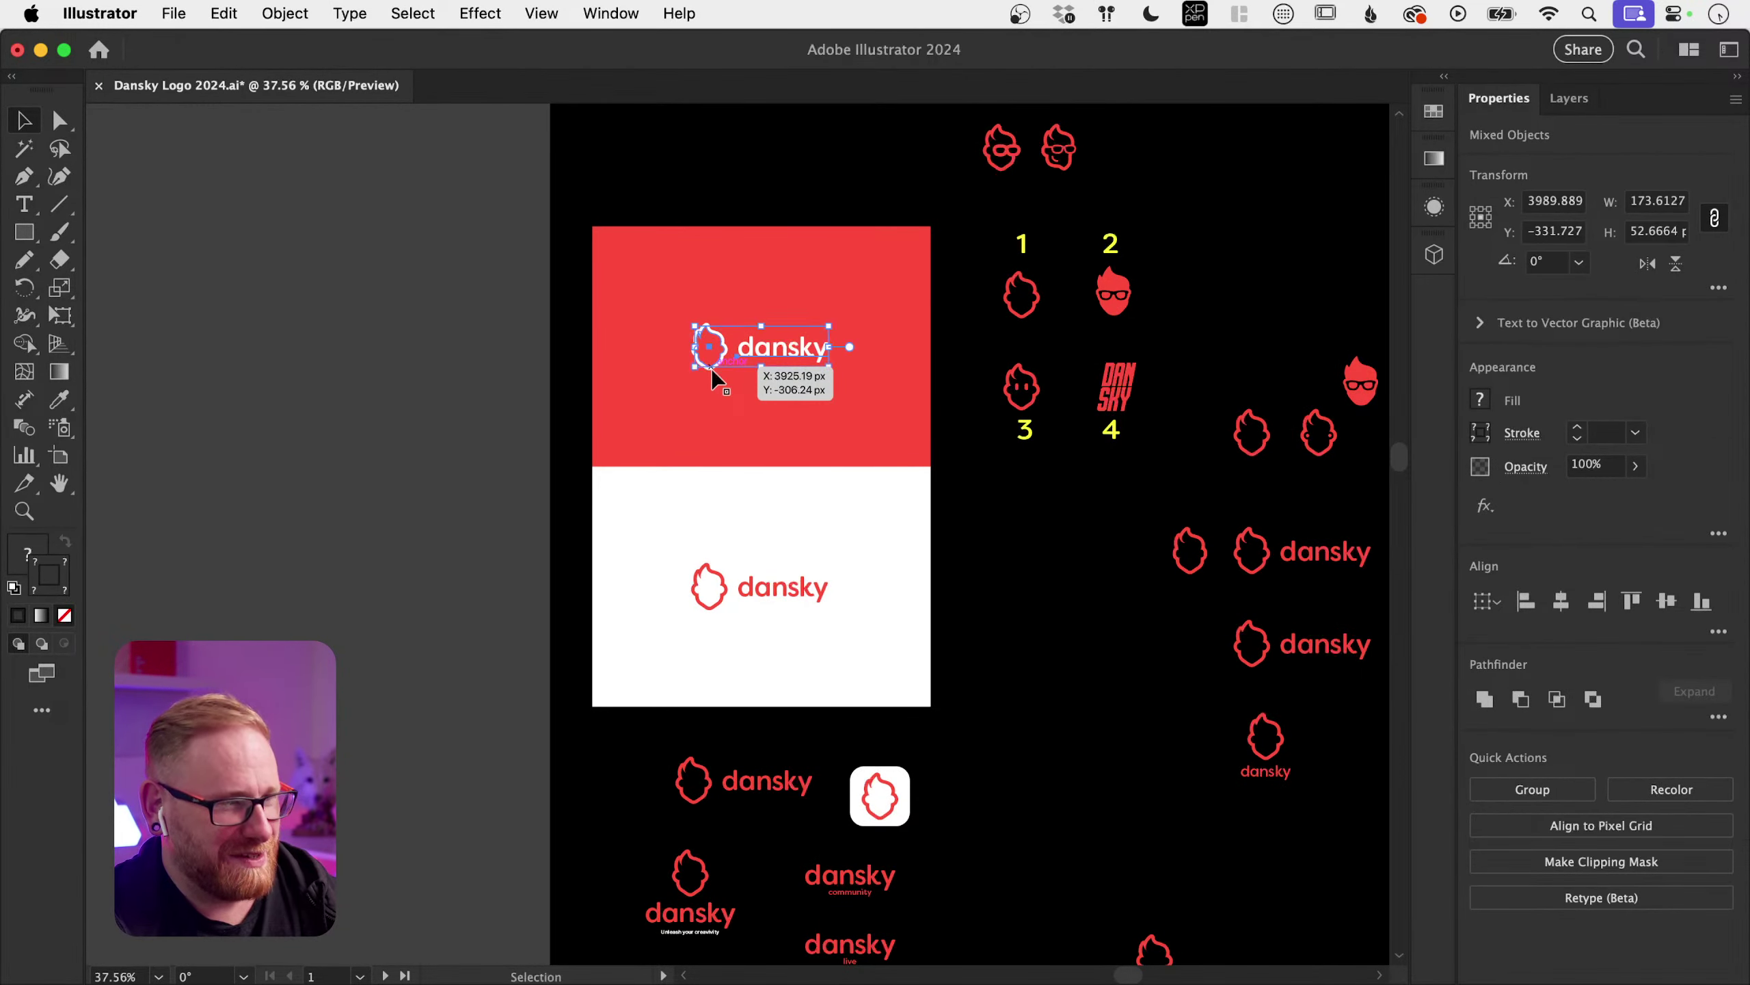
pyautogui.click(713, 372)
pyautogui.click(716, 380)
pyautogui.click(710, 348)
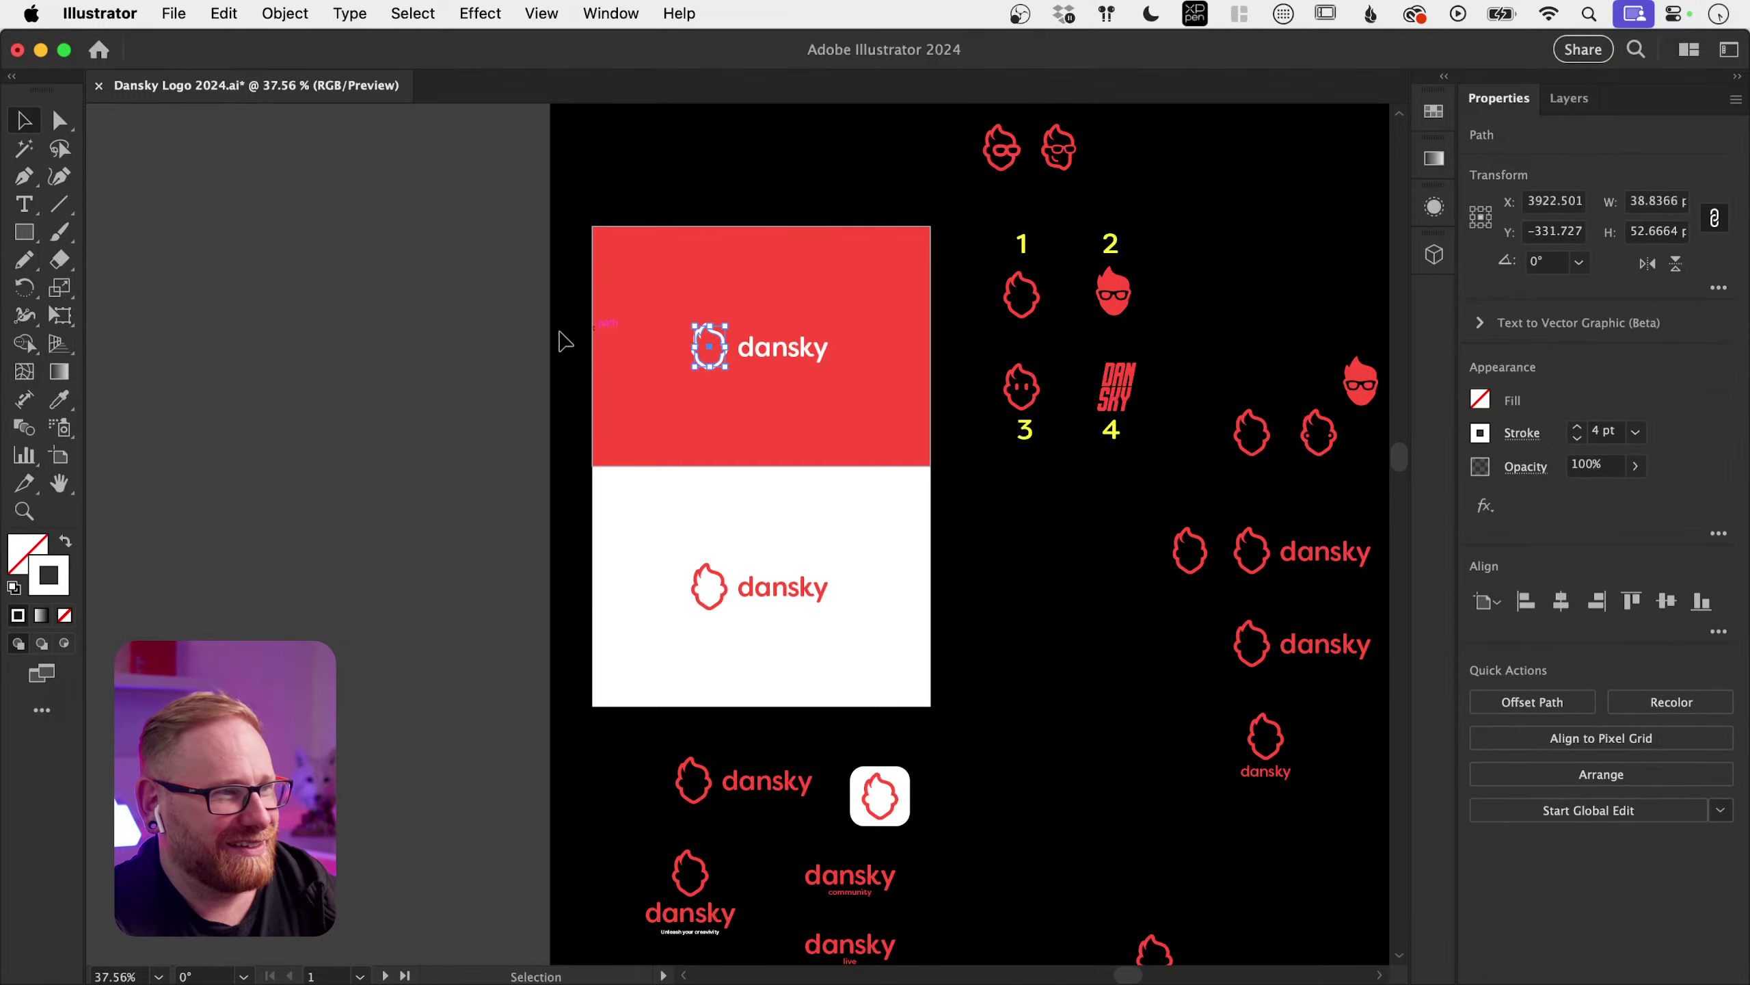
pyautogui.moveTo(538, 305); pyautogui.dragTo(720, 413)
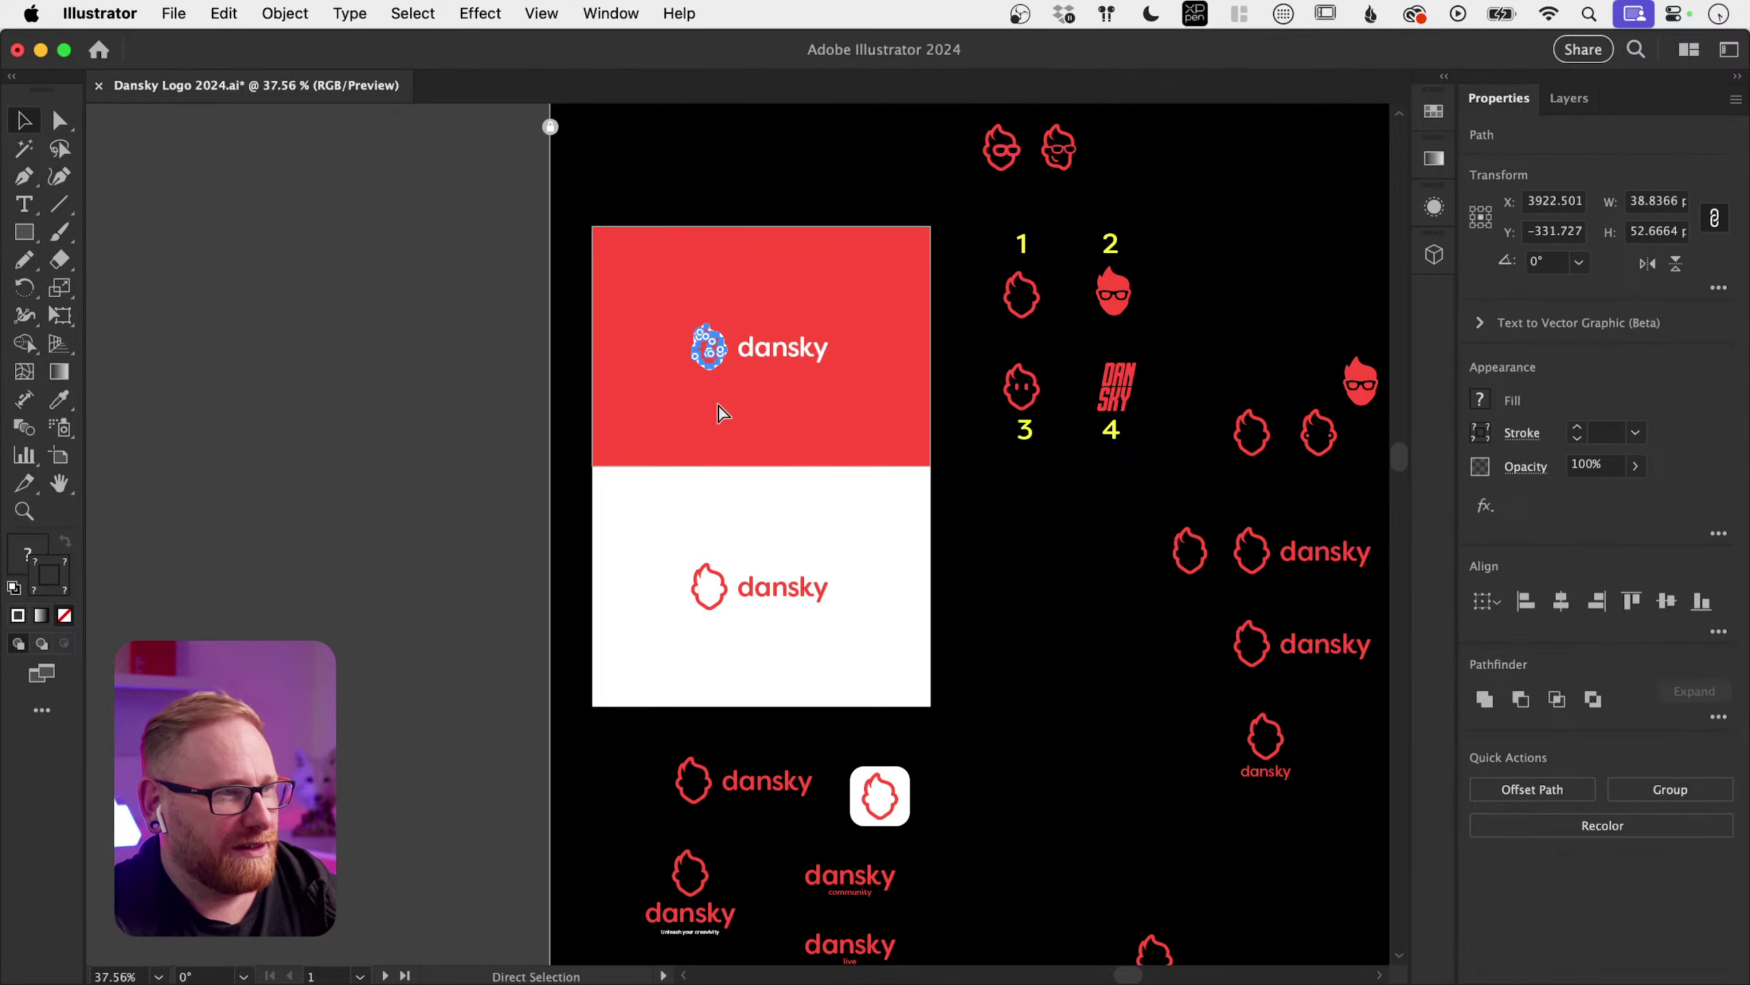
pyautogui.press('super+Tab')
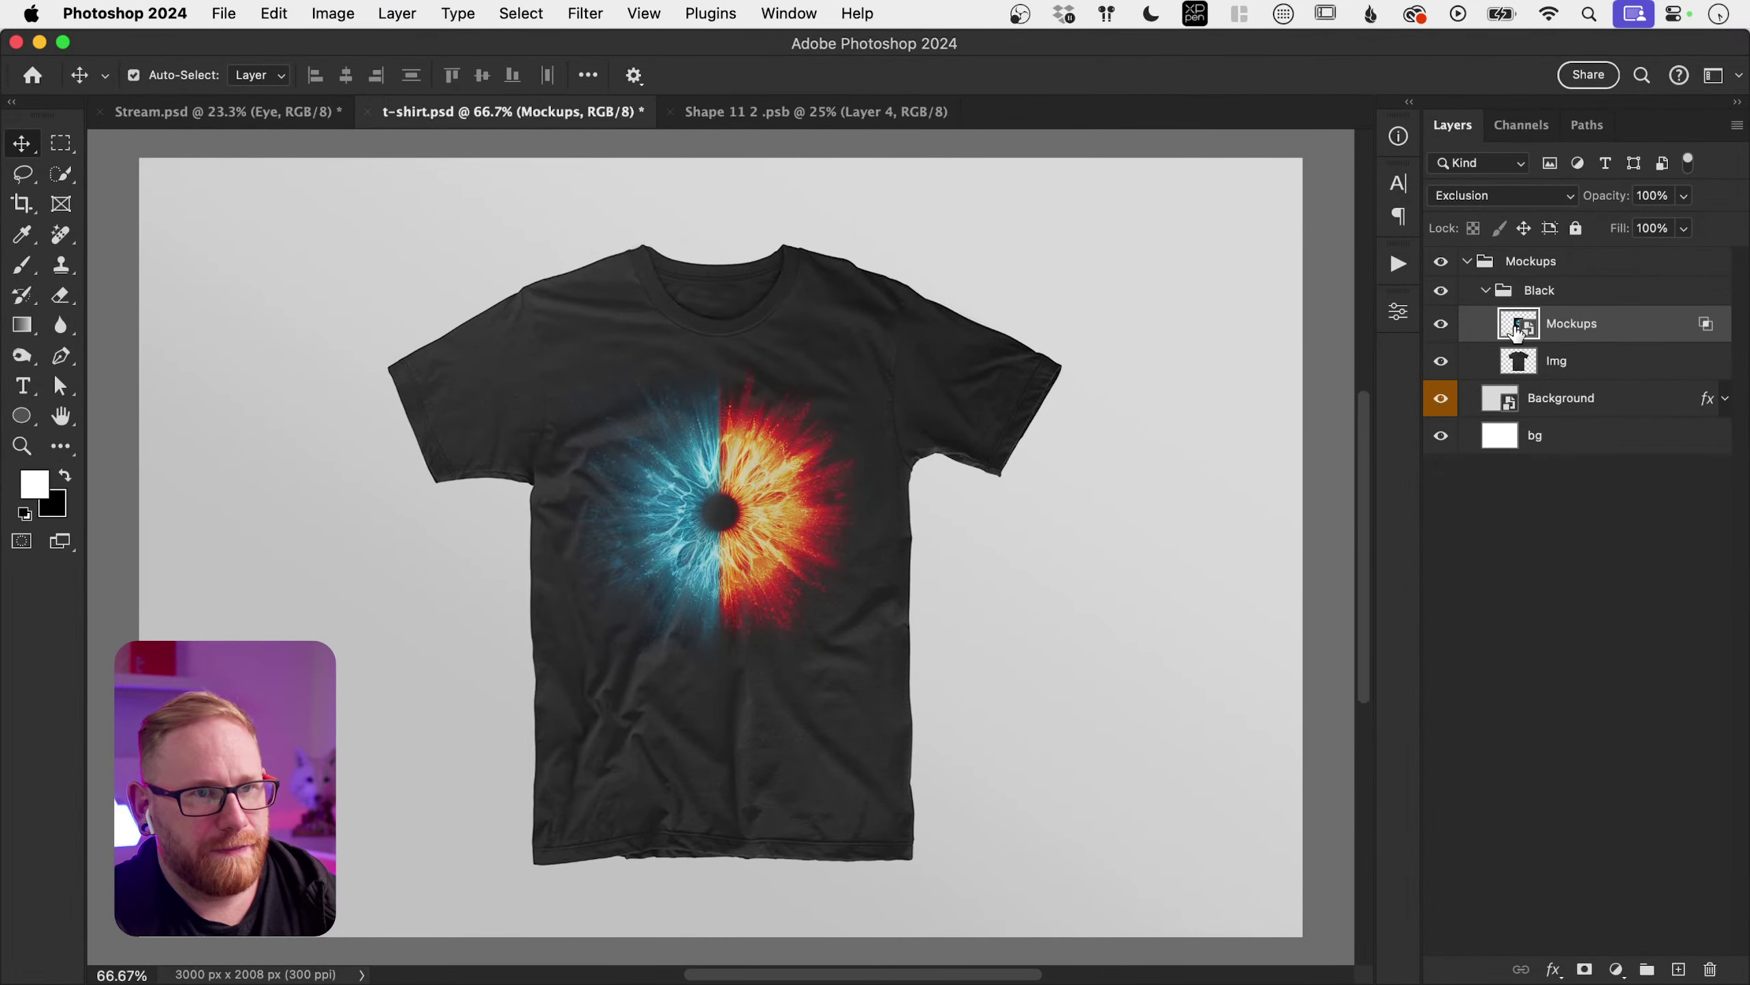
pyautogui.doubleClick(1516, 330)
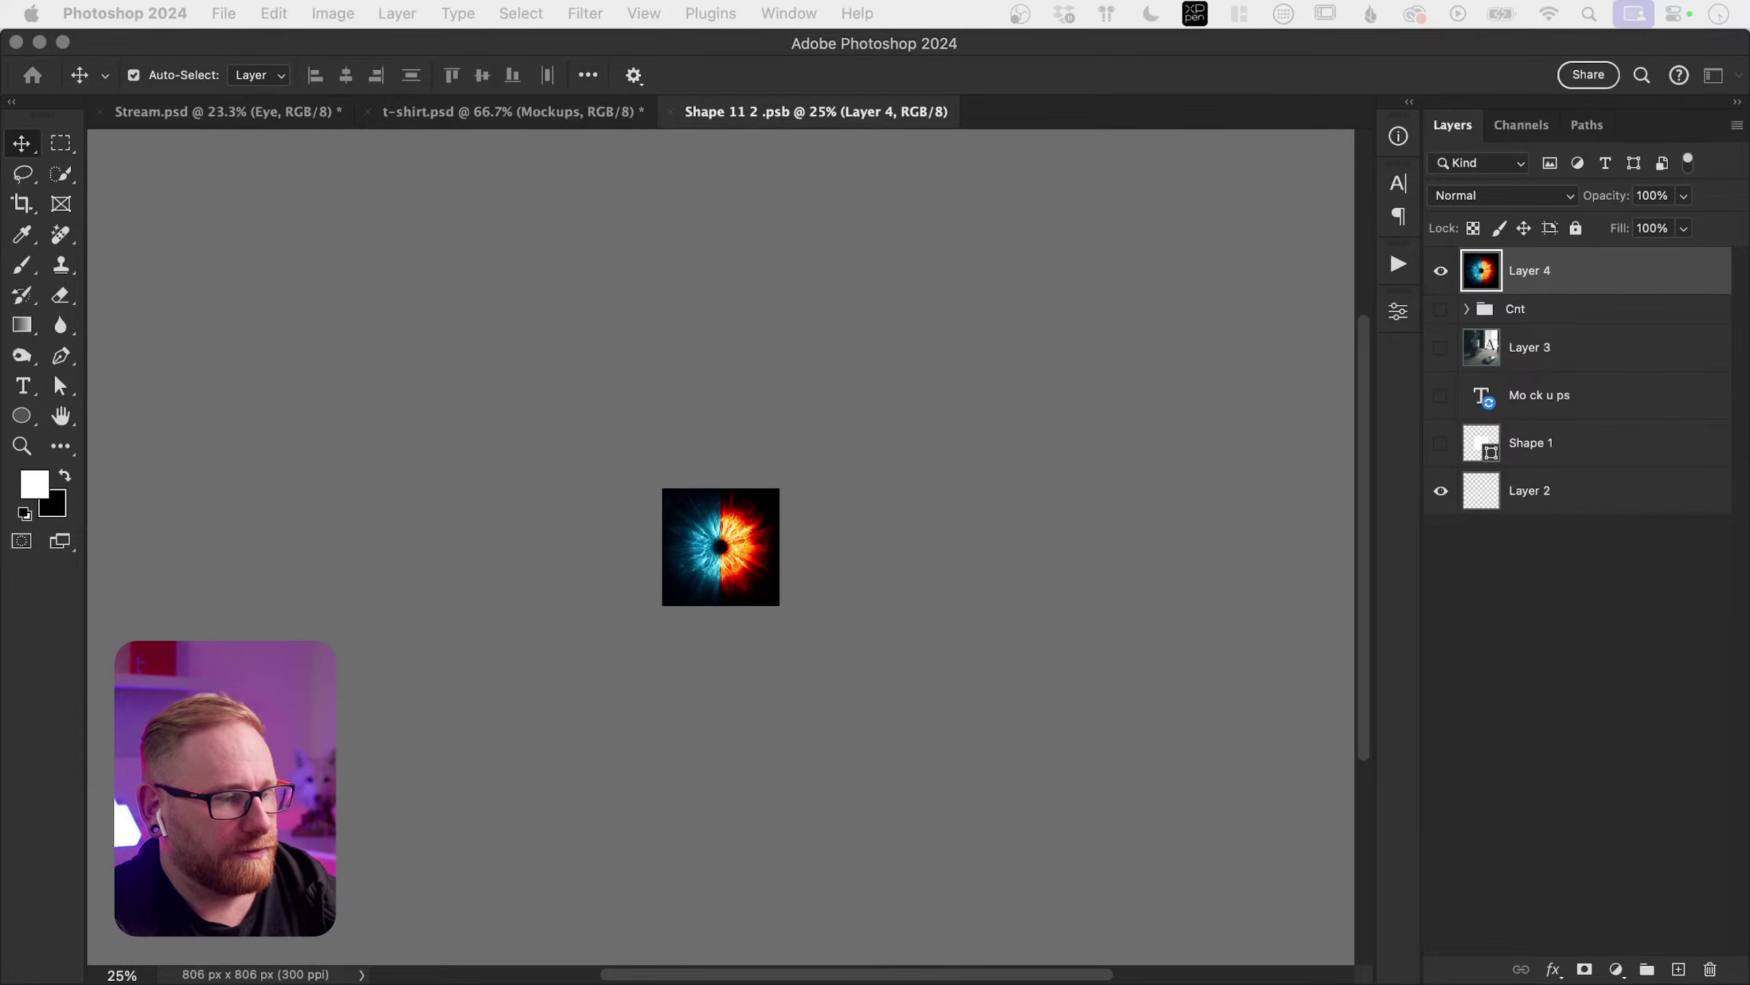
# Step: Paste the head outline as a smart object scaled to about 22% inside the pupil and save the artwork to the shirt
pyautogui.press('super+v')
pyautogui.press('super+equal')
pyautogui.press('super+equal')
pyautogui.press('super+equal')
pyautogui.press('super+equal')
pyautogui.press('super+equal')
pyautogui.press('super+equal')
pyautogui.press('super+equal')
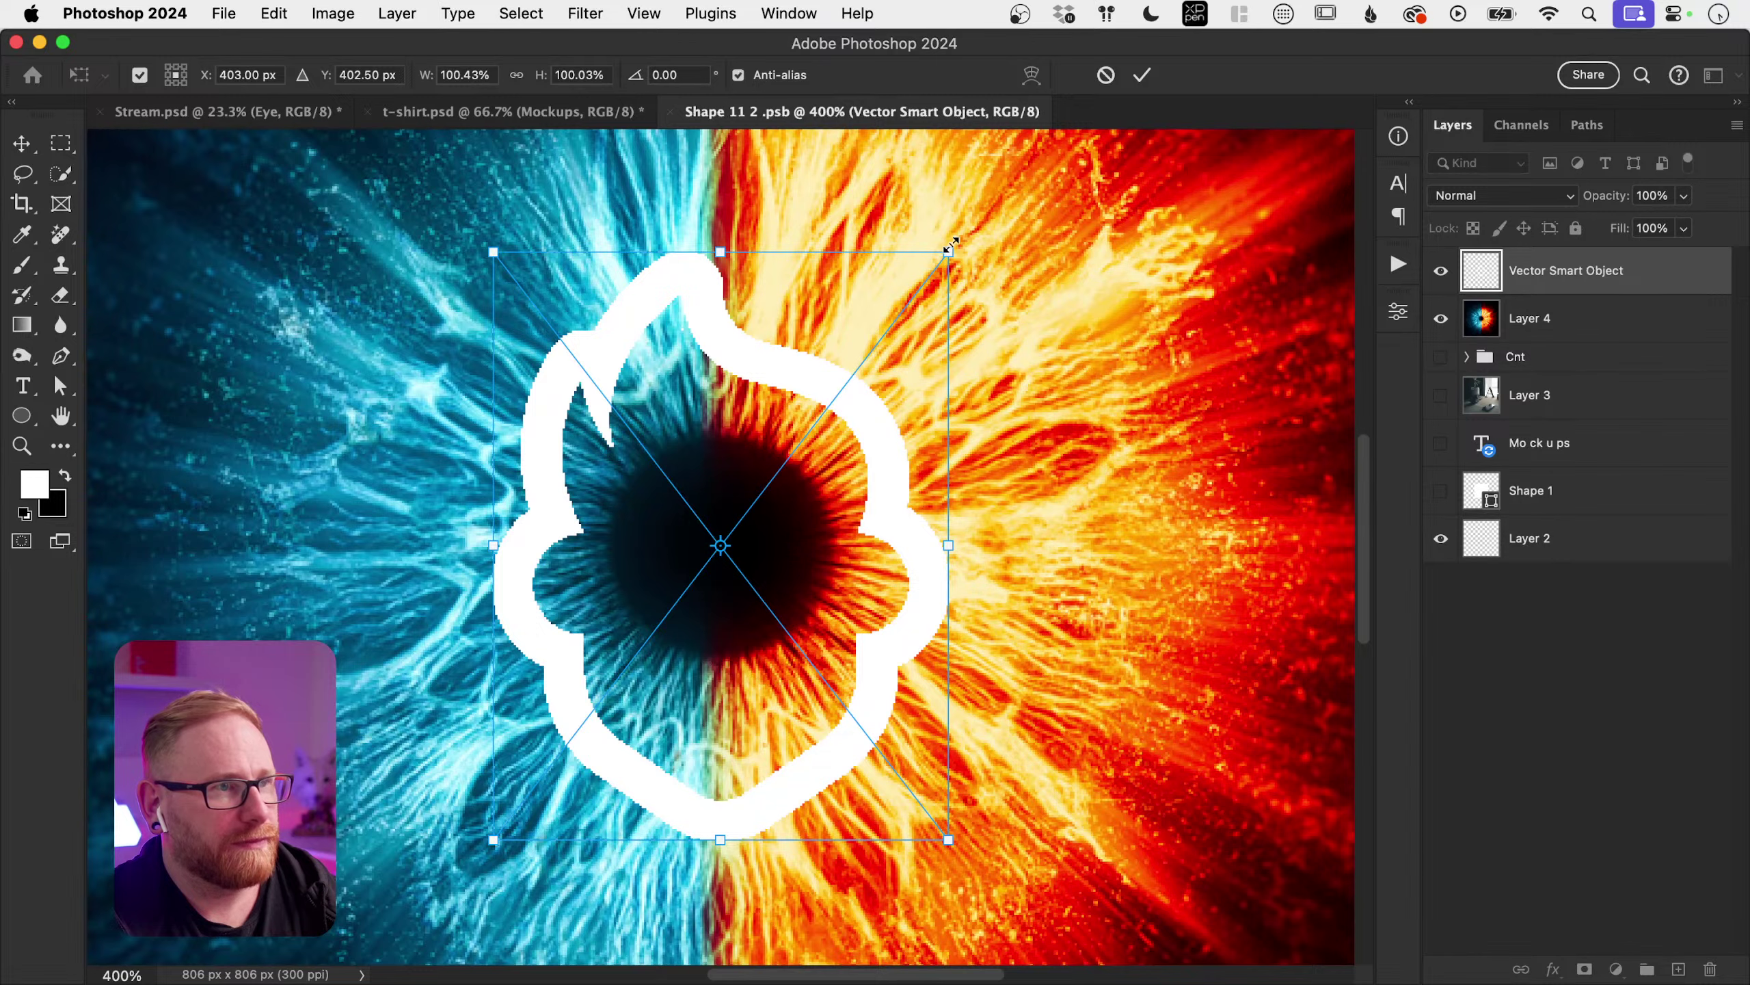
pyautogui.moveTo(949, 252); pyautogui.dragTo(806, 511)
pyautogui.press('Return')
pyautogui.press('super+1')
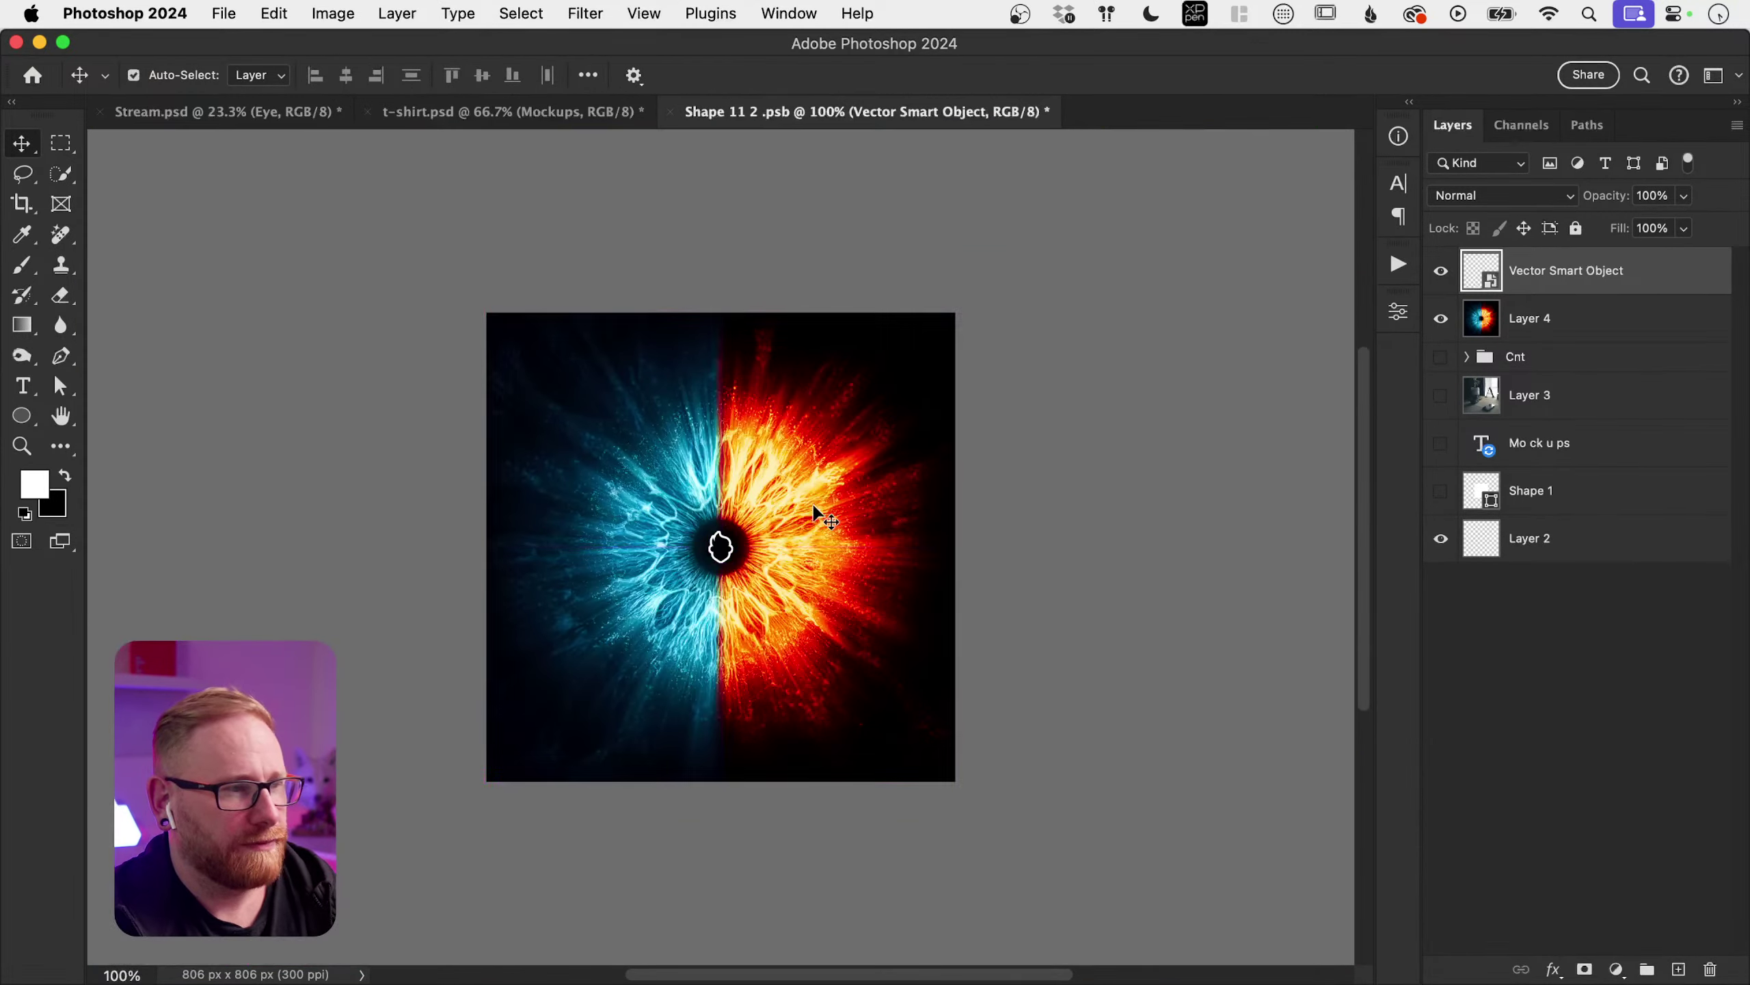
pyautogui.press('super+s')
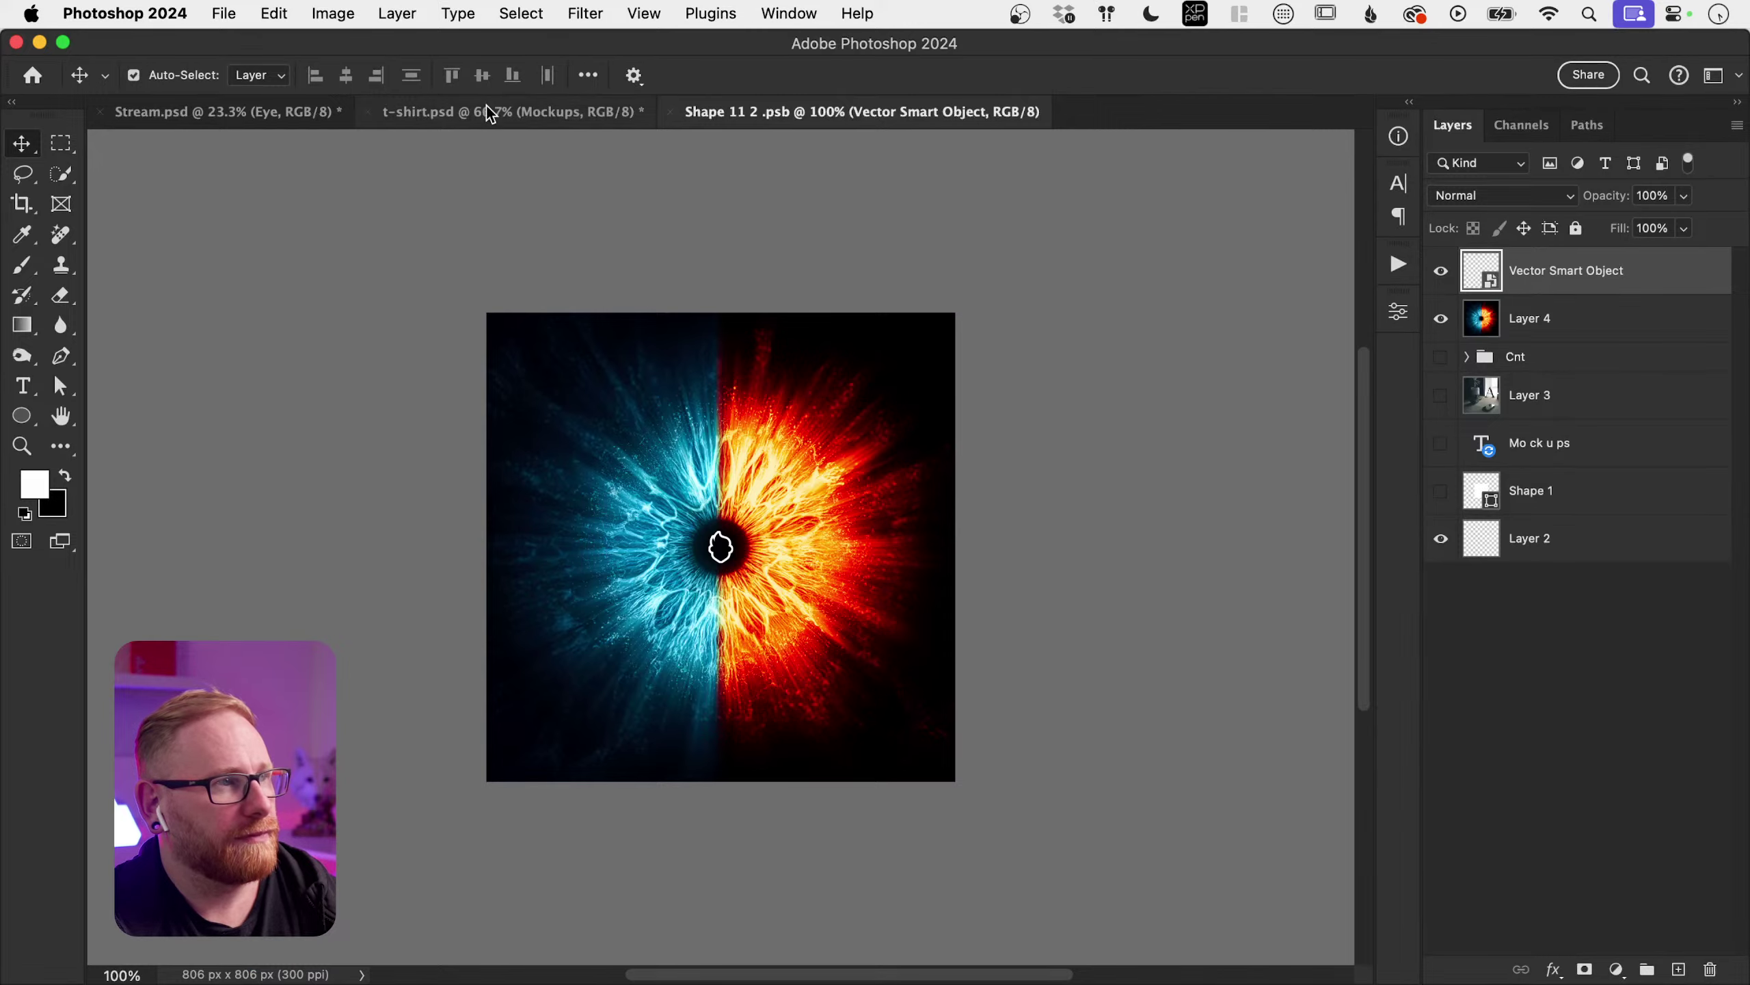
pyautogui.click(490, 112)
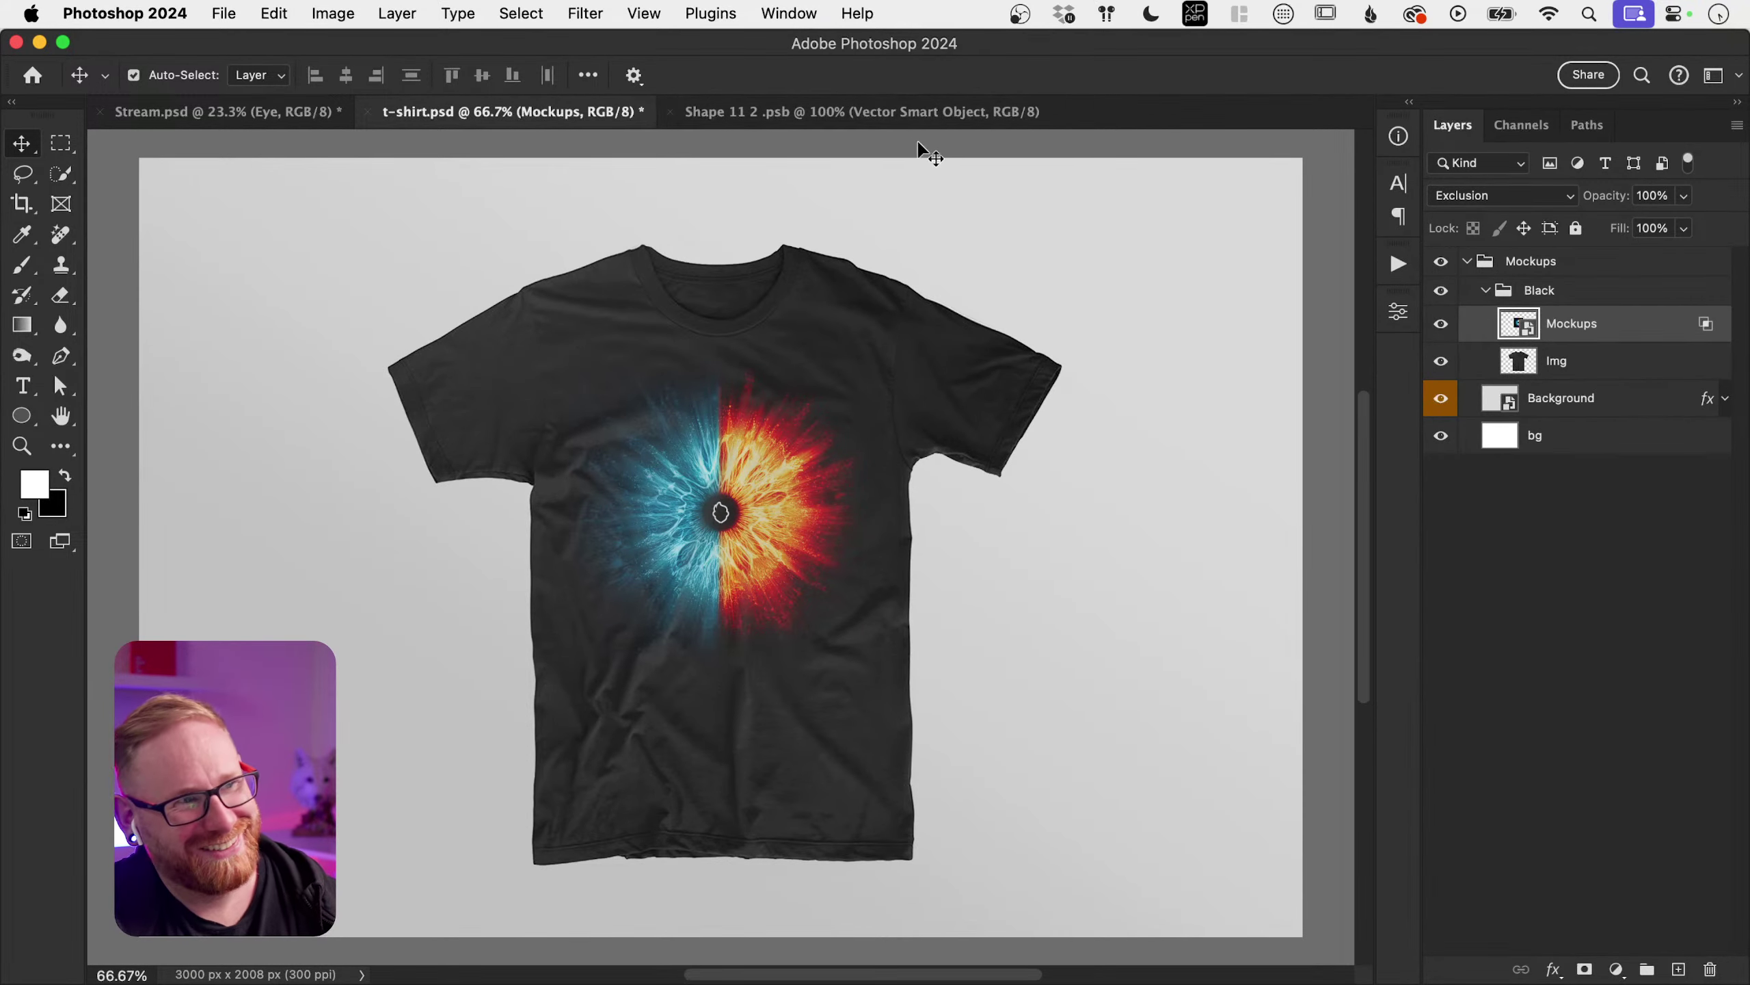
# Step: Try enlarging the head outline to surround the pupil and preview blend modes such as Color Dodge on it
pyautogui.click(878, 116)
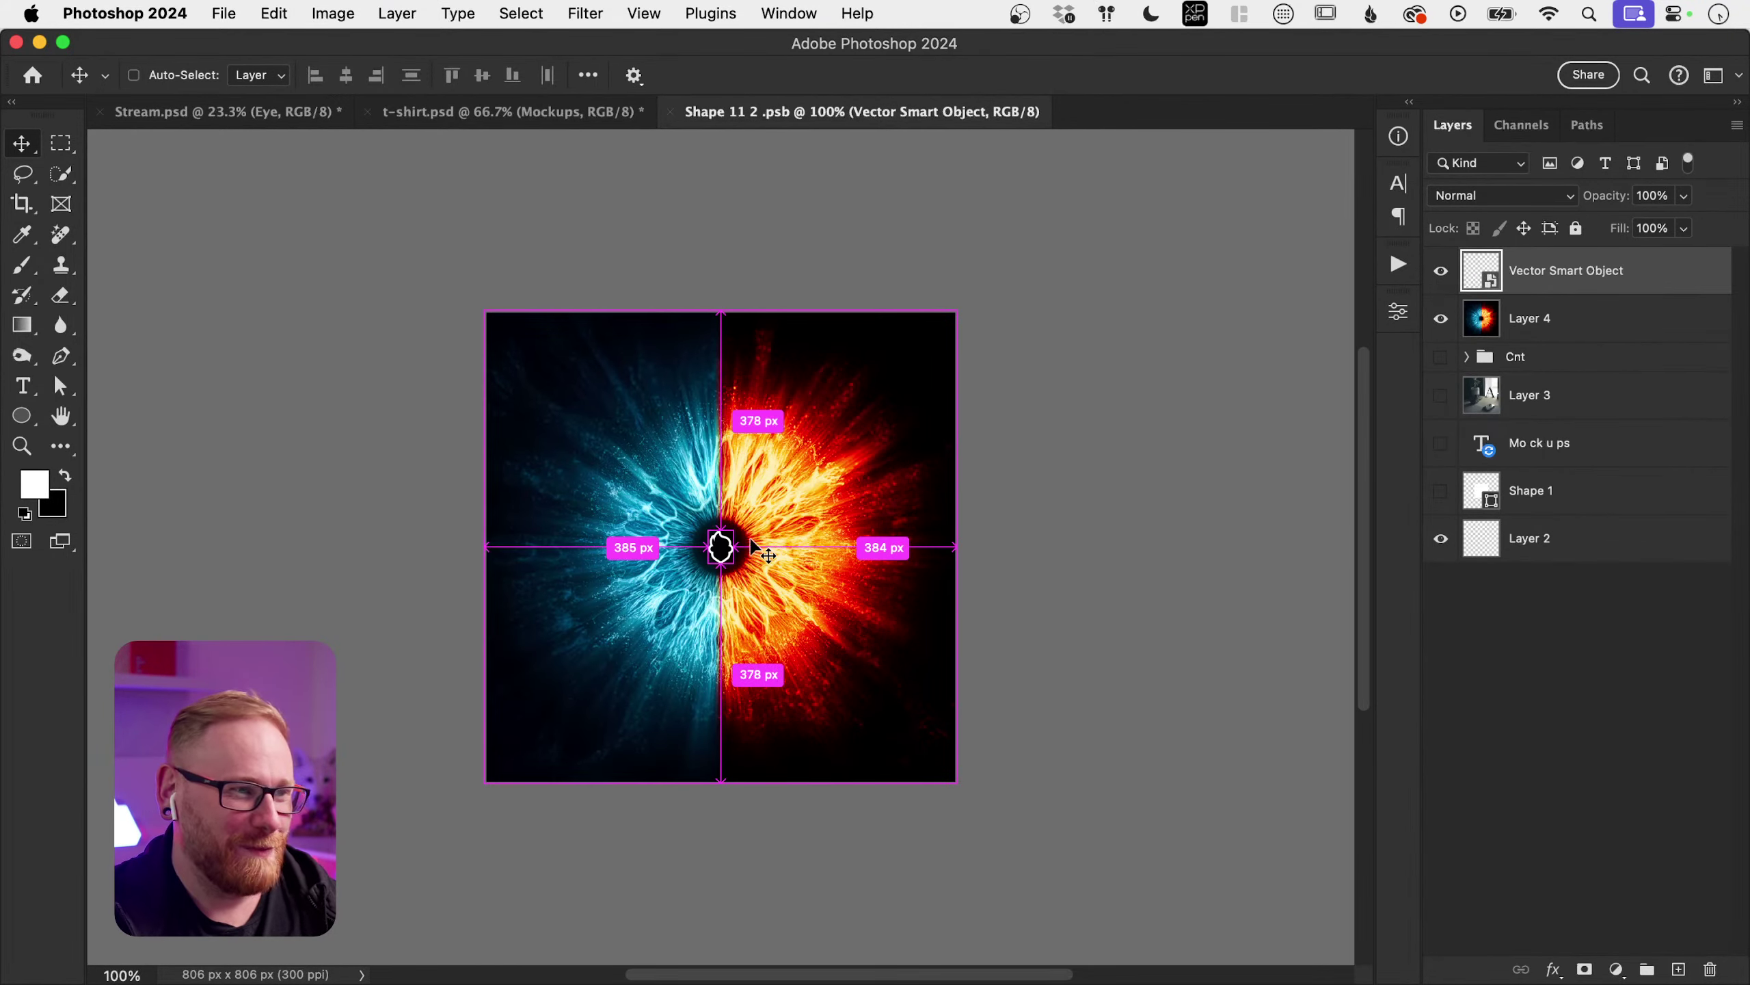
pyautogui.press('super+t')
pyautogui.moveTo(742, 529); pyautogui.dragTo(842, 494)
pyautogui.press('Return')
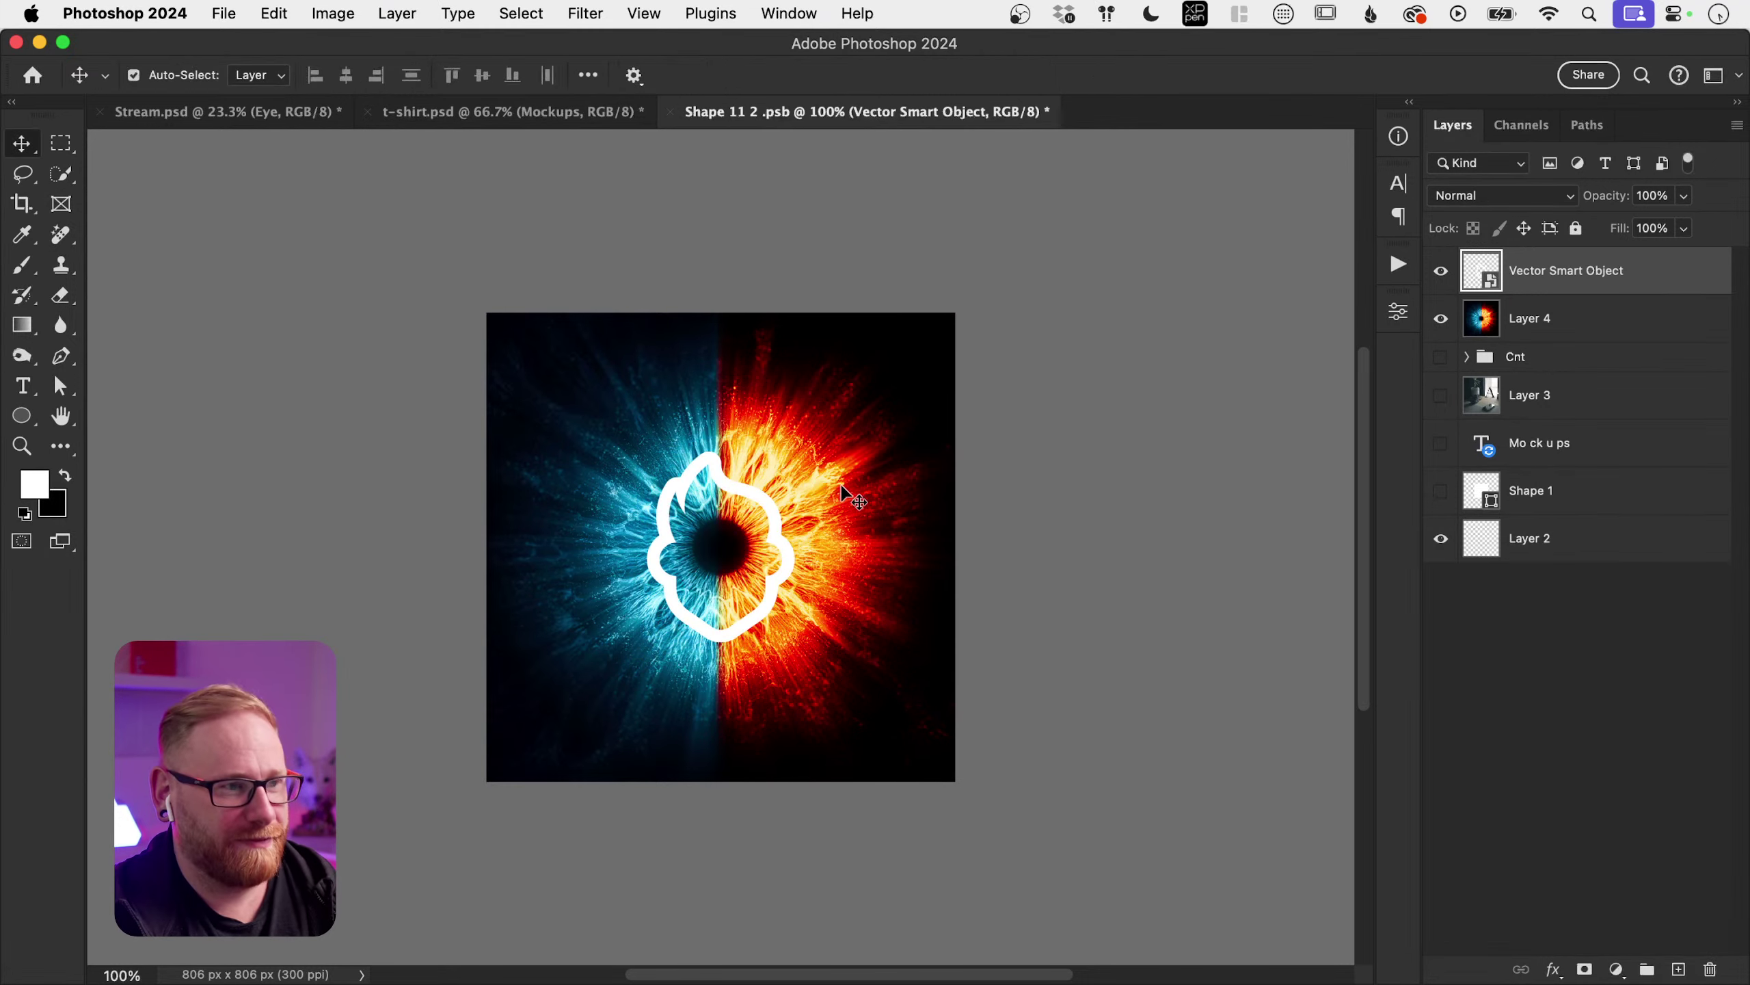
pyautogui.click(1481, 195)
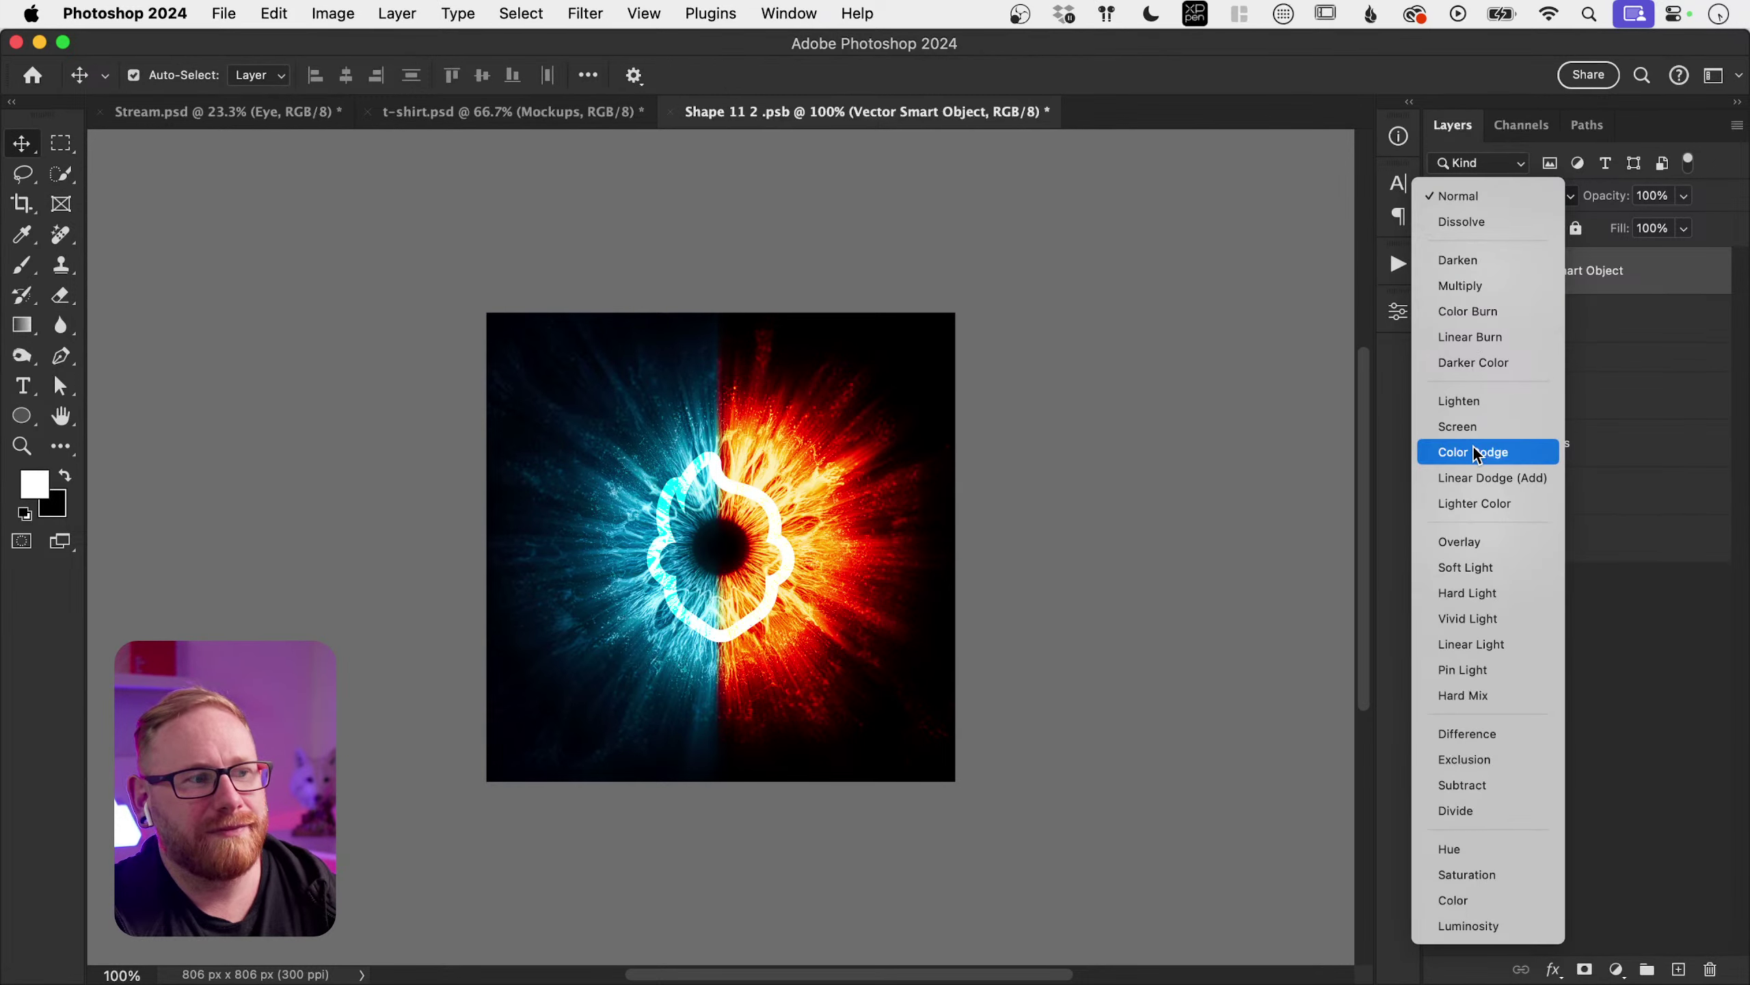
pyautogui.press('Escape')
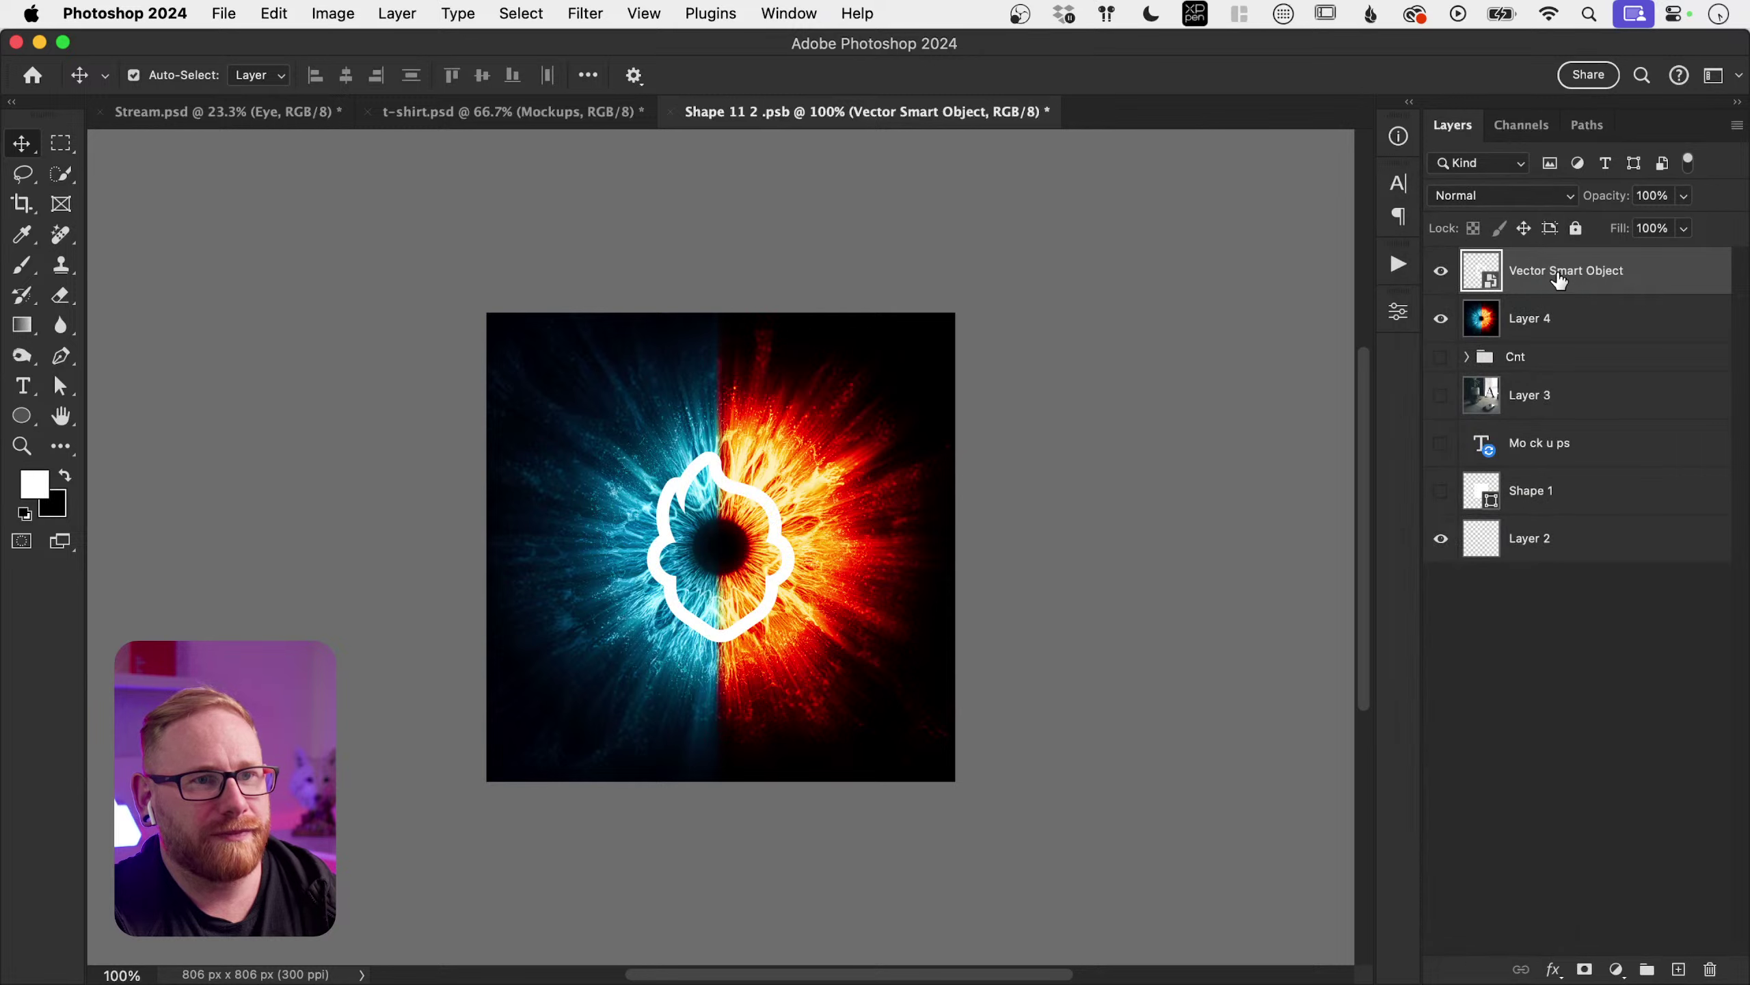
# Step: Try clipping the eye image on Layer 4 to the head outline and save it to check the shirt
pyautogui.moveTo(1558, 273); pyautogui.dragTo(1556, 338)
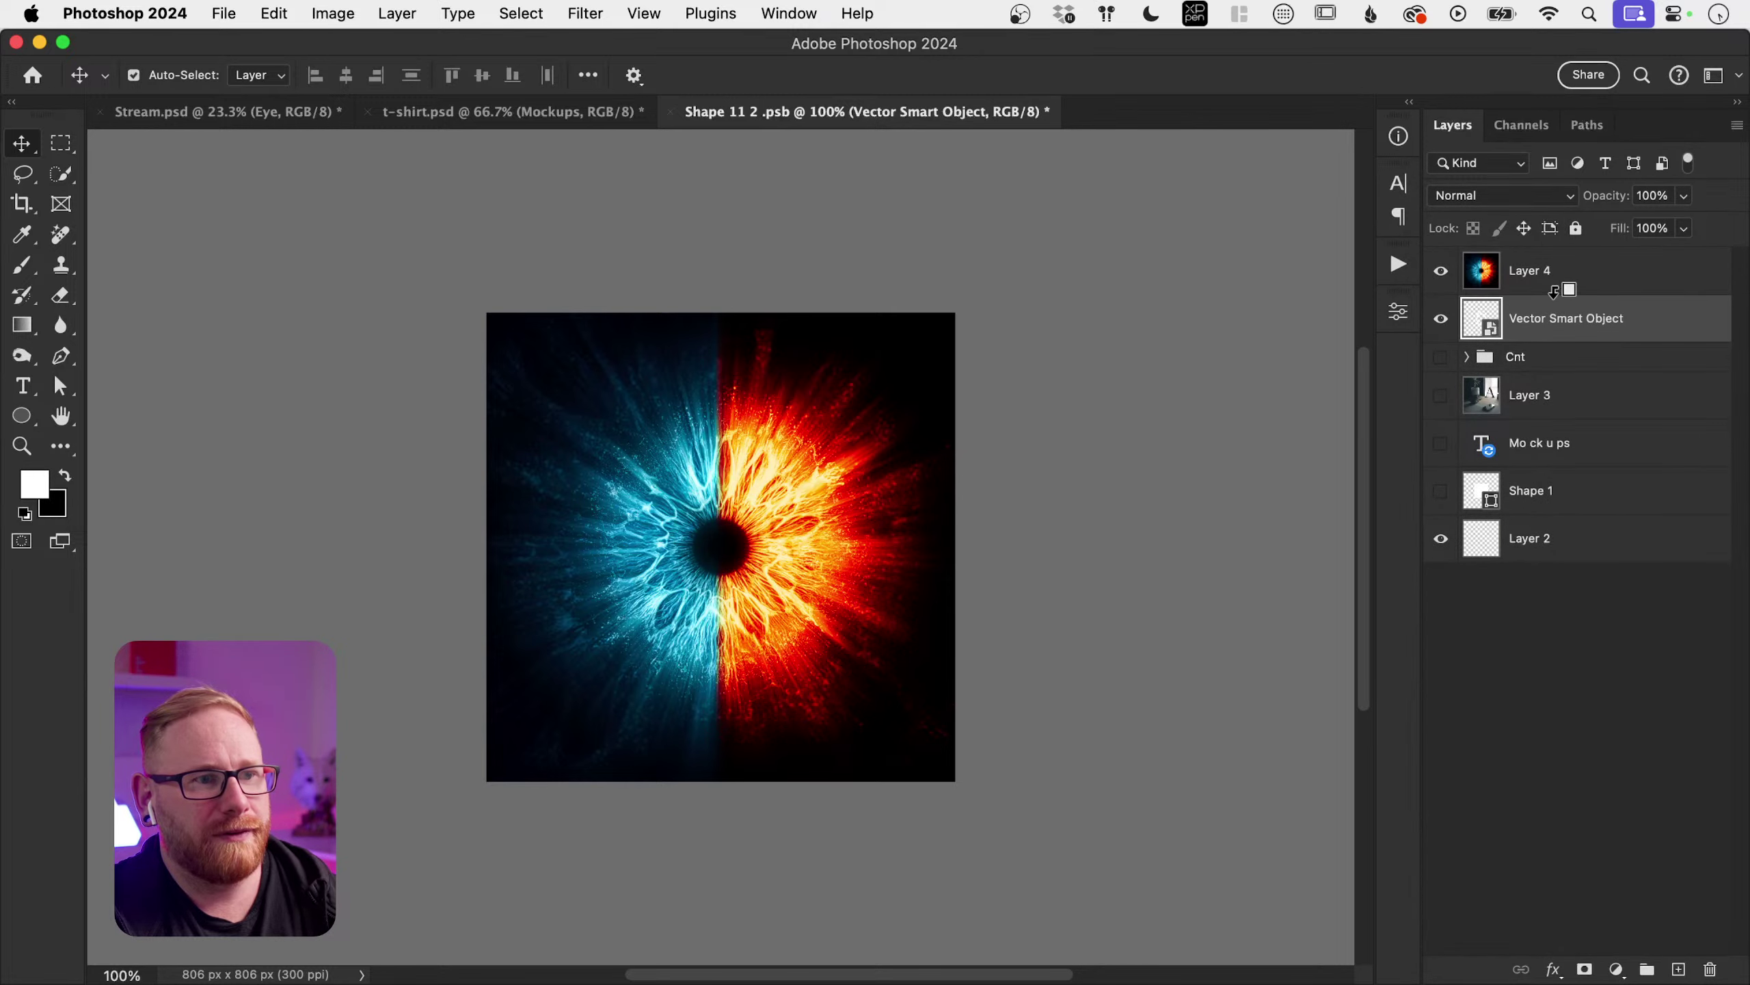
pyautogui.keyDown('alt'); pyautogui.click(1555, 293); pyautogui.keyUp('alt')
pyautogui.press('super+s')
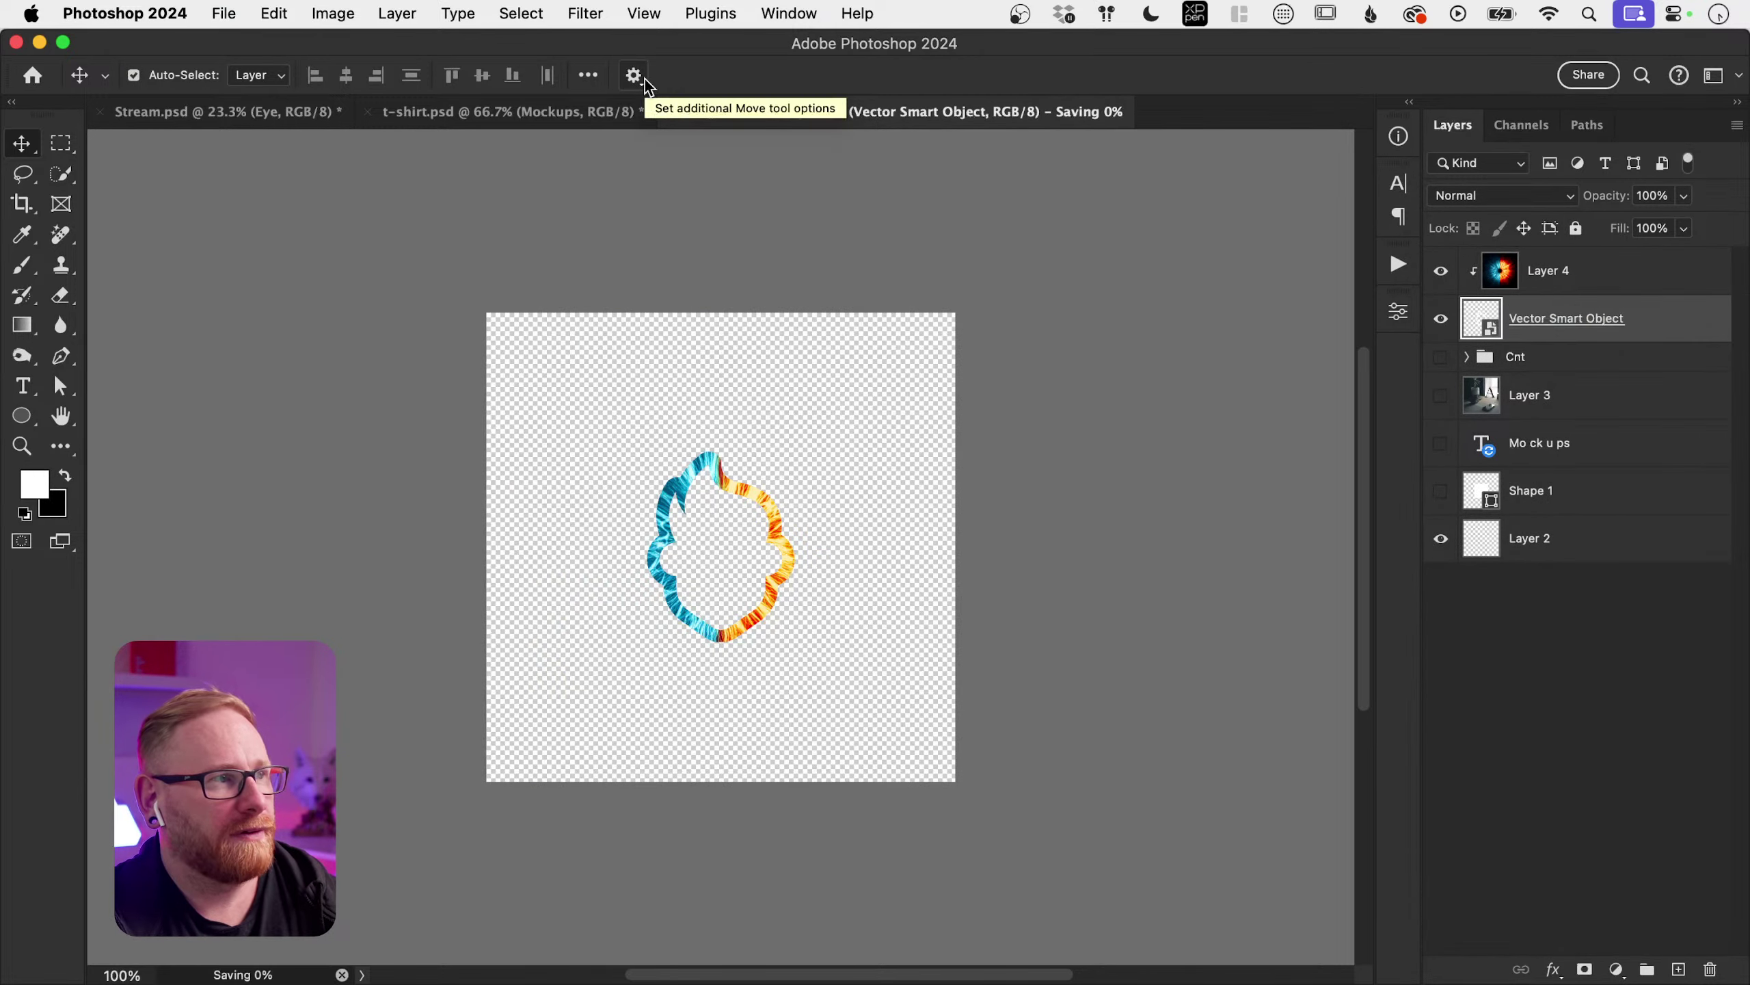
pyautogui.click(524, 112)
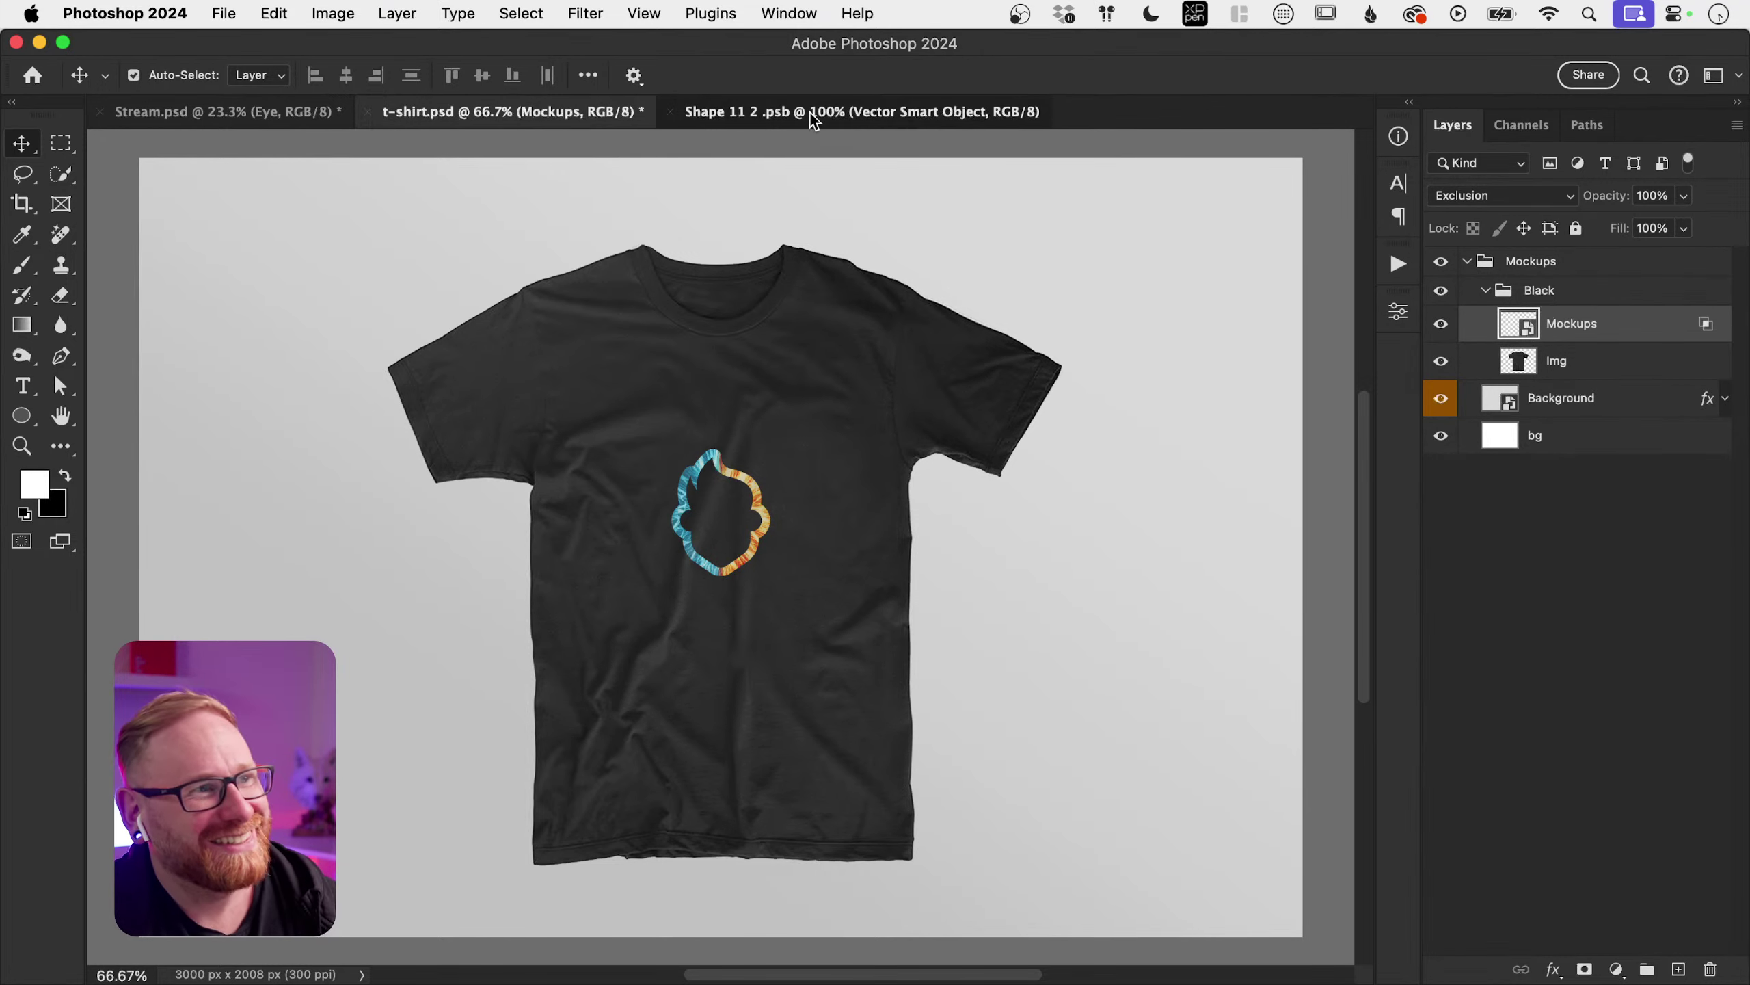
# Step: Undo the clipping, the layer reordering and the enlargement of the head outline in Shape 11 2 .psb
pyautogui.click(841, 112)
pyautogui.press('super+z')
pyautogui.press('super+z')
pyautogui.press('super+z')
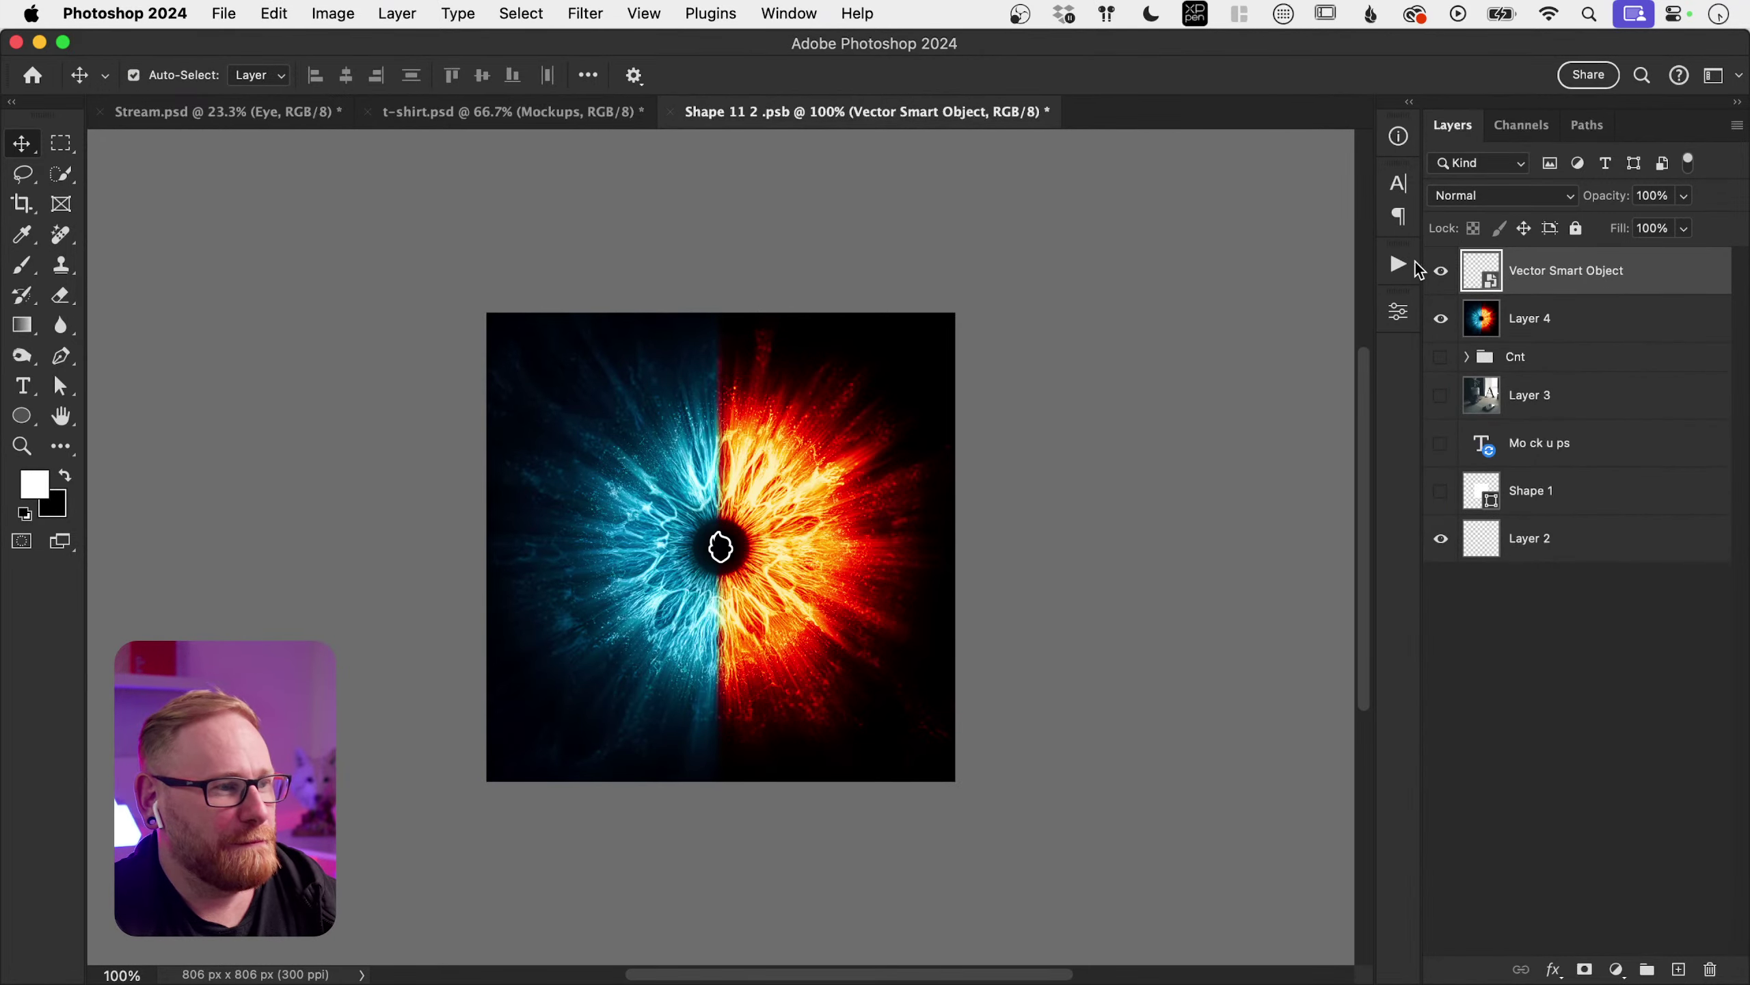
# Step: Scale the head outline in the pupil to about 25% and save the artwork to the shirt mockup
pyautogui.press('super+t')
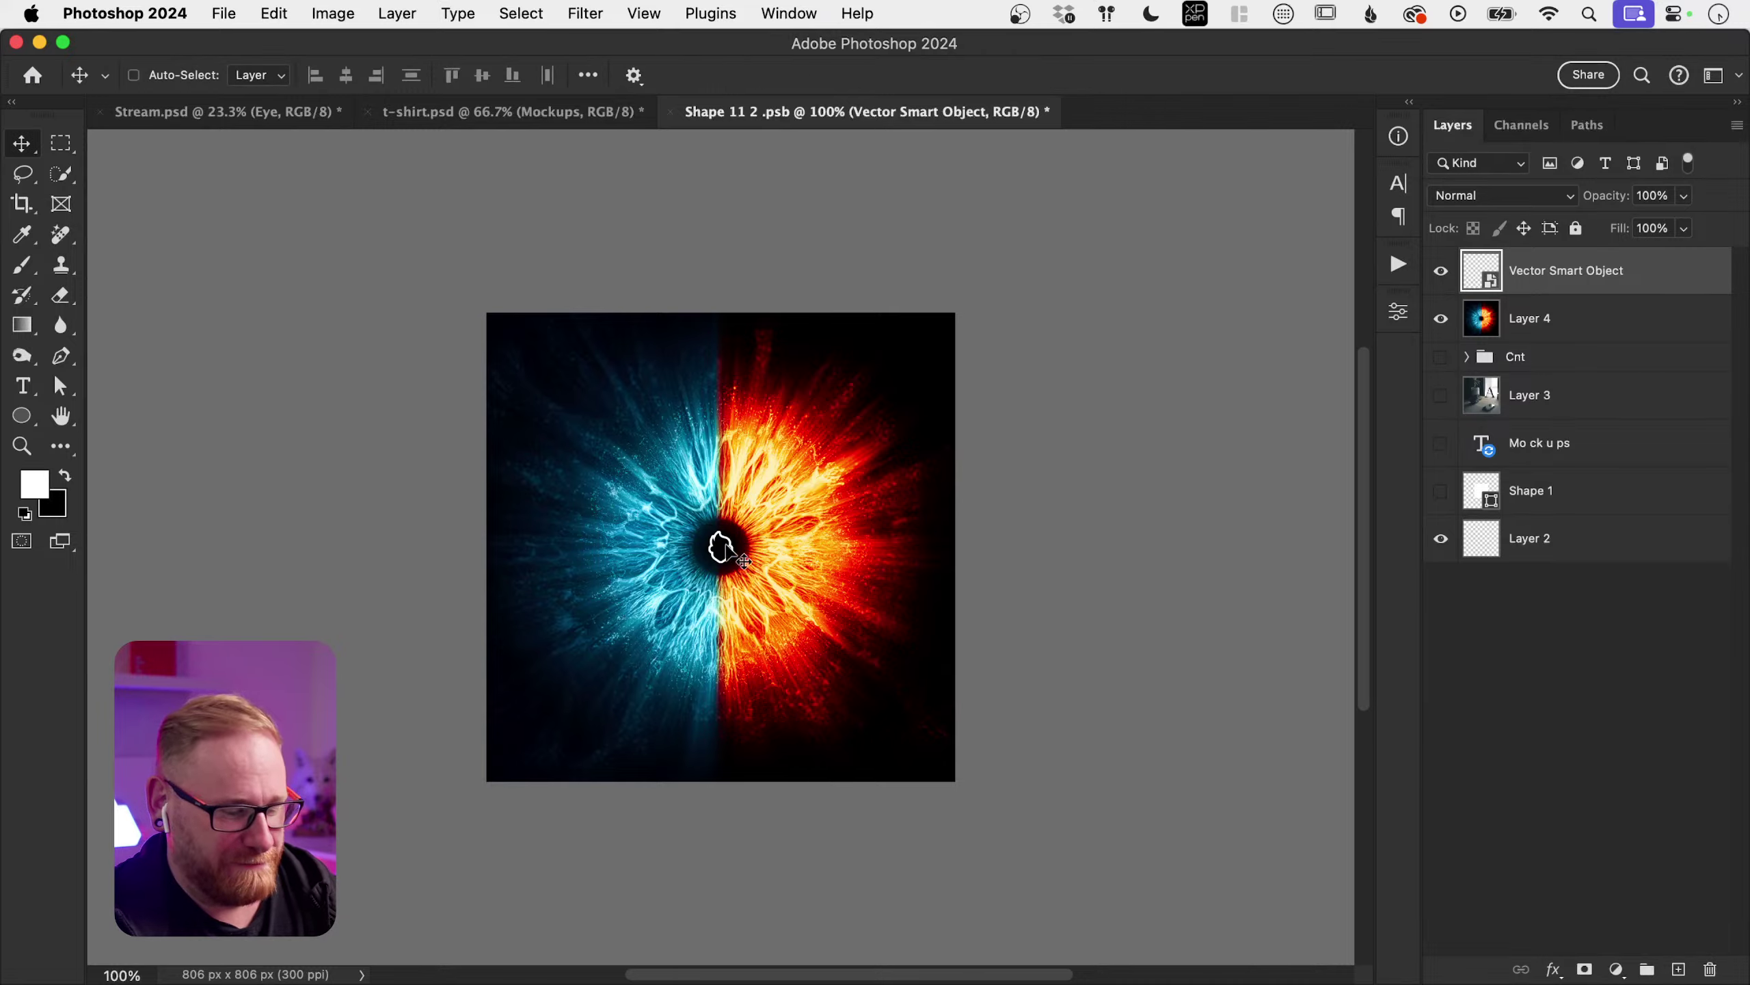
pyautogui.press('super+plus')
pyautogui.press('super+plus')
pyautogui.press('super+plus')
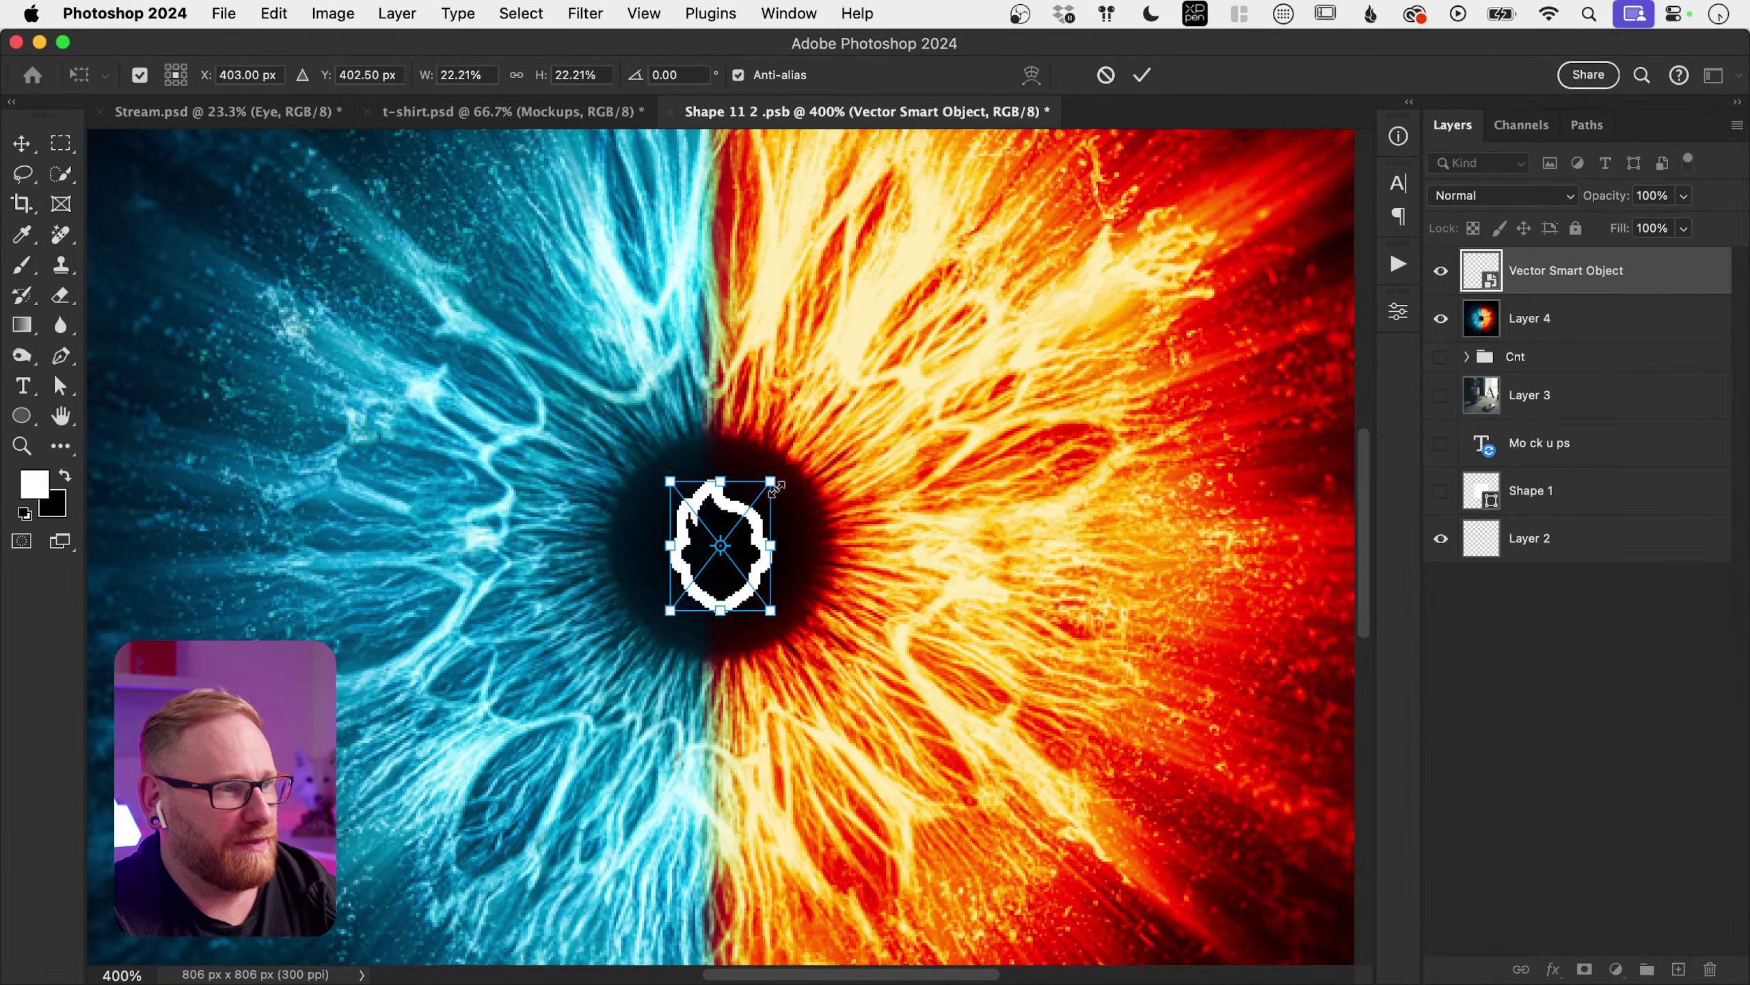
pyautogui.moveTo(770, 481); pyautogui.dragTo(786, 483)
pyautogui.press('Return')
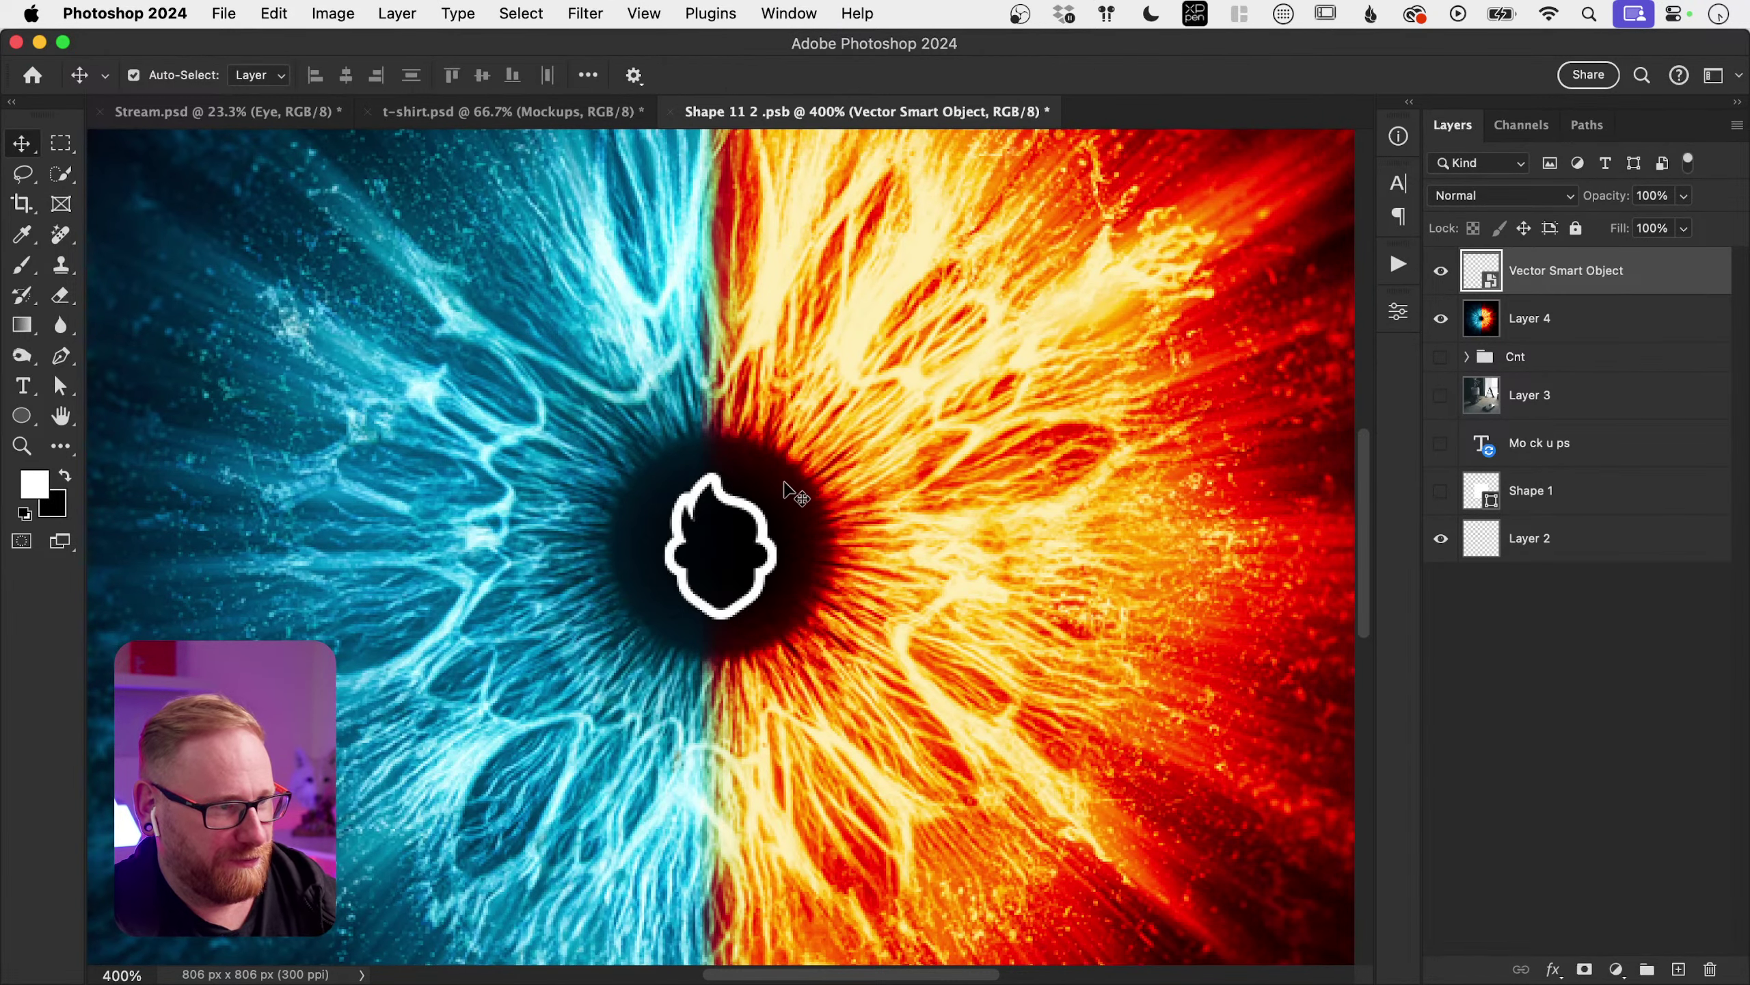
pyautogui.press('super+0')
pyautogui.press('super+minus')
pyautogui.press('super+minus')
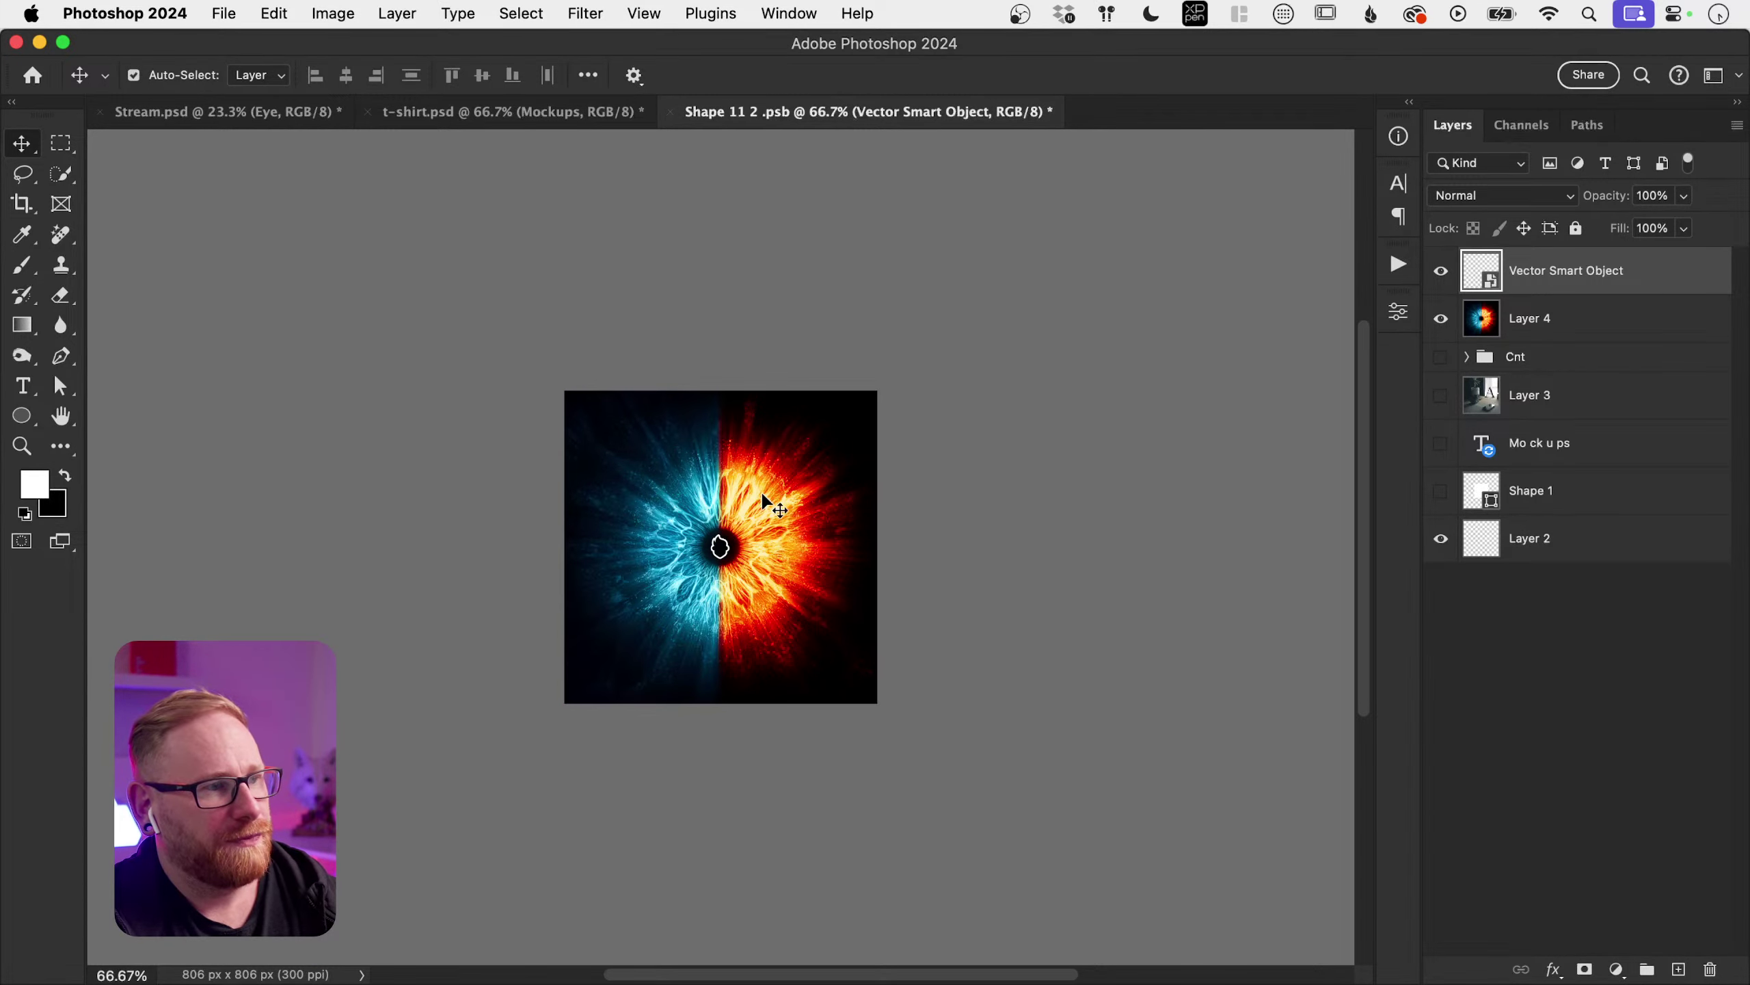
pyautogui.press('super+s')
pyautogui.click(483, 113)
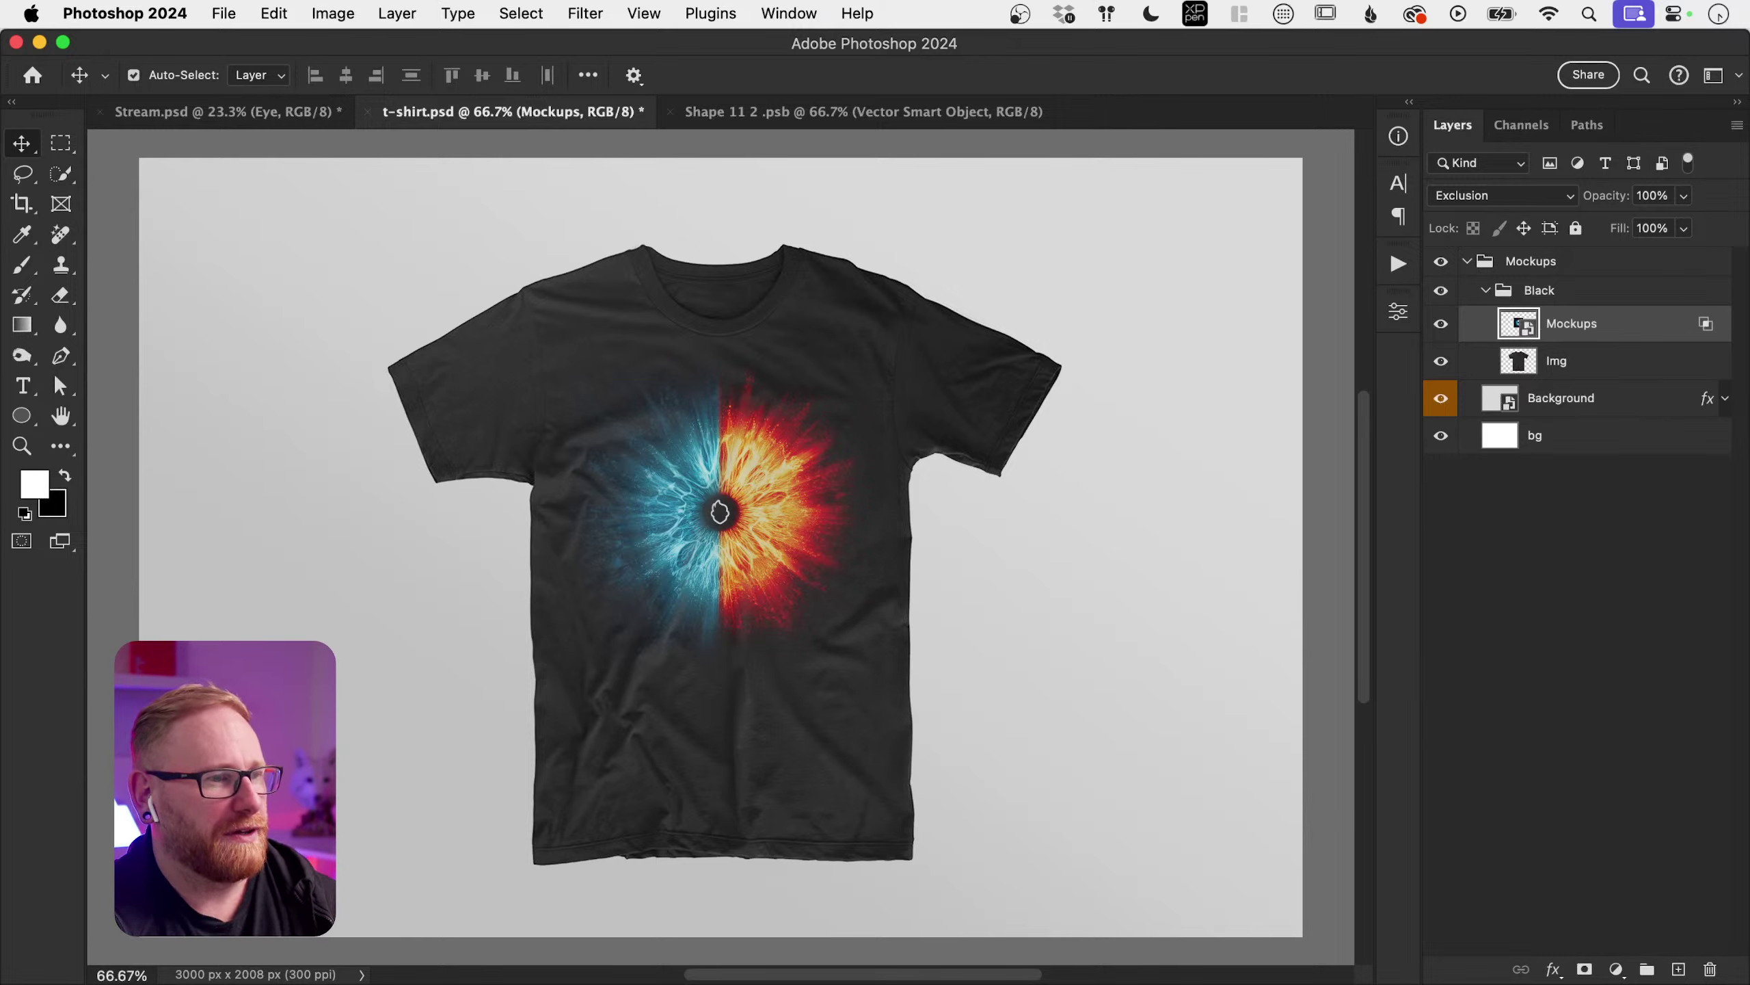
# Step: Duplicate the head outline layer in the eye artwork and hide the original in the pupil
pyautogui.click(866, 112)
pyautogui.press('super+t')
pyautogui.press('super+equal')
pyautogui.press('super+equal')
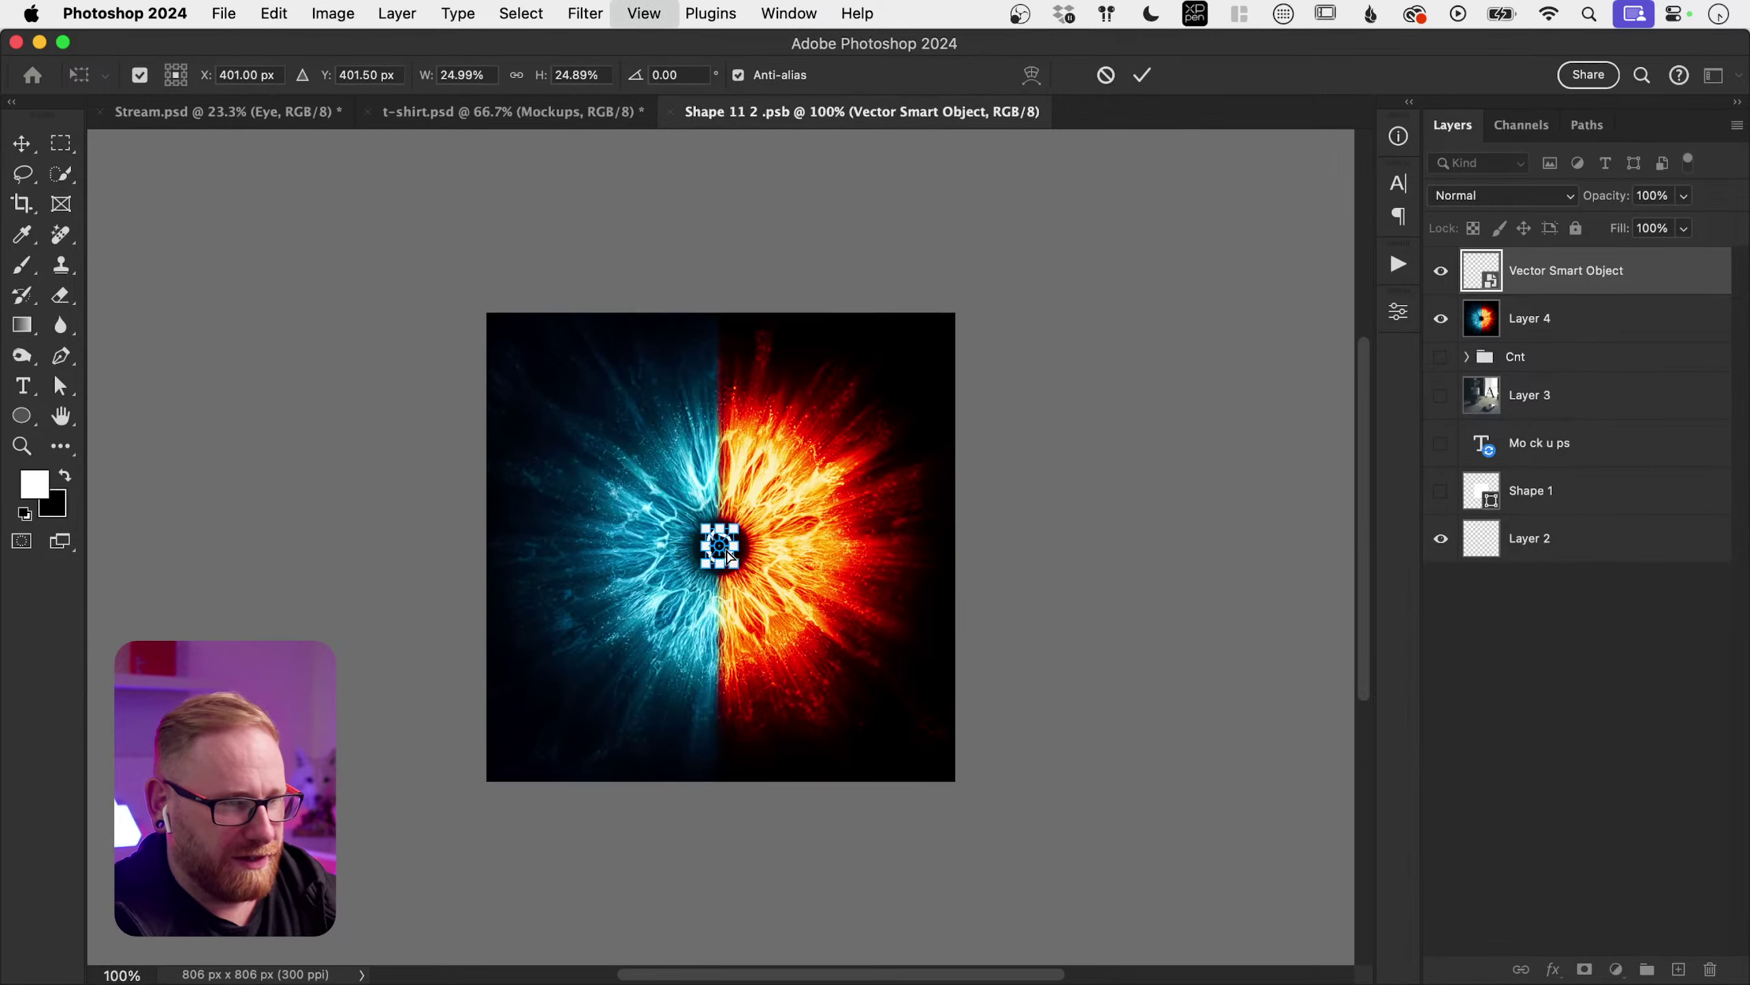
pyautogui.press('Return')
pyautogui.press('super+j')
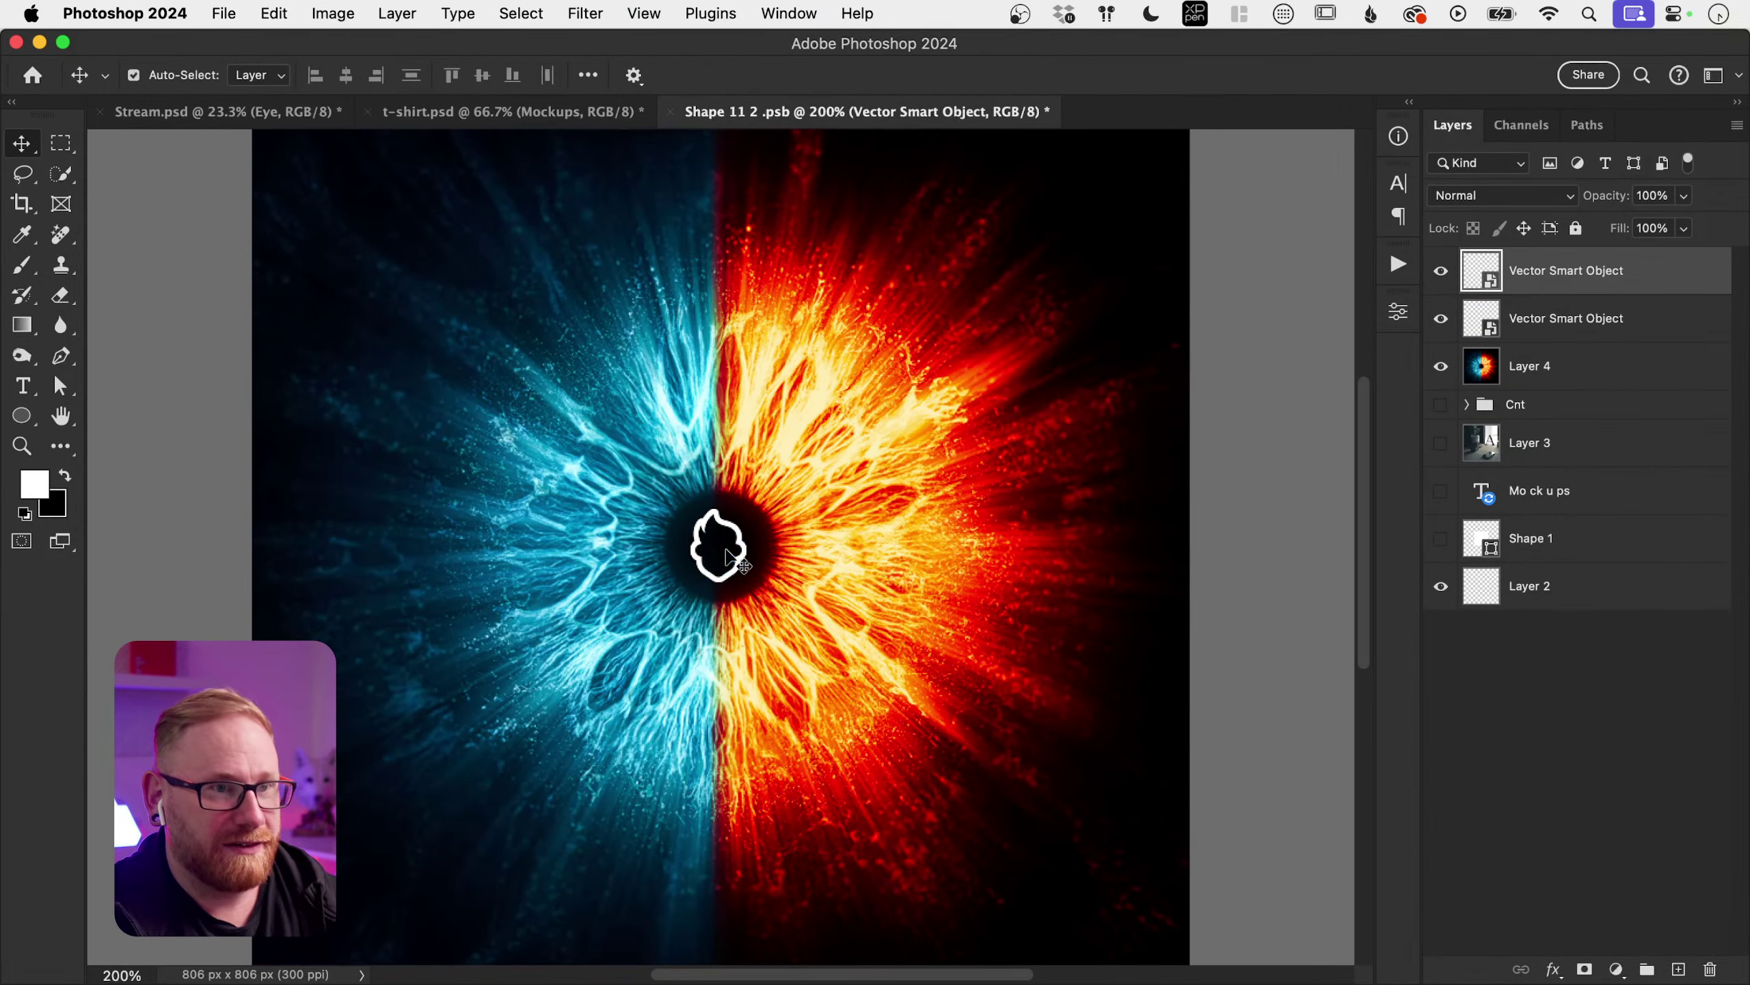
pyautogui.click(1441, 318)
# Step: Move the duplicate head outline to the lower-right corner of the eye artwork and save it to the shirt
pyautogui.press('super+t')
pyautogui.moveTo(730, 572); pyautogui.dragTo(1049, 891)
pyautogui.press('Return')
pyautogui.press('super+s')
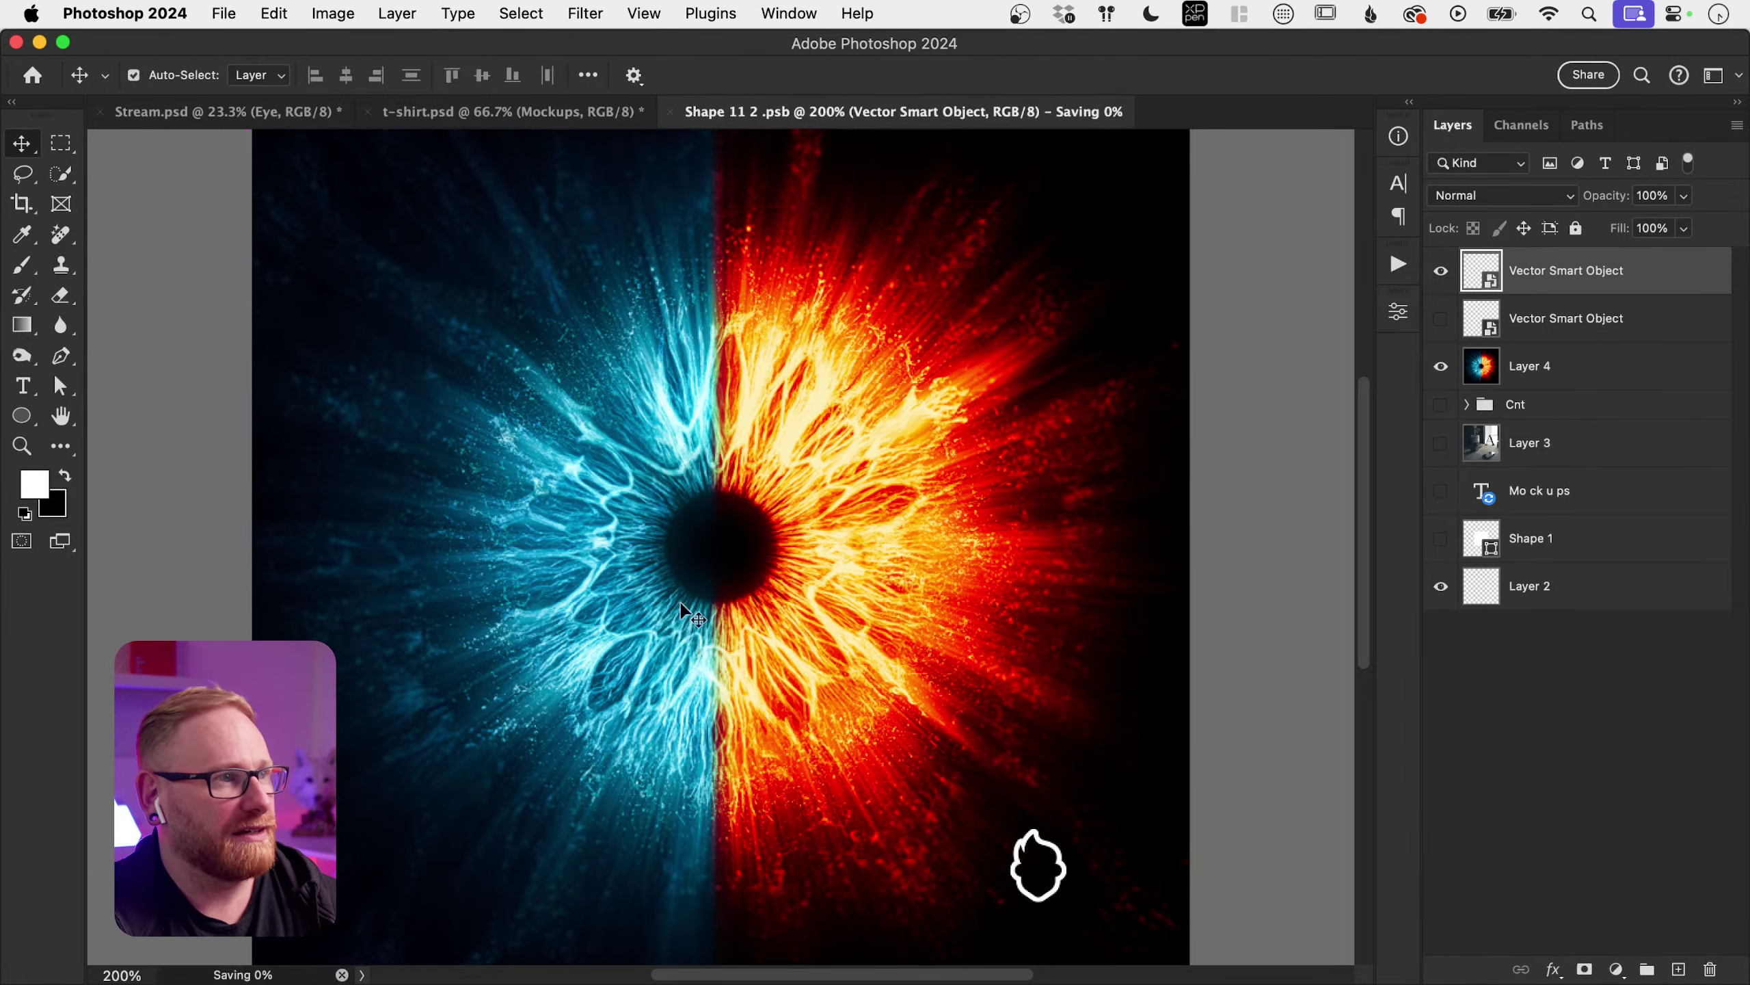
pyautogui.click(498, 101)
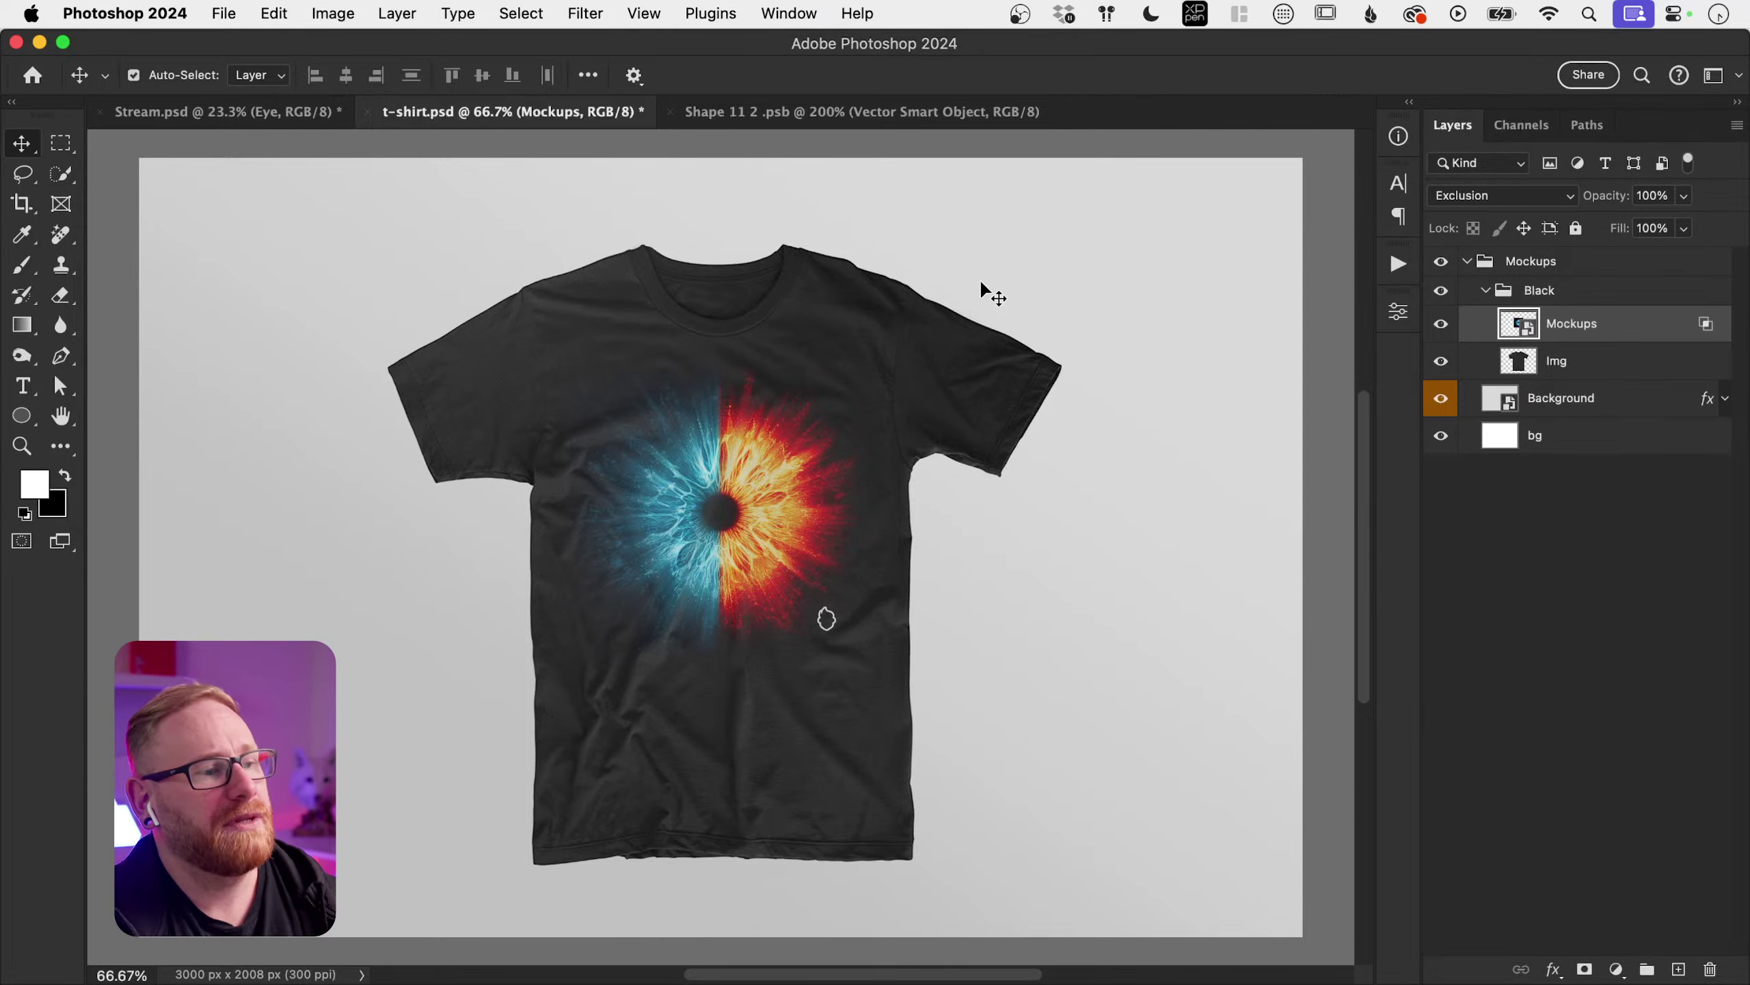
# Step: Hide the Mockups artwork on the shirt and copy the red dansky logo from the white board in Illustrator for Photoshop
pyautogui.click(1441, 324)
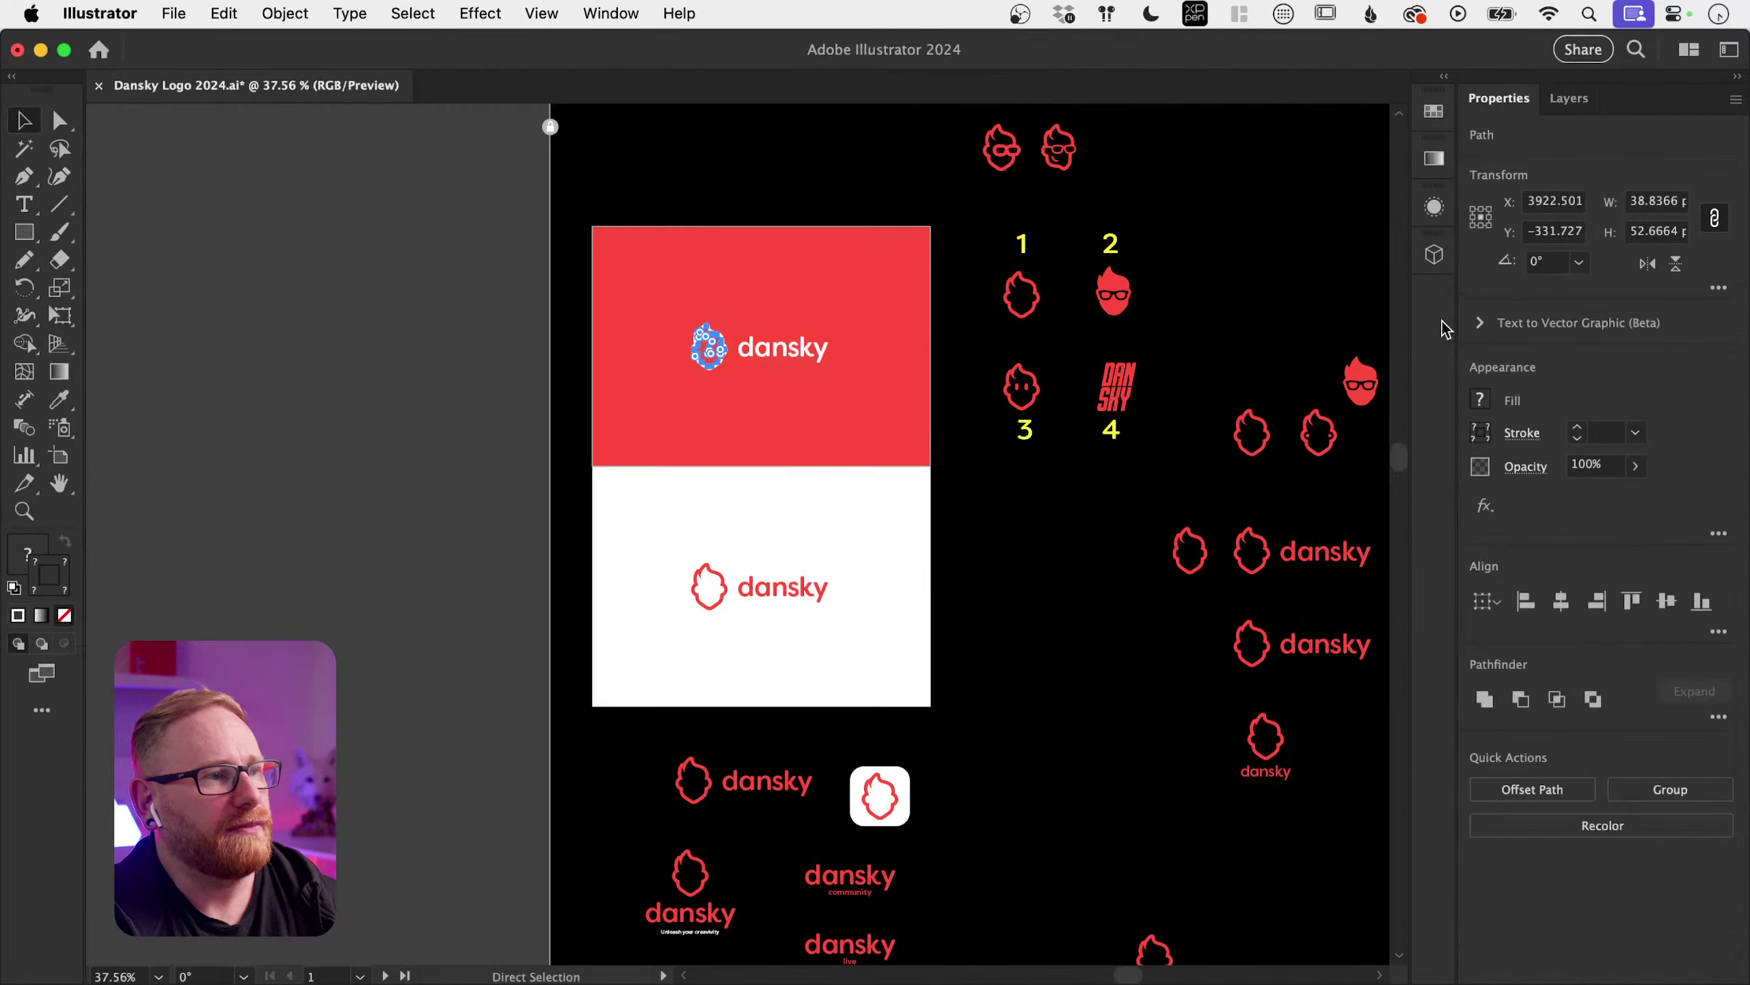
pyautogui.click(709, 348)
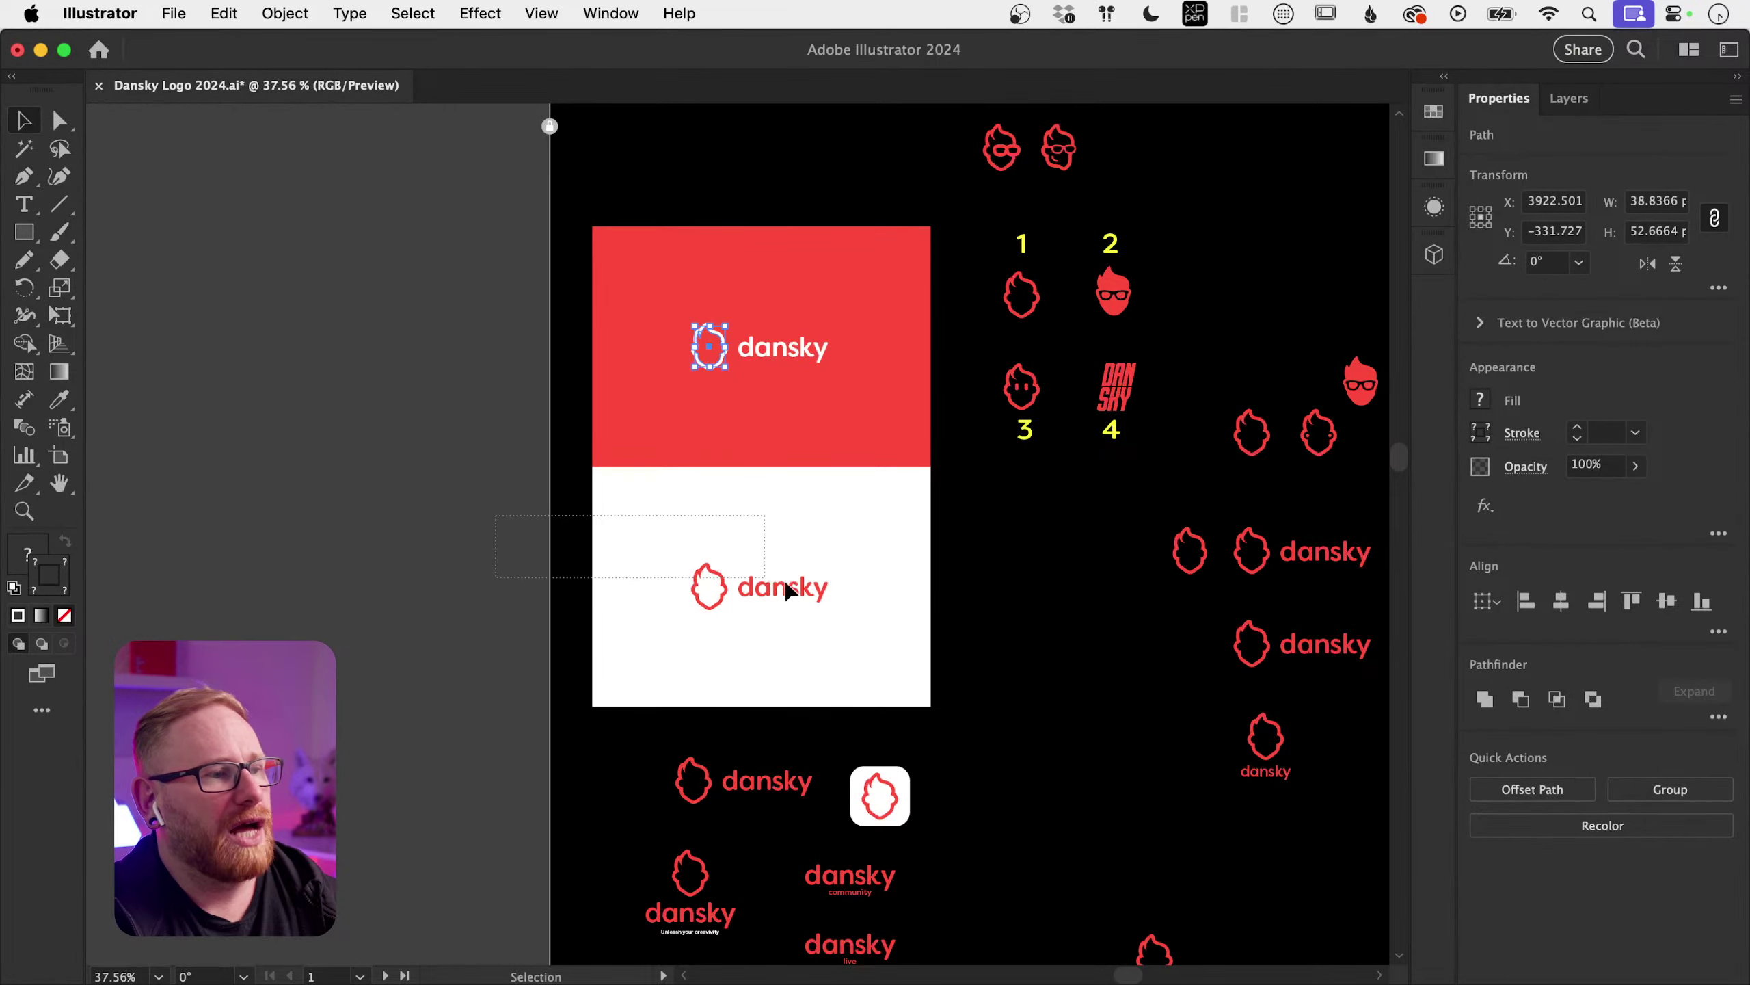
pyautogui.moveTo(785, 591); pyautogui.dragTo(887, 668)
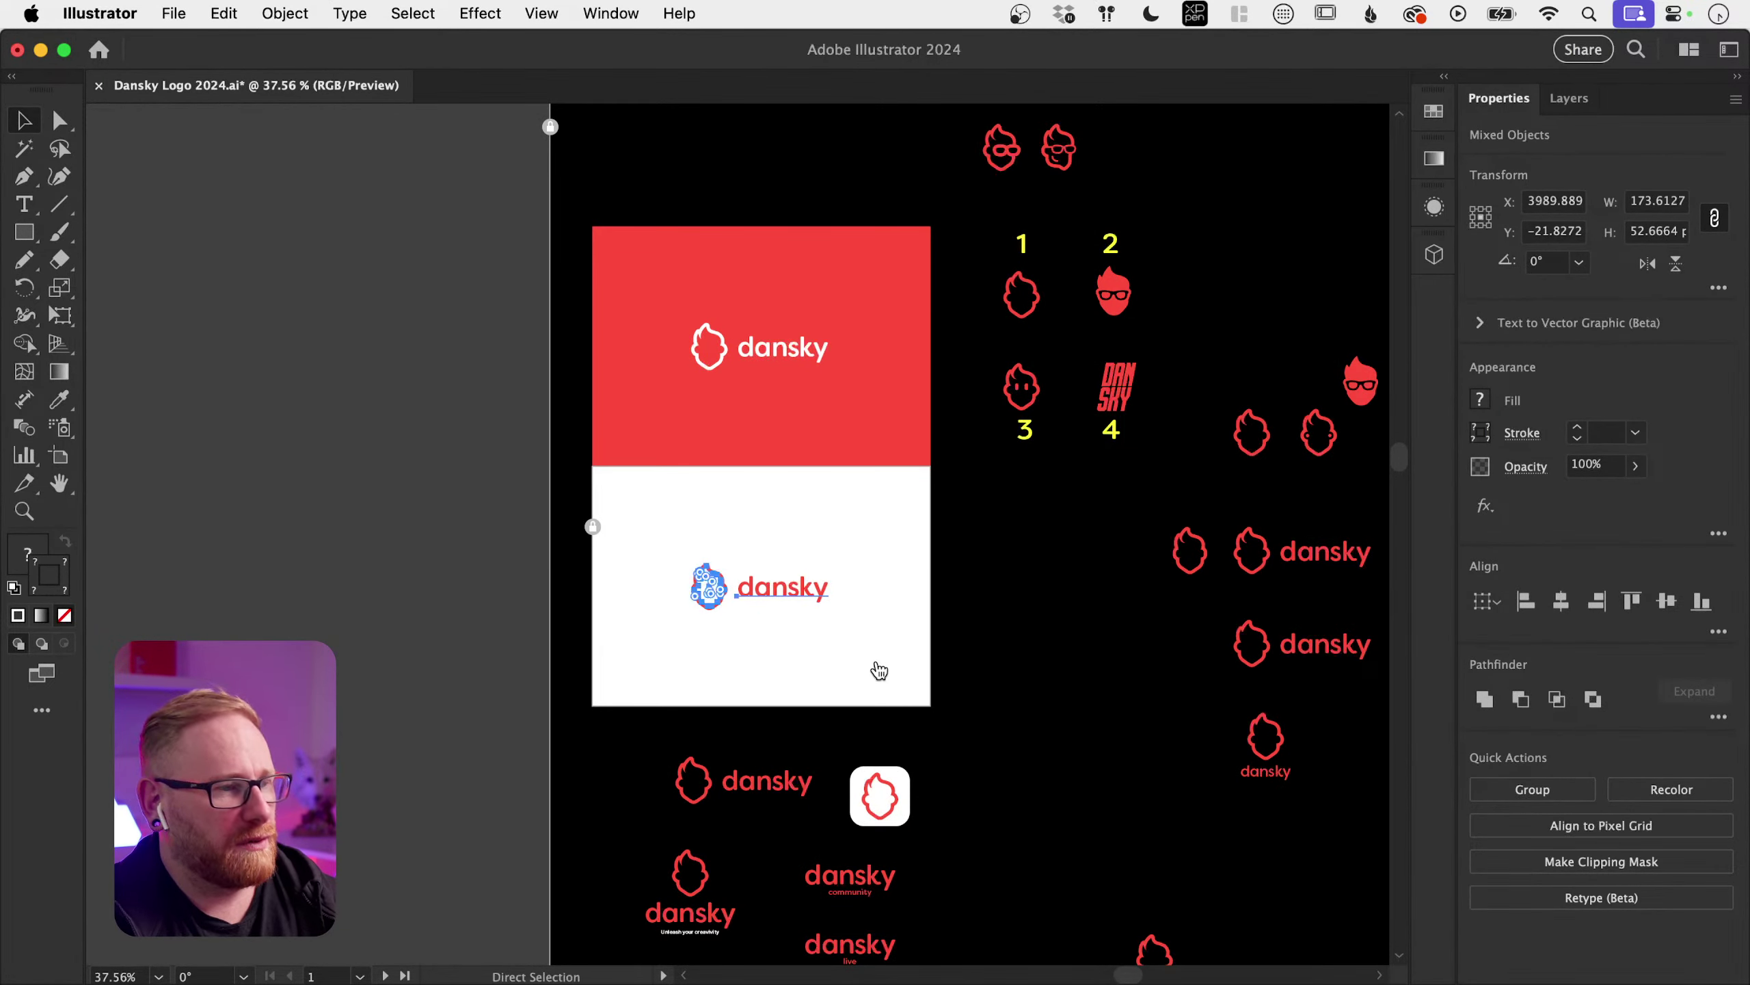
pyautogui.press('super+Tab')
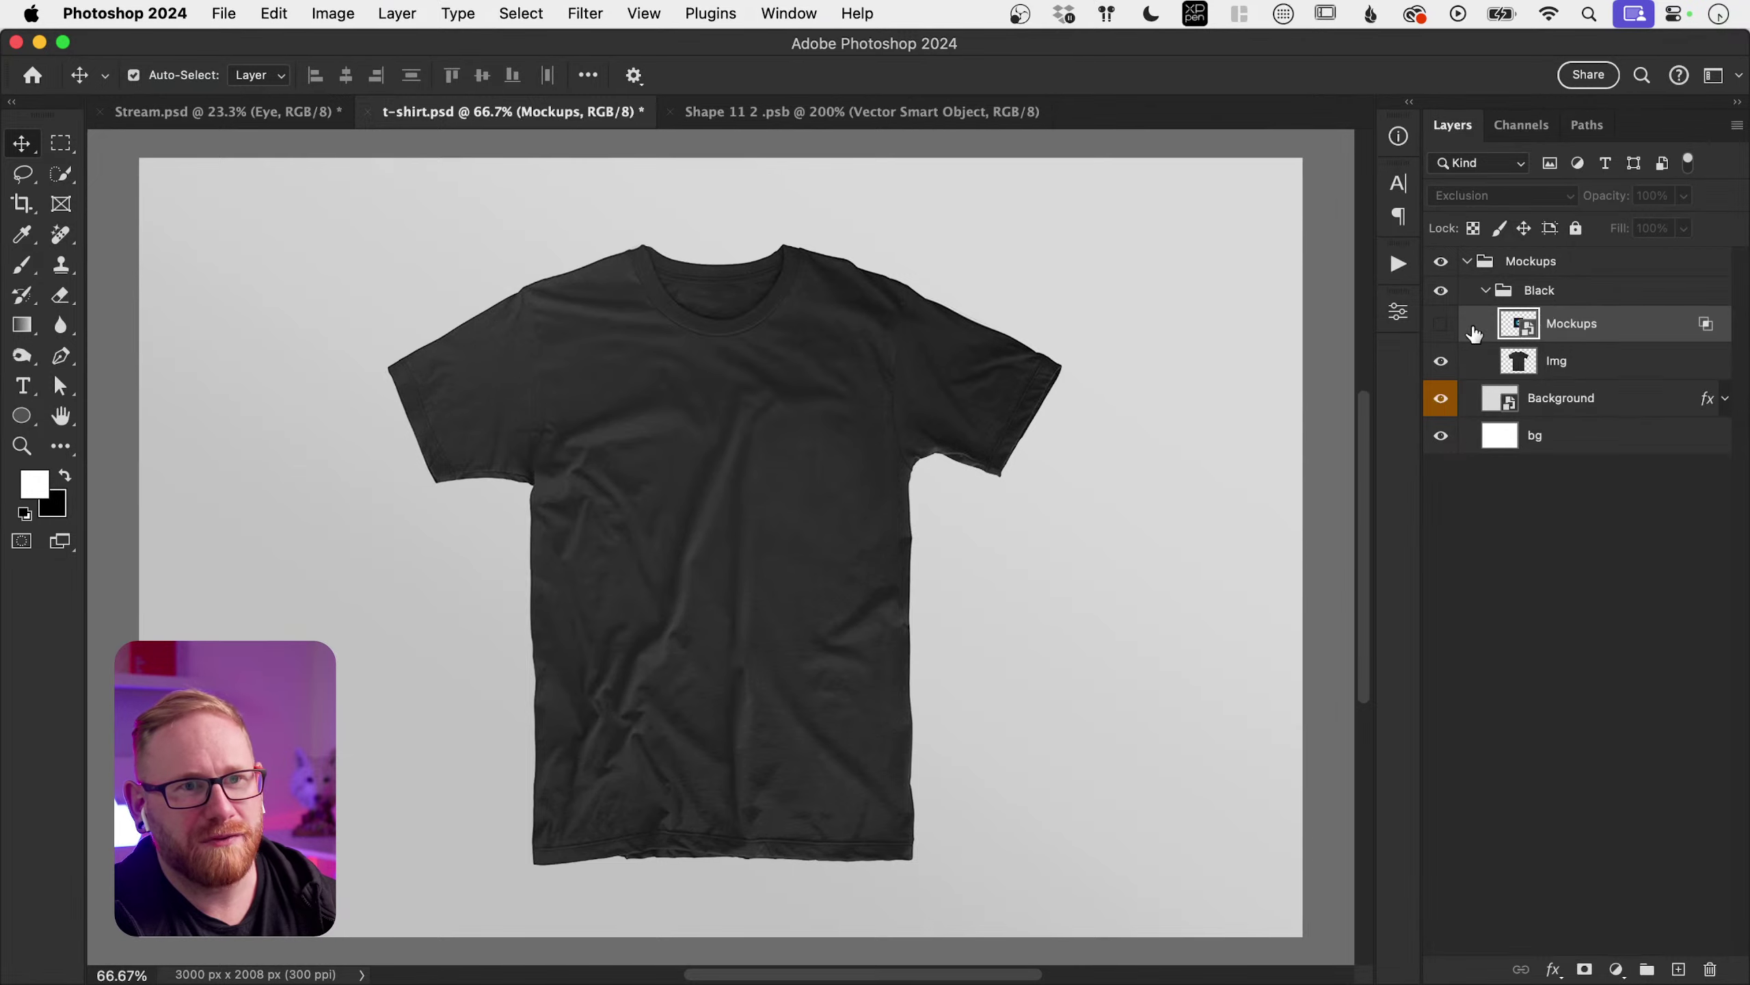
# Step: Show the Mockups artwork on the shirt, open its contents, and hide the visible head outline and the eye image
pyautogui.click(1441, 324)
pyautogui.doubleClick(1516, 325)
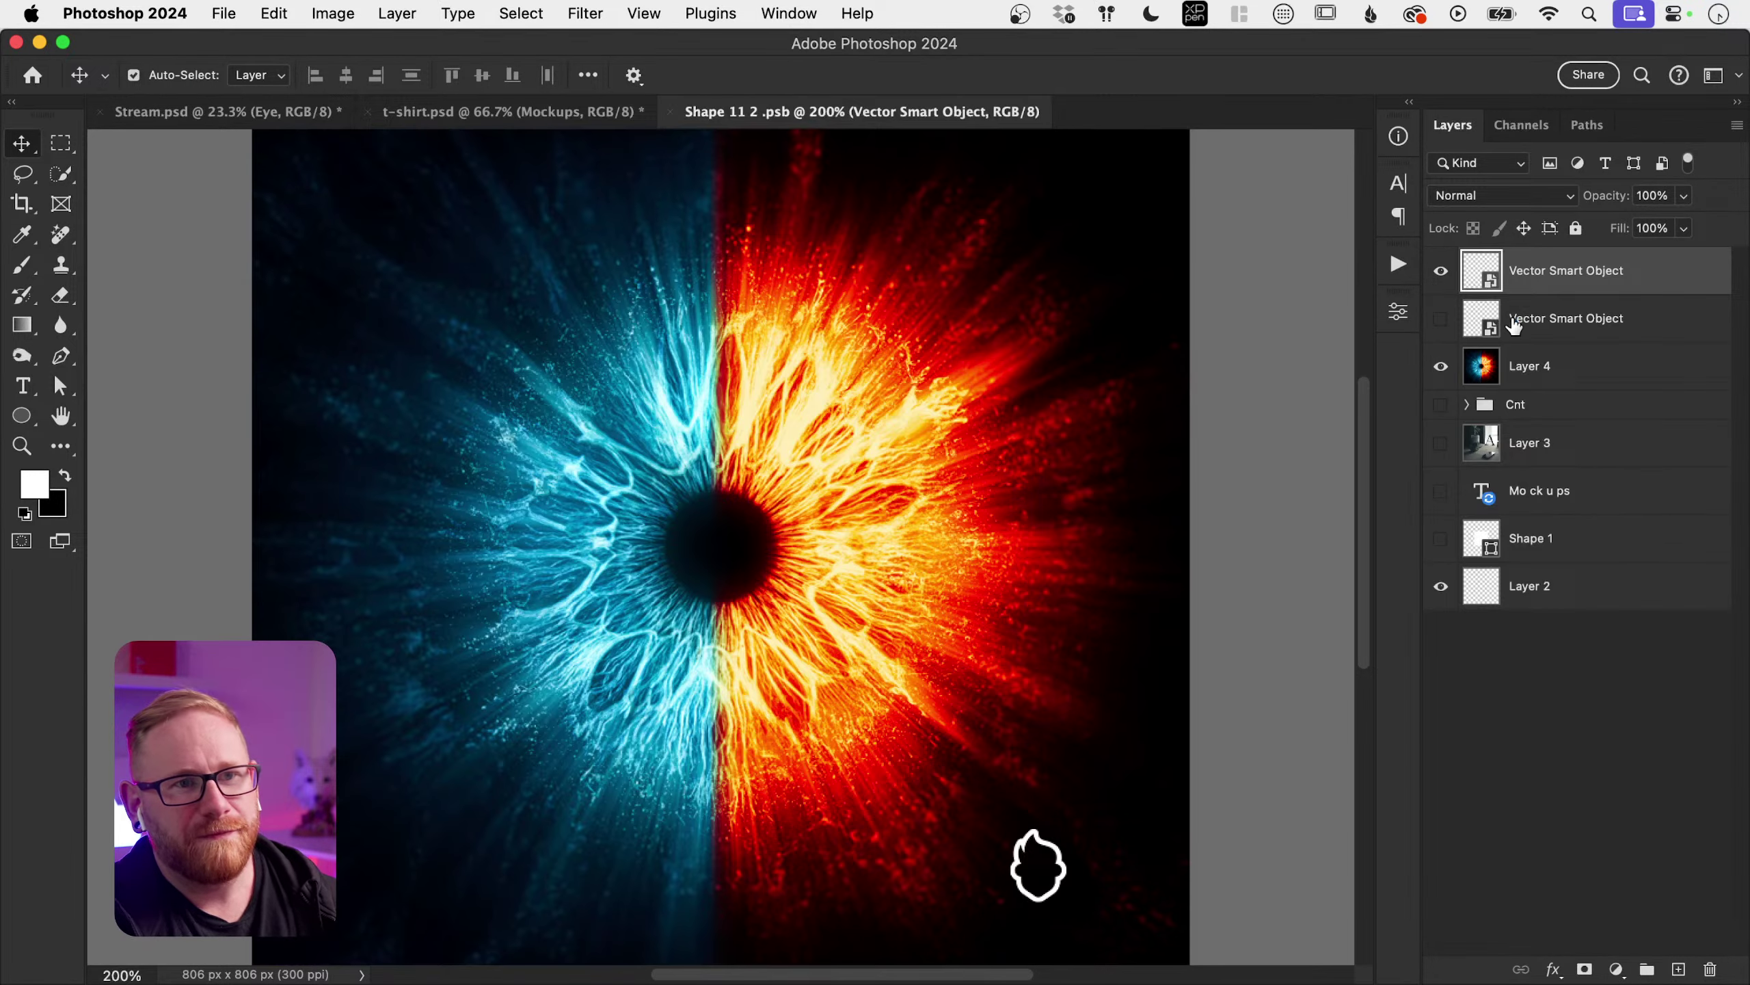
pyautogui.click(1440, 271)
pyautogui.click(1441, 365)
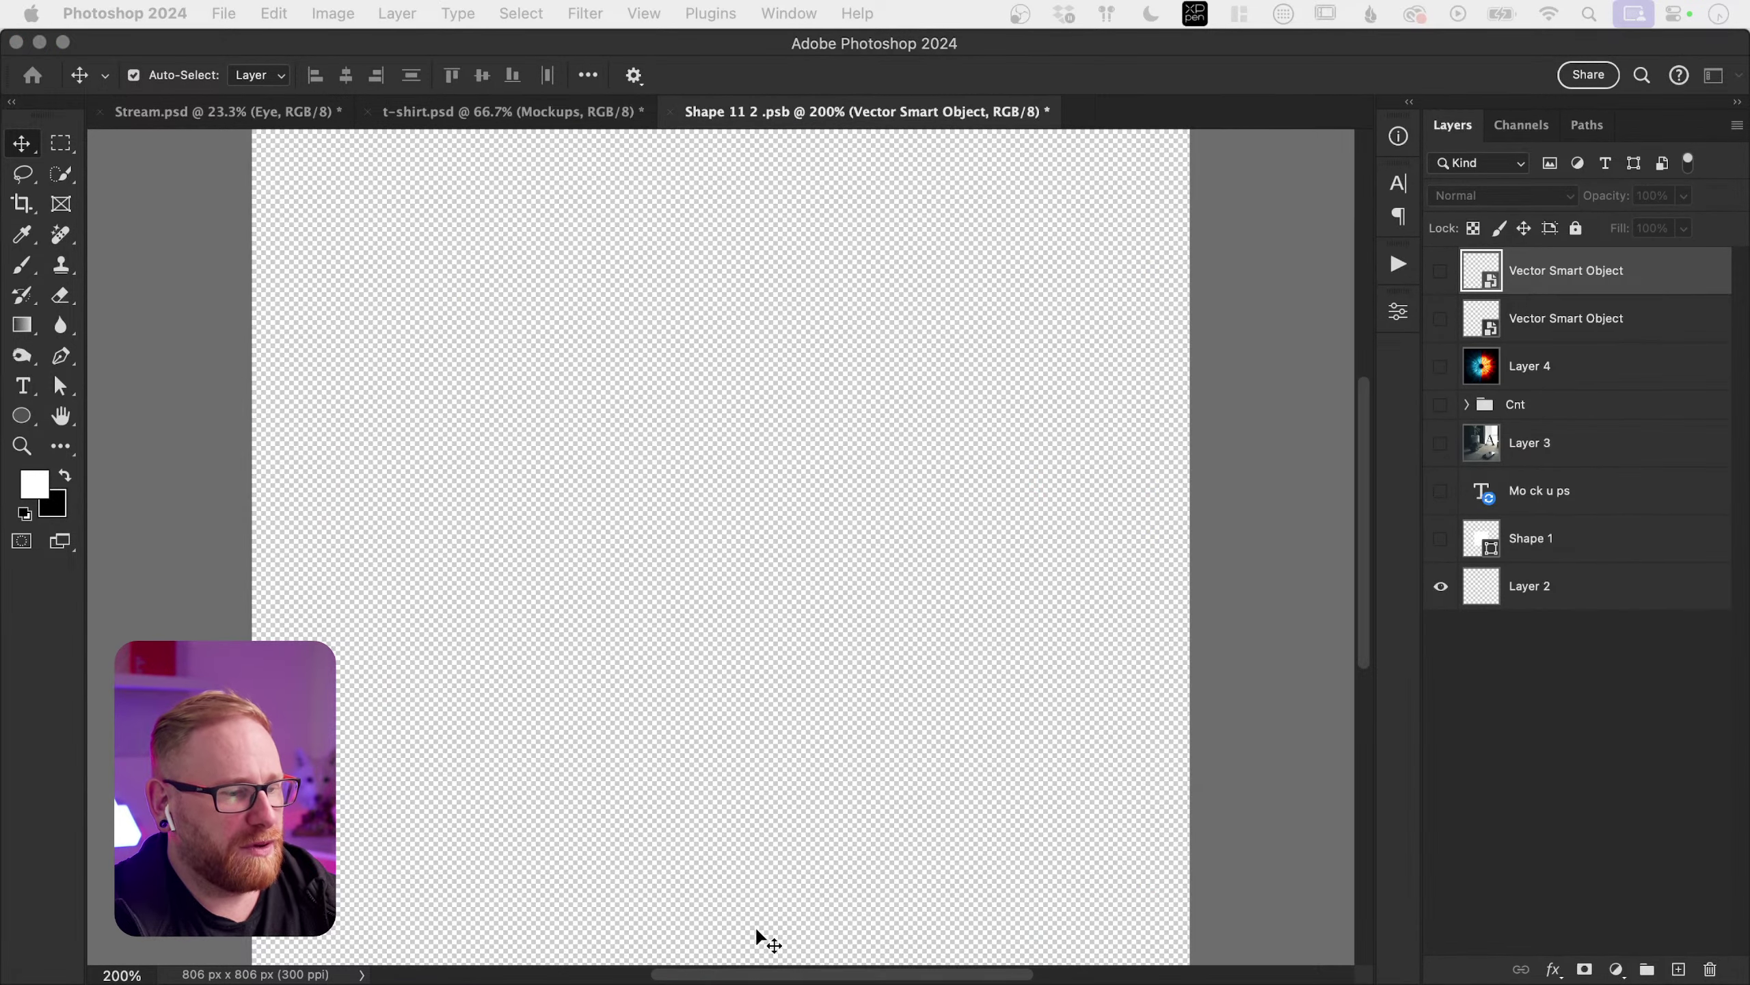
# Step: Paste the red dansky logo into the artwork, scale it to about 65%, and save it to the shirt mockup
pyautogui.press('super+v')
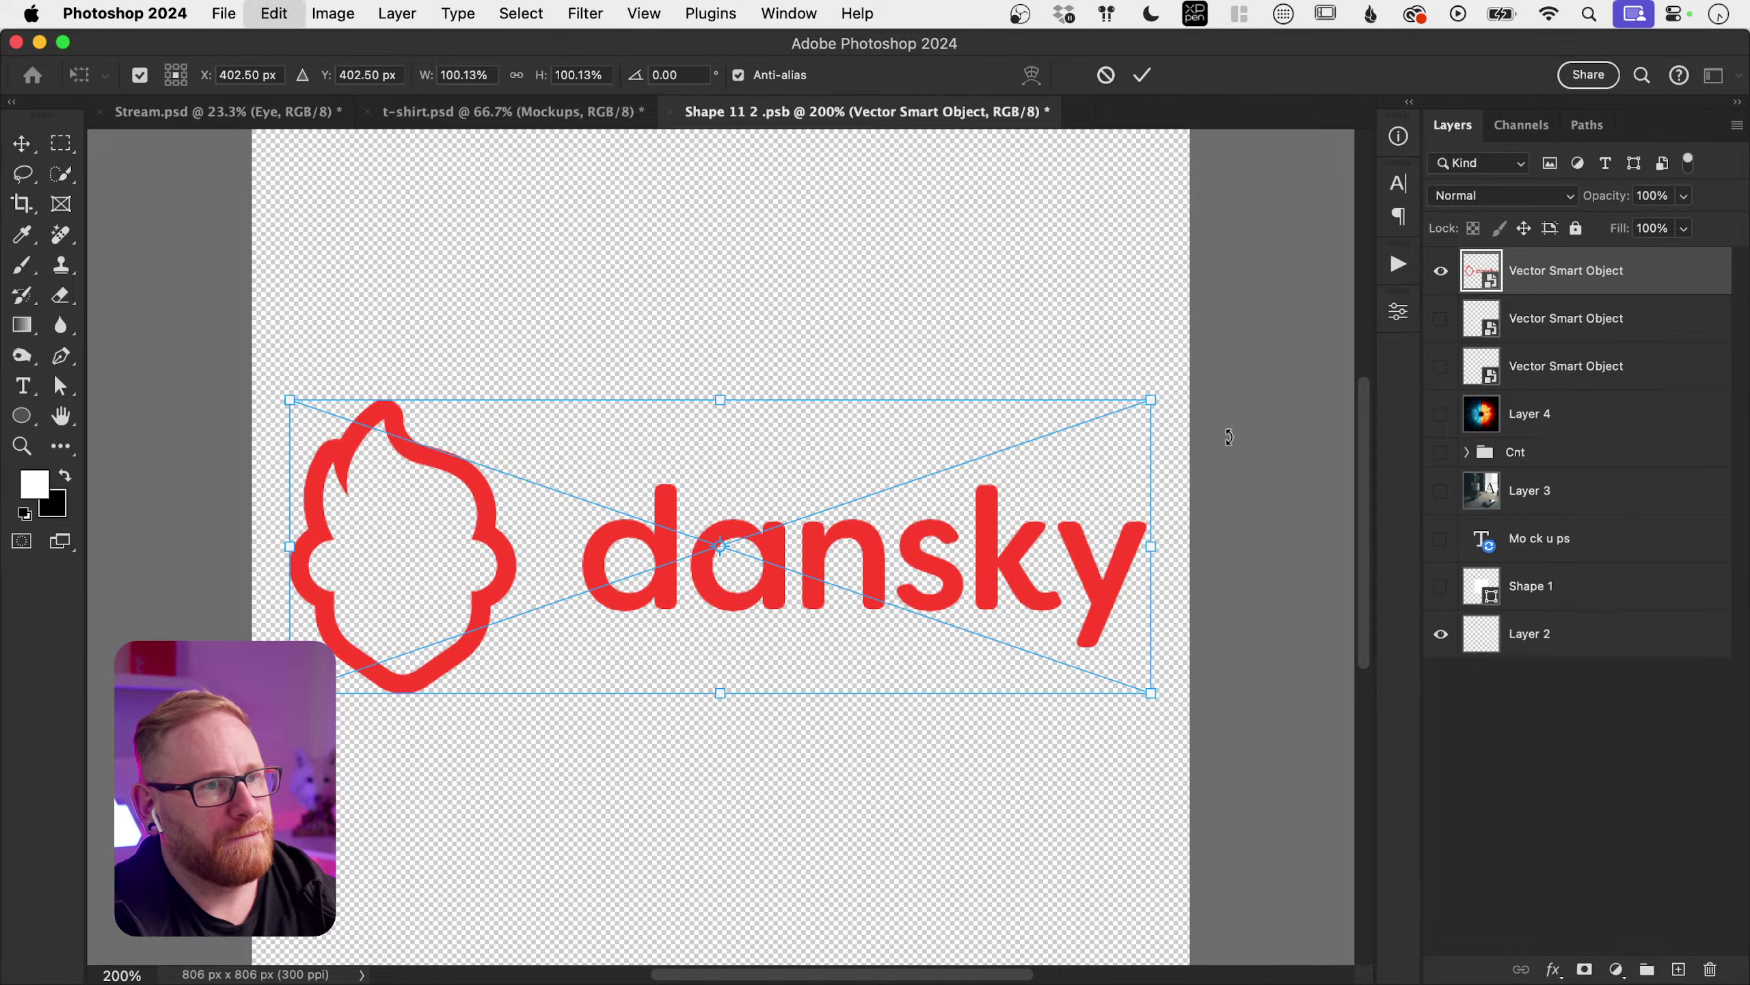
pyautogui.moveTo(1151, 400); pyautogui.dragTo(1020, 489)
pyautogui.press('Return')
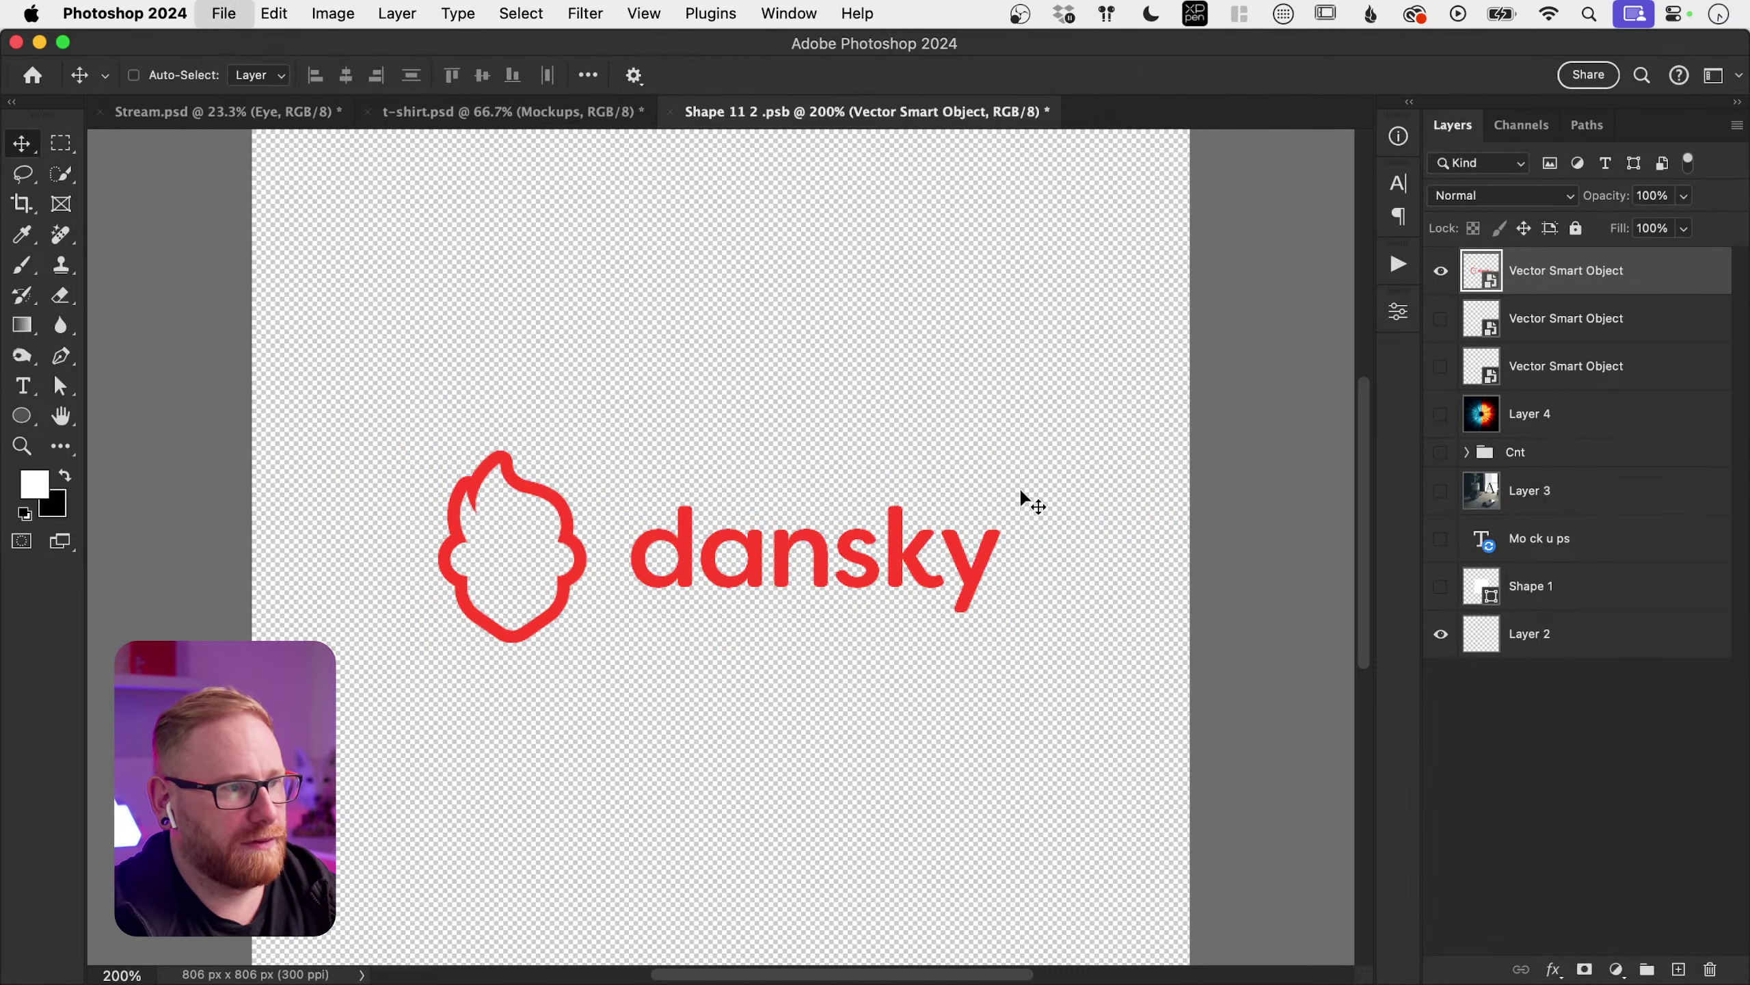
pyautogui.press('super+s')
pyautogui.click(533, 114)
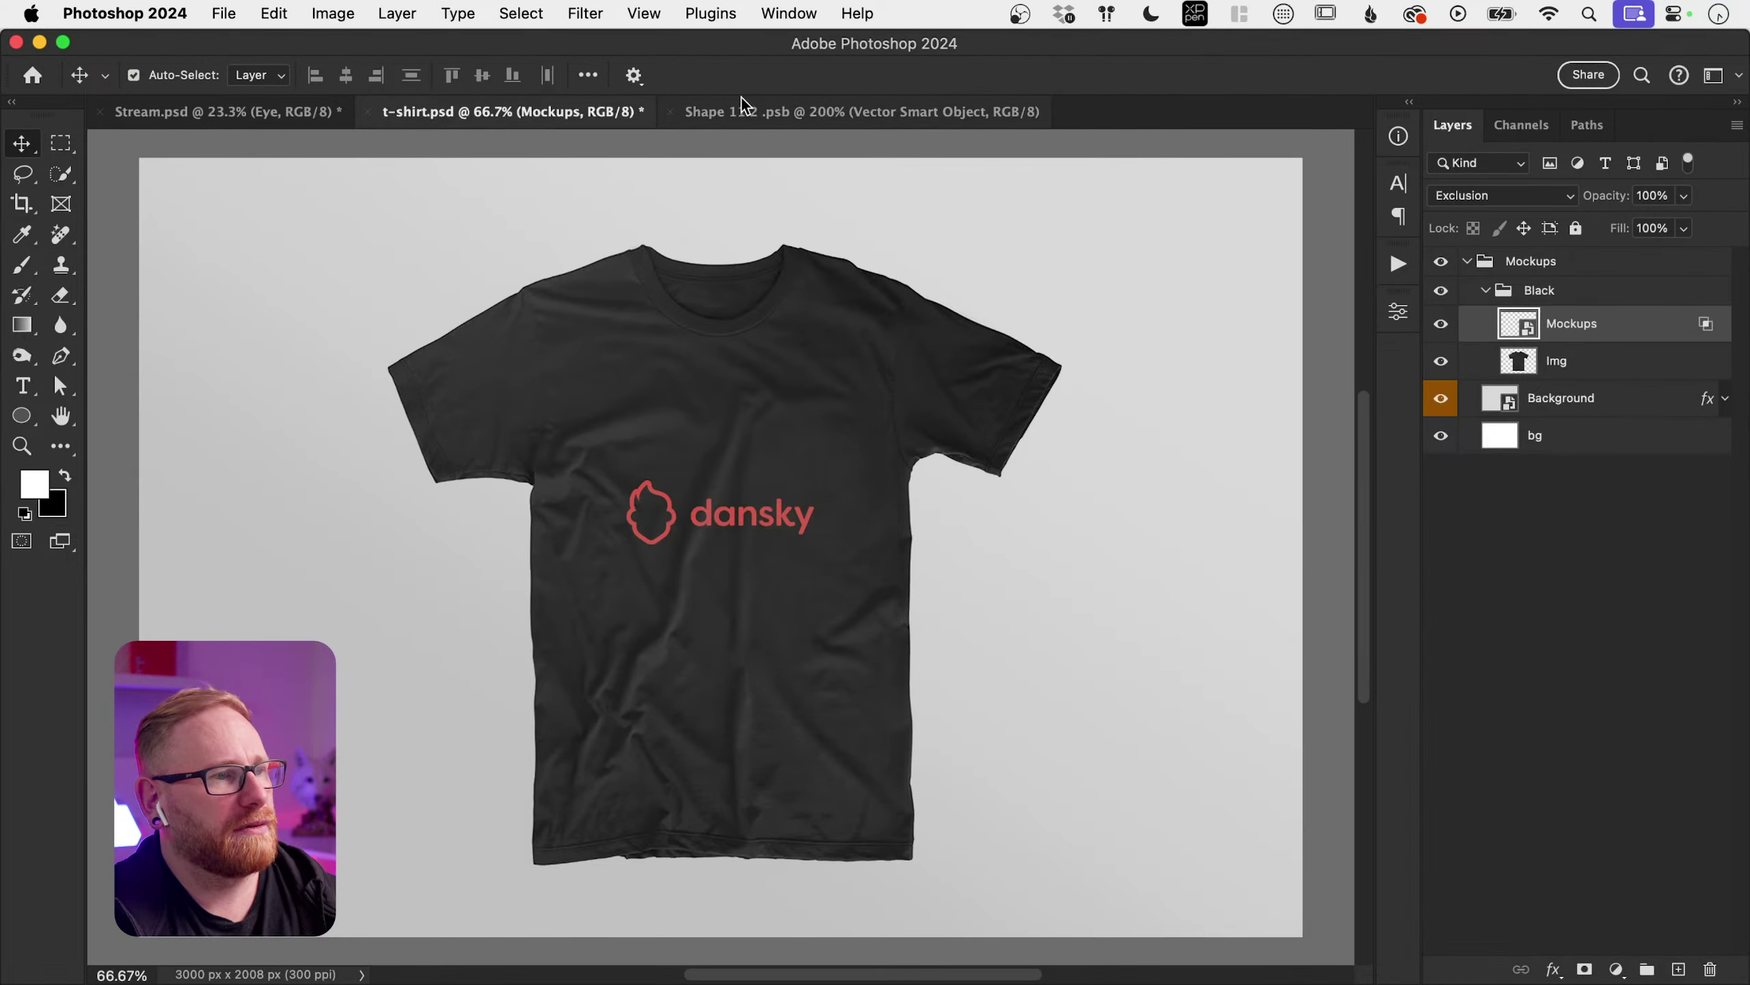
# Step: Move the dansky logo up to a Y position of about 253 px and save it to the shirt
pyautogui.click(821, 113)
pyautogui.press('super+t')
pyautogui.moveTo(801, 461); pyautogui.dragTo(741, 372)
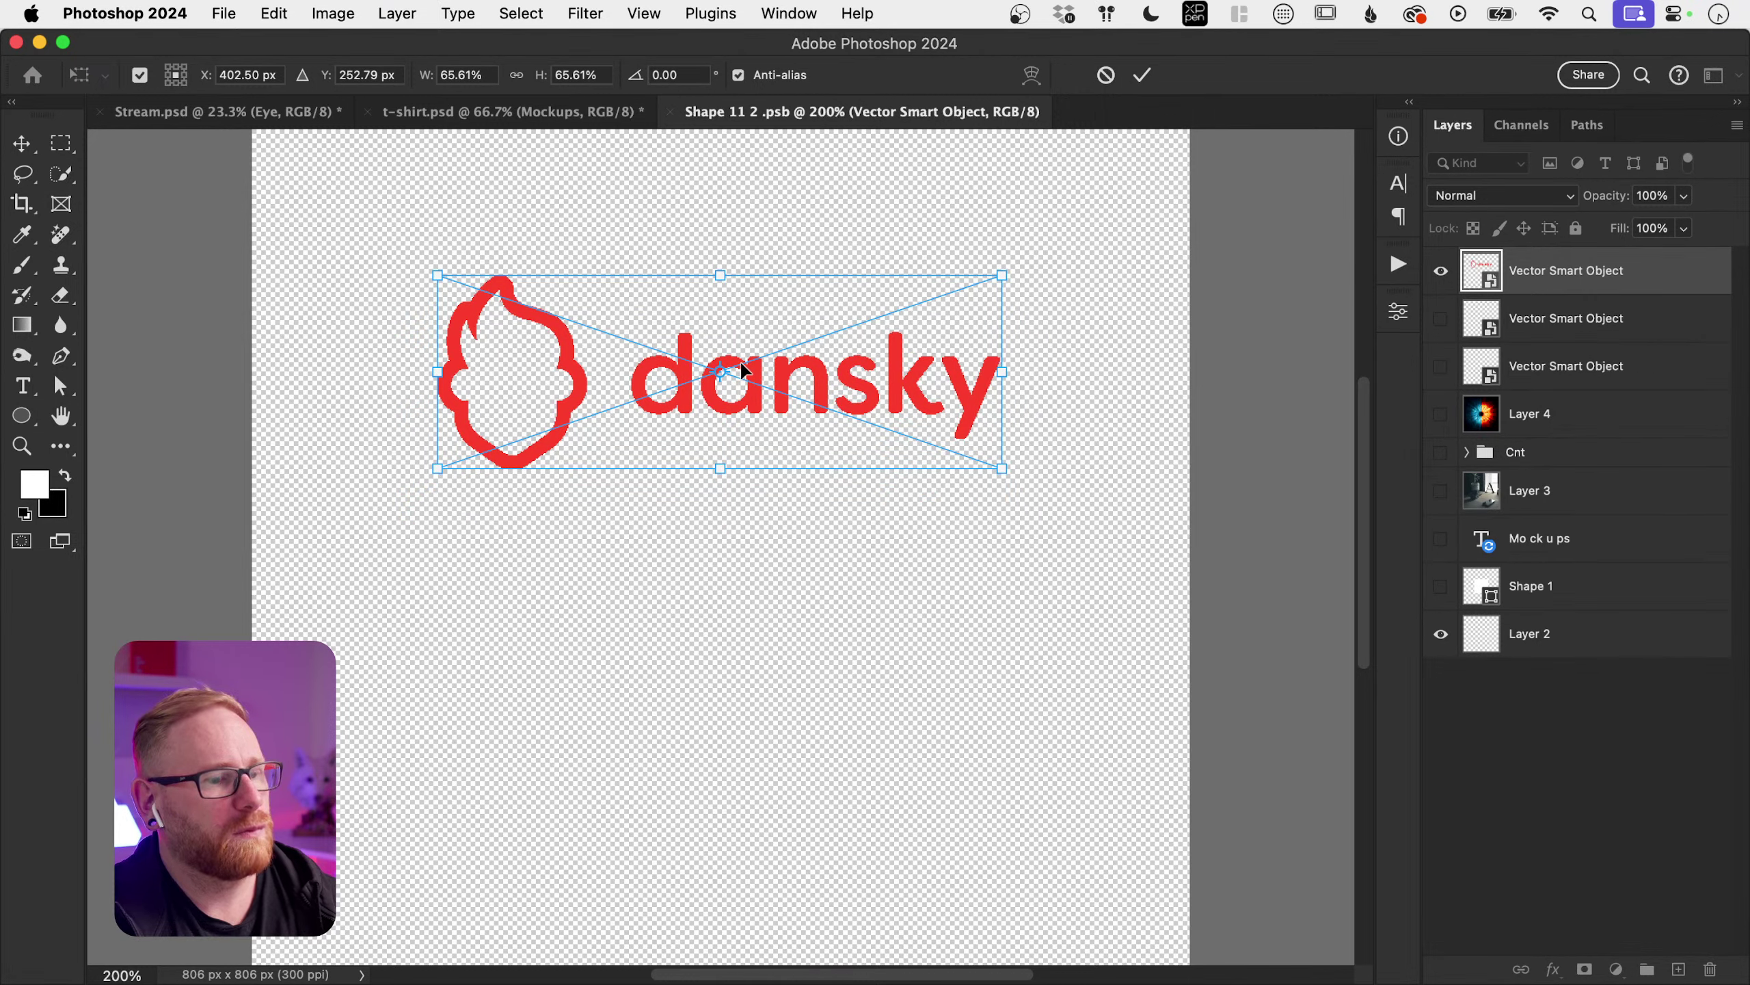
pyautogui.press('Return')
pyautogui.press('super+s')
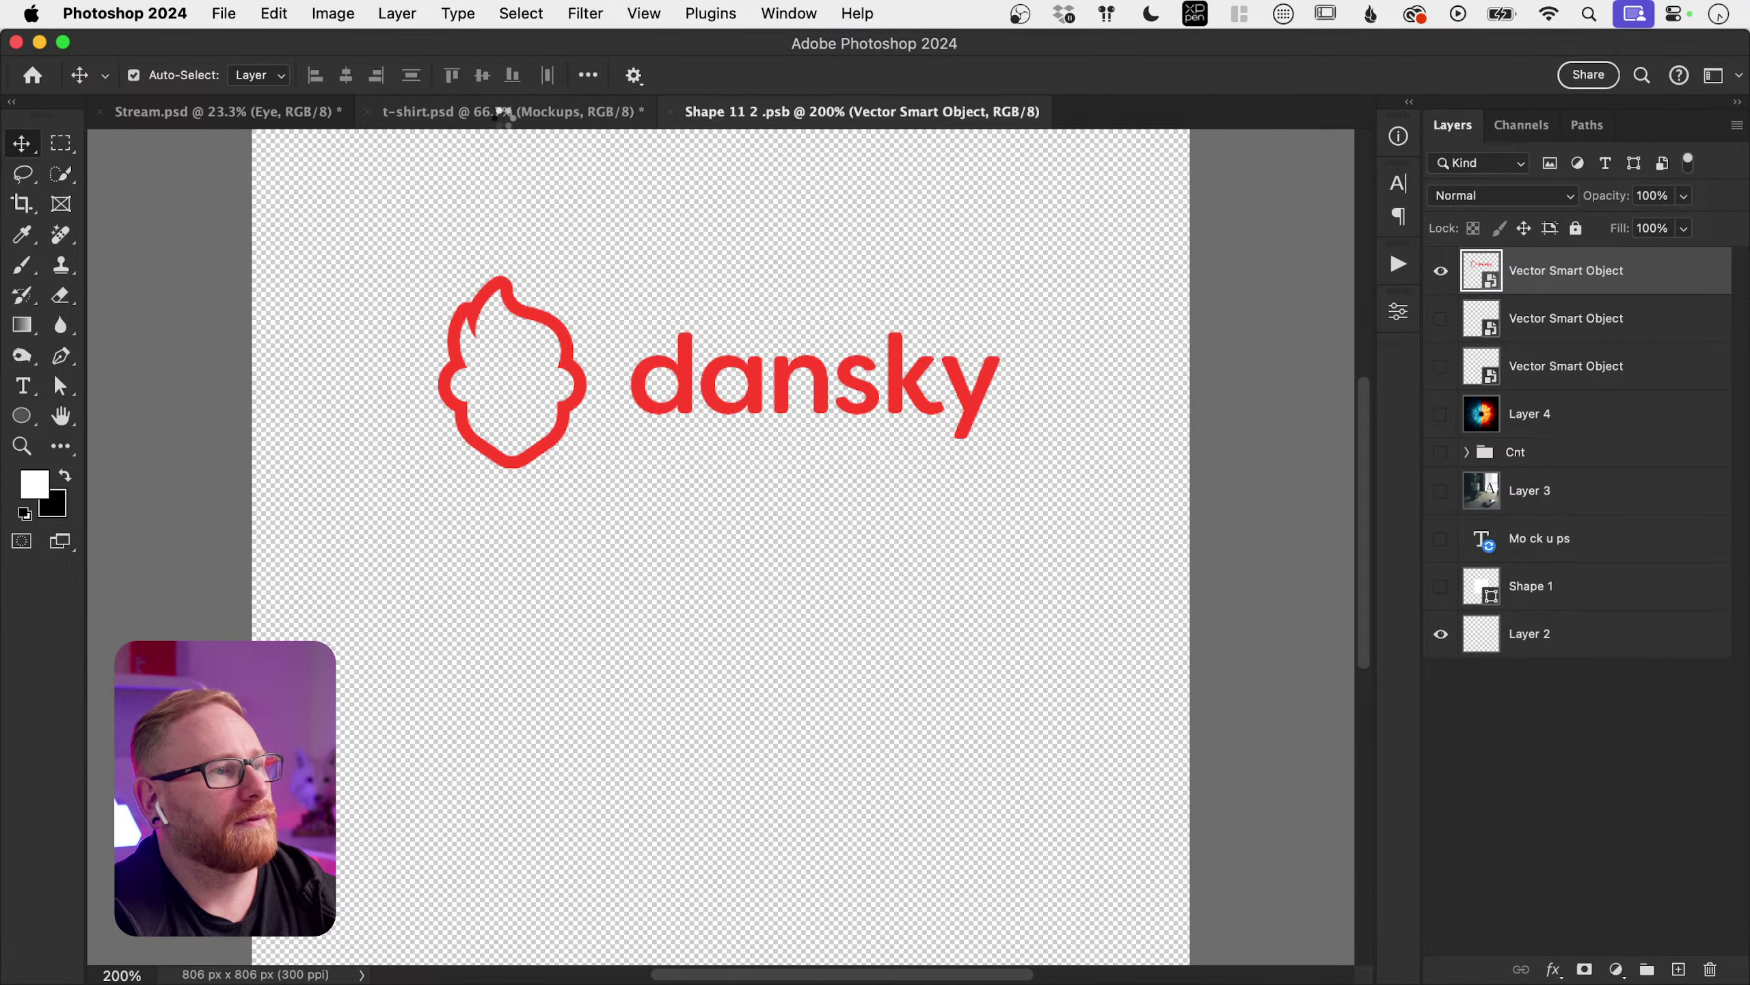
pyautogui.click(503, 114)
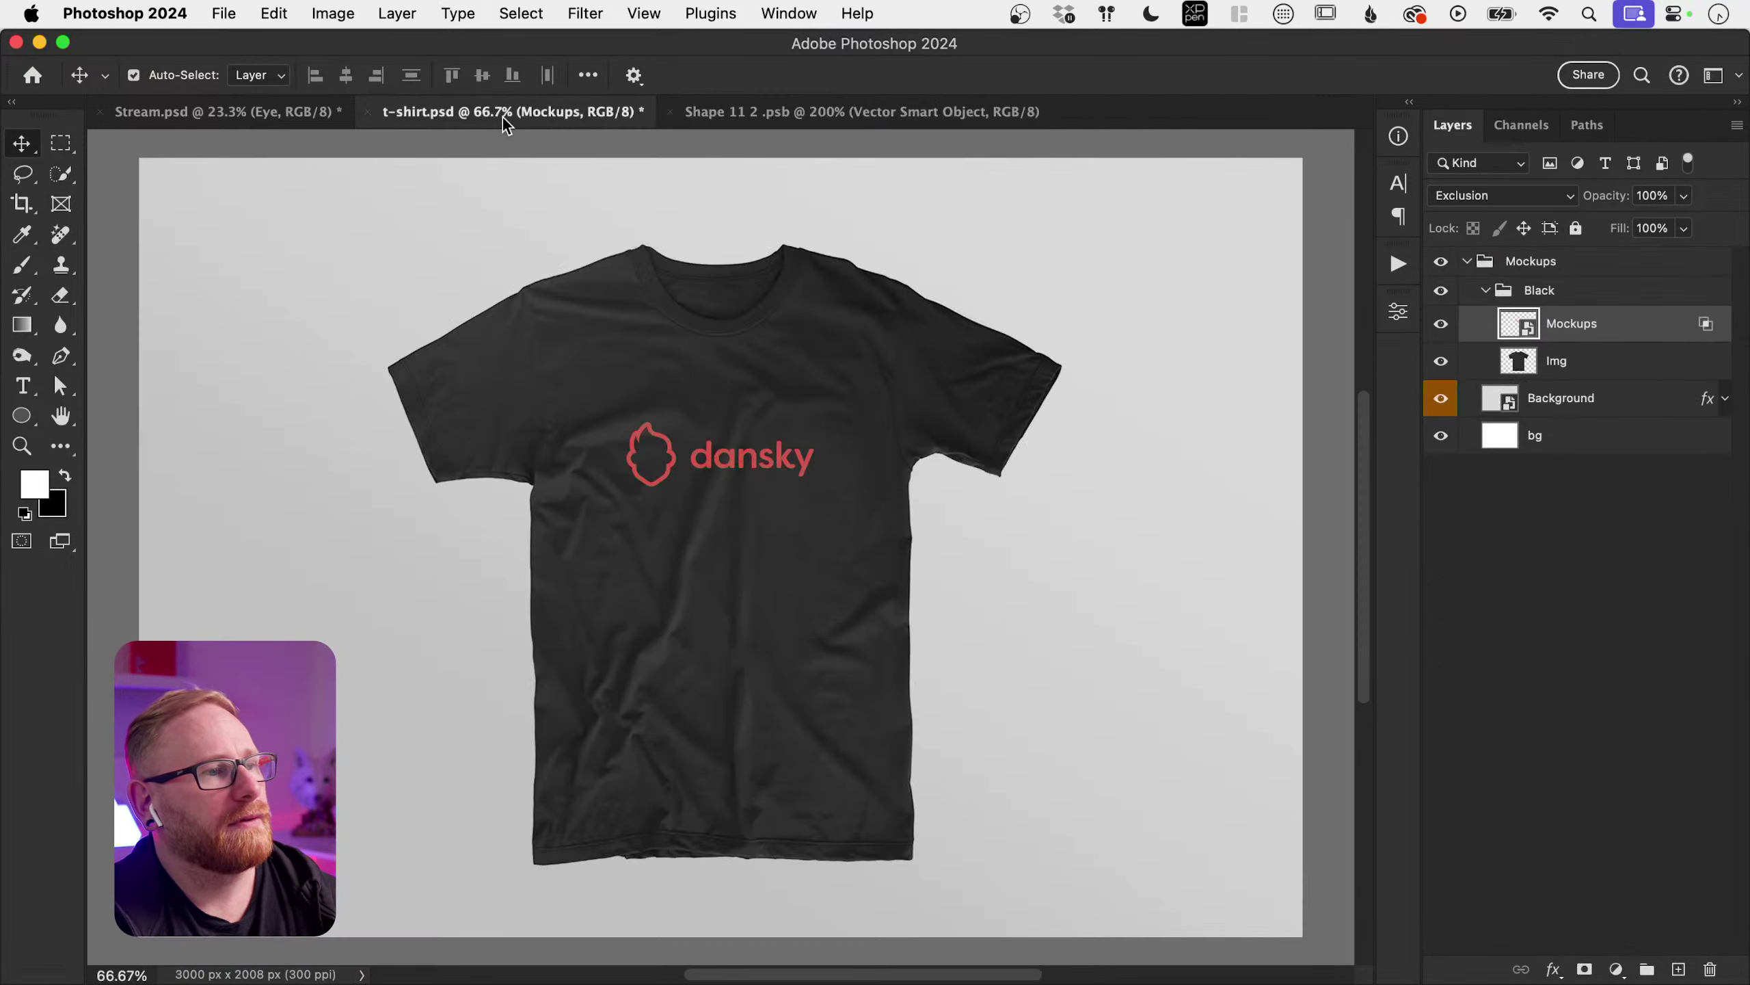
# Step: Enlarge the dansky logo about its centre so it spans most of the artwork's width, and save it to the shirt
pyautogui.click(852, 107)
pyautogui.press('super+t')
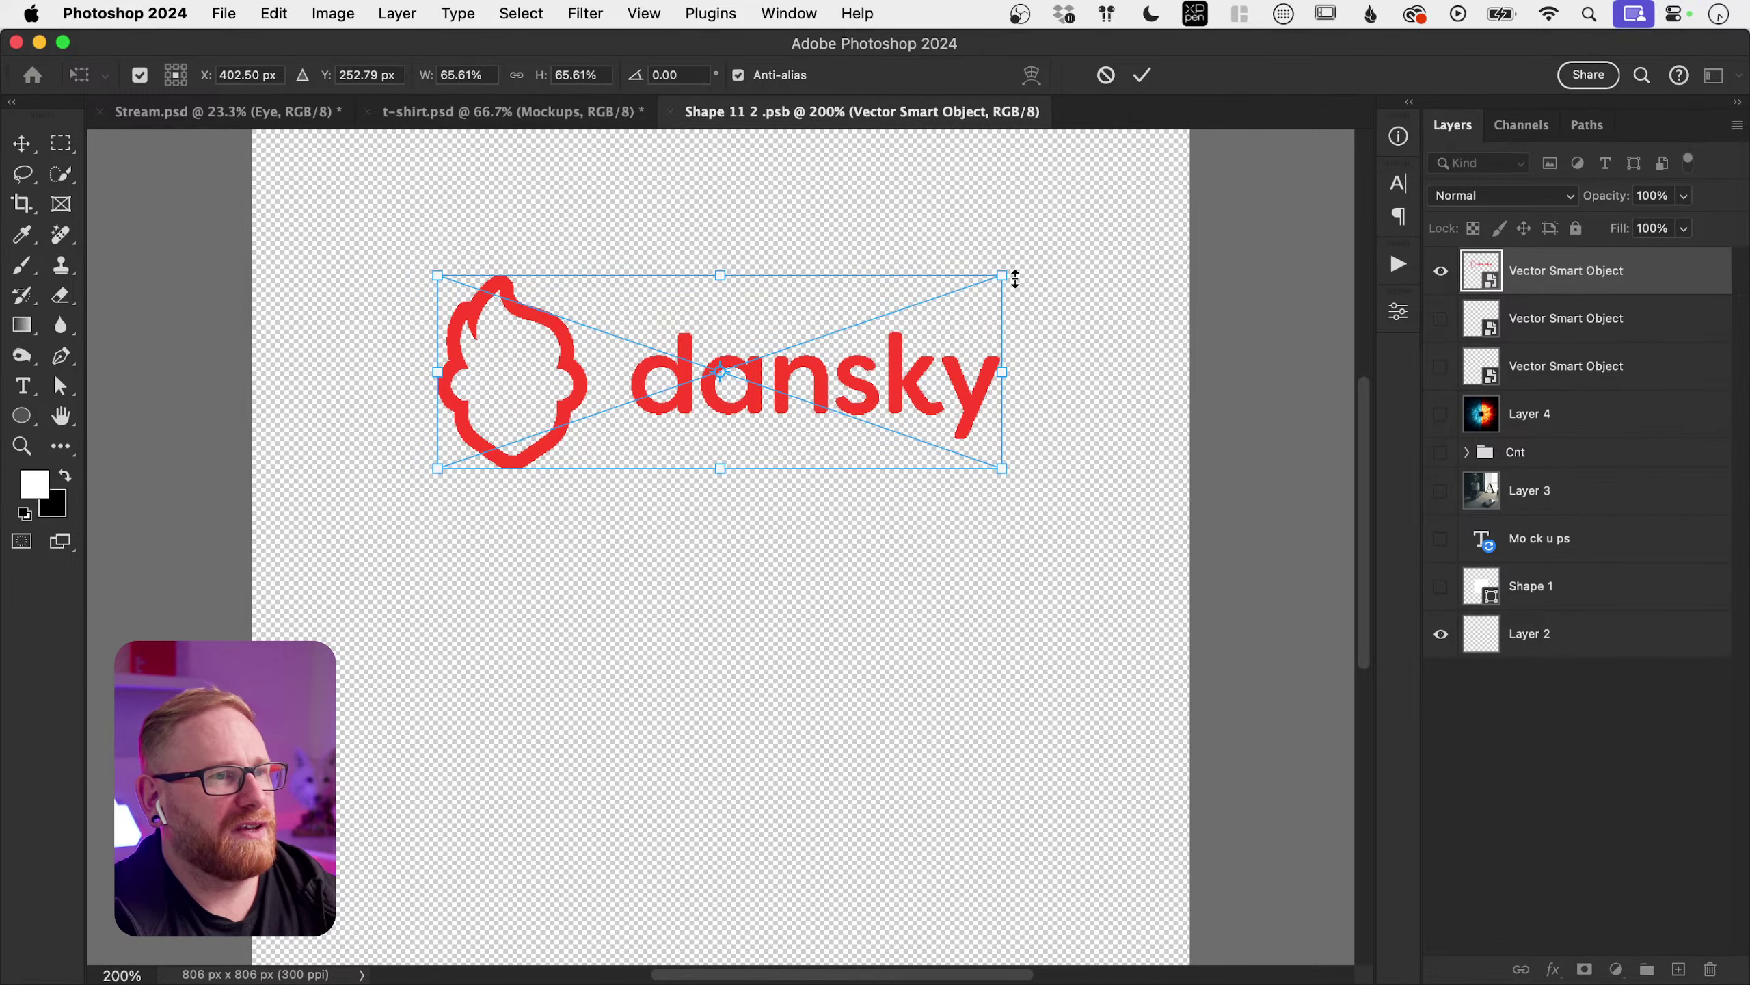
pyautogui.moveTo(1009, 274); pyautogui.dragTo(1086, 226)
pyautogui.press('Return')
pyautogui.press('super+s')
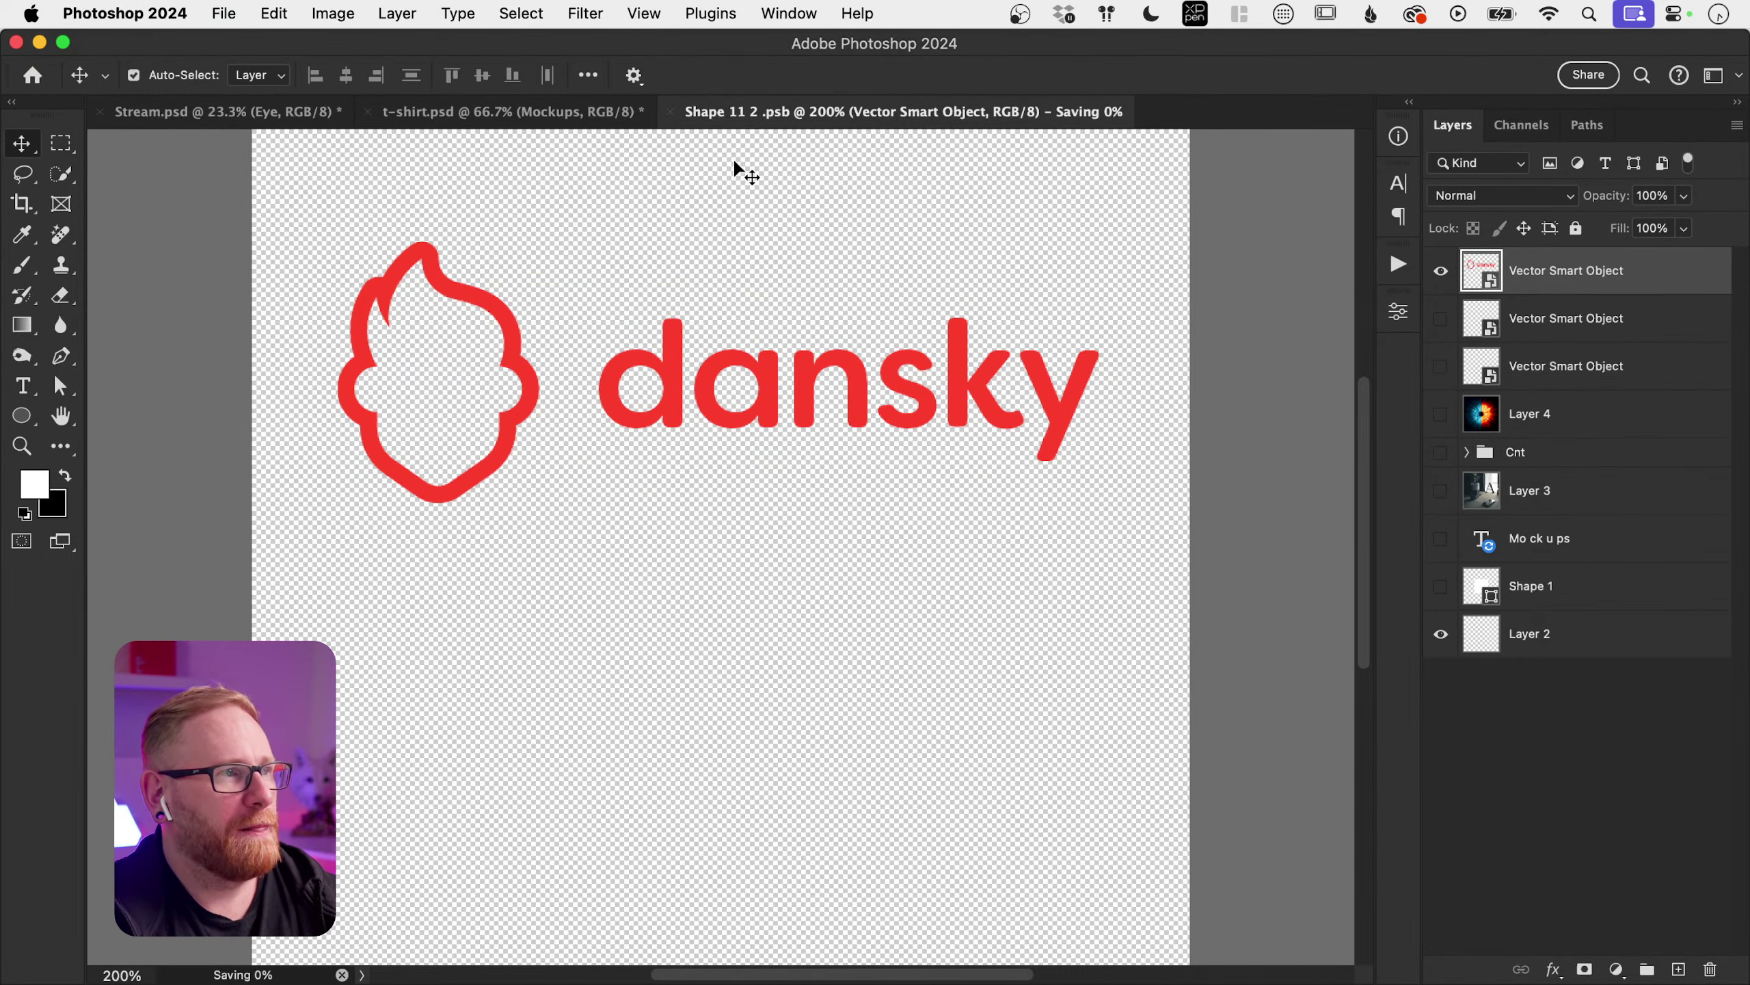
pyautogui.click(497, 114)
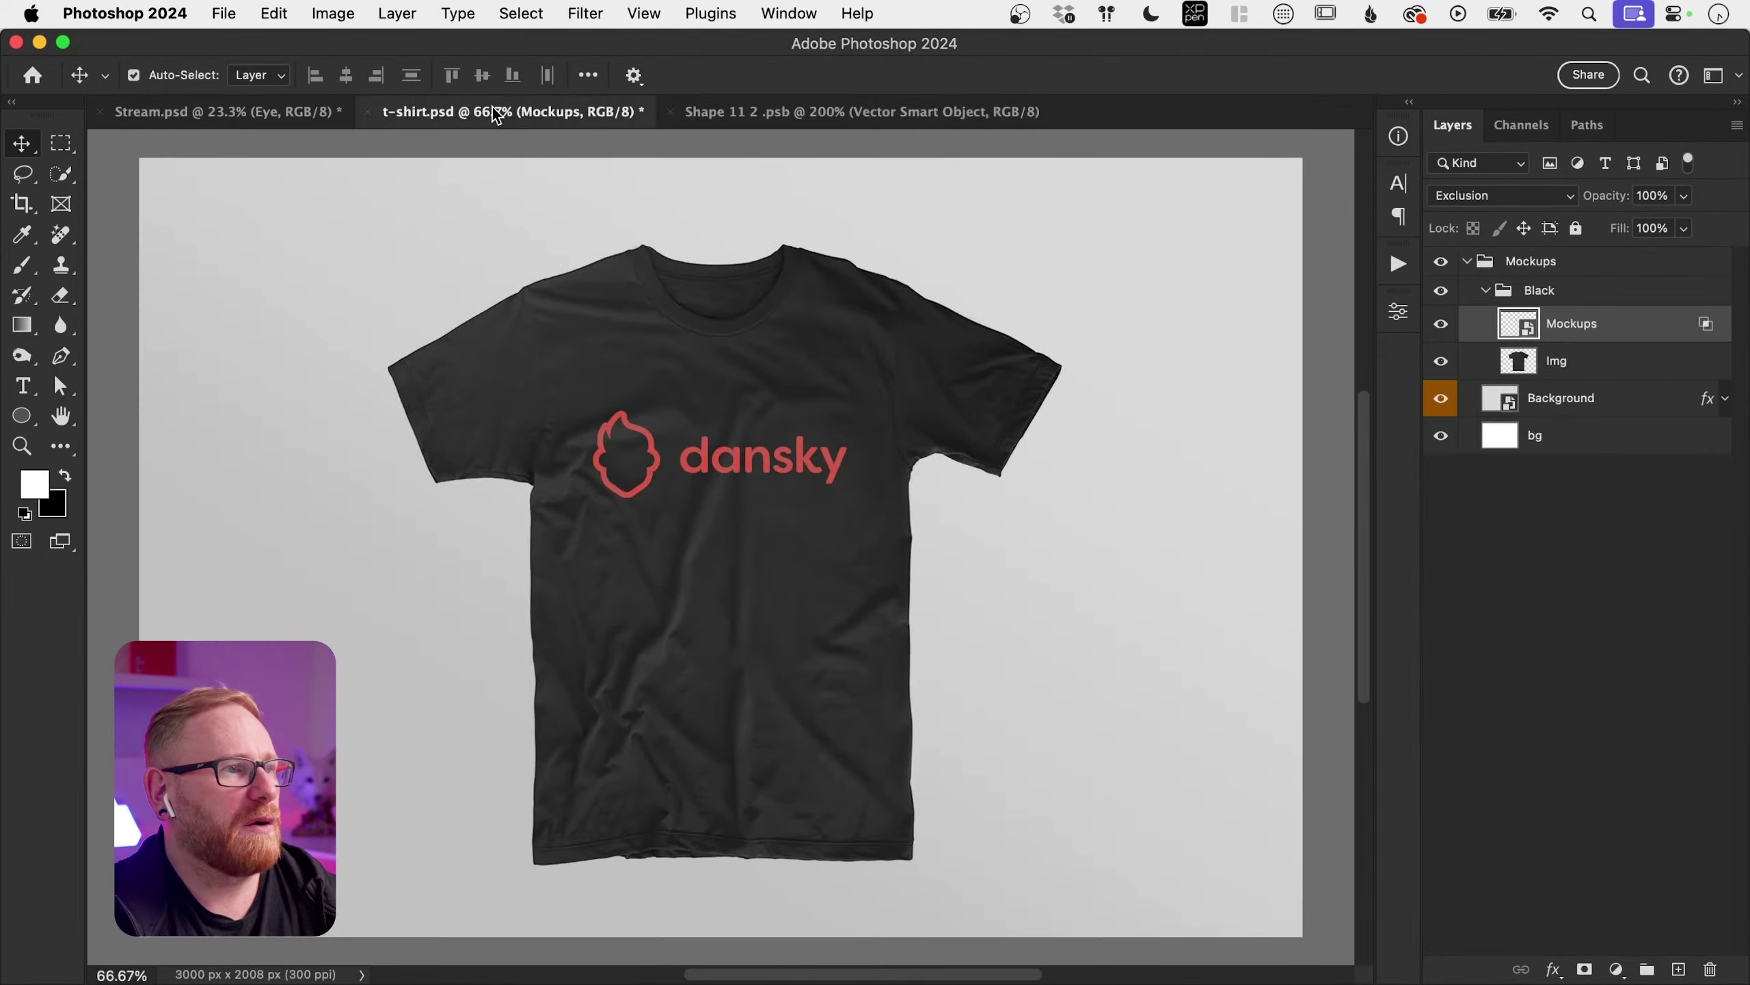
# Step: Shrink the dansky logo to about 23% towards its upper-right corner as a small chest print and save it to the shirt
pyautogui.click(881, 112)
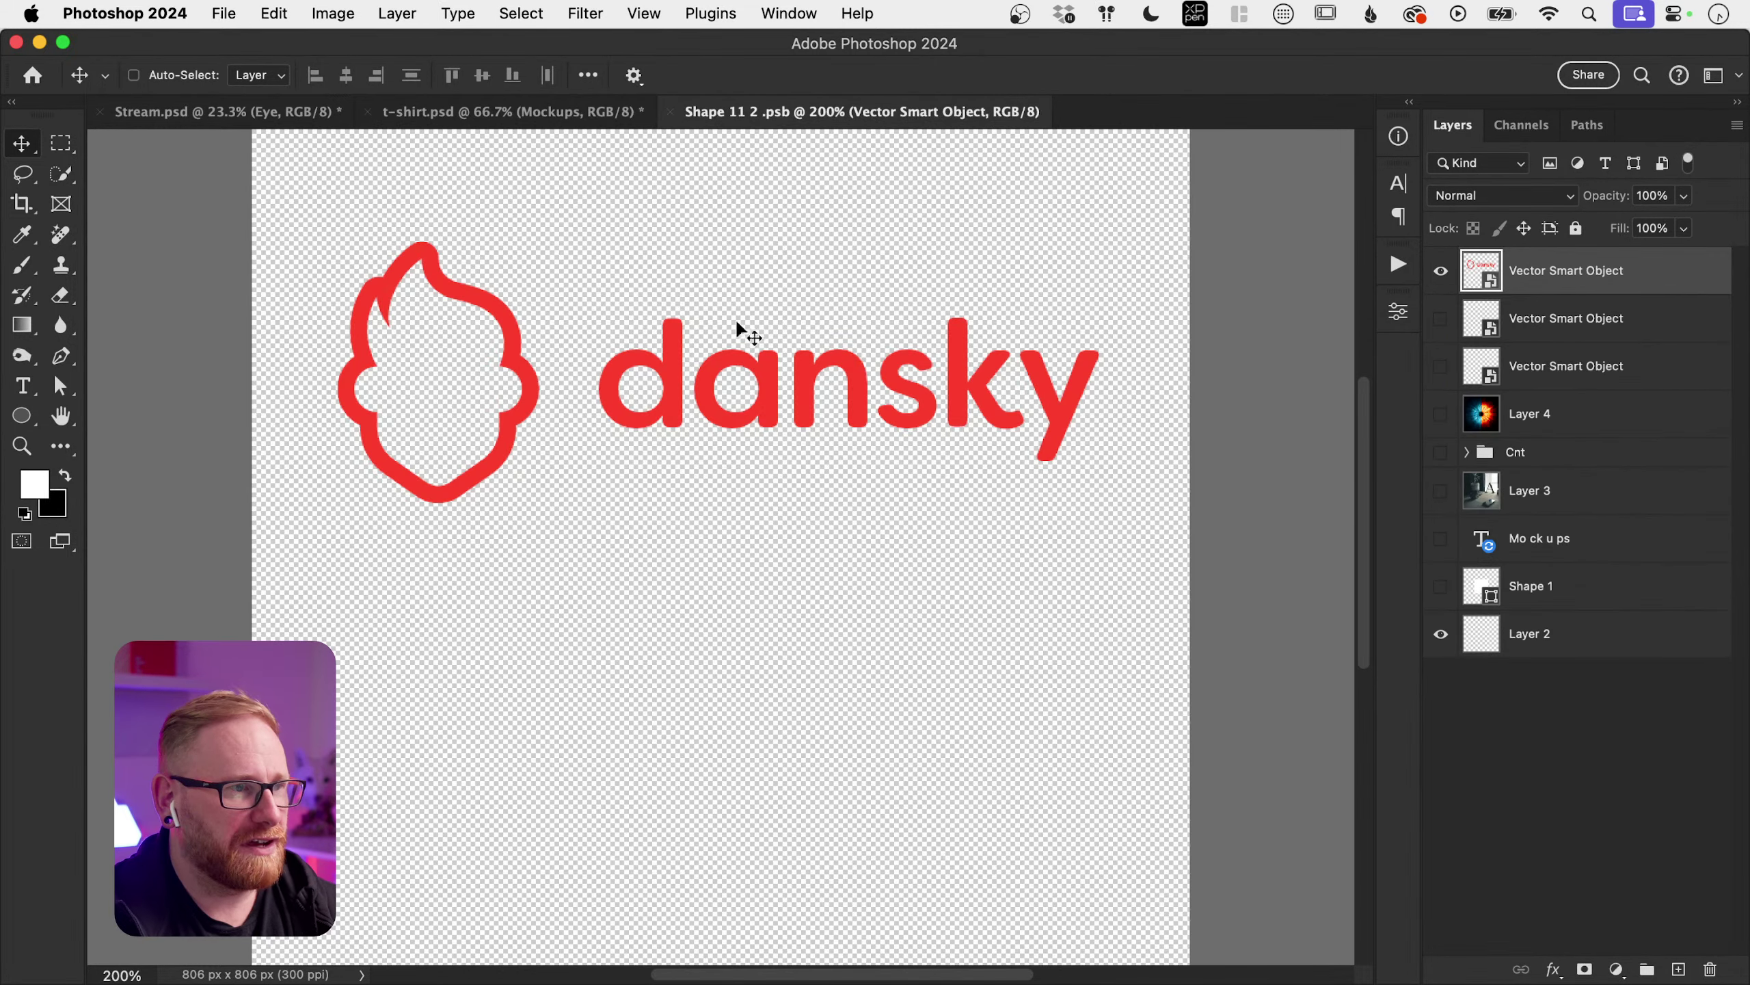
pyautogui.press('super+t')
pyautogui.moveTo(338, 511); pyautogui.dragTo(922, 355)
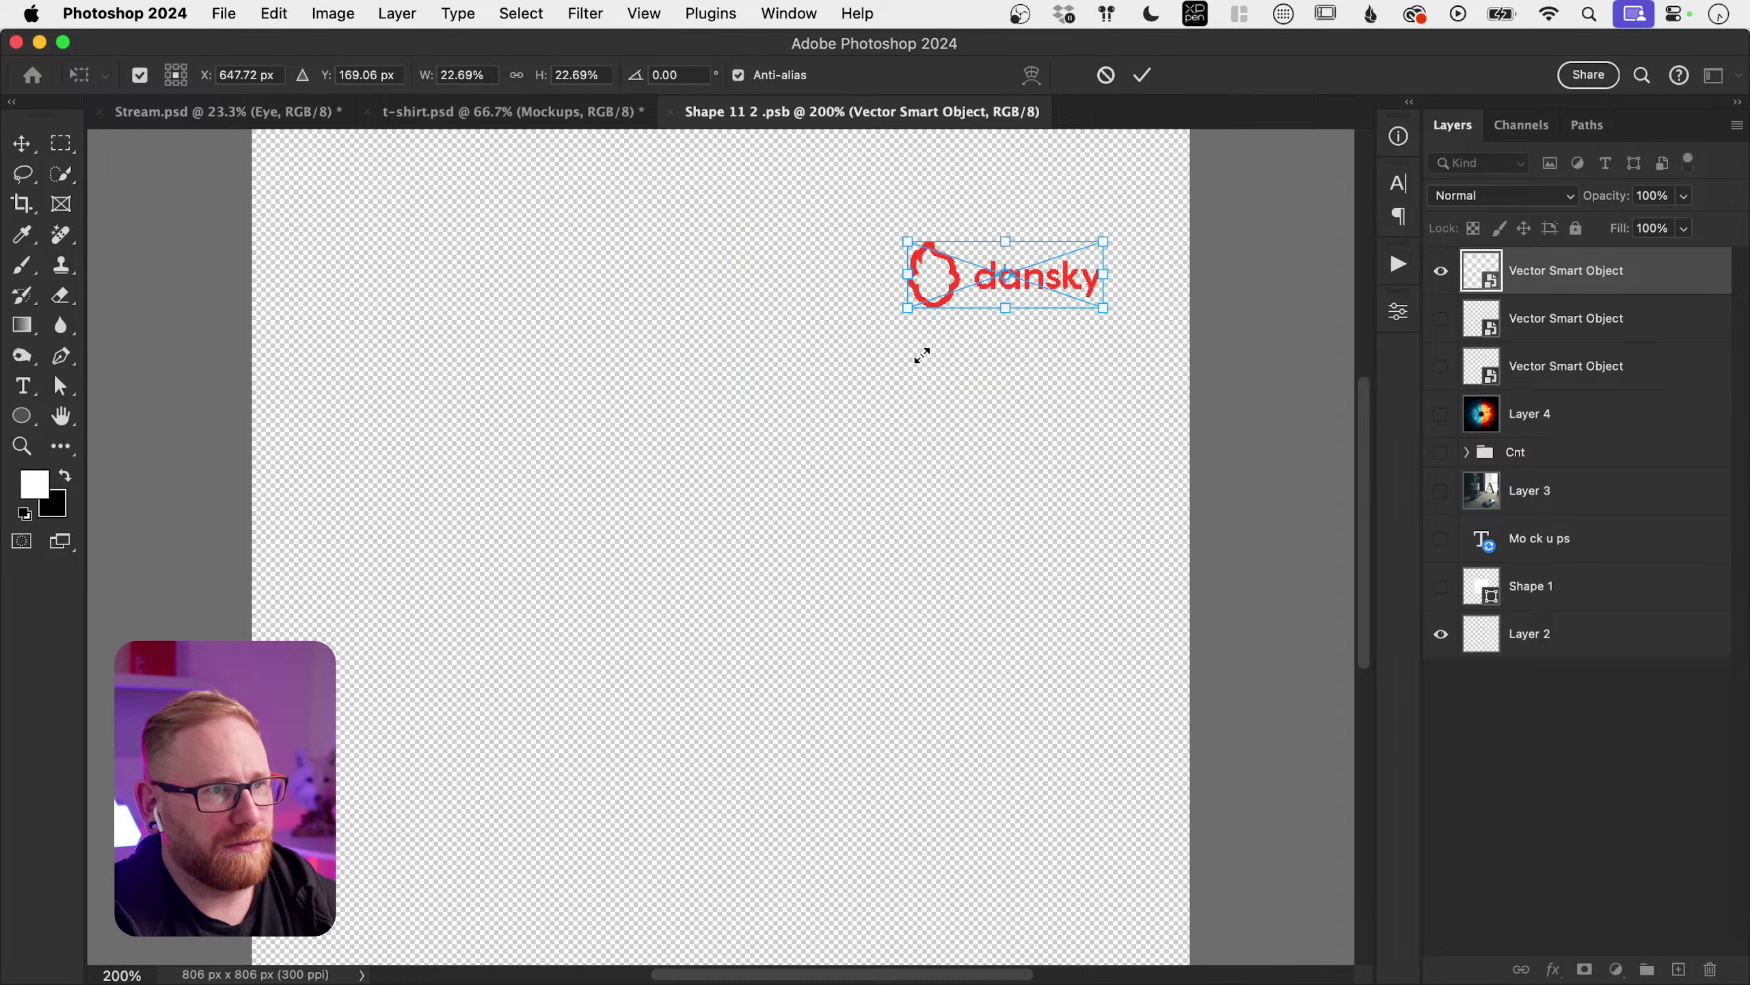
pyautogui.press('Return')
pyautogui.press('super+s')
pyautogui.click(473, 113)
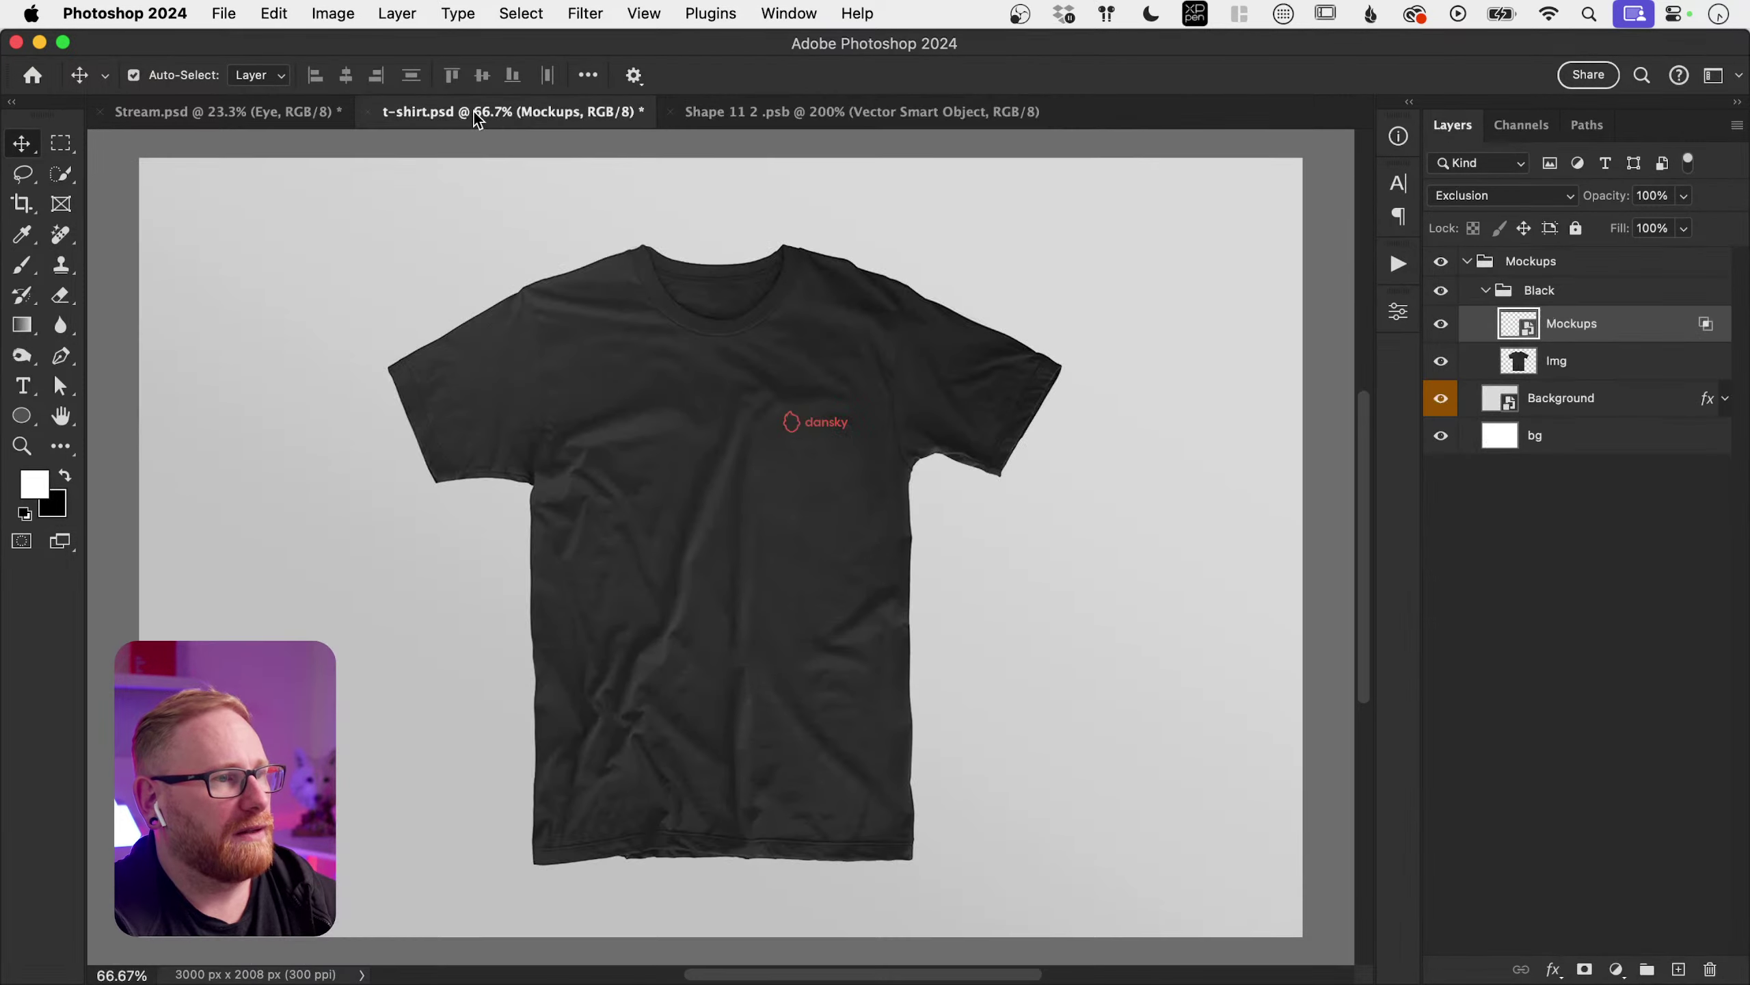
# Step: Shift the small dansky logo slightly to the left in the artwork and save it to the shirt
pyautogui.click(885, 112)
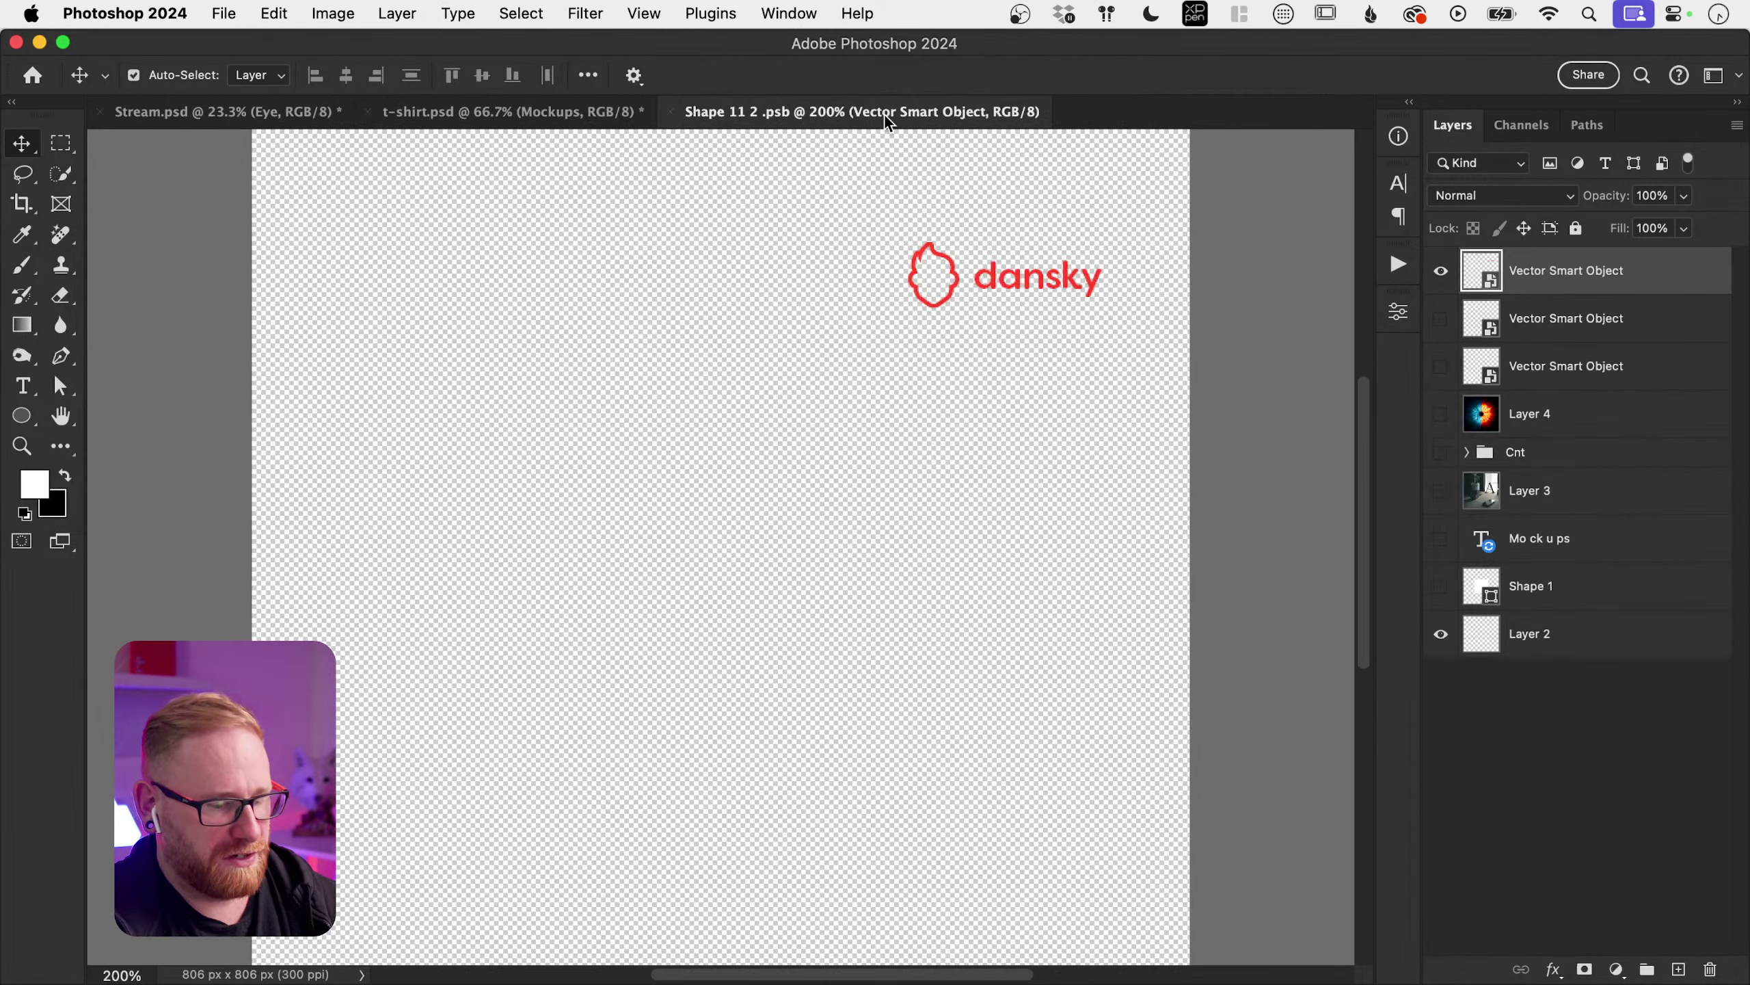
pyautogui.press('super+s')
pyautogui.click(536, 104)
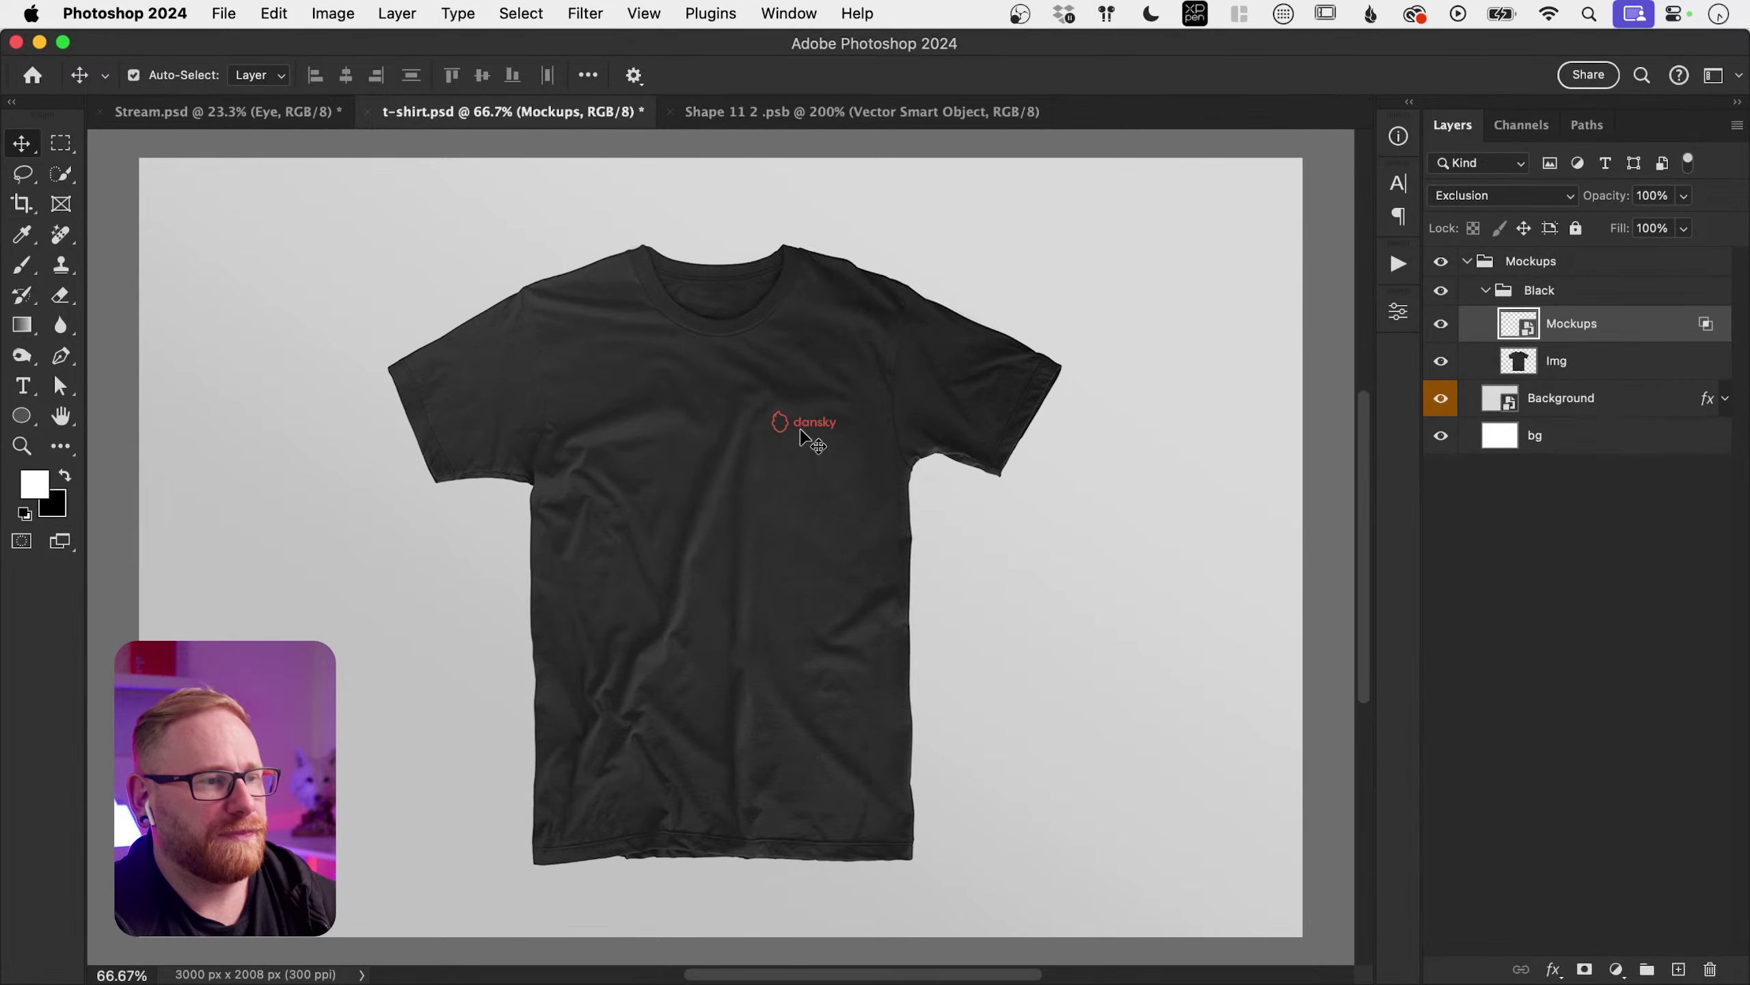
# Step: Hide the dansky logo in the artwork and show the small head outline near the lower-right corner
pyautogui.click(899, 121)
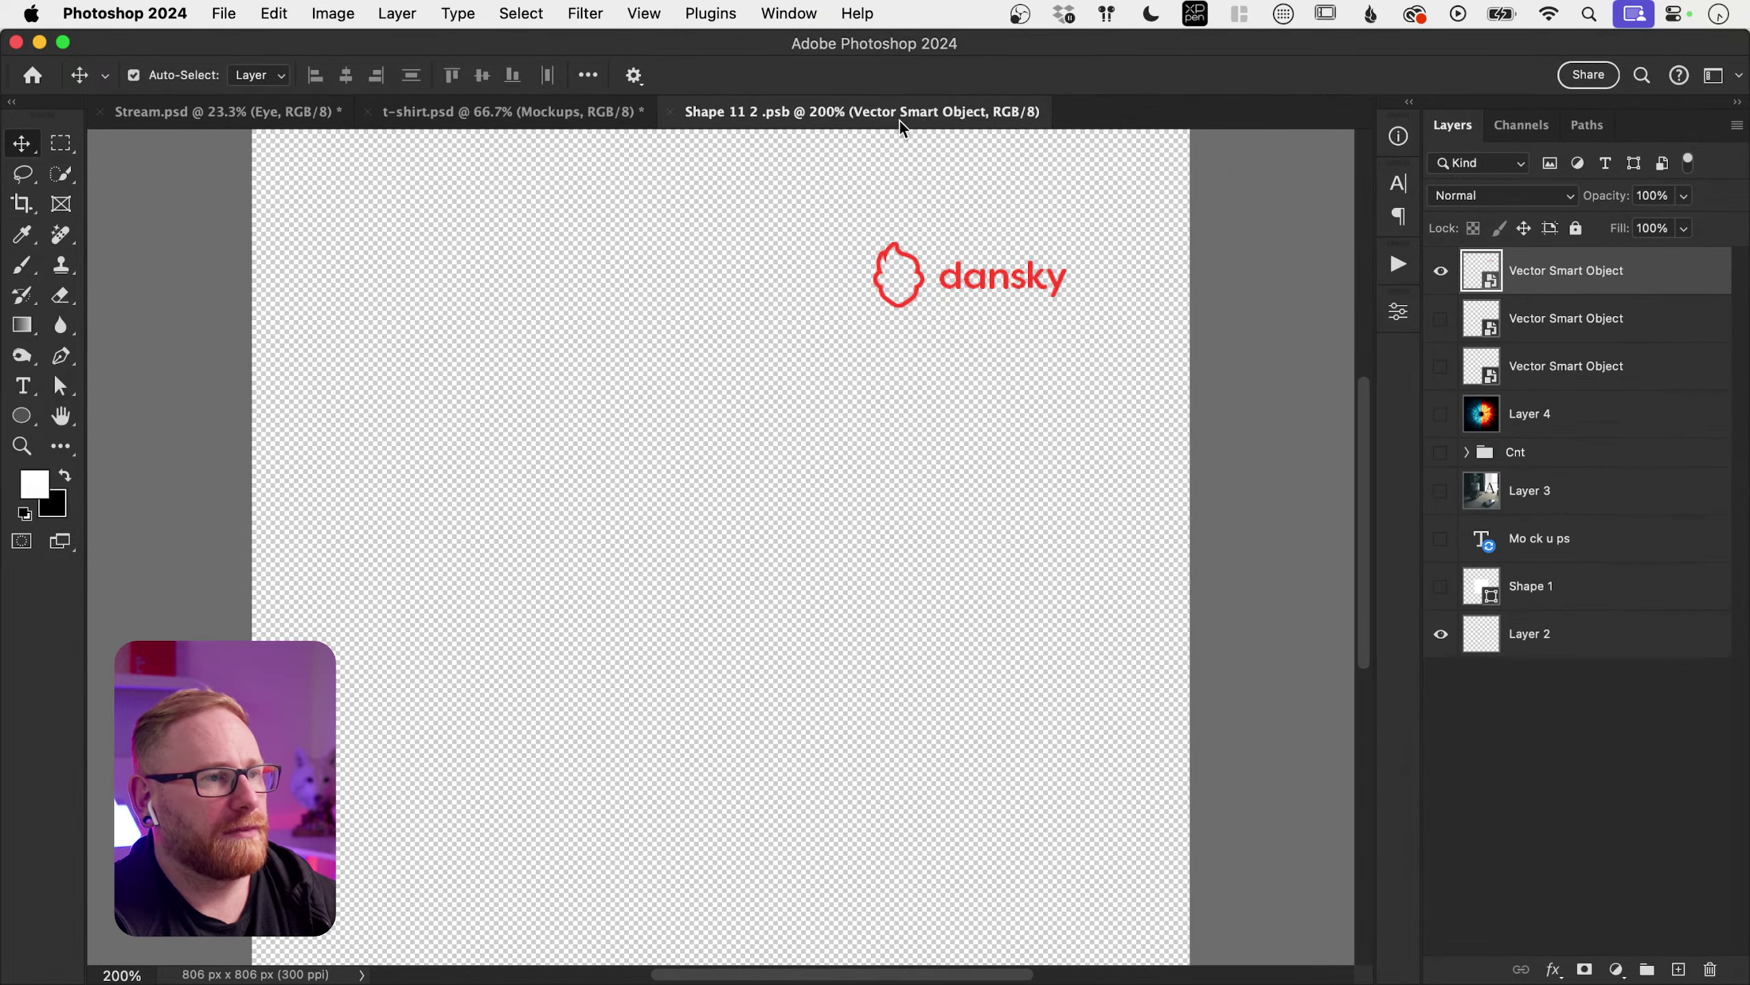
pyautogui.click(1440, 270)
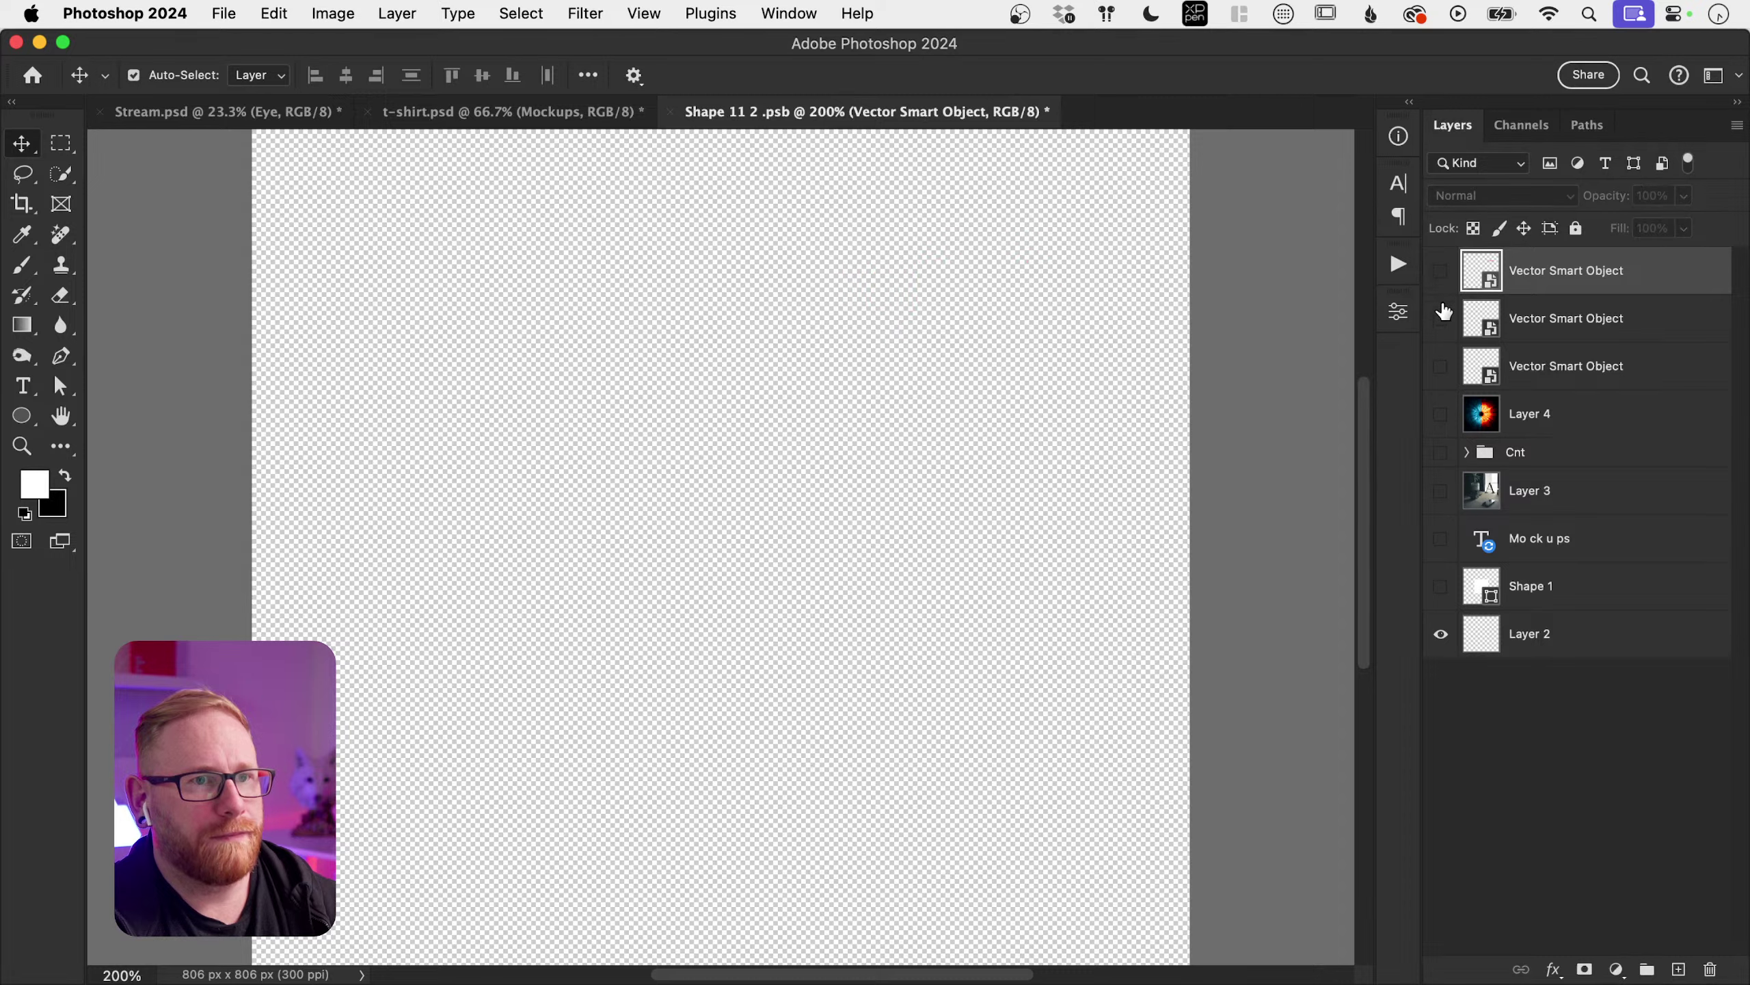
pyautogui.click(1440, 318)
# Step: Apply a red Color Overlay (ff412d, Normal, 100% opacity) to the head outline
pyautogui.rightClick(1517, 333)
pyautogui.click(1517, 332)
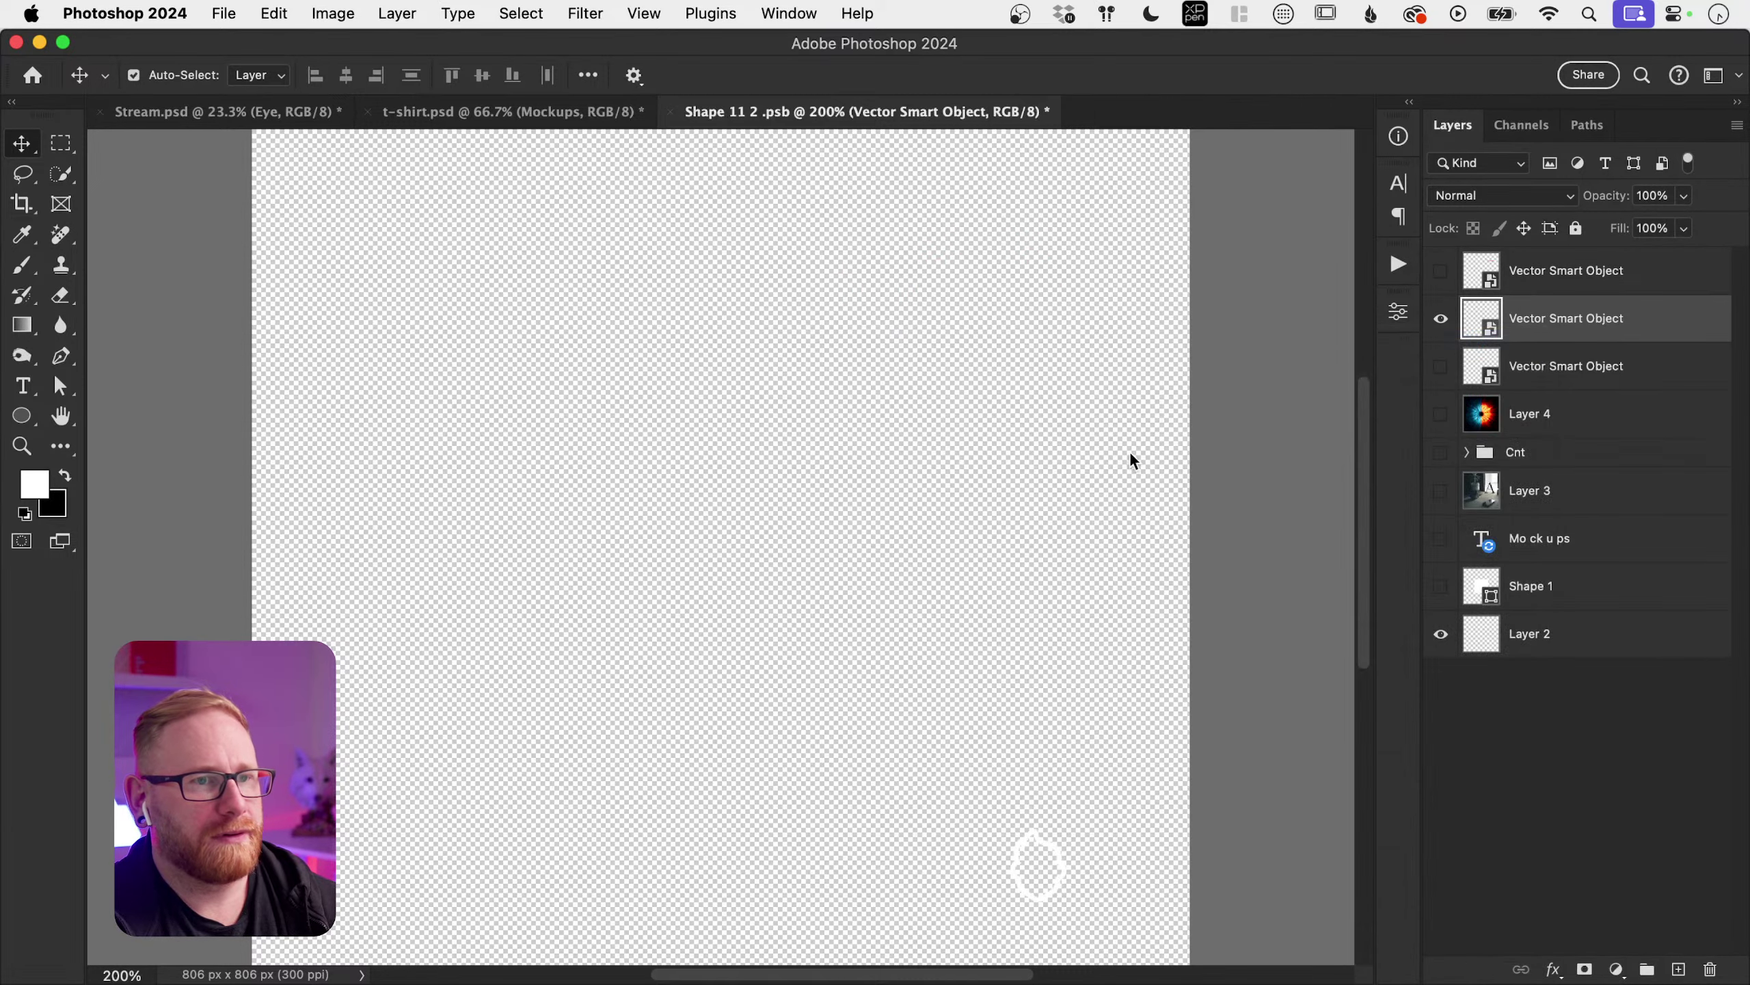
pyautogui.click(883, 655)
pyautogui.click(1342, 424)
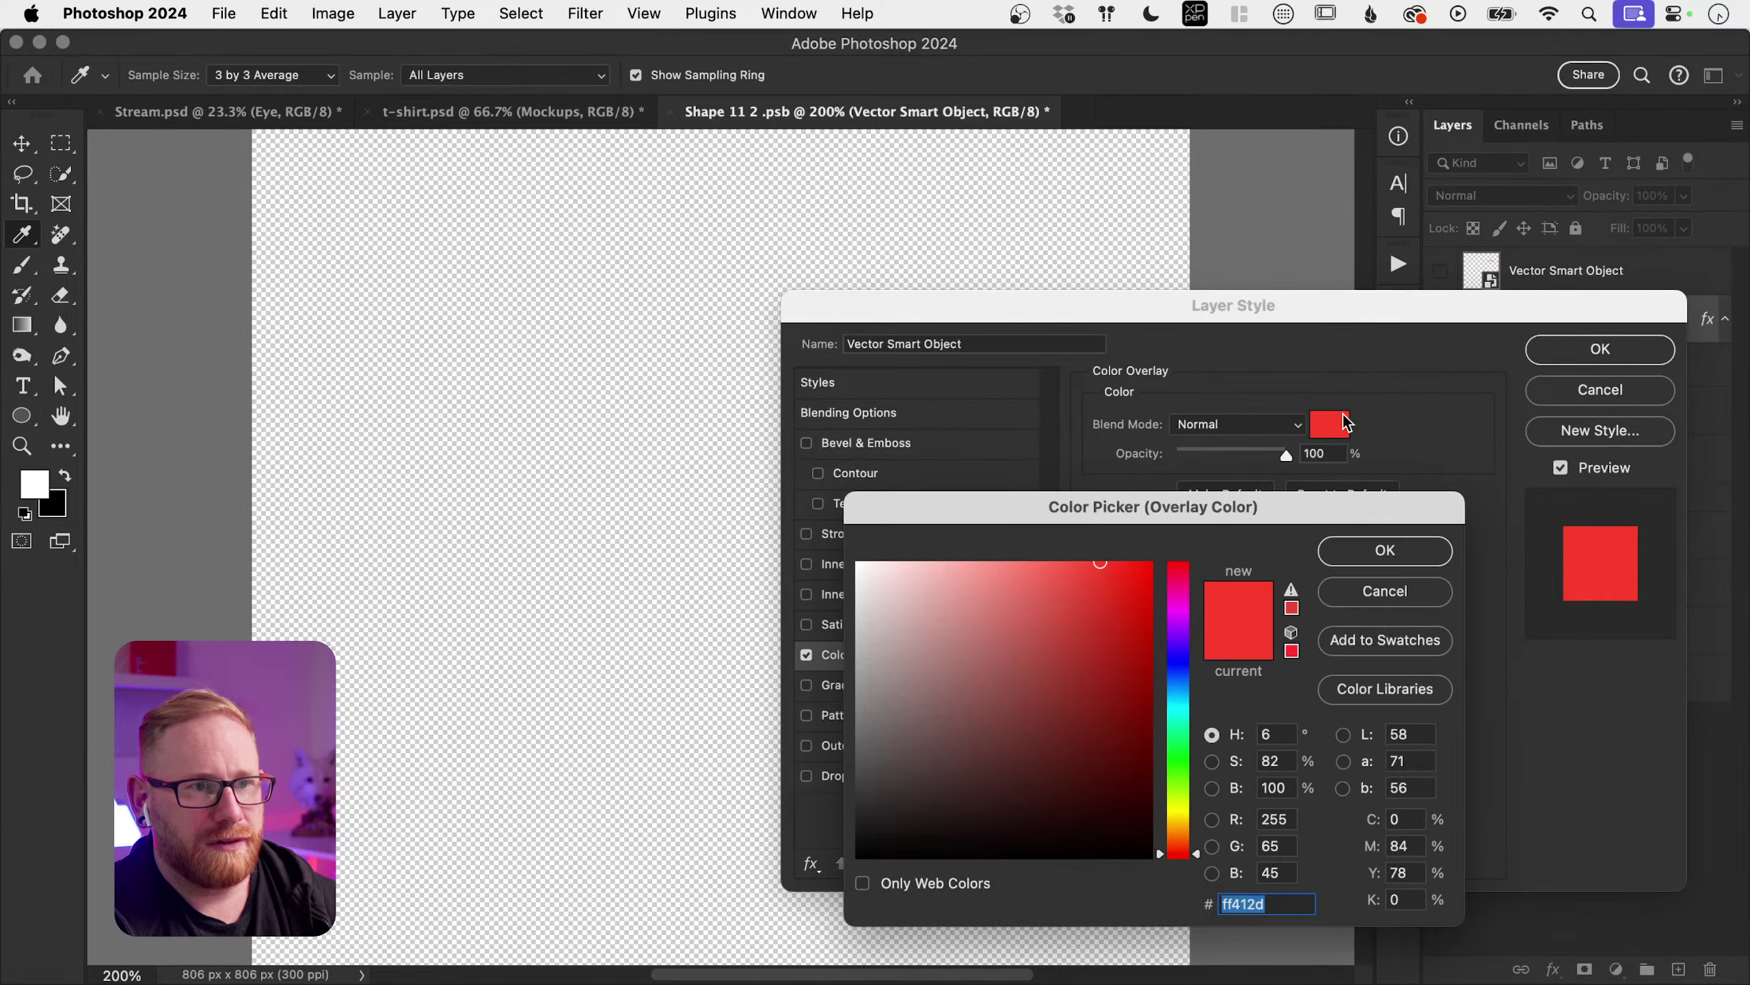
pyautogui.press('Return')
pyautogui.press('Return')
pyautogui.press('v')
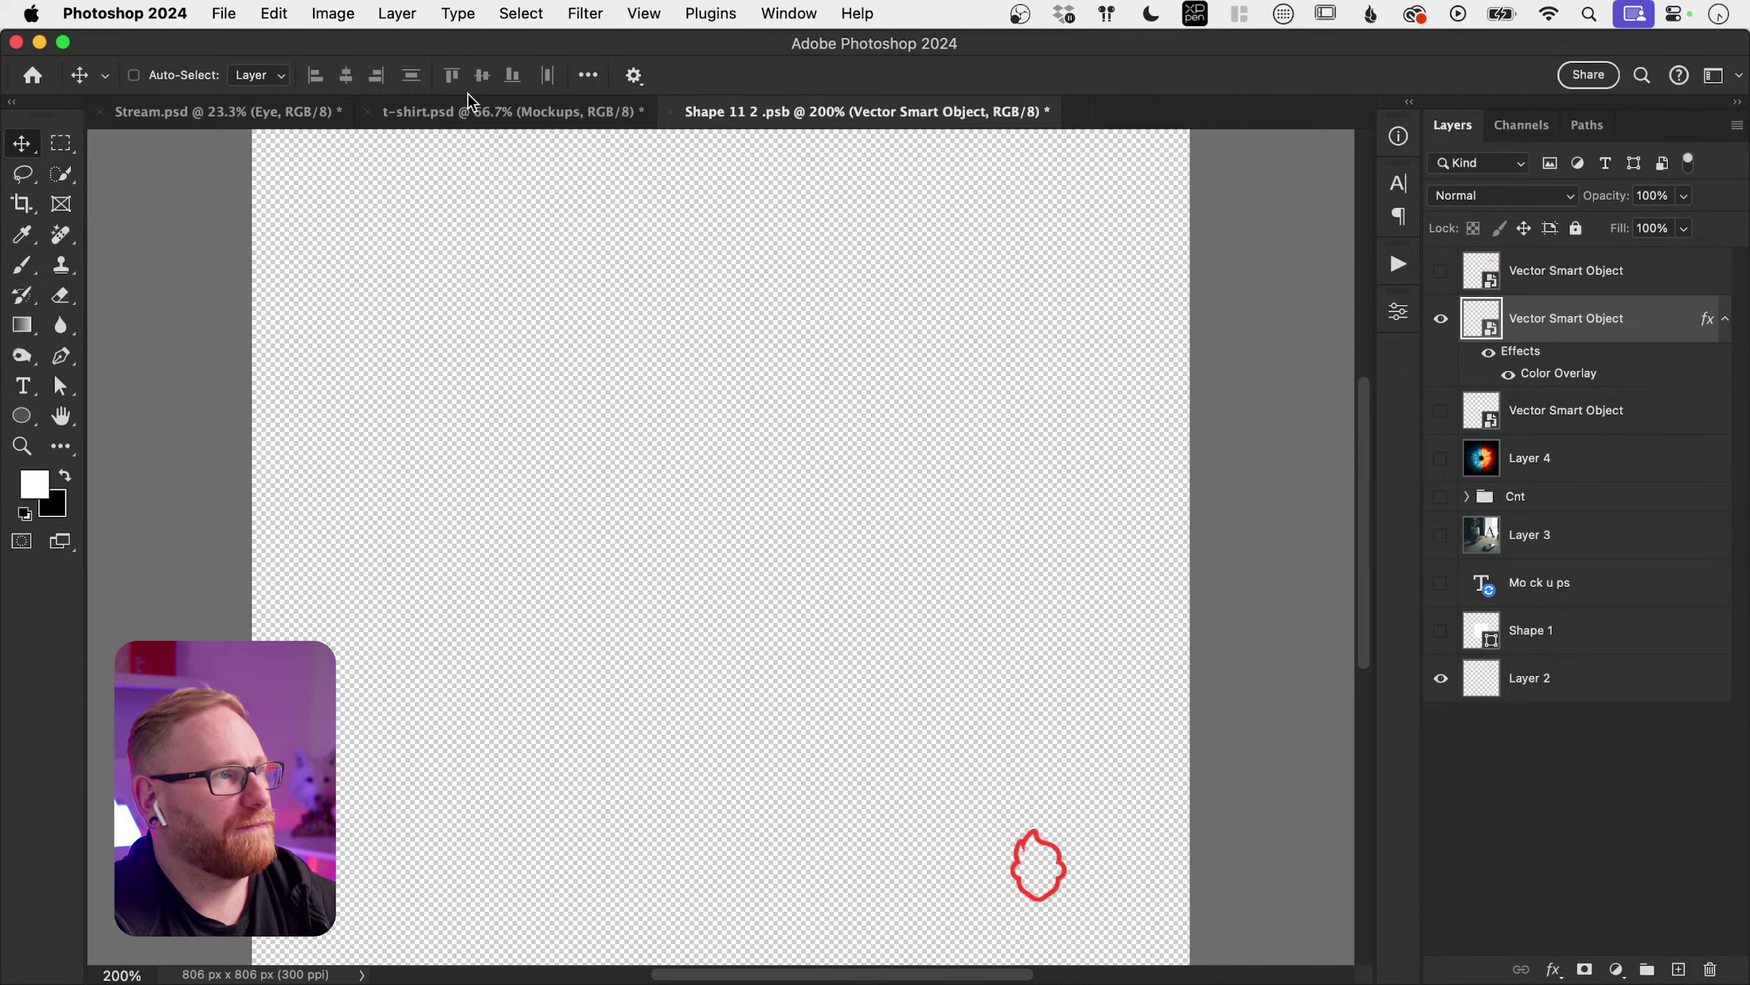
# Step: Centre the red head outline on the artwork canvas, enlarge it several times over, and save it to the shirt
pyautogui.click(343, 76)
pyautogui.click(483, 74)
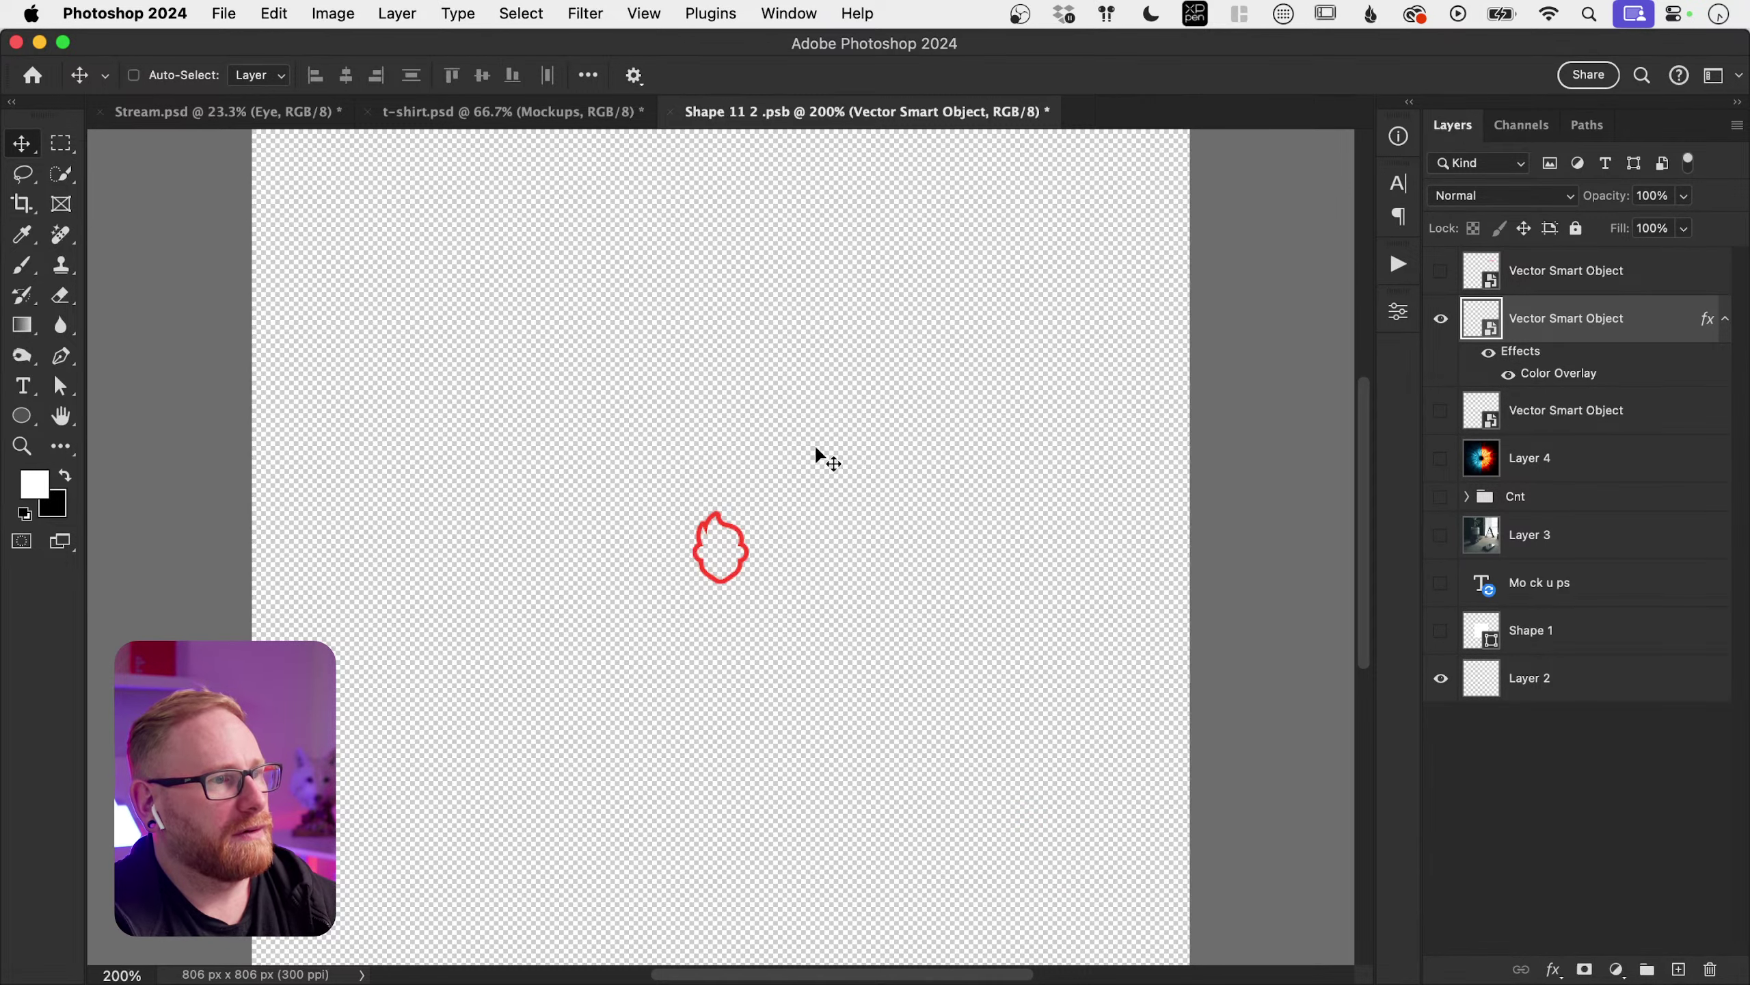
pyautogui.hotkey('ctrl', 't')
pyautogui.moveTo(758, 499); pyautogui.dragTo(903, 344)
pyautogui.press('Return')
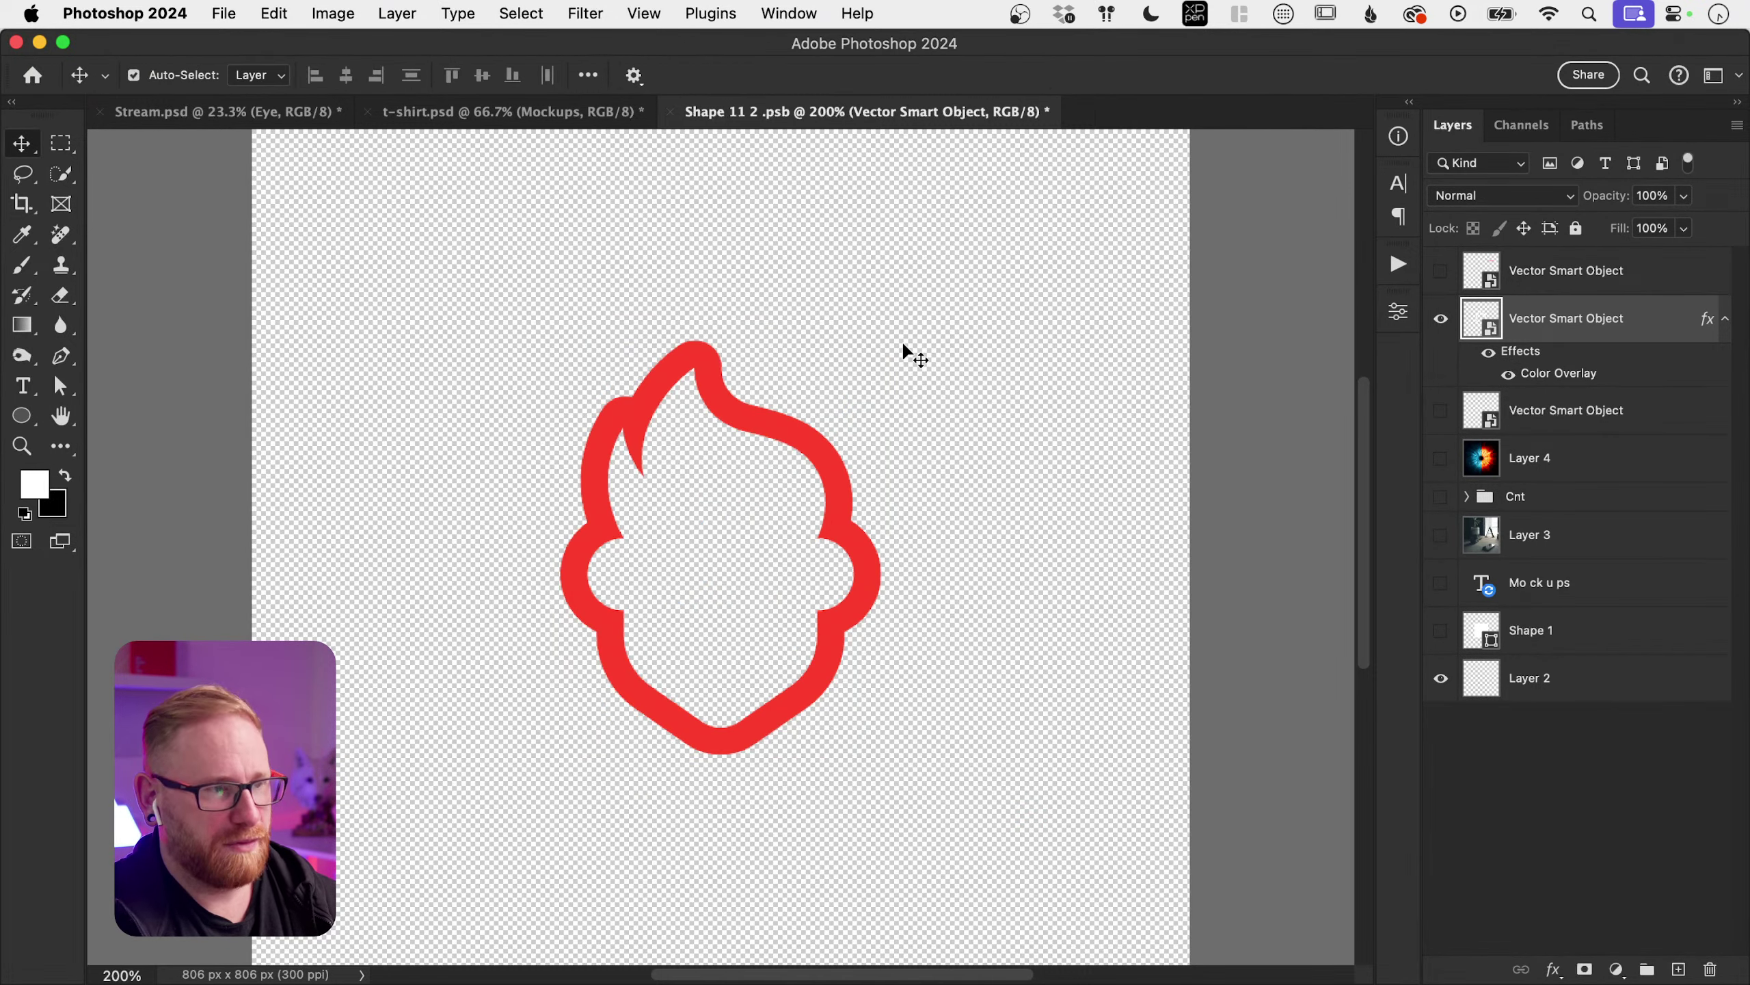
pyautogui.hotkey('ctrl', 's')
pyautogui.click(484, 109)
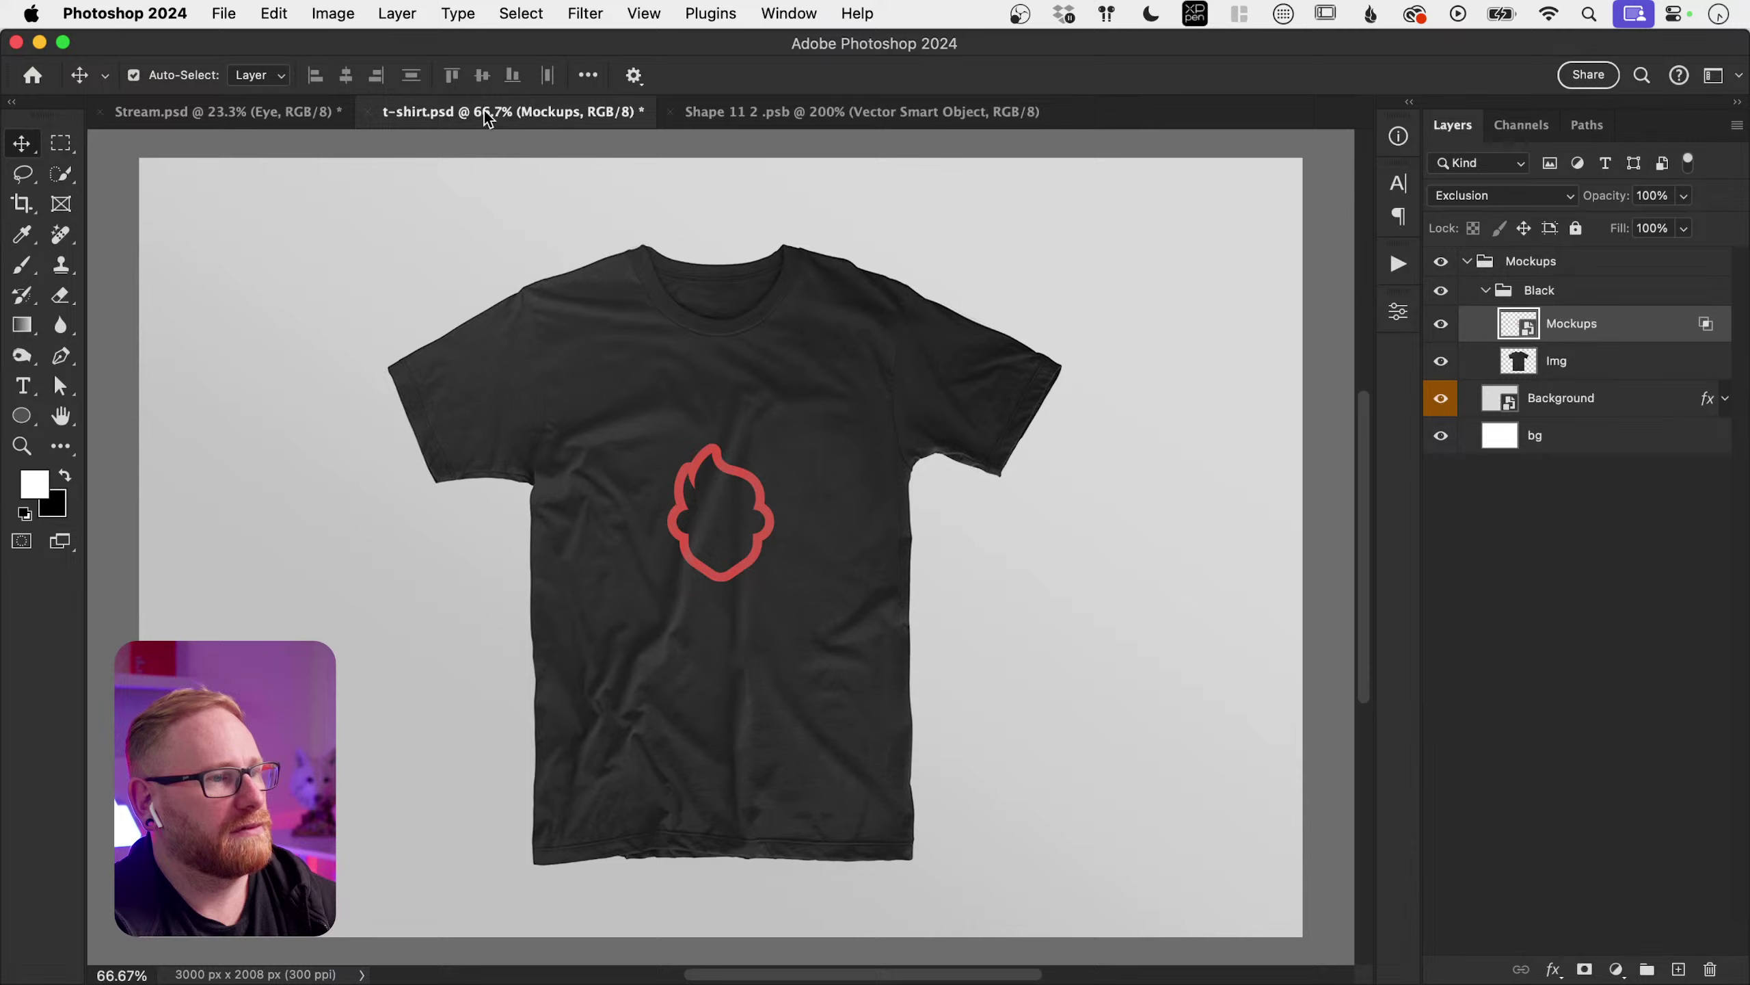
# Step: Scale the head outline up to about 185%, move it up towards the chest, and save it to the shirt
pyautogui.click(916, 115)
pyautogui.hotkey('ctrl', 't')
pyautogui.moveTo(875, 348); pyautogui.dragTo(953, 305)
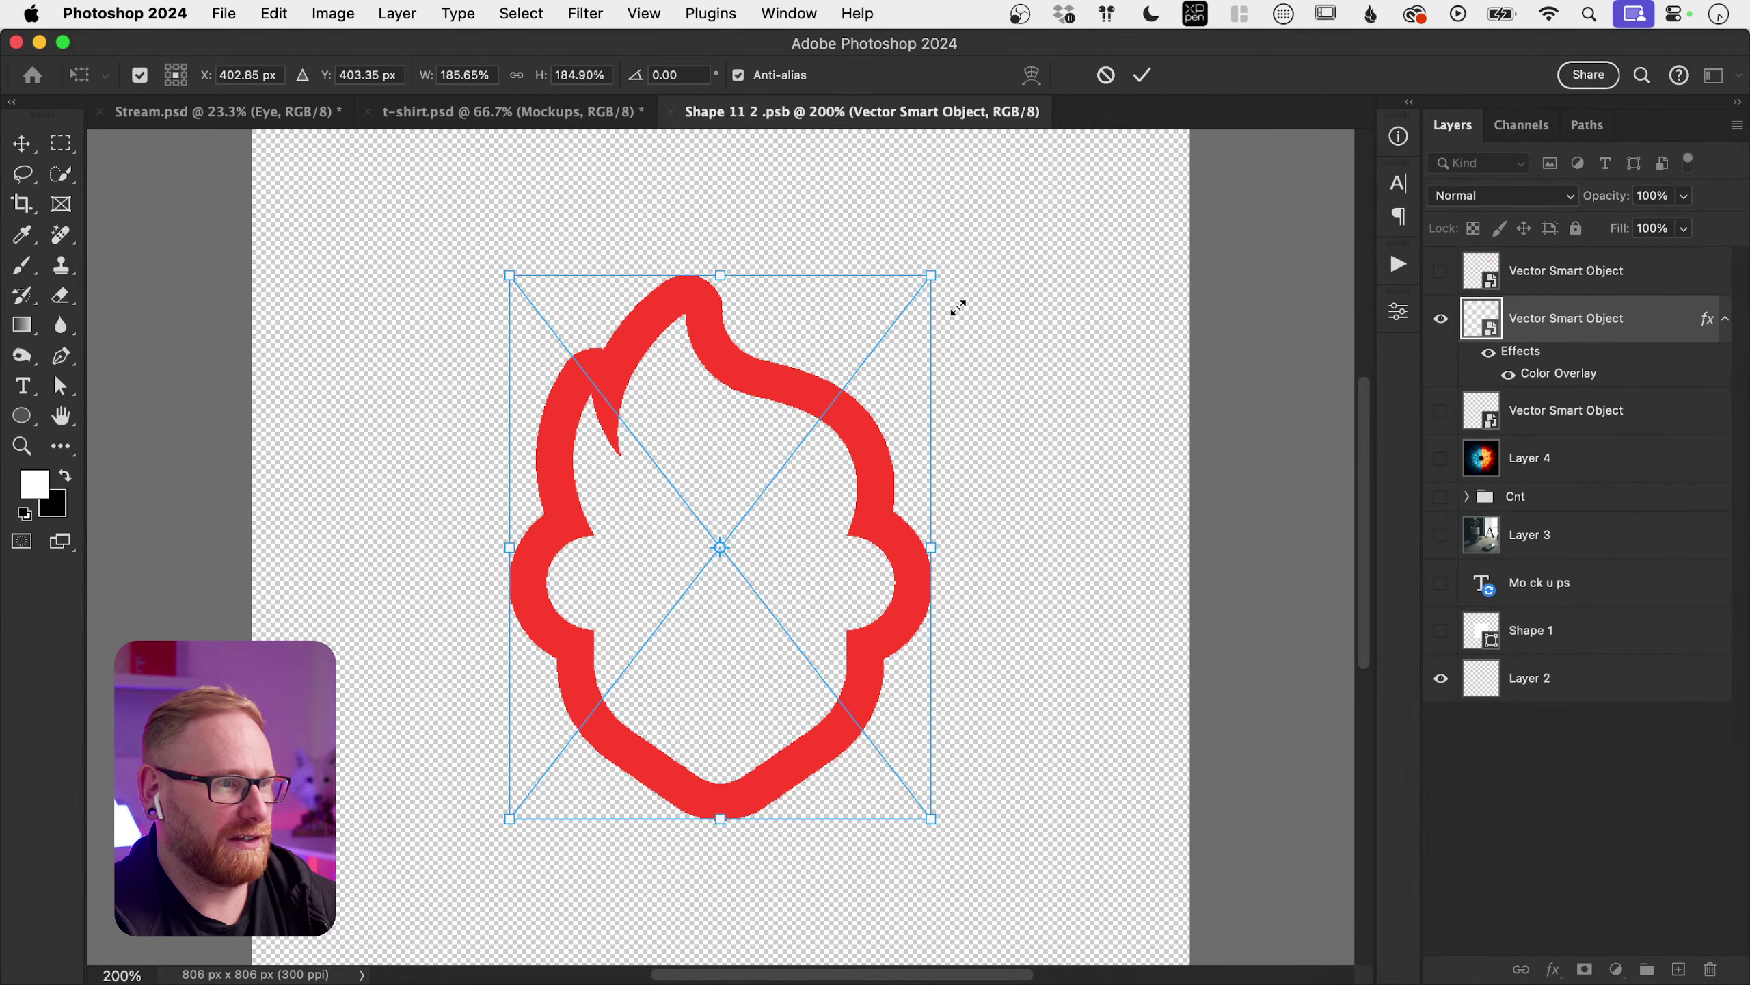
pyautogui.moveTo(826, 427); pyautogui.dragTo(825, 342)
pyautogui.press('Return')
pyautogui.hotkey('ctrl', 's')
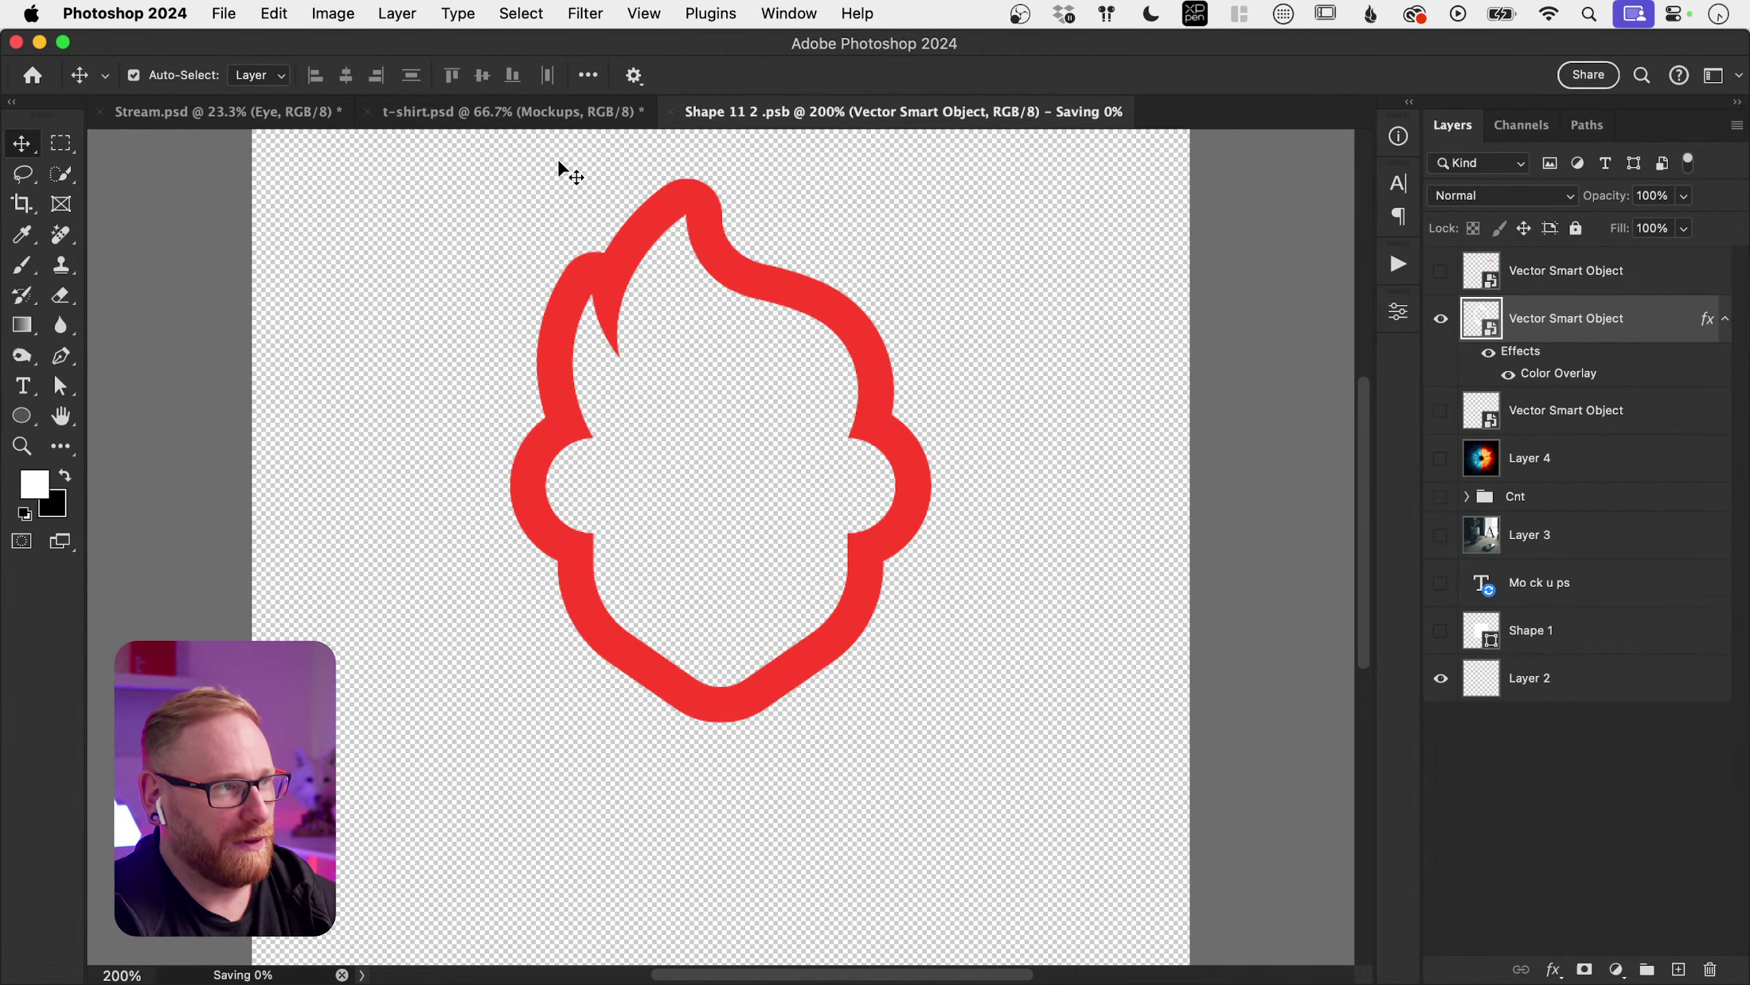
pyautogui.click(516, 115)
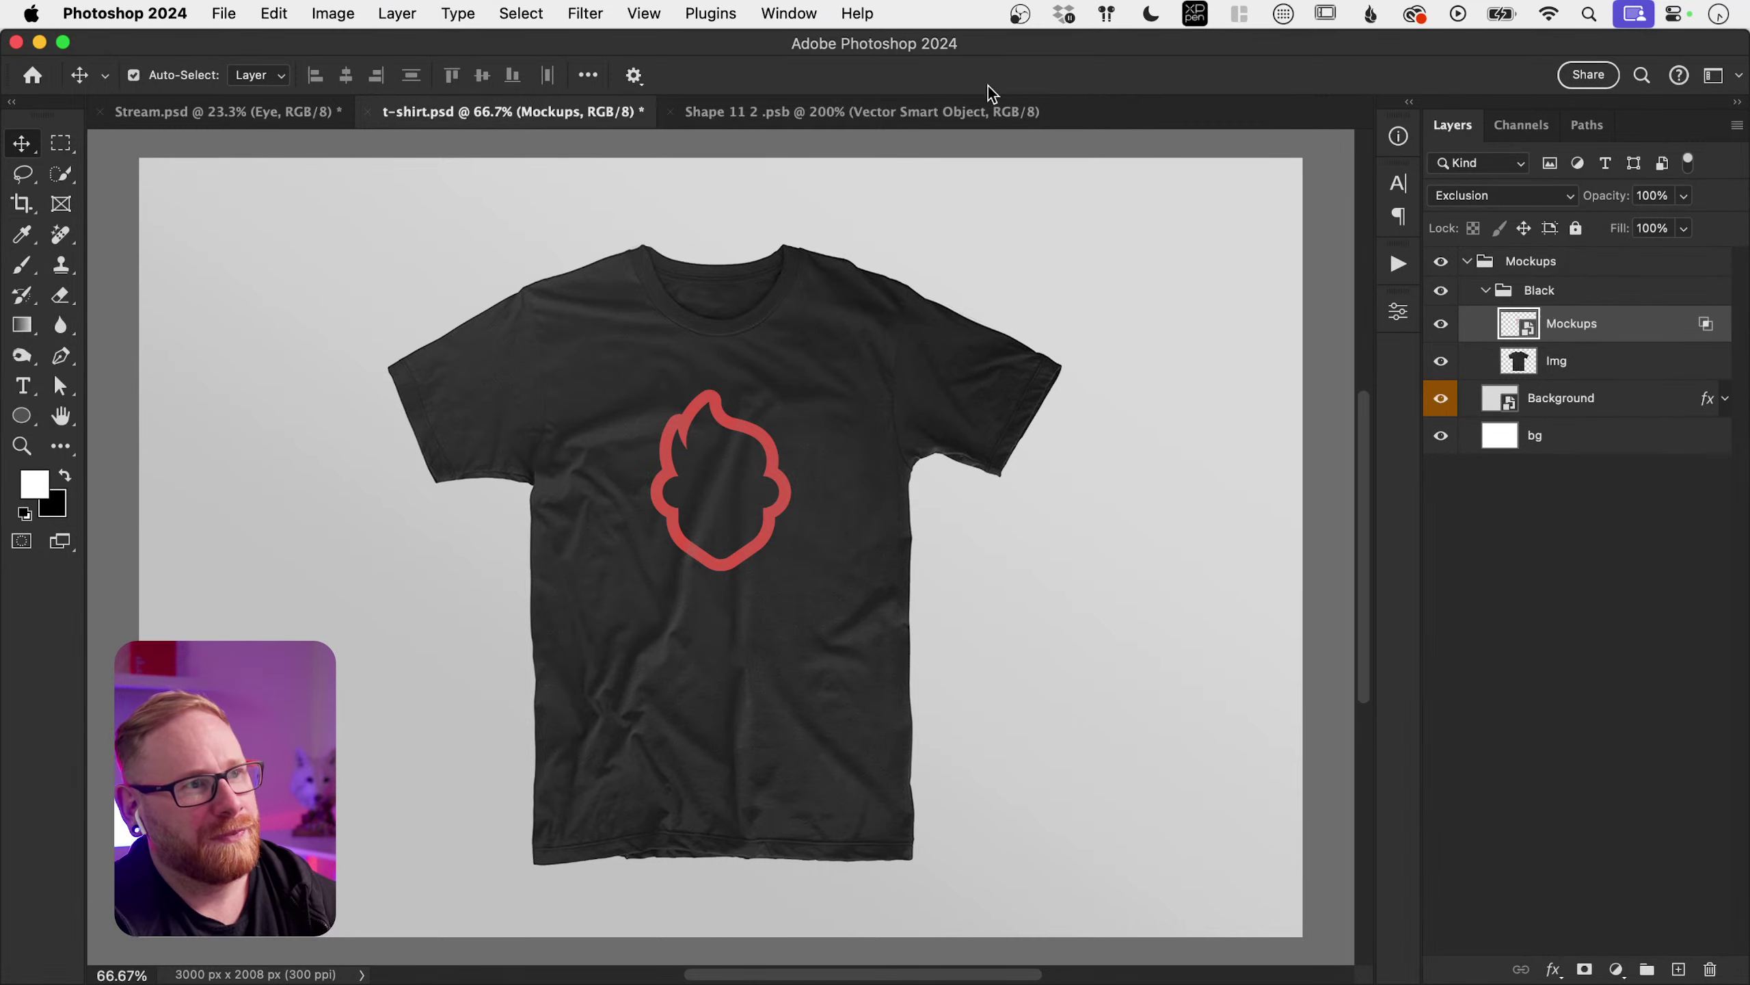
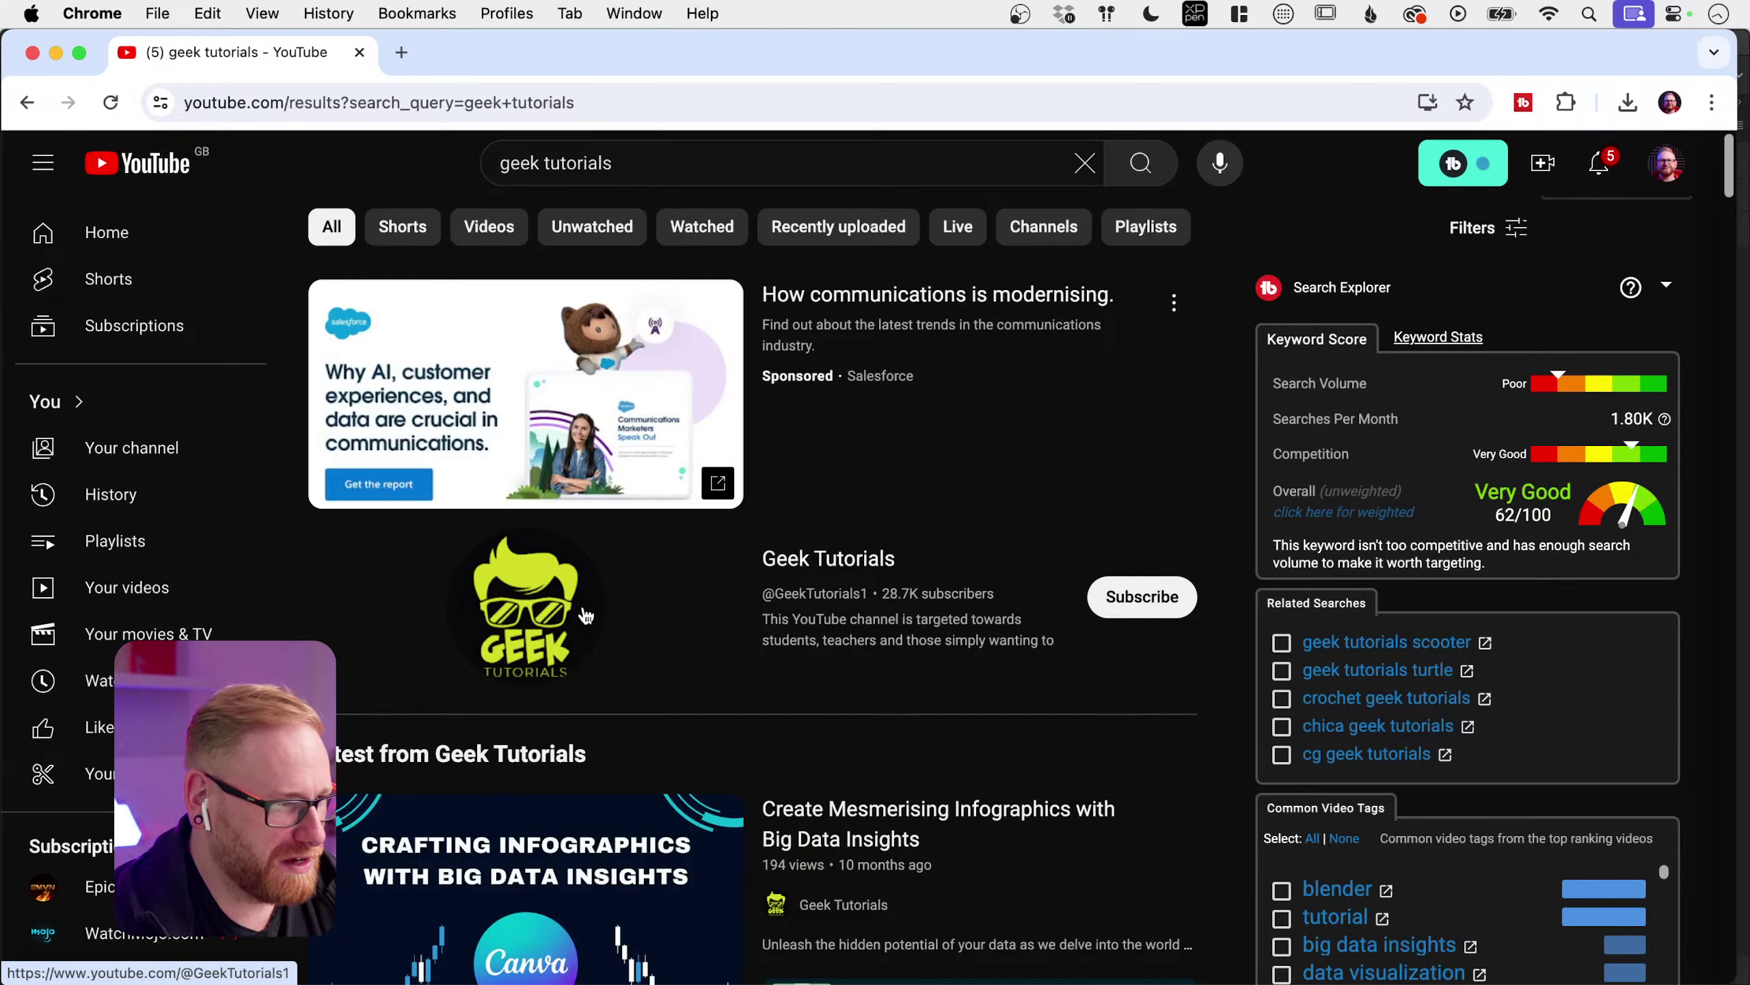
# Step: Capture a screenshot of the Geek Tutorials channel logo on YouTube, then close the browser window and return to Photoshop
pyautogui.press('super+shift+4')
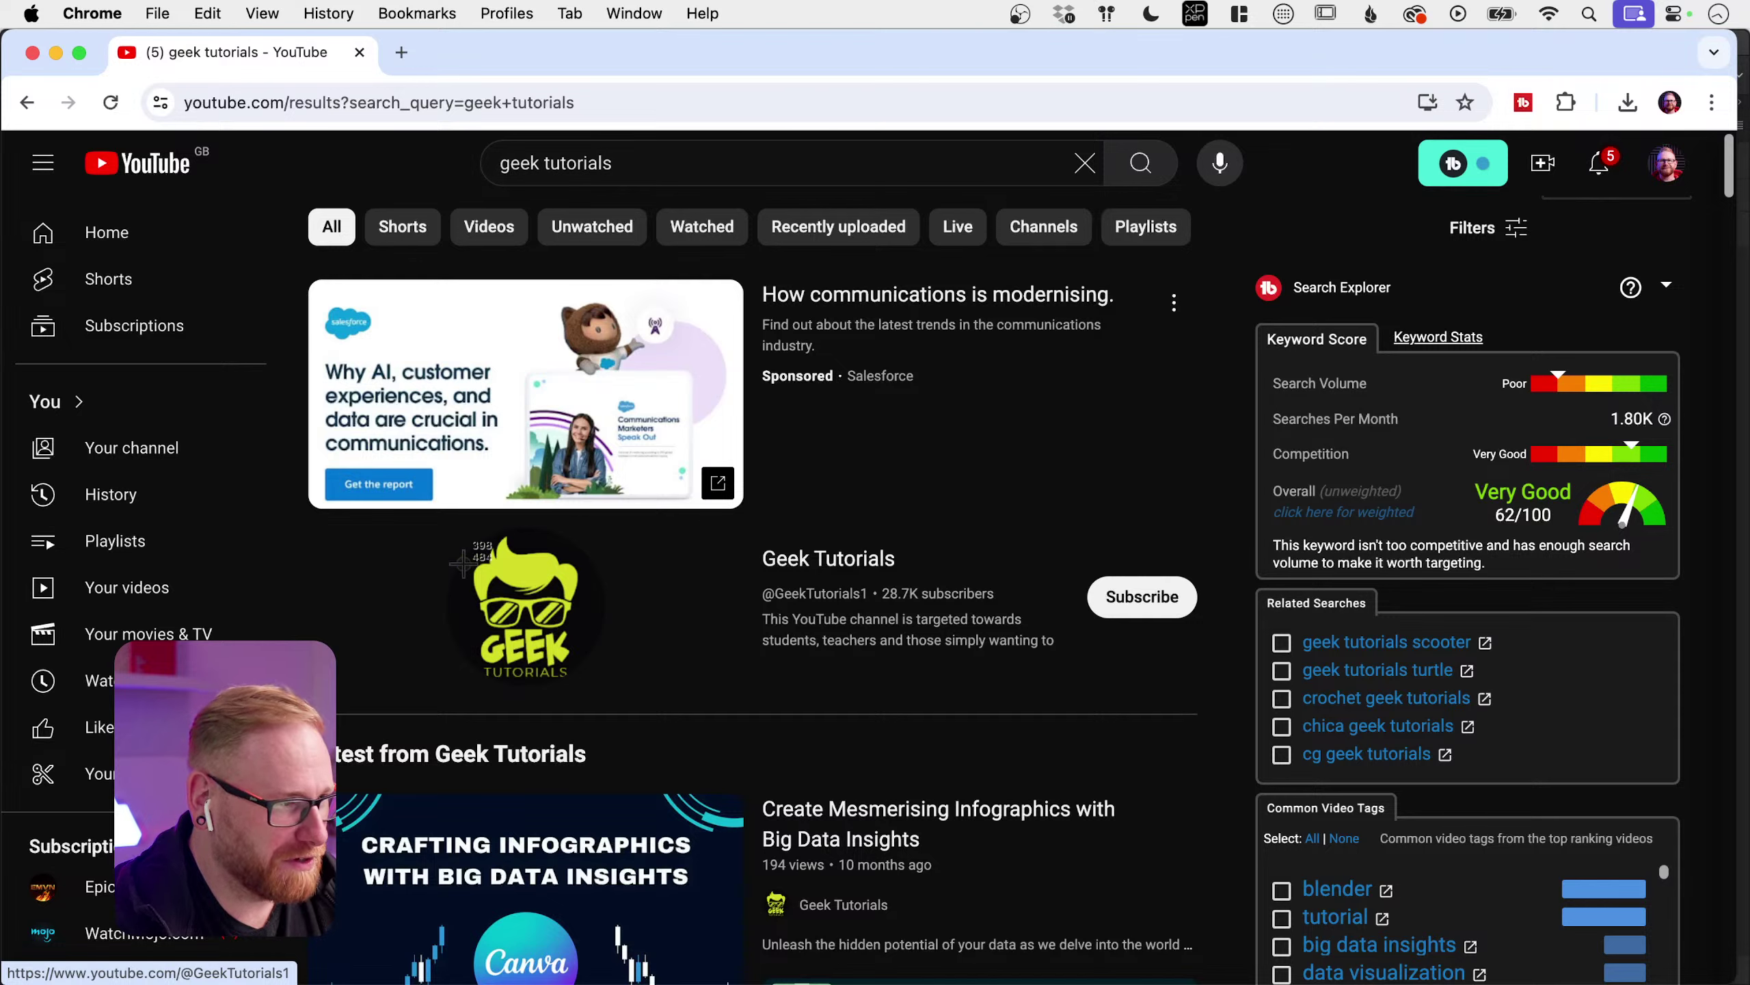
pyautogui.moveTo(430, 522); pyautogui.dragTo(613, 706)
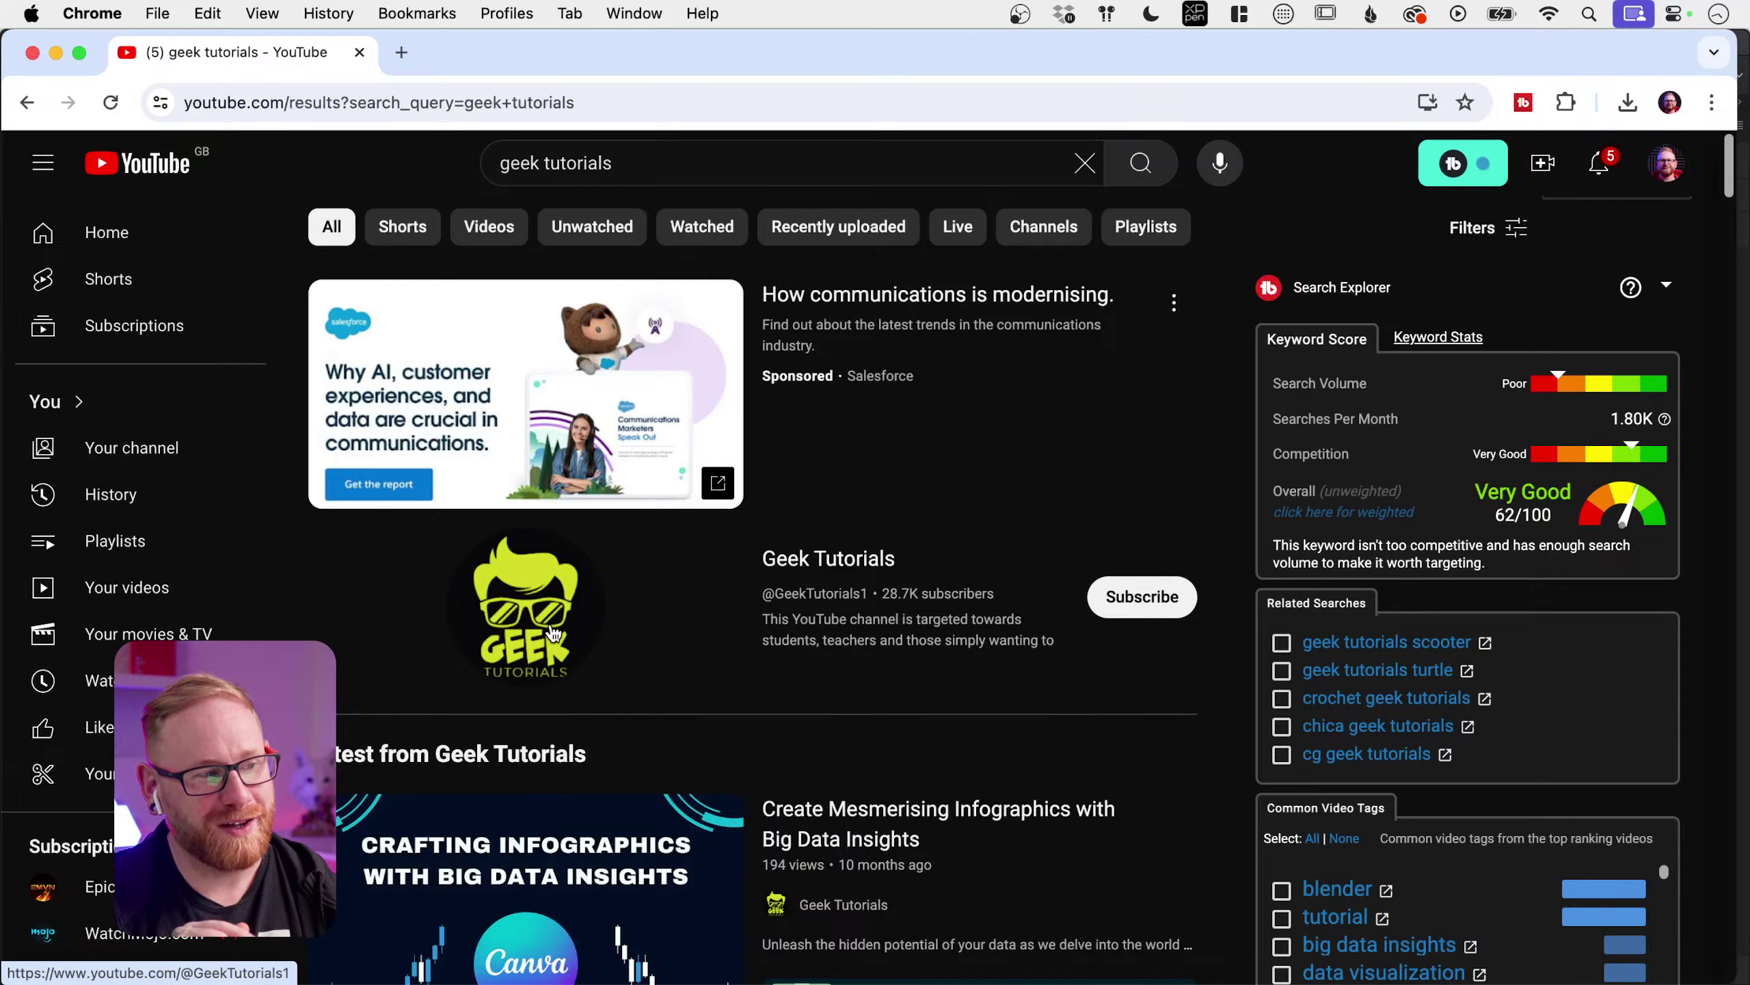
pyautogui.click(33, 54)
pyautogui.click(998, 364)
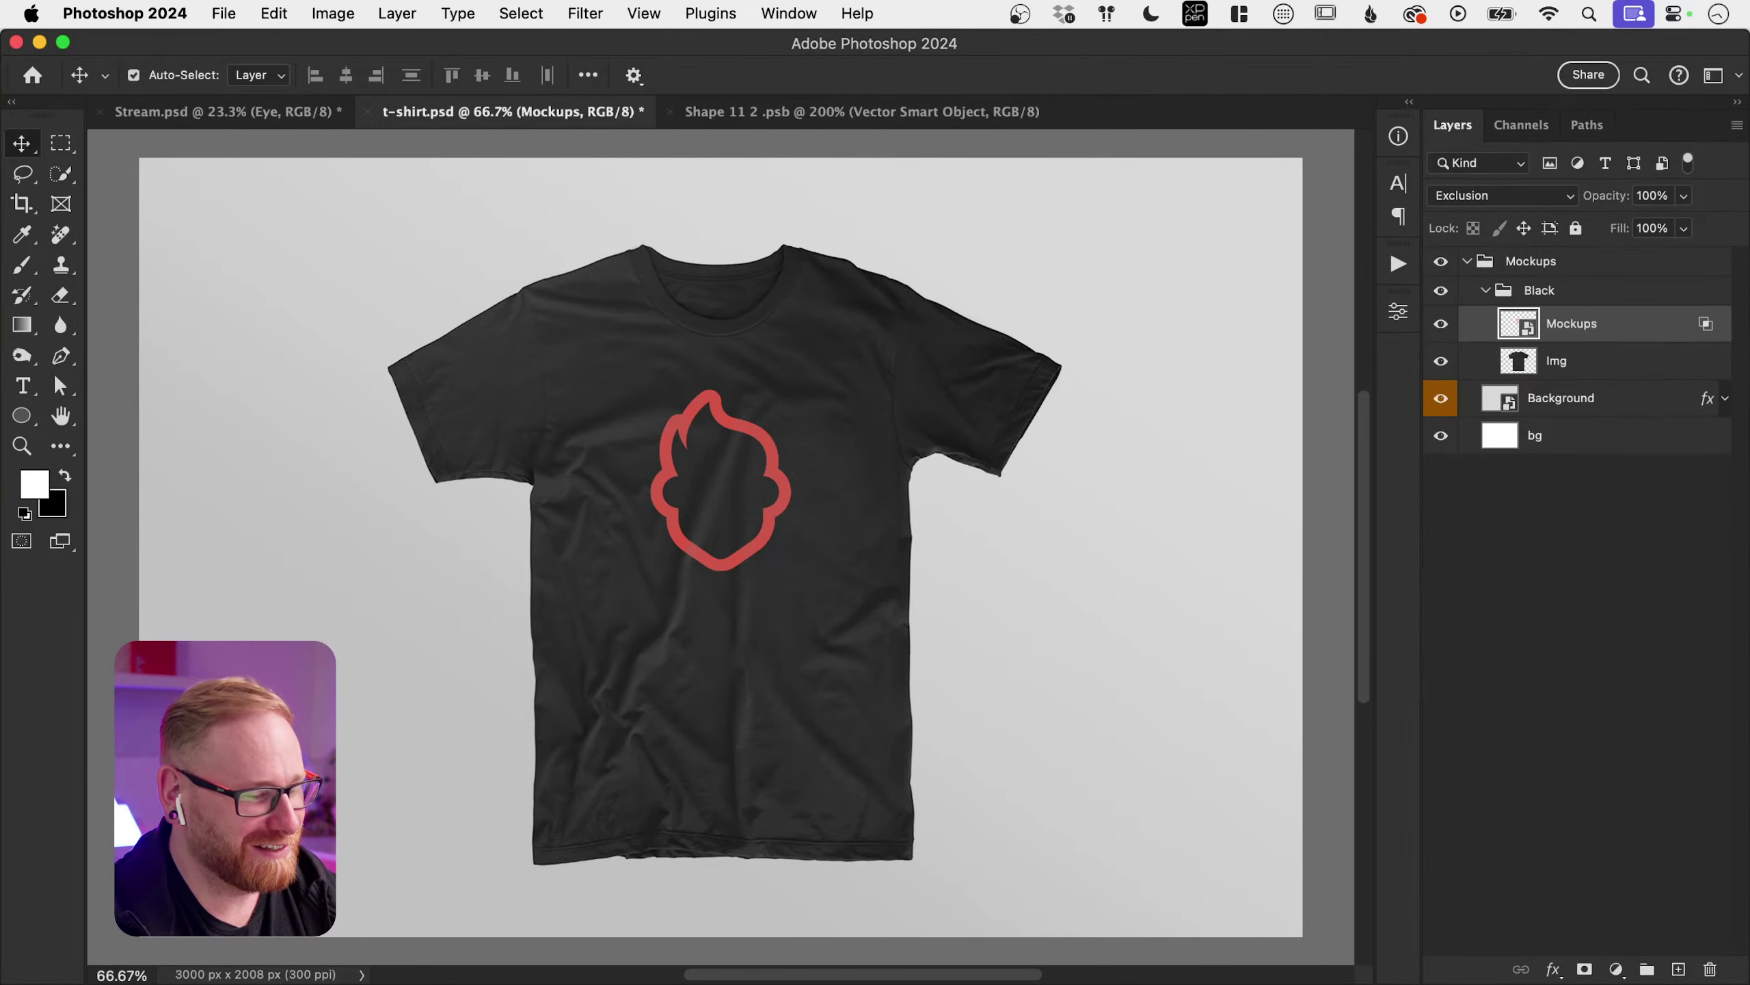